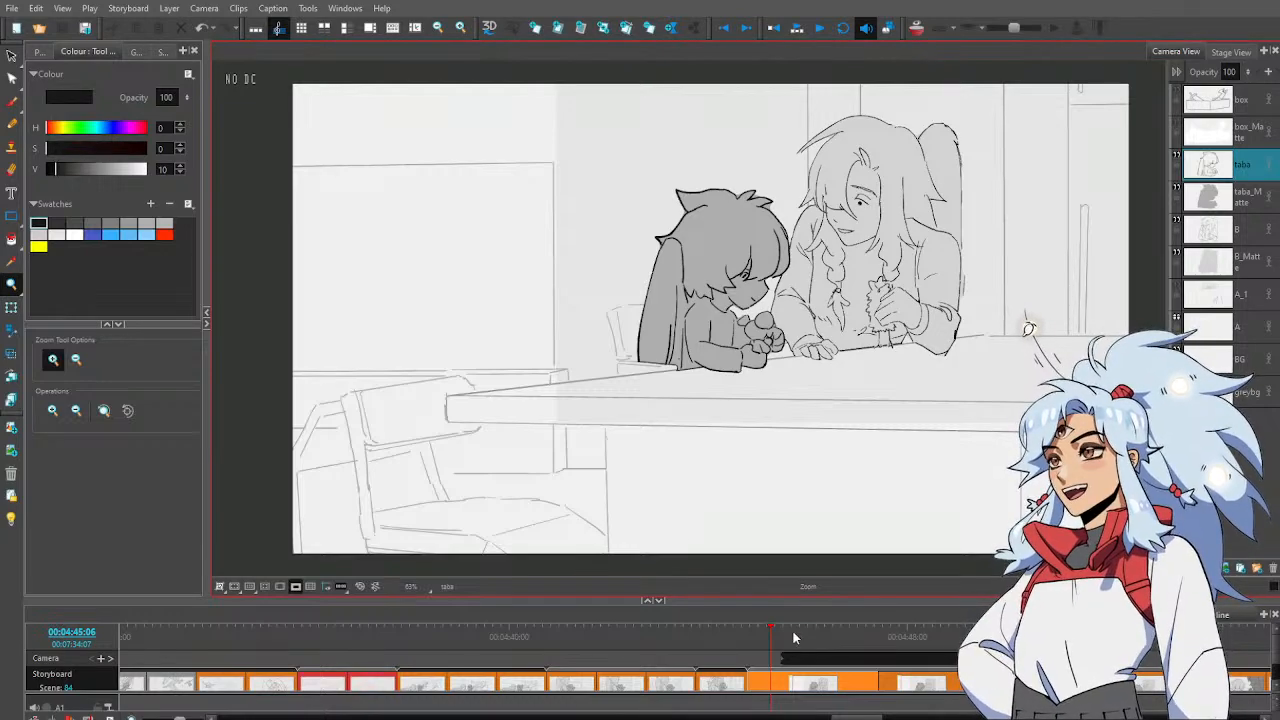
Move the storyboard playhead to 00:04:46:04
{"action": "left_click", "coordinate": [764, 638]}
{"action": "left_click_drag", "start_coordinate": [764, 640], "coordinate": [815, 643]}
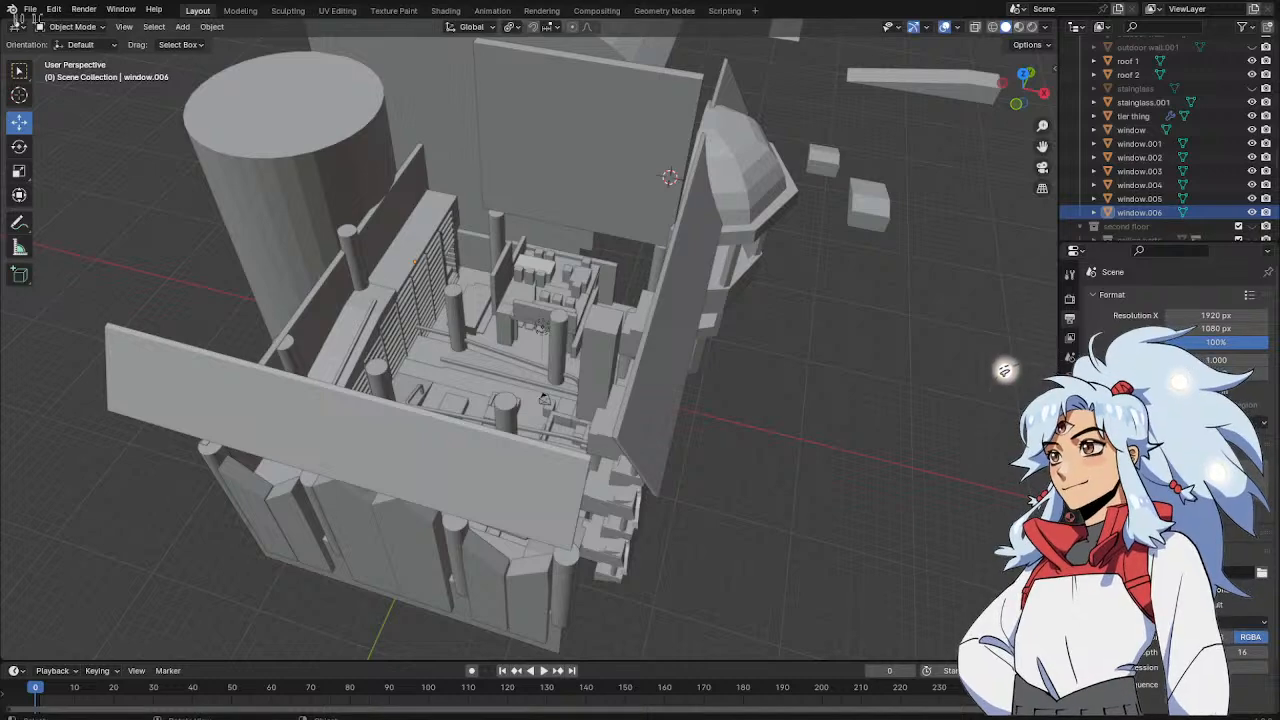
Switch to the Blender building model and examine its exterior walls, domed tower and overall floor layout from several angles
{"action": "left_click_drag", "start_coordinate": [752, 485], "coordinate": [766, 457]}
{"action": "scroll", "coordinate": [757, 420], "scroll_direction": "down", "scroll_amount": 2}
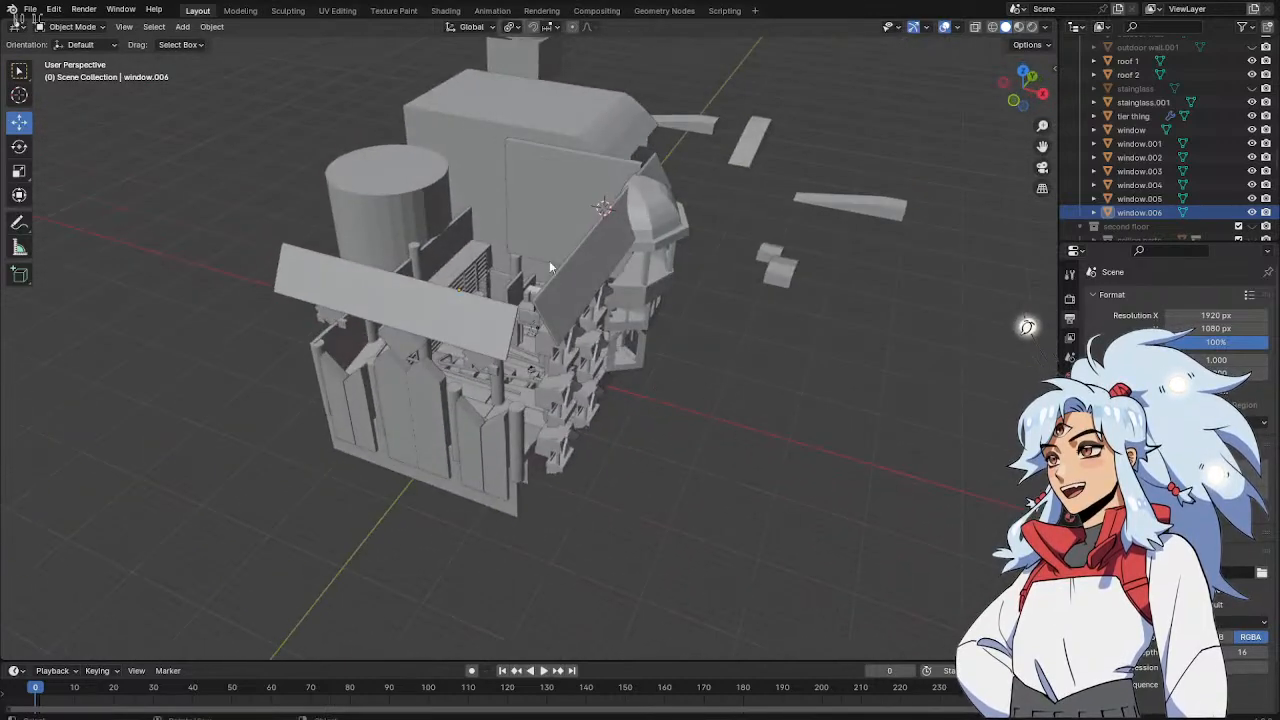
{"action": "left_click_drag", "start_coordinate": [549, 260], "coordinate": [568, 286]}
{"action": "scroll", "coordinate": [512, 301], "scroll_direction": "up", "scroll_amount": 2}
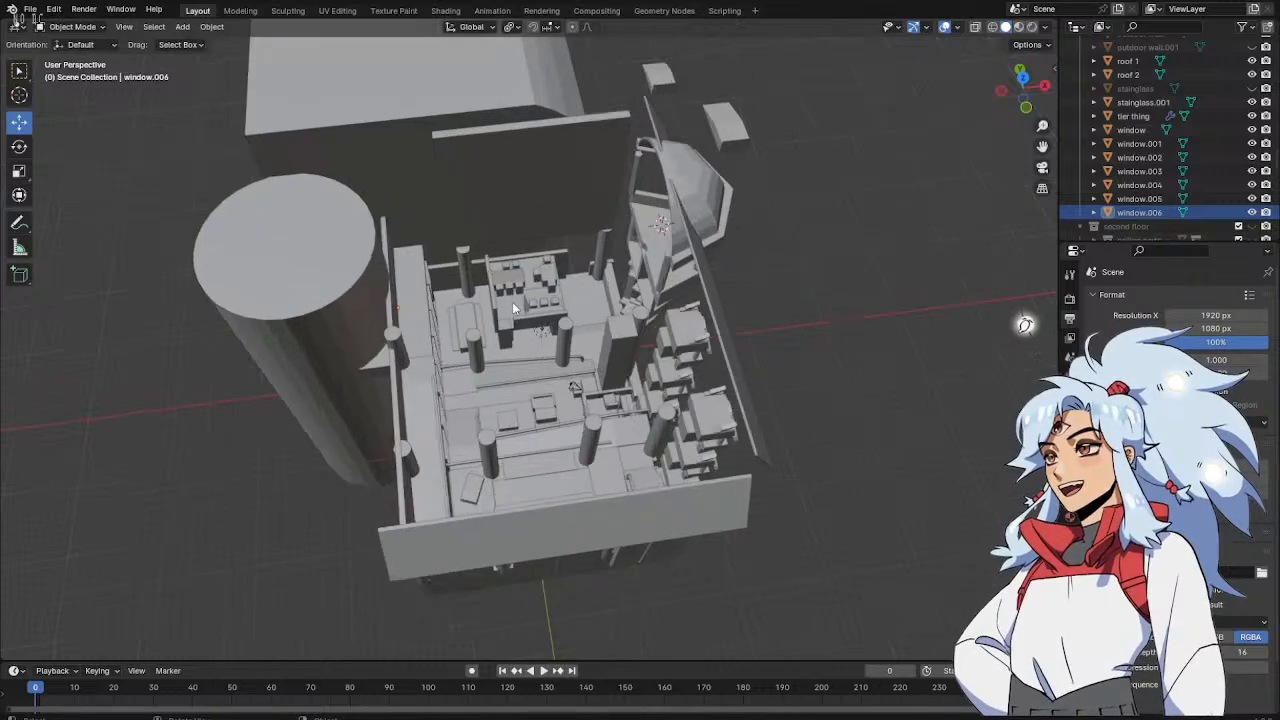
{"action": "scroll", "coordinate": [511, 302], "scroll_direction": "up", "scroll_amount": 3}
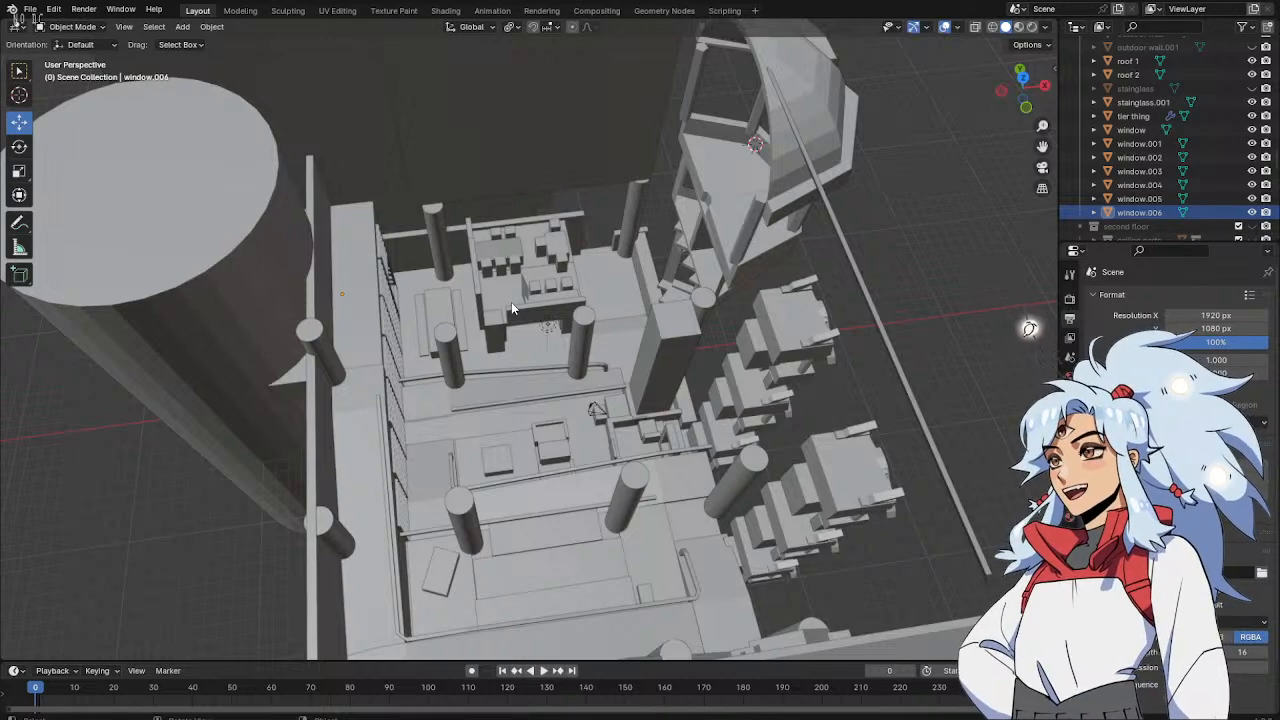
{"action": "left_click_drag", "start_coordinate": [511, 302], "coordinate": [523, 239]}
{"action": "scroll", "coordinate": [522, 298], "scroll_direction": "up", "scroll_amount": 5}
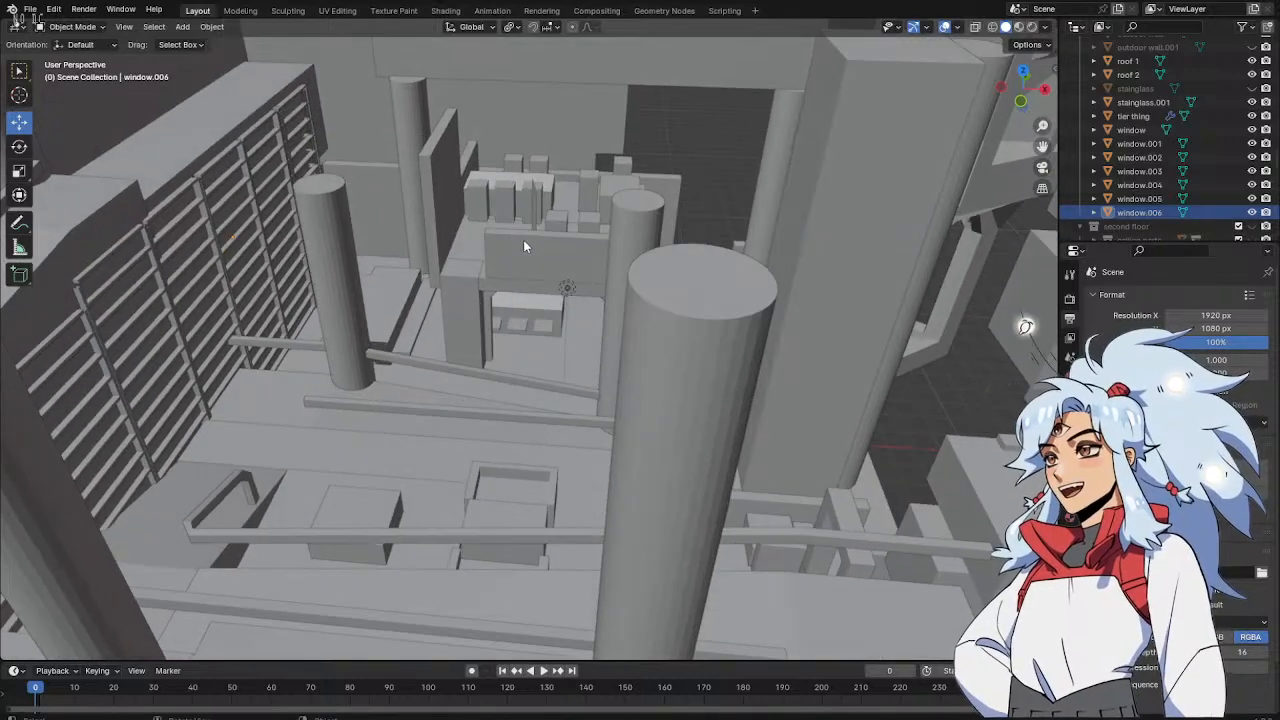
{"action": "scroll", "coordinate": [523, 240], "scroll_direction": "down", "scroll_amount": 8}
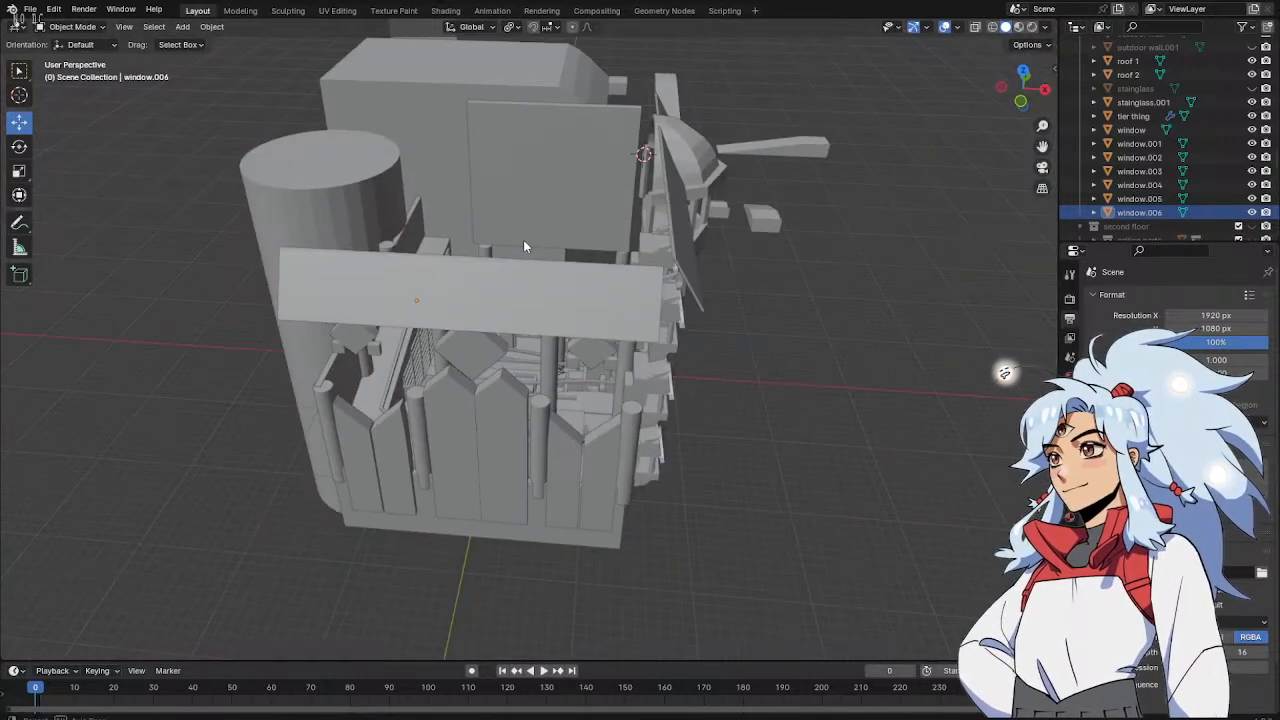
{"action": "mouse_move", "coordinate": [523, 240]}
{"action": "left_mouse_down"}
{"action": "mouse_move", "coordinate": [525, 200]}
{"action": "mouse_move", "coordinate": [430, 230]}
{"action": "mouse_move", "coordinate": [410, 219]}
{"action": "mouse_move", "coordinate": [500, 241]}
{"action": "left_mouse_up"}
{"action": "scroll", "coordinate": [396, 214], "scroll_direction": "up", "scroll_amount": 5}
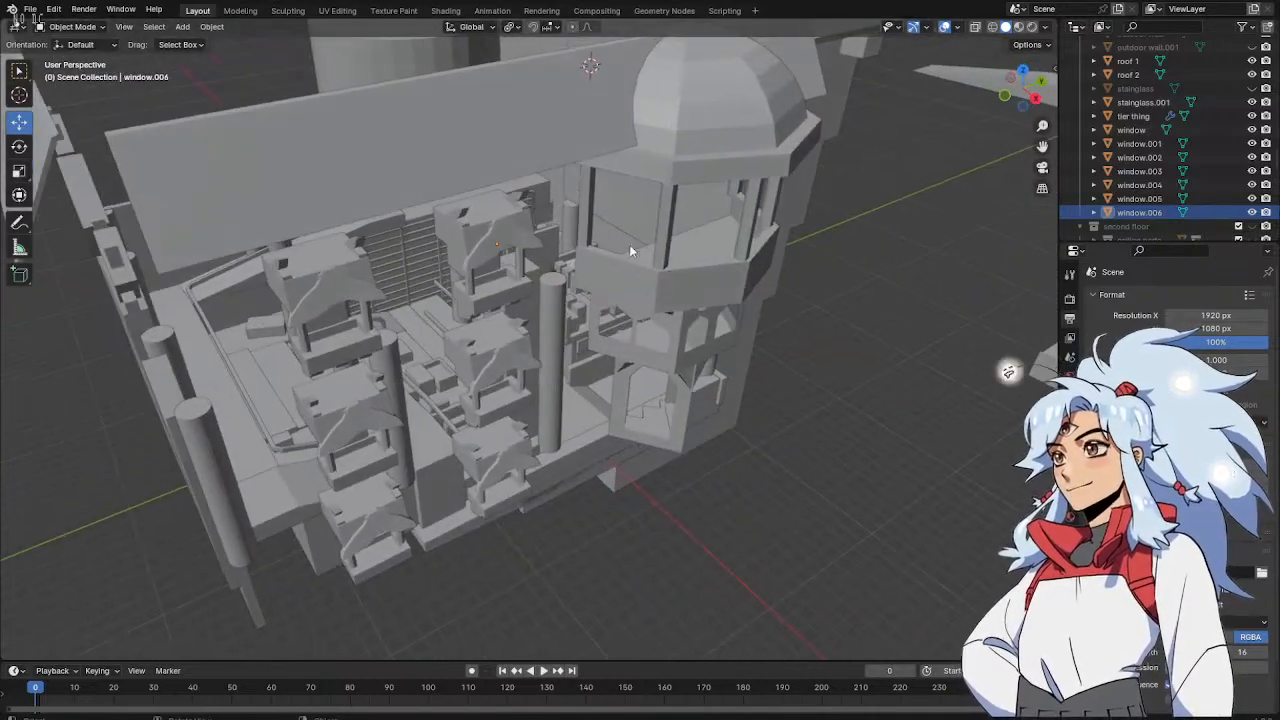
{"action": "left_click", "coordinate": [674, 280]}
{"action": "scroll", "coordinate": [674, 280], "scroll_direction": "down", "scroll_amount": 3}
{"action": "left_click_drag", "start_coordinate": [674, 280], "coordinate": [731, 502]}
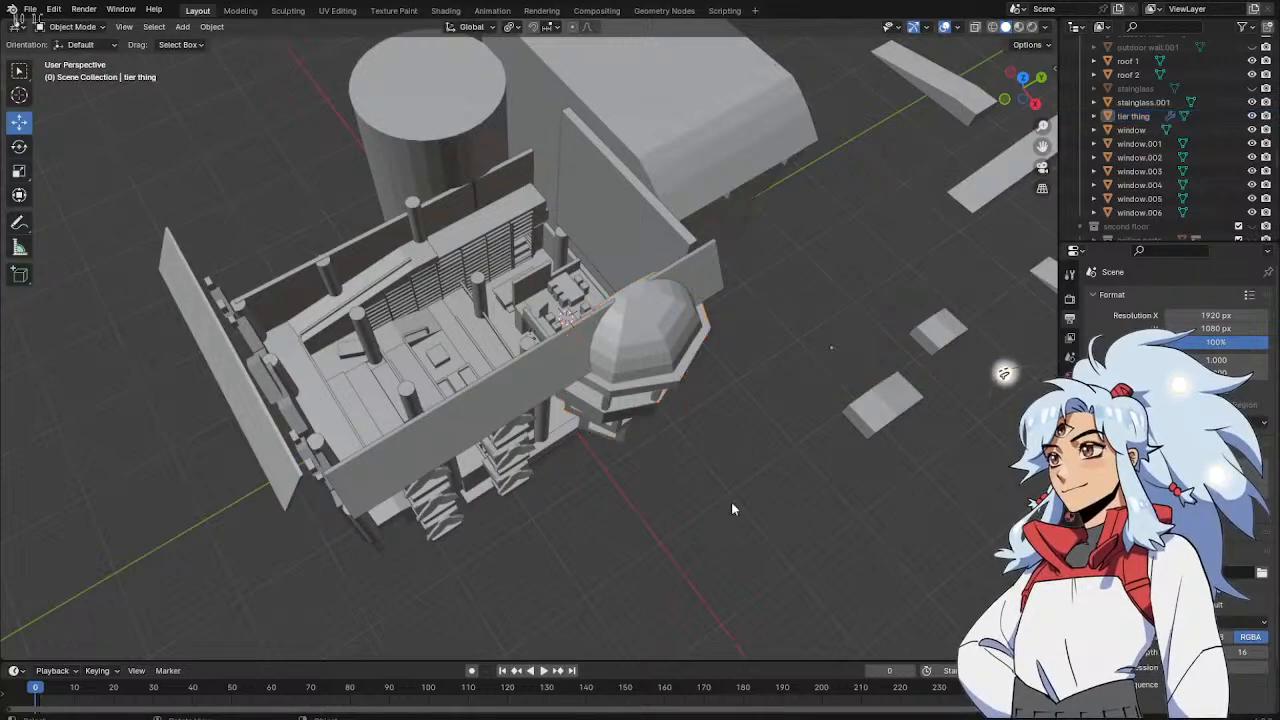
{"action": "left_click_drag", "start_coordinate": [529, 340], "coordinate": [560, 360]}
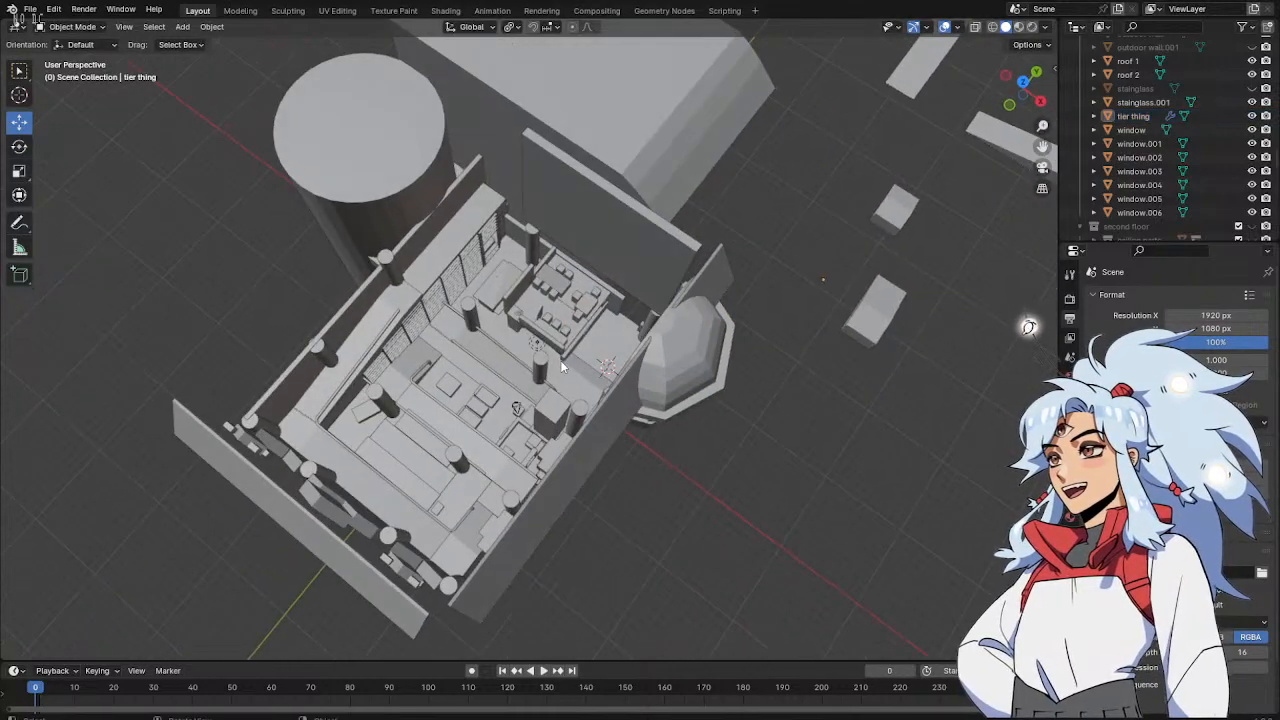
Examine the building's interior up close, from the raised seating area to the chamfered archways beneath it
{"action": "scroll", "coordinate": [563, 300], "scroll_direction": "up", "scroll_amount": 6}
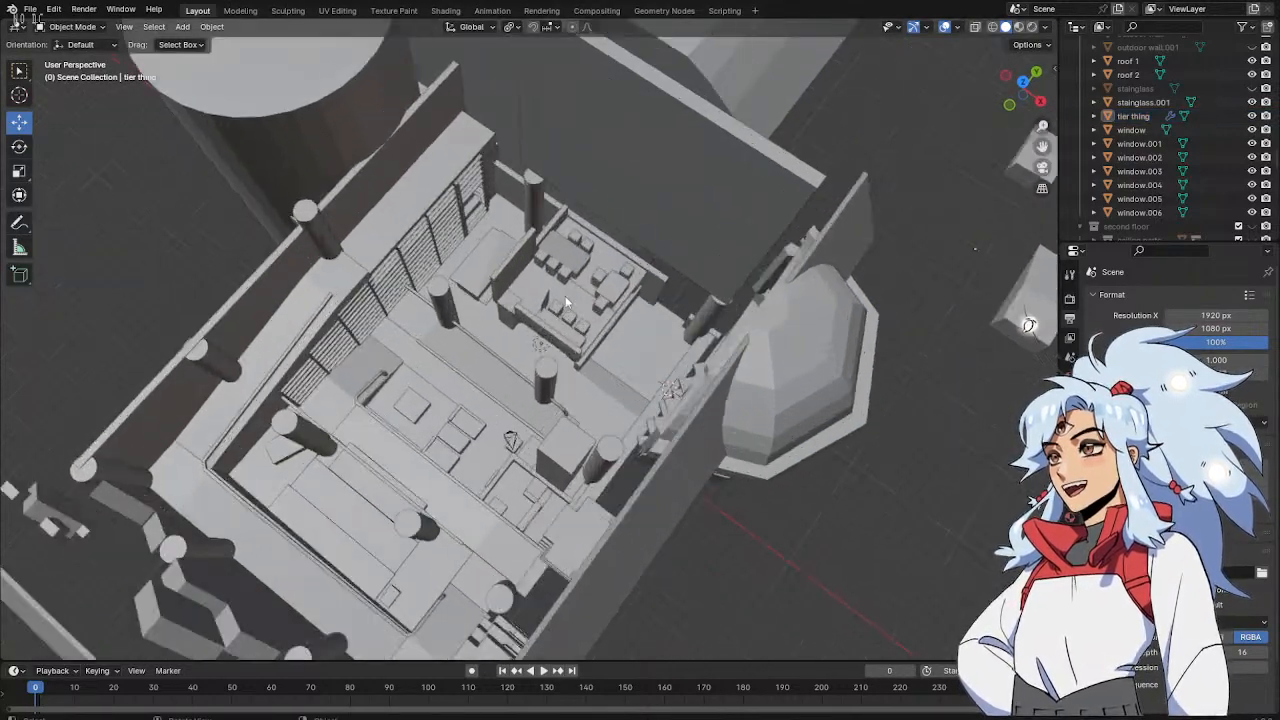
{"action": "scroll", "coordinate": [570, 293], "scroll_direction": "up", "scroll_amount": 4}
{"action": "left_click_drag", "start_coordinate": [570, 293], "coordinate": [472, 204]}
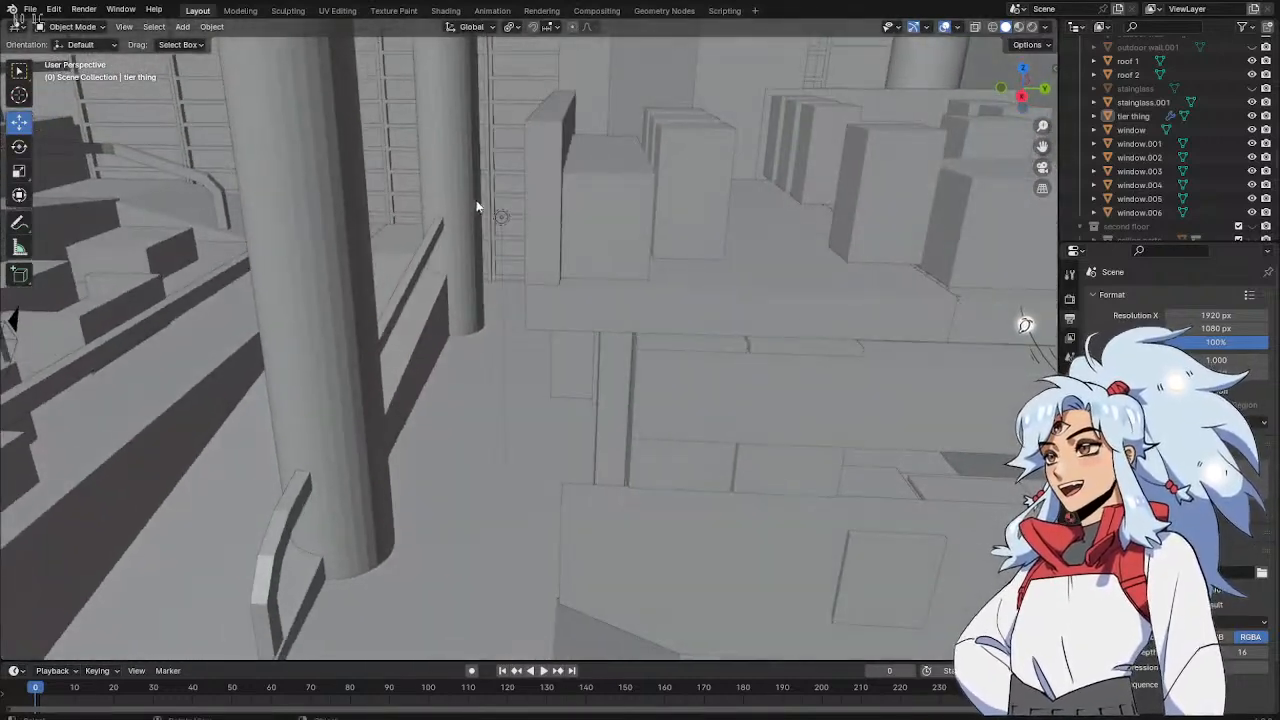
{"action": "scroll", "coordinate": [760, 272], "scroll_direction": "up", "scroll_amount": 5}
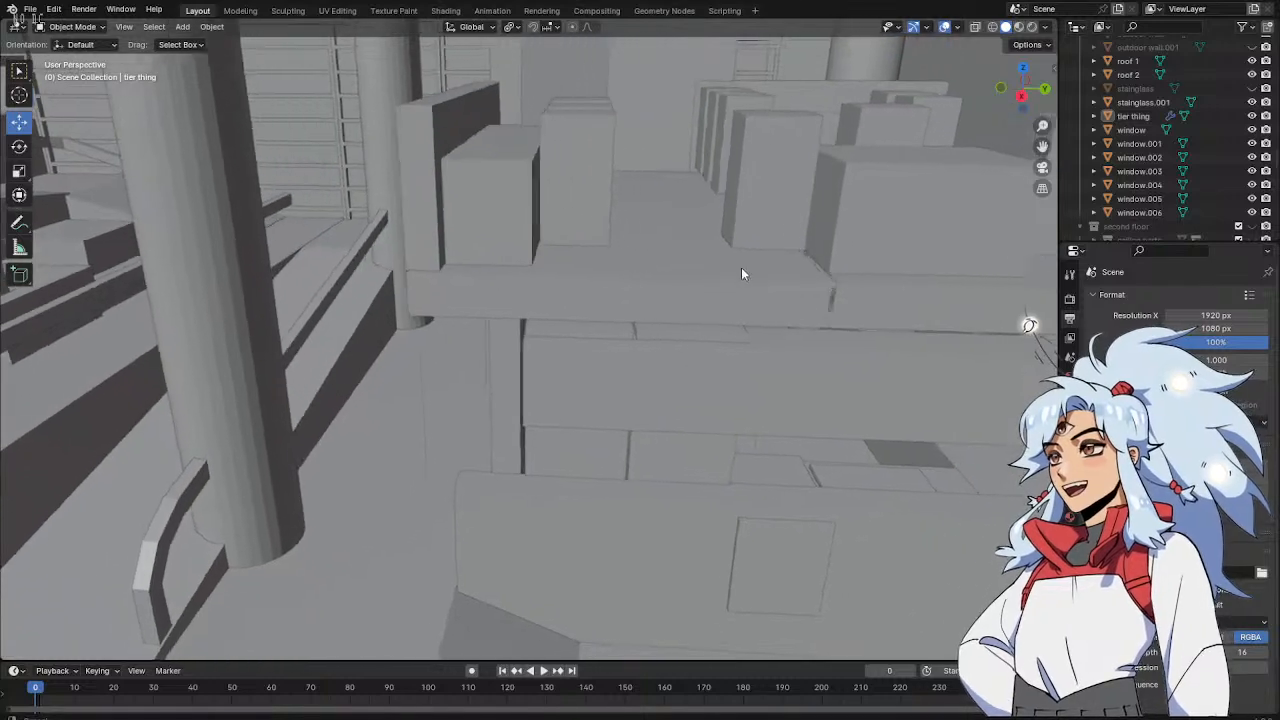
{"action": "scroll", "coordinate": [731, 270], "scroll_direction": "up", "scroll_amount": 5}
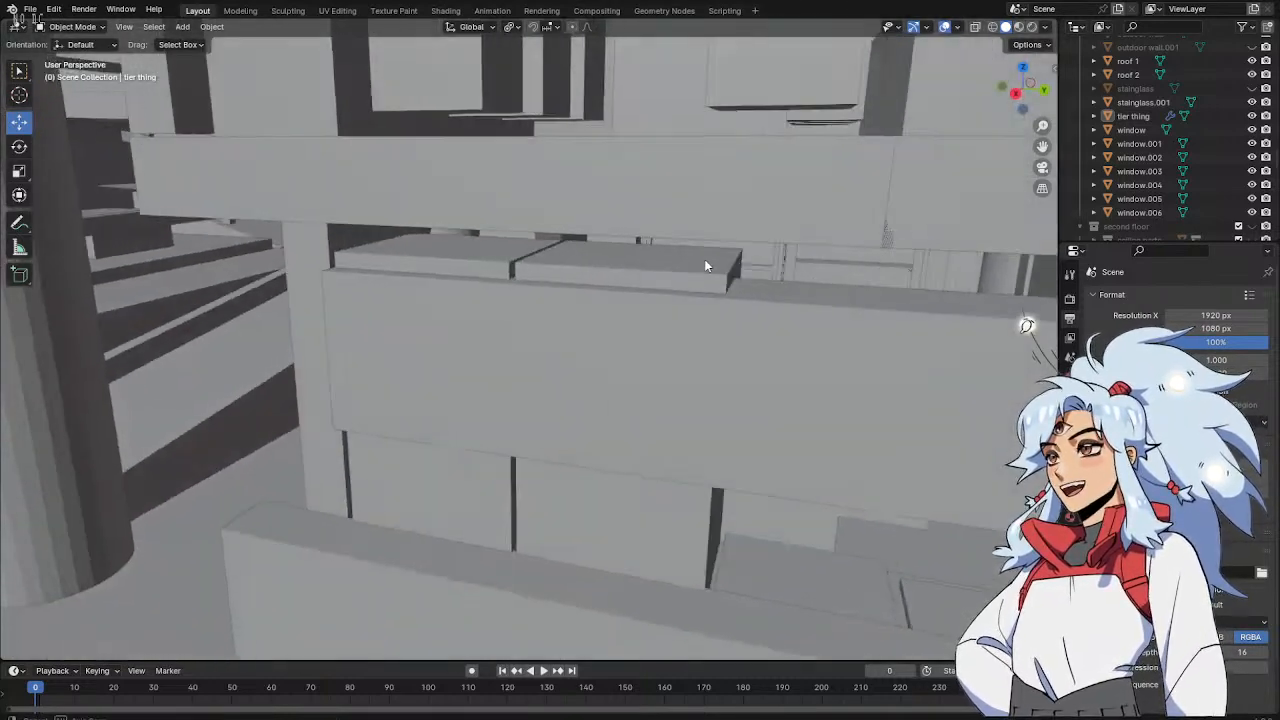
{"action": "scroll", "coordinate": [681, 259], "scroll_direction": "up", "scroll_amount": 2}
{"action": "scroll", "coordinate": [682, 261], "scroll_direction": "up", "scroll_amount": 2}
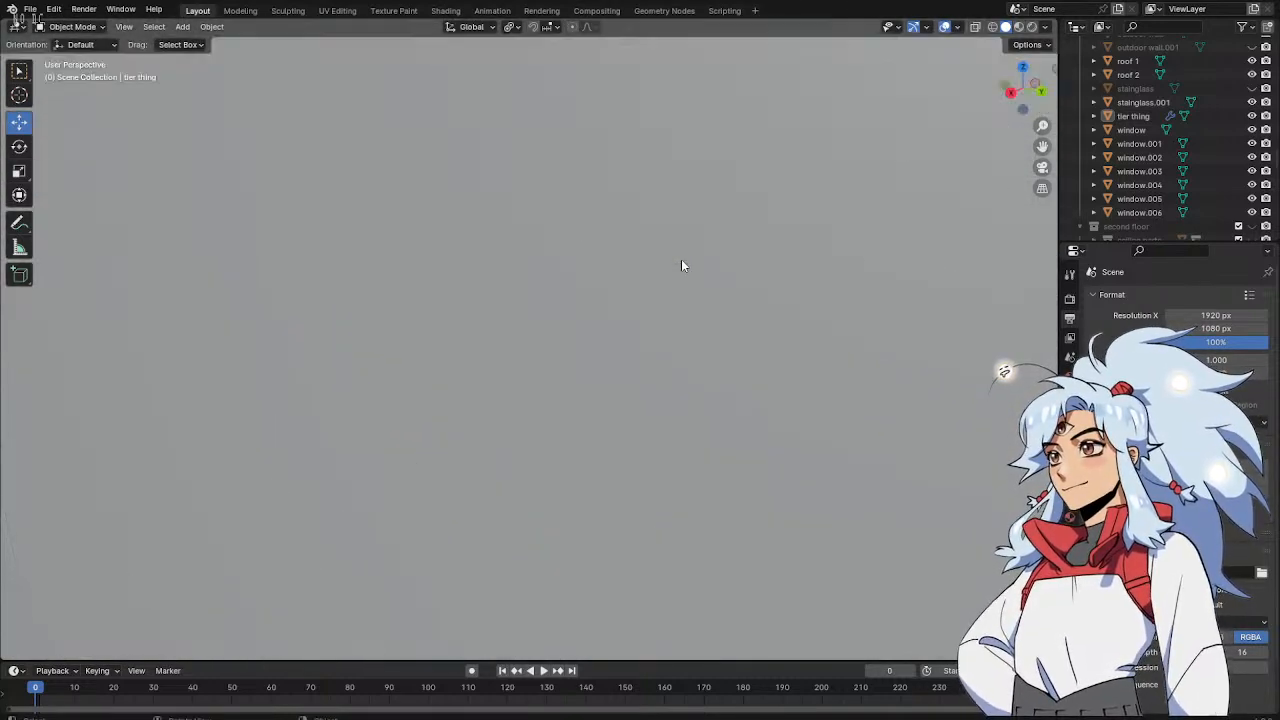
{"action": "left_click_drag", "start_coordinate": [682, 261], "coordinate": [646, 243]}
{"action": "scroll", "coordinate": [649, 256], "scroll_direction": "up", "scroll_amount": 2}
{"action": "scroll", "coordinate": [713, 318], "scroll_direction": "up", "scroll_amount": 2}
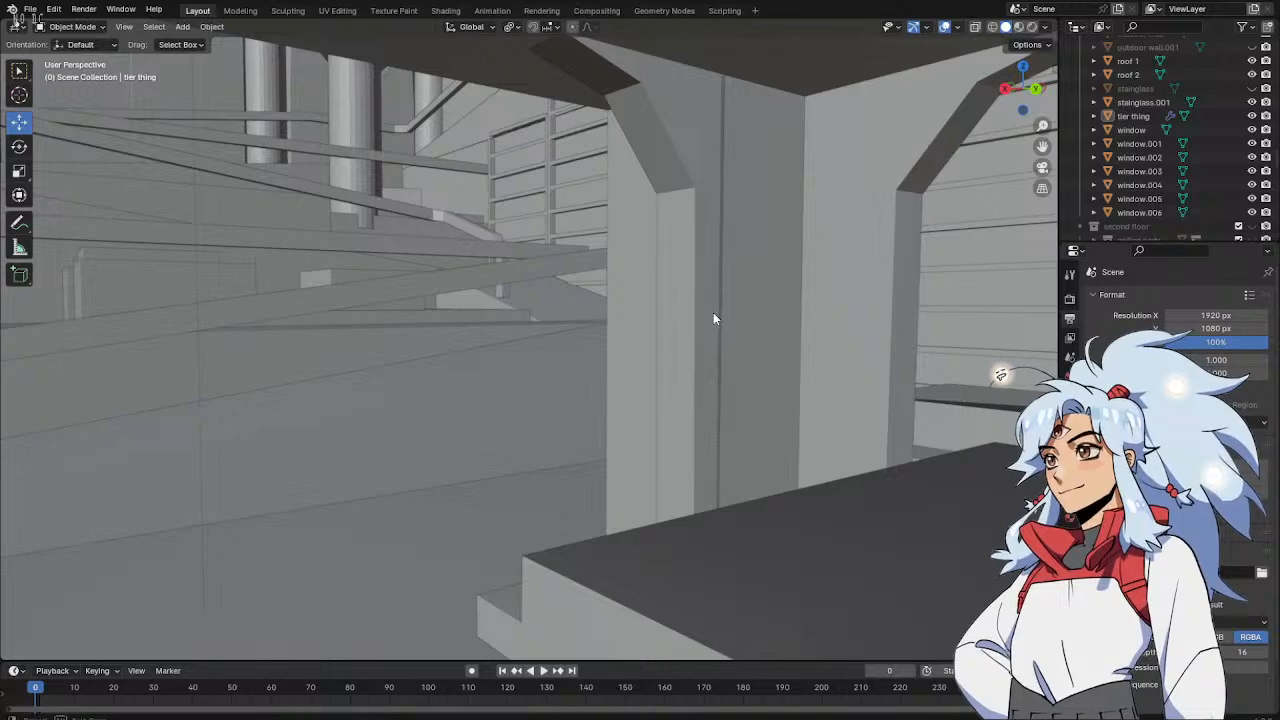
{"action": "left_click_drag", "start_coordinate": [713, 312], "coordinate": [730, 310]}
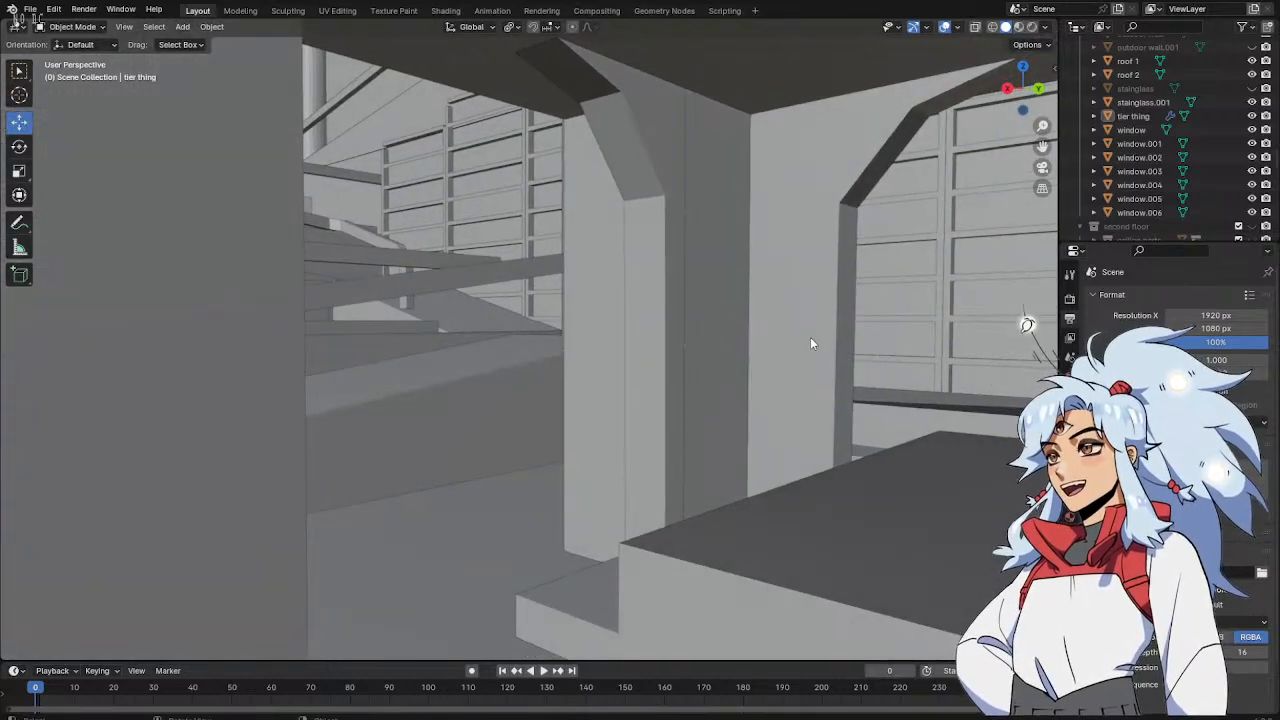
{"action": "left_click_drag", "start_coordinate": [822, 337], "coordinate": [706, 324]}
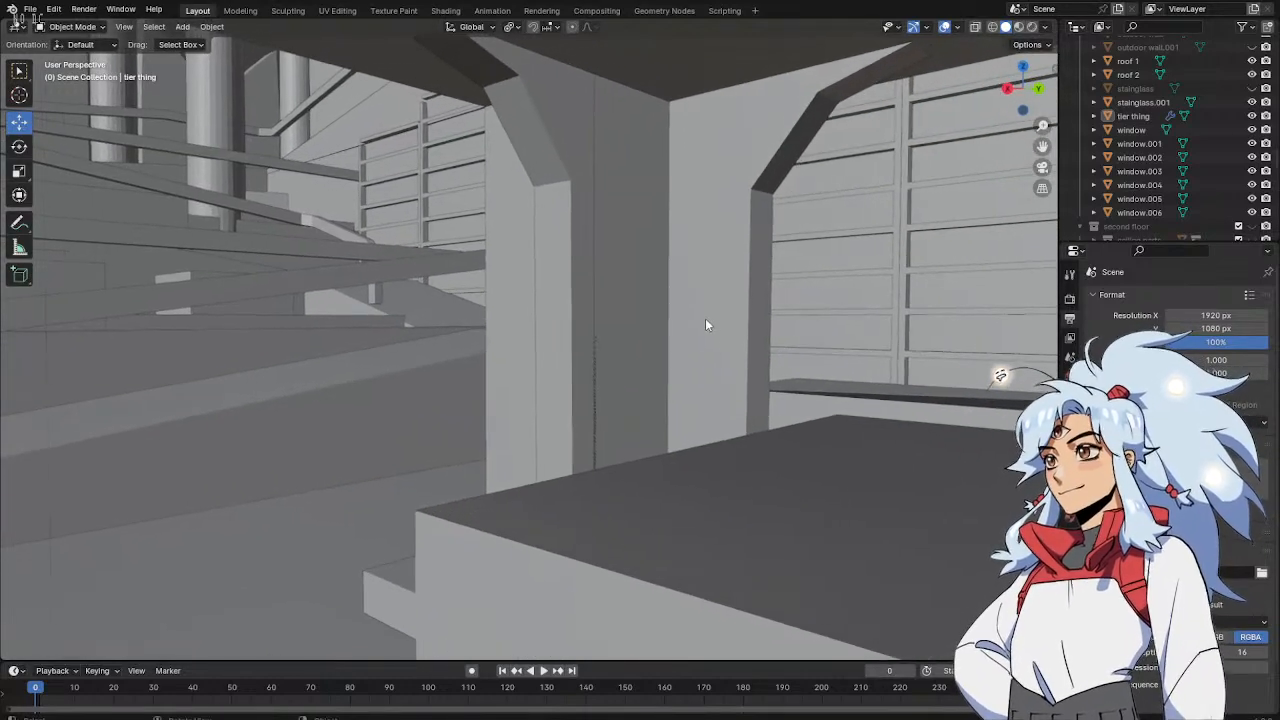
{"action": "mouse_move", "coordinate": [732, 369]}
{"action": "left_mouse_down"}
{"action": "mouse_move", "coordinate": [752, 380]}
{"action": "mouse_move", "coordinate": [744, 356]}
{"action": "left_mouse_up"}
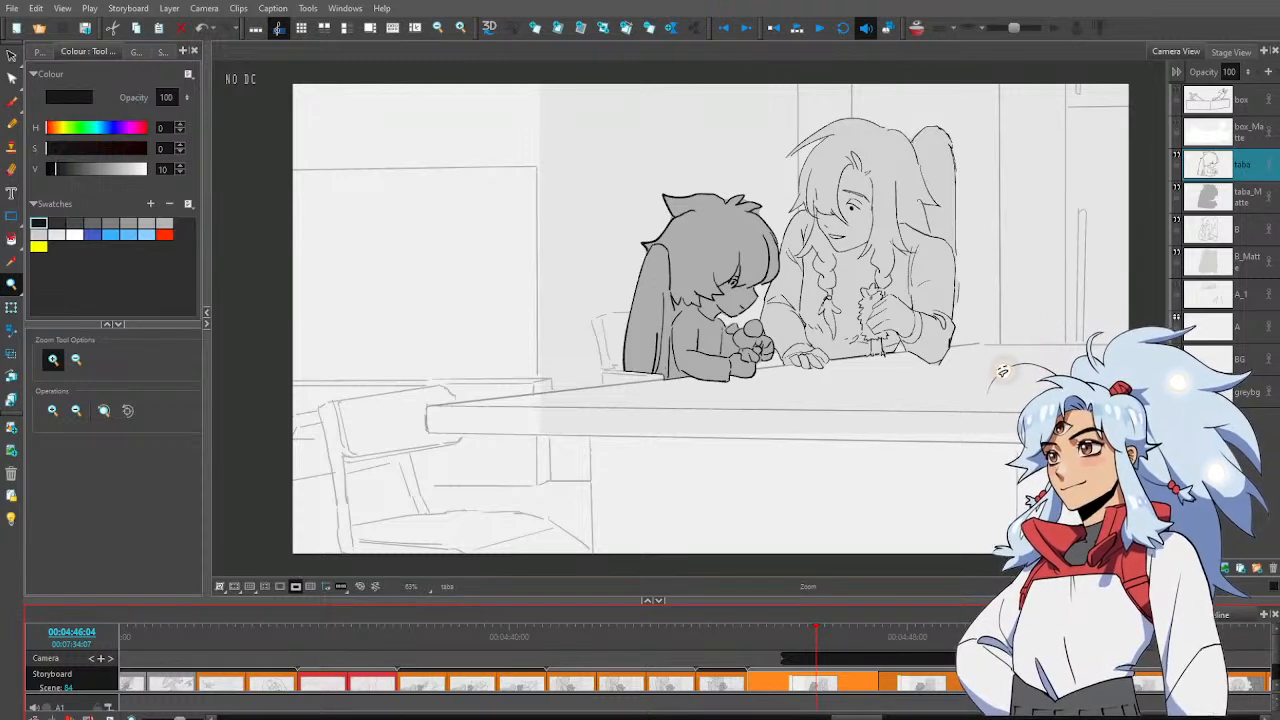
Switch back to the storyboard, pick the grey swatch with value 68, and delete the foreground chair from the BG layer
{"action": "left_click", "coordinate": [1210, 358]}
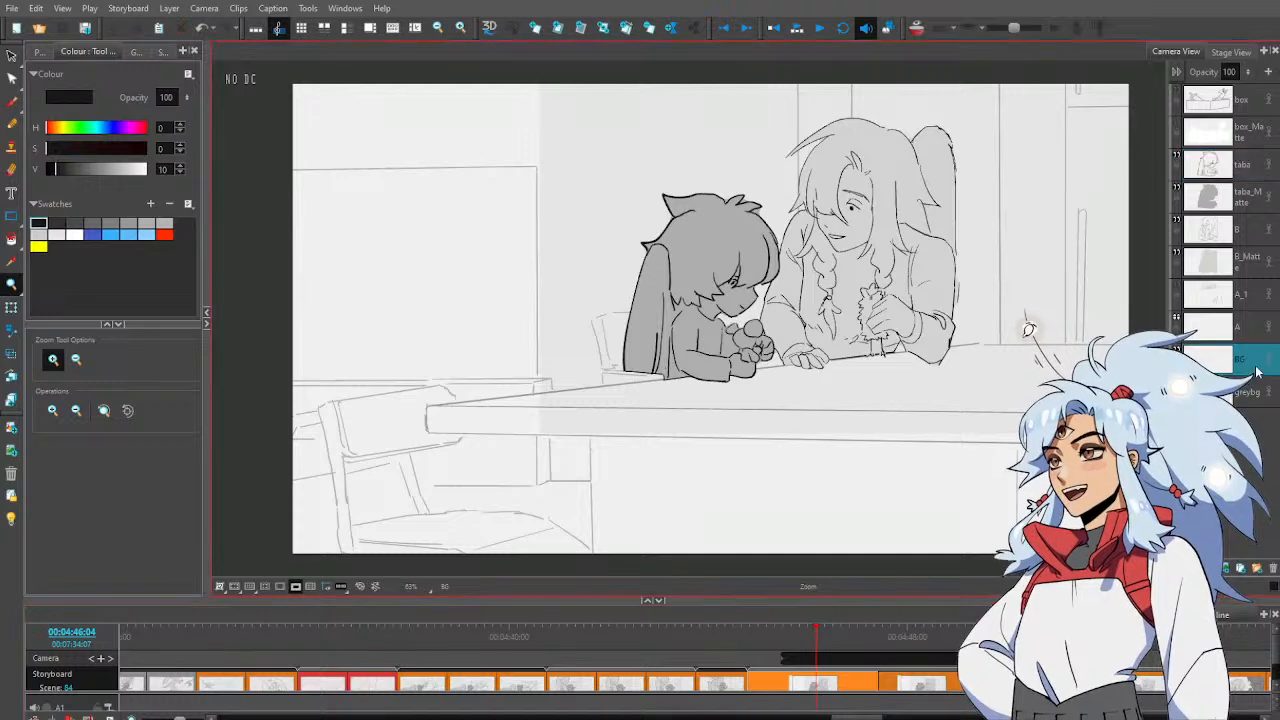
{"action": "left_click", "coordinate": [146, 223]}
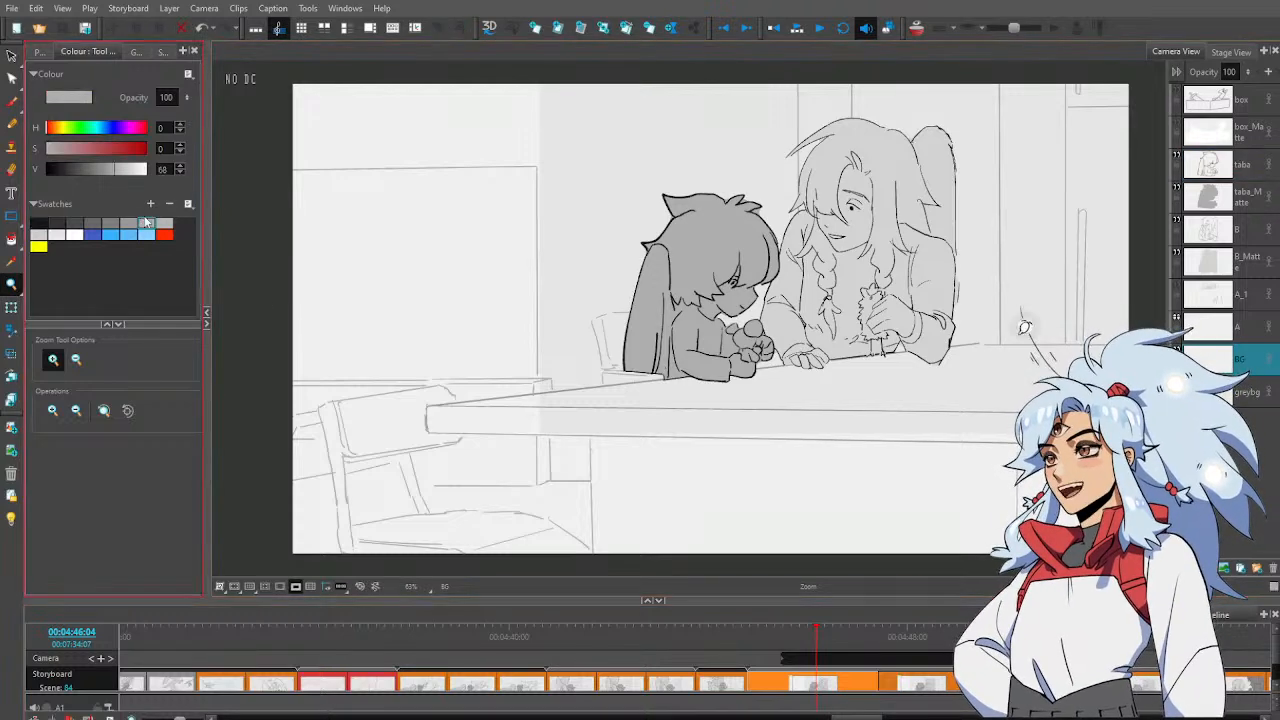
{"action": "key", "text": "alt+s"}
{"action": "mouse_move", "coordinate": [465, 442]}
{"action": "left_mouse_down"}
{"action": "mouse_move", "coordinate": [409, 419]}
{"action": "mouse_move", "coordinate": [459, 388]}
{"action": "mouse_move", "coordinate": [441, 377]}
{"action": "mouse_move", "coordinate": [290, 403]}
{"action": "mouse_move", "coordinate": [257, 488]}
{"action": "mouse_move", "coordinate": [347, 568]}
{"action": "mouse_move", "coordinate": [454, 586]}
{"action": "mouse_move", "coordinate": [563, 542]}
{"action": "mouse_move", "coordinate": [574, 519]}
{"action": "mouse_move", "coordinate": [521, 497]}
{"action": "mouse_move", "coordinate": [446, 493]}
{"action": "mouse_move", "coordinate": [465, 443]}
{"action": "left_mouse_up"}
{"action": "key", "text": "Delete"}
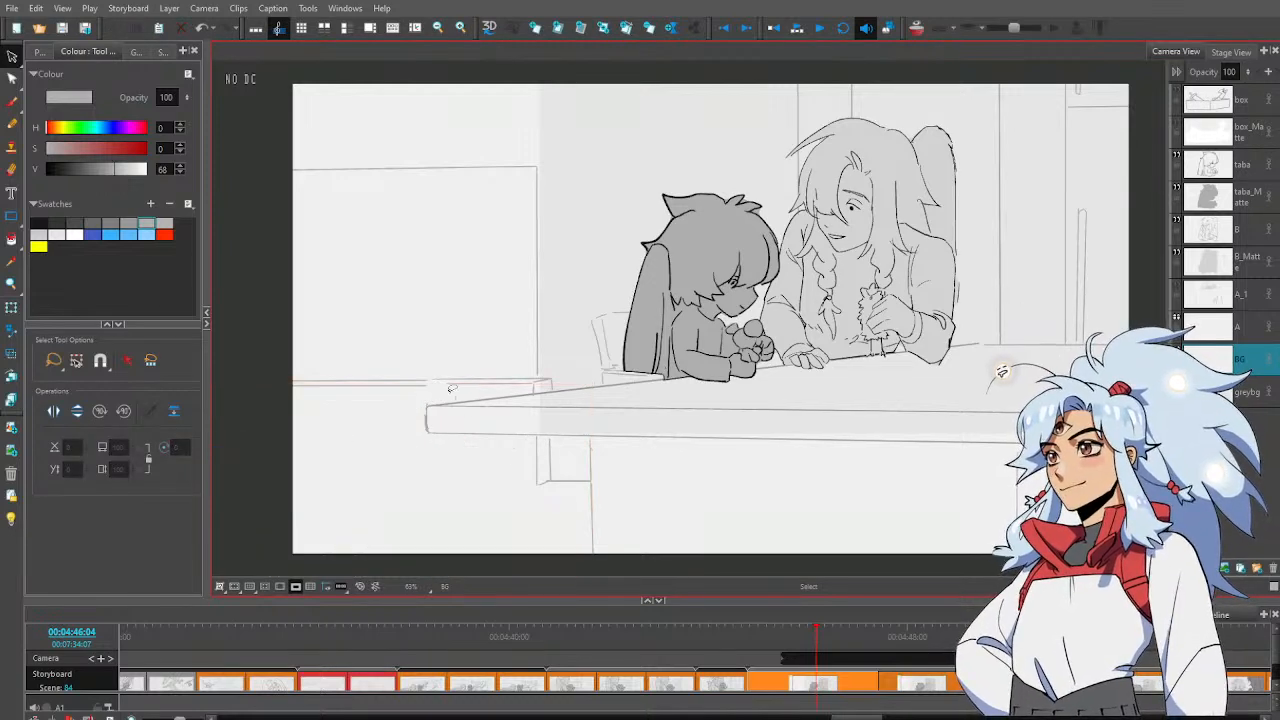
{"action": "left_click", "coordinate": [532, 331]}
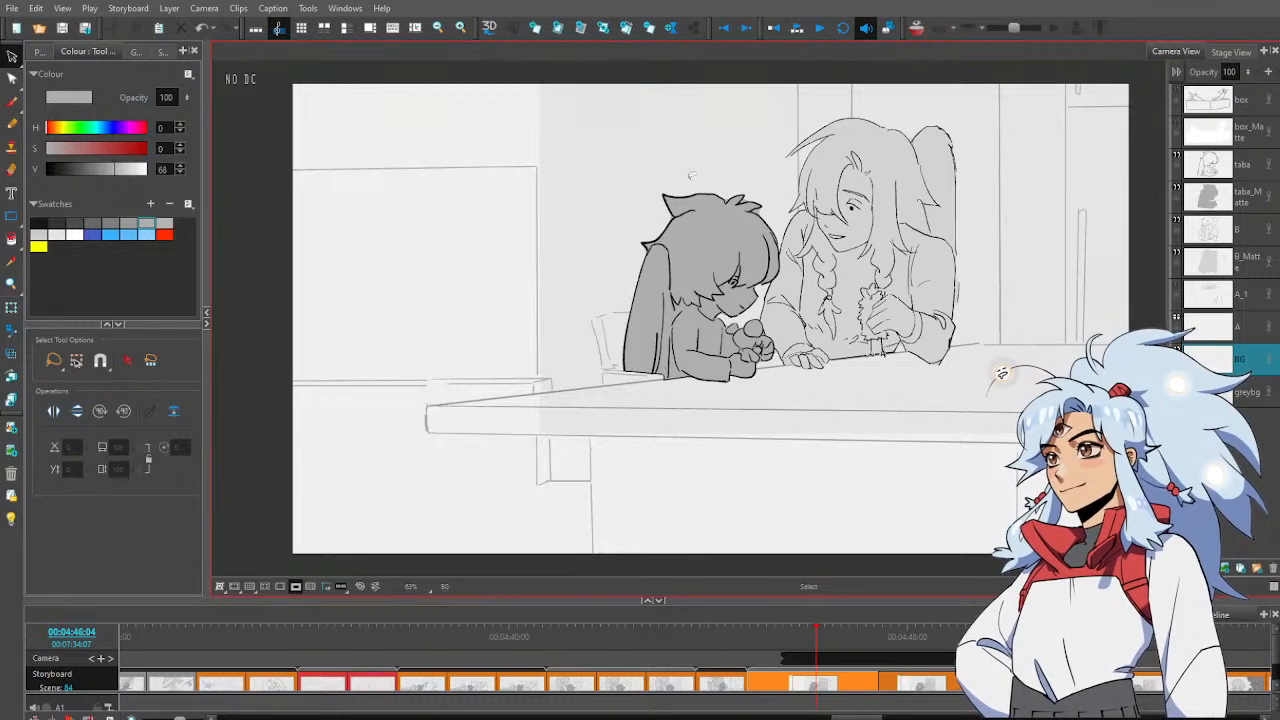
Draw a straight vertical wall line behind the child's head, reaching the upper edge of the frame, with Solid Brush 4 at size 25
{"action": "key", "text": "alt+b"}
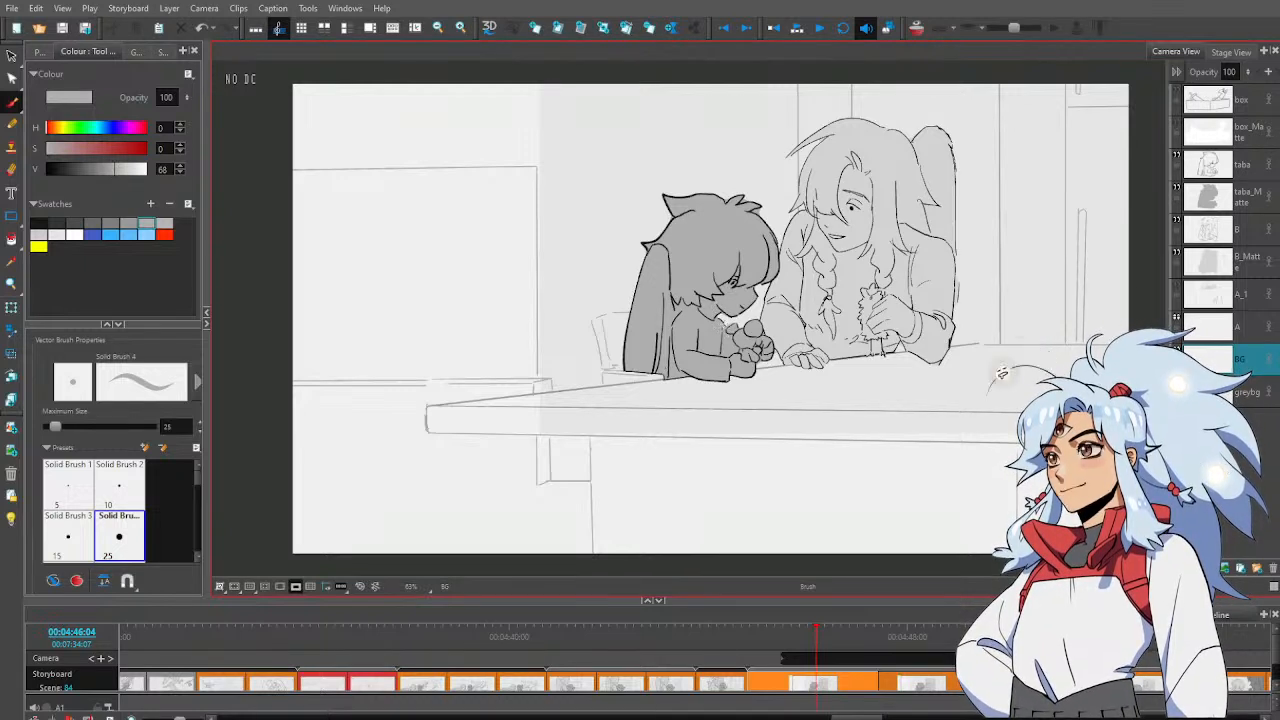
{"action": "left_click_drag", "start_coordinate": [718, 198], "coordinate": [717, 86]}
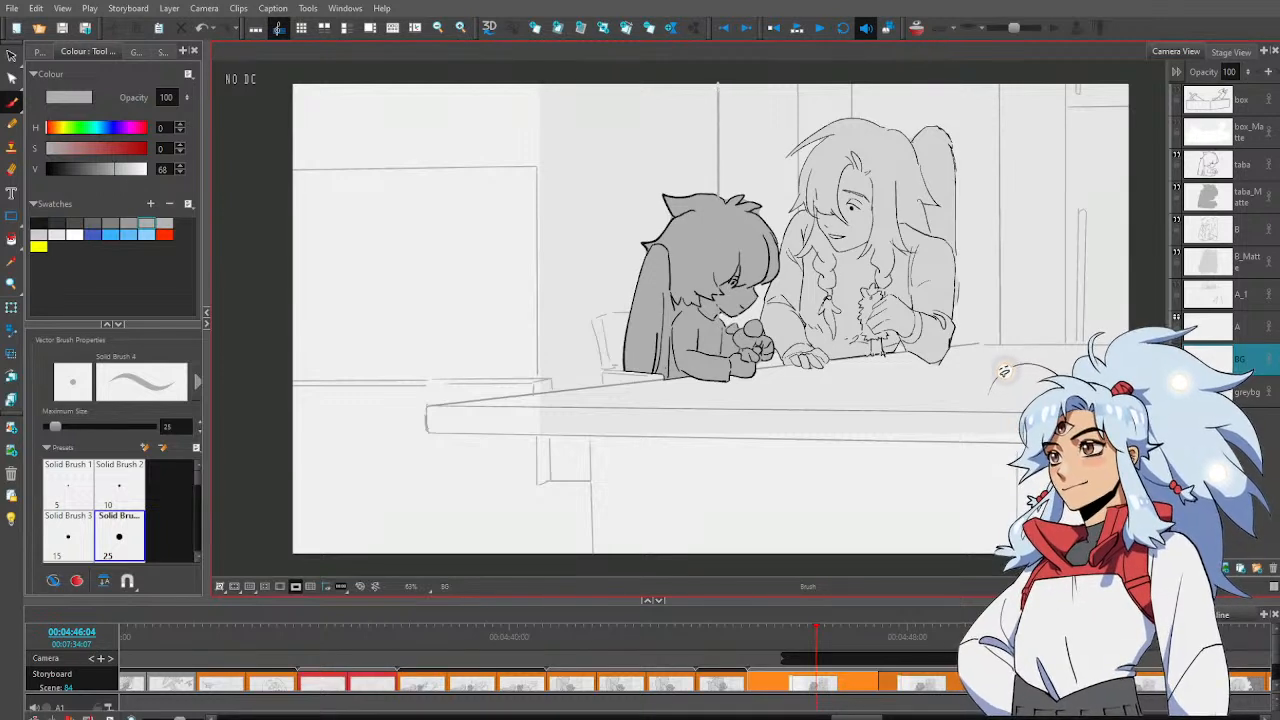
{"action": "key", "text": "ctrl+z"}
{"action": "key", "text": "ctrl+shift+z"}
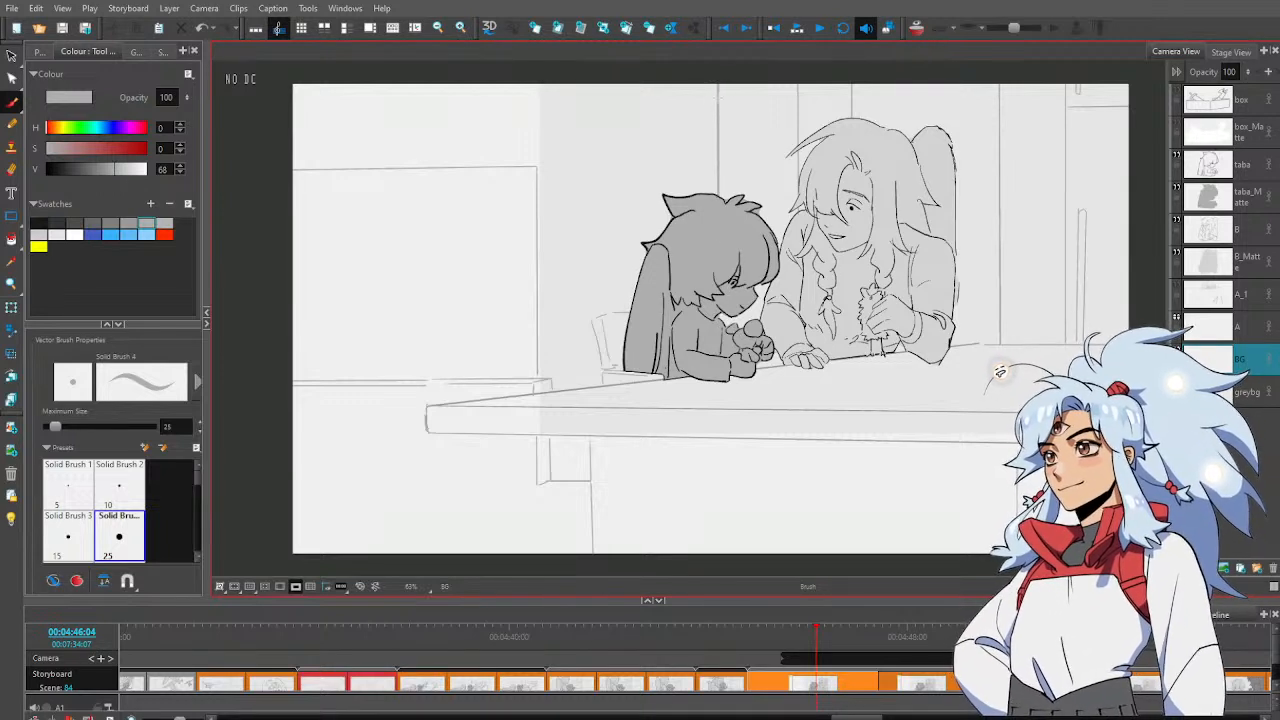
Turn on the light table and check the new vertical wall line through the dimmed characters
{"action": "key", "text": "shift+l"}
{"action": "left_click_drag", "start_coordinate": [699, 258], "coordinate": [609, 266]}
{"action": "key", "text": "alt+s"}
{"action": "left_click_drag", "start_coordinate": [596, 330], "coordinate": [596, 352]}
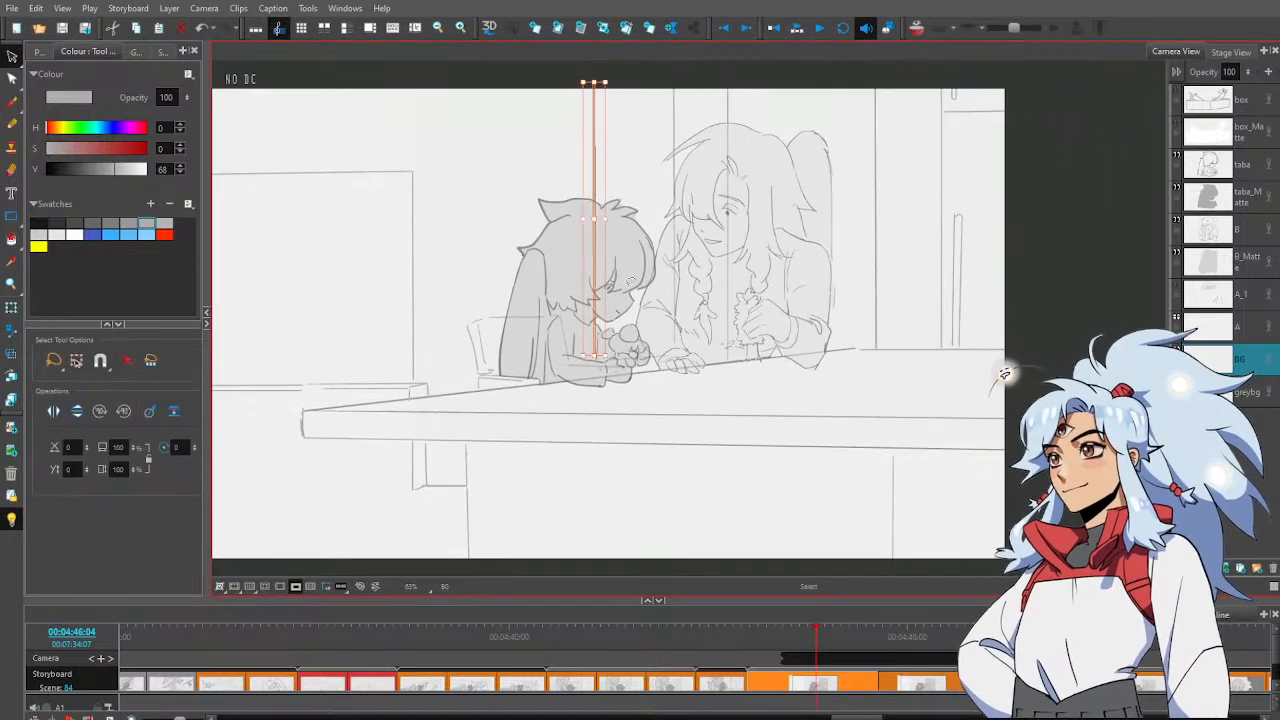
{"action": "left_click", "coordinate": [642, 210]}
{"action": "left_click_drag", "start_coordinate": [509, 213], "coordinate": [571, 197]}
Draw an archway edge beside the child as two parallel vertical lines curving inward at their upper ends, then clean it with the eraser
{"action": "key", "text": "alt+b"}
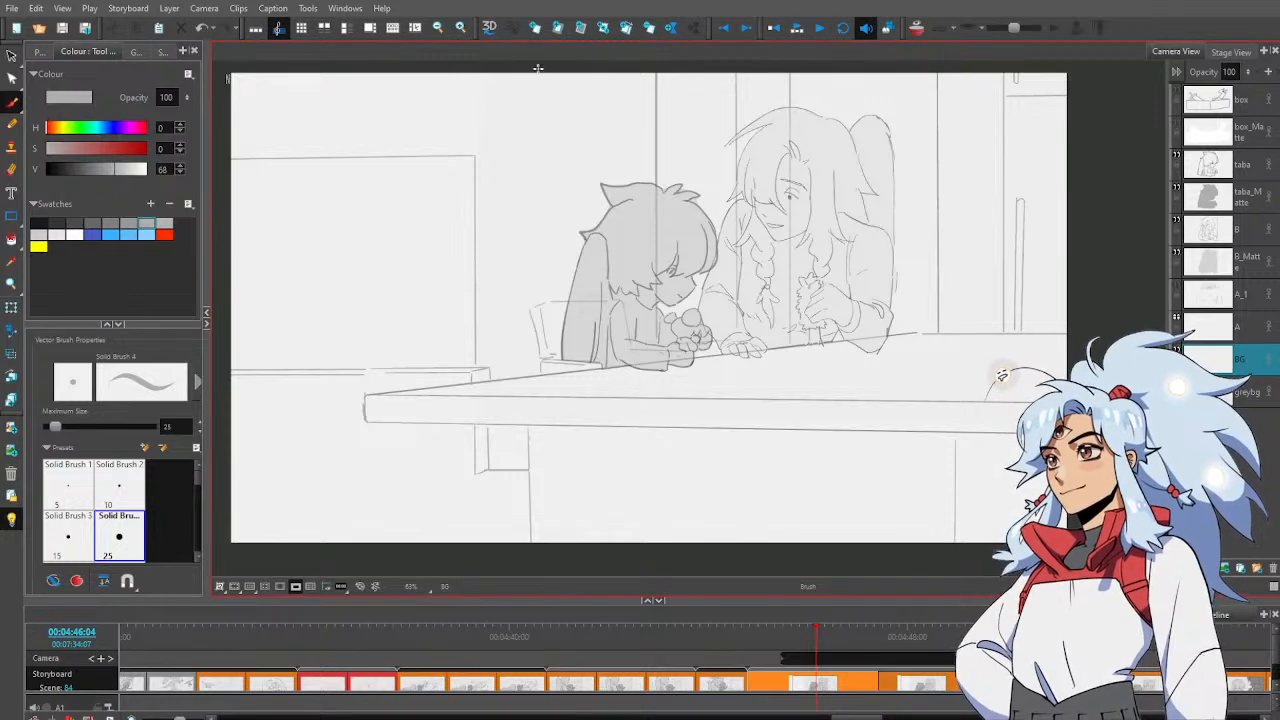
{"action": "left_click_drag", "start_coordinate": [540, 73], "coordinate": [553, 110]}
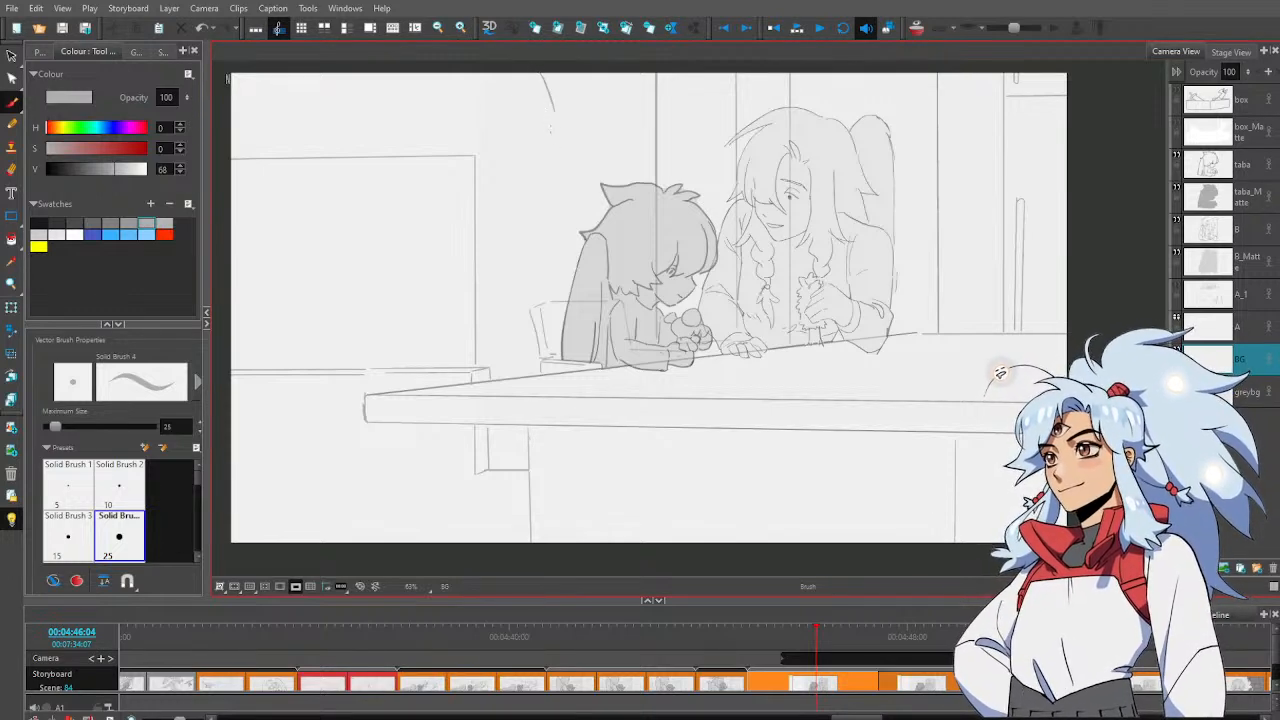
{"action": "left_click_drag", "start_coordinate": [555, 113], "coordinate": [556, 299]}
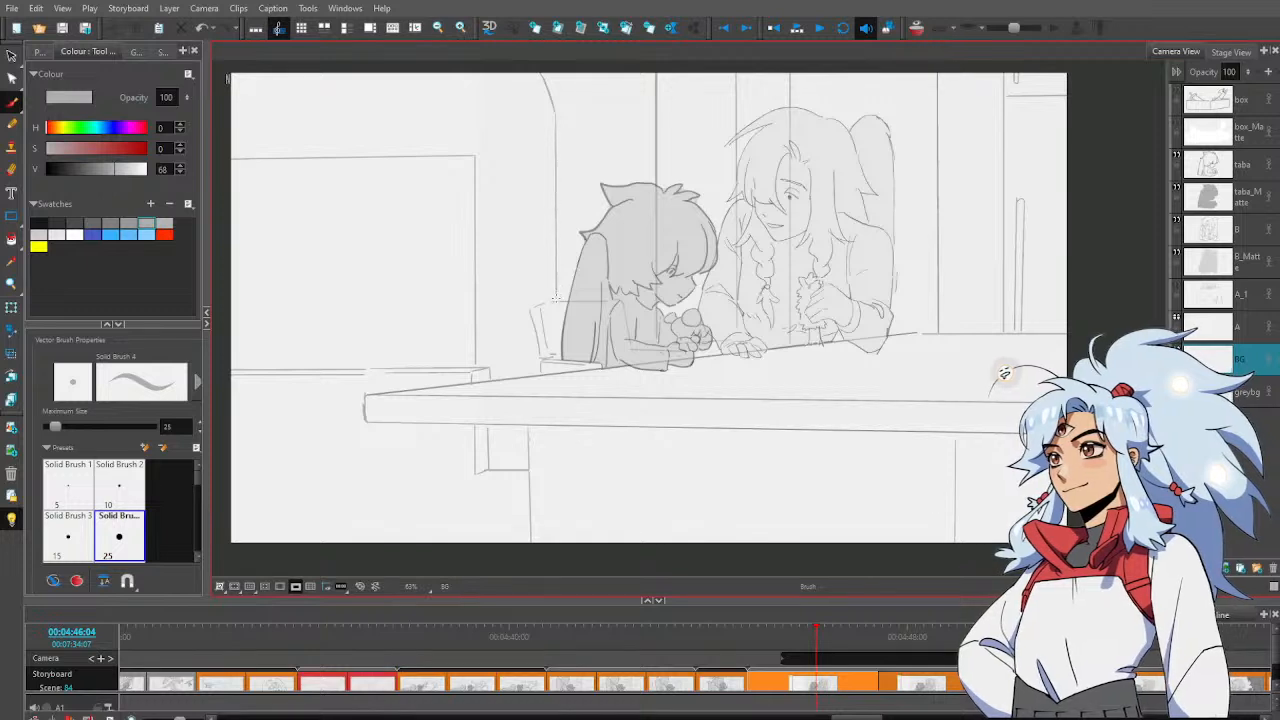
{"action": "left_click_drag", "start_coordinate": [518, 113], "coordinate": [520, 372]}
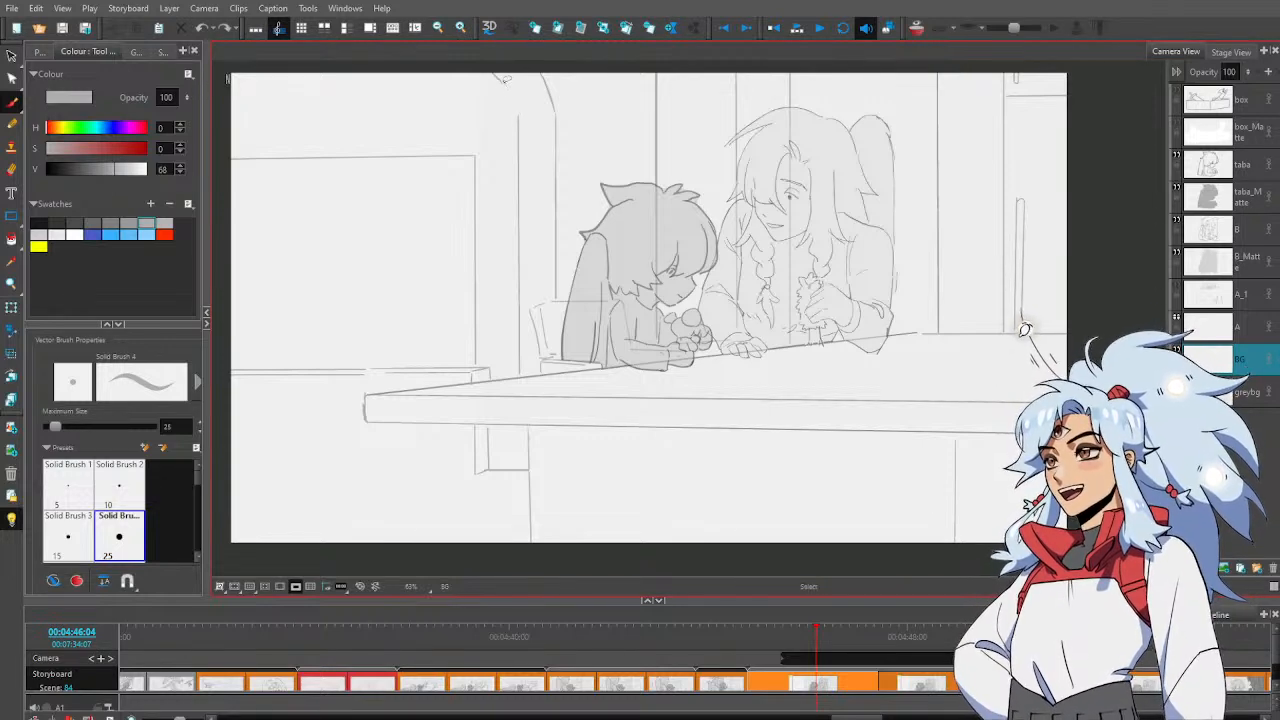
{"action": "key", "text": "alt+e"}
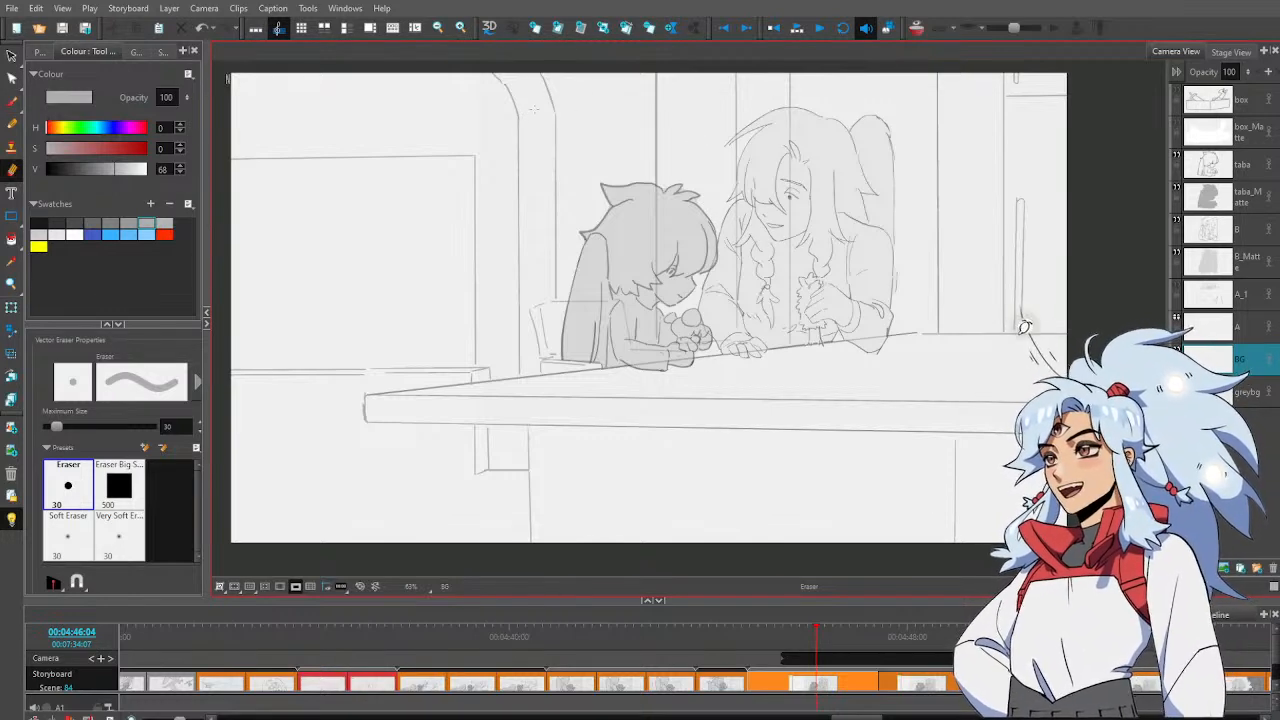
{"action": "key", "text": "alt+b"}
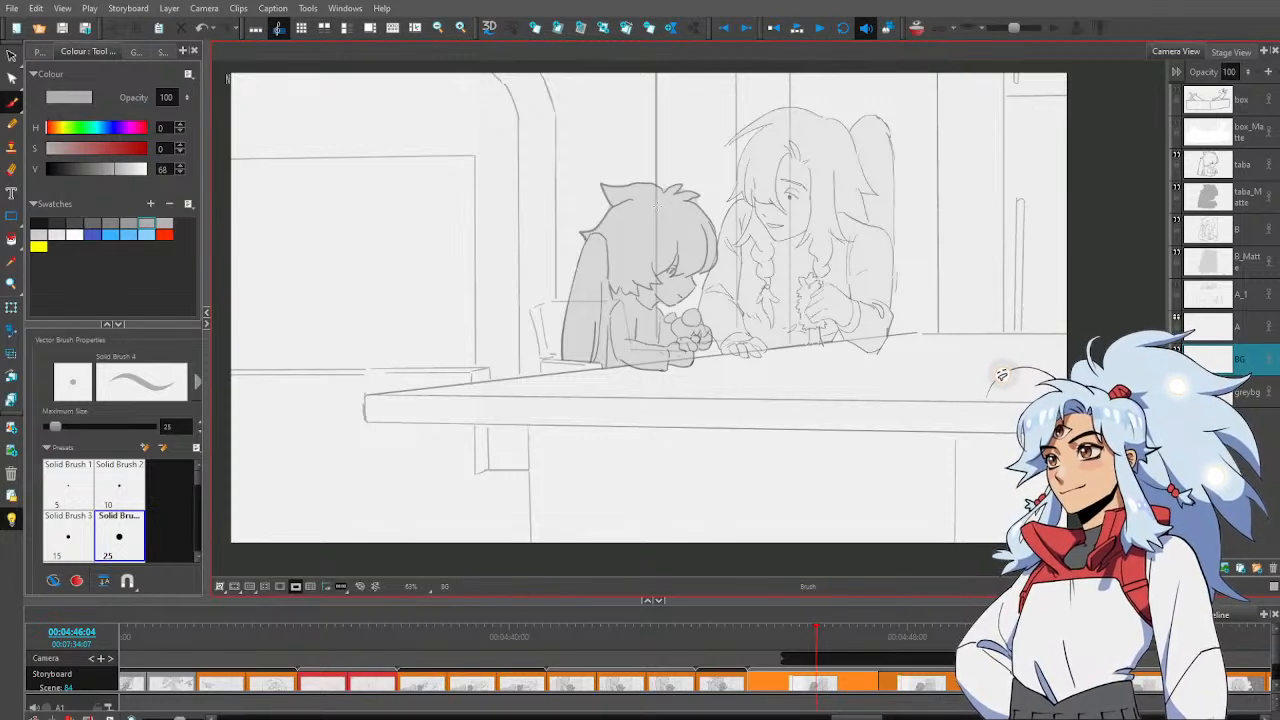
Delete the large rectangular wall frame and its ledge, plus the small box lines under the table, from the BG layer
{"action": "key", "text": "alt+s"}
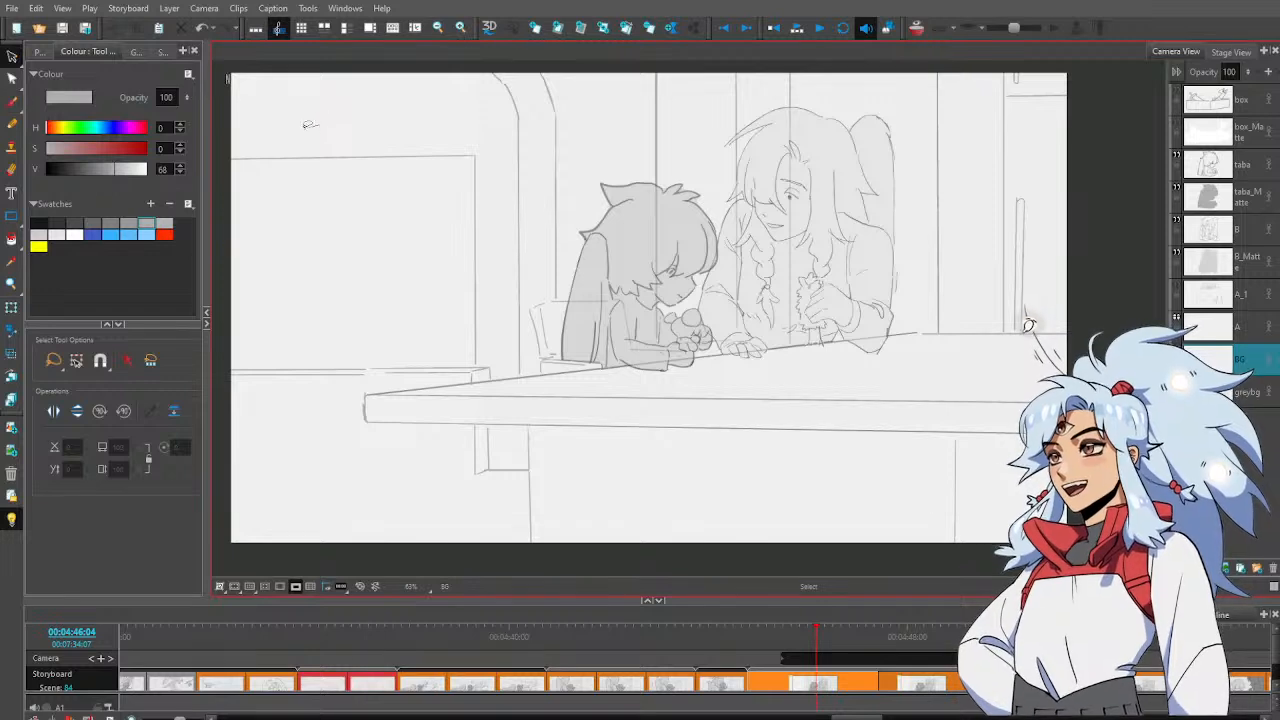
{"action": "mouse_move", "coordinate": [320, 126]}
{"action": "left_mouse_down"}
{"action": "mouse_move", "coordinate": [218, 343]}
{"action": "mouse_move", "coordinate": [254, 387]}
{"action": "mouse_move", "coordinate": [497, 366]}
{"action": "mouse_move", "coordinate": [497, 178]}
{"action": "mouse_move", "coordinate": [478, 128]}
{"action": "left_mouse_up"}
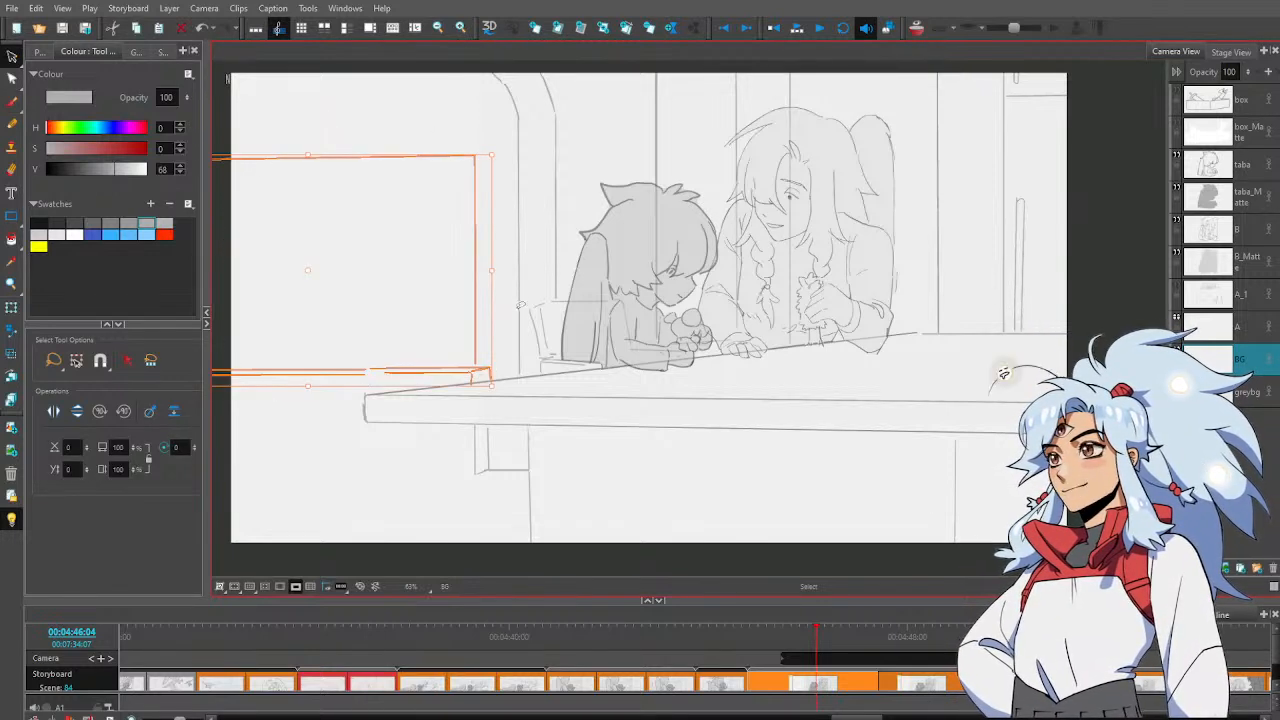
{"action": "key", "text": "Delete"}
{"action": "left_click_drag", "start_coordinate": [502, 444], "coordinate": [500, 440]}
{"action": "key", "text": "Delete"}
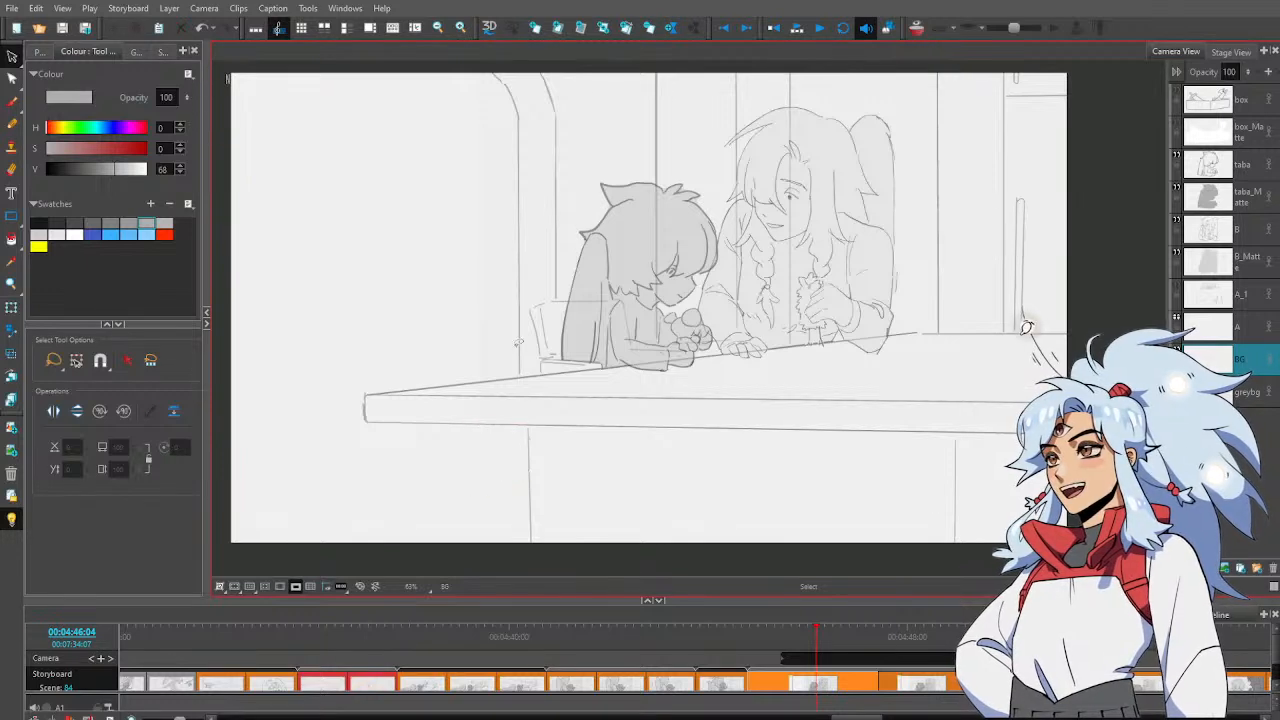
Select both archway lines on the BG layer and shift them away from the child, toward the outer side of the frame
{"action": "mouse_move", "coordinate": [553, 75]}
{"action": "left_mouse_down"}
{"action": "mouse_move", "coordinate": [442, 74]}
{"action": "mouse_move", "coordinate": [524, 269]}
{"action": "mouse_move", "coordinate": [570, 72]}
{"action": "left_mouse_up"}
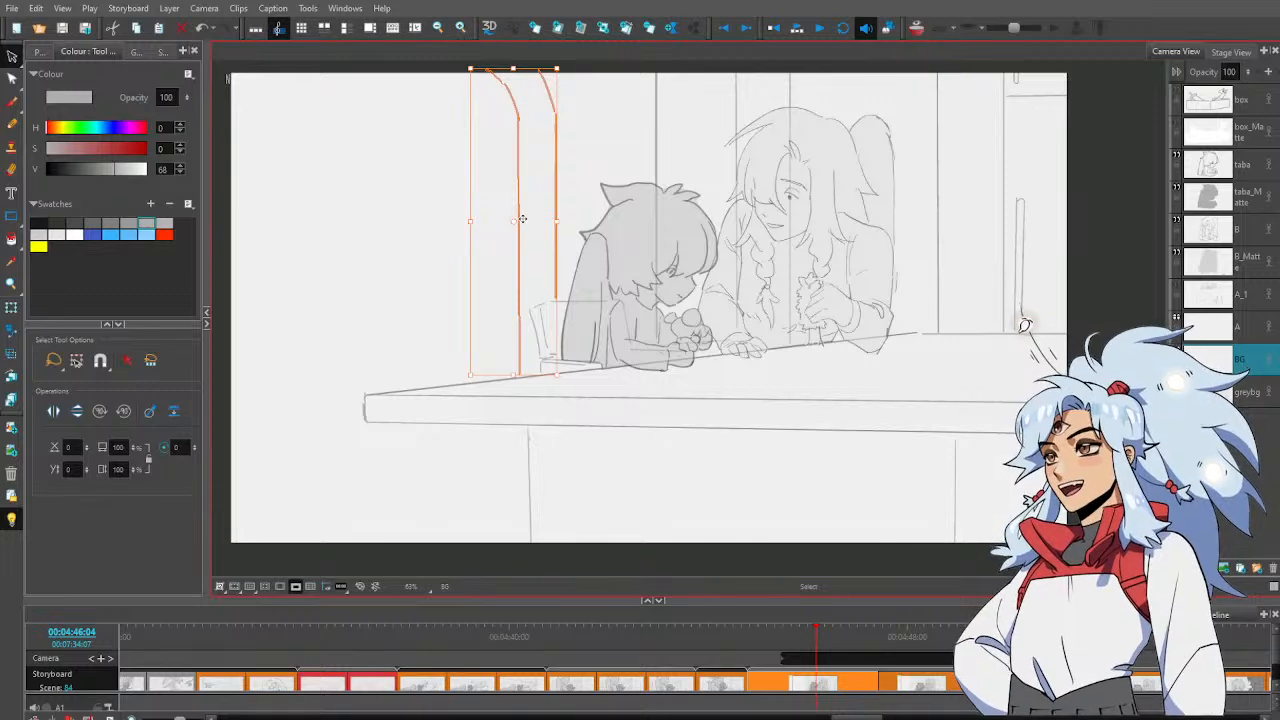
{"action": "key", "text": "alt+z"}
{"action": "left_click", "coordinate": [543, 271], "text": "alt"}
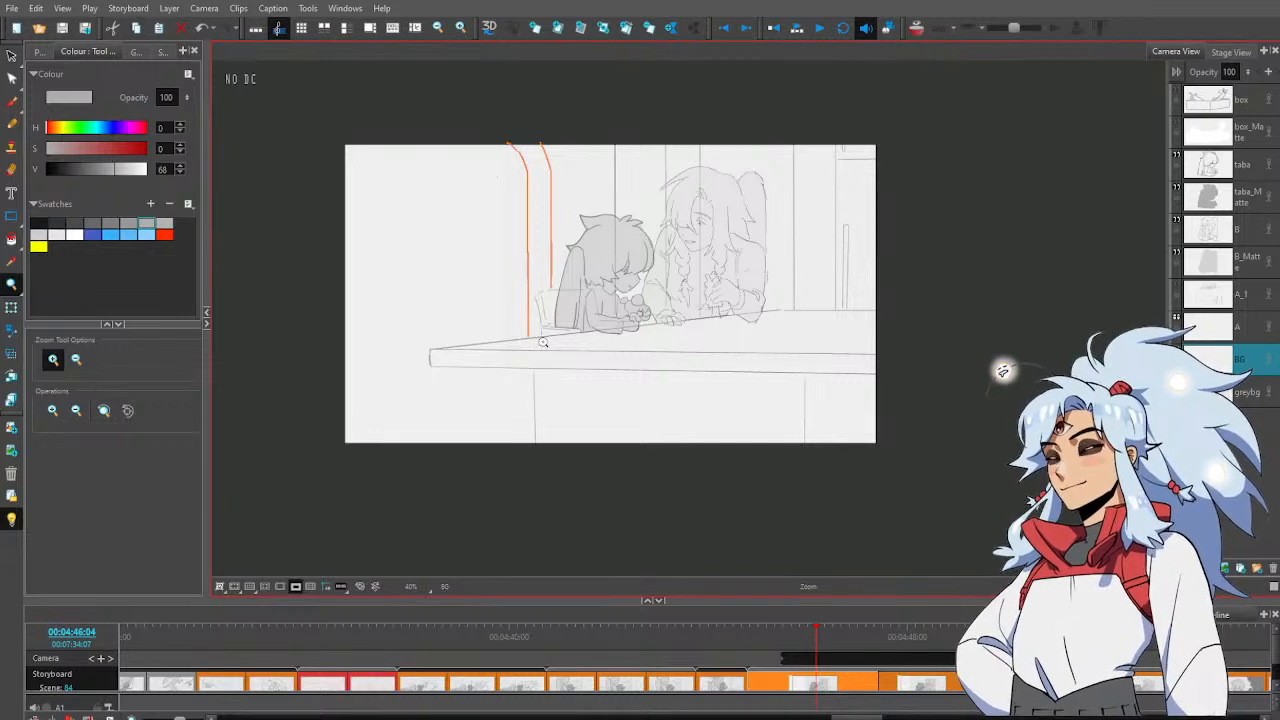
{"action": "key", "text": "alt+s"}
{"action": "left_click_drag", "start_coordinate": [530, 238], "coordinate": [498, 238]}
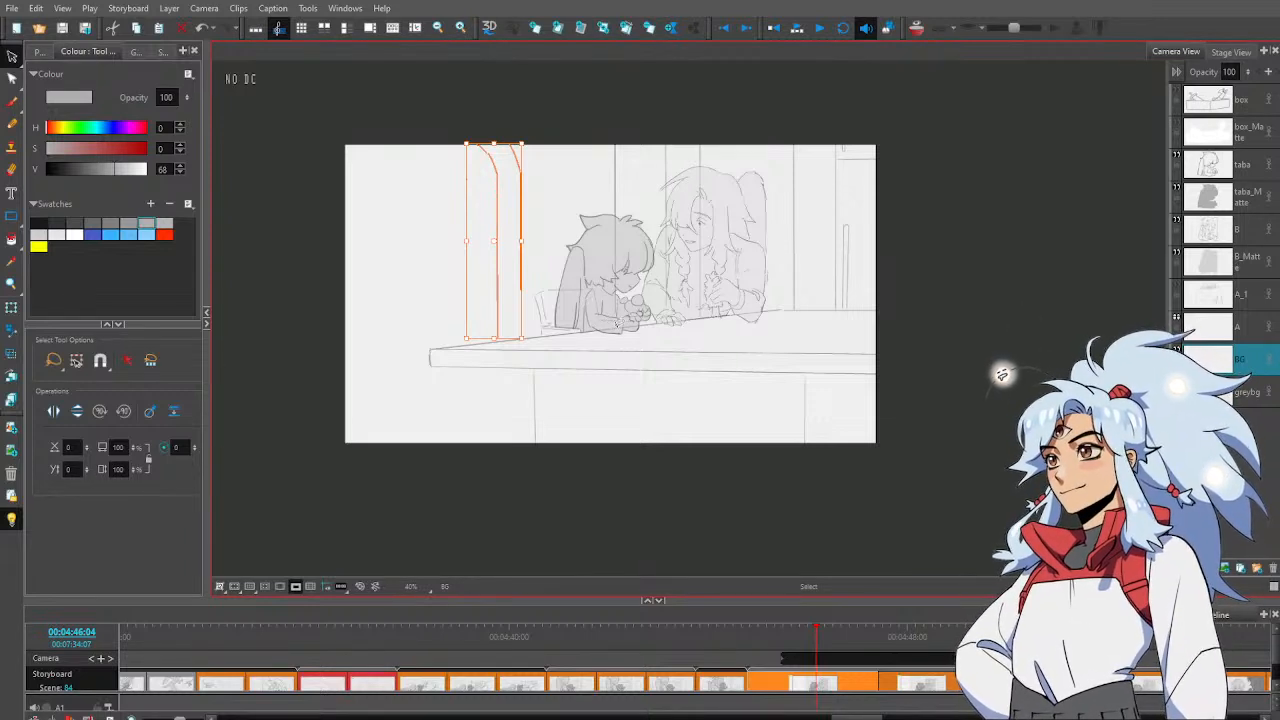
Reposition the vertical wall line behind the child's head slightly closer to the archway
{"action": "left_click", "coordinate": [610, 225]}
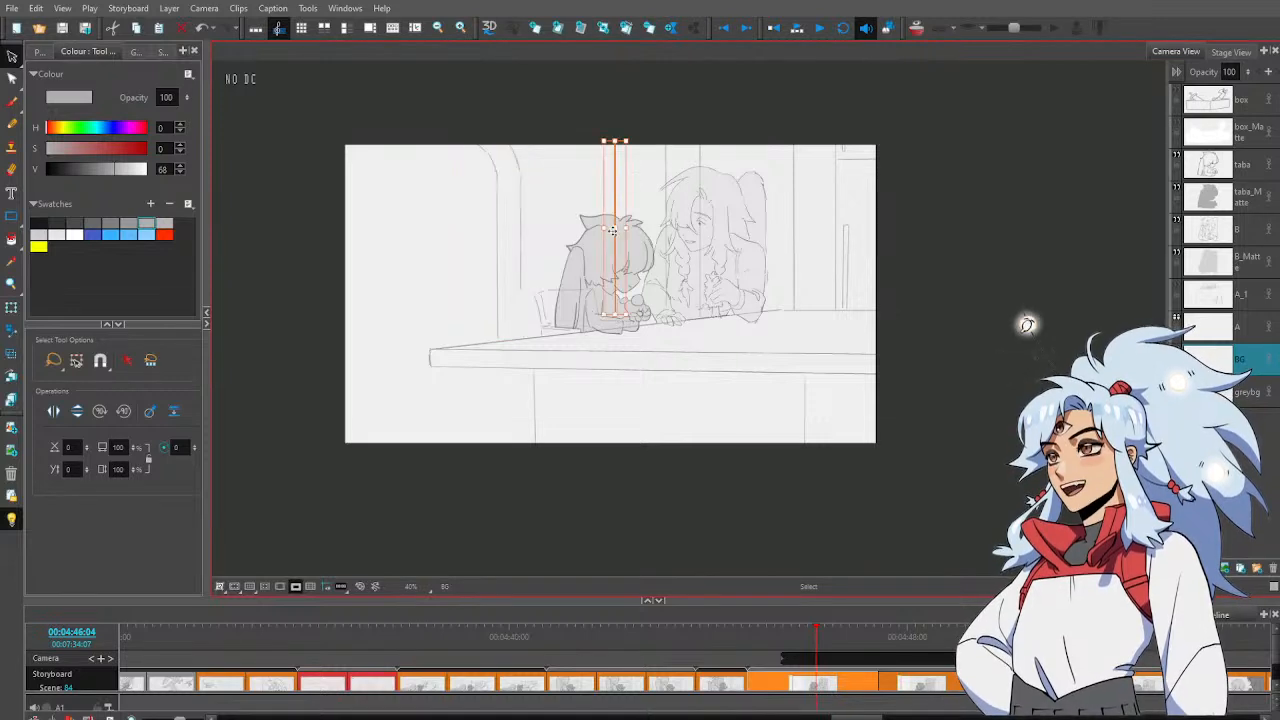
{"action": "left_click_drag", "start_coordinate": [616, 248], "coordinate": [598, 248]}
{"action": "left_click", "coordinate": [649, 205]}
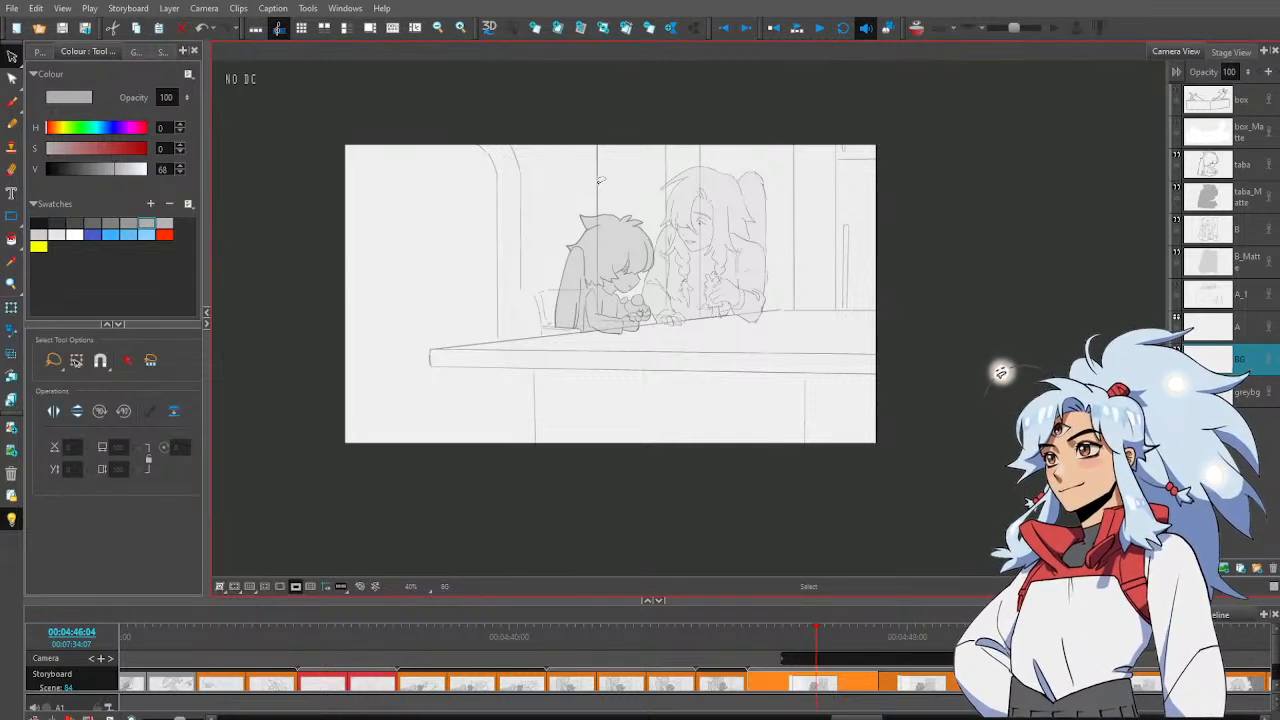
{"action": "left_click", "coordinate": [597, 237]}
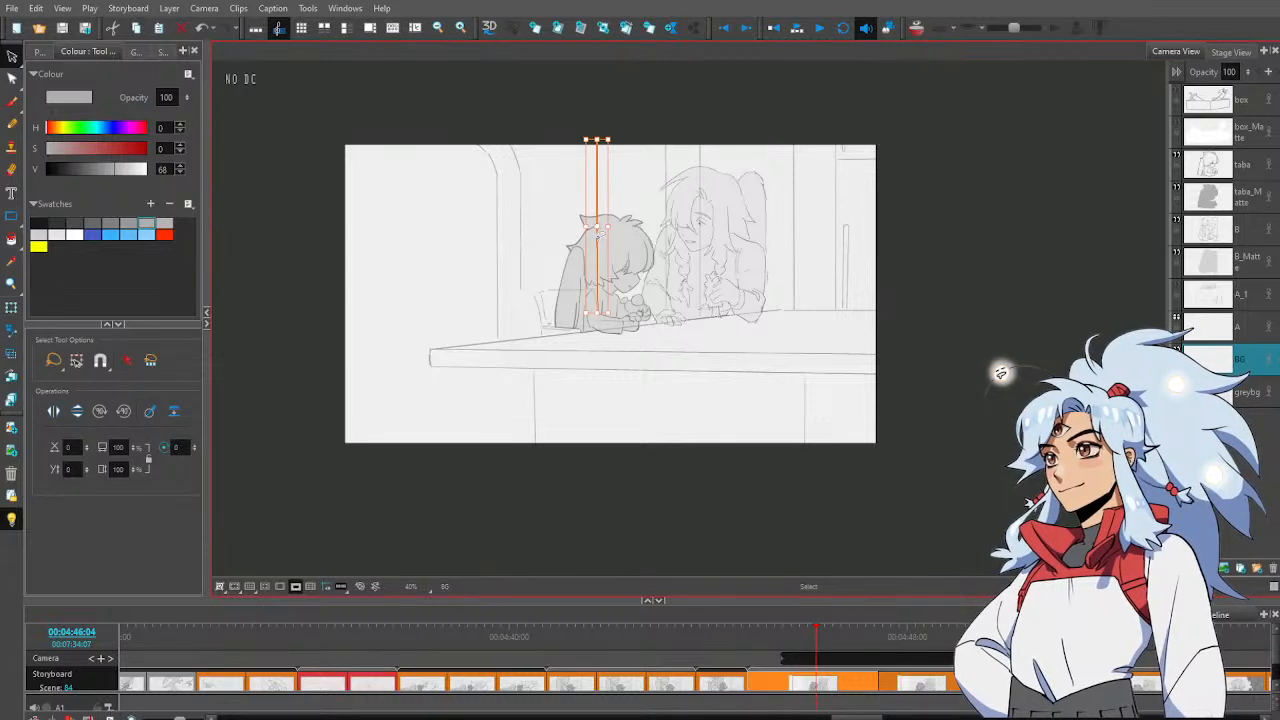
{"action": "left_click_drag", "start_coordinate": [600, 235], "coordinate": [607, 232]}
{"action": "left_click", "coordinate": [506, 216]}
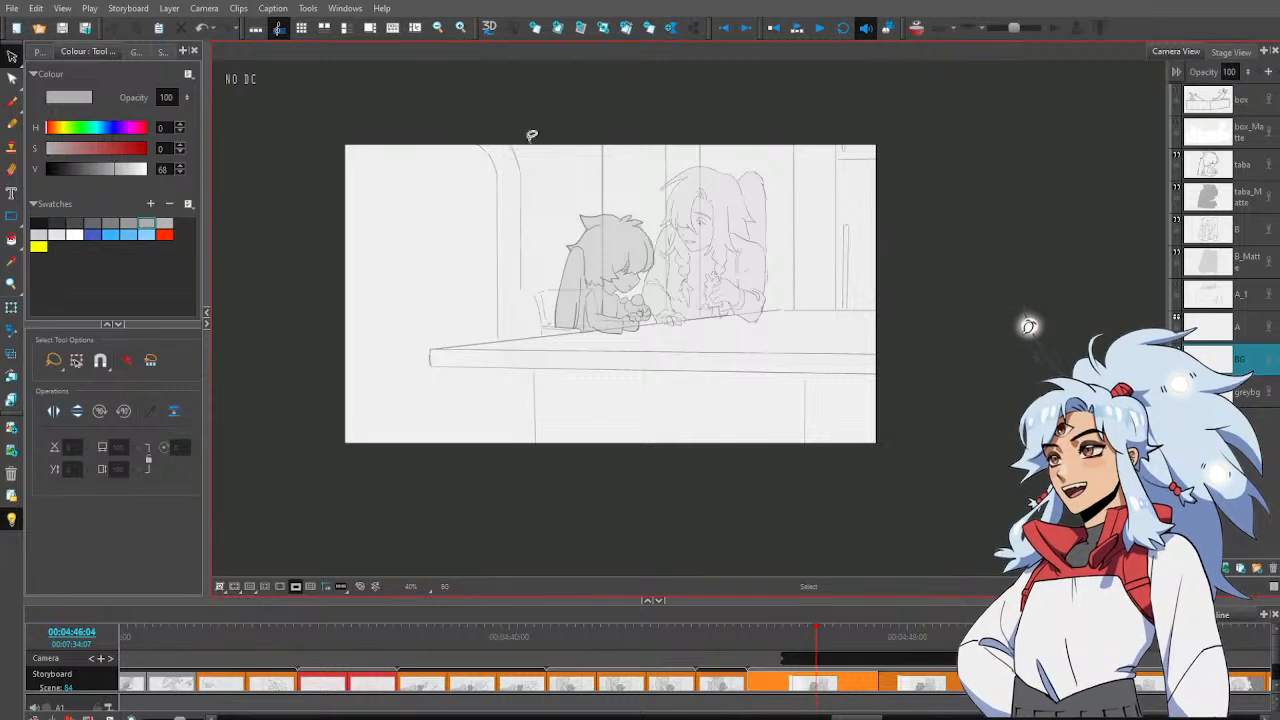
Widen the archway edge by shifting its line nearest the child a little toward the child
{"action": "mouse_move", "coordinate": [531, 135]}
{"action": "left_mouse_down"}
{"action": "mouse_move", "coordinate": [512, 188]}
{"action": "mouse_move", "coordinate": [540, 290]}
{"action": "mouse_move", "coordinate": [536, 270]}
{"action": "left_mouse_up"}
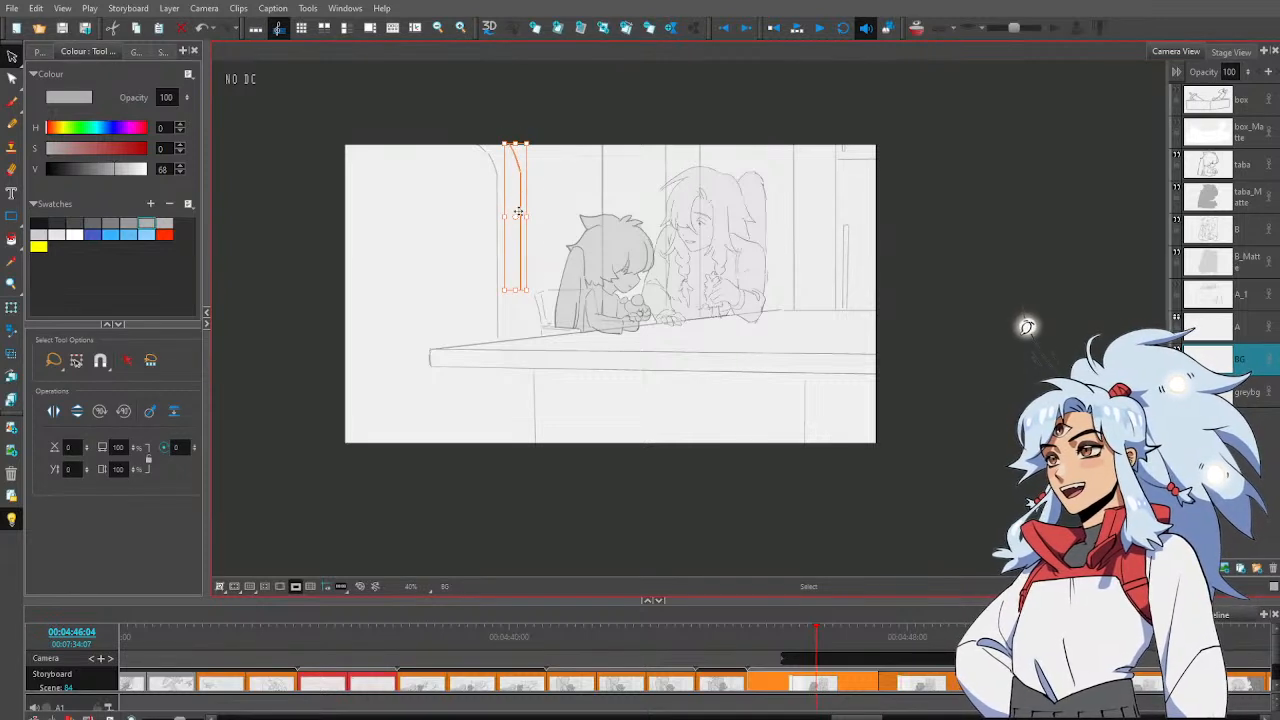
{"action": "left_click_drag", "start_coordinate": [517, 209], "coordinate": [529, 209]}
{"action": "left_click", "coordinate": [566, 157]}
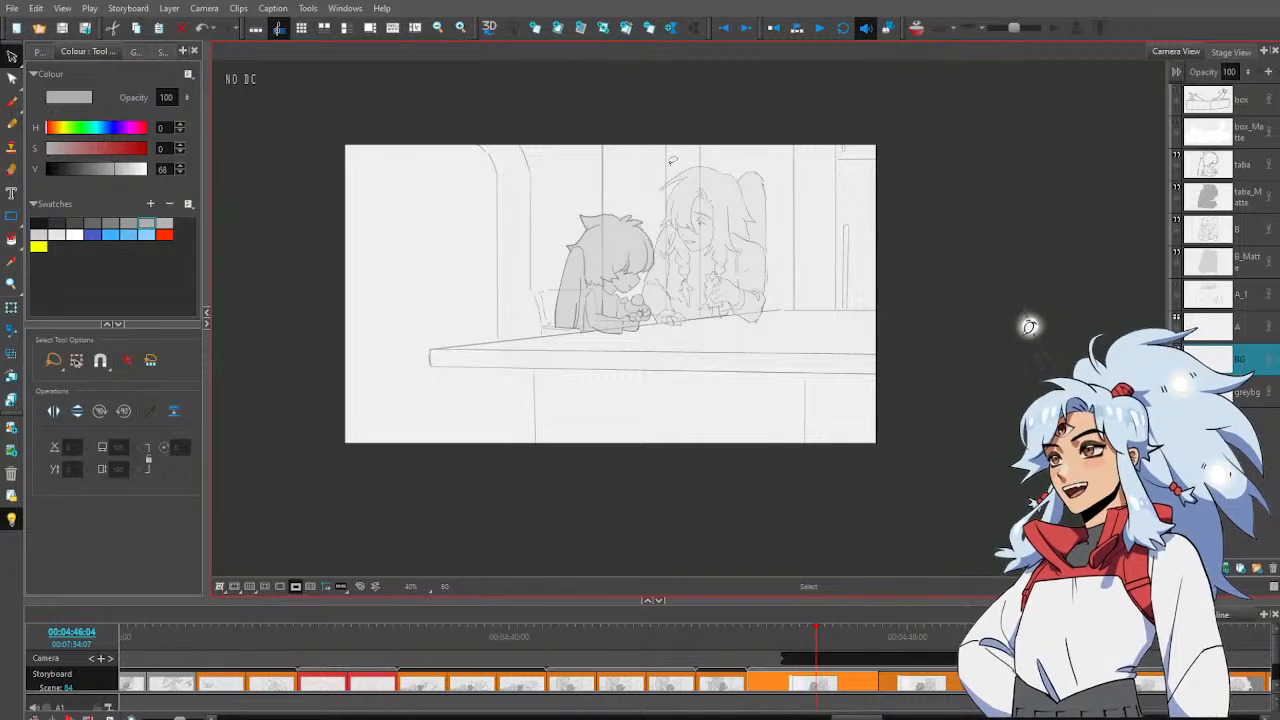
Move the vertical wall line beside the adult's head inward, close to the neighbouring vertical line, forming a narrow corner
{"action": "left_click", "coordinate": [666, 178]}
{"action": "left_click_drag", "start_coordinate": [668, 182], "coordinate": [683, 180]}
{"action": "left_click", "coordinate": [747, 124]}
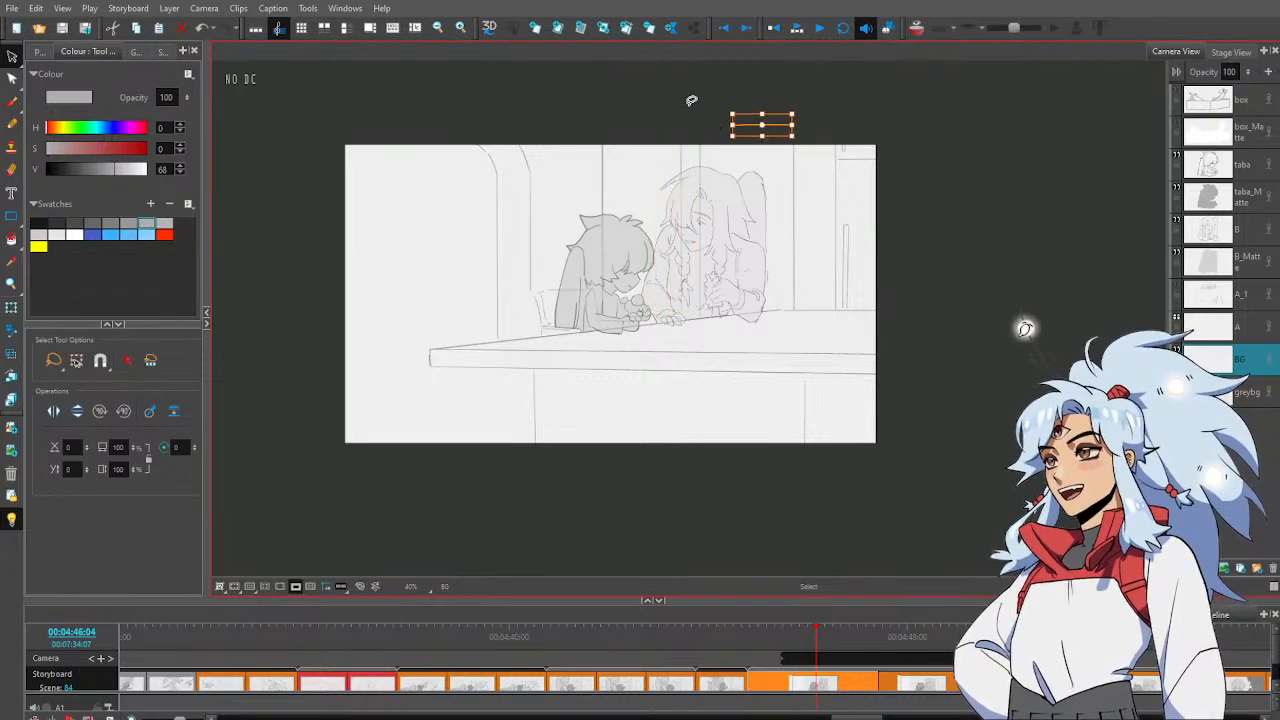
{"action": "left_click", "coordinate": [718, 131]}
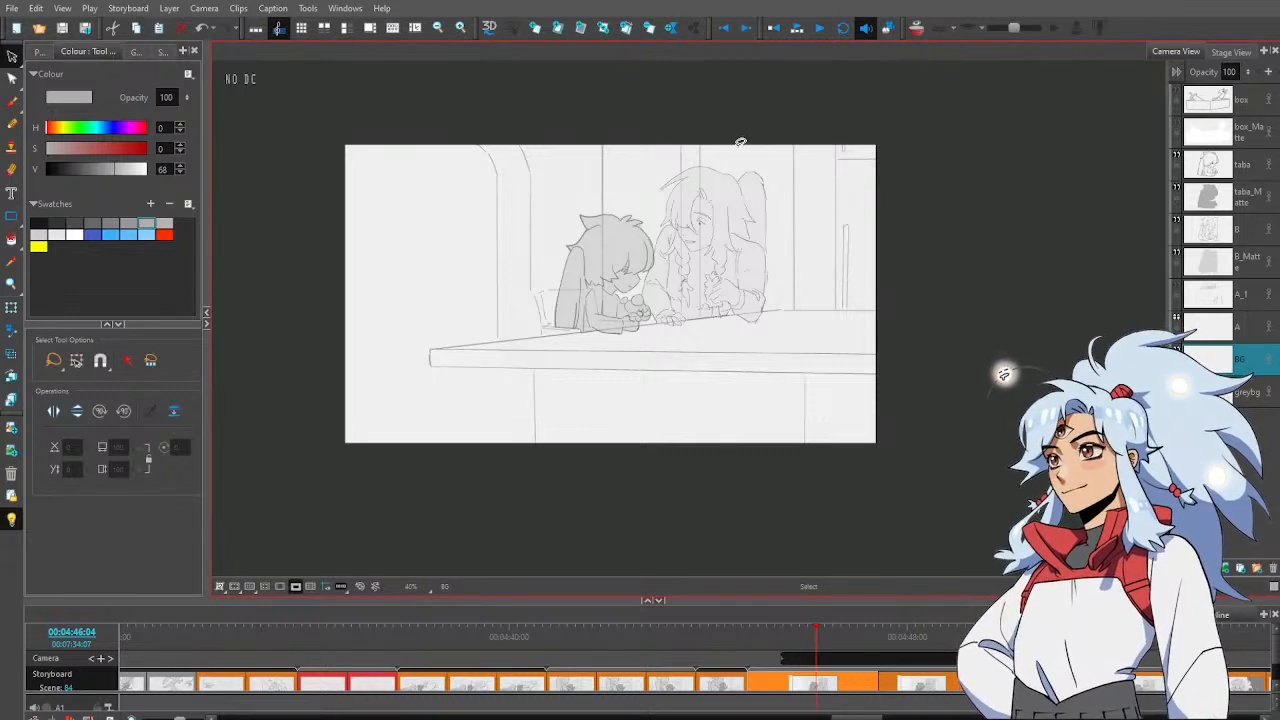
Turn off the camera mask and delete the cabinet lines behind the far end of the table
{"action": "left_click", "coordinate": [296, 586]}
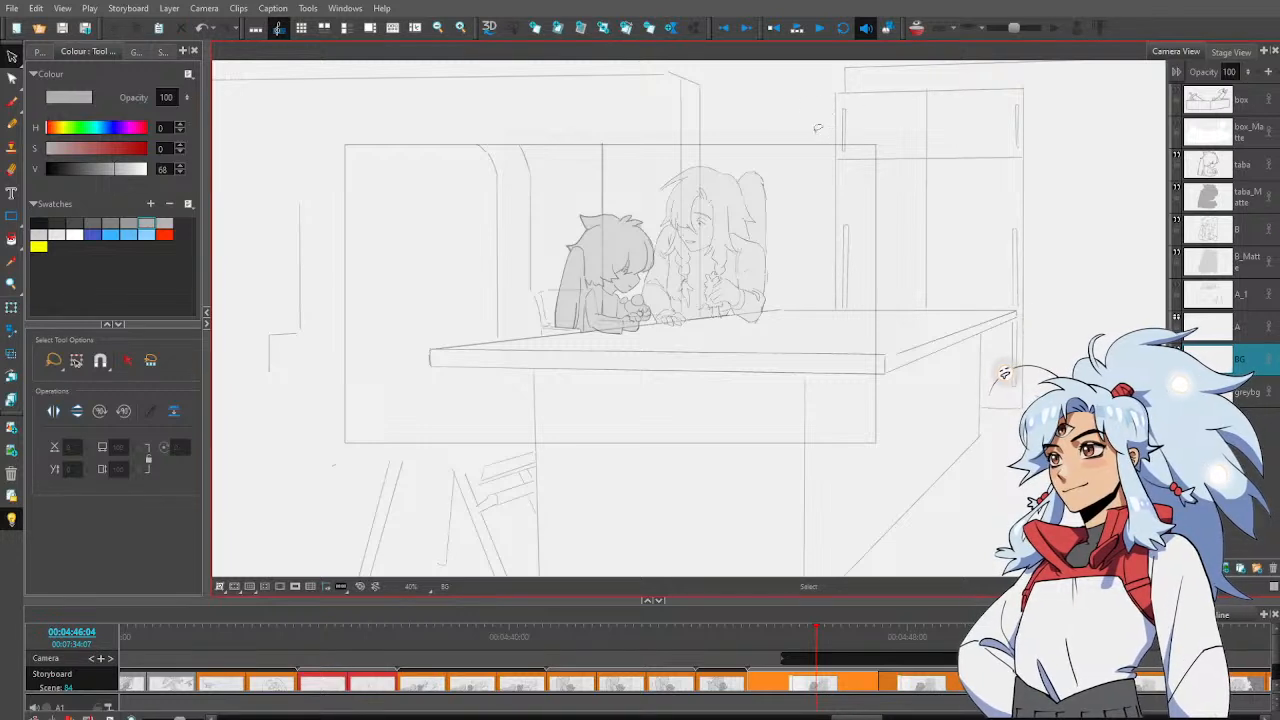
{"action": "mouse_move", "coordinate": [818, 124]}
{"action": "left_mouse_down"}
{"action": "mouse_move", "coordinate": [798, 254]}
{"action": "mouse_move", "coordinate": [826, 290]}
{"action": "mouse_move", "coordinate": [1048, 295]}
{"action": "mouse_move", "coordinate": [1107, 175]}
{"action": "mouse_move", "coordinate": [1020, 62]}
{"action": "left_mouse_up"}
{"action": "key", "text": "Delete"}
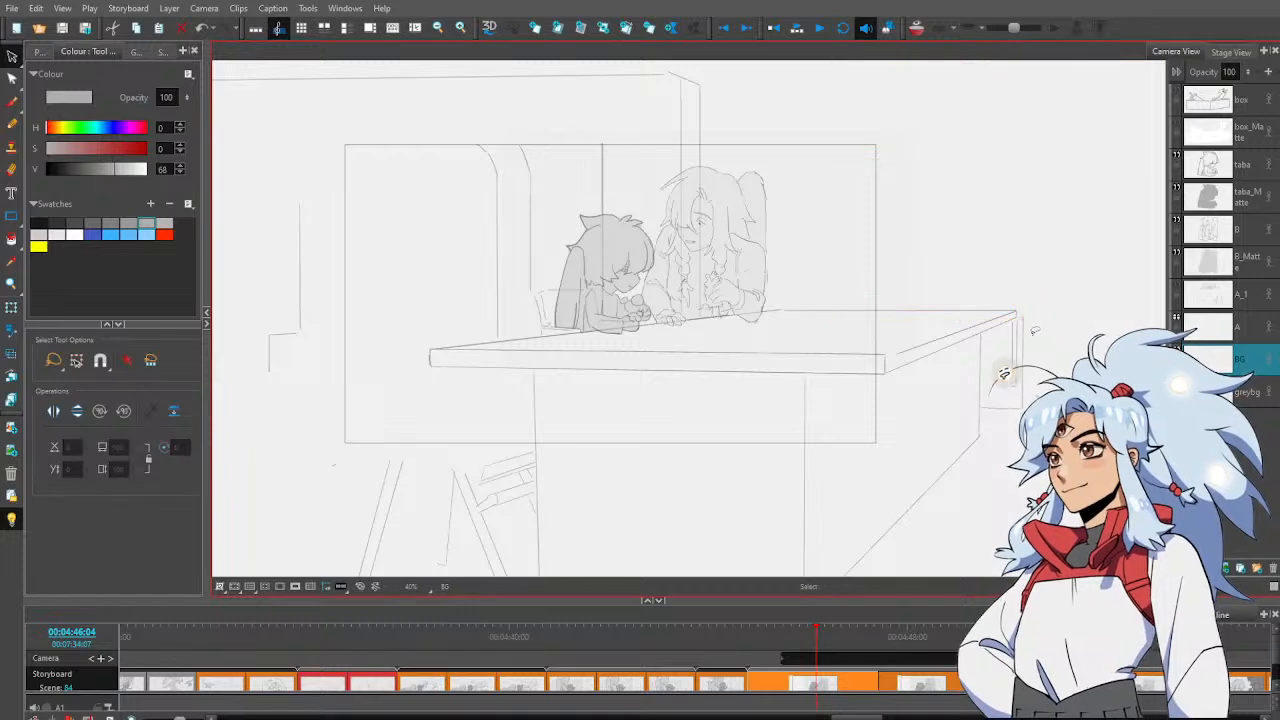
{"action": "left_click_drag", "start_coordinate": [1020, 313], "coordinate": [1063, 283]}
{"action": "key", "text": "Delete"}
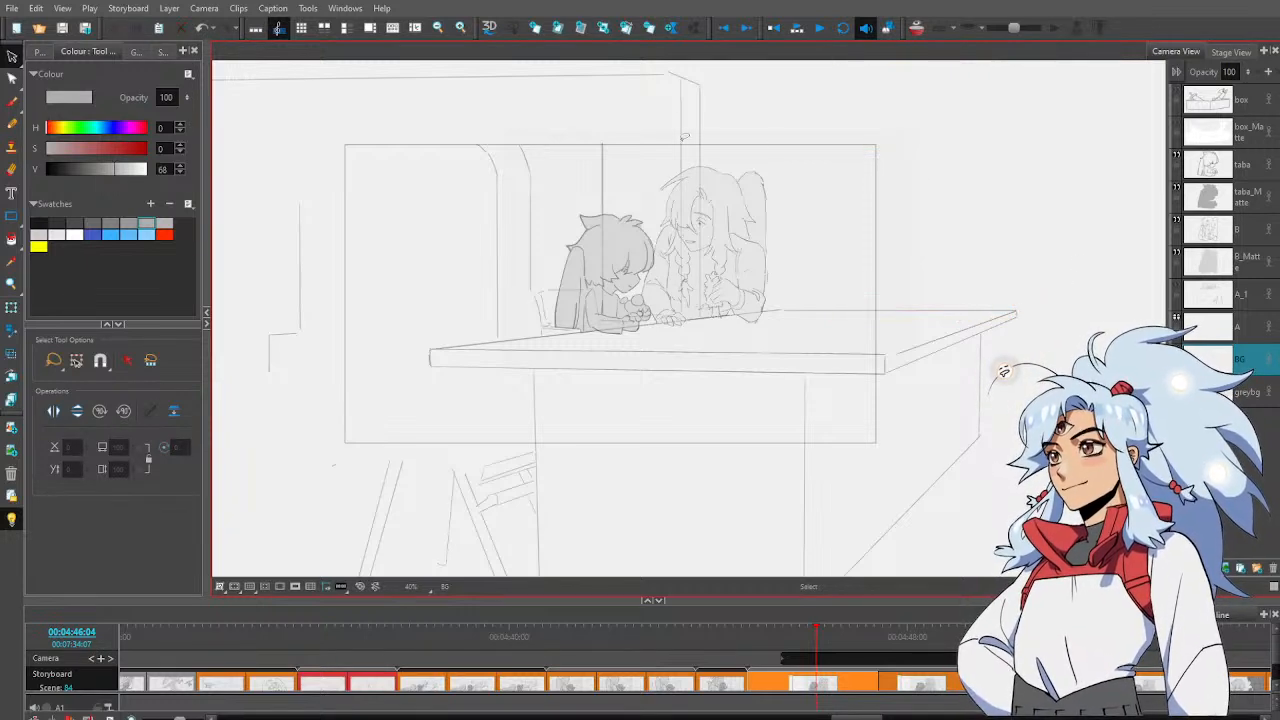
Extend the wall line behind the child above the camera frame and shift the adult's two wall lines slightly away from the child
{"action": "left_click_drag", "start_coordinate": [610, 165], "coordinate": [602, 125]}
{"action": "key", "text": "Delete"}
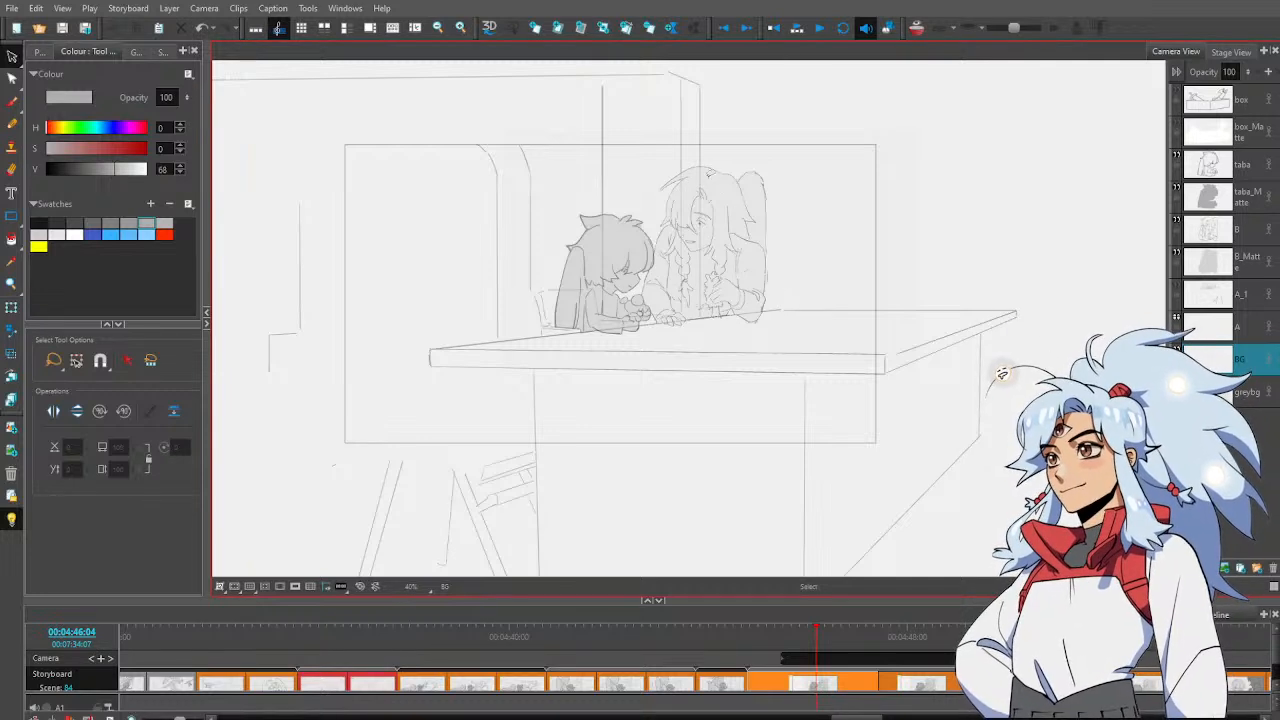
{"action": "mouse_move", "coordinate": [727, 165]}
{"action": "left_mouse_down"}
{"action": "mouse_move", "coordinate": [652, 200]}
{"action": "mouse_move", "coordinate": [697, 206]}
{"action": "left_mouse_up"}
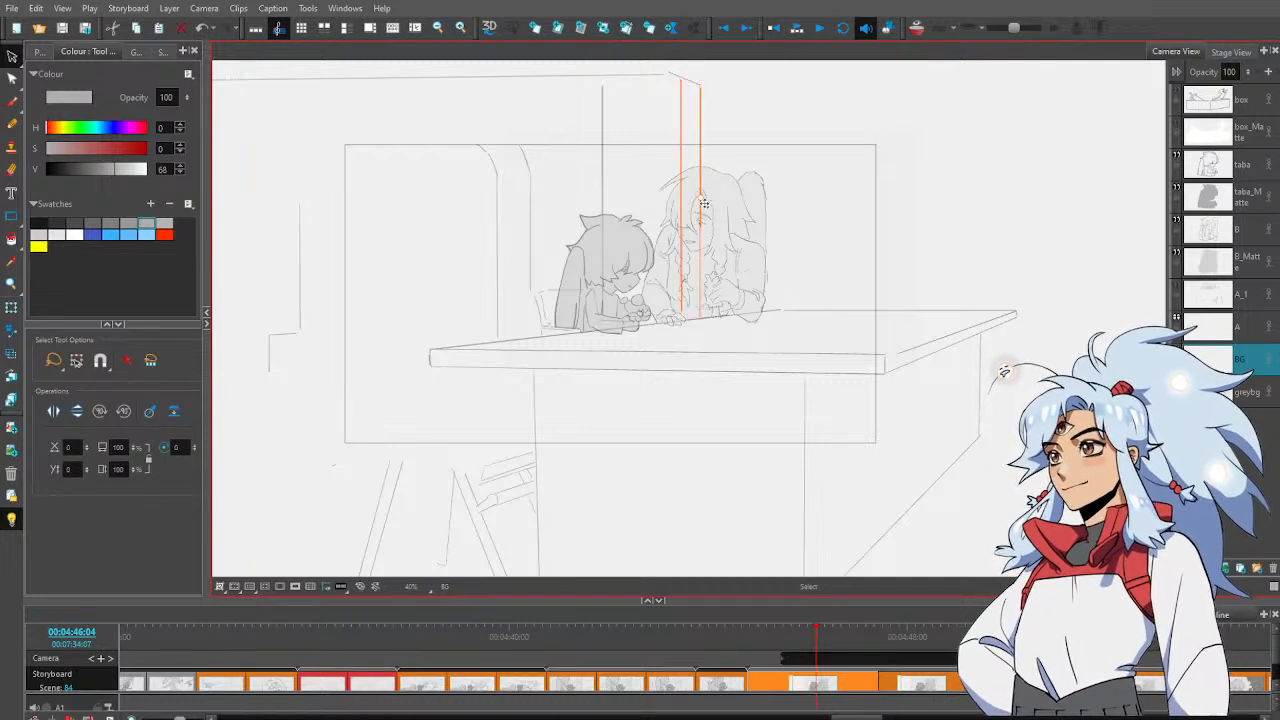
{"action": "left_click", "coordinate": [788, 152]}
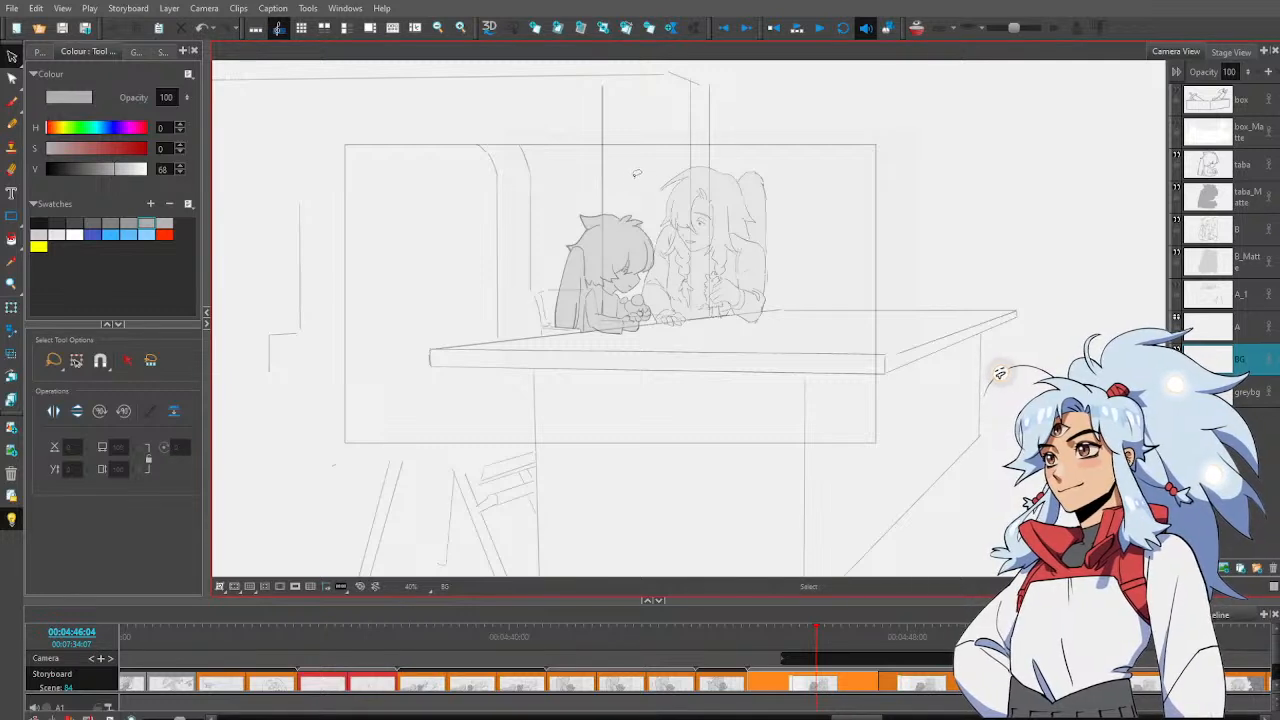
Move the archway lines slightly away from the child and stretch the straight line nearest the child down to the table
{"action": "mouse_move", "coordinate": [540, 137]}
{"action": "left_mouse_down"}
{"action": "mouse_move", "coordinate": [540, 196]}
{"action": "mouse_move", "coordinate": [506, 222]}
{"action": "left_mouse_up"}
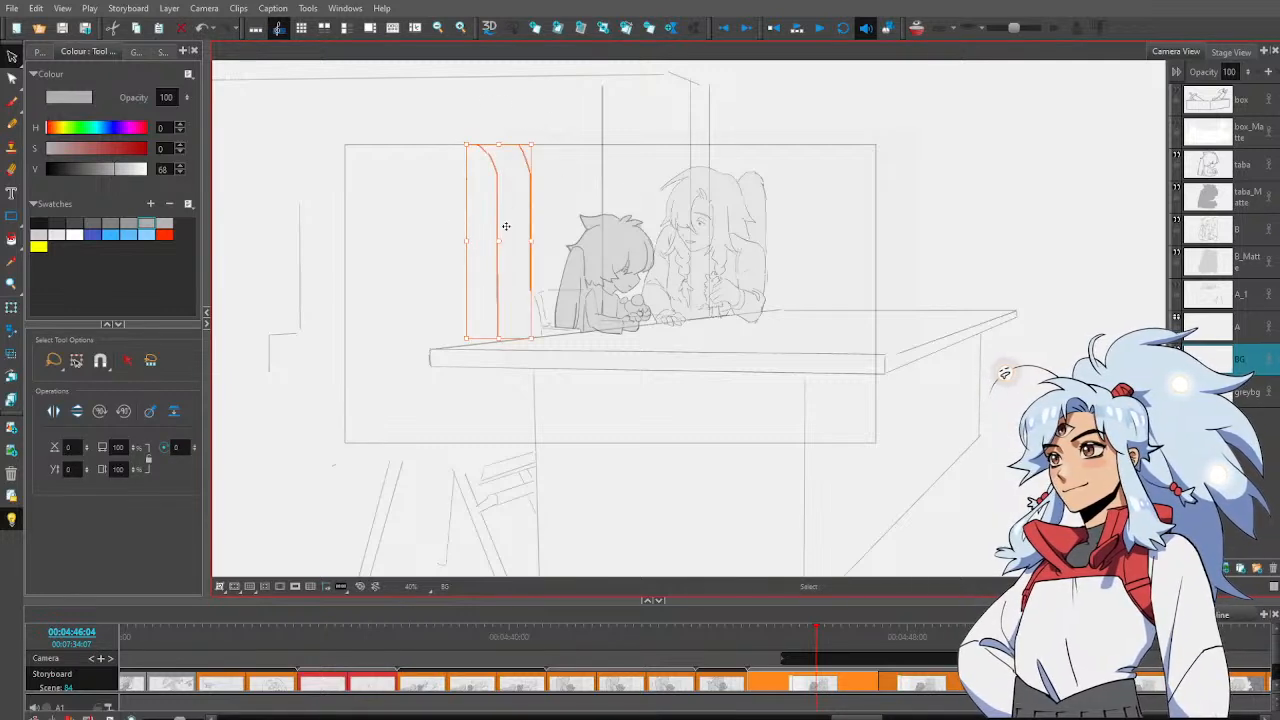
{"action": "left_click", "coordinate": [541, 267]}
{"action": "left_click", "coordinate": [522, 257]}
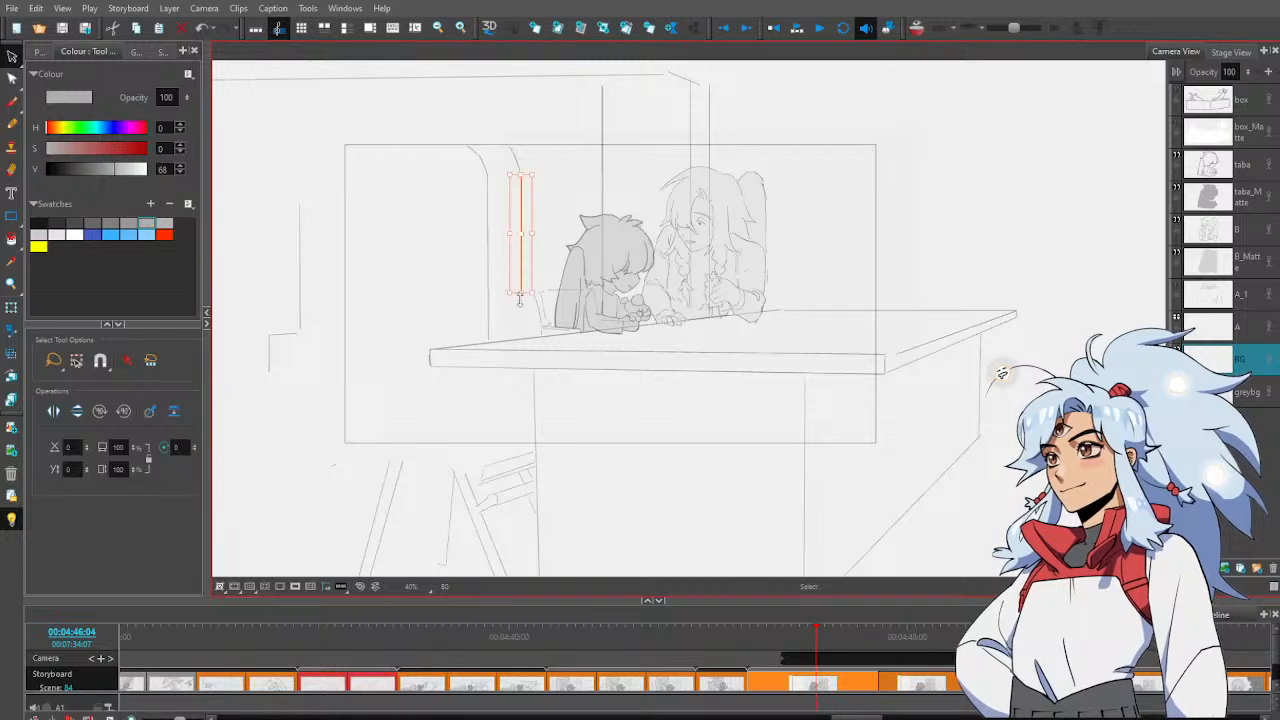
{"action": "left_click_drag", "start_coordinate": [521, 301], "coordinate": [522, 334]}
{"action": "left_click", "coordinate": [572, 186]}
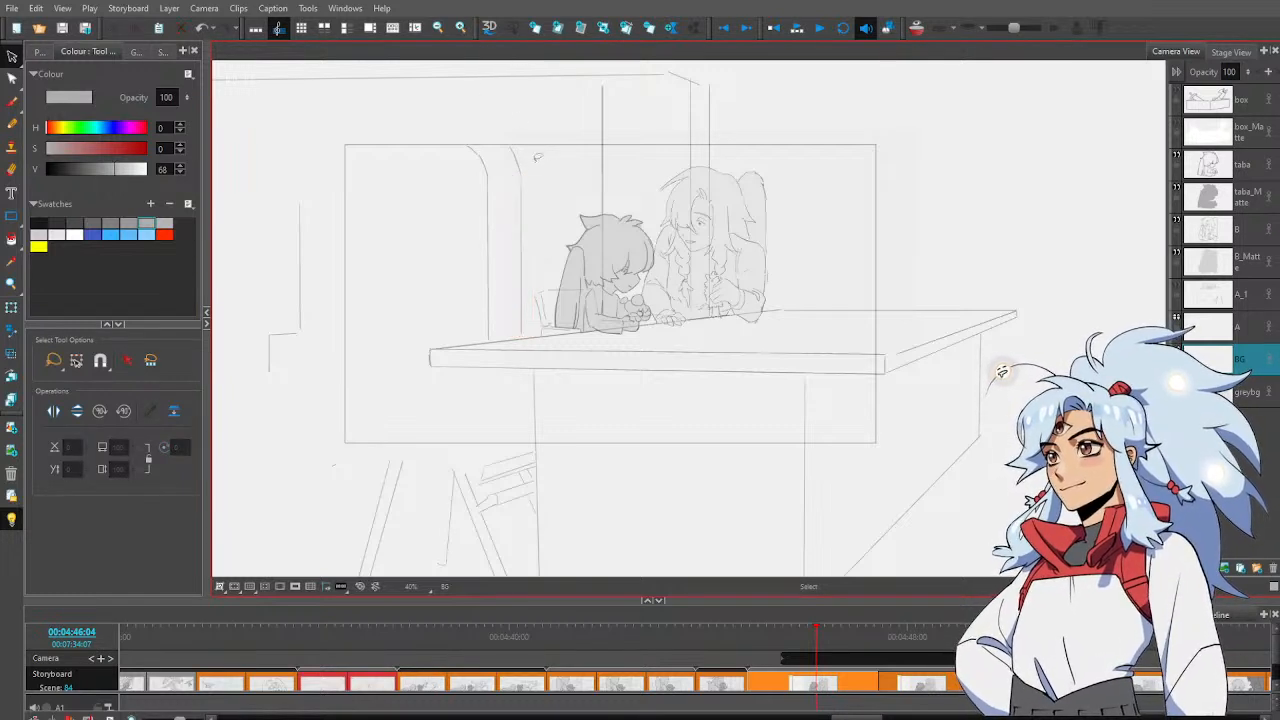
Shift the archway line nearest the child slightly toward the child, then adjust its lower end and its curved upper piece
{"action": "mouse_move", "coordinate": [536, 143]}
{"action": "left_mouse_down"}
{"action": "mouse_move", "coordinate": [526, 137]}
{"action": "mouse_move", "coordinate": [539, 160]}
{"action": "mouse_move", "coordinate": [536, 146]}
{"action": "left_mouse_up"}
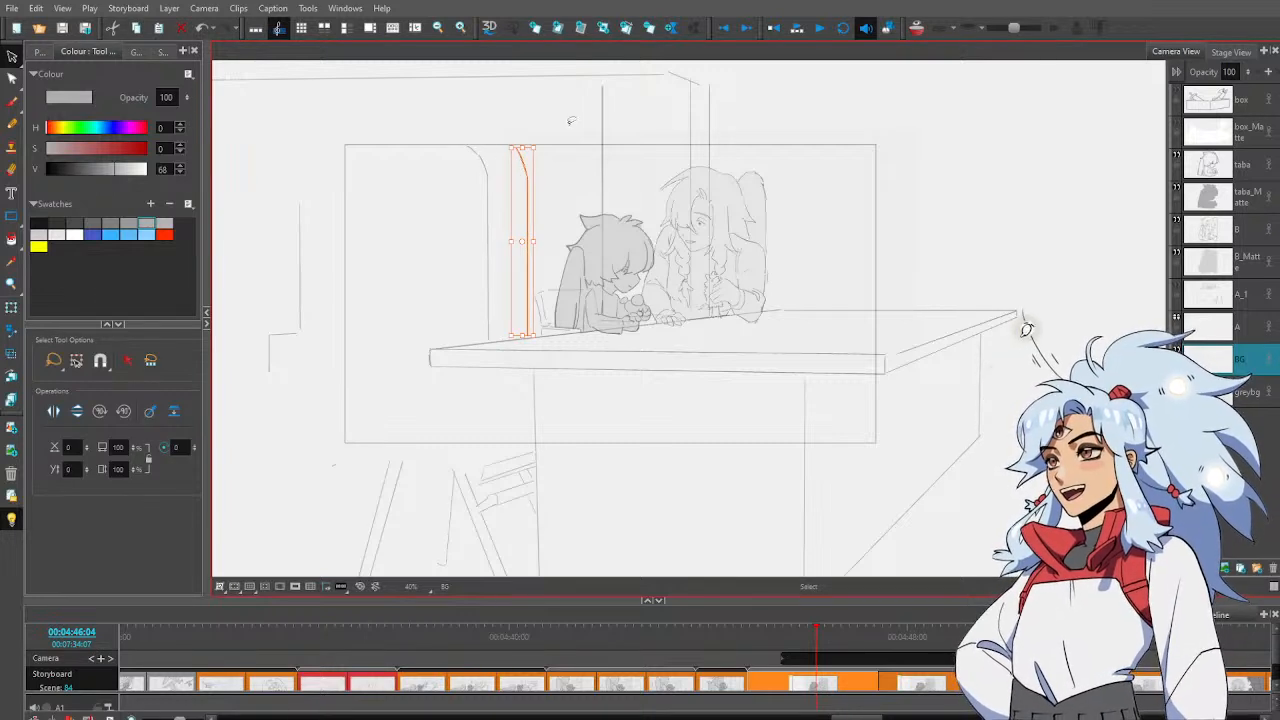
{"action": "left_click", "coordinate": [536, 245]}
{"action": "left_click", "coordinate": [537, 328]}
{"action": "left_click", "coordinate": [530, 337]}
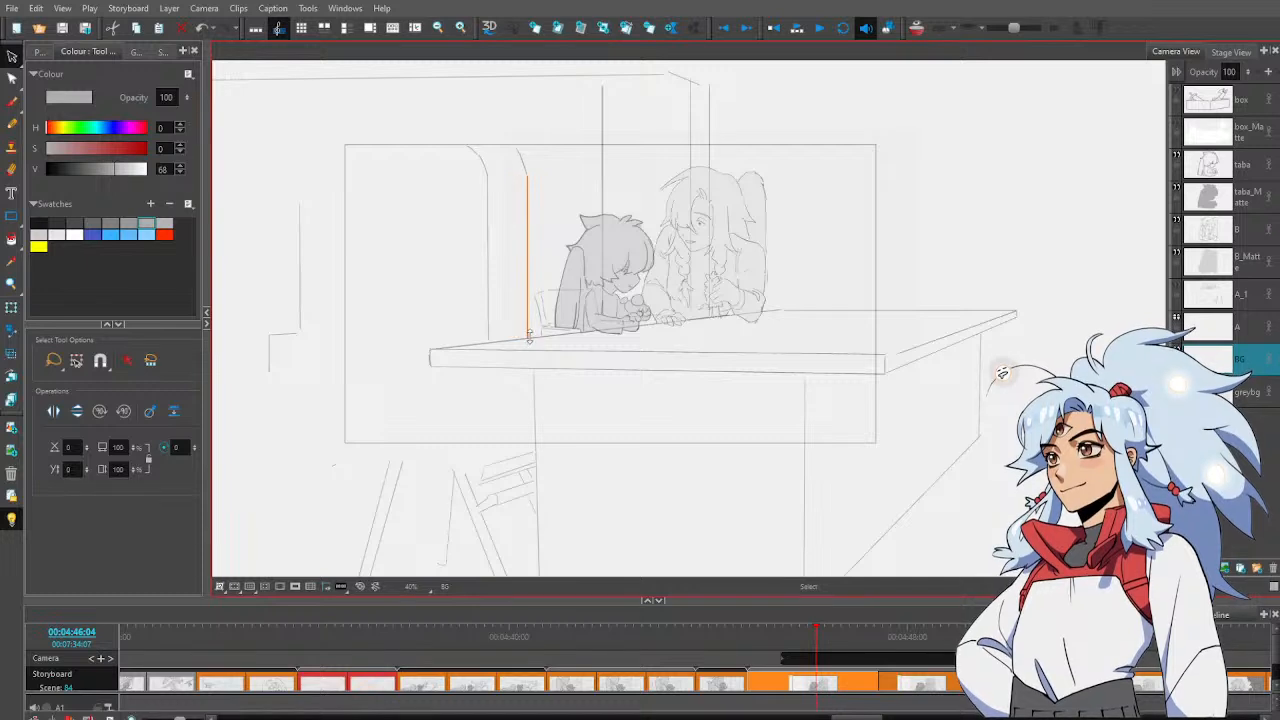
{"action": "left_click", "coordinate": [530, 340]}
{"action": "left_click", "coordinate": [474, 271]}
{"action": "left_click", "coordinate": [522, 147]}
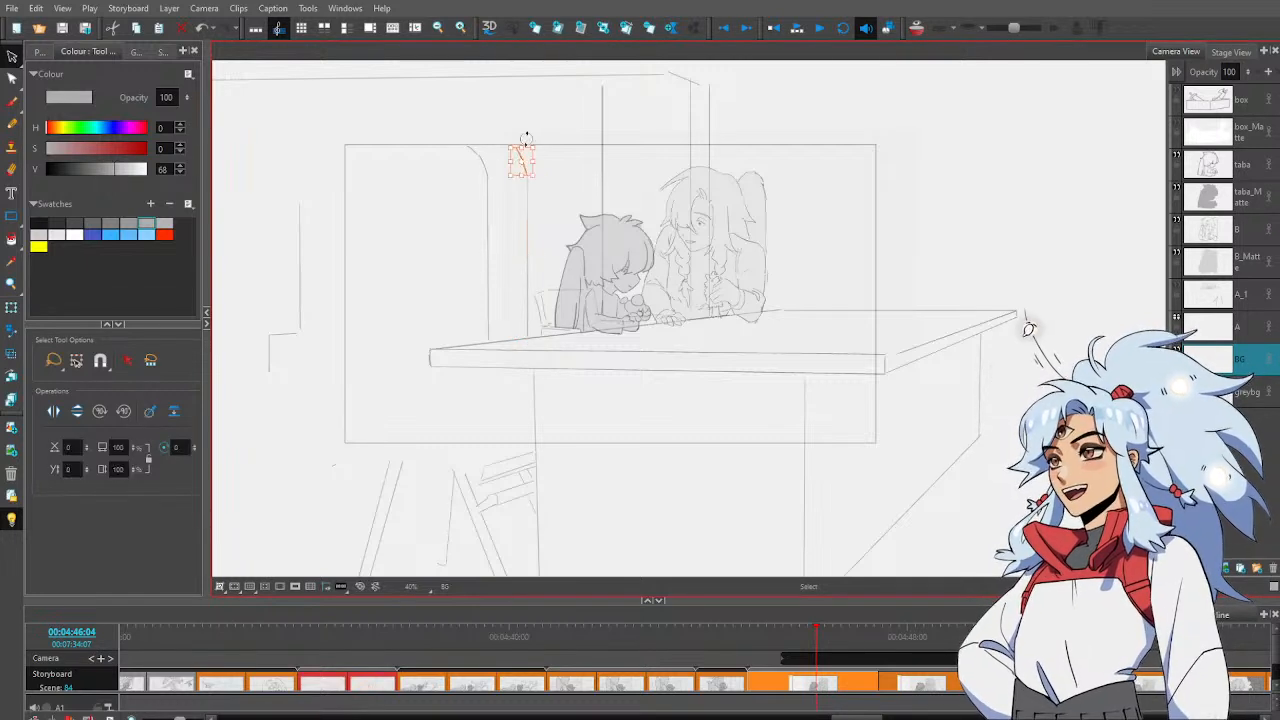
{"action": "key", "text": "Delete"}
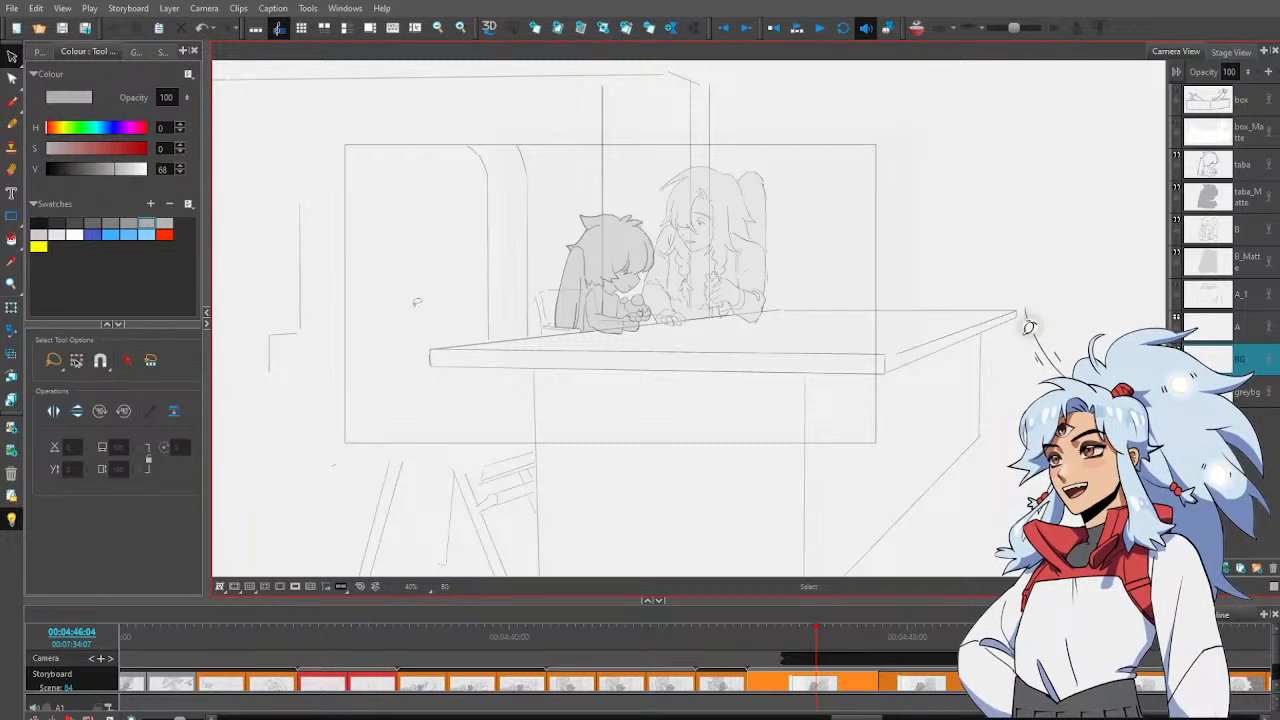
{"action": "key", "text": "alt+b"}
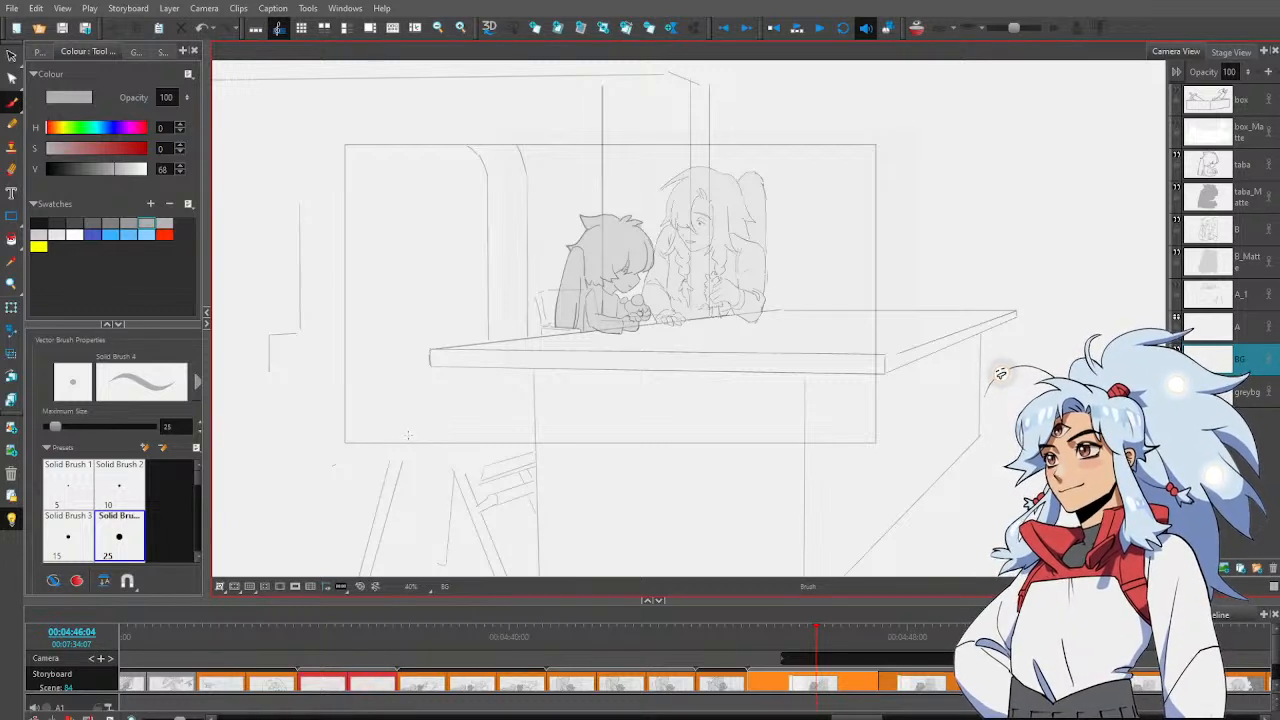
{"action": "mouse_move", "coordinate": [408, 434]}
{"action": "left_mouse_down"}
{"action": "mouse_move", "coordinate": [423, 217]}
{"action": "mouse_move", "coordinate": [407, 144]}
{"action": "left_mouse_up"}
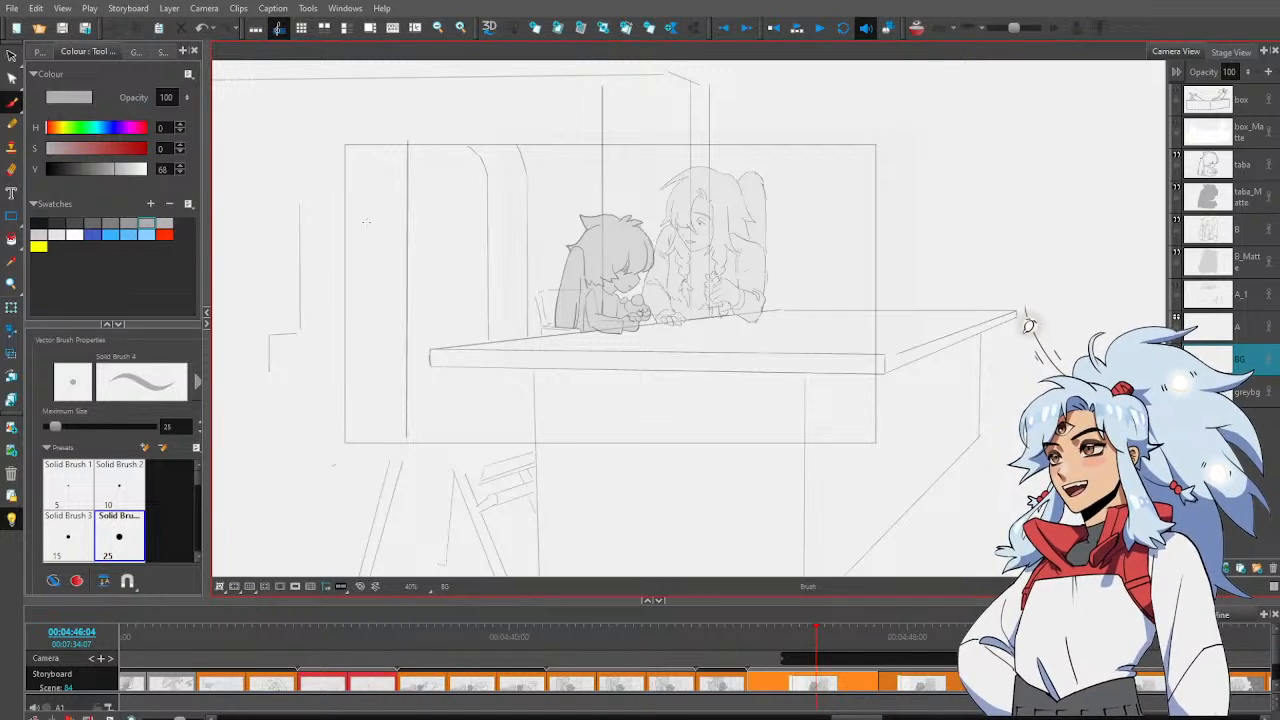
{"action": "key", "text": "alt+s"}
{"action": "left_click", "coordinate": [410, 205]}
{"action": "key", "text": "Delete"}
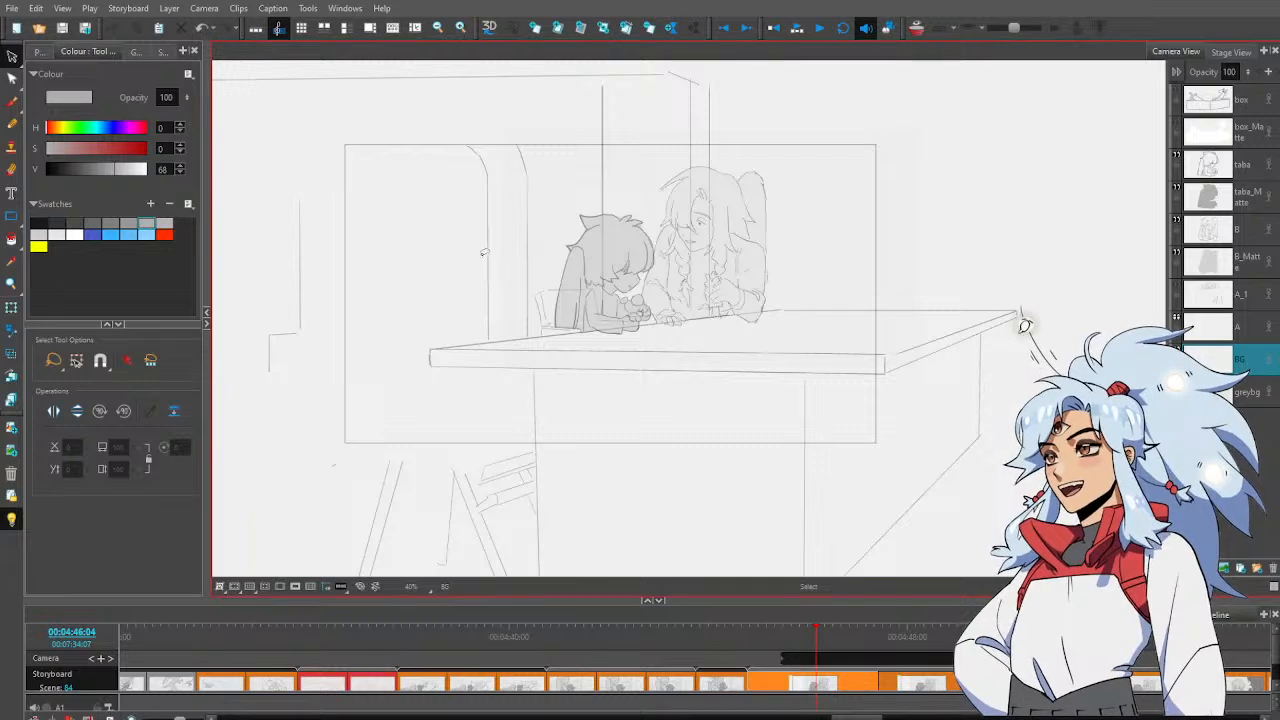
Draw two slanted shelves inside the archway opening as pairs of parallel lines in perspective, using Solid Brush 4 at size 25
{"action": "key", "text": "alt+b"}
{"action": "left_click_drag", "start_coordinate": [486, 257], "coordinate": [300, 337]}
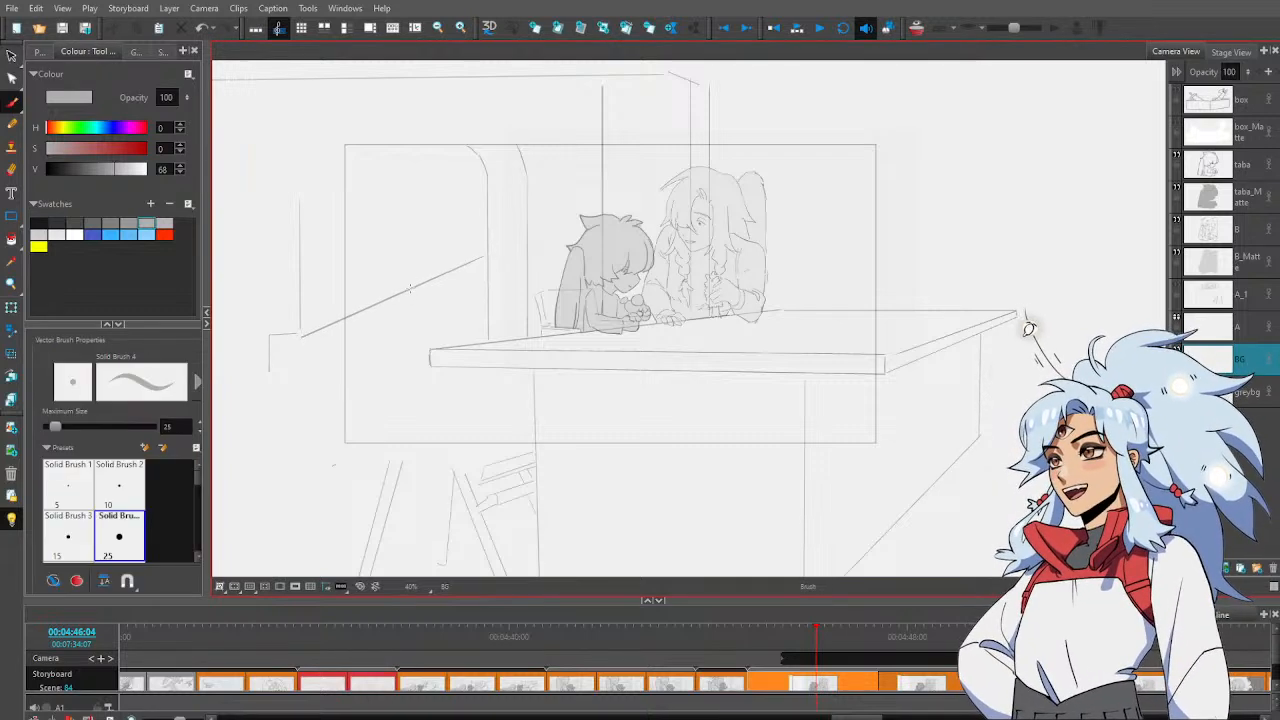
{"action": "left_click_drag", "start_coordinate": [312, 353], "coordinate": [488, 272]}
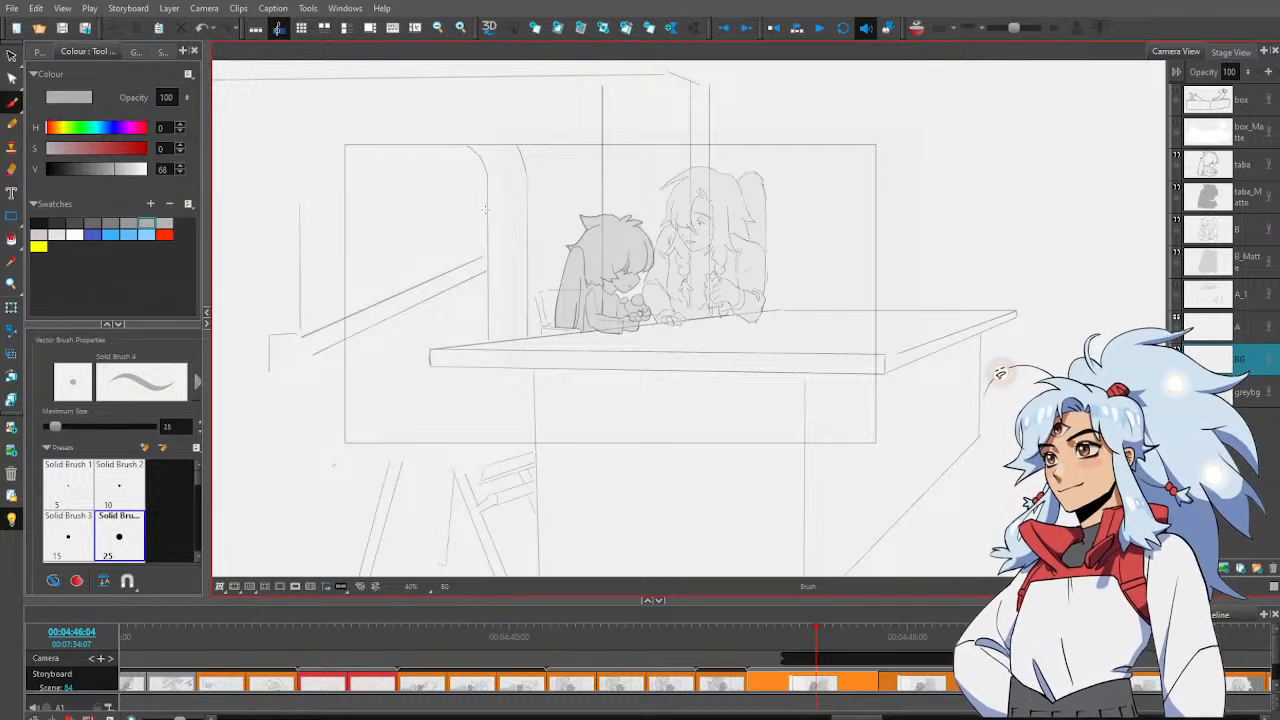
{"action": "mouse_move", "coordinate": [486, 210]}
{"action": "left_mouse_down"}
{"action": "mouse_move", "coordinate": [325, 249]}
{"action": "mouse_move", "coordinate": [486, 216]}
{"action": "mouse_move", "coordinate": [500, 263]}
{"action": "left_mouse_up"}
{"action": "key", "text": "alt+s"}
{"action": "left_click", "coordinate": [466, 240]}
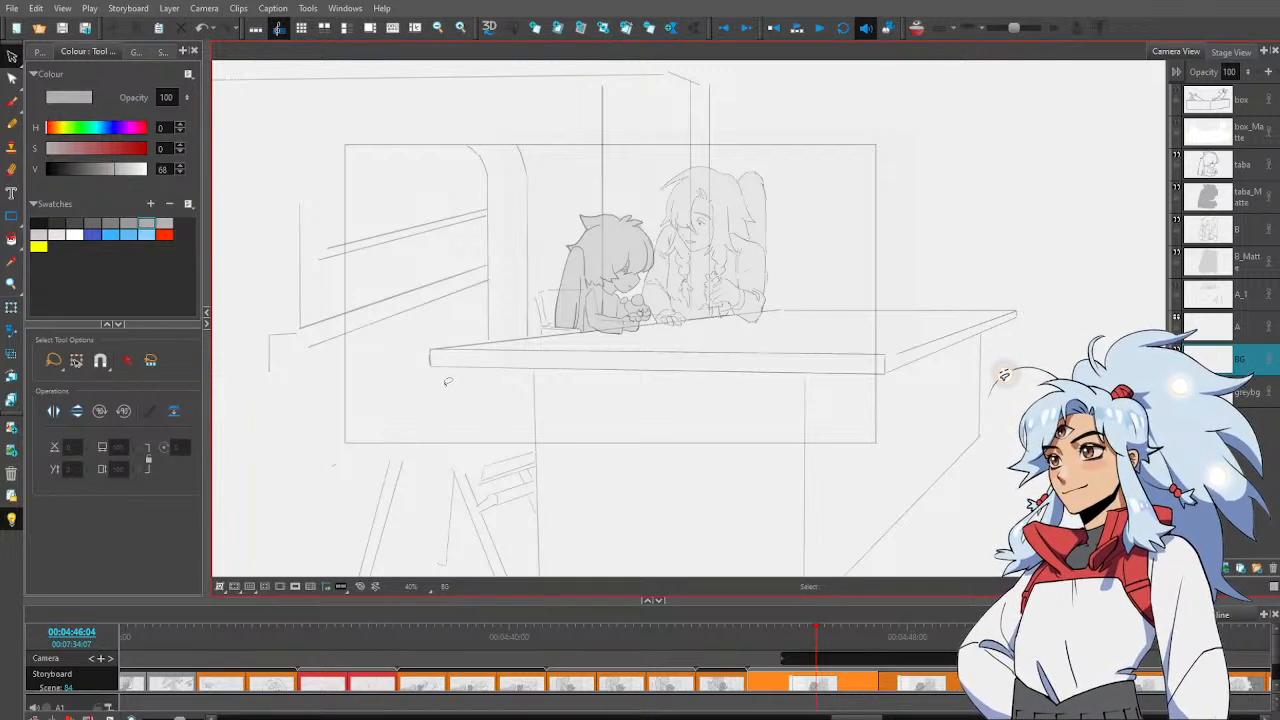
Draw a slanted line in perspective under the near corner of the table, below the two shelves
{"action": "key", "text": "alt+b"}
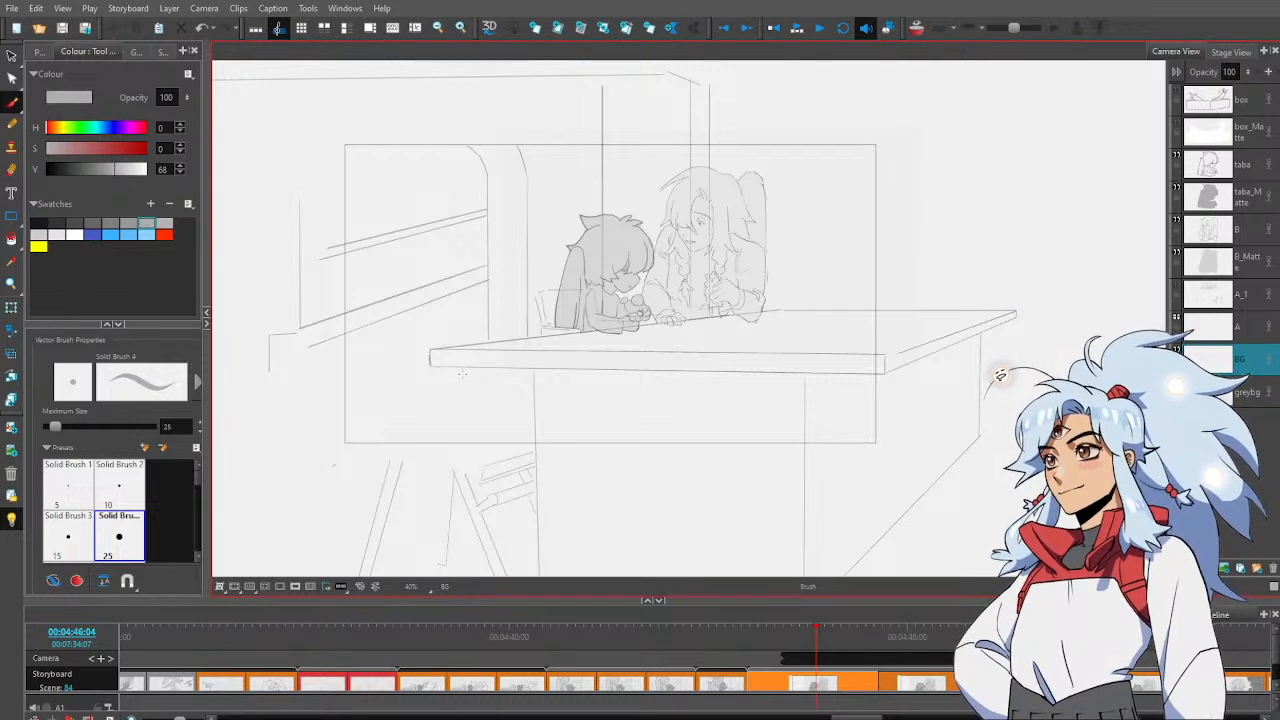
{"action": "left_click_drag", "start_coordinate": [473, 372], "coordinate": [338, 408]}
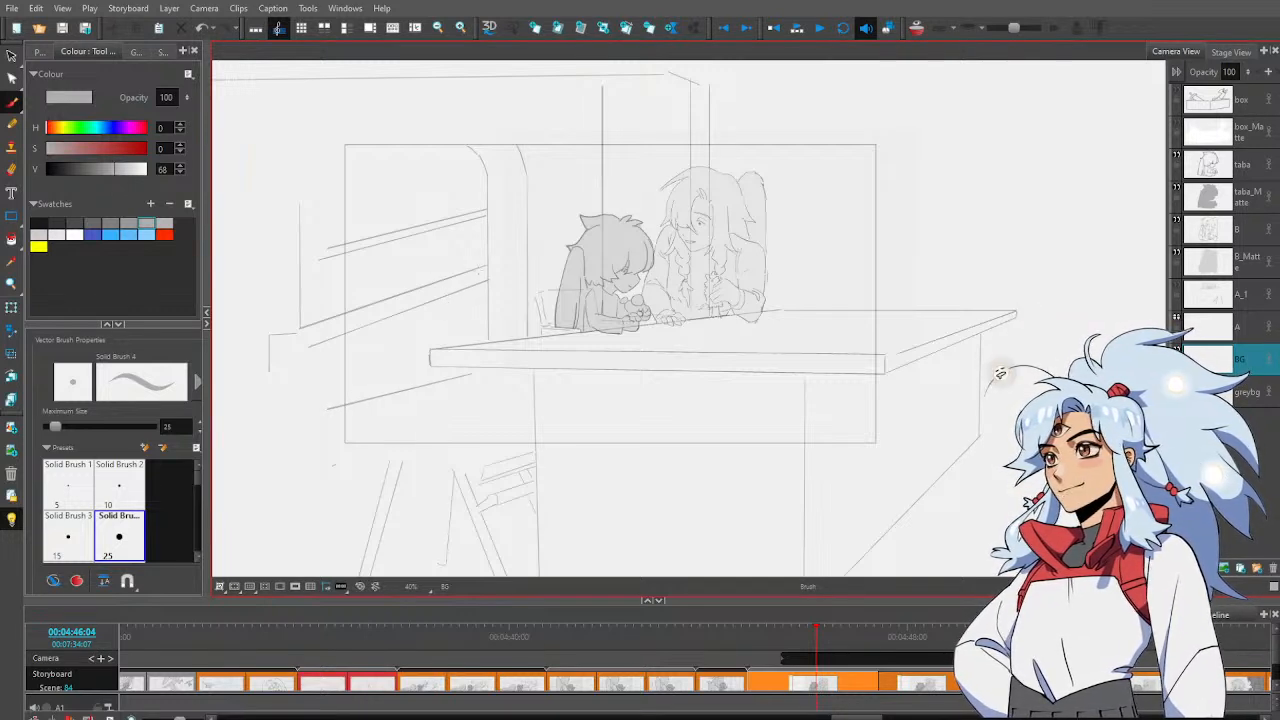
{"action": "key", "text": "alt+e"}
Draw converging lines between the two shelves, meeting in a point near the archway edge
{"action": "key", "text": "alt+b"}
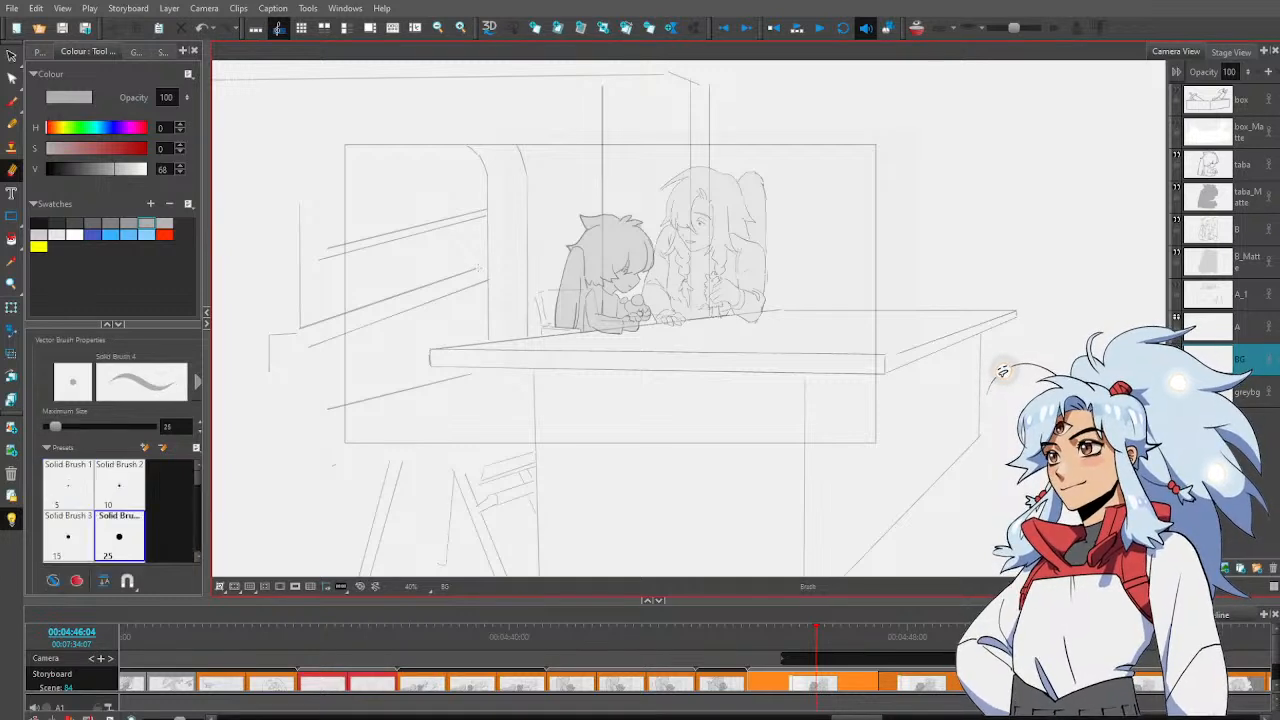
{"action": "left_click_drag", "start_coordinate": [477, 268], "coordinate": [311, 279]}
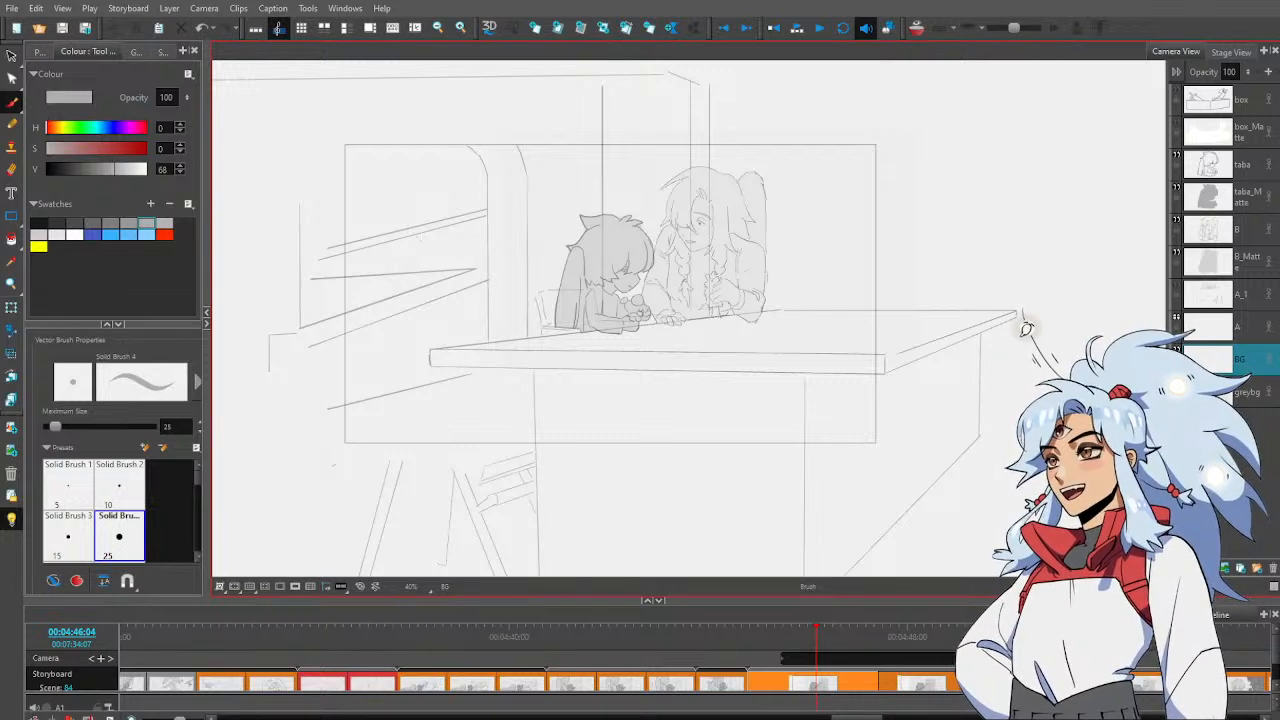
{"action": "mouse_move", "coordinate": [477, 266]}
{"action": "left_mouse_down"}
{"action": "mouse_move", "coordinate": [449, 247]}
{"action": "mouse_move", "coordinate": [388, 240]}
{"action": "left_mouse_up"}
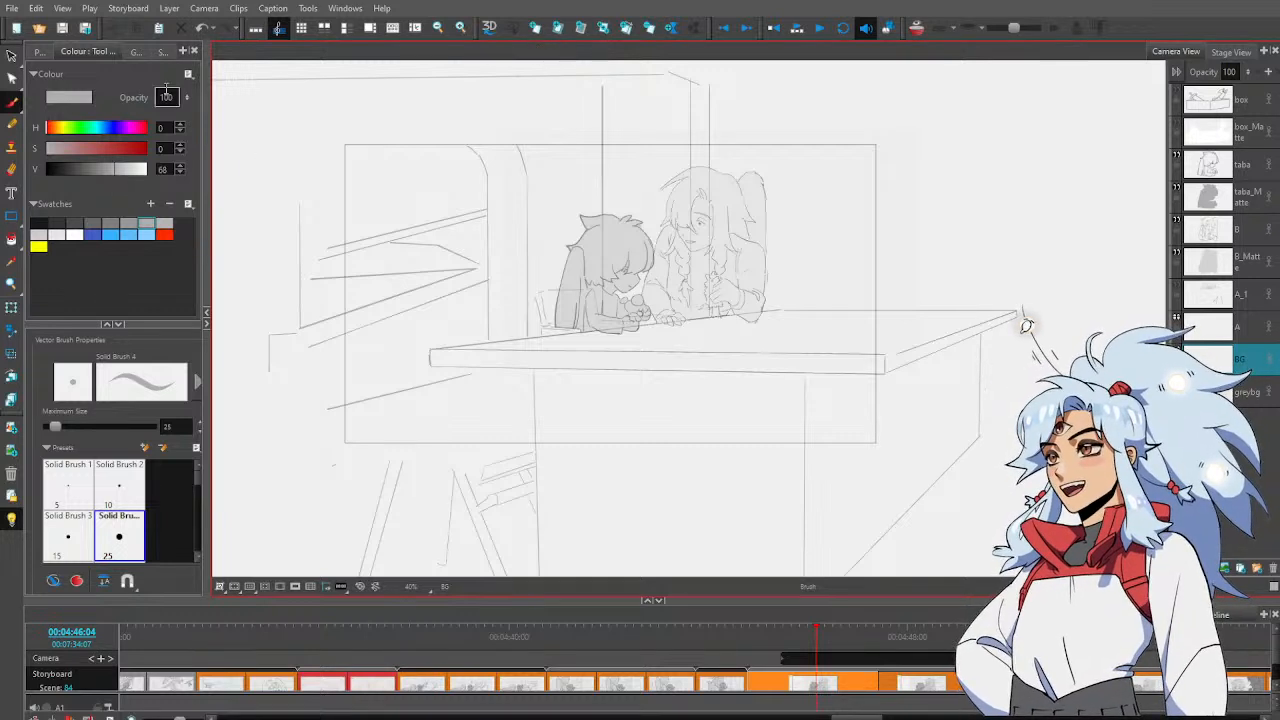
Add a 1-Point Perspective guide and move its vanishing point well past the table's far end
{"action": "left_click", "coordinate": [133, 52]}
{"action": "left_click", "coordinate": [128, 131]}
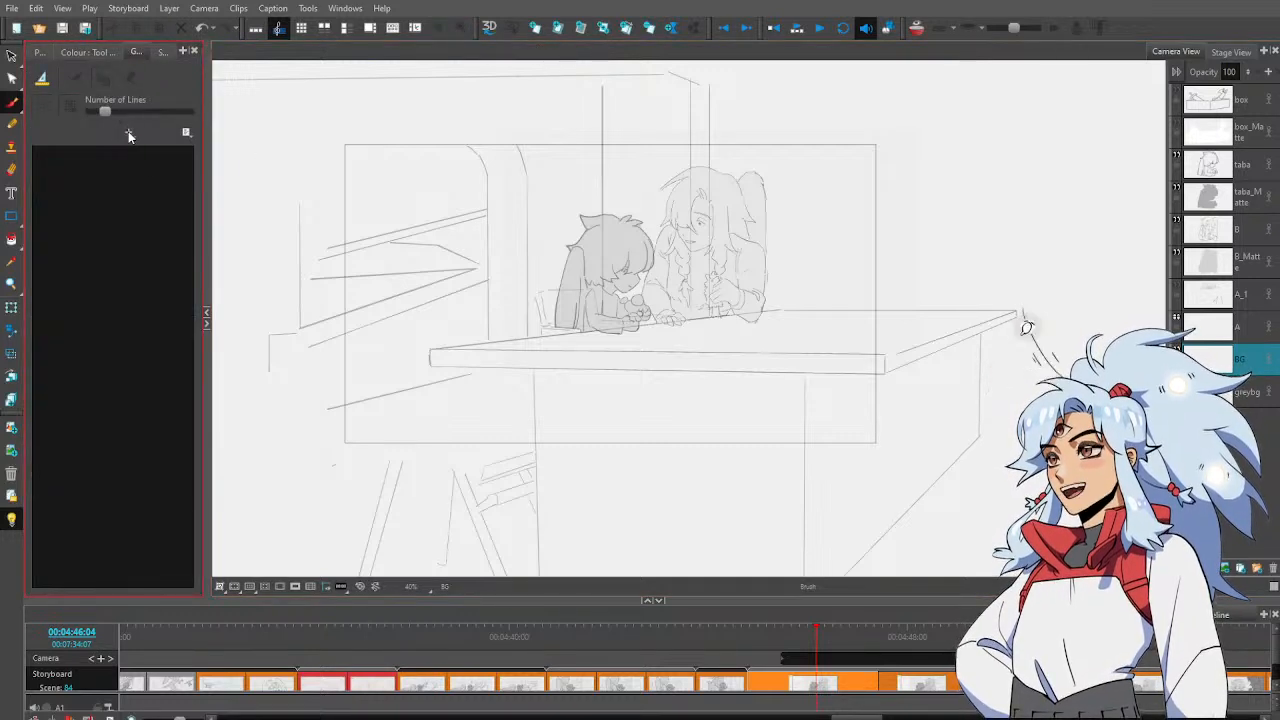
{"action": "left_click", "coordinate": [154, 197]}
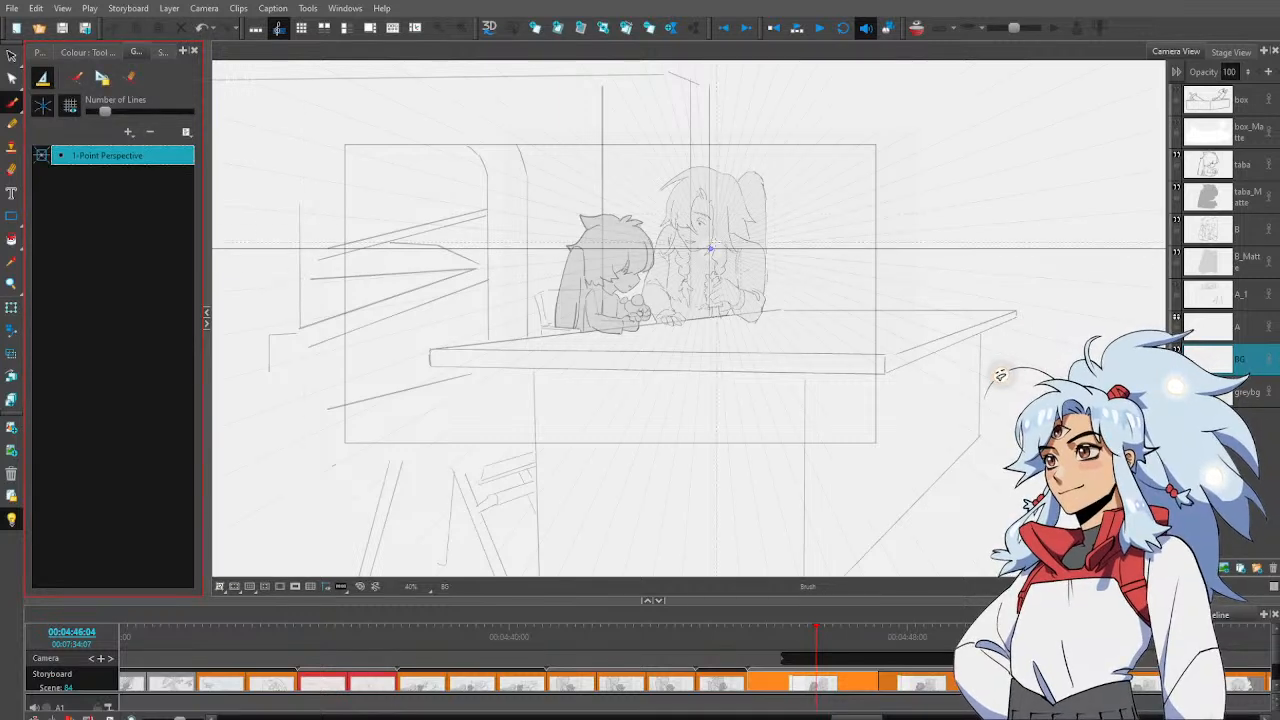
{"action": "left_click", "coordinate": [710, 246]}
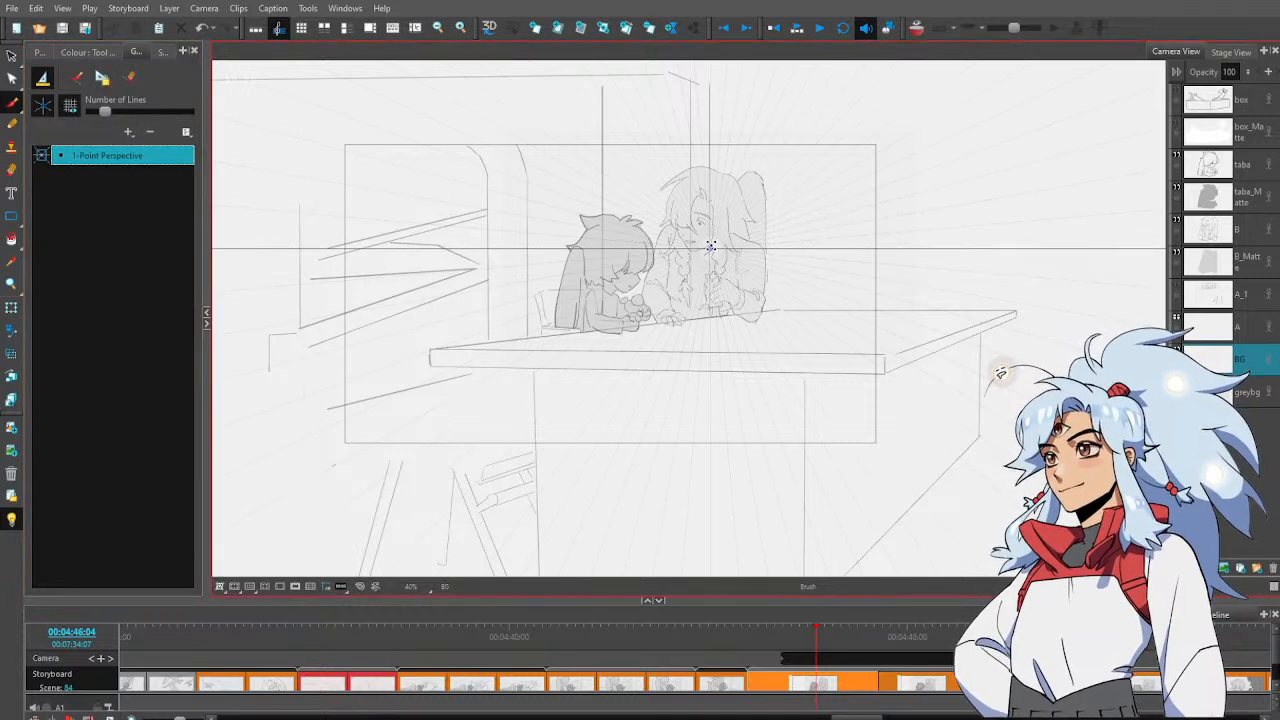
{"action": "left_click_drag", "start_coordinate": [710, 246], "coordinate": [1014, 317]}
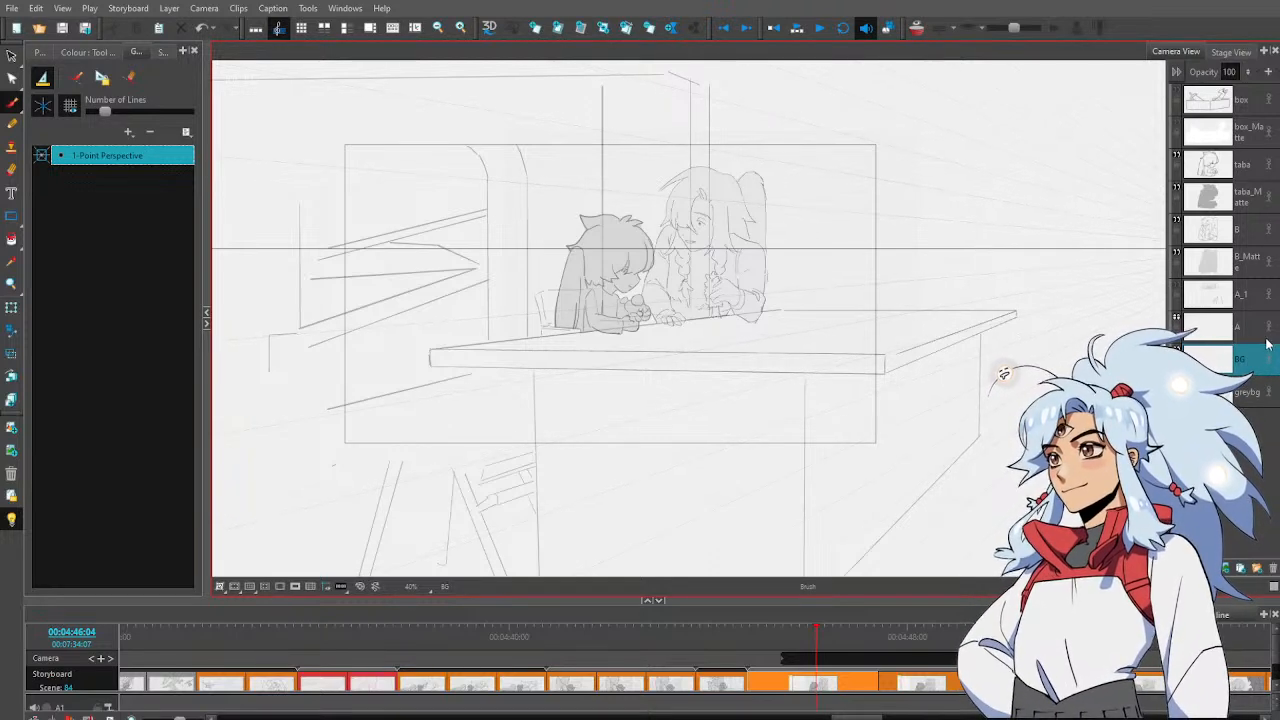
{"action": "left_click_drag", "start_coordinate": [954, 312], "coordinate": [853, 303]}
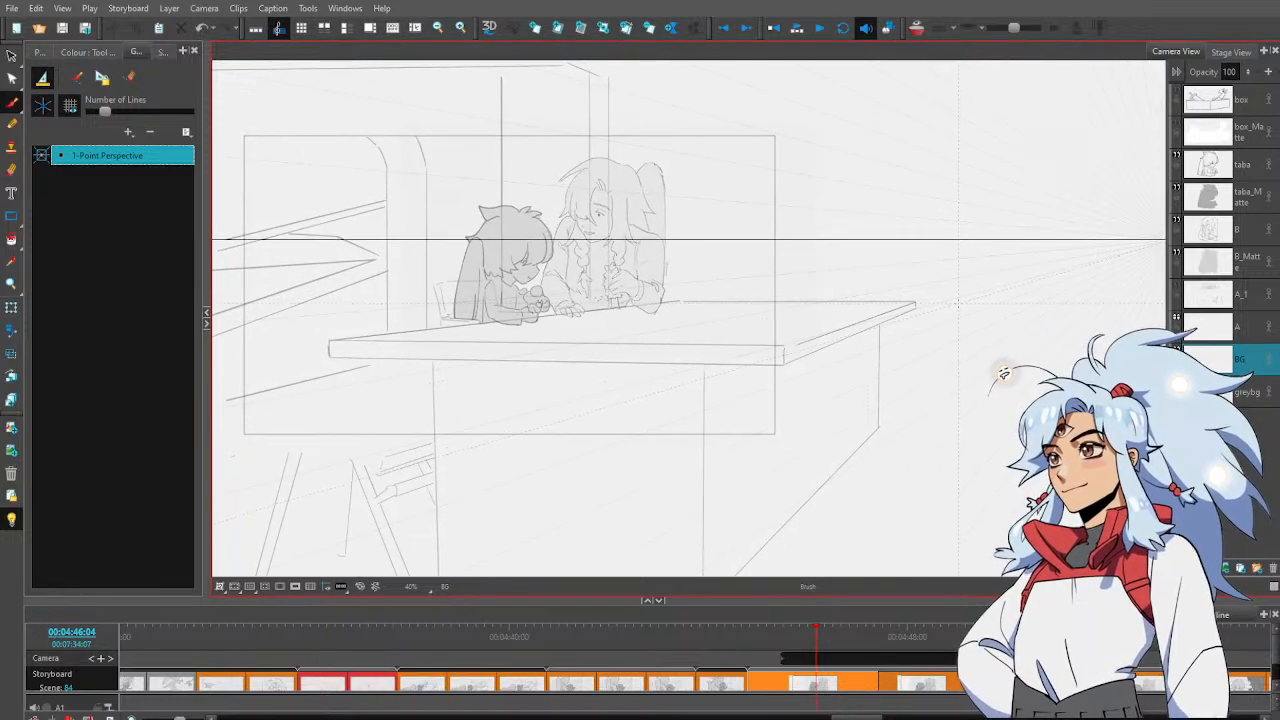
{"action": "left_click_drag", "start_coordinate": [957, 294], "coordinate": [896, 291]}
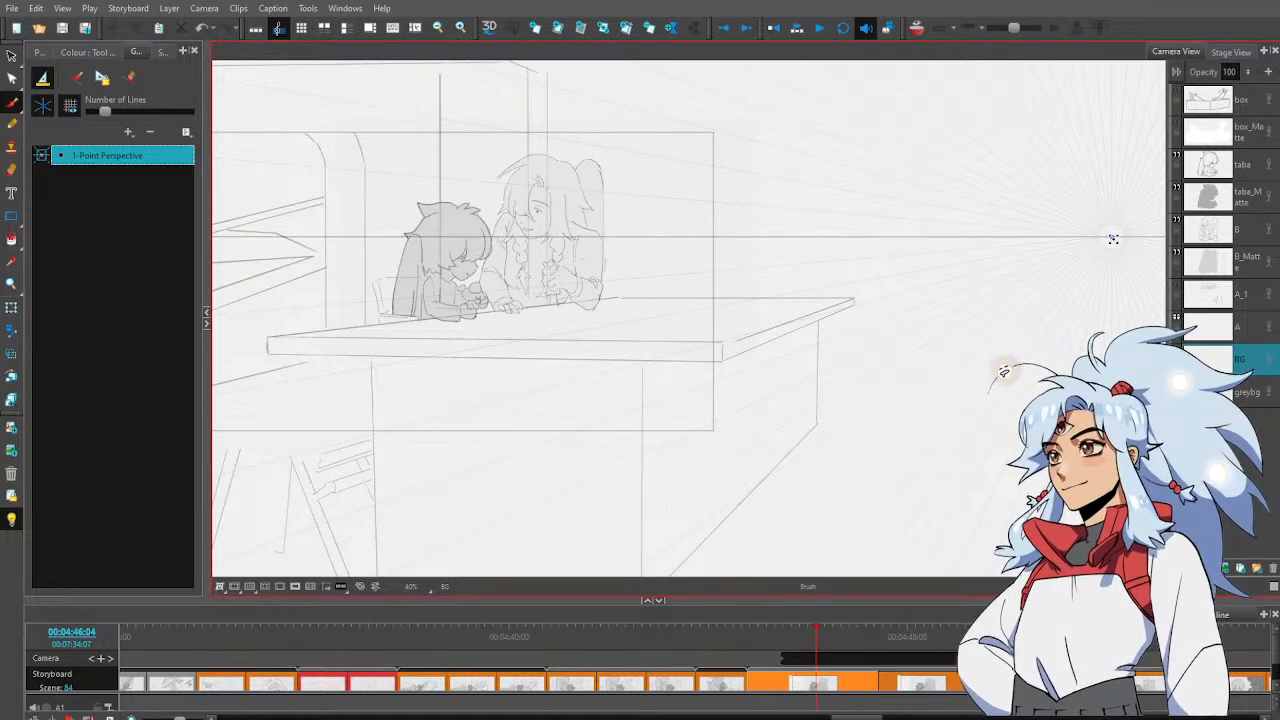
Lower the guide's horizon and bring the vanishing point closer to the table's far corner, then lock the guide
{"action": "left_click_drag", "start_coordinate": [1112, 239], "coordinate": [1115, 280]}
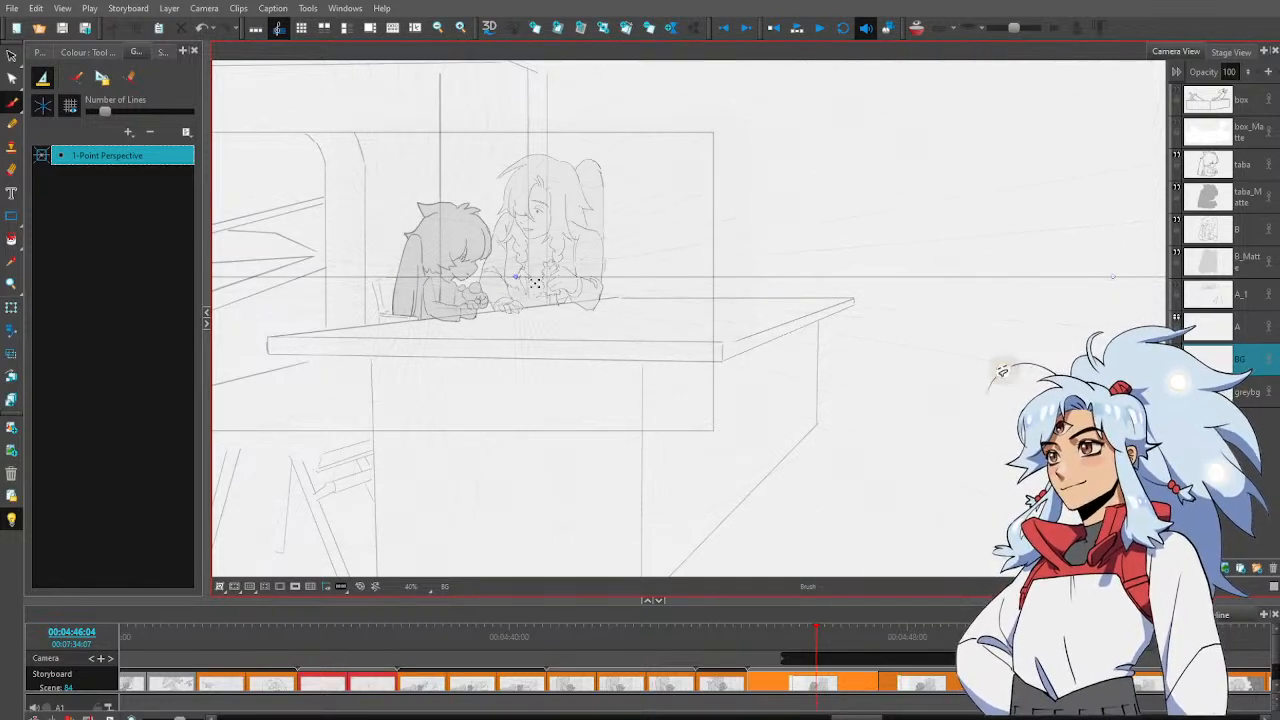
{"action": "left_click_drag", "start_coordinate": [848, 296], "coordinate": [915, 290]}
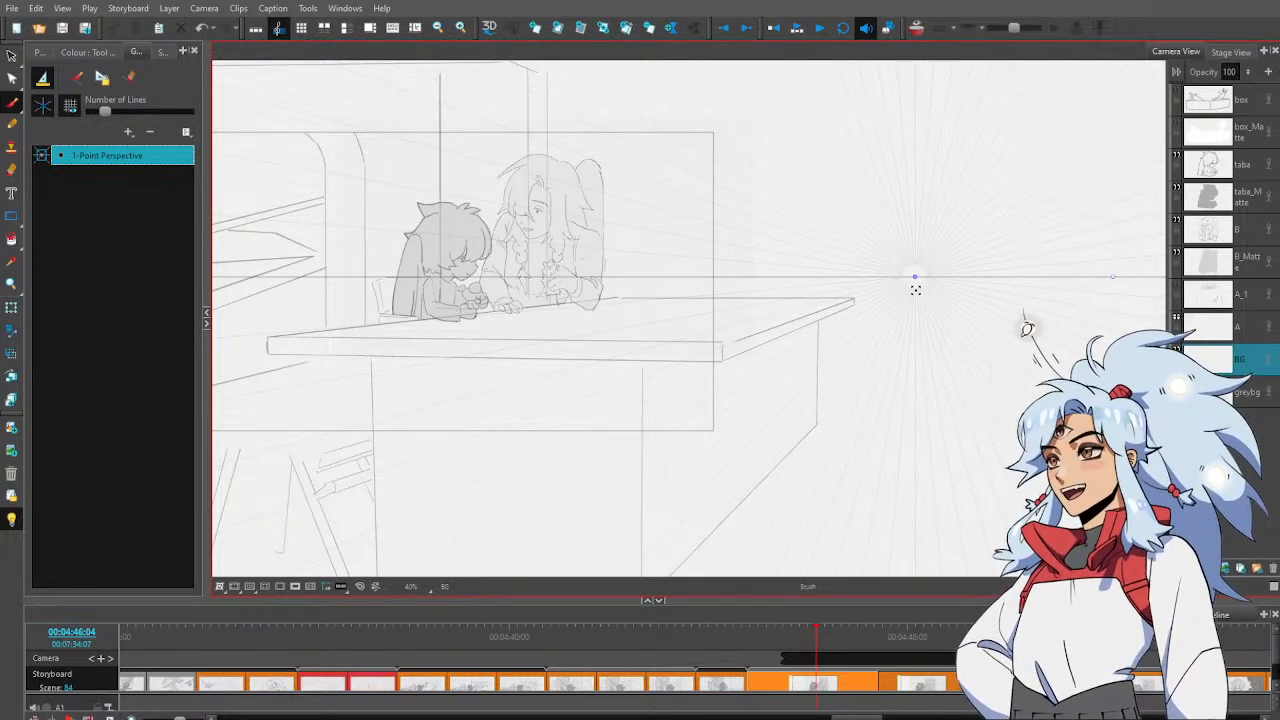
{"action": "mouse_move", "coordinate": [915, 290]}
{"action": "left_mouse_down"}
{"action": "mouse_move", "coordinate": [903, 266]}
{"action": "mouse_move", "coordinate": [910, 279]}
{"action": "left_mouse_up"}
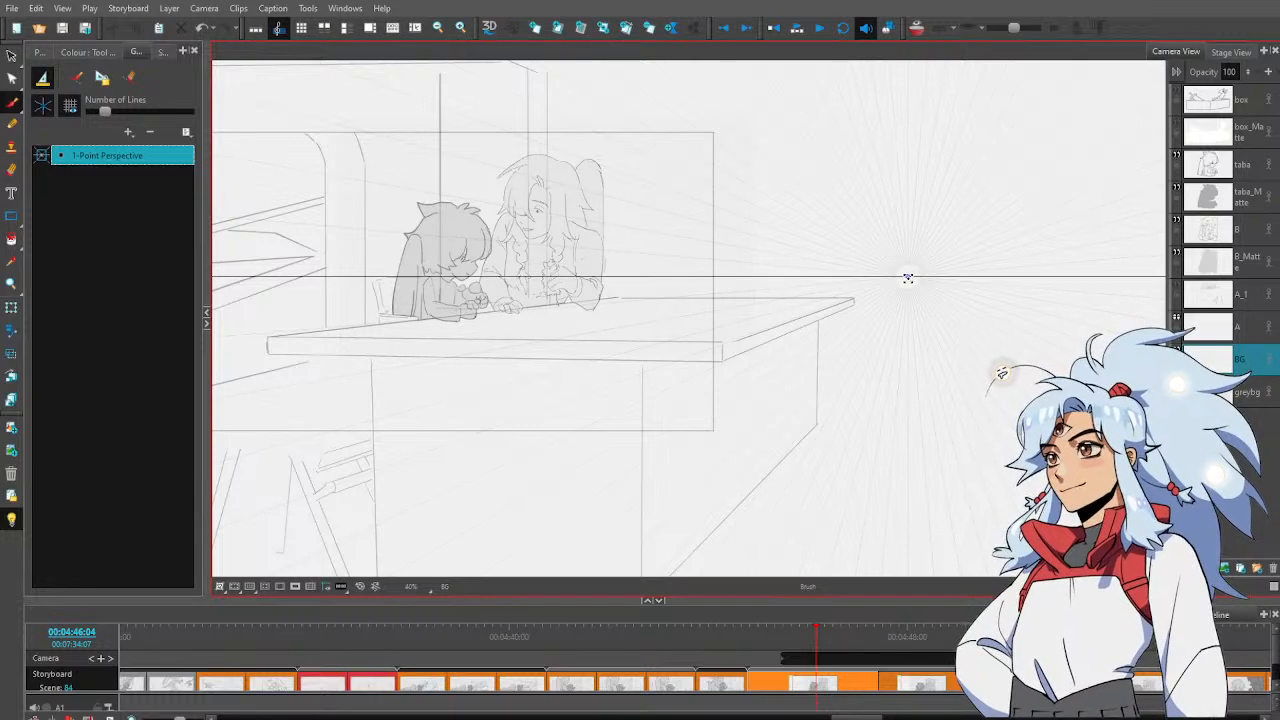
{"action": "left_click_drag", "start_coordinate": [909, 279], "coordinate": [954, 263]}
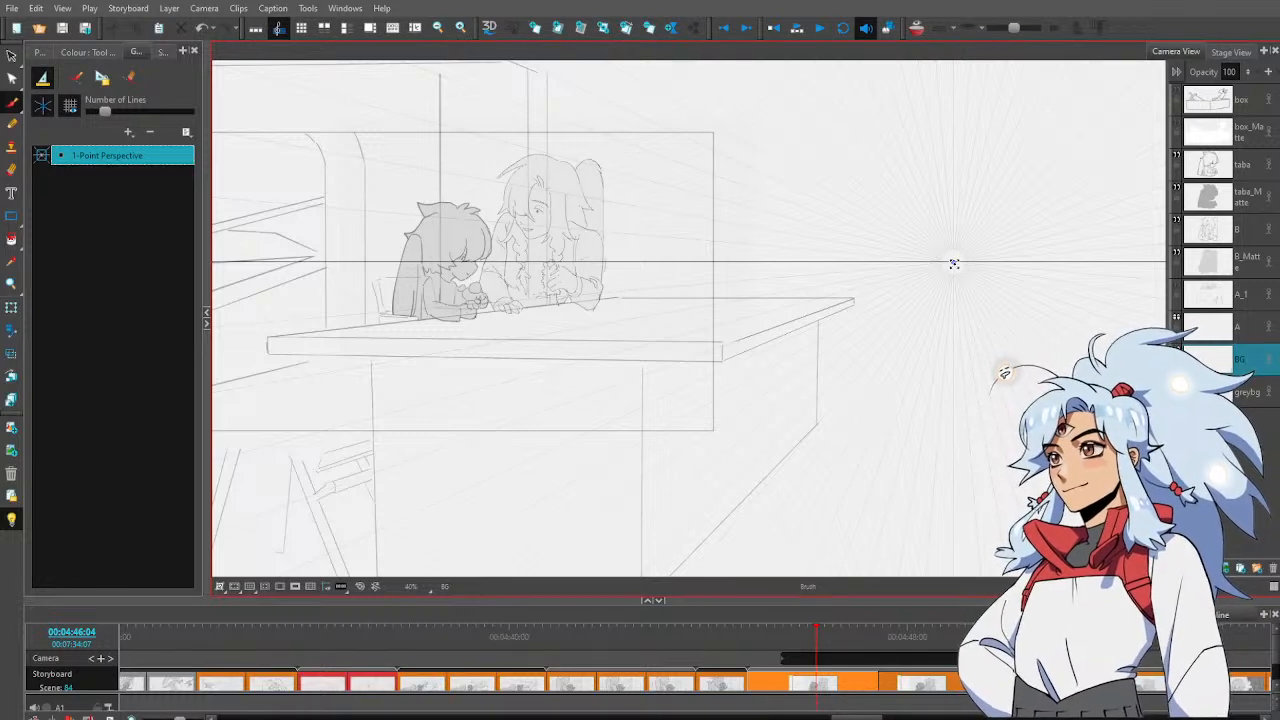
{"action": "left_click", "coordinate": [108, 78]}
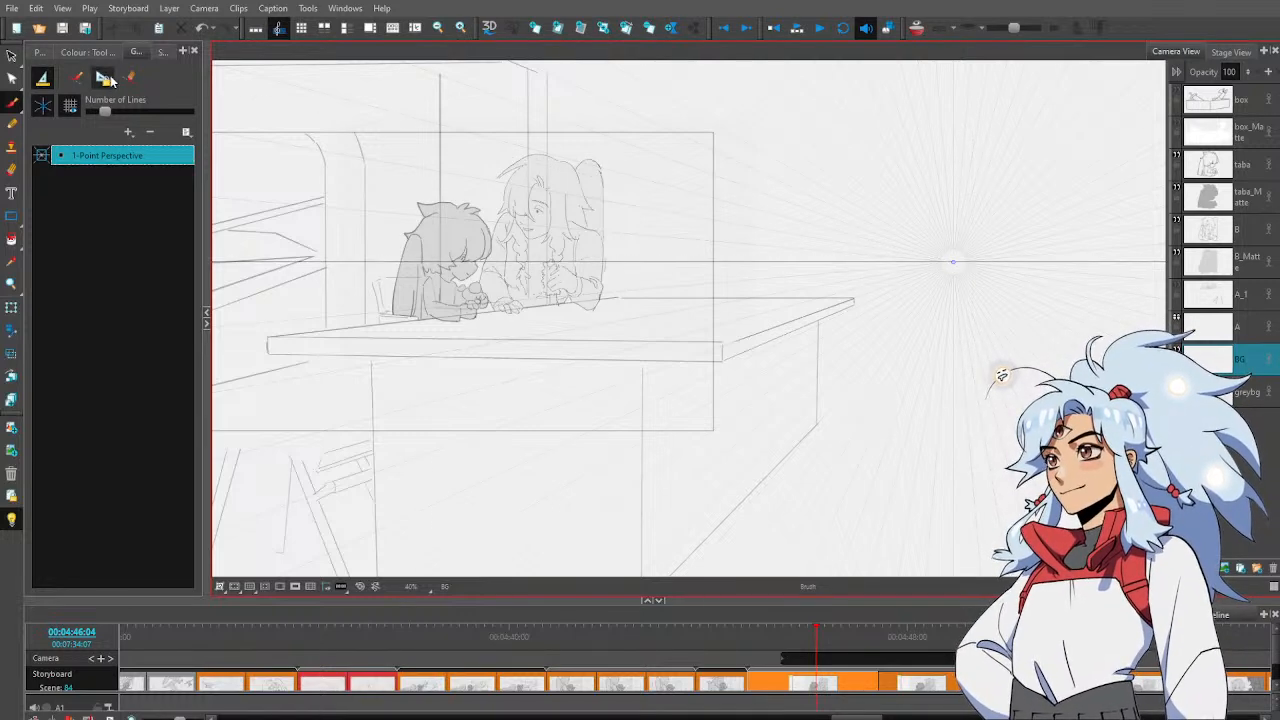
{"action": "left_click_drag", "start_coordinate": [842, 358], "coordinate": [866, 306]}
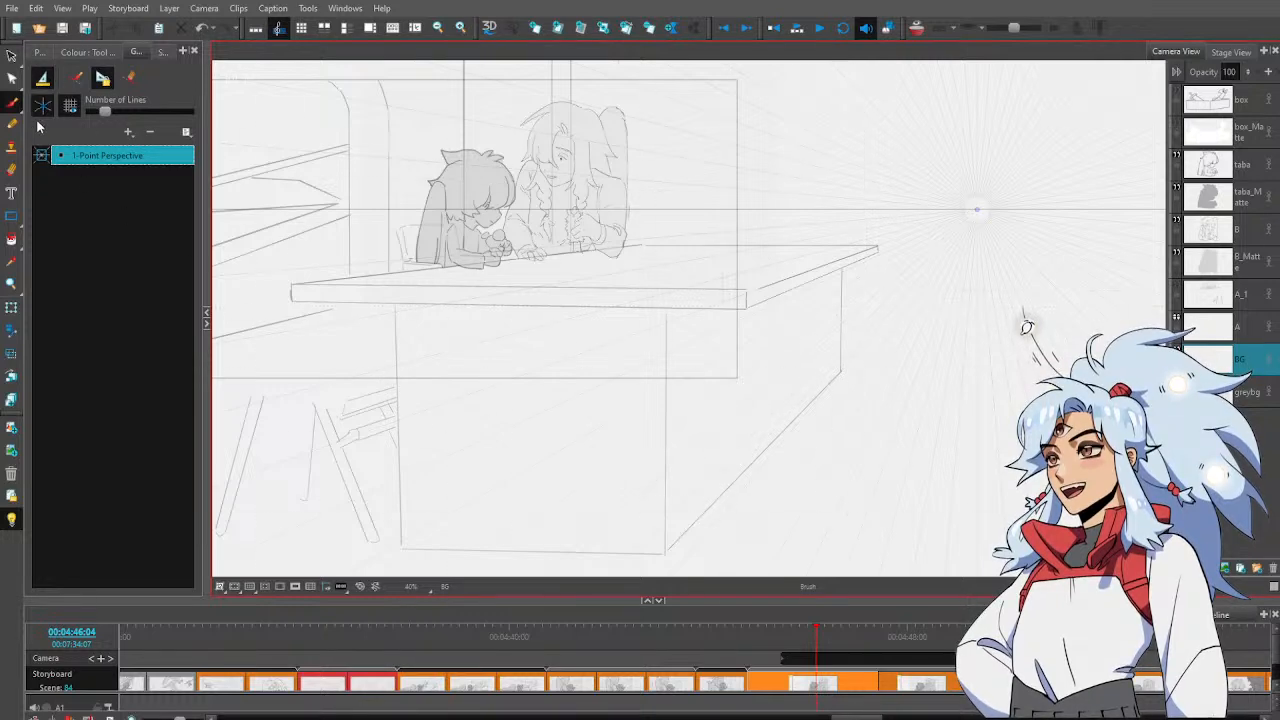
Unlock the perspective guide, nudge its vanishing point slightly up and away from the table, and lock it again
{"action": "left_click", "coordinate": [102, 77]}
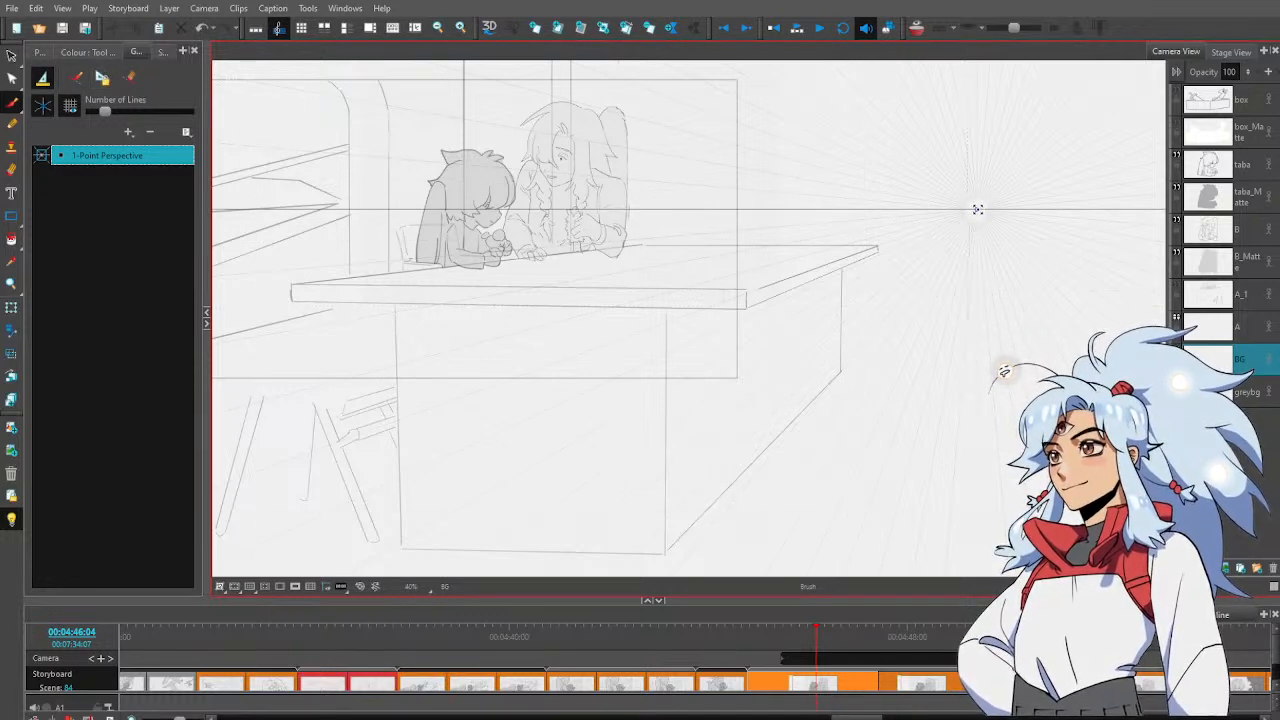
{"action": "left_click_drag", "start_coordinate": [978, 209], "coordinate": [1011, 199]}
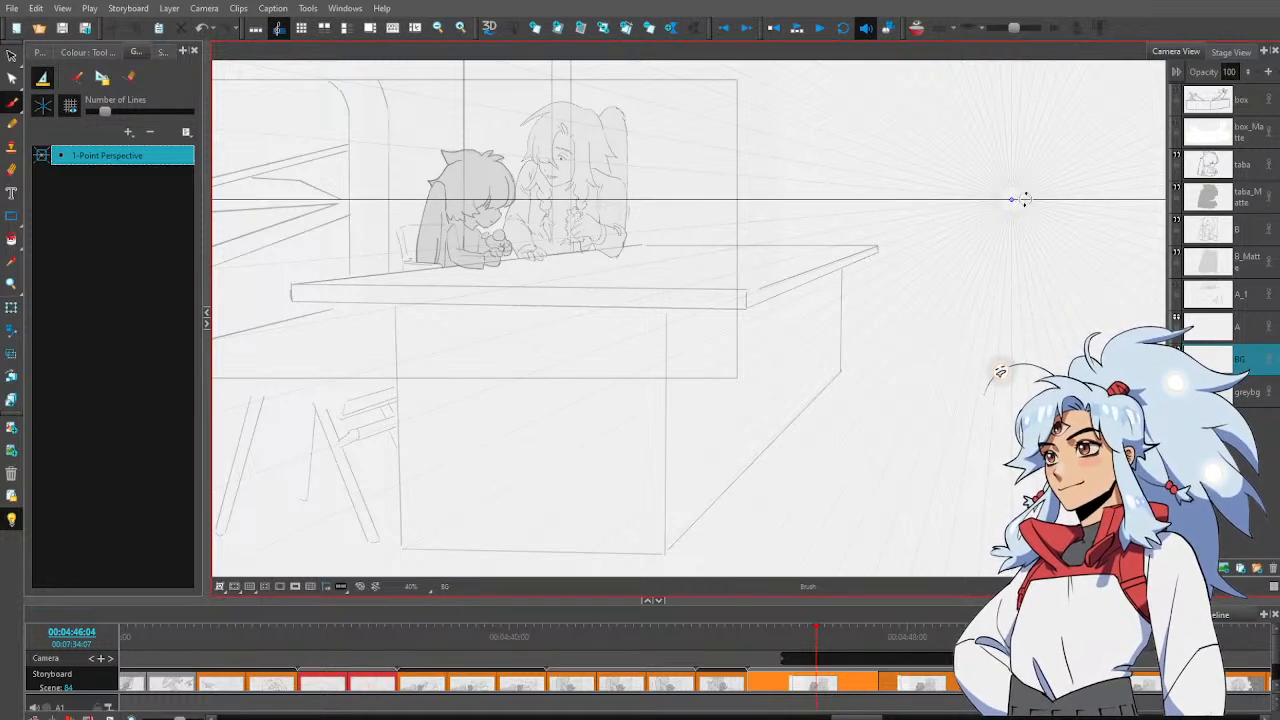
{"action": "left_click", "coordinate": [101, 78]}
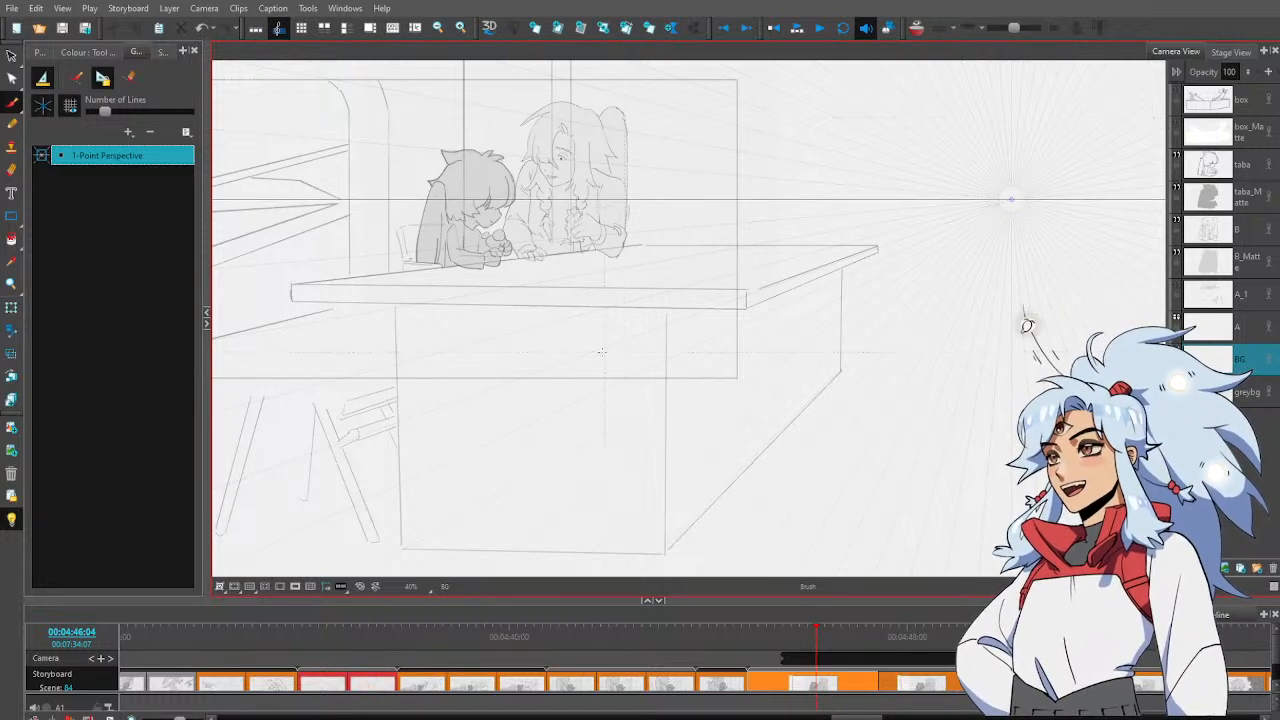
{"action": "left_click_drag", "start_coordinate": [548, 340], "coordinate": [660, 402]}
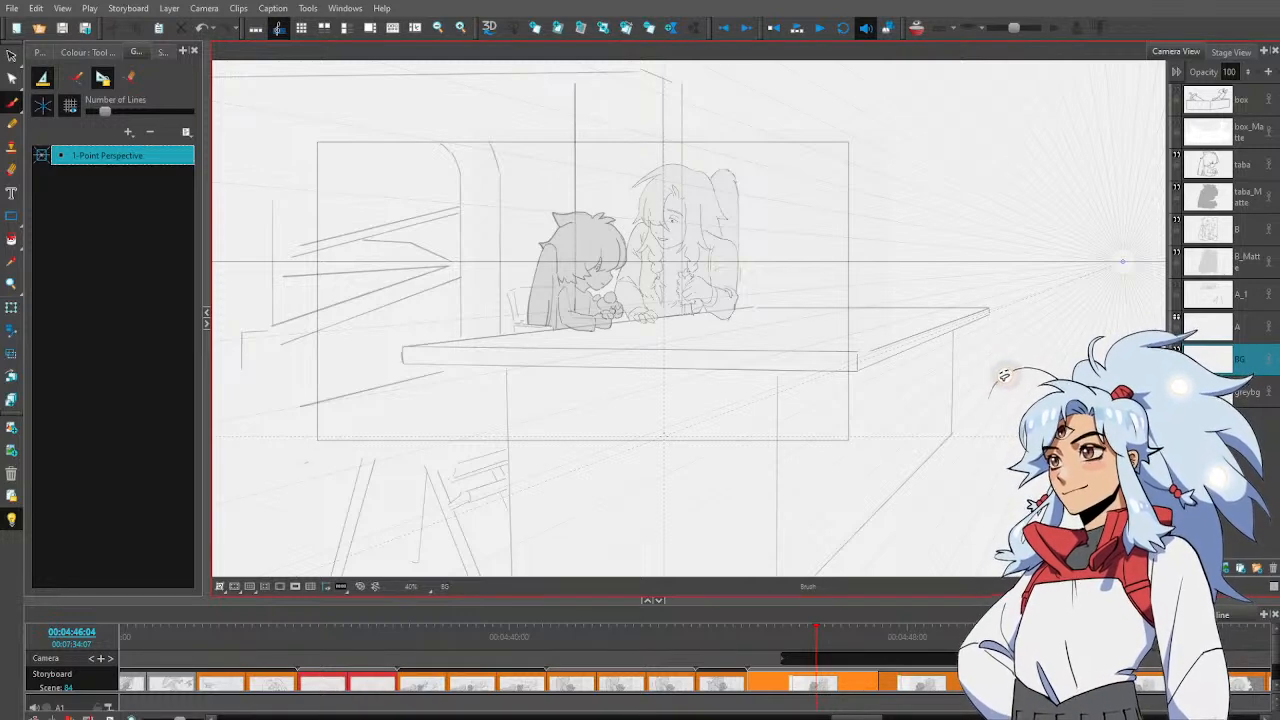
Adjust the tilt of the slanted line under the table's near corner to follow the perspective guide
{"action": "left_click", "coordinate": [38, 52]}
{"action": "left_click", "coordinate": [88, 52]}
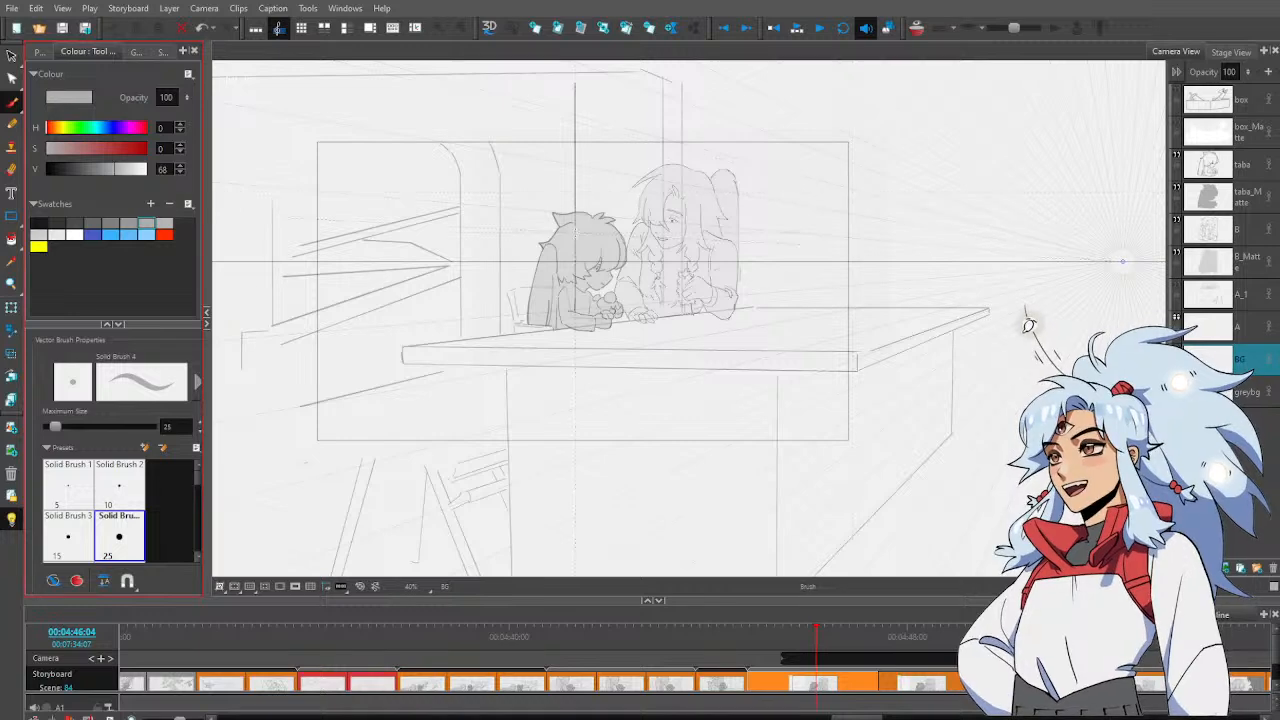
{"action": "left_click_drag", "start_coordinate": [386, 307], "coordinate": [484, 298]}
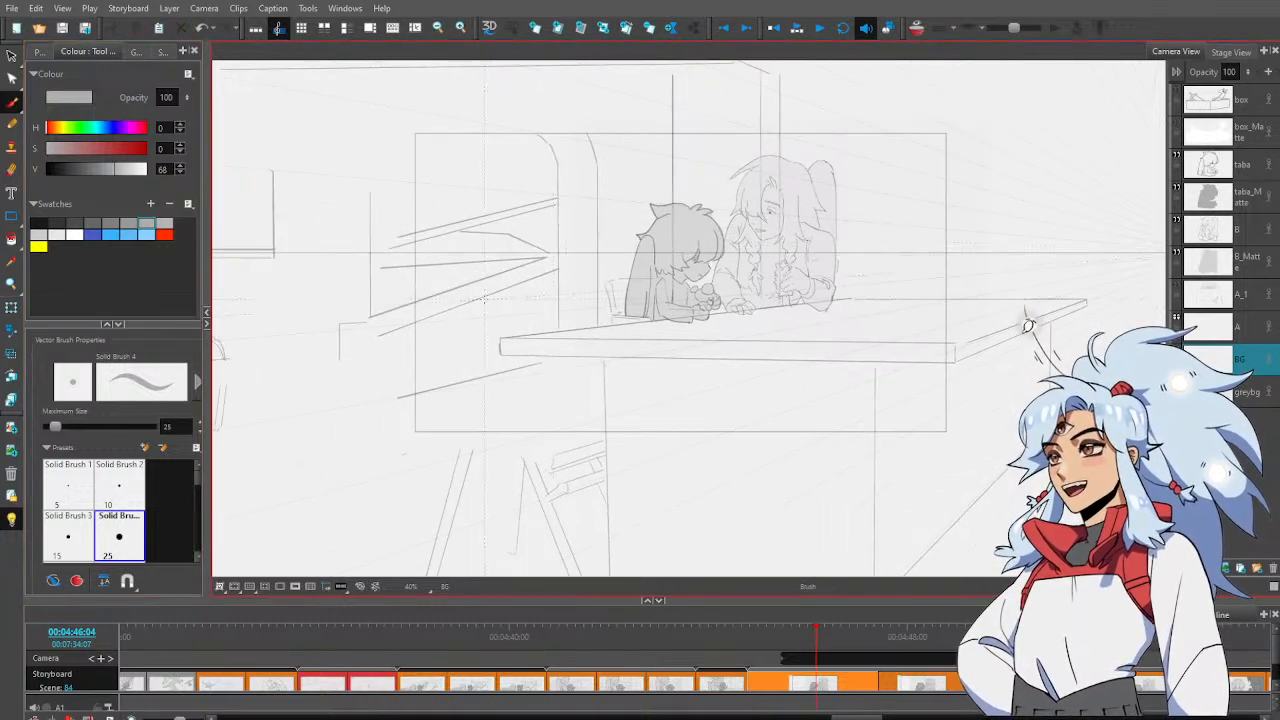
{"action": "key", "text": "alt+s"}
{"action": "left_click", "coordinate": [544, 364]}
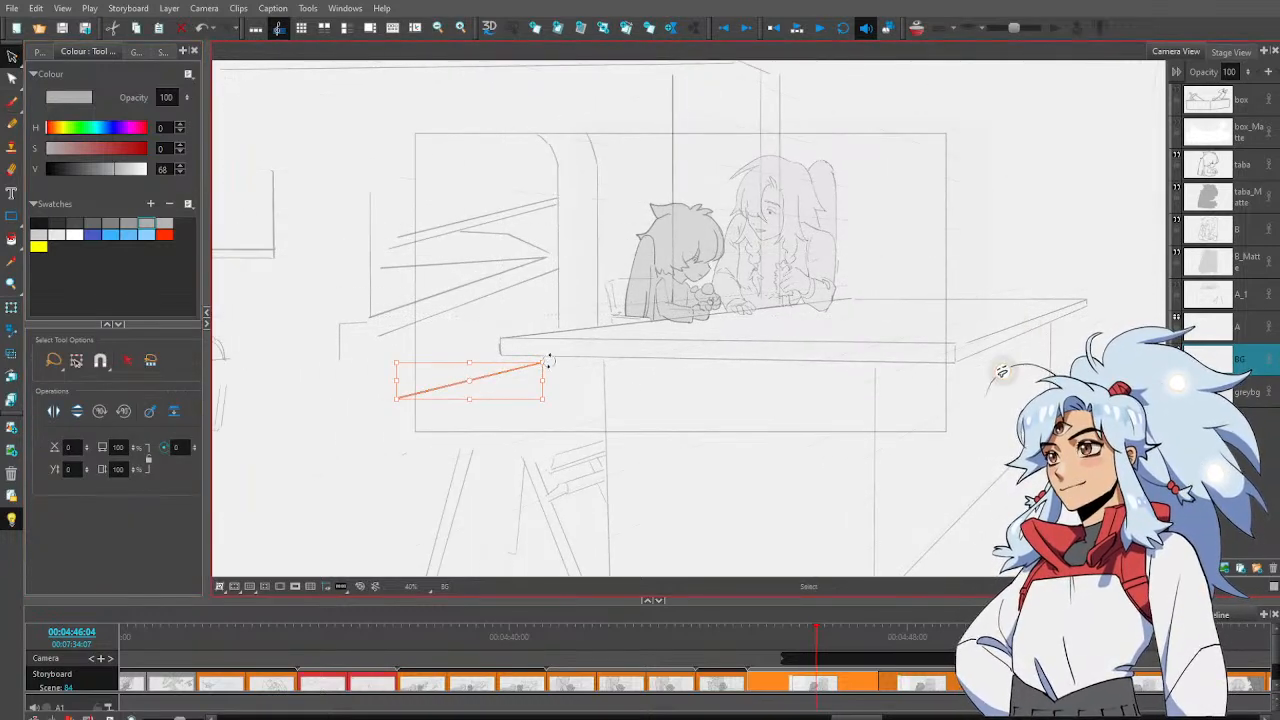
{"action": "key", "text": "alt+b"}
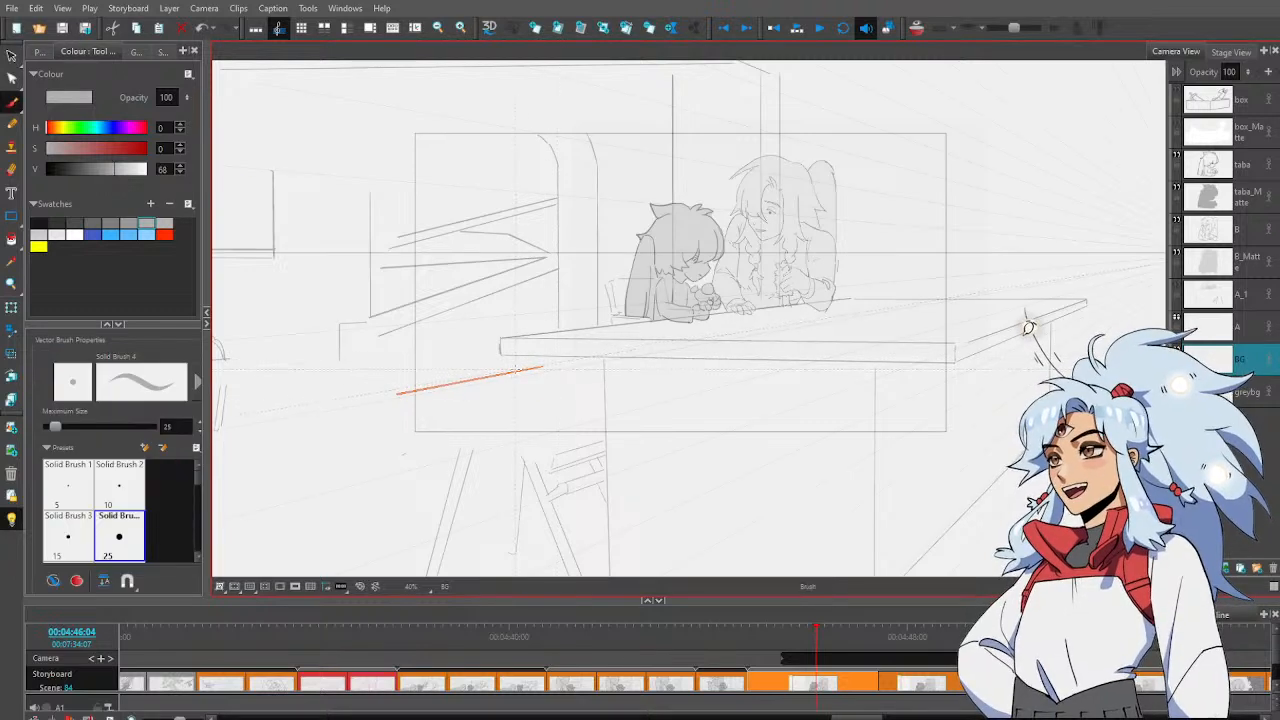
{"action": "key", "text": "alt+s"}
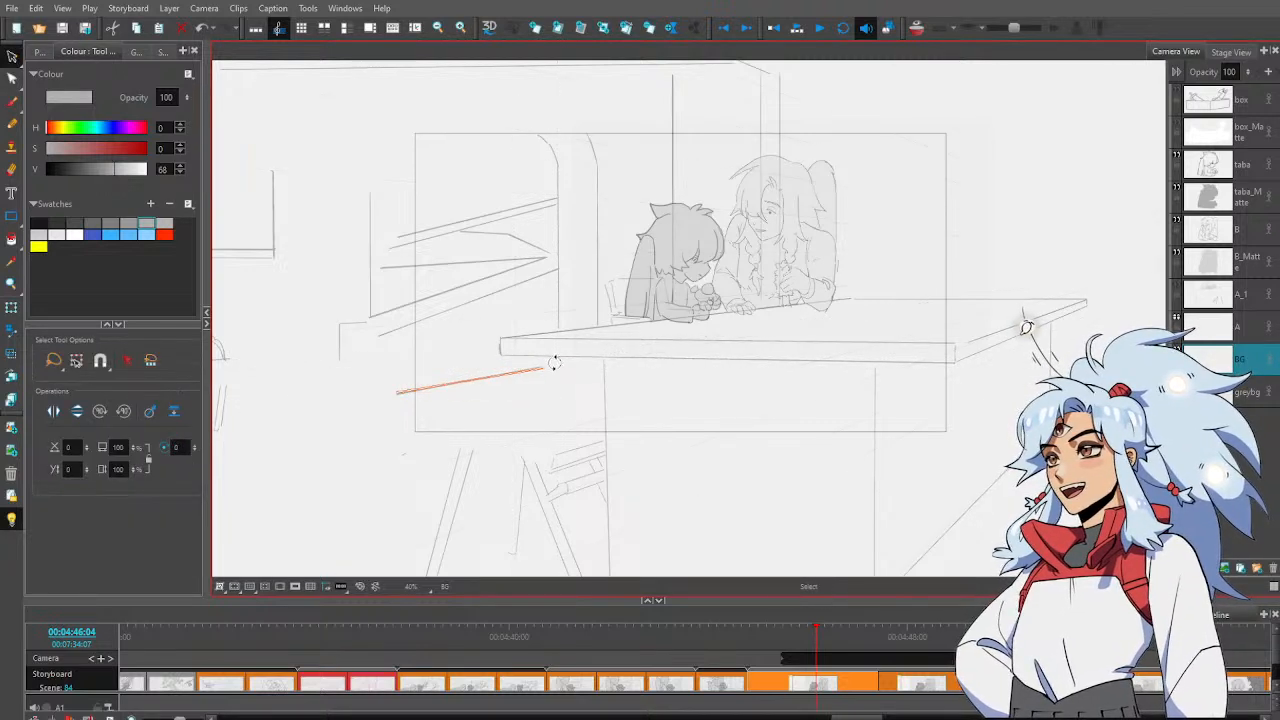
Continue both vertical archway lines below the tabletop with Solid Brush 4 at size 25
{"action": "key", "text": "alt+b"}
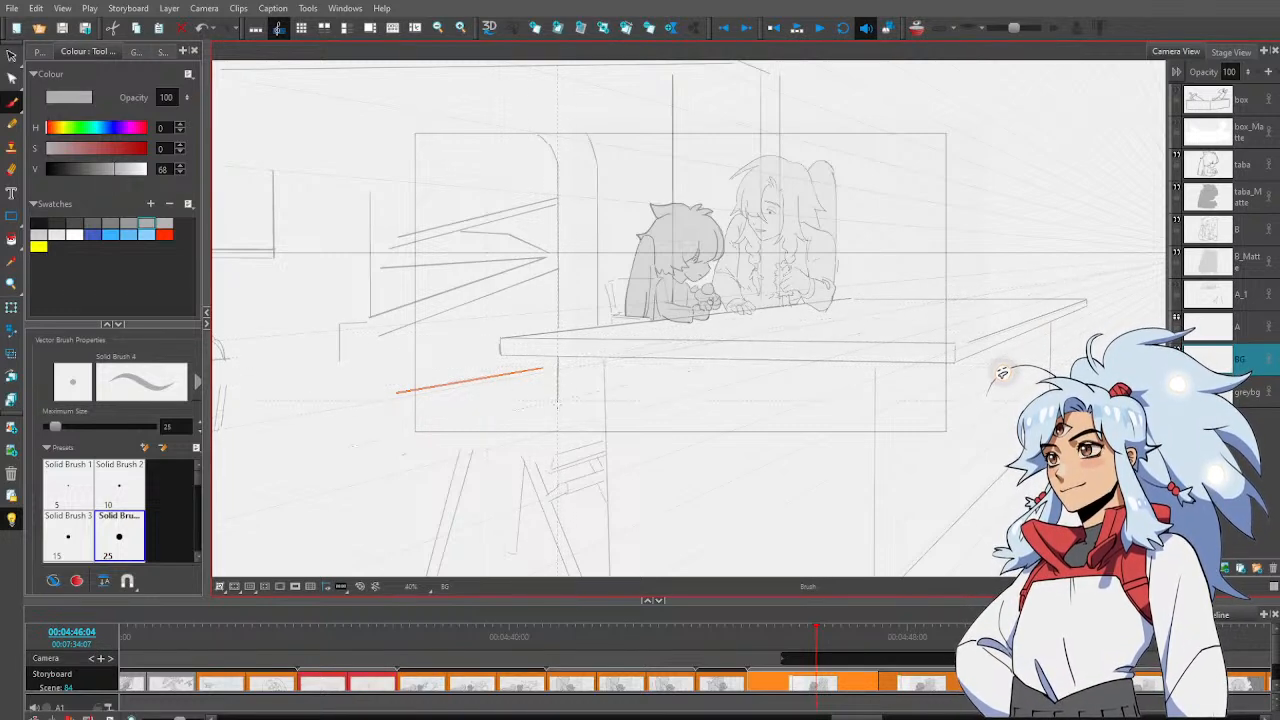
{"action": "key", "text": "Escape"}
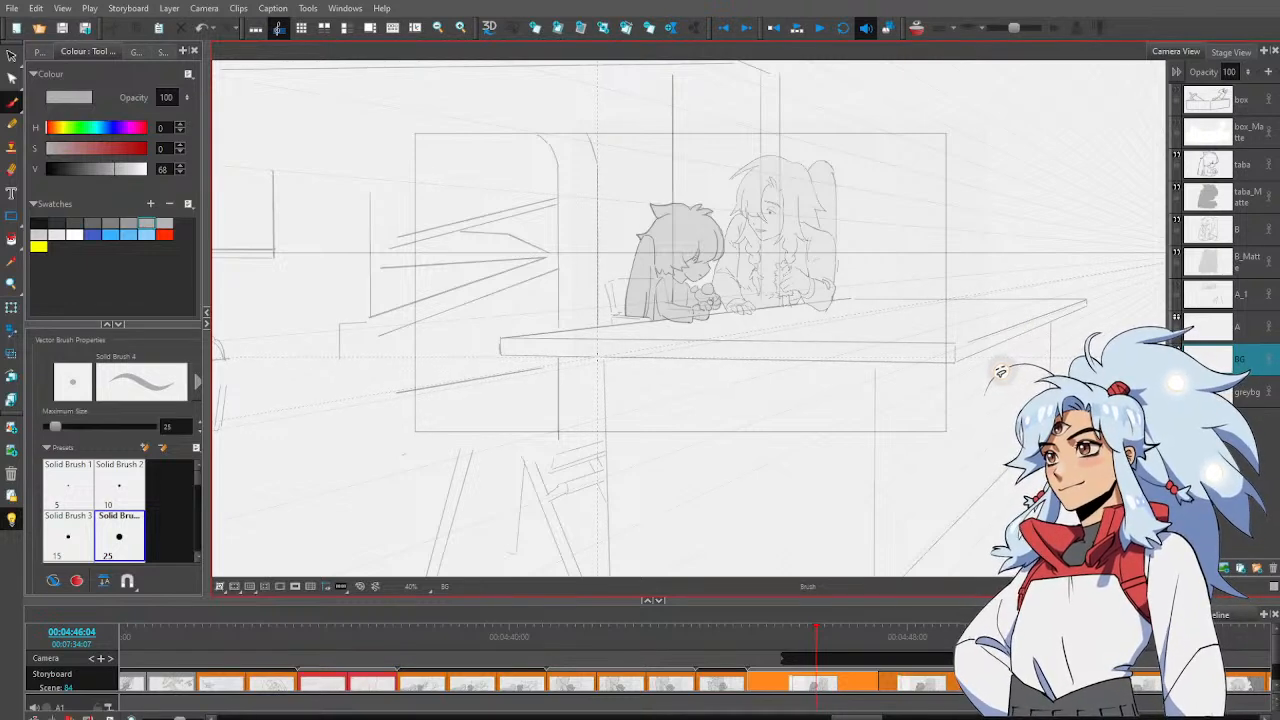
{"action": "left_click_drag", "start_coordinate": [598, 357], "coordinate": [598, 437]}
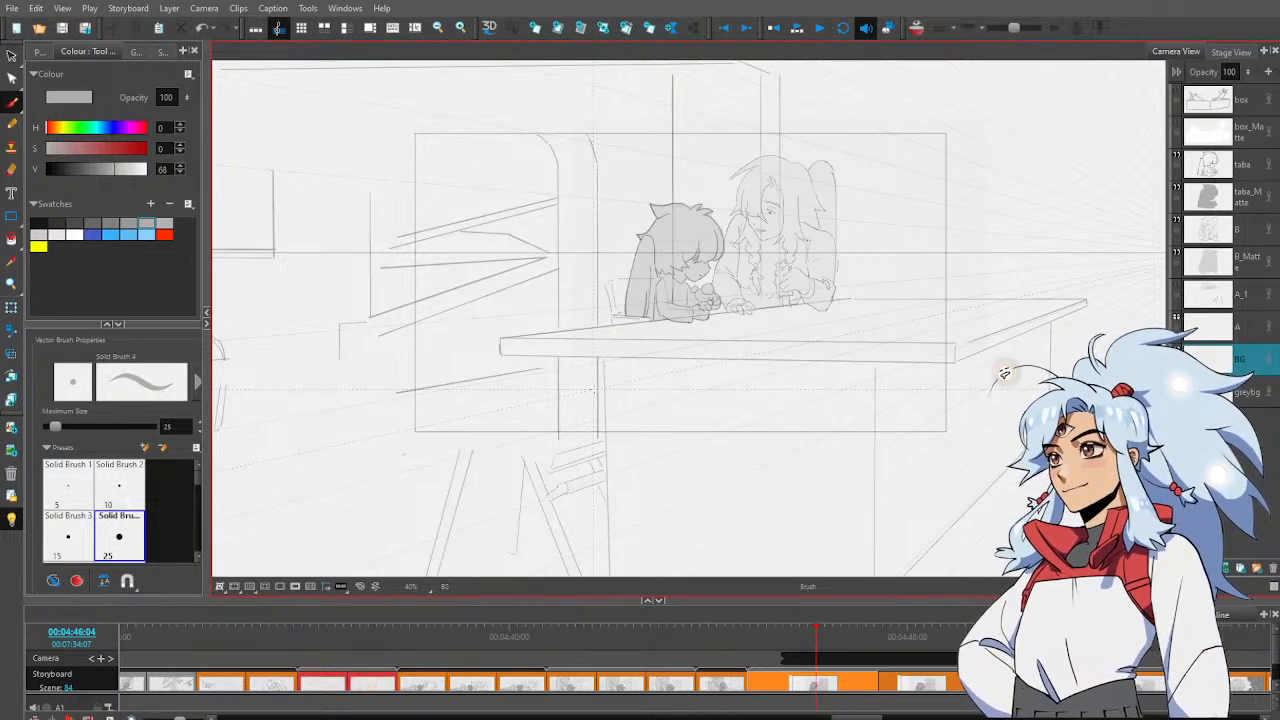
Erase sections of the two archway lines below the tabletop to leave gaps for the lower shelf
{"action": "key", "text": "alt+e"}
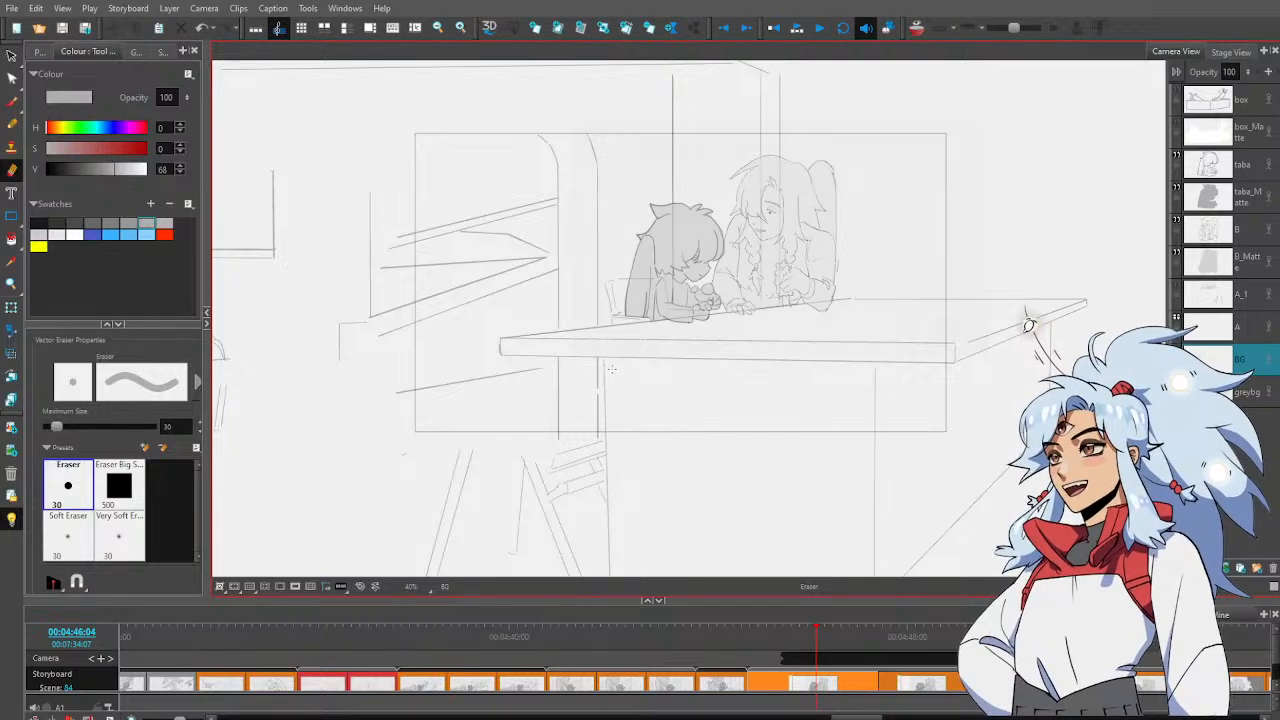
{"action": "key", "text": "alt+b"}
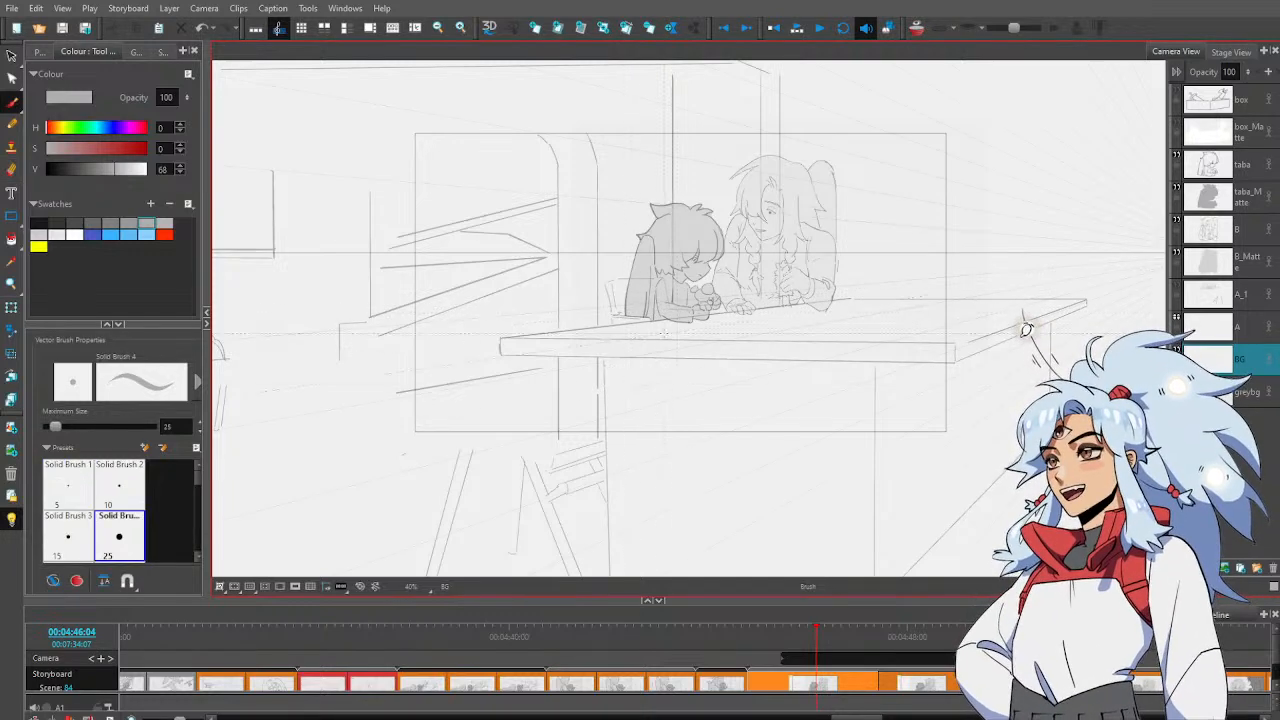
{"action": "key", "text": "alt+e"}
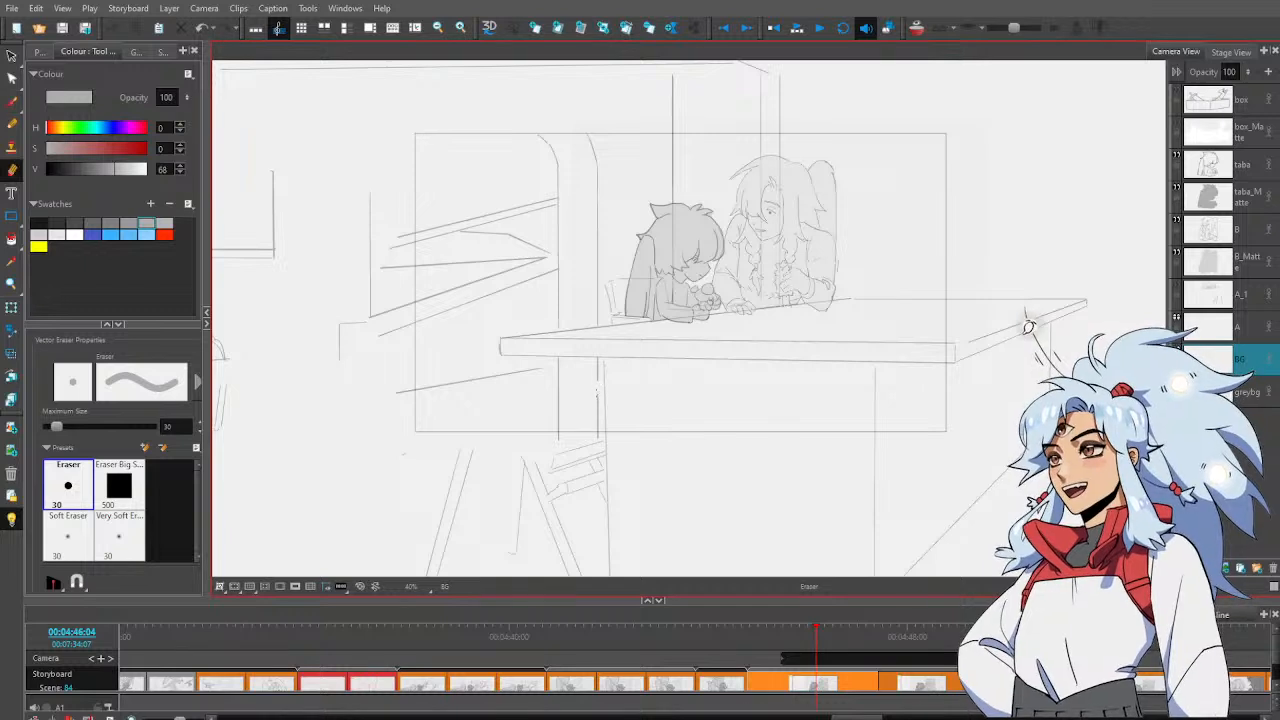
{"action": "key", "text": "alt+b"}
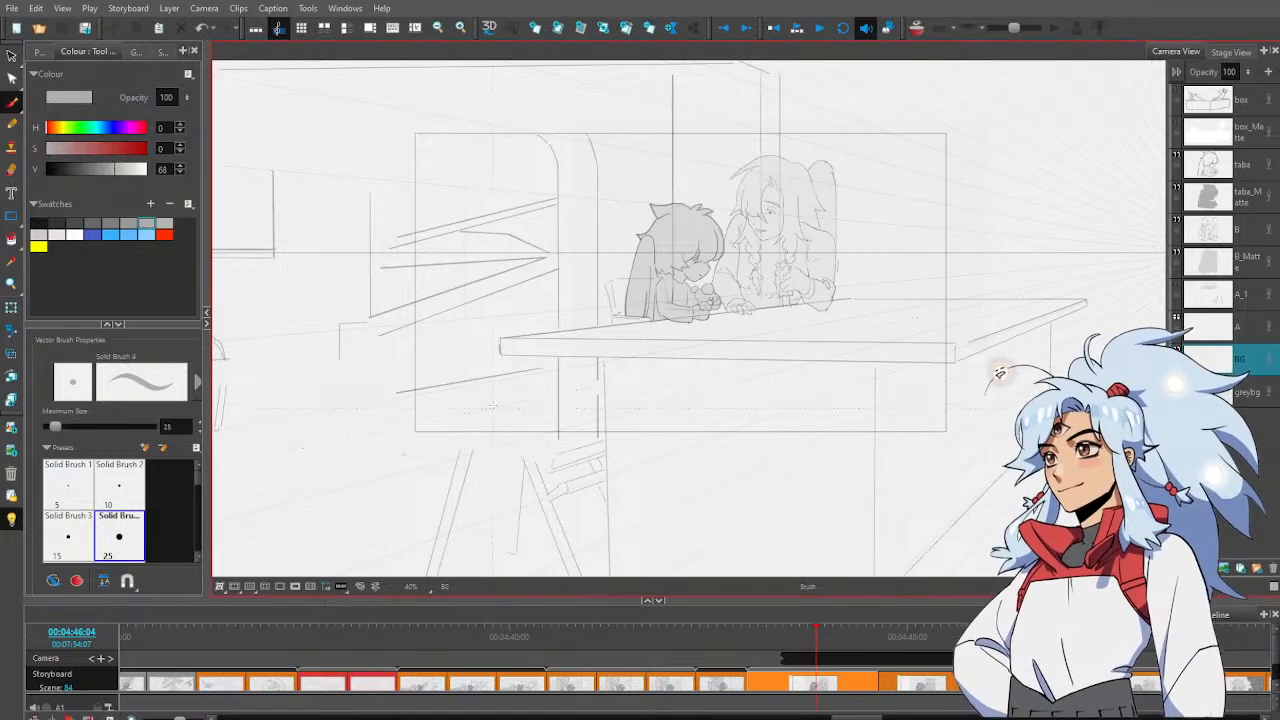
{"action": "key", "text": "alt+e"}
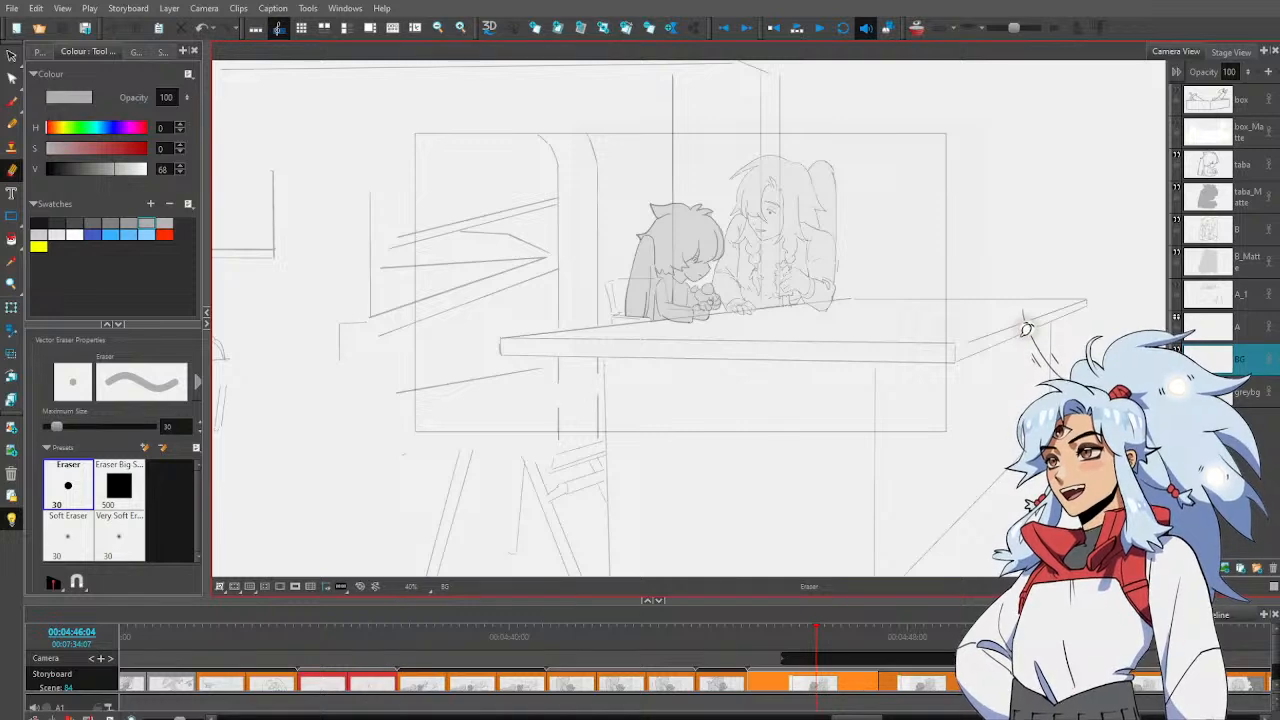
Draw the lower shelf in perspective across the archway edge below the tabletop, with a flat box shape, and erase overlapping lines
{"action": "key", "text": "alt+b"}
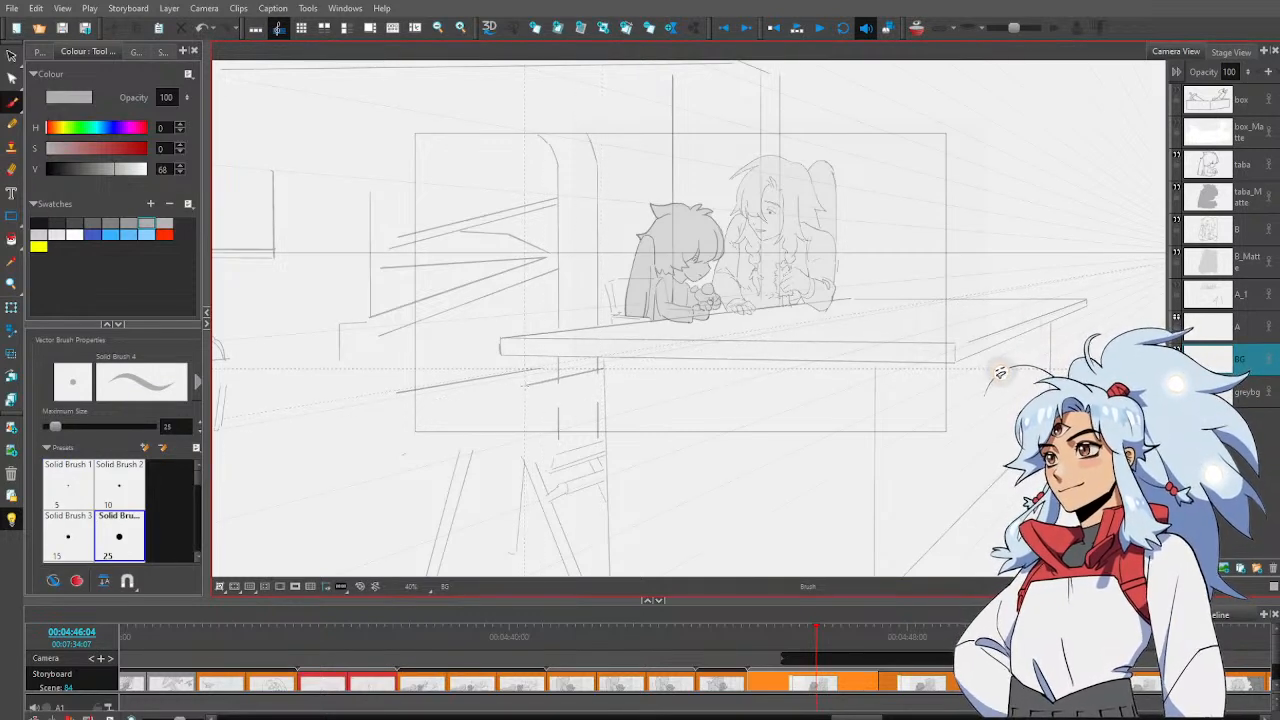
{"action": "key", "text": "alt+e"}
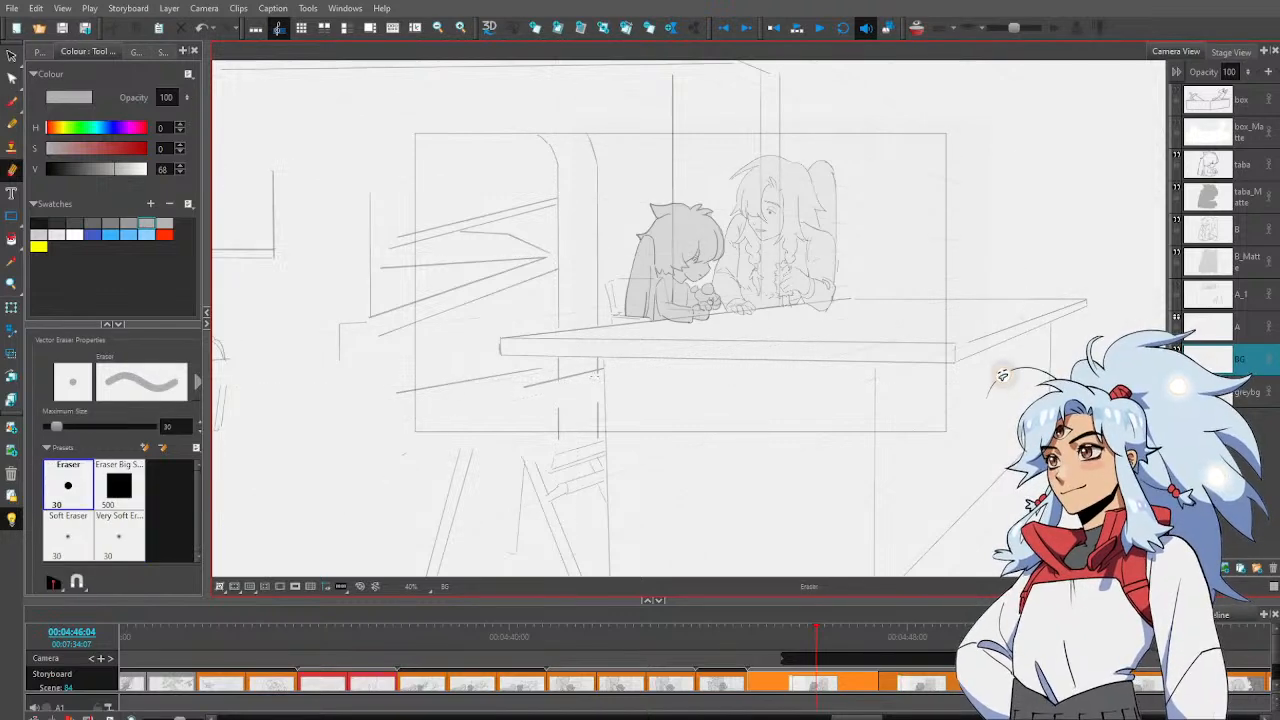
{"action": "key", "text": "alt+b"}
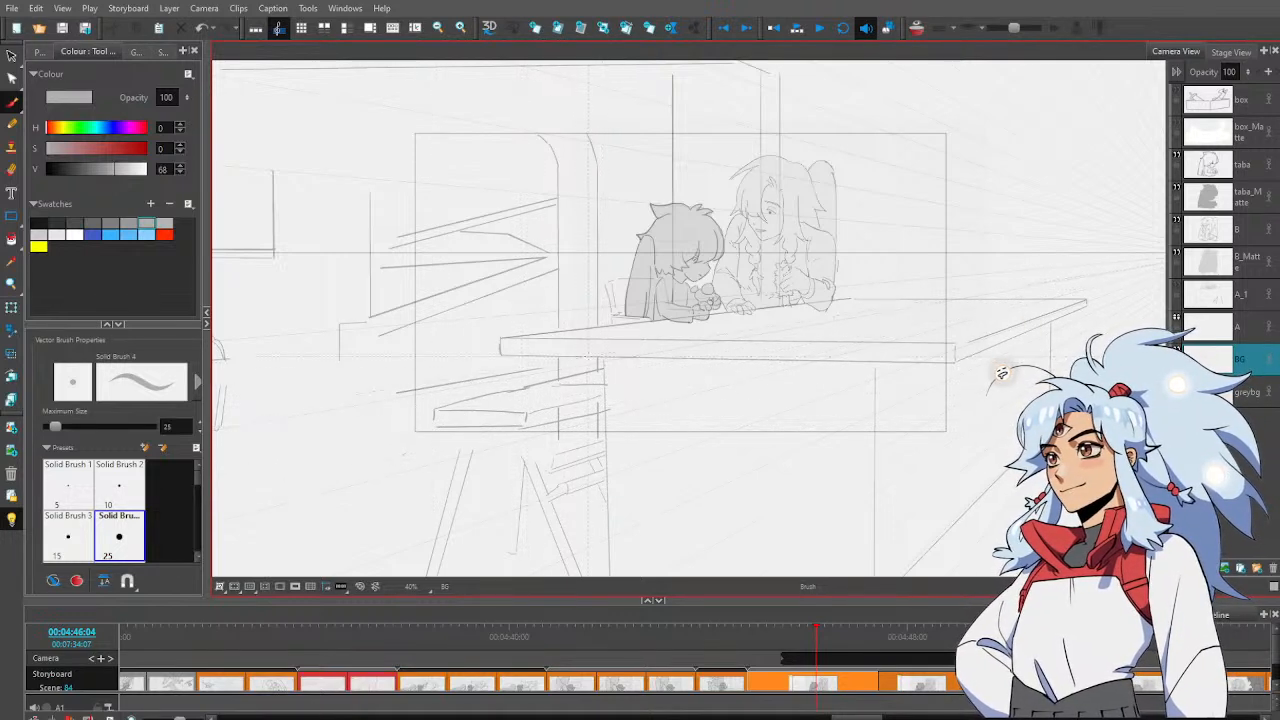
{"action": "key", "text": "alt+e"}
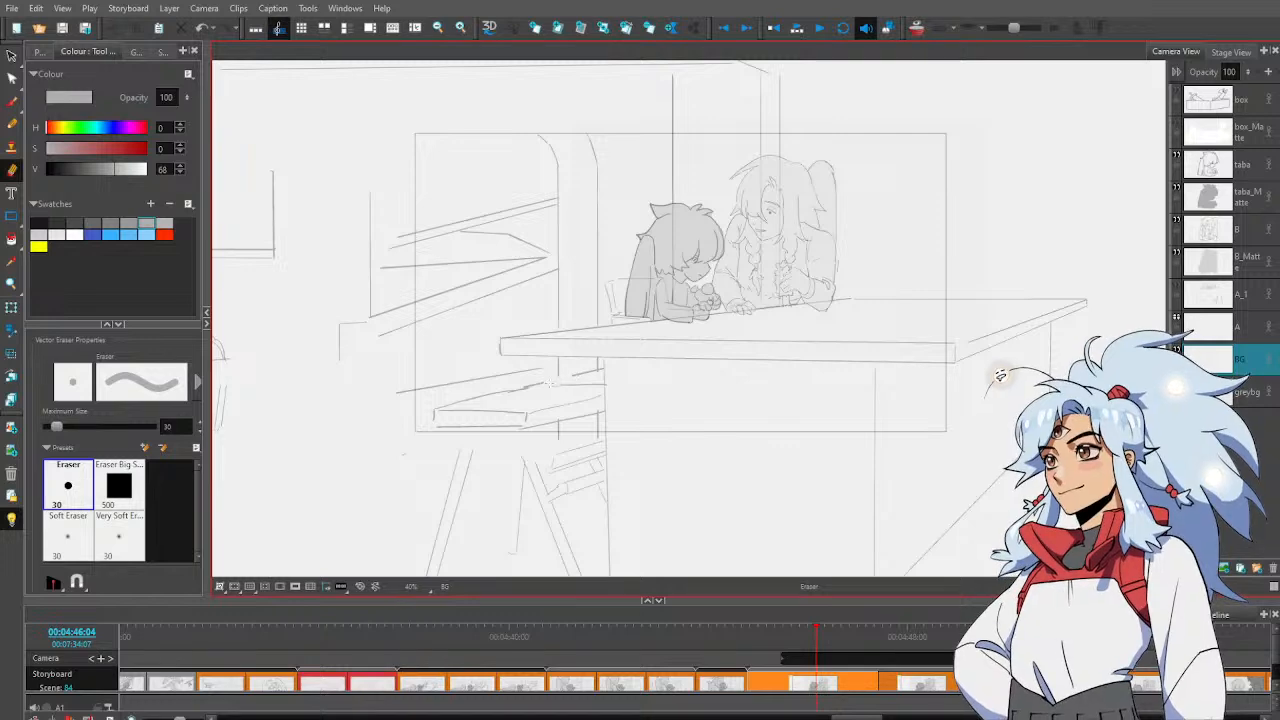
{"action": "key", "text": "alt+b"}
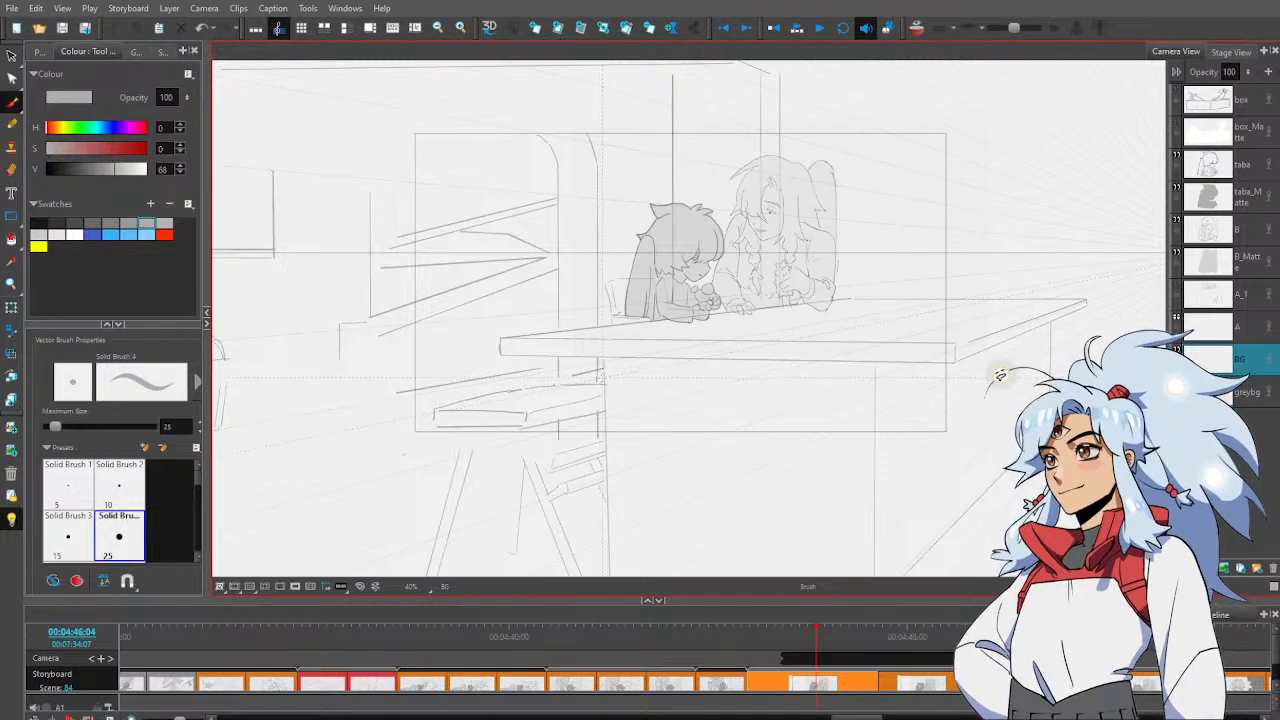
{"action": "key", "text": "alt+e"}
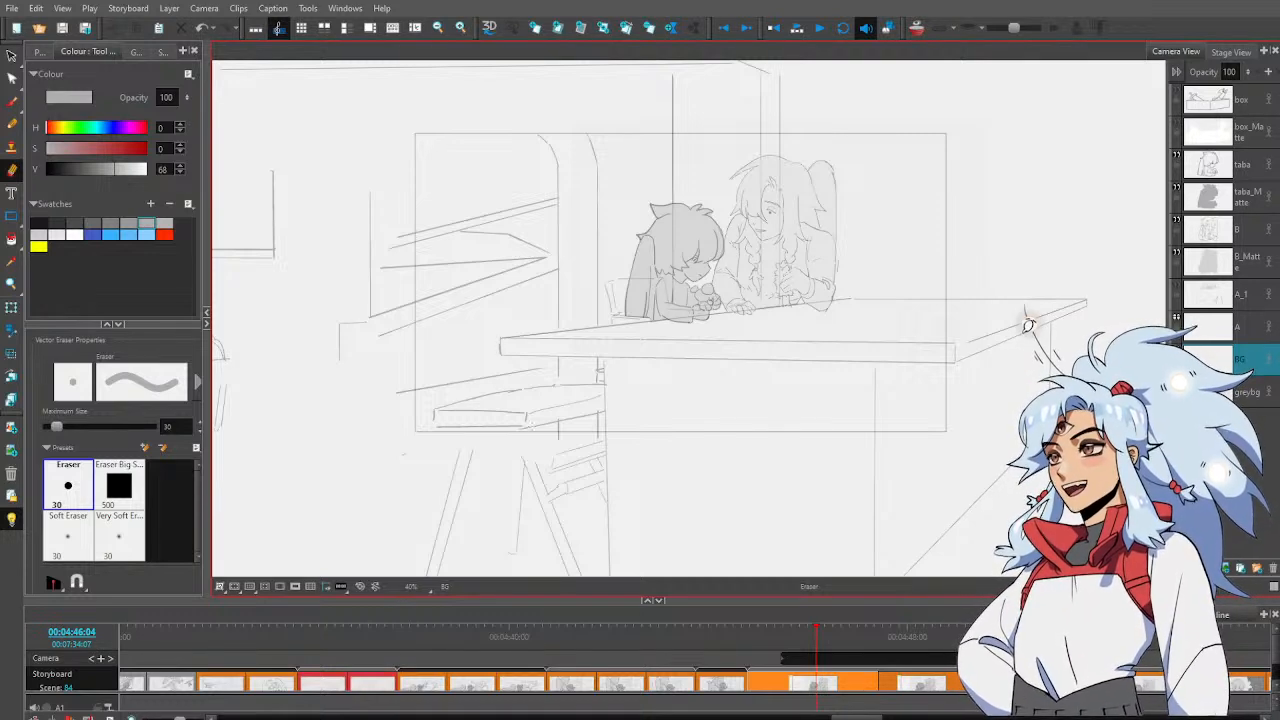
Nudge the short outer edge of the lower shelf's flat box slightly down to meet its corners
{"action": "key", "text": "alt+b"}
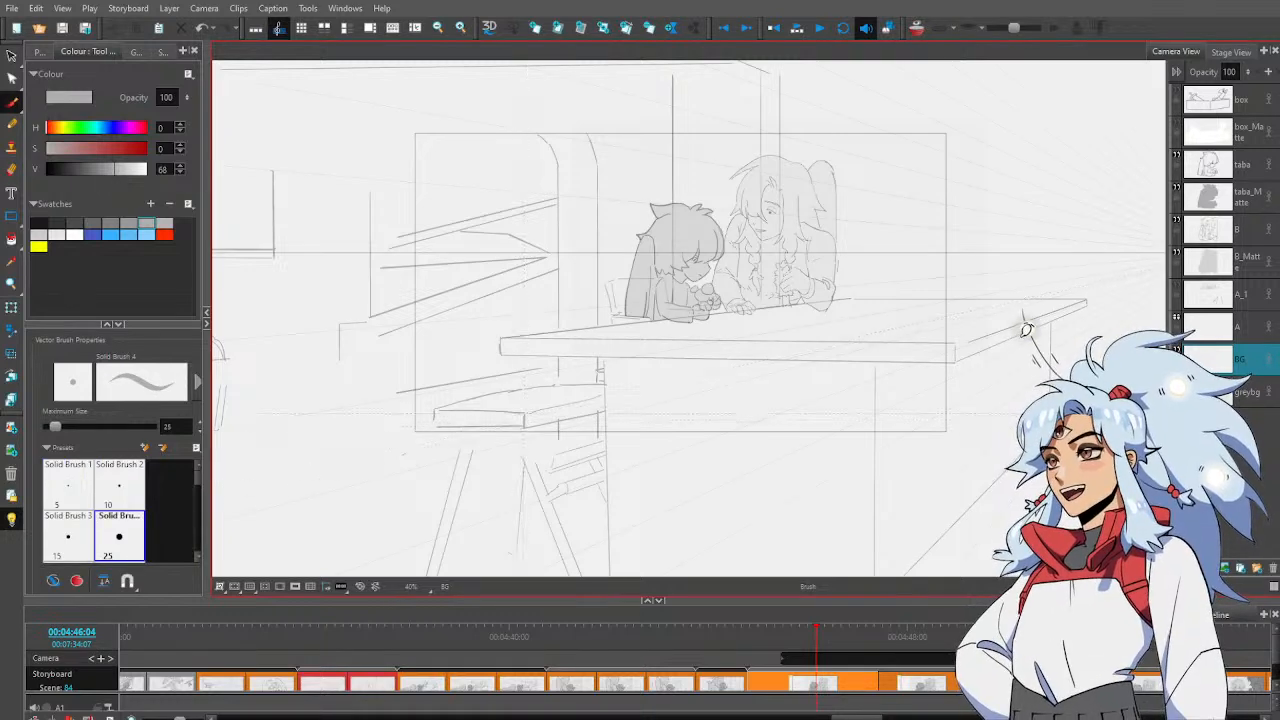
{"action": "key", "text": "alt+s"}
{"action": "left_click", "coordinate": [435, 417]}
{"action": "left_click_drag", "start_coordinate": [436, 425], "coordinate": [436, 432]}
{"action": "left_click", "coordinate": [488, 362]}
Replace the rough slanted upper edge of the lower shelf with one straight line following the perspective guide
{"action": "key", "text": "alt+z"}
{"action": "left_click", "coordinate": [510, 391]}
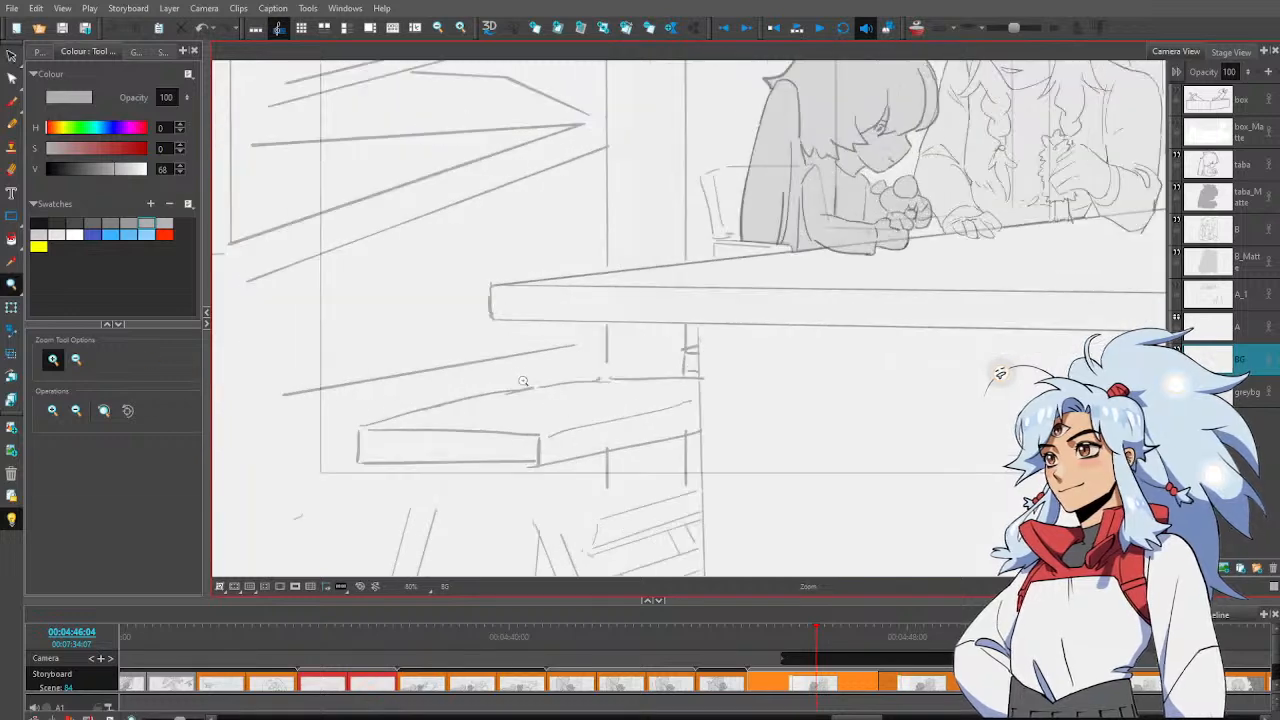
{"action": "key", "text": "alt+s"}
{"action": "mouse_move", "coordinate": [500, 375]}
{"action": "left_mouse_down"}
{"action": "mouse_move", "coordinate": [437, 389]}
{"action": "mouse_move", "coordinate": [596, 386]}
{"action": "mouse_move", "coordinate": [505, 376]}
{"action": "left_mouse_up"}
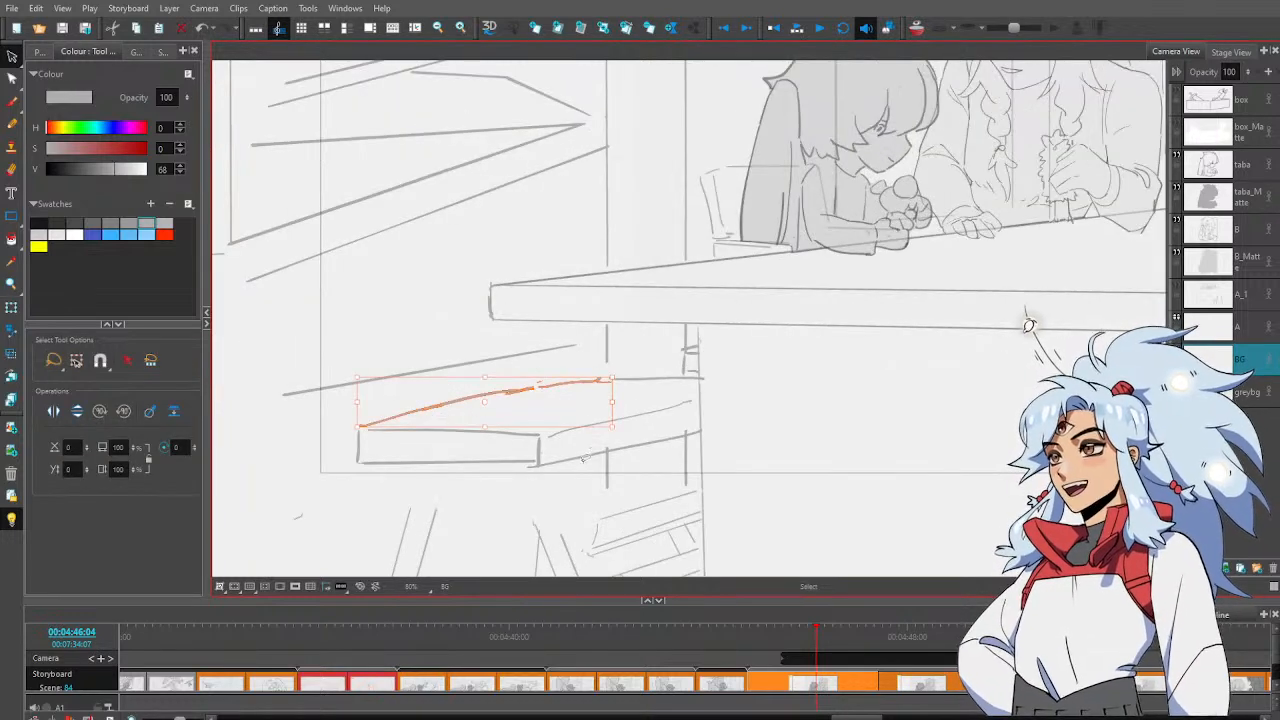
{"action": "key", "text": "Delete"}
{"action": "left_click_drag", "start_coordinate": [374, 415], "coordinate": [615, 376]}
{"action": "key", "text": "Delete"}
{"action": "key", "text": "alt+b"}
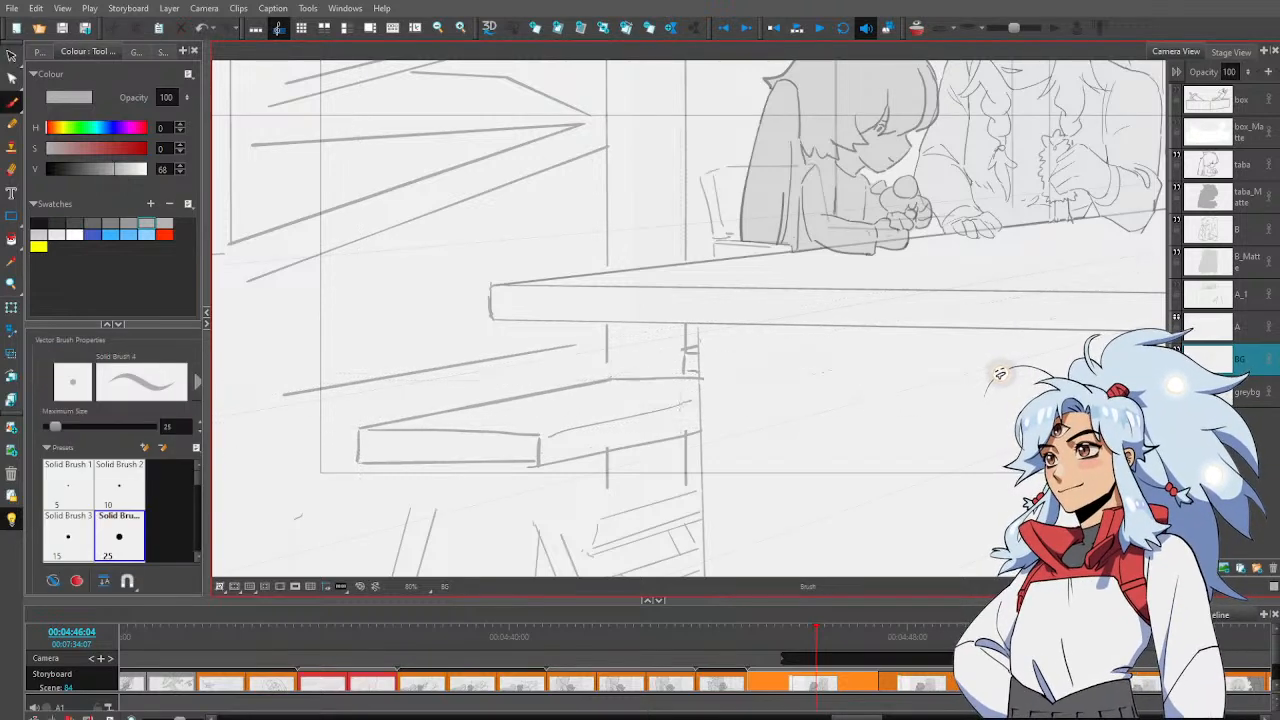
Replace the wobbly upper edge of the shelf's receding side face with a straight perspective line to the table base
{"action": "key", "text": "alt+s"}
{"action": "left_click_drag", "start_coordinate": [560, 432], "coordinate": [702, 396]}
{"action": "key", "text": "Delete"}
{"action": "key", "text": "alt+b"}
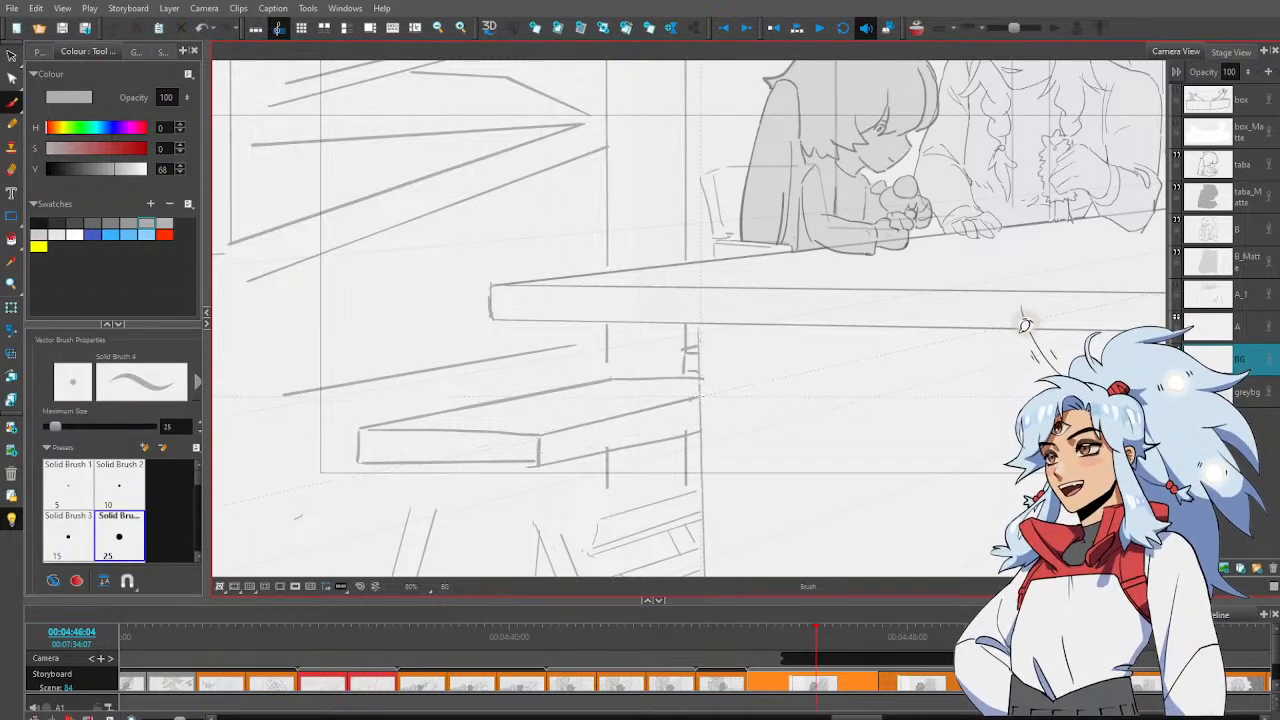
Adjust the bottom edge of the shelf's front face to join the box corners
{"action": "key", "text": "alt+s"}
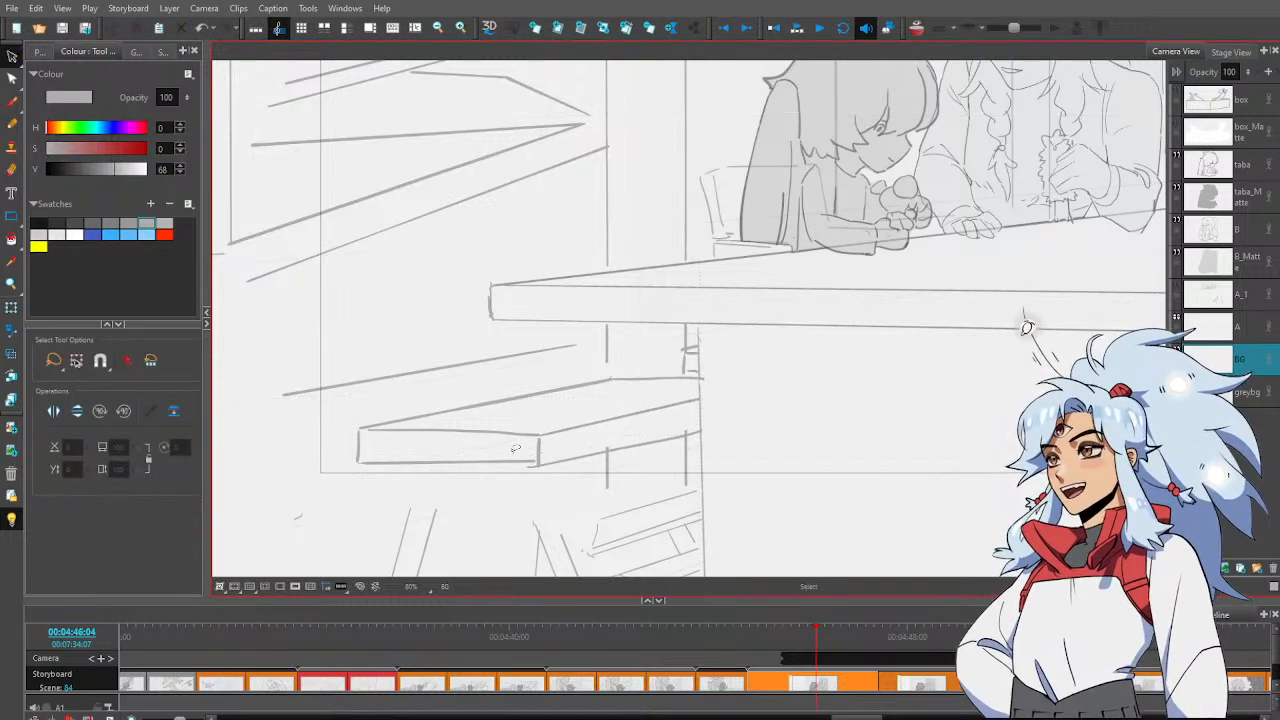
{"action": "left_click", "coordinate": [505, 462]}
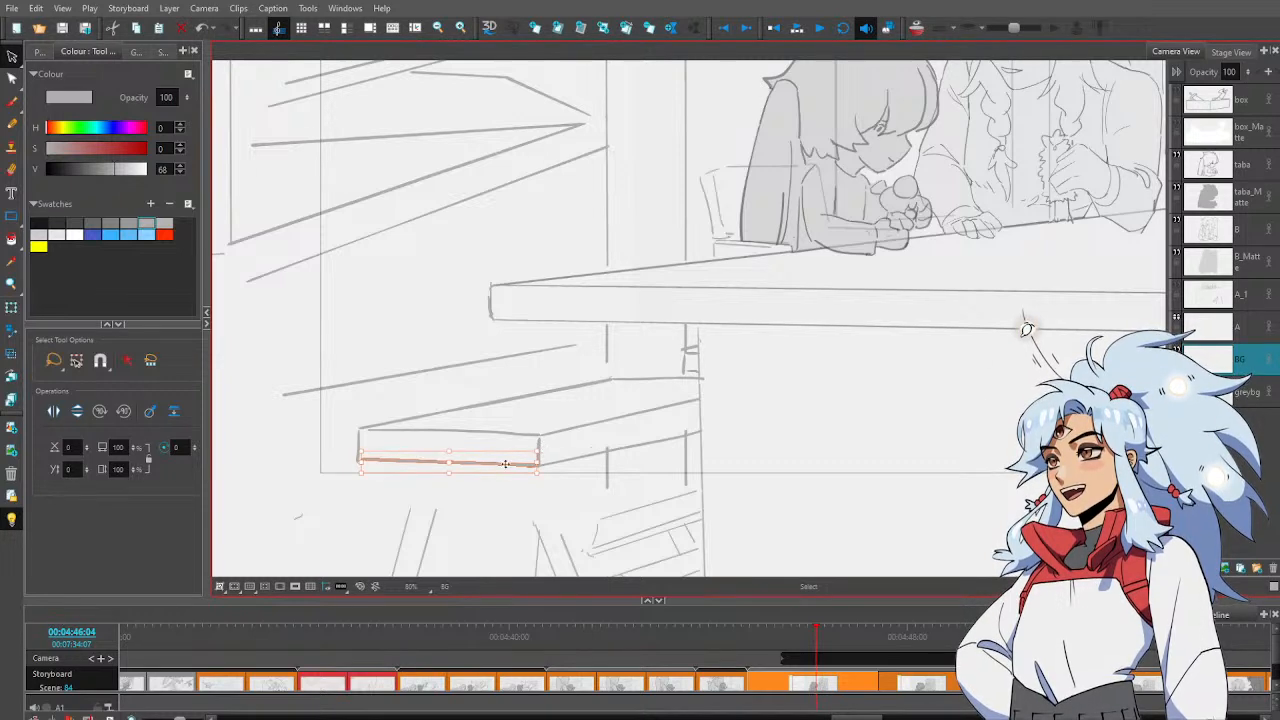
{"action": "left_click_drag", "start_coordinate": [547, 446], "coordinate": [548, 450]}
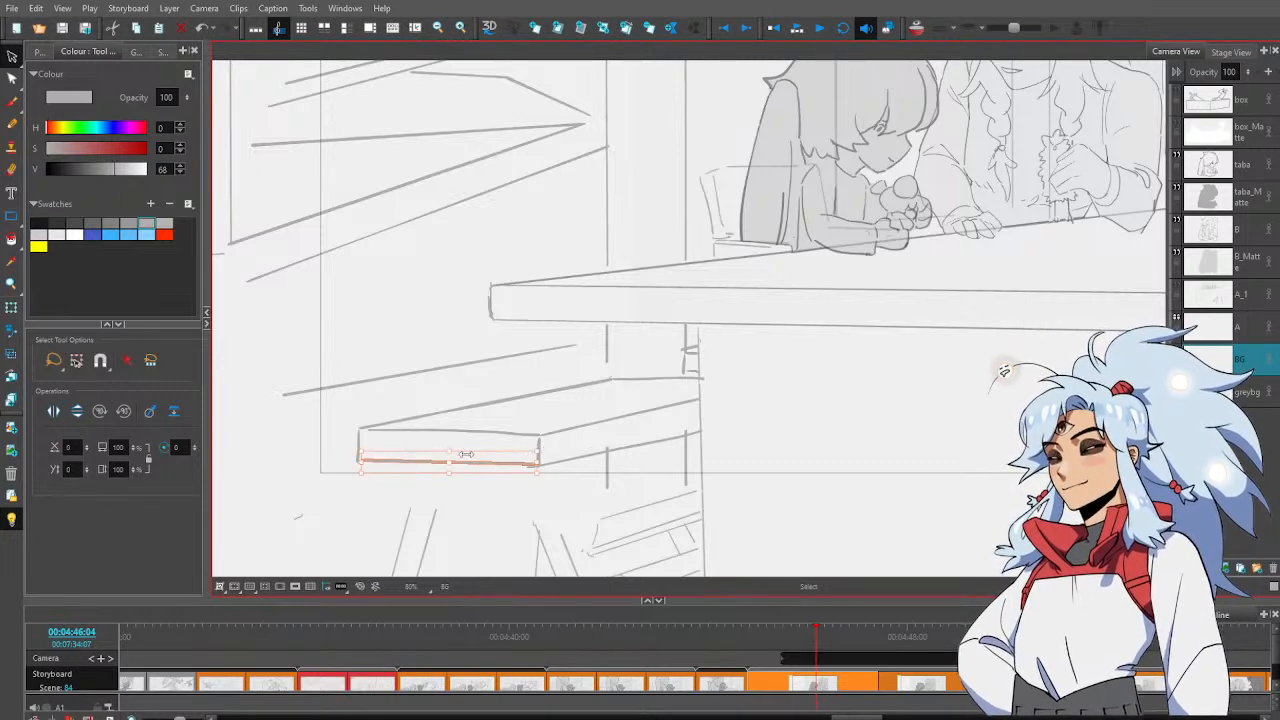
{"action": "left_click_drag", "start_coordinate": [466, 462], "coordinate": [464, 462]}
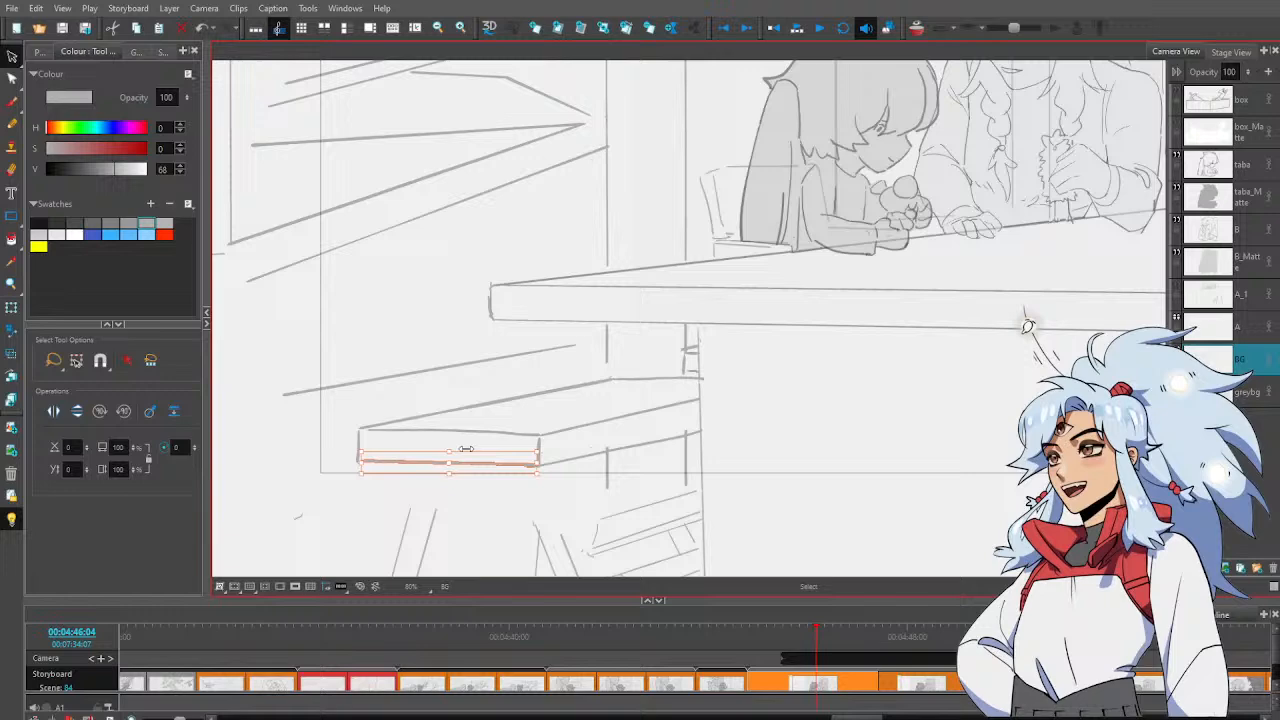
{"action": "left_click", "coordinate": [533, 405]}
Realign the lower edge of the shelf's receding side face and trim the line ends overshooting its corner and the table base
{"action": "key", "text": "alt+e"}
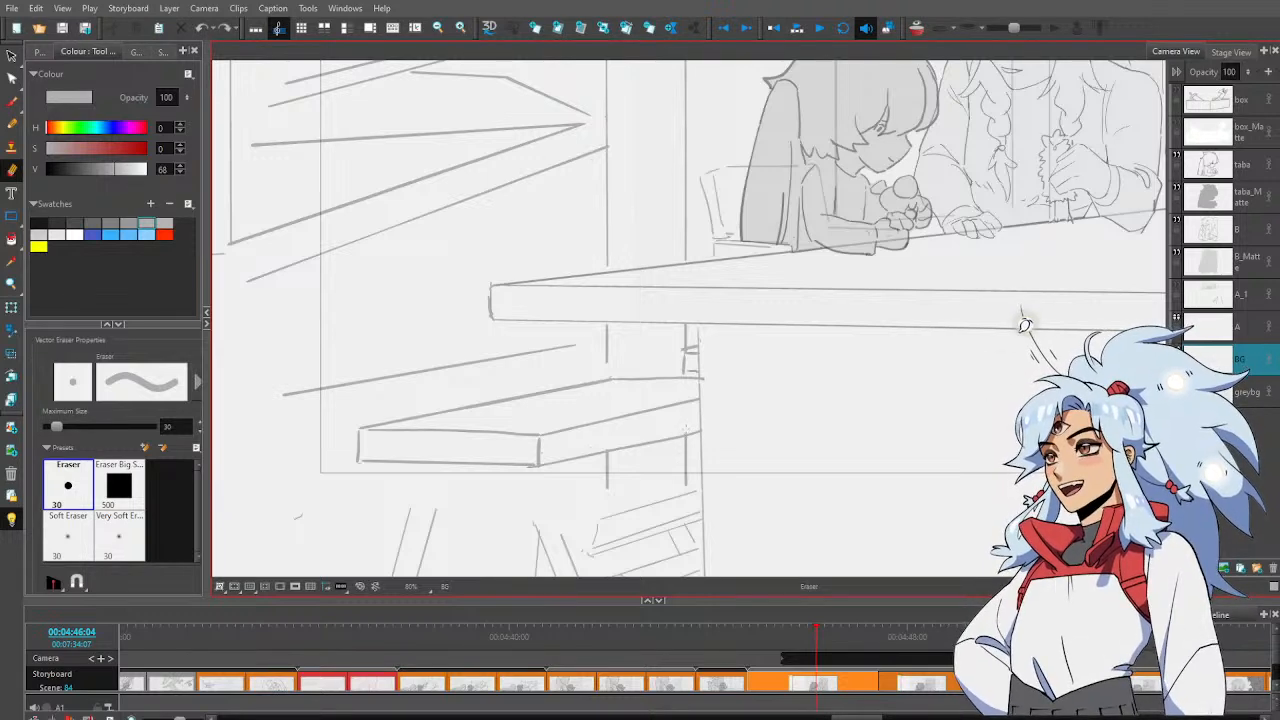
{"action": "key", "text": "alt+s"}
{"action": "left_click", "coordinate": [692, 433]}
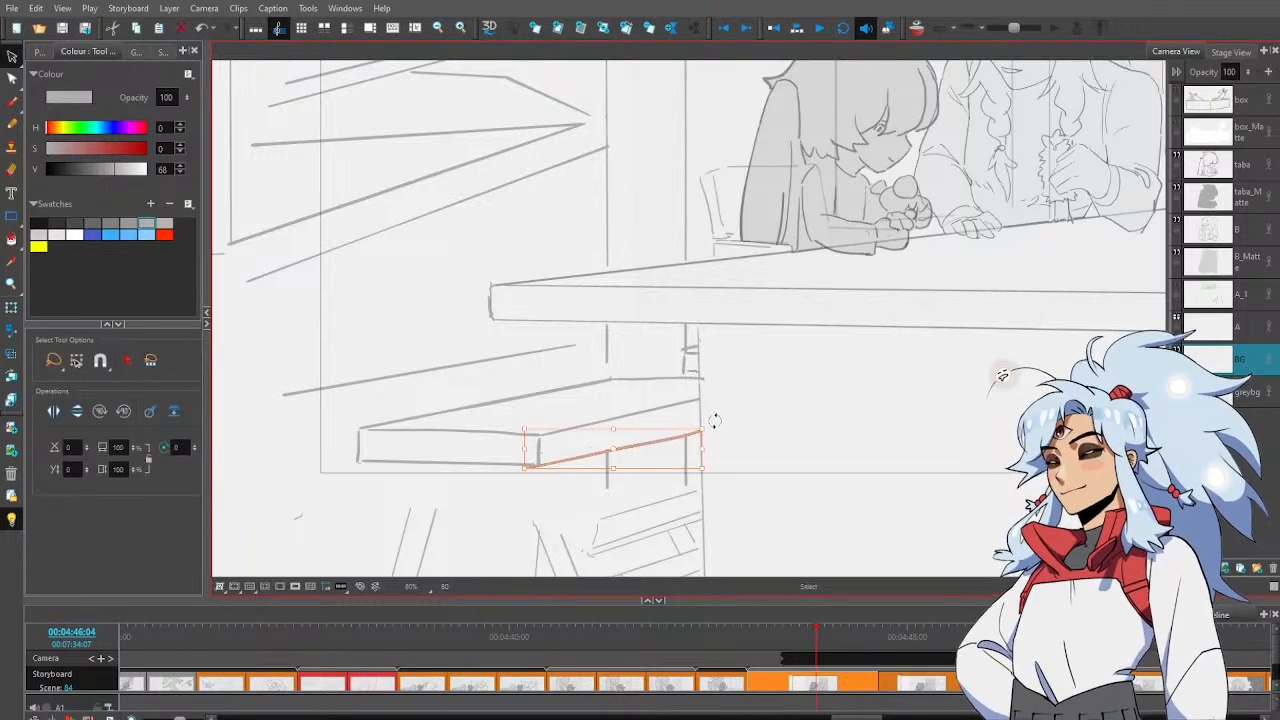
{"action": "key", "text": "alt+b"}
{"action": "key", "text": "alt+s"}
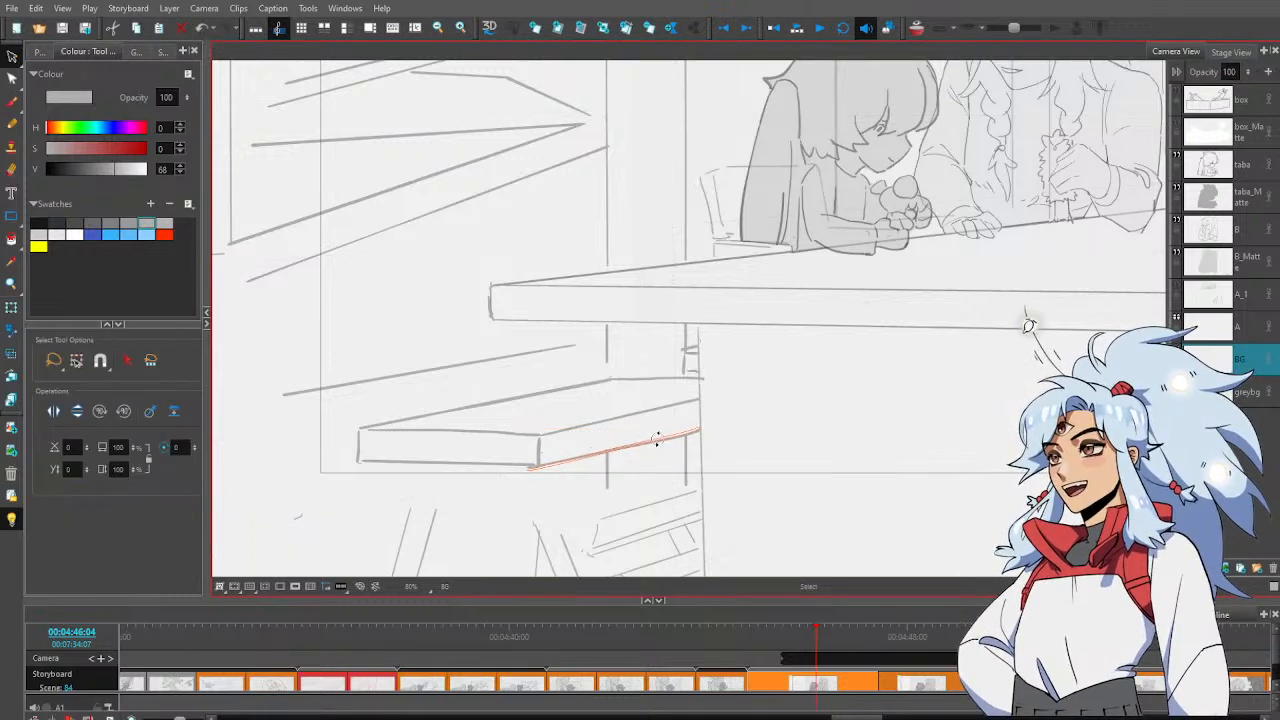
{"action": "left_click", "coordinate": [623, 448]}
{"action": "left_click_drag", "start_coordinate": [623, 448], "coordinate": [633, 442]}
{"action": "key", "text": "Delete"}
{"action": "key", "text": "alt+e"}
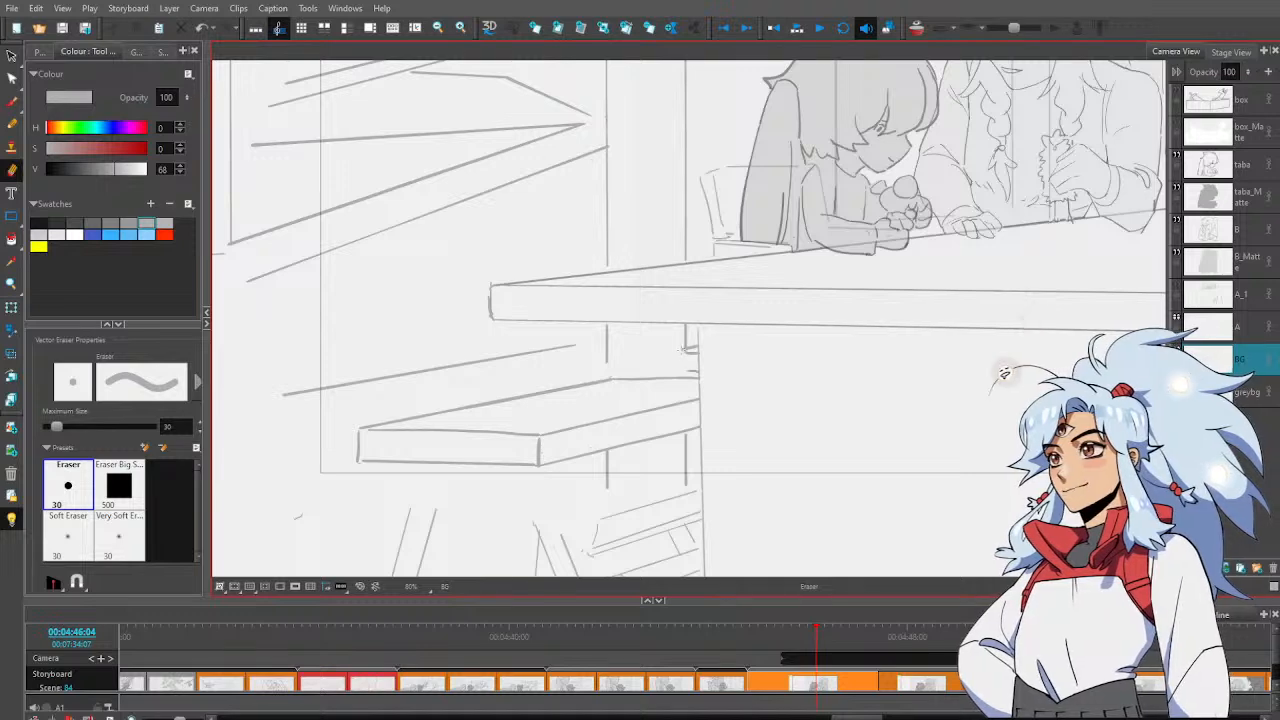
Rework the small marks beside the table base, just under the tabletop, at the archway's far line
{"action": "key", "text": "alt+s"}
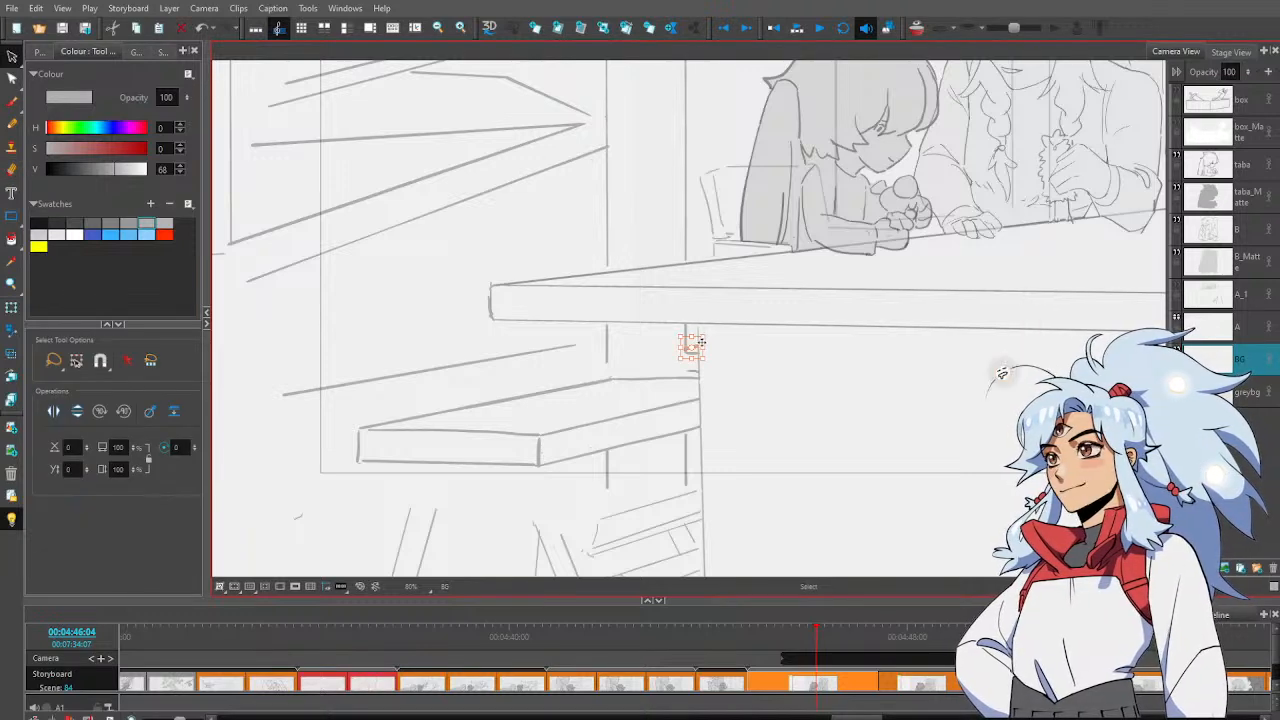
{"action": "key", "text": "alt+b"}
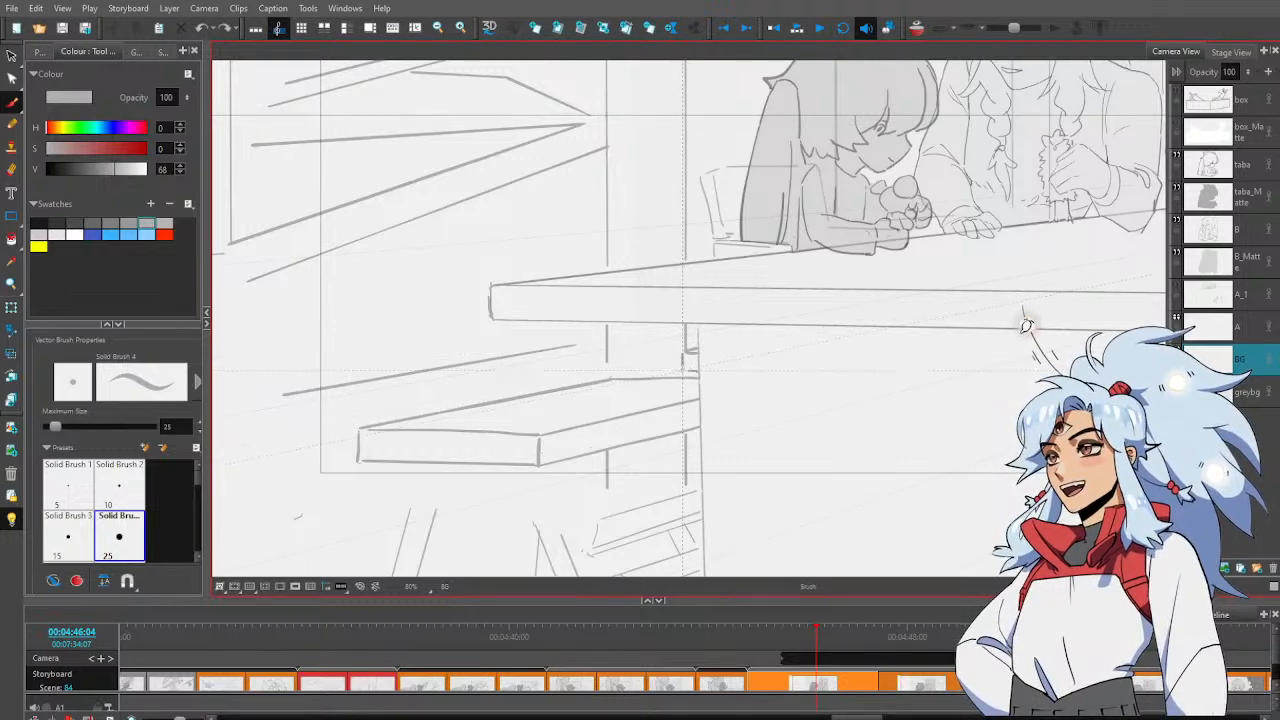
{"action": "key", "text": "alt+z"}
{"action": "key", "text": "1"}
{"action": "key", "text": "1"}
{"action": "key", "text": "1"}
{"action": "key", "text": "1"}
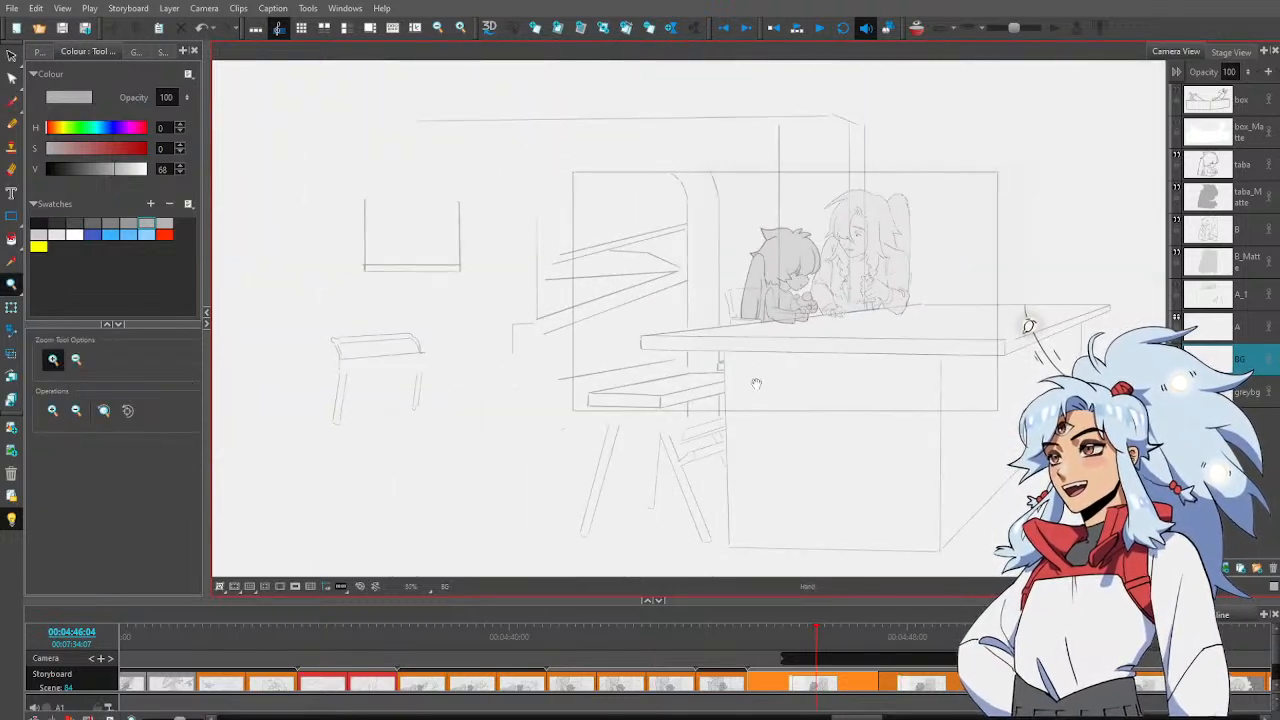
{"action": "left_click_drag", "start_coordinate": [755, 383], "coordinate": [698, 389]}
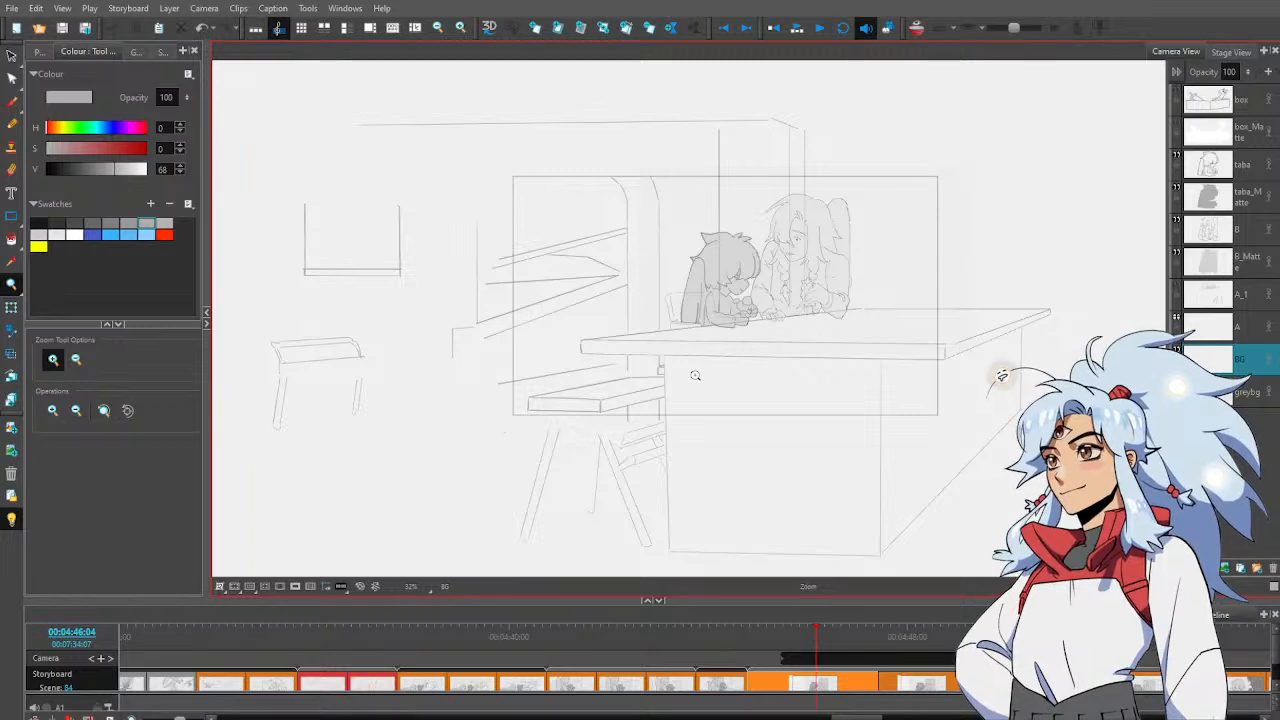
{"action": "key", "text": "2"}
{"action": "key", "text": "2"}
{"action": "key", "text": "2"}
{"action": "key", "text": "alt+b"}
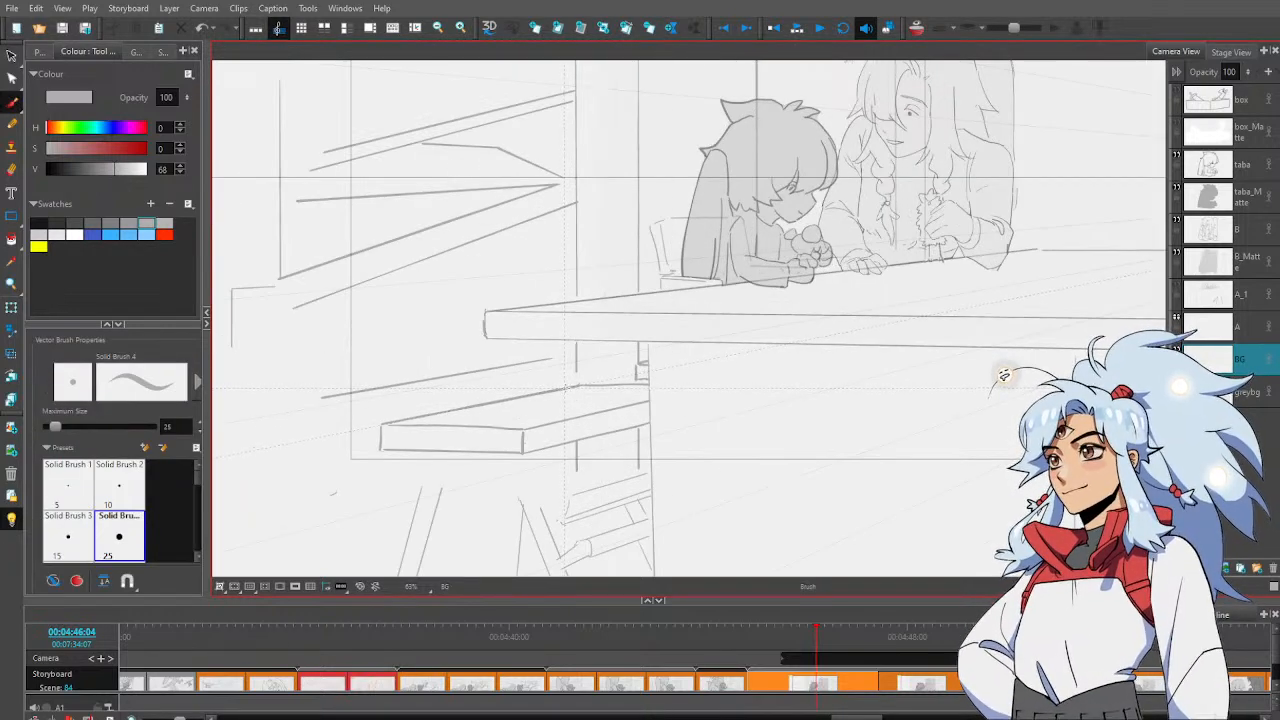
Erase stray strokes beside the table base and move the small bracket mark down toward the lower shelf
{"action": "key", "text": "alt+e"}
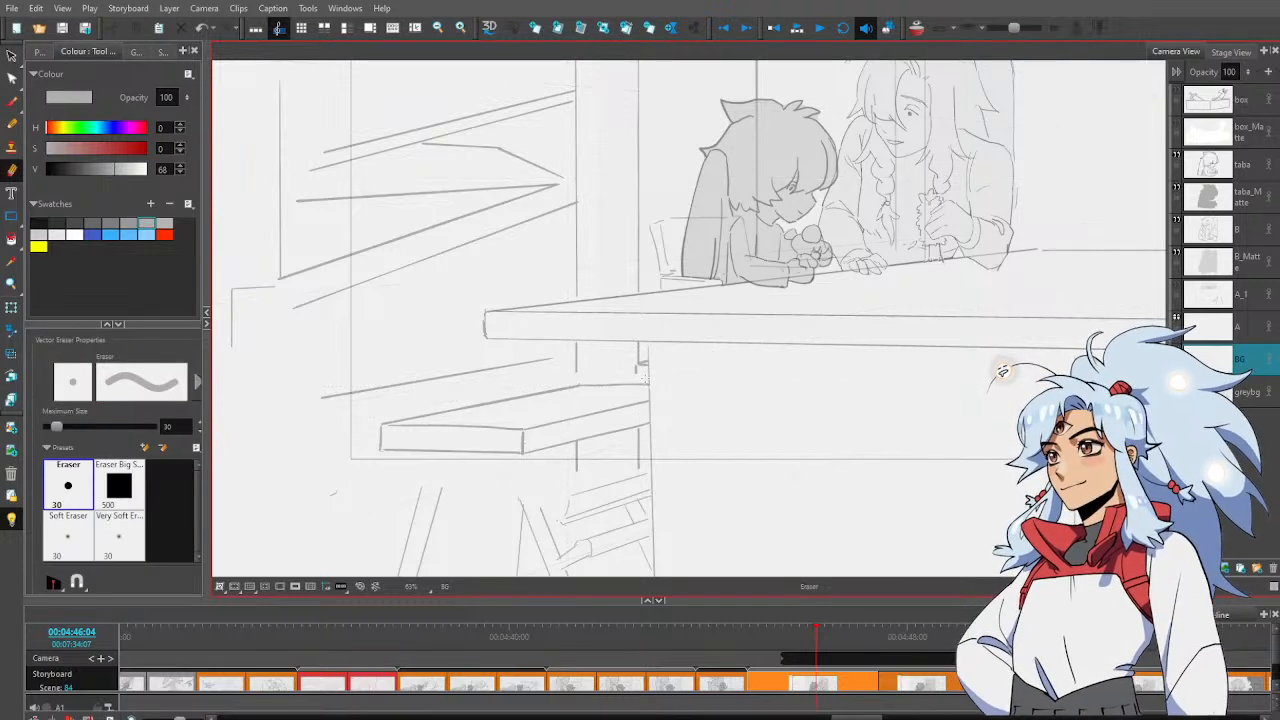
{"action": "key", "text": "alt+s"}
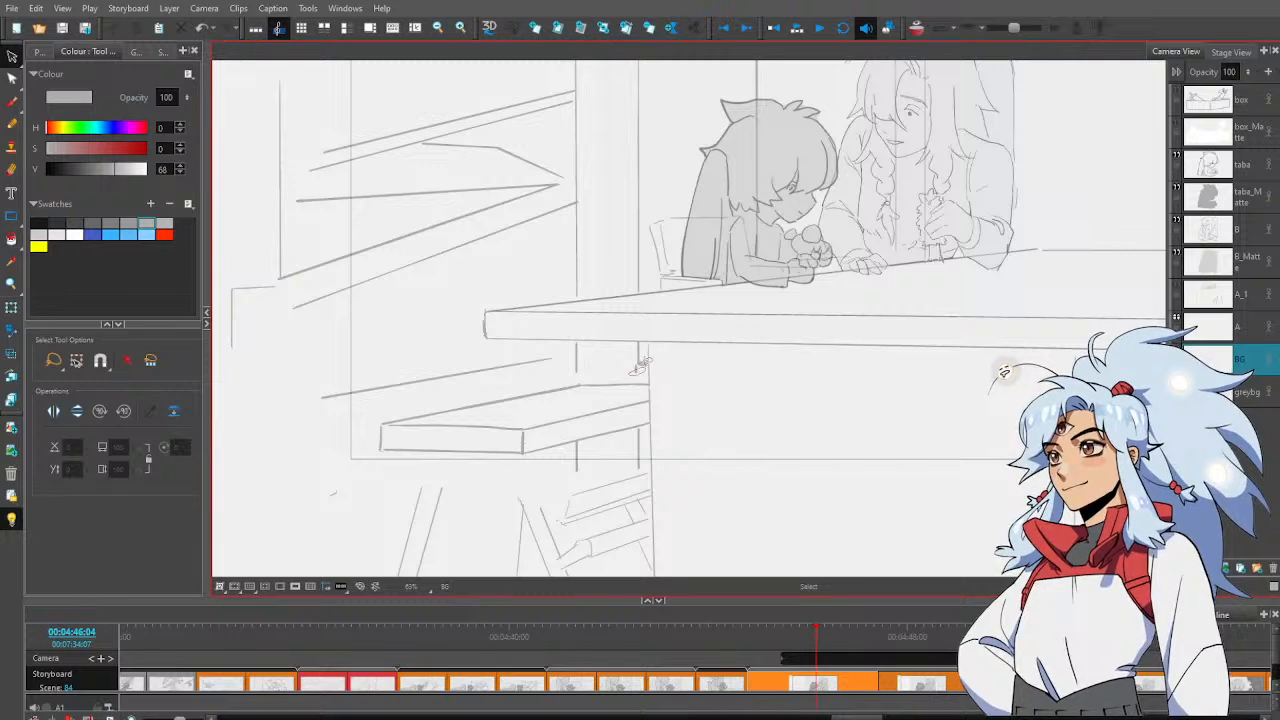
{"action": "left_click", "coordinate": [643, 362]}
{"action": "left_click_drag", "start_coordinate": [649, 362], "coordinate": [648, 371]}
{"action": "key", "text": "alt+b"}
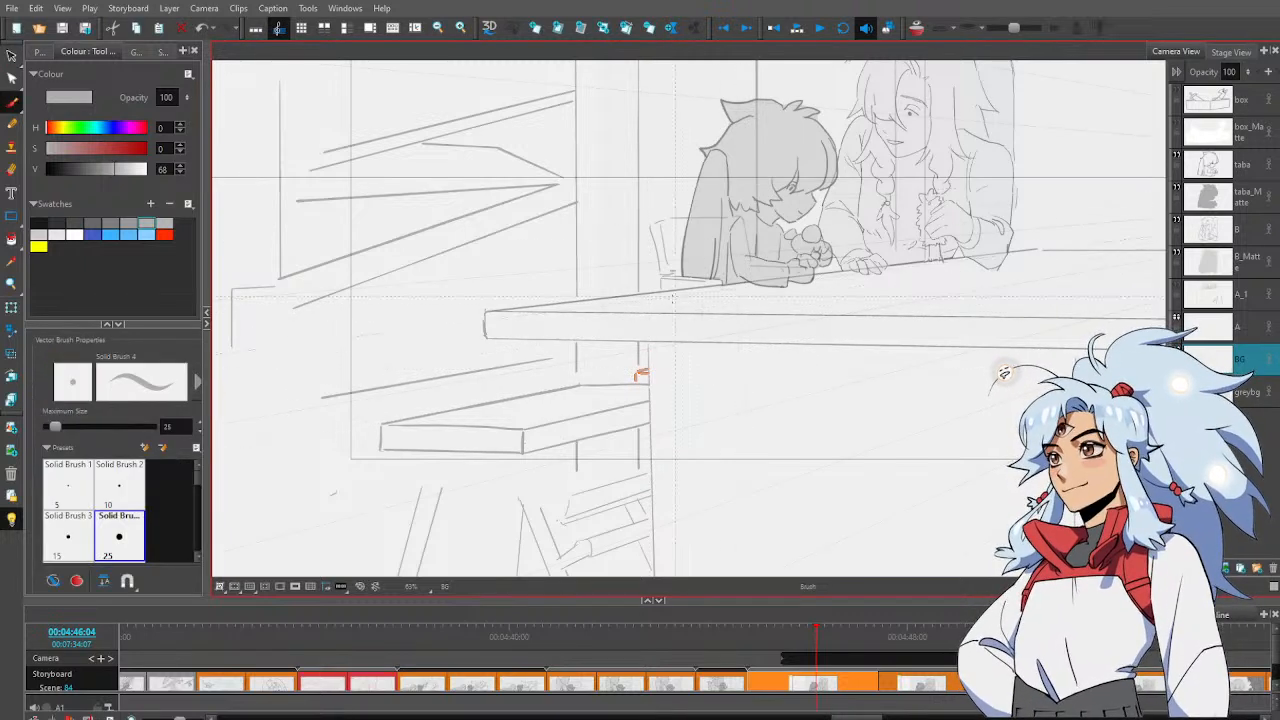
{"action": "left_click_drag", "start_coordinate": [569, 372], "coordinate": [654, 414]}
{"action": "key", "text": "alt+z"}
{"action": "left_click", "coordinate": [631, 398], "text": "alt"}
{"action": "left_click", "coordinate": [631, 398], "text": "alt"}
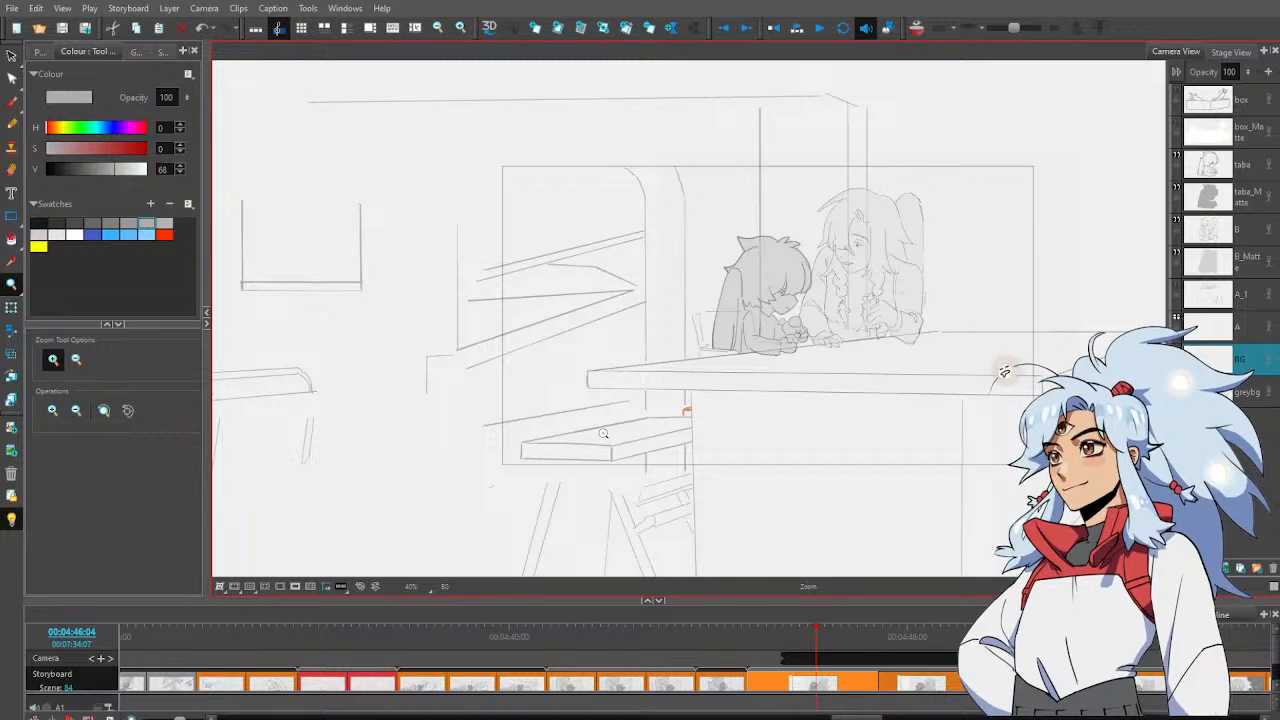
{"action": "key", "text": "alt+b"}
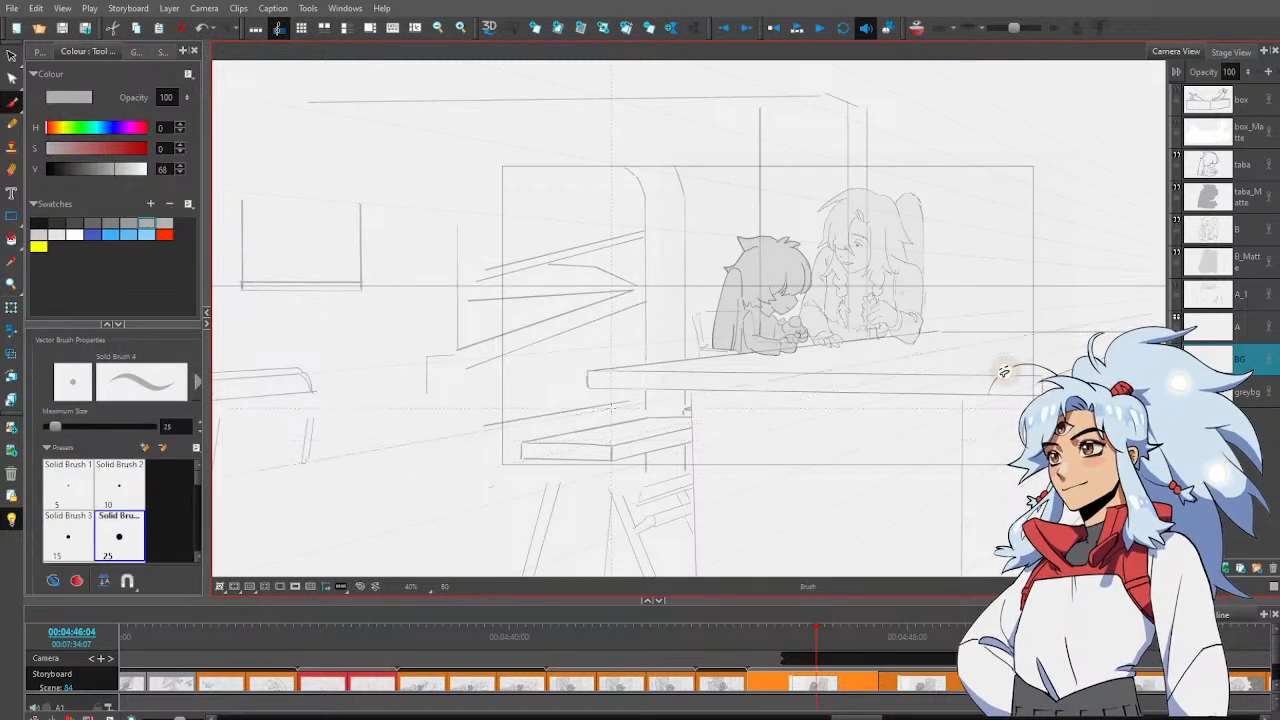
{"action": "left_click_drag", "start_coordinate": [610, 388], "coordinate": [616, 442]}
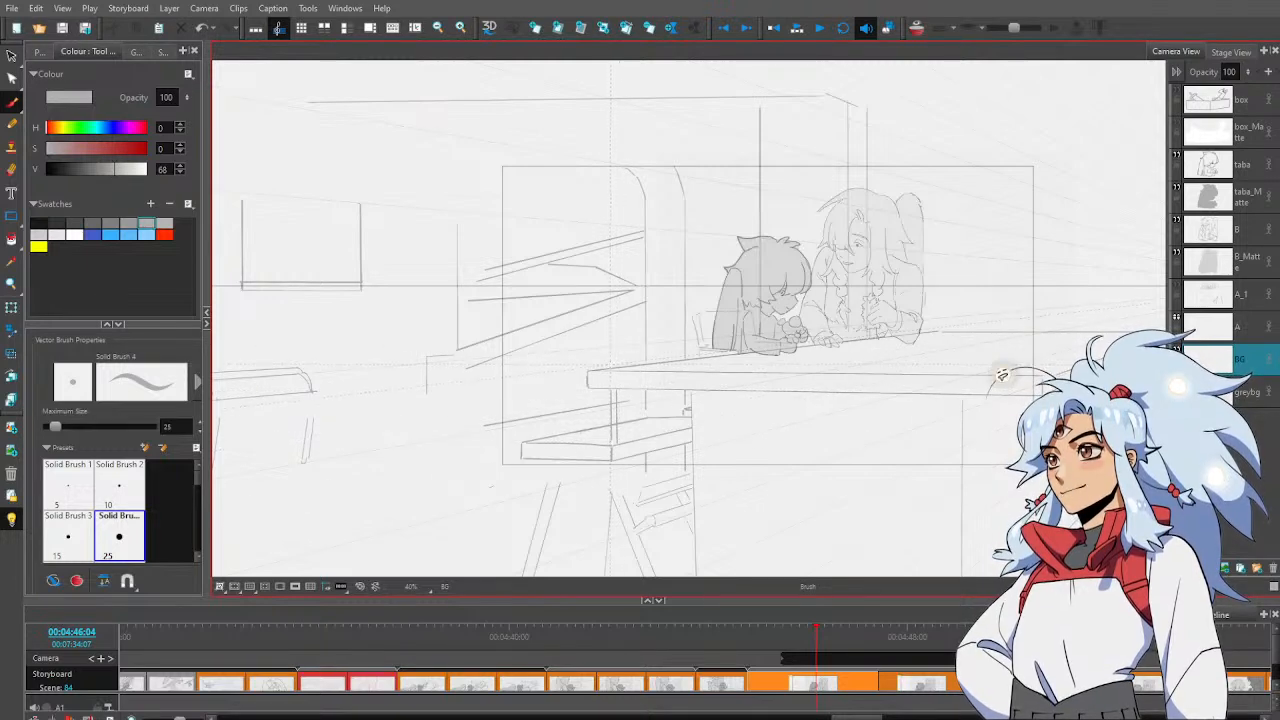
{"action": "key", "text": "ctrl+z"}
{"action": "key", "text": "ctrl+z"}
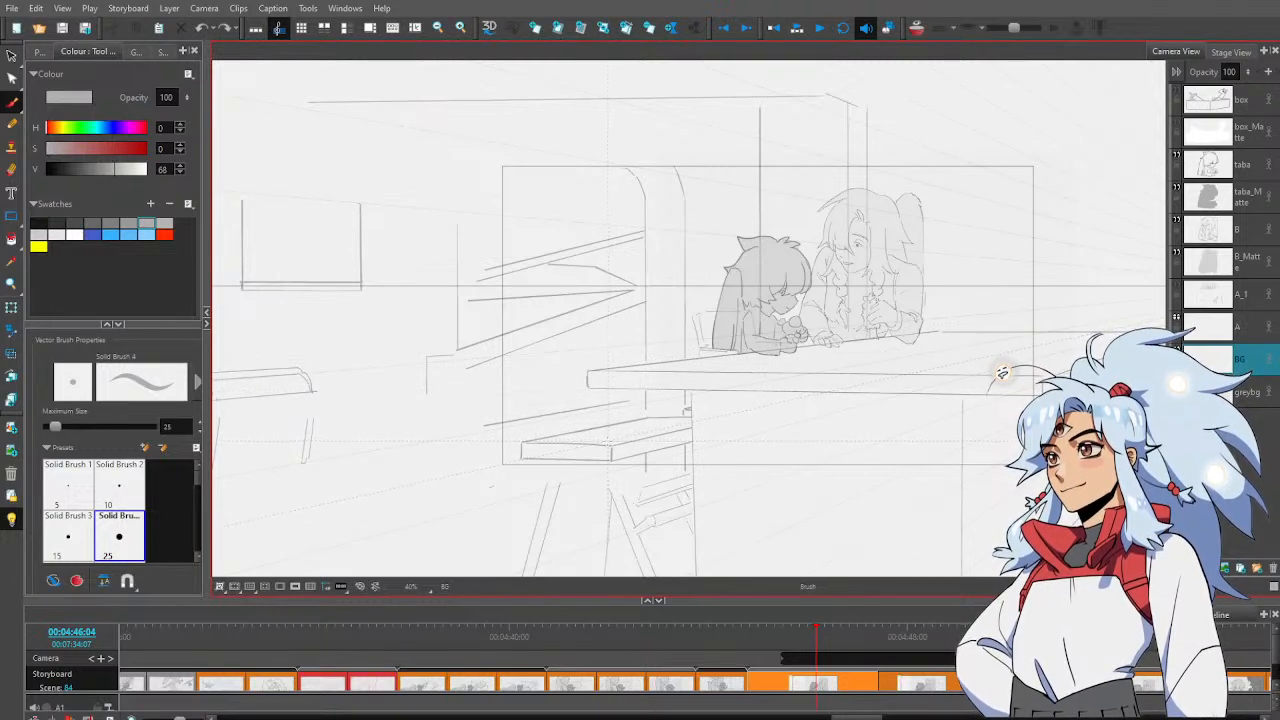
Draw the two vertical edges of a tall post from the lower shelf's near corner to above the camera frame with Solid Brush 4
{"action": "left_click_drag", "start_coordinate": [616, 442], "coordinate": [616, 389]}
{"action": "left_click_drag", "start_coordinate": [607, 366], "coordinate": [608, 157]}
{"action": "mouse_move", "coordinate": [617, 365]}
{"action": "left_mouse_down"}
{"action": "mouse_move", "coordinate": [606, 226]}
{"action": "mouse_move", "coordinate": [616, 156]}
{"action": "left_mouse_up"}
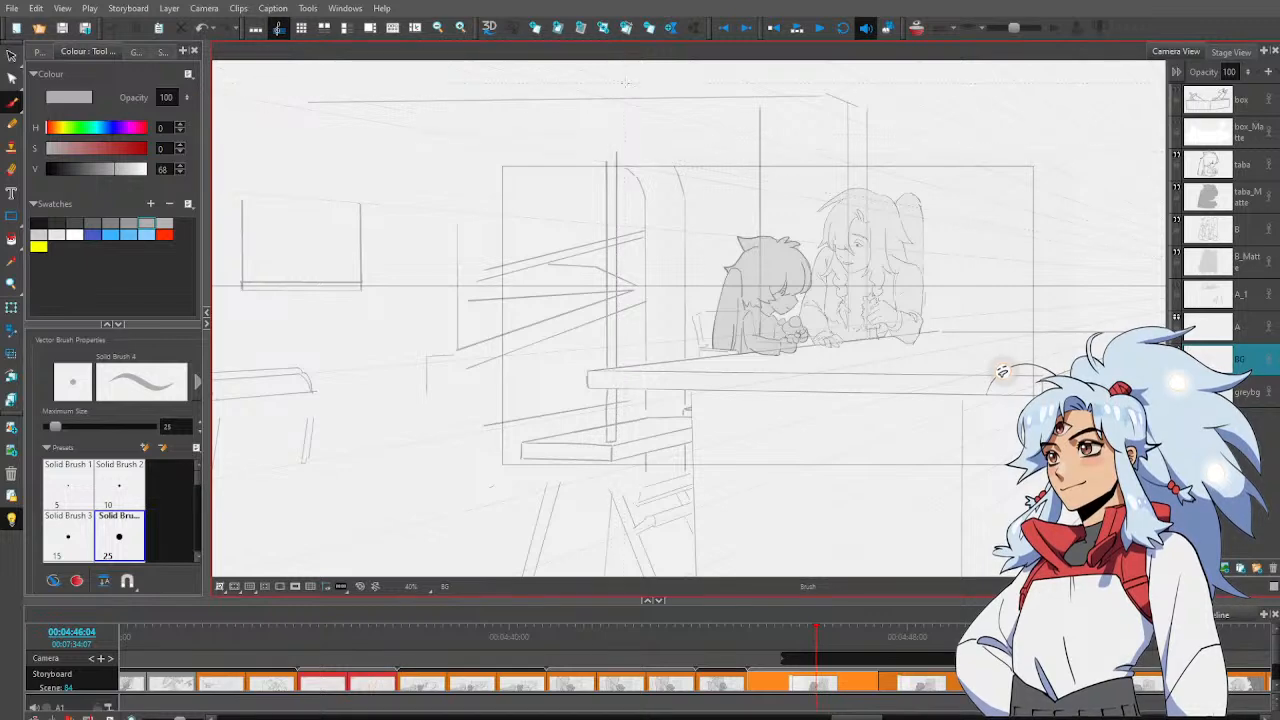
{"action": "key", "text": "alt+e"}
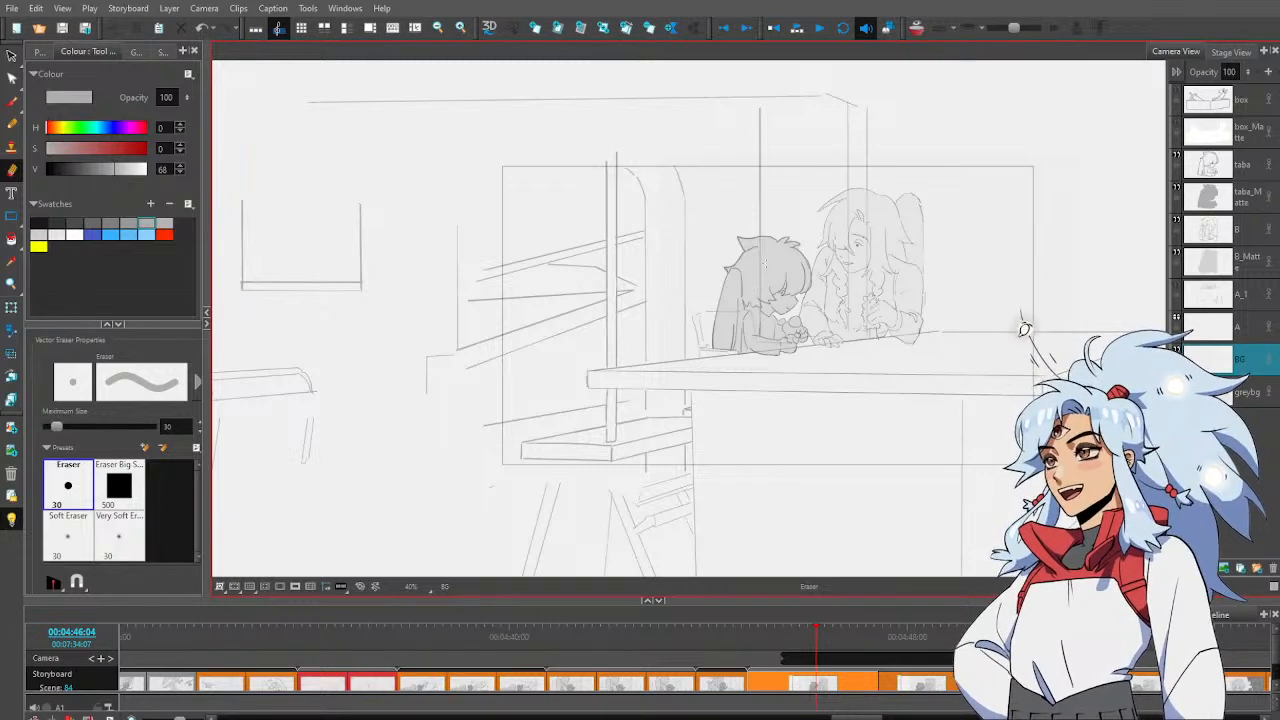
Draw a second pair of vertical post lines beside the archway's far edge, from the tabletop to above the camera frame
{"action": "key", "text": "alt+b"}
{"action": "key", "text": "ctrl+z"}
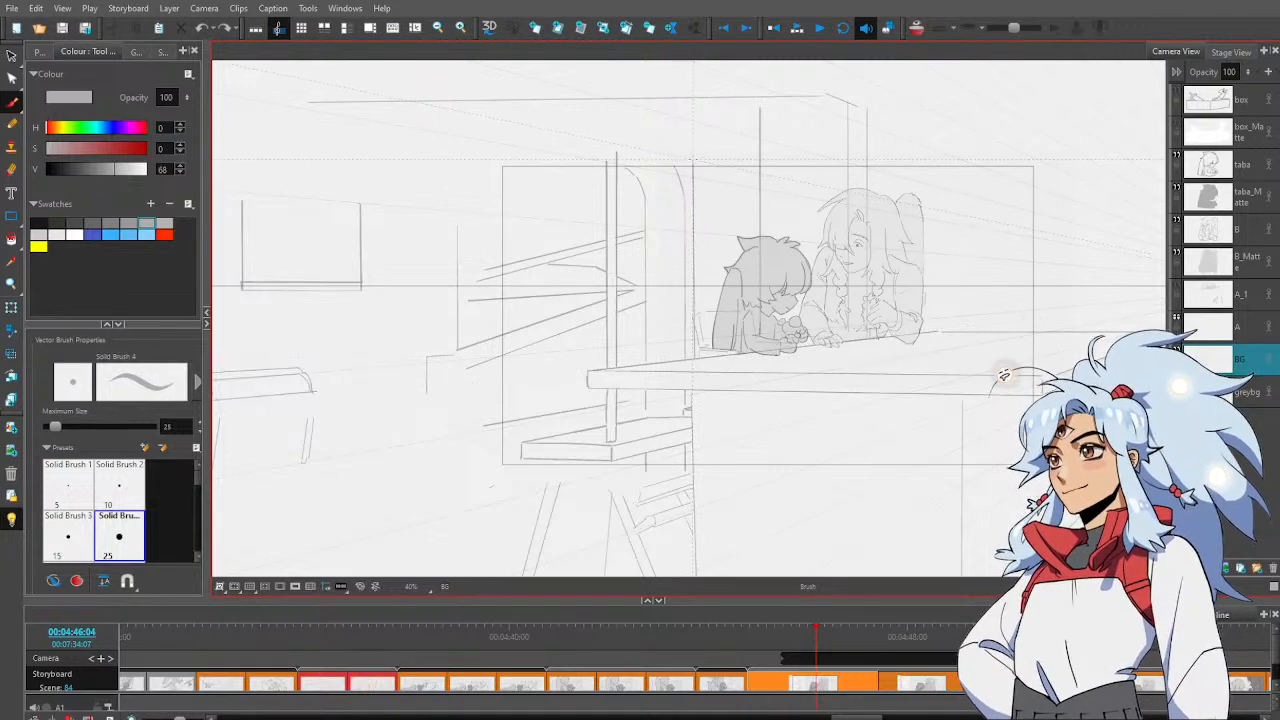
{"action": "key", "text": "alt+e"}
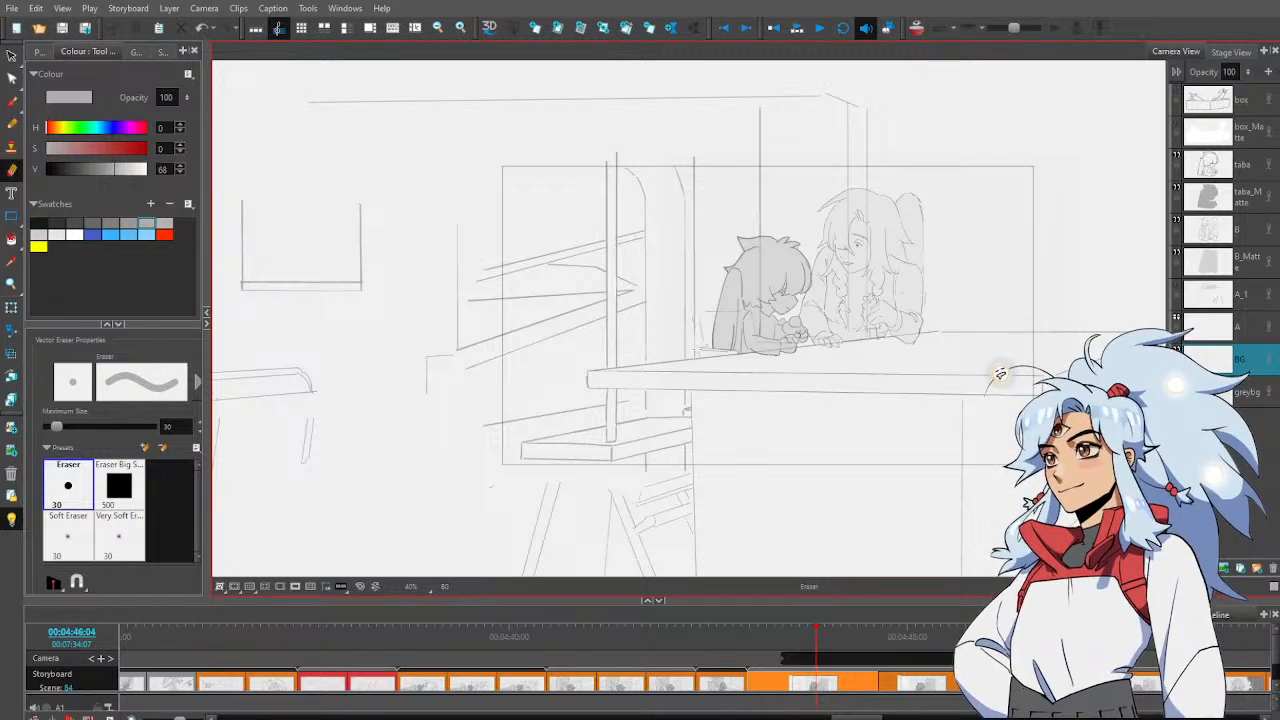
{"action": "key", "text": "alt+b"}
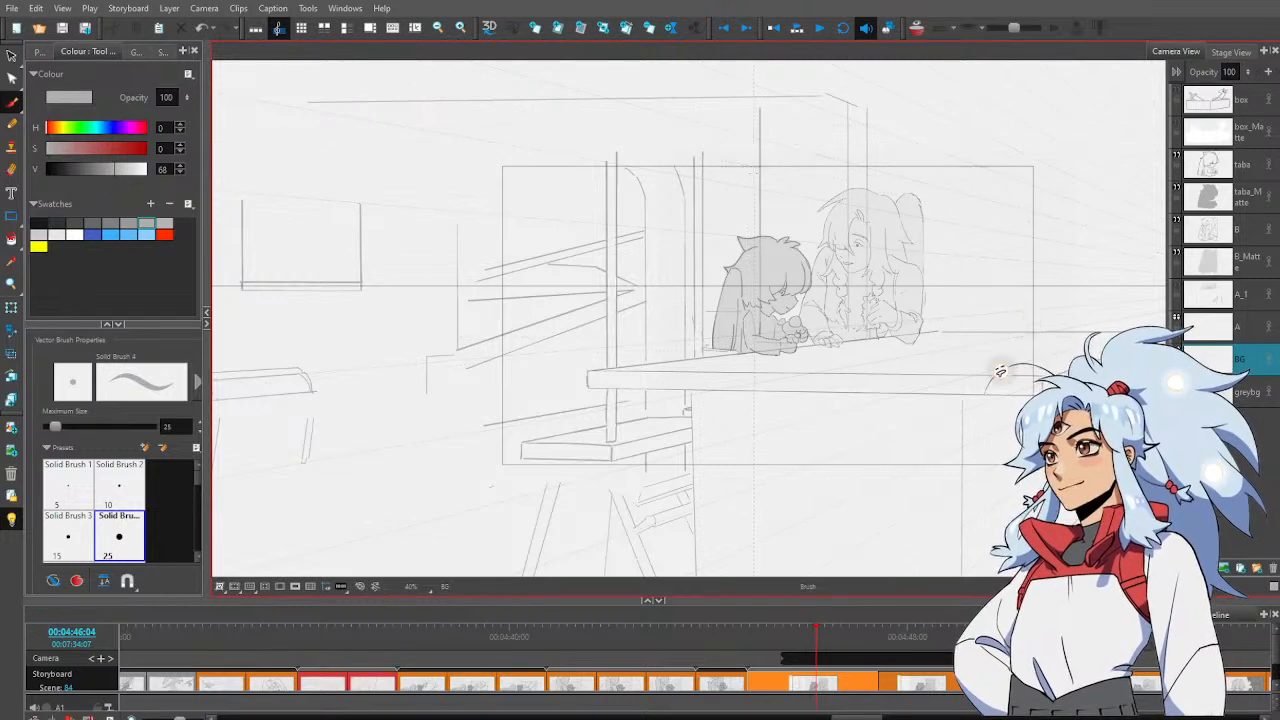
{"action": "key", "text": "alt+e"}
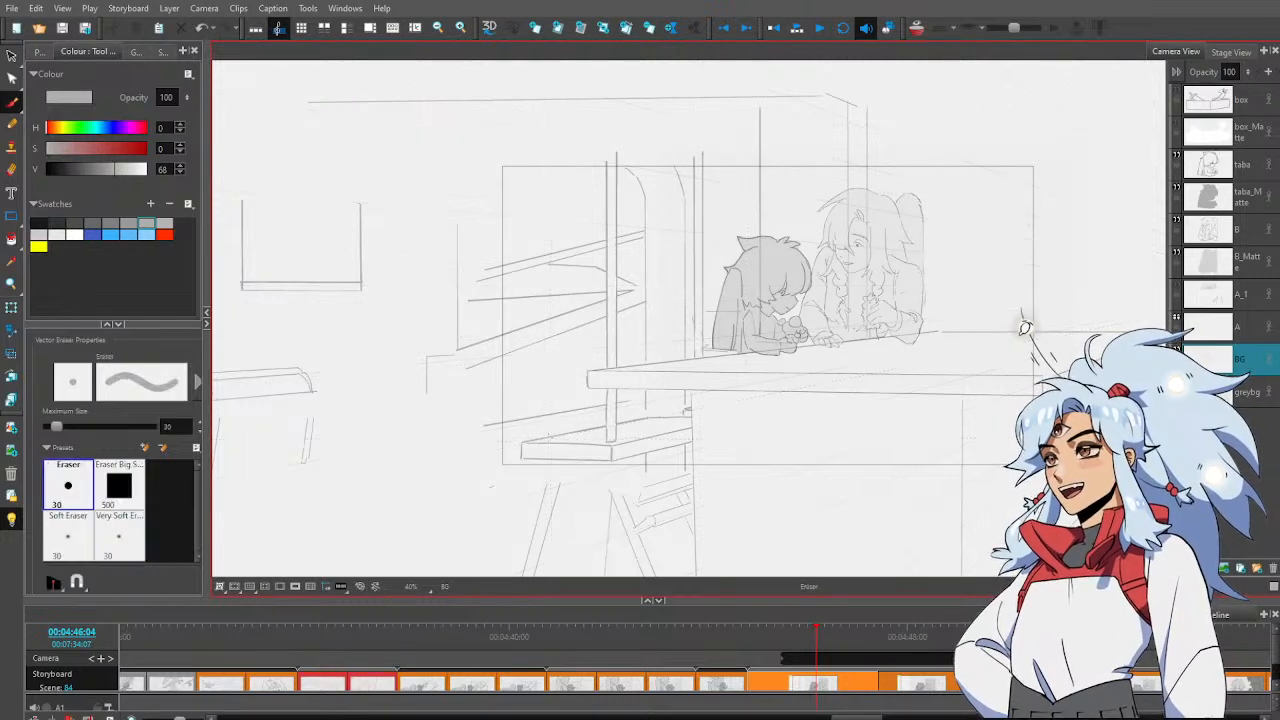
{"action": "key", "text": "alt+b"}
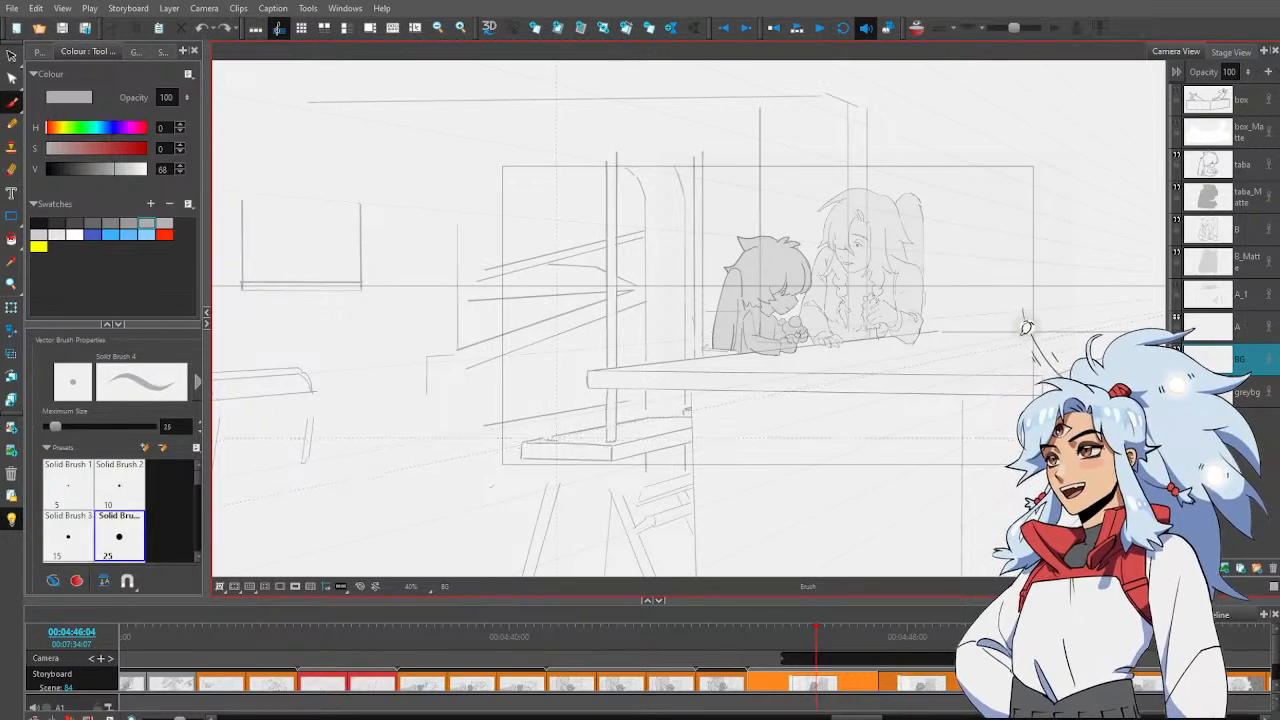
{"action": "key", "text": "alt+e"}
Draw another vertical post line from the lower shelf's front top edge to above the camera frame, and shift it slightly outward
{"action": "key", "text": "alt+b"}
{"action": "left_click_drag", "start_coordinate": [558, 438], "coordinate": [558, 141]}
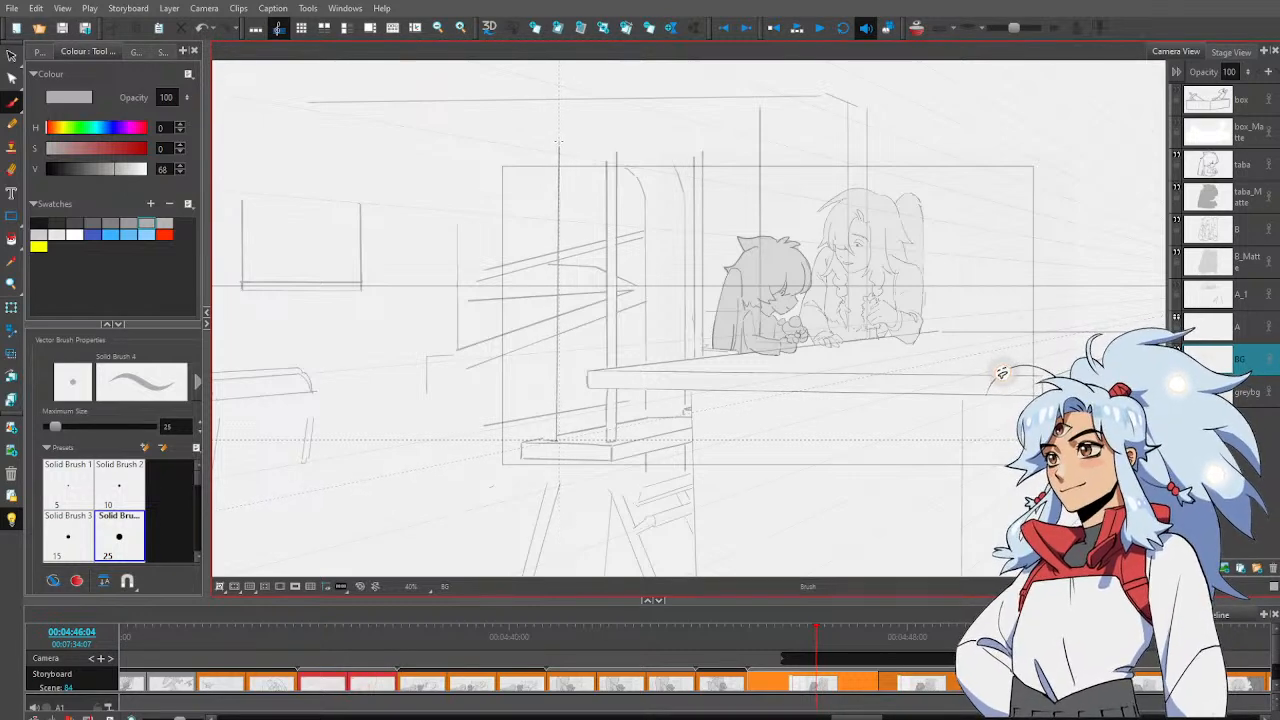
{"action": "key", "text": "alt+s"}
{"action": "left_click", "coordinate": [560, 352]}
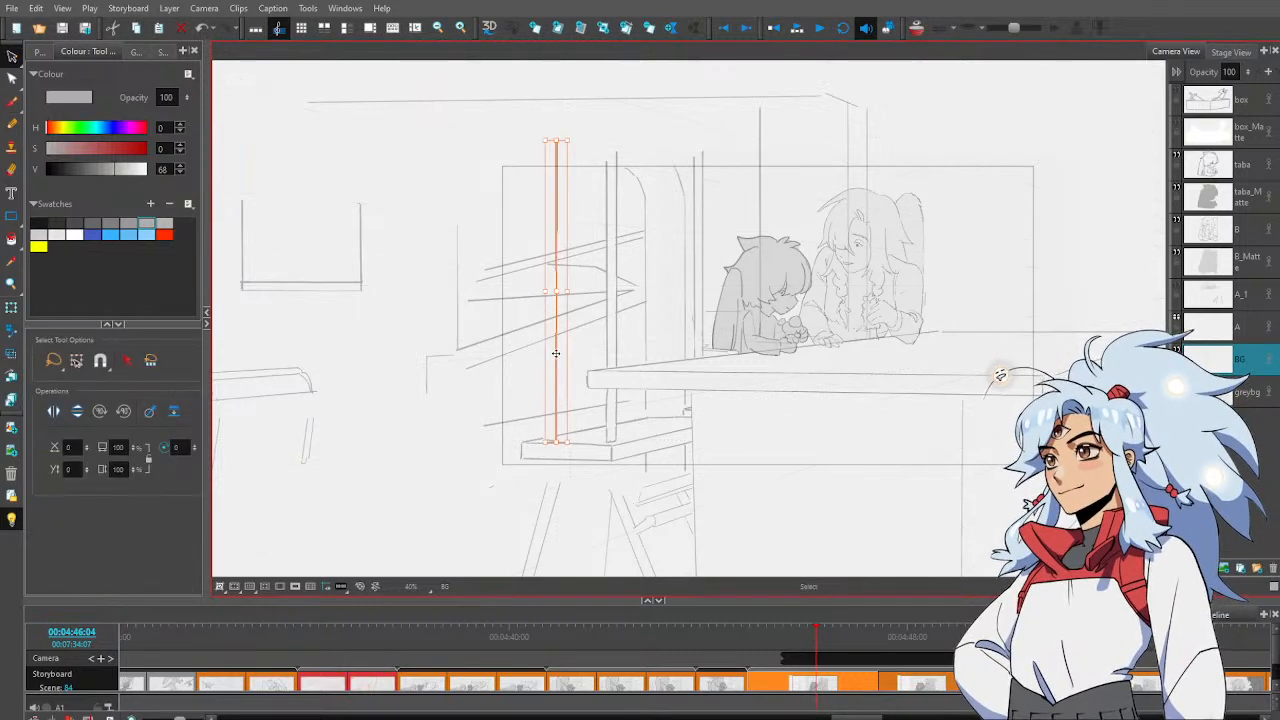
{"action": "left_click", "coordinate": [587, 351]}
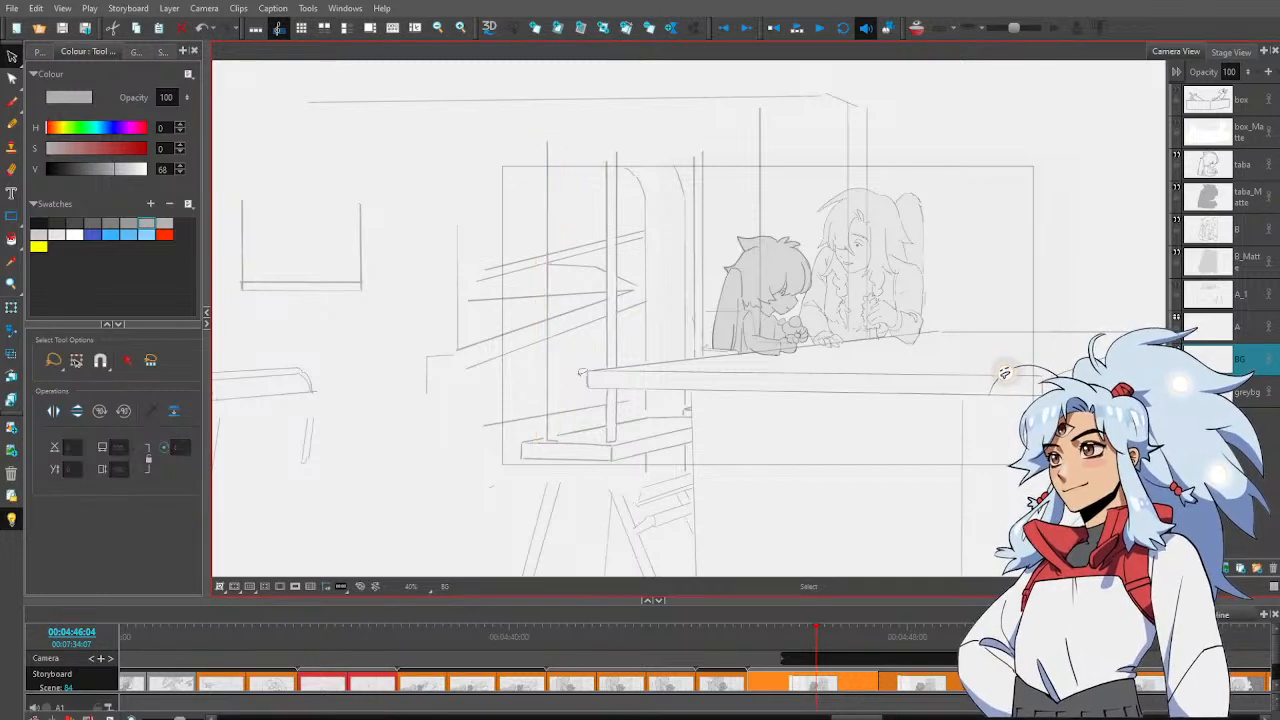
Delete the stray stroke at the outer post's base, draw the post's second vertical edge up past the camera frame, and erase shelf lines crossing it
{"action": "left_click", "coordinate": [551, 440]}
{"action": "key", "text": "Delete"}
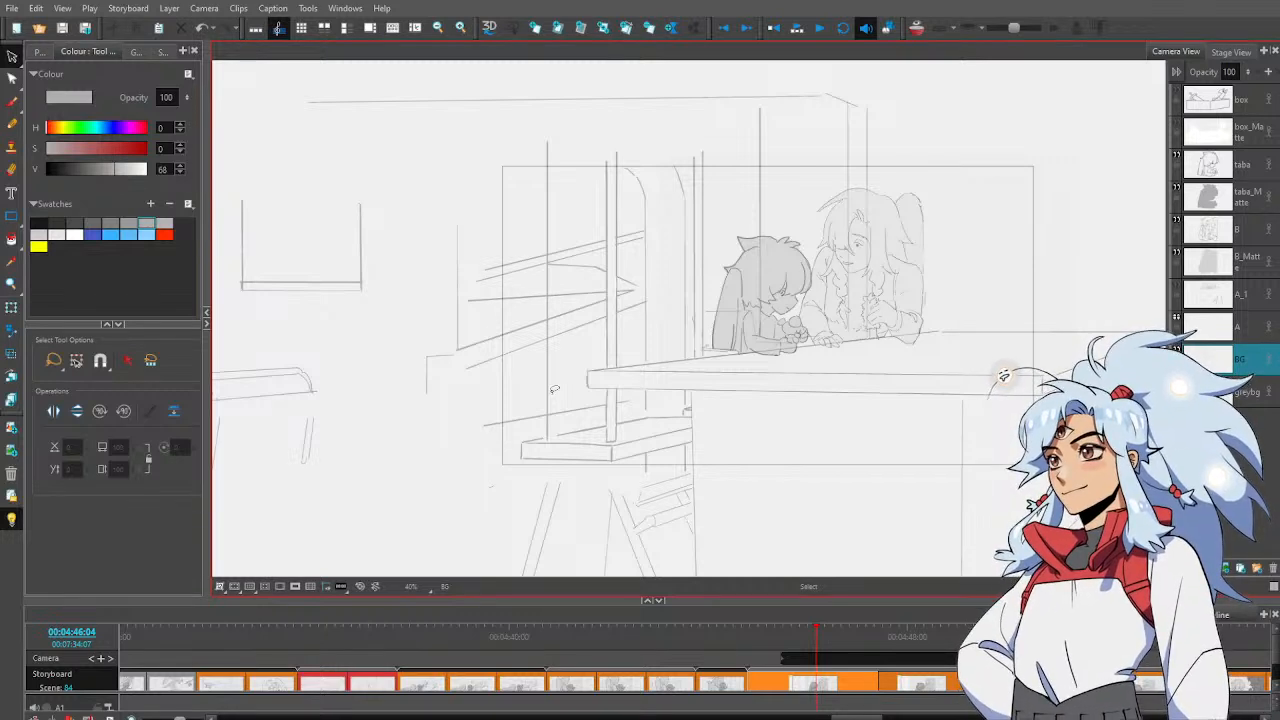
{"action": "key", "text": "alt+e"}
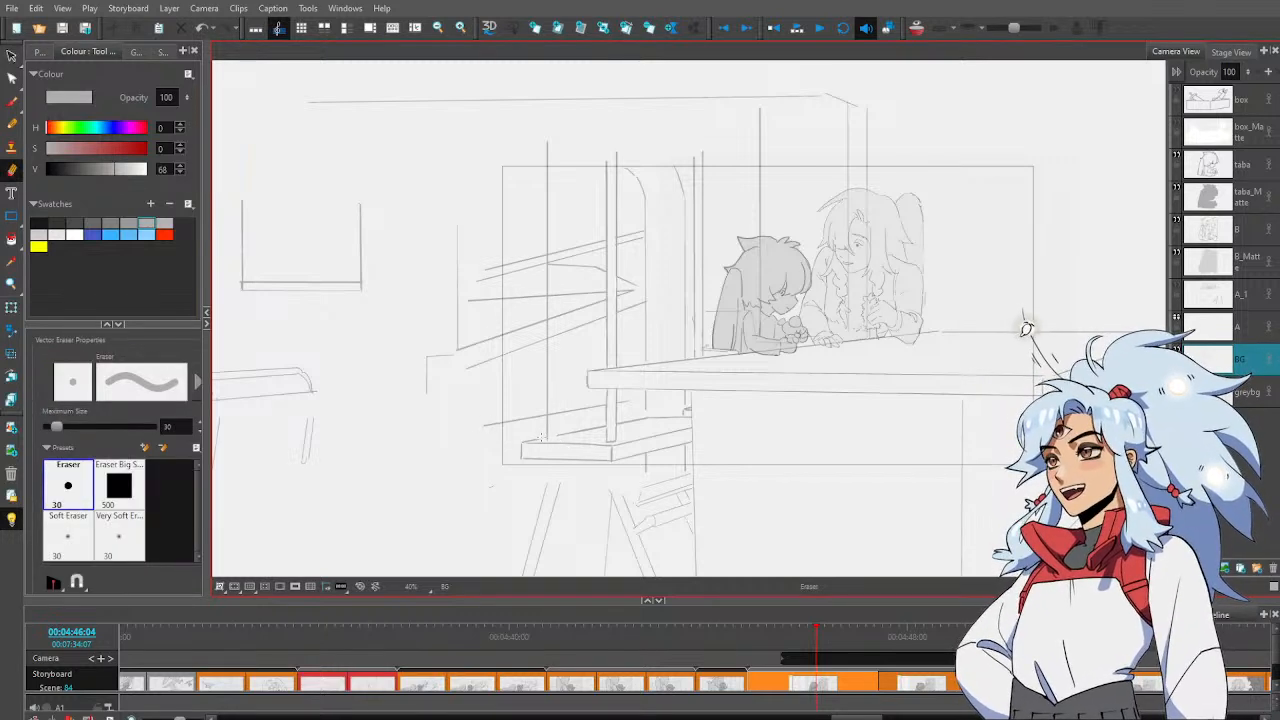
{"action": "key", "text": "alt+b"}
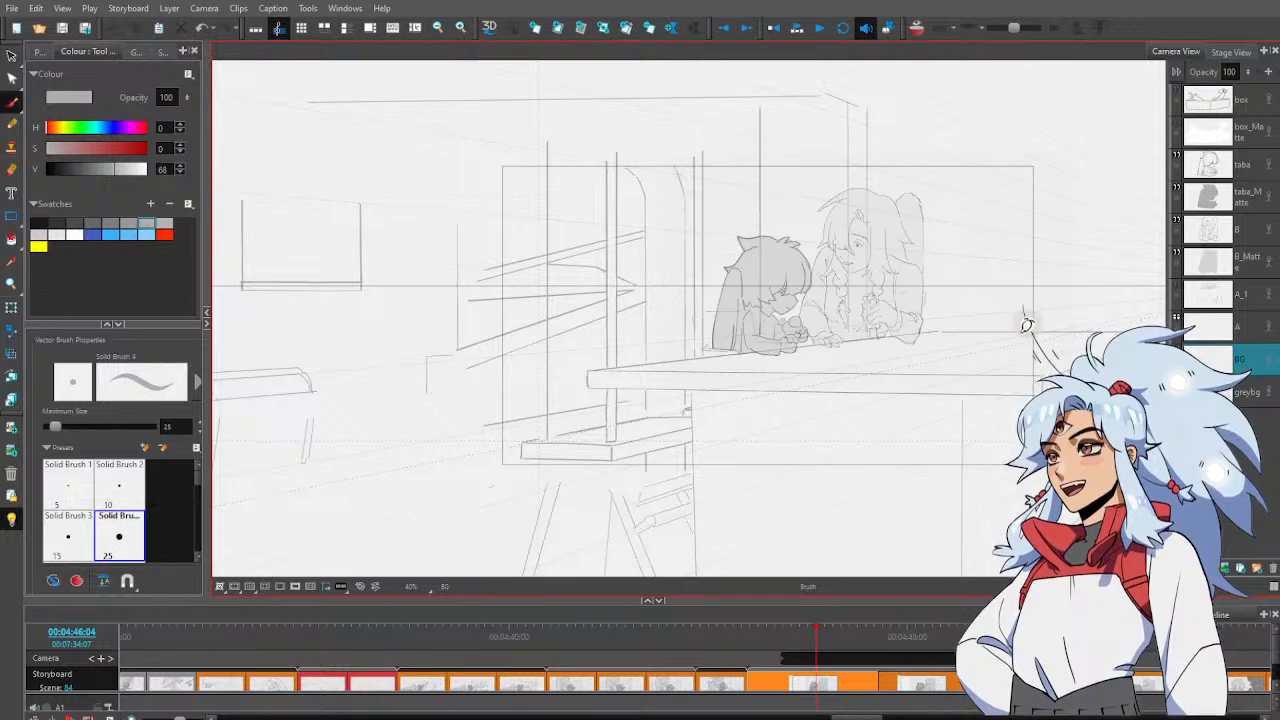
{"action": "left_click_drag", "start_coordinate": [541, 437], "coordinate": [540, 150]}
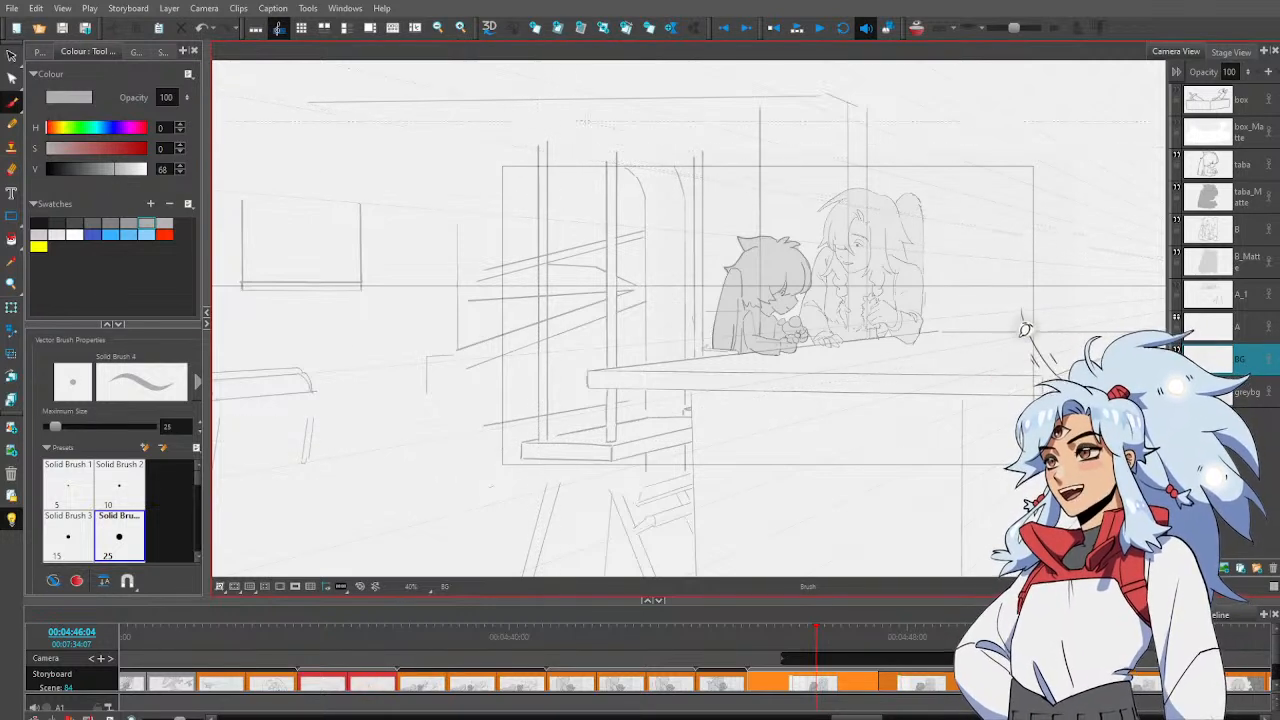
{"action": "key", "text": "alt+e"}
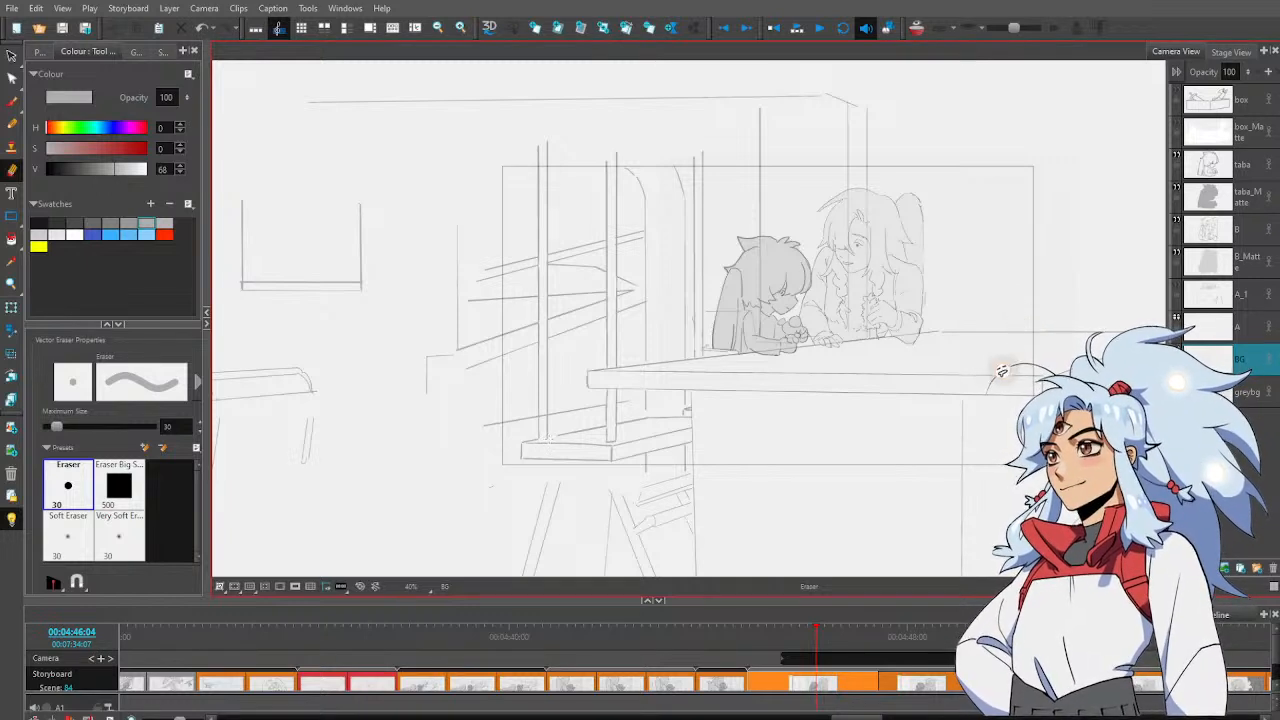
Erase small gaps in the outer post's edges near its base and above the lower shelf, and draw bamboo-like joint marks there
{"action": "key", "text": "alt+b"}
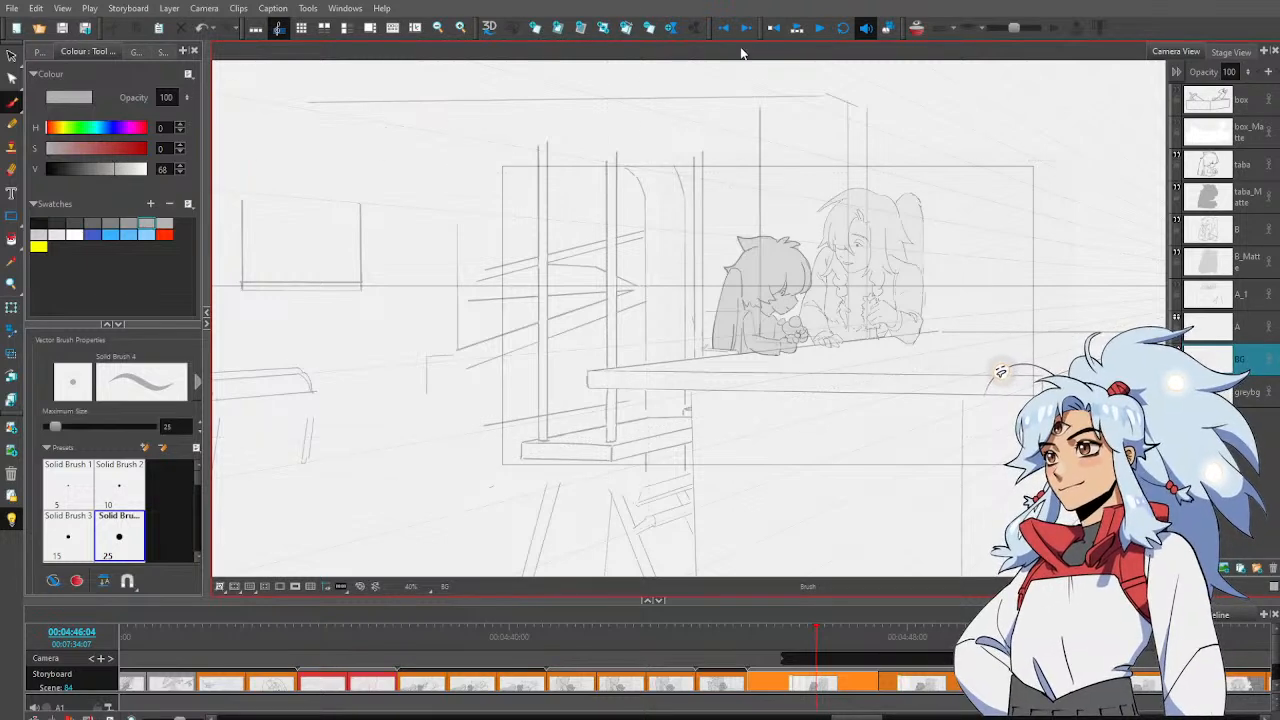
{"action": "key", "text": "alt+e"}
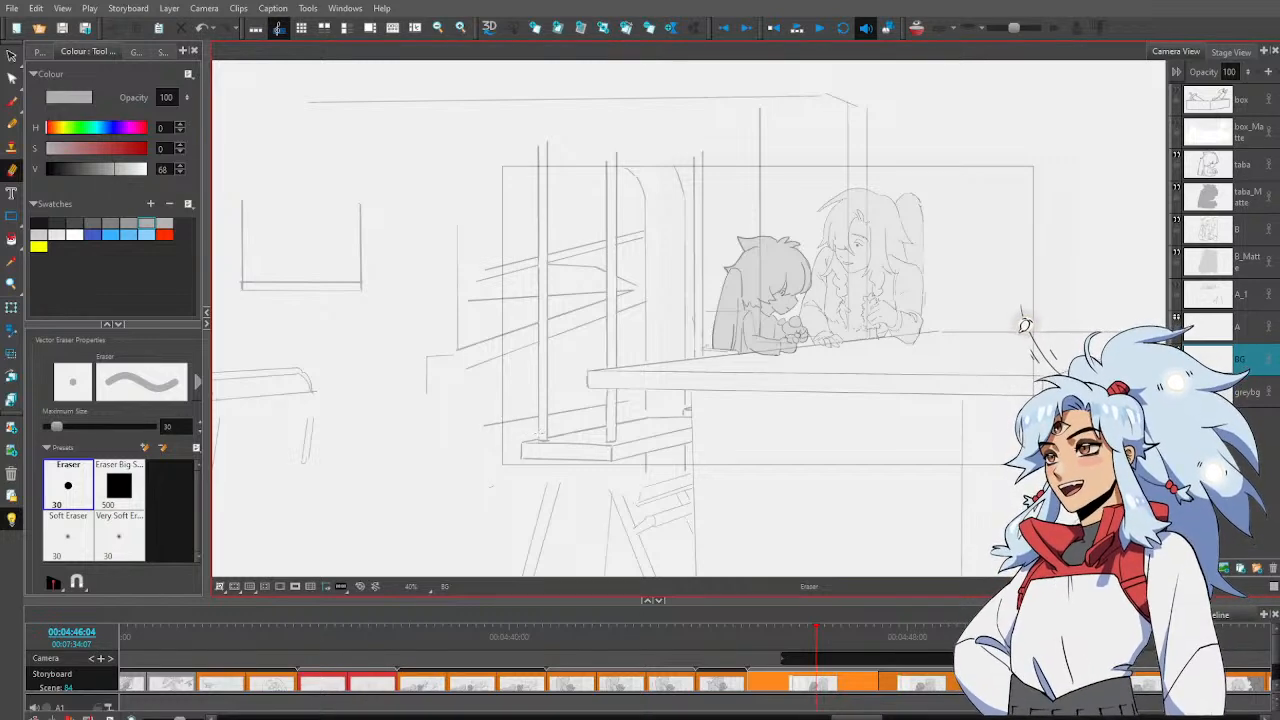
{"action": "key", "text": "alt+b"}
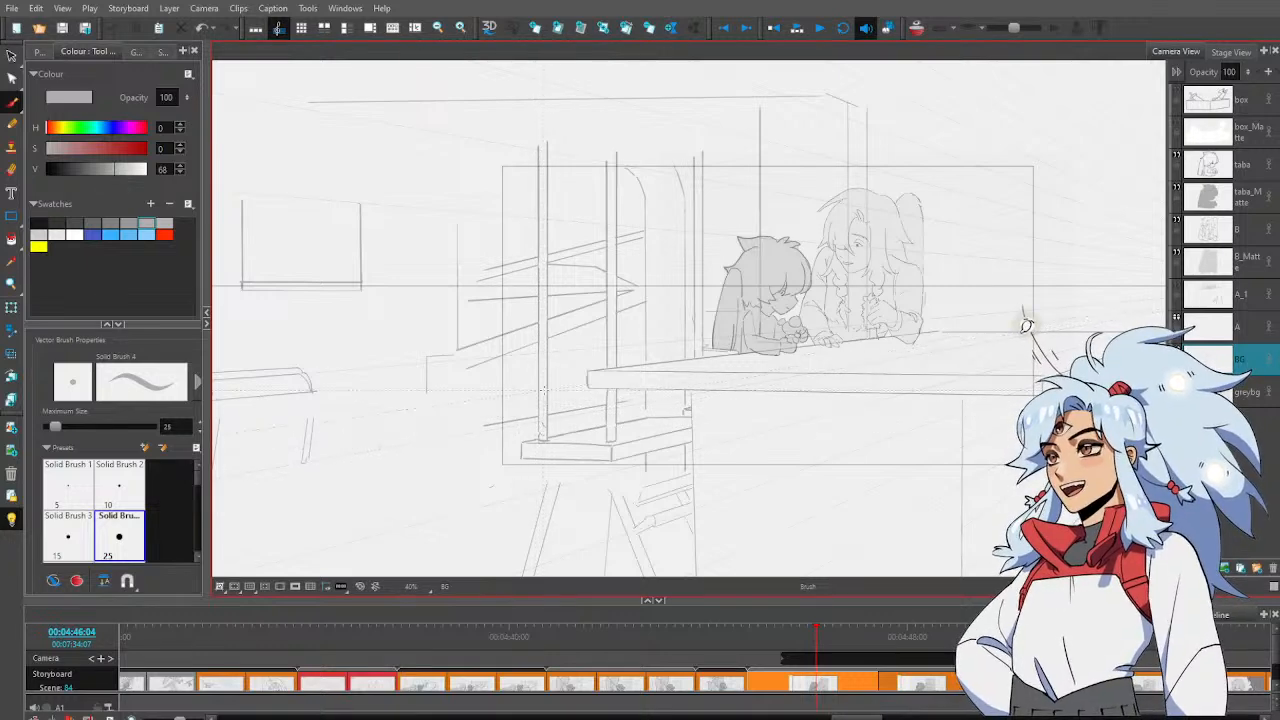
{"action": "key", "text": "alt+e"}
{"action": "key", "text": "alt+b"}
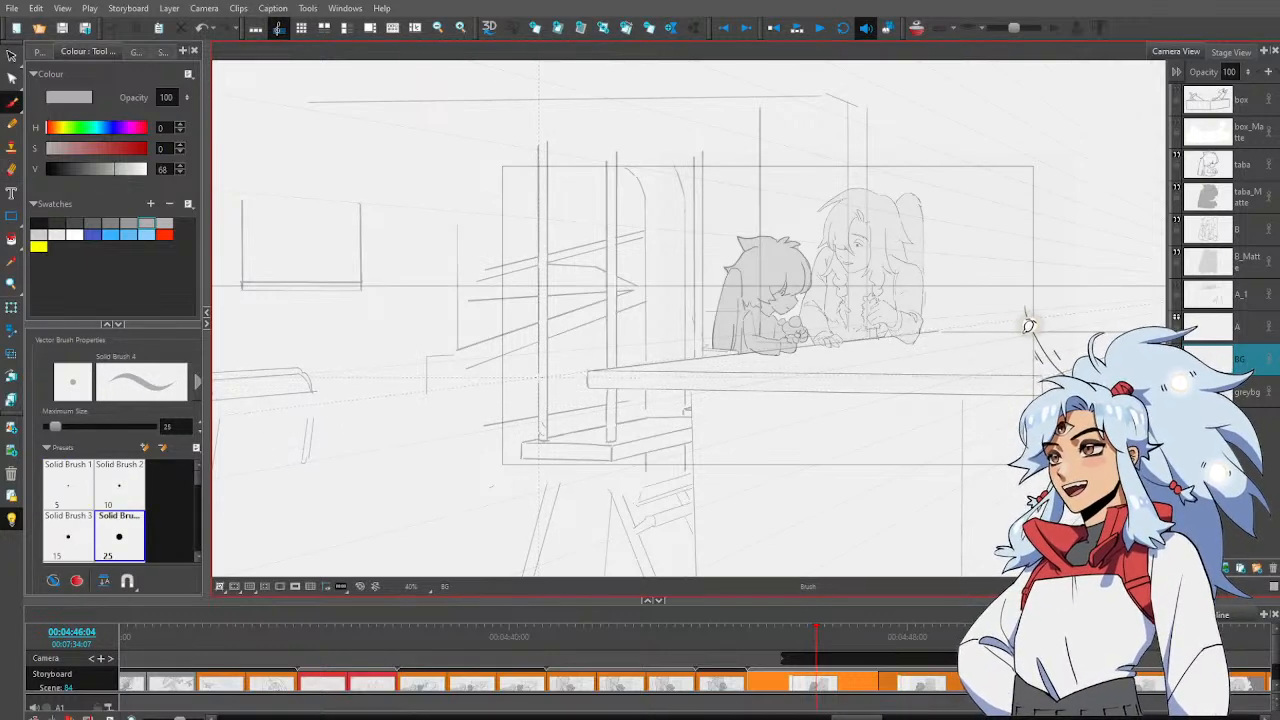
{"action": "key", "text": "alt+e"}
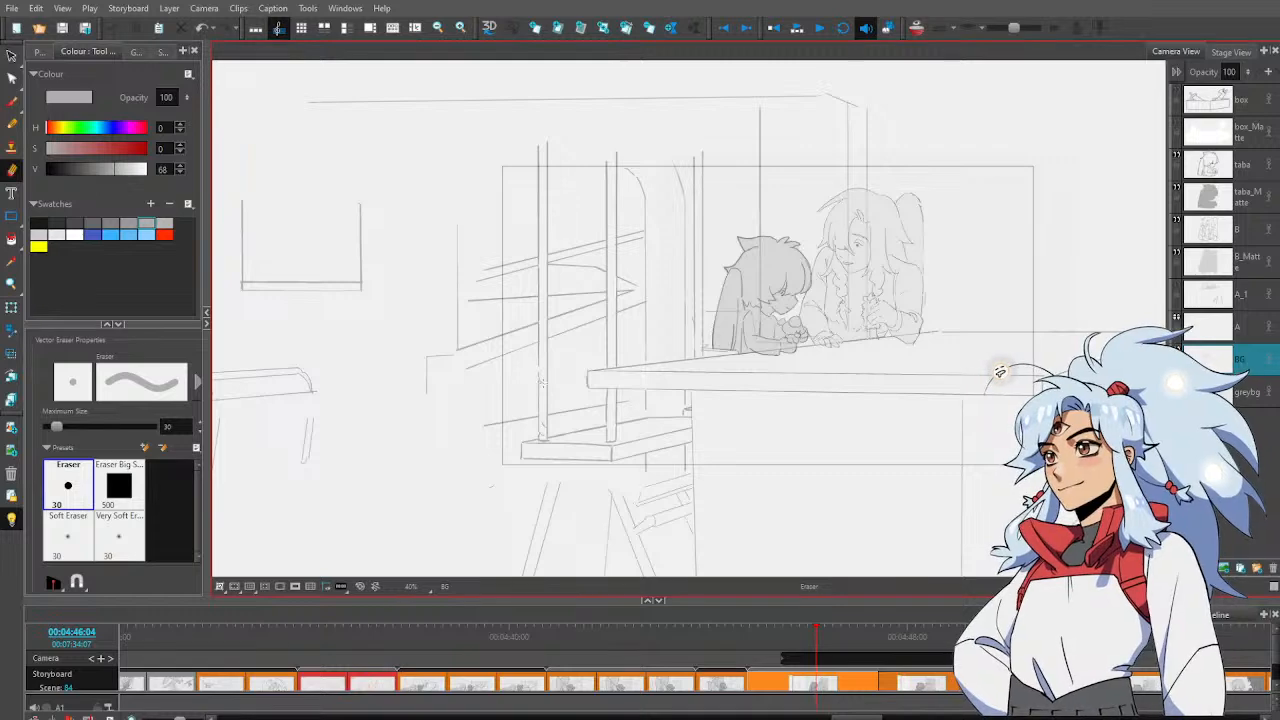
{"action": "key", "text": "alt+b"}
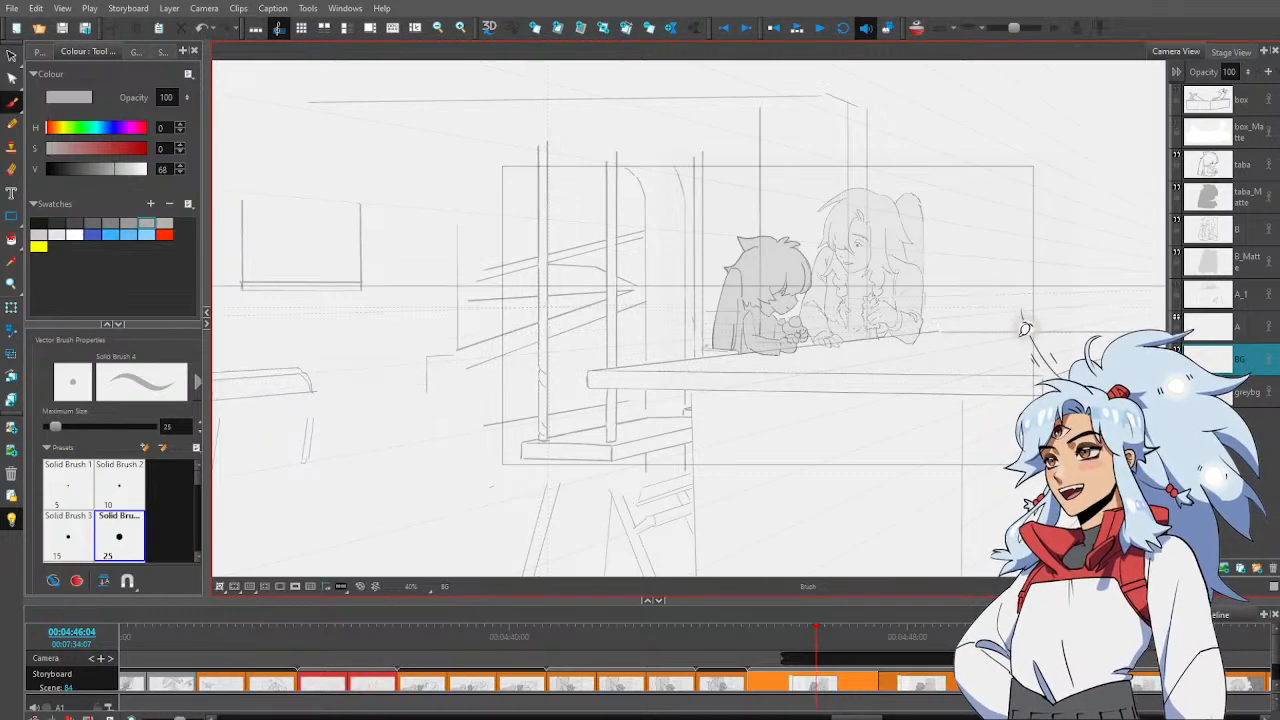
{"action": "key", "text": "alt+e"}
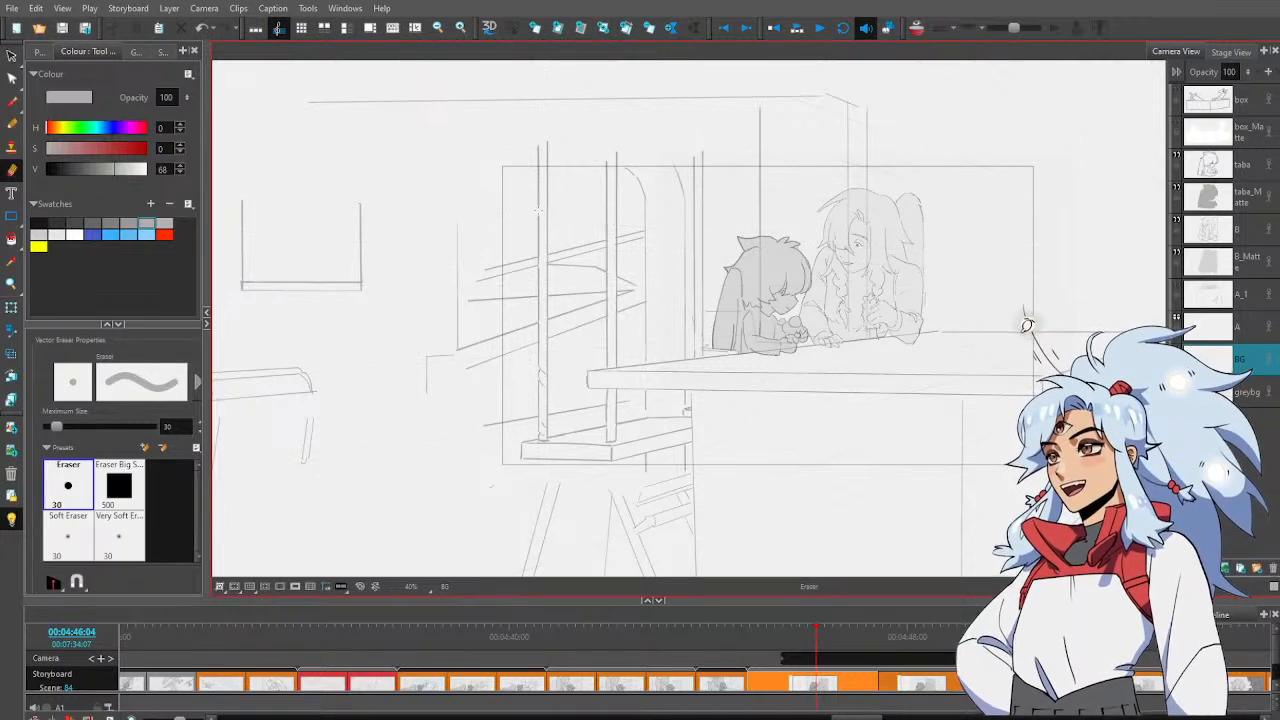
Draw a bamboo-like joint on the outer post above the upper shelf lines, erasing the straight edges where it bulges
{"action": "key", "text": "alt+z"}
{"action": "left_click", "coordinate": [547, 205]}
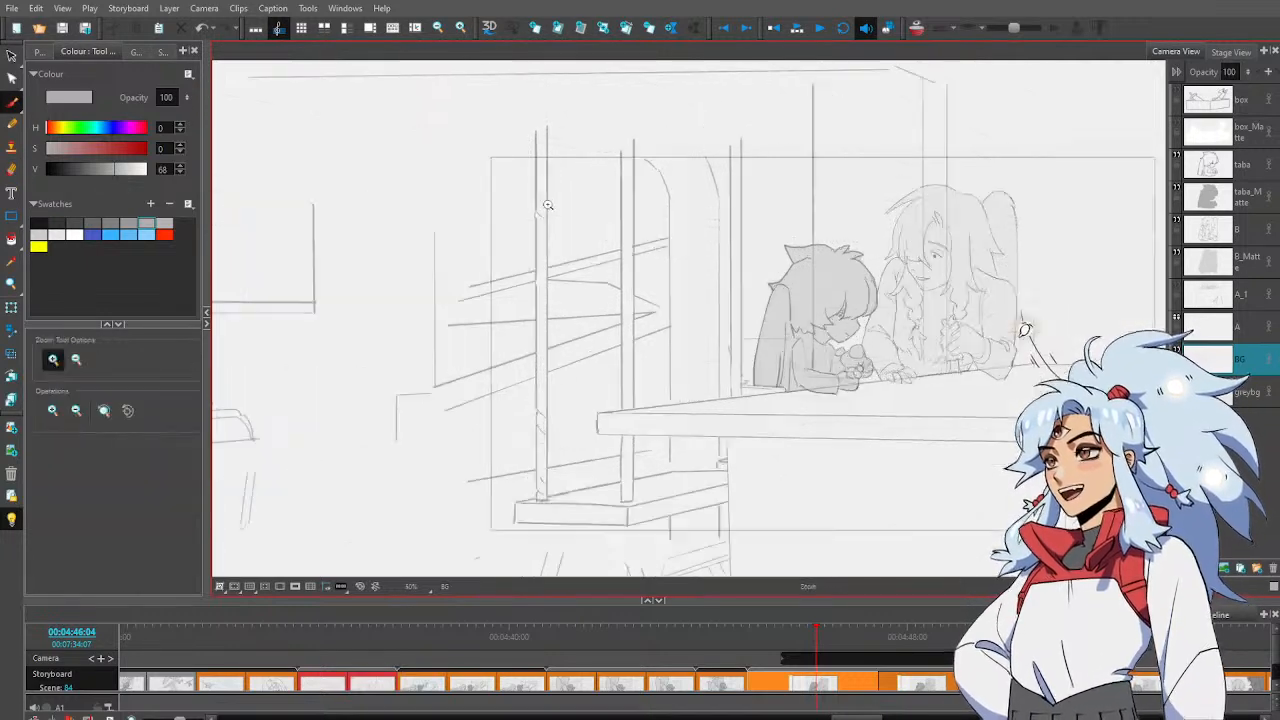
{"action": "left_click", "coordinate": [547, 205]}
{"action": "key", "text": "alt+e"}
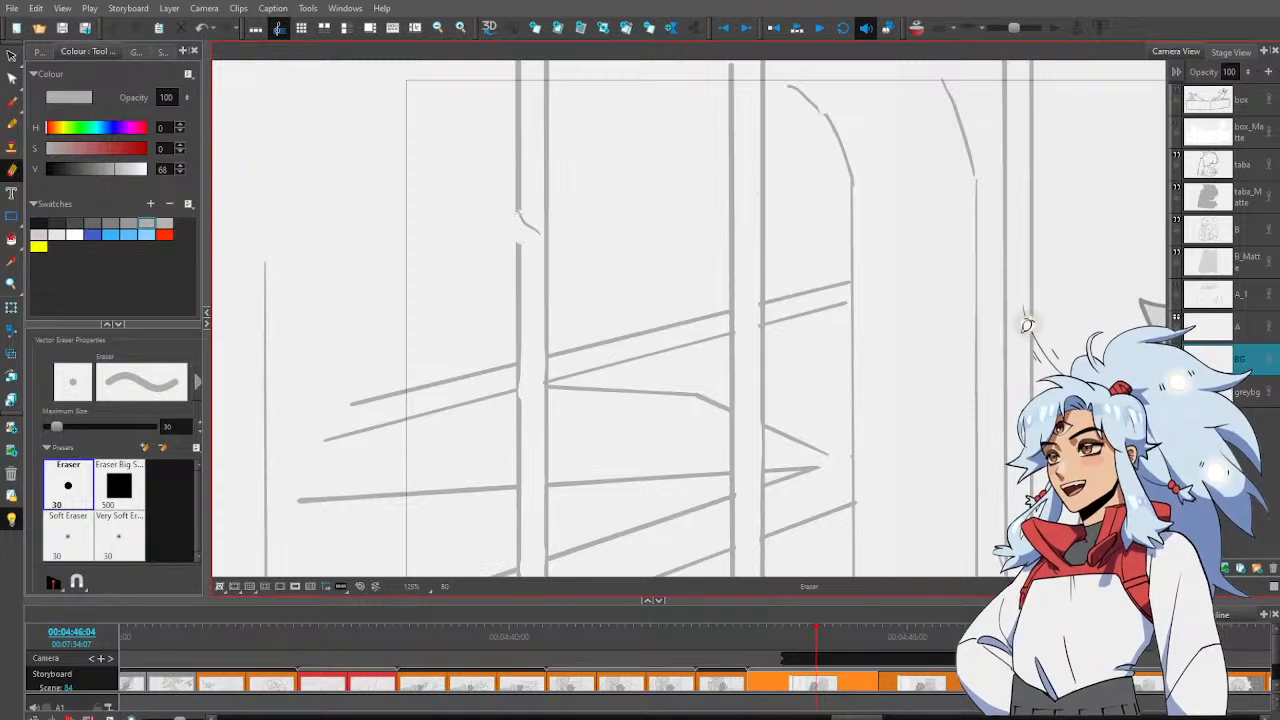
{"action": "key", "text": "alt+b"}
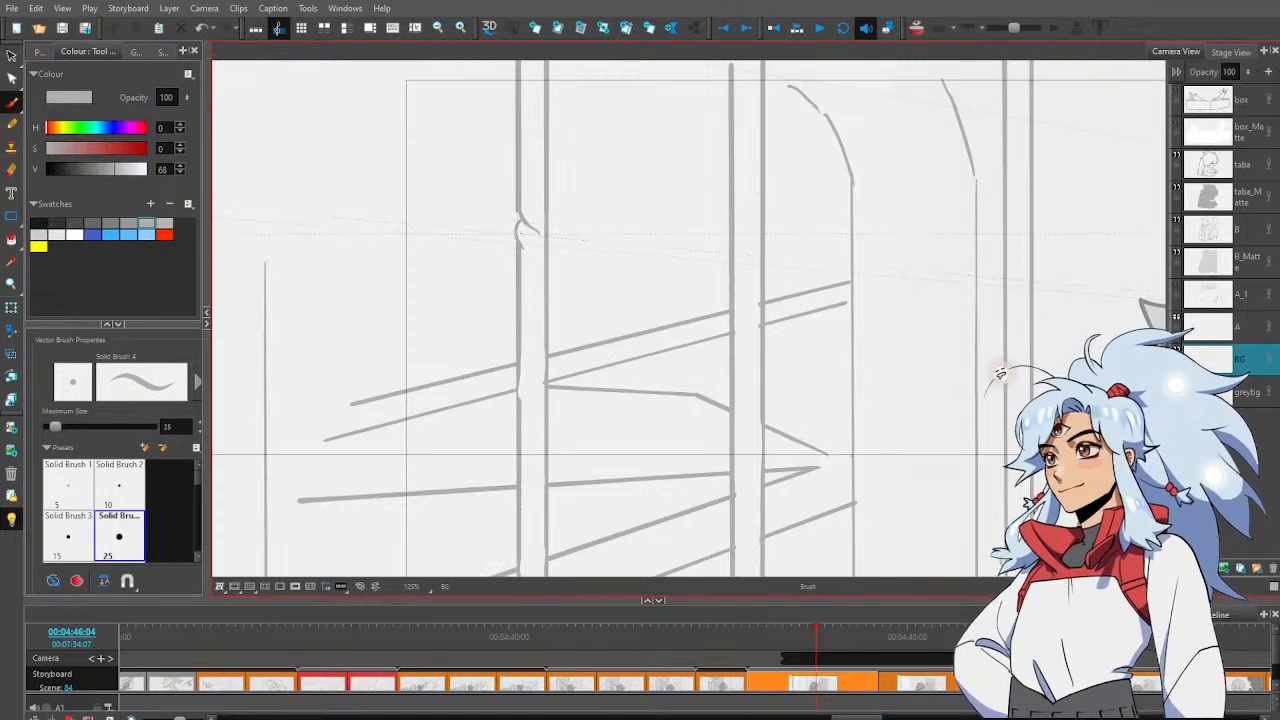
{"action": "mouse_move", "coordinate": [517, 234]}
{"action": "left_mouse_down"}
{"action": "mouse_move", "coordinate": [551, 266]}
{"action": "mouse_move", "coordinate": [529, 240]}
{"action": "mouse_move", "coordinate": [546, 212]}
{"action": "left_mouse_up"}
{"action": "key", "text": "alt+e"}
{"action": "key", "text": "alt+b"}
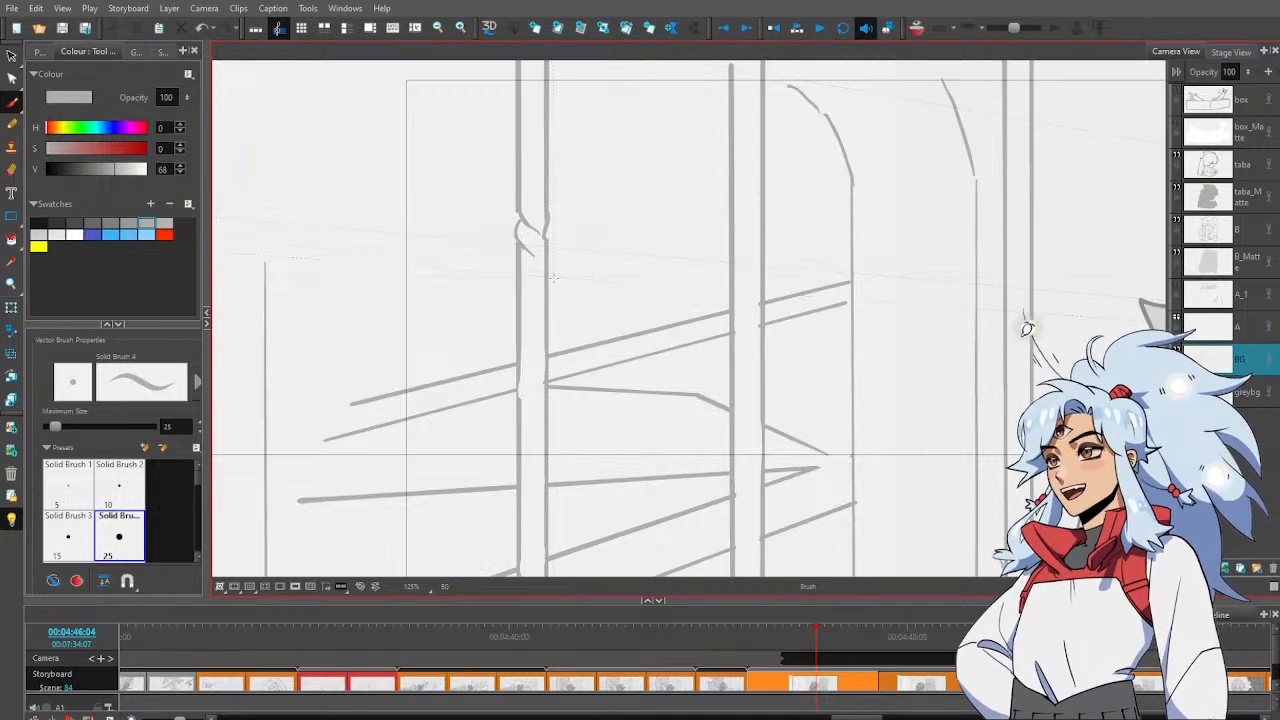
Break the second post's edge a little above tabletop height and draw a small joint mark there
{"action": "key", "text": "alt+z"}
{"action": "left_click_drag", "start_coordinate": [554, 278], "coordinate": [614, 297]}
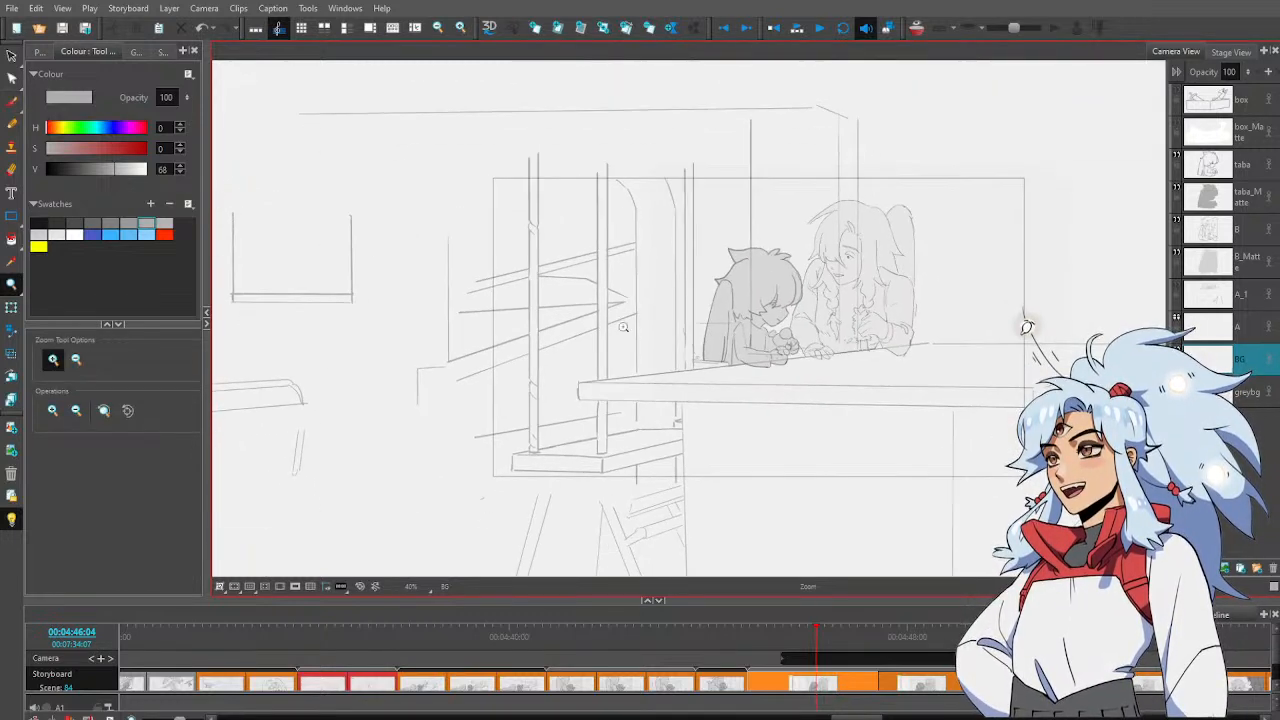
{"action": "left_click", "coordinate": [623, 327]}
{"action": "left_click", "coordinate": [614, 340]}
{"action": "left_click", "coordinate": [606, 354]}
{"action": "key", "text": "alt+e"}
{"action": "mouse_move", "coordinate": [576, 361]}
{"action": "left_mouse_down"}
{"action": "mouse_move", "coordinate": [579, 376]}
{"action": "mouse_move", "coordinate": [588, 365]}
{"action": "left_mouse_up"}
{"action": "key", "text": "alt+b"}
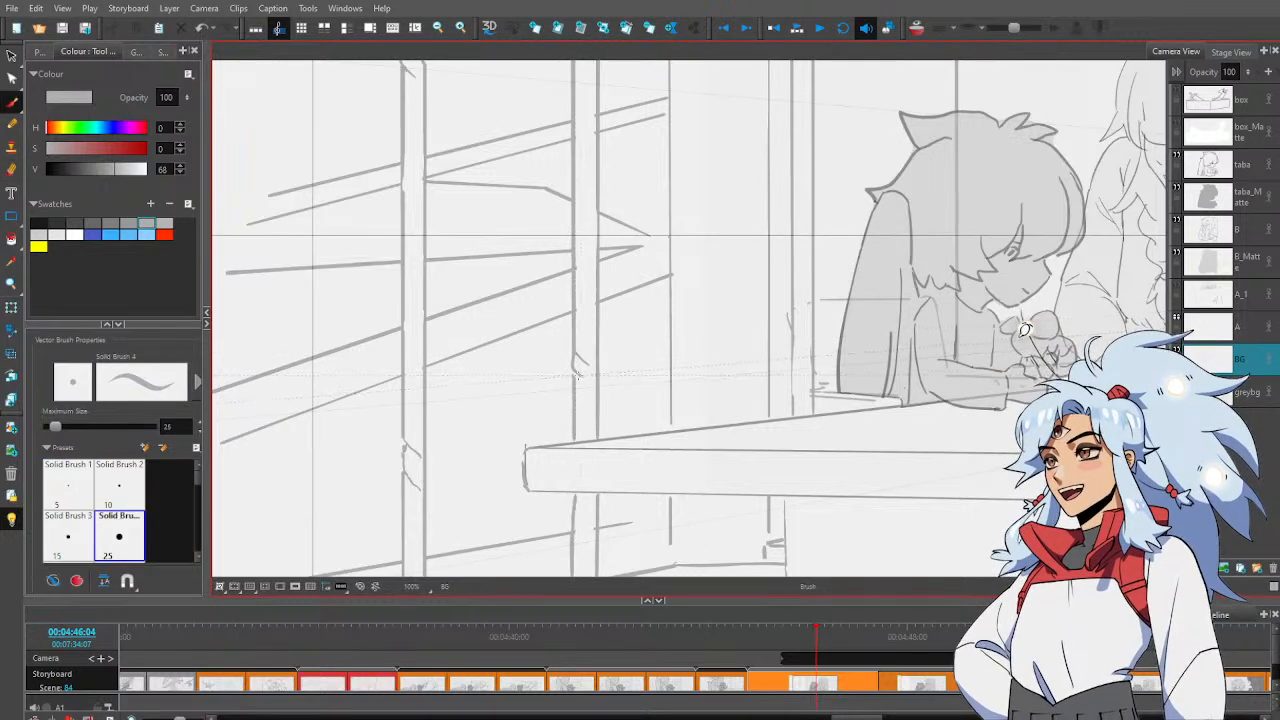
{"action": "key", "text": "alt+e"}
{"action": "key", "text": "alt+b"}
Erase a gap near the upper end of the second post and draw a slanted joint mark just inside the camera frame
{"action": "left_click_drag", "start_coordinate": [594, 138], "coordinate": [605, 278]}
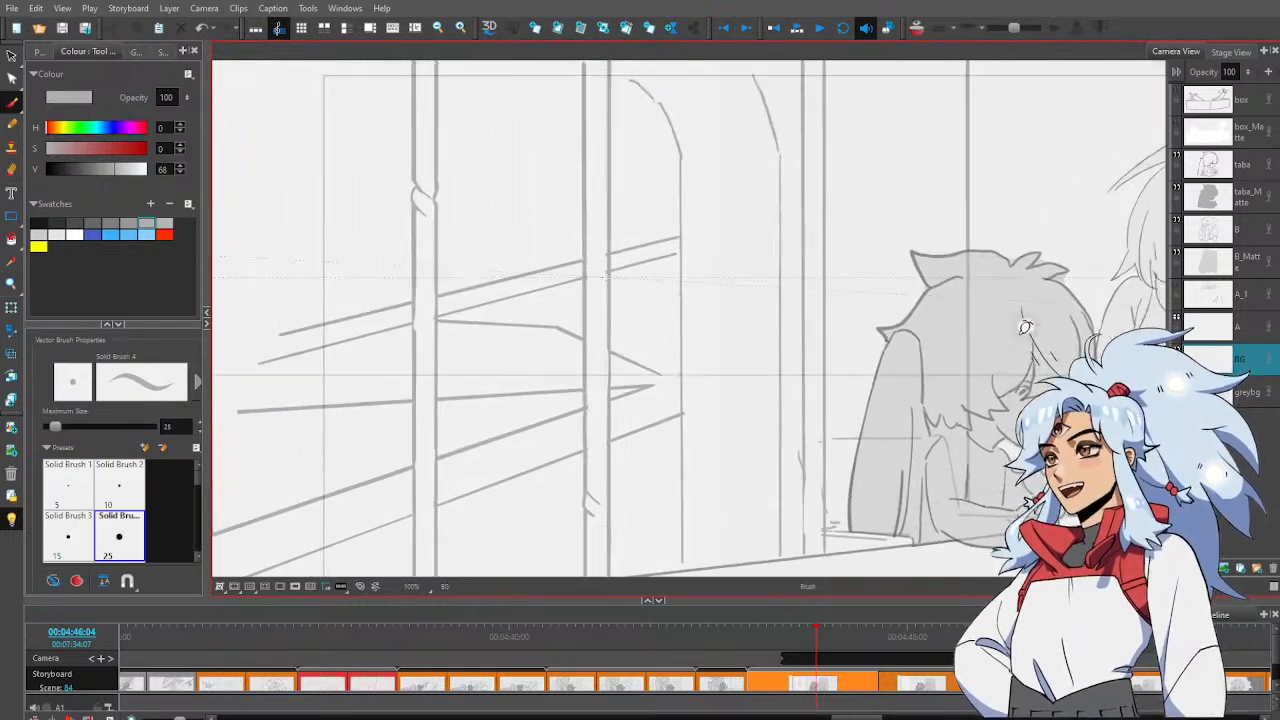
{"action": "key", "text": "alt+e"}
{"action": "left_click_drag", "start_coordinate": [585, 176], "coordinate": [585, 204]}
{"action": "key", "text": "alt+b"}
{"action": "mouse_move", "coordinate": [585, 130]}
{"action": "left_mouse_down"}
{"action": "mouse_move", "coordinate": [601, 158]}
{"action": "mouse_move", "coordinate": [597, 213]}
{"action": "mouse_move", "coordinate": [583, 221]}
{"action": "mouse_move", "coordinate": [592, 229]}
{"action": "mouse_move", "coordinate": [590, 207]}
{"action": "mouse_move", "coordinate": [617, 232]}
{"action": "left_mouse_up"}
{"action": "key", "text": "alt+e"}
{"action": "key", "text": "alt+b"}
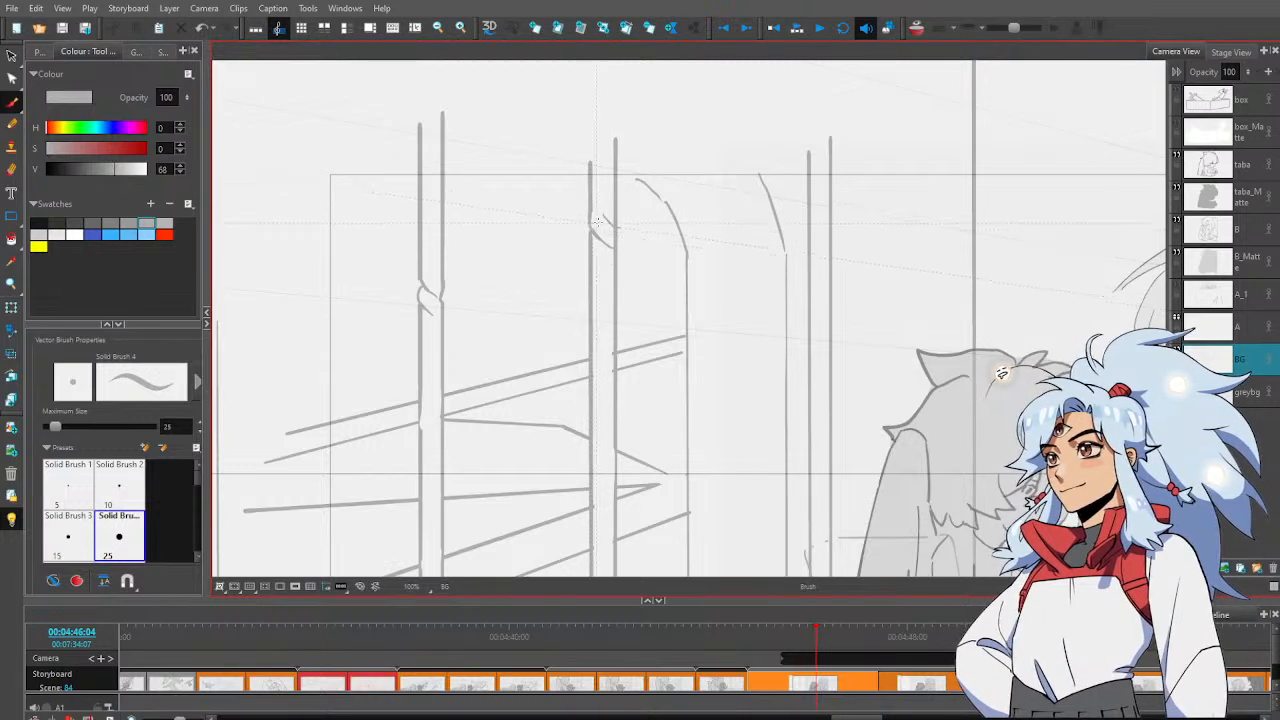
{"action": "key", "text": "alt+e"}
Draw a third post's two vertical edges beside the archway's near side, from the lower shelf's far part to above the camera frame
{"action": "key", "text": "alt+z"}
{"action": "scroll", "coordinate": [620, 225], "scroll_direction": "down", "scroll_amount": 6}
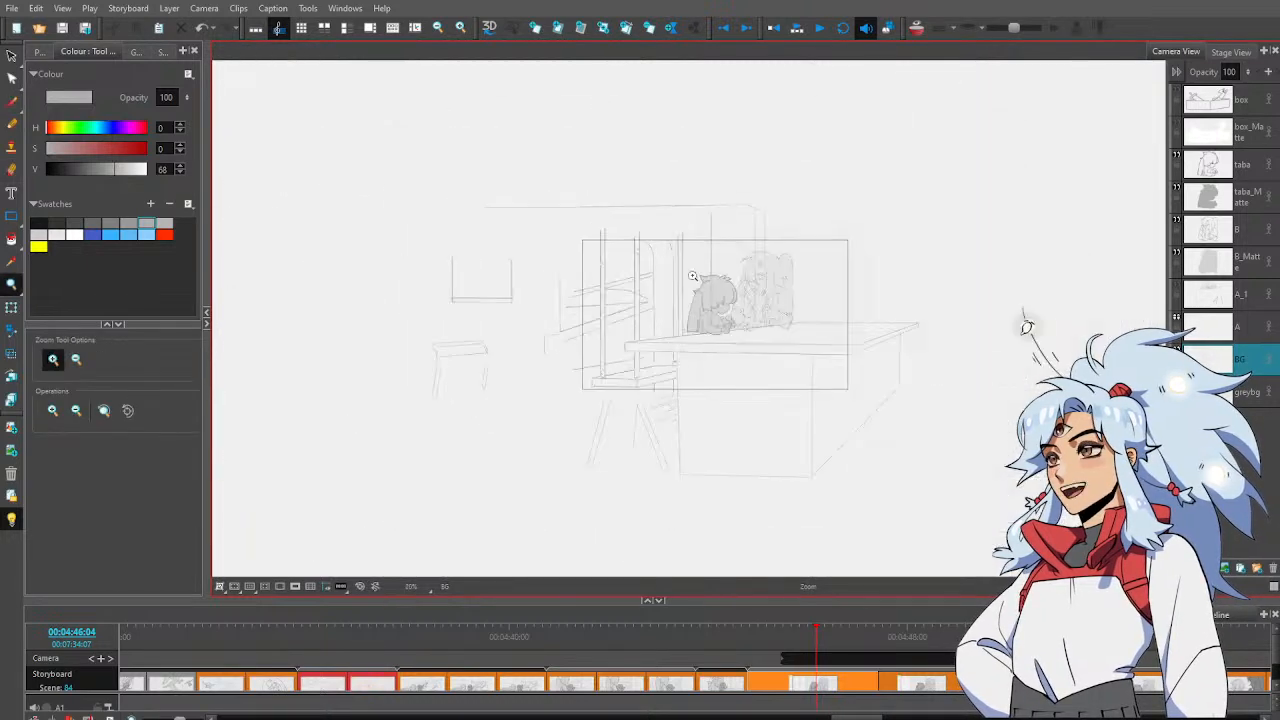
{"action": "scroll", "coordinate": [684, 305], "scroll_direction": "up", "scroll_amount": 1}
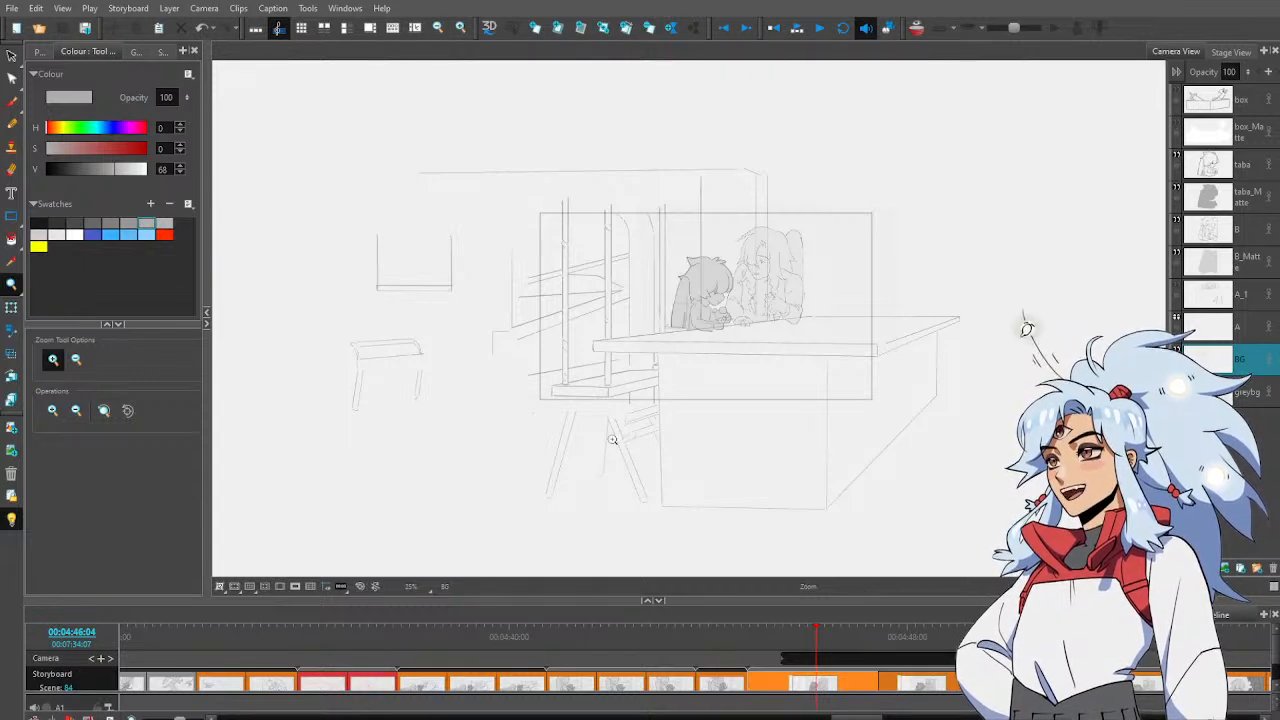
{"action": "key", "text": "alt+b"}
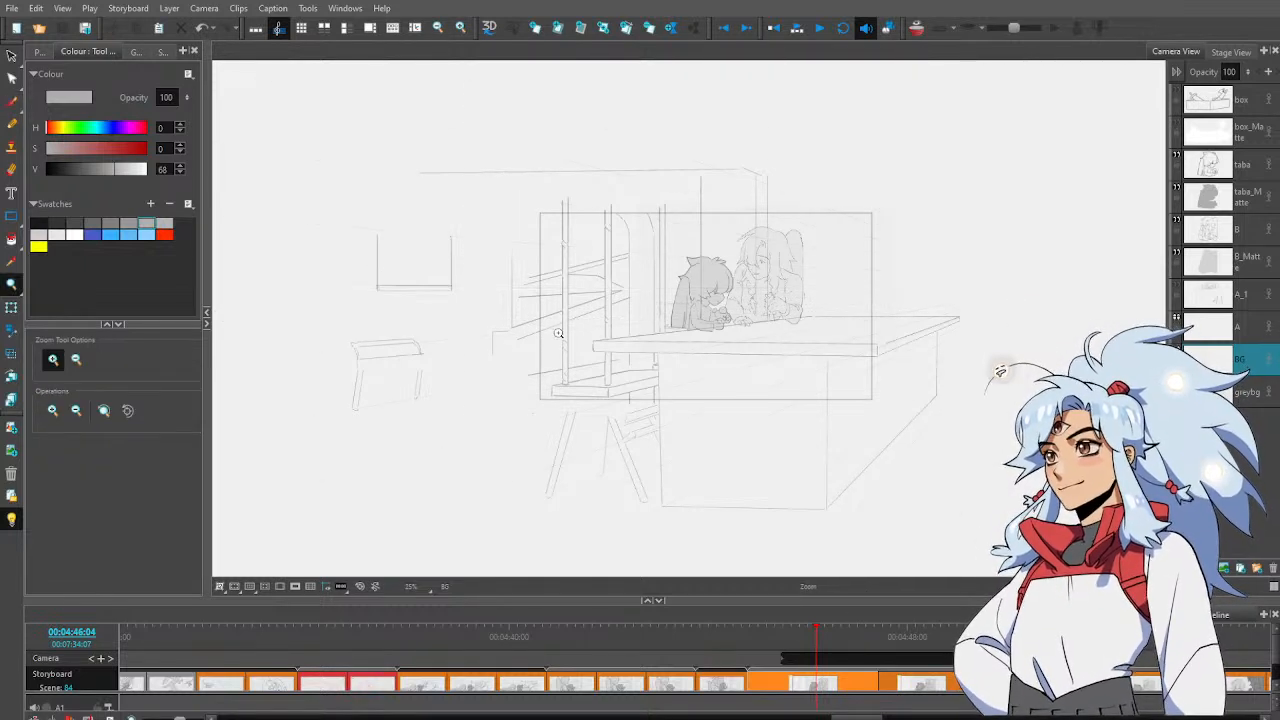
{"action": "key", "text": "alt+z"}
{"action": "left_click", "coordinate": [617, 310]}
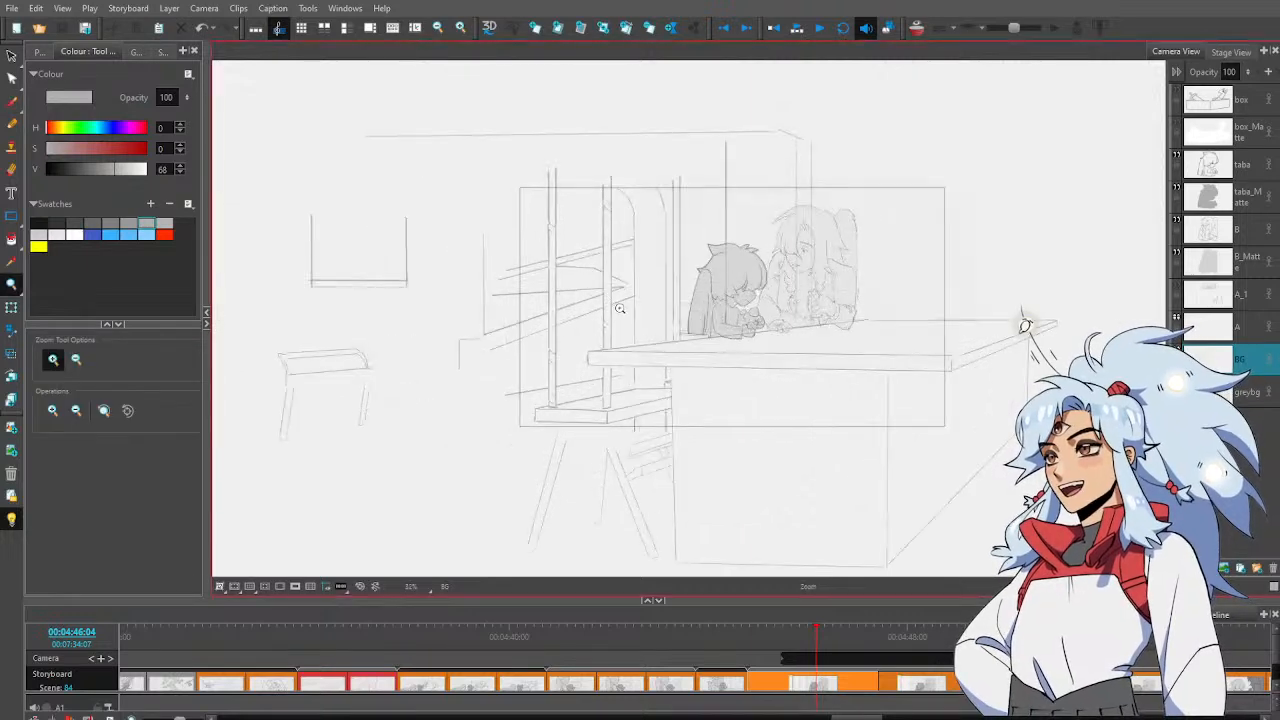
{"action": "left_click_drag", "start_coordinate": [661, 296], "coordinate": [573, 363]}
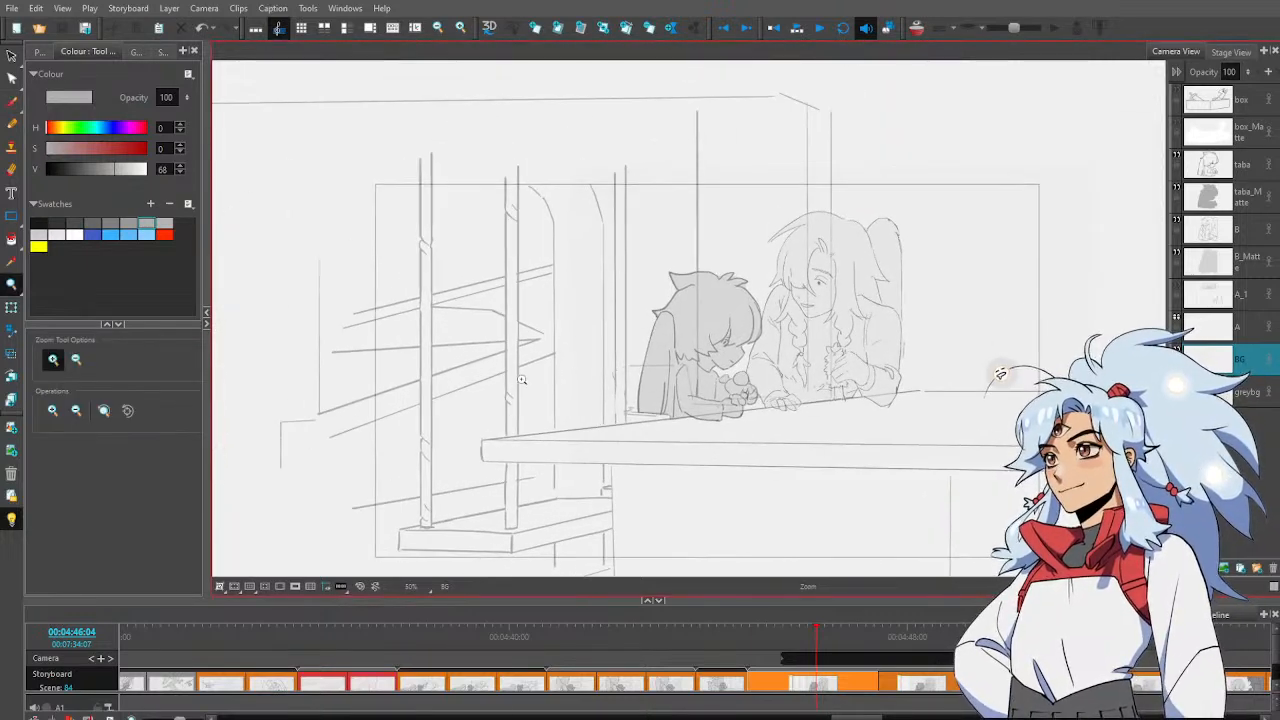
{"action": "key", "text": "alt+e"}
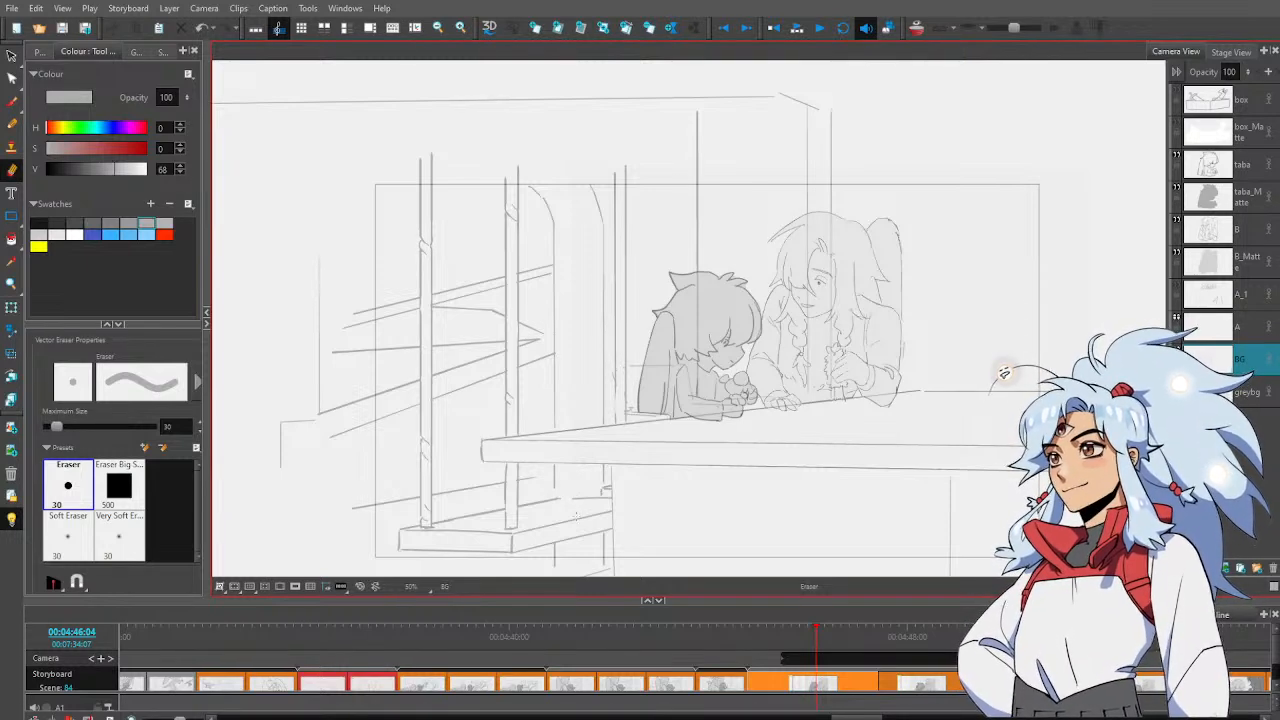
{"action": "key", "text": "alt+b"}
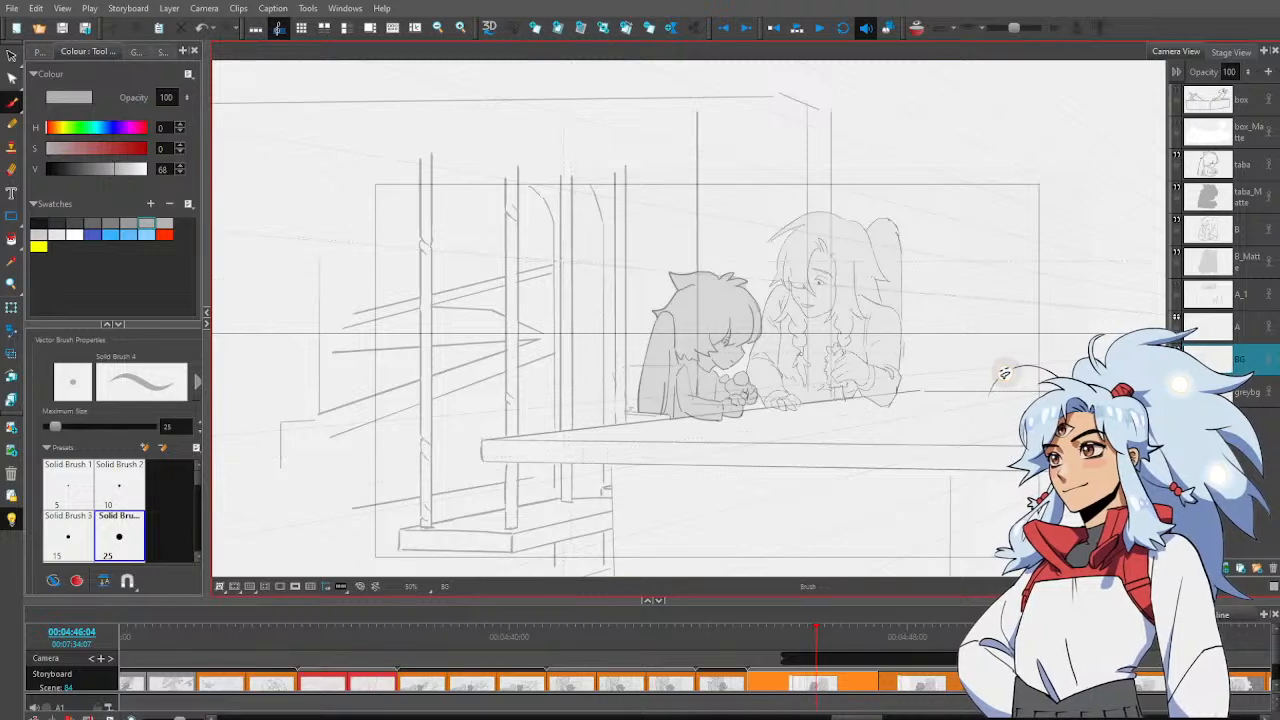
Erase part of the third post's edge above the tabletop and draw curved joint marks in the gap
{"action": "key", "text": "alt+e"}
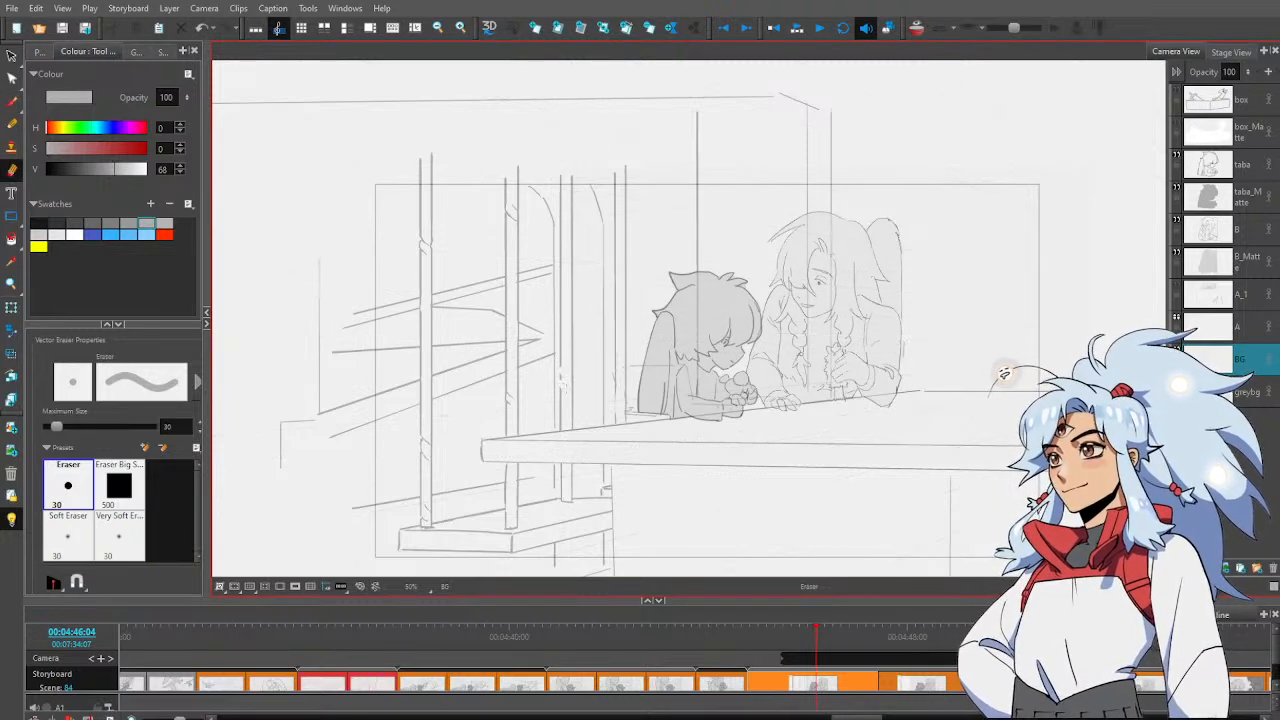
{"action": "key", "text": "alt+b"}
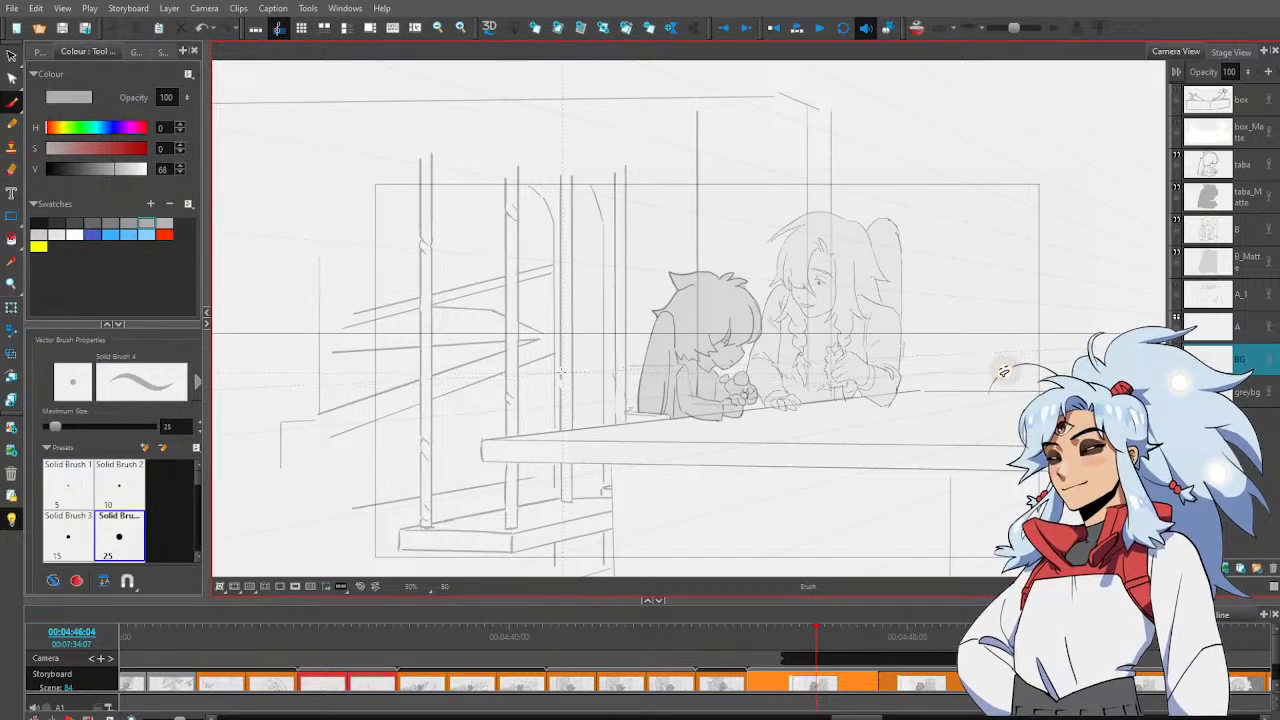
{"action": "key", "text": "alt+z"}
{"action": "left_click", "coordinate": [558, 371]}
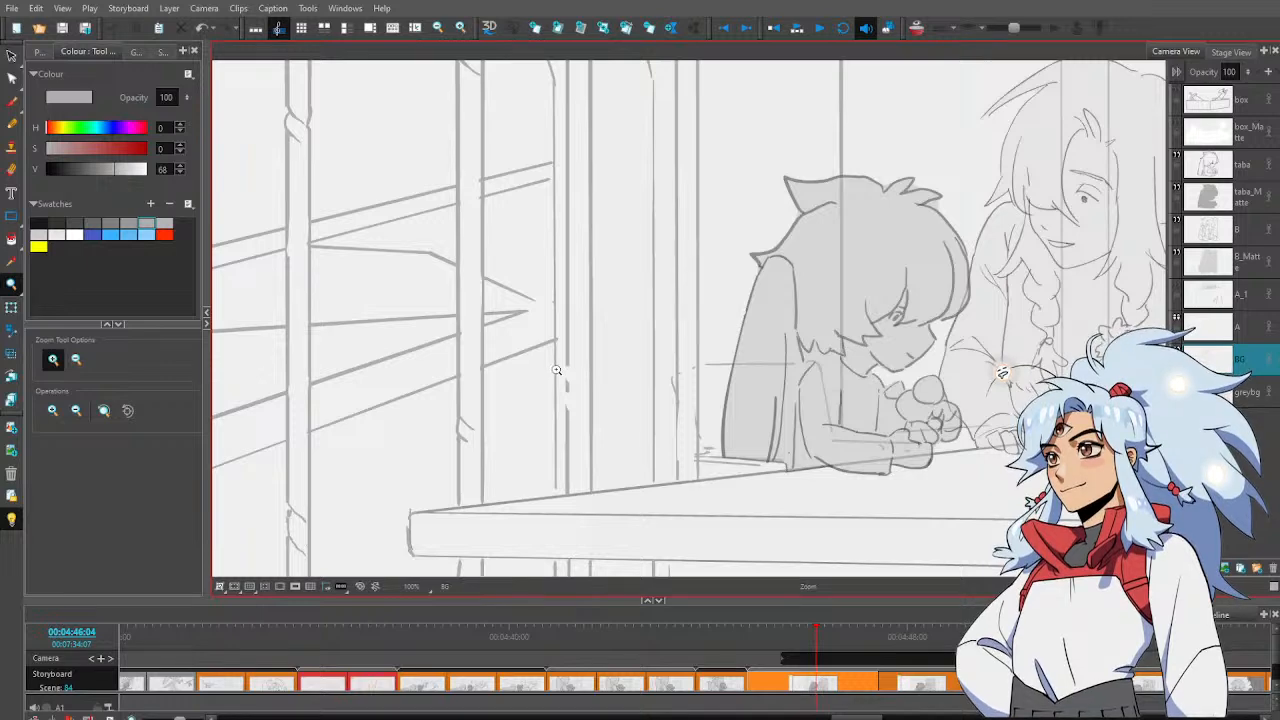
{"action": "left_click", "coordinate": [556, 370]}
{"action": "key", "text": "alt+b"}
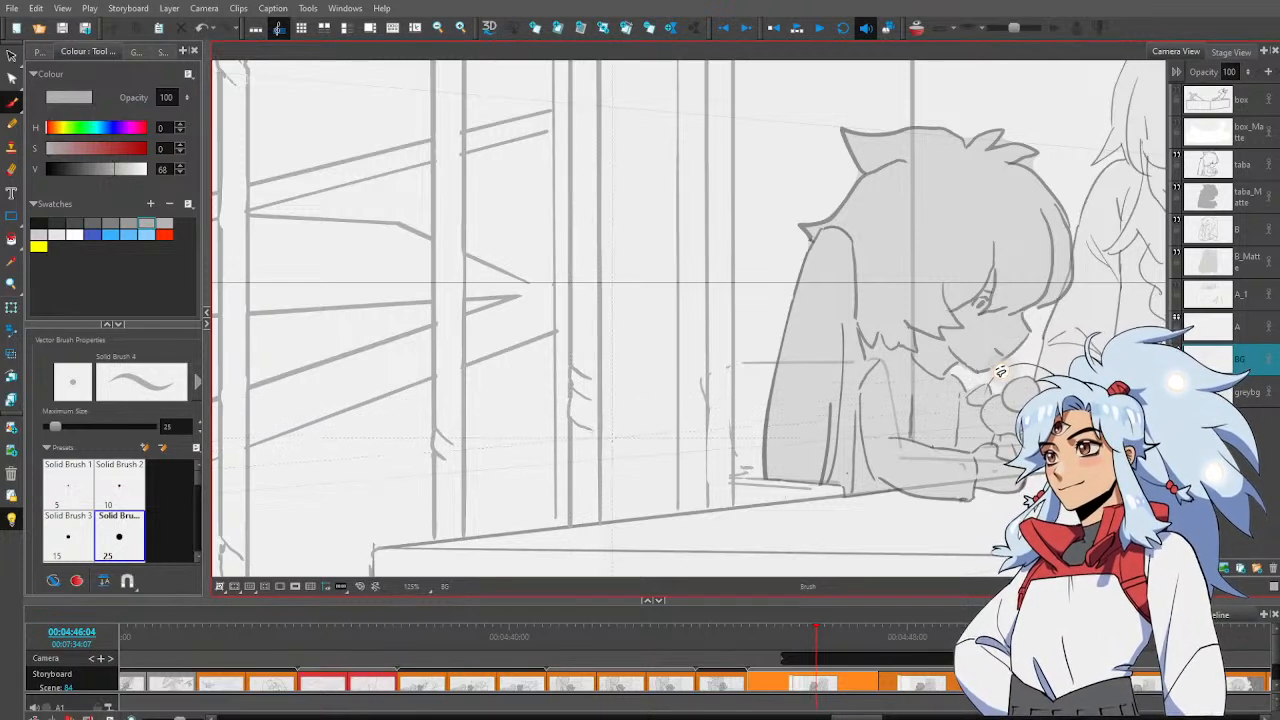
Shift the third post's far vertical edge slightly inward to make the post narrower
{"action": "mouse_move", "coordinate": [649, 230]}
{"action": "left_mouse_down"}
{"action": "mouse_move", "coordinate": [681, 565]}
{"action": "mouse_move", "coordinate": [654, 403]}
{"action": "left_mouse_up"}
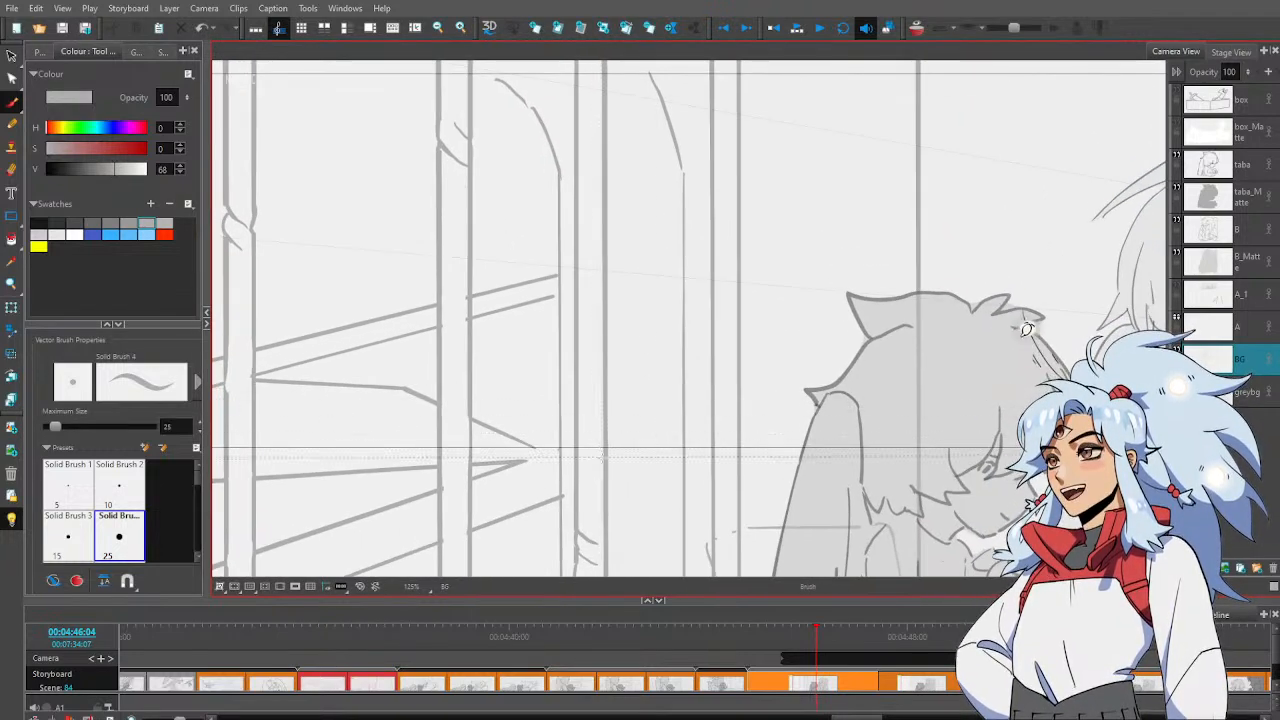
{"action": "left_click_drag", "start_coordinate": [649, 473], "coordinate": [639, 305]}
{"action": "key", "text": "alt+s"}
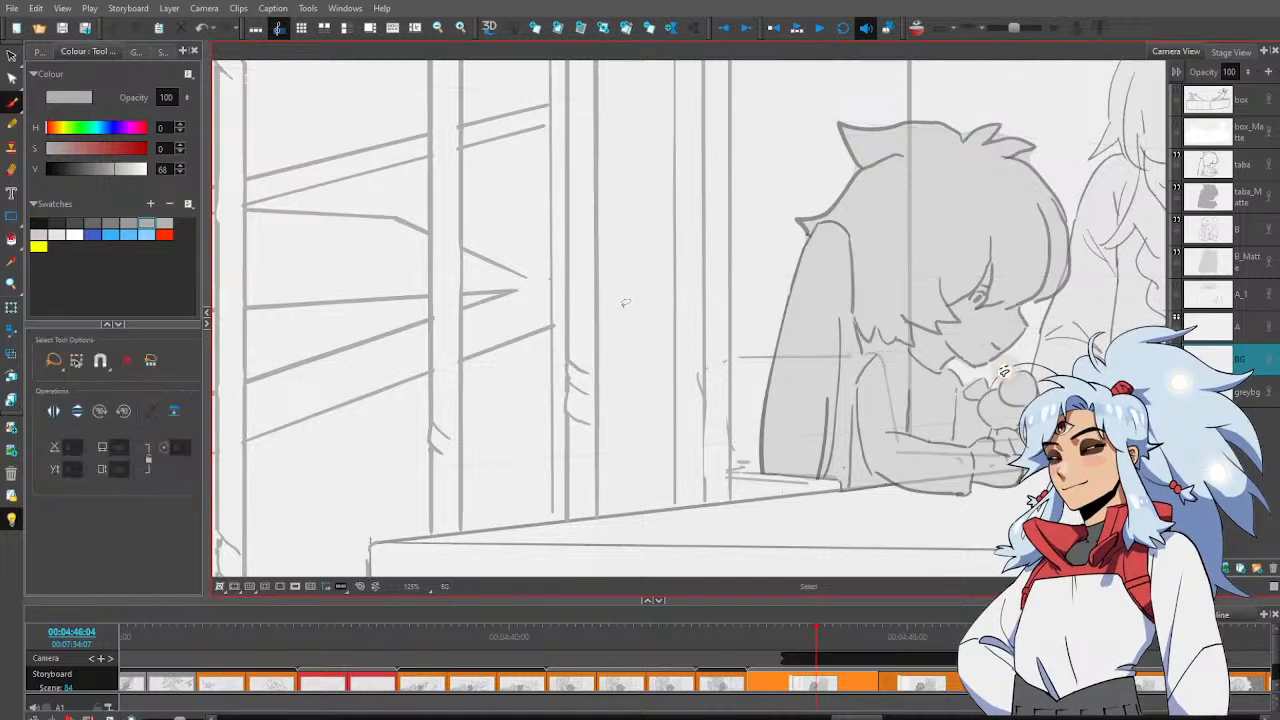
{"action": "left_click", "coordinate": [599, 305]}
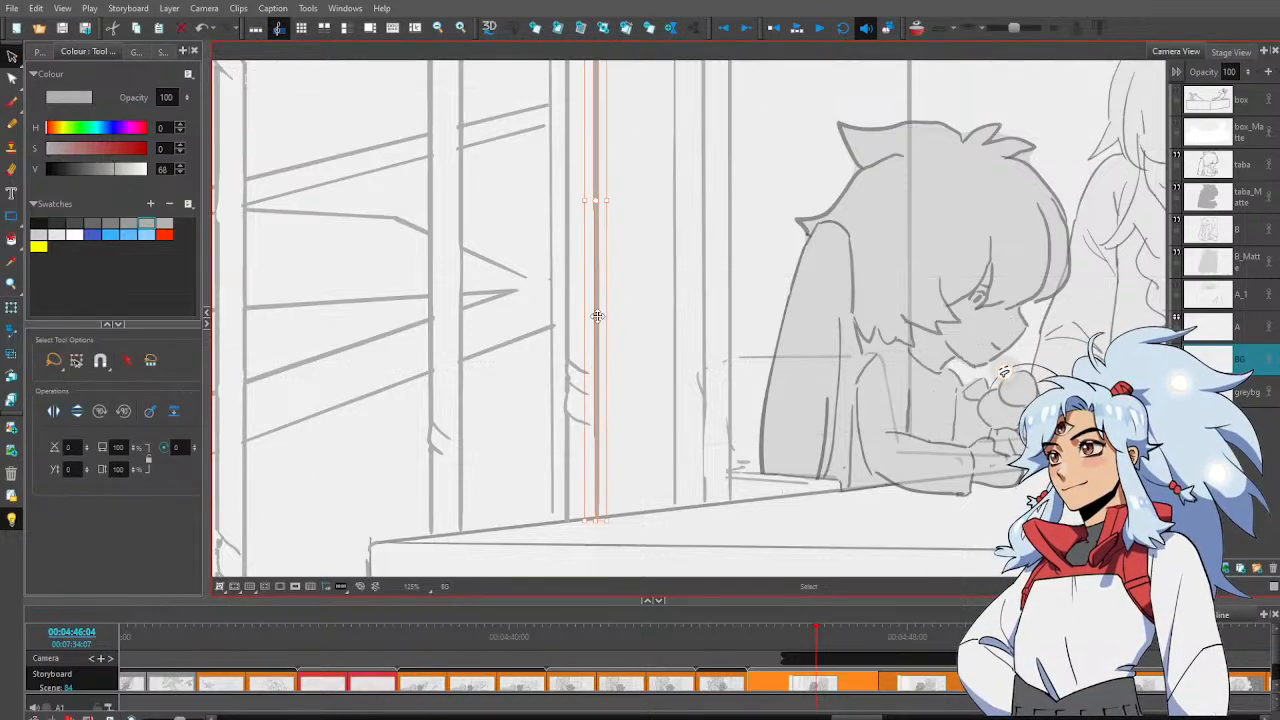
{"action": "left_click_drag", "start_coordinate": [597, 316], "coordinate": [591, 317]}
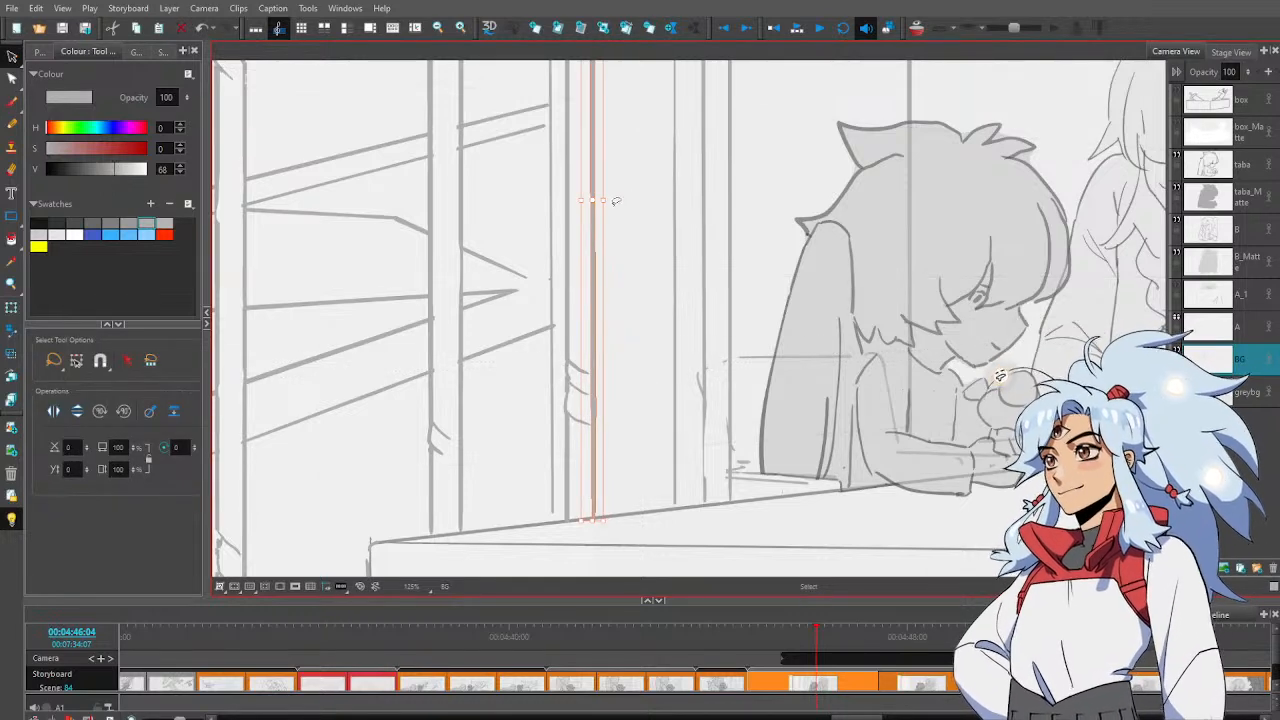
Nudge the third post's far vertical edge into line above the tabletop and shift its section below the table slightly inward
{"action": "left_click_drag", "start_coordinate": [601, 203], "coordinate": [597, 212]}
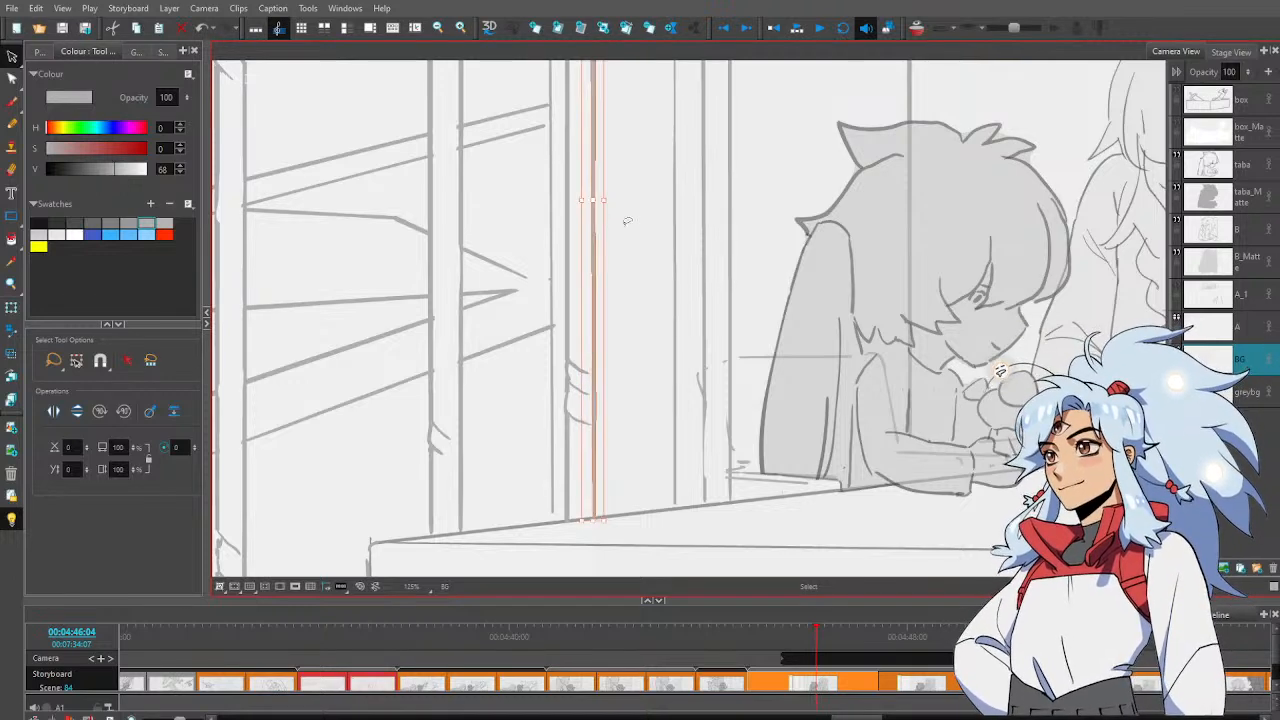
{"action": "left_click", "coordinate": [627, 221]}
{"action": "scroll", "coordinate": [632, 300], "scroll_direction": "down", "scroll_amount": 5}
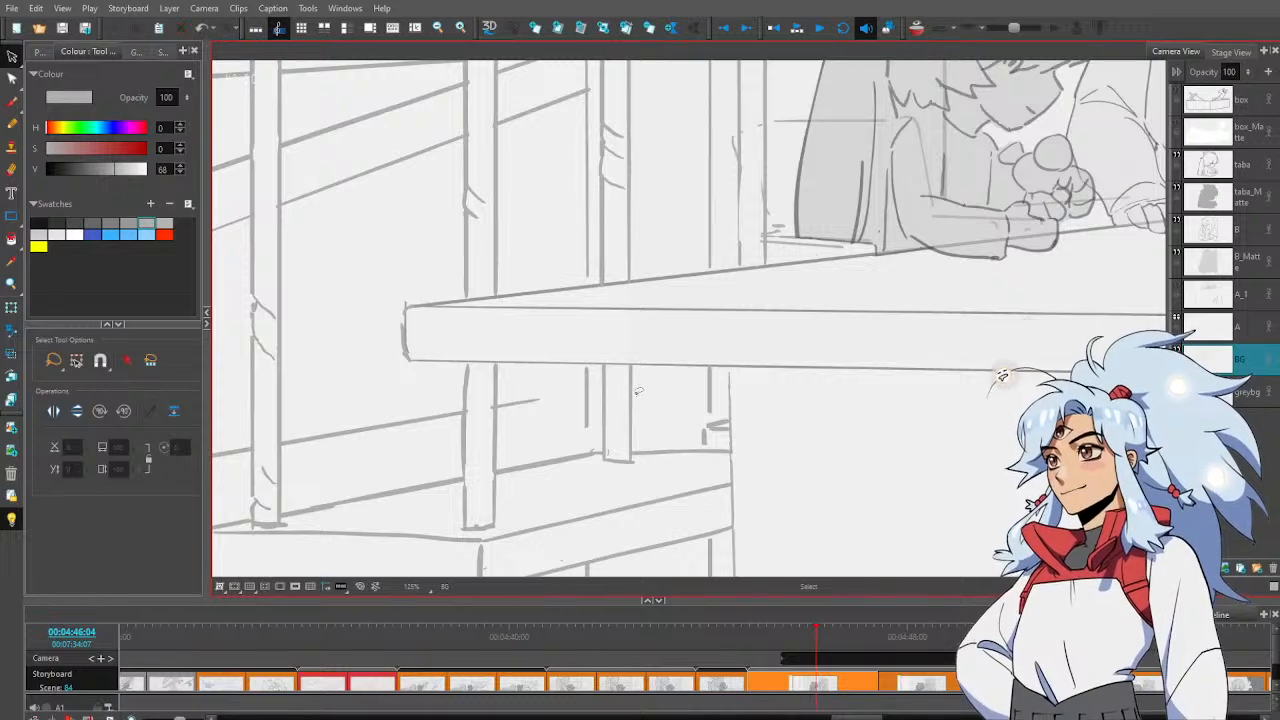
{"action": "left_click", "coordinate": [630, 396]}
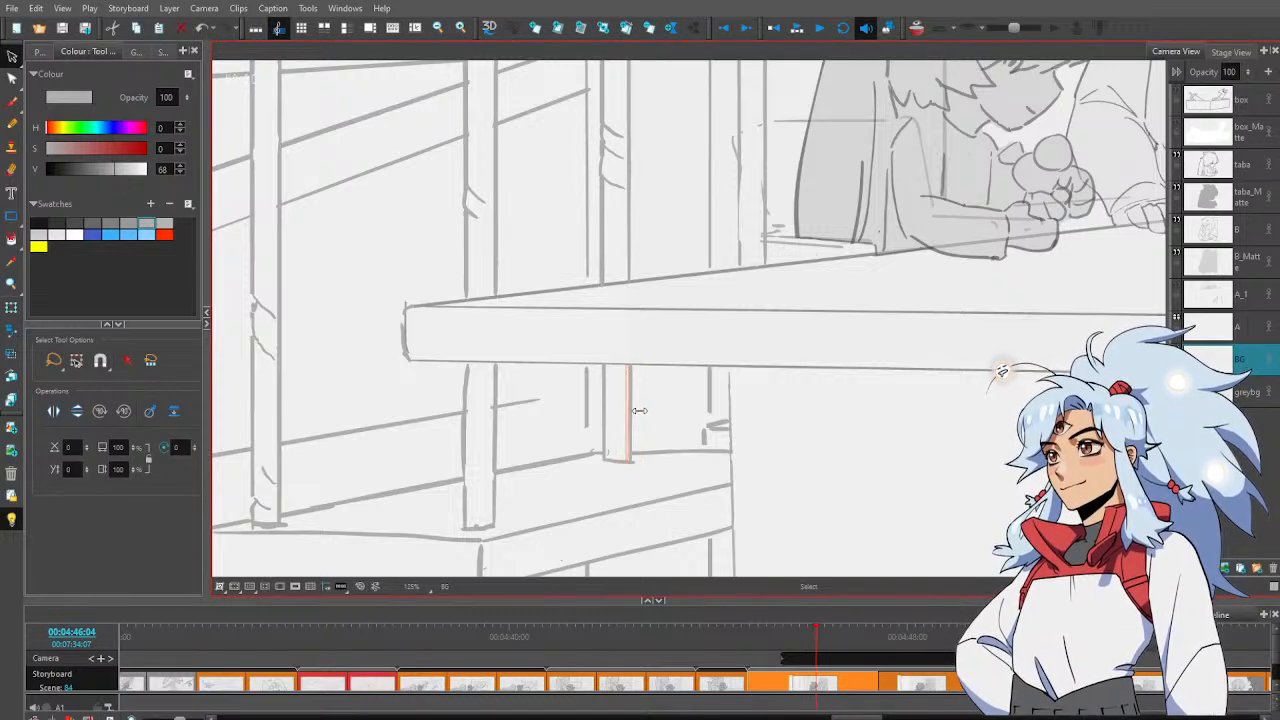
{"action": "left_click_drag", "start_coordinate": [640, 411], "coordinate": [637, 411]}
{"action": "left_click", "coordinate": [661, 422]}
Fit the third post's foot line on the lower shelf to the narrower post width
{"action": "left_click", "coordinate": [633, 460]}
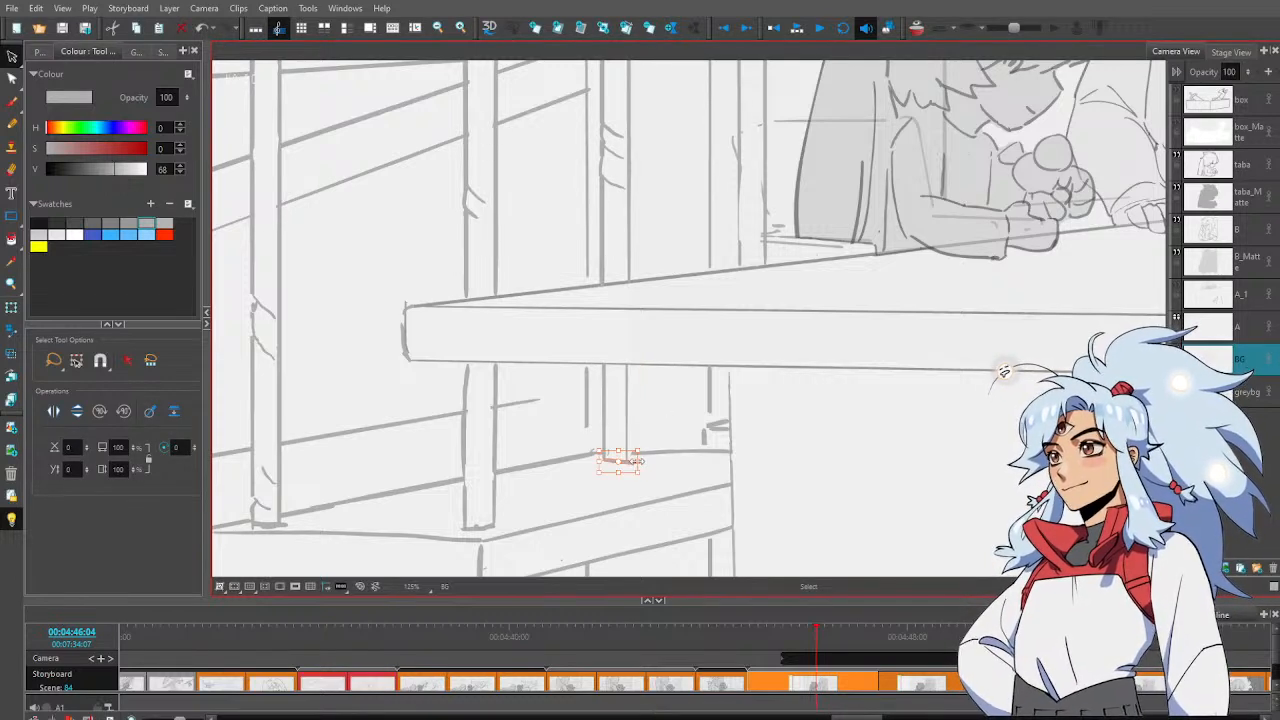
{"action": "left_click_drag", "start_coordinate": [637, 462], "coordinate": [631, 453]}
{"action": "left_click", "coordinate": [641, 439]}
{"action": "left_click", "coordinate": [641, 452]}
{"action": "left_click", "coordinate": [645, 415]}
Shift the far vertical edge of the post beyond the archway slightly inward to make that post narrower
{"action": "mouse_move", "coordinate": [750, 362]}
{"action": "left_mouse_down"}
{"action": "mouse_move", "coordinate": [695, 429]}
{"action": "mouse_move", "coordinate": [625, 578]}
{"action": "mouse_move", "coordinate": [640, 590]}
{"action": "left_mouse_up"}
{"action": "left_click_drag", "start_coordinate": [630, 455], "coordinate": [680, 269]}
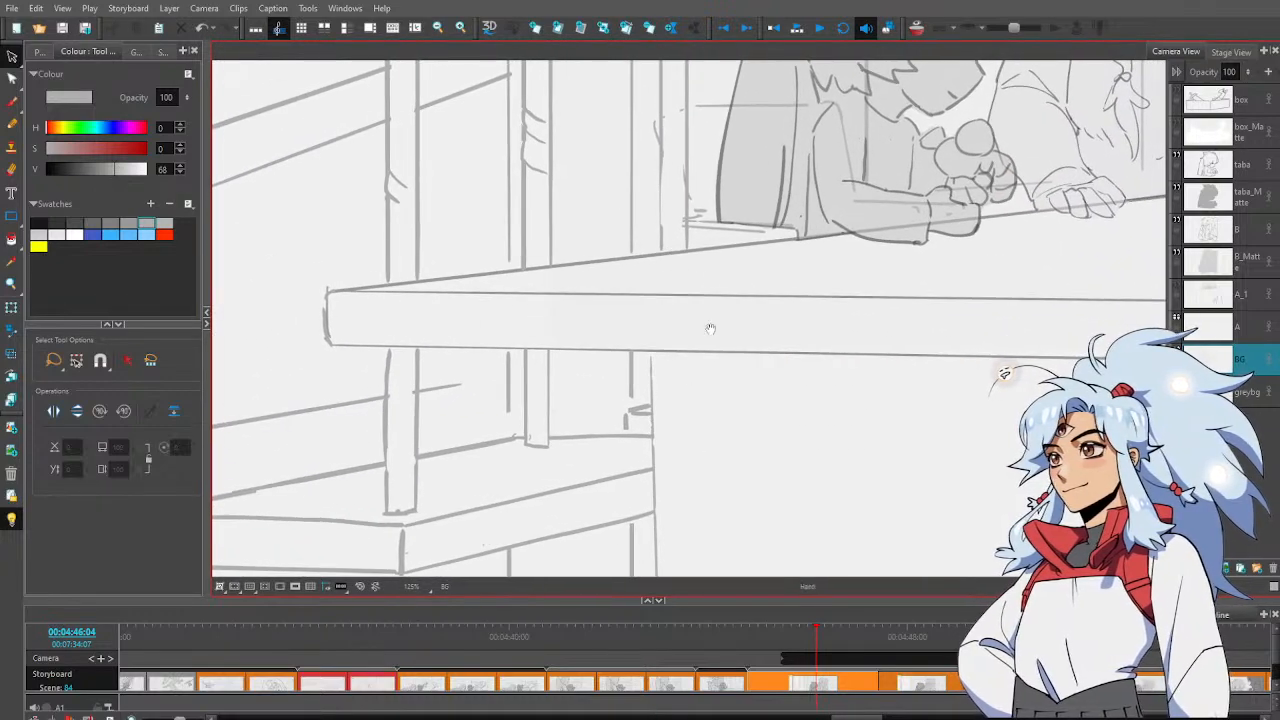
{"action": "mouse_move", "coordinate": [710, 329]}
{"action": "left_mouse_down"}
{"action": "mouse_move", "coordinate": [697, 443]}
{"action": "mouse_move", "coordinate": [691, 323]}
{"action": "mouse_move", "coordinate": [717, 309]}
{"action": "mouse_move", "coordinate": [713, 323]}
{"action": "left_mouse_up"}
{"action": "scroll", "coordinate": [697, 443], "scroll_direction": "up", "scroll_amount": 5}
{"action": "key", "text": "alt+z"}
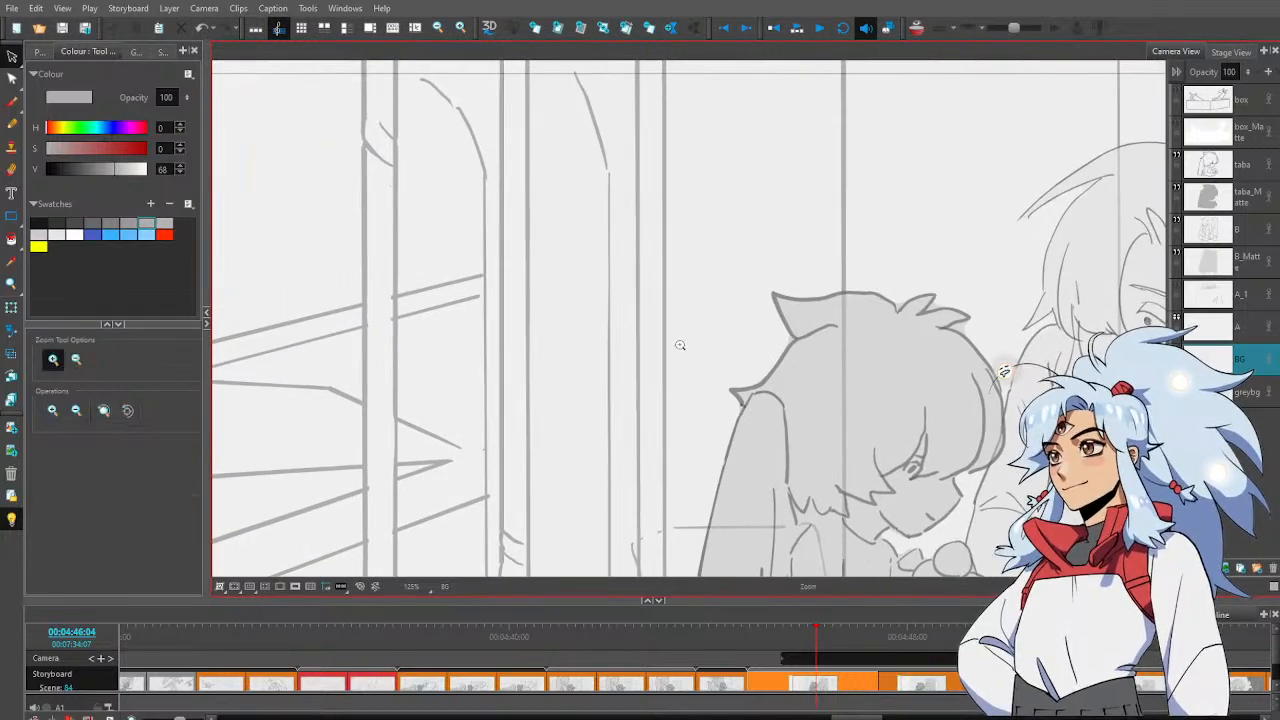
{"action": "scroll", "coordinate": [686, 371], "scroll_direction": "down", "scroll_amount": 3}
{"action": "key", "text": "alt+s"}
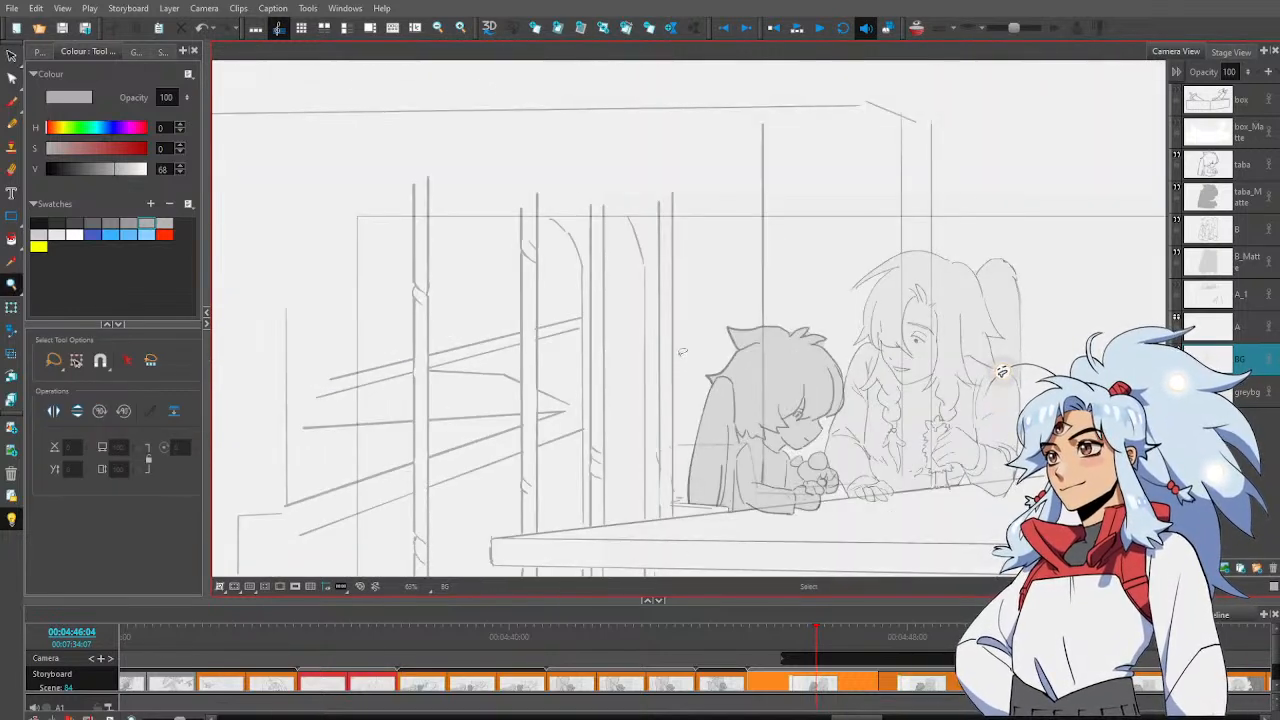
{"action": "left_click", "coordinate": [676, 351]}
{"action": "left_click_drag", "start_coordinate": [673, 346], "coordinate": [668, 348]}
Clear the horizontal line's stub beside the post beyond the archway and draw a parallel vertical line from the tabletop to above the camera frame
{"action": "key", "text": "alt+e"}
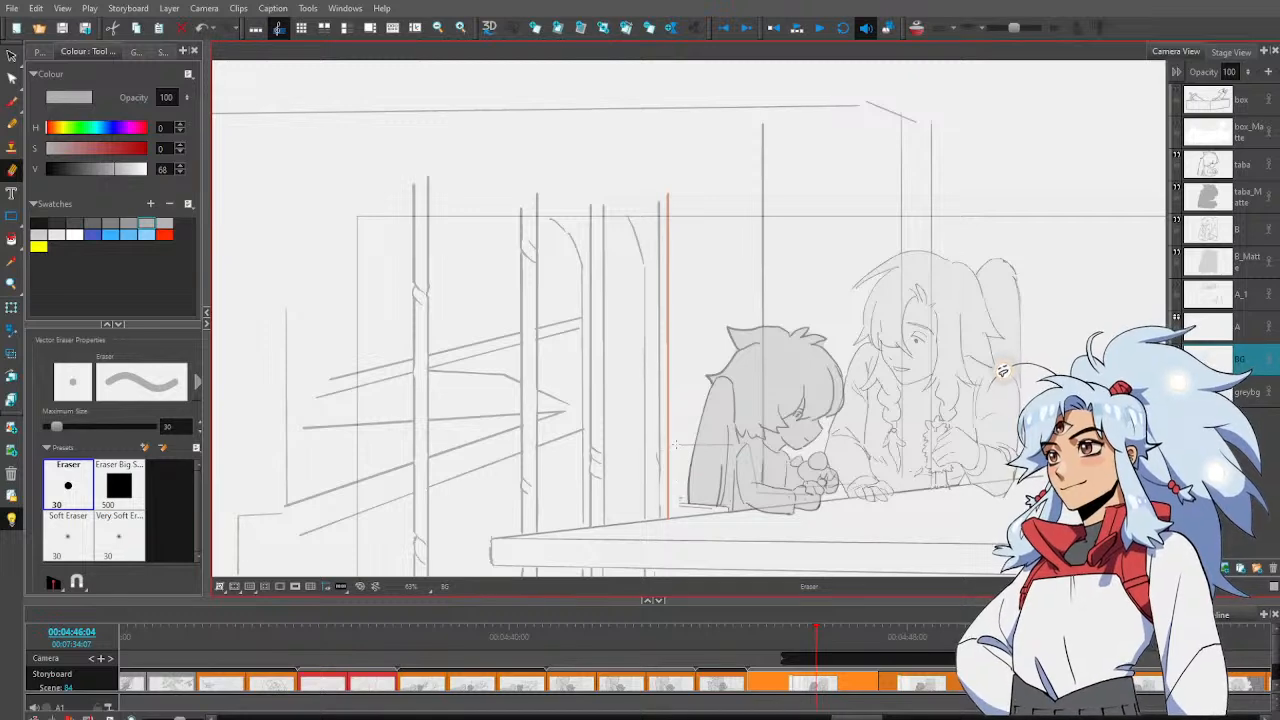
{"action": "key", "text": "alt+b"}
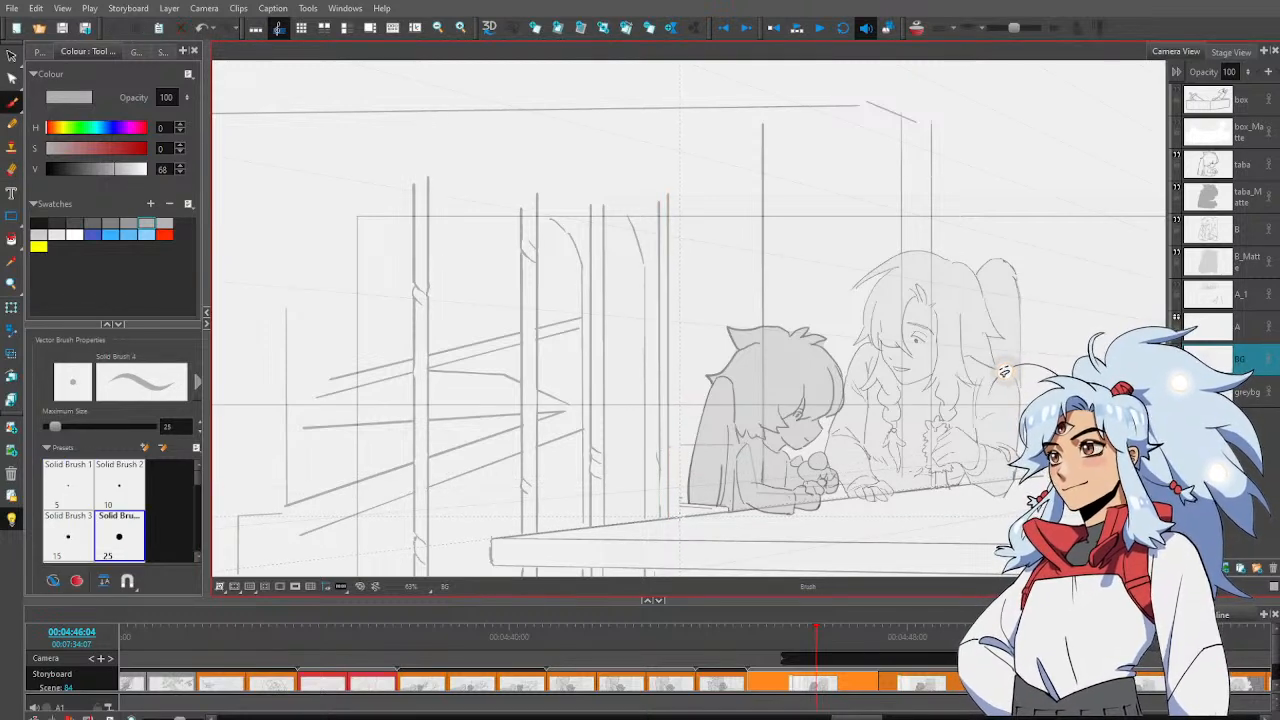
{"action": "left_click_drag", "start_coordinate": [680, 508], "coordinate": [680, 172]}
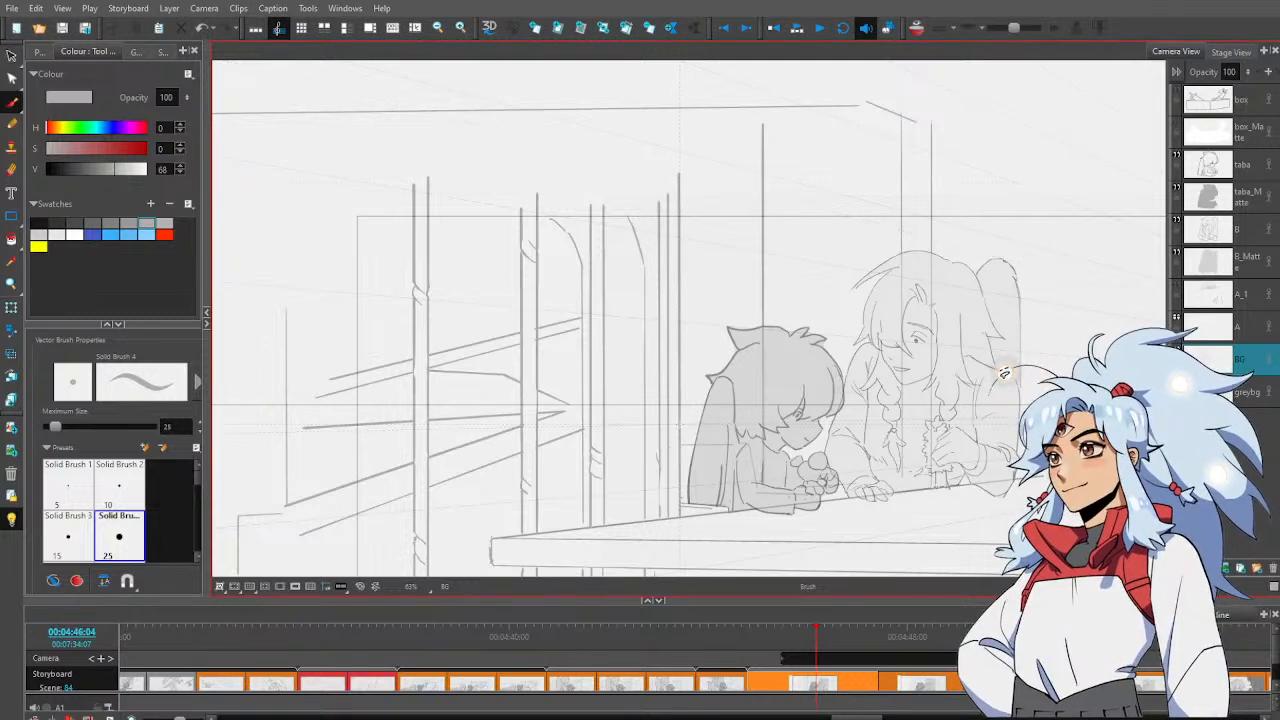
{"action": "key", "text": "alt+s"}
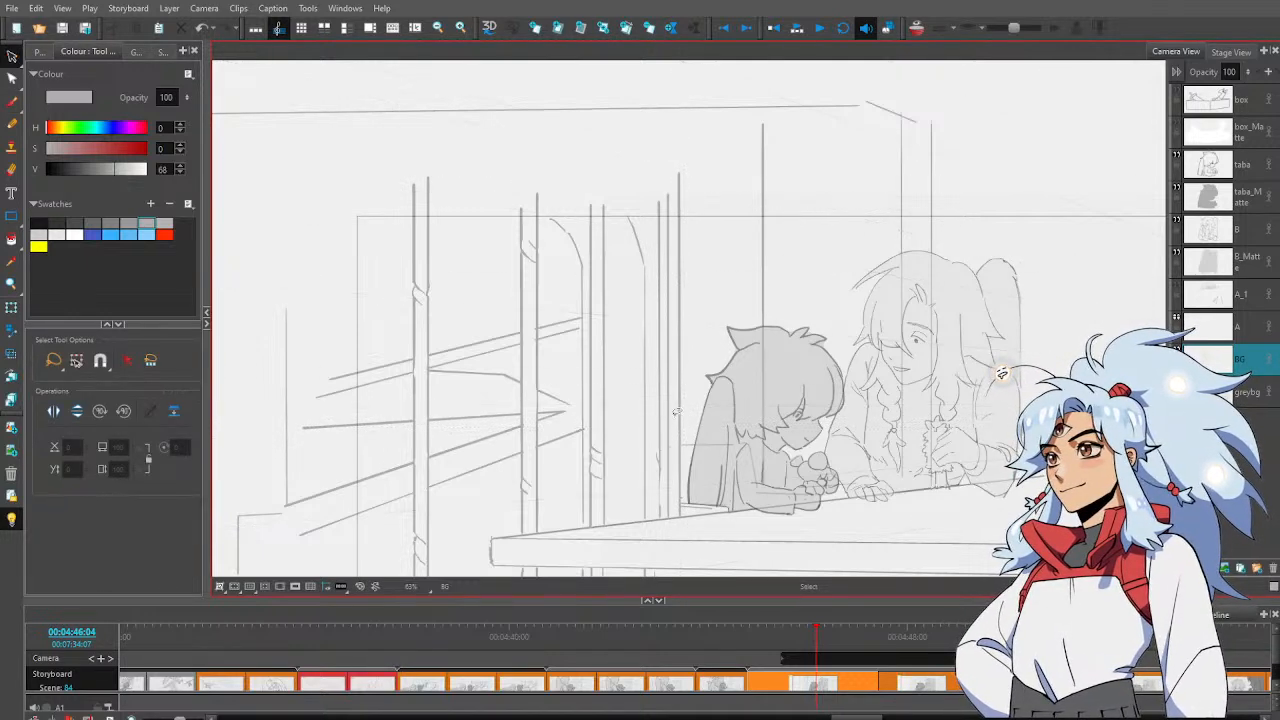
{"action": "key", "text": "space"}
{"action": "left_click_drag", "start_coordinate": [704, 494], "coordinate": [626, 425]}
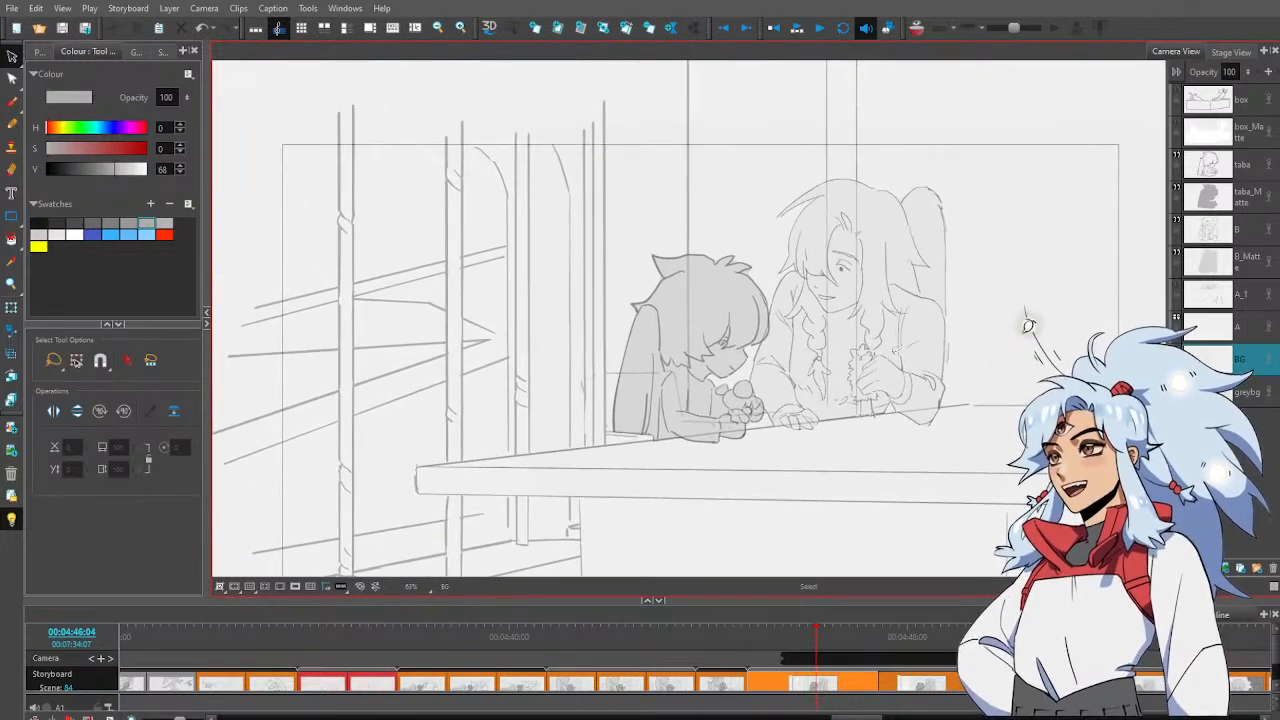
Add a new layer directly above the taba layer and name it string_top
{"action": "left_click", "coordinate": [1253, 162]}
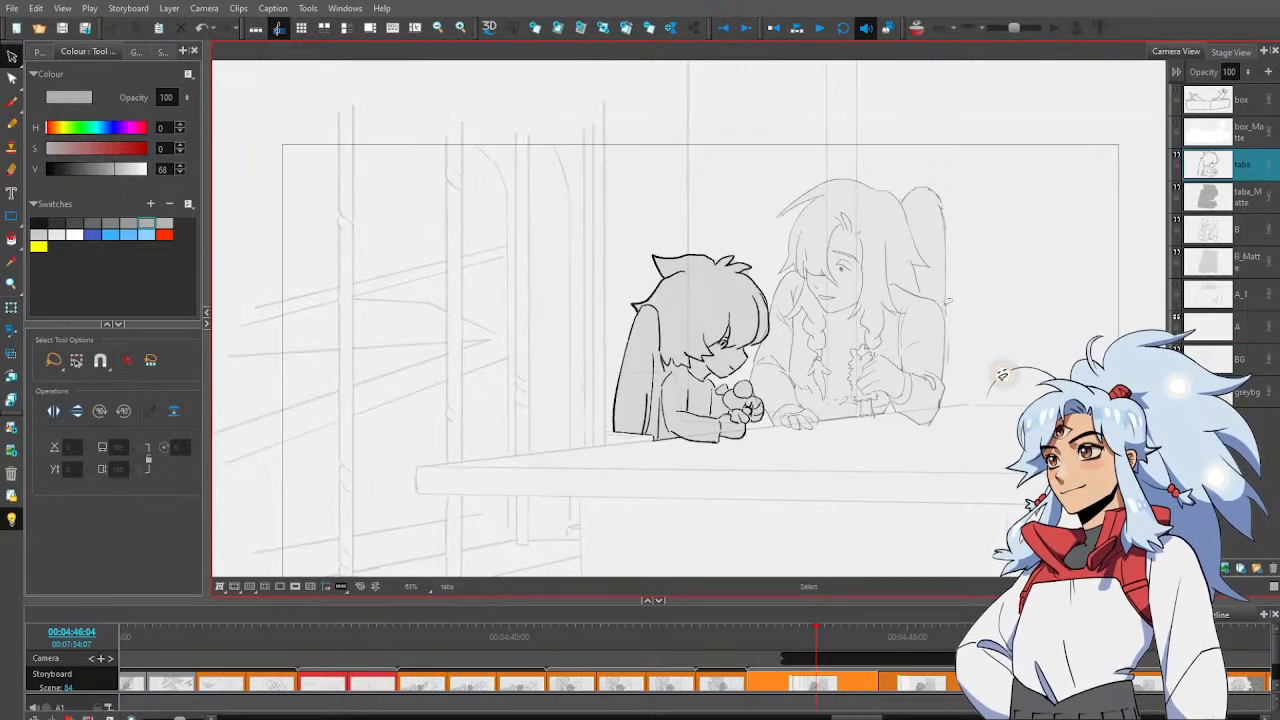
{"action": "key", "text": "ctrl+l"}
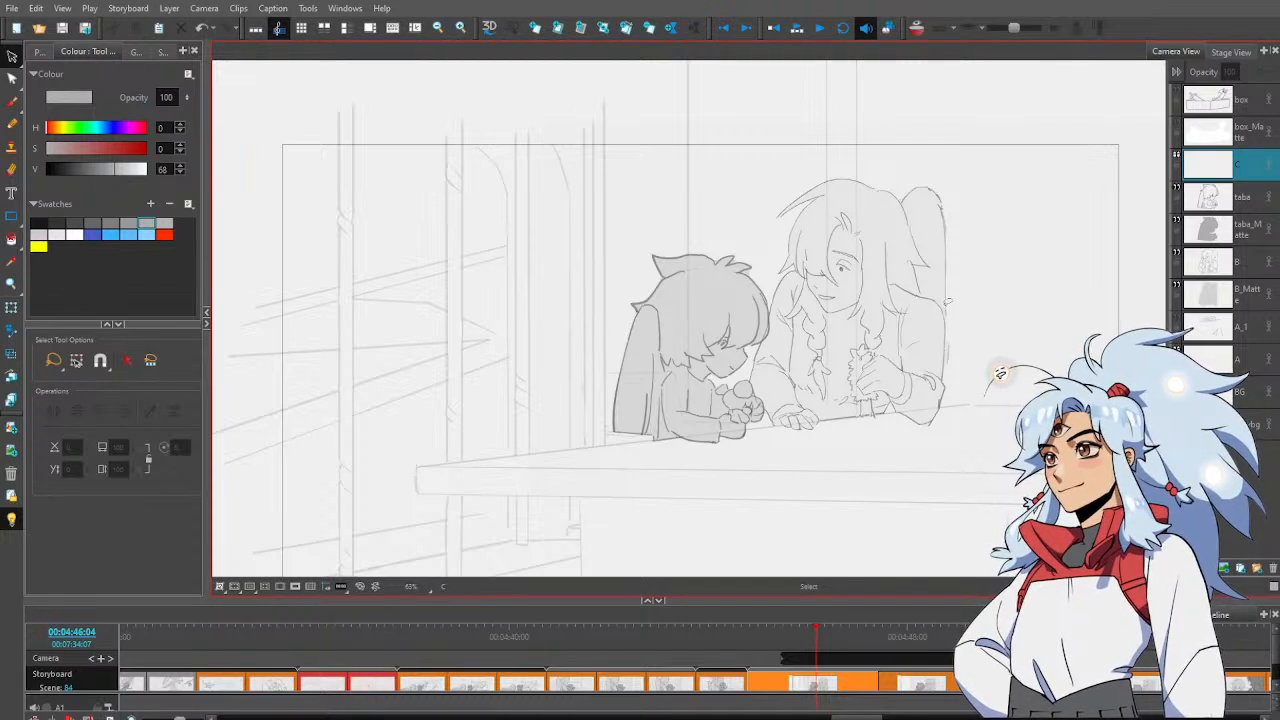
{"action": "key", "text": "Right"}
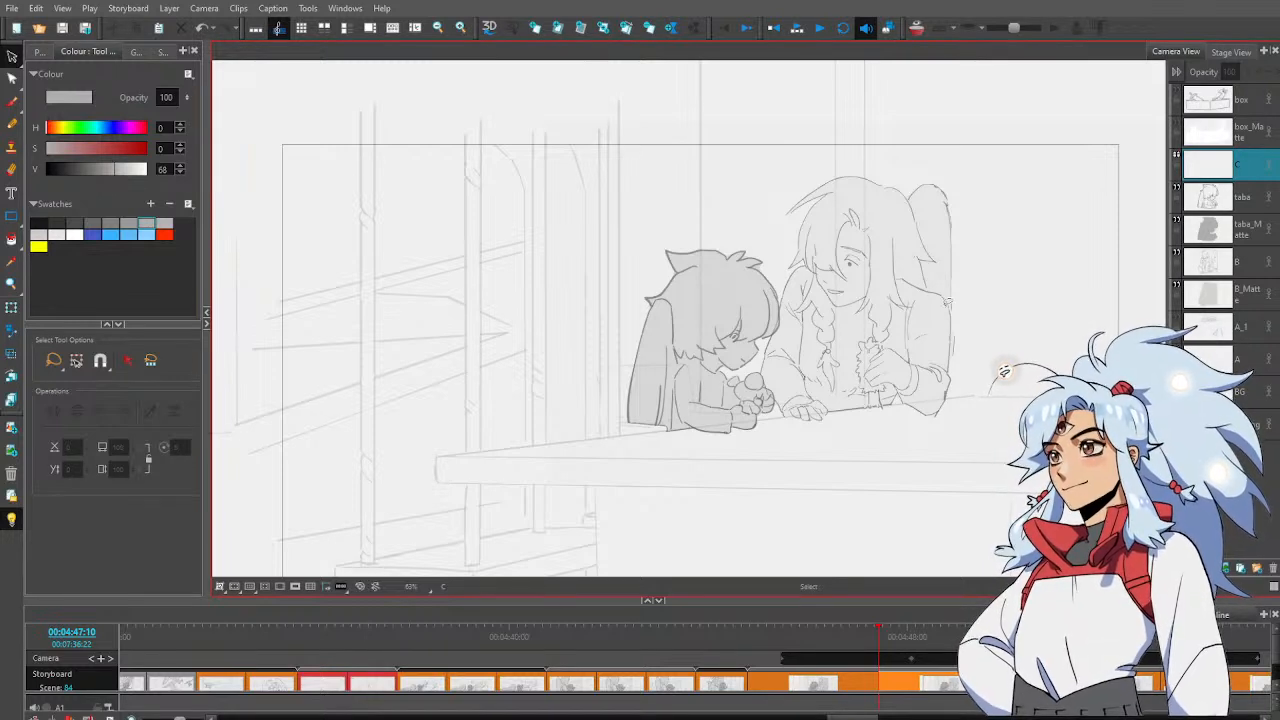
{"action": "key", "text": "Left"}
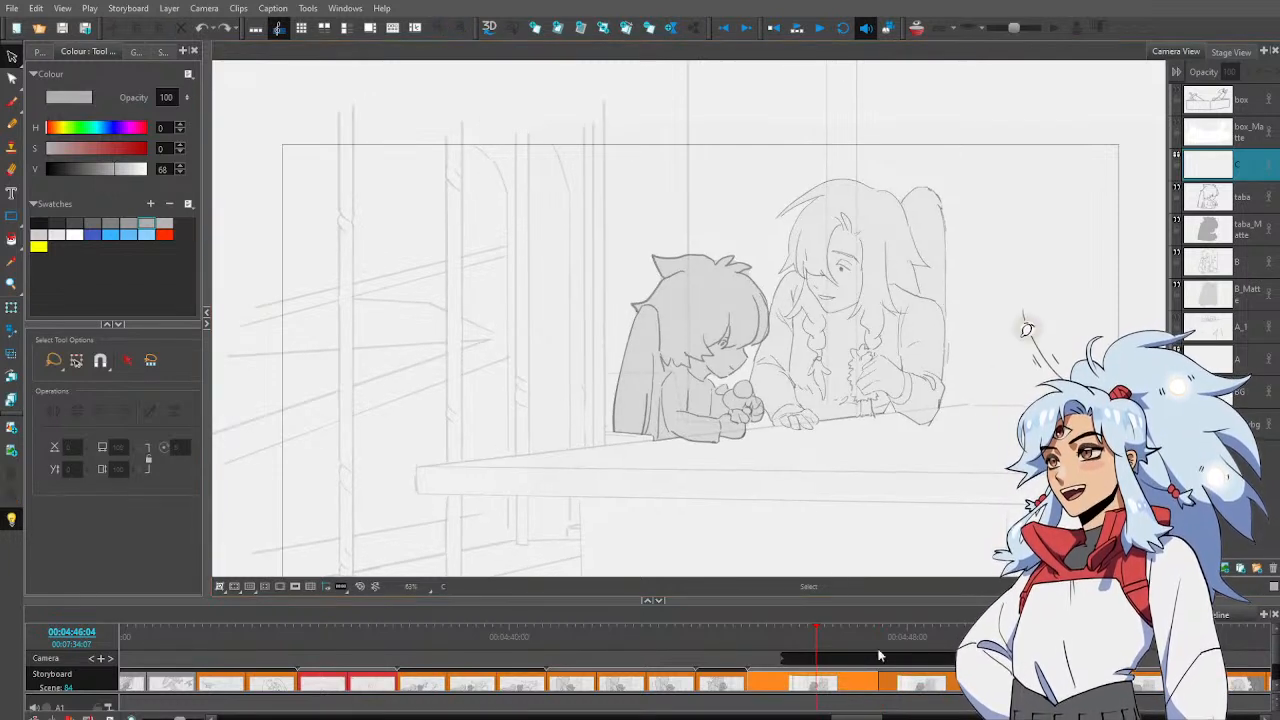
{"action": "left_click", "coordinate": [726, 471]}
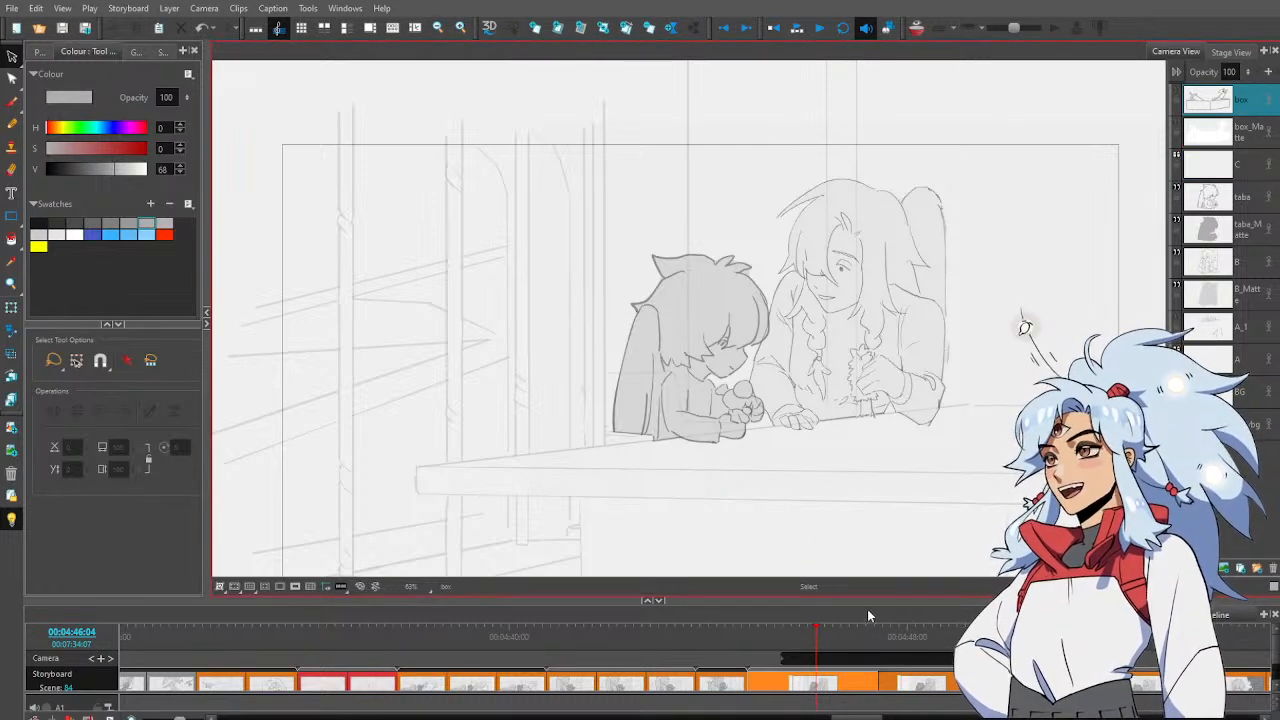
{"action": "left_click", "coordinate": [1240, 166]}
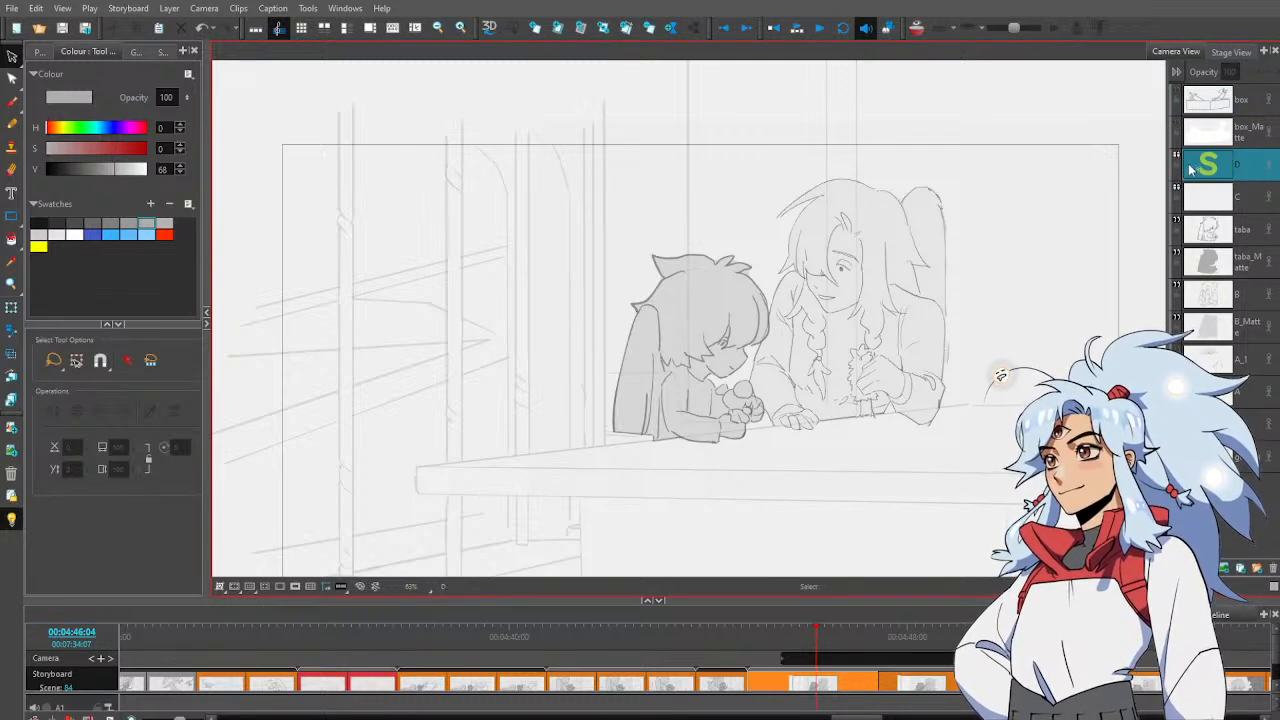
{"action": "key", "text": "ctrl+z"}
{"action": "key", "text": "ctrl+shift+z"}
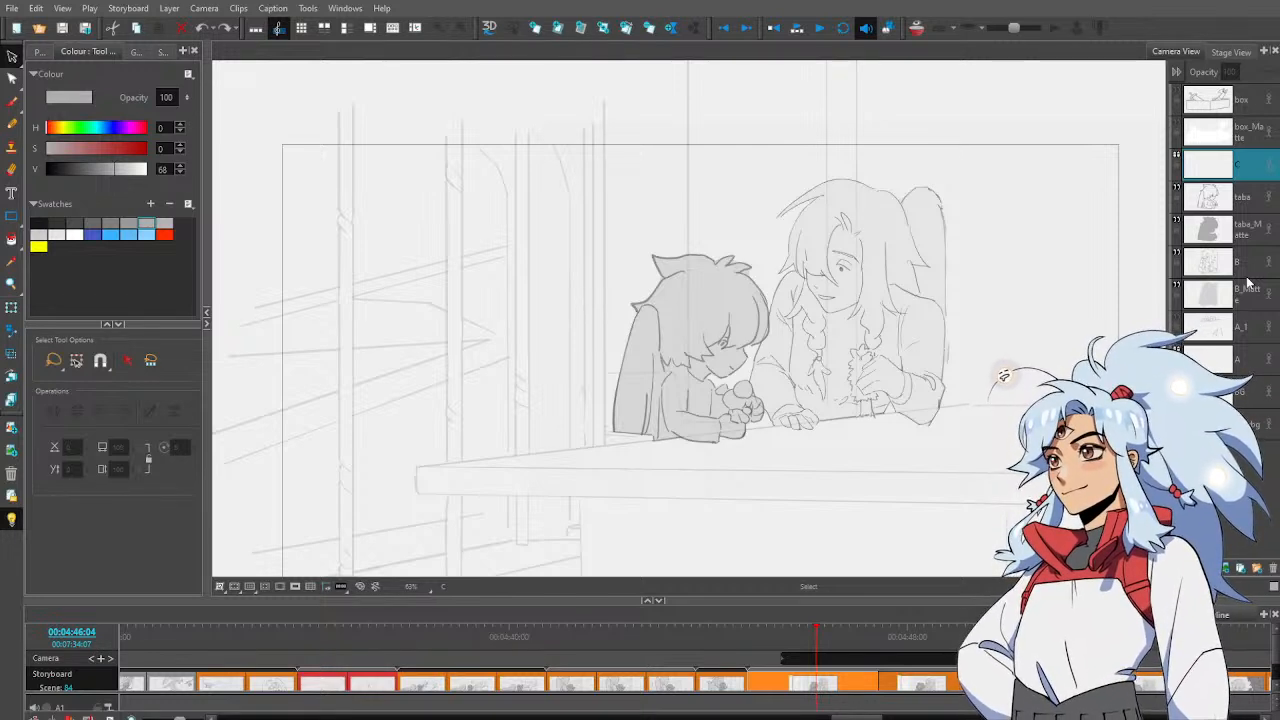
{"action": "key", "text": "Return"}
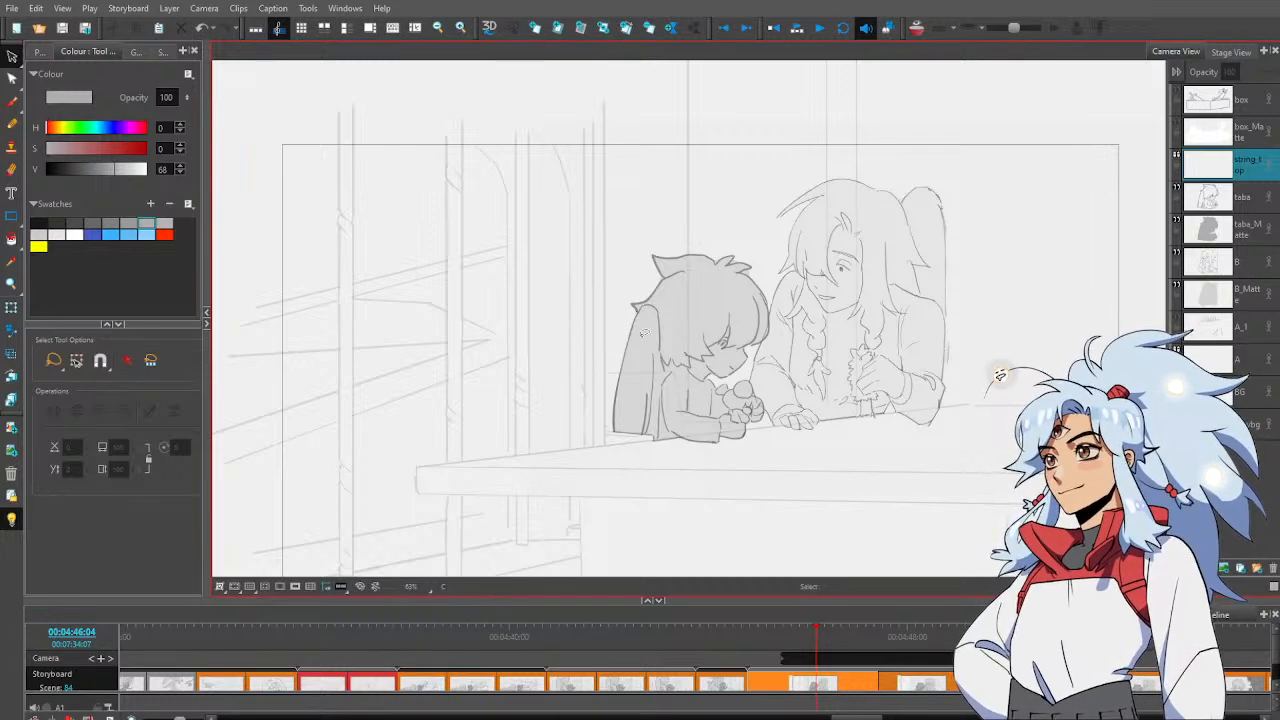
Draw a narrow foreground post's two vertical edges across the shaded character, from below the tabletop to above the camera frame
{"action": "mouse_move", "coordinate": [644, 392]}
{"action": "left_mouse_down"}
{"action": "mouse_move", "coordinate": [705, 354]}
{"action": "mouse_move", "coordinate": [710, 372]}
{"action": "left_mouse_up"}
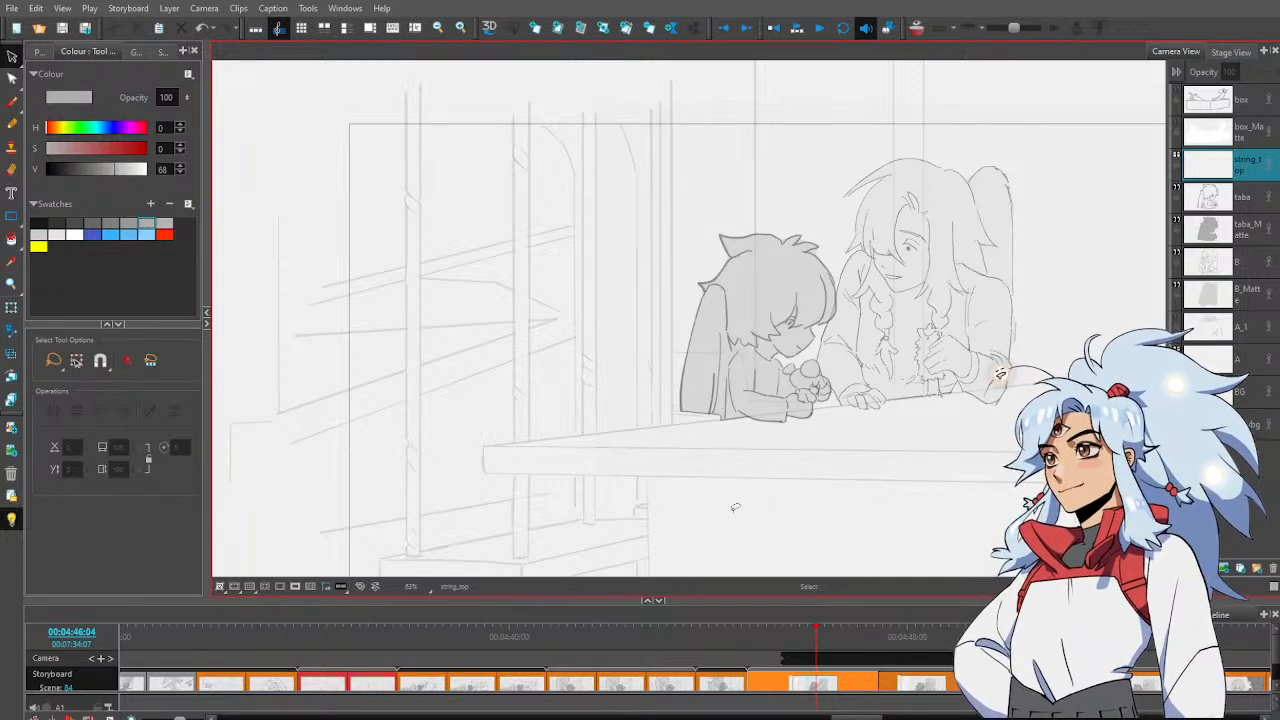
{"action": "key", "text": "alt+b"}
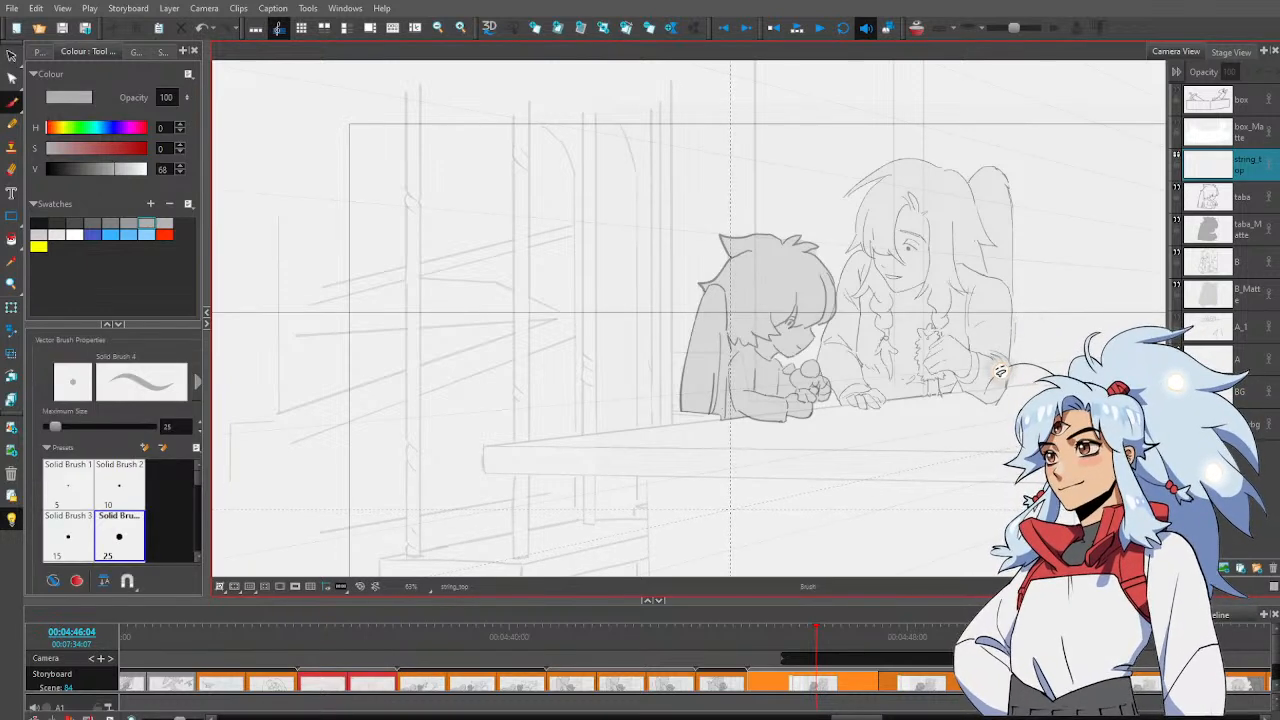
{"action": "mouse_move", "coordinate": [736, 476]}
{"action": "left_mouse_down"}
{"action": "mouse_move", "coordinate": [770, 240]}
{"action": "mouse_move", "coordinate": [730, 71]}
{"action": "left_mouse_up"}
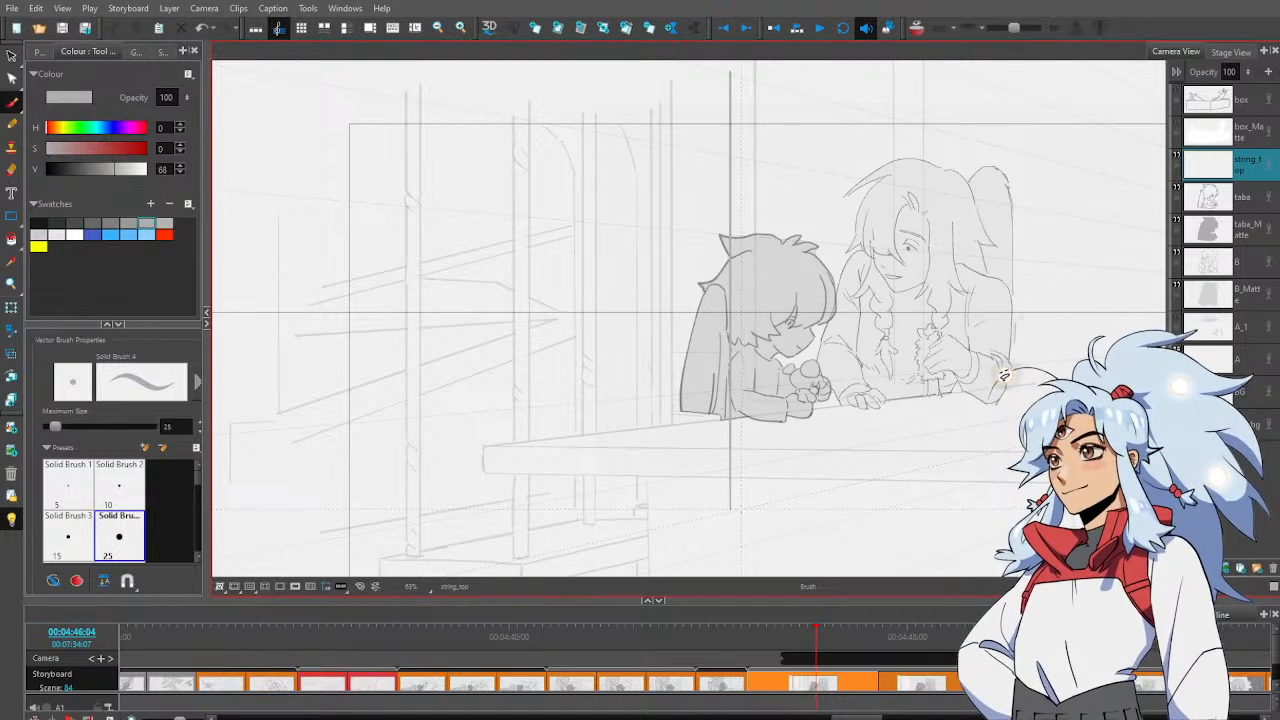
{"action": "left_click_drag", "start_coordinate": [741, 509], "coordinate": [741, 71]}
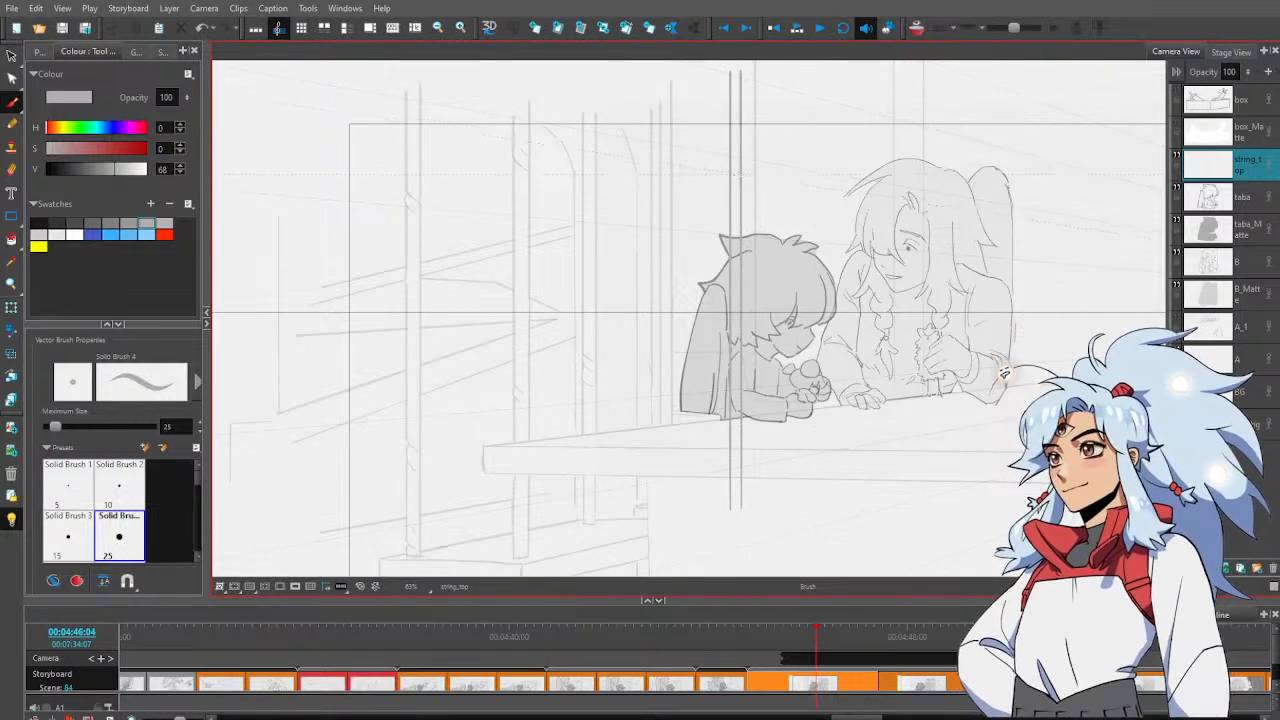
{"action": "key", "text": "ctrl+z"}
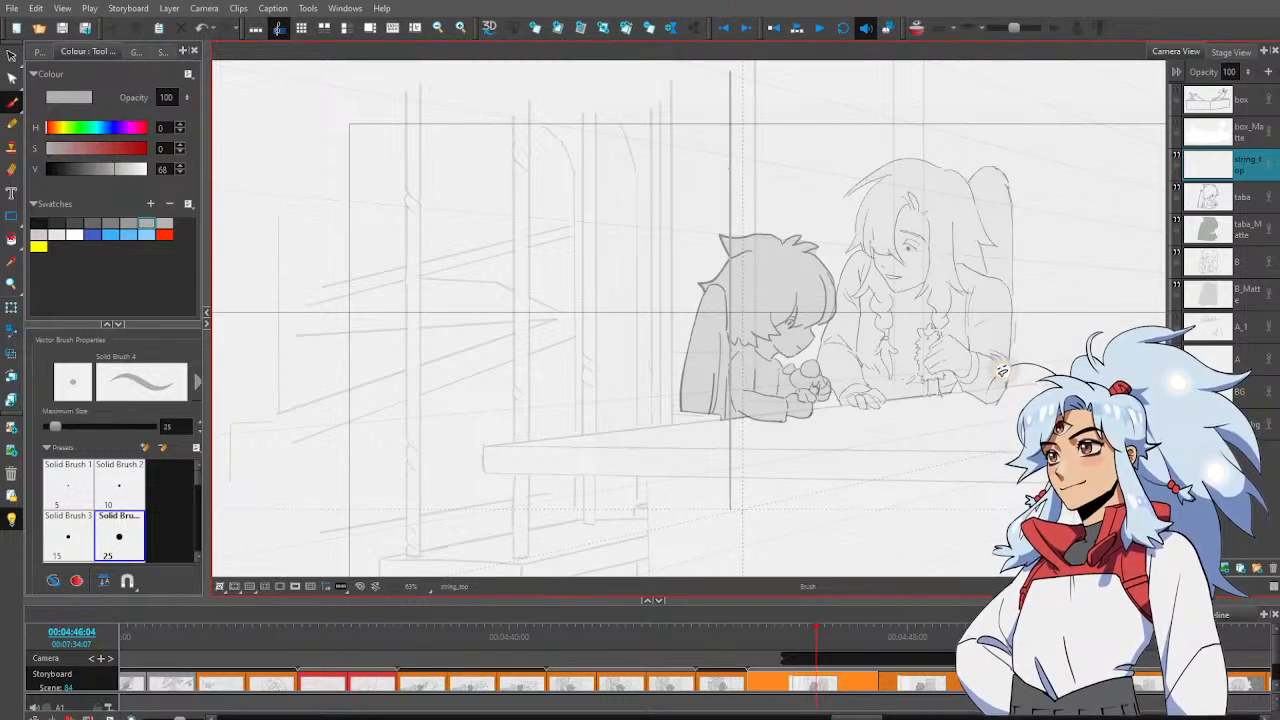
{"action": "left_click_drag", "start_coordinate": [743, 500], "coordinate": [742, 71]}
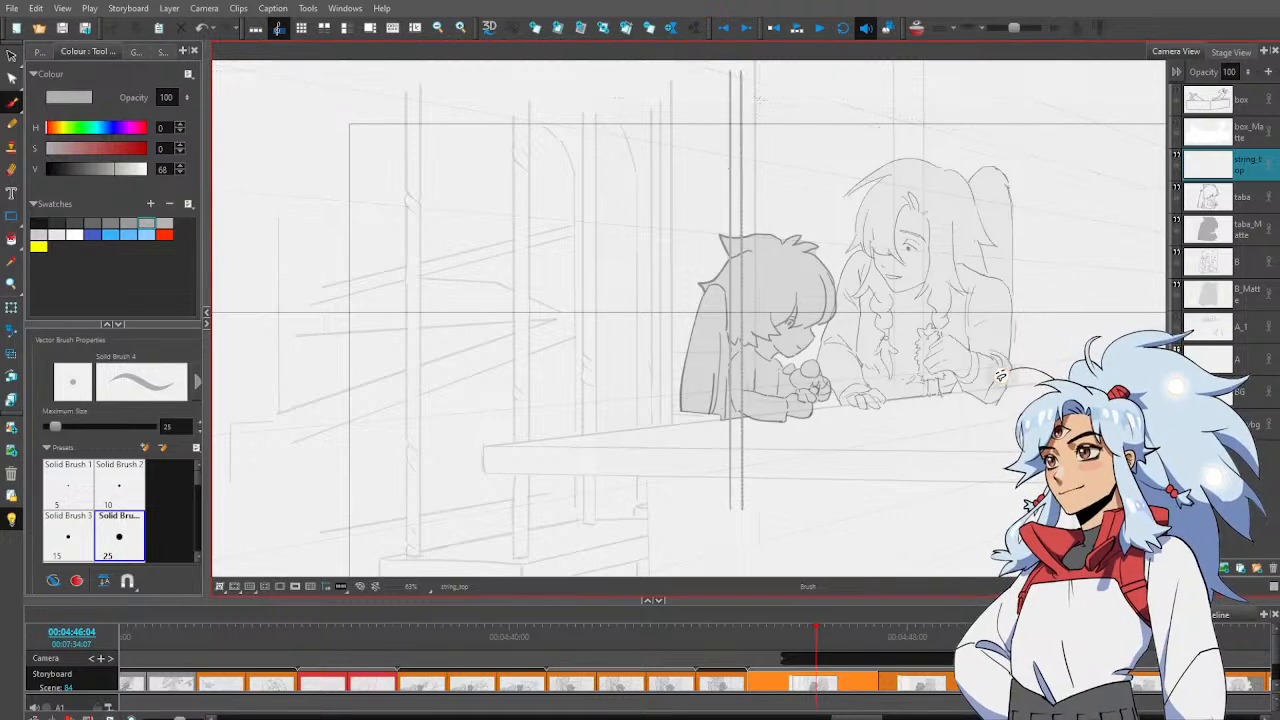
Erase a gap in both foreground post edges above the shaded character's head and draw a curved joint mark in it
{"action": "key", "text": "alt+z"}
{"action": "left_click", "coordinate": [744, 285]}
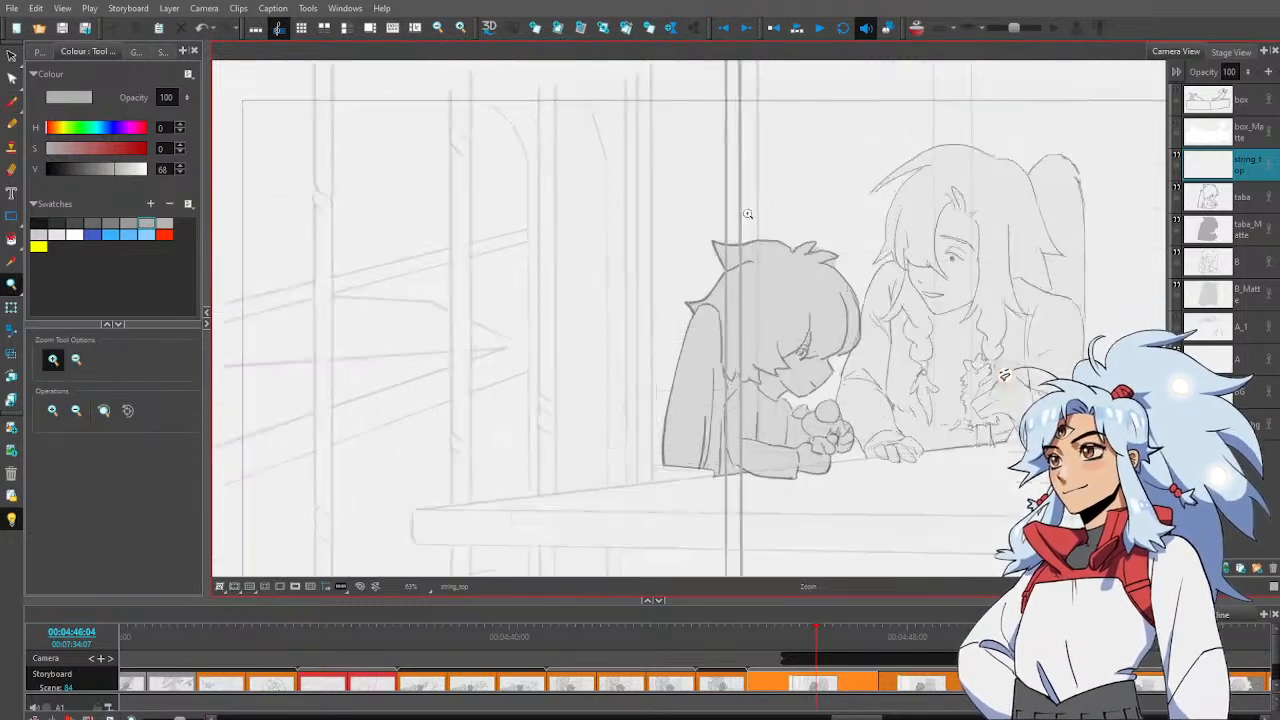
{"action": "left_click", "coordinate": [752, 226]}
{"action": "mouse_move", "coordinate": [736, 175]}
{"action": "left_mouse_down"}
{"action": "mouse_move", "coordinate": [763, 380]}
{"action": "mouse_move", "coordinate": [783, 370]}
{"action": "left_mouse_up"}
{"action": "key", "text": "alt+e"}
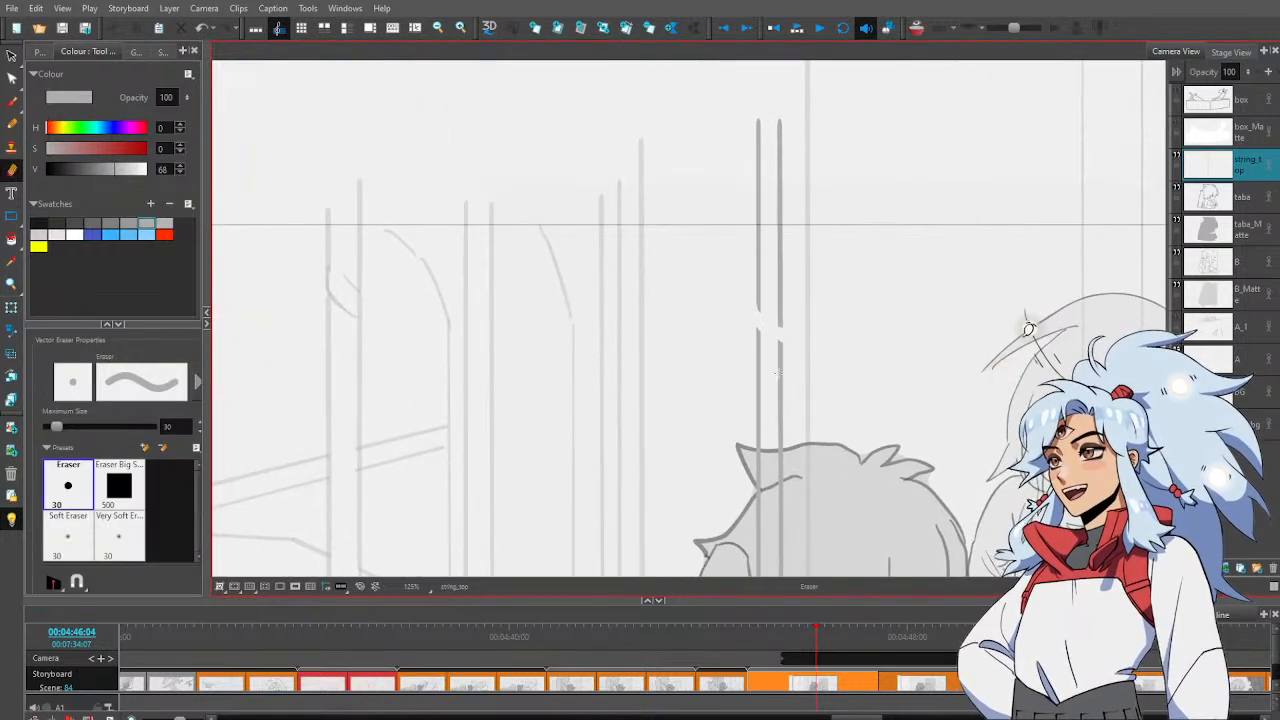
{"action": "key", "text": "alt+b"}
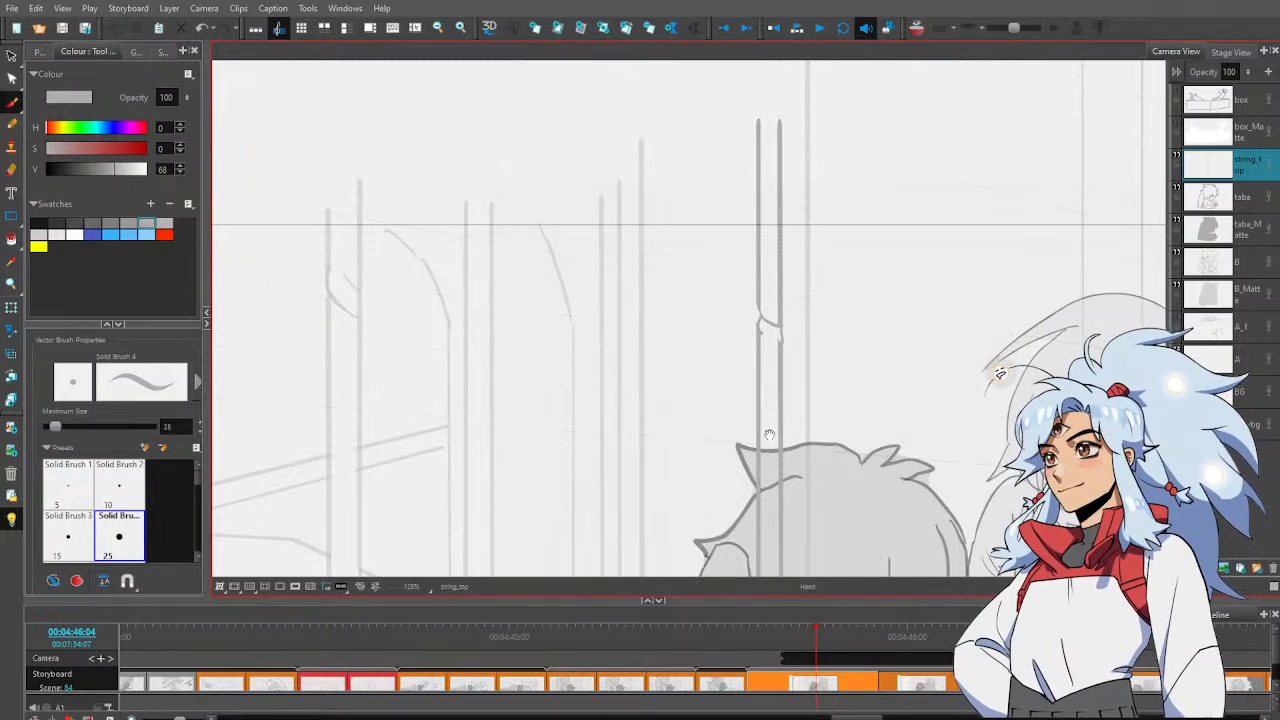
Clean up the foreground post's upper joint and draw a second curved joint mark just above the shaded character's head
{"action": "scroll", "coordinate": [777, 305], "scroll_direction": "down", "scroll_amount": 4}
{"action": "key", "text": "alt+e"}
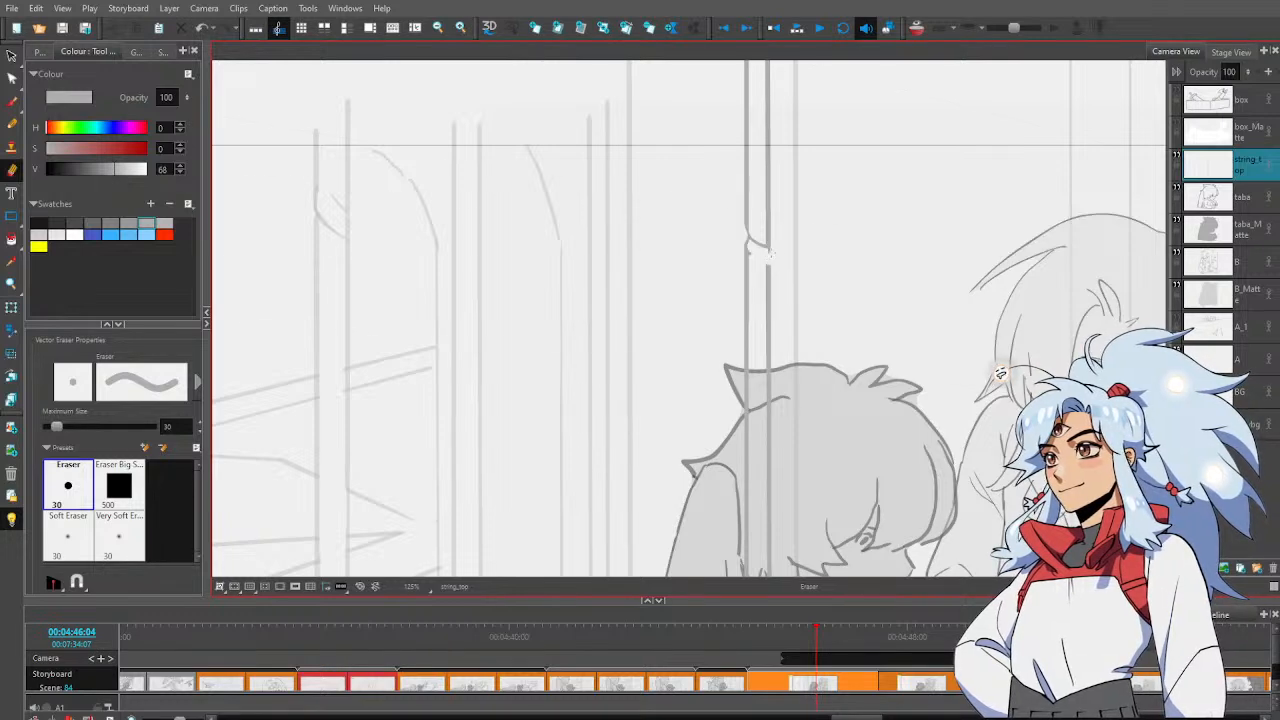
{"action": "key", "text": "alt+b"}
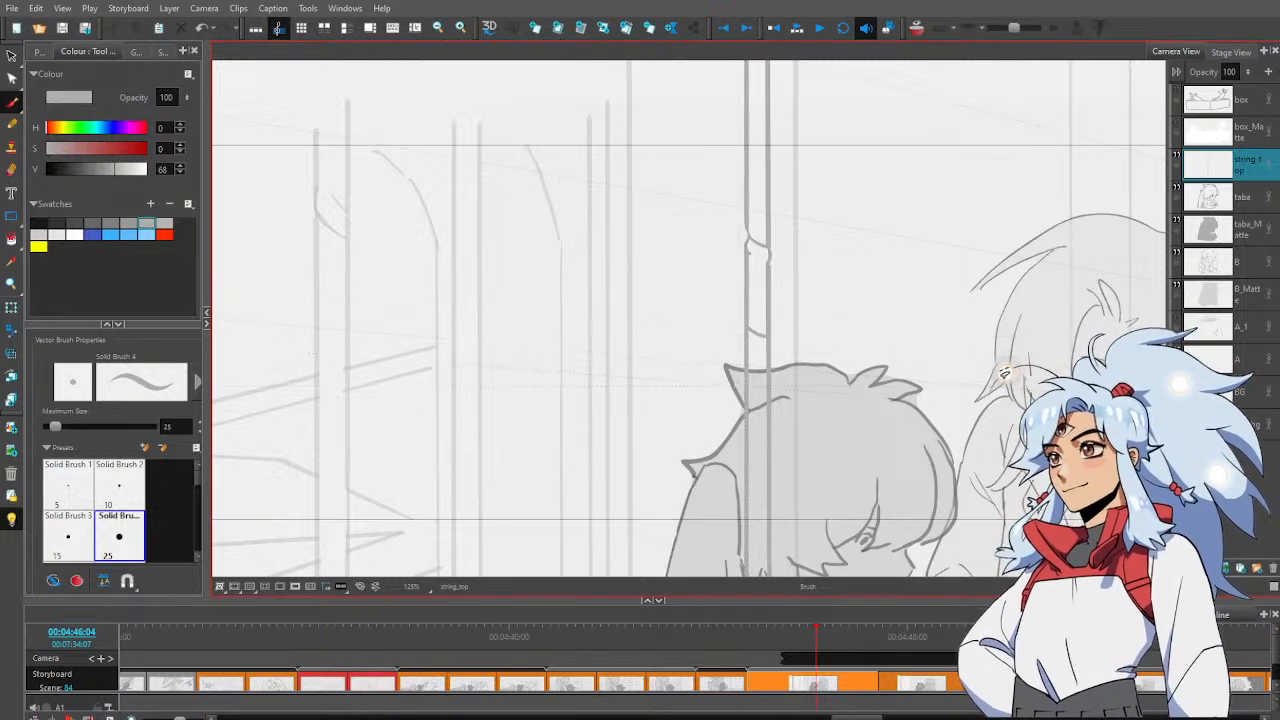
{"action": "mouse_move", "coordinate": [746, 322]}
{"action": "left_mouse_down"}
{"action": "mouse_move", "coordinate": [712, 335]}
{"action": "mouse_move", "coordinate": [798, 218]}
{"action": "mouse_move", "coordinate": [901, 161]}
{"action": "mouse_move", "coordinate": [929, 160]}
{"action": "mouse_move", "coordinate": [899, 51]}
{"action": "mouse_move", "coordinate": [772, 532]}
{"action": "left_mouse_up"}
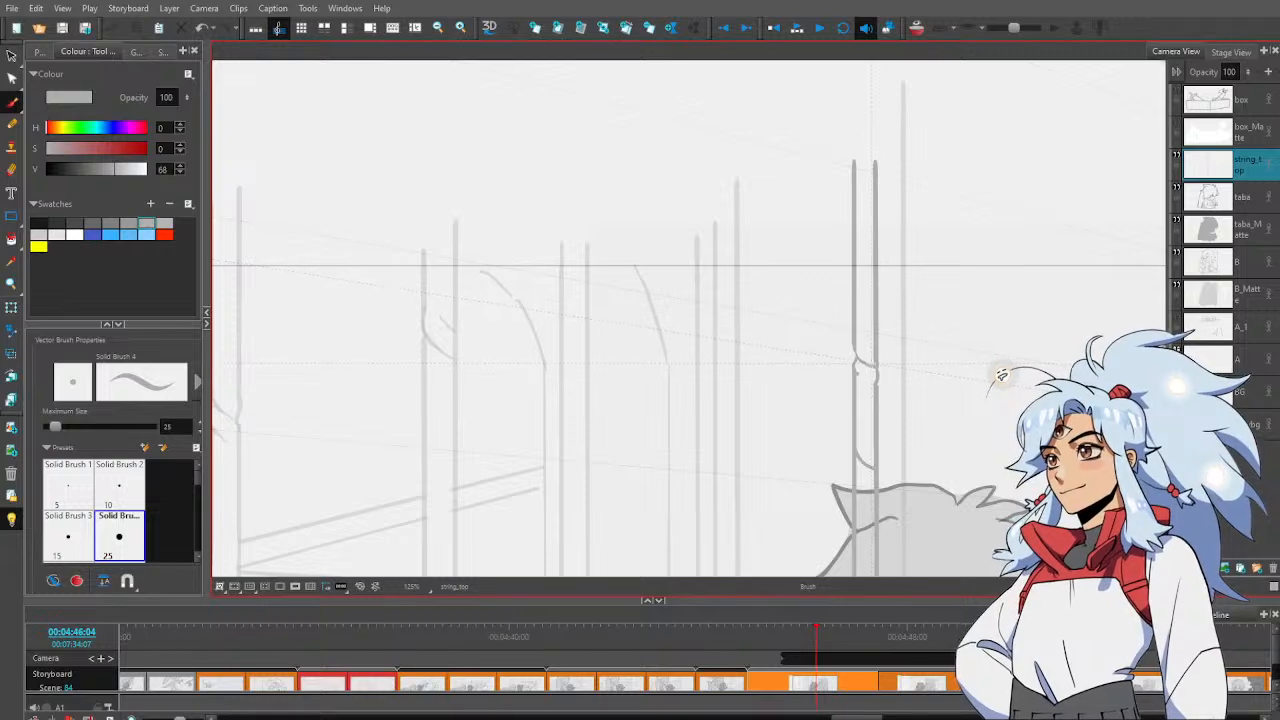
{"action": "key", "text": "alt+s"}
{"action": "left_click", "coordinate": [868, 360]}
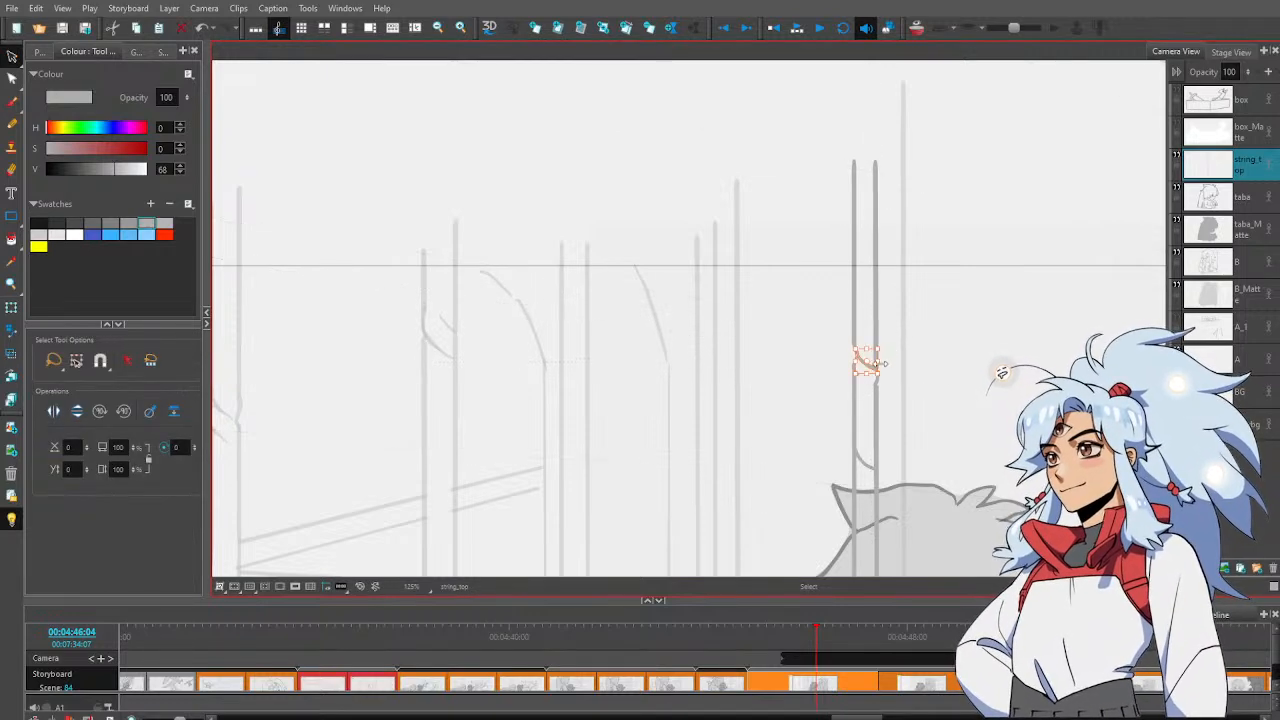
{"action": "left_click", "coordinate": [905, 332]}
Draw curved joint marks on the foreground post where it crosses the shaded character's head and body
{"action": "mouse_move", "coordinate": [906, 434]}
{"action": "left_mouse_down"}
{"action": "mouse_move", "coordinate": [918, 261]}
{"action": "mouse_move", "coordinate": [826, 140]}
{"action": "left_mouse_up"}
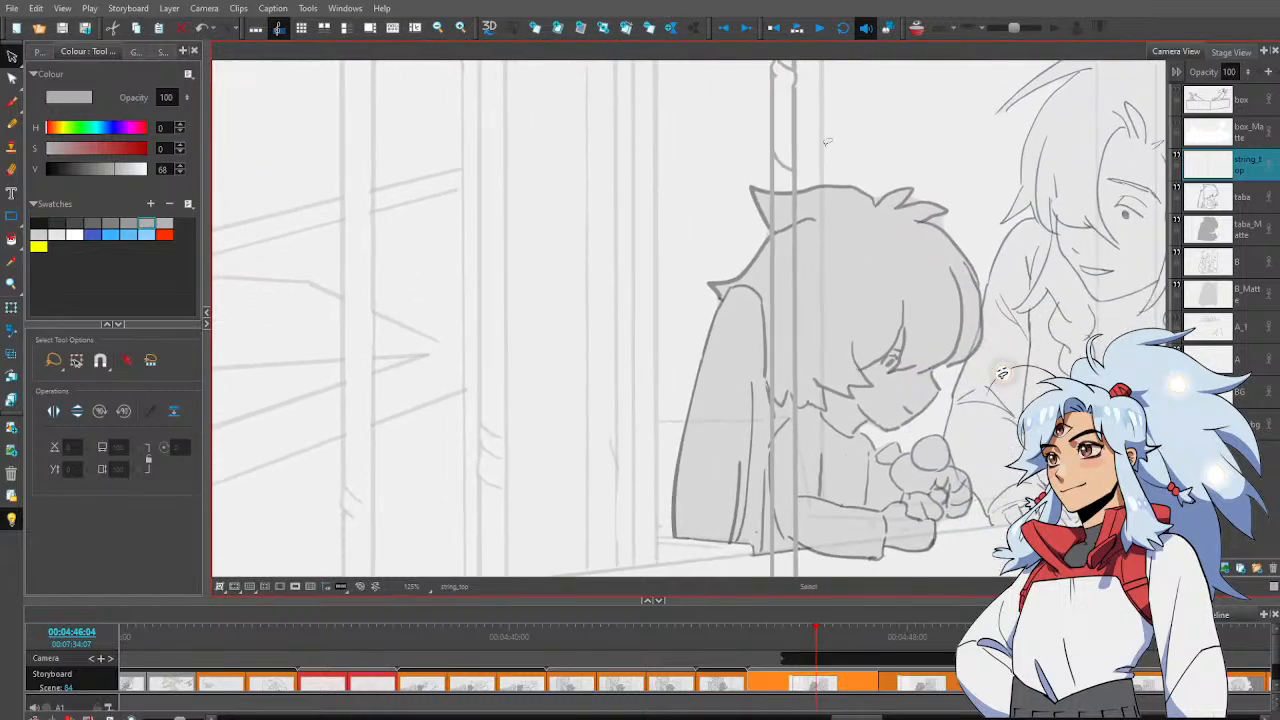
{"action": "left_click_drag", "start_coordinate": [814, 418], "coordinate": [806, 310]}
{"action": "key", "text": "alt+b"}
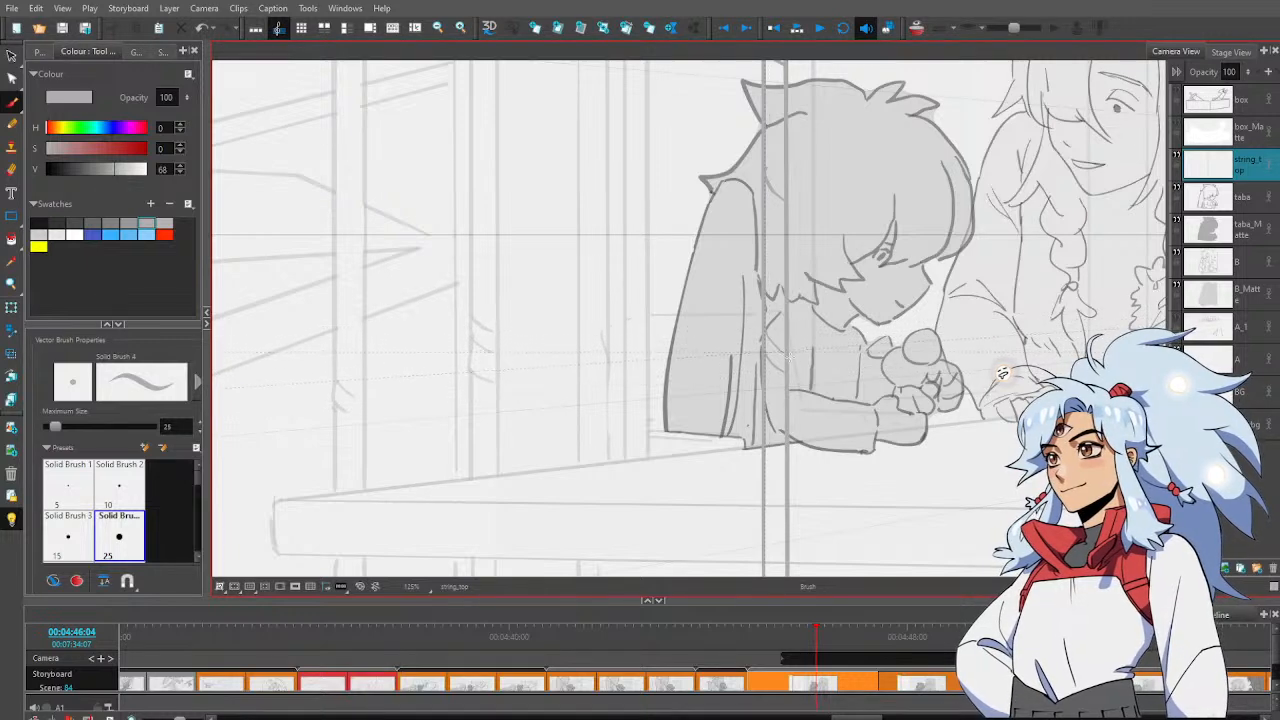
Cut the foreground post where it meets the tabletop and delete the leftover lines below
{"action": "key", "text": "alt+e"}
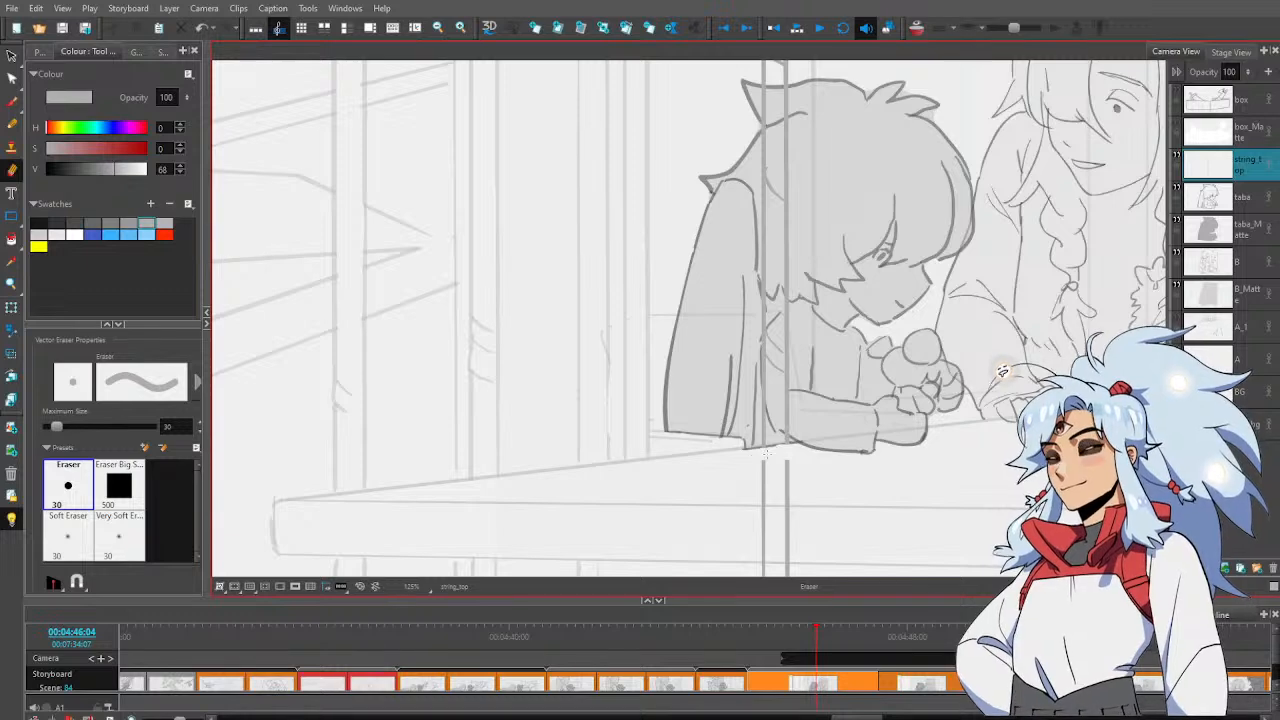
{"action": "key", "text": "alt+b"}
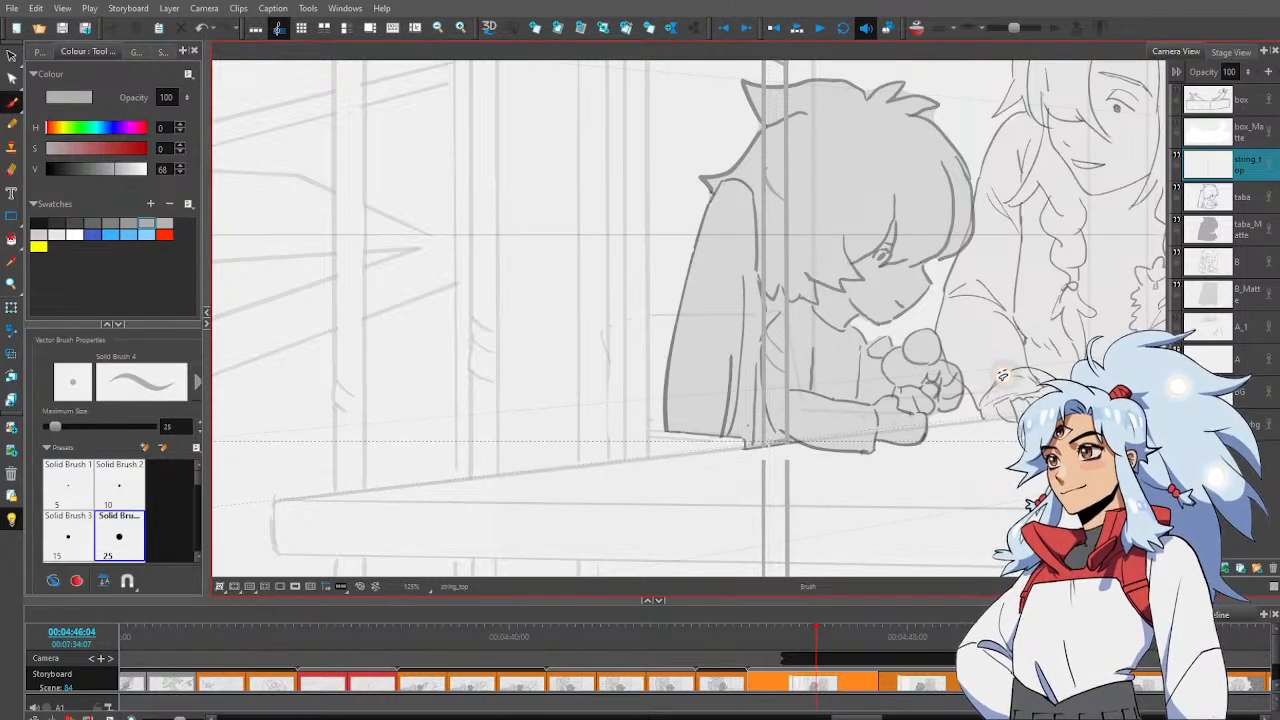
{"action": "mouse_move", "coordinate": [808, 525]}
{"action": "left_mouse_down"}
{"action": "mouse_move", "coordinate": [770, 285]}
{"action": "mouse_move", "coordinate": [677, 371]}
{"action": "mouse_move", "coordinate": [790, 215]}
{"action": "left_mouse_up"}
{"action": "key", "text": "alt+s"}
{"action": "key", "text": "Delete"}
Draw a short joint mark across the foreground post near its upper end, above the camera frame
{"action": "scroll", "coordinate": [868, 331], "scroll_direction": "up", "scroll_amount": 8}
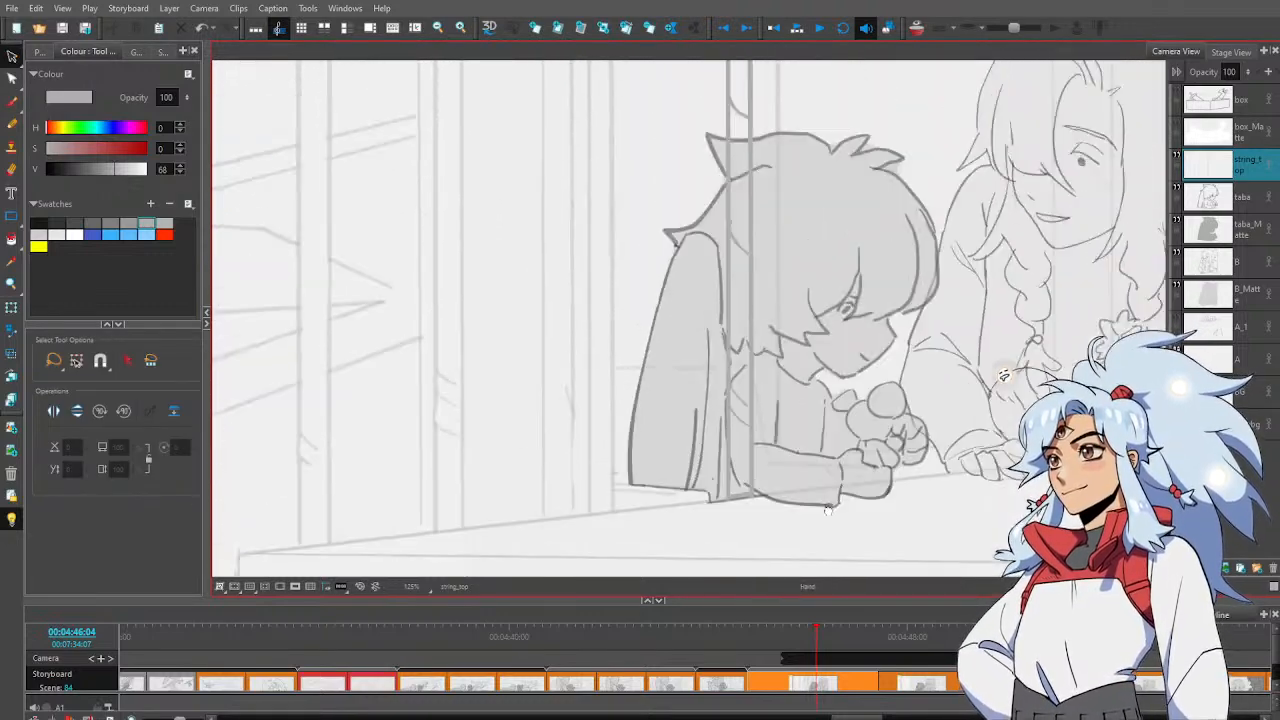
{"action": "scroll", "coordinate": [868, 331], "scroll_direction": "up", "scroll_amount": 6}
{"action": "key", "text": "alt+b"}
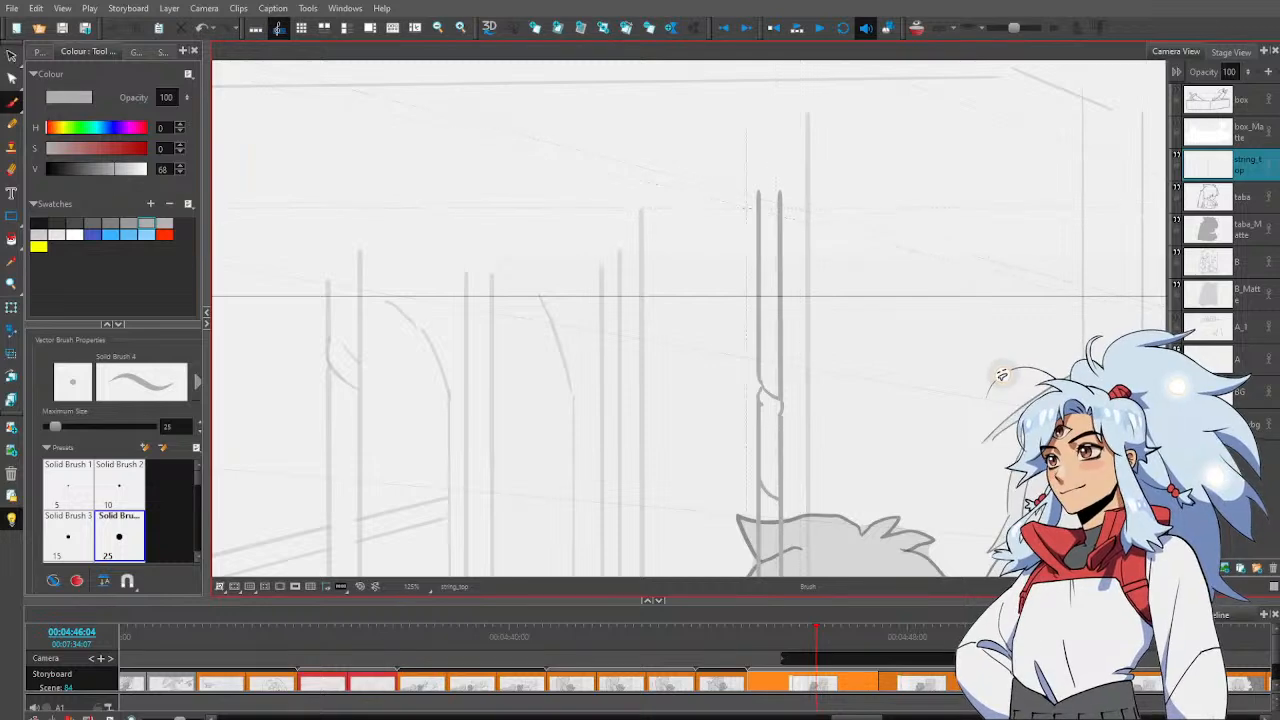
{"action": "scroll", "coordinate": [800, 350], "scroll_direction": "down", "scroll_amount": 8}
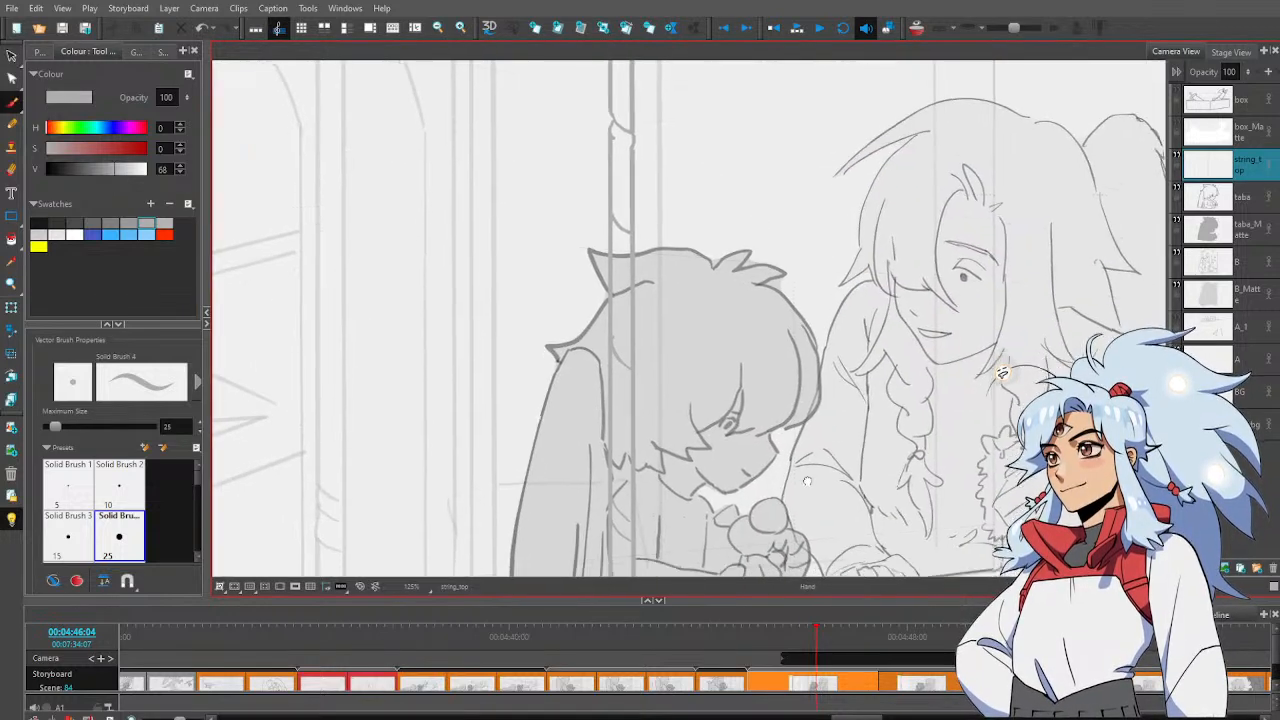
{"action": "key", "text": "alt+z"}
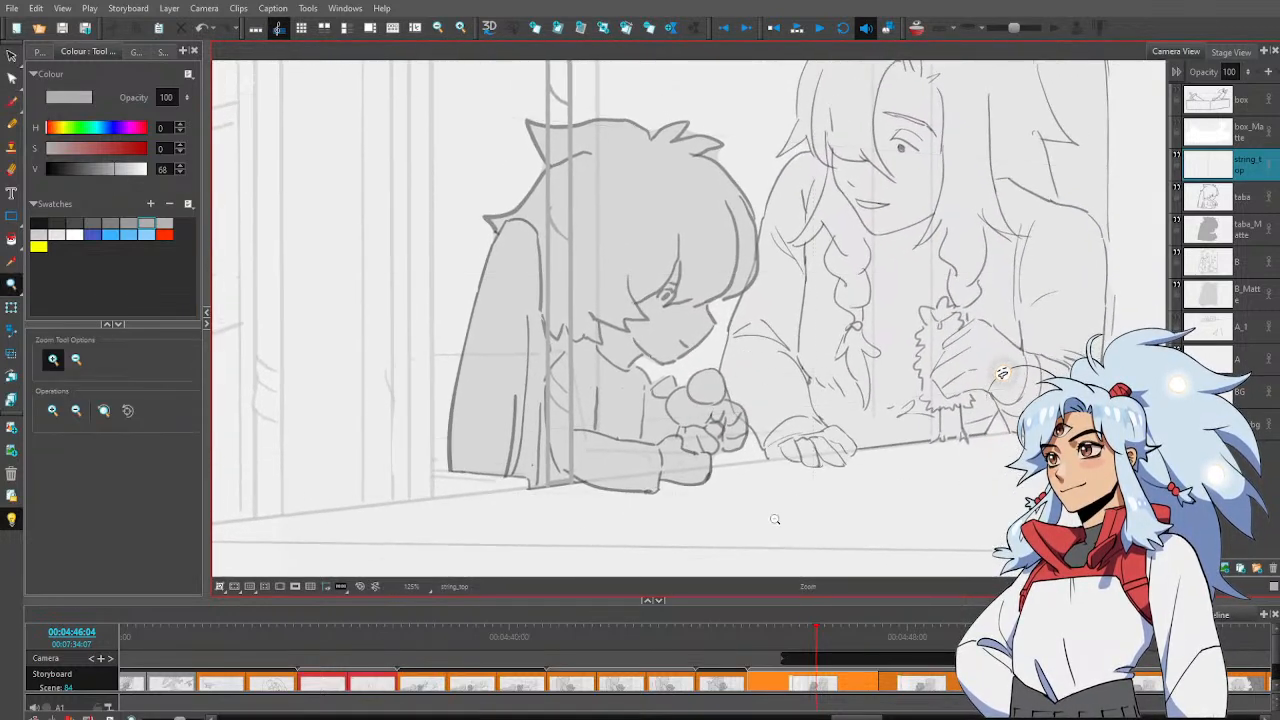
{"action": "left_click", "coordinate": [771, 511], "text": "alt"}
{"action": "left_click", "coordinate": [771, 511], "text": "alt"}
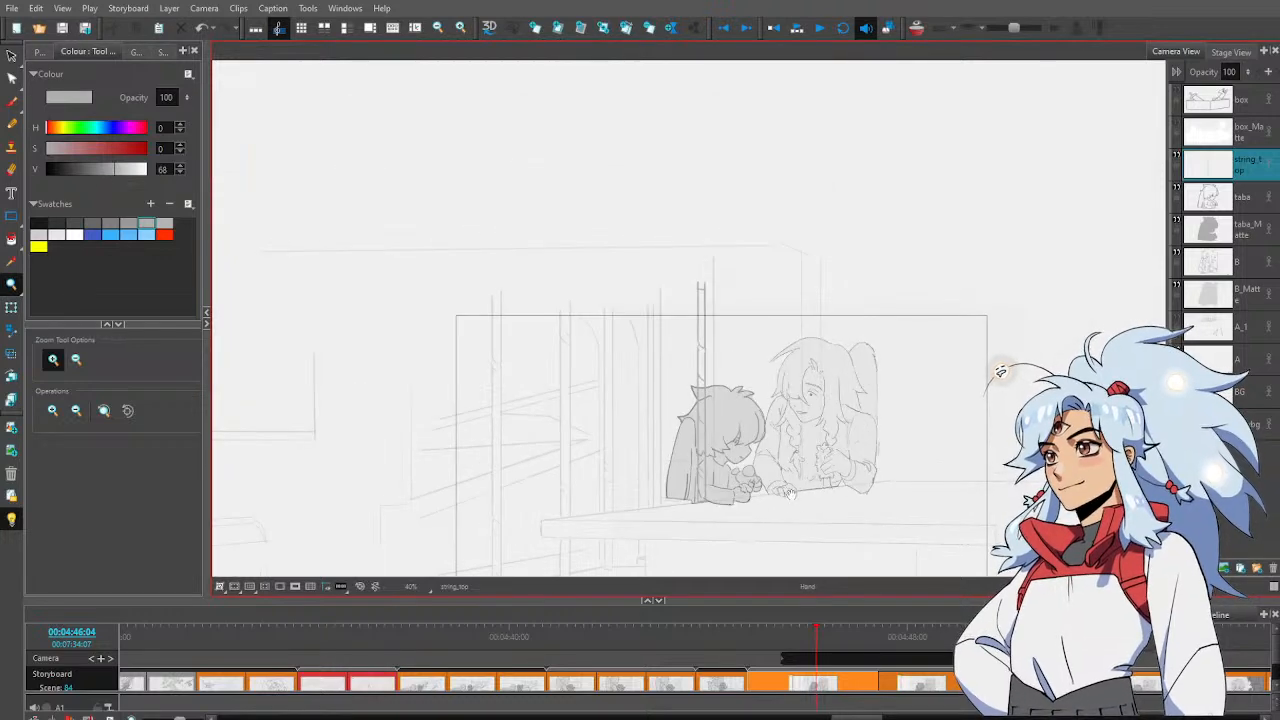
{"action": "left_click_drag", "start_coordinate": [778, 506], "coordinate": [821, 418]}
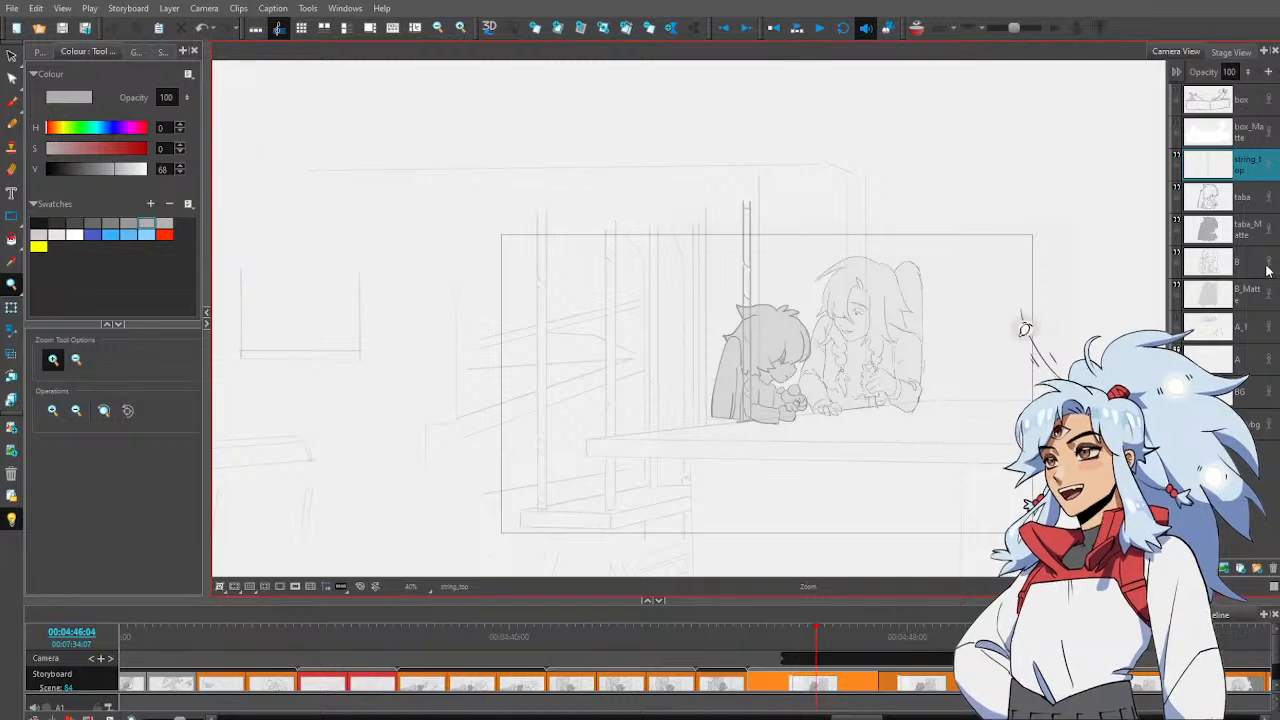
Duplicate the string_top layer and place the copy between the taba_Matte and B layers
{"action": "left_click", "coordinate": [1248, 393]}
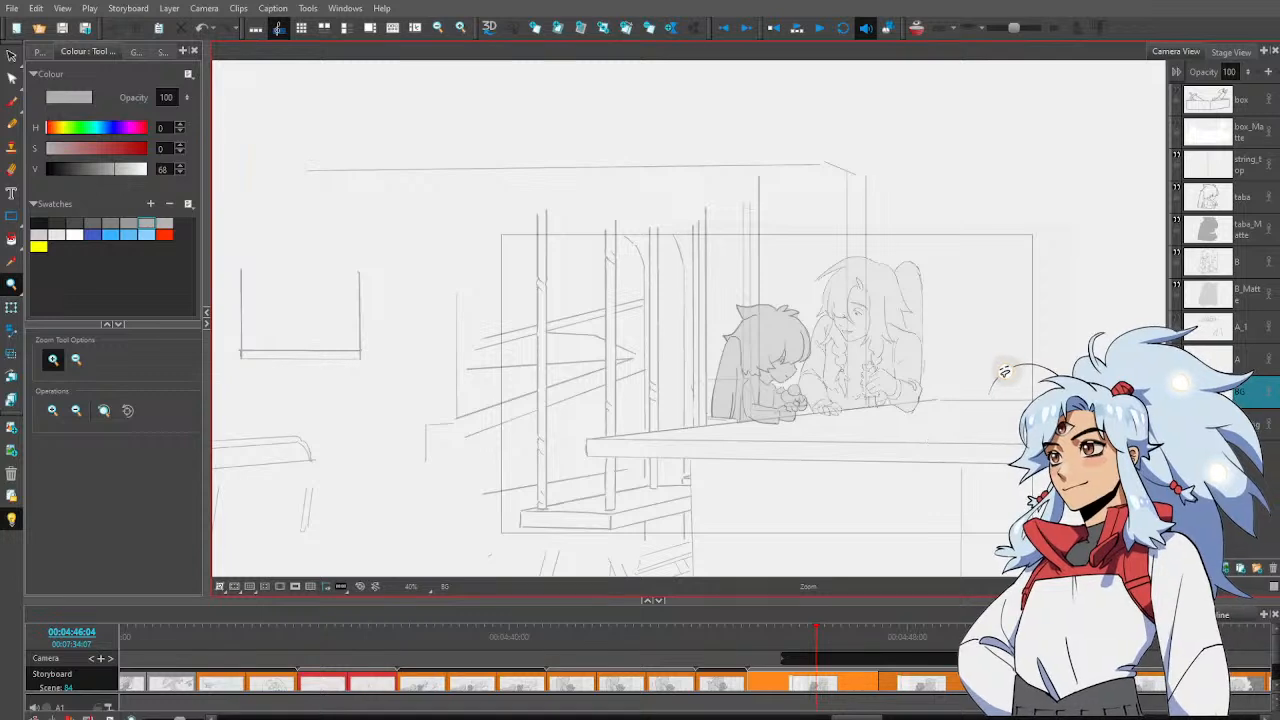
{"action": "left_click", "coordinate": [1234, 170]}
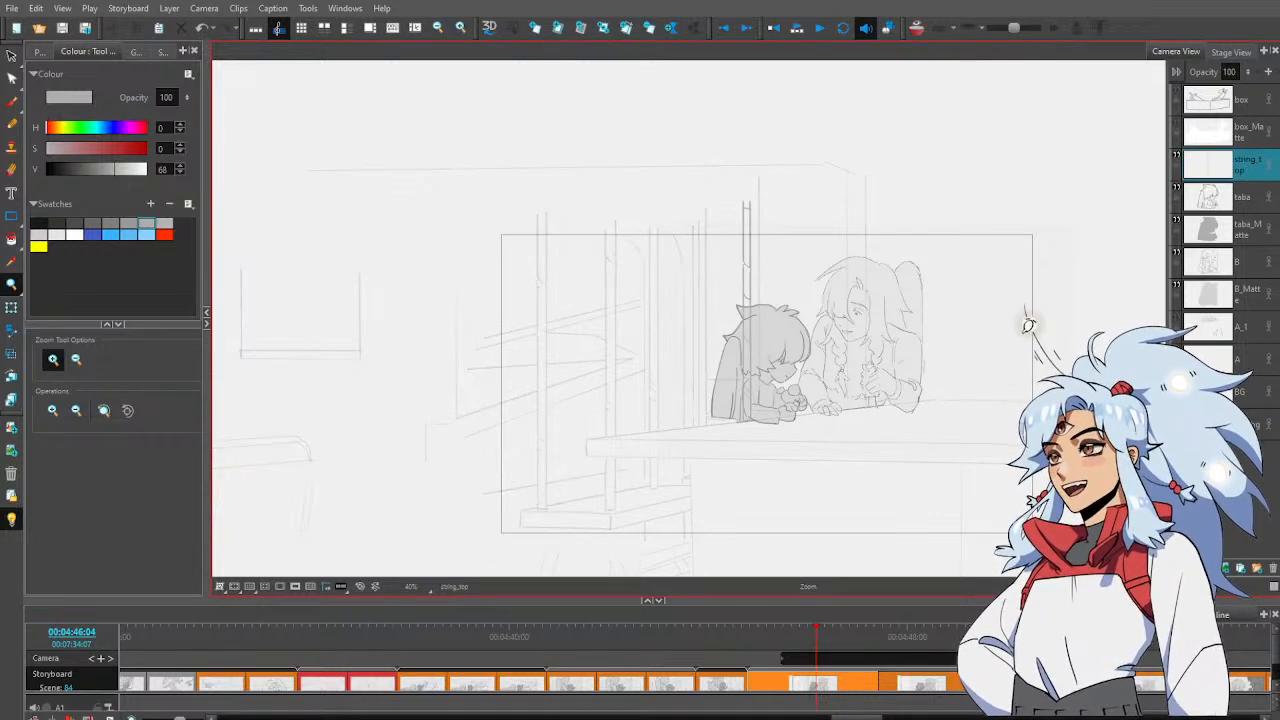
{"action": "key", "text": "ctrl+d"}
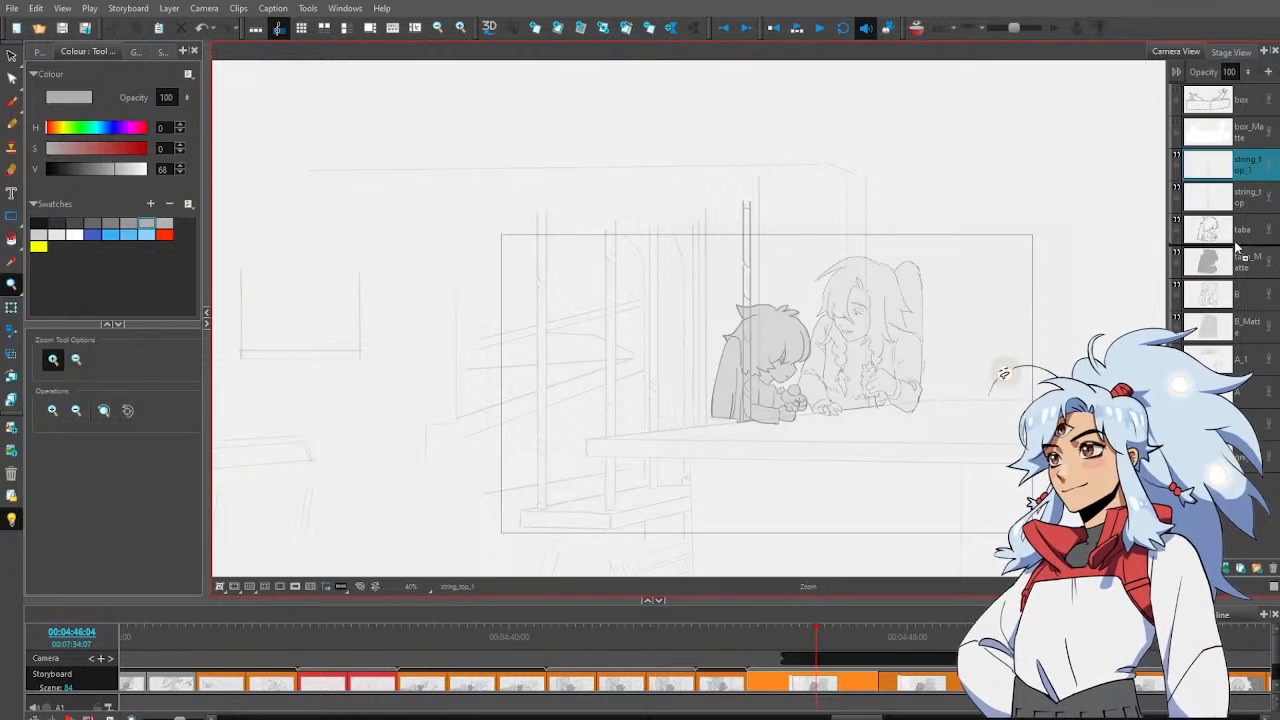
{"action": "left_click_drag", "start_coordinate": [1237, 246], "coordinate": [1243, 280]}
Move the duplicated post to stand between the two characters, its base slightly higher on the tabletop
{"action": "key", "text": "alt+0"}
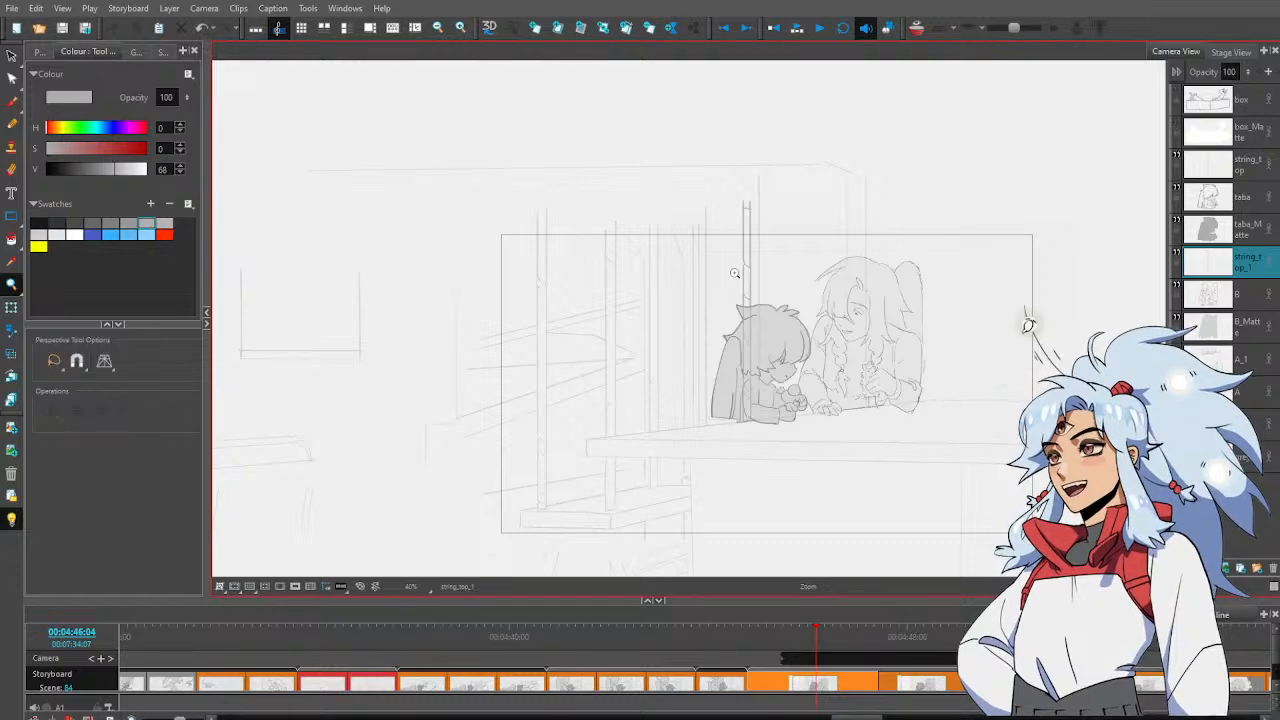
{"action": "key", "text": "alt+5"}
{"action": "left_click_drag", "start_coordinate": [863, 337], "coordinate": [937, 337]}
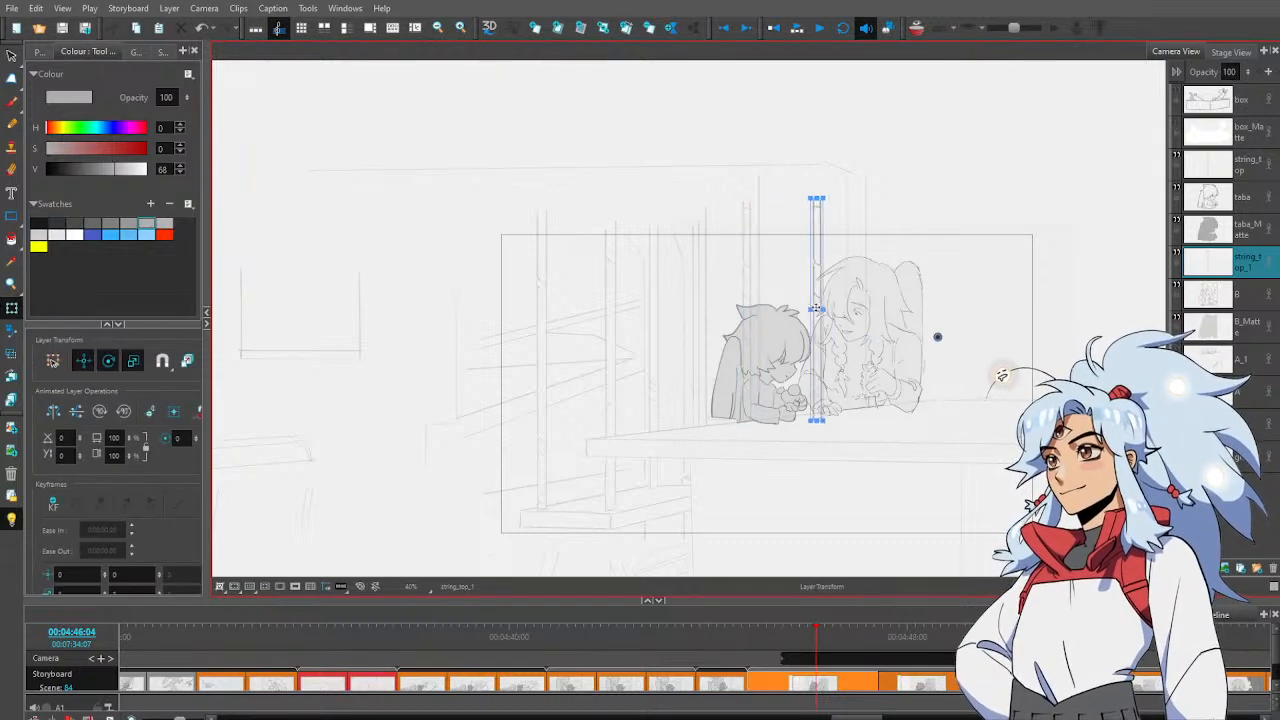
{"action": "mouse_move", "coordinate": [816, 308]}
{"action": "left_mouse_down"}
{"action": "mouse_move", "coordinate": [820, 295]}
{"action": "mouse_move", "coordinate": [815, 304]}
{"action": "left_mouse_up"}
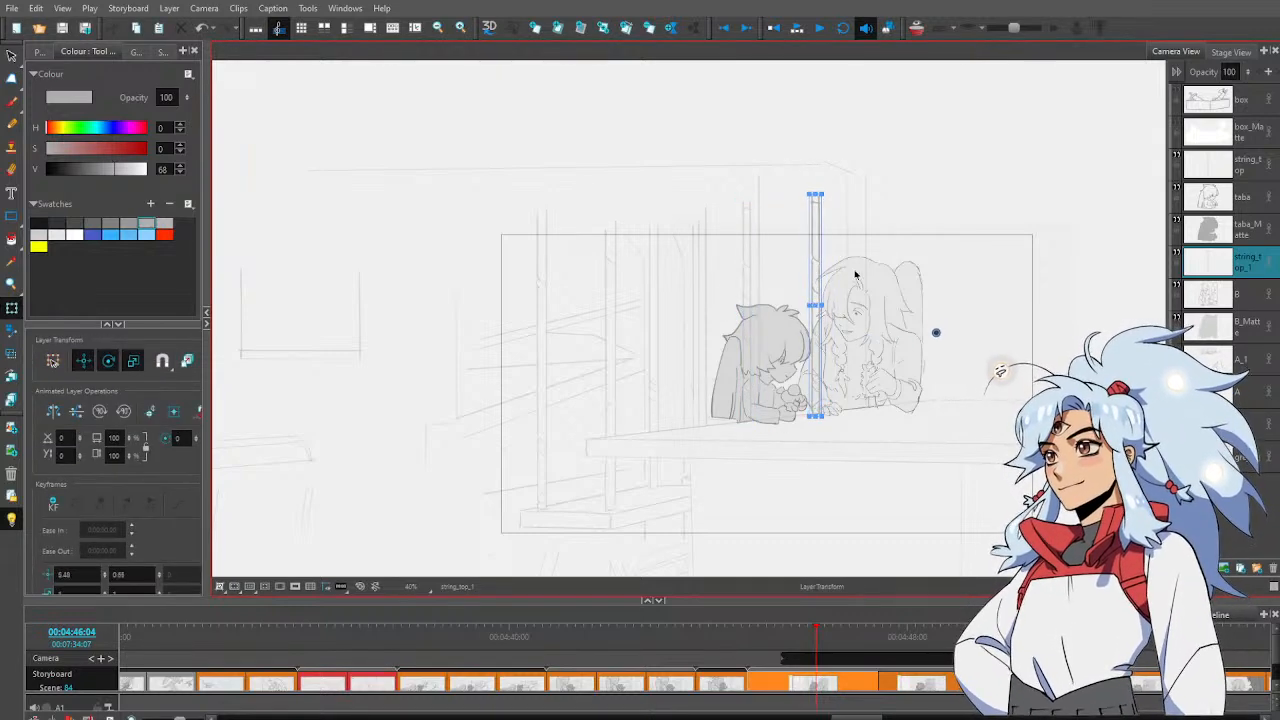
{"action": "left_click", "coordinate": [897, 219]}
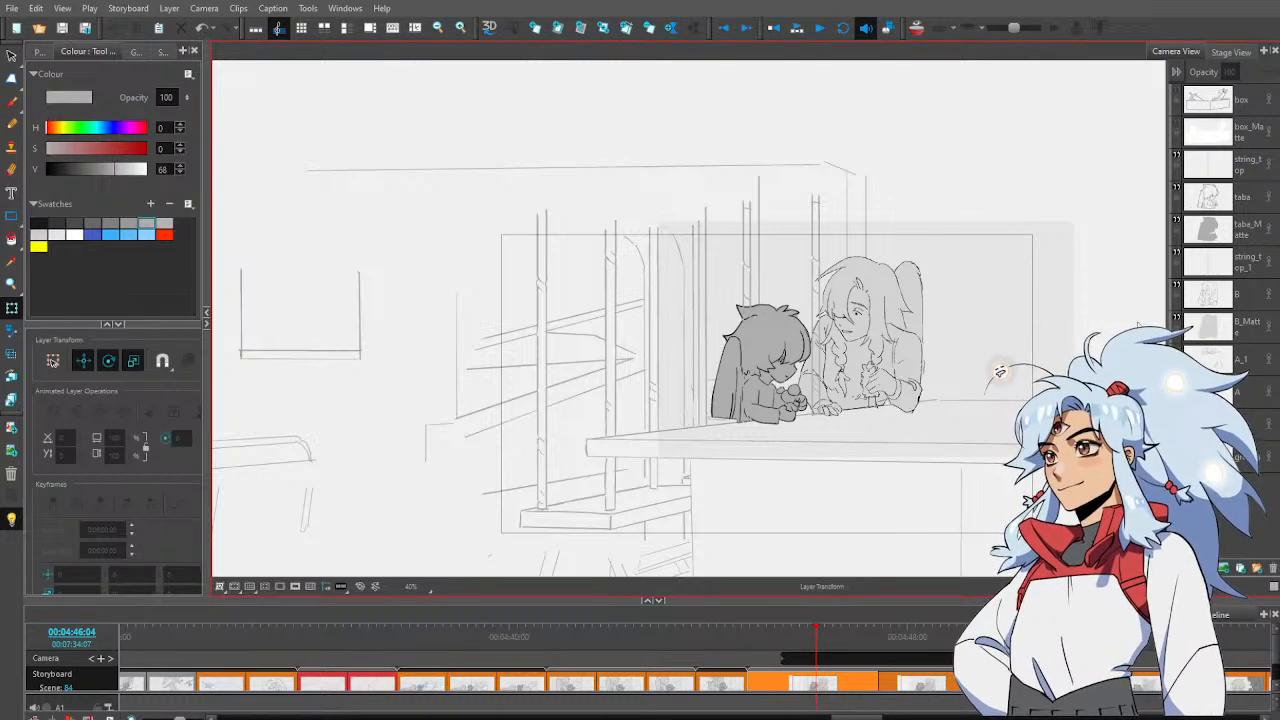
On string_top_1, remove the duplicated post's copied upper joint mark and redraw the joint beside the long-haired character's head
{"action": "left_click", "coordinate": [1238, 263]}
{"action": "key", "text": "alt+z"}
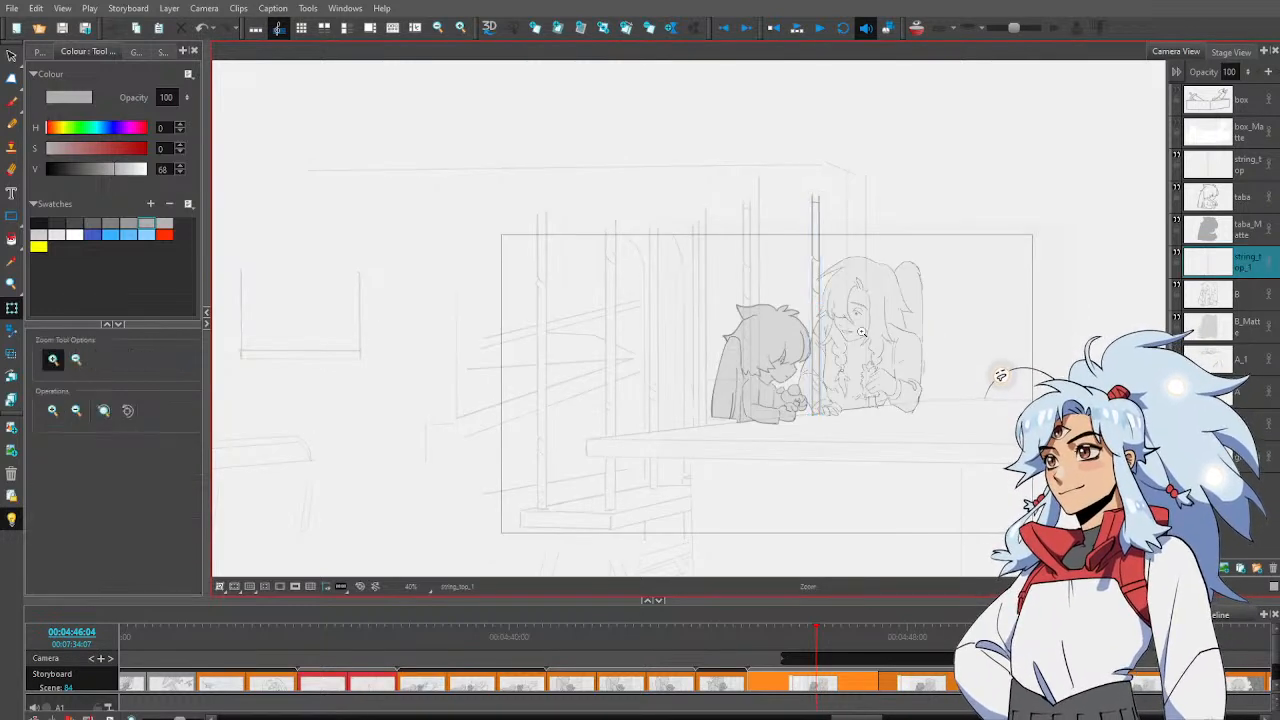
{"action": "left_click", "coordinate": [827, 322]}
{"action": "left_click", "coordinate": [827, 316]}
{"action": "left_click", "coordinate": [827, 312]}
{"action": "key", "text": "alt+s"}
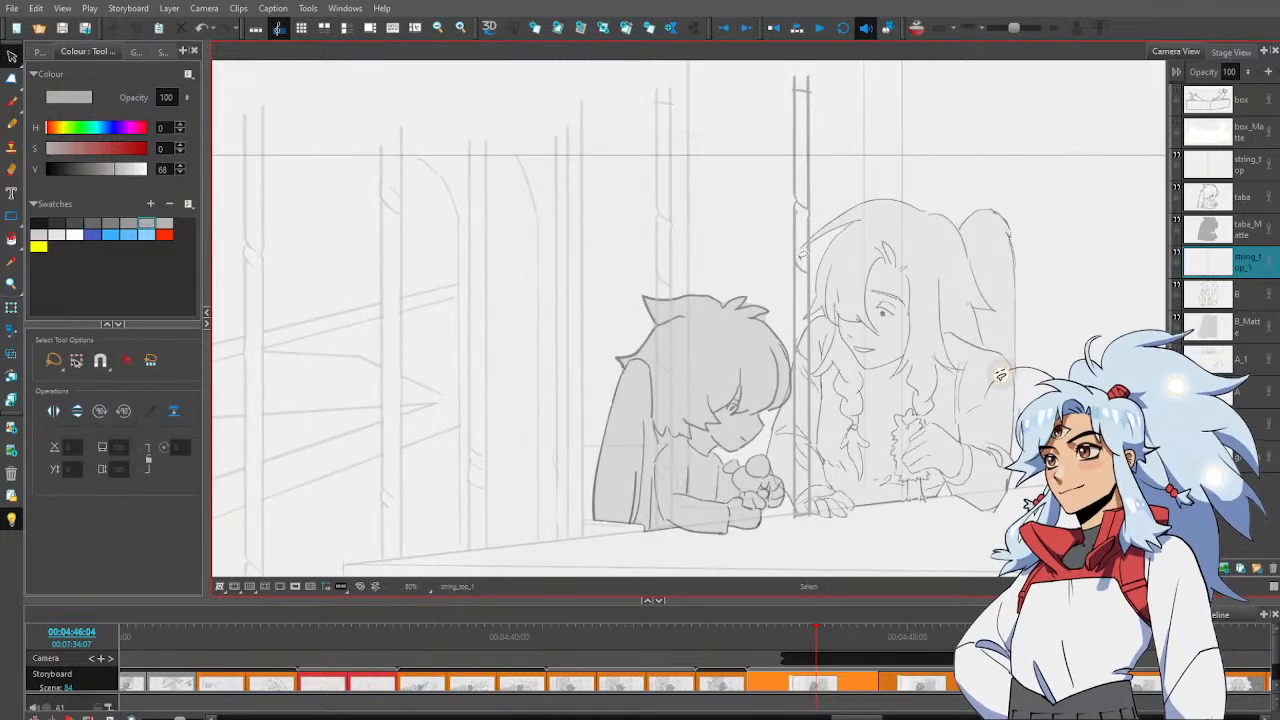
{"action": "left_click", "coordinate": [800, 262]}
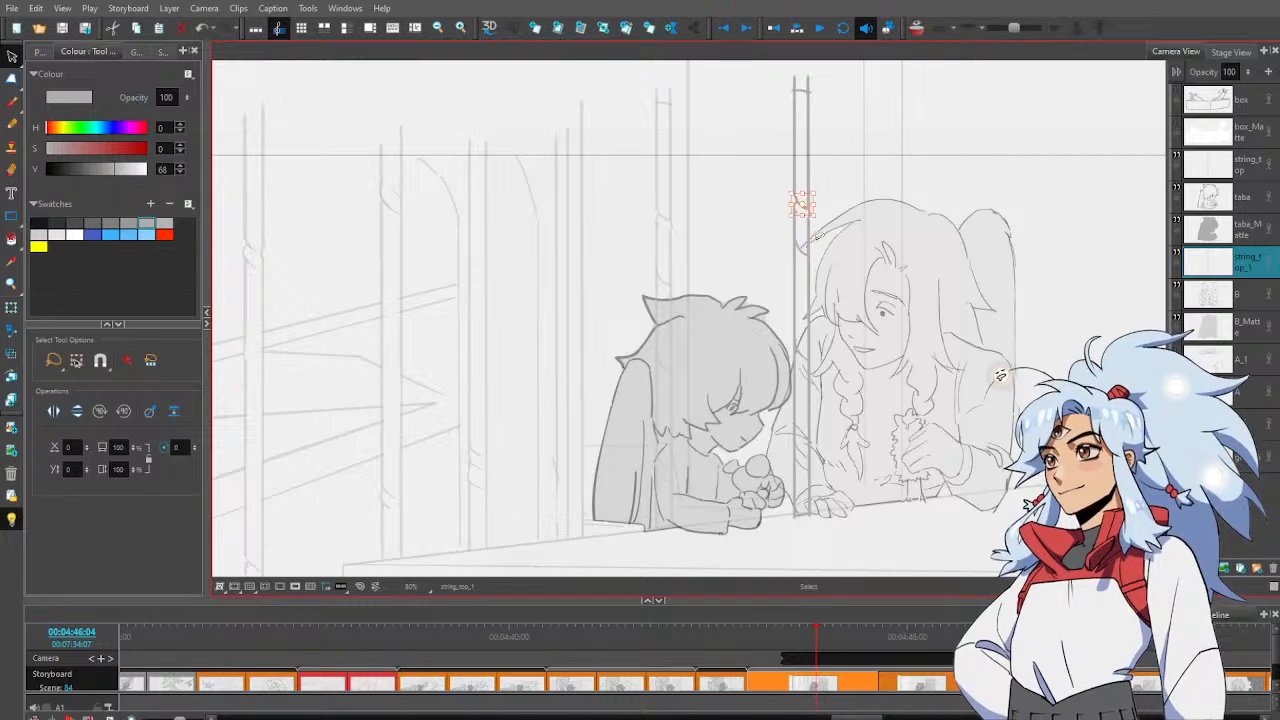
{"action": "key", "text": "alt+e"}
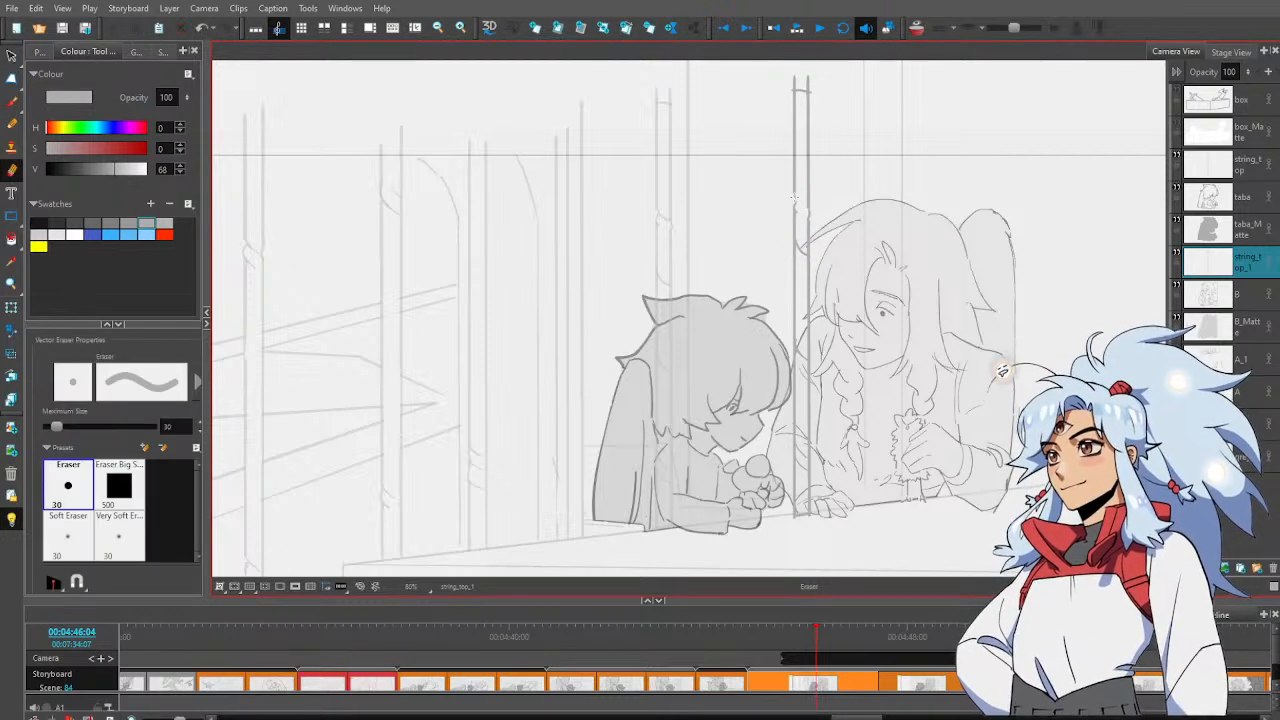
{"action": "key", "text": "alt+b"}
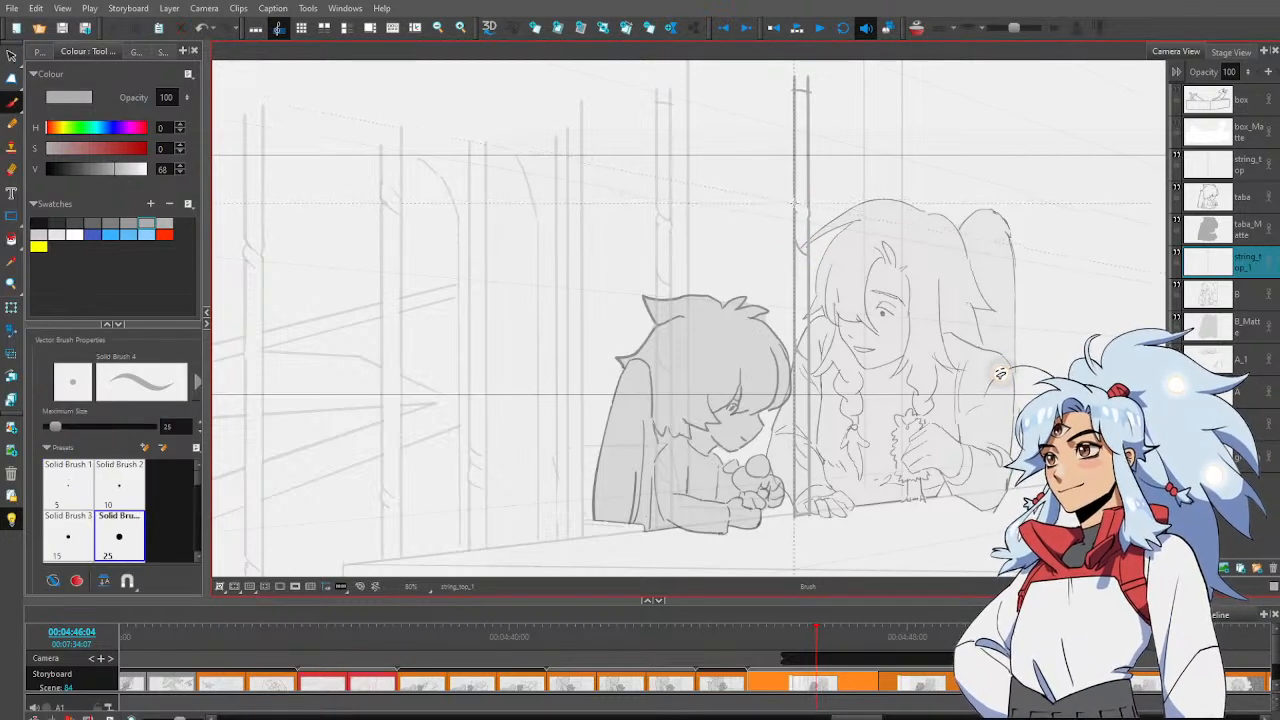
{"action": "key", "text": "alt+e"}
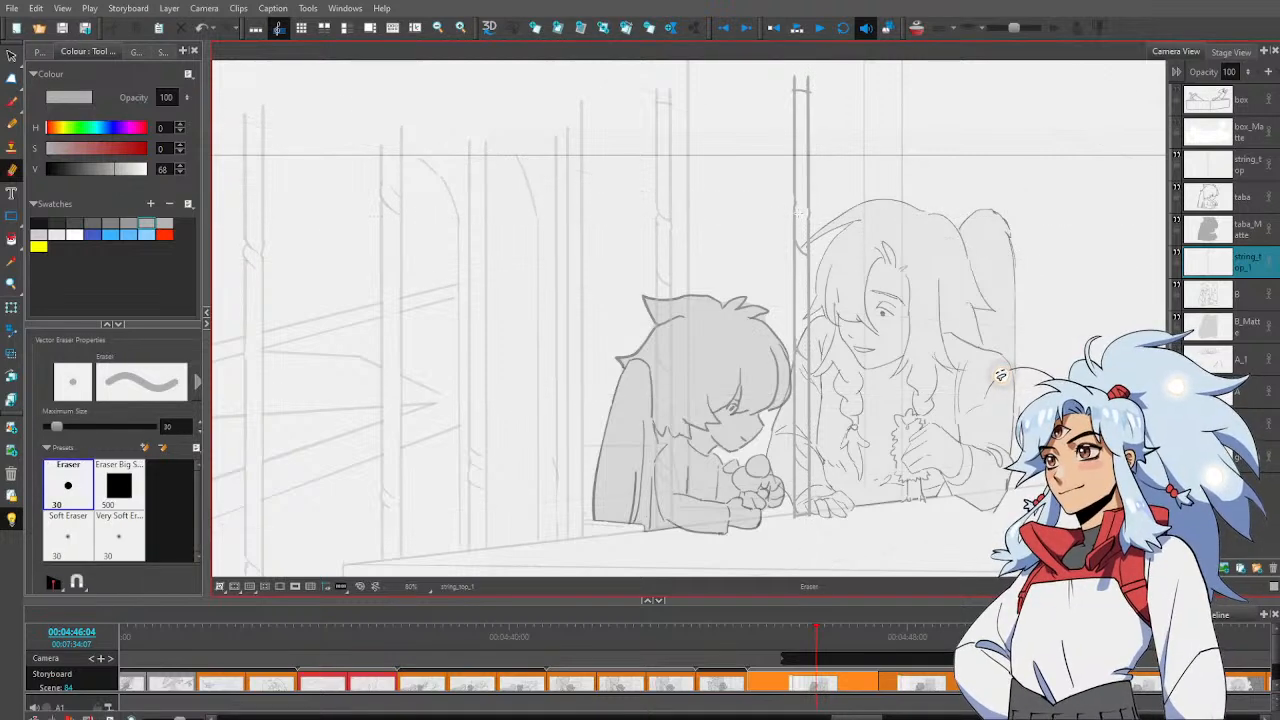
{"action": "key", "text": "alt+b"}
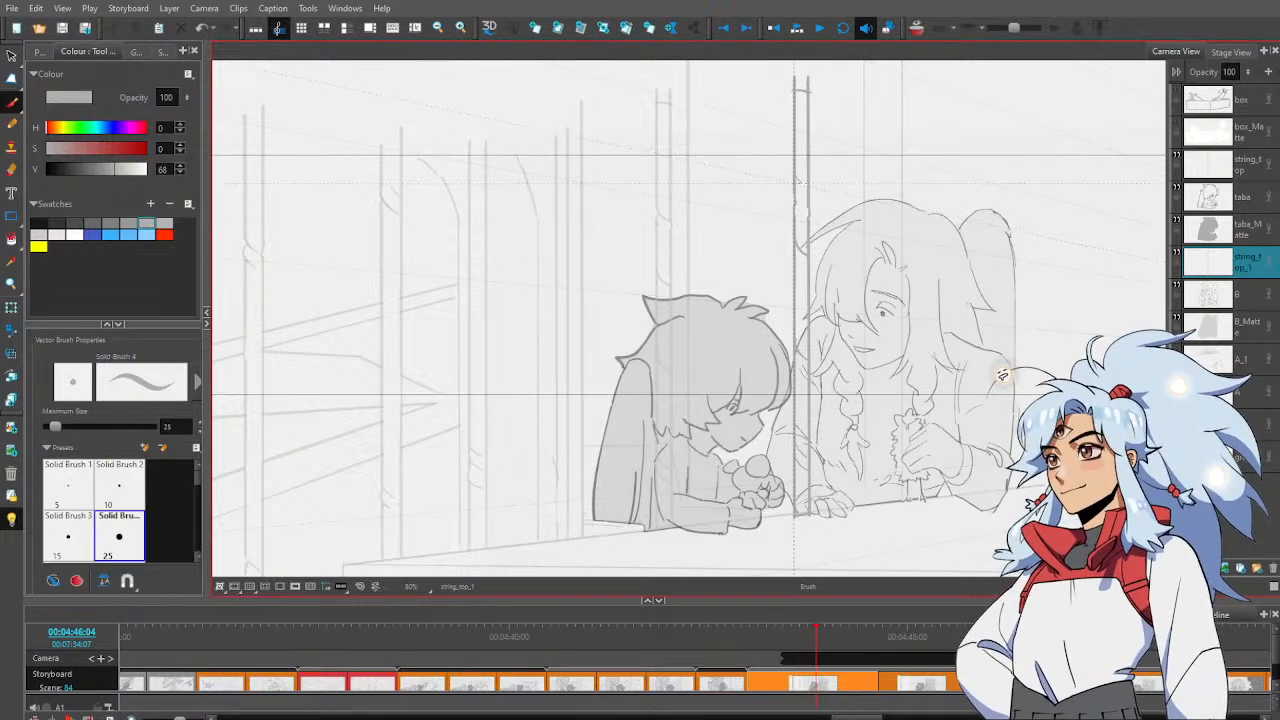
{"action": "scroll", "coordinate": [812, 430], "scroll_direction": "down", "scroll_amount": 5}
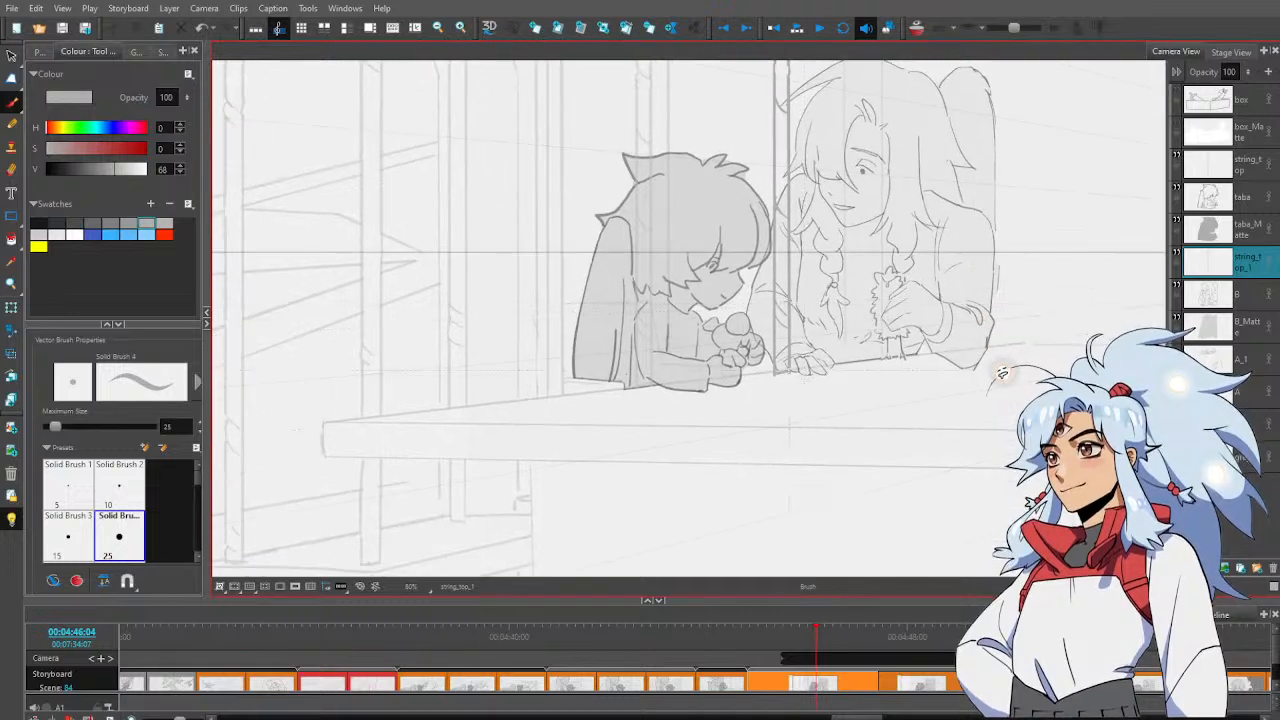
{"action": "key", "text": "alt+z"}
{"action": "key", "text": "1"}
{"action": "key", "text": "1"}
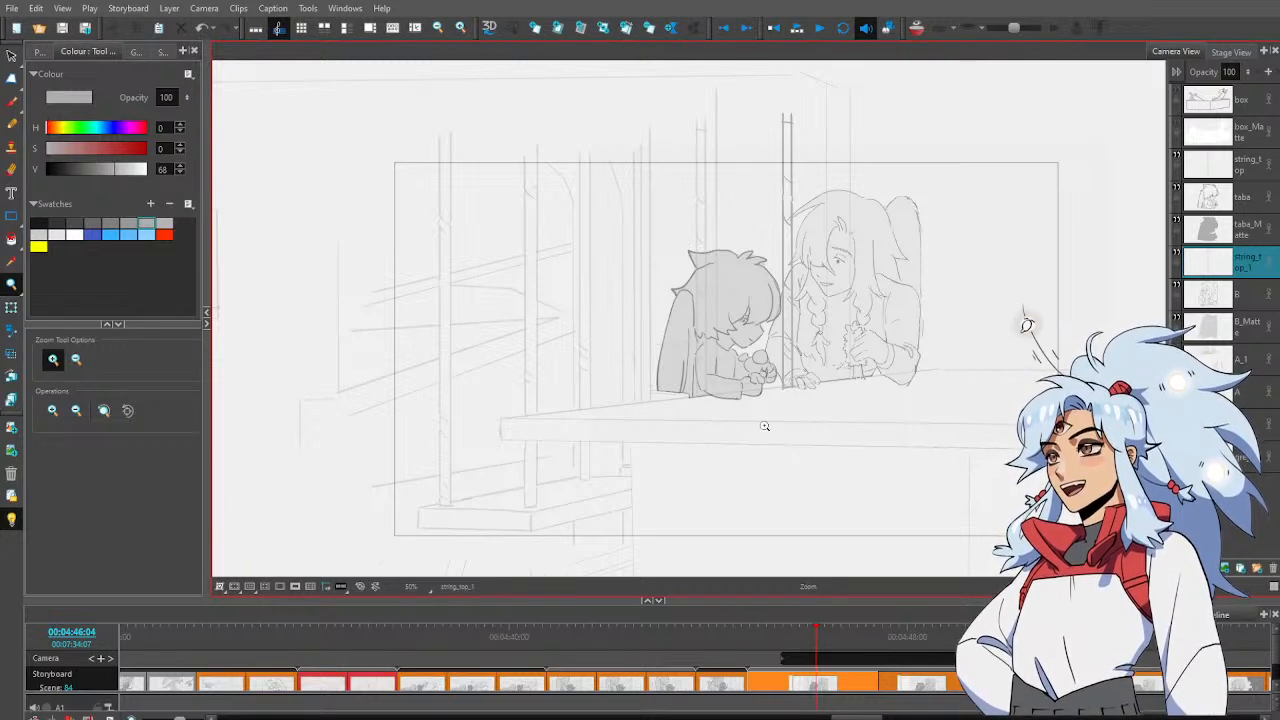
Select the whole duplicated post on string_top_1 and shift it slightly toward the shaded character
{"action": "left_click", "coordinate": [1247, 424]}
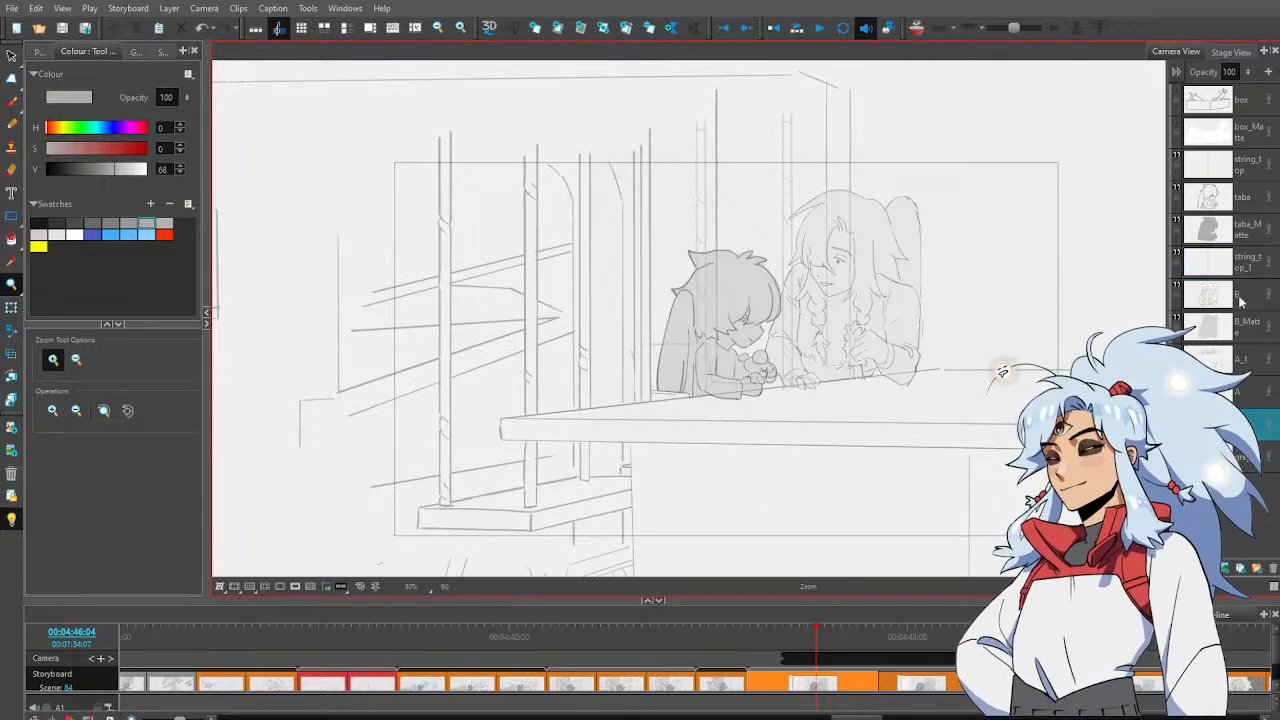
{"action": "left_click", "coordinate": [1247, 264]}
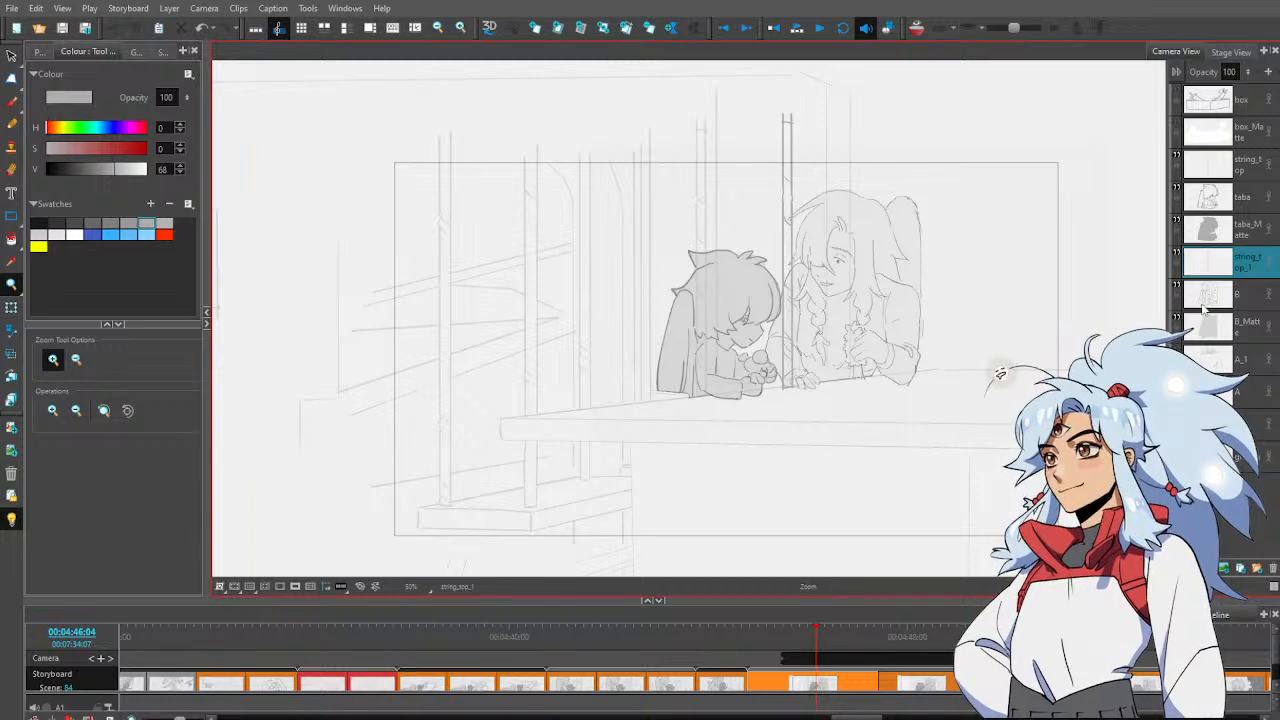
{"action": "key", "text": "alt+b"}
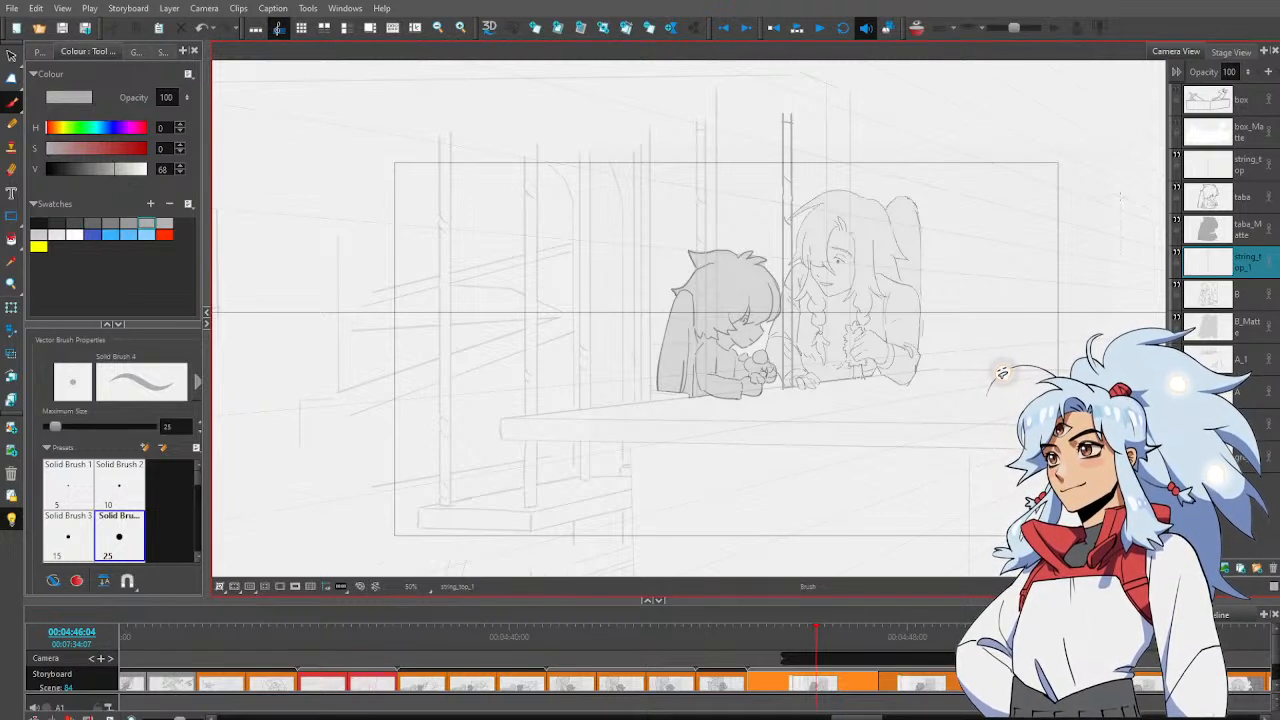
{"action": "key", "text": "alt+s"}
{"action": "mouse_move", "coordinate": [810, 125]}
{"action": "left_mouse_down"}
{"action": "mouse_move", "coordinate": [772, 98]}
{"action": "mouse_move", "coordinate": [759, 188]}
{"action": "mouse_move", "coordinate": [756, 300]}
{"action": "mouse_move", "coordinate": [783, 438]}
{"action": "mouse_move", "coordinate": [863, 335]}
{"action": "mouse_move", "coordinate": [800, 252]}
{"action": "left_mouse_up"}
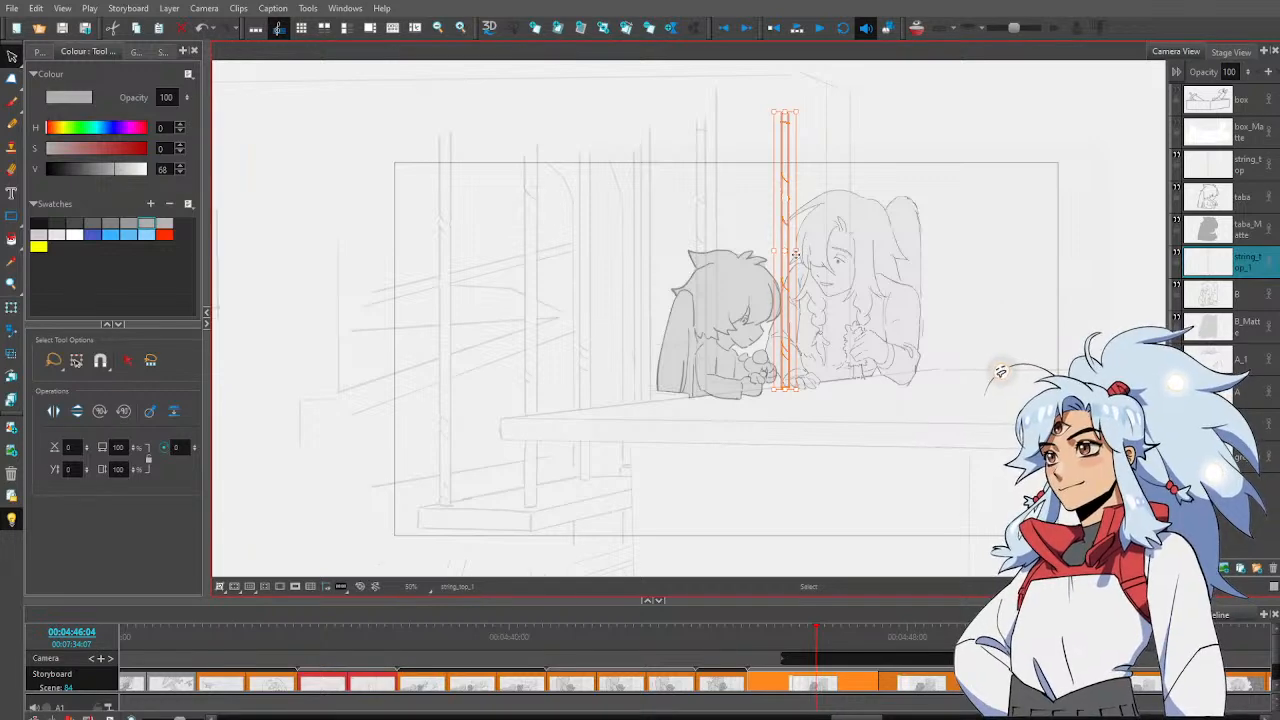
{"action": "left_click", "coordinate": [1032, 330]}
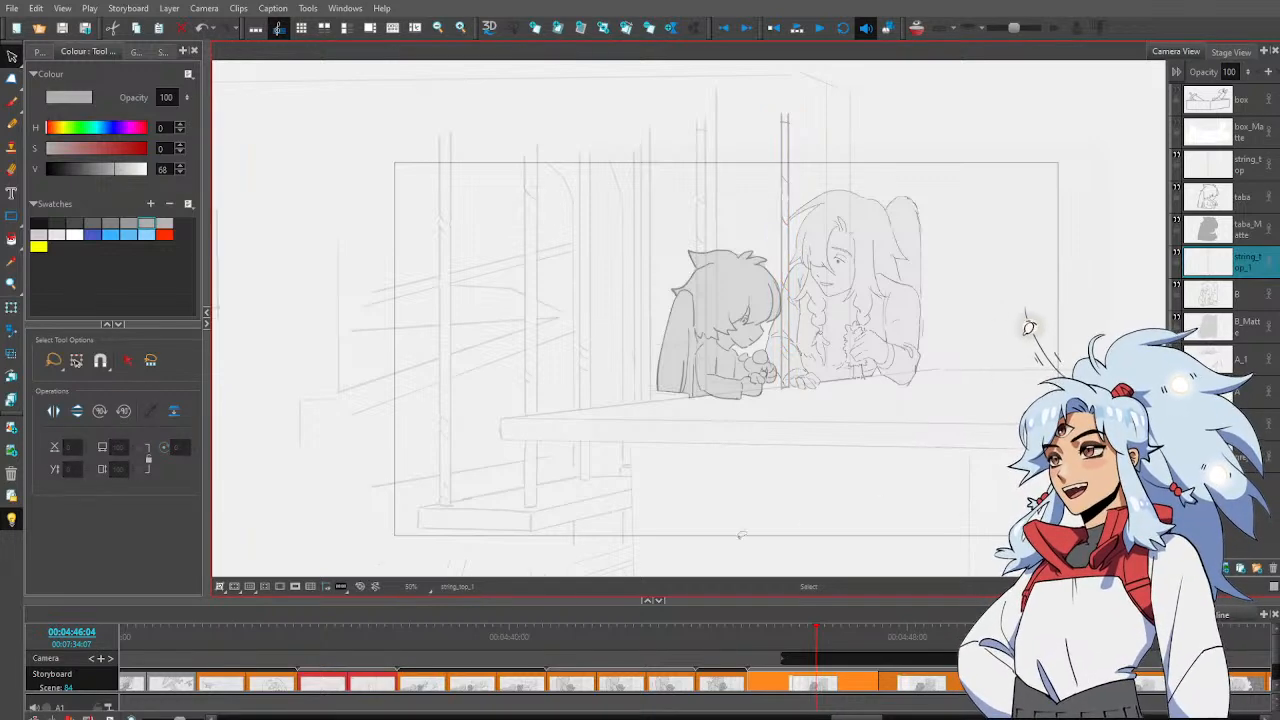
On the BG layer, shift the thin vertical line beside the shaded character's head slightly toward the long-haired character
{"action": "key", "text": "alt+b"}
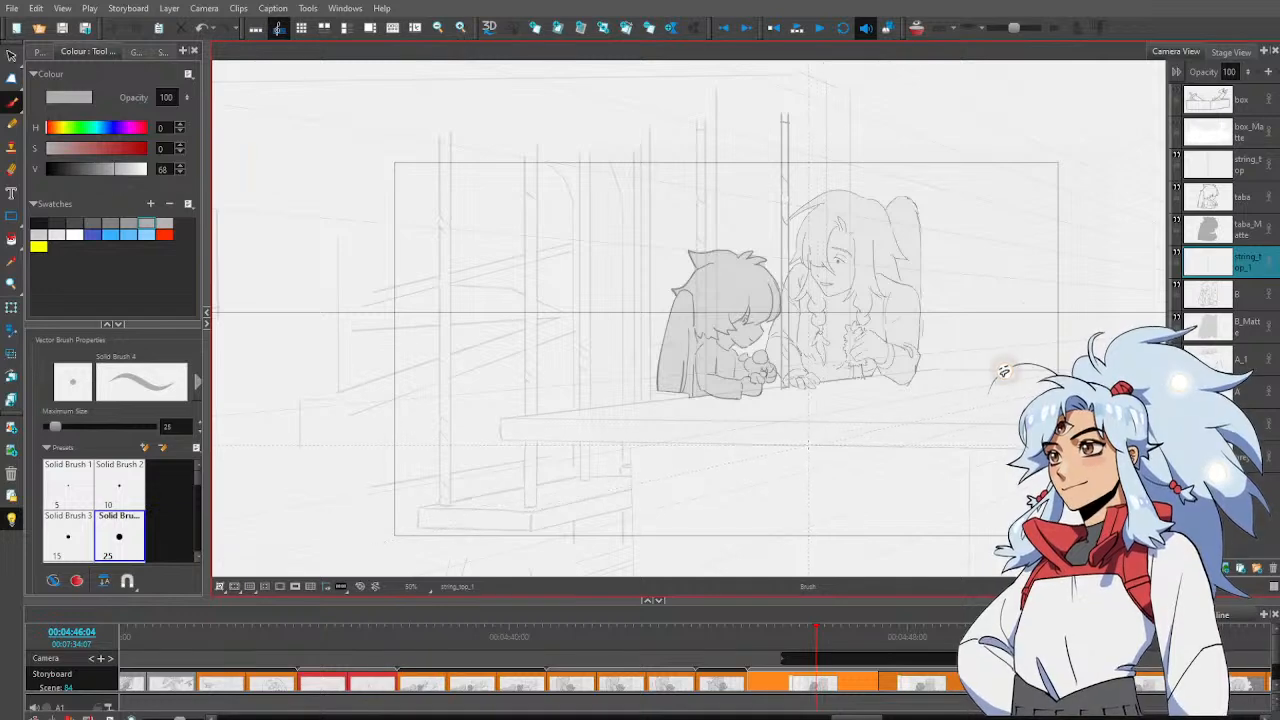
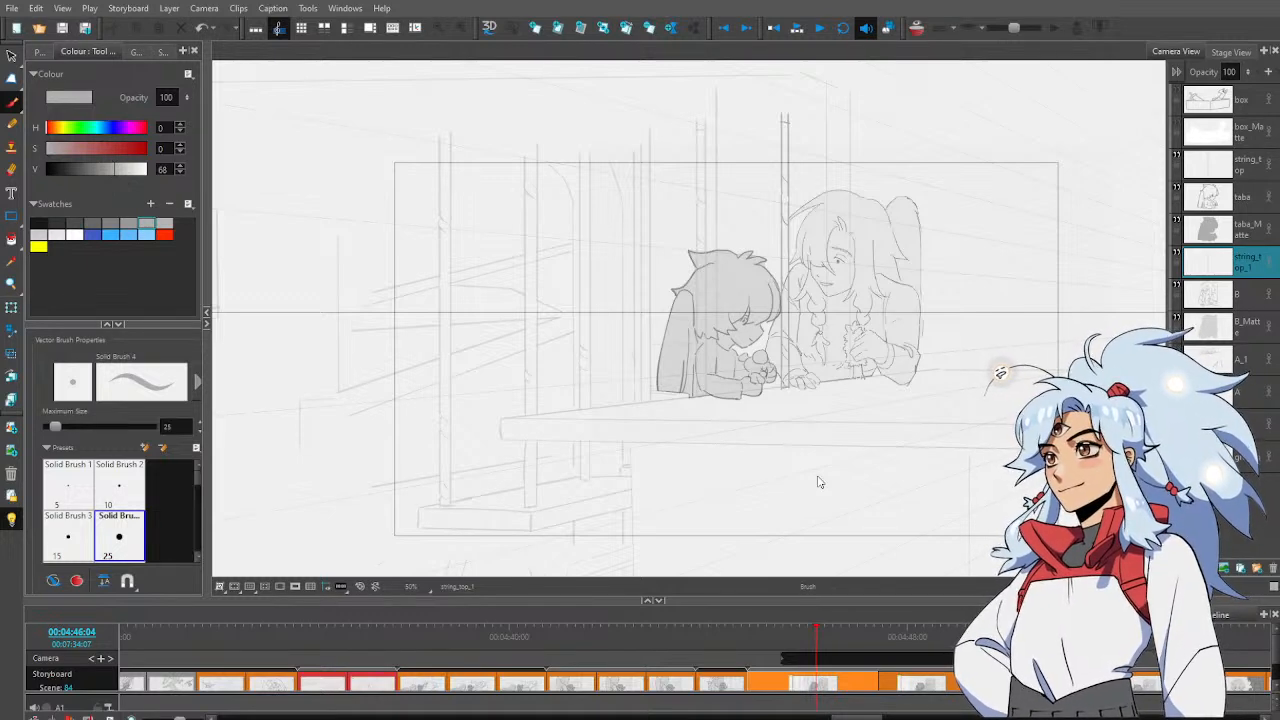
{"action": "left_click", "coordinate": [817, 476]}
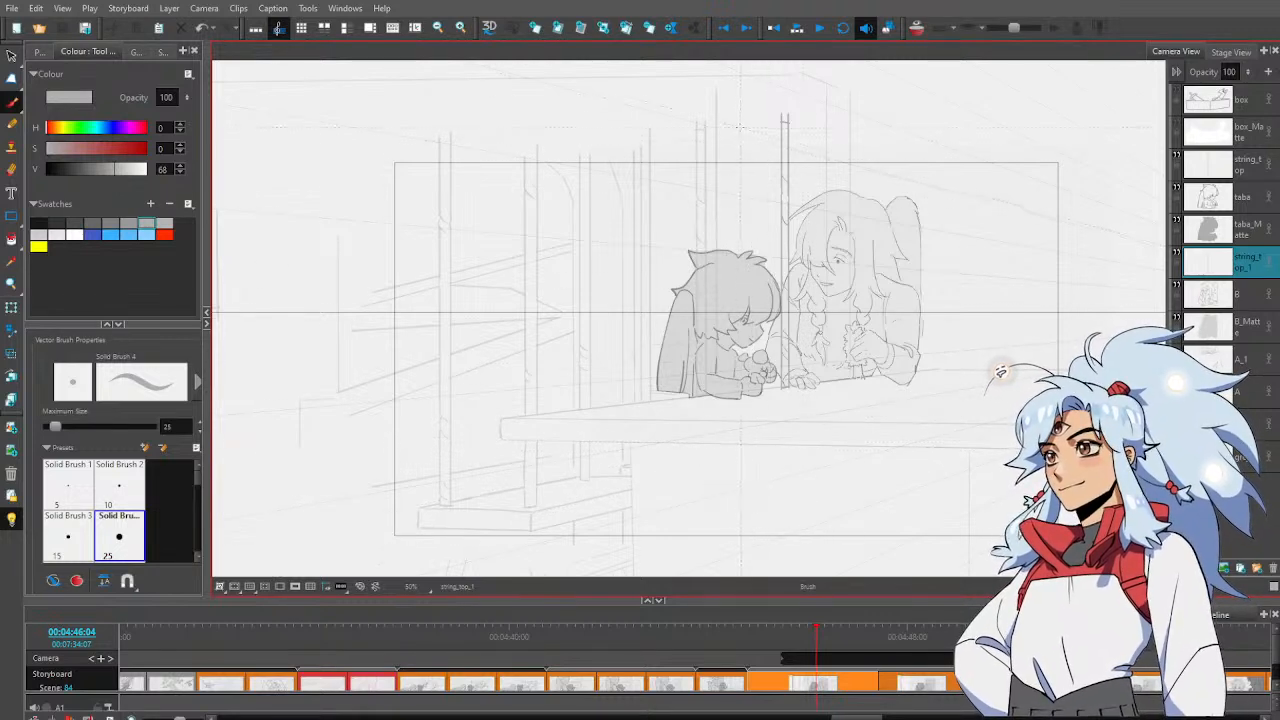
{"action": "left_click", "coordinate": [1260, 428]}
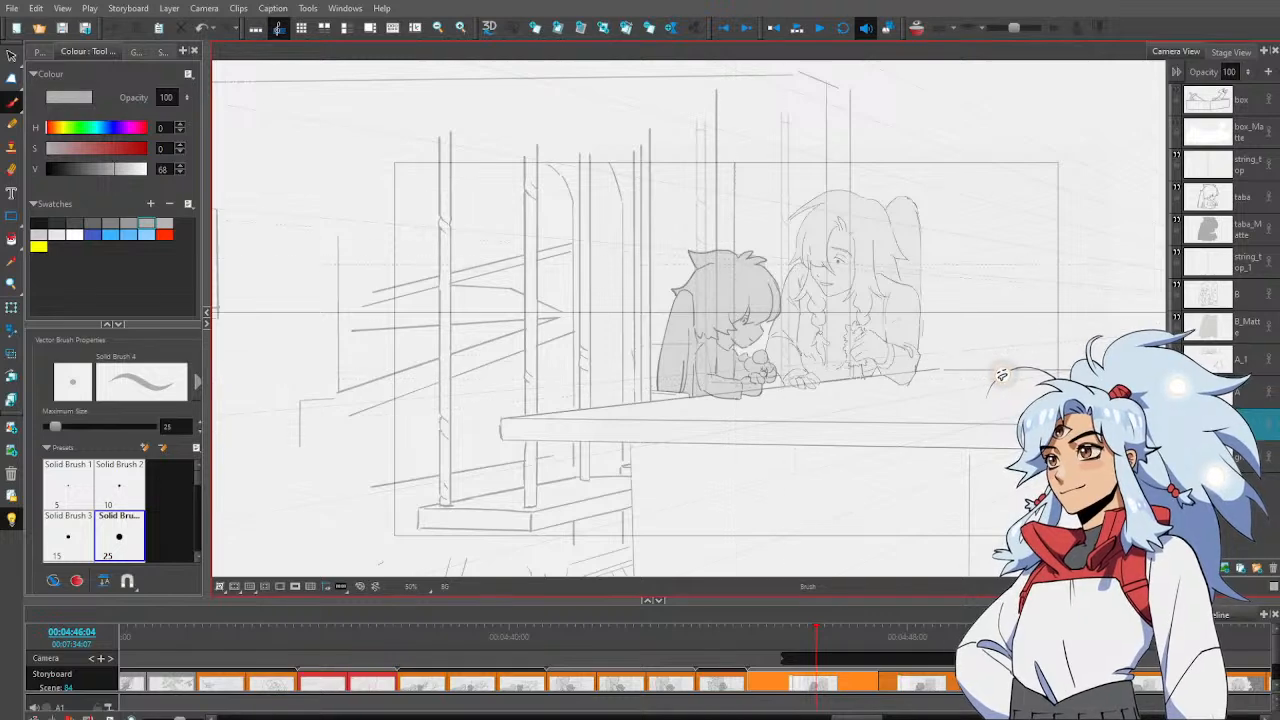
{"action": "key", "text": "alt+s"}
{"action": "left_click", "coordinate": [737, 224]}
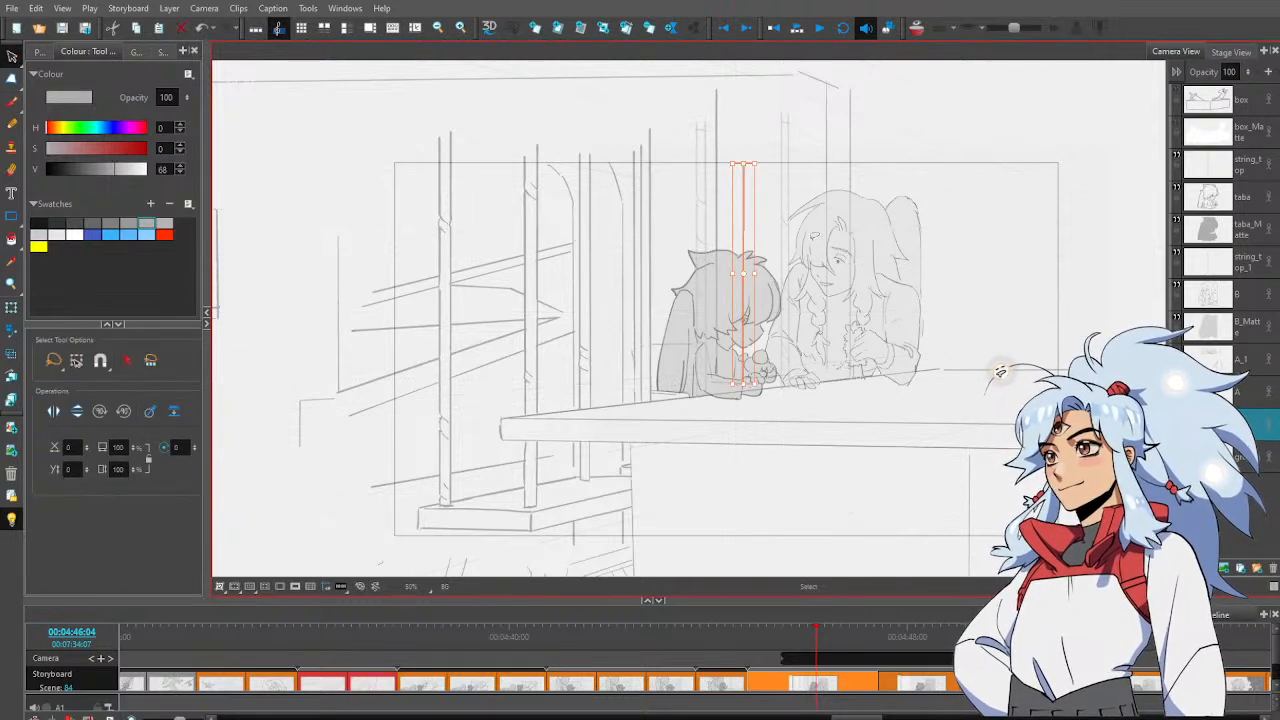
{"action": "key", "text": "Delete"}
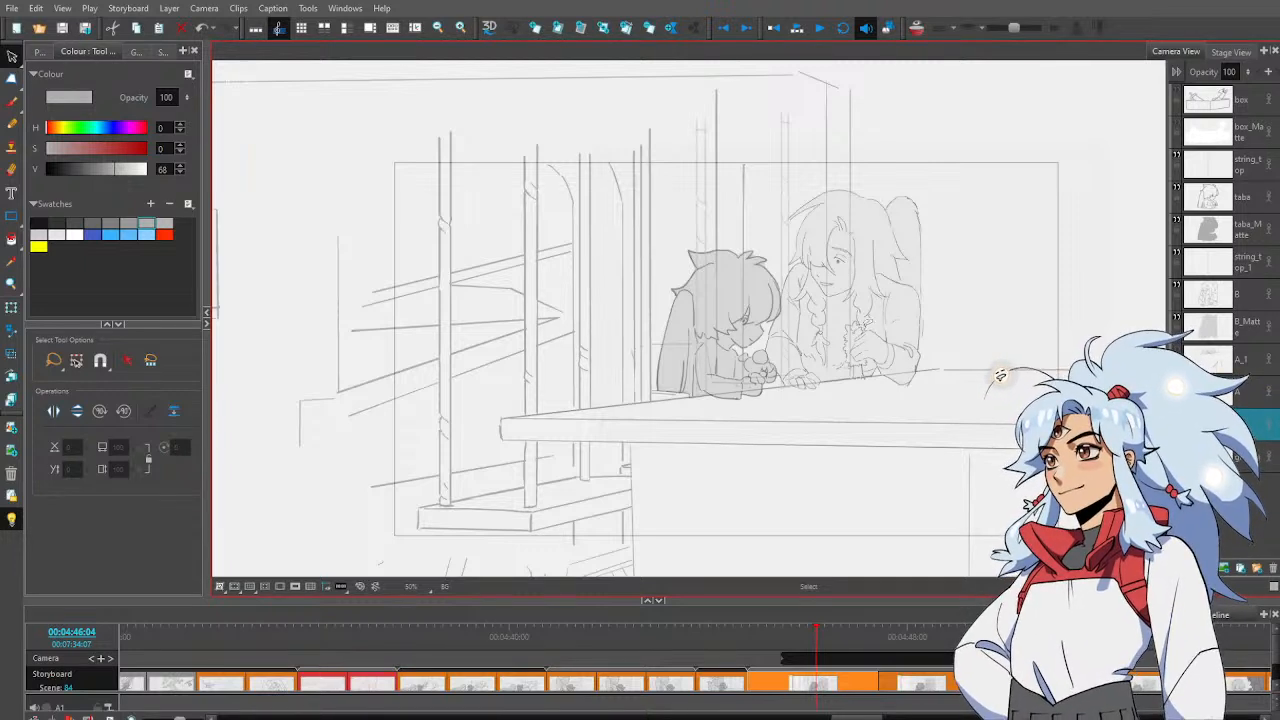
Select the whole post on string_top_1 and move it slightly toward the long-haired character
{"action": "left_click", "coordinate": [1244, 166]}
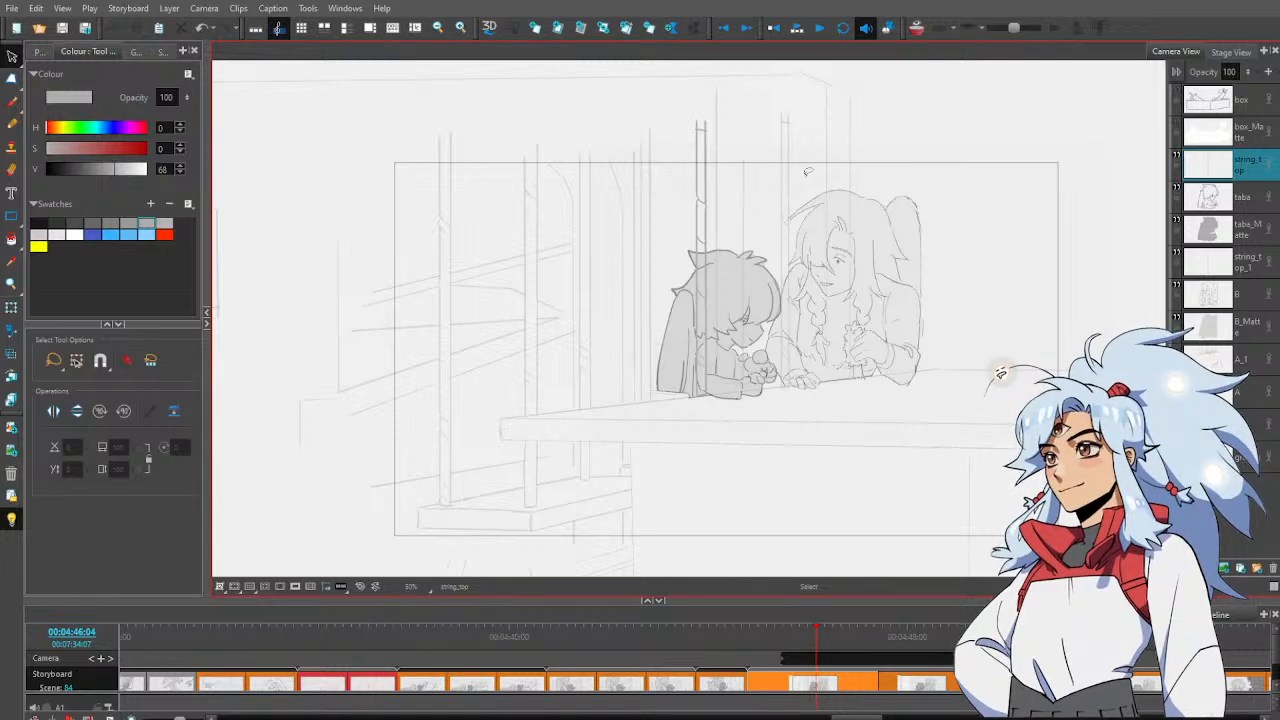
{"action": "left_click", "coordinate": [1247, 263]}
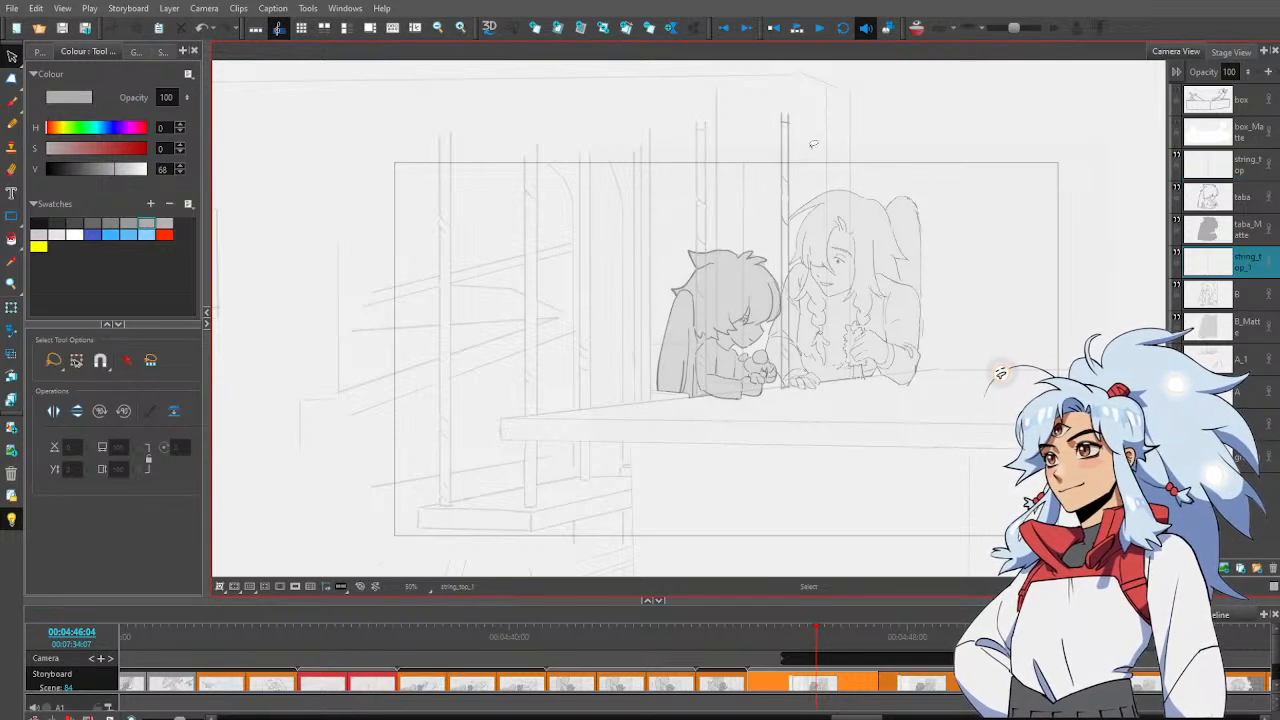
{"action": "mouse_move", "coordinate": [813, 143]}
{"action": "left_mouse_down"}
{"action": "mouse_move", "coordinate": [765, 88]}
{"action": "mouse_move", "coordinate": [749, 236]}
{"action": "mouse_move", "coordinate": [761, 379]}
{"action": "mouse_move", "coordinate": [805, 432]}
{"action": "left_mouse_up"}
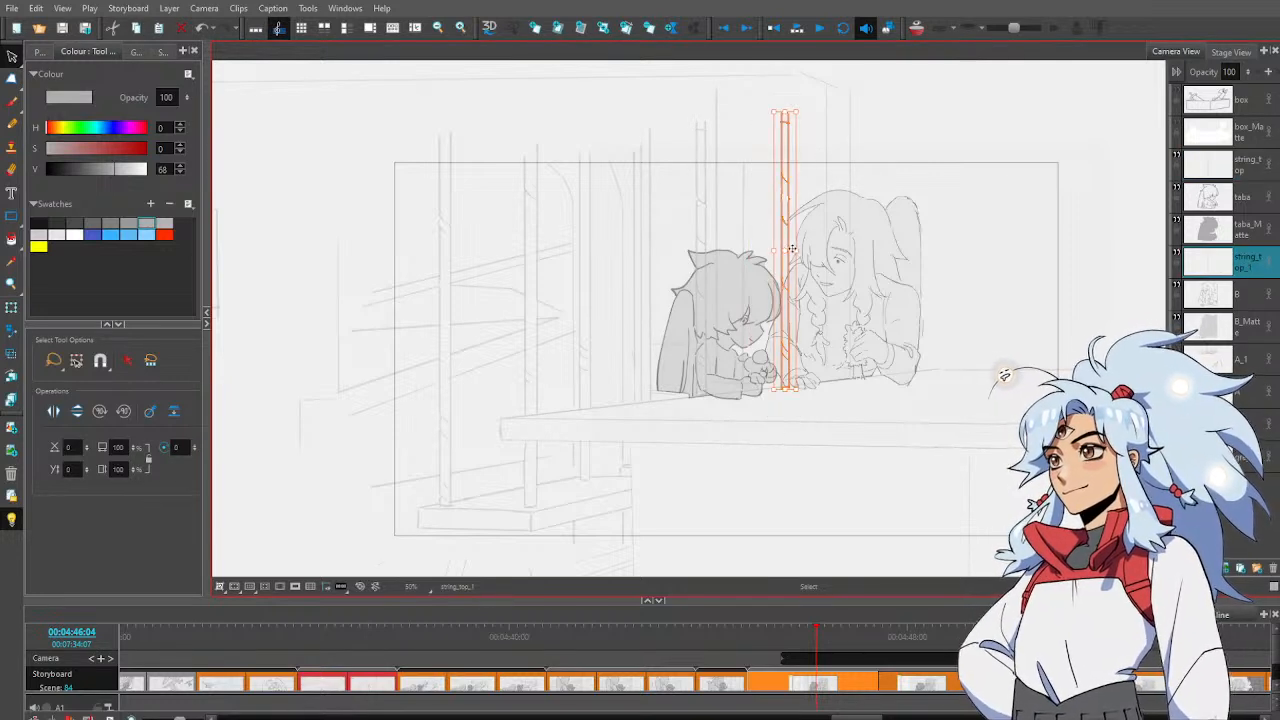
{"action": "left_click_drag", "start_coordinate": [791, 250], "coordinate": [799, 258]}
{"action": "left_click", "coordinate": [862, 161]}
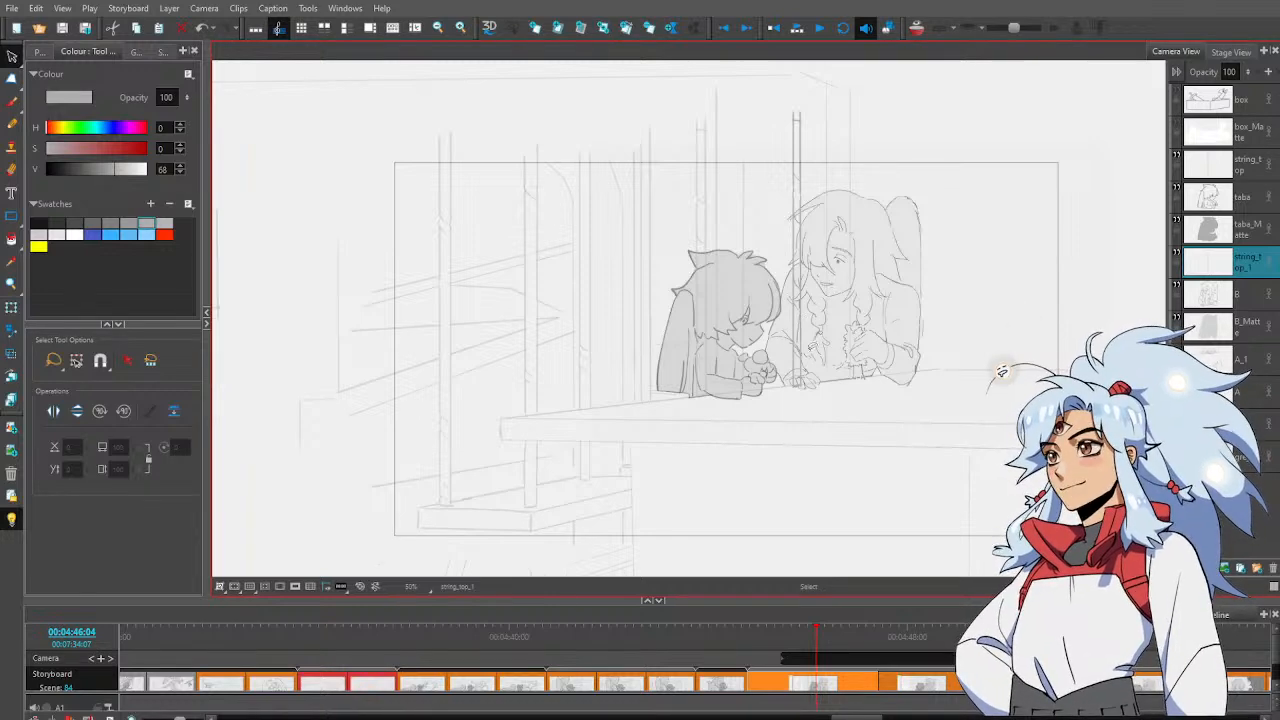
Start a dark-outlined fist around the post's lower part with its top edge and first finger, erasing the post lines inside it
{"action": "key", "text": "alt+z"}
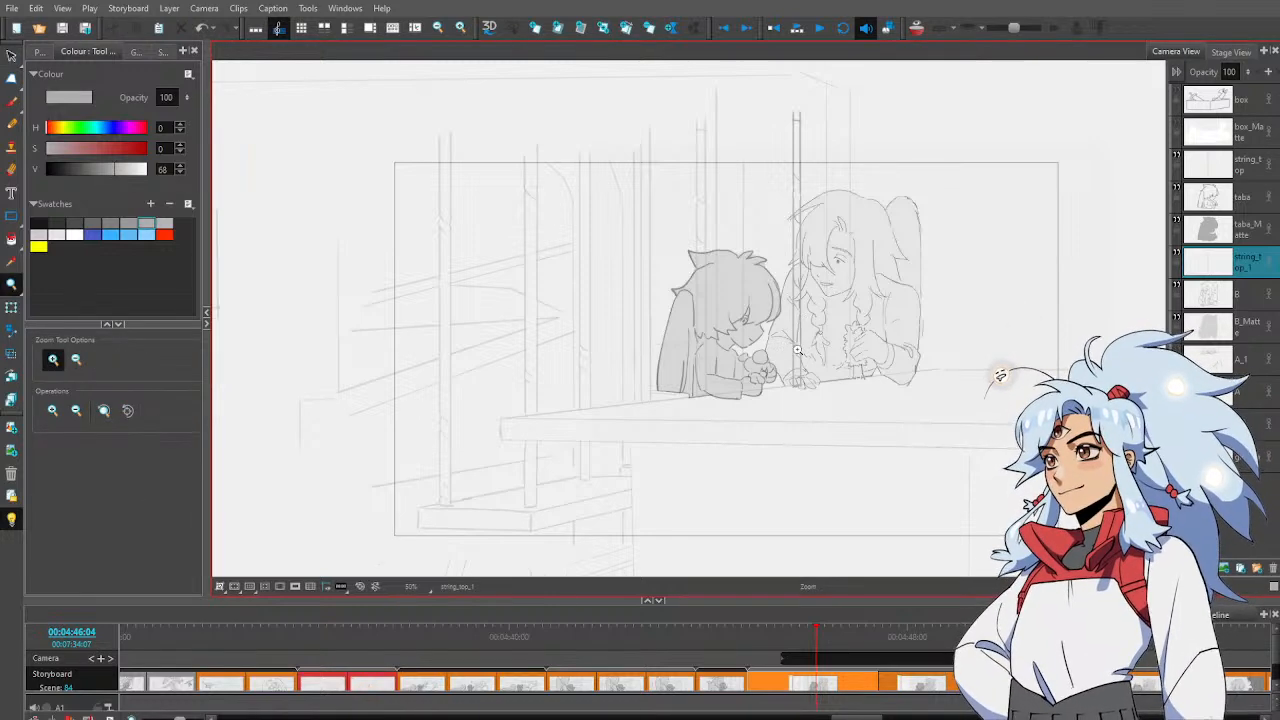
{"action": "left_click", "coordinate": [792, 351]}
{"action": "left_click", "coordinate": [792, 351]}
{"action": "left_click", "coordinate": [792, 351]}
{"action": "left_click", "coordinate": [792, 351]}
{"action": "key", "text": "alt+b"}
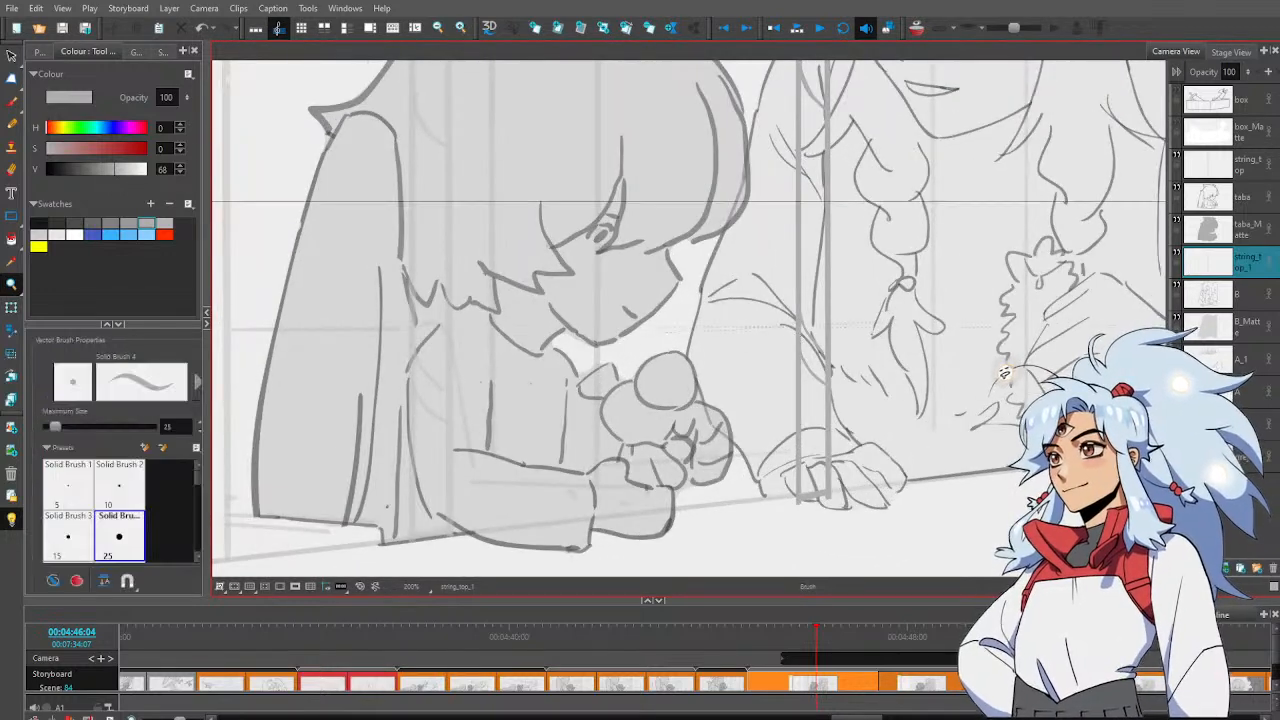
{"action": "left_click", "coordinate": [38, 223]}
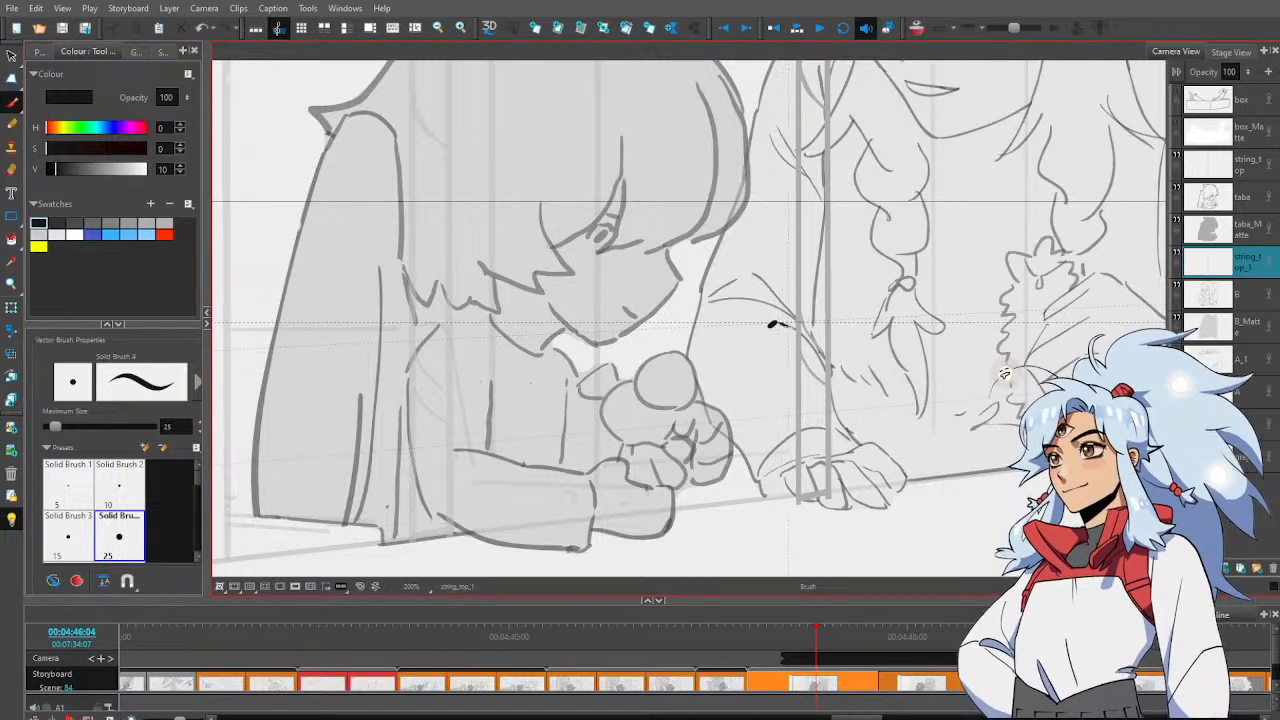
{"action": "mouse_move", "coordinate": [800, 328]}
{"action": "left_mouse_down"}
{"action": "mouse_move", "coordinate": [839, 348]}
{"action": "mouse_move", "coordinate": [830, 357]}
{"action": "mouse_move", "coordinate": [800, 339]}
{"action": "mouse_move", "coordinate": [826, 350]}
{"action": "mouse_move", "coordinate": [796, 360]}
{"action": "mouse_move", "coordinate": [826, 368]}
{"action": "mouse_move", "coordinate": [808, 366]}
{"action": "mouse_move", "coordinate": [808, 383]}
{"action": "mouse_move", "coordinate": [836, 389]}
{"action": "mouse_move", "coordinate": [796, 390]}
{"action": "mouse_move", "coordinate": [831, 403]}
{"action": "mouse_move", "coordinate": [798, 409]}
{"action": "left_mouse_up"}
{"action": "key", "text": "alt+e"}
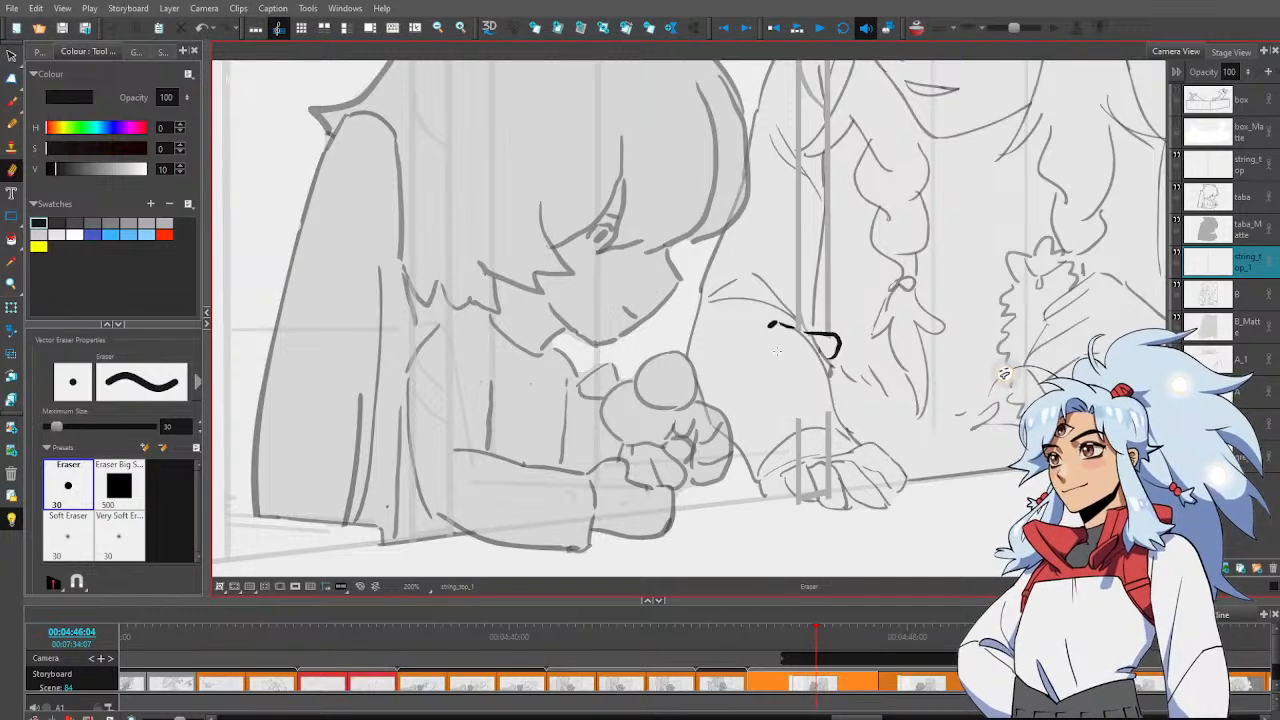
Draw the fist's curved knuckle and fingertip strokes on both sides of the post and trim the post just beneath
{"action": "key", "text": "alt+b"}
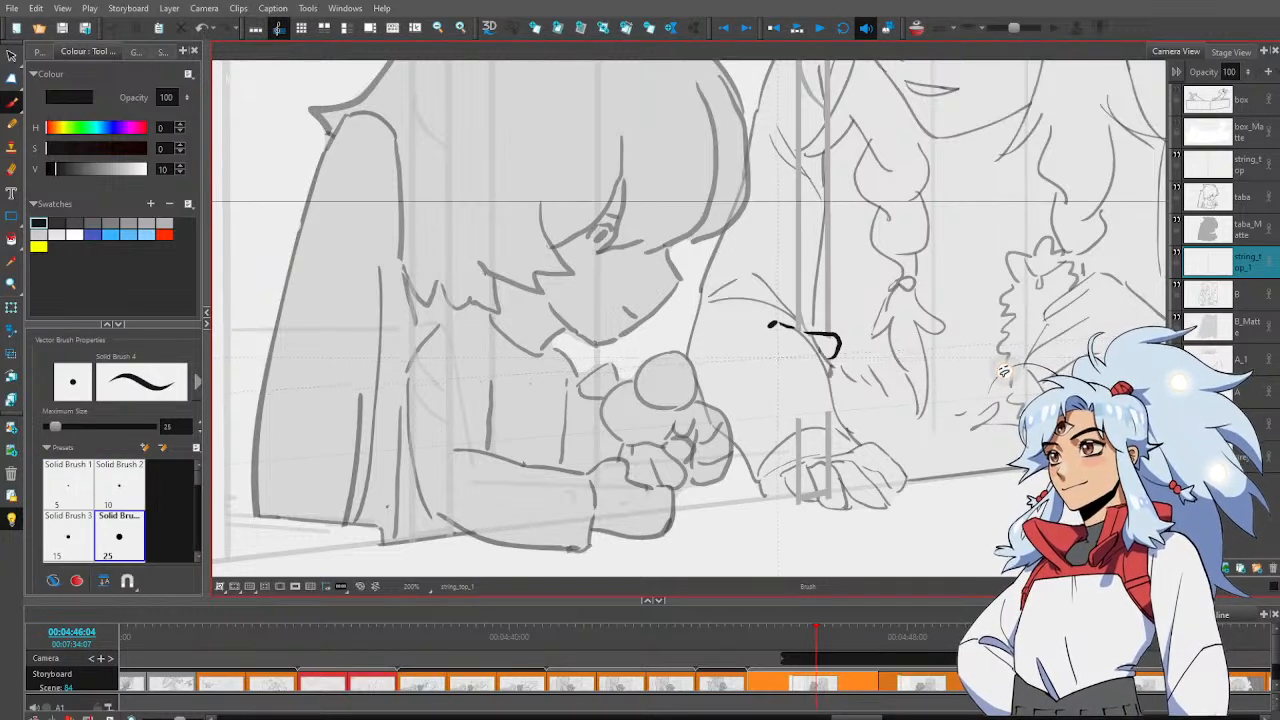
{"action": "left_click_drag", "start_coordinate": [776, 357], "coordinate": [775, 380]}
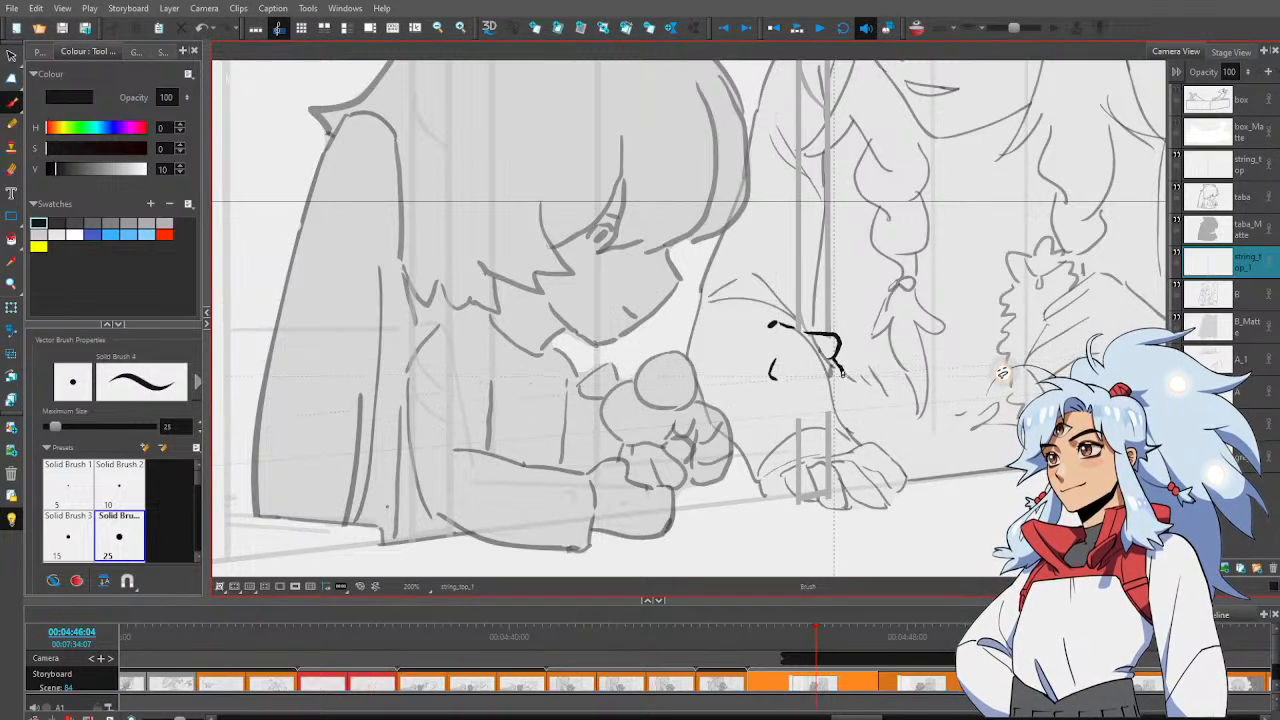
{"action": "left_click_drag", "start_coordinate": [842, 372], "coordinate": [838, 390]}
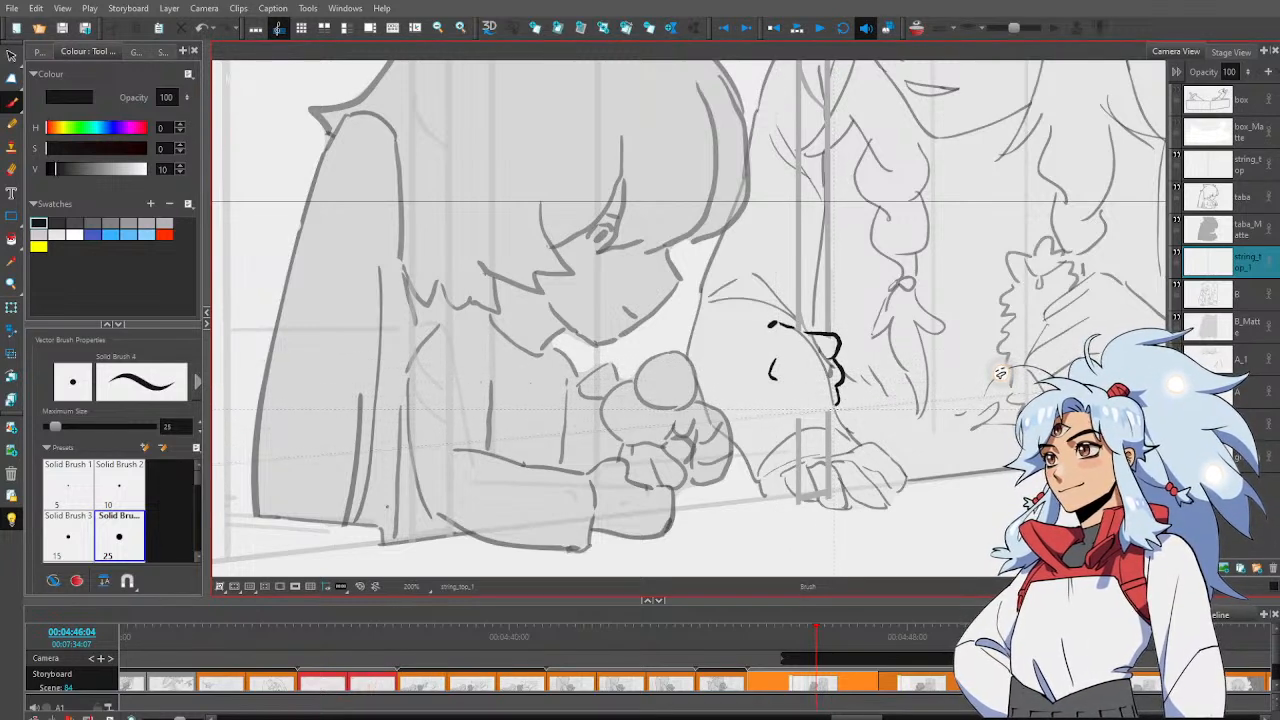
{"action": "key", "text": "ctrl+z"}
{"action": "left_click_drag", "start_coordinate": [840, 394], "coordinate": [841, 405]}
{"action": "key", "text": "alt+e"}
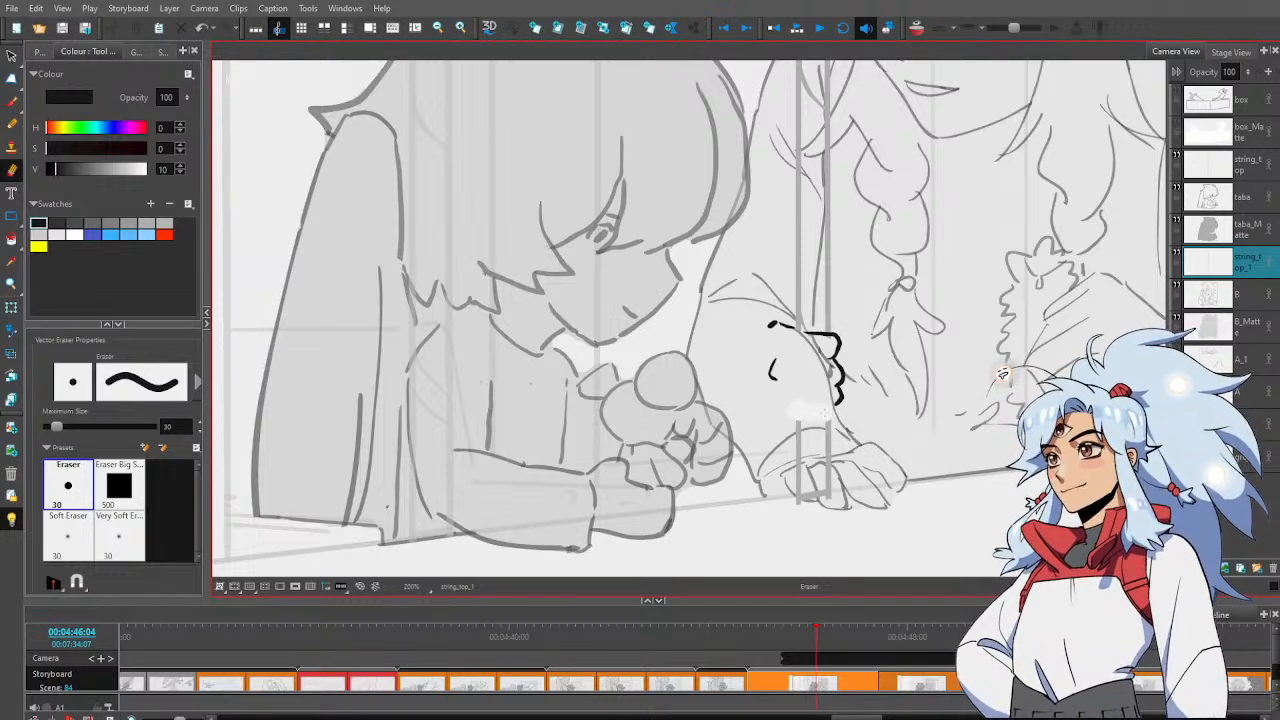
Select the fist's lower fingertip strokes and nudge them slightly outward, away from the post
{"action": "key", "text": "alt+s"}
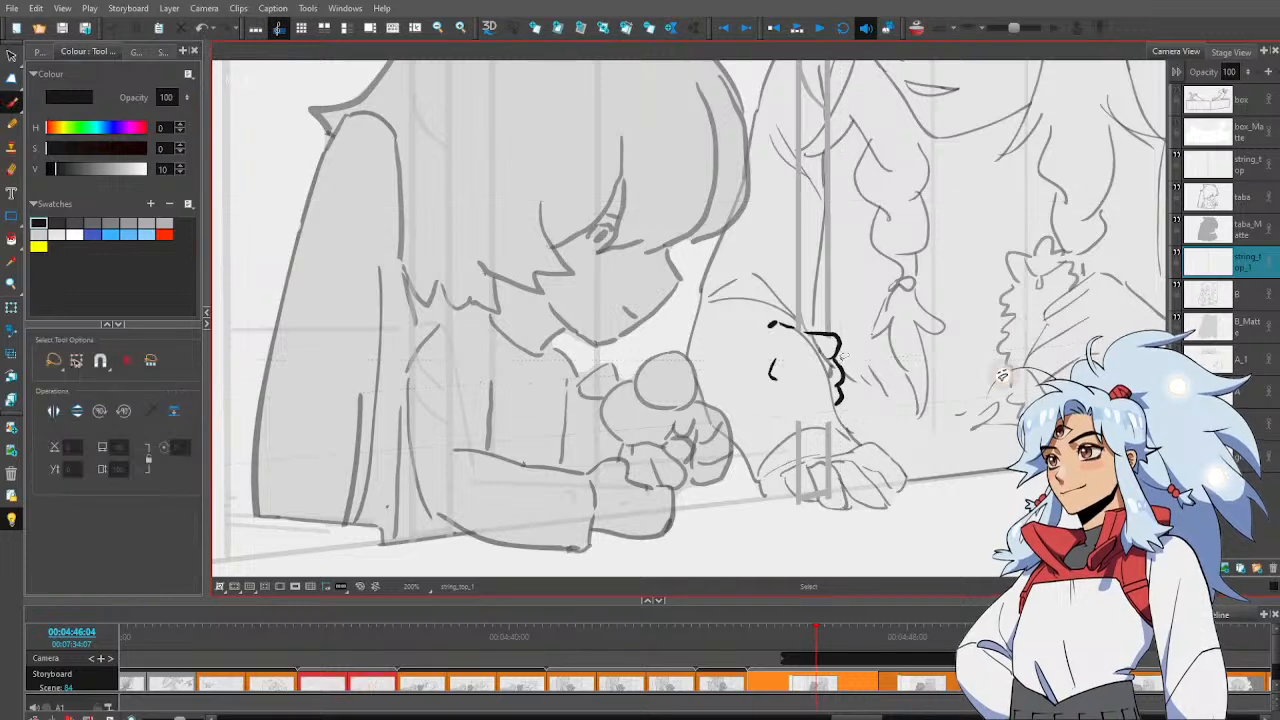
{"action": "left_click", "coordinate": [842, 372]}
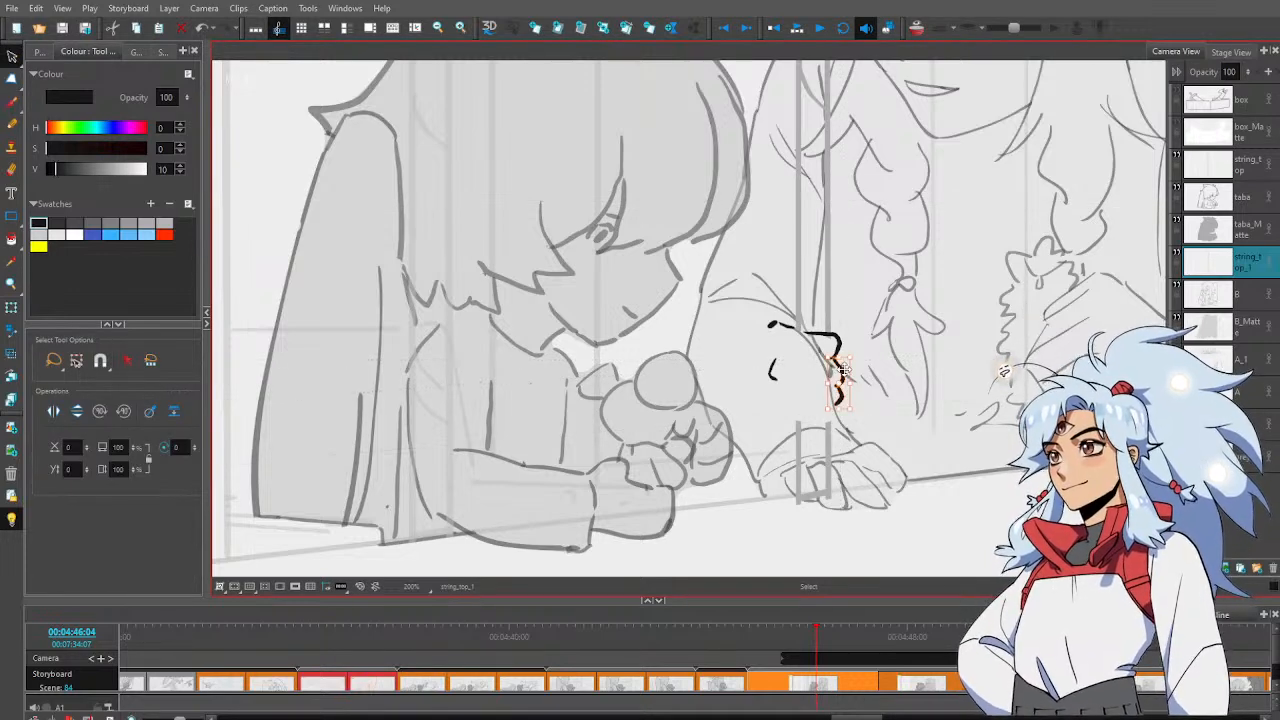
{"action": "left_click_drag", "start_coordinate": [848, 368], "coordinate": [853, 369]}
{"action": "left_click", "coordinate": [874, 382]}
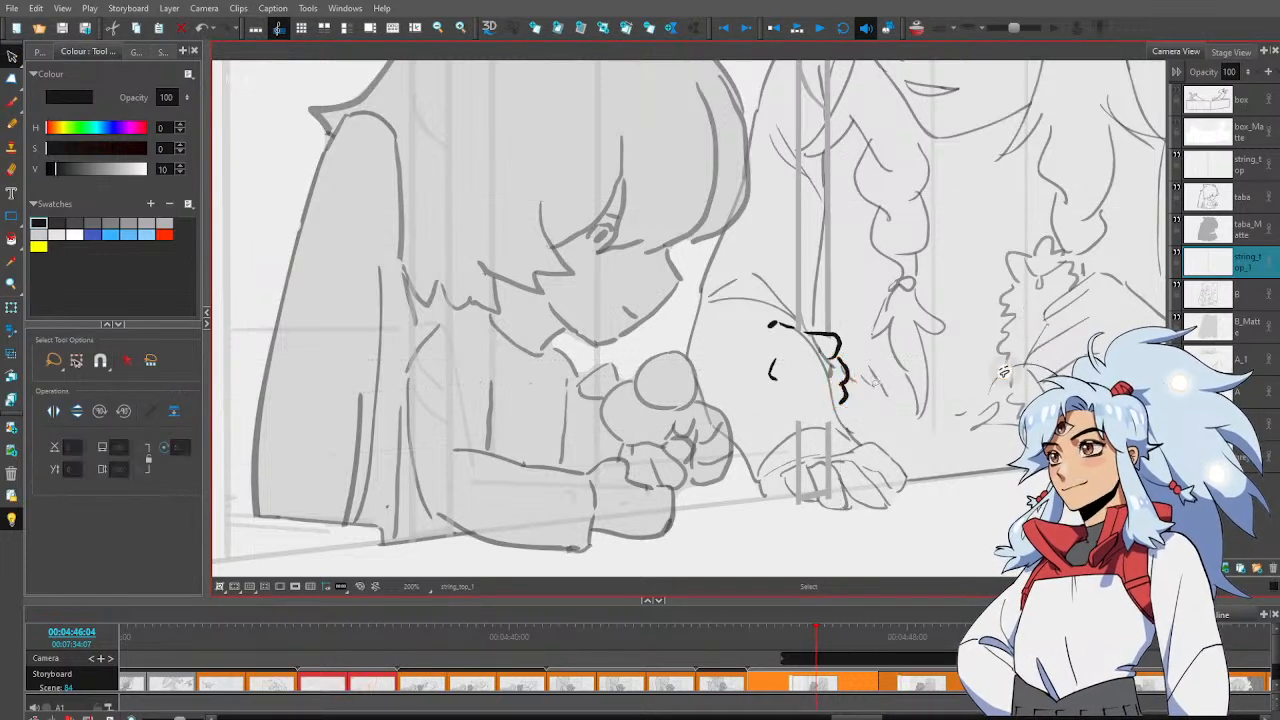
{"action": "left_click", "coordinate": [847, 396]}
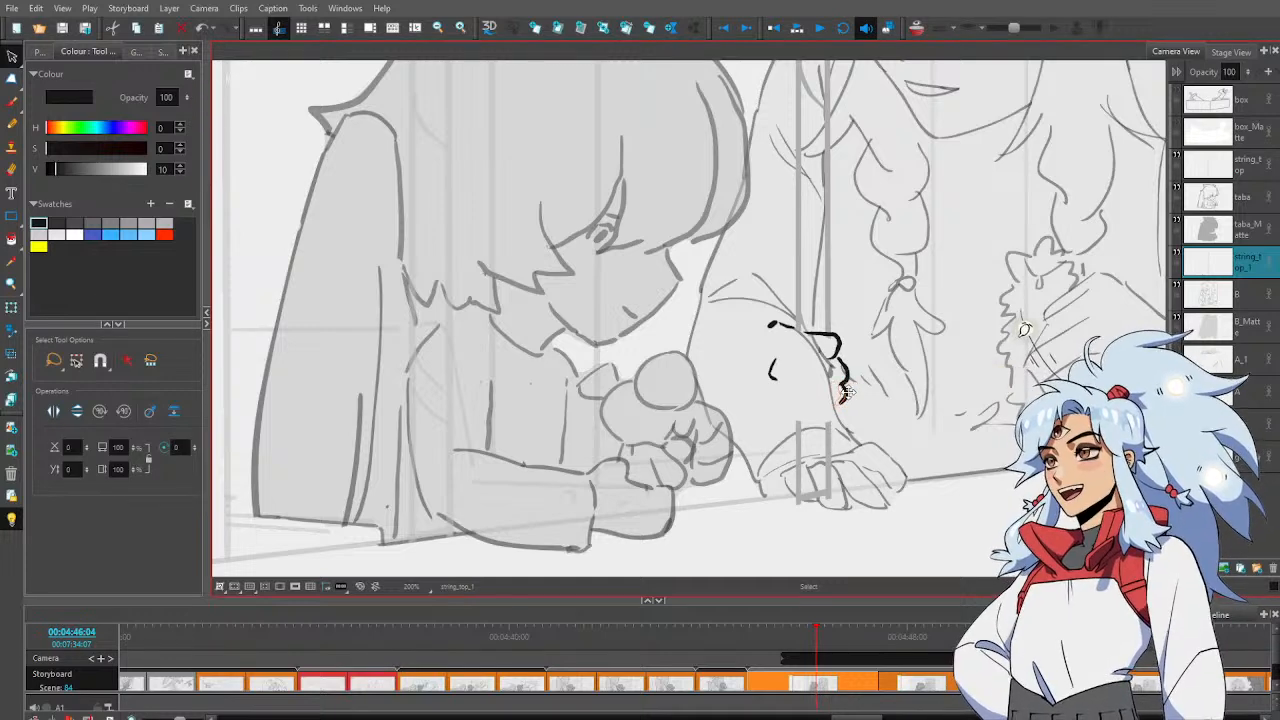
Draw the lines separating the fist's fingers and the bottom edge of the lowest finger
{"action": "key", "text": "alt+b"}
{"action": "mouse_move", "coordinate": [839, 404]}
{"action": "left_mouse_down"}
{"action": "mouse_move", "coordinate": [831, 421]}
{"action": "mouse_move", "coordinate": [786, 423]}
{"action": "left_mouse_up"}
{"action": "mouse_move", "coordinate": [792, 371]}
{"action": "left_mouse_down"}
{"action": "mouse_move", "coordinate": [841, 386]}
{"action": "mouse_move", "coordinate": [801, 405]}
{"action": "left_mouse_up"}
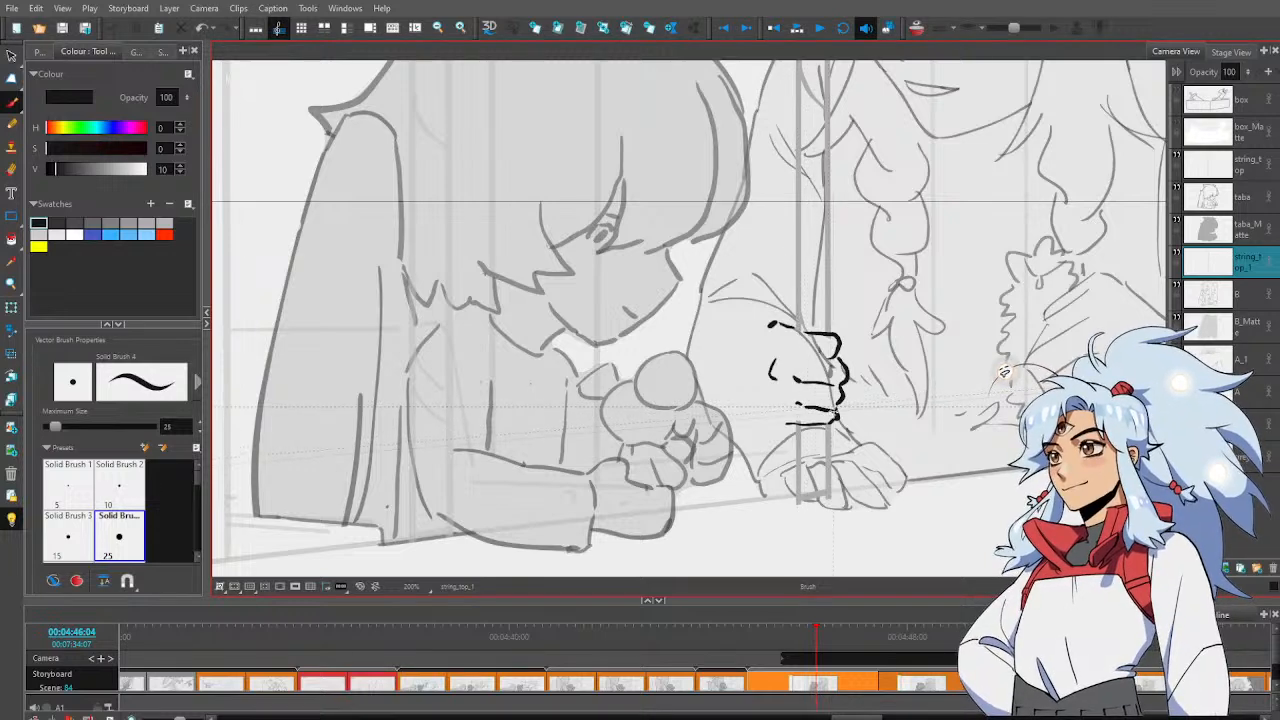
{"action": "left_click_drag", "start_coordinate": [808, 406], "coordinate": [836, 411]}
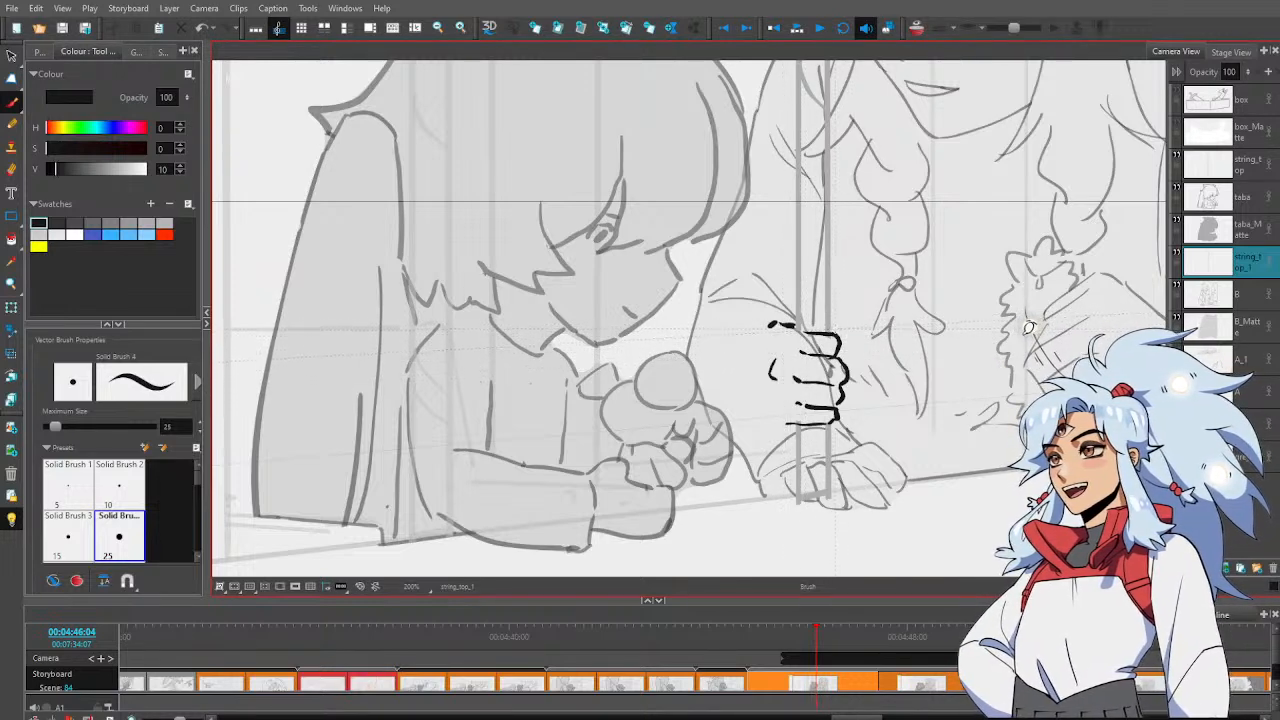
Add the thumb tip, remaining knuckles and back-of-hand contour to close the fist's outline, and clean up its upper corner
{"action": "mouse_move", "coordinate": [834, 327]}
{"action": "left_mouse_down"}
{"action": "mouse_move", "coordinate": [862, 364]}
{"action": "mouse_move", "coordinate": [852, 372]}
{"action": "left_mouse_up"}
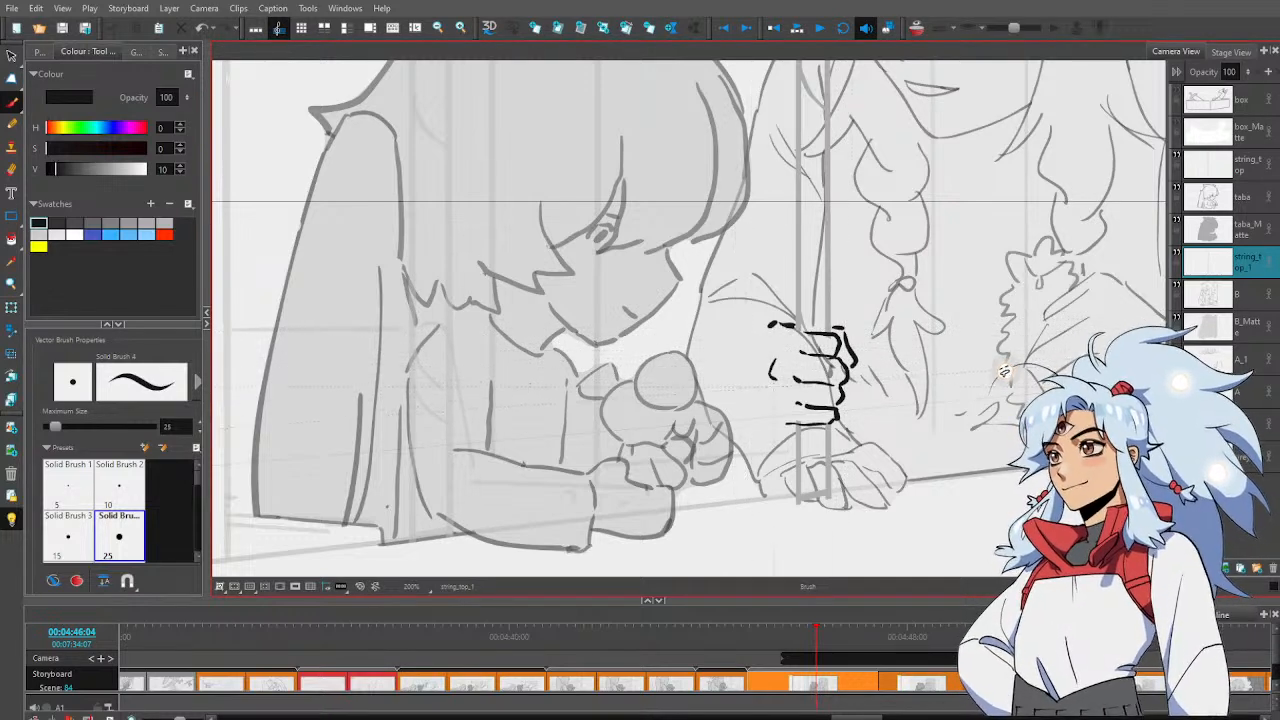
{"action": "left_click_drag", "start_coordinate": [774, 390], "coordinate": [784, 423]}
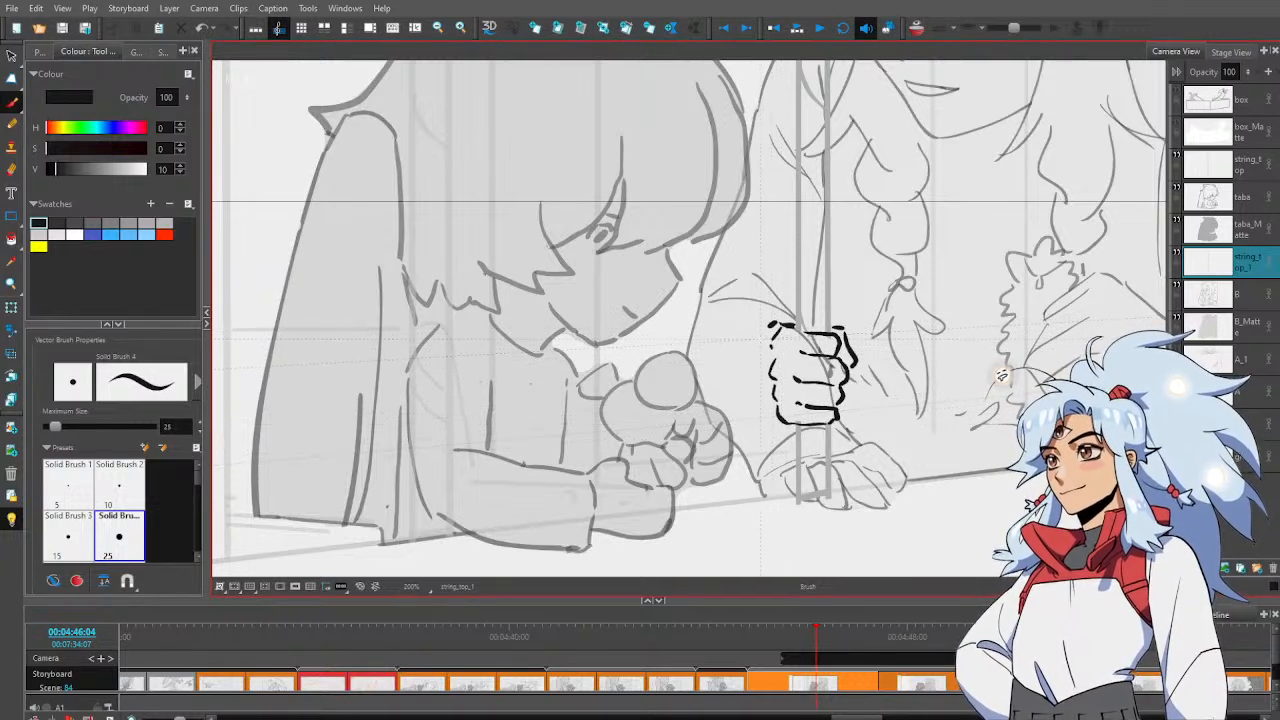
{"action": "mouse_move", "coordinate": [758, 352]}
{"action": "left_mouse_down"}
{"action": "mouse_move", "coordinate": [752, 406]}
{"action": "mouse_move", "coordinate": [788, 421]}
{"action": "left_mouse_up"}
{"action": "key", "text": "alt+e"}
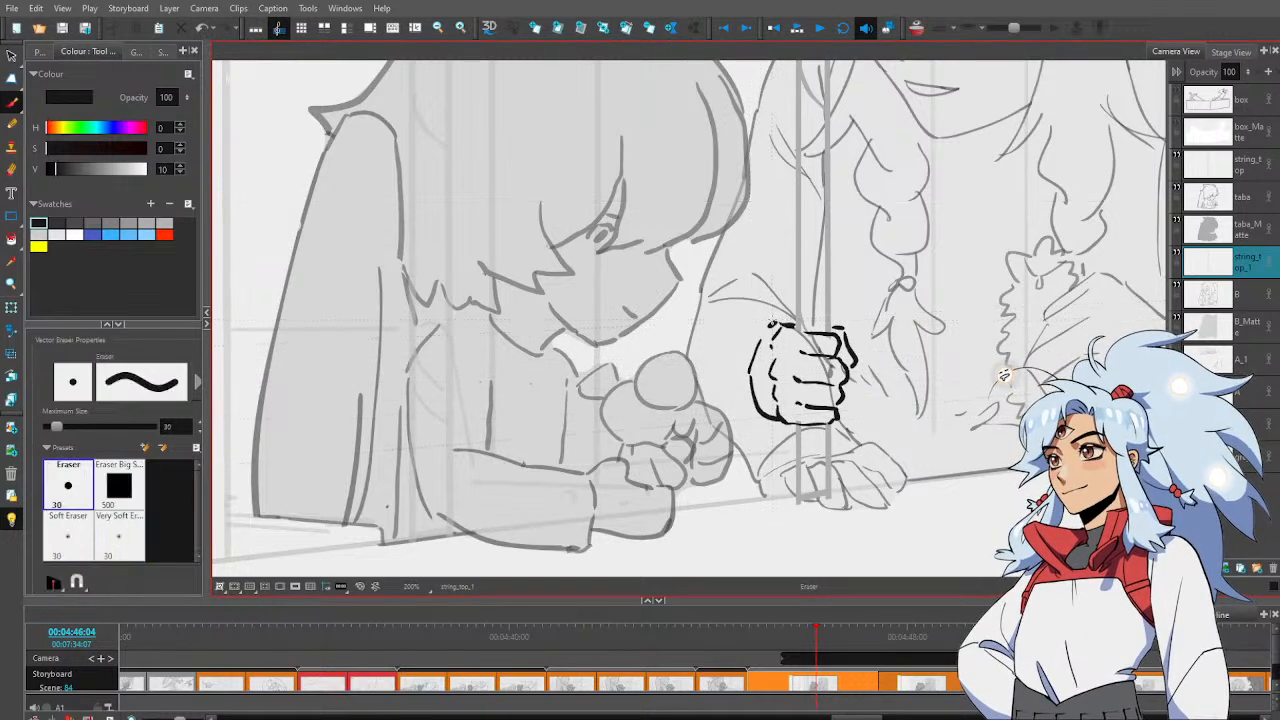
{"action": "key", "text": "alt+b"}
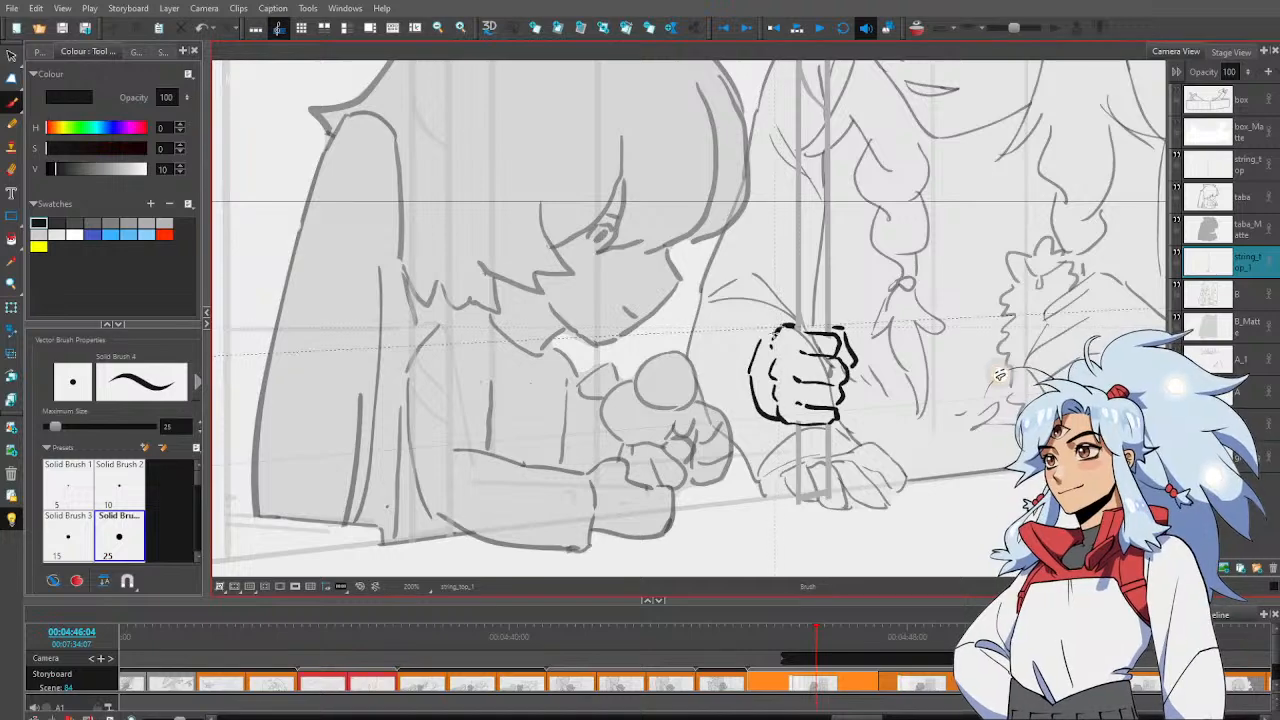
Select all the fist's strokes and enlarge the fist slightly around the post
{"action": "mouse_move", "coordinate": [866, 420]}
{"action": "left_mouse_down"}
{"action": "mouse_move", "coordinate": [748, 495]}
{"action": "mouse_move", "coordinate": [726, 477]}
{"action": "left_mouse_up"}
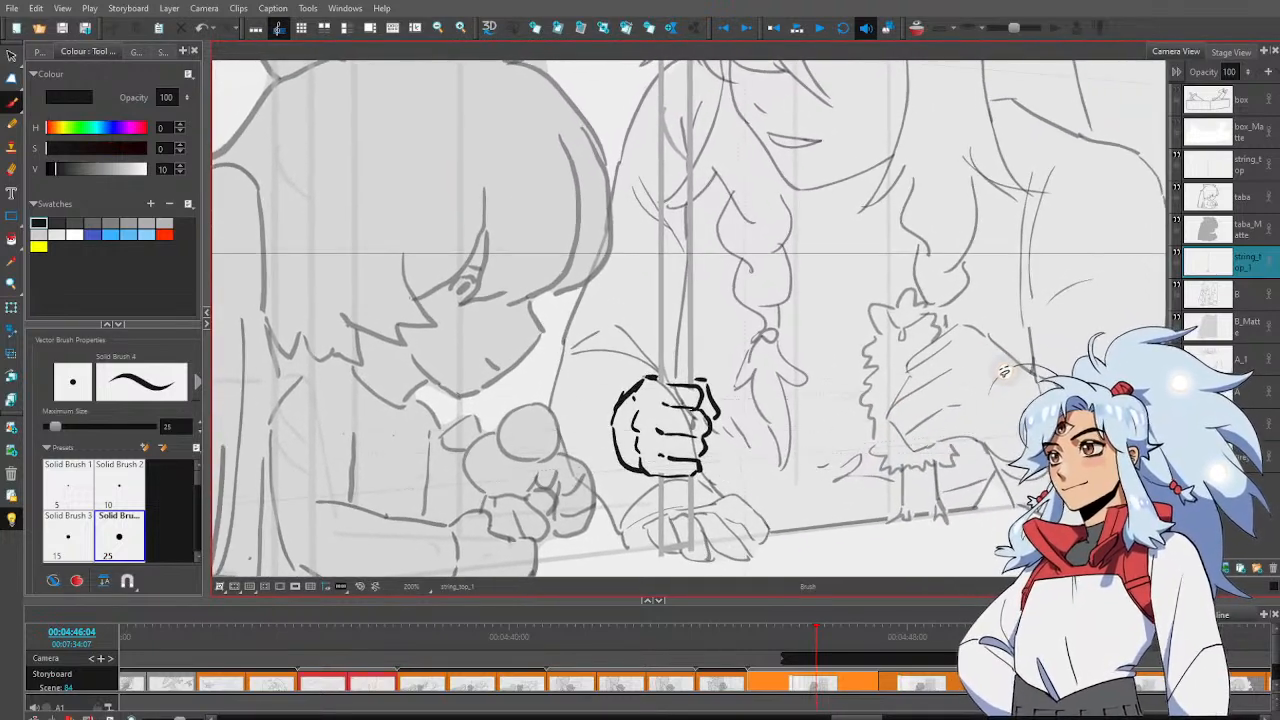
{"action": "key", "text": "alt+s"}
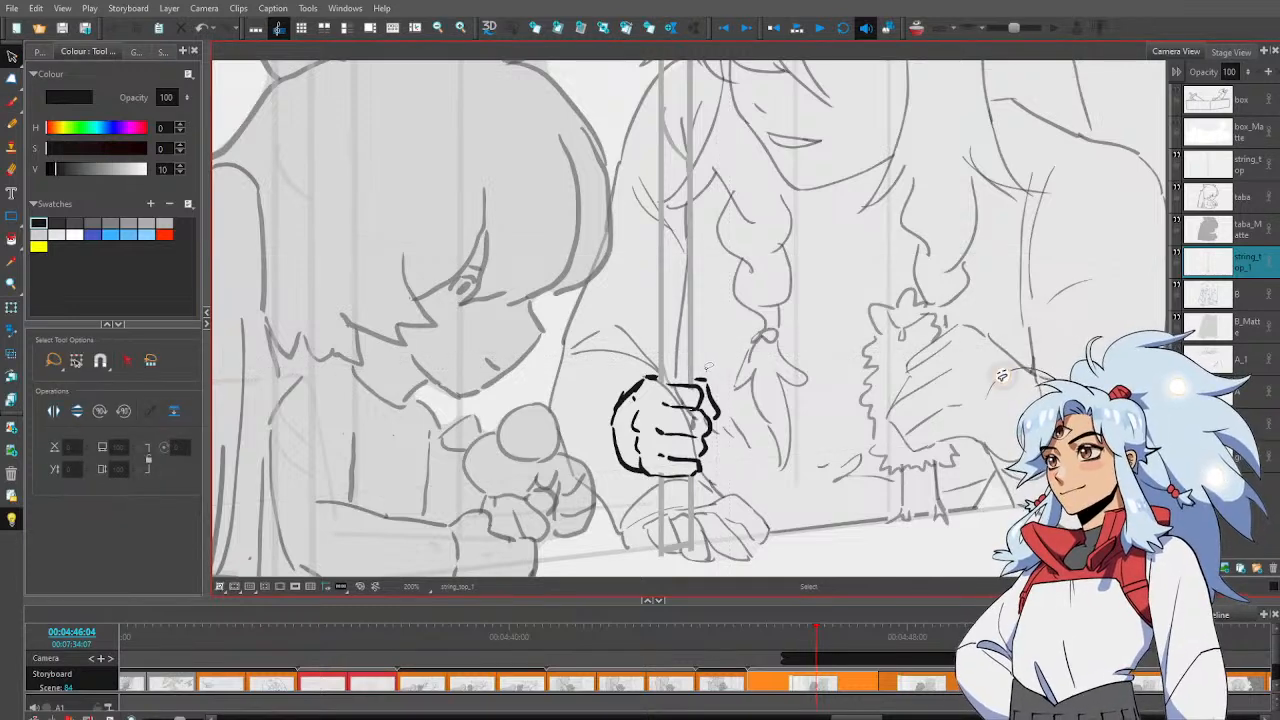
{"action": "mouse_move", "coordinate": [694, 395]}
{"action": "left_mouse_down"}
{"action": "mouse_move", "coordinate": [637, 368]}
{"action": "mouse_move", "coordinate": [617, 390]}
{"action": "mouse_move", "coordinate": [603, 422]}
{"action": "mouse_move", "coordinate": [625, 472]}
{"action": "mouse_move", "coordinate": [663, 452]}
{"action": "mouse_move", "coordinate": [683, 472]}
{"action": "mouse_move", "coordinate": [709, 468]}
{"action": "mouse_move", "coordinate": [731, 430]}
{"action": "mouse_move", "coordinate": [728, 388]}
{"action": "left_mouse_up"}
{"action": "left_click_drag", "start_coordinate": [722, 481], "coordinate": [729, 492]}
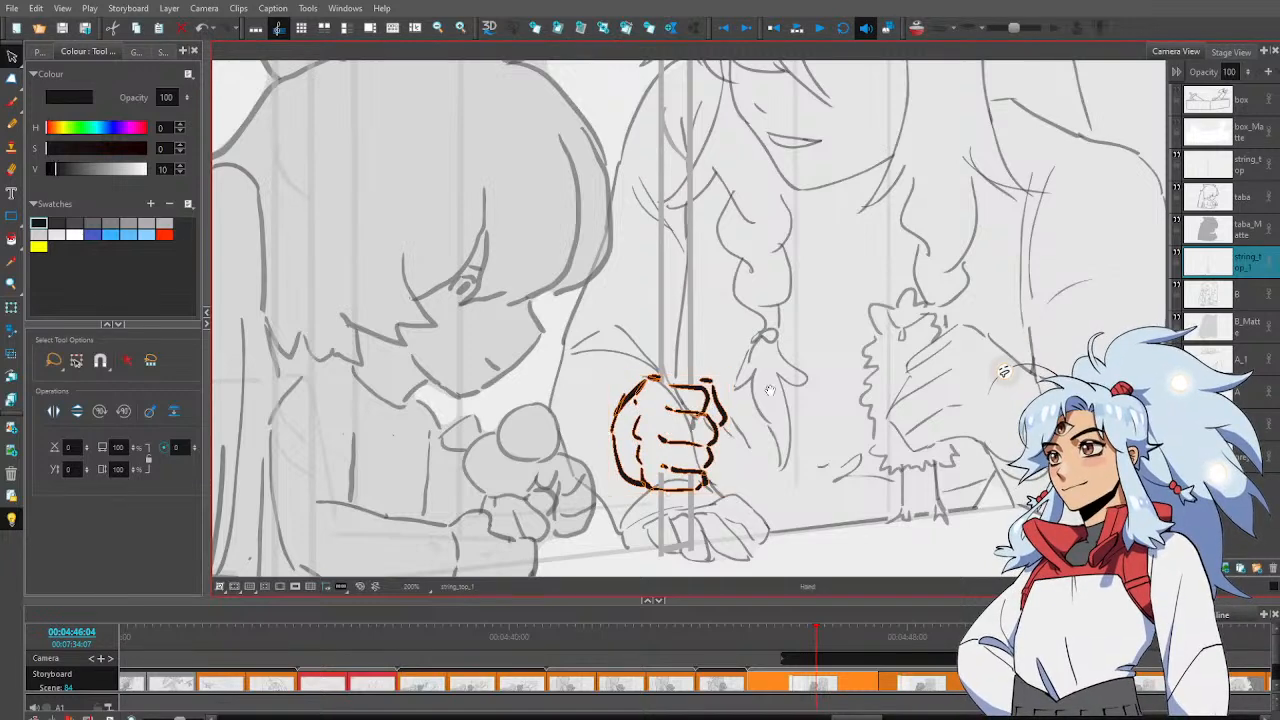
{"action": "left_click_drag", "start_coordinate": [788, 363], "coordinate": [842, 441]}
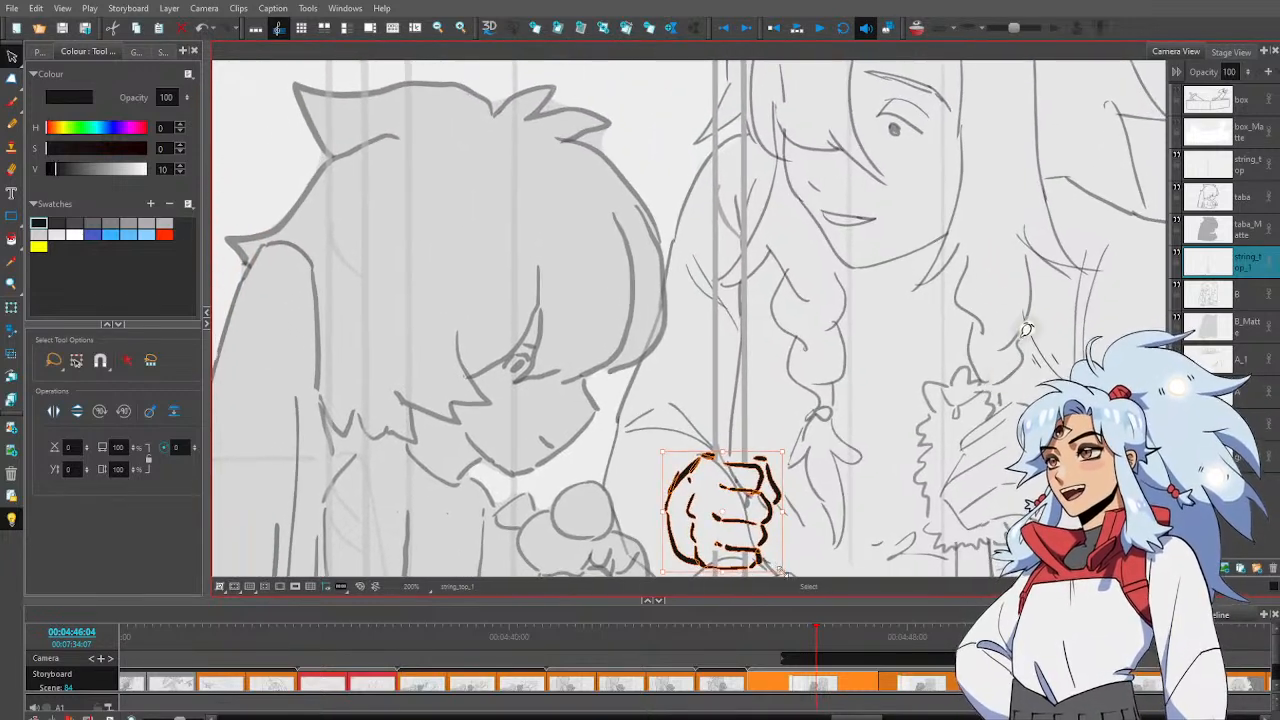
{"action": "left_click_drag", "start_coordinate": [782, 571], "coordinate": [782, 571]}
{"action": "key", "text": "Escape"}
Select the post's lower segment and shorten it from above to start at the fist's underside
{"action": "left_click_drag", "start_coordinate": [710, 553], "coordinate": [722, 401]}
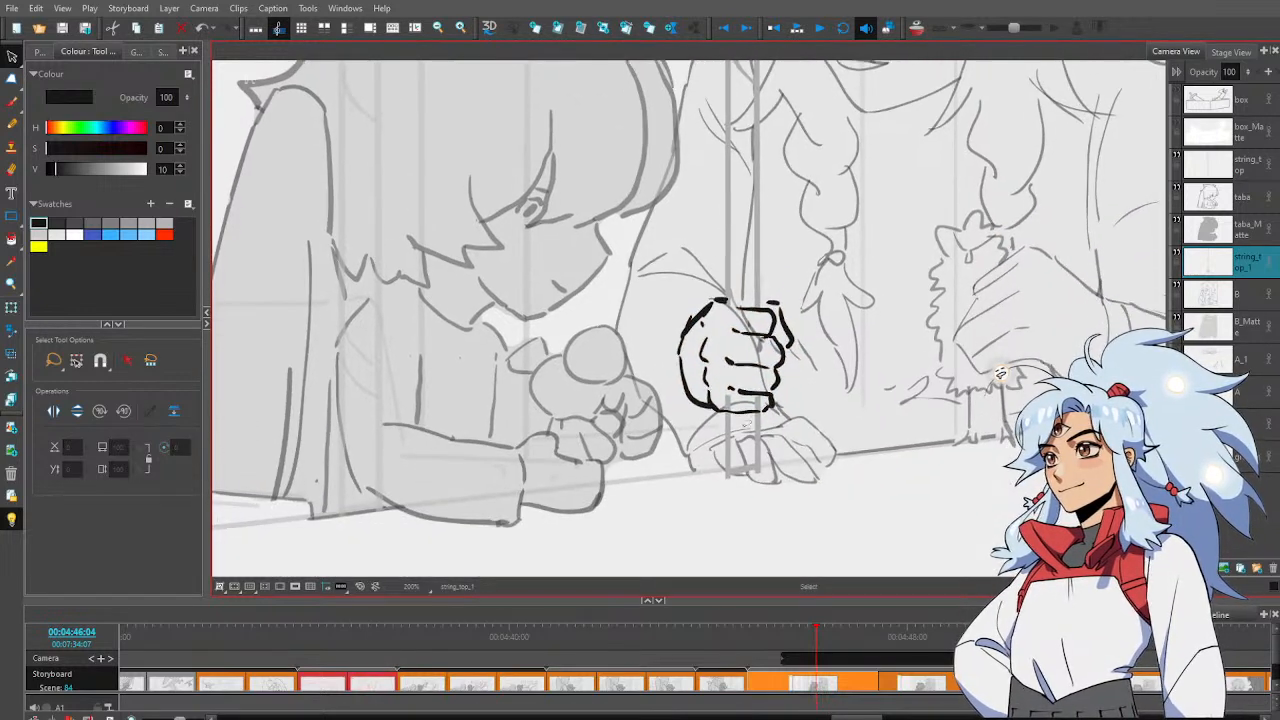
{"action": "left_click", "coordinate": [746, 404]}
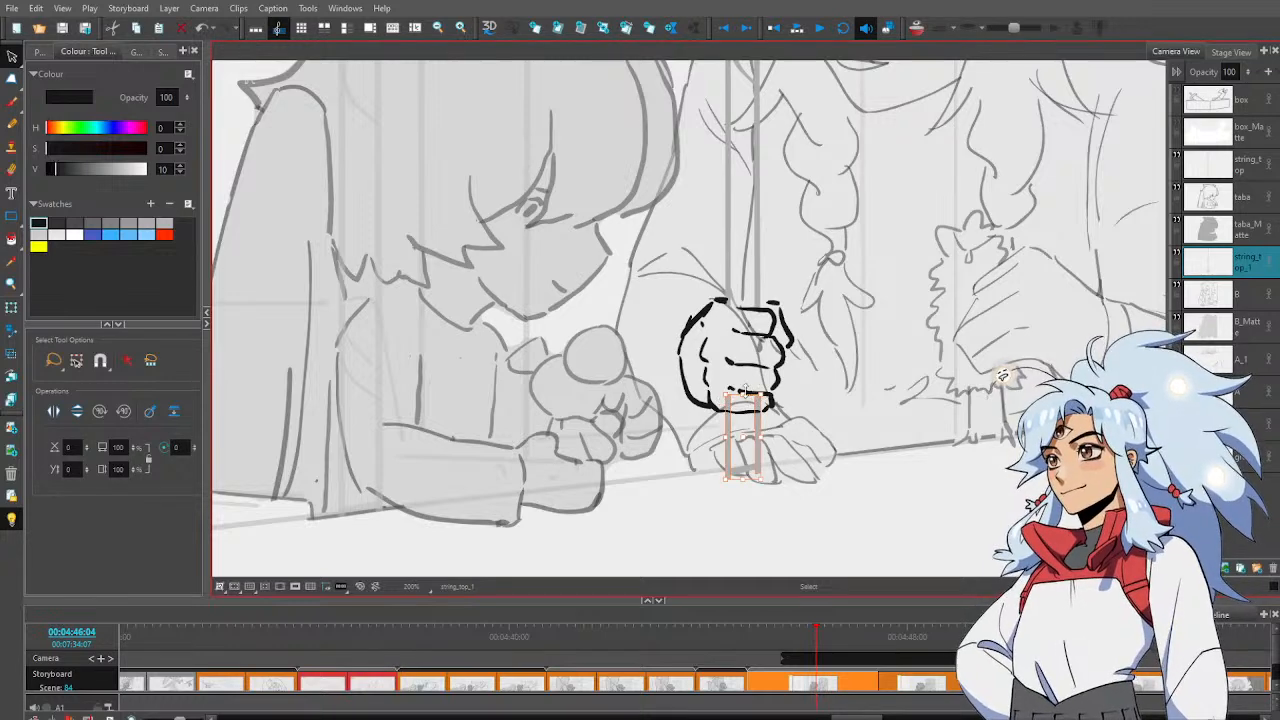
{"action": "left_click_drag", "start_coordinate": [744, 410], "coordinate": [744, 412]}
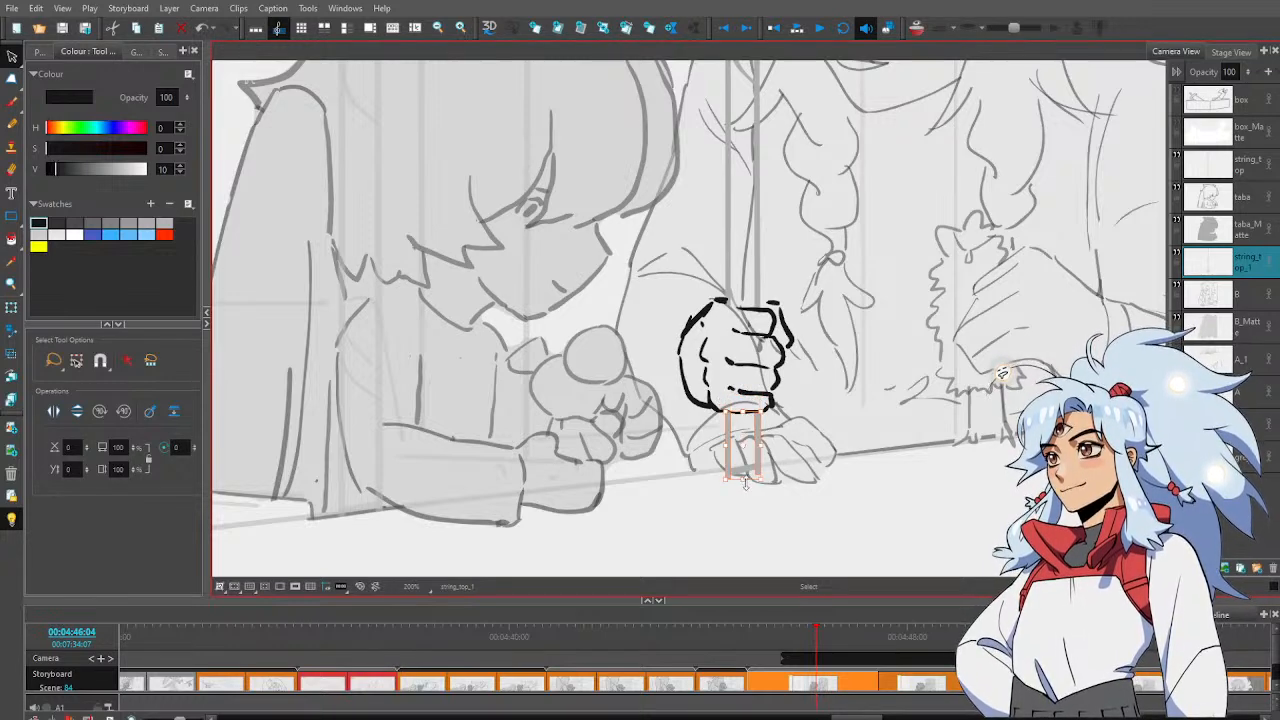
Shorten the post's lower segment from below so its end rests at the table's back edge
{"action": "left_click_drag", "start_coordinate": [742, 478], "coordinate": [745, 469]}
{"action": "left_click", "coordinate": [755, 482]}
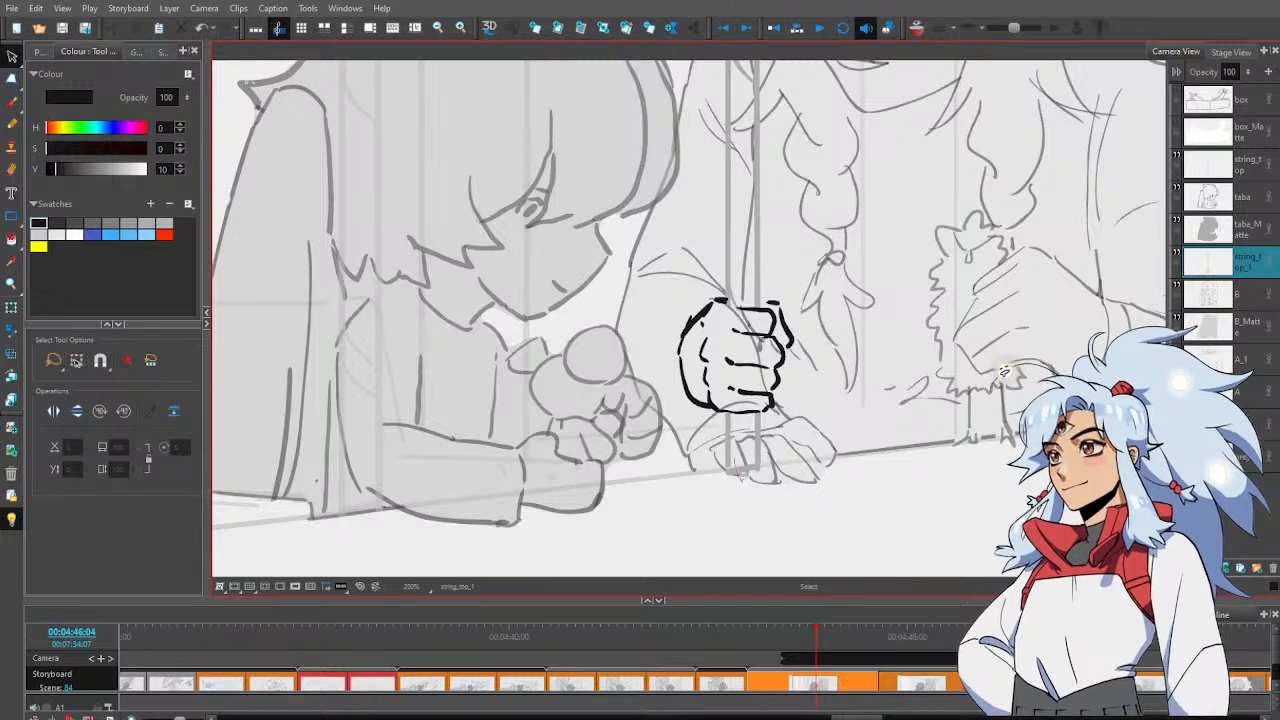
{"action": "left_click", "coordinate": [746, 470]}
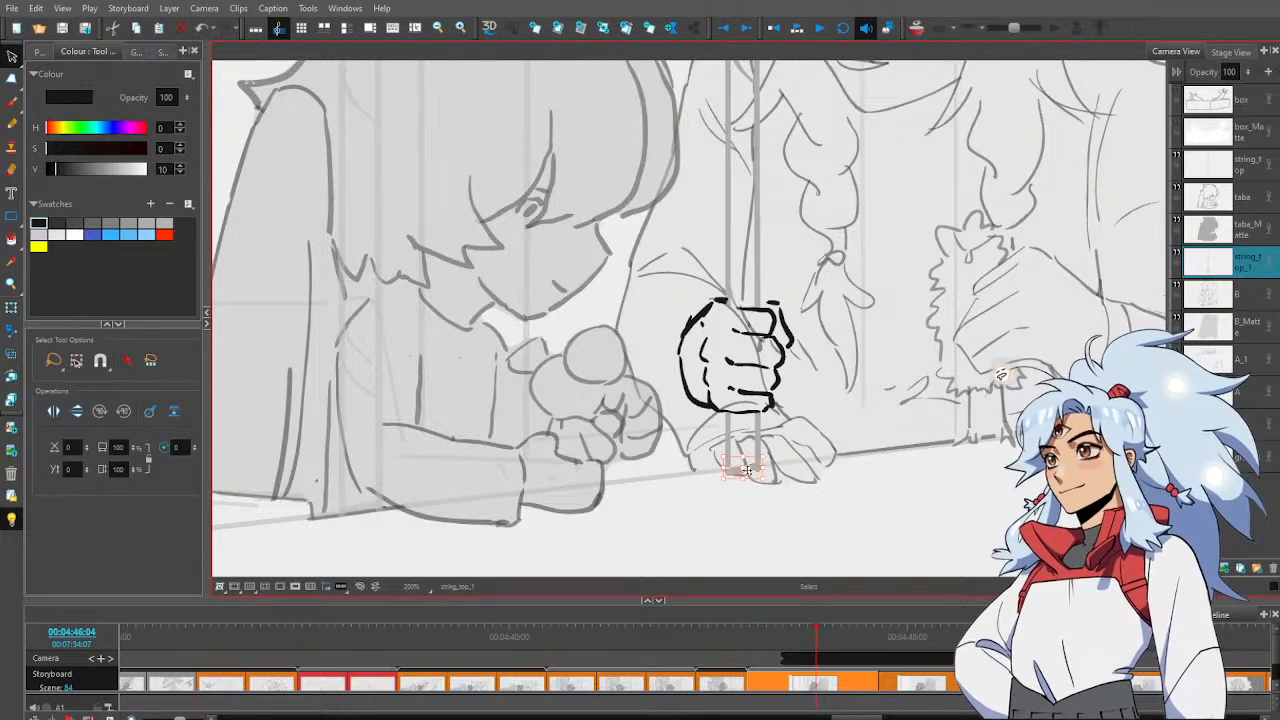
{"action": "left_click", "coordinate": [806, 411]}
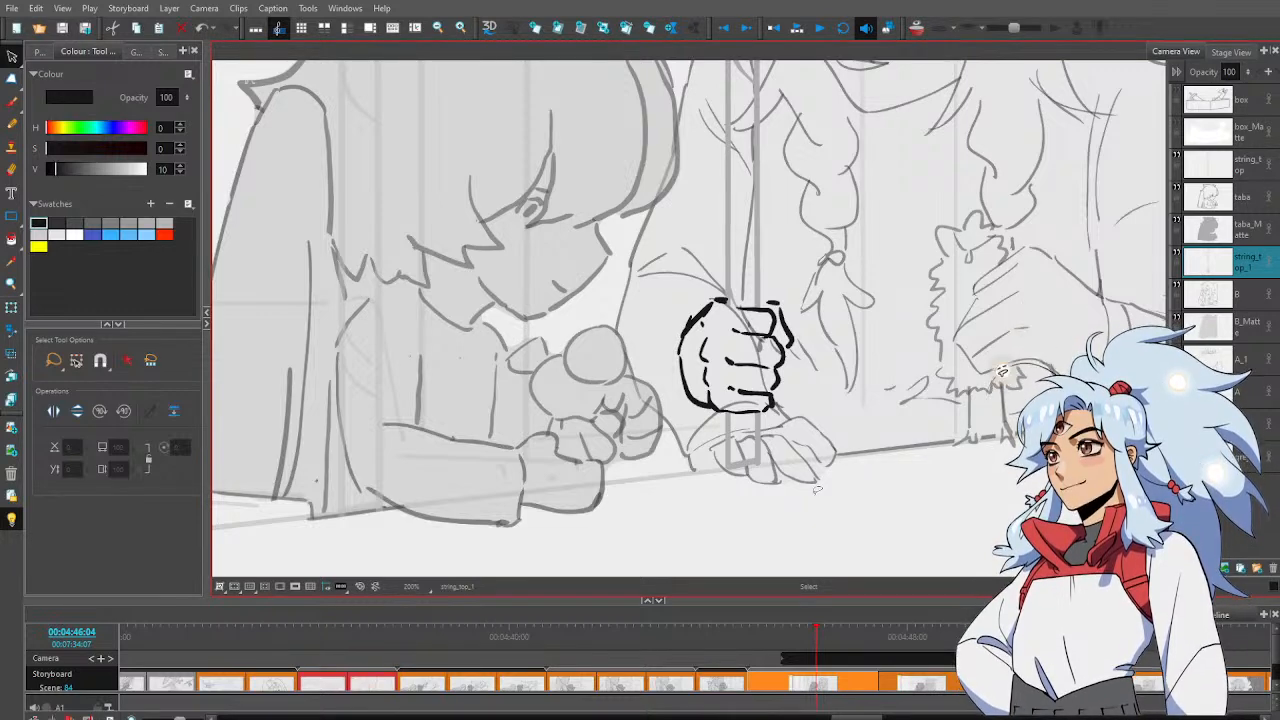
Select the outer contour stroke of the fist's uppermost finger and adjust its position against the fingers
{"action": "key", "text": "alt+b"}
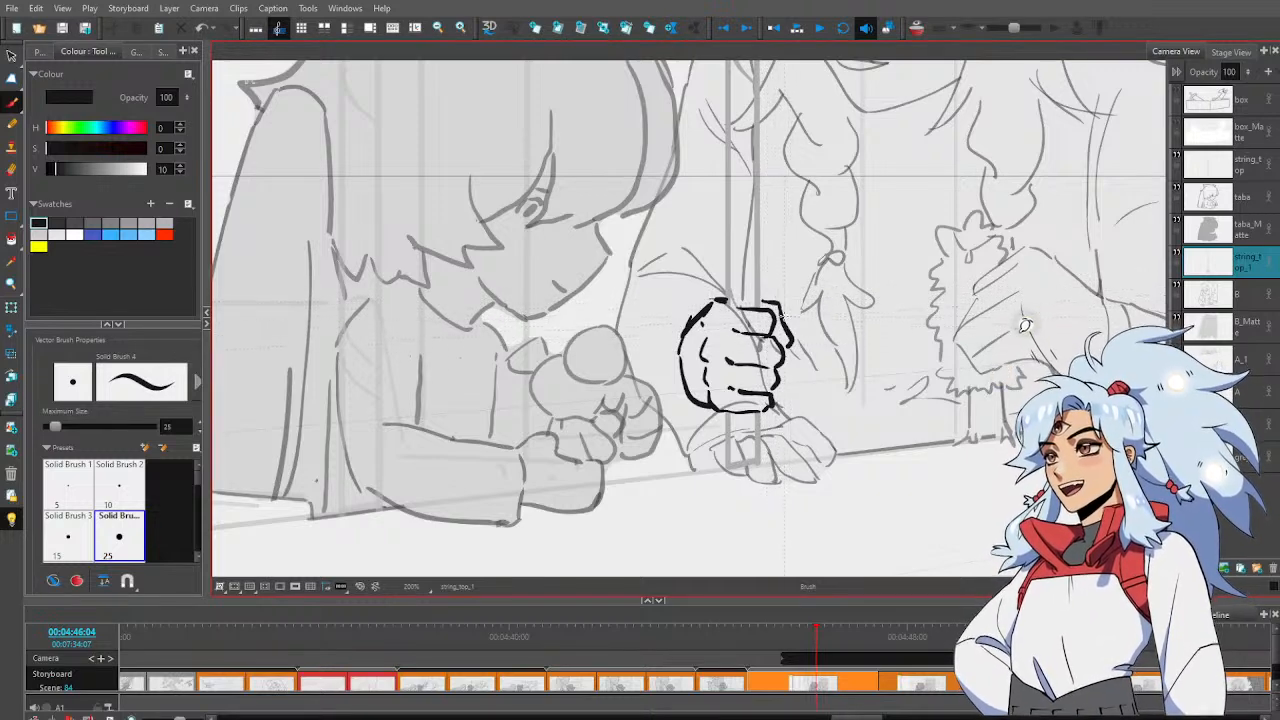
{"action": "key", "text": "alt+s"}
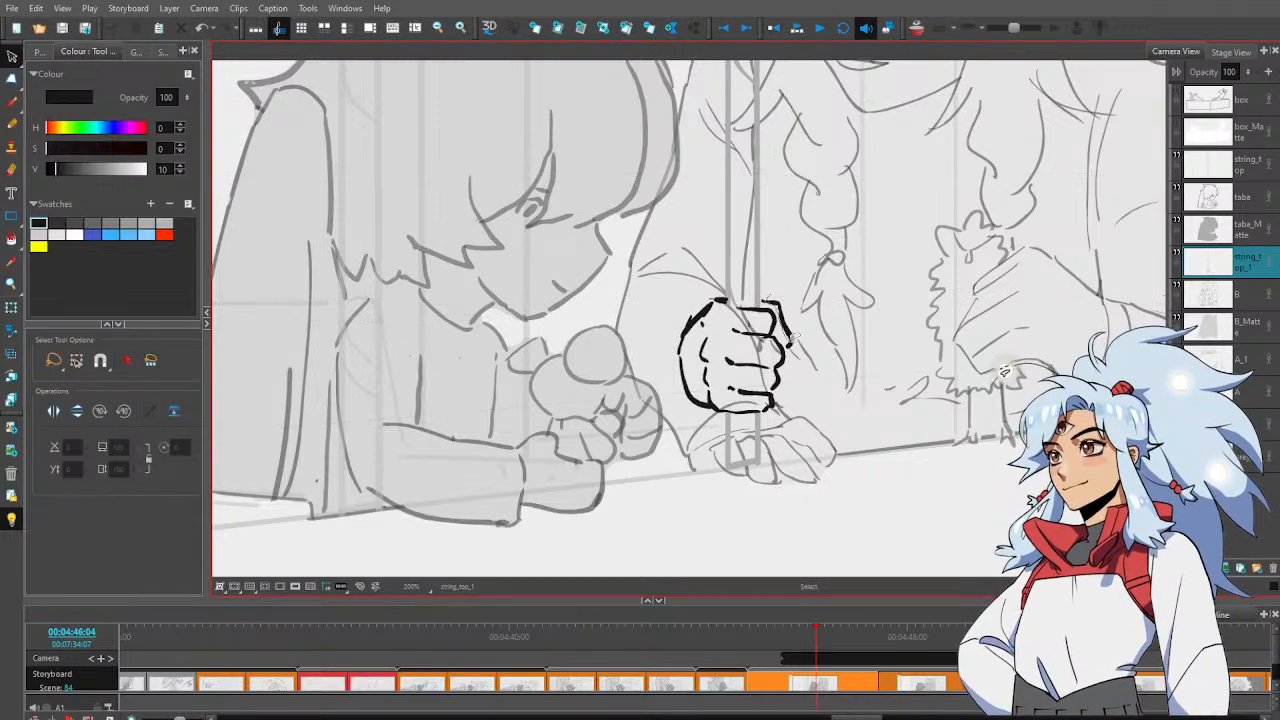
{"action": "left_click", "coordinate": [790, 338]}
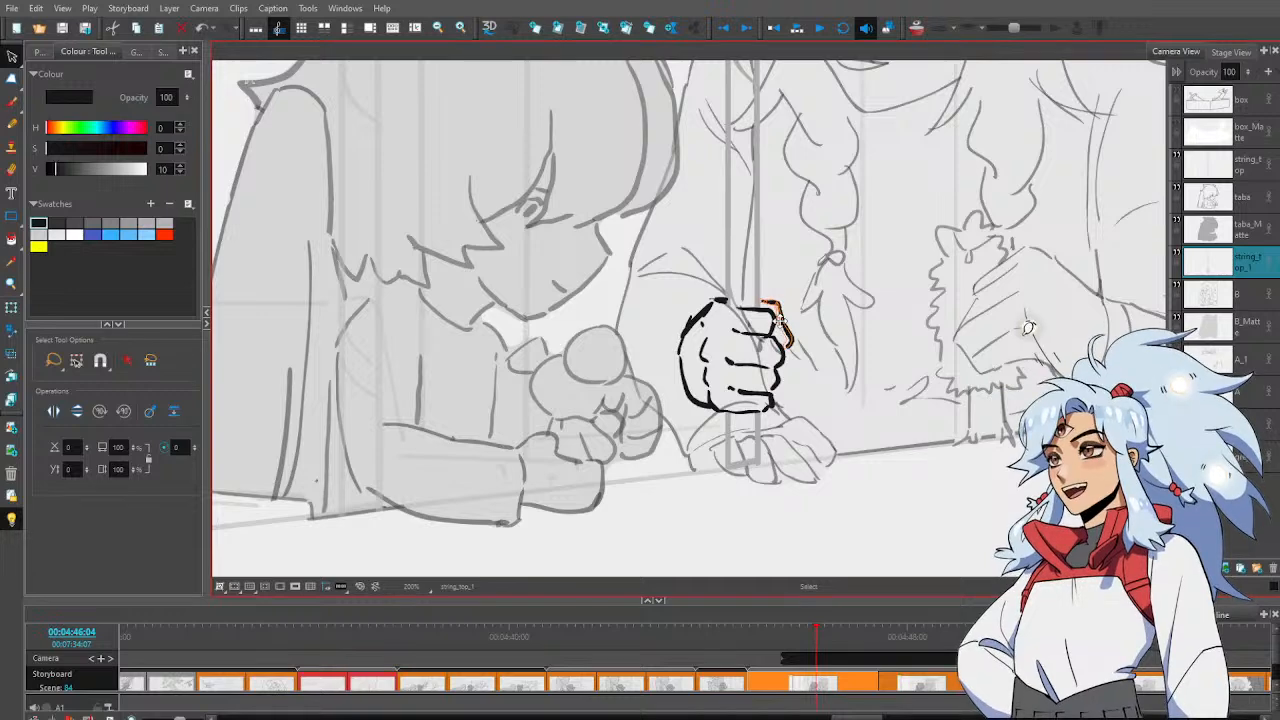
{"action": "left_click_drag", "start_coordinate": [780, 321], "coordinate": [825, 321]}
{"action": "left_click", "coordinate": [809, 266]}
Select the short post segment beneath the fist on the string_top_1 layer and delete it
{"action": "key", "text": "alt+z"}
{"action": "left_click", "coordinate": [823, 322], "text": "alt"}
{"action": "left_click", "coordinate": [823, 322], "text": "alt"}
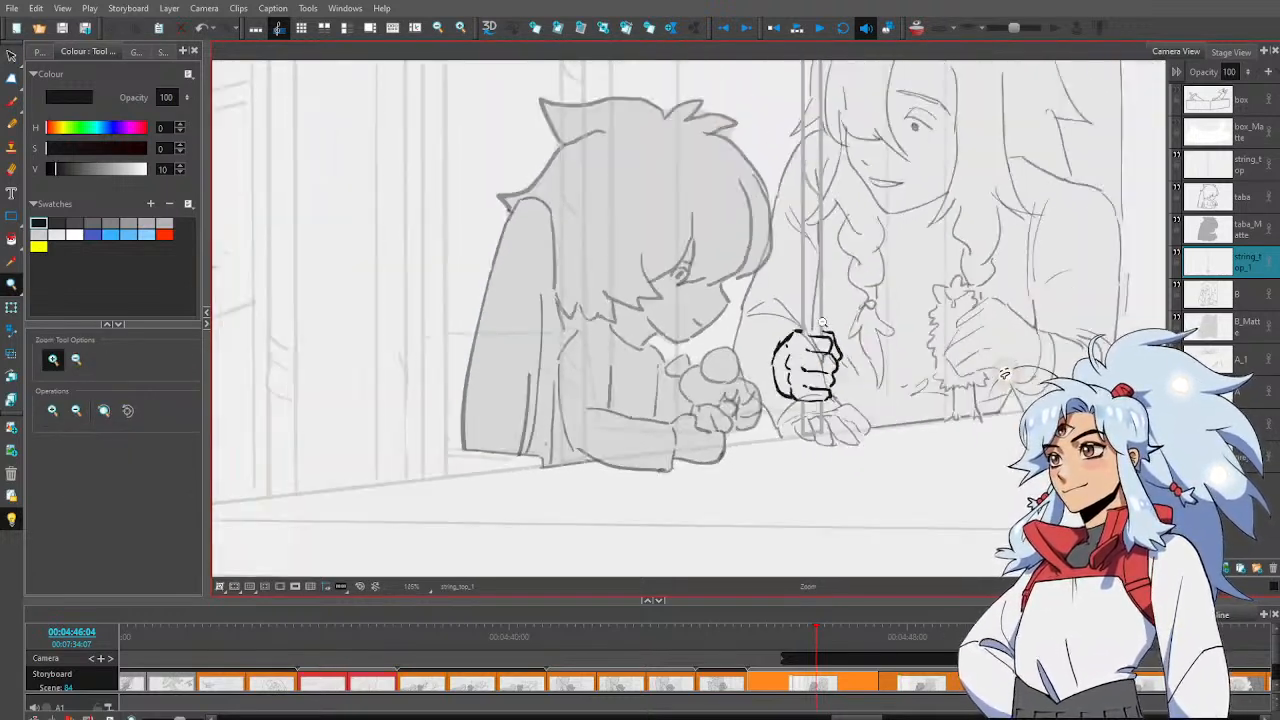
{"action": "left_click", "coordinate": [823, 322], "text": "alt"}
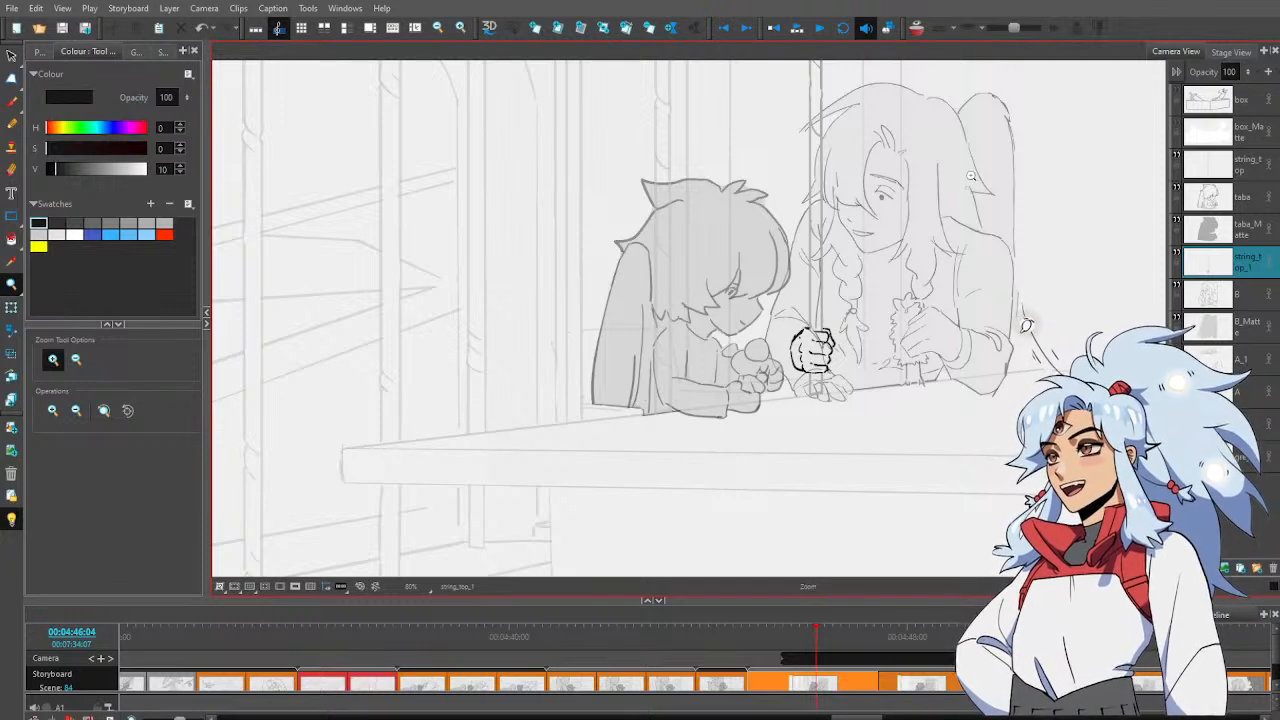
{"action": "key", "text": "alt+s"}
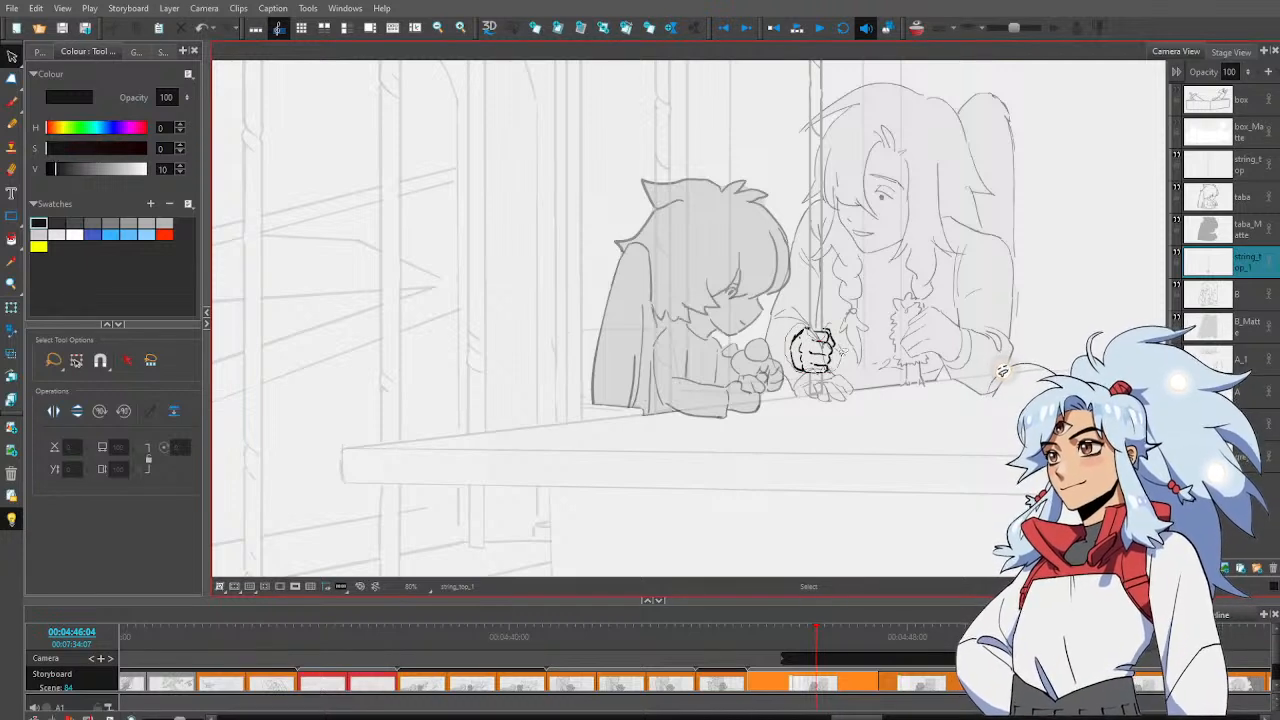
{"action": "key", "text": "ctrl+a"}
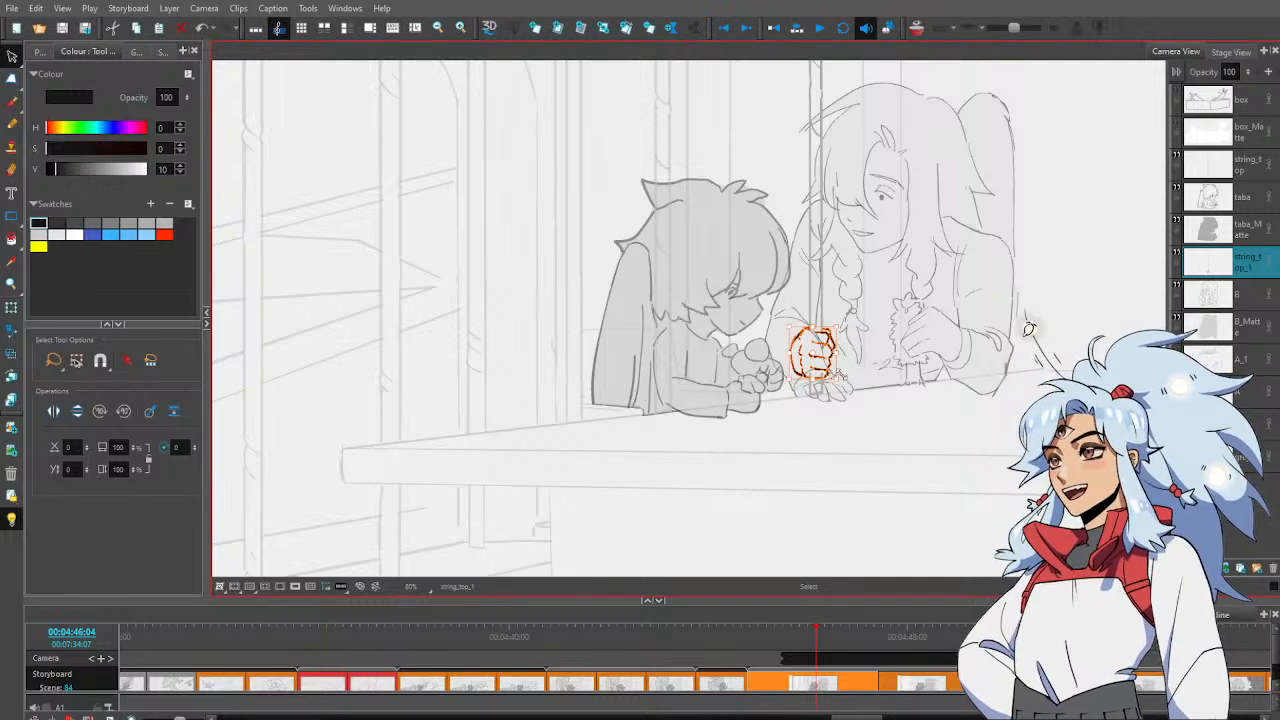
{"action": "left_click", "coordinate": [859, 354]}
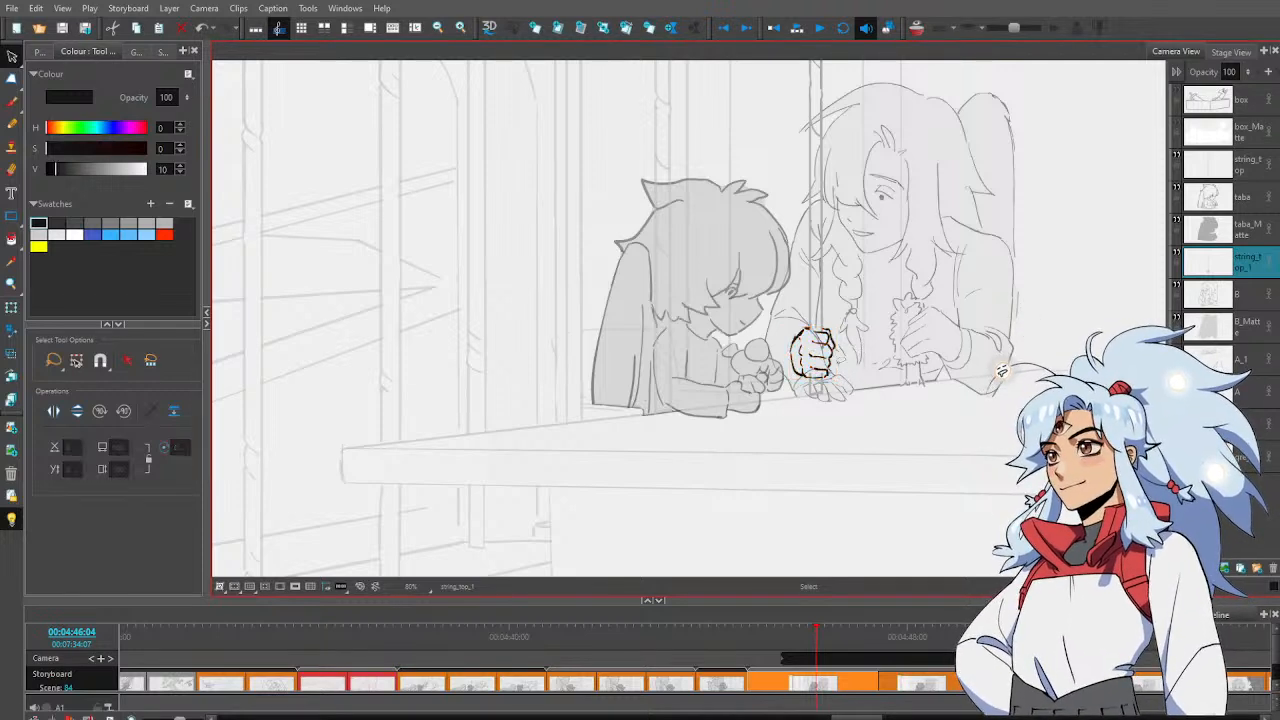
{"action": "key", "text": "Delete"}
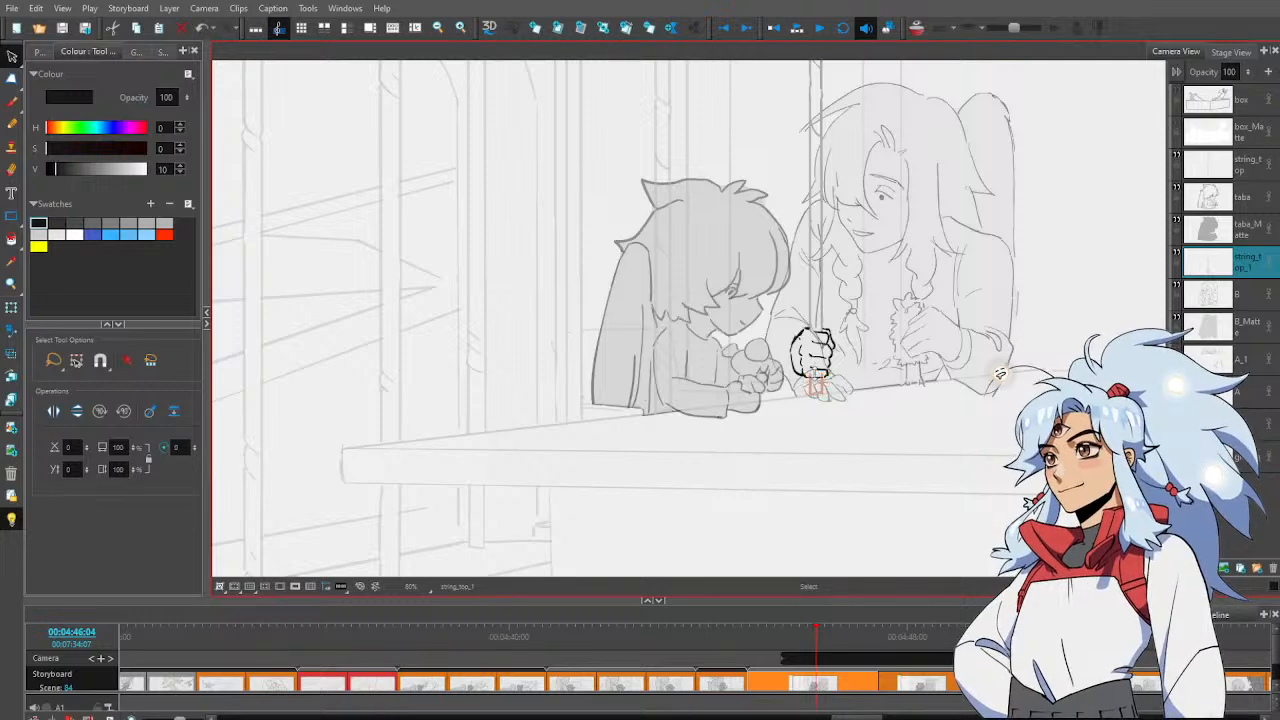
{"action": "left_click", "coordinate": [878, 351]}
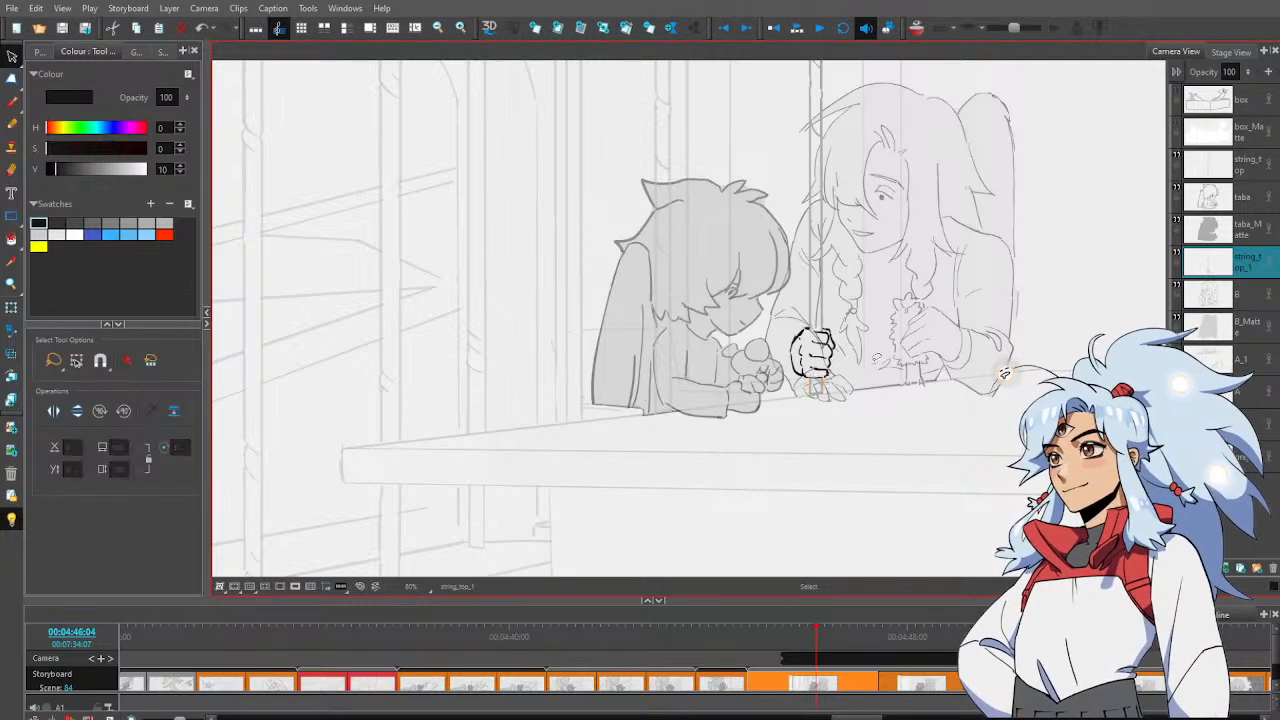
On layer B, delete the taller character's old open hand lying on the table behind the fist
{"action": "left_click", "coordinate": [1214, 302]}
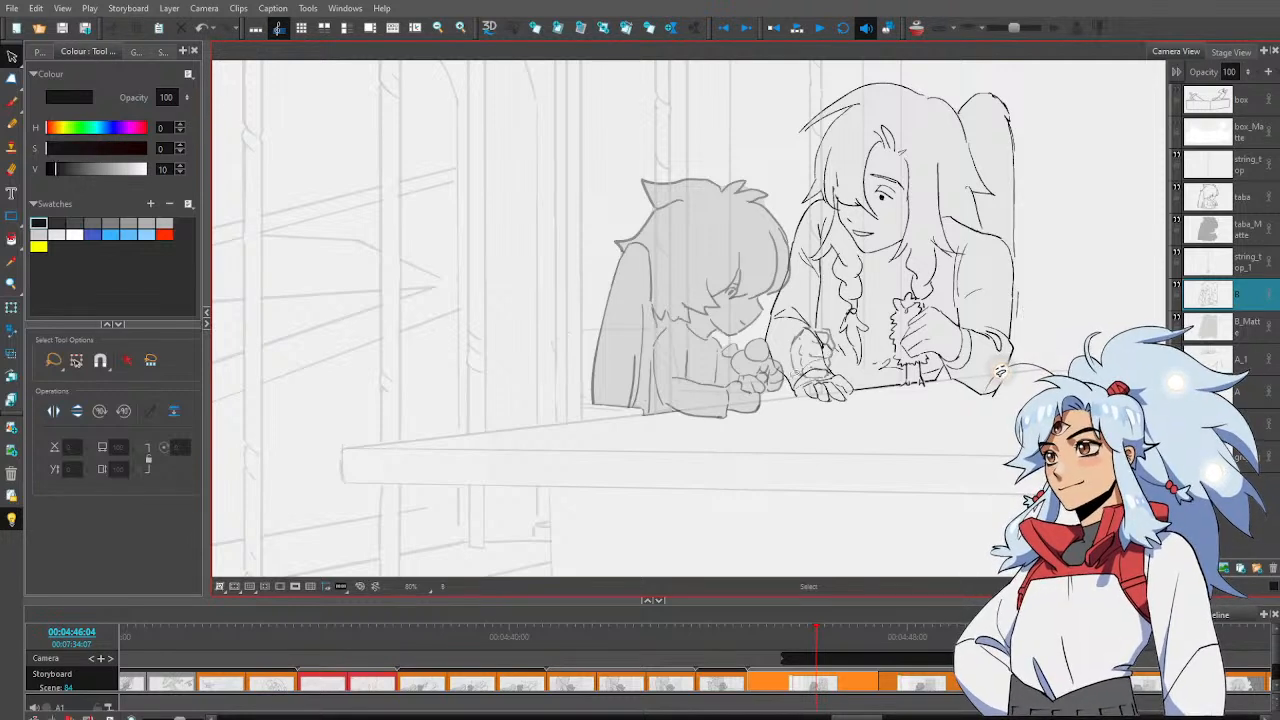
{"action": "mouse_move", "coordinate": [790, 393]}
{"action": "left_mouse_down"}
{"action": "mouse_move", "coordinate": [843, 402]}
{"action": "mouse_move", "coordinate": [852, 370]}
{"action": "mouse_move", "coordinate": [832, 358]}
{"action": "left_mouse_up"}
{"action": "key", "text": "Delete"}
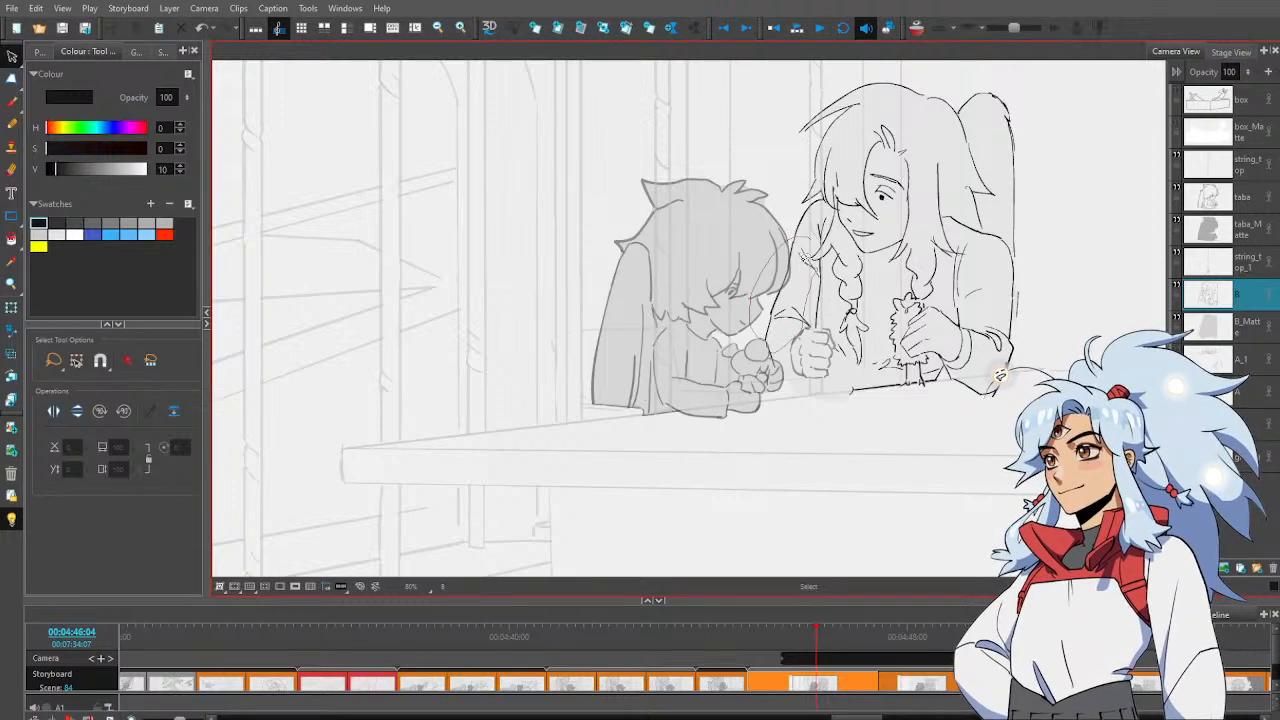
Select the taller character's arm strokes beside the fist and skew them slightly outward with the Perspective tool
{"action": "left_click", "coordinate": [806, 250]}
{"action": "key", "text": "alt+0"}
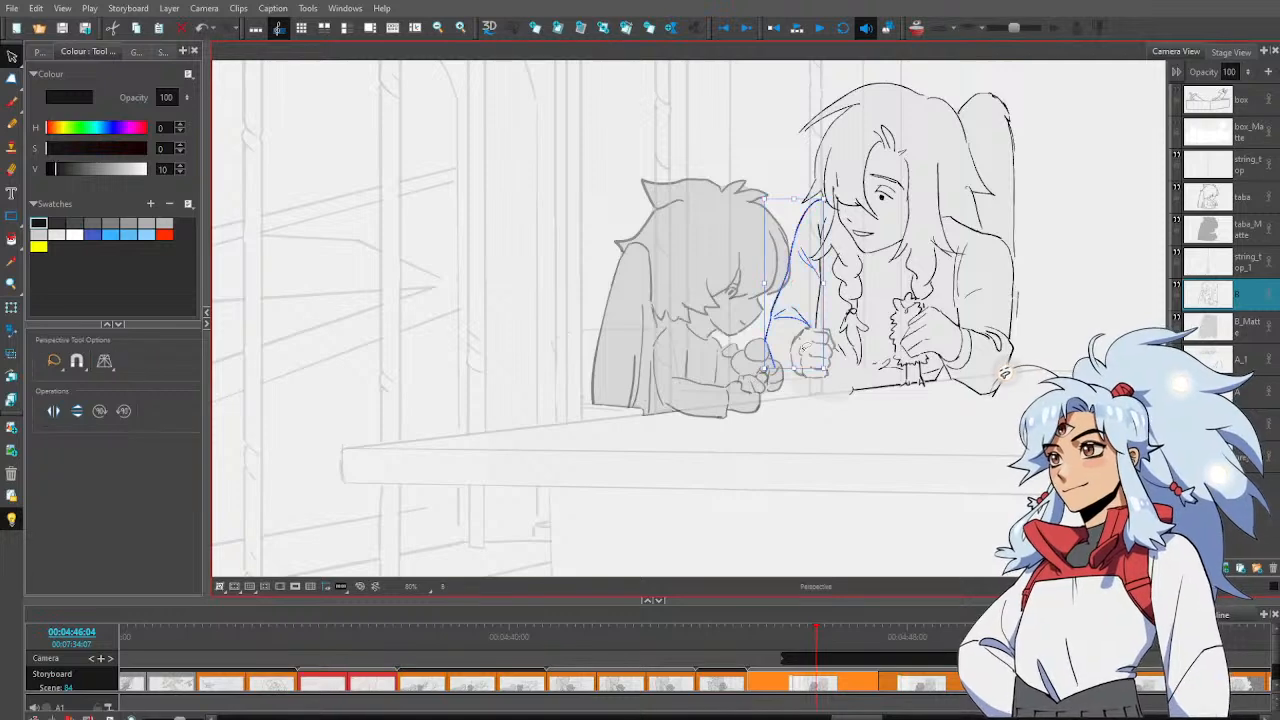
{"action": "left_click_drag", "start_coordinate": [795, 369], "coordinate": [788, 367]}
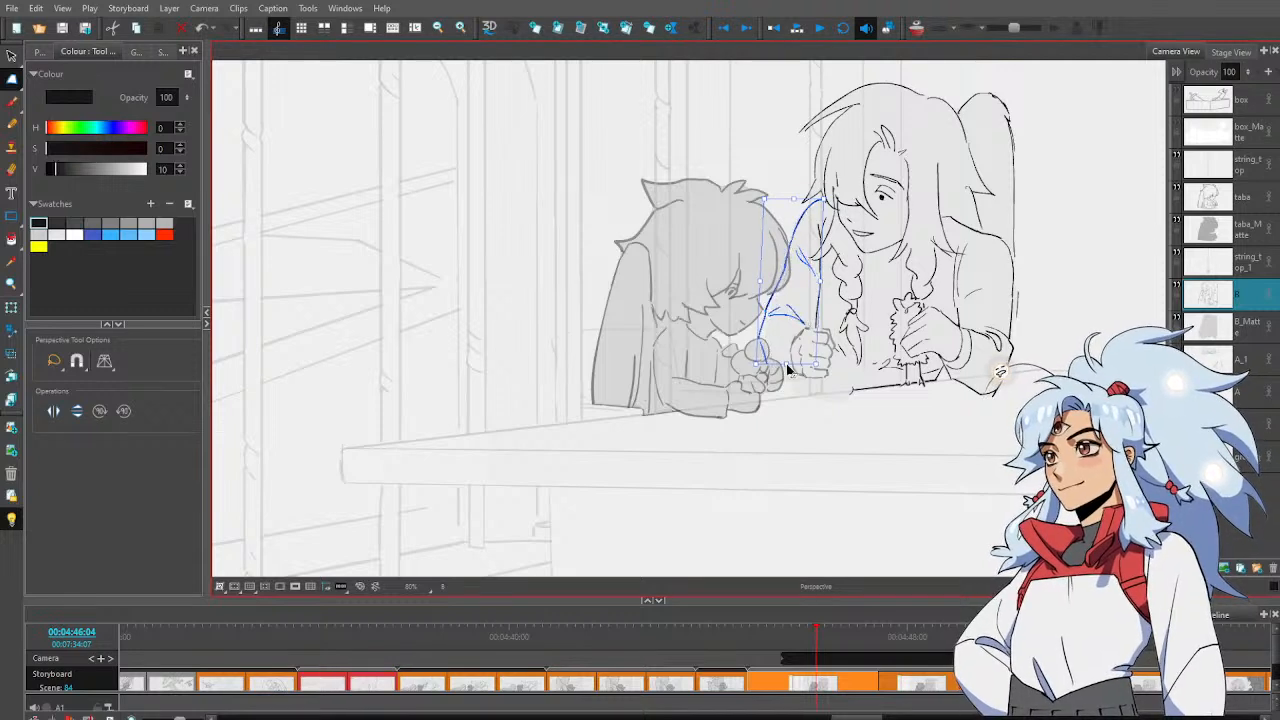
Reposition the crease line at the raised arm's sleeve and skew the outer forearm contour inward toward the fist
{"action": "mouse_move", "coordinate": [782, 293]}
{"action": "left_mouse_down"}
{"action": "mouse_move", "coordinate": [777, 312]}
{"action": "mouse_move", "coordinate": [793, 305]}
{"action": "mouse_move", "coordinate": [789, 322]}
{"action": "mouse_move", "coordinate": [797, 310]}
{"action": "left_mouse_up"}
{"action": "key", "text": "alt+s"}
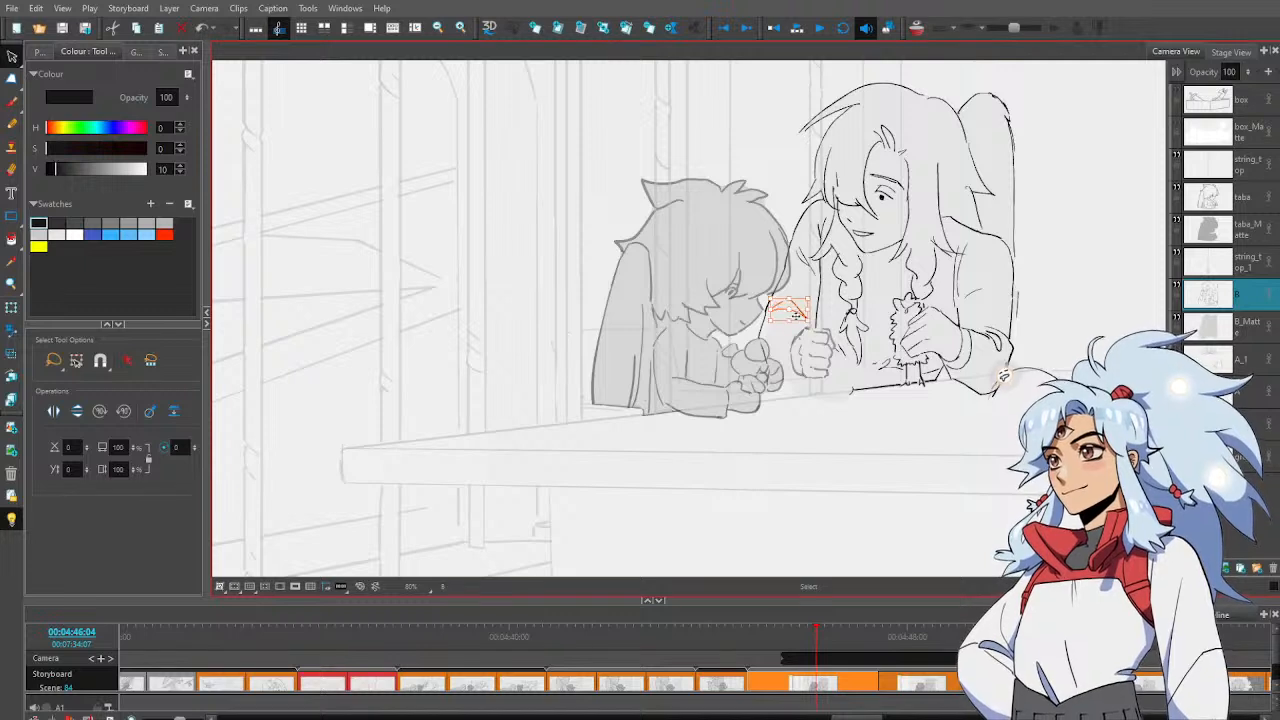
{"action": "left_click", "coordinate": [773, 331]}
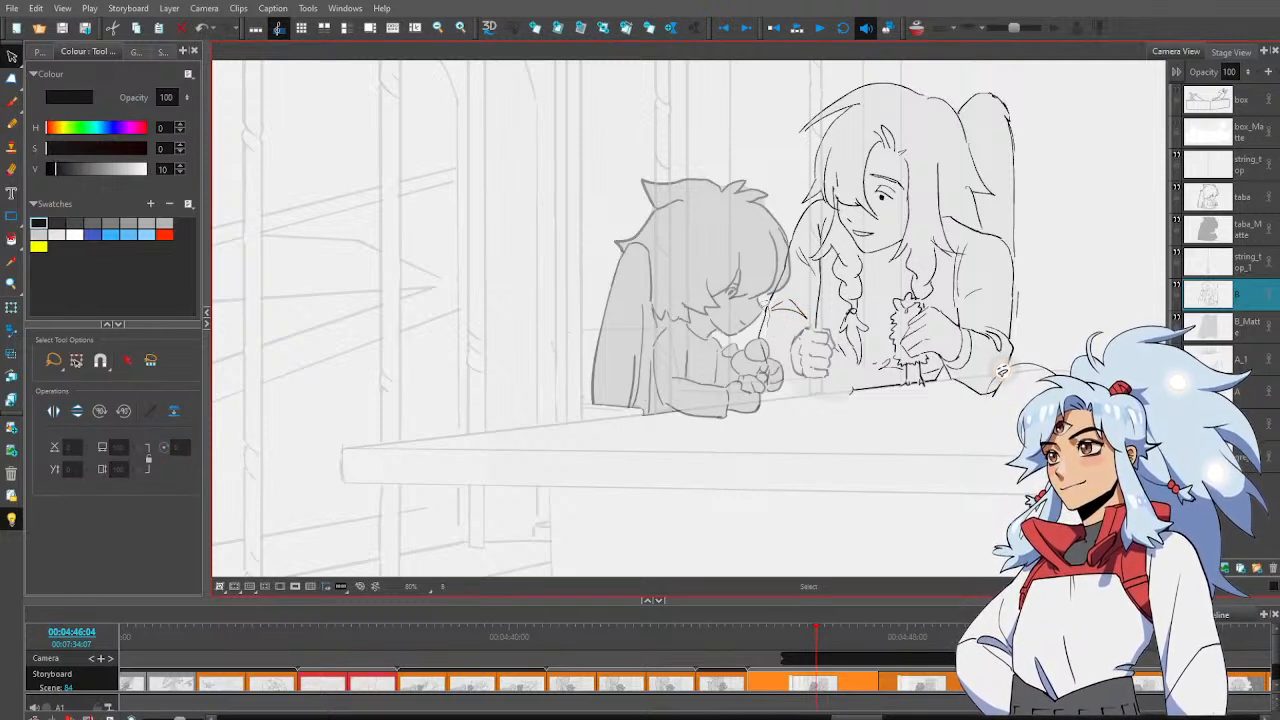
{"action": "mouse_move", "coordinate": [766, 304]}
{"action": "left_mouse_down"}
{"action": "mouse_move", "coordinate": [756, 352]}
{"action": "mouse_move", "coordinate": [779, 362]}
{"action": "left_mouse_up"}
{"action": "key", "text": "alt+0"}
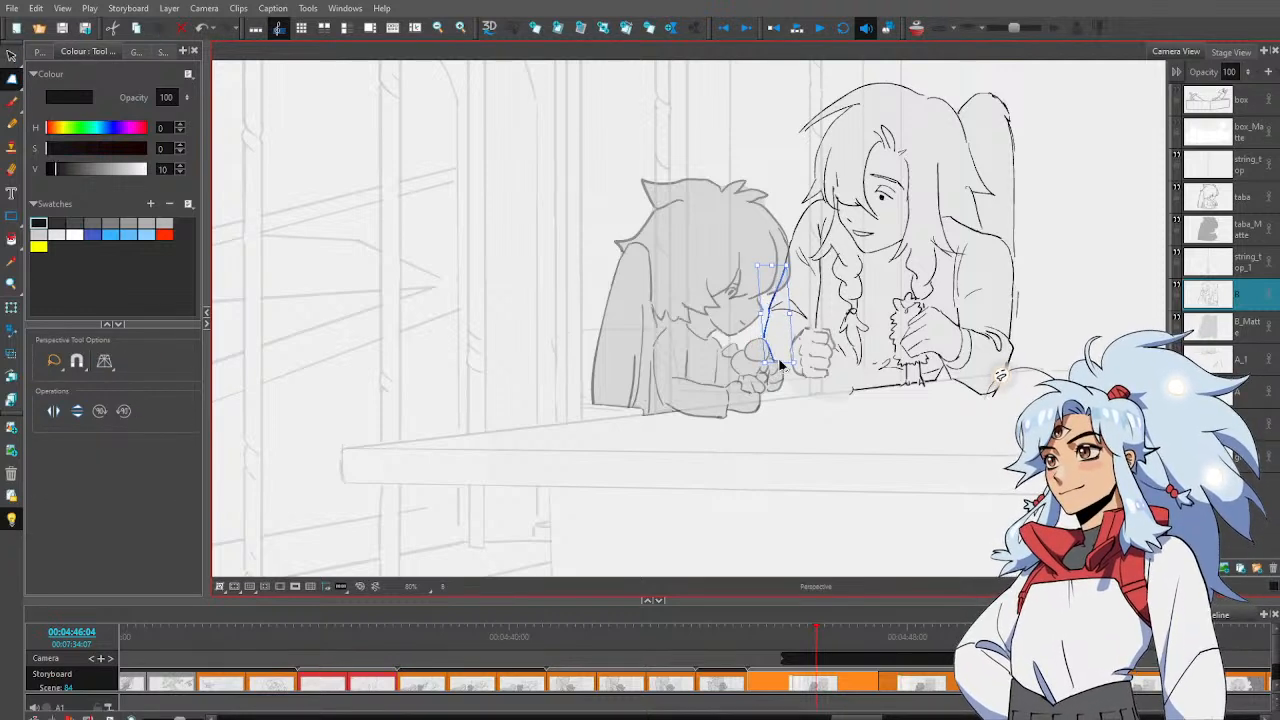
Draw the forearm's underside and the torso side down to the table, and replace the leftover stroke along the torso's table edge
{"action": "key", "text": "alt+b"}
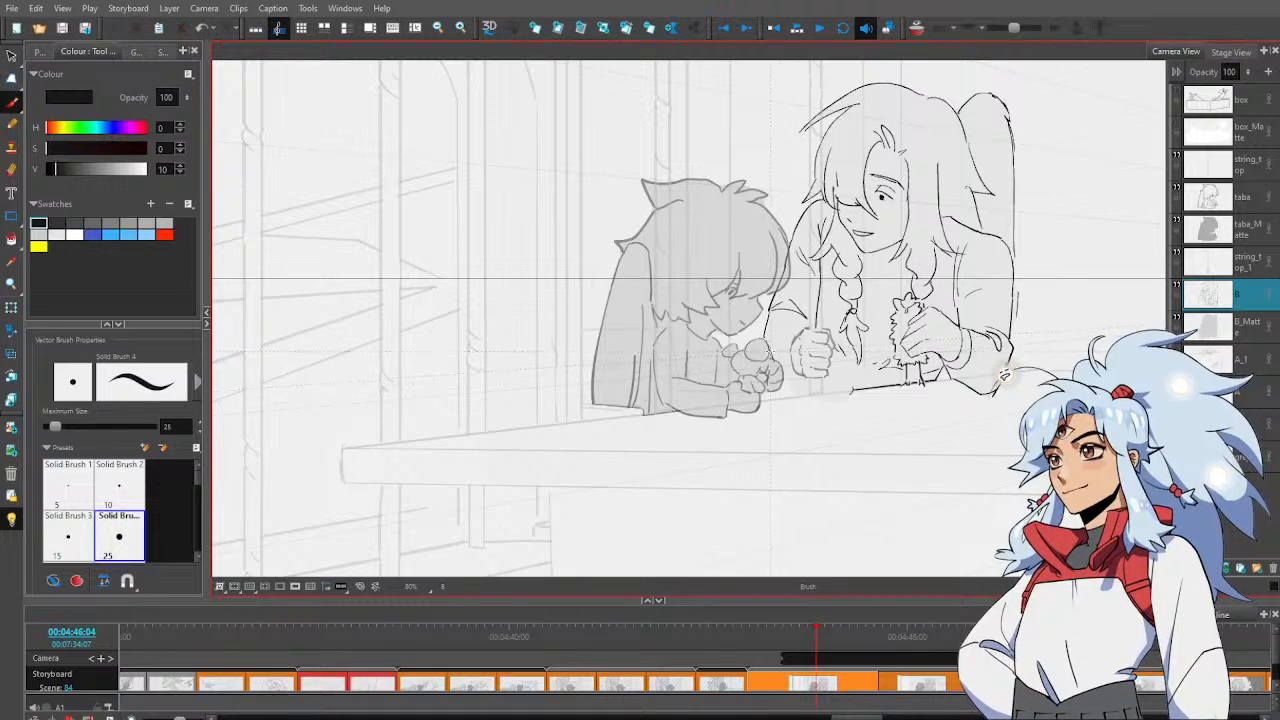
{"action": "left_click_drag", "start_coordinate": [771, 354], "coordinate": [797, 374]}
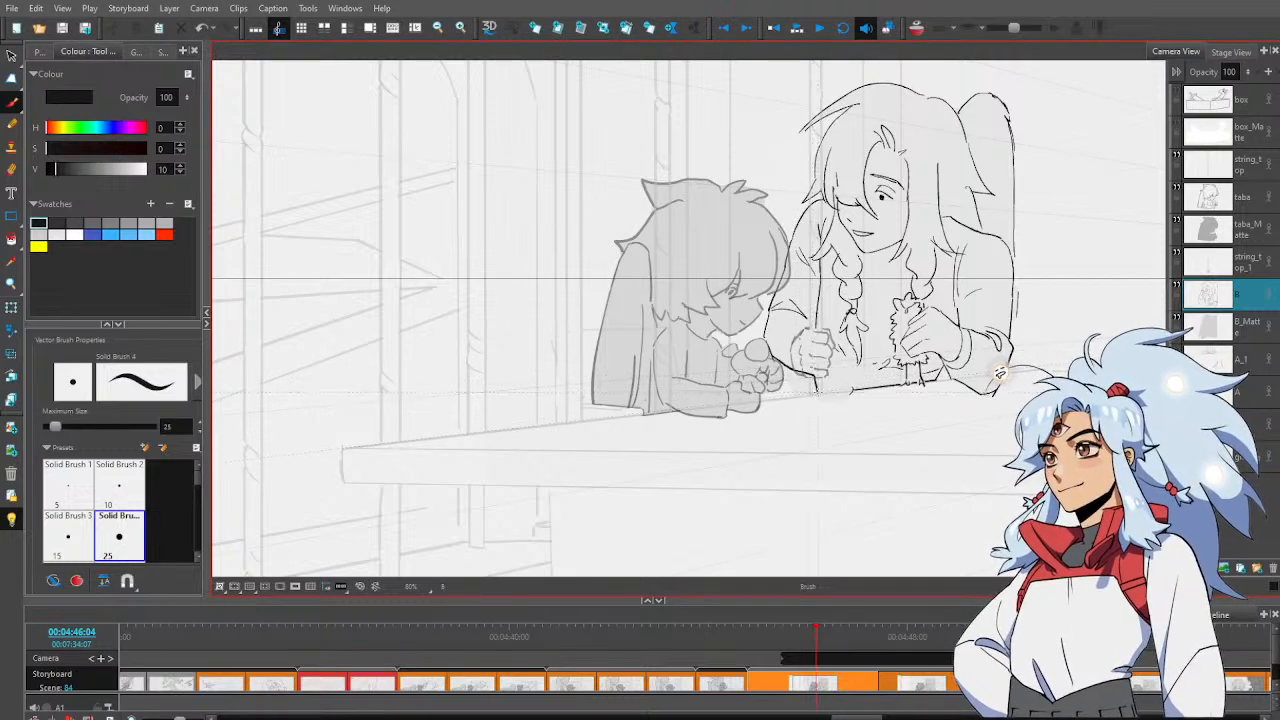
{"action": "key", "text": "alt+s"}
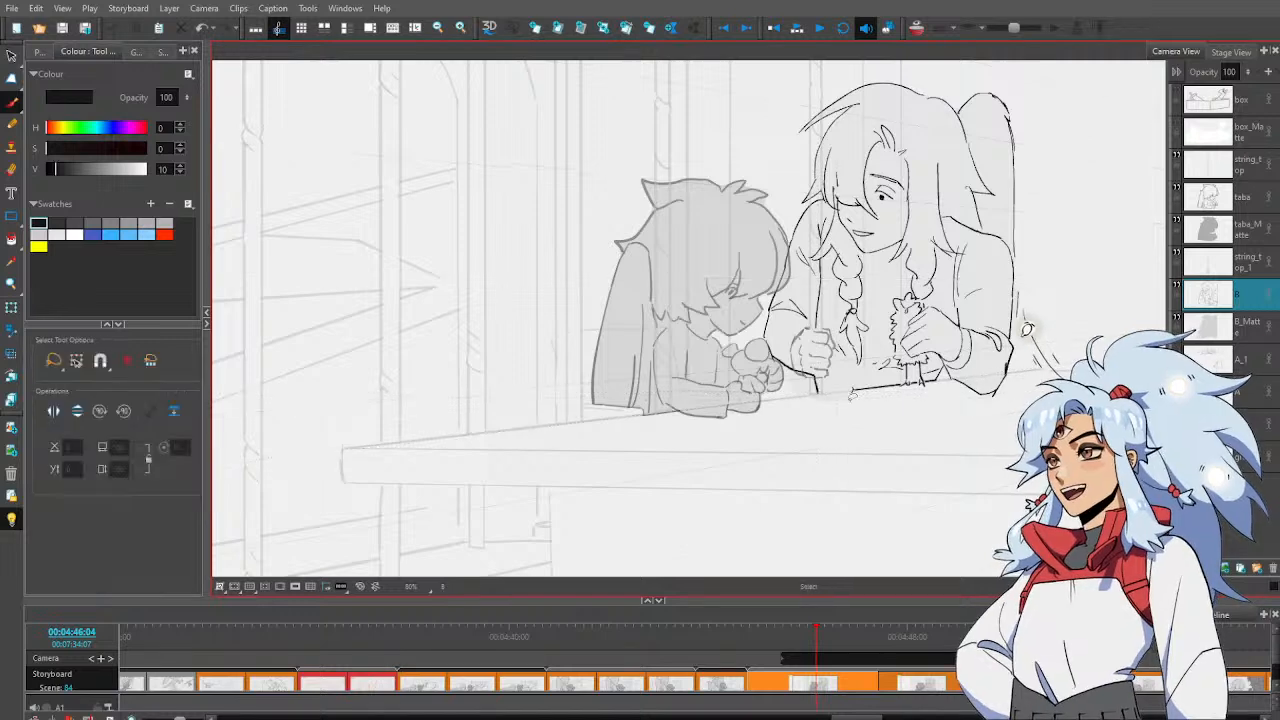
{"action": "left_click", "coordinate": [848, 390]}
{"action": "key", "text": "Delete"}
{"action": "key", "text": "alt+b"}
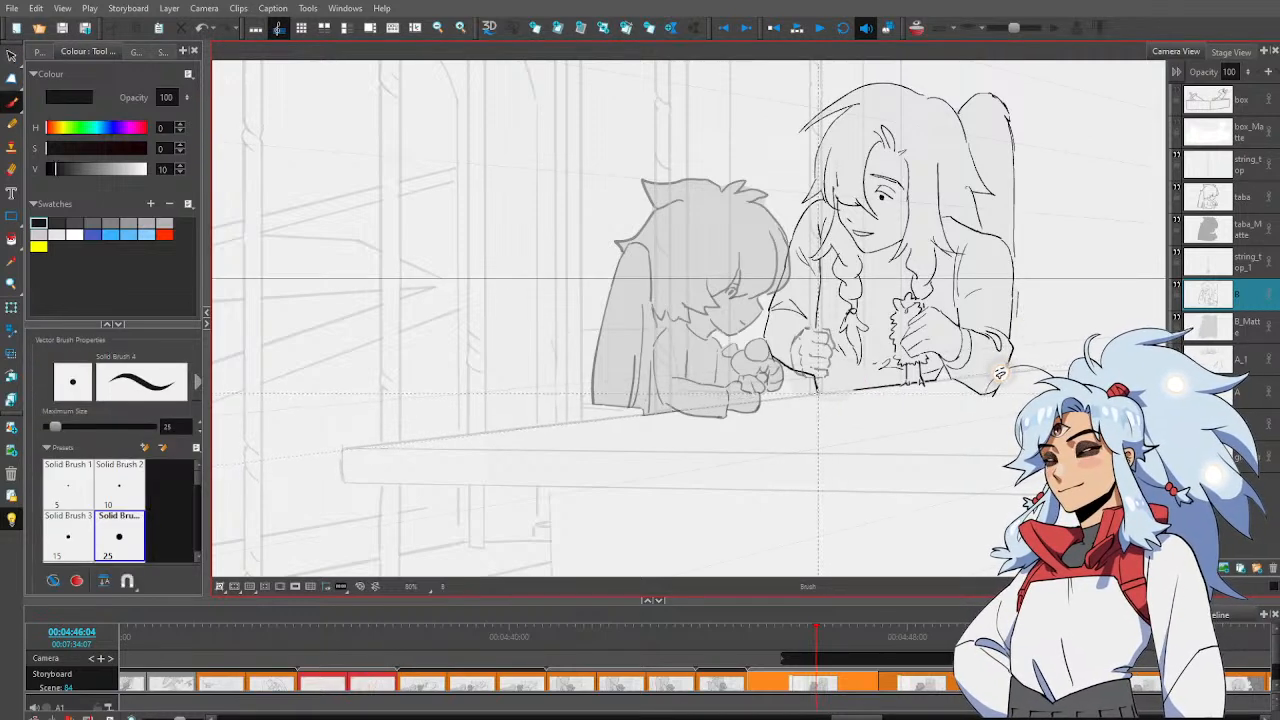
{"action": "left_click_drag", "start_coordinate": [818, 393], "coordinate": [856, 389]}
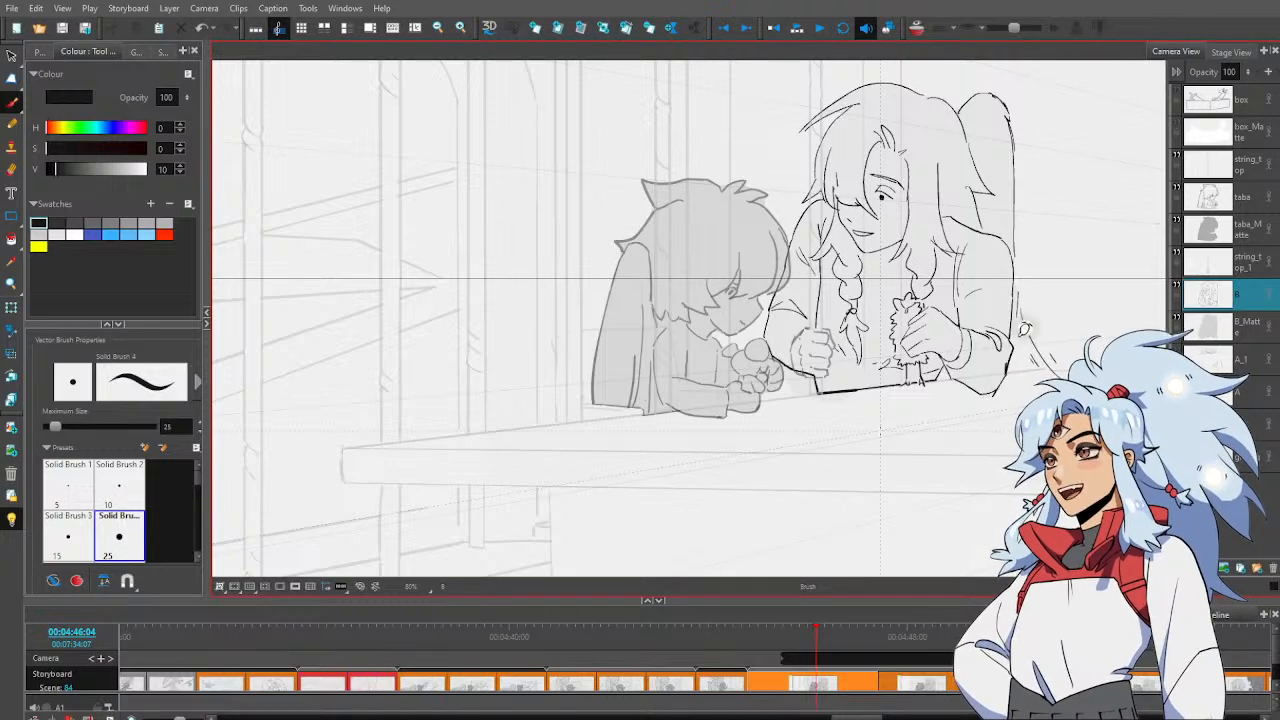
Delete the new stroke along the table edge and redraw it from the torso's corner to the existing line
{"action": "key", "text": "alt+v"}
{"action": "left_click", "coordinate": [840, 388]}
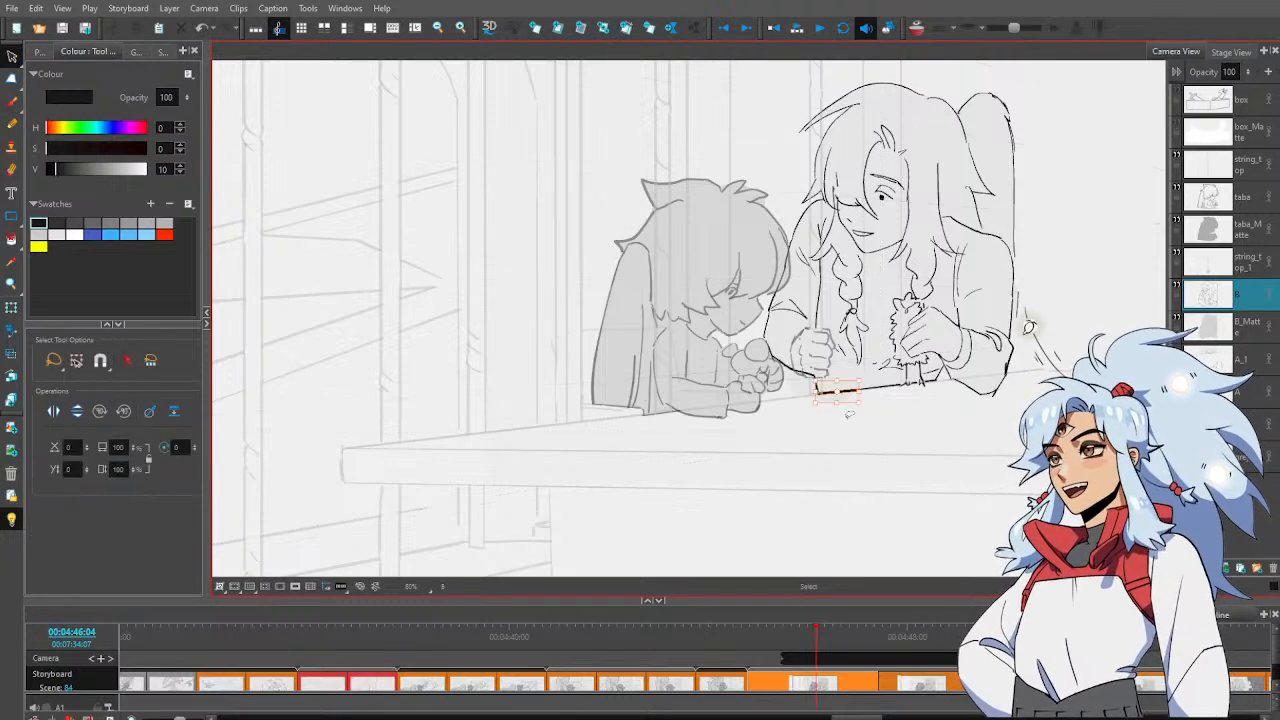
{"action": "key", "text": "Delete"}
{"action": "key", "text": "alt+b"}
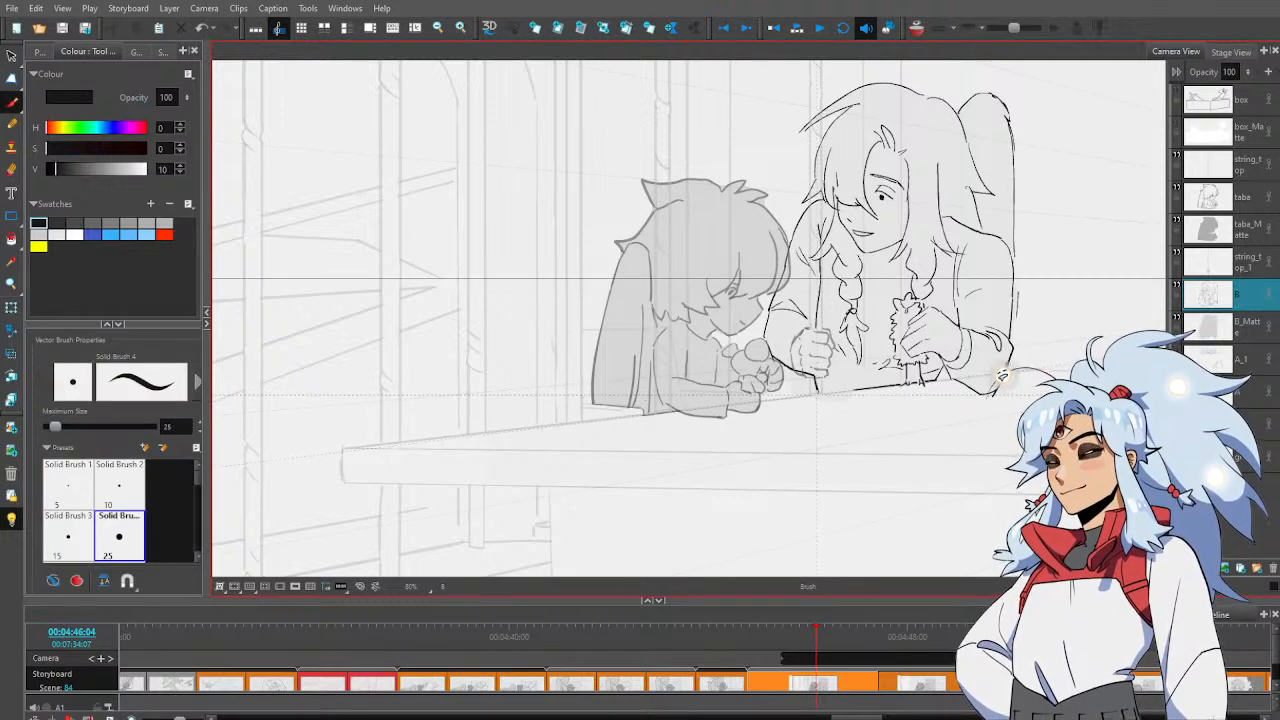
{"action": "left_click_drag", "start_coordinate": [817, 393], "coordinate": [856, 389]}
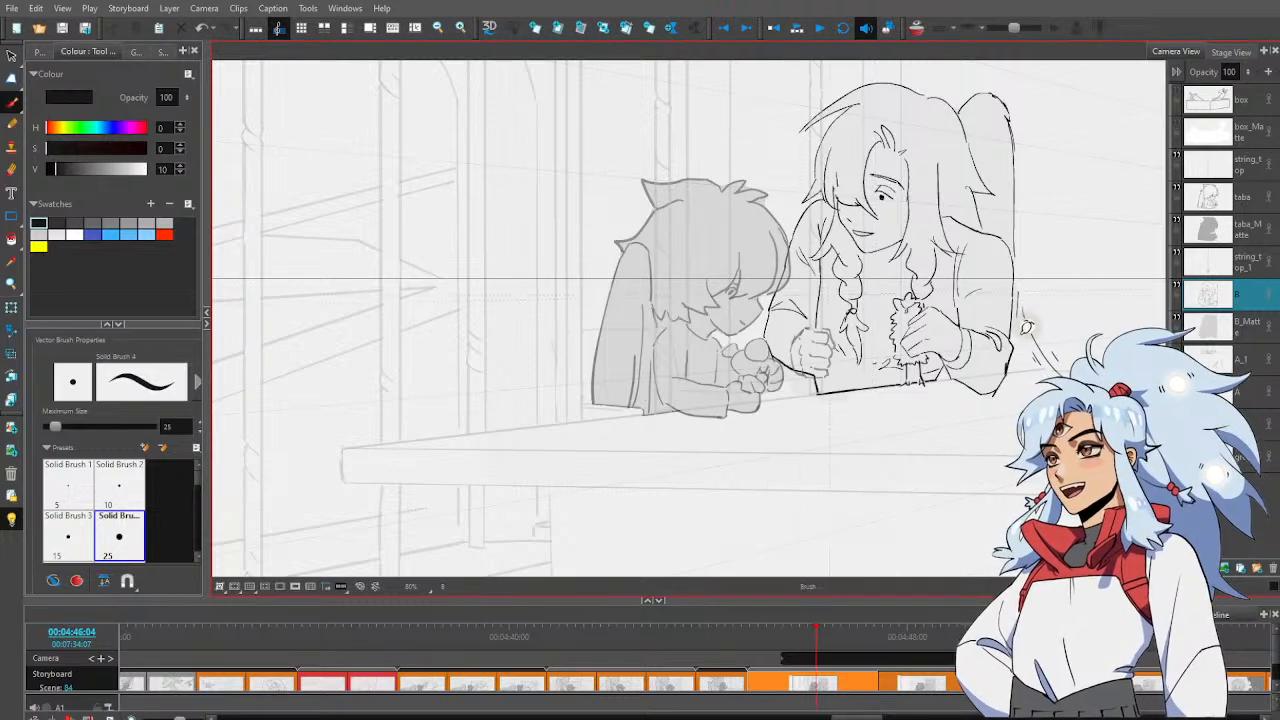
Replace the torso's side line below the fist with one slanting outward to meet the table edge
{"action": "left_click_drag", "start_coordinate": [808, 375], "coordinate": [797, 402]}
{"action": "key", "text": "ctrl+z"}
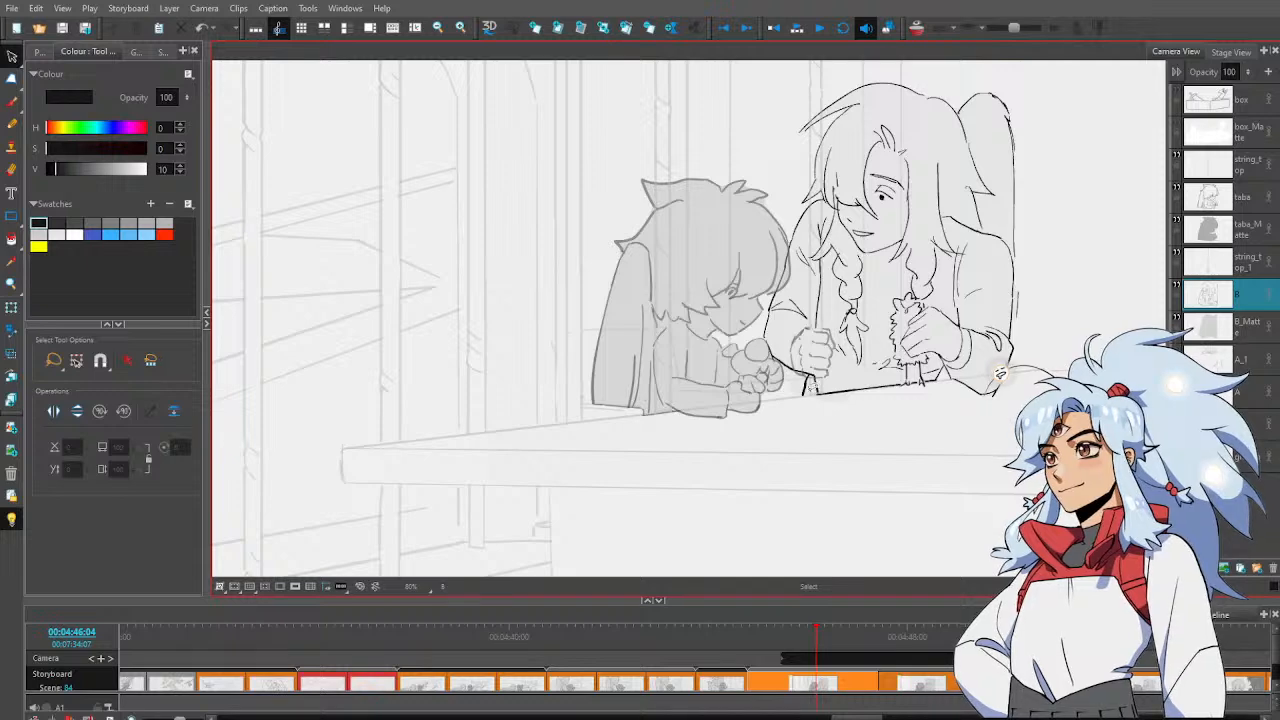
{"action": "key", "text": "alt+b"}
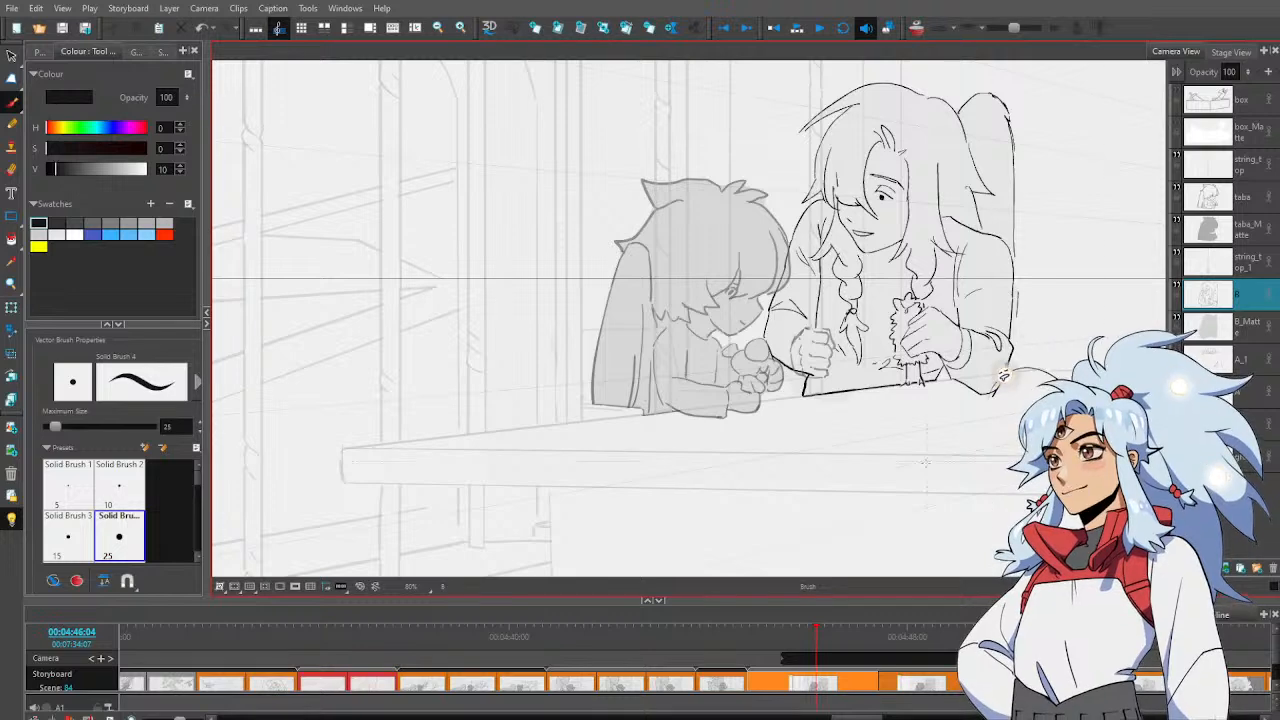
Clean up the taller character's torso line below the fist with the Eraser and Brush
{"action": "key", "text": "shift+l"}
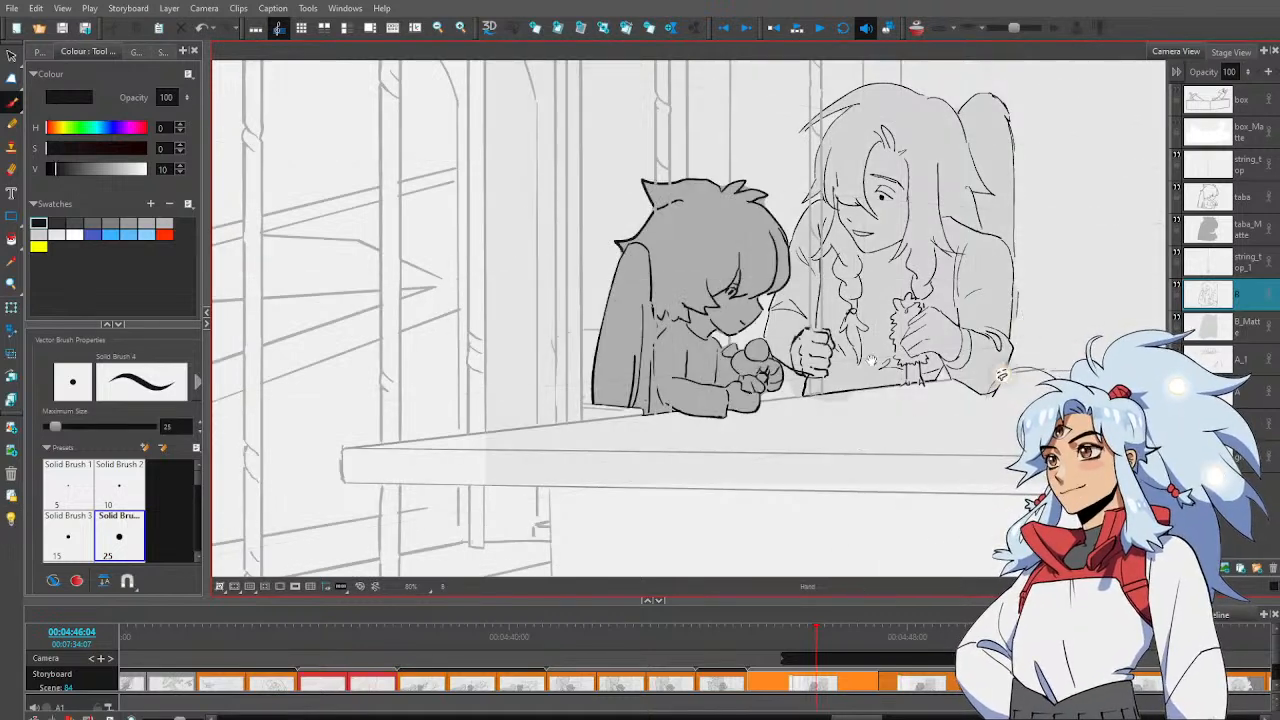
{"action": "left_click_drag", "start_coordinate": [1034, 259], "coordinate": [1002, 370]}
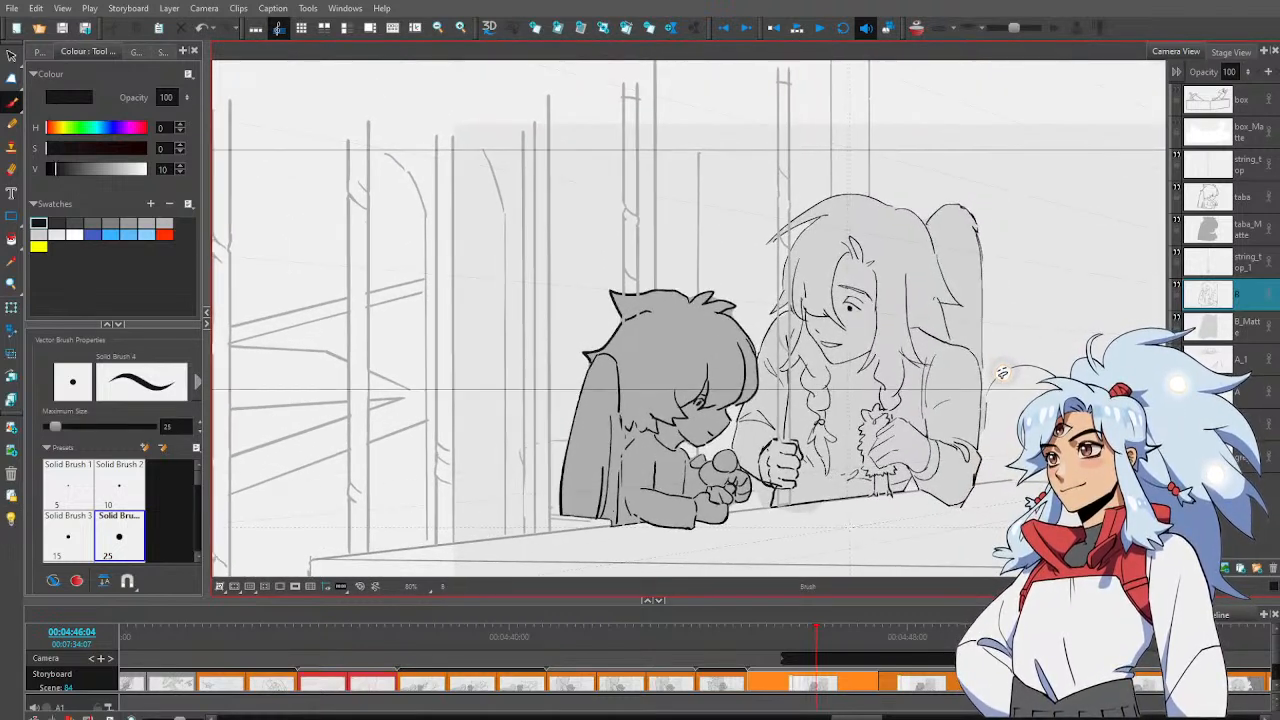
{"action": "left_click_drag", "start_coordinate": [850, 505], "coordinate": [938, 457]}
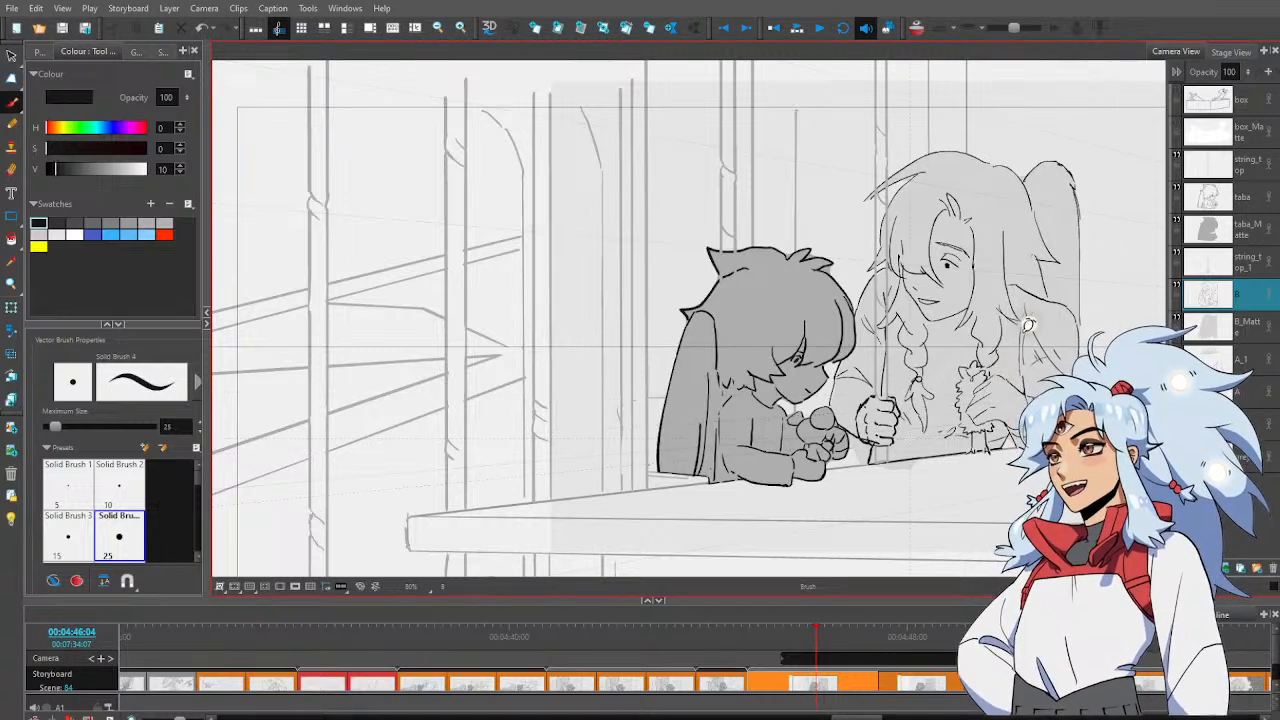
{"action": "key", "text": "alt+e"}
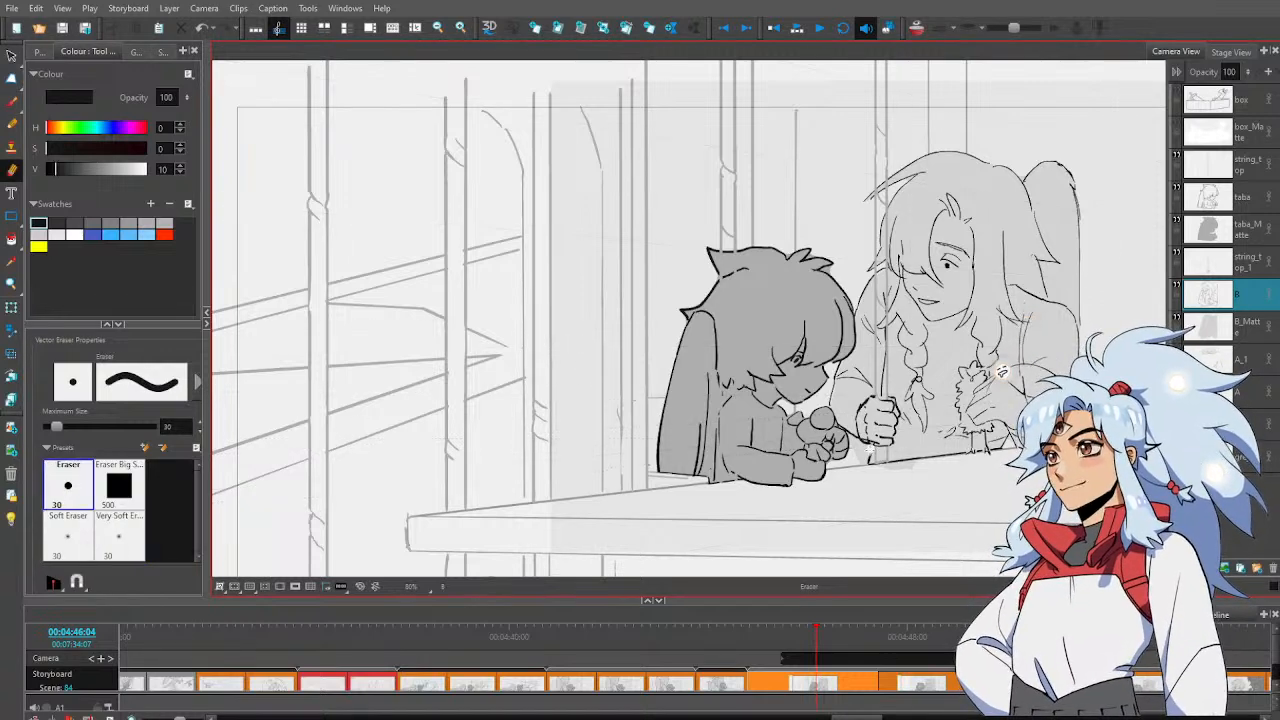
{"action": "key", "text": "alt+b"}
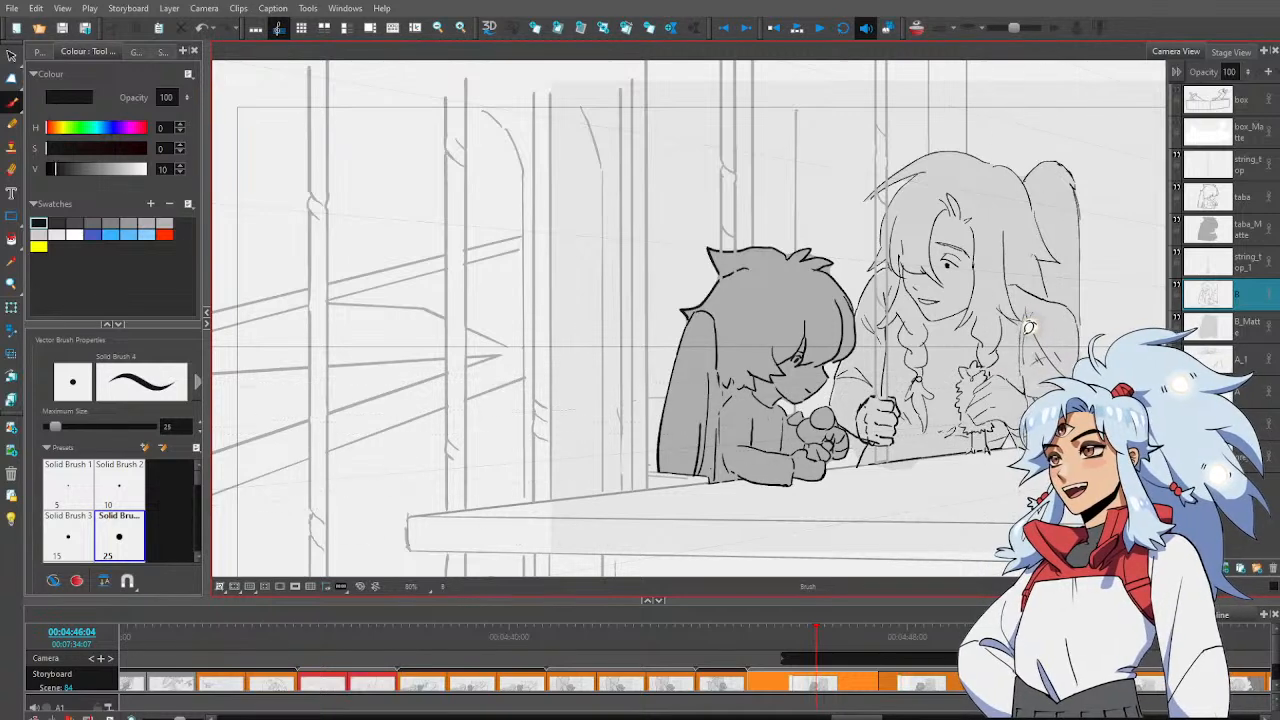
Select the small strokes under the taller character's flower-holding hand and reshape them with the Perspective tool
{"action": "key", "text": "alt+s"}
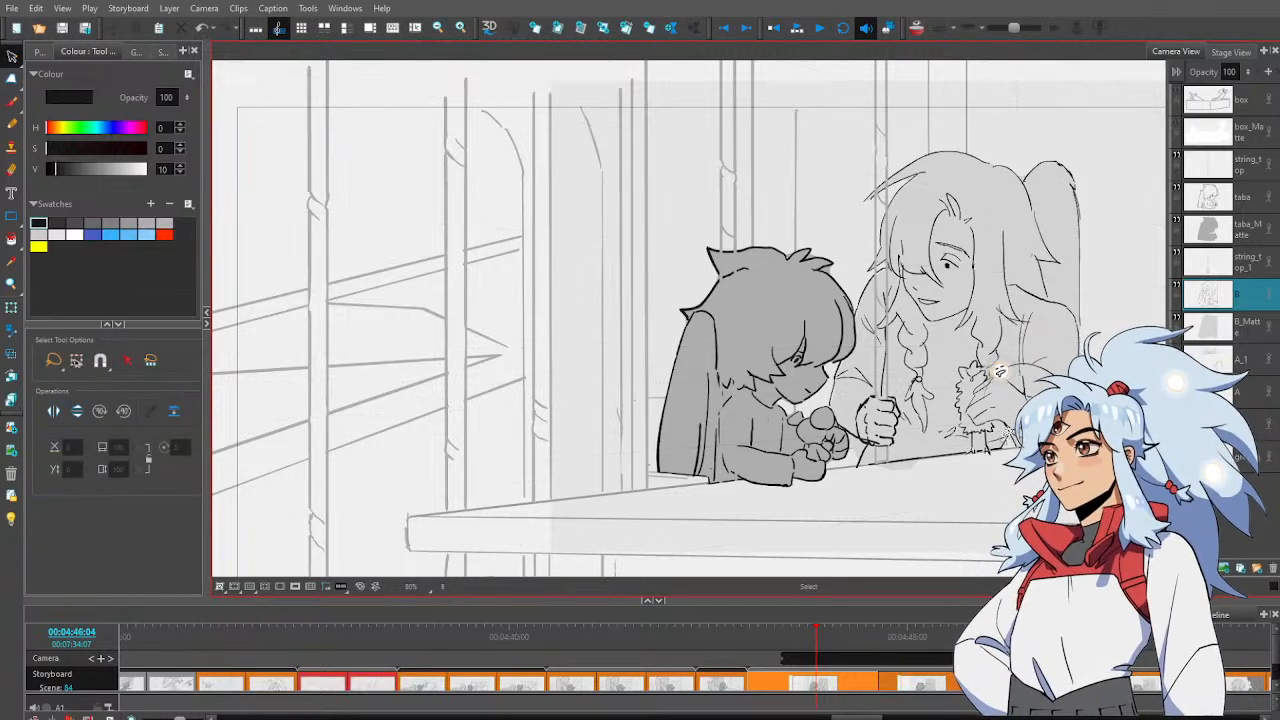
{"action": "left_click", "coordinate": [1000, 373]}
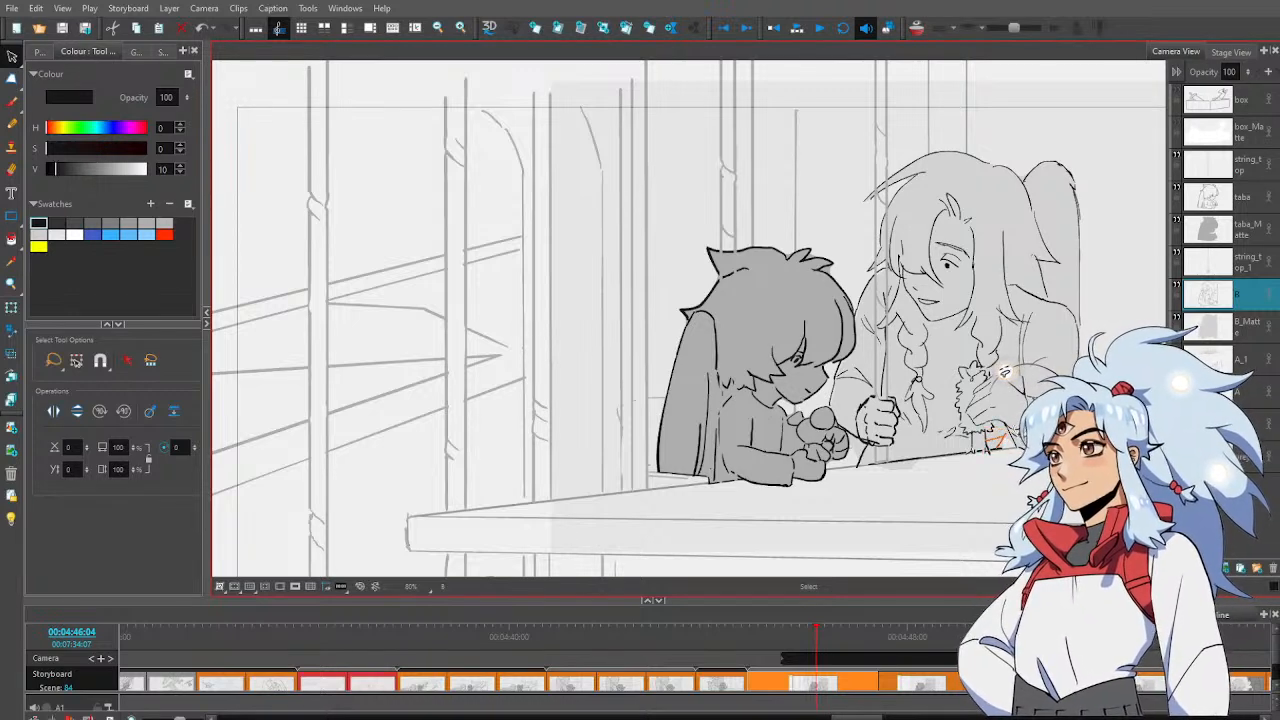
{"action": "key", "text": "alt+0"}
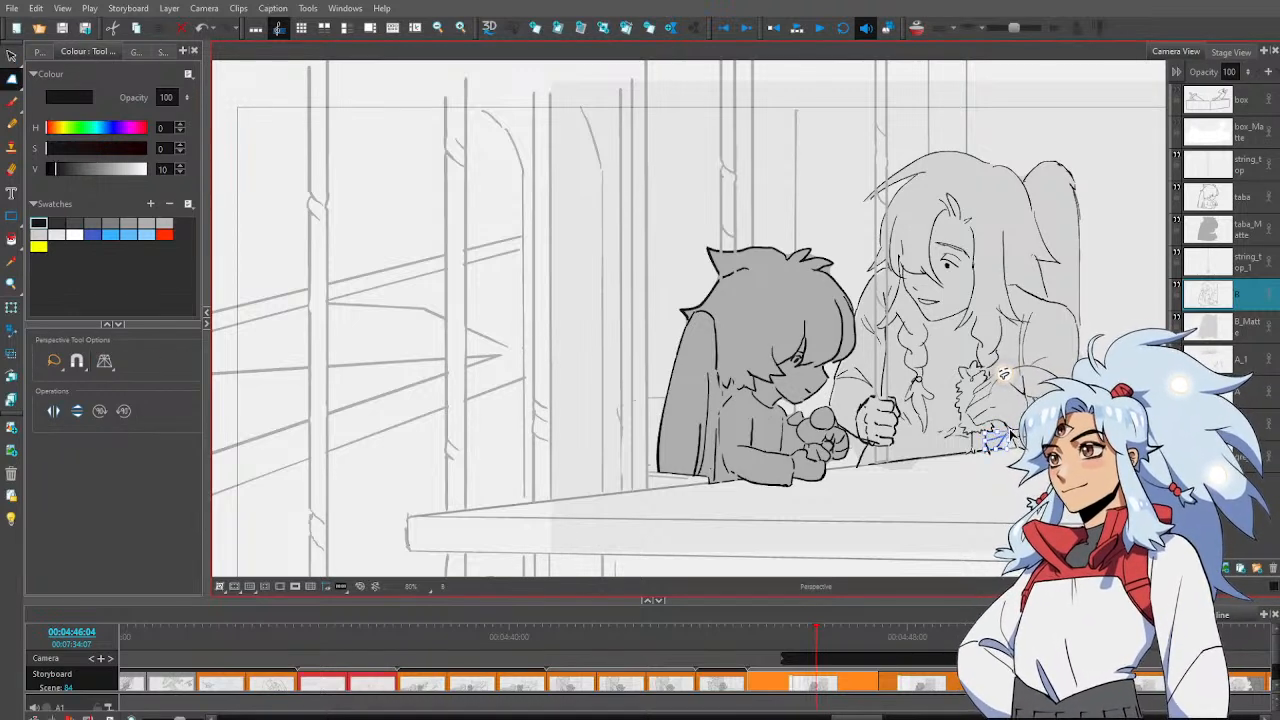
{"action": "left_click", "coordinate": [1003, 370]}
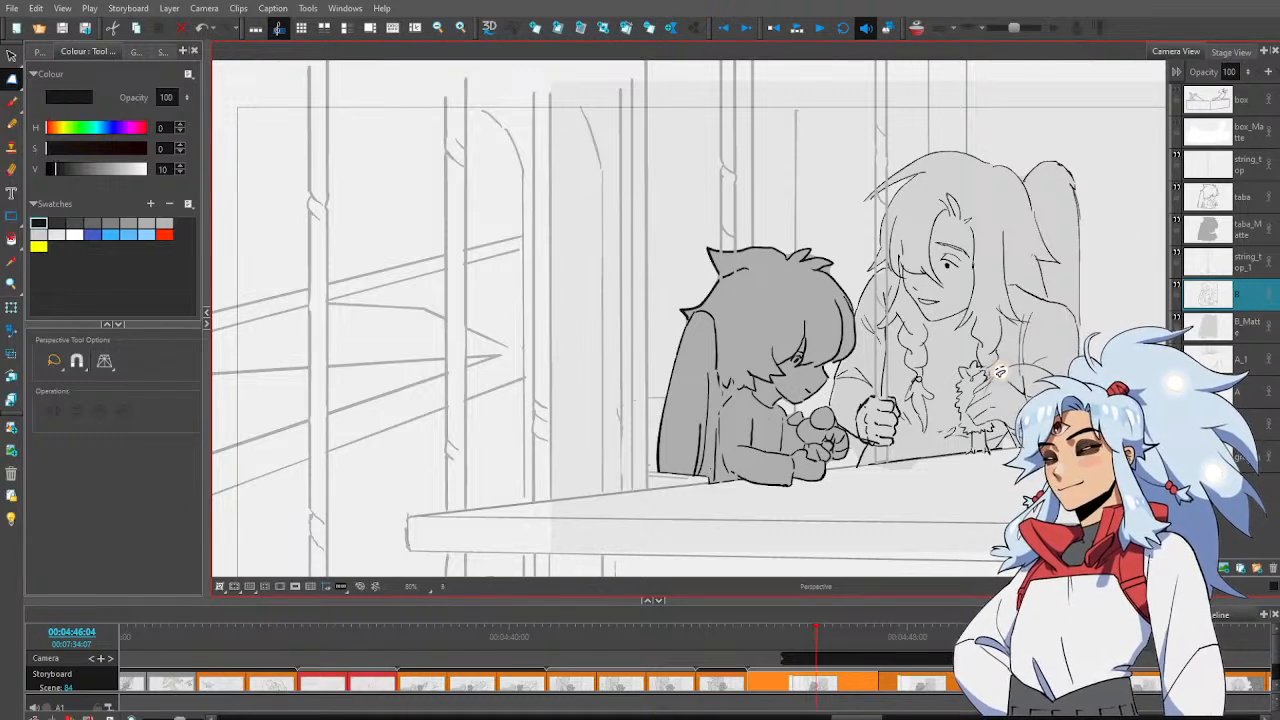
On the BG layer, pick the grey swatch and shift the vertical line behind the shorter character toward the taller one
{"action": "left_click", "coordinate": [1245, 424]}
{"action": "key", "text": "alt+b"}
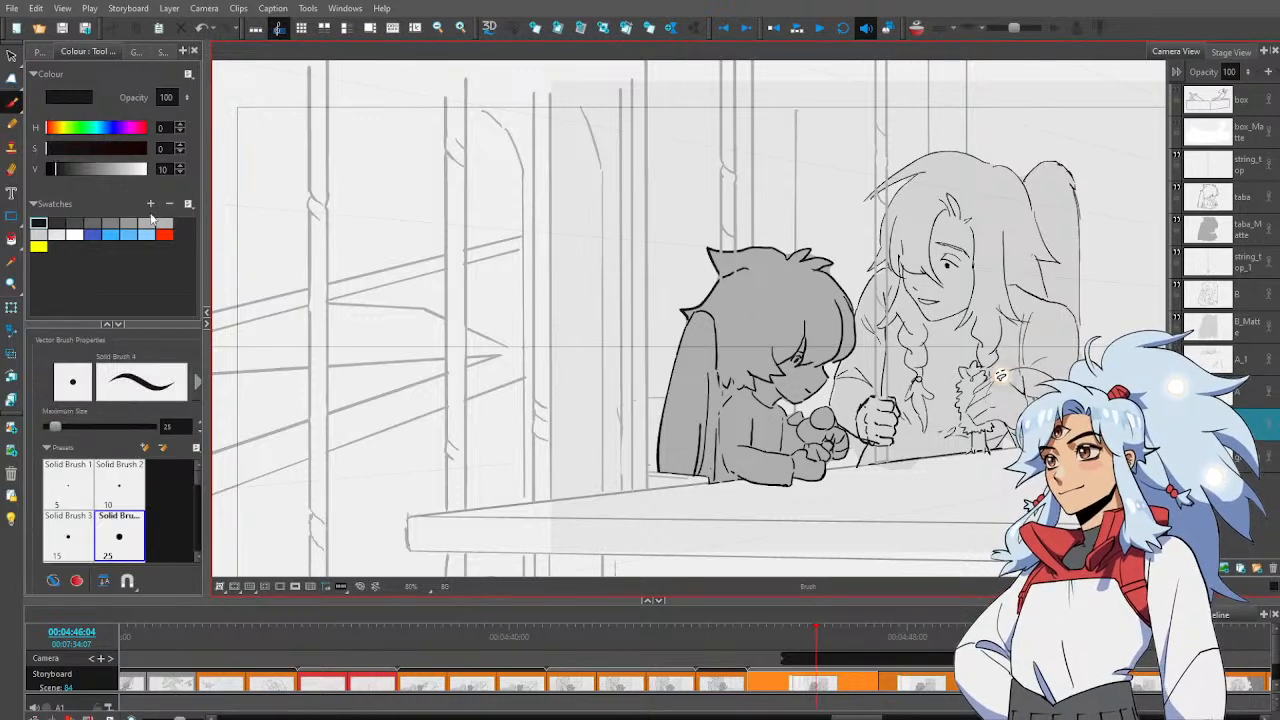
{"action": "left_click", "coordinate": [148, 223]}
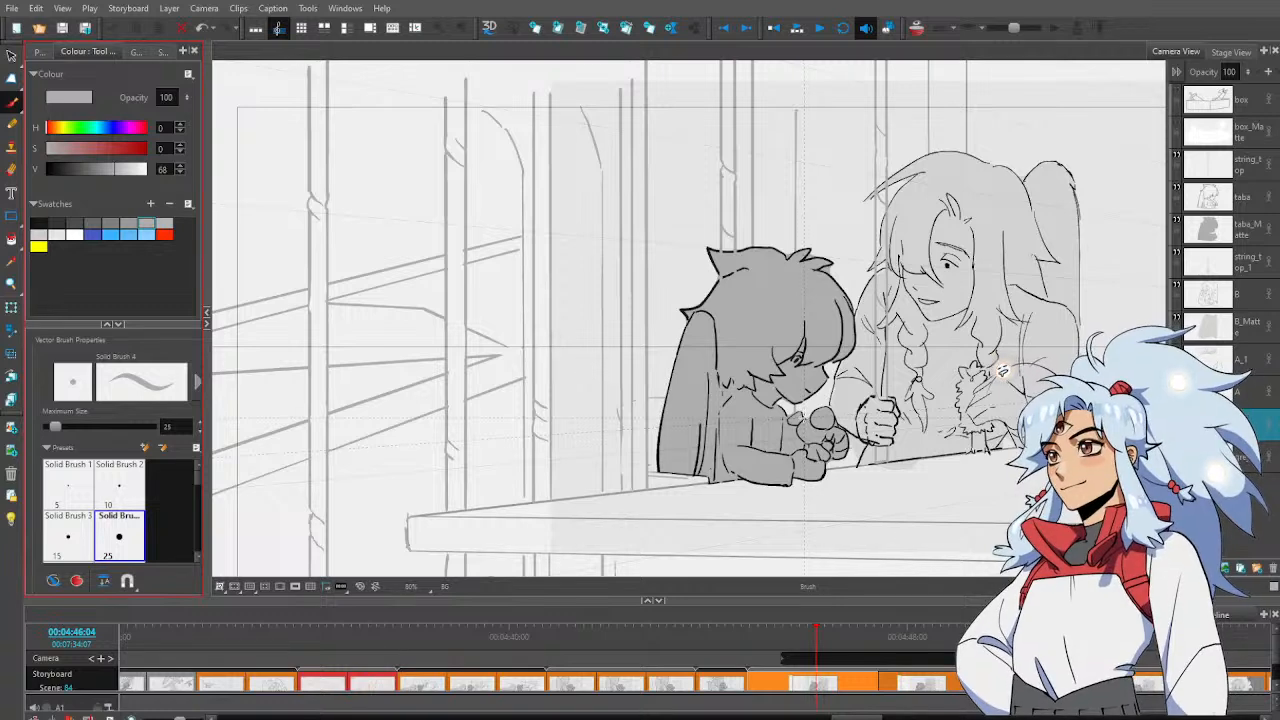
{"action": "key", "text": "alt+s"}
{"action": "left_click", "coordinate": [810, 215]}
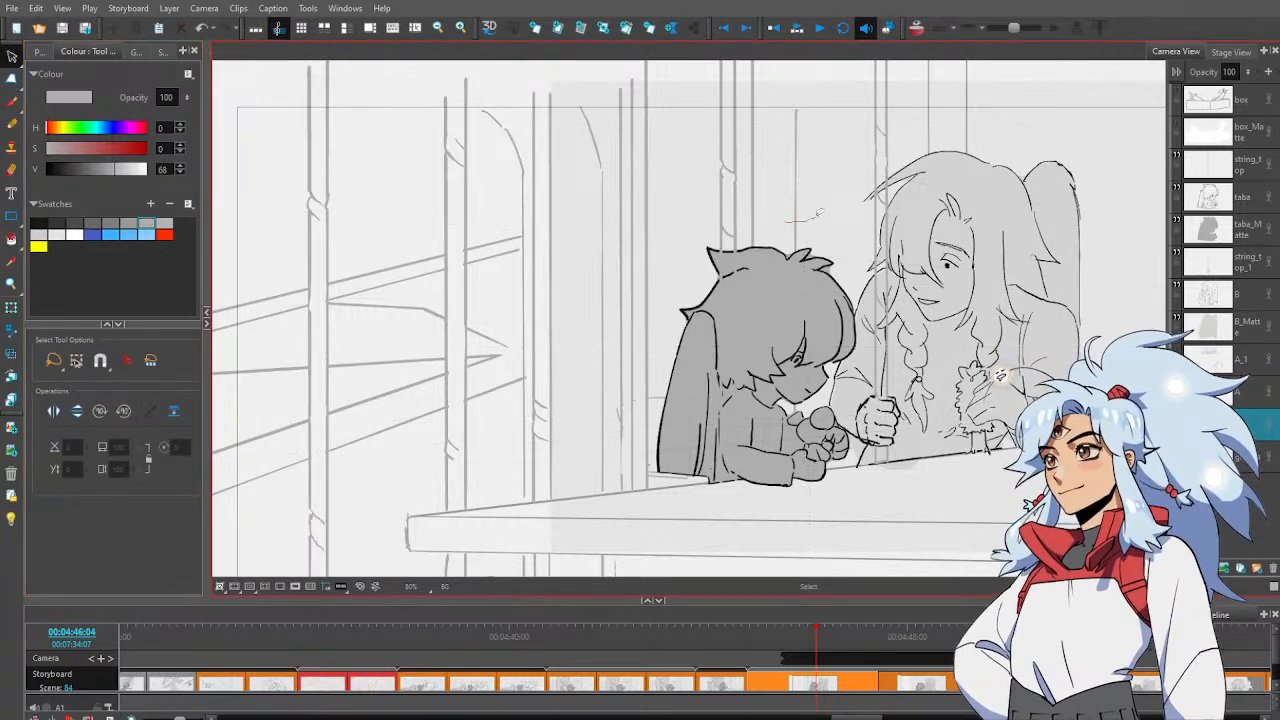
{"action": "left_click_drag", "start_coordinate": [818, 213], "coordinate": [785, 221]}
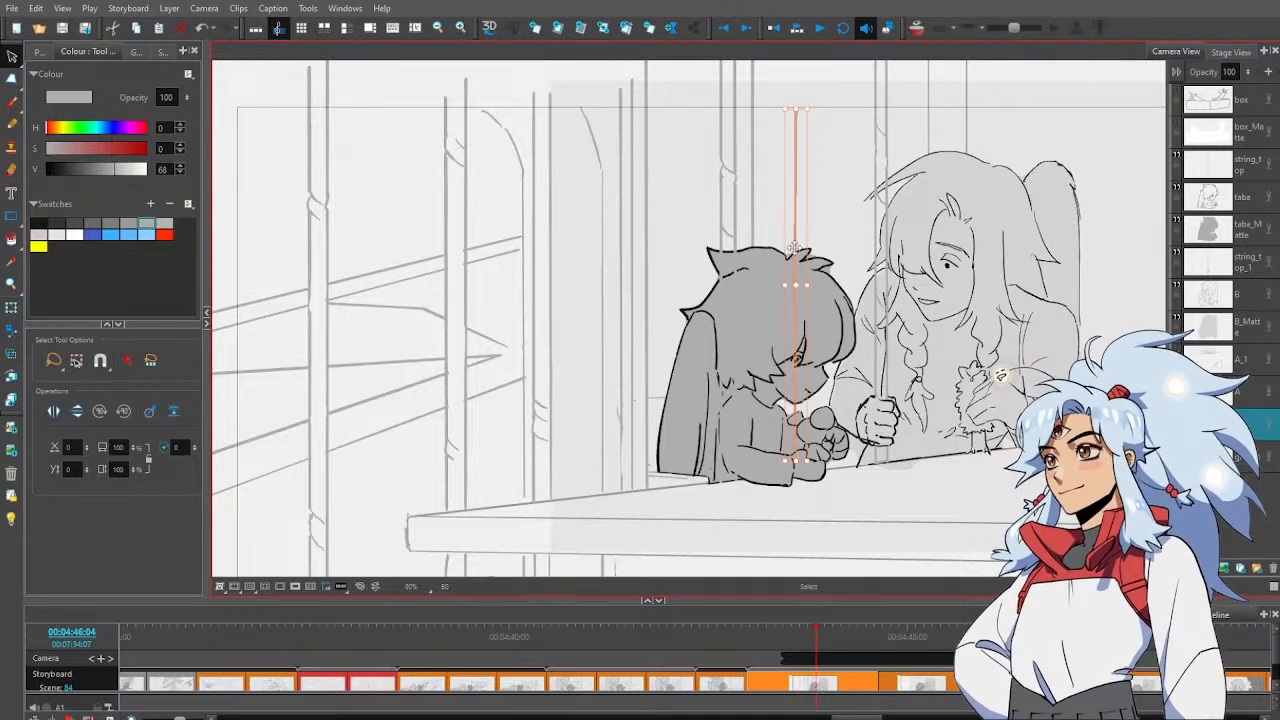
{"action": "left_click_drag", "start_coordinate": [793, 248], "coordinate": [812, 244]}
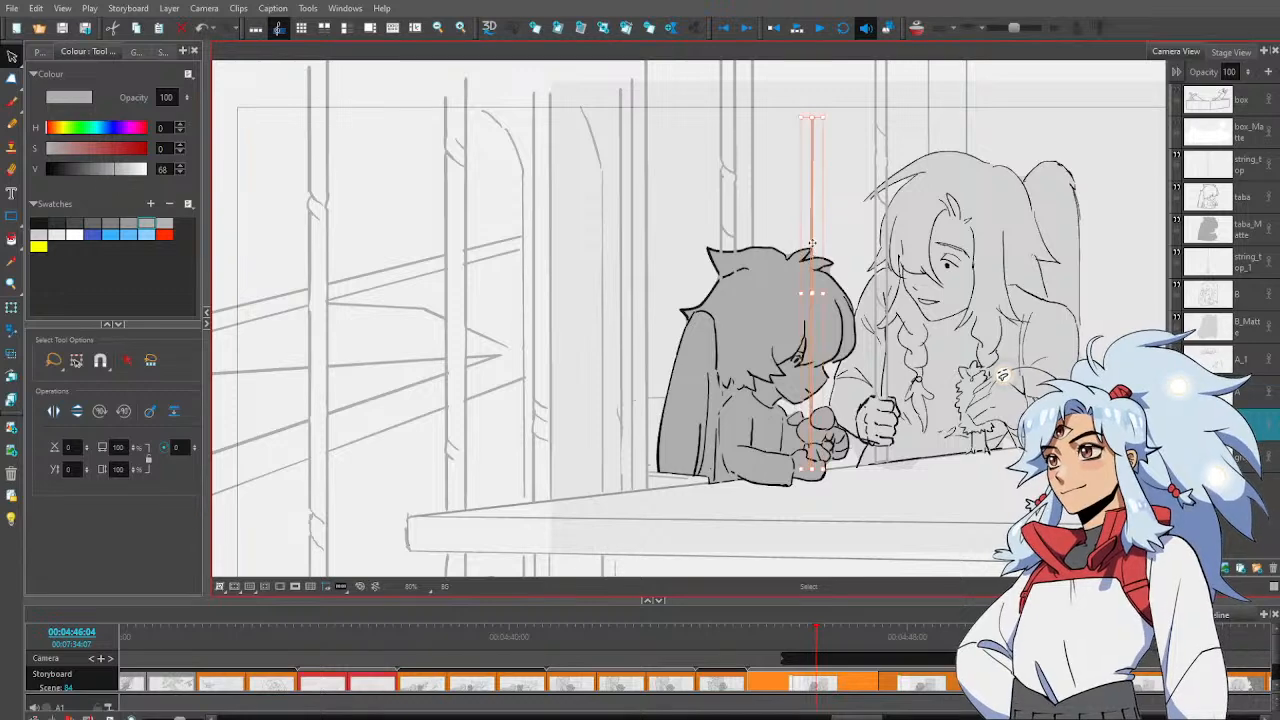
Draw a parallel grey line beside the moved line to form a post, and break it with a small wrapped joint
{"action": "key", "text": "alt+b"}
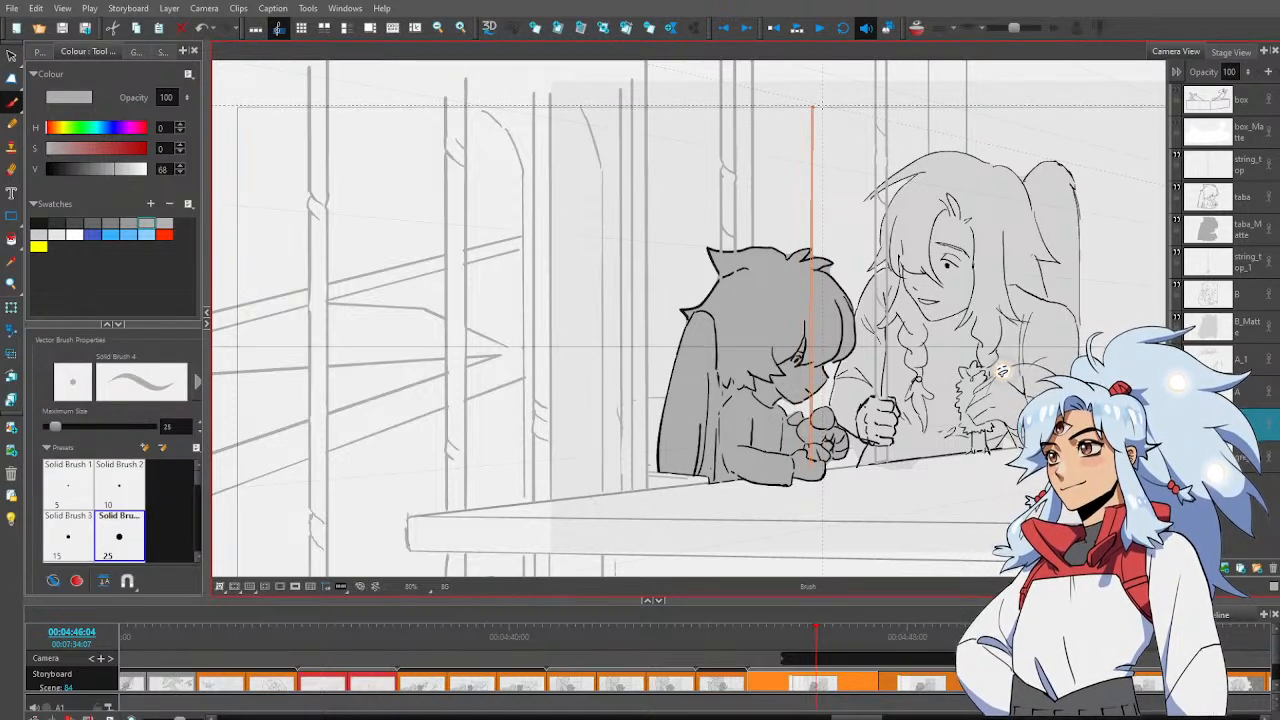
{"action": "mouse_move", "coordinate": [822, 108]}
{"action": "left_mouse_down"}
{"action": "mouse_move", "coordinate": [790, 430]}
{"action": "mouse_move", "coordinate": [825, 470]}
{"action": "left_mouse_up"}
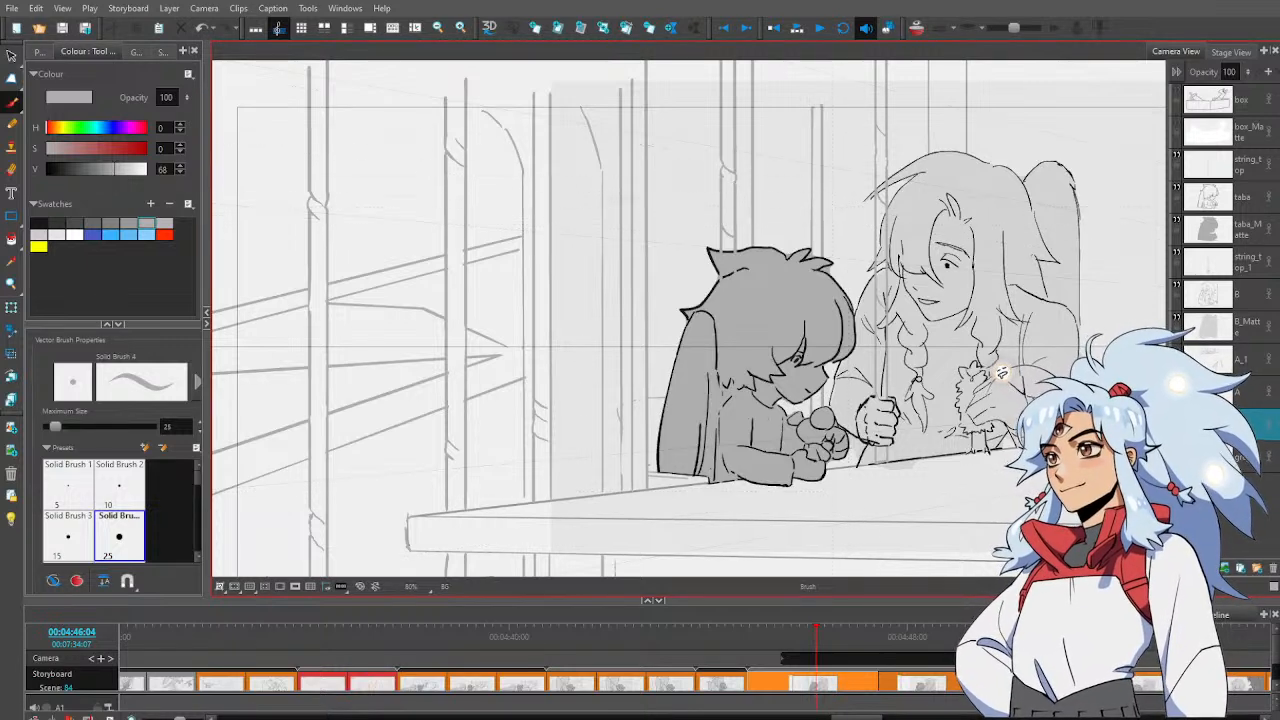
{"action": "key", "text": "alt+e"}
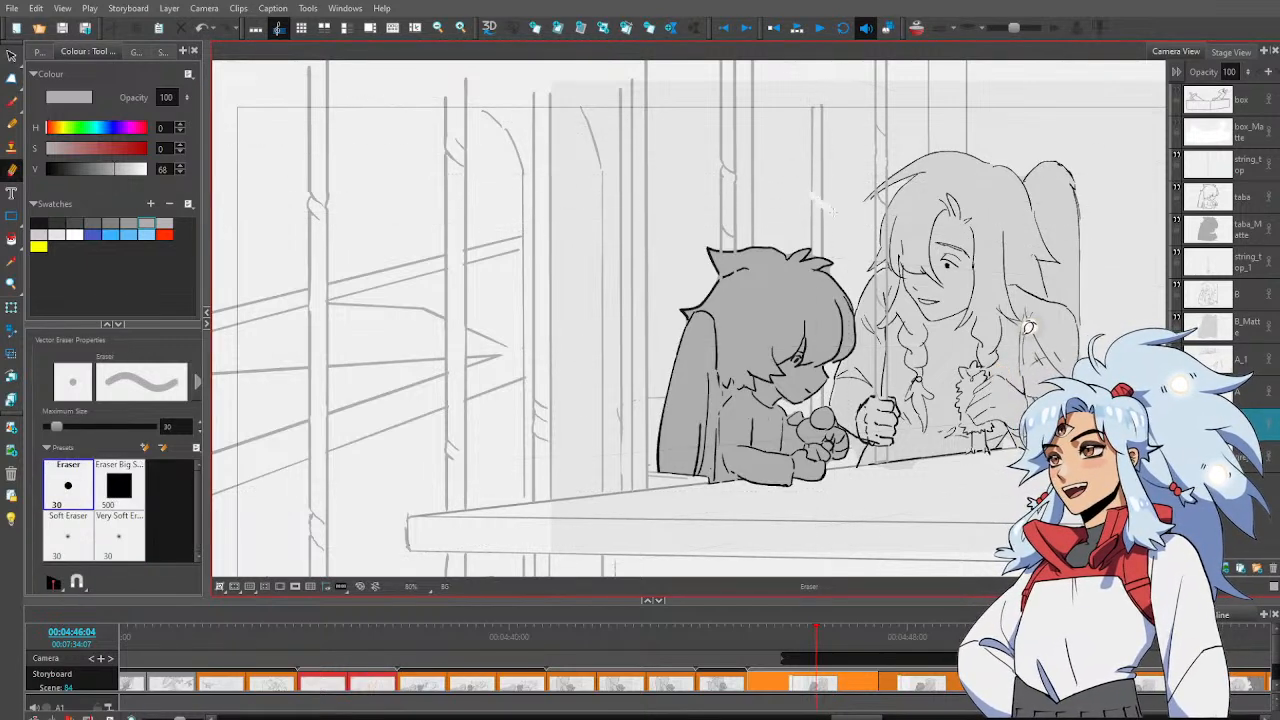
{"action": "key", "text": "alt+b"}
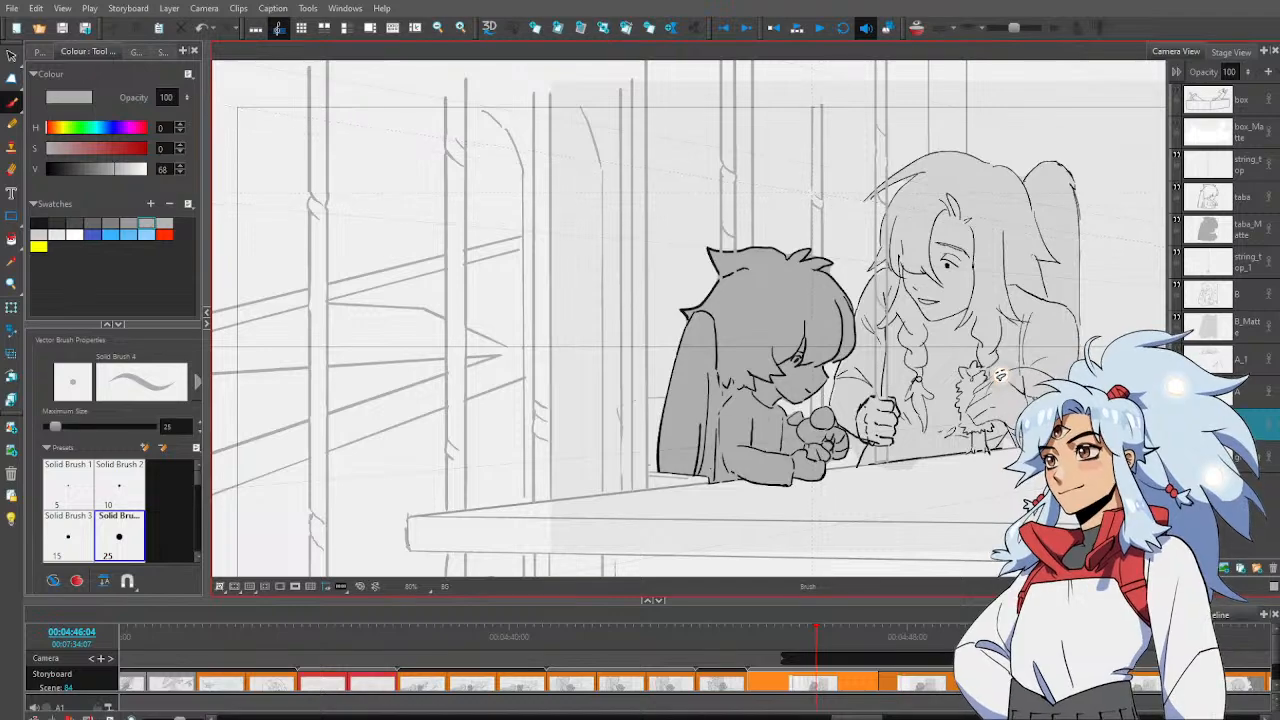
Toggle the string_top layer off and back on to check which post lines it holds
{"action": "scroll", "coordinate": [814, 328], "scroll_direction": "left", "scroll_amount": 3}
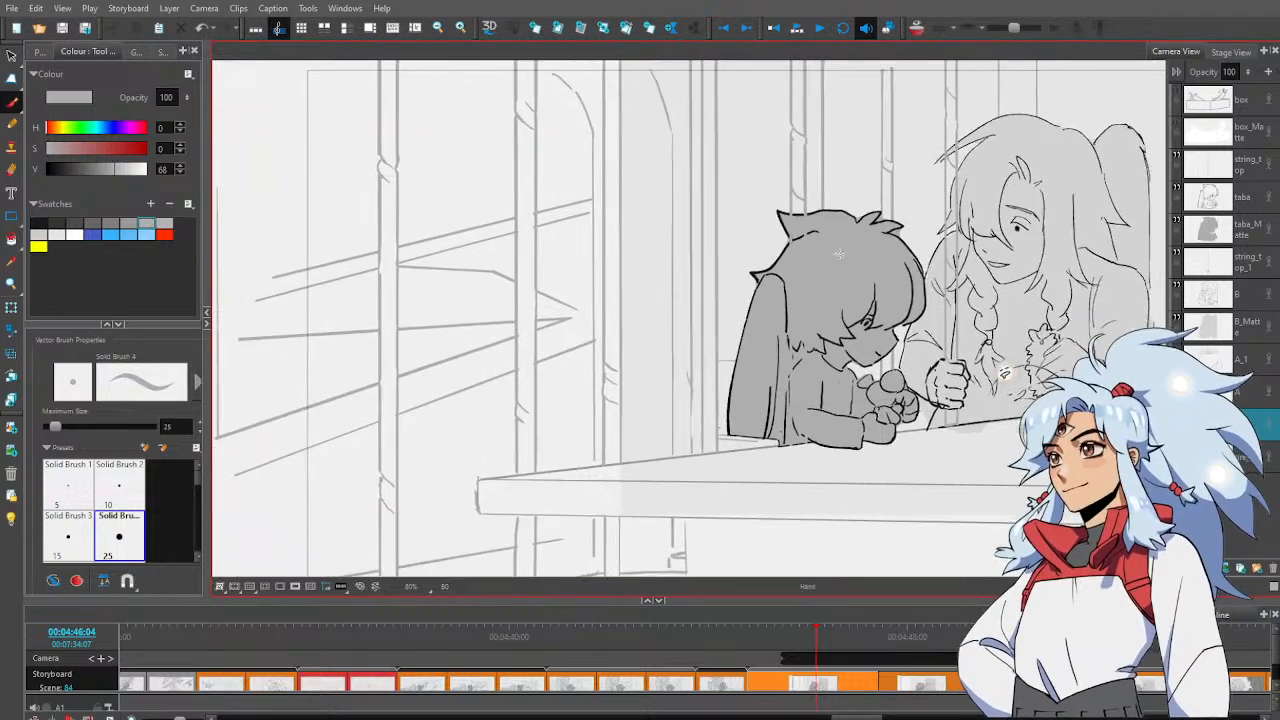
{"action": "key", "text": "alt+z"}
{"action": "left_click", "coordinate": [822, 328], "text": "alt"}
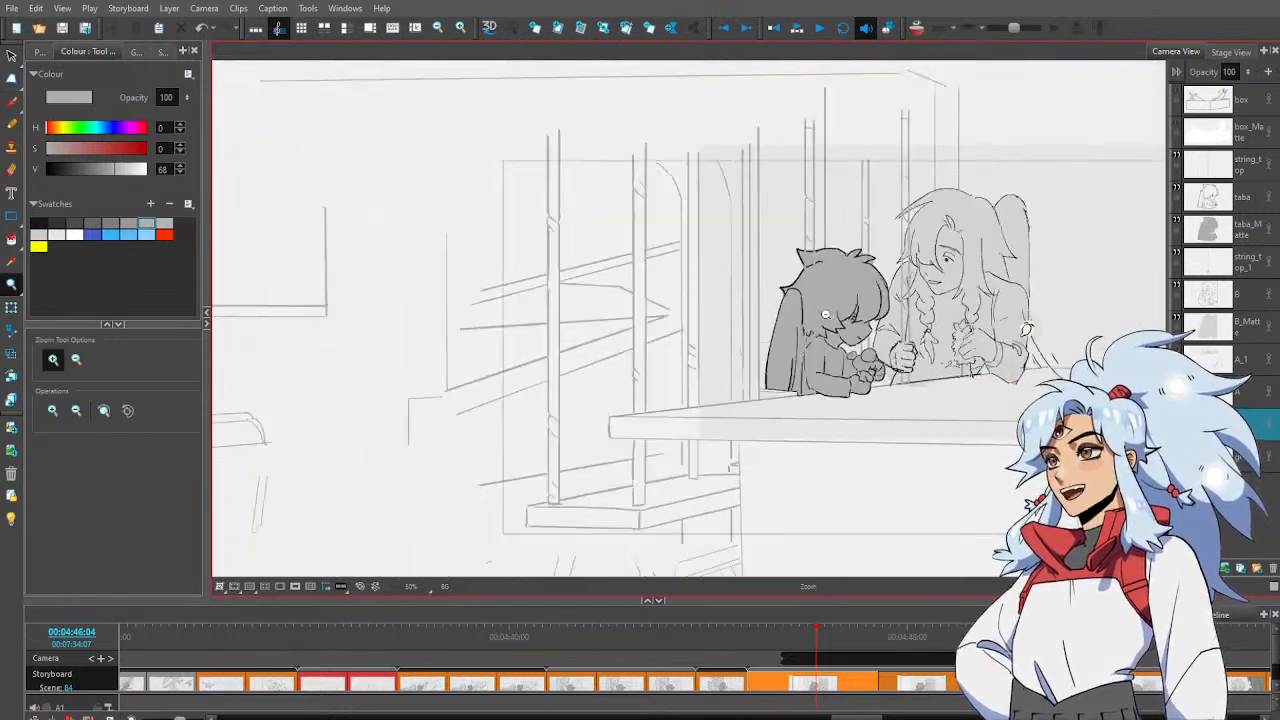
{"action": "key", "text": "alt+b"}
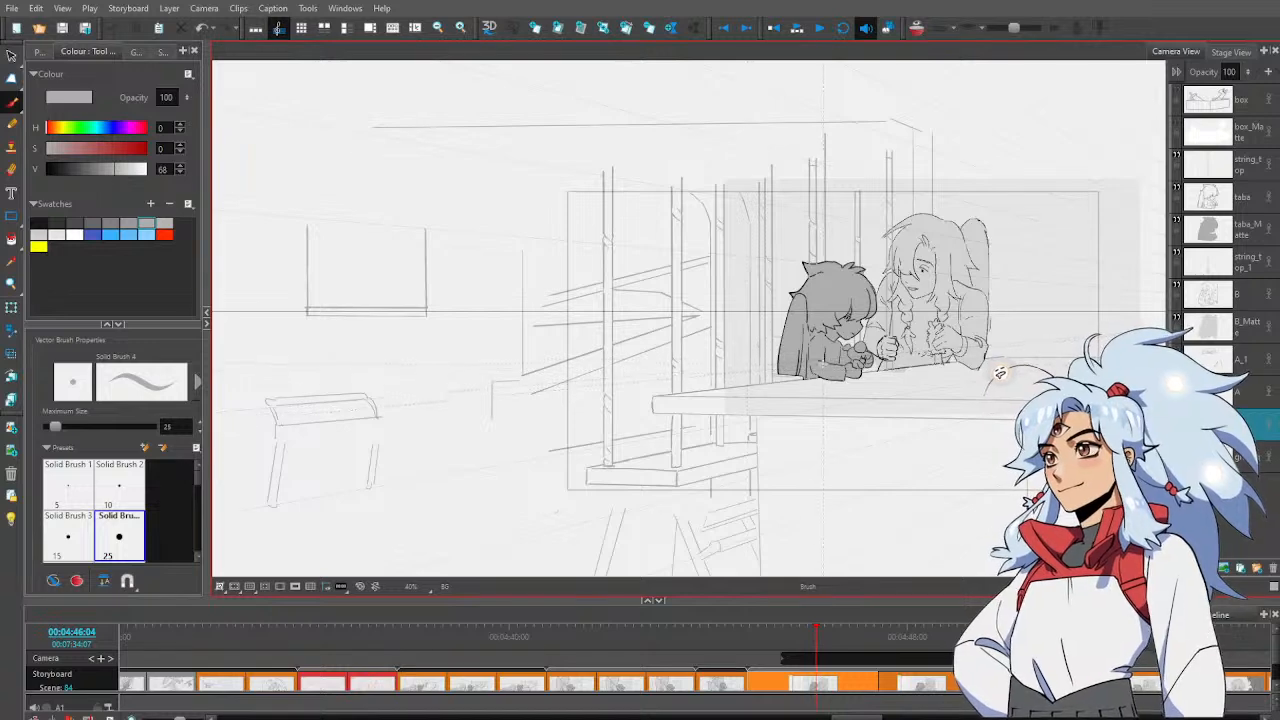
{"action": "left_click", "coordinate": [1256, 176]}
{"action": "left_click", "coordinate": [1178, 156]}
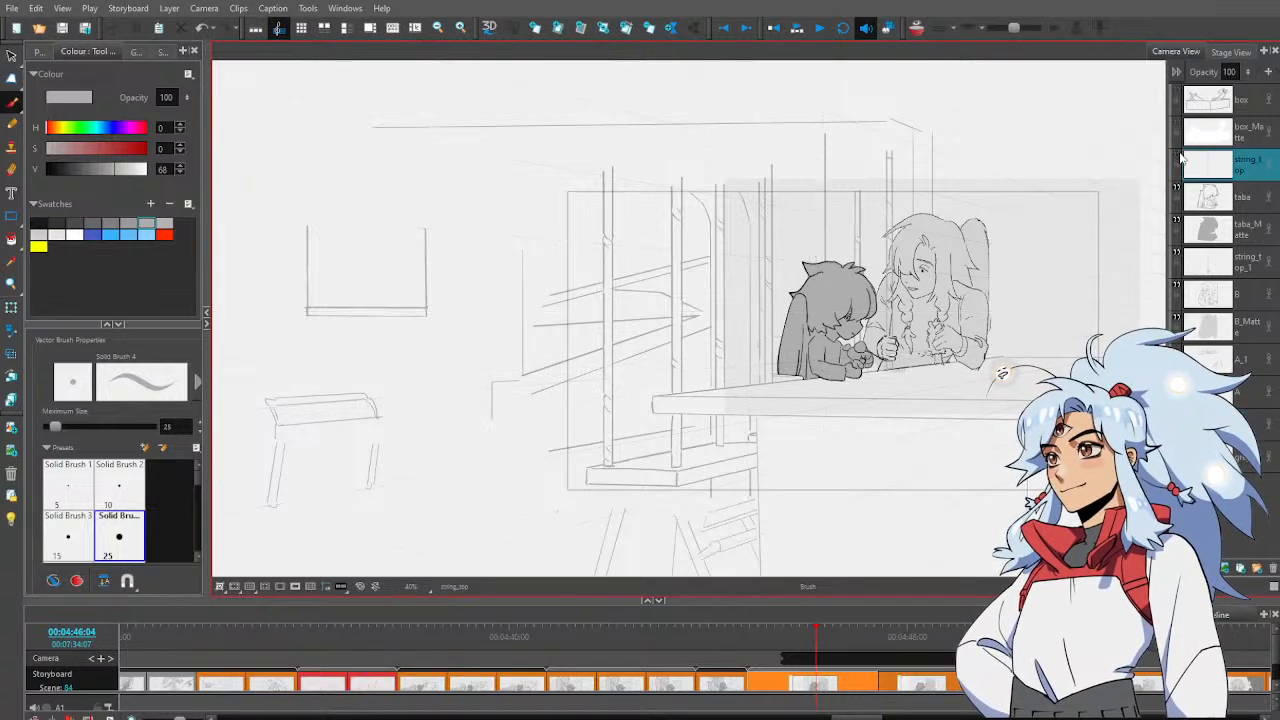
{"action": "left_click", "coordinate": [1178, 156]}
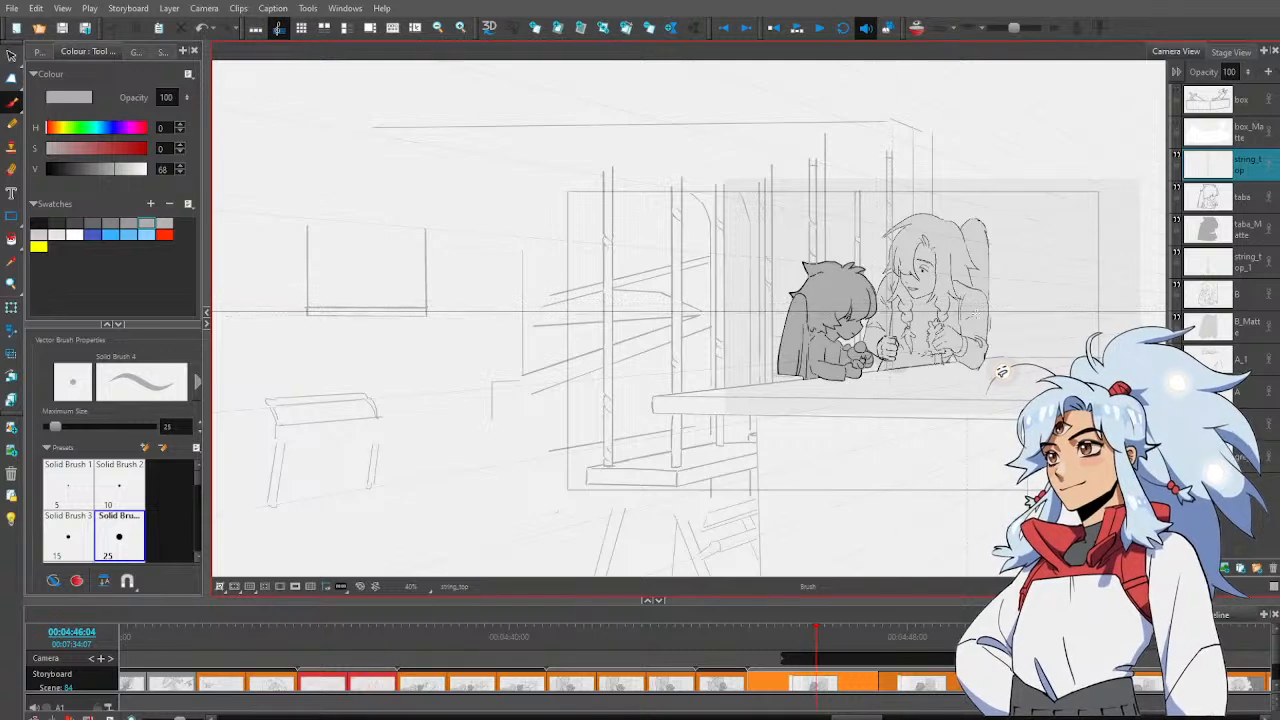
On the BG layer, add a thin vertical line beside the new post and try another above the shorter character's head
{"action": "left_click", "coordinate": [1250, 424]}
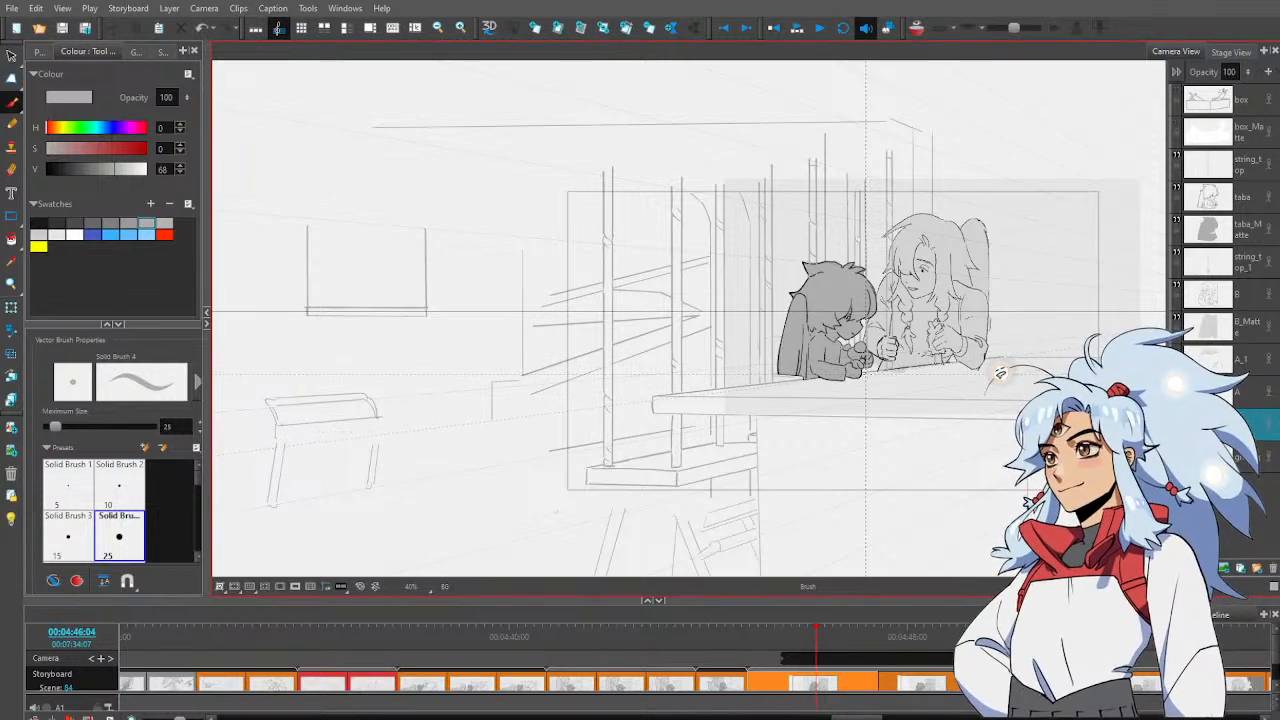
{"action": "key", "text": "alt+s"}
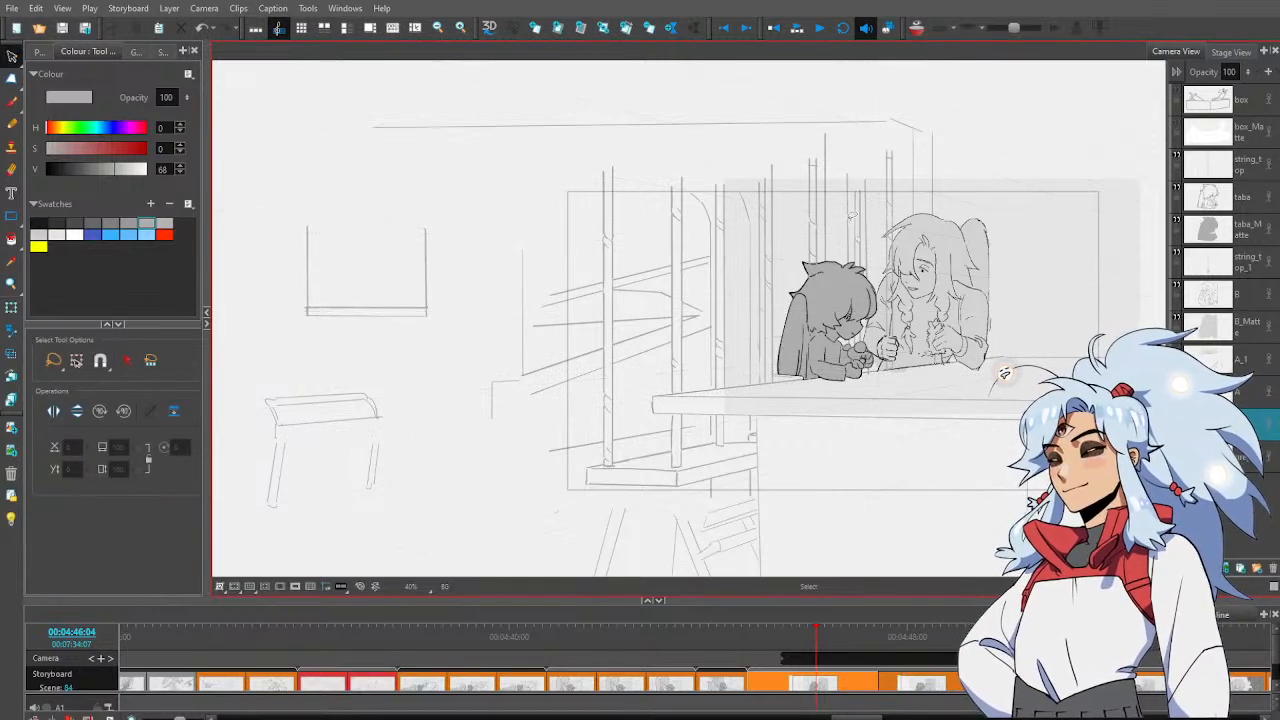
{"action": "key", "text": "alt+b"}
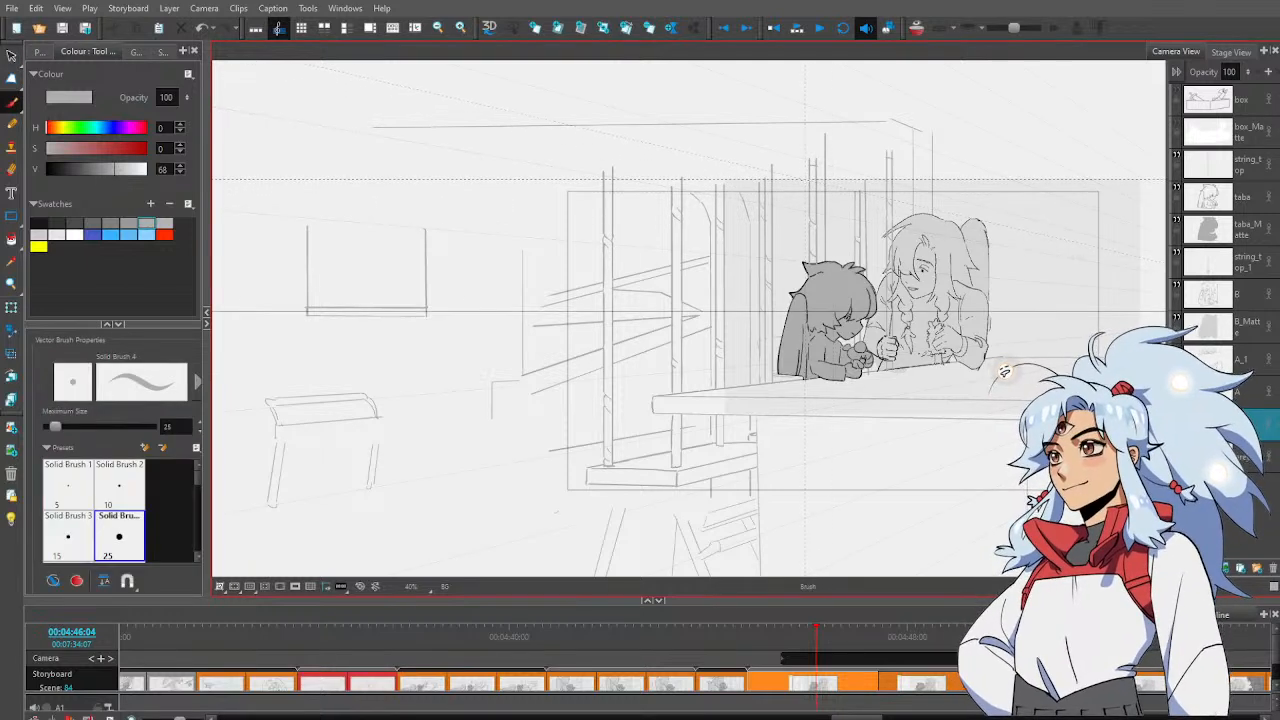
{"action": "left_click_drag", "start_coordinate": [805, 180], "coordinate": [804, 292]}
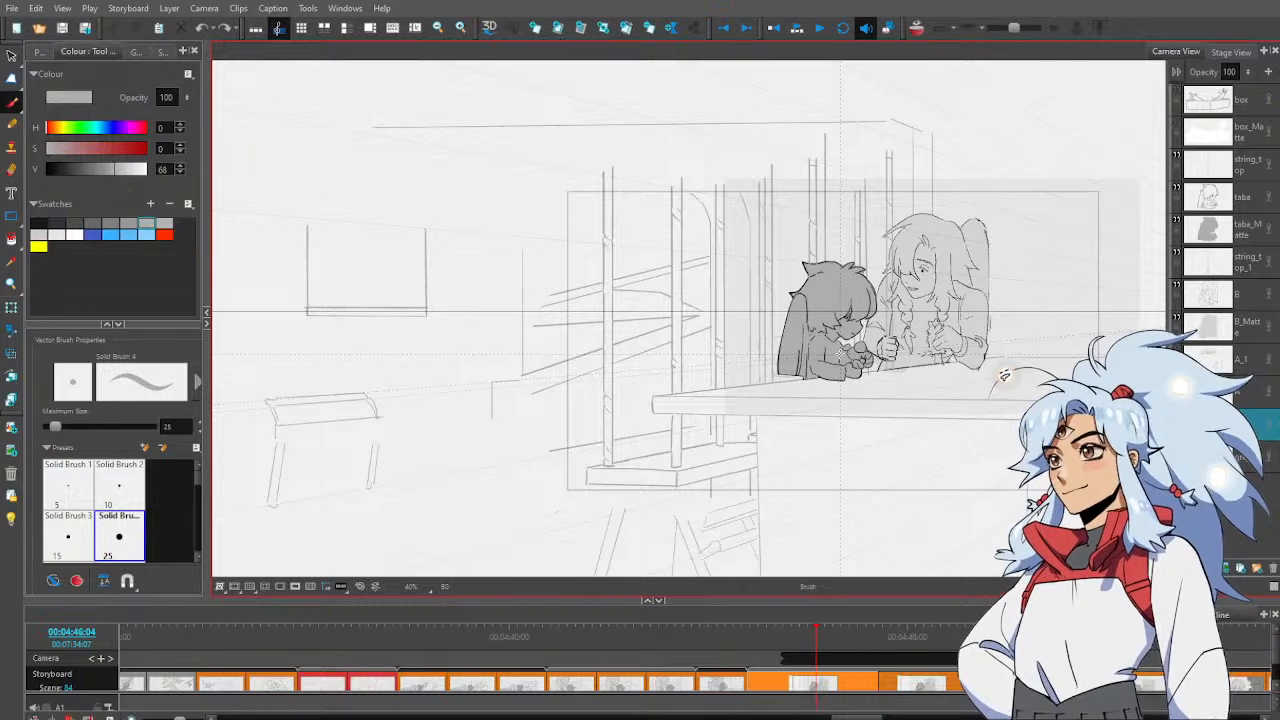
Move the whole new post, joint included, away from the thin line toward the shorter character
{"action": "key", "text": "alt+s"}
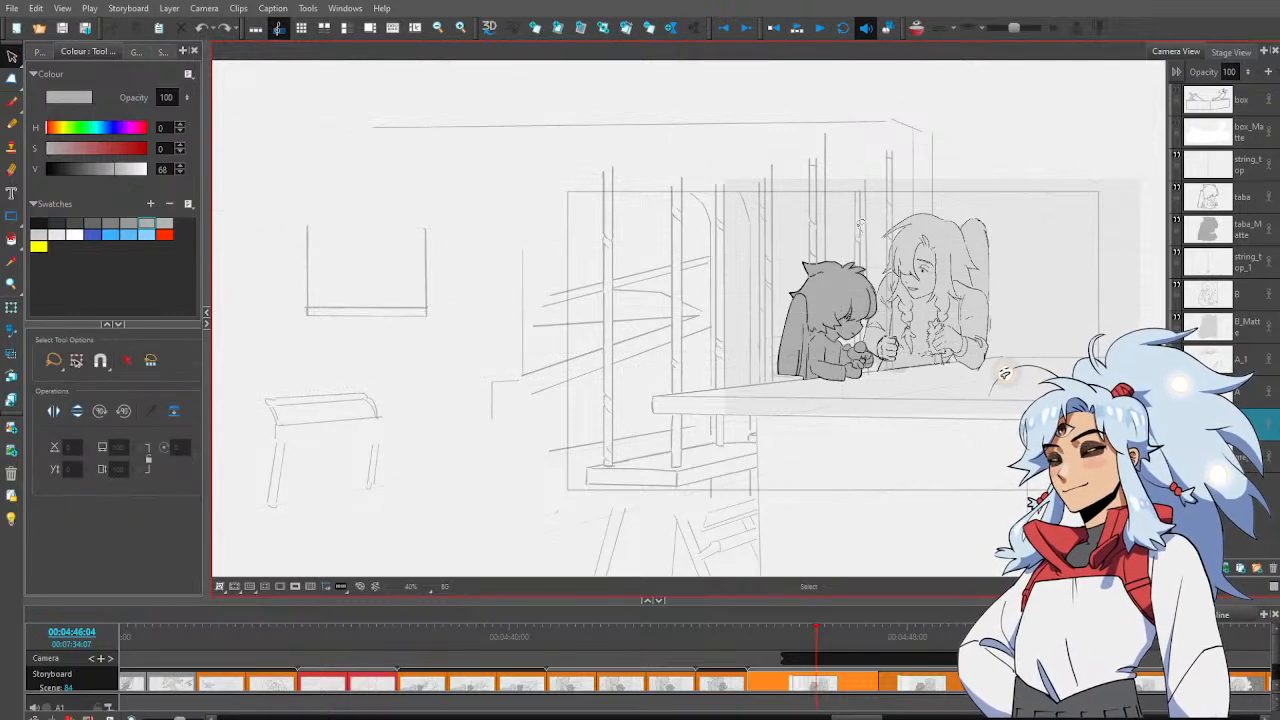
{"action": "left_click", "coordinate": [860, 244]}
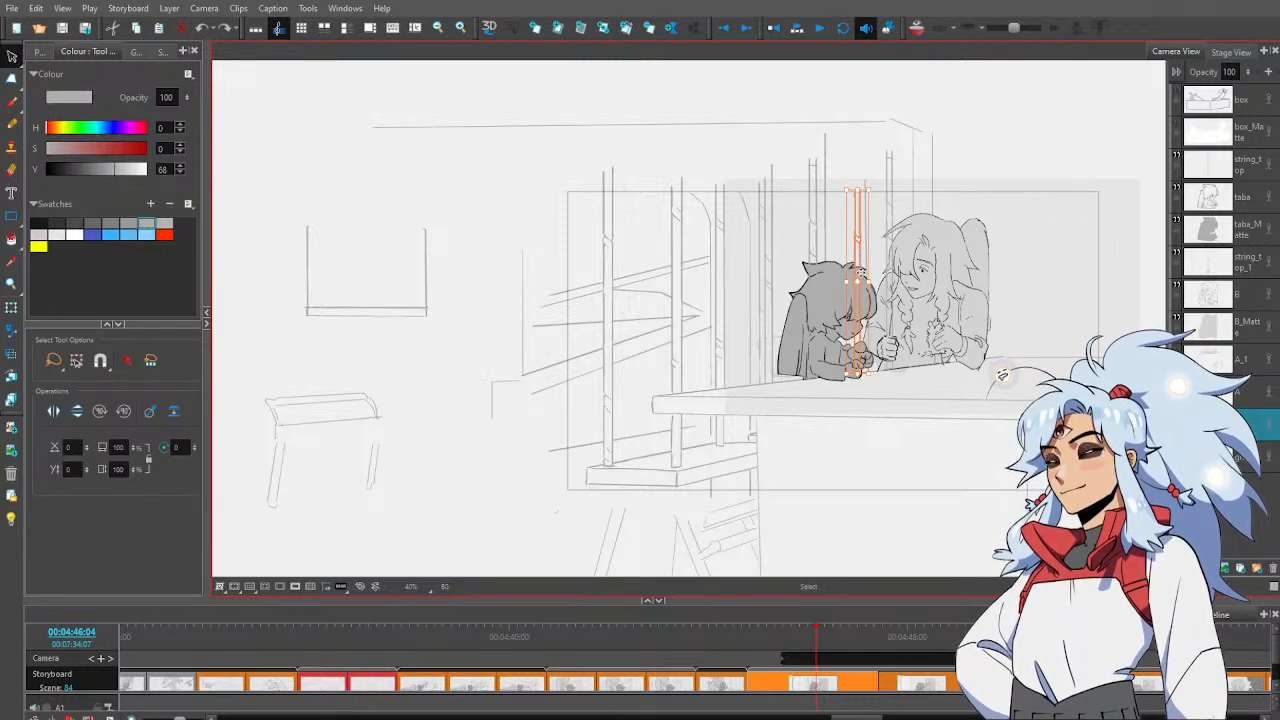
{"action": "left_click_drag", "start_coordinate": [861, 271], "coordinate": [843, 269]}
Make string_top_1 the active layer for brushwork around the post at the taller character's fist
{"action": "key", "text": "alt+b"}
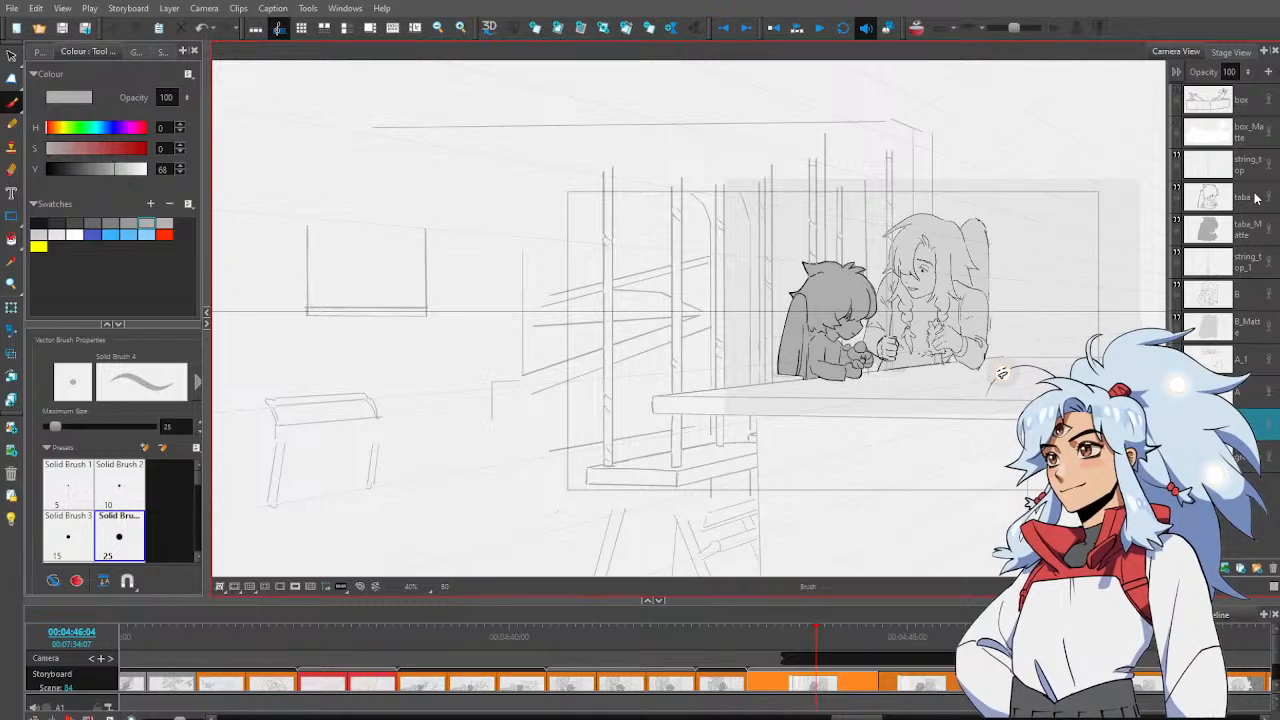
{"action": "left_click", "coordinate": [1244, 263]}
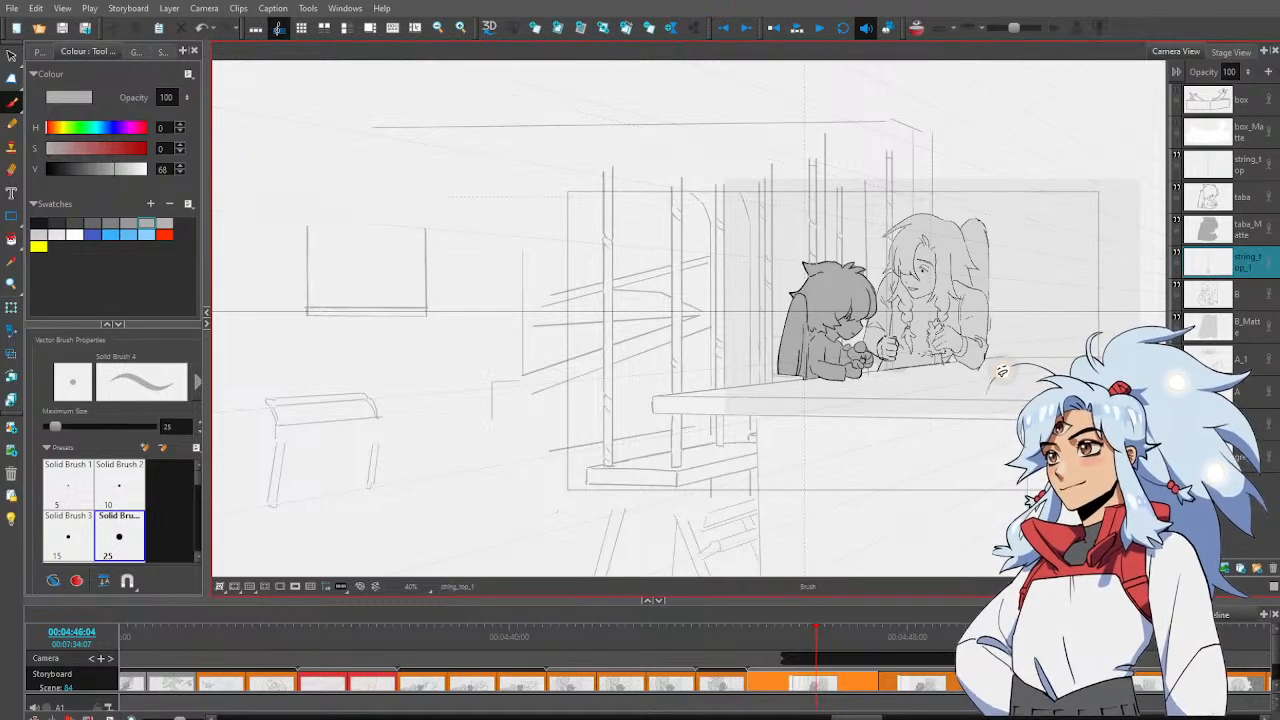
{"action": "key", "text": "alt+z"}
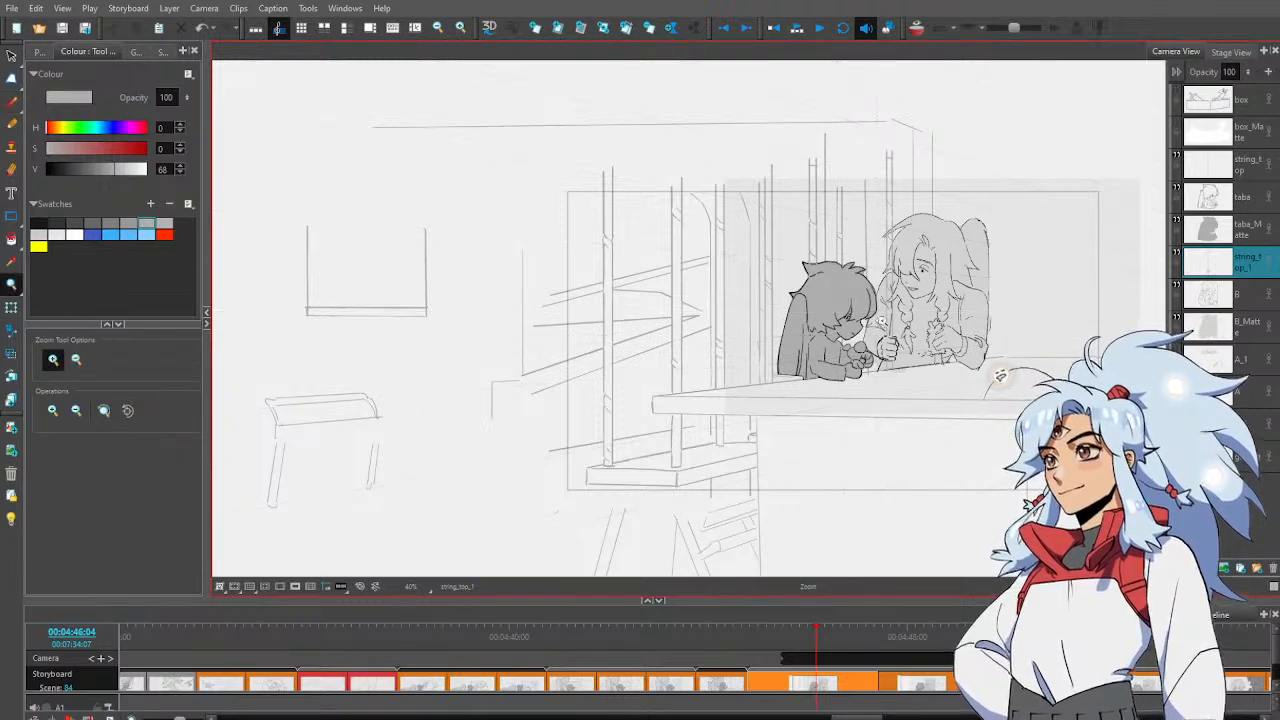
{"action": "left_click", "coordinate": [880, 320]}
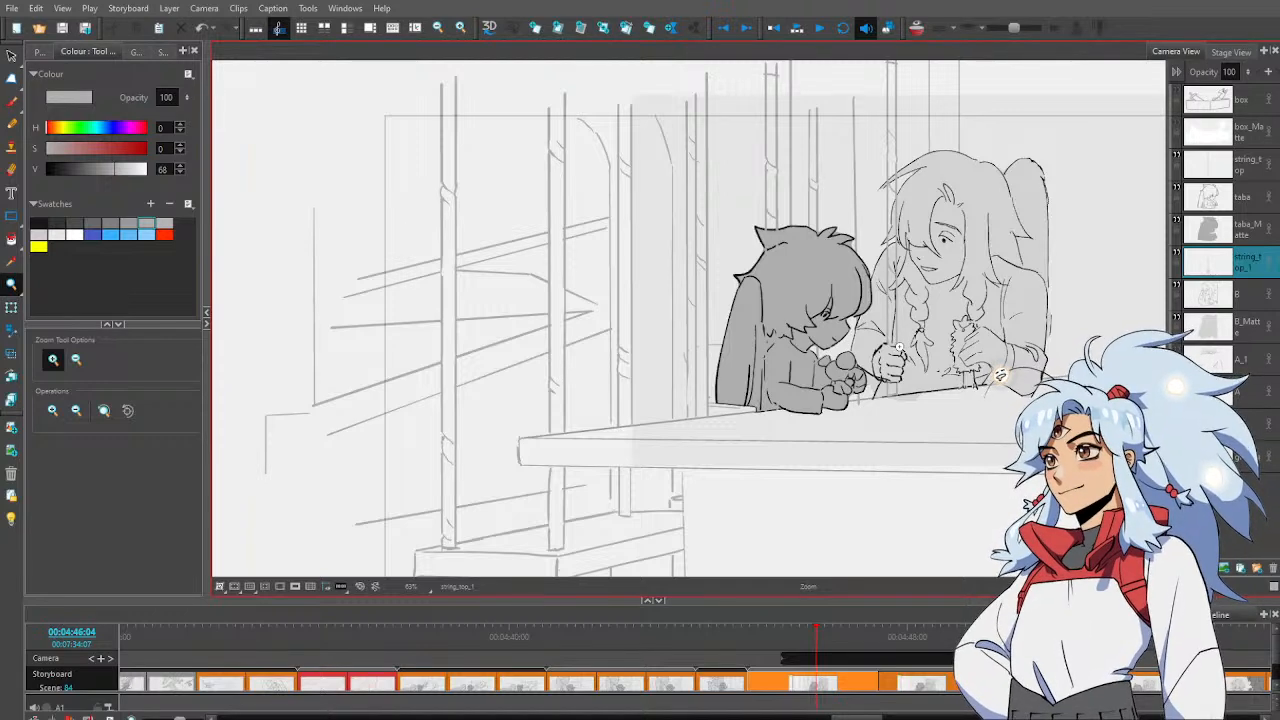
Try a short light-grey brush scribble on the string_top_1 layer between the two characters
{"action": "key", "text": "alt+b"}
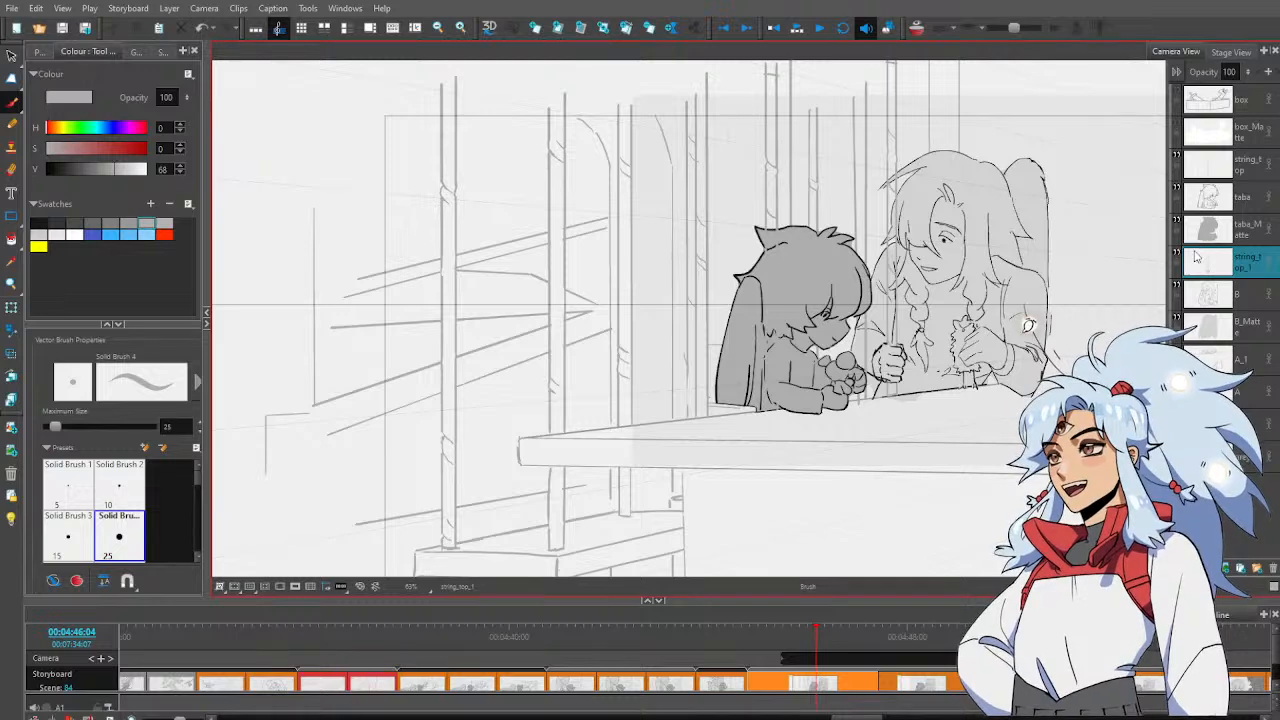
{"action": "left_click", "coordinate": [150, 232]}
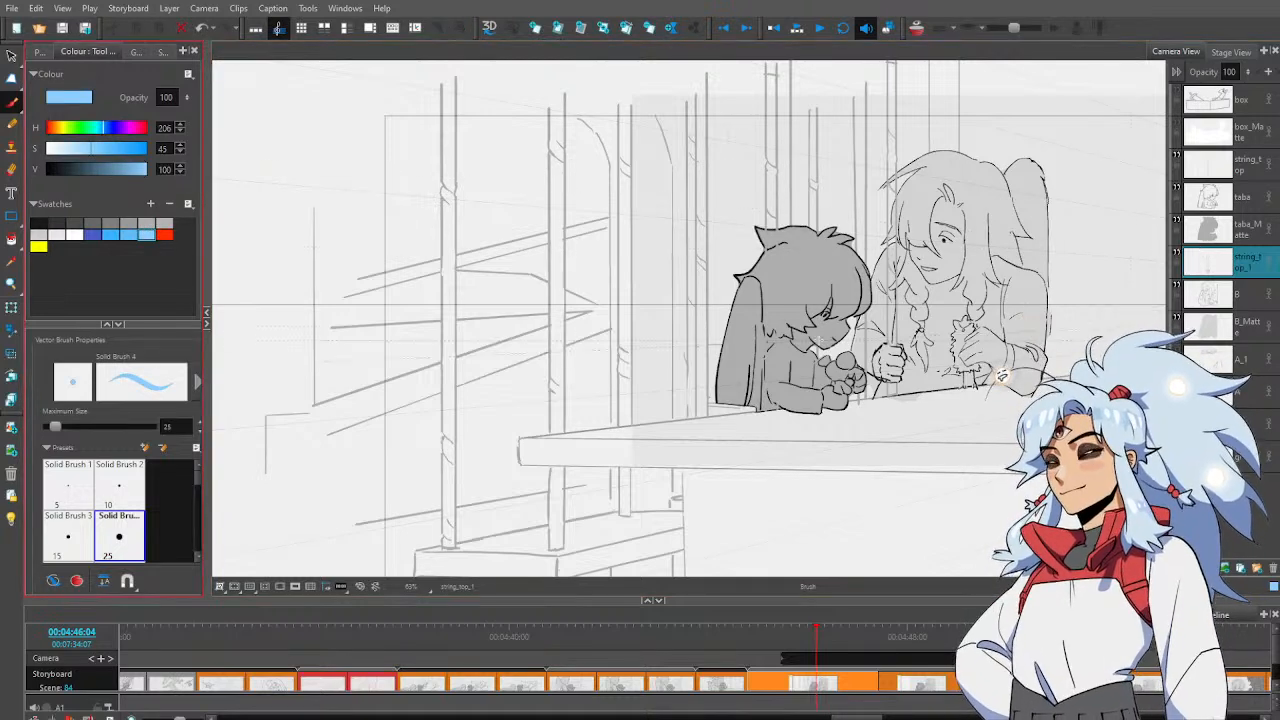
{"action": "left_click", "coordinate": [45, 224]}
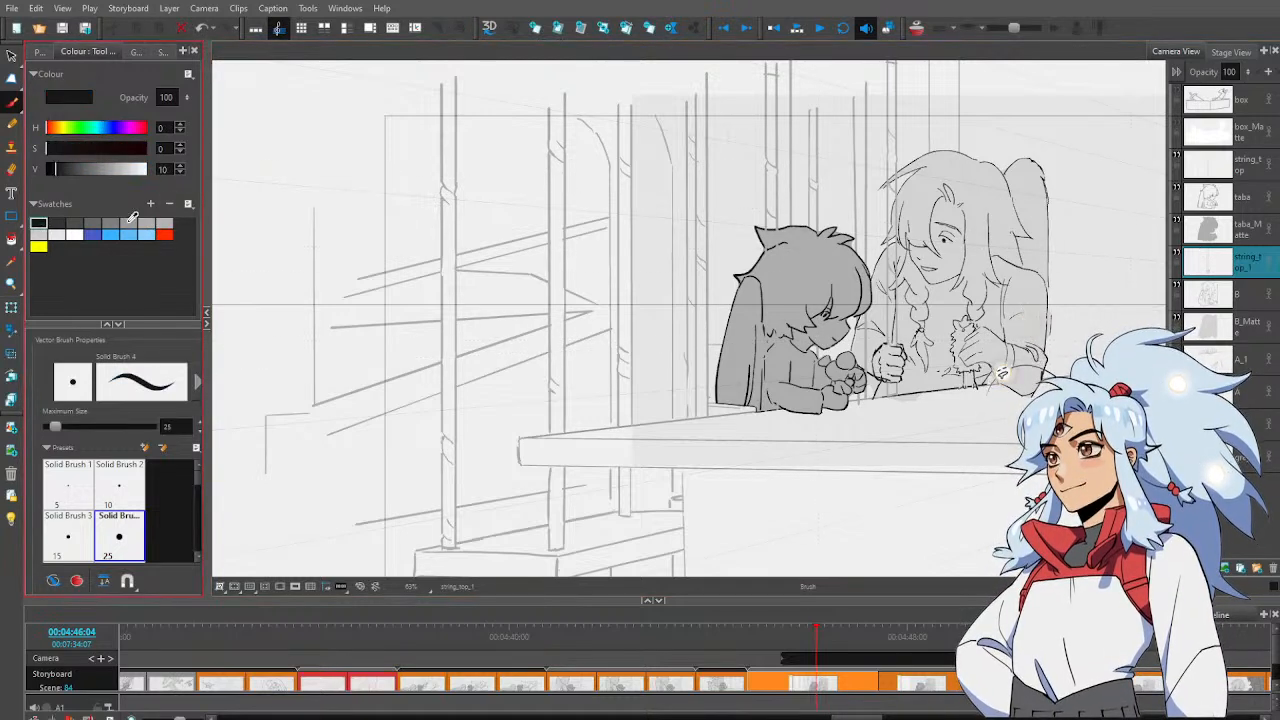
{"action": "left_click", "coordinate": [146, 221]}
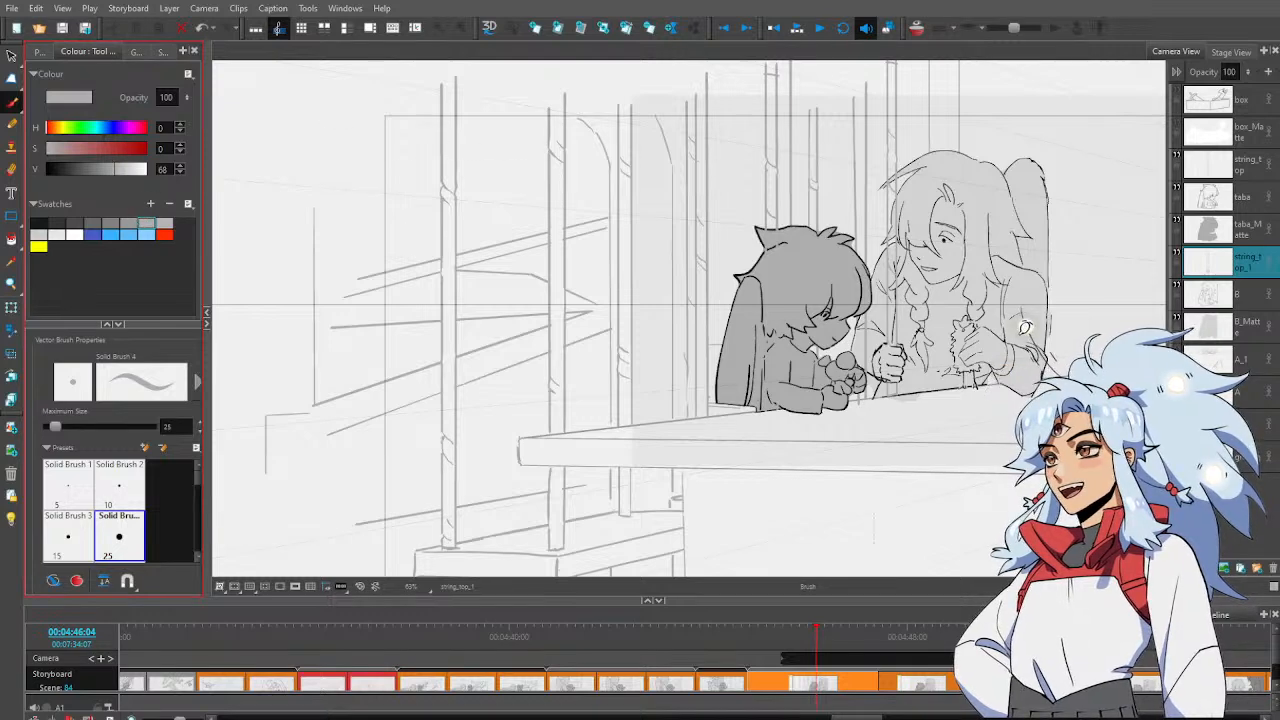
{"action": "left_click_drag", "start_coordinate": [854, 157], "coordinate": [857, 183]}
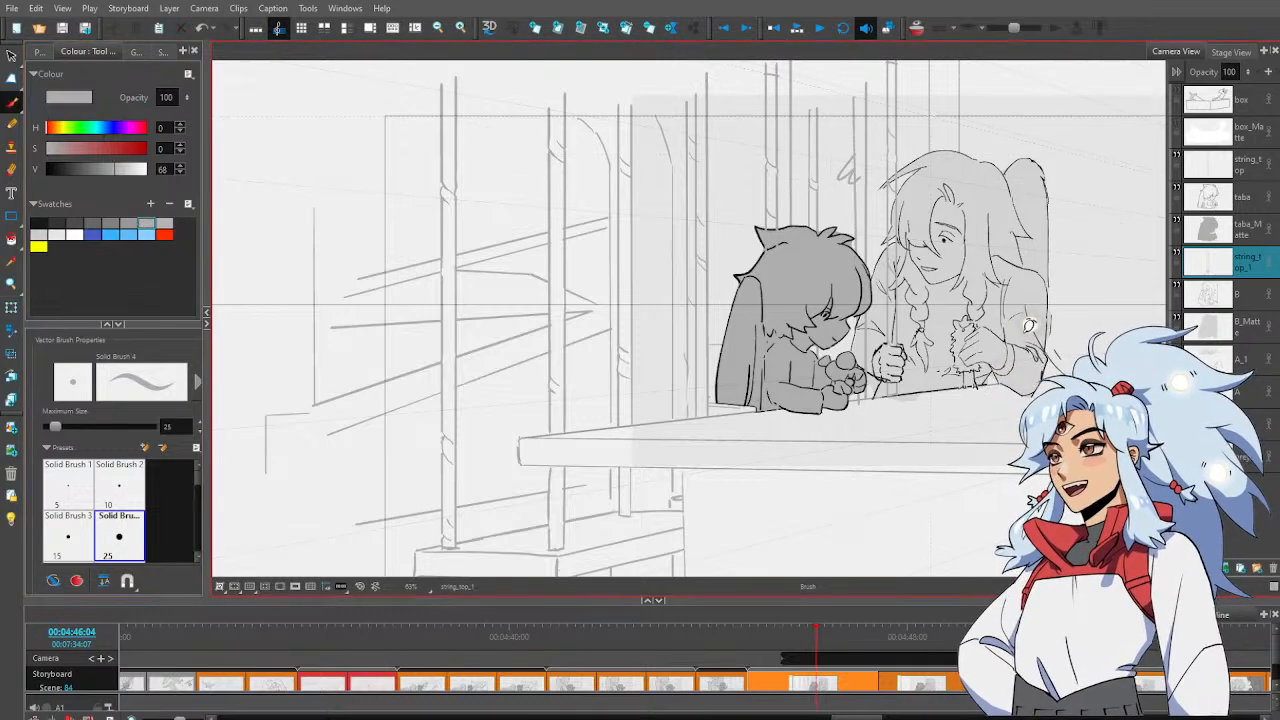
{"action": "key", "text": "ctrl+z"}
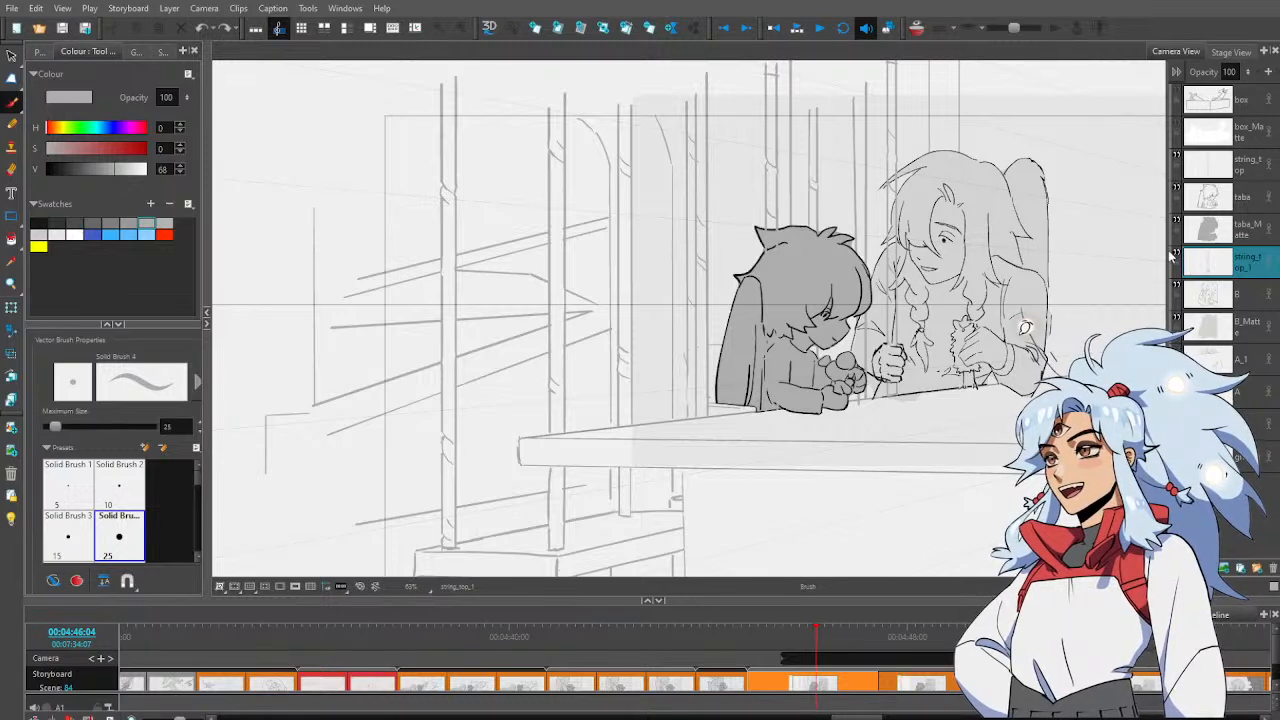
Compare the scene with the string_top_1 layer hidden and shown, leaving the layer visible
{"action": "left_click", "coordinate": [1174, 256]}
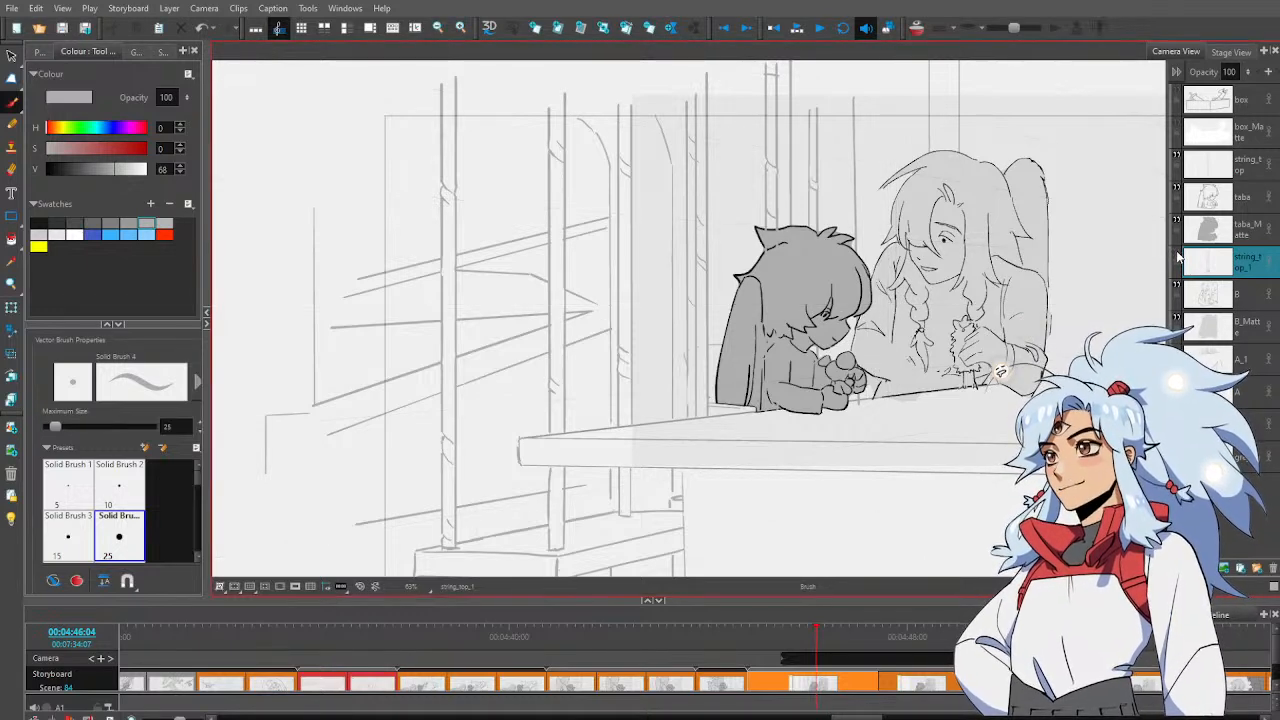
{"action": "left_click", "coordinate": [1176, 256]}
{"action": "left_click", "coordinate": [1176, 256]}
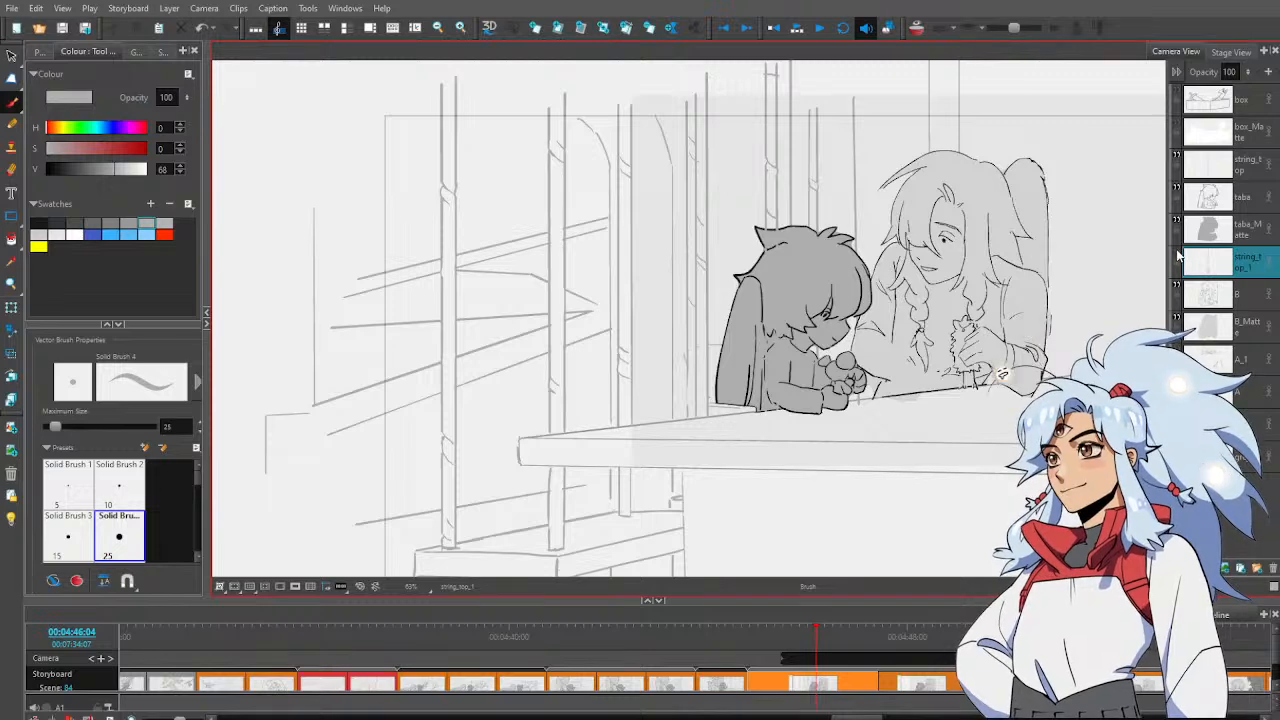
{"action": "left_click", "coordinate": [1176, 256]}
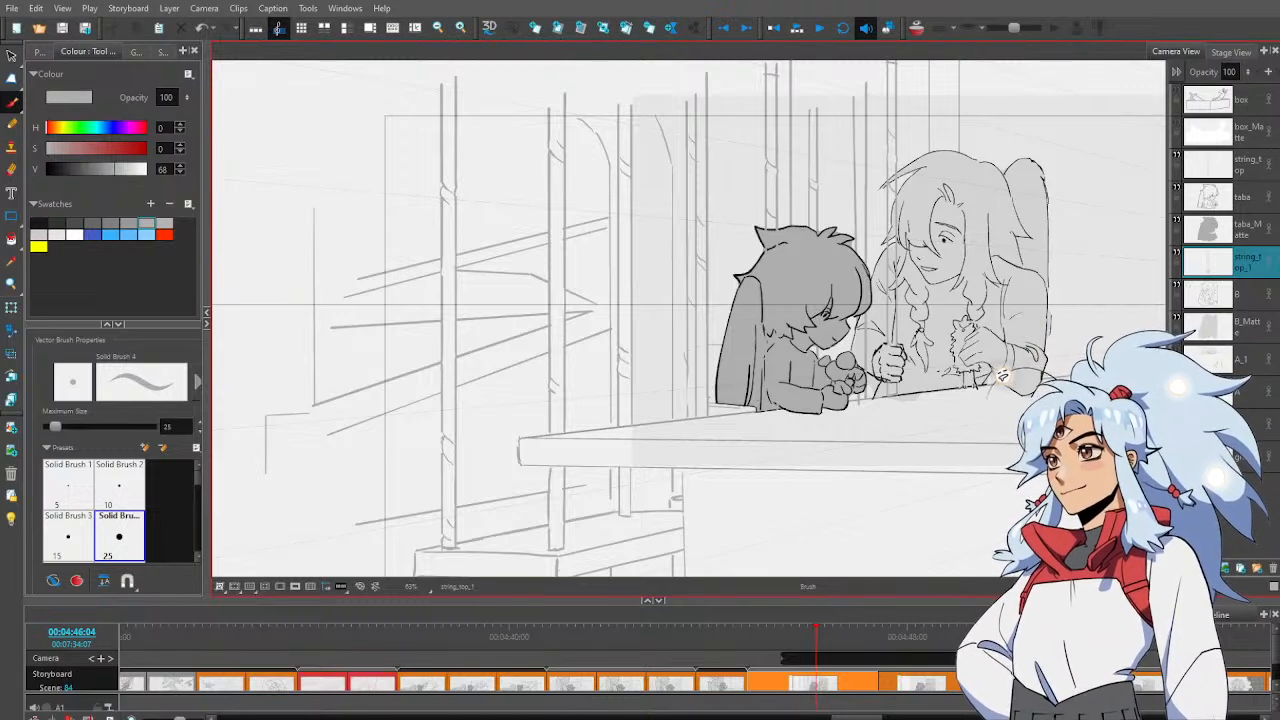
{"action": "left_click", "coordinate": [1177, 256]}
{"action": "left_click", "coordinate": [1177, 256]}
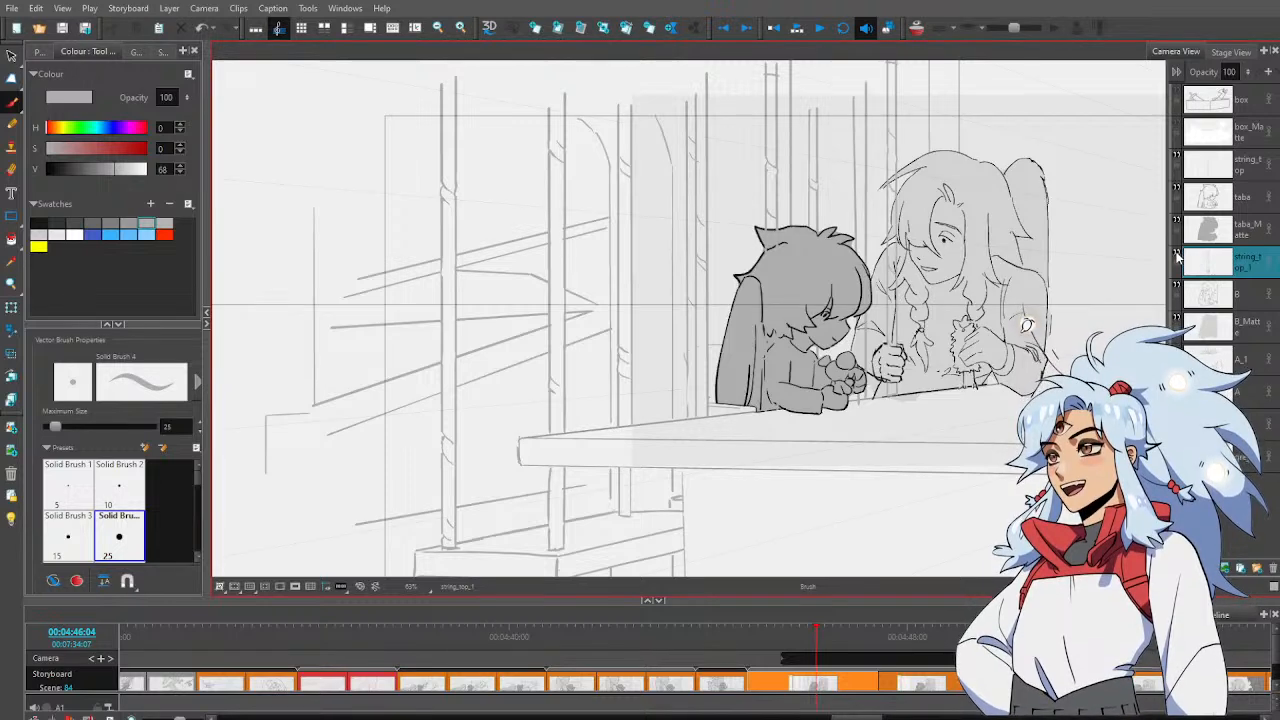
{"action": "left_click", "coordinate": [1177, 256]}
{"action": "left_click", "coordinate": [1177, 256]}
{"action": "left_click", "coordinate": [1177, 256]}
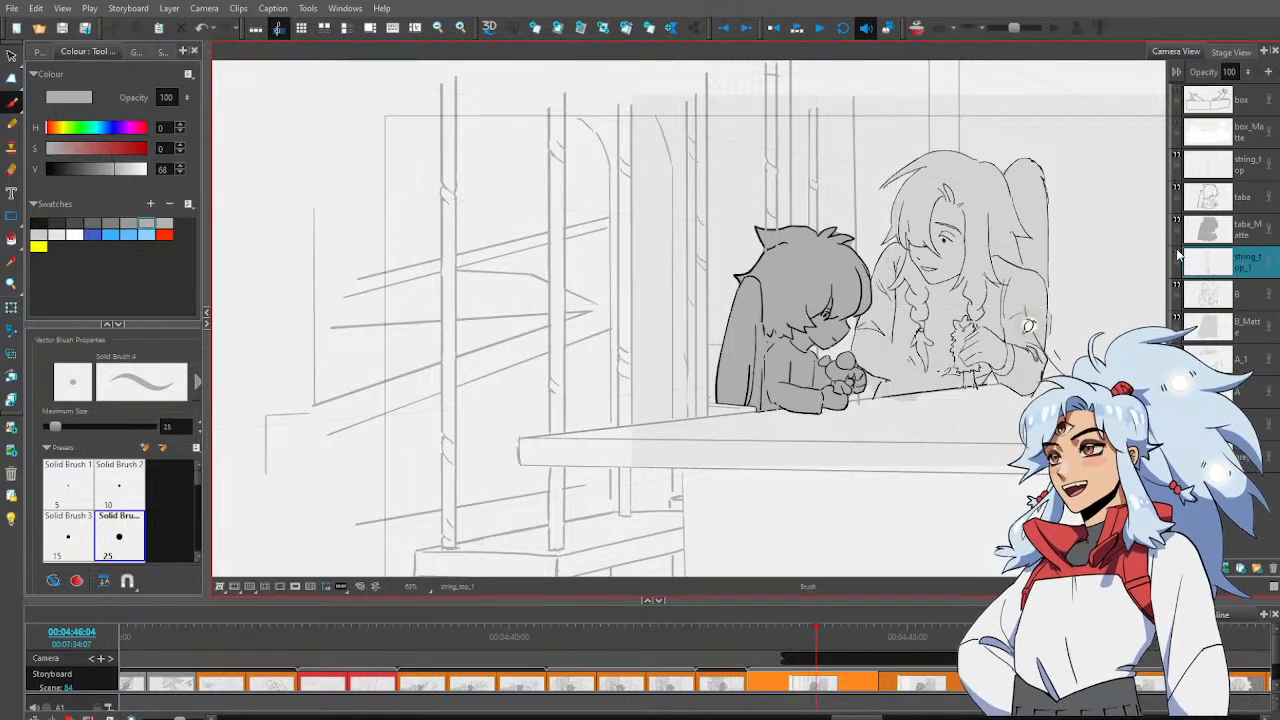
{"action": "left_click", "coordinate": [1177, 256]}
{"action": "left_click", "coordinate": [1177, 256]}
{"action": "left_click", "coordinate": [1177, 256]}
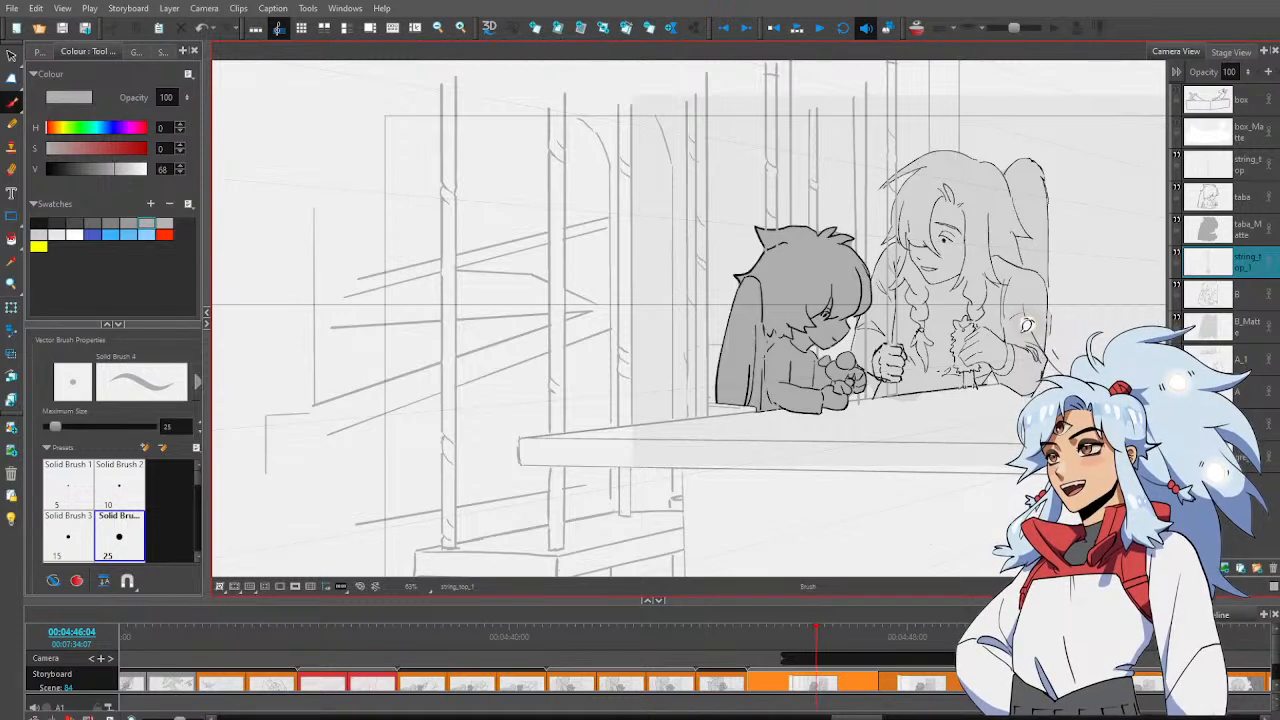
Try deleting the BG layer's line art
{"action": "left_click", "coordinate": [1215, 423]}
{"action": "key", "text": "Delete"}
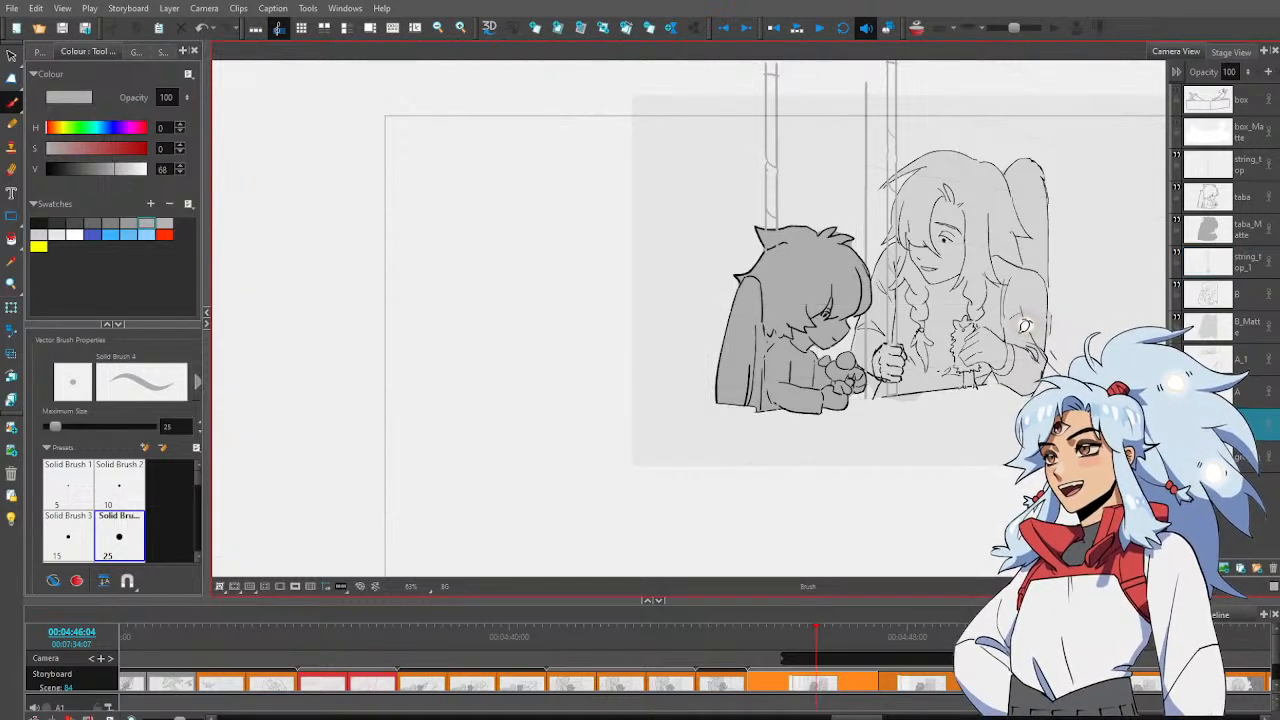
{"action": "key", "text": "ctrl+z"}
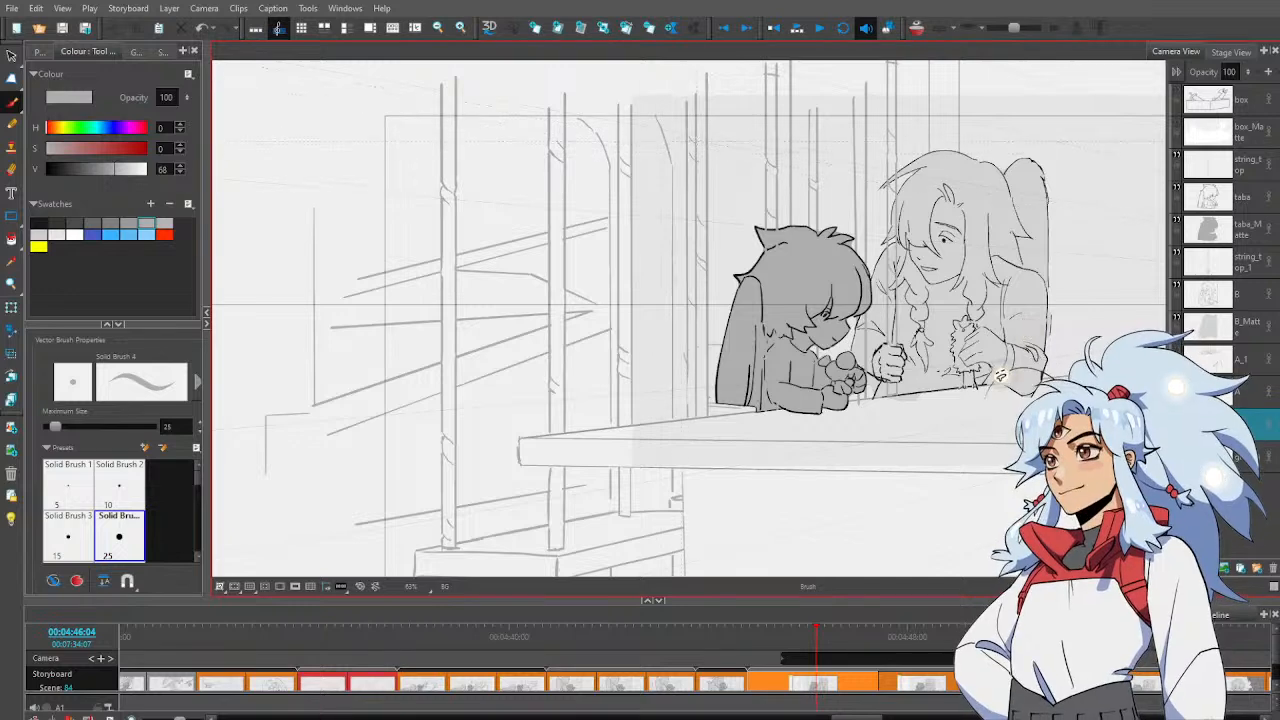
Check individual strokes of the BG layer's pole beside the smaller character by selecting and deselecting them
{"action": "key", "text": "alt+s"}
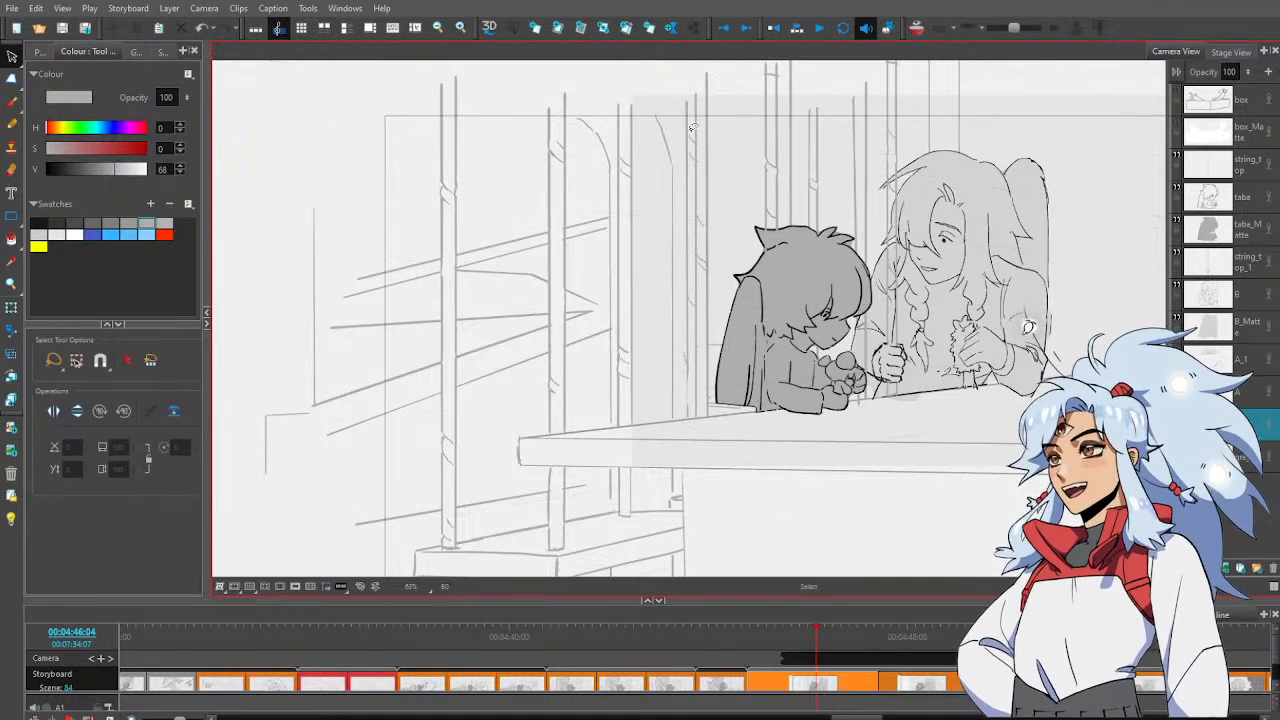
{"action": "left_click", "coordinate": [695, 132]}
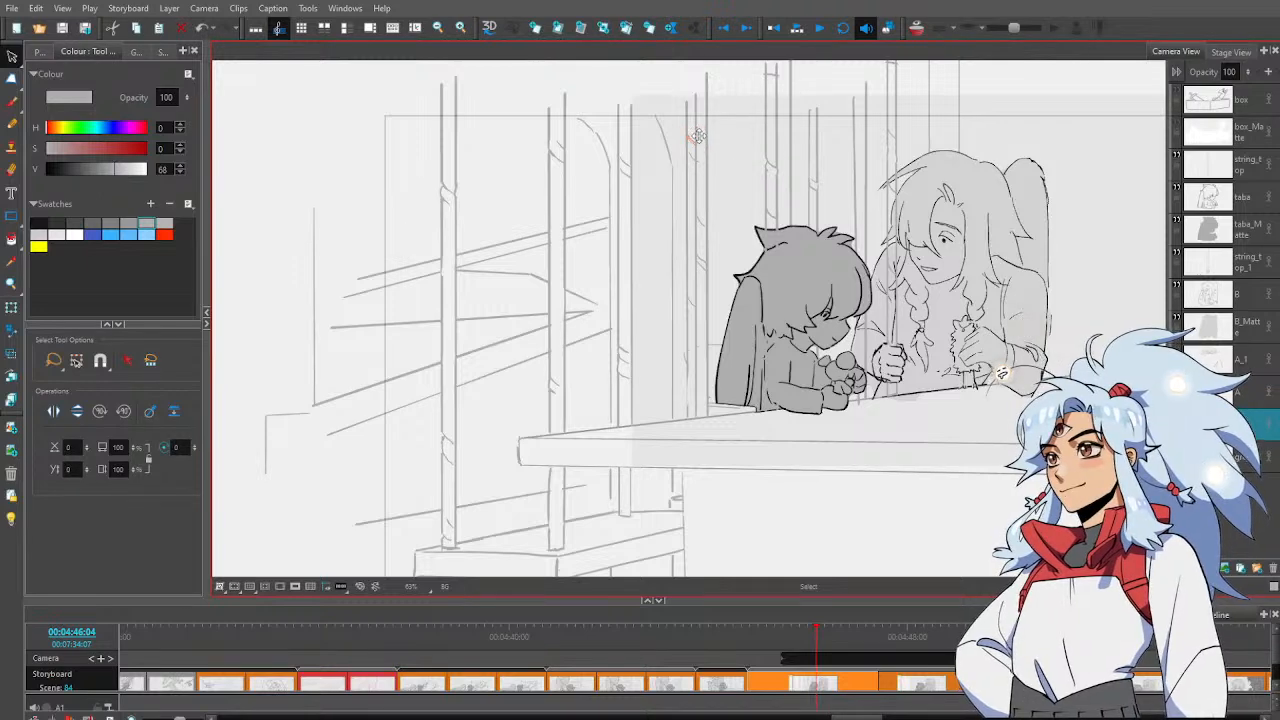
{"action": "left_click", "coordinate": [737, 135]}
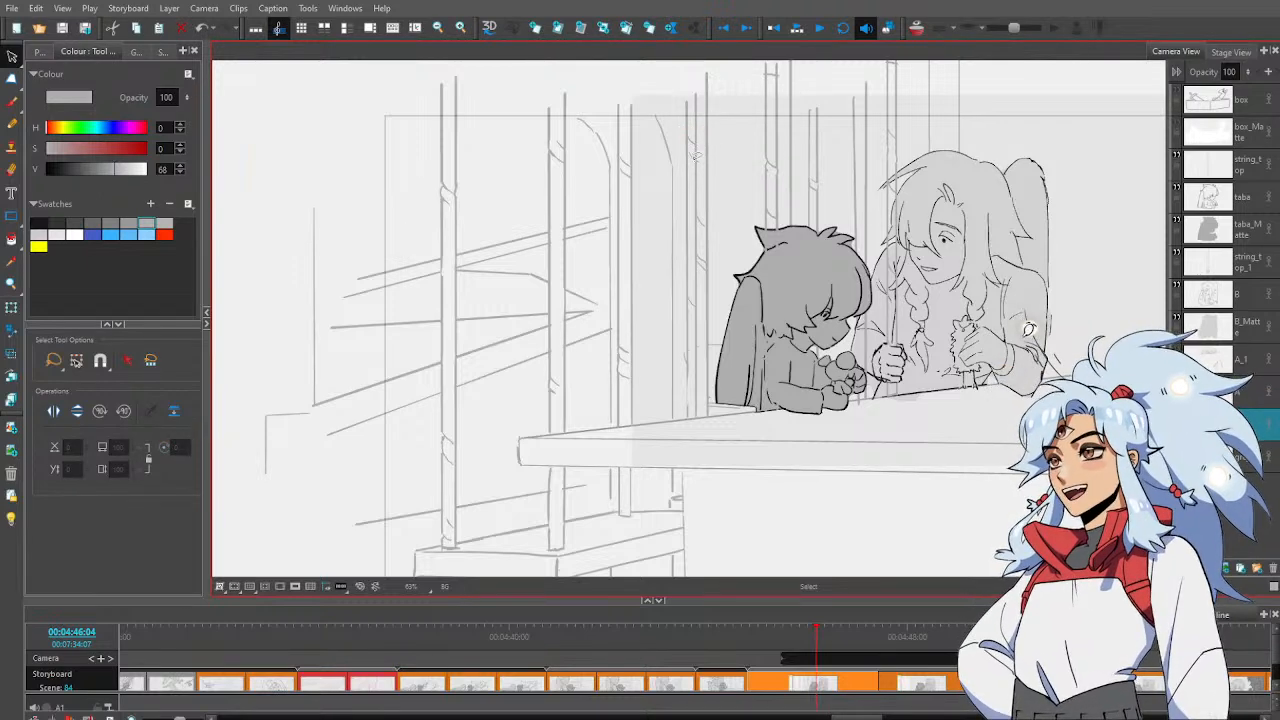
{"action": "left_click", "coordinate": [695, 149]}
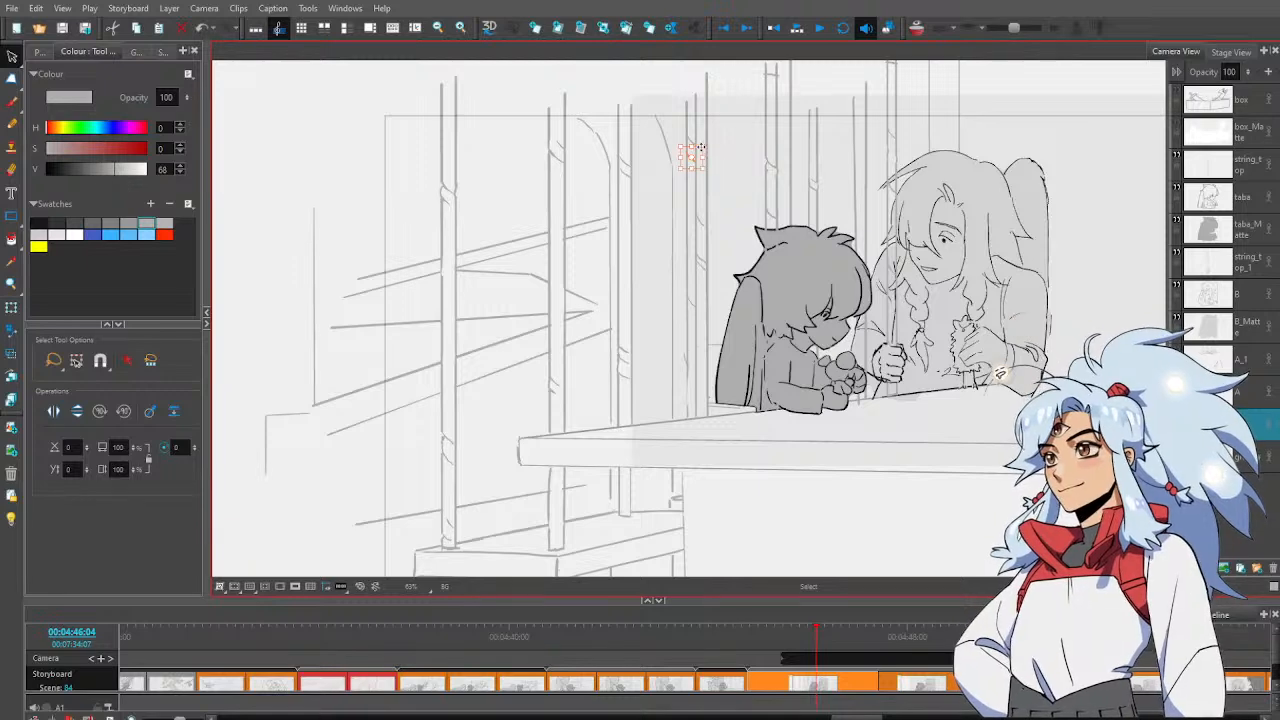
{"action": "left_click", "coordinate": [727, 131]}
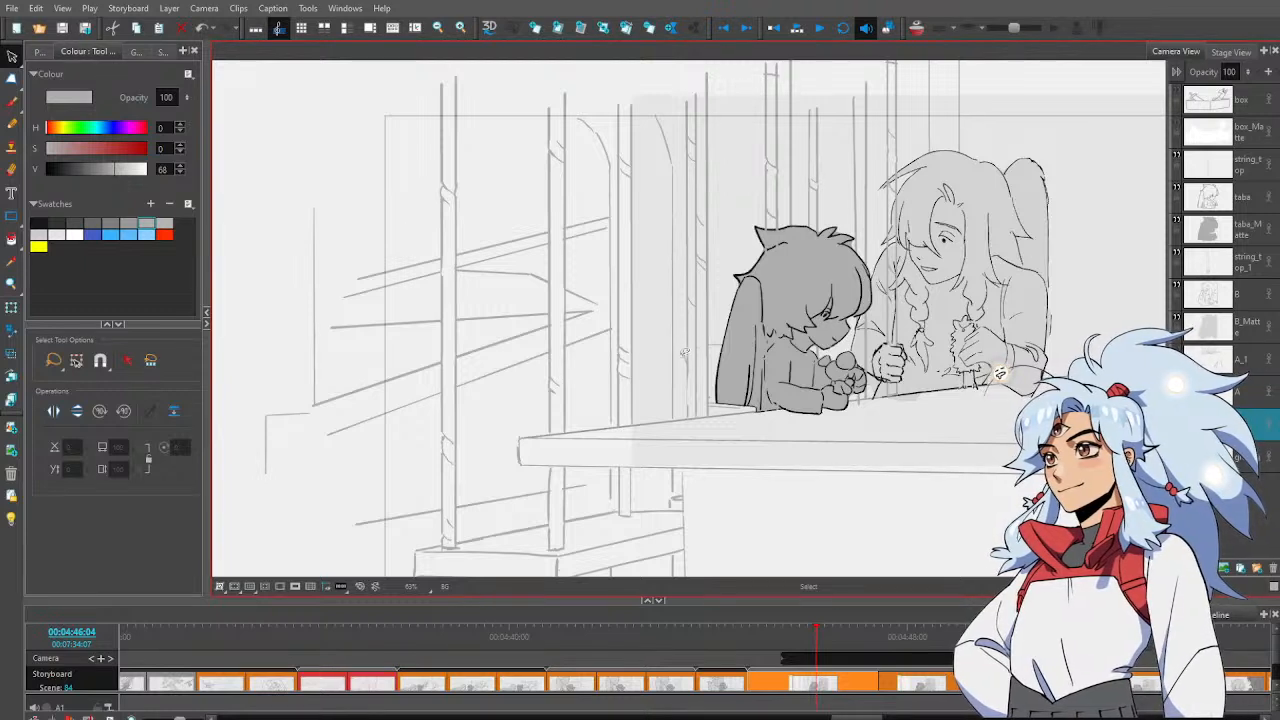
{"action": "left_click", "coordinate": [676, 348]}
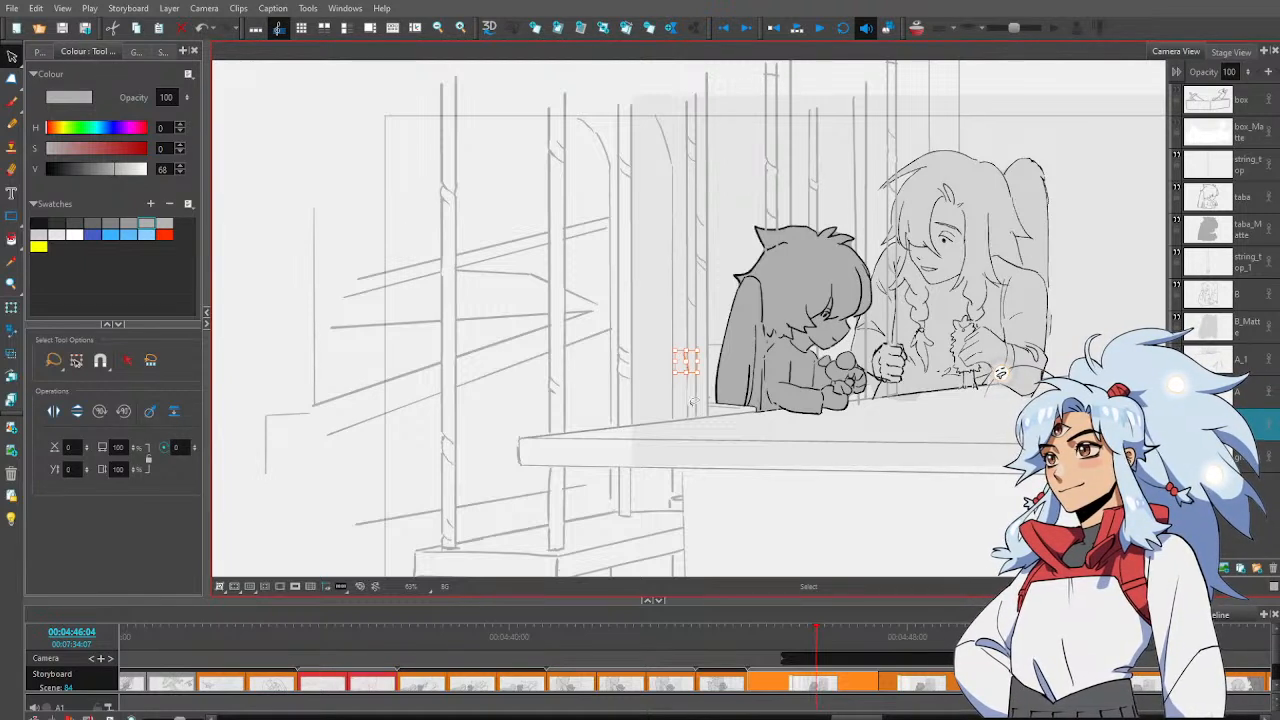
{"action": "left_click", "coordinate": [697, 370]}
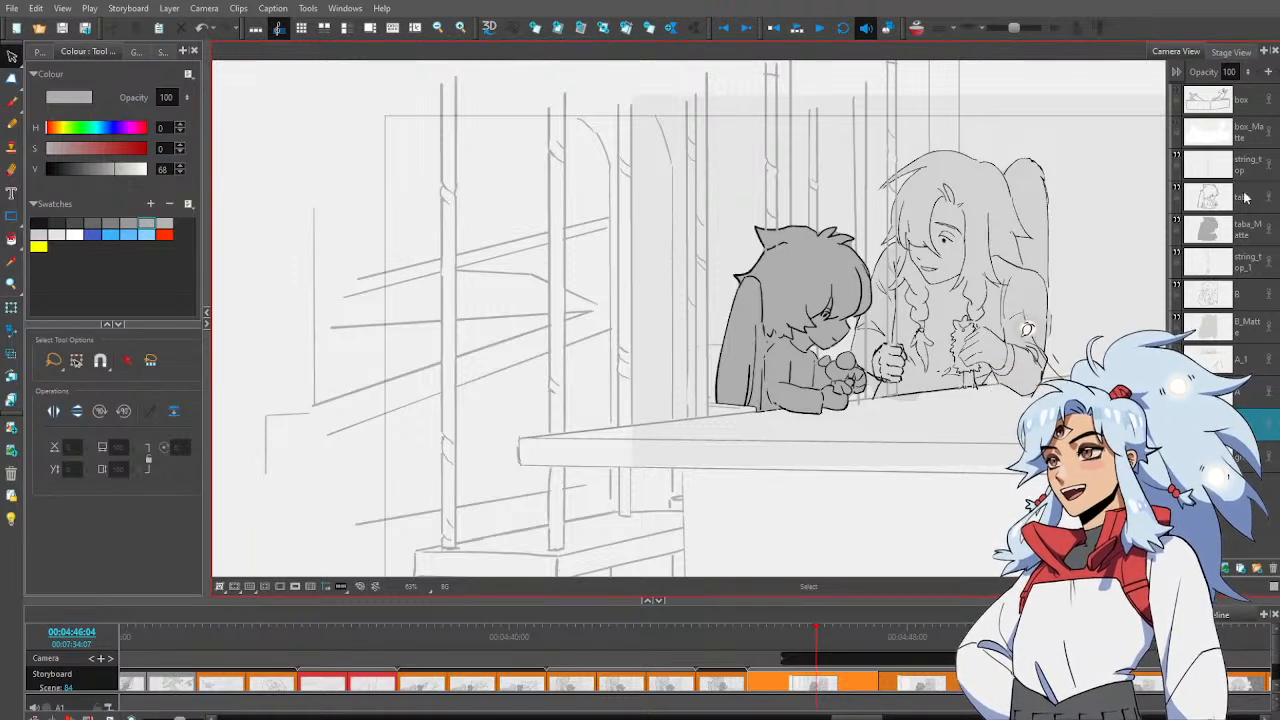
Shift the string_top_1 layer's string and gripping hand slightly right with Layer Transform
{"action": "left_click", "coordinate": [1249, 267]}
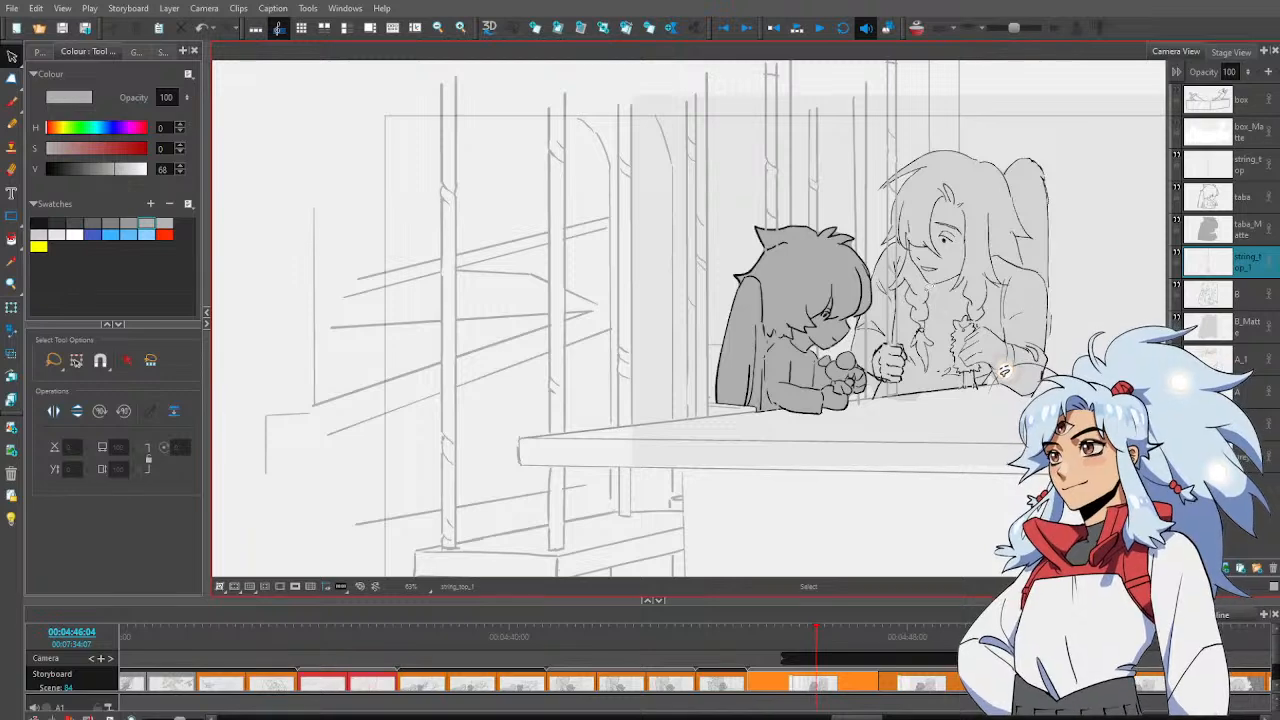
{"action": "key", "text": "alt+t"}
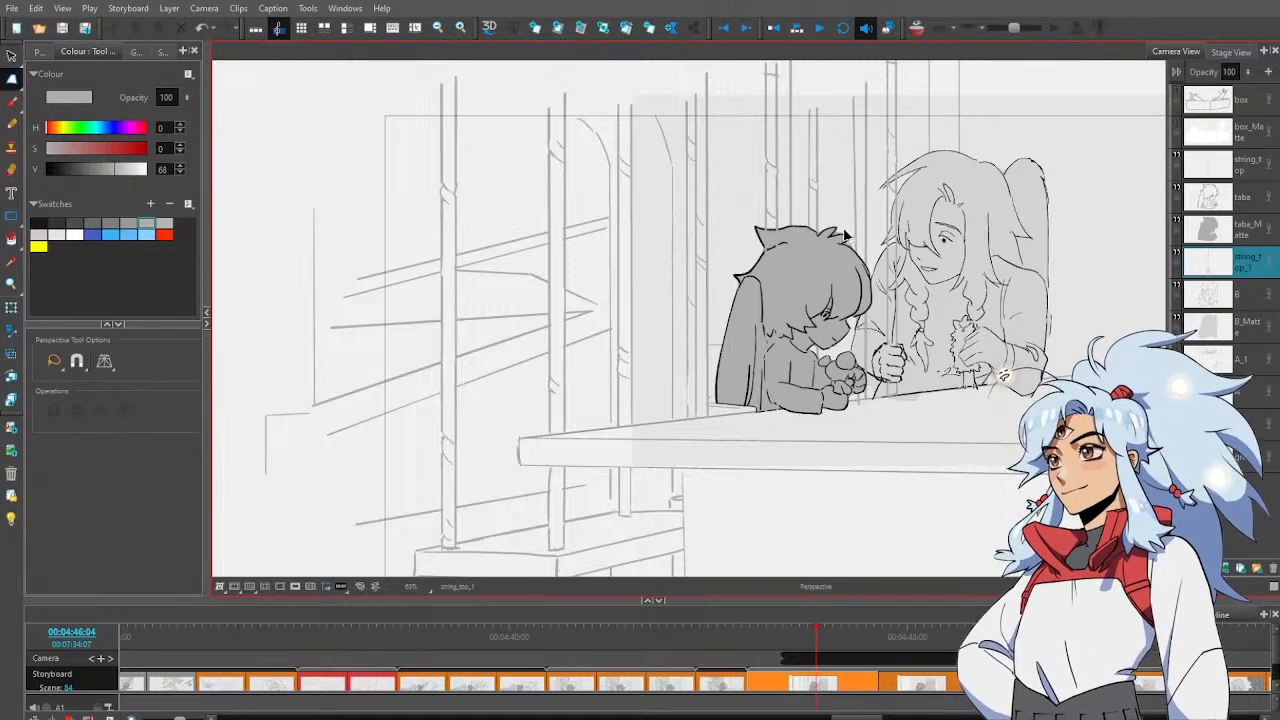
{"action": "key", "text": "c"}
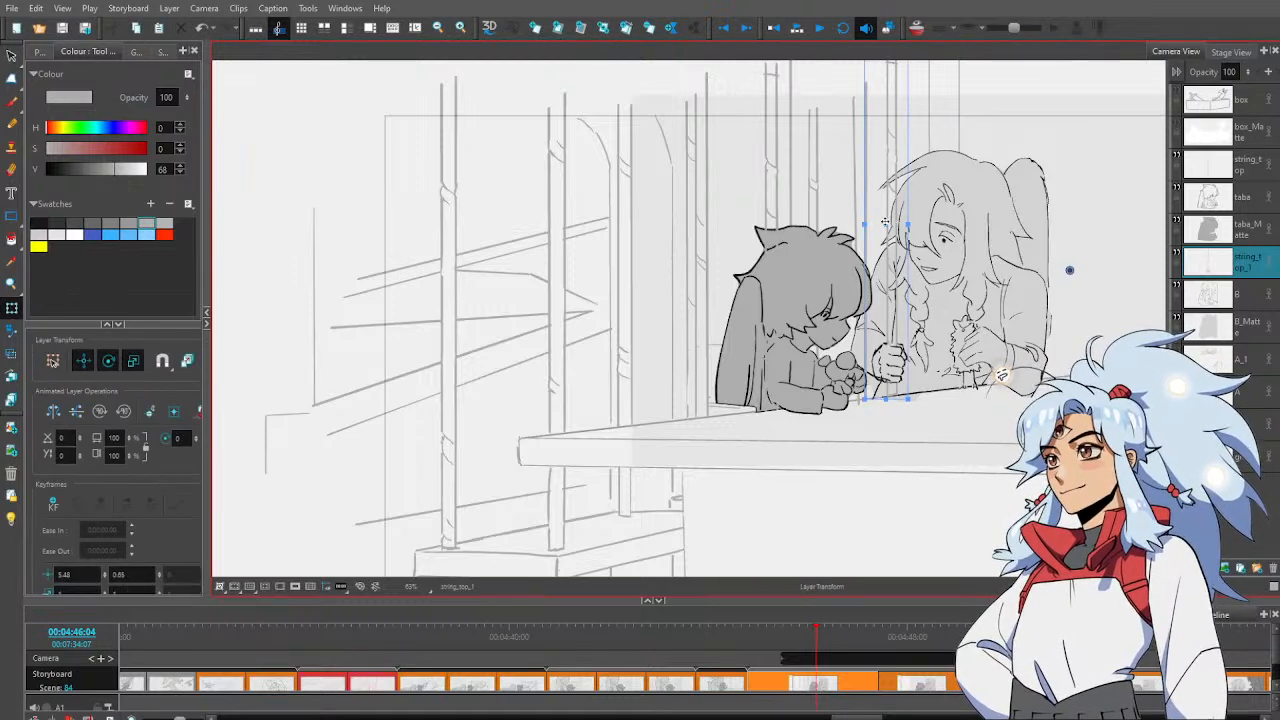
{"action": "left_click_drag", "start_coordinate": [887, 222], "coordinate": [900, 228]}
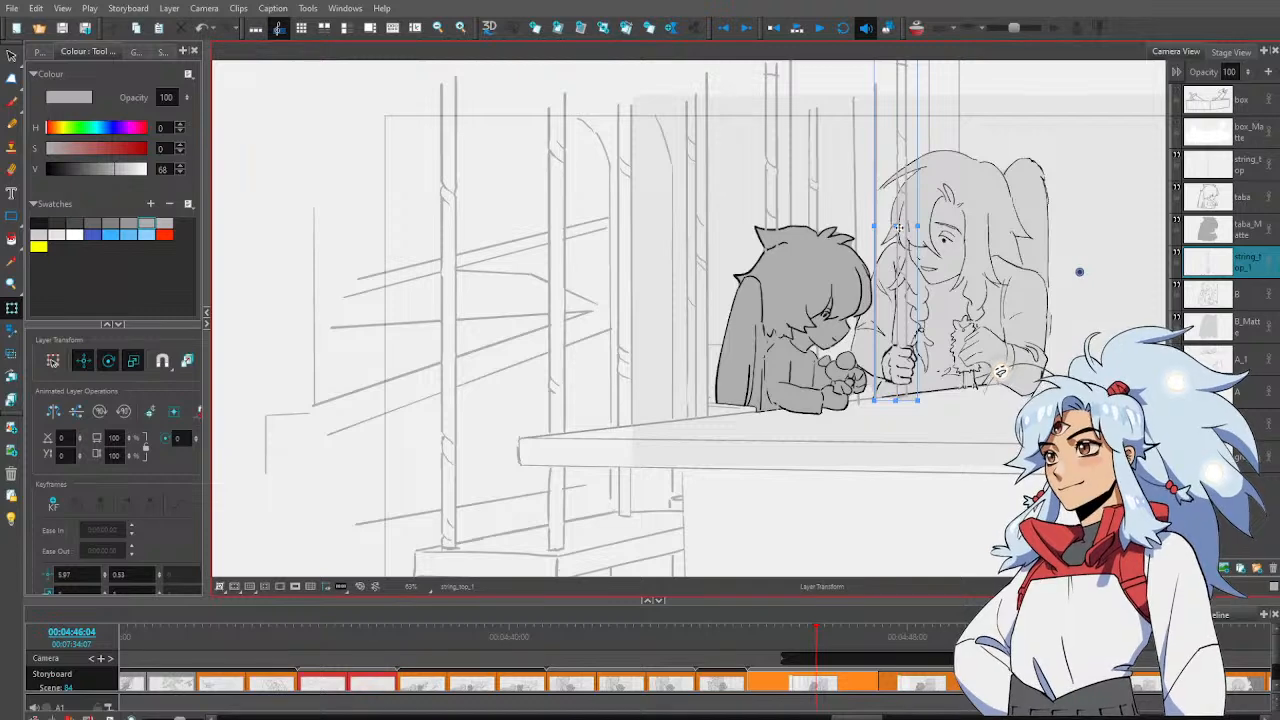
{"action": "left_click_drag", "start_coordinate": [899, 229], "coordinate": [904, 224]}
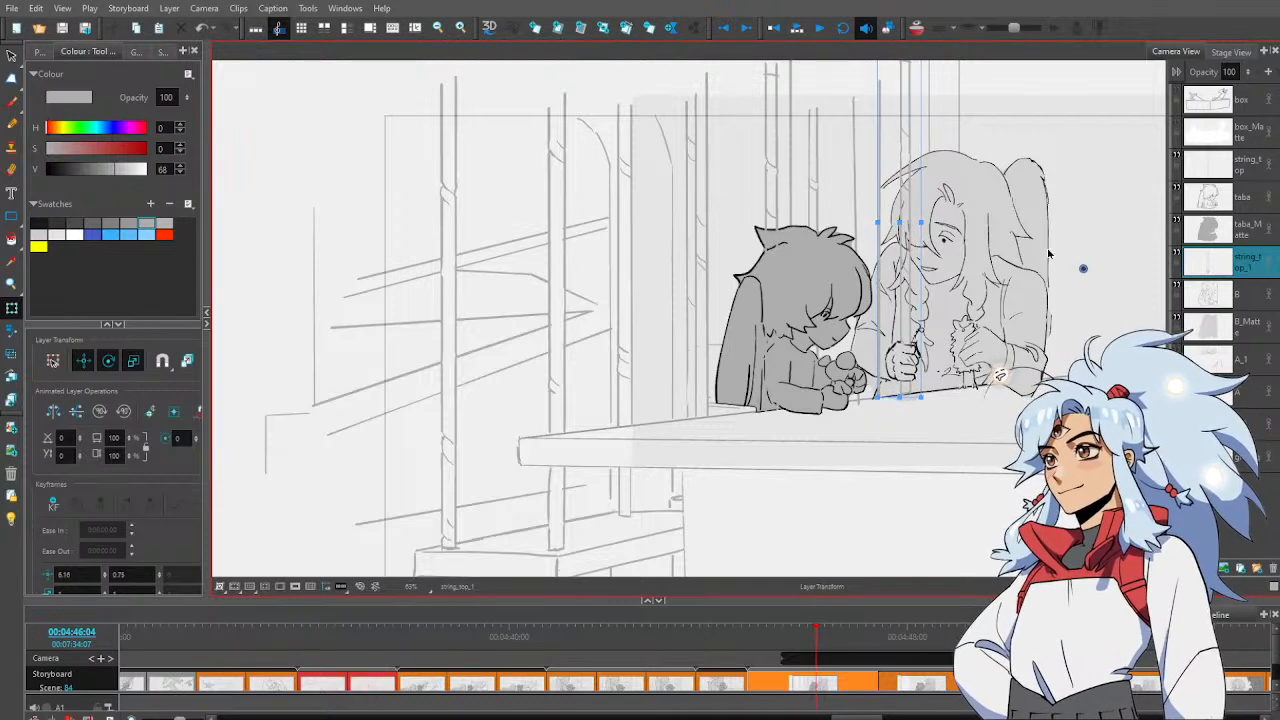
{"action": "left_click", "coordinate": [1076, 214]}
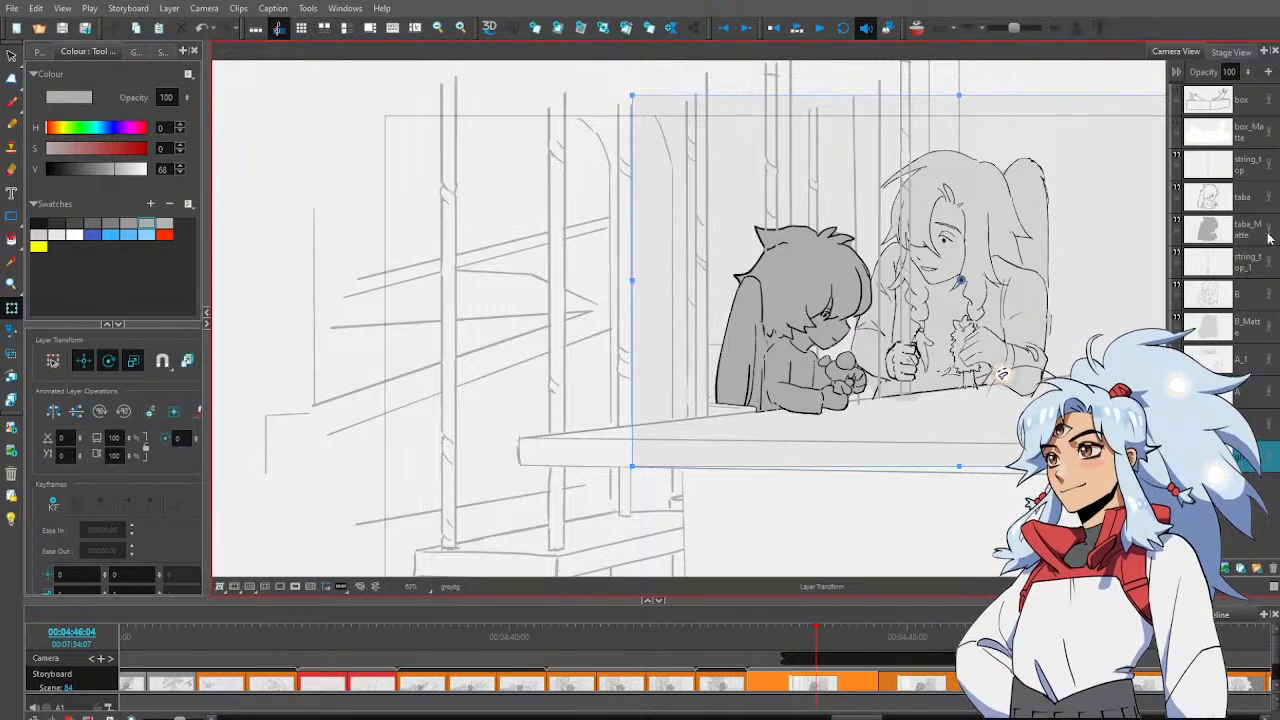
On the string_top_1 layer, brush and erase the string's outline to follow the taller character's braid above the gripping hand
{"action": "left_click", "coordinate": [1251, 266]}
{"action": "scroll", "coordinate": [918, 328], "scroll_direction": "up", "scroll_amount": 4}
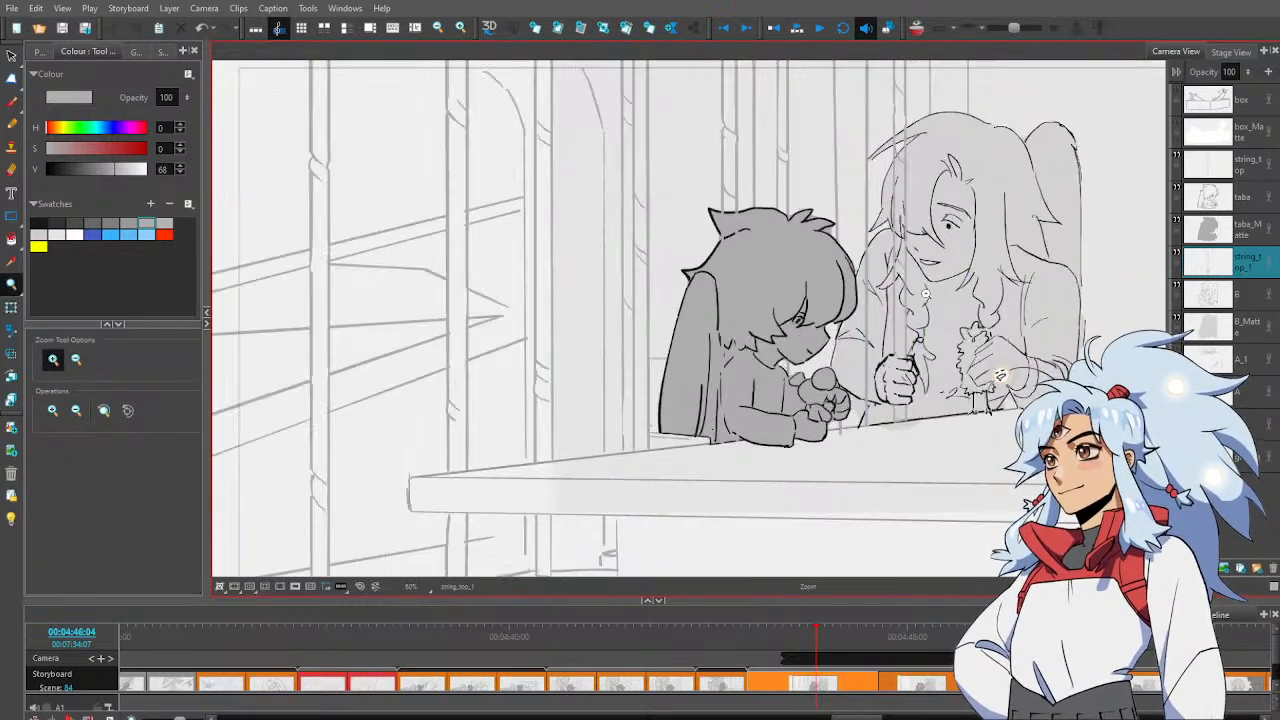
{"action": "key", "text": "alt+b"}
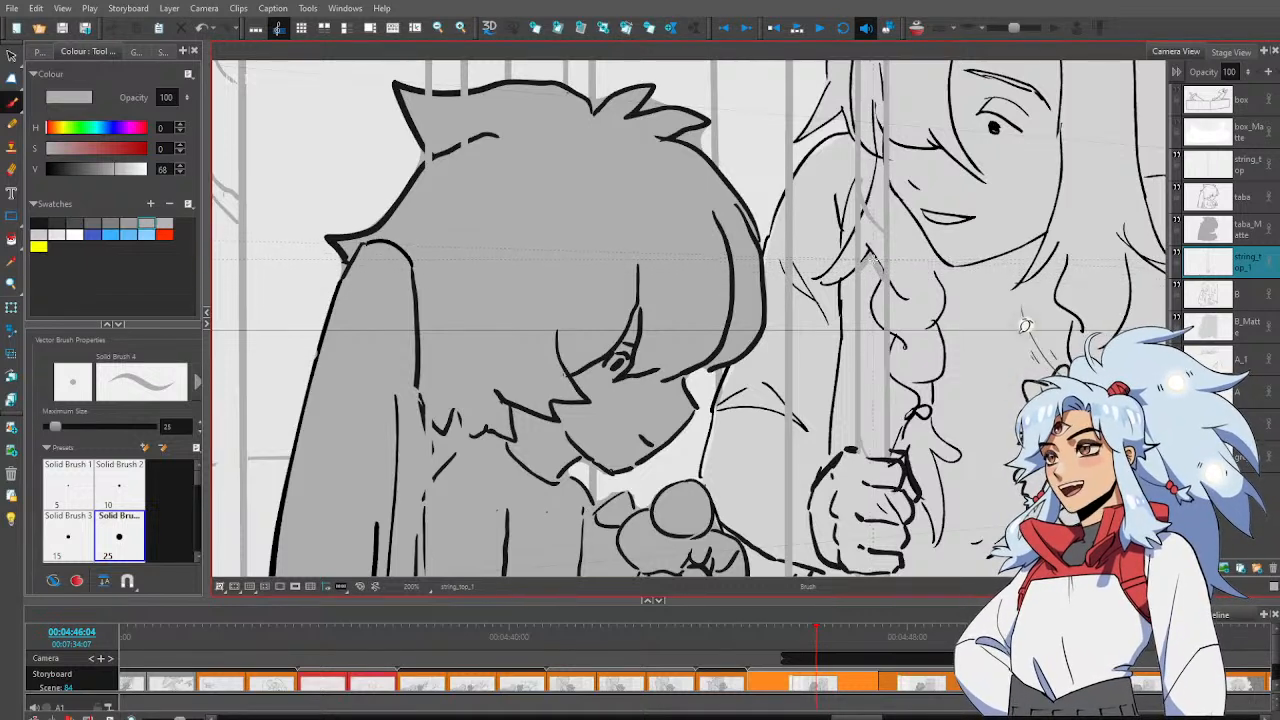
{"action": "key", "text": "alt+e"}
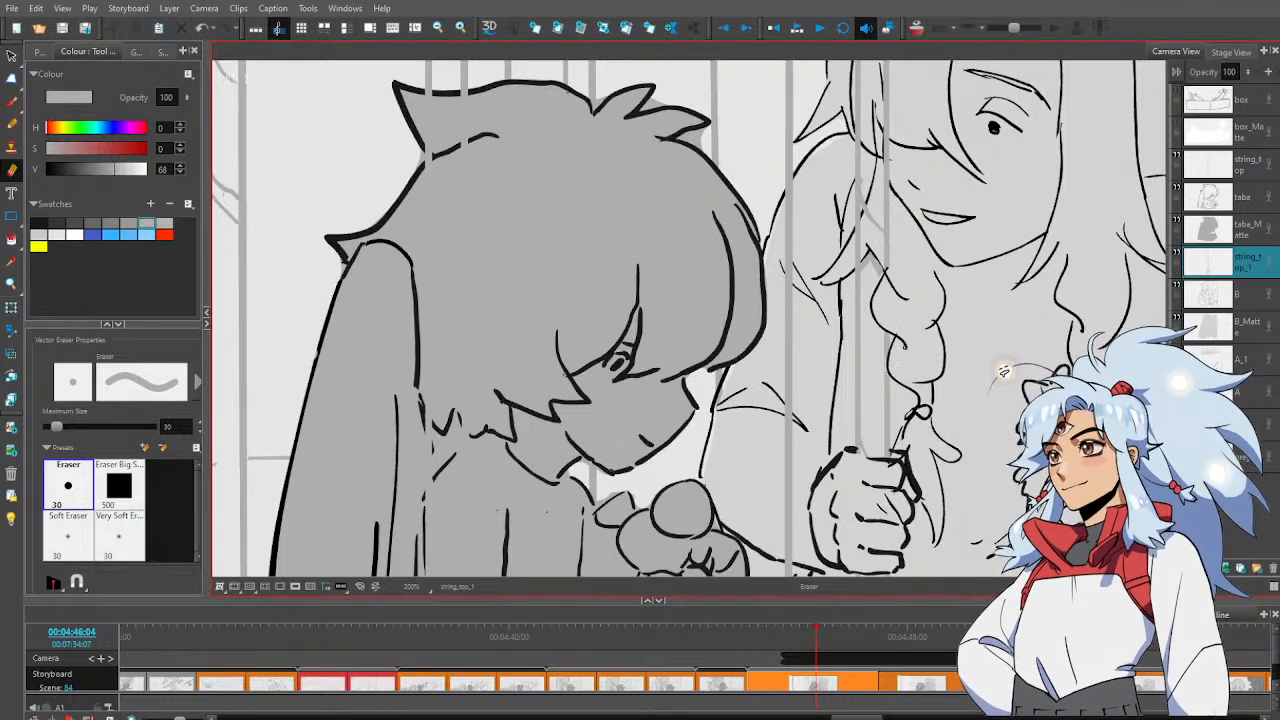
{"action": "key", "text": "alt+b"}
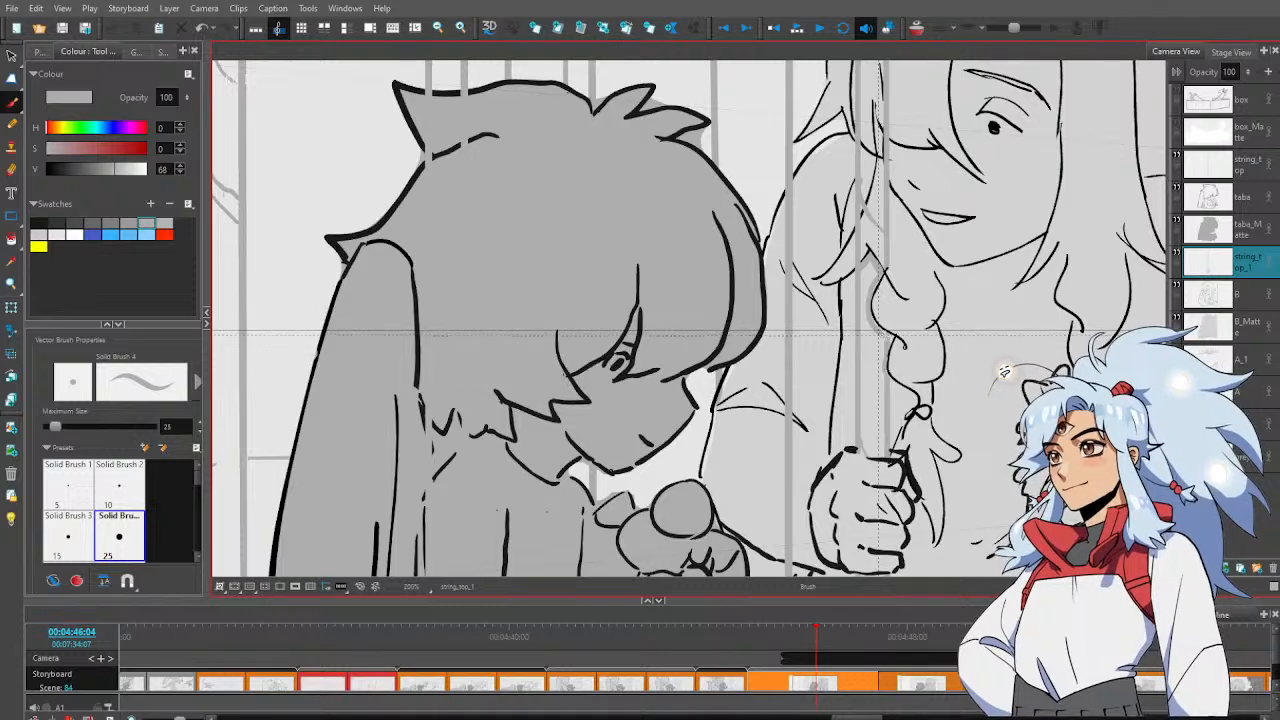
{"action": "left_click_drag", "start_coordinate": [897, 238], "coordinate": [919, 428]}
Erase the string_top_1 lines where they cross the taller character's fringe and the hair beside the face
{"action": "key", "text": "alt+e"}
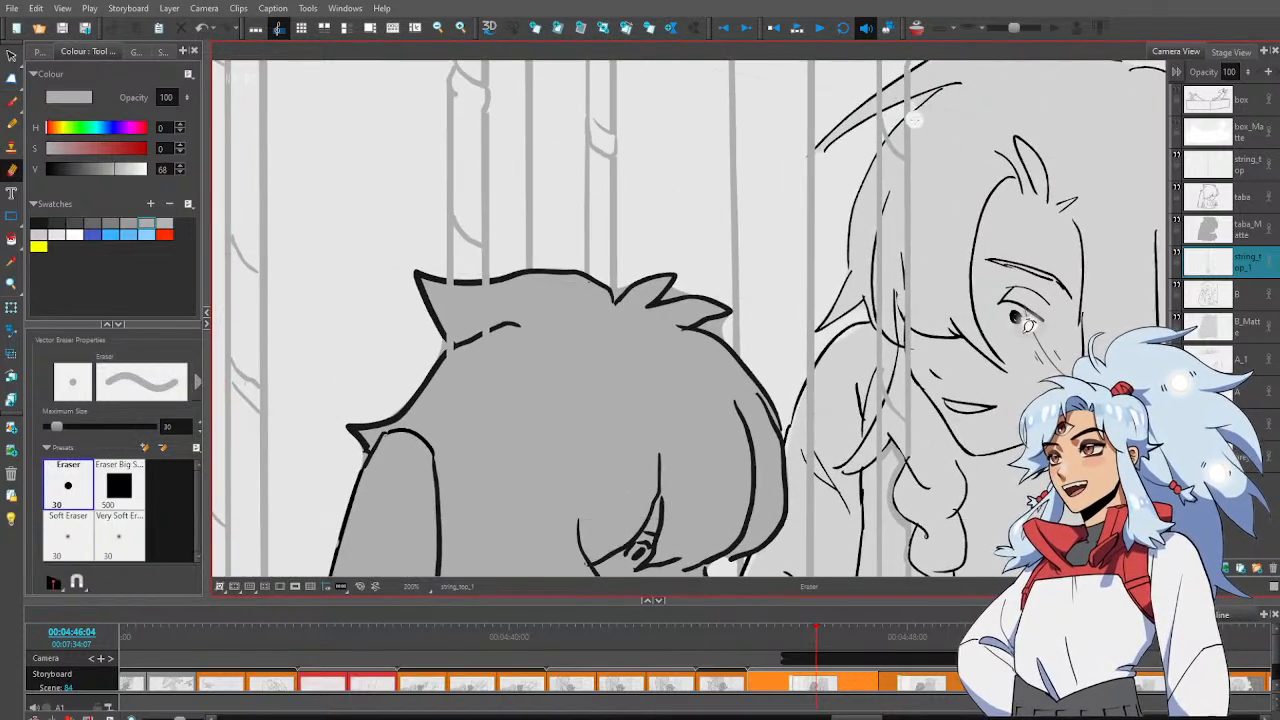
{"action": "mouse_move", "coordinate": [881, 159]}
{"action": "left_mouse_down"}
{"action": "mouse_move", "coordinate": [891, 232]}
{"action": "mouse_move", "coordinate": [917, 204]}
{"action": "mouse_move", "coordinate": [869, 275]}
{"action": "mouse_move", "coordinate": [911, 228]}
{"action": "mouse_move", "coordinate": [873, 273]}
{"action": "mouse_move", "coordinate": [895, 257]}
{"action": "mouse_move", "coordinate": [901, 244]}
{"action": "mouse_move", "coordinate": [865, 268]}
{"action": "mouse_move", "coordinate": [879, 254]}
{"action": "mouse_move", "coordinate": [926, 314]}
{"action": "left_mouse_up"}
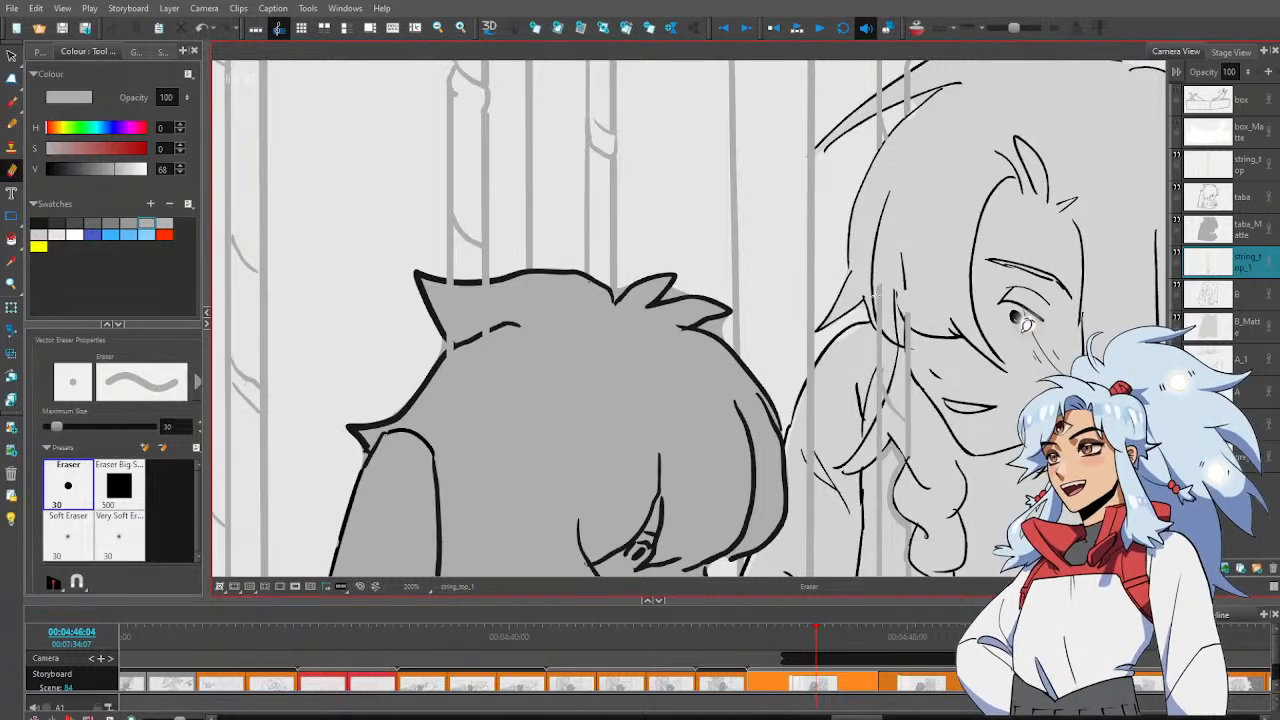
{"action": "mouse_move", "coordinate": [866, 282]}
{"action": "left_mouse_down"}
{"action": "mouse_move", "coordinate": [901, 318]}
{"action": "mouse_move", "coordinate": [902, 304]}
{"action": "mouse_move", "coordinate": [914, 338]}
{"action": "mouse_move", "coordinate": [866, 298]}
{"action": "mouse_move", "coordinate": [902, 355]}
{"action": "mouse_move", "coordinate": [912, 340]}
{"action": "mouse_move", "coordinate": [891, 397]}
{"action": "mouse_move", "coordinate": [909, 410]}
{"action": "mouse_move", "coordinate": [908, 460]}
{"action": "left_mouse_up"}
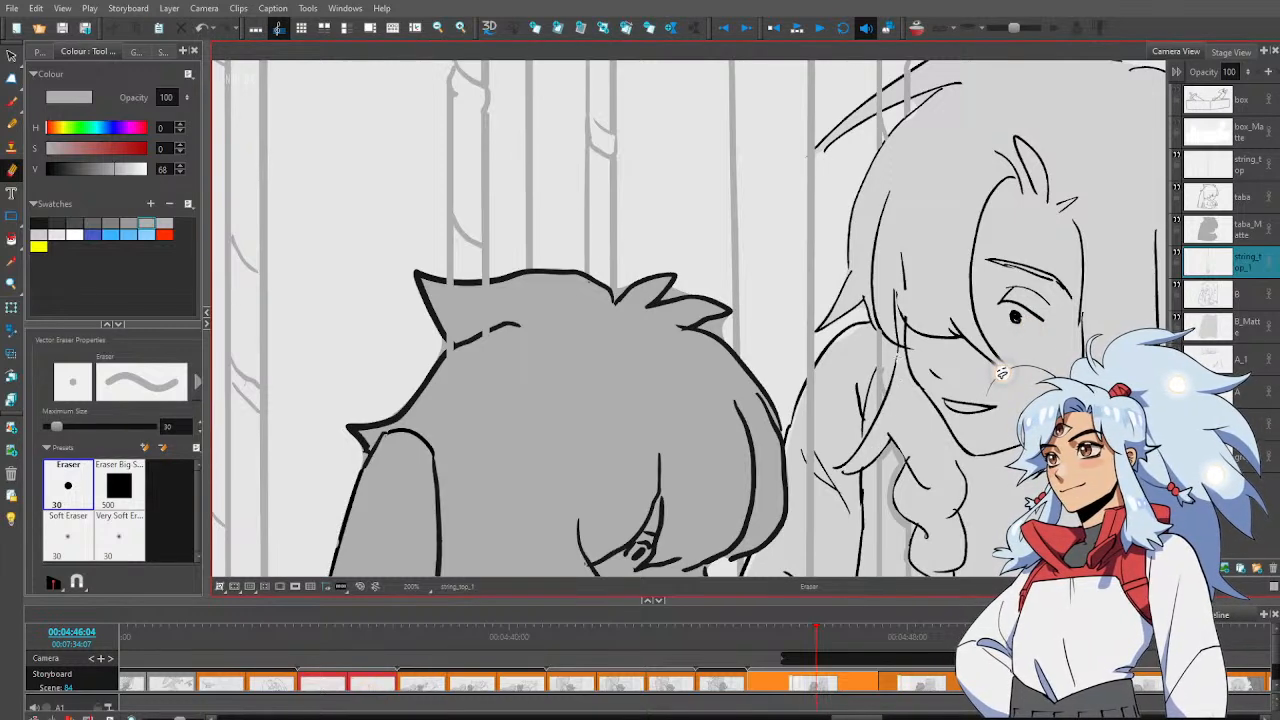
Touch up the string's lines around the taller character's upper hair strands, alternating Solid Brush 4 with the size 30 Eraser
{"action": "key", "text": "alt+b"}
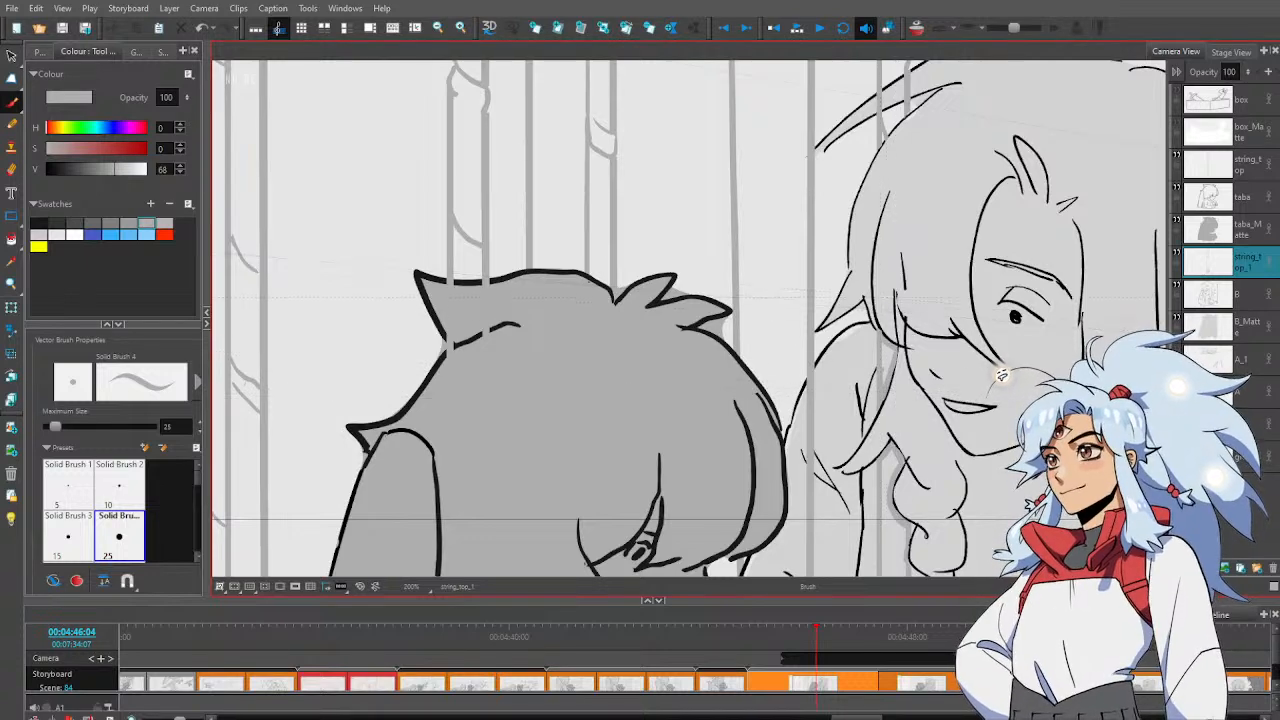
{"action": "scroll", "coordinate": [1002, 375], "scroll_direction": "up", "scroll_amount": 5}
{"action": "key", "text": "alt+e"}
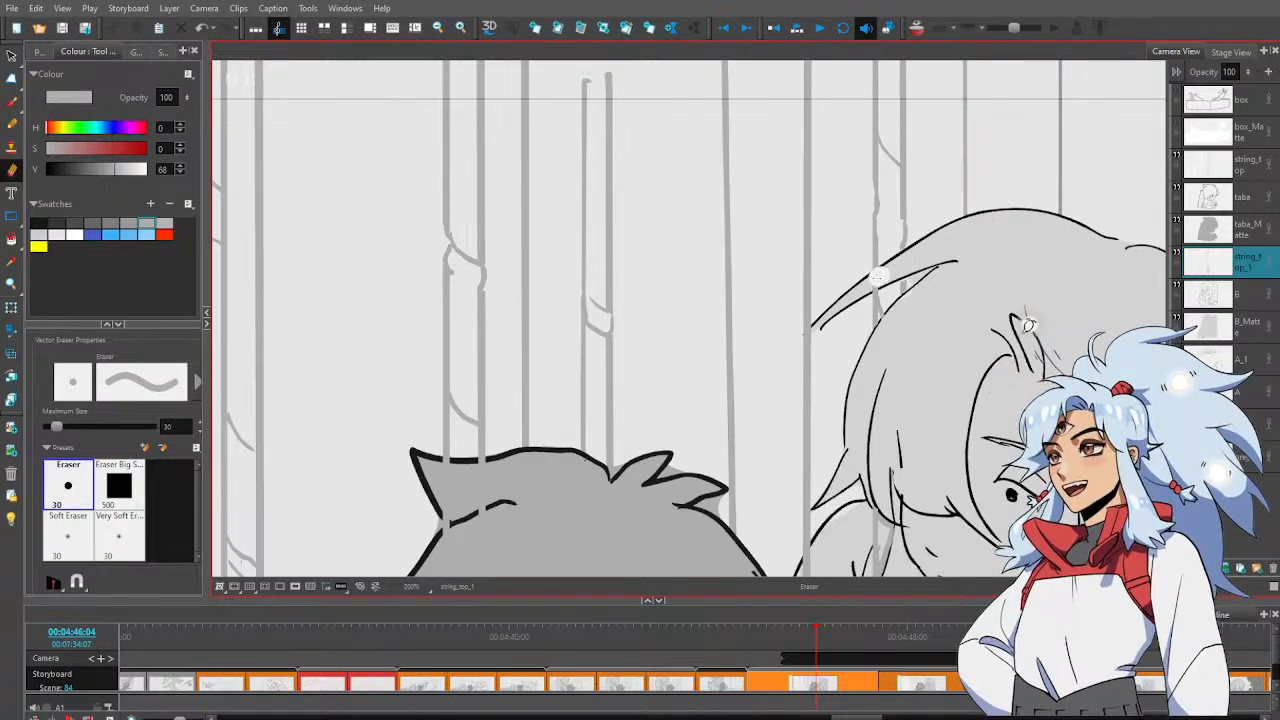
{"action": "key", "text": "alt+b"}
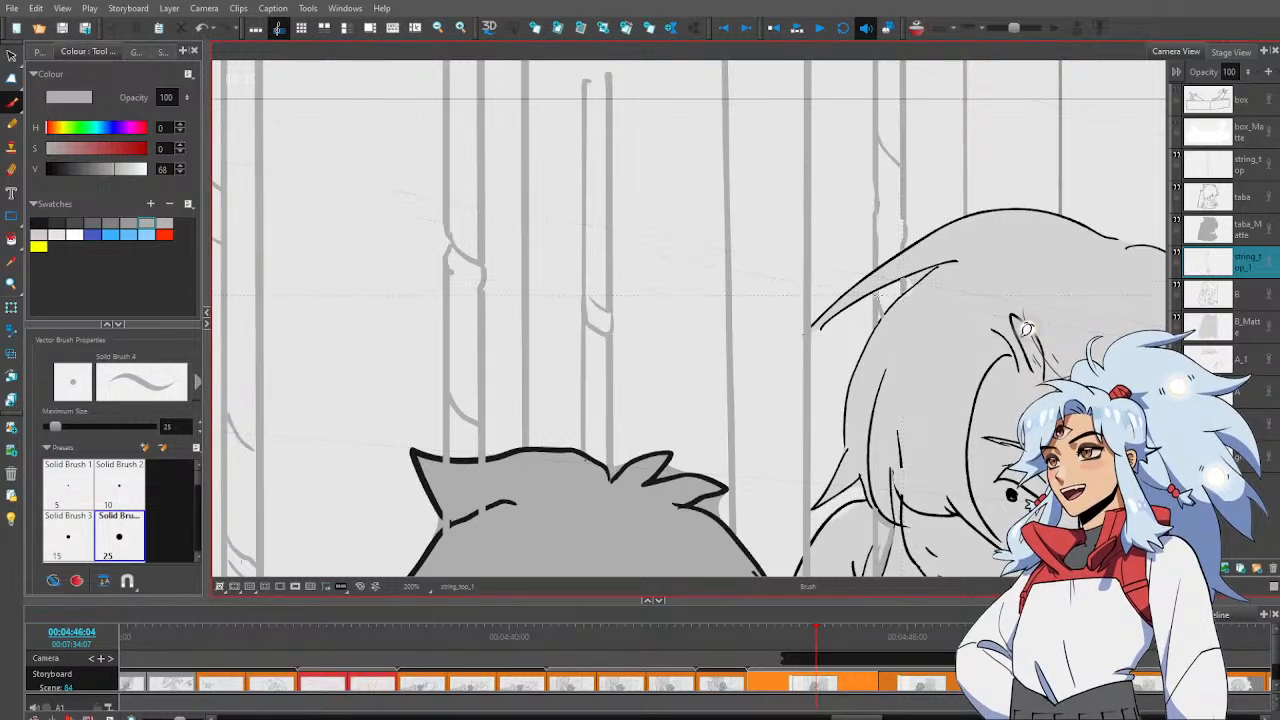
{"action": "key", "text": "space"}
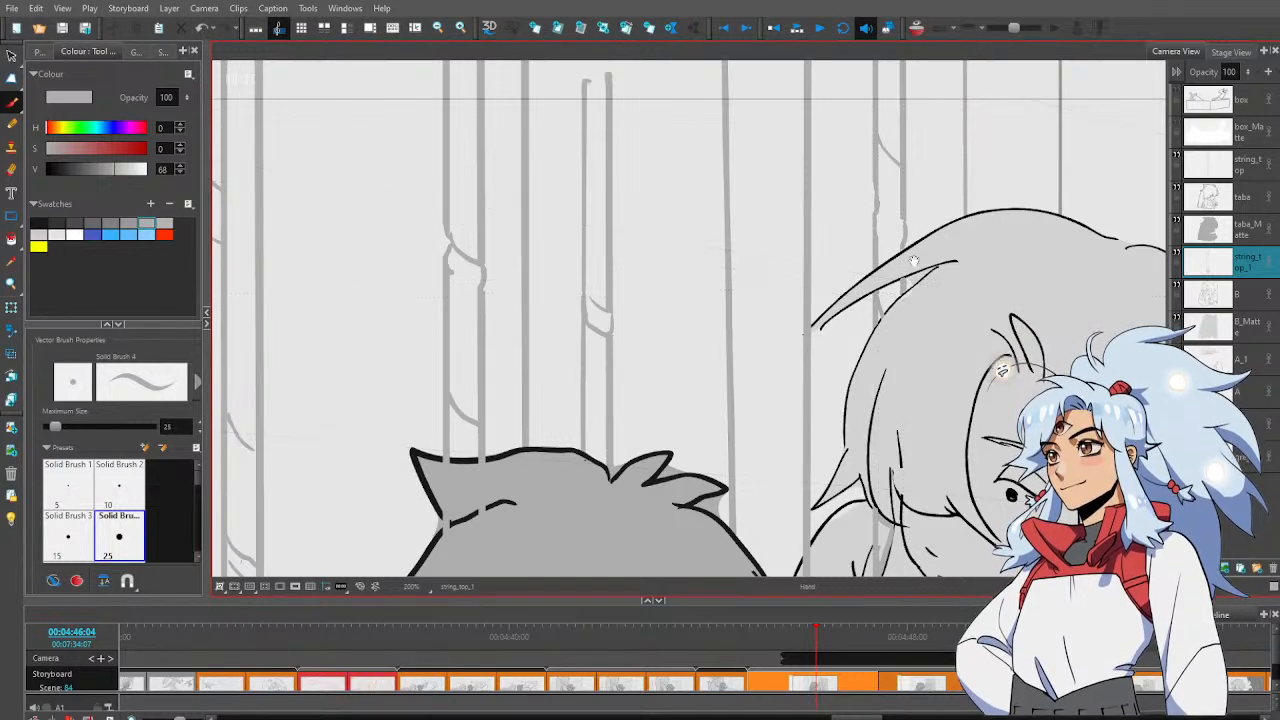
{"action": "left_click_drag", "start_coordinate": [913, 260], "coordinate": [914, 313]}
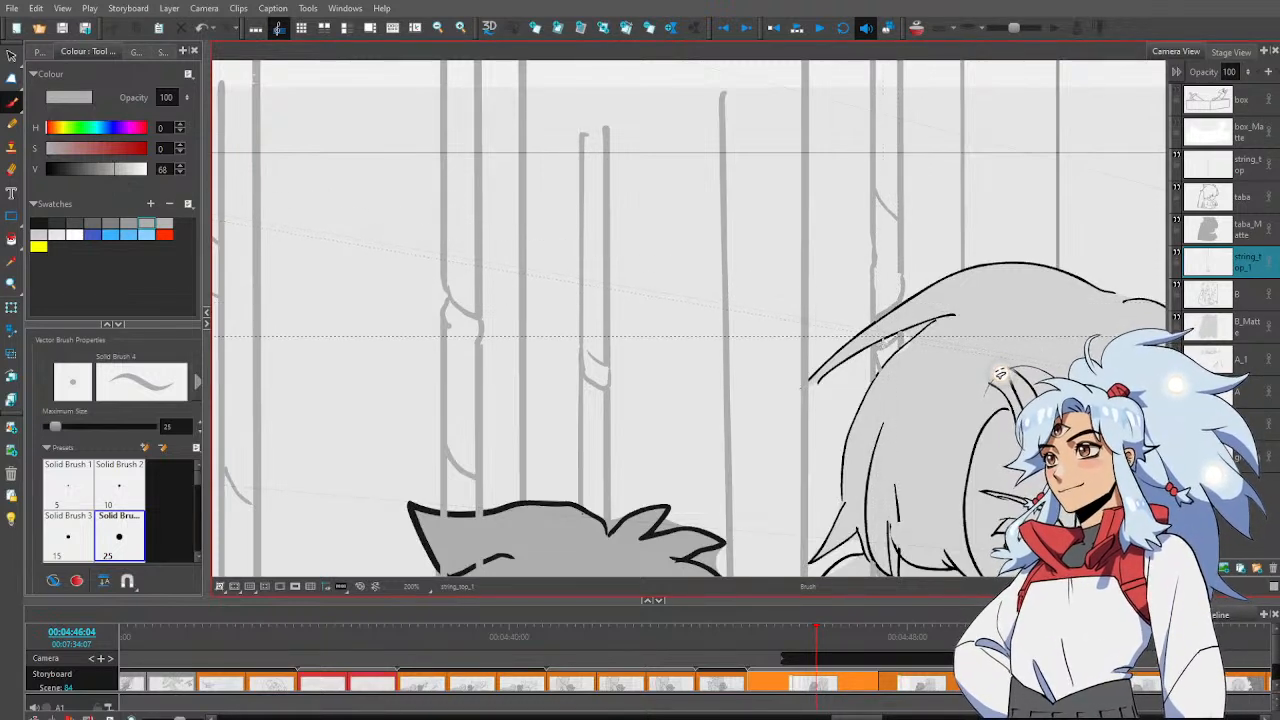
{"action": "key", "text": "alt+e"}
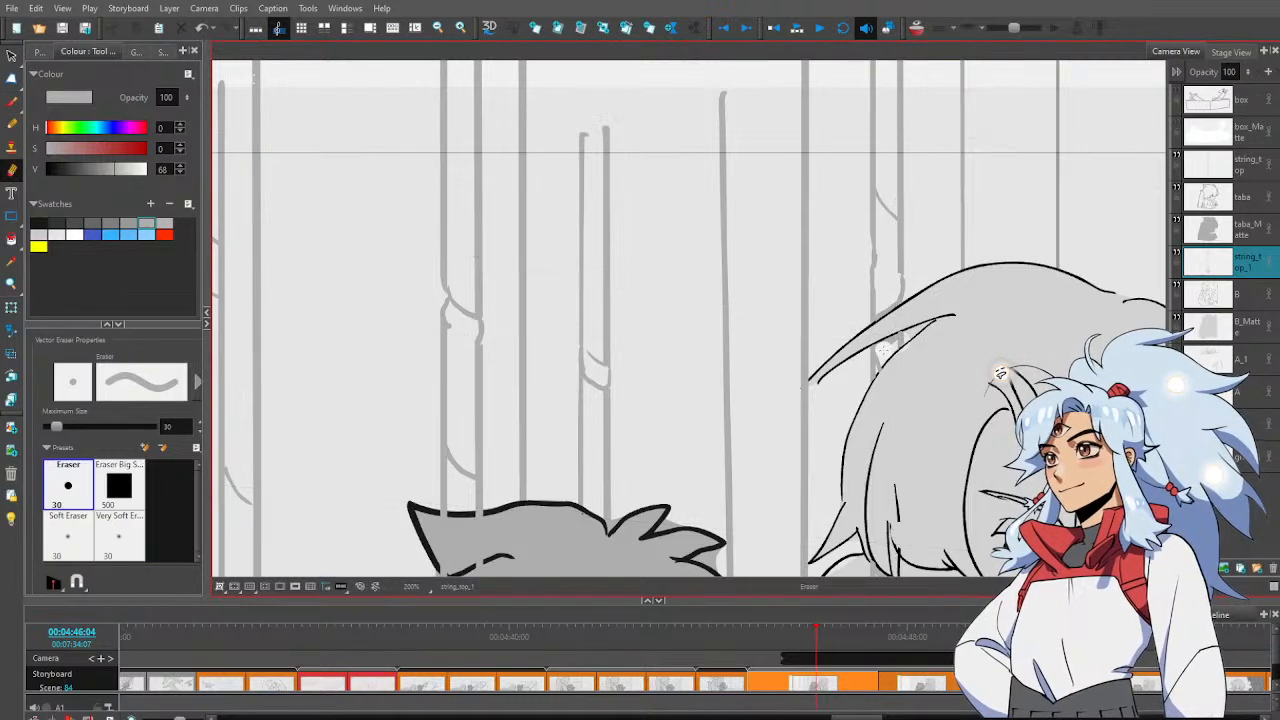
{"action": "key", "text": "alt+b"}
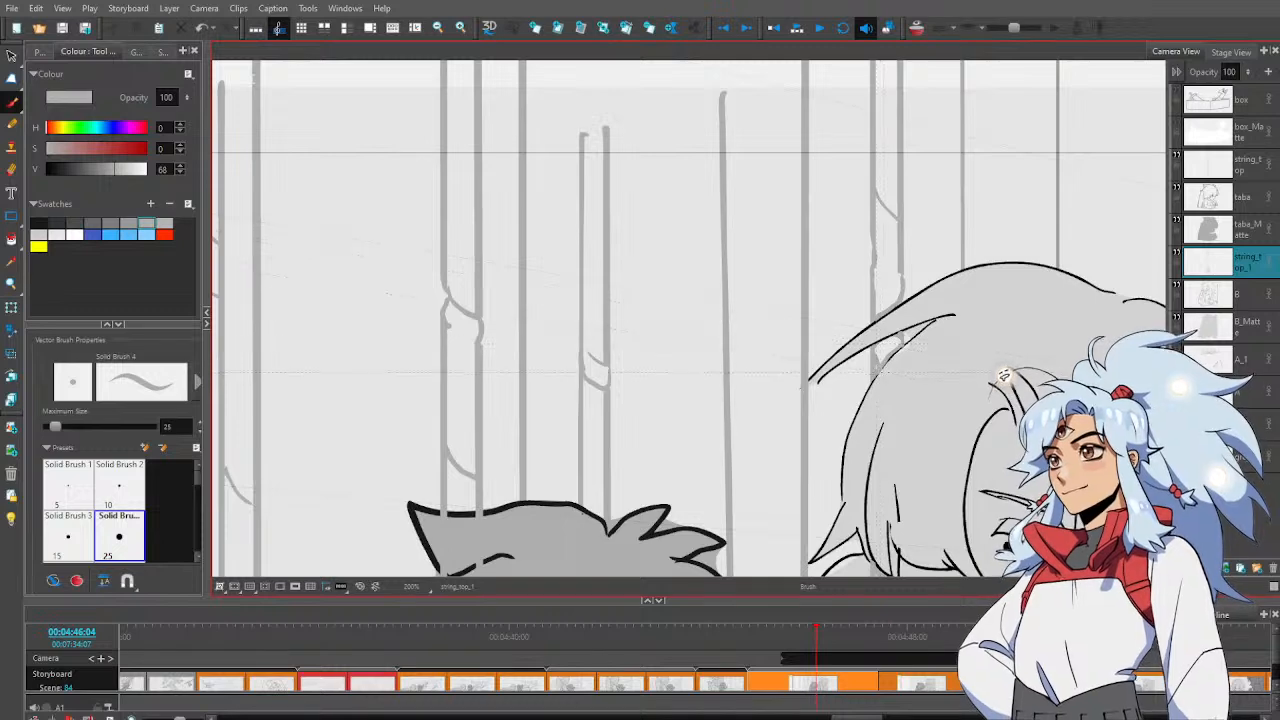
{"action": "key", "text": "alt+e"}
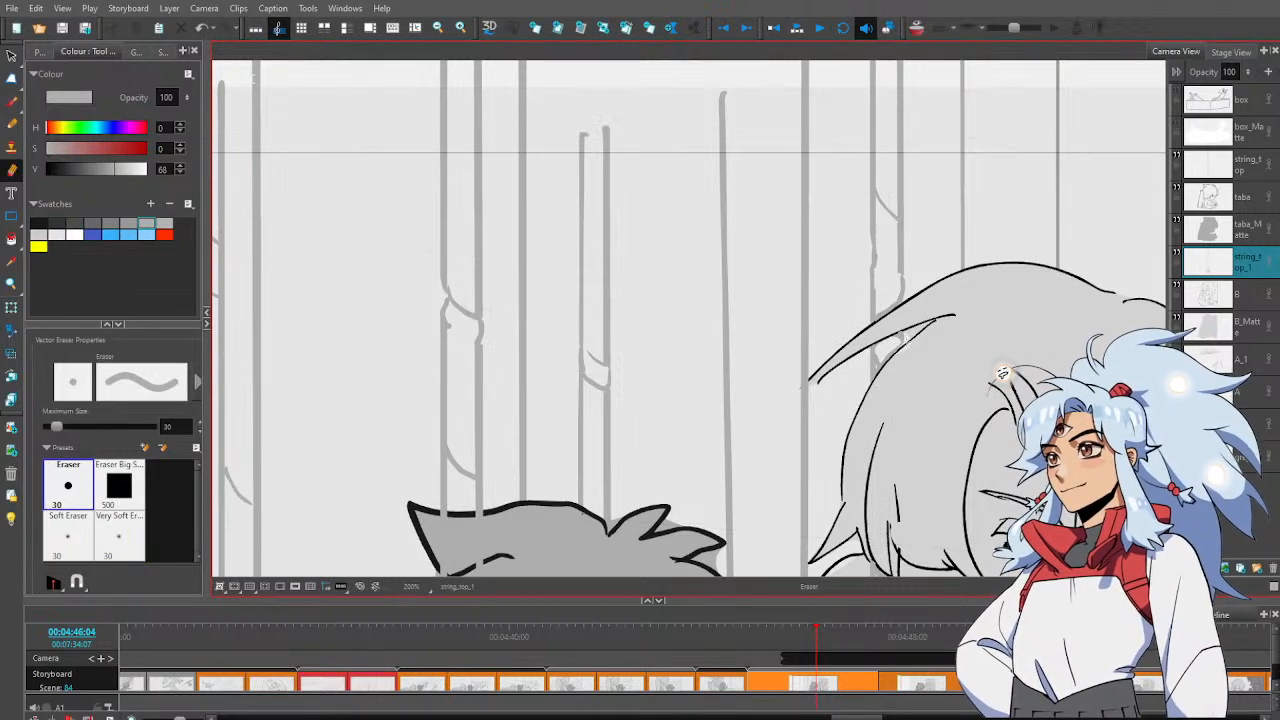
{"action": "key", "text": "alt+b"}
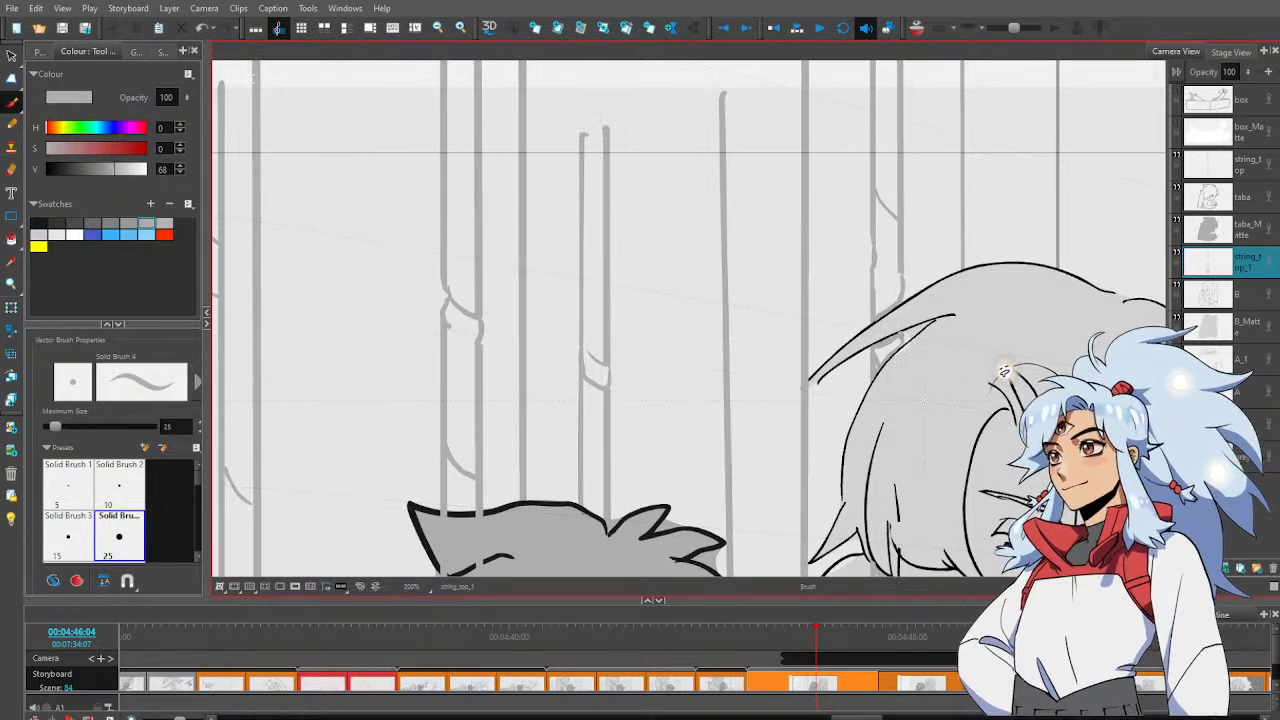
Examine the whole panel, checking the cleaned string and the background poles around both characters and the table
{"action": "key", "text": "alt+z"}
{"action": "key", "text": "1"}
{"action": "key", "text": "1"}
{"action": "key", "text": "1"}
{"action": "key", "text": "1"}
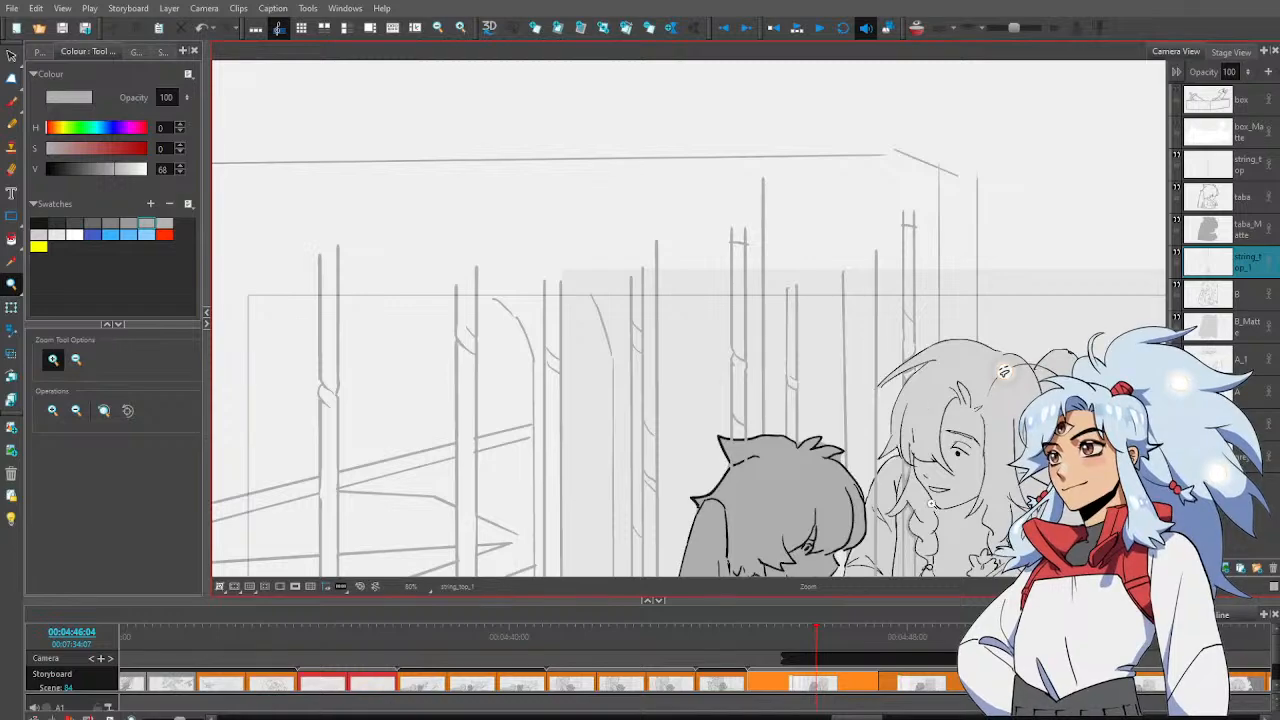
{"action": "key", "text": "space"}
{"action": "left_click_drag", "start_coordinate": [931, 503], "coordinate": [868, 309]}
{"action": "left_click_drag", "start_coordinate": [911, 424], "coordinate": [848, 449]}
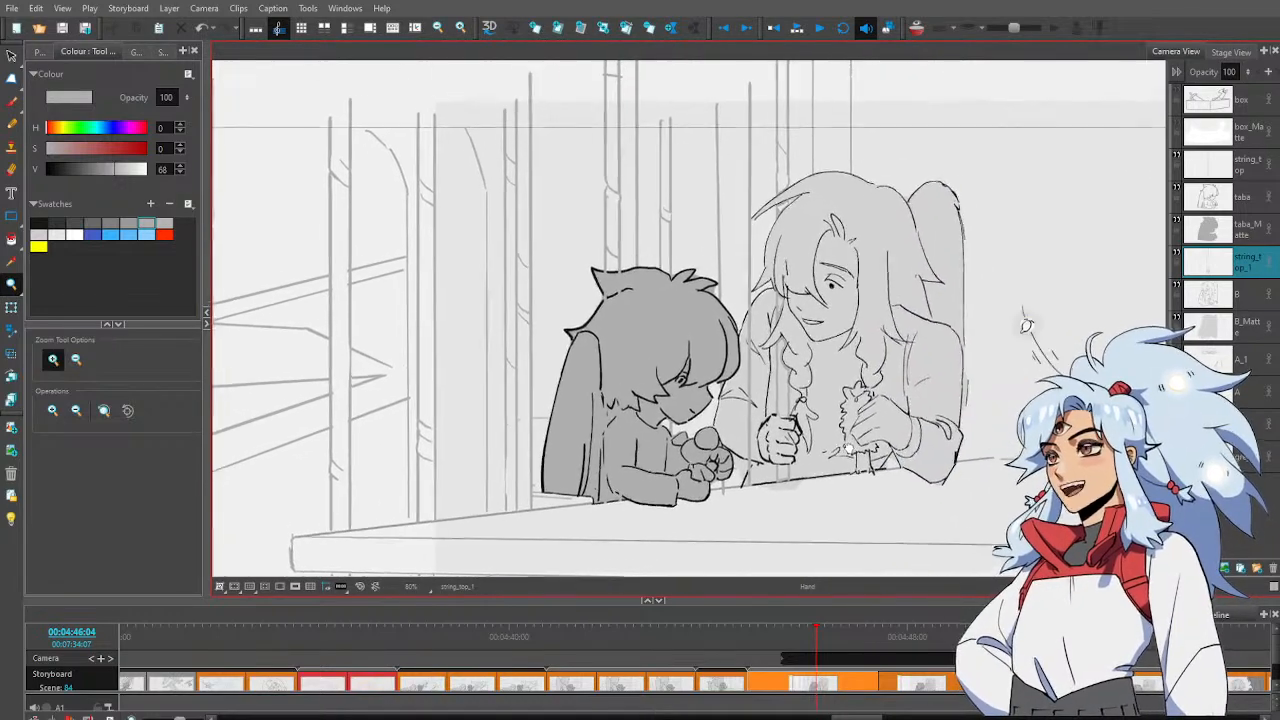
{"action": "left_click_drag", "start_coordinate": [823, 498], "coordinate": [811, 513]}
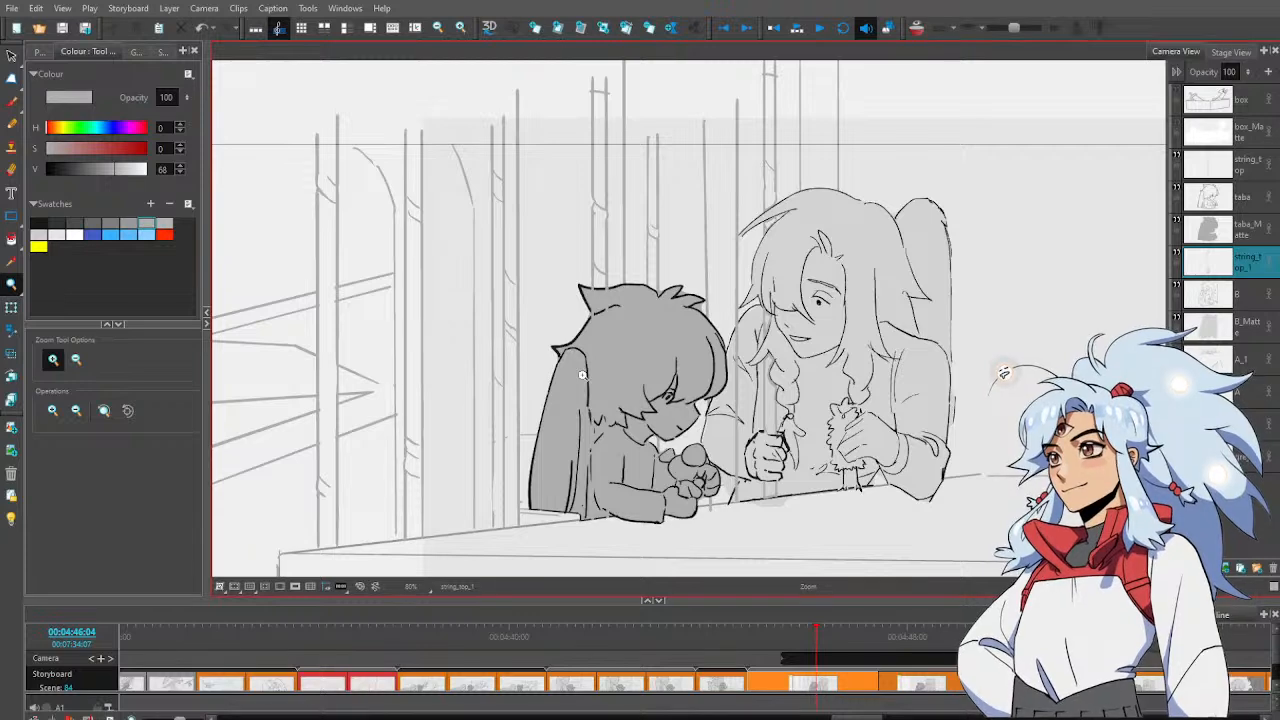
{"action": "left_click_drag", "start_coordinate": [496, 414], "coordinate": [553, 320]}
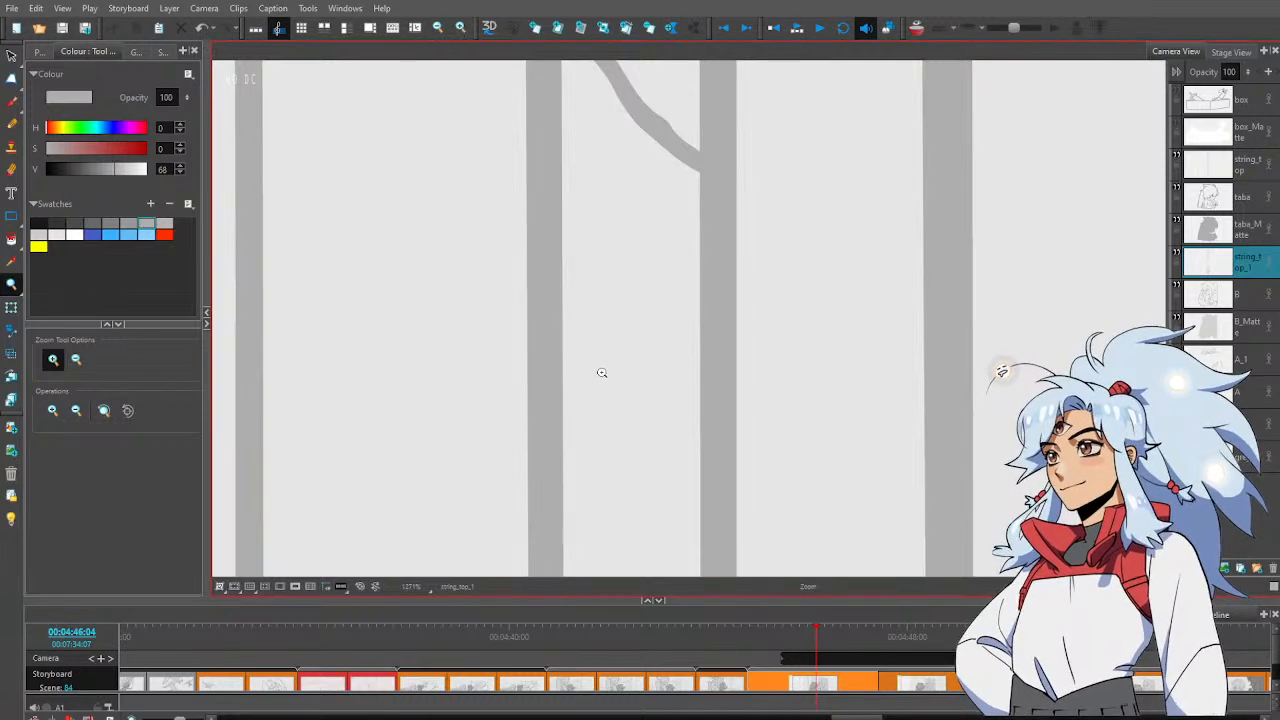
{"action": "scroll", "coordinate": [601, 373], "scroll_direction": "down", "scroll_amount": 8}
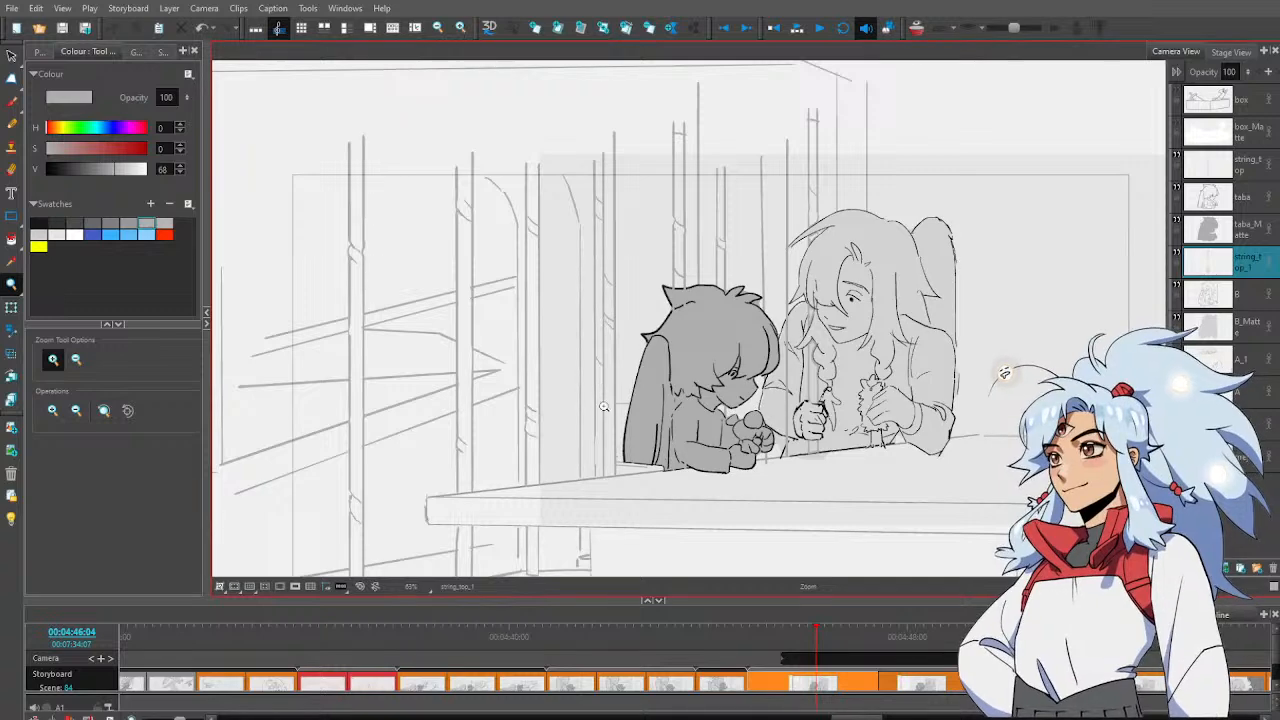
{"action": "left_click_drag", "start_coordinate": [587, 409], "coordinate": [678, 326]}
{"action": "left_click", "coordinate": [617, 467]}
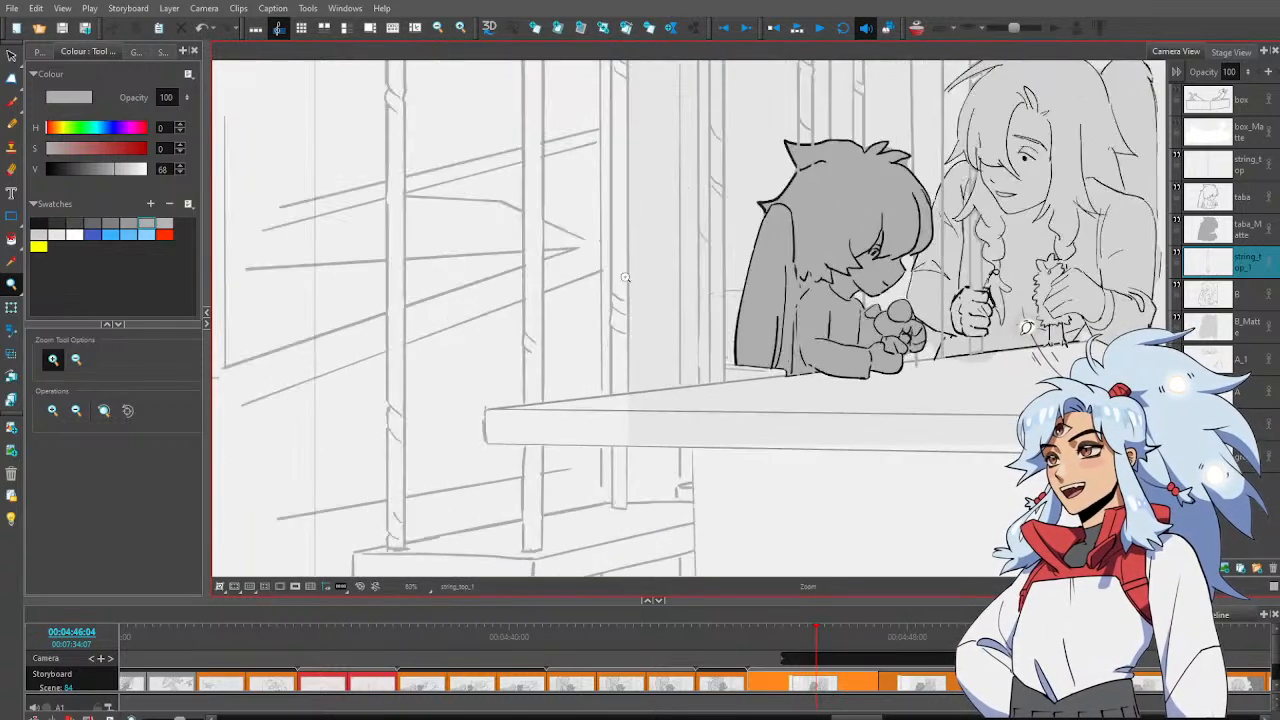
{"action": "scroll", "coordinate": [640, 380], "scroll_direction": "down", "scroll_amount": 1}
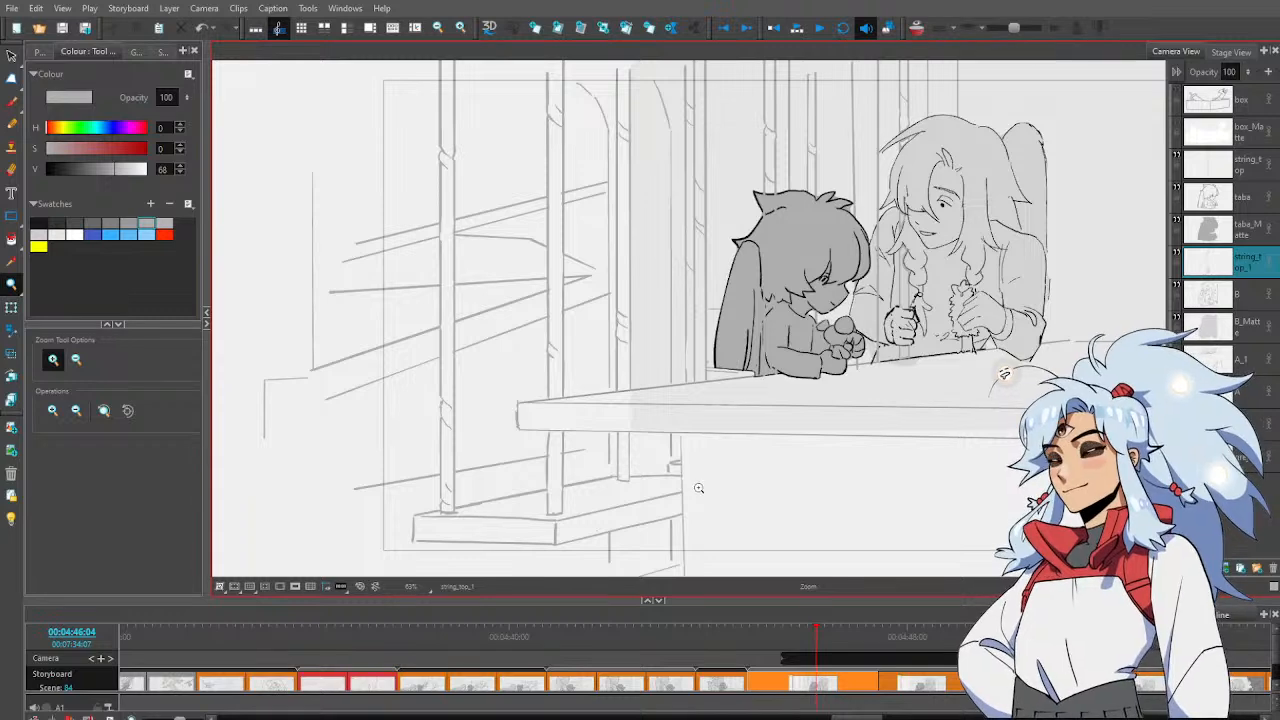
{"action": "left_click", "coordinate": [572, 440]}
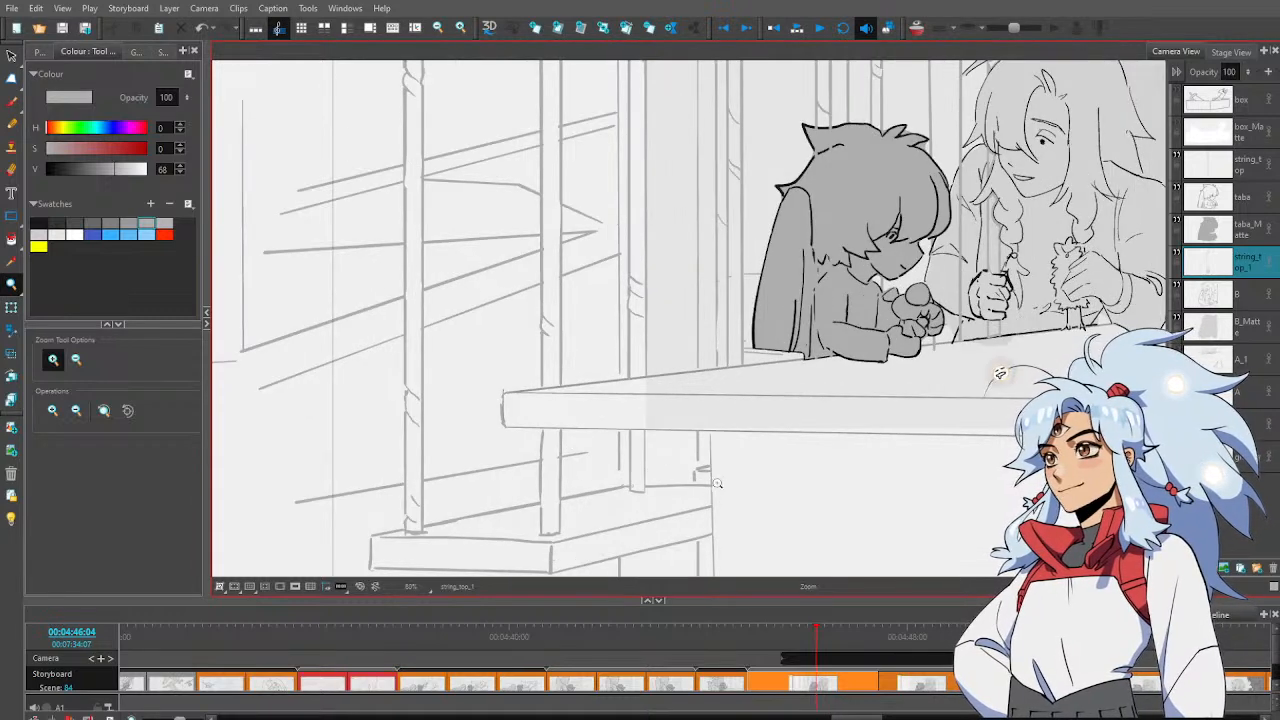
{"action": "left_click_drag", "start_coordinate": [778, 445], "coordinate": [627, 493]}
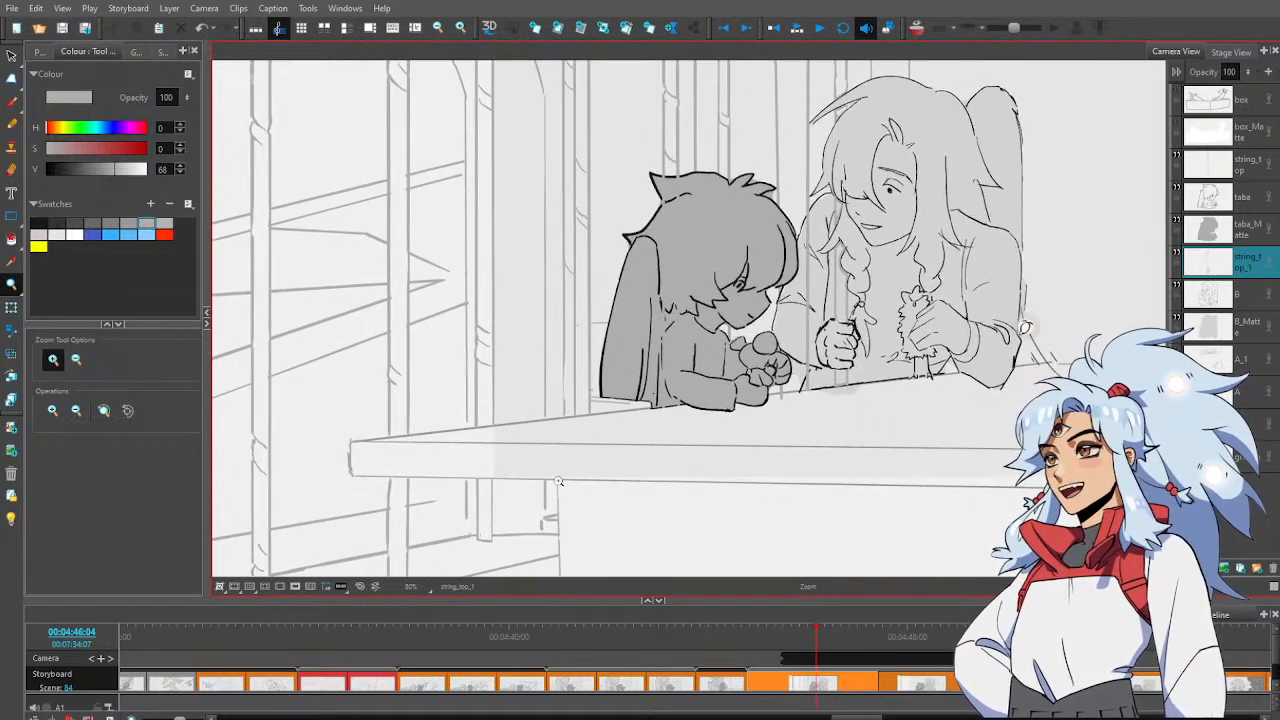
{"action": "left_click", "coordinate": [566, 484], "text": "alt"}
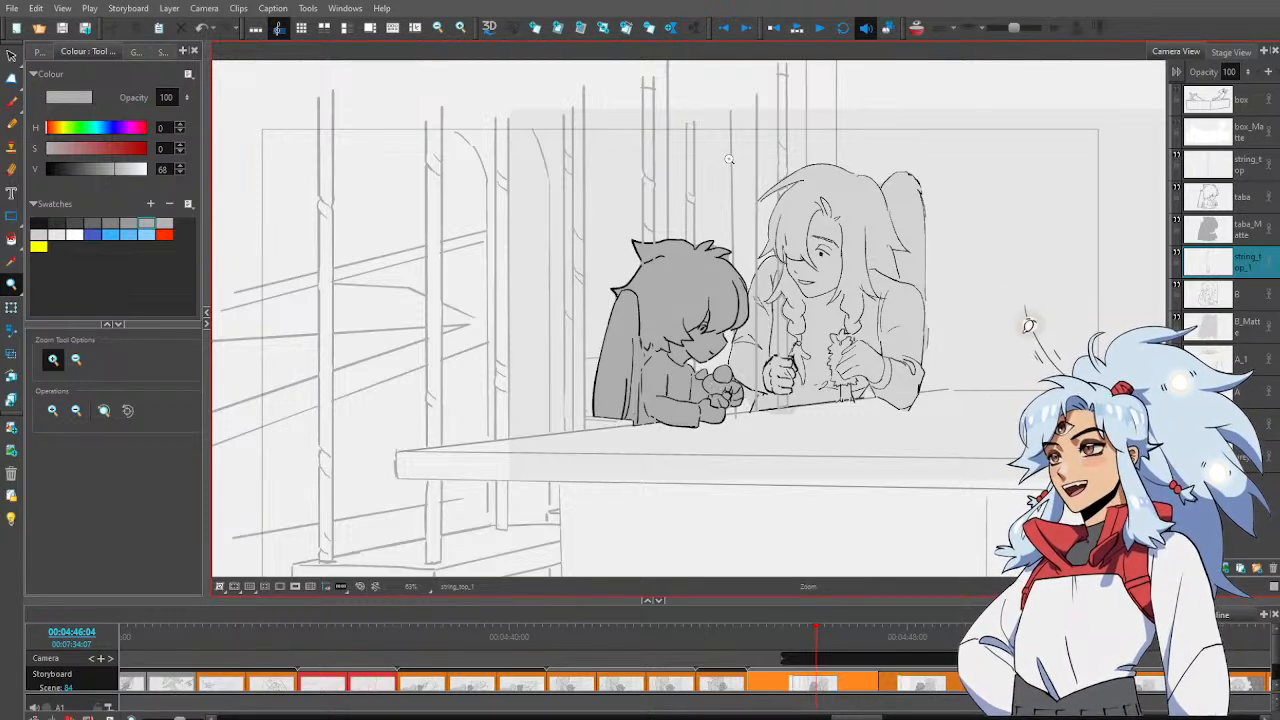
On the BG layer, move the vertical line between the characters slightly left, rotate it upright, and brush in parallel pole lines
{"action": "left_click", "coordinate": [1240, 424]}
{"action": "key", "text": "alt+s"}
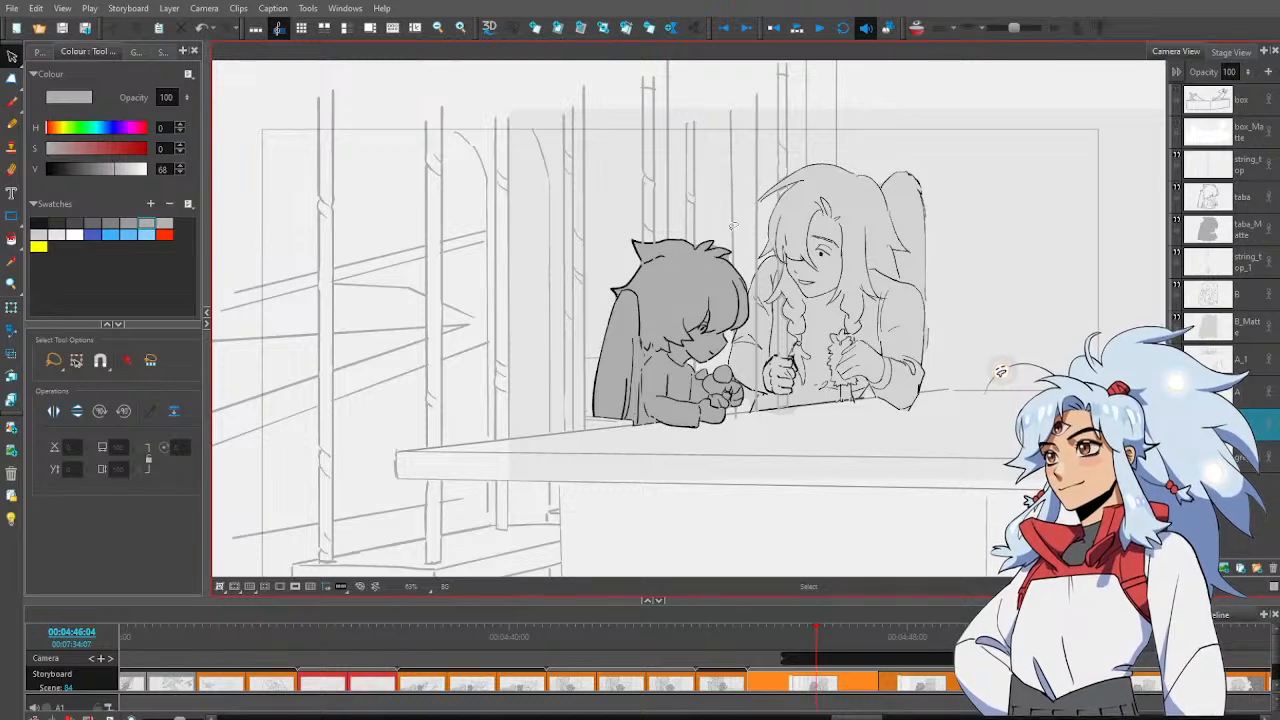
{"action": "left_click", "coordinate": [734, 266]}
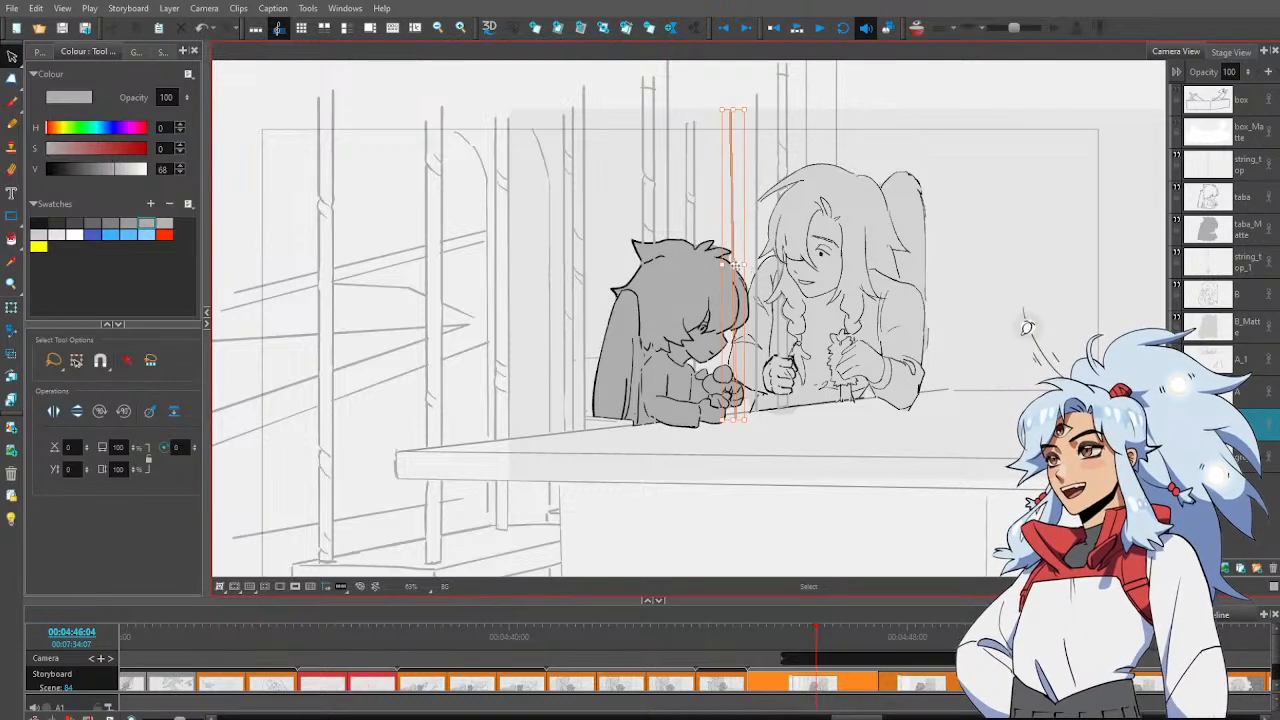
{"action": "left_click_drag", "start_coordinate": [734, 232], "coordinate": [717, 232]}
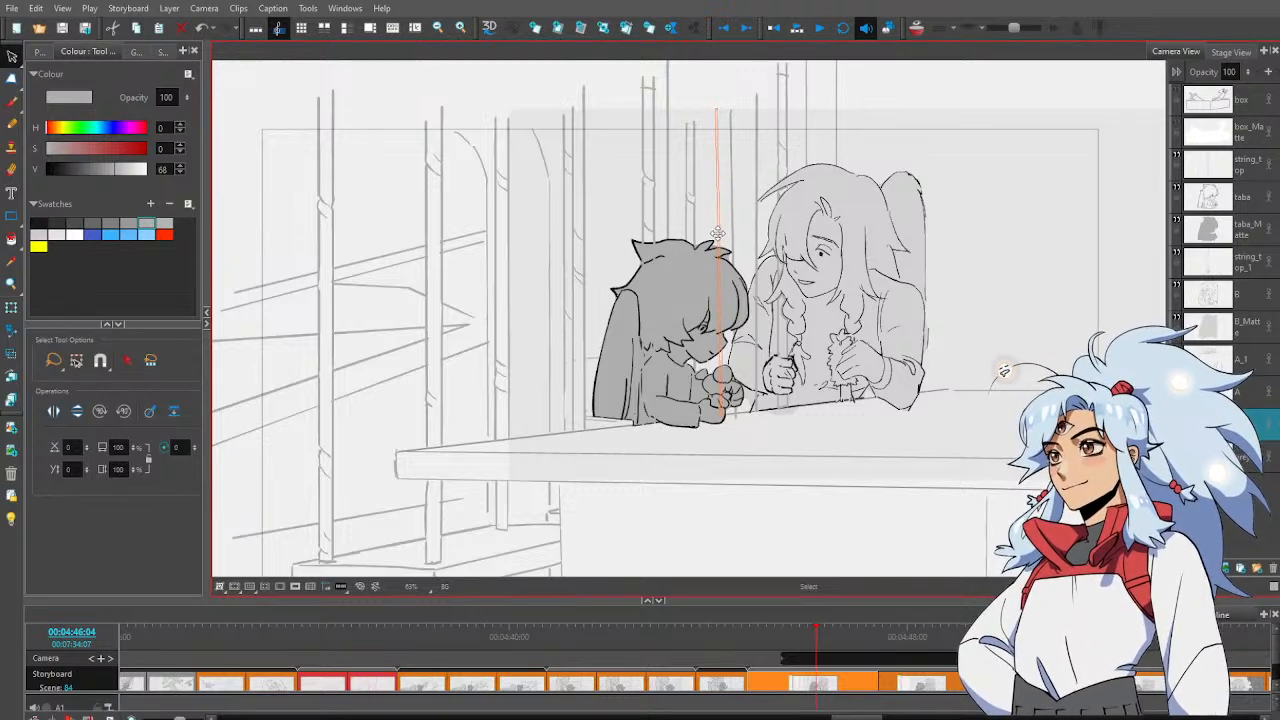
{"action": "left_click", "coordinate": [718, 233]}
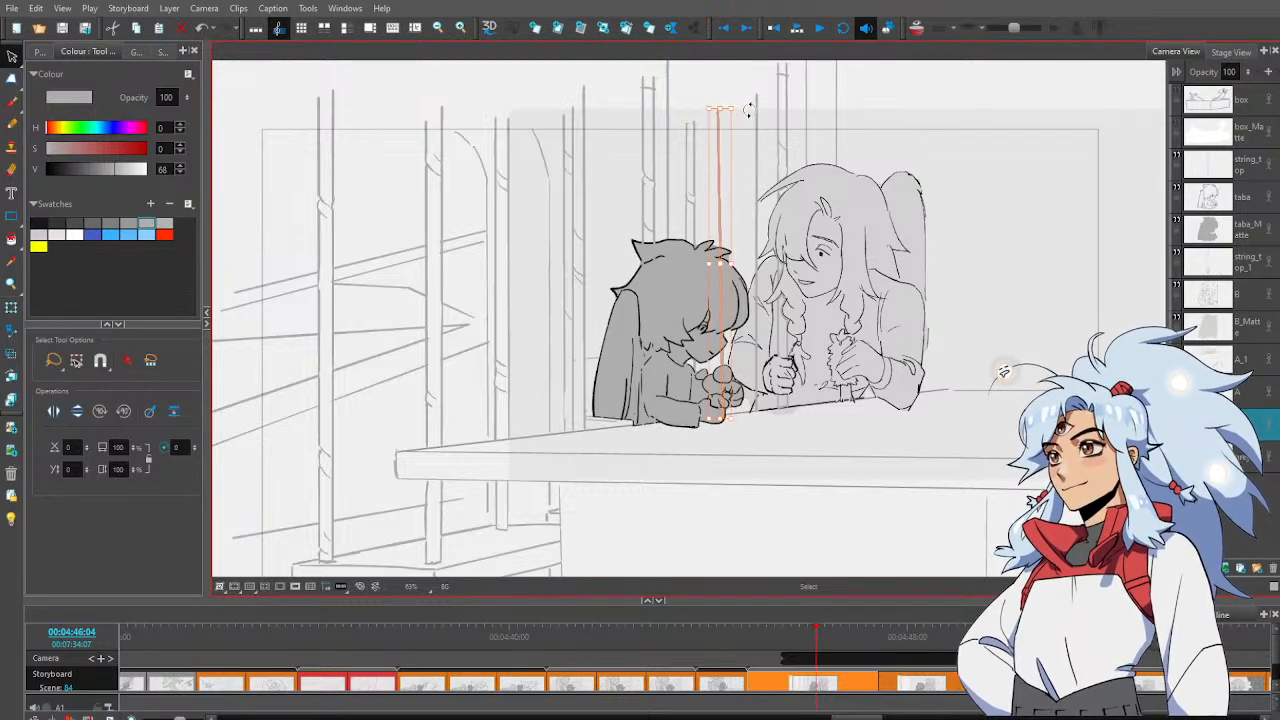
{"action": "left_click_drag", "start_coordinate": [749, 110], "coordinate": [736, 103]}
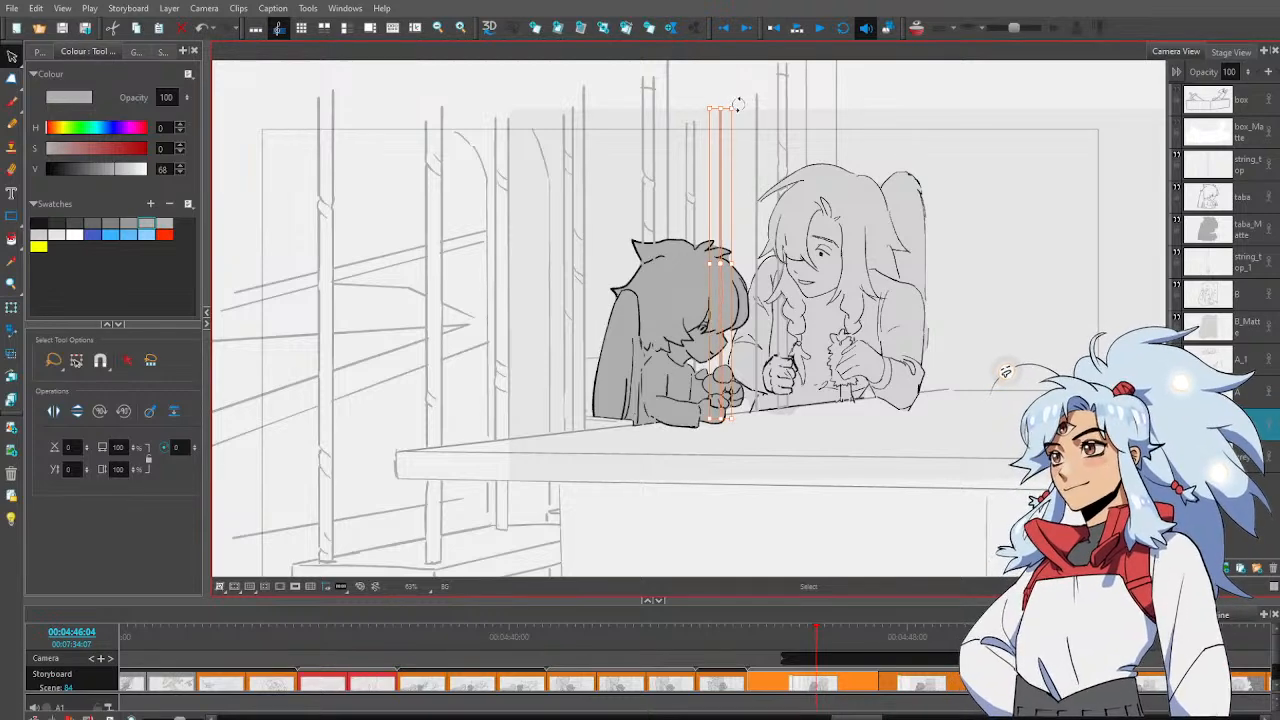
{"action": "left_click", "coordinate": [761, 163]}
{"action": "key", "text": "alt+b"}
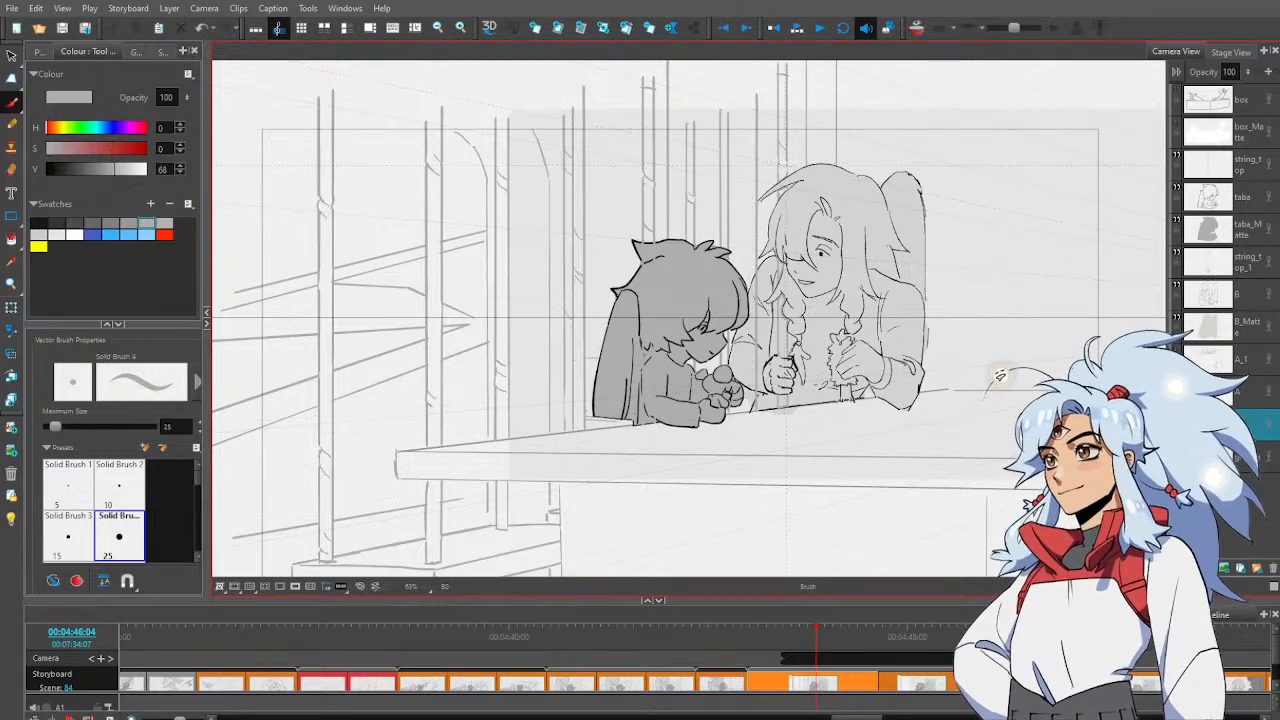
On the string_top_1 layer, erase the string's end where it runs over the table edge below the taller character's fist
{"action": "left_click", "coordinate": [1244, 270]}
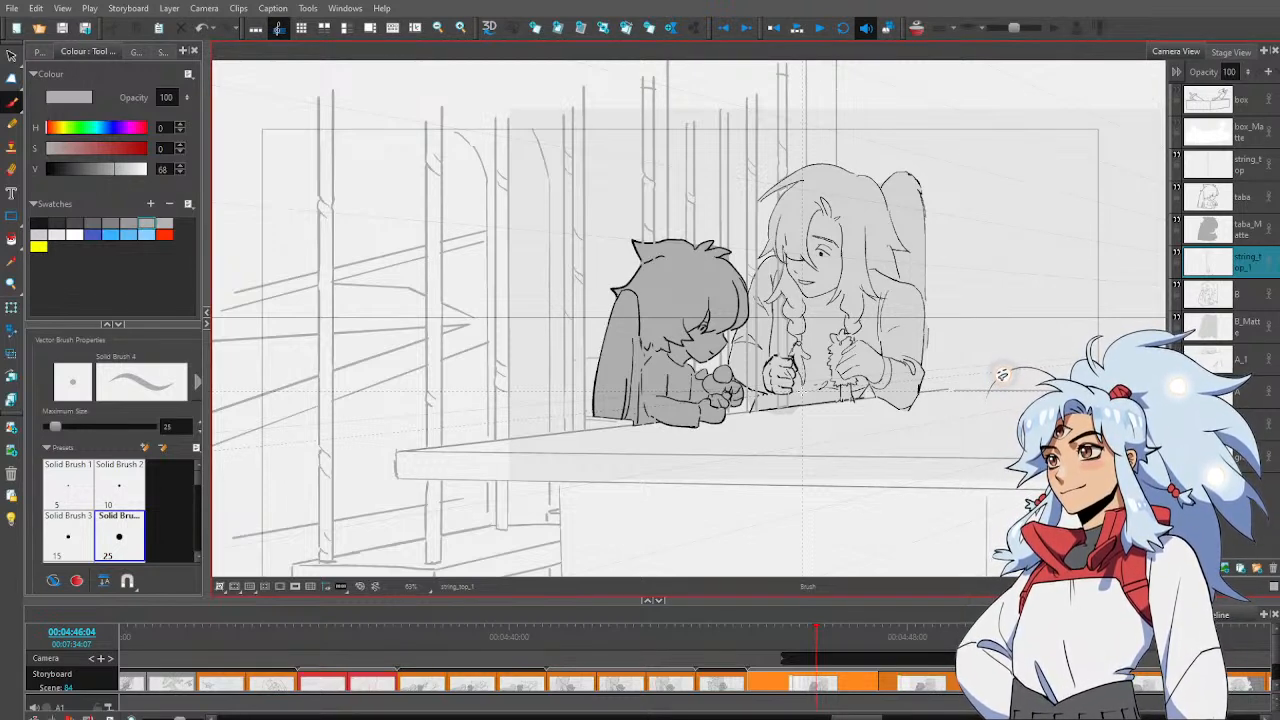
{"action": "key", "text": "alt+z"}
{"action": "left_click_drag", "start_coordinate": [758, 405], "coordinate": [738, 426]}
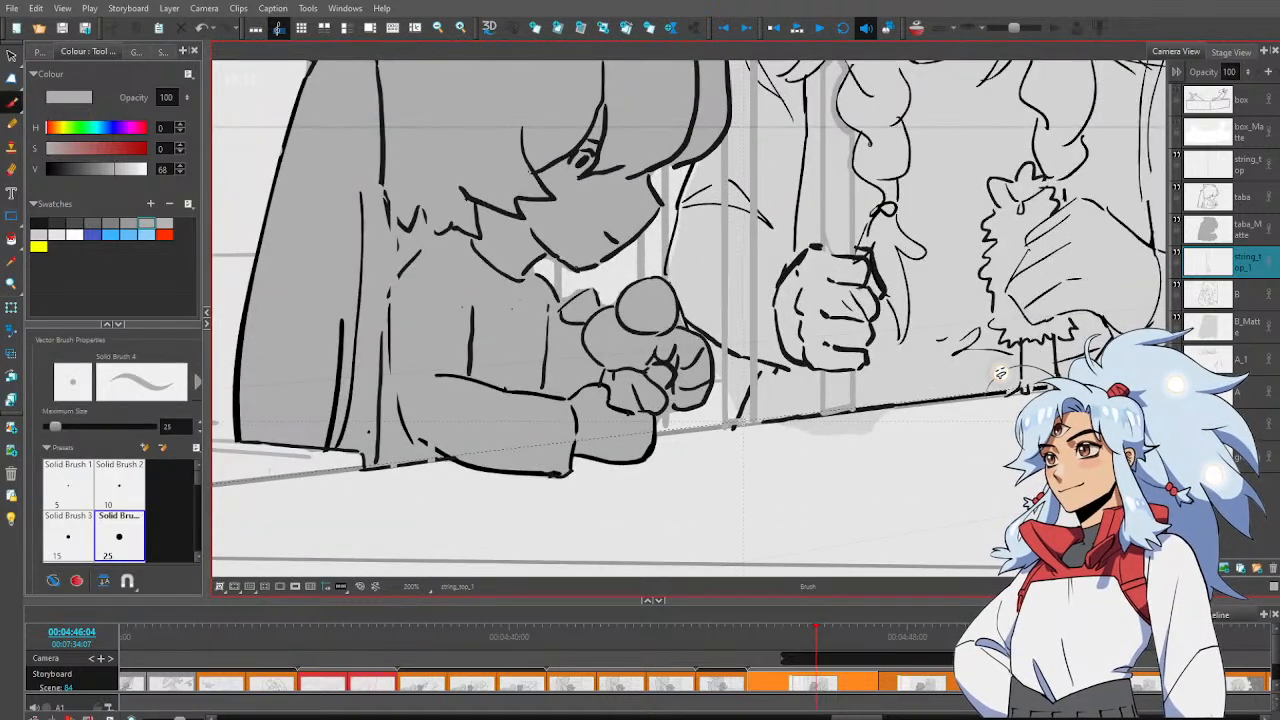
{"action": "key", "text": "alt+e"}
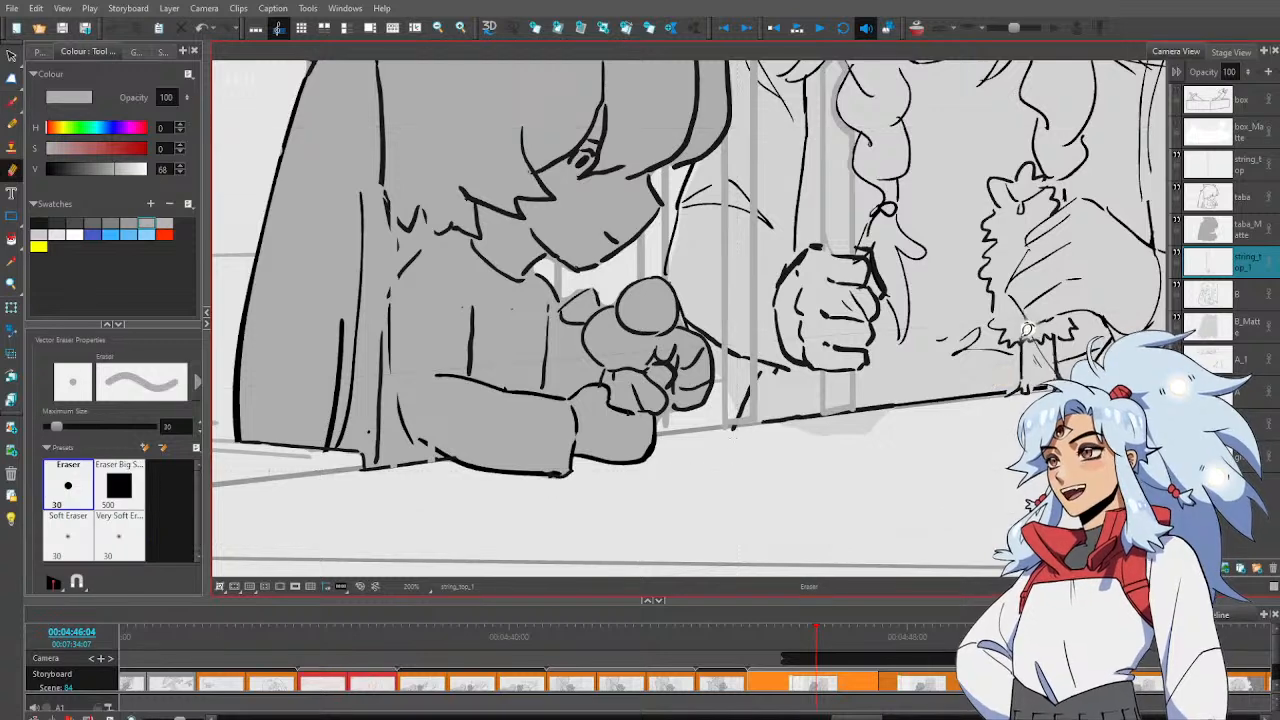
{"action": "mouse_move", "coordinate": [862, 418]}
{"action": "left_mouse_down"}
{"action": "mouse_move", "coordinate": [818, 420]}
{"action": "mouse_move", "coordinate": [854, 418]}
{"action": "left_mouse_up"}
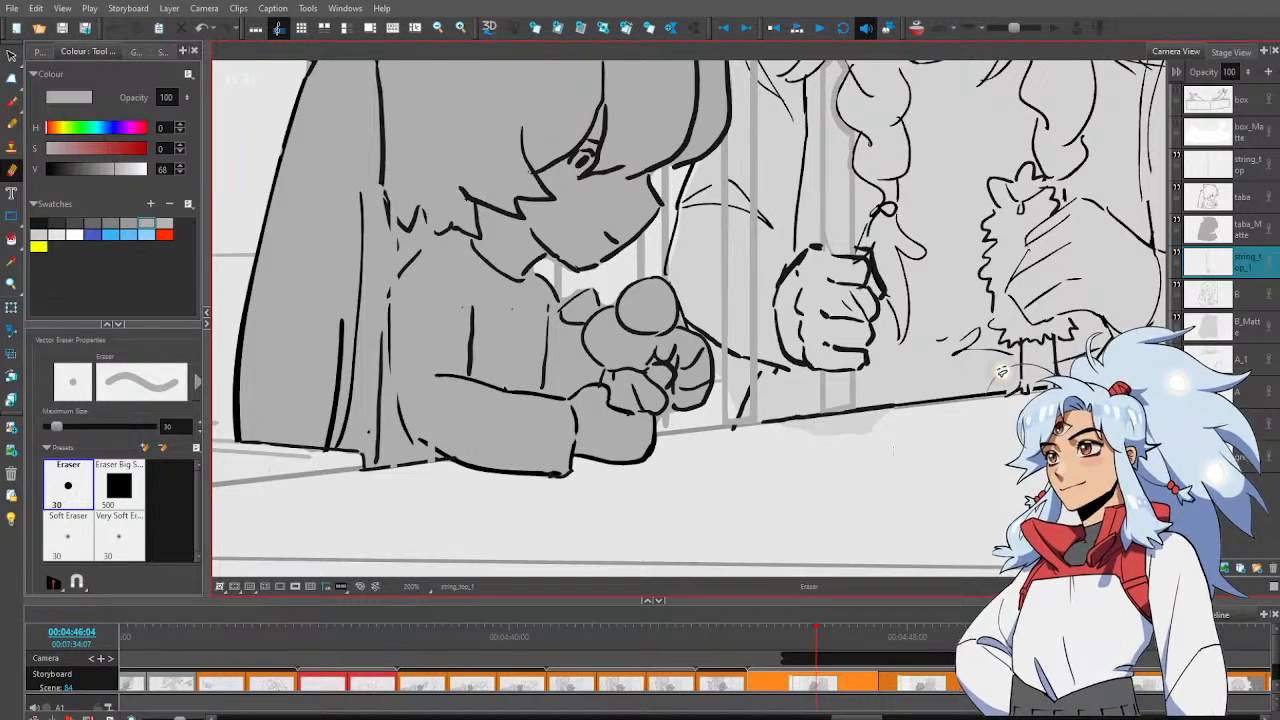
Generate a matte layer from string_top_1 to fill the string between its outlines
{"action": "key", "text": "space"}
{"action": "mouse_move", "coordinate": [907, 290]}
{"action": "left_mouse_down"}
{"action": "mouse_move", "coordinate": [878, 384]}
{"action": "mouse_move", "coordinate": [878, 506]}
{"action": "left_mouse_up"}
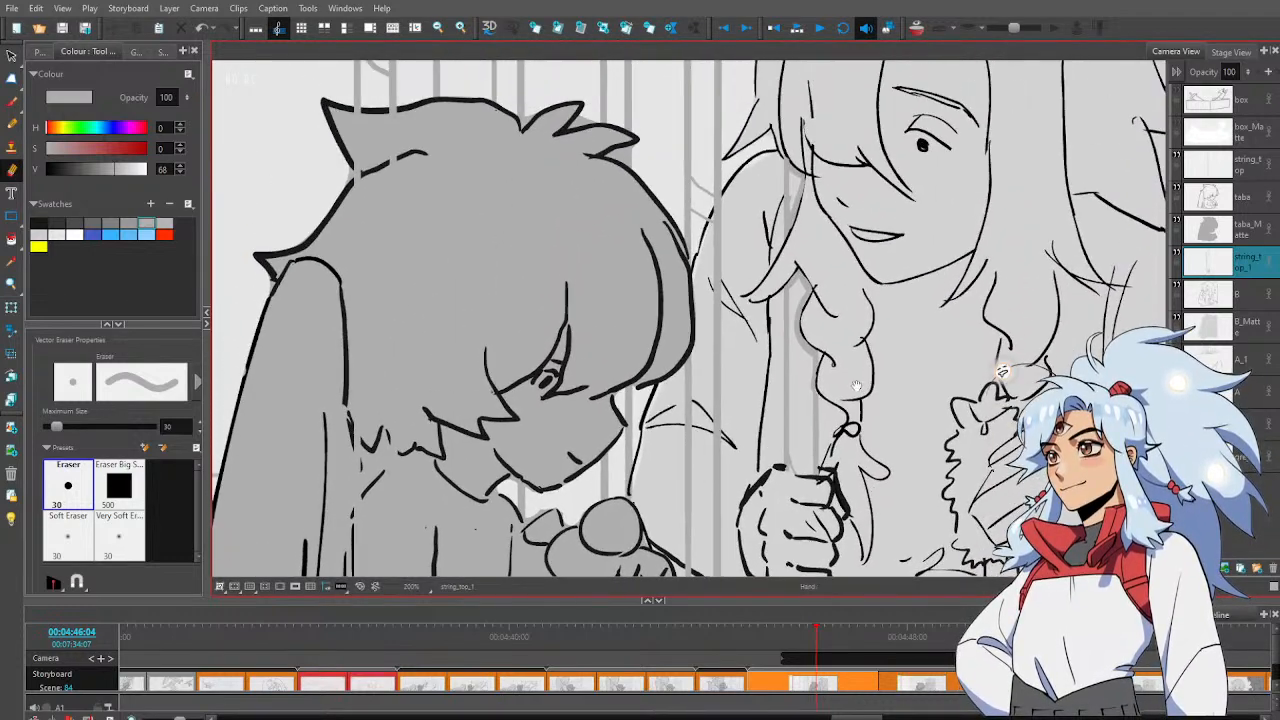
{"action": "left_click_drag", "start_coordinate": [856, 386], "coordinate": [904, 554]}
{"action": "left_click_drag", "start_coordinate": [893, 407], "coordinate": [882, 547]}
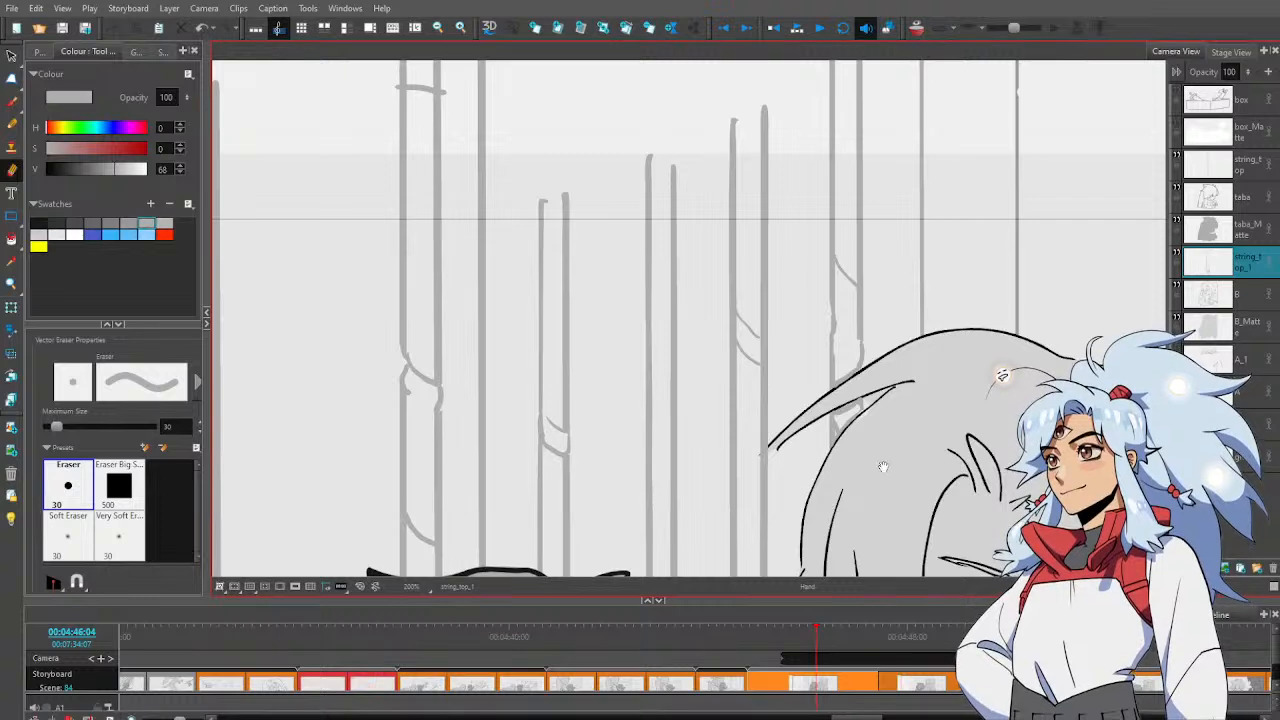
{"action": "key", "text": "alt+z"}
{"action": "scroll", "coordinate": [822, 510], "scroll_direction": "down", "scroll_amount": 4}
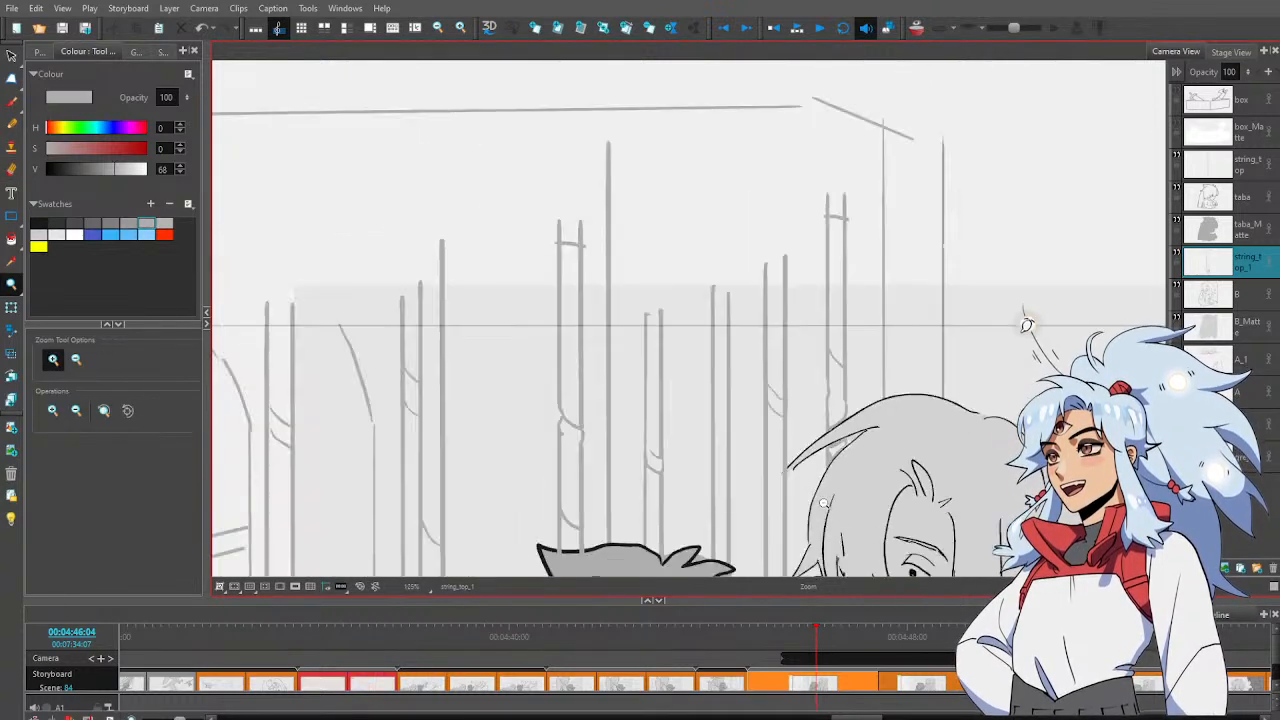
{"action": "left_click_drag", "start_coordinate": [920, 509], "coordinate": [853, 312]}
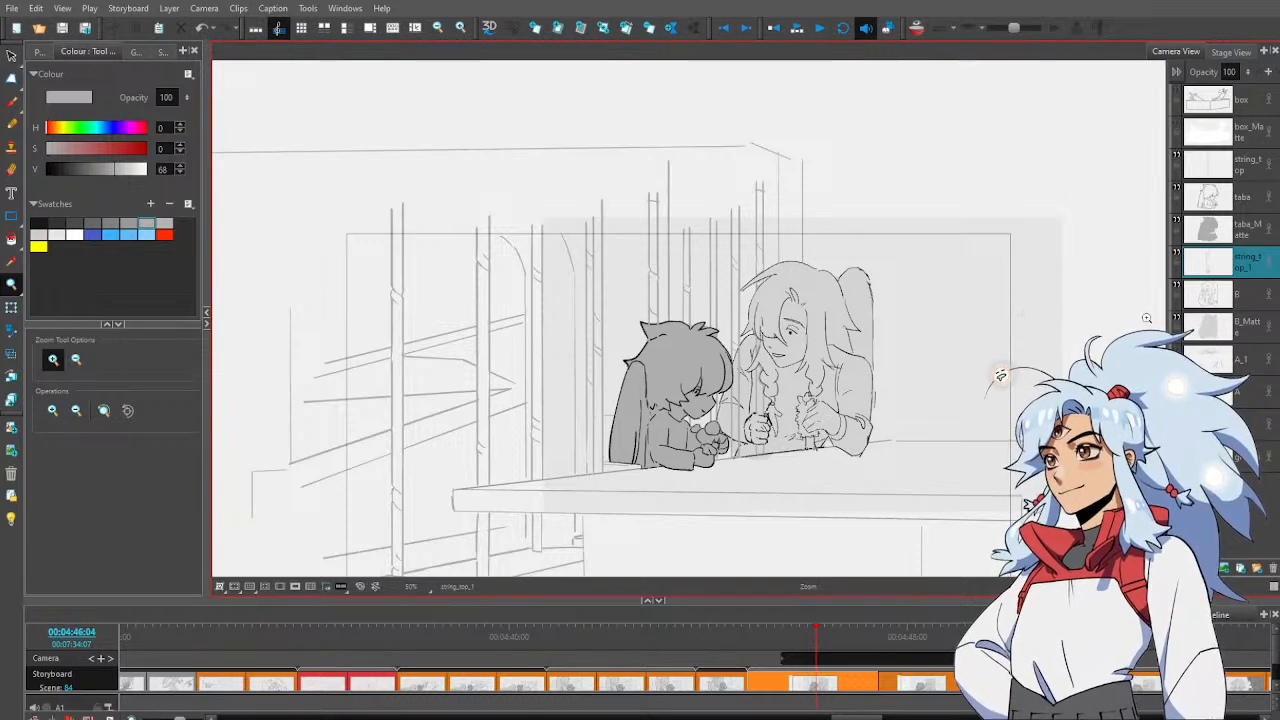
{"action": "left_click", "coordinate": [1208, 256]}
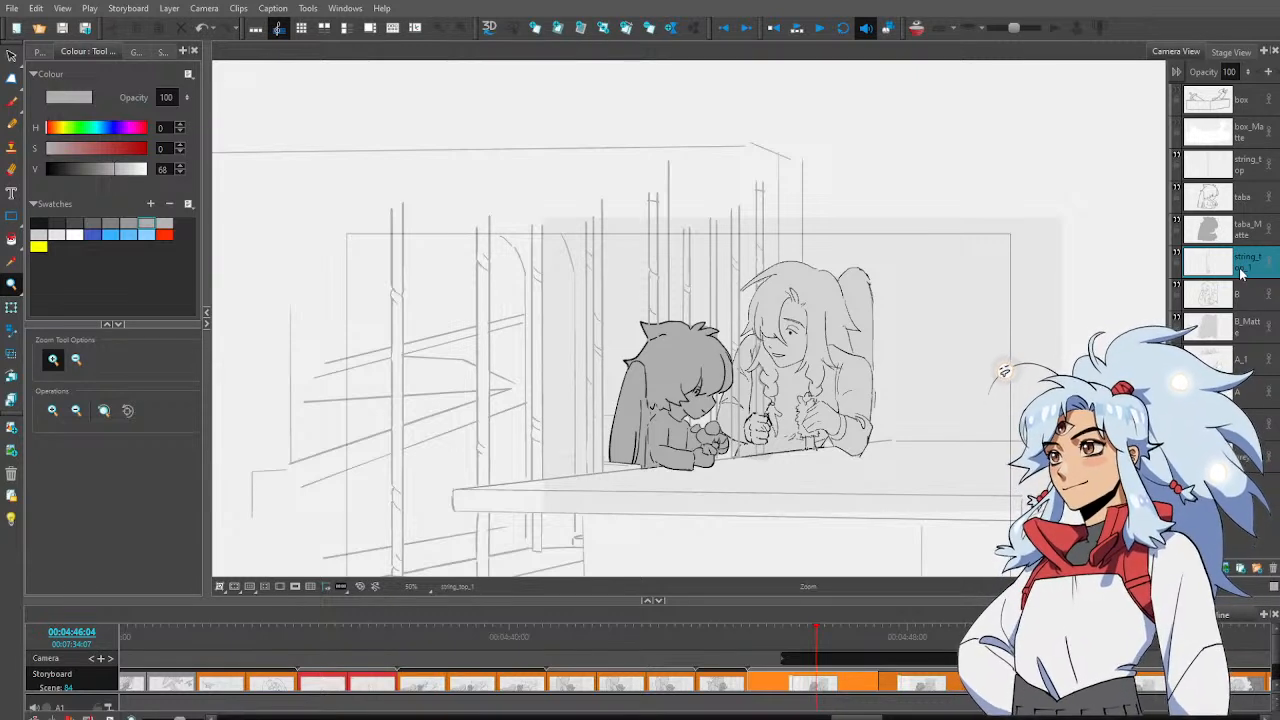
{"action": "left_click", "coordinate": [1241, 275]}
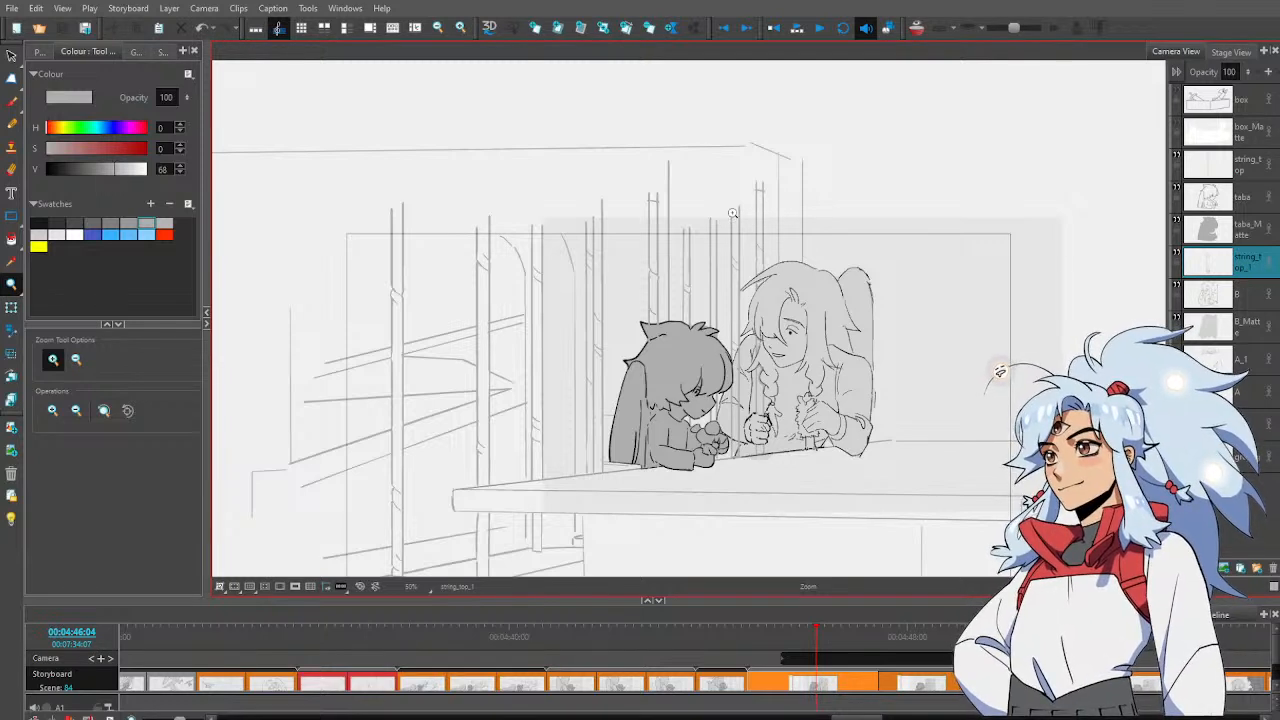
{"action": "key", "text": "alt+b"}
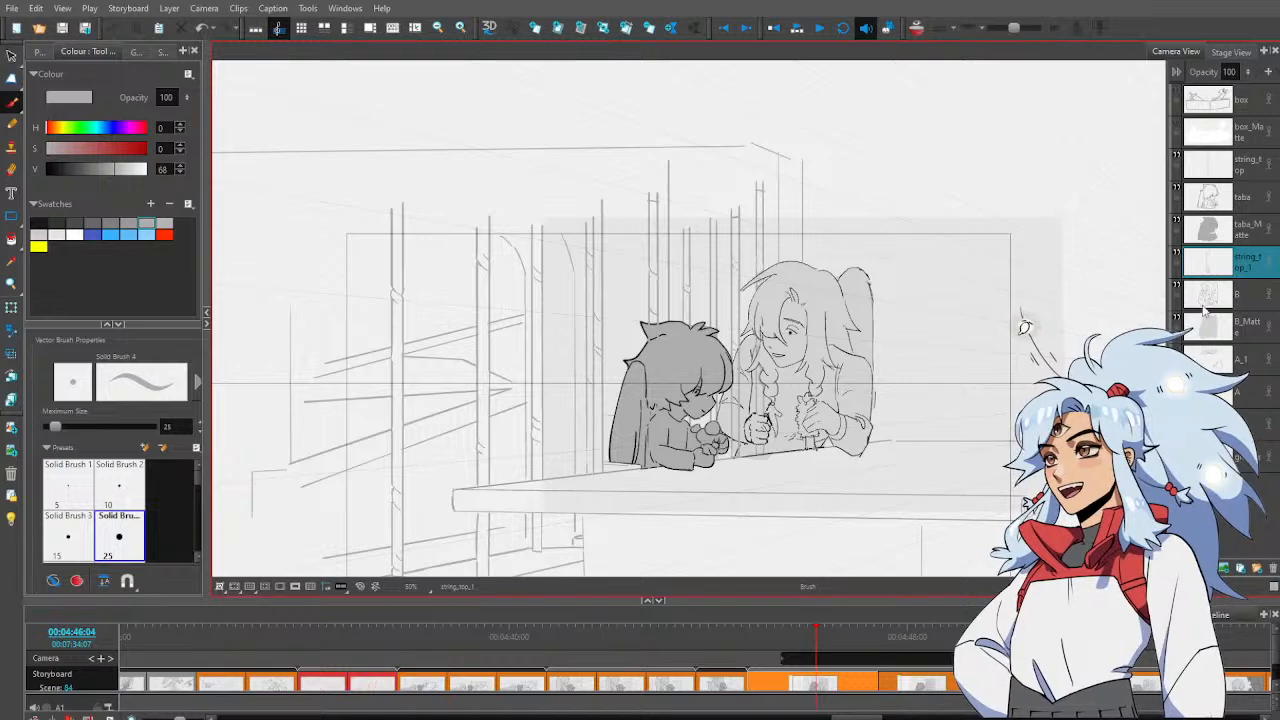
{"action": "key", "text": "alt+i"}
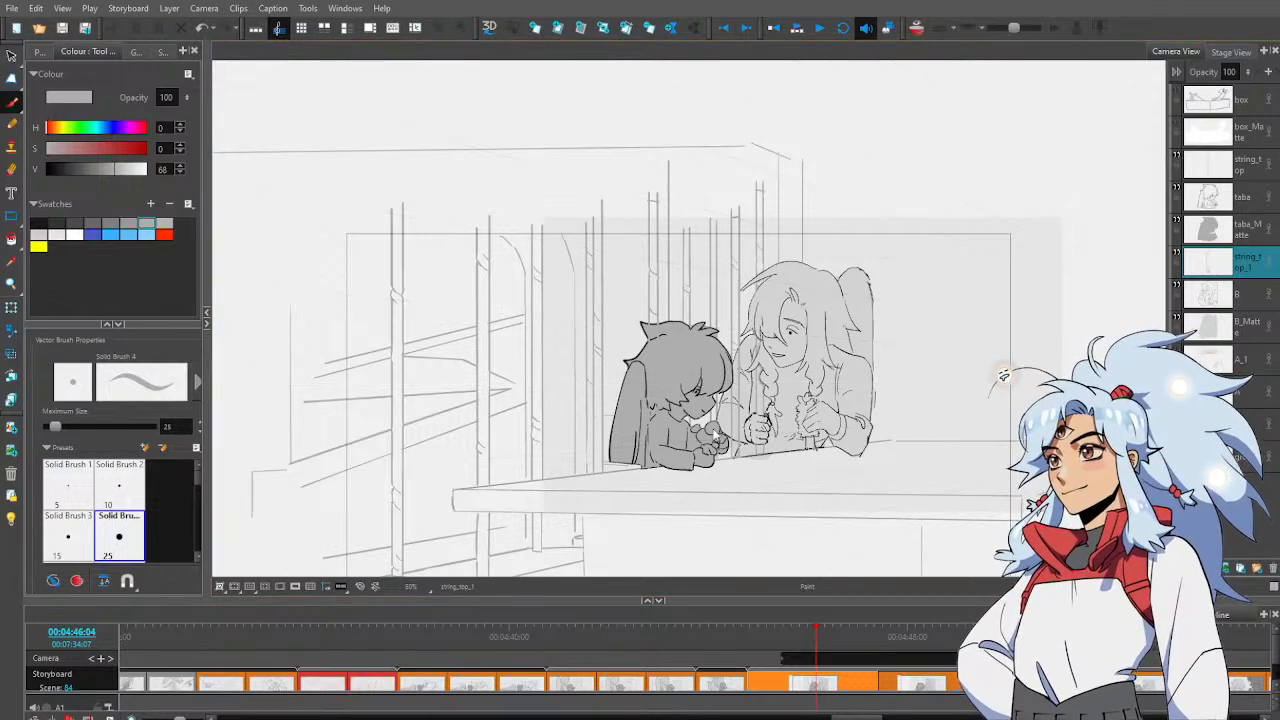
{"action": "left_click", "coordinate": [722, 442]}
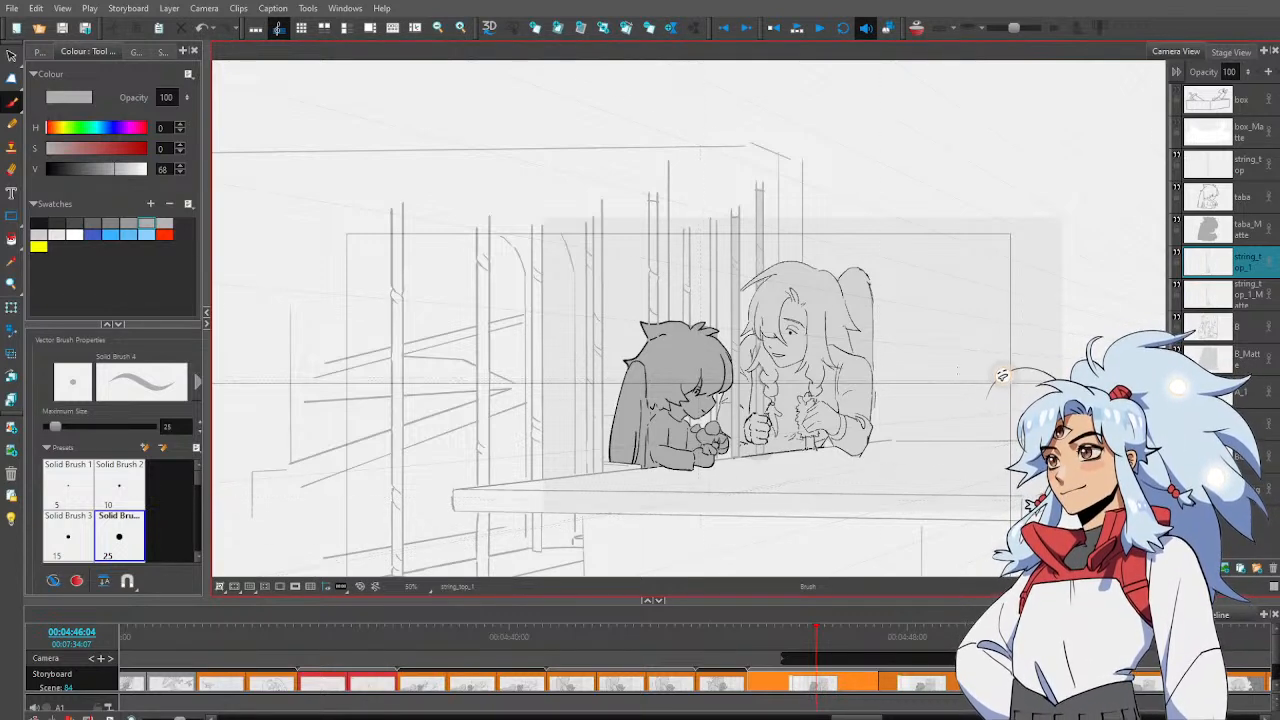
Select the artwork on the string_top_1_Matte layer to check the string's fill against the characters
{"action": "left_click", "coordinate": [1250, 300]}
{"action": "left_click", "coordinate": [1248, 270]}
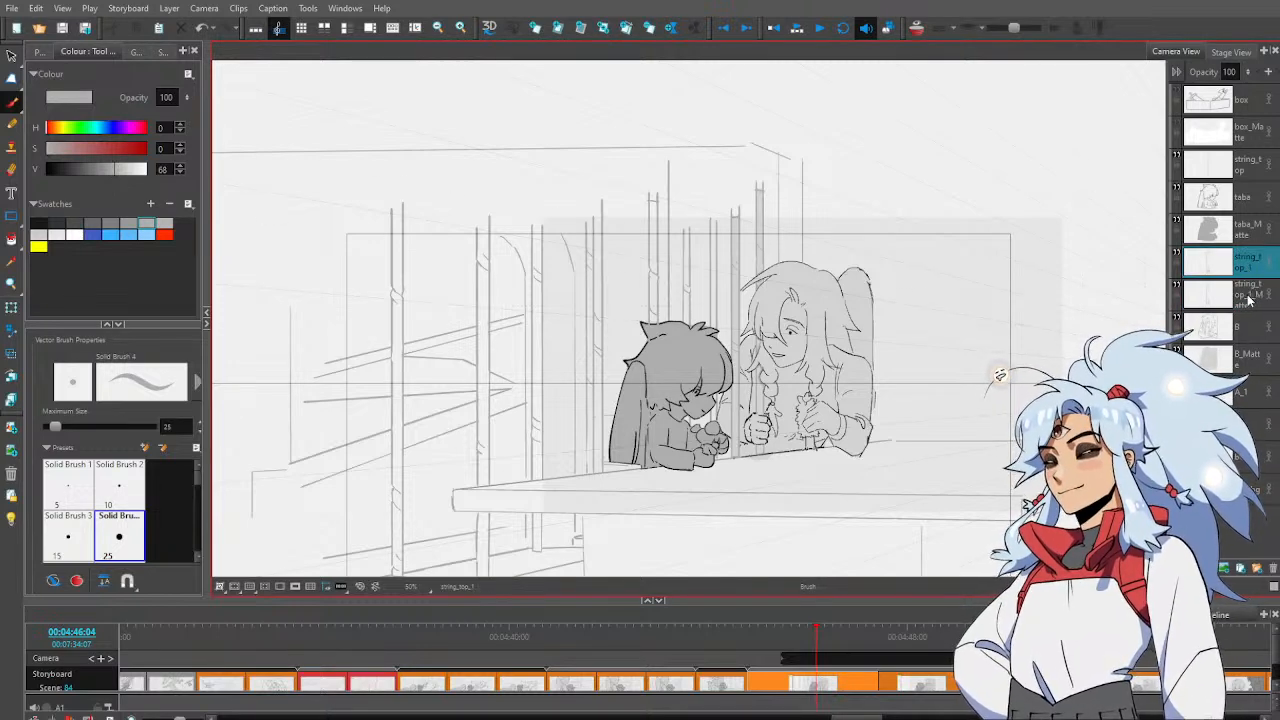
{"action": "left_click", "coordinate": [1190, 296]}
{"action": "key", "text": "alt+s"}
{"action": "mouse_move", "coordinate": [797, 199]}
{"action": "left_mouse_down"}
{"action": "mouse_move", "coordinate": [694, 158]}
{"action": "mouse_move", "coordinate": [670, 324]}
{"action": "mouse_move", "coordinate": [824, 503]}
{"action": "mouse_move", "coordinate": [936, 264]}
{"action": "left_mouse_up"}
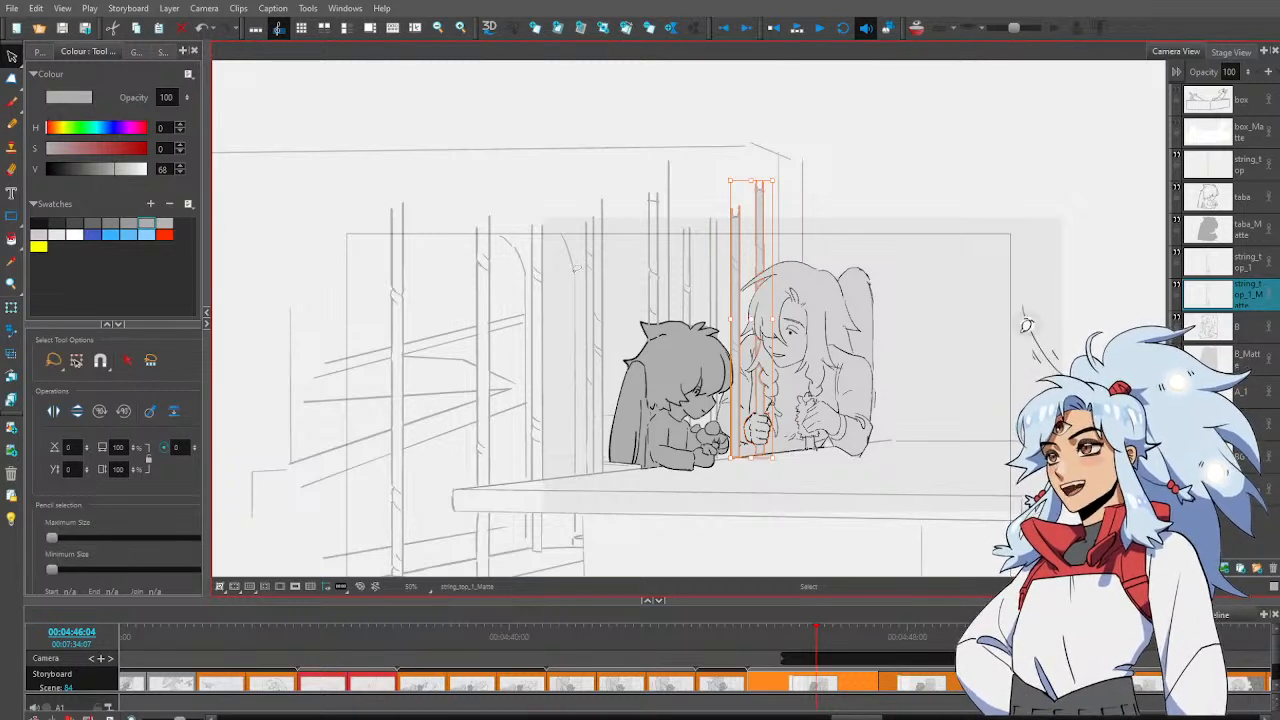
{"action": "left_click", "coordinate": [899, 214]}
{"action": "left_click_drag", "start_coordinate": [942, 333], "coordinate": [966, 250]}
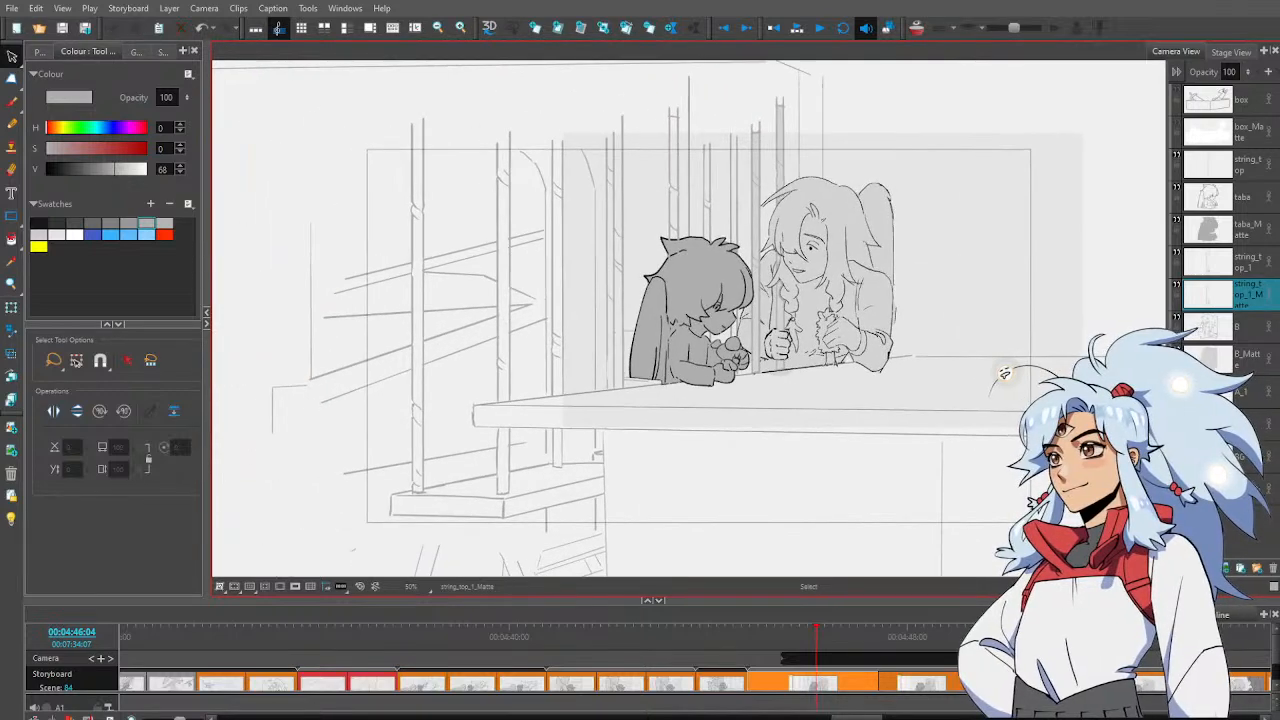
Stretch the grey rectangle on the greybg layer until it covers the whole camera frame
{"action": "left_click", "coordinate": [1240, 488]}
{"action": "left_click", "coordinate": [931, 306]}
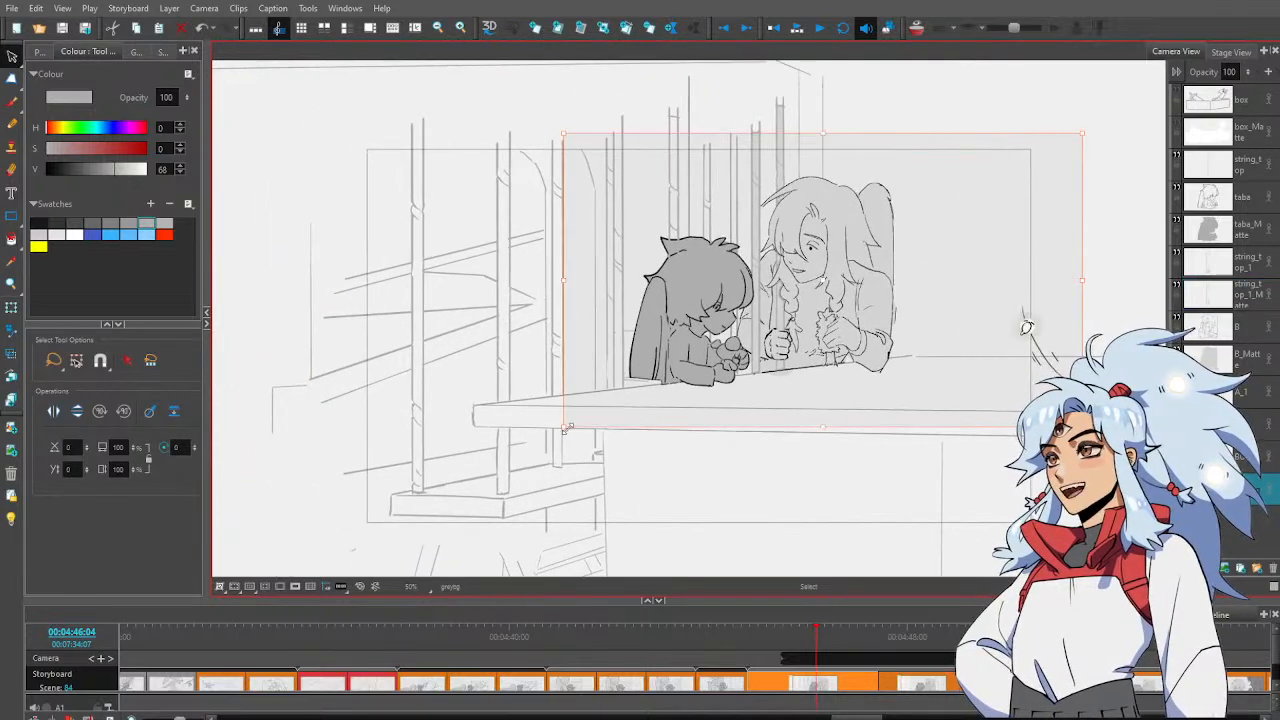
{"action": "left_click_drag", "start_coordinate": [563, 427], "coordinate": [337, 535]}
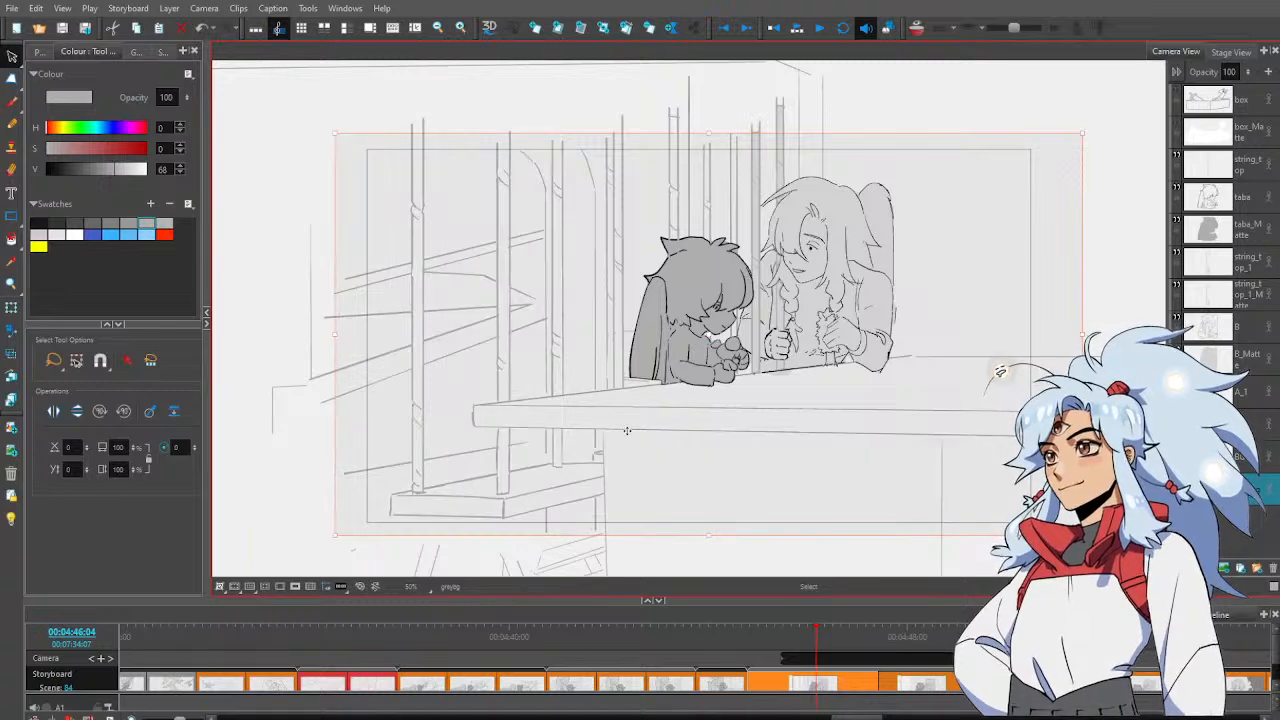
{"action": "left_click", "coordinate": [943, 87]}
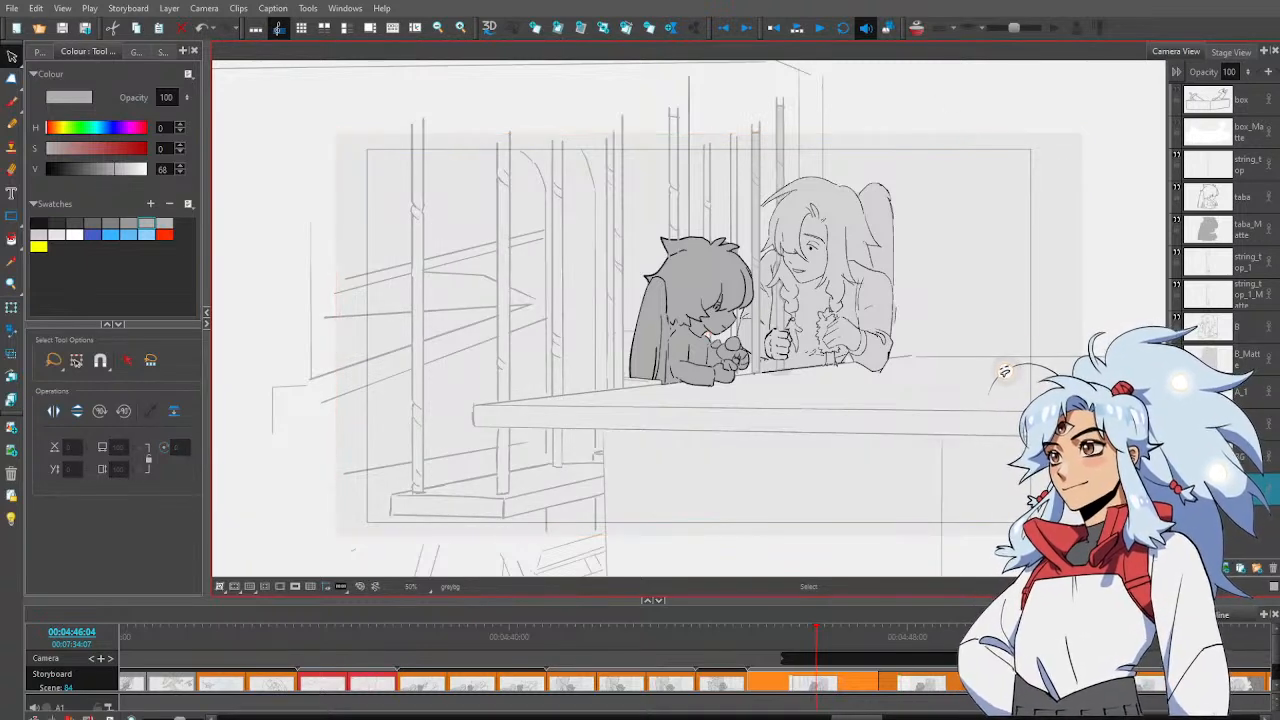
On a new bg_grey layer, outline the back wall, bench and table with Solid Brush 4 in light grey (V 80) and fill them
{"action": "key", "text": "ctrl+r"}
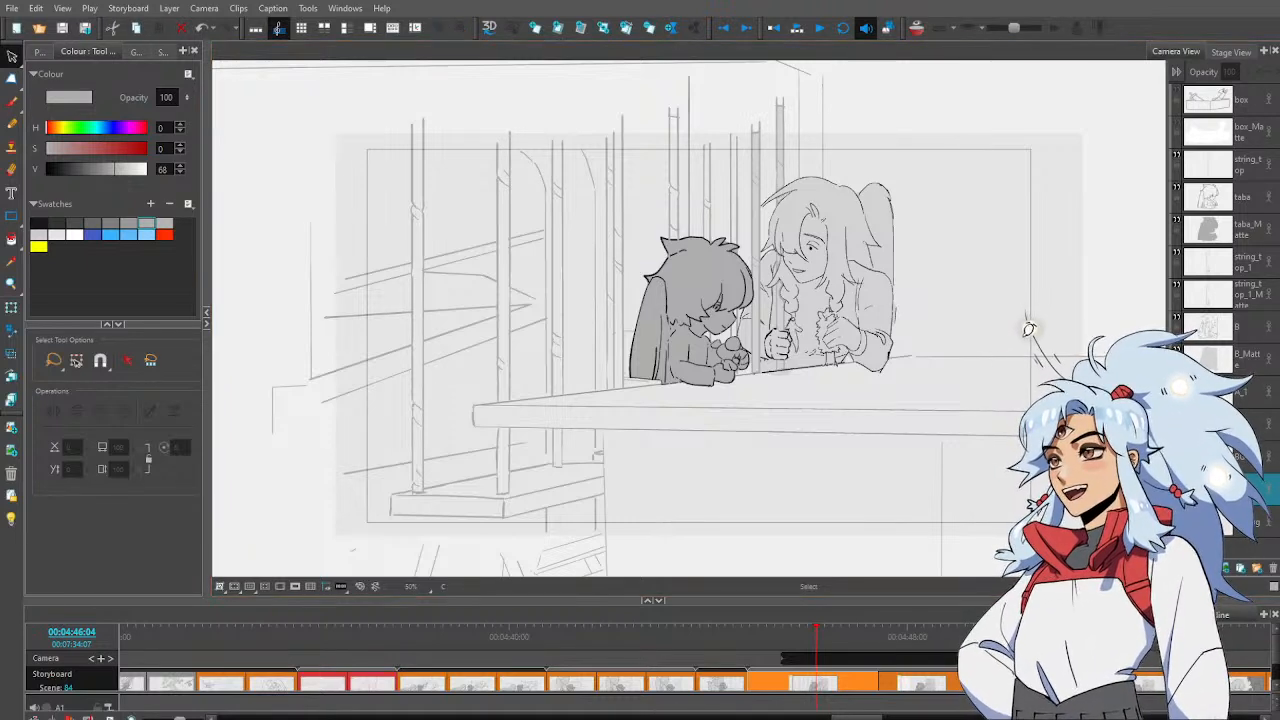
{"action": "left_click", "coordinate": [1025, 325]}
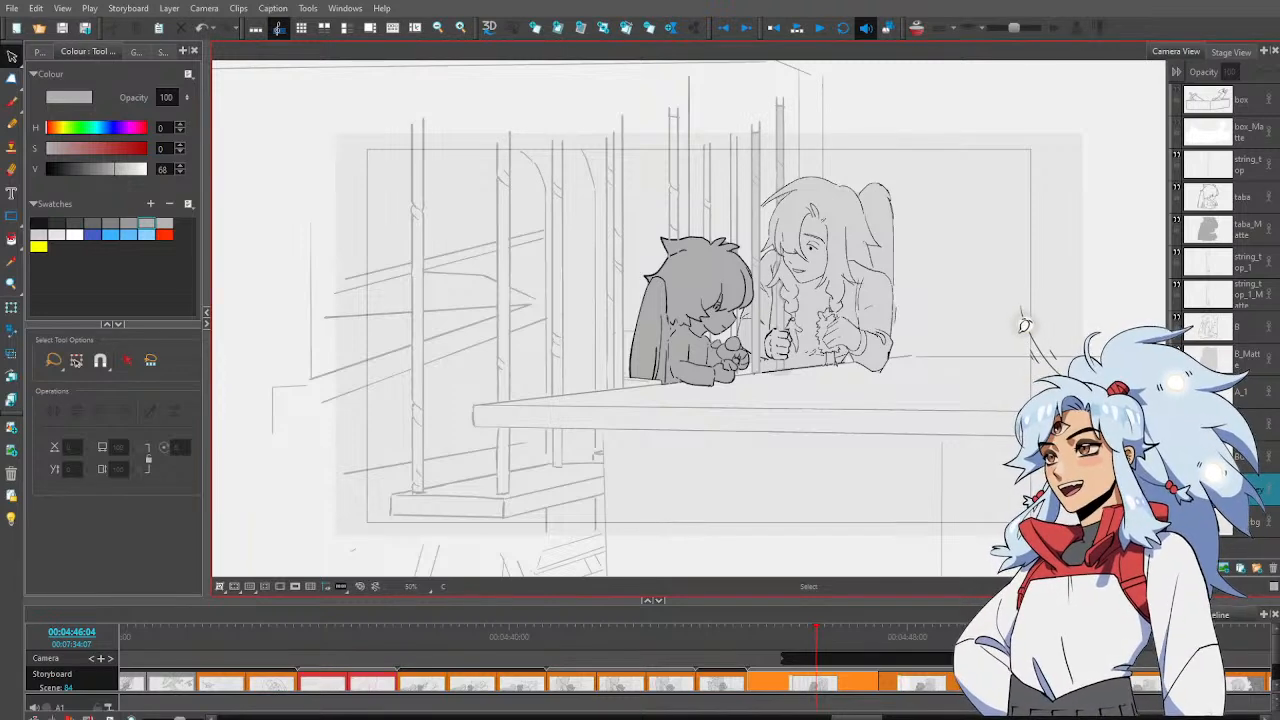
{"action": "left_click", "coordinate": [40, 233]}
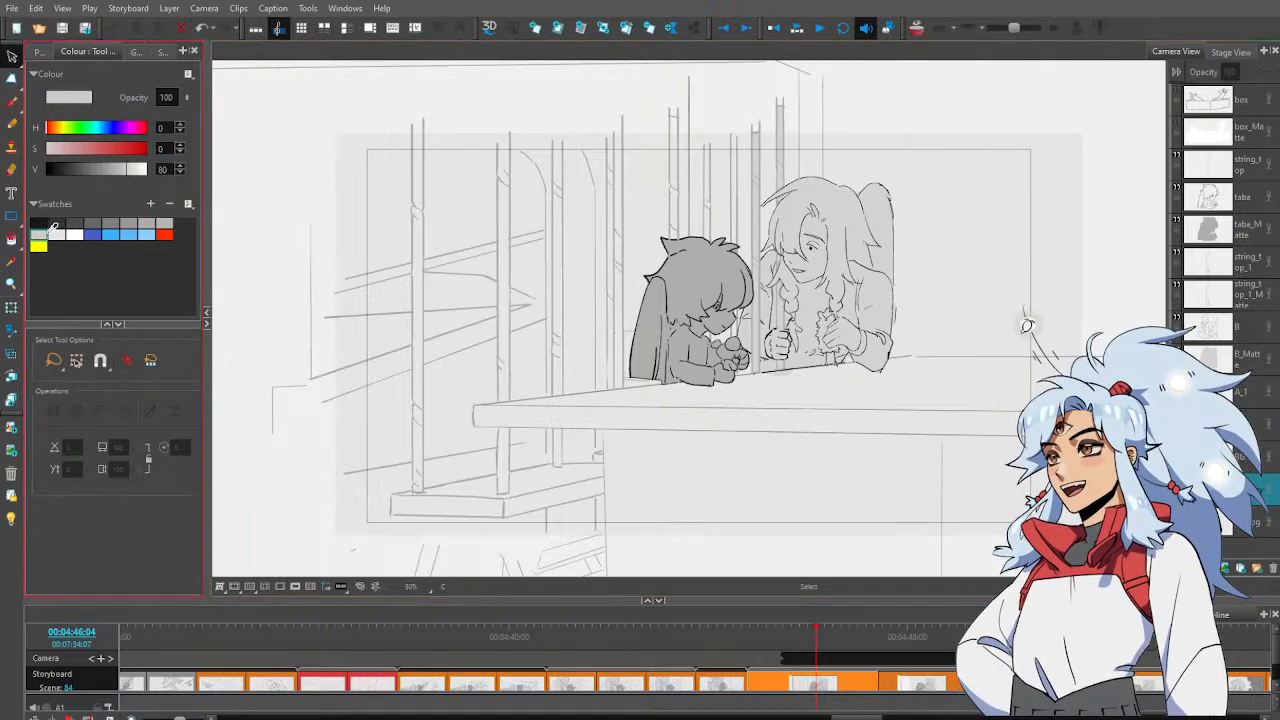
{"action": "key", "text": "alt+b"}
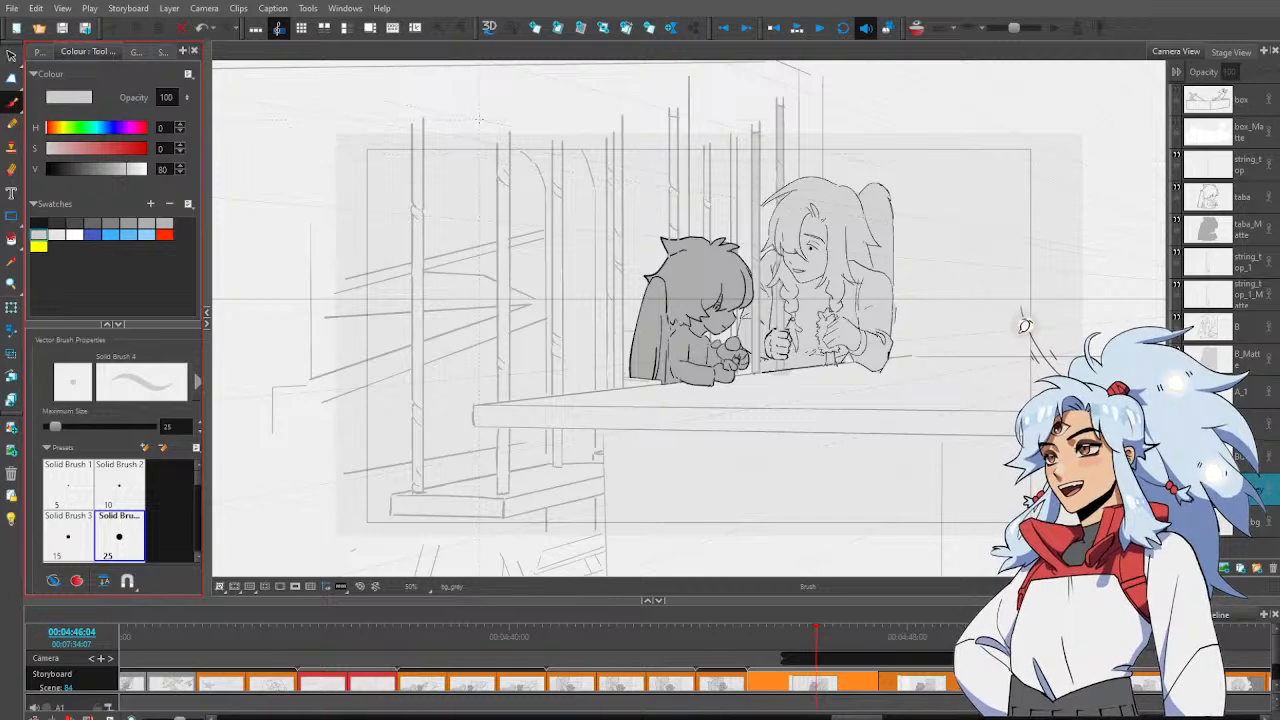
{"action": "mouse_move", "coordinate": [469, 131]}
{"action": "left_mouse_down"}
{"action": "mouse_move", "coordinate": [542, 146]}
{"action": "mouse_move", "coordinate": [545, 192]}
{"action": "left_mouse_up"}
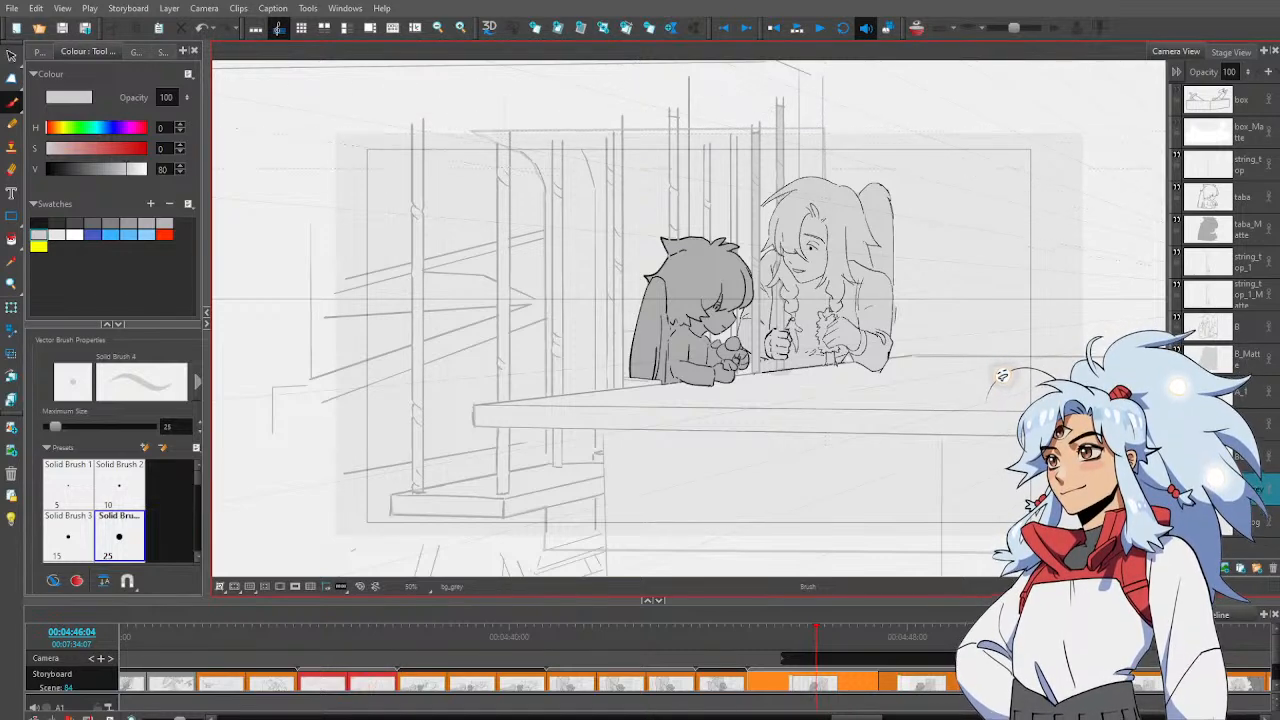
{"action": "key", "text": "alt+i"}
{"action": "left_click", "coordinate": [619, 192]}
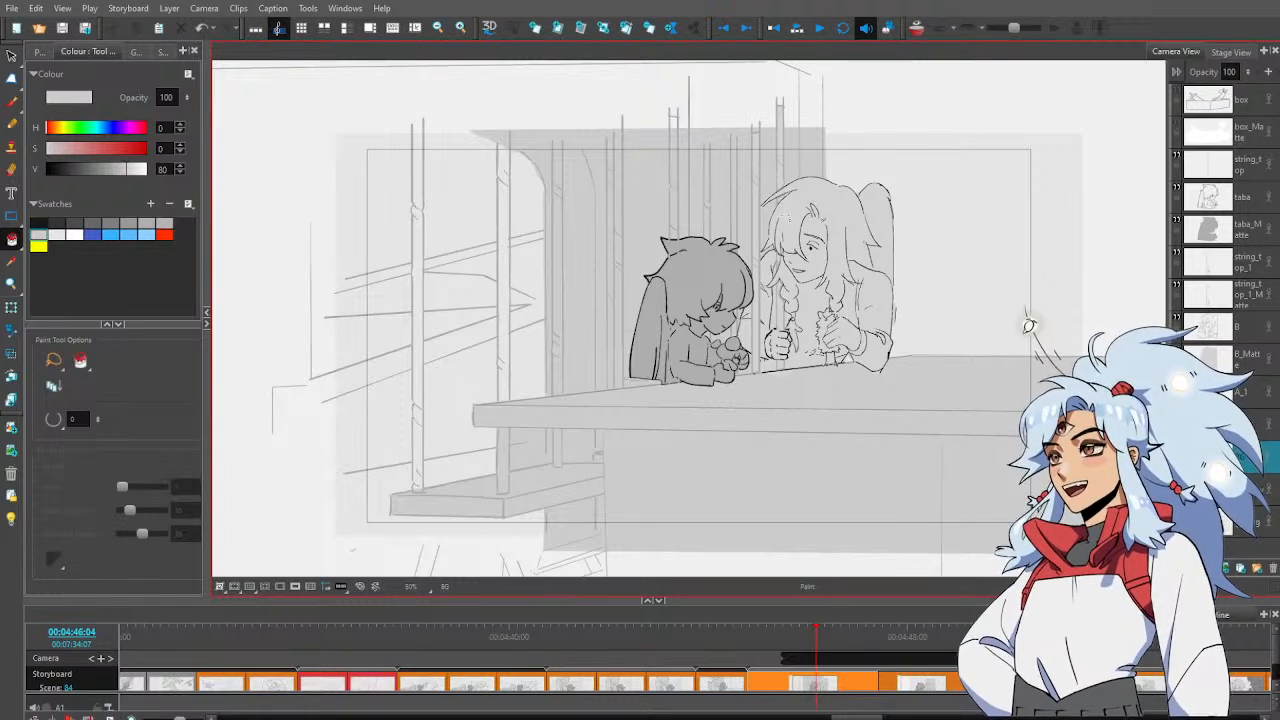
Select the wall, pole, bench and table lines on the BG layer and recolour them dark grey (V 40)
{"action": "key", "text": "alt+s"}
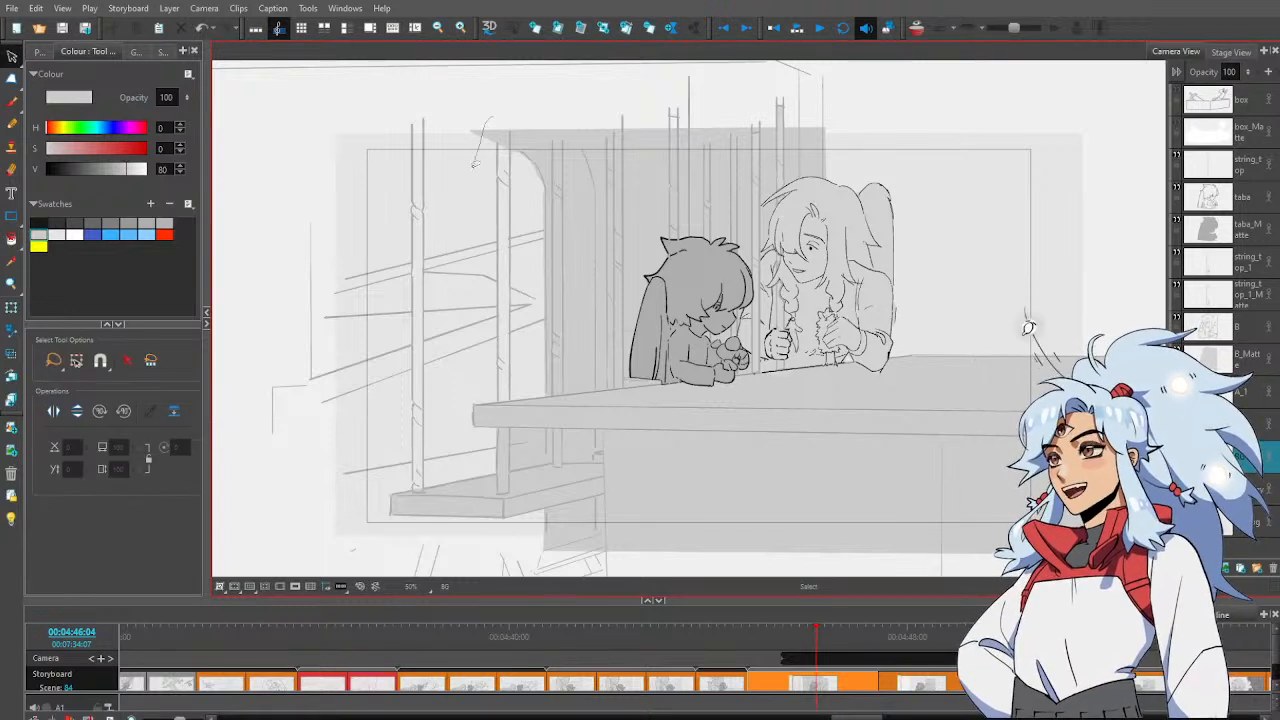
{"action": "mouse_move", "coordinate": [475, 163]}
{"action": "left_mouse_down"}
{"action": "mouse_move", "coordinate": [496, 209]}
{"action": "mouse_move", "coordinate": [541, 201]}
{"action": "mouse_move", "coordinate": [565, 217]}
{"action": "mouse_move", "coordinate": [556, 247]}
{"action": "mouse_move", "coordinate": [496, 257]}
{"action": "mouse_move", "coordinate": [552, 273]}
{"action": "mouse_move", "coordinate": [569, 307]}
{"action": "mouse_move", "coordinate": [559, 326]}
{"action": "mouse_move", "coordinate": [485, 353]}
{"action": "mouse_move", "coordinate": [485, 404]}
{"action": "mouse_move", "coordinate": [467, 394]}
{"action": "mouse_move", "coordinate": [462, 412]}
{"action": "mouse_move", "coordinate": [545, 434]}
{"action": "mouse_move", "coordinate": [537, 448]}
{"action": "mouse_move", "coordinate": [386, 474]}
{"action": "mouse_move", "coordinate": [377, 523]}
{"action": "mouse_move", "coordinate": [647, 524]}
{"action": "mouse_move", "coordinate": [923, 566]}
{"action": "left_mouse_up"}
{"action": "mouse_move", "coordinate": [1000, 572]}
{"action": "left_mouse_down"}
{"action": "mouse_move", "coordinate": [1160, 283]}
{"action": "mouse_move", "coordinate": [970, 250]}
{"action": "mouse_move", "coordinate": [882, 292]}
{"action": "mouse_move", "coordinate": [841, 107]}
{"action": "mouse_move", "coordinate": [697, 46]}
{"action": "mouse_move", "coordinate": [505, 95]}
{"action": "left_mouse_up"}
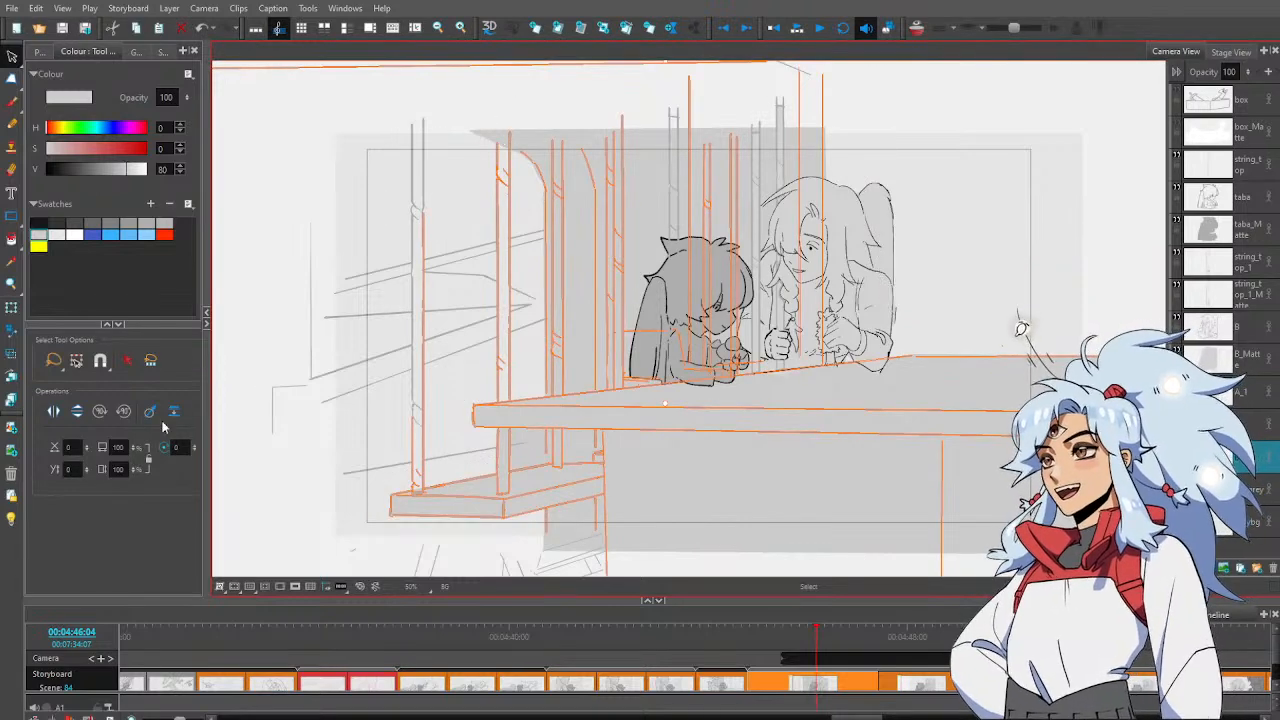
{"action": "left_click", "coordinate": [94, 222]}
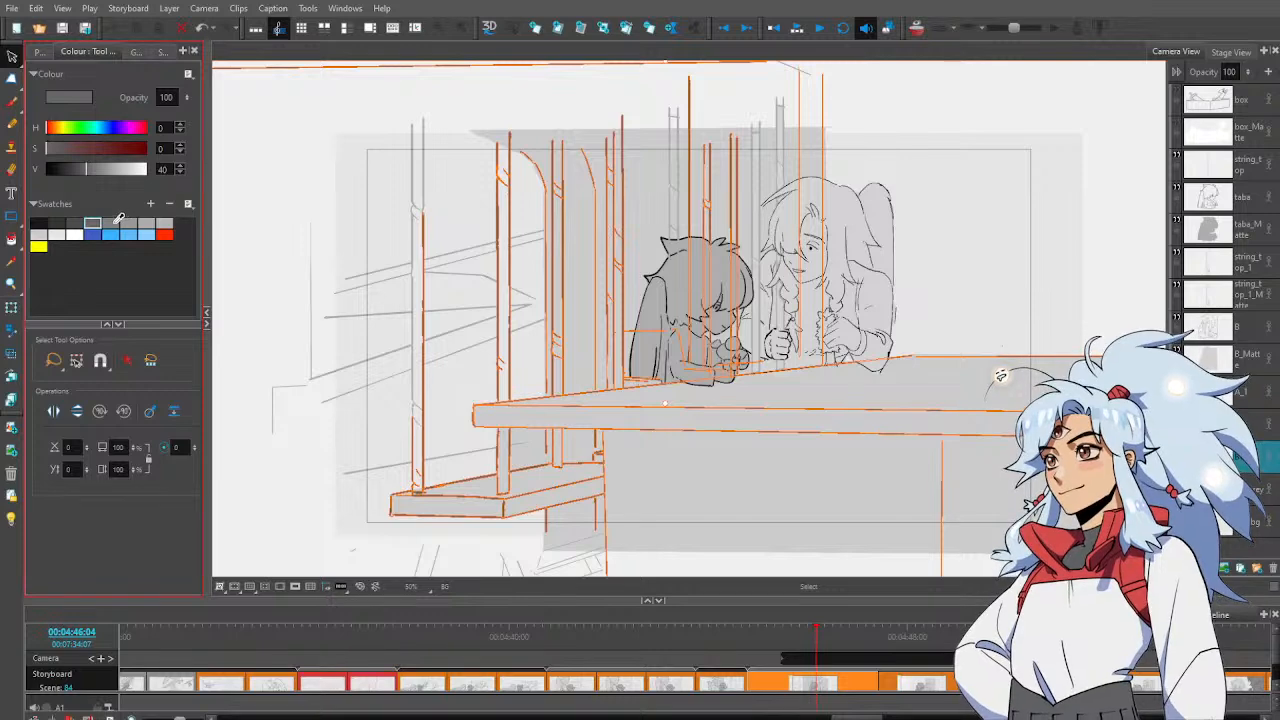
{"action": "left_click", "coordinate": [112, 221]}
{"action": "left_click", "coordinate": [94, 222]}
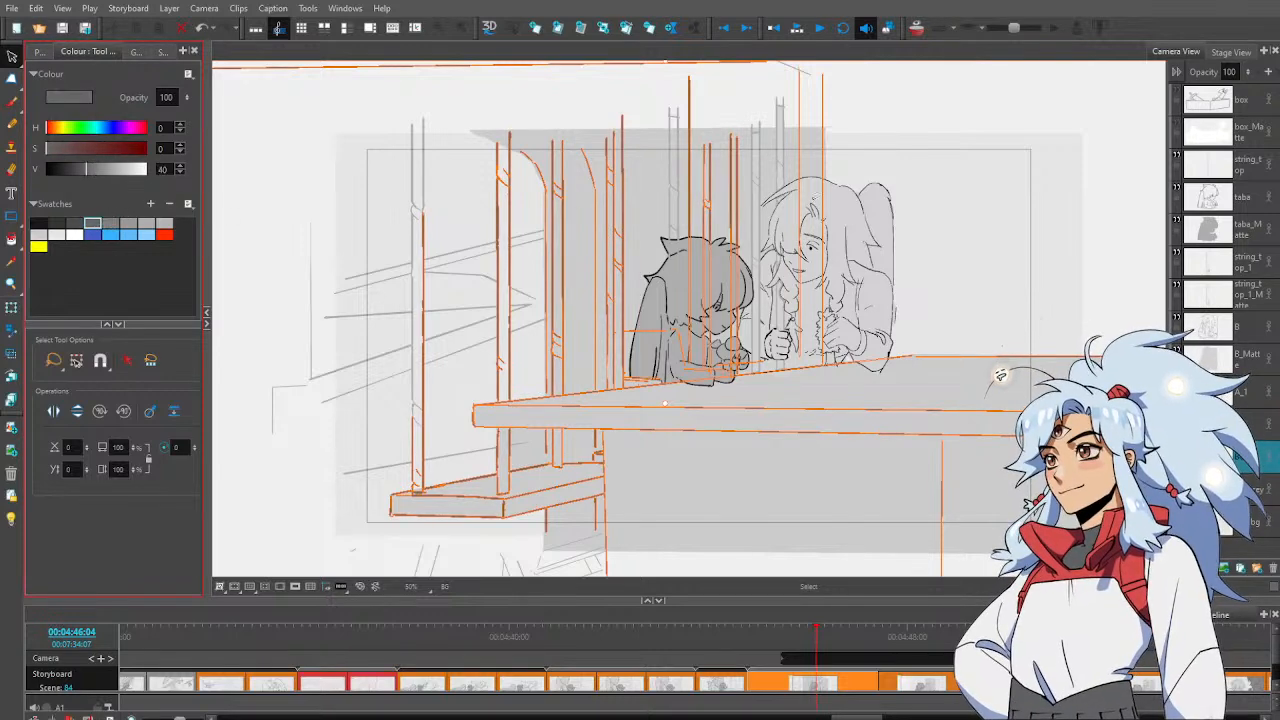
{"action": "left_click", "coordinate": [900, 200]}
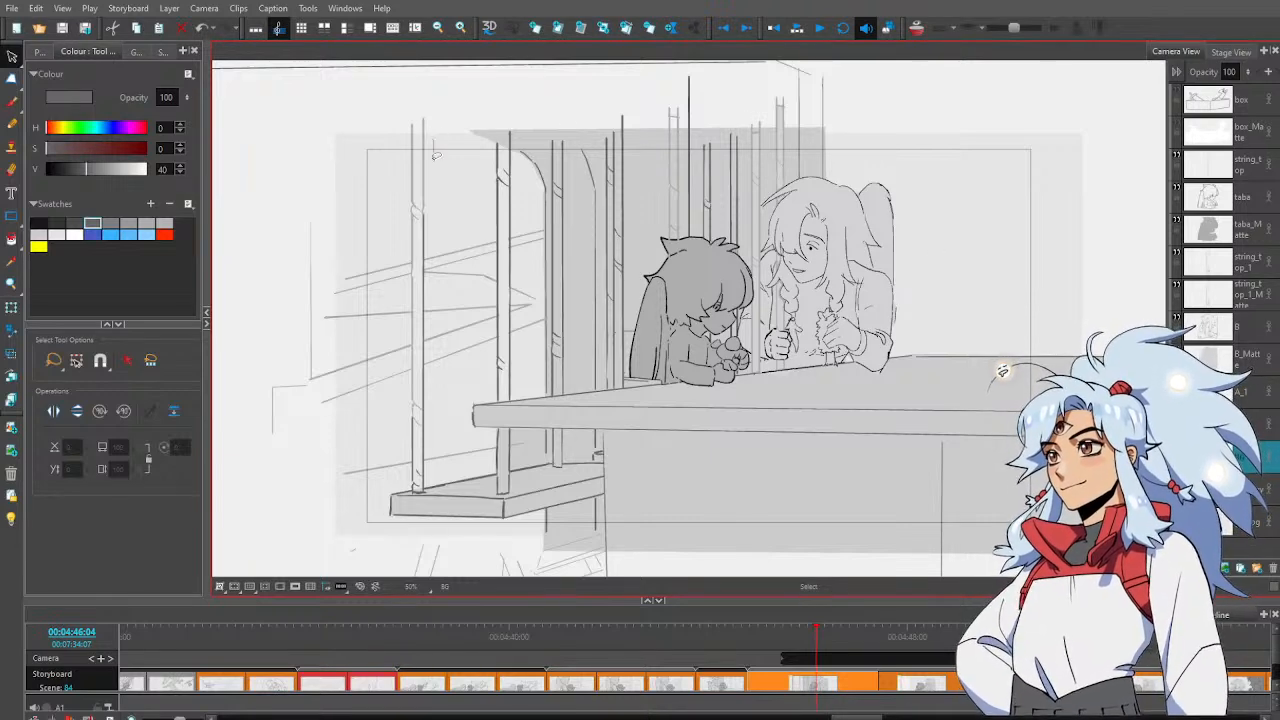
Recolour the remaining lines of the leftmost pole dark grey (V 40) and mask the view to the camera frame
{"action": "left_click", "coordinate": [414, 228]}
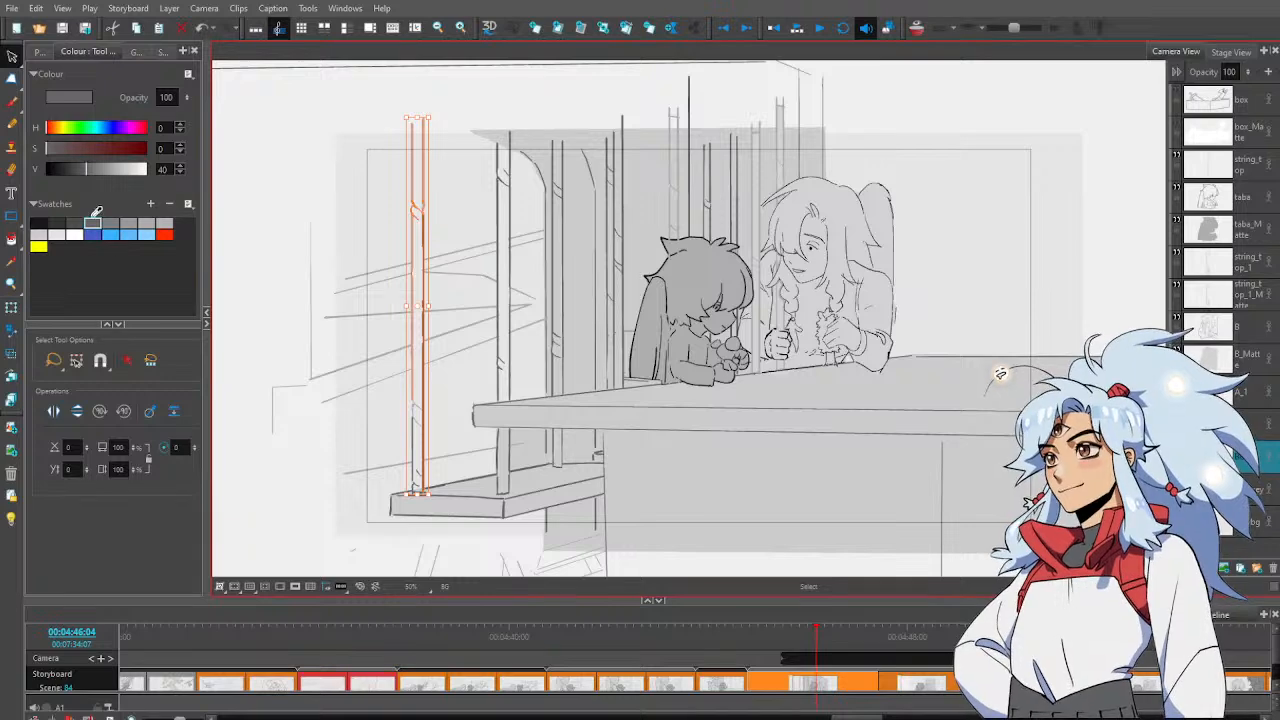
{"action": "left_click", "coordinate": [489, 177]}
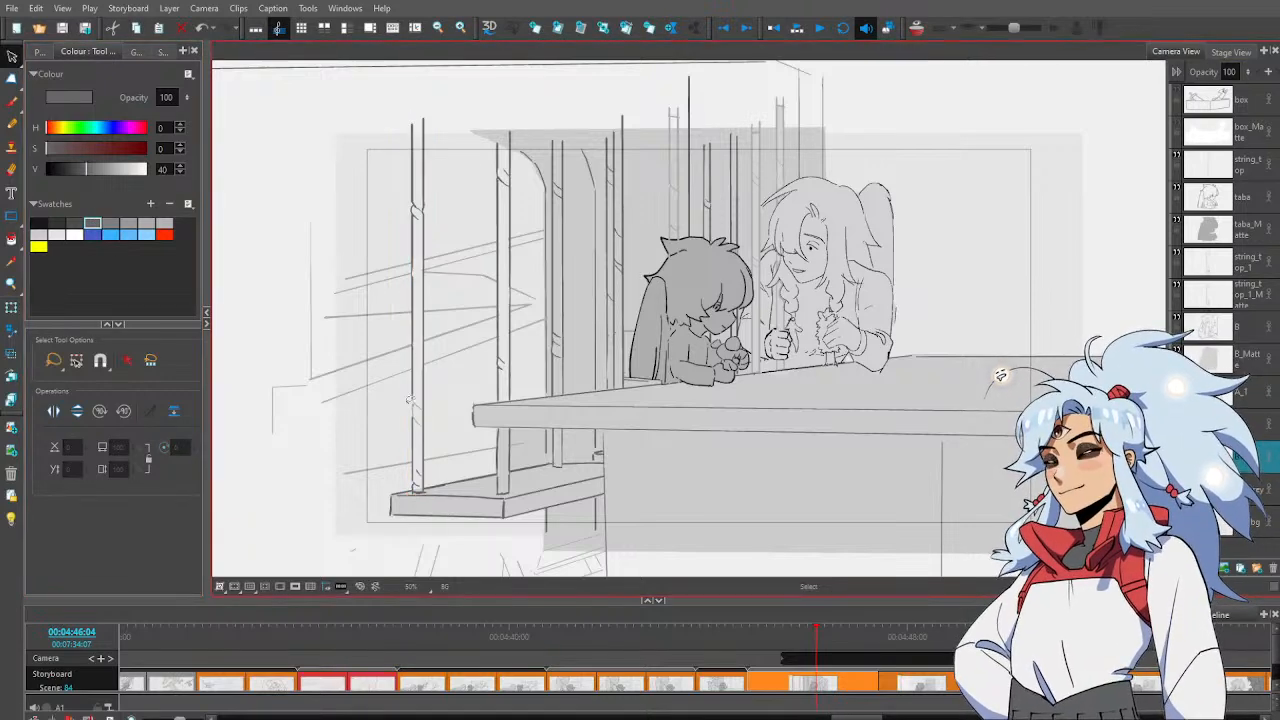
{"action": "left_click", "coordinate": [426, 437]}
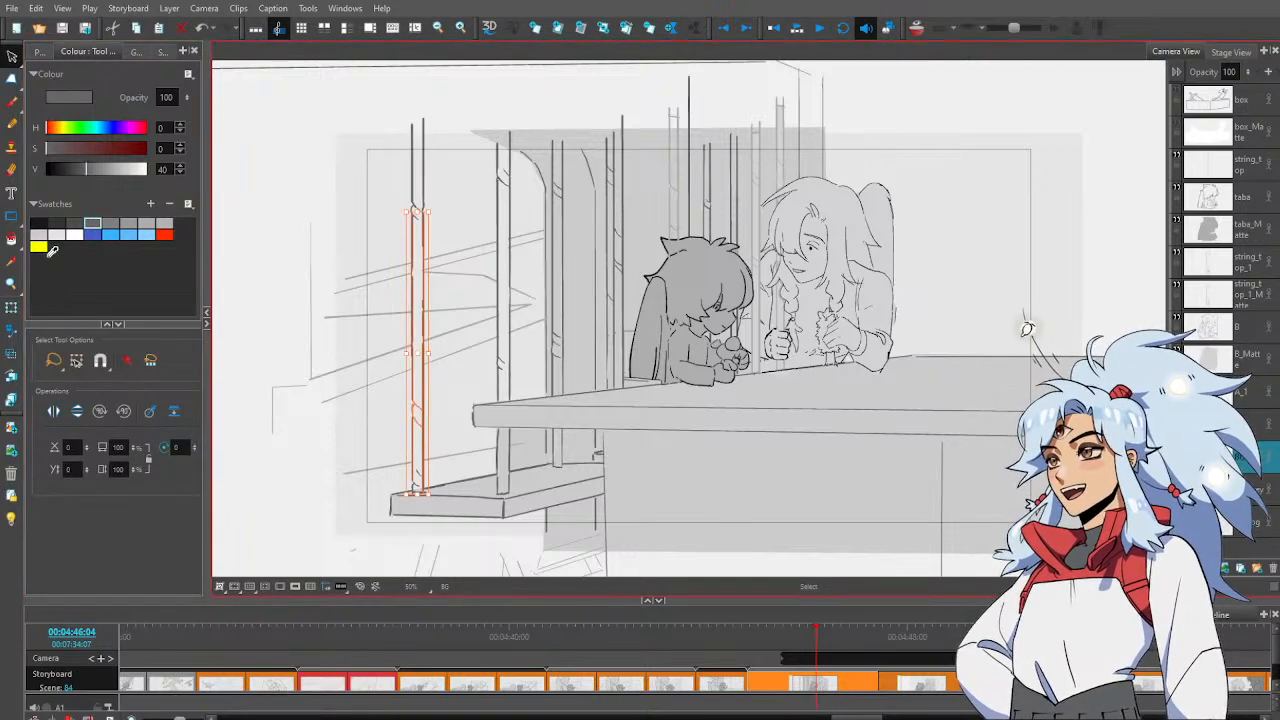
{"action": "left_click", "coordinate": [94, 212]}
{"action": "left_click", "coordinate": [455, 180]}
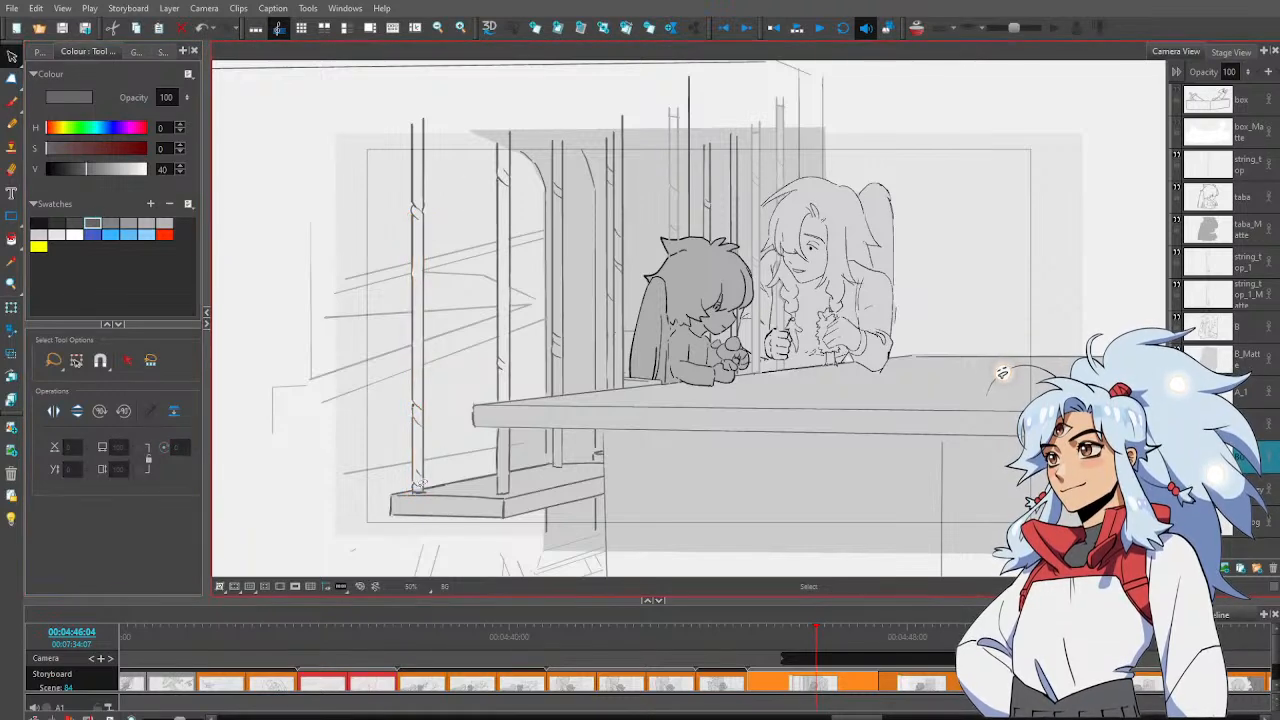
{"action": "left_click", "coordinate": [294, 586]}
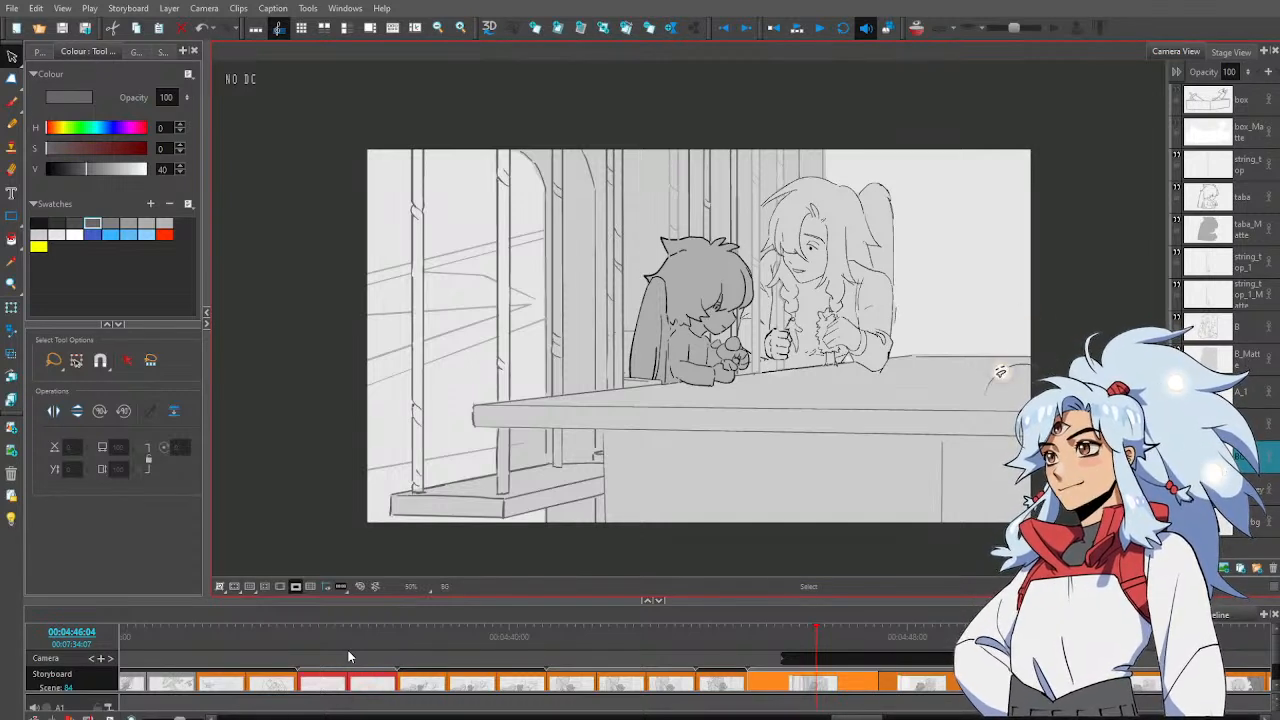
Recolour the string and hand lines on the string_top_1 layer dark grey (V 40)
{"action": "left_click", "coordinate": [1249, 261]}
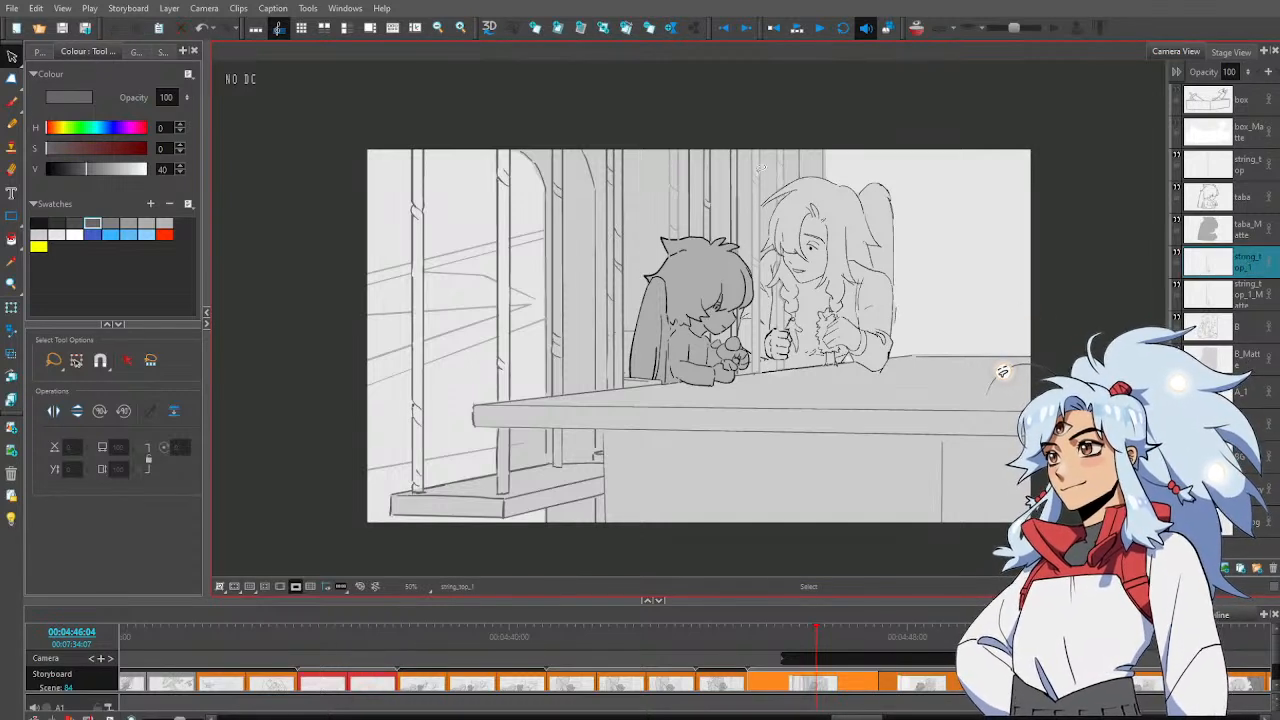
{"action": "mouse_move", "coordinate": [794, 108]}
{"action": "left_mouse_down"}
{"action": "mouse_move", "coordinate": [636, 232]}
{"action": "mouse_move", "coordinate": [800, 82]}
{"action": "mouse_move", "coordinate": [794, 100]}
{"action": "left_mouse_up"}
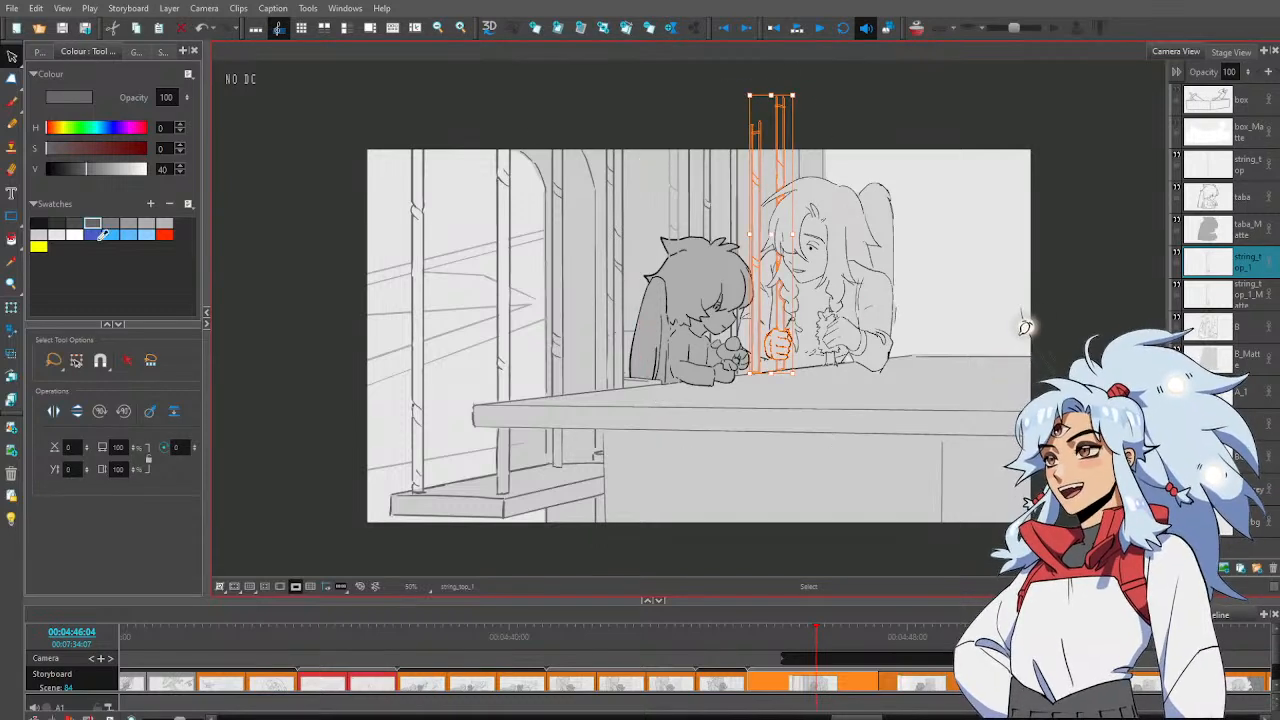
{"action": "left_click", "coordinate": [93, 223]}
{"action": "left_click", "coordinate": [923, 112]}
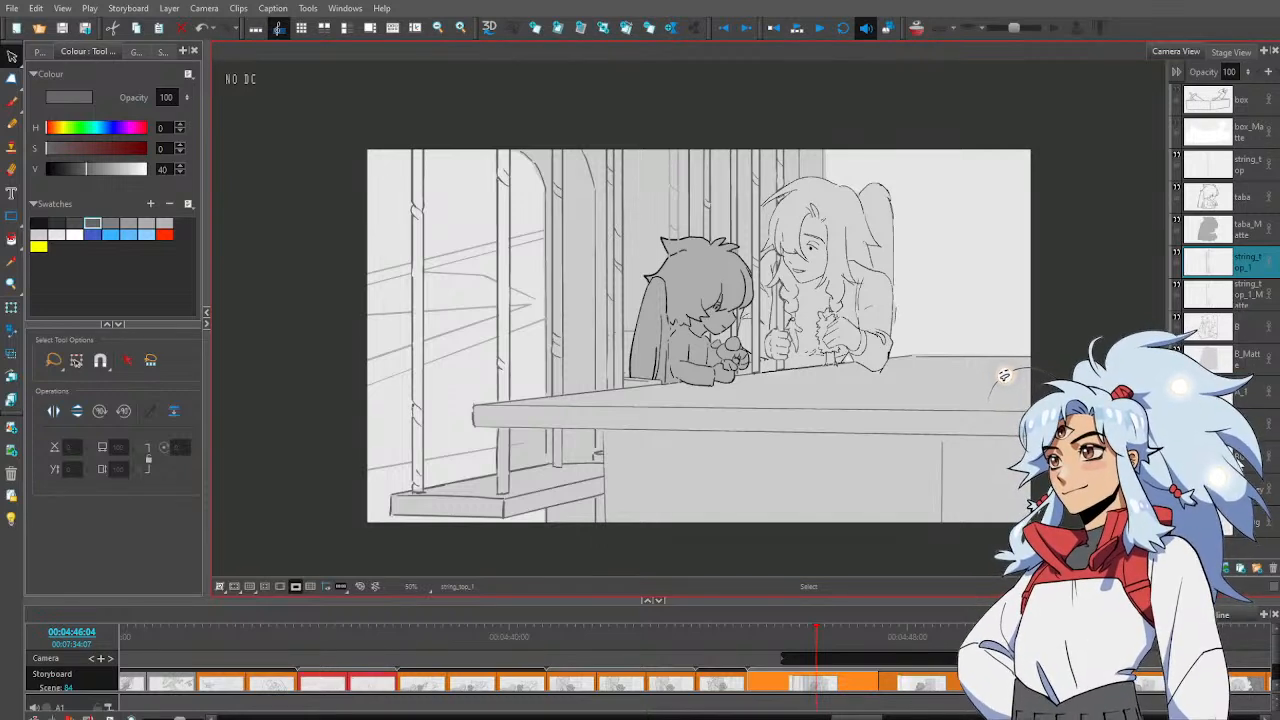
{"action": "left_click", "coordinate": [1233, 453]}
{"action": "left_click", "coordinate": [1208, 456]}
{"action": "left_click", "coordinate": [1208, 456]}
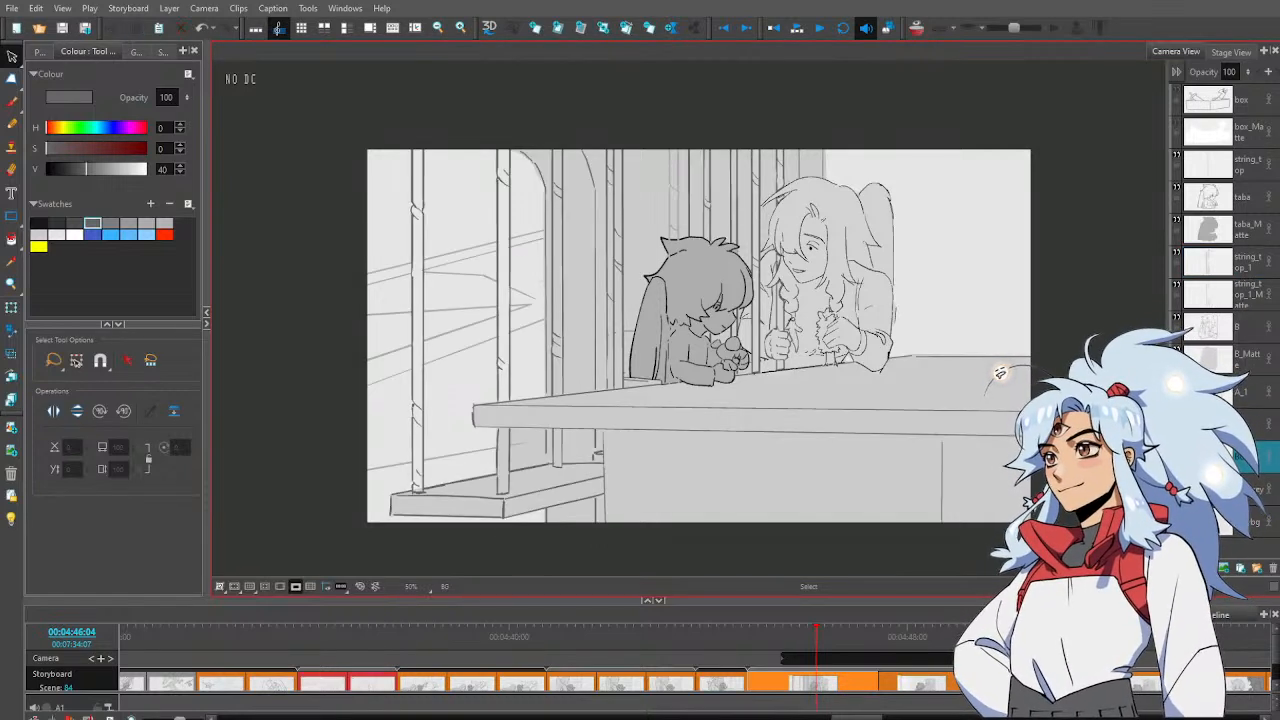
Recolour the string_top layer's lines dark grey (V 40) and generate an auto-matte for that layer
{"action": "left_click", "coordinate": [1248, 178]}
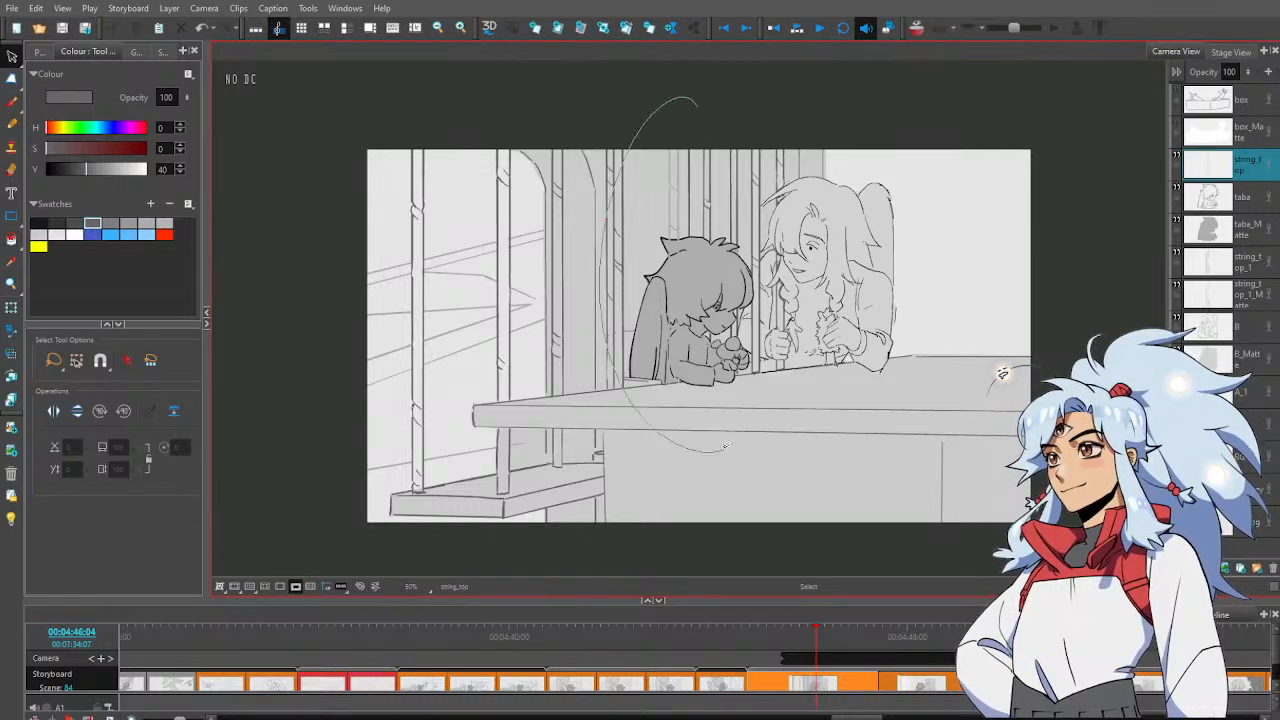
{"action": "left_click", "coordinate": [676, 118]}
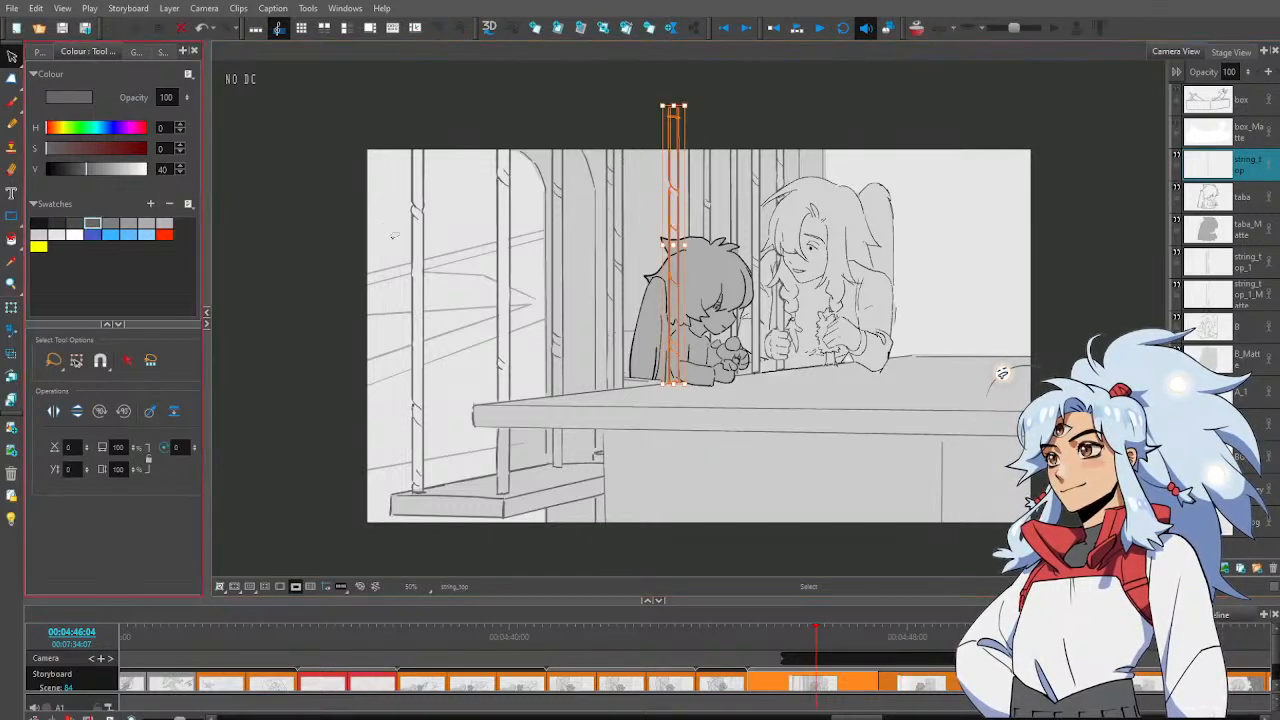
{"action": "left_click", "coordinate": [458, 168]}
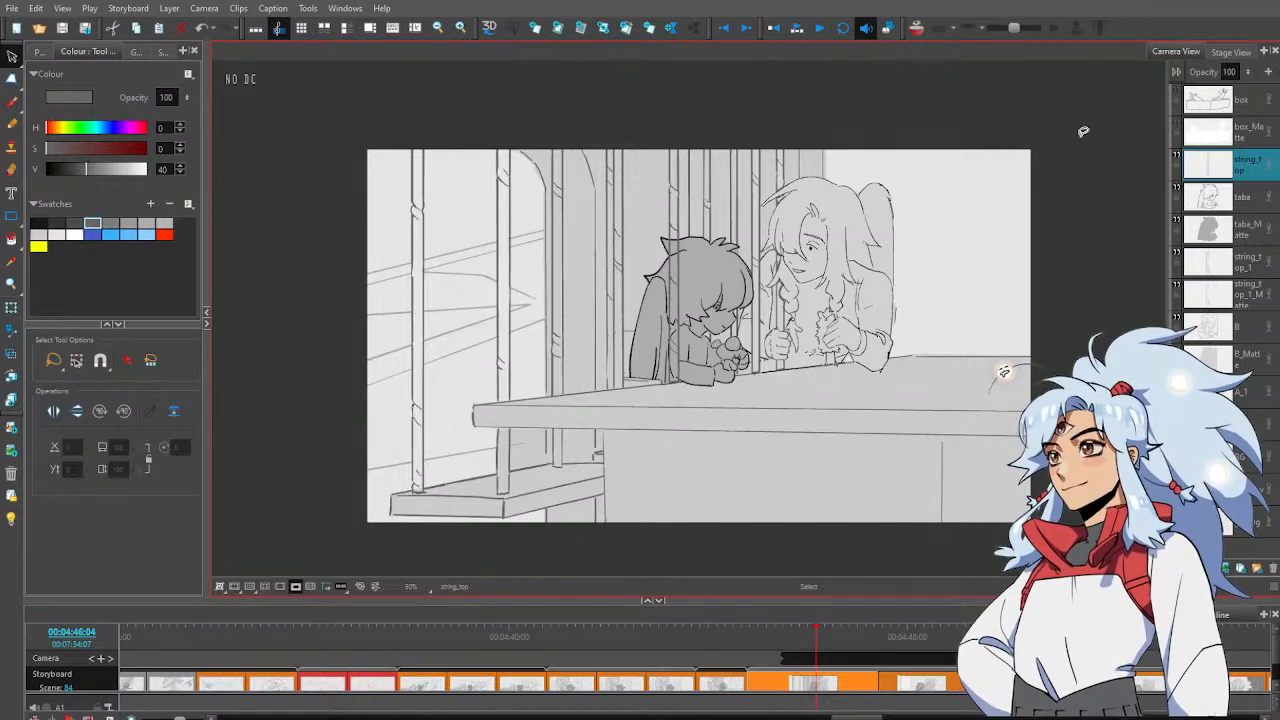
{"action": "left_click", "coordinate": [1250, 172]}
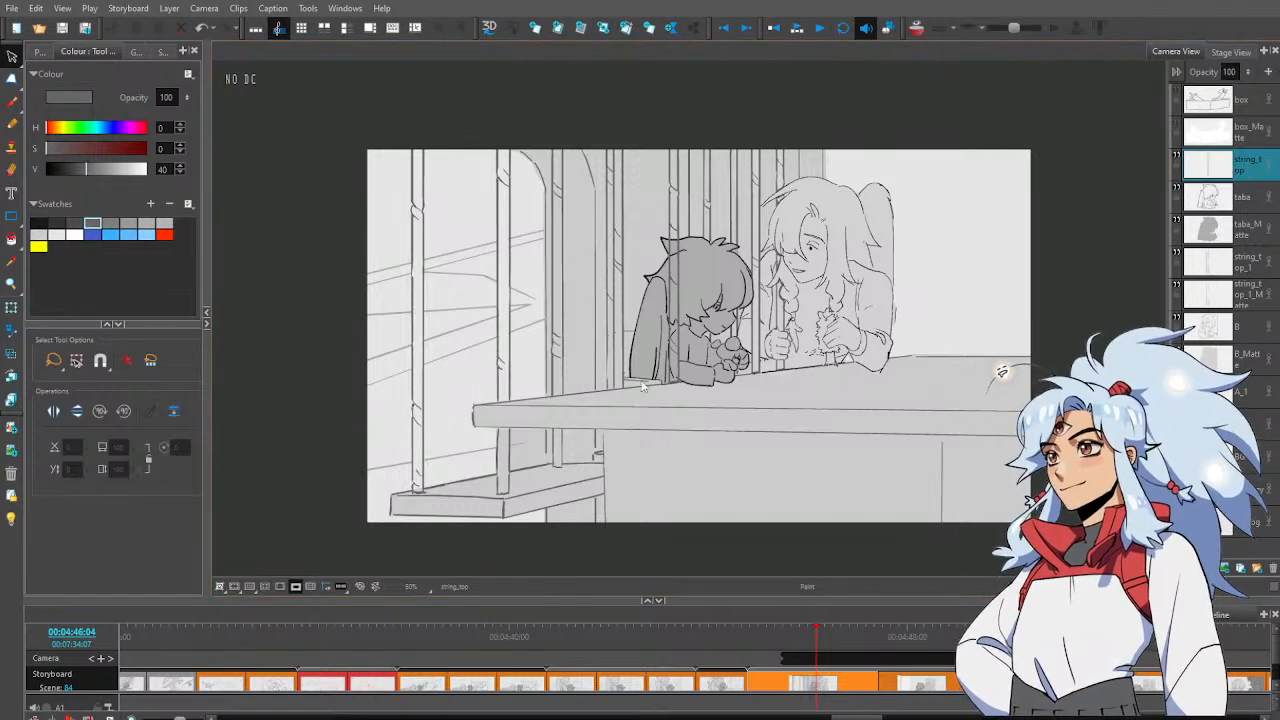
{"action": "key", "text": "shift+m"}
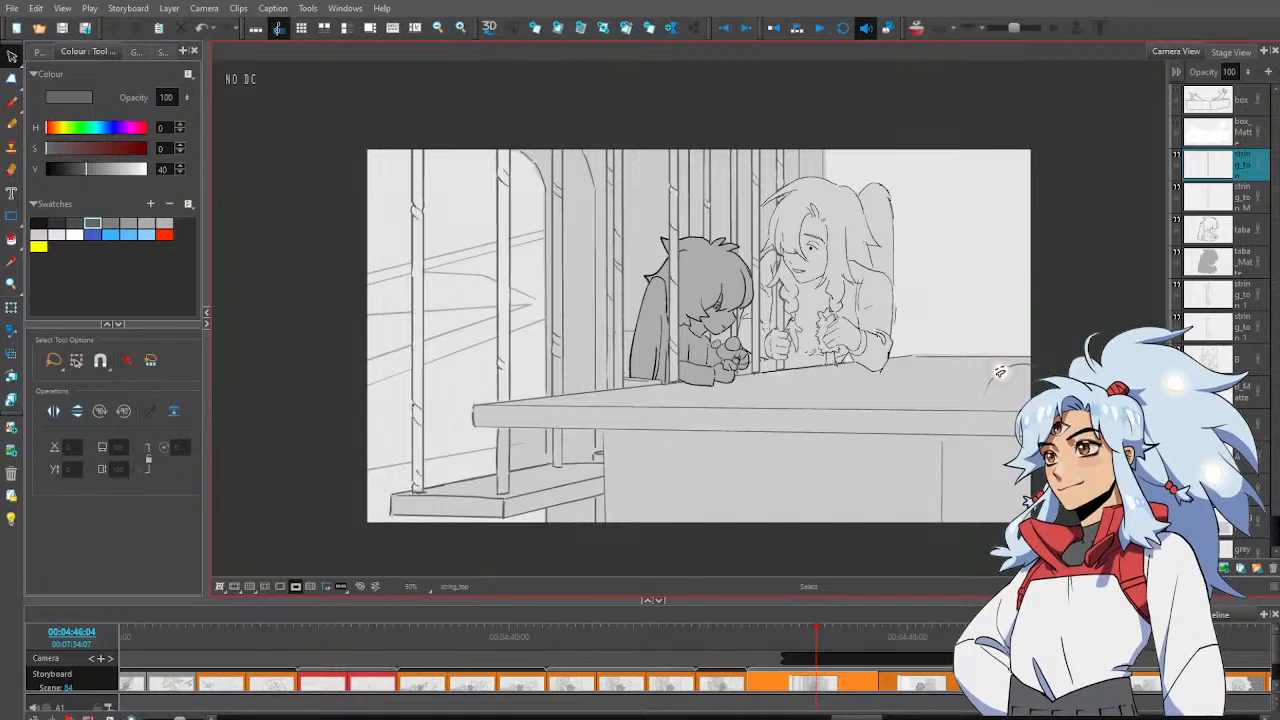
On the BG layer, draw the wall-edge line and a pole above the taller character's ponytail with Solid Brush 4 in dark grey (V 40)
{"action": "left_click", "coordinate": [1028, 328]}
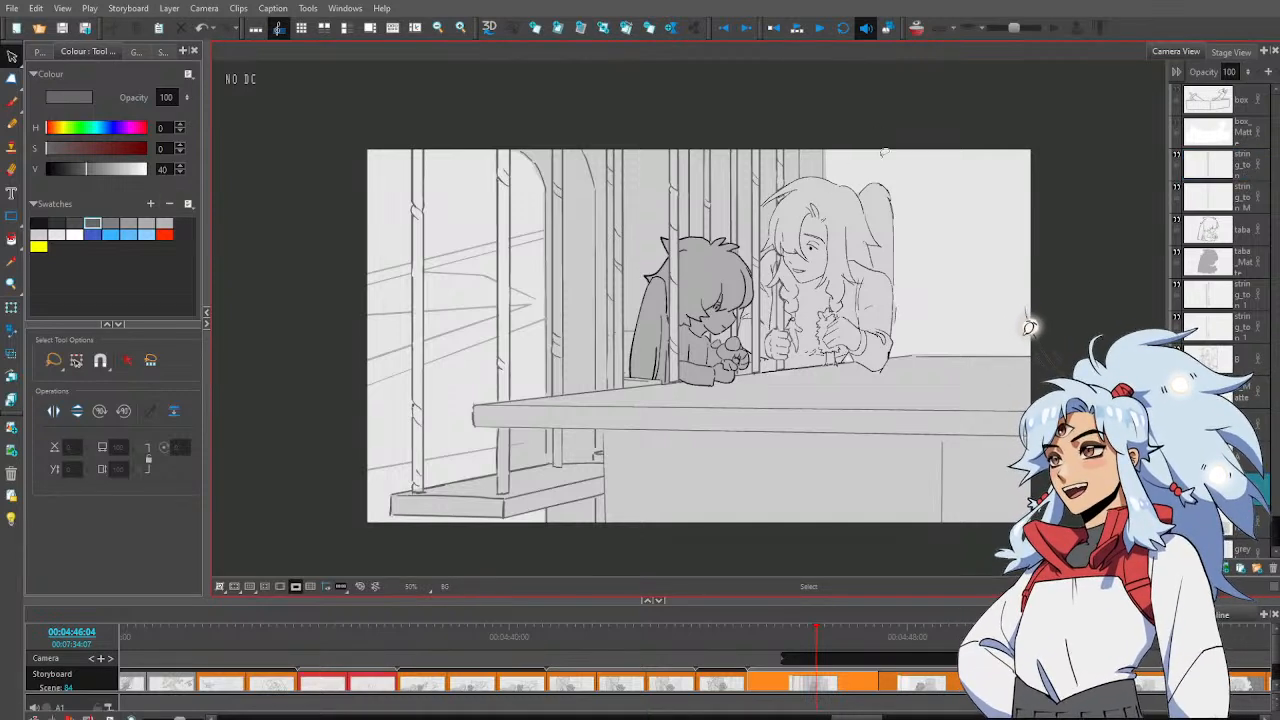
{"action": "key", "text": "alt+b"}
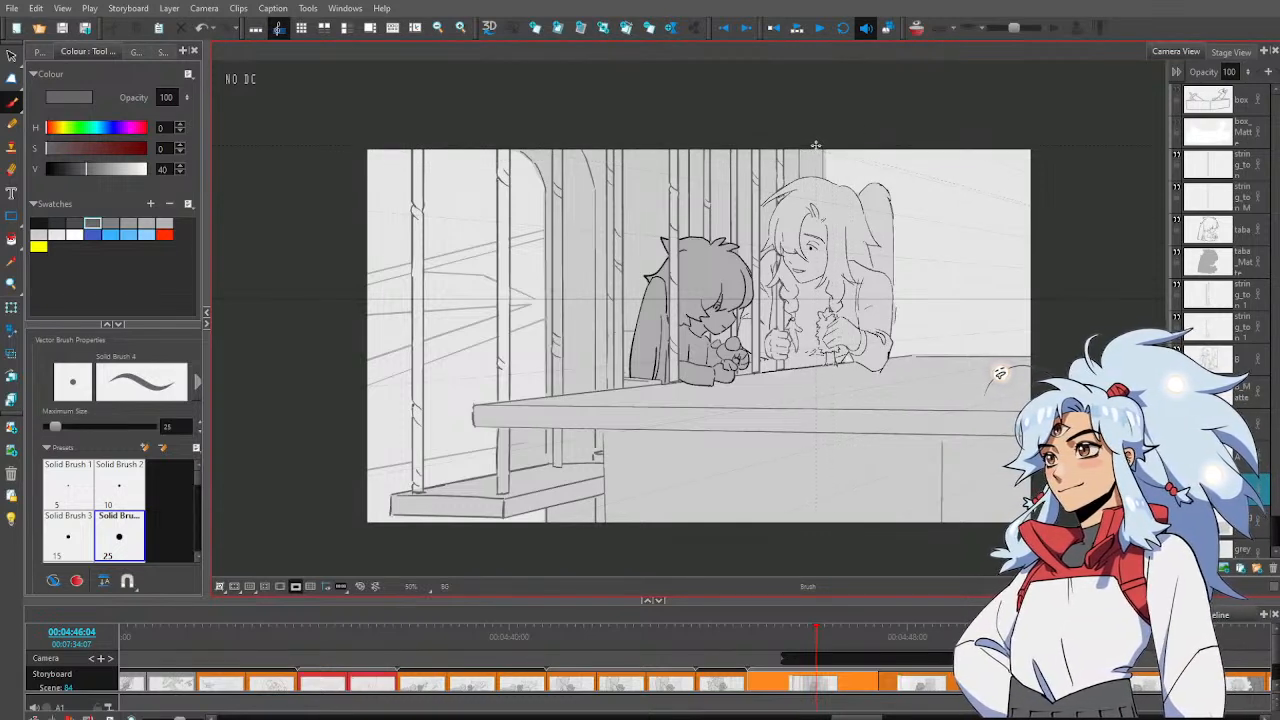
{"action": "left_click_drag", "start_coordinate": [816, 146], "coordinate": [817, 178]}
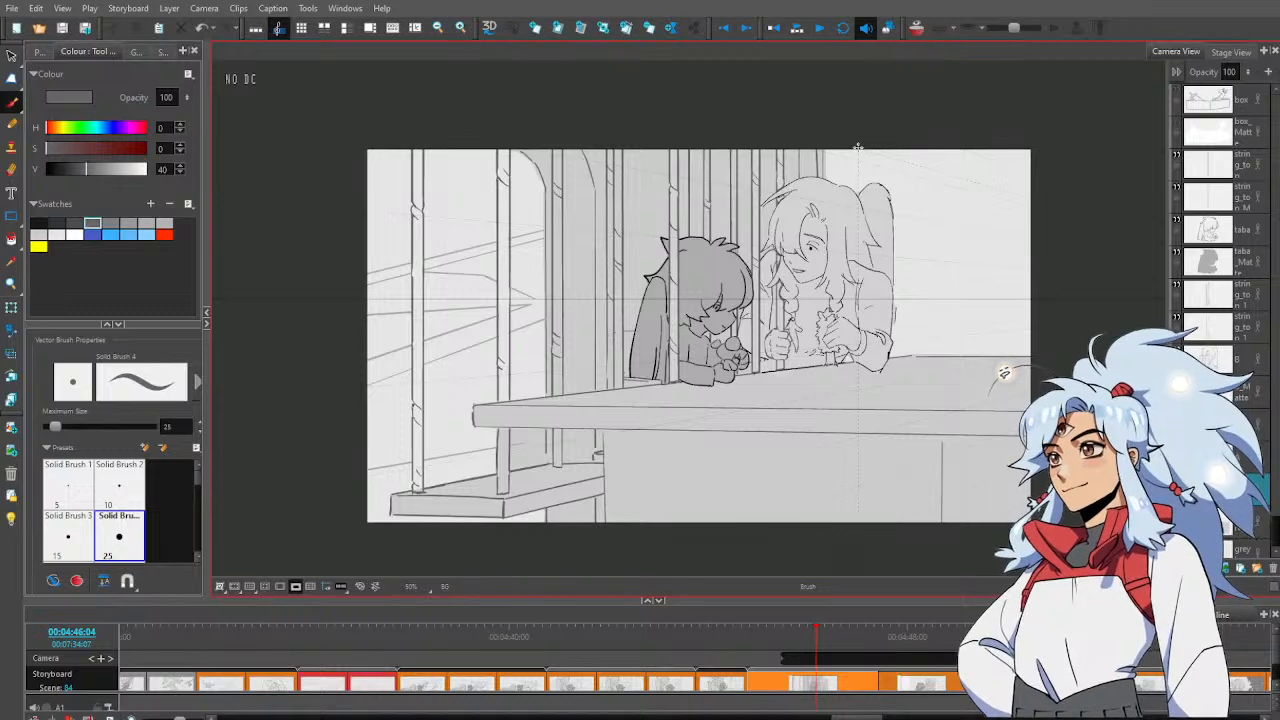
{"action": "left_click_drag", "start_coordinate": [857, 146], "coordinate": [858, 188]}
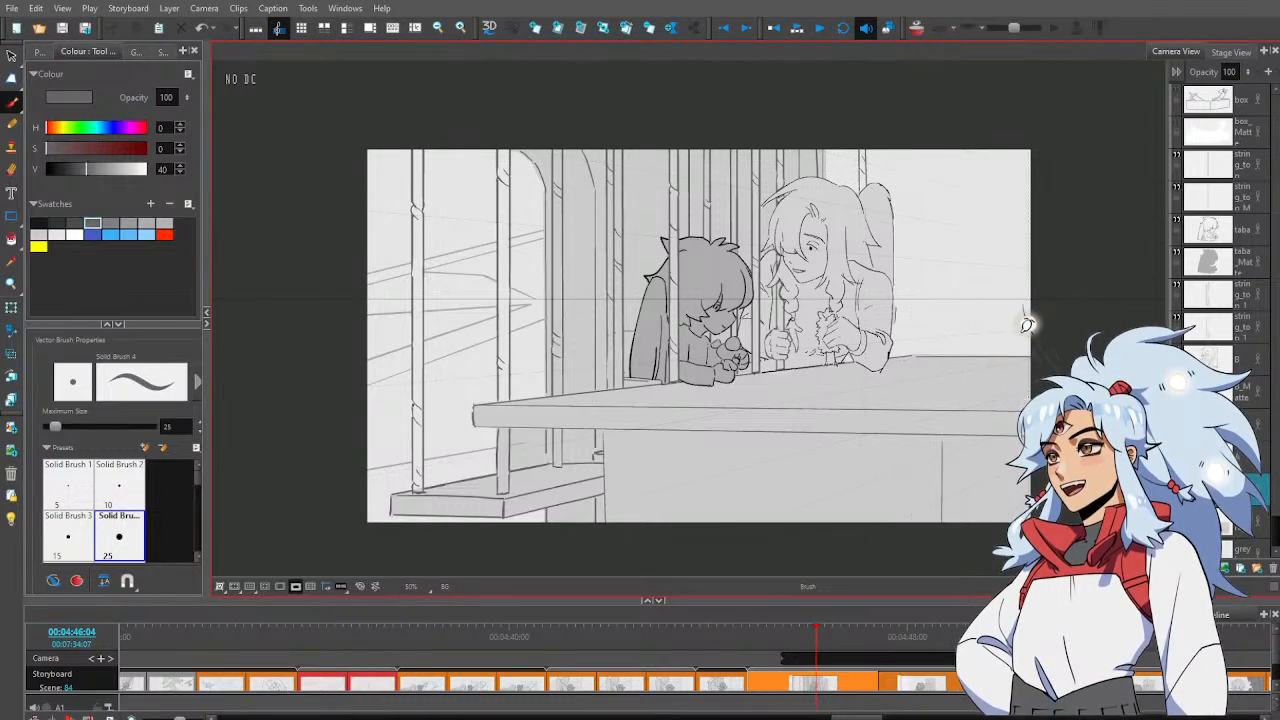
On the bg_grey layer, outline the pole above the ponytail with Solid Brush 4 in light grey (V 80) and fill it
{"action": "left_click", "coordinate": [1255, 521]}
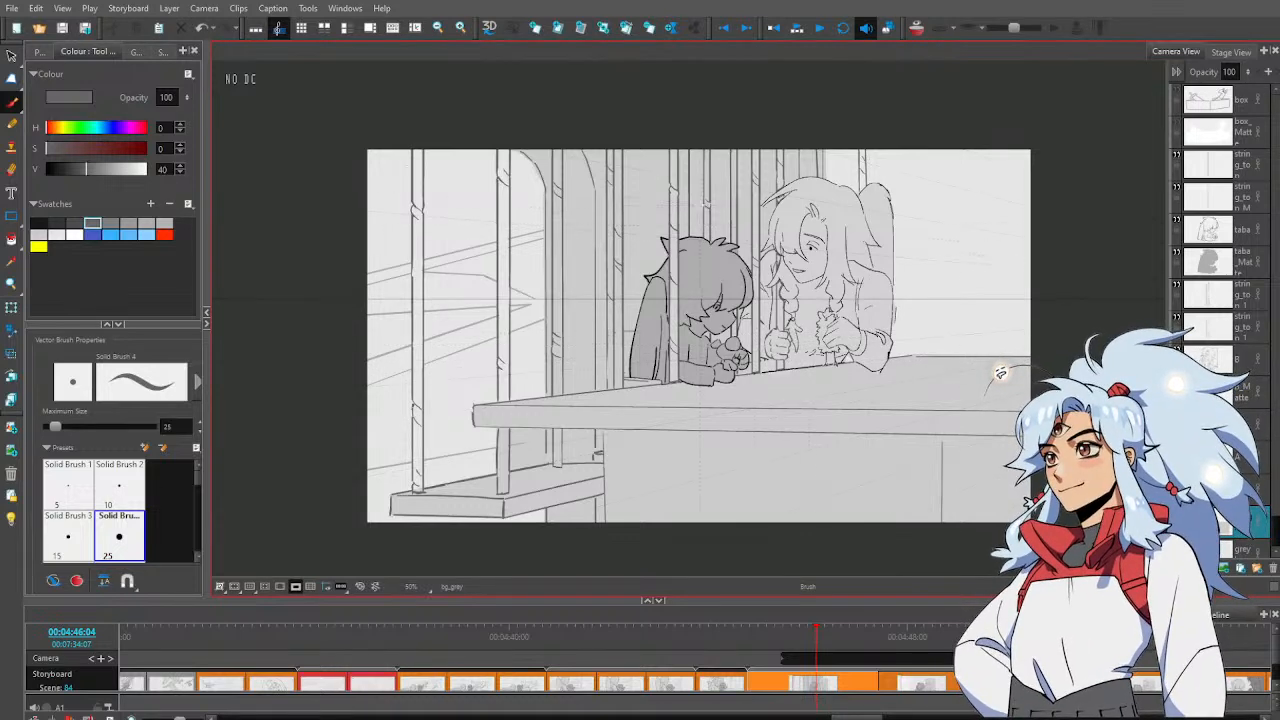
{"action": "key", "text": "alt+s"}
{"action": "key", "text": "c"}
{"action": "key", "text": "alt+4"}
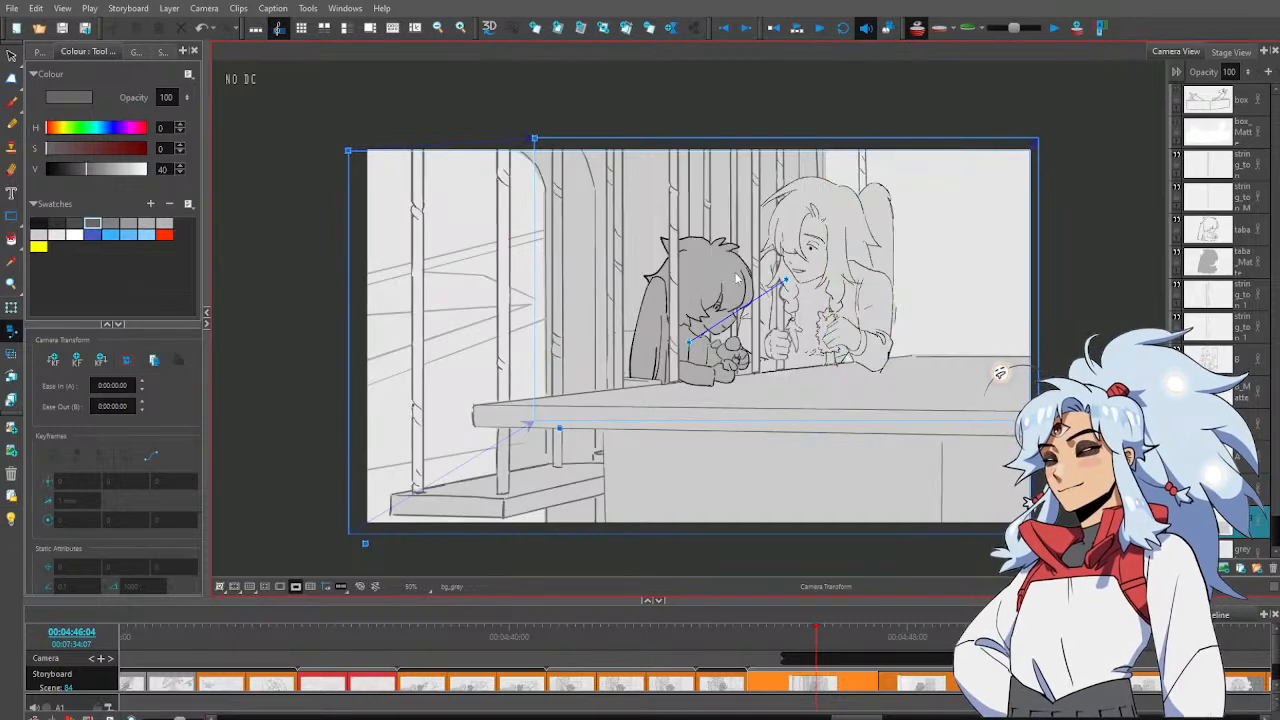
{"action": "key", "text": "alt+s"}
{"action": "key", "text": "alt+b"}
{"action": "key", "text": "alt+z"}
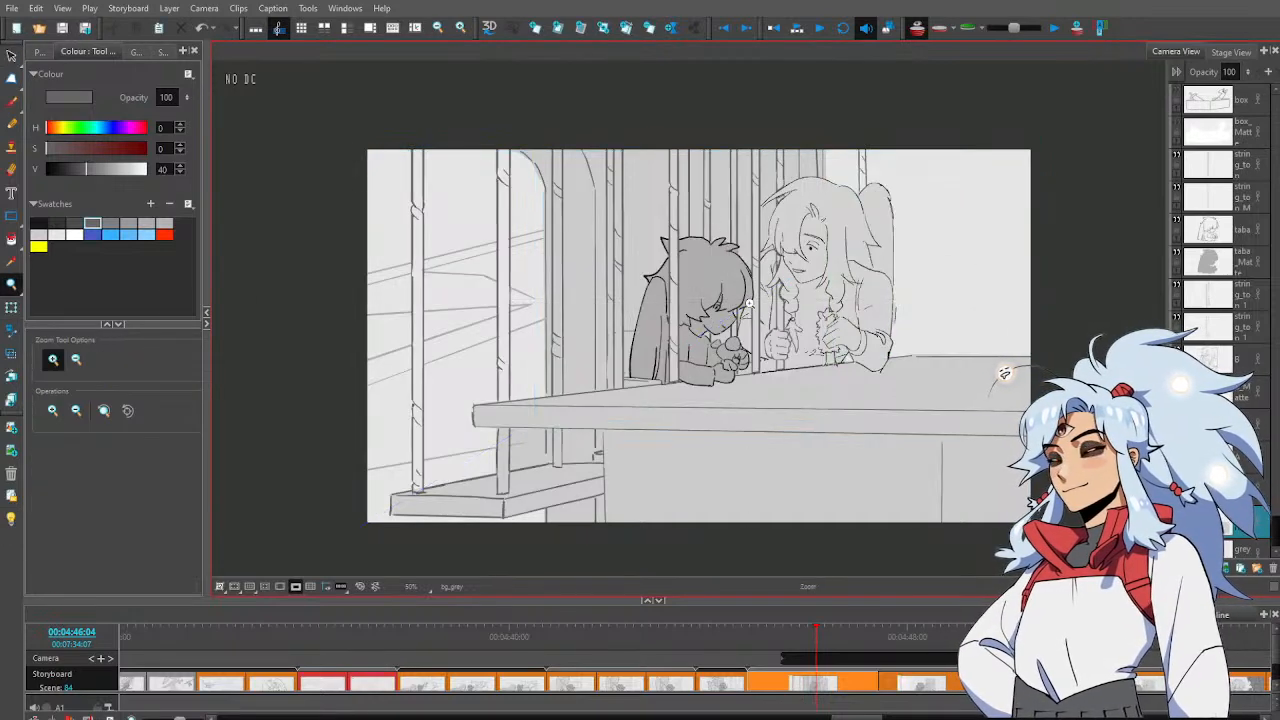
{"action": "key", "text": "alt+e"}
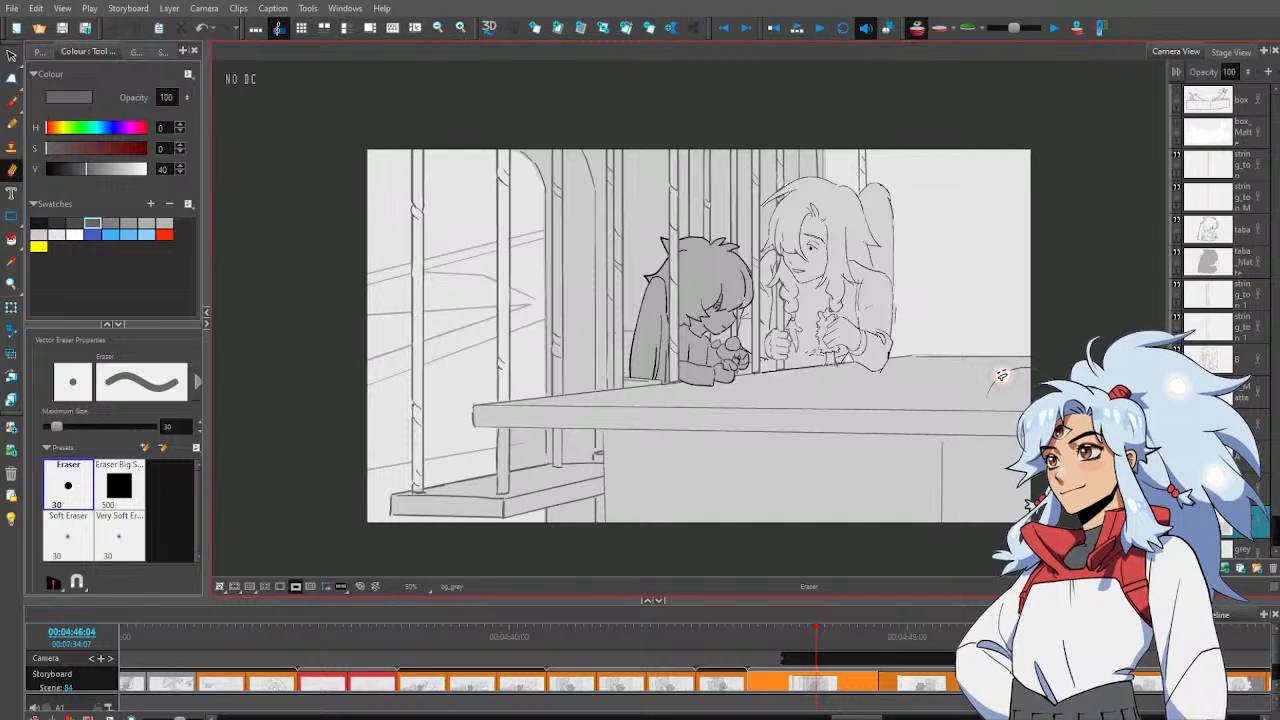
{"action": "key", "text": "alt+b"}
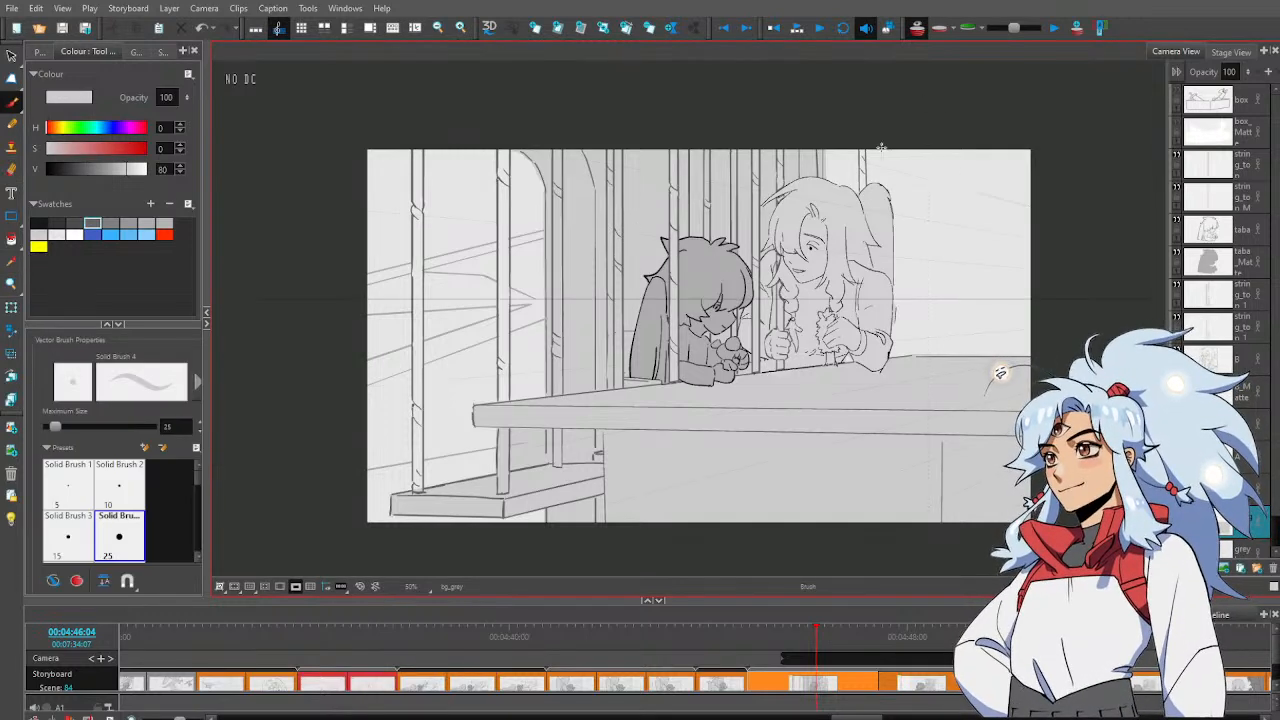
{"action": "left_click_drag", "start_coordinate": [858, 144], "coordinate": [859, 230]}
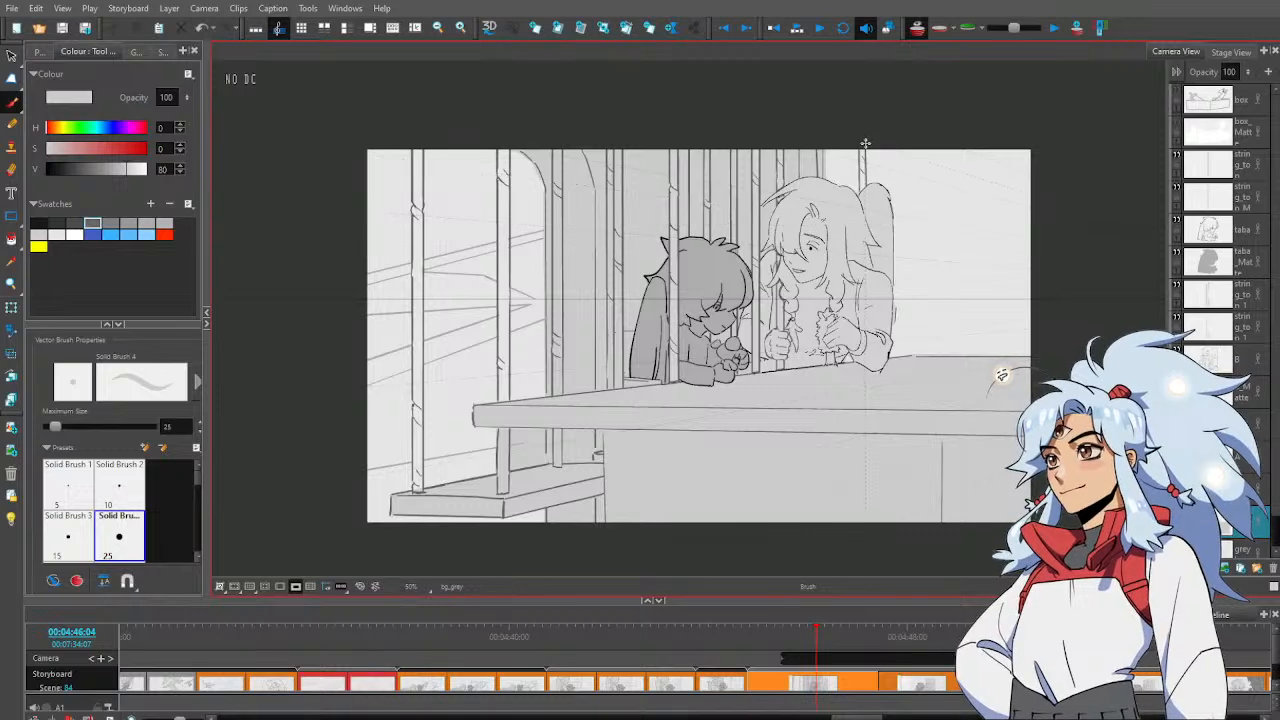
{"action": "key", "text": "alt+5"}
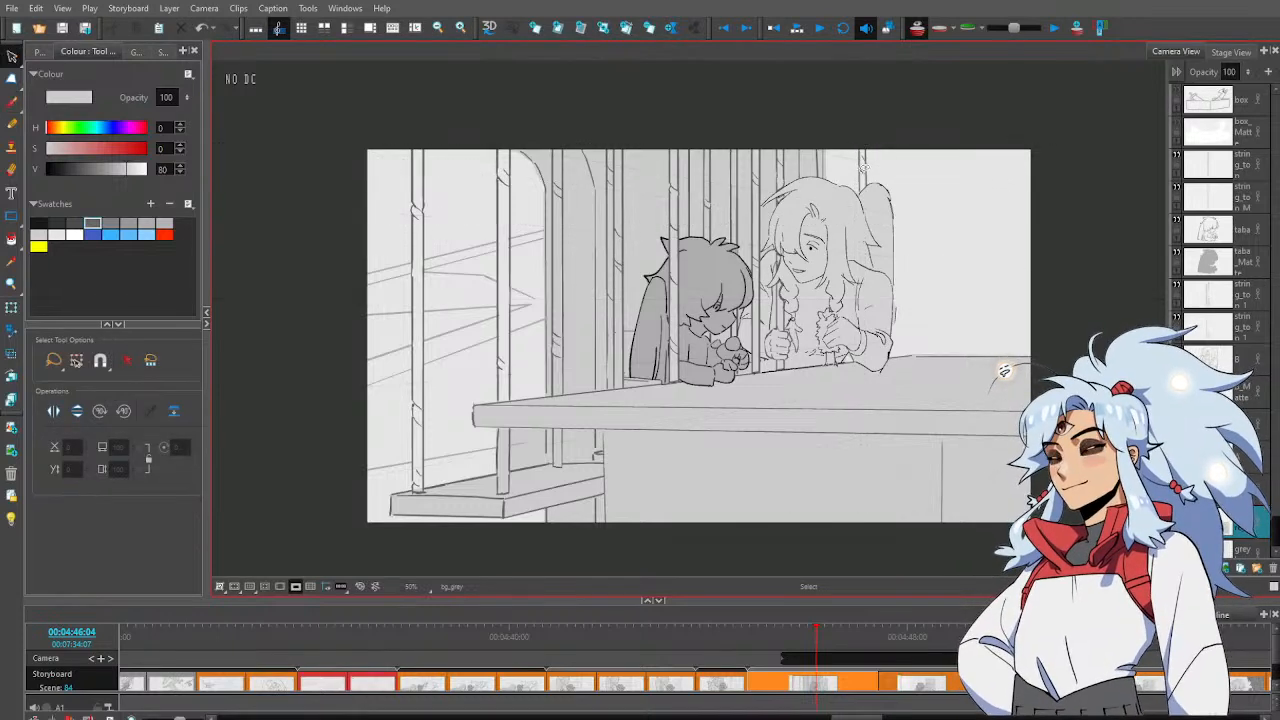
{"action": "key", "text": "alt+b"}
{"action": "key", "text": "alt+i"}
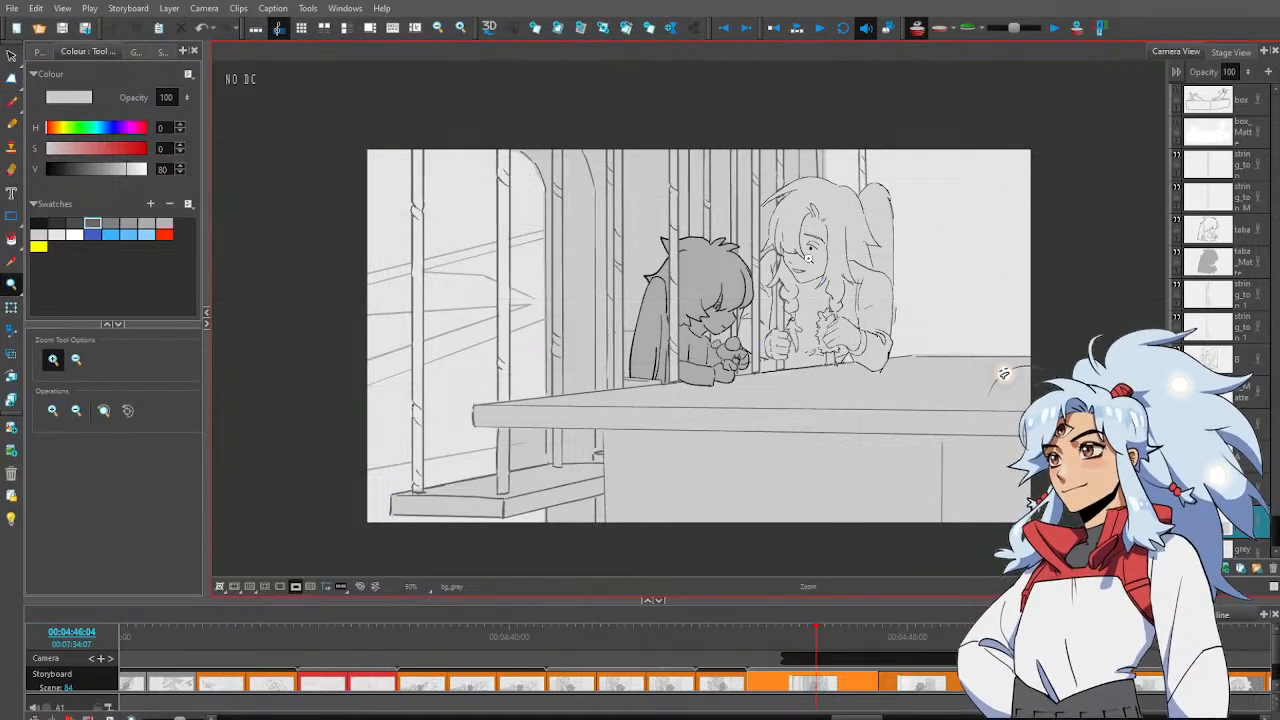
{"action": "left_click", "coordinate": [864, 172]}
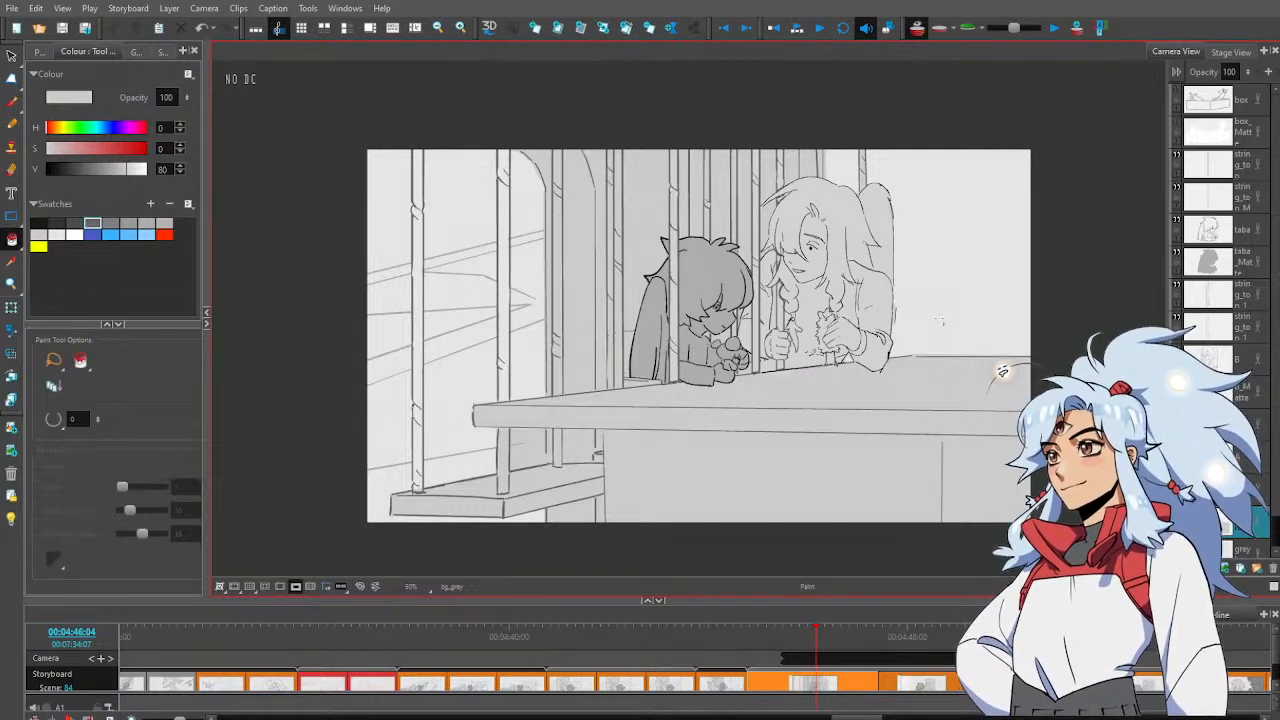
{"action": "left_click", "coordinate": [1237, 362]}
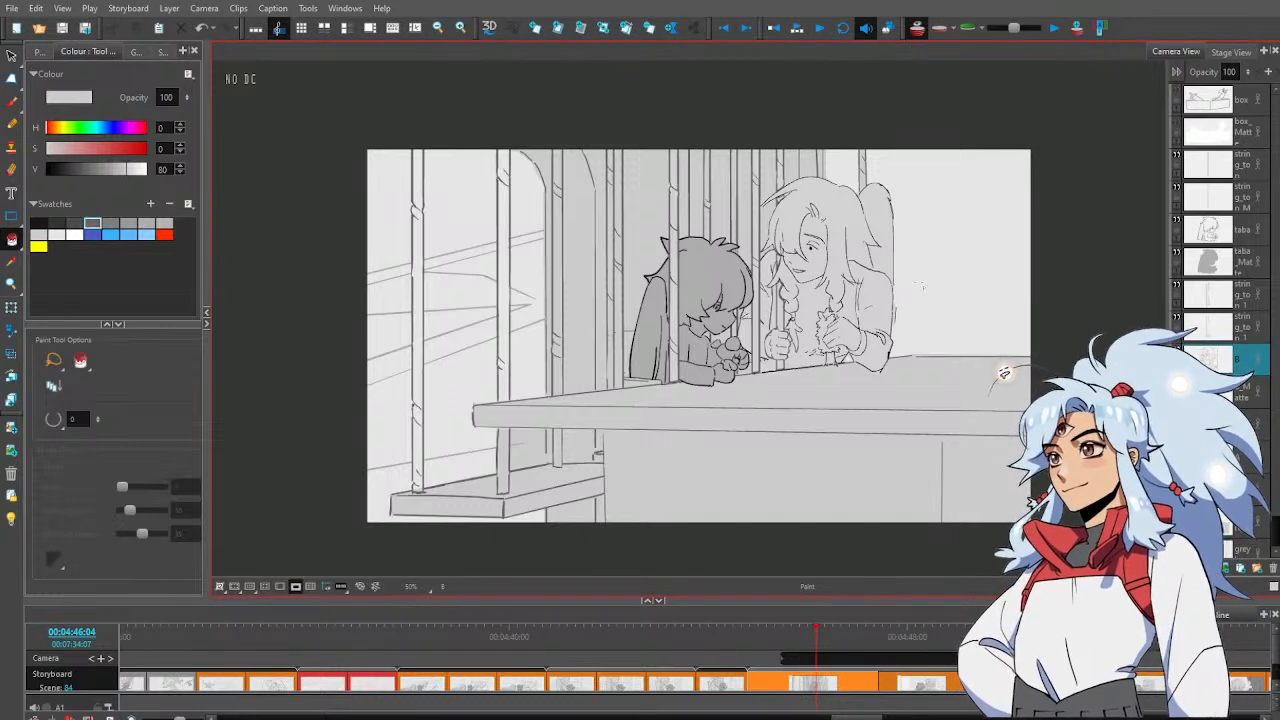
{"action": "key", "text": "alt+e"}
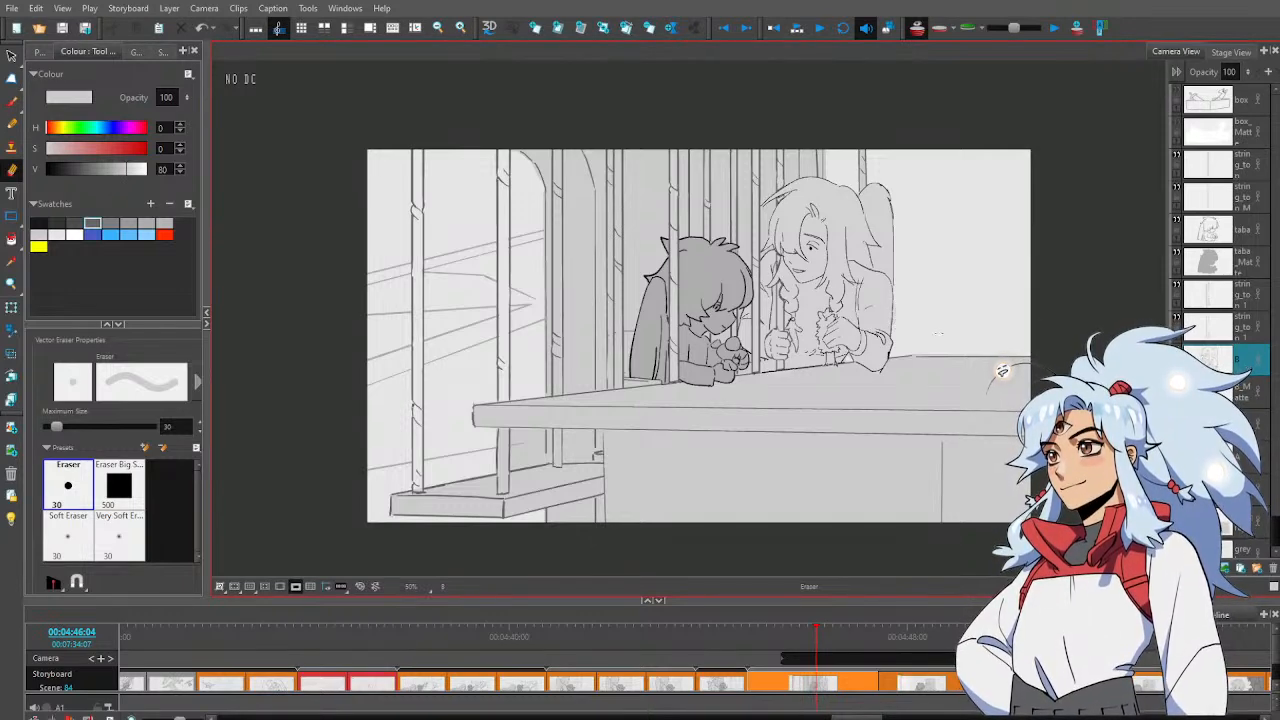
{"action": "left_click", "coordinate": [1237, 392]}
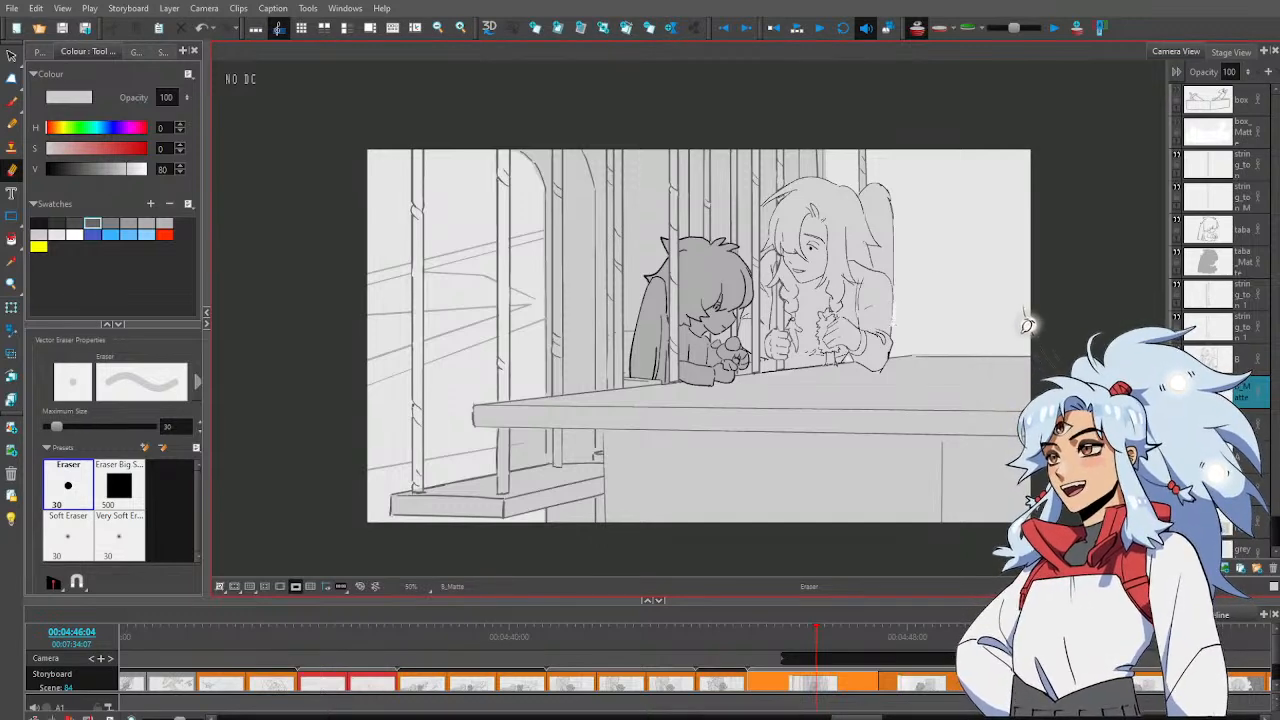
Select the hand gripping the string on the string_top_1 layer and recolour its lines near-black (V 10)
{"action": "key", "text": "alt+z"}
{"action": "left_click", "coordinate": [795, 319]}
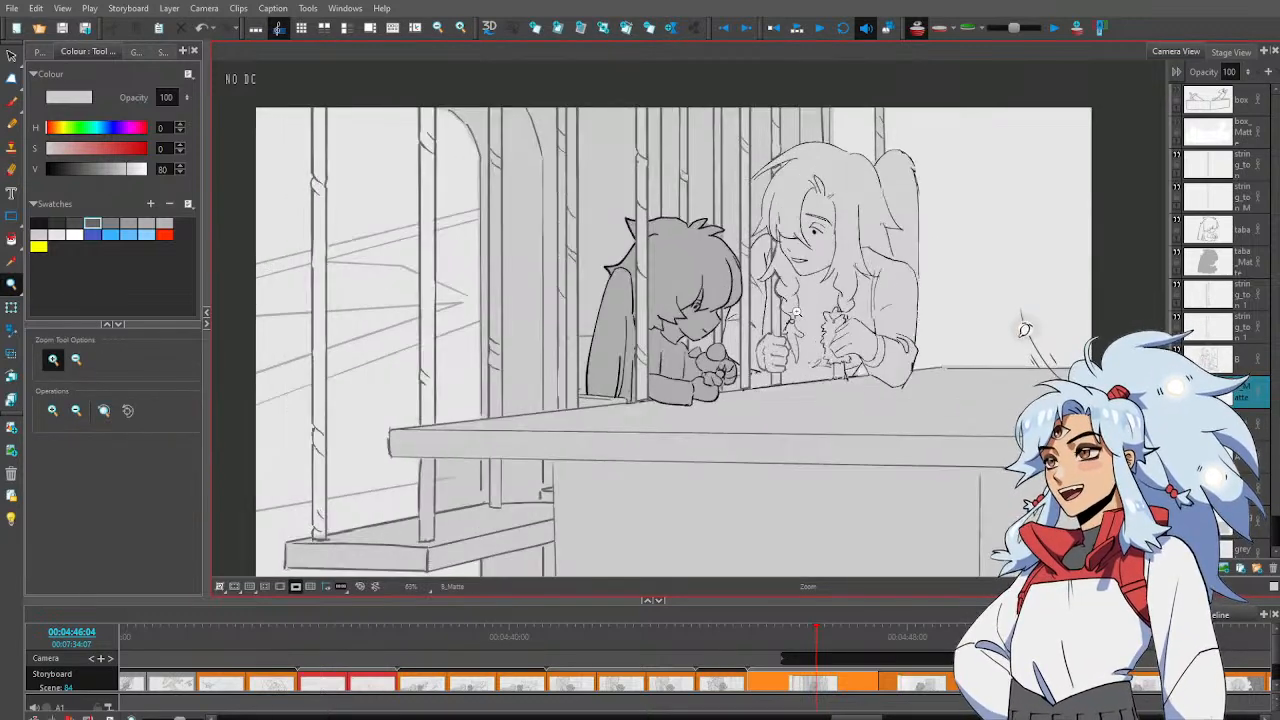
{"action": "left_click", "coordinate": [795, 319]}
{"action": "left_click", "coordinate": [795, 319]}
{"action": "left_click", "coordinate": [795, 319]}
{"action": "left_click", "coordinate": [795, 319]}
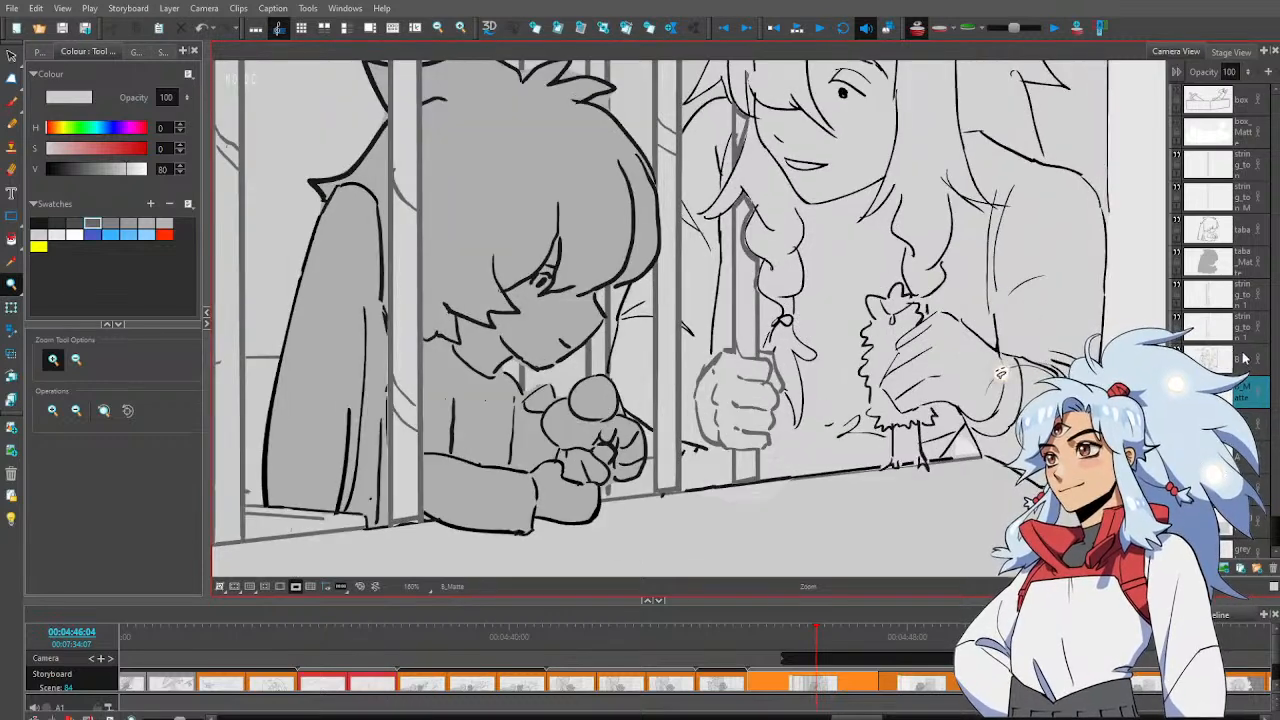
{"action": "left_click", "coordinate": [1244, 296]}
{"action": "key", "text": "alt+s"}
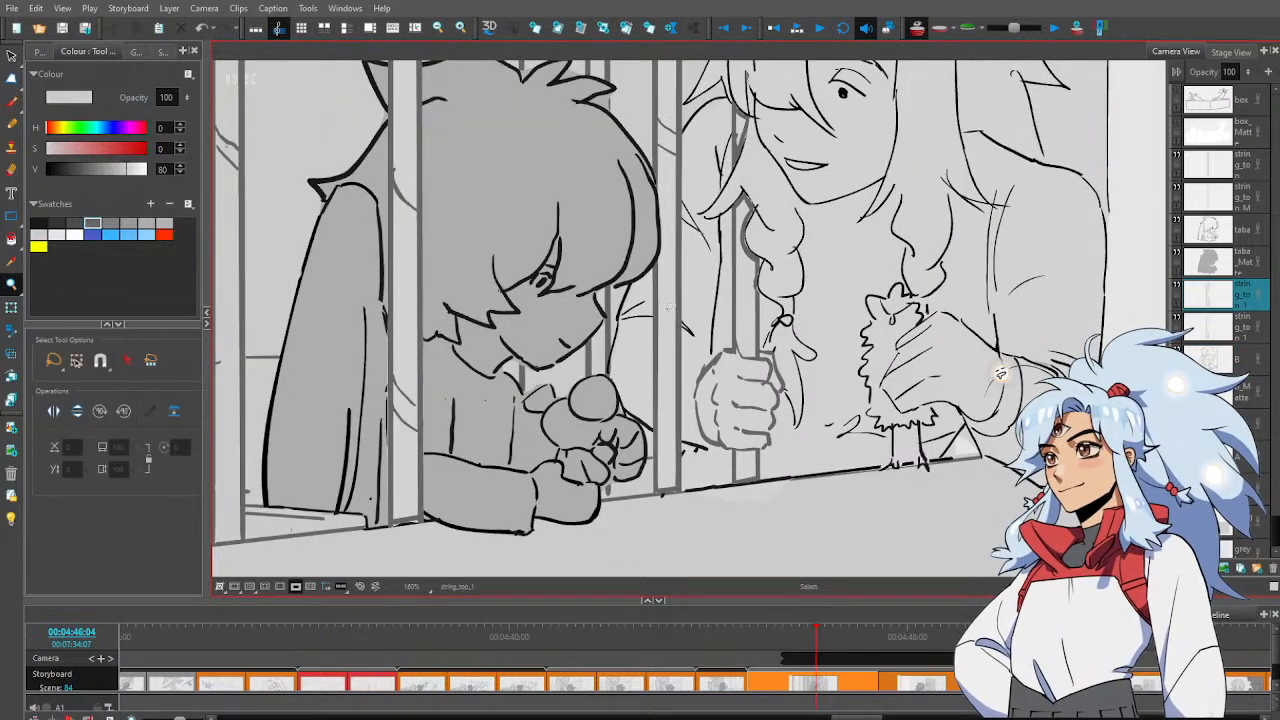
{"action": "mouse_move", "coordinate": [730, 352]}
{"action": "left_mouse_down"}
{"action": "mouse_move", "coordinate": [706, 354]}
{"action": "mouse_move", "coordinate": [692, 388]}
{"action": "mouse_move", "coordinate": [700, 432]}
{"action": "mouse_move", "coordinate": [752, 450]}
{"action": "mouse_move", "coordinate": [778, 438]}
{"action": "mouse_move", "coordinate": [790, 372]}
{"action": "mouse_move", "coordinate": [768, 342]}
{"action": "mouse_move", "coordinate": [766, 358]}
{"action": "mouse_move", "coordinate": [748, 350]}
{"action": "left_mouse_up"}
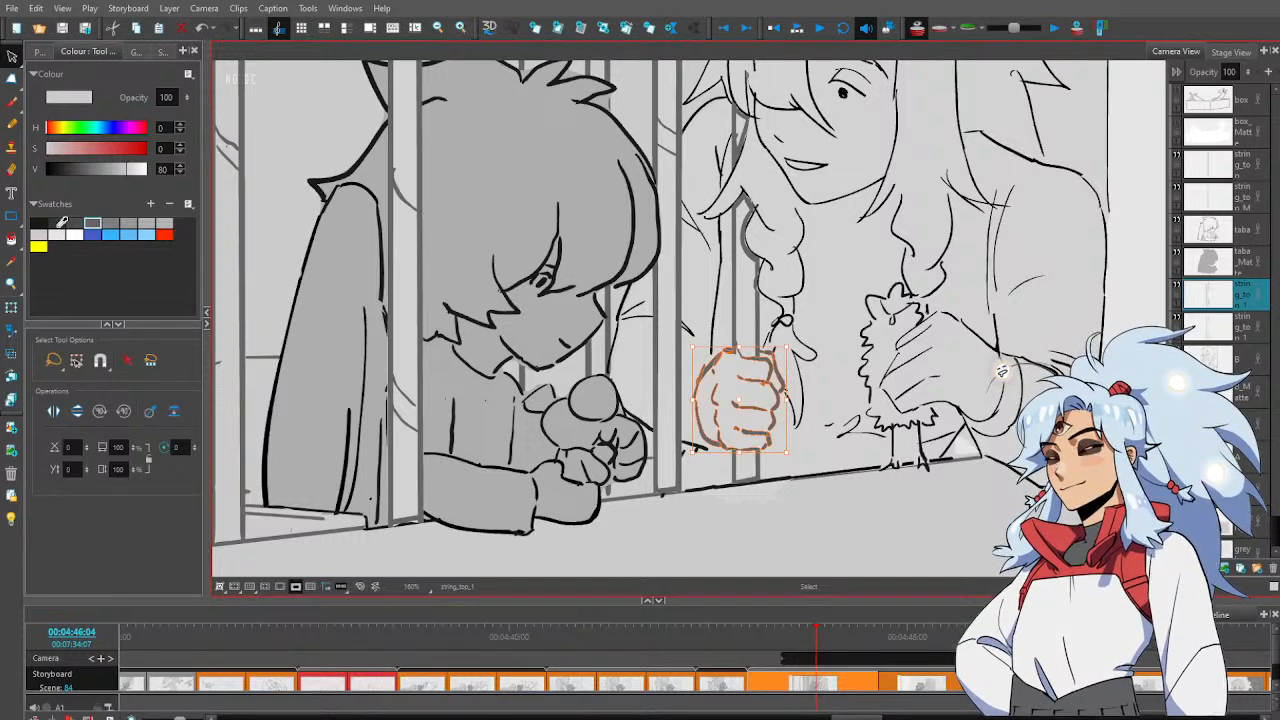
{"action": "left_click", "coordinate": [38, 223]}
{"action": "left_click", "coordinate": [843, 246]}
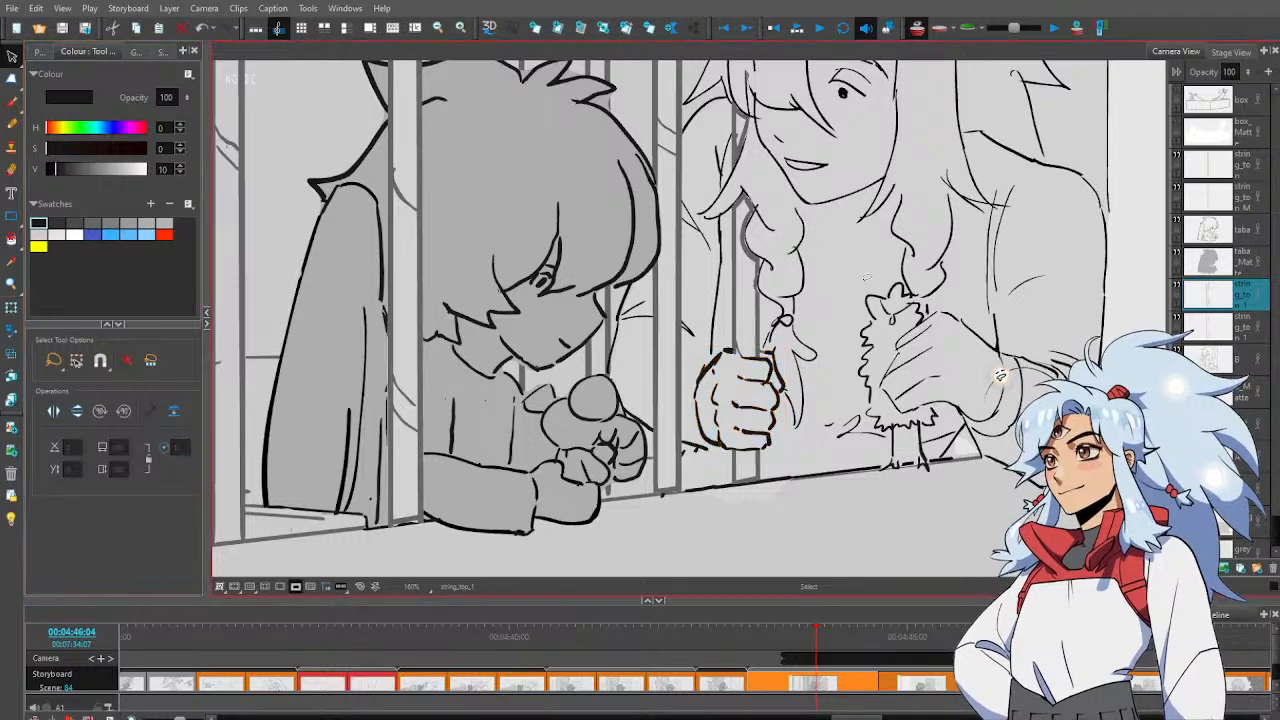
On the string_top_1 layer, erase the string lines overlapping the taller character's braid, face-framing hair and upper head
{"action": "left_click_drag", "start_coordinate": [843, 246], "coordinate": [891, 443]}
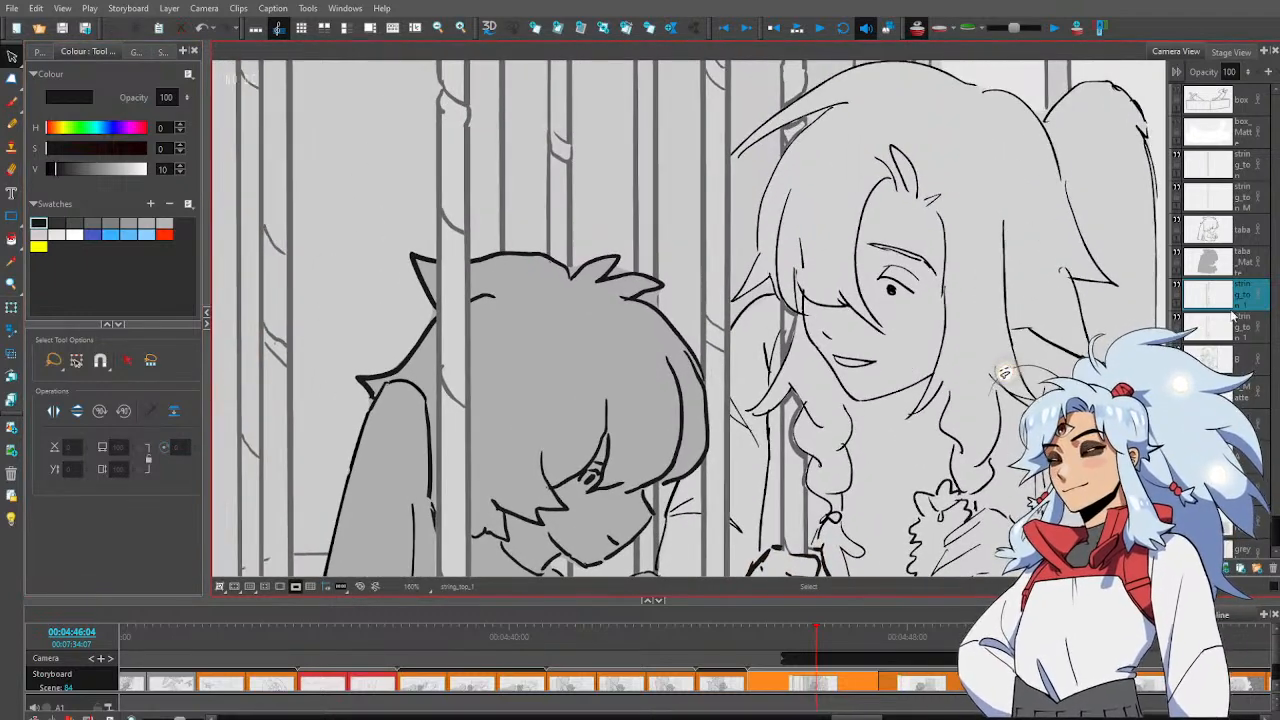
{"action": "left_click", "coordinate": [1178, 287]}
{"action": "left_click", "coordinate": [1178, 287]}
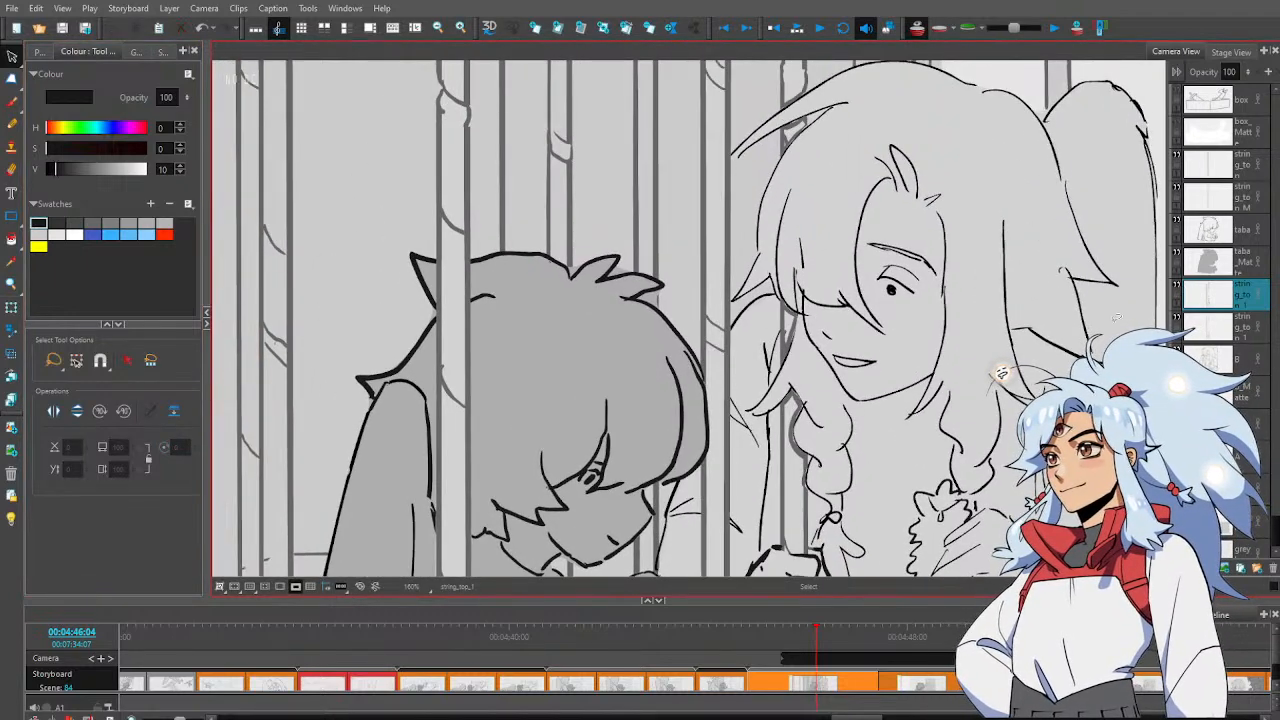
{"action": "key", "text": "alt+e"}
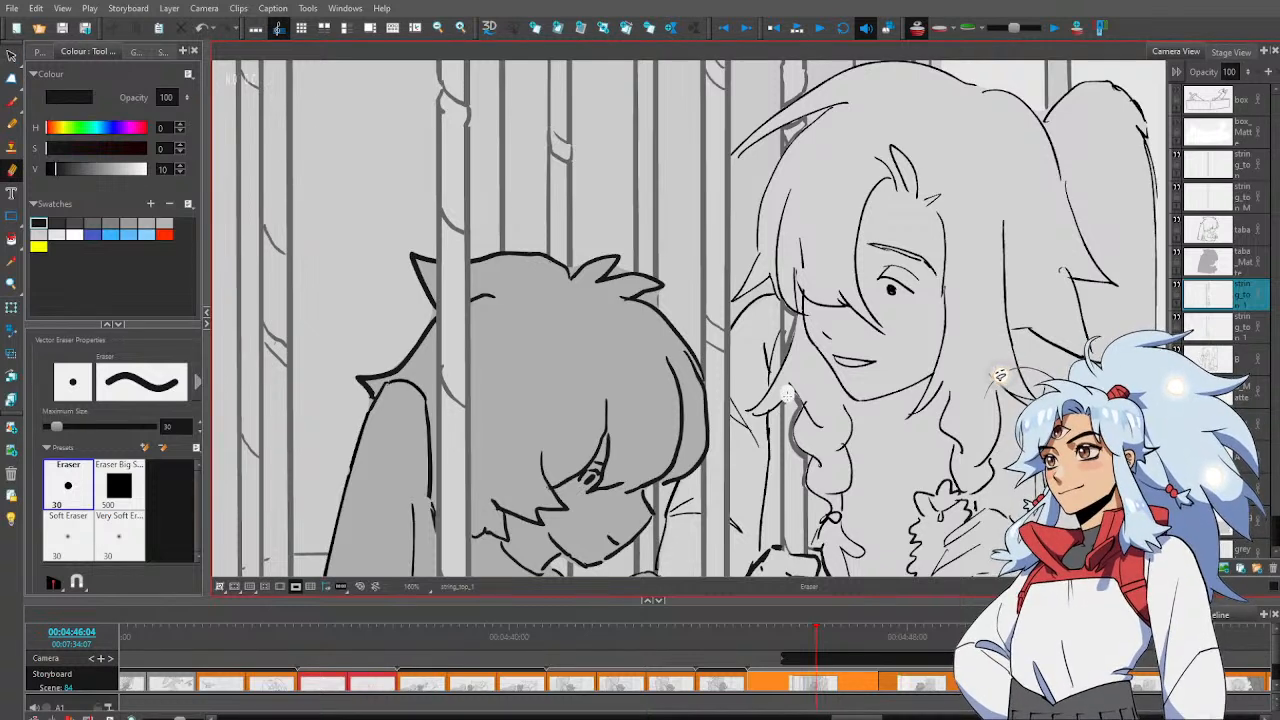
{"action": "mouse_move", "coordinate": [789, 397]}
{"action": "left_mouse_down"}
{"action": "mouse_move", "coordinate": [794, 471]}
{"action": "mouse_move", "coordinate": [792, 444]}
{"action": "mouse_move", "coordinate": [797, 485]}
{"action": "left_mouse_up"}
{"action": "left_click_drag", "start_coordinate": [791, 298], "coordinate": [792, 376]}
{"action": "key", "text": "space"}
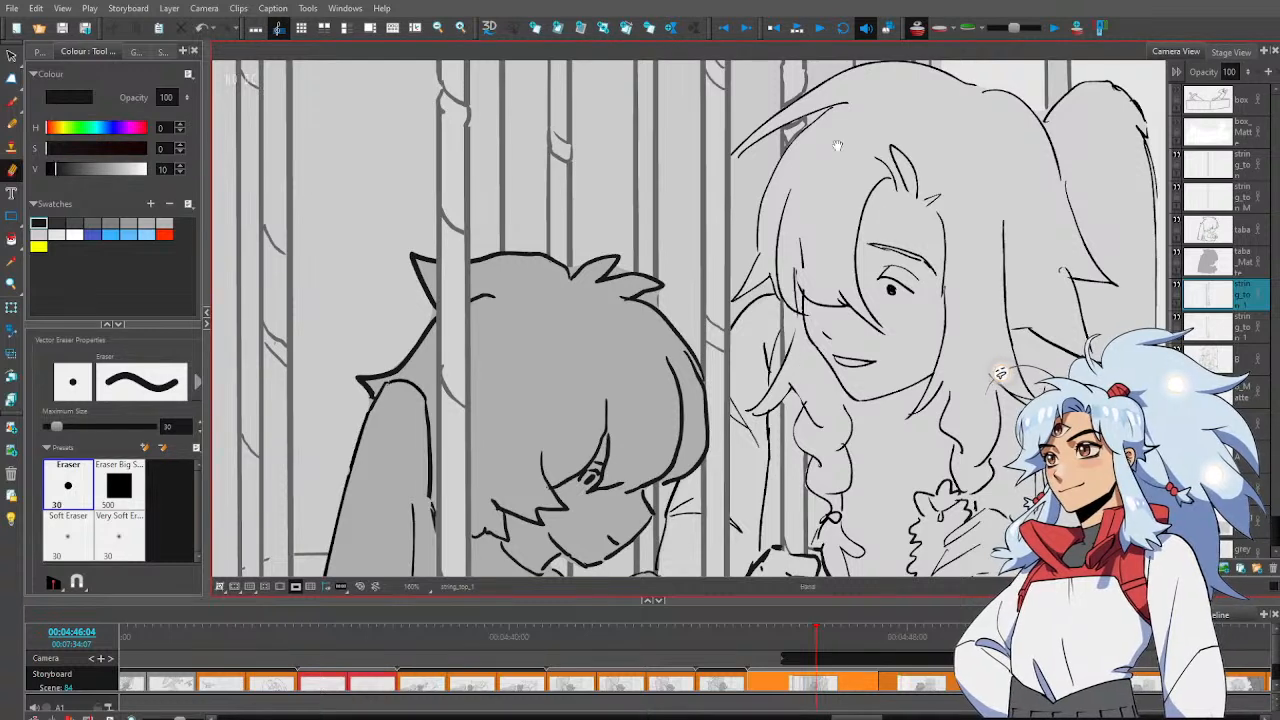
{"action": "left_click_drag", "start_coordinate": [838, 146], "coordinate": [834, 258]}
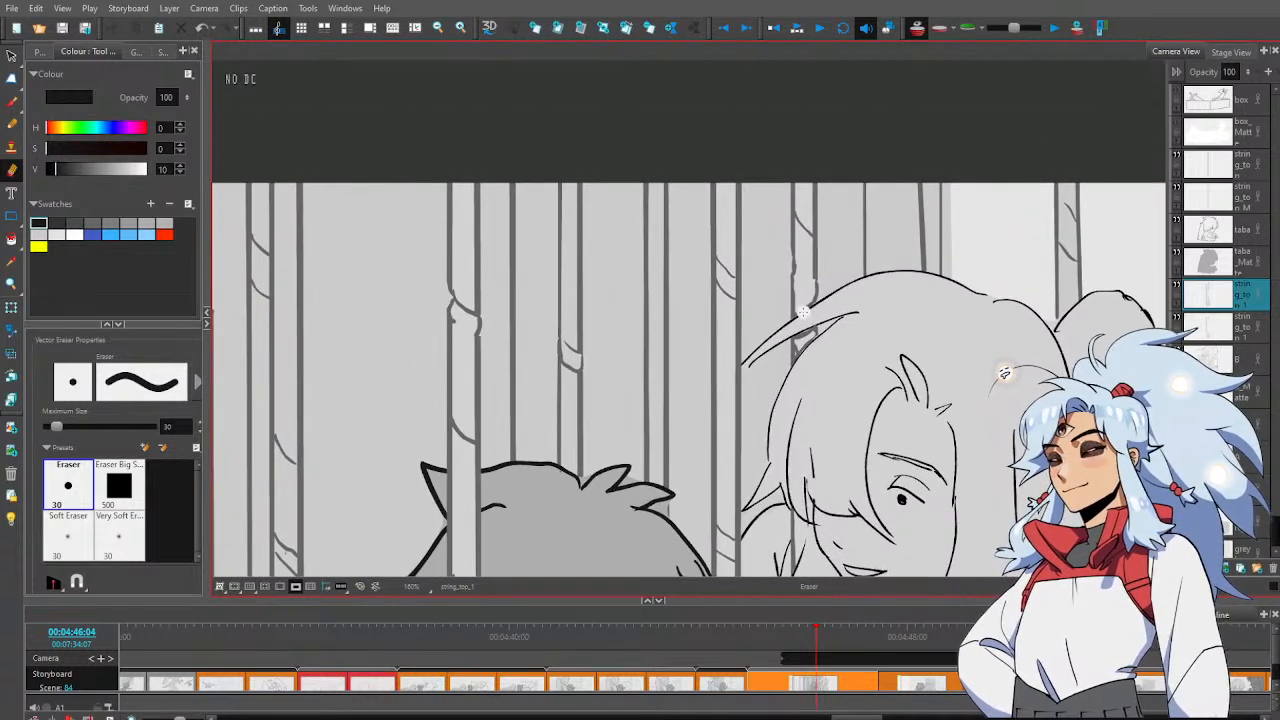
{"action": "mouse_move", "coordinate": [805, 308]}
{"action": "left_mouse_down"}
{"action": "mouse_move", "coordinate": [802, 367]}
{"action": "mouse_move", "coordinate": [853, 427]}
{"action": "mouse_move", "coordinate": [767, 226]}
{"action": "left_mouse_up"}
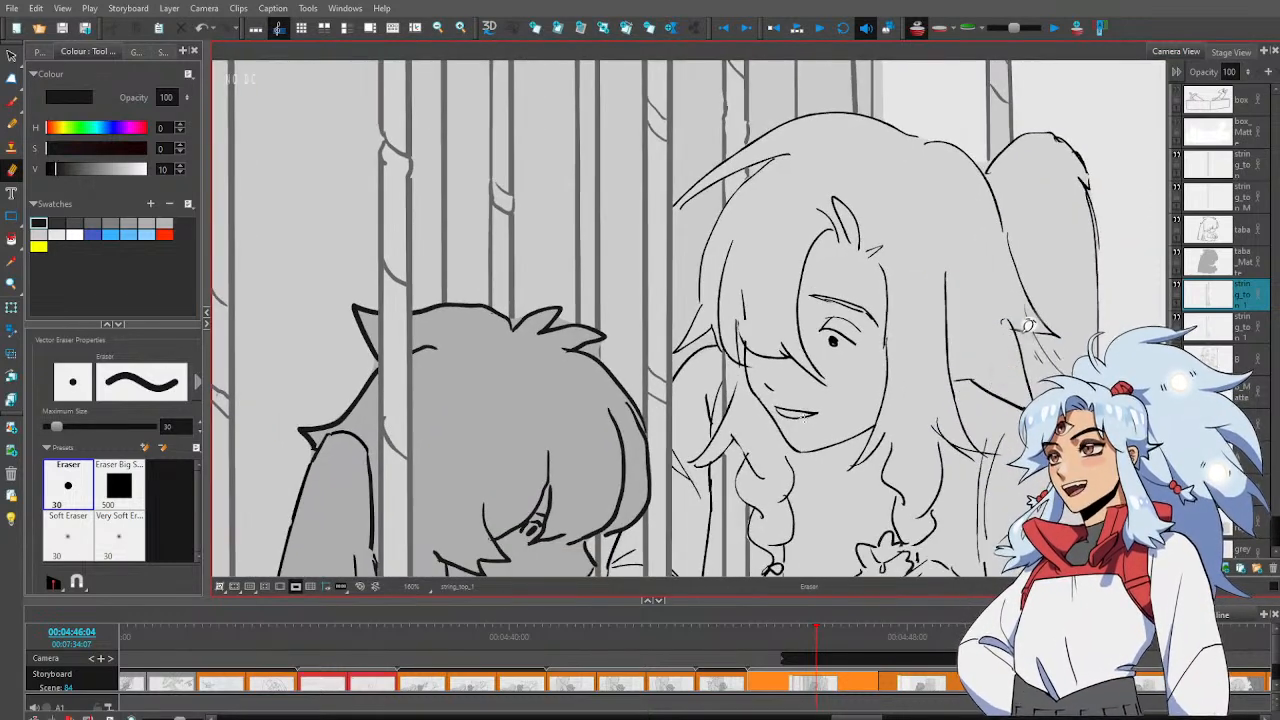
On the BG layer, draw near-horizontal shelf lines across the wall behind the taller character with Solid Brush 4 in light grey (V 68)
{"action": "key", "text": "alt+z"}
{"action": "scroll", "coordinate": [805, 420], "scroll_direction": "down", "scroll_amount": 3}
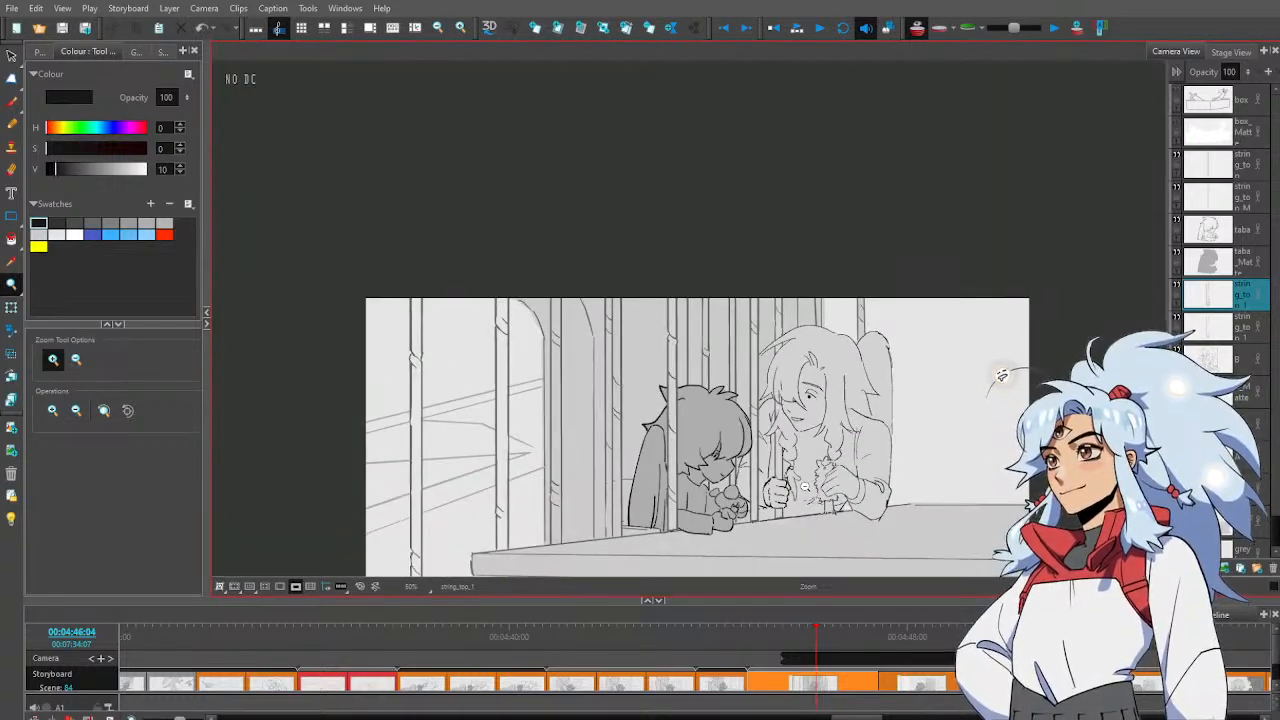
{"action": "scroll", "coordinate": [805, 488], "scroll_direction": "down", "scroll_amount": 1}
{"action": "left_click_drag", "start_coordinate": [783, 536], "coordinate": [752, 400]}
{"action": "scroll", "coordinate": [752, 400], "scroll_direction": "up", "scroll_amount": 1}
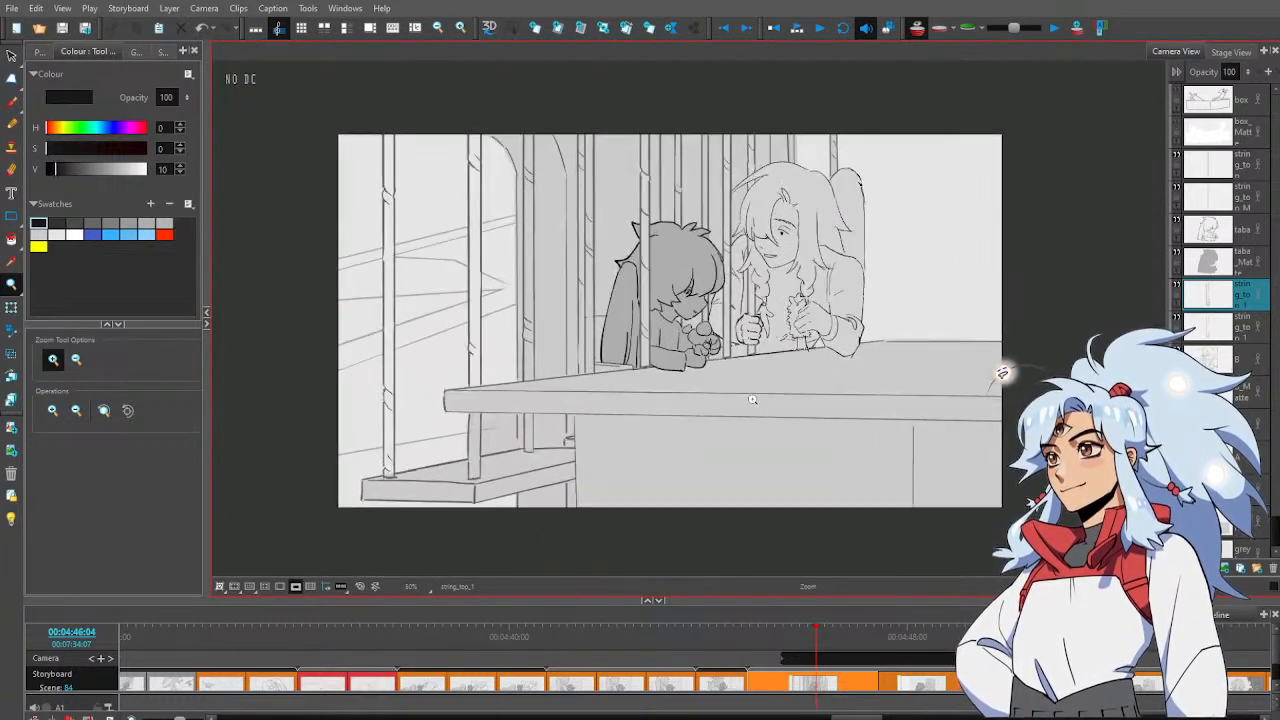
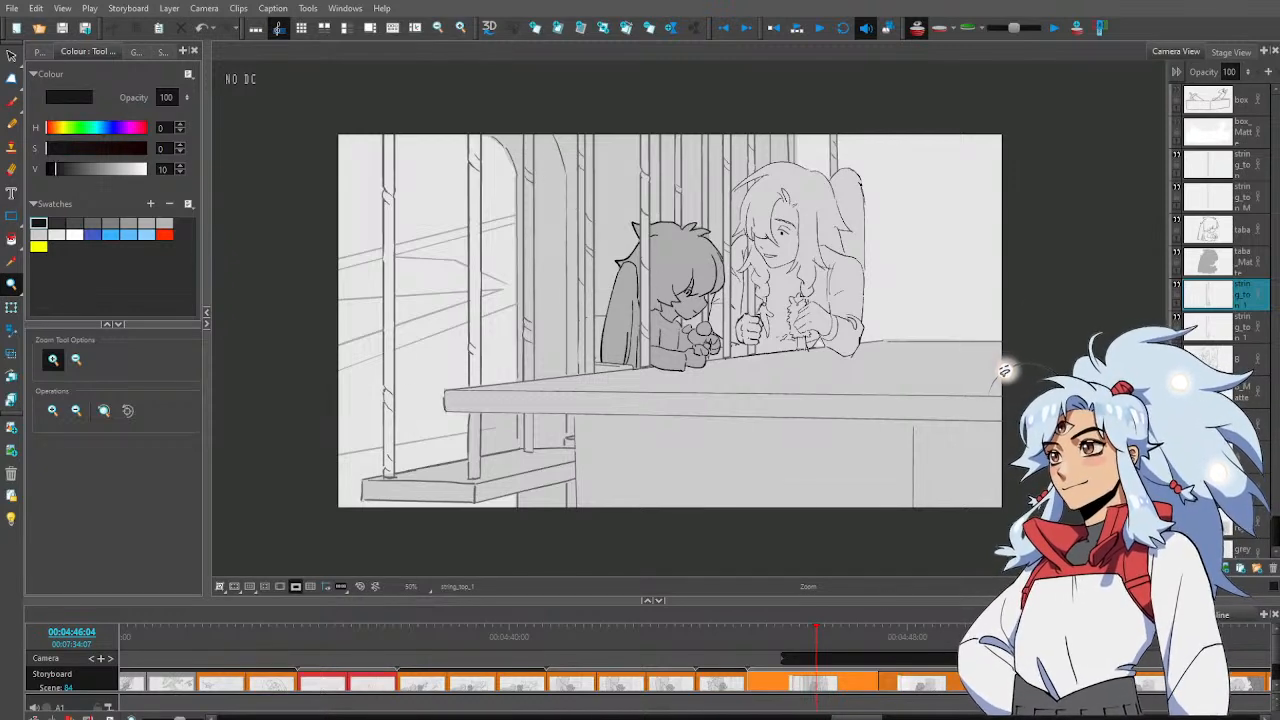
{"action": "left_click", "coordinate": [1250, 489]}
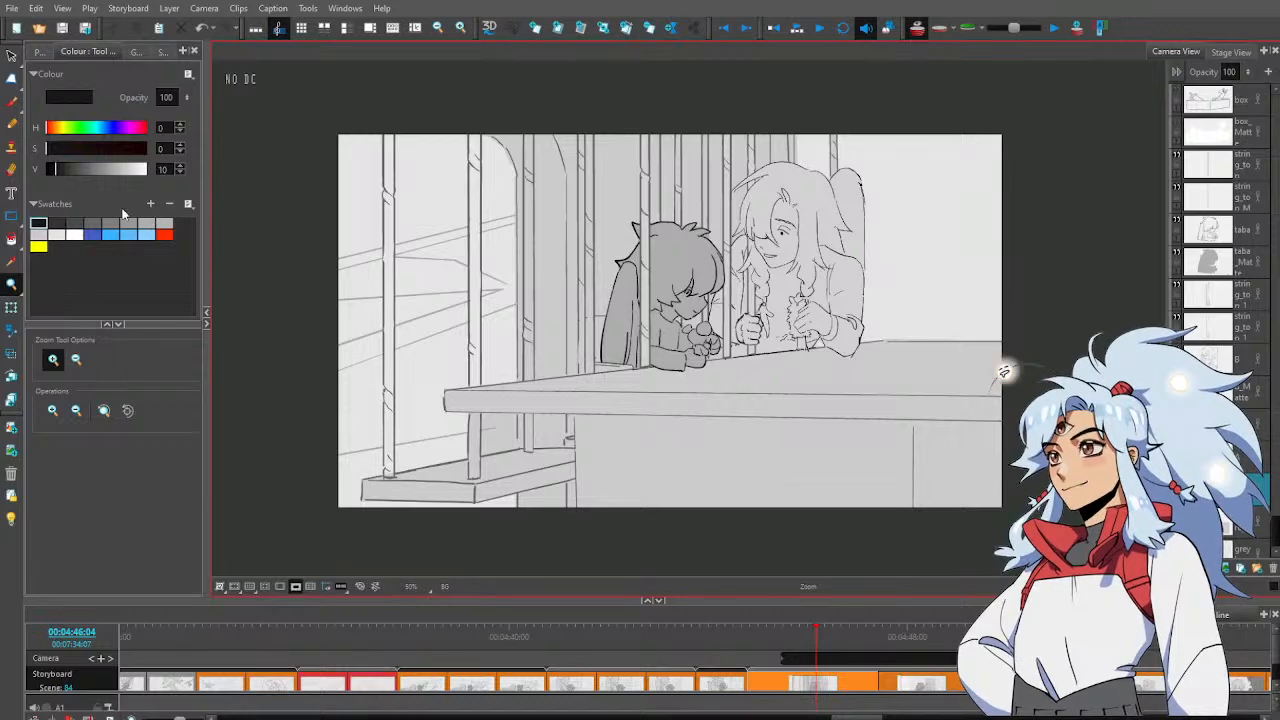
{"action": "left_click", "coordinate": [146, 222]}
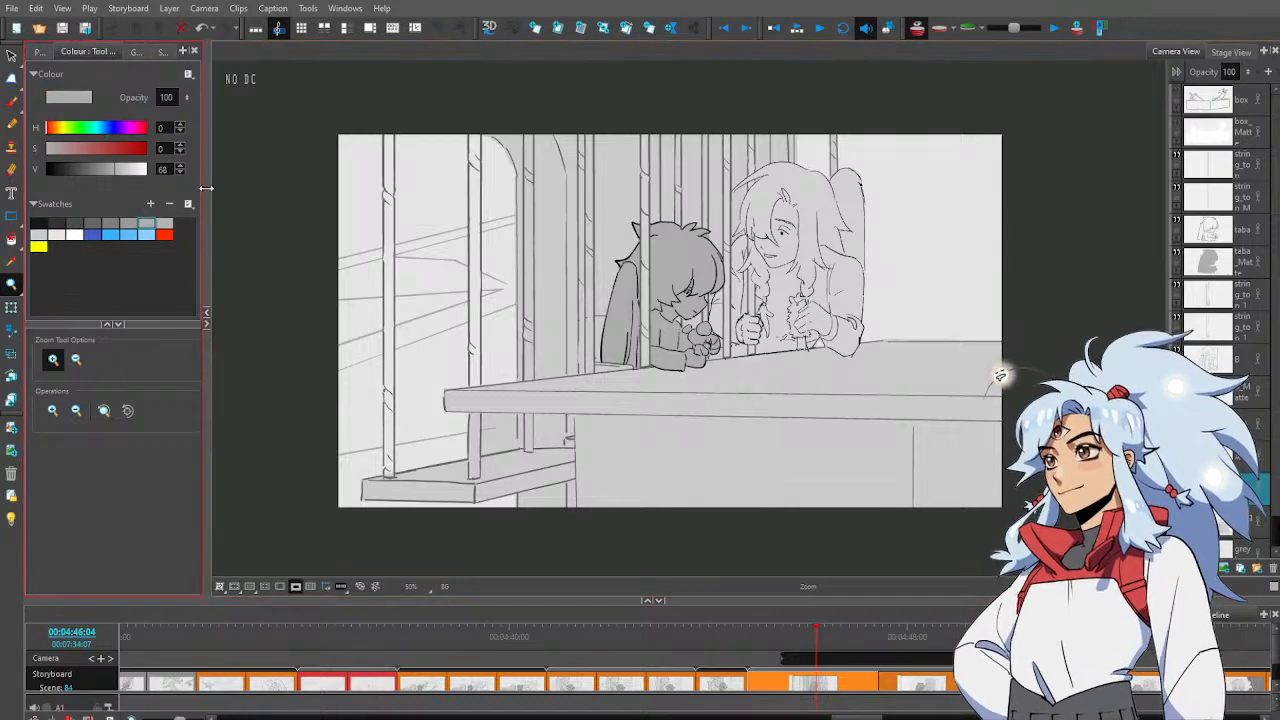
{"action": "key", "text": "alt+b"}
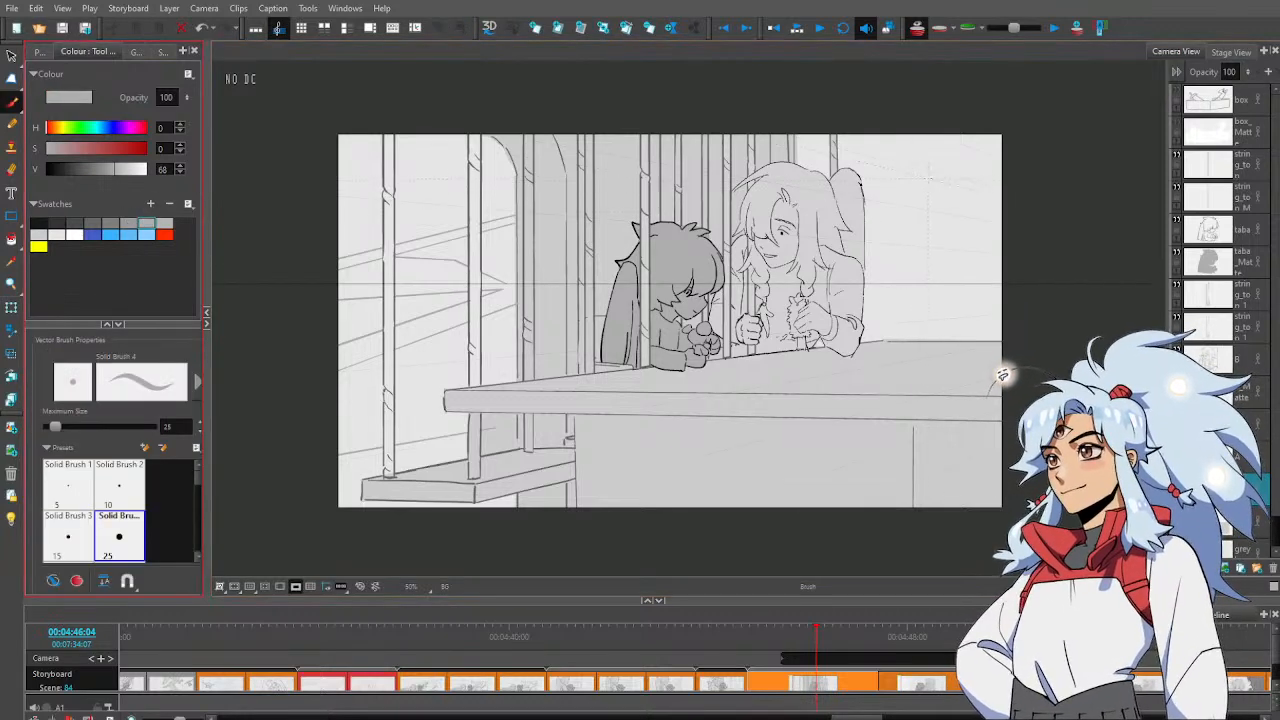
{"action": "left_click_drag", "start_coordinate": [966, 136], "coordinate": [966, 180]}
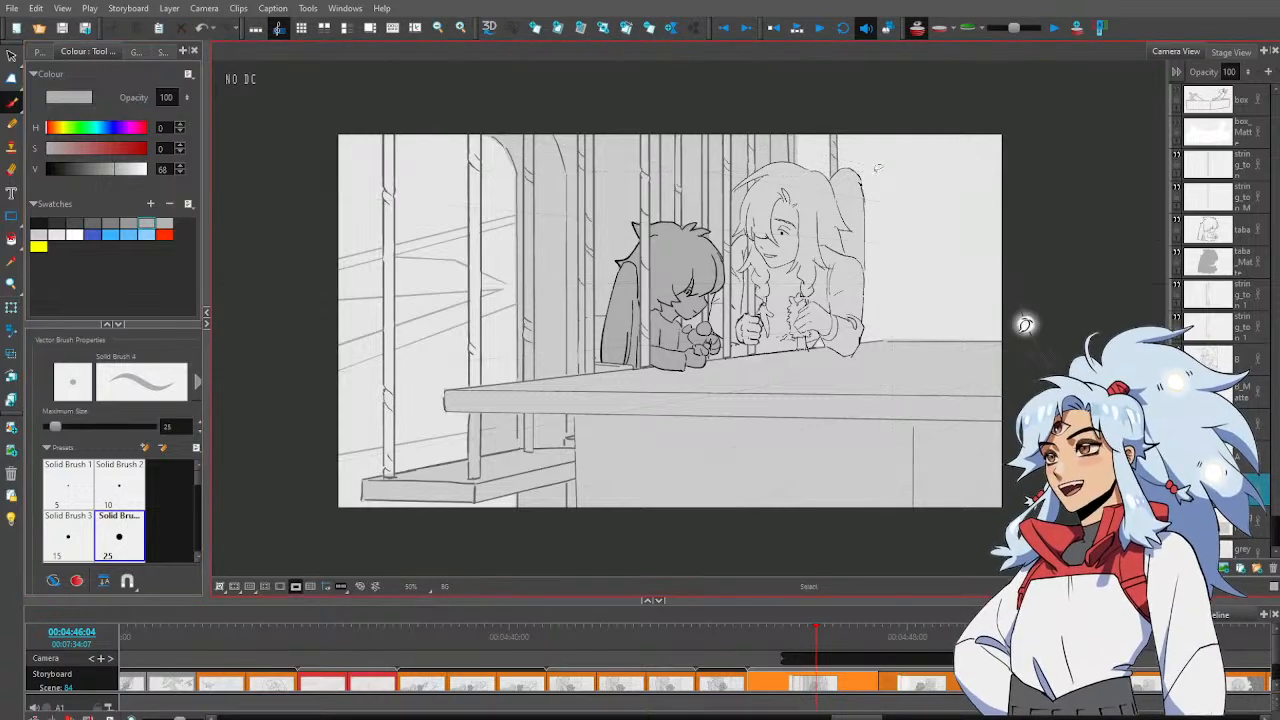
{"action": "left_click_drag", "start_coordinate": [866, 176], "coordinate": [966, 164]}
{"action": "left_click_drag", "start_coordinate": [866, 182], "coordinate": [1022, 164]}
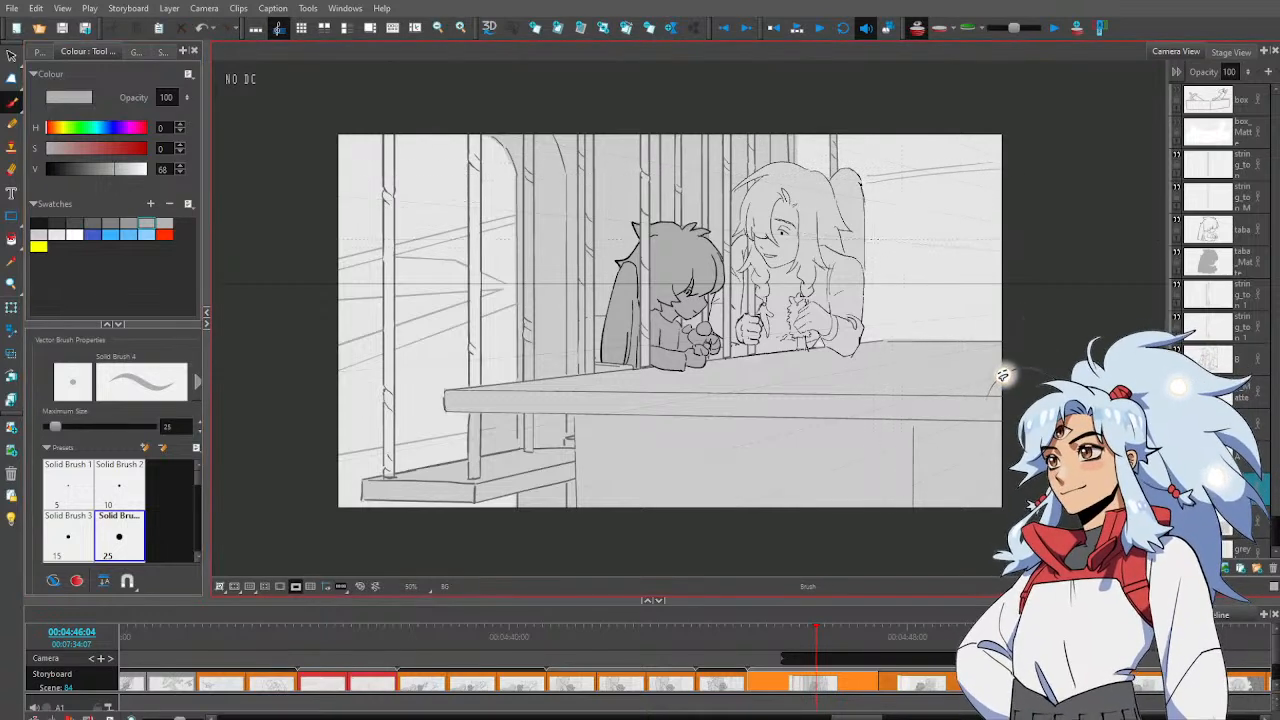
{"action": "left_click_drag", "start_coordinate": [866, 214], "coordinate": [1003, 222]}
{"action": "key", "text": "ctrl+z"}
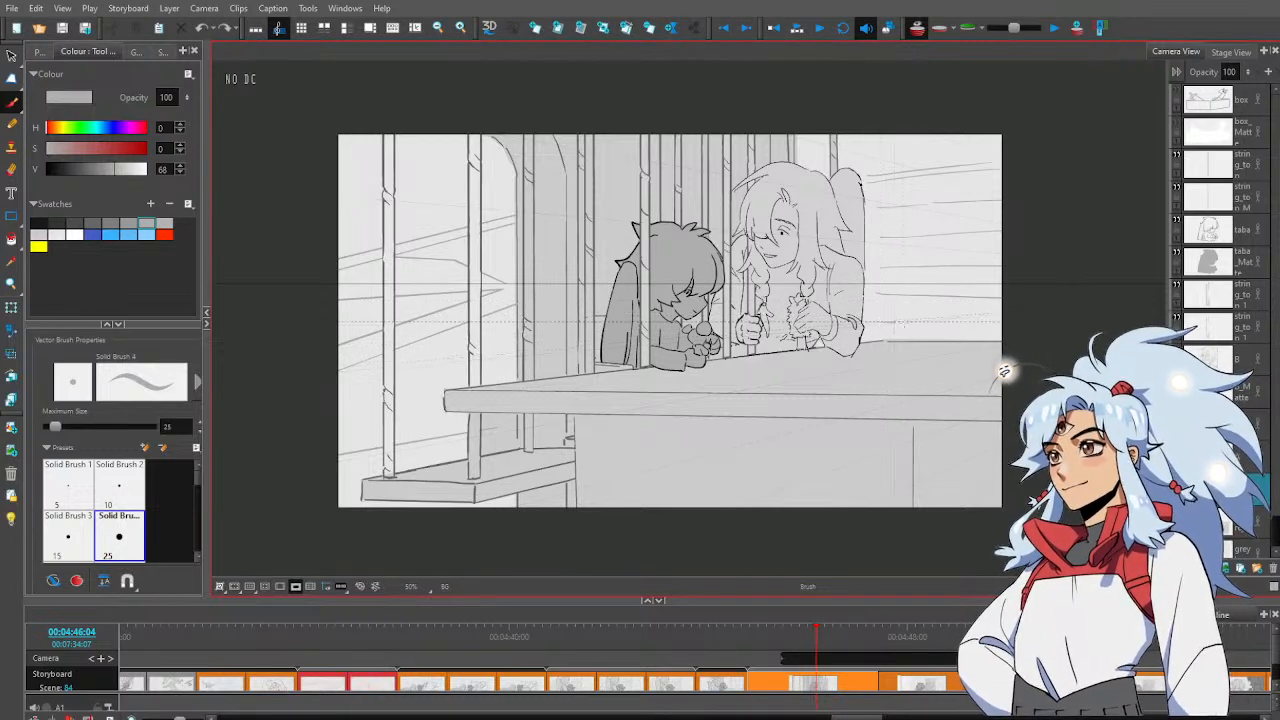
{"action": "left_click_drag", "start_coordinate": [895, 323], "coordinate": [1037, 316]}
Delete the downward-slanting shelf line and stretch the five lower shelf lines horizontally until they reach behind the taller character
{"action": "key", "text": "alt+s"}
{"action": "left_click", "coordinate": [1036, 299]}
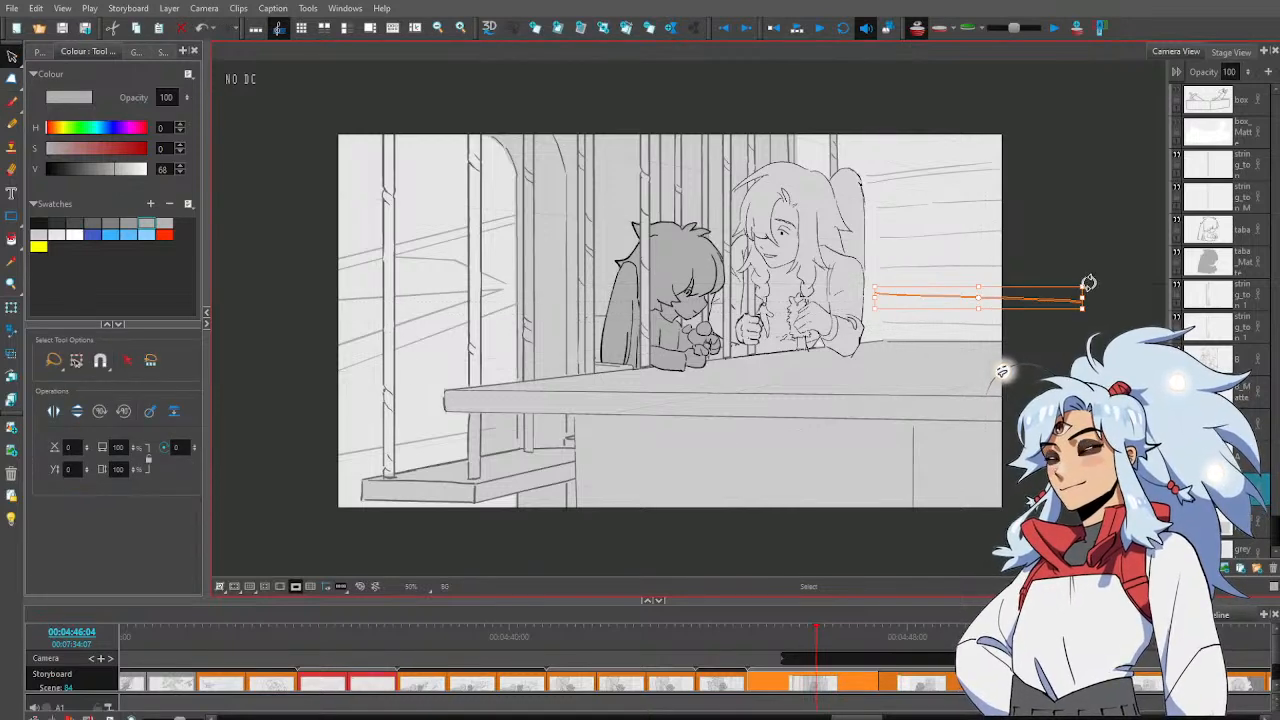
{"action": "key", "text": "Delete"}
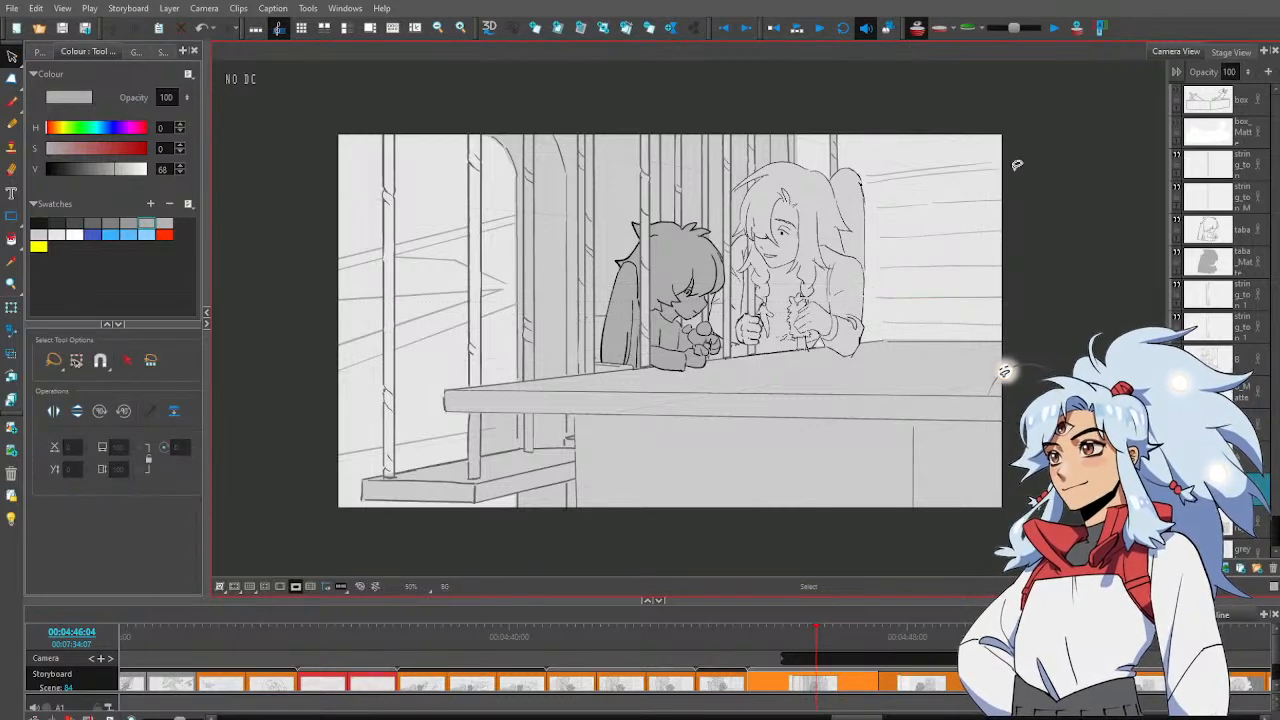
{"action": "mouse_move", "coordinate": [905, 197]}
{"action": "left_mouse_down"}
{"action": "mouse_move", "coordinate": [912, 322]}
{"action": "mouse_move", "coordinate": [955, 293]}
{"action": "mouse_move", "coordinate": [975, 184]}
{"action": "left_mouse_up"}
{"action": "left_click", "coordinate": [1069, 172]}
{"action": "mouse_move", "coordinate": [1069, 172]}
{"action": "left_mouse_down"}
{"action": "mouse_move", "coordinate": [1032, 181]}
{"action": "mouse_move", "coordinate": [990, 333]}
{"action": "mouse_move", "coordinate": [947, 318]}
{"action": "mouse_move", "coordinate": [899, 270]}
{"action": "mouse_move", "coordinate": [982, 179]}
{"action": "left_mouse_up"}
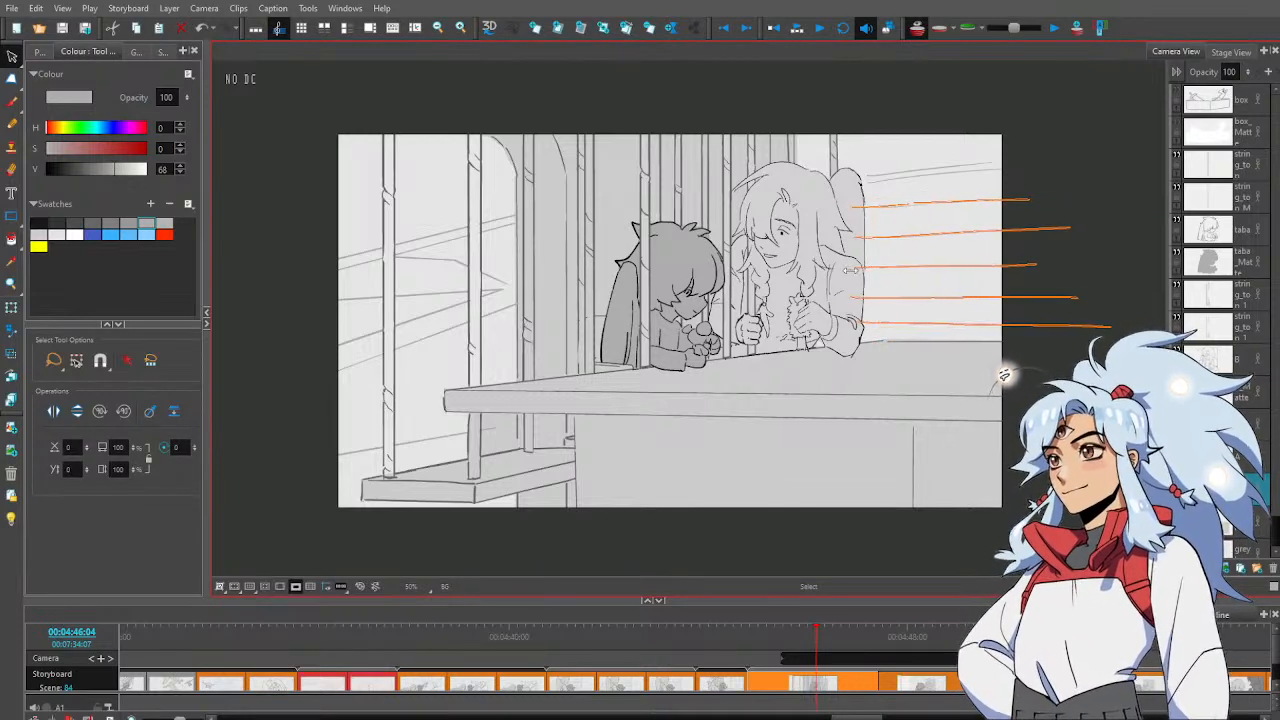
{"action": "left_click", "coordinate": [1114, 186]}
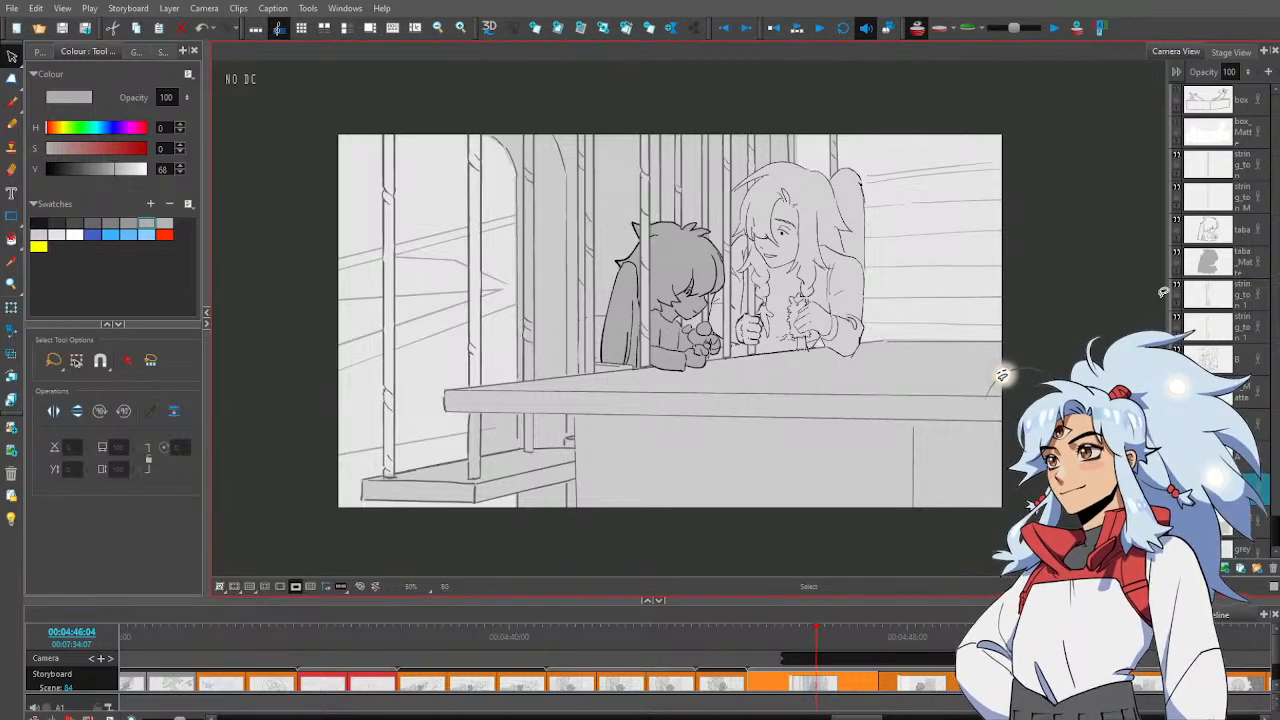
Reposition the short shelf-line segment beside the taller character's ponytail so it follows the slope of the neighbouring shelf lines
{"action": "key", "text": "alt+b"}
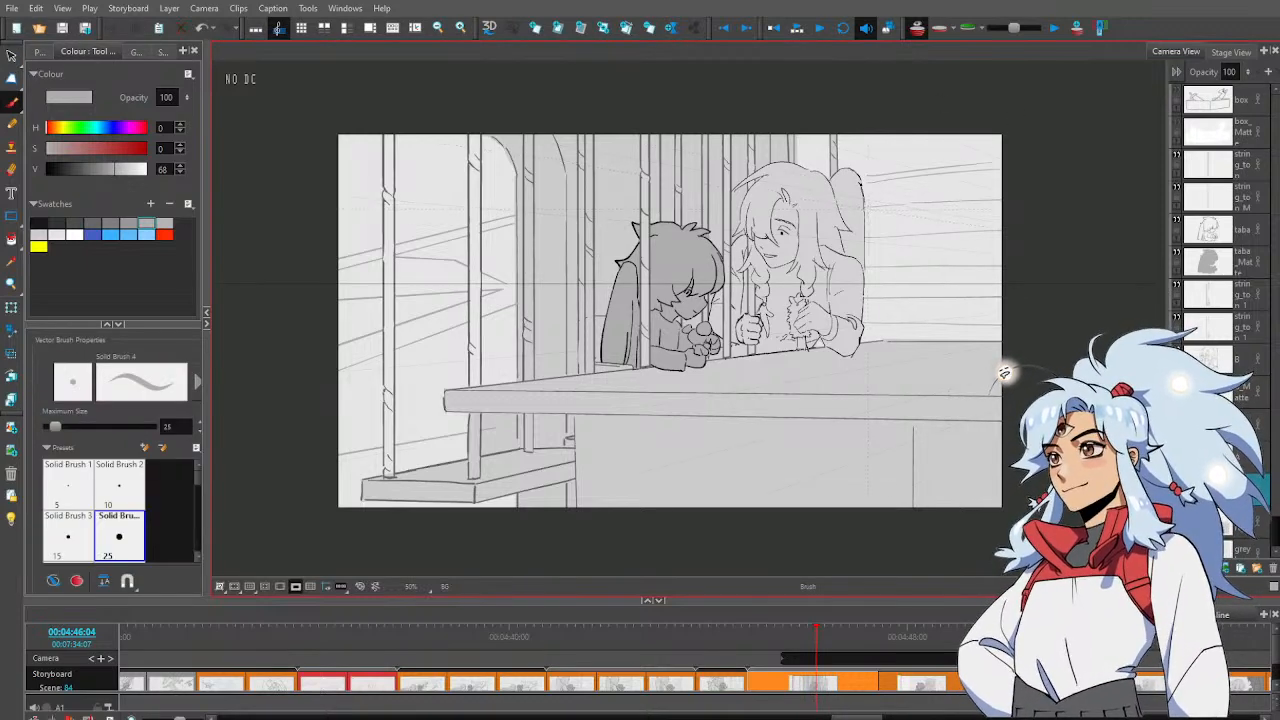
{"action": "key", "text": "alt+s"}
{"action": "left_click", "coordinate": [924, 192]}
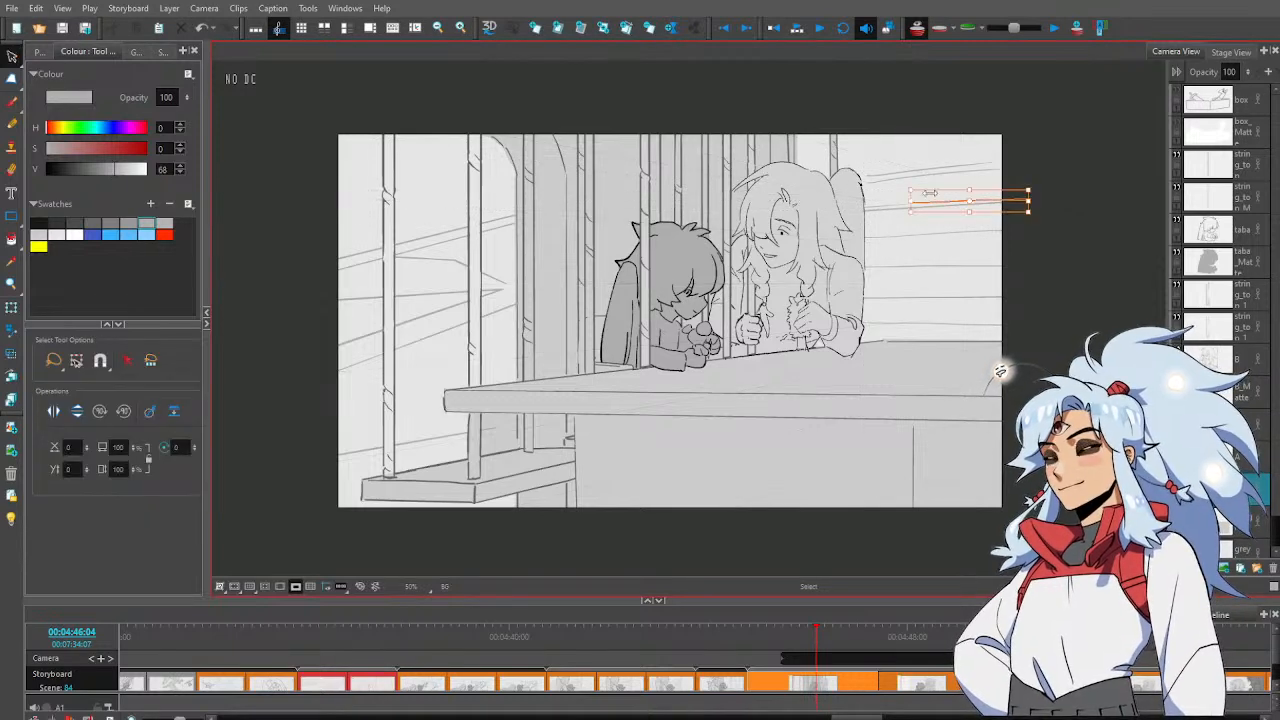
{"action": "left_click_drag", "start_coordinate": [1040, 185], "coordinate": [976, 194]}
{"action": "left_click", "coordinate": [1034, 168]}
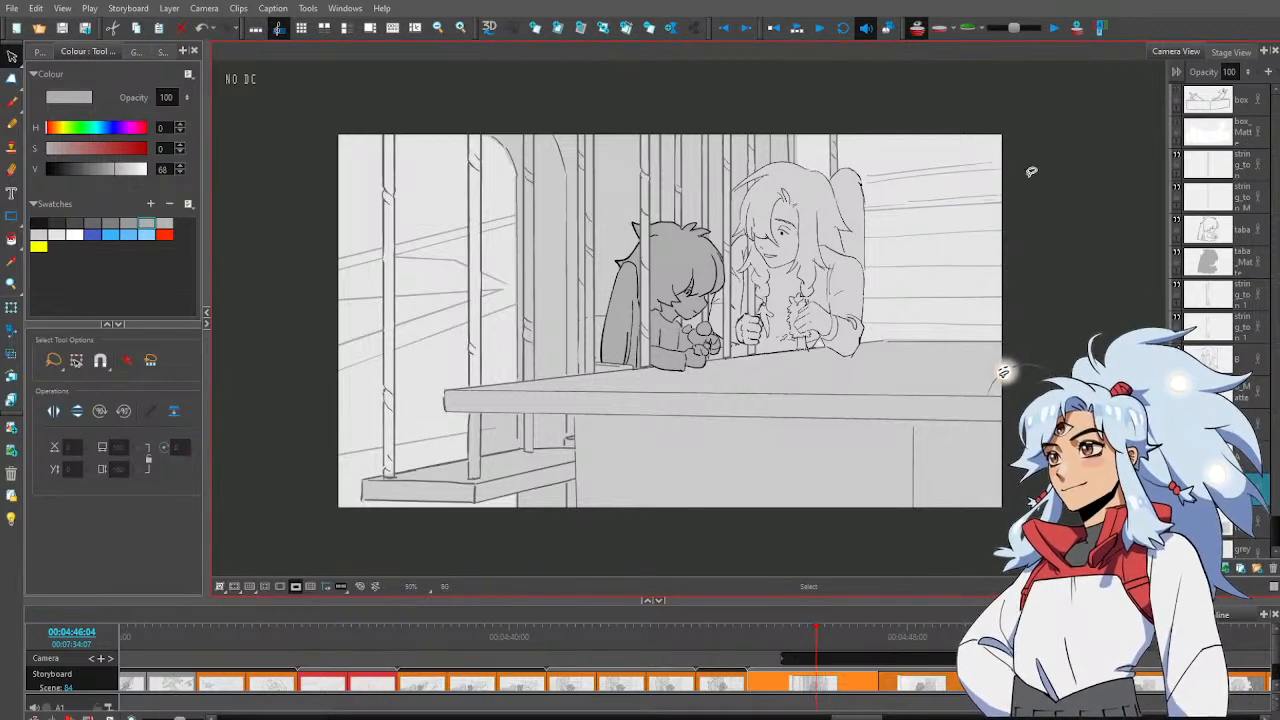
{"action": "left_click", "coordinate": [979, 196]}
{"action": "left_click", "coordinate": [979, 190]}
{"action": "left_click", "coordinate": [976, 197]}
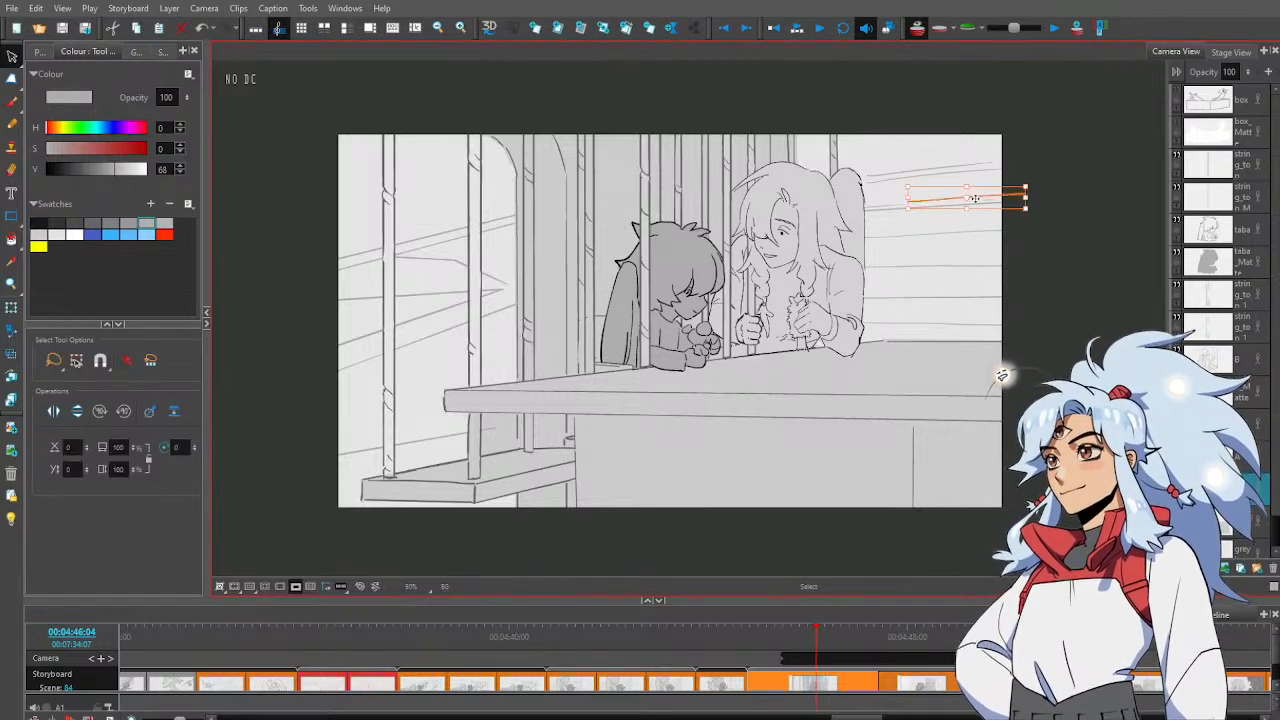
{"action": "left_click_drag", "start_coordinate": [976, 196], "coordinate": [977, 199]}
{"action": "left_click", "coordinate": [1051, 160]}
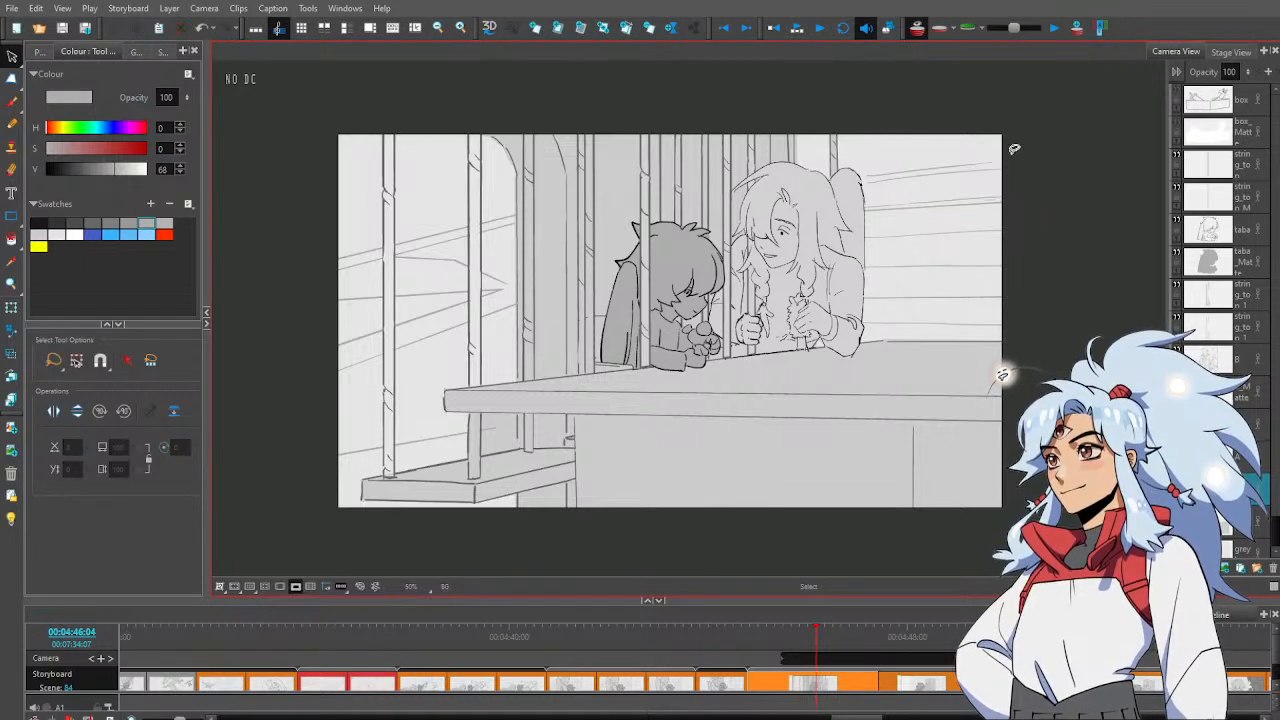
{"action": "left_click", "coordinate": [991, 195]}
{"action": "left_click", "coordinate": [1077, 157]}
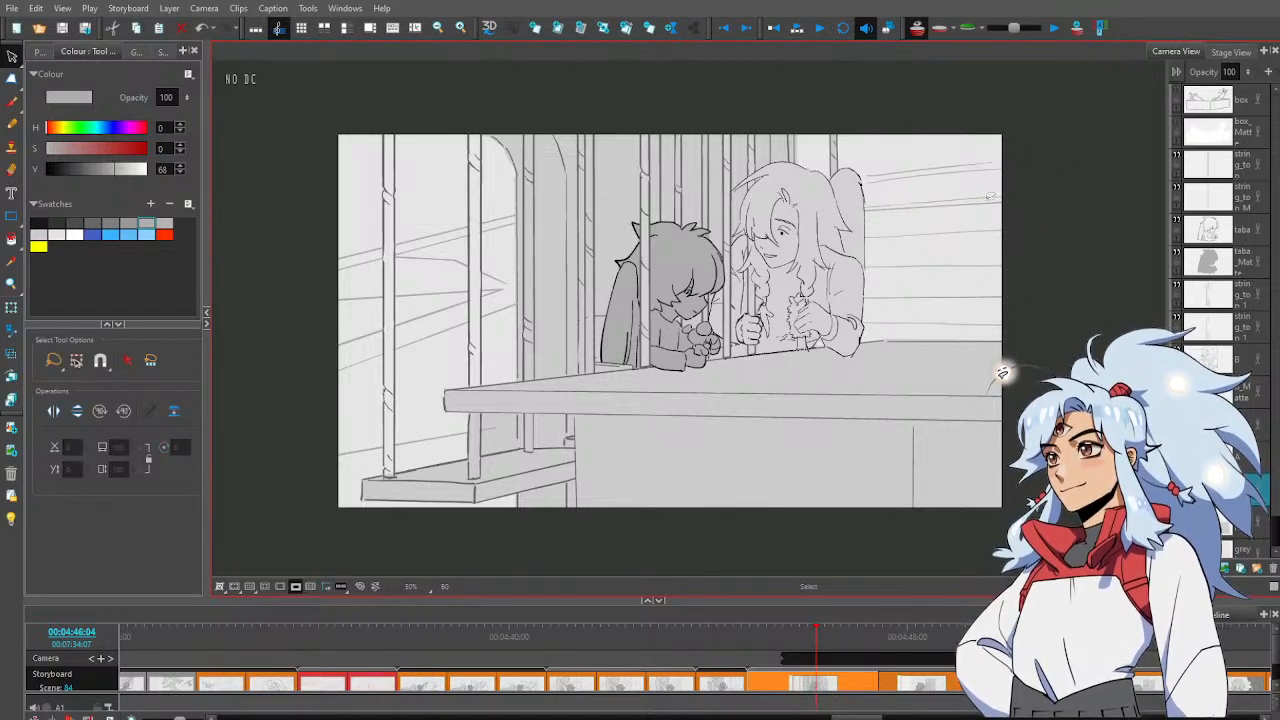
{"action": "left_click", "coordinate": [988, 196]}
{"action": "left_click", "coordinate": [1043, 149]}
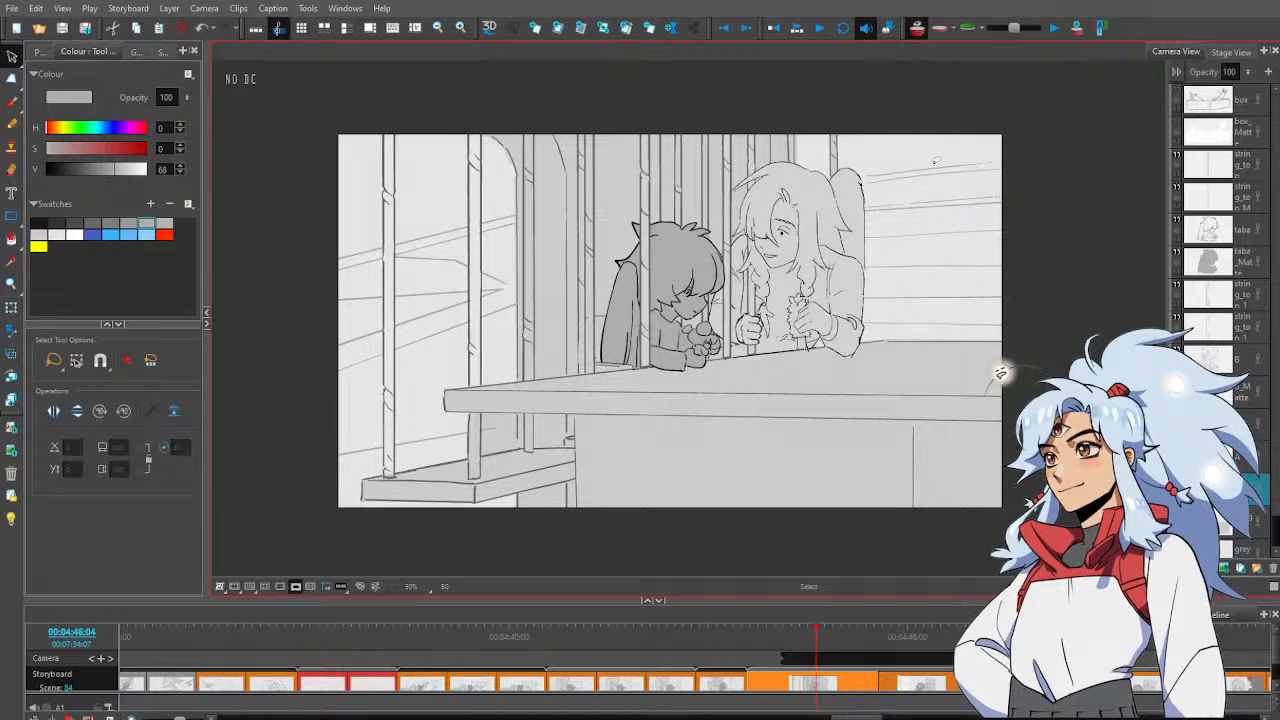
Draw the uppermost shelf's edge lines and a first book outline beside the ponytail, and adjust the edge line's placement
{"action": "key", "text": "alt+b"}
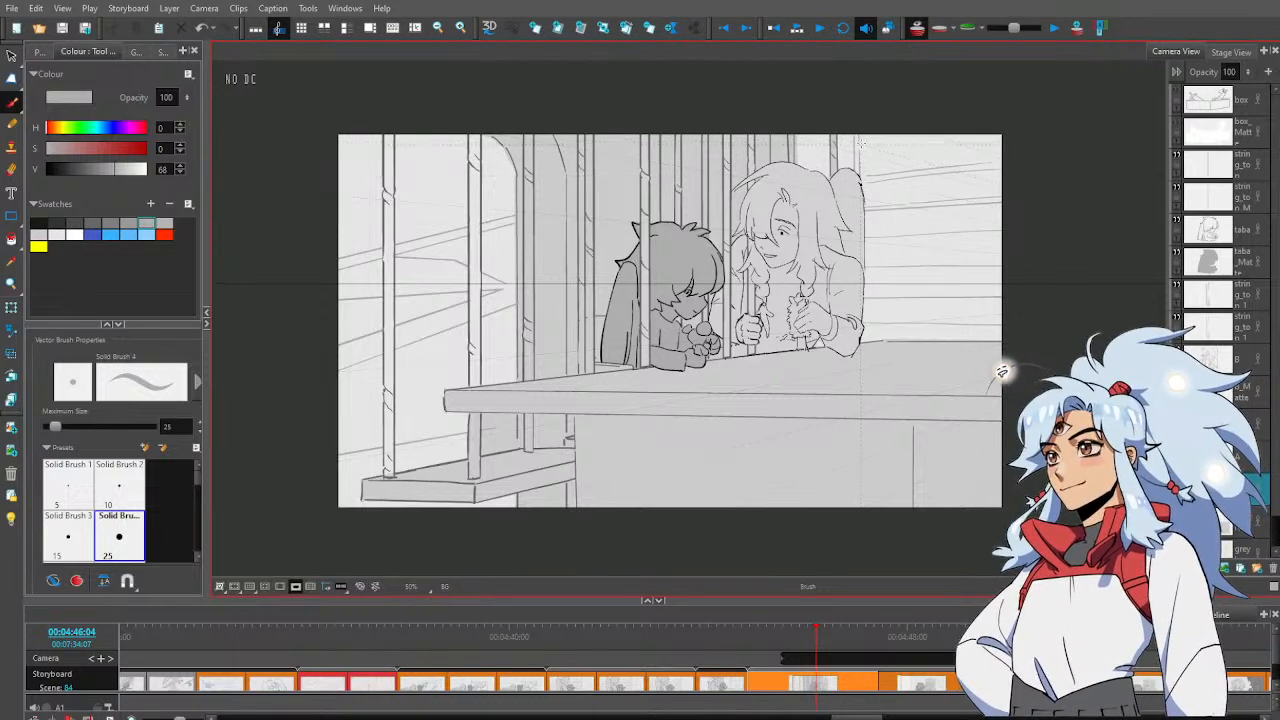
{"action": "mouse_move", "coordinate": [870, 140]}
{"action": "left_mouse_down"}
{"action": "mouse_move", "coordinate": [871, 174]}
{"action": "mouse_move", "coordinate": [876, 165]}
{"action": "mouse_move", "coordinate": [822, 153]}
{"action": "left_mouse_up"}
{"action": "key", "text": "alt+z"}
{"action": "left_click", "coordinate": [923, 131]}
{"action": "key", "text": "alt+s"}
{"action": "mouse_move", "coordinate": [725, 140]}
{"action": "left_mouse_down"}
{"action": "mouse_move", "coordinate": [709, 180]}
{"action": "mouse_move", "coordinate": [740, 159]}
{"action": "mouse_move", "coordinate": [953, 141]}
{"action": "left_mouse_up"}
{"action": "key", "text": "alt+b"}
{"action": "key", "text": "alt+s"}
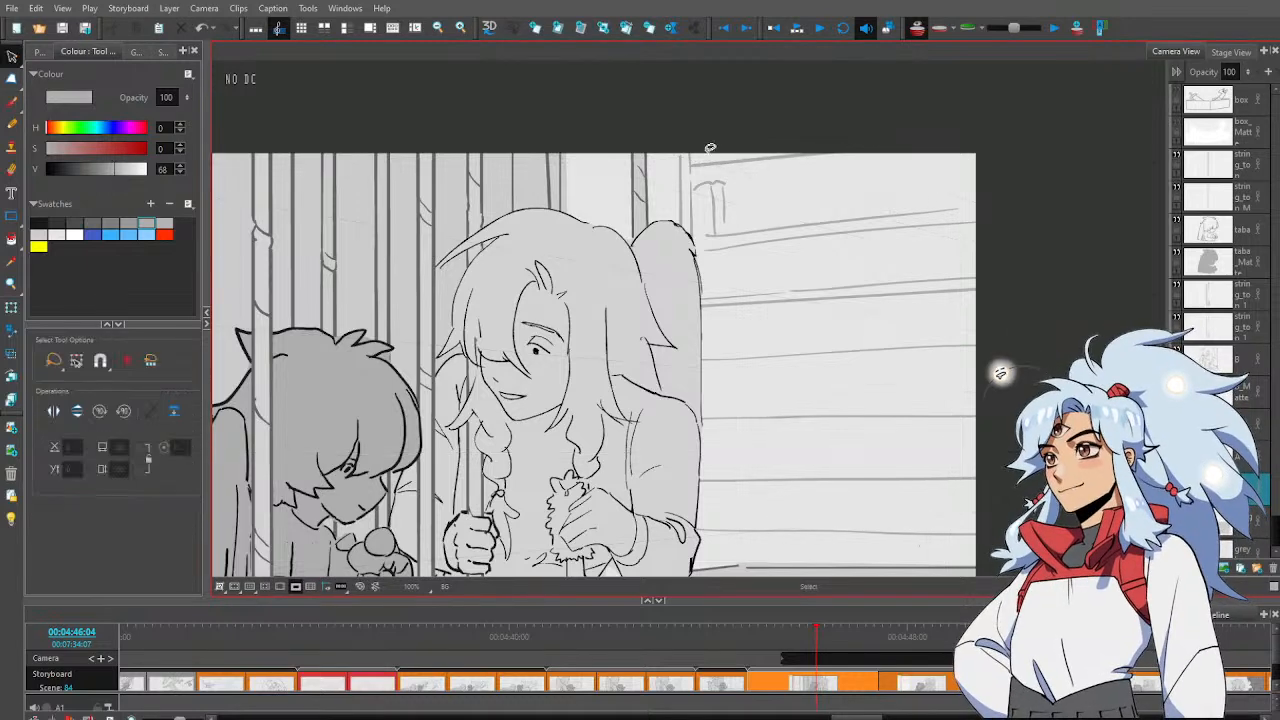
{"action": "left_click", "coordinate": [750, 159]}
{"action": "left_click_drag", "start_coordinate": [764, 157], "coordinate": [830, 146]}
Erase part of the first book outline and draw a row of books with a leaning one at its end on the top shelf
{"action": "key", "text": "alt+b"}
{"action": "key", "text": "alt+e"}
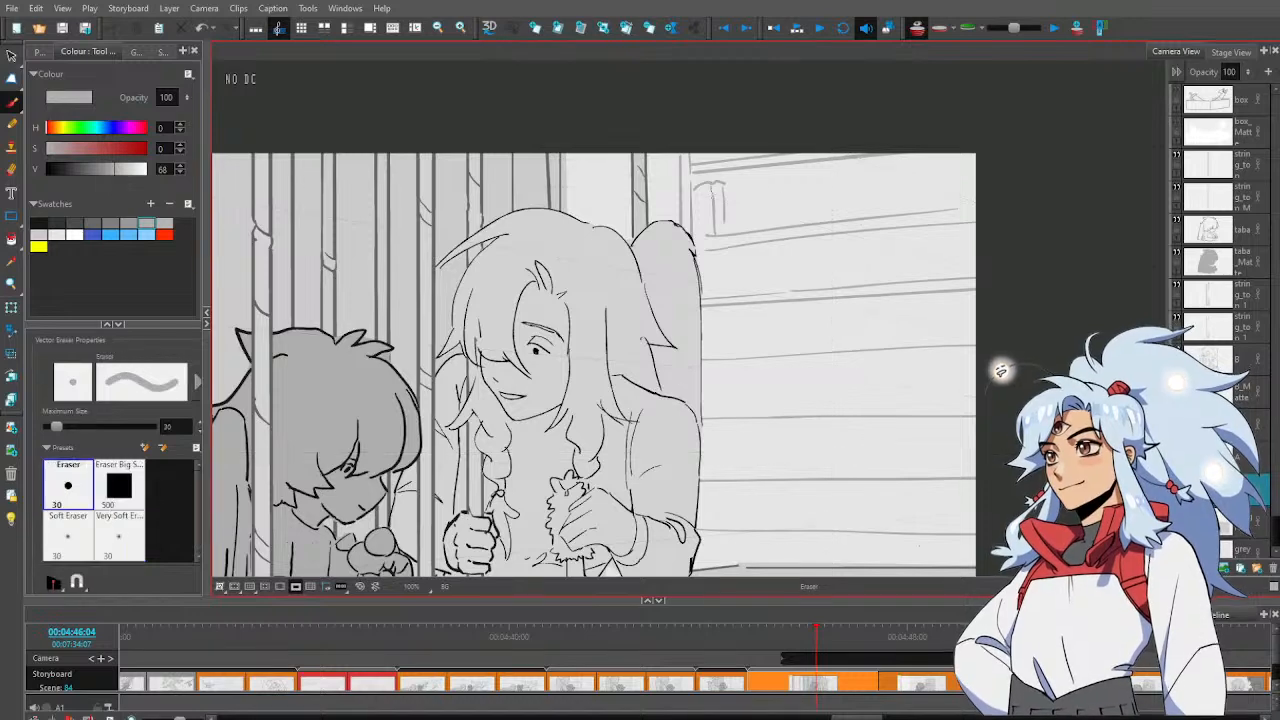
{"action": "mouse_move", "coordinate": [708, 186]}
{"action": "left_mouse_down"}
{"action": "mouse_move", "coordinate": [715, 229]}
{"action": "mouse_move", "coordinate": [706, 183]}
{"action": "left_mouse_up"}
{"action": "key", "text": "alt+b"}
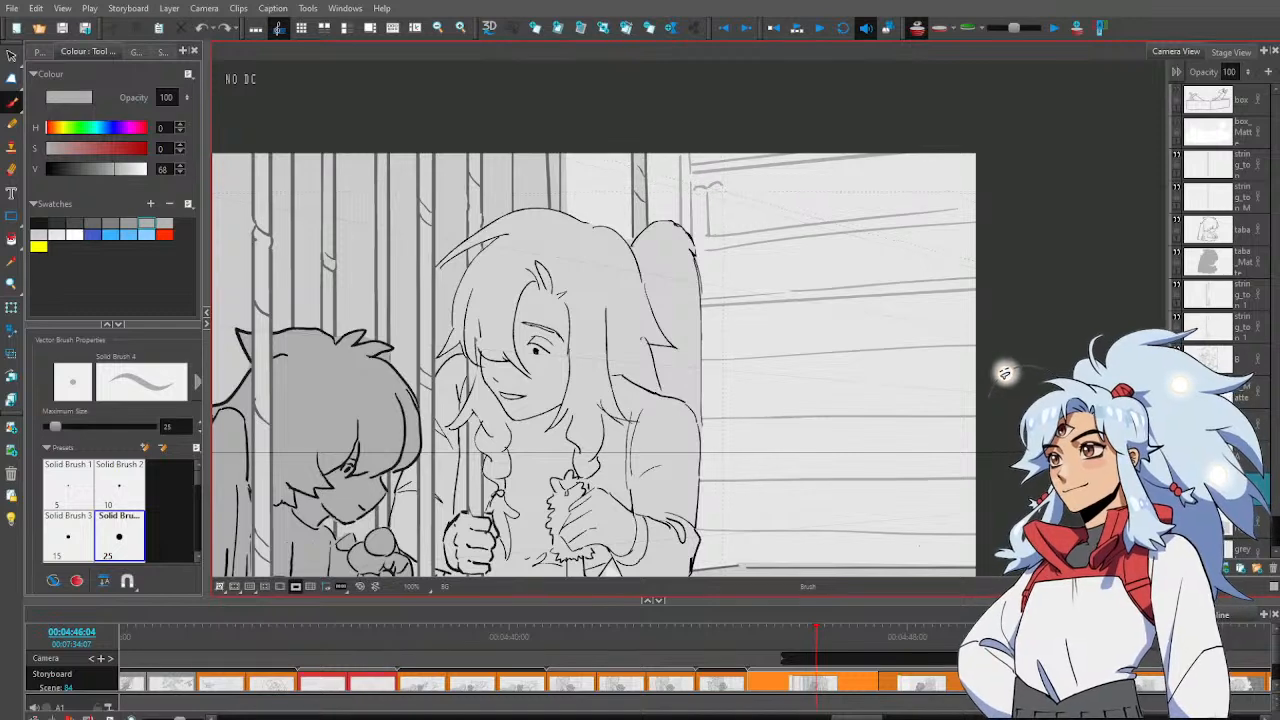
{"action": "left_click_drag", "start_coordinate": [722, 188], "coordinate": [725, 231]}
{"action": "left_click_drag", "start_coordinate": [769, 188], "coordinate": [770, 228]}
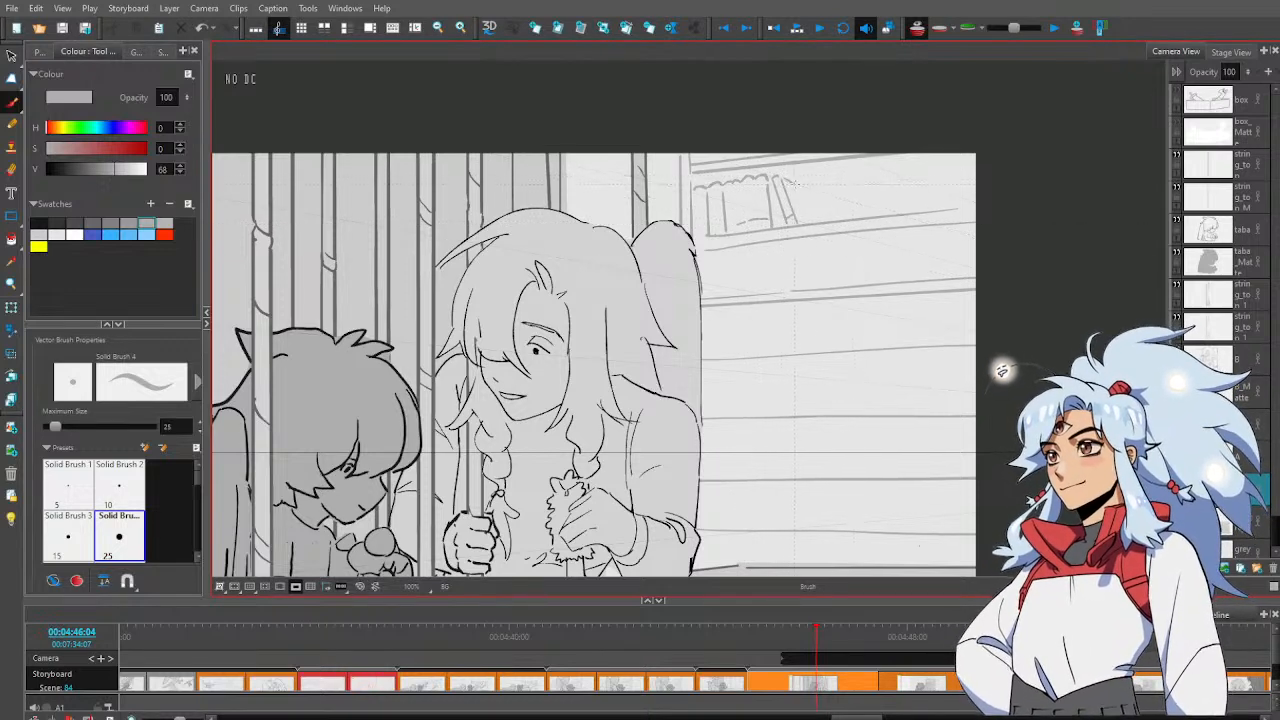
Erase part of the shelf line beneath the row of books, beside the taller character's ponytail
{"action": "left_click_drag", "start_coordinate": [856, 263], "coordinate": [798, 260]}
{"action": "key", "text": "alt+z"}
{"action": "left_click", "coordinate": [810, 285], "text": "alt"}
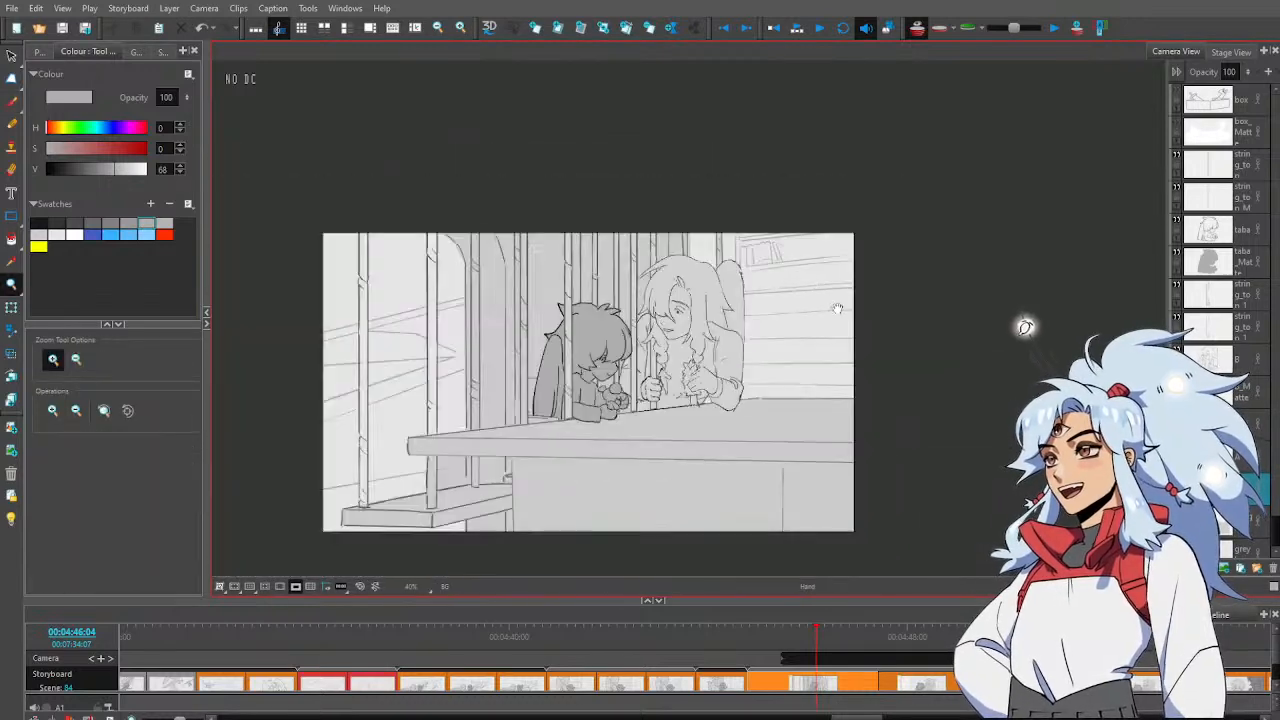
{"action": "left_click_drag", "start_coordinate": [846, 300], "coordinate": [819, 296]}
{"action": "left_click", "coordinate": [778, 299]}
{"action": "key", "text": "alt+b"}
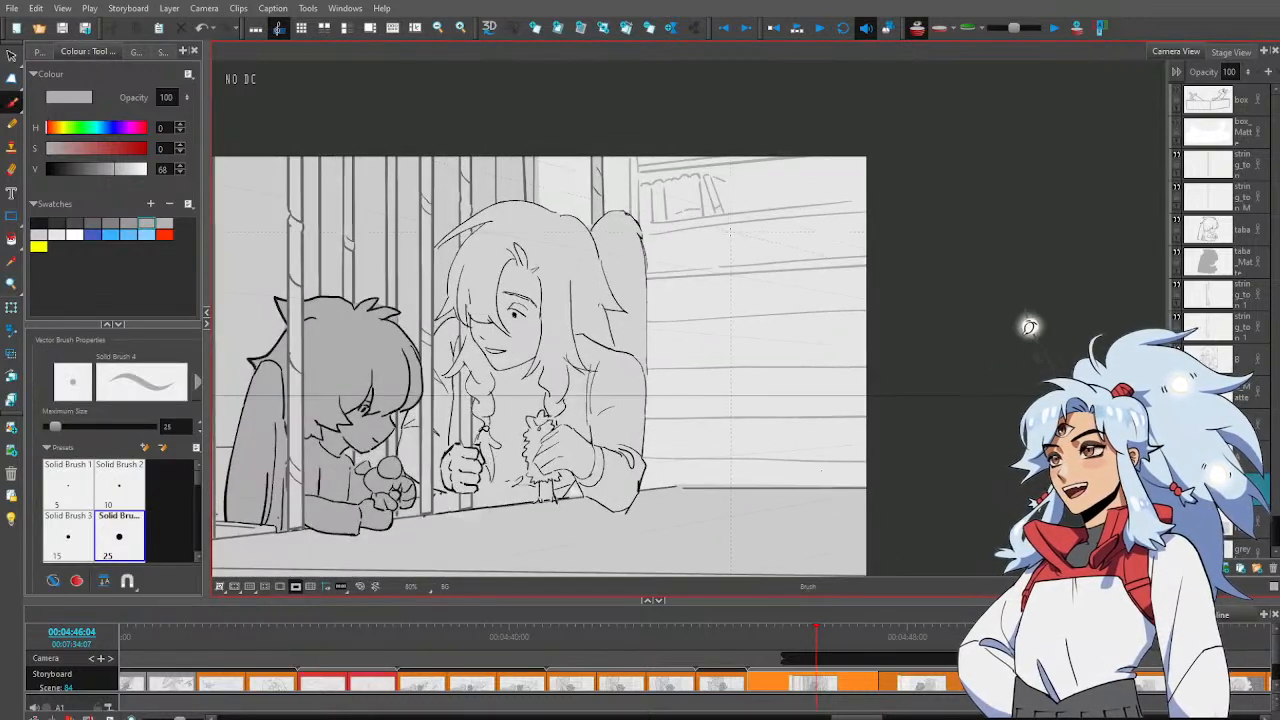
{"action": "key", "text": "alt+e"}
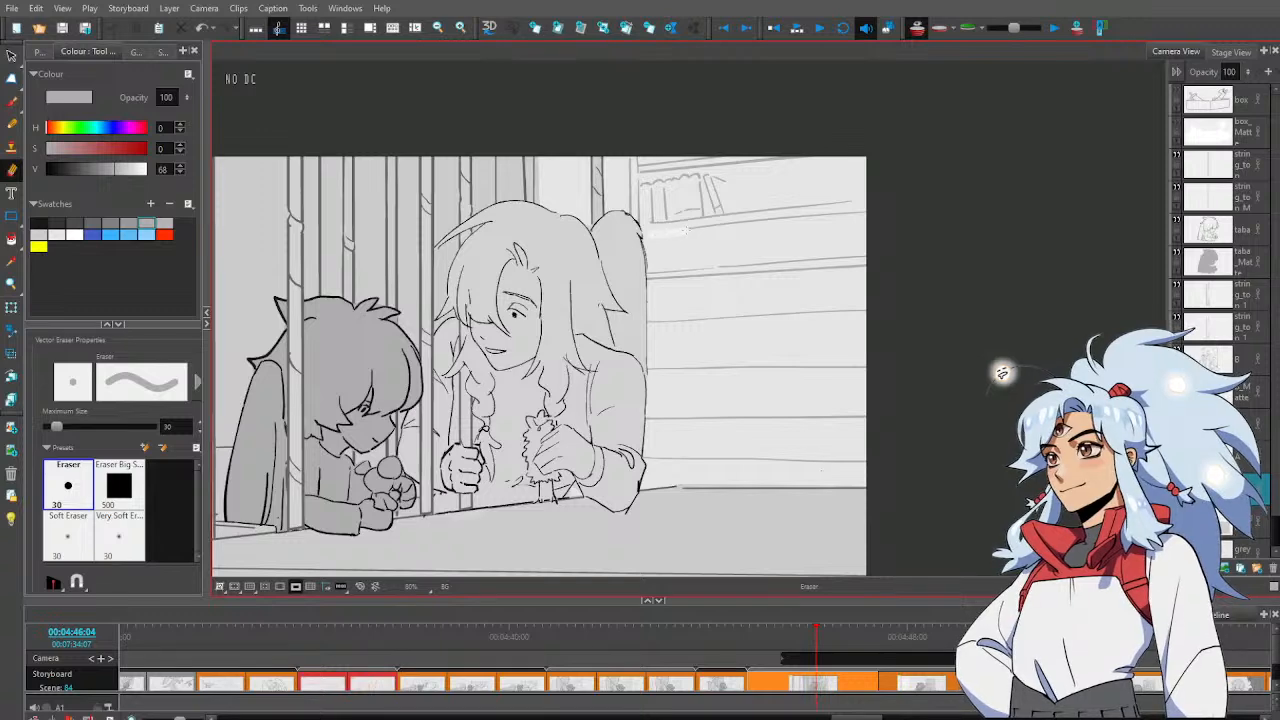
{"action": "key", "text": "alt+b"}
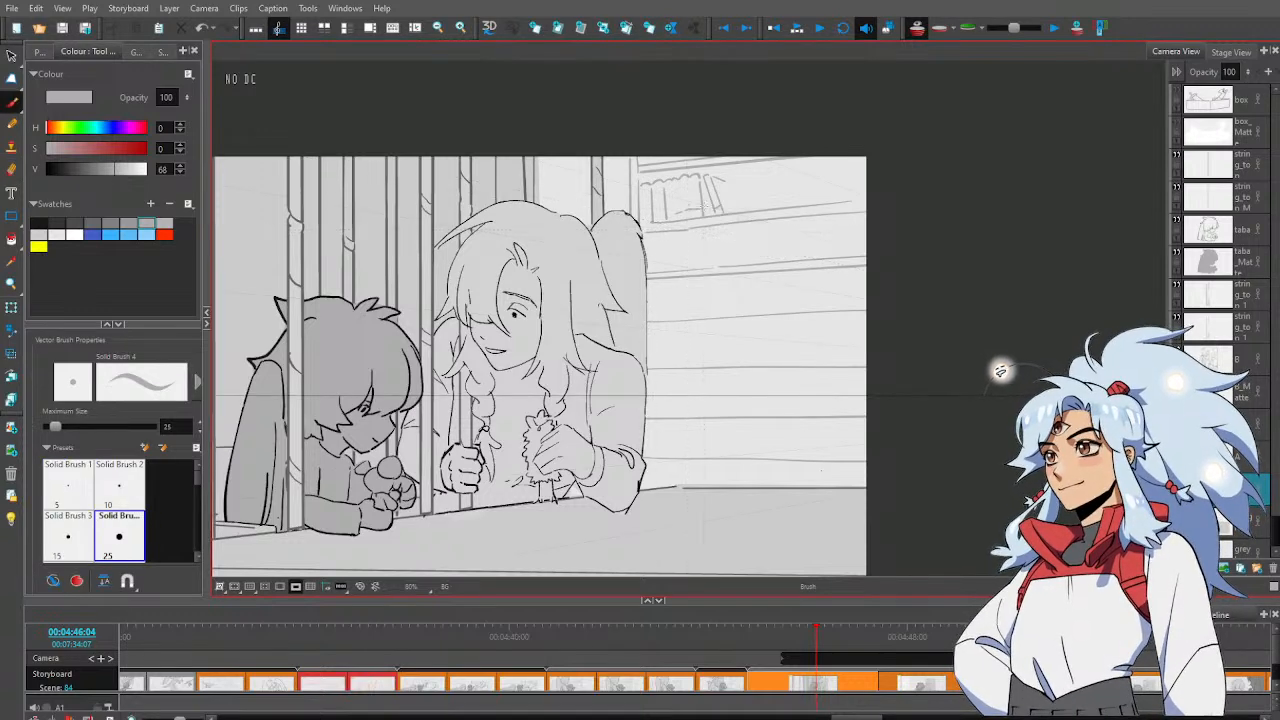
Adjust the stroke placement beside the top-shelf books and draw short shelf lines in the wall gap above the taller character's head
{"action": "key", "text": "alt+s"}
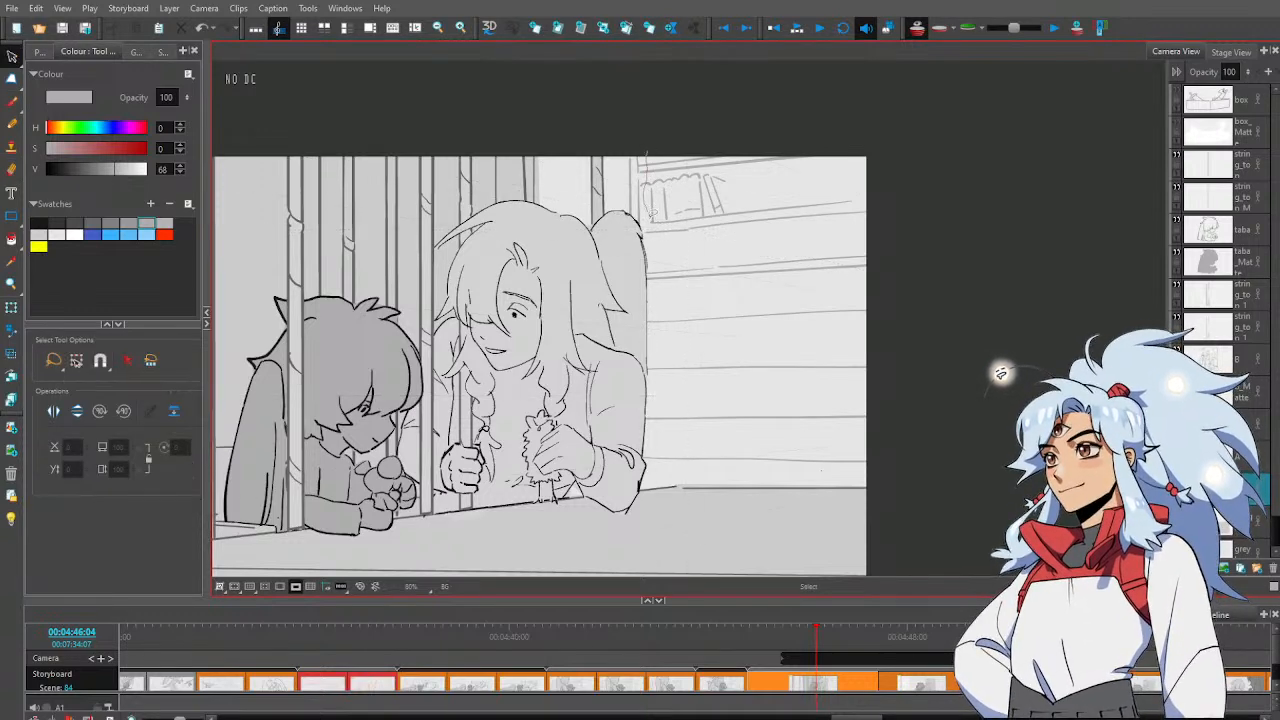
{"action": "mouse_move", "coordinate": [648, 210]}
{"action": "left_mouse_down"}
{"action": "mouse_move", "coordinate": [780, 186]}
{"action": "mouse_move", "coordinate": [828, 123]}
{"action": "mouse_move", "coordinate": [749, 152]}
{"action": "left_mouse_up"}
{"action": "left_click", "coordinate": [803, 106]}
{"action": "key", "text": "alt+b"}
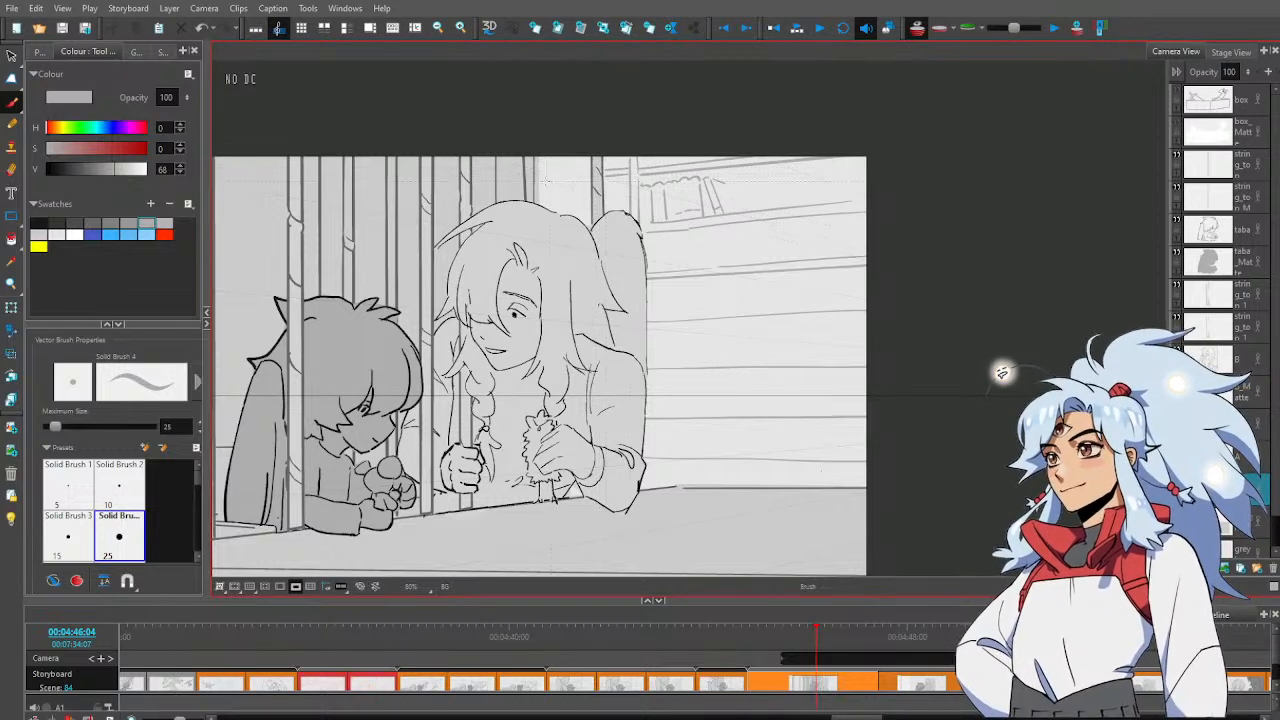
{"action": "mouse_move", "coordinate": [546, 182]}
{"action": "left_mouse_down"}
{"action": "mouse_move", "coordinate": [588, 178]}
{"action": "mouse_move", "coordinate": [553, 174]}
{"action": "left_mouse_up"}
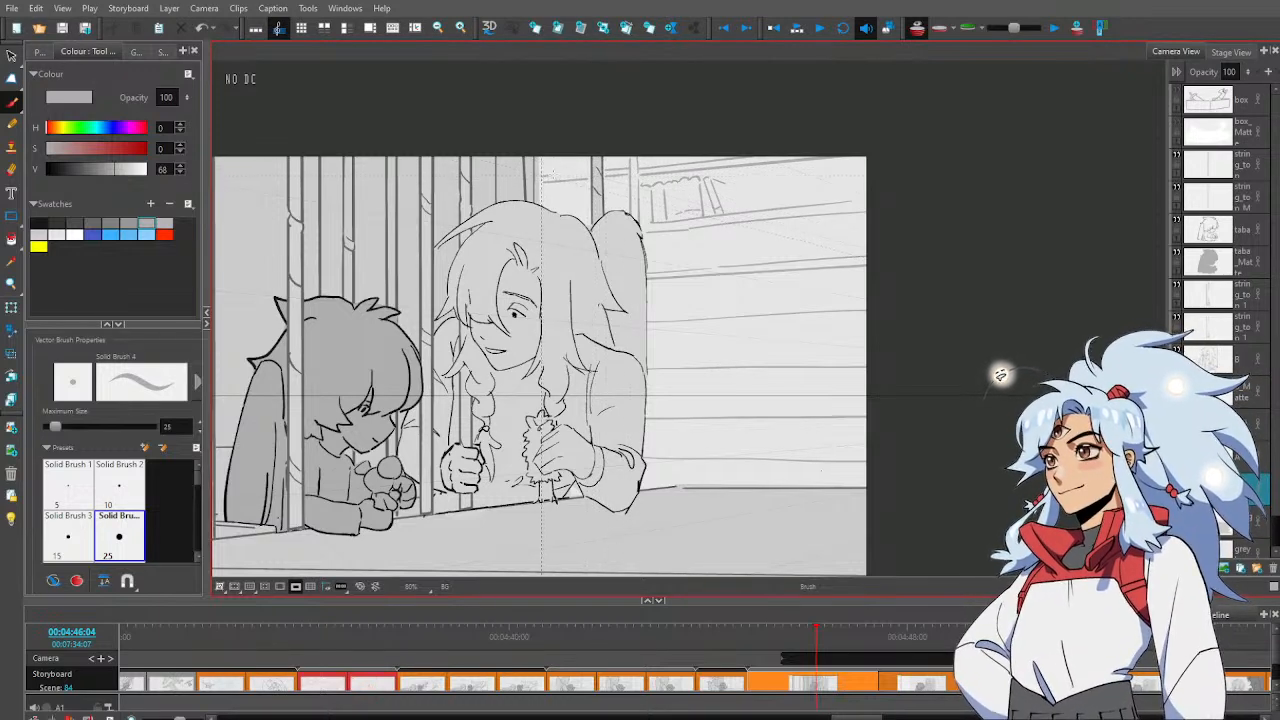
Draw more groups of upright books along the two uppermost shelves behind the taller character
{"action": "key", "text": "alt+z"}
{"action": "scroll", "coordinate": [814, 275], "scroll_direction": "down", "scroll_amount": 3}
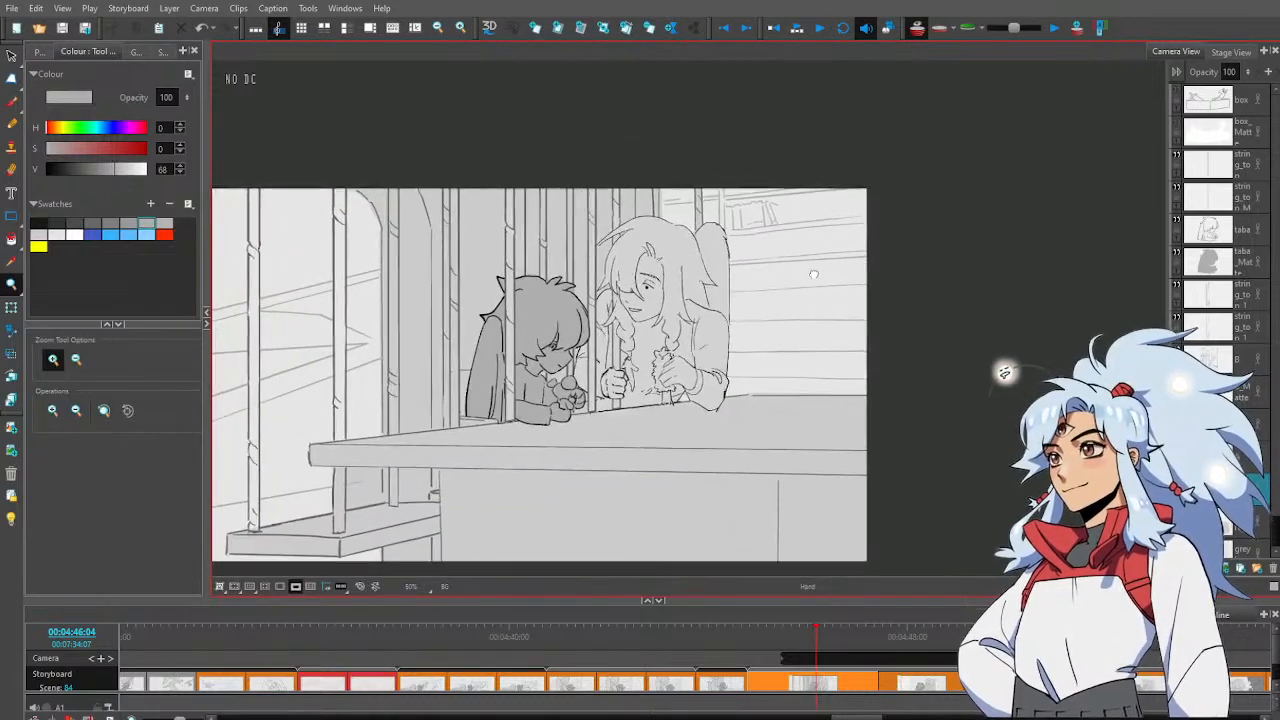
{"action": "scroll", "coordinate": [820, 278], "scroll_direction": "up", "scroll_amount": 2}
{"action": "scroll", "coordinate": [835, 281], "scroll_direction": "up", "scroll_amount": 1}
{"action": "key", "text": "alt+b"}
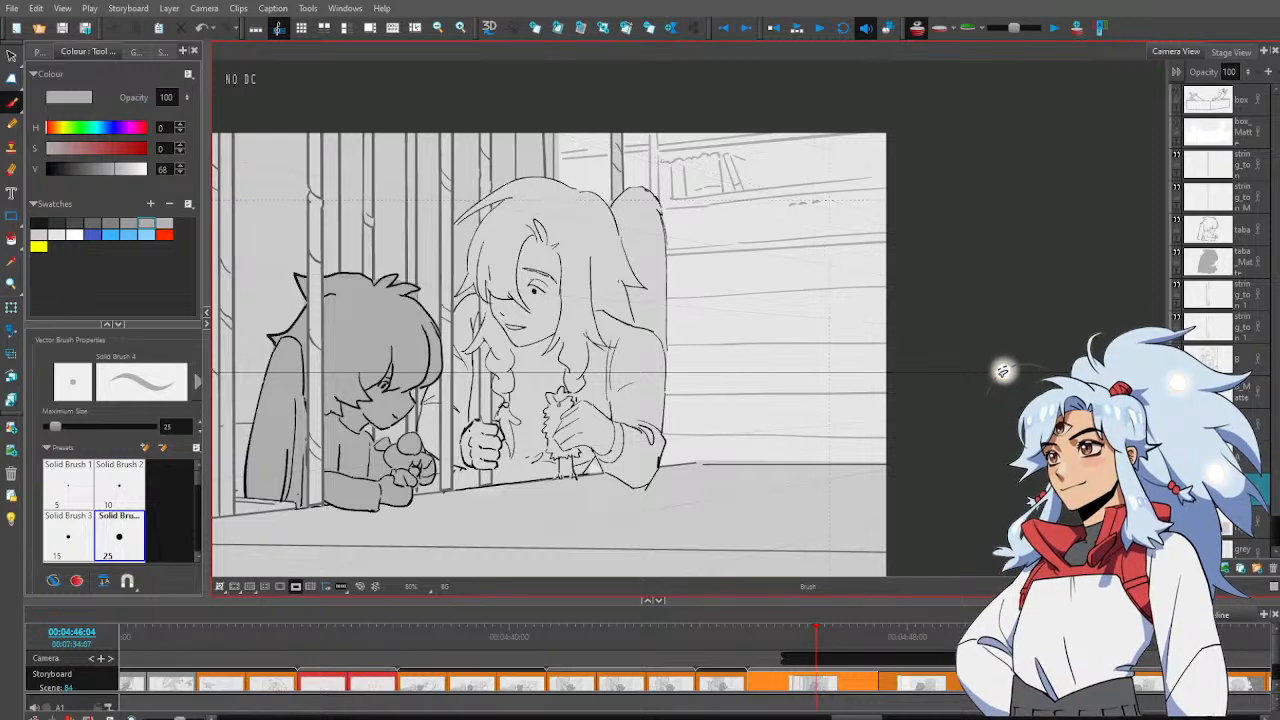
{"action": "left_click_drag", "start_coordinate": [782, 151], "coordinate": [818, 146]}
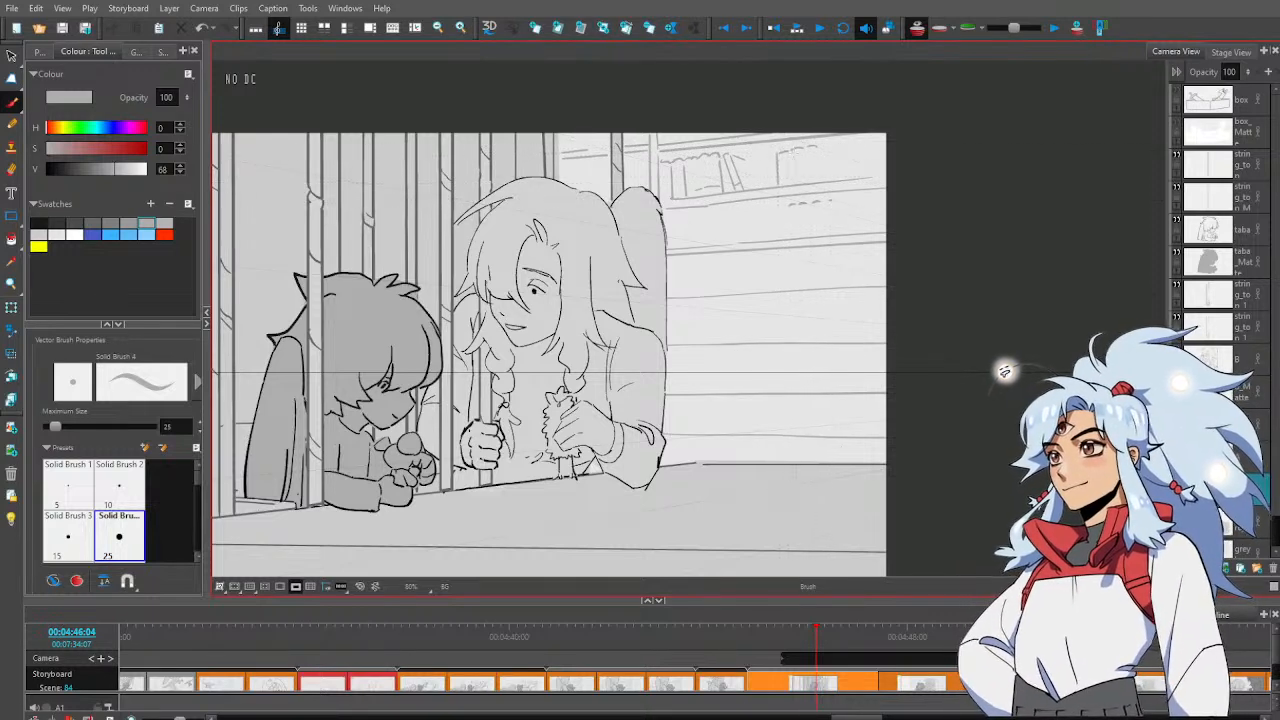
{"action": "left_click_drag", "start_coordinate": [858, 145], "coordinate": [858, 176]}
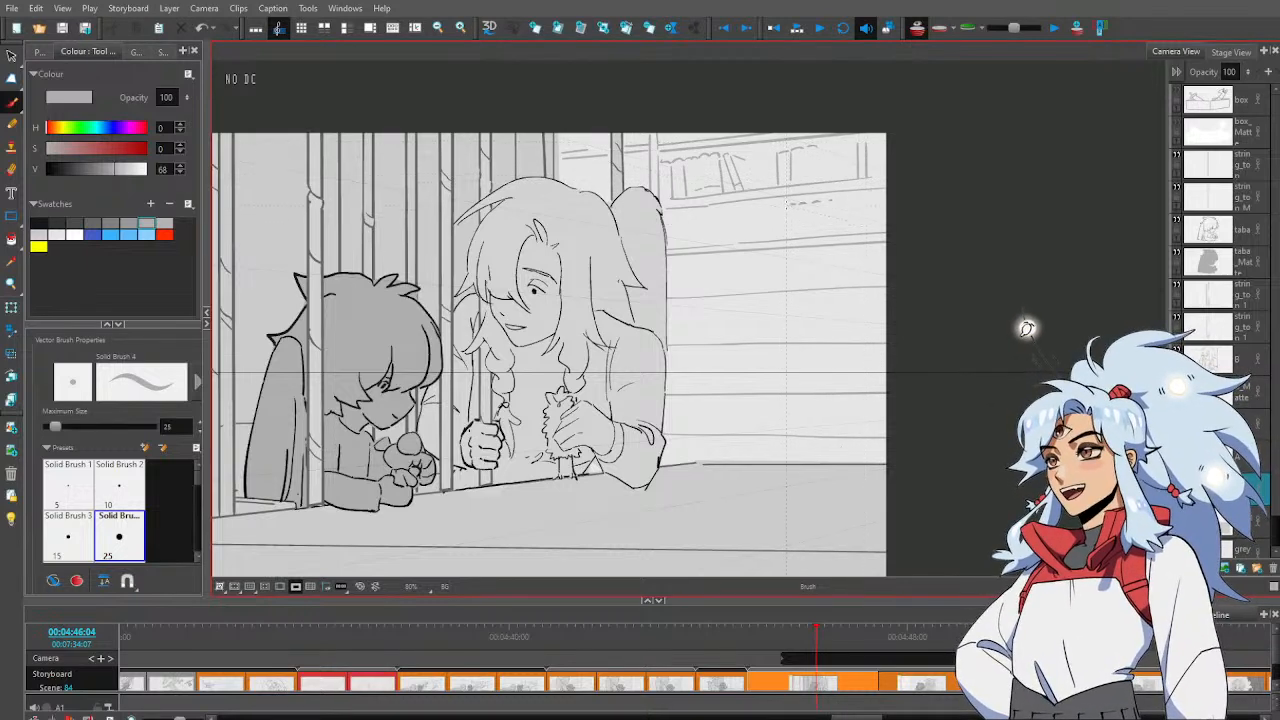
{"action": "mouse_move", "coordinate": [787, 205]}
{"action": "left_mouse_down"}
{"action": "mouse_move", "coordinate": [789, 236]}
{"action": "mouse_move", "coordinate": [810, 236]}
{"action": "left_mouse_up"}
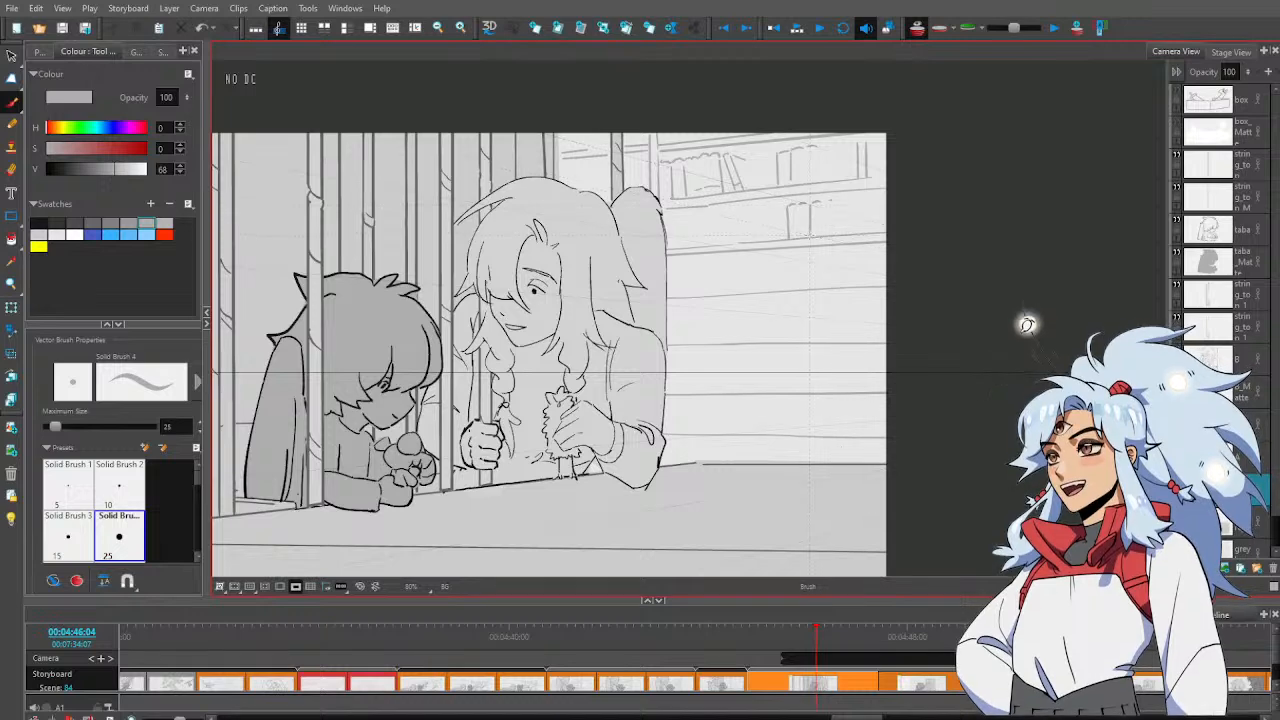
{"action": "left_click_drag", "start_coordinate": [735, 209], "coordinate": [735, 241]}
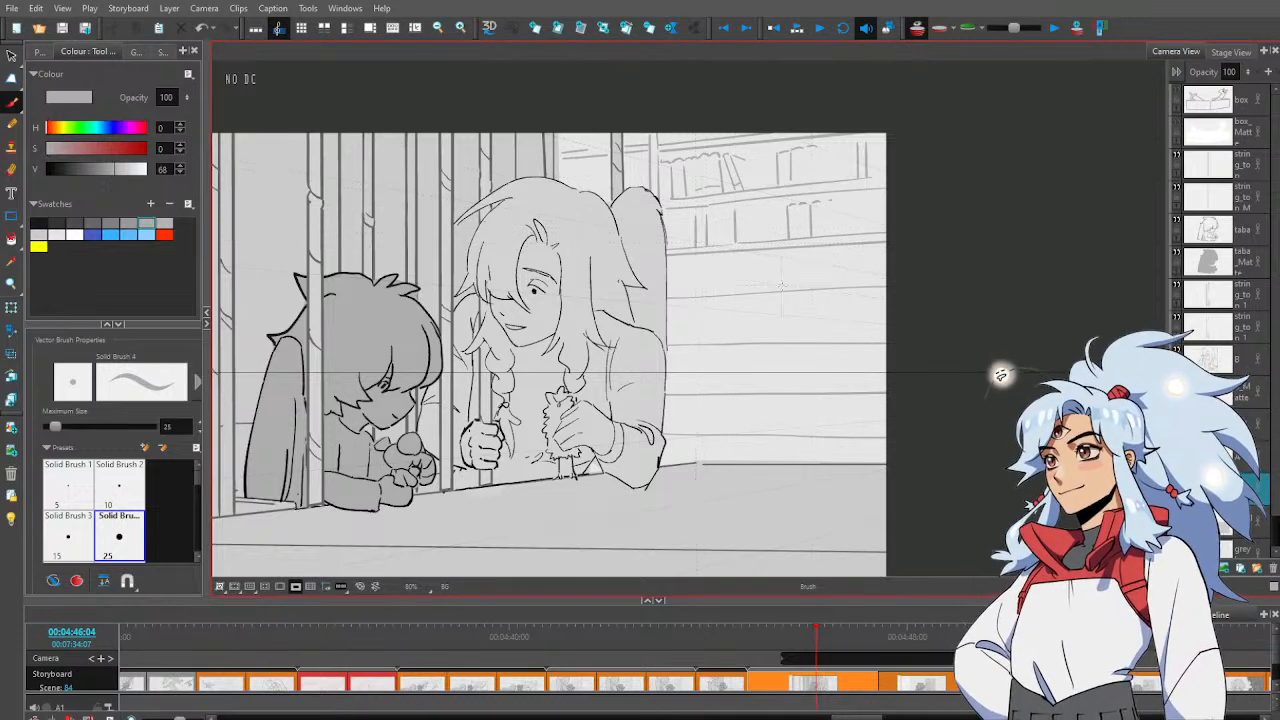
Draw second edge lines beneath the next two shelf lines below the book-filled shelves to give them thickness
{"action": "key", "text": "alt+z"}
{"action": "scroll", "coordinate": [787, 296], "scroll_direction": "down", "scroll_amount": 4}
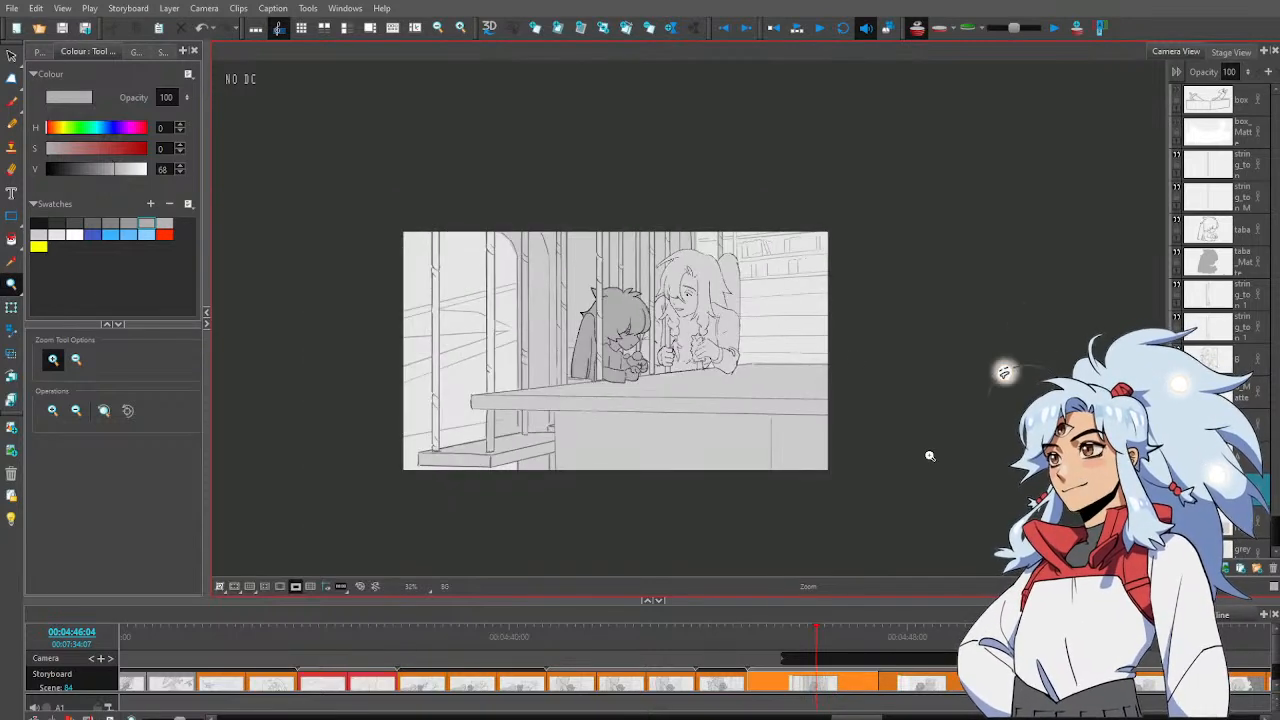
{"action": "scroll", "coordinate": [795, 295], "scroll_direction": "up", "scroll_amount": 4}
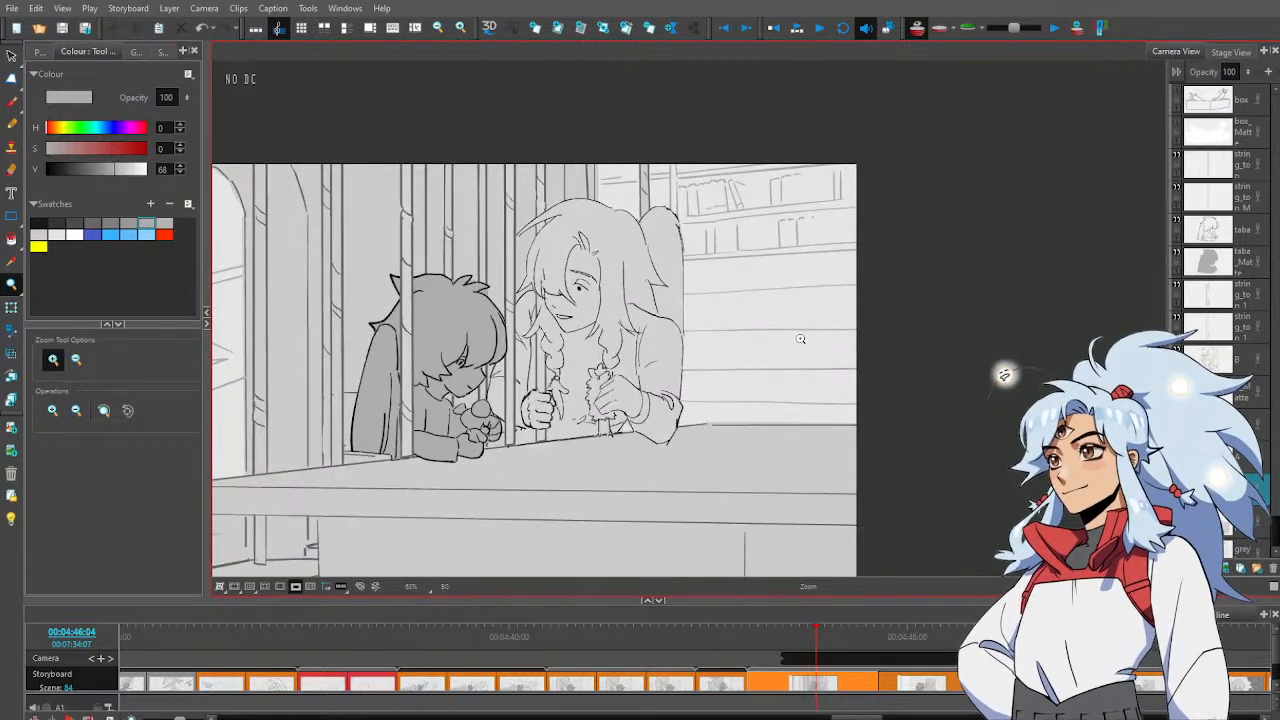
{"action": "left_click", "coordinate": [800, 339]}
{"action": "key", "text": "alt+b"}
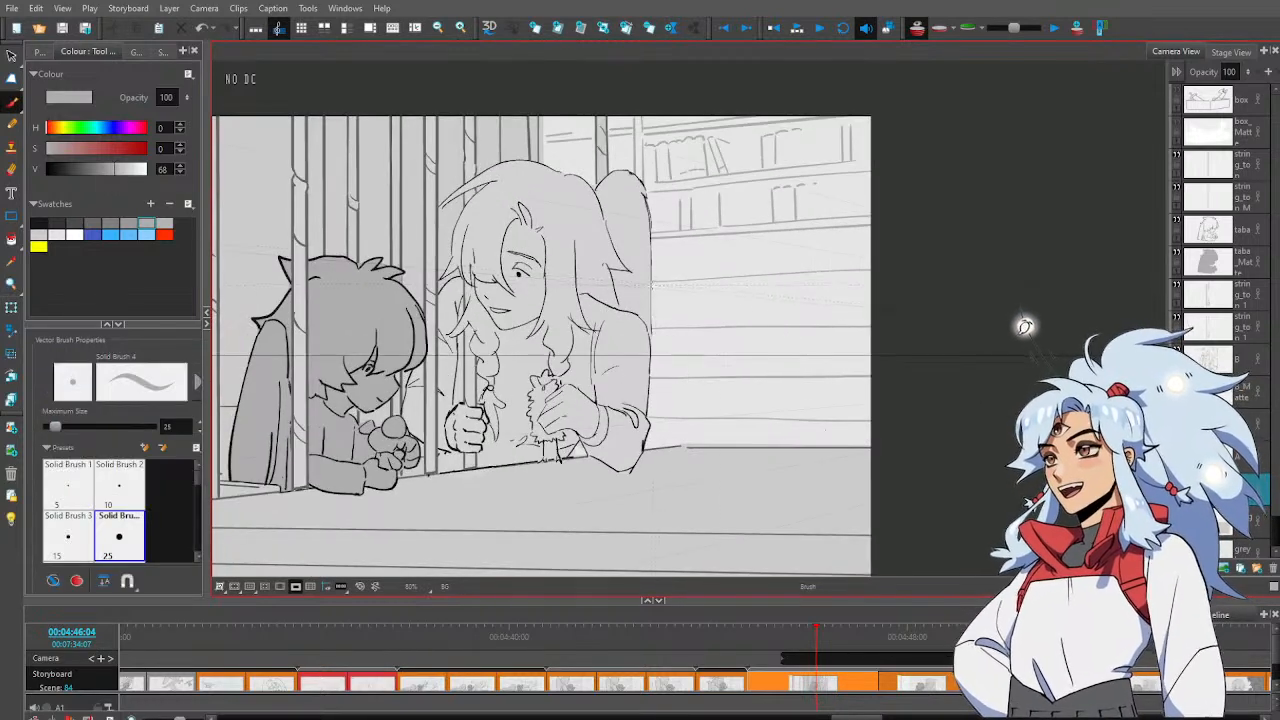
{"action": "left_click_drag", "start_coordinate": [652, 287], "coordinate": [788, 280]}
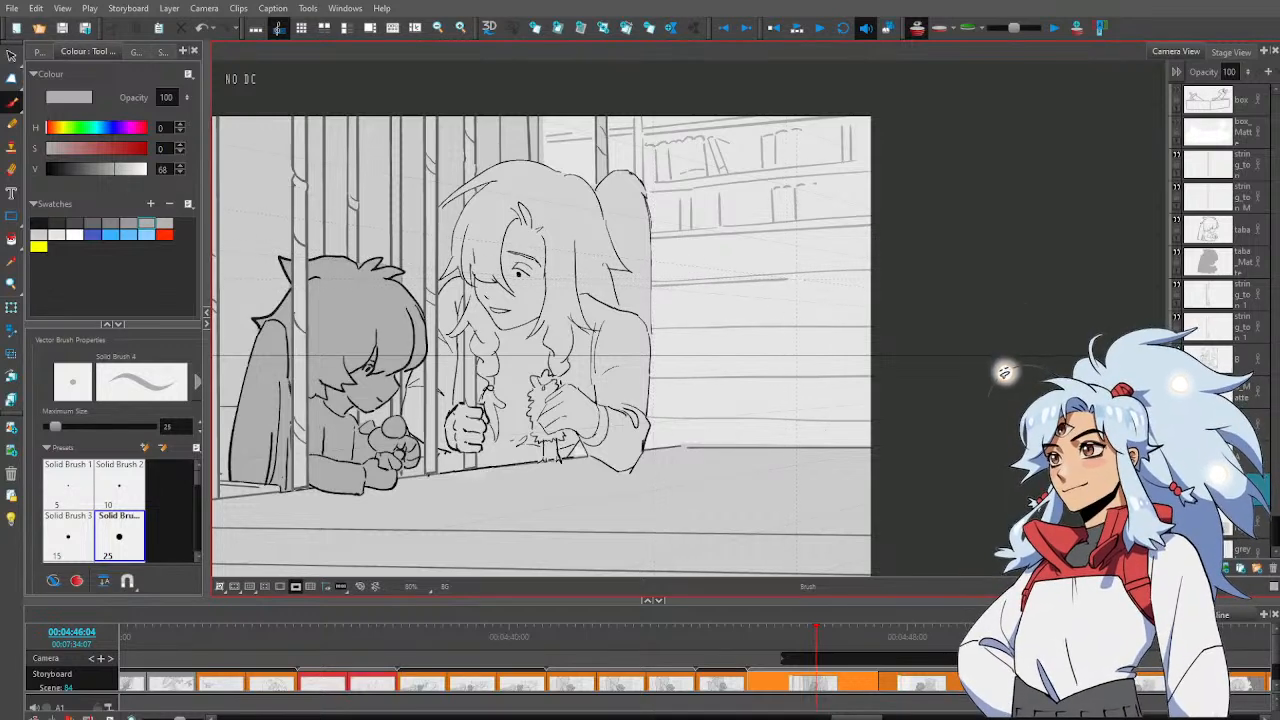
{"action": "left_click_drag", "start_coordinate": [856, 275], "coordinate": [874, 274]}
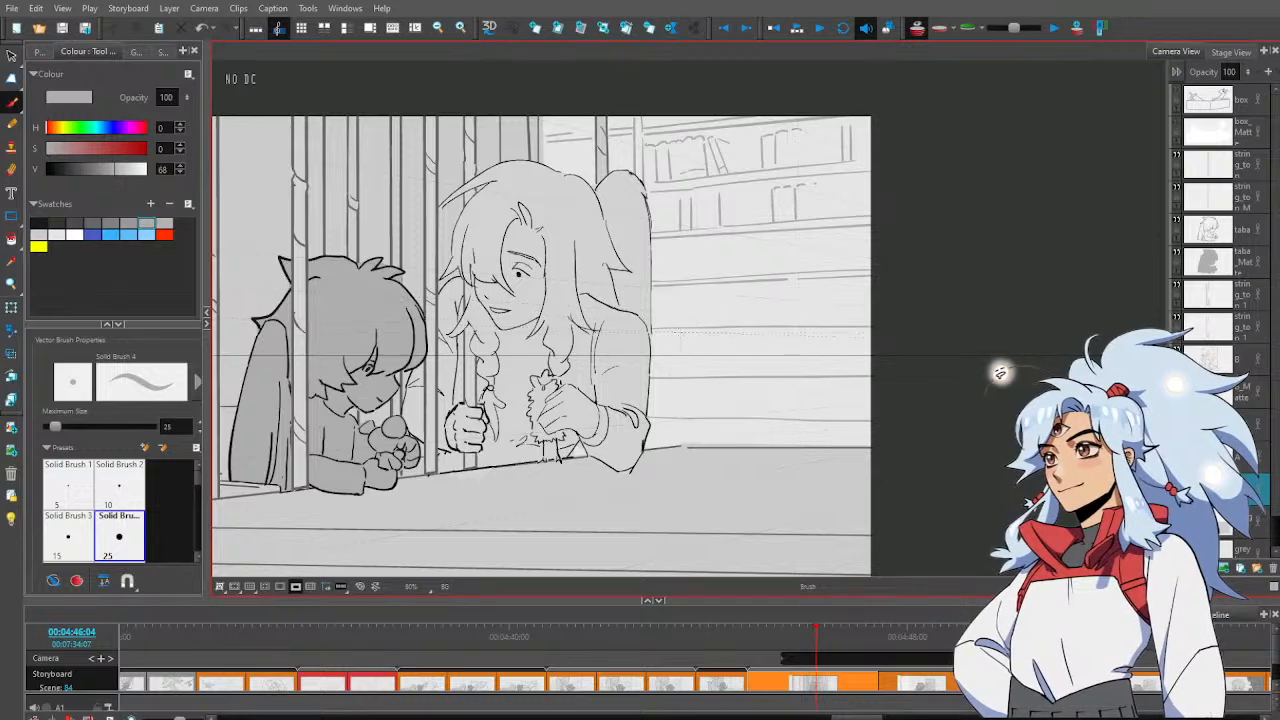
{"action": "left_click_drag", "start_coordinate": [652, 332], "coordinate": [864, 330]}
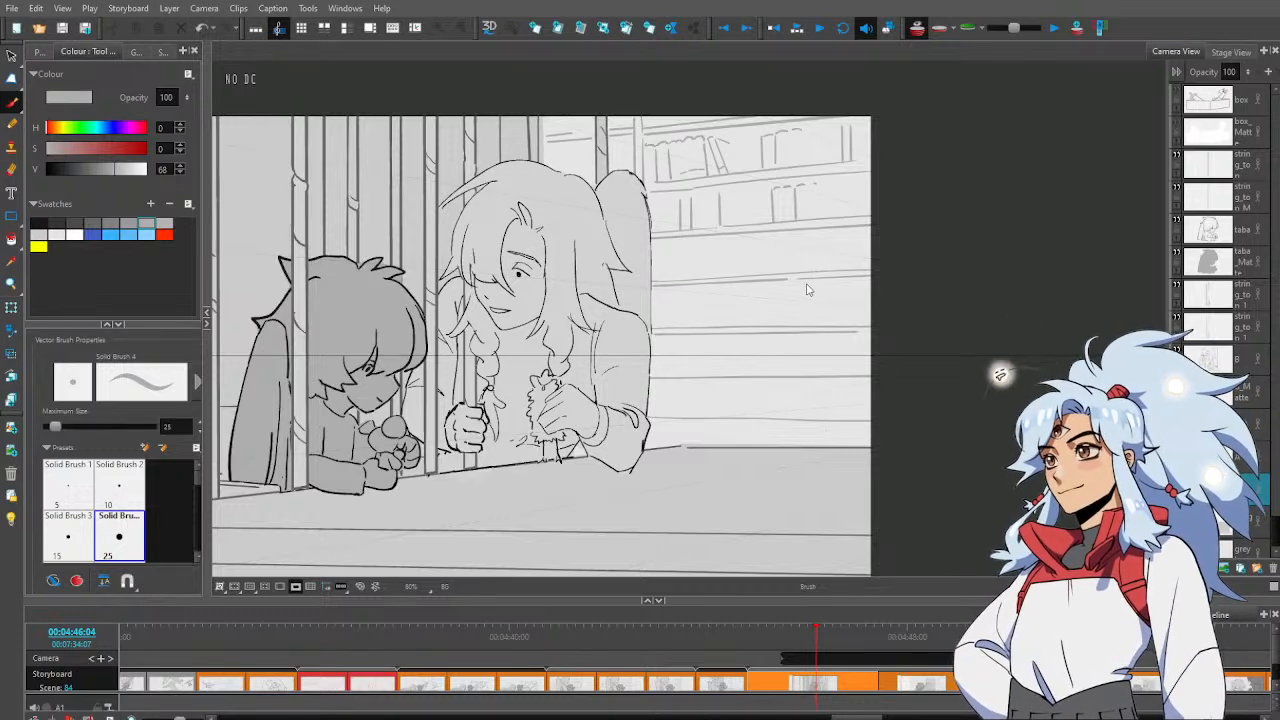
Adjust the placement and slope of the edge lines on the two middle shelves to follow their neighbouring shelf lines
{"action": "key", "text": "alt+s"}
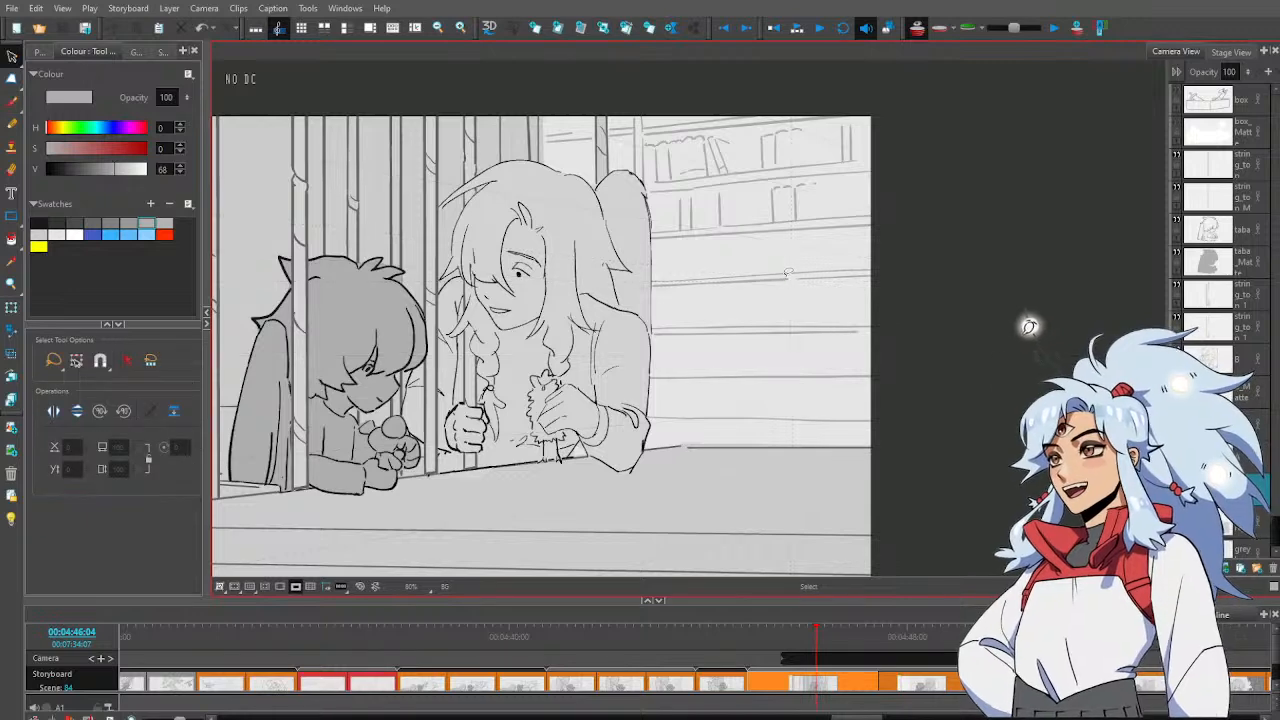
{"action": "left_click", "coordinate": [800, 279]}
{"action": "left_click_drag", "start_coordinate": [775, 284], "coordinate": [773, 287]}
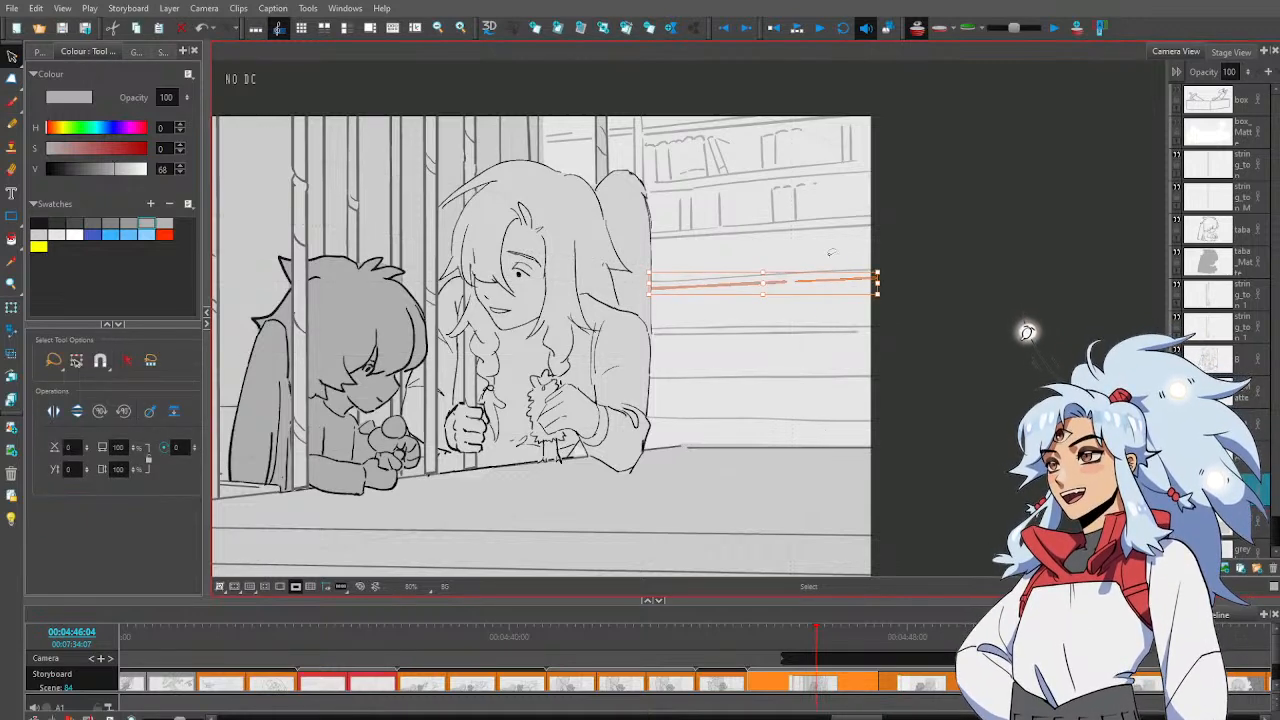
{"action": "left_click_drag", "start_coordinate": [886, 267], "coordinate": [887, 269]}
{"action": "left_click", "coordinate": [905, 254]}
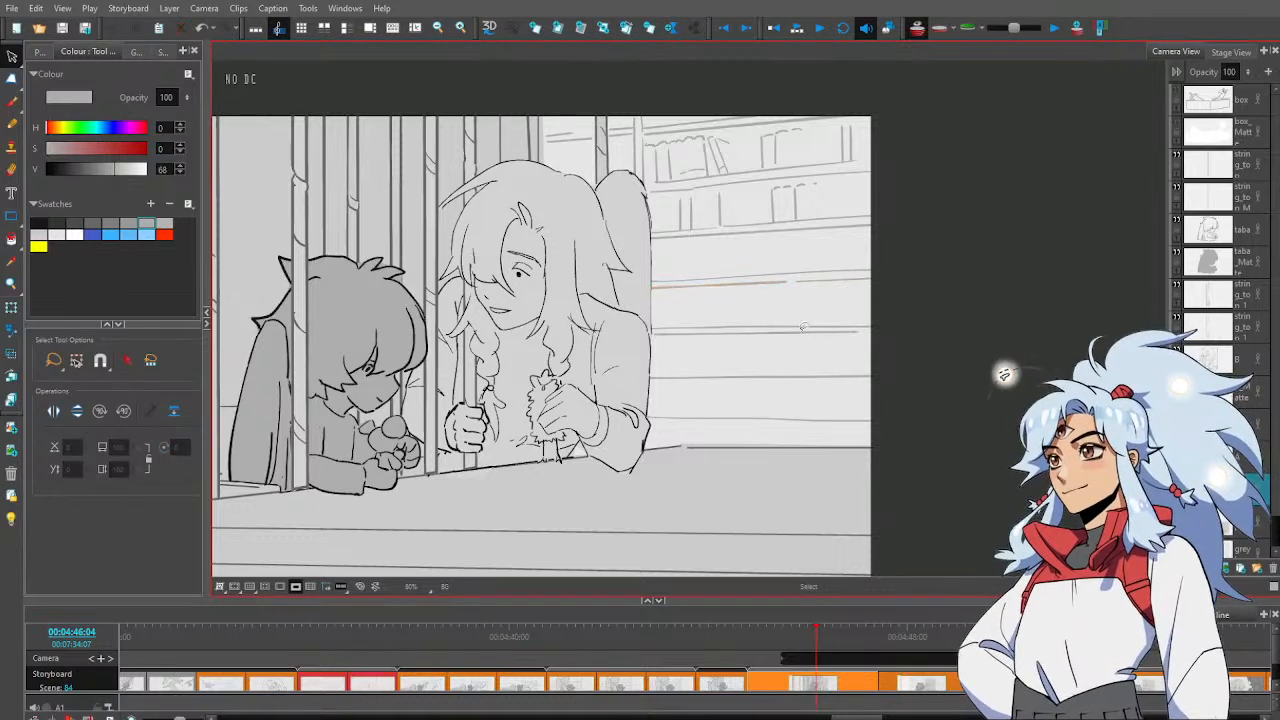
{"action": "left_click", "coordinate": [806, 328]}
{"action": "left_click_drag", "start_coordinate": [873, 321], "coordinate": [876, 319]}
{"action": "left_click", "coordinate": [891, 303]}
Draw second edge lines along the two lowest shelves above the table
{"action": "key", "text": "alt+b"}
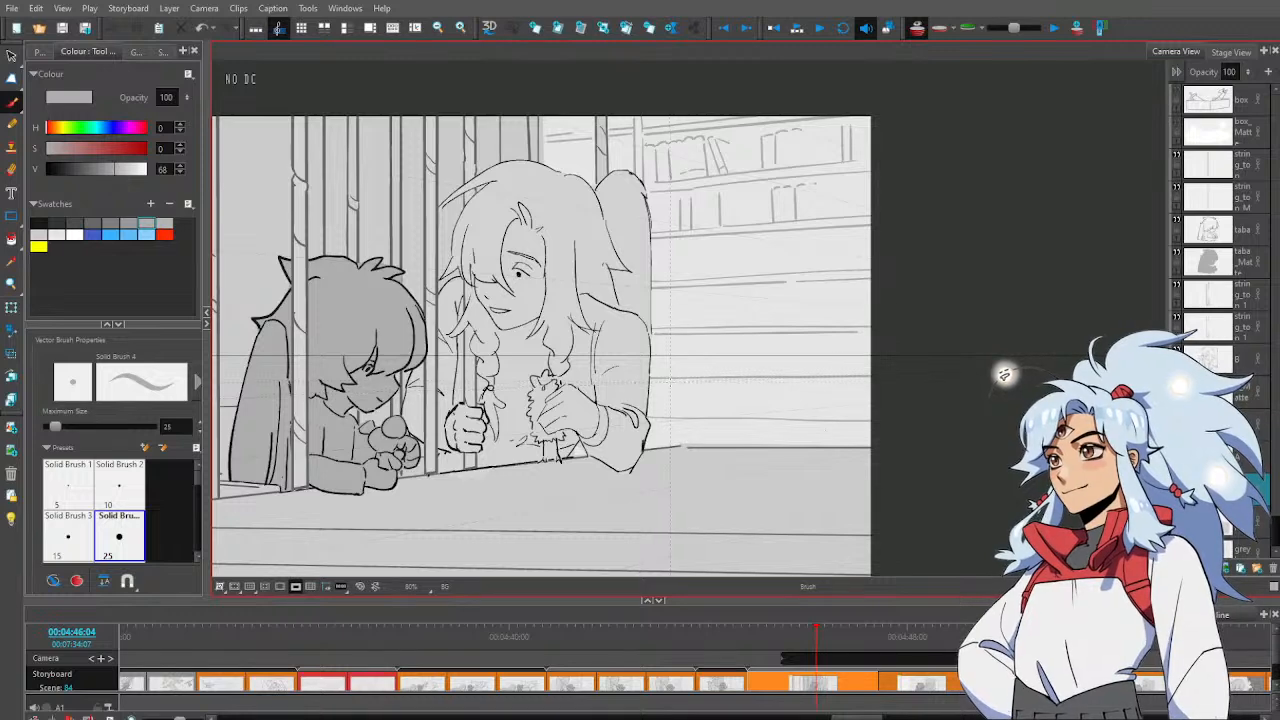
{"action": "left_click_drag", "start_coordinate": [672, 382], "coordinate": [914, 382]}
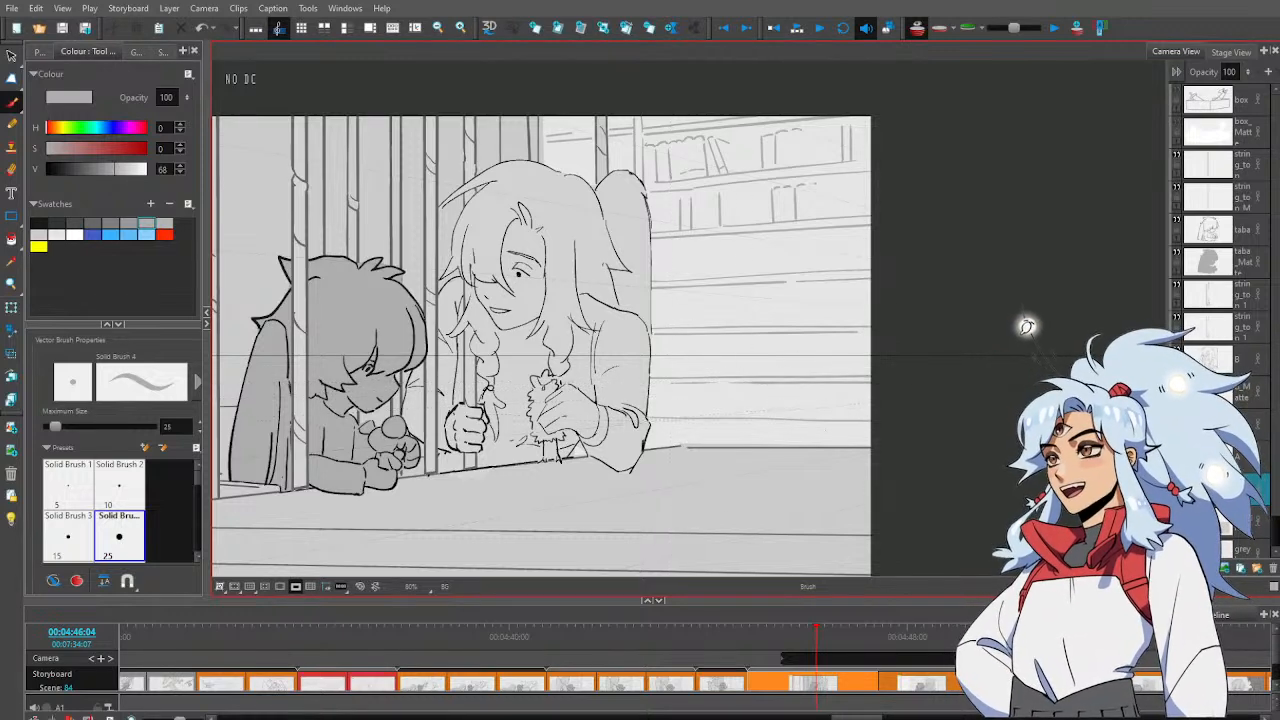
{"action": "left_click_drag", "start_coordinate": [652, 426], "coordinate": [874, 423]}
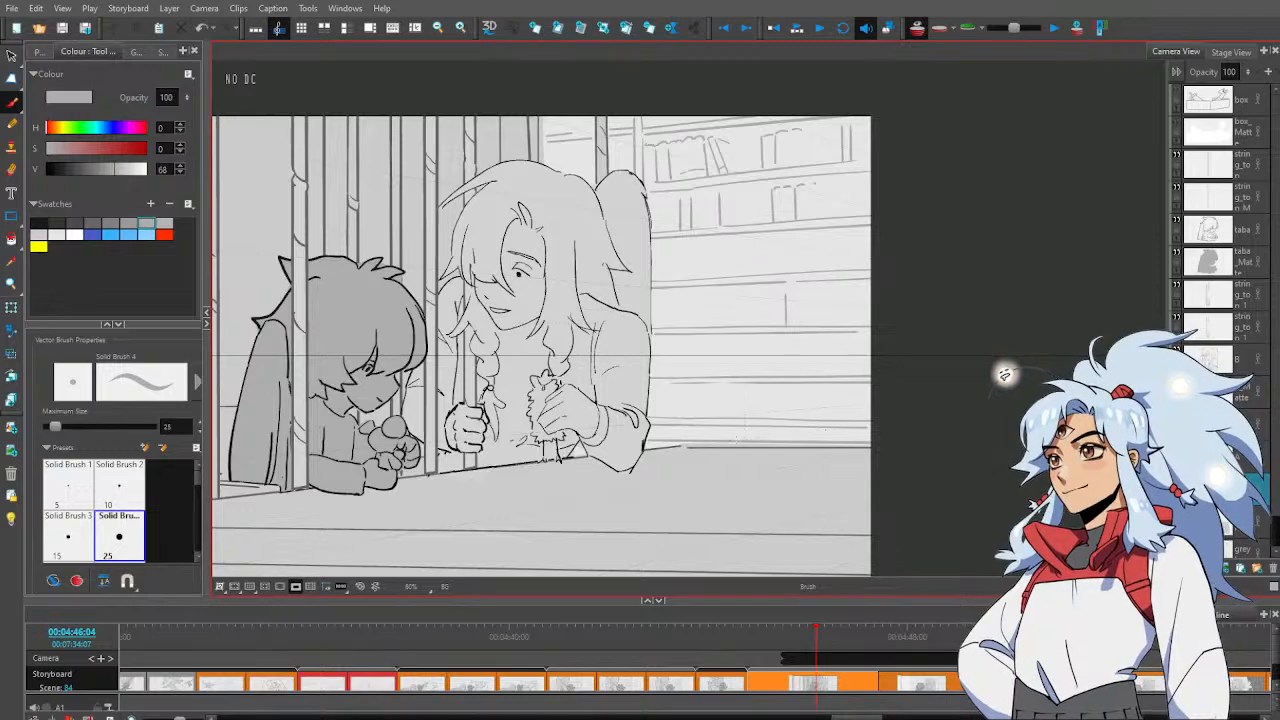
Fill the remaining shelves with rows of upright and stacked books, and add more books to the upper shelves
{"action": "mouse_move", "coordinate": [662, 365]}
{"action": "left_mouse_down"}
{"action": "mouse_move", "coordinate": [827, 356]}
{"action": "mouse_move", "coordinate": [708, 368]}
{"action": "left_mouse_up"}
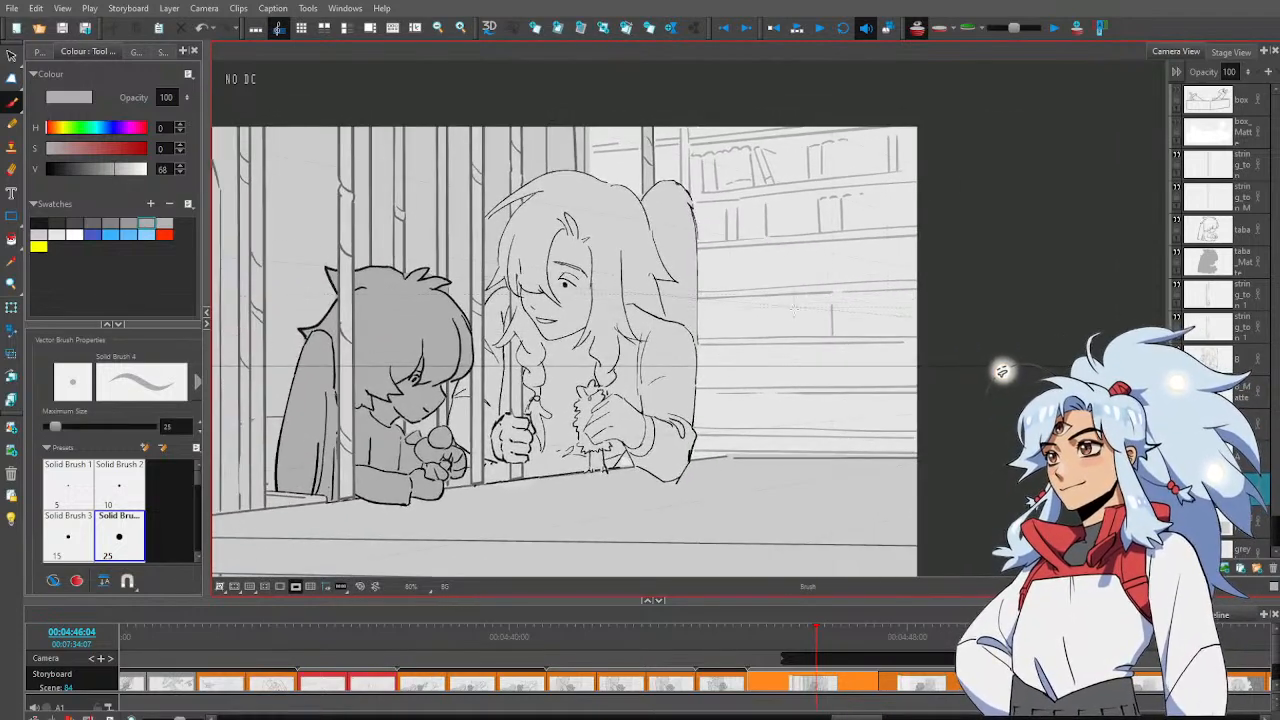
{"action": "mouse_move", "coordinate": [796, 304]}
{"action": "left_mouse_down"}
{"action": "mouse_move", "coordinate": [796, 335]}
{"action": "mouse_move", "coordinate": [716, 332]}
{"action": "mouse_move", "coordinate": [736, 336]}
{"action": "left_mouse_up"}
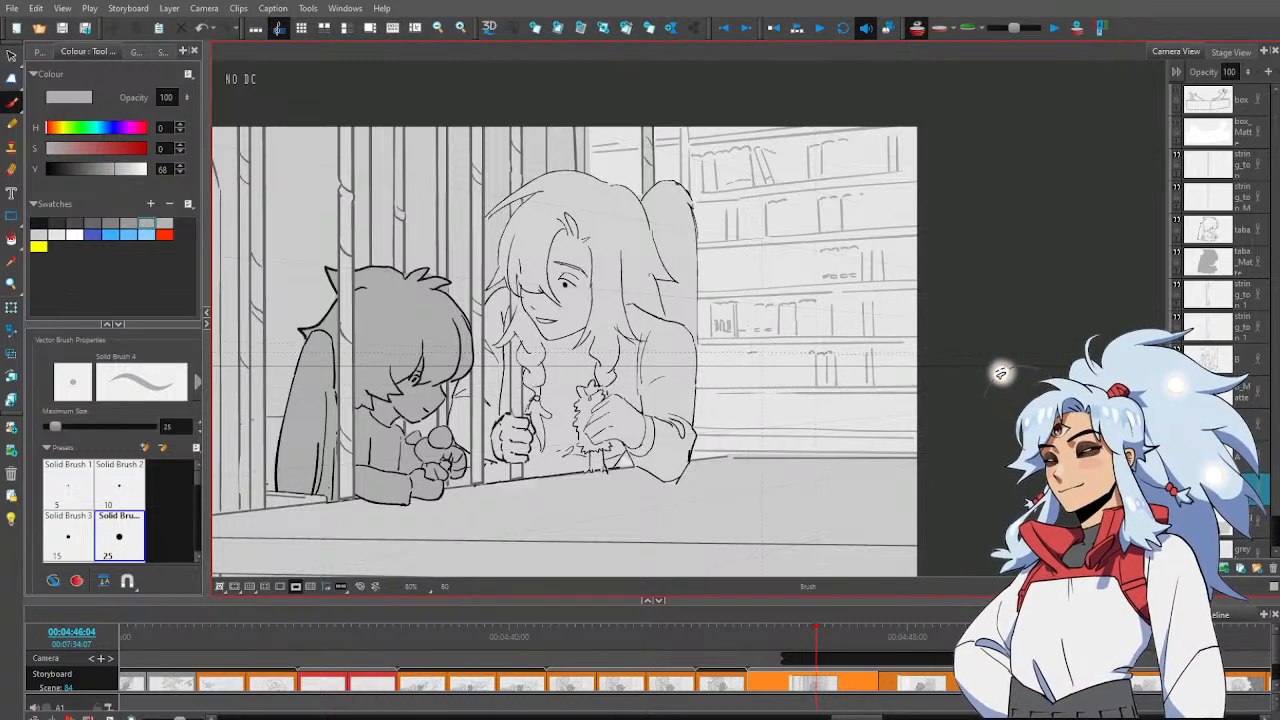
{"action": "key", "text": "alt+e"}
{"action": "key", "text": "alt+b"}
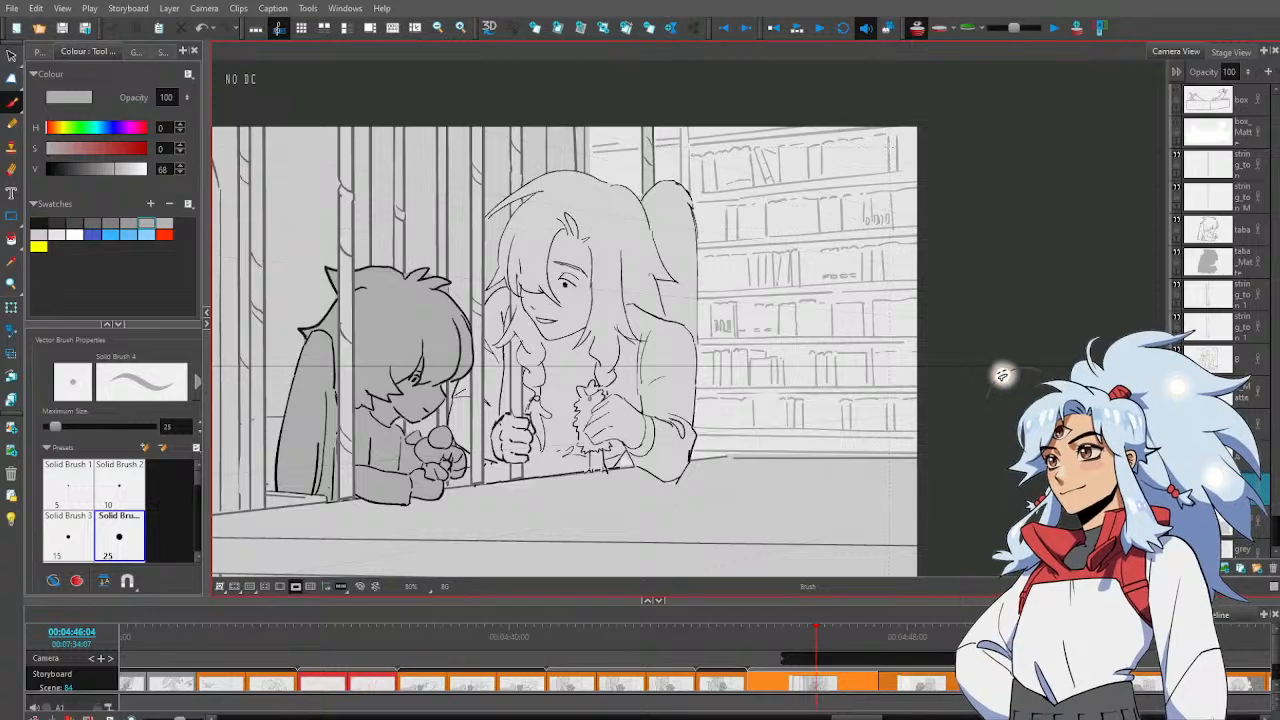
Draw a diagonal line among the converging background lines in the opening between the two foremost strings
{"action": "key", "text": "alt+z"}
{"action": "left_click", "coordinate": [891, 295], "text": "alt"}
{"action": "key", "text": "space"}
{"action": "left_click_drag", "start_coordinate": [906, 347], "coordinate": [995, 372]}
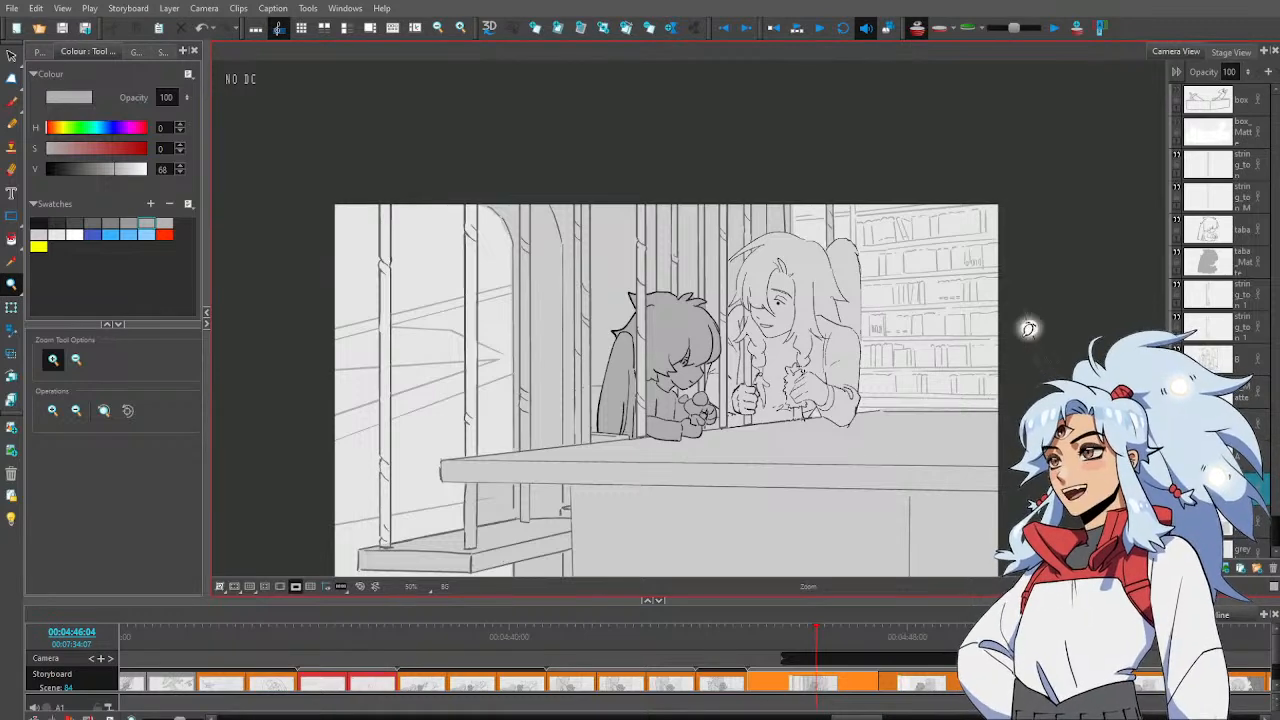
{"action": "left_click", "coordinate": [690, 128]}
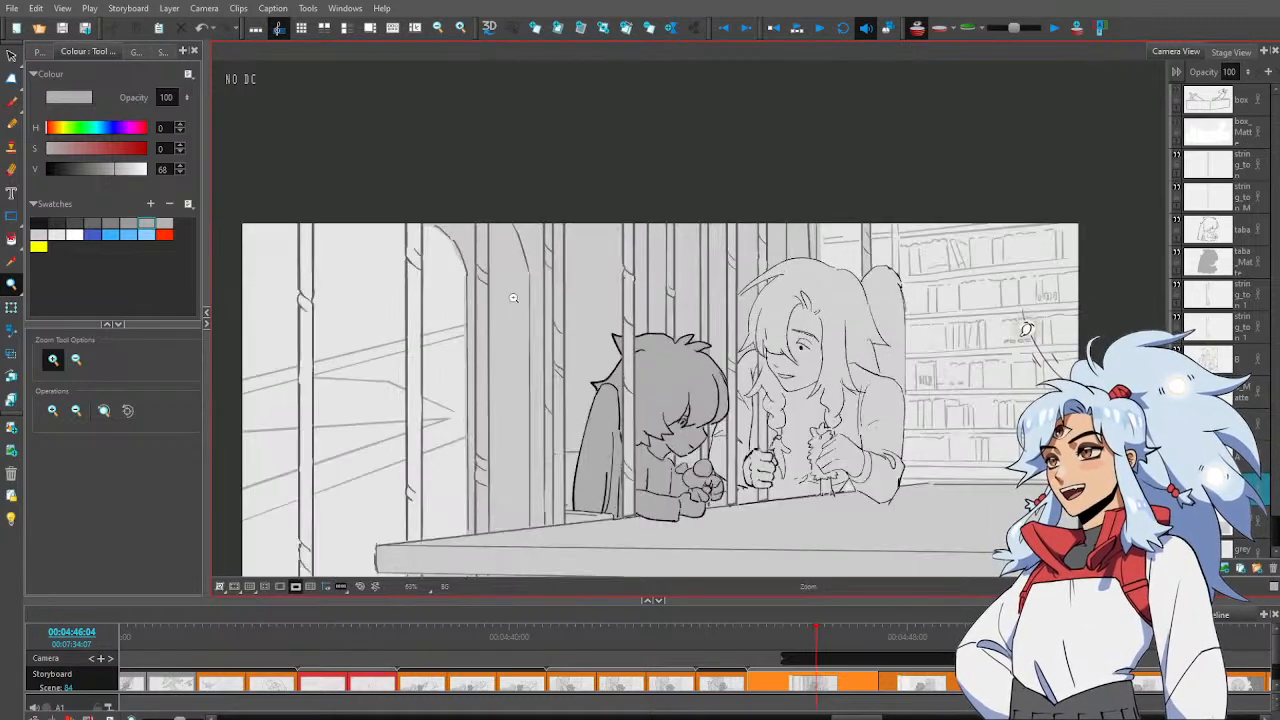
{"action": "left_click", "coordinate": [513, 297]}
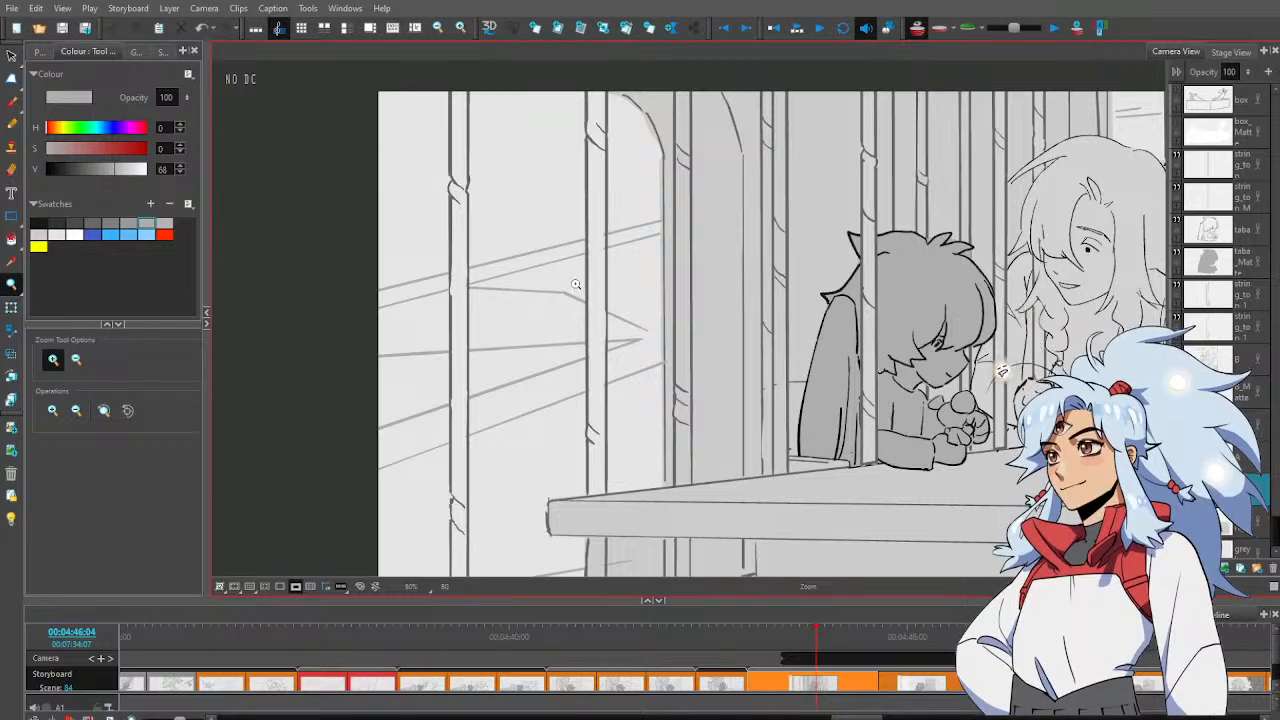
{"action": "key", "text": "alt+b"}
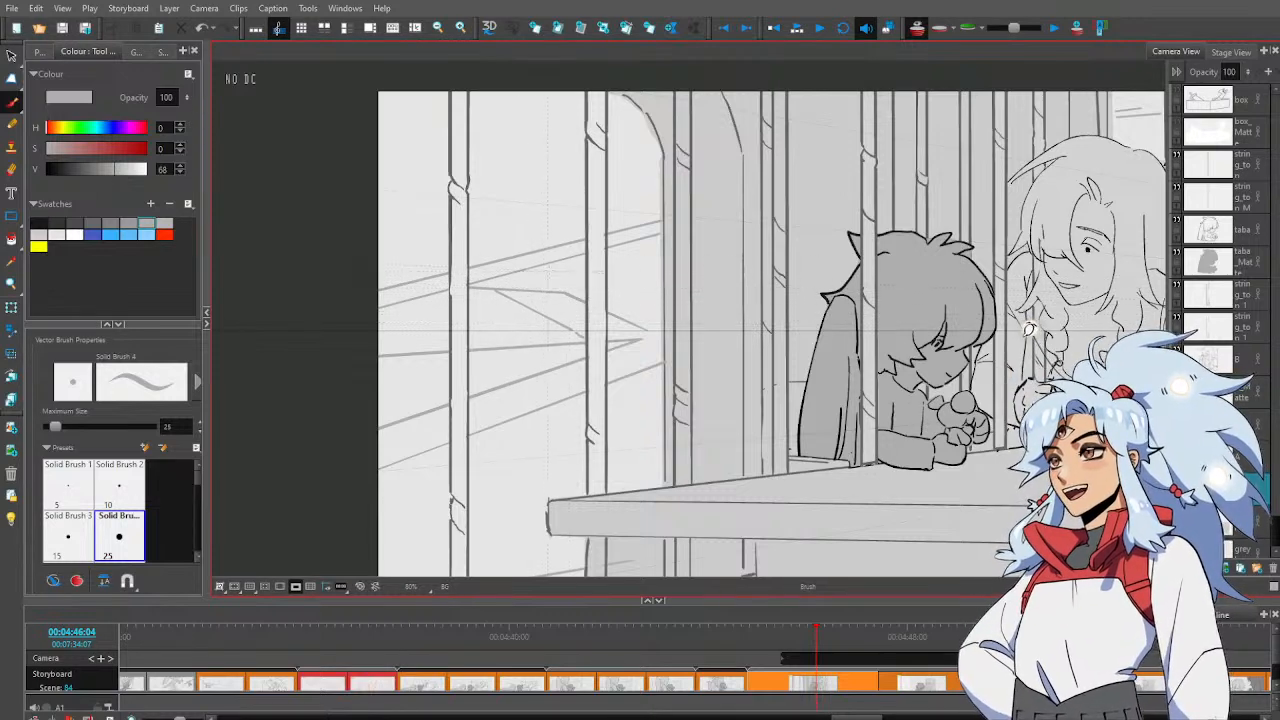
{"action": "key", "text": "alt+z"}
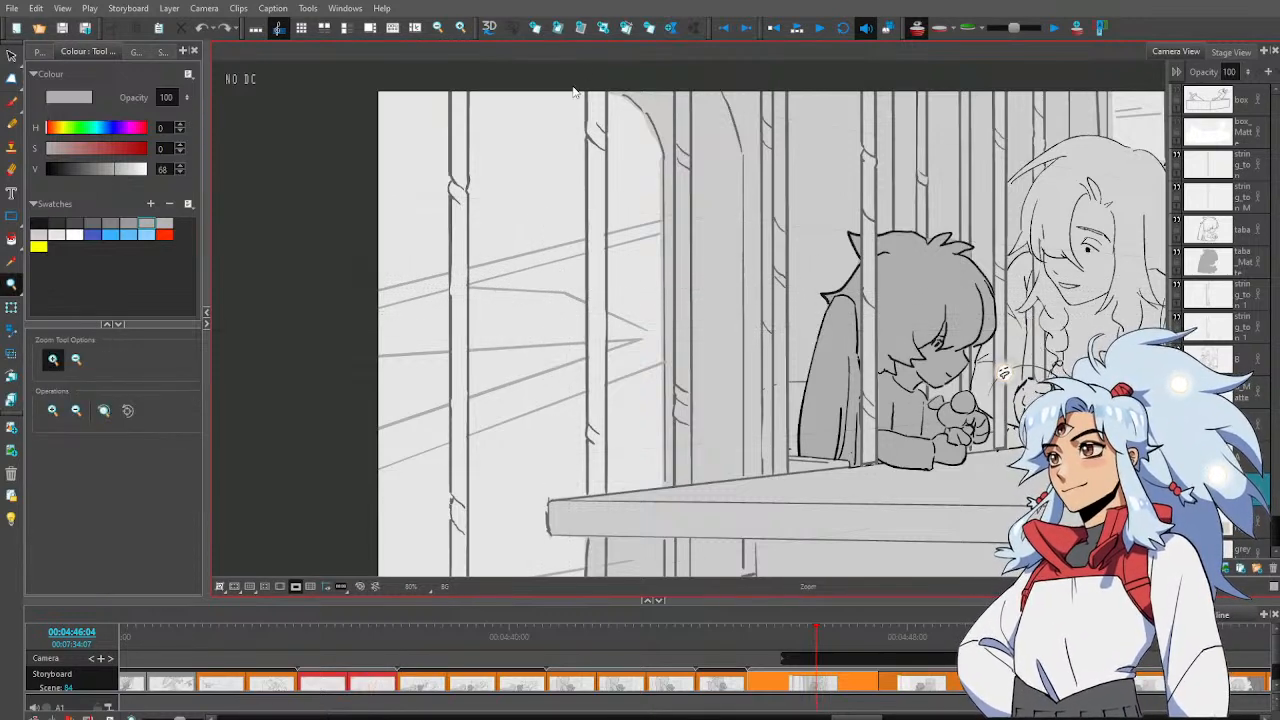
{"action": "scroll", "coordinate": [530, 338], "scroll_direction": "down", "scroll_amount": 1}
{"action": "left_click_drag", "start_coordinate": [532, 334], "coordinate": [623, 328]}
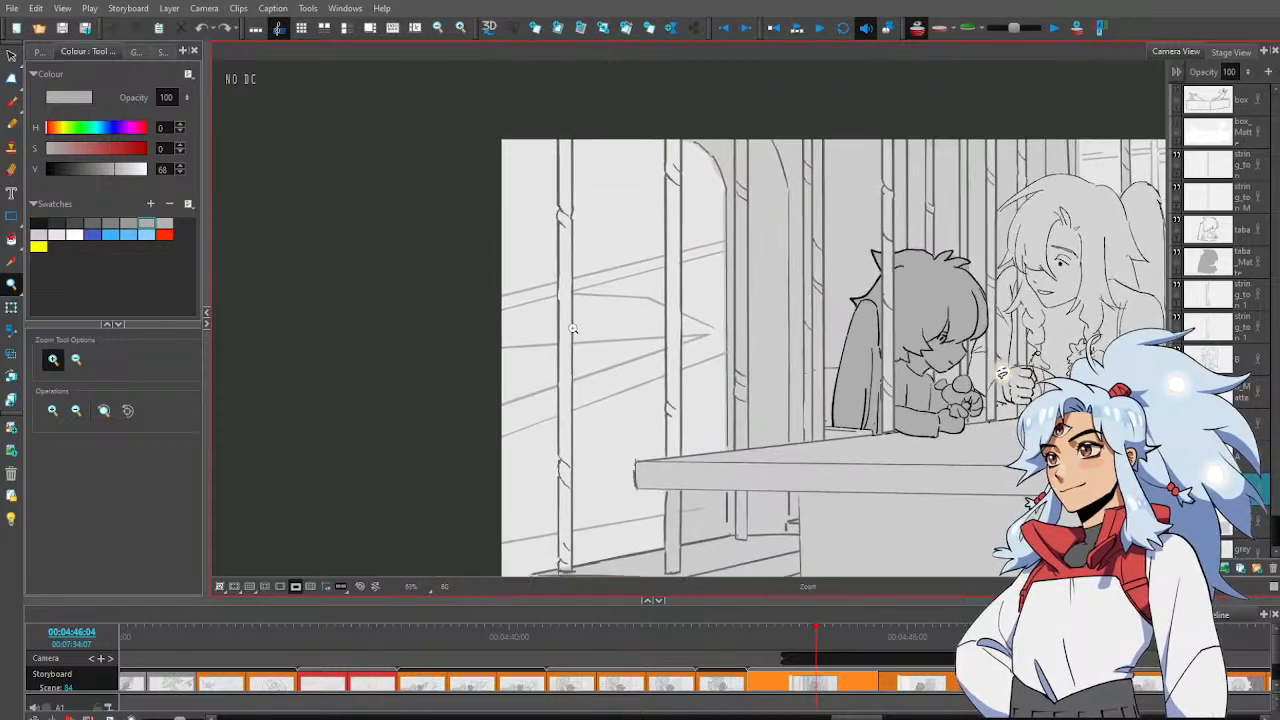
{"action": "scroll", "coordinate": [574, 328], "scroll_direction": "up", "scroll_amount": 1}
{"action": "key", "text": "alt+b"}
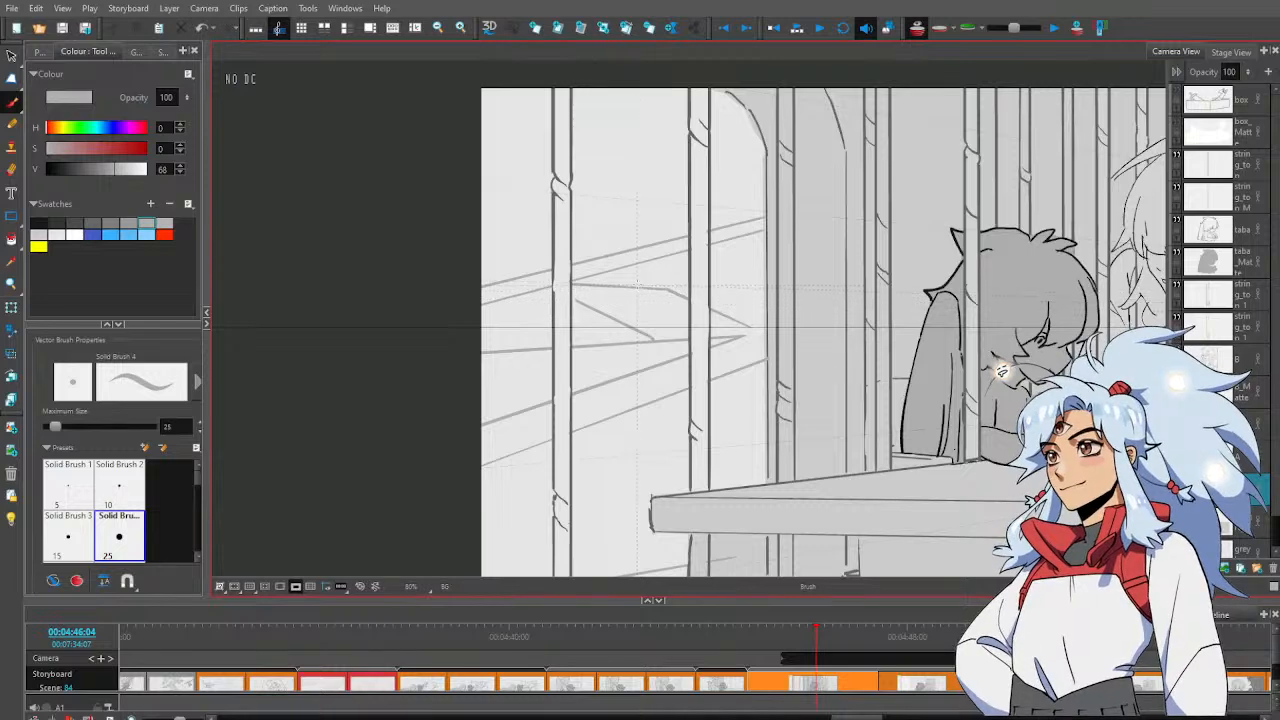
Erase part of the background lines between the two foremost strings and draw a narrow vertical post there
{"action": "key", "text": "alt+e"}
{"action": "mouse_move", "coordinate": [632, 287]}
{"action": "left_mouse_down"}
{"action": "mouse_move", "coordinate": [643, 288]}
{"action": "mouse_move", "coordinate": [636, 320]}
{"action": "left_mouse_up"}
{"action": "key", "text": "alt+b"}
{"action": "left_click_drag", "start_coordinate": [642, 267], "coordinate": [636, 326]}
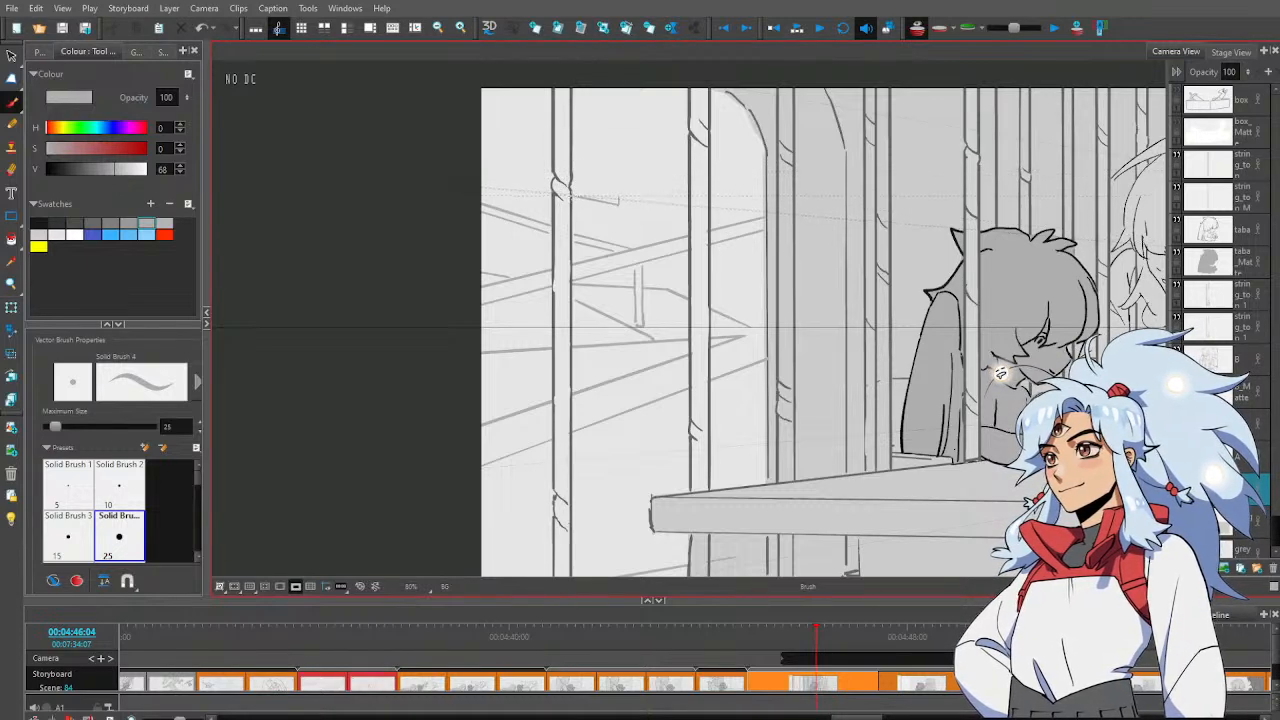
Draw short light grey background lines across the upper opening beside the foremost string, and undo the vertical stroke tried there
{"action": "mouse_move", "coordinate": [554, 194]}
{"action": "left_mouse_down"}
{"action": "mouse_move", "coordinate": [467, 177]}
{"action": "mouse_move", "coordinate": [617, 199]}
{"action": "left_mouse_up"}
{"action": "key", "text": "alt+z"}
{"action": "scroll", "coordinate": [666, 231], "scroll_direction": "down", "scroll_amount": 4}
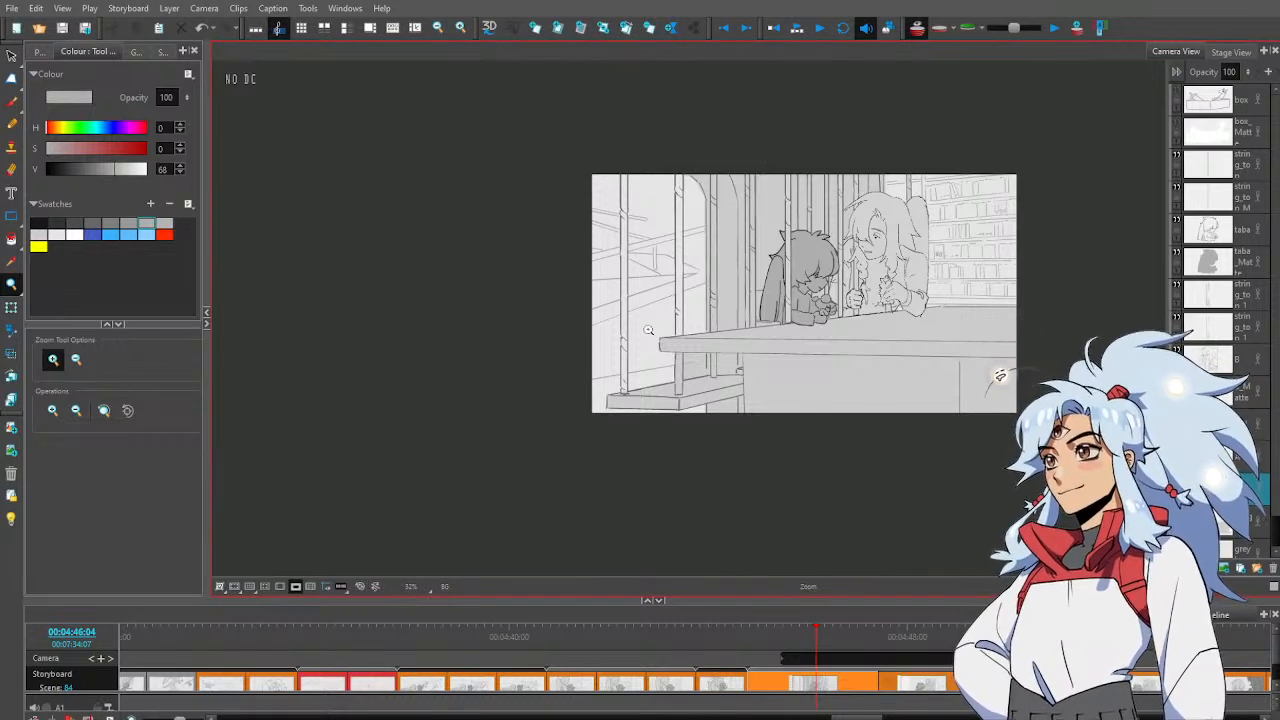
{"action": "left_click", "coordinate": [619, 188]}
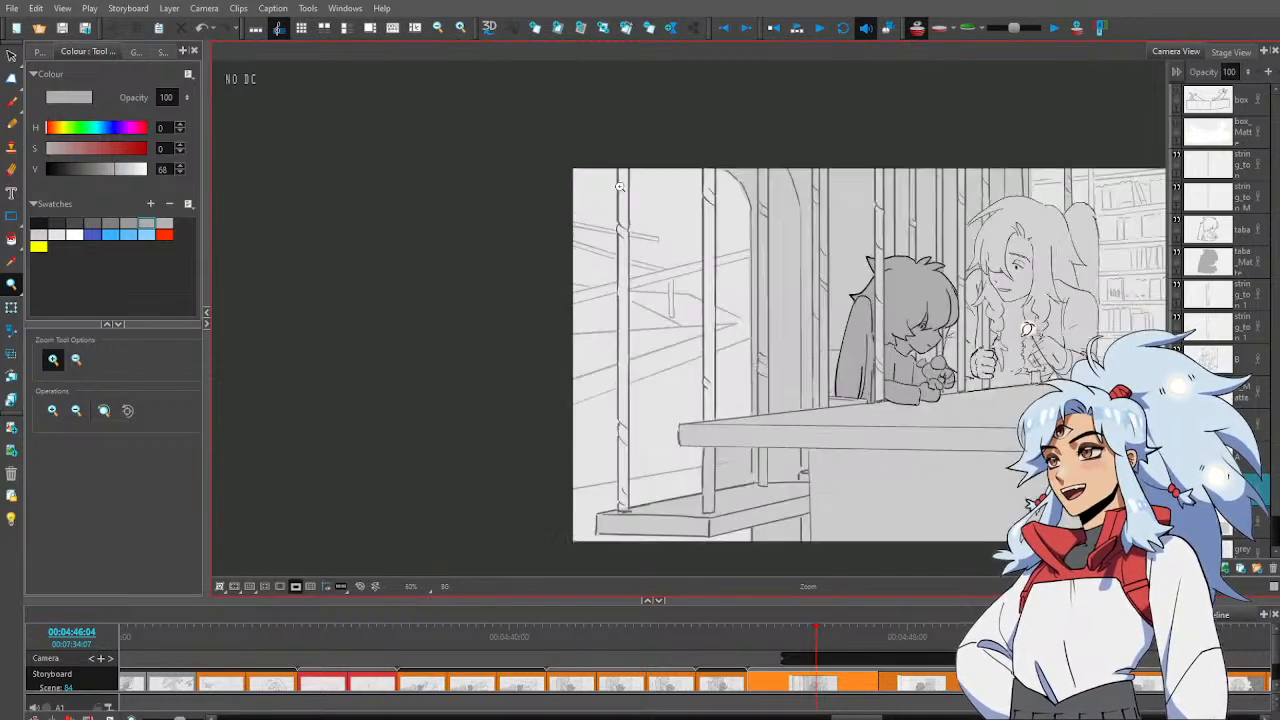
{"action": "key", "text": "alt+b"}
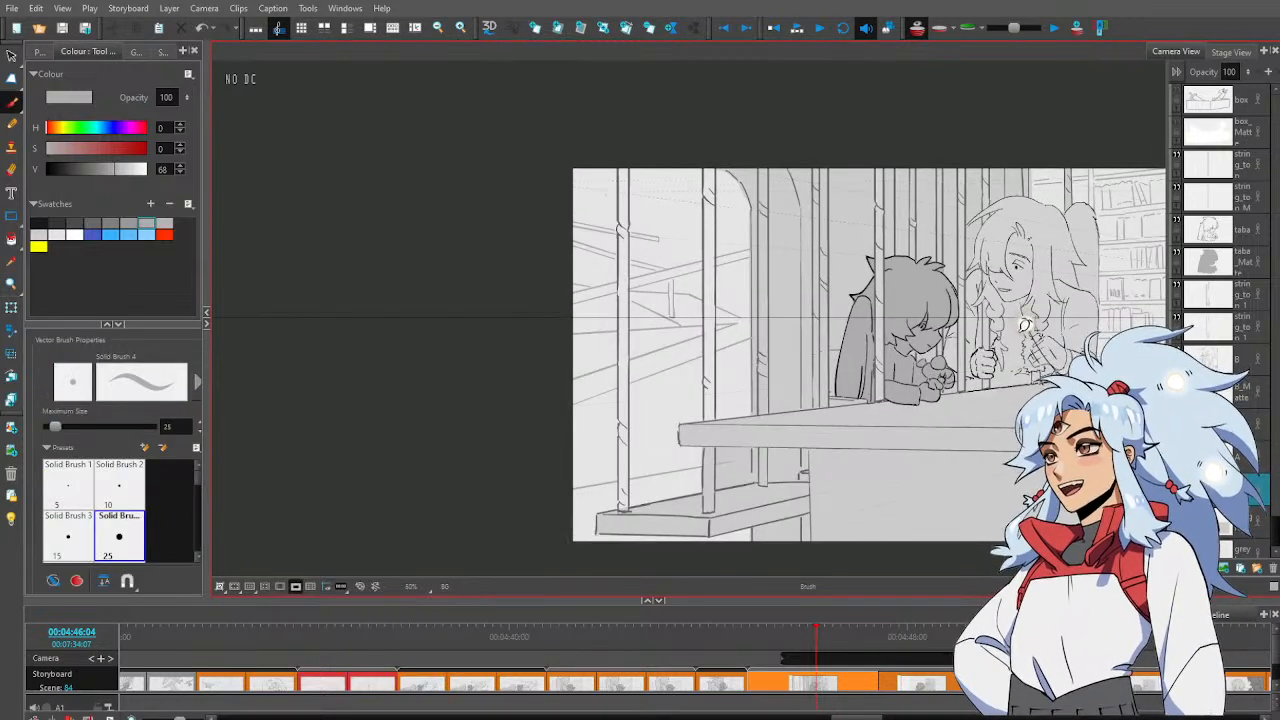
{"action": "left_click_drag", "start_coordinate": [597, 163], "coordinate": [598, 220]}
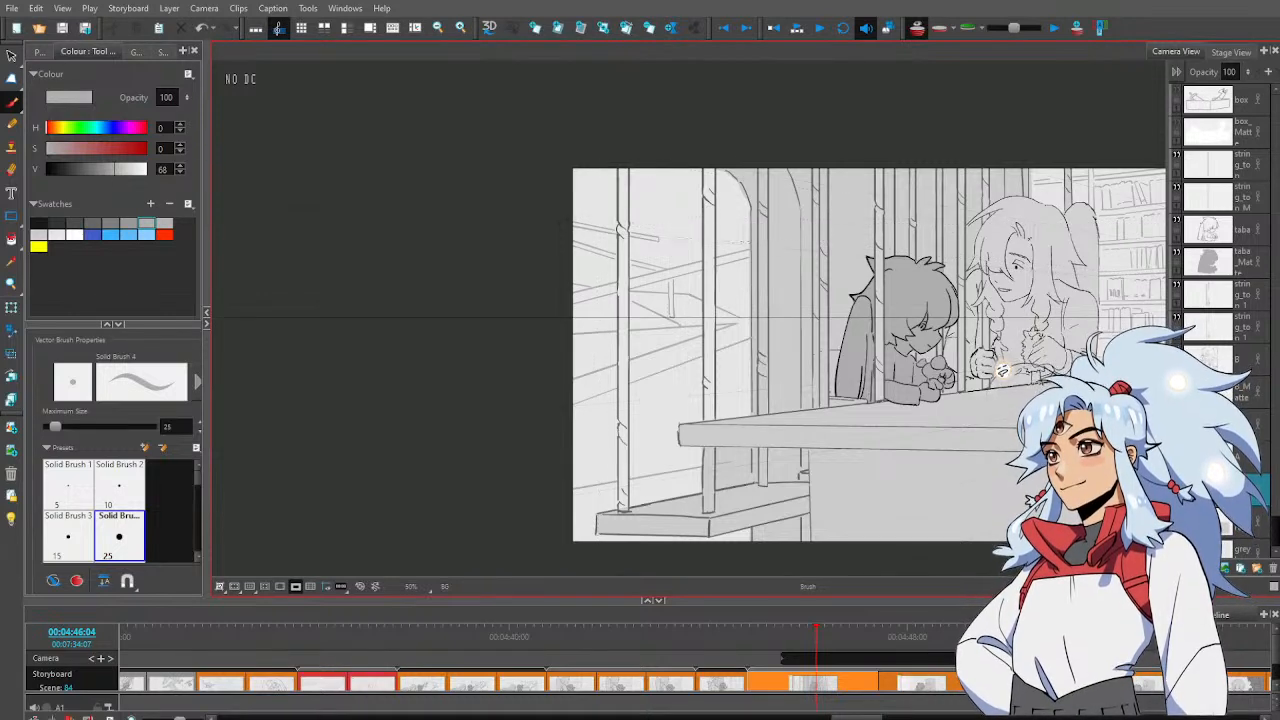
{"action": "key", "text": "ctrl+z"}
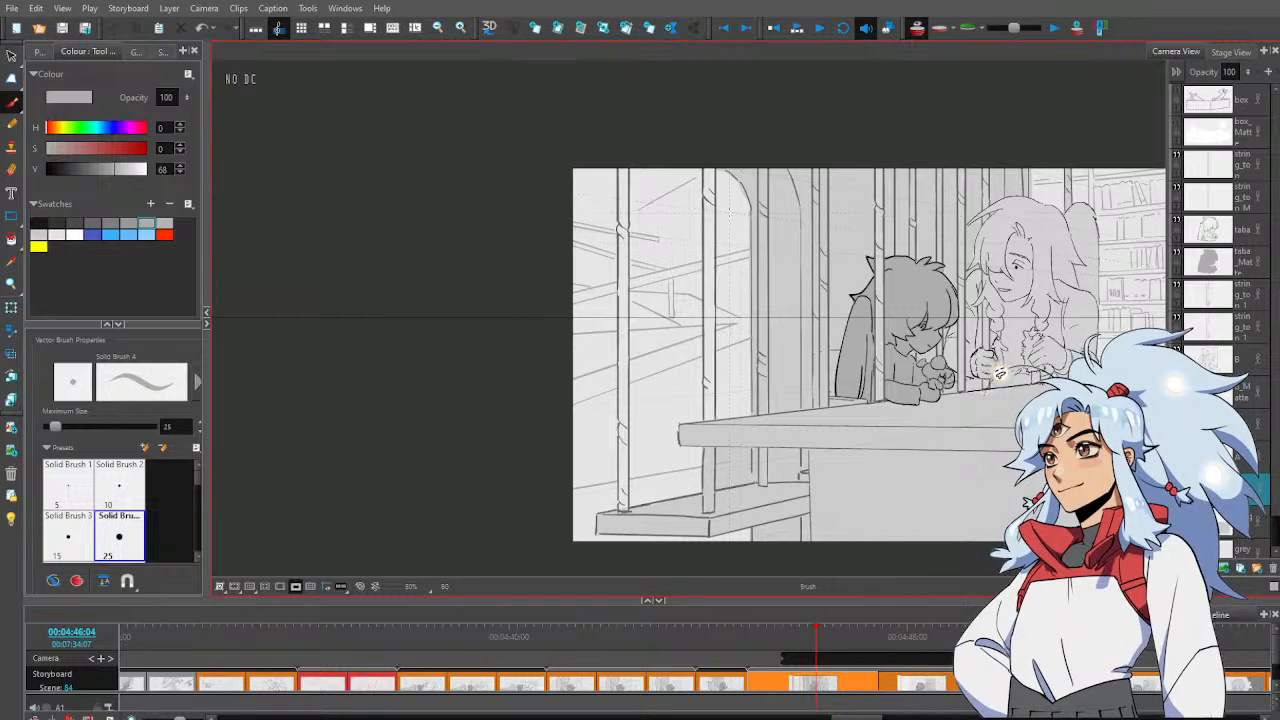
Delete the slanted background line just inside the arch beside the second string
{"action": "left_click_drag", "start_coordinate": [753, 207], "coordinate": [686, 205]}
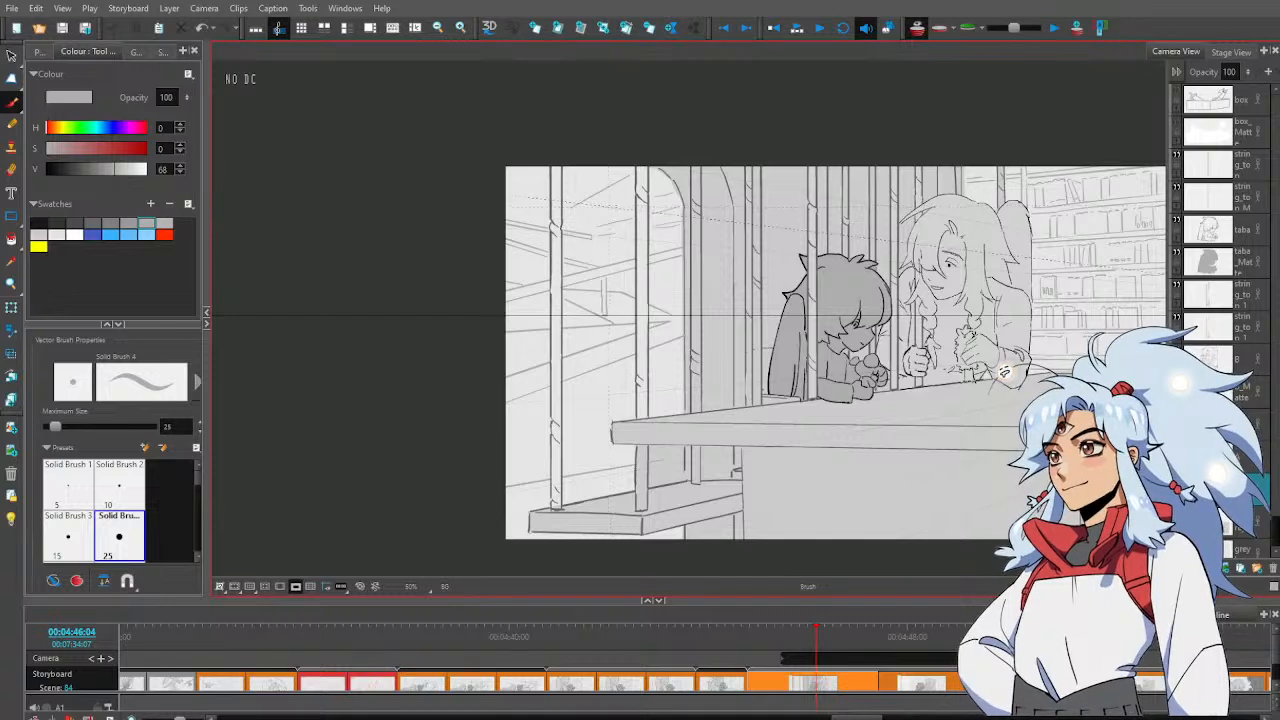
{"action": "key", "text": "alt+e"}
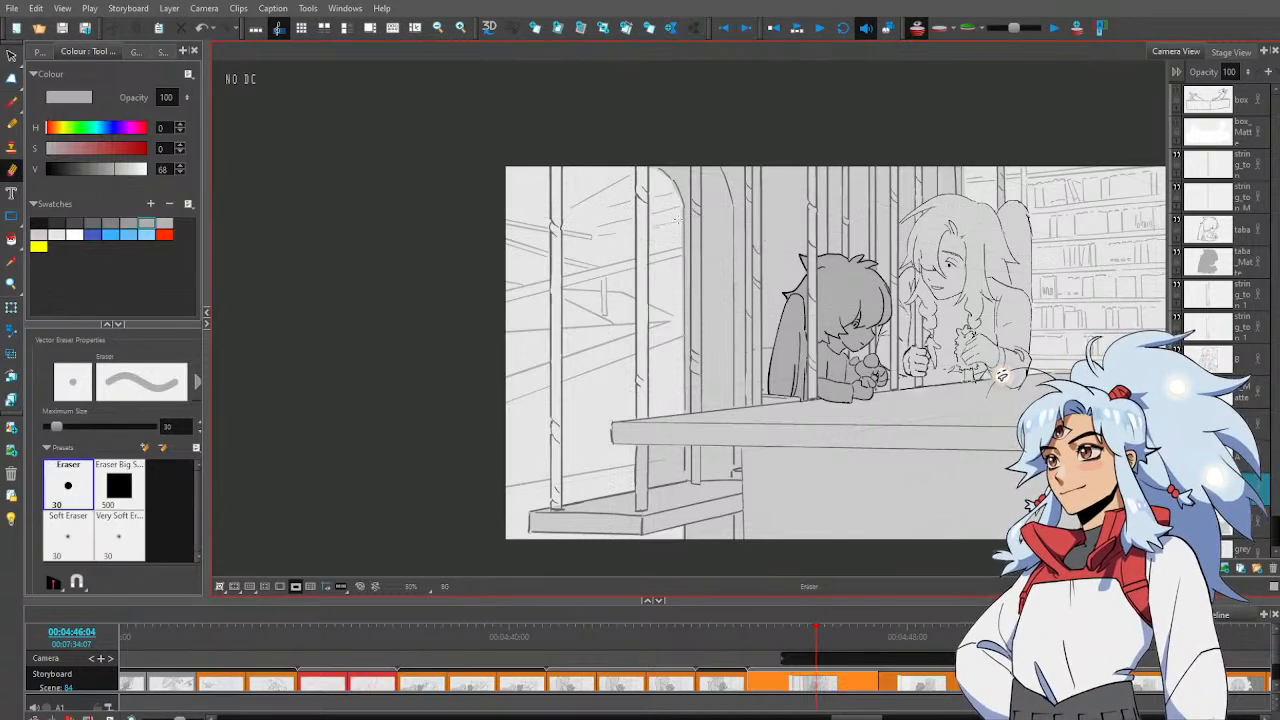
{"action": "key", "text": "alt+s"}
{"action": "left_click", "coordinate": [669, 226]}
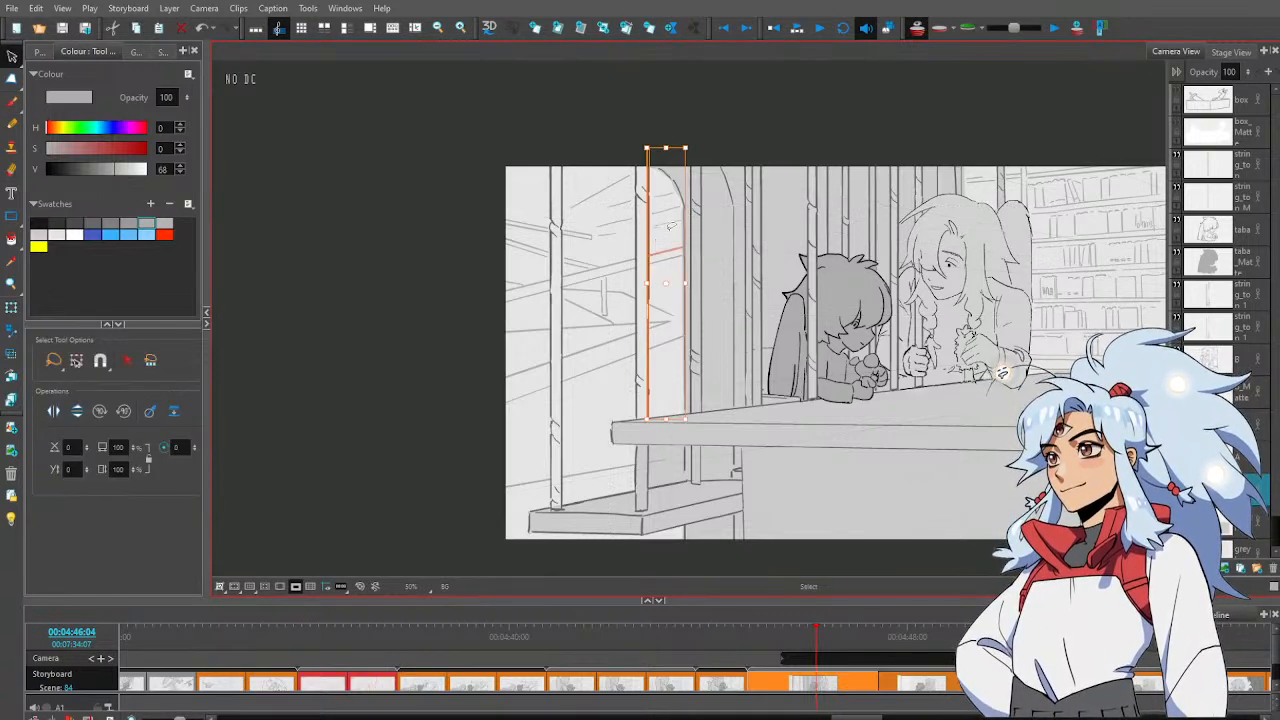
{"action": "key", "text": "Delete"}
{"action": "key", "text": "alt+b"}
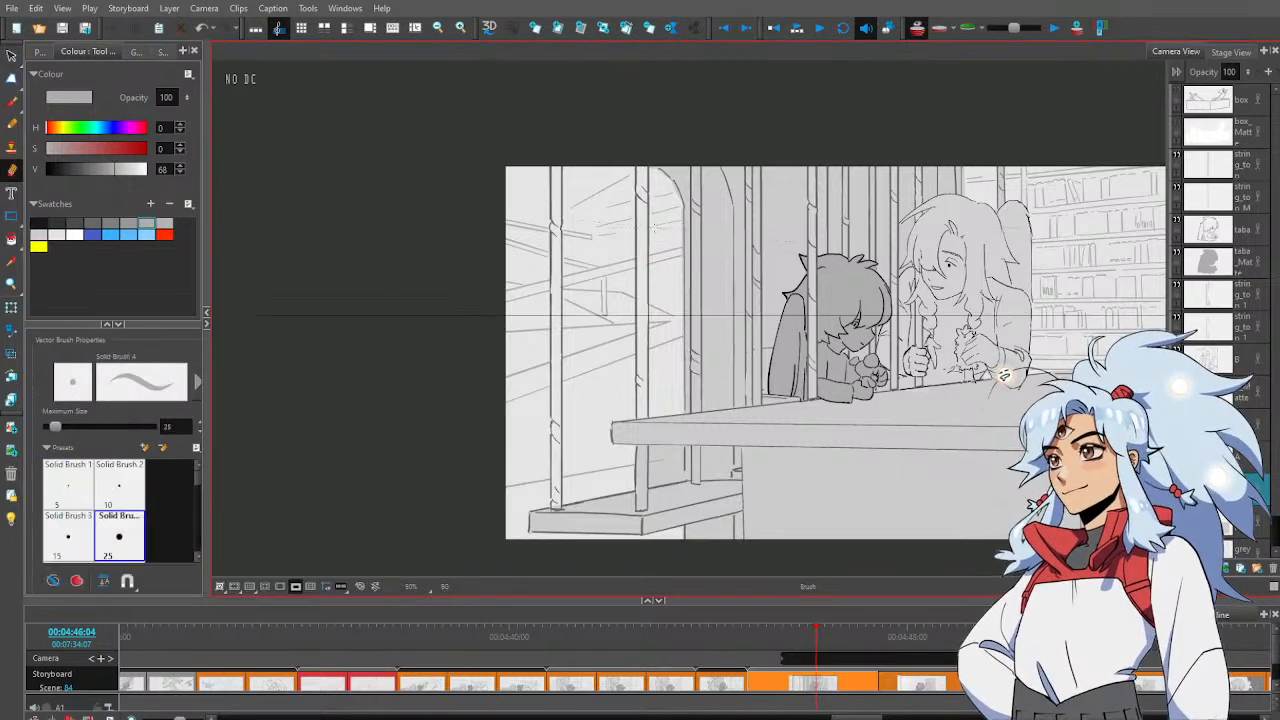
Select the short slanted shelf lines on both sides of the second string and nudge them slightly
{"action": "key", "text": "alt+b"}
{"action": "key", "text": "alt+z"}
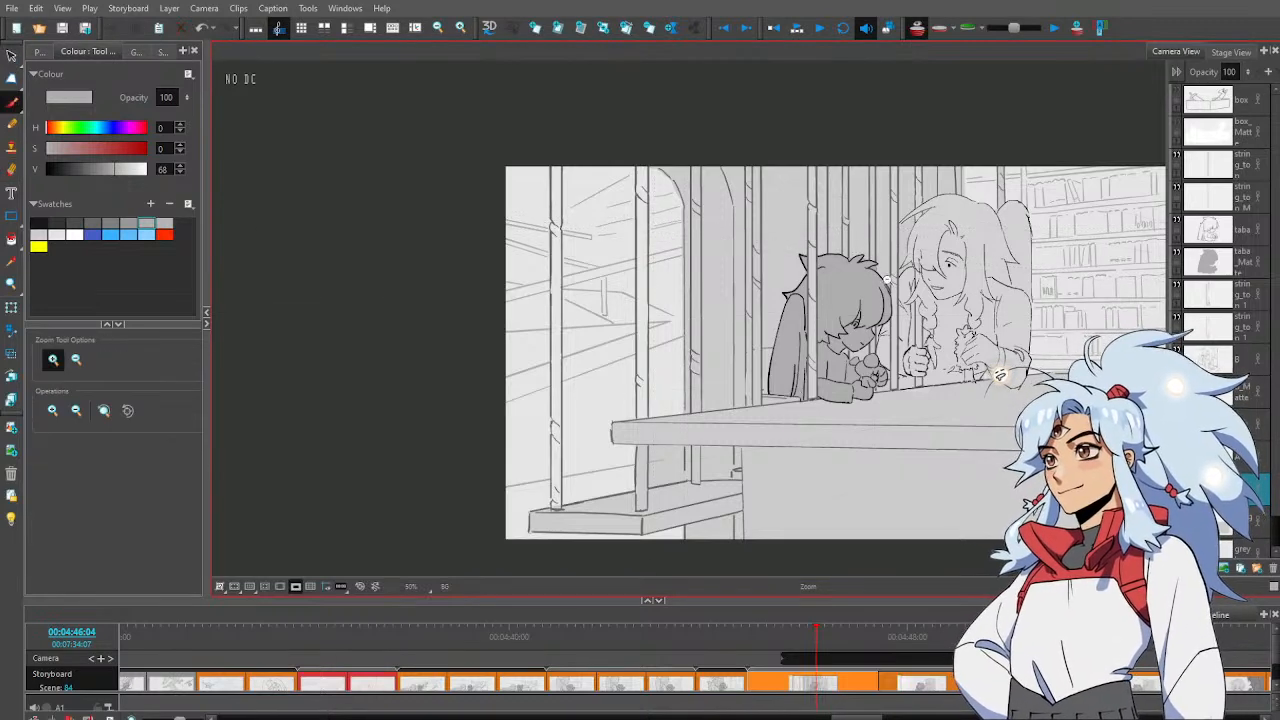
{"action": "left_click_drag", "start_coordinate": [869, 297], "coordinate": [805, 291]}
{"action": "scroll", "coordinate": [810, 298], "scroll_direction": "down", "scroll_amount": 1}
{"action": "left_click_drag", "start_coordinate": [692, 308], "coordinate": [727, 308]}
{"action": "scroll", "coordinate": [727, 308], "scroll_direction": "up", "scroll_amount": 1}
{"action": "key", "text": "alt+b"}
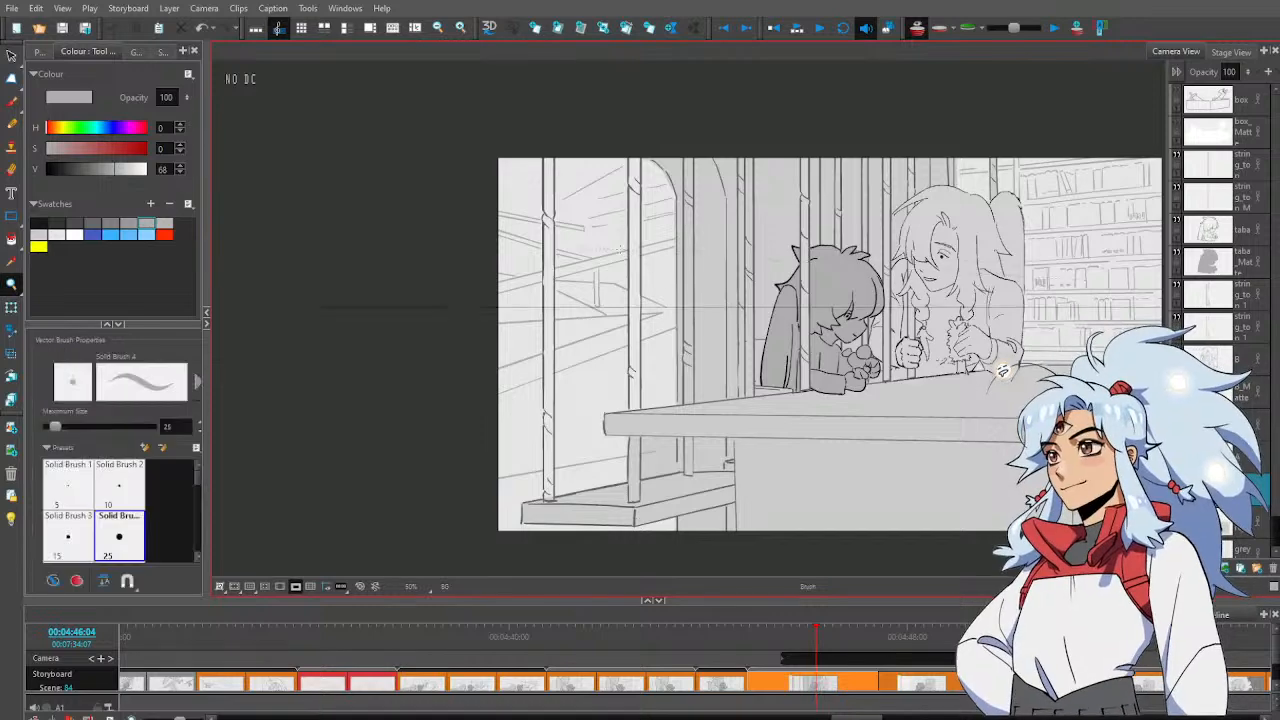
{"action": "key", "text": "alt+s"}
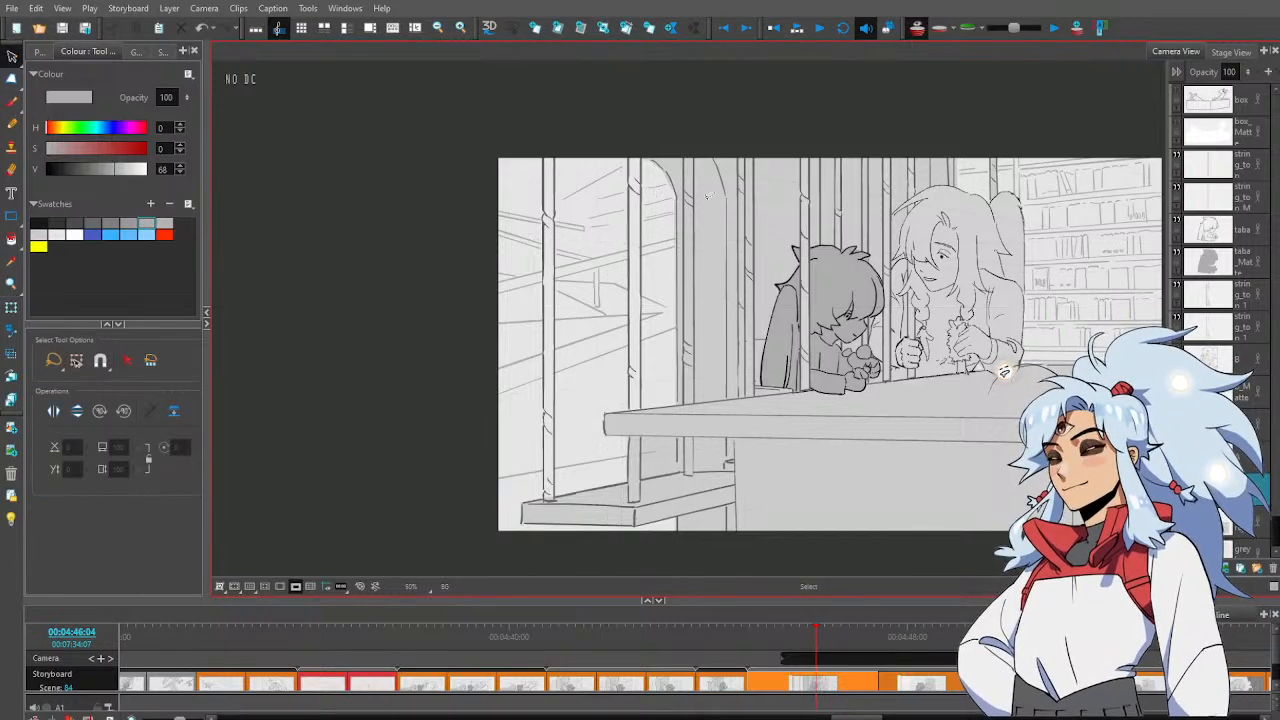
{"action": "key", "text": "alt+b"}
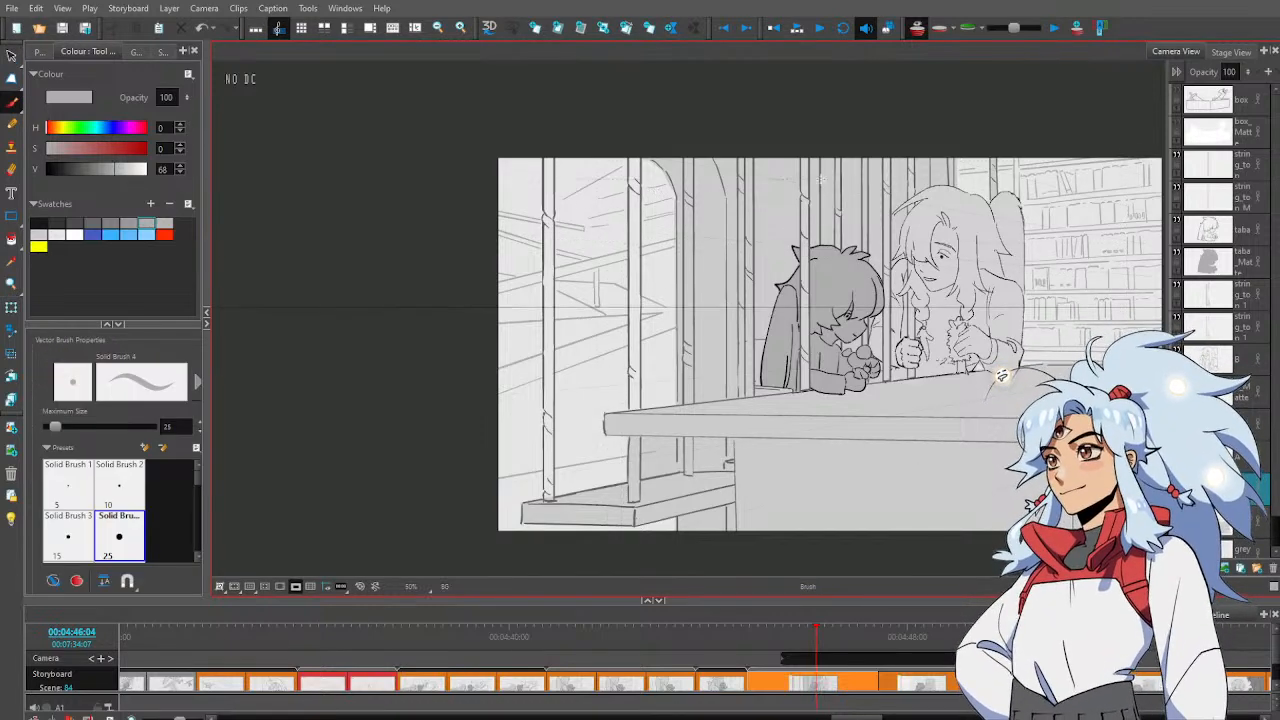
{"action": "key", "text": "alt+s"}
{"action": "mouse_move", "coordinate": [657, 178]}
{"action": "left_mouse_down"}
{"action": "mouse_move", "coordinate": [638, 220]}
{"action": "mouse_move", "coordinate": [607, 191]}
{"action": "mouse_move", "coordinate": [600, 248]}
{"action": "left_mouse_up"}
{"action": "left_click_drag", "start_coordinate": [686, 184], "coordinate": [686, 182]}
{"action": "key", "text": "alt+b"}
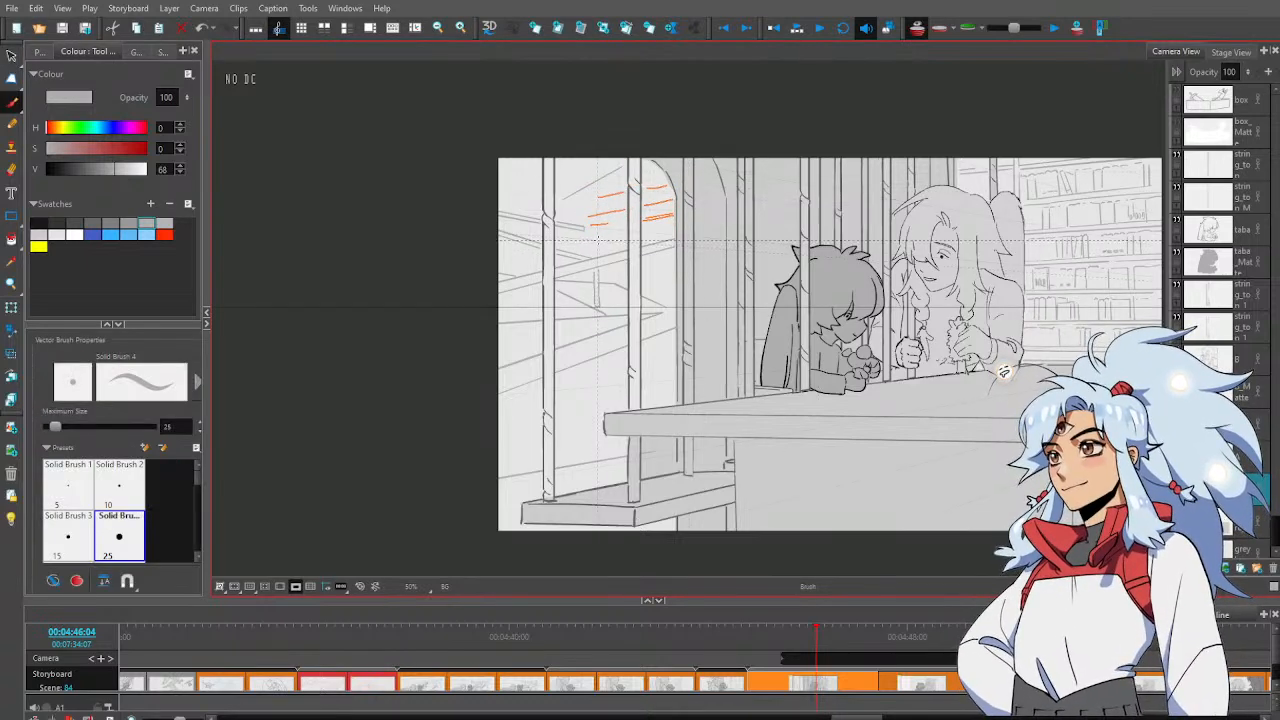
Draw more short shelf lines lower in the gaps beside the second string and adjust the one inside the arch
{"action": "left_click_drag", "start_coordinate": [600, 242], "coordinate": [654, 237]}
{"action": "key", "text": "alt+s"}
{"action": "key", "text": "alt+b"}
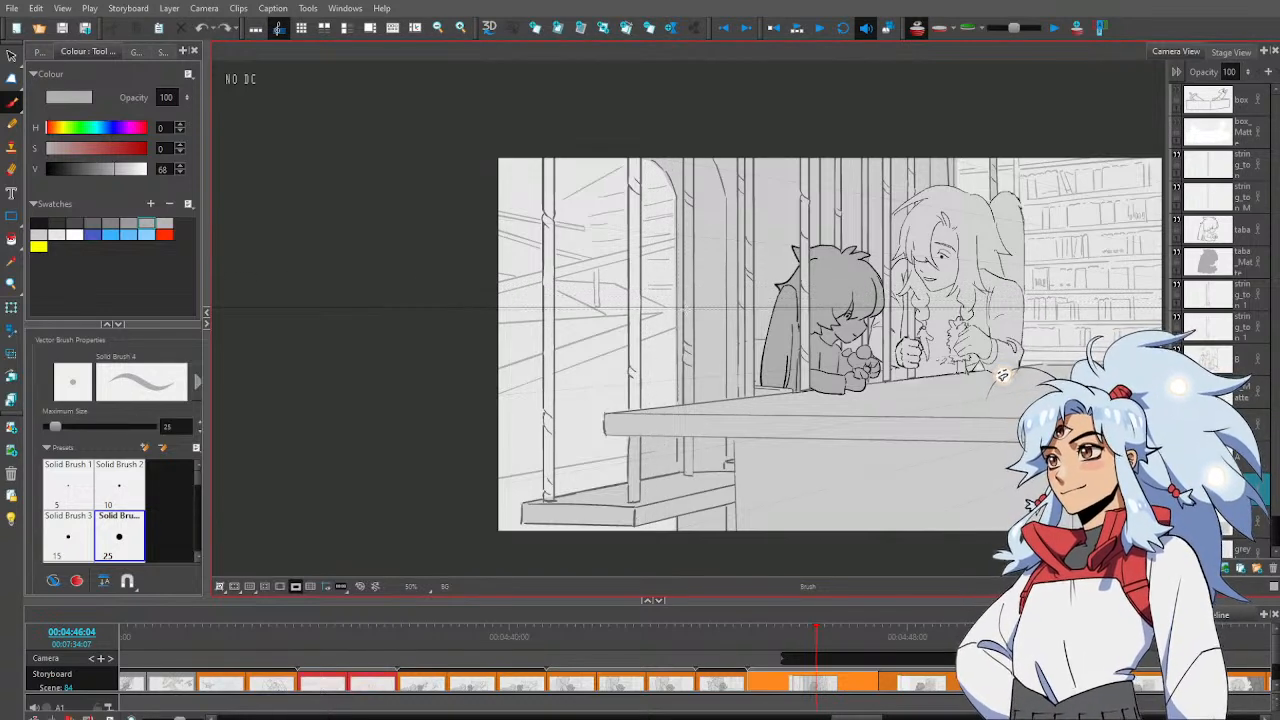
{"action": "key", "text": "alt+s"}
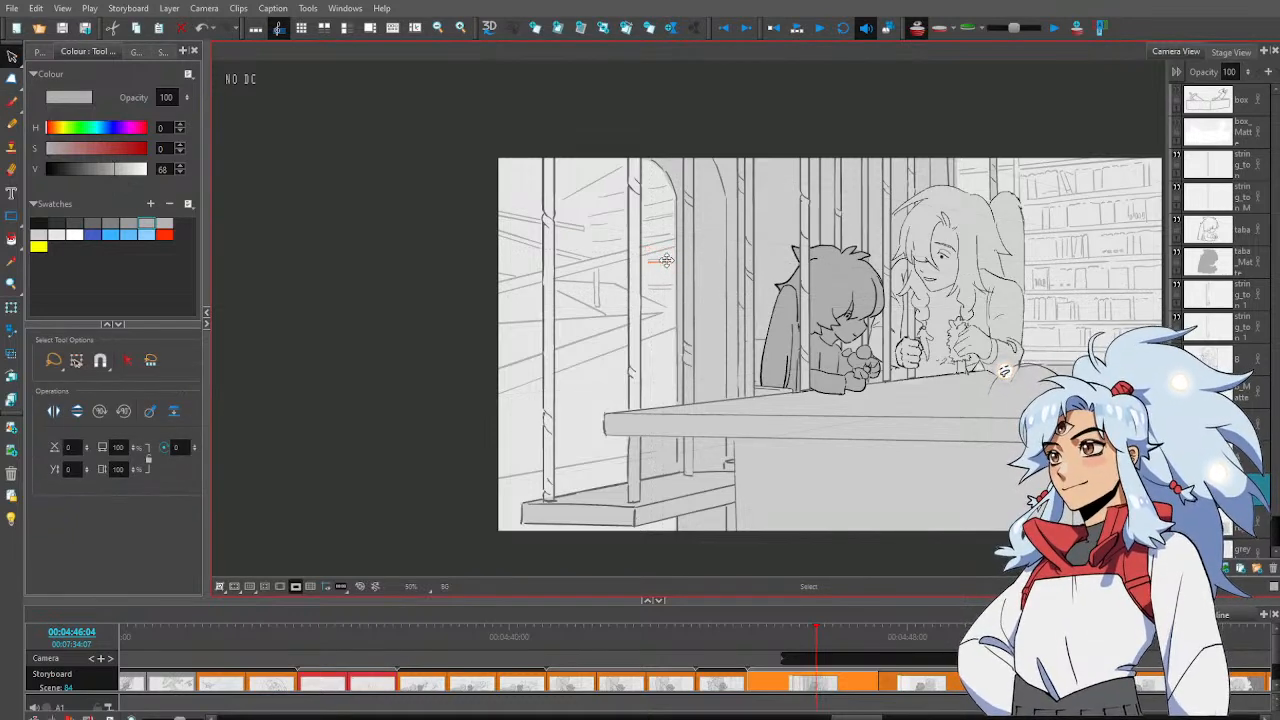
{"action": "left_click", "coordinate": [599, 288]}
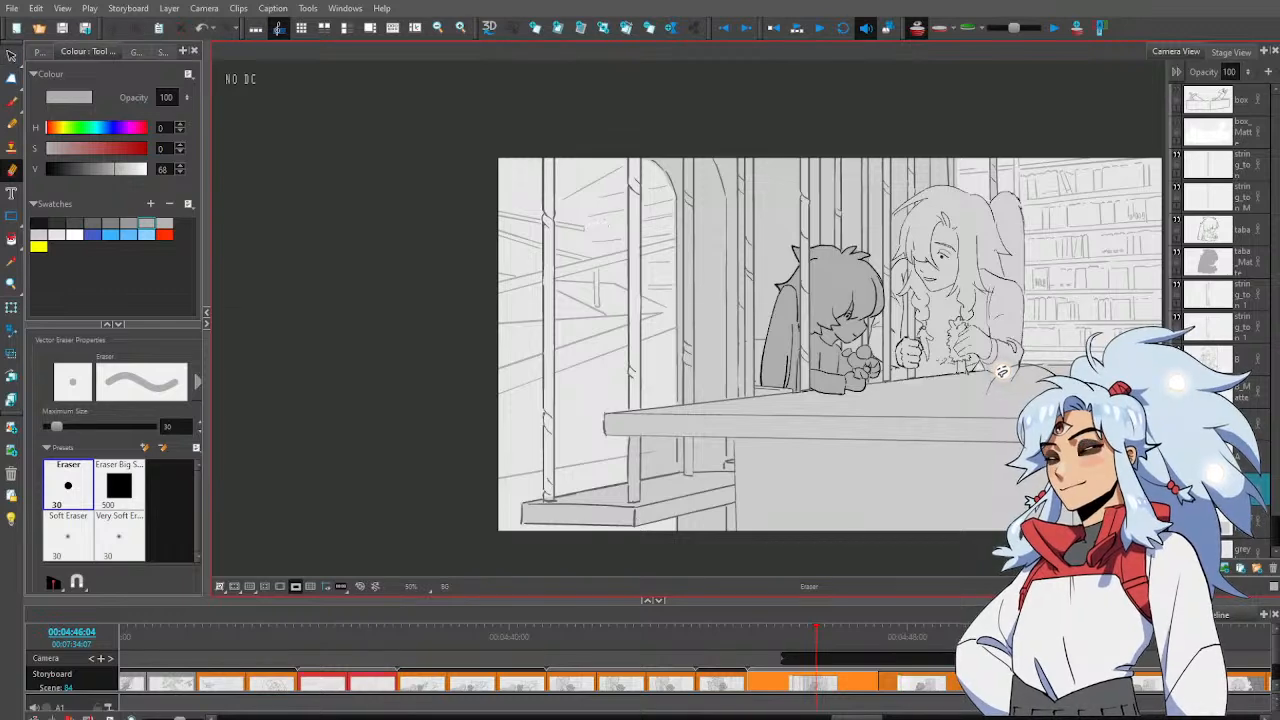
{"action": "key", "text": "alt+b"}
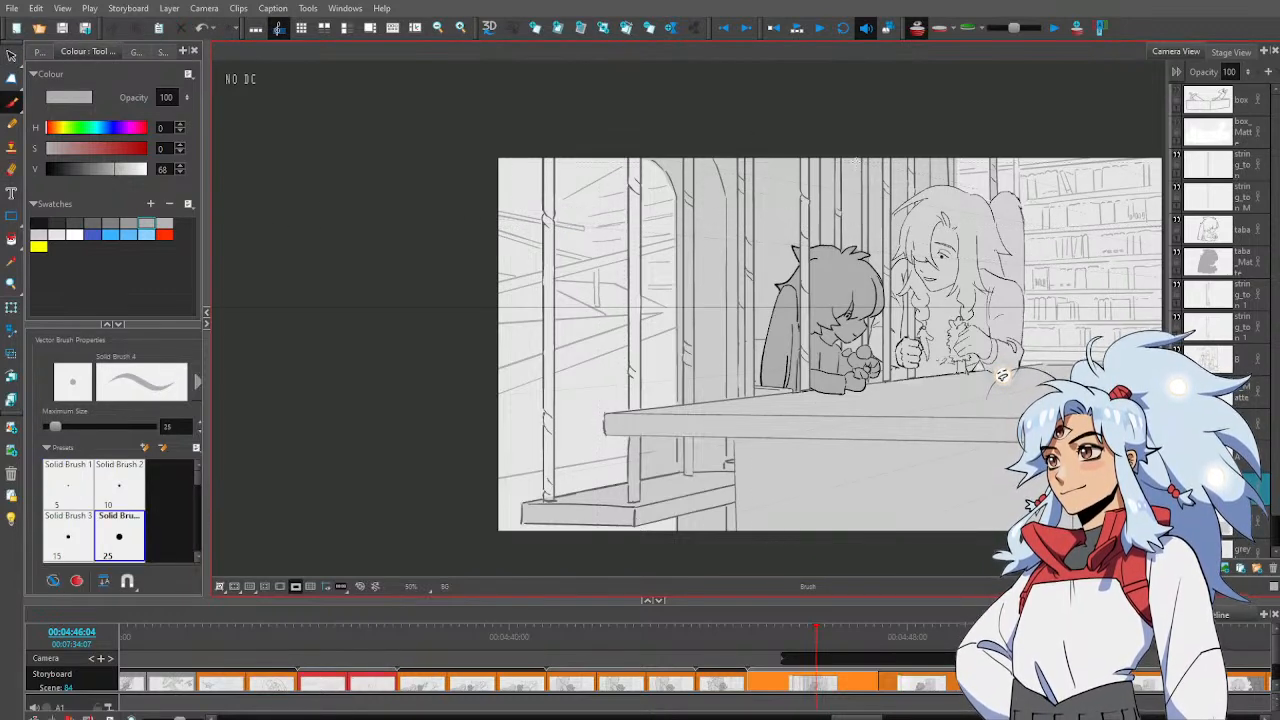
Remove a short shelf line between the two foremost strings and fill the distant shelves inside the arch with small books
{"action": "key", "text": "alt+s"}
{"action": "left_click", "coordinate": [612, 208]}
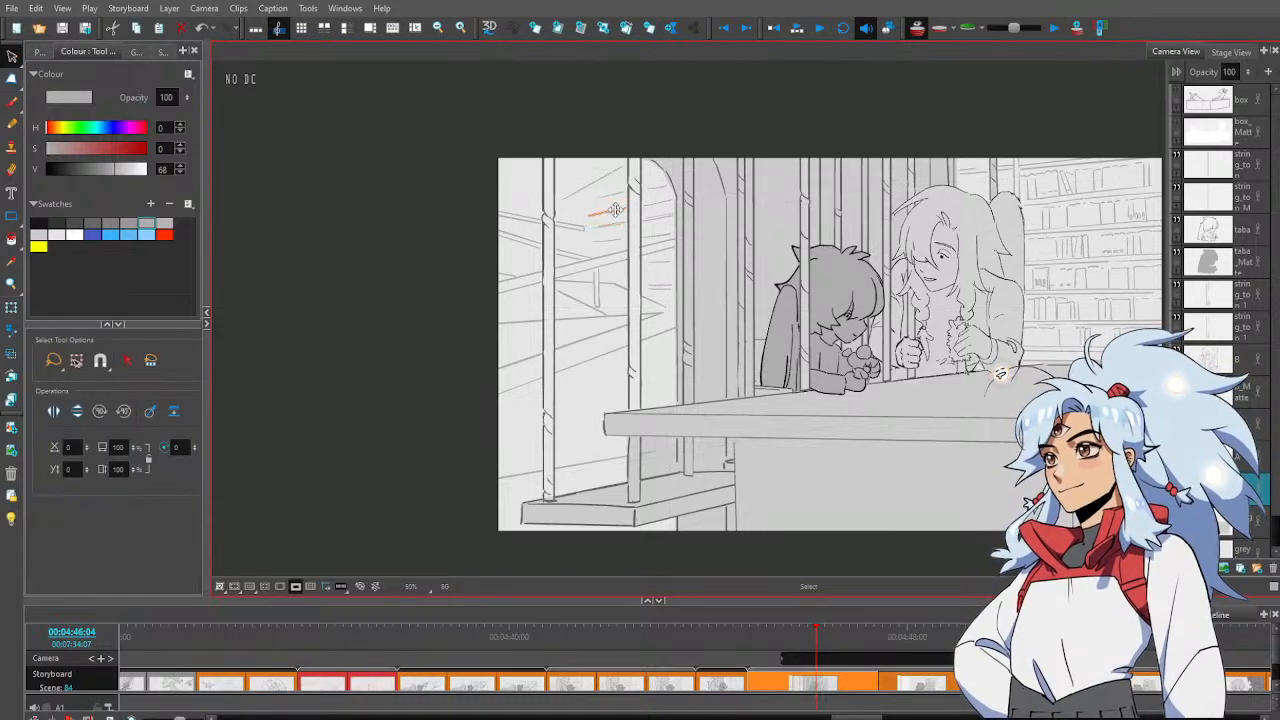
{"action": "key", "text": "Delete"}
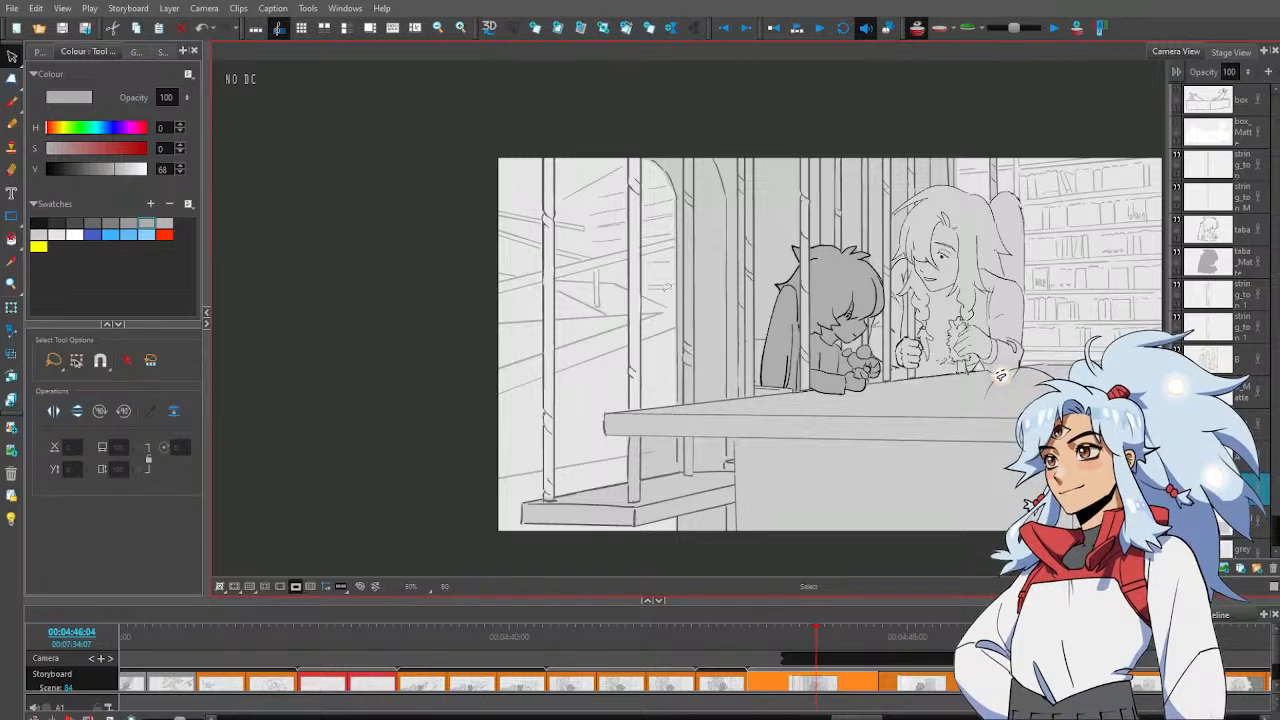
{"action": "key", "text": "alt+b"}
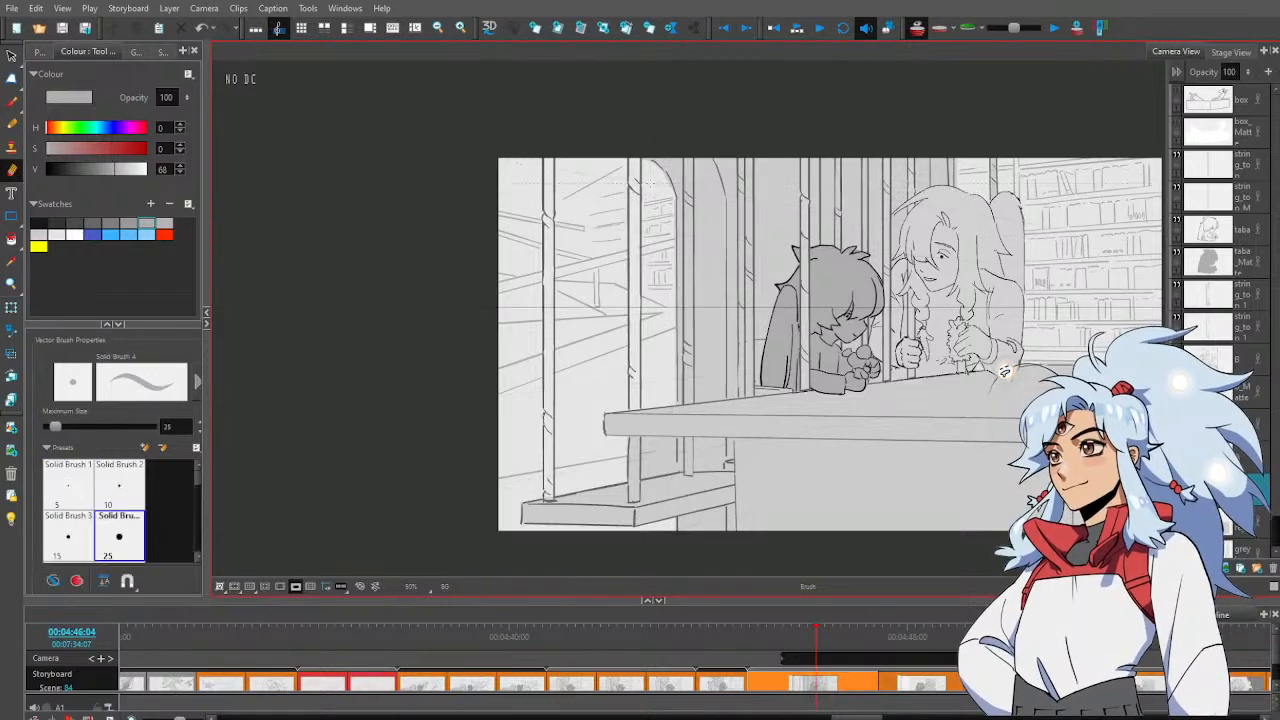
Select the upper shelf lines on both sides of the second string and shift them up slightly
{"action": "key", "text": "alt+s"}
{"action": "left_click", "coordinate": [655, 202]}
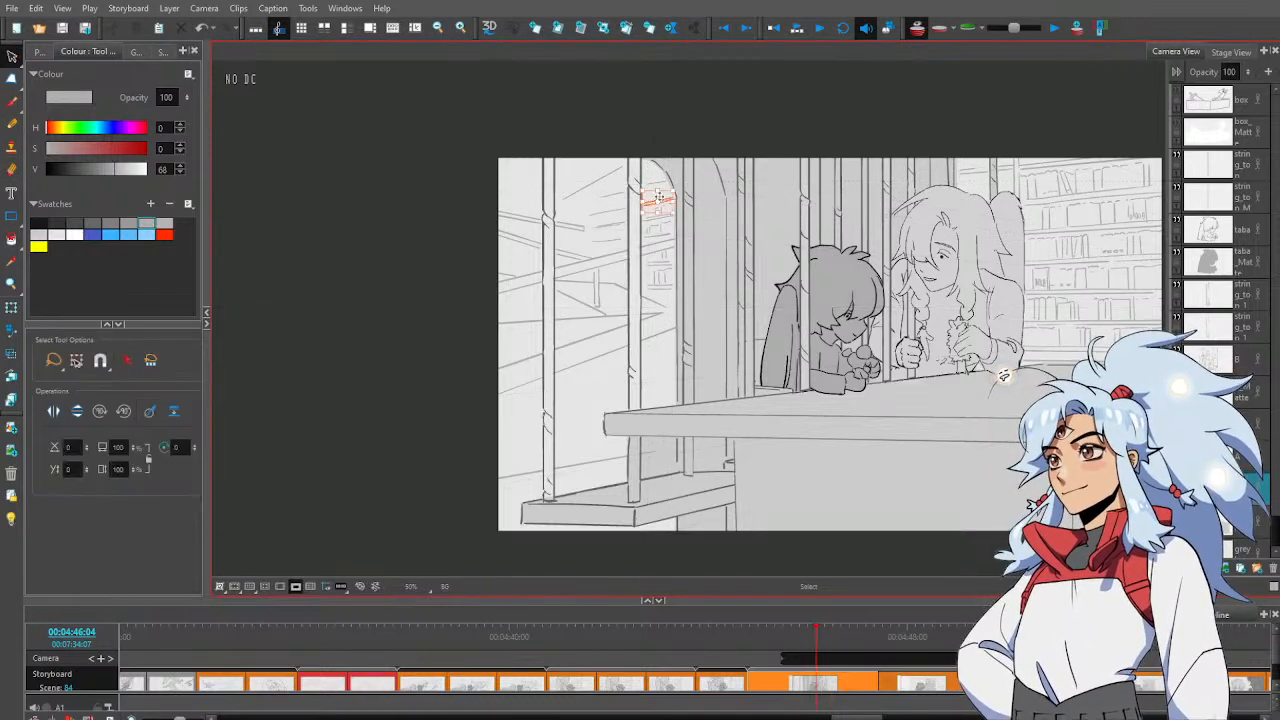
{"action": "left_click", "coordinate": [617, 204], "text": "shift"}
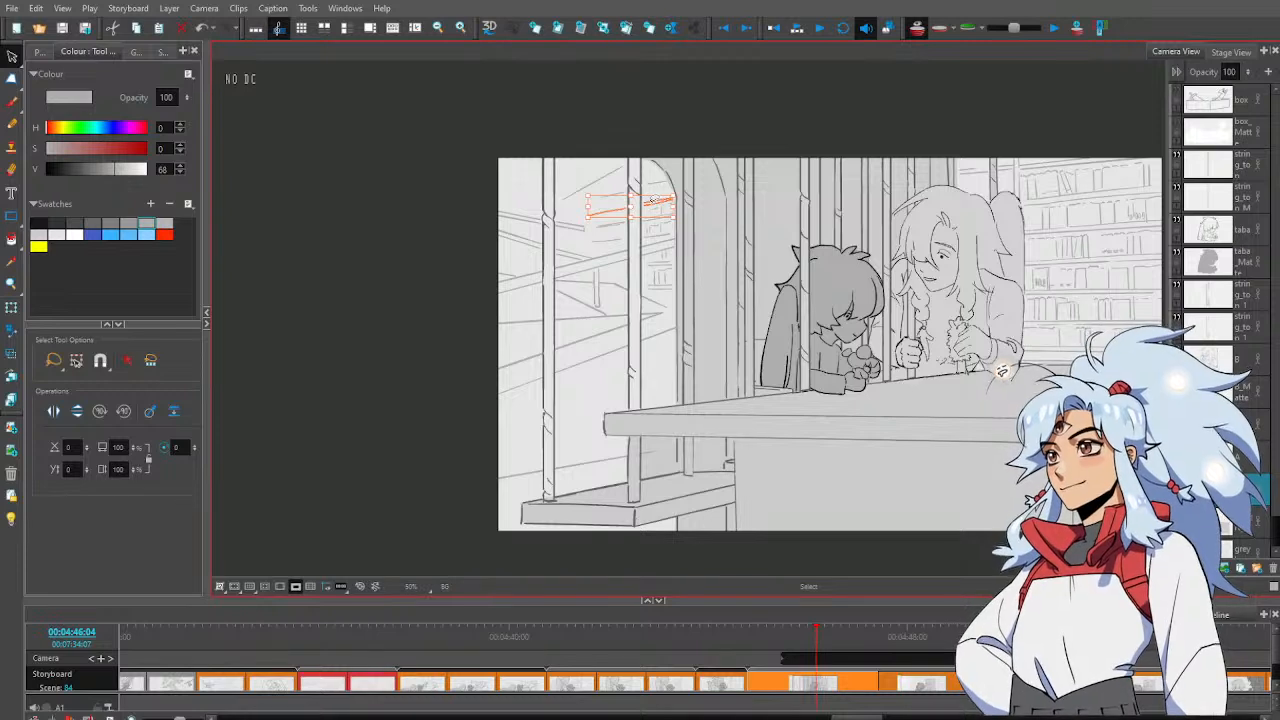
{"action": "left_click_drag", "start_coordinate": [639, 207], "coordinate": [638, 202]}
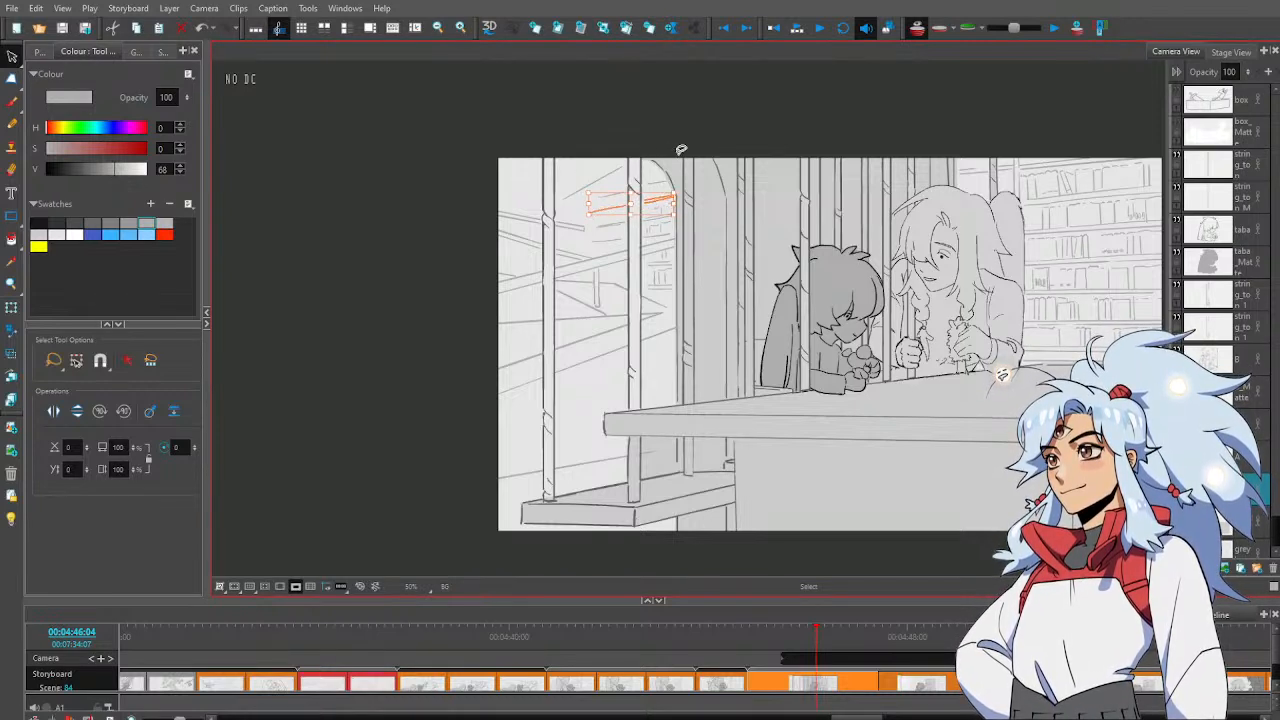
{"action": "key", "text": "Delete"}
Draw a diagonal line in the upper gap between the two foremost strings and a vertical line near the panel's left edge
{"action": "key", "text": "alt+e"}
{"action": "key", "text": "alt+b"}
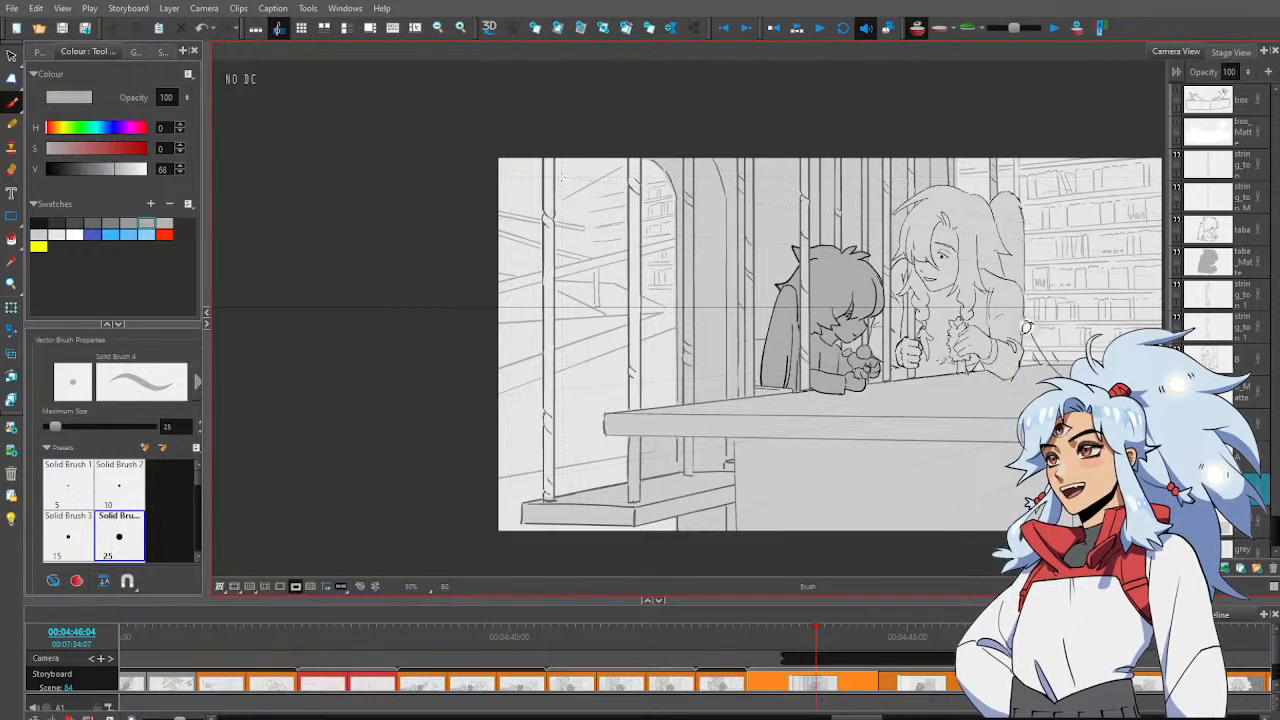
{"action": "mouse_move", "coordinate": [561, 177]}
{"action": "left_mouse_down"}
{"action": "mouse_move", "coordinate": [606, 141]}
{"action": "mouse_move", "coordinate": [594, 147]}
{"action": "left_mouse_up"}
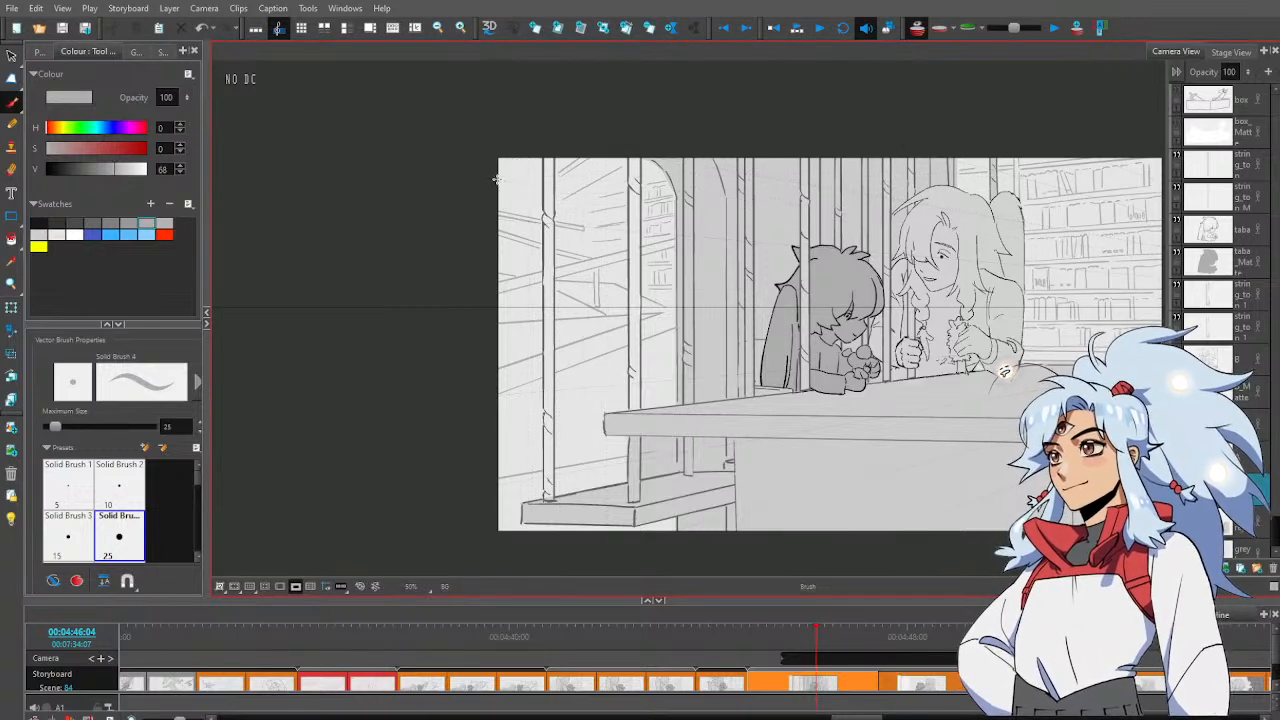
{"action": "left_click_drag", "start_coordinate": [514, 152], "coordinate": [512, 247]}
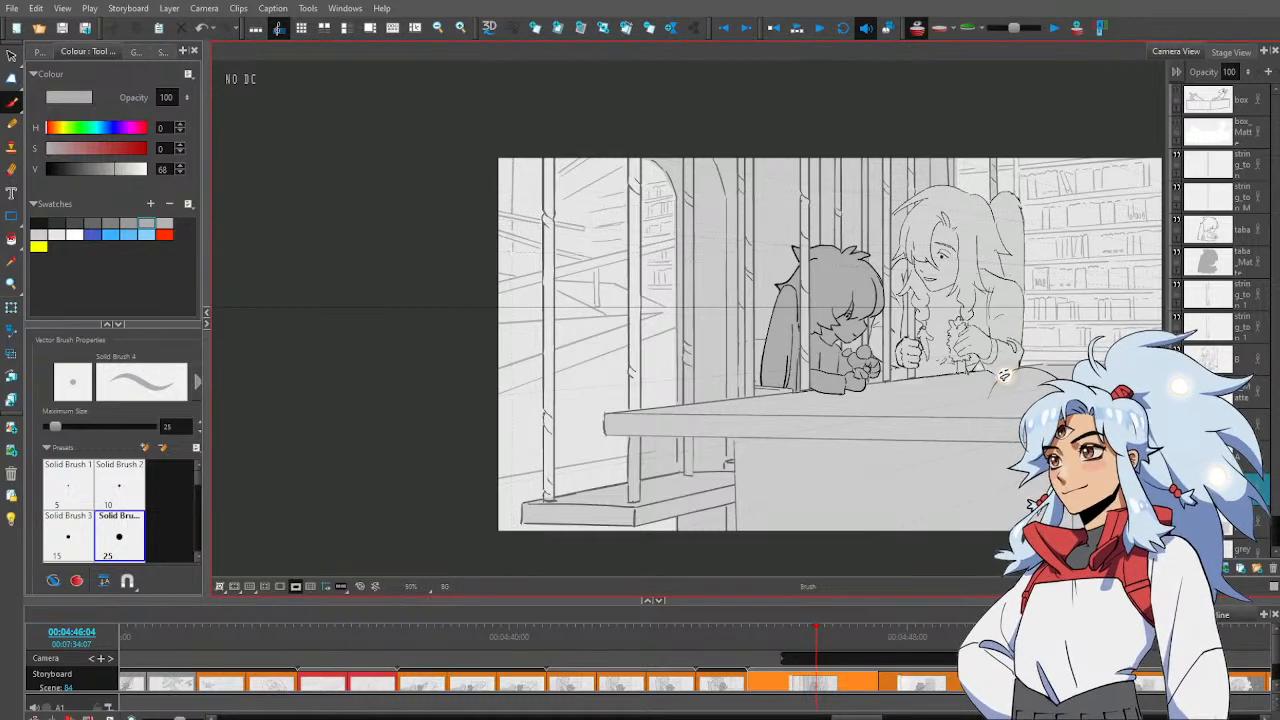
View the whole panel and save the storyboard project
{"action": "key", "text": "alt+z"}
{"action": "left_click", "coordinate": [654, 334], "text": "alt"}
{"action": "left_click", "coordinate": [654, 334], "text": "alt"}
{"action": "left_click", "coordinate": [654, 338], "text": "alt"}
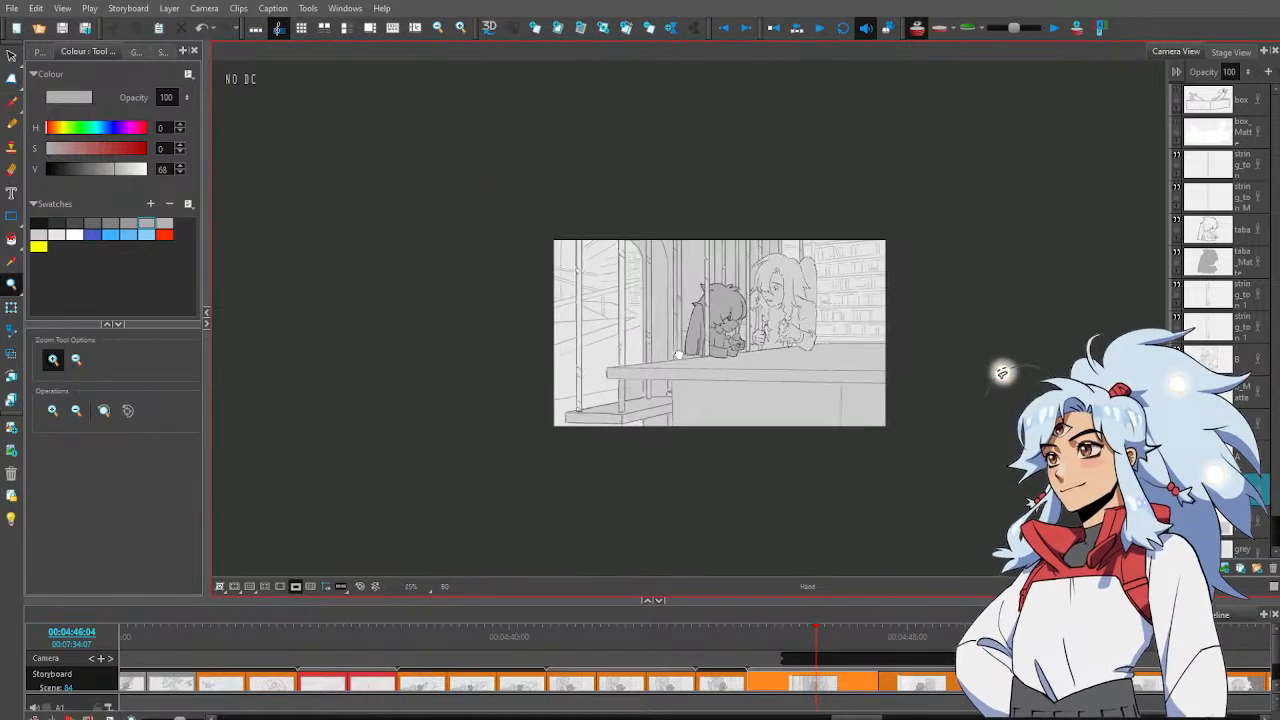
{"action": "left_click", "coordinate": [812, 316]}
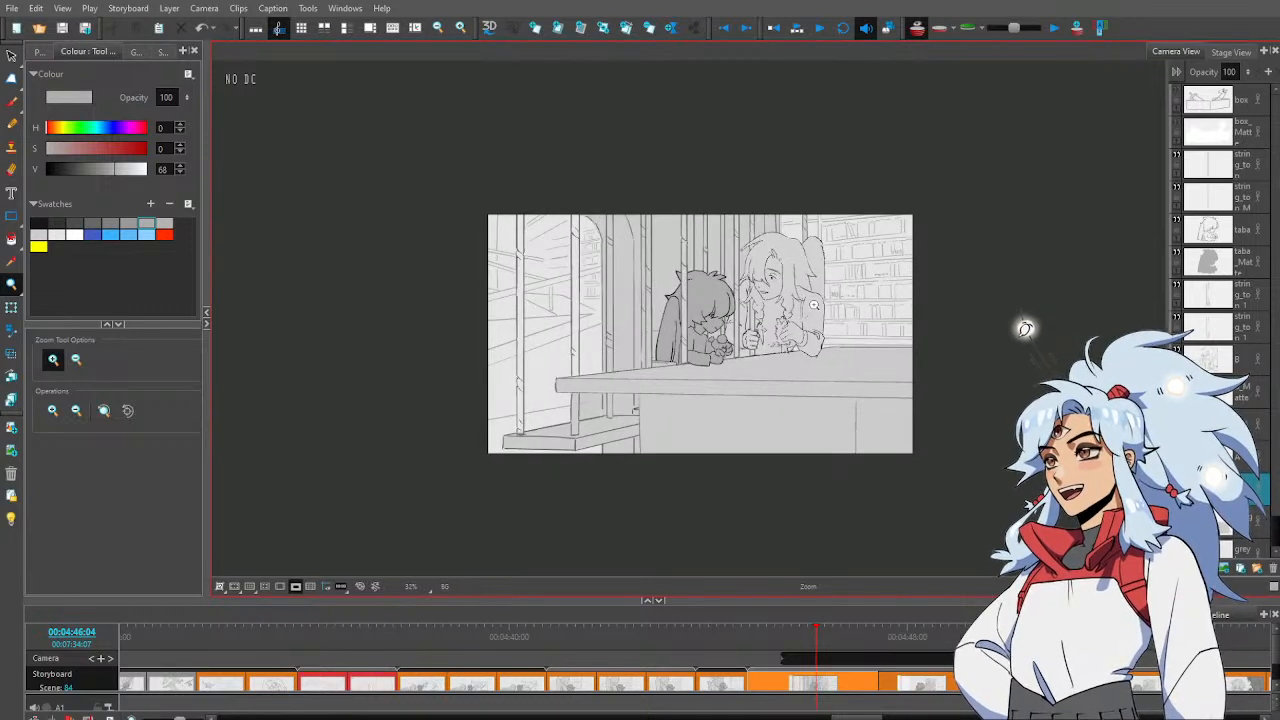
{"action": "key", "text": "ctrl+s"}
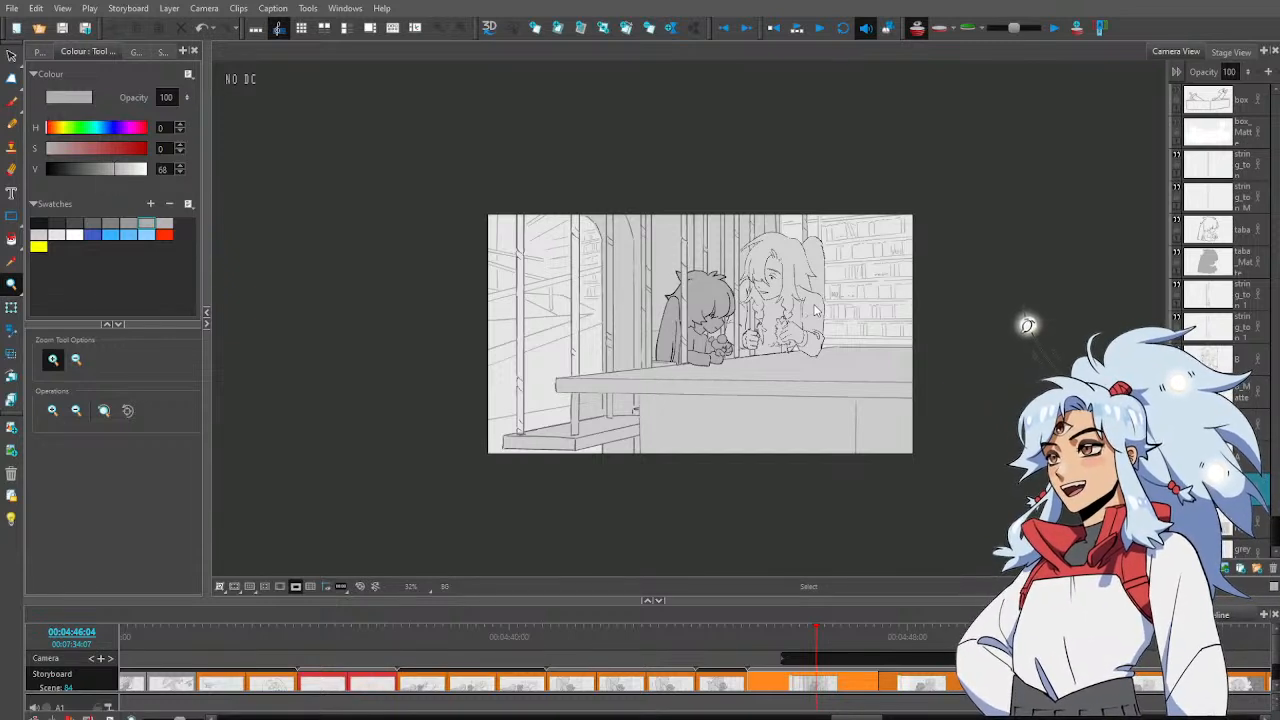
{"action": "left_click", "coordinate": [813, 306]}
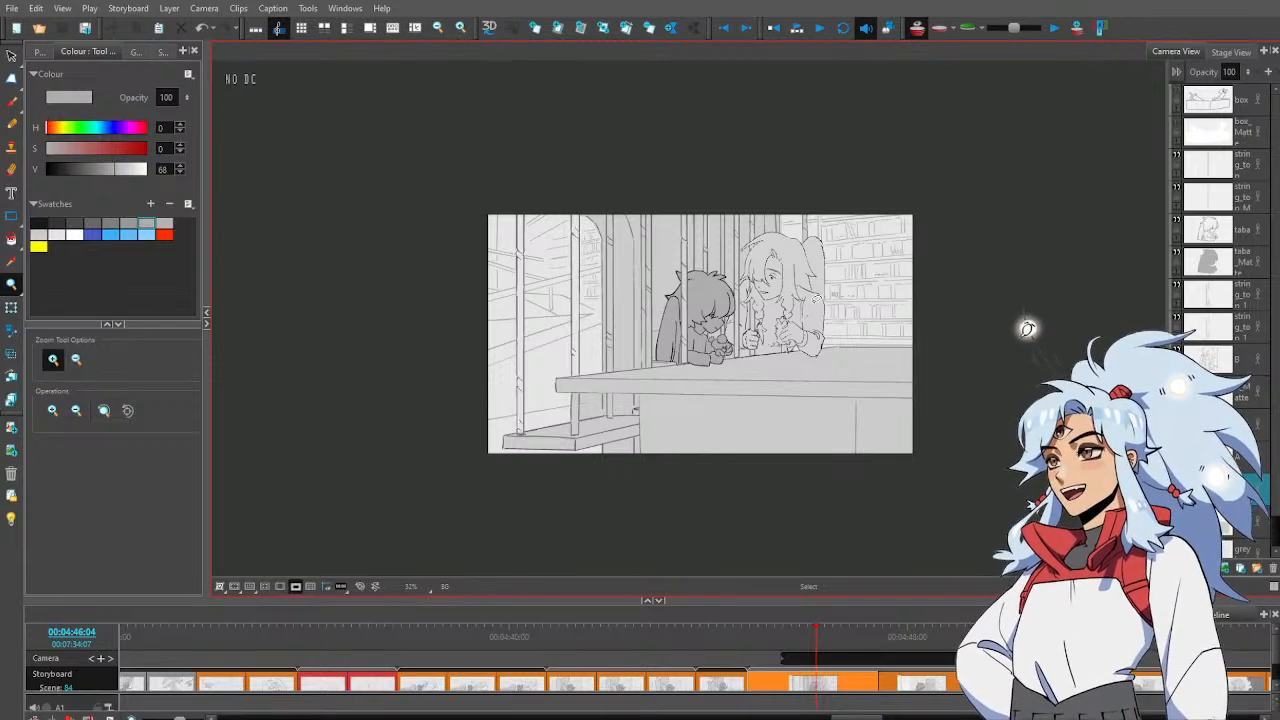
Try a dark grey line across the tabletop, undo it, and switch the brush to the grey swatch with value 40
{"action": "left_click", "coordinate": [873, 373]}
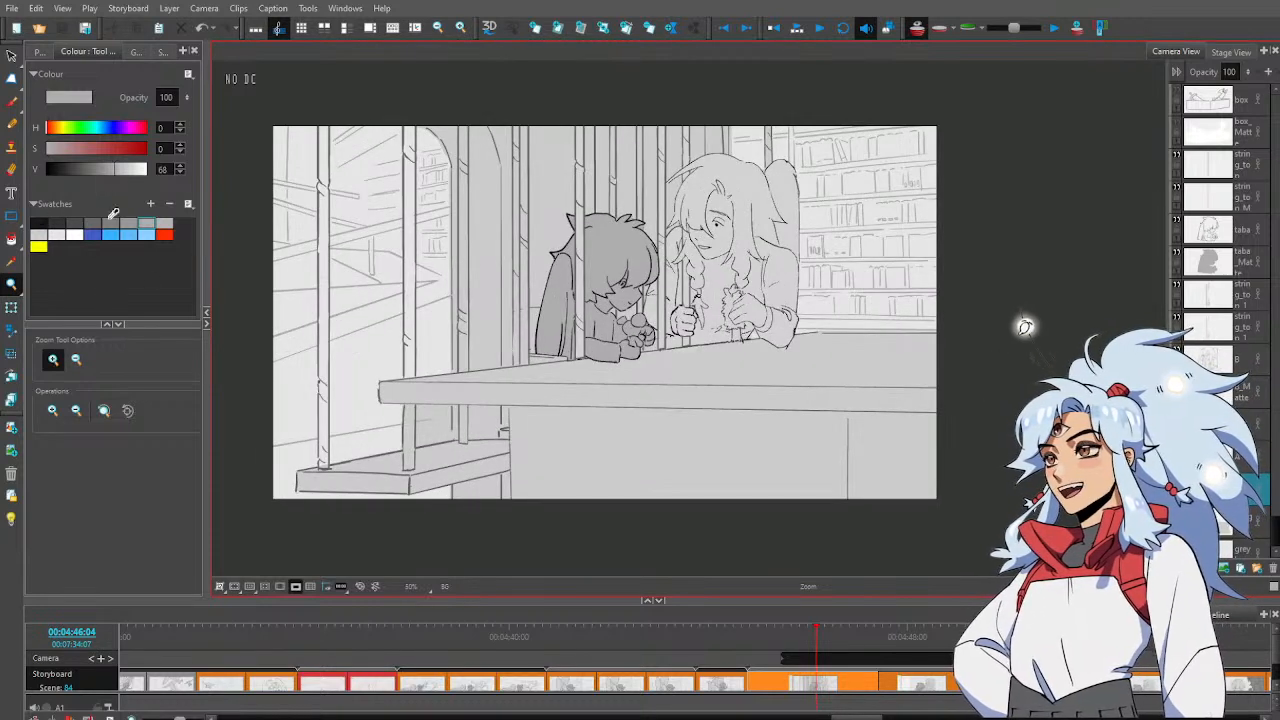
{"action": "left_click", "coordinate": [74, 222]}
{"action": "key", "text": "alt+b"}
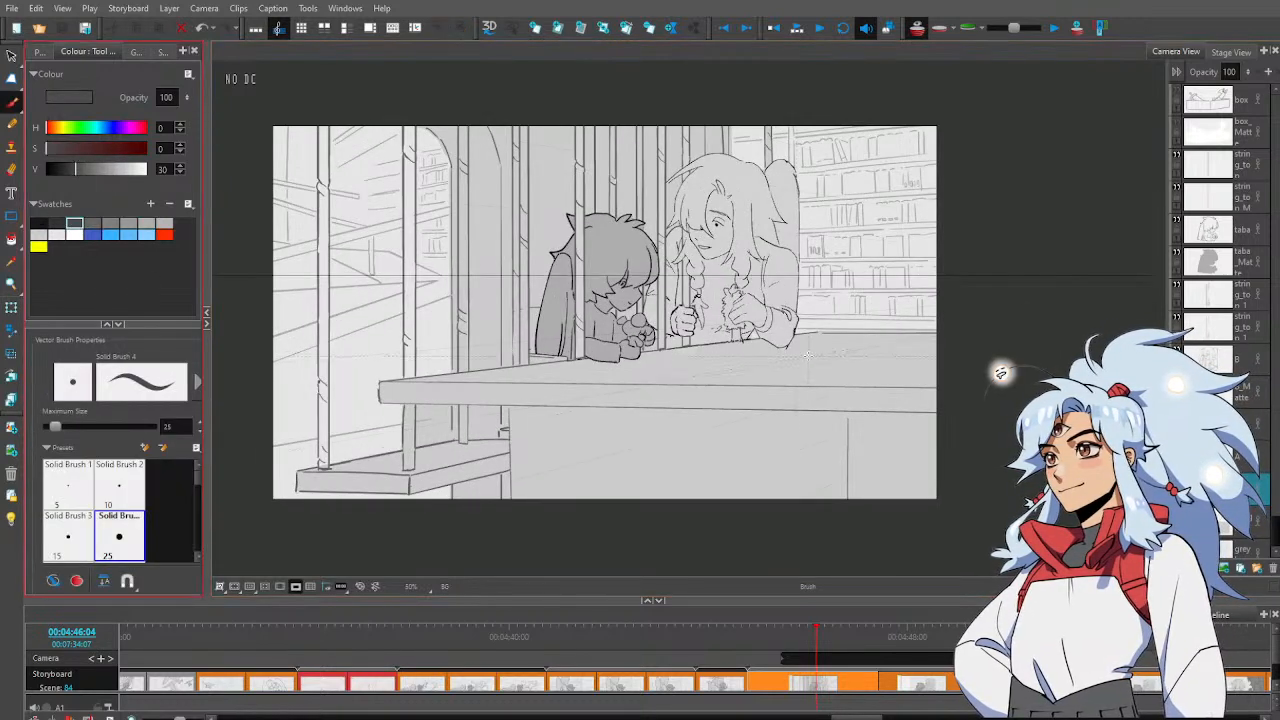
{"action": "left_click_drag", "start_coordinate": [801, 358], "coordinate": [912, 358]}
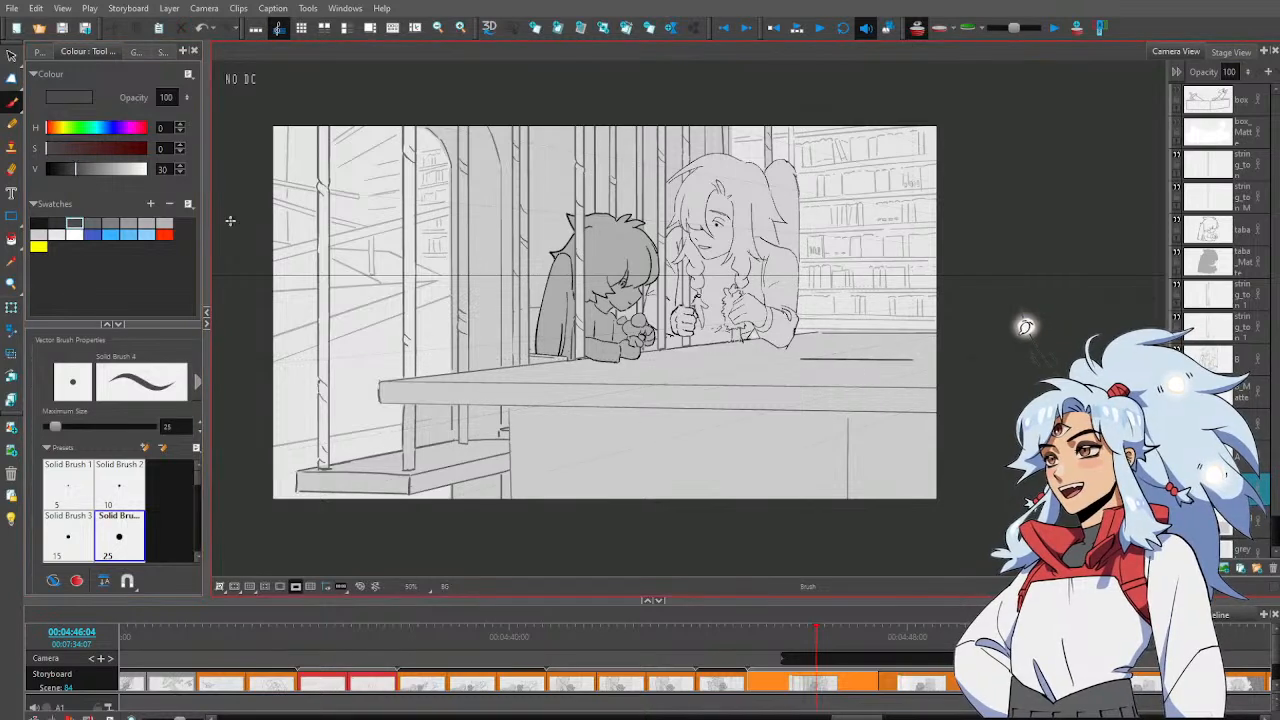
{"action": "left_click", "coordinate": [92, 222]}
{"action": "key", "text": "ctrl+z"}
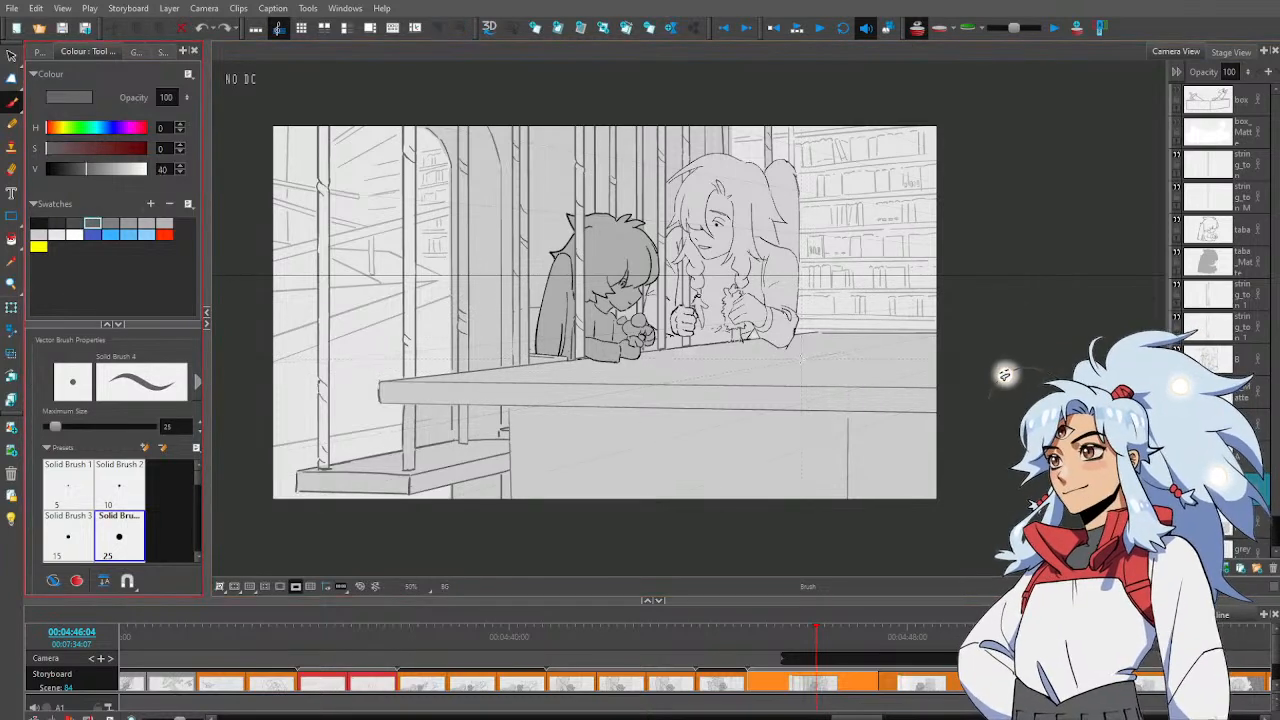
Outline a flat four-sided sheet on the tabletop's right end and try a raised inner outline, then undo the inner strokes
{"action": "left_click_drag", "start_coordinate": [801, 357], "coordinate": [918, 360]}
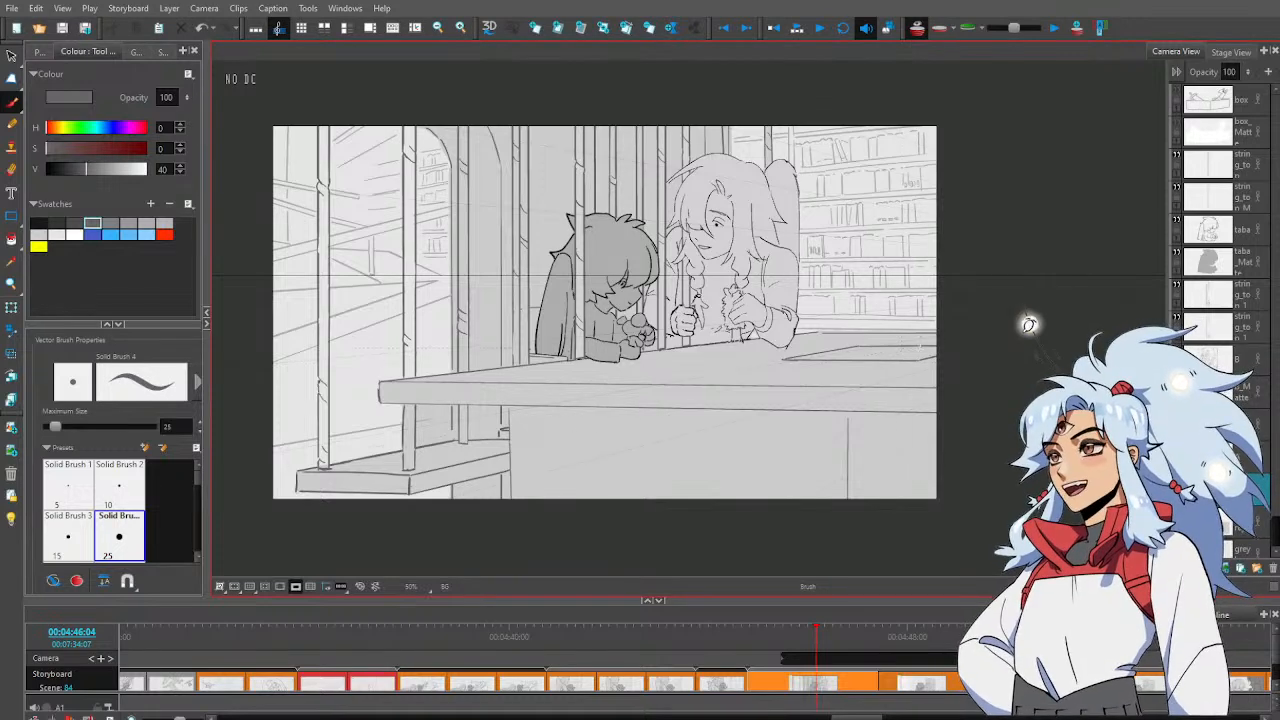
{"action": "scroll", "coordinate": [1025, 322], "scroll_direction": "up", "scroll_amount": 5}
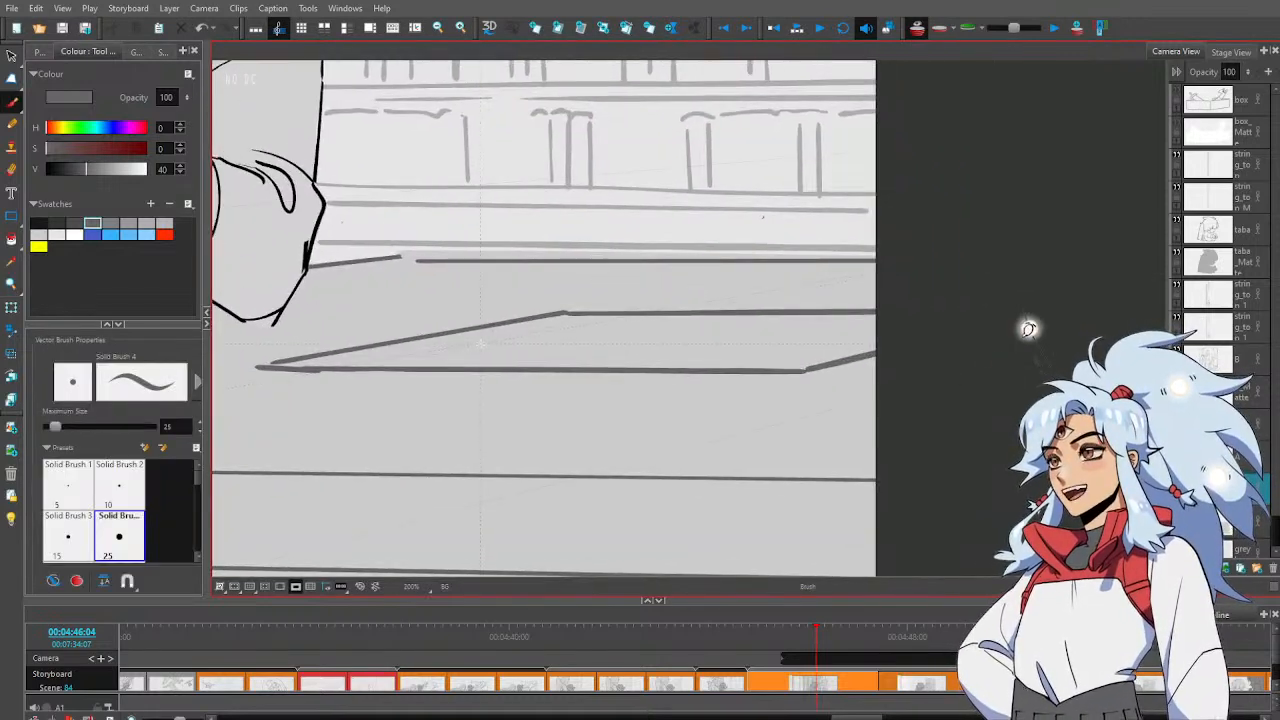
{"action": "mouse_move", "coordinate": [480, 340]}
{"action": "left_mouse_down"}
{"action": "mouse_move", "coordinate": [478, 357]}
{"action": "mouse_move", "coordinate": [628, 337]}
{"action": "left_mouse_up"}
{"action": "left_click_drag", "start_coordinate": [660, 335], "coordinate": [710, 330]}
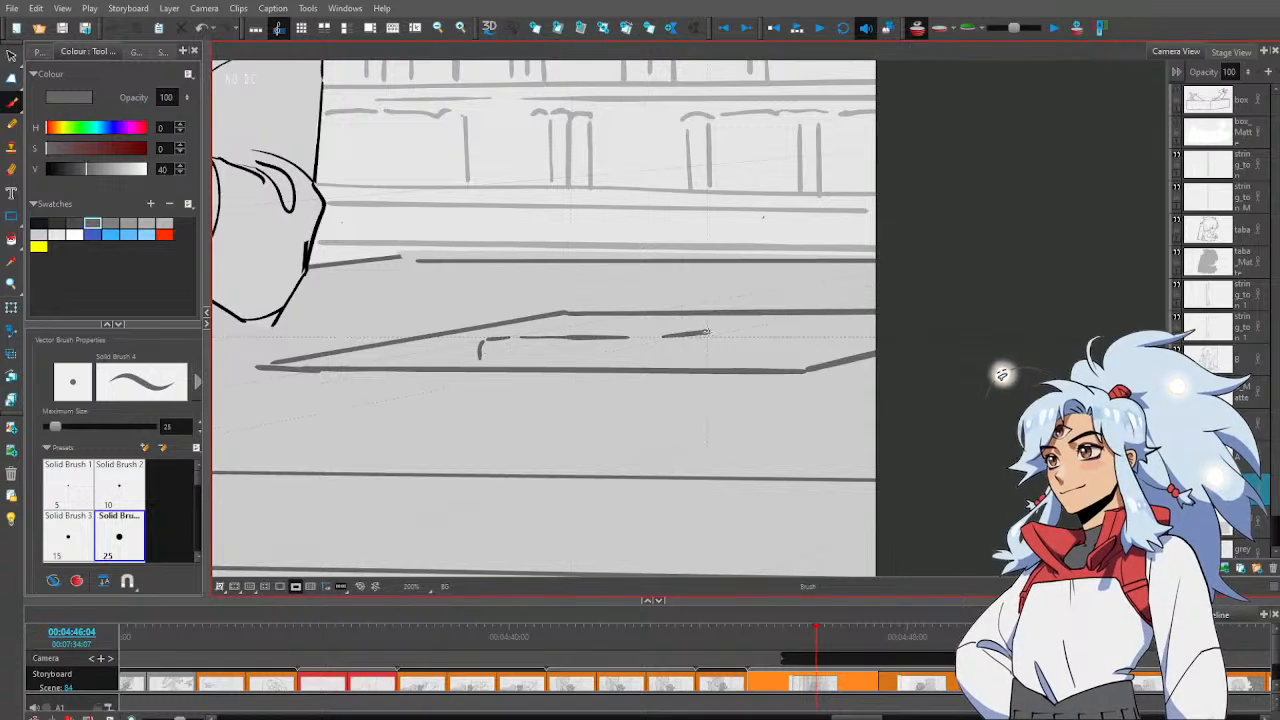
{"action": "key", "text": "ctrl+z"}
{"action": "key", "text": "ctrl+z"}
{"action": "key", "text": "ctrl+z"}
{"action": "left_click_drag", "start_coordinate": [482, 341], "coordinate": [725, 338]}
{"action": "key", "text": "ctrl+z"}
{"action": "key", "text": "ctrl+z"}
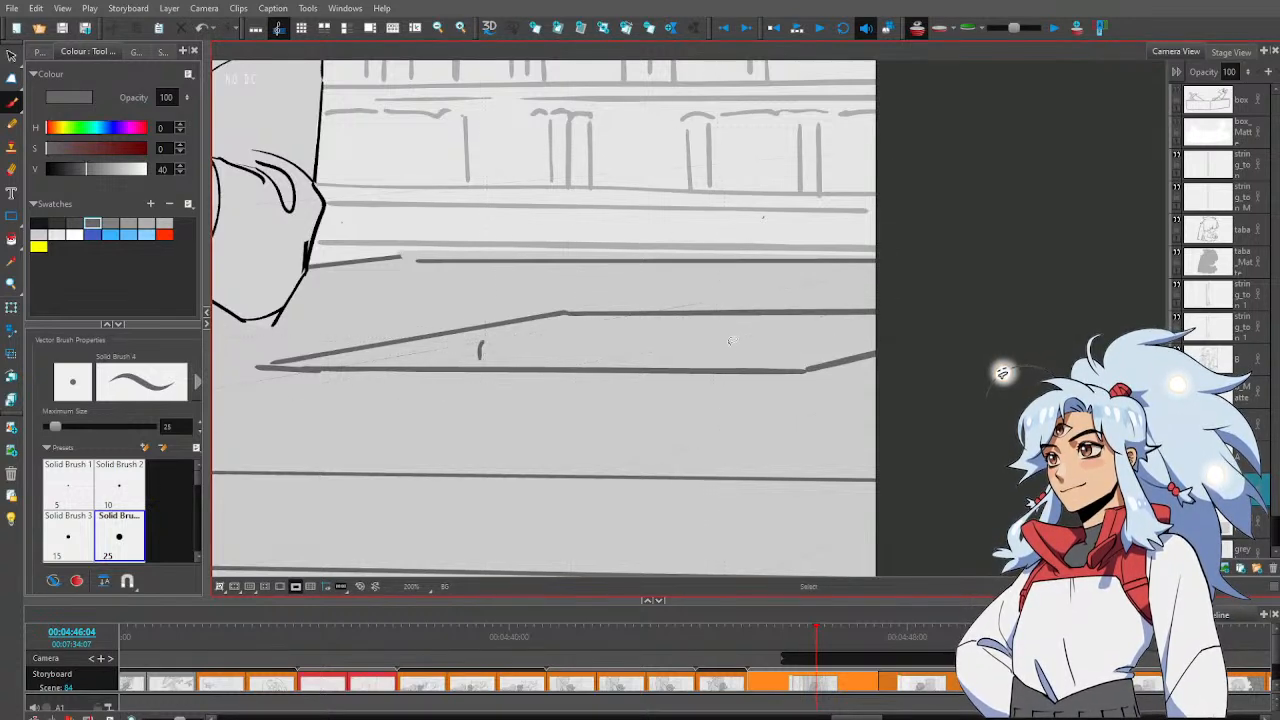
Draw a thin elongated detail from two close parallel lines inside the flat sheet on the tabletop, undoing the failed strokes
{"action": "left_click_drag", "start_coordinate": [468, 356], "coordinate": [726, 353]}
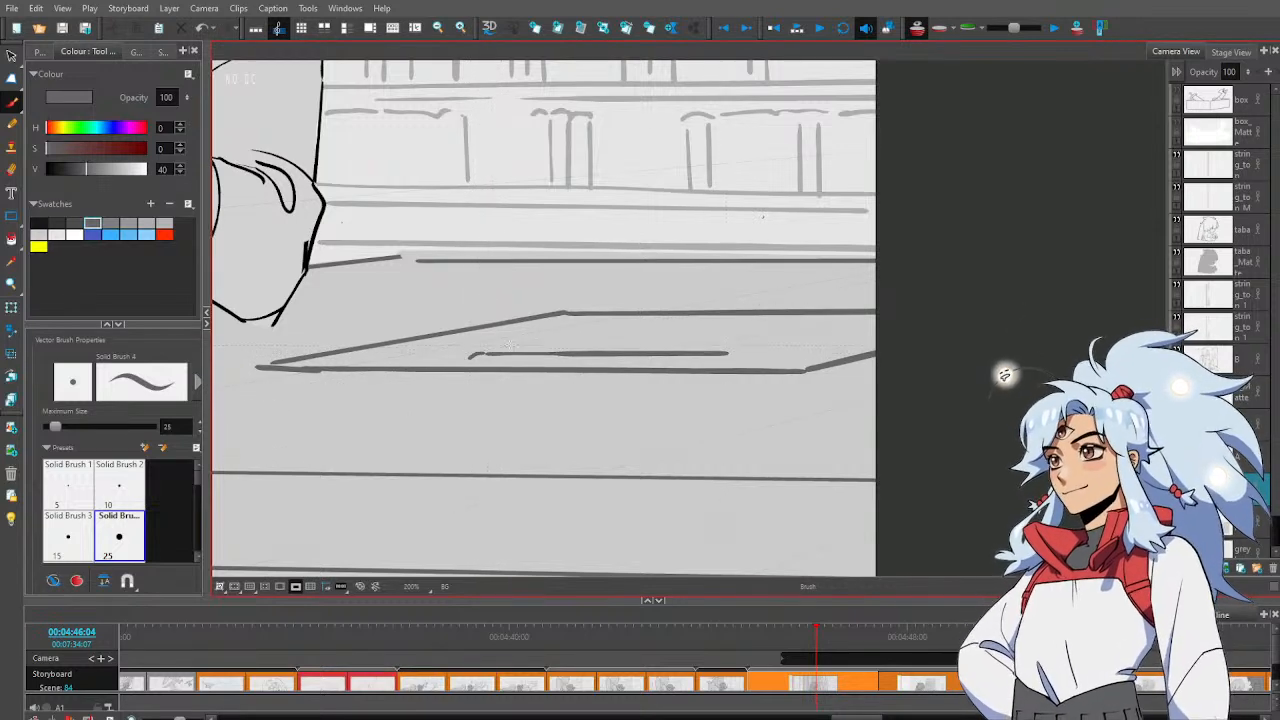
{"action": "key", "text": "ctrl+z"}
{"action": "left_click_drag", "start_coordinate": [470, 356], "coordinate": [512, 351]}
{"action": "left_click_drag", "start_coordinate": [672, 350], "coordinate": [708, 349]}
{"action": "key", "text": "ctrl+z"}
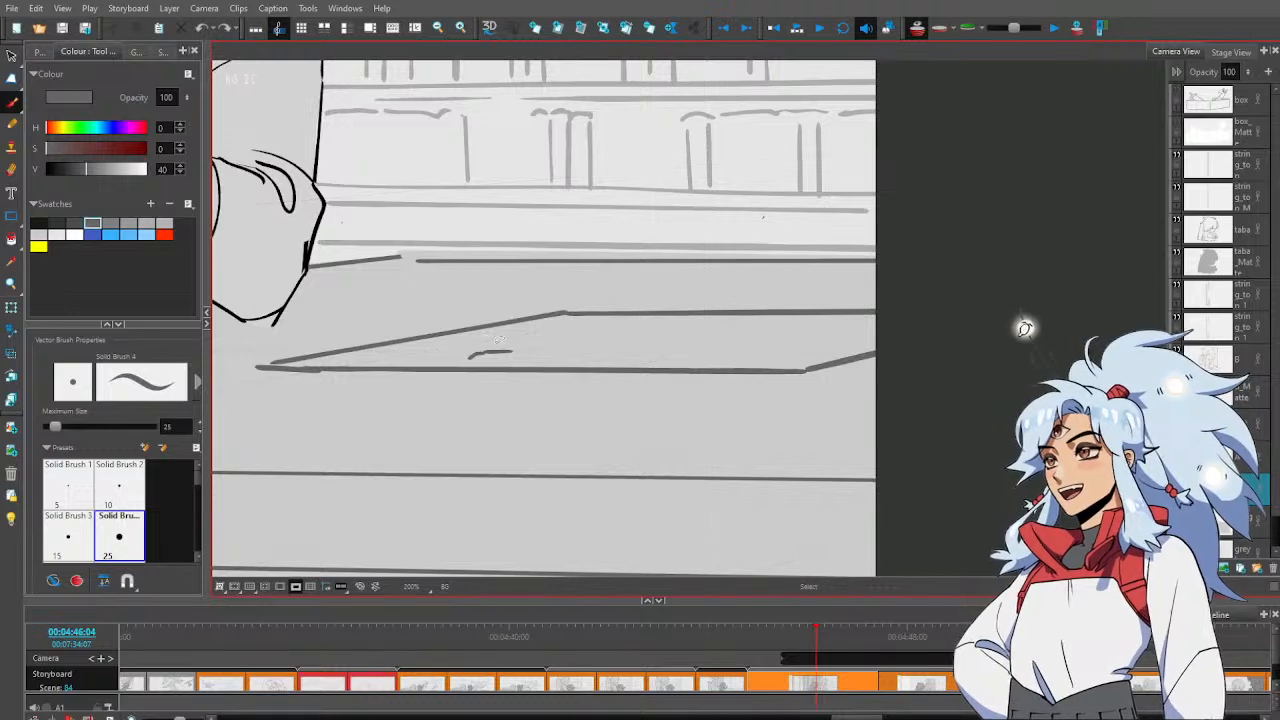
{"action": "key", "text": "ctrl+z"}
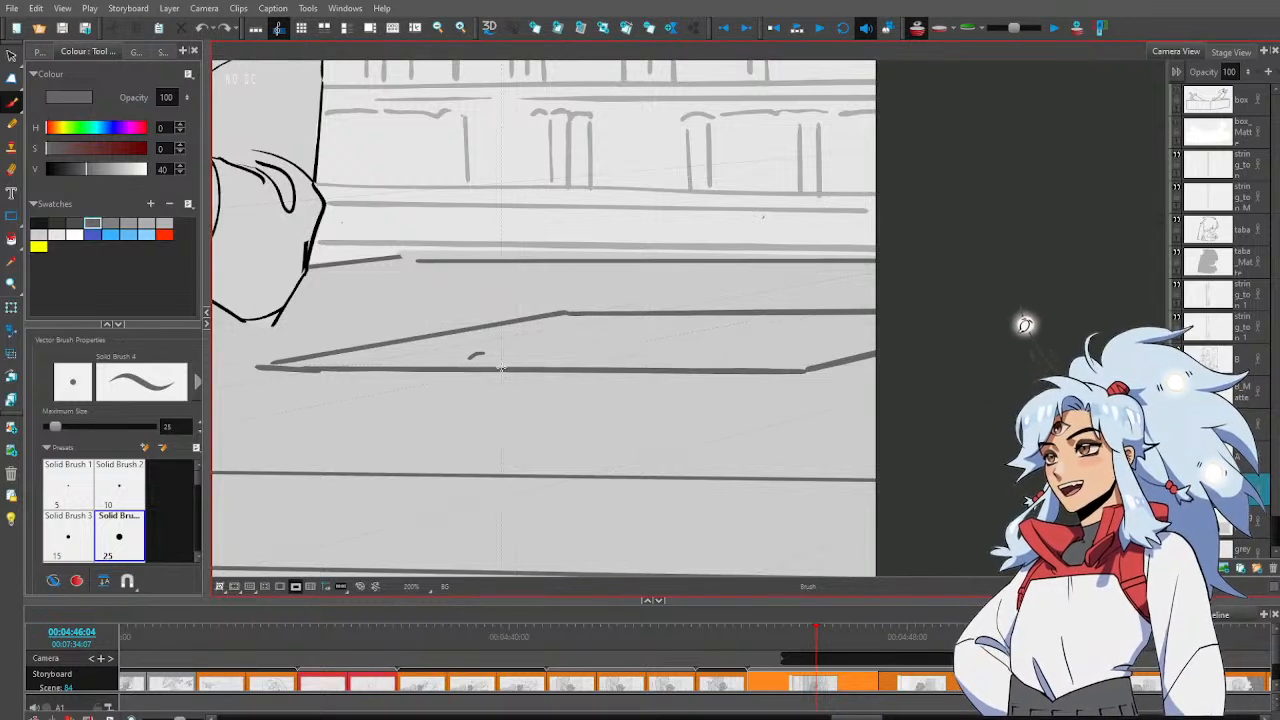
{"action": "left_click_drag", "start_coordinate": [486, 355], "coordinate": [694, 355]}
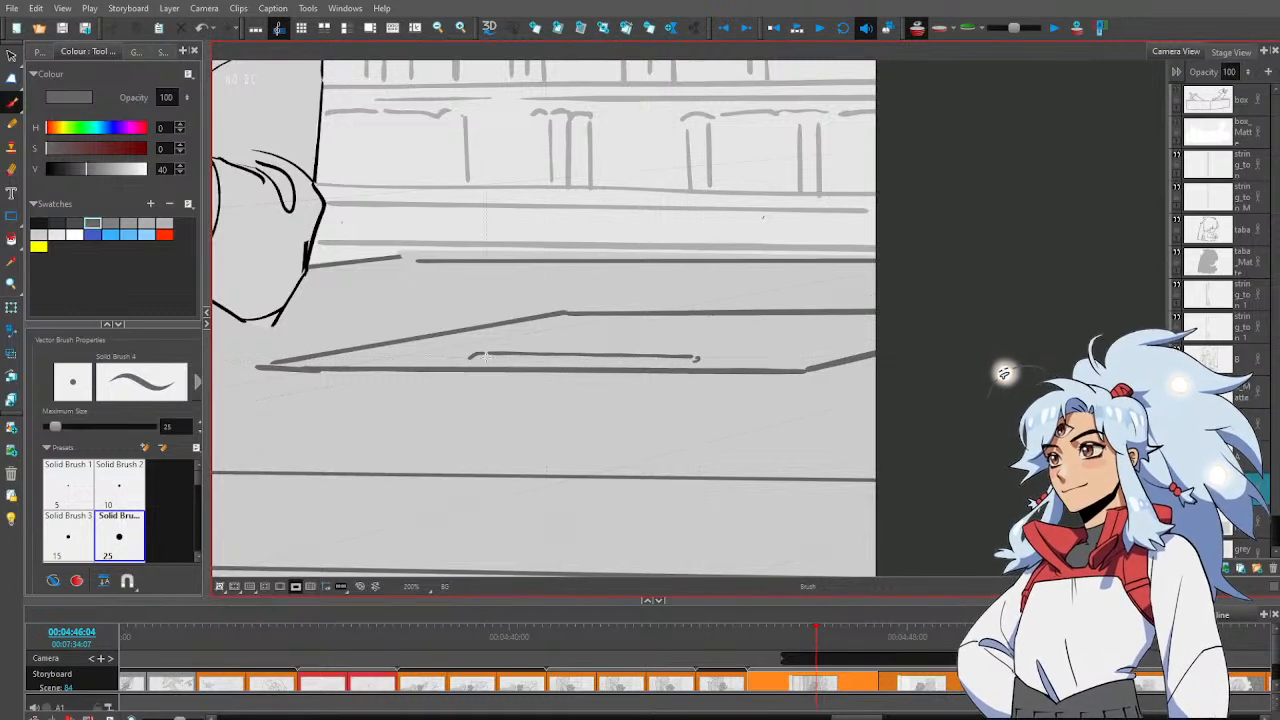
{"action": "left_click_drag", "start_coordinate": [485, 359], "coordinate": [698, 361]}
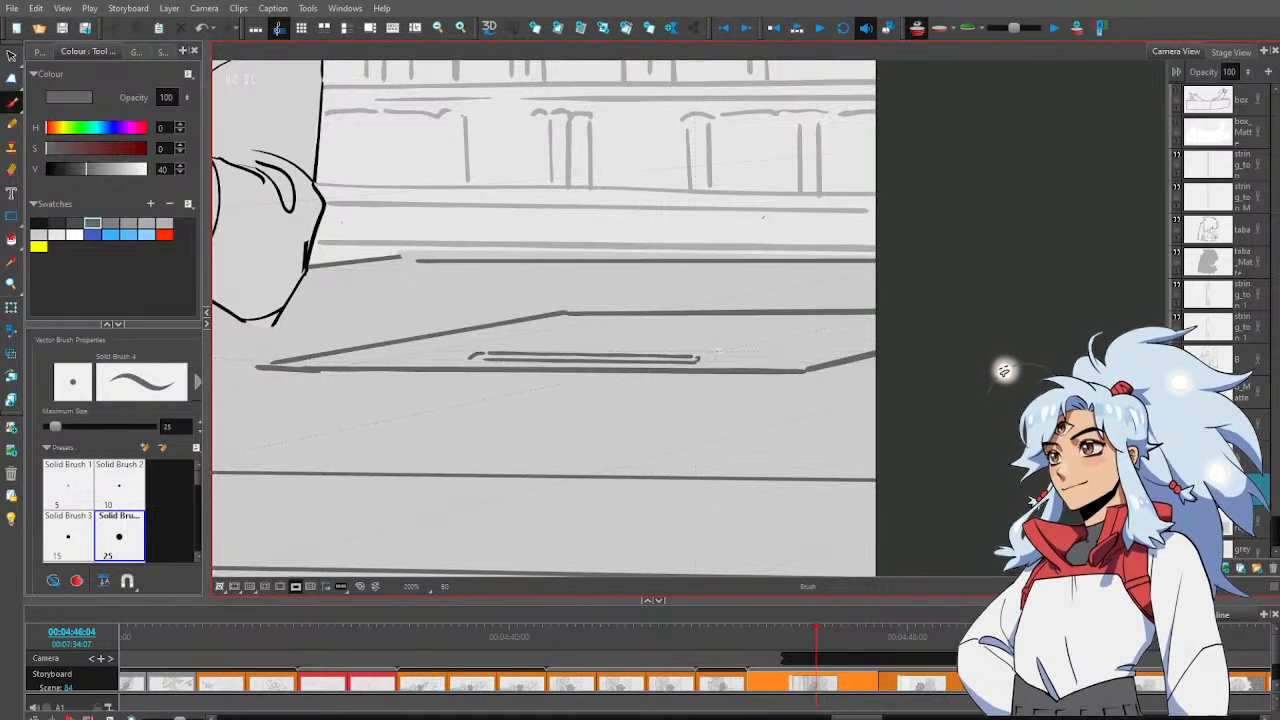
{"action": "key", "text": "alt+z"}
{"action": "scroll", "coordinate": [765, 340], "scroll_direction": "down", "scroll_amount": 5}
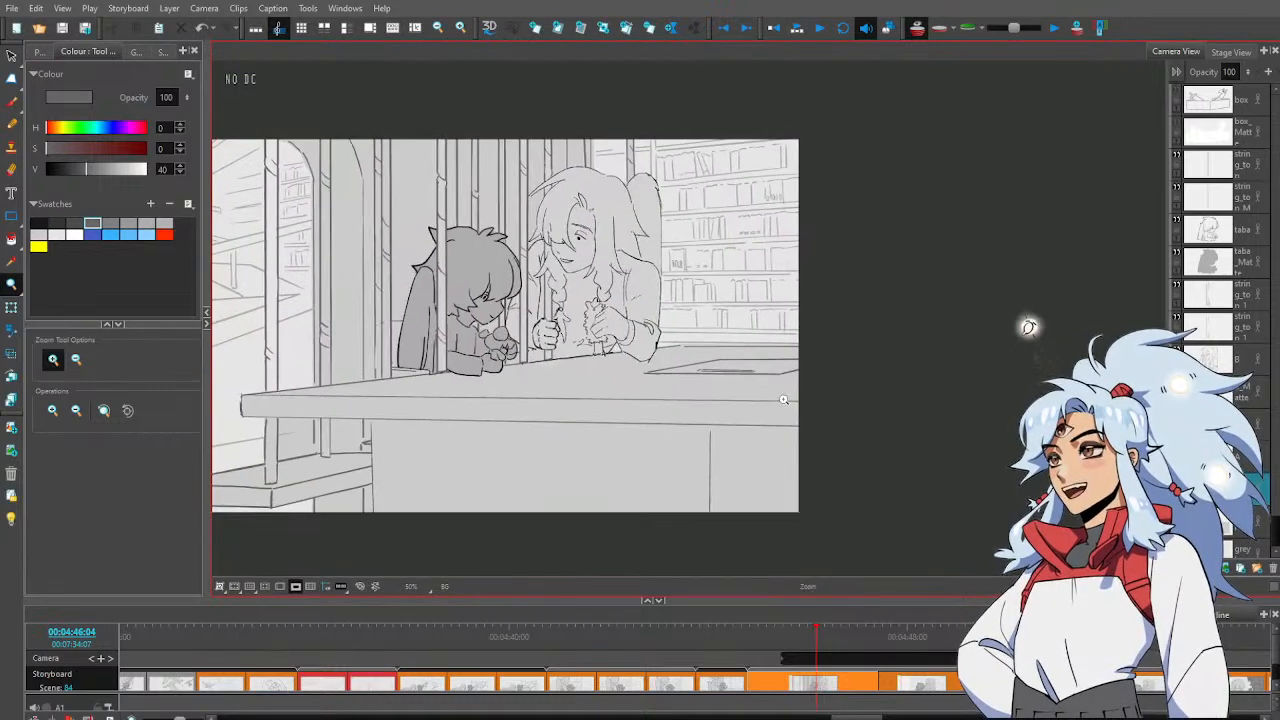
{"action": "left_click_drag", "start_coordinate": [788, 424], "coordinate": [805, 439]}
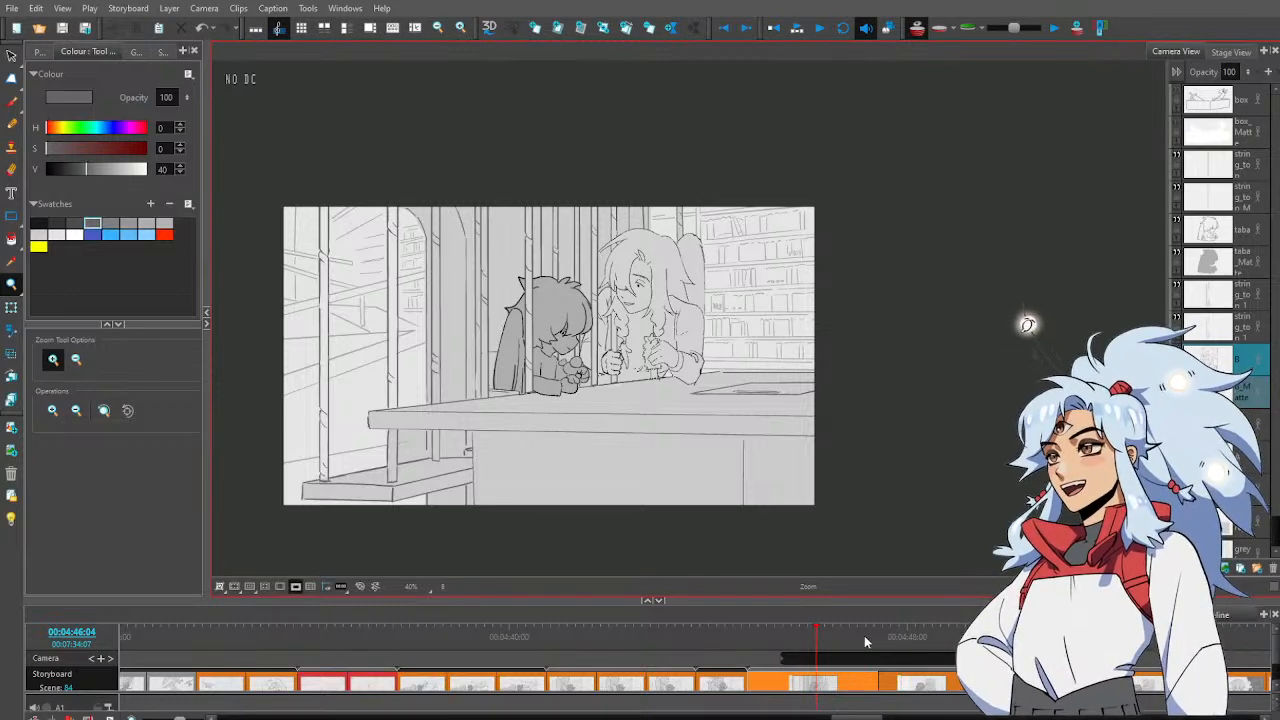
Cut around the grey fill under the tabletop between the second and third strings on the bg_grey layer and delete the patch
{"action": "left_click_drag", "start_coordinate": [878, 637], "coordinate": [825, 631]}
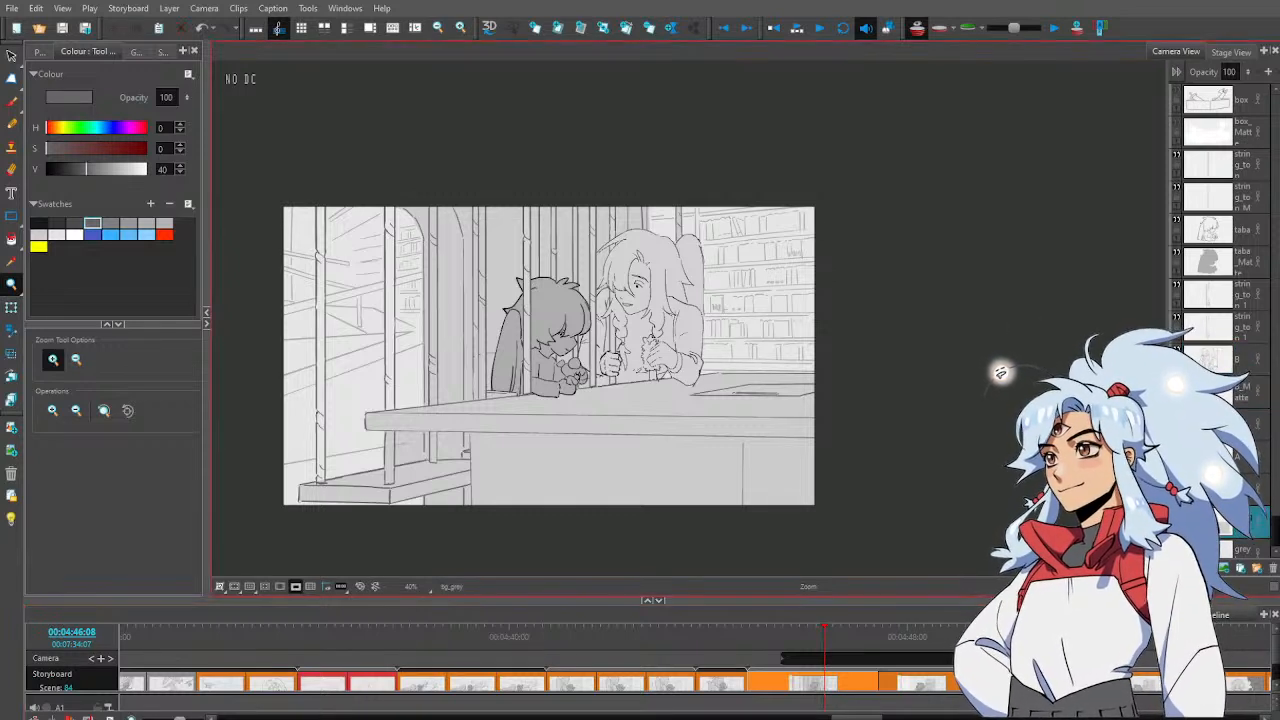
{"action": "left_click", "coordinate": [410, 453]}
{"action": "left_click", "coordinate": [423, 441]}
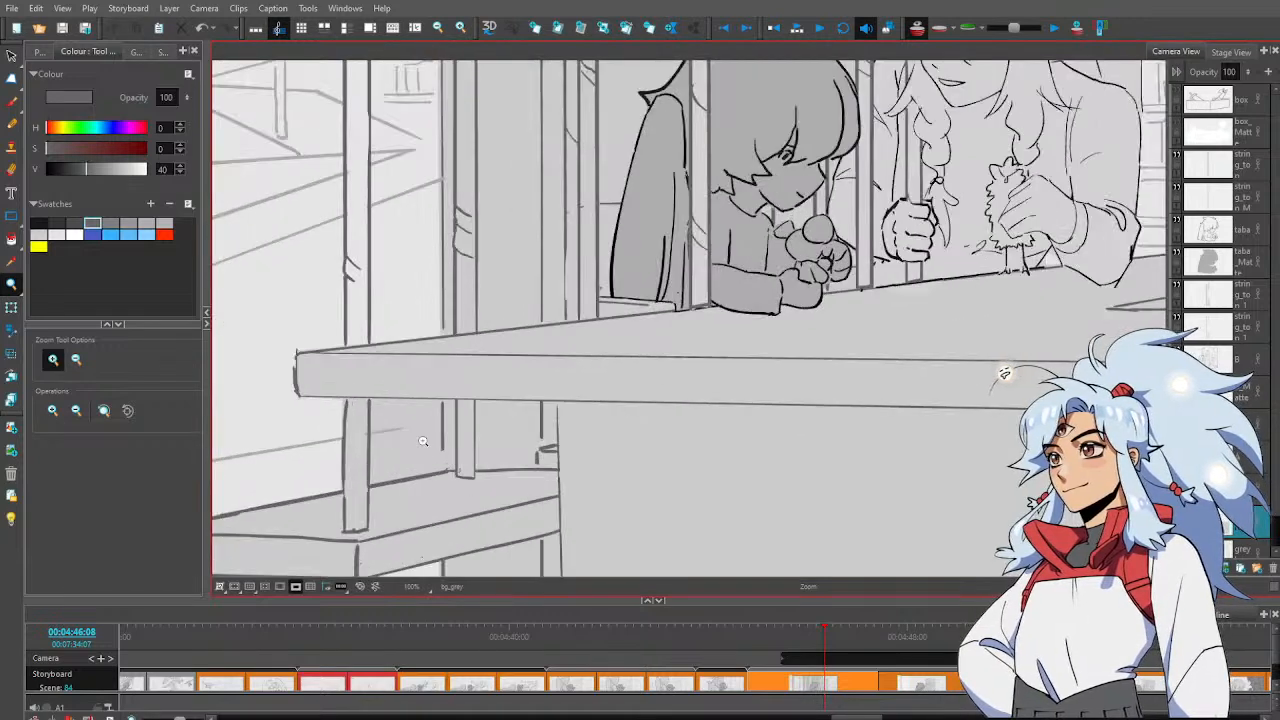
{"action": "left_click", "coordinate": [423, 441]}
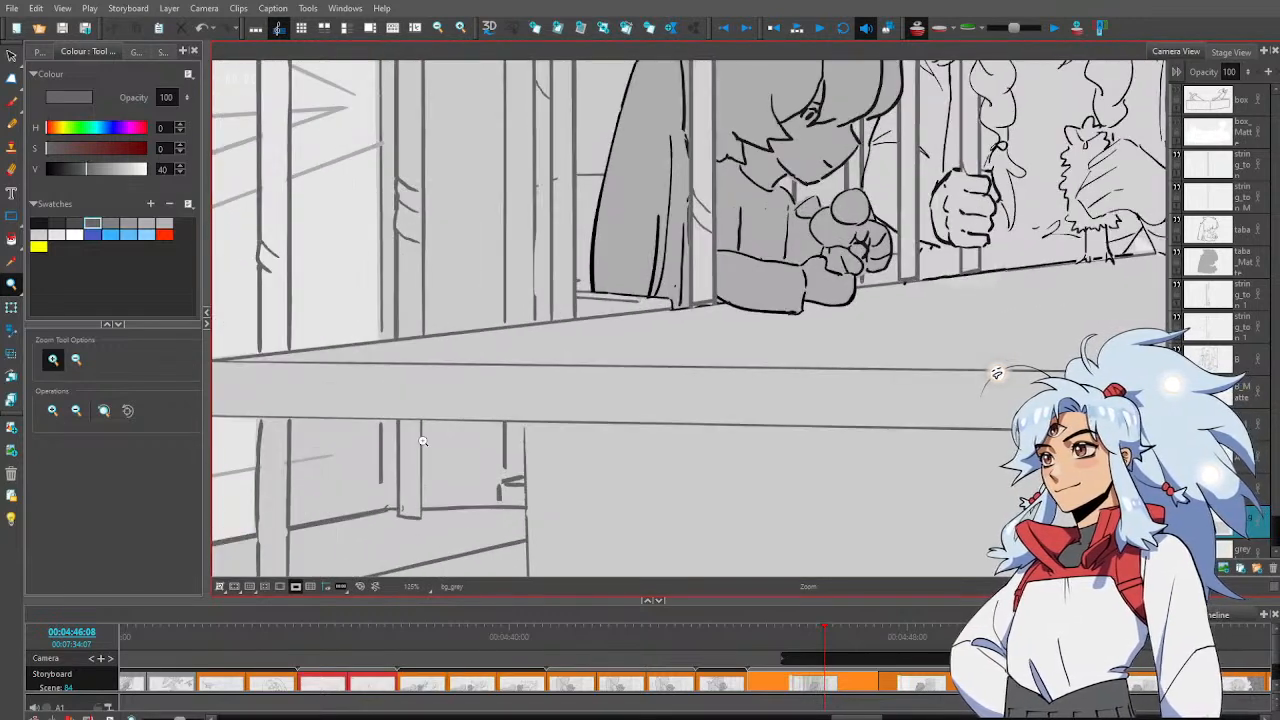
{"action": "left_click", "coordinate": [306, 427]}
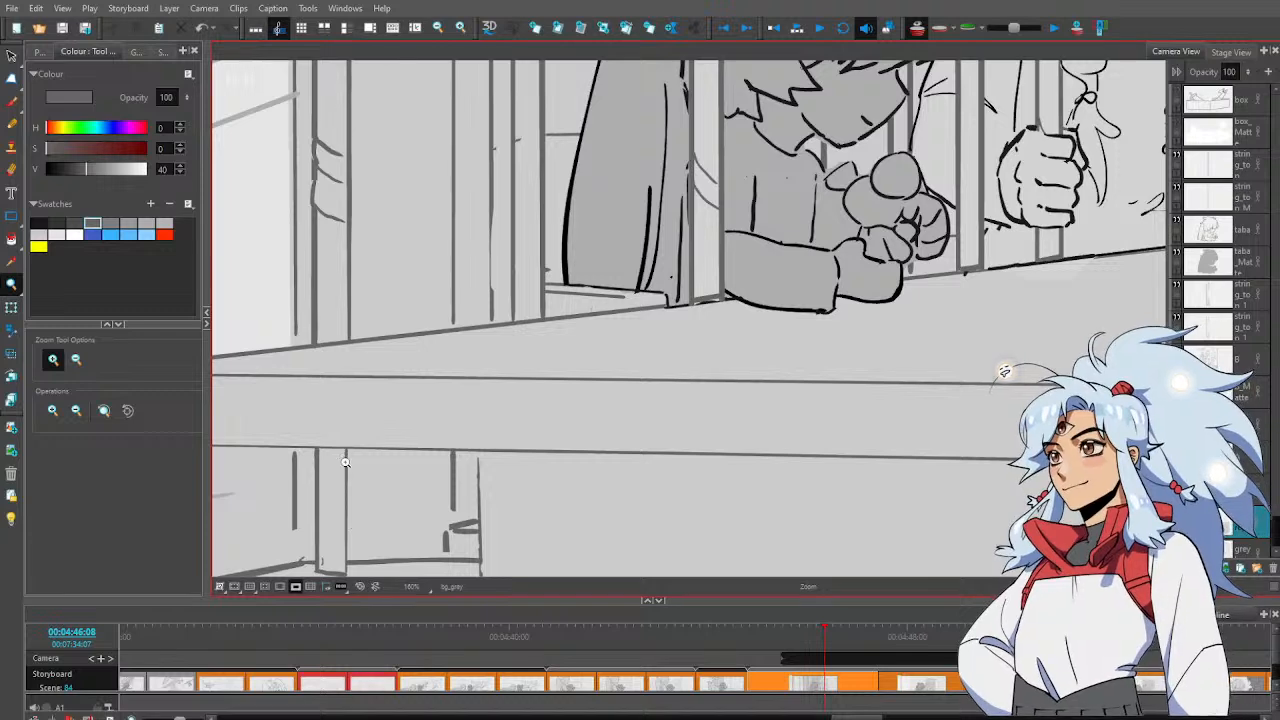
{"action": "left_click_drag", "start_coordinate": [355, 468], "coordinate": [386, 418]}
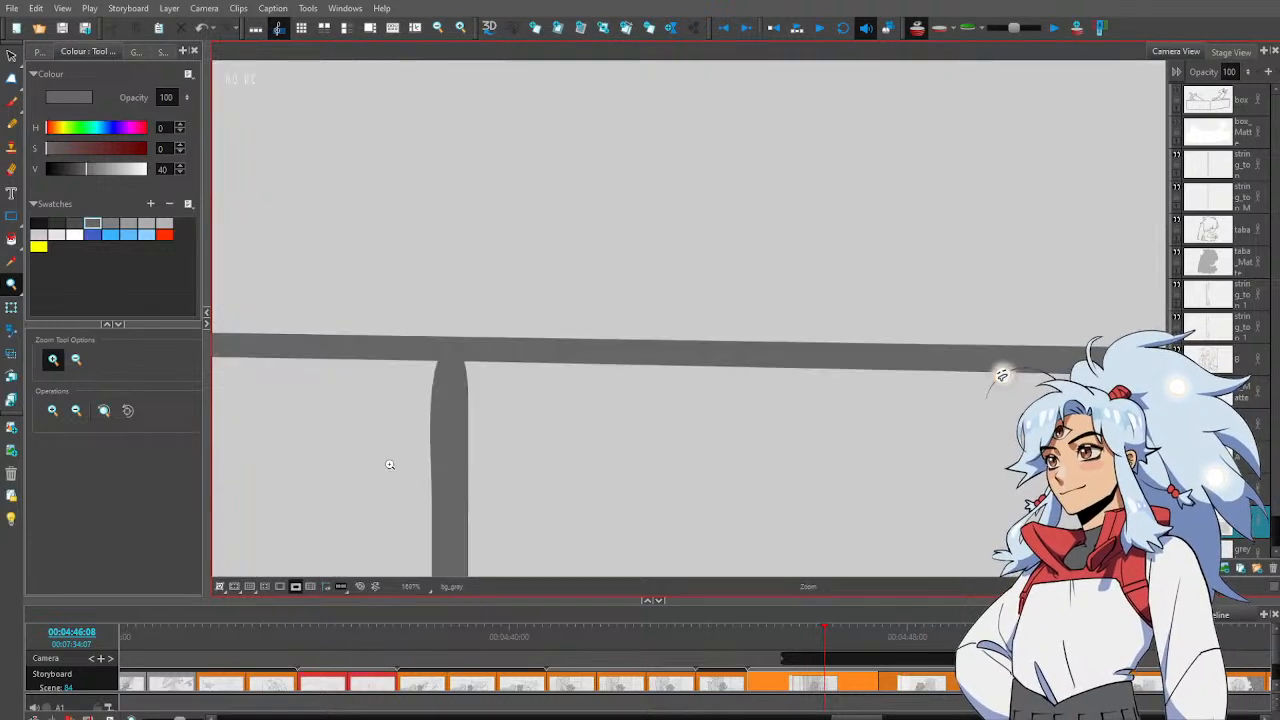
{"action": "scroll", "coordinate": [375, 480], "scroll_direction": "down", "scroll_amount": 10}
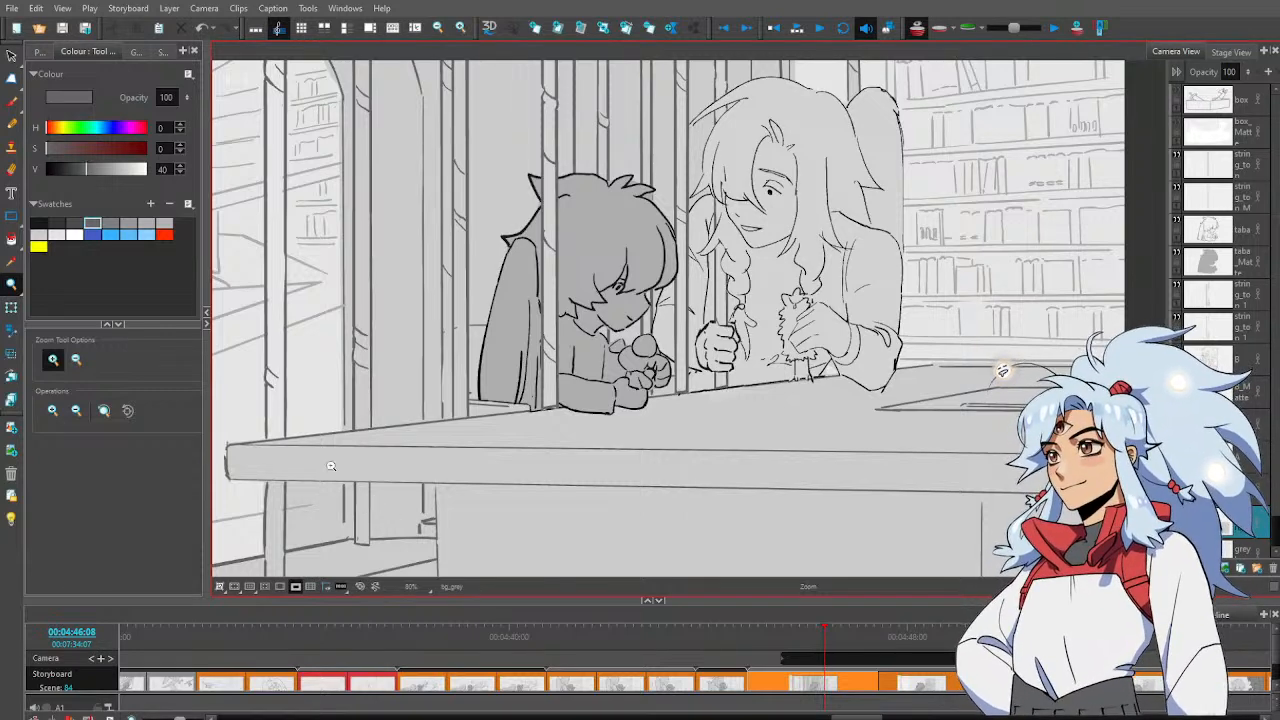
{"action": "key", "text": "alt+b"}
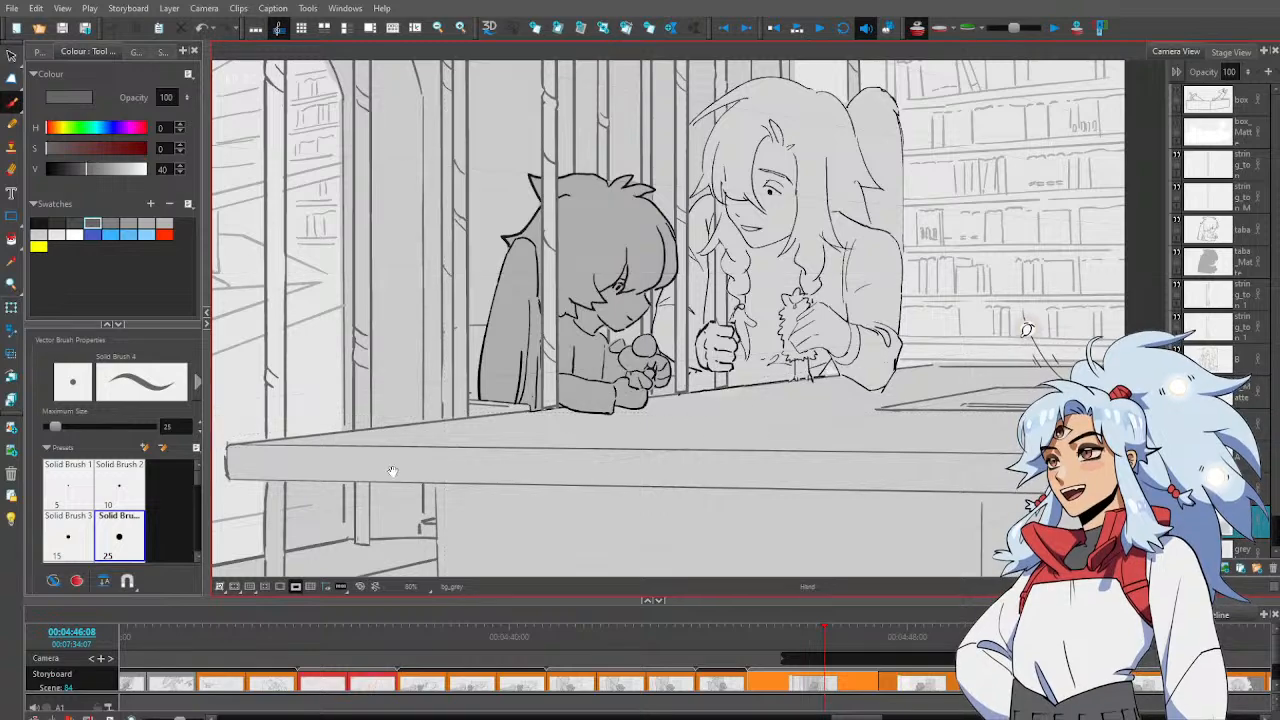
{"action": "left_click_drag", "start_coordinate": [384, 477], "coordinate": [606, 310]}
{"action": "key", "text": "alt+e"}
{"action": "mouse_move", "coordinate": [519, 327]}
{"action": "left_mouse_down"}
{"action": "mouse_move", "coordinate": [510, 380]}
{"action": "mouse_move", "coordinate": [560, 368]}
{"action": "mouse_move", "coordinate": [560, 319]}
{"action": "mouse_move", "coordinate": [509, 320]}
{"action": "mouse_move", "coordinate": [507, 332]}
{"action": "left_mouse_up"}
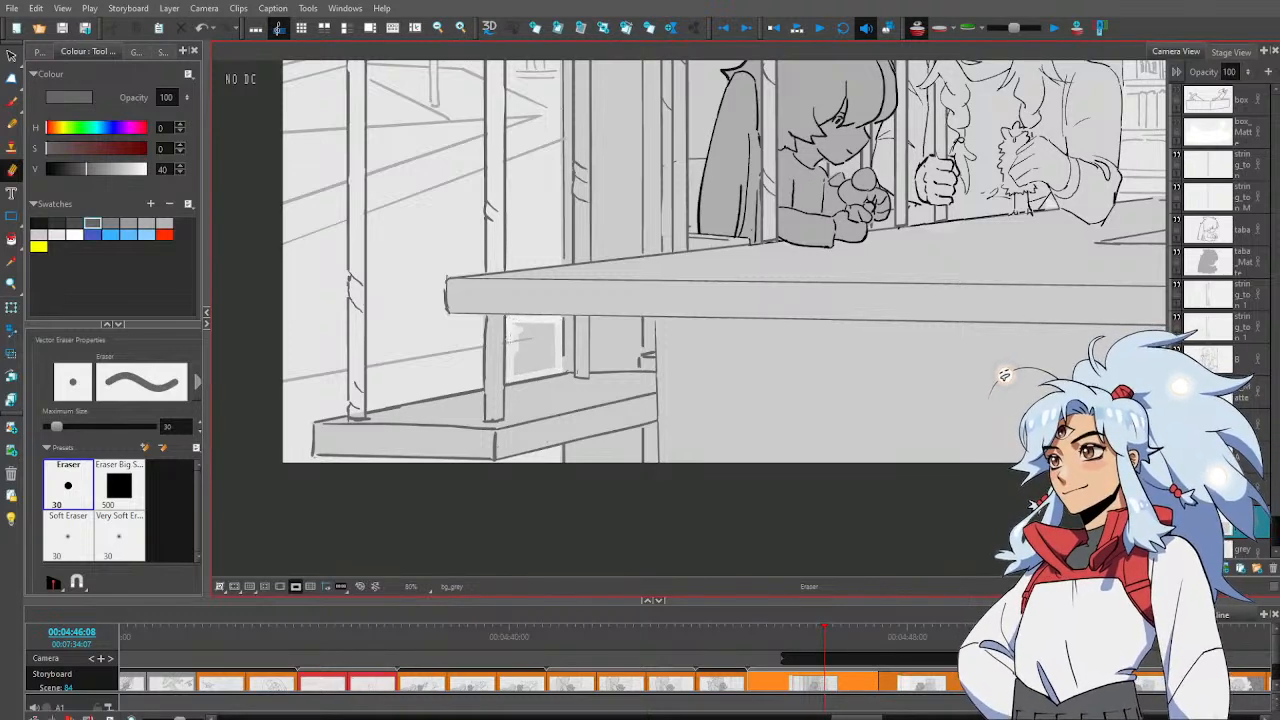
{"action": "key", "text": "alt+s"}
{"action": "left_click", "coordinate": [548, 342]}
{"action": "key", "text": "Delete"}
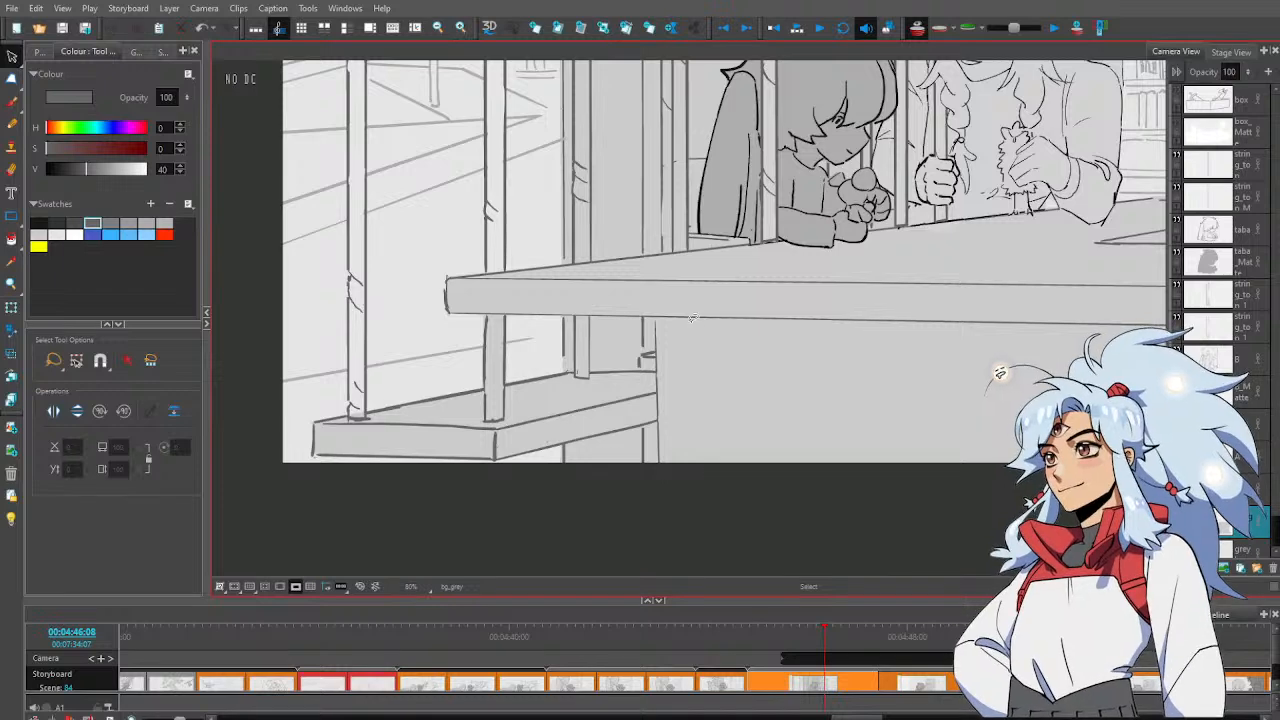
Draw a double top edge and a right side line for a wall frame beside the arch on the BG layer
{"action": "left_click_drag", "start_coordinate": [691, 314], "coordinate": [641, 301]}
{"action": "key", "text": "alt+z"}
{"action": "left_click", "coordinate": [654, 331], "text": "alt"}
{"action": "left_click", "coordinate": [655, 331], "text": "alt"}
{"action": "left_click", "coordinate": [660, 331], "text": "alt"}
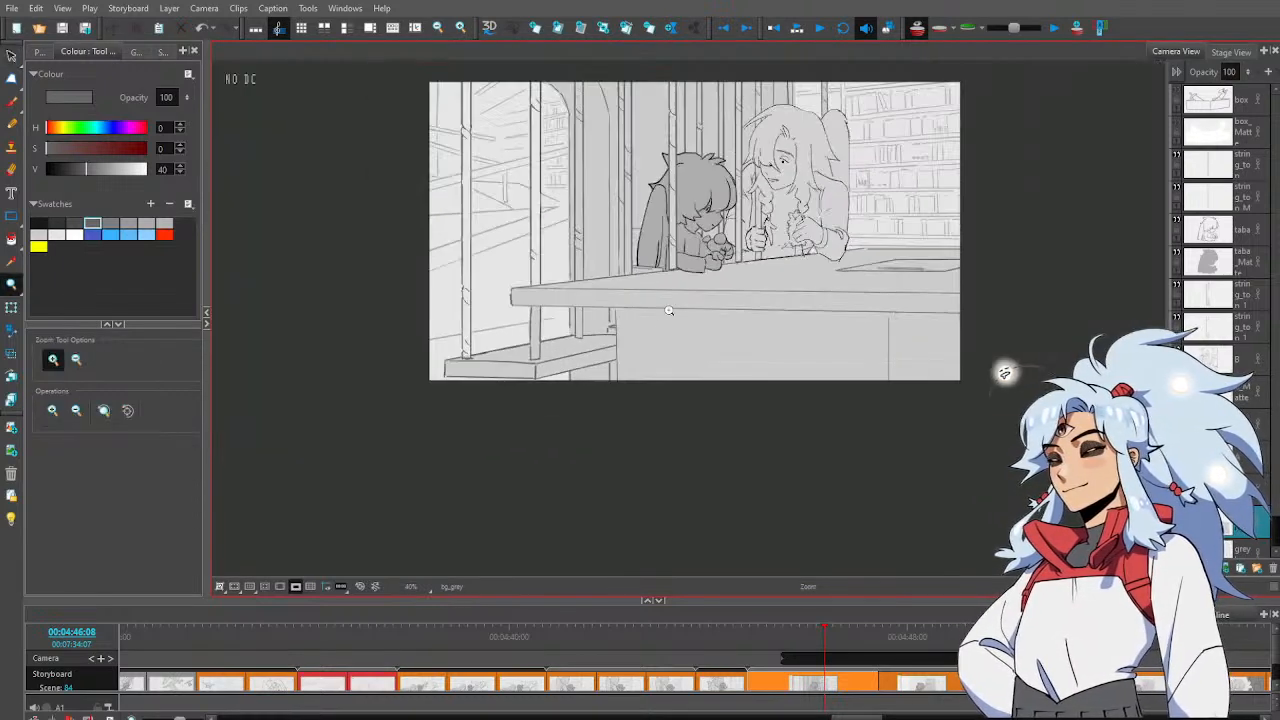
{"action": "left_click_drag", "start_coordinate": [715, 240], "coordinate": [738, 306]}
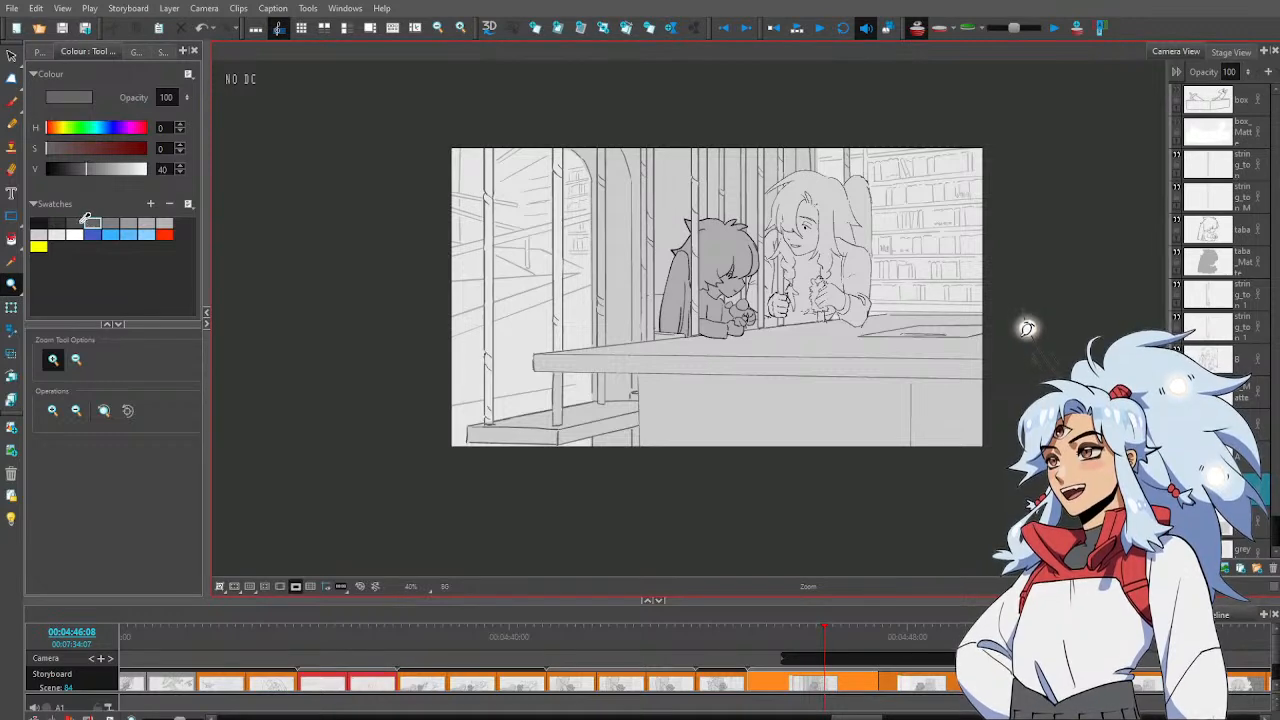
{"action": "left_click", "coordinate": [615, 196]}
{"action": "key", "text": "alt+b"}
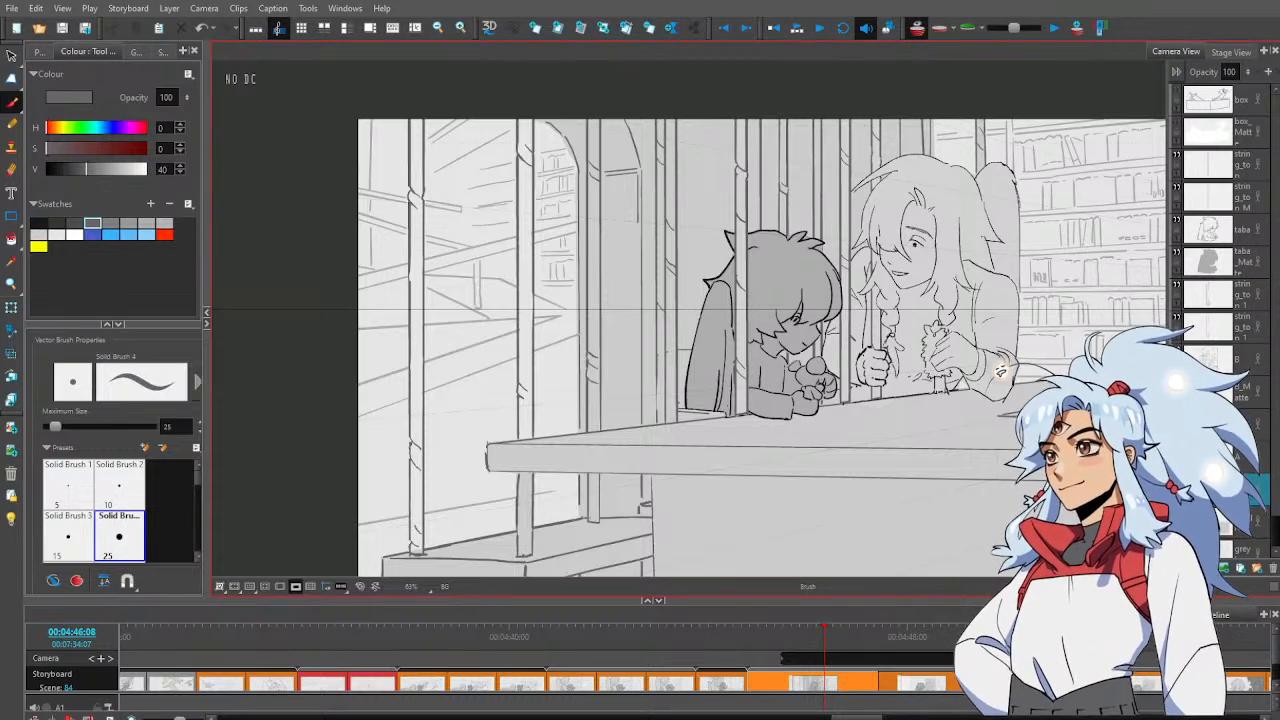
{"action": "key", "text": "ctrl+space"}
{"action": "mouse_move", "coordinate": [588, 212]}
{"action": "left_mouse_down"}
{"action": "mouse_move", "coordinate": [577, 167]}
{"action": "mouse_move", "coordinate": [742, 208]}
{"action": "left_mouse_up"}
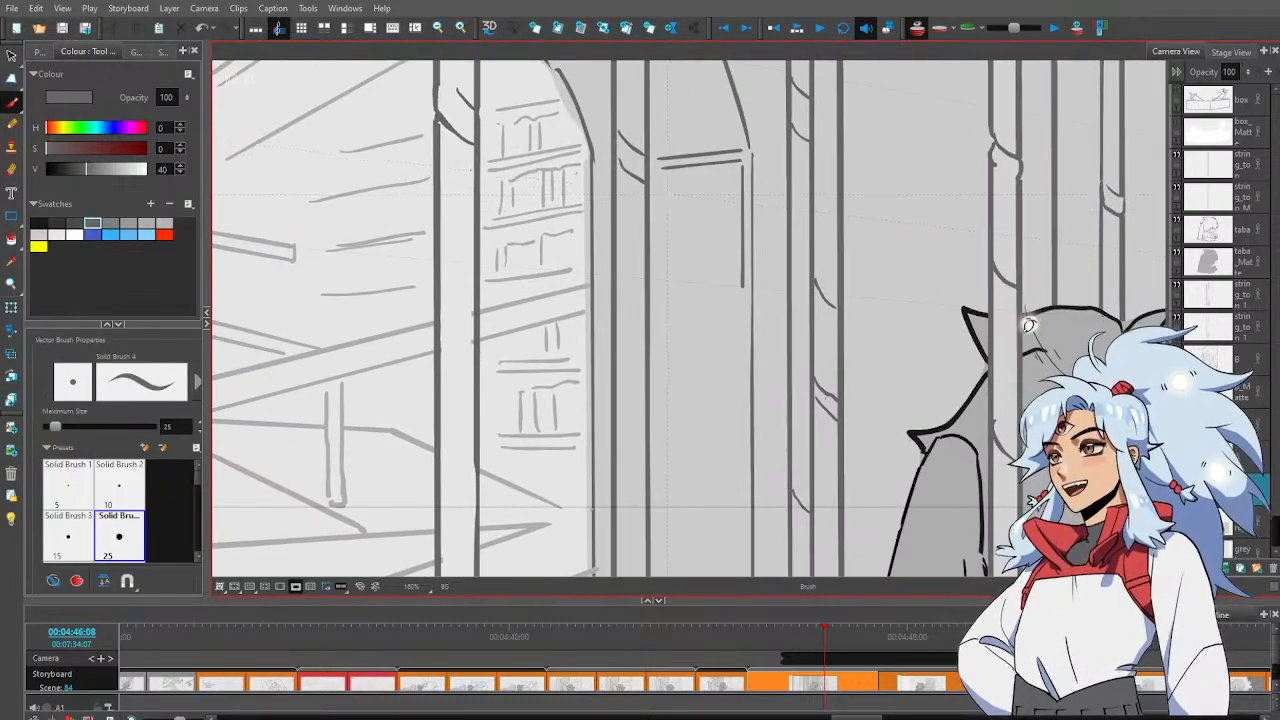
Draw a pointed flower ornament with a small round centre inside the wall frame beside the arch
{"action": "mouse_move", "coordinate": [673, 184]}
{"action": "left_mouse_down"}
{"action": "mouse_move", "coordinate": [663, 212]}
{"action": "mouse_move", "coordinate": [726, 210]}
{"action": "mouse_move", "coordinate": [712, 238]}
{"action": "mouse_move", "coordinate": [723, 234]}
{"action": "mouse_move", "coordinate": [713, 243]}
{"action": "mouse_move", "coordinate": [726, 271]}
{"action": "mouse_move", "coordinate": [699, 267]}
{"action": "left_mouse_up"}
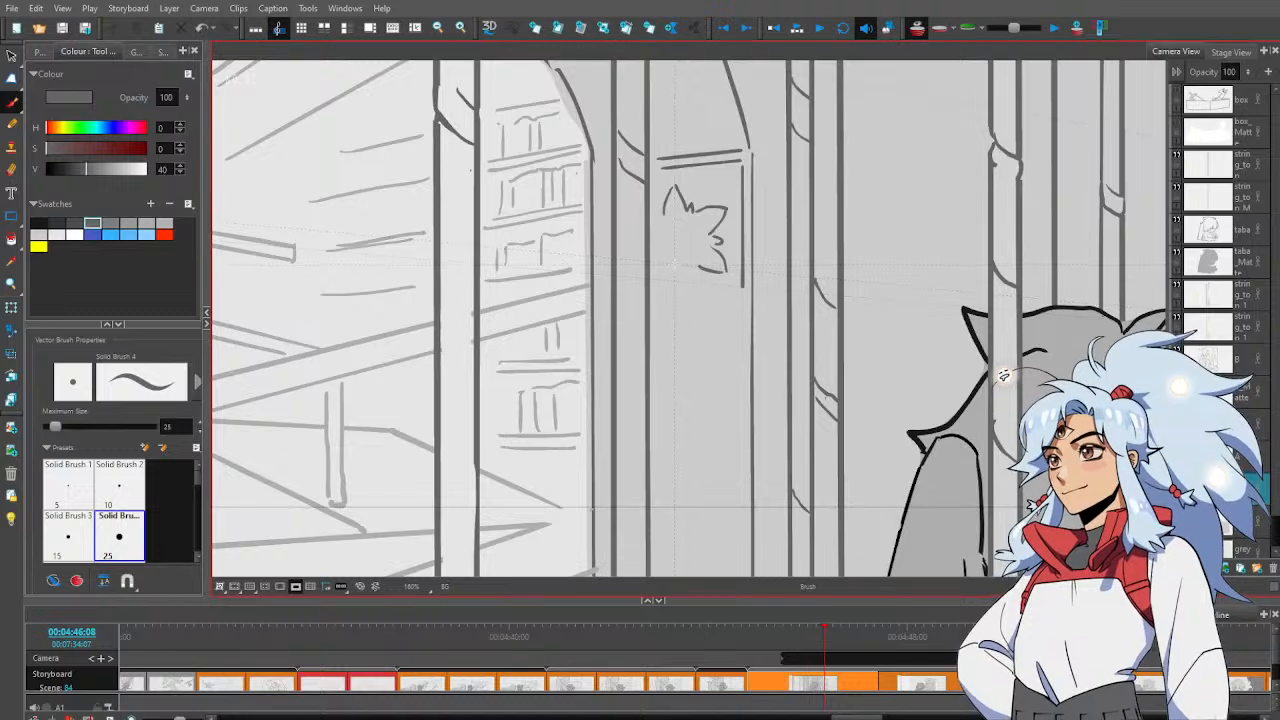
{"action": "mouse_move", "coordinate": [674, 262]}
{"action": "left_mouse_down"}
{"action": "mouse_move", "coordinate": [722, 261]}
{"action": "mouse_move", "coordinate": [727, 275]}
{"action": "mouse_move", "coordinate": [708, 276]}
{"action": "mouse_move", "coordinate": [719, 241]}
{"action": "mouse_move", "coordinate": [654, 209]}
{"action": "mouse_move", "coordinate": [652, 278]}
{"action": "mouse_move", "coordinate": [665, 280]}
{"action": "left_mouse_up"}
{"action": "key", "text": "alt+e"}
{"action": "key", "text": "alt+b"}
{"action": "key", "text": "alt+e"}
{"action": "key", "text": "alt+b"}
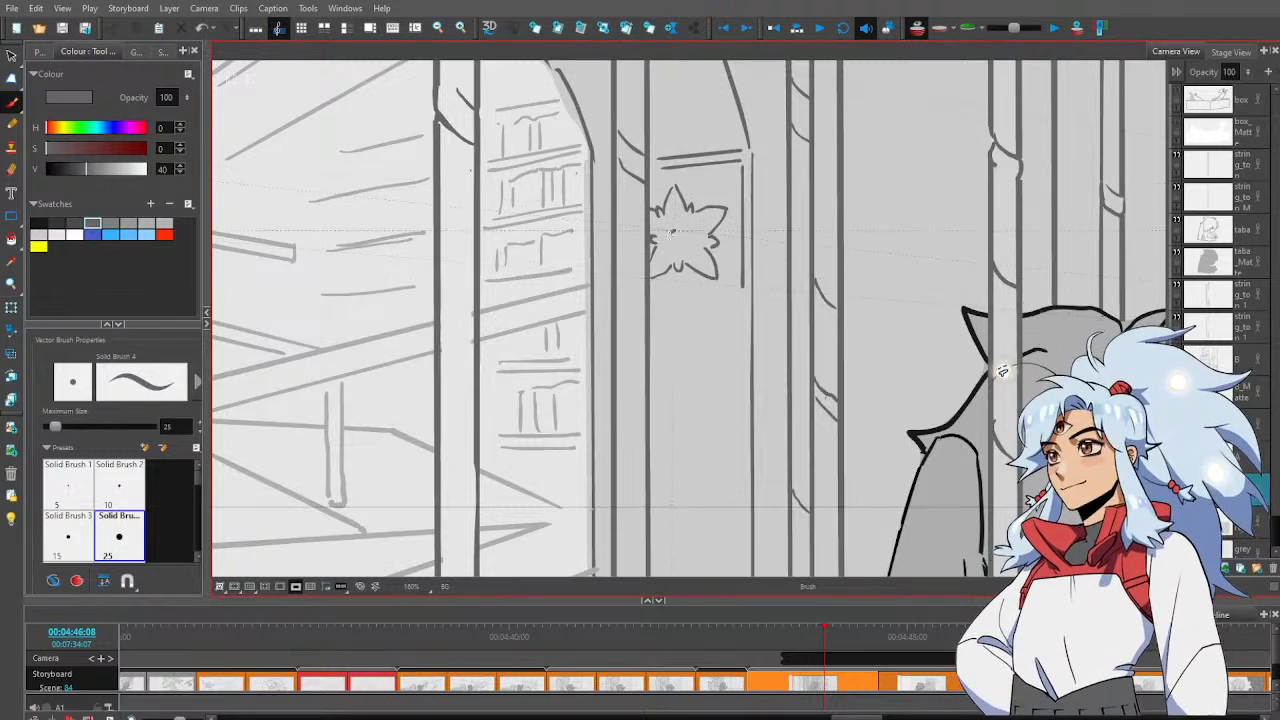
{"action": "mouse_move", "coordinate": [675, 230]}
{"action": "left_mouse_down"}
{"action": "mouse_move", "coordinate": [666, 246]}
{"action": "mouse_move", "coordinate": [676, 232]}
{"action": "left_mouse_up"}
{"action": "left_click_drag", "start_coordinate": [1002, 379], "coordinate": [1027, 328]}
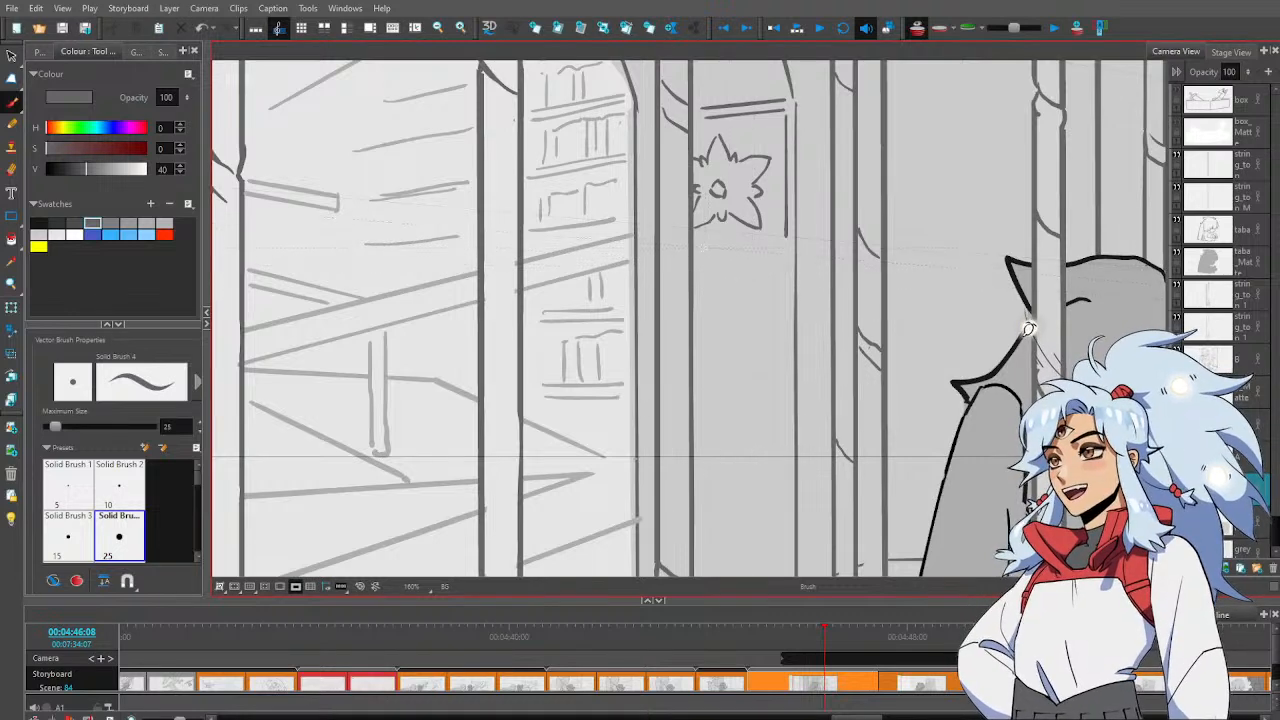
Close the wall frame with a bottom line below the flower ornament and check its lines
{"action": "left_click_drag", "start_coordinate": [694, 251], "coordinate": [788, 248]}
{"action": "key", "text": "alt+s"}
{"action": "left_click", "coordinate": [788, 229]}
{"action": "left_click", "coordinate": [766, 305]}
{"action": "key", "text": "1"}
{"action": "key", "text": "1"}
{"action": "left_click_drag", "start_coordinate": [766, 309], "coordinate": [788, 344]}
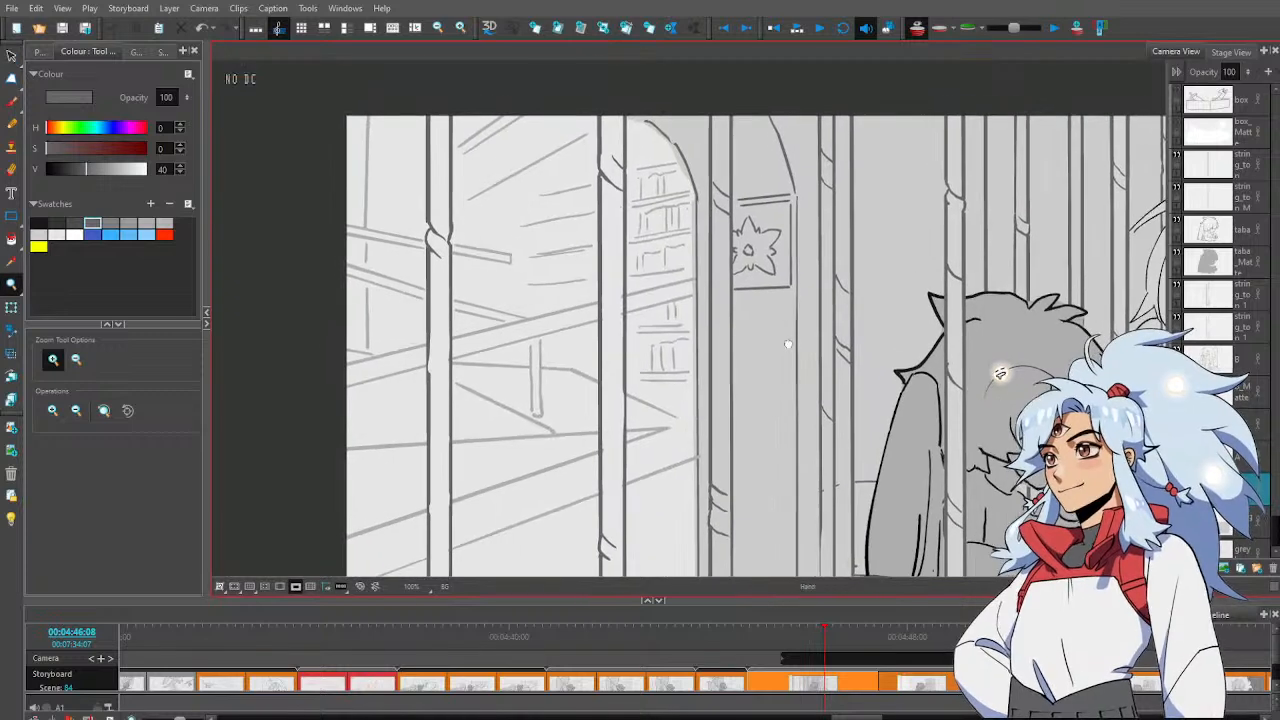
{"action": "key", "text": "alt+s"}
{"action": "left_click", "coordinate": [771, 290]}
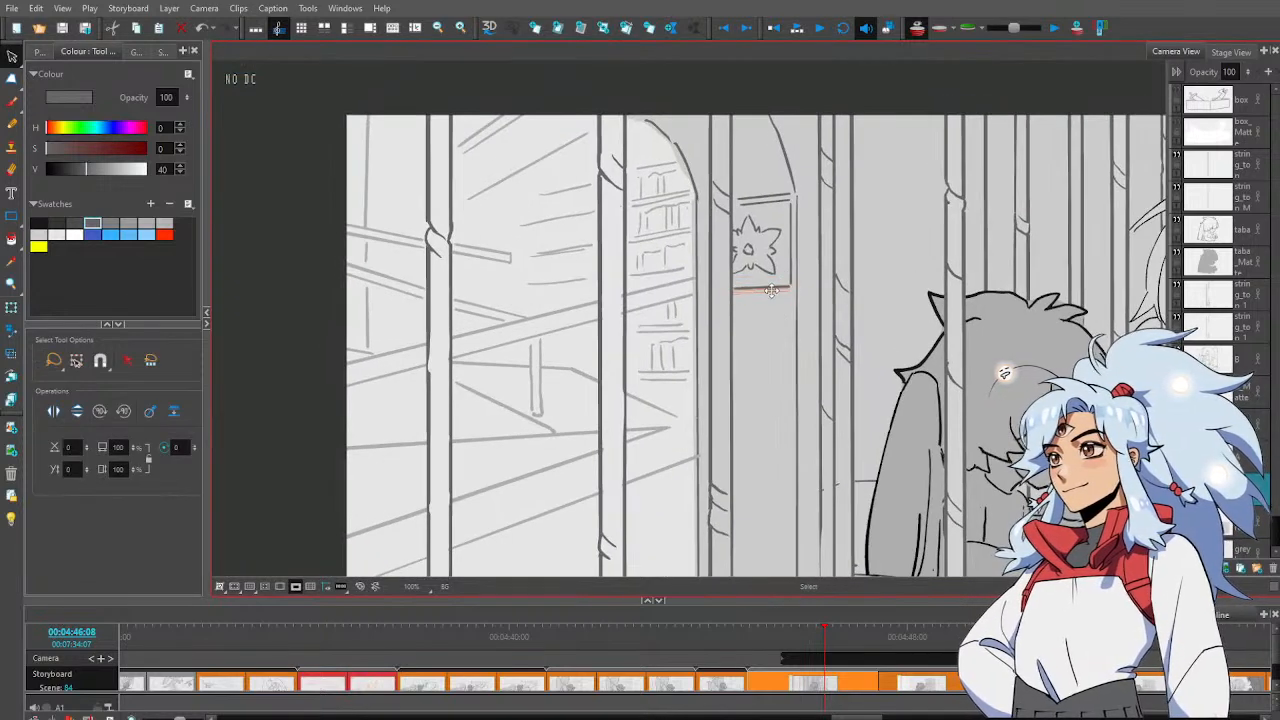
{"action": "key", "text": "Escape"}
Draw a second rectangular frame below the flower frame and tilt the double line between them with the Perspective tool
{"action": "key", "text": "alt+b"}
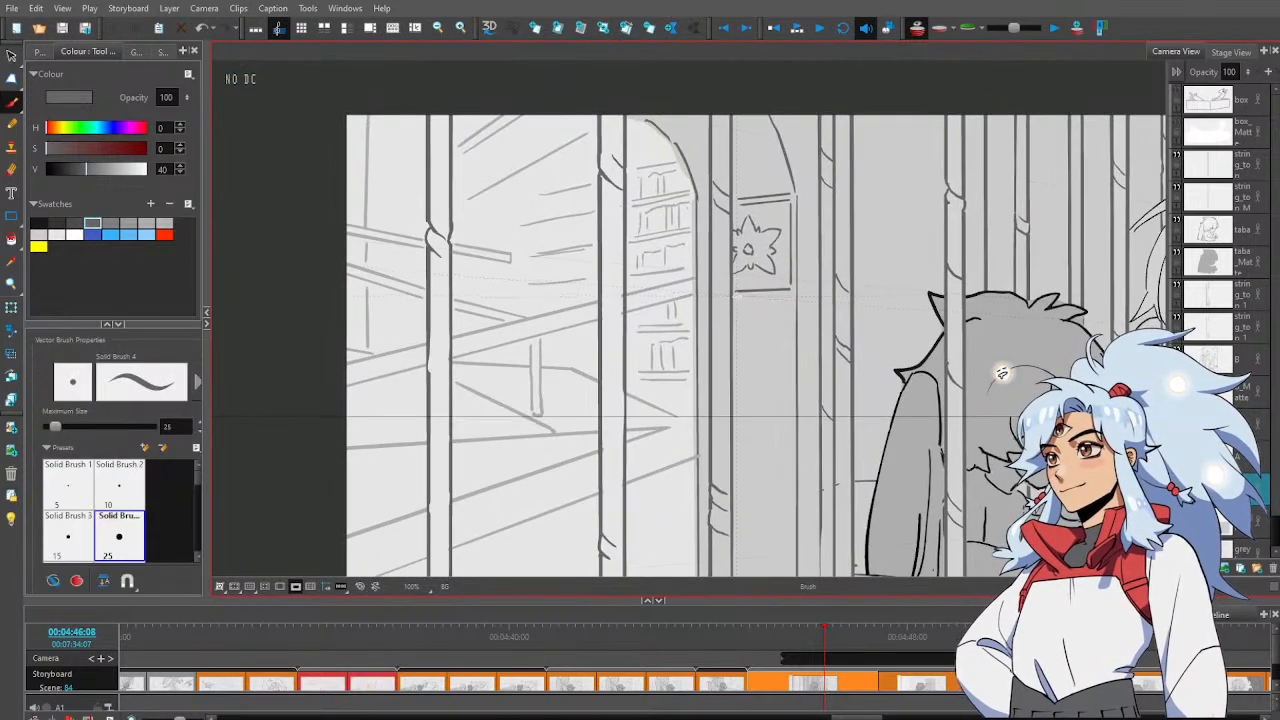
{"action": "mouse_move", "coordinate": [737, 296]}
{"action": "left_mouse_down"}
{"action": "mouse_move", "coordinate": [793, 296]}
{"action": "mouse_move", "coordinate": [792, 371]}
{"action": "mouse_move", "coordinate": [738, 374]}
{"action": "left_mouse_up"}
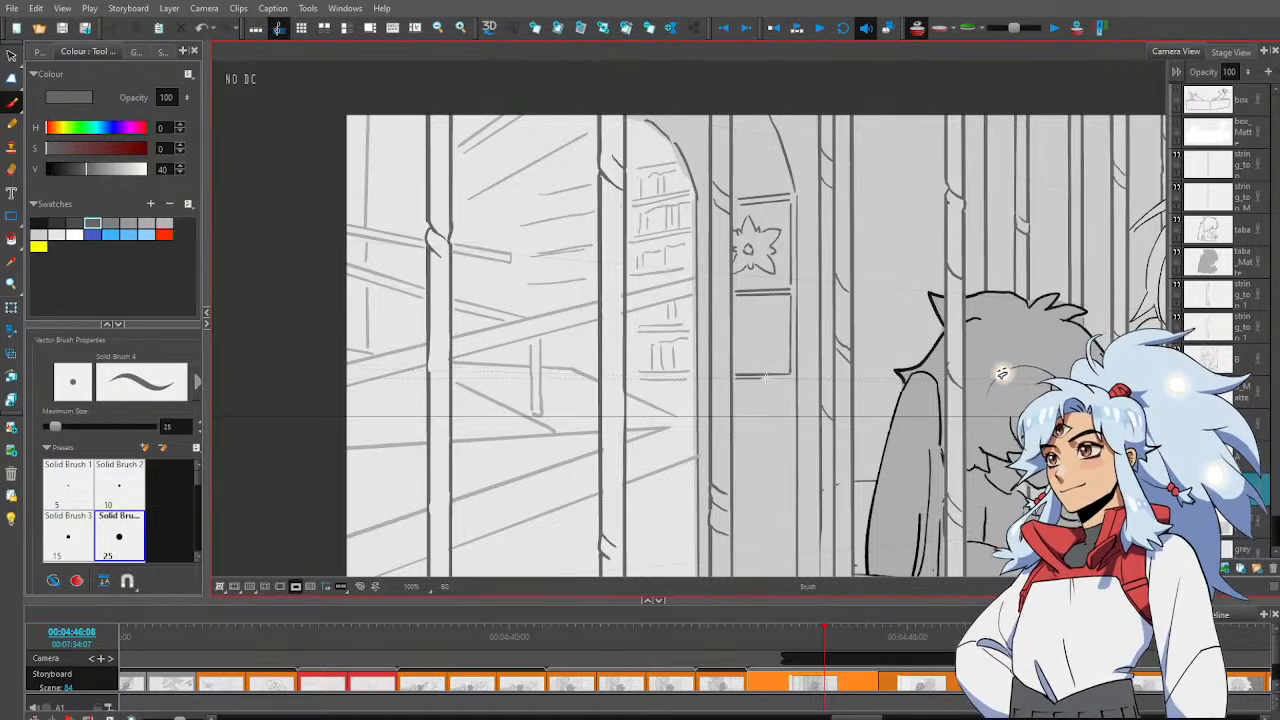
{"action": "key", "text": "alt+s"}
{"action": "left_click", "coordinate": [750, 292]}
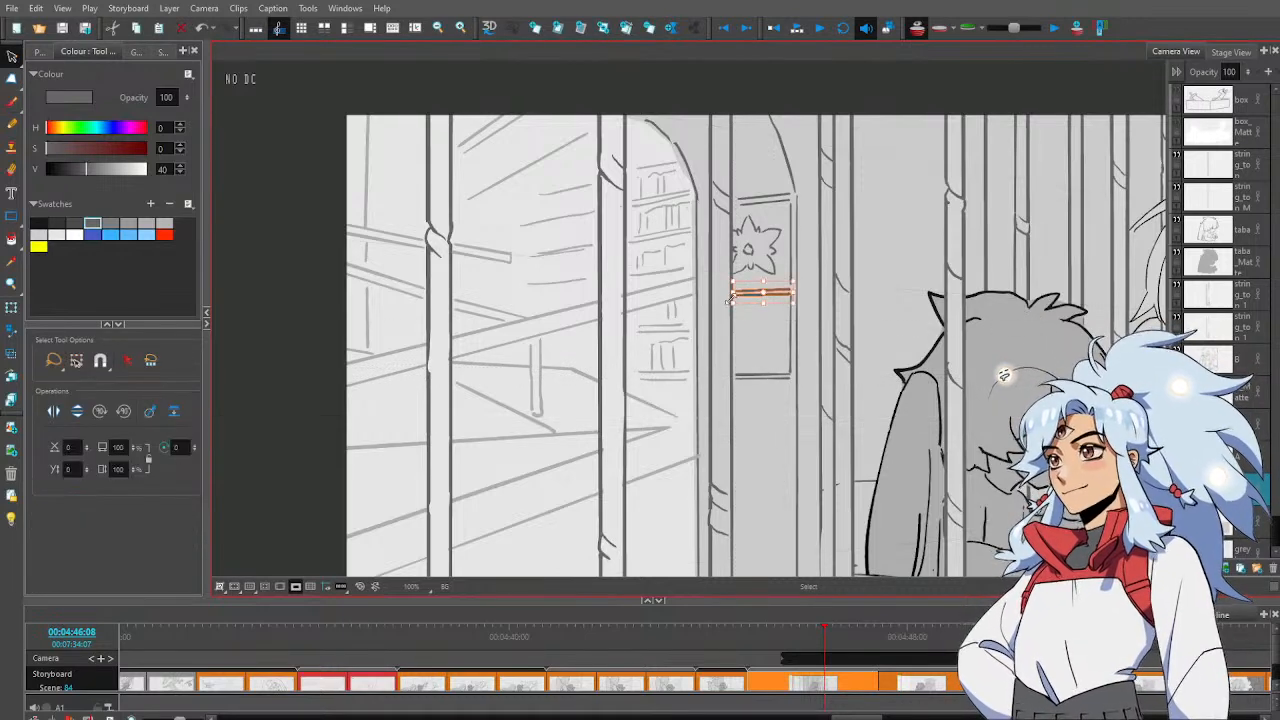
{"action": "key", "text": "alt+0"}
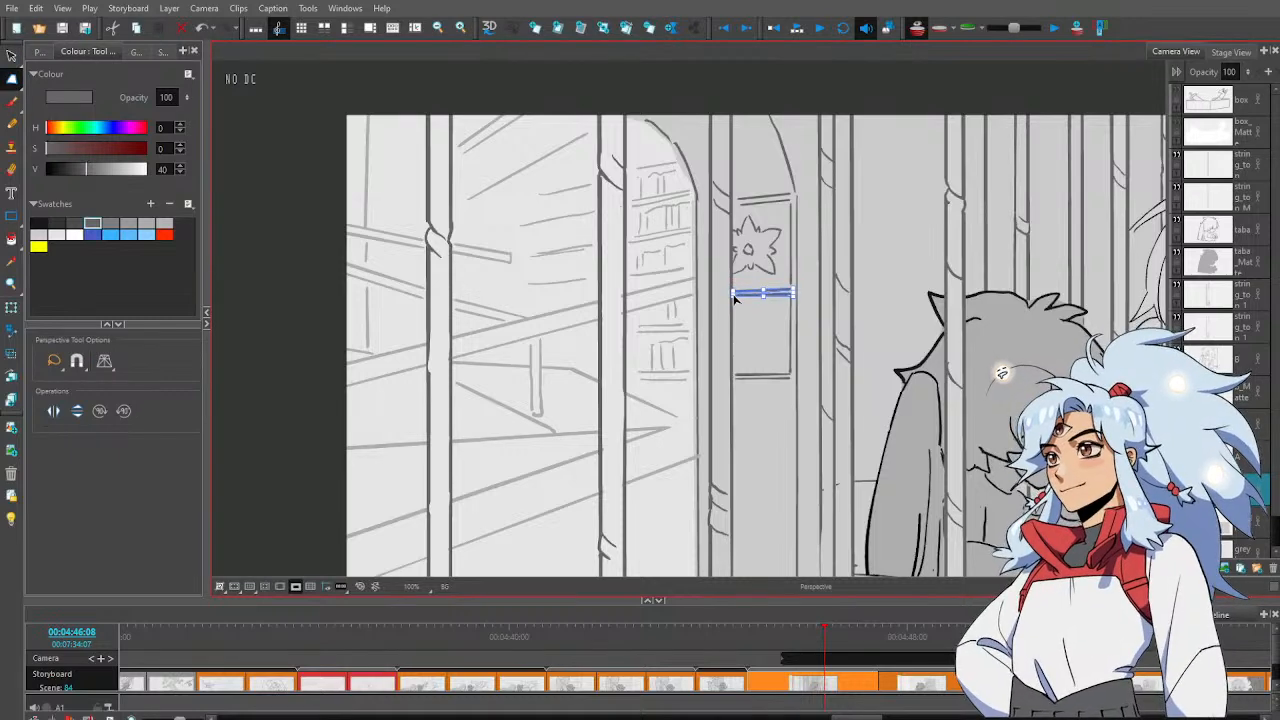
{"action": "left_click_drag", "start_coordinate": [734, 298], "coordinate": [734, 303]}
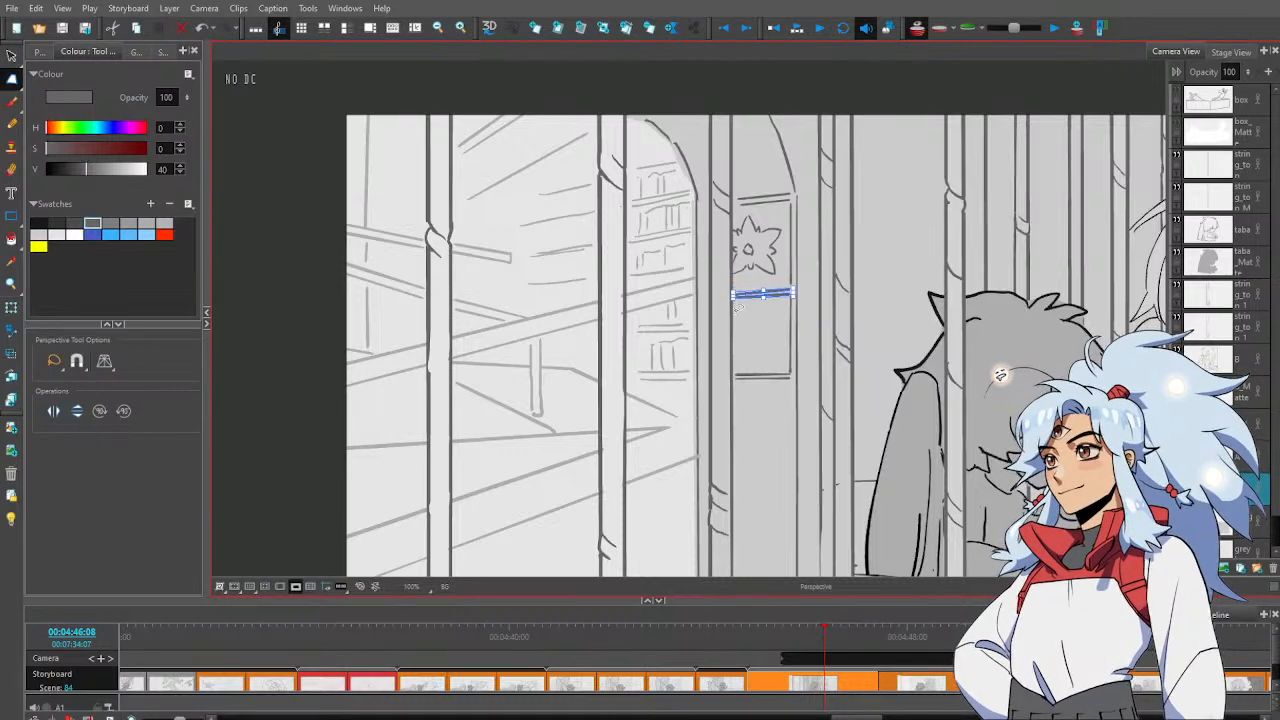
Draw a third rectangular frame farther down the same wall strip, leaving a gap below the second frame
{"action": "left_click", "coordinate": [749, 321]}
{"action": "mouse_move", "coordinate": [768, 418]}
{"action": "left_mouse_down"}
{"action": "mouse_move", "coordinate": [750, 298]}
{"action": "mouse_move", "coordinate": [779, 338]}
{"action": "mouse_move", "coordinate": [771, 411]}
{"action": "mouse_move", "coordinate": [721, 410]}
{"action": "mouse_move", "coordinate": [773, 484]}
{"action": "left_mouse_up"}
{"action": "key", "text": "alt+b"}
{"action": "key", "text": "alt+z"}
{"action": "left_click", "coordinate": [774, 321], "text": "alt"}
{"action": "left_click", "coordinate": [774, 321]}
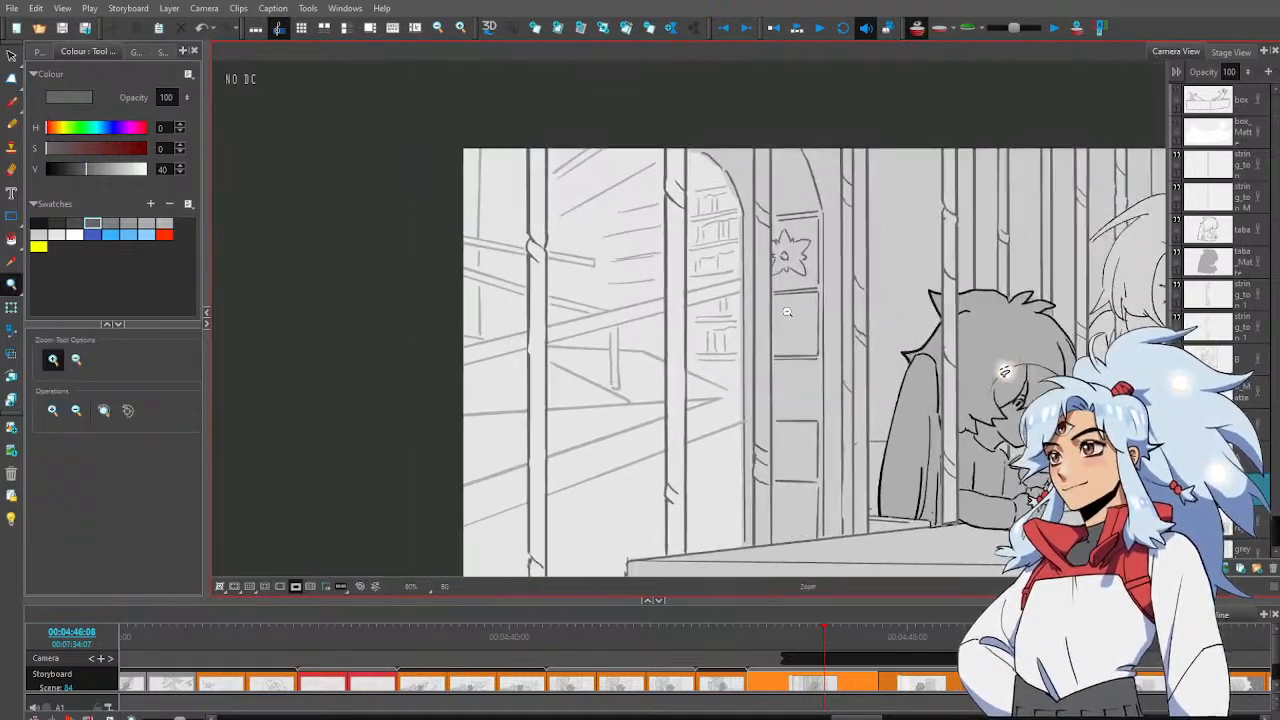
Draw a pointed flower in the gap below the second wall frame and add petal veins to it and the top frame's flower
{"action": "key", "text": "alt+b"}
{"action": "mouse_move", "coordinate": [785, 305]}
{"action": "left_mouse_down"}
{"action": "mouse_move", "coordinate": [778, 324]}
{"action": "mouse_move", "coordinate": [792, 325]}
{"action": "left_mouse_up"}
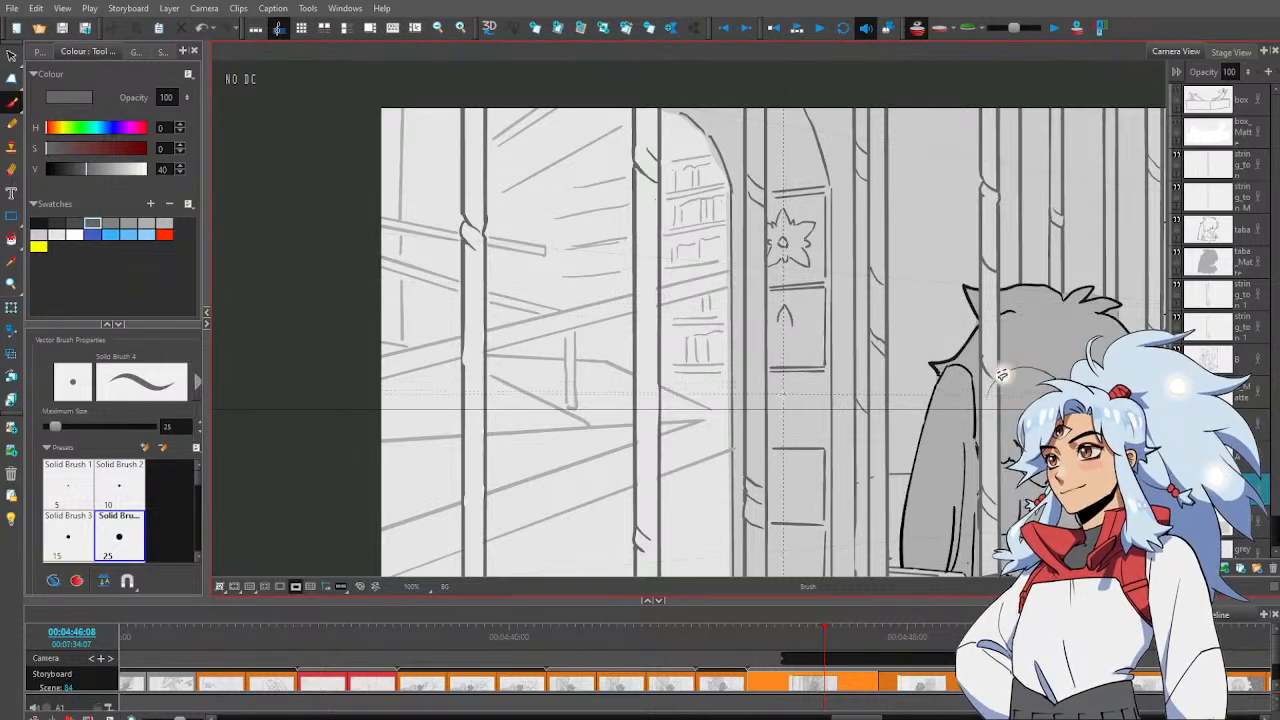
{"action": "mouse_move", "coordinate": [785, 388]}
{"action": "left_mouse_down"}
{"action": "mouse_move", "coordinate": [782, 404]}
{"action": "mouse_move", "coordinate": [820, 410]}
{"action": "mouse_move", "coordinate": [804, 424]}
{"action": "left_mouse_up"}
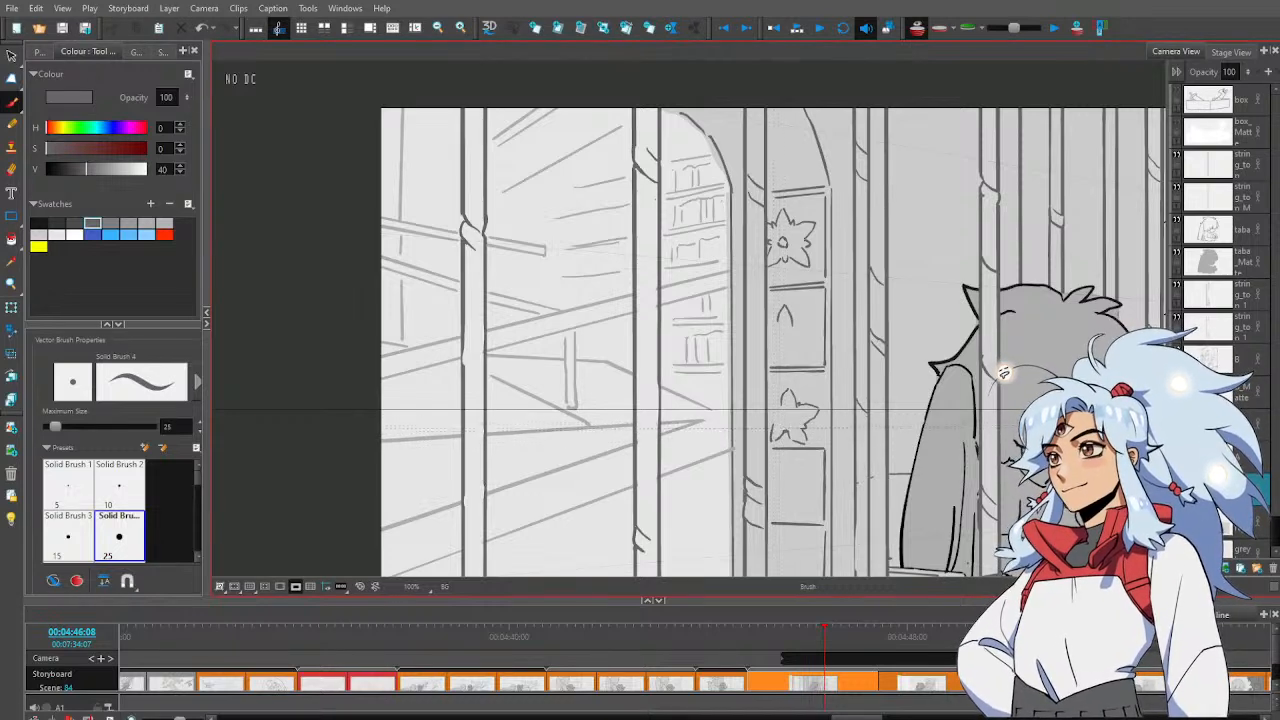
{"action": "key", "text": "alt+e"}
{"action": "key", "text": "alt+b"}
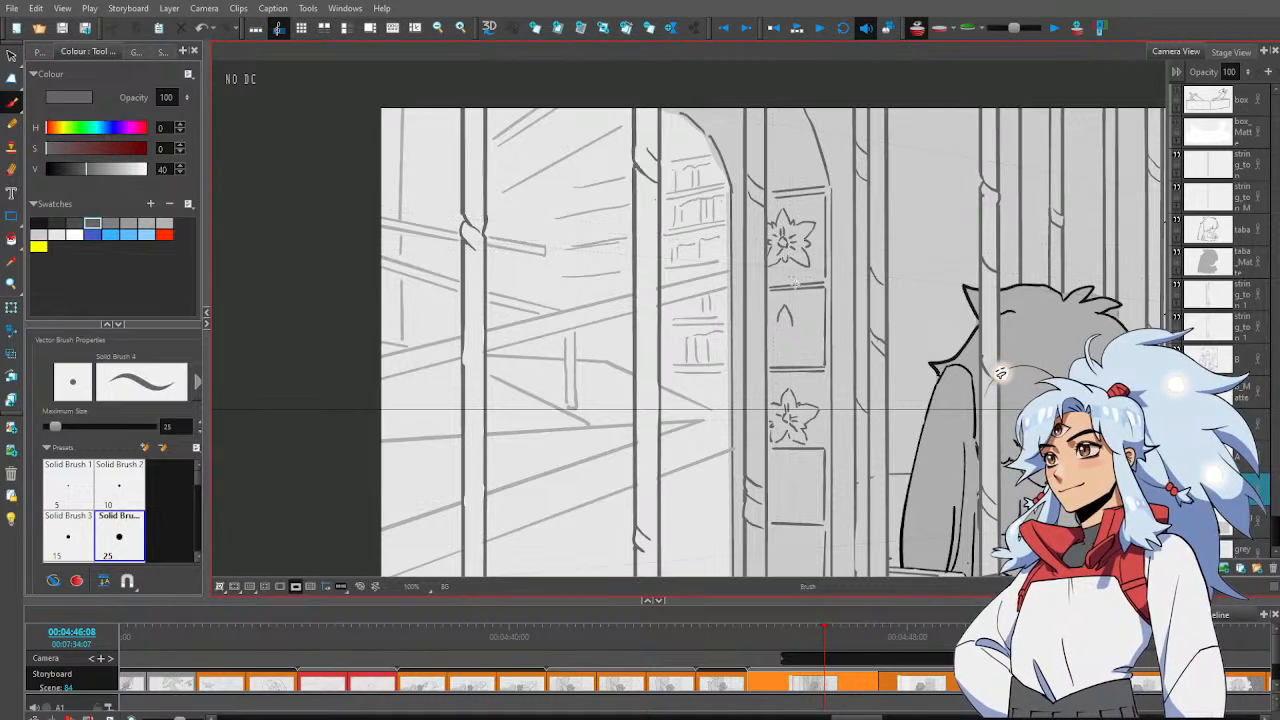
Draw a matching pointed flower with a small round centre and petal veins inside the second wall frame
{"action": "key", "text": "alt+e"}
{"action": "mouse_move", "coordinate": [778, 324]}
{"action": "left_mouse_down"}
{"action": "mouse_move", "coordinate": [784, 305]}
{"action": "mouse_move", "coordinate": [795, 326]}
{"action": "mouse_move", "coordinate": [782, 312]}
{"action": "mouse_move", "coordinate": [818, 319]}
{"action": "mouse_move", "coordinate": [798, 353]}
{"action": "mouse_move", "coordinate": [788, 343]}
{"action": "left_mouse_up"}
{"action": "key", "text": "alt+b"}
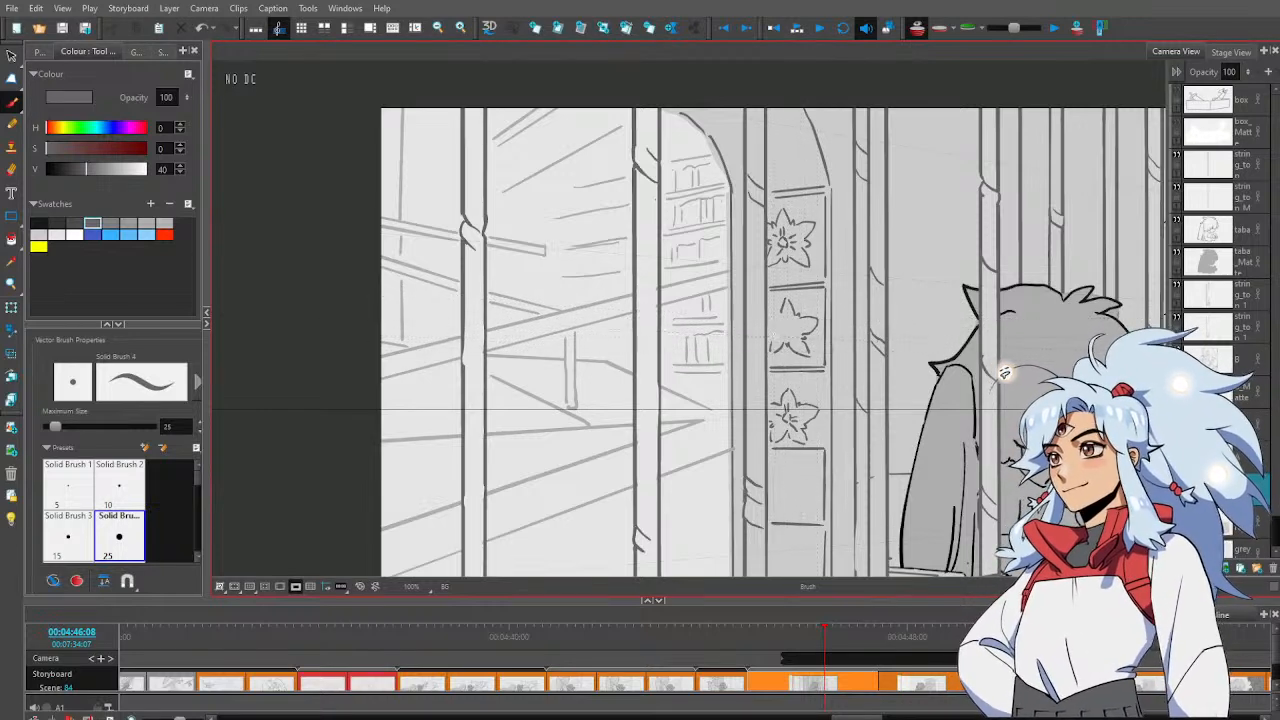
{"action": "left_click_drag", "start_coordinate": [771, 315], "coordinate": [786, 316]}
{"action": "key", "text": "alt+e"}
{"action": "key", "text": "alt+b"}
{"action": "key", "text": "alt+b"}
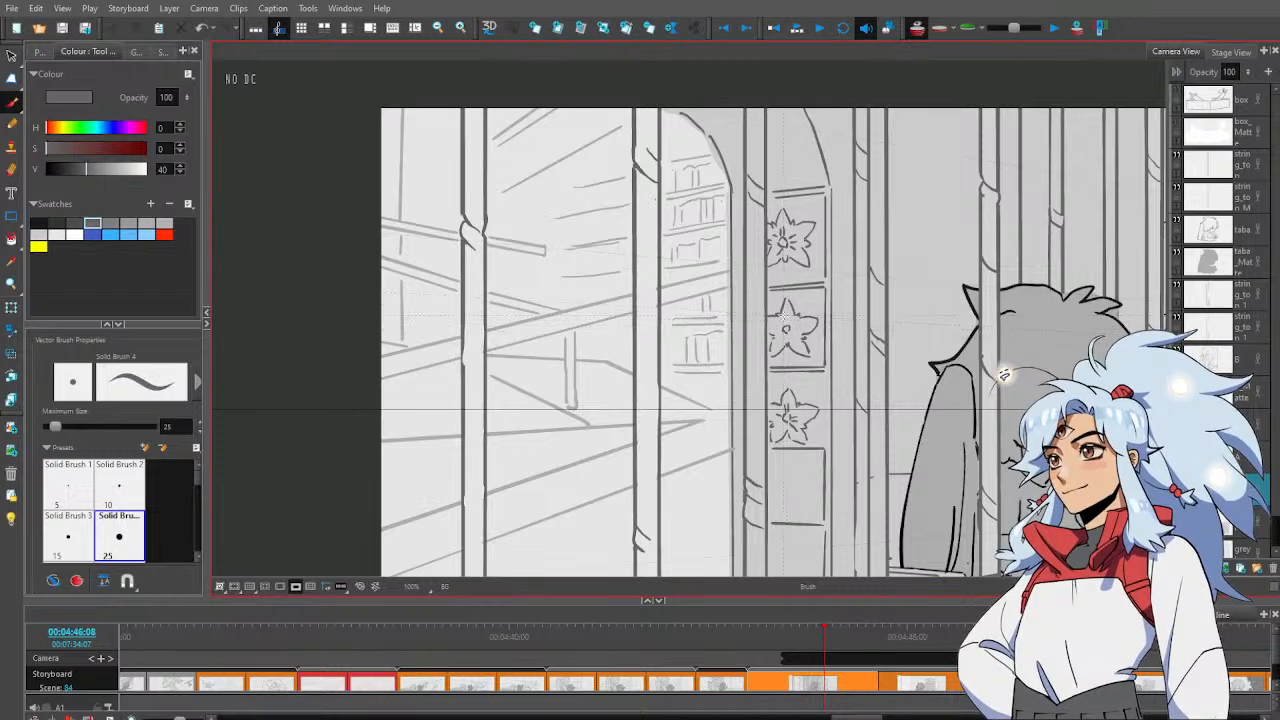
Select the flower in the gap between the second and third wall frames and nudge it into place
{"action": "left_click_drag", "start_coordinate": [835, 446], "coordinate": [801, 345]}
{"action": "key", "text": "alt+v"}
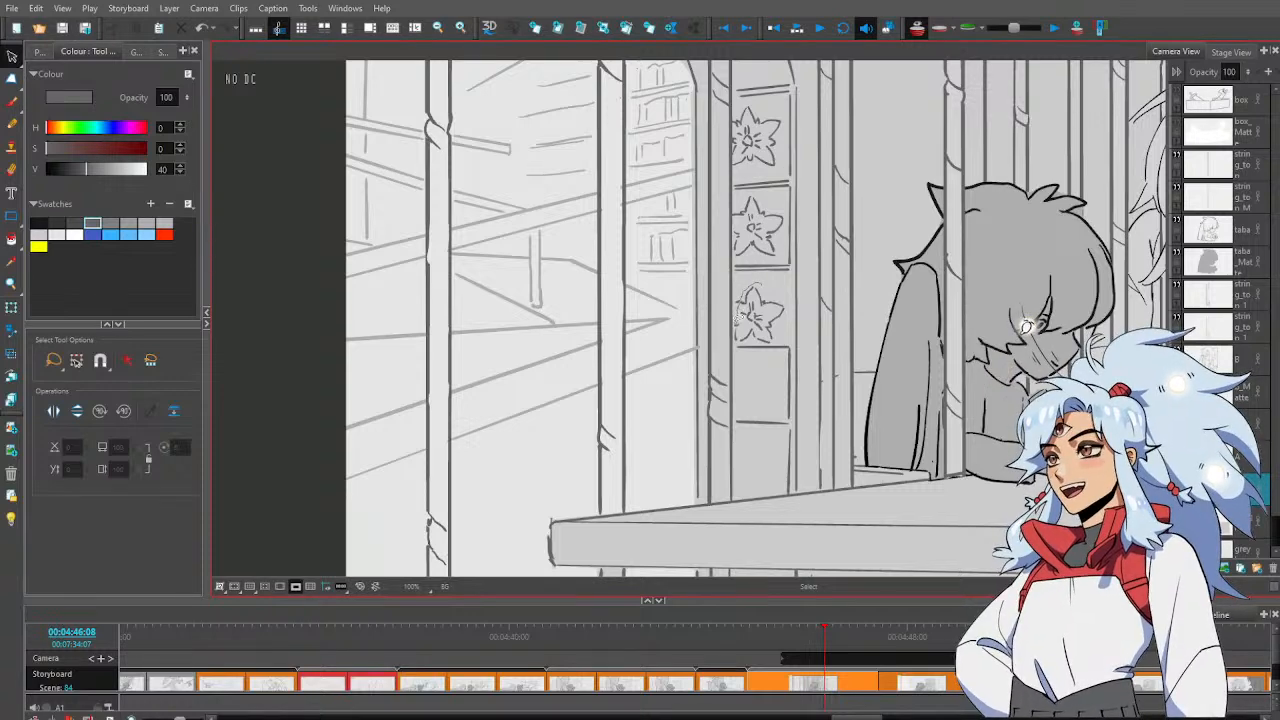
{"action": "mouse_move", "coordinate": [738, 332]}
{"action": "left_mouse_down"}
{"action": "mouse_move", "coordinate": [770, 338]}
{"action": "mouse_move", "coordinate": [782, 292]}
{"action": "mouse_move", "coordinate": [766, 315]}
{"action": "left_mouse_up"}
{"action": "left_click", "coordinate": [780, 375]}
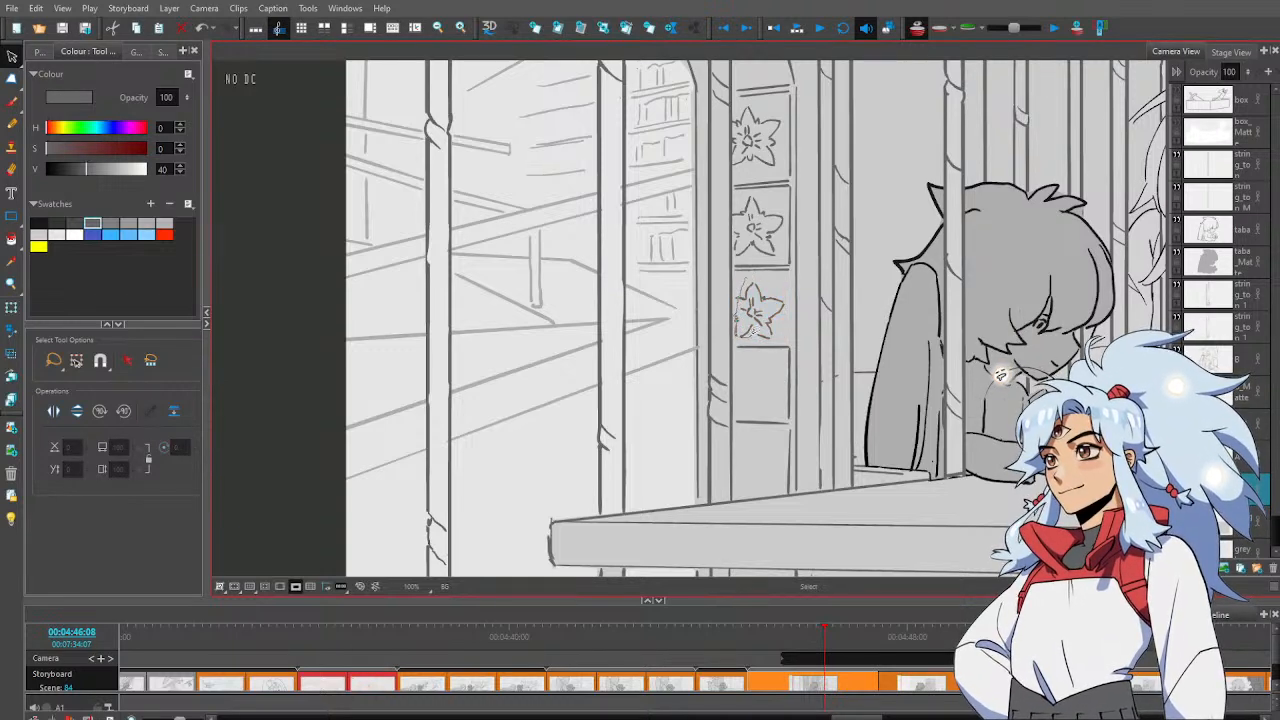
{"action": "left_click", "coordinate": [770, 300]}
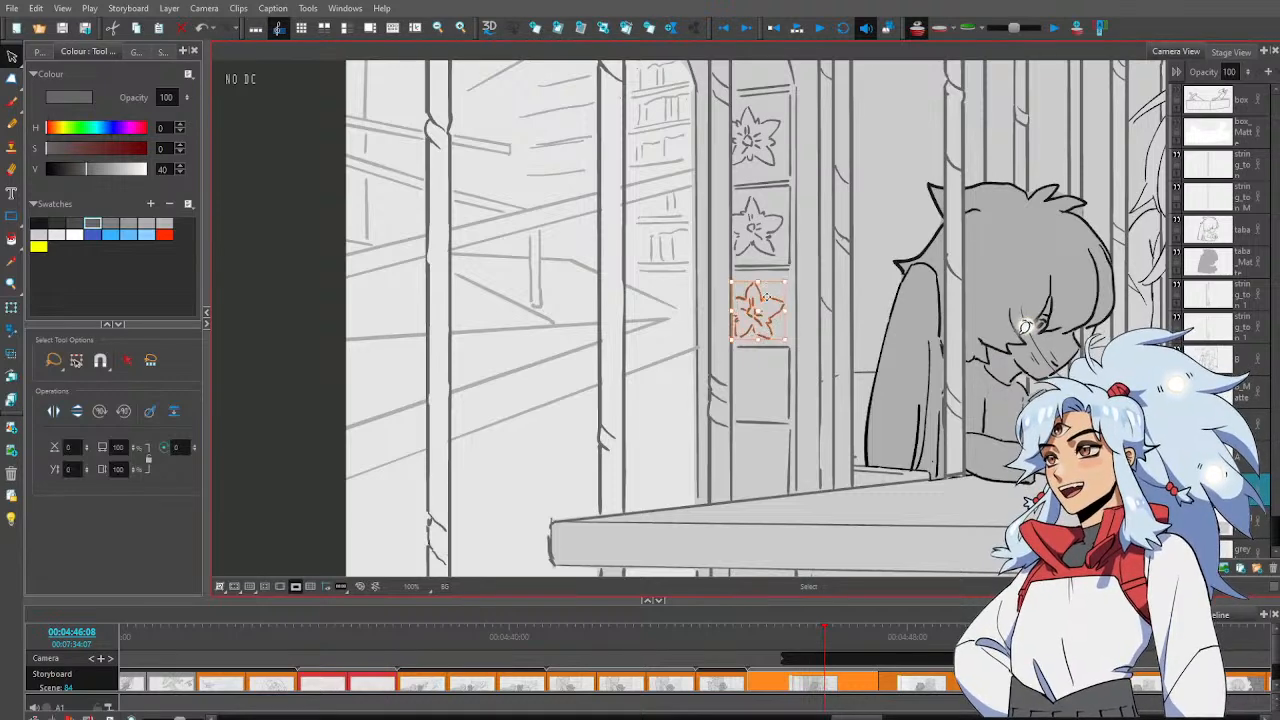
{"action": "key", "text": "Escape"}
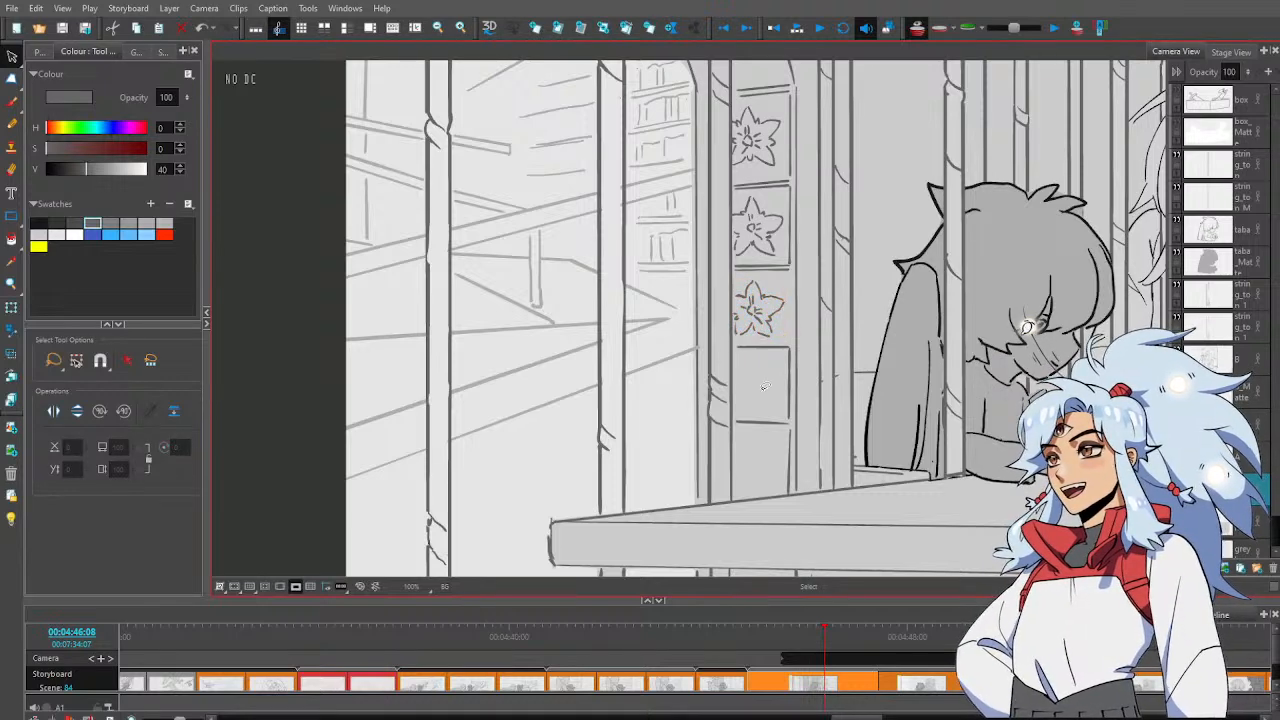
Draw a pointed flower with petal veins inside the third wall frame and shift the frame's bottom line slightly down
{"action": "key", "text": "alt+b"}
{"action": "mouse_move", "coordinate": [751, 362]}
{"action": "left_mouse_down"}
{"action": "mouse_move", "coordinate": [744, 382]}
{"action": "mouse_move", "coordinate": [784, 390]}
{"action": "mouse_move", "coordinate": [766, 416]}
{"action": "mouse_move", "coordinate": [742, 412]}
{"action": "left_mouse_up"}
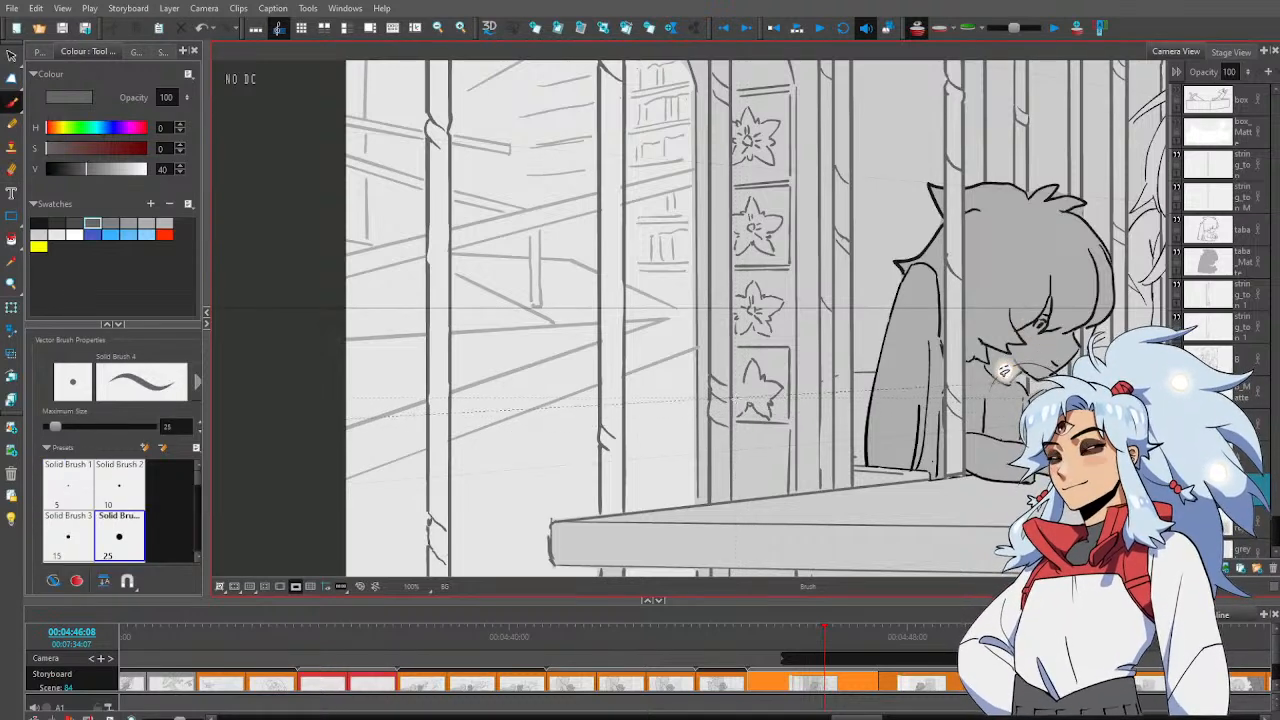
{"action": "key", "text": "e"}
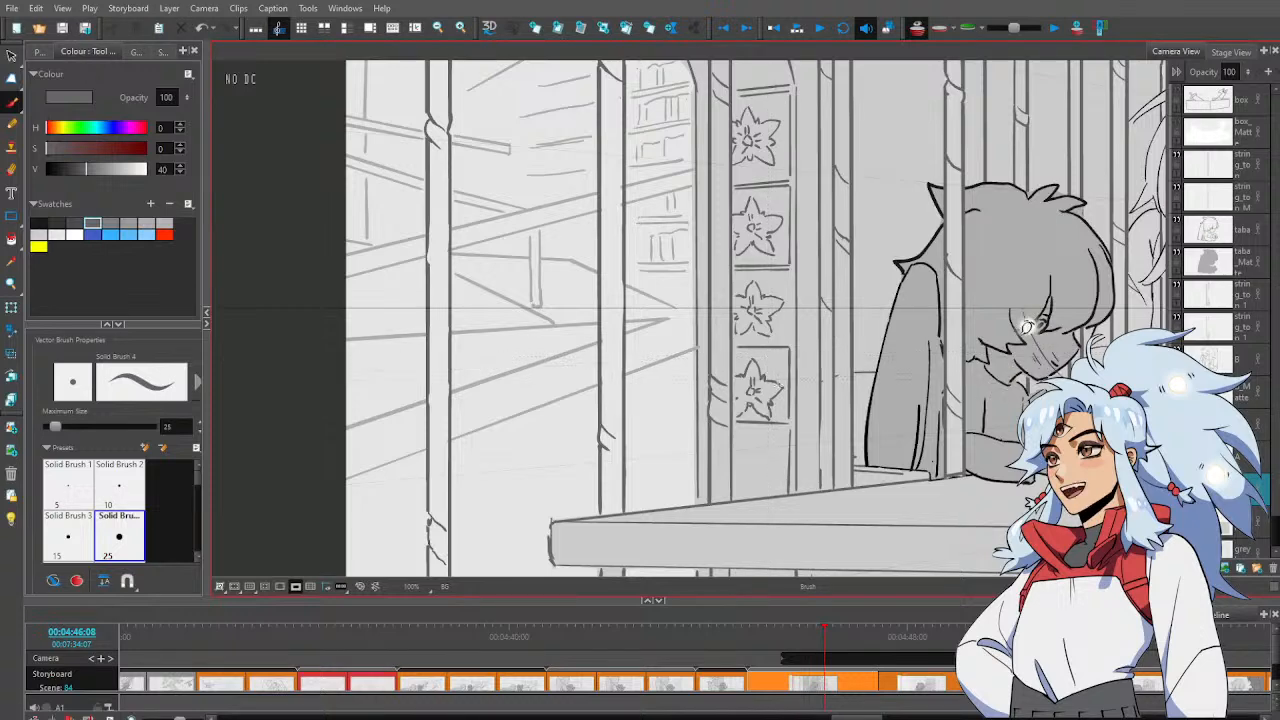
{"action": "key", "text": "alt+s"}
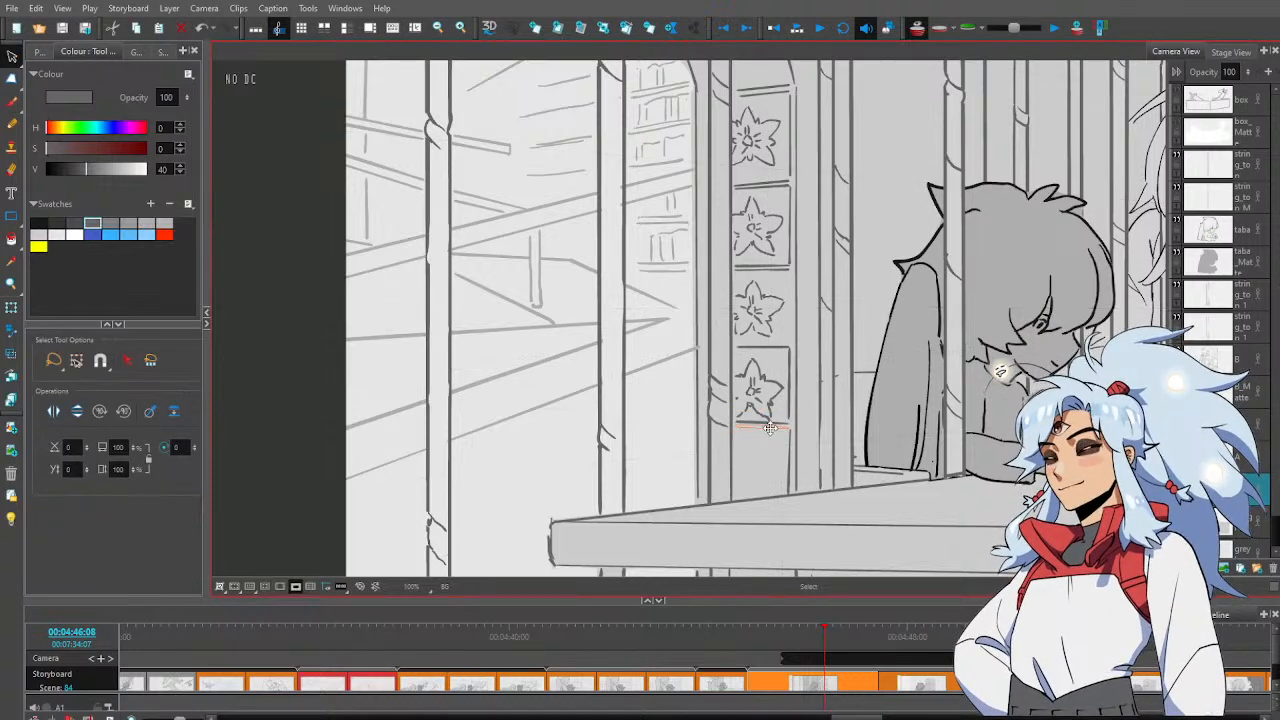
{"action": "key", "text": "alt+b"}
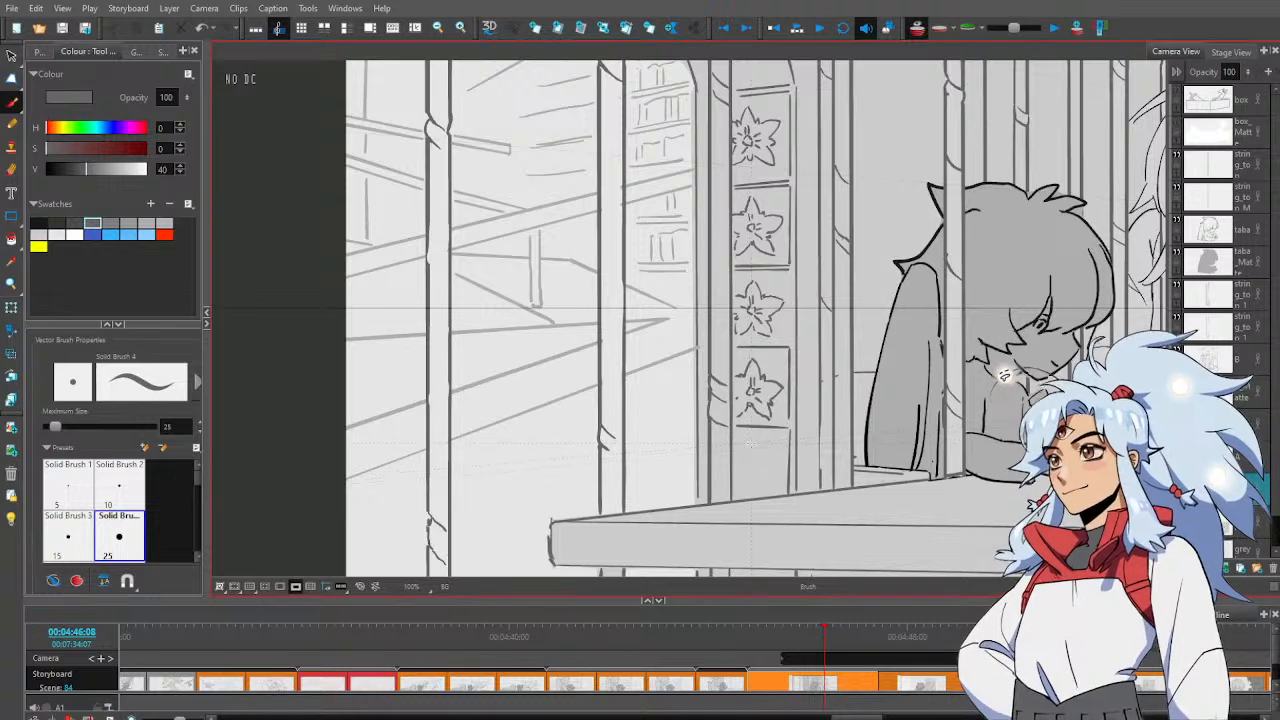
Draw another pointed flower in the wall strip between the third frame and the tabletop
{"action": "mouse_move", "coordinate": [751, 437]}
{"action": "left_mouse_down"}
{"action": "mouse_move", "coordinate": [745, 453]}
{"action": "mouse_move", "coordinate": [782, 466]}
{"action": "mouse_move", "coordinate": [761, 495]}
{"action": "mouse_move", "coordinate": [738, 472]}
{"action": "mouse_move", "coordinate": [746, 455]}
{"action": "mouse_move", "coordinate": [766, 467]}
{"action": "mouse_move", "coordinate": [753, 478]}
{"action": "mouse_move", "coordinate": [808, 440]}
{"action": "mouse_move", "coordinate": [795, 430]}
{"action": "left_mouse_up"}
{"action": "key", "text": "ctrl+space"}
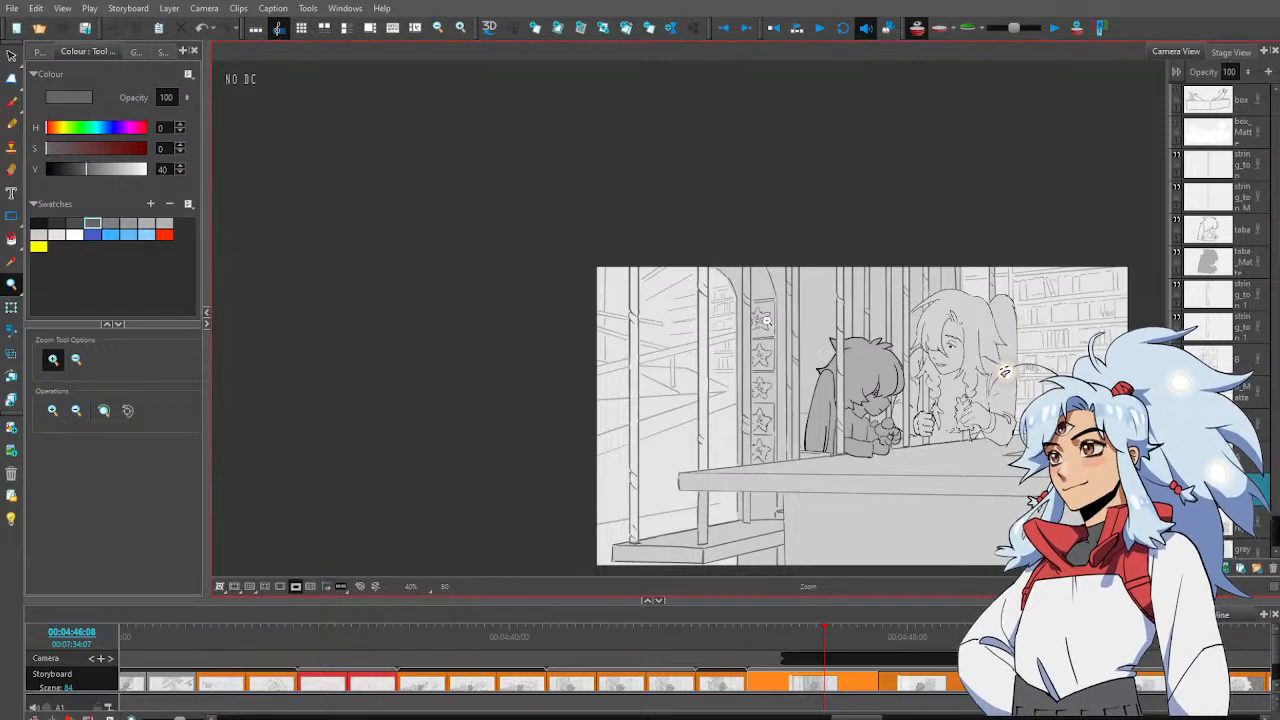
{"action": "left_click_drag", "start_coordinate": [762, 350], "coordinate": [766, 402]}
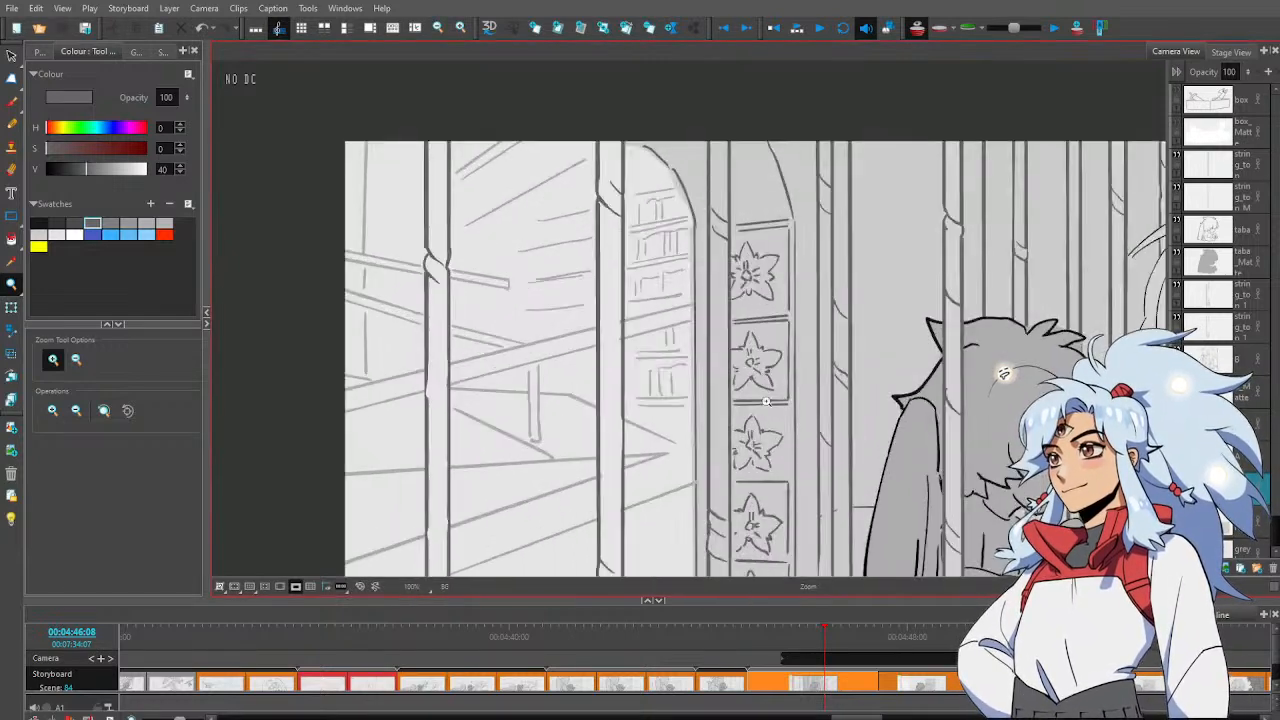
Draw a pointed flower at the top of the wall strip under the arch curve and shift it slightly towards the string
{"action": "key", "text": "alt+e"}
{"action": "key", "text": "alt+b"}
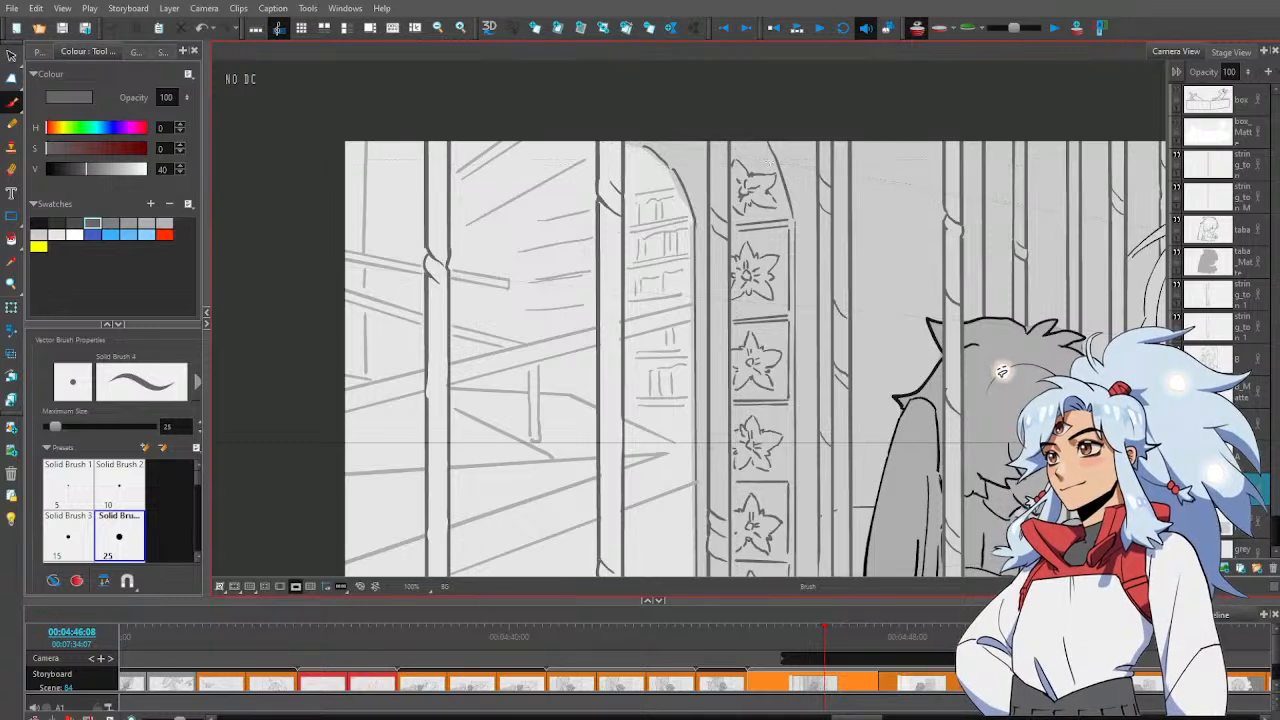
{"action": "key", "text": "alt+s"}
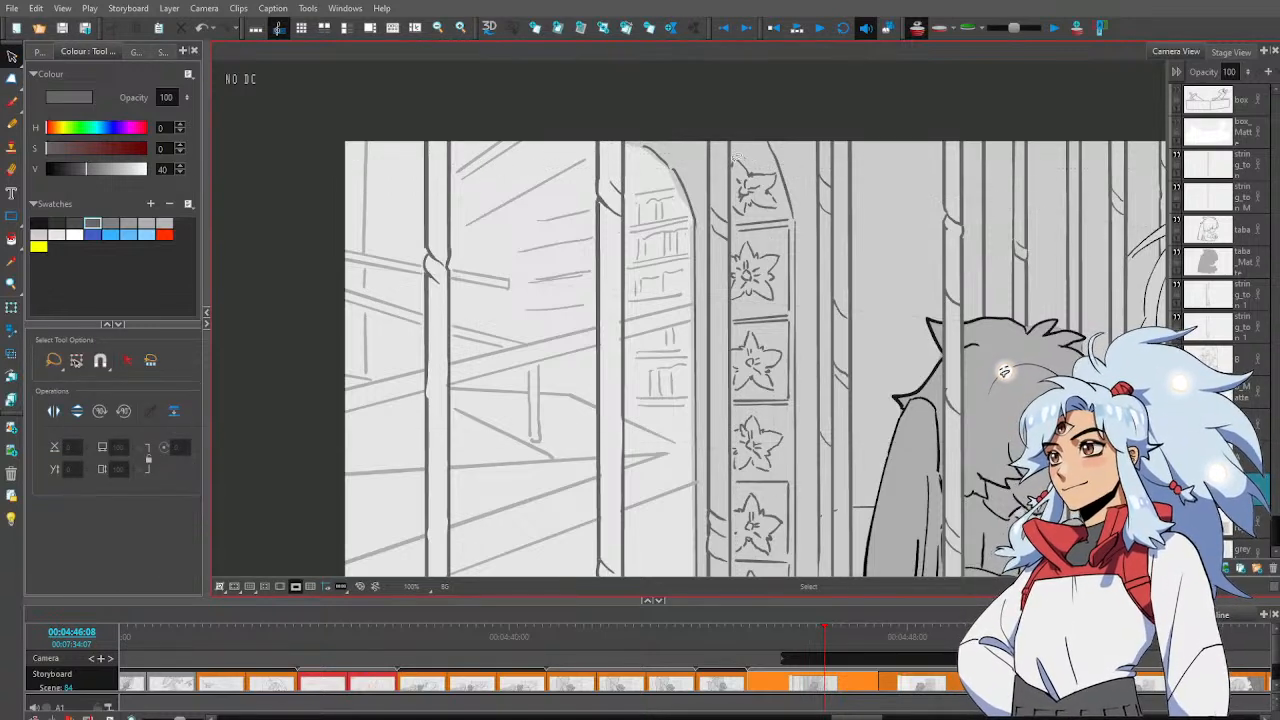
{"action": "mouse_move", "coordinate": [778, 200]}
{"action": "left_mouse_down"}
{"action": "mouse_move", "coordinate": [776, 176]}
{"action": "mouse_move", "coordinate": [768, 212]}
{"action": "left_mouse_up"}
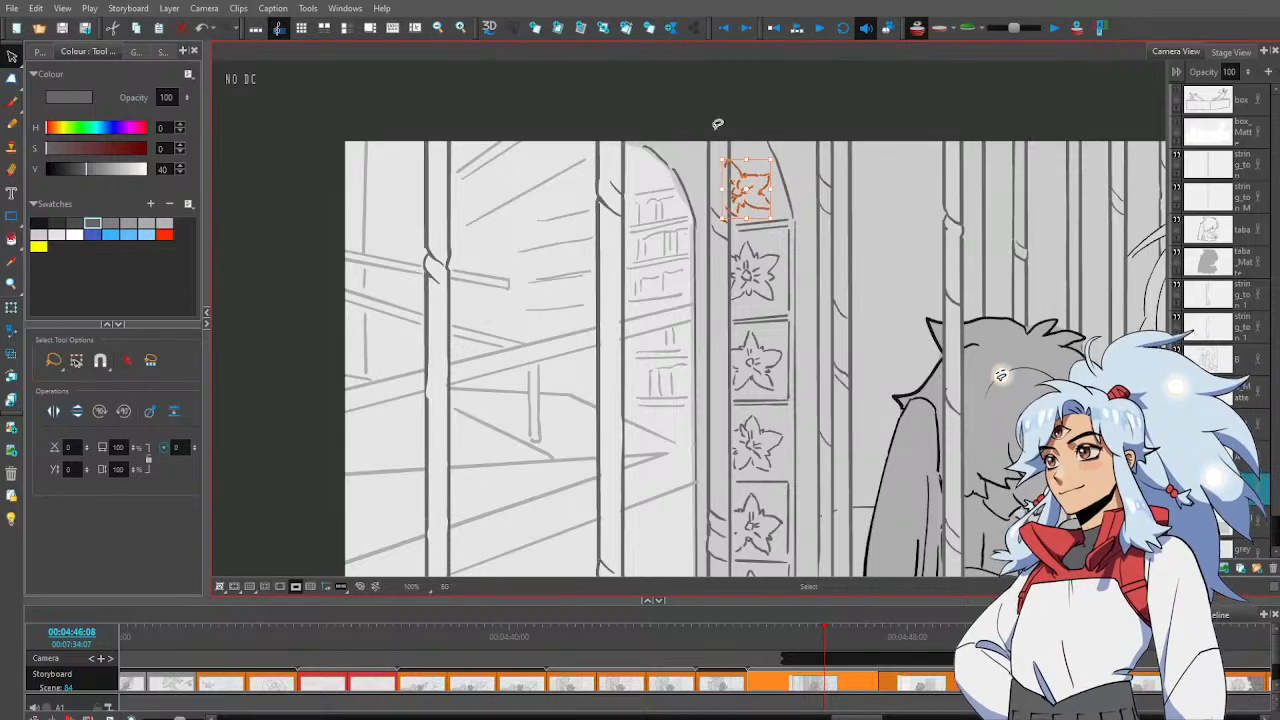
{"action": "key", "text": "alt+e"}
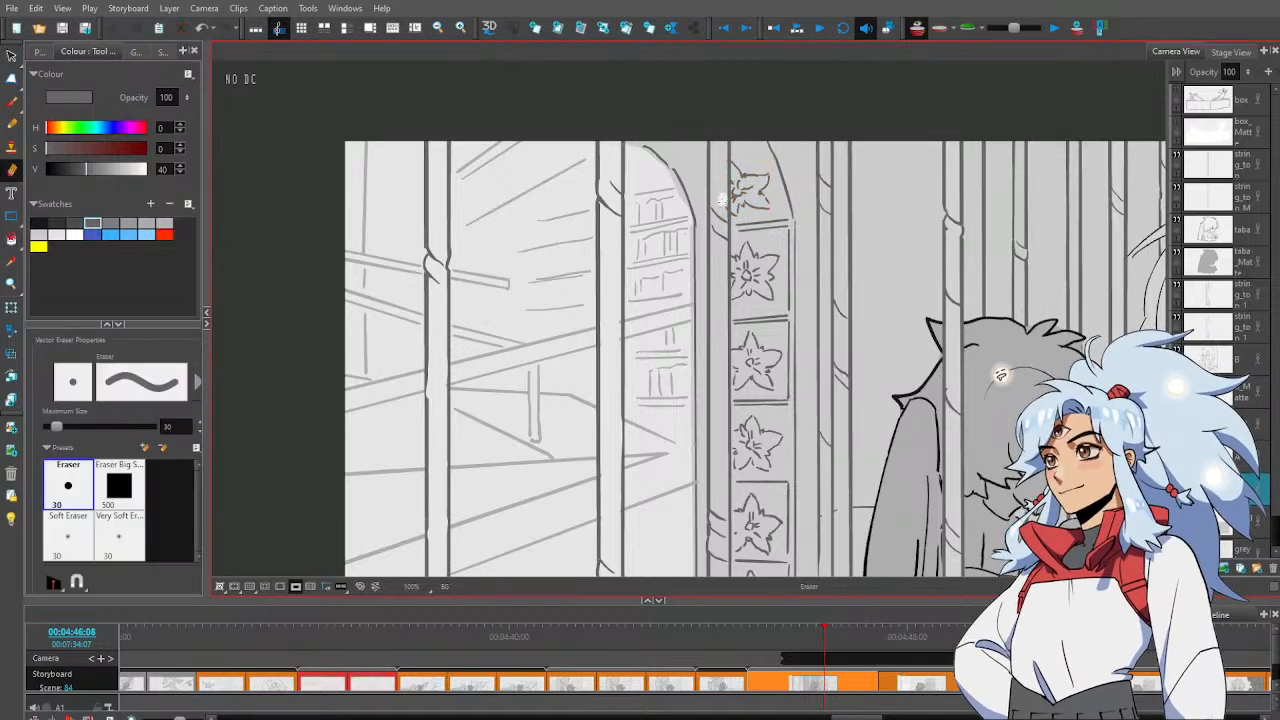
Outline the topmost flower with frame lines that follow the arch's curve and check the whole strip
{"action": "key", "text": "alt+b"}
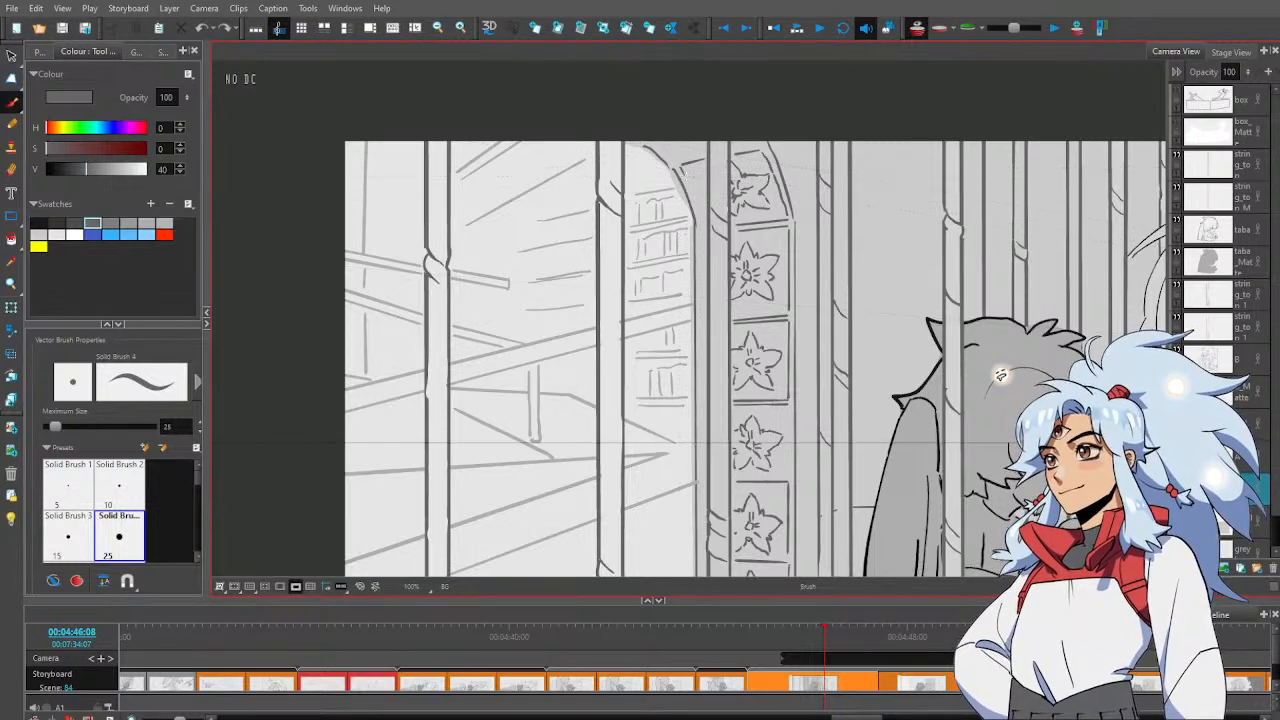
{"action": "left_click_drag", "start_coordinate": [731, 335], "coordinate": [867, 280]}
{"action": "key", "text": "alt+z"}
{"action": "key", "text": "1"}
{"action": "key", "text": "1"}
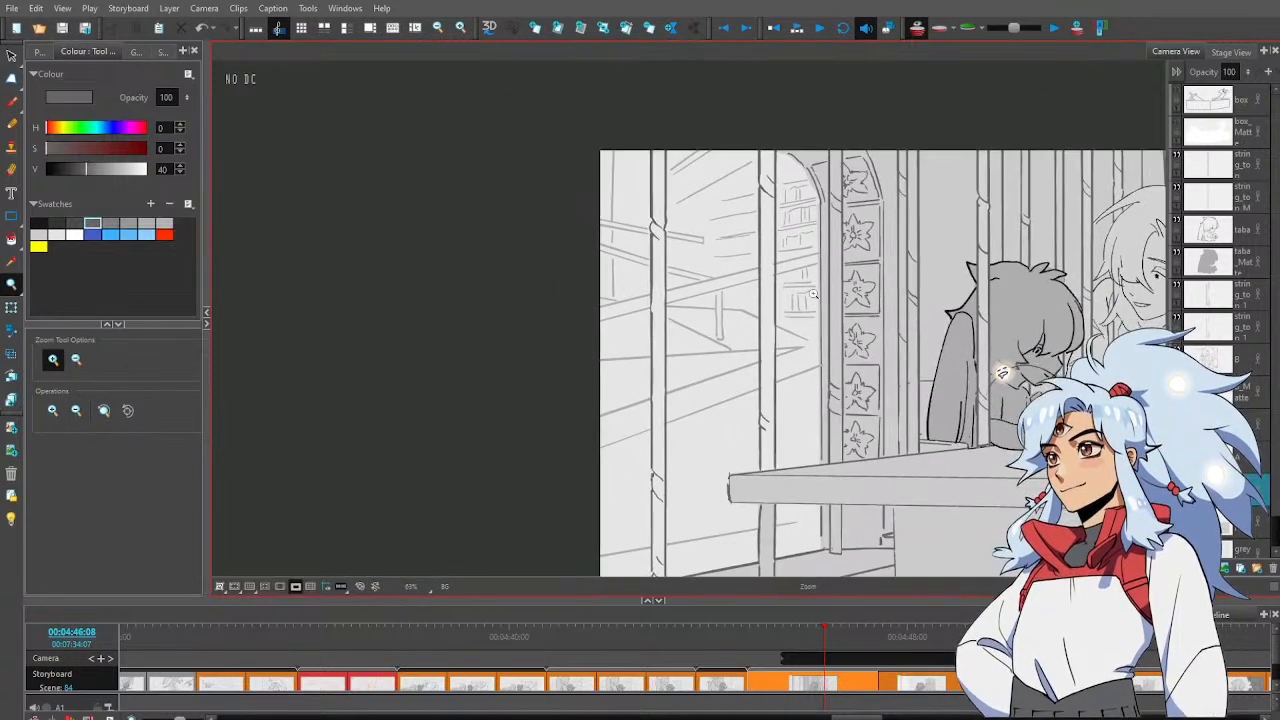
Draw a vertical inner line down the arch column beside the bookshelf opening
{"action": "left_click", "coordinate": [834, 248]}
{"action": "left_click", "coordinate": [838, 203]}
{"action": "key", "text": "alt+b"}
{"action": "left_click_drag", "start_coordinate": [820, 200], "coordinate": [820, 388]}
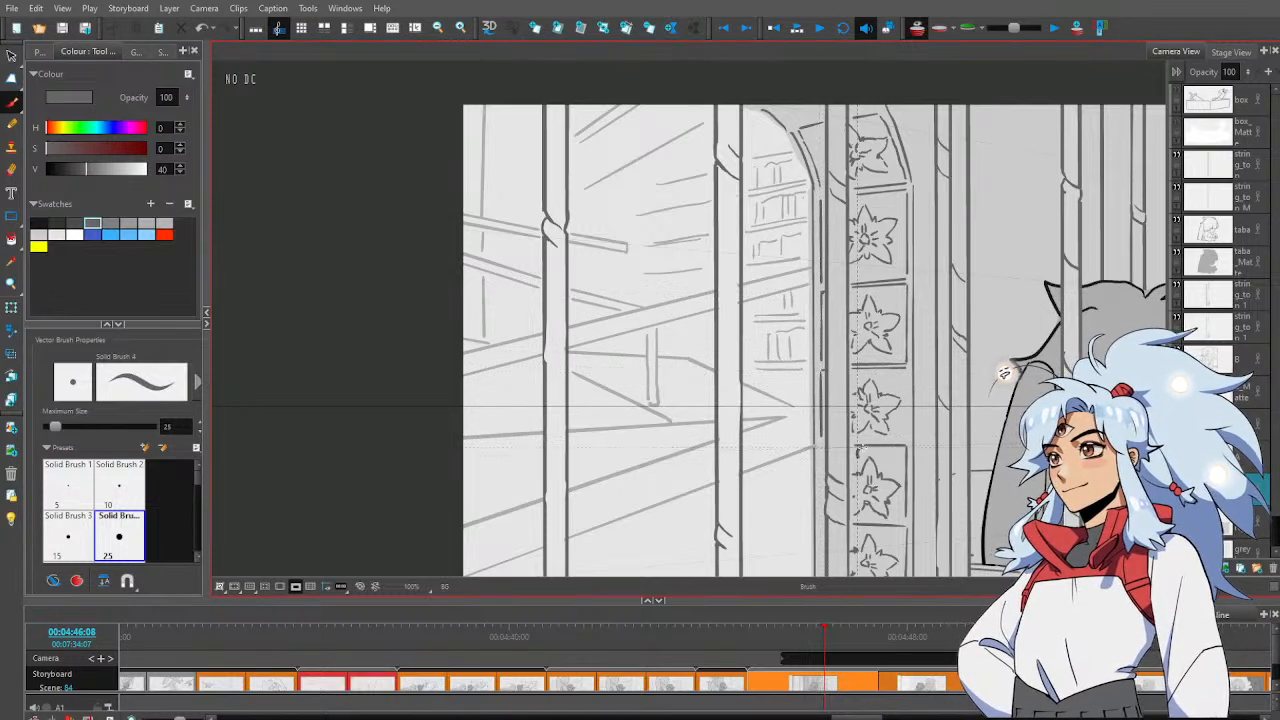
Adjust the end of the diagonal background line below the bookshelf with the Perspective tool so it meets the arch column
{"action": "key", "text": "alt+z"}
{"action": "left_click", "coordinate": [888, 454], "text": "alt"}
{"action": "left_click", "coordinate": [922, 487], "text": "alt"}
{"action": "left_click_drag", "start_coordinate": [922, 487], "coordinate": [920, 380]}
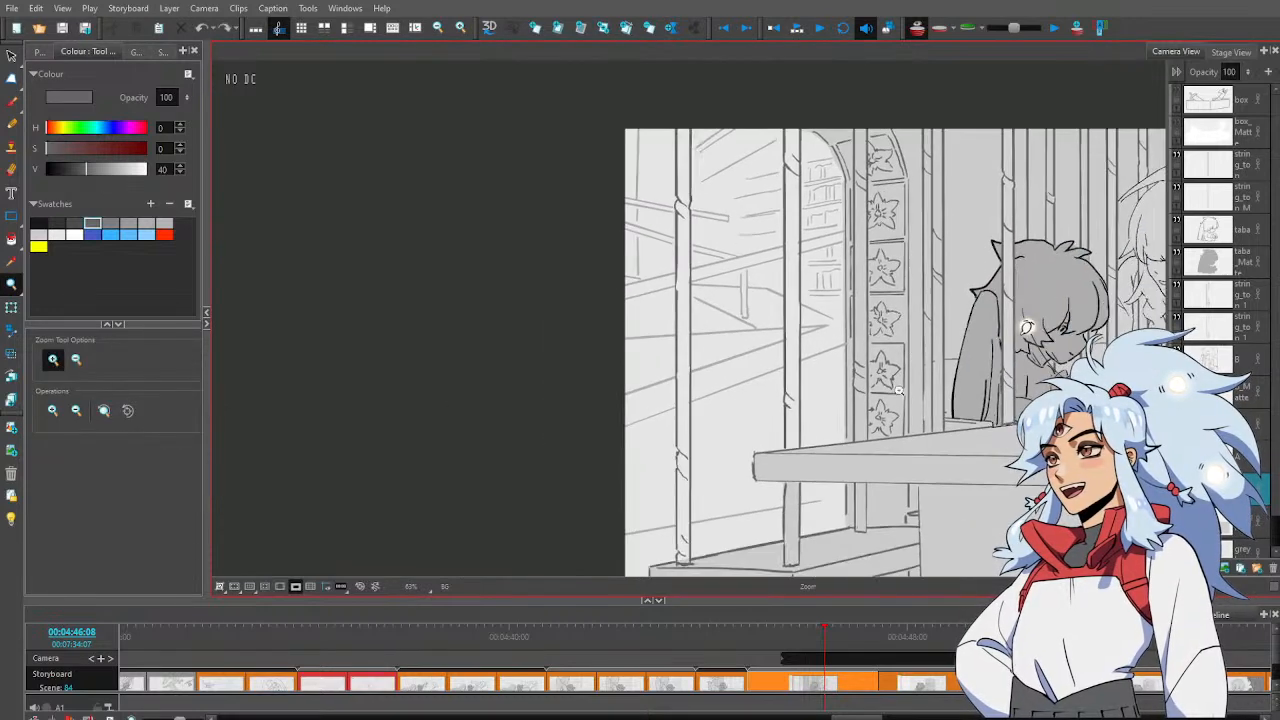
{"action": "left_click", "coordinate": [917, 414]}
{"action": "left_click", "coordinate": [869, 385]}
{"action": "key", "text": "alt+e"}
{"action": "key", "text": "alt+s"}
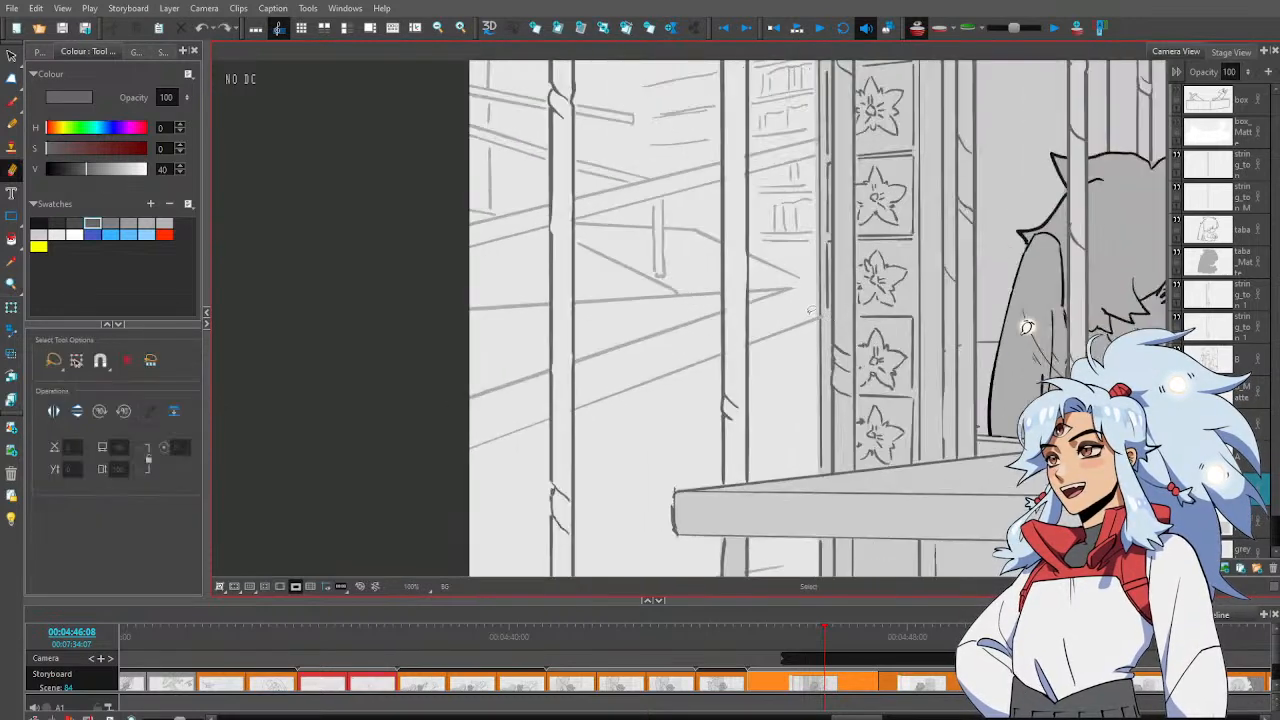
{"action": "left_click", "coordinate": [826, 319]}
{"action": "key", "text": "alt+0"}
{"action": "left_click_drag", "start_coordinate": [828, 318], "coordinate": [823, 323]}
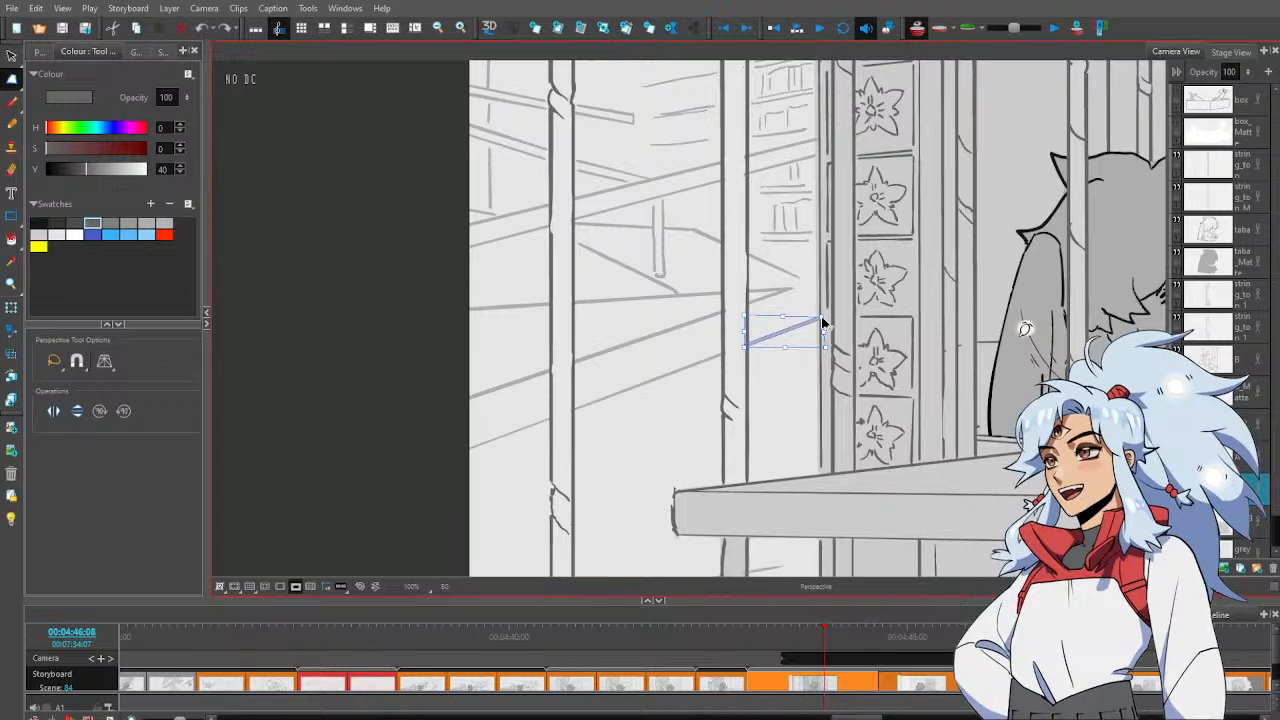
{"action": "left_click", "coordinate": [808, 292]}
Extend the arch column's inner vertical line down towards the tabletop and review the panel
{"action": "key", "text": "alt+b"}
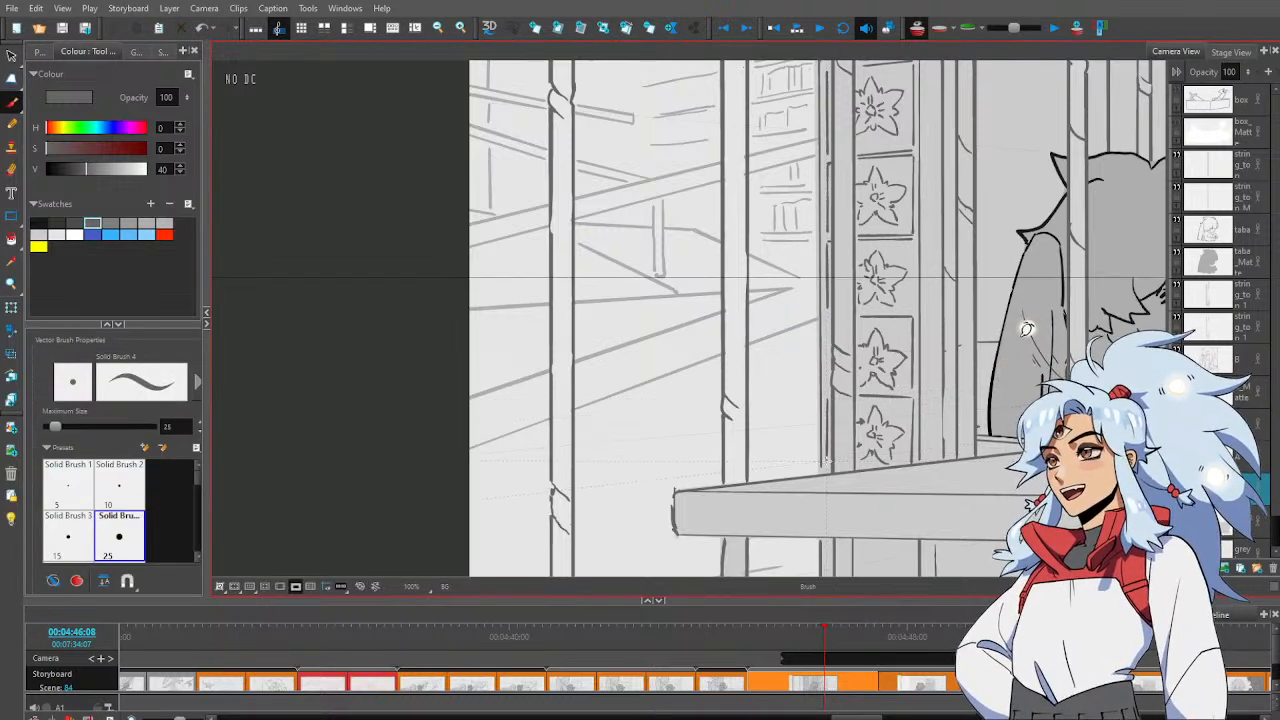
{"action": "key", "text": "alt+z"}
{"action": "left_click_drag", "start_coordinate": [885, 361], "coordinate": [909, 343]}
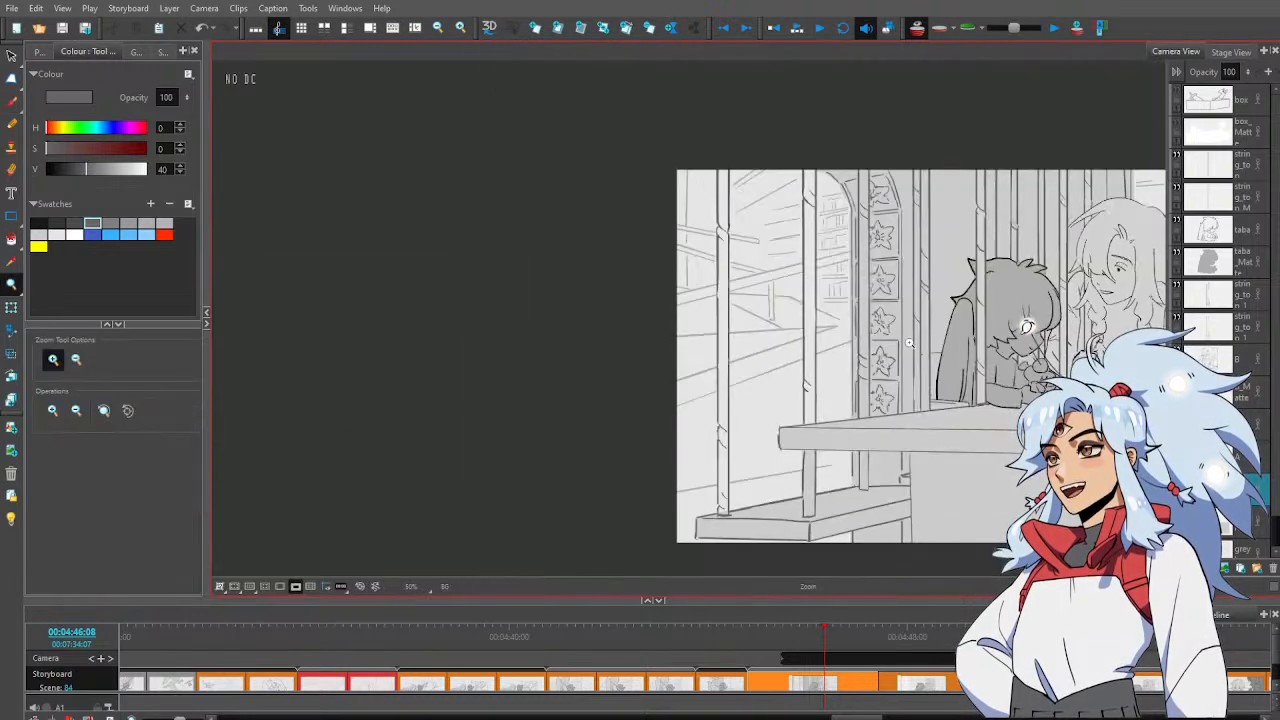
{"action": "left_click_drag", "start_coordinate": [903, 271], "coordinate": [877, 267]}
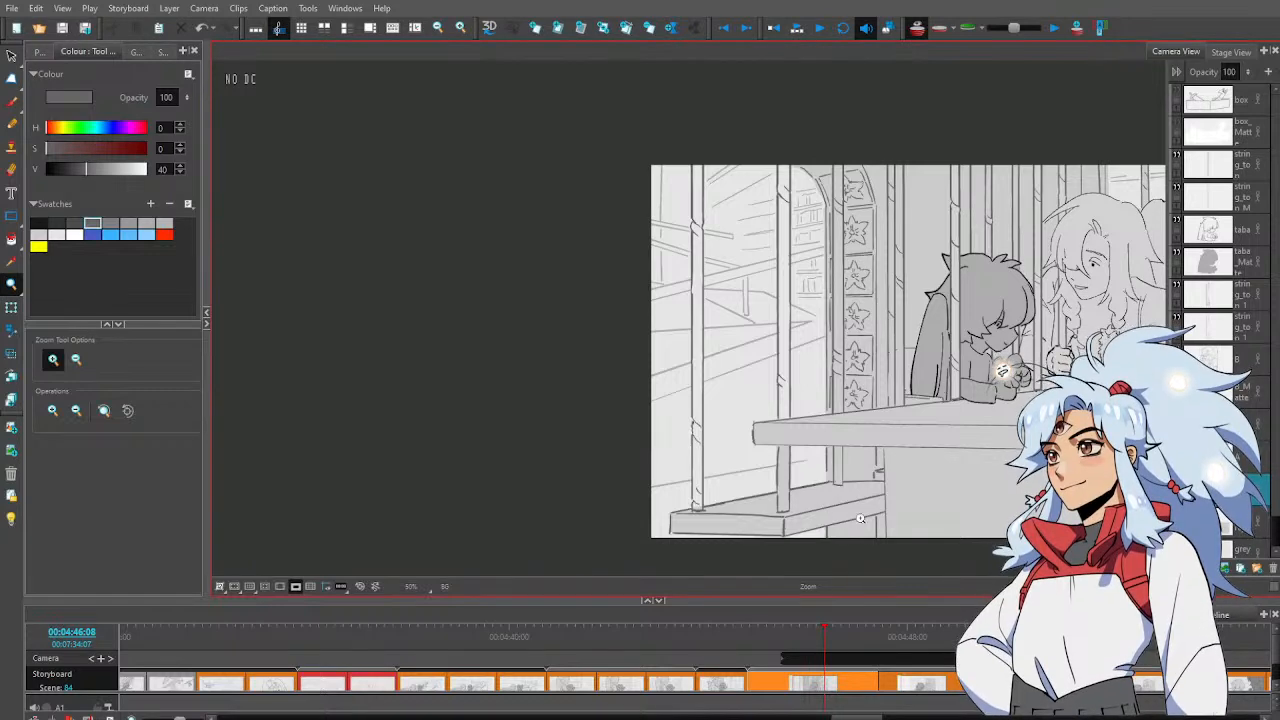
Draw frame lines and a partly visible pointed flower in the wall strip below the tabletop
{"action": "left_click", "coordinate": [862, 448]}
{"action": "key", "text": "alt+b"}
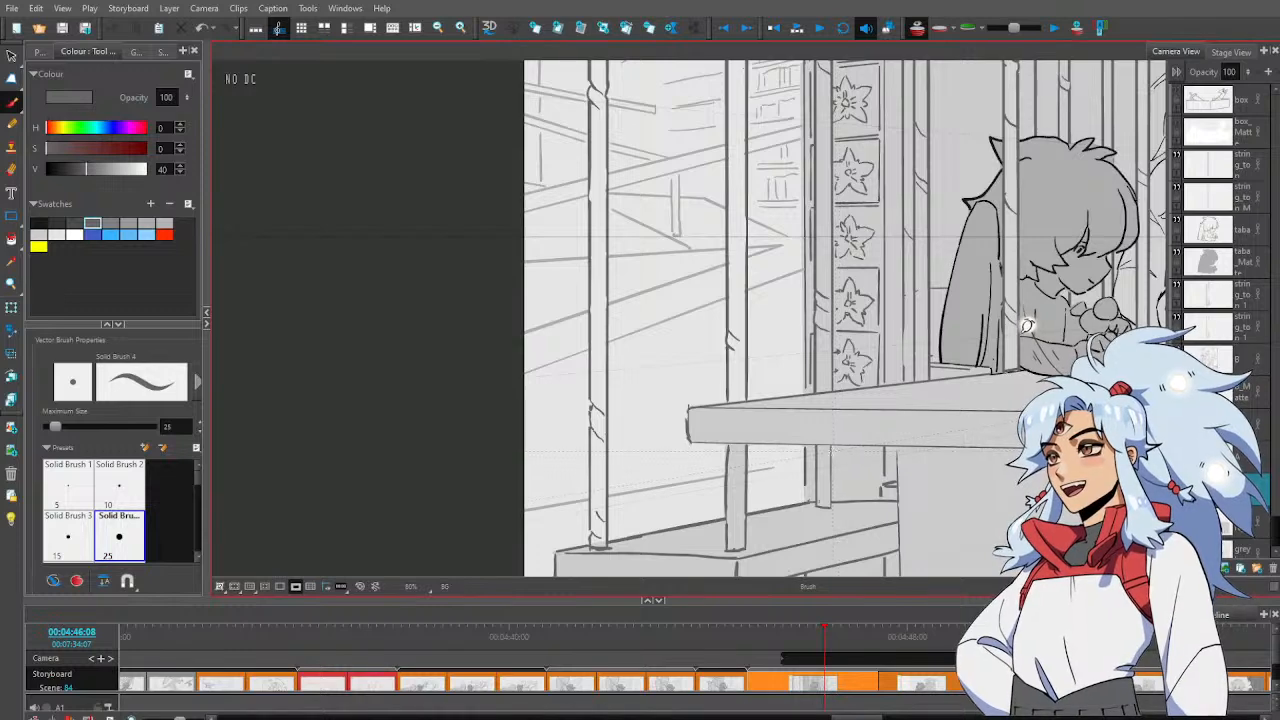
{"action": "left_click_drag", "start_coordinate": [832, 450], "coordinate": [879, 453]}
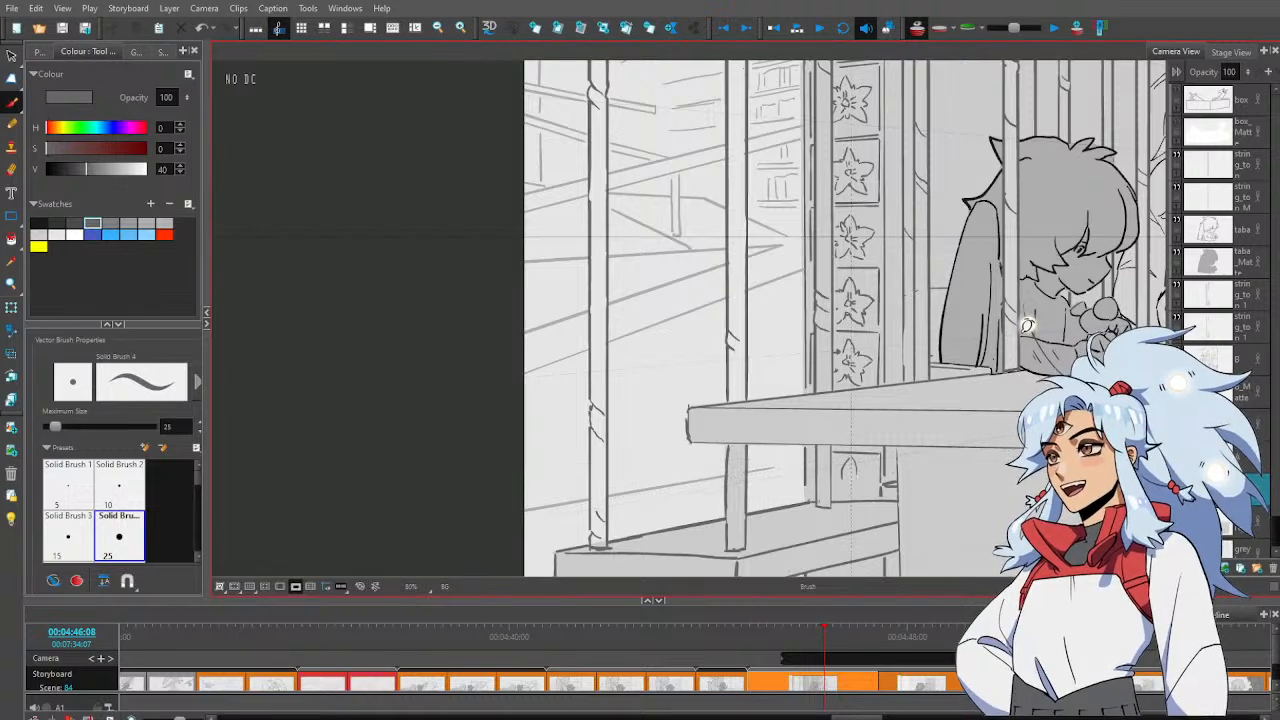
{"action": "key", "text": "alt+e"}
{"action": "key", "text": "alt+b"}
{"action": "left_click_drag", "start_coordinate": [989, 398], "coordinate": [1004, 376]}
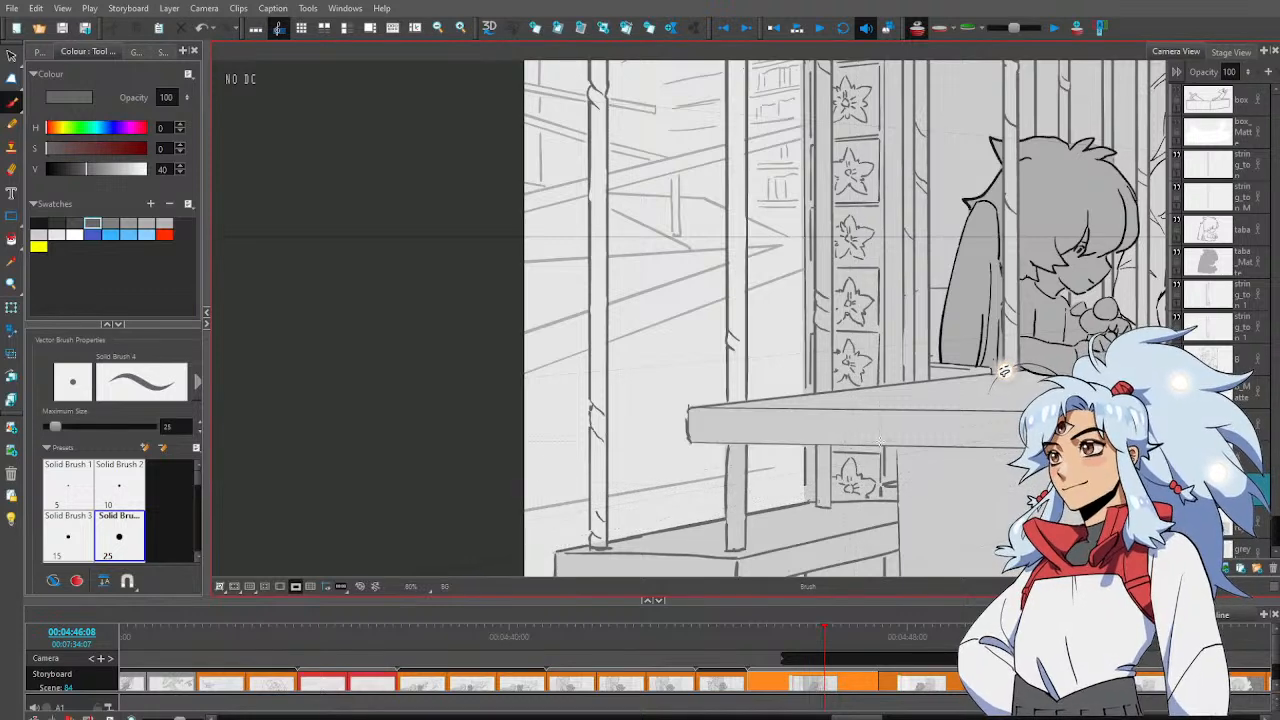
Draw frame lines and the tip of another flower in the wall strip beneath the bench at the panel's bottom edge
{"action": "scroll", "coordinate": [1004, 371], "scroll_direction": "down", "scroll_amount": 5}
{"action": "scroll", "coordinate": [1004, 371], "scroll_direction": "up", "scroll_amount": 5}
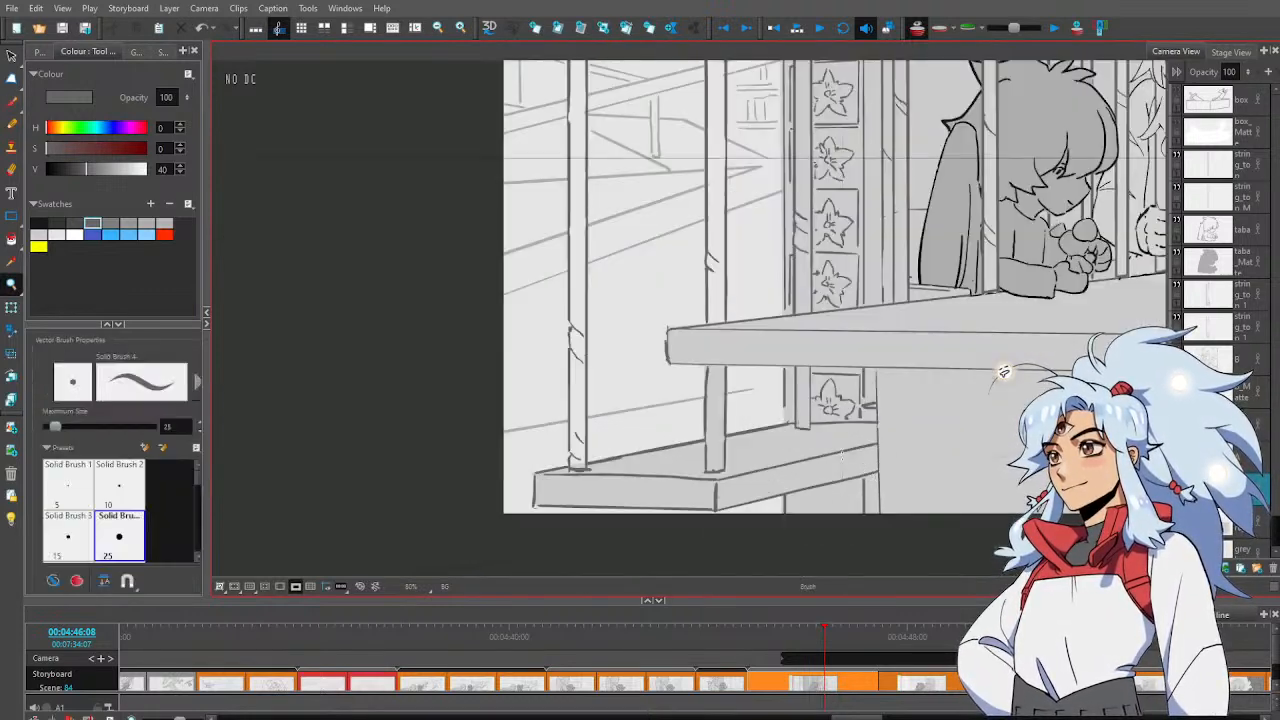
{"action": "key", "text": "alt+b"}
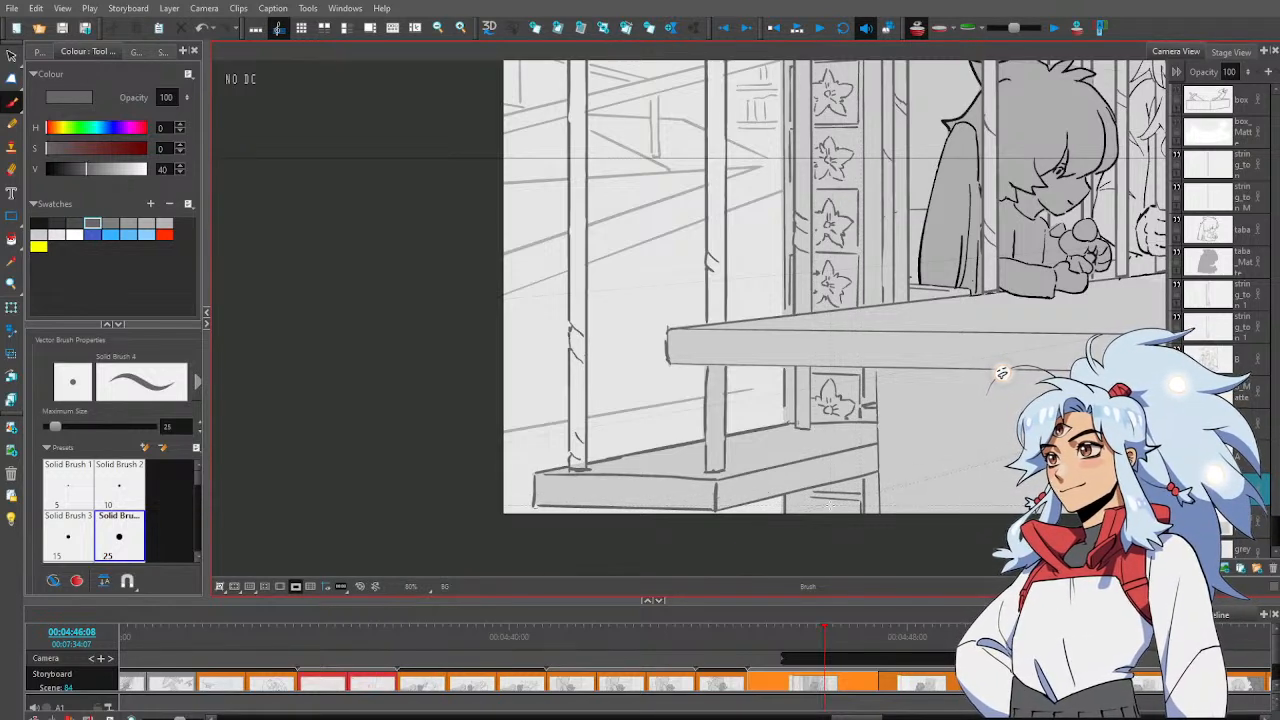
{"action": "key", "text": "alt+s"}
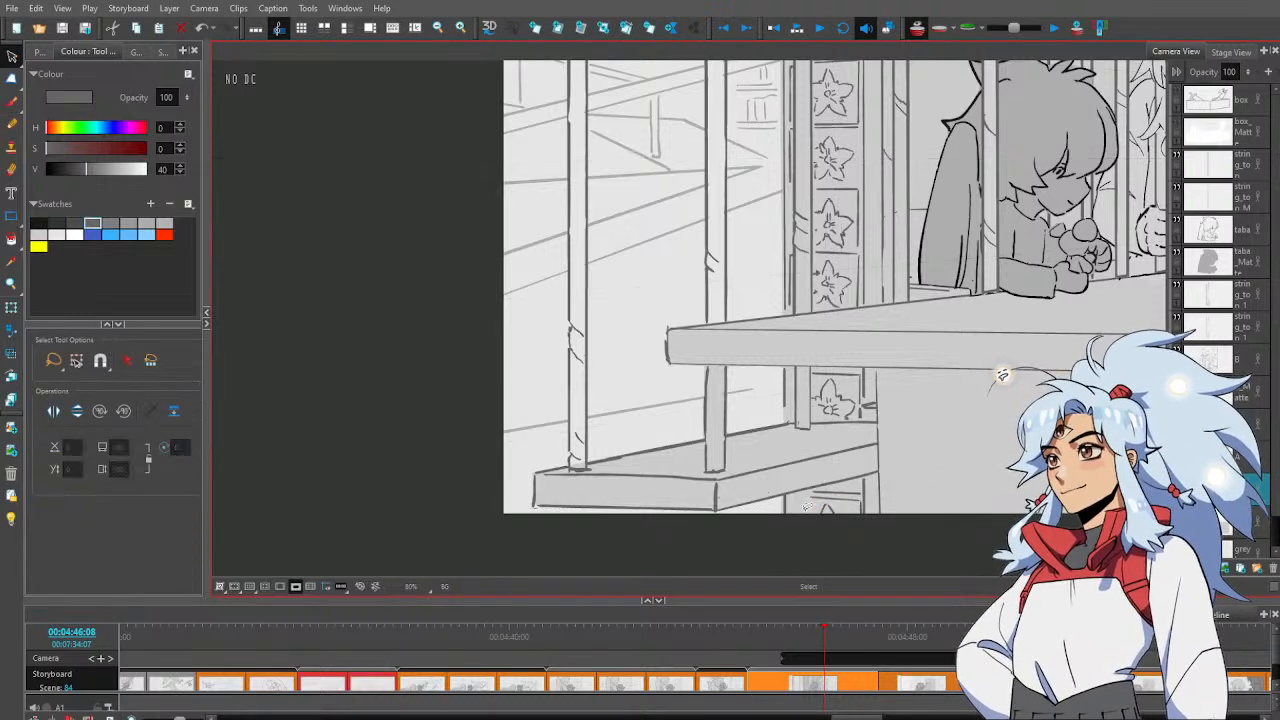
{"action": "key", "text": "alt+b"}
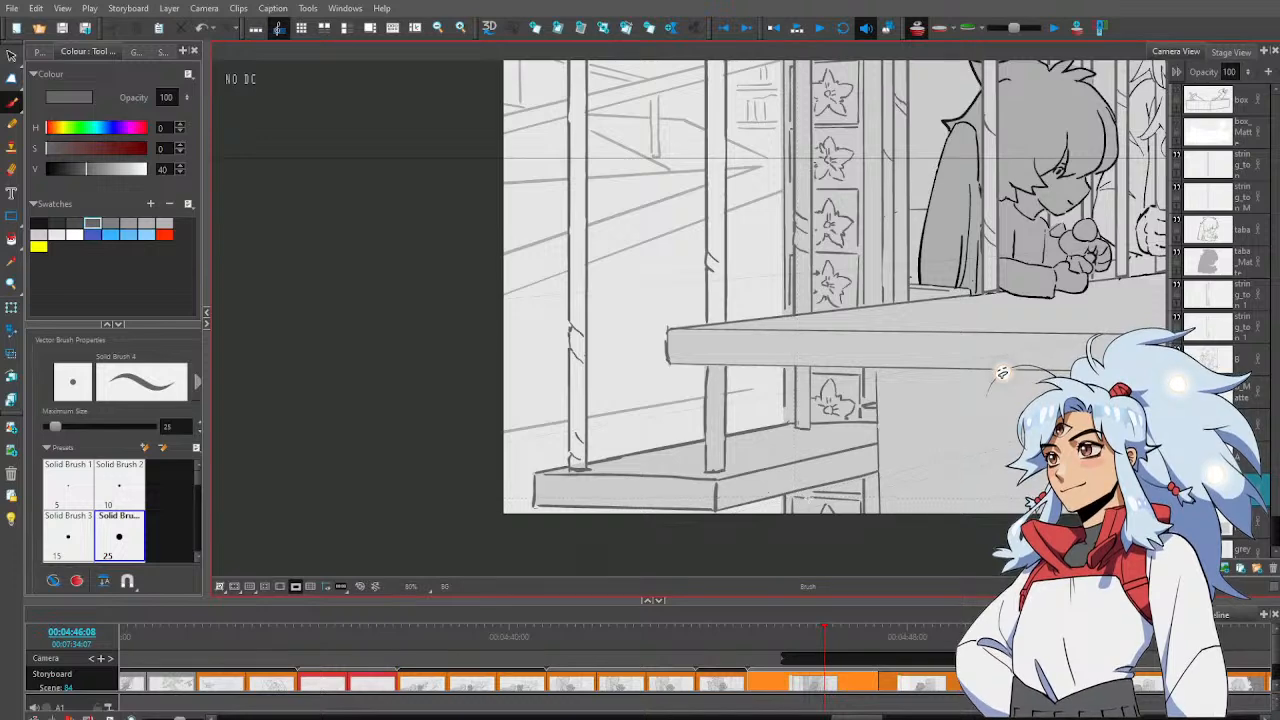
Draw the missing curved arch lines at the panel's upper edge, beside the wall strip of flowers
{"action": "key", "text": "alt+z"}
{"action": "left_click", "coordinate": [888, 485], "text": "alt"}
{"action": "left_click", "coordinate": [888, 485], "text": "alt"}
{"action": "left_click_drag", "start_coordinate": [903, 484], "coordinate": [873, 485]}
{"action": "left_click", "coordinate": [886, 486], "text": "alt"}
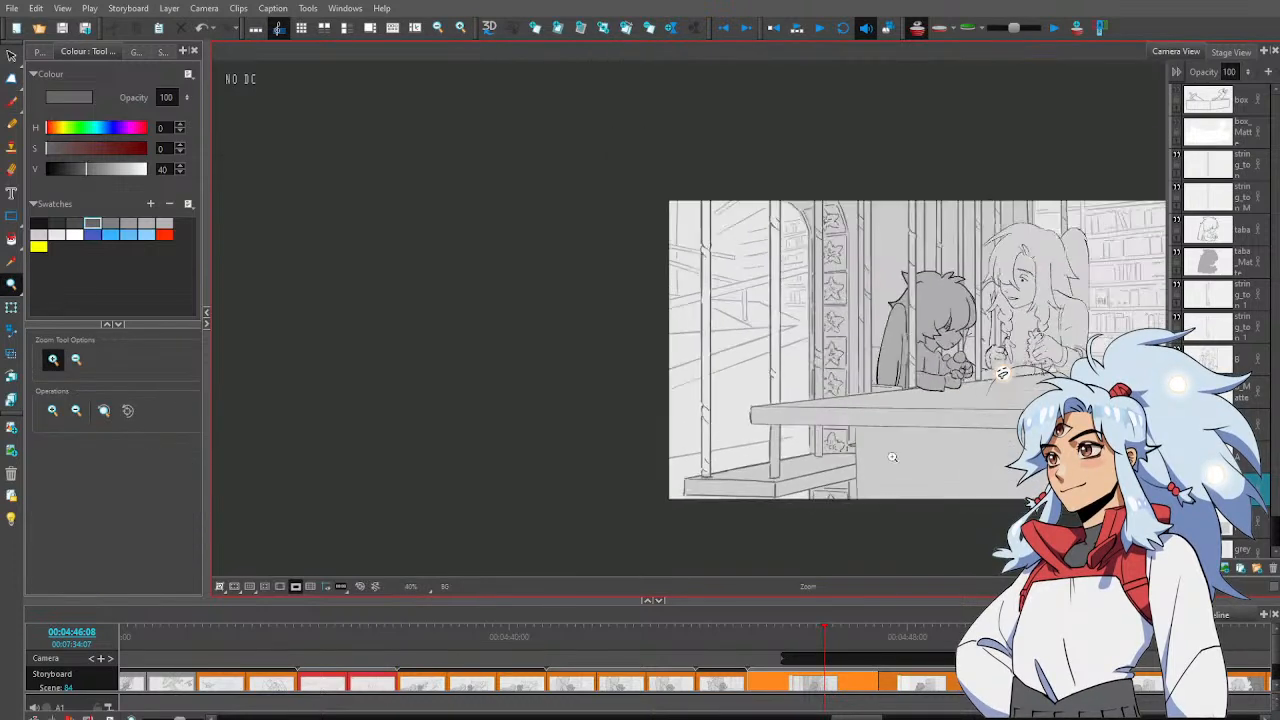
{"action": "left_click_drag", "start_coordinate": [910, 446], "coordinate": [892, 454]}
{"action": "left_click", "coordinate": [799, 187]}
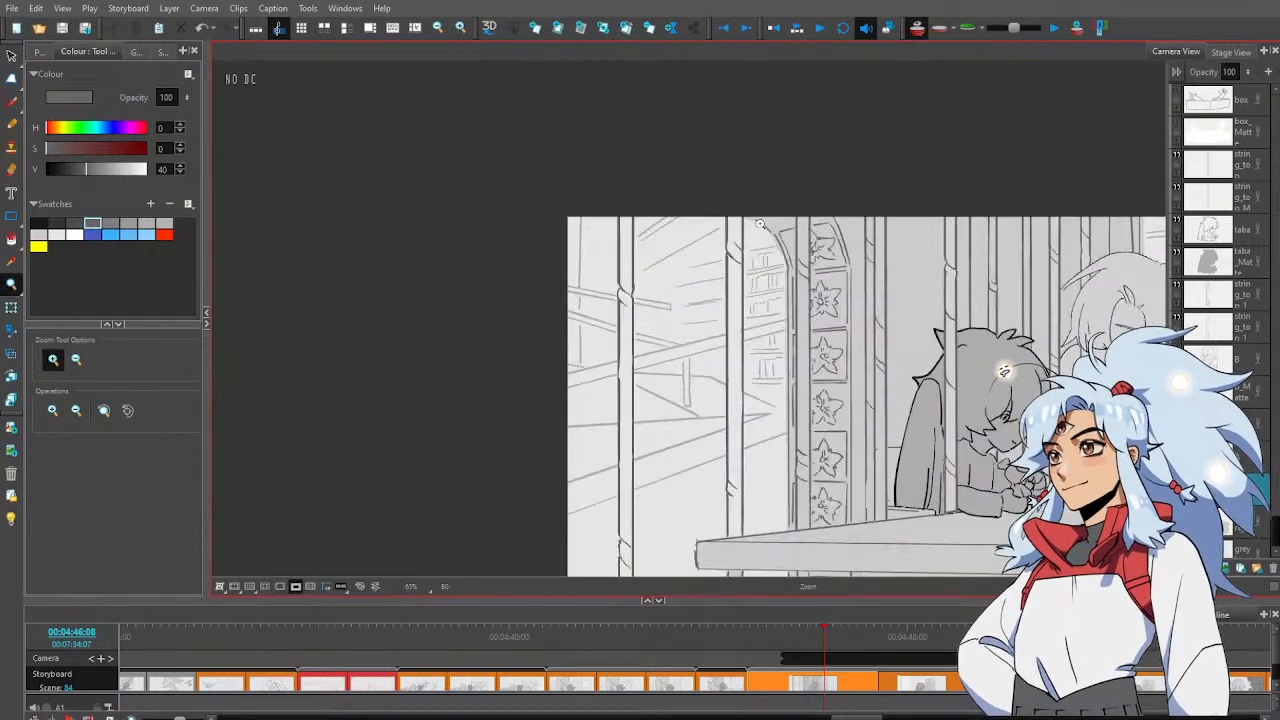
{"action": "key", "text": "alt+b"}
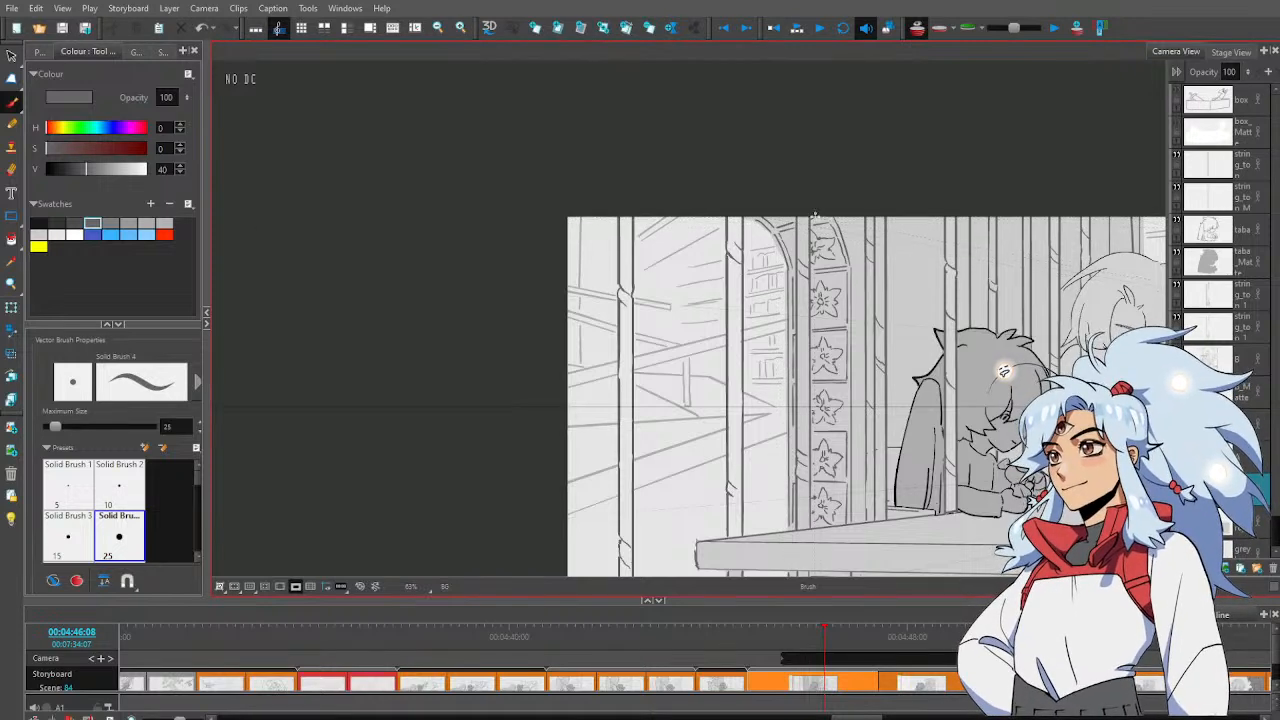
Draw short frame lines above the topmost flower in the wall strip and adjust their placement within the arch
{"action": "key", "text": "alt+z"}
{"action": "left_click_drag", "start_coordinate": [843, 251], "coordinate": [866, 274]}
{"action": "left_click_drag", "start_coordinate": [854, 362], "coordinate": [785, 366]}
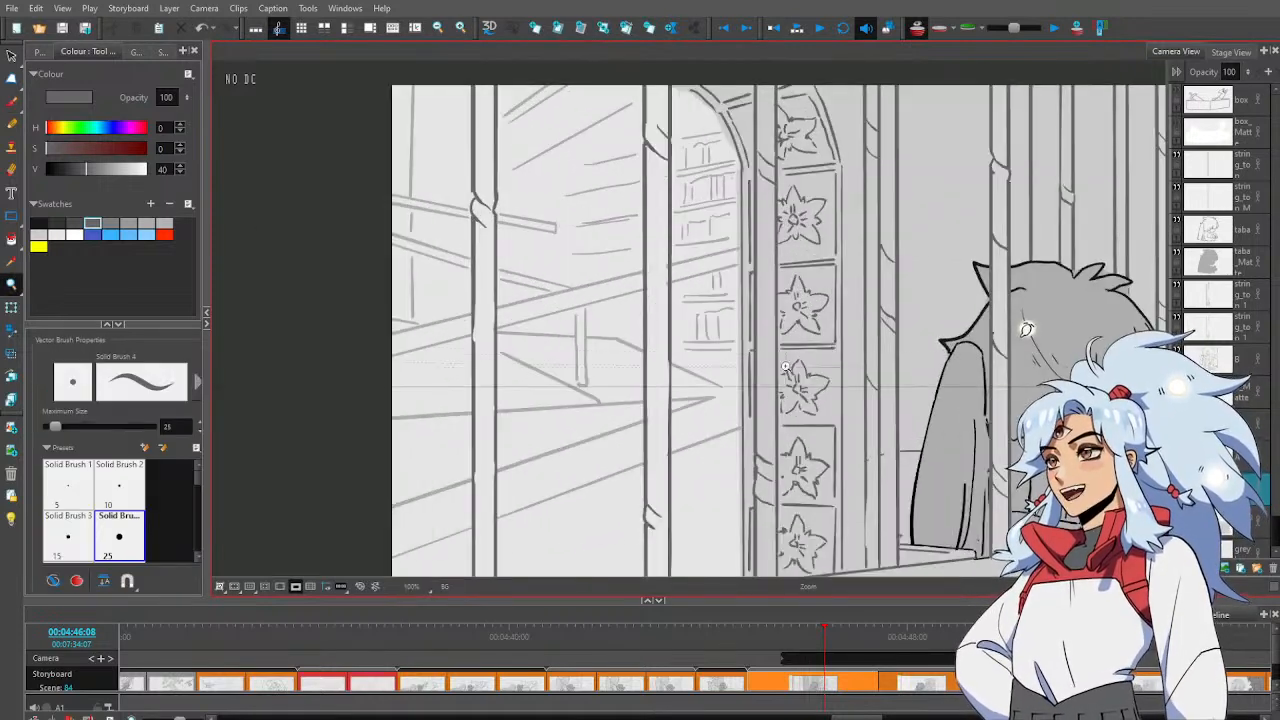
{"action": "key", "text": "alt+b"}
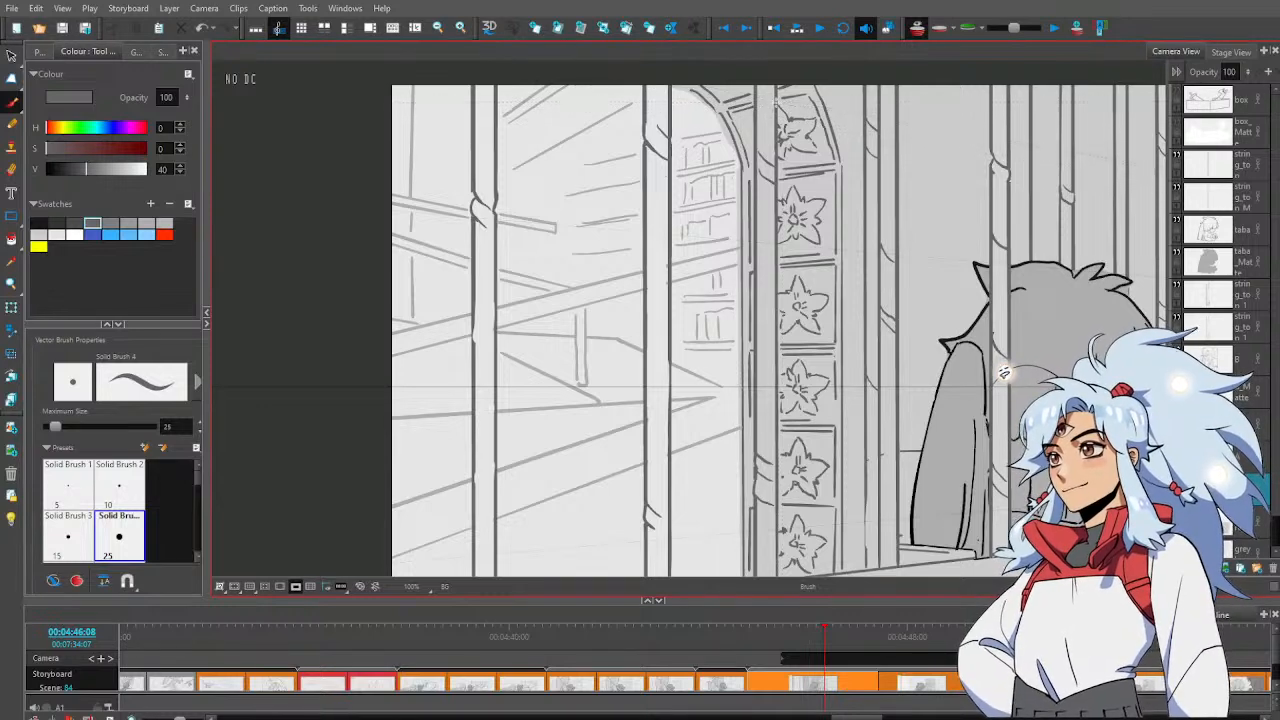
{"action": "key", "text": "alt+s"}
{"action": "left_click", "coordinate": [790, 94]}
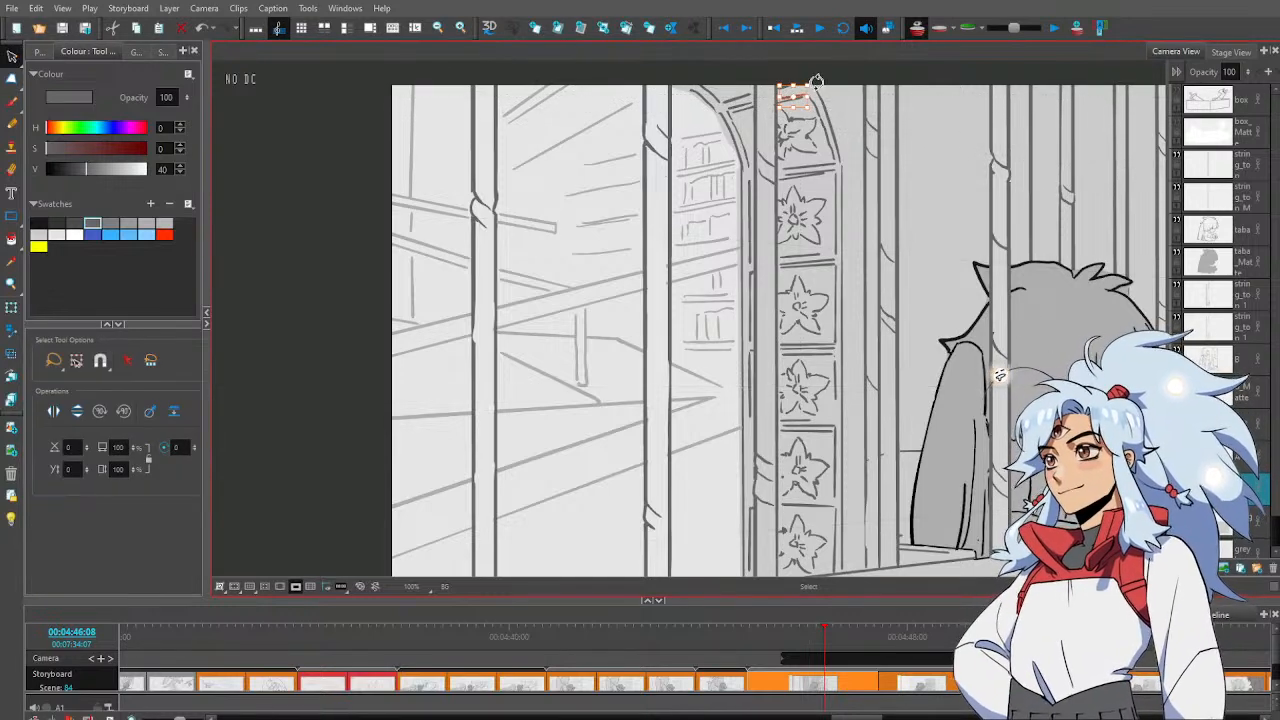
{"action": "left_click_drag", "start_coordinate": [814, 79], "coordinate": [800, 93]}
Review the whole panel and examine the framed flowers in the wall strip above the tabletop
{"action": "key", "text": "alt+z"}
{"action": "left_click", "coordinate": [838, 210], "text": "alt"}
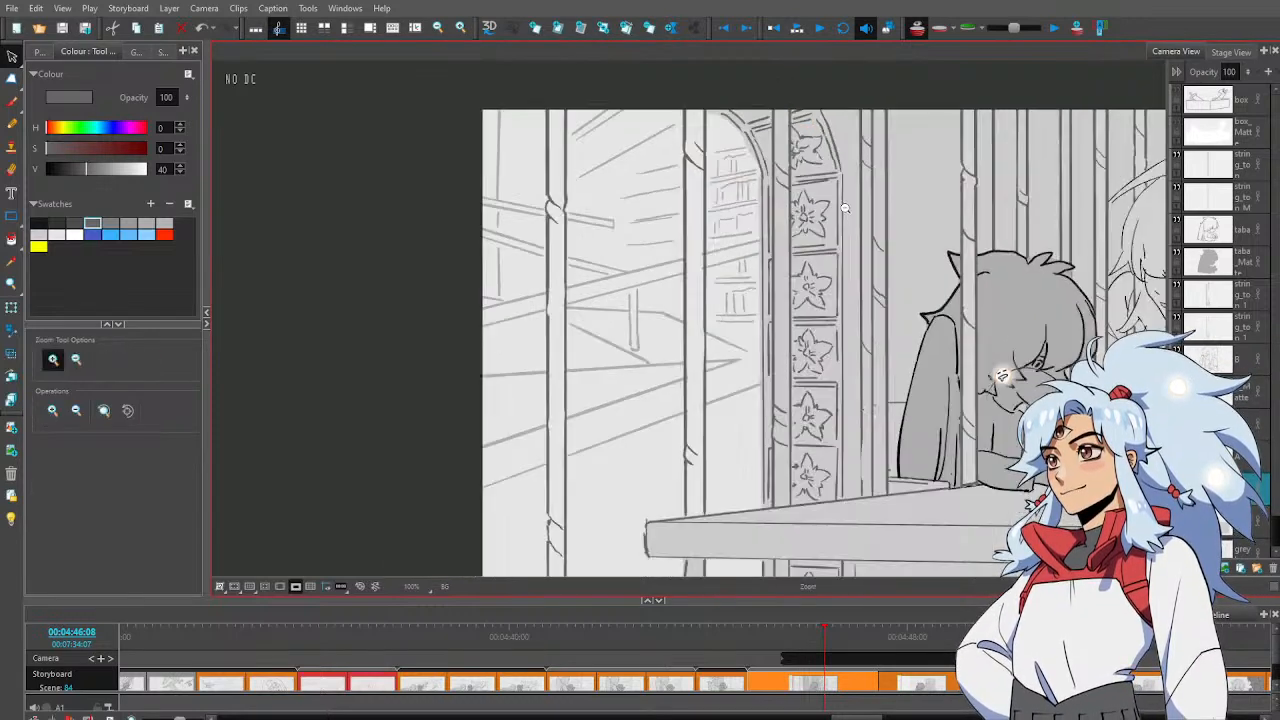
{"action": "left_click", "coordinate": [850, 220], "text": "alt"}
{"action": "left_click_drag", "start_coordinate": [858, 350], "coordinate": [844, 317]}
{"action": "left_click", "coordinate": [848, 332], "text": "alt"}
{"action": "left_click", "coordinate": [845, 345], "text": "alt"}
{"action": "left_click_drag", "start_coordinate": [844, 376], "coordinate": [832, 368]}
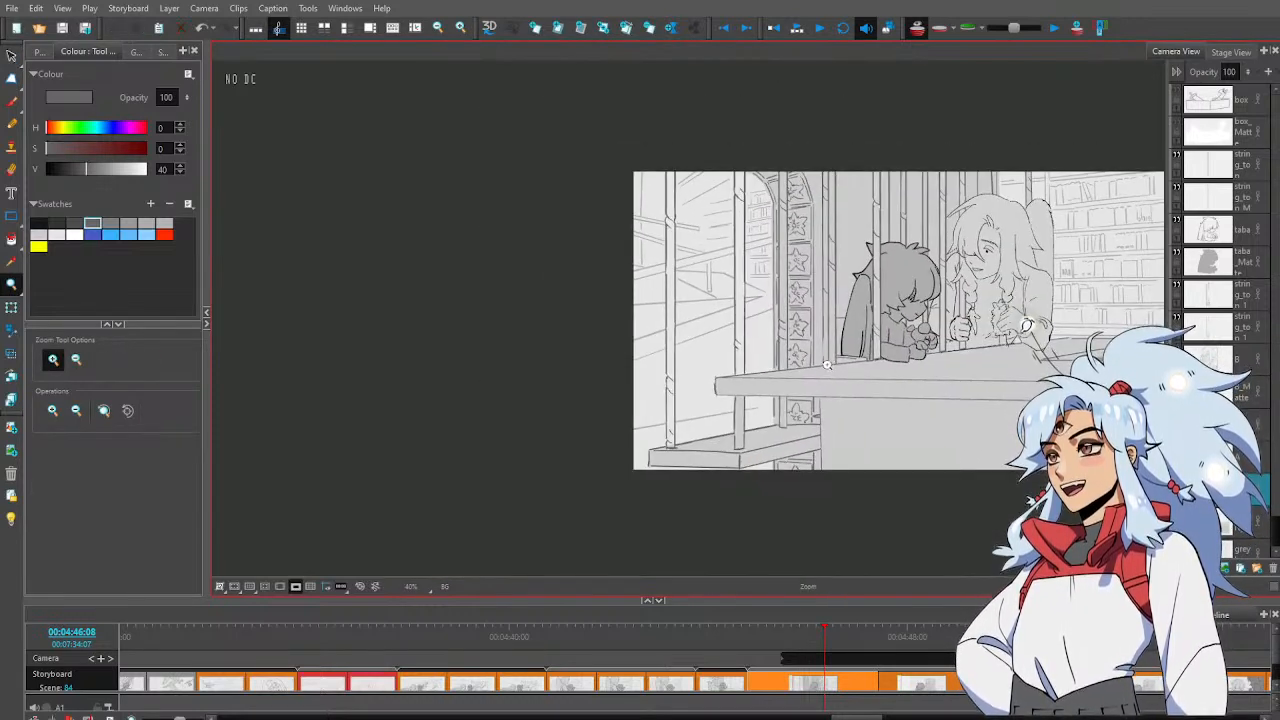
{"action": "left_click", "coordinate": [832, 368]}
{"action": "left_click", "coordinate": [834, 368]}
{"action": "left_click", "coordinate": [836, 366]}
{"action": "key", "text": "alt+b"}
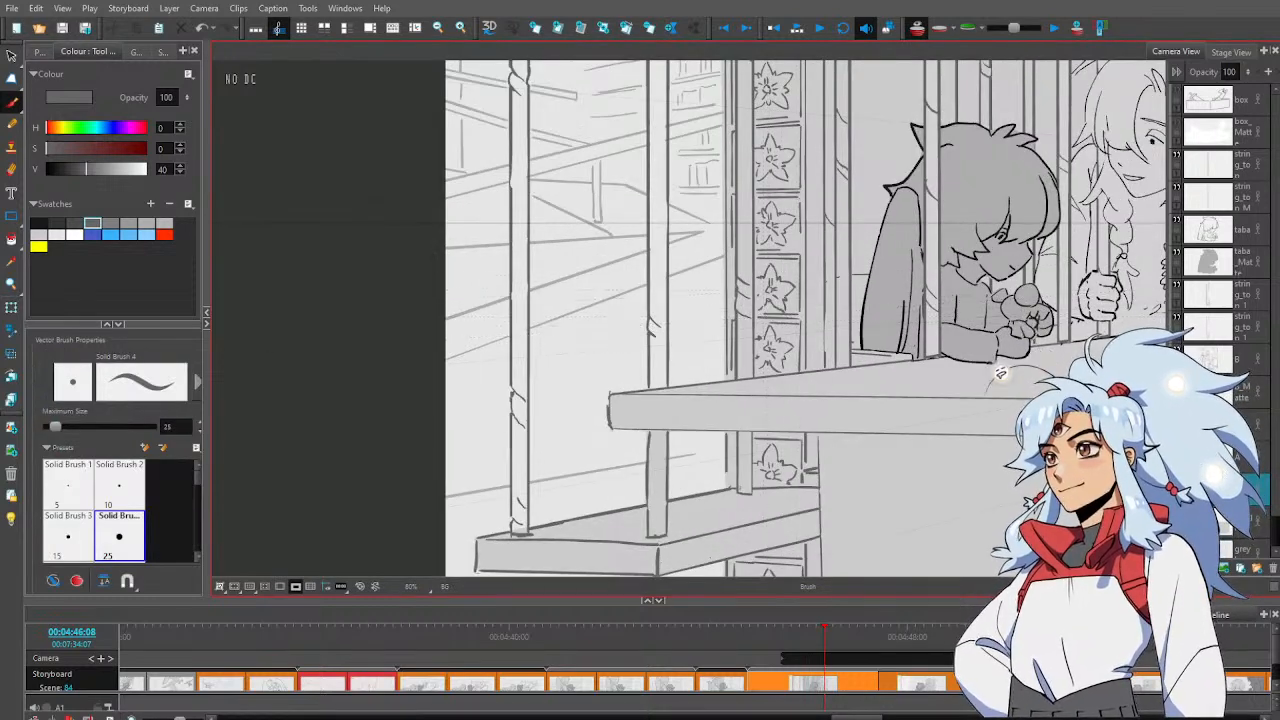
{"action": "key", "text": "alt+s"}
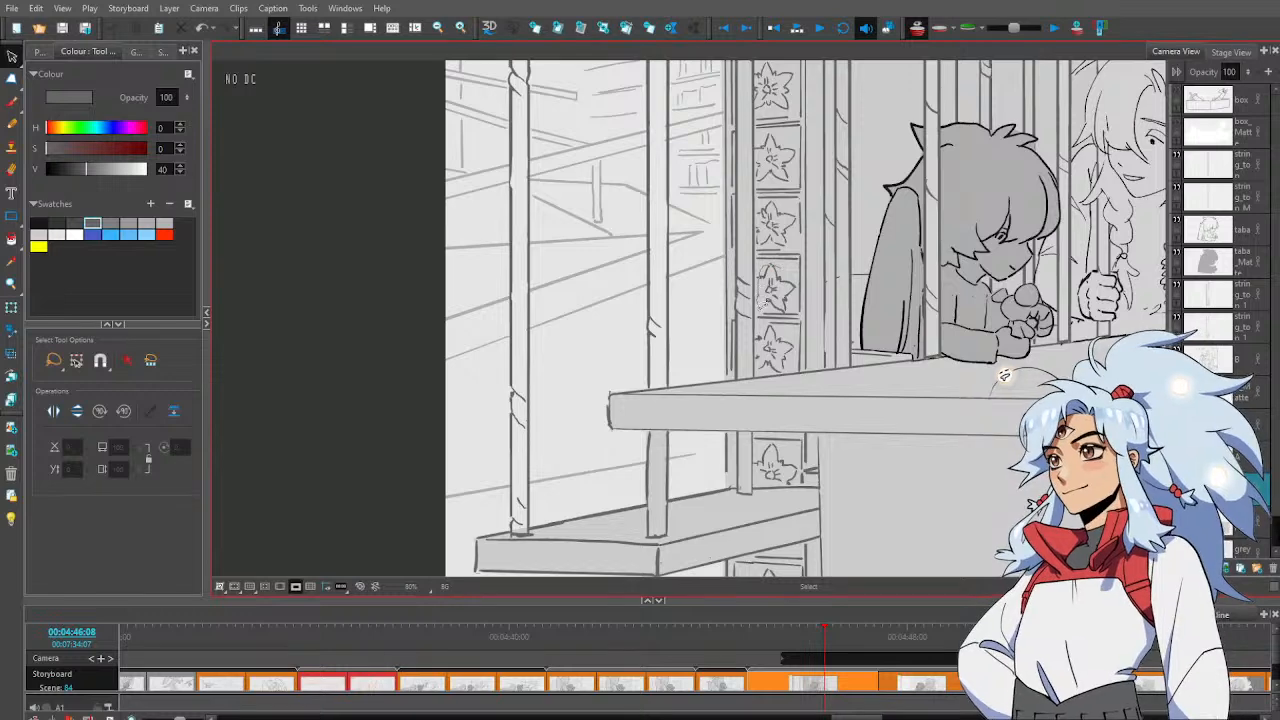
{"action": "left_click", "coordinate": [787, 277]}
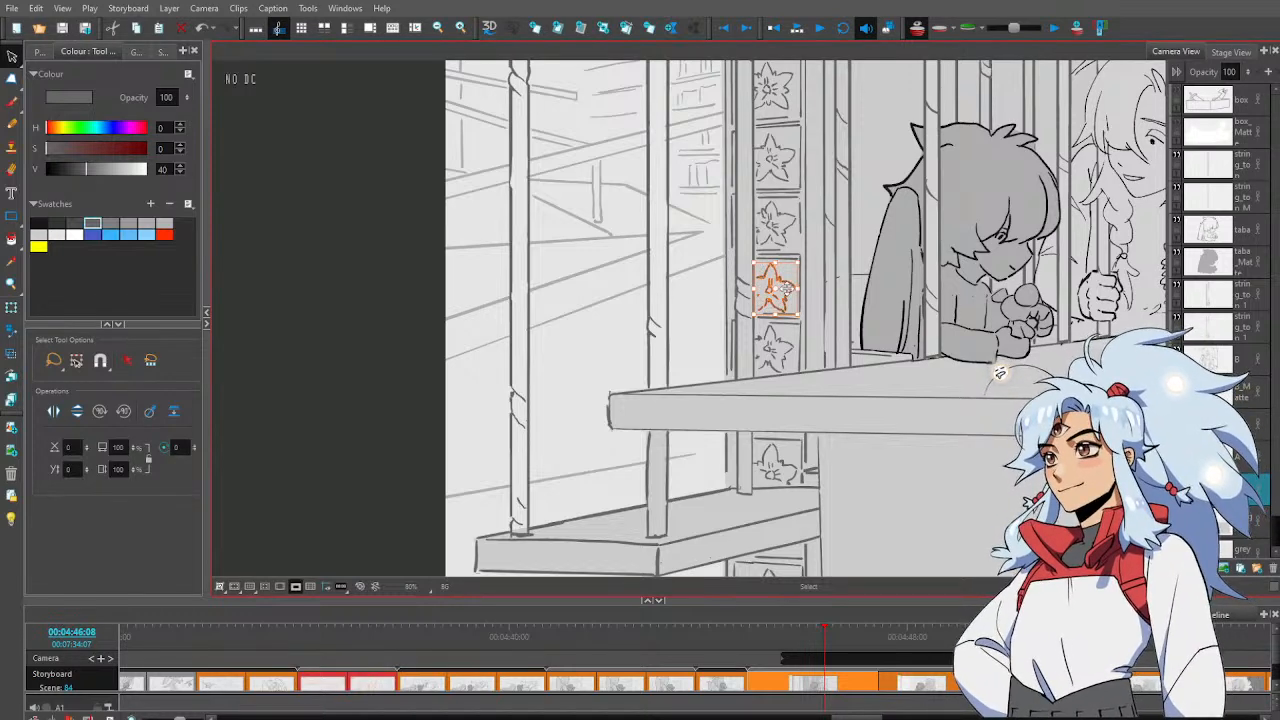
Draw a framed ornament on the wall between the strings above the long-haired character's head
{"action": "key", "text": "alt+z"}
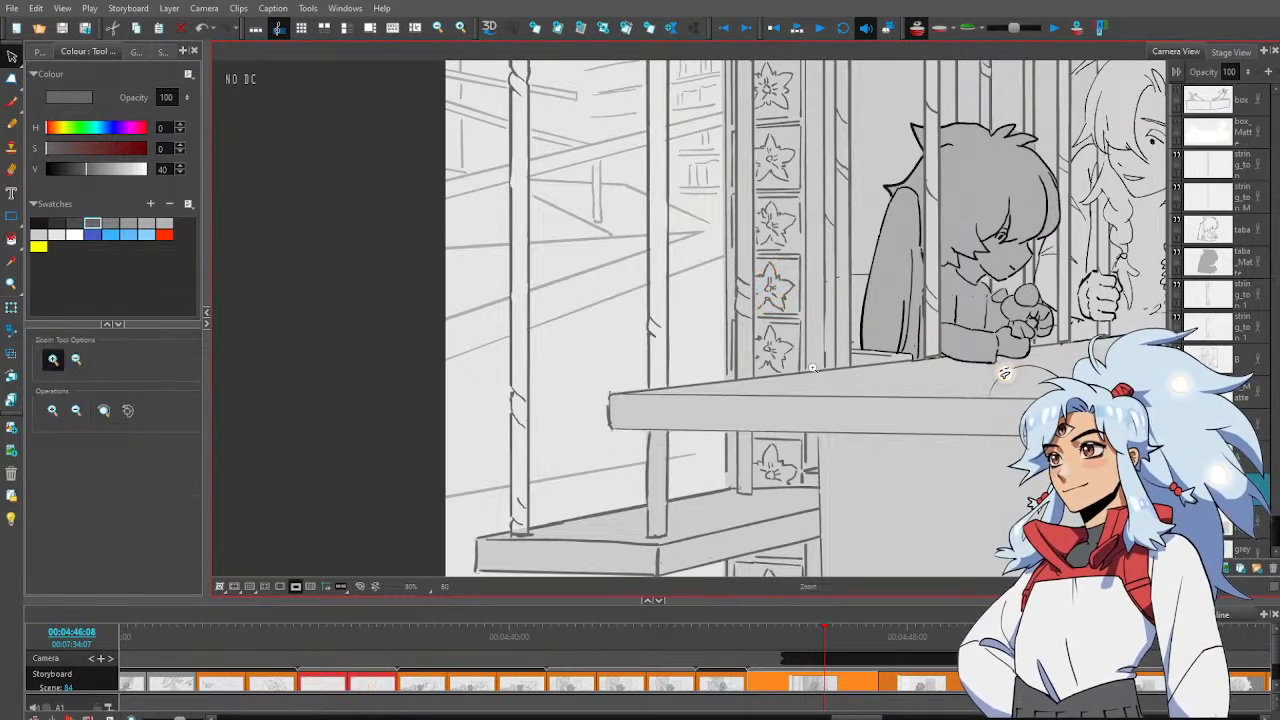
{"action": "left_click", "coordinate": [817, 359], "text": "alt"}
{"action": "left_click", "coordinate": [817, 359], "text": "alt"}
{"action": "left_click_drag", "start_coordinate": [941, 343], "coordinate": [800, 368]}
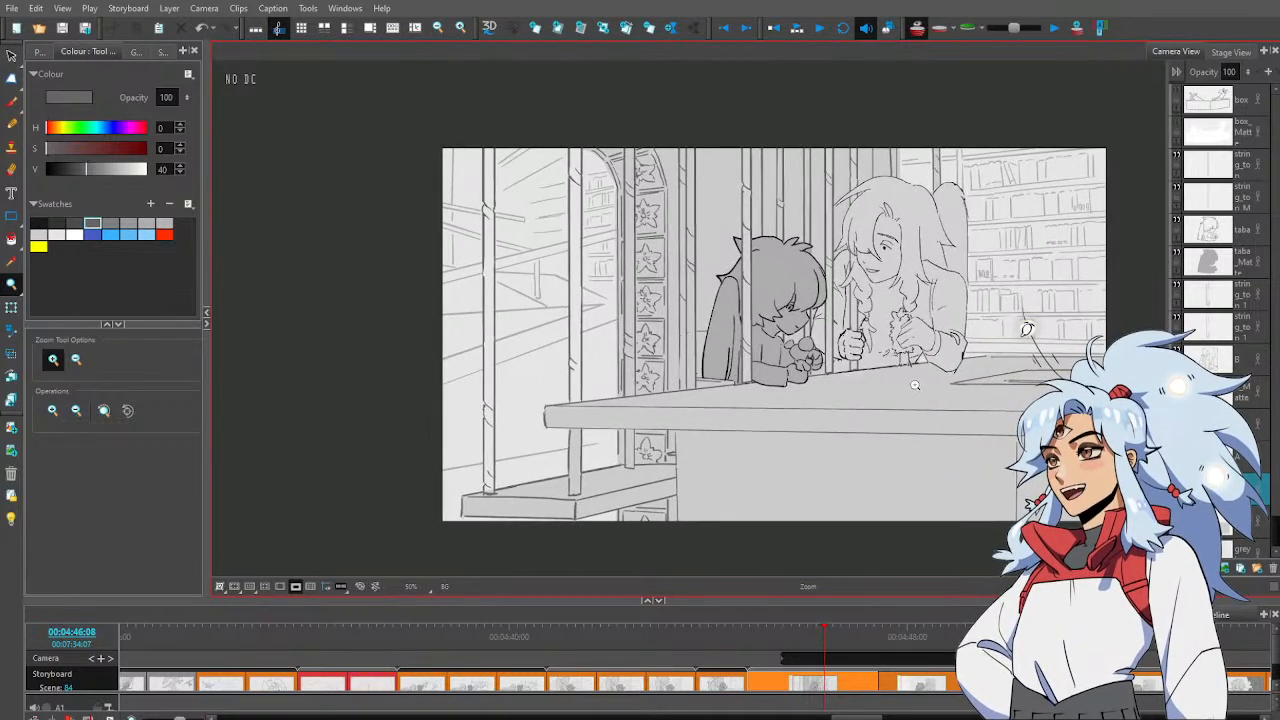
{"action": "left_click", "coordinate": [887, 144]}
{"action": "key", "text": "alt+b"}
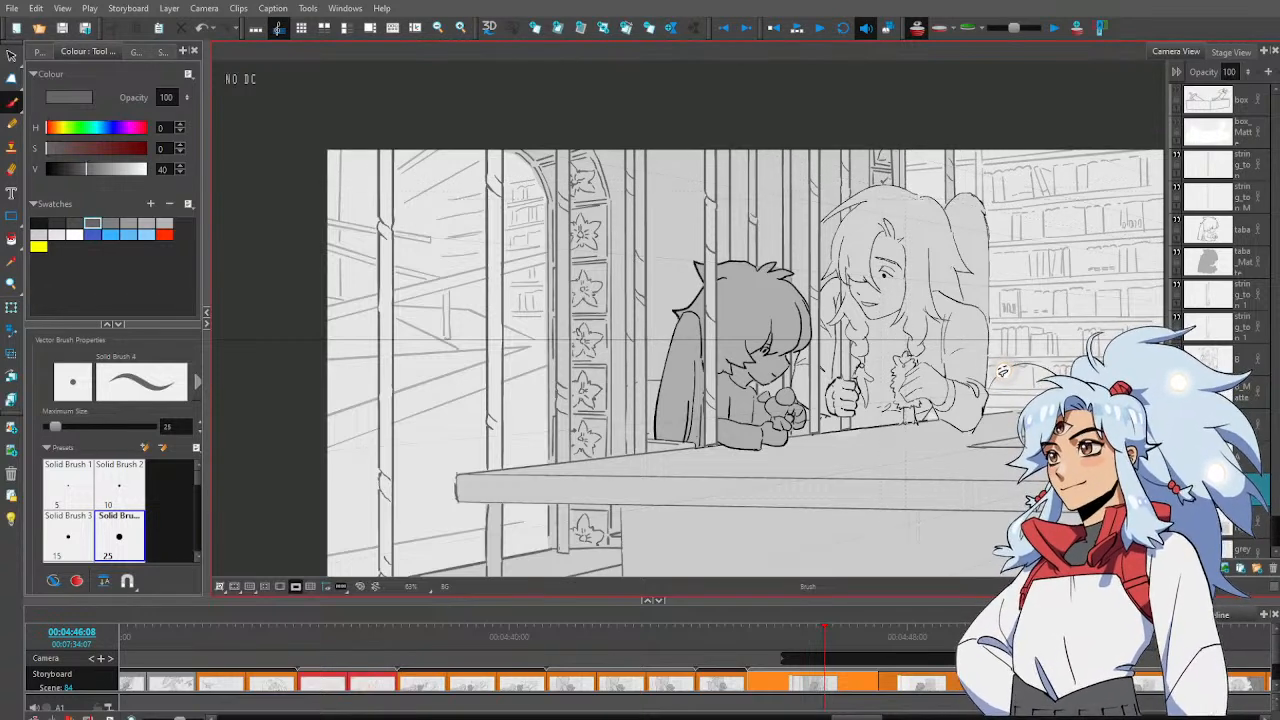
Brush a light grey stroke along the leftmost string on the bg_grey layer, from the bench up past the panel's upper edge
{"action": "key", "text": "alt+z"}
{"action": "left_click", "coordinate": [931, 258], "text": "alt"}
{"action": "left_click", "coordinate": [934, 264], "text": "alt"}
{"action": "left_click", "coordinate": [935, 268], "text": "alt"}
{"action": "left_click_drag", "start_coordinate": [955, 335], "coordinate": [943, 329]}
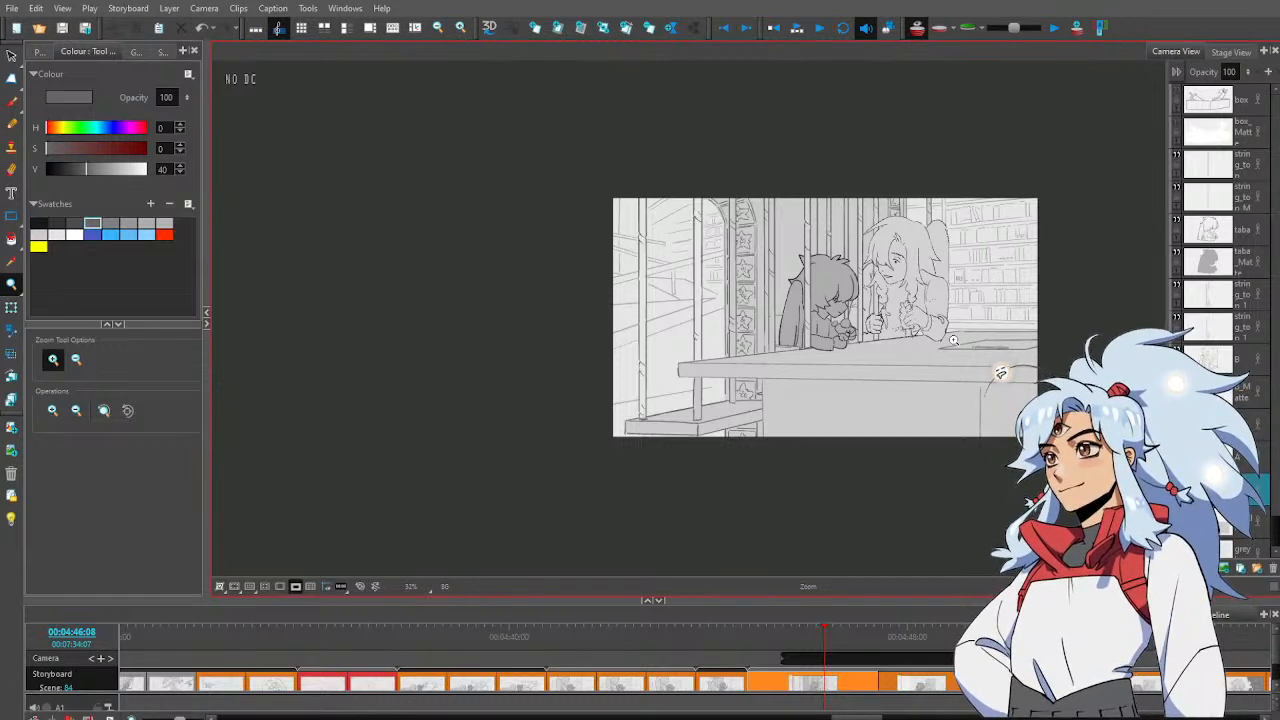
{"action": "left_click", "coordinate": [1008, 306]}
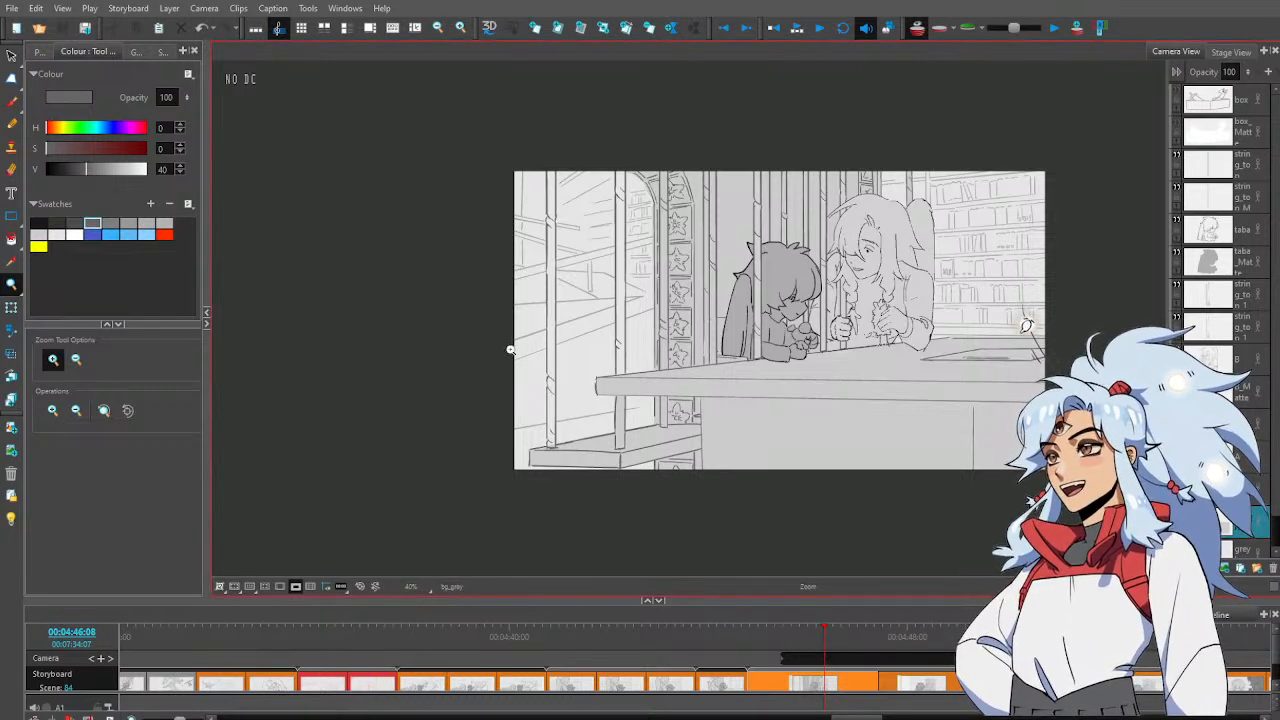
{"action": "key", "text": "alt+b"}
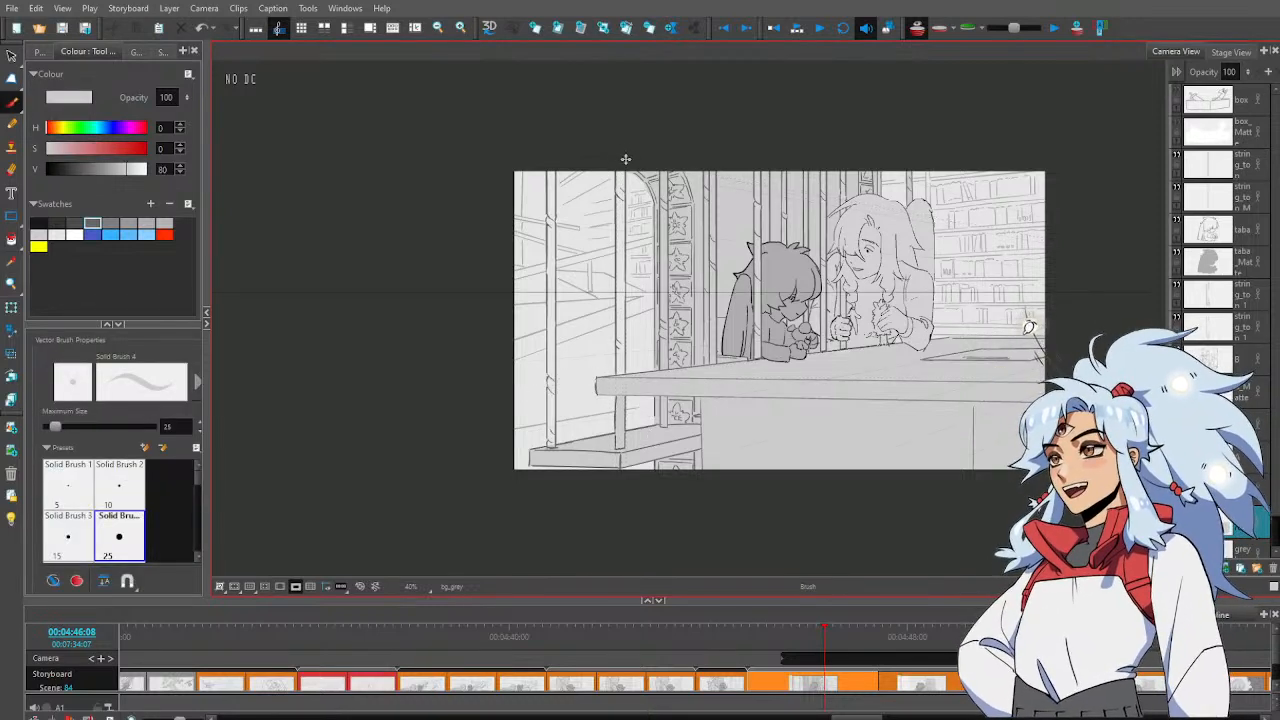
{"action": "key", "text": "alt+e"}
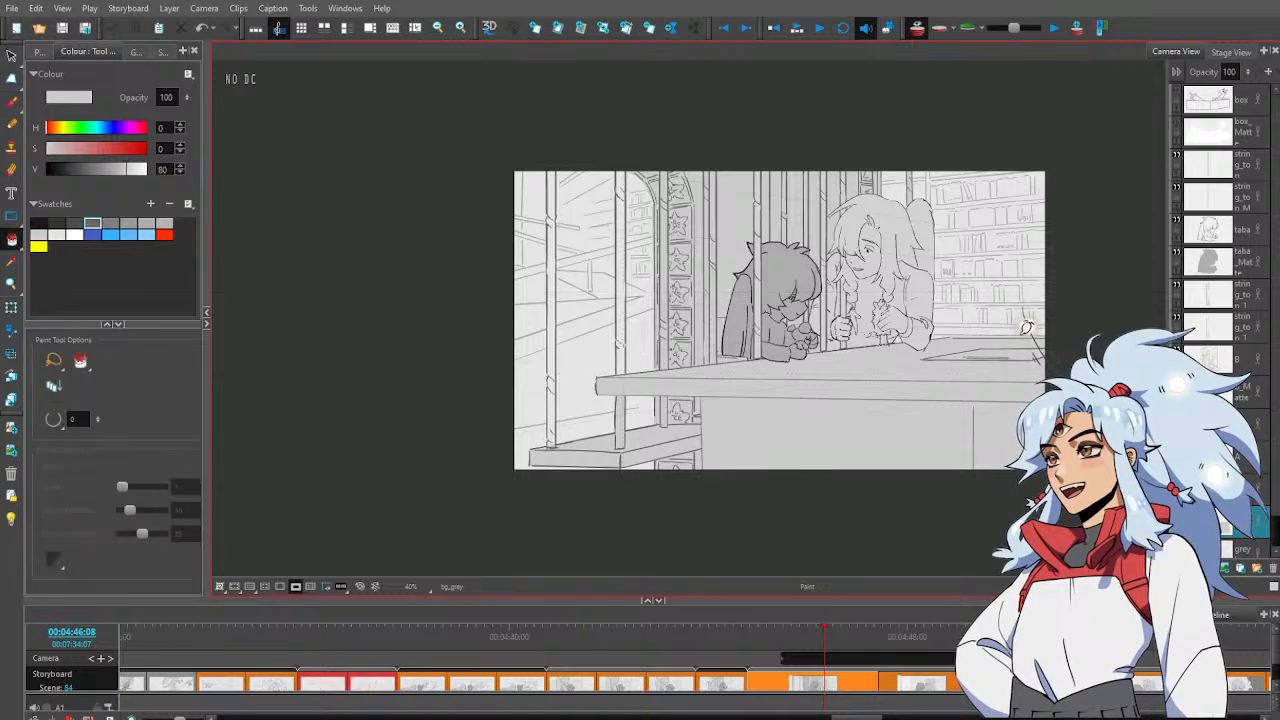
{"action": "key", "text": "alt+b"}
{"action": "left_click_drag", "start_coordinate": [553, 446], "coordinate": [557, 166]}
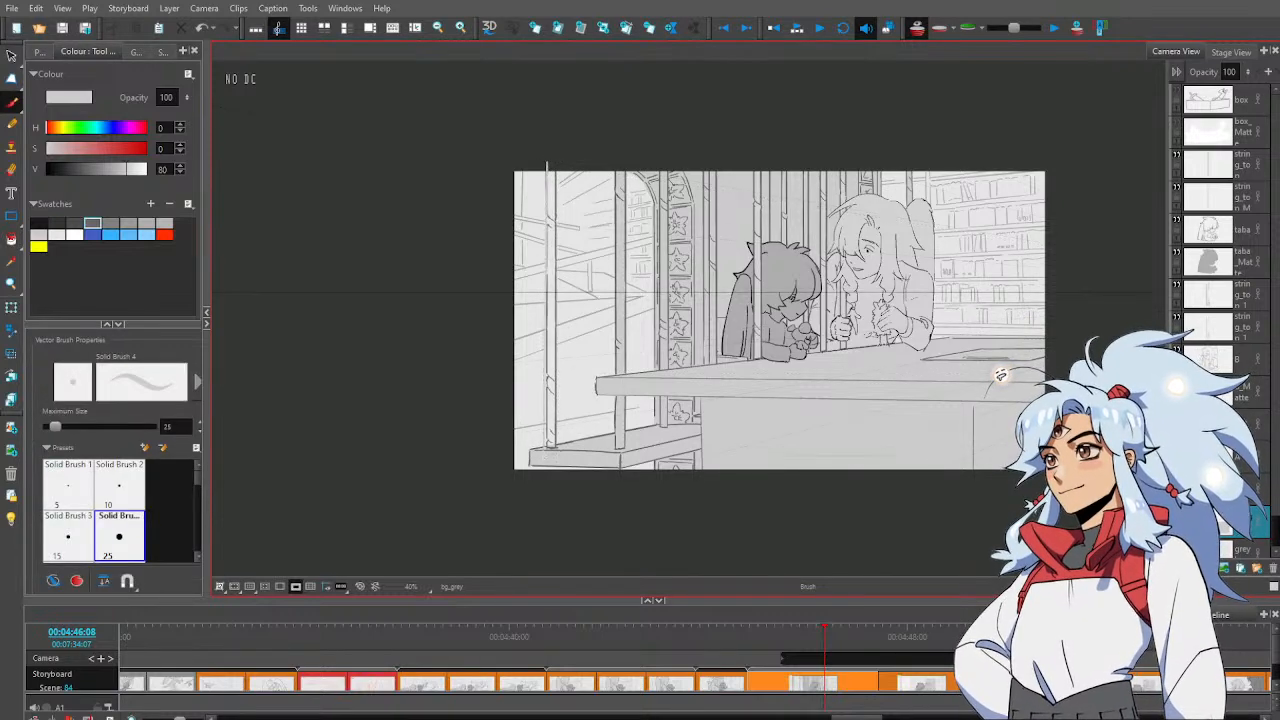
{"action": "key", "text": "alt+i"}
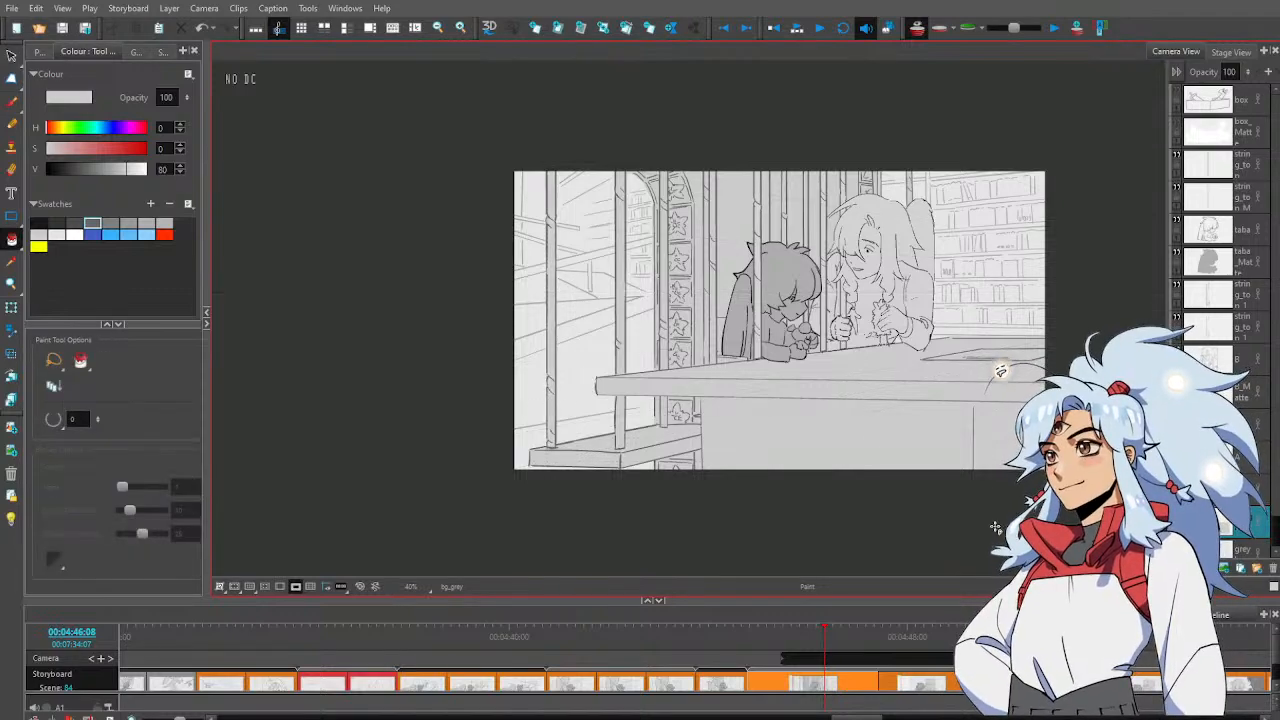
Copy the BG, bg_grey and greybg layers into the following panel and place them below layer A
{"action": "mouse_move", "coordinate": [826, 641]}
{"action": "left_mouse_down"}
{"action": "mouse_move", "coordinate": [814, 640]}
{"action": "mouse_move", "coordinate": [981, 642]}
{"action": "mouse_move", "coordinate": [838, 638]}
{"action": "mouse_move", "coordinate": [915, 633]}
{"action": "mouse_move", "coordinate": [849, 634]}
{"action": "left_mouse_up"}
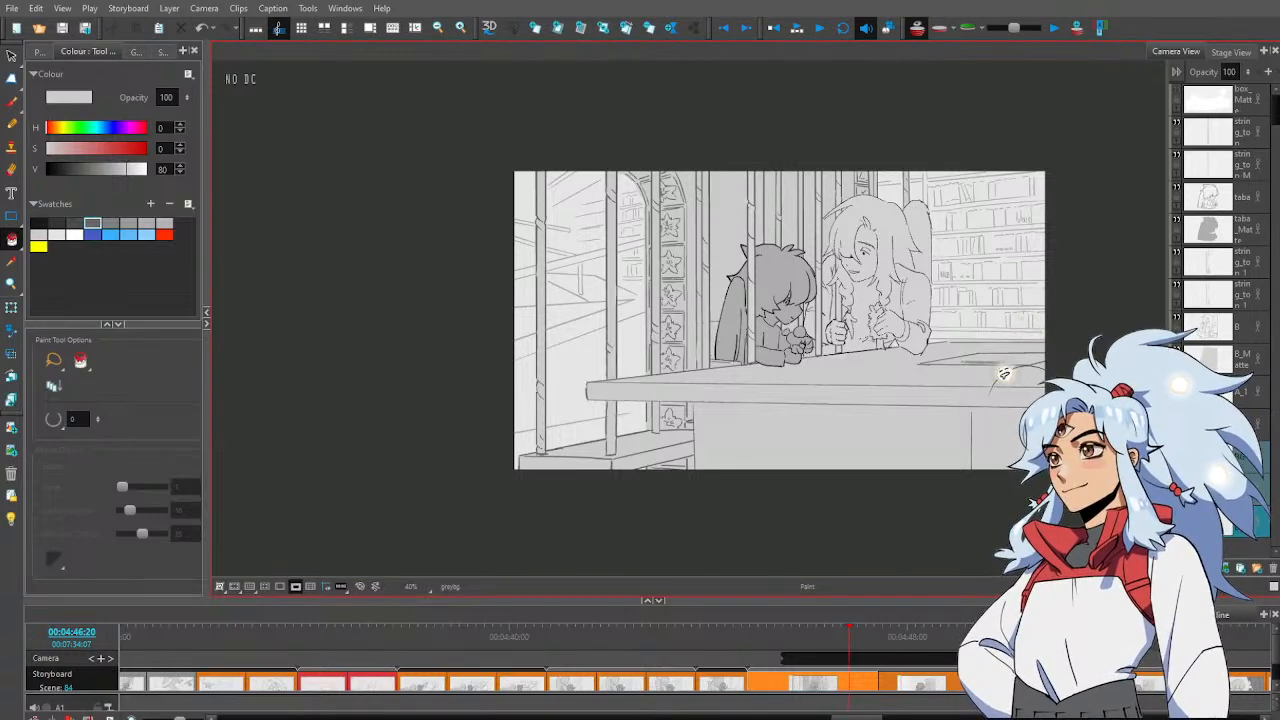
{"action": "key", "text": "space"}
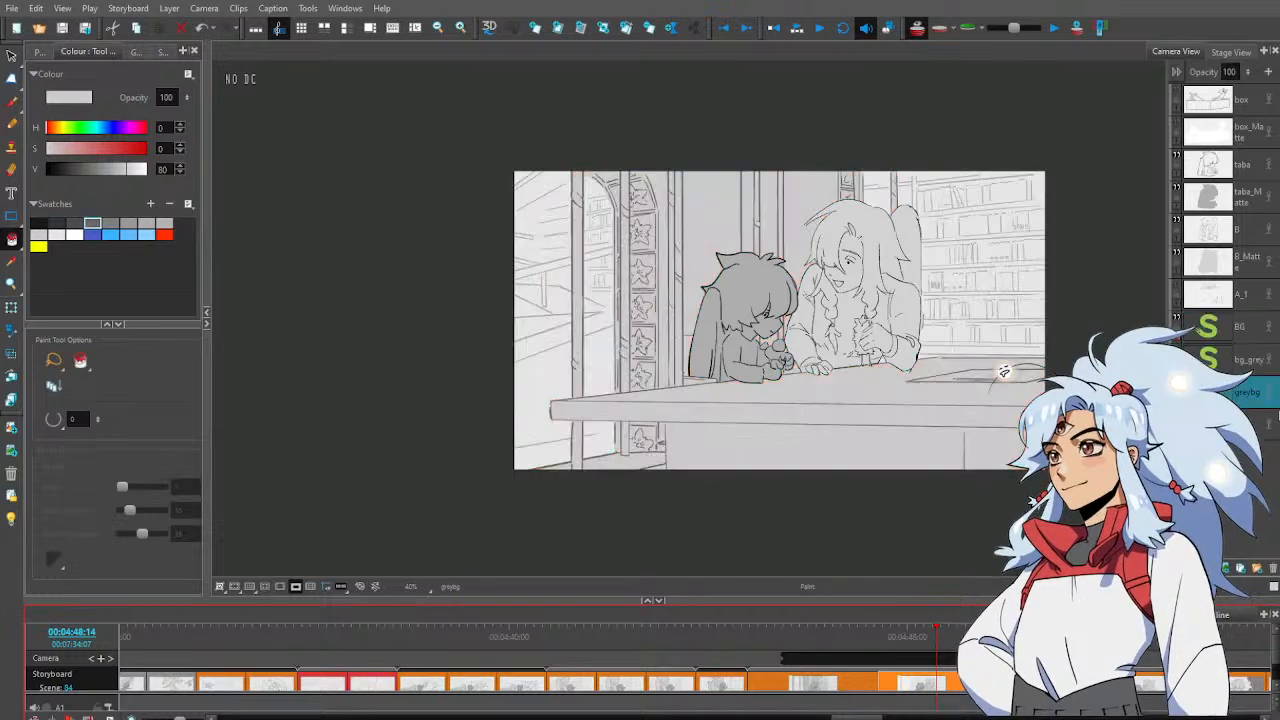
{"action": "left_click", "coordinate": [1257, 362]}
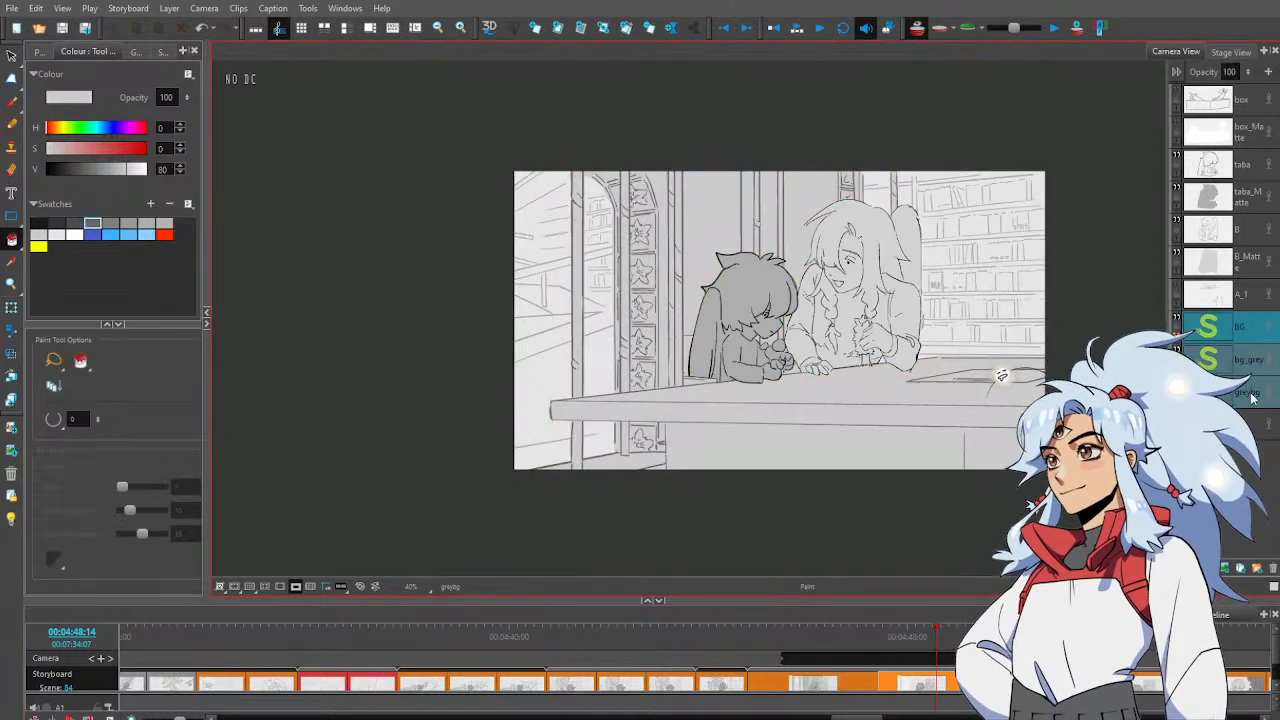
{"action": "mouse_move", "coordinate": [858, 650]}
{"action": "left_mouse_down"}
{"action": "mouse_move", "coordinate": [894, 653]}
{"action": "mouse_move", "coordinate": [849, 652]}
{"action": "mouse_move", "coordinate": [887, 650]}
{"action": "mouse_move", "coordinate": [865, 651]}
{"action": "left_mouse_up"}
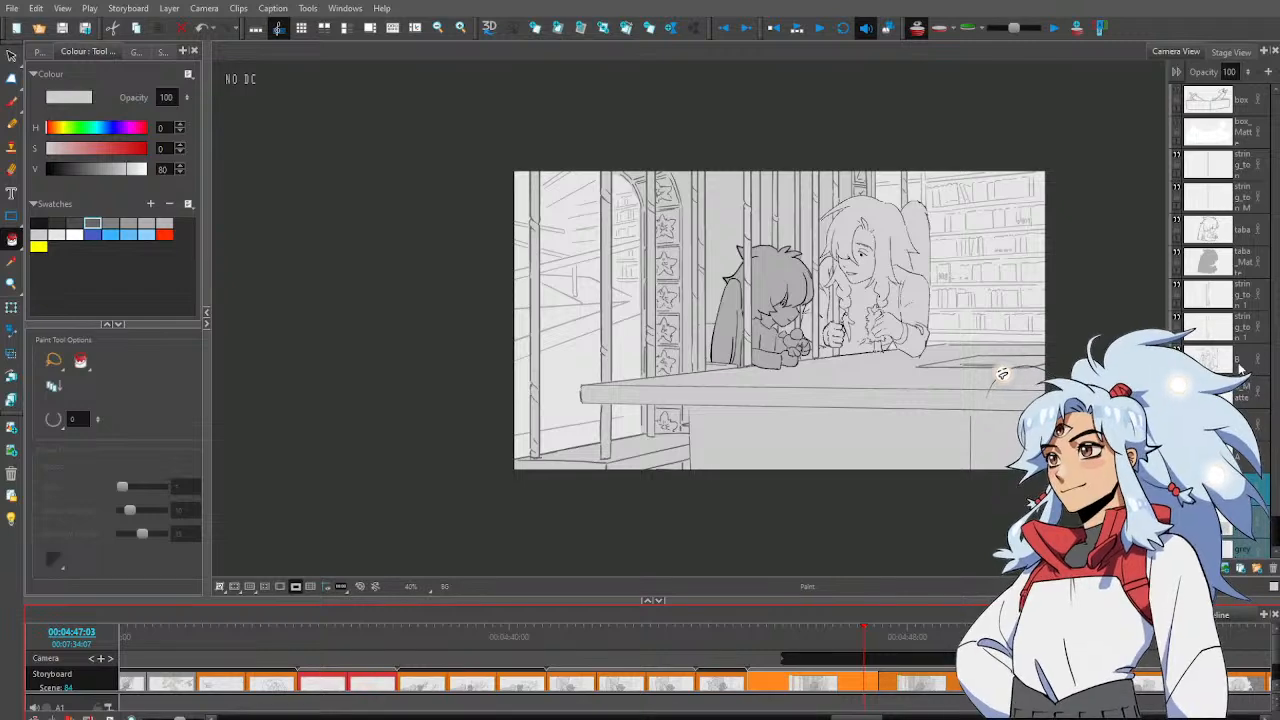
Duplicate the long-haired character's layer B in the following panel
{"action": "left_click", "coordinate": [1193, 355]}
{"action": "left_click", "coordinate": [918, 641]}
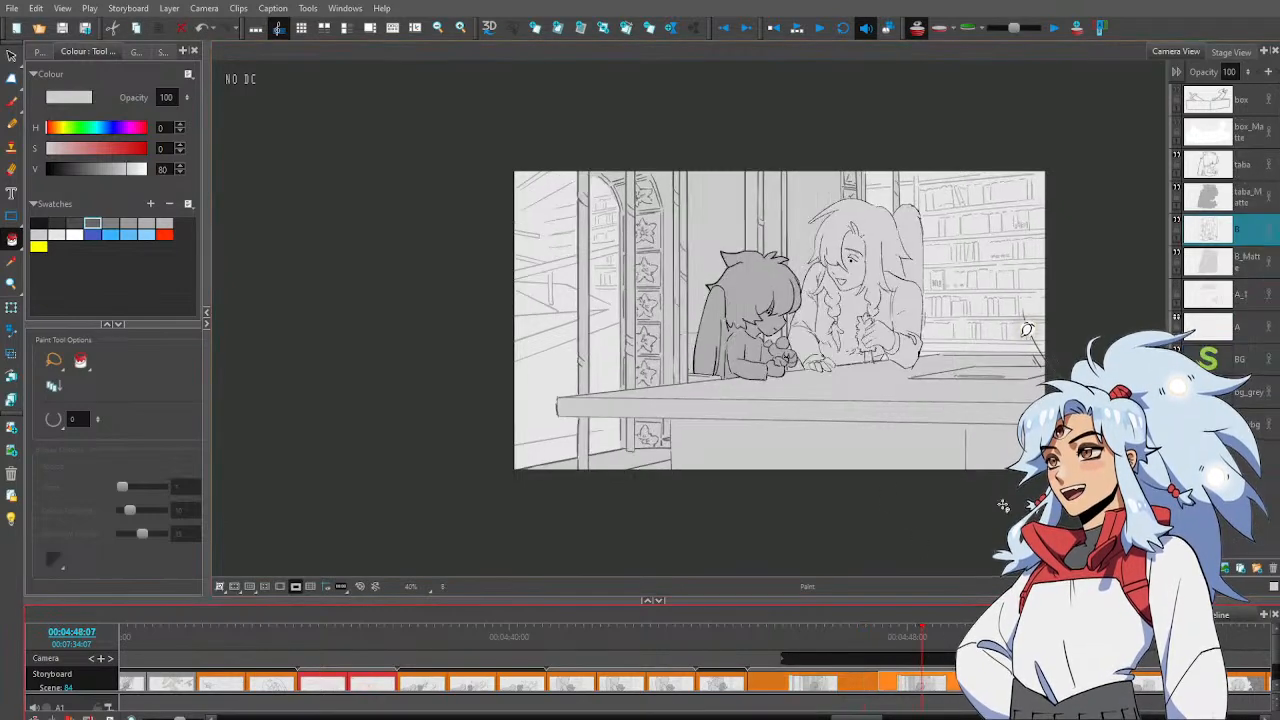
{"action": "left_click", "coordinate": [1252, 241]}
{"action": "key", "text": "ctrl+d"}
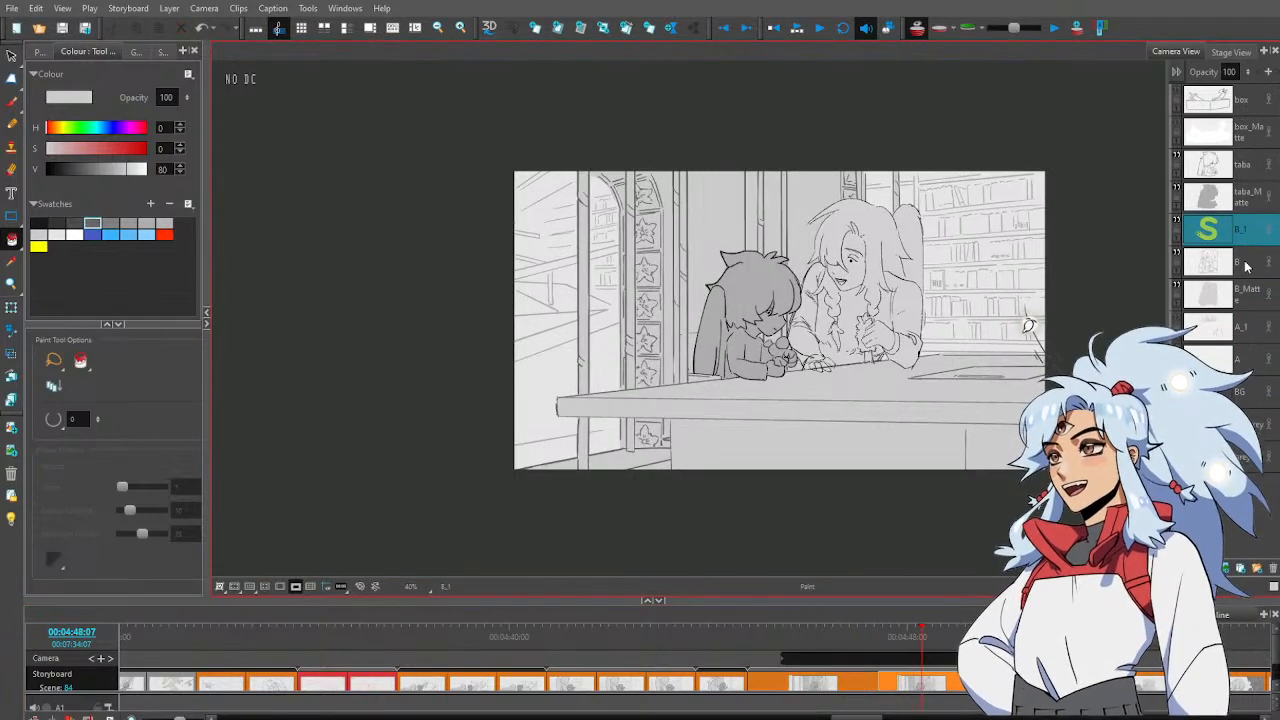
Simplify the long-haired character's mouth to a plain open shape without the teeth line, working on layers B and B_1
{"action": "left_click", "coordinate": [1241, 259]}
{"action": "key", "text": "alt+z"}
{"action": "scroll", "coordinate": [840, 279], "scroll_direction": "up", "scroll_amount": 6}
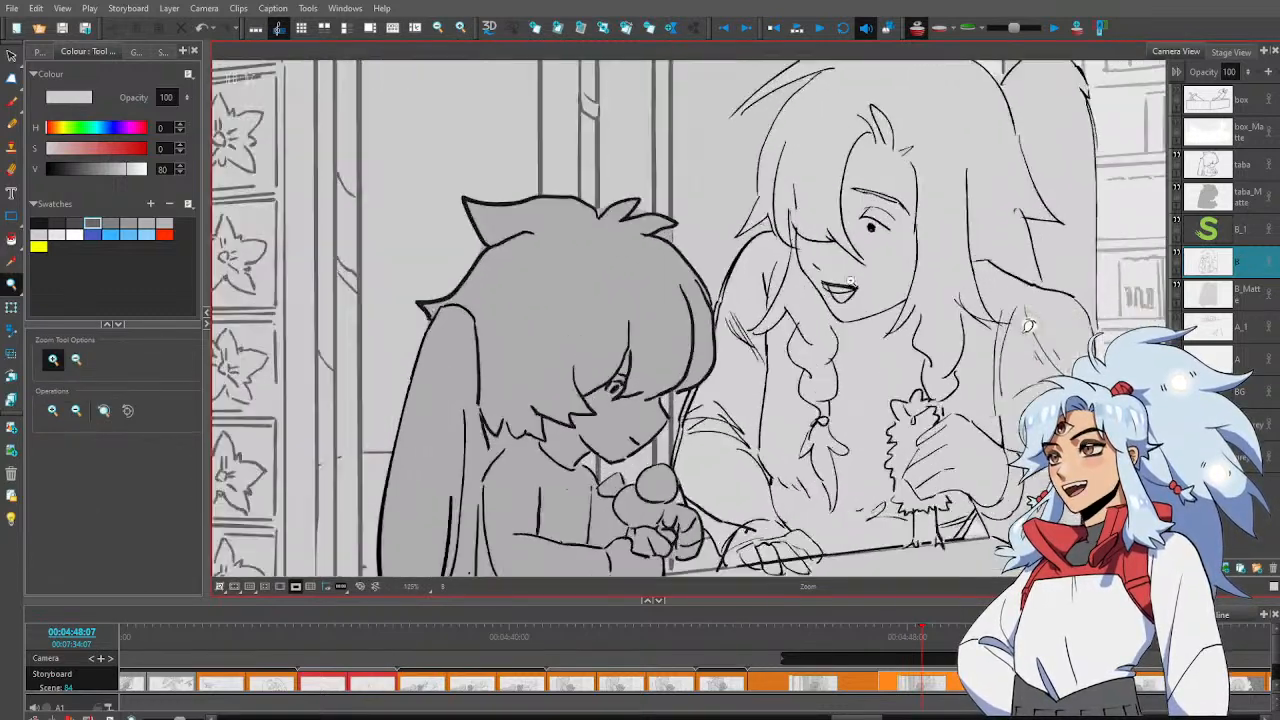
{"action": "left_click", "coordinate": [1240, 229]}
{"action": "key", "text": "alt+s"}
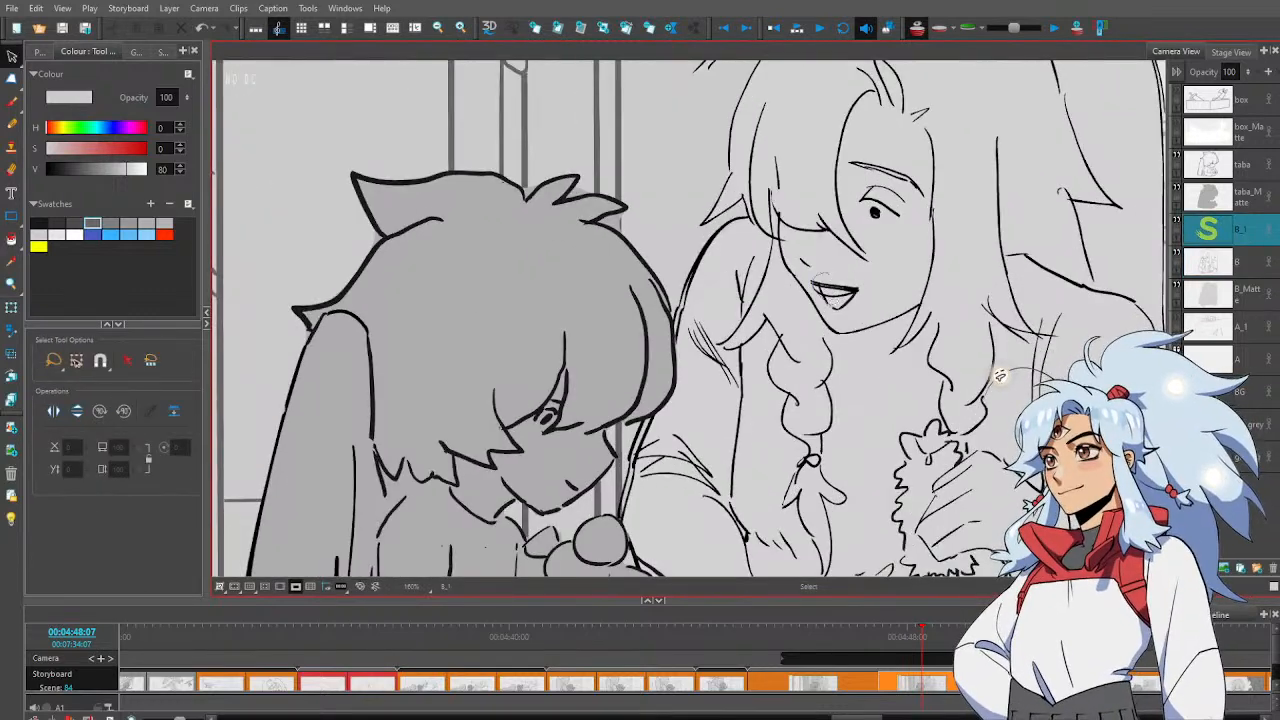
{"action": "left_click", "coordinate": [836, 289]}
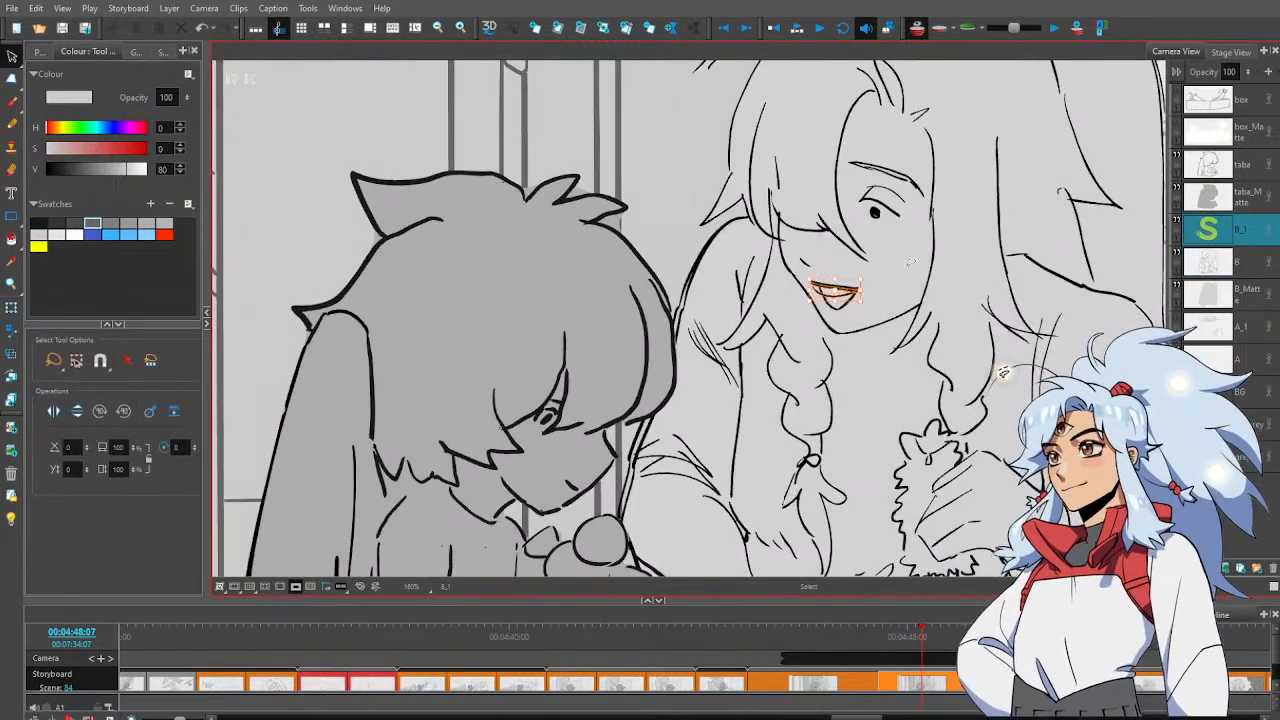
{"action": "left_click", "coordinate": [1210, 259]}
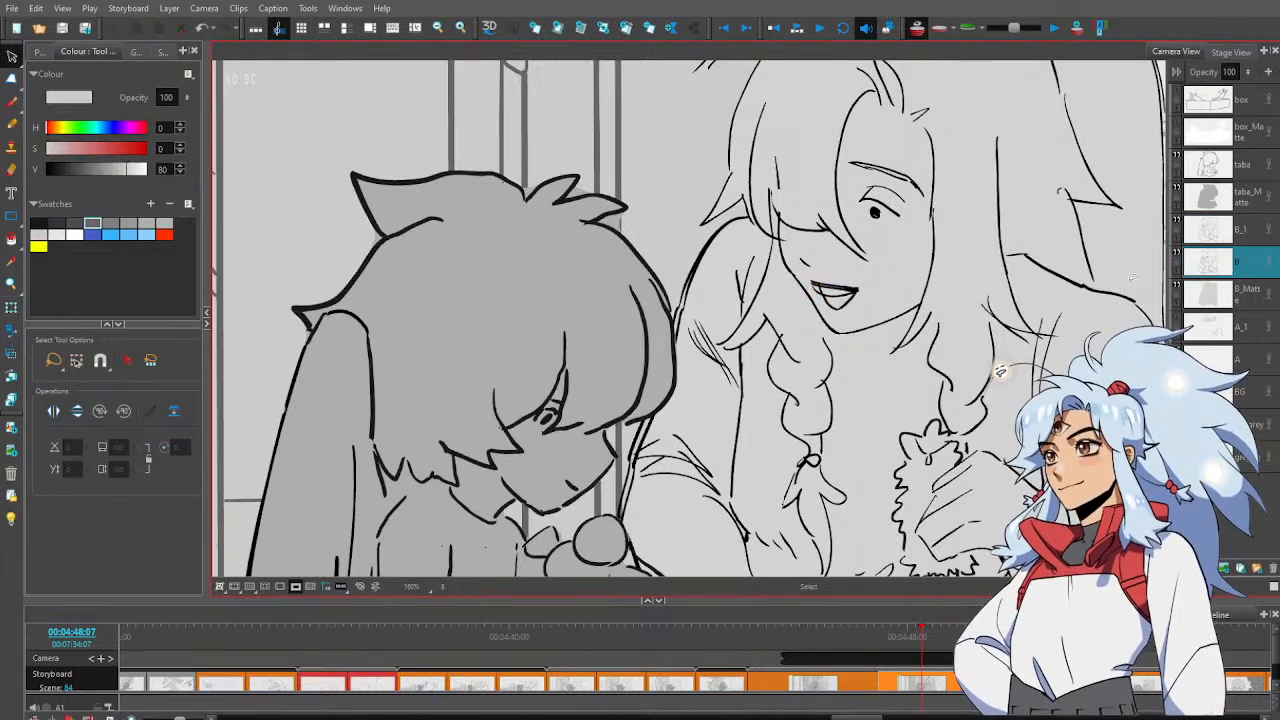
{"action": "left_click", "coordinate": [856, 292]}
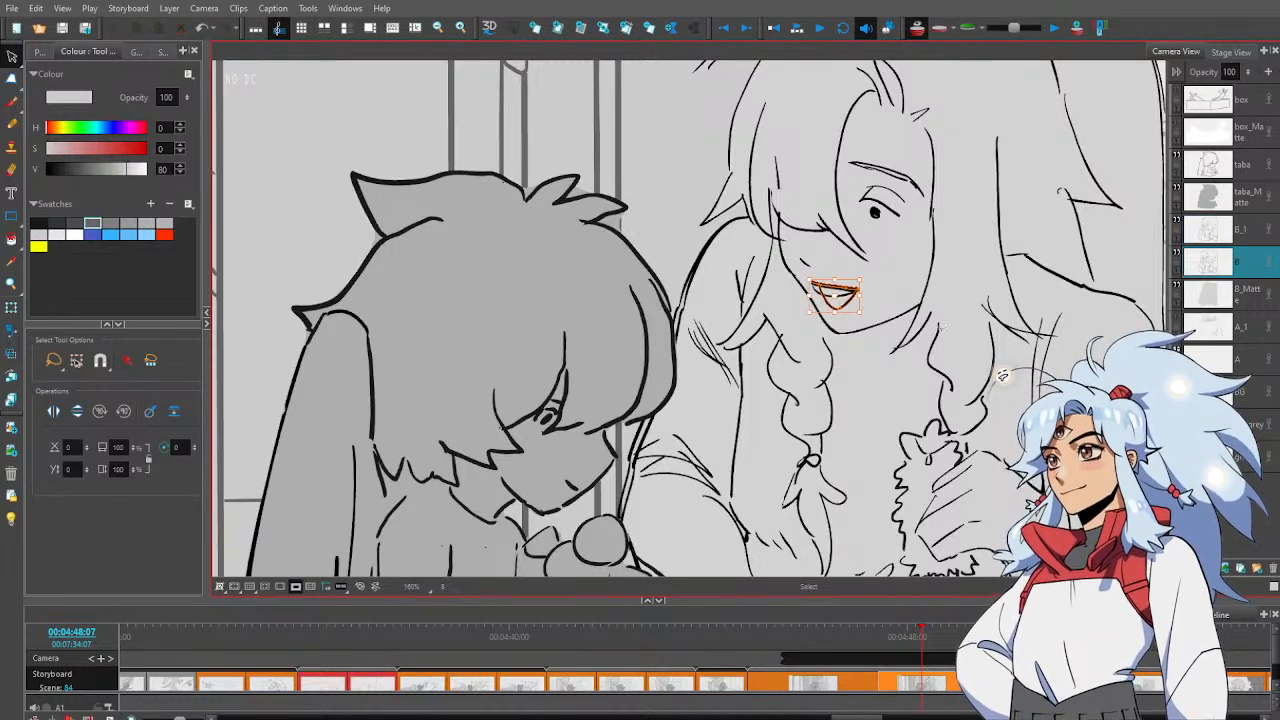
{"action": "left_click", "coordinate": [865, 637]}
{"action": "left_click", "coordinate": [897, 632]}
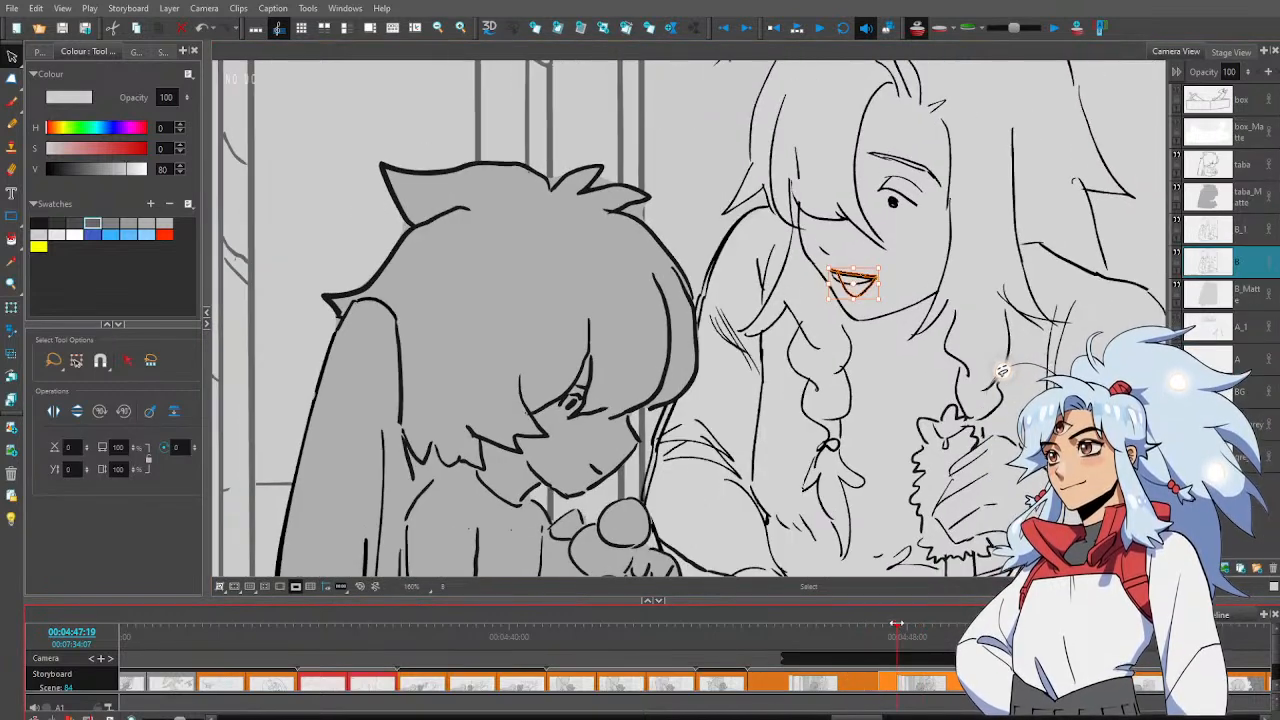
{"action": "left_click", "coordinate": [1240, 229]}
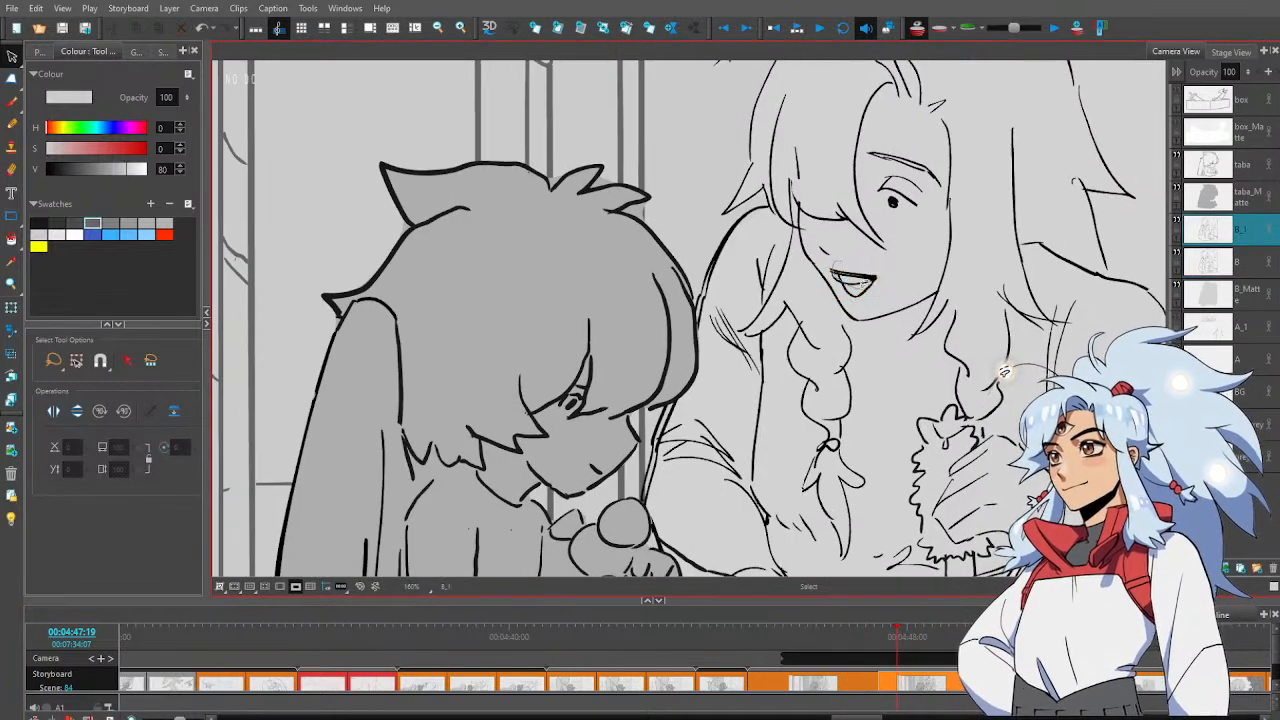
{"action": "left_click", "coordinate": [1123, 270]}
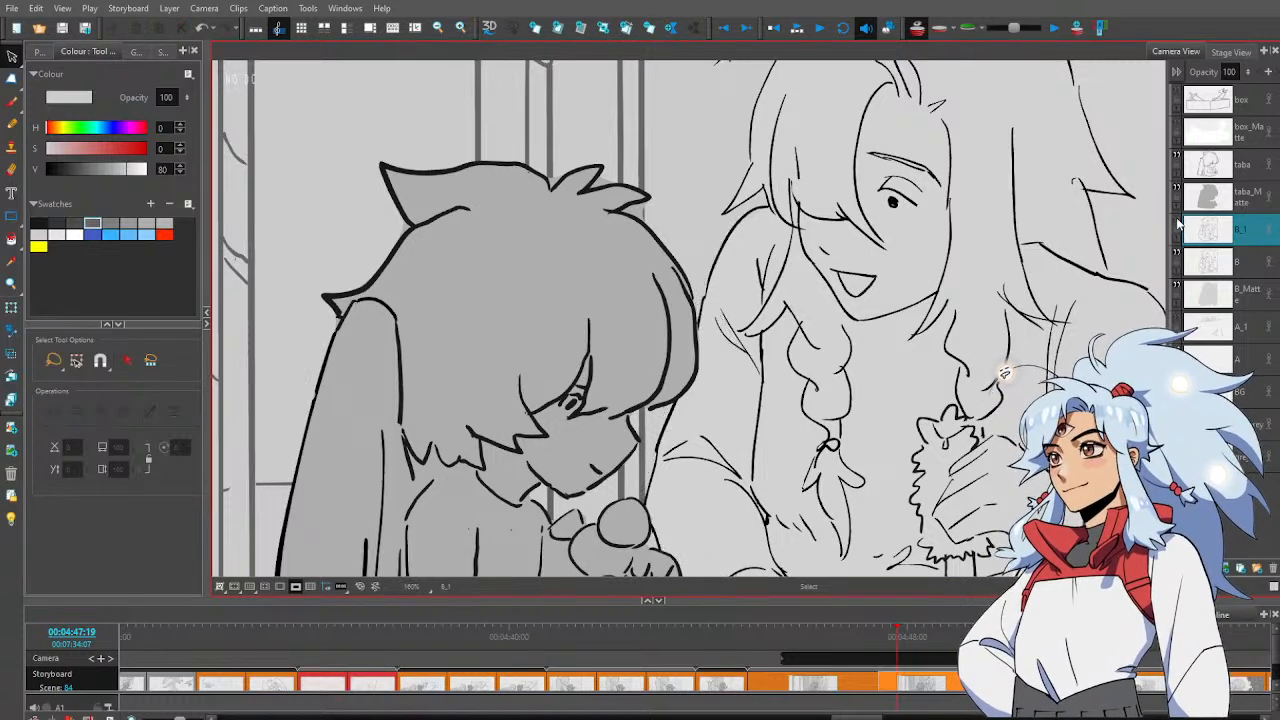
{"action": "key", "text": "alt+z"}
{"action": "scroll", "coordinate": [832, 378], "scroll_direction": "down", "scroll_amount": 2}
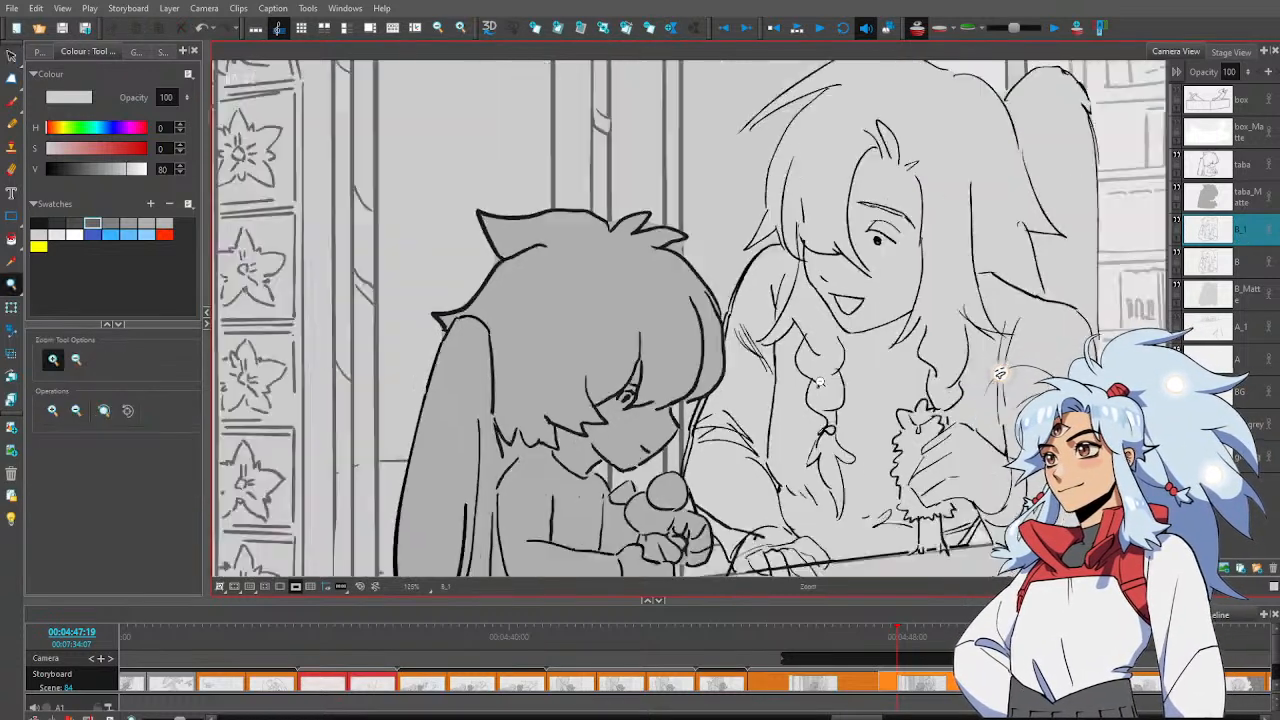
Compare the long-haired character's drawings on layers B_1 and B by hiding and showing each layer in turn
{"action": "left_click_drag", "start_coordinate": [881, 412], "coordinate": [813, 399]}
{"action": "left_click", "coordinate": [1177, 222]}
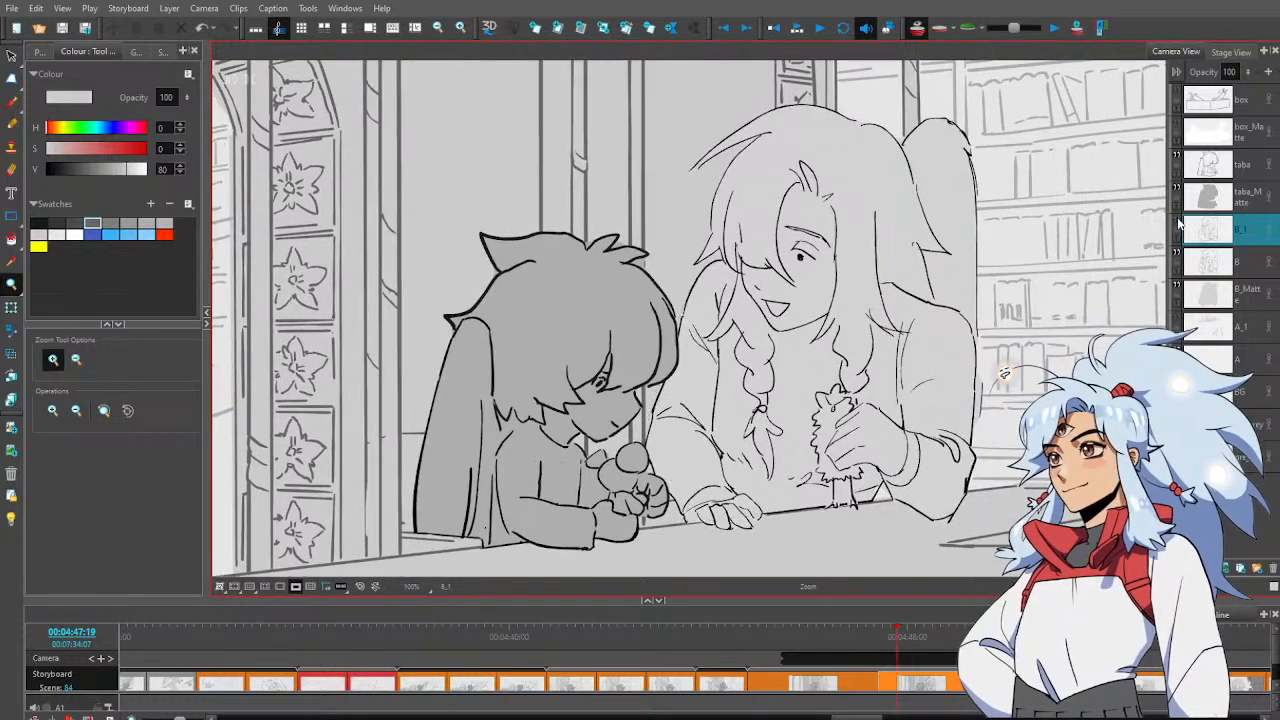
{"action": "left_click", "coordinate": [1177, 222]}
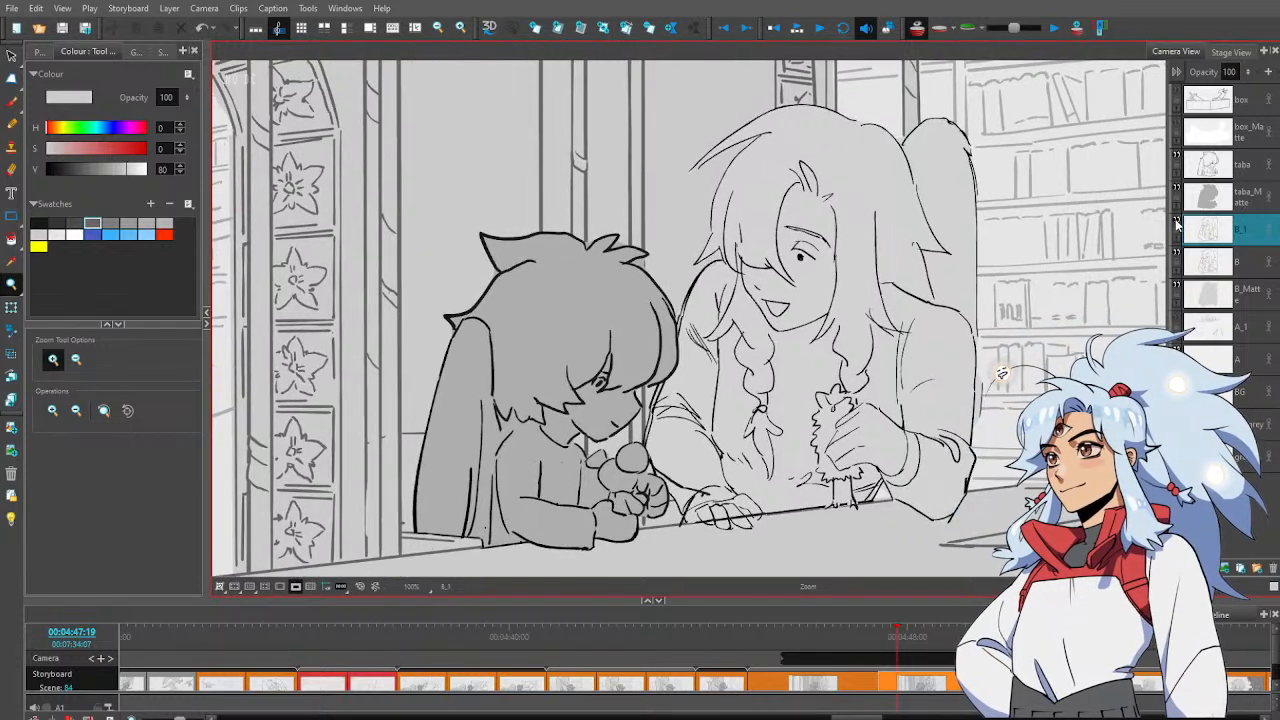
{"action": "left_click", "coordinate": [1177, 223]}
{"action": "left_click", "coordinate": [1177, 223]}
{"action": "left_click", "coordinate": [1177, 257]}
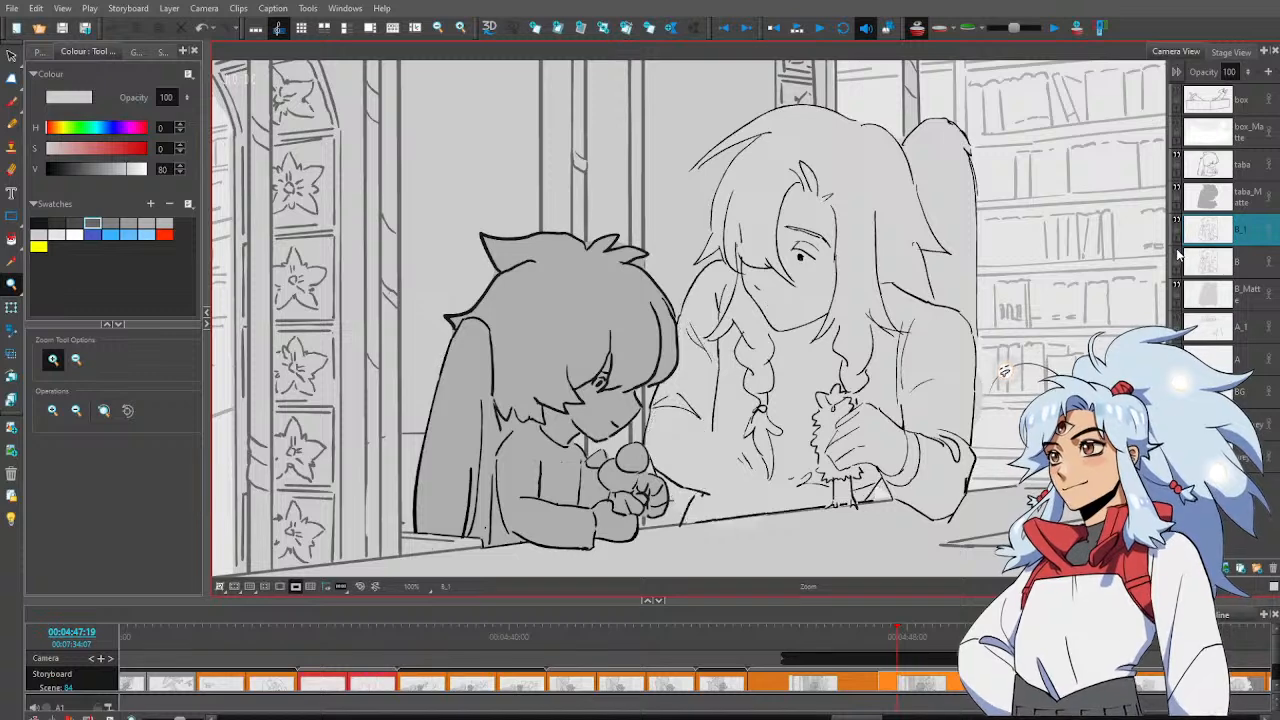
{"action": "left_click", "coordinate": [1176, 256]}
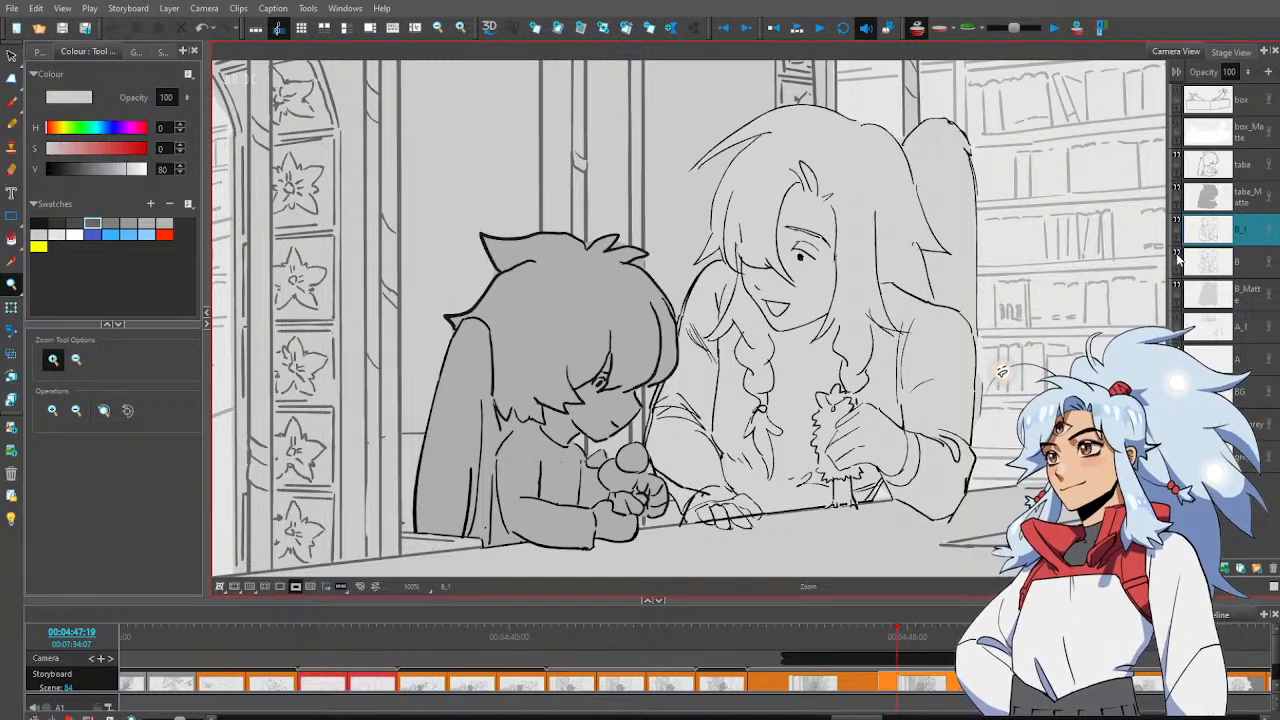
{"action": "left_click", "coordinate": [1176, 257]}
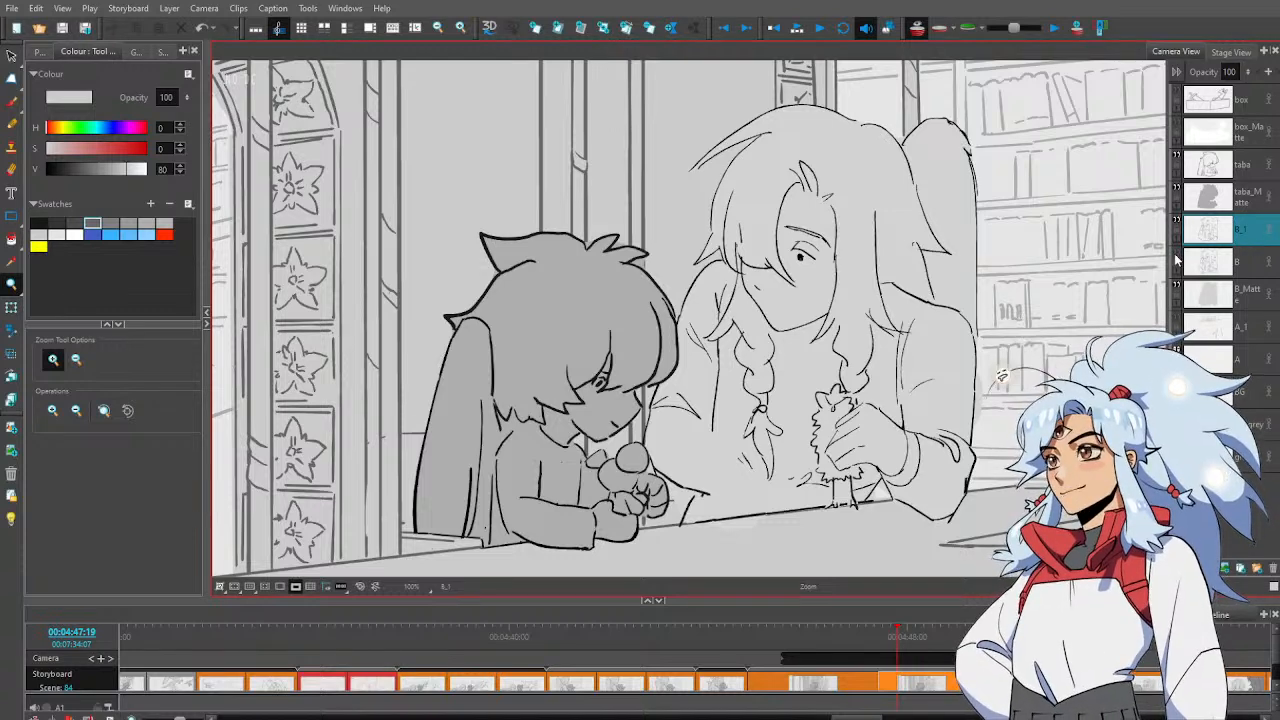
{"action": "left_click", "coordinate": [1177, 257]}
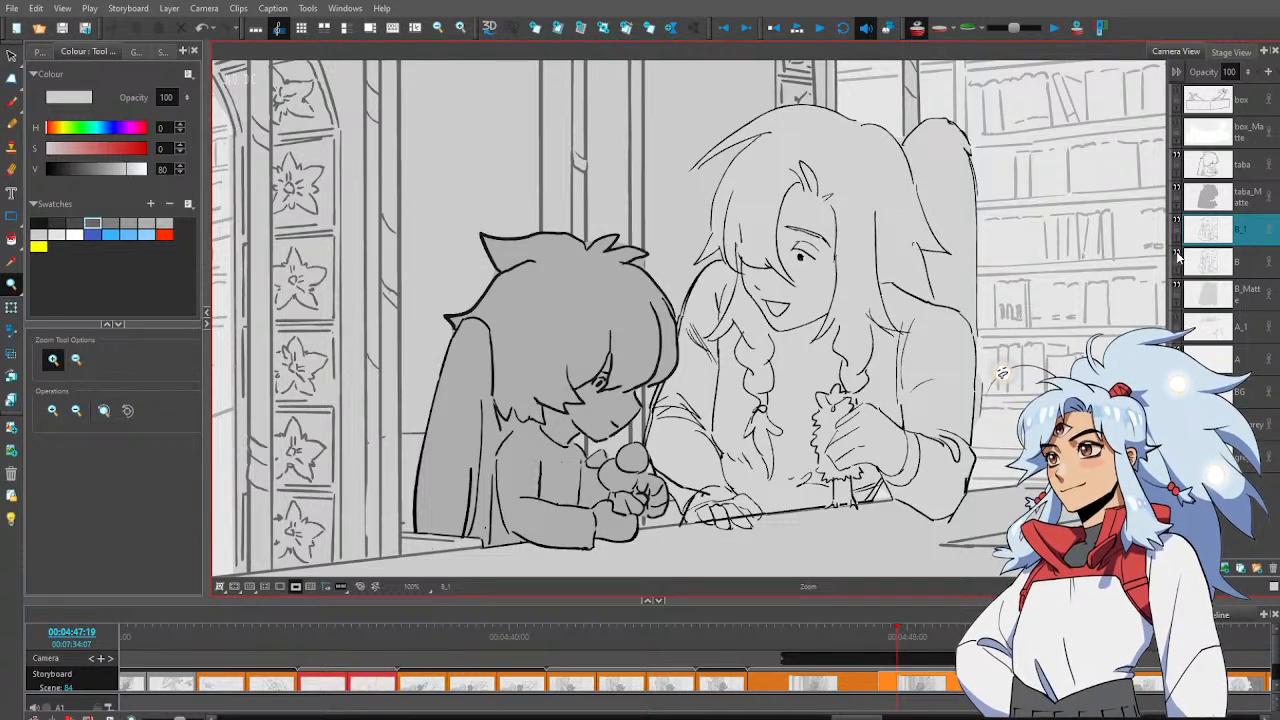
Delete layer B from the panel at 00:04:47:19, keeping layer B_1
{"action": "left_click", "coordinate": [1257, 271]}
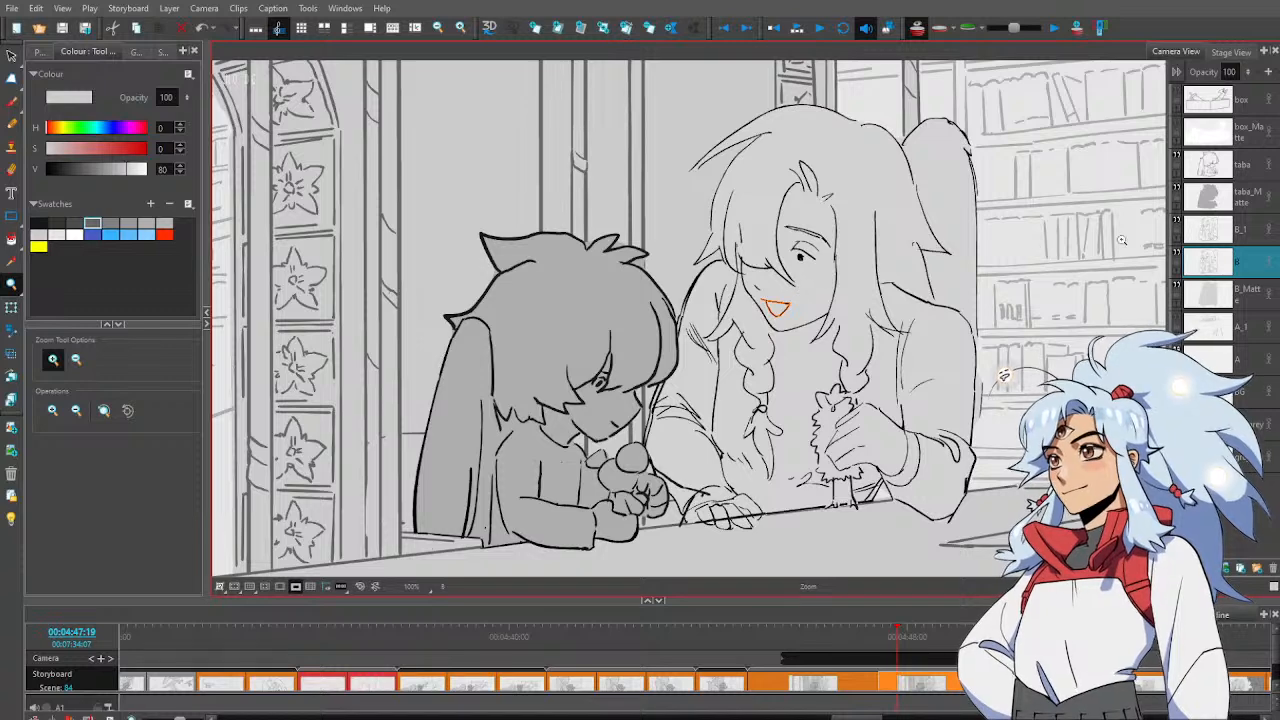
{"action": "left_click", "coordinate": [1250, 234]}
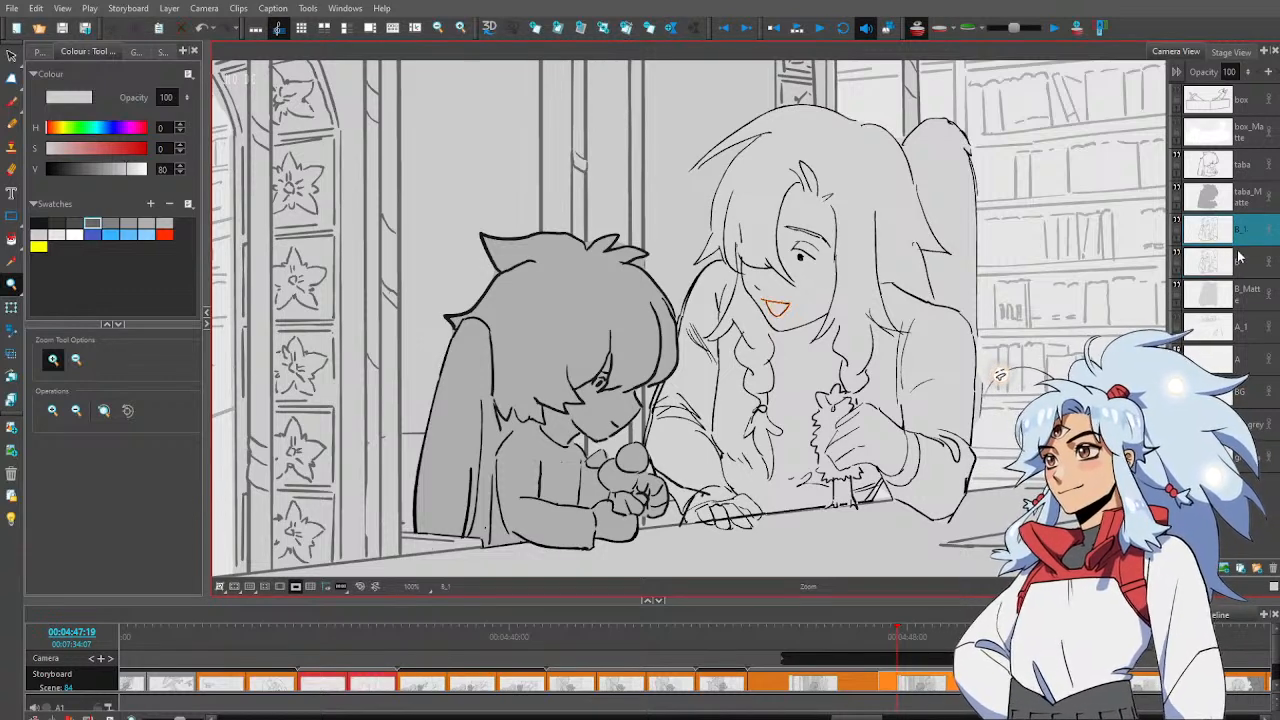
{"action": "left_click", "coordinate": [1260, 262]}
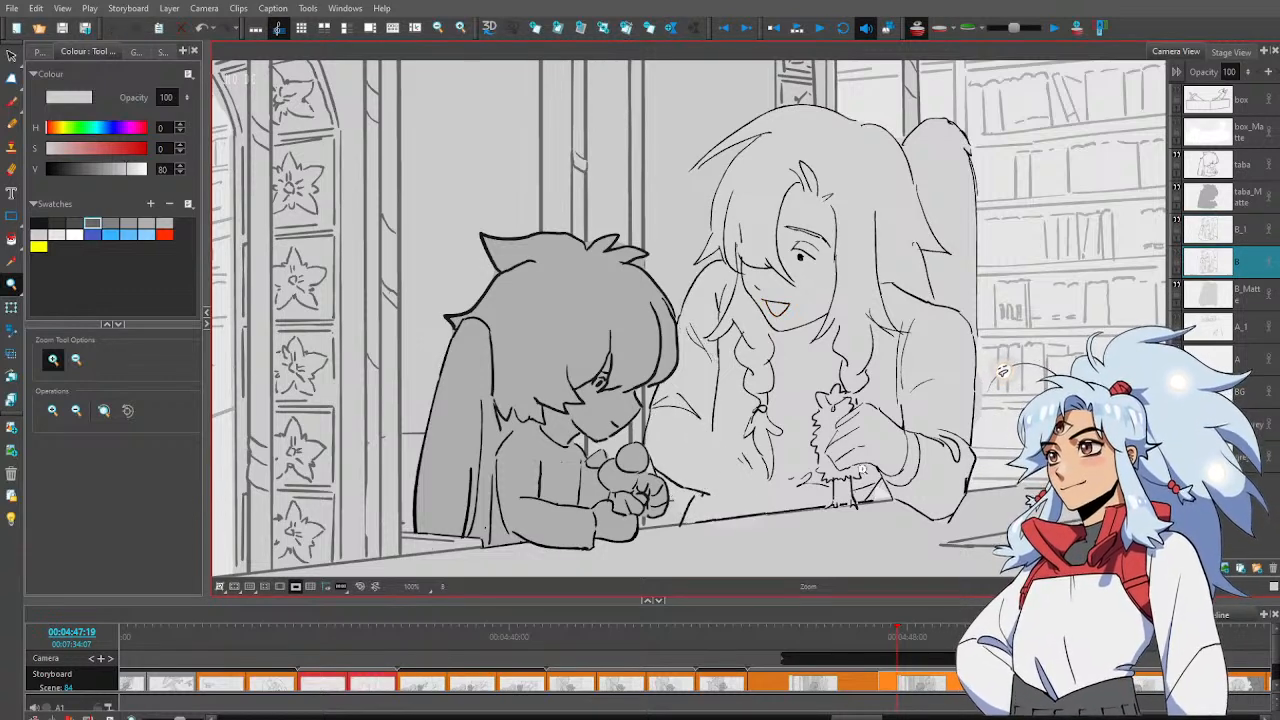
{"action": "left_click", "coordinate": [867, 630]}
{"action": "left_click", "coordinate": [898, 636]}
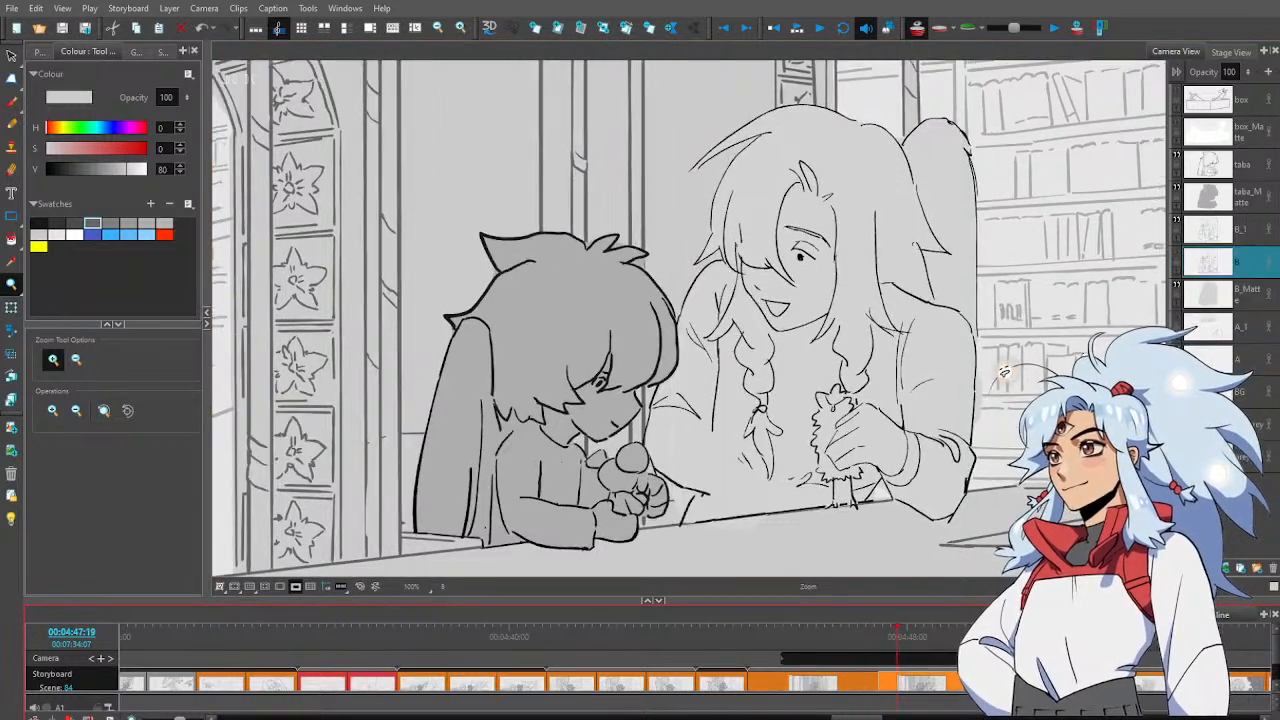
{"action": "left_click", "coordinate": [1250, 270]}
{"action": "key", "text": "Delete"}
Rename the remaining layer B_1 as B
{"action": "double_click", "coordinate": [1250, 231]}
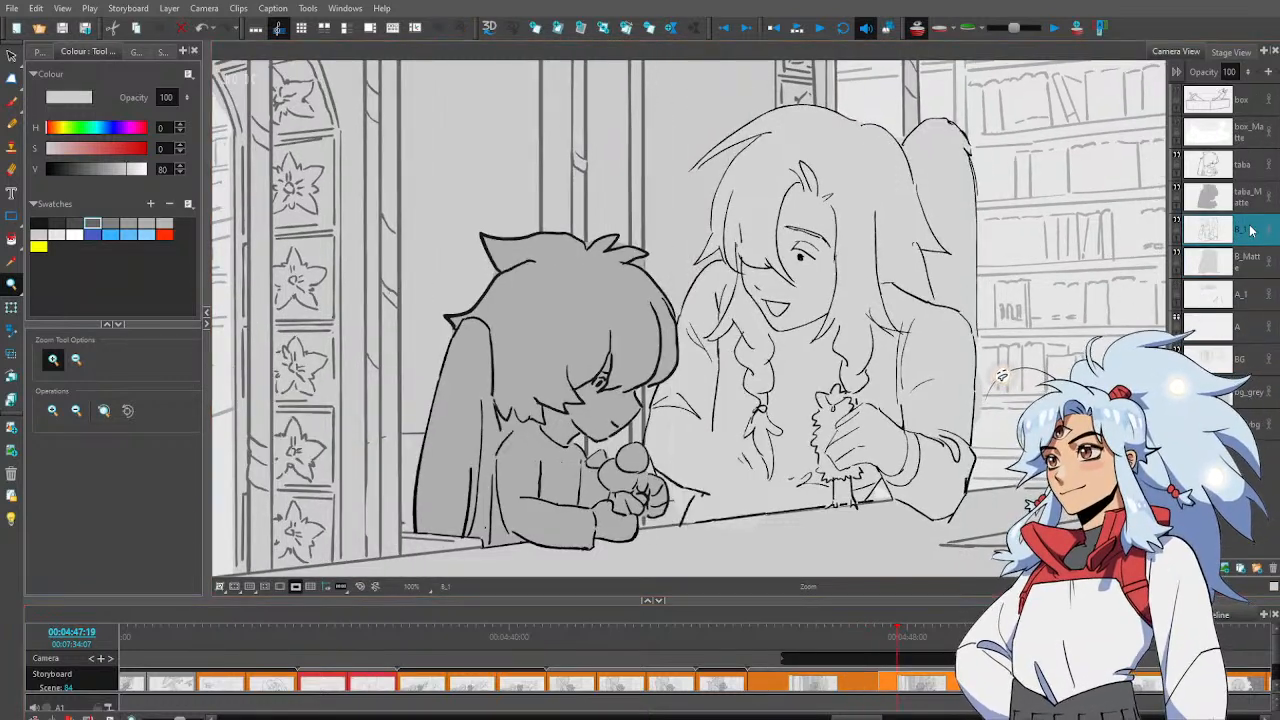
{"action": "type", "text": "B"}
{"action": "key", "text": "Return"}
Copy the string_top_1 layer and its matte from the earlier panel for placement above layer B in the following panel
{"action": "left_click", "coordinate": [930, 646]}
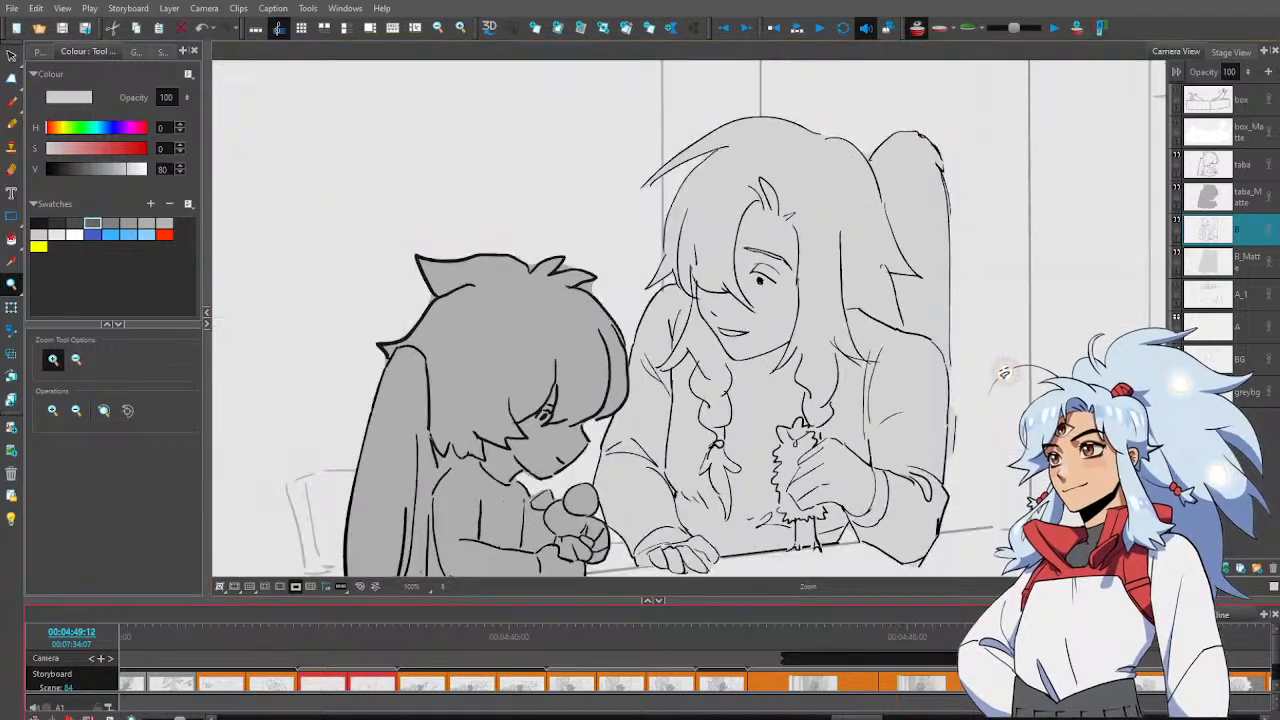
{"action": "left_click", "coordinate": [839, 642]}
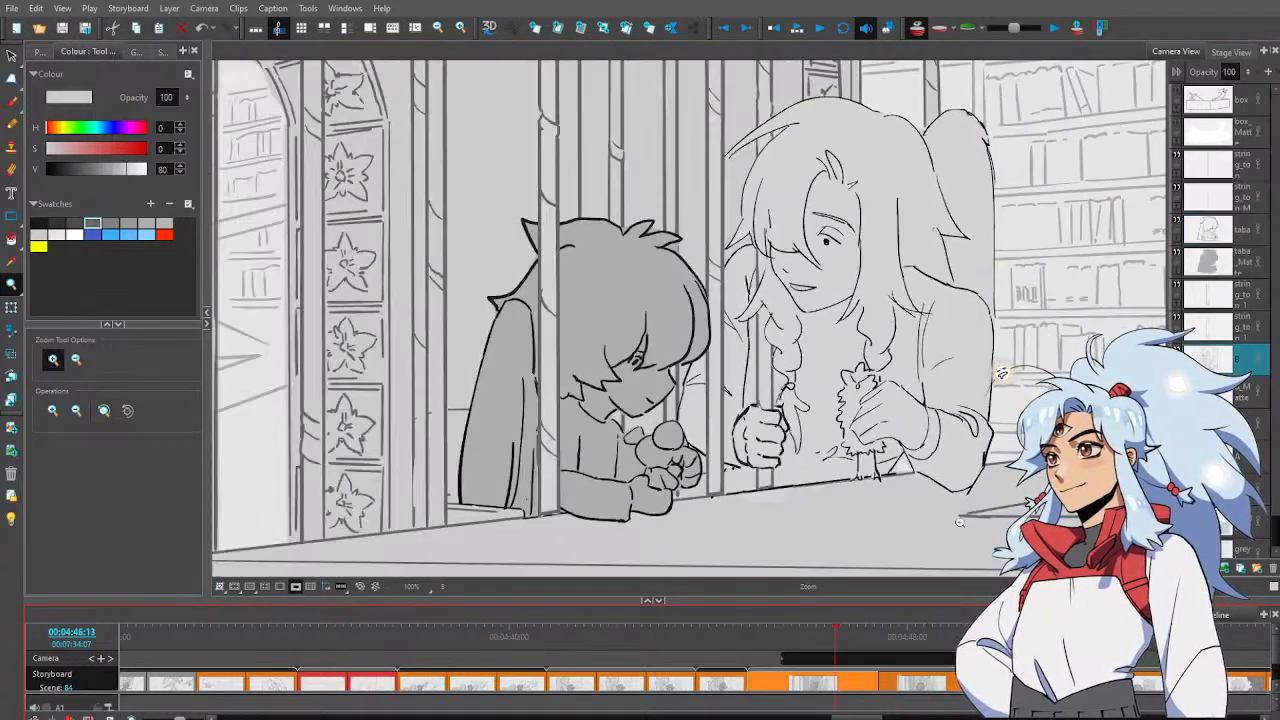
{"action": "left_click", "coordinate": [945, 648]}
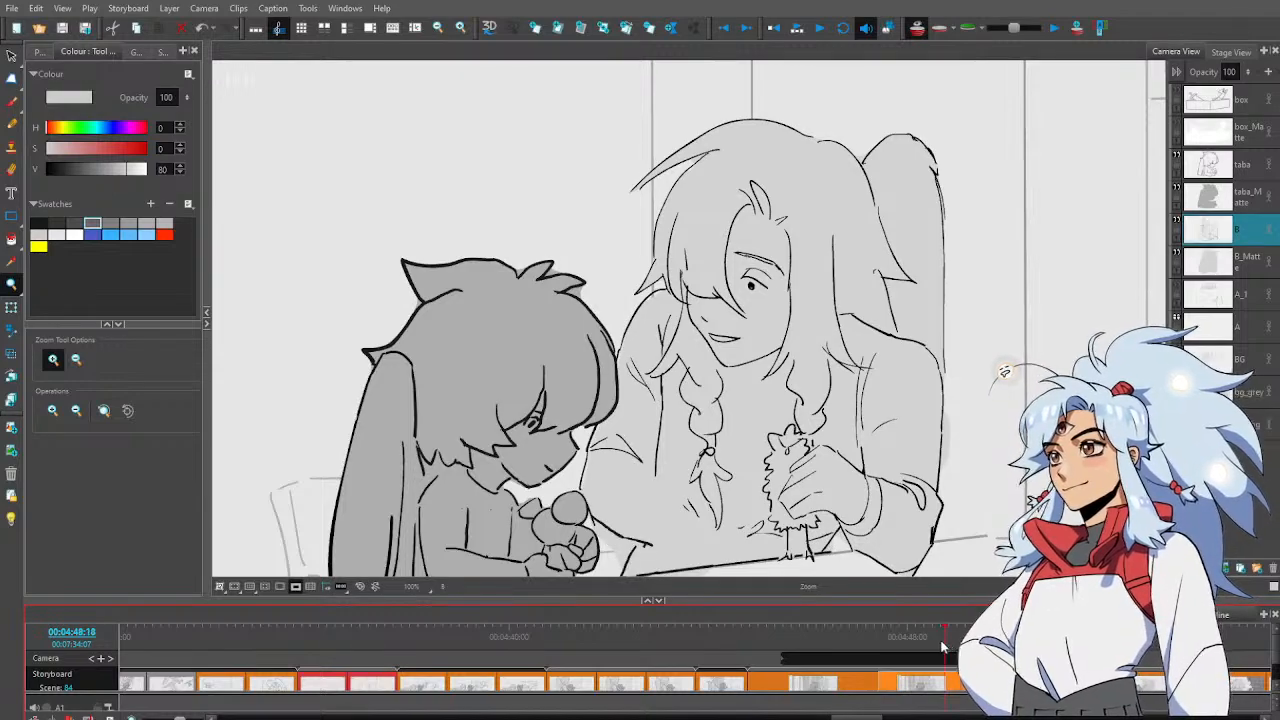
{"action": "mouse_move", "coordinate": [941, 647]}
{"action": "left_mouse_down"}
{"action": "mouse_move", "coordinate": [871, 651]}
{"action": "mouse_move", "coordinate": [1030, 652]}
{"action": "mouse_move", "coordinate": [847, 646]}
{"action": "left_mouse_up"}
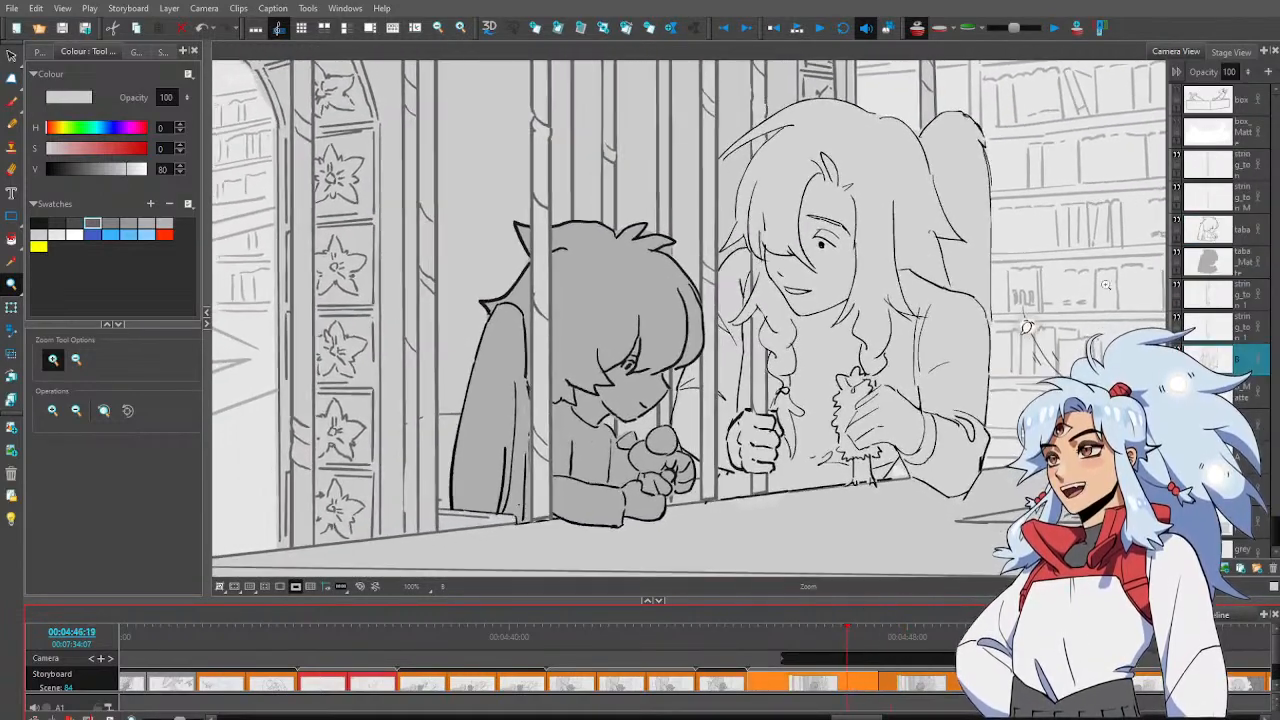
{"action": "left_click", "coordinate": [1240, 295]}
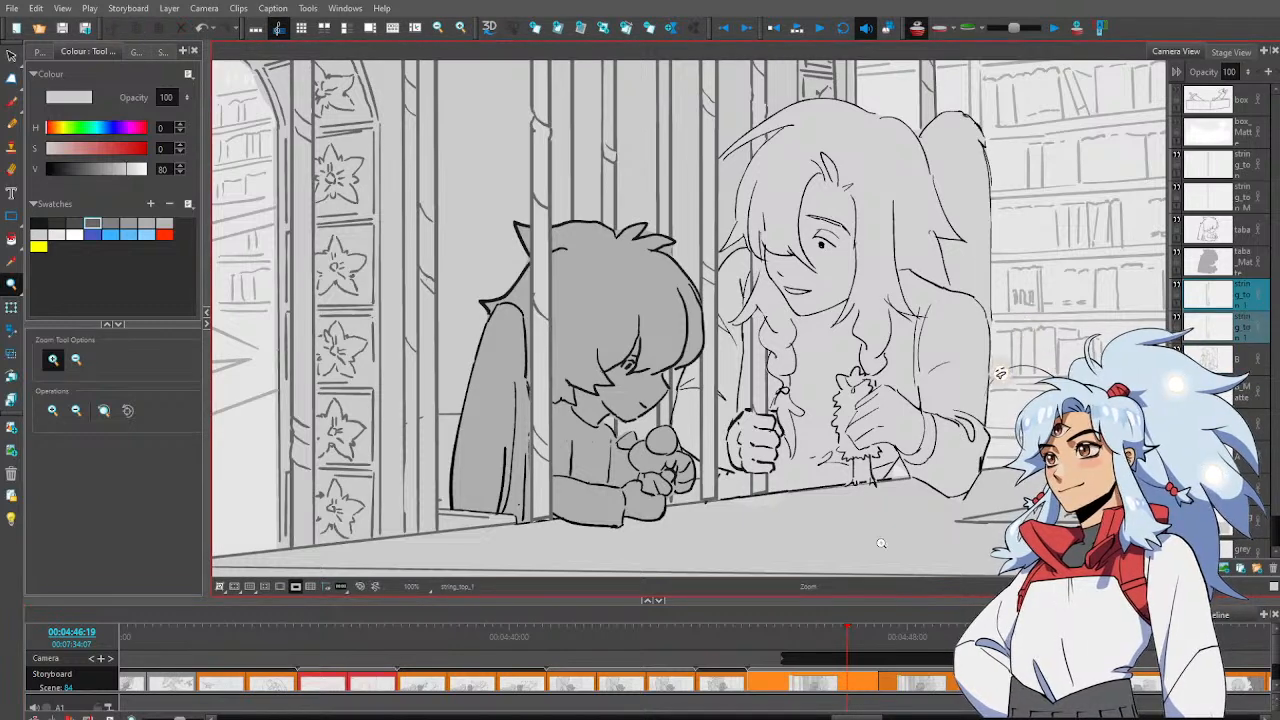
{"action": "left_click", "coordinate": [912, 636]}
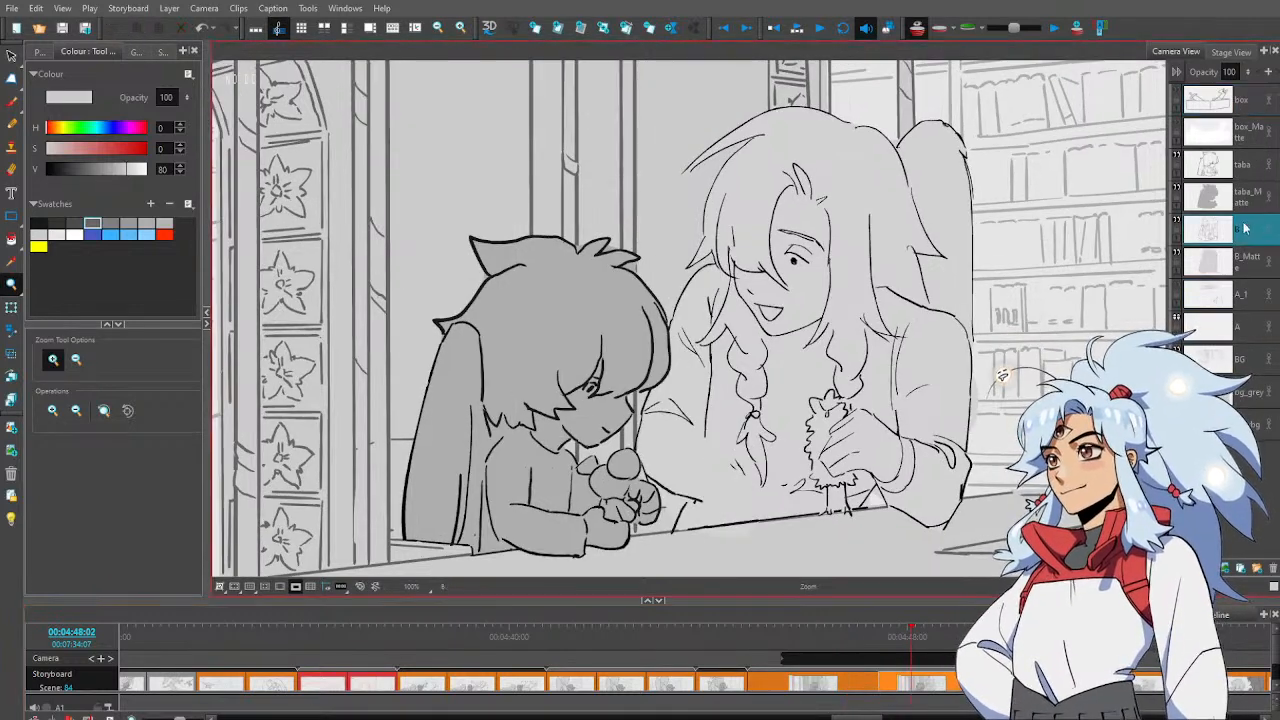
Copy the string_top layer and its matte from the earlier panel into the following panel, directly above the taba layer
{"action": "left_click", "coordinate": [835, 640]}
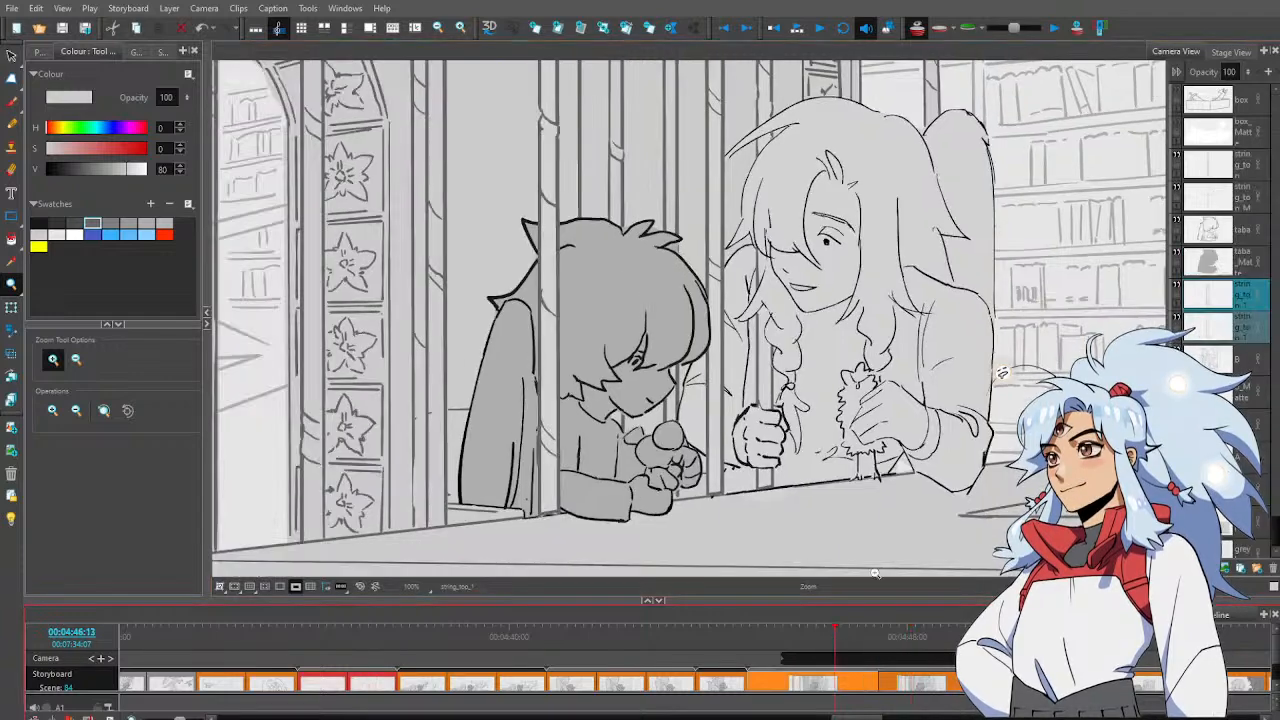
{"action": "left_click", "coordinate": [905, 637]}
{"action": "left_click", "coordinate": [1237, 170]}
{"action": "left_click", "coordinate": [1208, 197]}
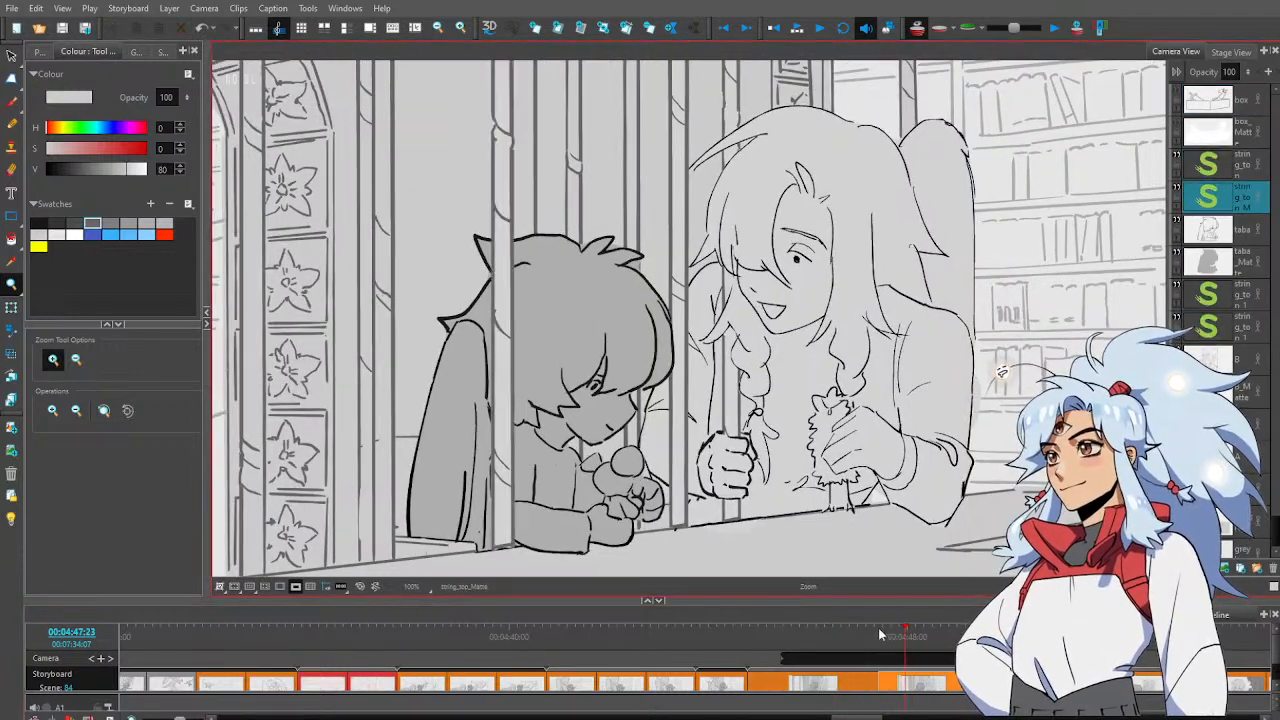
{"action": "left_click", "coordinate": [920, 638]}
{"action": "left_click_drag", "start_coordinate": [921, 640], "coordinate": [799, 657]}
{"action": "key", "text": "1"}
{"action": "left_click_drag", "start_coordinate": [925, 470], "coordinate": [879, 400]}
{"action": "left_click_drag", "start_coordinate": [797, 640], "coordinate": [912, 642]}
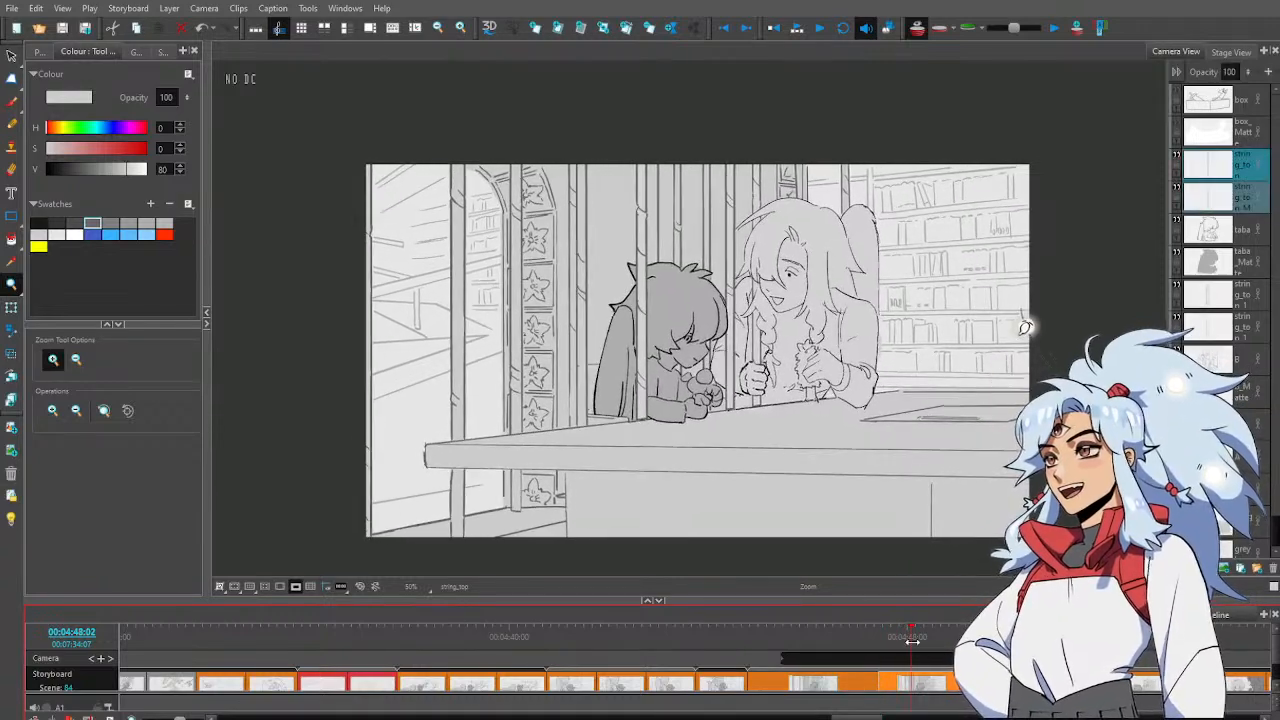
Delete the A_1 and A layers from the panel at 00:04:48:13
{"action": "left_click", "coordinate": [849, 684]}
{"action": "left_click", "coordinate": [912, 683]}
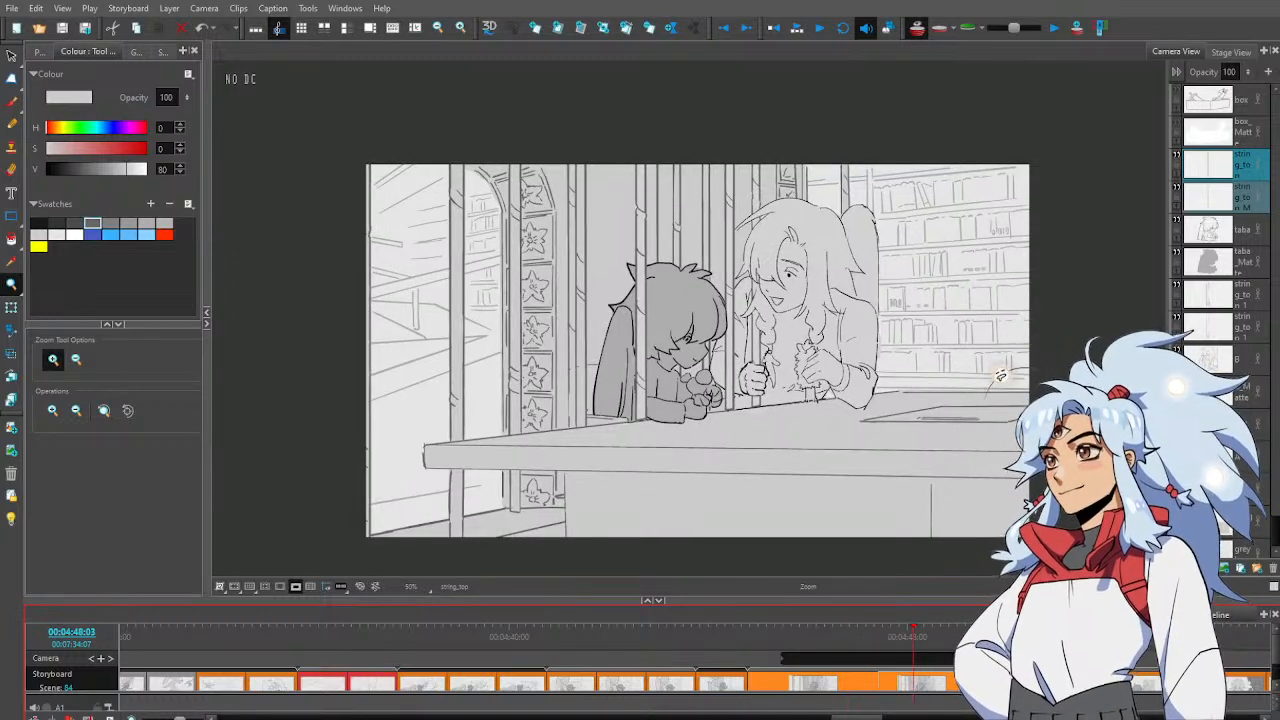
{"action": "left_click", "coordinate": [981, 683]}
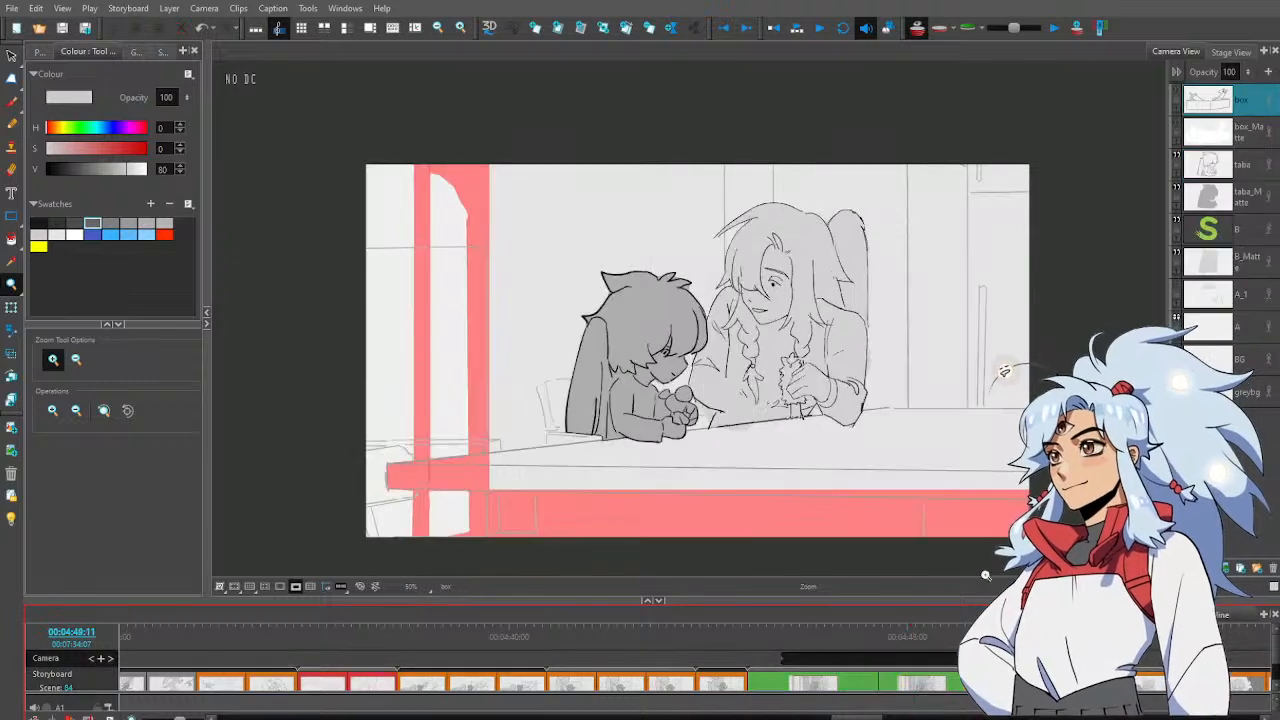
{"action": "left_click", "coordinate": [936, 638]}
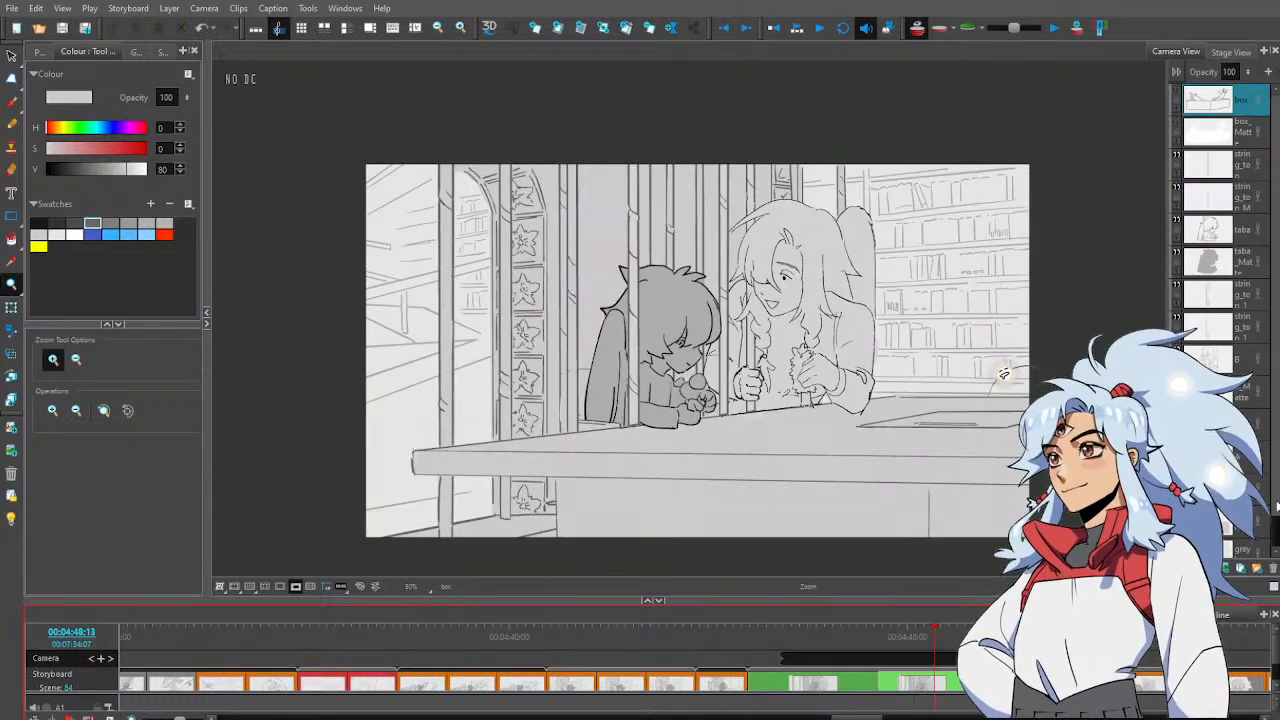
{"action": "left_click_drag", "start_coordinate": [1274, 508], "coordinate": [1274, 540]}
{"action": "left_click", "coordinate": [1251, 435]}
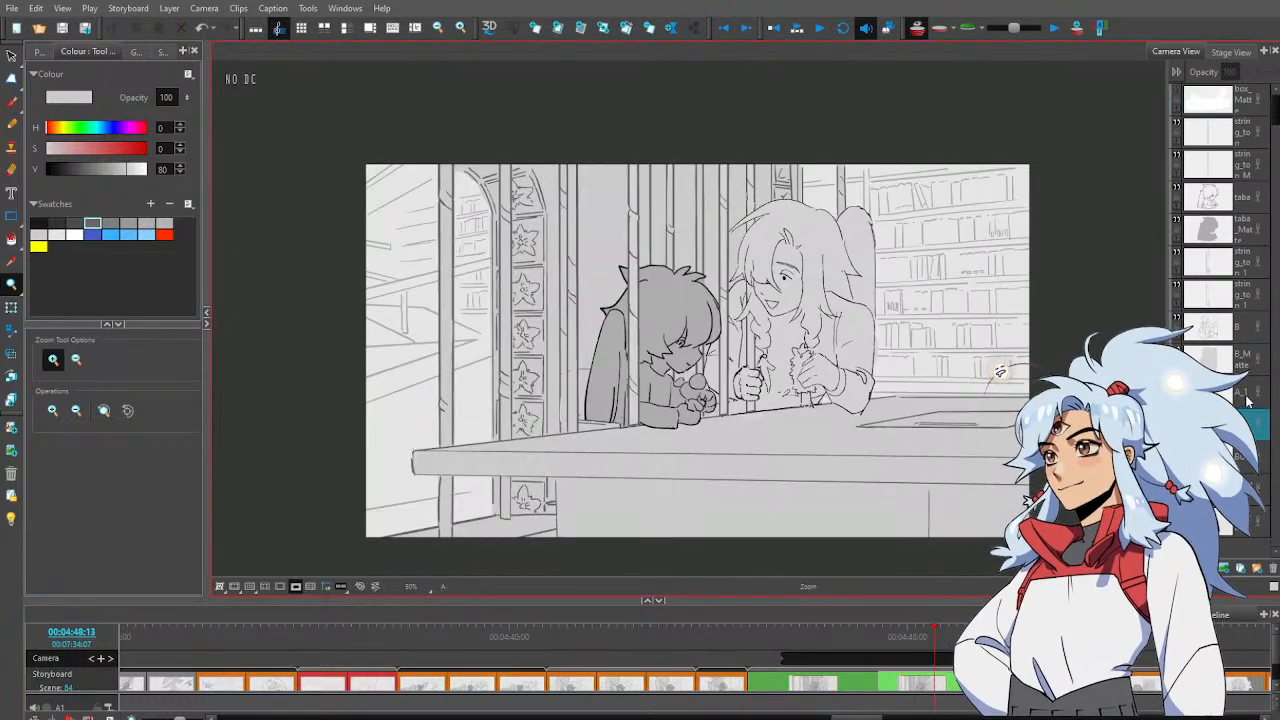
{"action": "key", "text": "Delete"}
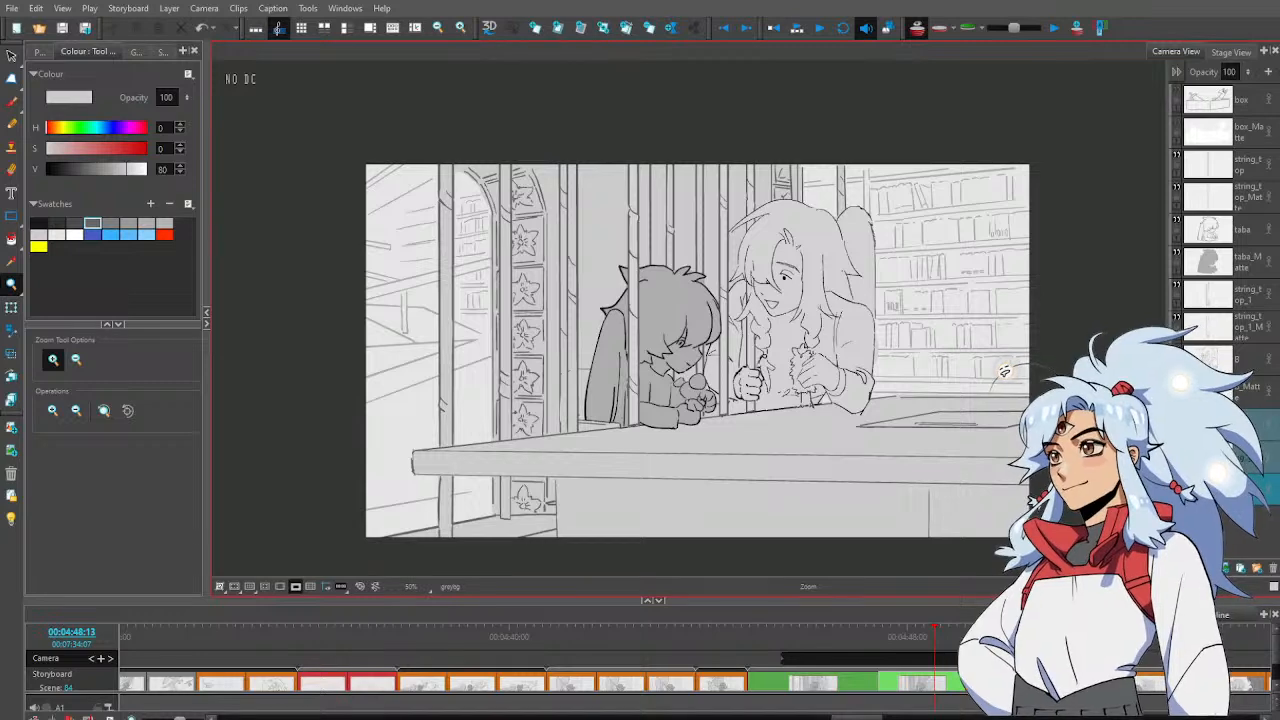
Replace the next panel's background with the copied BG, bg_grey and greybg layers, and delete its A_1 and A layers
{"action": "left_click", "coordinate": [1005, 682]}
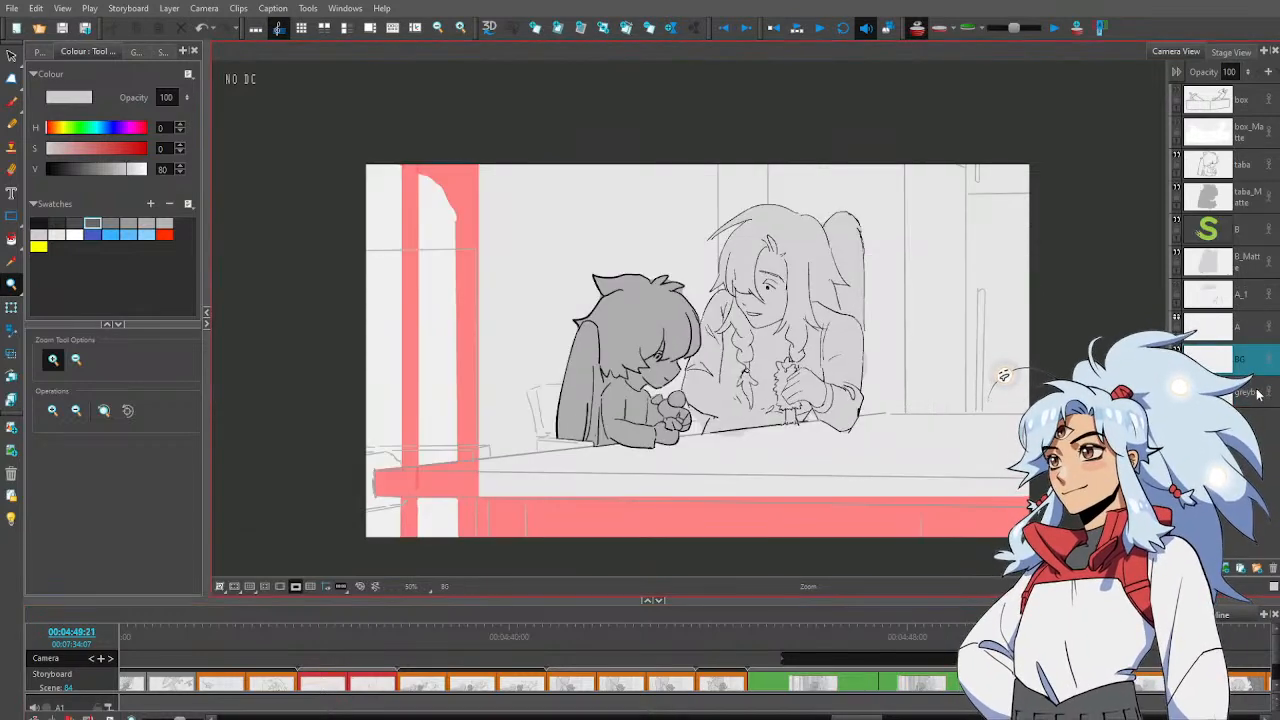
{"action": "left_click", "coordinate": [1250, 327]}
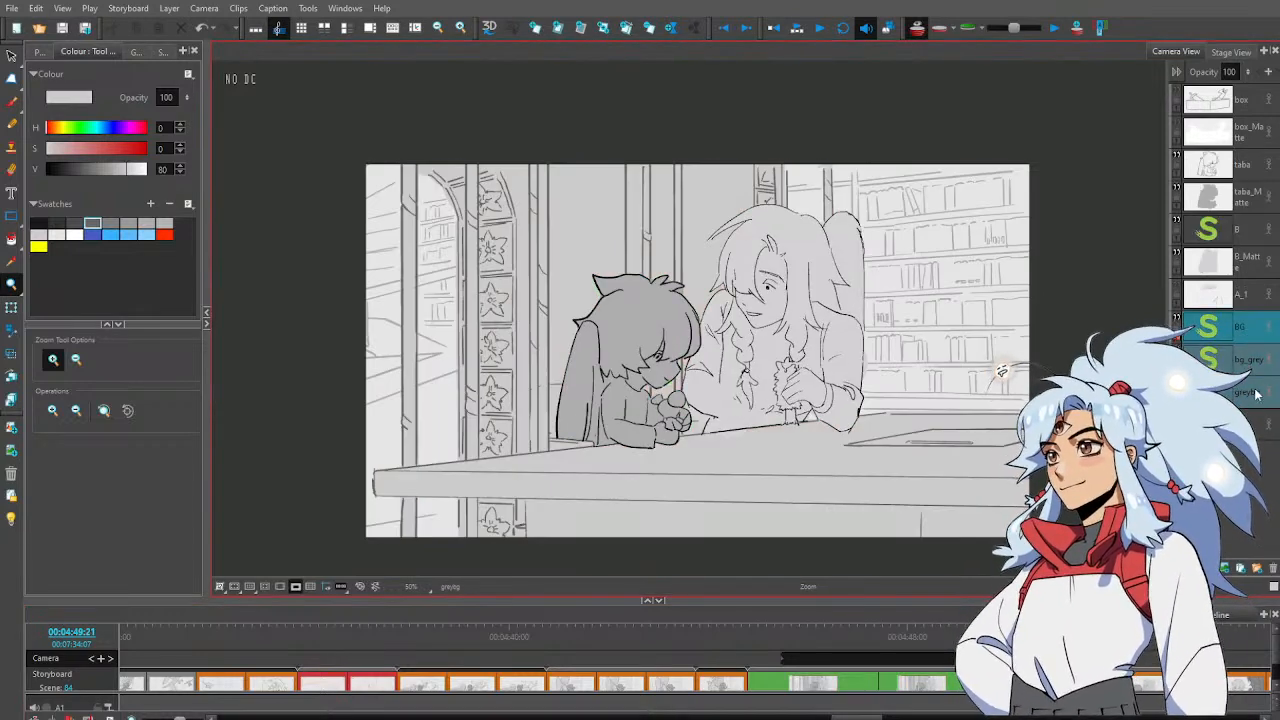
{"action": "key", "text": "ctrl+r"}
{"action": "left_click", "coordinate": [1252, 305]}
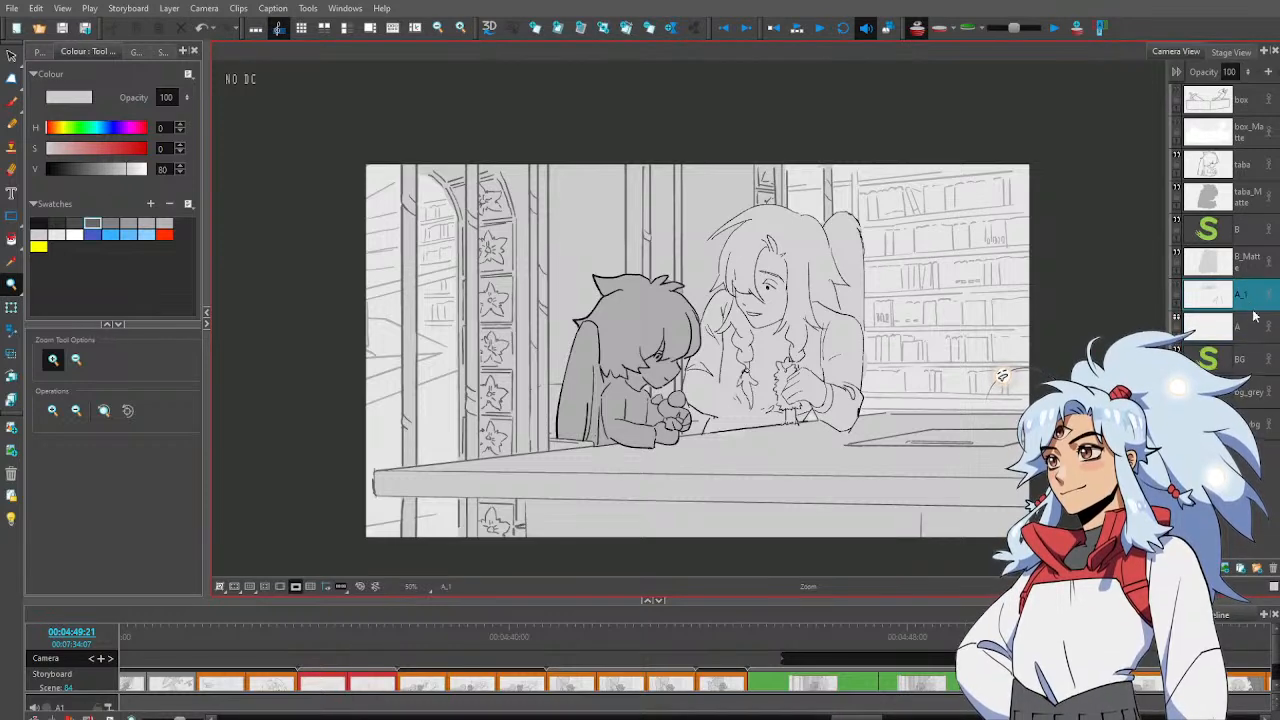
{"action": "key", "text": "Delete"}
{"action": "key", "text": "Delete"}
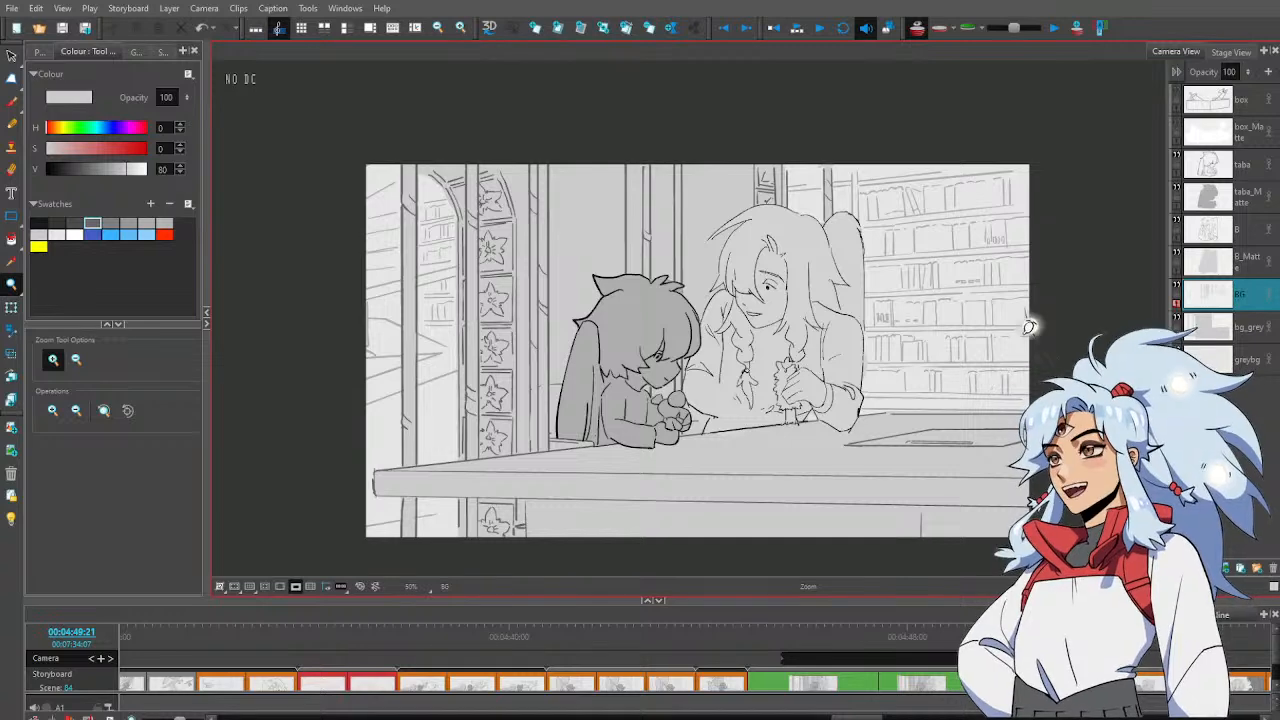
Copy the string_top_1 and string_top_1_Matte layers into the next panel, placing them between taba_Matte and B
{"action": "left_click_drag", "start_coordinate": [998, 637], "coordinate": [920, 637]}
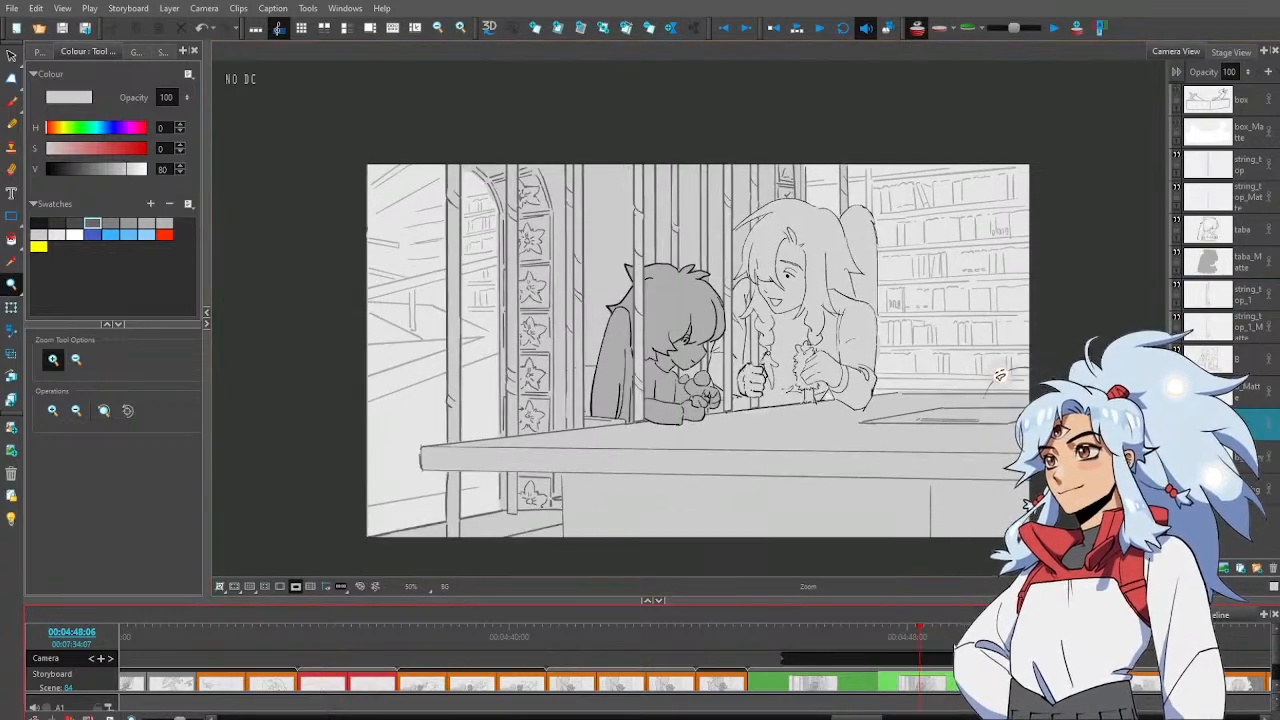
{"action": "left_click", "coordinate": [1252, 298]}
{"action": "left_click", "coordinate": [1252, 322], "text": "shift"}
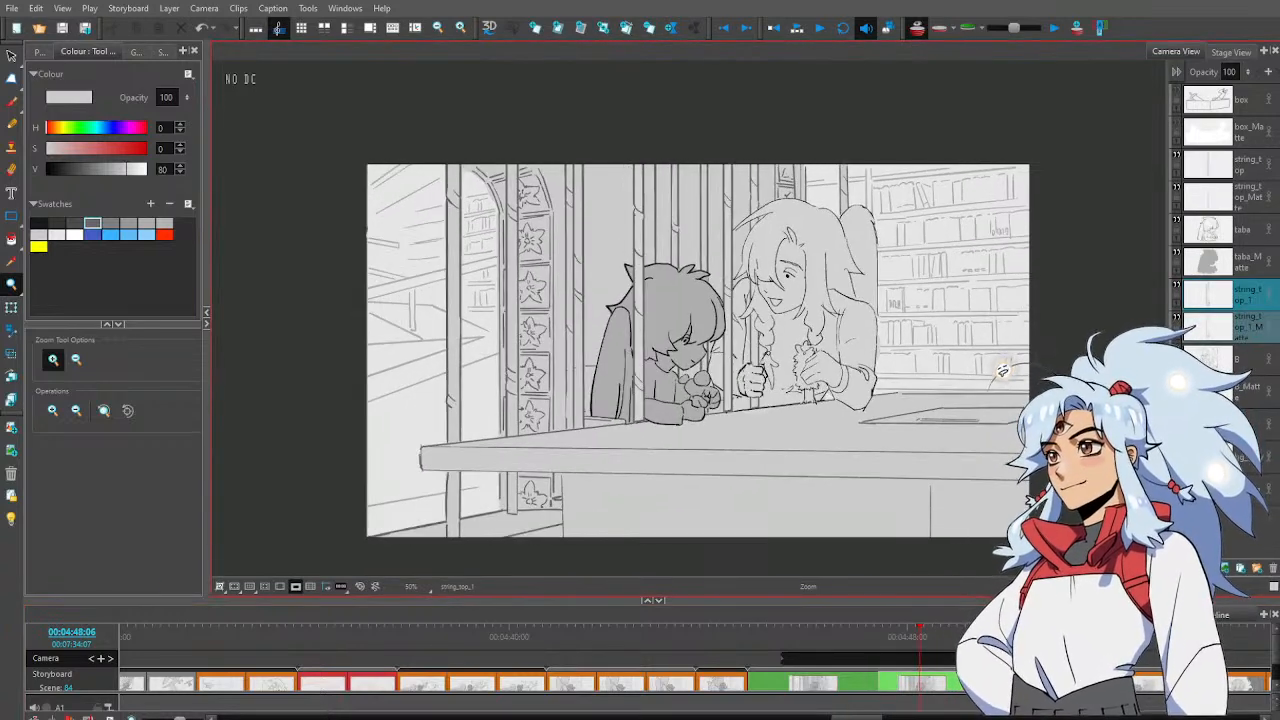
{"action": "key", "text": "g"}
{"action": "left_click", "coordinate": [1248, 229]}
{"action": "key", "text": "ctrl+v"}
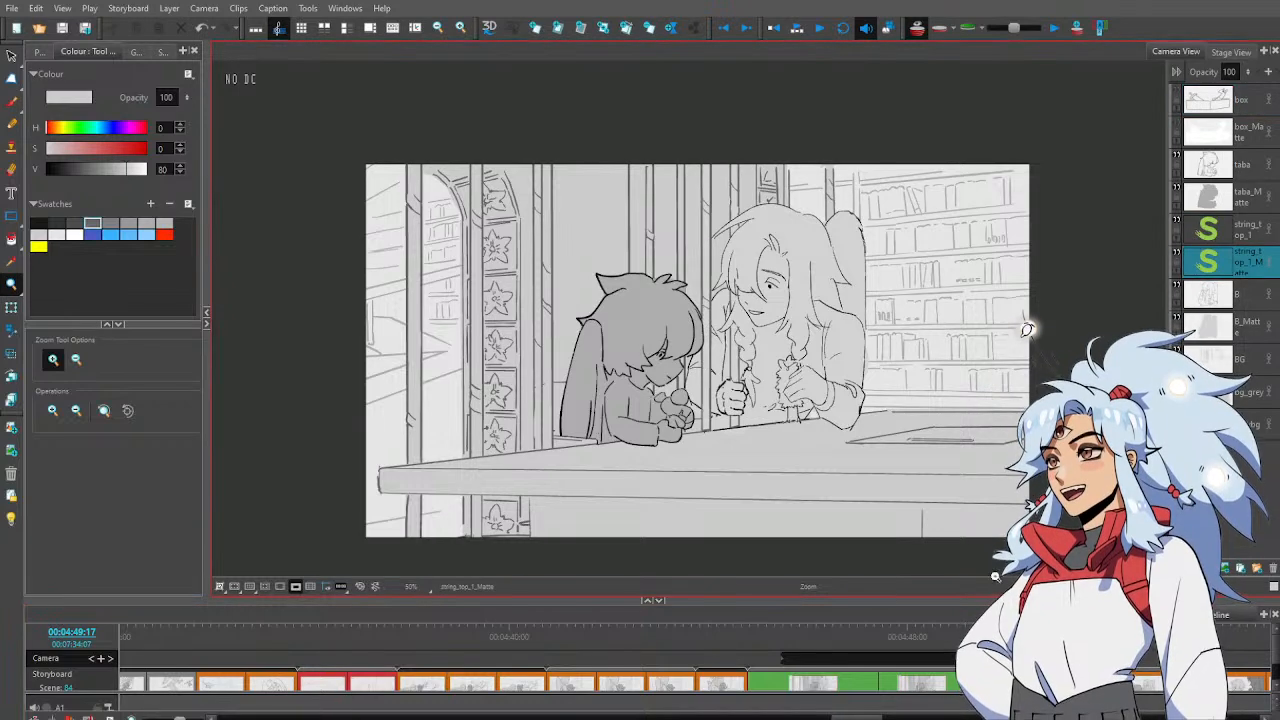
Copy the string_top and string_top_Matte layers into the next panel, placing them between box_Matte and taba
{"action": "left_click", "coordinate": [938, 643]}
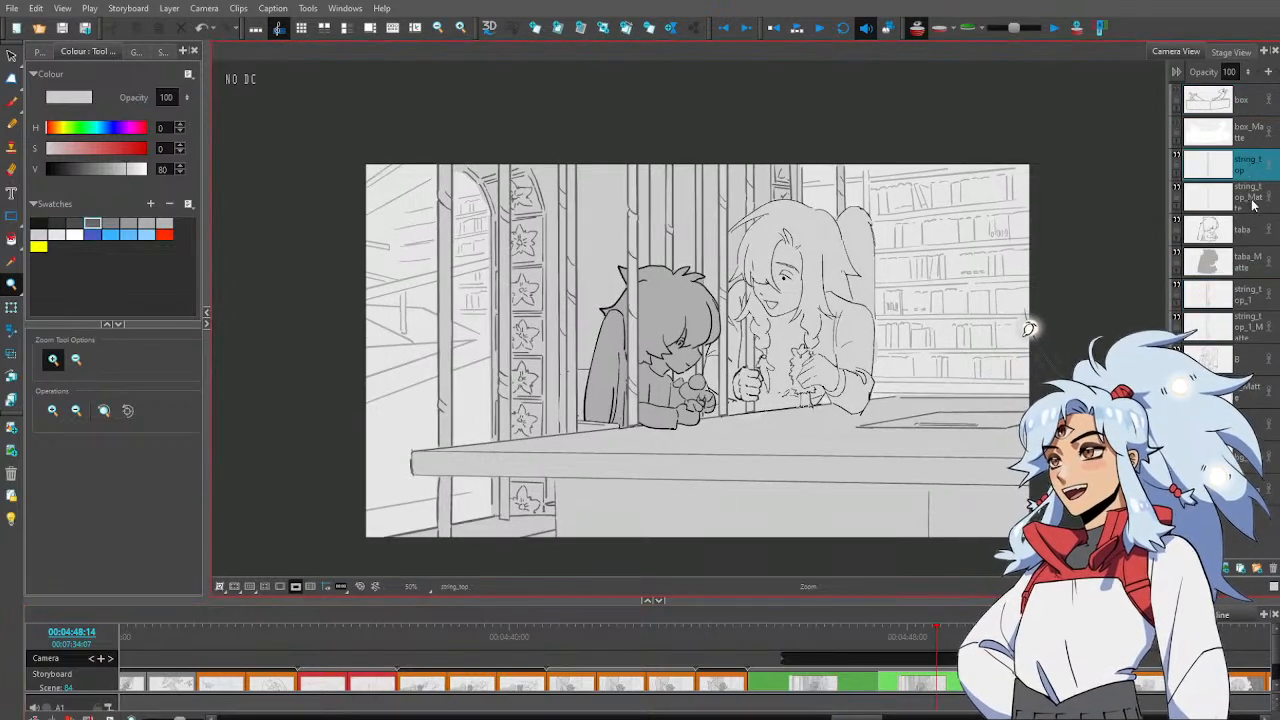
{"action": "key", "text": "g"}
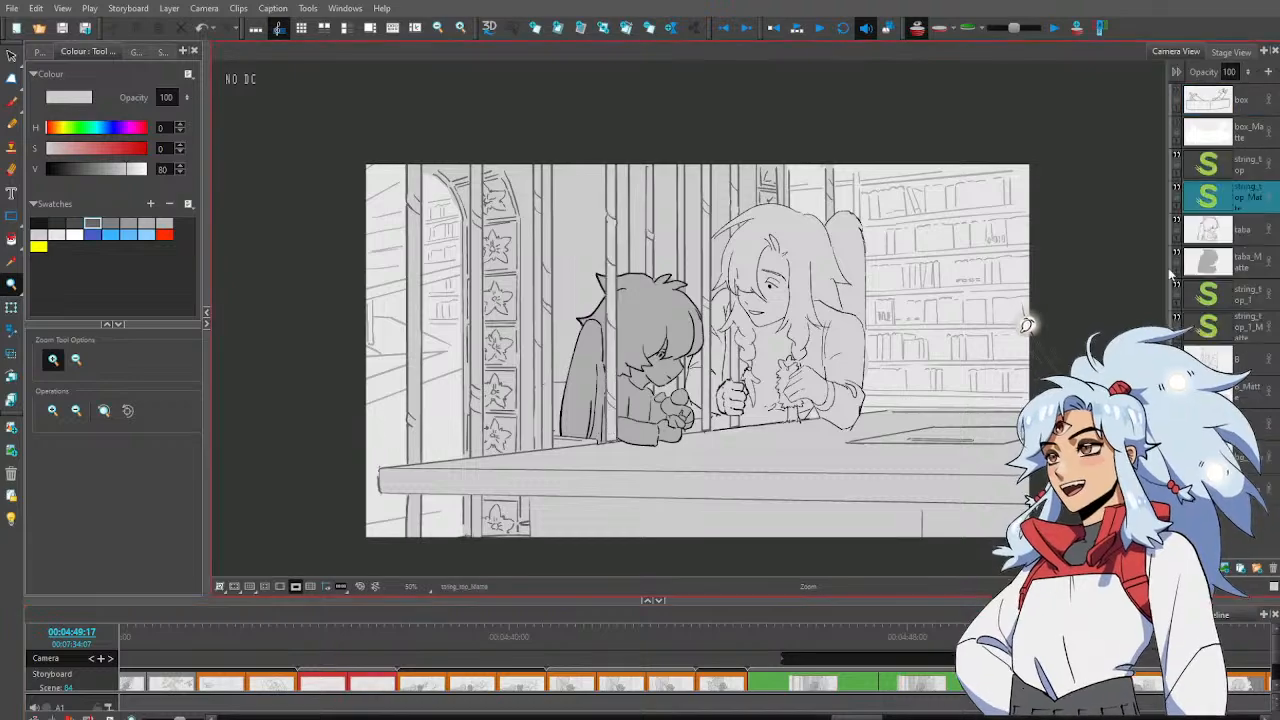
{"action": "mouse_move", "coordinate": [990, 636]}
{"action": "left_mouse_down"}
{"action": "mouse_move", "coordinate": [824, 636]}
{"action": "mouse_move", "coordinate": [1007, 636]}
{"action": "left_mouse_up"}
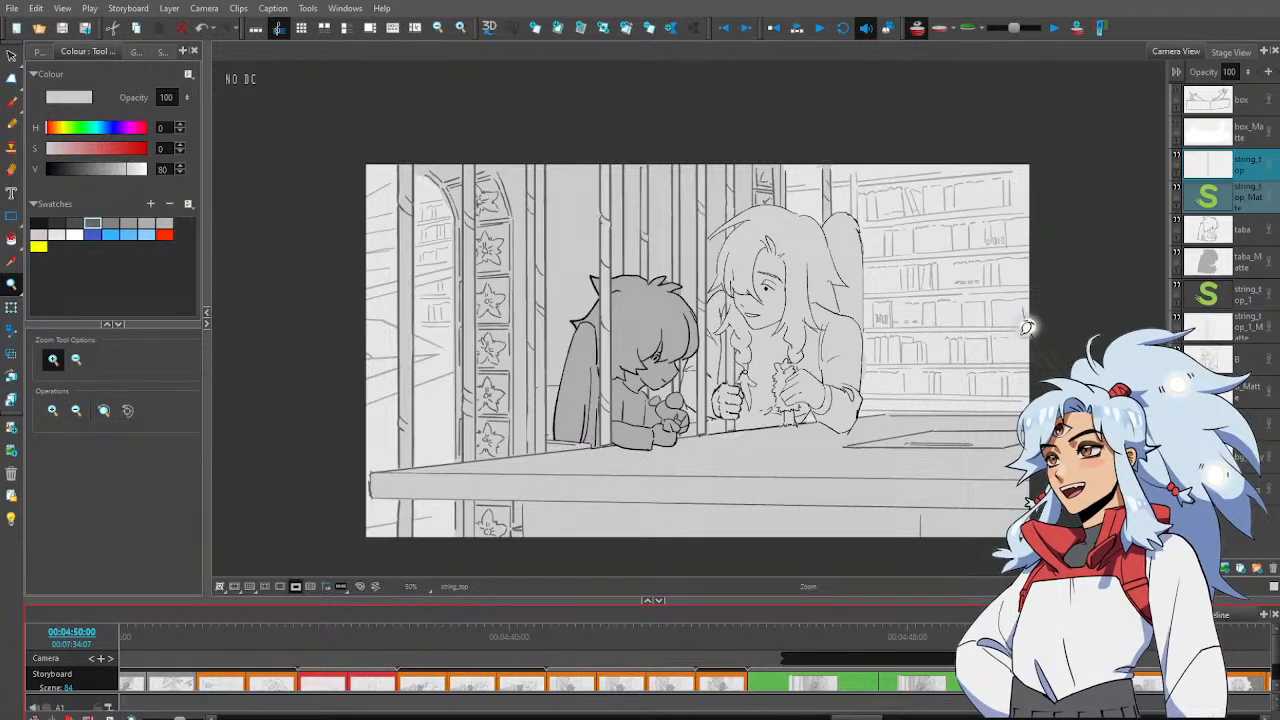
{"action": "left_click_drag", "start_coordinate": [1007, 636], "coordinate": [933, 681]}
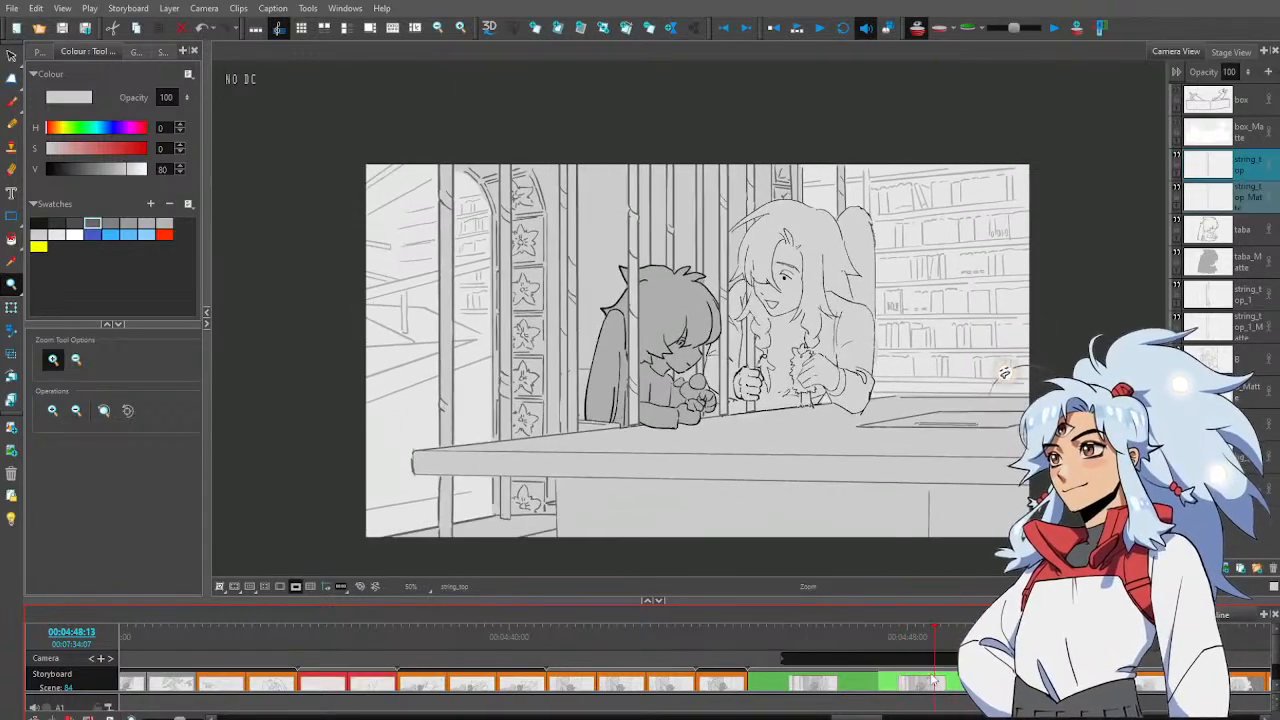
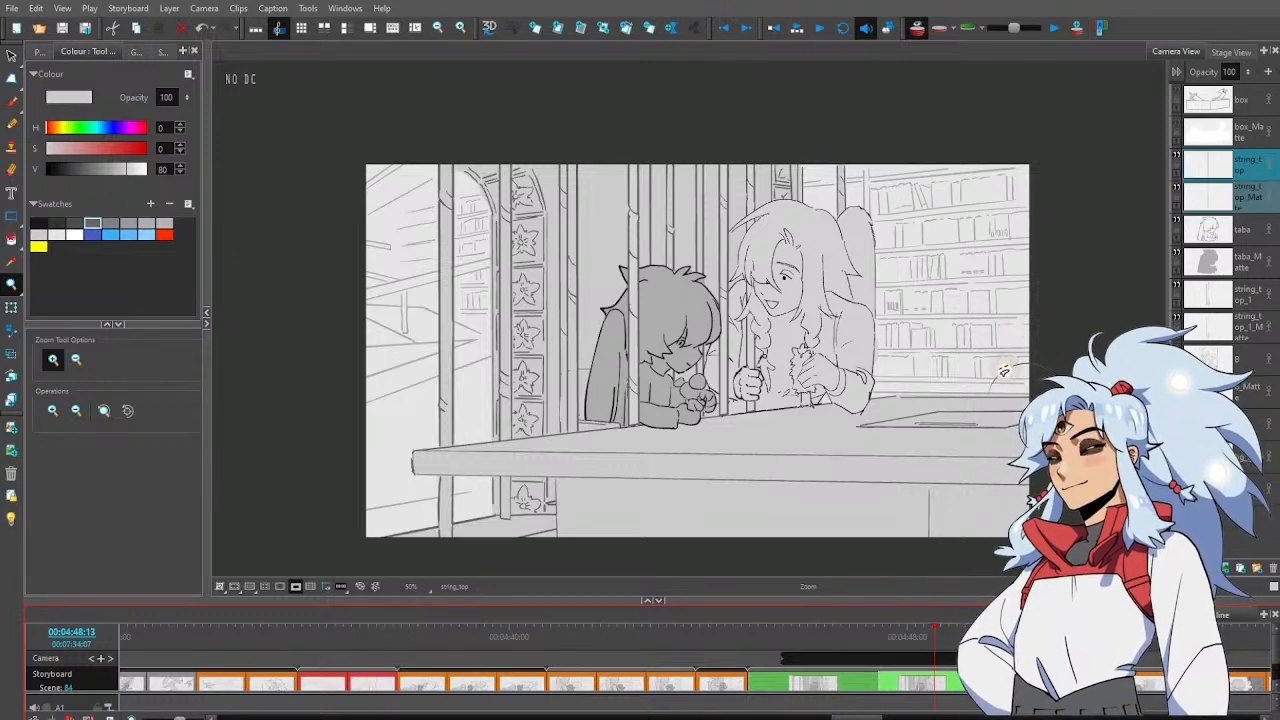
Replace the next panel's BG and greybg layers with the BG, bg_grey and greybg layers copied from the previous panel
{"action": "key", "text": "g"}
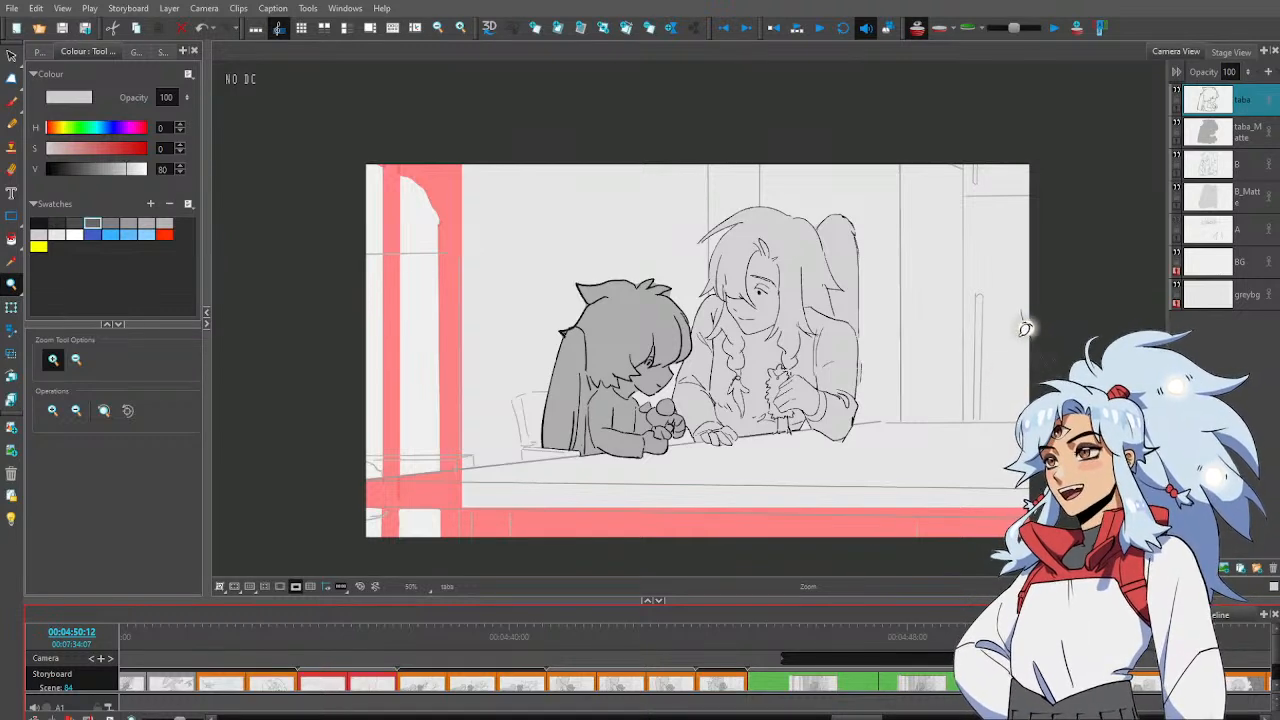
{"action": "key", "text": "f"}
{"action": "left_click", "coordinate": [1255, 487]}
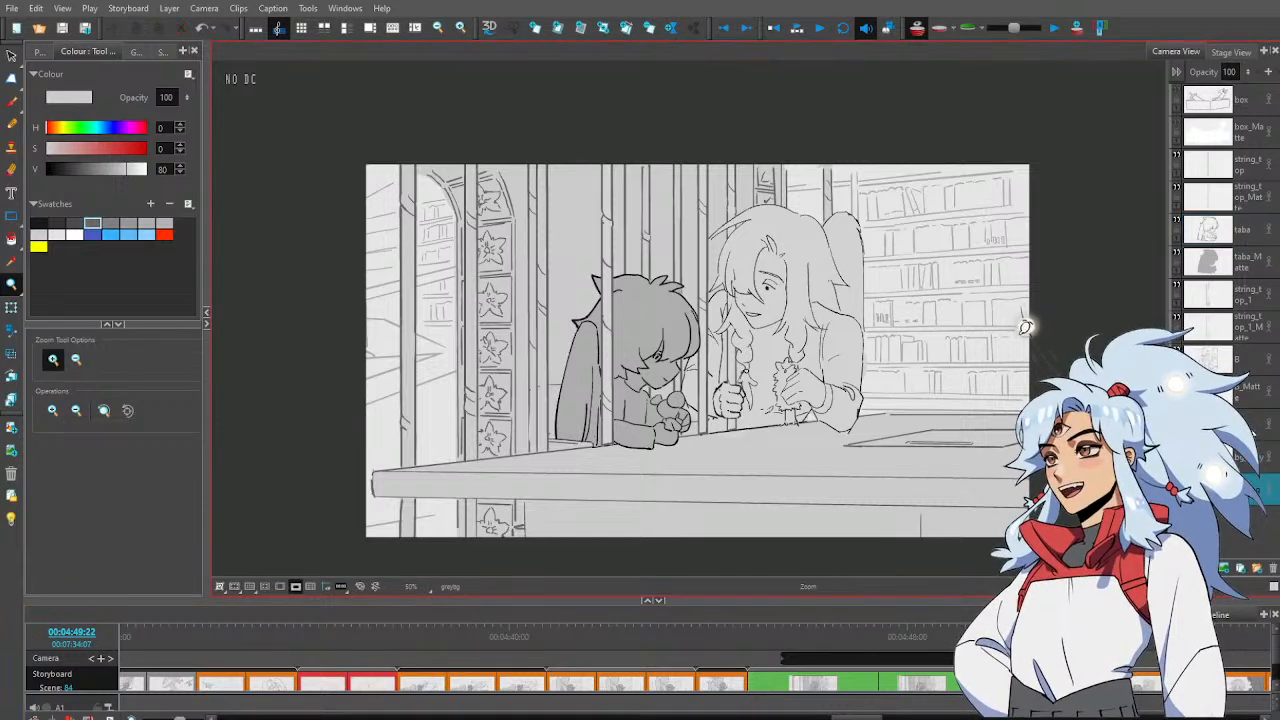
{"action": "key", "text": "g"}
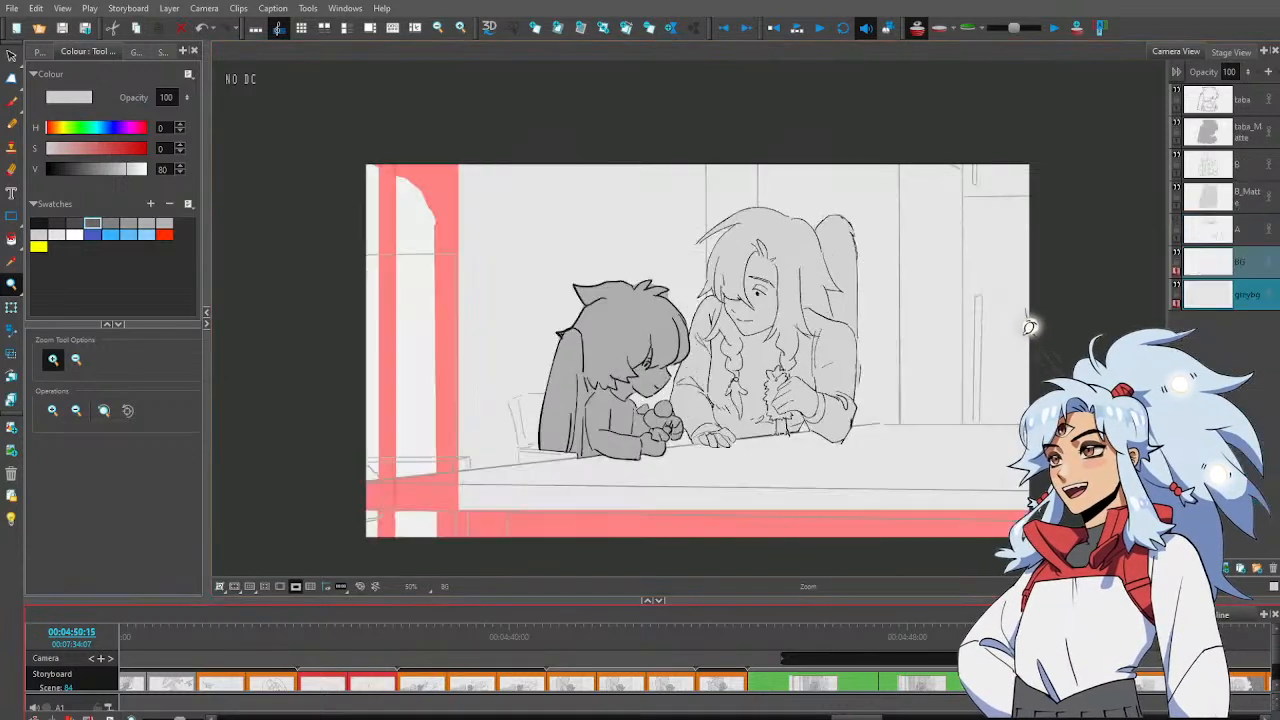
{"action": "key", "text": "Delete"}
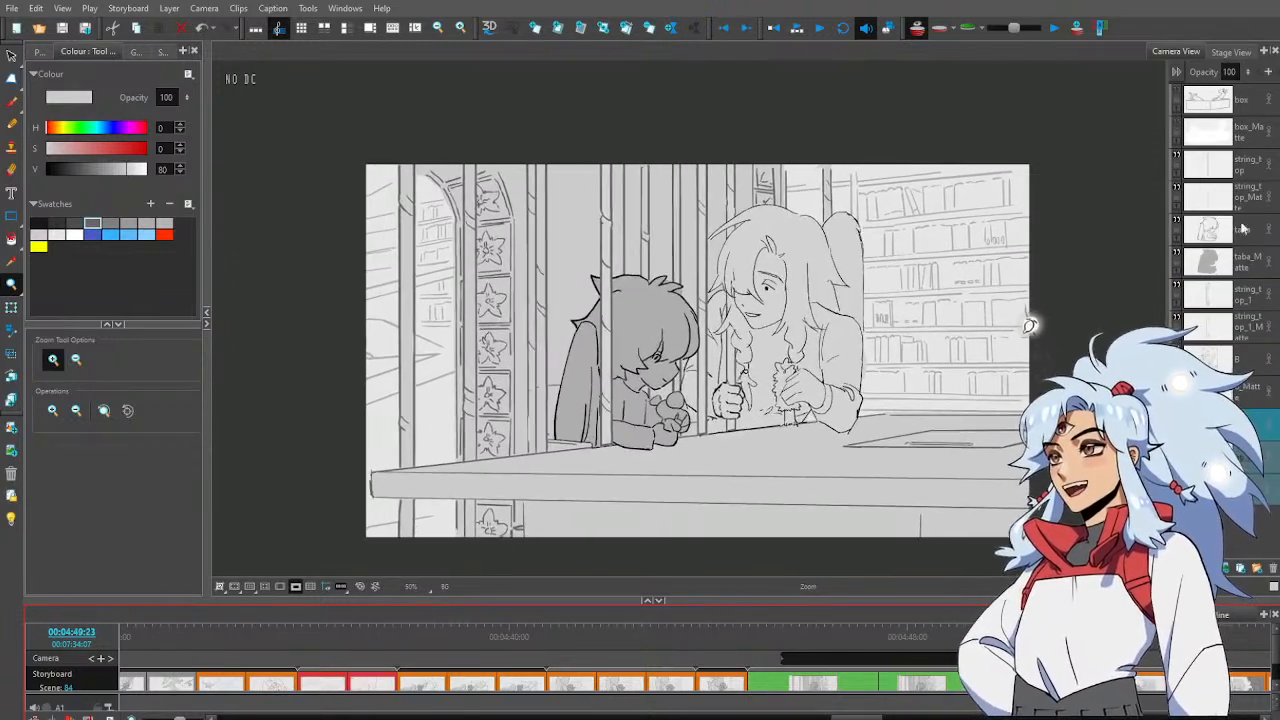
Copy the previous panel's B layer into the panel at 00:04:50:13, above its own B layer, and hide the copy
{"action": "left_click", "coordinate": [1250, 368]}
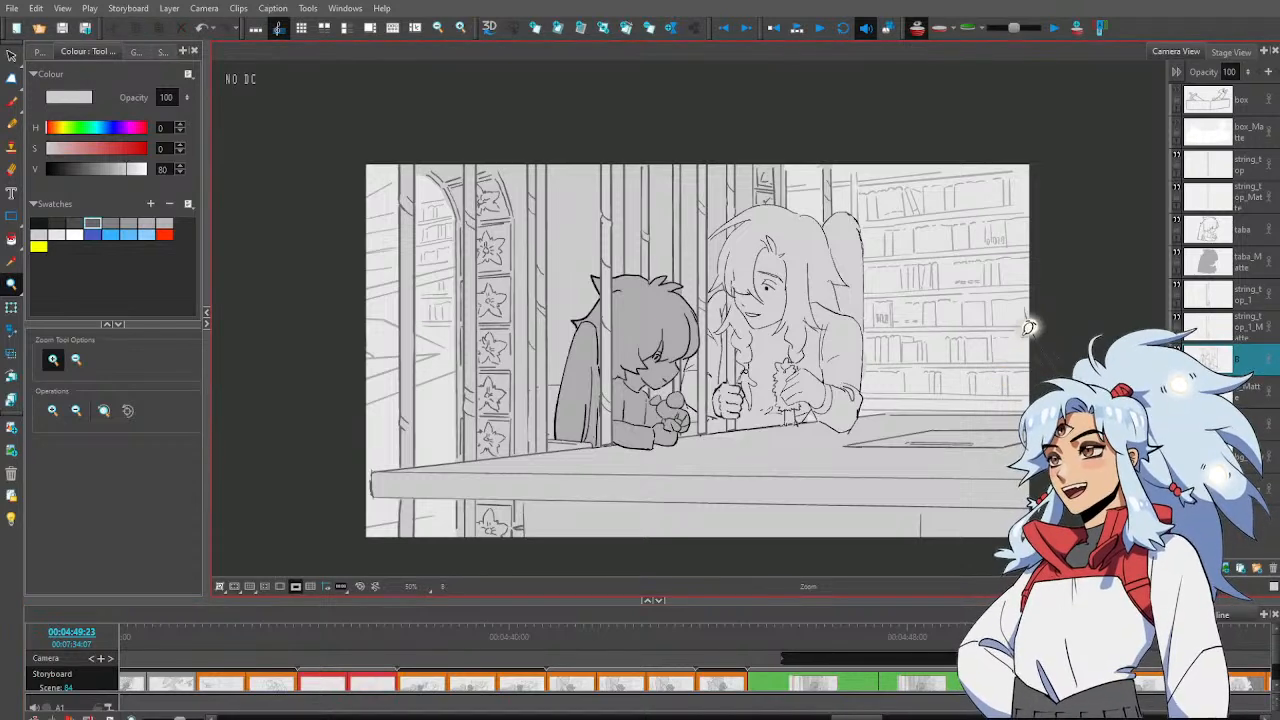
{"action": "left_click", "coordinate": [1236, 172]}
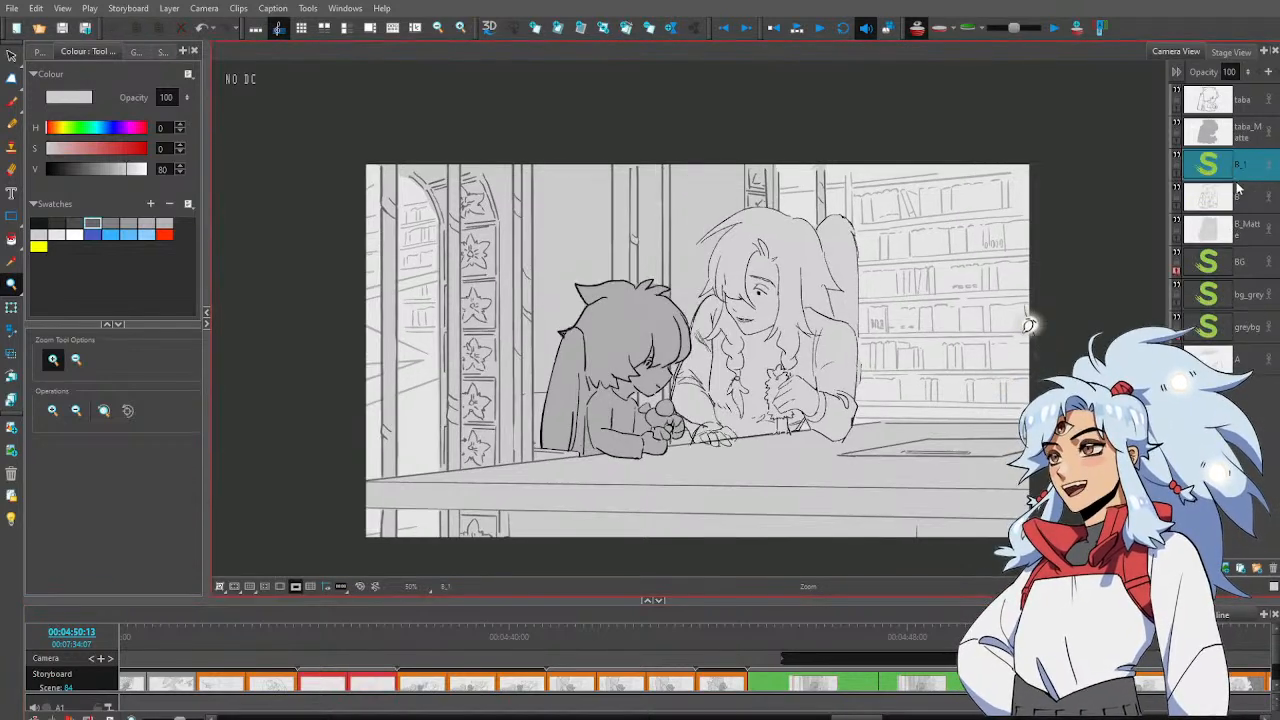
{"action": "left_click", "coordinate": [1250, 202]}
{"action": "left_click", "coordinate": [754, 328]}
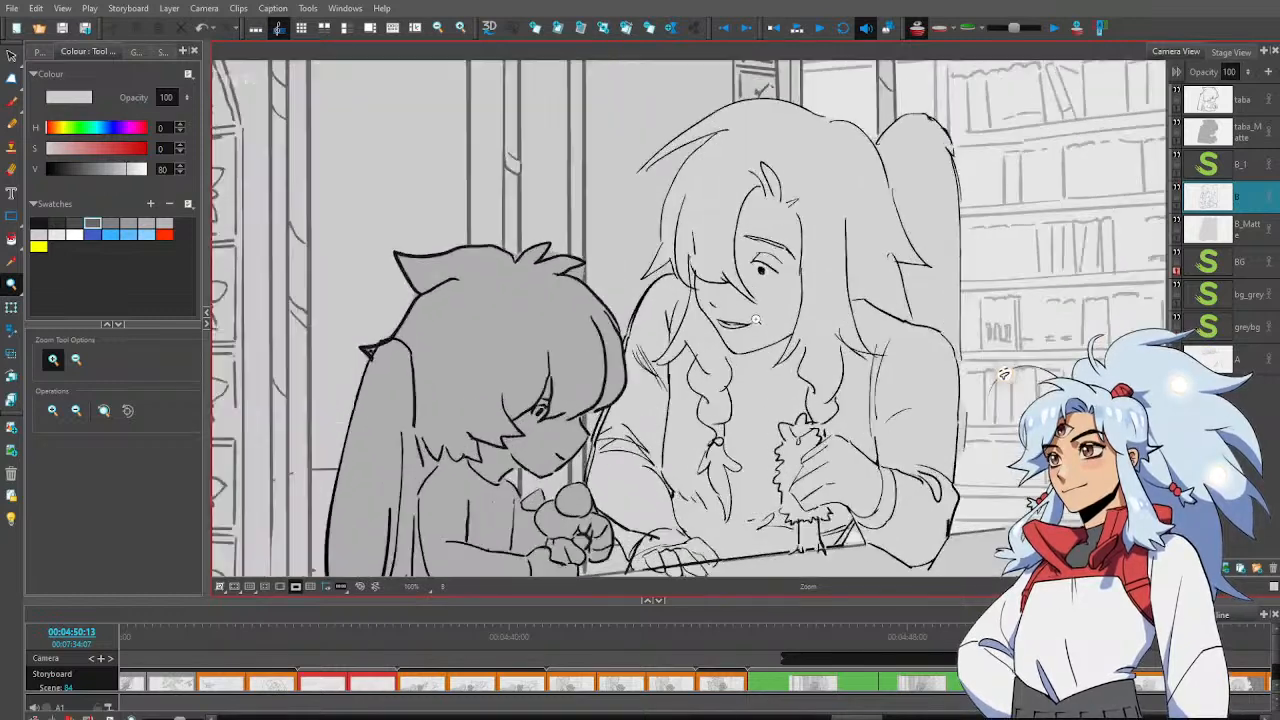
{"action": "left_click", "coordinate": [1177, 163]}
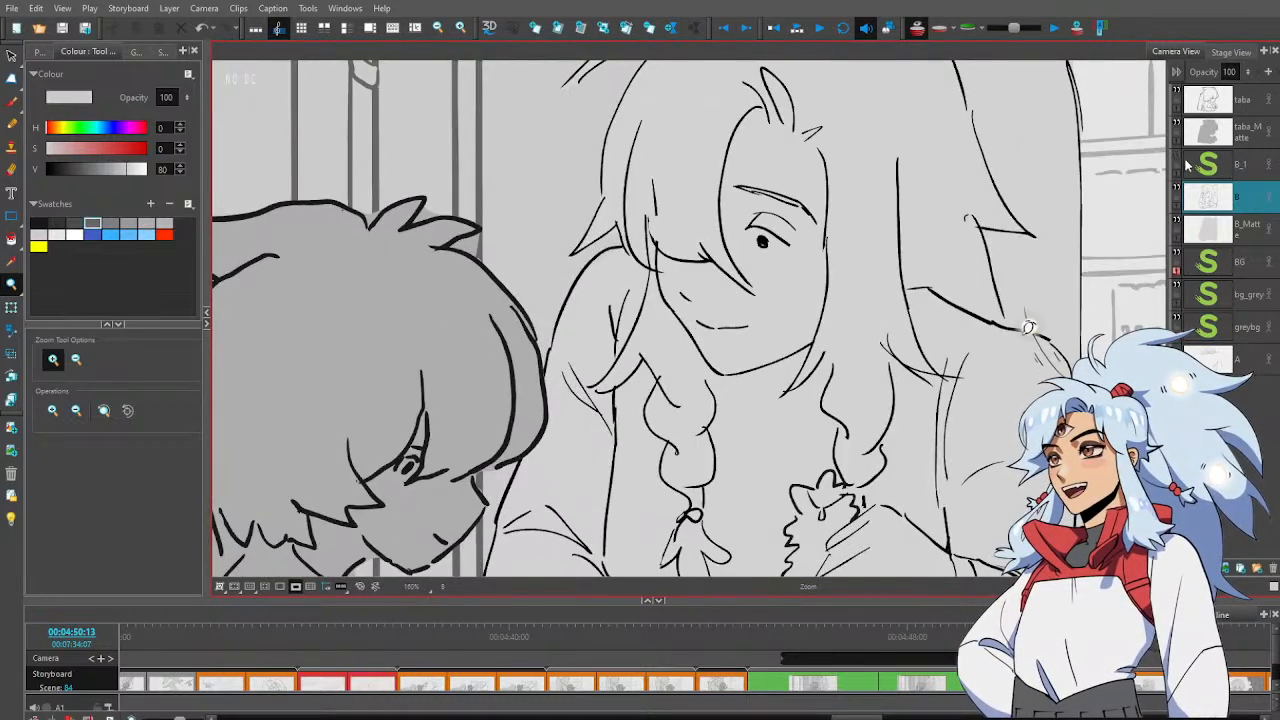
Cut the closed smile from the old B layer, show B_1, and paste the smile in place of B_1's open mouth
{"action": "key", "text": "alt+s"}
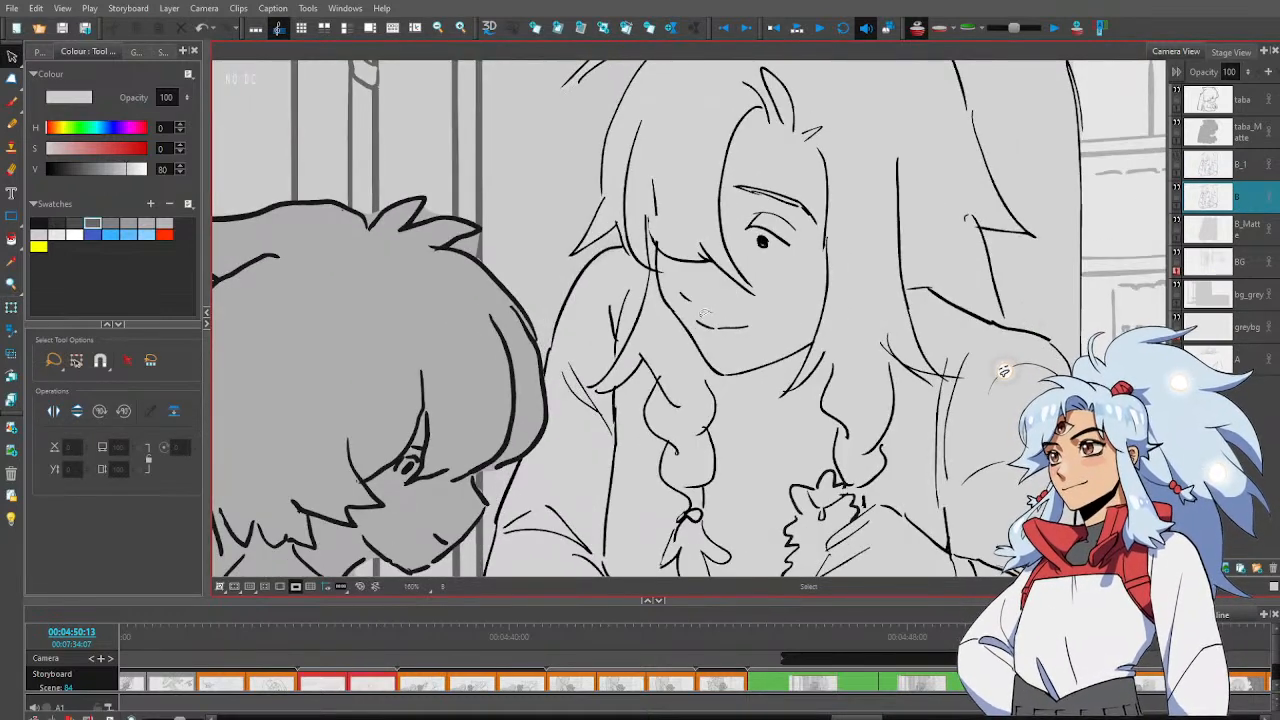
{"action": "left_click", "coordinate": [722, 325]}
{"action": "key", "text": "Delete"}
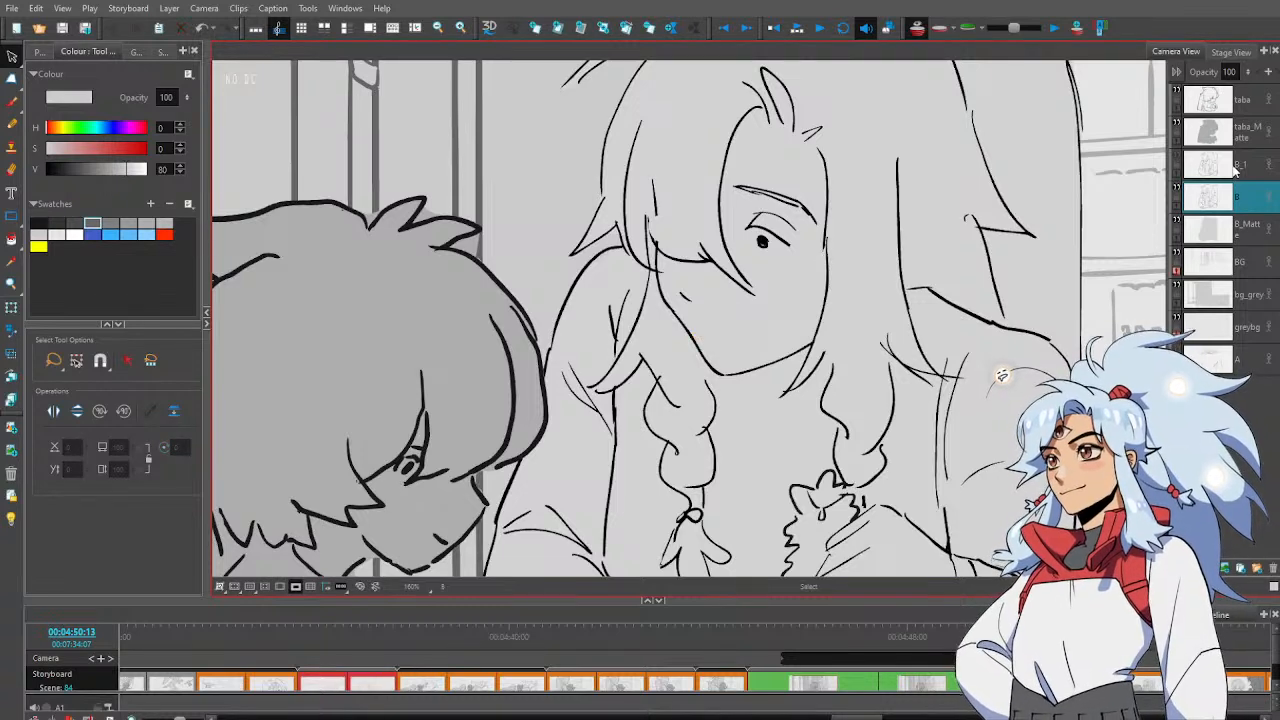
{"action": "left_click", "coordinate": [1234, 166]}
{"action": "left_click", "coordinate": [1177, 163]}
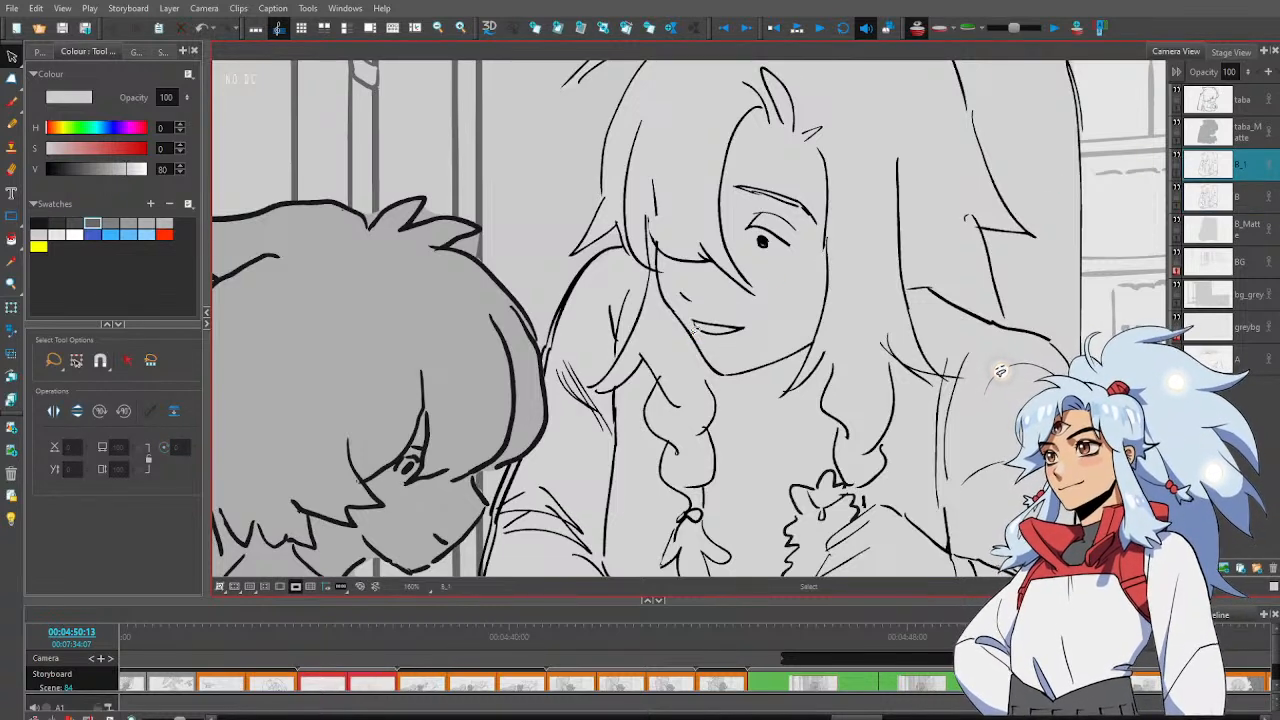
{"action": "left_click", "coordinate": [720, 330]}
{"action": "key", "text": "Delete"}
{"action": "key", "text": "ctrl+v"}
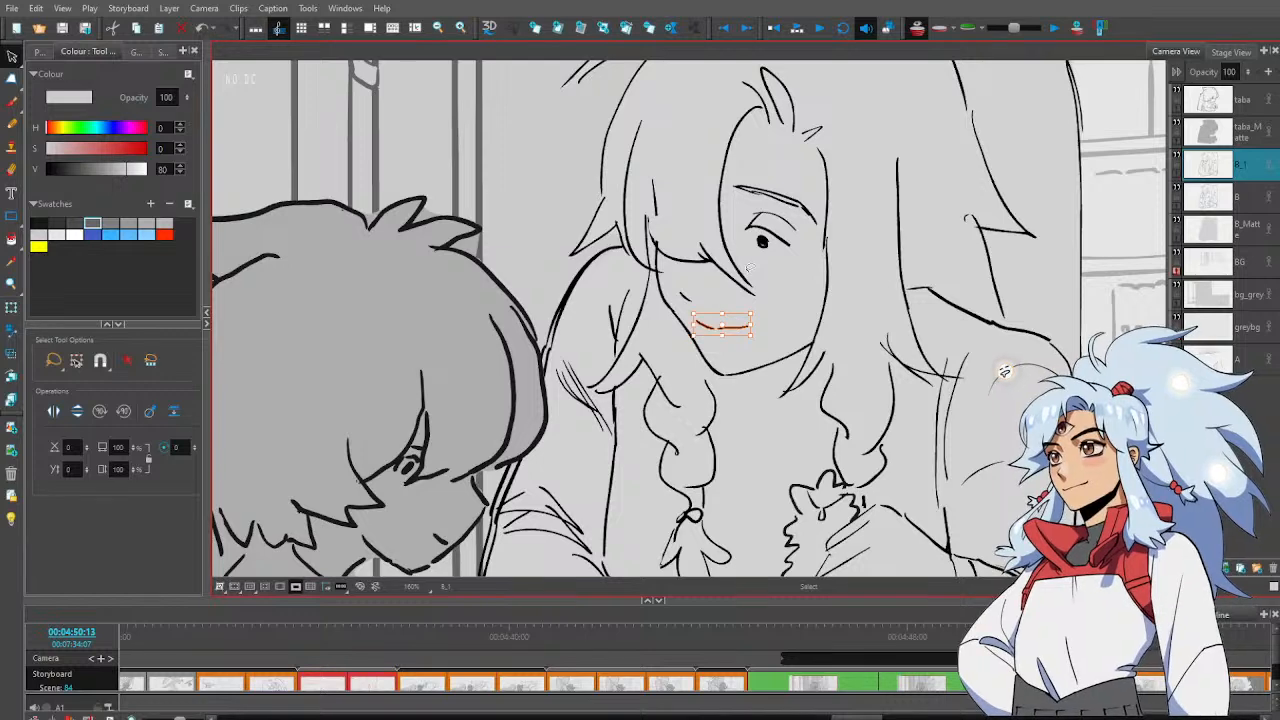
Delete the old B layer and rename B_1 as B
{"action": "key", "text": "alt+z"}
{"action": "key", "text": "1"}
{"action": "key", "text": "1"}
{"action": "key", "text": "1"}
{"action": "left_click", "coordinate": [1243, 197]}
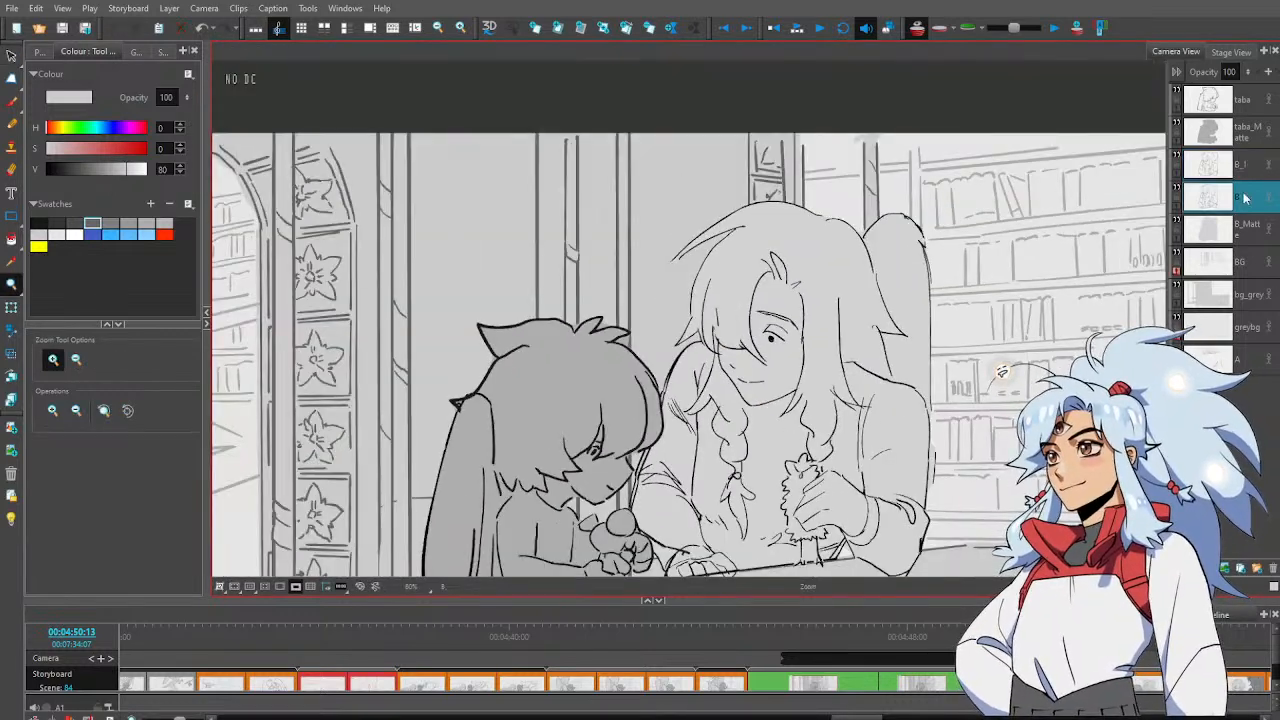
{"action": "key", "text": "Delete"}
{"action": "left_click", "coordinate": [1245, 166]}
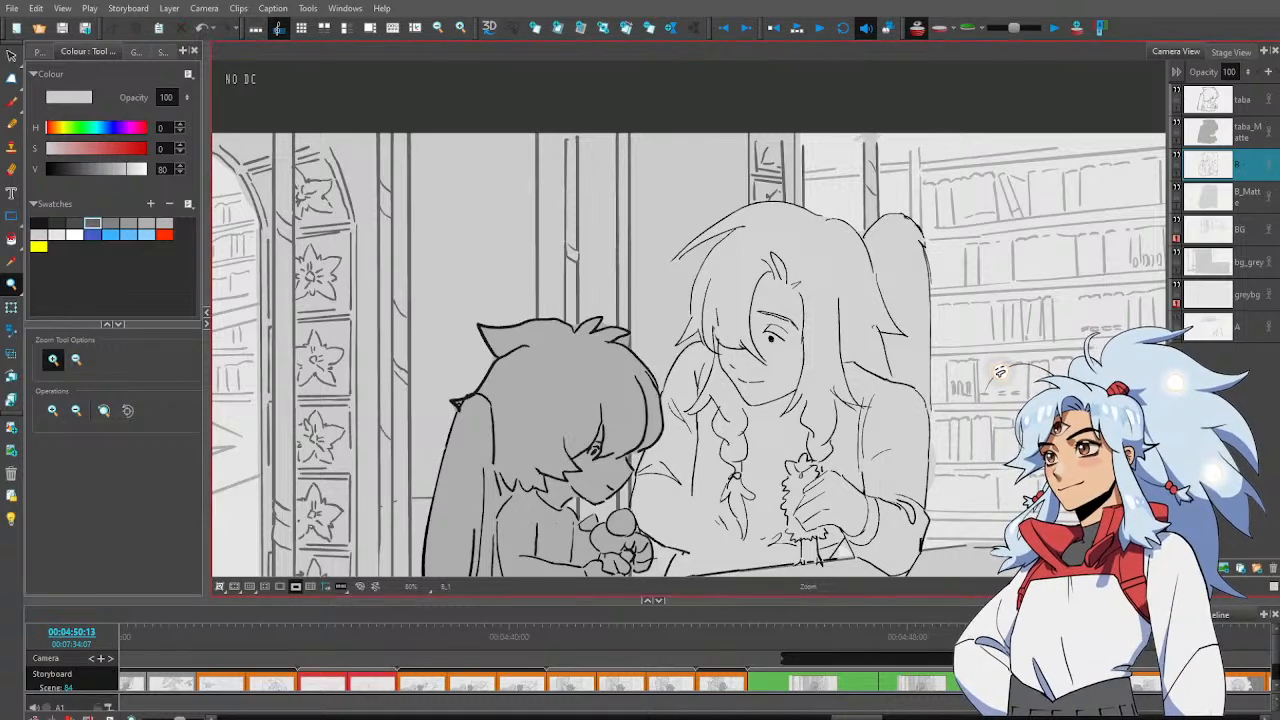
Copy the previous panel's string_top_1 and string_top_1_Matte layers into the panel at 00:04:50:13, between taba_Matte and B
{"action": "left_click", "coordinate": [1015, 636]}
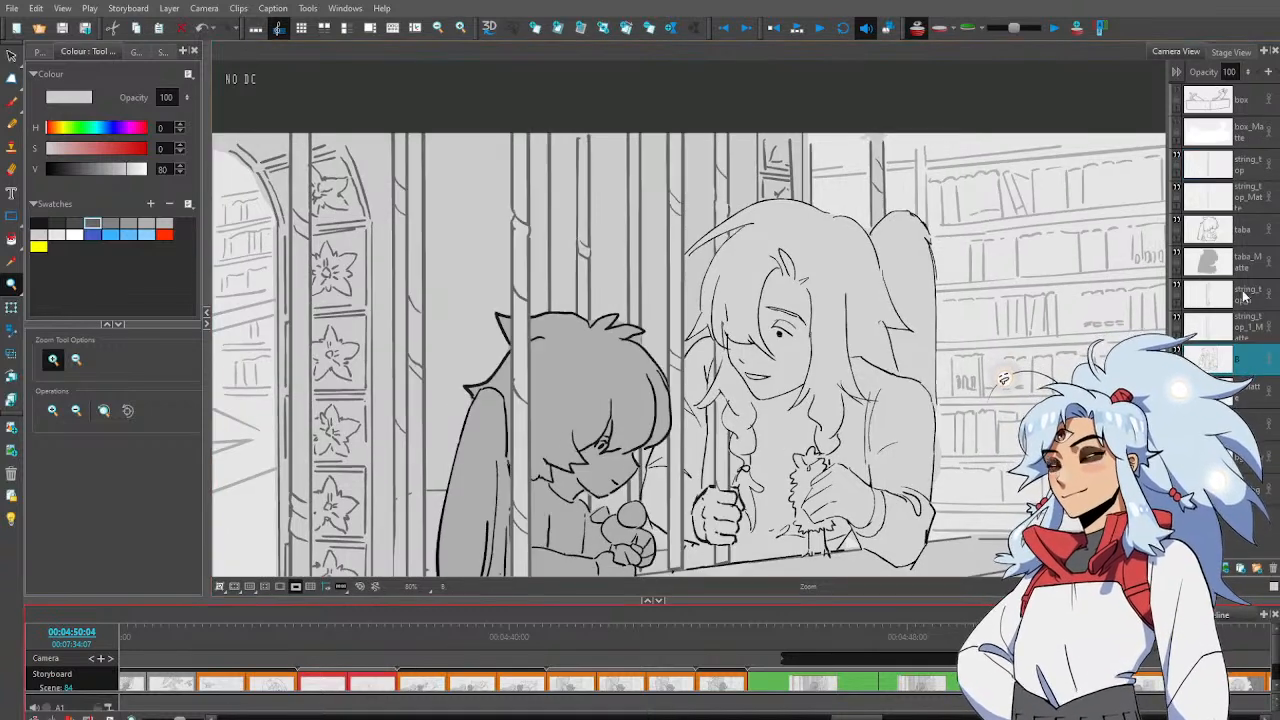
{"action": "left_click", "coordinate": [1245, 297]}
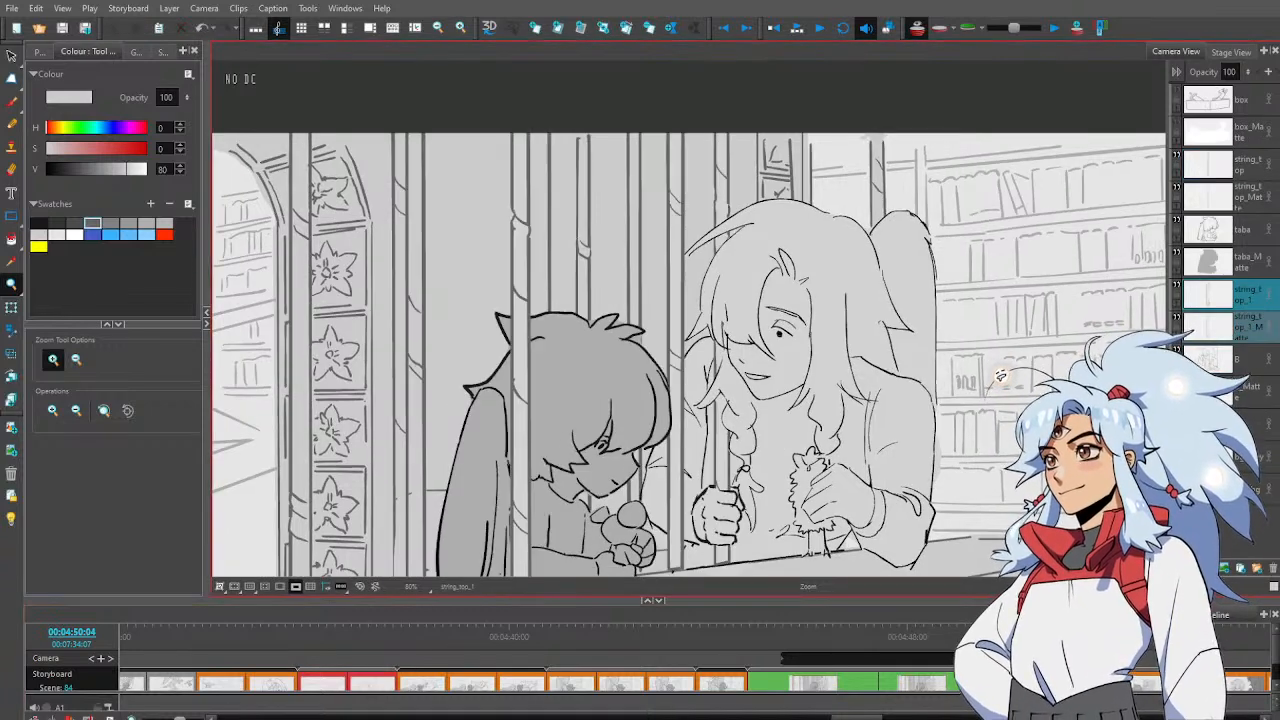
{"action": "left_click", "coordinate": [1033, 636]}
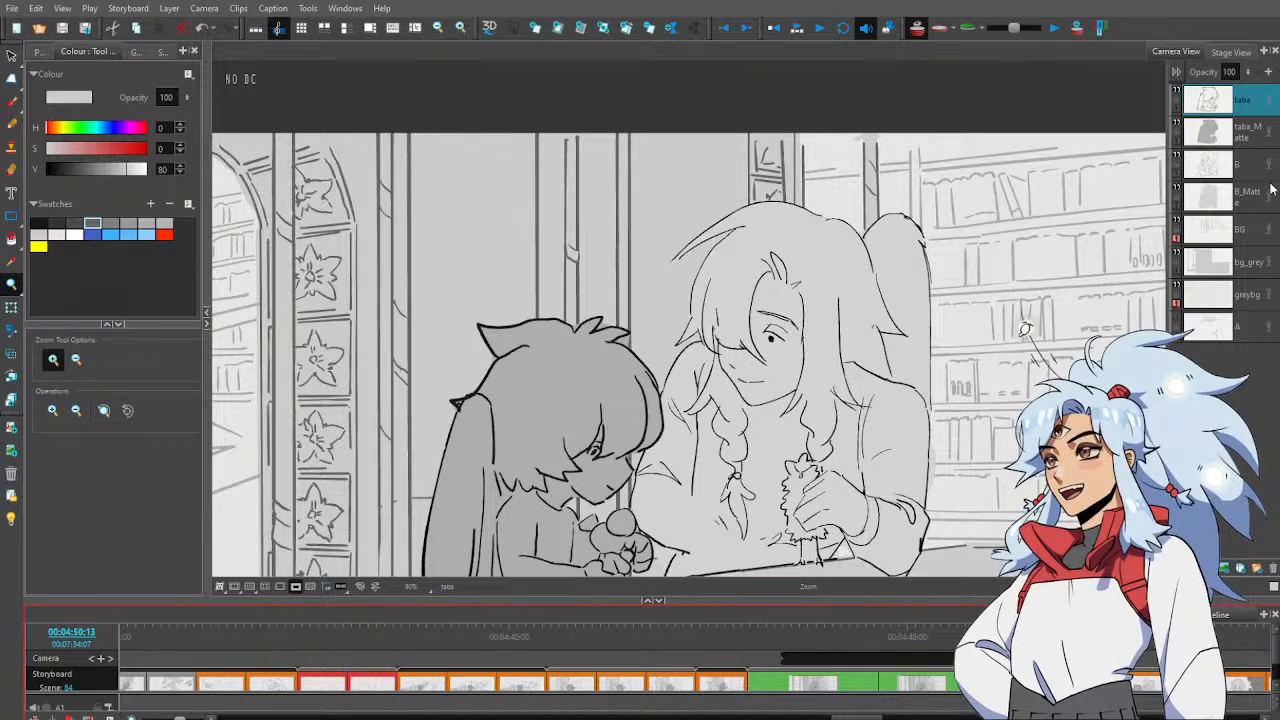
{"action": "left_click", "coordinate": [1253, 176]}
{"action": "key", "text": "ctrl+v"}
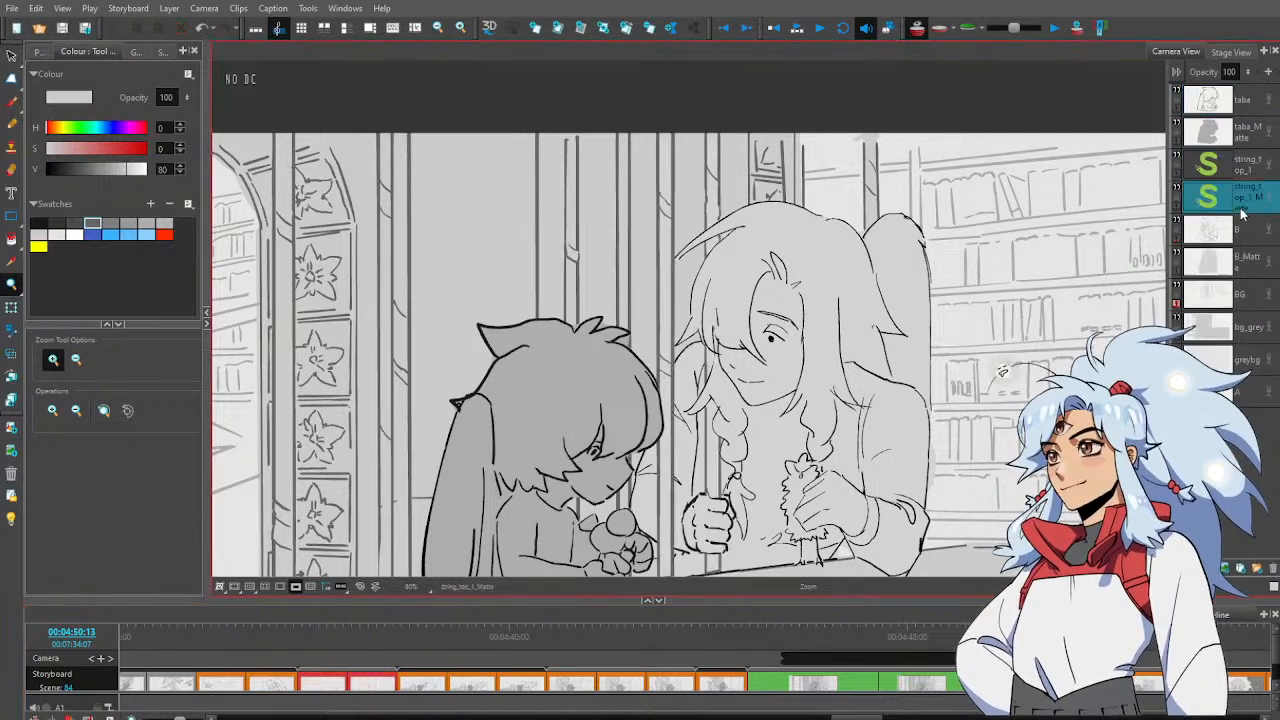
Copy the string_top and string_top_Matte layers from the previous panel into this one, placing them above taba
{"action": "key", "text": "f"}
{"action": "left_click", "coordinate": [1255, 162]}
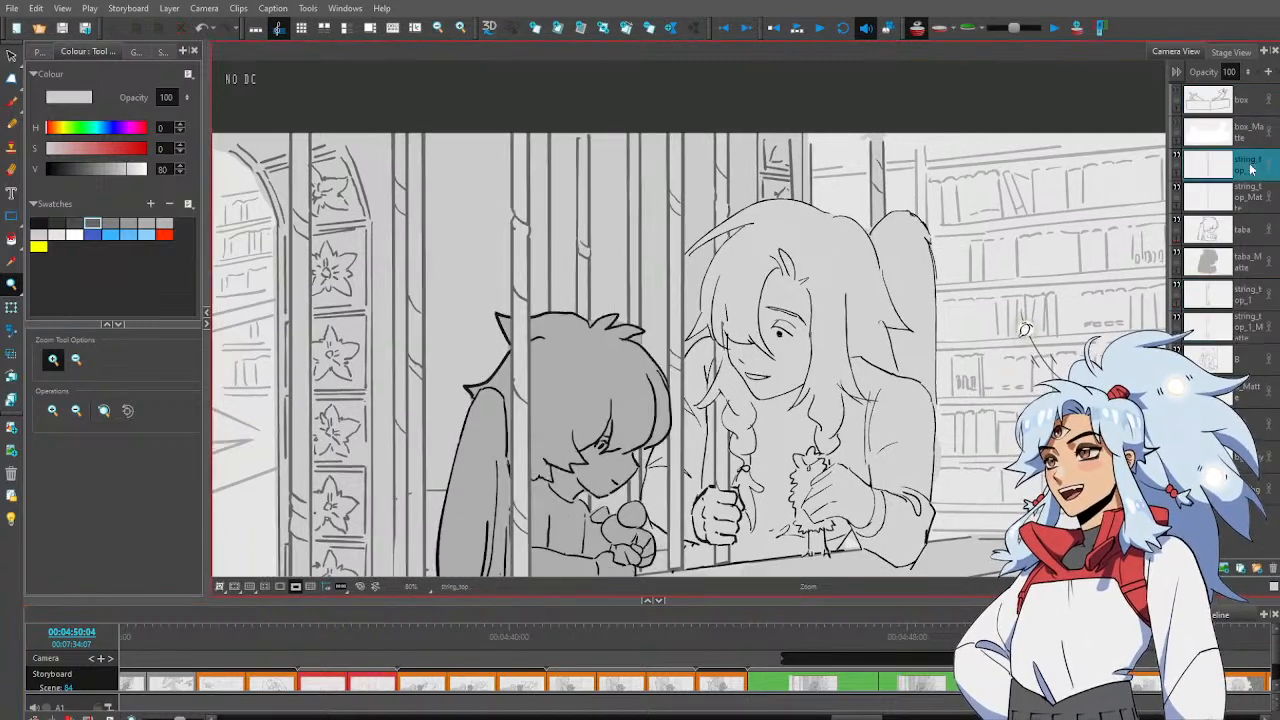
{"action": "left_click", "coordinate": [1250, 195], "text": "shift"}
{"action": "left_click", "coordinate": [1037, 636]}
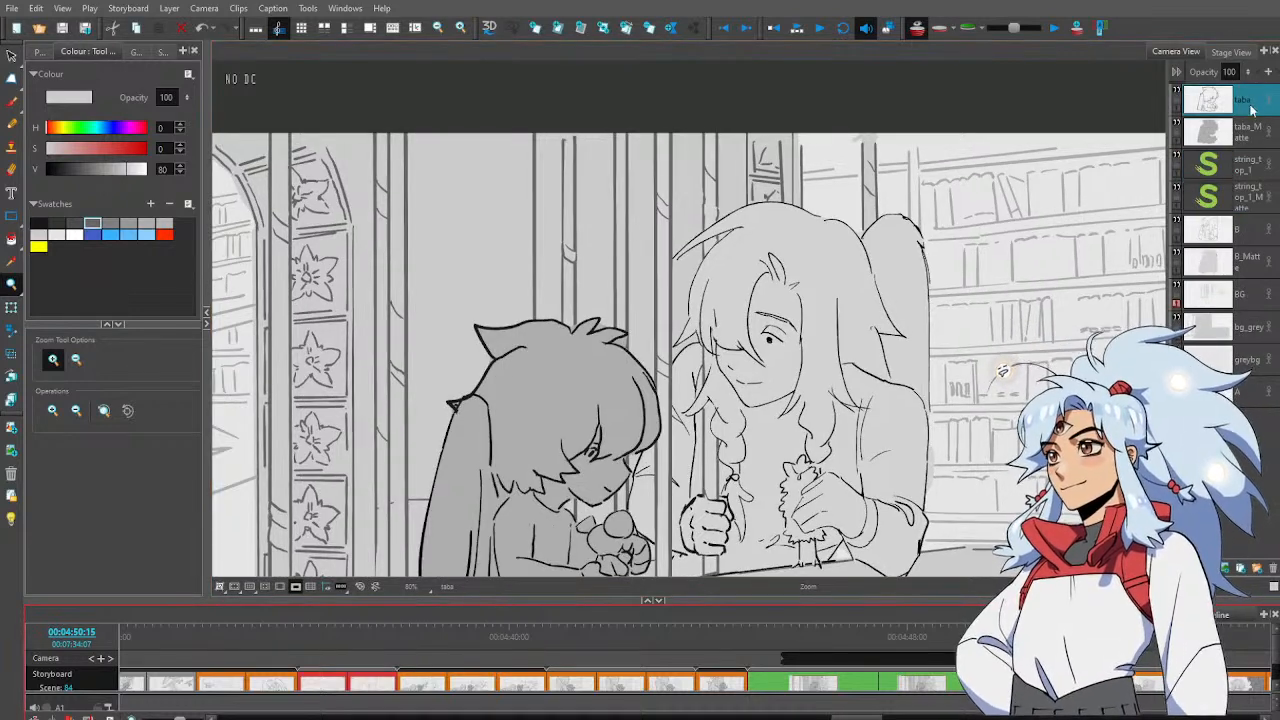
{"action": "left_click", "coordinate": [1249, 106]}
{"action": "key", "text": "ctrl+v"}
{"action": "left_click_drag", "start_coordinate": [782, 457], "coordinate": [757, 566]}
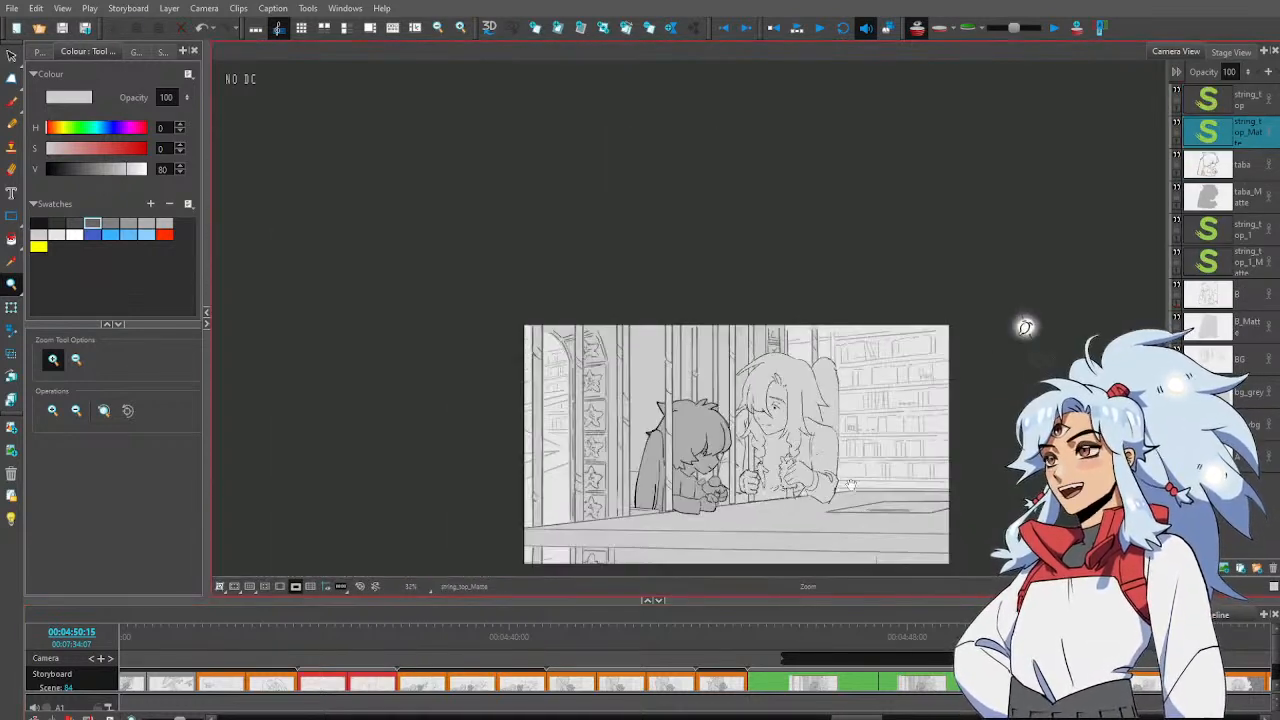
{"action": "left_click_drag", "start_coordinate": [852, 484], "coordinate": [781, 458]}
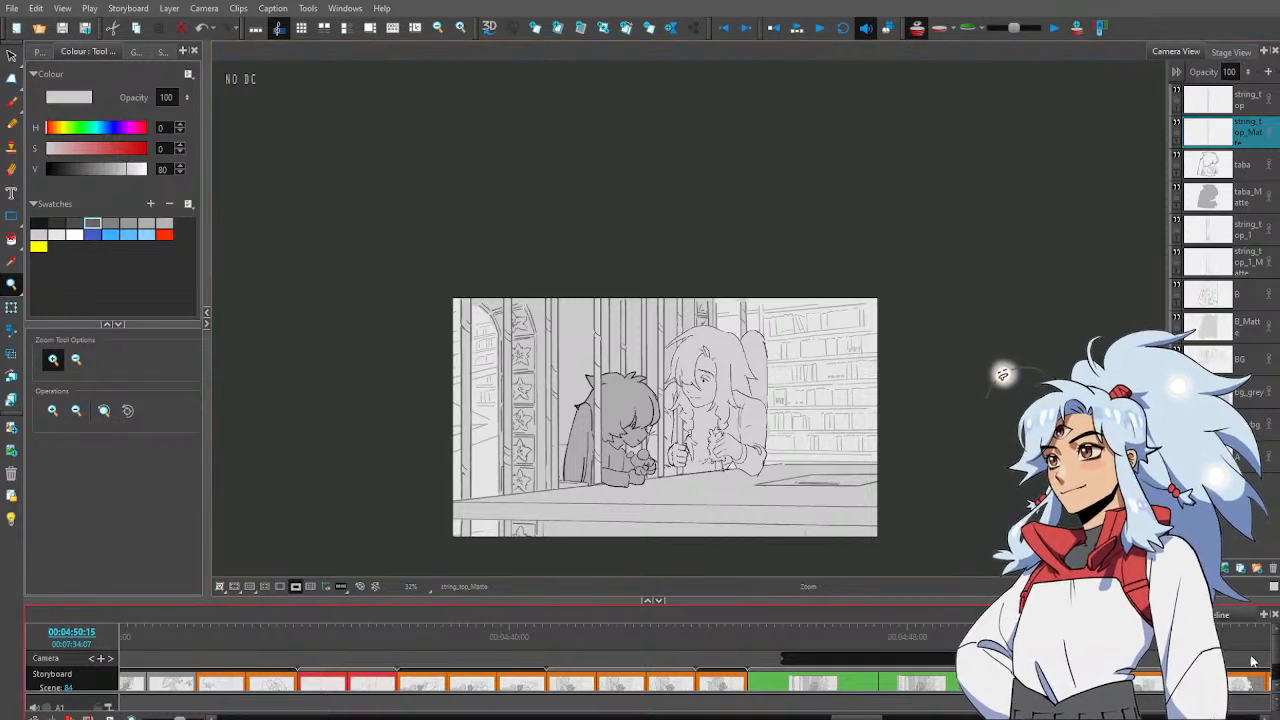
{"action": "left_click_drag", "start_coordinate": [878, 640], "coordinate": [1042, 630]}
{"action": "left_click", "coordinate": [1240, 456]}
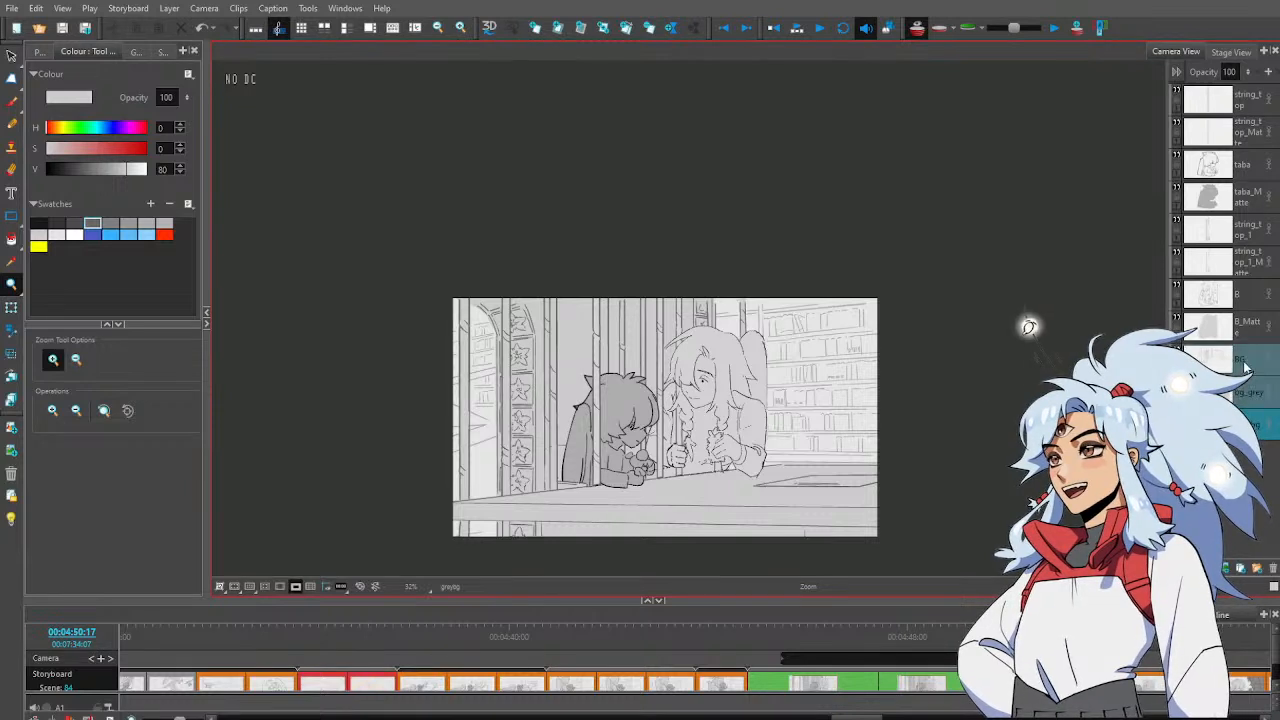
{"action": "left_click", "coordinate": [1060, 683]}
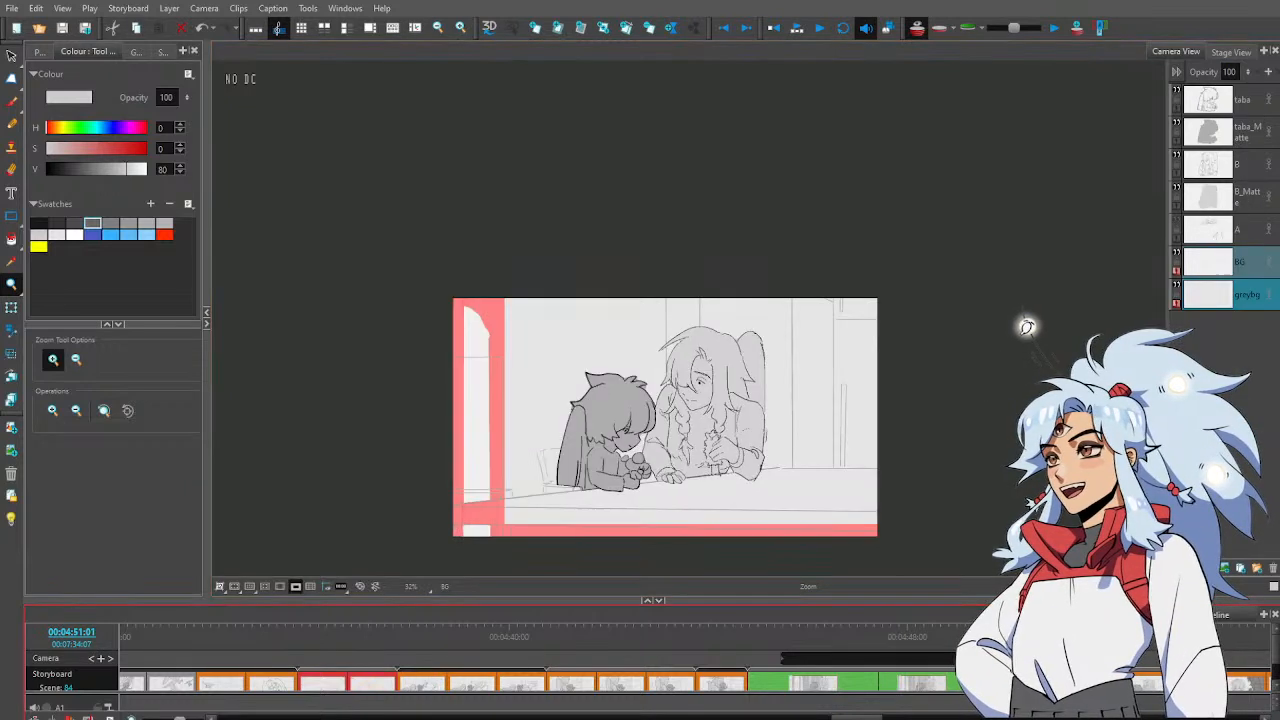
{"action": "left_click_drag", "start_coordinate": [1060, 645], "coordinate": [1020, 645]}
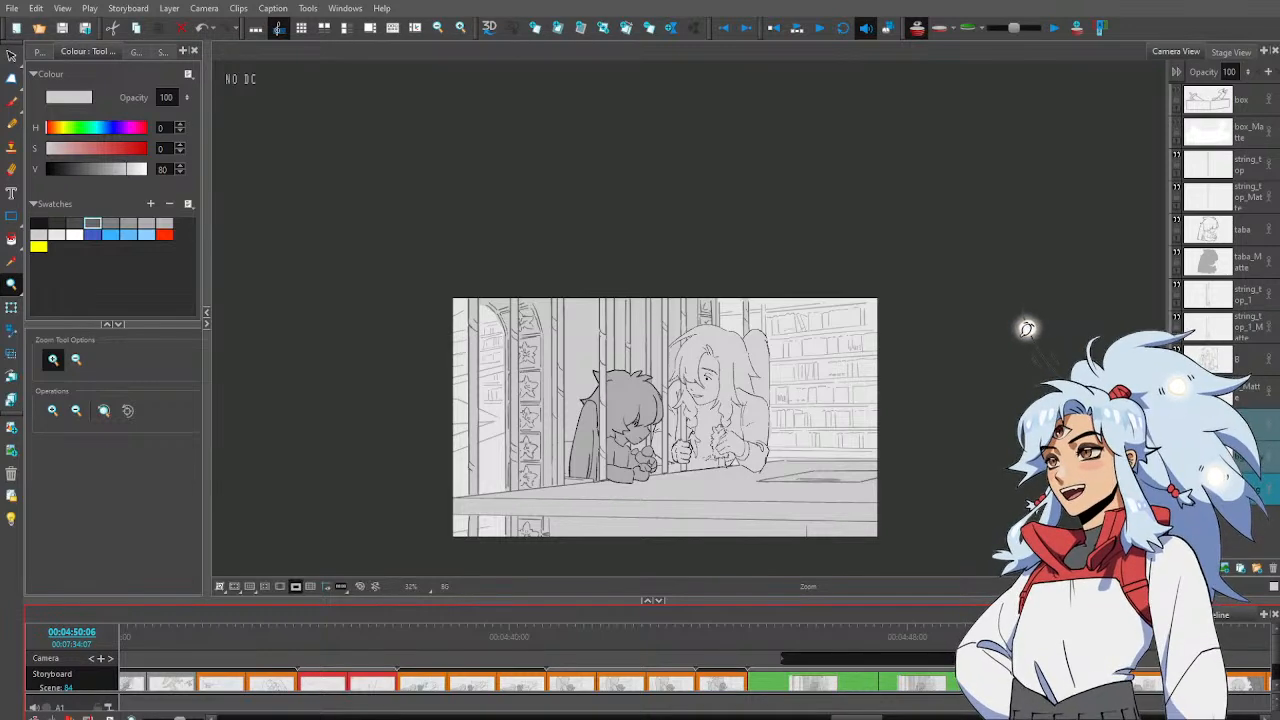
Turn off the camera mask in the panel at 00:04:50:06 to show the background artwork beyond the frame above the bookshelves
{"action": "left_click", "coordinate": [295, 587]}
{"action": "left_click", "coordinate": [801, 281]}
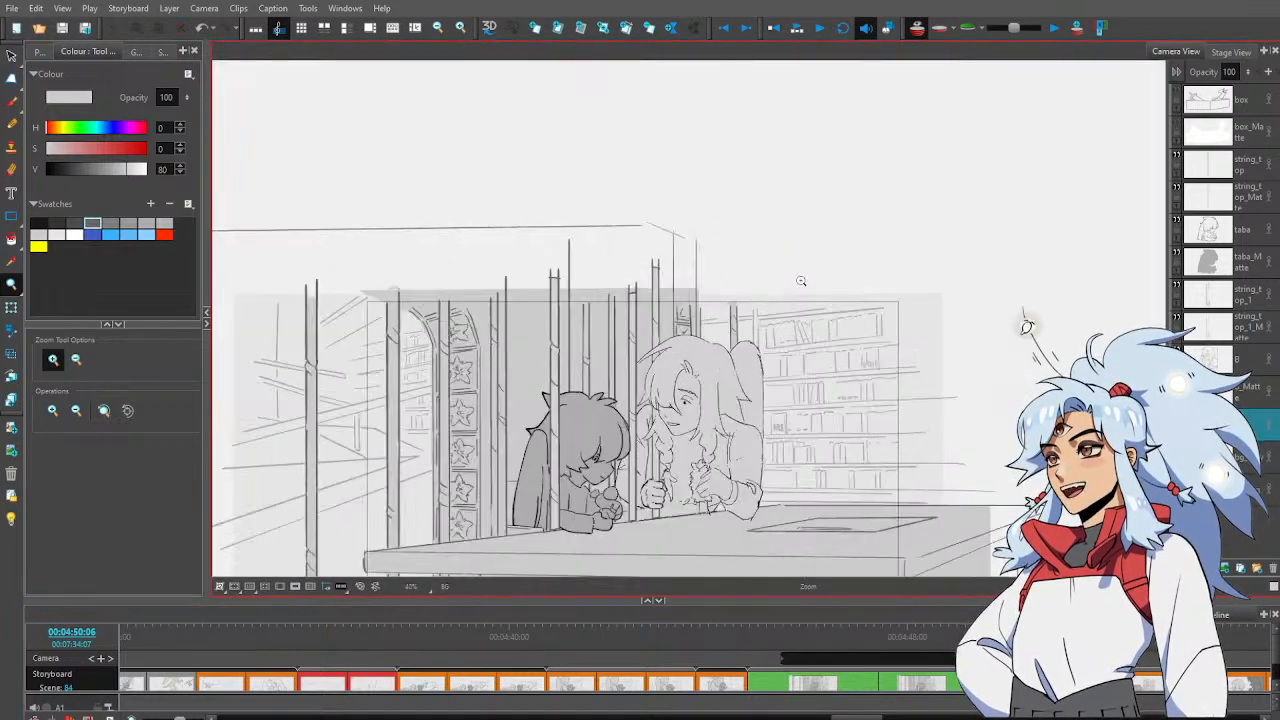
{"action": "left_click_drag", "start_coordinate": [801, 281], "coordinate": [767, 297]}
{"action": "key", "text": "alt+b"}
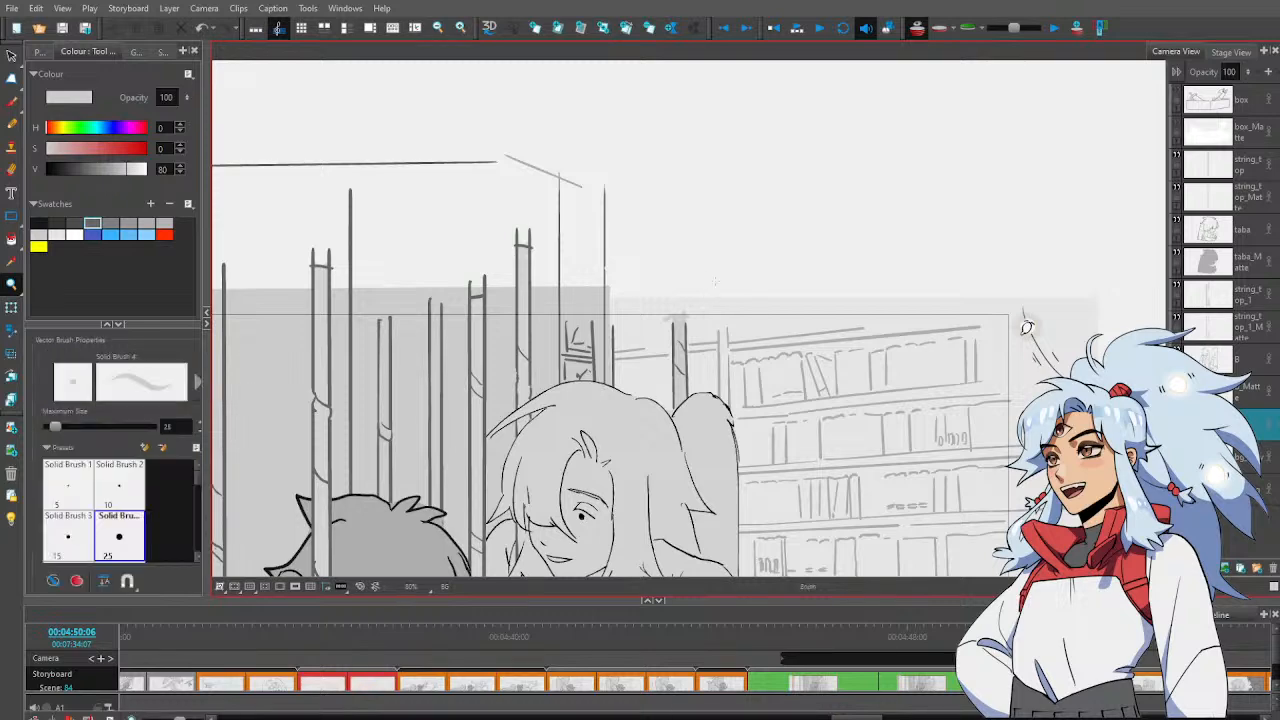
{"action": "left_click_drag", "start_coordinate": [668, 284], "coordinate": [729, 306]}
{"action": "left_click_drag", "start_coordinate": [732, 280], "coordinate": [764, 303]}
{"action": "key", "text": "ctrl+z"}
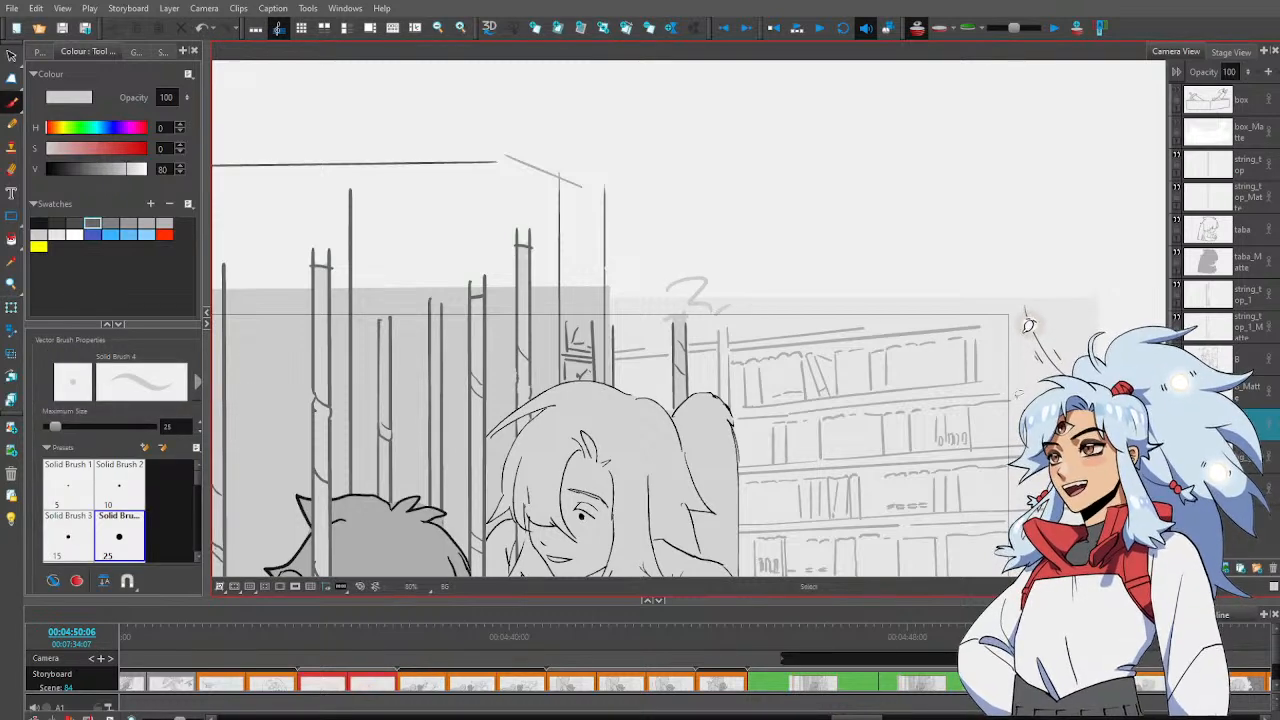
{"action": "key", "text": "ctrl+z"}
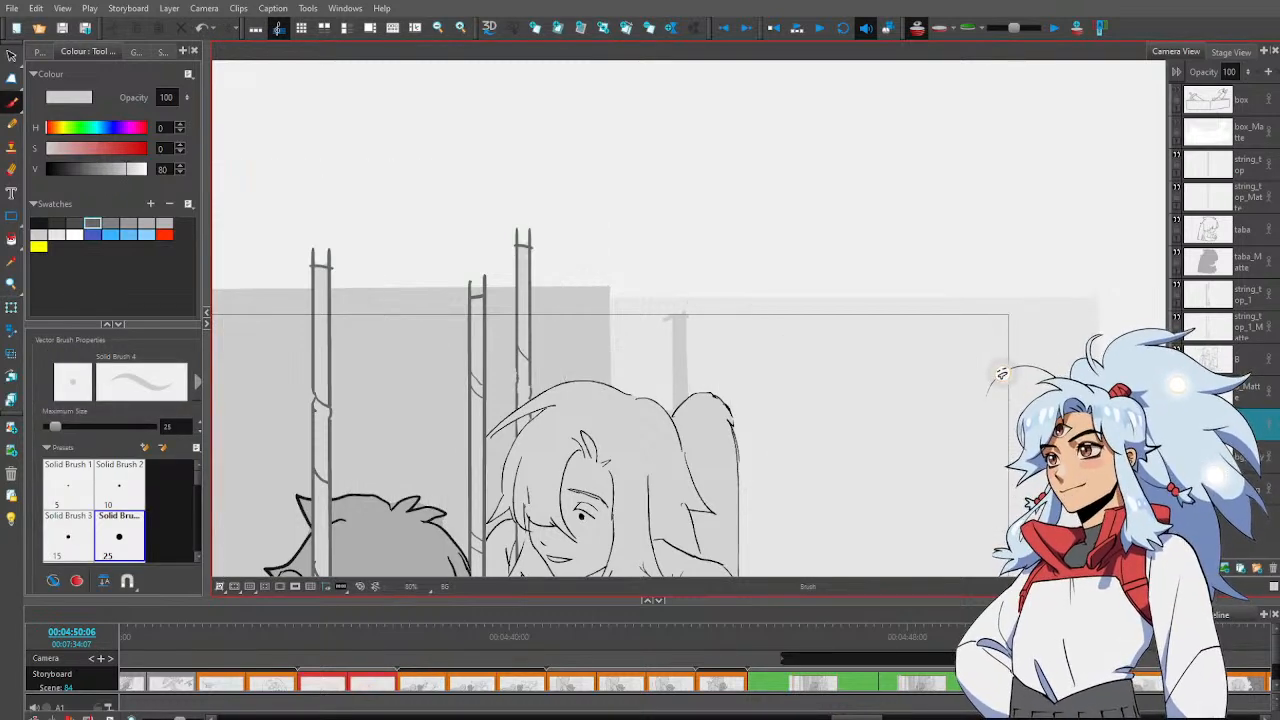
{"action": "key", "text": "ctrl+z"}
Extend the upper ends of the pole lines beside the bookshelves past the top edge of the camera frame
{"action": "key", "text": "alt+s"}
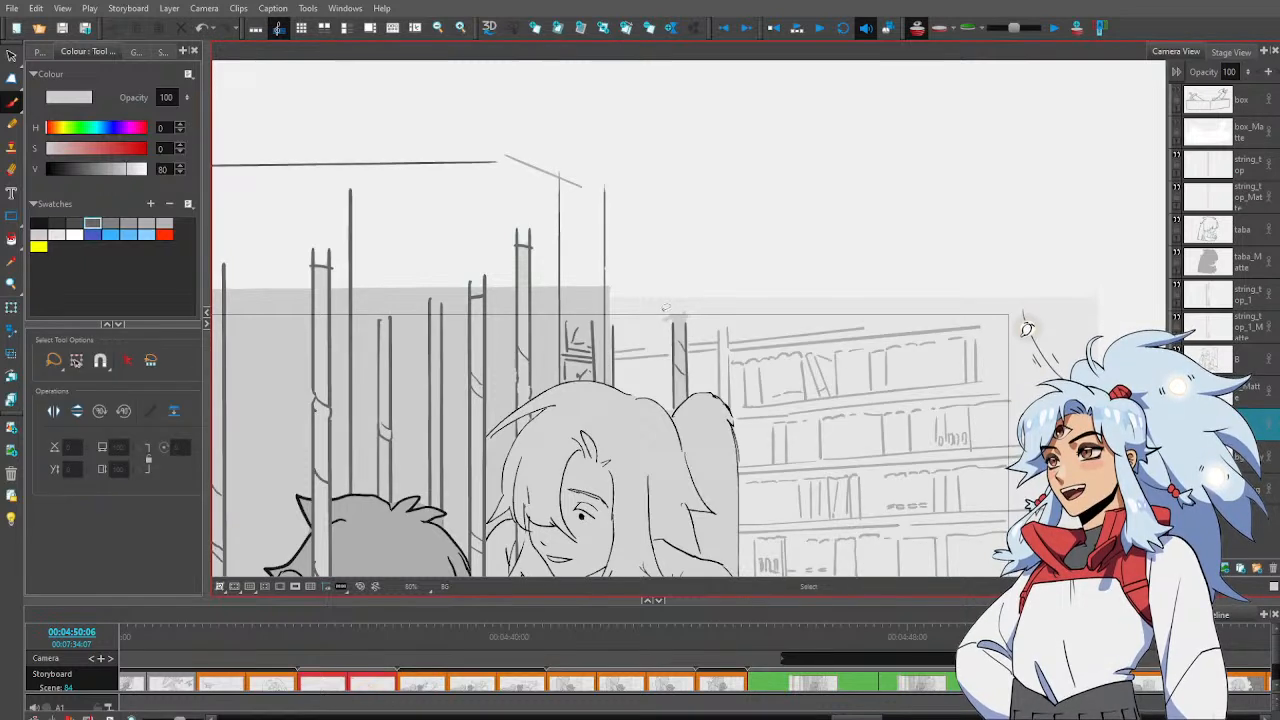
{"action": "left_click_drag", "start_coordinate": [698, 304], "coordinate": [672, 315]}
{"action": "left_click_drag", "start_coordinate": [696, 271], "coordinate": [681, 300]}
{"action": "left_click", "coordinate": [637, 292]}
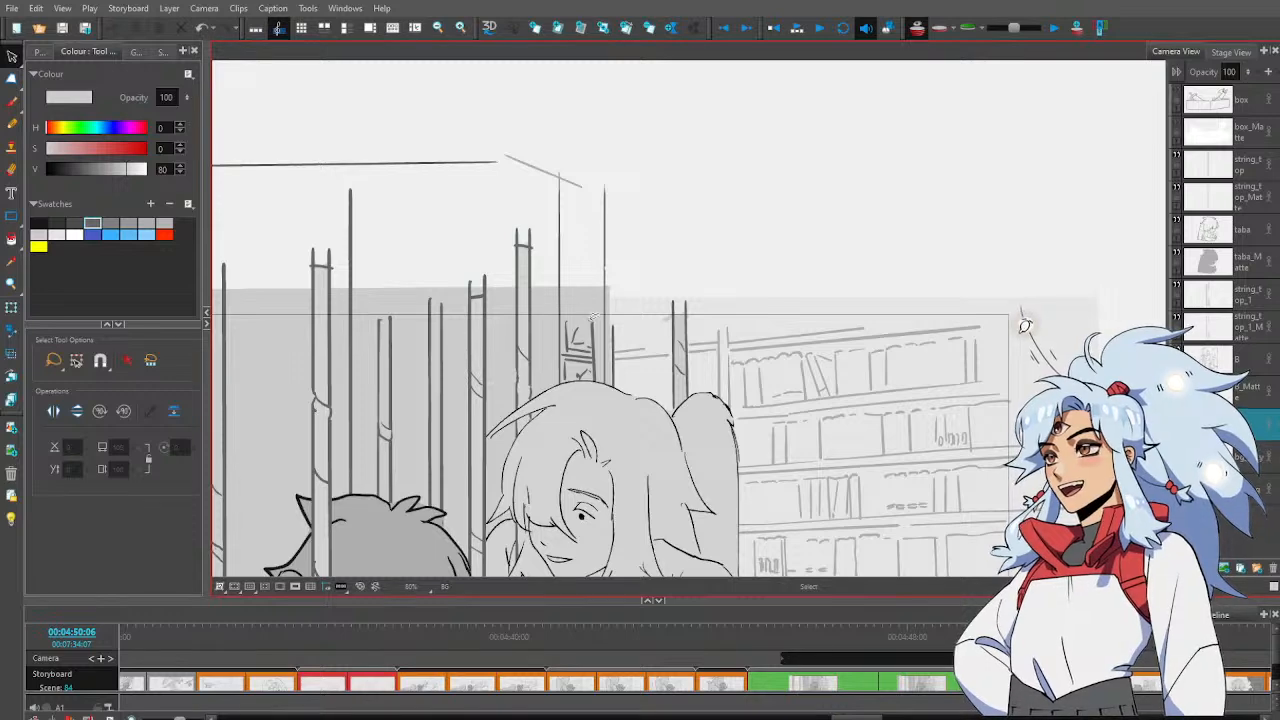
Stretch the two vertical lines just above the long-haired character's head past the top edge of the camera frame
{"action": "mouse_move", "coordinate": [592, 318]}
{"action": "left_mouse_down"}
{"action": "mouse_move", "coordinate": [622, 316]}
{"action": "mouse_move", "coordinate": [604, 303]}
{"action": "left_mouse_up"}
{"action": "left_click", "coordinate": [613, 327], "text": "shift"}
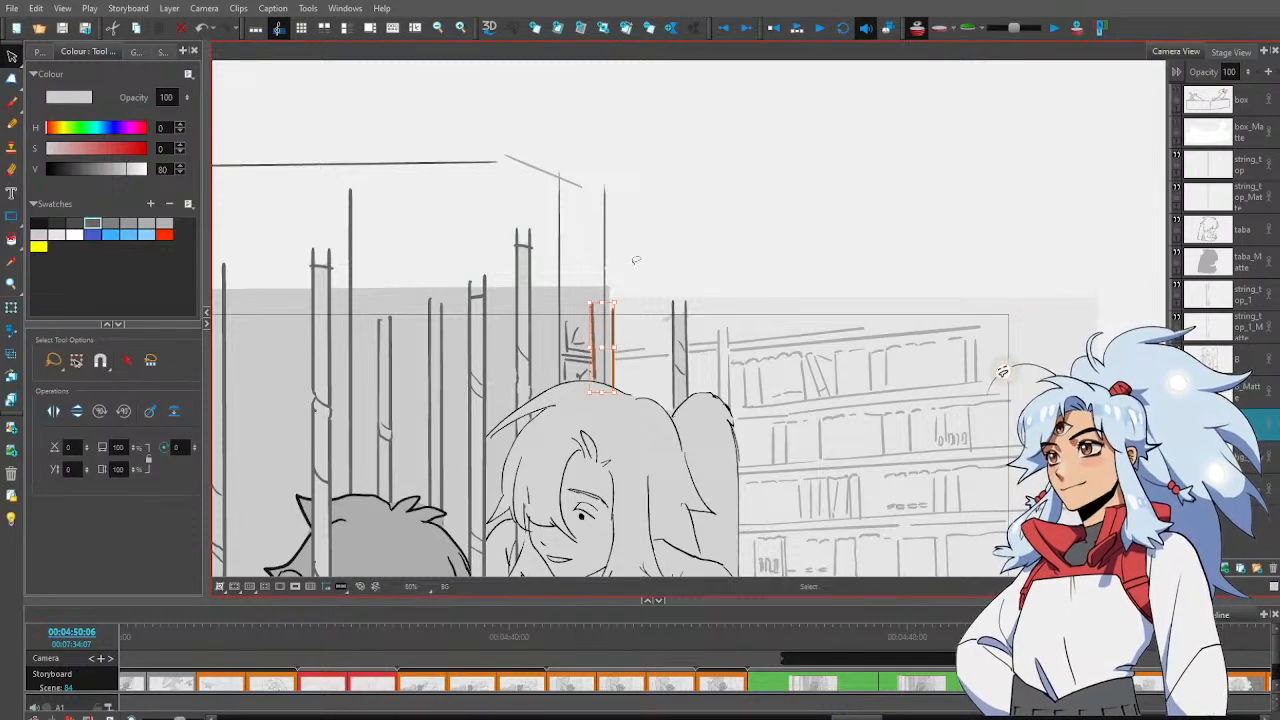
{"action": "left_click", "coordinate": [690, 257]}
{"action": "left_click", "coordinate": [597, 362]}
{"action": "left_click_drag", "start_coordinate": [595, 380], "coordinate": [595, 386]}
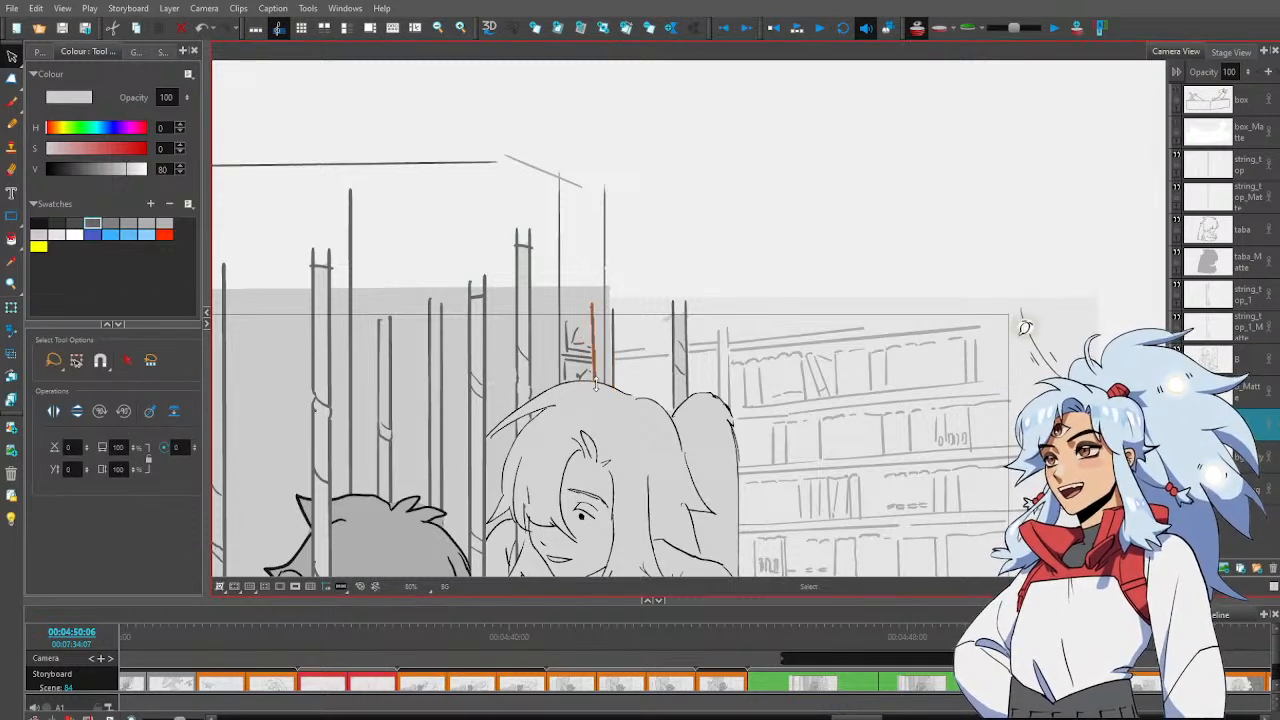
{"action": "left_click", "coordinate": [684, 289]}
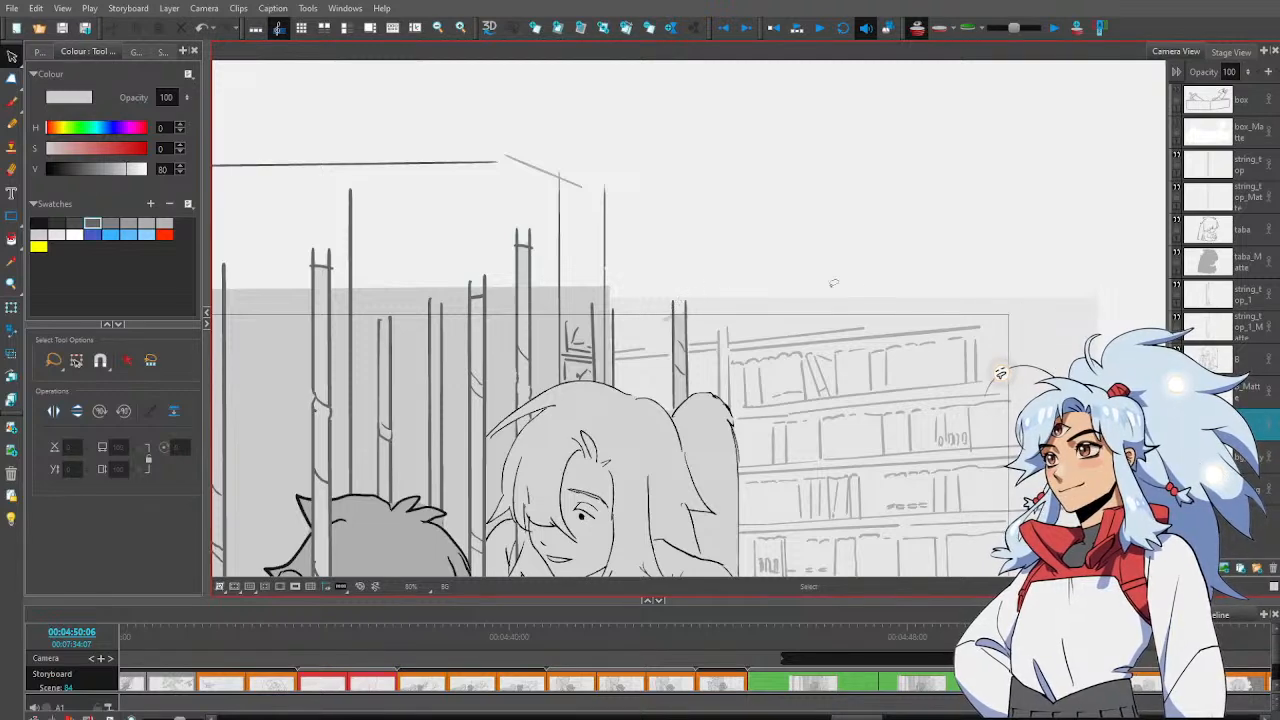
Extend the vertical line at the near end of the bookshelf past the top edge of the camera frame
{"action": "left_click", "coordinate": [729, 331]}
{"action": "mouse_move", "coordinate": [723, 322]}
{"action": "left_mouse_down"}
{"action": "mouse_move", "coordinate": [725, 298]}
{"action": "mouse_move", "coordinate": [731, 350]}
{"action": "left_mouse_up"}
{"action": "left_click", "coordinate": [744, 315]}
{"action": "left_click", "coordinate": [729, 322]}
{"action": "left_click", "coordinate": [806, 277]}
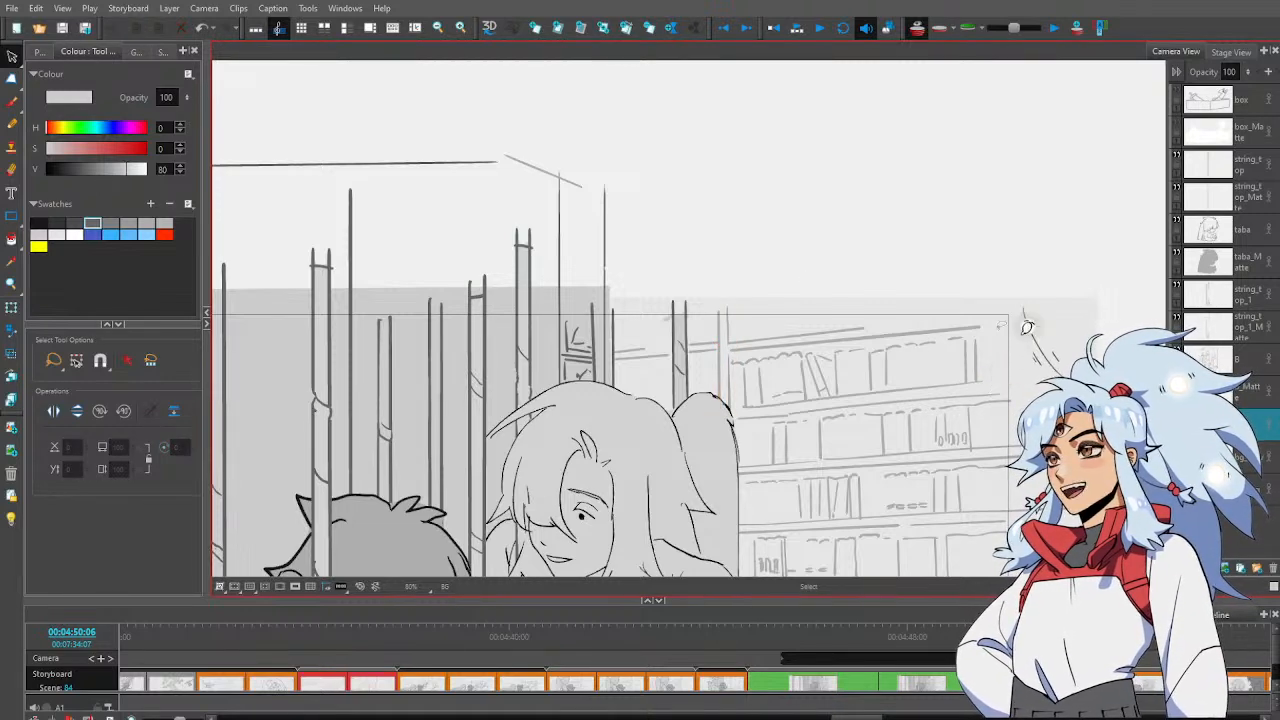
Raise the upper ends of the remaining vertical lines between the long-haired character's head and the bookshelf above the camera frame's top edge
{"action": "key", "text": "alt+b"}
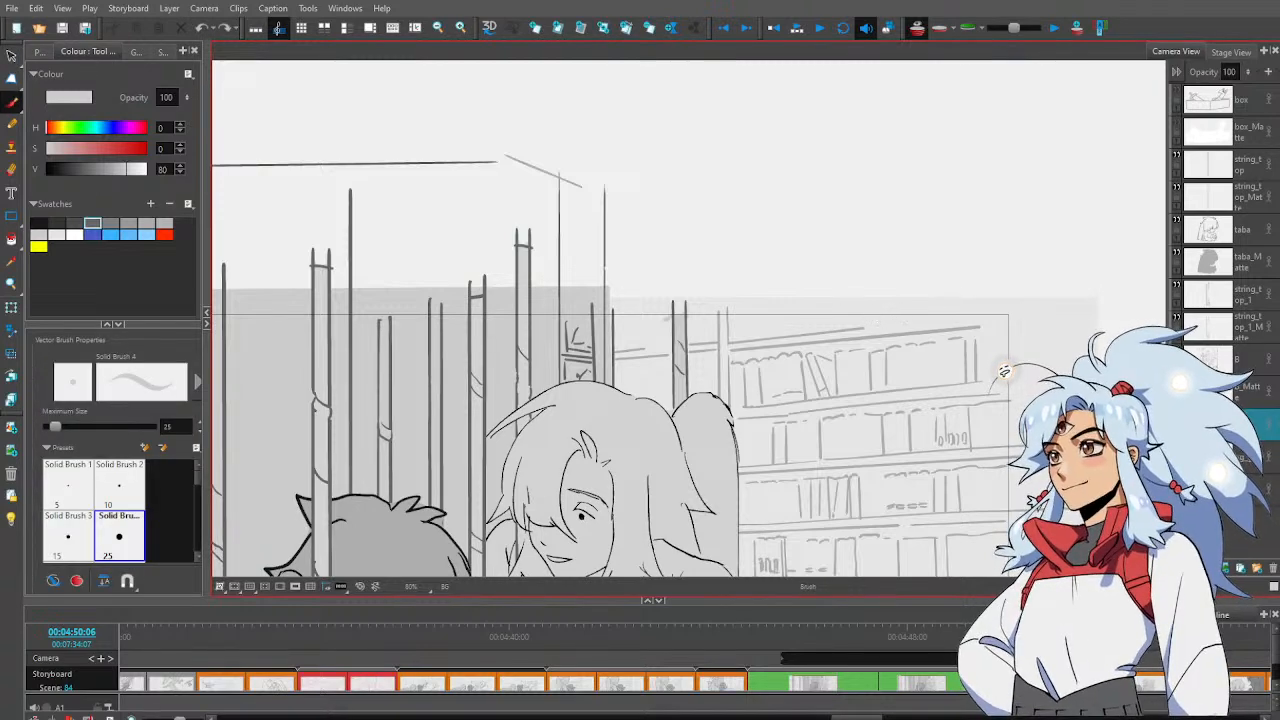
{"action": "key", "text": "alt+z"}
{"action": "scroll", "coordinate": [867, 350], "scroll_direction": "down", "scroll_amount": 3}
{"action": "left_click_drag", "start_coordinate": [770, 346], "coordinate": [678, 312]}
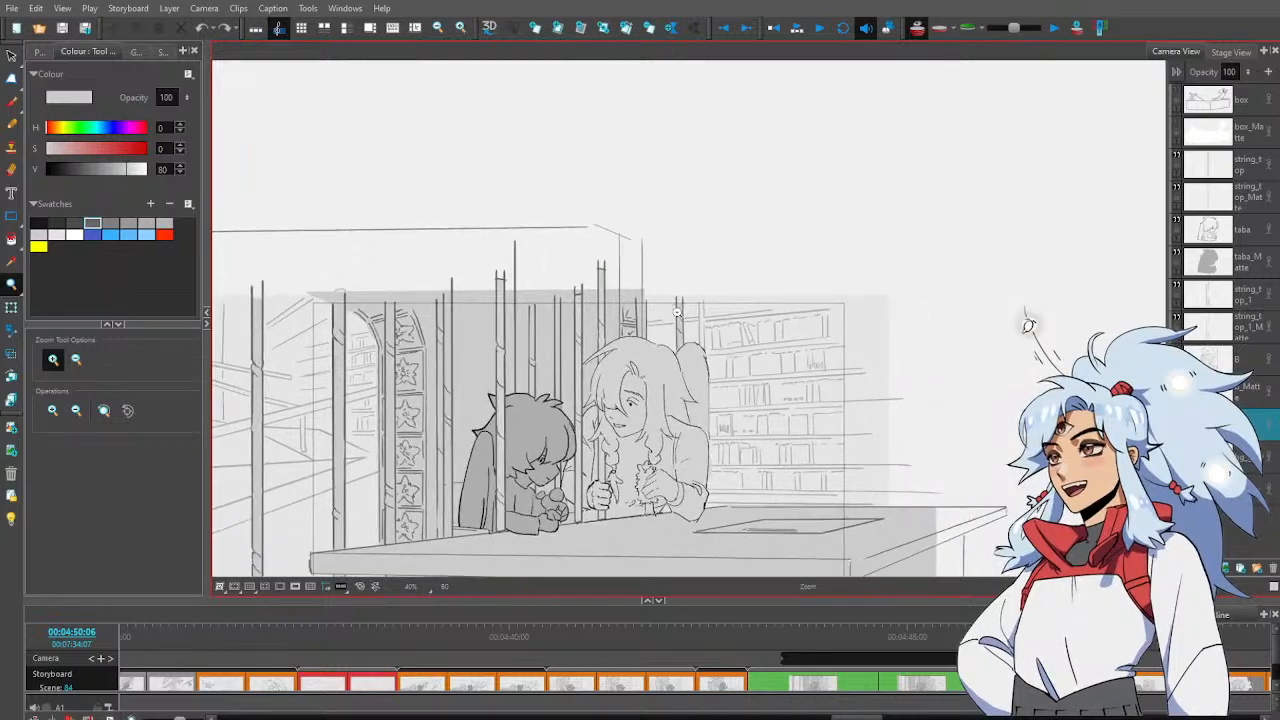
{"action": "scroll", "coordinate": [698, 305], "scroll_direction": "up", "scroll_amount": 2}
{"action": "key", "text": "alt+s"}
{"action": "left_click", "coordinate": [600, 294]}
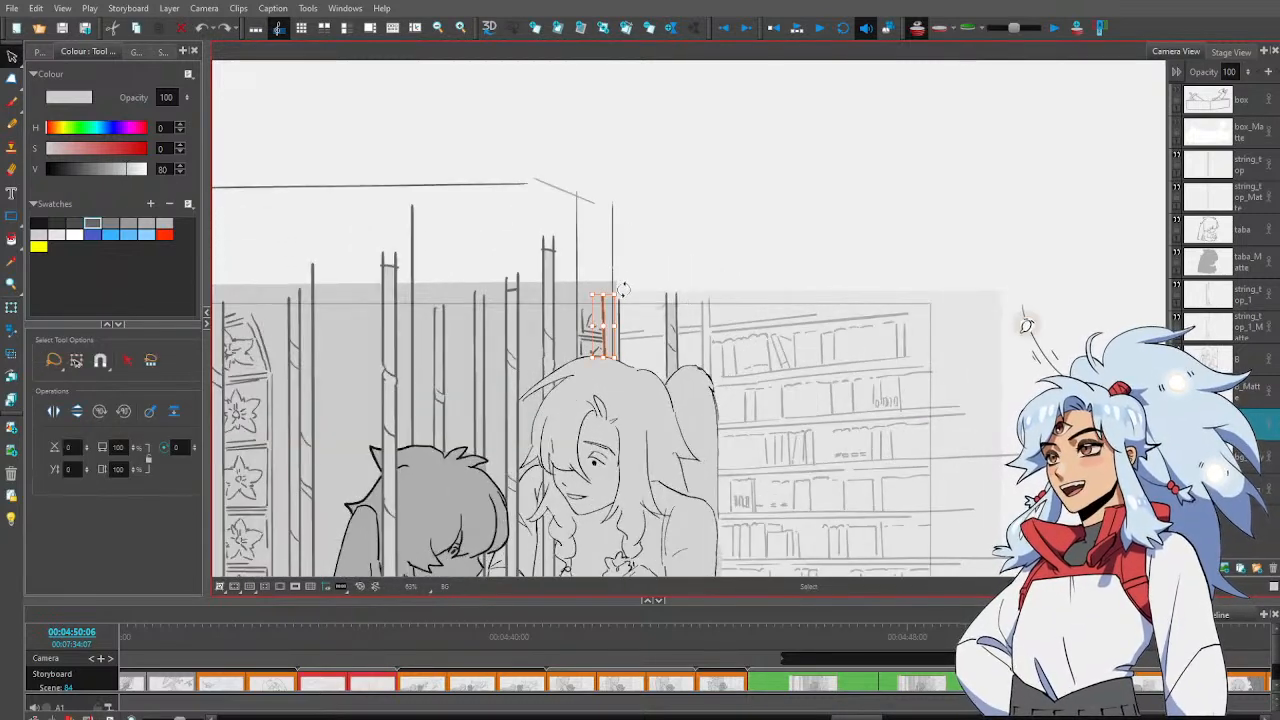
{"action": "mouse_move", "coordinate": [619, 292]}
{"action": "left_mouse_down"}
{"action": "mouse_move", "coordinate": [714, 304]}
{"action": "mouse_move", "coordinate": [662, 288]}
{"action": "mouse_move", "coordinate": [662, 272]}
{"action": "left_mouse_up"}
{"action": "left_click", "coordinate": [711, 235]}
Refine the stretched ends of the vertical line above the long-haired character's head and the one beside the bookshelf
{"action": "left_click", "coordinate": [606, 317]}
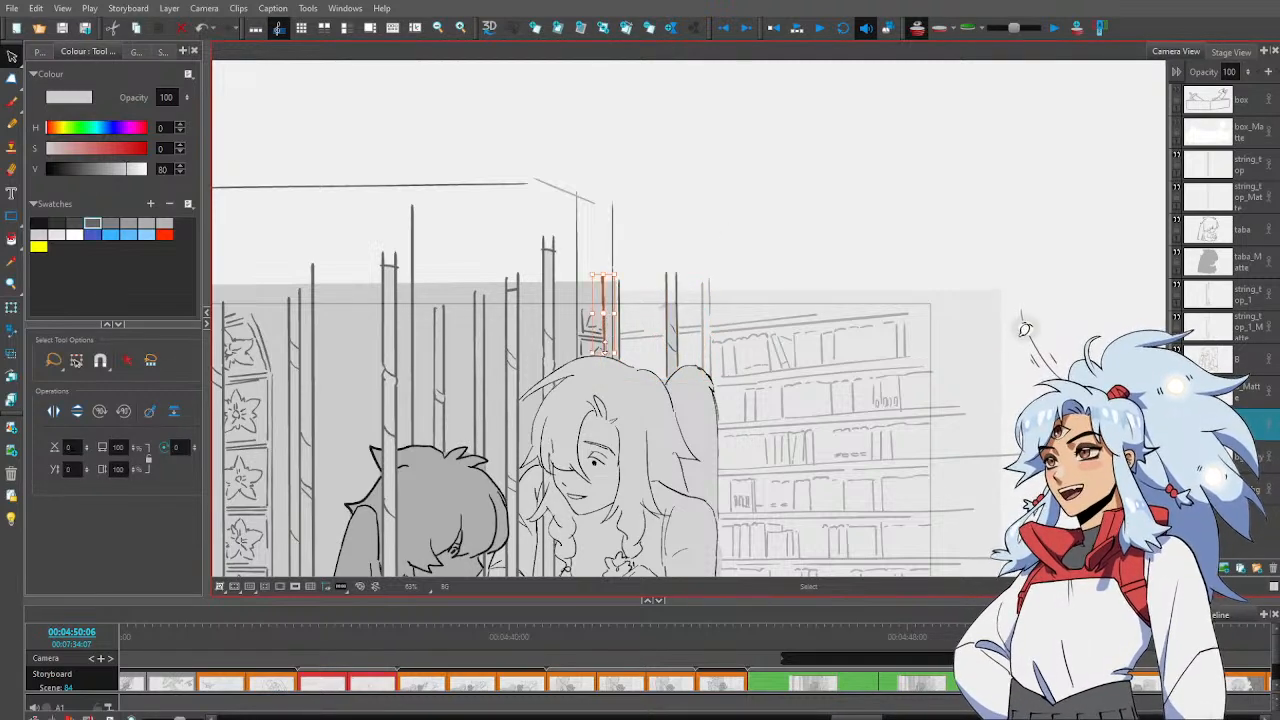
{"action": "left_click_drag", "start_coordinate": [606, 350], "coordinate": [615, 340]}
{"action": "left_click", "coordinate": [721, 299]}
{"action": "left_click", "coordinate": [709, 298]}
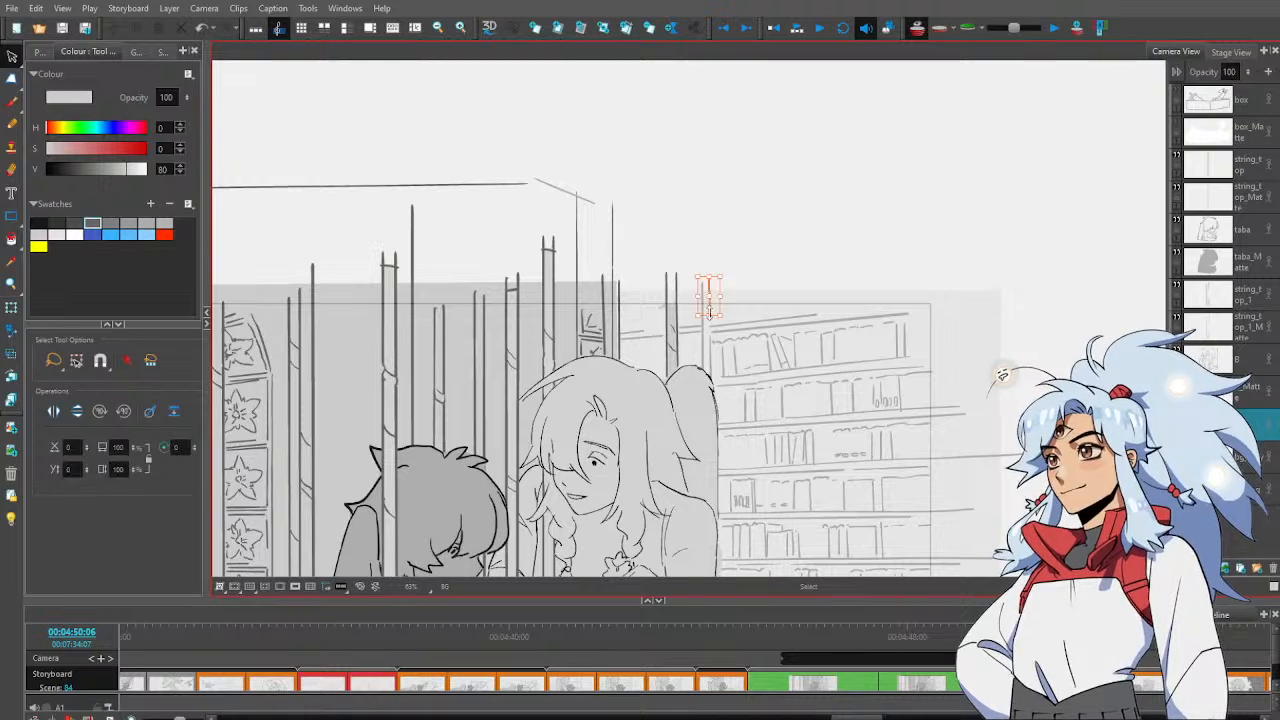
{"action": "left_click_drag", "start_coordinate": [709, 316], "coordinate": [716, 312]}
{"action": "left_click", "coordinate": [675, 292]}
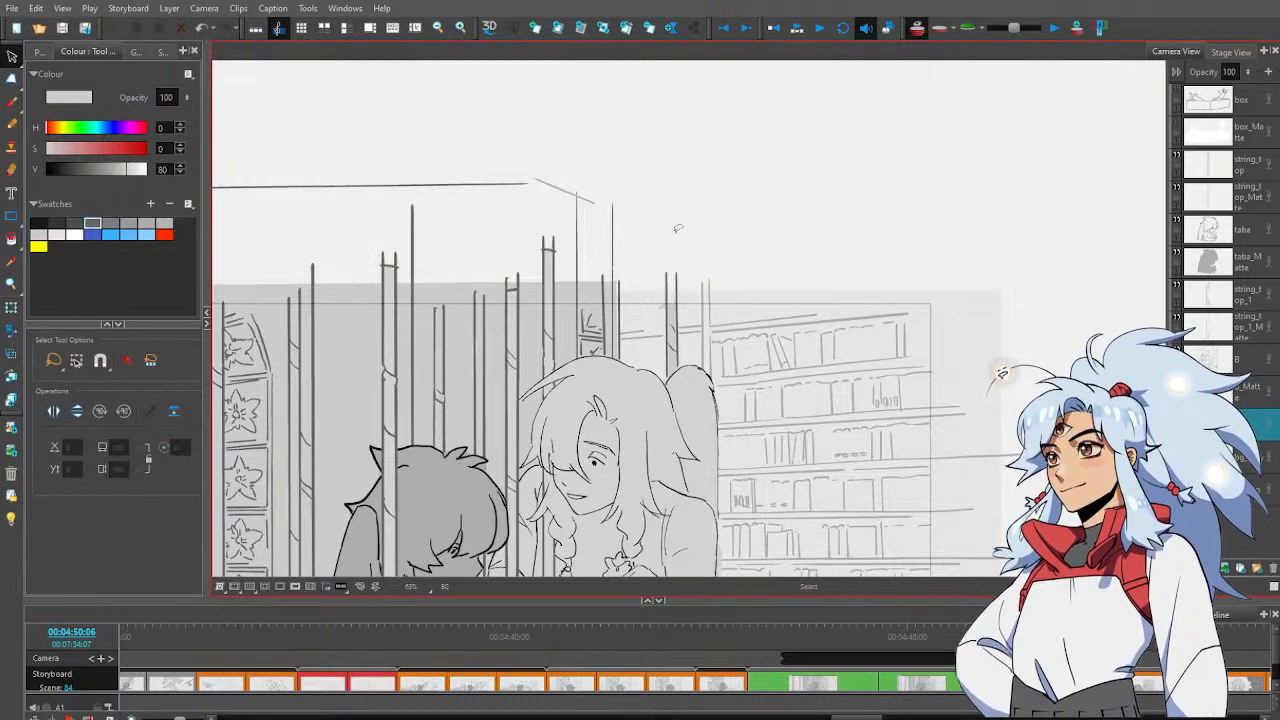
Compare the extended background lines with the neighbouring panels between 00:04:47:00 and 00:04:52:09
{"action": "key", "text": "Left"}
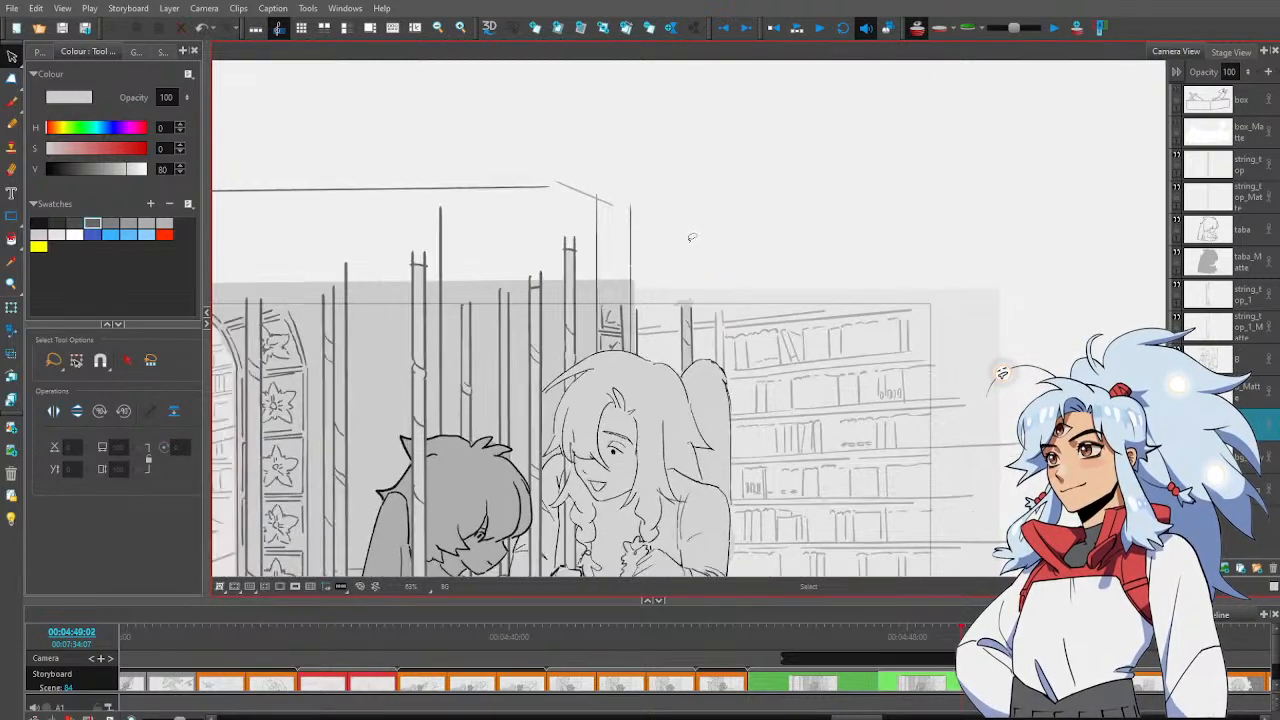
{"action": "key", "text": "Right"}
{"action": "key", "text": "Left"}
{"action": "key", "text": "Right"}
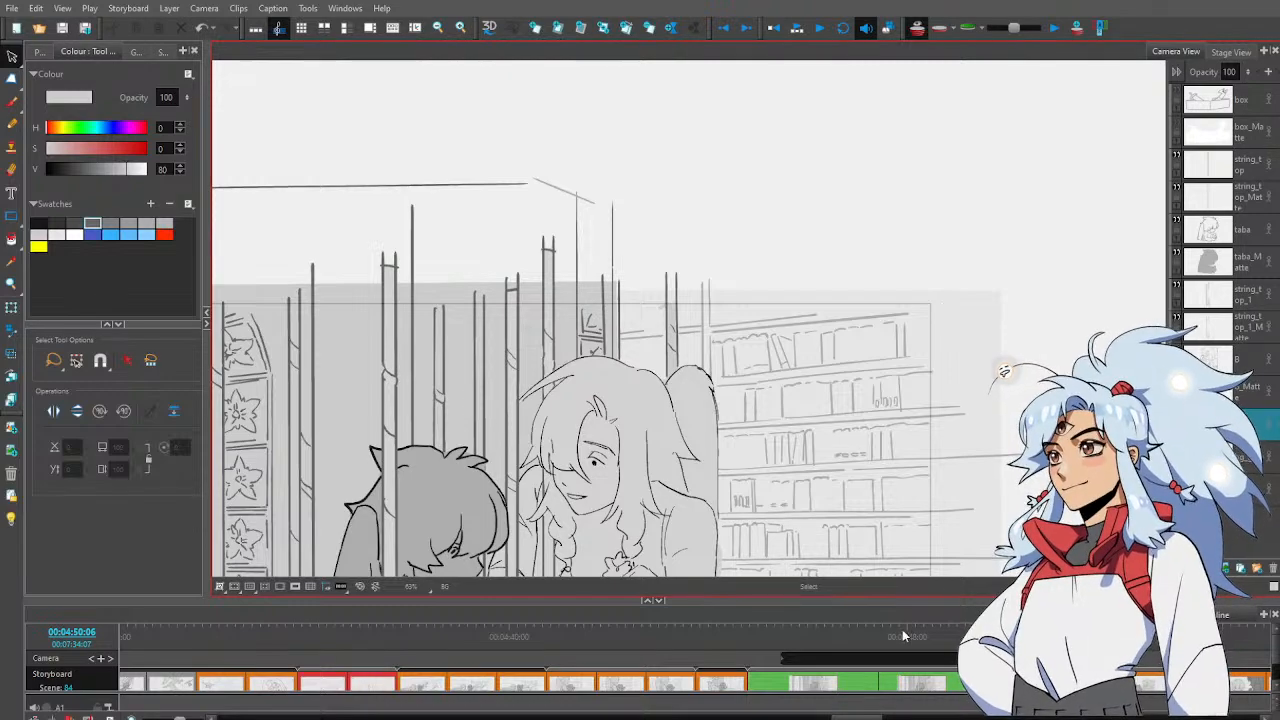
{"action": "key", "text": "Left"}
{"action": "key", "text": "Left"}
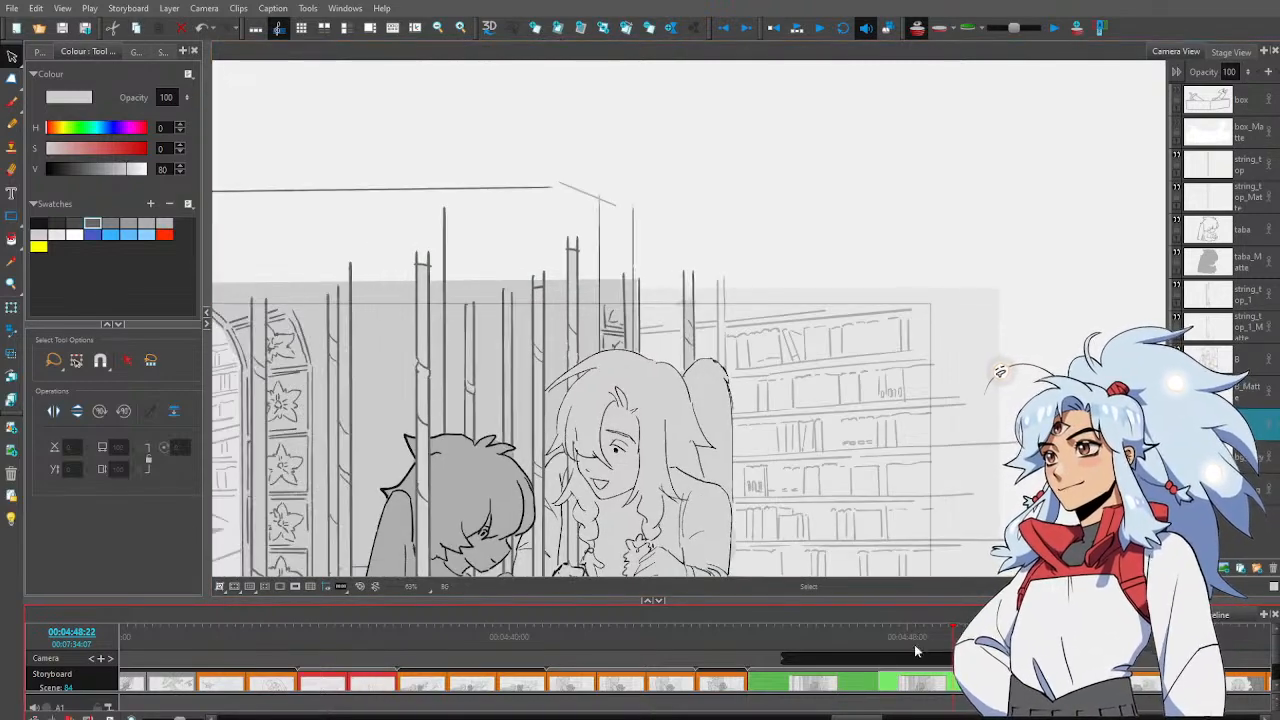
{"action": "left_click_drag", "start_coordinate": [915, 651], "coordinate": [858, 651]}
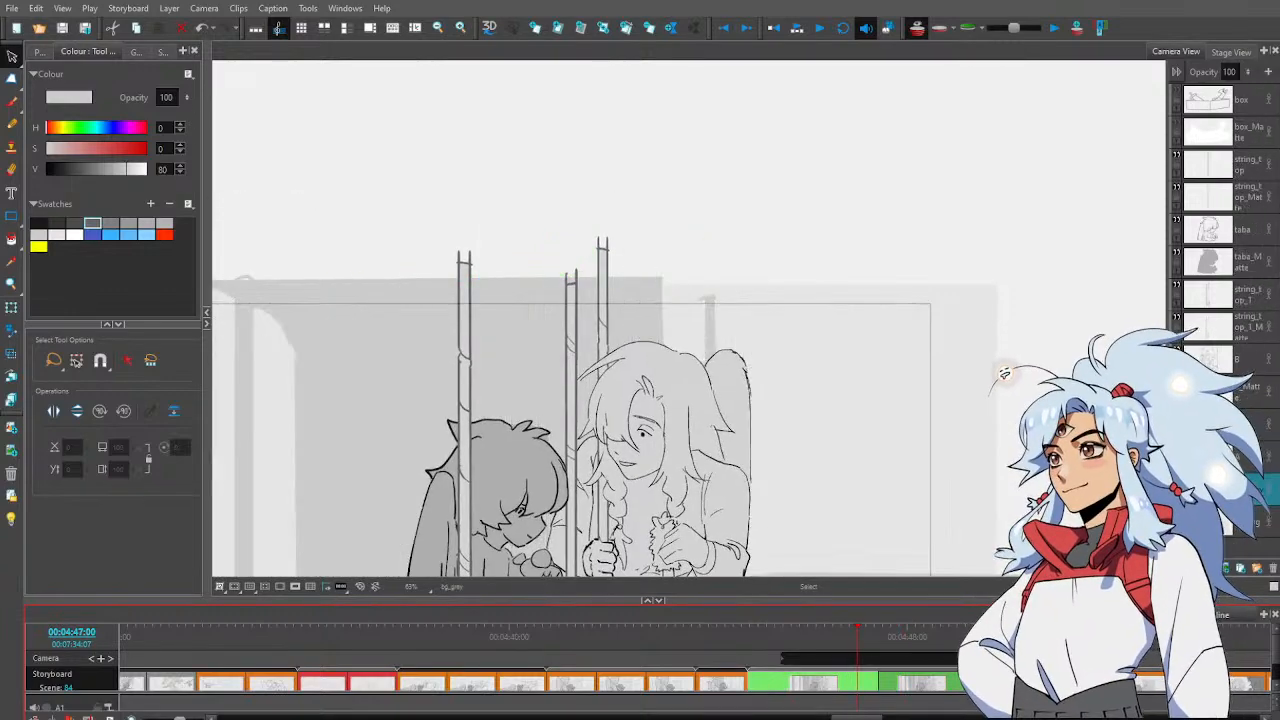
{"action": "mouse_move", "coordinate": [857, 646]}
{"action": "left_mouse_down"}
{"action": "mouse_move", "coordinate": [841, 637]}
{"action": "mouse_move", "coordinate": [1050, 631]}
{"action": "left_mouse_up"}
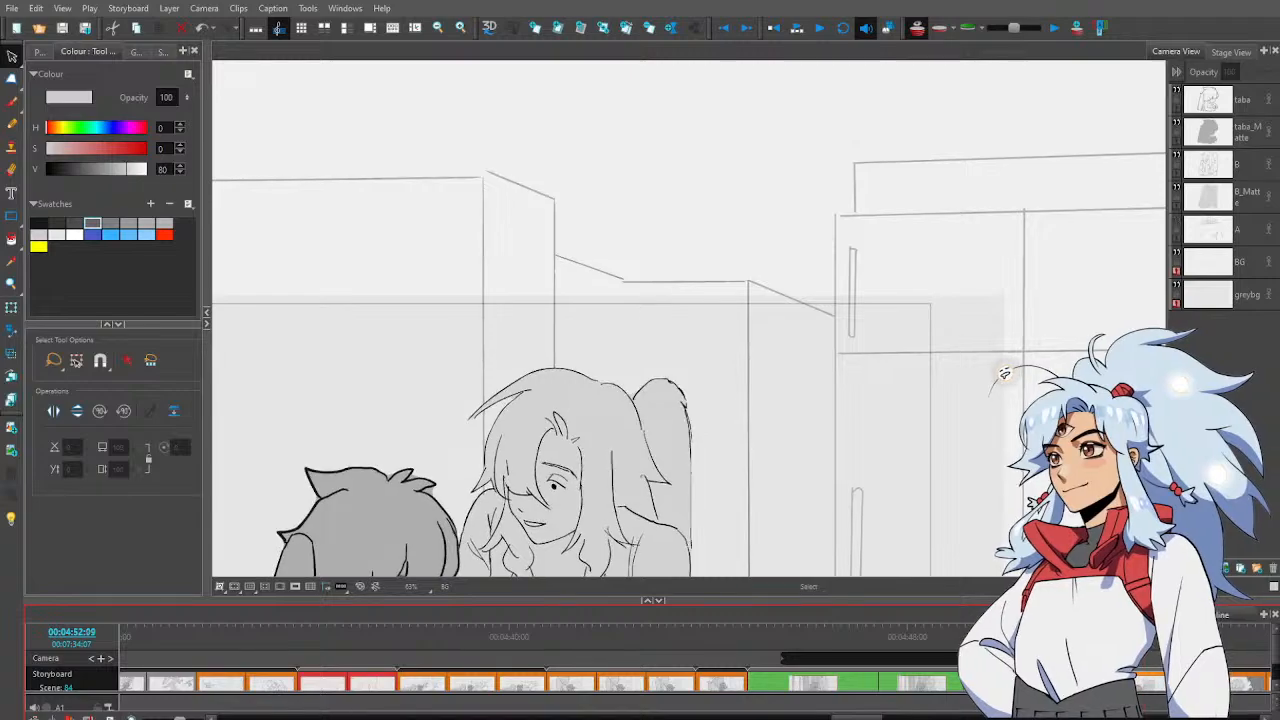
{"action": "left_click", "coordinate": [940, 631]}
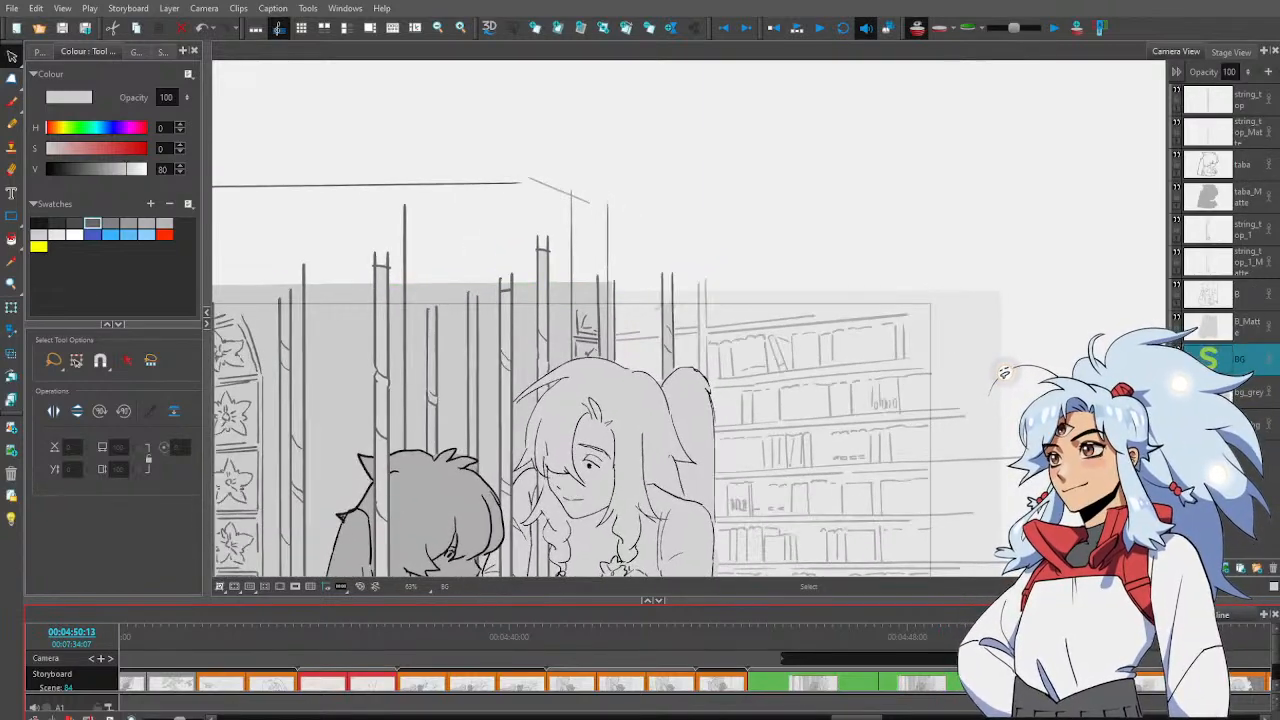
Examine the full background artwork beyond the camera frame in the panels around 00:04:50:17
{"action": "key", "text": "alt+z"}
{"action": "key", "text": "1"}
{"action": "key", "text": "1"}
{"action": "key", "text": "1"}
{"action": "key", "text": "1"}
{"action": "left_click_drag", "start_coordinate": [945, 570], "coordinate": [883, 518]}
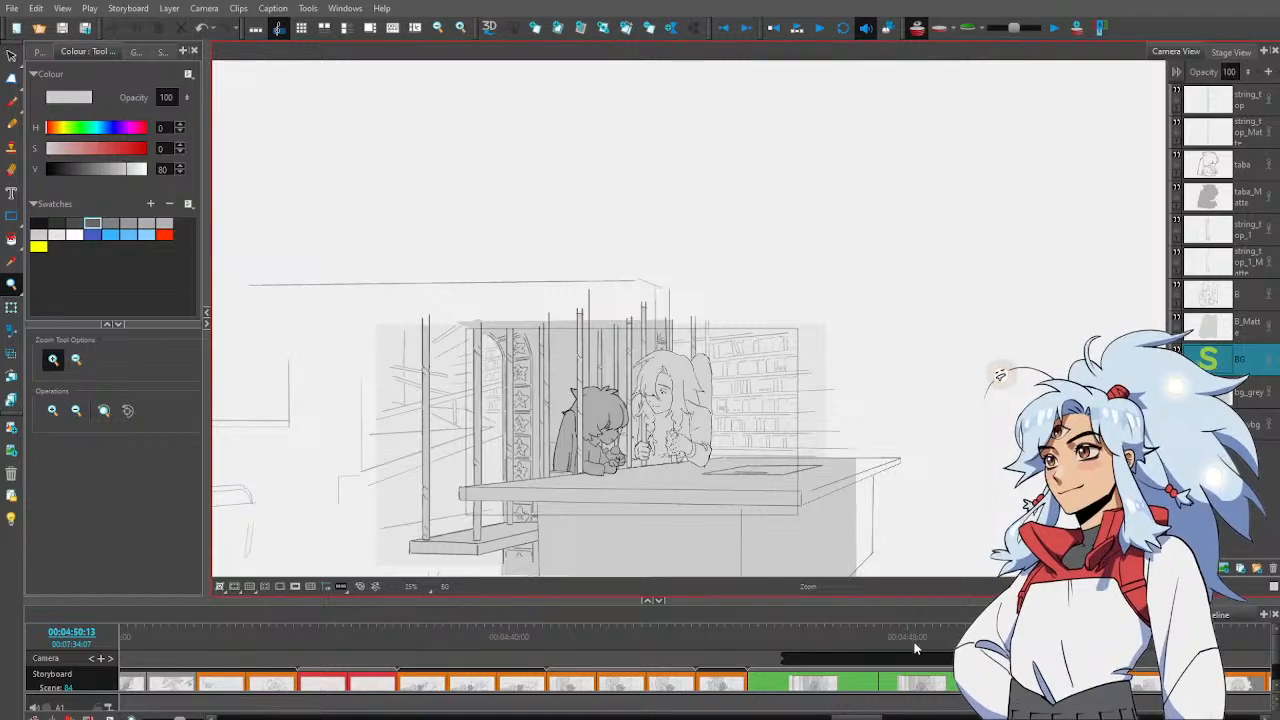
{"action": "left_click_drag", "start_coordinate": [914, 645], "coordinate": [1025, 649]}
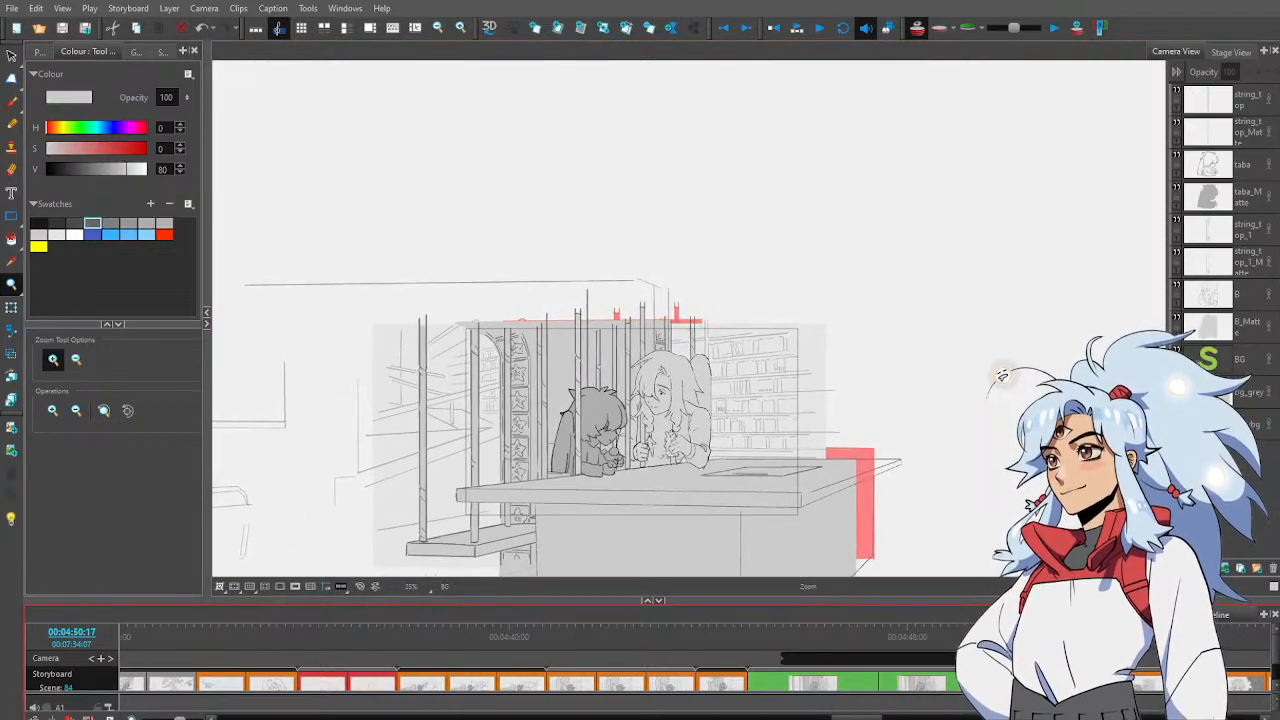
{"action": "key", "text": "."}
{"action": "key", "text": "."}
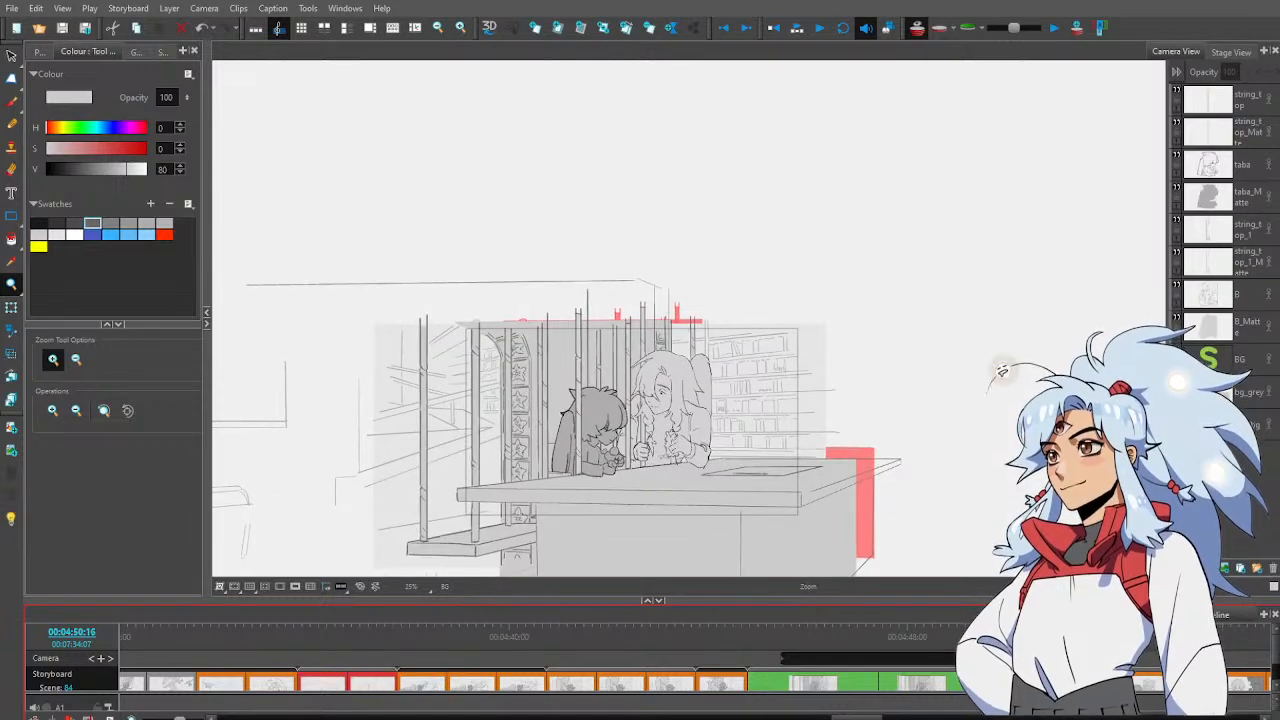
{"action": "key", "text": "."}
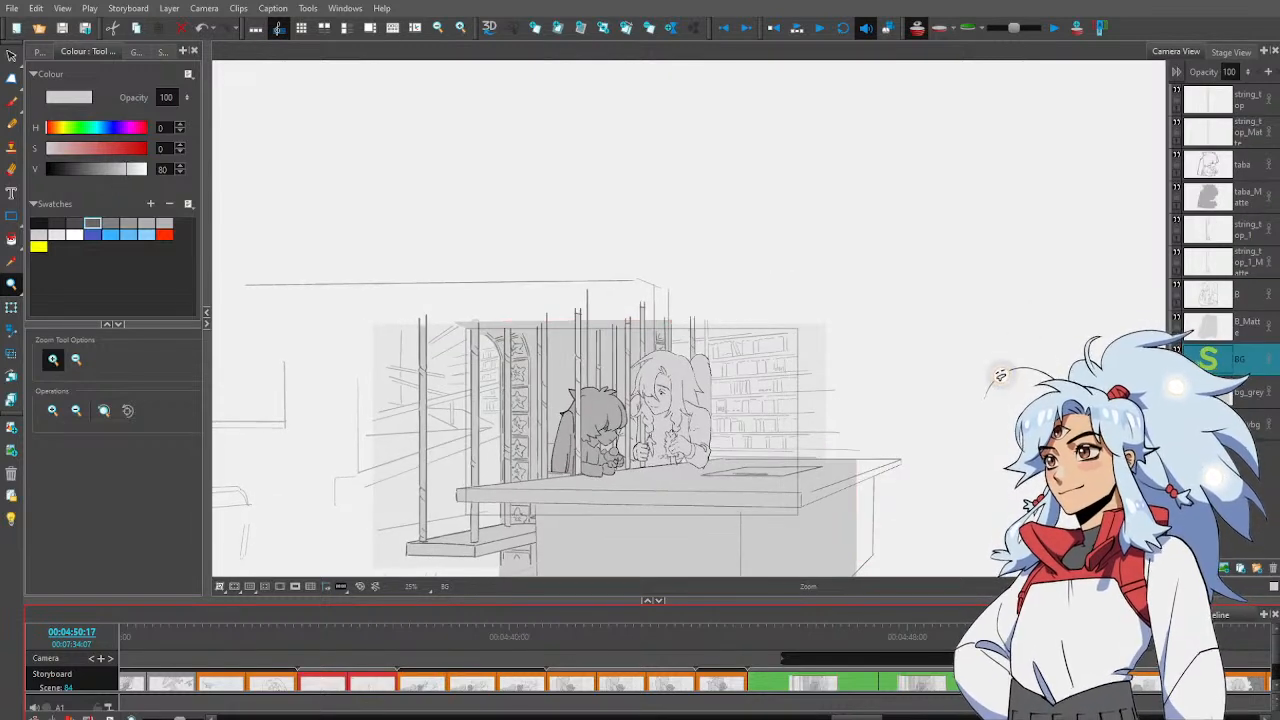
{"action": "key", "text": "."}
{"action": "key", "text": "."}
{"action": "key", "text": "."}
{"action": "key", "text": "."}
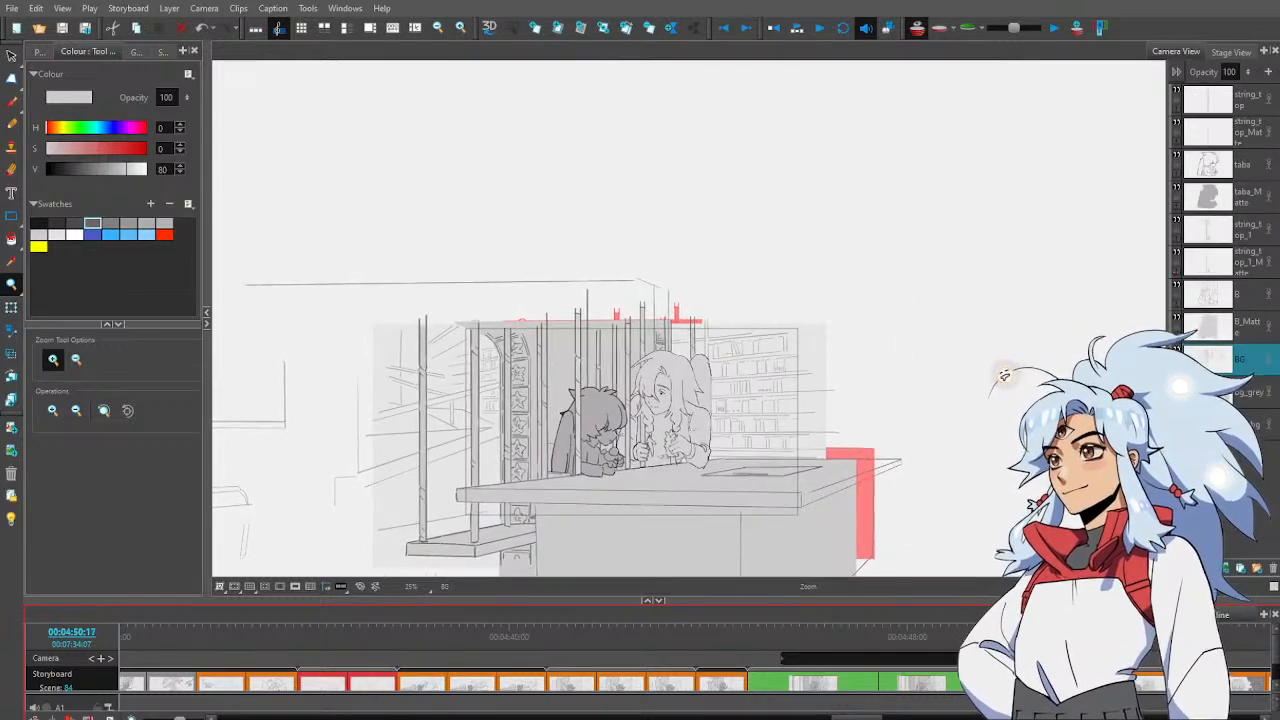
Replace the BG layer in the panel at 00:04:51:01 with the library BG layer from the panel at 00:04:50:17
{"action": "left_click", "coordinate": [1250, 362]}
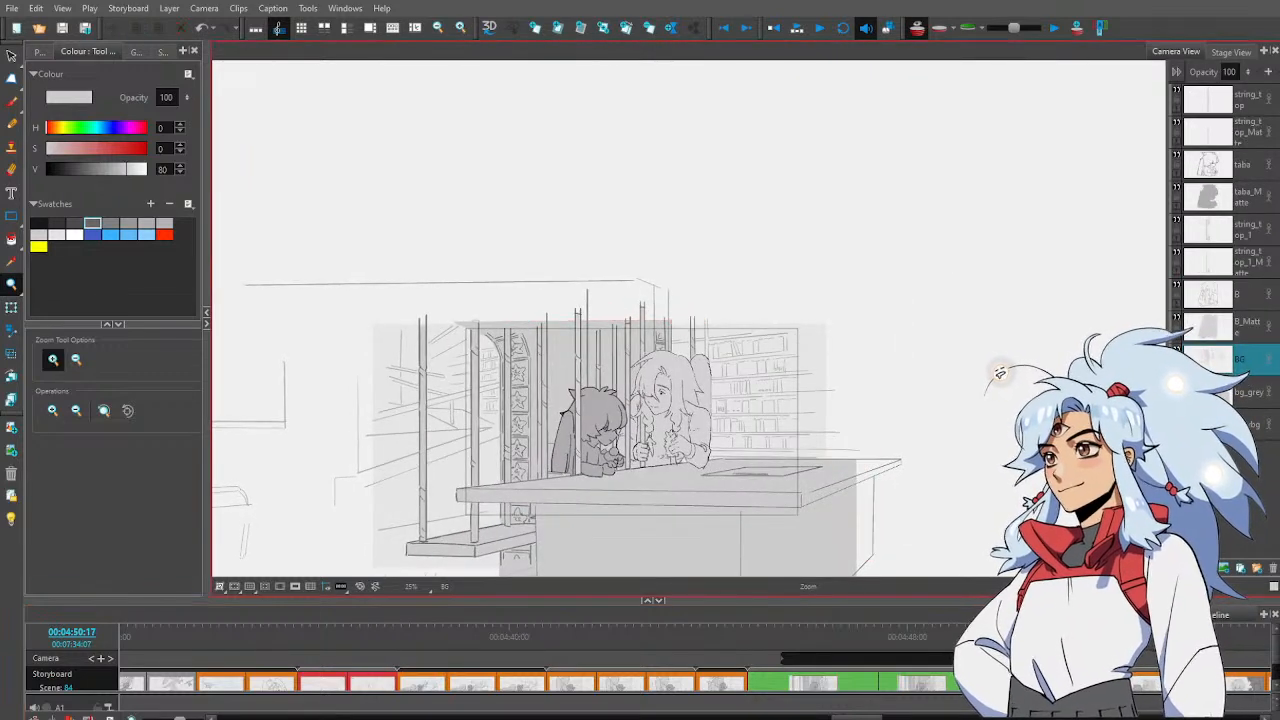
{"action": "left_click", "coordinate": [1058, 636]}
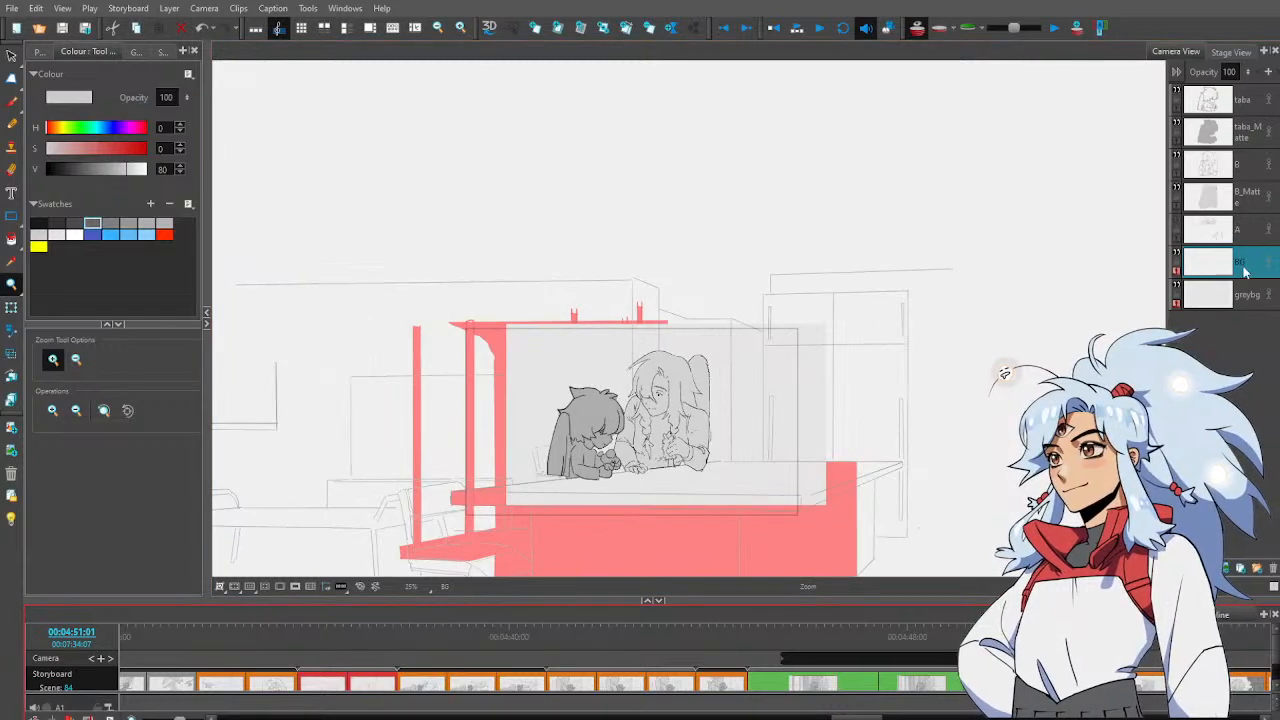
{"action": "key", "text": "Delete"}
{"action": "key", "text": "ctrl+v"}
Carry the bg_grey and greybg layers from the panel at 00:04:50:15 to the one at 00:04:50:22 and place them beneath BG
{"action": "left_click", "coordinate": [1038, 636]}
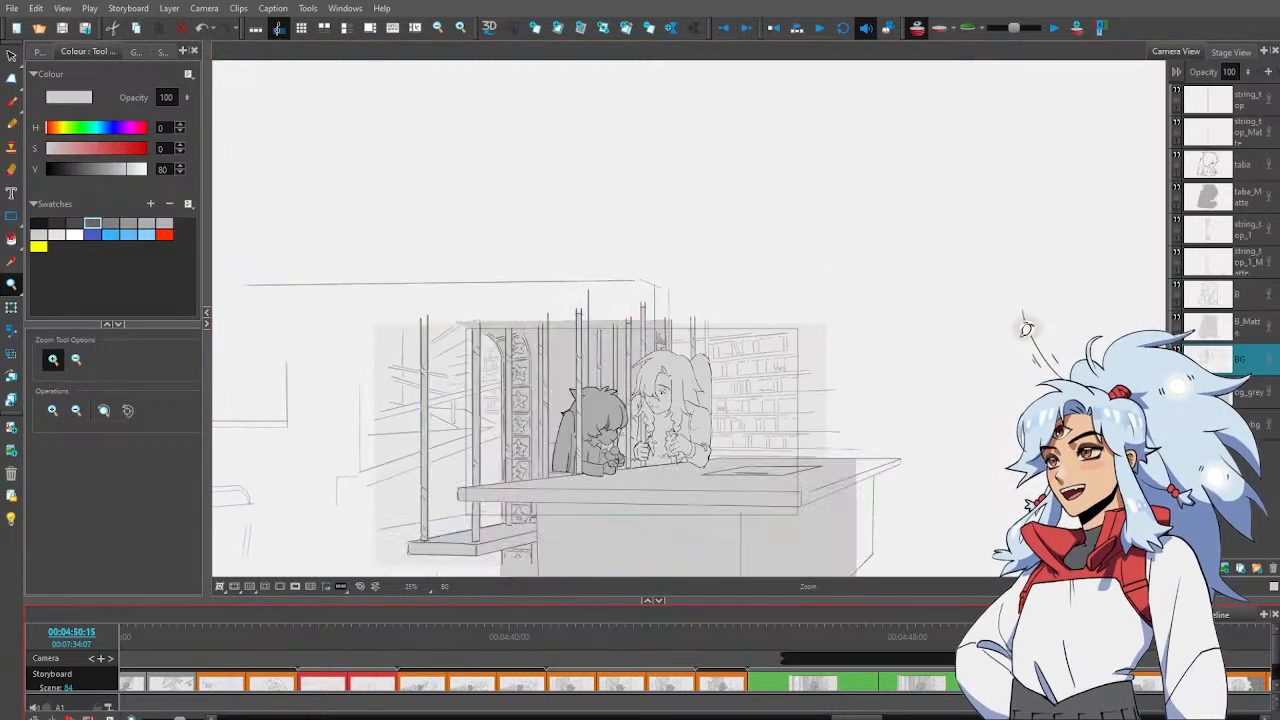
{"action": "left_click", "coordinate": [1248, 393]}
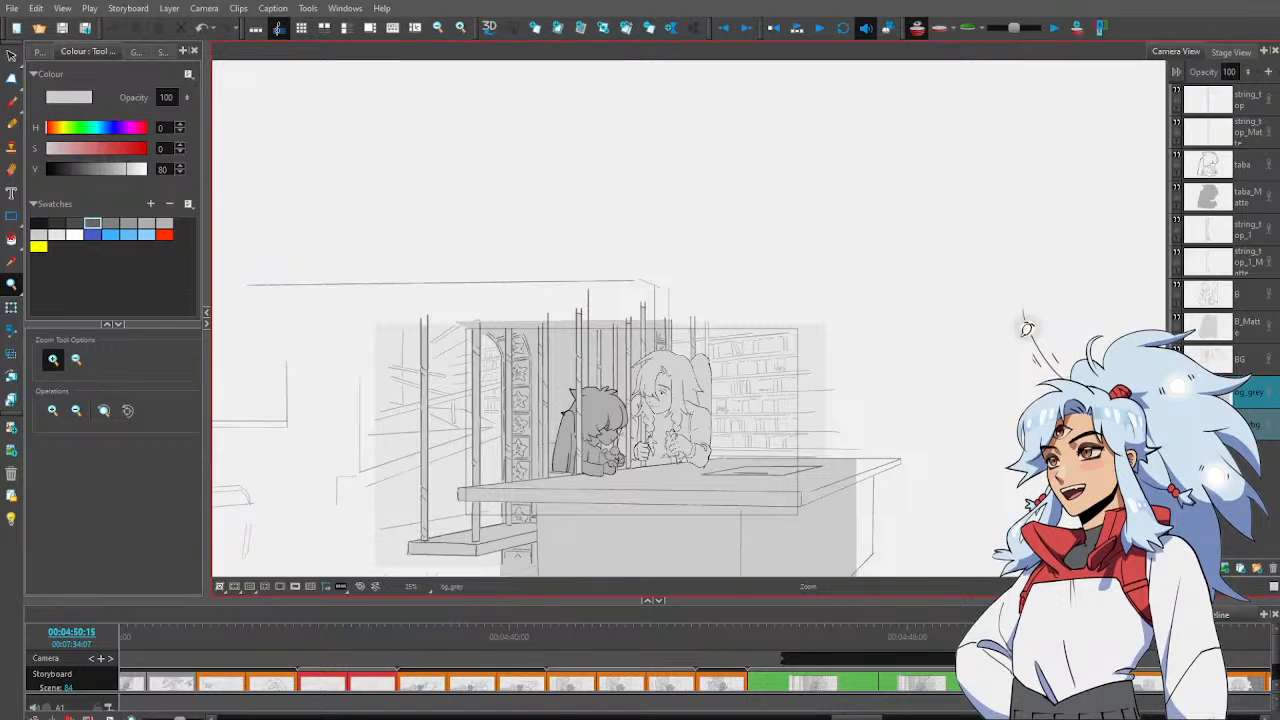
{"action": "left_click", "coordinate": [1052, 636]}
{"action": "key", "text": "ctrl+v"}
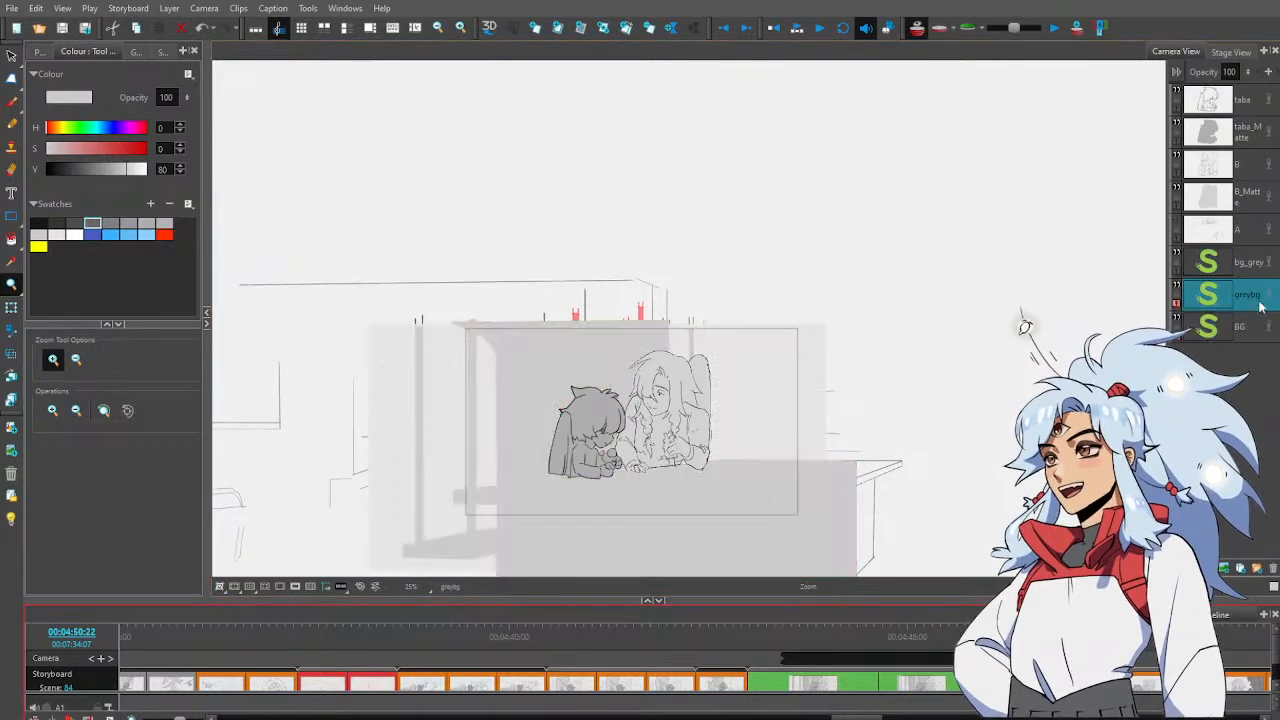
{"action": "left_click", "coordinate": [1260, 266], "text": "shift"}
{"action": "left_click_drag", "start_coordinate": [1249, 344], "coordinate": [1246, 357]}
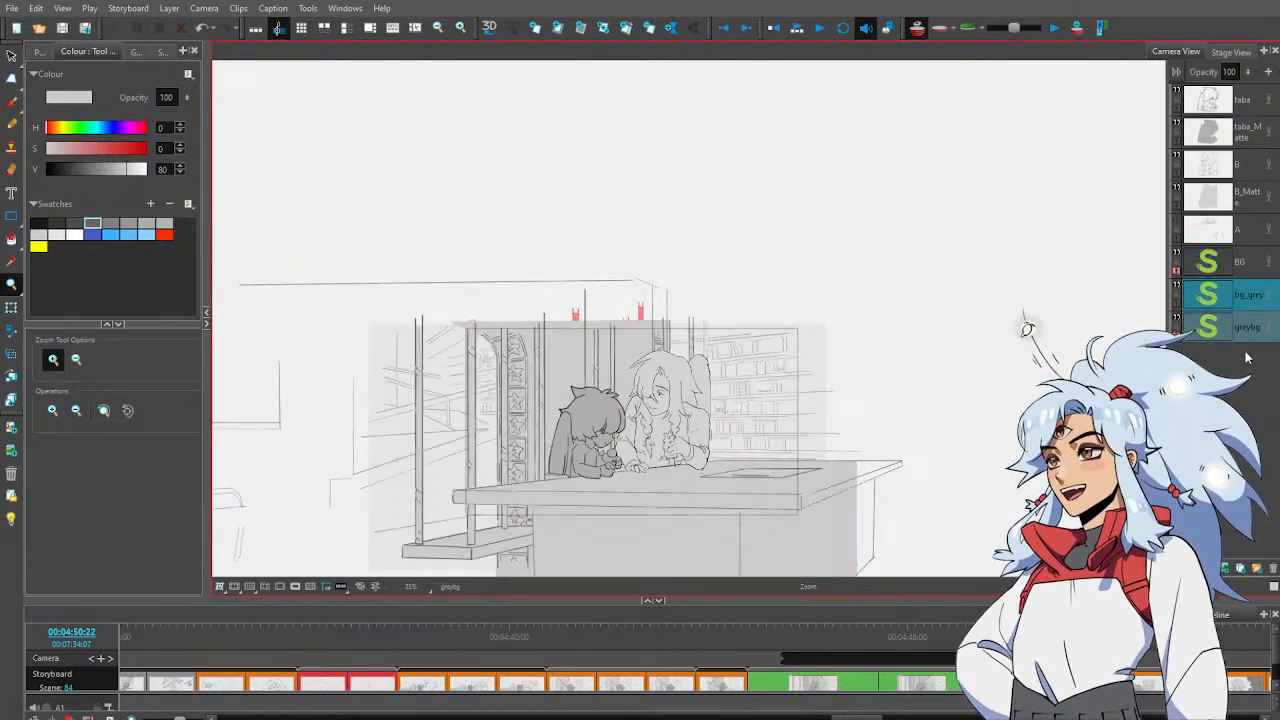
Carry the B character layer from the panel at 00:04:50:19 into the following panel at 00:04:51:03
{"action": "left_click_drag", "start_coordinate": [1052, 636], "coordinate": [1046, 636]}
{"action": "left_click", "coordinate": [1240, 300]}
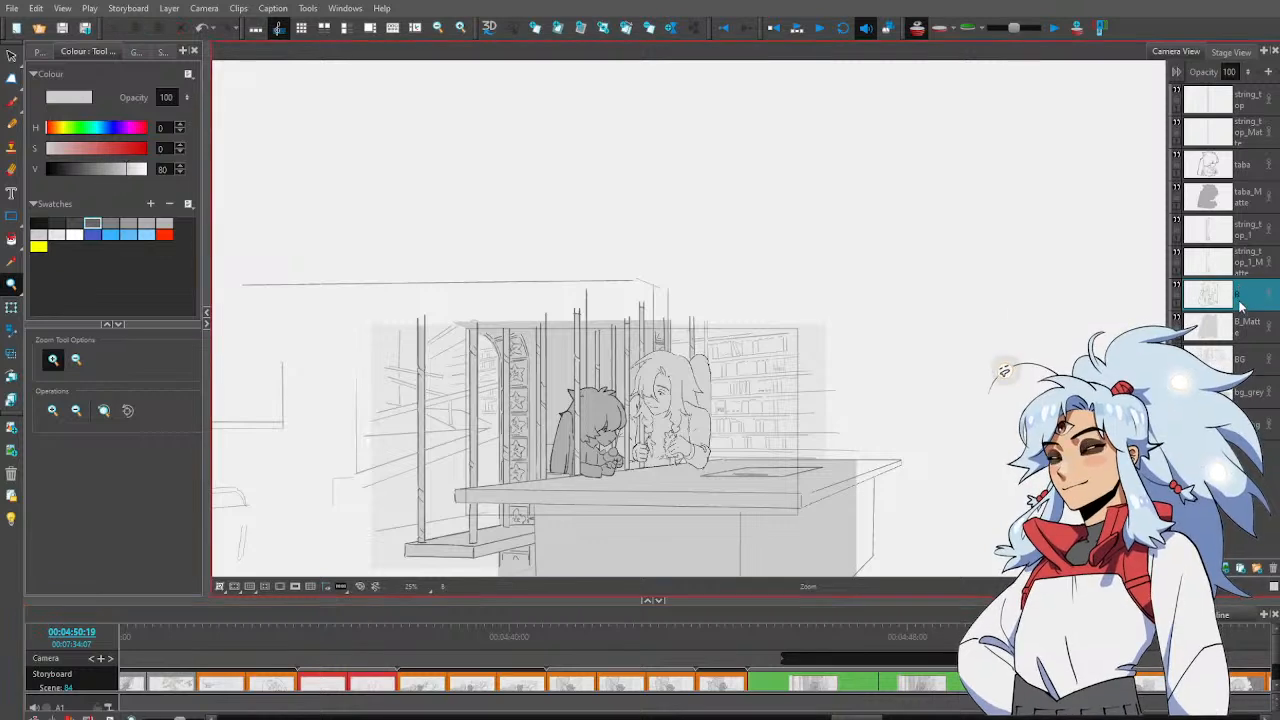
{"action": "left_click", "coordinate": [1063, 636]}
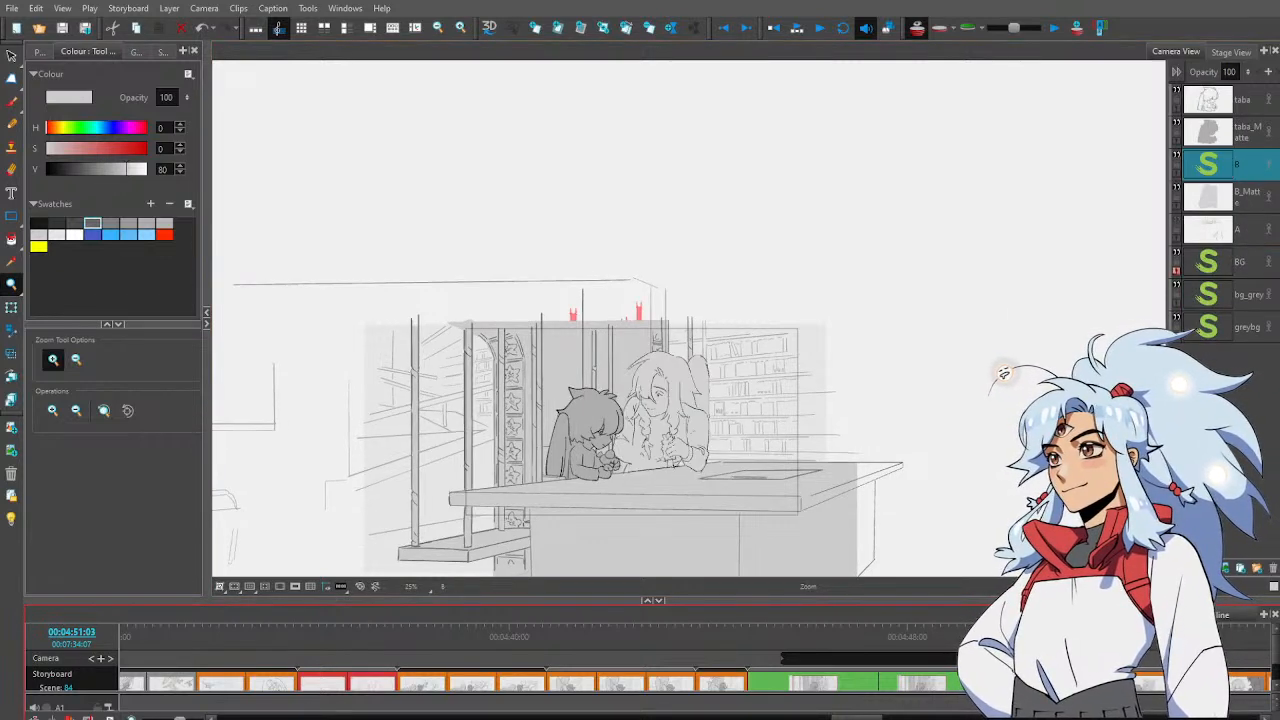
Flip between the panels from 00:04:50:19 to 00:04:51:23 to compare their artwork, and check the panel information in scene 84
{"action": "key", "text": "g"}
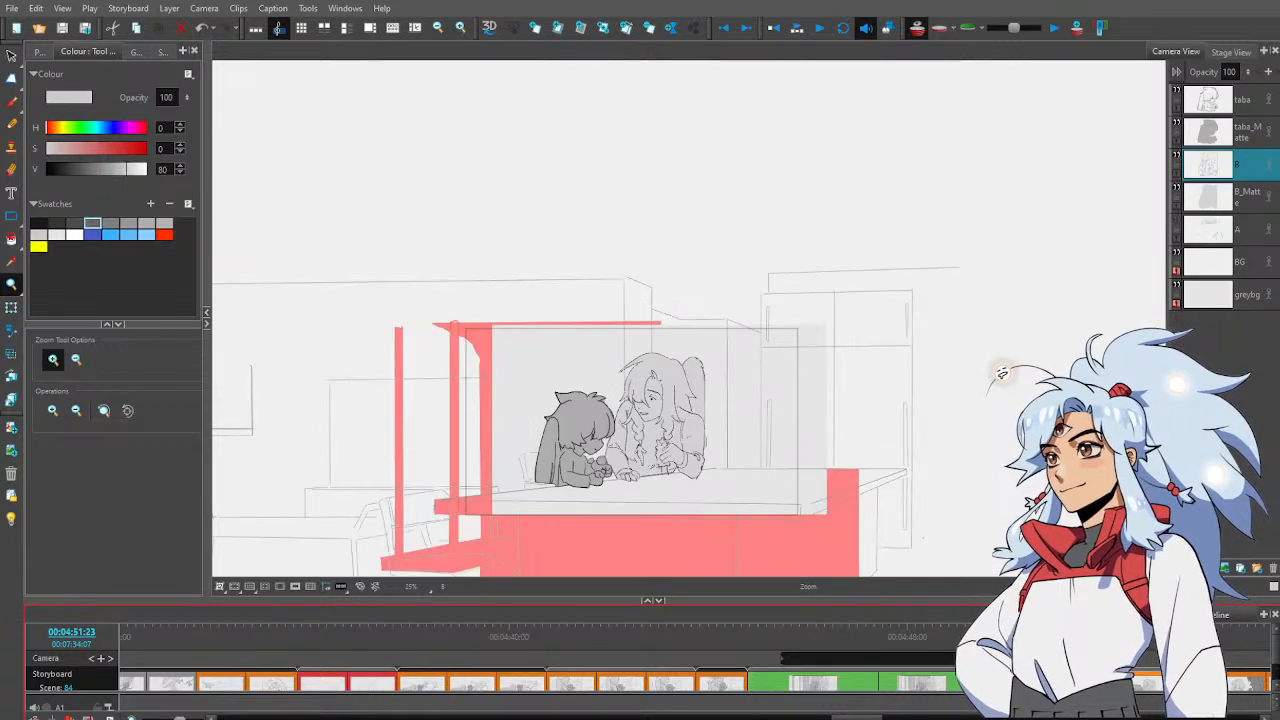
{"action": "key", "text": "g"}
{"action": "key", "text": "g"}
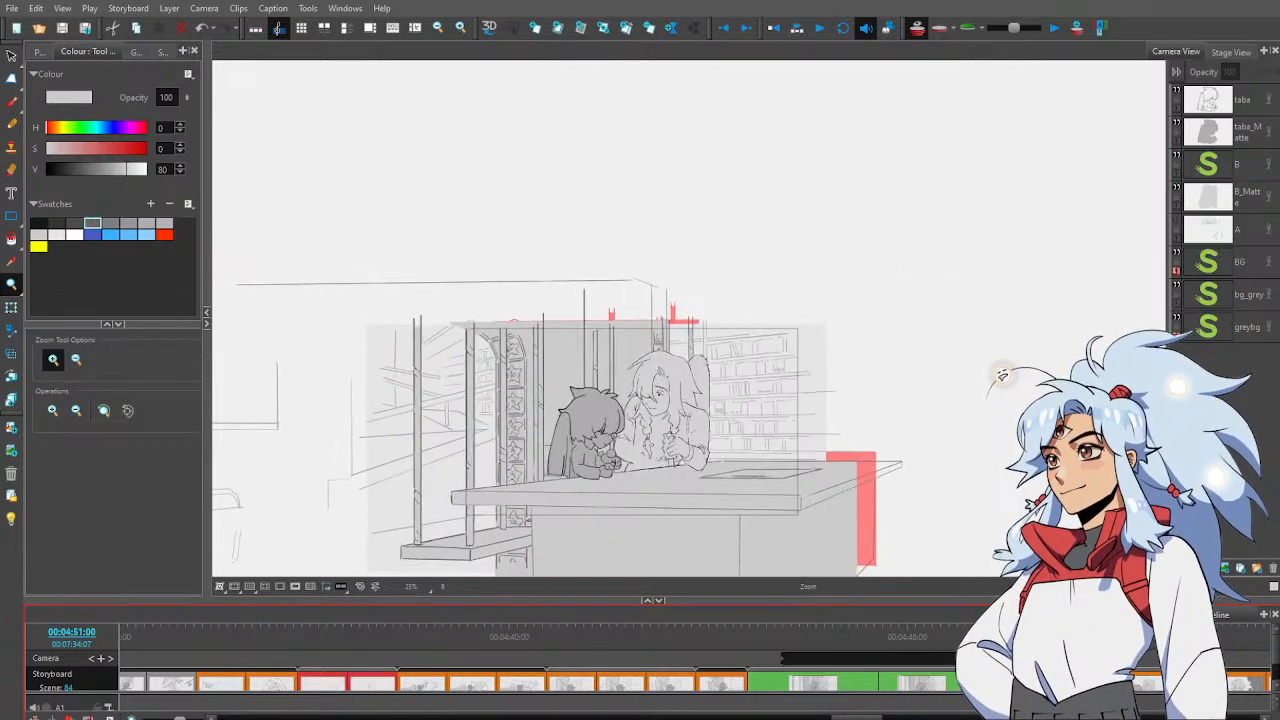
{"action": "key", "text": "f"}
{"action": "key", "text": "f"}
{"action": "key", "text": "g"}
{"action": "key", "text": "g"}
{"action": "key", "text": "f"}
{"action": "key", "text": "f"}
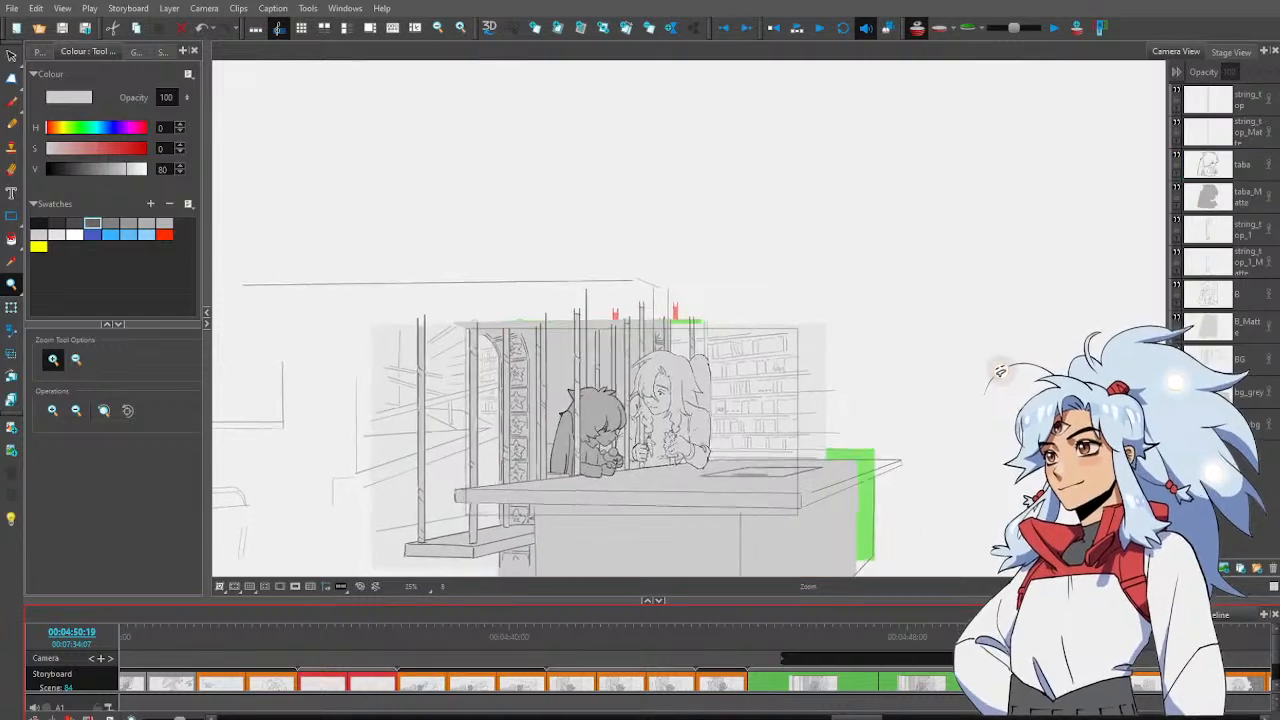
{"action": "key", "text": "g"}
{"action": "left_click", "coordinate": [36, 51]}
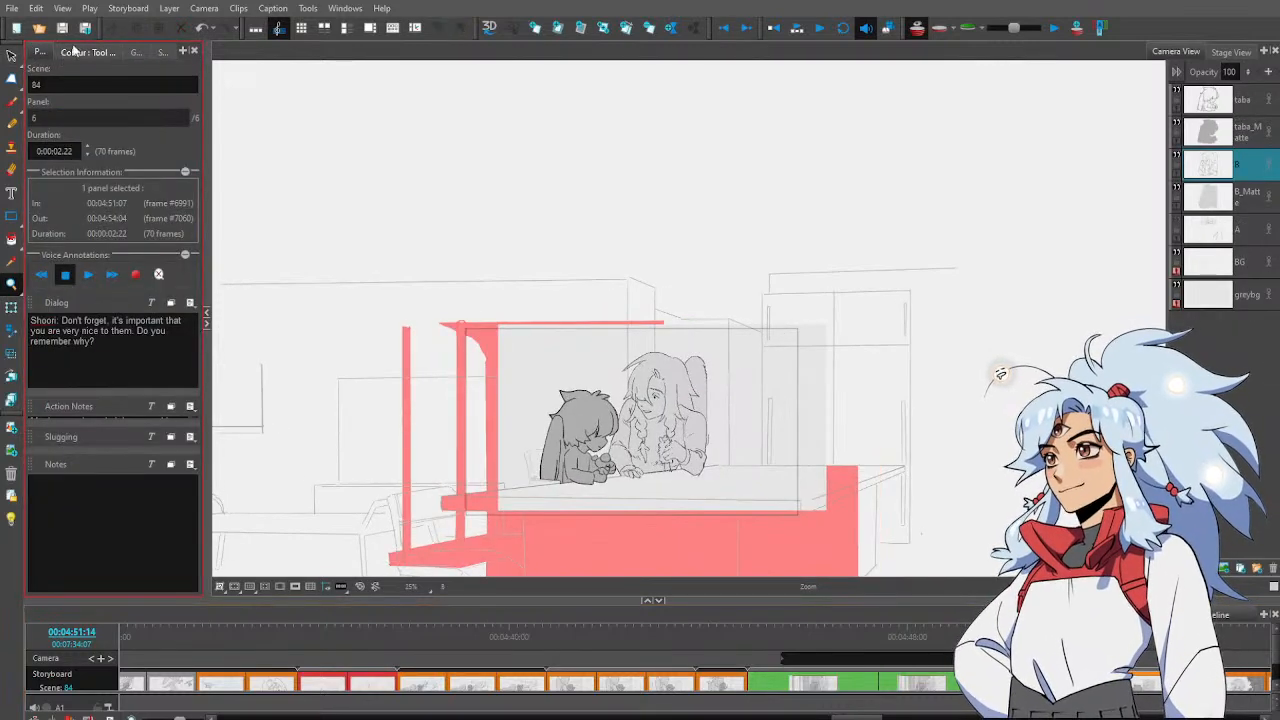
{"action": "left_click", "coordinate": [100, 51]}
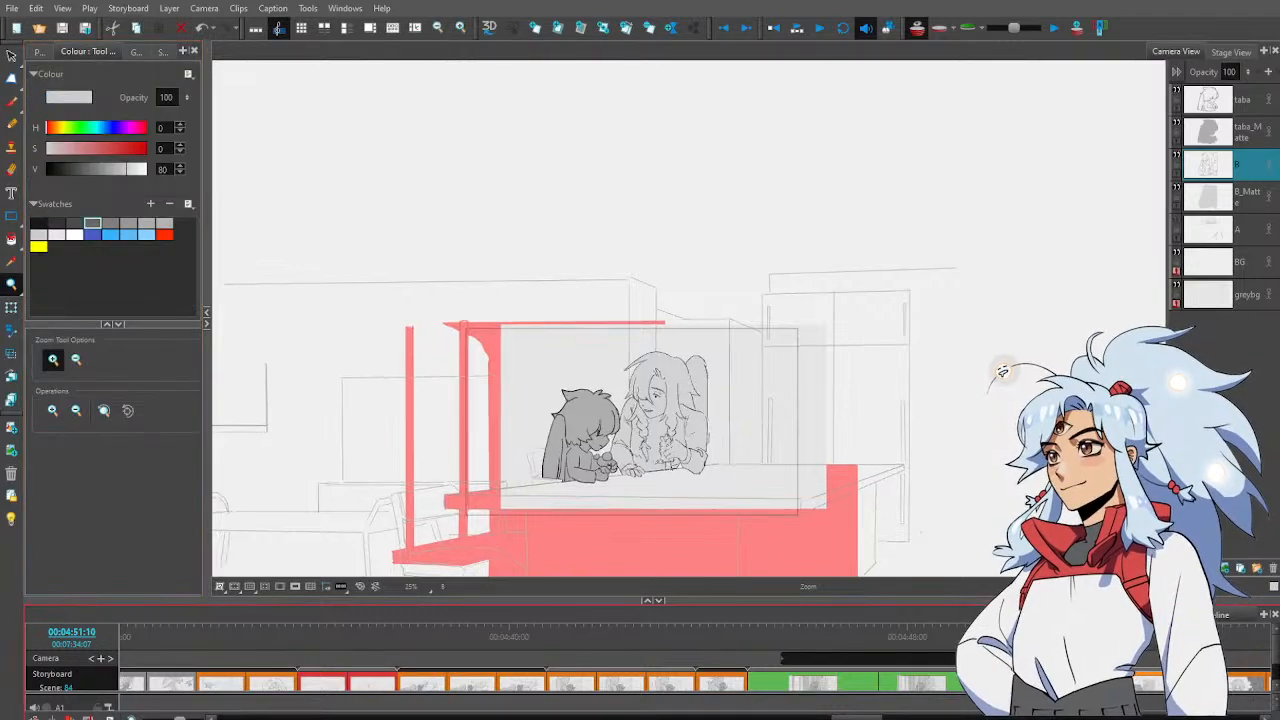
{"action": "mouse_move", "coordinate": [1077, 644]}
{"action": "left_mouse_down"}
{"action": "mouse_move", "coordinate": [932, 644]}
{"action": "mouse_move", "coordinate": [1087, 644]}
{"action": "left_mouse_up"}
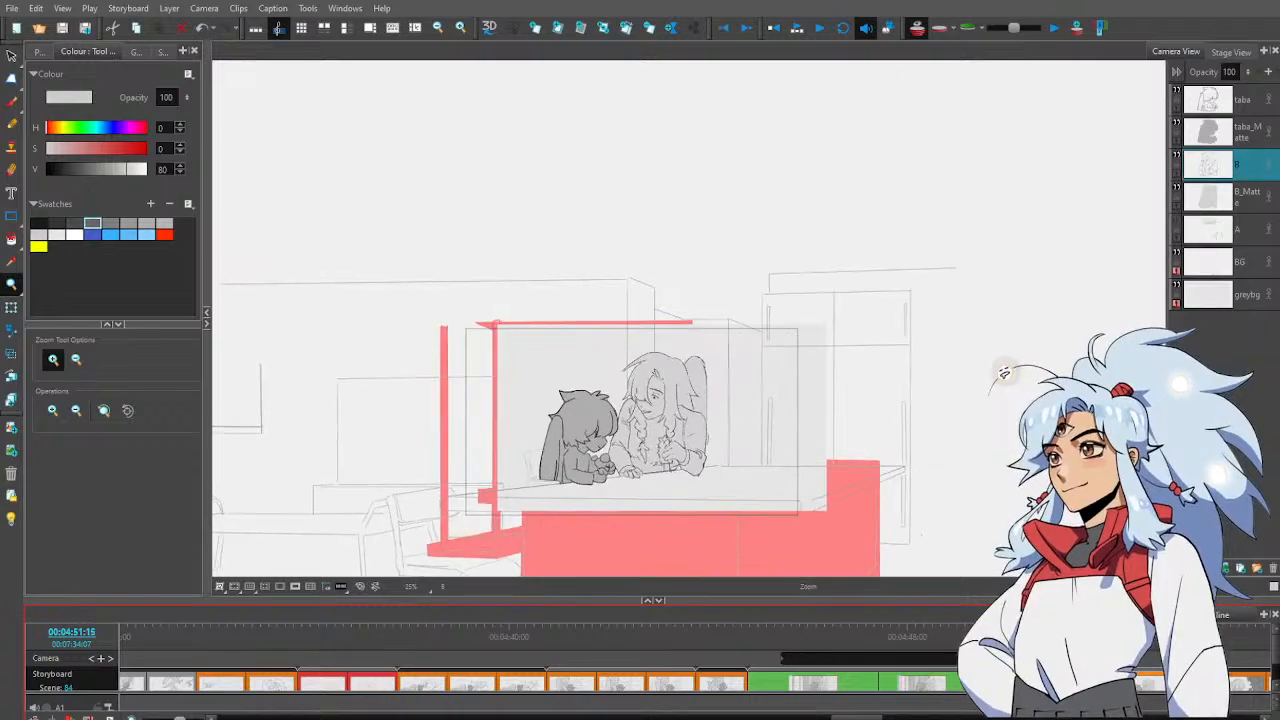
Replace the B layer in the panel at 00:04:51:19 with the one from the panel at 00:04:49:14
{"action": "key", "text": "Left"}
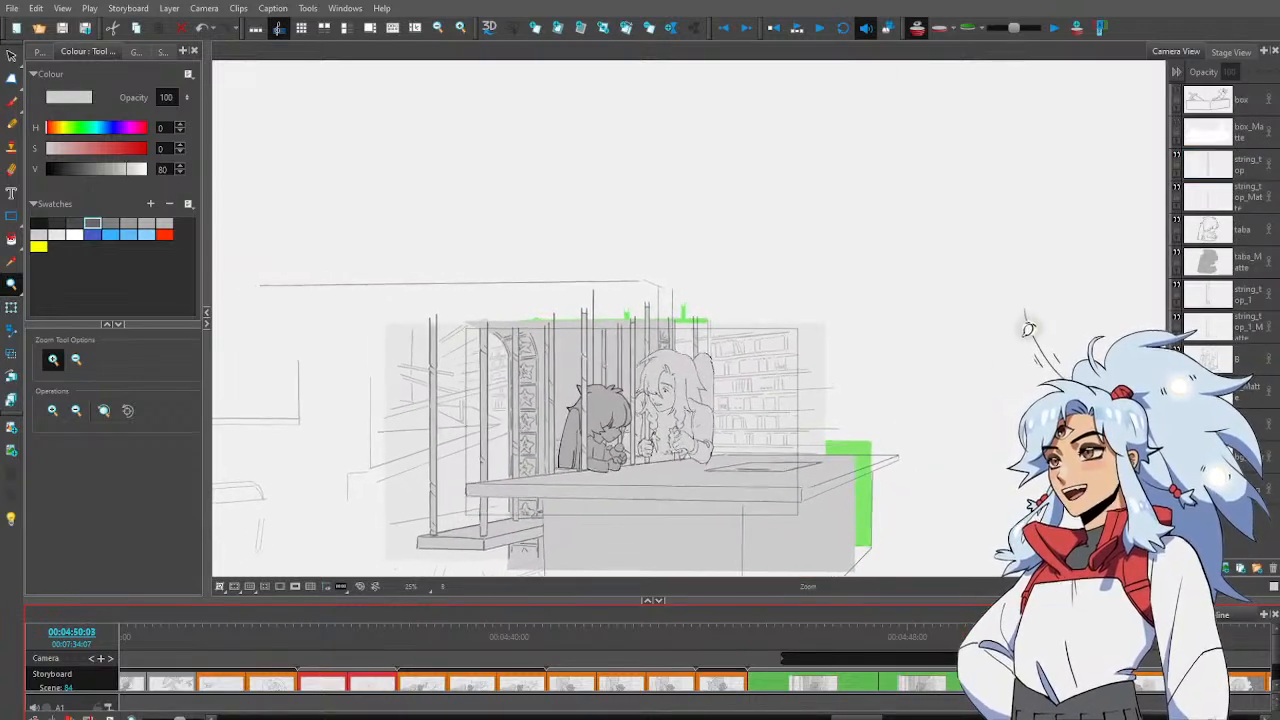
{"action": "key", "text": "Left"}
{"action": "left_click", "coordinate": [1247, 363]}
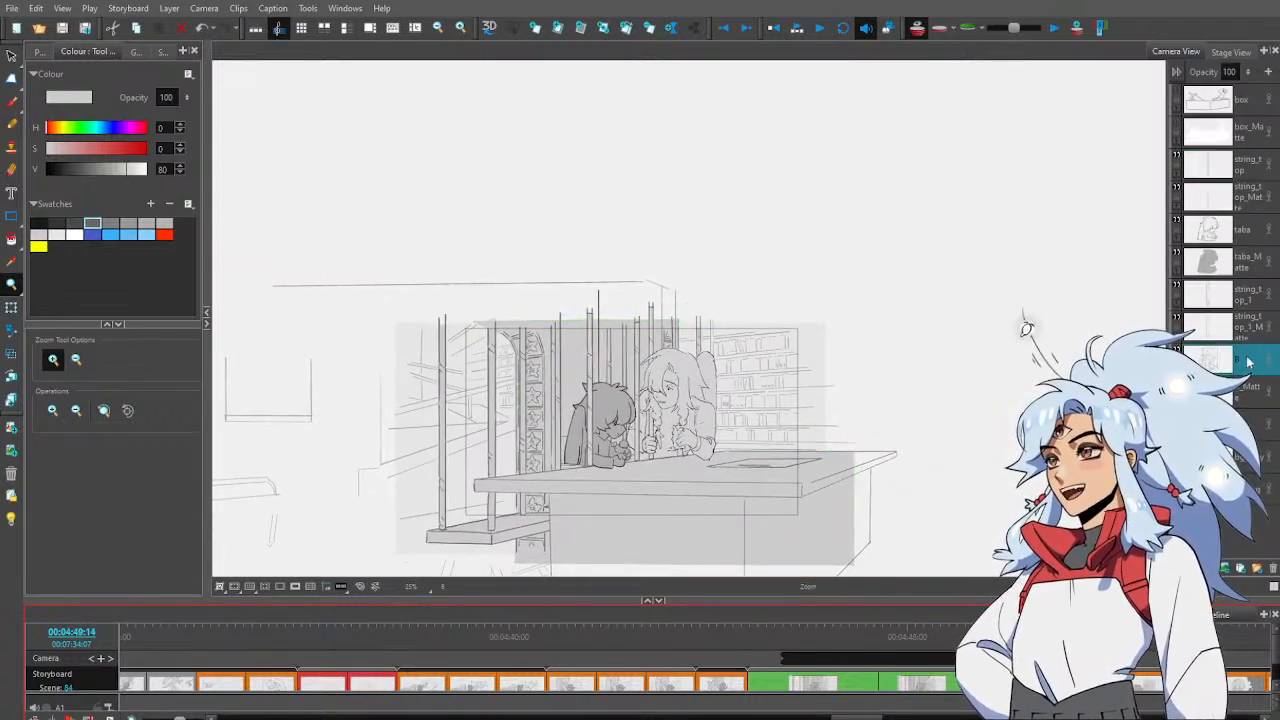
{"action": "key", "text": "Right"}
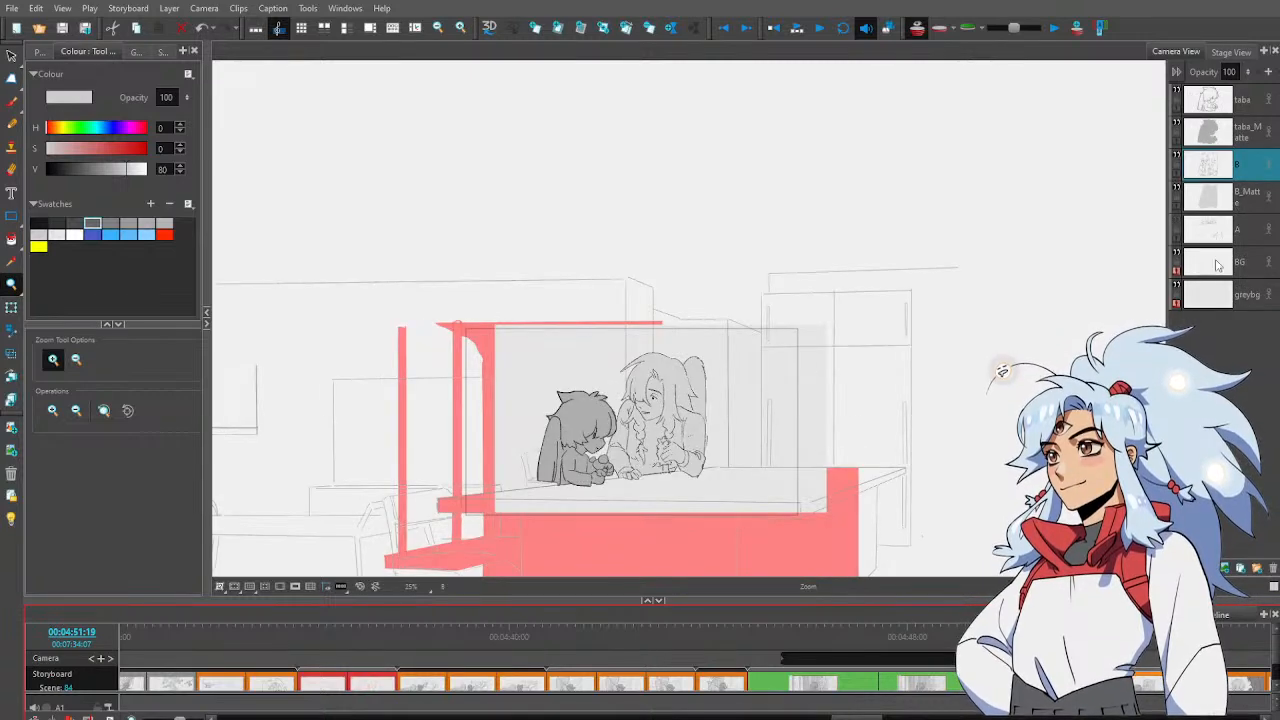
{"action": "key", "text": "Delete"}
{"action": "key", "text": "ctrl+v"}
{"action": "key", "text": "Left"}
{"action": "key", "text": "Left"}
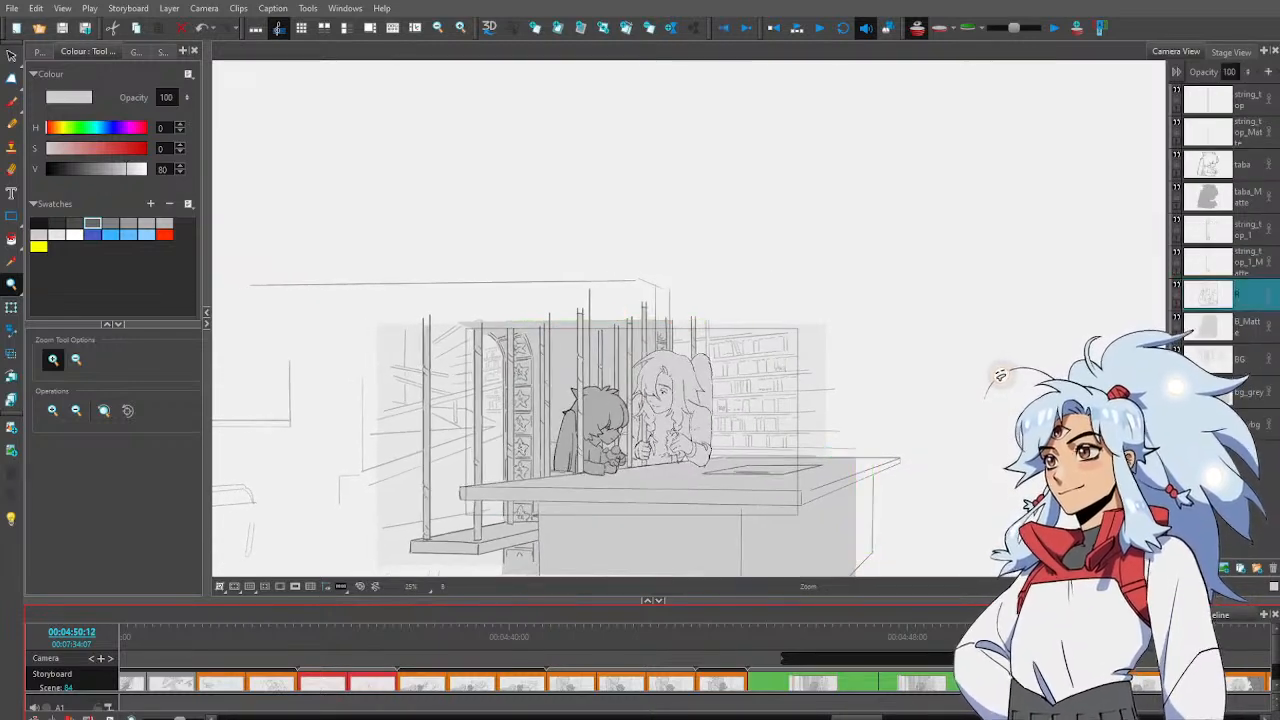
Delete layer A from the panel at 00:04:51:00 and carry string_top_1 and its matte there from 00:04:50:12, placing them above B
{"action": "left_click", "coordinate": [1248, 262]}
{"action": "left_click", "coordinate": [1248, 265], "text": "shift"}
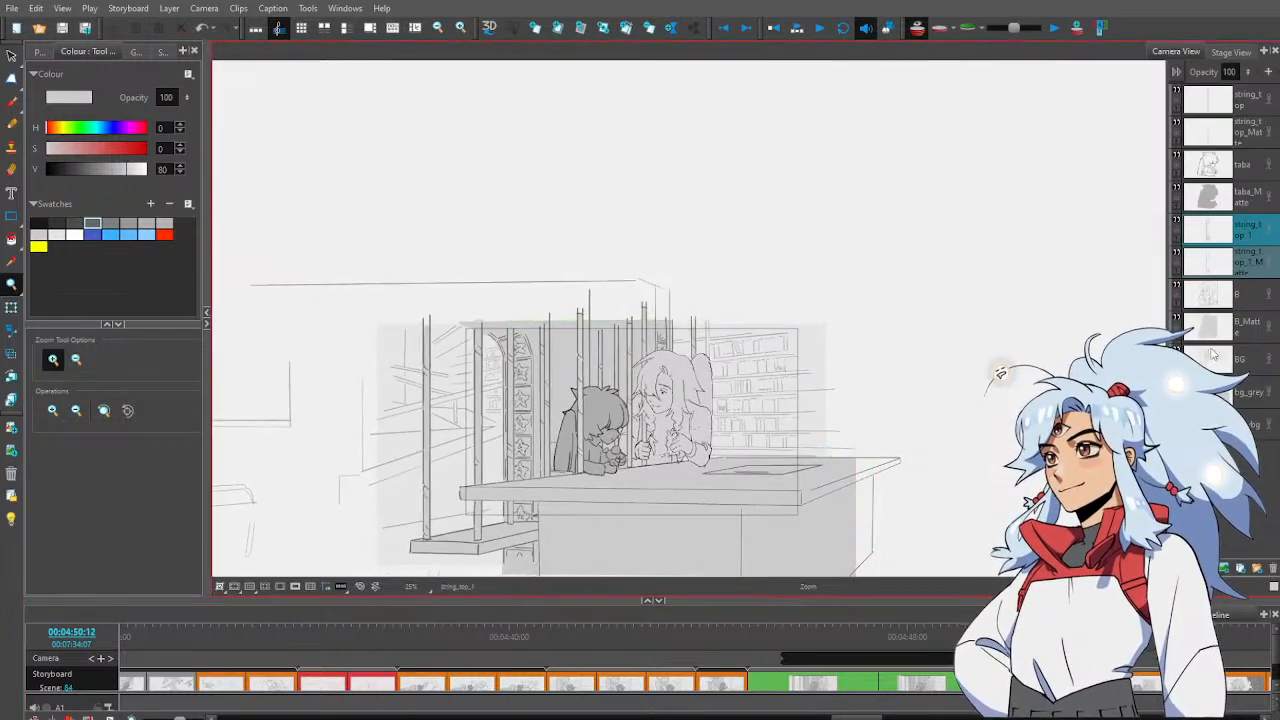
{"action": "key", "text": "g"}
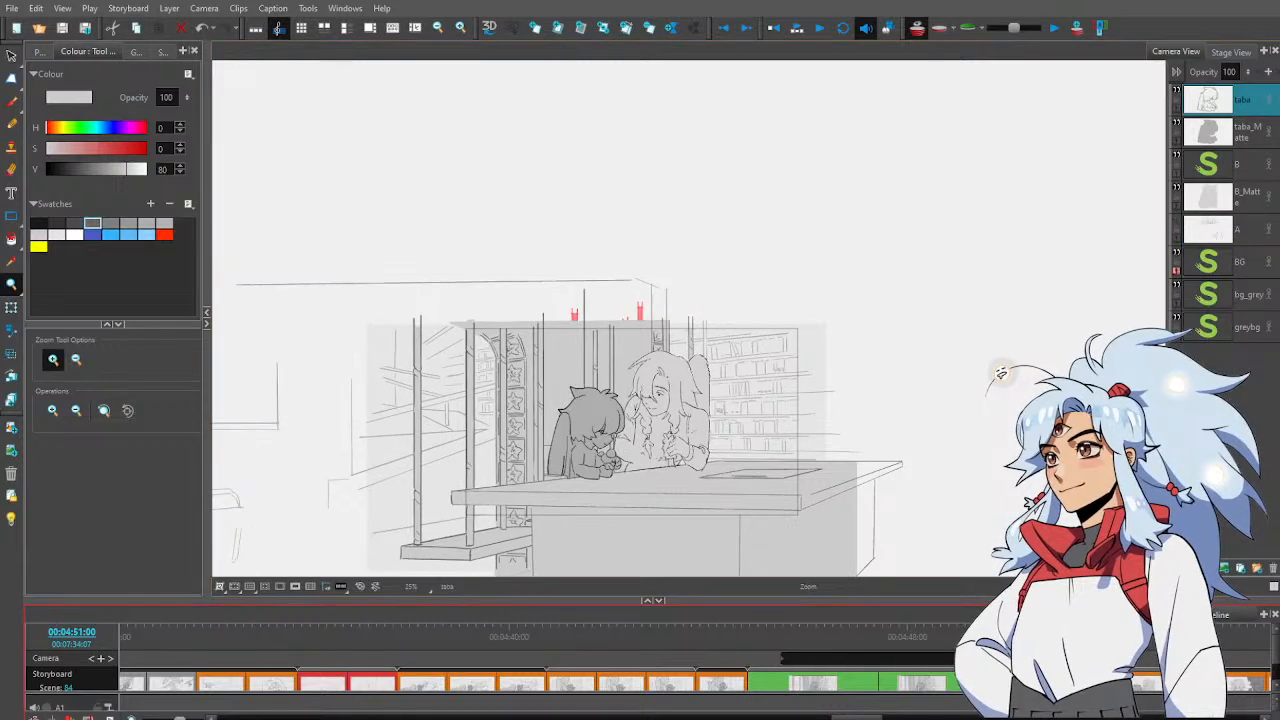
{"action": "left_click", "coordinate": [1245, 230]}
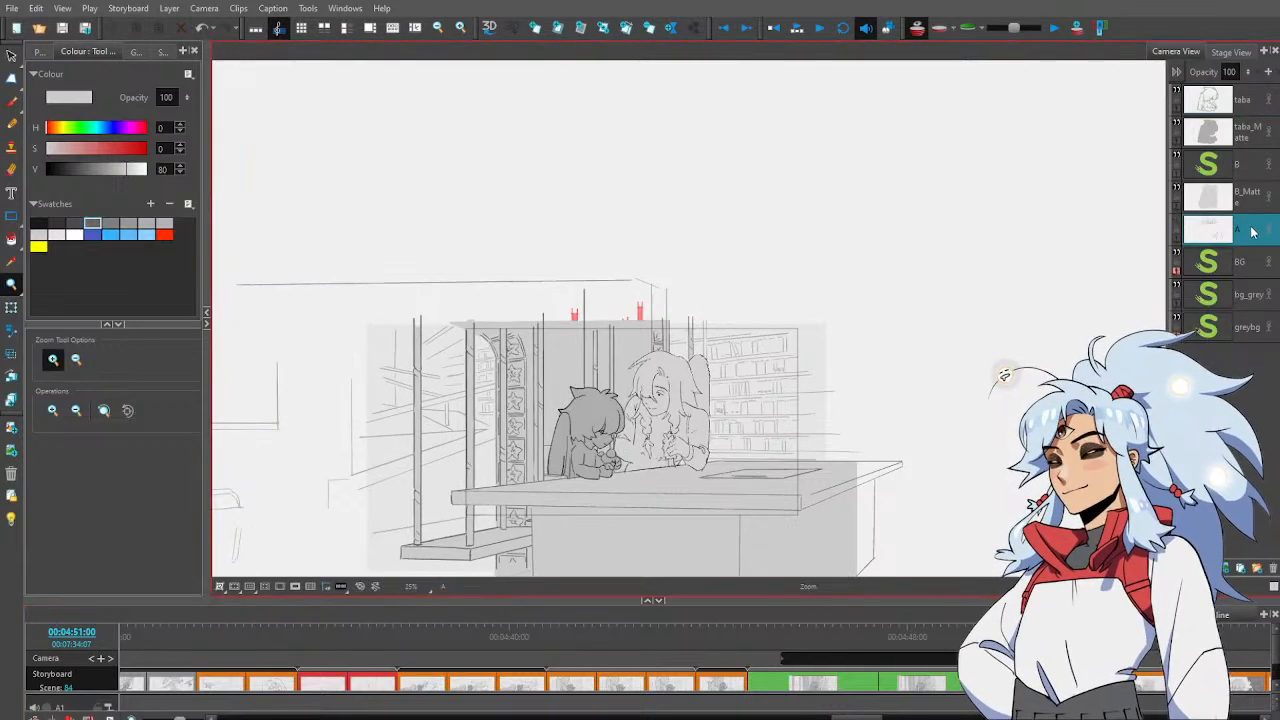
{"action": "key", "text": "Delete"}
{"action": "left_click", "coordinate": [1251, 163]}
{"action": "key", "text": "ctrl+v"}
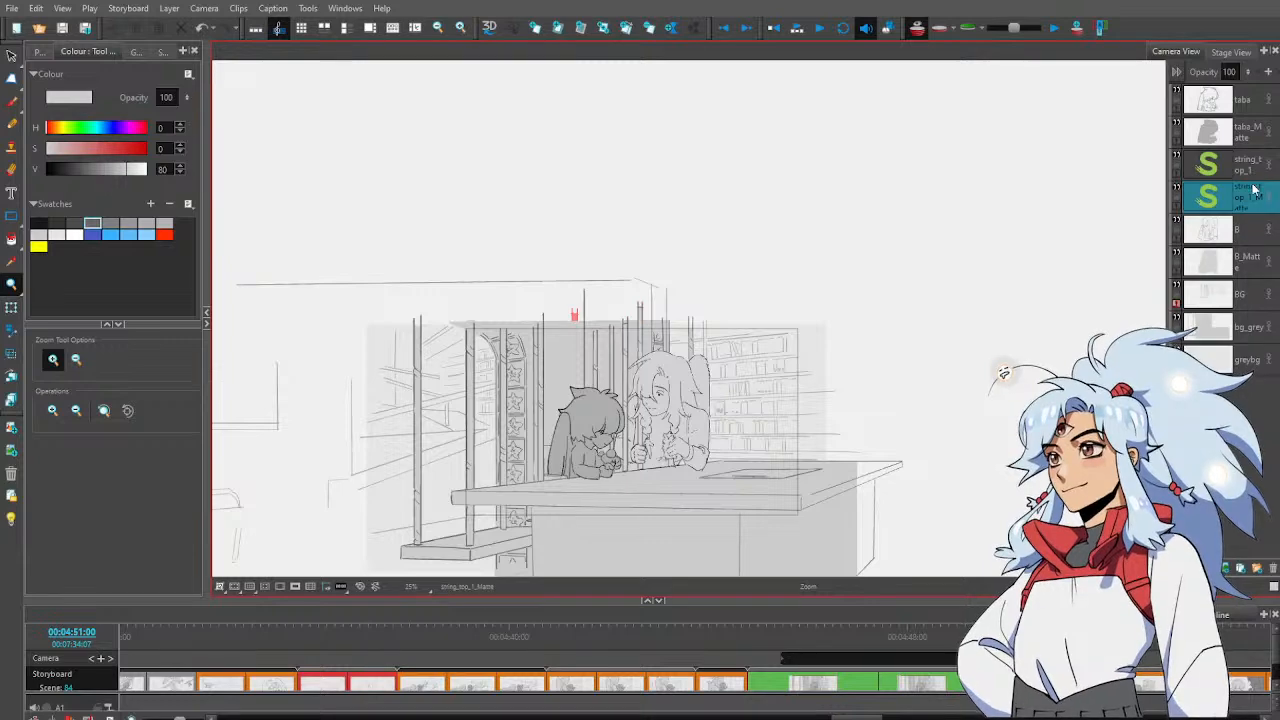
Flip back and forth between the panels from 00:04:47:08 to 00:04:51:07 to compare the hanging strings and background
{"action": "key", "text": "f"}
{"action": "key", "text": "f"}
{"action": "key", "text": "f"}
{"action": "key", "text": "f"}
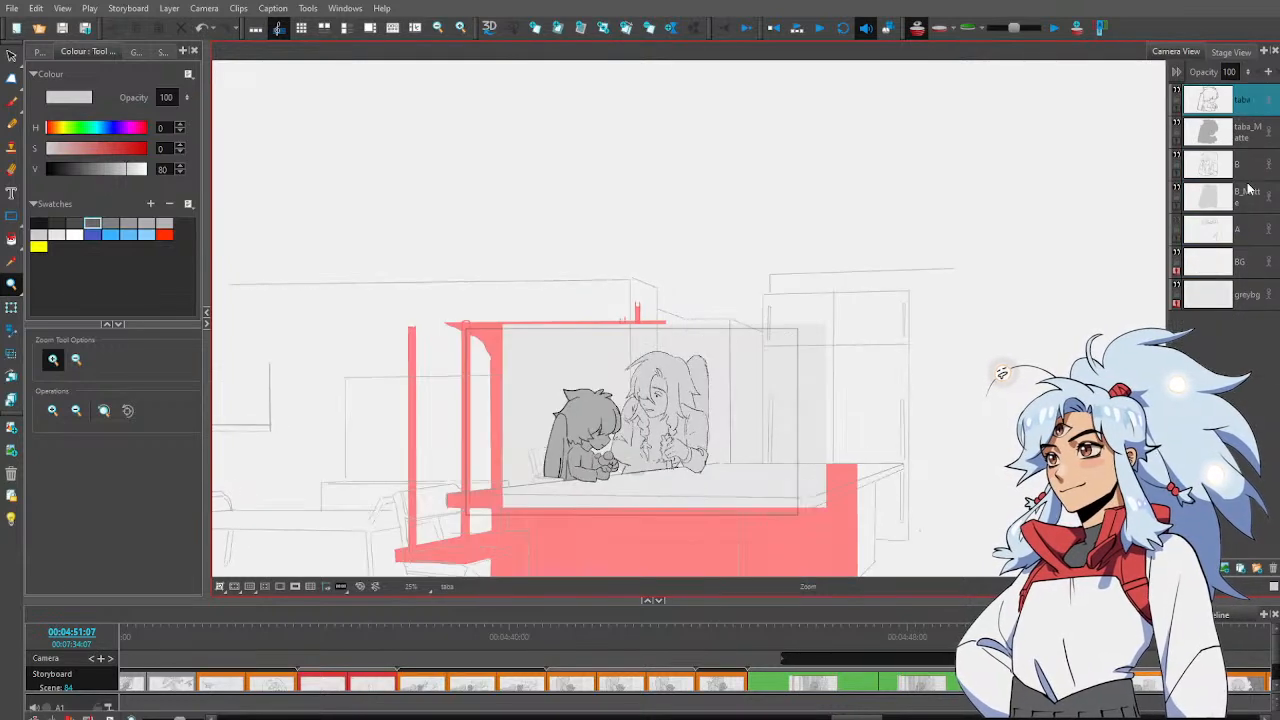
{"action": "key", "text": "g"}
{"action": "key", "text": "g"}
{"action": "key", "text": "f"}
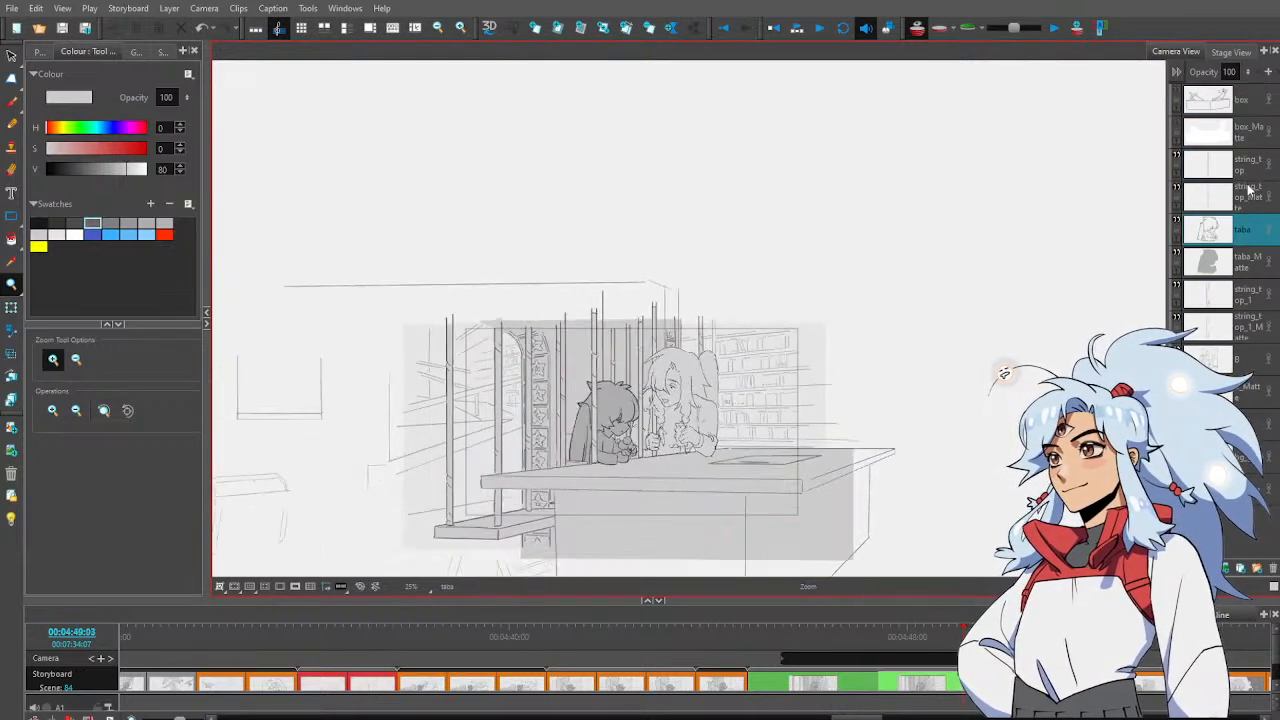
{"action": "key", "text": "g"}
{"action": "key", "text": "g"}
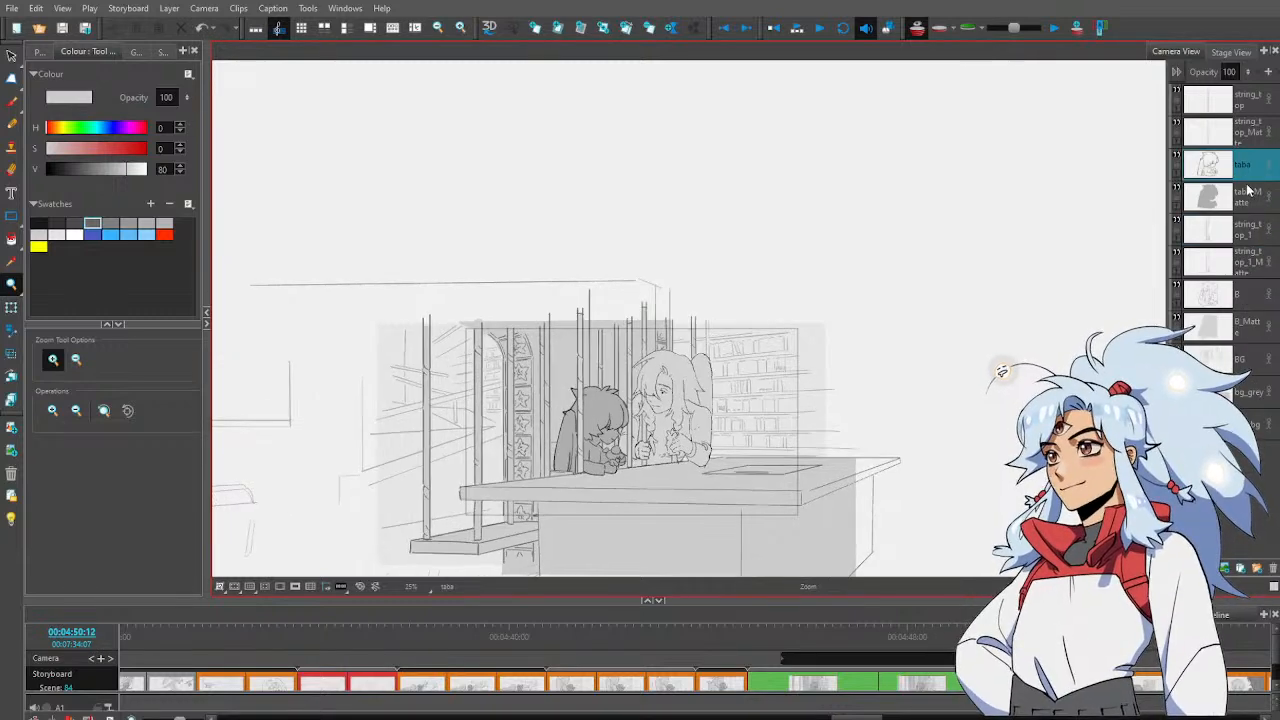
{"action": "key", "text": "f"}
{"action": "key", "text": "f"}
{"action": "key", "text": "f"}
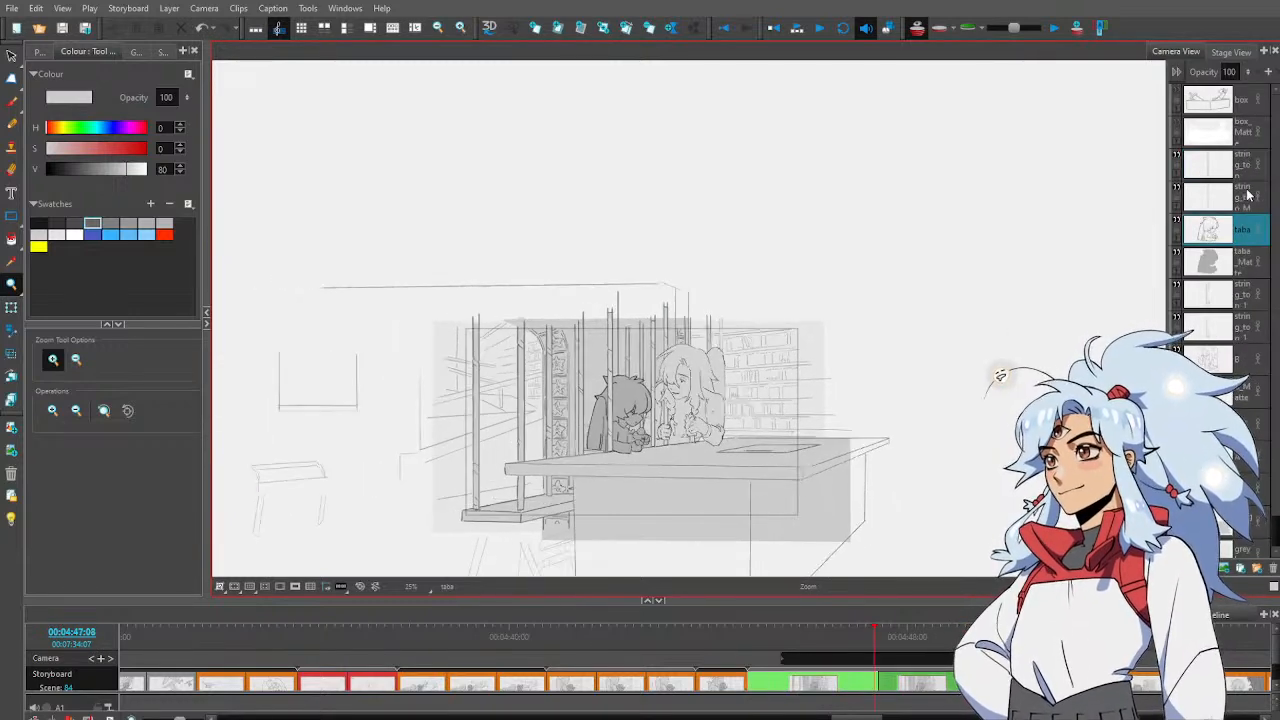
{"action": "key", "text": "g"}
{"action": "key", "text": "g"}
{"action": "key", "text": "g"}
{"action": "key", "text": "g"}
{"action": "key", "text": "g"}
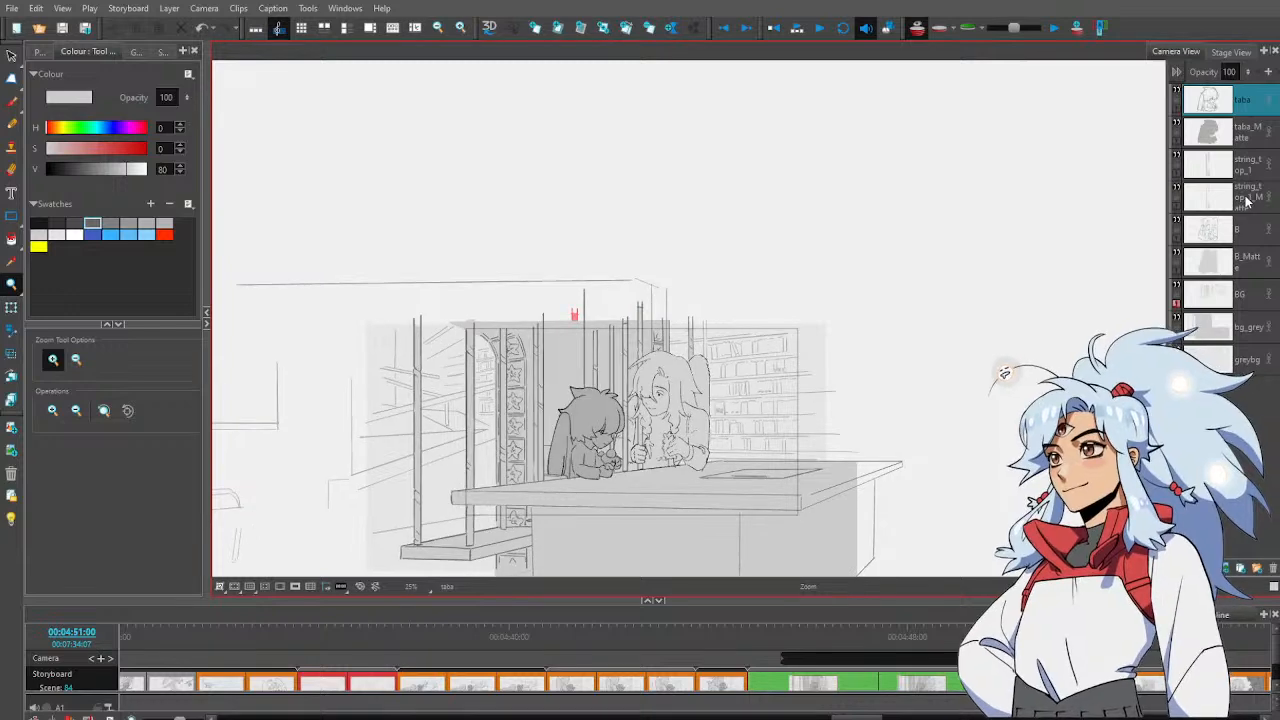
{"action": "key", "text": "f"}
{"action": "key", "text": "f"}
{"action": "key", "text": "f"}
Carry the string_top and string_top_Matte layers from the panel at 00:04:50:12 into the panels at 00:04:51:00 and 00:04:51:18, above taba
{"action": "key", "text": "g"}
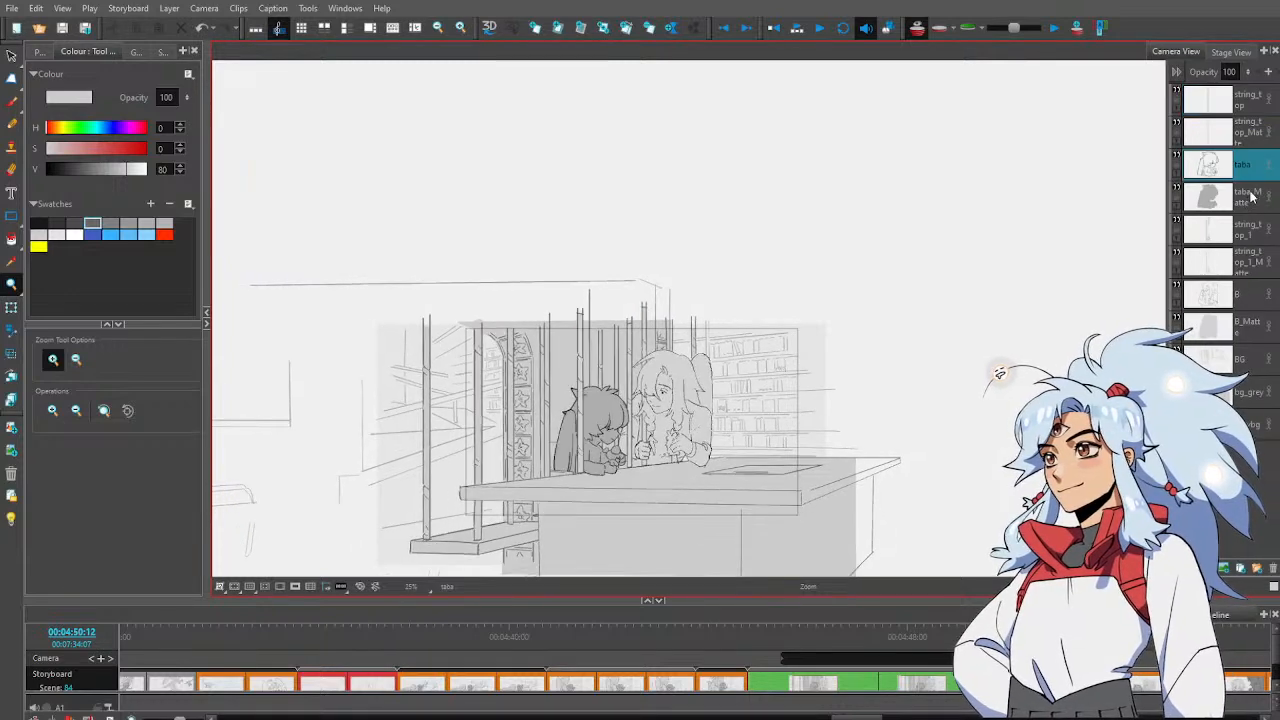
{"action": "left_click", "coordinate": [1243, 99]}
{"action": "left_click", "coordinate": [1250, 133], "text": "shift"}
{"action": "key", "text": "g"}
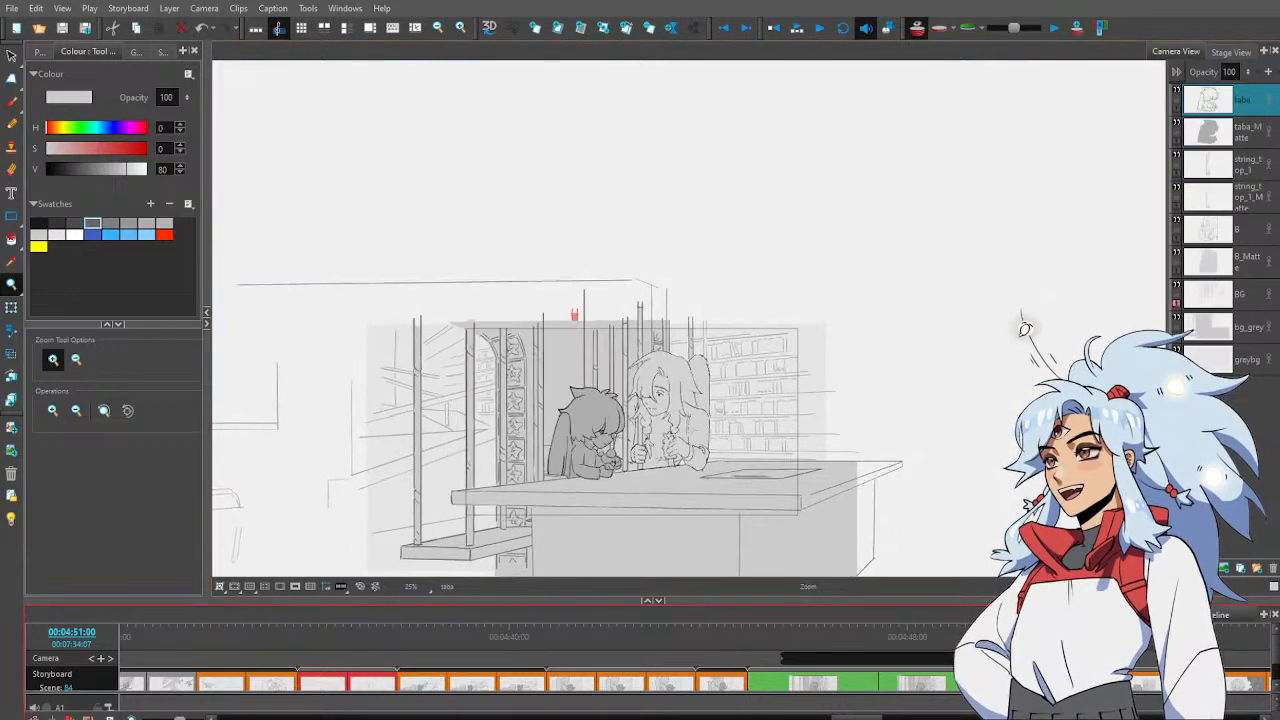
{"action": "key", "text": "ctrl+v"}
{"action": "key", "text": "g"}
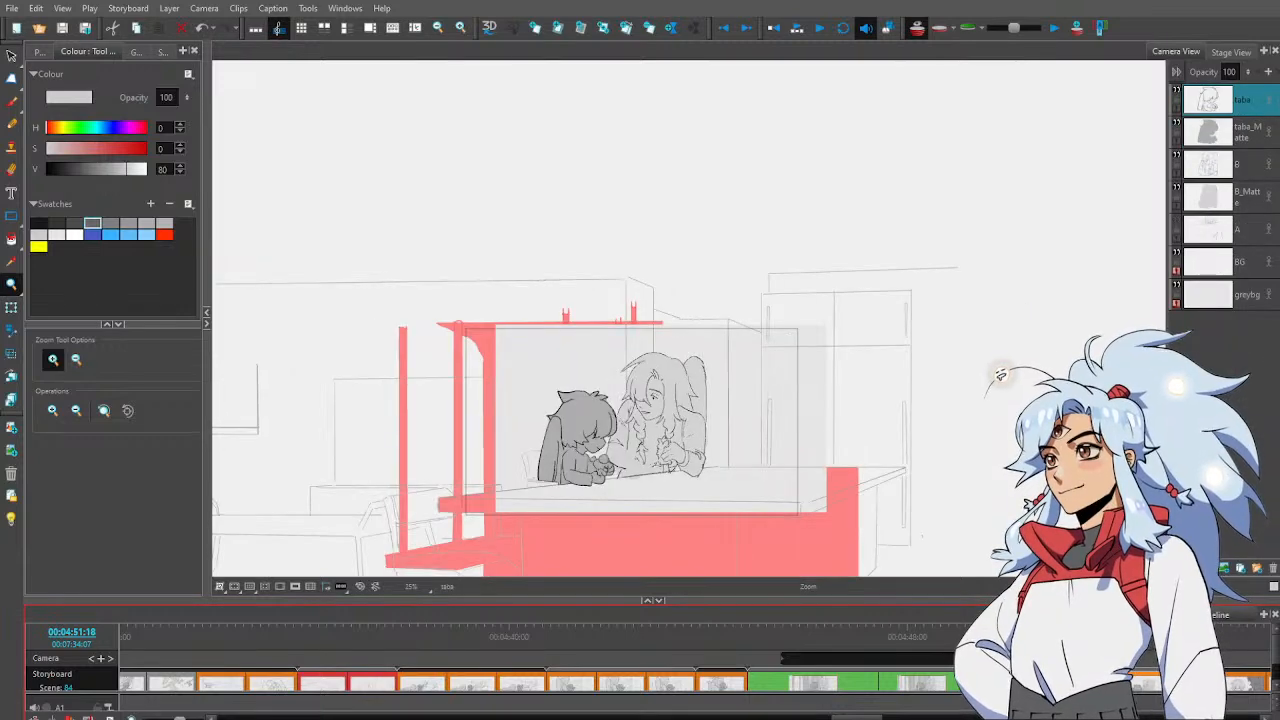
{"action": "key", "text": "ctrl+v"}
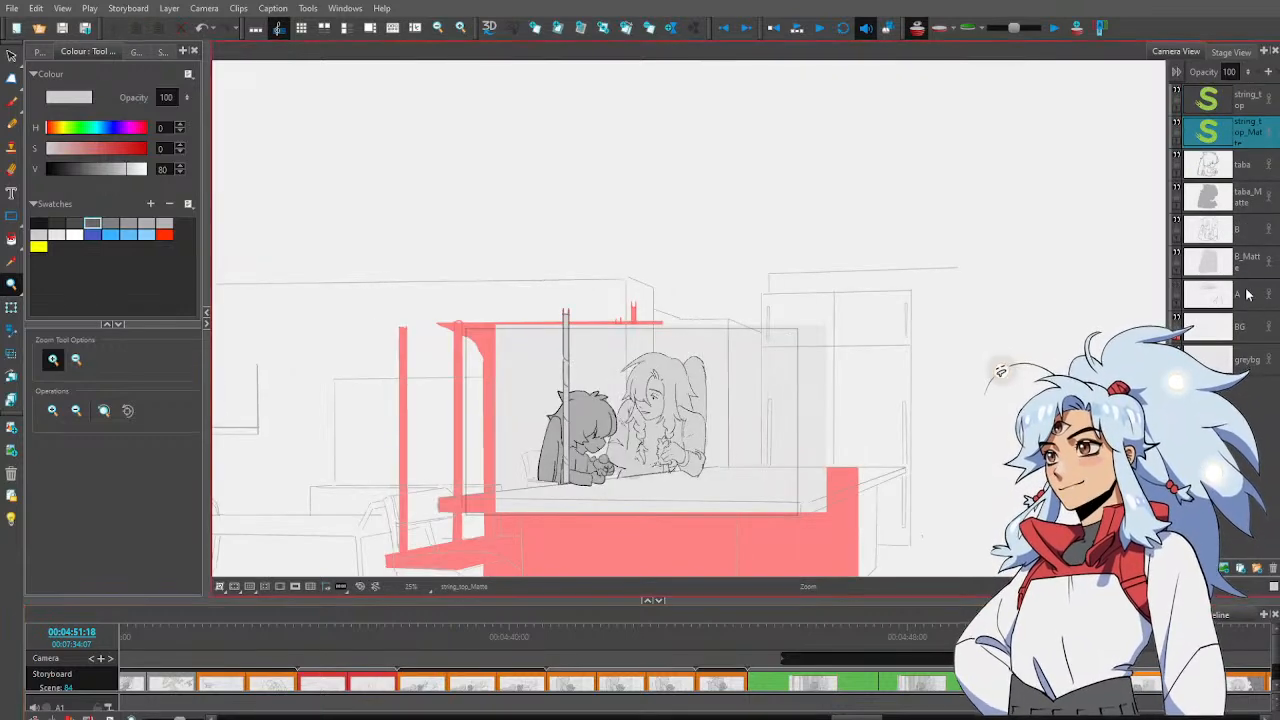
Replace A, BG and greybg in the panel at 00:04:51:18 with BG, bg_grey and greybg from 00:04:51:00, placed beneath B_Matte
{"action": "left_click", "coordinate": [1246, 296]}
{"action": "left_click", "coordinate": [1248, 360], "text": "shift"}
{"action": "key", "text": "Delete"}
{"action": "key", "text": "f"}
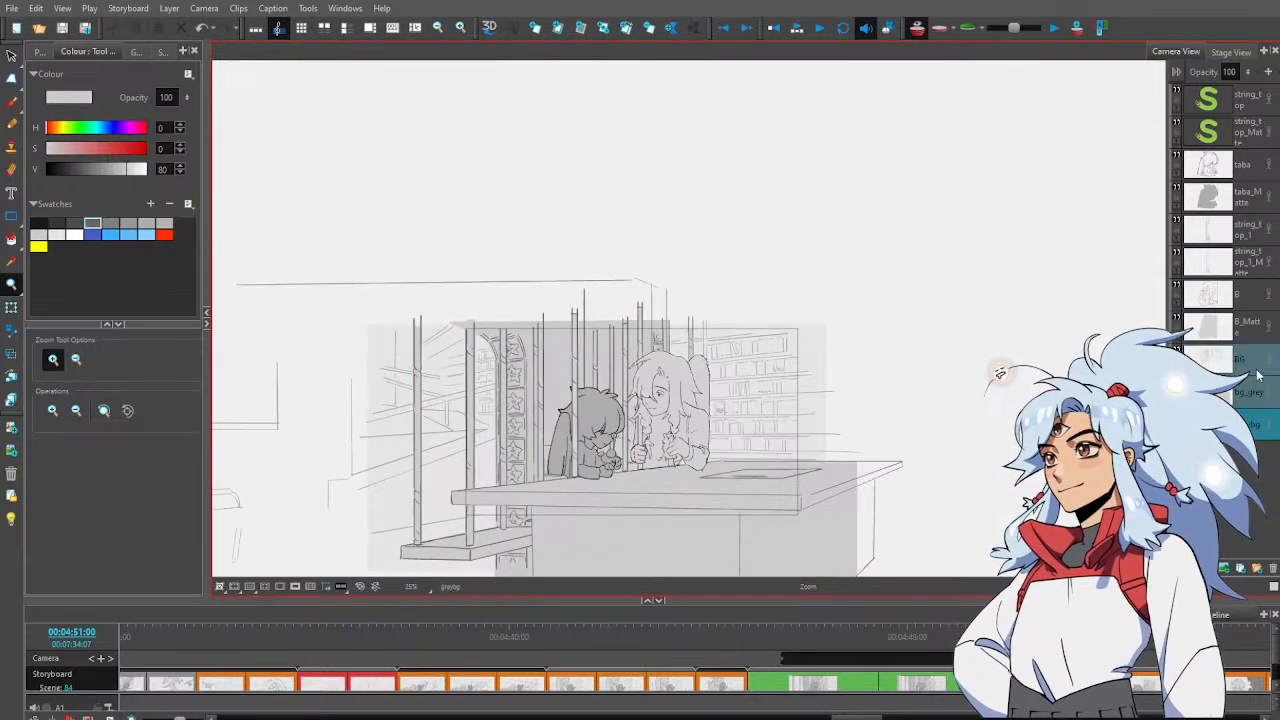
{"action": "key", "text": "g"}
{"action": "key", "text": "ctrl+z"}
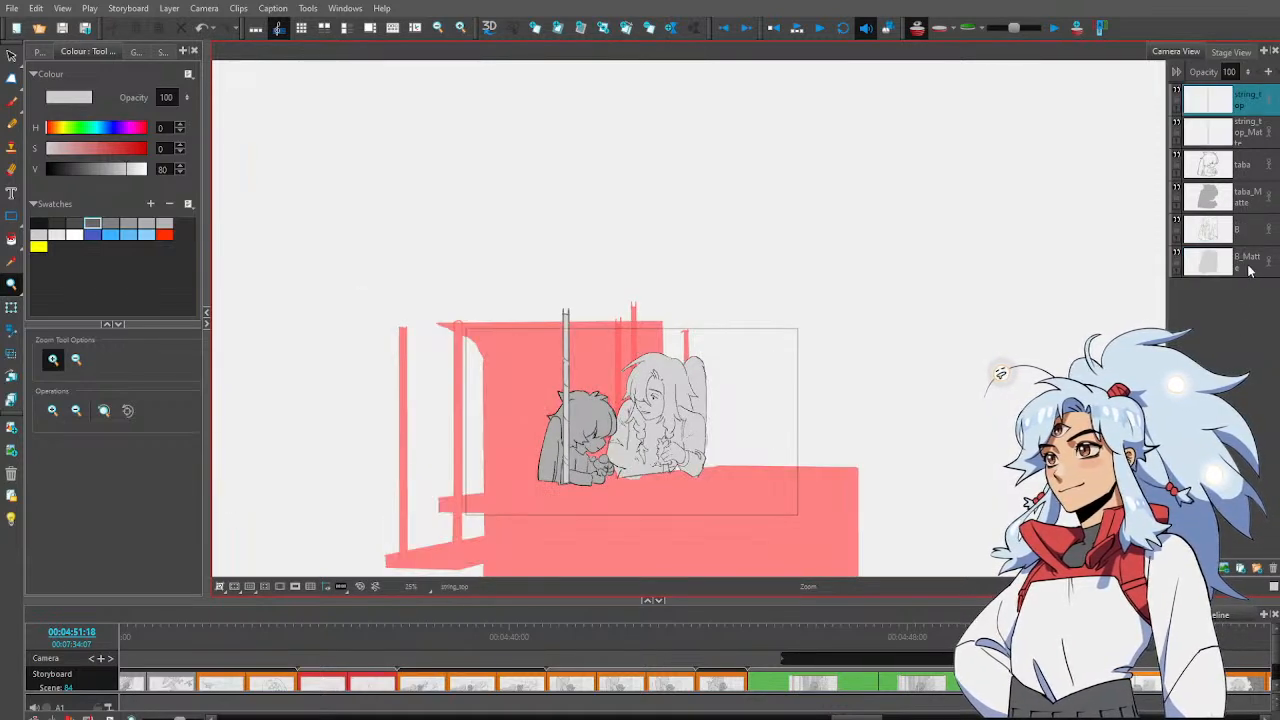
{"action": "left_click_drag", "start_coordinate": [1253, 335], "coordinate": [1262, 390]}
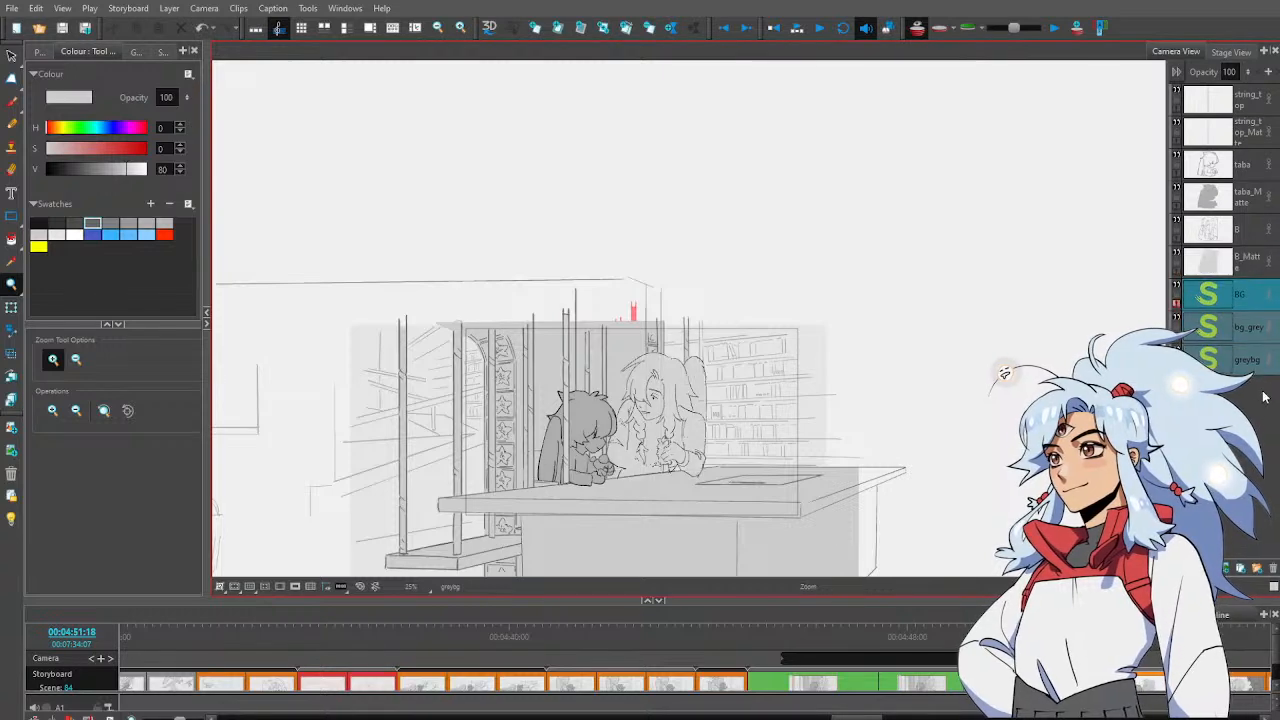
Carry string_top_1 and its matte from the panel at 00:04:51:00 into the one at 00:04:51:18, above layer B
{"action": "key", "text": "f"}
{"action": "key", "text": "g"}
{"action": "key", "text": "f"}
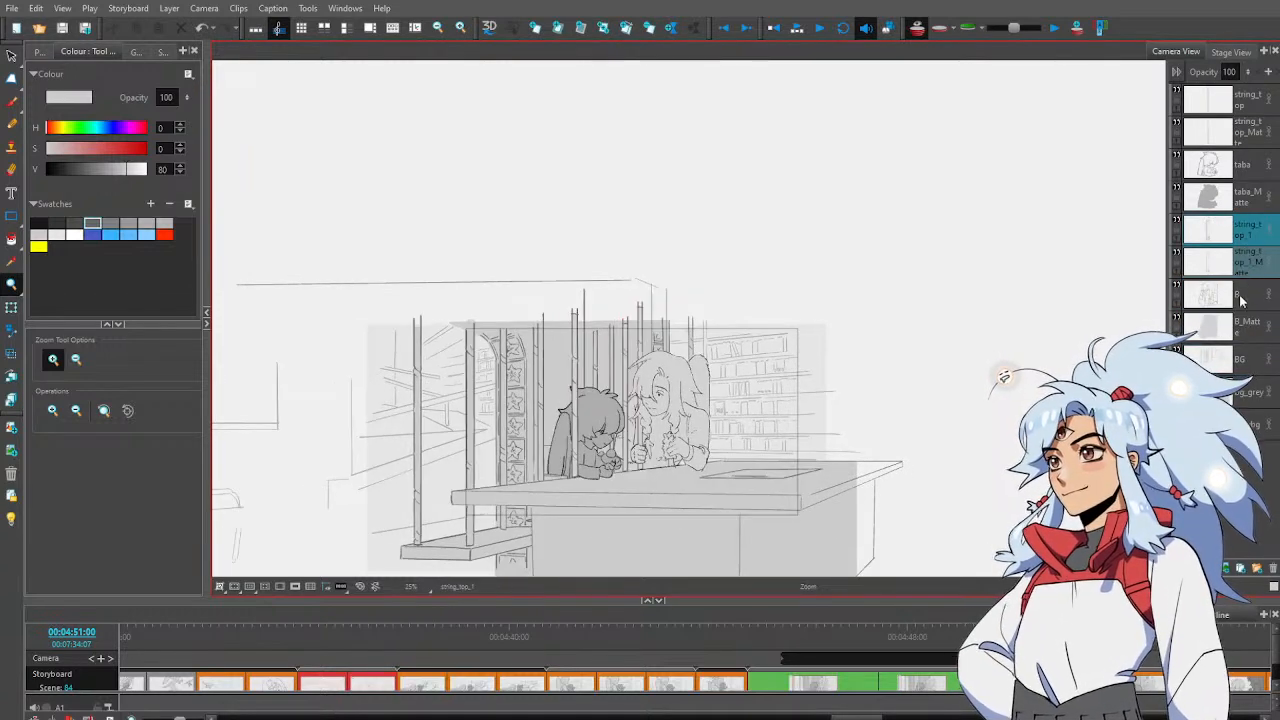
{"action": "key", "text": "g"}
{"action": "left_click", "coordinate": [1250, 233]}
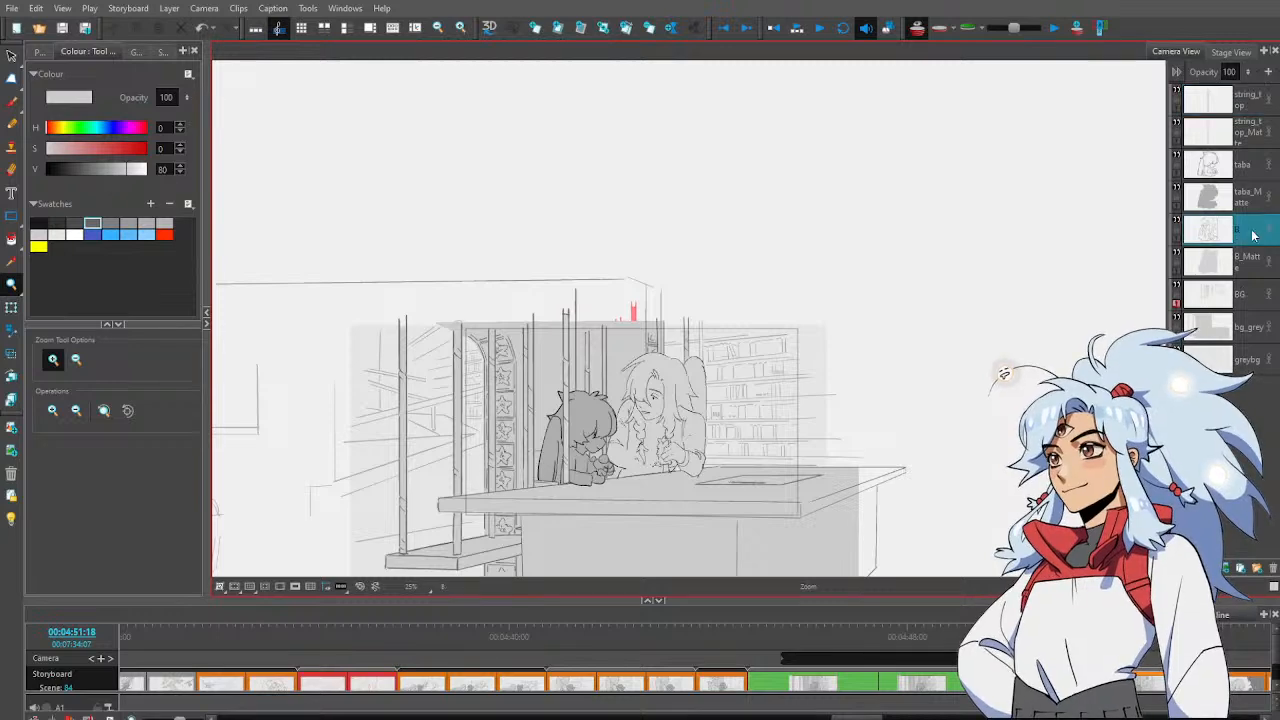
{"action": "key", "text": "ctrl+v"}
Flip through the neighbouring panels up to 00:04:53:00 to check that strings and background match across the shot
{"action": "key", "text": "f"}
{"action": "key", "text": "f"}
{"action": "key", "text": "f"}
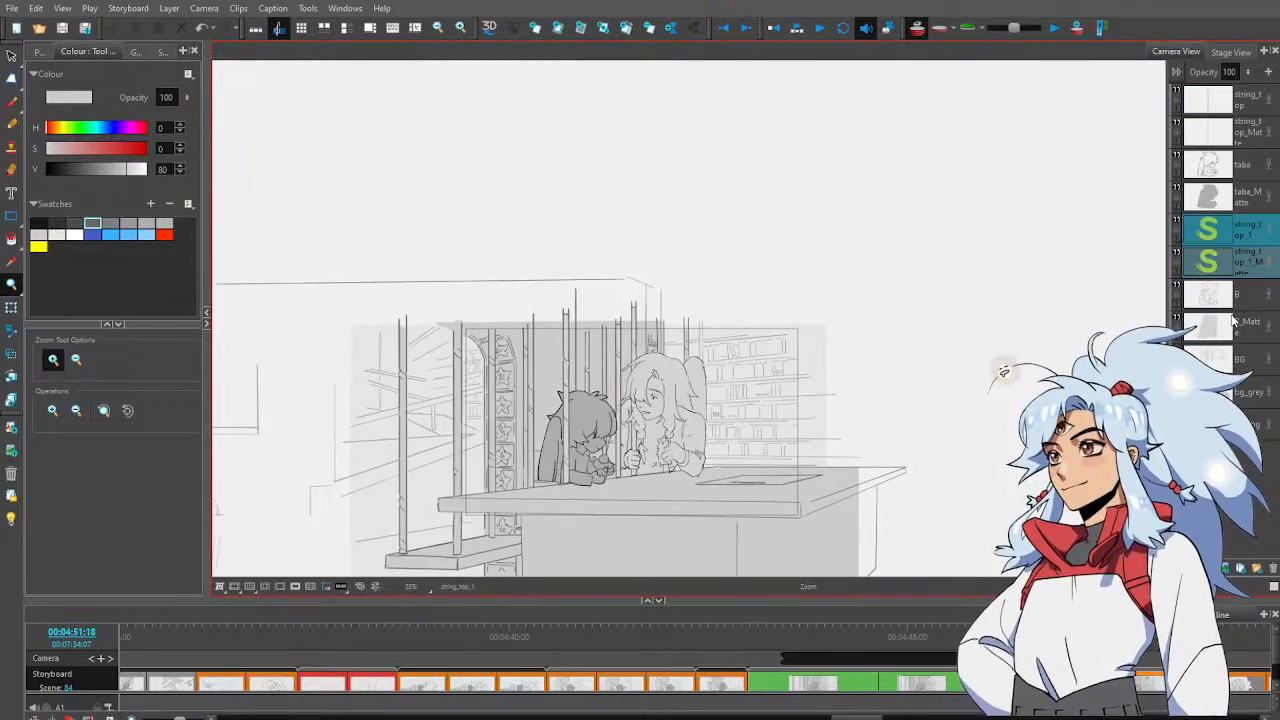
{"action": "key", "text": "f"}
{"action": "key", "text": "g"}
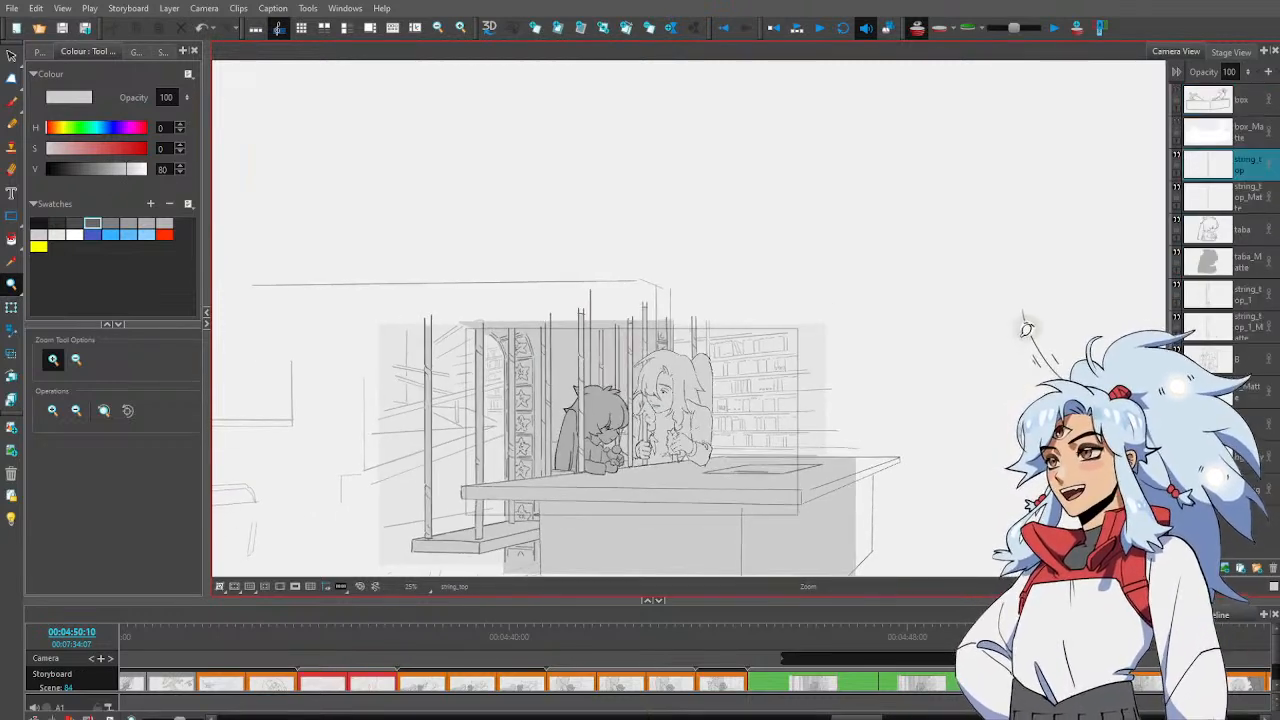
{"action": "key", "text": "g"}
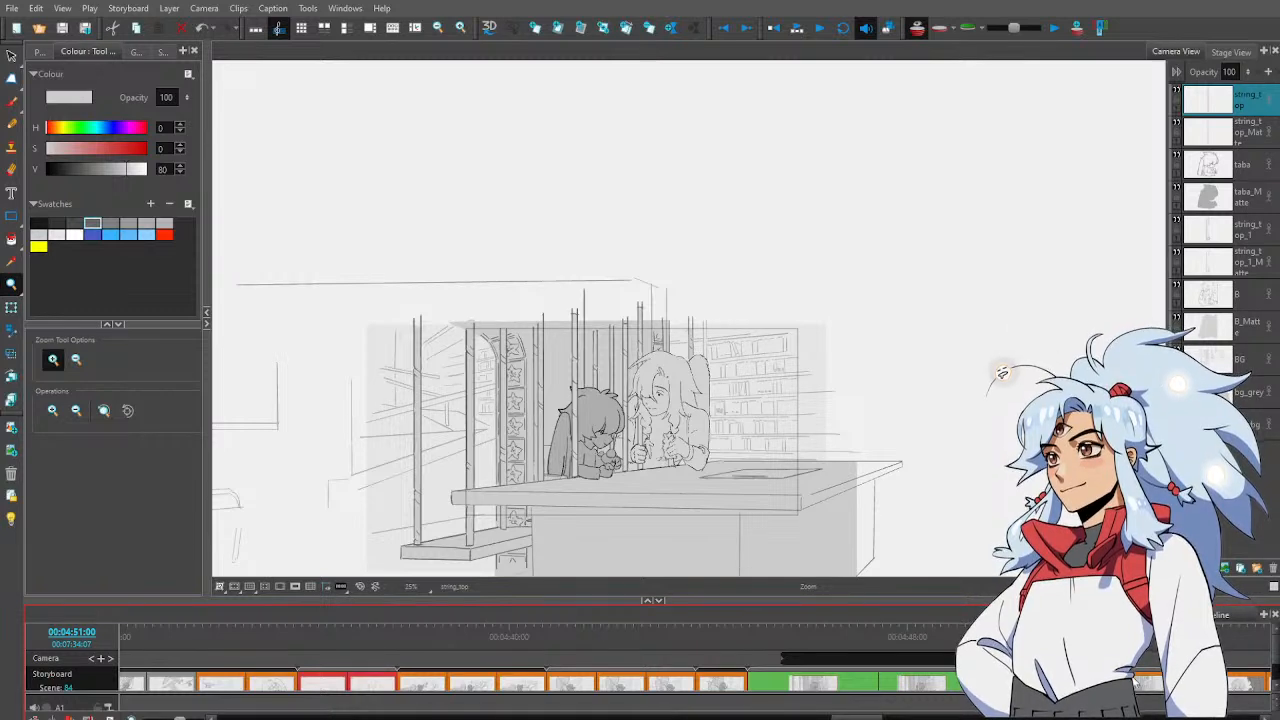
{"action": "key", "text": "g"}
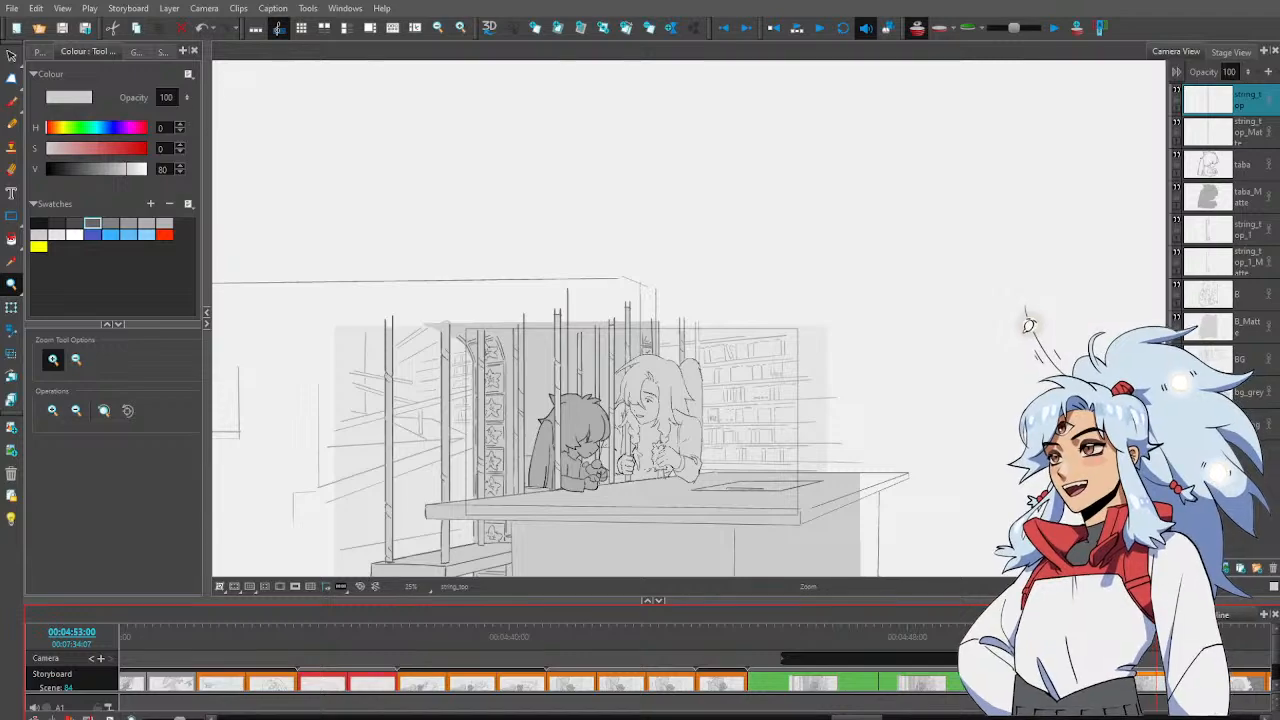
Mask the artwork outside the camera frame and go to scene 86 at 00:04:57:07 for a closer view of its panel
{"action": "left_click", "coordinate": [908, 637]}
{"action": "left_click_drag", "start_coordinate": [908, 640], "coordinate": [1110, 651]}
{"action": "left_click", "coordinate": [296, 587]}
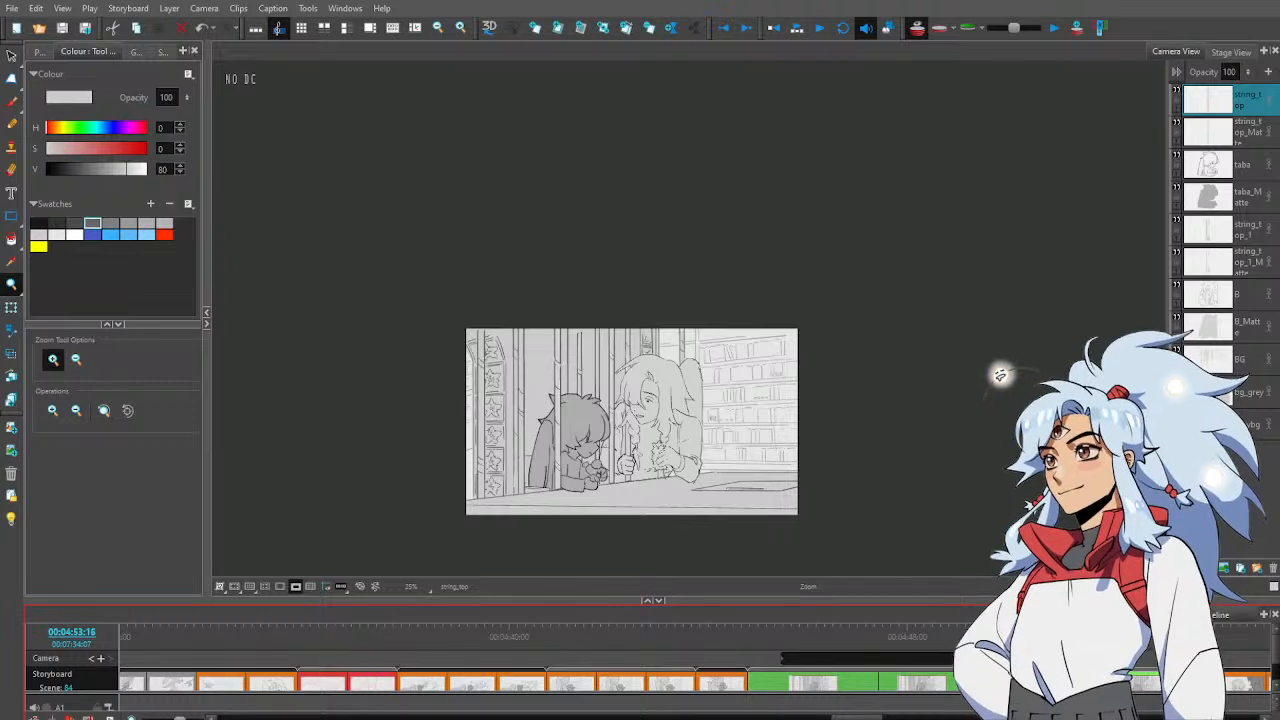
{"action": "left_click_drag", "start_coordinate": [857, 716], "coordinate": [887, 716]}
{"action": "left_click_drag", "start_coordinate": [550, 642], "coordinate": [696, 665]}
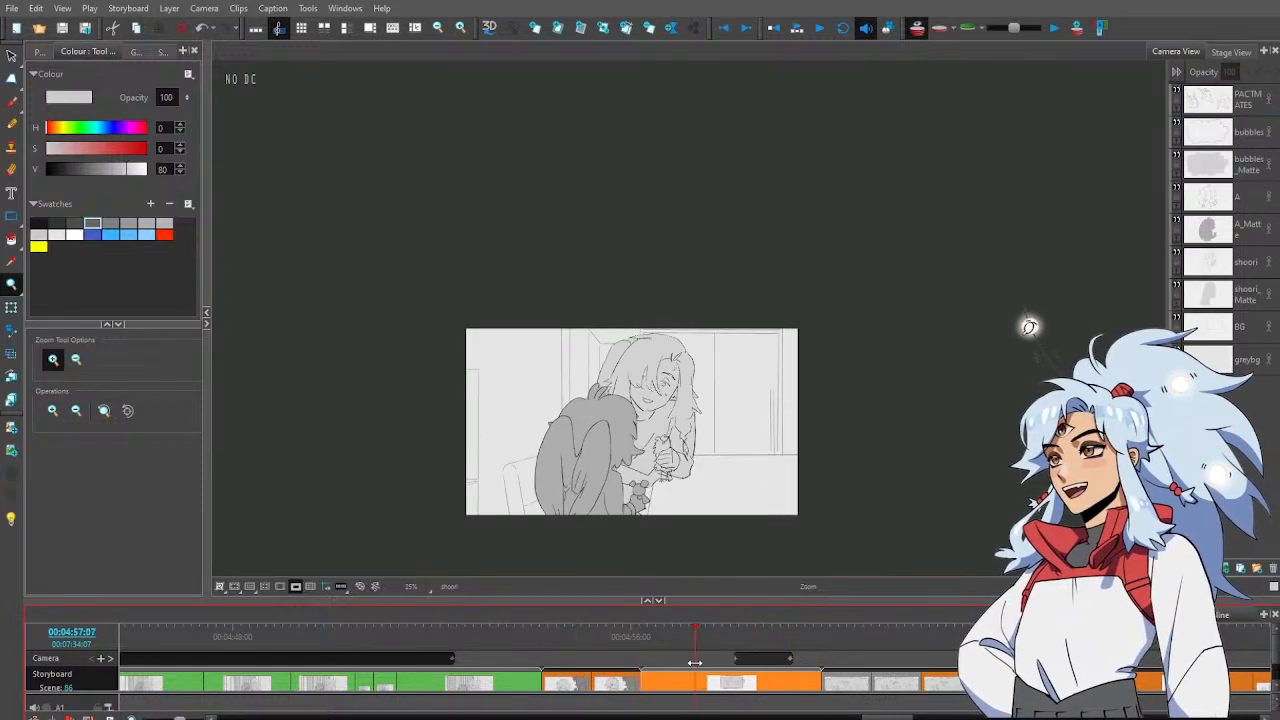
{"action": "left_click", "coordinate": [670, 470]}
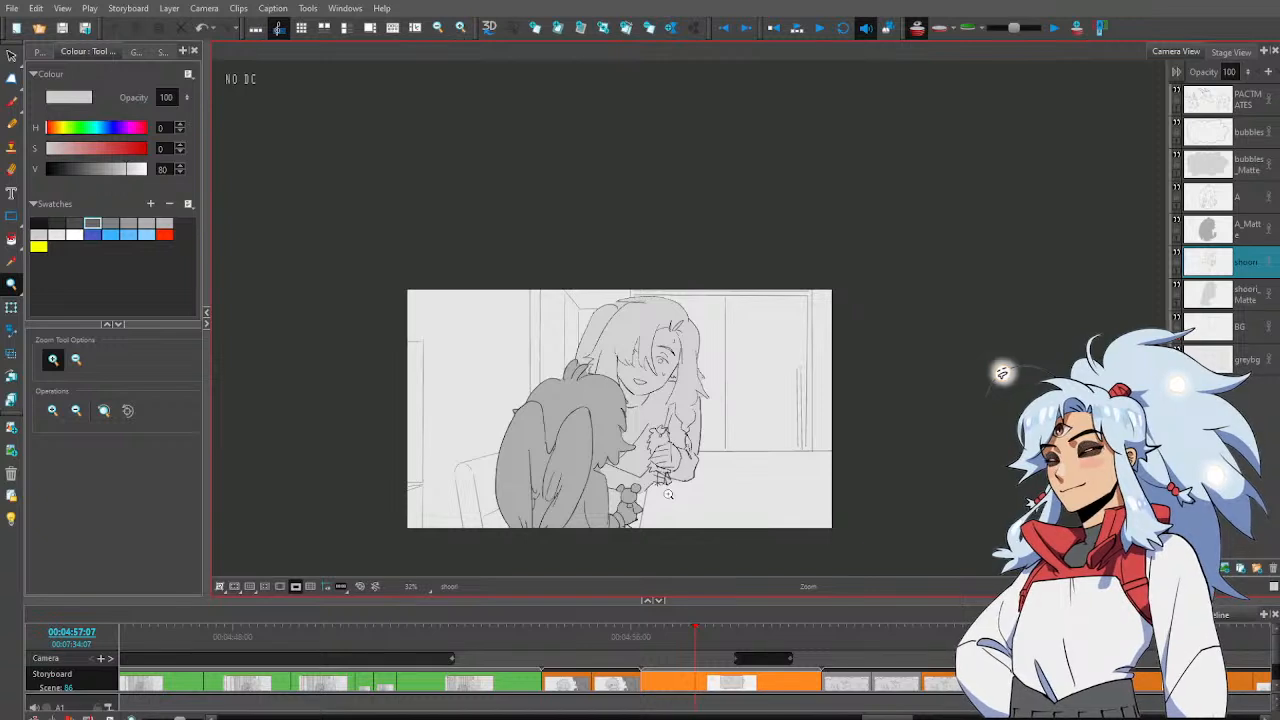
Scrub through the scene 86 panel between 00:04:56:12 and 00:04:57:09 to review its drawing
{"action": "left_click_drag", "start_coordinate": [898, 717], "coordinate": [890, 718]}
{"action": "mouse_move", "coordinate": [846, 631]}
{"action": "left_mouse_down"}
{"action": "mouse_move", "coordinate": [805, 632]}
{"action": "mouse_move", "coordinate": [842, 646]}
{"action": "left_mouse_up"}
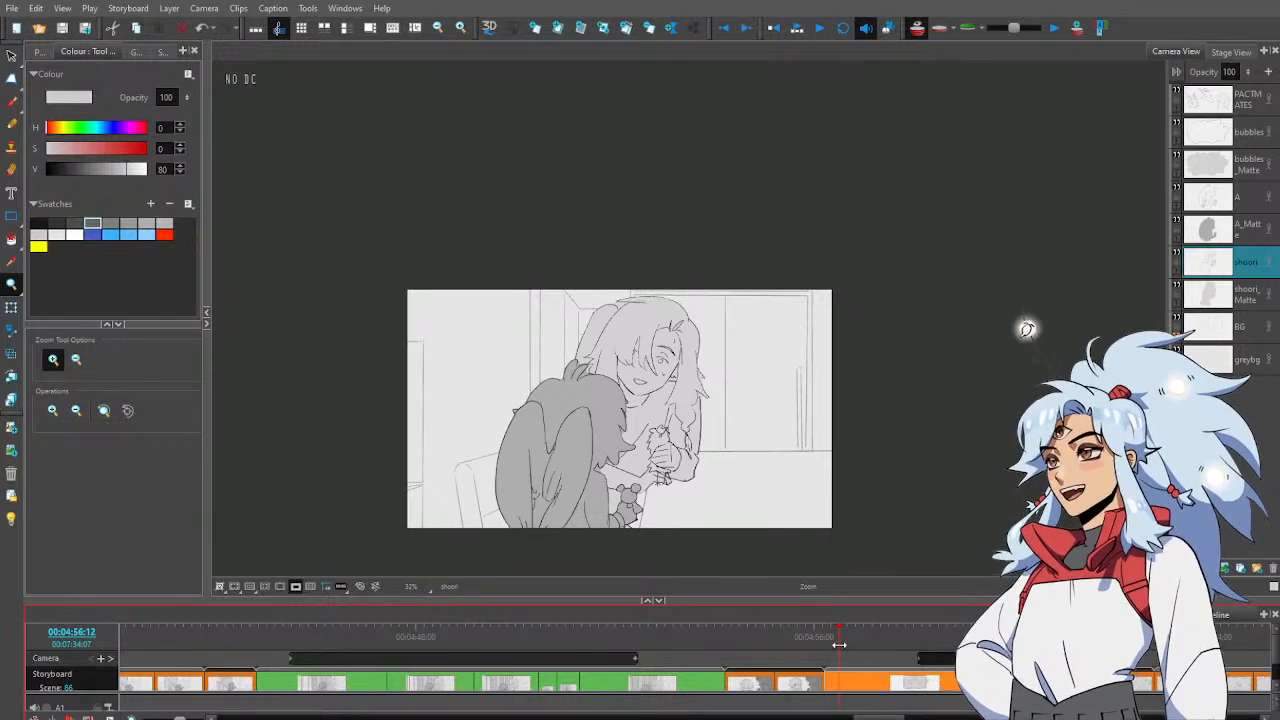
{"action": "left_click_drag", "start_coordinate": [833, 643], "coordinate": [882, 637]}
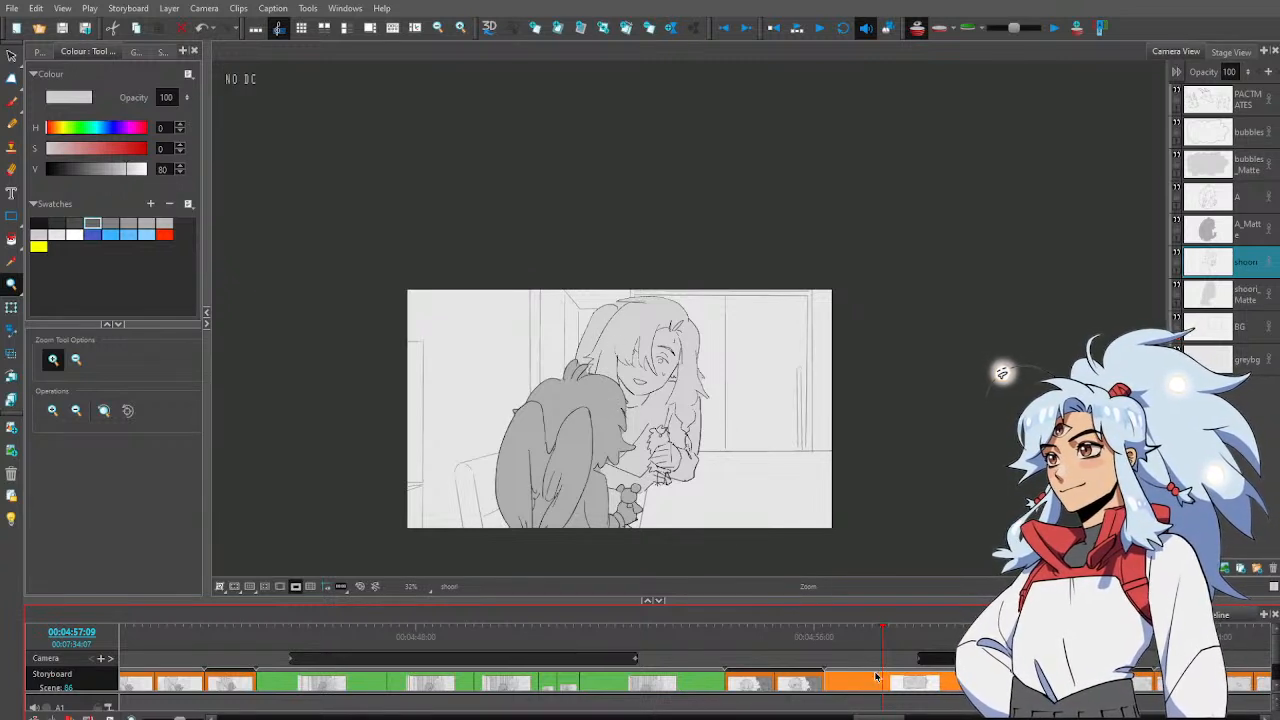
{"action": "mouse_move", "coordinate": [868, 642]}
{"action": "left_mouse_down"}
{"action": "mouse_move", "coordinate": [822, 642]}
{"action": "mouse_move", "coordinate": [886, 652]}
{"action": "mouse_move", "coordinate": [828, 636]}
{"action": "mouse_move", "coordinate": [846, 630]}
{"action": "left_mouse_up"}
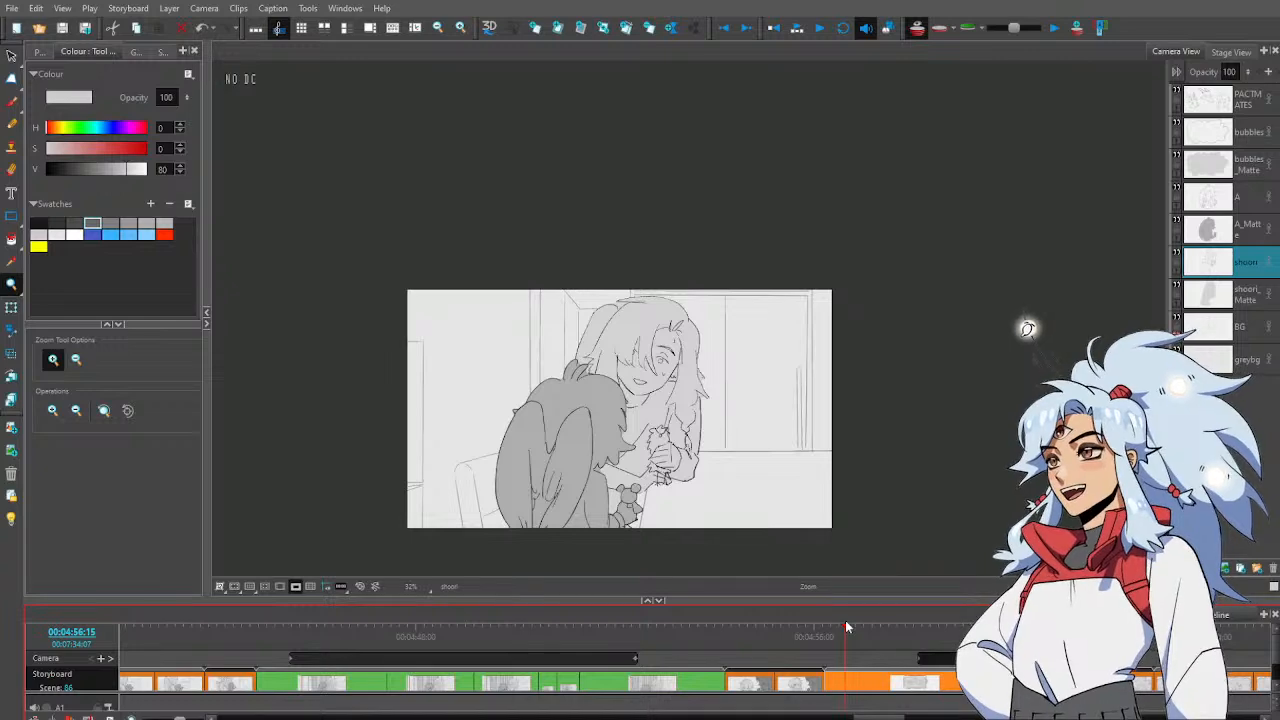
{"action": "left_click_drag", "start_coordinate": [846, 627], "coordinate": [845, 671]}
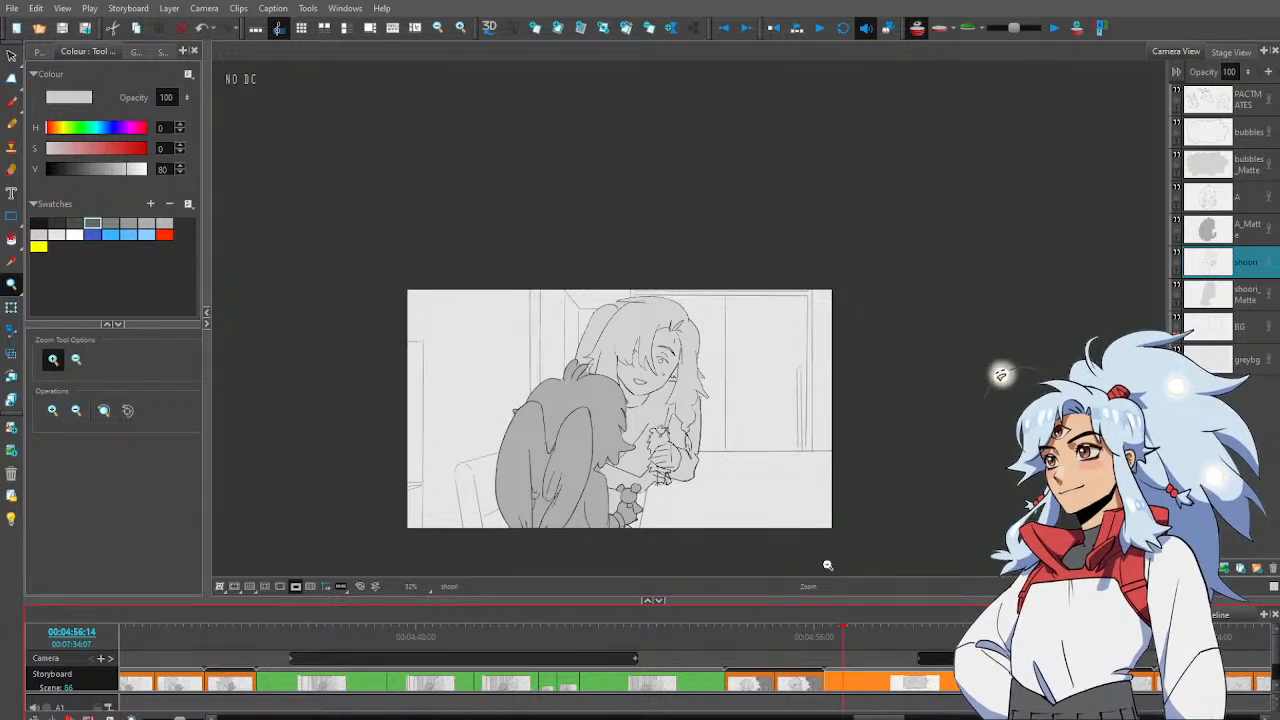
Delete the cabinet and wall lines behind the characters from the BG layer of the scene 86 panel at 00:04:56:14
{"action": "left_click", "coordinate": [1250, 320]}
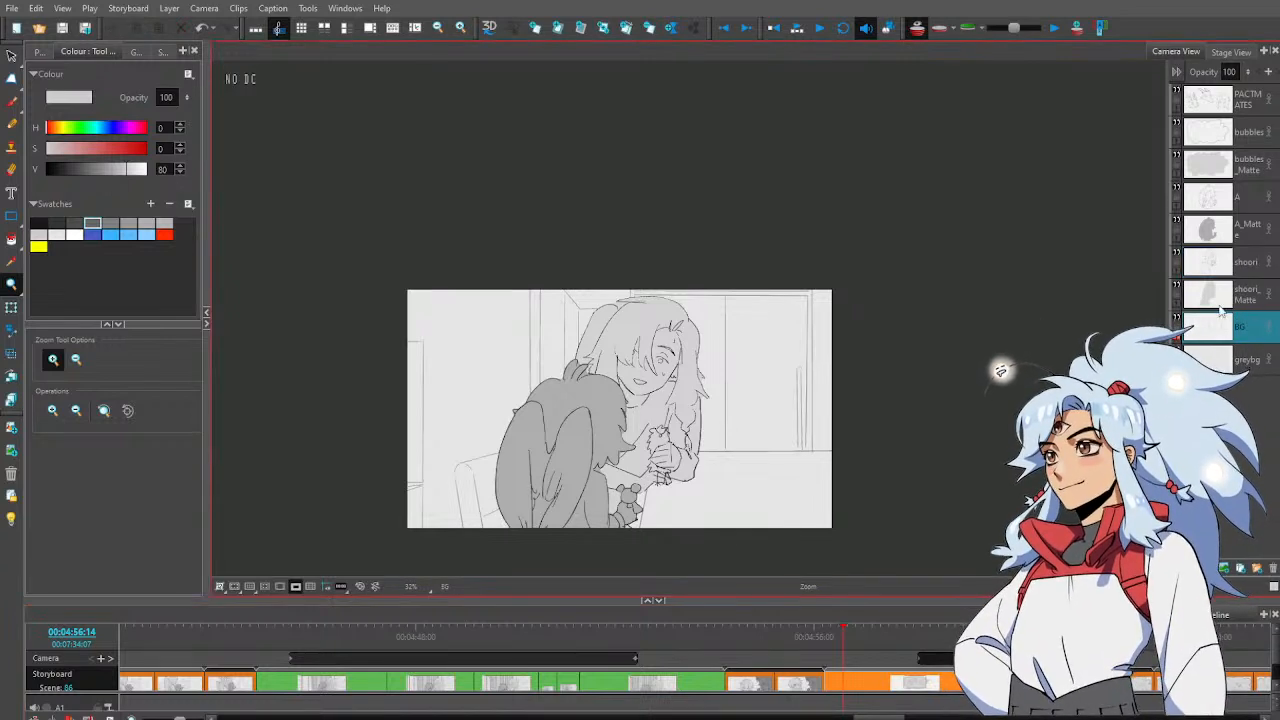
{"action": "key", "text": "alt+s"}
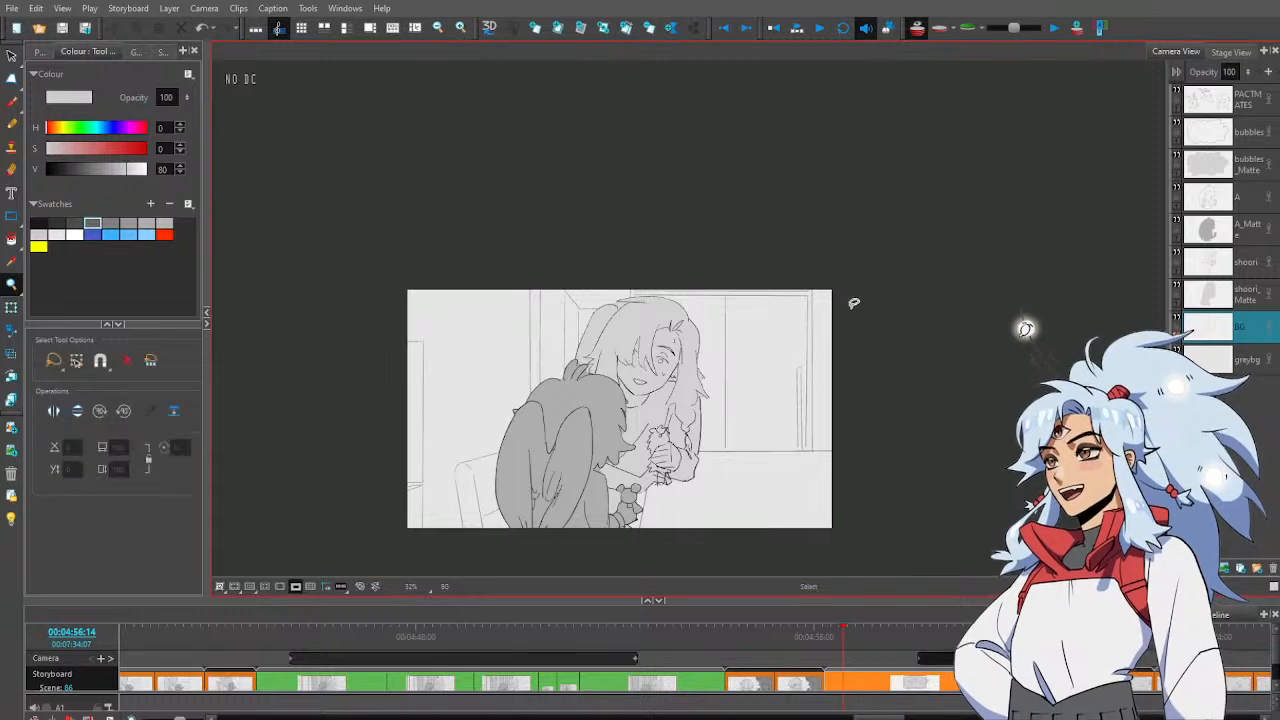
{"action": "mouse_move", "coordinate": [860, 260]}
{"action": "left_mouse_down"}
{"action": "mouse_move", "coordinate": [870, 395]}
{"action": "mouse_move", "coordinate": [812, 432]}
{"action": "mouse_move", "coordinate": [585, 428]}
{"action": "mouse_move", "coordinate": [455, 382]}
{"action": "mouse_move", "coordinate": [894, 209]}
{"action": "mouse_move", "coordinate": [886, 286]}
{"action": "left_mouse_up"}
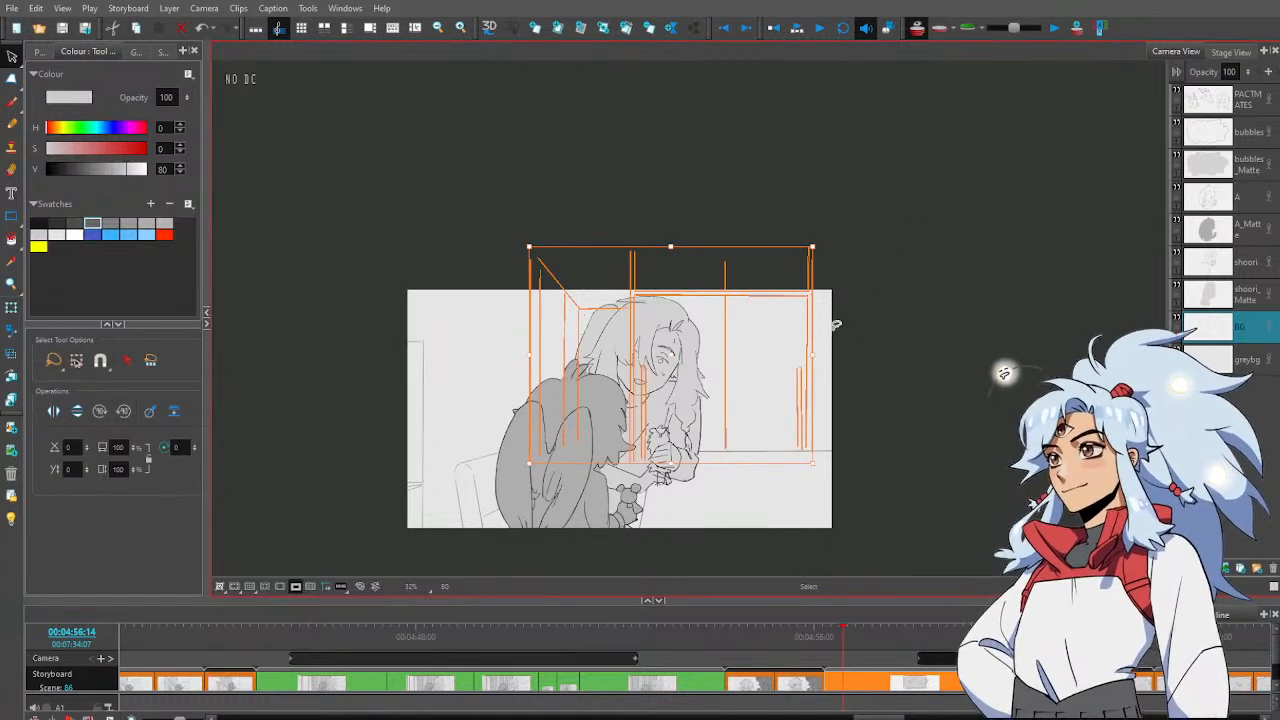
{"action": "key", "text": "Delete"}
{"action": "mouse_move", "coordinate": [476, 376]}
{"action": "left_mouse_down"}
{"action": "mouse_move", "coordinate": [461, 325]}
{"action": "mouse_move", "coordinate": [420, 560]}
{"action": "mouse_move", "coordinate": [420, 201]}
{"action": "left_mouse_up"}
{"action": "key", "text": "Delete"}
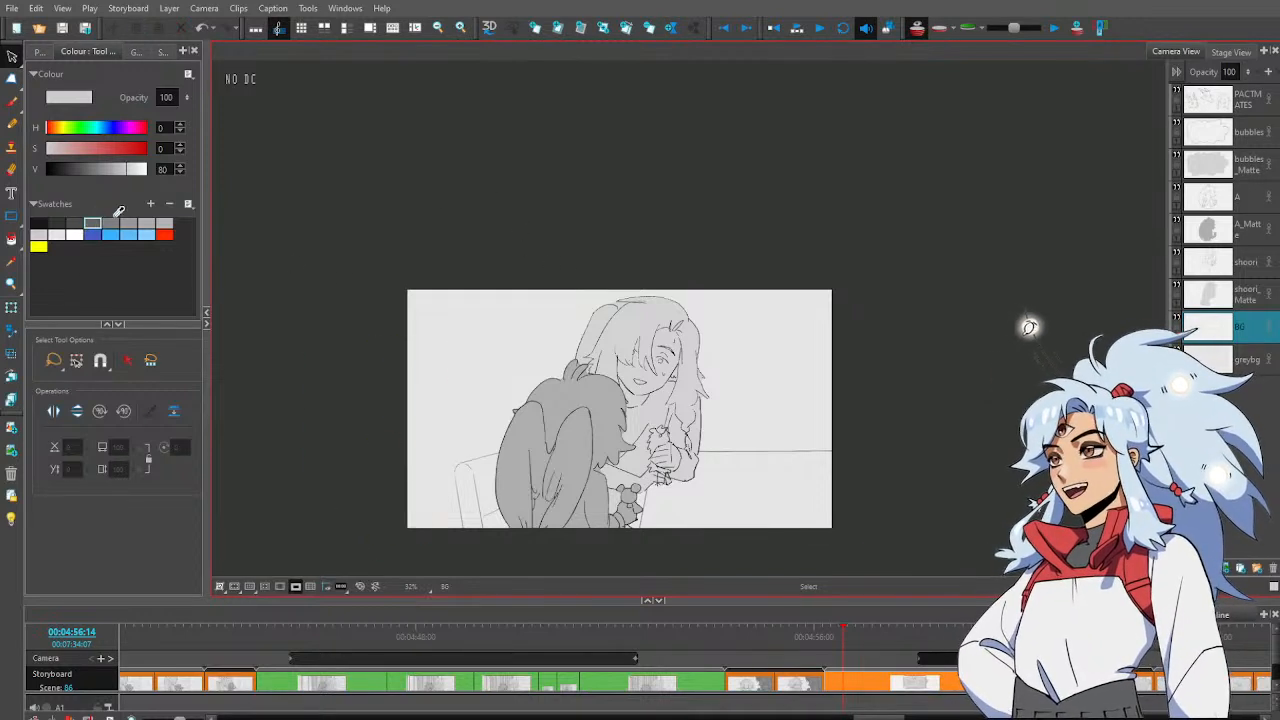
Set the Brush to the dark grey swatch, show the artwork outside the camera frame, and toggle the BG layer off and on to check its lines
{"action": "left_click", "coordinate": [95, 218]}
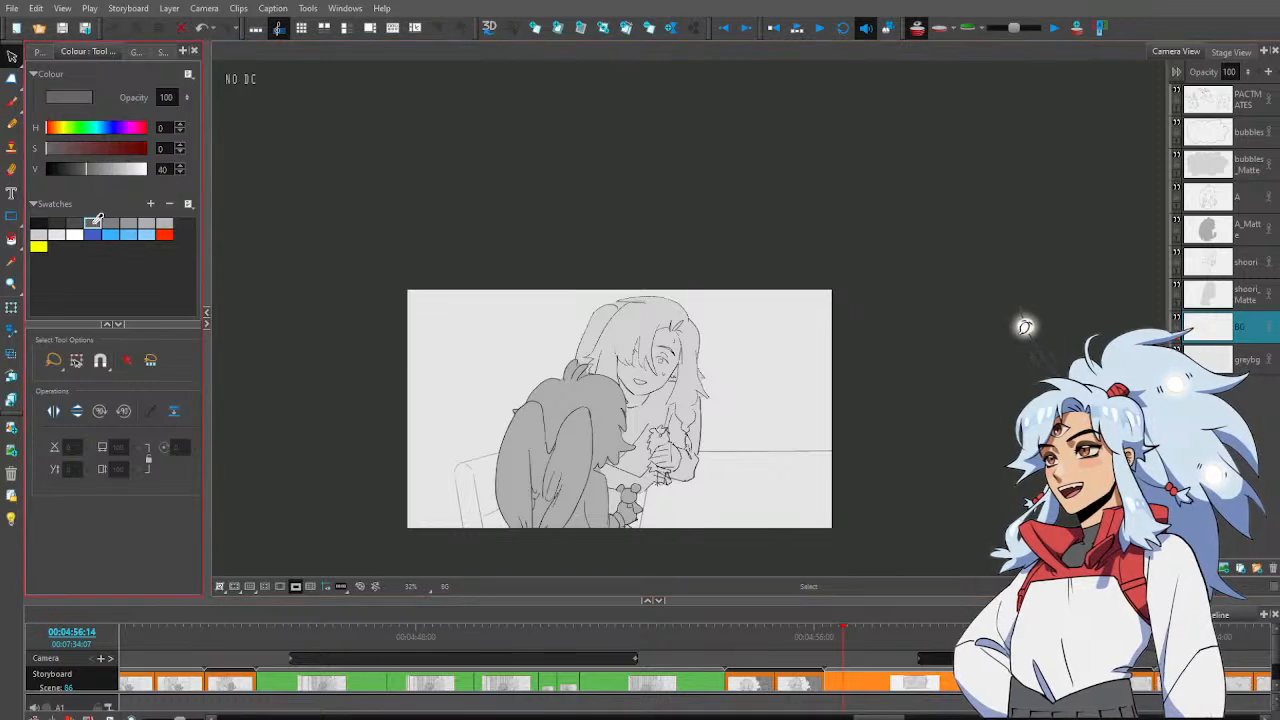
{"action": "key", "text": "alt+b"}
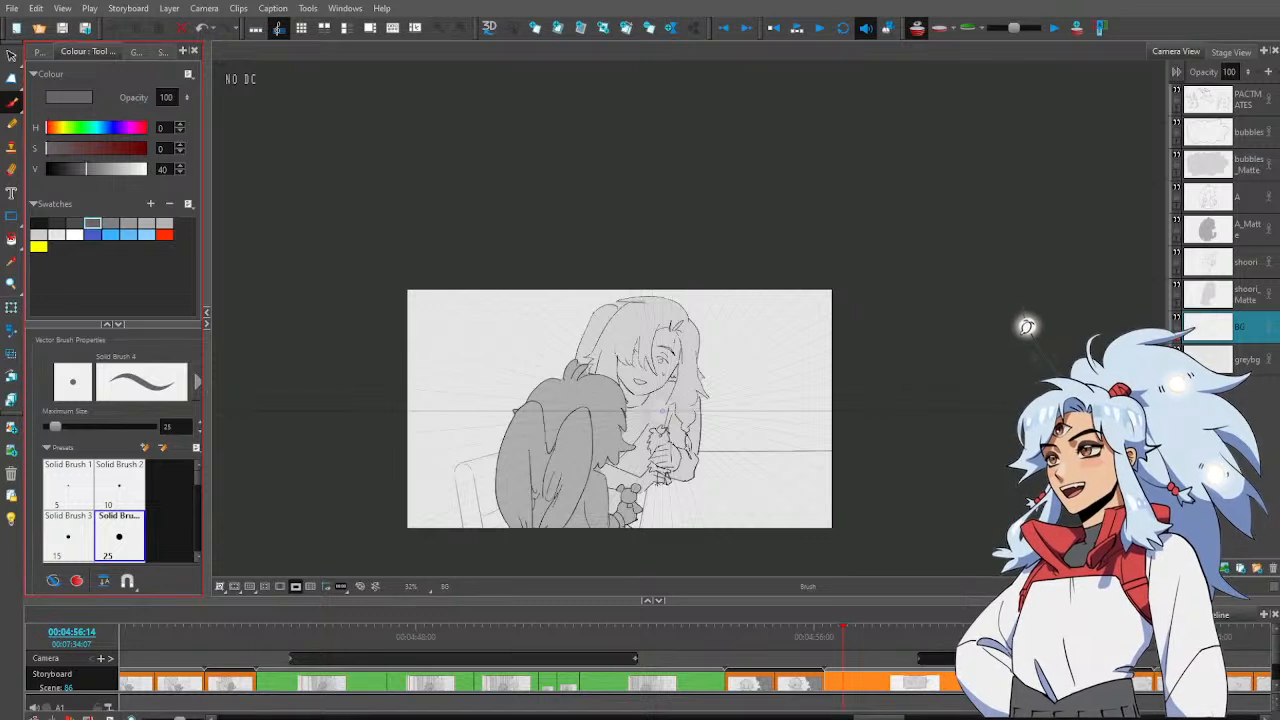
{"action": "left_click", "coordinate": [967, 45]}
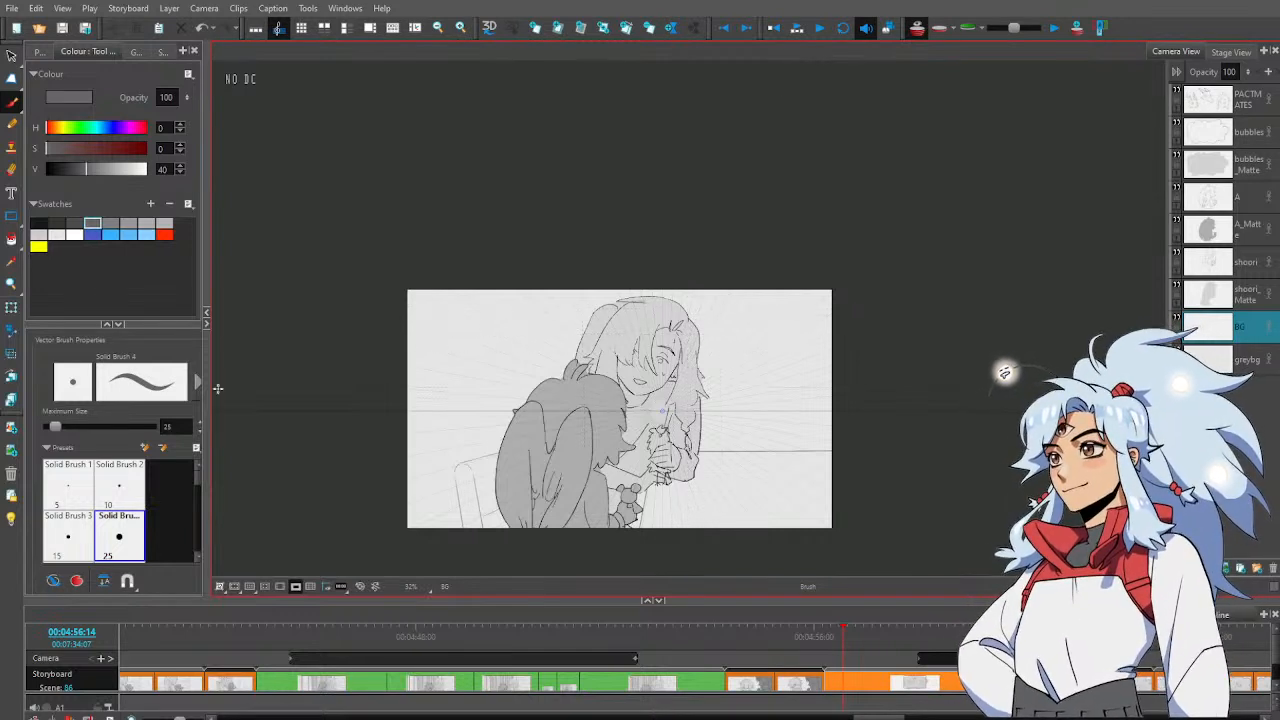
{"action": "left_click", "coordinate": [295, 587]}
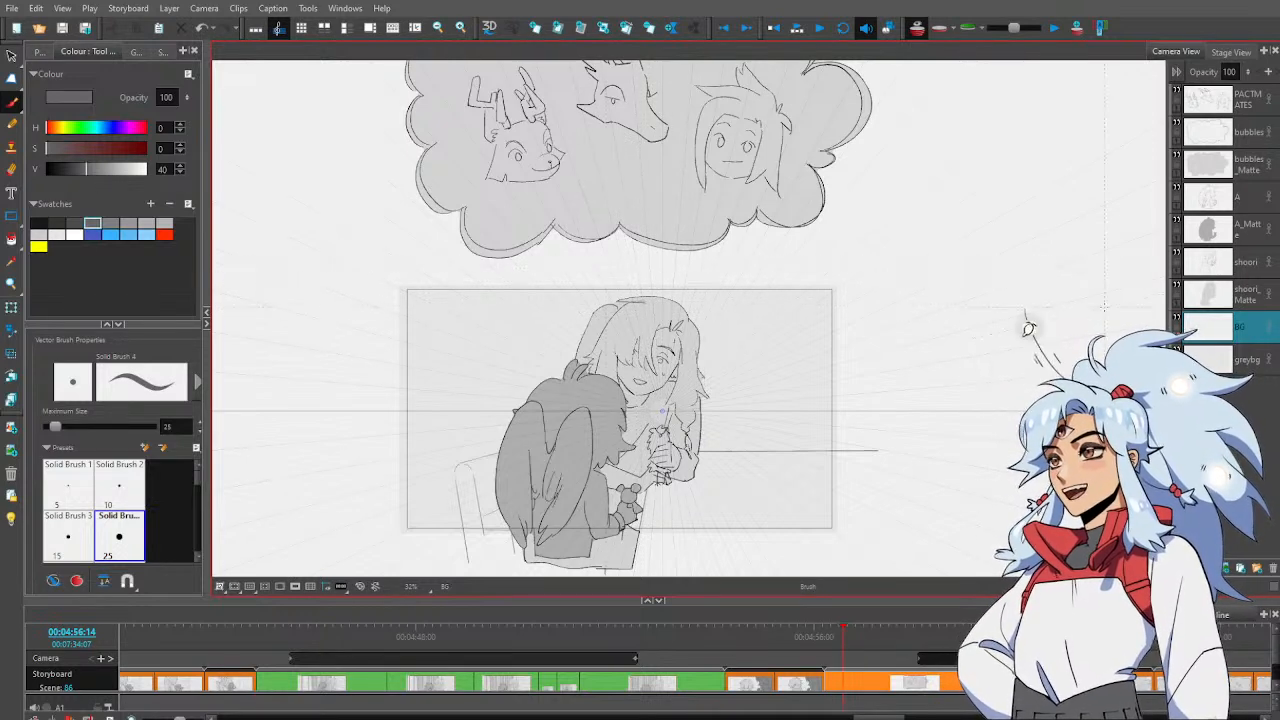
{"action": "left_click", "coordinate": [1178, 319]}
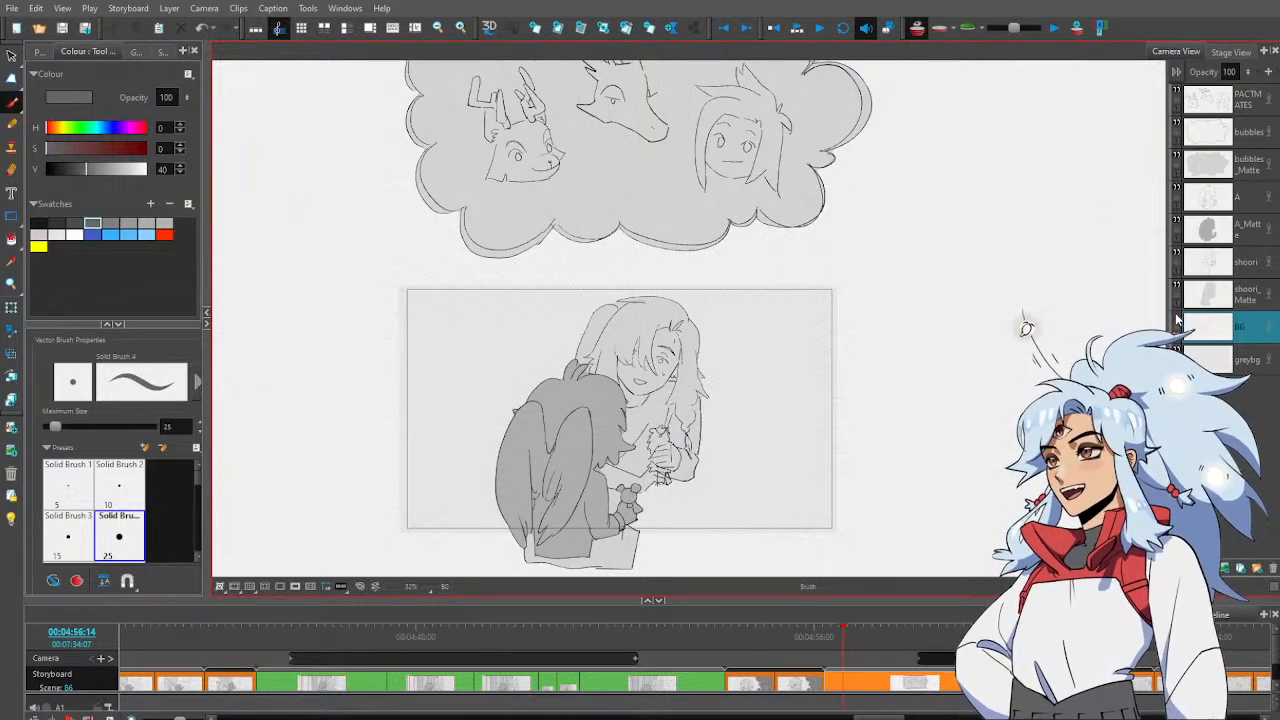
{"action": "left_click", "coordinate": [1178, 319]}
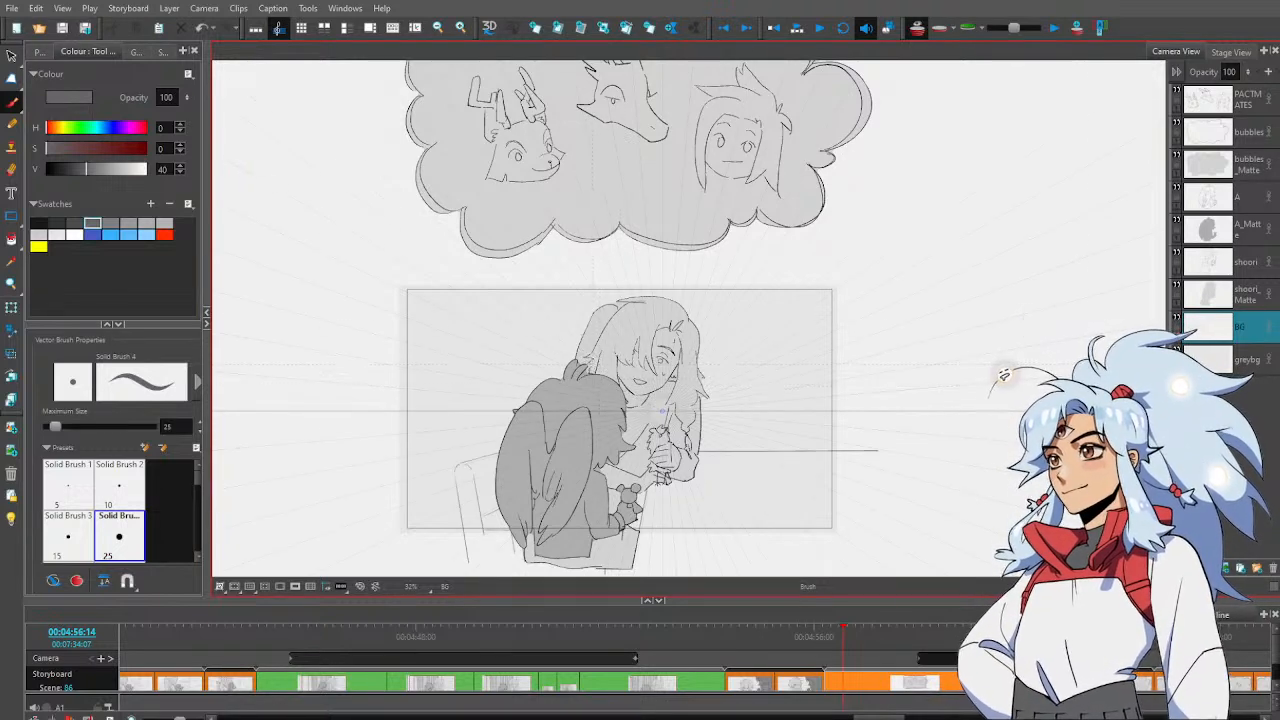
Draw two close vertical lines behind the characters on the BG layer and stretch them up past the camera frame
{"action": "mouse_move", "coordinate": [570, 302]}
{"action": "left_mouse_down"}
{"action": "mouse_move", "coordinate": [568, 446]}
{"action": "mouse_move", "coordinate": [570, 413]}
{"action": "left_mouse_up"}
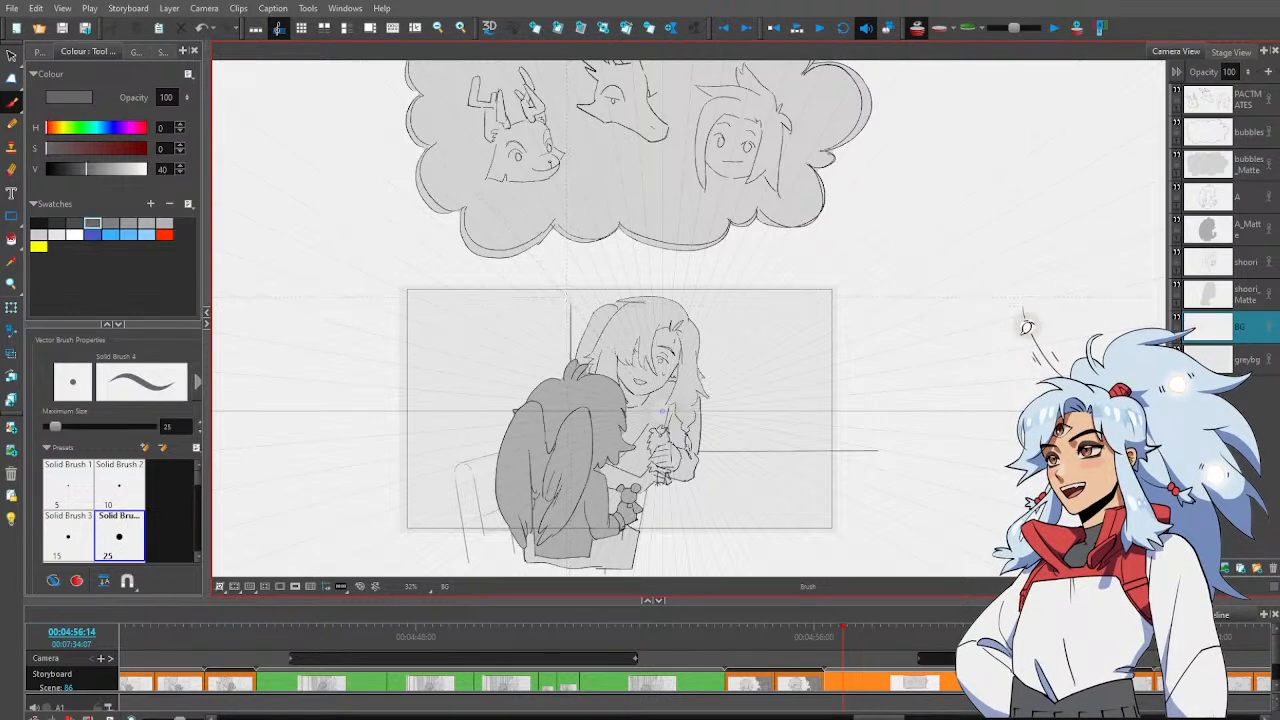
{"action": "left_click_drag", "start_coordinate": [563, 297], "coordinate": [560, 438]}
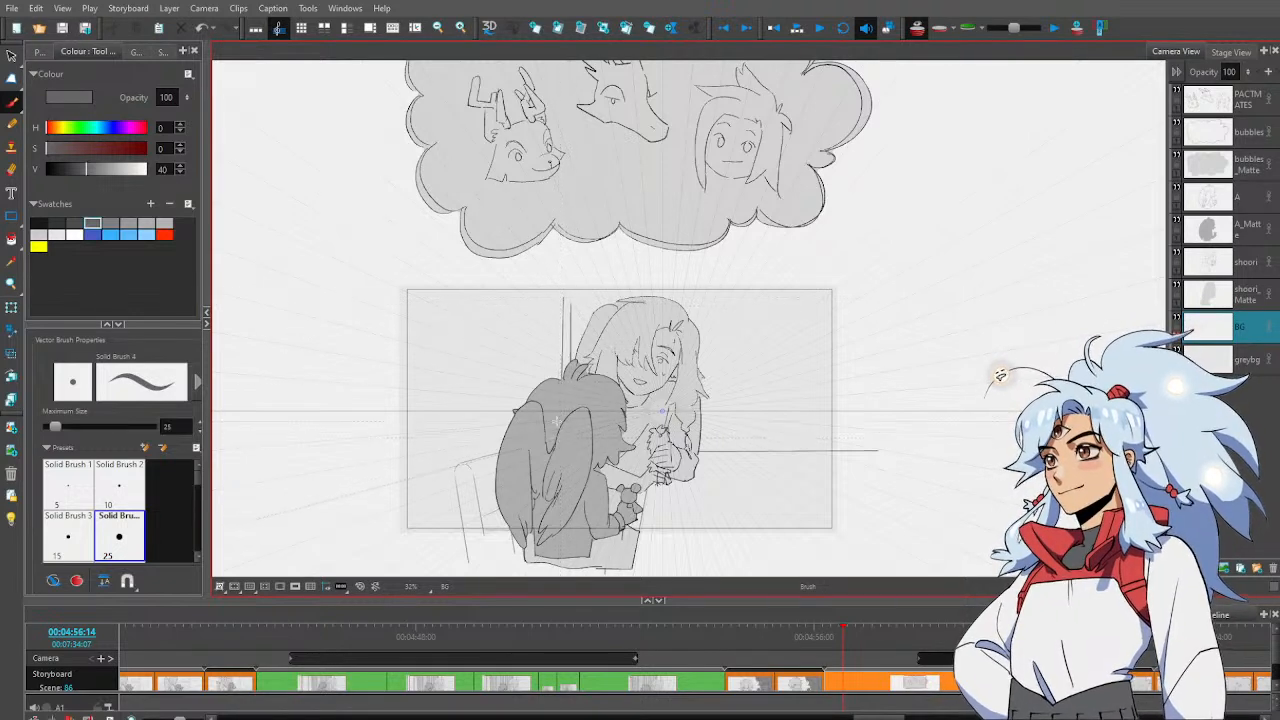
{"action": "key", "text": "alt+s"}
{"action": "left_click_drag", "start_coordinate": [556, 320], "coordinate": [576, 340]}
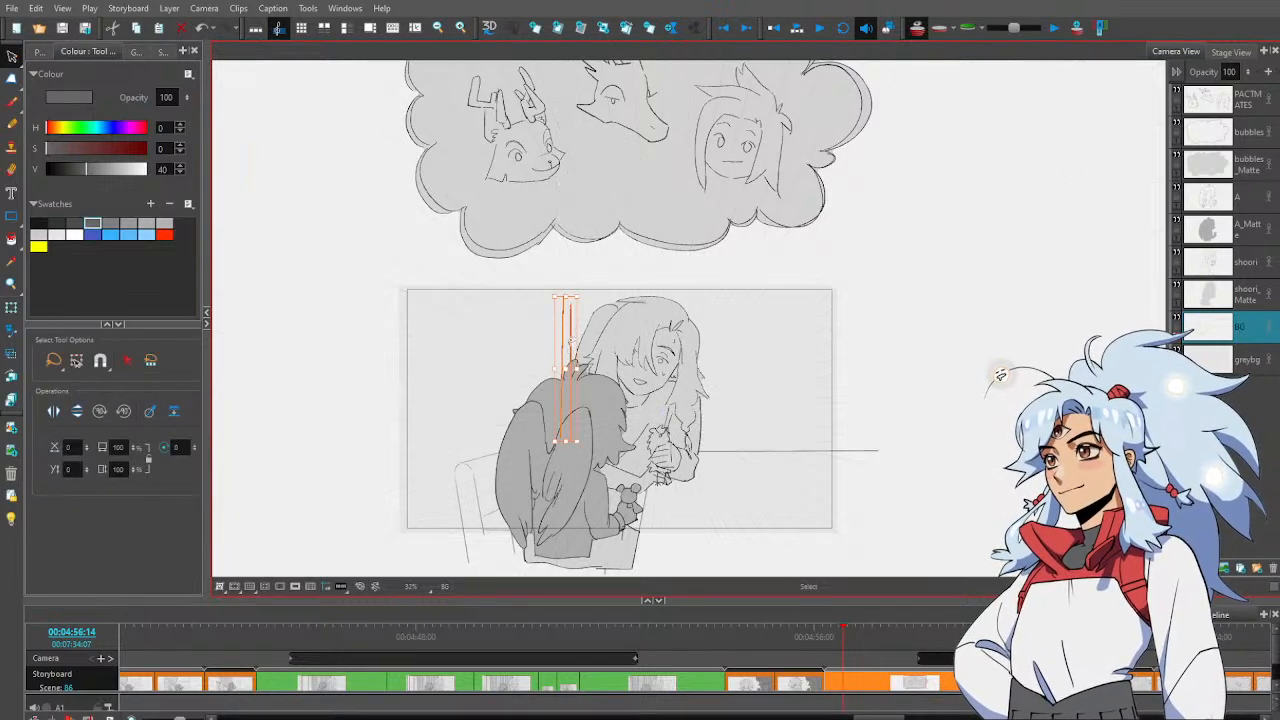
{"action": "left_click_drag", "start_coordinate": [568, 360], "coordinate": [568, 356]}
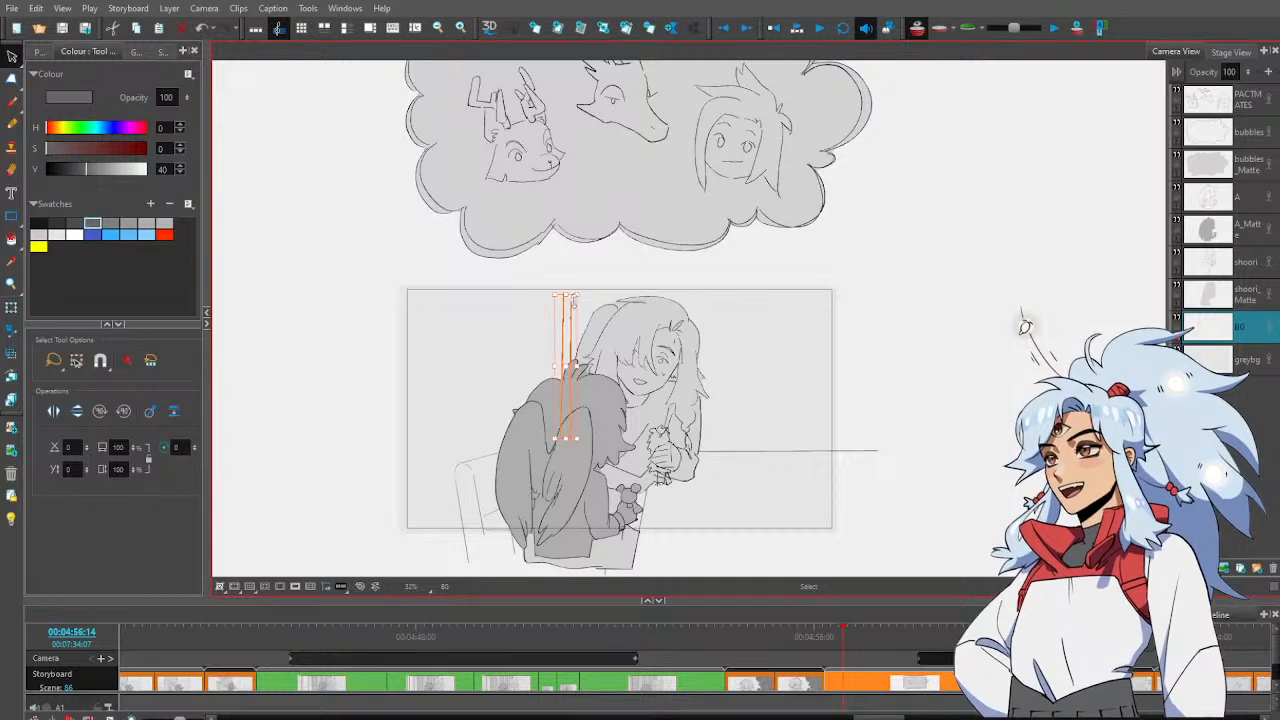
{"action": "left_click_drag", "start_coordinate": [566, 293], "coordinate": [566, 269]}
{"action": "left_click", "coordinate": [631, 296]}
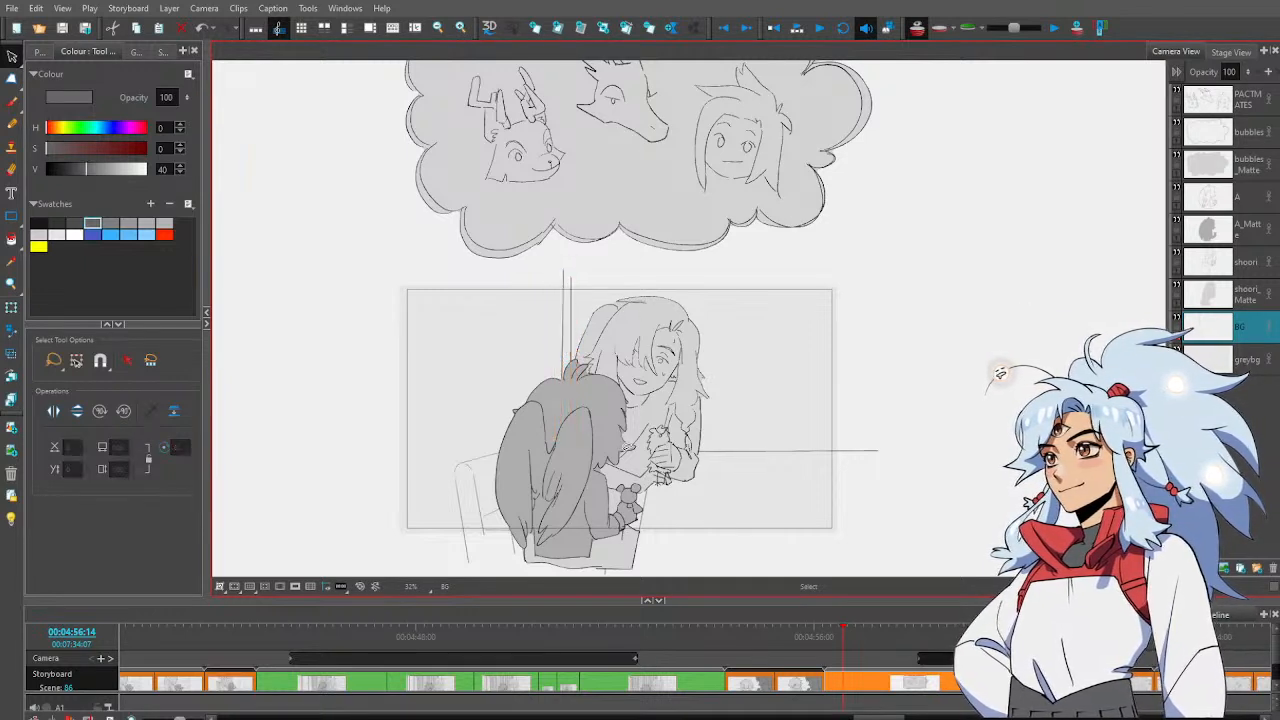
Draw two tall, separate vertical lines on the BG layer between the crouching character and the camera frame's left edge
{"action": "key", "text": "alt+b"}
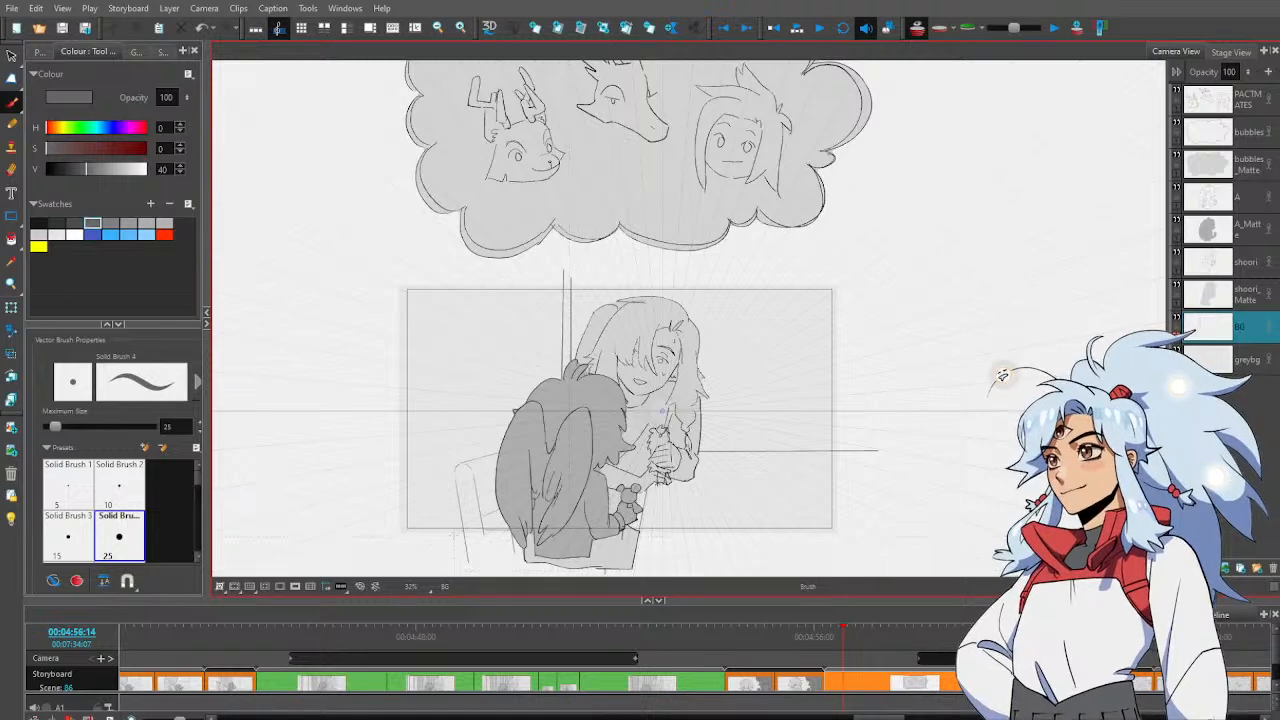
{"action": "left_click_drag", "start_coordinate": [466, 454], "coordinate": [464, 278]}
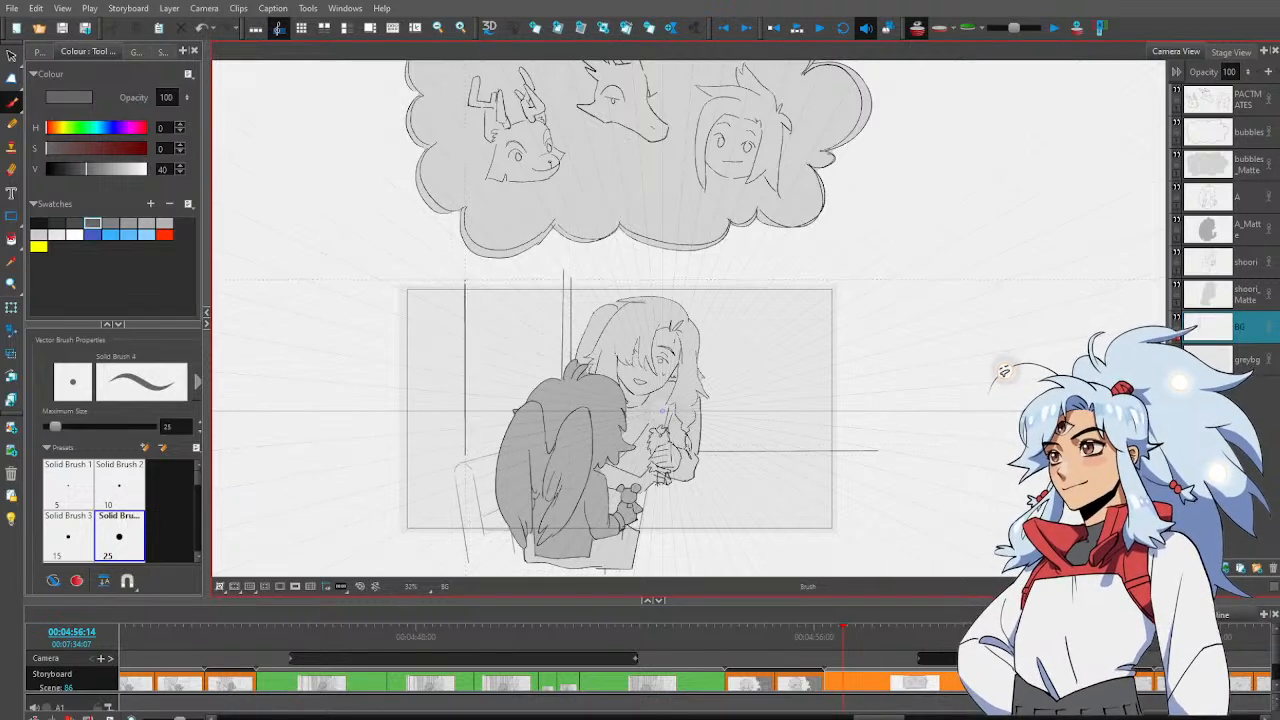
{"action": "key", "text": "alt+s"}
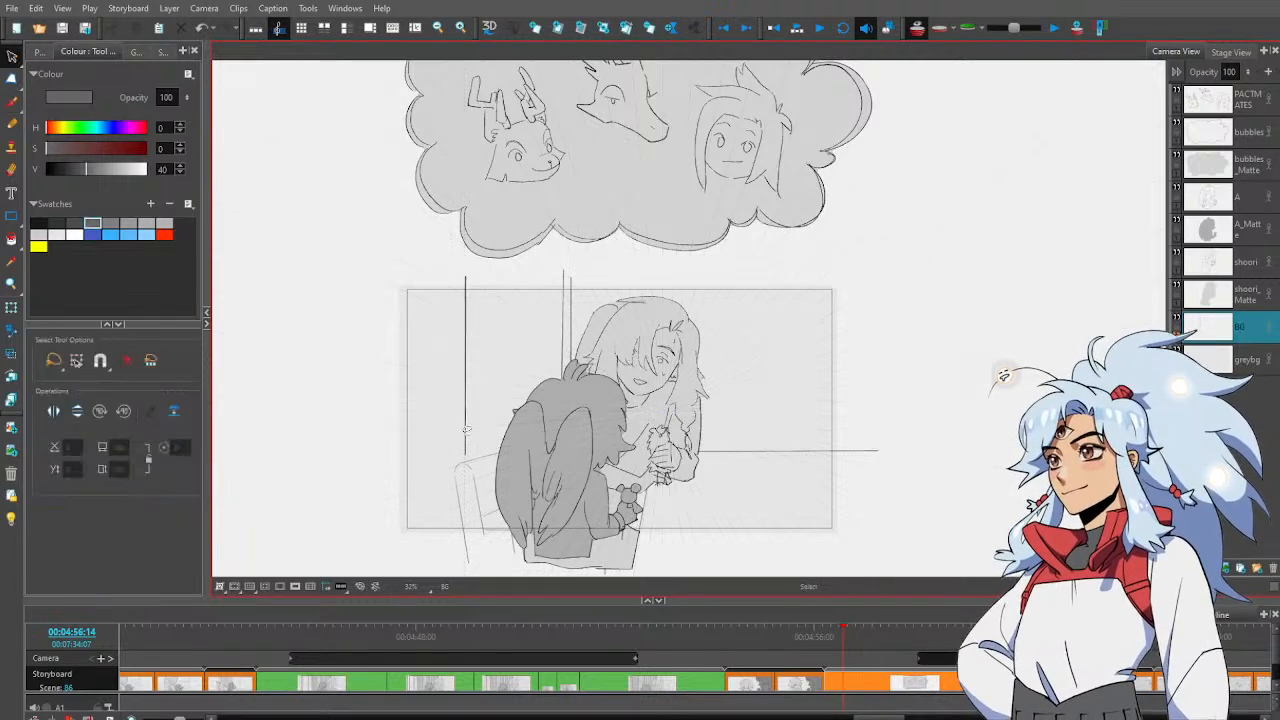
{"action": "left_click", "coordinate": [468, 440]}
{"action": "left_click", "coordinate": [520, 350]}
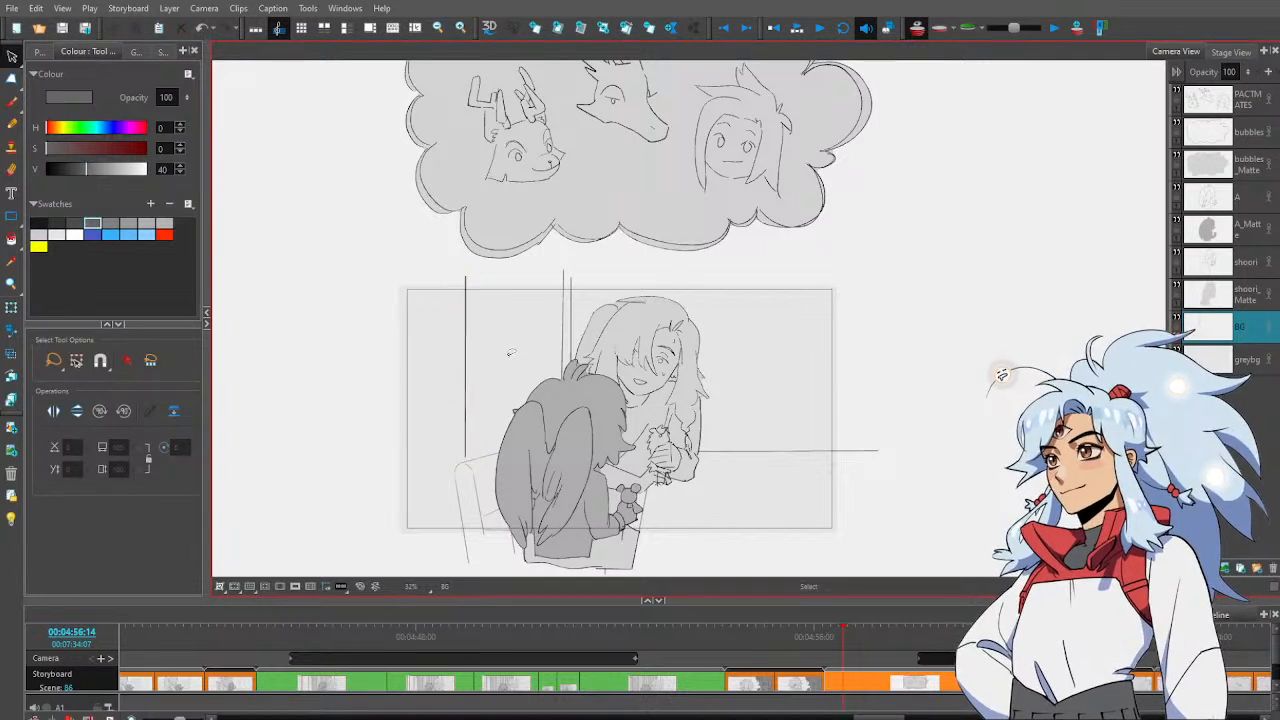
{"action": "key", "text": "alt+b"}
{"action": "left_click_drag", "start_coordinate": [429, 537], "coordinate": [429, 279]}
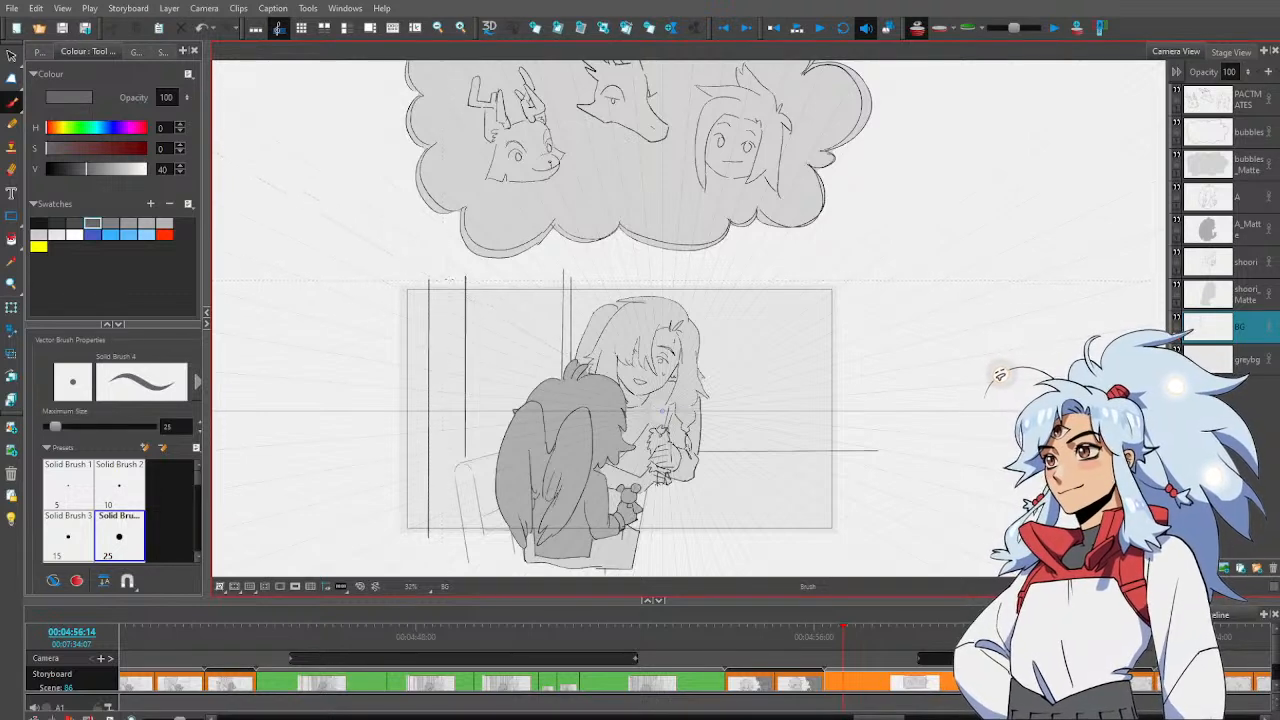
Space the two separate vertical lines further apart, moving the outer one towards the frame edge and the inner one towards the characters
{"action": "key", "text": "alt+s"}
{"action": "left_click", "coordinate": [428, 380]}
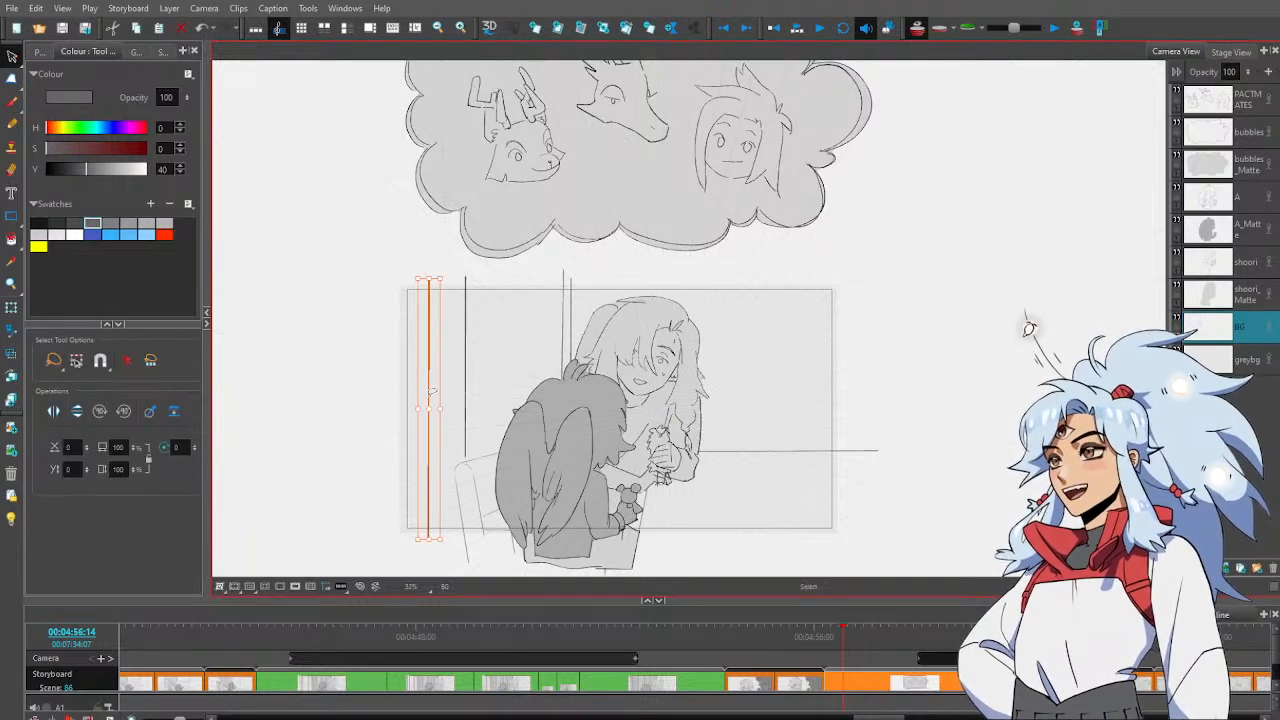
{"action": "left_click_drag", "start_coordinate": [429, 399], "coordinate": [422, 398]}
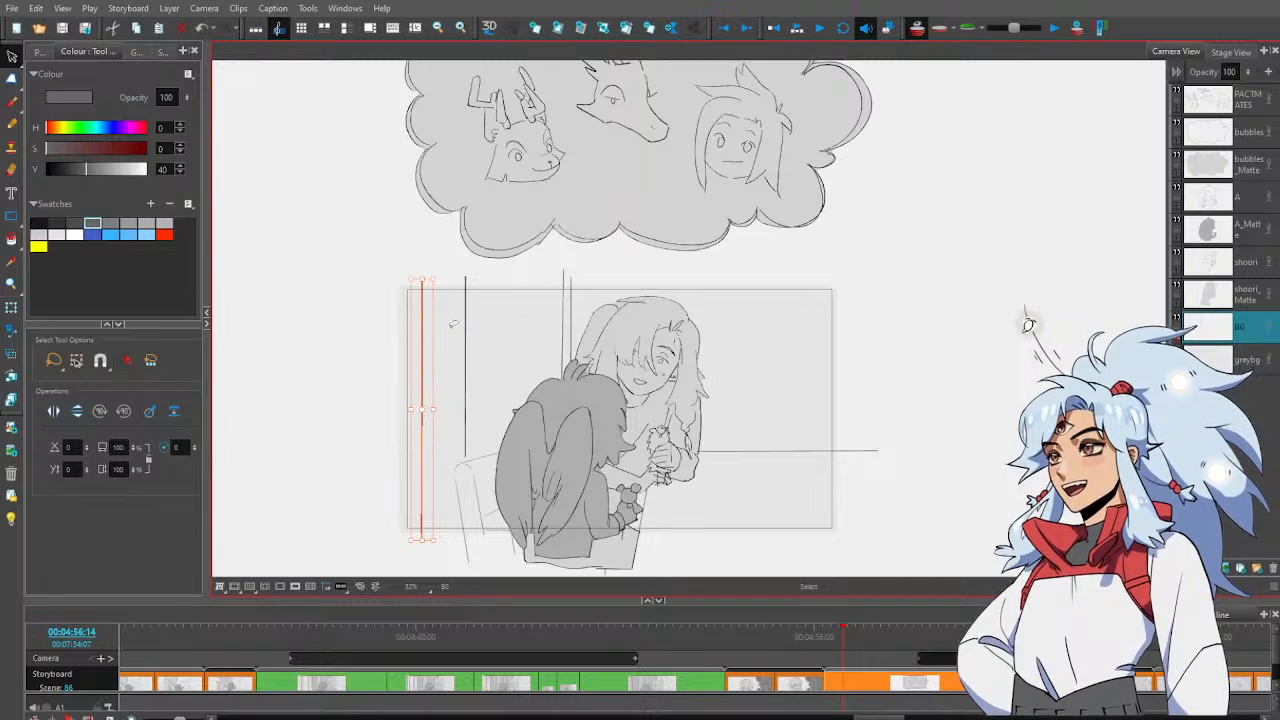
{"action": "left_click", "coordinate": [456, 323]}
{"action": "left_click", "coordinate": [464, 330]}
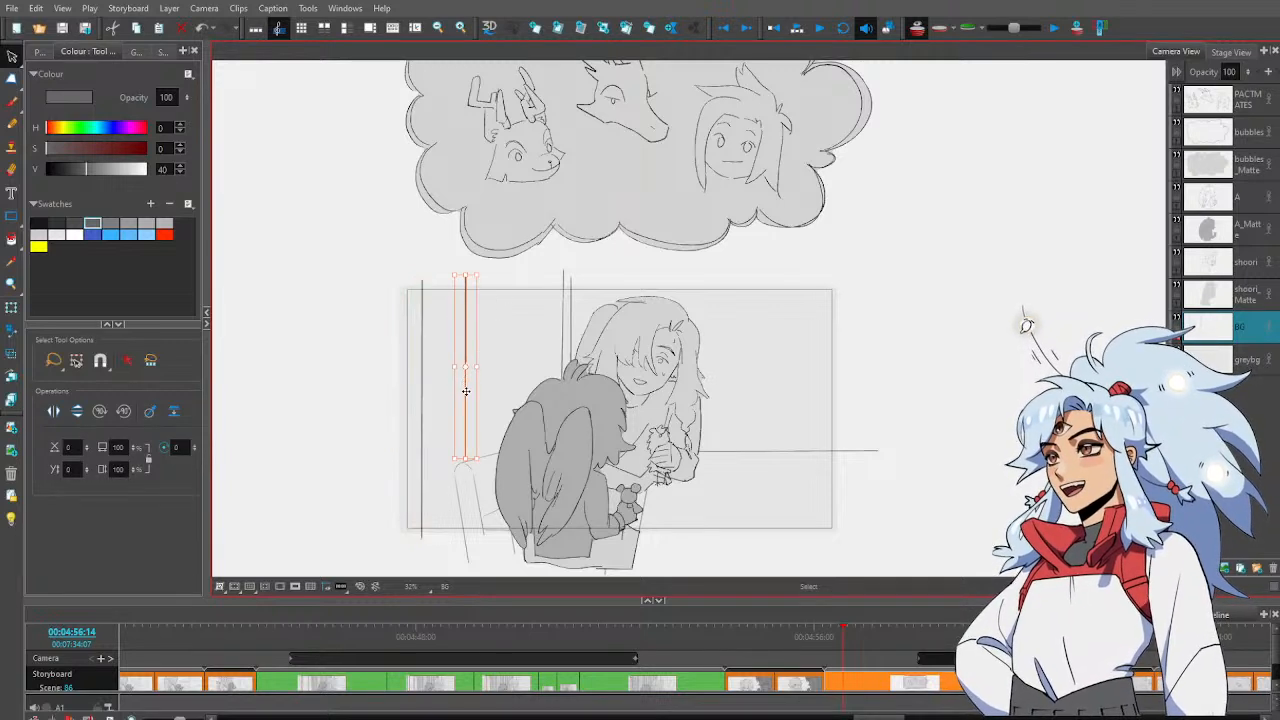
{"action": "left_click_drag", "start_coordinate": [465, 387], "coordinate": [476, 387]}
{"action": "left_click", "coordinate": [525, 327]}
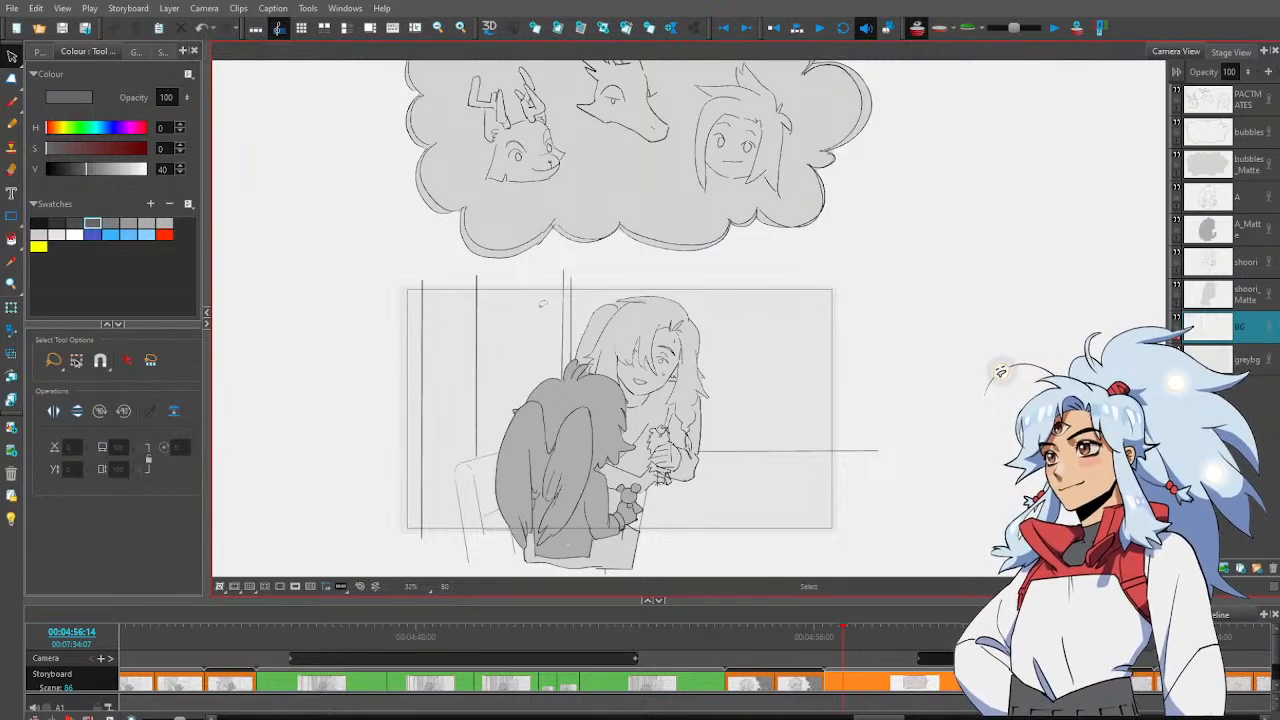
Nudge the close pair of vertical lines slightly left and extend the tops of the background's vertical lines higher above the camera frame
{"action": "left_click", "coordinate": [558, 275]}
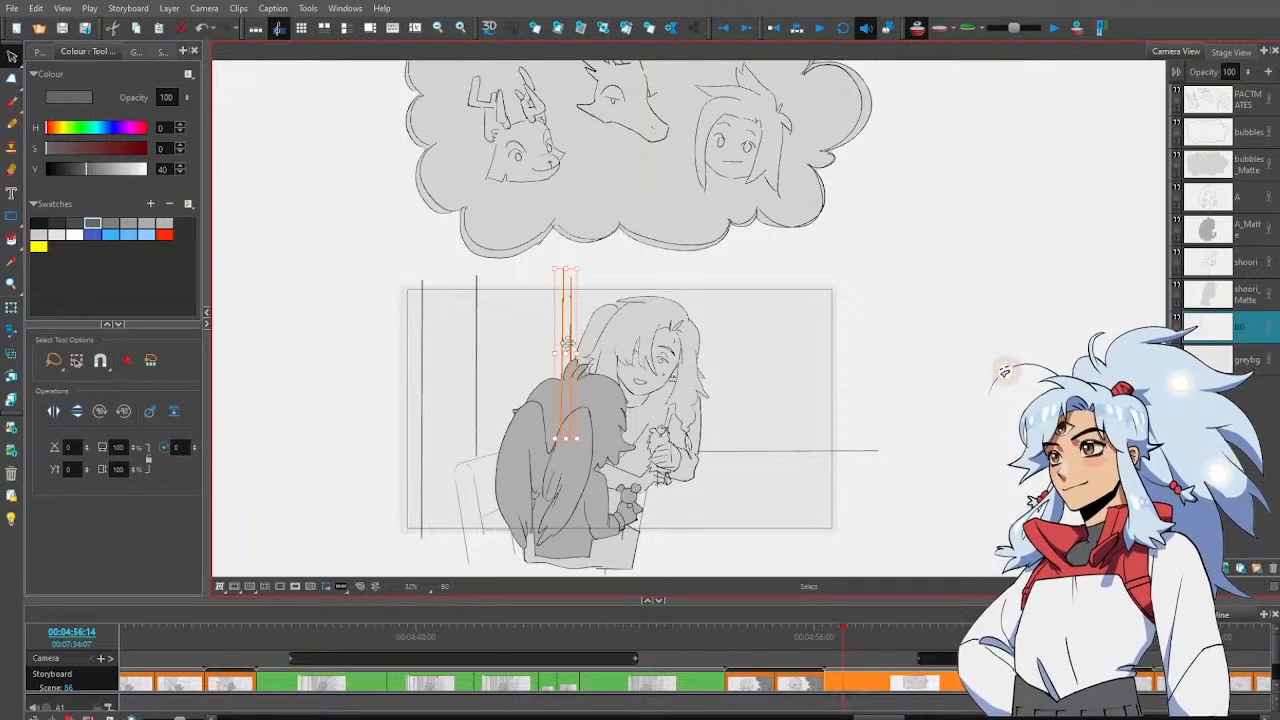
{"action": "left_click", "coordinate": [582, 304]}
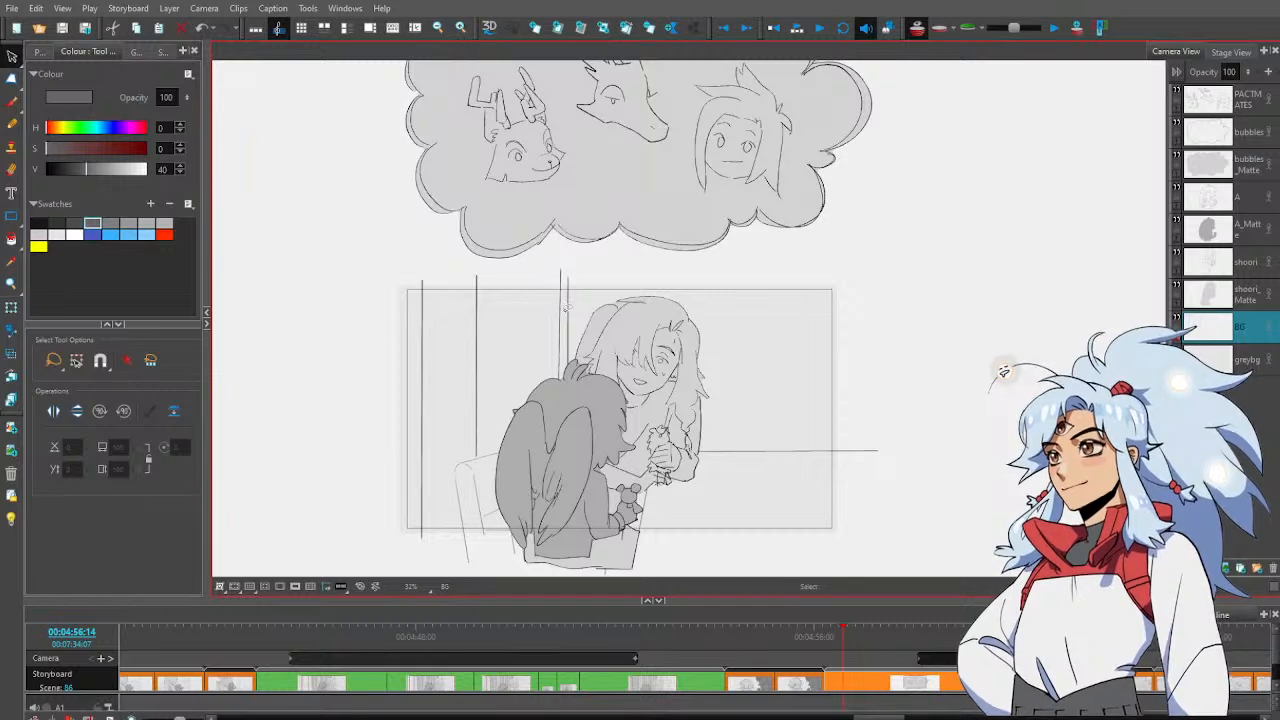
{"action": "mouse_move", "coordinate": [450, 269]}
{"action": "left_mouse_down"}
{"action": "mouse_move", "coordinate": [578, 352]}
{"action": "mouse_move", "coordinate": [505, 266]}
{"action": "left_mouse_up"}
{"action": "key", "text": "Escape"}
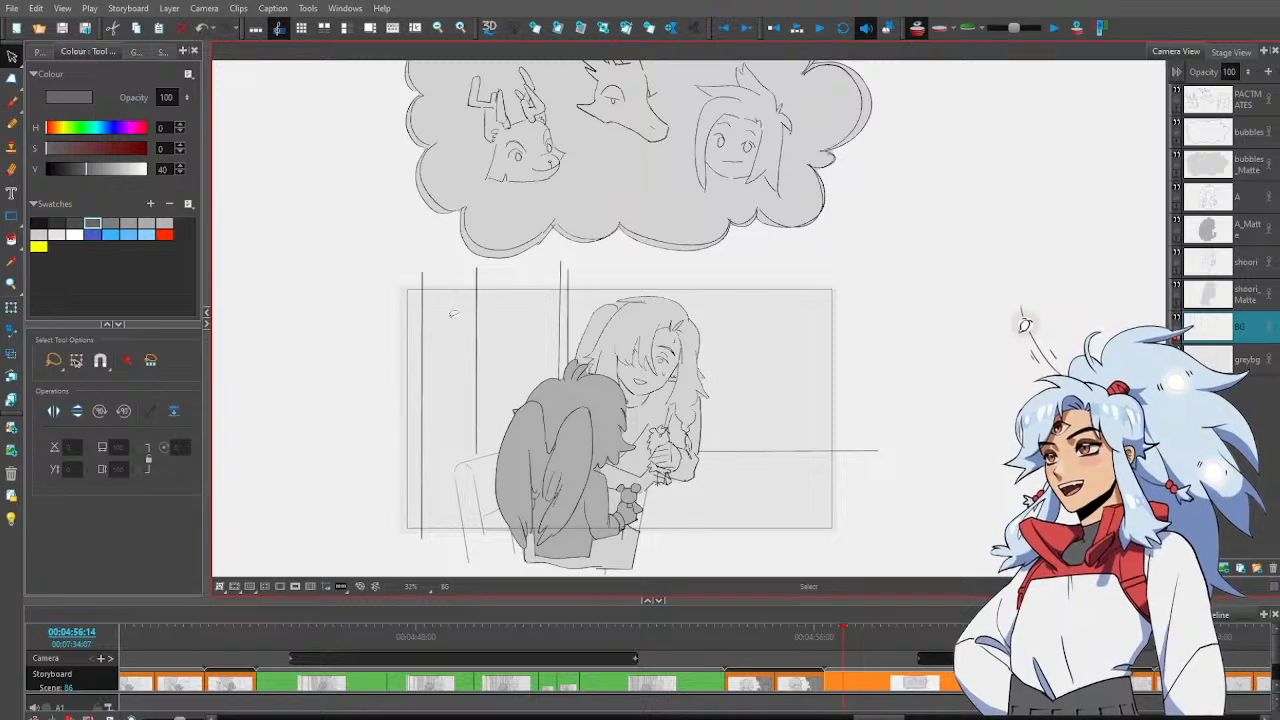
Stretch the vertical background lines individually further upwards so they reach the level of the thought bubble's lower edge
{"action": "left_click", "coordinate": [475, 305]}
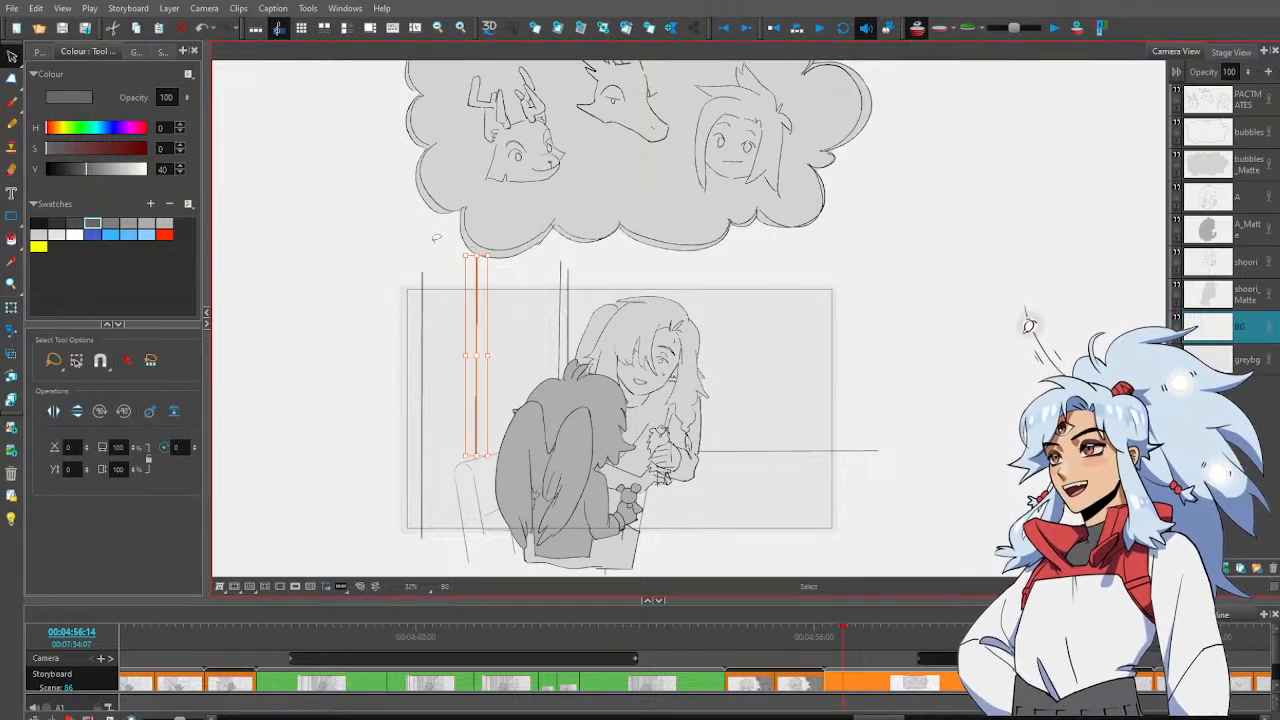
{"action": "left_click", "coordinate": [421, 273]}
{"action": "left_click_drag", "start_coordinate": [421, 271], "coordinate": [424, 222]}
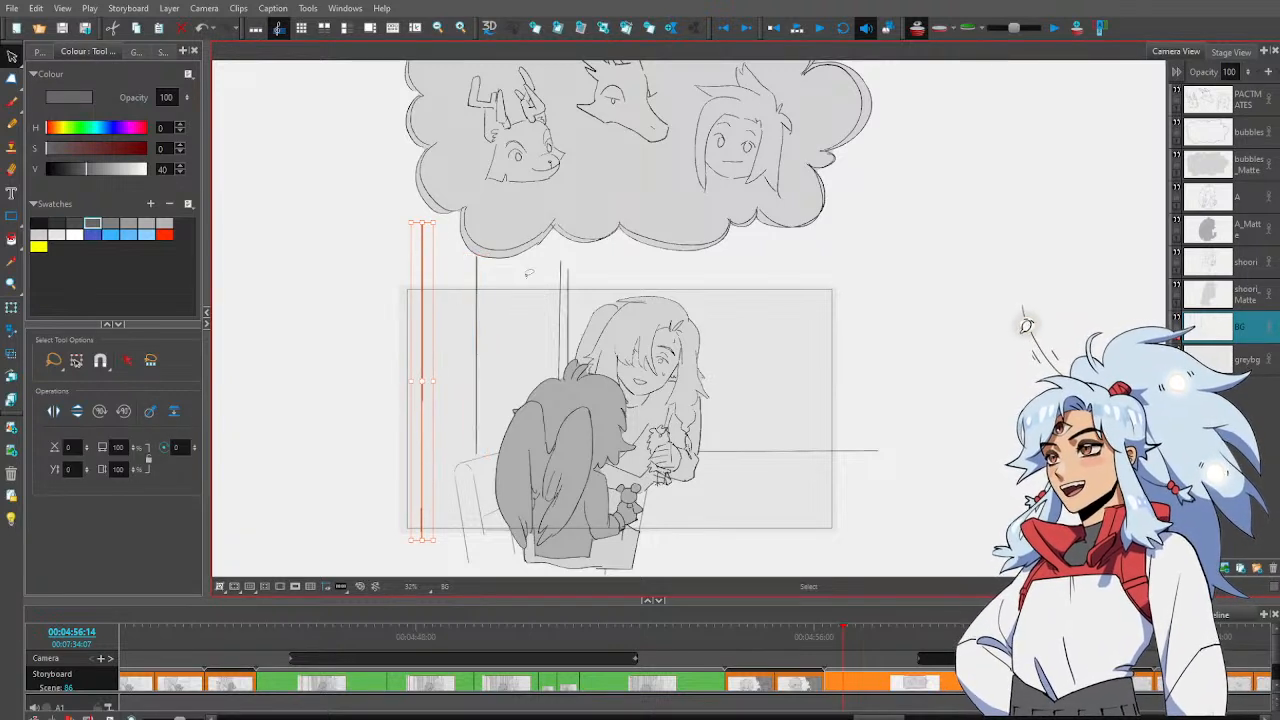
{"action": "mouse_move", "coordinate": [530, 273]}
{"action": "left_mouse_down"}
{"action": "mouse_move", "coordinate": [548, 273]}
{"action": "mouse_move", "coordinate": [568, 242]}
{"action": "left_mouse_up"}
{"action": "left_click", "coordinate": [606, 264]}
{"action": "left_click", "coordinate": [568, 256]}
{"action": "left_click", "coordinate": [606, 278]}
{"action": "mouse_move", "coordinate": [446, 242]}
{"action": "left_mouse_down"}
{"action": "mouse_move", "coordinate": [478, 262]}
{"action": "mouse_move", "coordinate": [454, 262]}
{"action": "mouse_move", "coordinate": [477, 222]}
{"action": "left_mouse_up"}
{"action": "left_click", "coordinate": [557, 262]}
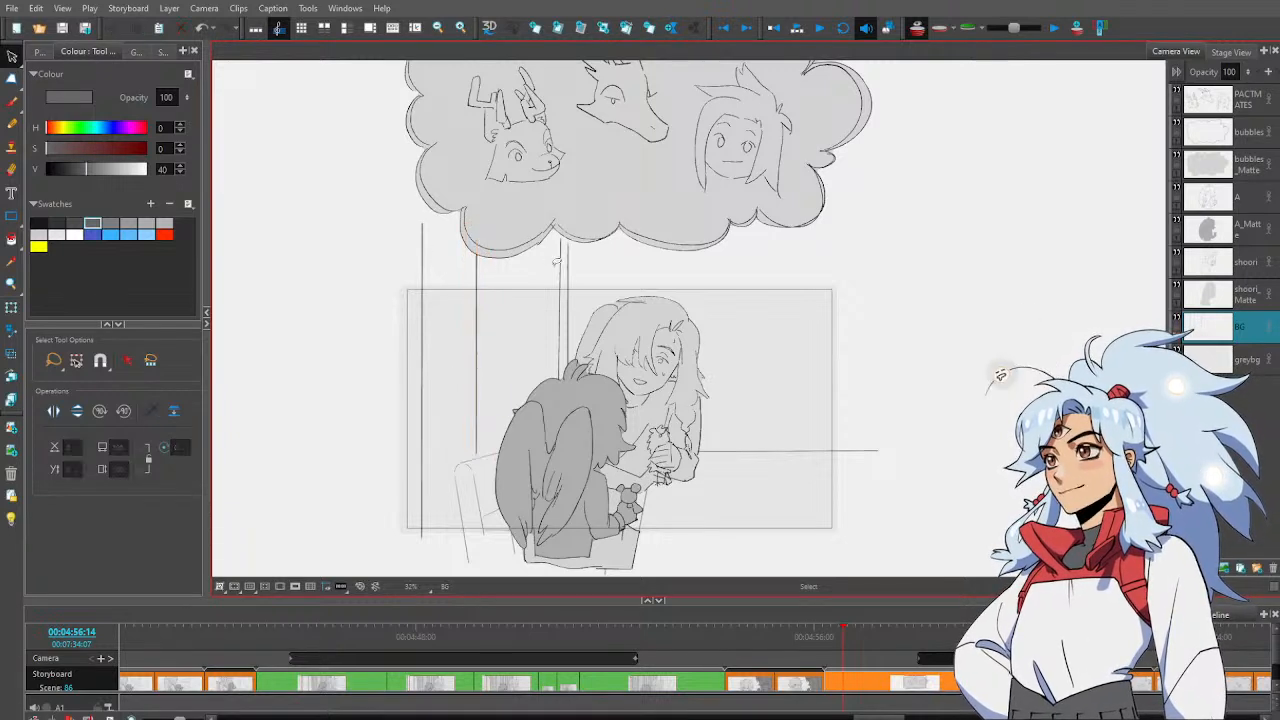
{"action": "mouse_move", "coordinate": [592, 258]}
{"action": "left_mouse_down"}
{"action": "mouse_move", "coordinate": [554, 258]}
{"action": "mouse_move", "coordinate": [564, 226]}
{"action": "left_mouse_up"}
{"action": "left_click", "coordinate": [586, 266]}
{"action": "mouse_move", "coordinate": [590, 276]}
{"action": "left_mouse_down"}
{"action": "mouse_move", "coordinate": [564, 270]}
{"action": "mouse_move", "coordinate": [568, 223]}
{"action": "left_mouse_up"}
{"action": "left_click", "coordinate": [601, 270]}
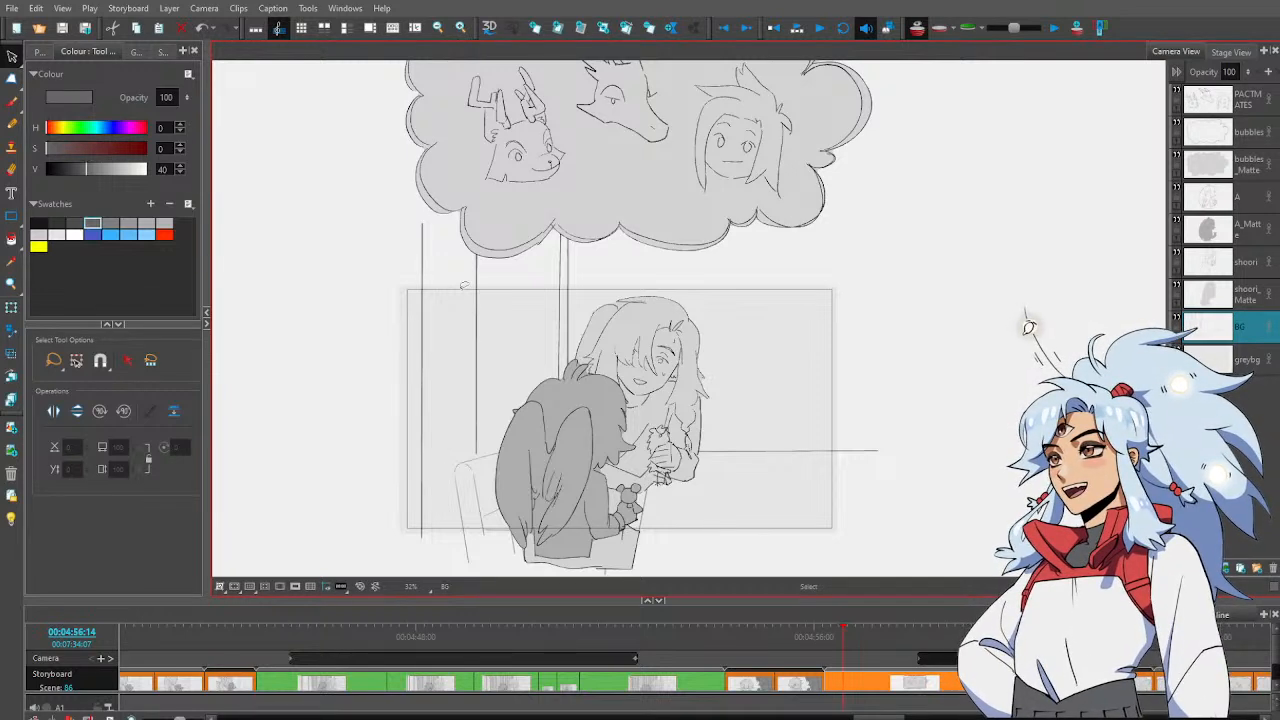
Draw the first bookshelf edges beside the outermost vertical line in scene 86, using scene 84's library background as reference
{"action": "left_click", "coordinate": [700, 637]}
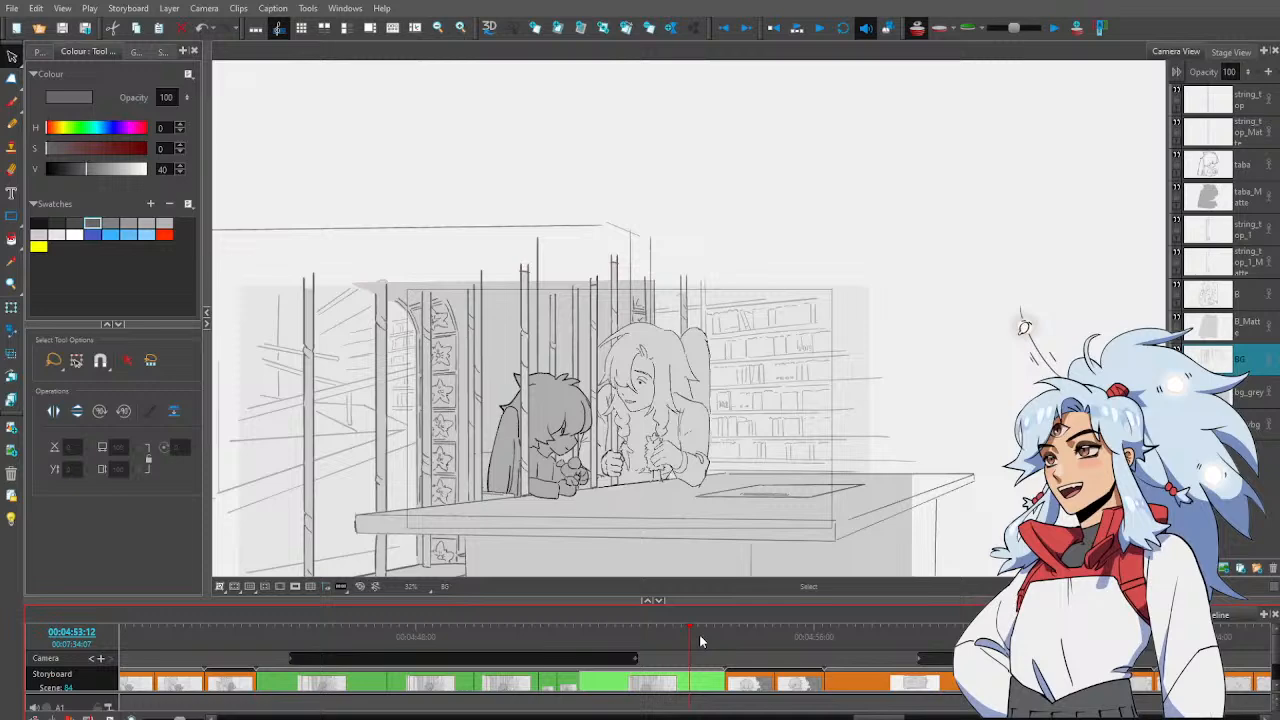
{"action": "left_click", "coordinate": [859, 643]}
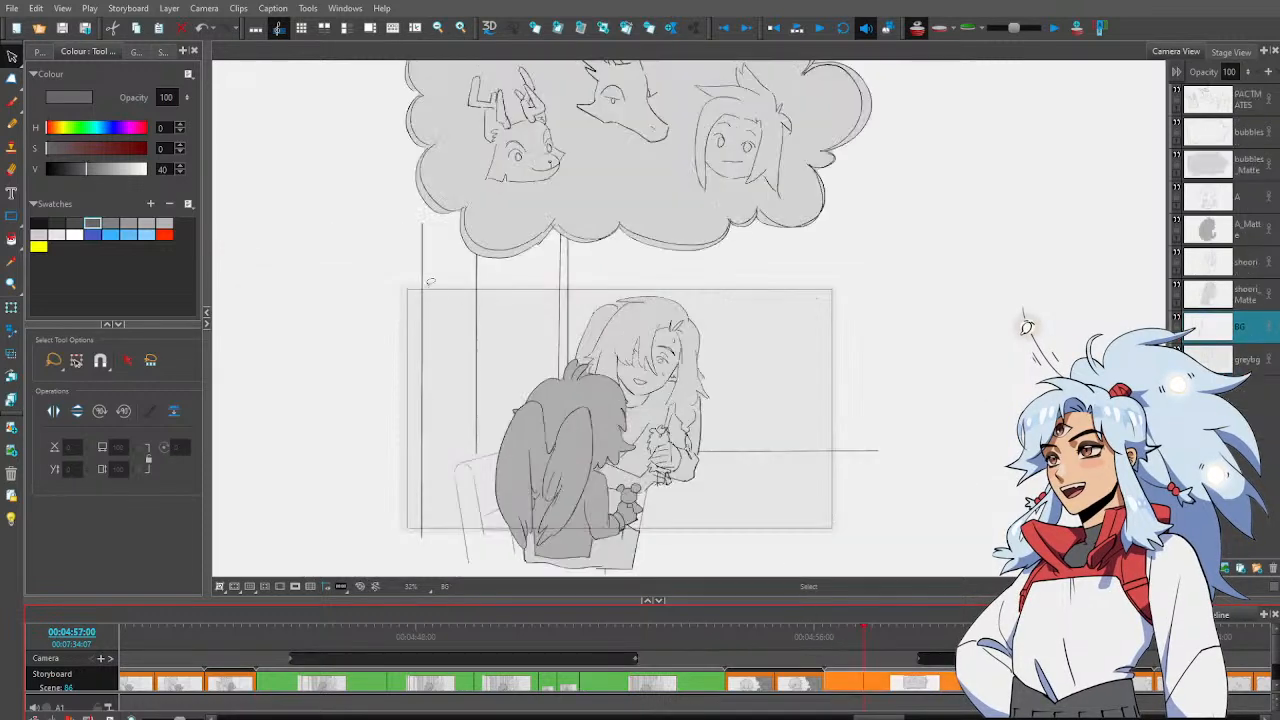
{"action": "key", "text": "alt+b"}
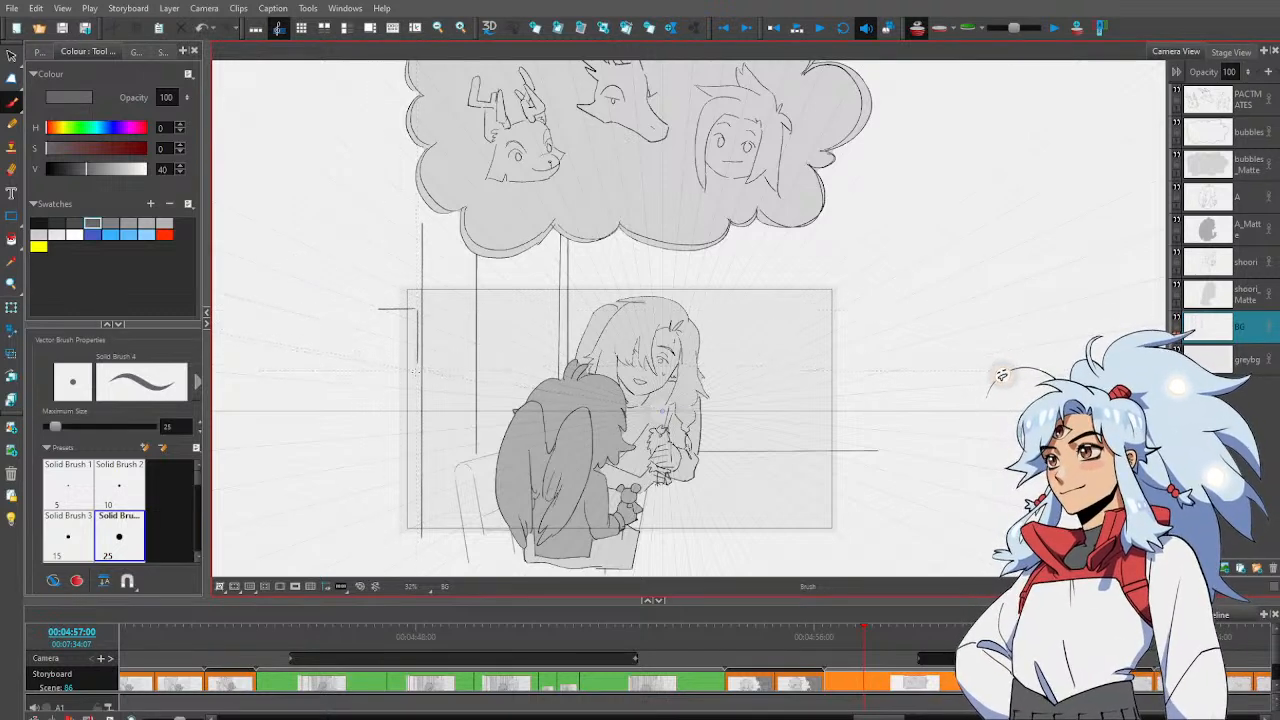
{"action": "left_click", "coordinate": [687, 658]}
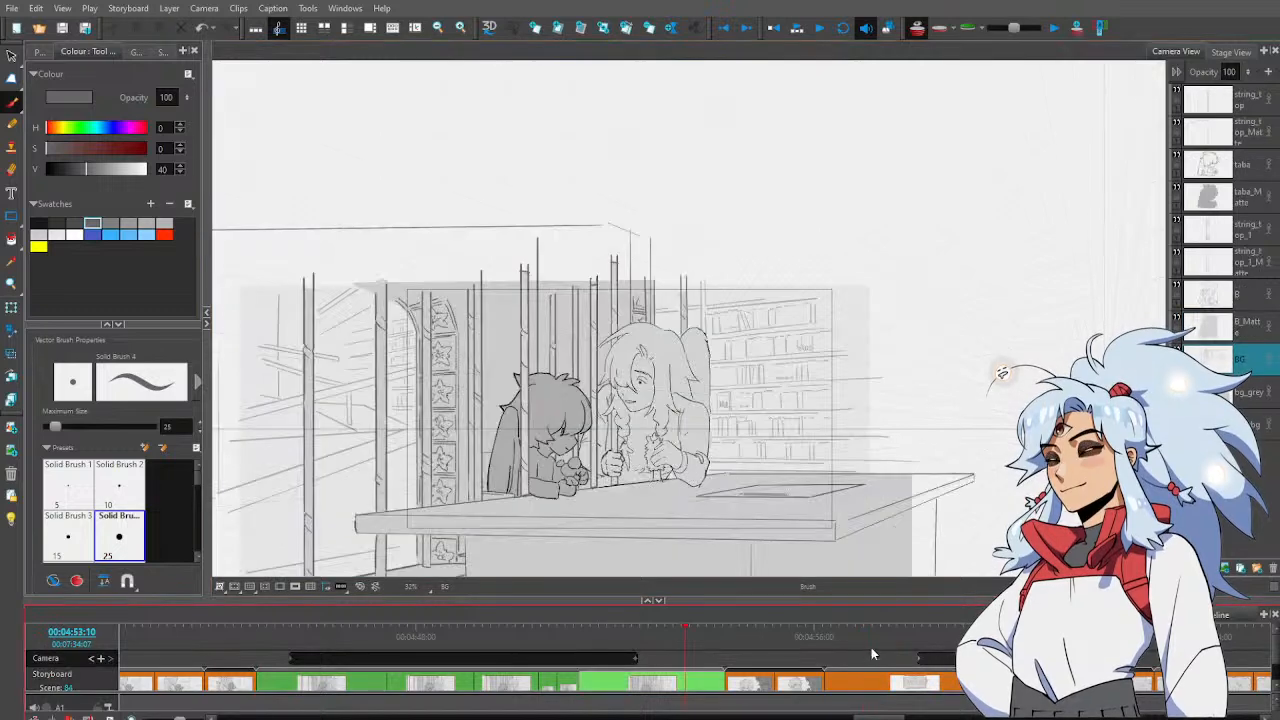
{"action": "left_click", "coordinate": [875, 657]}
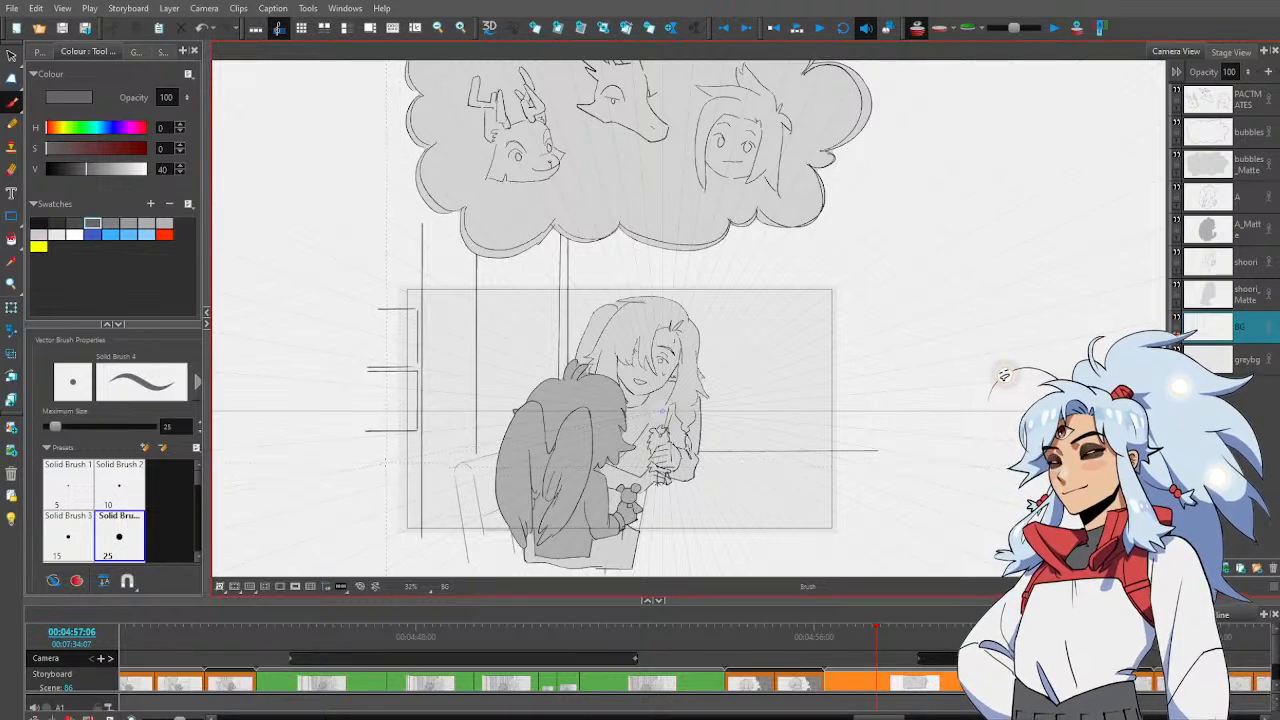
Add parallel lines to the bookshelf's edges beside the outermost vertical line so the middle and lower shelves have thickness
{"action": "key", "text": "alt+z"}
{"action": "left_click", "coordinate": [356, 432]}
{"action": "left_click", "coordinate": [356, 432]}
{"action": "left_click", "coordinate": [357, 431]}
{"action": "left_click", "coordinate": [357, 429]}
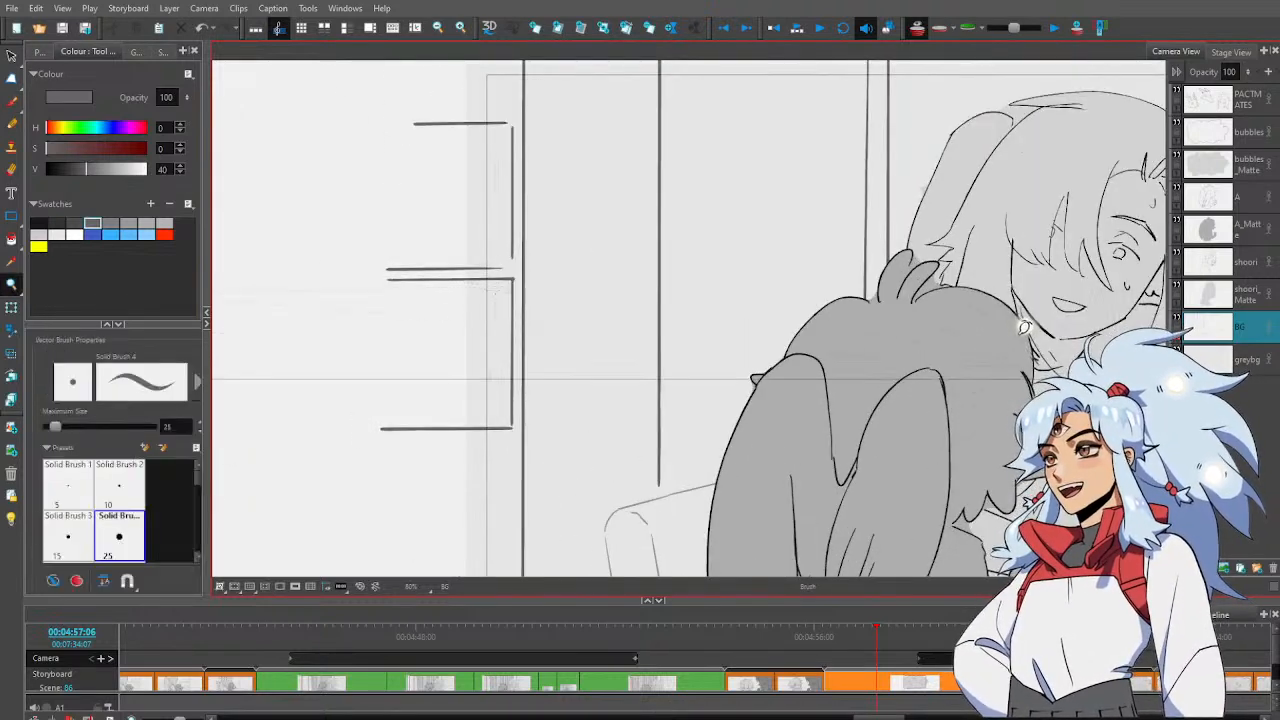
{"action": "key", "text": "alt+b"}
{"action": "left_click_drag", "start_coordinate": [505, 288], "coordinate": [380, 291]}
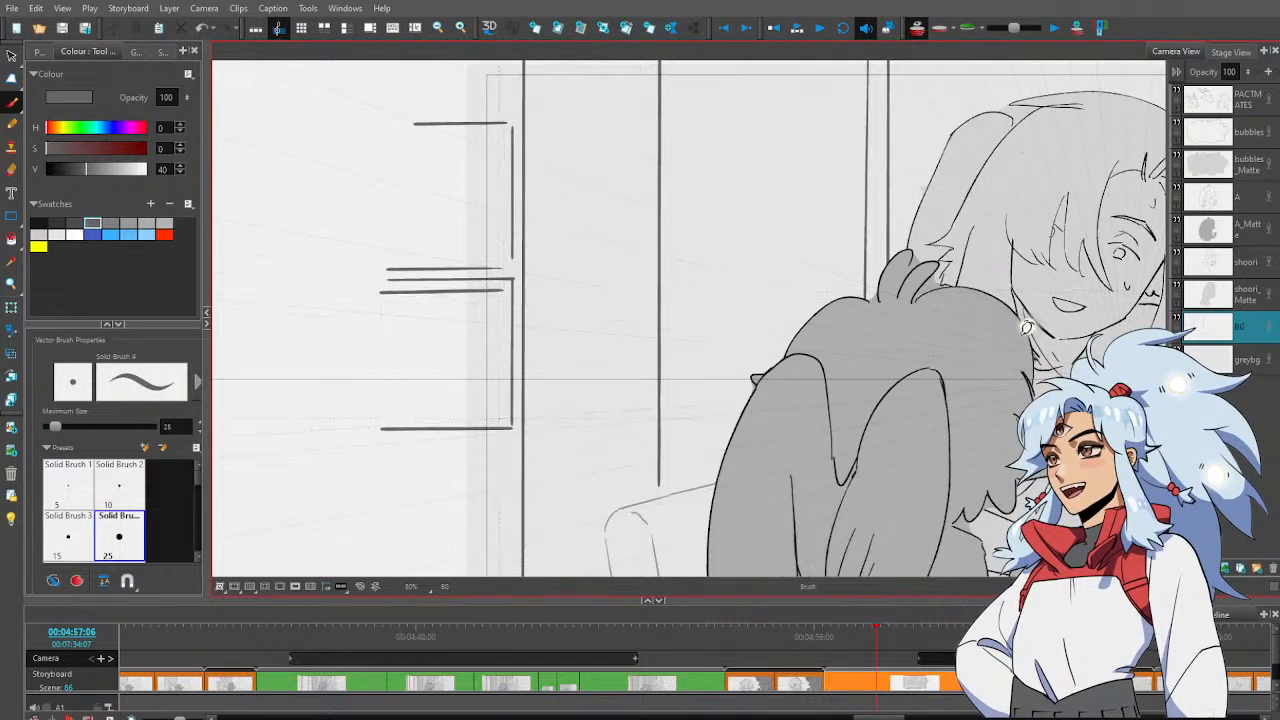
{"action": "mouse_move", "coordinate": [503, 418]}
{"action": "left_mouse_down"}
{"action": "mouse_move", "coordinate": [368, 421]}
{"action": "mouse_move", "coordinate": [505, 437]}
{"action": "mouse_move", "coordinate": [569, 489]}
{"action": "mouse_move", "coordinate": [569, 543]}
{"action": "left_mouse_up"}
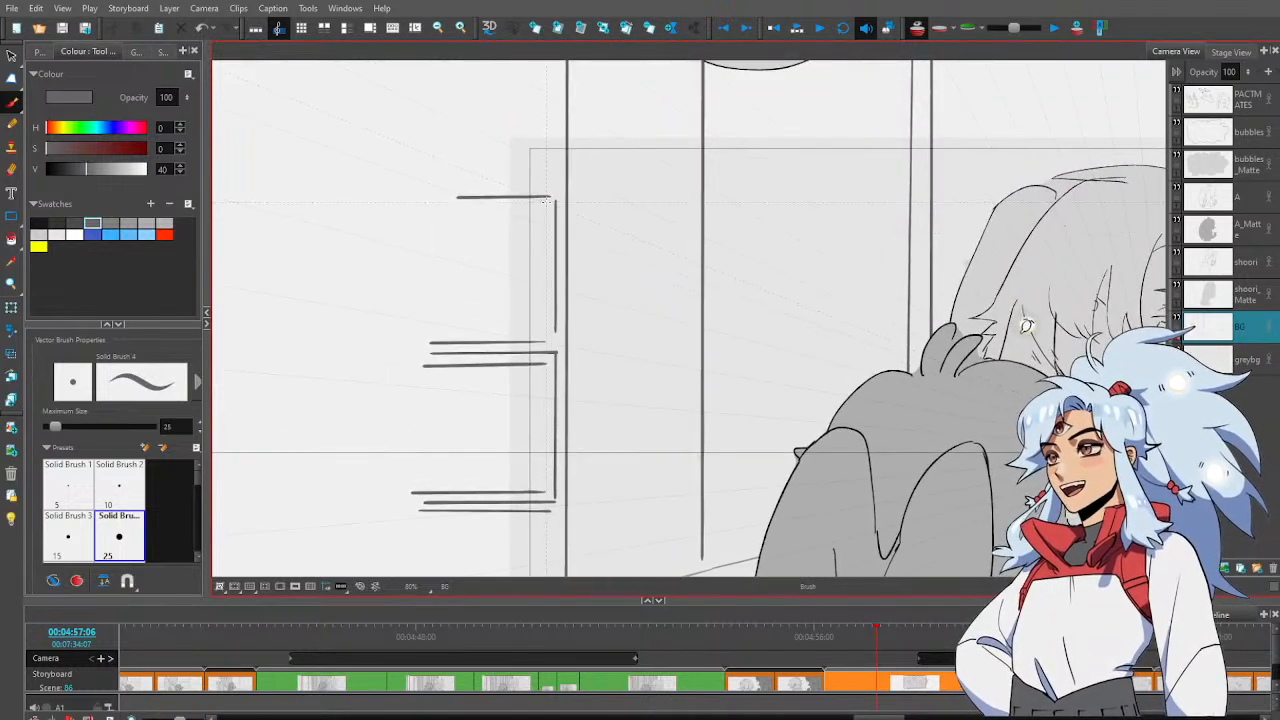
Thicken the top shelf and extend the bookshelf with one more compartment above and another below
{"action": "mouse_move", "coordinate": [550, 204]}
{"action": "left_mouse_down"}
{"action": "mouse_move", "coordinate": [426, 205]}
{"action": "mouse_move", "coordinate": [554, 186]}
{"action": "mouse_move", "coordinate": [555, 124]}
{"action": "left_mouse_up"}
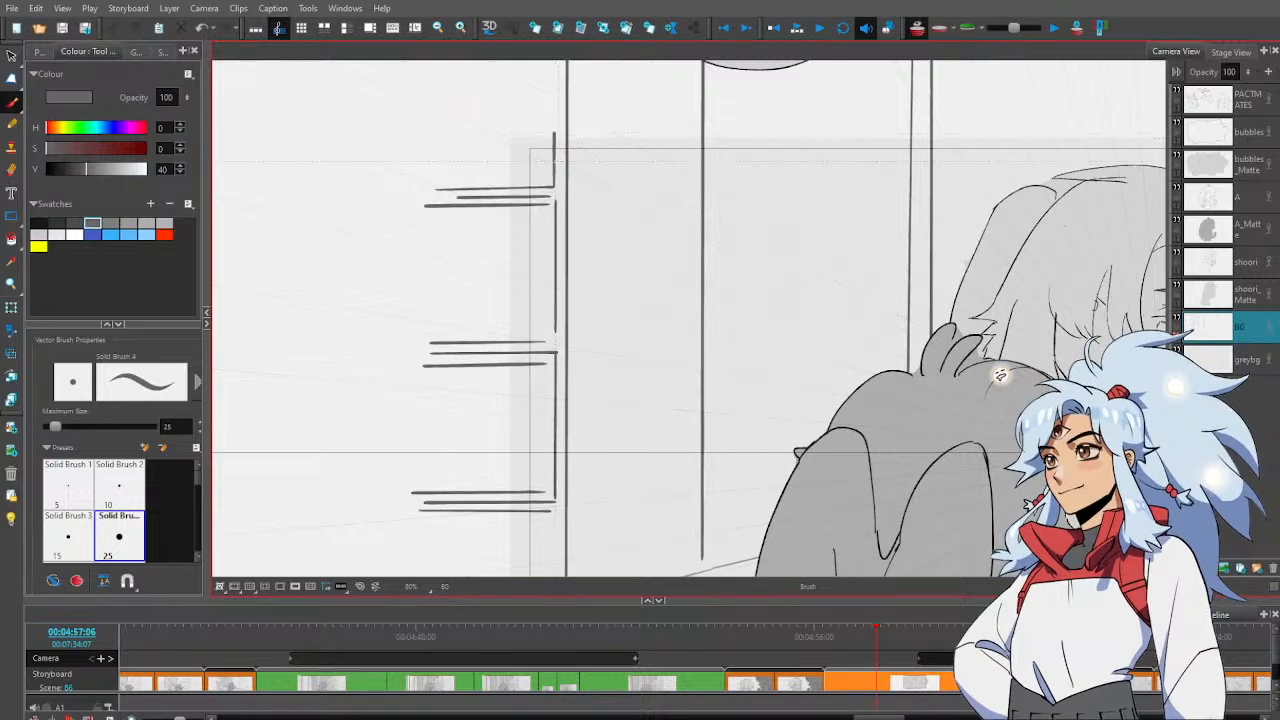
{"action": "left_click_drag", "start_coordinate": [597, 472], "coordinate": [572, 255]}
{"action": "mouse_move", "coordinate": [529, 291]}
{"action": "left_mouse_down"}
{"action": "mouse_move", "coordinate": [530, 428]}
{"action": "mouse_move", "coordinate": [399, 426]}
{"action": "mouse_move", "coordinate": [462, 444]}
{"action": "mouse_move", "coordinate": [532, 438]}
{"action": "mouse_move", "coordinate": [509, 445]}
{"action": "mouse_move", "coordinate": [531, 444]}
{"action": "mouse_move", "coordinate": [531, 548]}
{"action": "left_mouse_up"}
Select the whole bookshelf with the outermost vertical line and move it slightly inwards towards the characters
{"action": "key", "text": "alt+z"}
{"action": "scroll", "coordinate": [584, 378], "scroll_direction": "down", "scroll_amount": 5}
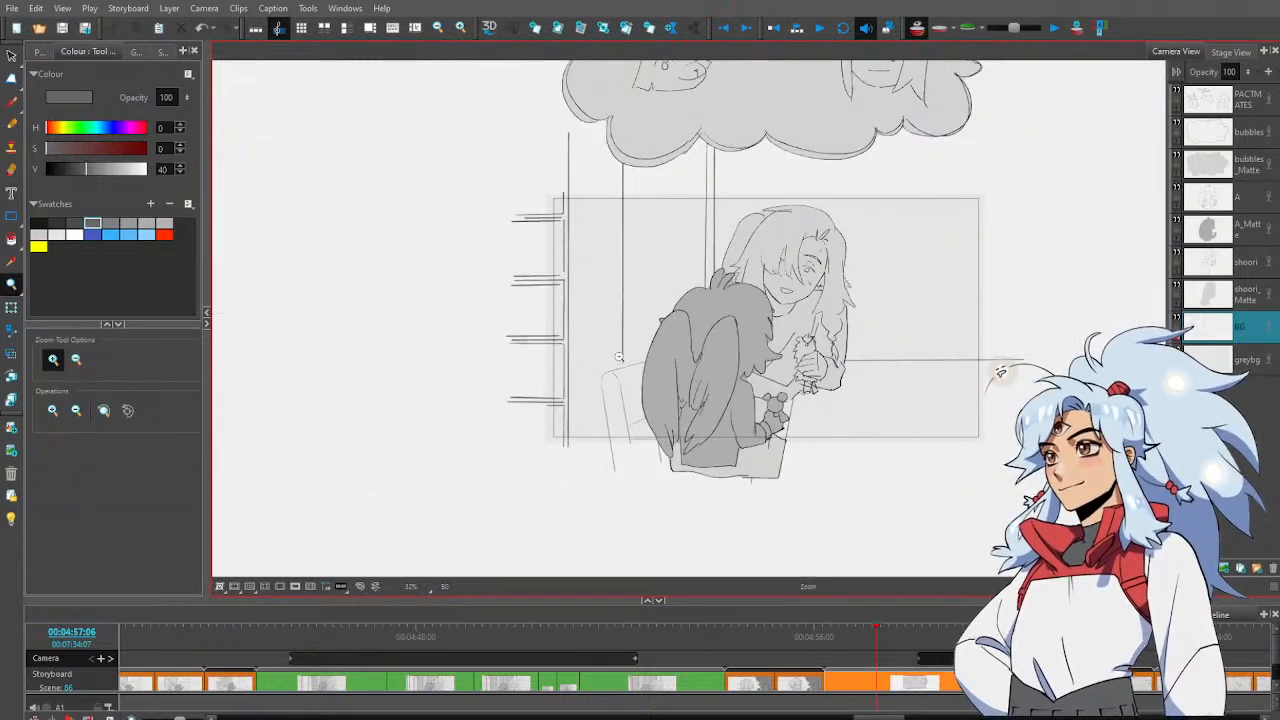
{"action": "left_click_drag", "start_coordinate": [678, 345], "coordinate": [626, 363]}
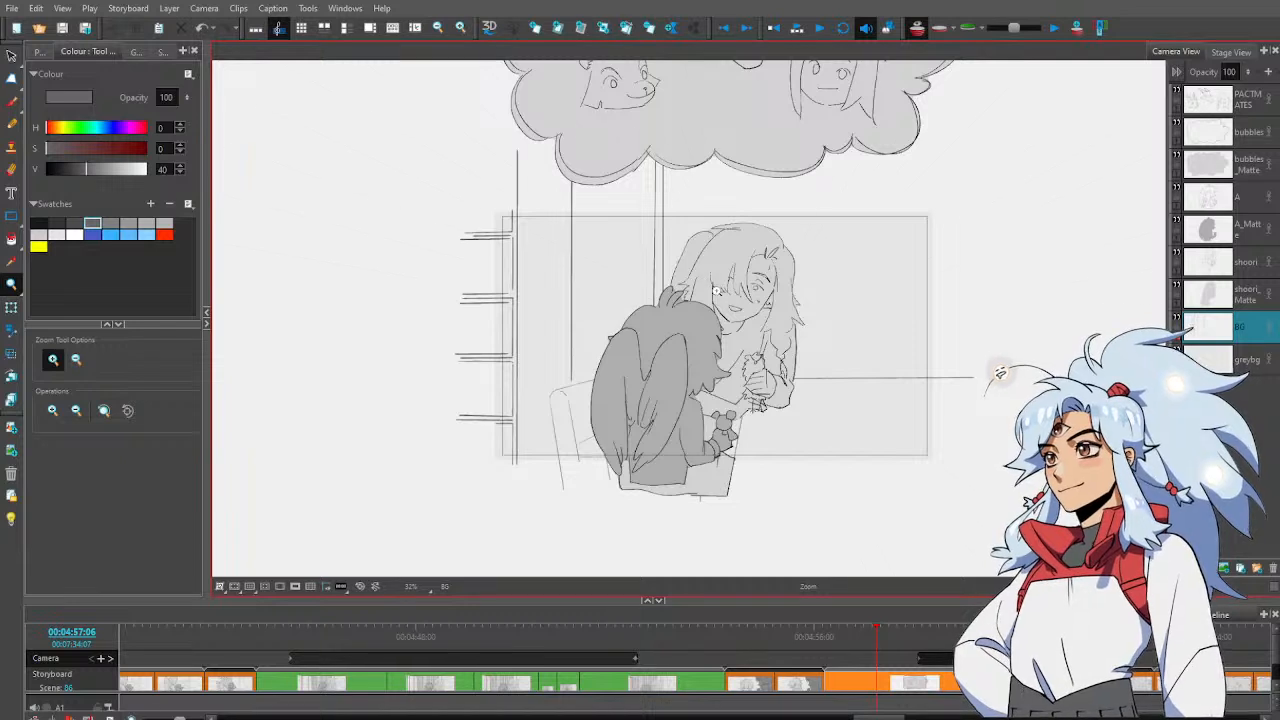
{"action": "key", "text": "alt+b"}
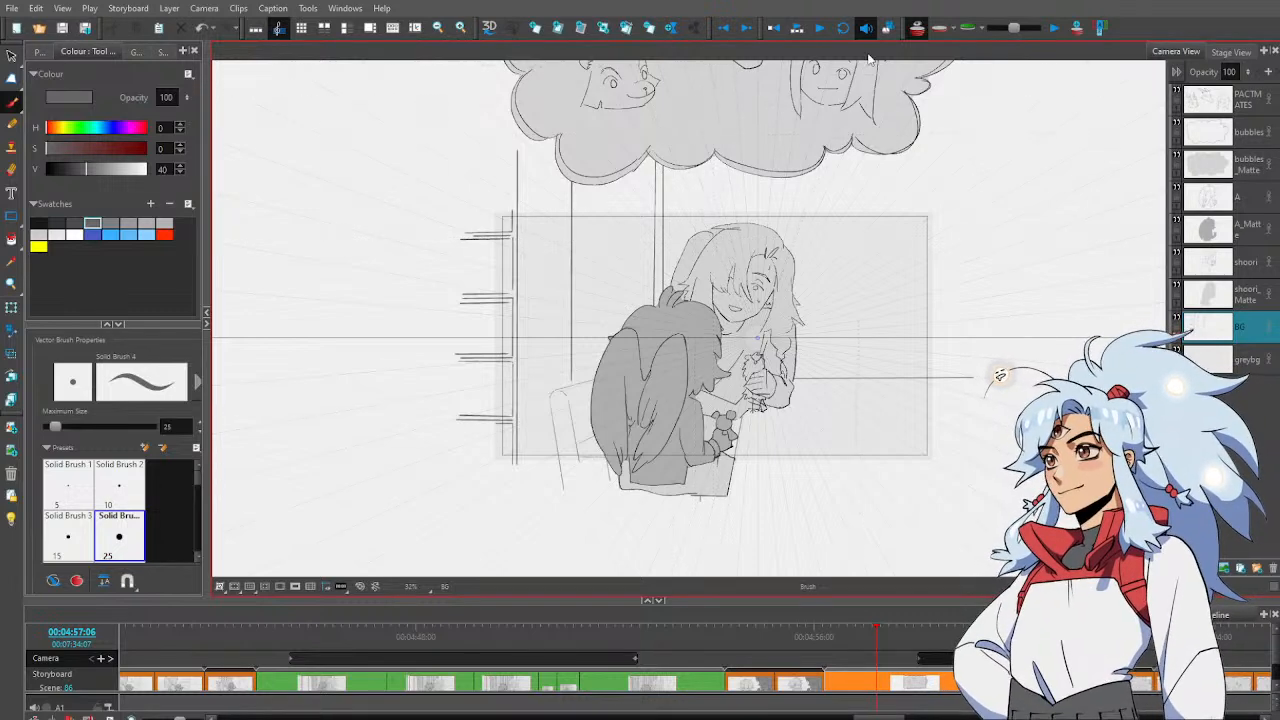
{"action": "key", "text": "alt+s"}
{"action": "mouse_move", "coordinate": [532, 222]}
{"action": "left_mouse_down"}
{"action": "mouse_move", "coordinate": [462, 188]}
{"action": "mouse_move", "coordinate": [481, 447]}
{"action": "mouse_move", "coordinate": [530, 458]}
{"action": "left_mouse_up"}
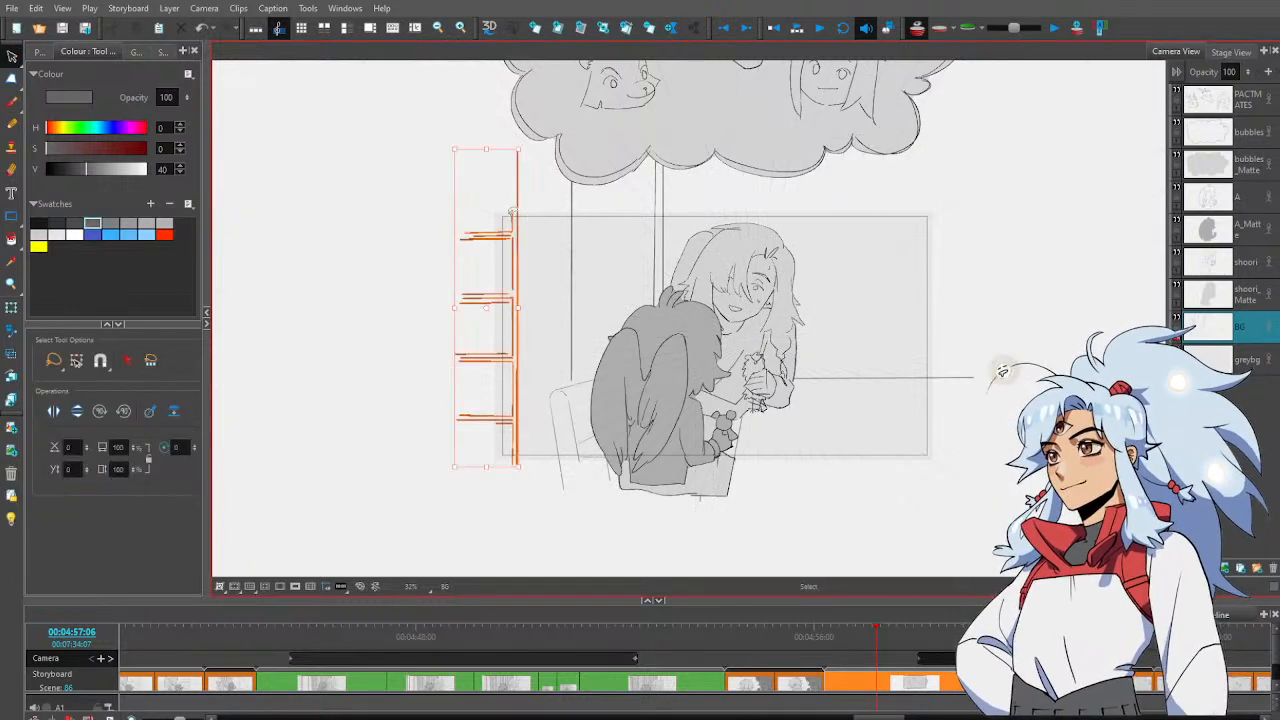
{"action": "left_click_drag", "start_coordinate": [500, 308], "coordinate": [500, 309]}
{"action": "left_click", "coordinate": [410, 263]}
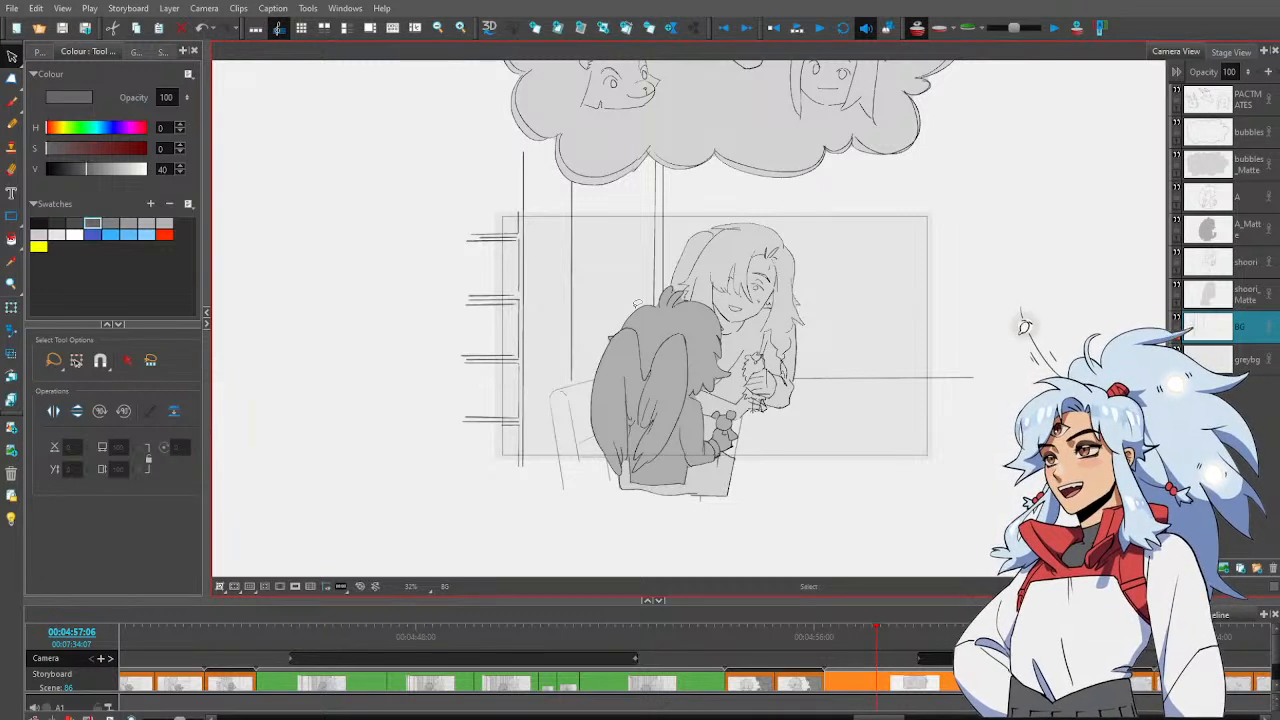
Add an inner line along the close pair of vertical lines and sketch small marks between them above the dark-haired character's head
{"action": "key", "text": "alt+b"}
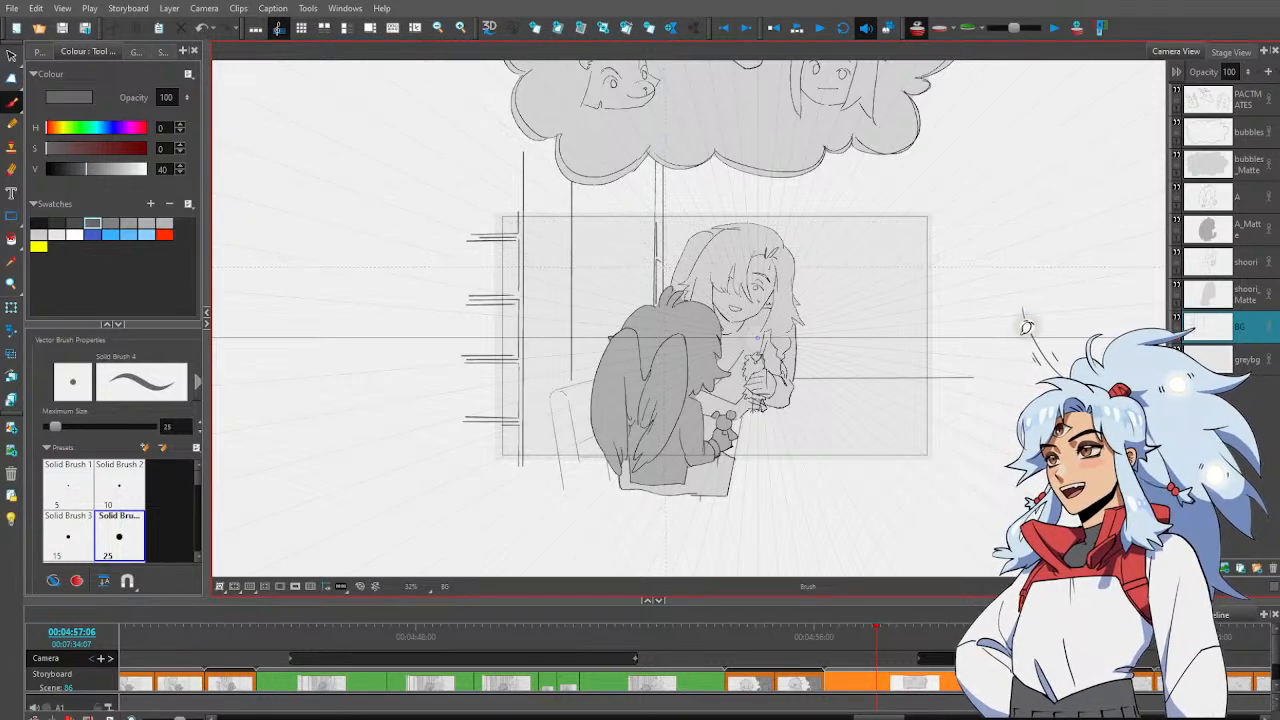
{"action": "key", "text": "ctrl+space"}
{"action": "left_click_drag", "start_coordinate": [667, 279], "coordinate": [647, 235]}
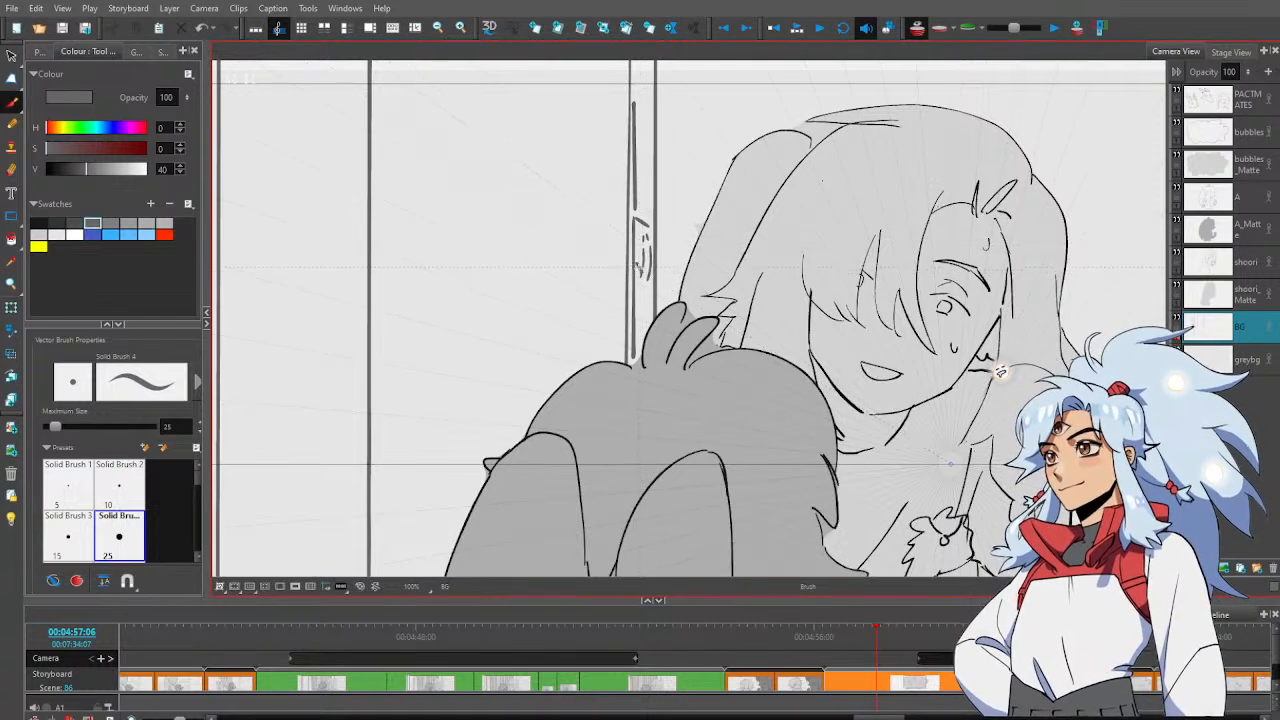
{"action": "key", "text": "alt+e"}
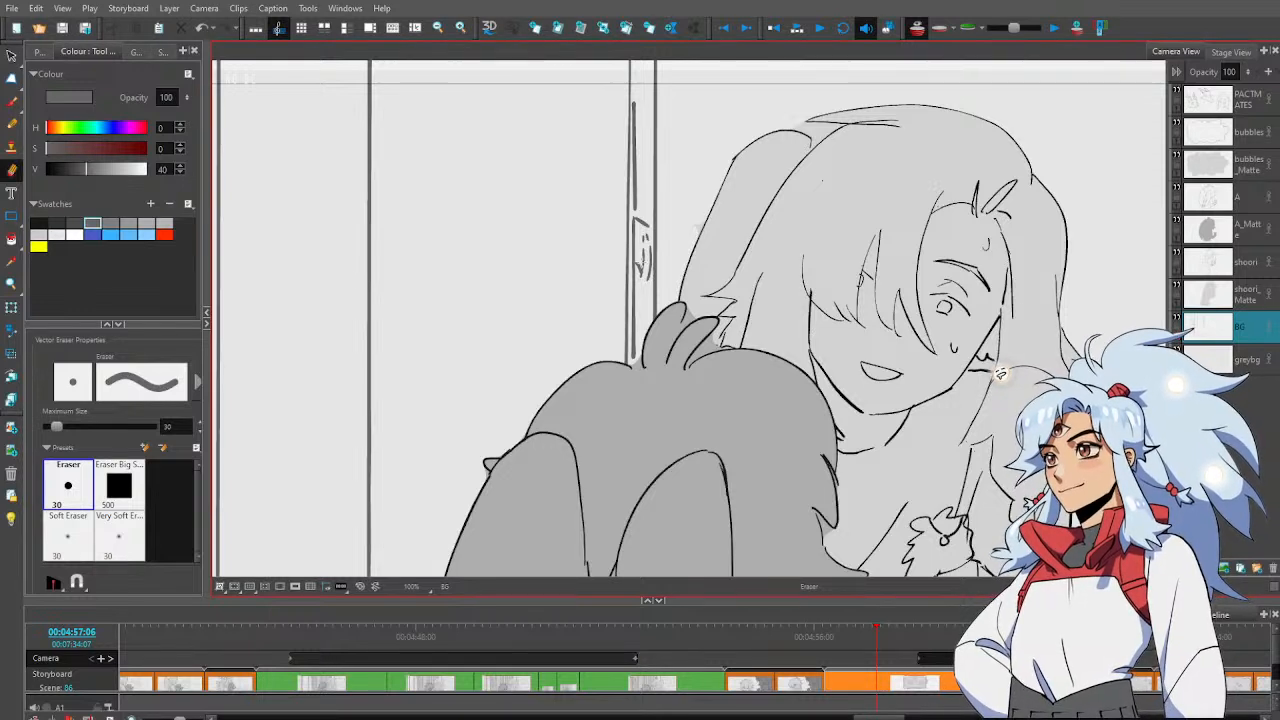
{"action": "key", "text": "alt+b"}
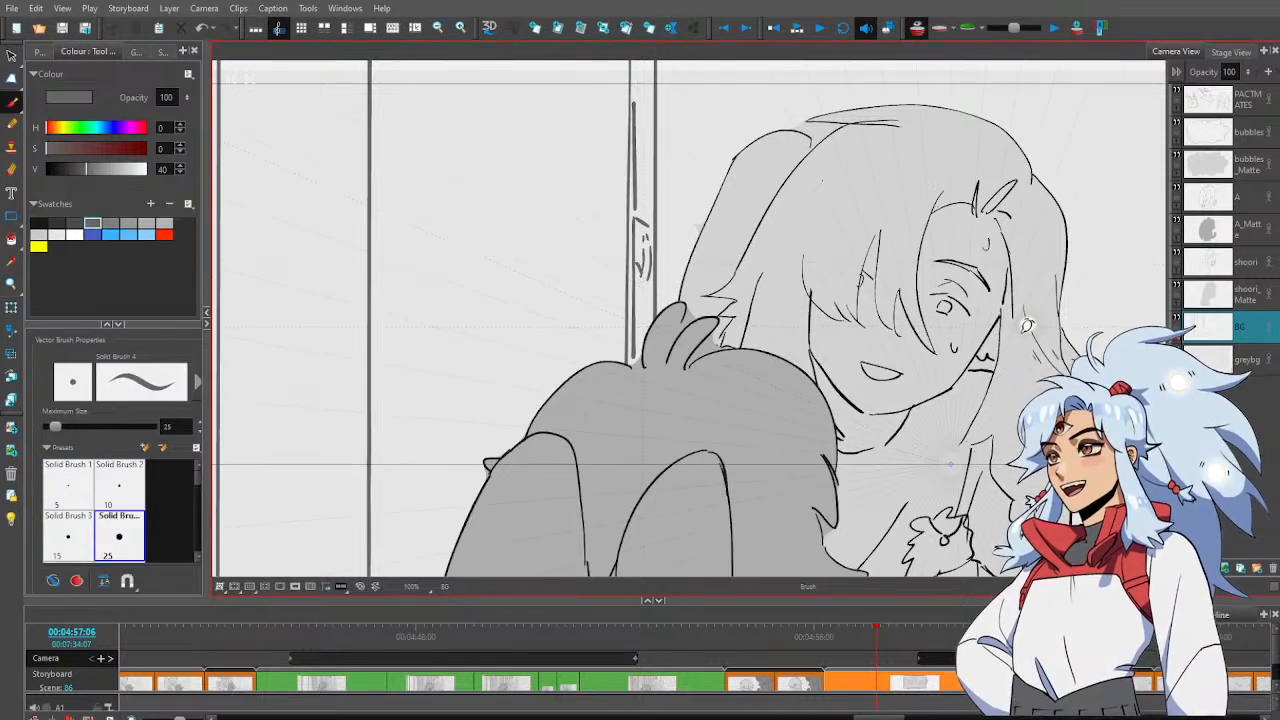
Reduce the brush size to 15 and erase most of the small marks between the close pair of vertical lines
{"action": "key", "text": "["}
{"action": "key", "text": "["}
{"action": "key", "text": "["}
{"action": "key", "text": "]"}
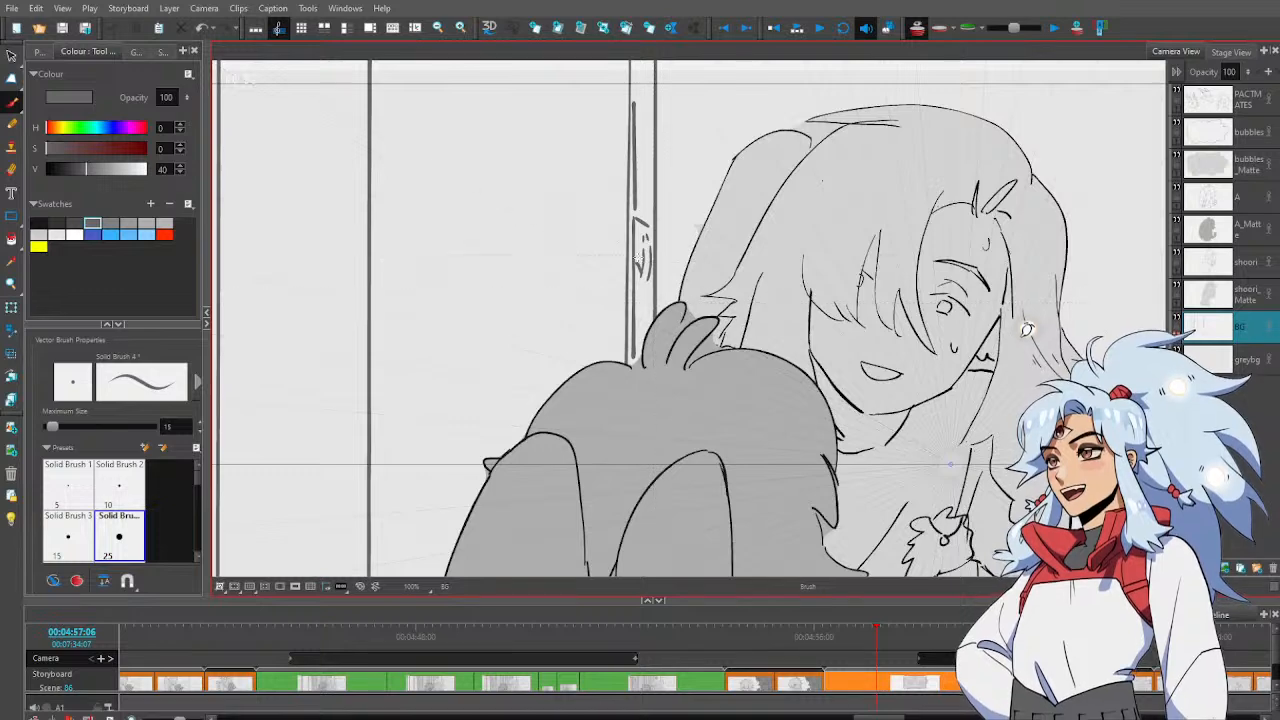
{"action": "key", "text": "alt+e"}
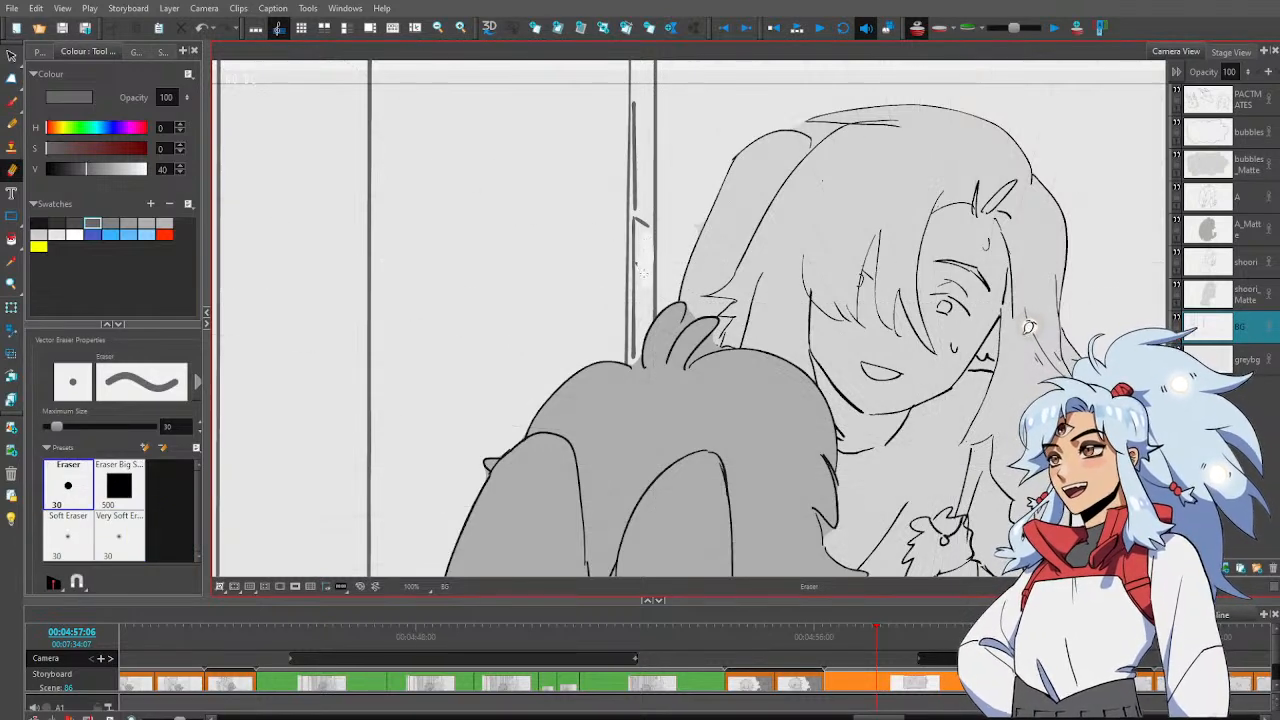
{"action": "key", "text": "alt+b"}
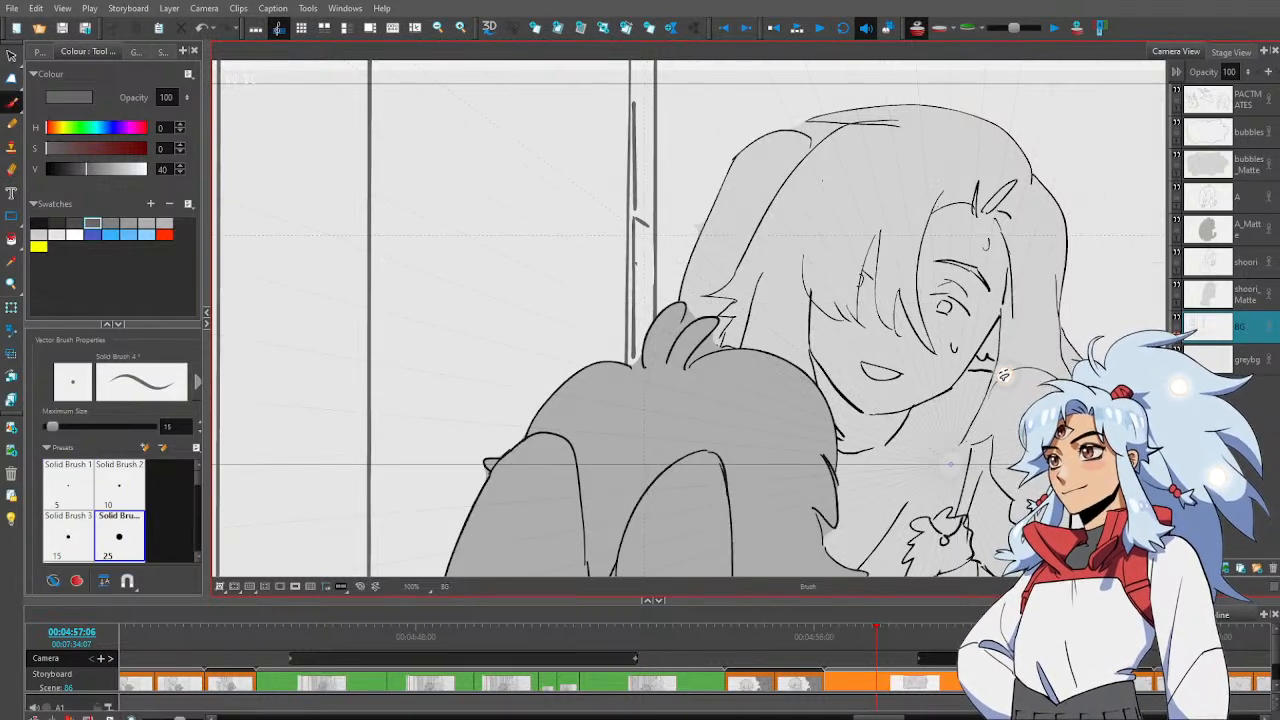
Draw jagged, leaf-like detail in two stretches along the post beside the long-haired character, erasing the post's edge line where it overlaps
{"action": "left_click_drag", "start_coordinate": [637, 254], "coordinate": [642, 344]}
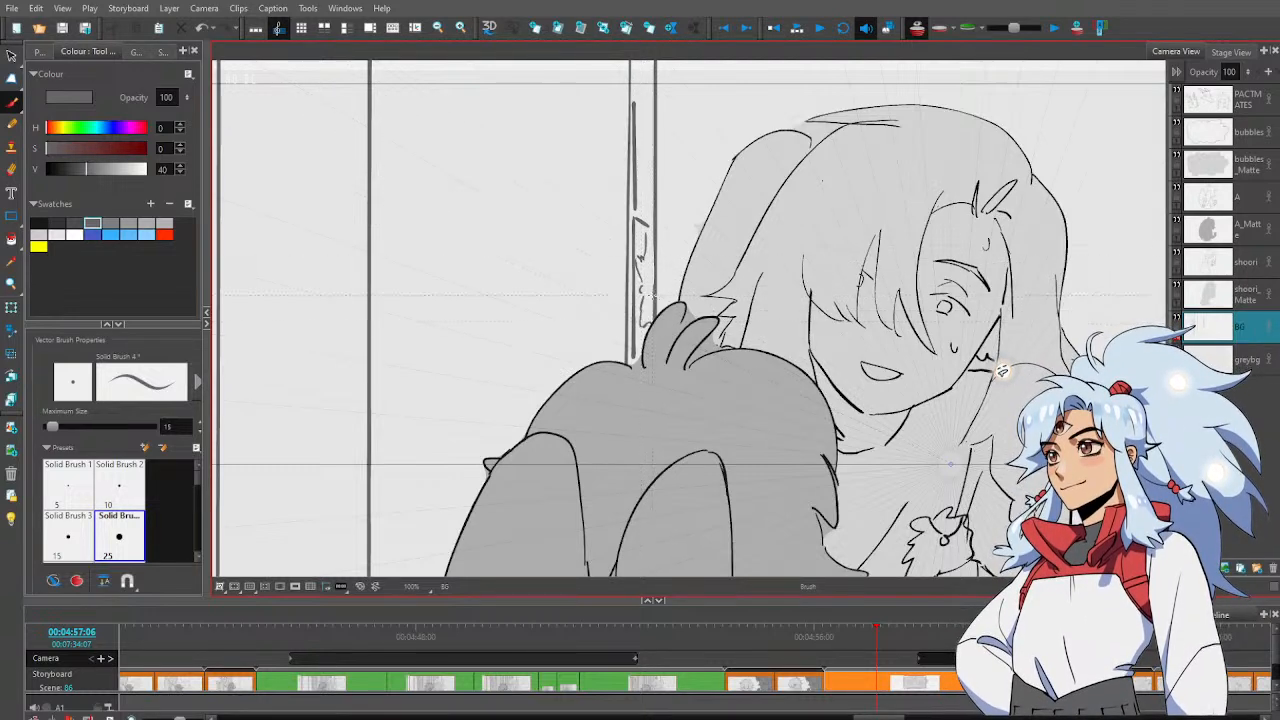
{"action": "left_click_drag", "start_coordinate": [645, 236], "coordinate": [652, 256]}
{"action": "key", "text": "alt+e"}
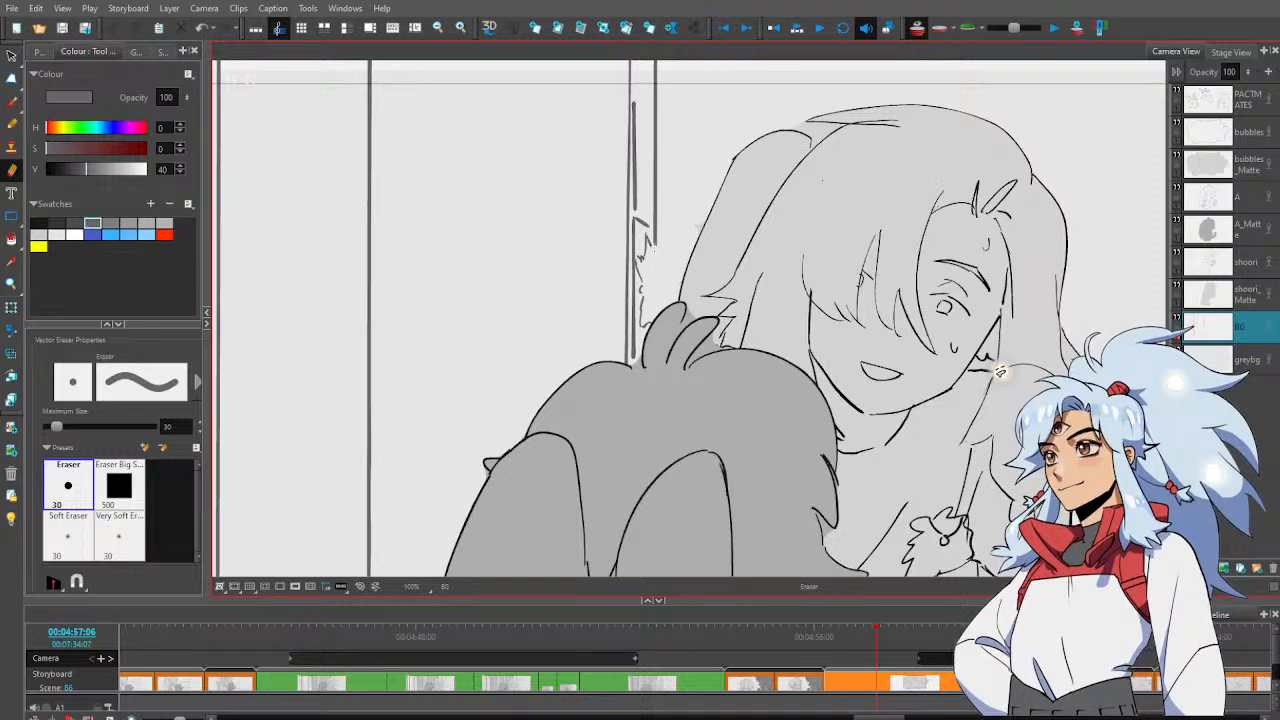
{"action": "key", "text": "alt+b"}
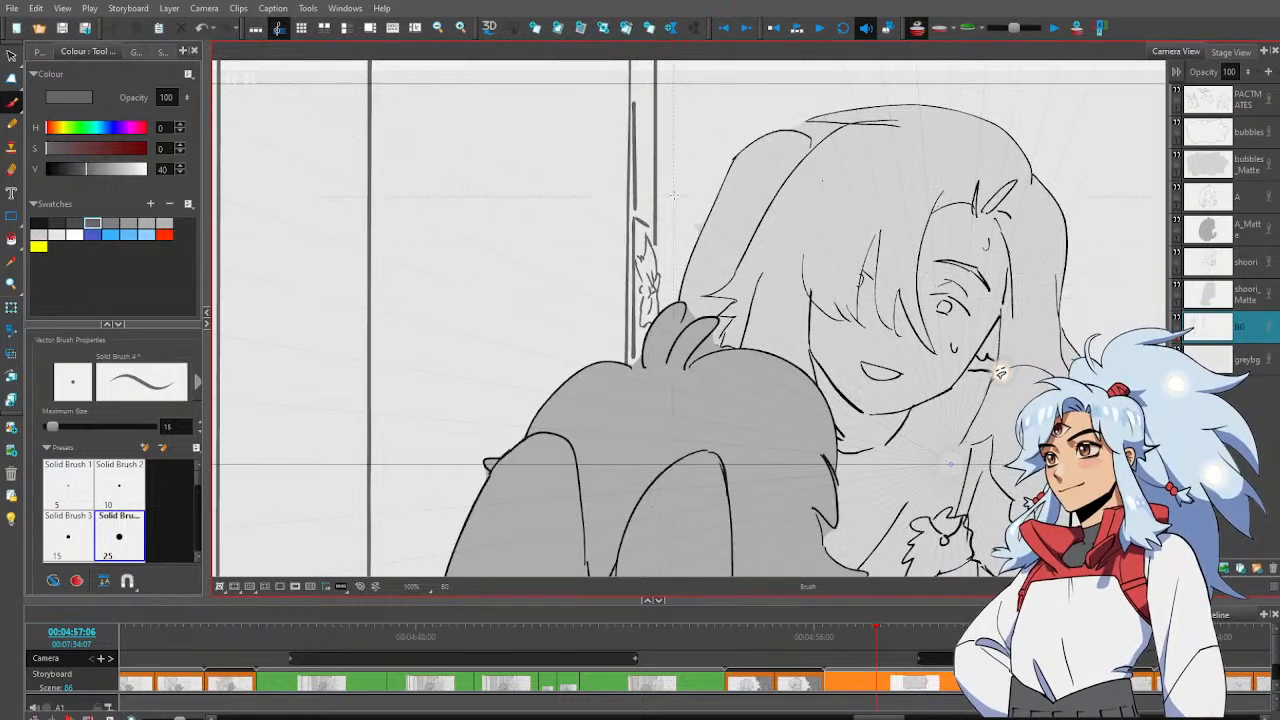
{"action": "scroll", "coordinate": [1003, 371], "scroll_direction": "up", "scroll_amount": 2}
{"action": "key", "text": "alt+e"}
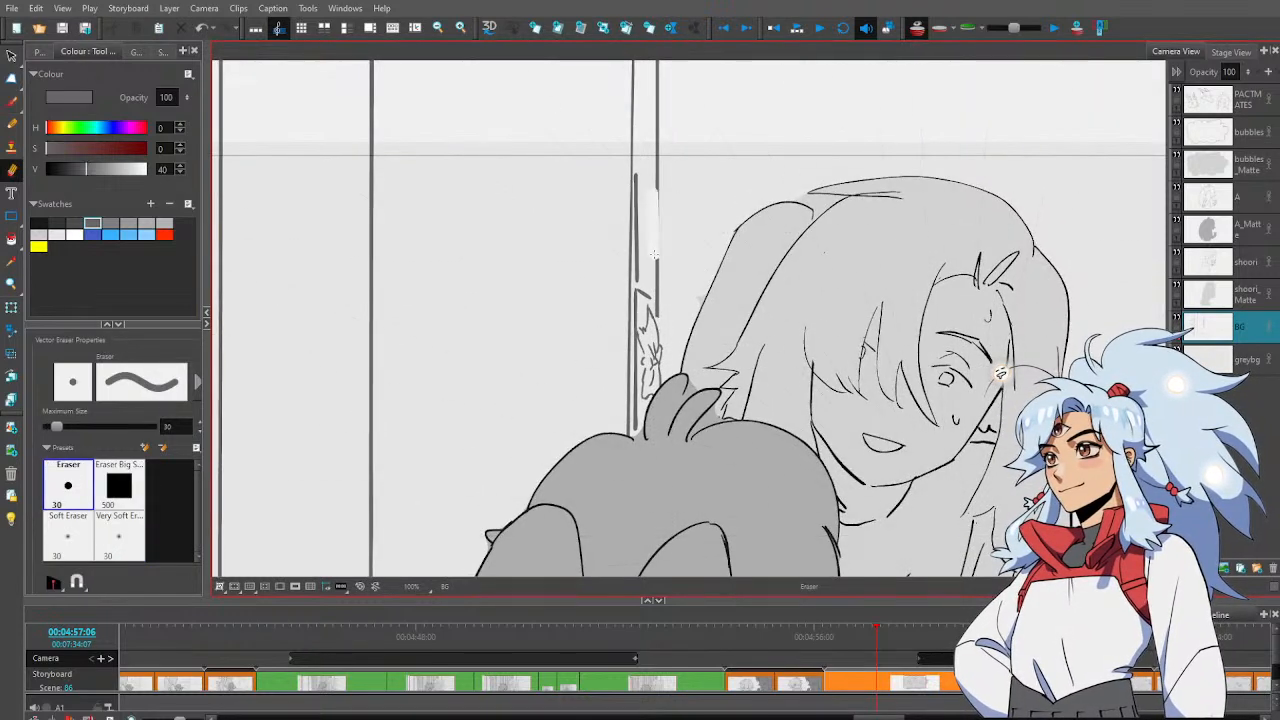
{"action": "key", "text": "alt+b"}
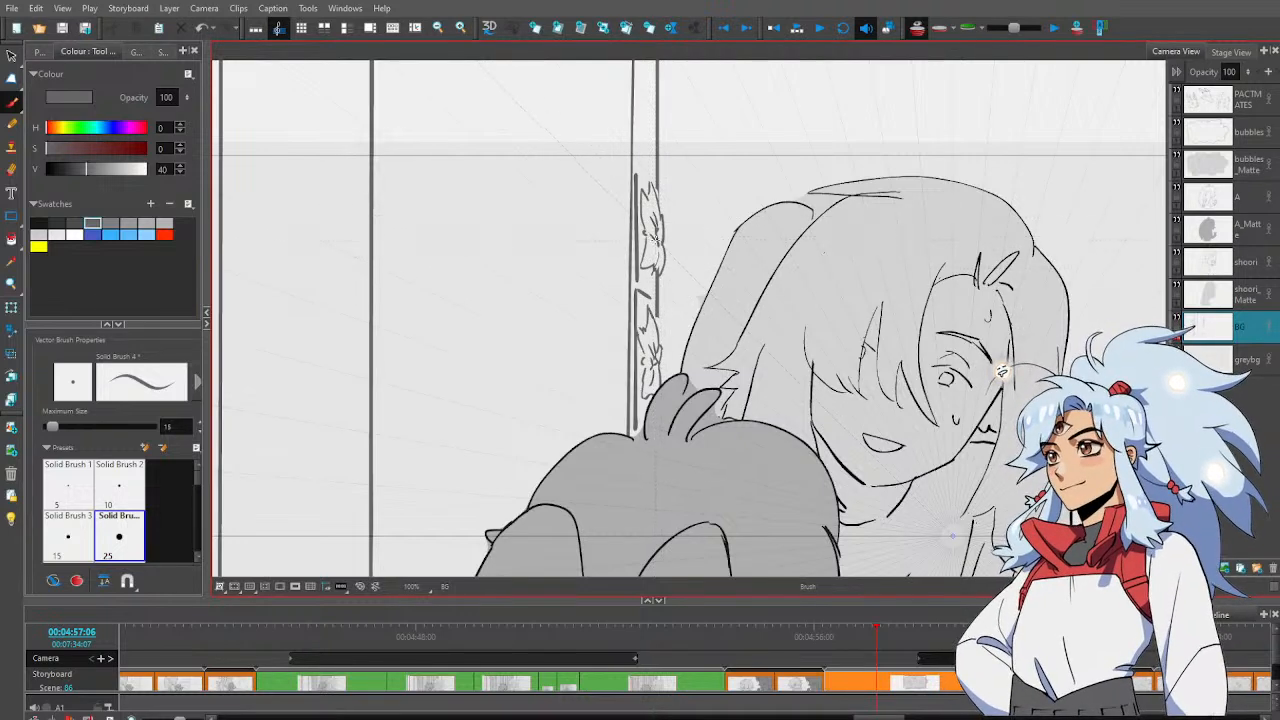
Draw a curved, leaf-like shape inside the bookshelf compartment below the top shelf
{"action": "key", "text": "alt+z"}
{"action": "left_click", "coordinate": [687, 261], "text": "alt"}
{"action": "left_click", "coordinate": [687, 261], "text": "alt"}
{"action": "left_click", "coordinate": [687, 261], "text": "alt"}
{"action": "left_click", "coordinate": [687, 261], "text": "alt"}
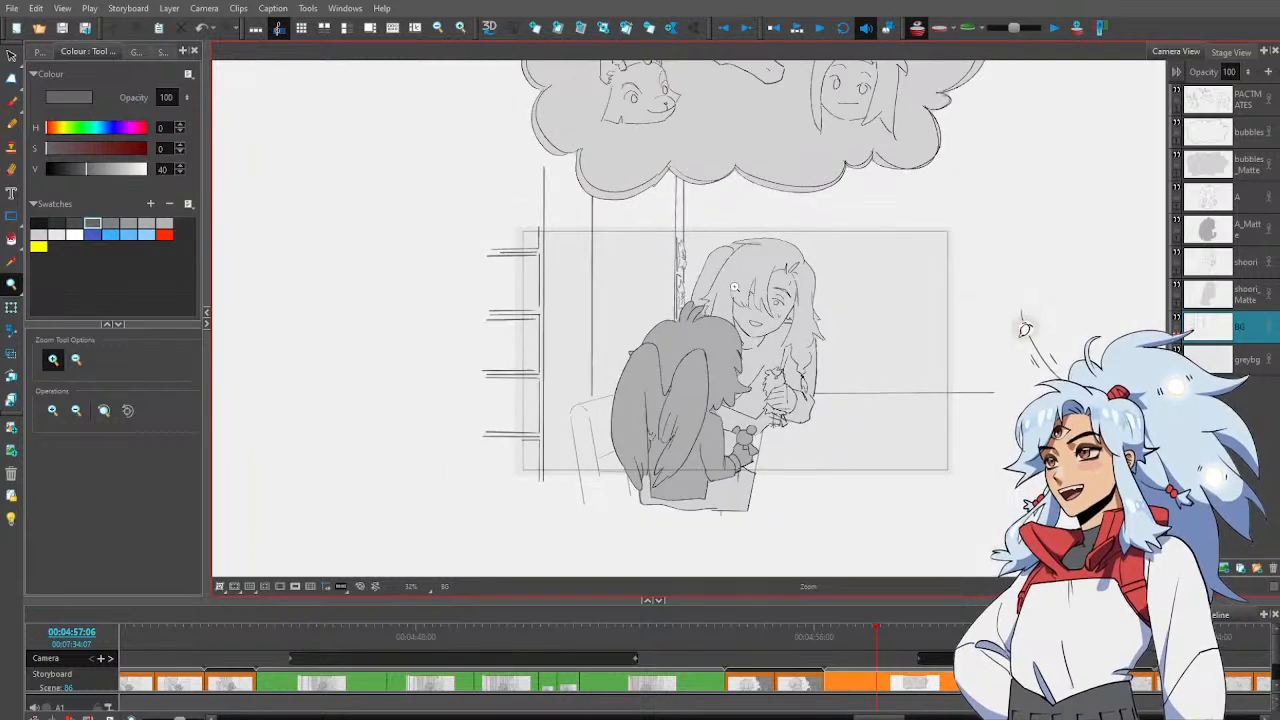
{"action": "left_click_drag", "start_coordinate": [735, 287], "coordinate": [711, 266]}
{"action": "left_click", "coordinate": [701, 191]}
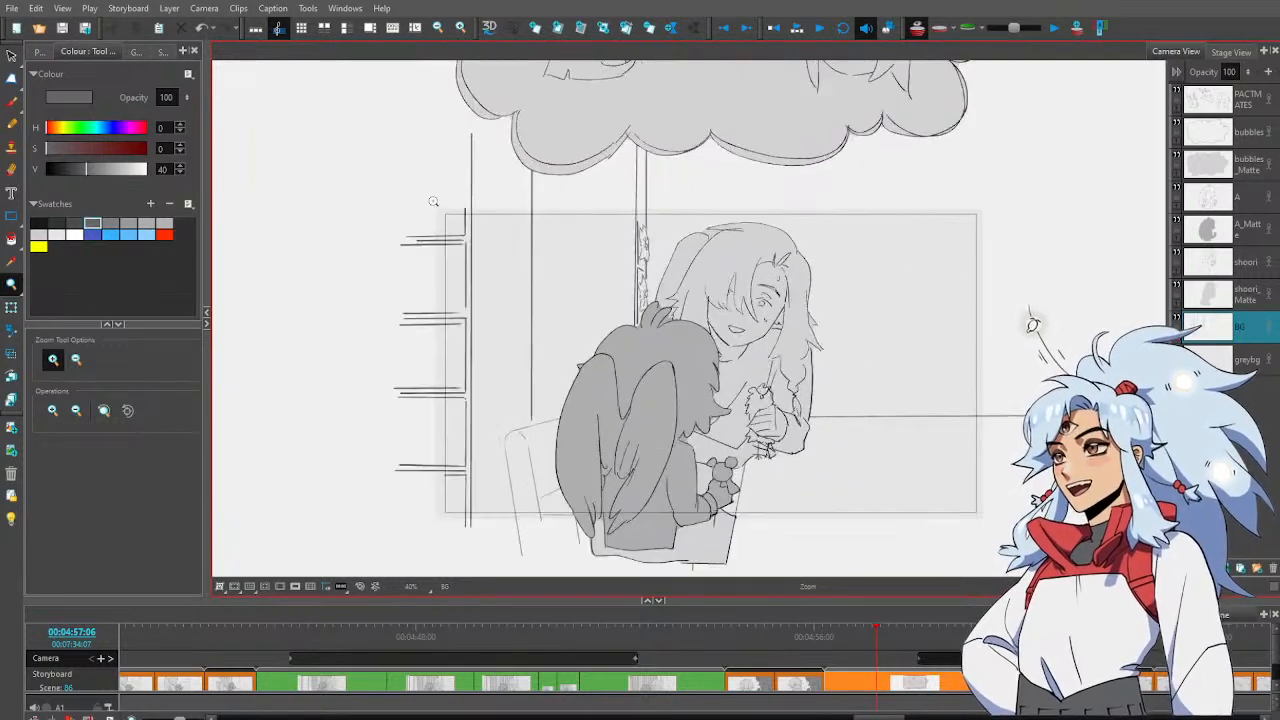
{"action": "left_click", "coordinate": [436, 269]}
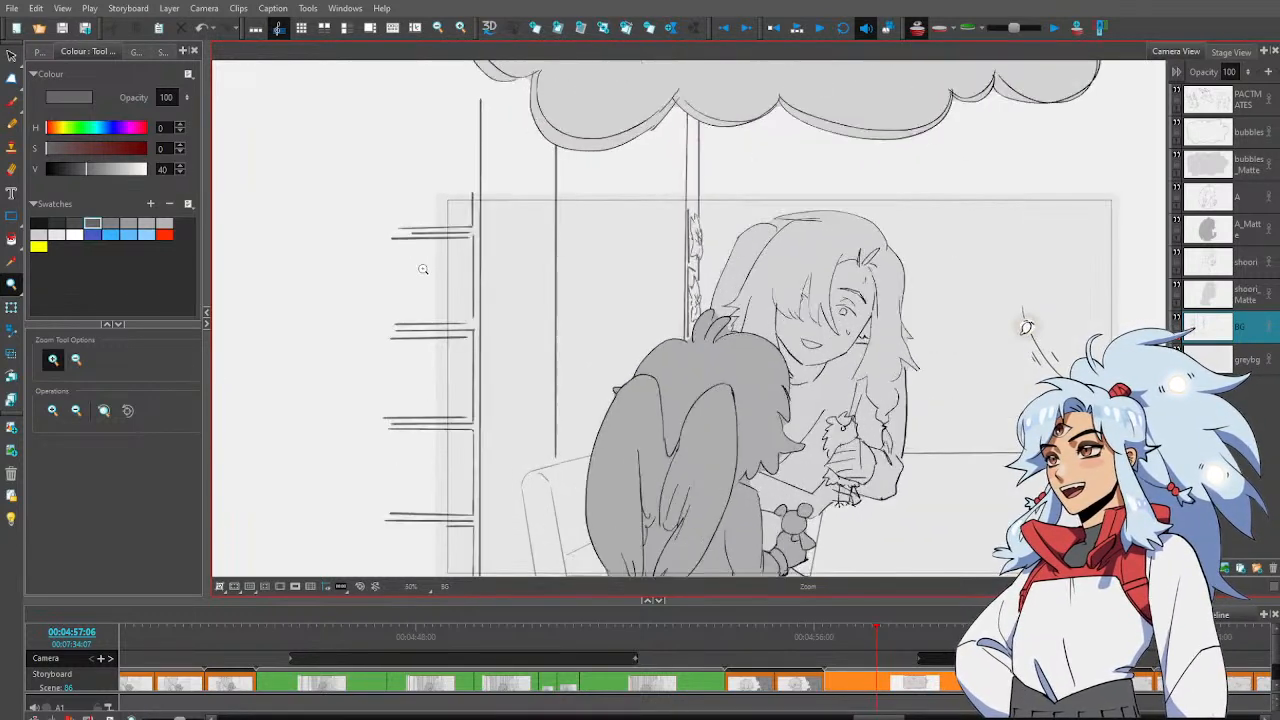
{"action": "left_click", "coordinate": [424, 270]}
{"action": "key", "text": "alt+b"}
{"action": "mouse_move", "coordinate": [442, 258]}
{"action": "left_mouse_down"}
{"action": "mouse_move", "coordinate": [448, 297]}
{"action": "mouse_move", "coordinate": [451, 328]}
{"action": "left_mouse_up"}
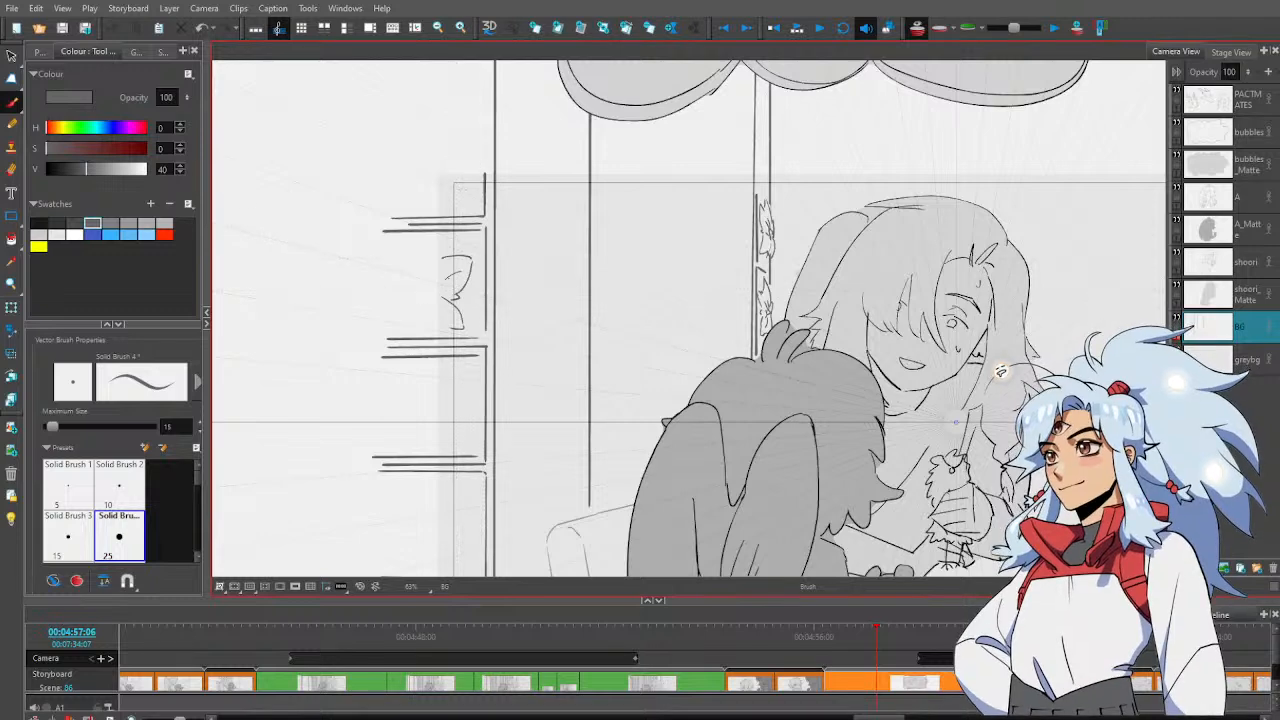
Repeat the curved, leaf-like shape in the topmost compartment and the next ones down, cleaning up strokes with the eraser
{"action": "mouse_move", "coordinate": [433, 188]}
{"action": "left_mouse_down"}
{"action": "mouse_move", "coordinate": [462, 201]}
{"action": "mouse_move", "coordinate": [449, 154]}
{"action": "left_mouse_up"}
{"action": "mouse_move", "coordinate": [497, 383]}
{"action": "left_mouse_down"}
{"action": "mouse_move", "coordinate": [507, 288]}
{"action": "mouse_move", "coordinate": [474, 282]}
{"action": "mouse_move", "coordinate": [462, 313]}
{"action": "mouse_move", "coordinate": [464, 301]}
{"action": "left_mouse_up"}
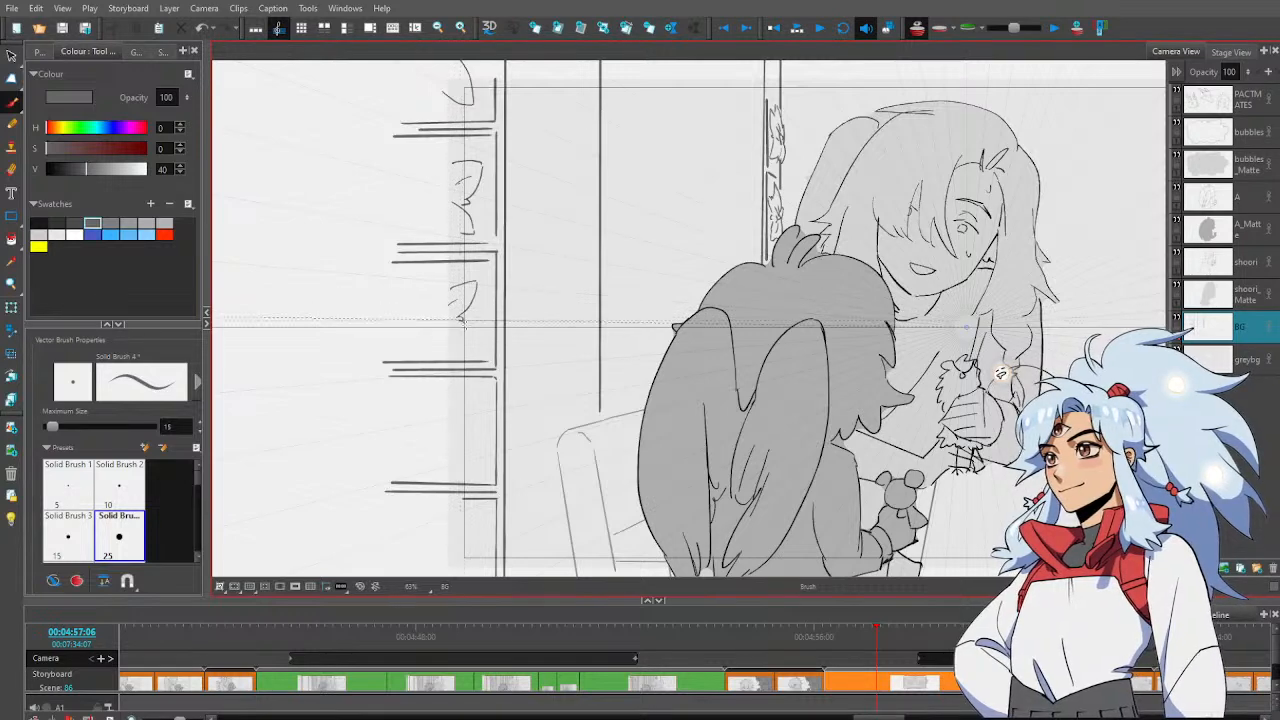
{"action": "key", "text": "e"}
{"action": "left_click_drag", "start_coordinate": [459, 350], "coordinate": [449, 343]}
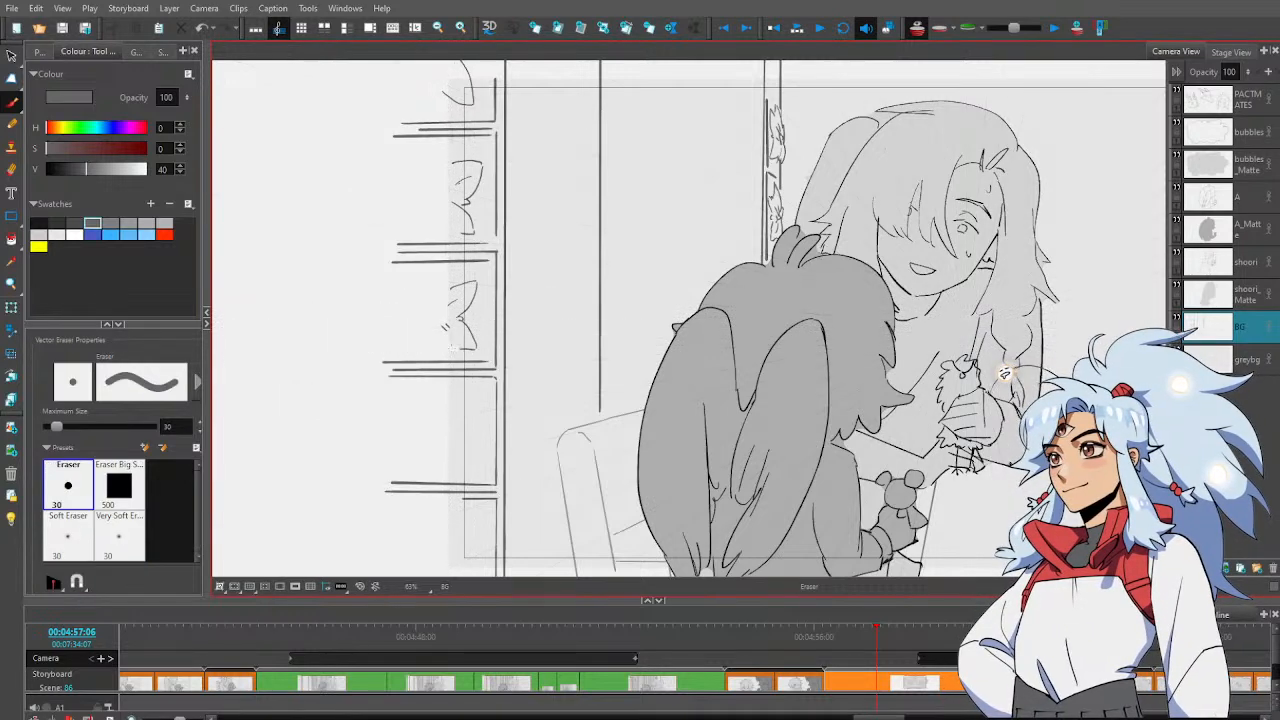
{"action": "mouse_move", "coordinate": [468, 392]}
{"action": "left_mouse_down"}
{"action": "mouse_move", "coordinate": [491, 332]}
{"action": "mouse_move", "coordinate": [503, 336]}
{"action": "mouse_move", "coordinate": [501, 404]}
{"action": "mouse_move", "coordinate": [480, 407]}
{"action": "left_mouse_up"}
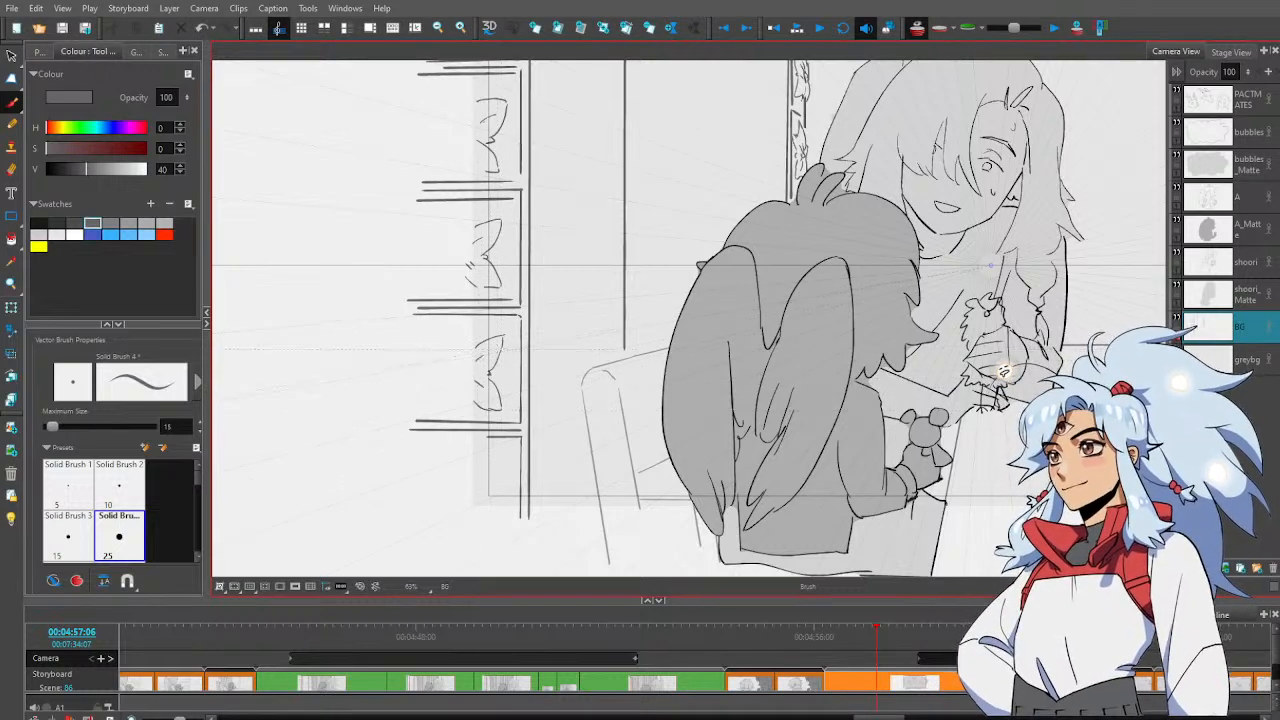
Draw the curved detail in the lowest bookshelf compartment at the bottom edge of the camera frame
{"action": "left_click", "coordinate": [563, 333], "text": "ctrl+alt"}
{"action": "left_click", "coordinate": [563, 333], "text": "ctrl+alt"}
{"action": "left_click", "coordinate": [563, 333], "text": "ctrl+alt"}
{"action": "left_click", "coordinate": [550, 394], "text": "ctrl"}
{"action": "left_click", "coordinate": [550, 394], "text": "ctrl"}
{"action": "left_click", "coordinate": [550, 394], "text": "ctrl"}
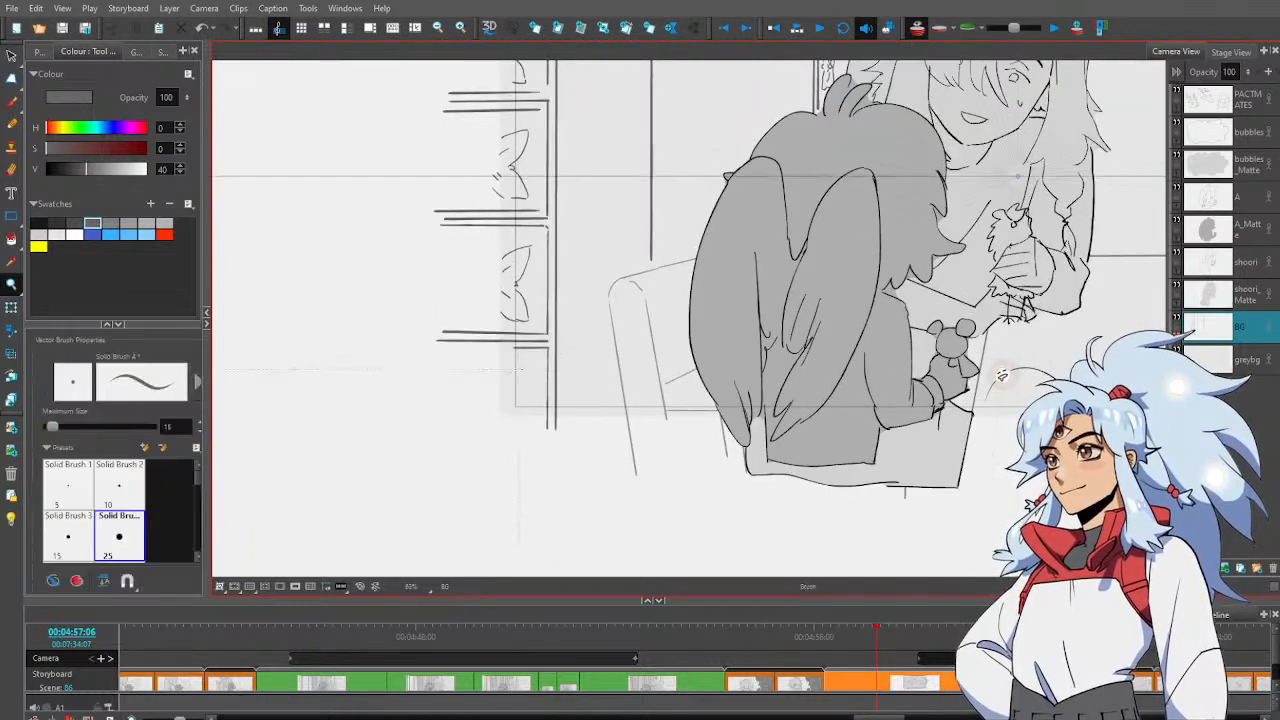
{"action": "mouse_move", "coordinate": [509, 372]}
{"action": "left_mouse_down"}
{"action": "mouse_move", "coordinate": [530, 366]}
{"action": "mouse_move", "coordinate": [510, 400]}
{"action": "left_mouse_up"}
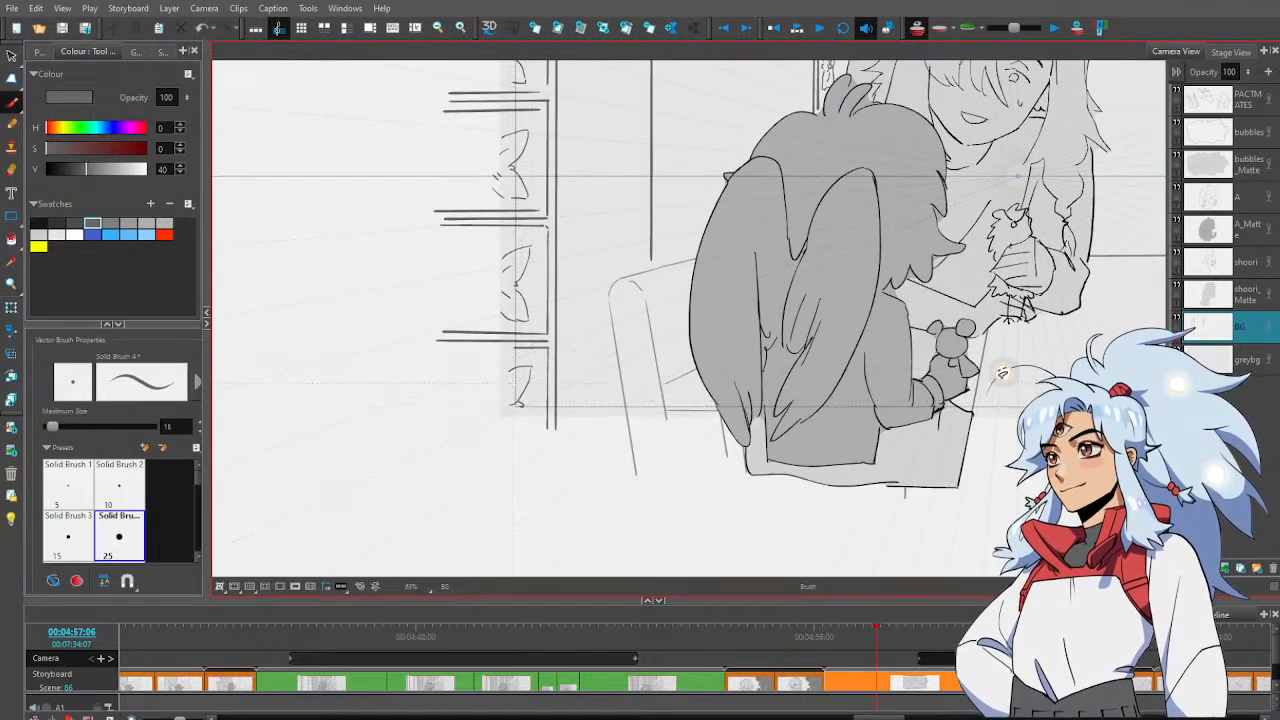
{"action": "left_click_drag", "start_coordinate": [567, 312], "coordinate": [557, 377]}
Select the single vertical line between the bookshelf and the decorated post and nudge it slightly
{"action": "left_click", "coordinate": [585, 346], "text": "ctrl+alt"}
{"action": "left_click", "coordinate": [585, 346], "text": "ctrl+alt"}
{"action": "left_click", "coordinate": [585, 346], "text": "ctrl+alt"}
{"action": "left_click", "coordinate": [585, 346], "text": "ctrl+alt"}
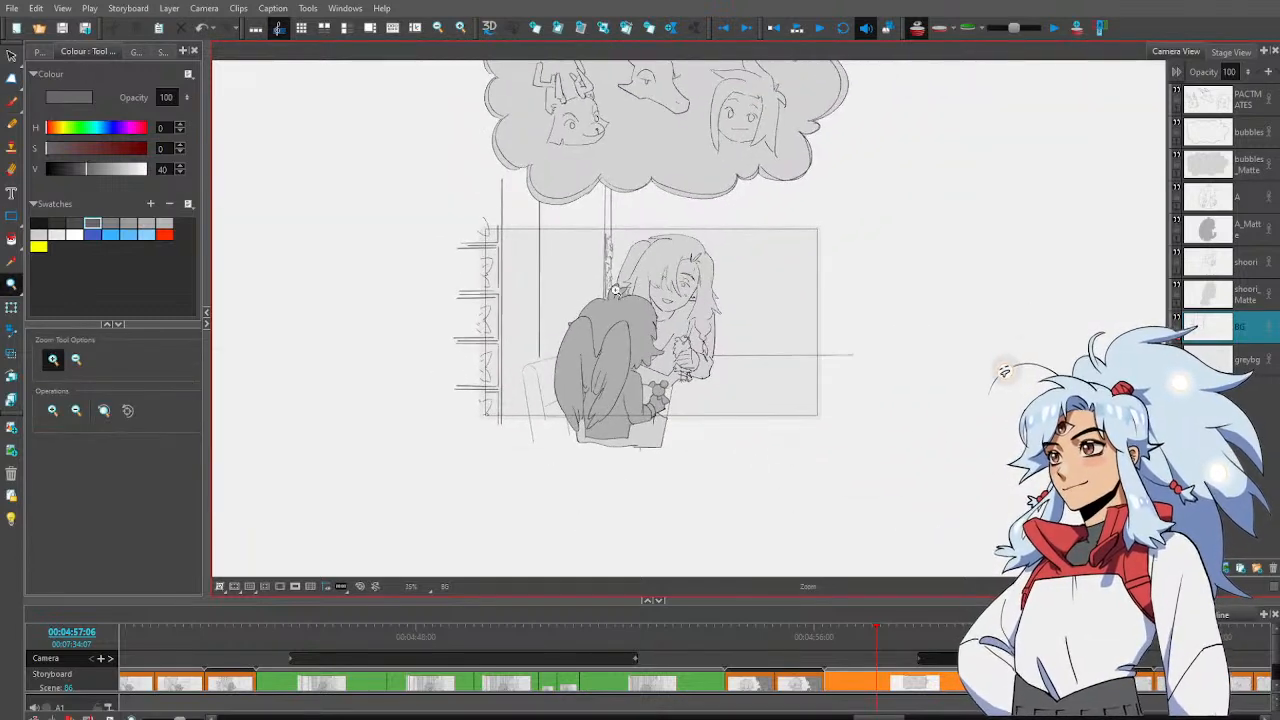
{"action": "left_click", "coordinate": [640, 344]}
{"action": "left_click", "coordinate": [619, 320]}
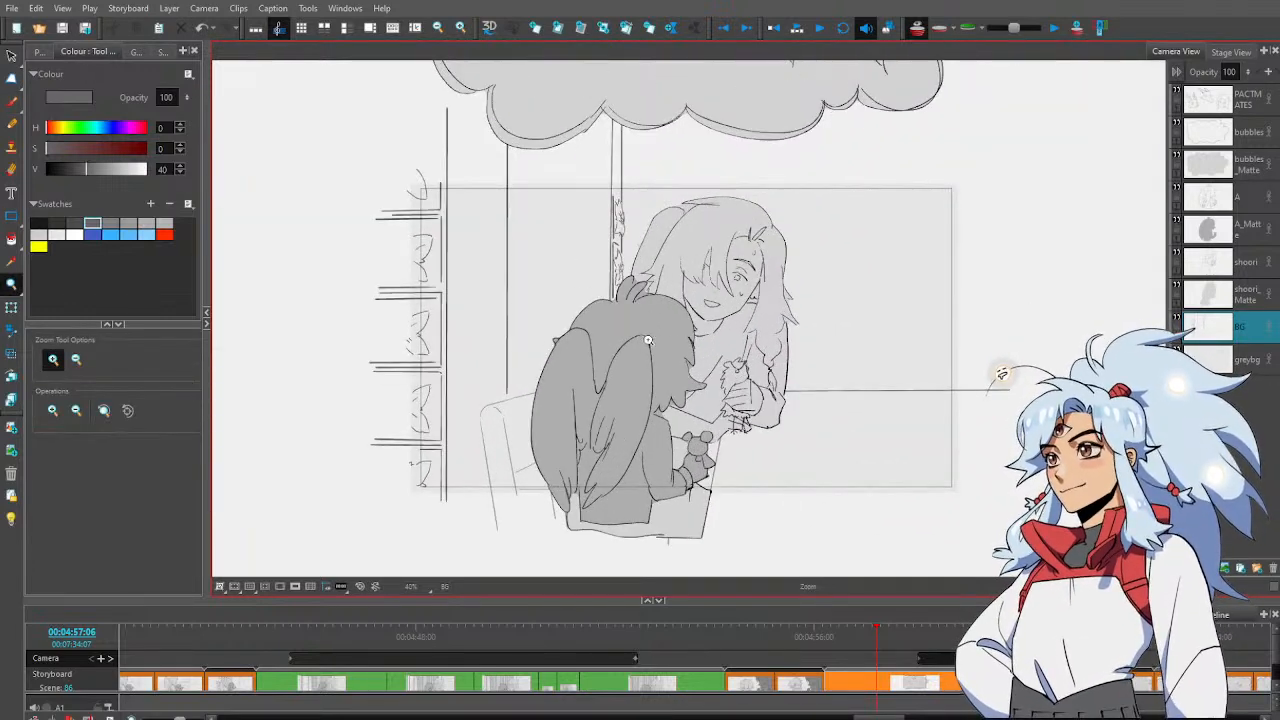
{"action": "key", "text": "alt+s"}
{"action": "left_click", "coordinate": [507, 270]}
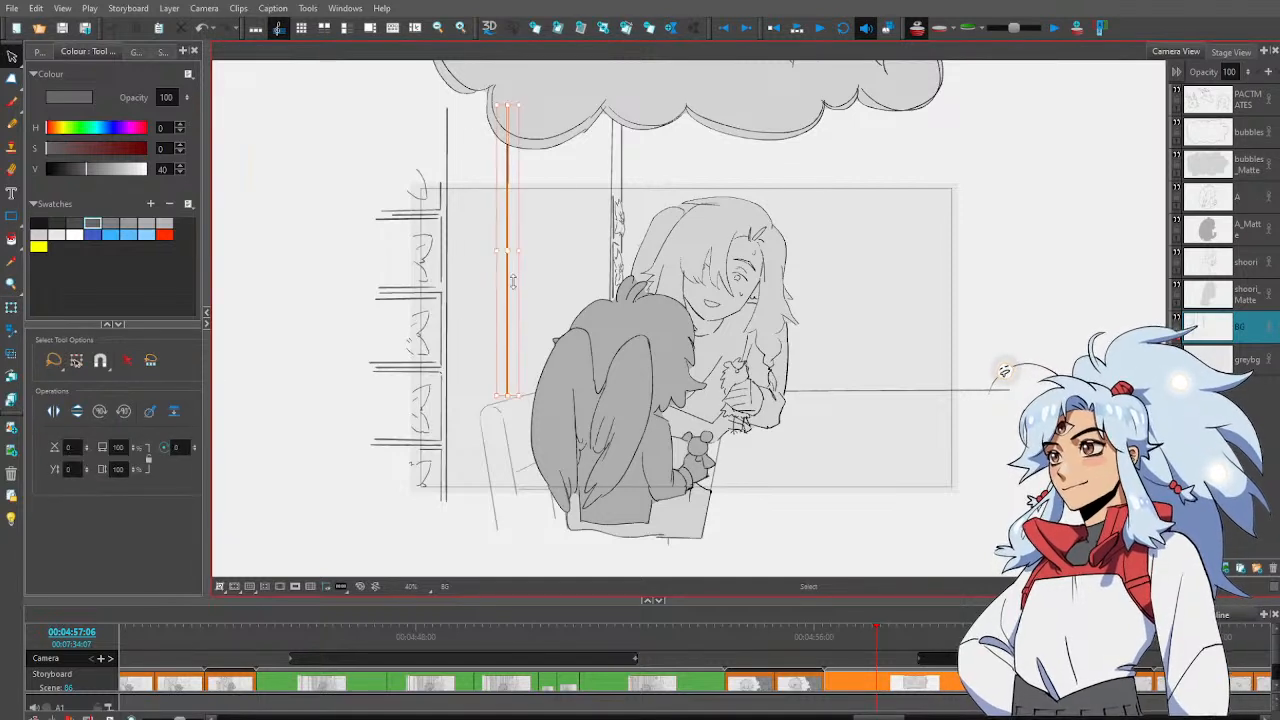
{"action": "mouse_move", "coordinate": [495, 250]}
{"action": "left_mouse_down"}
{"action": "mouse_move", "coordinate": [520, 250]}
{"action": "mouse_move", "coordinate": [507, 240]}
{"action": "left_mouse_up"}
{"action": "left_click", "coordinate": [581, 217]}
{"action": "scroll", "coordinate": [628, 297], "scroll_direction": "down", "scroll_amount": 2}
{"action": "left_click_drag", "start_coordinate": [727, 355], "coordinate": [680, 349]}
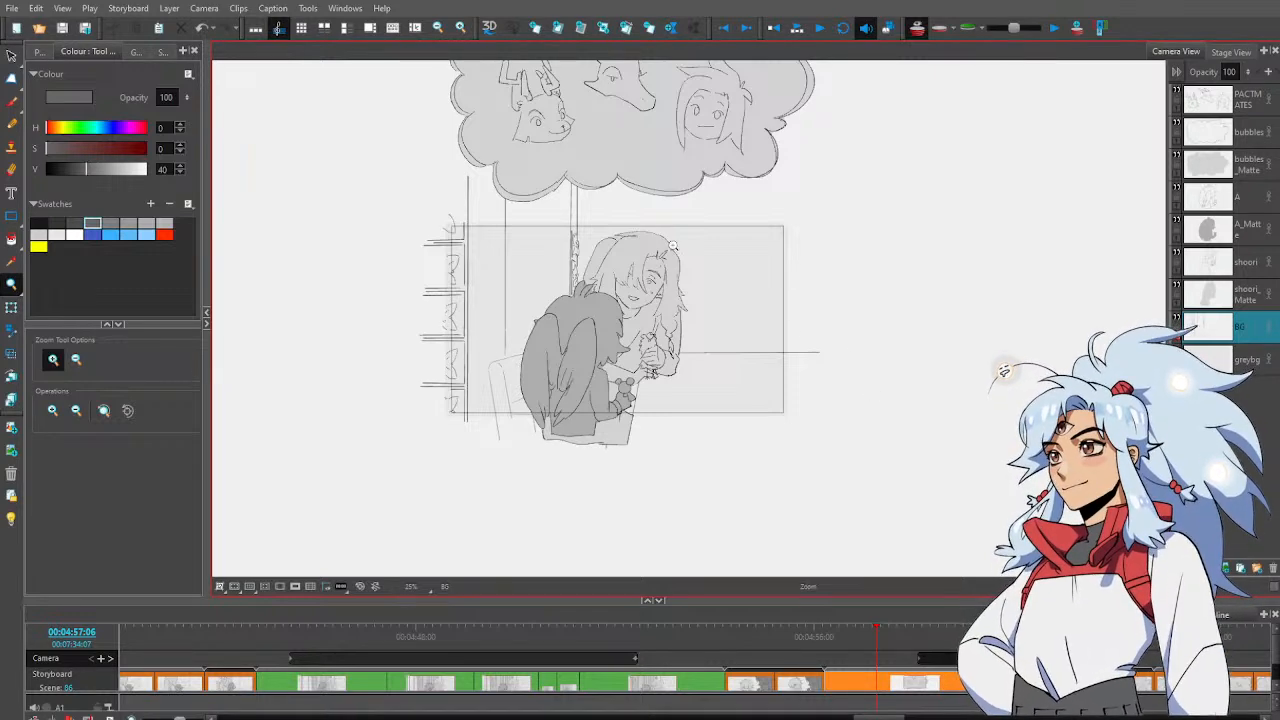
{"action": "left_click", "coordinate": [671, 262]}
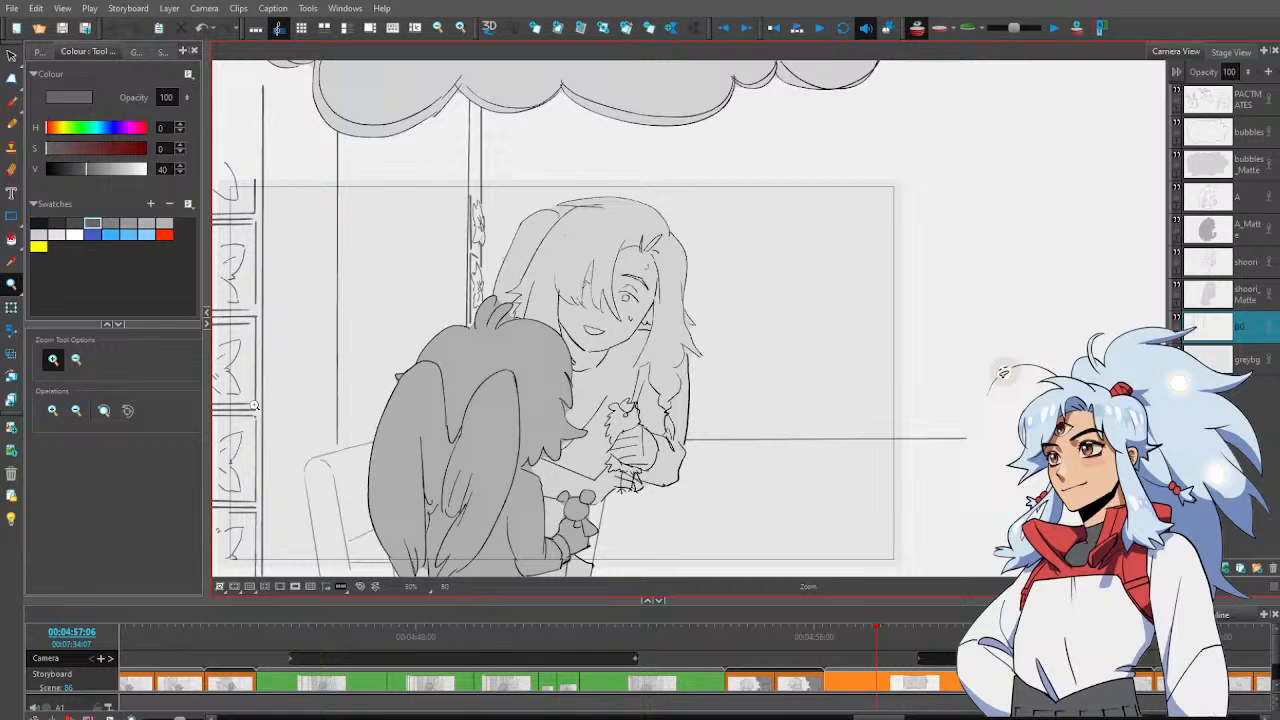
Draw a vertical wall line beside the long-haired character in light grey (V 68) and shift it slightly away from her hair
{"action": "left_click", "coordinate": [146, 222]}
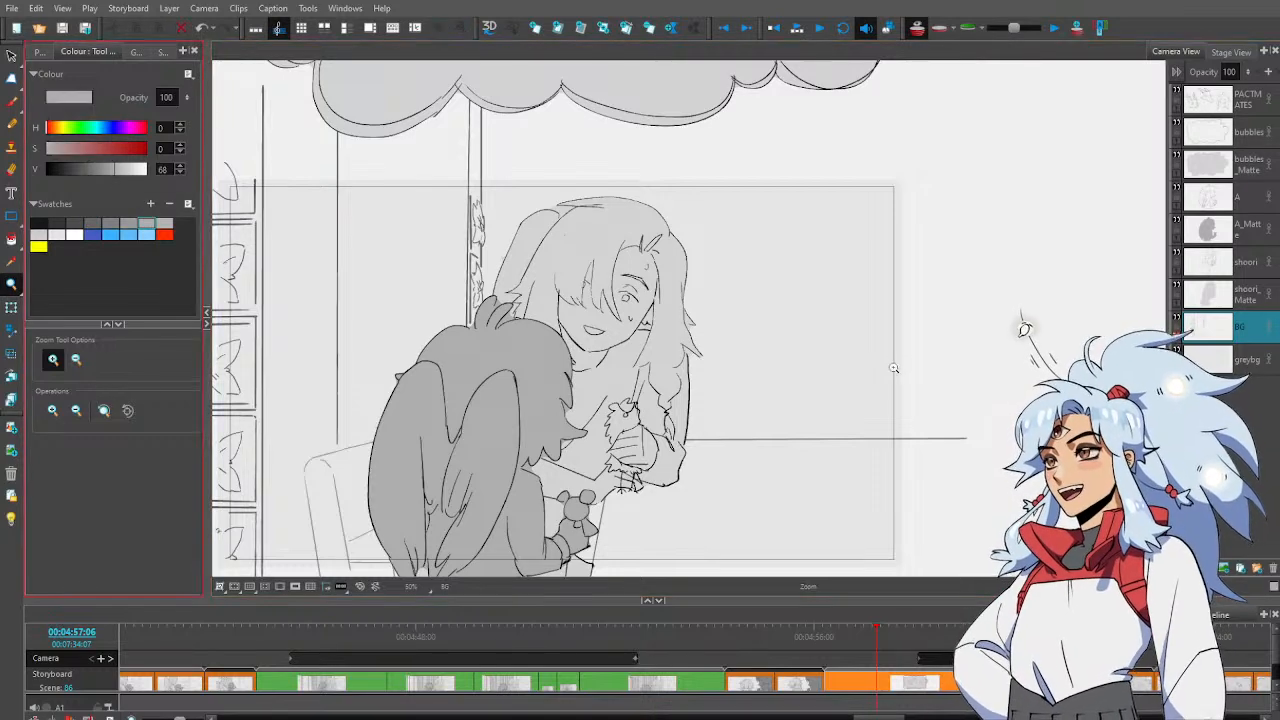
{"action": "key", "text": "alt+b"}
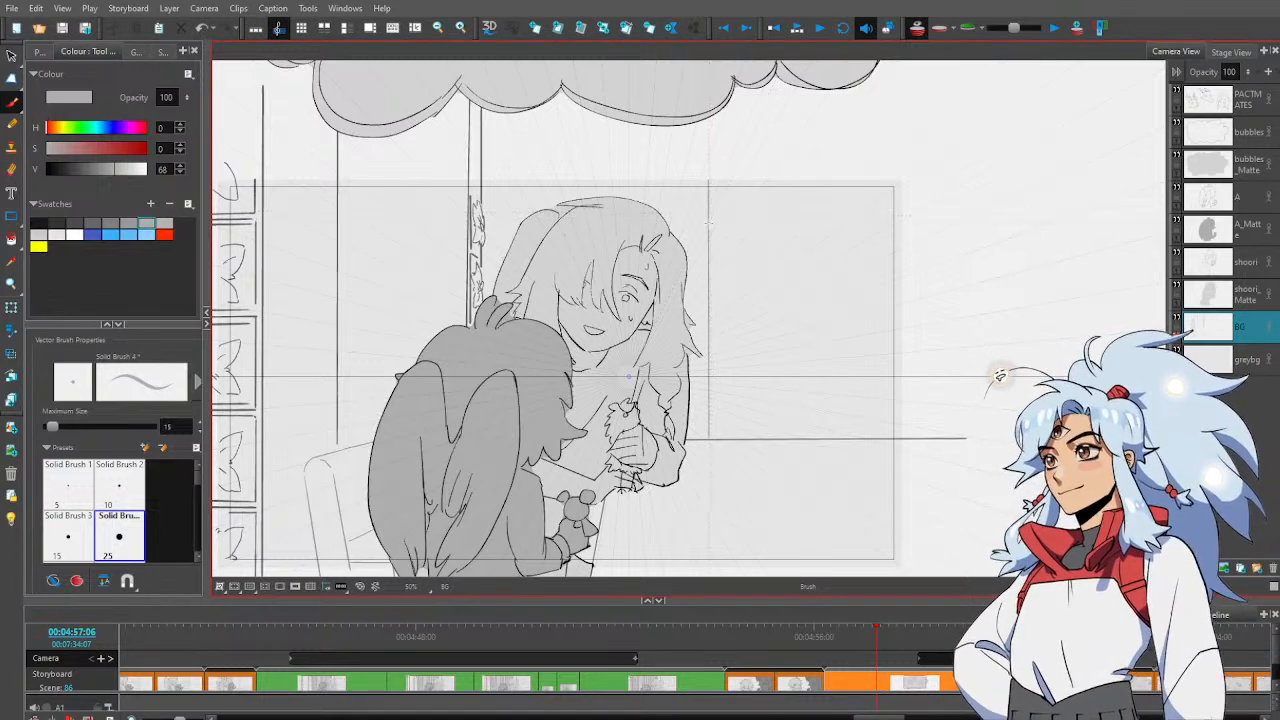
{"action": "key", "text": "alt+s"}
{"action": "left_click", "coordinate": [712, 258]}
{"action": "mouse_move", "coordinate": [710, 285]}
{"action": "left_mouse_down"}
{"action": "mouse_move", "coordinate": [737, 277]}
{"action": "mouse_move", "coordinate": [725, 283]}
{"action": "left_mouse_up"}
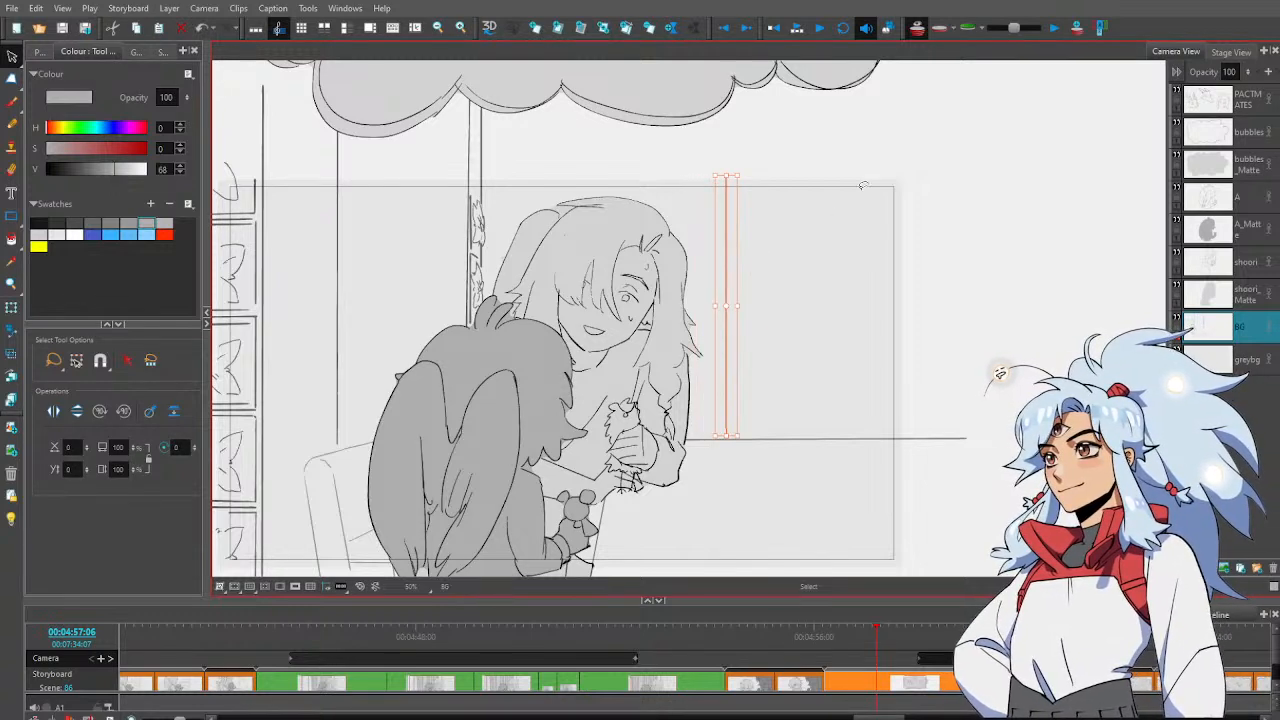
Draw an L-shaped panel corner beside the new vertical line and lower it on the wall
{"action": "key", "text": "alt+b"}
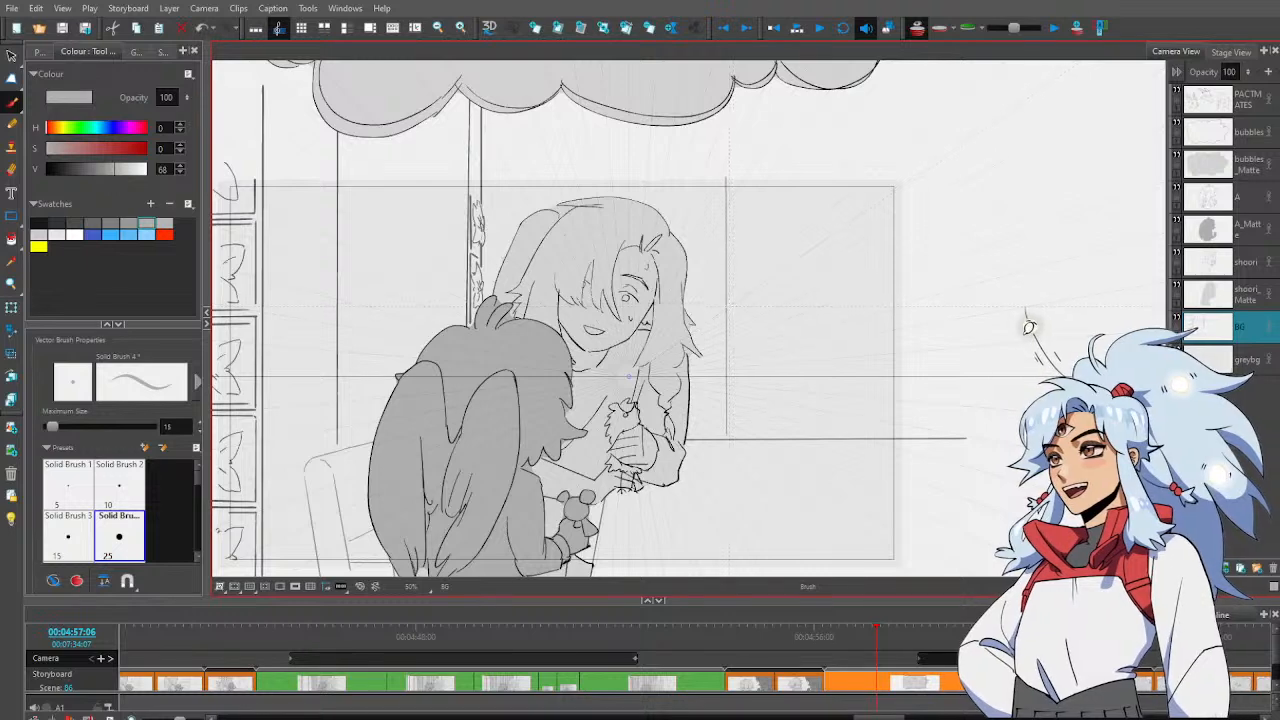
{"action": "mouse_move", "coordinate": [729, 305]}
{"action": "left_mouse_down"}
{"action": "mouse_move", "coordinate": [867, 305]}
{"action": "mouse_move", "coordinate": [867, 186]}
{"action": "left_mouse_up"}
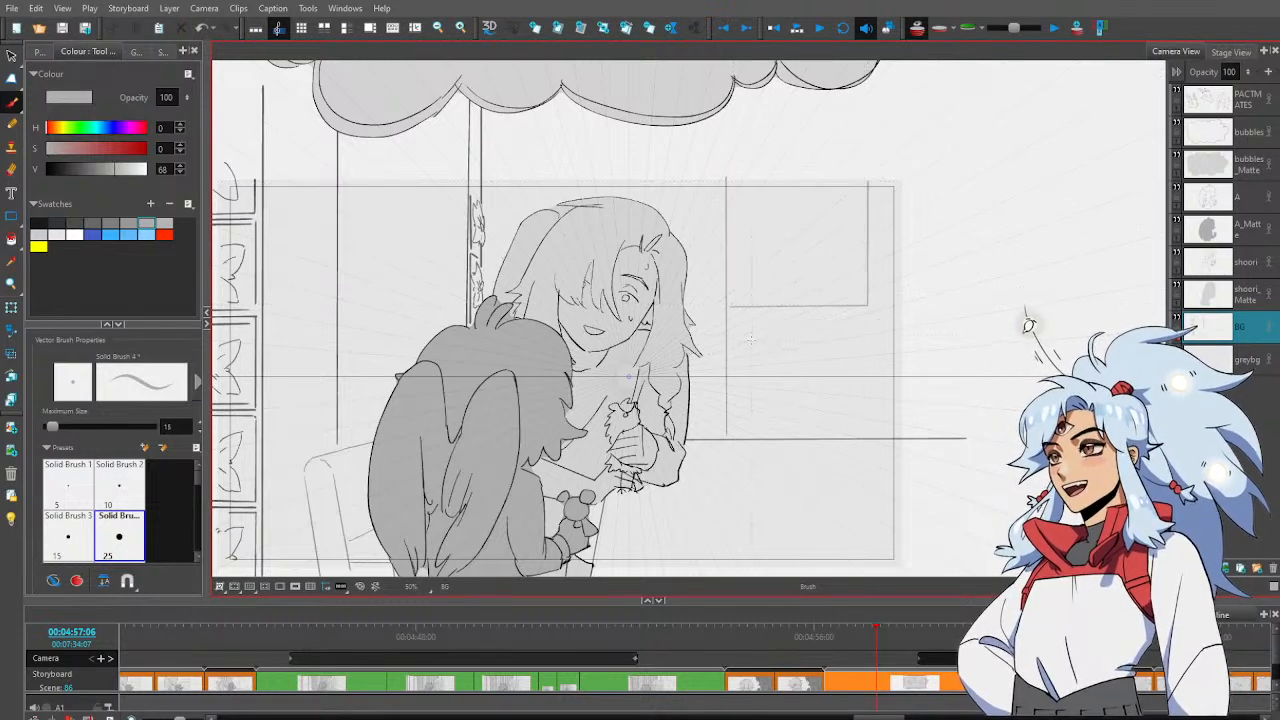
{"action": "key", "text": "alt+s"}
{"action": "mouse_move", "coordinate": [837, 263]}
{"action": "left_mouse_down"}
{"action": "mouse_move", "coordinate": [870, 342]}
{"action": "mouse_move", "coordinate": [807, 257]}
{"action": "mouse_move", "coordinate": [806, 295]}
{"action": "left_mouse_up"}
{"action": "key", "text": "alt+b"}
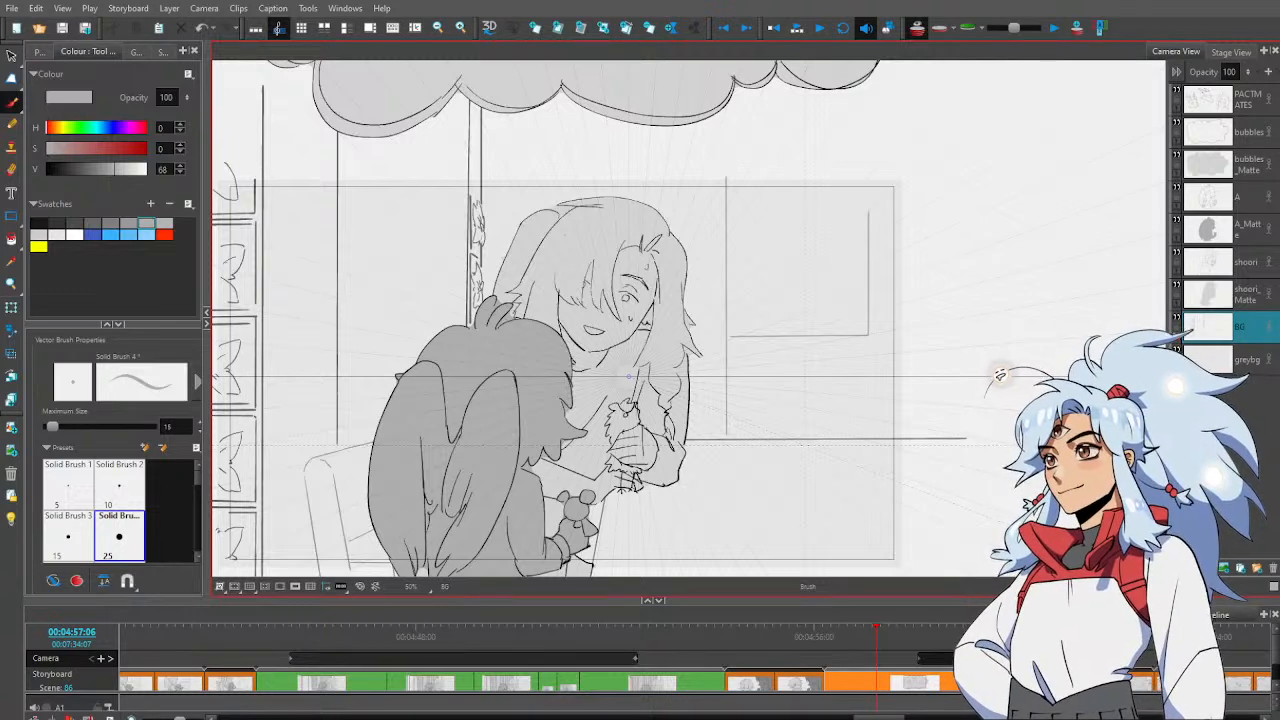
{"action": "key", "text": "alt+s"}
{"action": "left_click", "coordinate": [841, 334]}
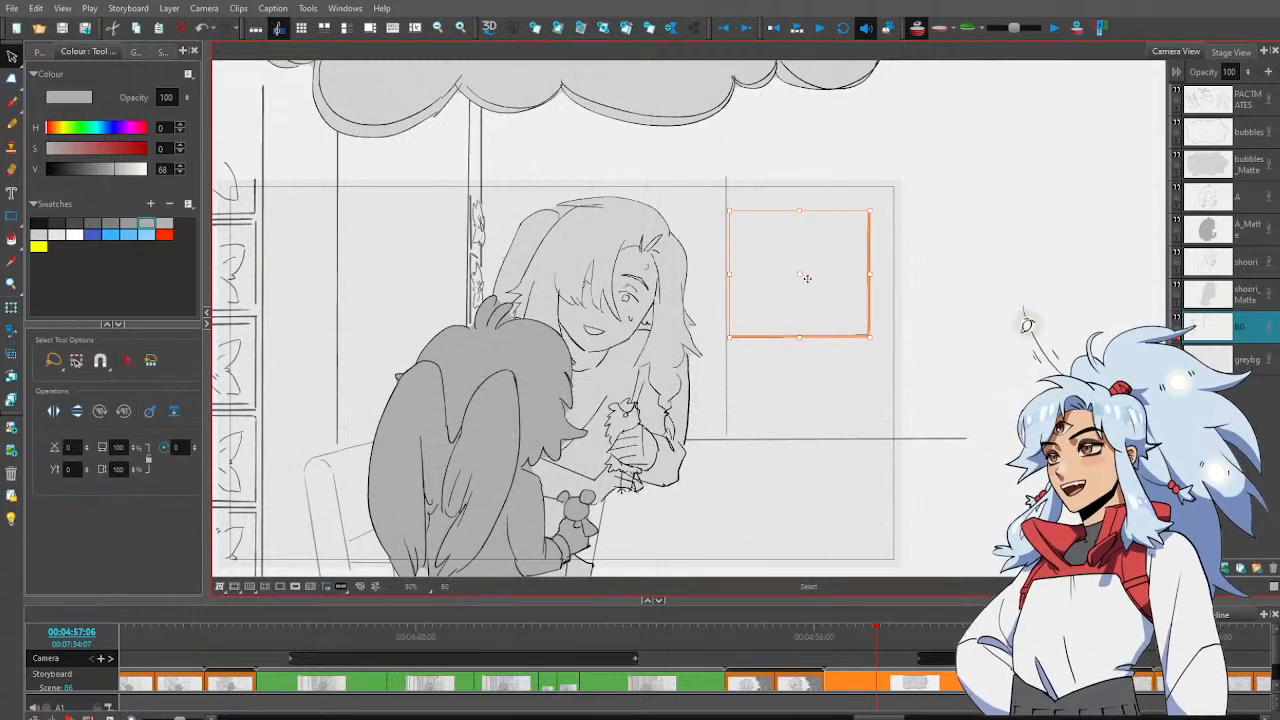
{"action": "left_click", "coordinate": [848, 396]}
Draw a ledge under the wall panel with a short vertical end, plus a longer horizontal line beneath it
{"action": "key", "text": "alt+b"}
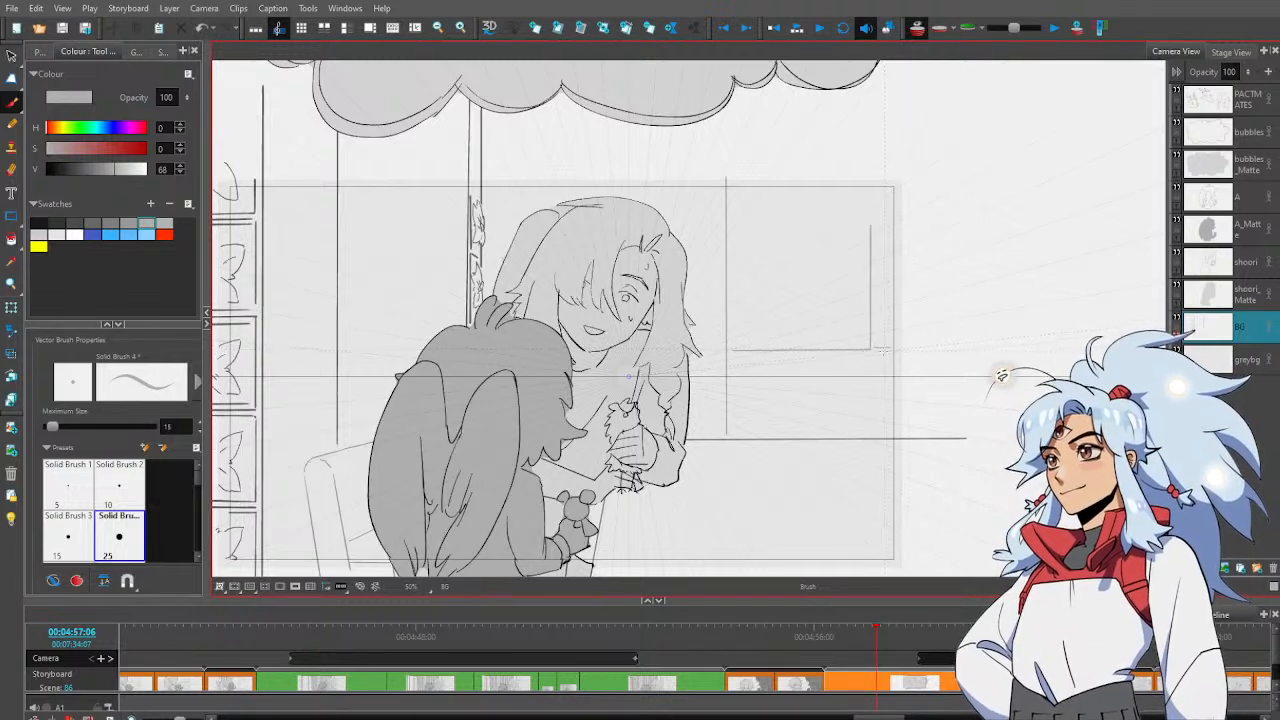
{"action": "mouse_move", "coordinate": [730, 354]}
{"action": "left_mouse_down"}
{"action": "mouse_move", "coordinate": [896, 352]}
{"action": "mouse_move", "coordinate": [868, 353]}
{"action": "mouse_move", "coordinate": [888, 352]}
{"action": "mouse_move", "coordinate": [887, 391]}
{"action": "left_mouse_up"}
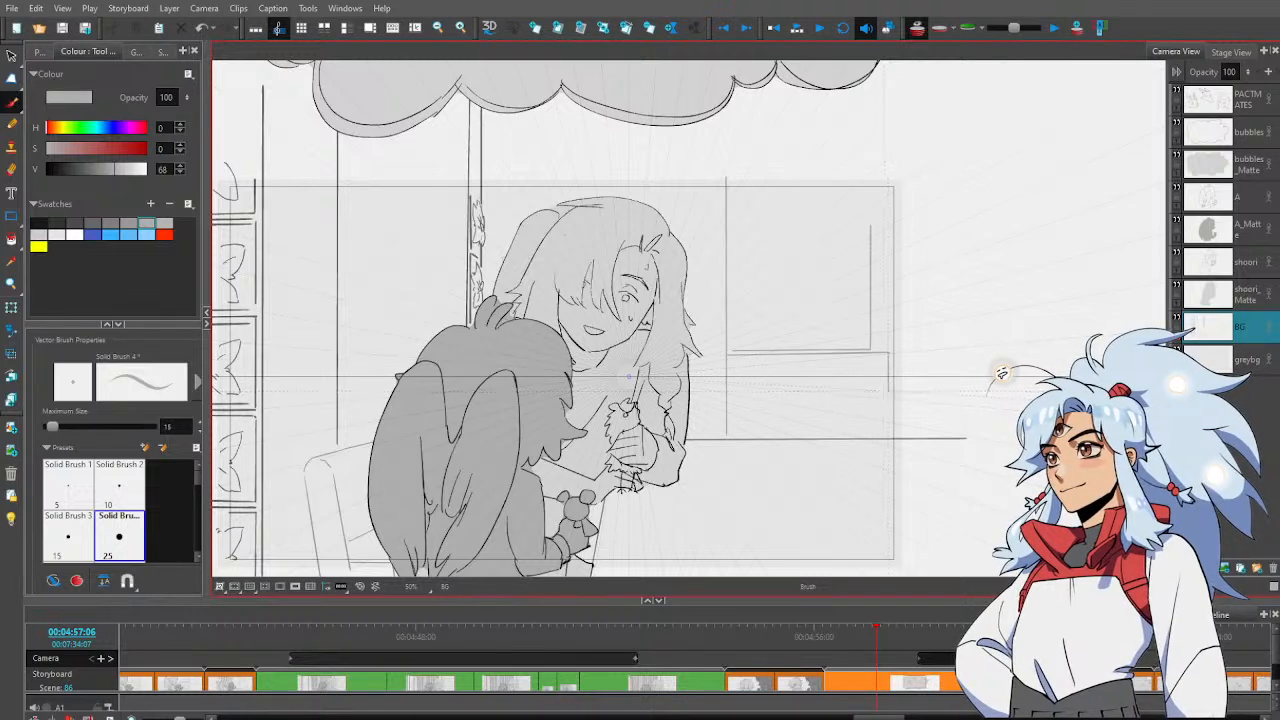
{"action": "left_click_drag", "start_coordinate": [726, 394], "coordinate": [916, 391]}
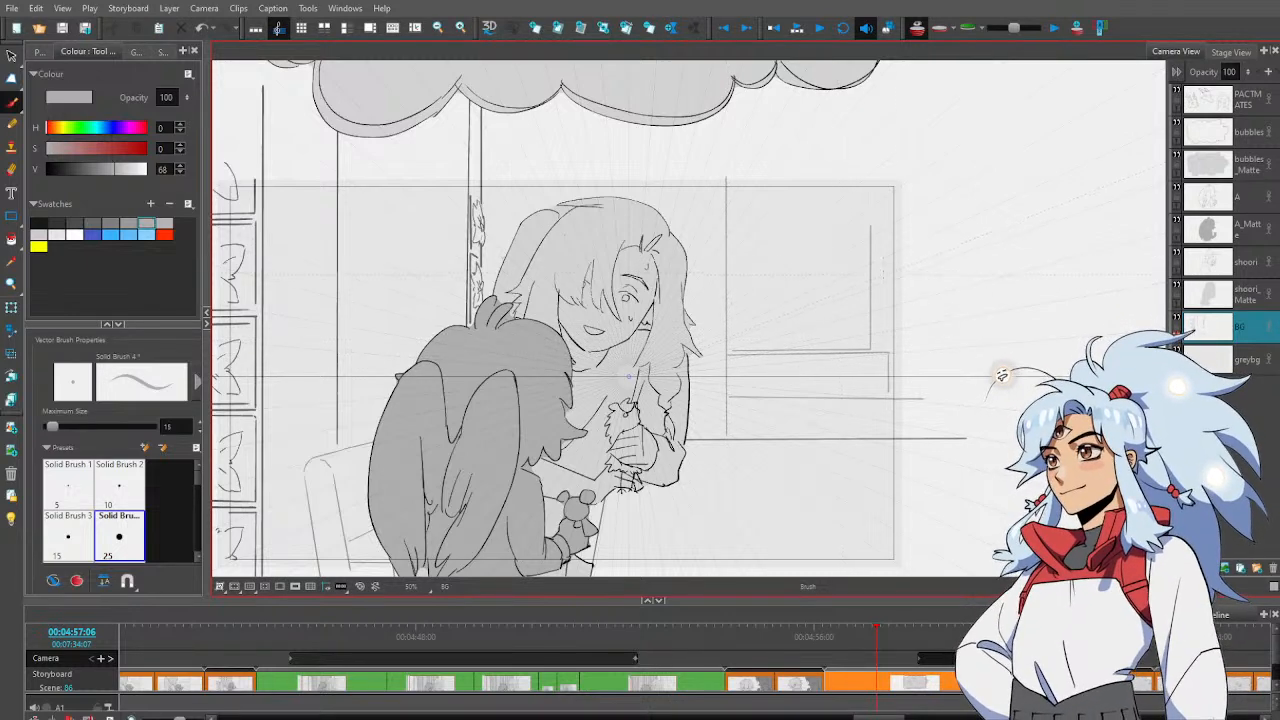
Move the wall panel's outer vertical edge inward, trim the overhanging line, and close the panel with a top edge
{"action": "key", "text": "alt+s"}
{"action": "left_click", "coordinate": [866, 295]}
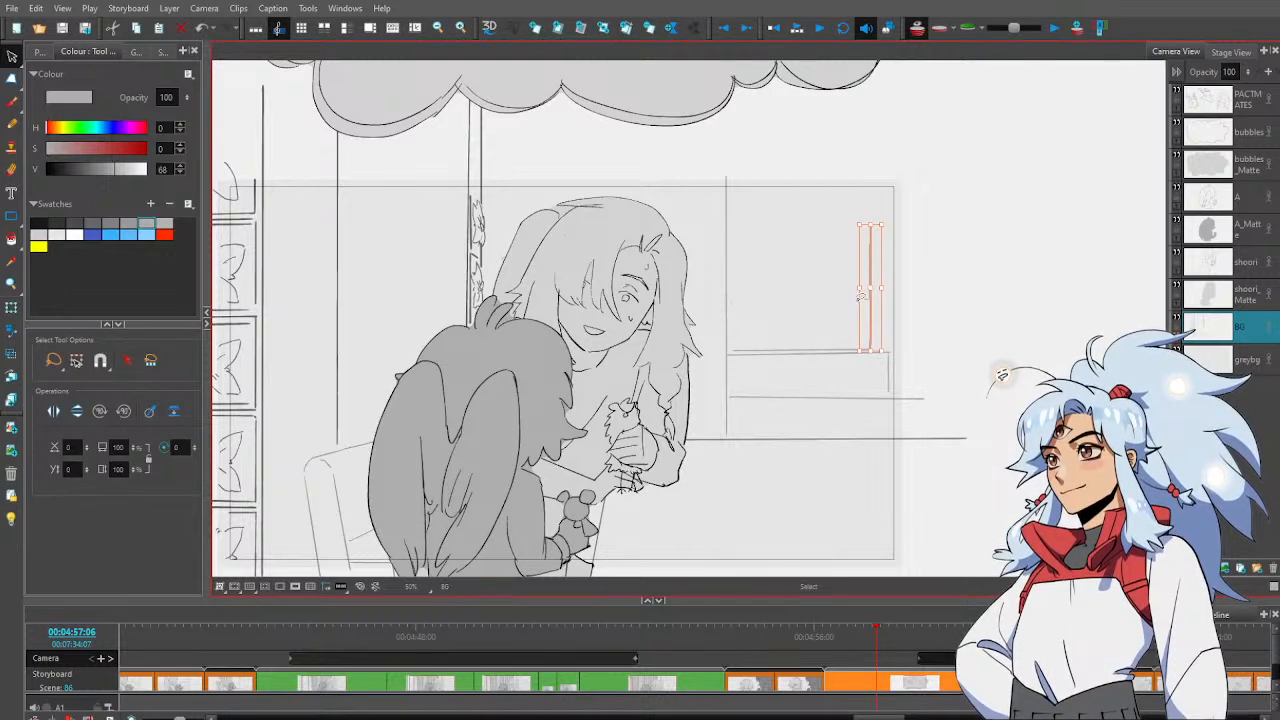
{"action": "left_click", "coordinate": [882, 290]}
{"action": "left_click", "coordinate": [871, 296]}
{"action": "left_click_drag", "start_coordinate": [870, 297], "coordinate": [857, 293]}
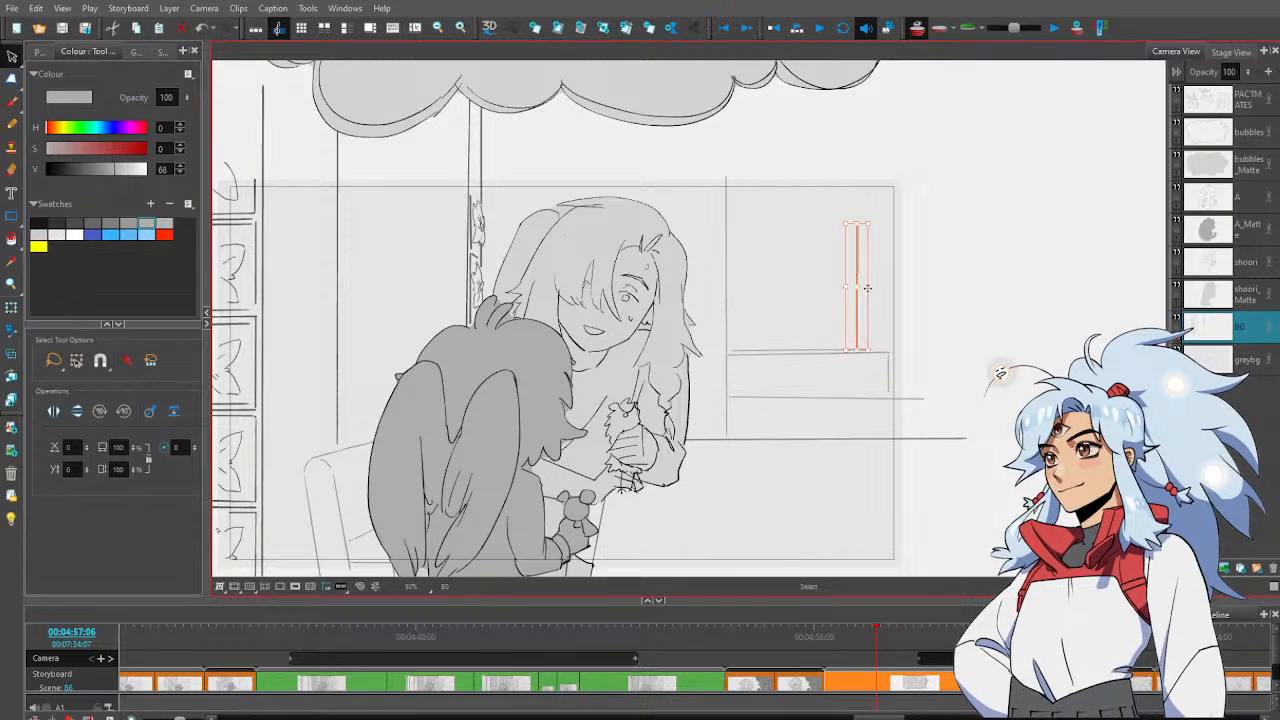
{"action": "left_click", "coordinate": [916, 263]}
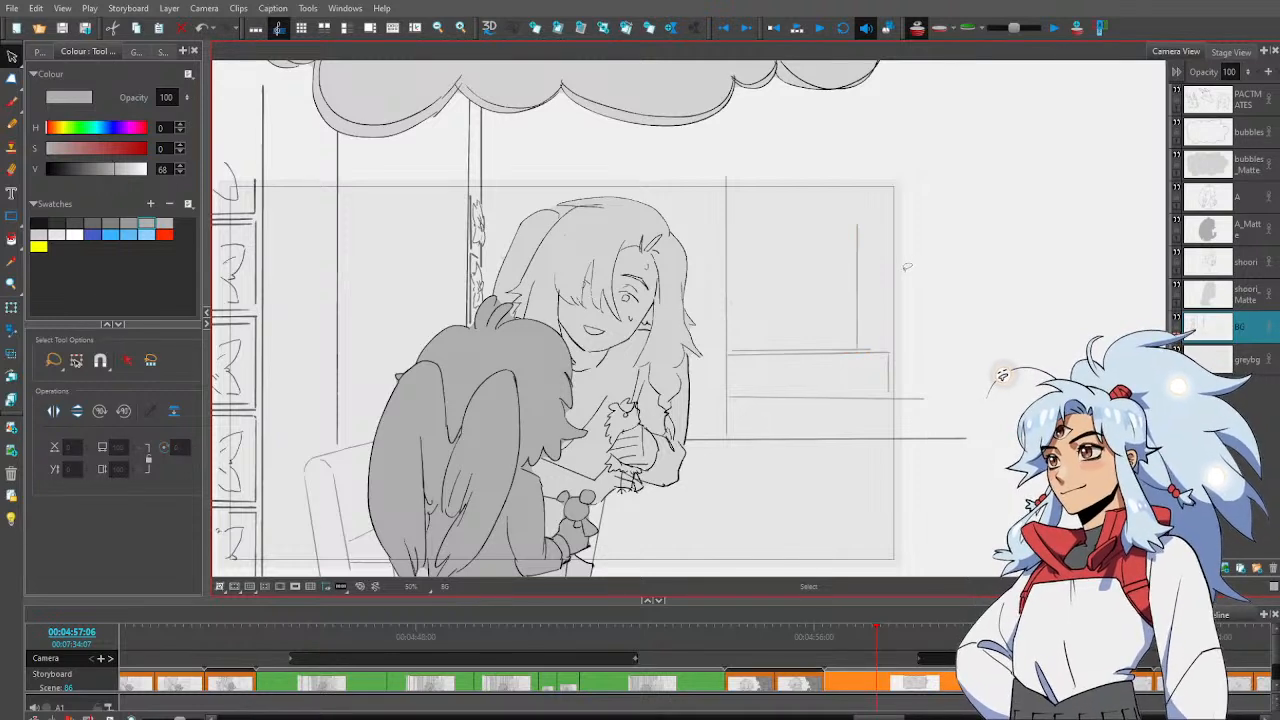
{"action": "key", "text": "alt+e"}
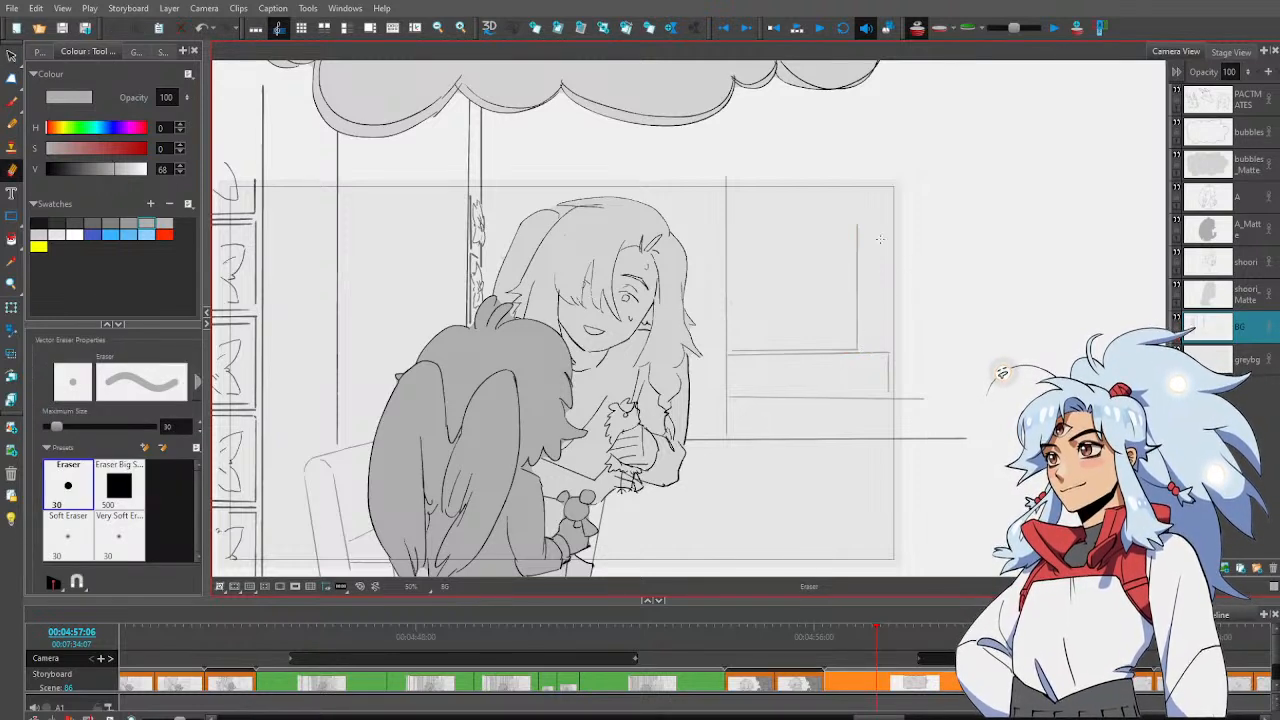
{"action": "key", "text": "alt+b"}
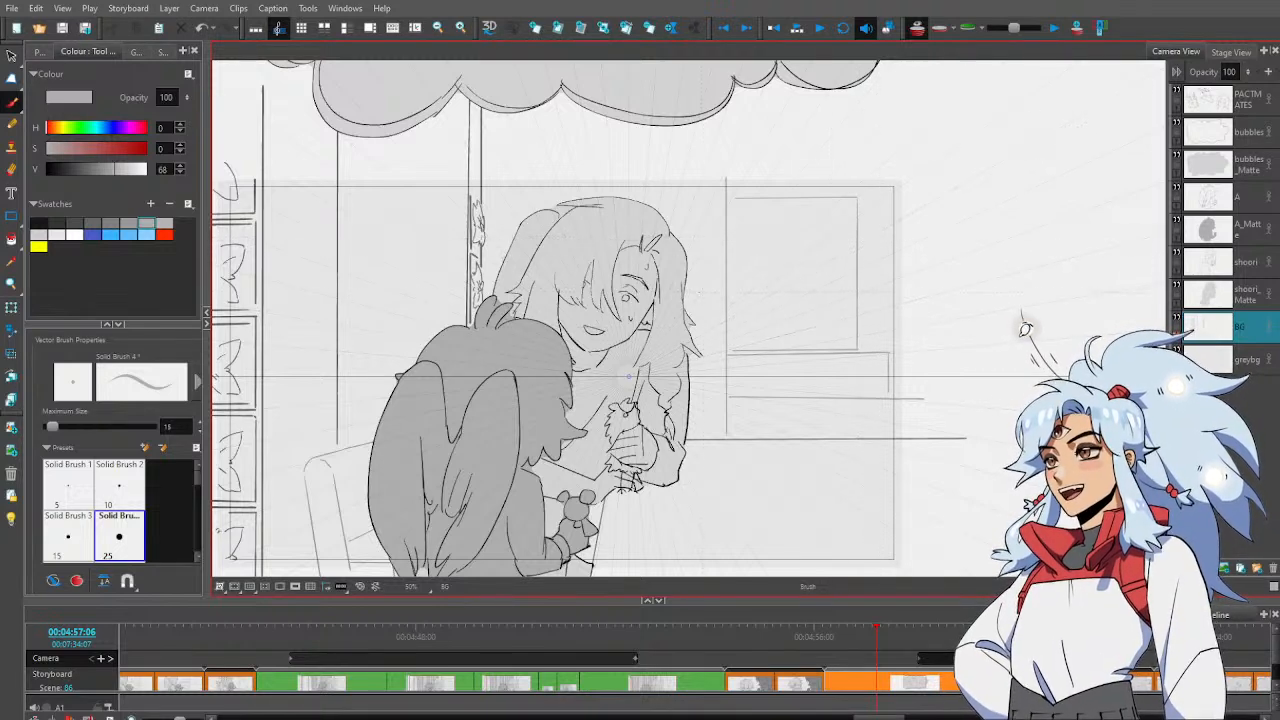
Shift the wall panel's inner vertical edge closer to the long-haired character and extend the horizontal lines to meet it
{"action": "key", "text": "alt+s"}
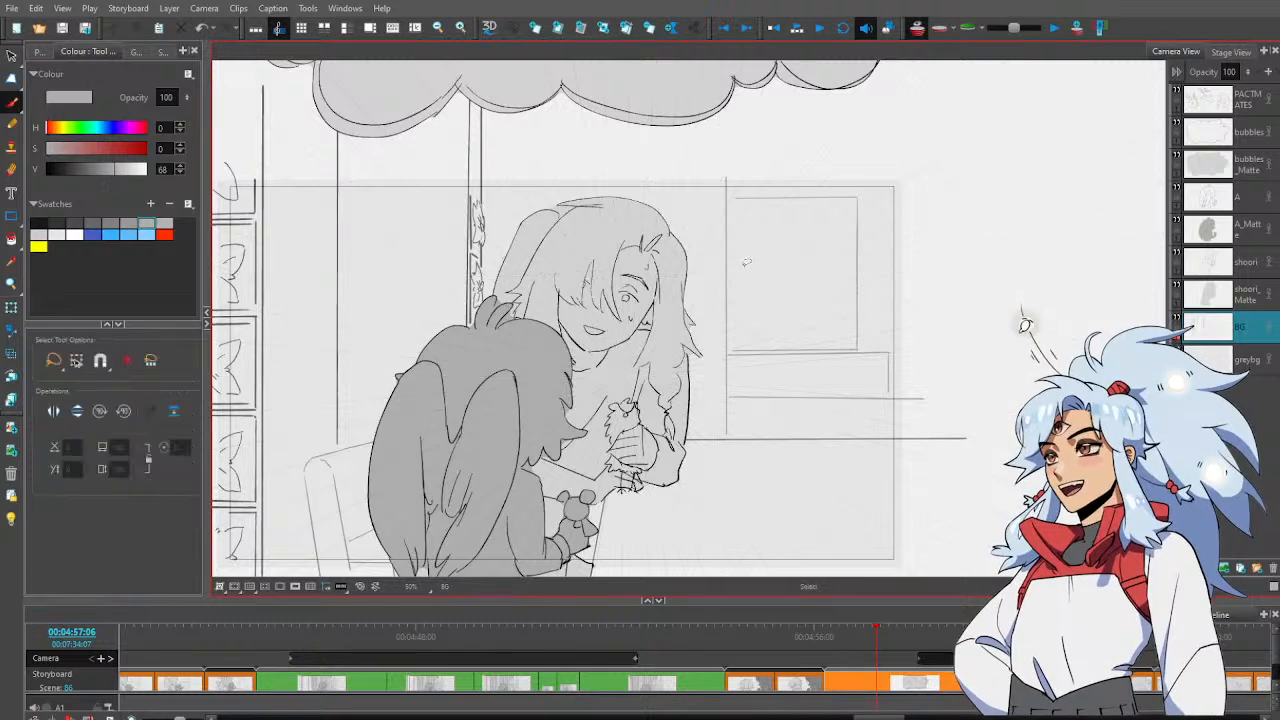
{"action": "left_click", "coordinate": [725, 288]}
{"action": "left_click_drag", "start_coordinate": [726, 296], "coordinate": [710, 293]}
{"action": "left_click", "coordinate": [735, 352]}
{"action": "left_click_drag", "start_coordinate": [726, 374], "coordinate": [709, 374]}
{"action": "mouse_move", "coordinate": [751, 184]}
{"action": "left_mouse_down"}
{"action": "mouse_move", "coordinate": [749, 222]}
{"action": "mouse_move", "coordinate": [710, 198]}
{"action": "left_mouse_up"}
{"action": "left_click", "coordinate": [762, 157]}
Draw the wall panel's inner frame with doubled vertical lines, a mitred upper corner and a horizontal line along the top
{"action": "key", "text": "alt+b"}
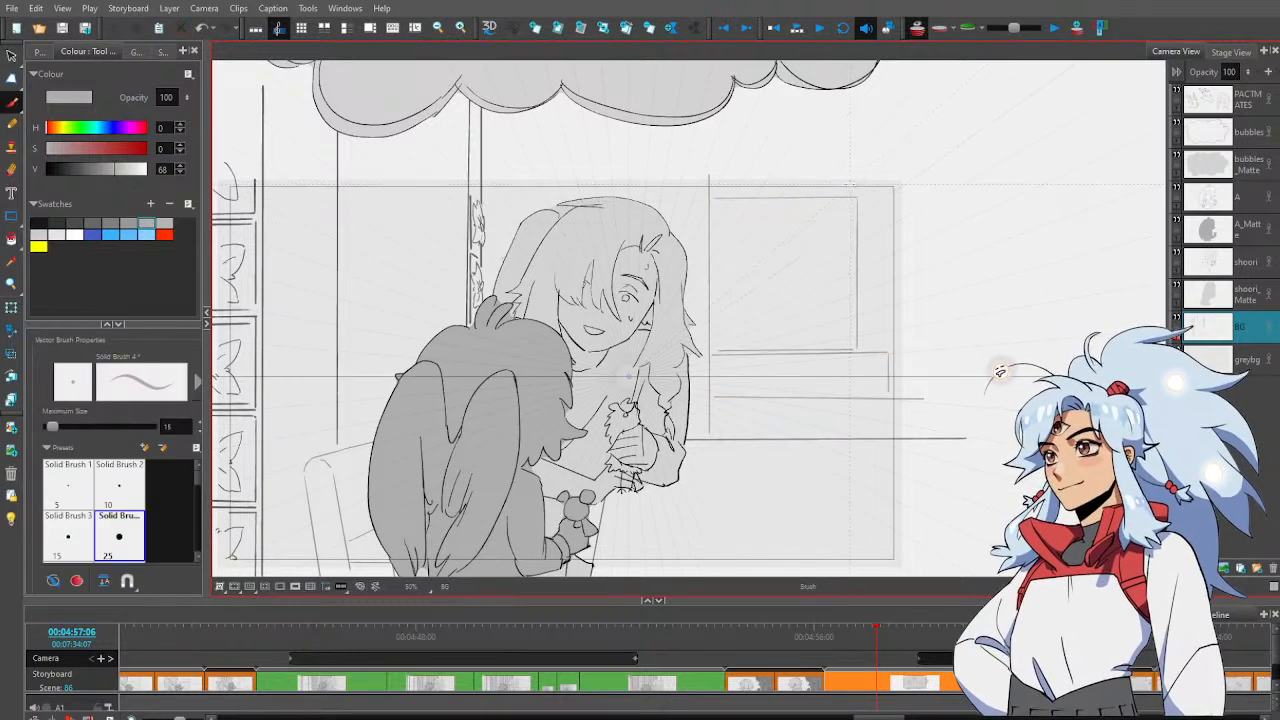
{"action": "key", "text": "alt+e"}
{"action": "key", "text": "alt+b"}
{"action": "left_click_drag", "start_coordinate": [850, 200], "coordinate": [848, 348]}
{"action": "key", "text": "ctrl+z"}
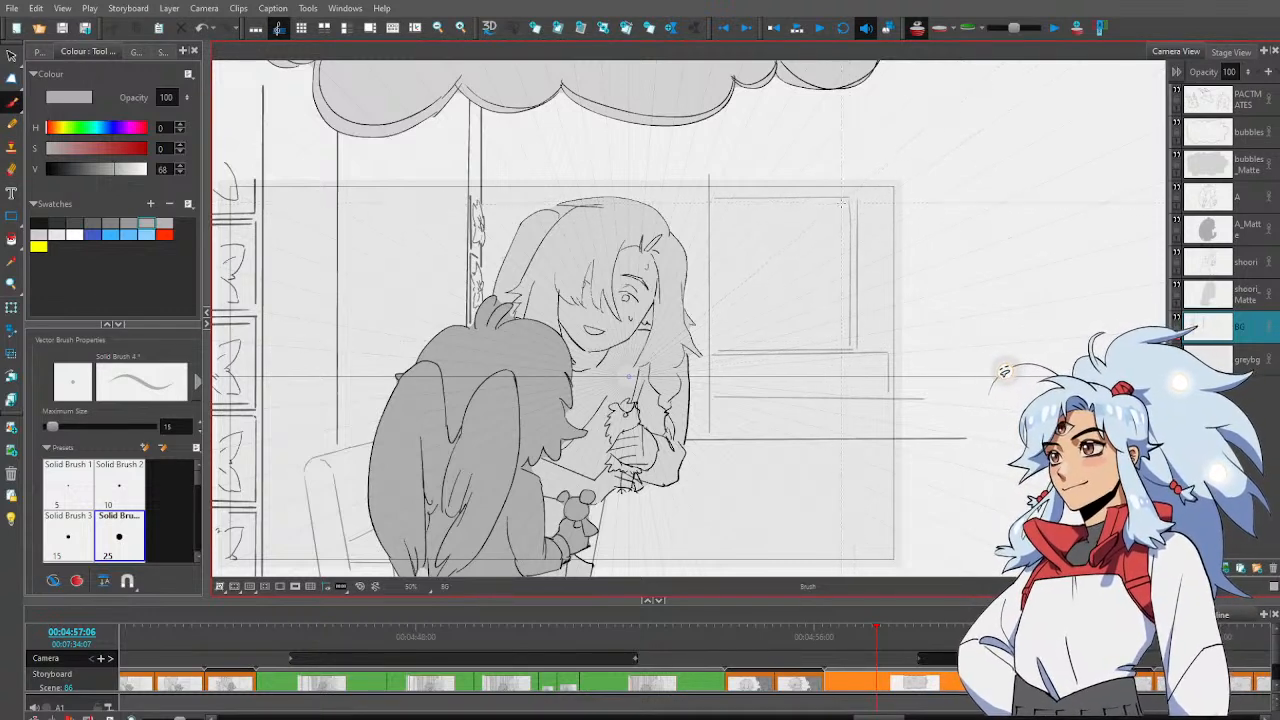
{"action": "left_click_drag", "start_coordinate": [848, 200], "coordinate": [760, 262]}
{"action": "left_click_drag", "start_coordinate": [837, 212], "coordinate": [836, 344]}
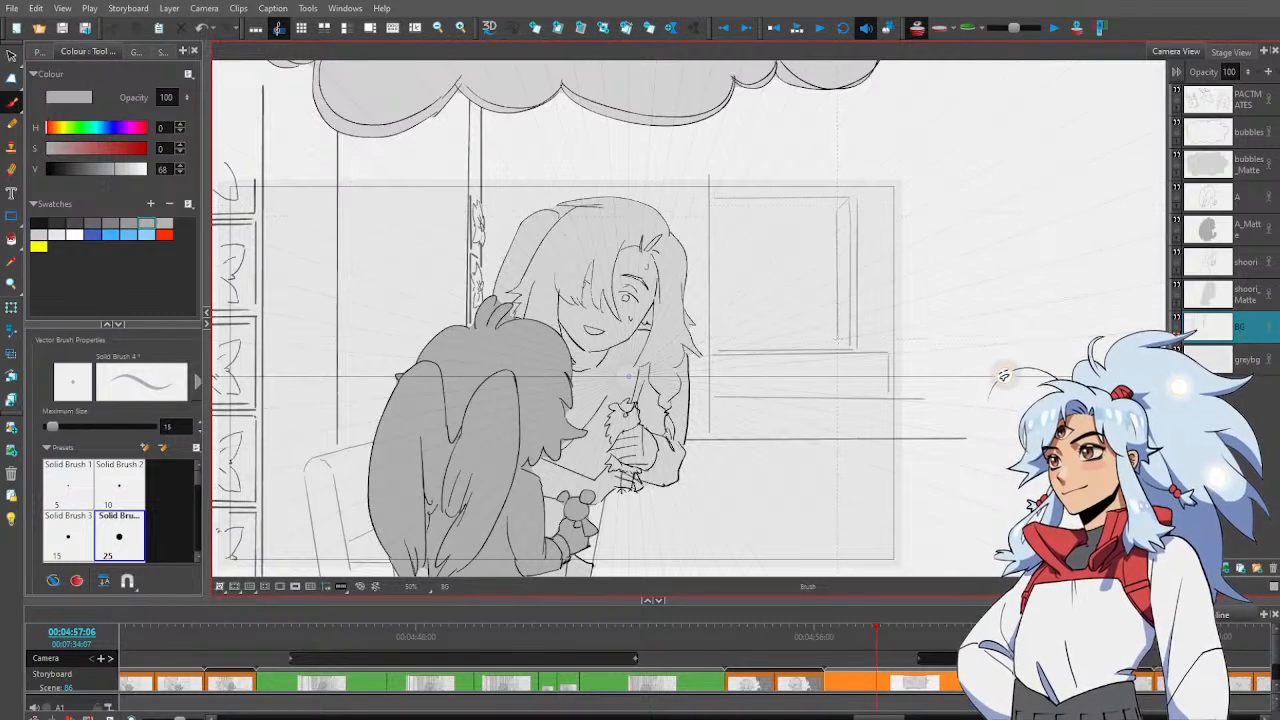
{"action": "left_click_drag", "start_coordinate": [835, 211], "coordinate": [714, 212]}
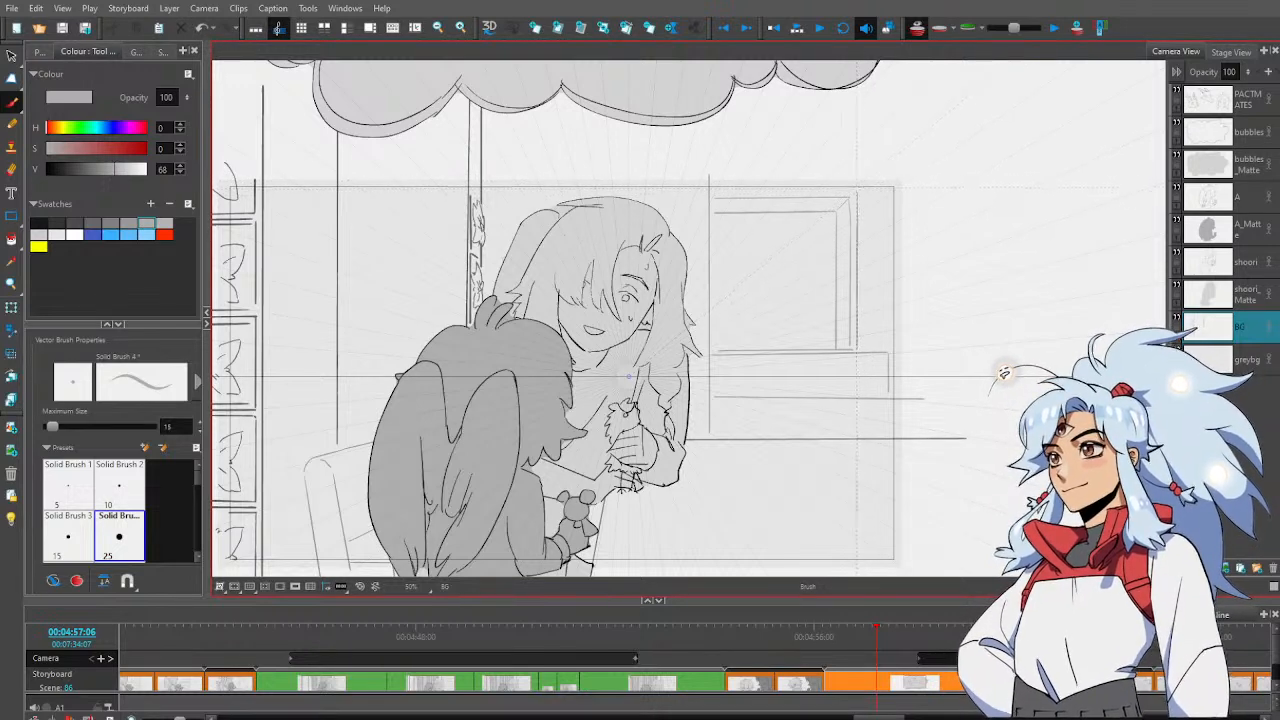
Draw a side bookshelf's diagonal top edge receding from the wall panel and notch its vertical front edge for shelves
{"action": "left_click_drag", "start_coordinate": [858, 189], "coordinate": [900, 155]}
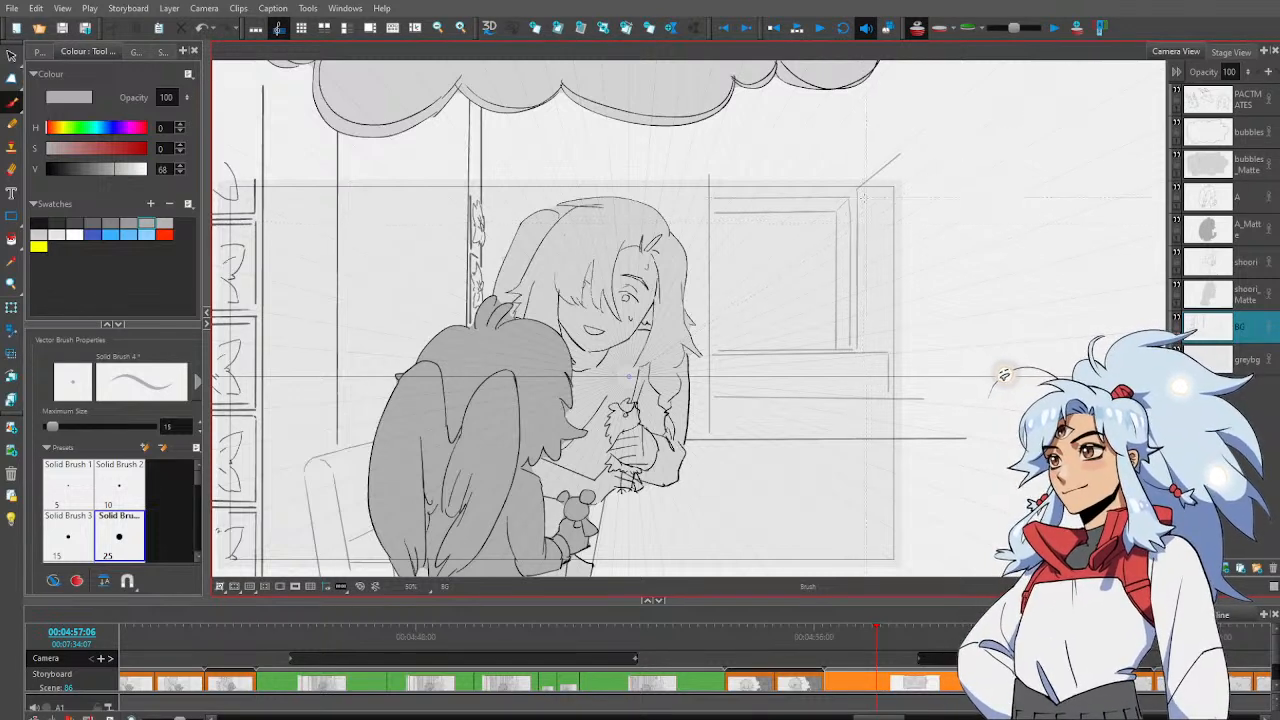
{"action": "key", "text": "alt+e"}
{"action": "key", "text": "alt+b"}
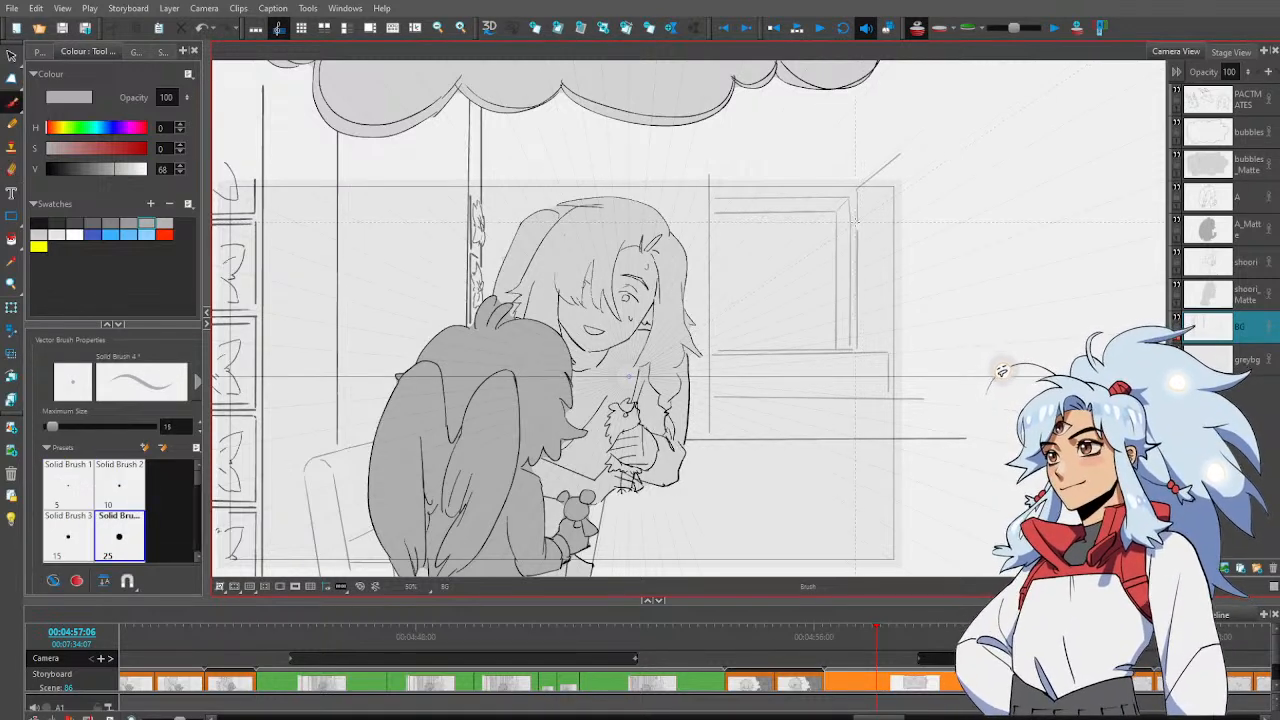
{"action": "key", "text": "alt+e"}
{"action": "key", "text": "alt+b"}
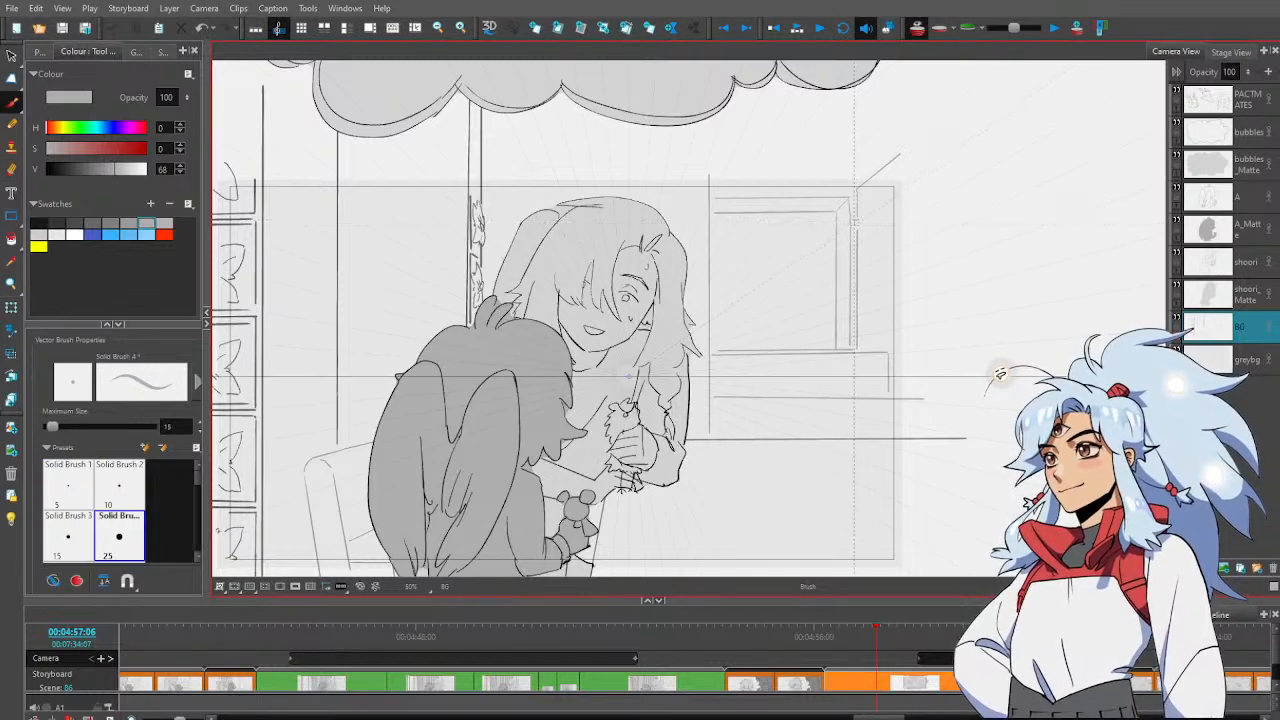
{"action": "key", "text": "alt+e"}
{"action": "key", "text": "alt+b"}
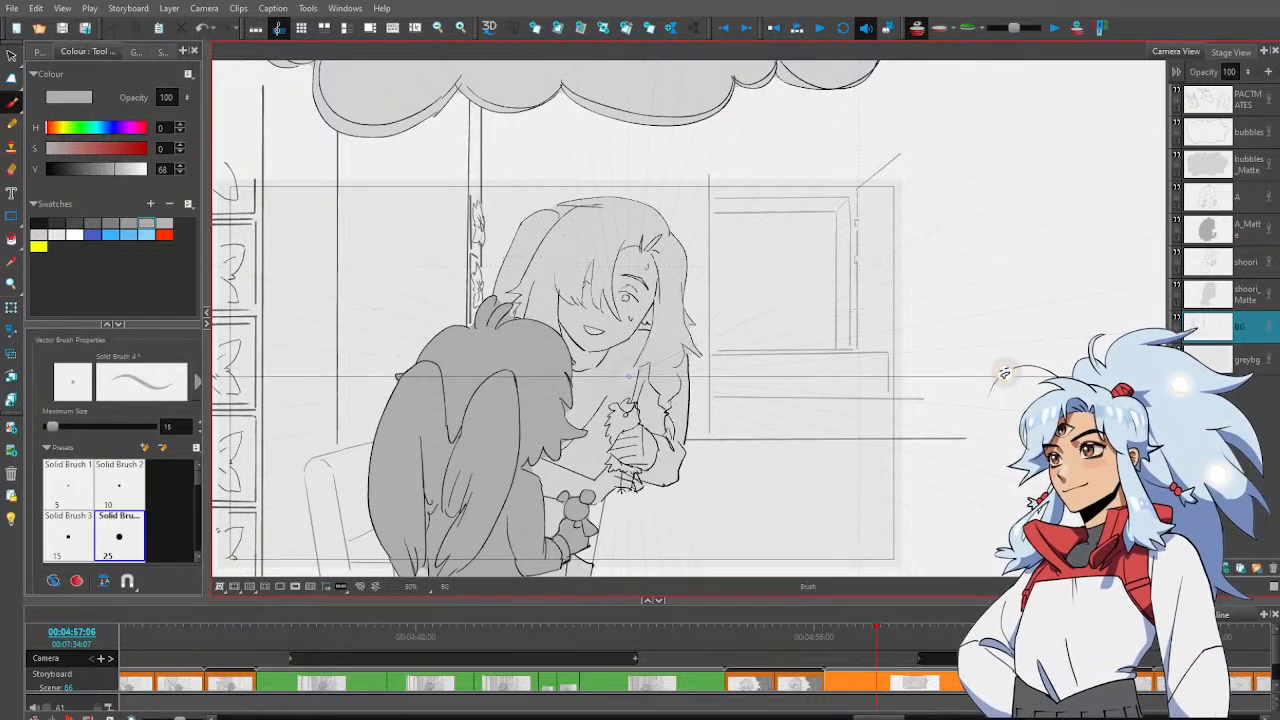
Draw the side bookshelf's remaining notch and its receding shelf boards in perspective, adding a second line above the topmost board
{"action": "key", "text": "alt+e"}
{"action": "key", "text": "alt+b"}
{"action": "key", "text": "alt+e"}
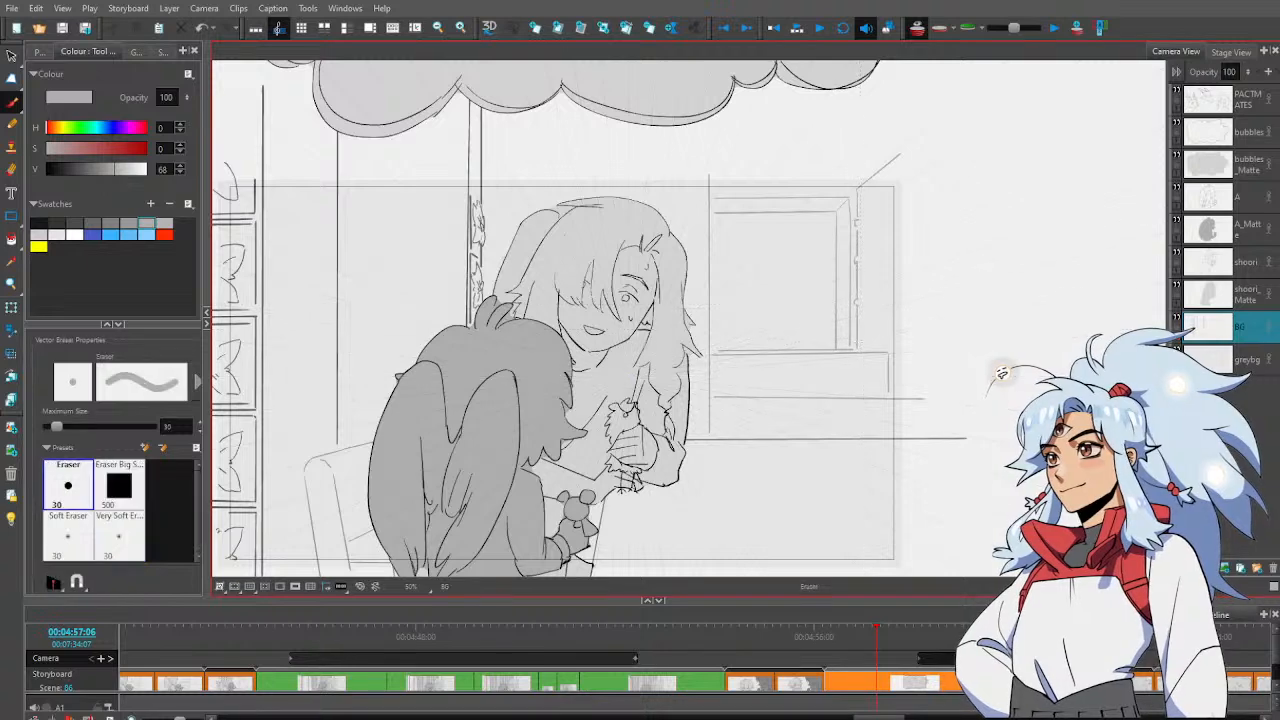
{"action": "key", "text": "alt+b"}
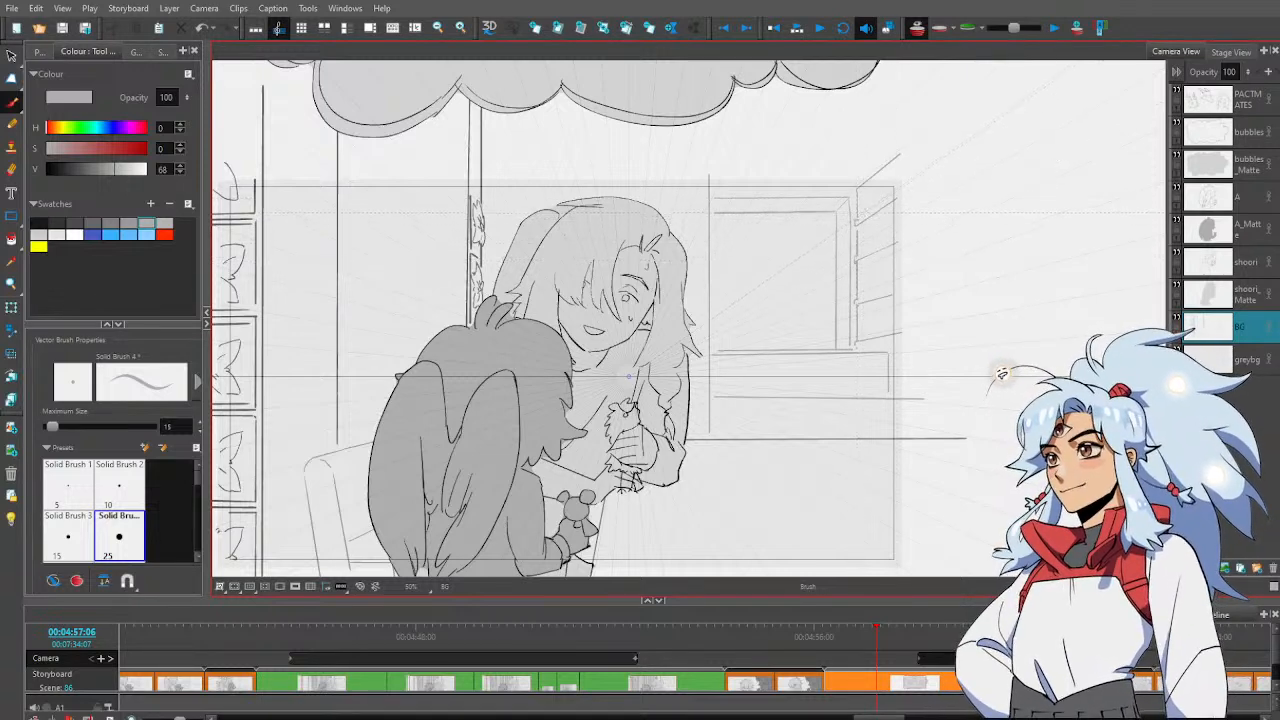
{"action": "key", "text": "e"}
{"action": "left_click", "coordinate": [858, 219]}
{"action": "left_click_drag", "start_coordinate": [857, 218], "coordinate": [897, 189]}
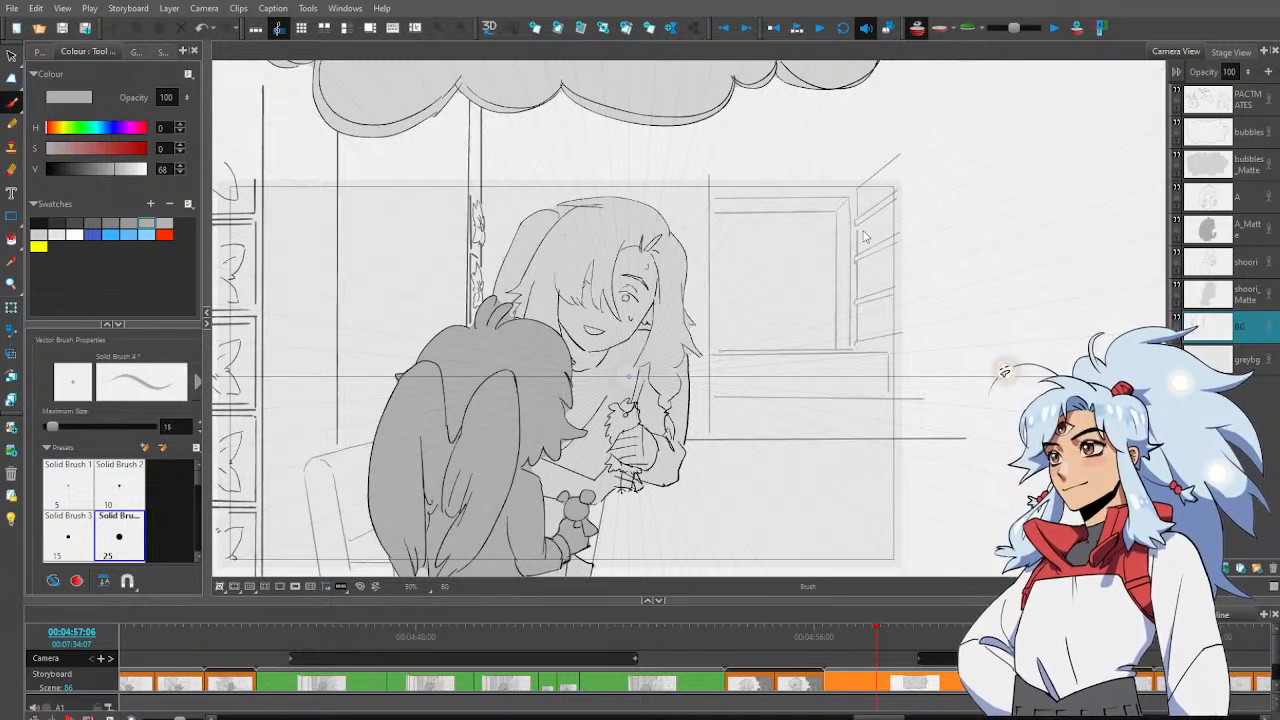
Select the short vertical edge segments between the side bookshelf's boards and nudge them into line
{"action": "key", "text": "alt+s"}
{"action": "left_click", "coordinate": [859, 241]}
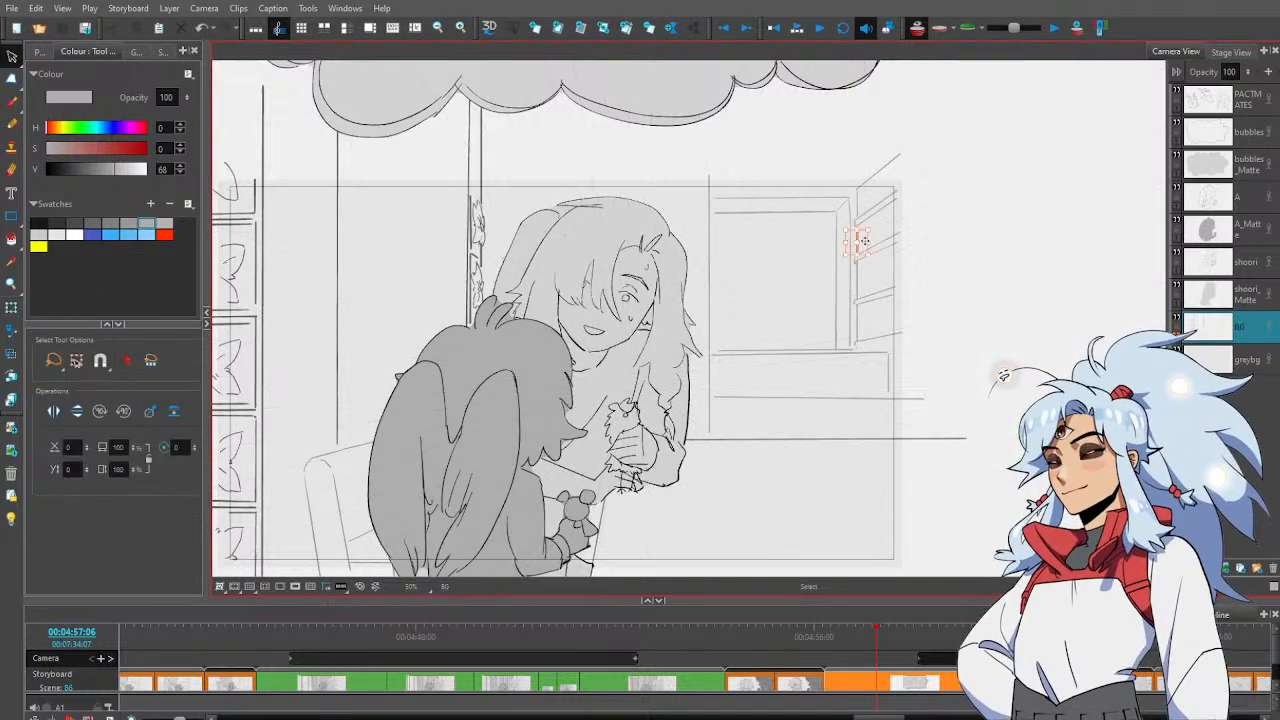
{"action": "left_click_drag", "start_coordinate": [866, 241], "coordinate": [861, 270]}
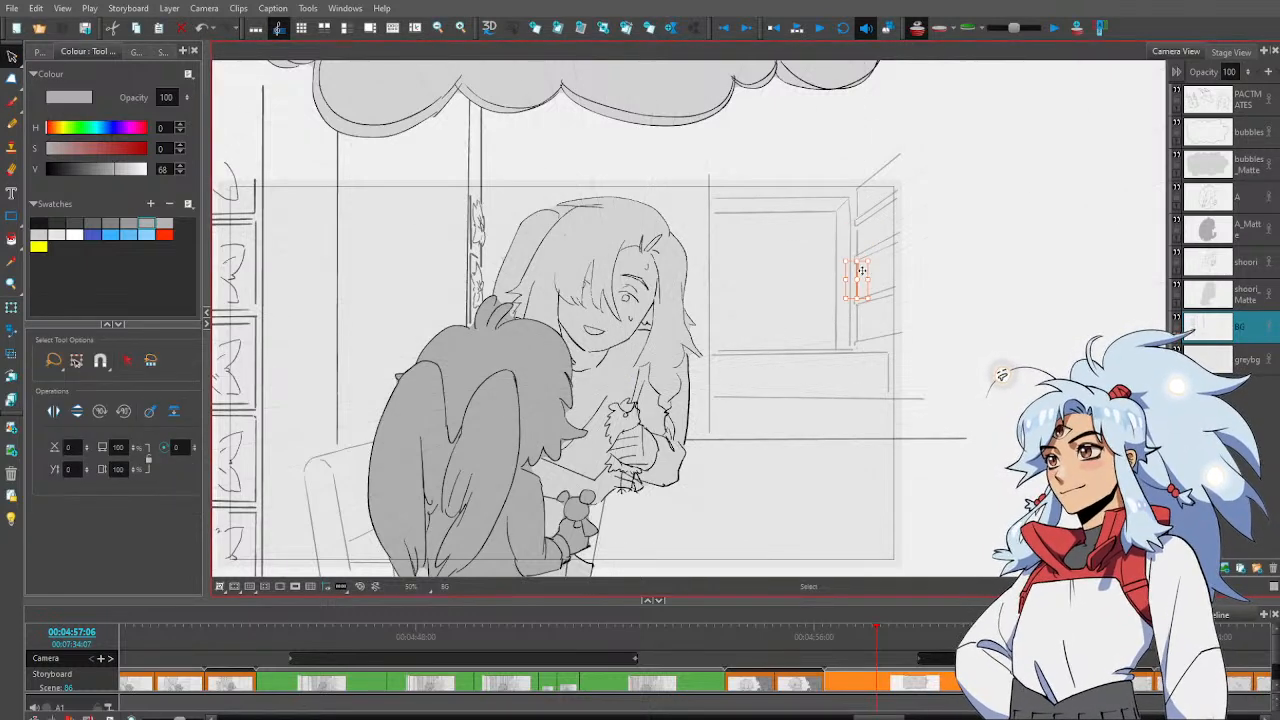
Draw upright and leaning books on the side bookshelf's three shelves, cleaning up overlapping strokes with the eraser
{"action": "key", "text": "alt+b"}
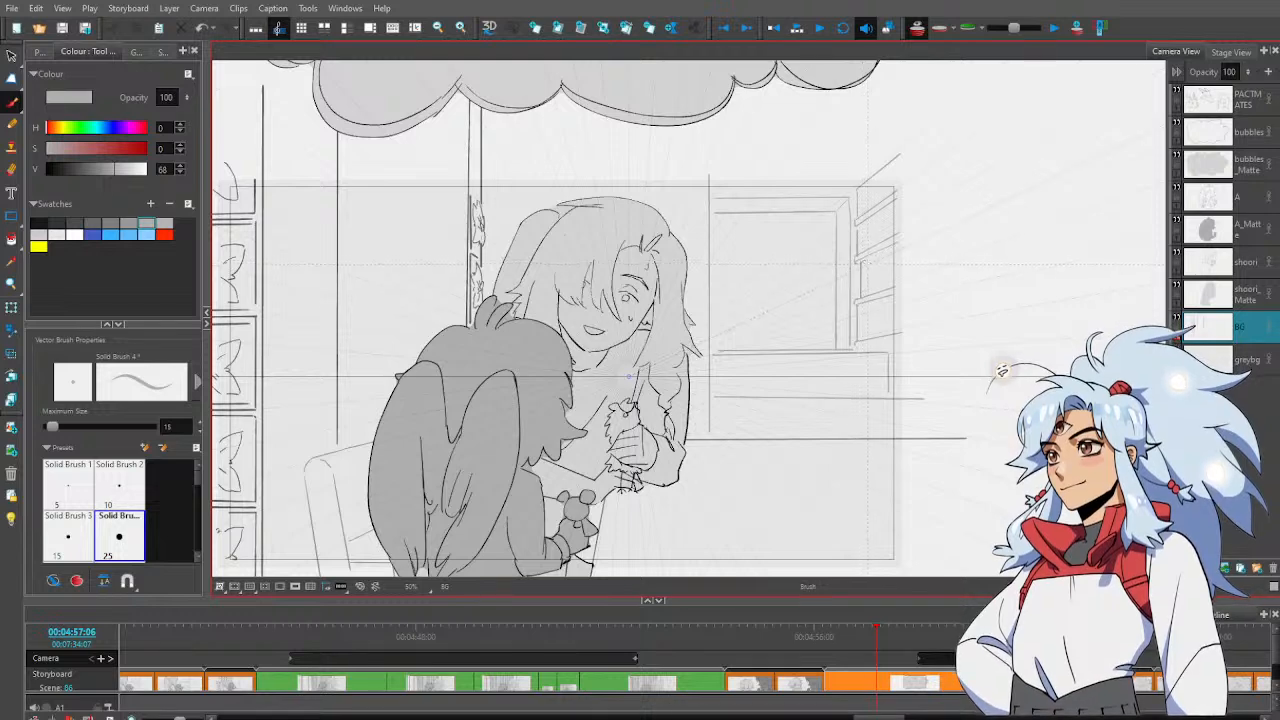
{"action": "mouse_move", "coordinate": [867, 263]}
{"action": "left_mouse_down"}
{"action": "mouse_move", "coordinate": [867, 291]}
{"action": "mouse_move", "coordinate": [888, 286]}
{"action": "mouse_move", "coordinate": [881, 258]}
{"action": "mouse_move", "coordinate": [863, 252]}
{"action": "left_mouse_up"}
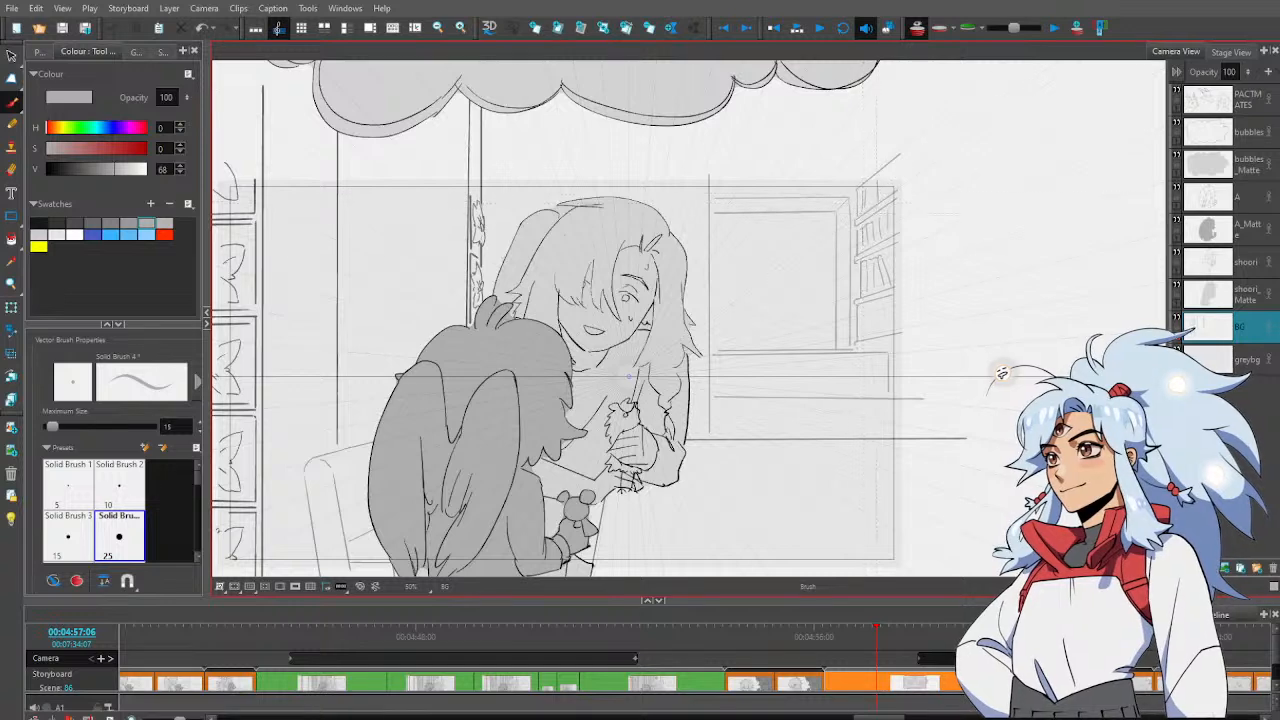
{"action": "key", "text": "alt+e"}
{"action": "key", "text": "alt+b"}
{"action": "key", "text": "alt+e"}
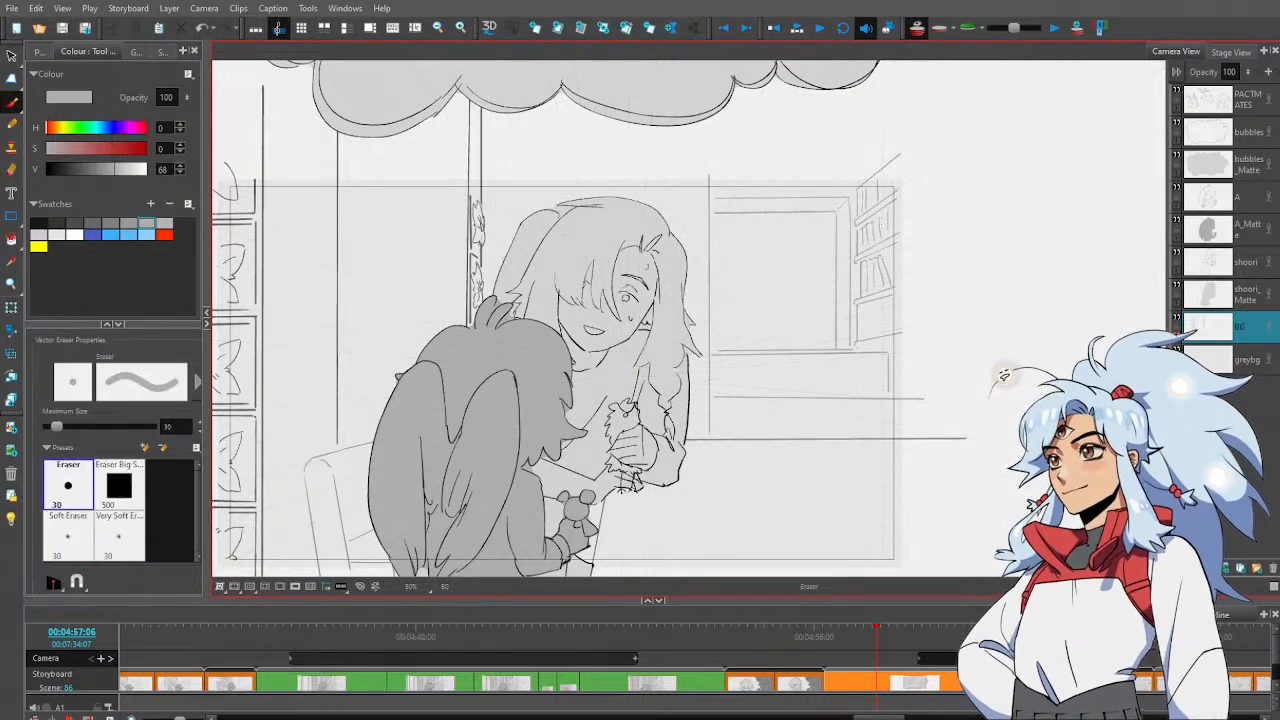
{"action": "key", "text": "alt+b"}
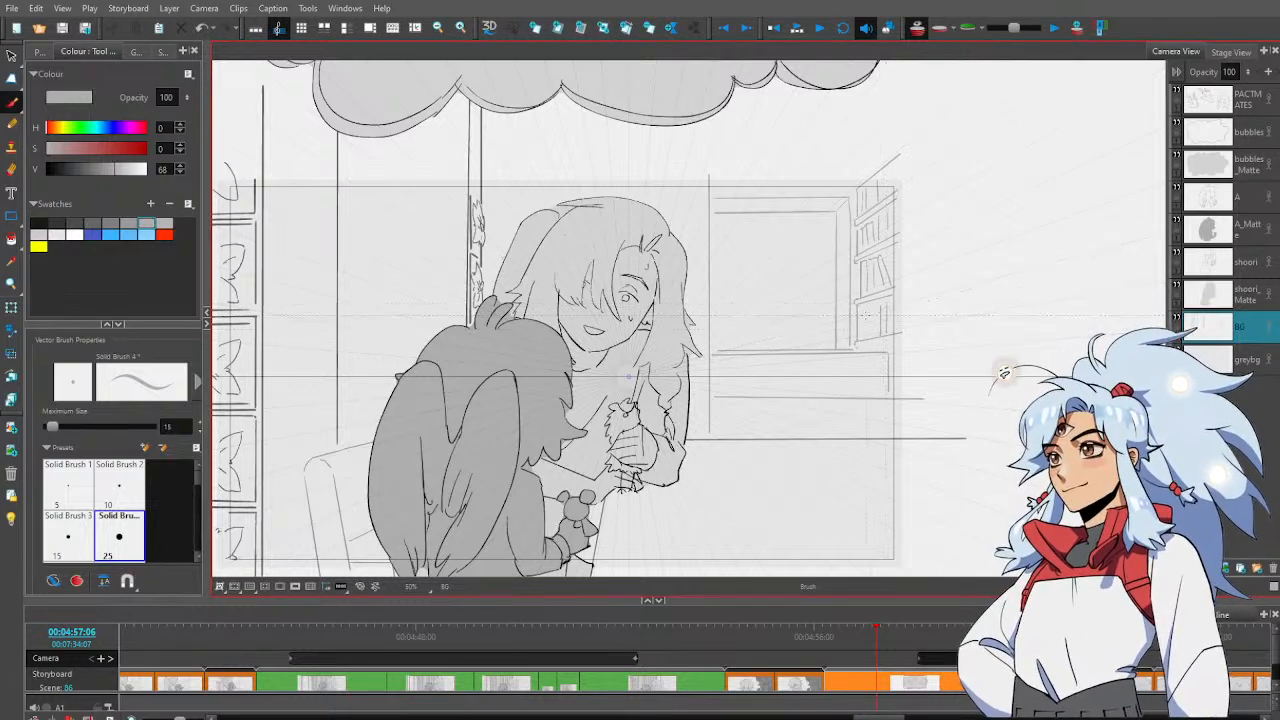
{"action": "key", "text": "alt+e"}
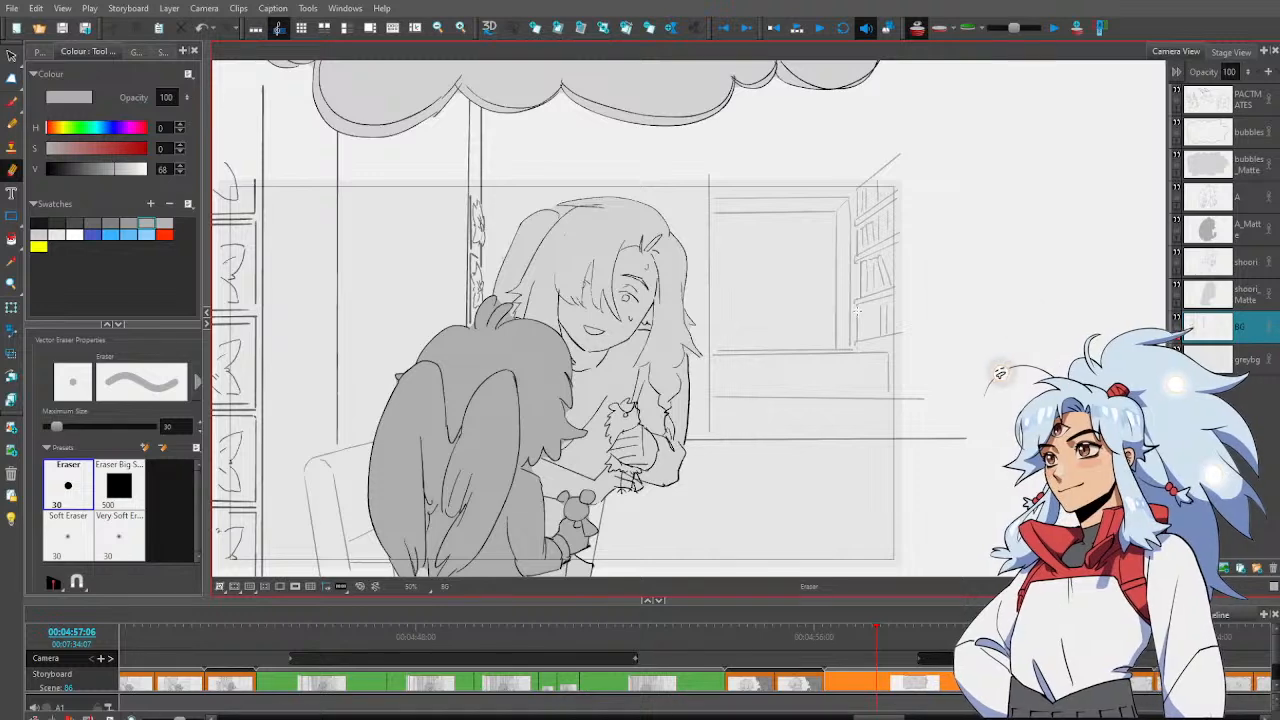
{"action": "key", "text": "alt+b"}
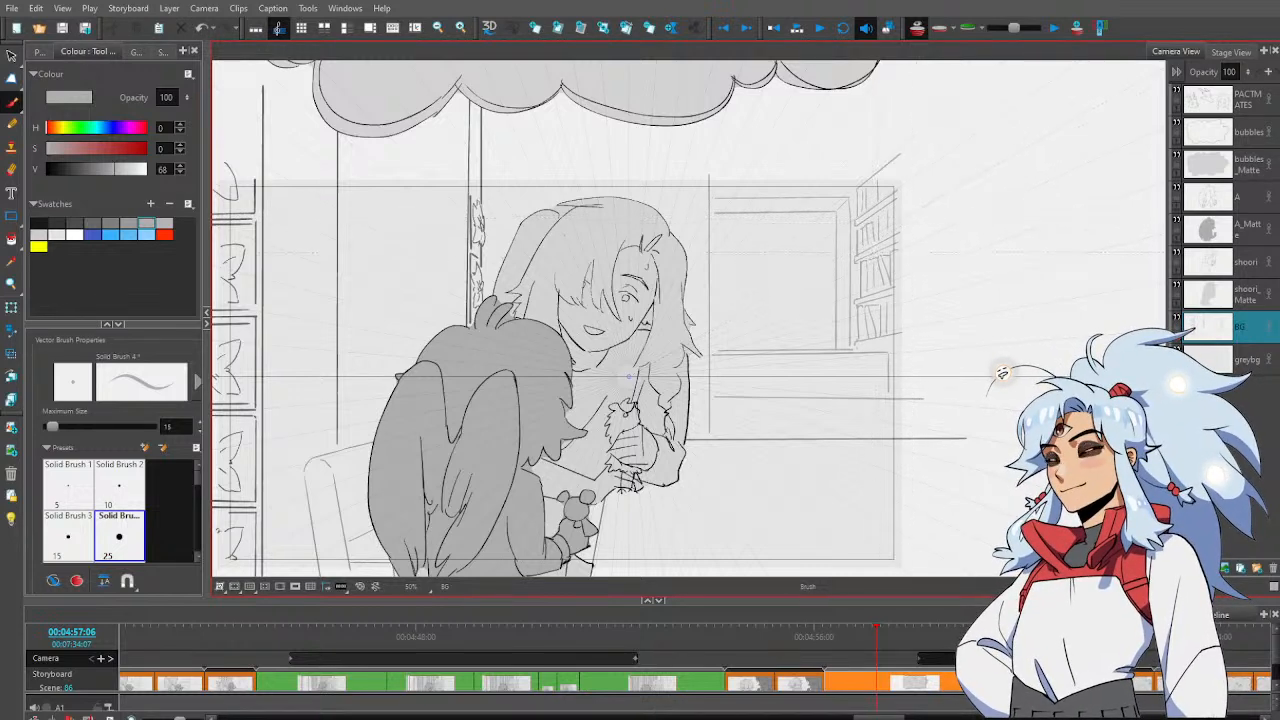
Adjust the books on the side bookshelf's lowest shelf and tidy the strokes around them
{"action": "key", "text": "alt+s"}
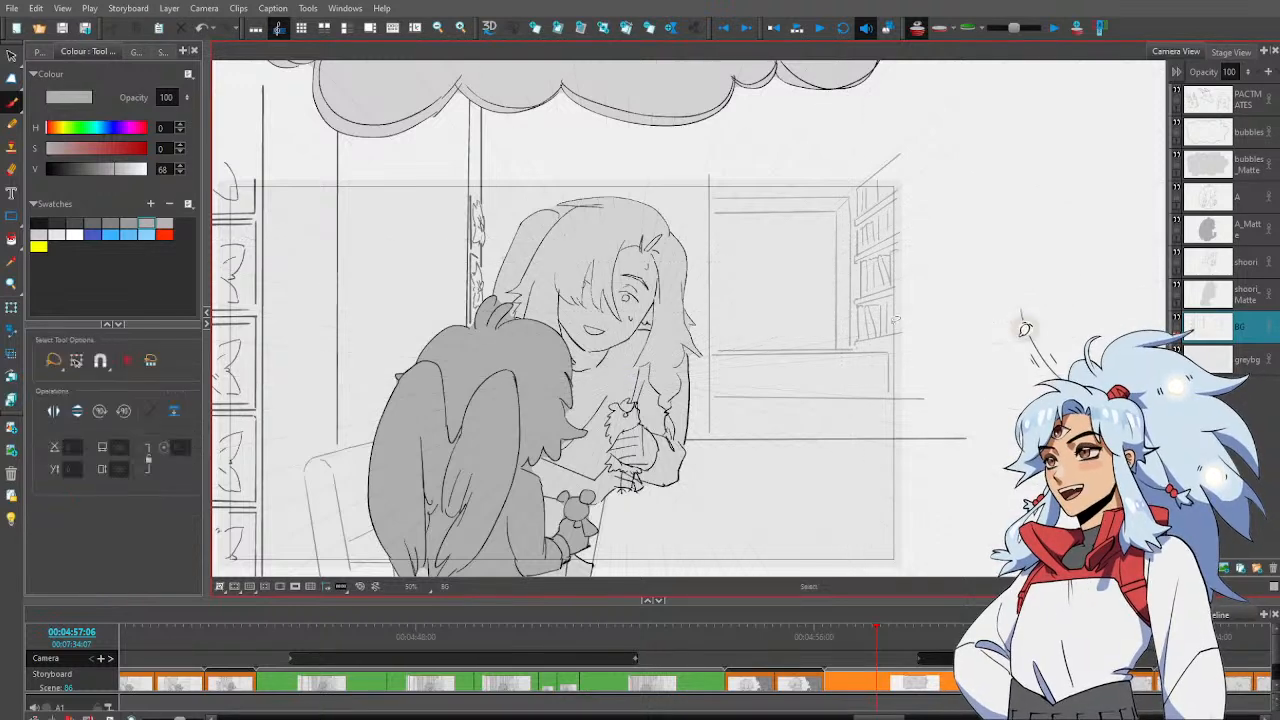
{"action": "mouse_move", "coordinate": [882, 297]}
{"action": "left_mouse_down"}
{"action": "mouse_move", "coordinate": [856, 316]}
{"action": "mouse_move", "coordinate": [881, 320]}
{"action": "mouse_move", "coordinate": [912, 295]}
{"action": "left_mouse_up"}
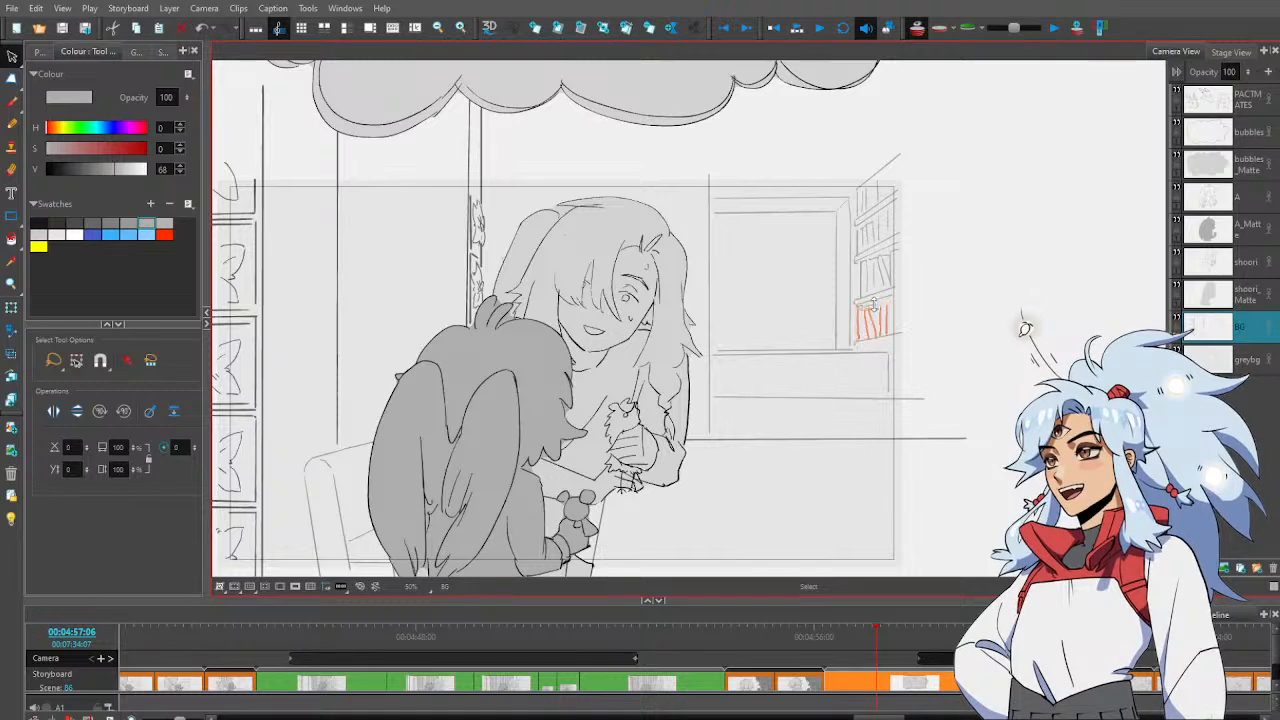
{"action": "key", "text": "alt+b"}
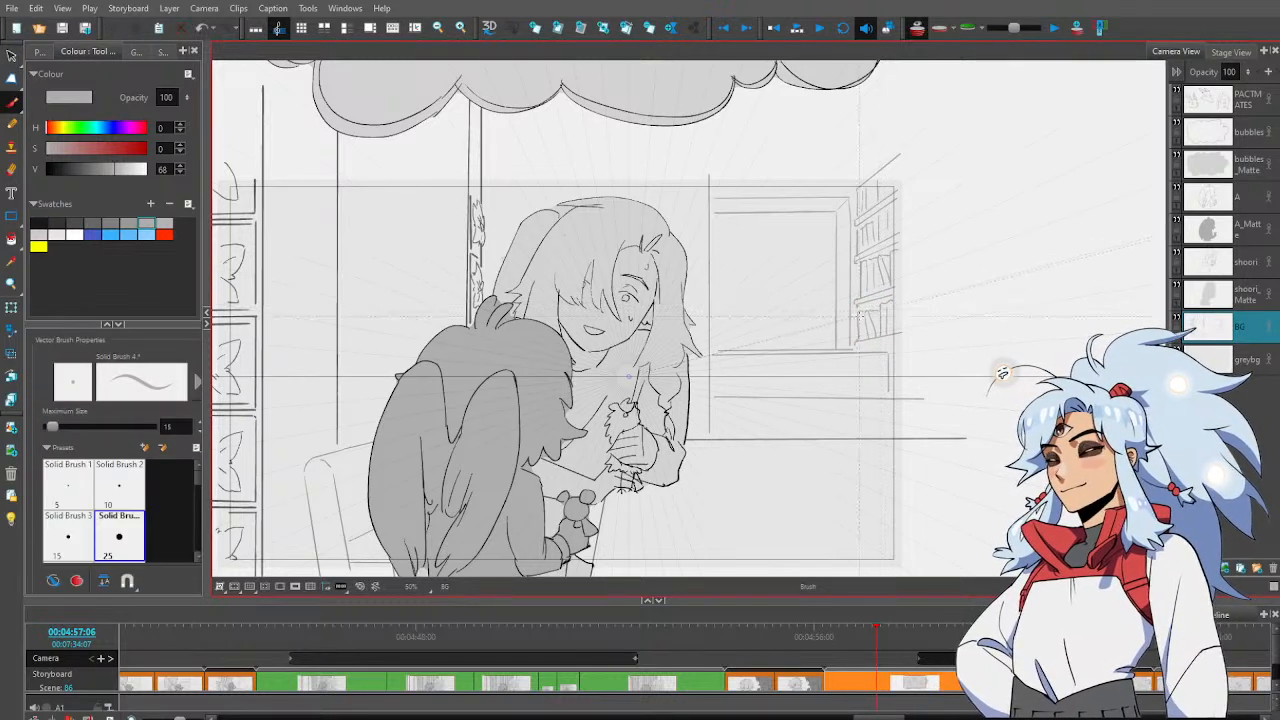
{"action": "key", "text": "alt+e"}
{"action": "key", "text": "alt+b"}
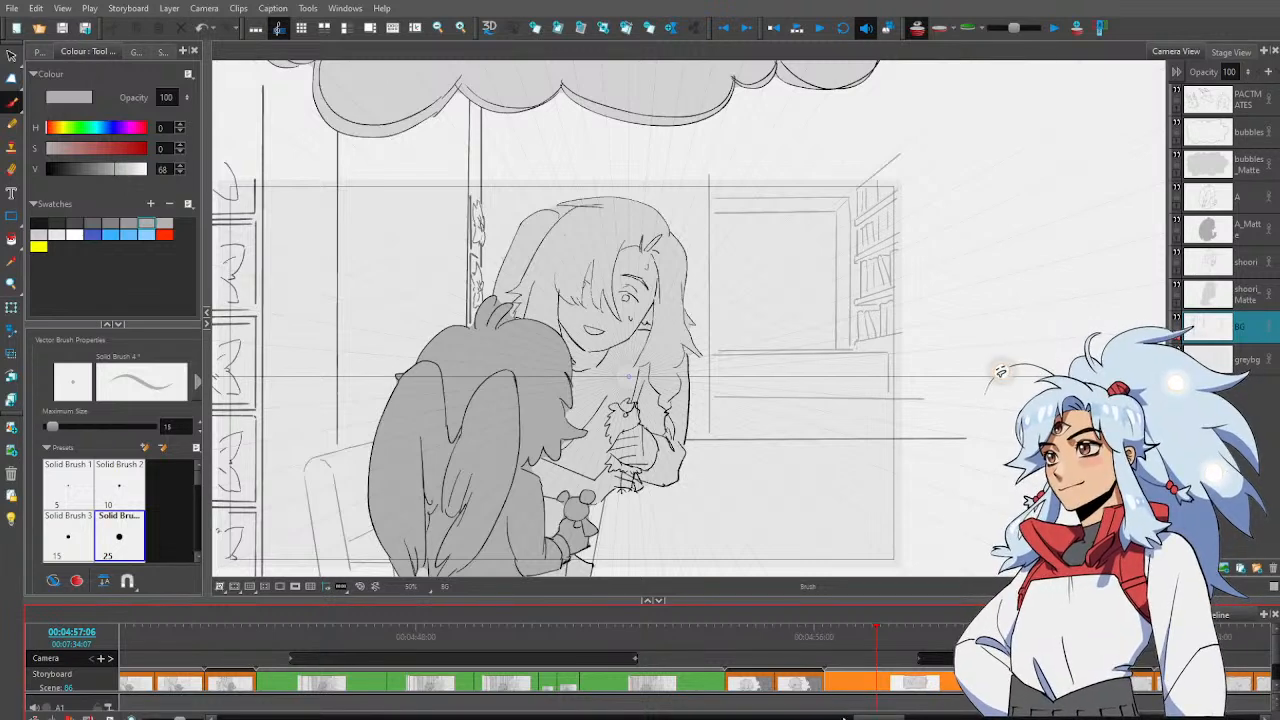
Go back to scene 60 and examine its library background and the area beyond the frame for reference
{"action": "left_click_drag", "start_coordinate": [876, 716], "coordinate": [748, 716]}
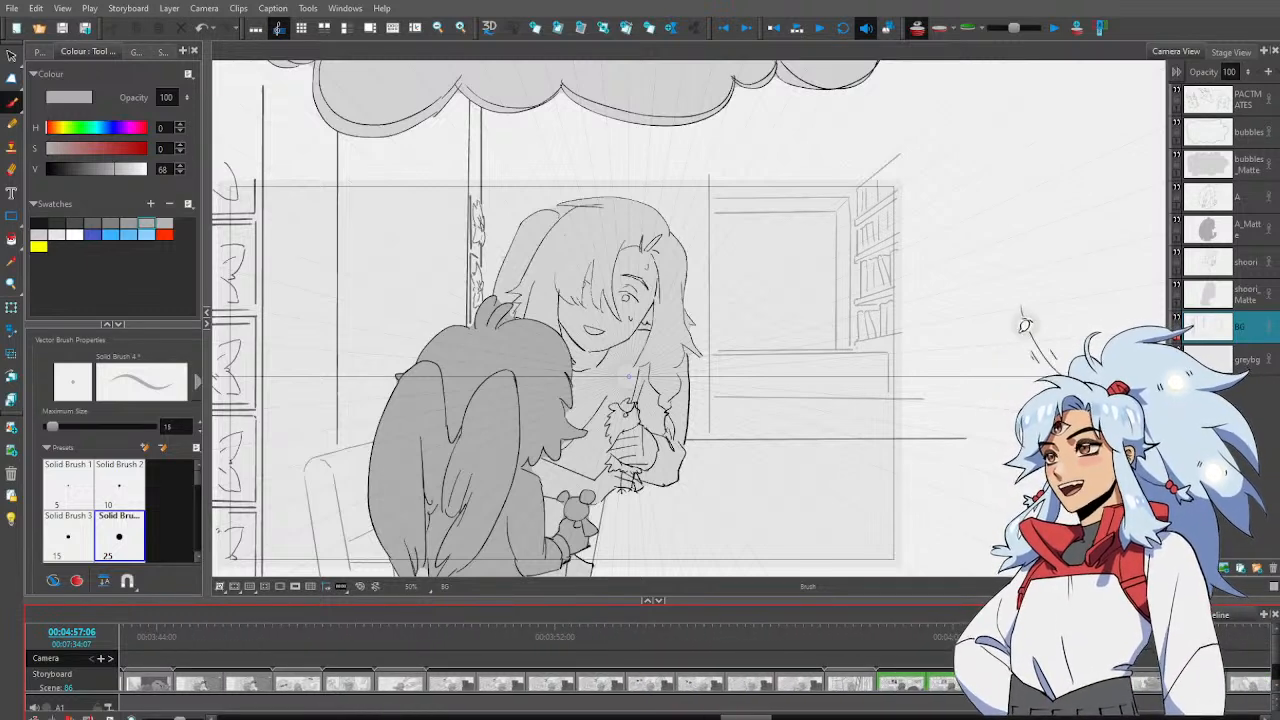
{"action": "left_click_drag", "start_coordinate": [746, 716], "coordinate": [732, 716]}
{"action": "left_click", "coordinate": [451, 660]}
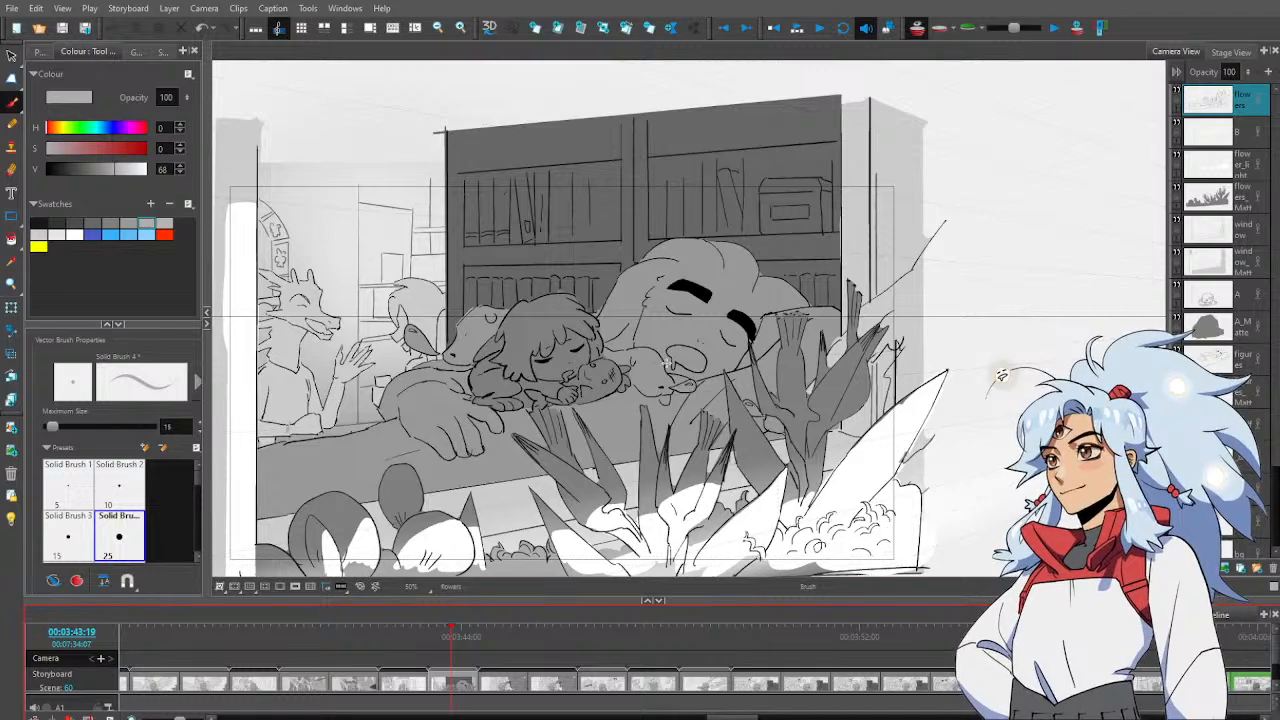
{"action": "key", "text": "space"}
{"action": "left_click_drag", "start_coordinate": [561, 300], "coordinate": [801, 271]}
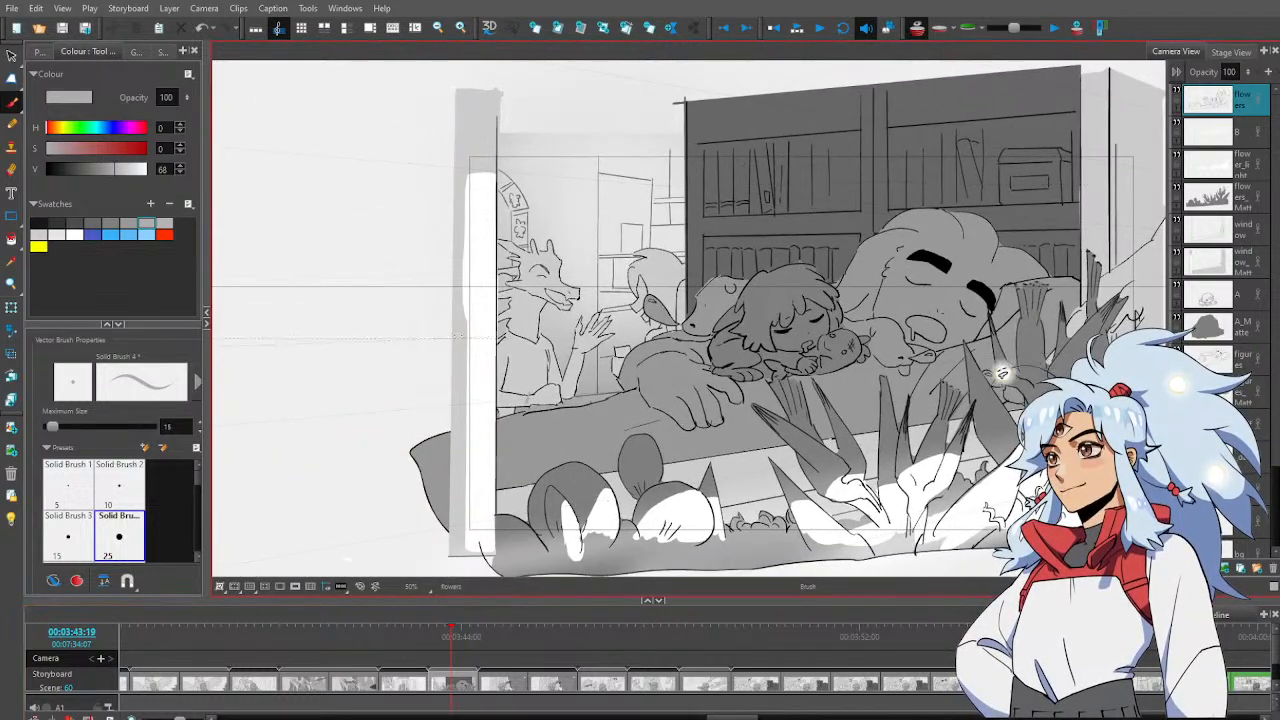
Return to scene 86's BG layer, shift the wall panel frame's vertical lines away from the side bookshelf and clean up their corner
{"action": "left_click_drag", "start_coordinate": [732, 716], "coordinate": [856, 716]}
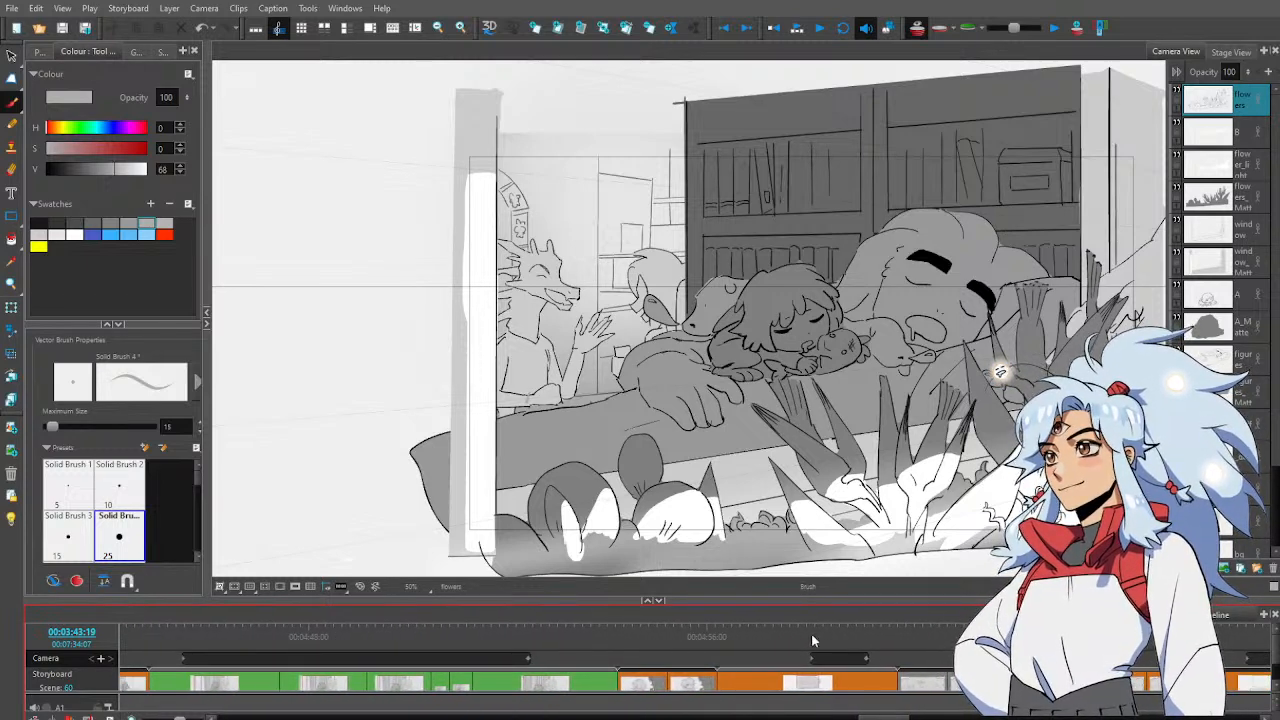
{"action": "left_click", "coordinate": [729, 632]}
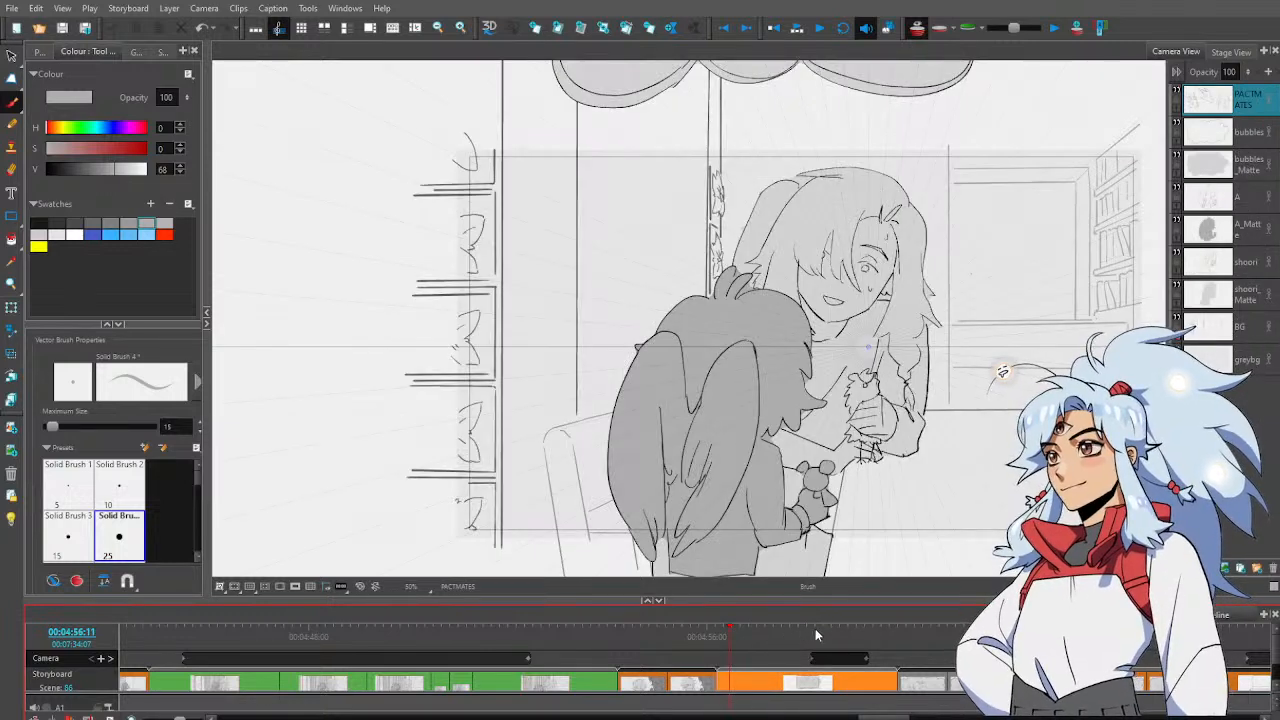
{"action": "left_click", "coordinate": [1228, 330]}
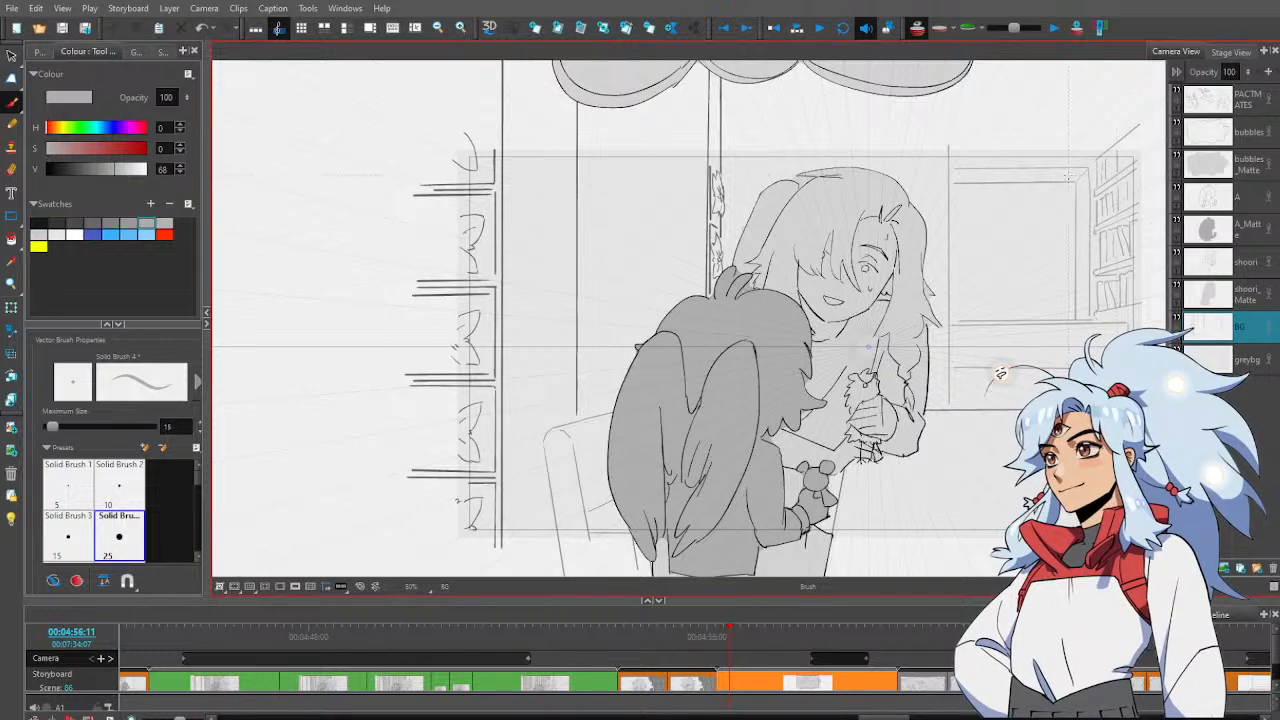
{"action": "key", "text": "alt+s"}
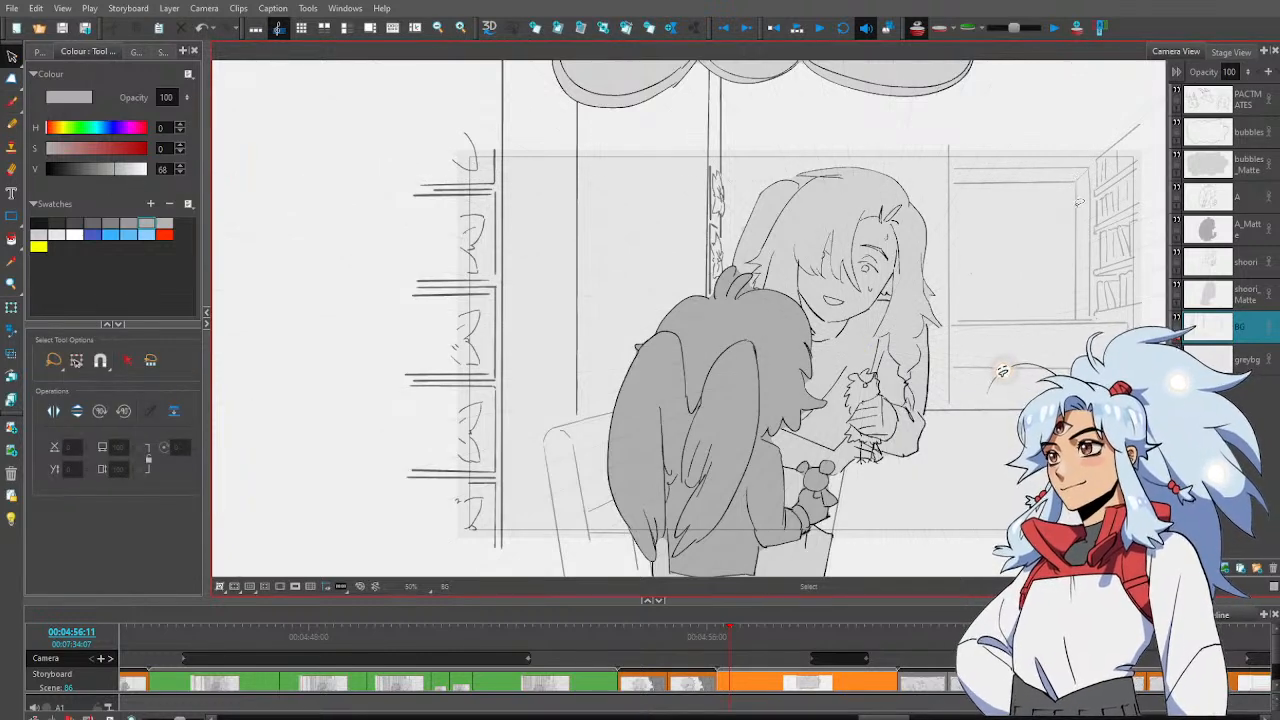
{"action": "left_click", "coordinate": [1077, 225]}
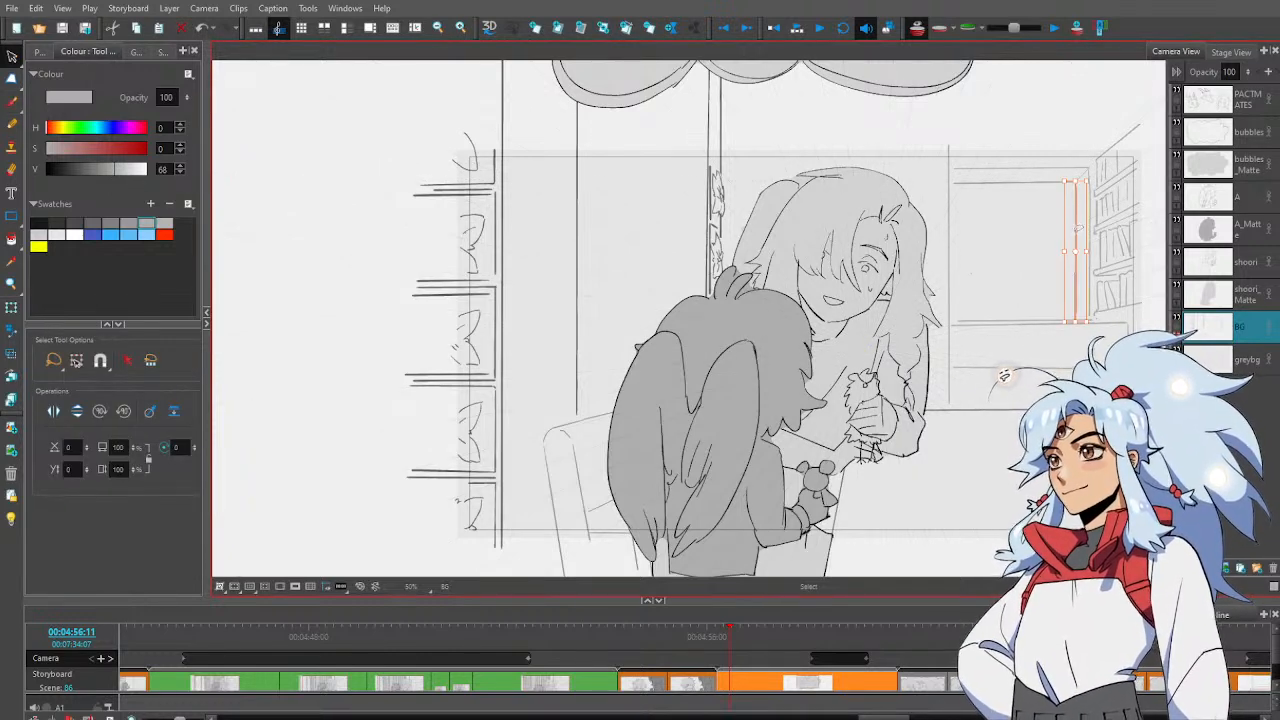
{"action": "left_click_drag", "start_coordinate": [1077, 241], "coordinate": [1067, 241]}
{"action": "key", "text": "alt+e"}
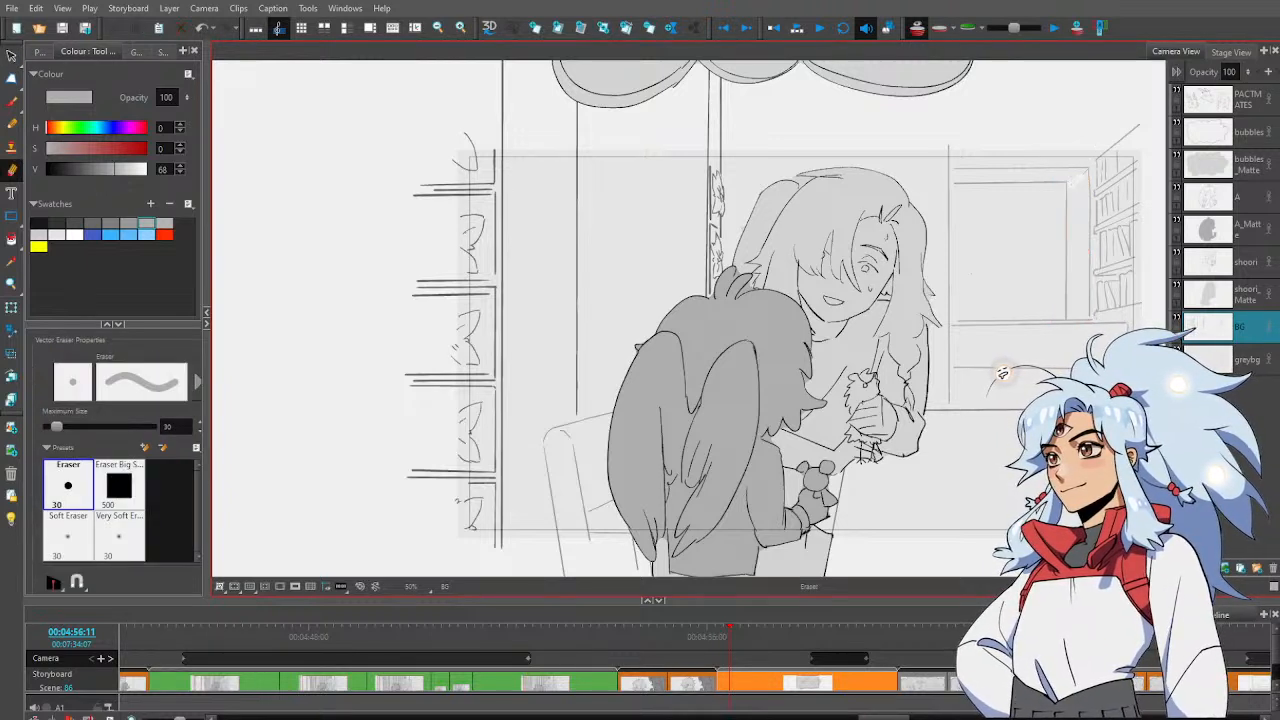
{"action": "key", "text": "alt+s"}
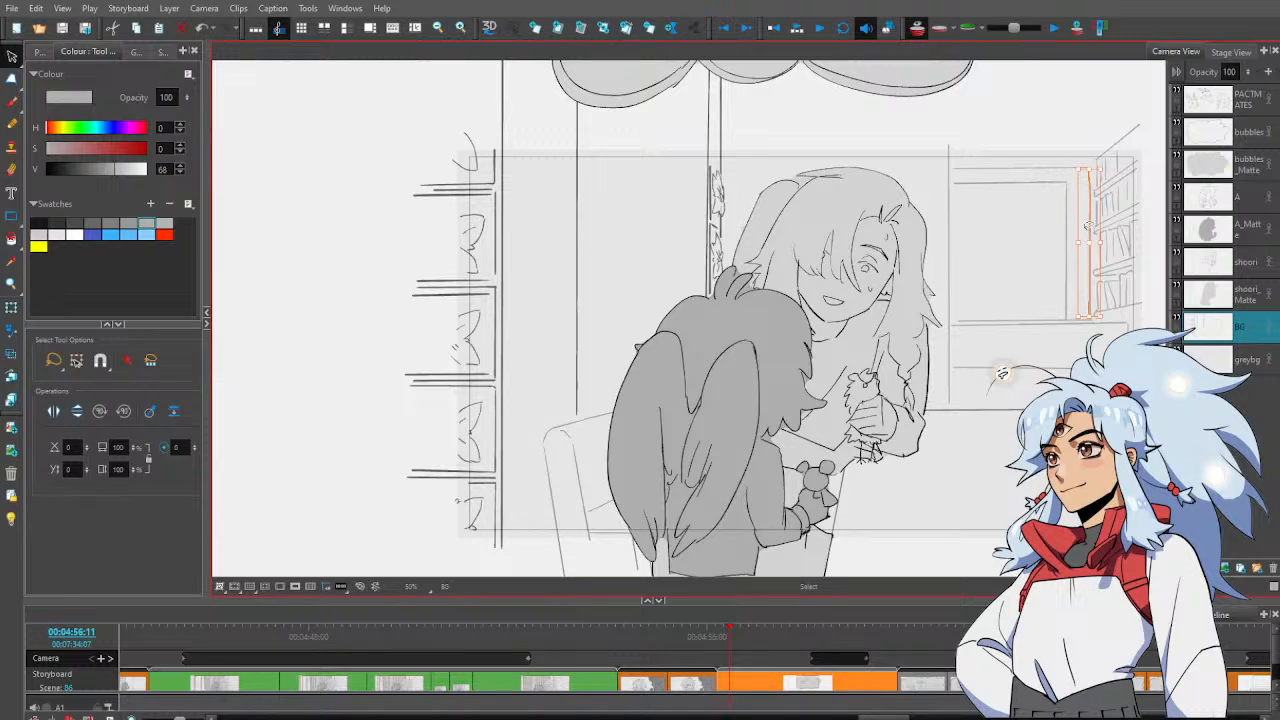
{"action": "left_click", "coordinate": [1081, 235]}
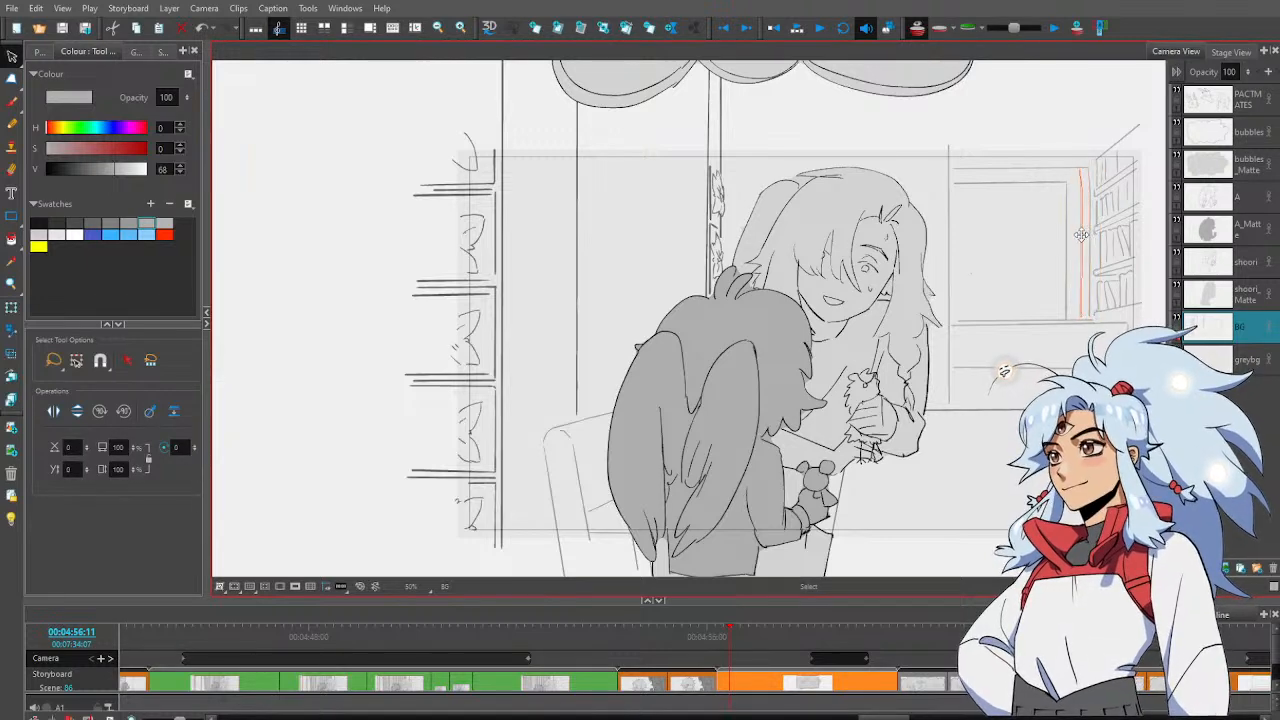
{"action": "key", "text": "alt+e"}
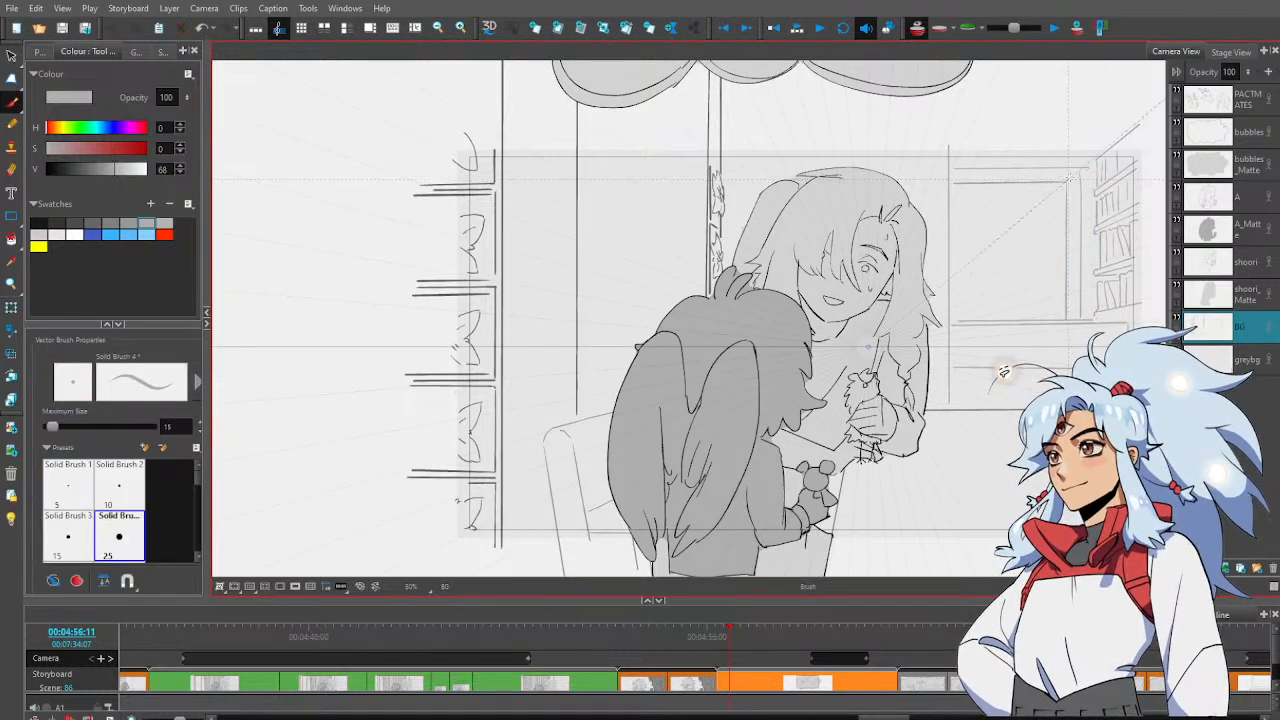
{"action": "key", "text": "alt+b"}
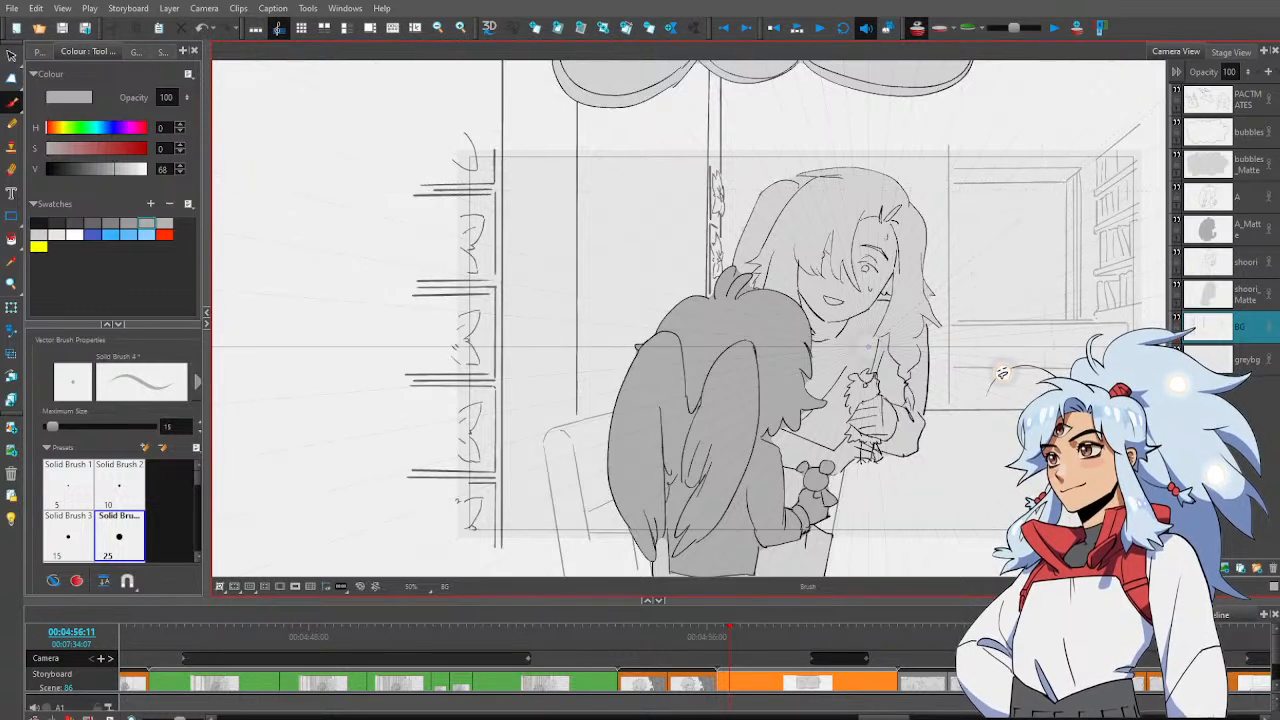
{"action": "key", "text": "ctrl+z"}
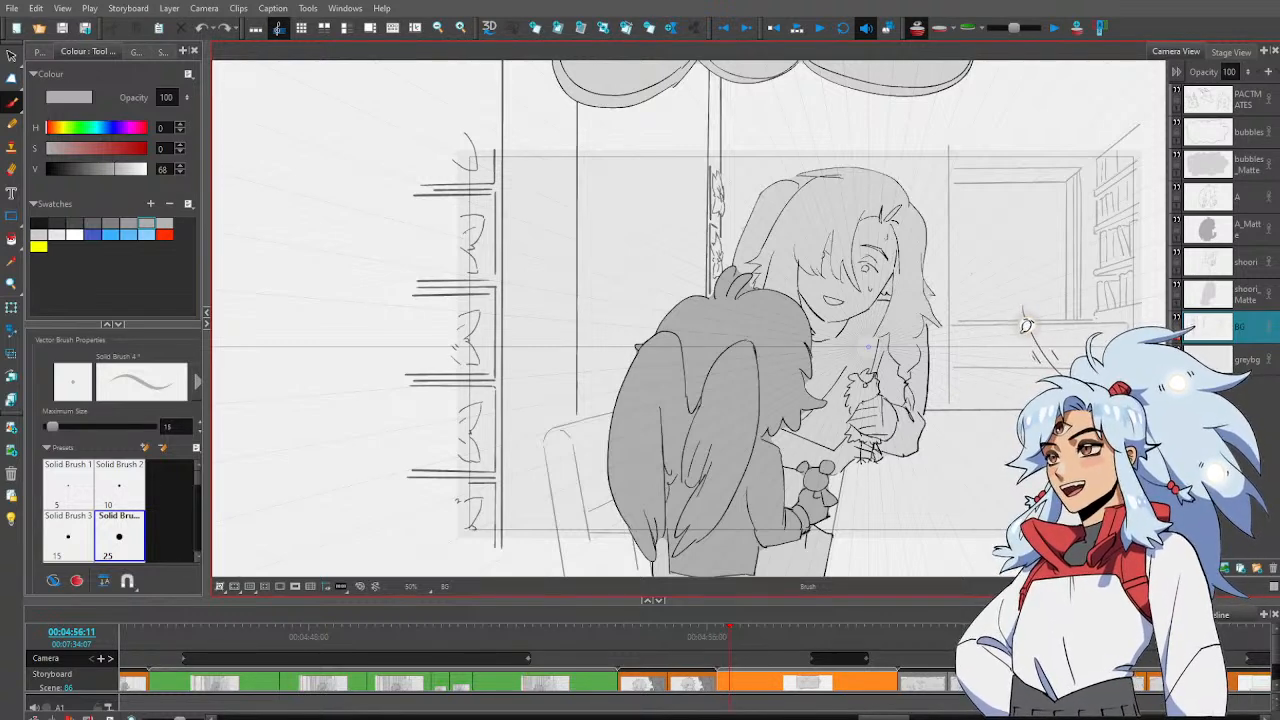
Draw a vertical line inside the wall panel, finished at its foot with two small rounded shapes and a short baseline
{"action": "key", "text": "alt+z"}
{"action": "left_click", "coordinate": [1046, 263]}
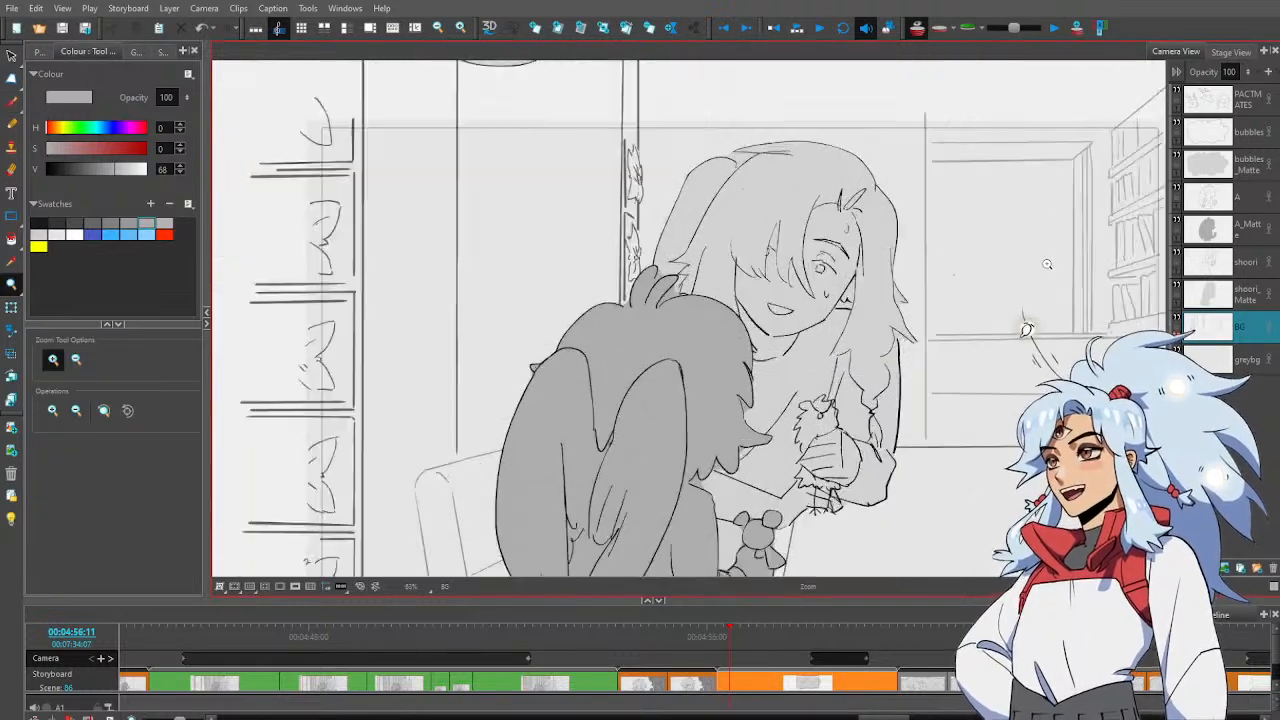
{"action": "double_click", "coordinate": [1048, 263]}
{"action": "key", "text": "space"}
{"action": "left_click_drag", "start_coordinate": [1034, 288], "coordinate": [919, 330]}
{"action": "key", "text": "alt+e"}
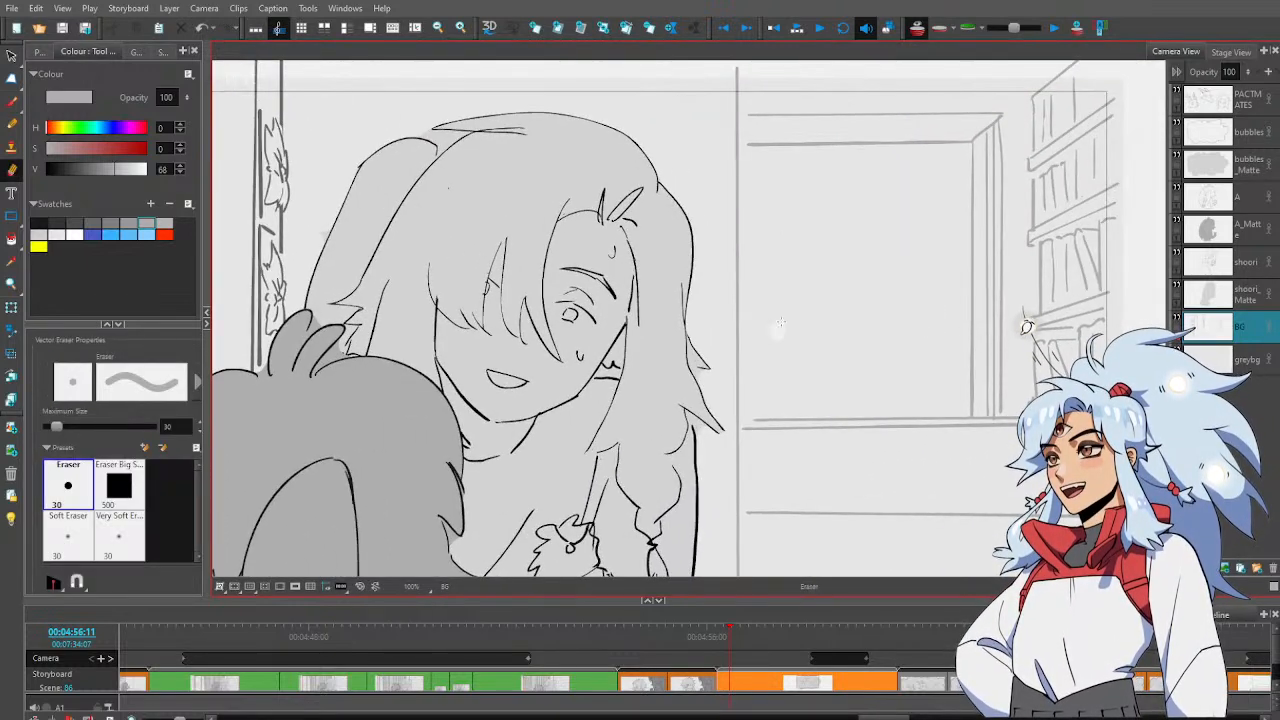
{"action": "key", "text": "alt+b"}
{"action": "scroll", "coordinate": [1027, 328], "scroll_direction": "up", "scroll_amount": 2}
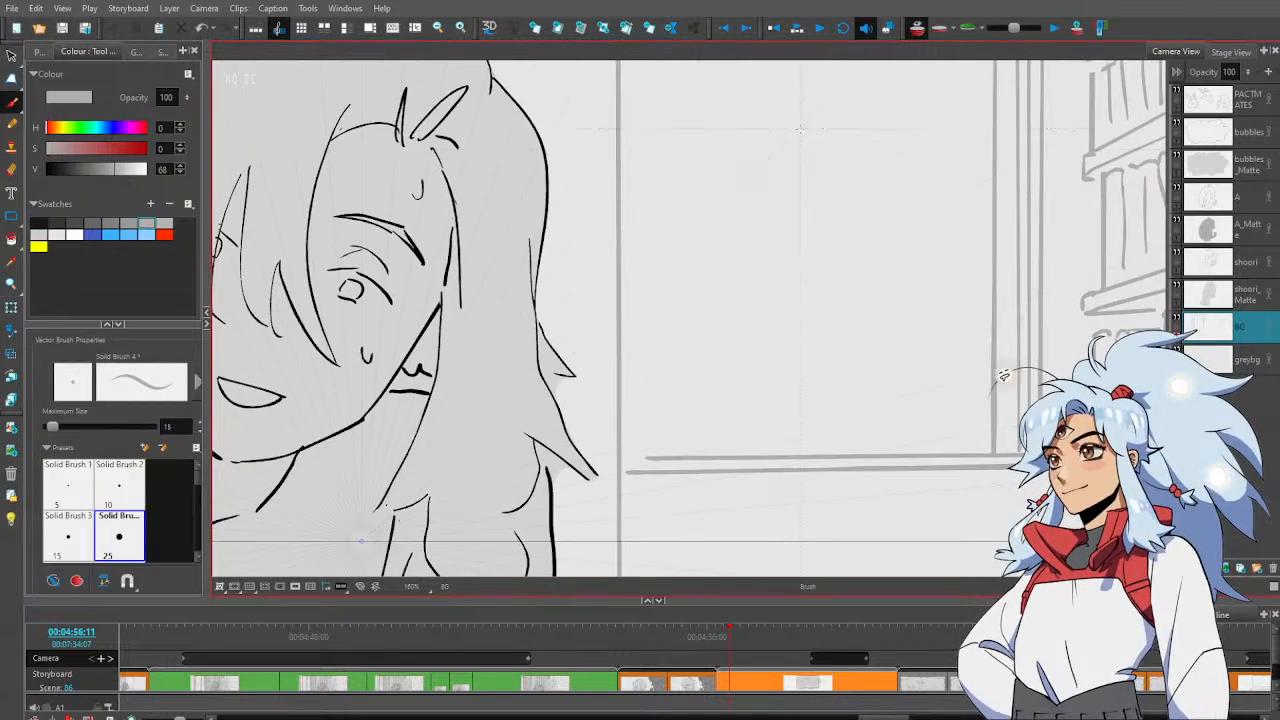
{"action": "mouse_move", "coordinate": [800, 130]}
{"action": "left_mouse_down"}
{"action": "mouse_move", "coordinate": [800, 365]}
{"action": "mouse_move", "coordinate": [825, 366]}
{"action": "mouse_move", "coordinate": [799, 375]}
{"action": "mouse_move", "coordinate": [847, 360]}
{"action": "mouse_move", "coordinate": [876, 370]}
{"action": "left_mouse_up"}
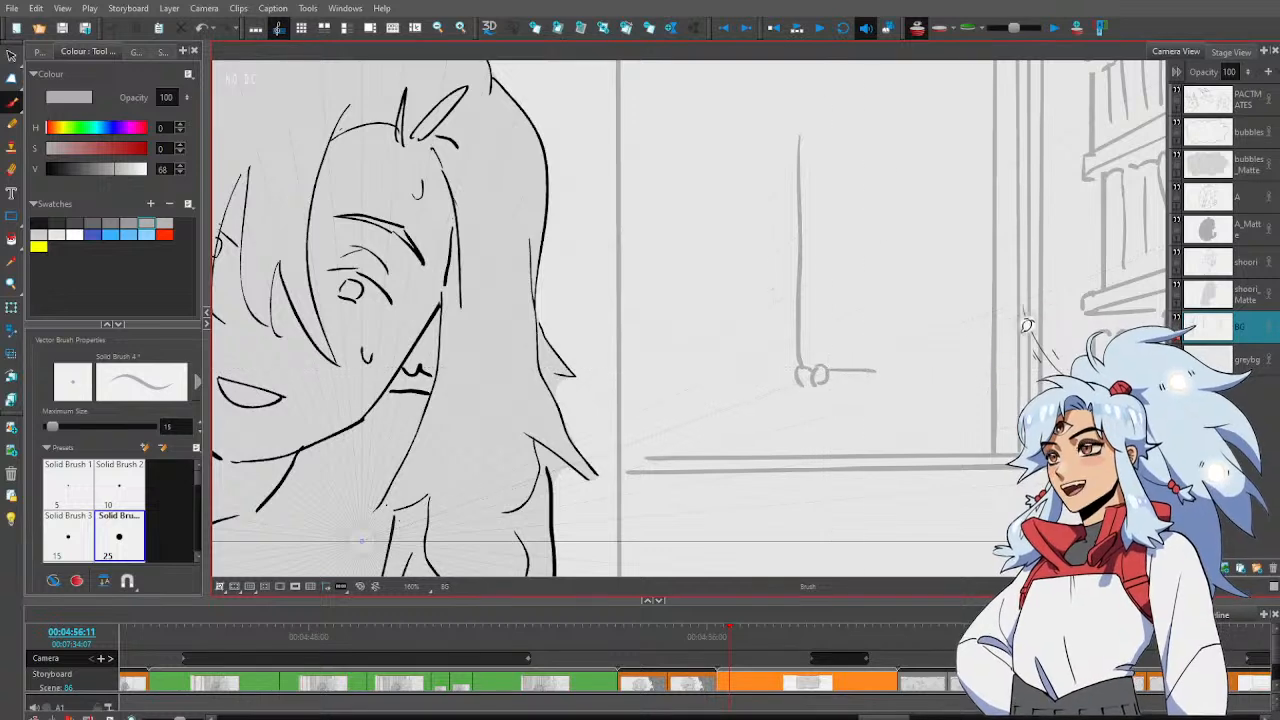
Draw a rabbit head with two long ears, closed eyes and a small mouth, plus an outstretched arm and one body side
{"action": "mouse_move", "coordinate": [870, 222]}
{"action": "left_mouse_down"}
{"action": "mouse_move", "coordinate": [858, 287]}
{"action": "mouse_move", "coordinate": [896, 281]}
{"action": "mouse_move", "coordinate": [872, 253]}
{"action": "left_mouse_up"}
{"action": "mouse_move", "coordinate": [887, 253]}
{"action": "left_mouse_down"}
{"action": "mouse_move", "coordinate": [904, 257]}
{"action": "mouse_move", "coordinate": [881, 280]}
{"action": "left_mouse_up"}
{"action": "mouse_move", "coordinate": [857, 234]}
{"action": "left_mouse_down"}
{"action": "mouse_move", "coordinate": [853, 196]}
{"action": "mouse_move", "coordinate": [891, 150]}
{"action": "mouse_move", "coordinate": [885, 220]}
{"action": "left_mouse_up"}
{"action": "mouse_move", "coordinate": [898, 245]}
{"action": "left_mouse_down"}
{"action": "mouse_move", "coordinate": [902, 195]}
{"action": "mouse_move", "coordinate": [918, 232]}
{"action": "left_mouse_up"}
{"action": "key", "text": "alt+e"}
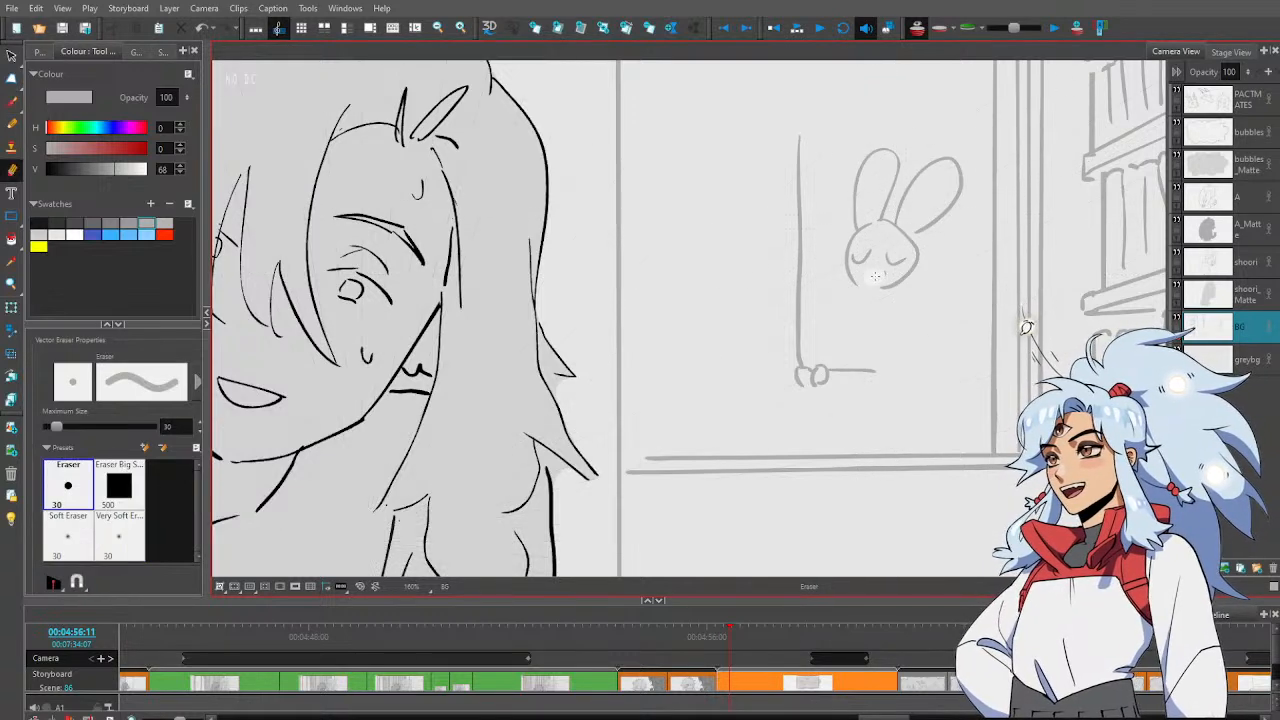
{"action": "left_click", "coordinate": [877, 276]}
{"action": "key", "text": "alt+b"}
{"action": "mouse_move", "coordinate": [868, 271]}
{"action": "left_mouse_down"}
{"action": "mouse_move", "coordinate": [884, 276]}
{"action": "mouse_move", "coordinate": [823, 291]}
{"action": "mouse_move", "coordinate": [852, 309]}
{"action": "mouse_move", "coordinate": [824, 290]}
{"action": "mouse_move", "coordinate": [845, 308]}
{"action": "mouse_move", "coordinate": [840, 362]}
{"action": "left_mouse_up"}
{"action": "key", "text": "ctrl+z"}
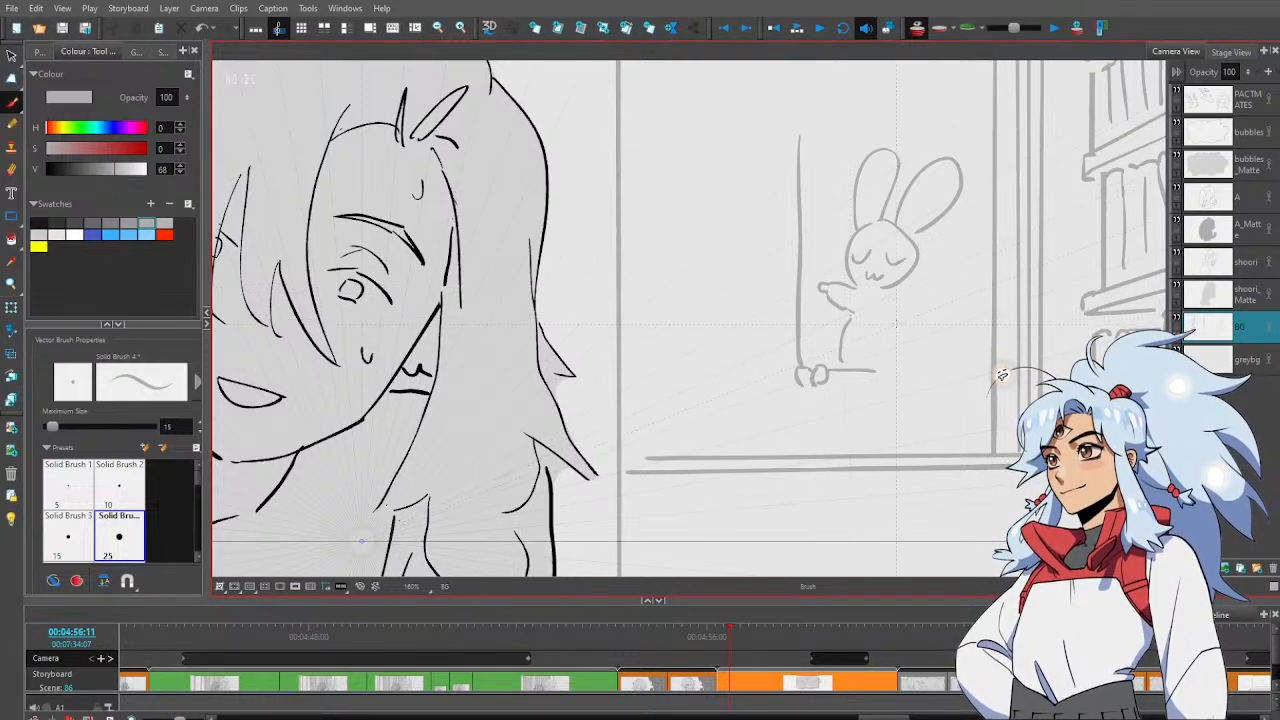
Draw the rabbit's other body side, its second arm holding a small object, and a ragged hem along the bottom
{"action": "left_click_drag", "start_coordinate": [893, 318], "coordinate": [905, 376]}
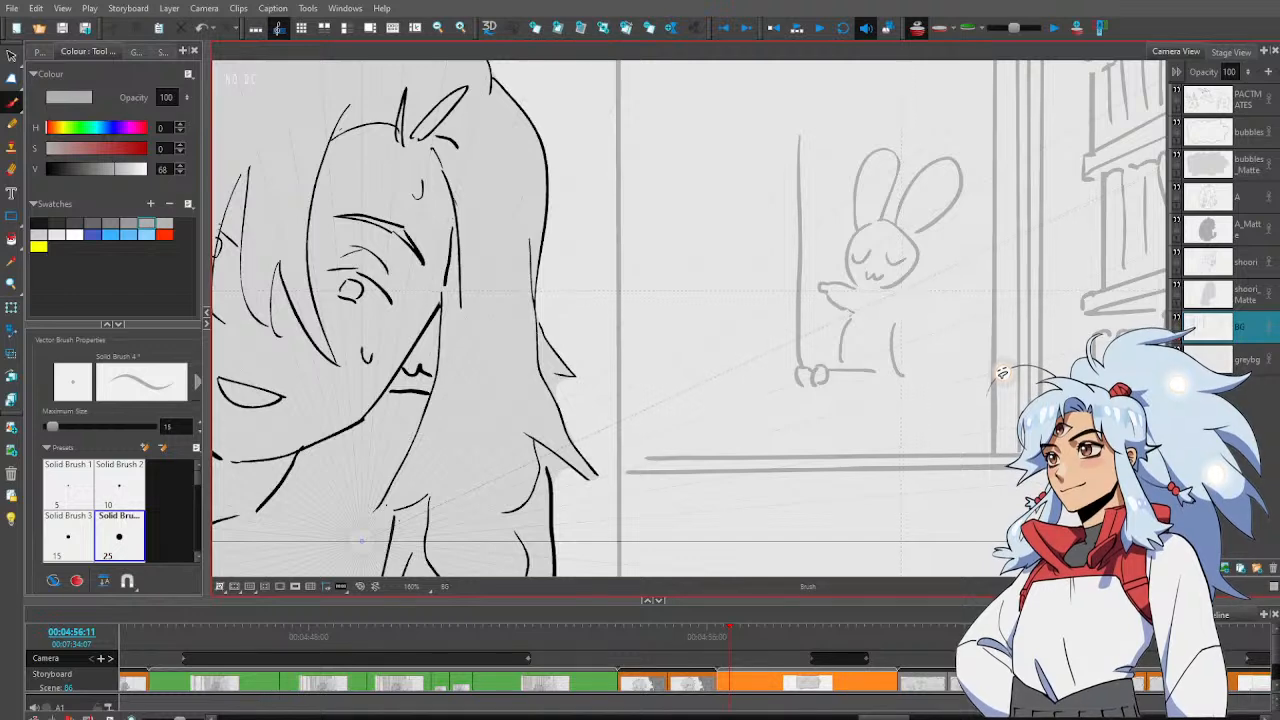
{"action": "mouse_move", "coordinate": [901, 291]}
{"action": "left_mouse_down"}
{"action": "mouse_move", "coordinate": [915, 340]}
{"action": "mouse_move", "coordinate": [934, 318]}
{"action": "mouse_move", "coordinate": [948, 324]}
{"action": "mouse_move", "coordinate": [848, 372]}
{"action": "mouse_move", "coordinate": [852, 387]}
{"action": "mouse_move", "coordinate": [873, 365]}
{"action": "mouse_move", "coordinate": [910, 394]}
{"action": "mouse_move", "coordinate": [928, 372]}
{"action": "mouse_move", "coordinate": [940, 388]}
{"action": "left_mouse_up"}
{"action": "key", "text": "alt+e"}
{"action": "key", "text": "alt+b"}
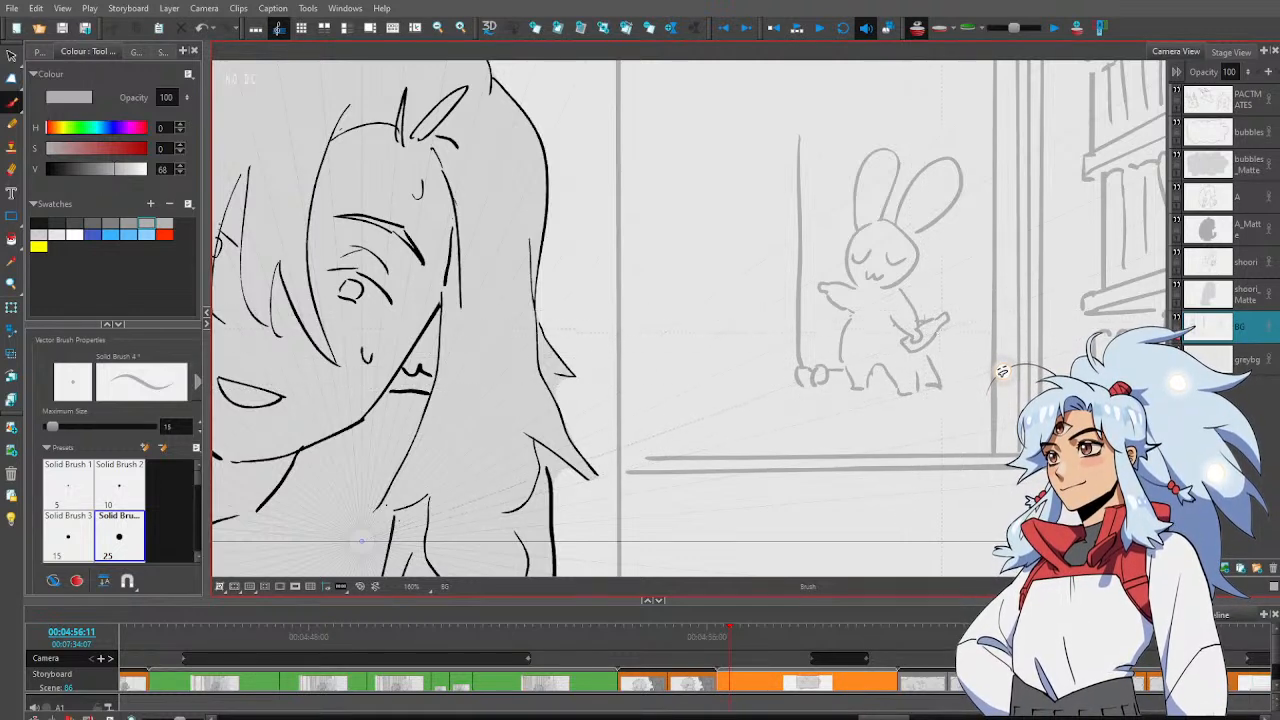
{"action": "left_click_drag", "start_coordinate": [936, 335], "coordinate": [945, 378]}
Add large upper and smaller lower rounded wings on both sides of the rabbit
{"action": "mouse_move", "coordinate": [942, 219]}
{"action": "left_mouse_down"}
{"action": "mouse_move", "coordinate": [979, 241]}
{"action": "mouse_move", "coordinate": [944, 312]}
{"action": "left_mouse_up"}
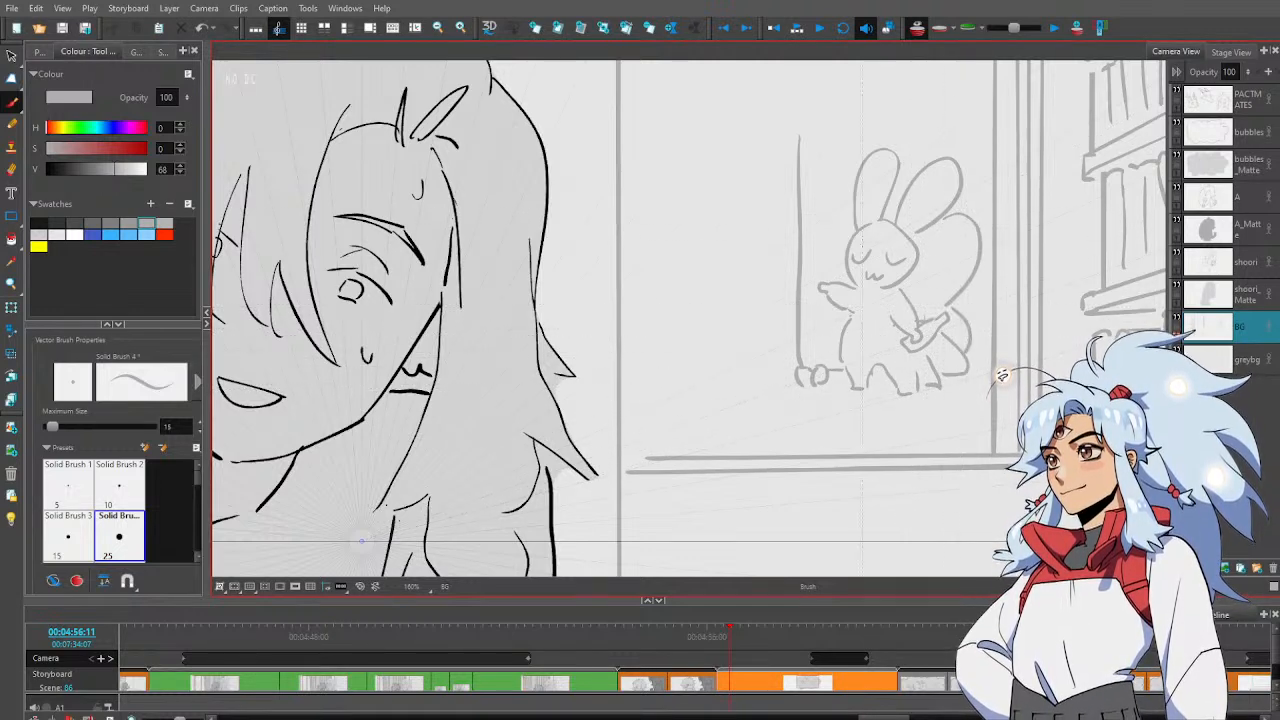
{"action": "left_click_drag", "start_coordinate": [846, 228], "coordinate": [819, 262]}
{"action": "left_click_drag", "start_coordinate": [836, 312], "coordinate": [826, 346]}
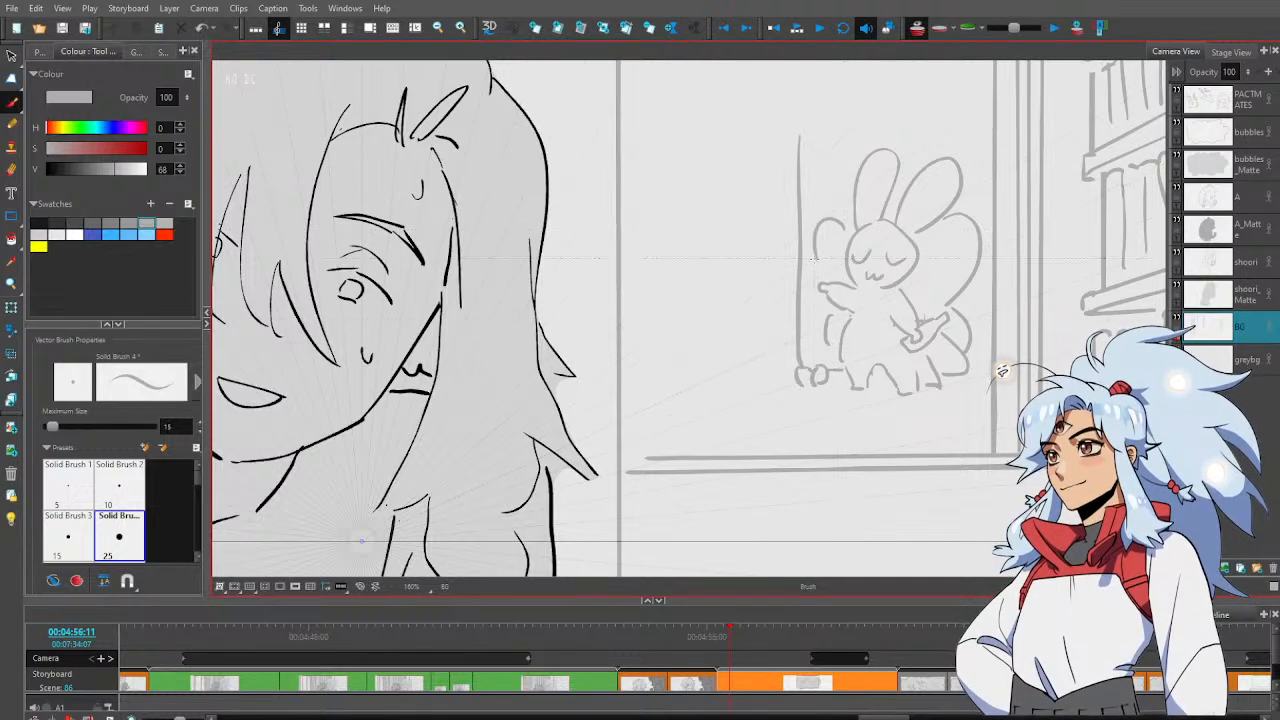
Draw two more vertical lines beside the rabbit and attach a small rounded plate to the outer one
{"action": "left_click_drag", "start_coordinate": [822, 245], "coordinate": [819, 135]}
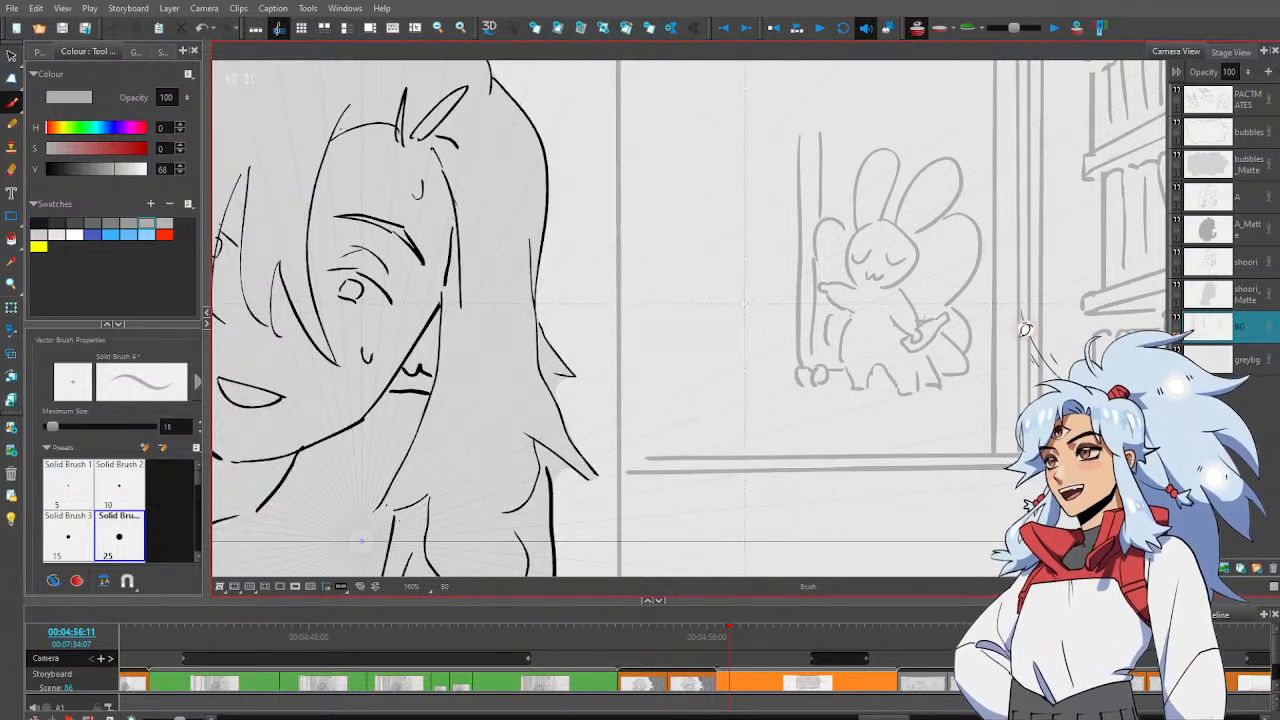
{"action": "left_click_drag", "start_coordinate": [760, 295], "coordinate": [806, 293]}
{"action": "key", "text": "ctrl+z"}
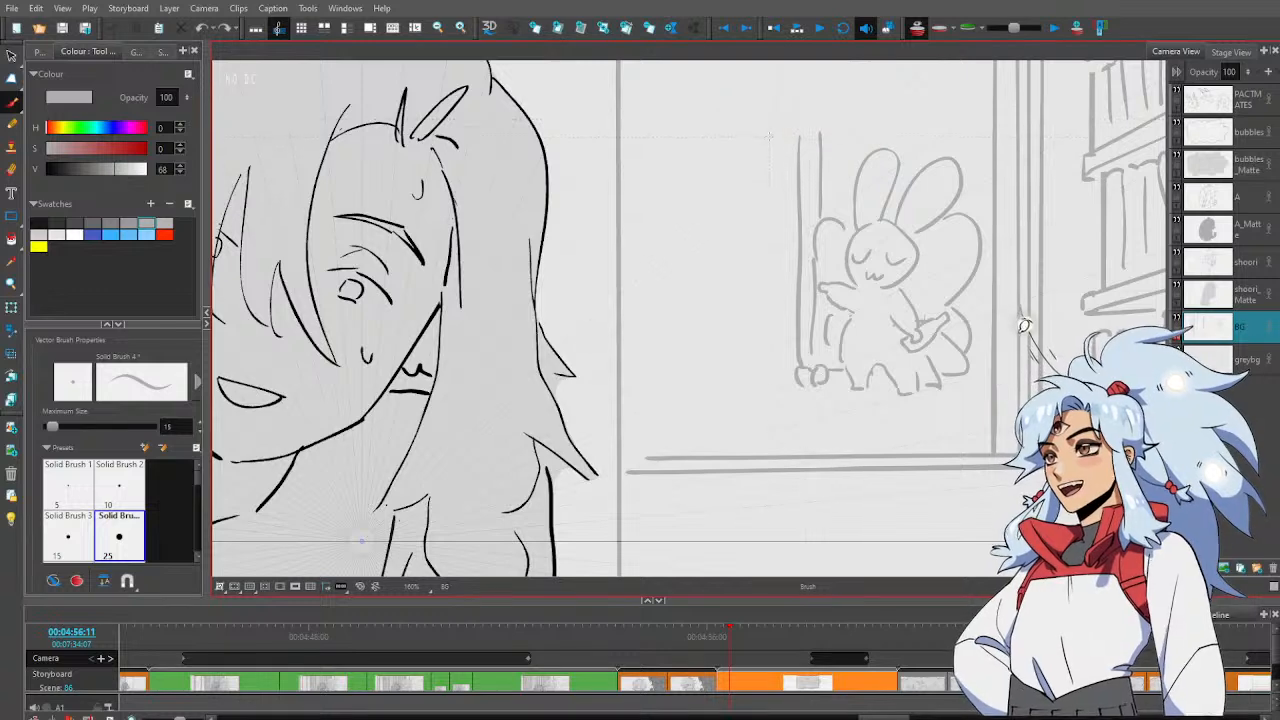
{"action": "left_click_drag", "start_coordinate": [770, 126], "coordinate": [768, 400]}
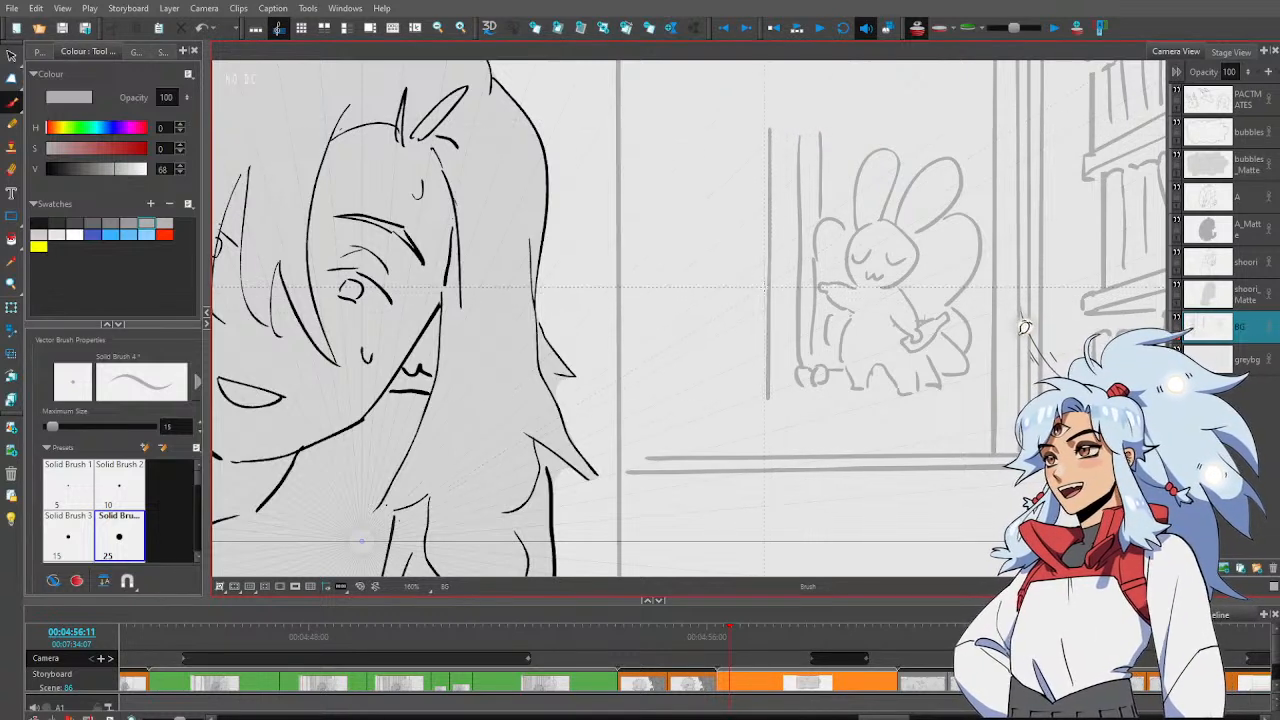
{"action": "mouse_move", "coordinate": [766, 286]}
{"action": "left_mouse_down"}
{"action": "mouse_move", "coordinate": [766, 327]}
{"action": "mouse_move", "coordinate": [760, 318]}
{"action": "left_mouse_up"}
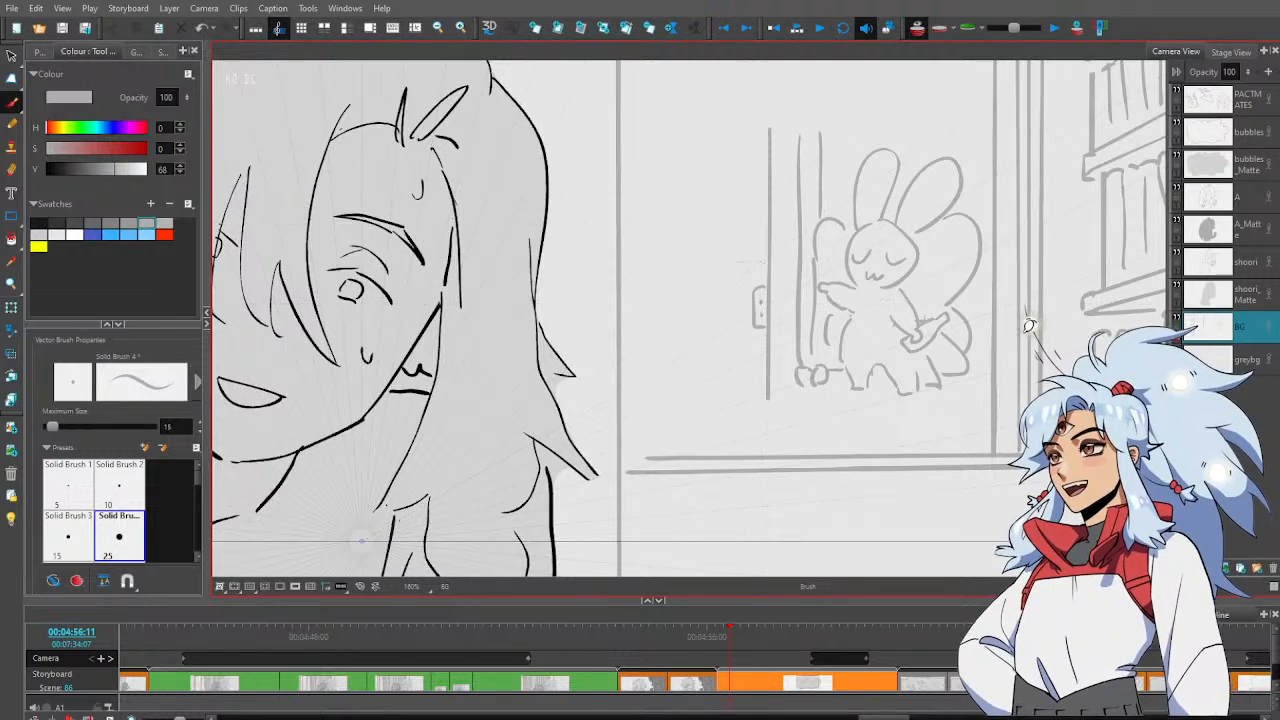
Add an upward arrow beside the vertical lines and a small rectangular sign with two short marks near the panel's upper edge
{"action": "scroll", "coordinate": [749, 243], "scroll_direction": "up", "scroll_amount": 5}
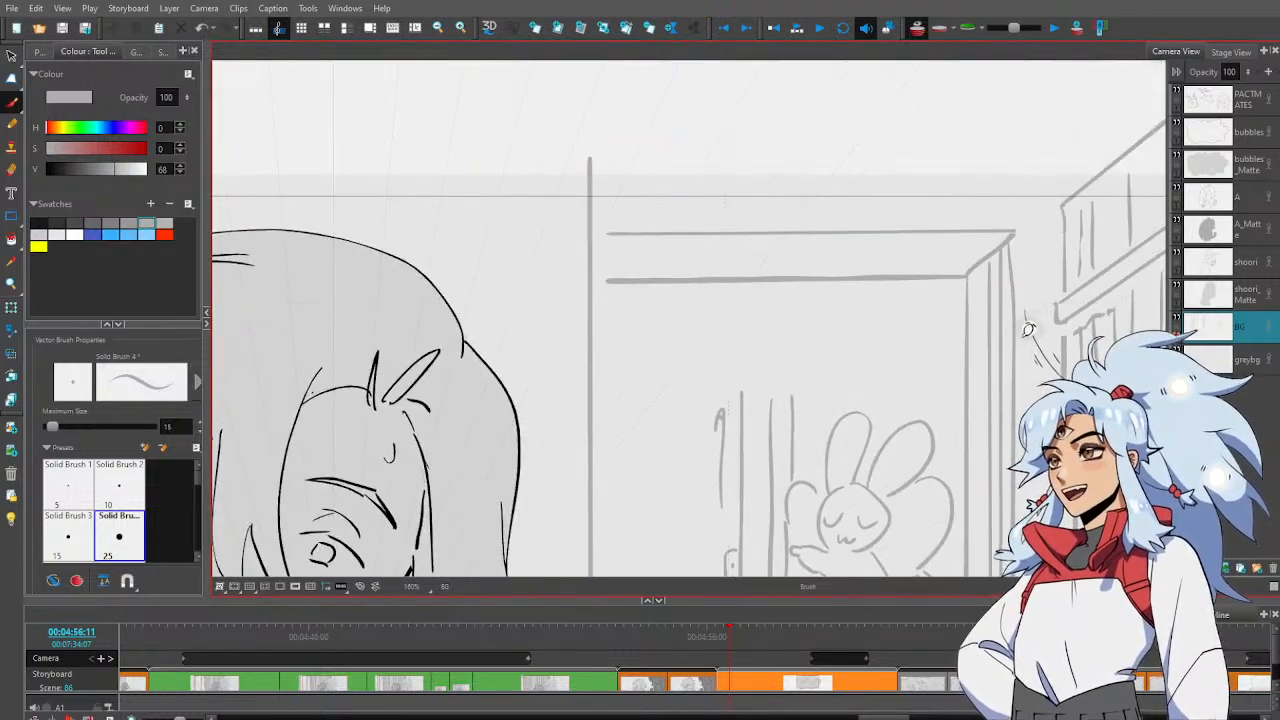
{"action": "left_click_drag", "start_coordinate": [666, 317], "coordinate": [737, 314]}
{"action": "left_click_drag", "start_coordinate": [669, 319], "coordinate": [749, 352]}
{"action": "left_click_drag", "start_coordinate": [761, 309], "coordinate": [758, 339]}
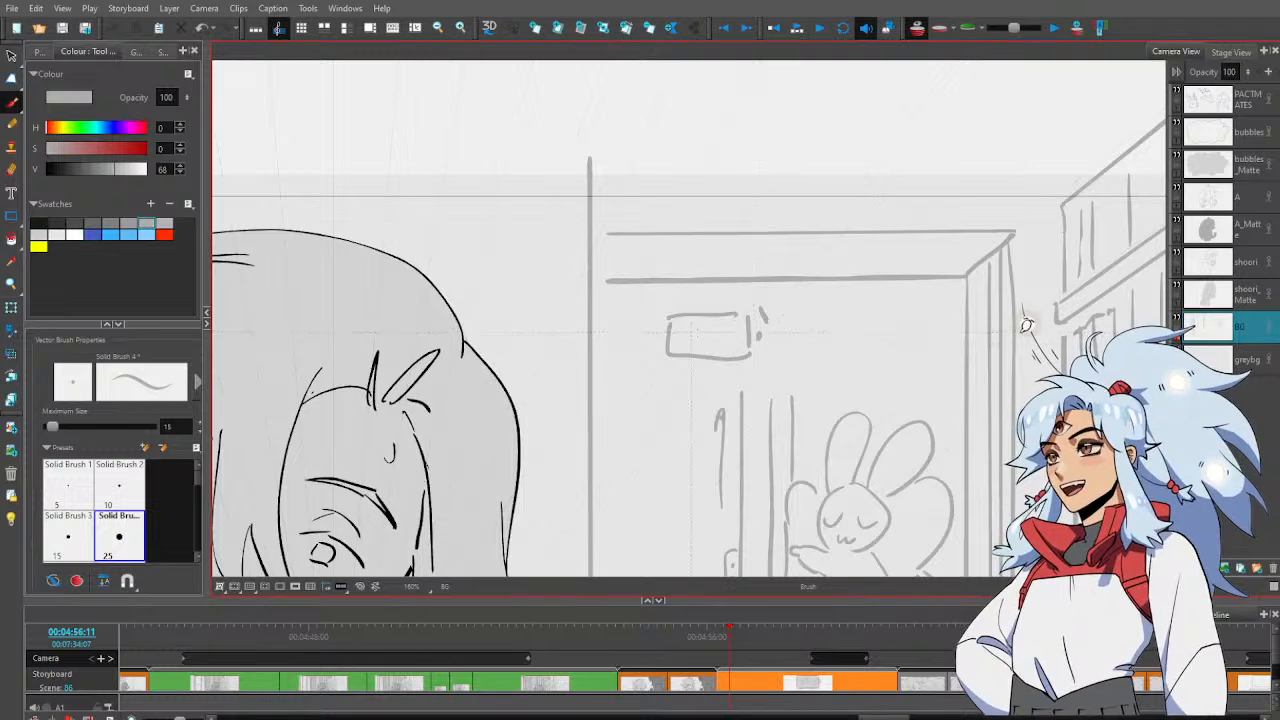
{"action": "key", "text": "space"}
{"action": "left_click_drag", "start_coordinate": [790, 413], "coordinate": [748, 262]}
{"action": "key", "text": "alt+z"}
{"action": "left_click", "coordinate": [788, 344], "text": "alt"}
{"action": "left_click_drag", "start_coordinate": [789, 382], "coordinate": [762, 336]}
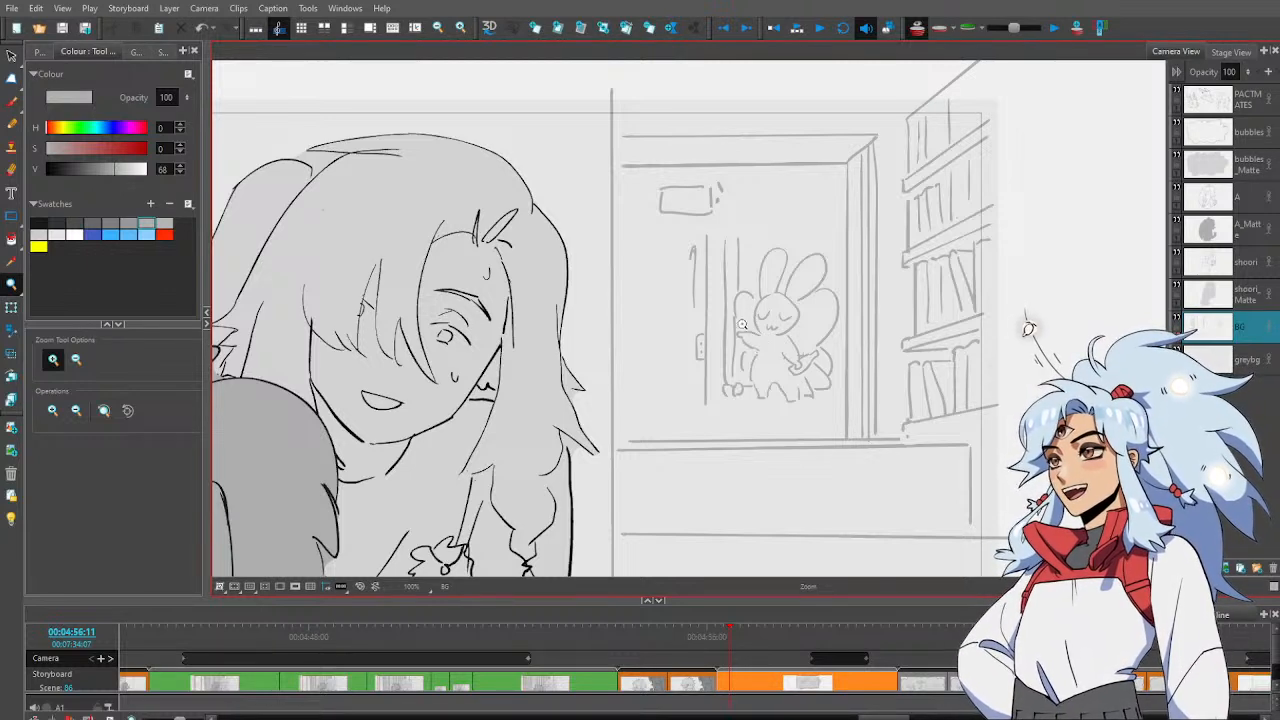
Sketch a tall narrow side view of the panel in the empty space beside the frame, with a small rectangle midway and a slot at its base
{"action": "mouse_move", "coordinate": [1136, 169]}
{"action": "left_mouse_down"}
{"action": "mouse_move", "coordinate": [745, 161]}
{"action": "mouse_move", "coordinate": [775, 492]}
{"action": "left_mouse_up"}
{"action": "key", "text": "alt+b"}
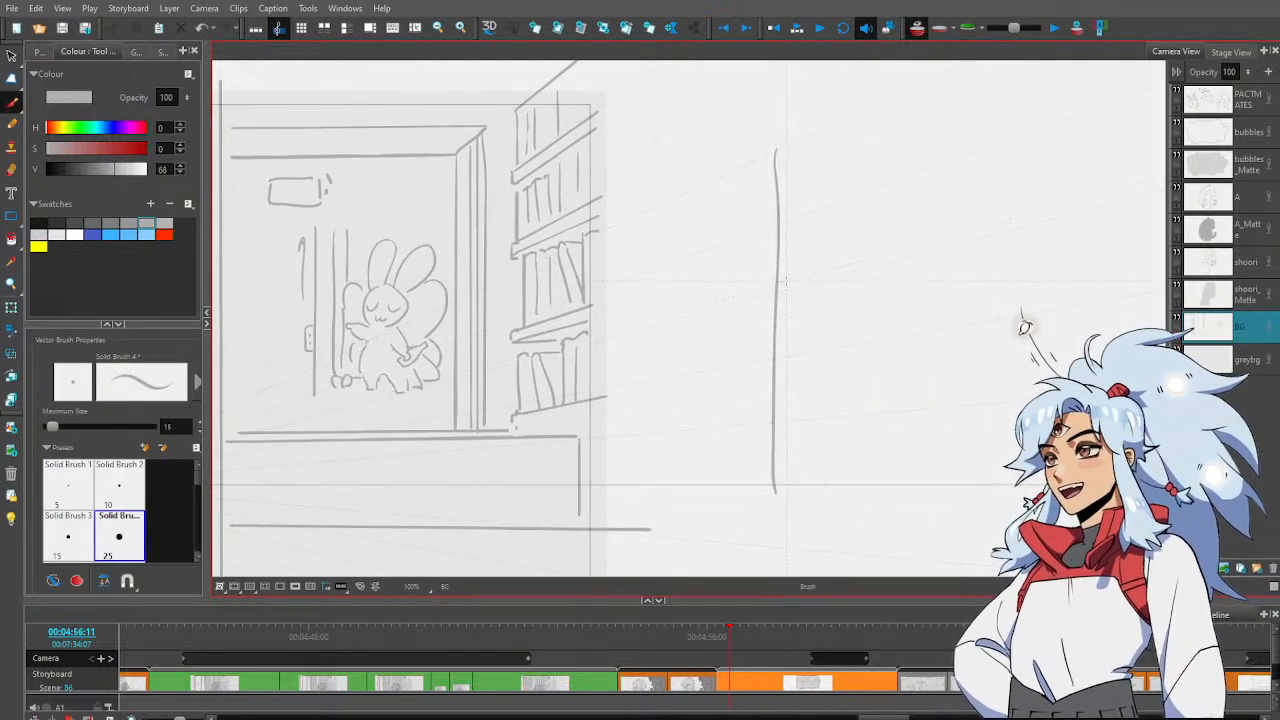
{"action": "left_click_drag", "start_coordinate": [786, 283], "coordinate": [800, 328]}
{"action": "mouse_move", "coordinate": [775, 146]}
{"action": "left_mouse_down"}
{"action": "mouse_move", "coordinate": [853, 129]}
{"action": "mouse_move", "coordinate": [997, 141]}
{"action": "left_mouse_up"}
{"action": "left_click_drag", "start_coordinate": [807, 256], "coordinate": [807, 474]}
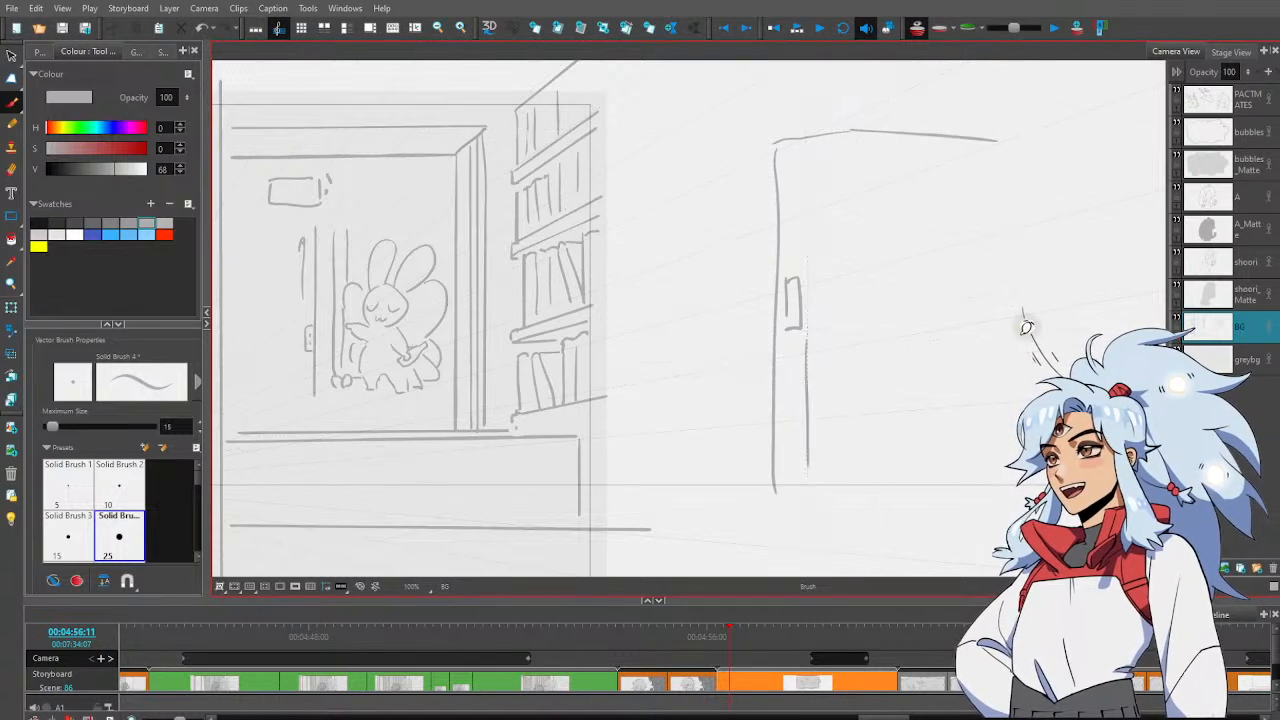
{"action": "left_click_drag", "start_coordinate": [808, 330], "coordinate": [822, 146]}
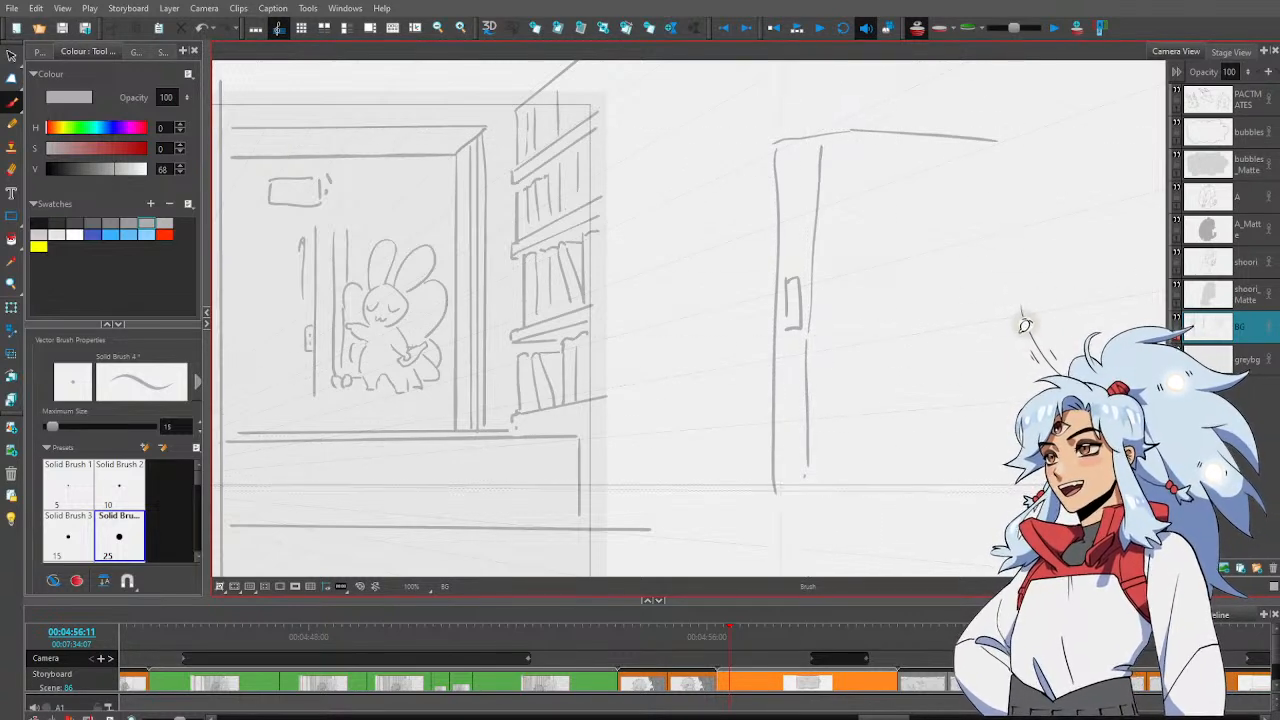
{"action": "mouse_move", "coordinate": [786, 462]}
{"action": "left_mouse_down"}
{"action": "mouse_move", "coordinate": [774, 502]}
{"action": "mouse_move", "coordinate": [899, 500]}
{"action": "mouse_move", "coordinate": [824, 487]}
{"action": "mouse_move", "coordinate": [947, 482]}
{"action": "left_mouse_up"}
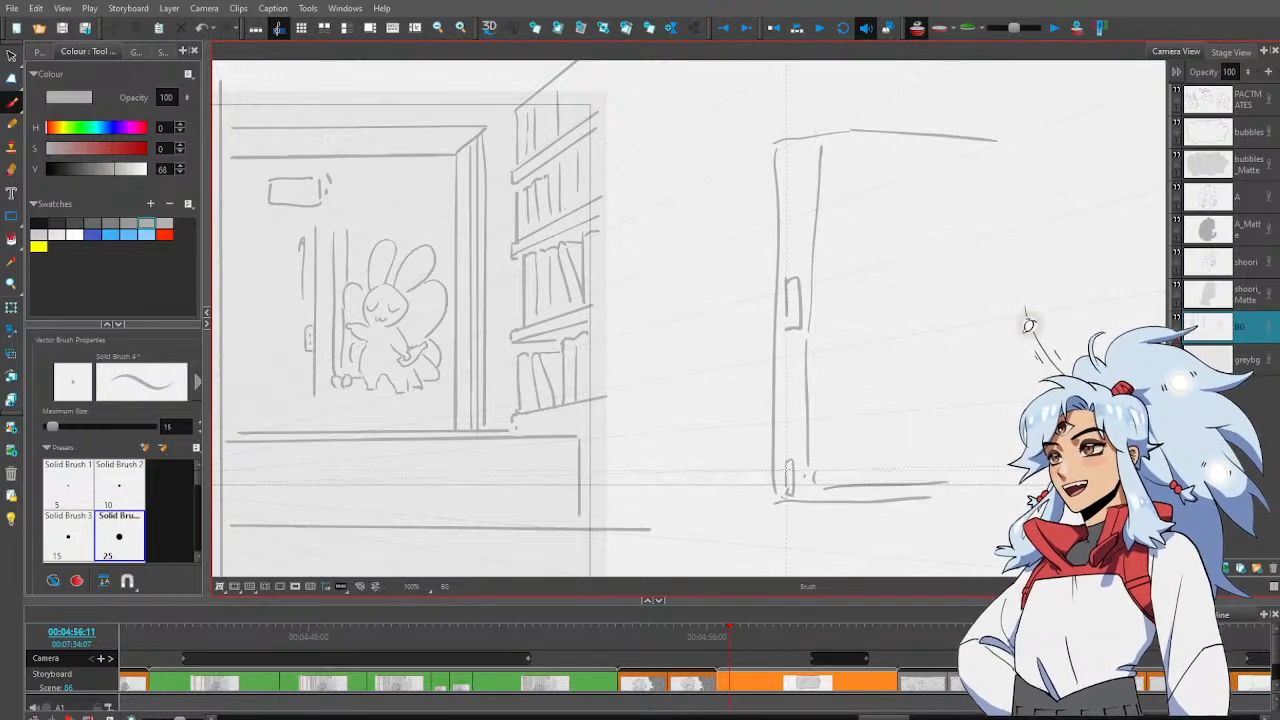
{"action": "left_click_drag", "start_coordinate": [786, 464], "coordinate": [796, 497]}
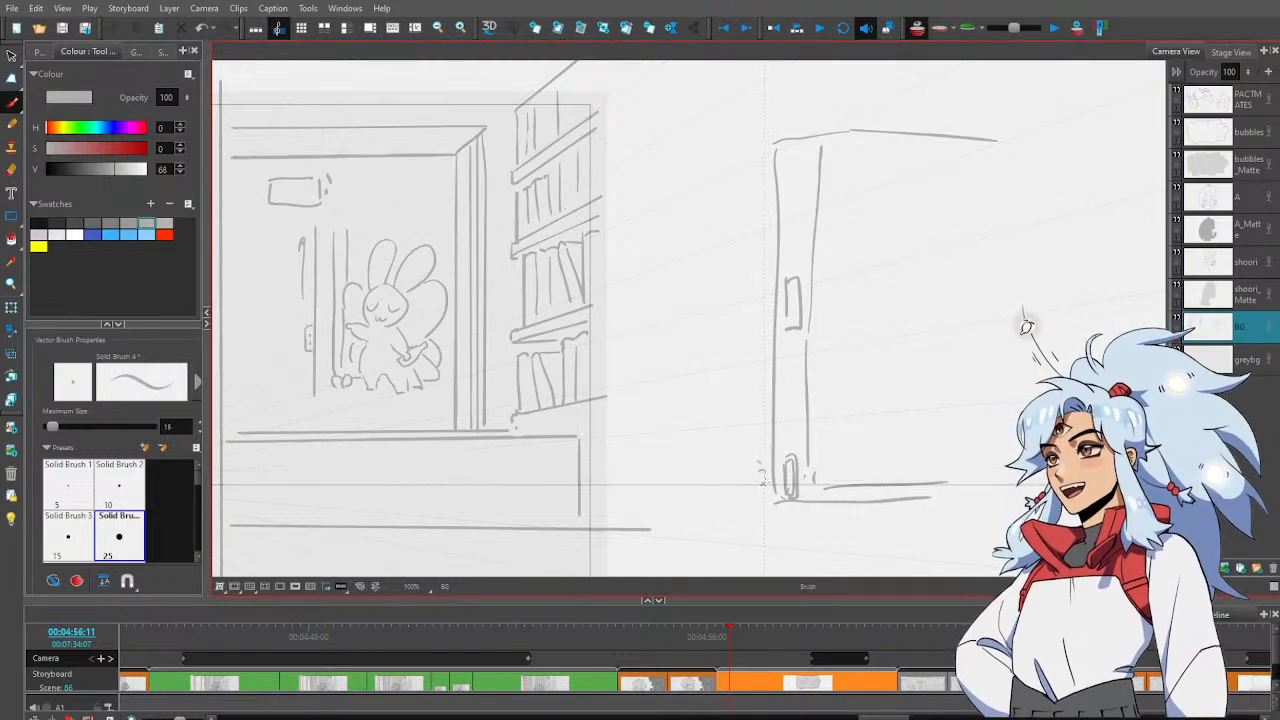
Add short marks beside the side view's upper rectangle and a sideways arrow extending from the strip near its base
{"action": "left_click_drag", "start_coordinate": [756, 292], "coordinate": [771, 291]}
{"action": "mouse_move", "coordinate": [757, 304]}
{"action": "left_mouse_down"}
{"action": "mouse_move", "coordinate": [771, 303]}
{"action": "mouse_move", "coordinate": [767, 329]}
{"action": "left_mouse_up"}
{"action": "left_click_drag", "start_coordinate": [754, 340], "coordinate": [765, 339]}
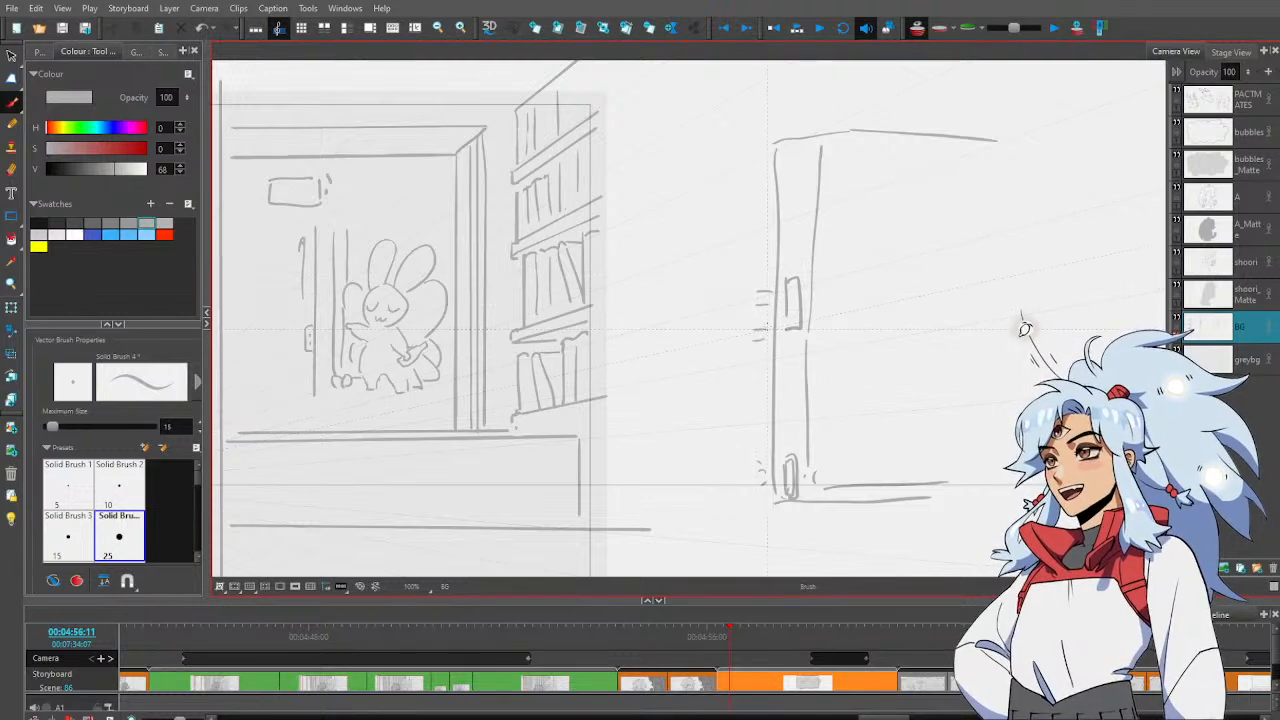
{"action": "left_click_drag", "start_coordinate": [762, 267], "coordinate": [774, 267]}
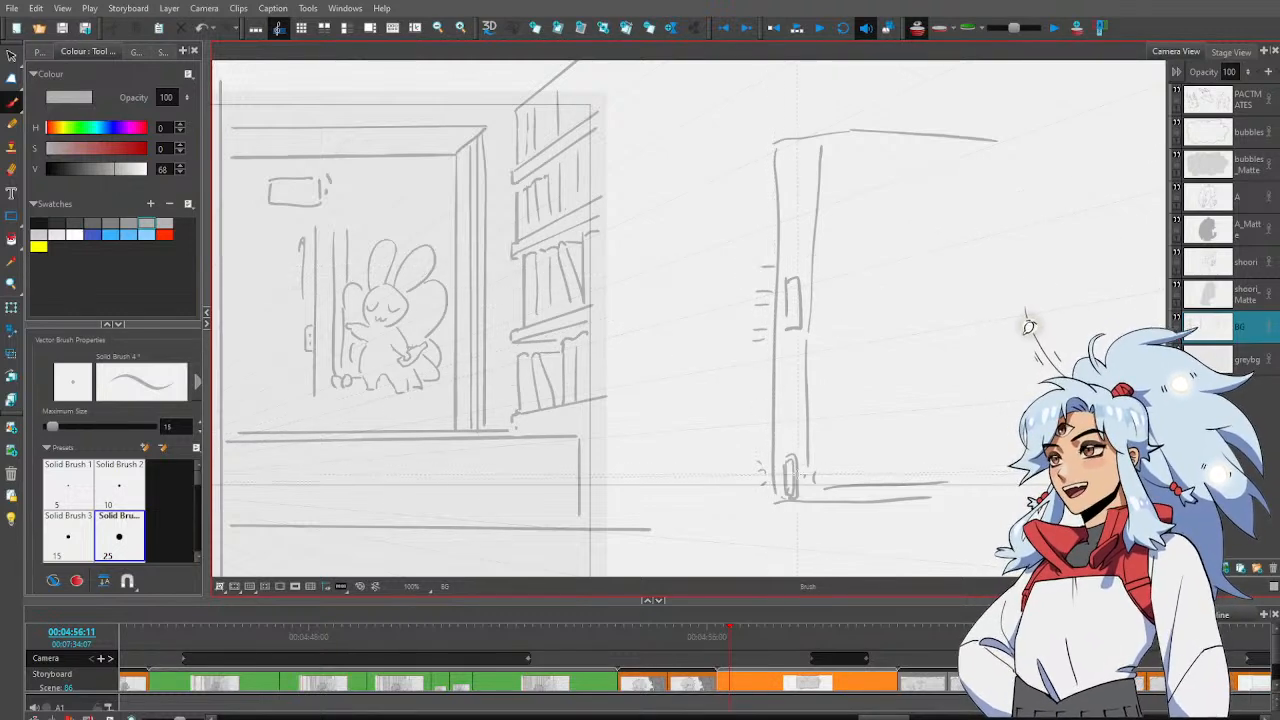
{"action": "mouse_move", "coordinate": [811, 447]}
{"action": "left_mouse_down"}
{"action": "mouse_move", "coordinate": [888, 420]}
{"action": "mouse_move", "coordinate": [880, 455]}
{"action": "left_mouse_up"}
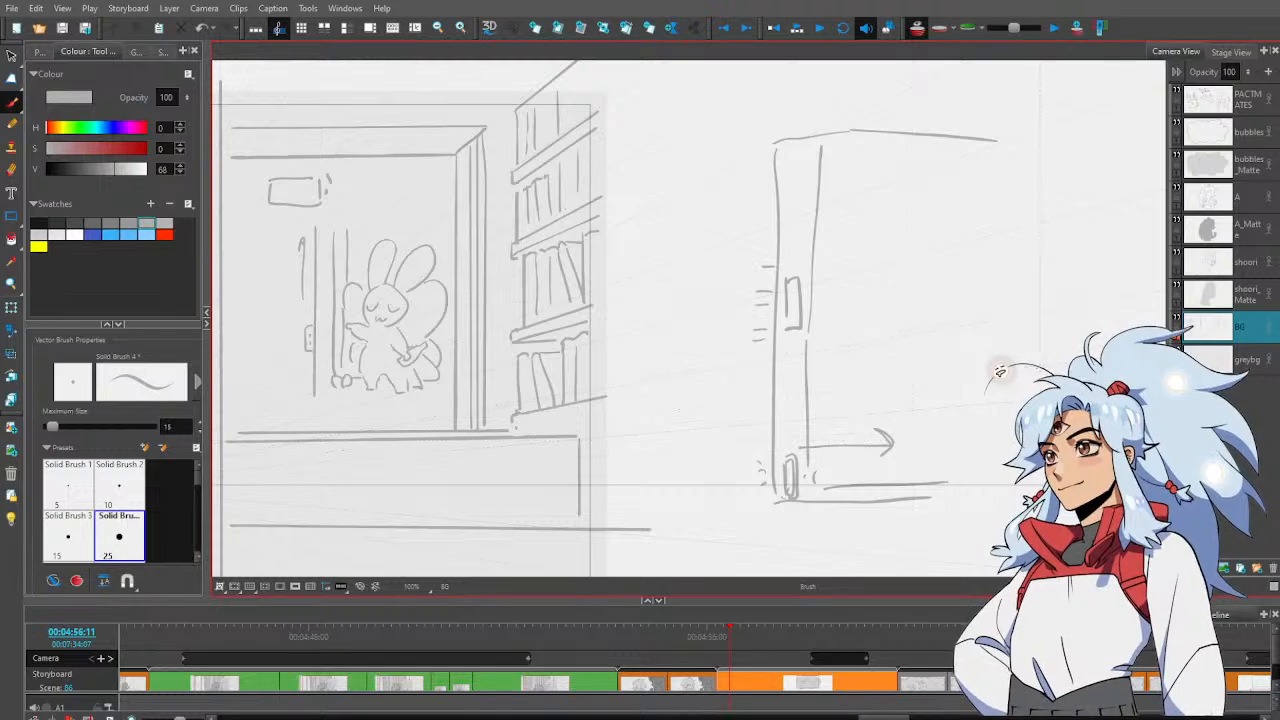
{"action": "key", "text": "alt+s"}
{"action": "mouse_move", "coordinate": [928, 552]}
{"action": "left_mouse_down"}
{"action": "mouse_move", "coordinate": [685, 292]}
{"action": "mouse_move", "coordinate": [1015, 315]}
{"action": "left_mouse_up"}
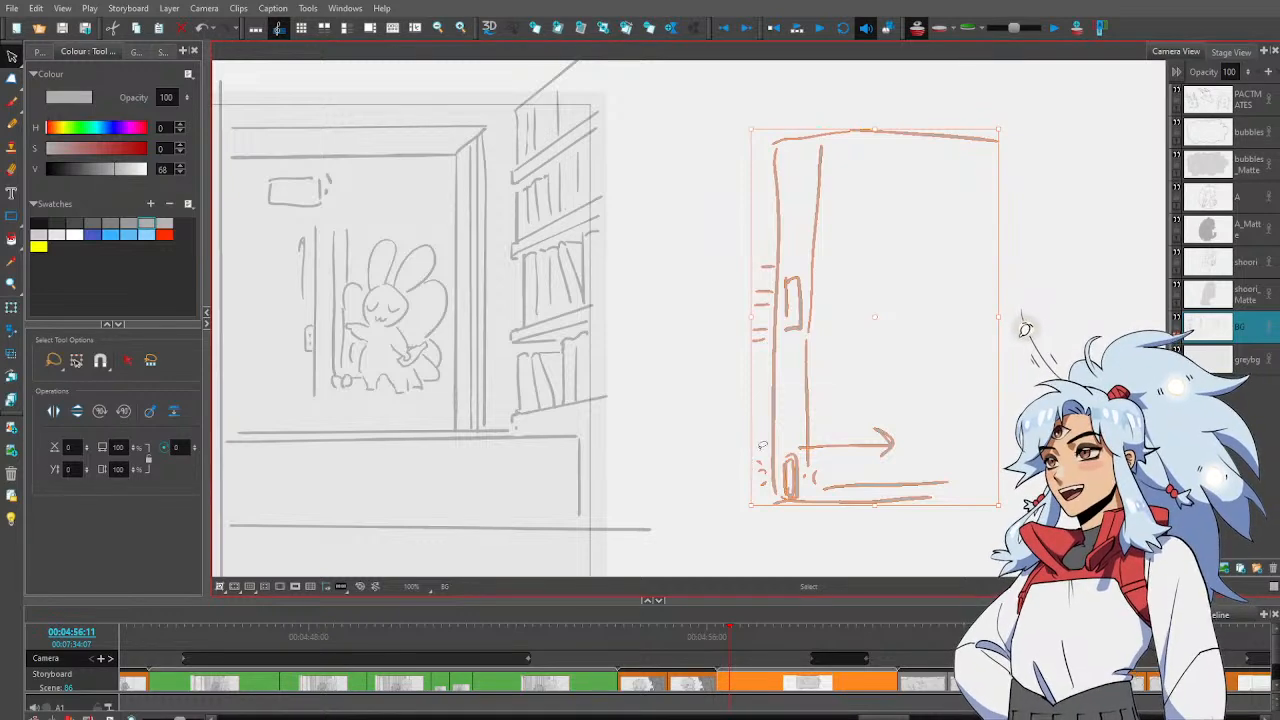
{"action": "left_click", "coordinate": [726, 436]}
Draw a column of small ticks inside the narrow strip, linking the upper rectangle to the base slot
{"action": "key", "text": "alt+b"}
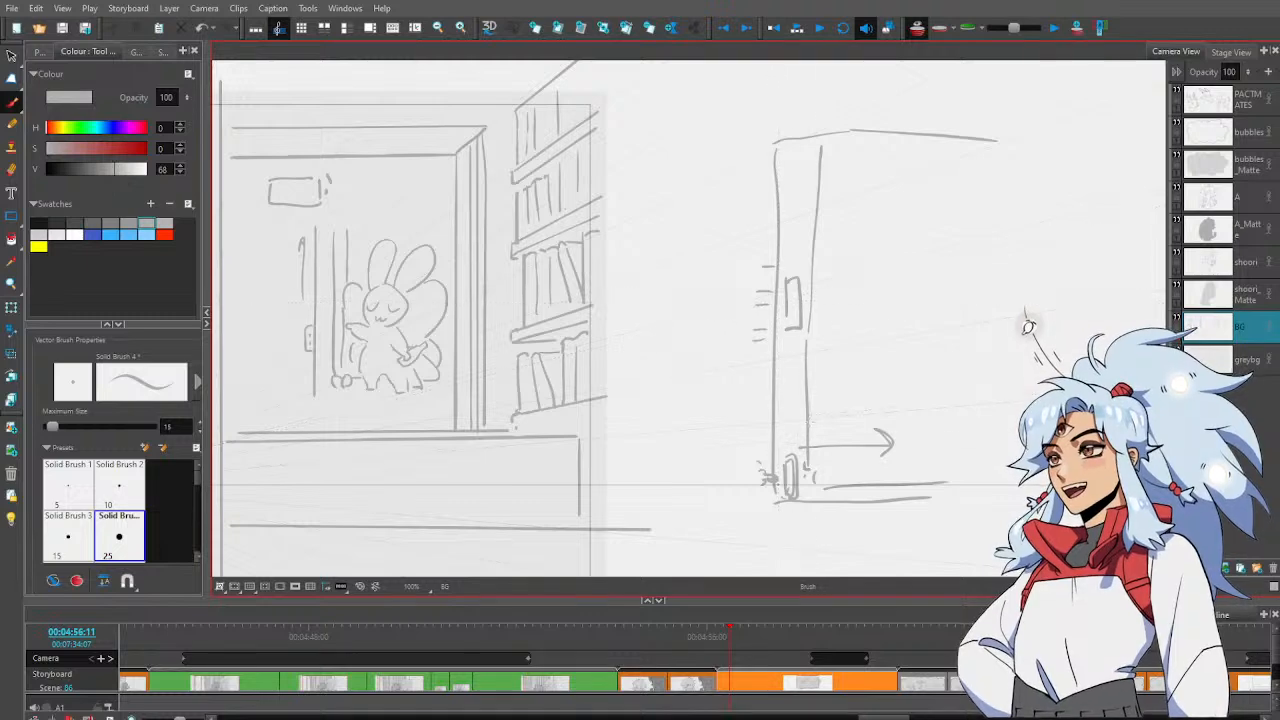
{"action": "mouse_move", "coordinate": [784, 413]}
{"action": "left_mouse_down"}
{"action": "mouse_move", "coordinate": [797, 411]}
{"action": "mouse_move", "coordinate": [798, 379]}
{"action": "left_mouse_up"}
{"action": "mouse_move", "coordinate": [784, 363]}
{"action": "left_mouse_down"}
{"action": "mouse_move", "coordinate": [798, 361]}
{"action": "mouse_move", "coordinate": [797, 344]}
{"action": "left_mouse_up"}
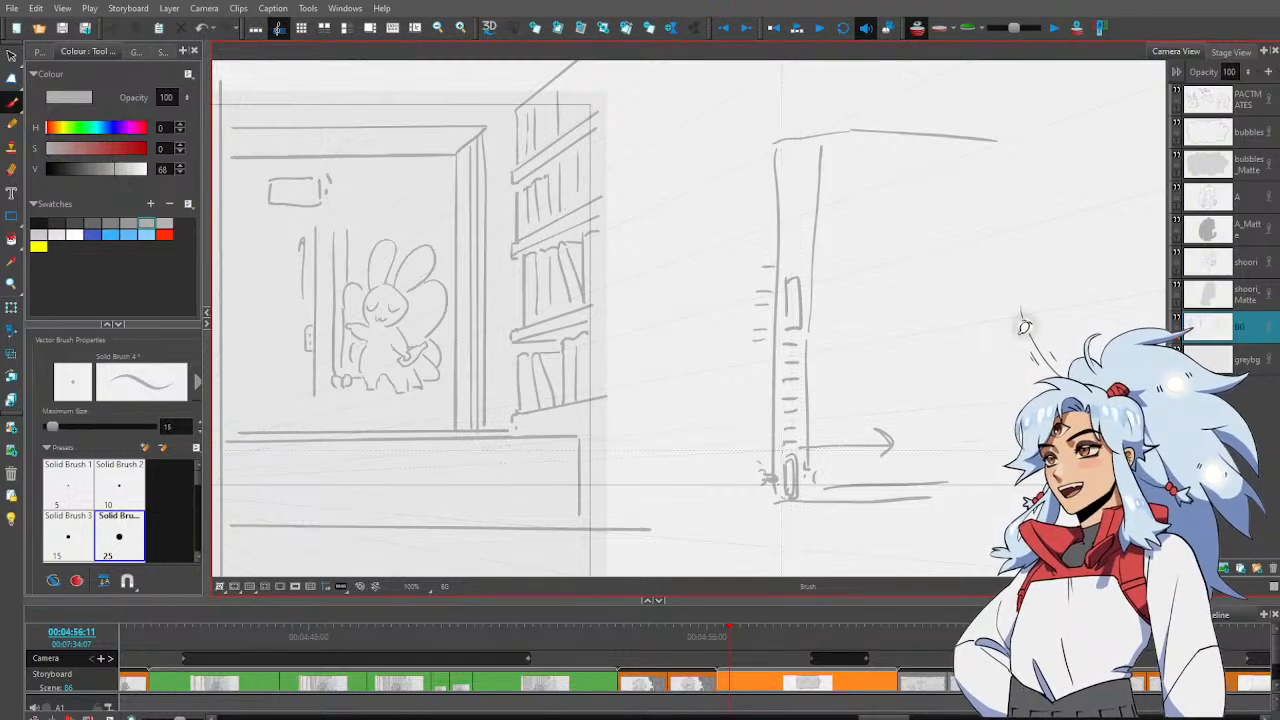
{"action": "left_click_drag", "start_coordinate": [785, 332], "coordinate": [797, 330]}
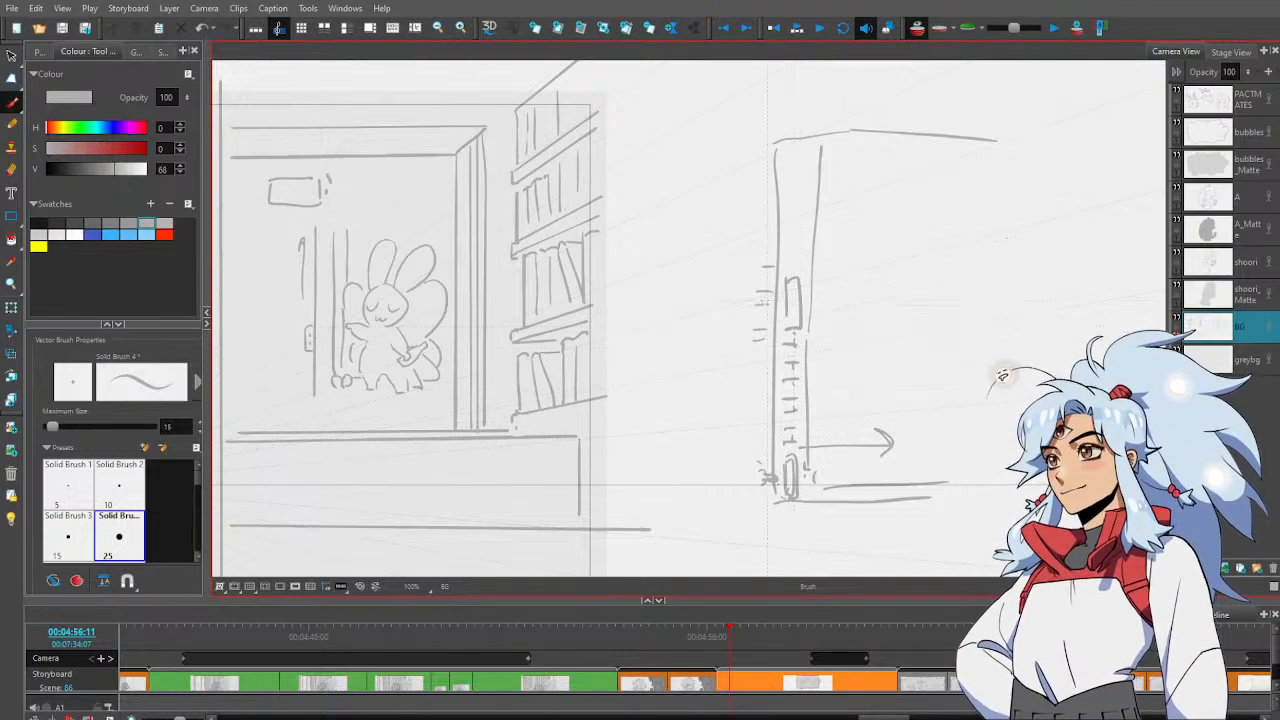
Replace the short marks beside the upper rectangle with a small rounded winged figure
{"action": "key", "text": "alt+e"}
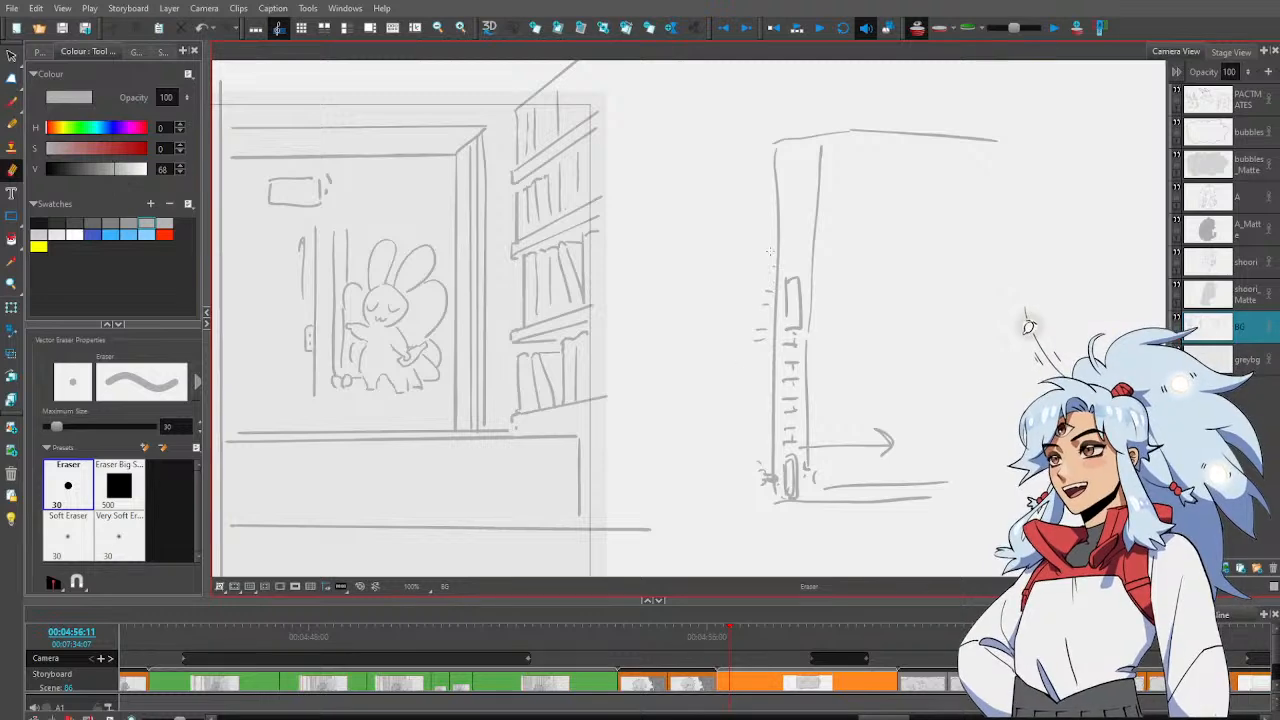
{"action": "key", "text": "alt+b"}
{"action": "mouse_move", "coordinate": [764, 279]}
{"action": "left_mouse_down"}
{"action": "mouse_move", "coordinate": [749, 300]}
{"action": "mouse_move", "coordinate": [776, 282]}
{"action": "mouse_move", "coordinate": [784, 304]}
{"action": "mouse_move", "coordinate": [772, 306]}
{"action": "left_mouse_up"}
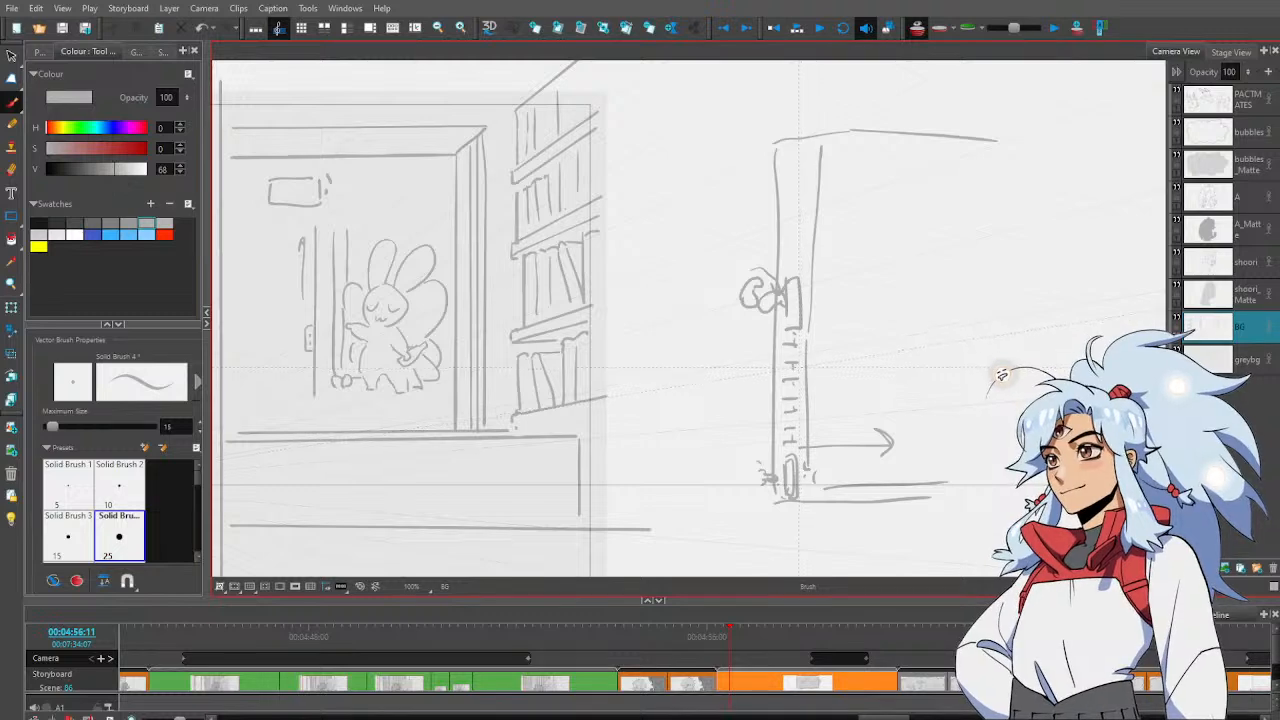
Delete the winged rabbit, vertical lines, arrow and small sign from inside the framed wall panel
{"action": "key", "text": "space"}
{"action": "mouse_move", "coordinate": [558, 309]}
{"action": "left_mouse_down"}
{"action": "mouse_move", "coordinate": [755, 302]}
{"action": "mouse_move", "coordinate": [637, 320]}
{"action": "left_mouse_up"}
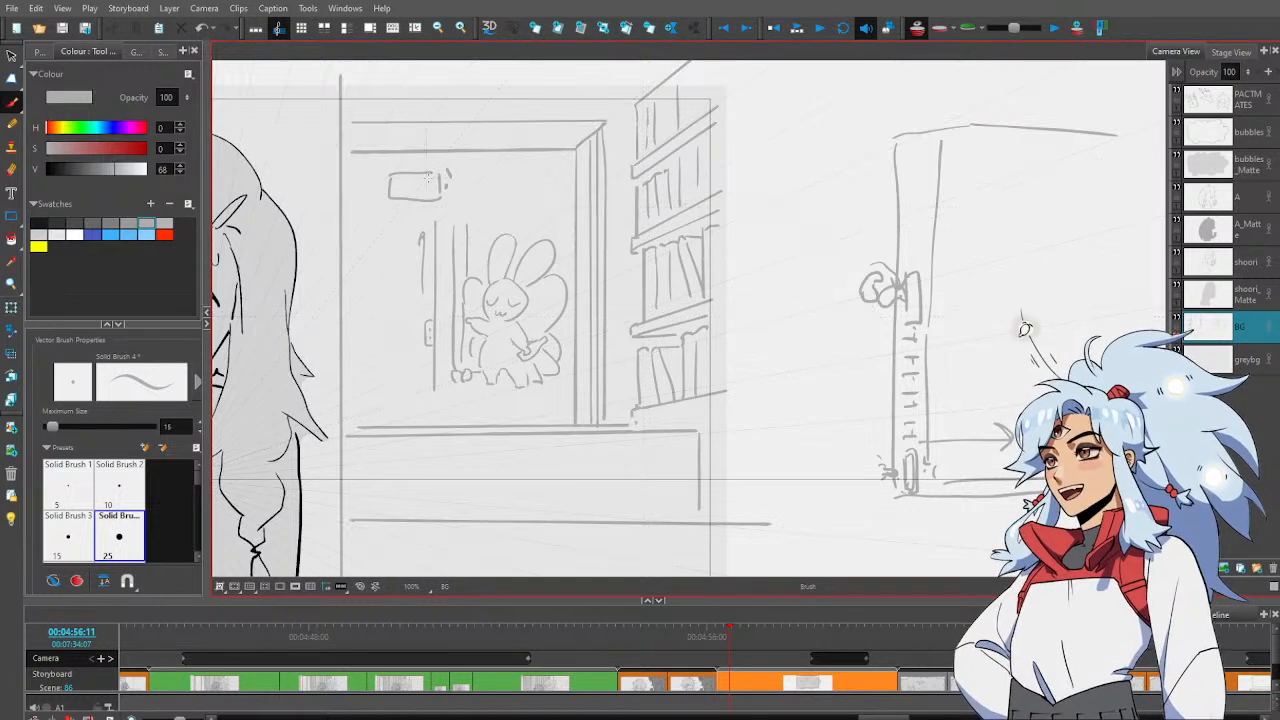
{"action": "key", "text": "alt+s"}
{"action": "left_click_drag", "start_coordinate": [845, 376], "coordinate": [684, 369]}
{"action": "key", "text": "alt+b"}
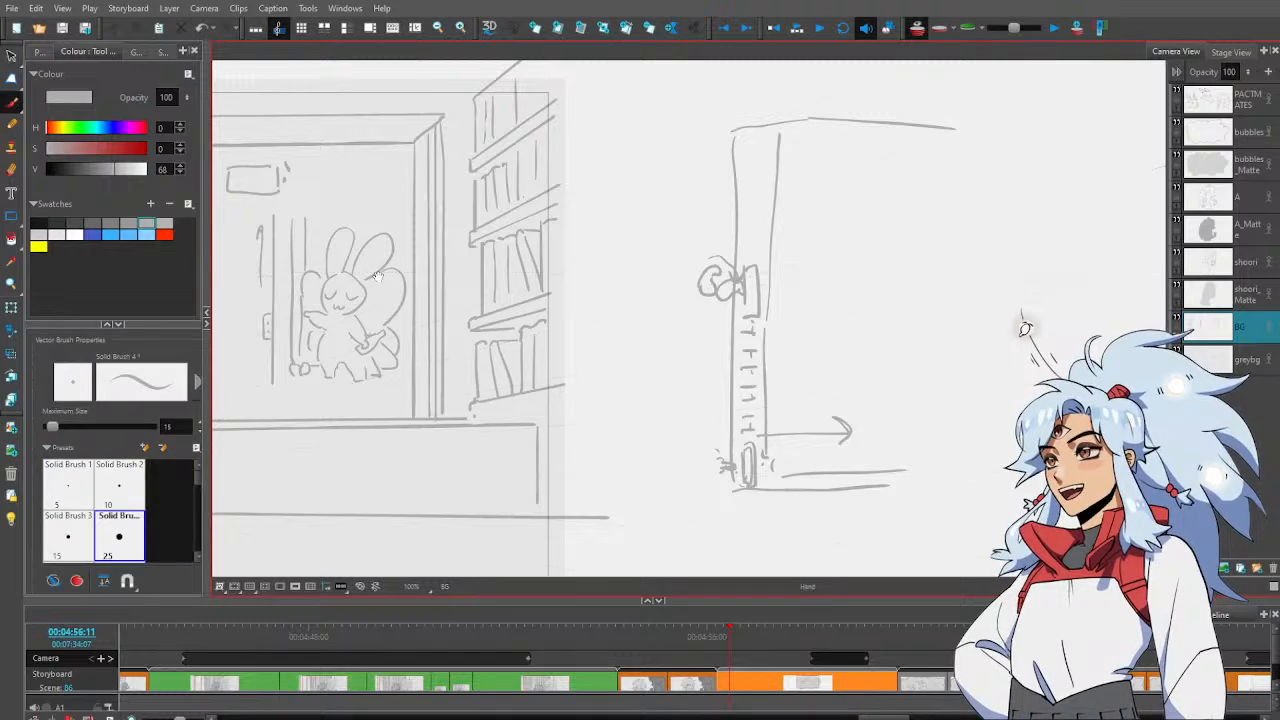
{"action": "mouse_move", "coordinate": [299, 156]}
{"action": "left_mouse_down"}
{"action": "mouse_move", "coordinate": [604, 166]}
{"action": "mouse_move", "coordinate": [510, 192]}
{"action": "mouse_move", "coordinate": [538, 406]}
{"action": "mouse_move", "coordinate": [684, 394]}
{"action": "mouse_move", "coordinate": [712, 350]}
{"action": "mouse_move", "coordinate": [712, 282]}
{"action": "mouse_move", "coordinate": [615, 170]}
{"action": "left_mouse_up"}
{"action": "key", "text": "alt+s"}
{"action": "key", "text": "Delete"}
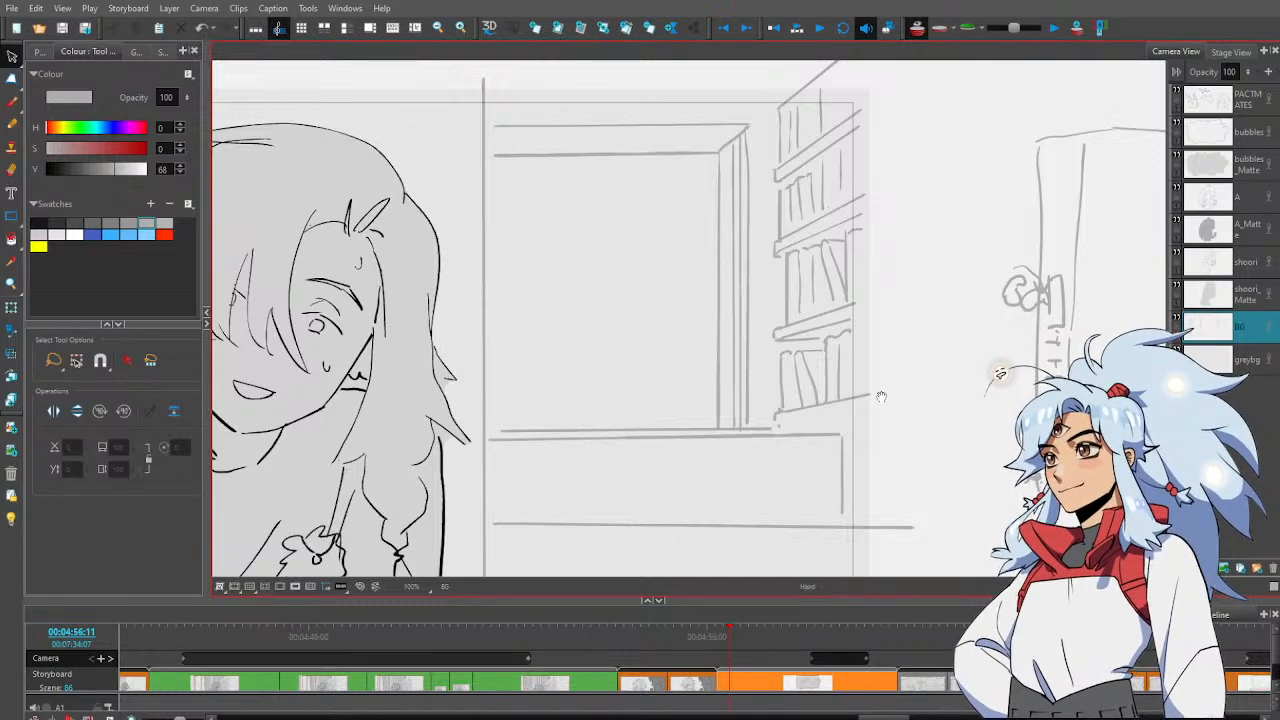
Draw a small winged rabbit with two ears beside the base of the side-view strip
{"action": "left_click_drag", "start_coordinate": [882, 397], "coordinate": [549, 361]}
{"action": "key", "text": "alt+b"}
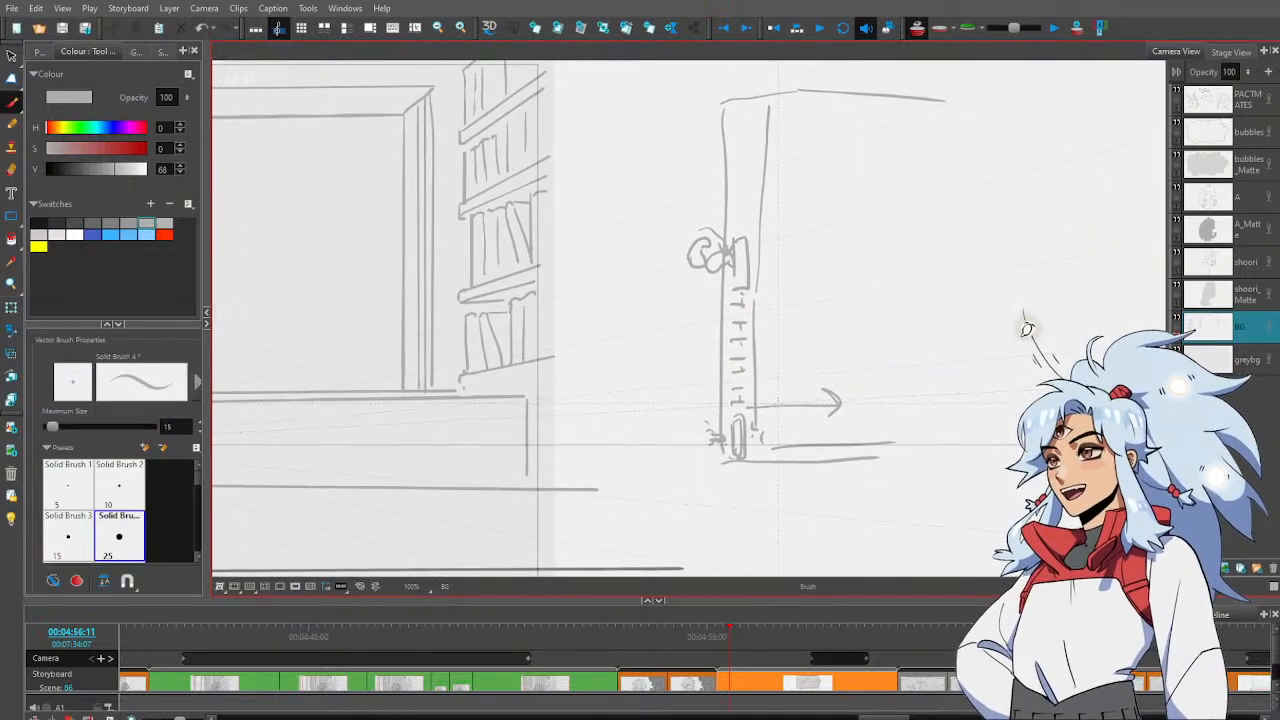
{"action": "mouse_move", "coordinate": [783, 399]}
{"action": "left_mouse_down"}
{"action": "mouse_move", "coordinate": [782, 422]}
{"action": "mouse_move", "coordinate": [781, 398]}
{"action": "mouse_move", "coordinate": [795, 399]}
{"action": "mouse_move", "coordinate": [788, 458]}
{"action": "mouse_move", "coordinate": [799, 462]}
{"action": "mouse_move", "coordinate": [796, 442]}
{"action": "mouse_move", "coordinate": [814, 455]}
{"action": "mouse_move", "coordinate": [830, 420]}
{"action": "mouse_move", "coordinate": [834, 442]}
{"action": "left_mouse_up"}
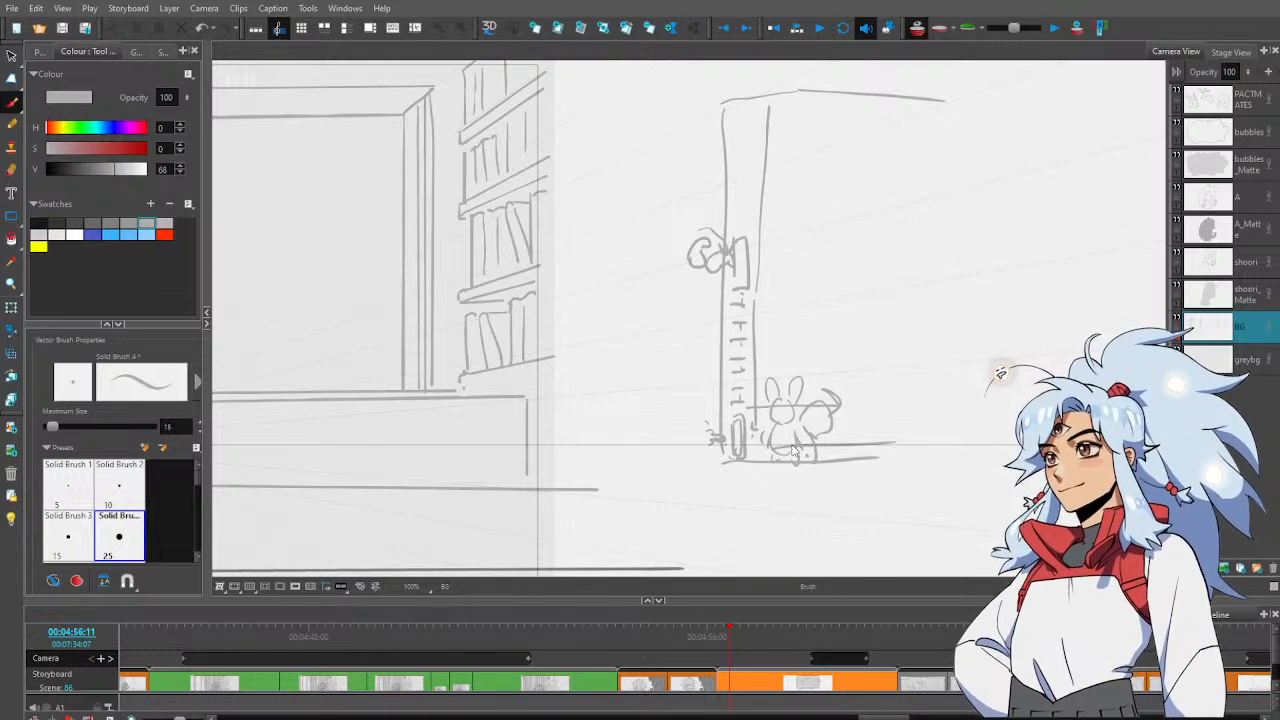
Add a ledge under the upper rectangle, then a scalloped edge and long ground line with upward arrows beneath the small rabbit
{"action": "left_click_drag", "start_coordinate": [697, 283], "coordinate": [760, 289]}
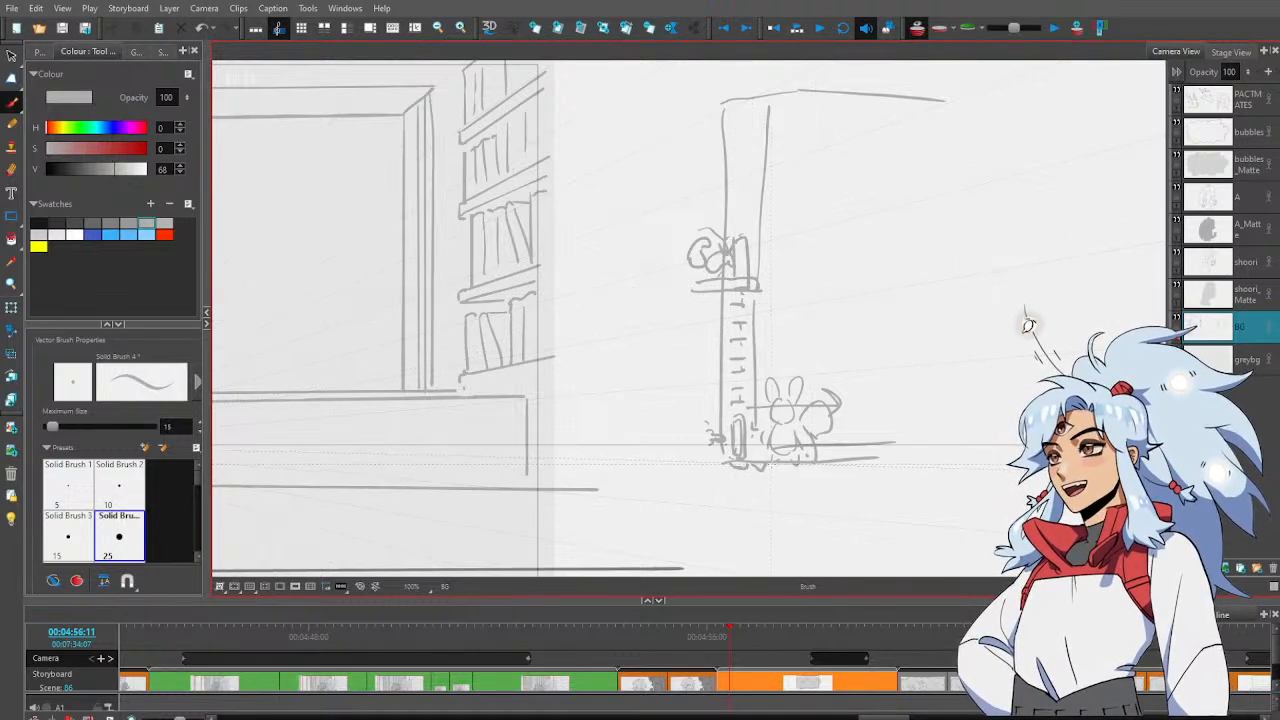
{"action": "left_click_drag", "start_coordinate": [770, 463], "coordinate": [880, 462]}
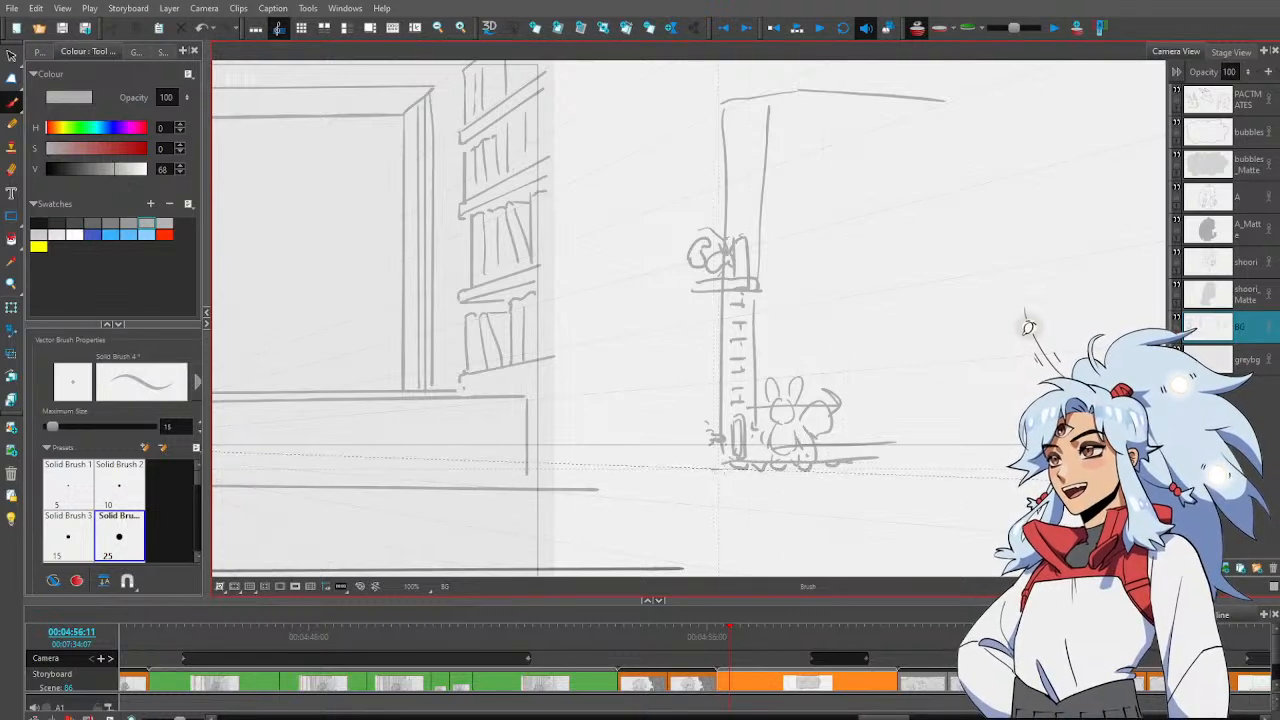
{"action": "left_click_drag", "start_coordinate": [714, 467], "coordinate": [957, 463]}
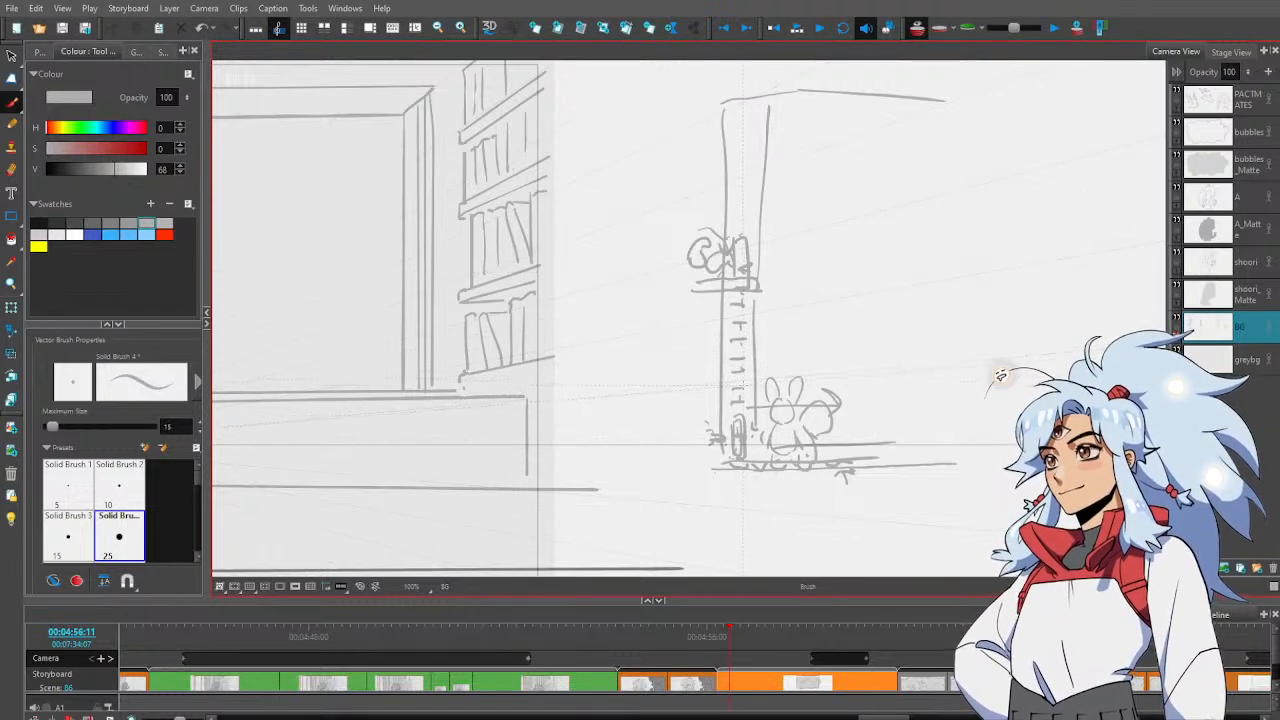
{"action": "left_click_drag", "start_coordinate": [818, 488], "coordinate": [826, 476]}
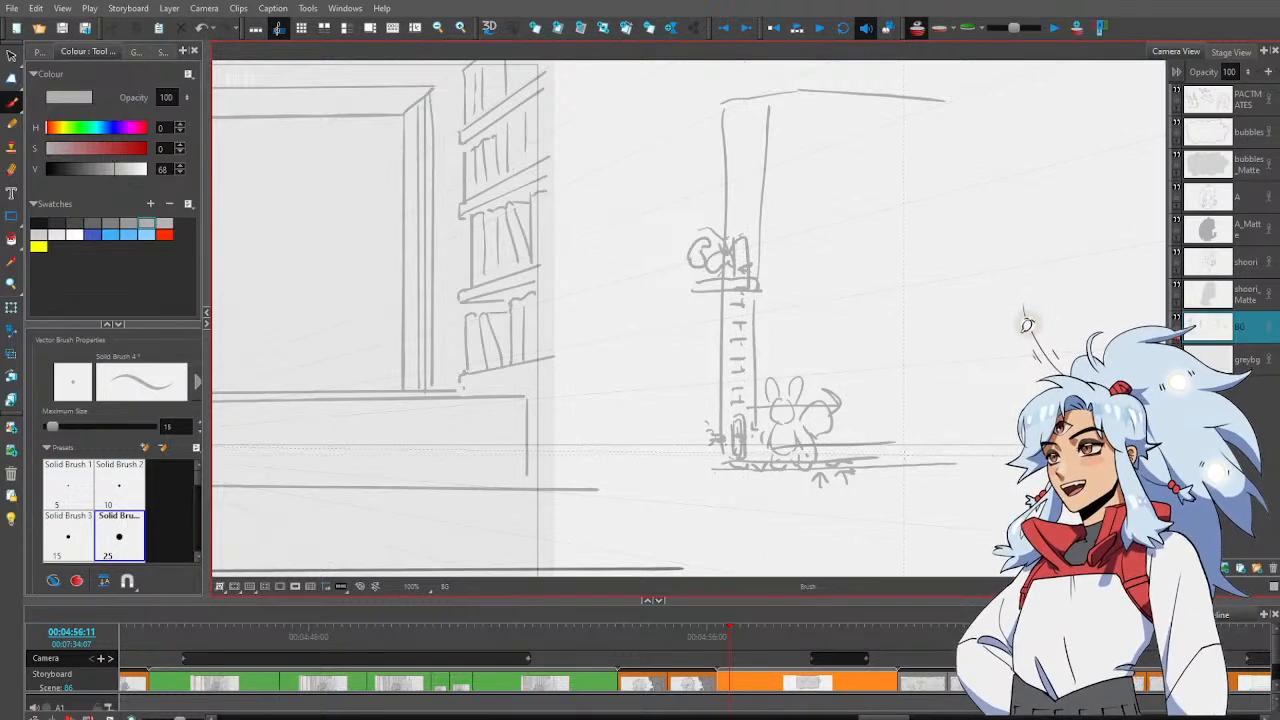
Draw a long sideways arrow above the small rabbit, extend and thicken the upper ledge, and cross out the figure standing on it
{"action": "left_click_drag", "start_coordinate": [790, 350], "coordinate": [937, 345]}
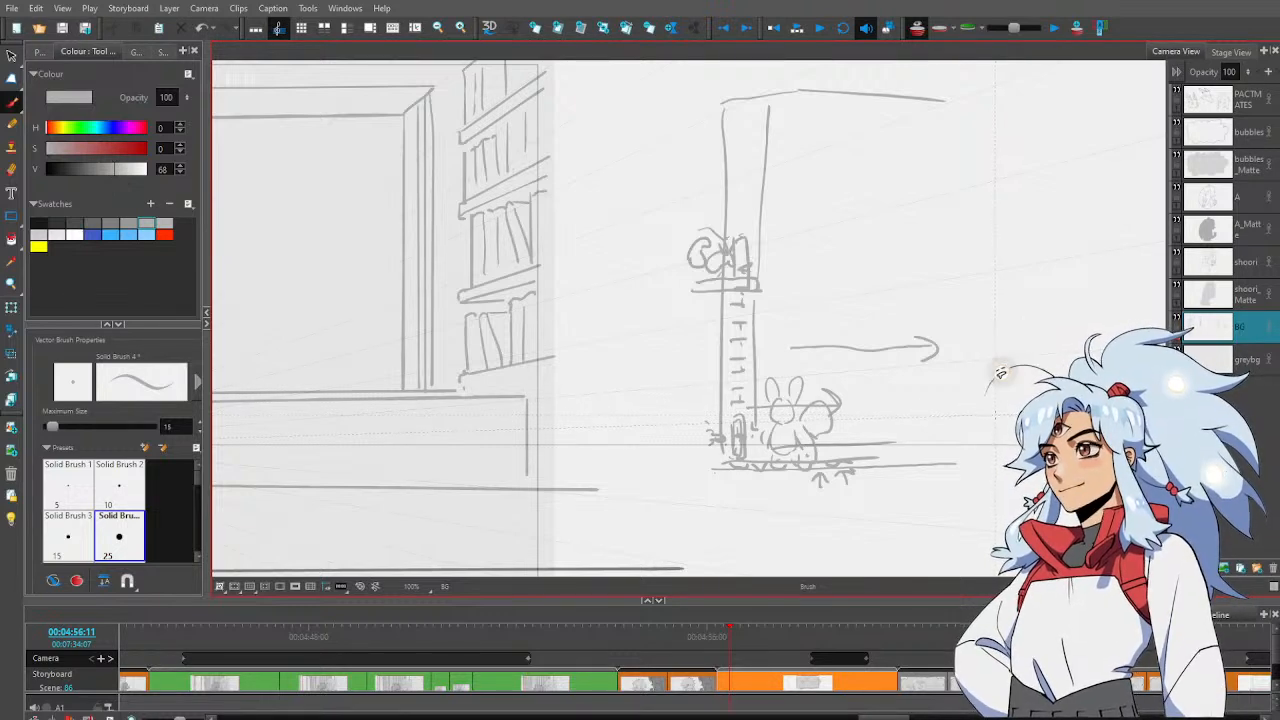
{"action": "mouse_move", "coordinate": [685, 282]}
{"action": "left_mouse_down"}
{"action": "mouse_move", "coordinate": [682, 294]}
{"action": "mouse_move", "coordinate": [760, 289]}
{"action": "left_mouse_up"}
{"action": "left_click_drag", "start_coordinate": [672, 295], "coordinate": [722, 289]}
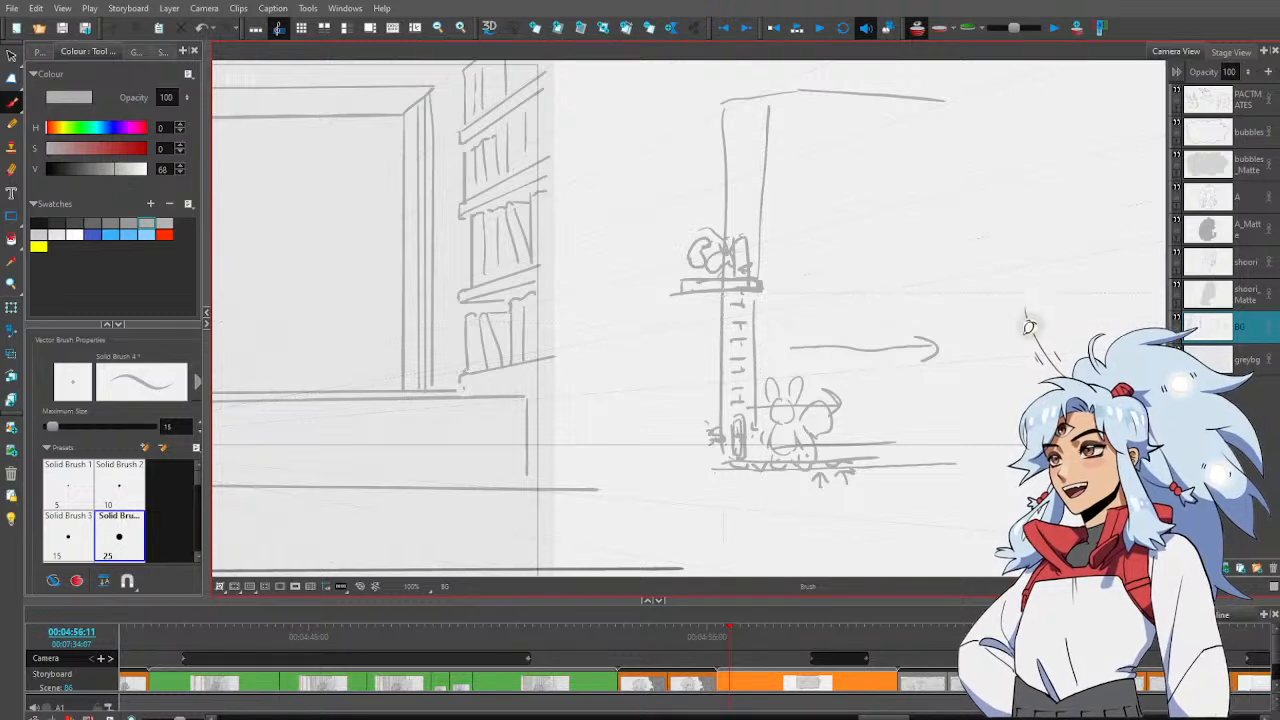
{"action": "left_click_drag", "start_coordinate": [670, 244], "coordinate": [703, 322]}
{"action": "left_click_drag", "start_coordinate": [712, 236], "coordinate": [655, 338]}
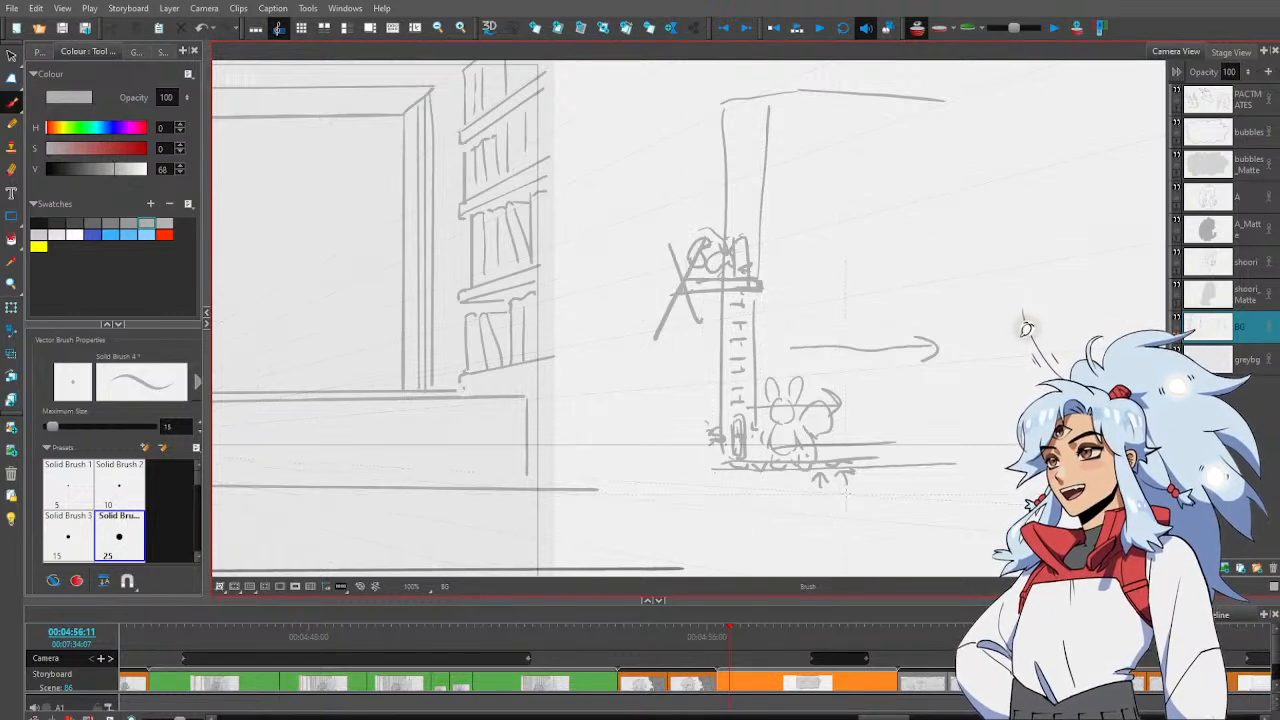
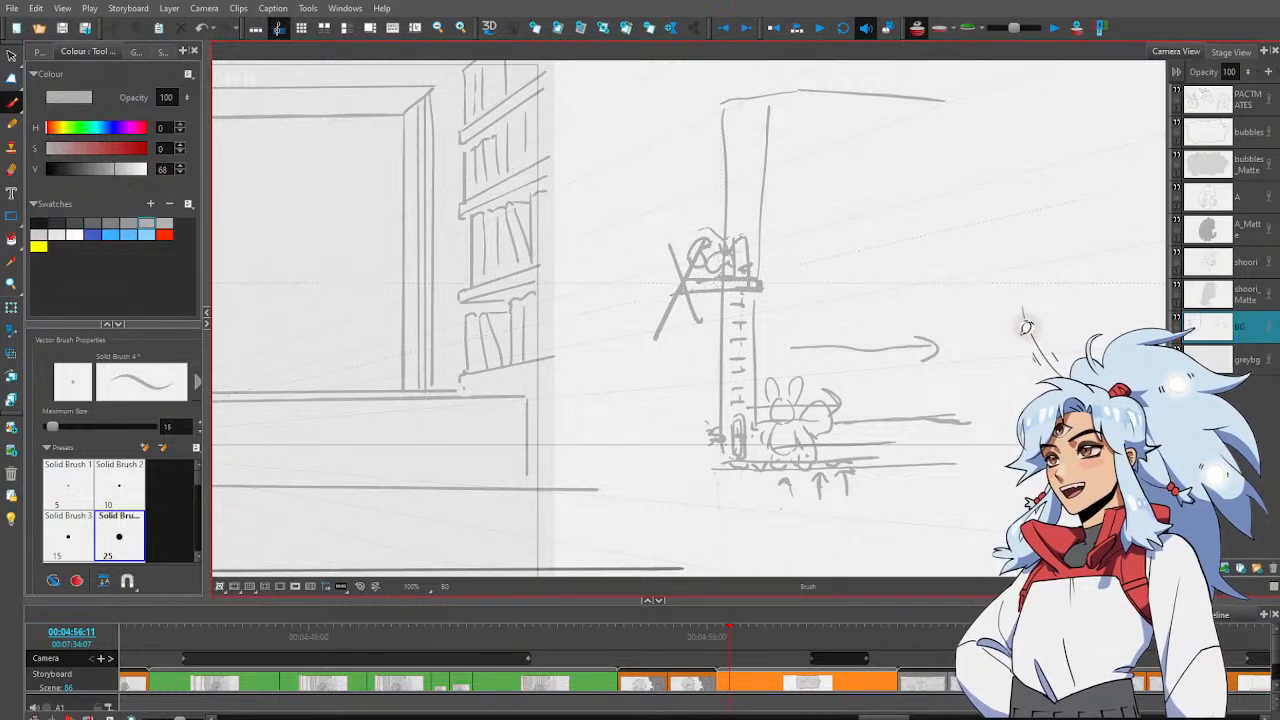
Erase the crossed-out figure and ledge, then redraw the upper rectangle, strip edges and a rounded ledge marked with an X
{"action": "key", "text": "alt+e"}
{"action": "mouse_move", "coordinate": [758, 287]}
{"action": "left_mouse_down"}
{"action": "mouse_move", "coordinate": [700, 287]}
{"action": "mouse_move", "coordinate": [755, 282]}
{"action": "mouse_move", "coordinate": [683, 290]}
{"action": "mouse_move", "coordinate": [670, 232]}
{"action": "mouse_move", "coordinate": [687, 253]}
{"action": "mouse_move", "coordinate": [688, 310]}
{"action": "mouse_move", "coordinate": [645, 340]}
{"action": "mouse_move", "coordinate": [715, 238]}
{"action": "mouse_move", "coordinate": [704, 236]}
{"action": "mouse_move", "coordinate": [728, 268]}
{"action": "mouse_move", "coordinate": [748, 237]}
{"action": "mouse_move", "coordinate": [733, 283]}
{"action": "mouse_move", "coordinate": [738, 251]}
{"action": "left_mouse_up"}
{"action": "key", "text": "alt+b"}
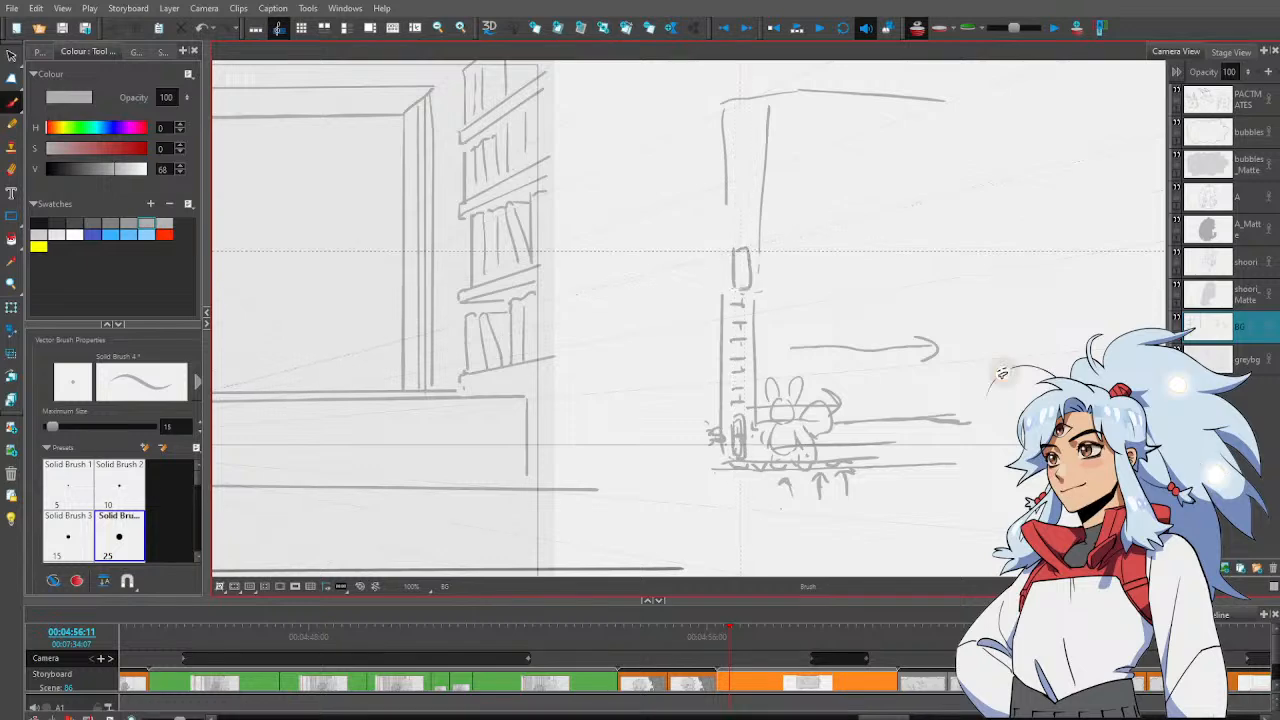
{"action": "mouse_move", "coordinate": [725, 205]}
{"action": "left_mouse_down"}
{"action": "mouse_move", "coordinate": [722, 300]}
{"action": "mouse_move", "coordinate": [721, 288]}
{"action": "mouse_move", "coordinate": [765, 295]}
{"action": "mouse_move", "coordinate": [650, 290]}
{"action": "mouse_move", "coordinate": [774, 309]}
{"action": "left_mouse_up"}
{"action": "key", "text": "alt+e"}
{"action": "key", "text": "alt+b"}
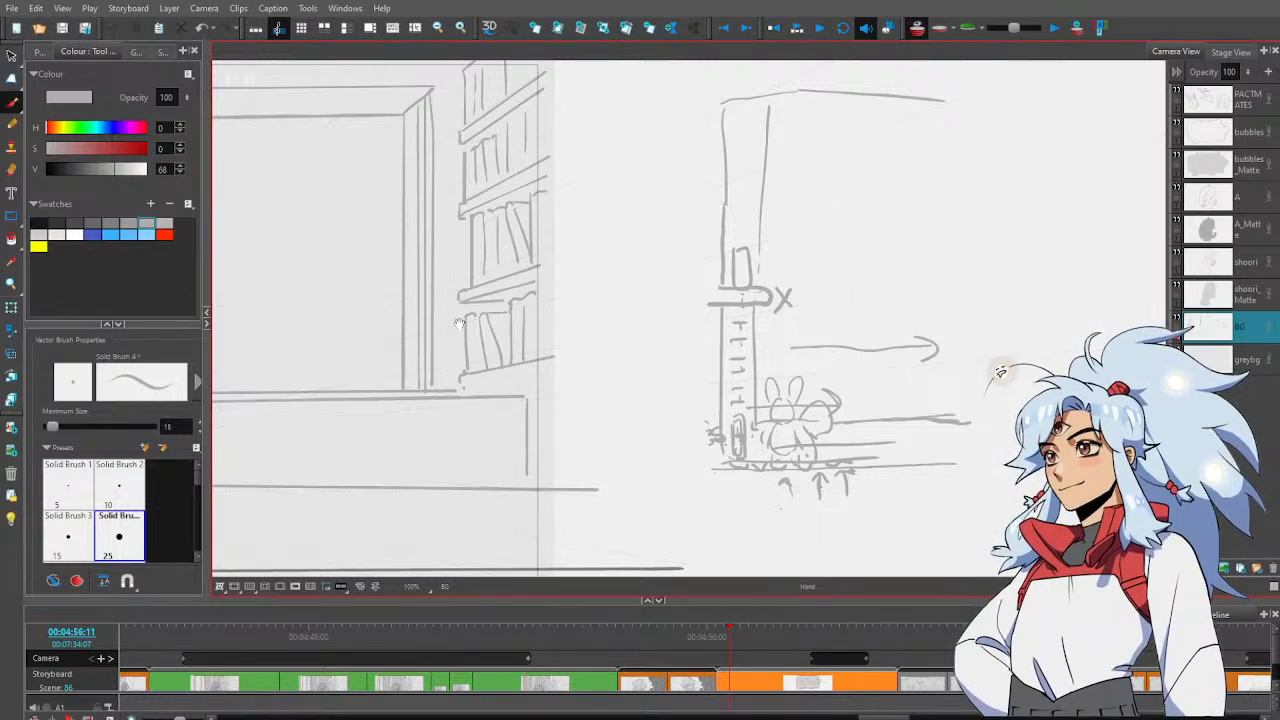
Add two parallel horizontal molding lines within the upper edge of the framed wall panel
{"action": "left_click_drag", "start_coordinate": [268, 110], "coordinate": [594, 186]}
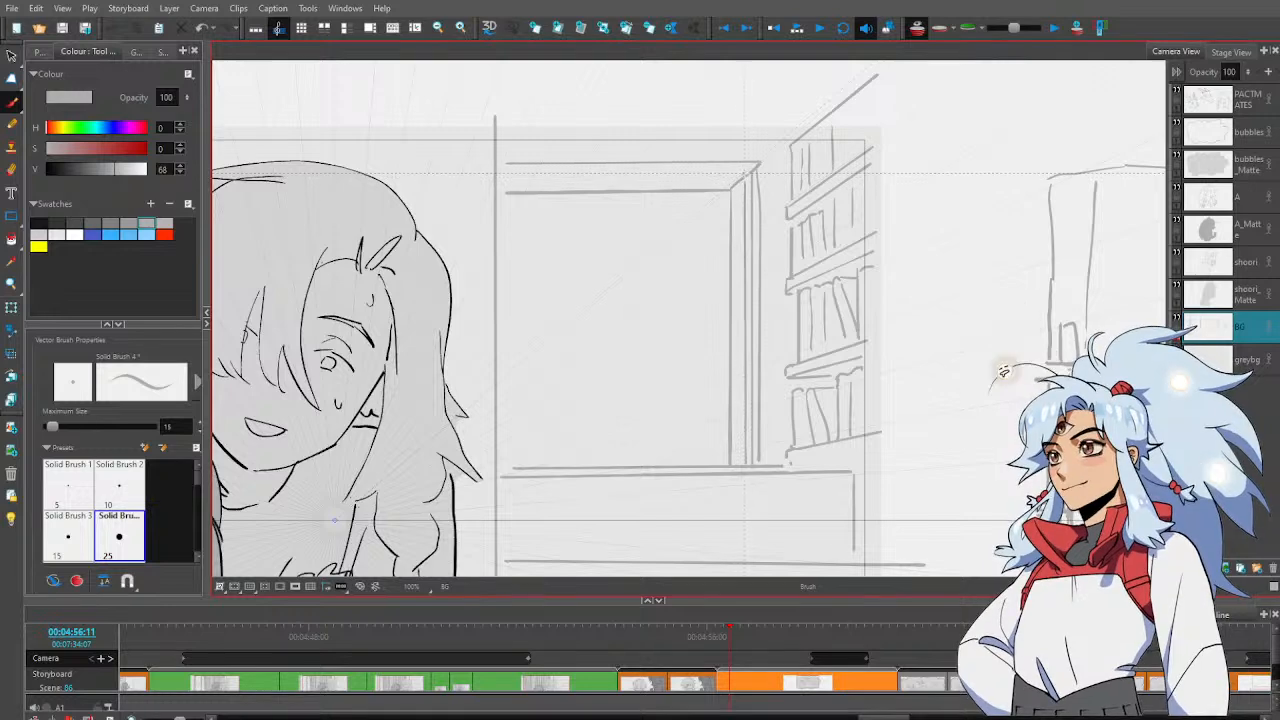
{"action": "key", "text": "alt+e"}
{"action": "mouse_move", "coordinate": [741, 178]}
{"action": "left_mouse_down"}
{"action": "mouse_move", "coordinate": [752, 170]}
{"action": "mouse_move", "coordinate": [502, 172]}
{"action": "left_mouse_up"}
{"action": "key", "text": "alt+b"}
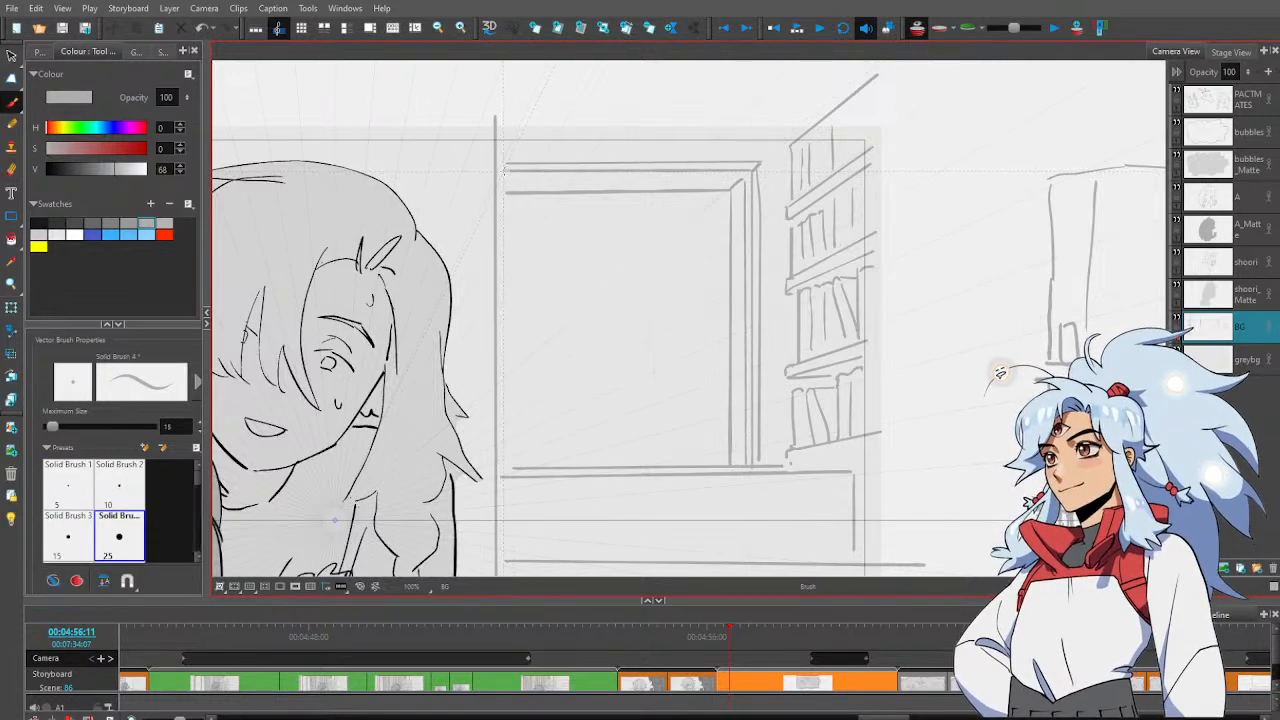
{"action": "left_click_drag", "start_coordinate": [742, 180], "coordinate": [497, 179]}
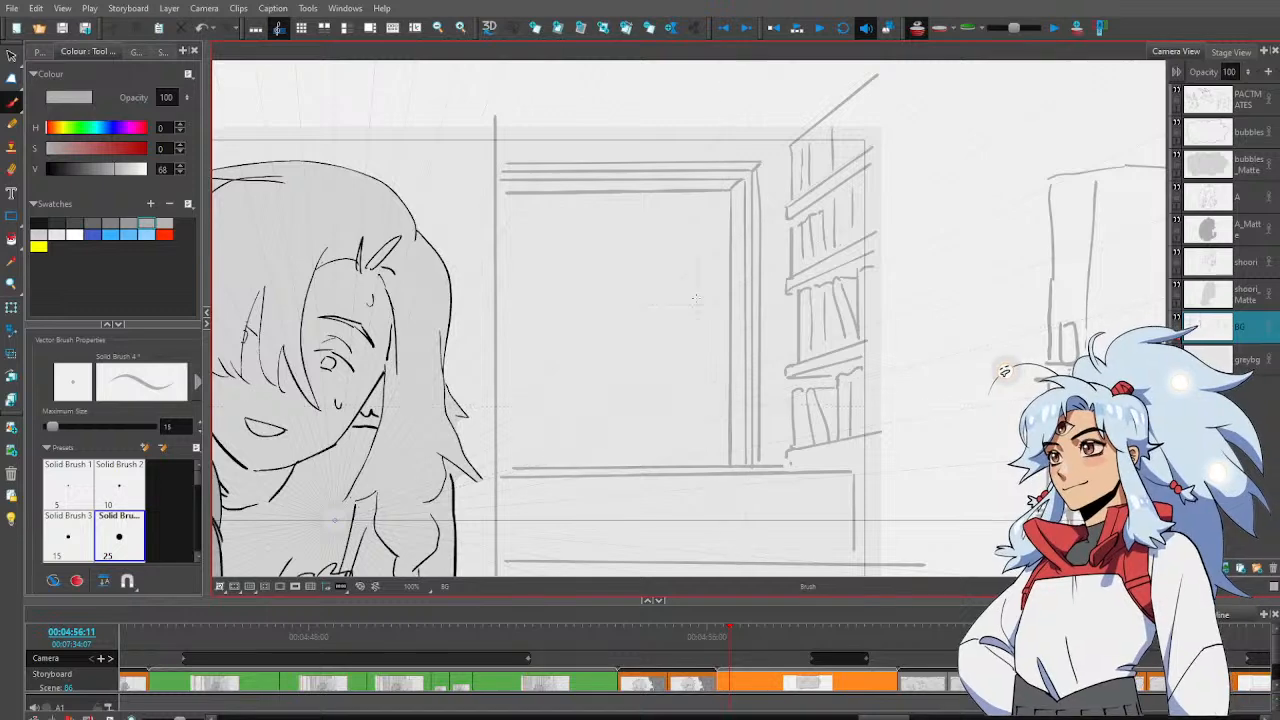
Split the framed wall panel with two closely spaced vertical divider lines, clearing a gap in the upper molding where they meet it
{"action": "key", "text": "alt+s"}
{"action": "mouse_move", "coordinate": [543, 144]}
{"action": "left_mouse_down"}
{"action": "mouse_move", "coordinate": [536, 208]}
{"action": "mouse_move", "coordinate": [550, 170]}
{"action": "mouse_move", "coordinate": [498, 176]}
{"action": "left_mouse_up"}
{"action": "key", "text": "alt+0"}
{"action": "left_click", "coordinate": [508, 205]}
{"action": "key", "text": "alt+b"}
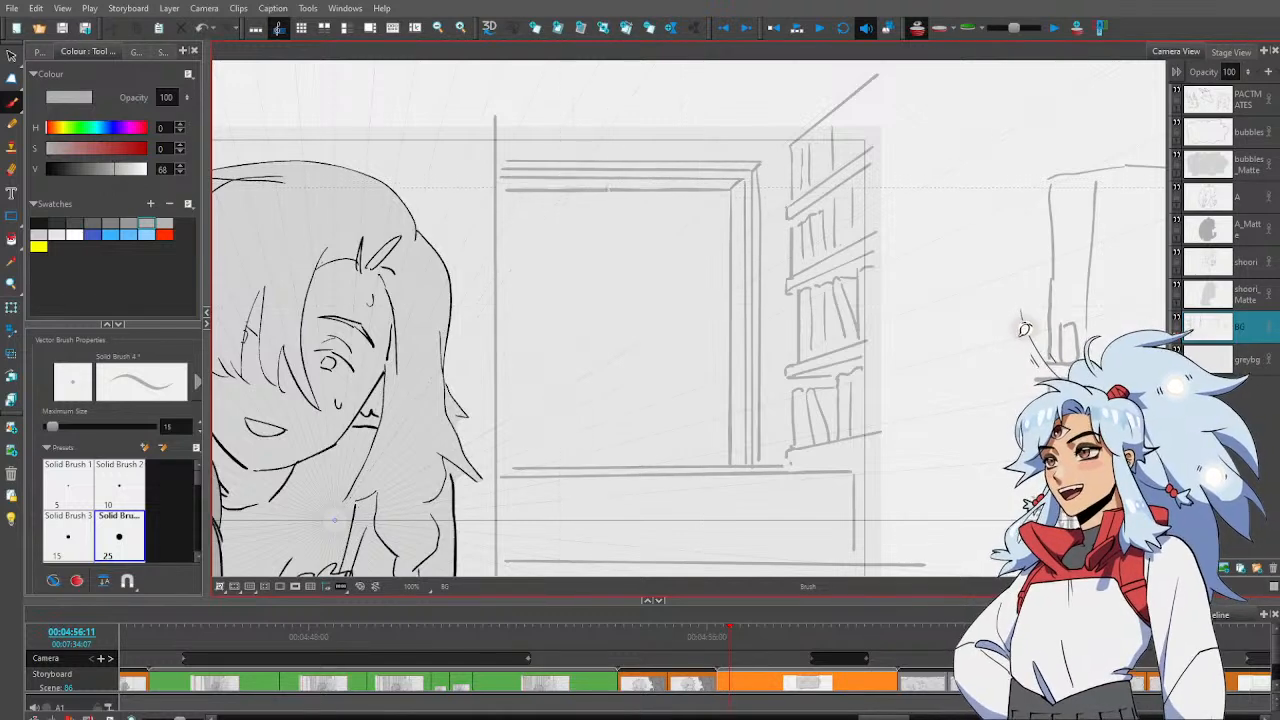
{"action": "key", "text": "alt+e"}
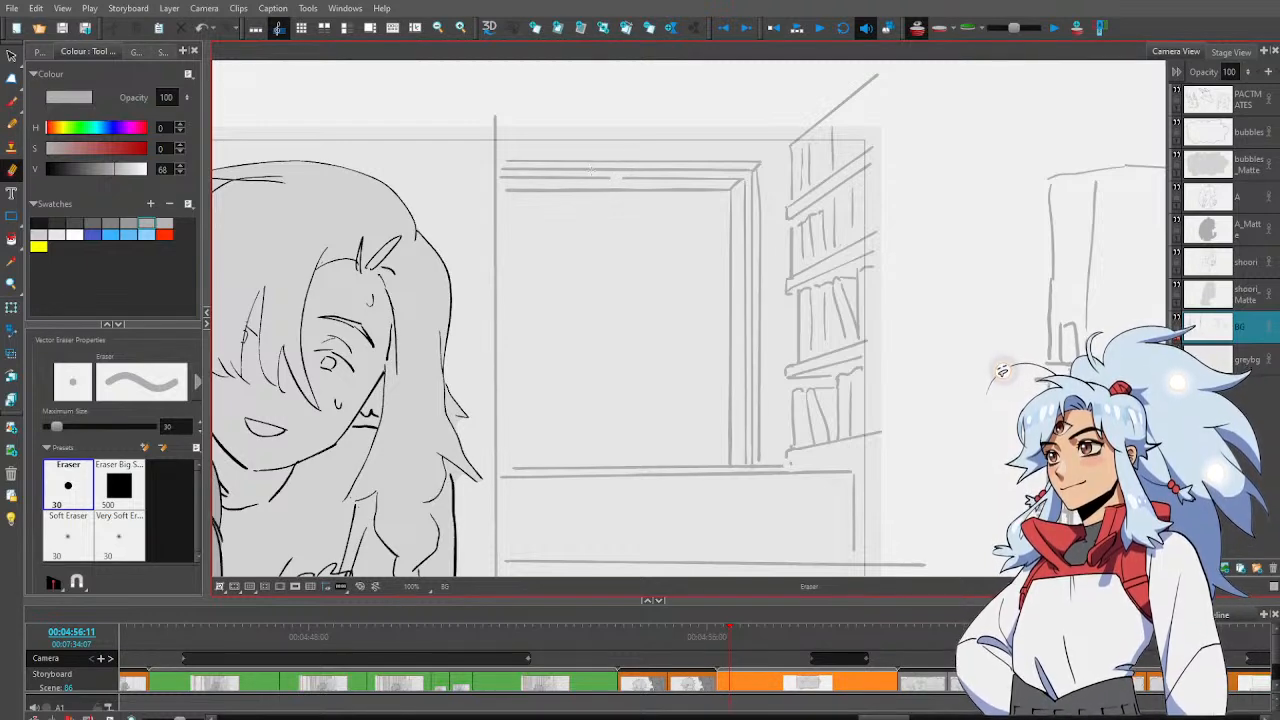
{"action": "key", "text": "alt+b"}
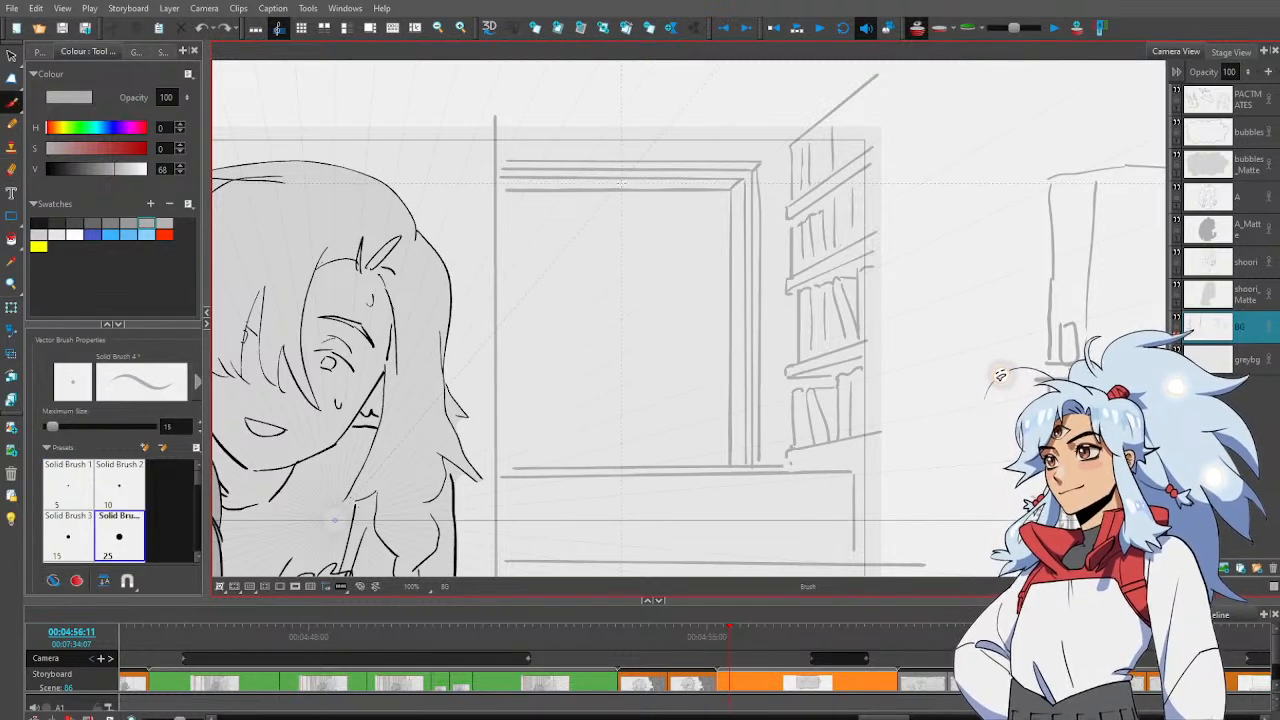
{"action": "key", "text": "alt+e"}
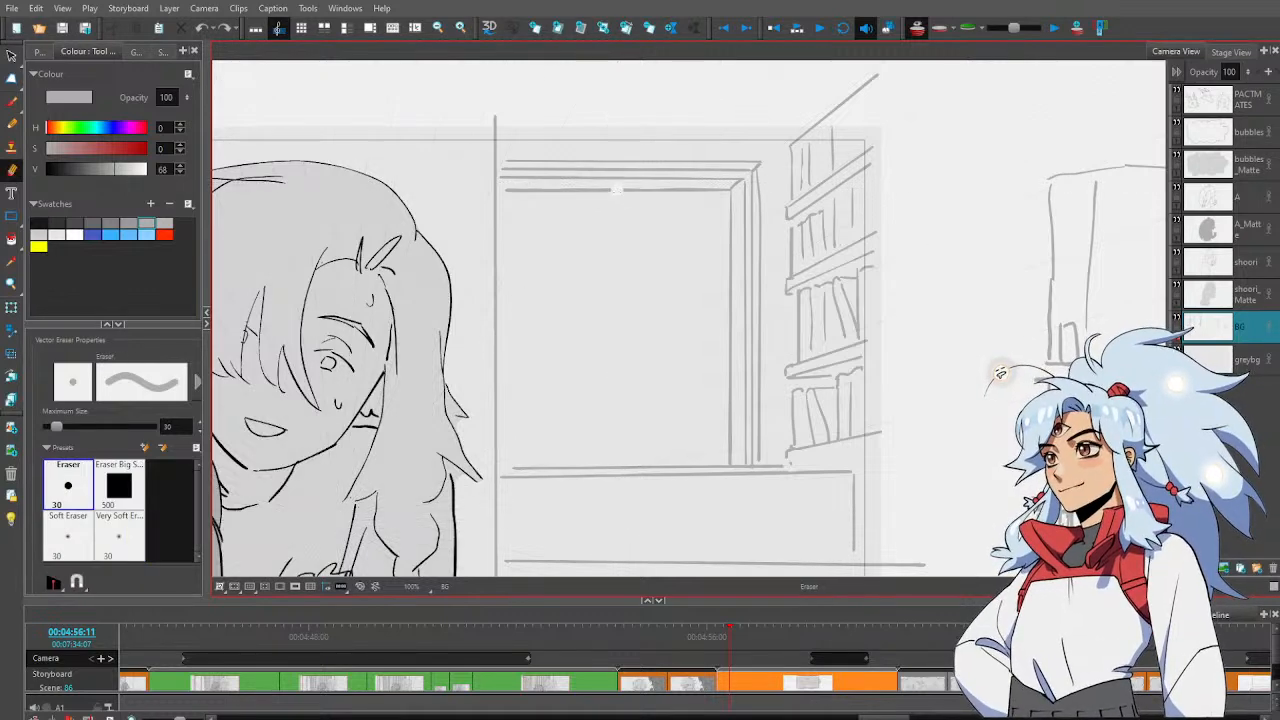
{"action": "key", "text": "alt+b"}
{"action": "left_click_drag", "start_coordinate": [614, 184], "coordinate": [614, 463]}
{"action": "left_click_drag", "start_coordinate": [622, 190], "coordinate": [622, 466]}
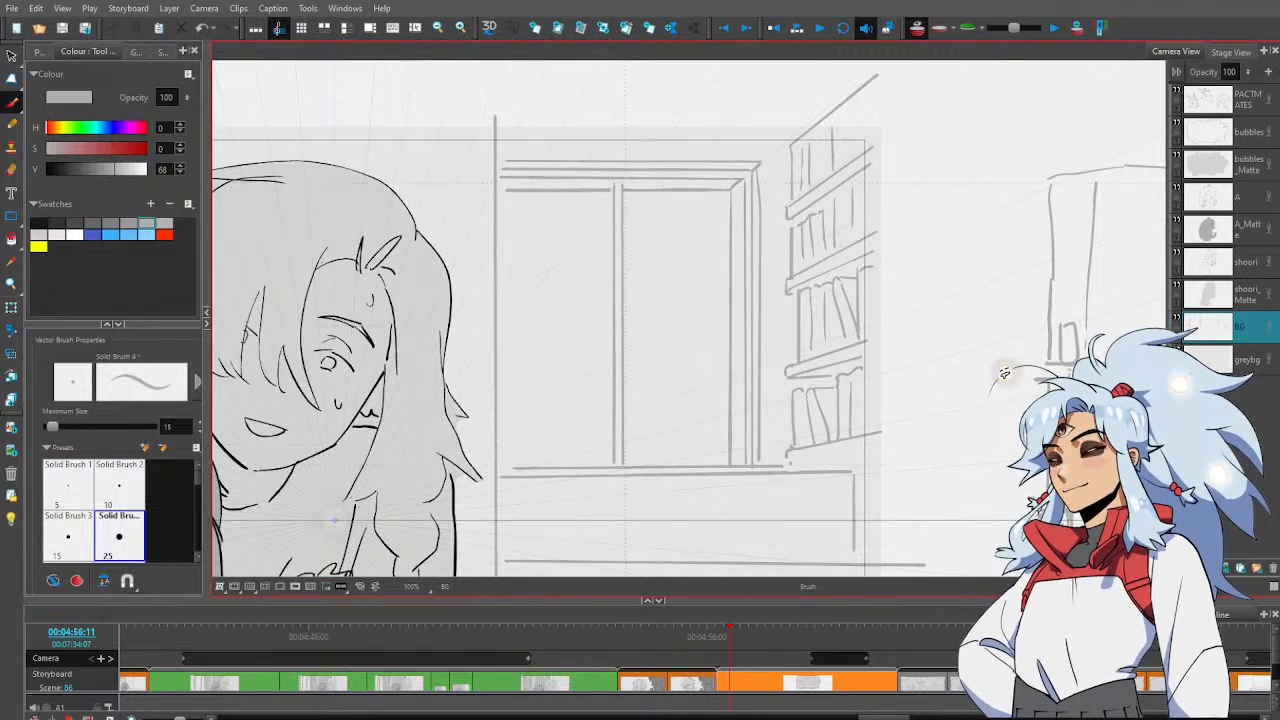
Add a horizontal line inside the upper edge of the panel's right pane and a vertical line along that pane's right side
{"action": "mouse_move", "coordinate": [620, 181]}
{"action": "left_mouse_down"}
{"action": "mouse_move", "coordinate": [745, 182]}
{"action": "mouse_move", "coordinate": [734, 184]}
{"action": "left_mouse_up"}
{"action": "key", "text": "alt+e"}
{"action": "key", "text": "alt+b"}
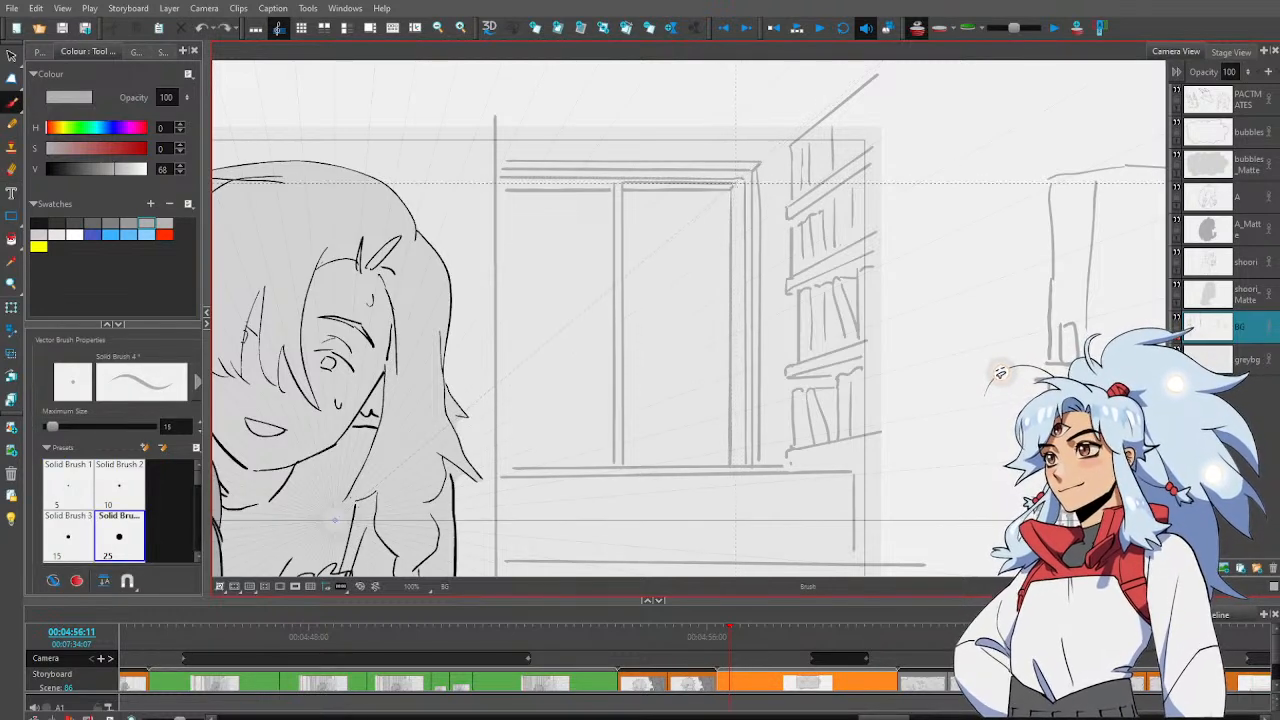
{"action": "left_click_drag", "start_coordinate": [737, 184], "coordinate": [624, 185]}
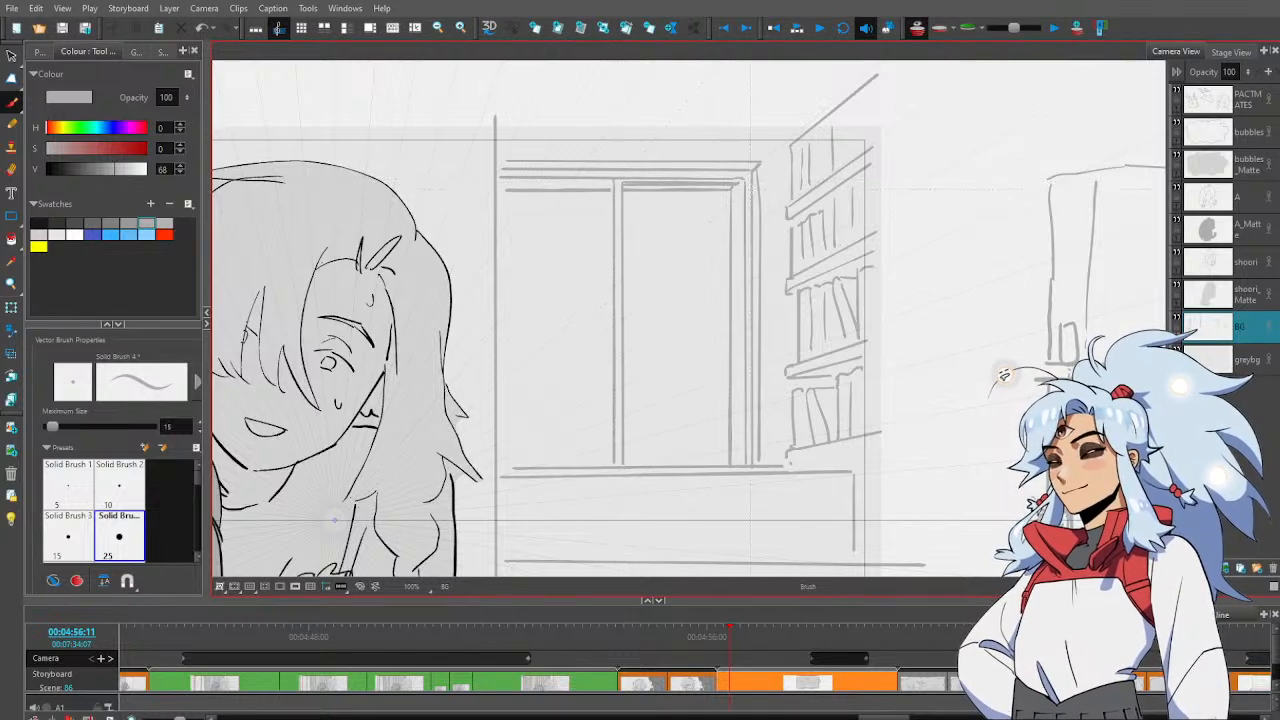
{"action": "left_click_drag", "start_coordinate": [737, 176], "coordinate": [738, 474]}
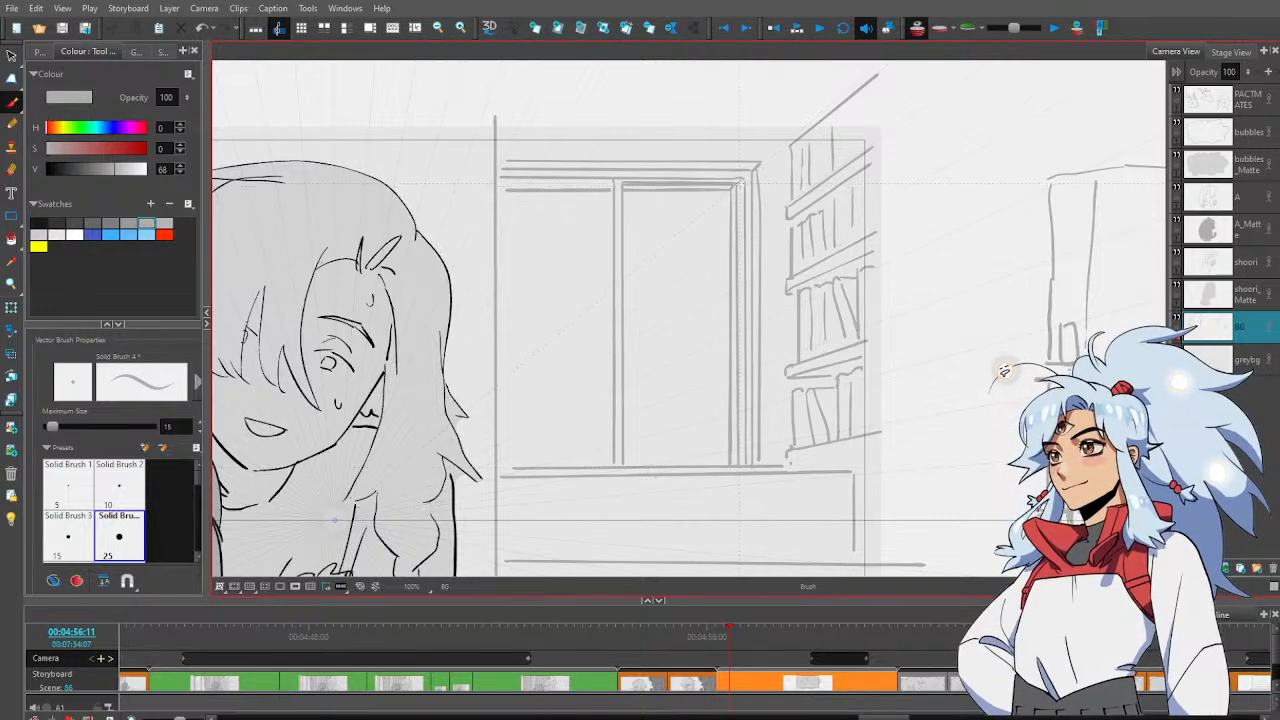
{"action": "left_click_drag", "start_coordinate": [738, 178], "coordinate": [741, 464]}
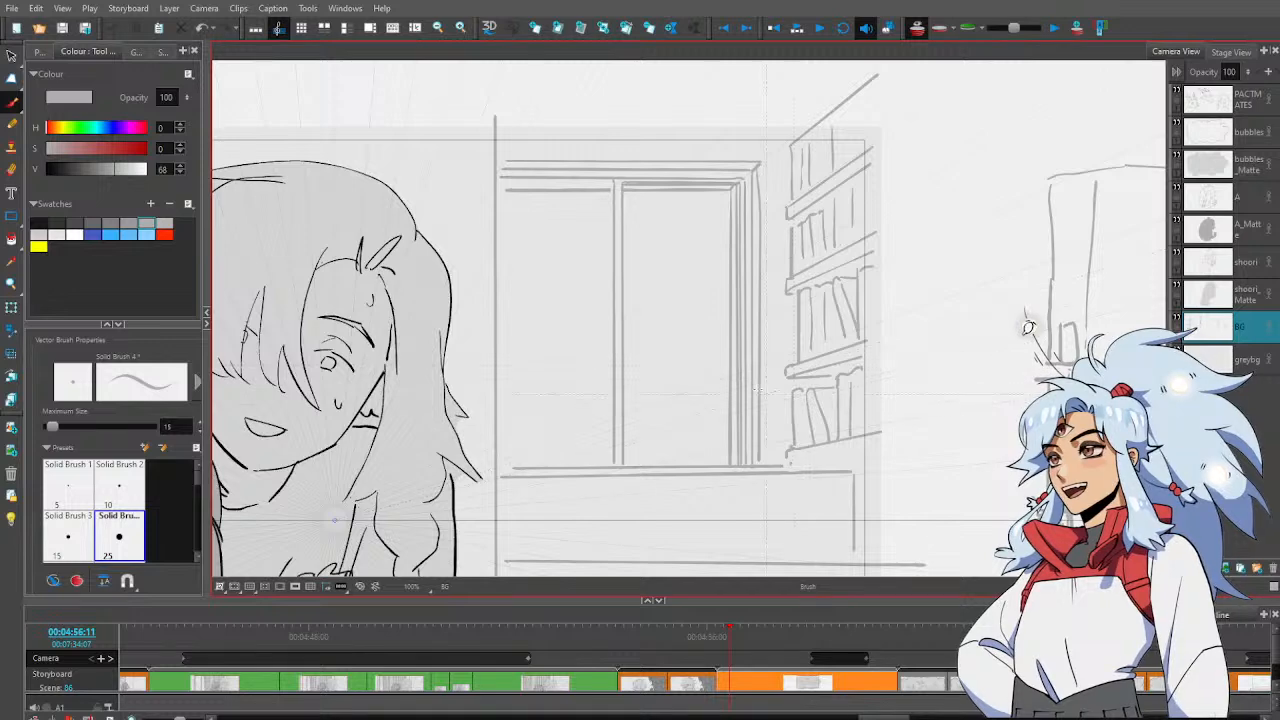
Erase the divider's right-hand line and redraw the divider wider, with an additional vertical line, cleaning up where it meets the frame
{"action": "left_click_drag", "start_coordinate": [553, 322], "coordinate": [631, 309]}
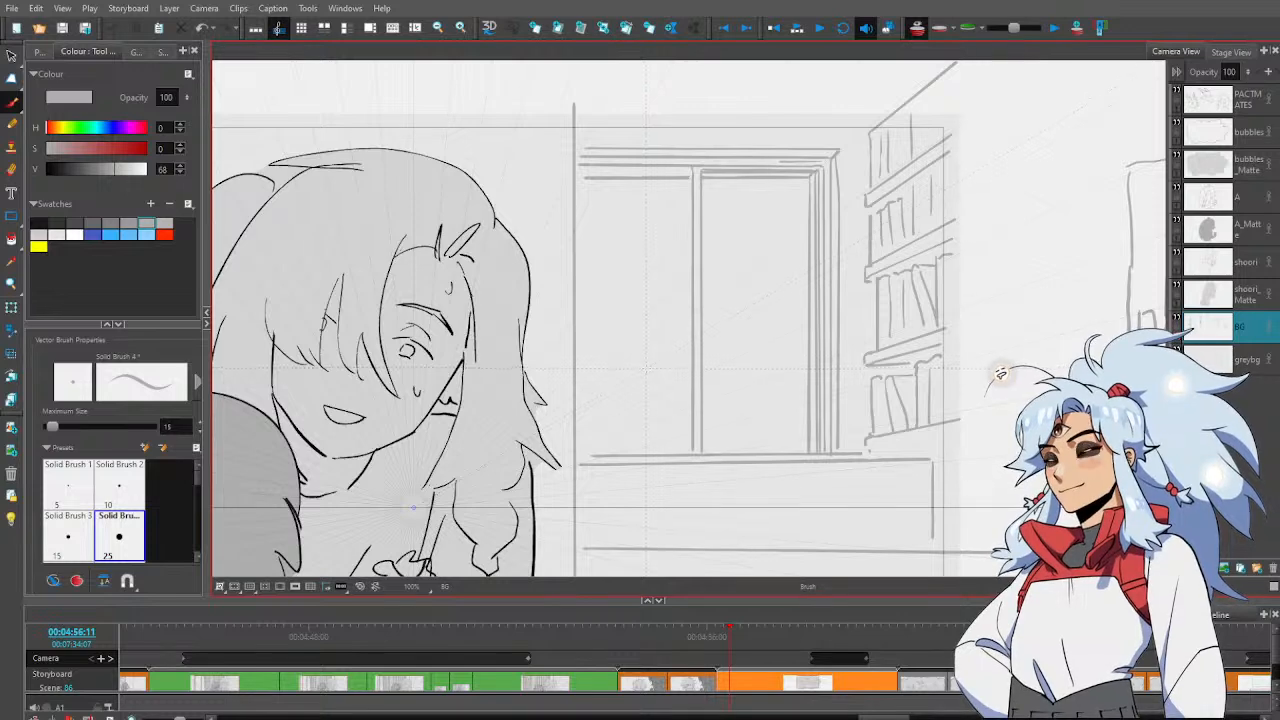
{"action": "key", "text": "alt+e"}
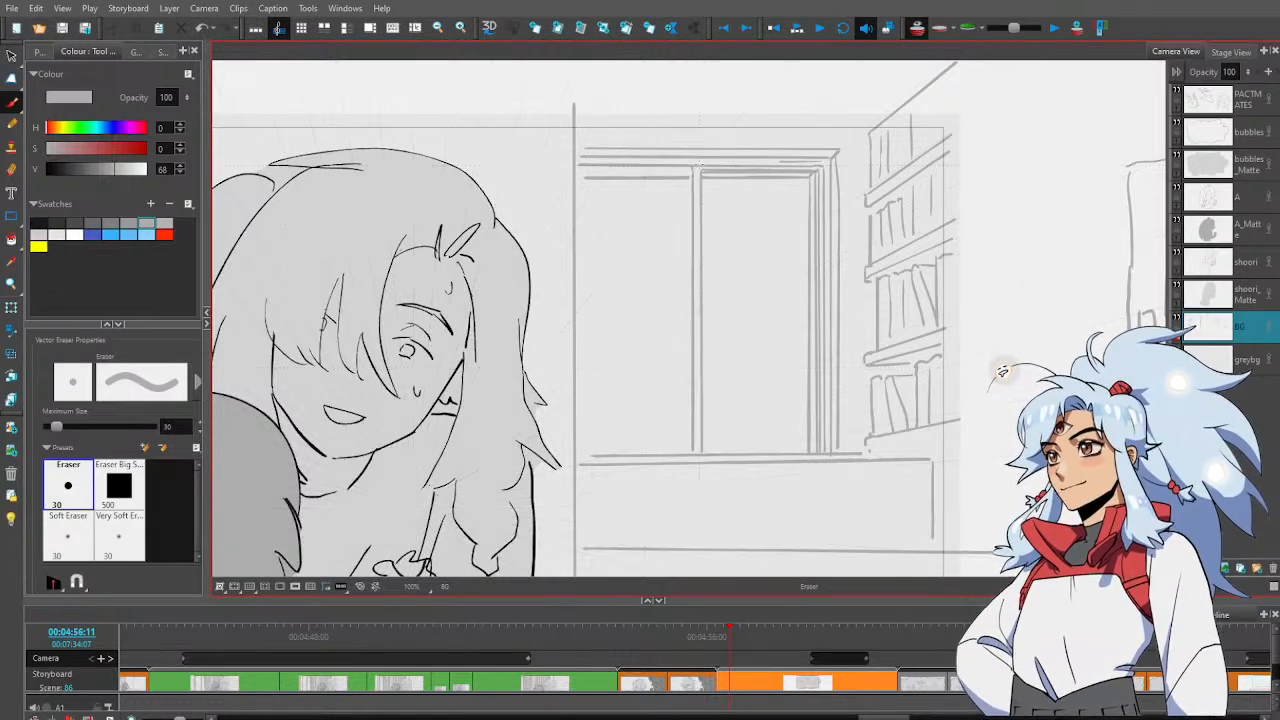
{"action": "left_click", "coordinate": [698, 164]}
{"action": "key", "text": "ctrl+z"}
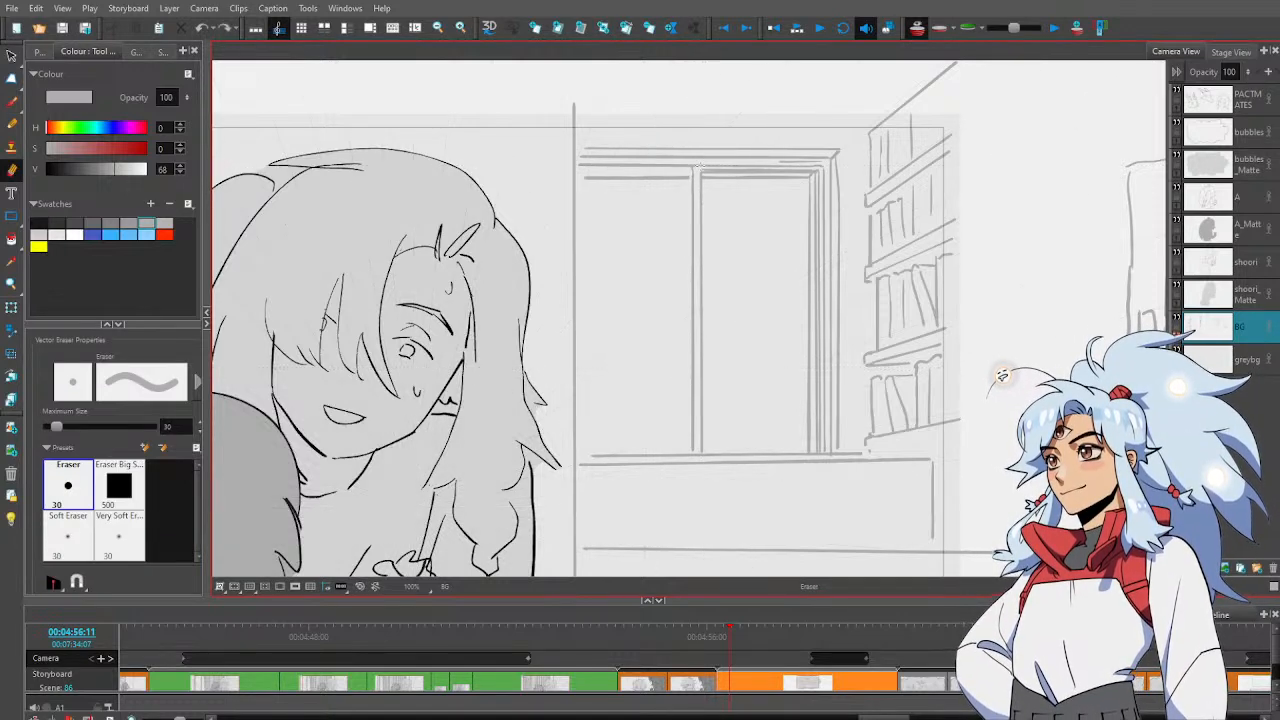
{"action": "left_click", "coordinate": [700, 163]}
{"action": "key", "text": "ctrl+z"}
{"action": "left_click_drag", "start_coordinate": [701, 167], "coordinate": [704, 456]}
{"action": "key", "text": "alt+b"}
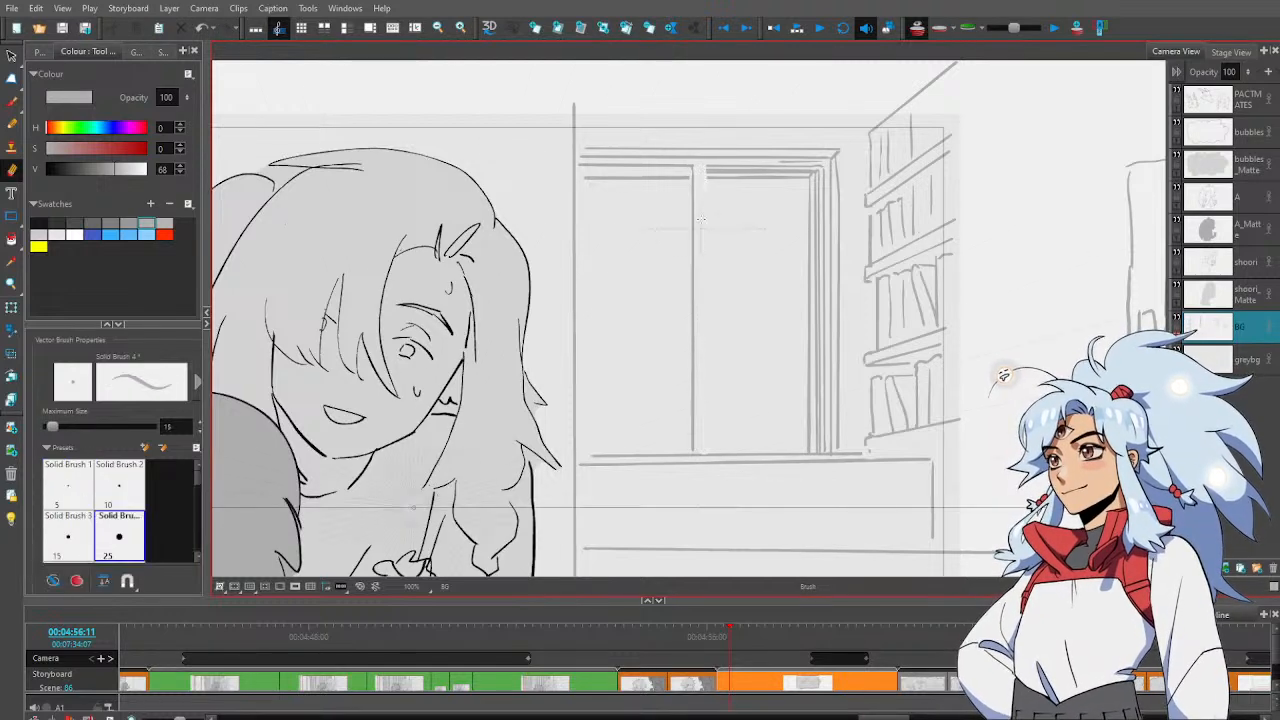
{"action": "left_click_drag", "start_coordinate": [697, 160], "coordinate": [698, 447]}
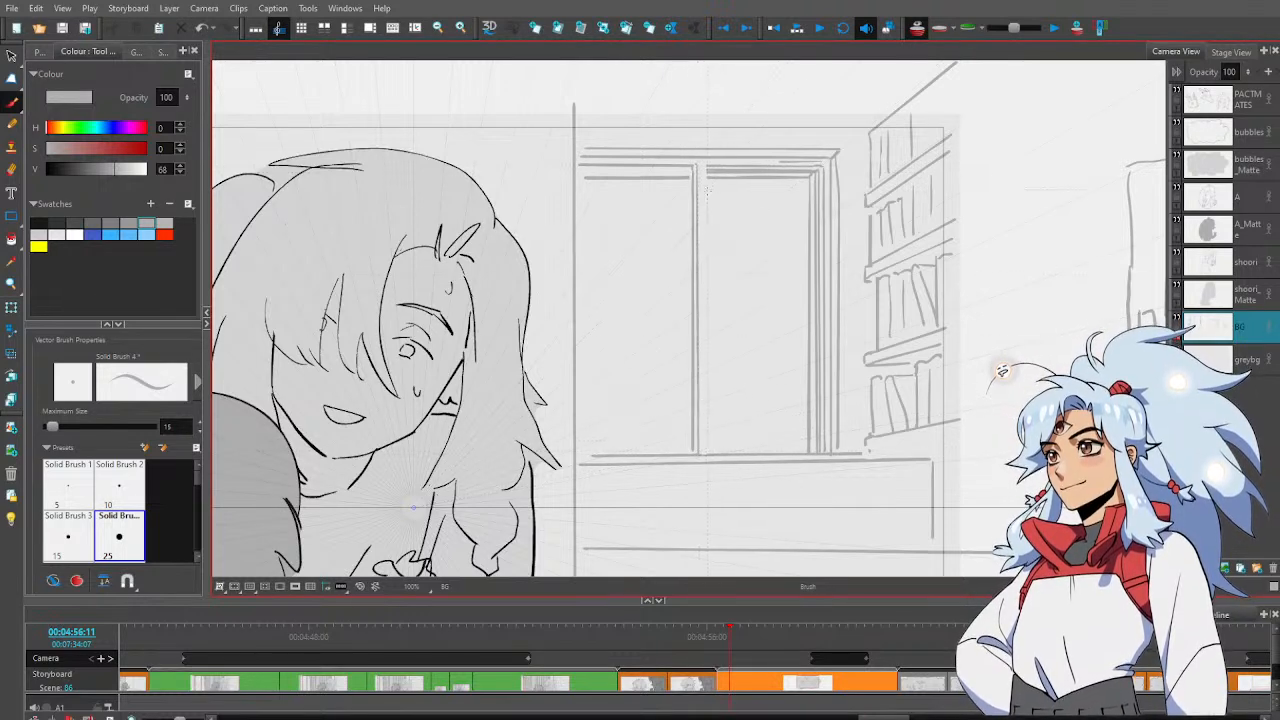
{"action": "left_click_drag", "start_coordinate": [706, 183], "coordinate": [708, 452]}
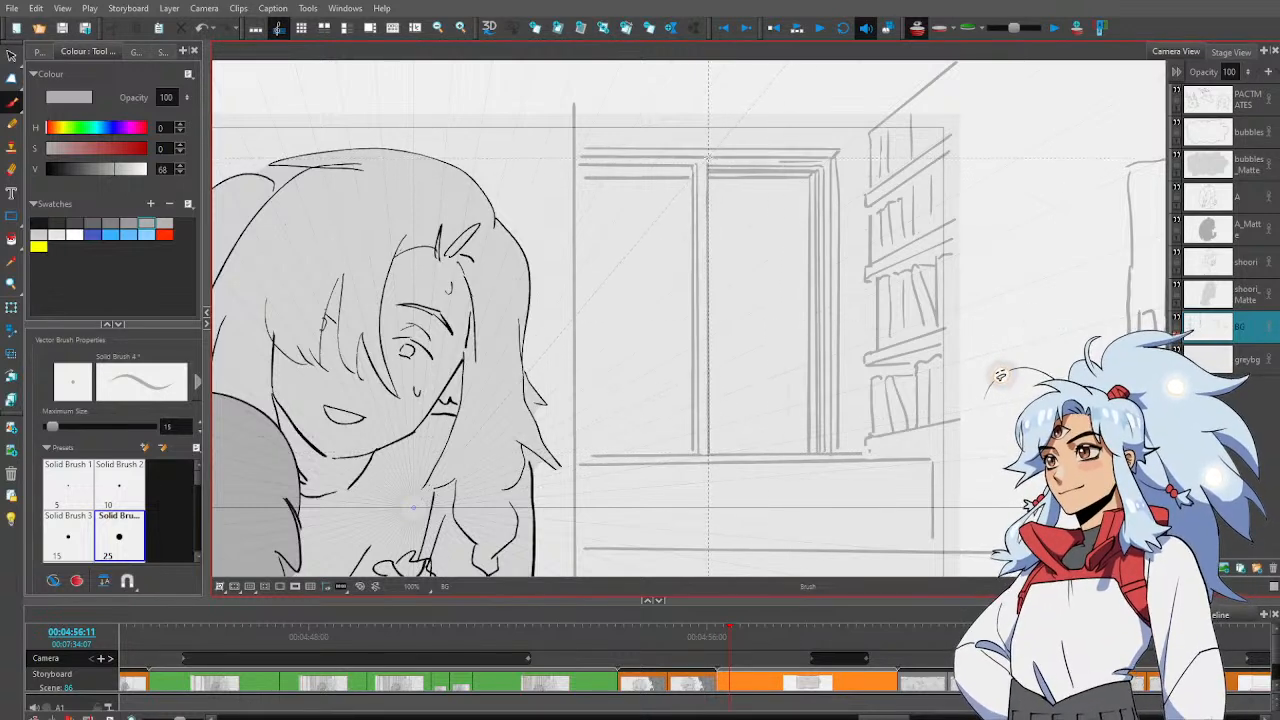
{"action": "key", "text": "alt+e"}
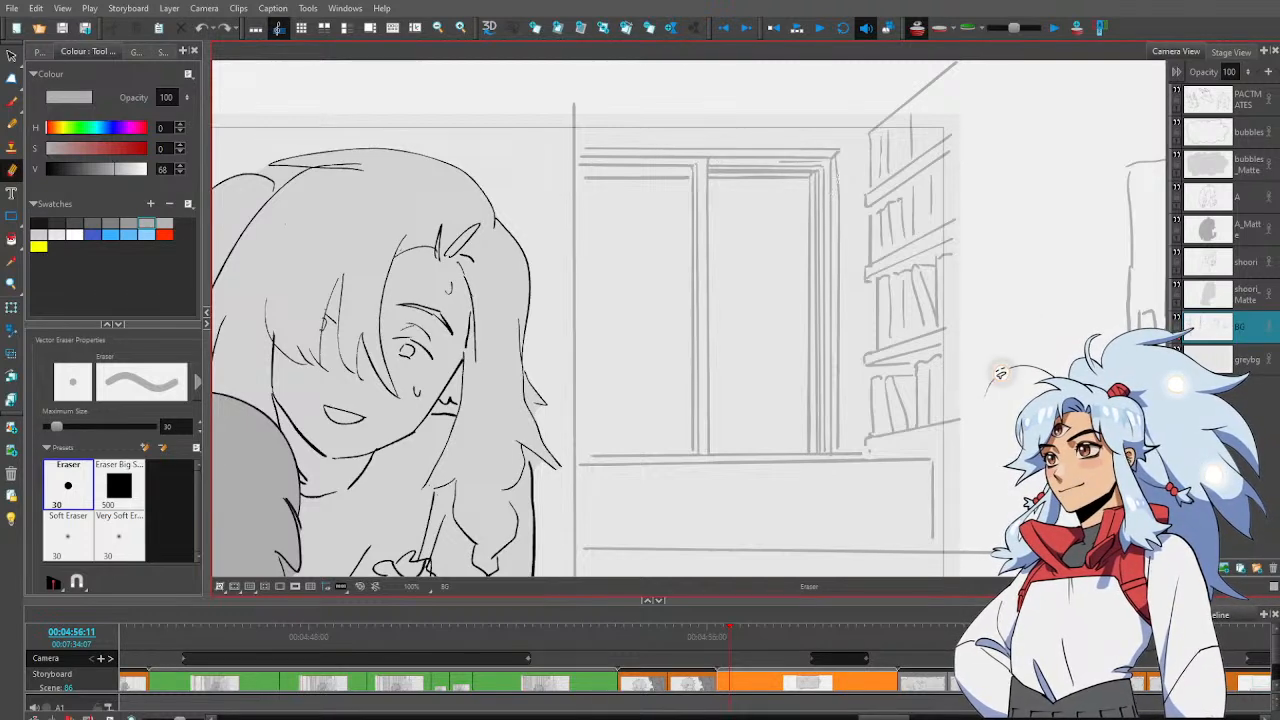
Extend the upper sill line under the wall panel to the vertical wall edge and tidy its end beside the bookshelf
{"action": "key", "text": "alt+s"}
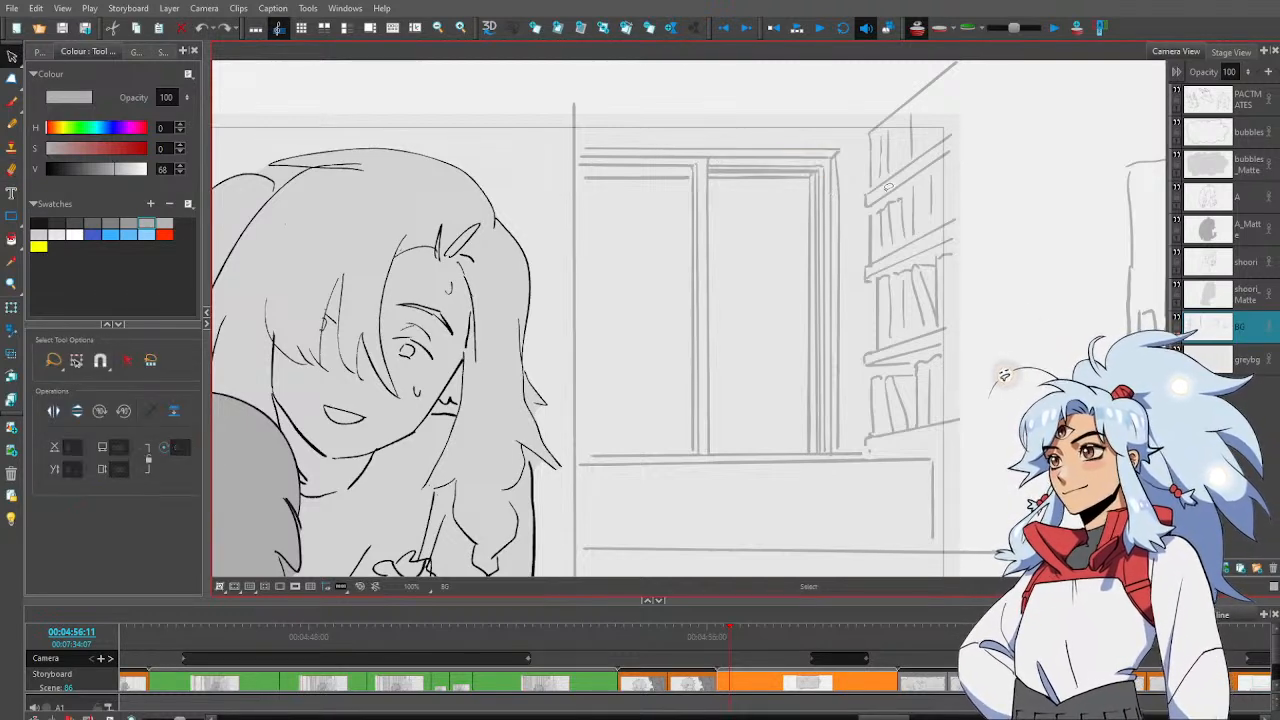
{"action": "left_click_drag", "start_coordinate": [736, 332], "coordinate": [842, 315]}
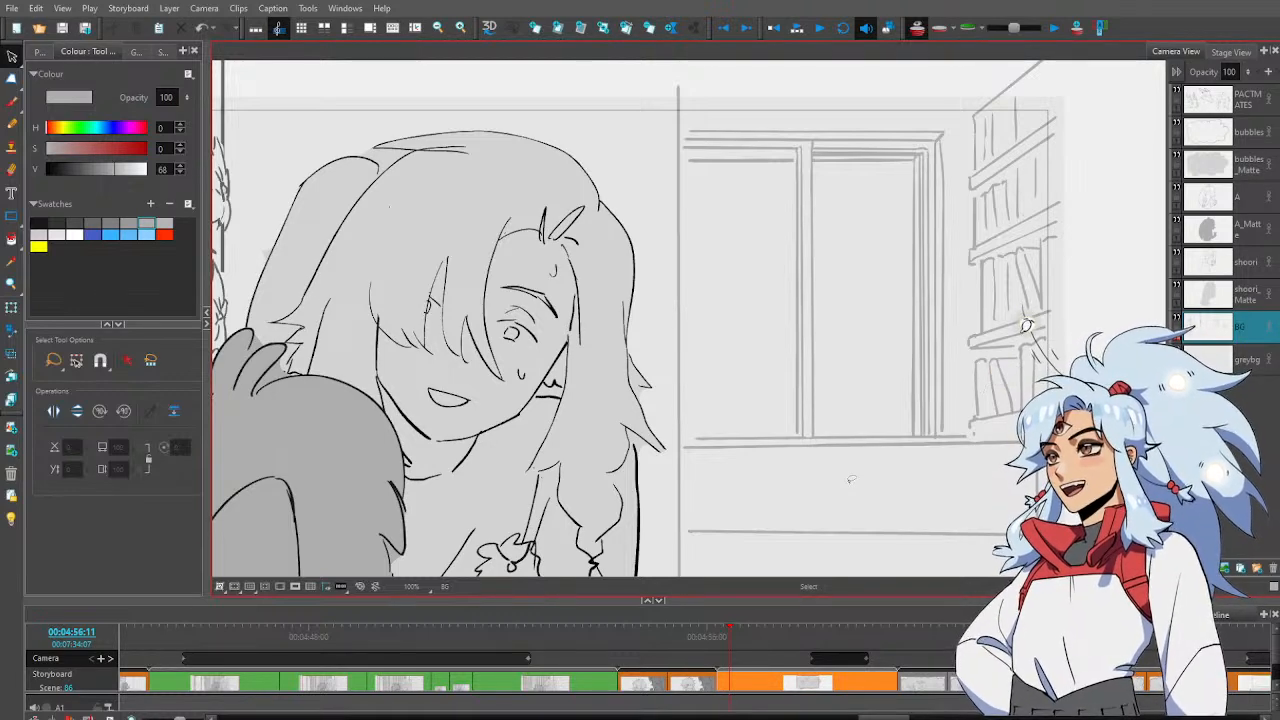
{"action": "left_click", "coordinate": [700, 437]}
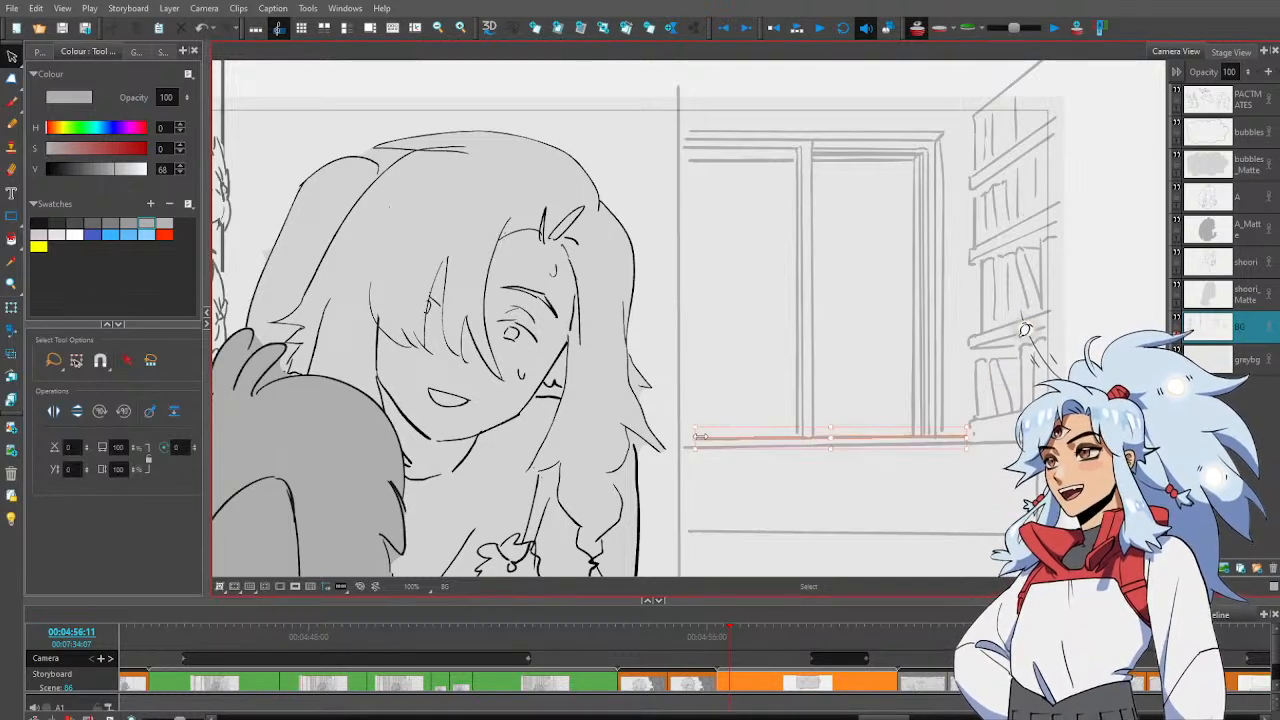
{"action": "left_click_drag", "start_coordinate": [701, 436], "coordinate": [682, 440]}
{"action": "left_click", "coordinate": [738, 344]}
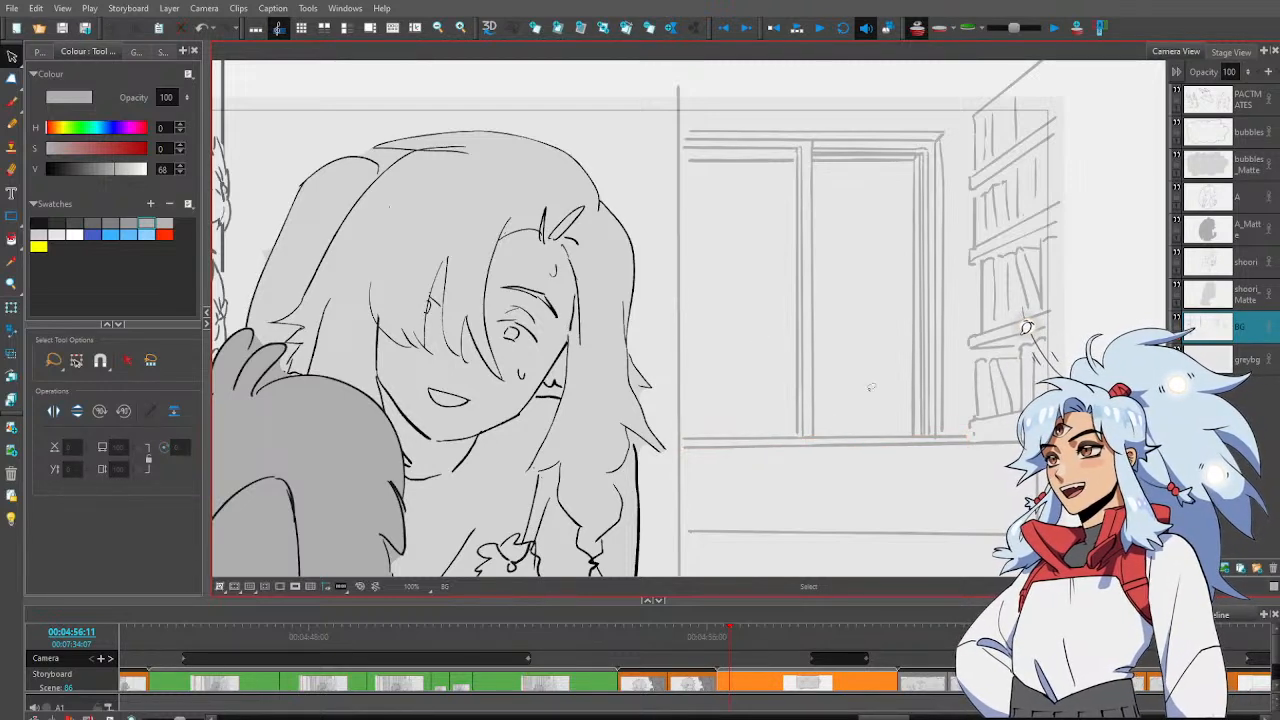
{"action": "left_click", "coordinate": [915, 438]}
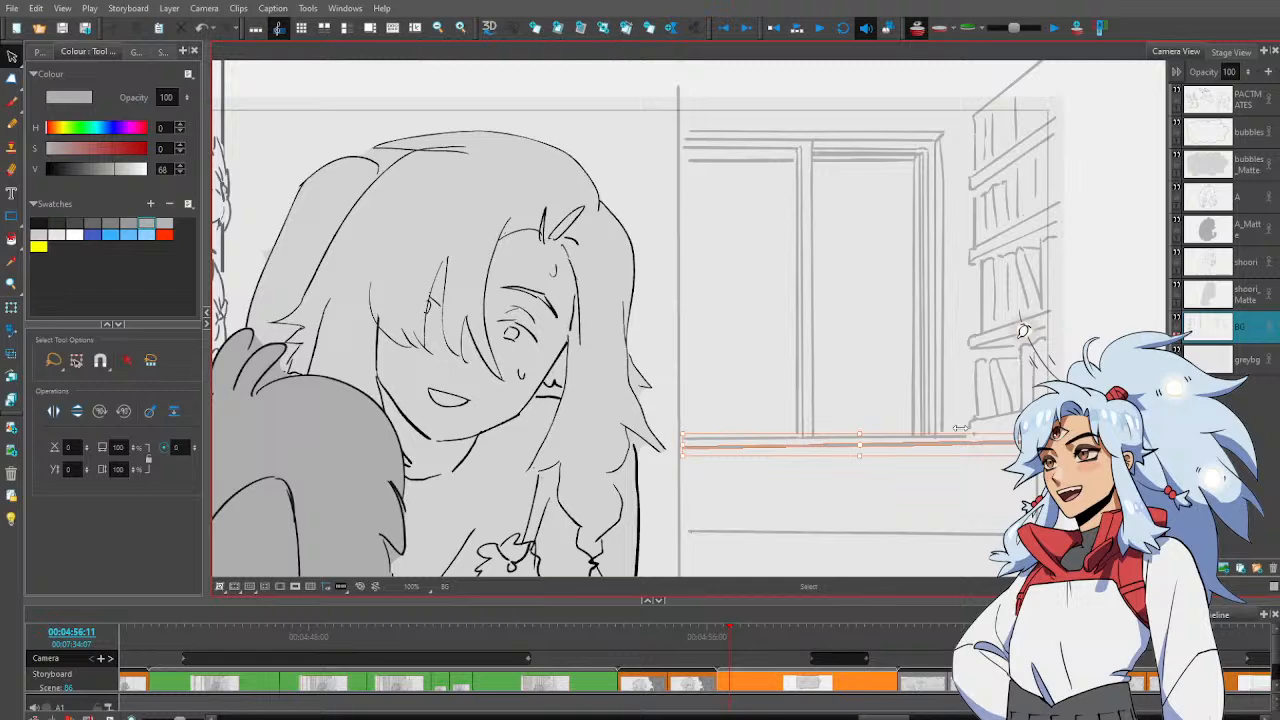
{"action": "left_click", "coordinate": [1024, 328]}
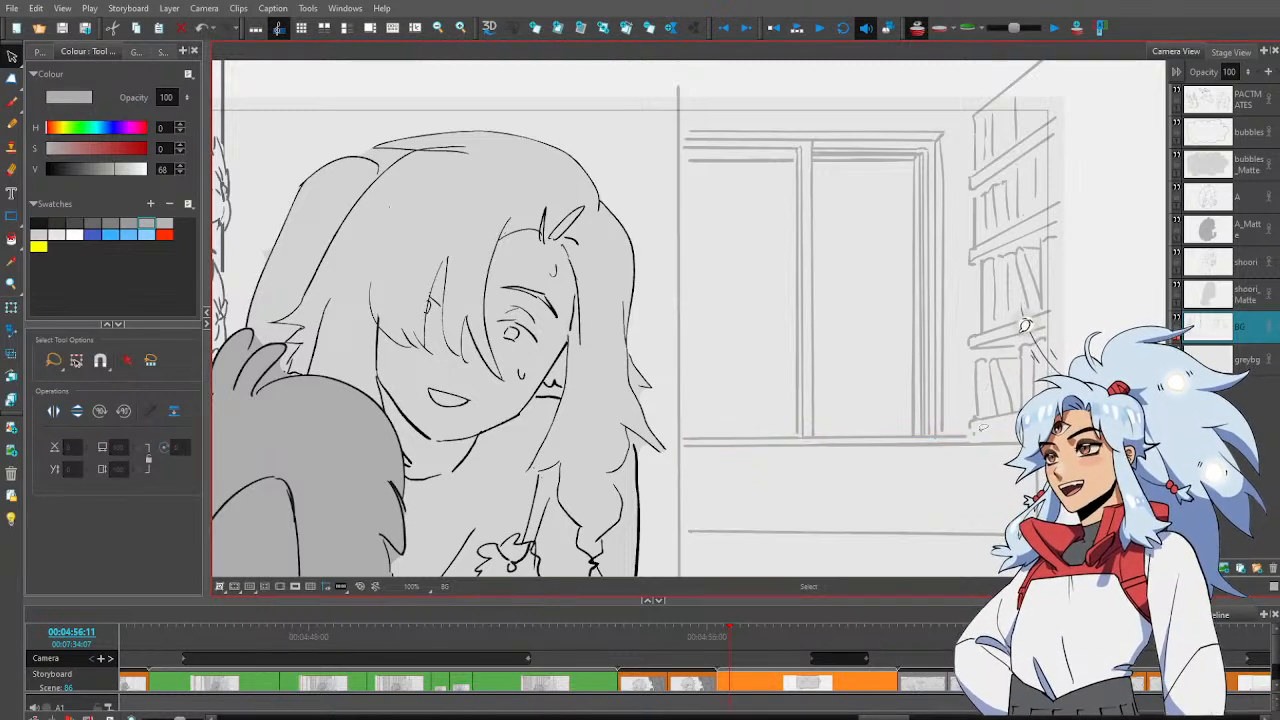
{"action": "key", "text": "alt+e"}
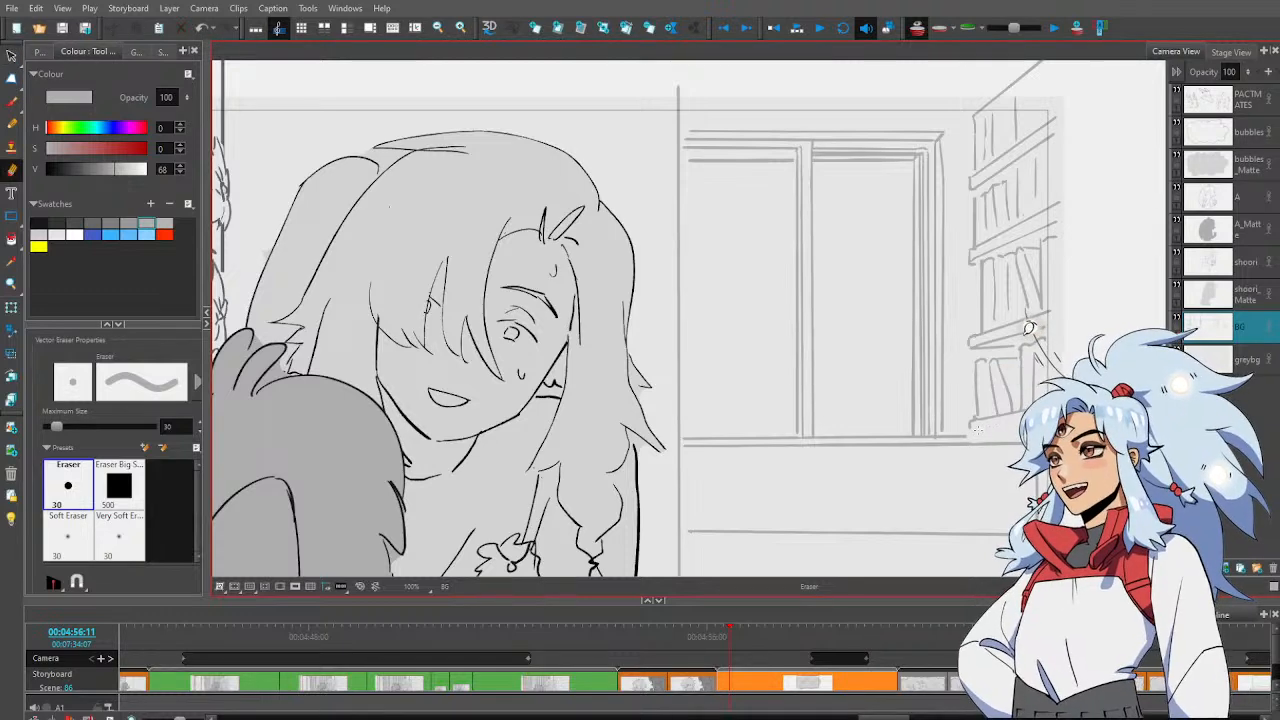
{"action": "key", "text": "alt+b"}
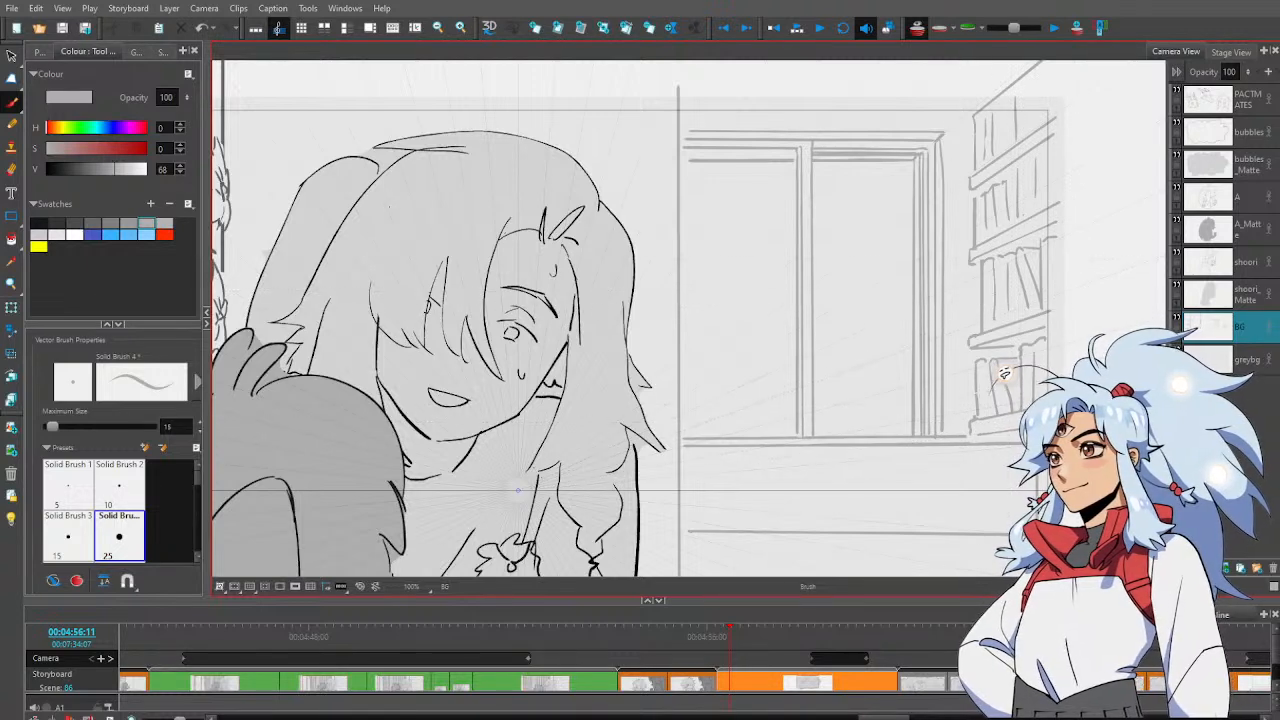
{"action": "key", "text": "alt+s"}
{"action": "left_click", "coordinate": [970, 435]}
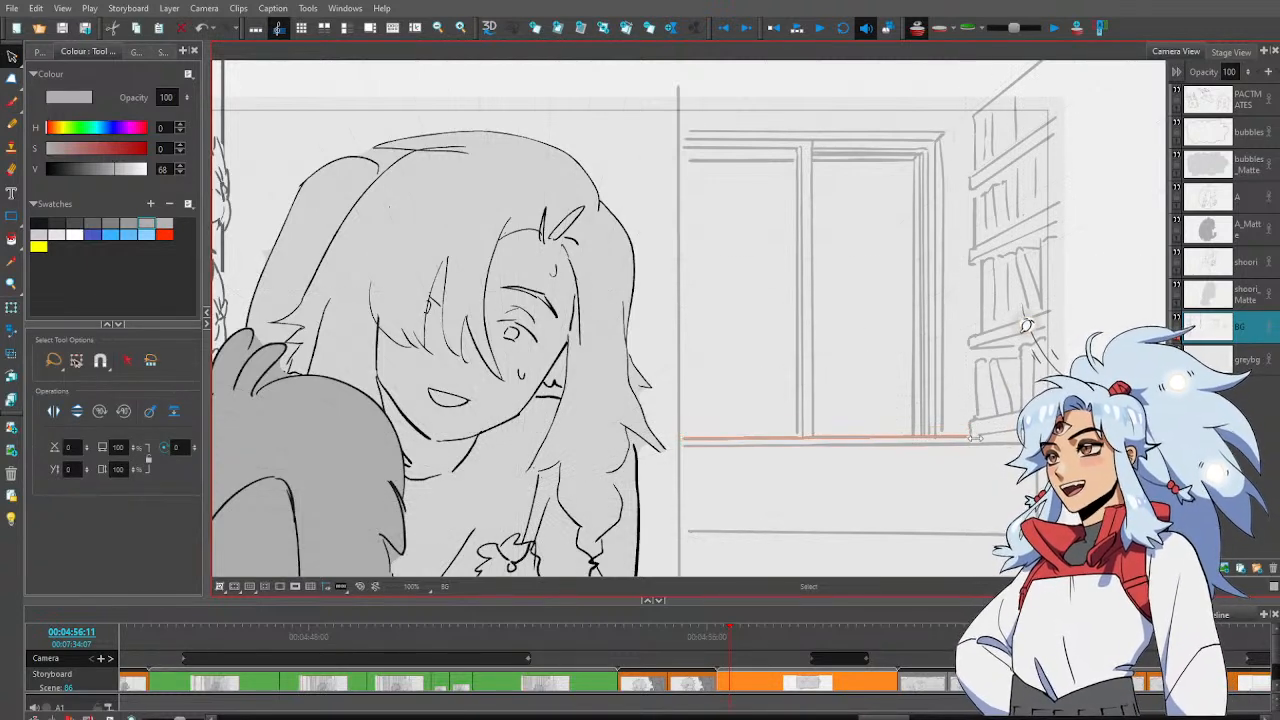
{"action": "key", "text": "Escape"}
Erase the upper sill line beneath the wall panel and redraw it slightly higher, from the bookshelf base to the vertical wall edge
{"action": "left_click_drag", "start_coordinate": [688, 318], "coordinate": [662, 300]}
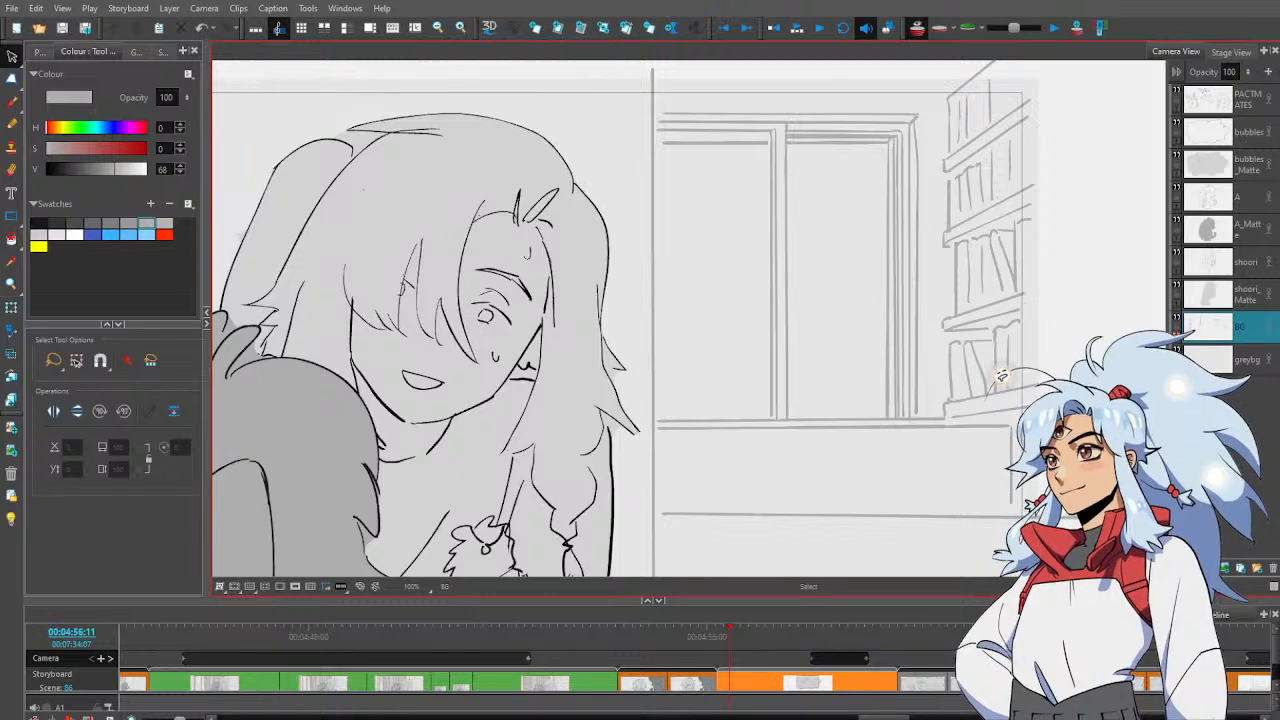
{"action": "left_click_drag", "start_coordinate": [1019, 426], "coordinate": [985, 412]}
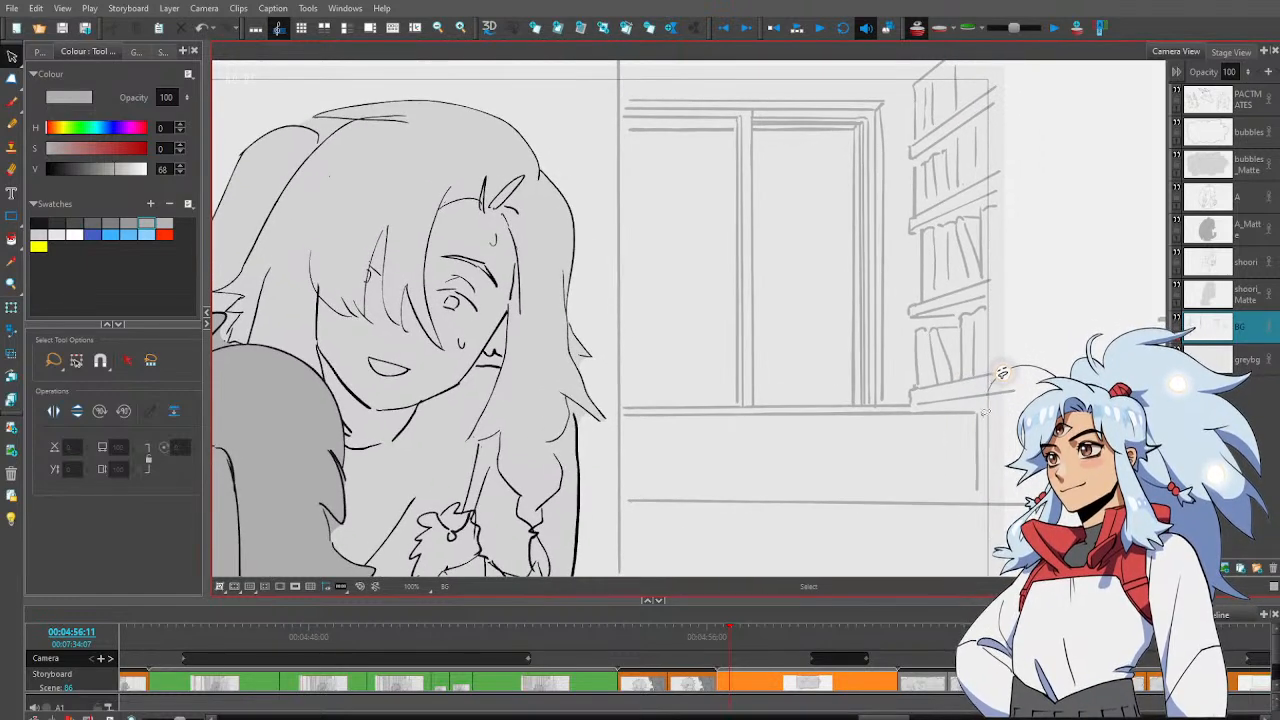
{"action": "key", "text": "alt+b"}
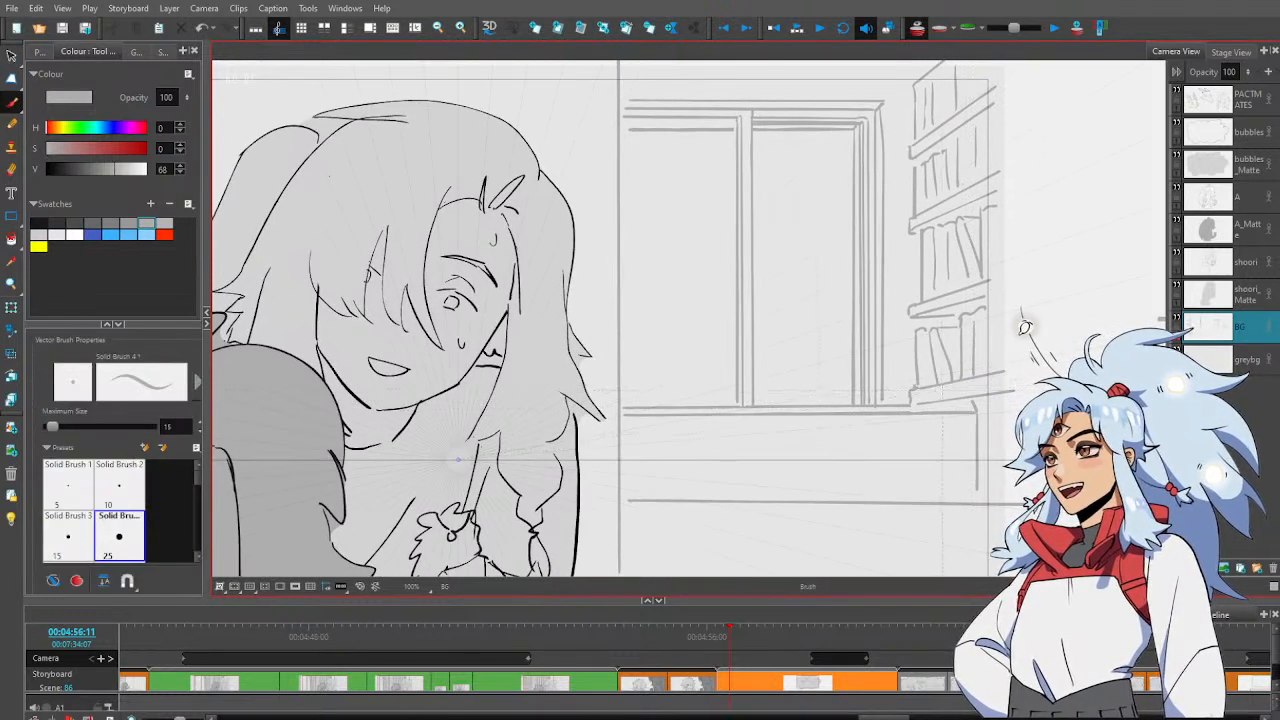
{"action": "key", "text": "alt+e"}
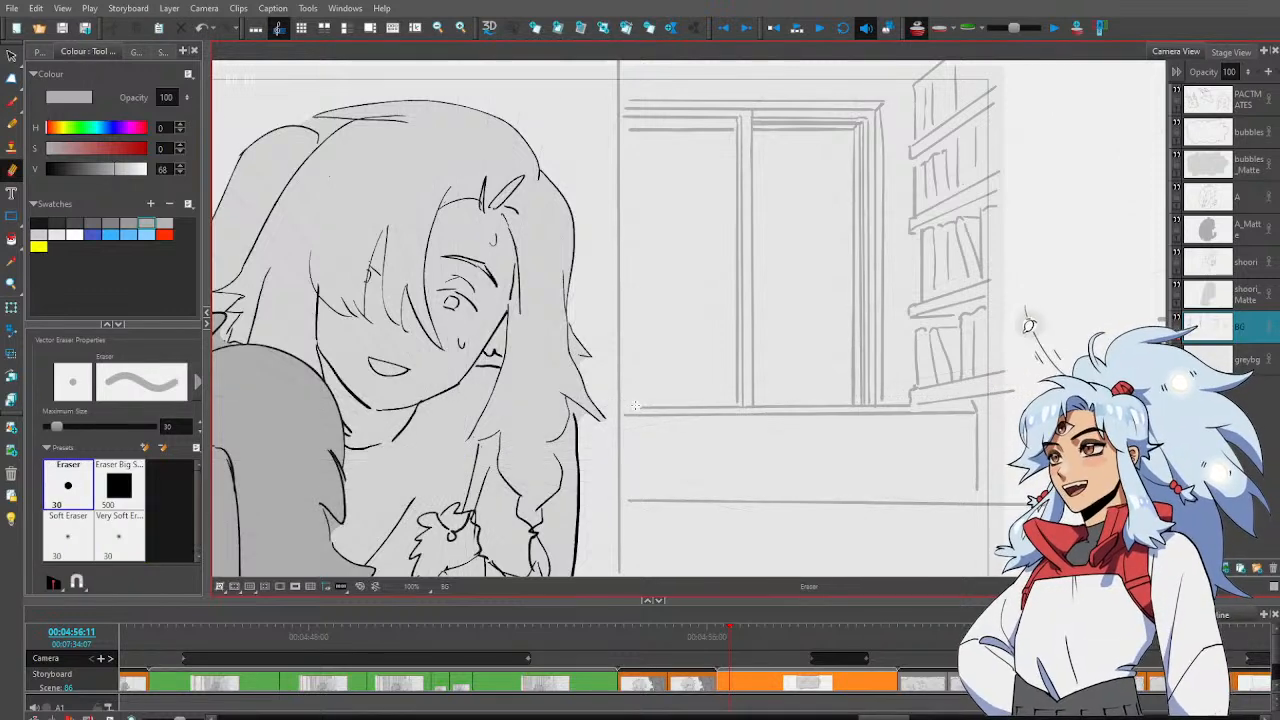
{"action": "left_click_drag", "start_coordinate": [635, 406], "coordinate": [868, 405]}
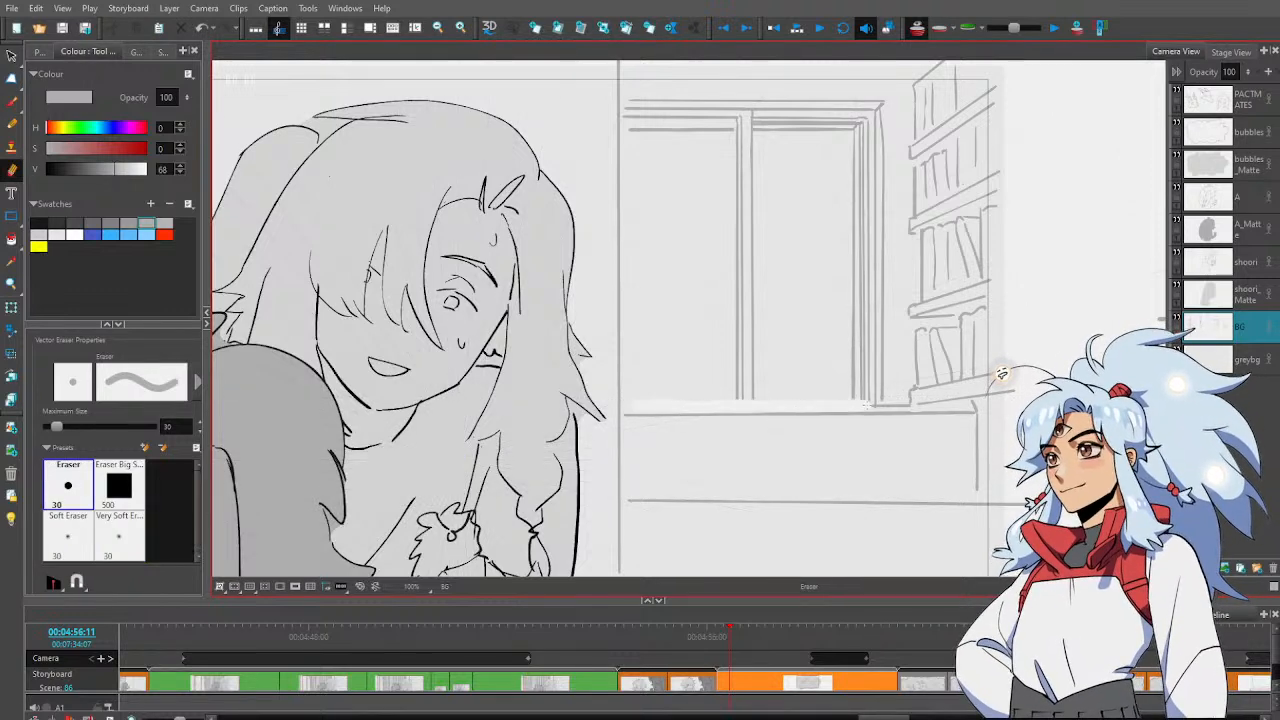
{"action": "key", "text": "alt+b"}
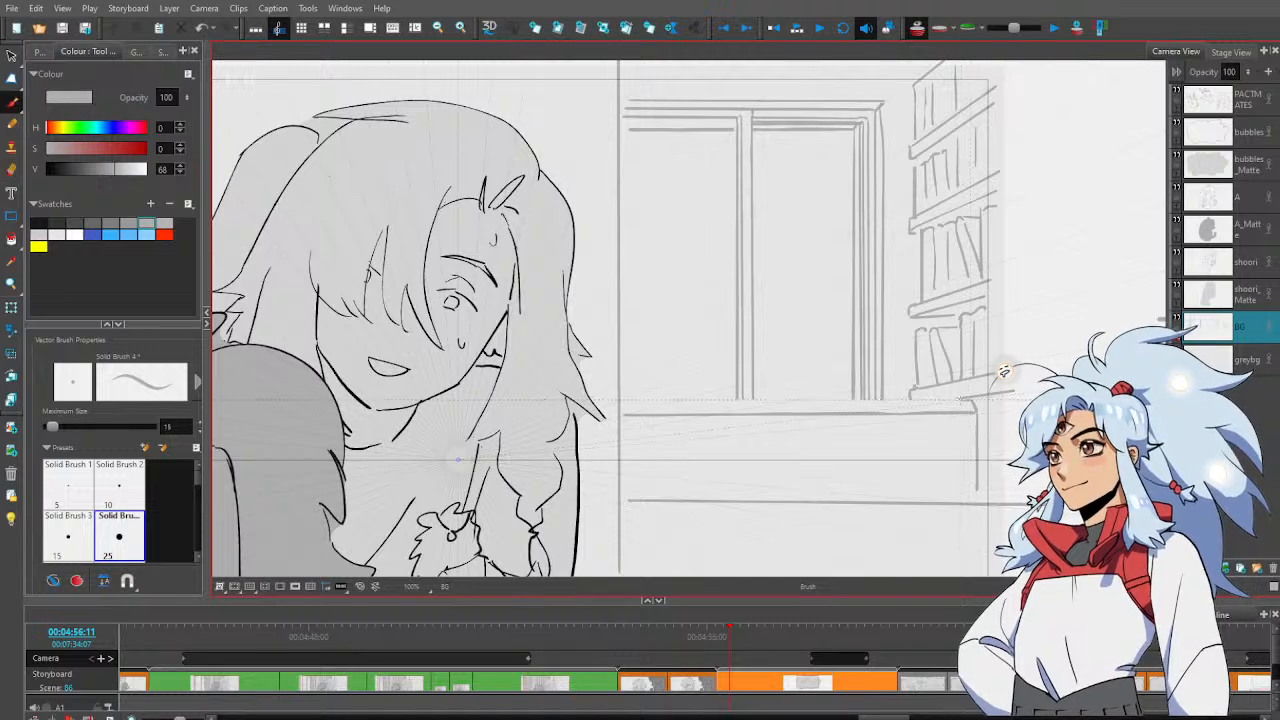
{"action": "left_click_drag", "start_coordinate": [928, 398], "coordinate": [625, 403]}
{"action": "key", "text": "alt+s"}
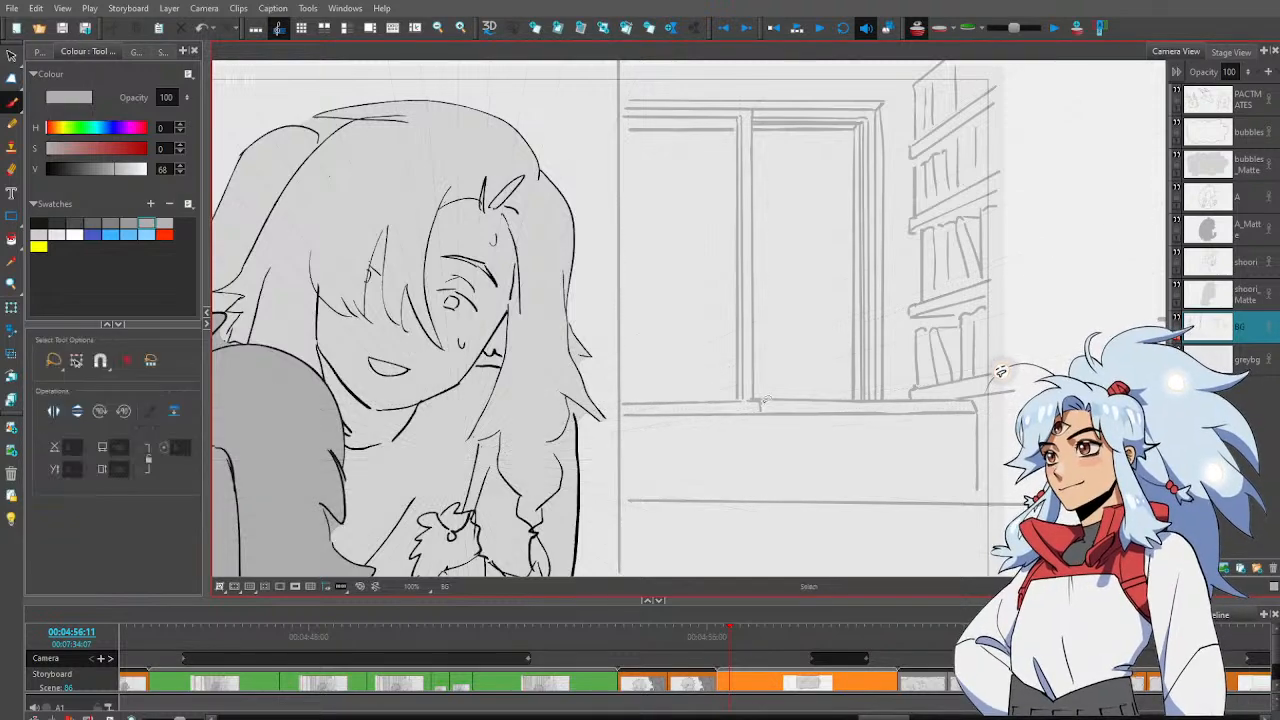
{"action": "left_click_drag", "start_coordinate": [892, 448], "coordinate": [915, 382]}
{"action": "key", "text": "alt+z"}
{"action": "left_click", "coordinate": [940, 429], "text": "alt"}
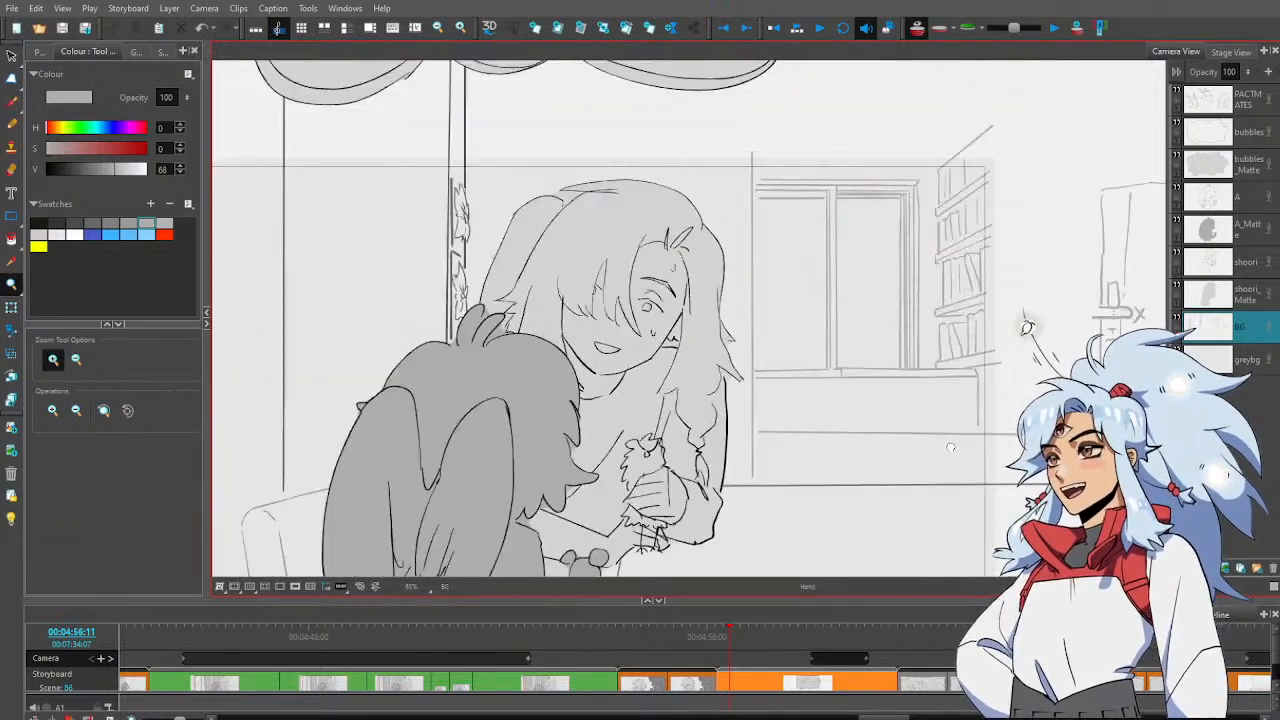
Rotate the horizontal line below the window on the BG layer slightly to level it
{"action": "left_click_drag", "start_coordinate": [650, 405], "coordinate": [588, 411]}
{"action": "key", "text": "alt+b"}
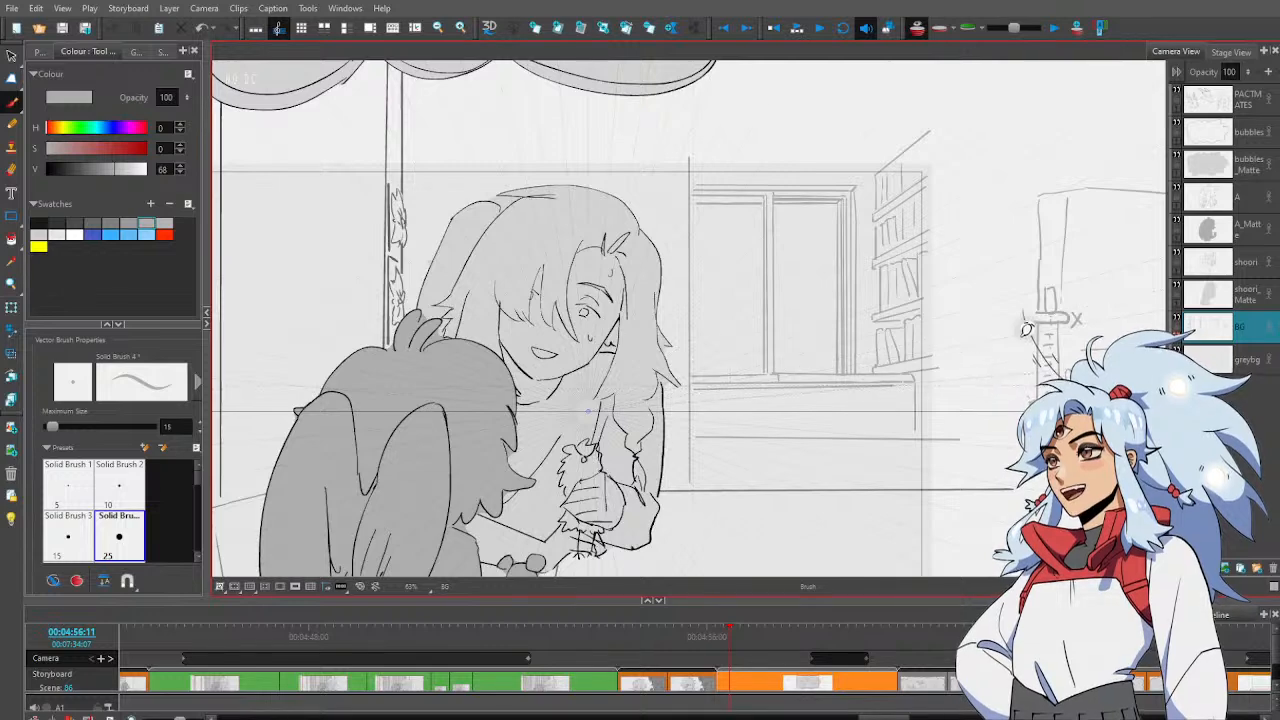
{"action": "key", "text": "alt+v"}
{"action": "left_click", "coordinate": [898, 439]}
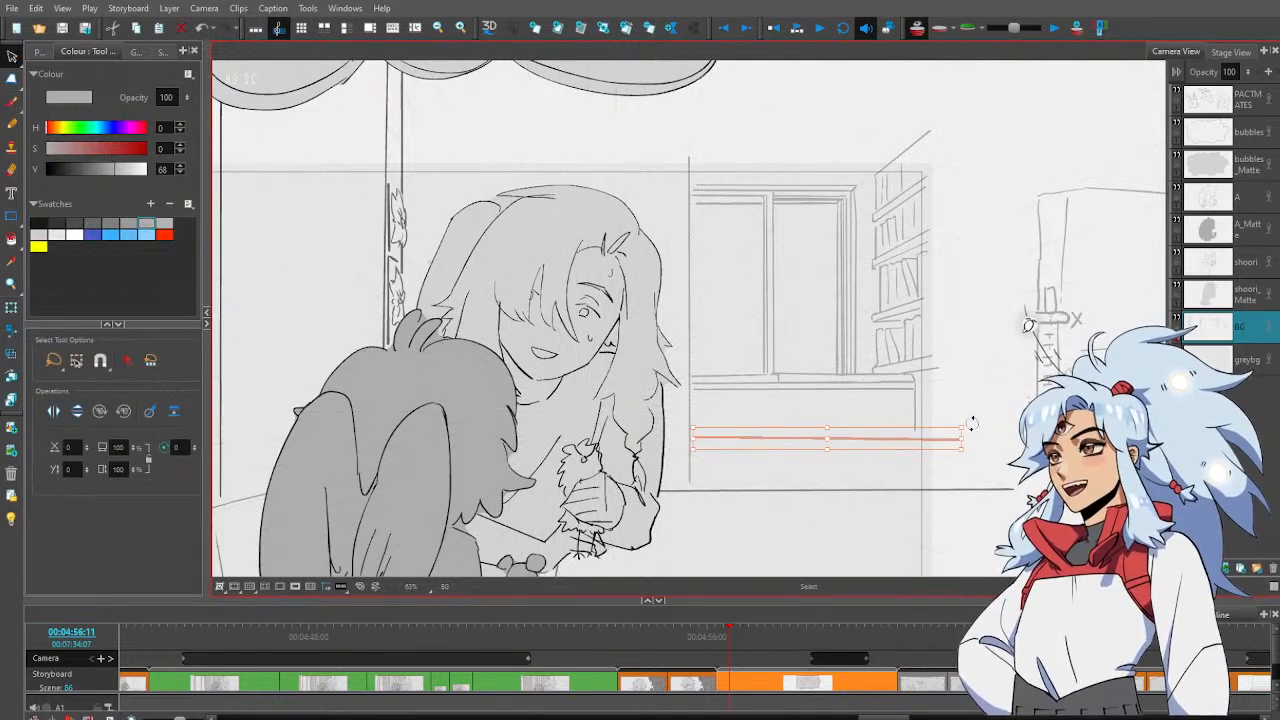
{"action": "left_click_drag", "start_coordinate": [971, 424], "coordinate": [969, 412]}
{"action": "left_click", "coordinate": [969, 405]}
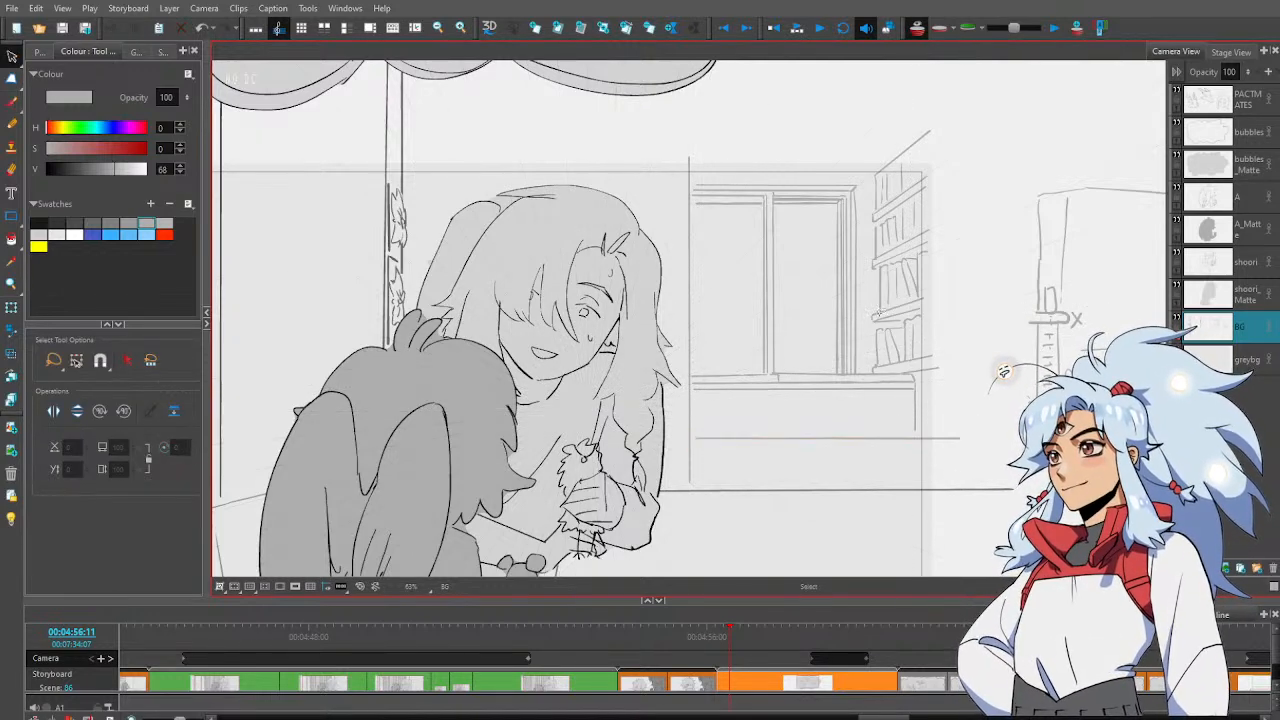
Go to scene 60 at 00:03:43:19, the panel with the sleeping characters in front of the bookcase
{"action": "left_click_drag", "start_coordinate": [746, 278], "coordinate": [757, 267]}
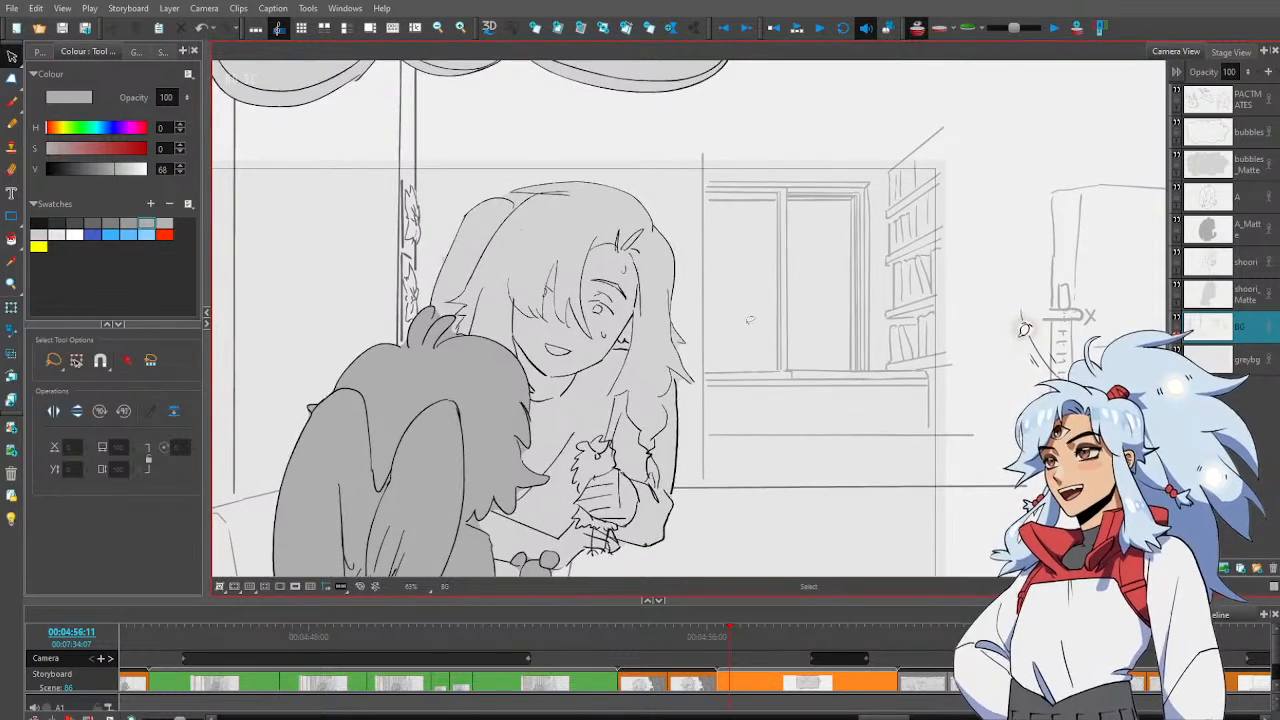
{"action": "key", "text": "alt+z"}
{"action": "left_click", "coordinate": [747, 338], "text": "alt"}
{"action": "left_click_drag", "start_coordinate": [747, 338], "coordinate": [757, 358]}
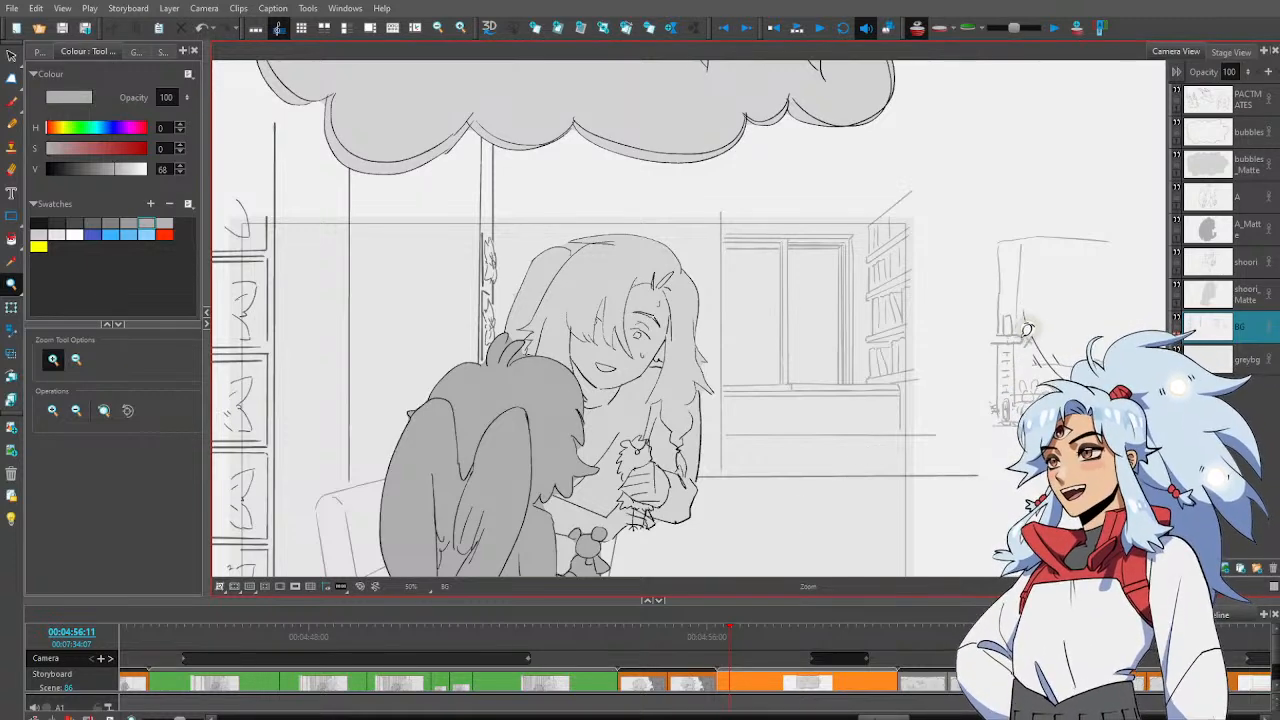
{"action": "left_click_drag", "start_coordinate": [875, 716], "coordinate": [688, 714]}
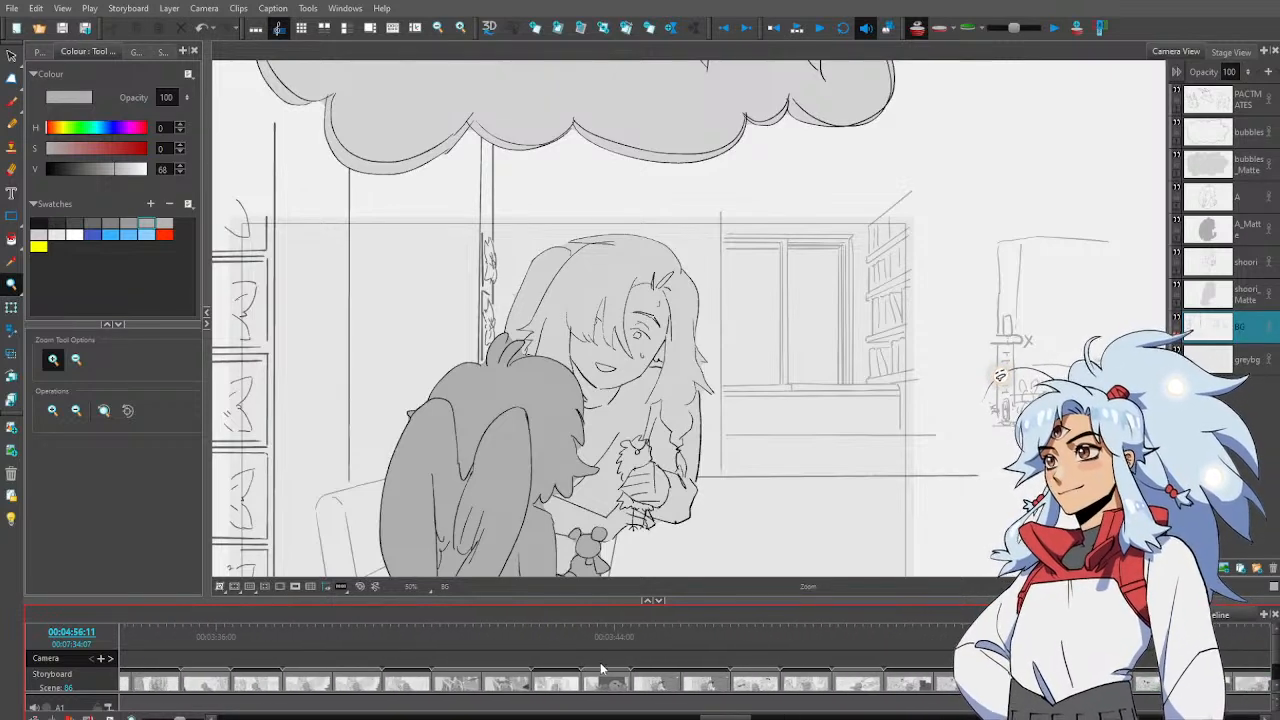
{"action": "left_click", "coordinate": [603, 651]}
{"action": "scroll", "coordinate": [630, 346], "scroll_direction": "down", "scroll_amount": 2}
{"action": "left_click_drag", "start_coordinate": [660, 364], "coordinate": [686, 366]}
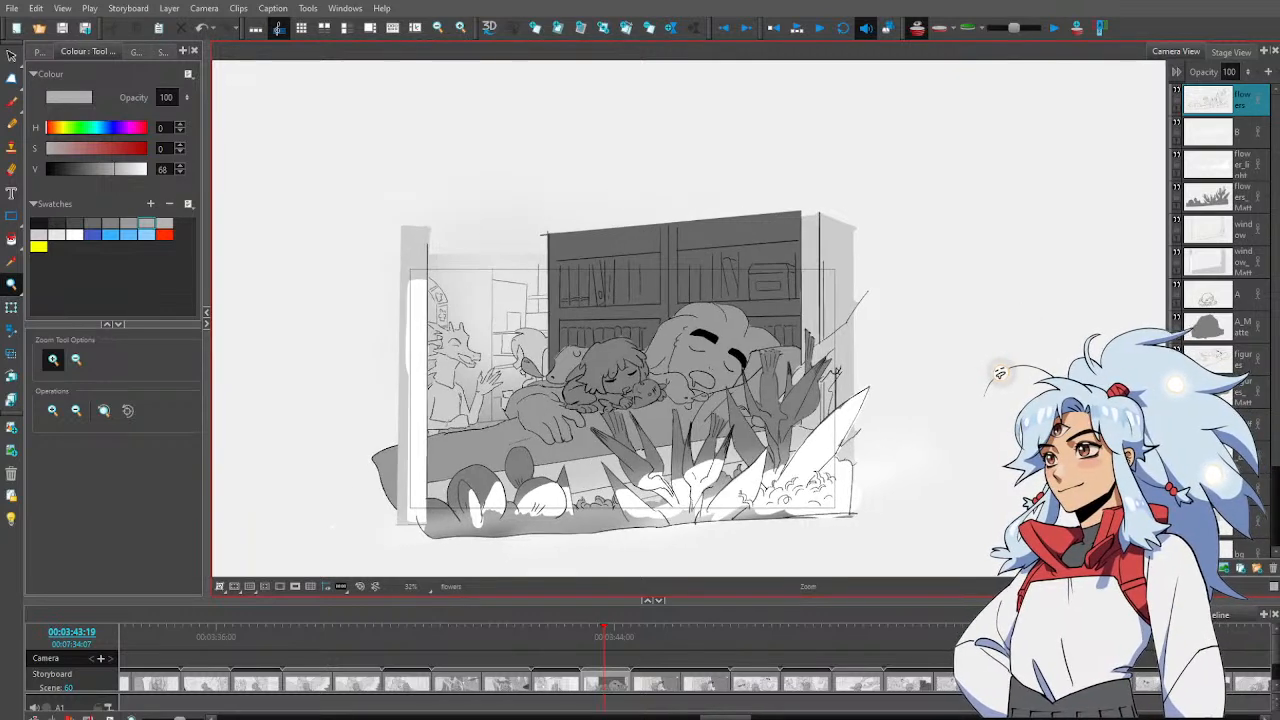
Add a new vector layer and draw a near-black perspective line along the lower part of the window opening
{"action": "key", "text": "ctrl+r"}
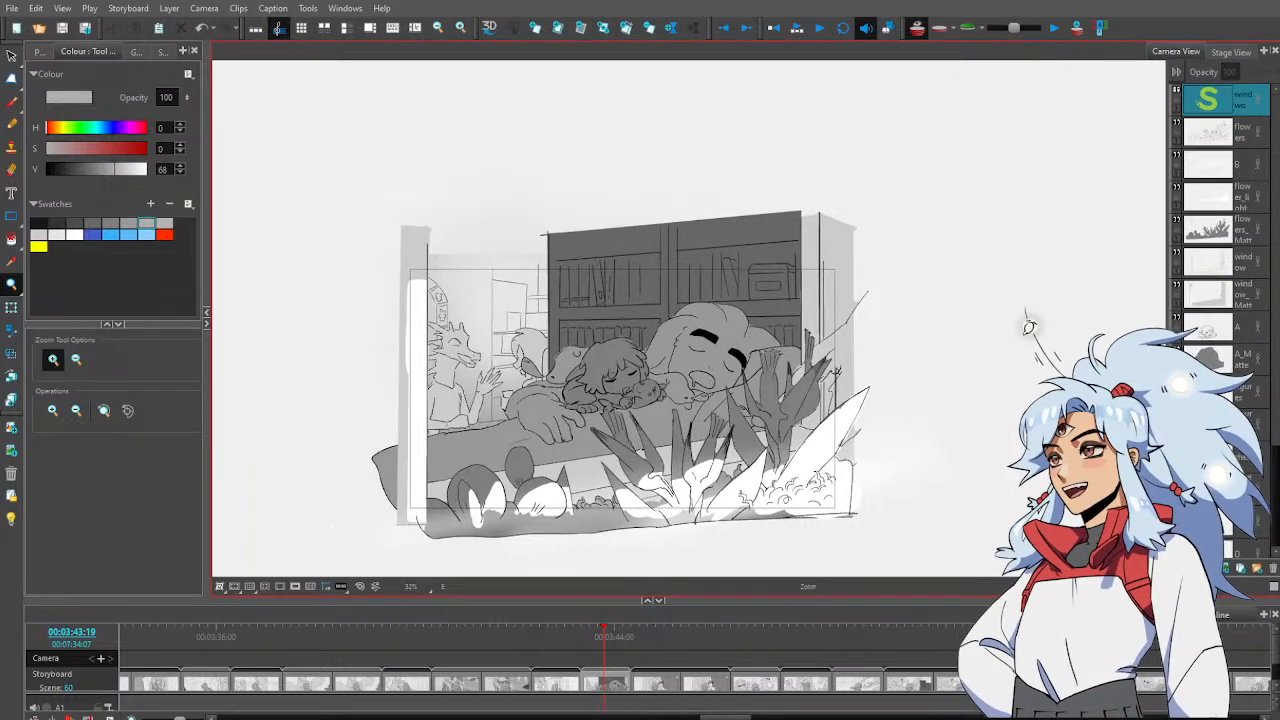
{"action": "left_click", "coordinate": [40, 223]}
{"action": "key", "text": "alt+b"}
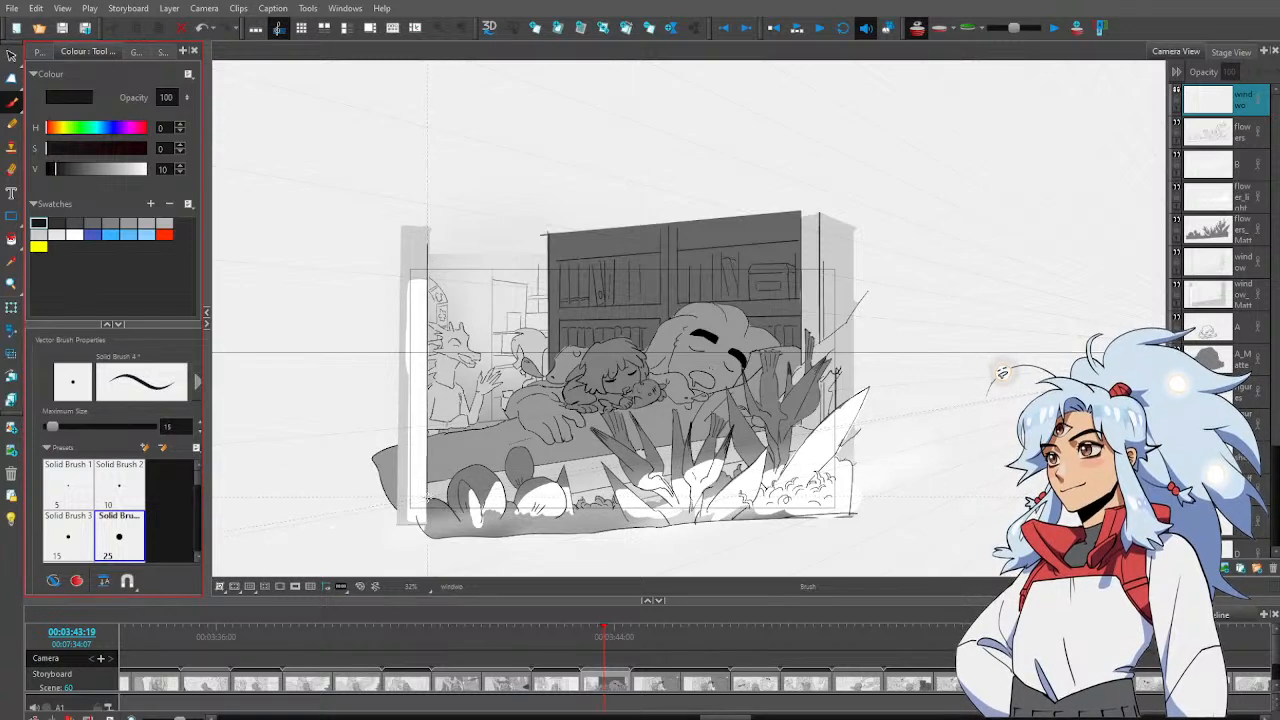
{"action": "left_click_drag", "start_coordinate": [428, 503], "coordinate": [656, 466]}
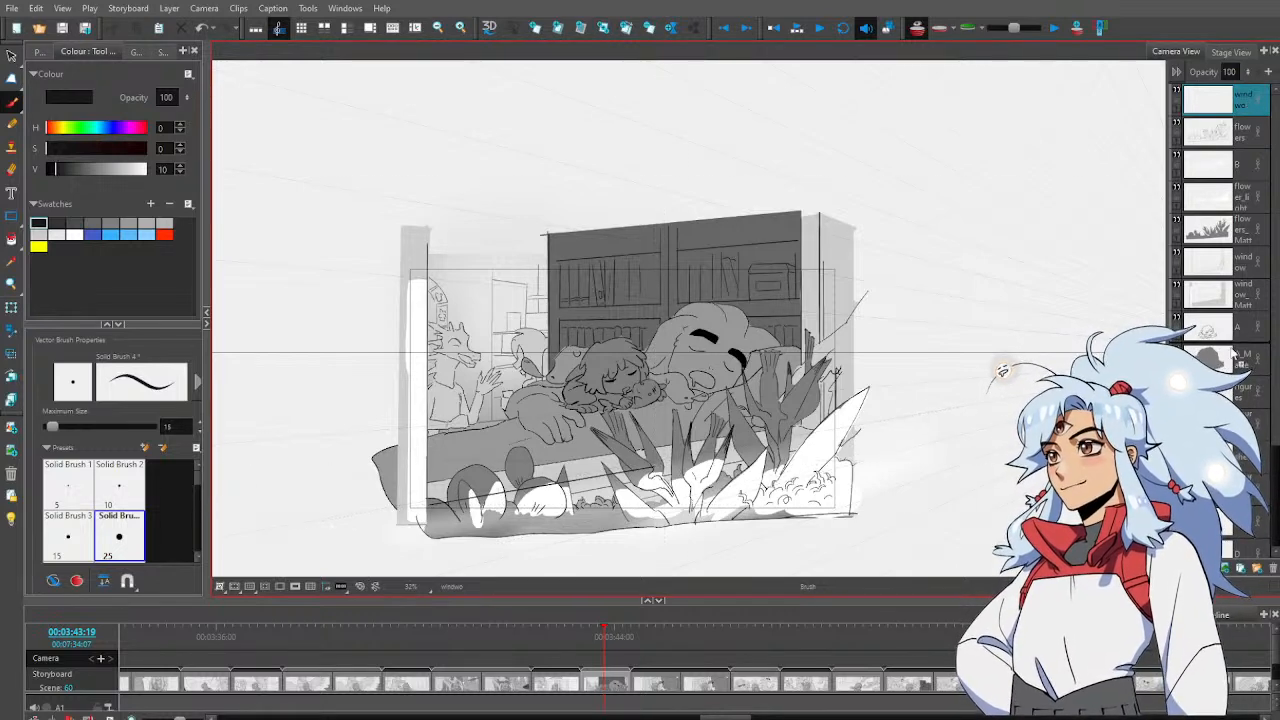
Move the new layer between the flowers_Matte and window layers and rename it glass
{"action": "left_click_drag", "start_coordinate": [1258, 366], "coordinate": [1254, 250]}
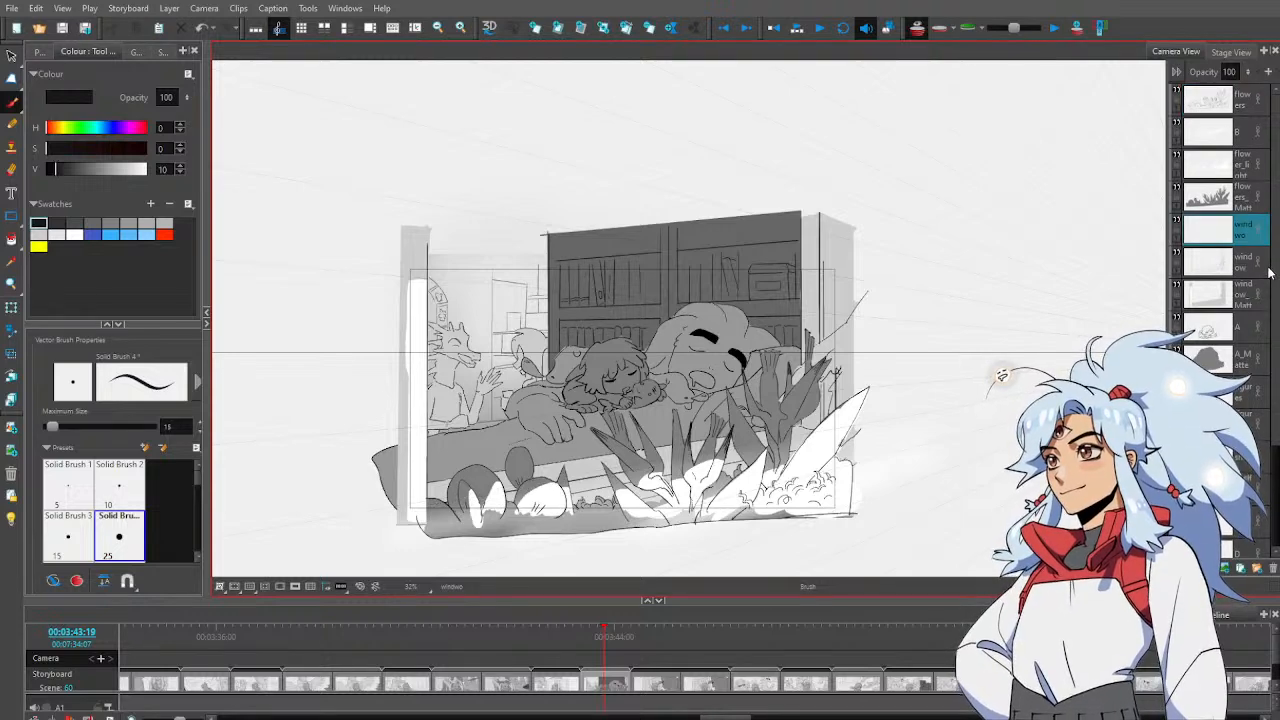
{"action": "left_click", "coordinate": [1251, 178]}
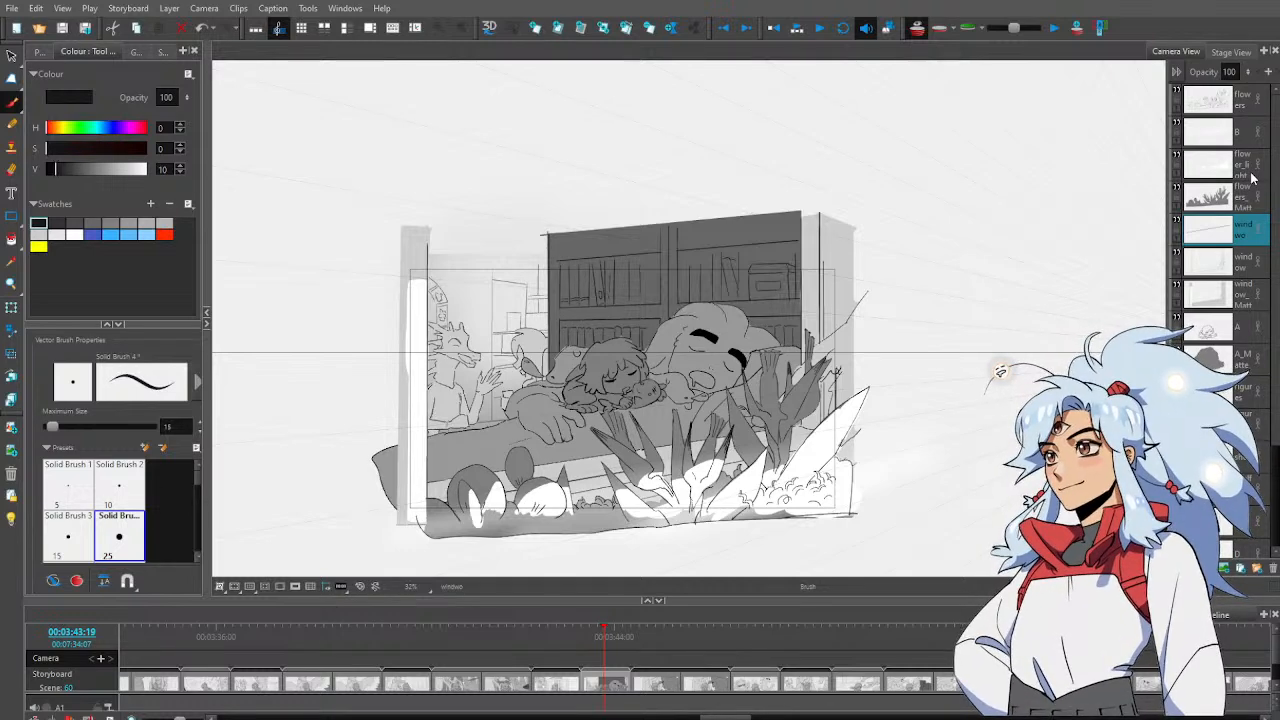
{"action": "type", "text": "glass"}
{"action": "key", "text": "Return"}
Turn on the light table, draw a vertical divider through the middle of the window, and extend the bottom line to the window's right edge
{"action": "key", "text": "shift+l"}
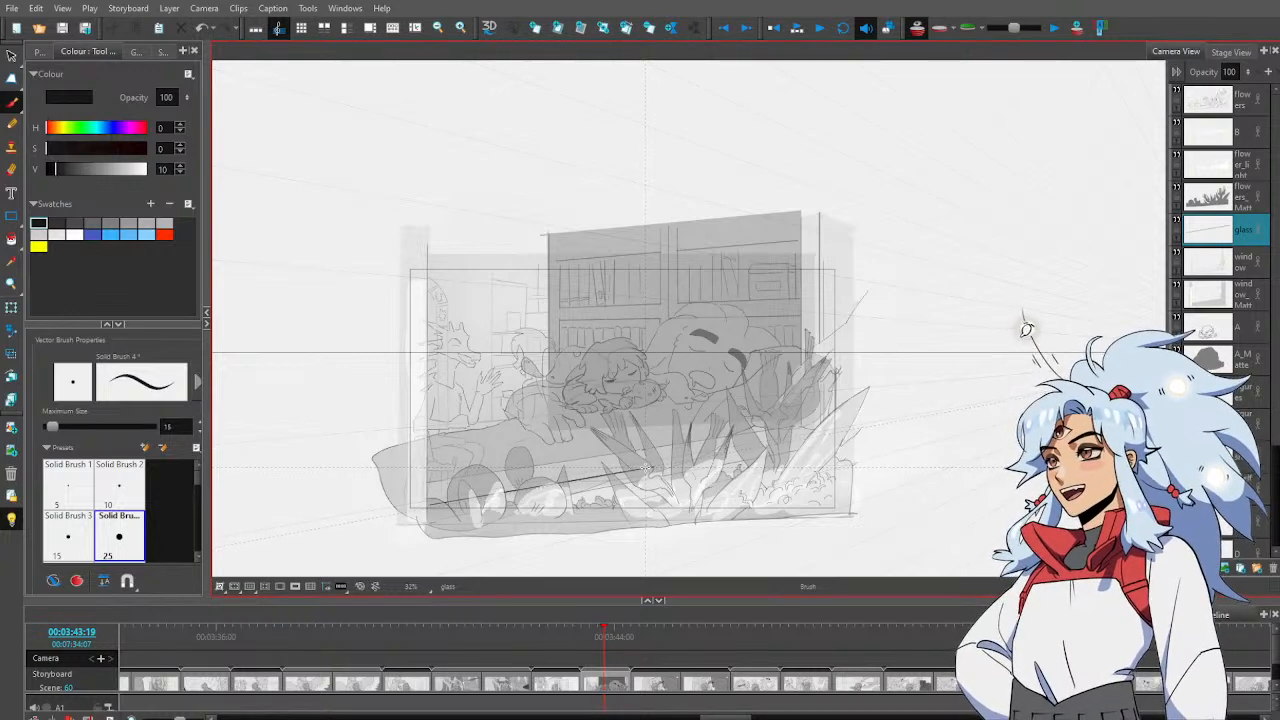
{"action": "mouse_move", "coordinate": [646, 466]}
{"action": "left_mouse_down"}
{"action": "mouse_move", "coordinate": [636, 270]}
{"action": "mouse_move", "coordinate": [648, 165]}
{"action": "left_mouse_up"}
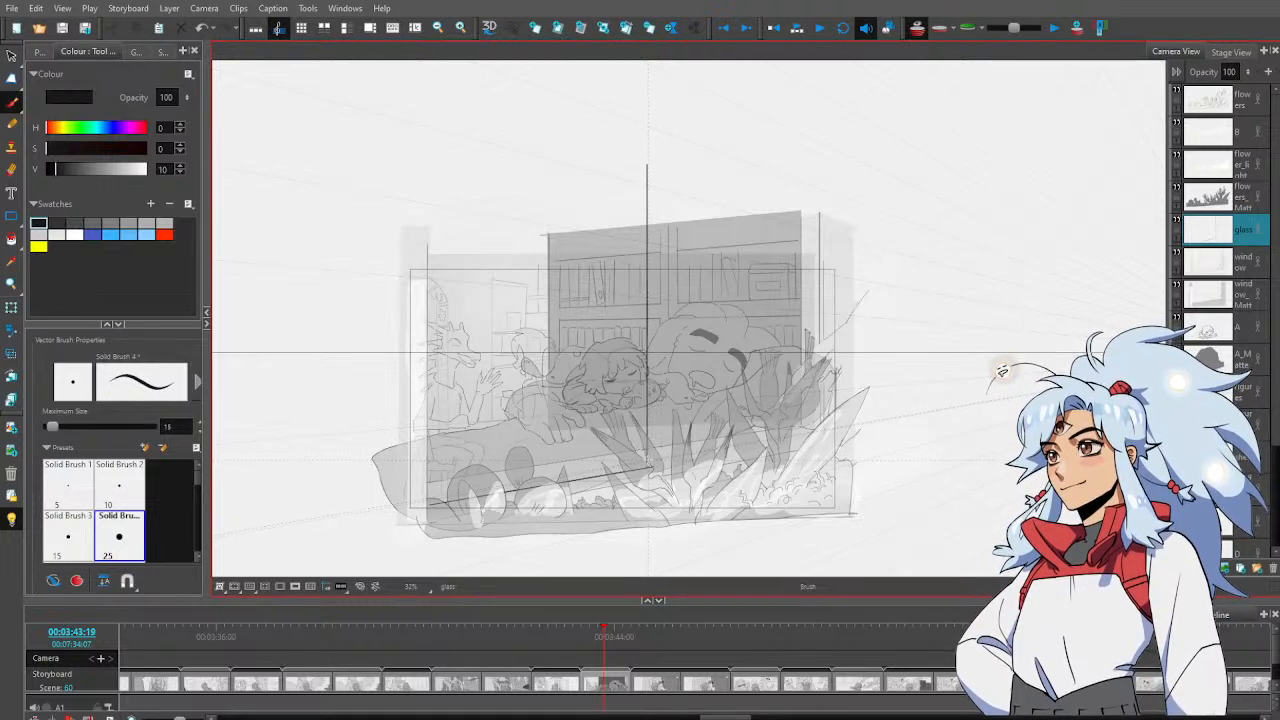
{"action": "left_click_drag", "start_coordinate": [647, 460], "coordinate": [813, 430]}
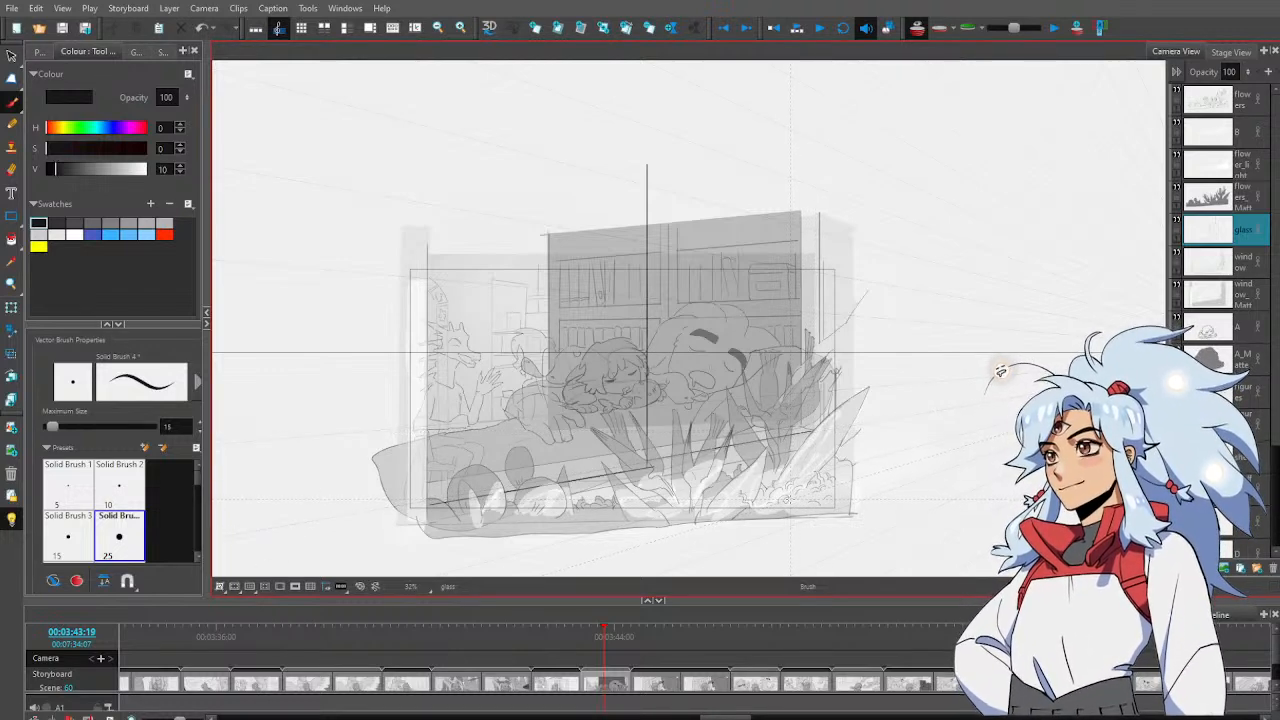
{"action": "key", "text": "alt+e"}
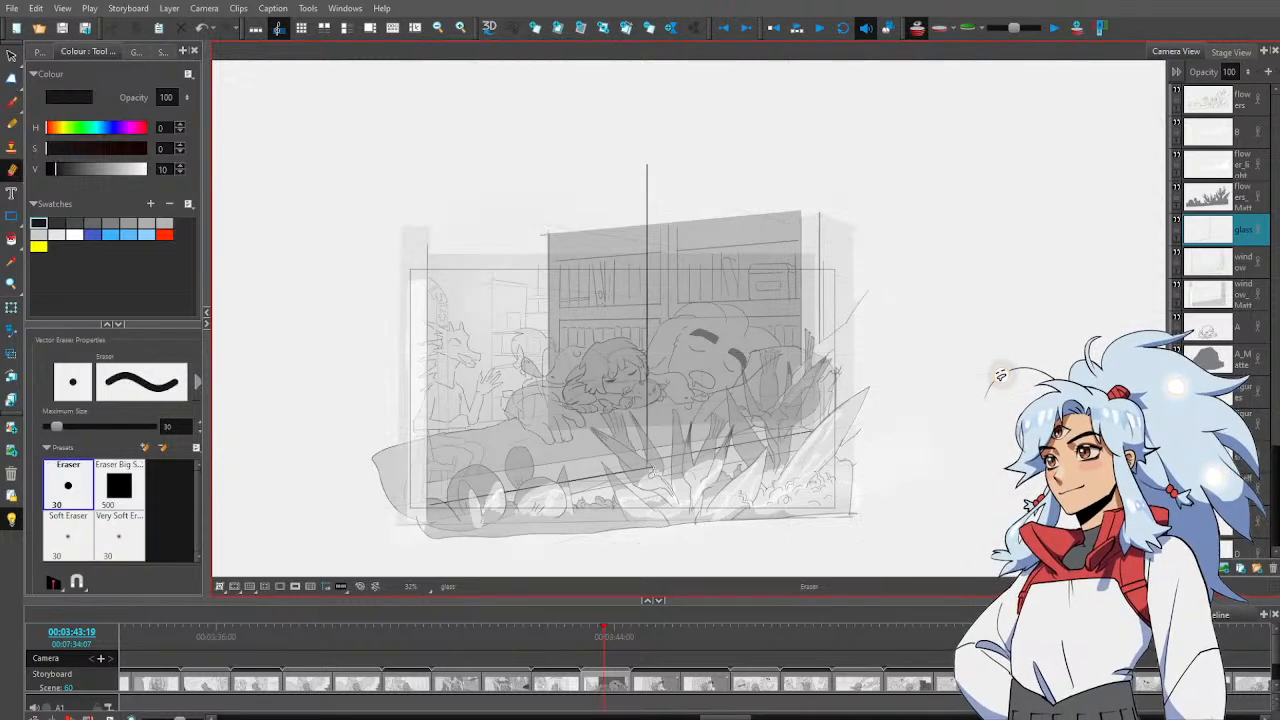
{"action": "key", "text": "alt+b"}
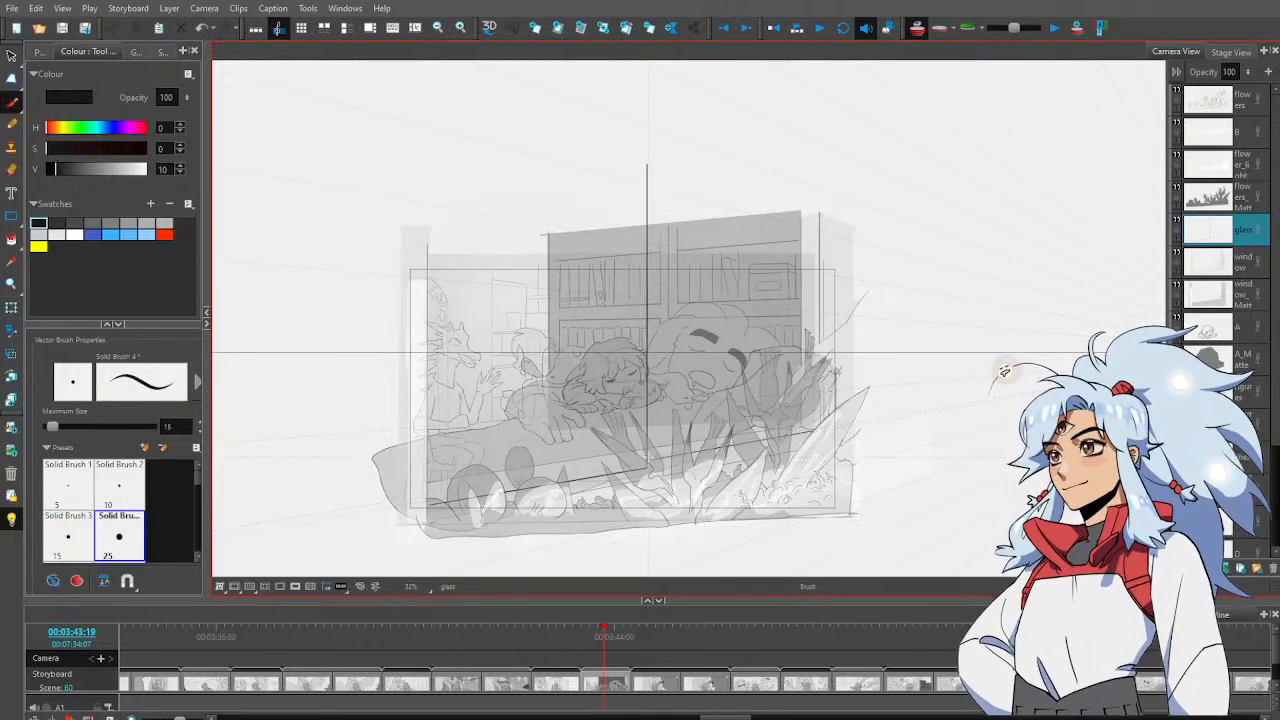
{"action": "left_click_drag", "start_coordinate": [647, 461], "coordinate": [810, 430]}
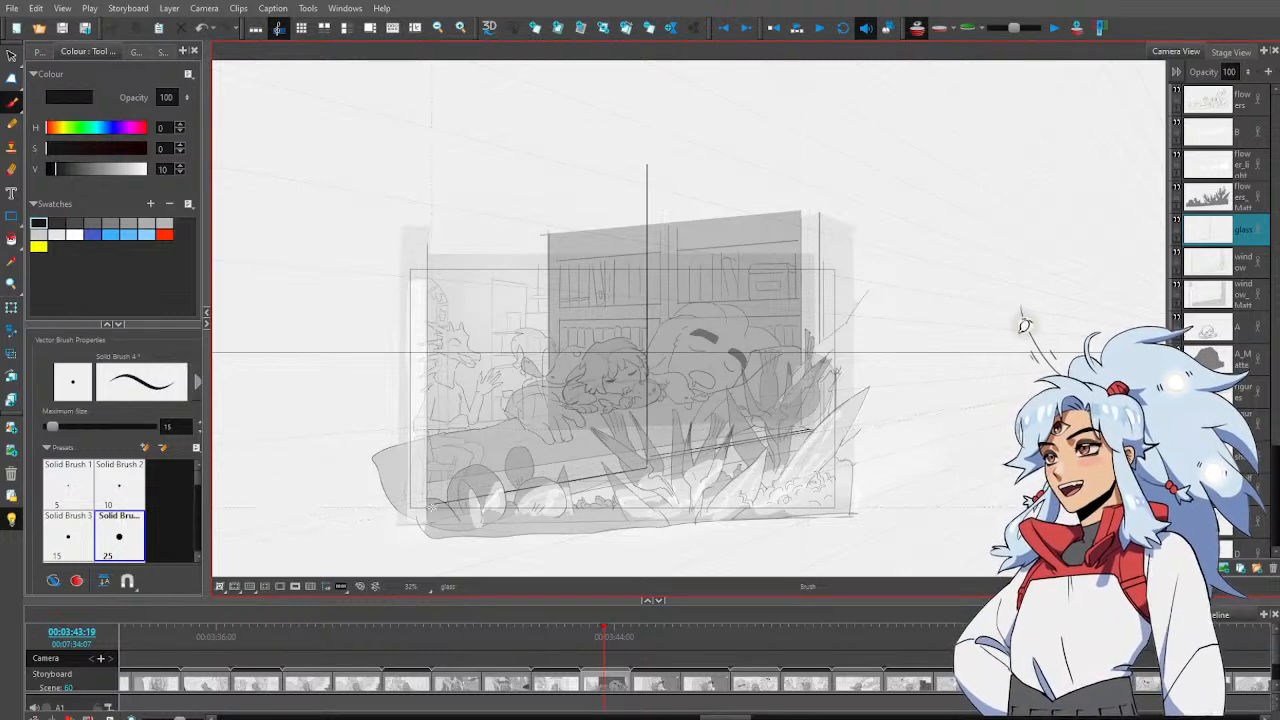
Erase the slanted bottom line and redraw it as one continuous perspective line across the window opening
{"action": "key", "text": "alt+e"}
{"action": "mouse_move", "coordinate": [428, 506]}
{"action": "left_mouse_down"}
{"action": "mouse_move", "coordinate": [811, 430]}
{"action": "mouse_move", "coordinate": [654, 458]}
{"action": "mouse_move", "coordinate": [621, 449]}
{"action": "mouse_move", "coordinate": [812, 428]}
{"action": "left_mouse_up"}
{"action": "key", "text": "alt+b"}
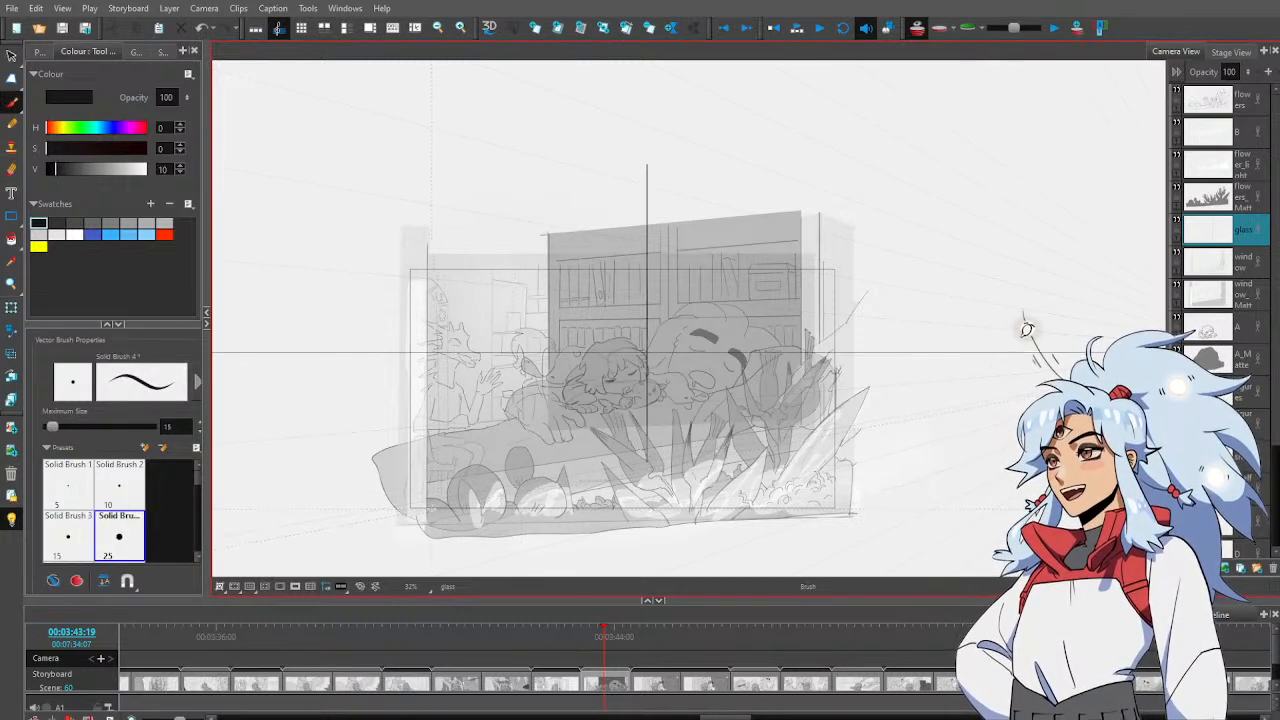
{"action": "left_click_drag", "start_coordinate": [428, 511], "coordinate": [823, 438]}
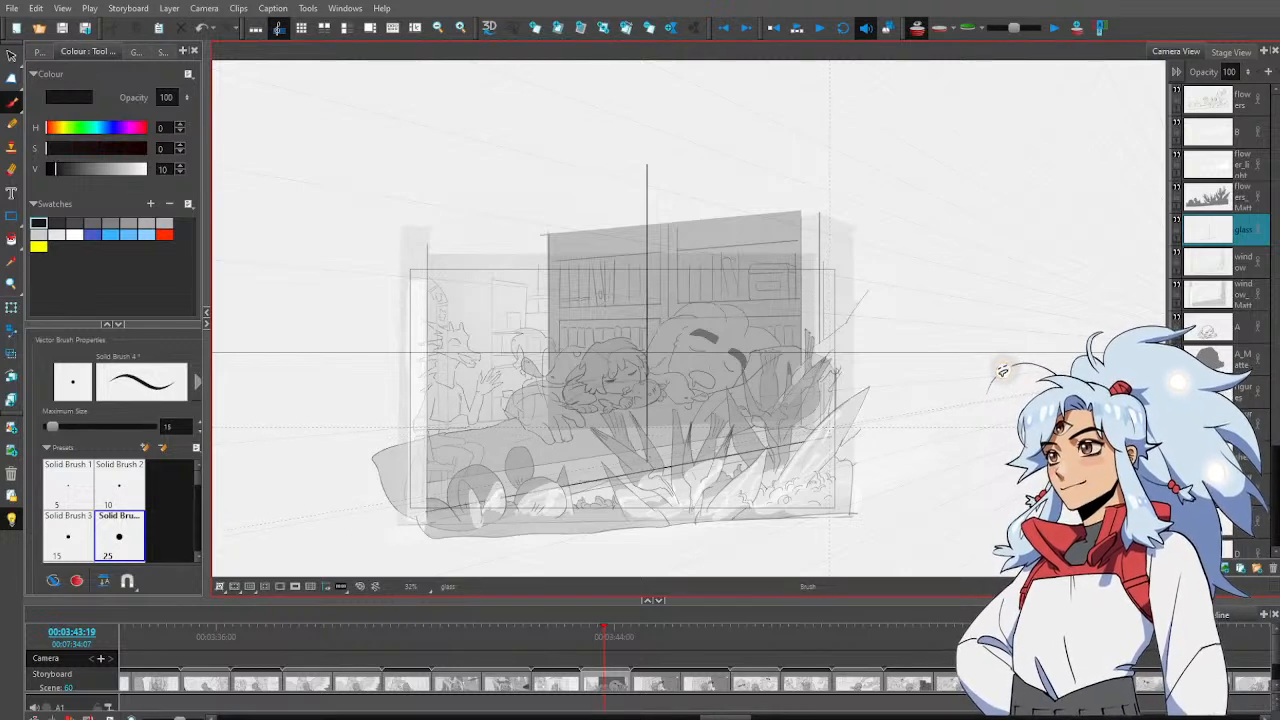
Draw parallel perspective lines just above the window's bottom line to give the lower frame thickness
{"action": "left_click_drag", "start_coordinate": [828, 428], "coordinate": [426, 499]}
{"action": "key", "text": "alt+e"}
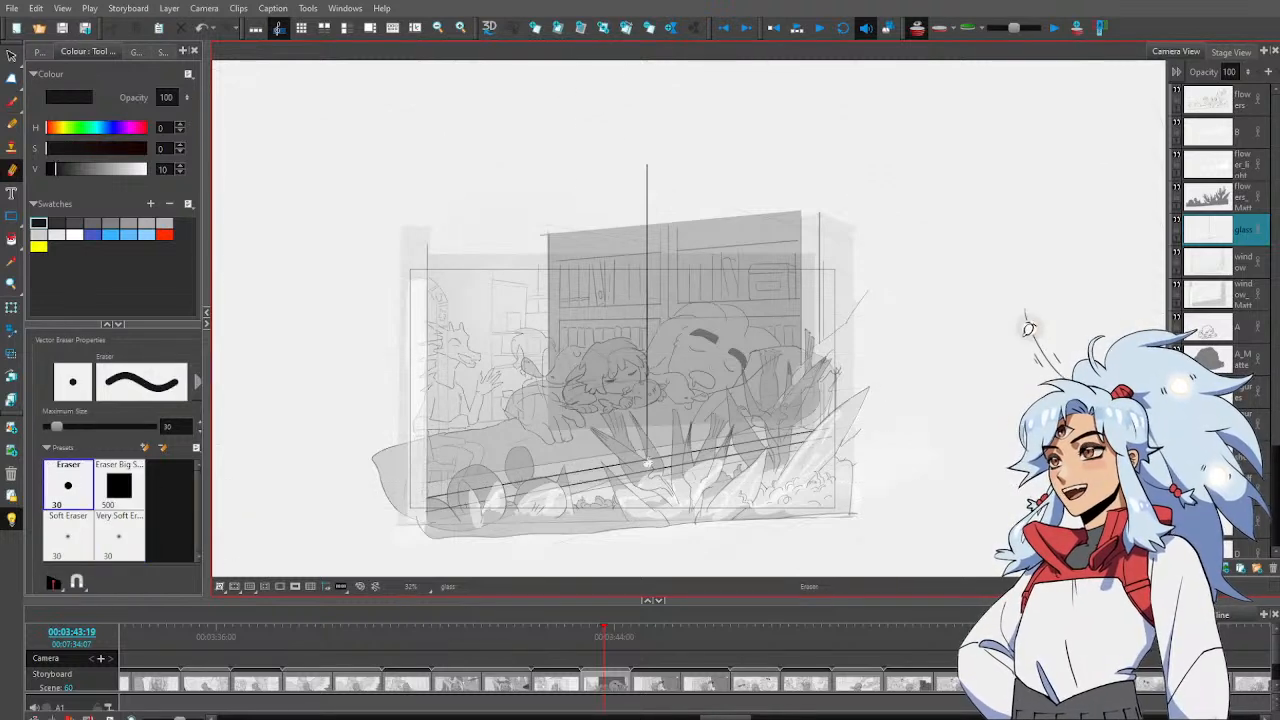
{"action": "key", "text": "alt+b"}
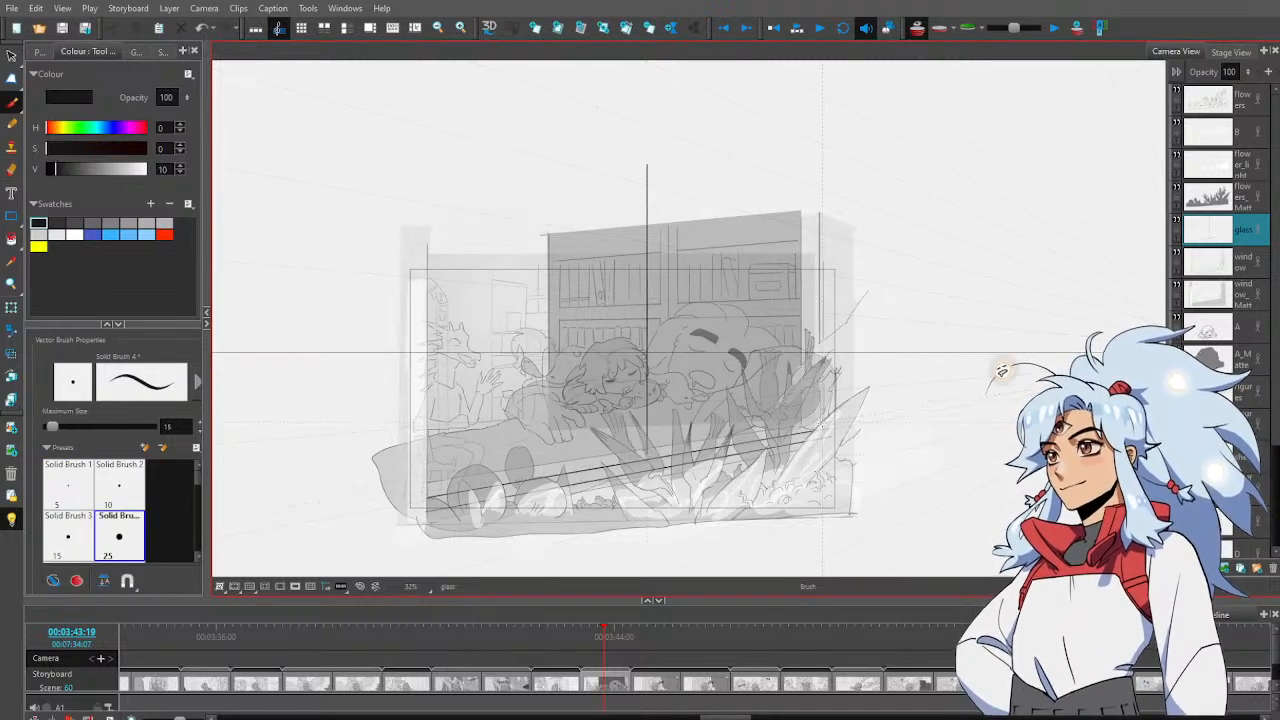
{"action": "left_click_drag", "start_coordinate": [830, 425], "coordinate": [424, 500]}
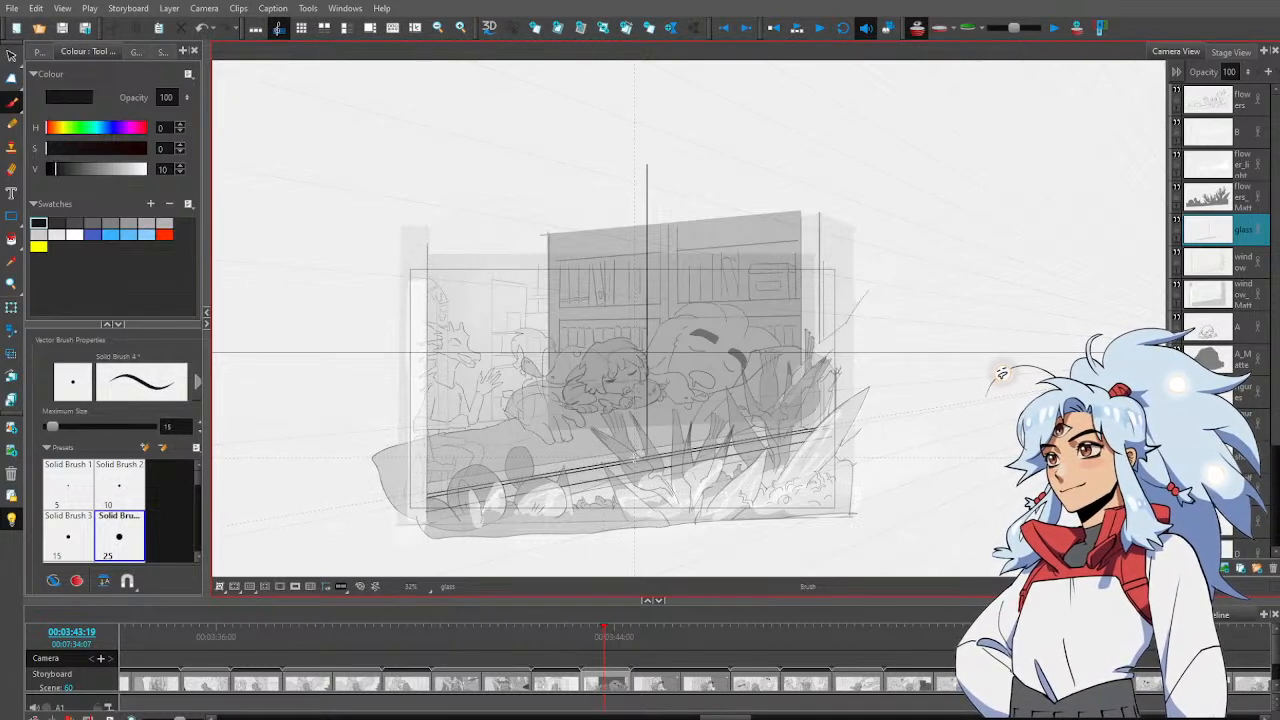
Draw a second vertical line left of the window divider and shift the pair of verticals slightly to the right
{"action": "left_click_drag", "start_coordinate": [632, 458], "coordinate": [633, 155]}
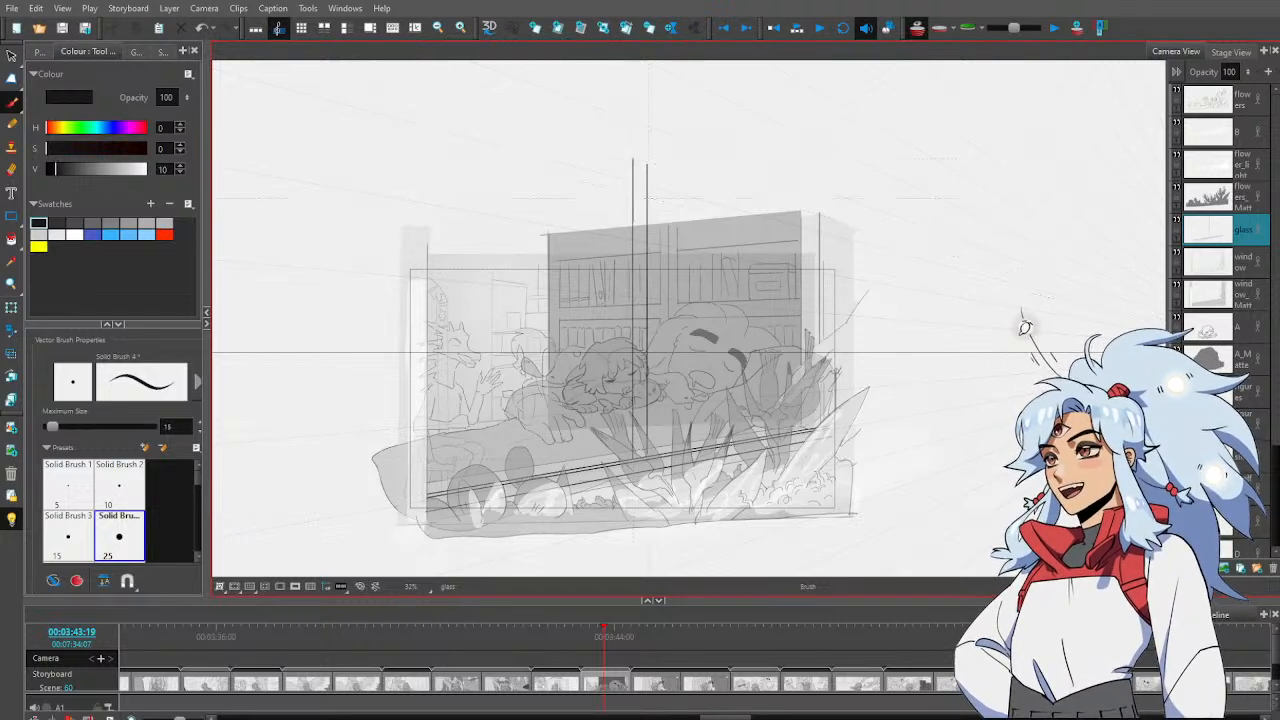
{"action": "key", "text": "alt+s"}
{"action": "left_click", "coordinate": [630, 388]}
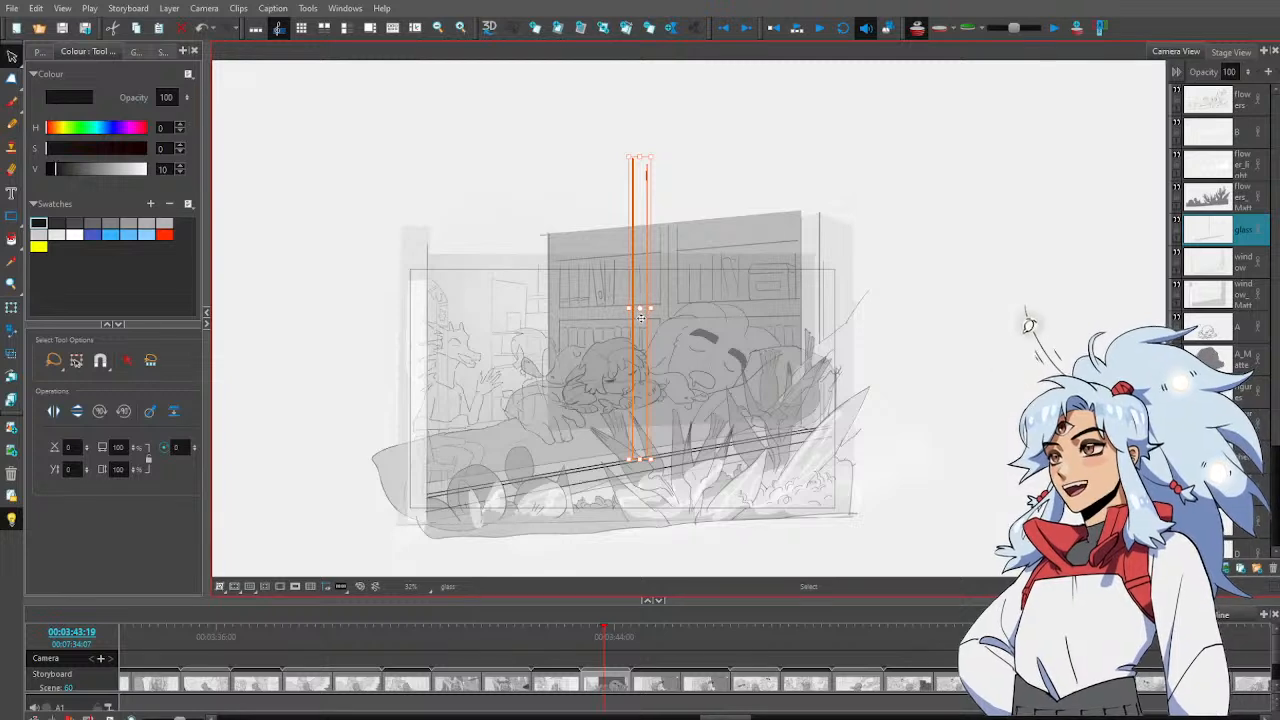
{"action": "left_click_drag", "start_coordinate": [641, 318], "coordinate": [654, 316]}
{"action": "left_click", "coordinate": [702, 270]}
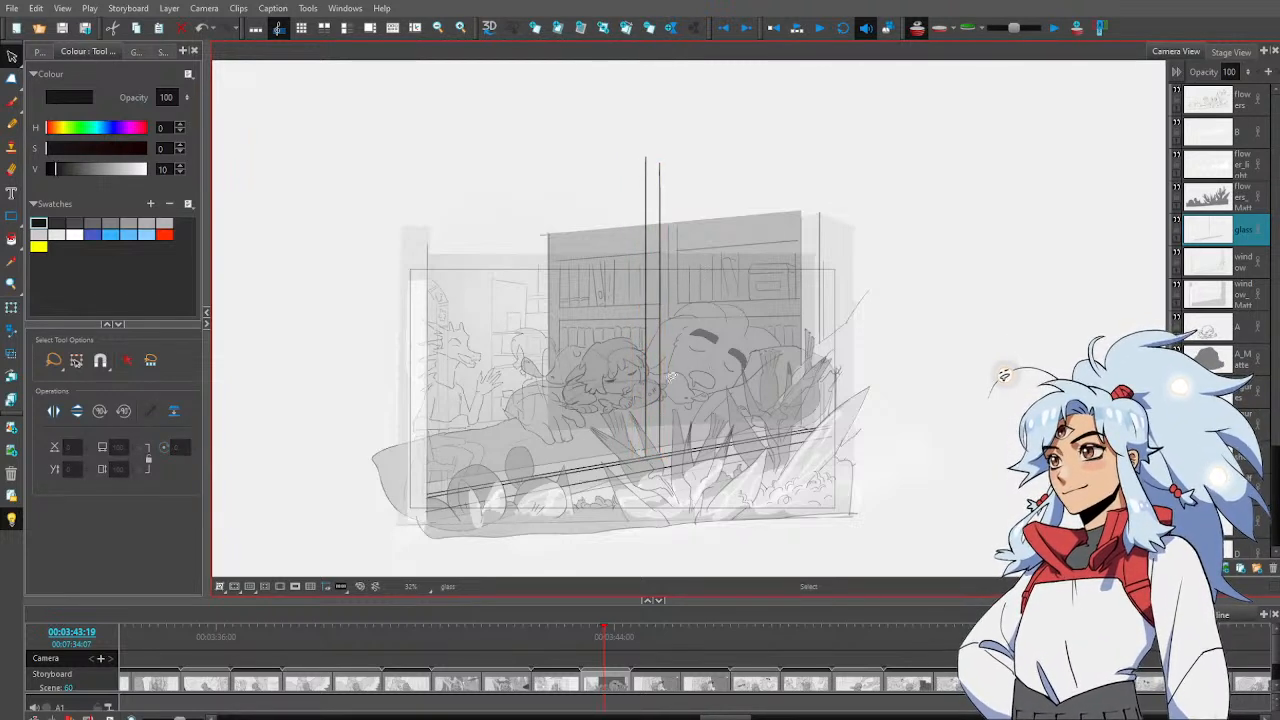
Draw two close vertical lines on the divider's left side and shorten the outer one to end at the lower frame
{"action": "key", "text": "alt+b"}
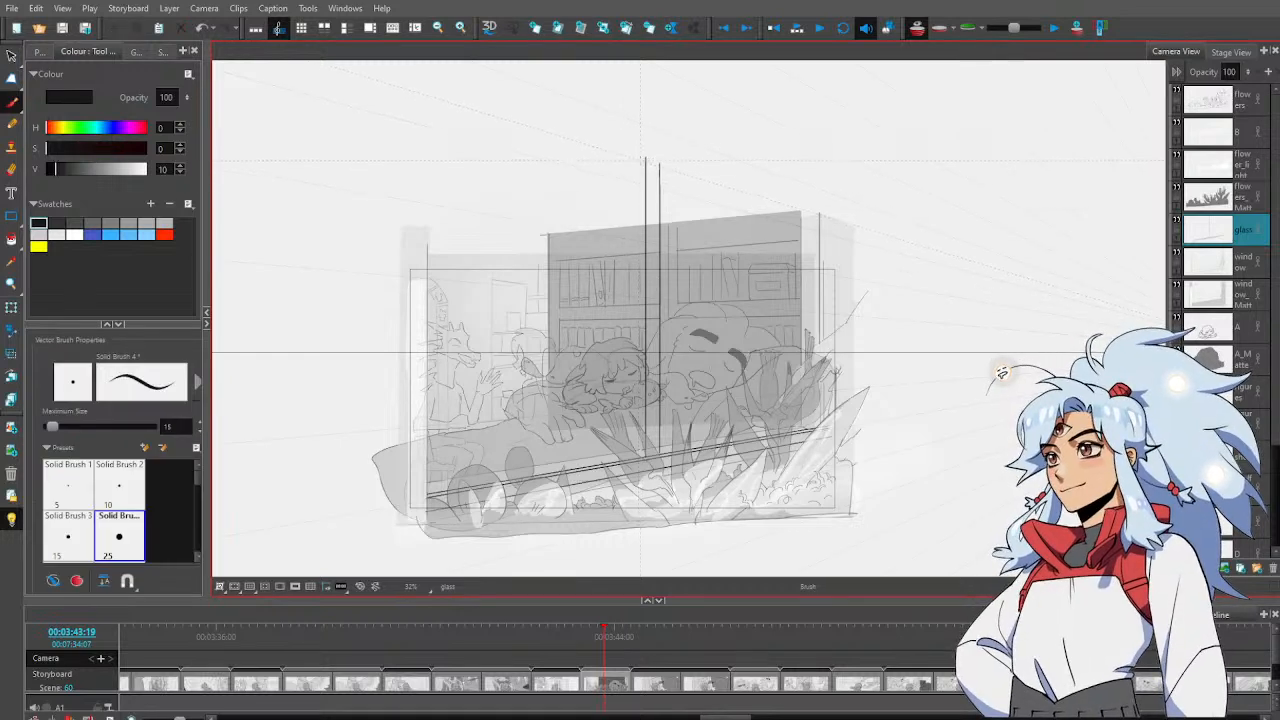
{"action": "left_click_drag", "start_coordinate": [641, 160], "coordinate": [642, 438]}
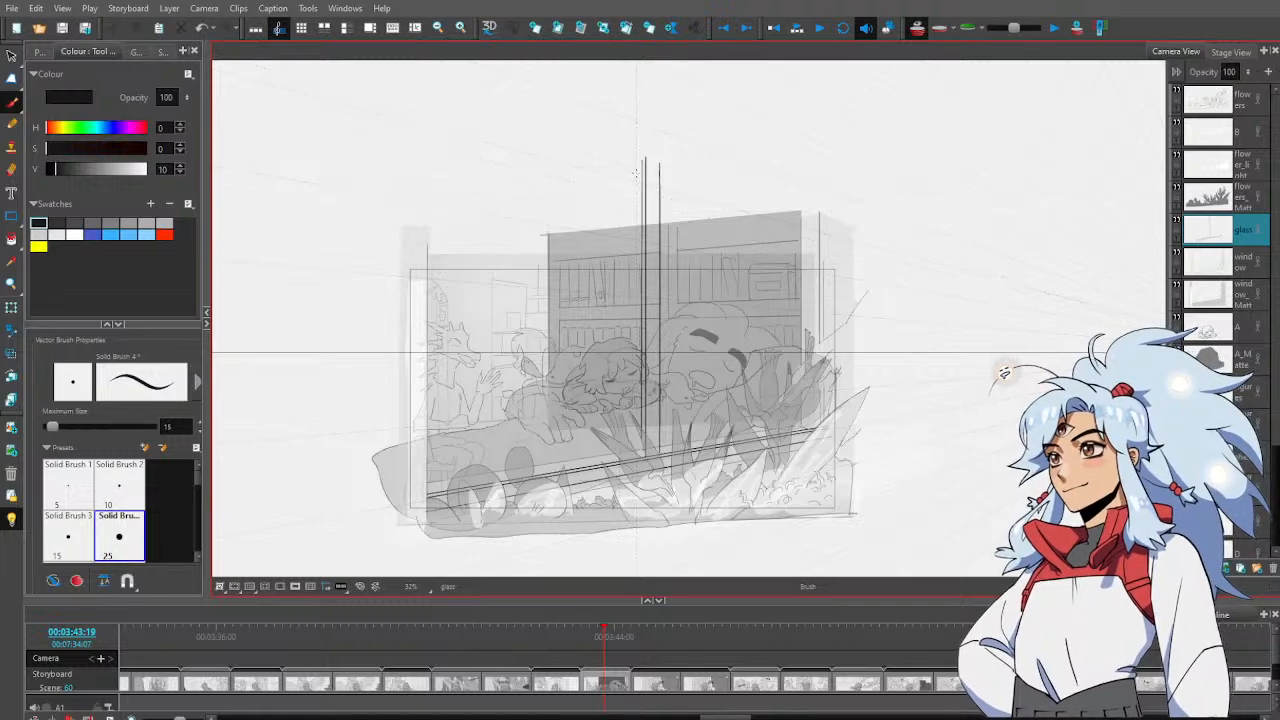
{"action": "left_click_drag", "start_coordinate": [640, 158], "coordinate": [636, 460]}
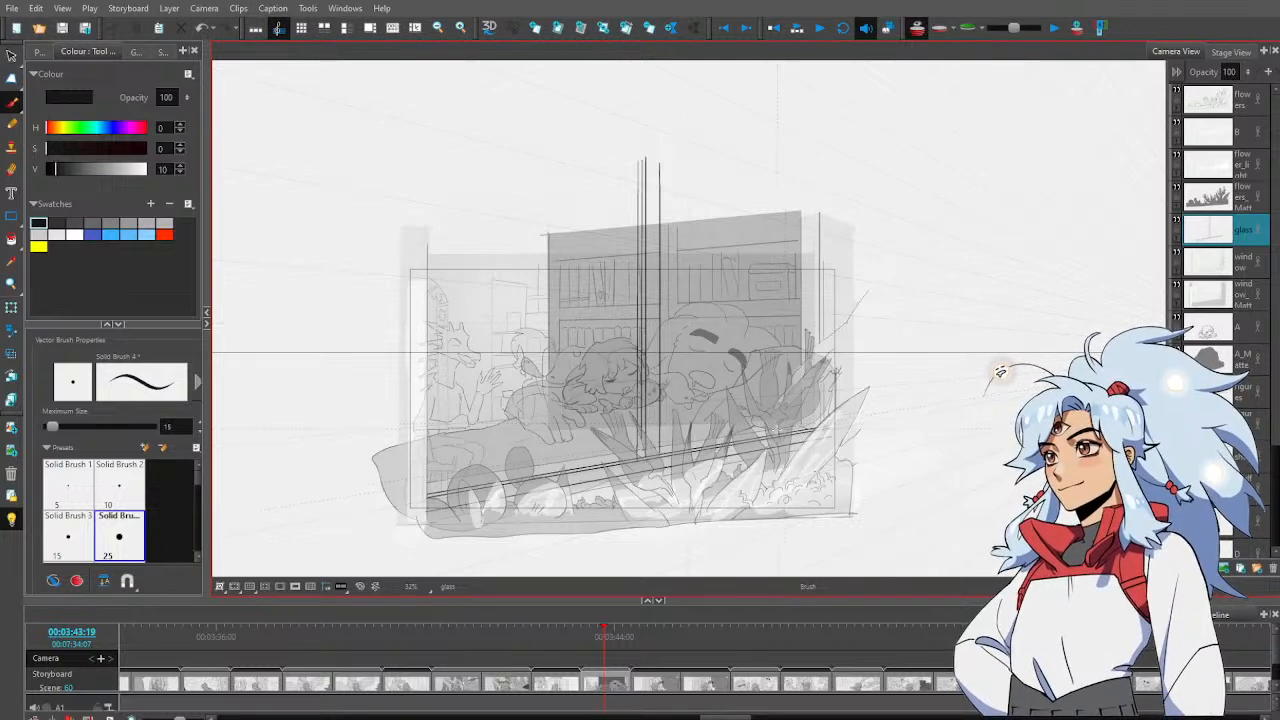
{"action": "key", "text": "alt+s"}
{"action": "left_click", "coordinate": [639, 441]}
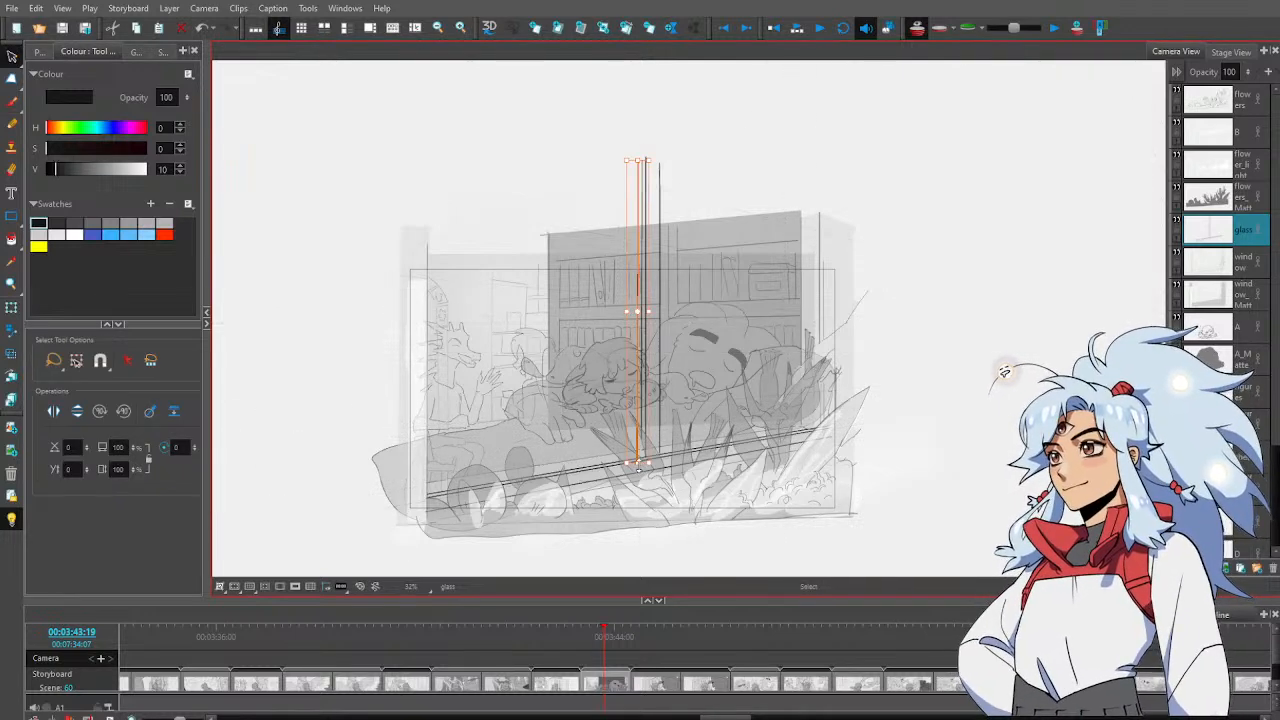
{"action": "left_click_drag", "start_coordinate": [638, 463], "coordinate": [639, 455]}
{"action": "left_click", "coordinate": [720, 352]}
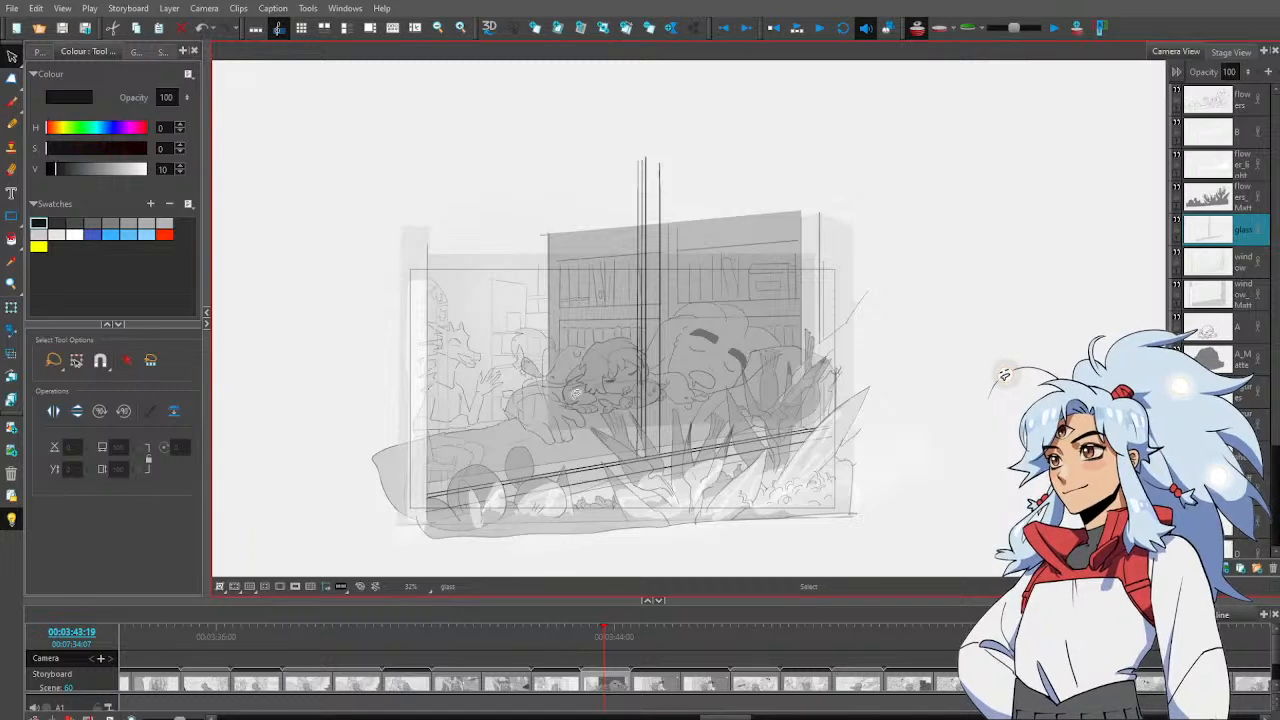
Add another vertical line left of the divider and draw a perspective line from its base to the window's left edge
{"action": "key", "text": "alt+b"}
{"action": "left_click_drag", "start_coordinate": [629, 455], "coordinate": [629, 156]}
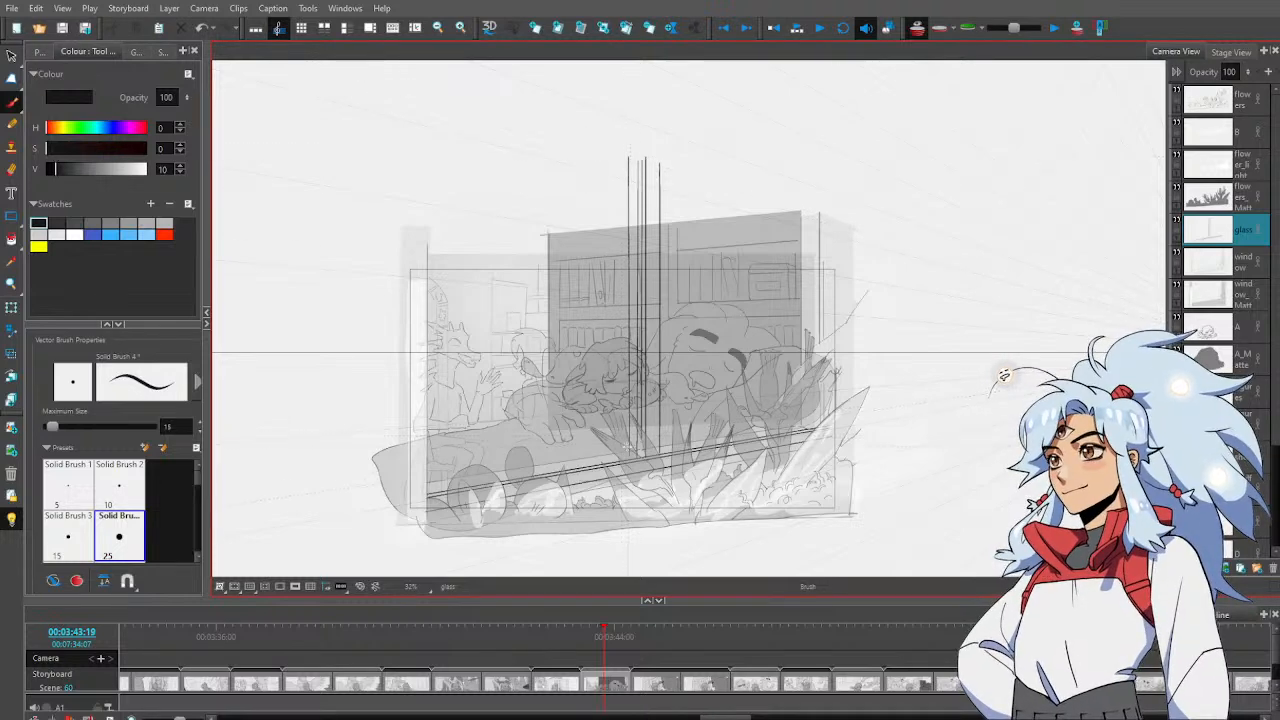
{"action": "key", "text": "alt+e"}
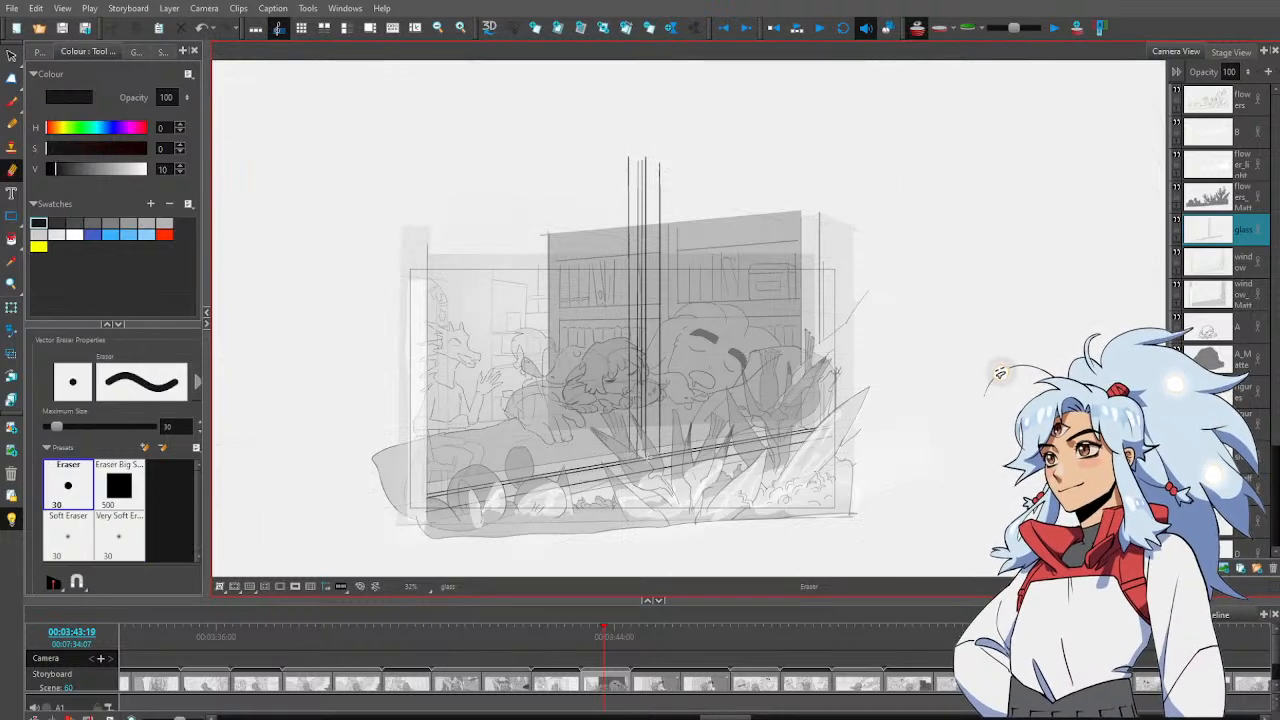
{"action": "key", "text": "alt+b"}
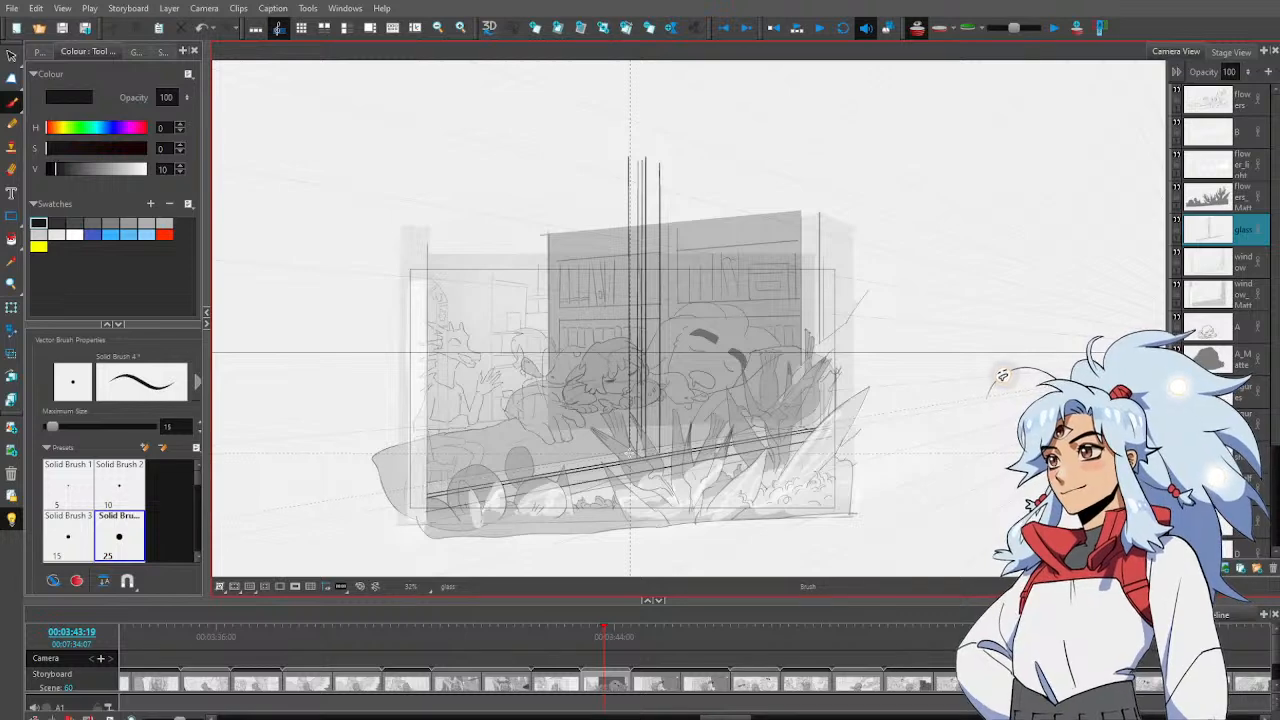
{"action": "left_click_drag", "start_coordinate": [630, 455], "coordinate": [431, 491]}
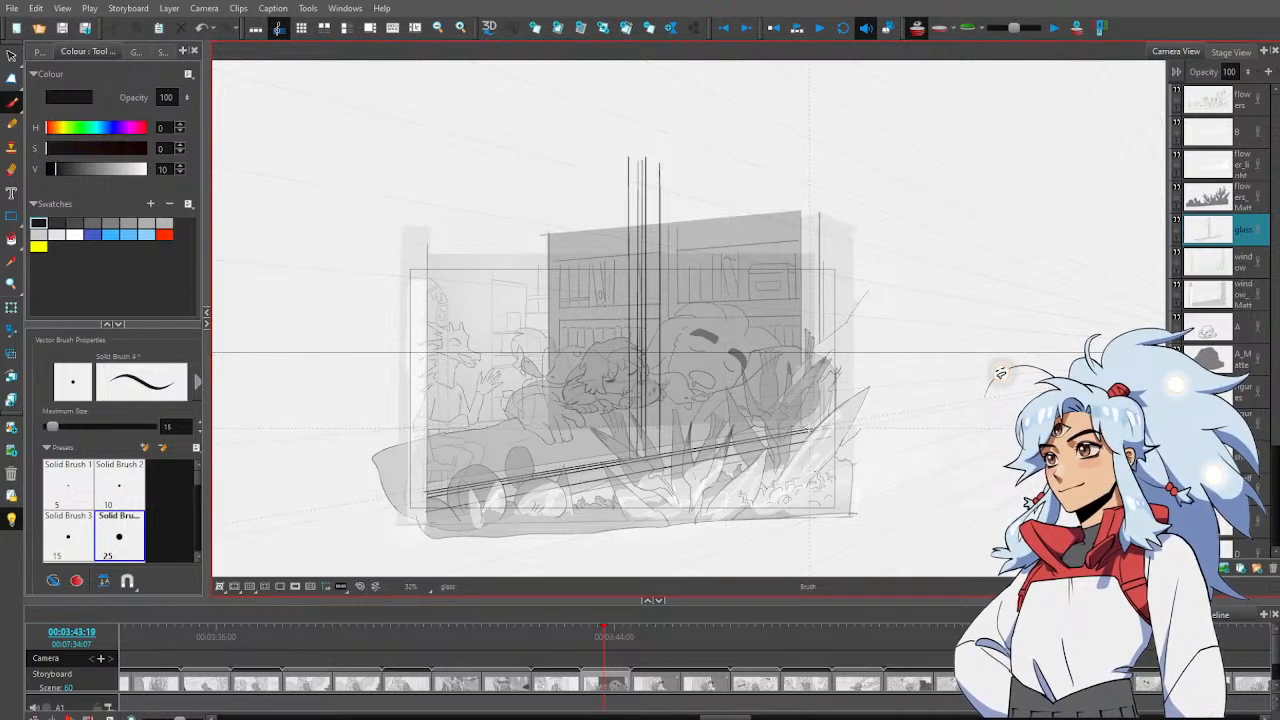
Finish the pair of vertical lines at the window's right edge and delete the old right-edge verticals from the window layer
{"action": "mouse_move", "coordinate": [810, 430]}
{"action": "left_mouse_down"}
{"action": "mouse_move", "coordinate": [807, 190]}
{"action": "mouse_move", "coordinate": [814, 428]}
{"action": "left_mouse_up"}
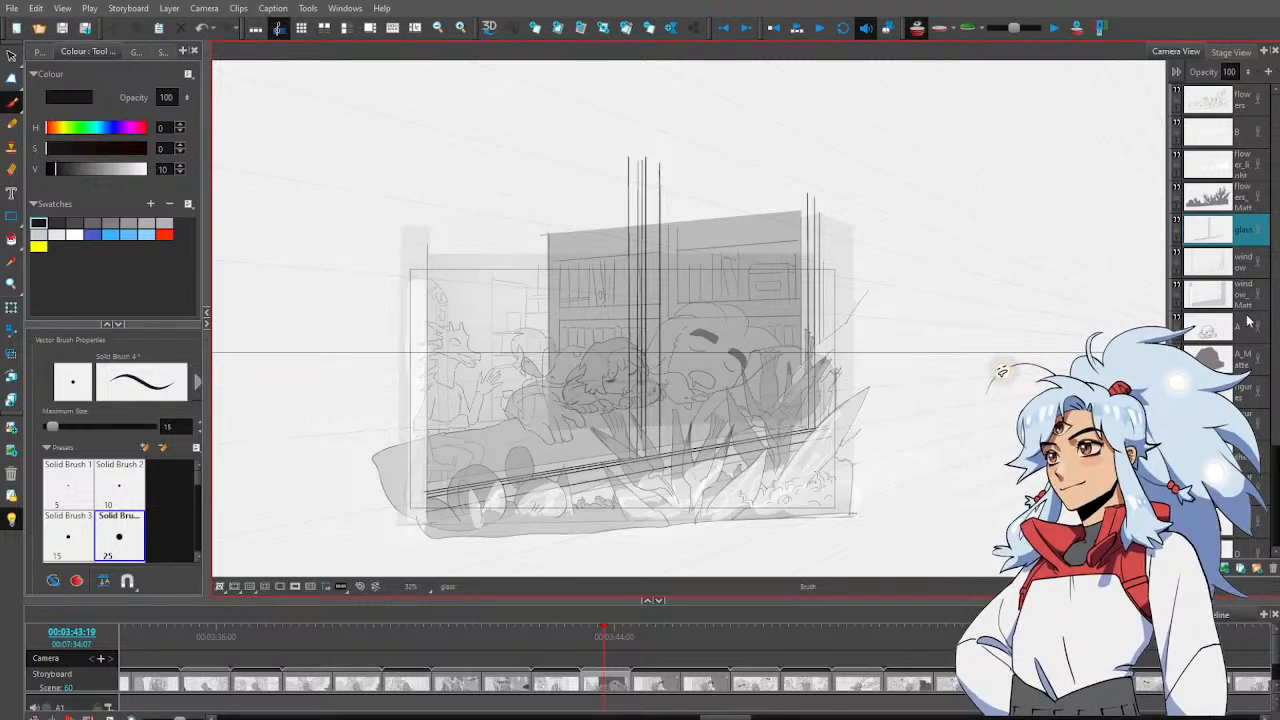
{"action": "left_click", "coordinate": [1248, 266]}
{"action": "key", "text": "alt+s"}
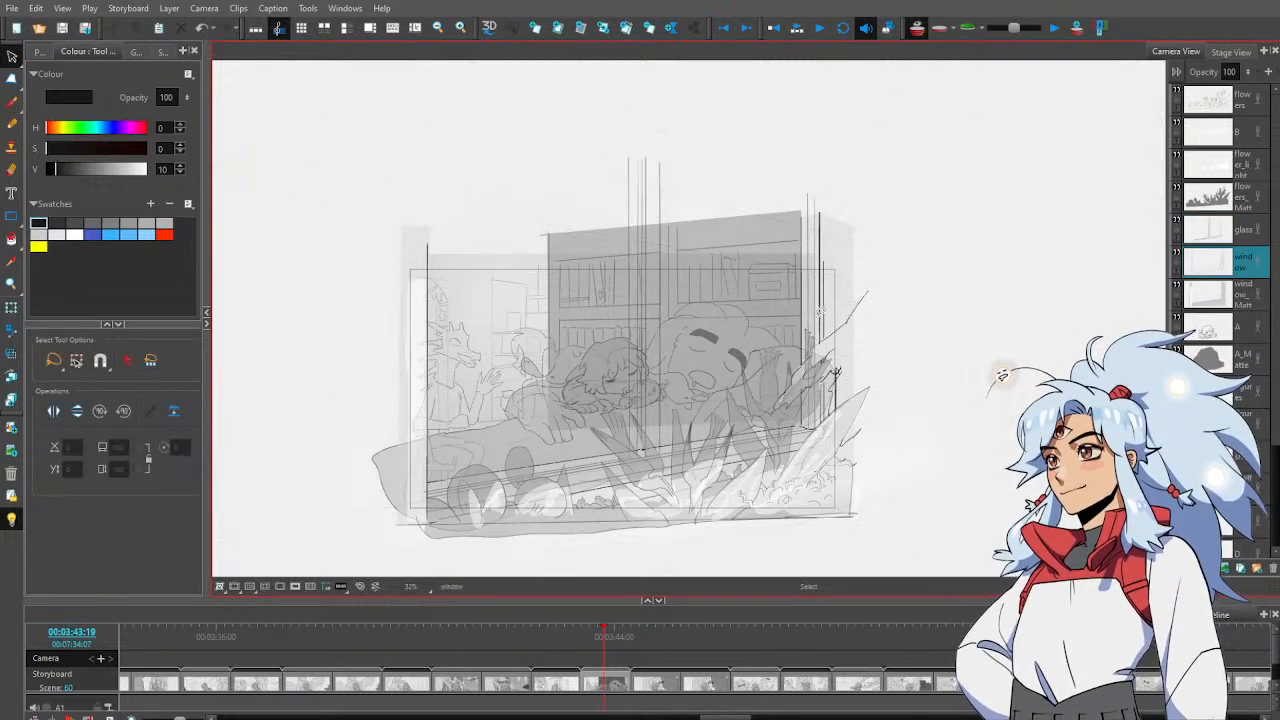
{"action": "left_click", "coordinate": [821, 314]}
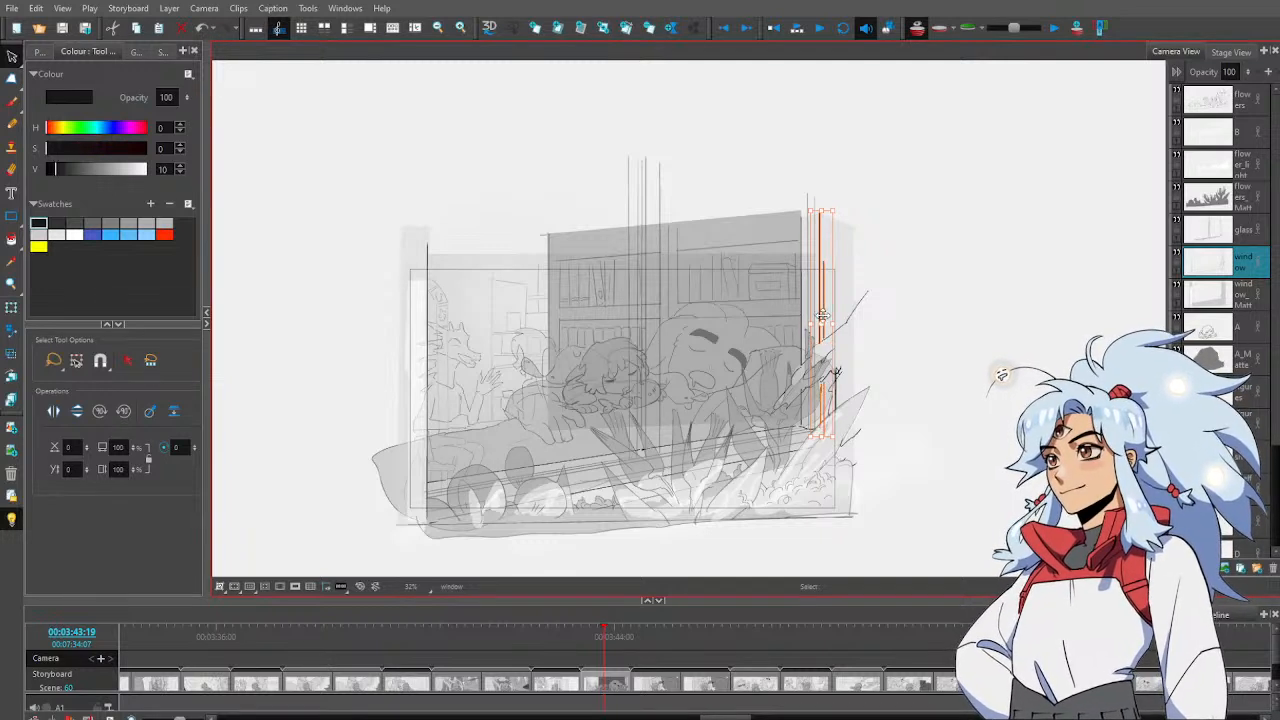
{"action": "left_click_drag", "start_coordinate": [821, 314], "coordinate": [841, 300]}
{"action": "key", "text": "Delete"}
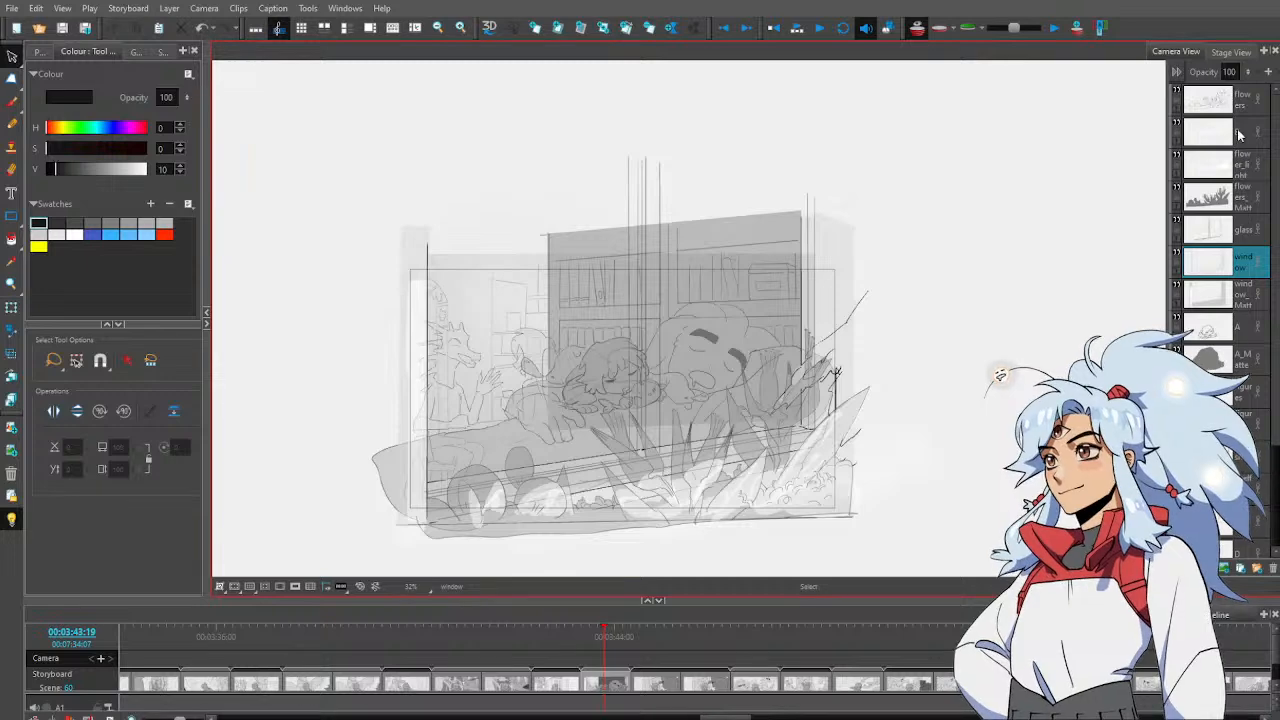
On the glass layer, shift the right post's outer vertical slightly right and remove the extra line in the middle of the post
{"action": "left_click", "coordinate": [1244, 234]}
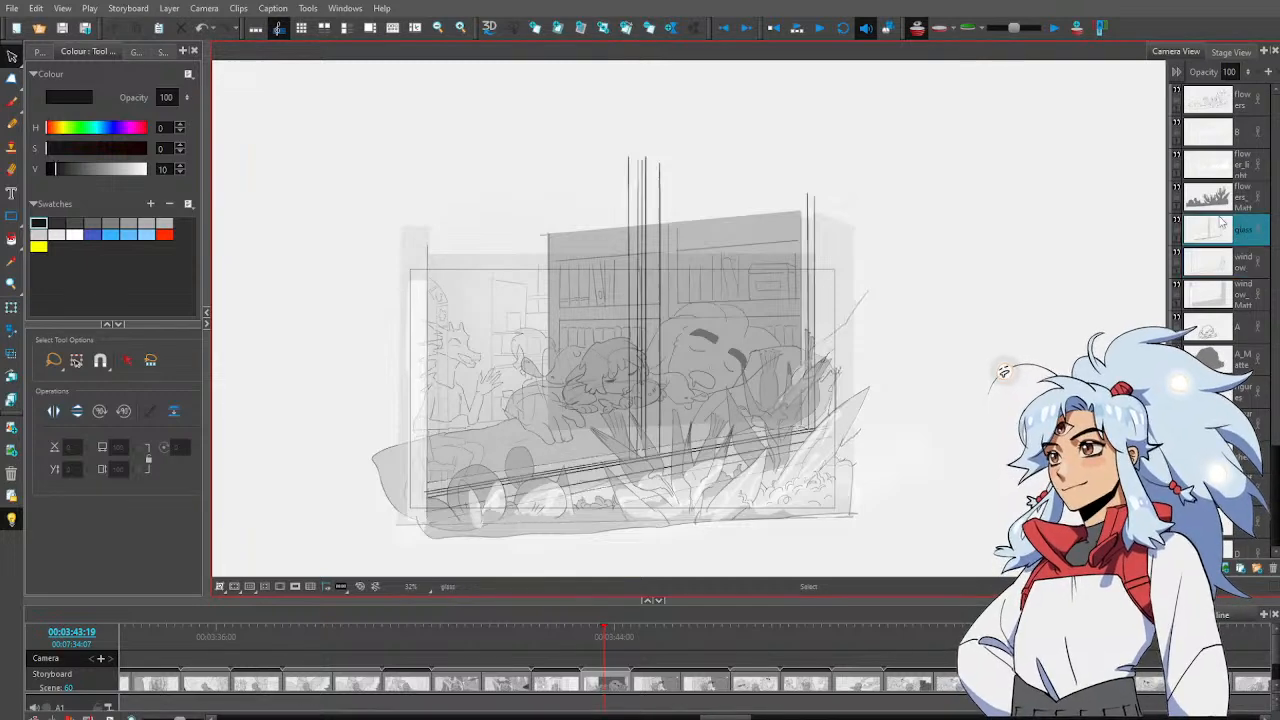
{"action": "left_click", "coordinate": [822, 311]}
{"action": "left_click_drag", "start_coordinate": [815, 317], "coordinate": [822, 317]}
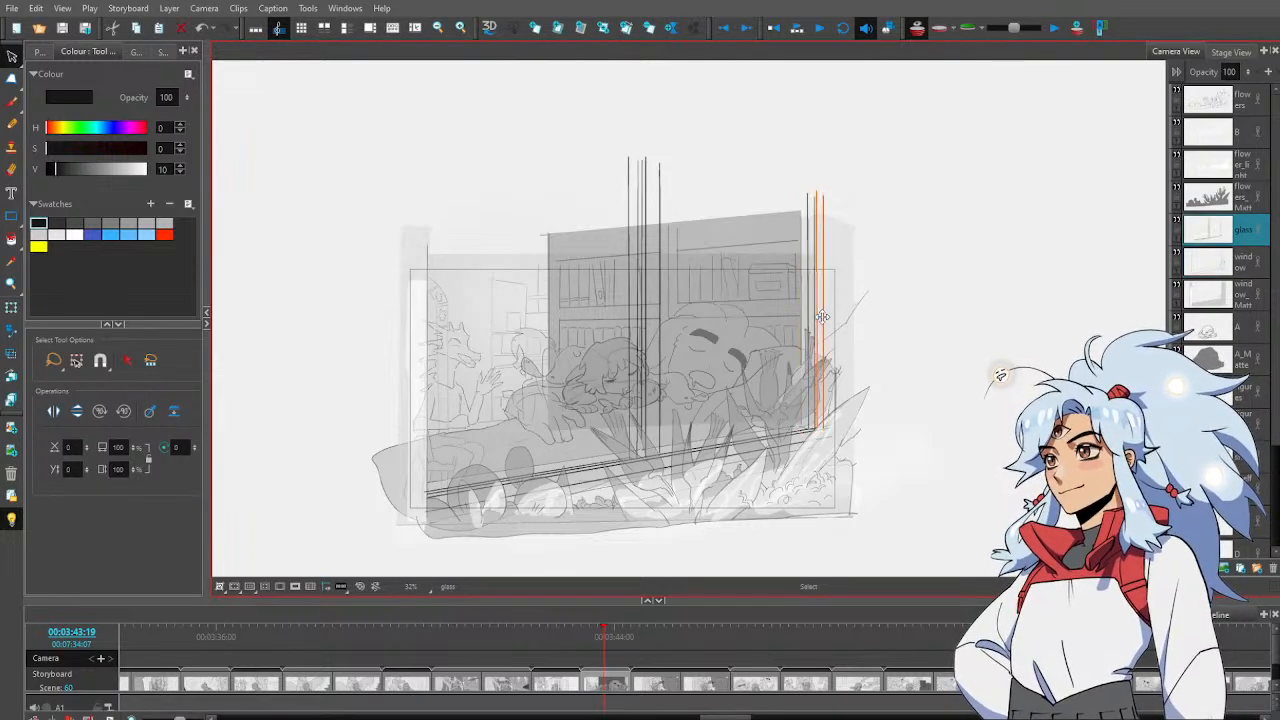
{"action": "key", "text": "alt+b"}
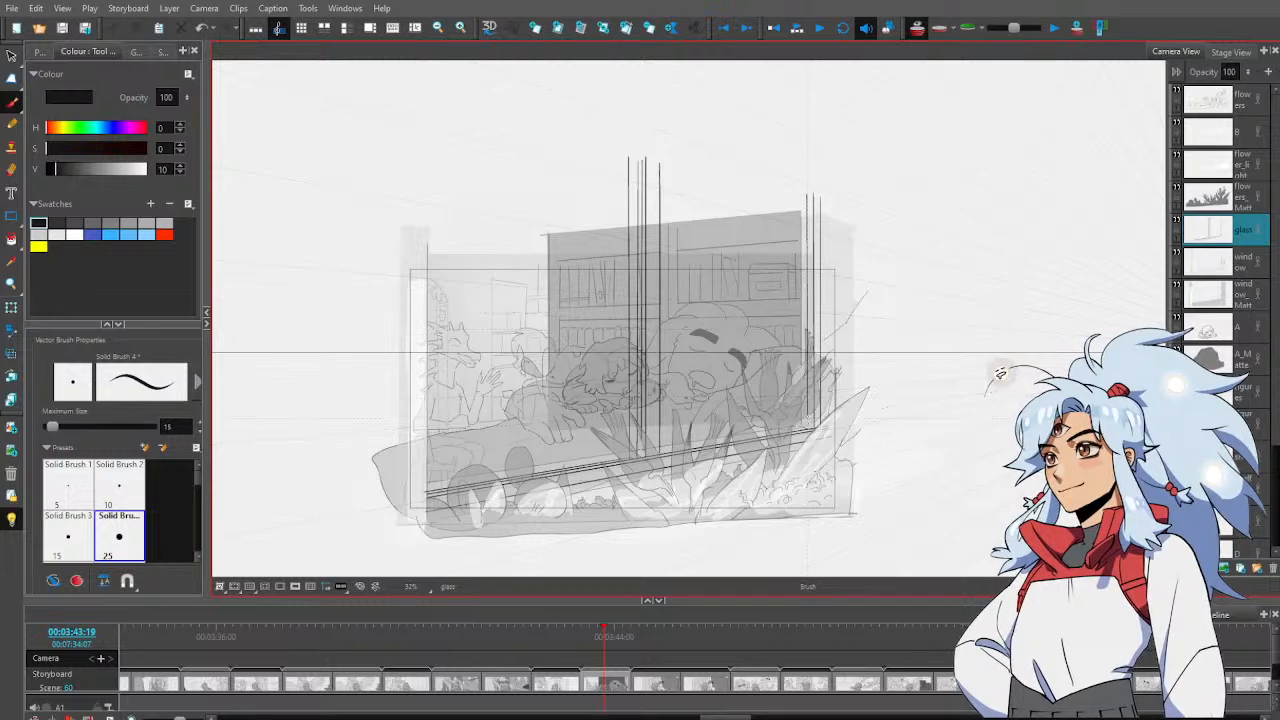
{"action": "key", "text": "alt+s"}
{"action": "left_click", "coordinate": [816, 372]}
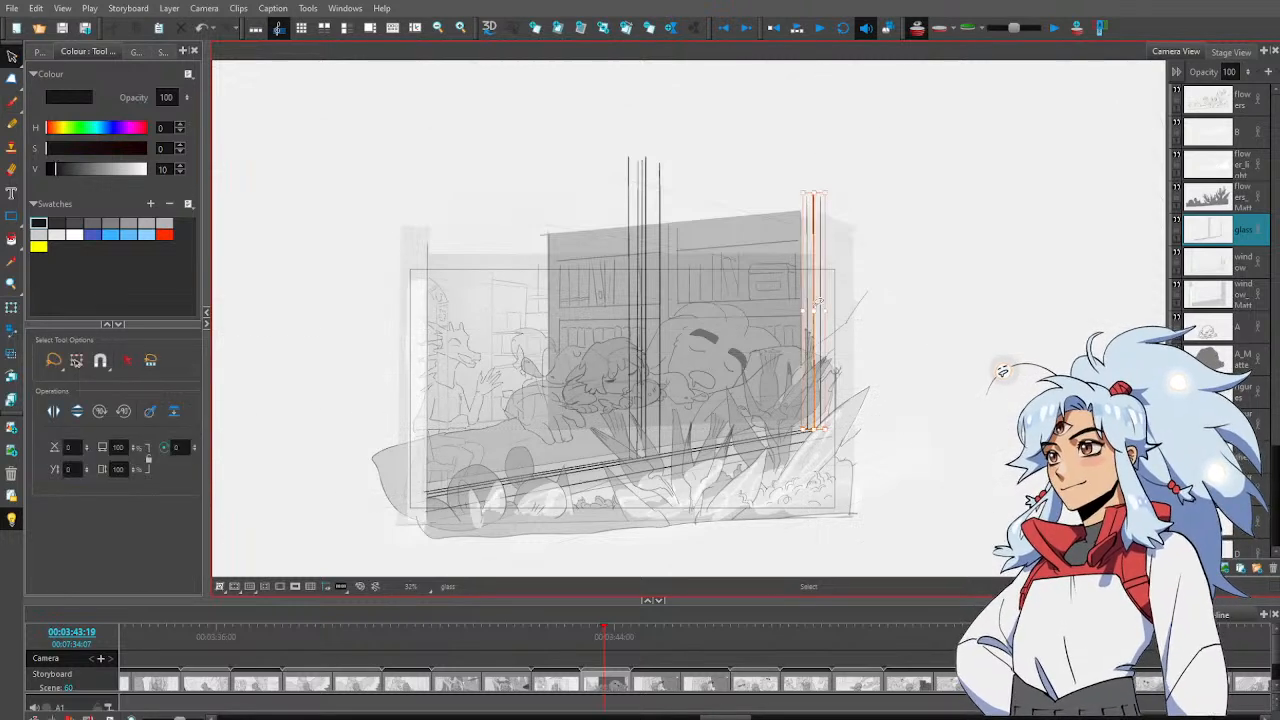
{"action": "key", "text": "alt+b"}
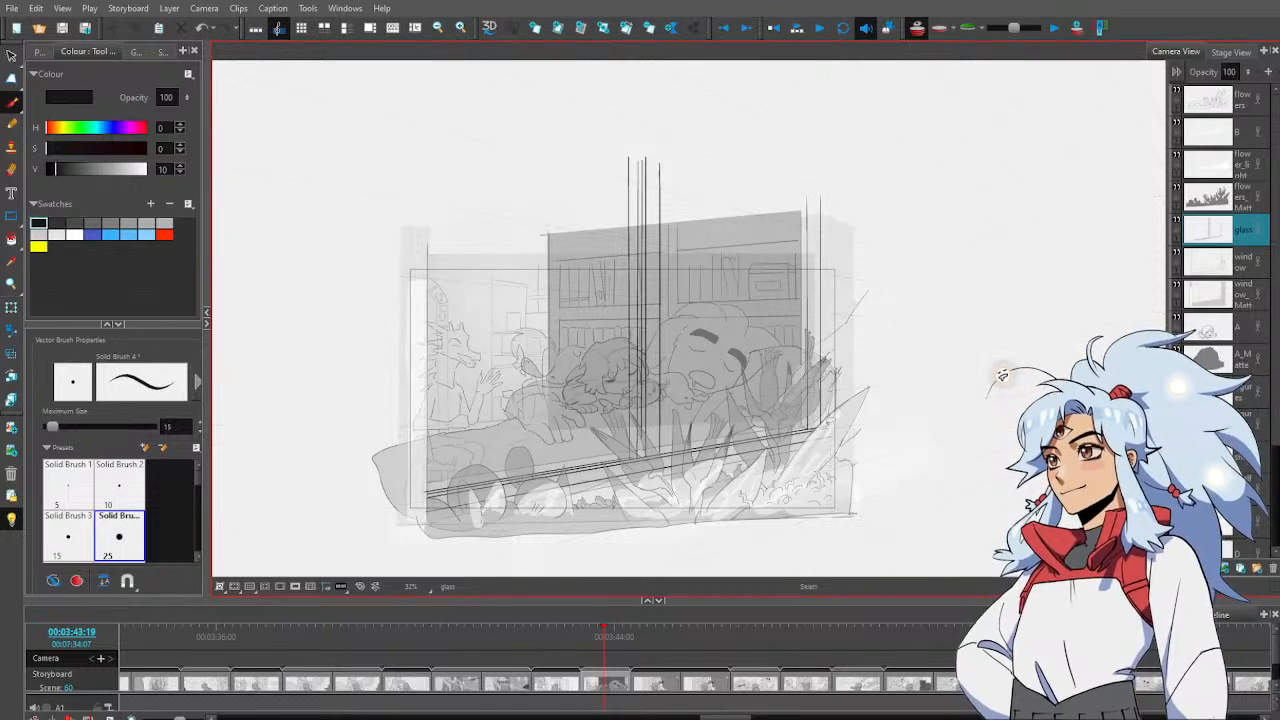
Draw close parallel verticals along both sides of the right post and move the whole group of post lines slightly right
{"action": "mouse_move", "coordinate": [823, 247]}
{"action": "left_mouse_down"}
{"action": "mouse_move", "coordinate": [827, 193]}
{"action": "mouse_move", "coordinate": [823, 432]}
{"action": "left_mouse_up"}
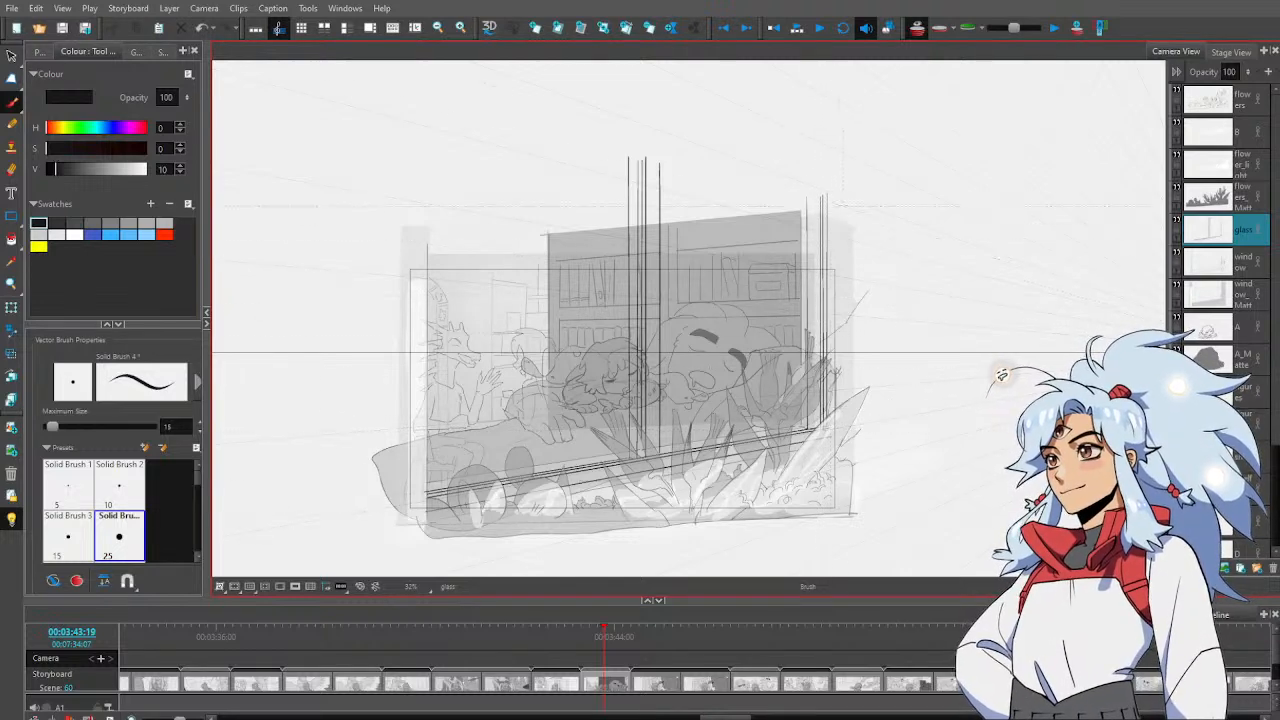
{"action": "mouse_move", "coordinate": [801, 194]}
{"action": "left_mouse_down"}
{"action": "mouse_move", "coordinate": [802, 432]}
{"action": "mouse_move", "coordinate": [799, 195]}
{"action": "left_mouse_up"}
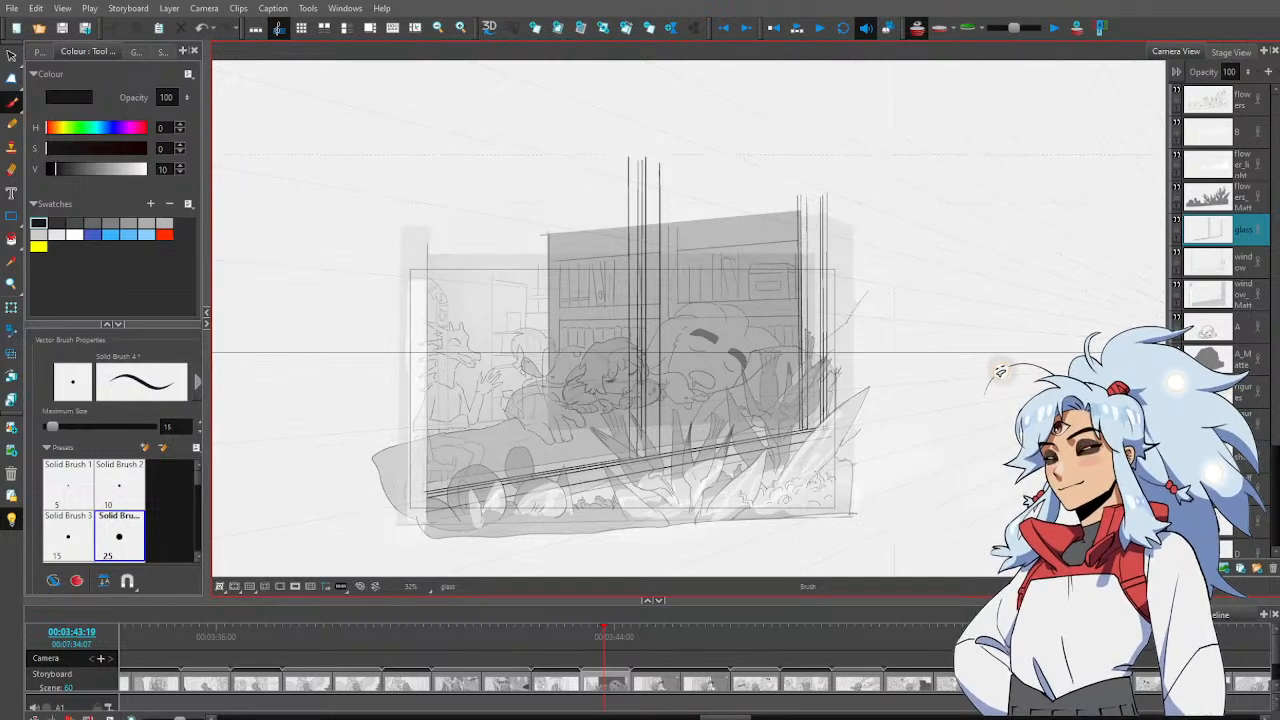
{"action": "key", "text": "alt+s"}
{"action": "left_click_drag", "start_coordinate": [788, 316], "coordinate": [856, 336]}
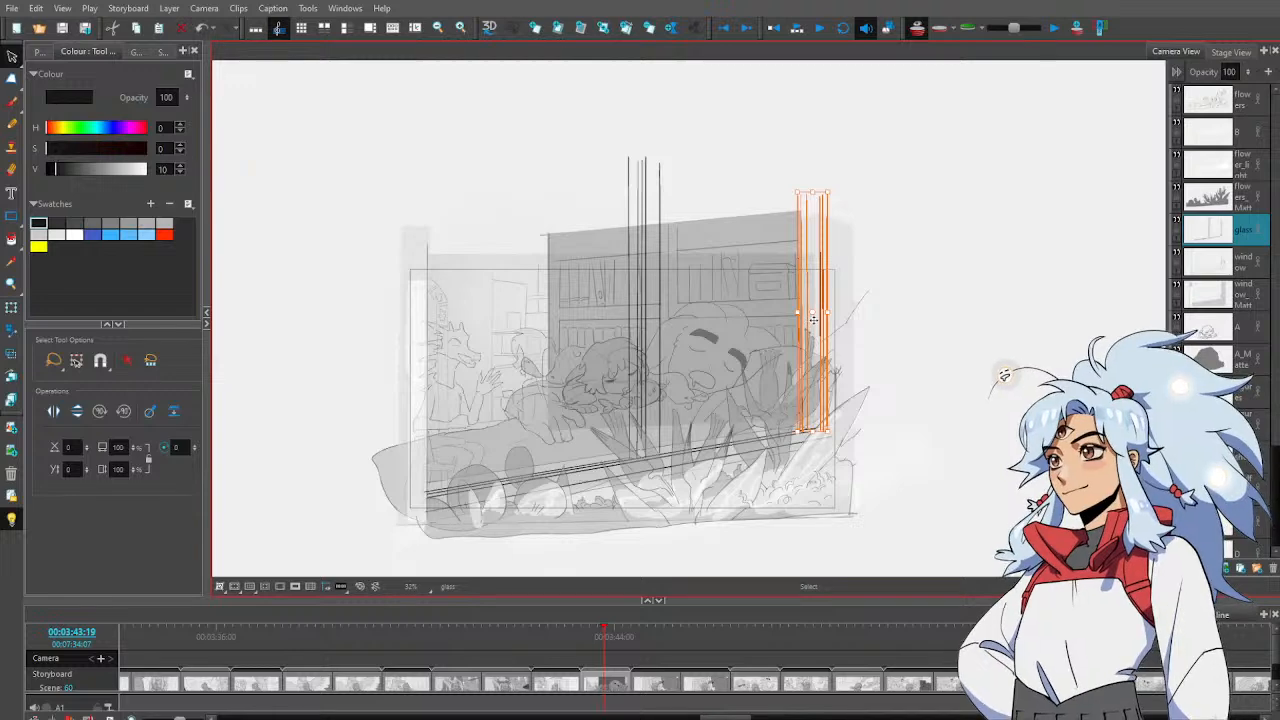
{"action": "left_click", "coordinate": [928, 219]}
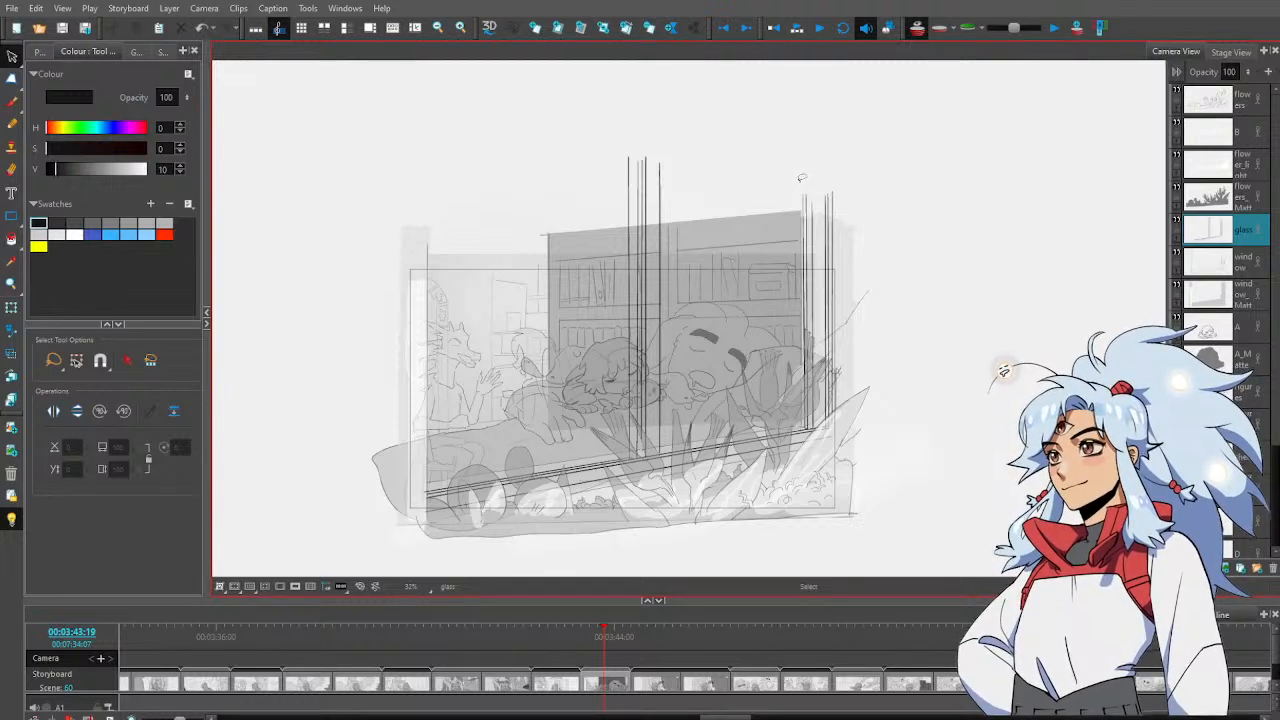
Draw short, nearly horizontal lines across the upper ends of the window divider and the right post
{"action": "mouse_move", "coordinate": [799, 182]}
{"action": "left_mouse_down"}
{"action": "mouse_move", "coordinate": [813, 233]}
{"action": "mouse_move", "coordinate": [834, 210]}
{"action": "left_mouse_up"}
{"action": "left_click", "coordinate": [904, 172]}
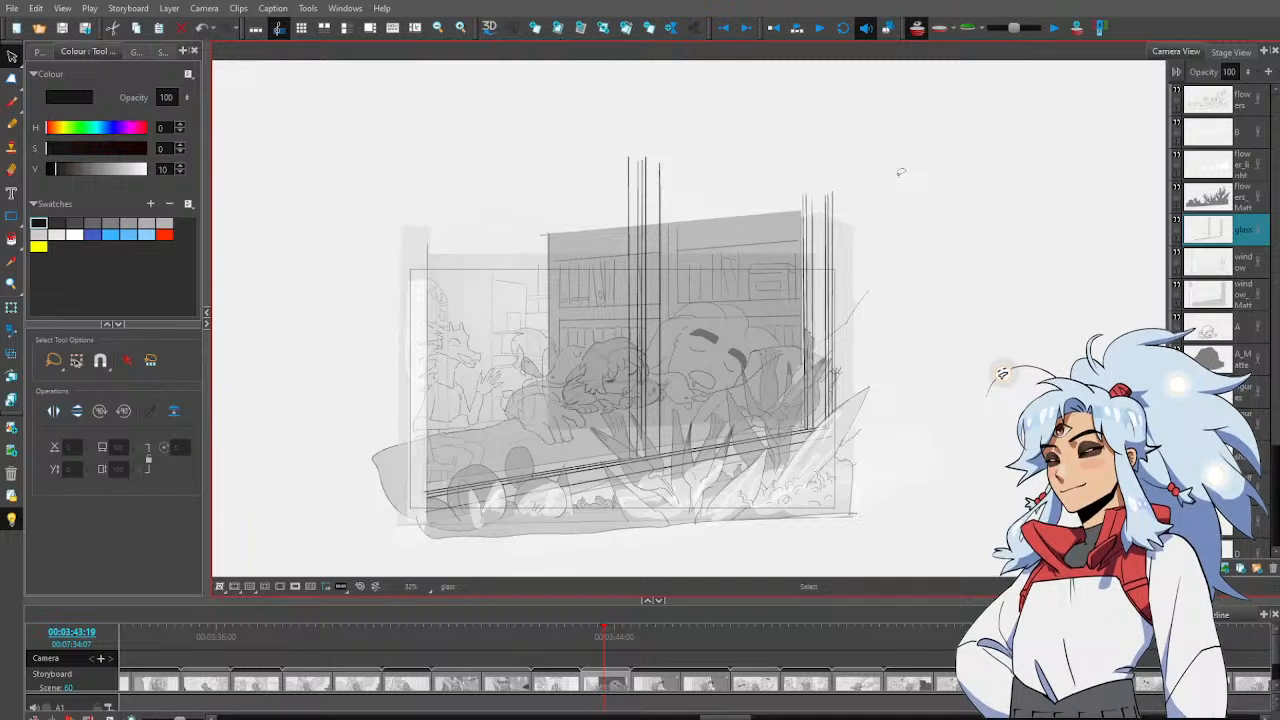
{"action": "key", "text": "alt+b"}
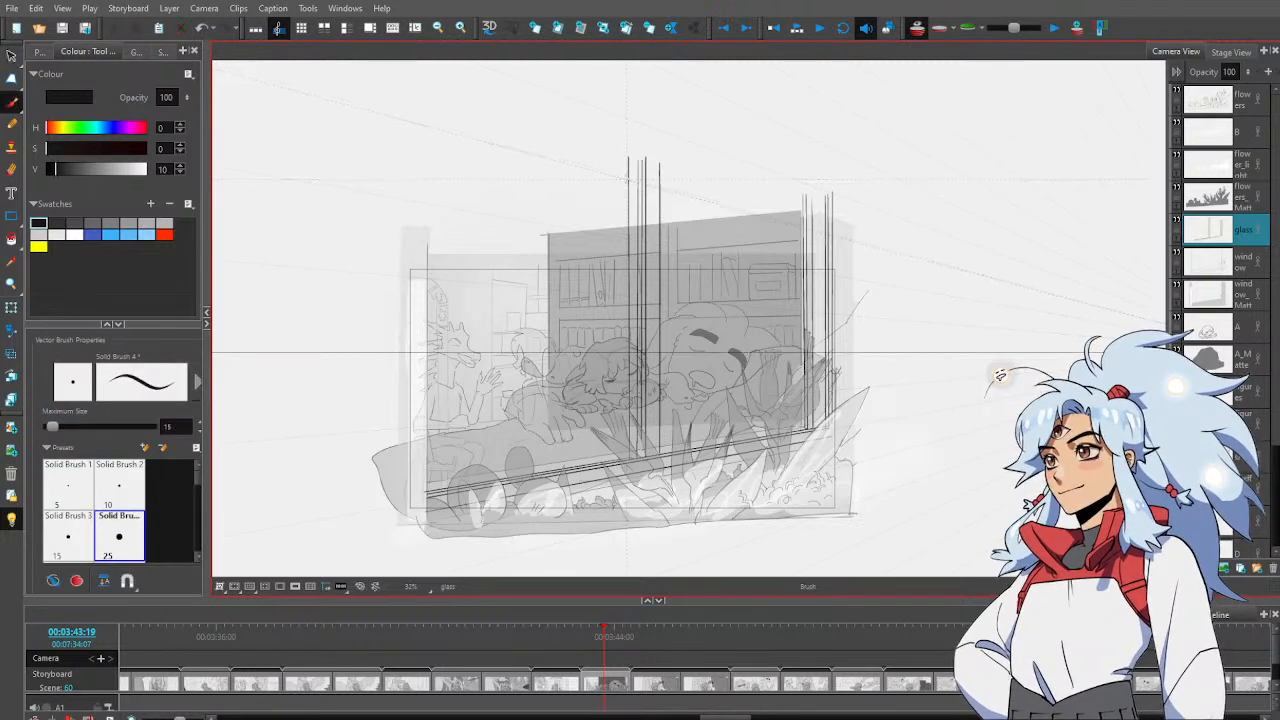
{"action": "left_click_drag", "start_coordinate": [627, 181], "coordinate": [660, 181]}
{"action": "left_click_drag", "start_coordinate": [797, 201], "coordinate": [852, 199]}
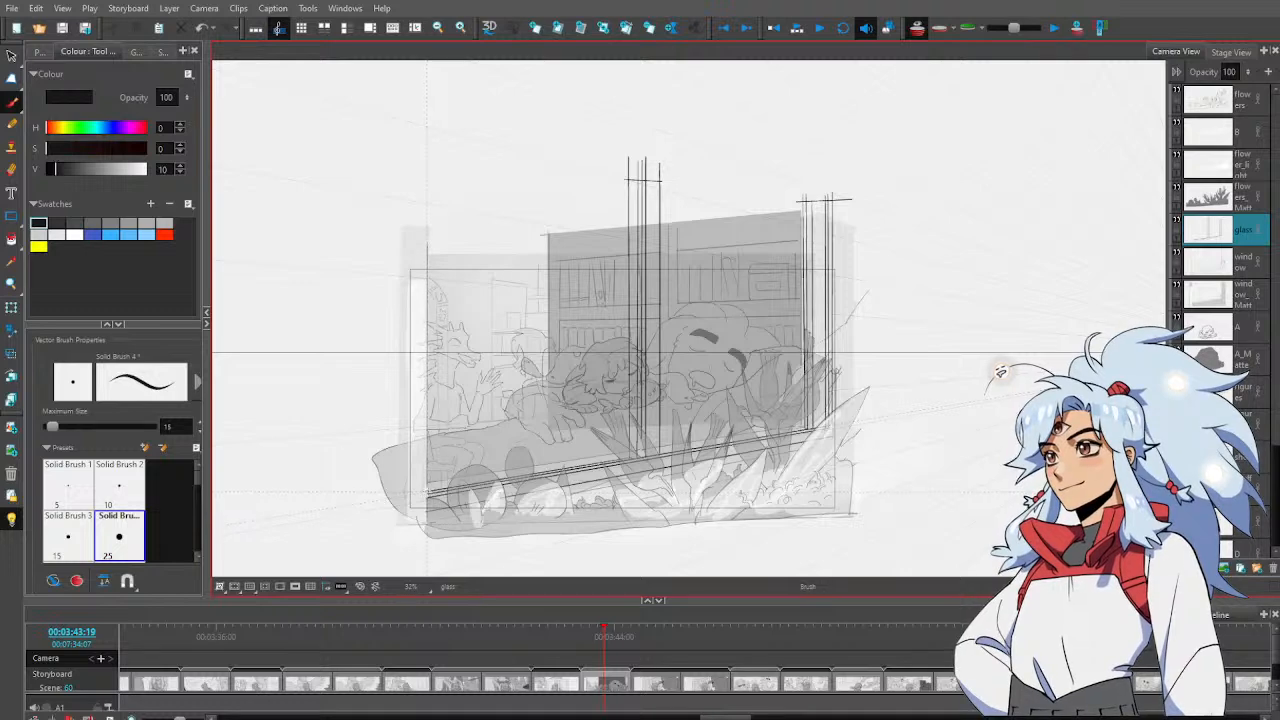
Select the window divider's vertical lines together and shift them to the right
{"action": "key", "text": "alt+e"}
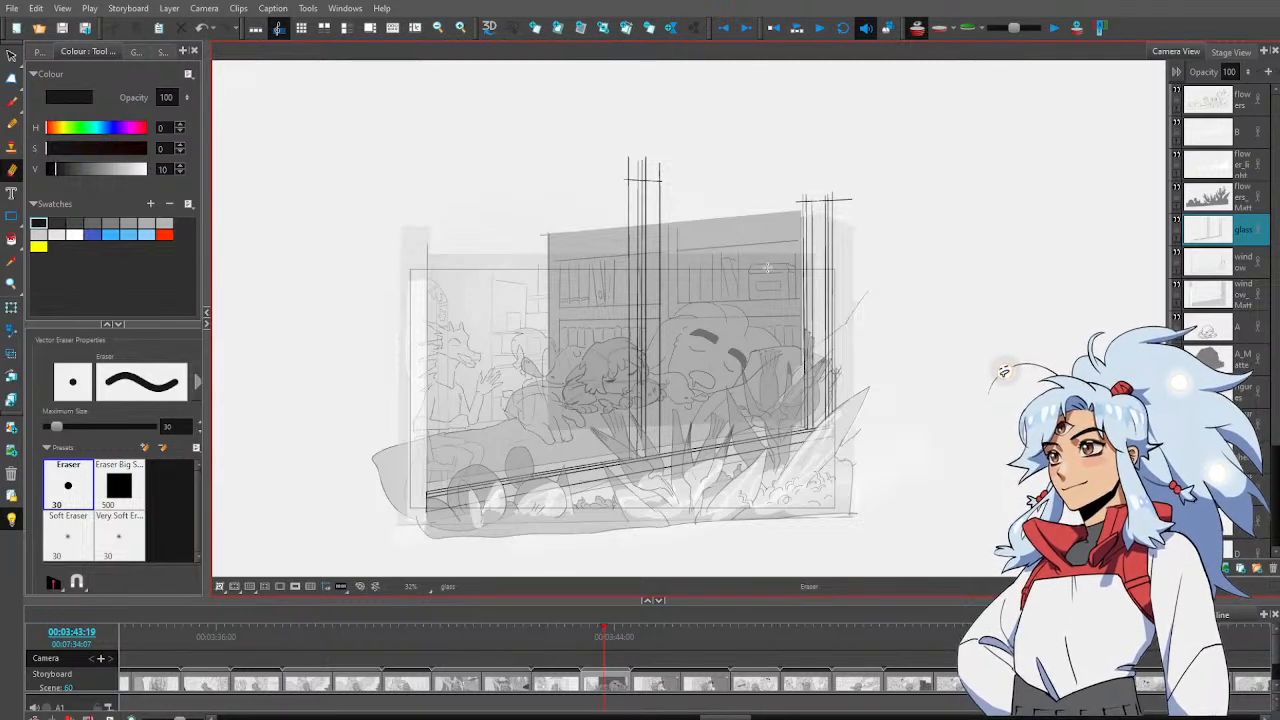
{"action": "key", "text": "alt+s"}
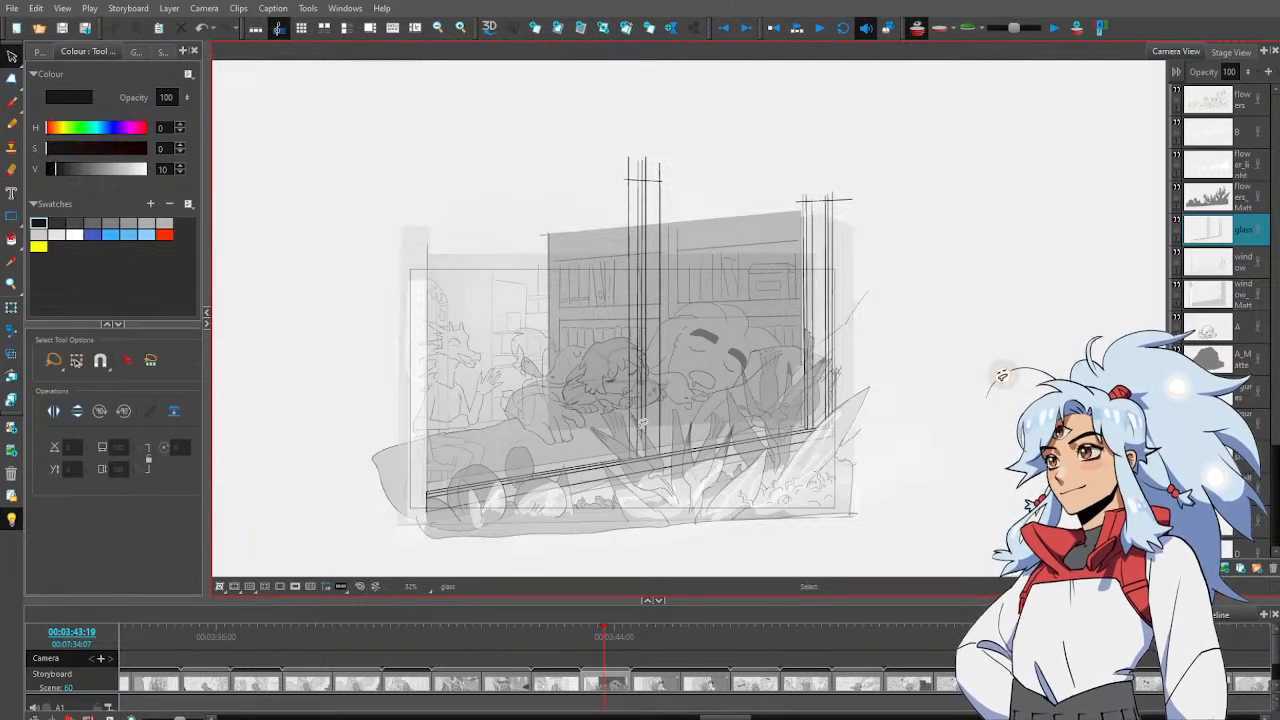
{"action": "left_click", "coordinate": [643, 422]}
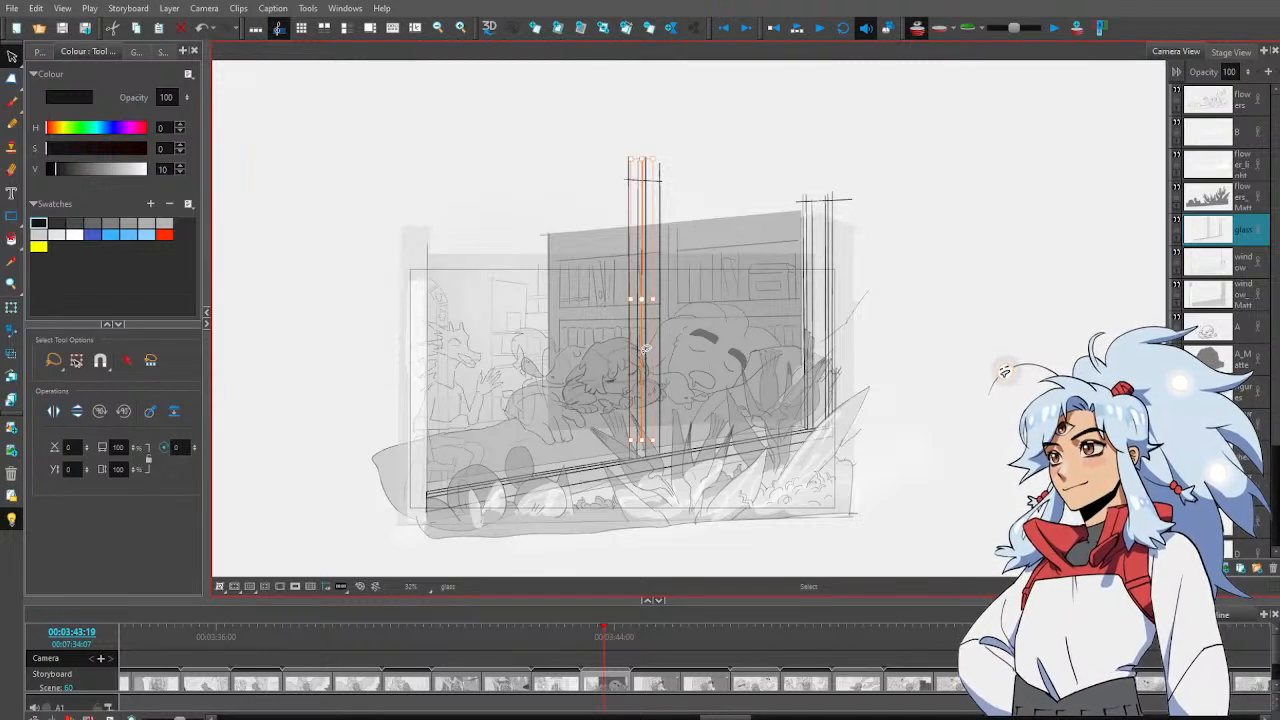
{"action": "left_click", "coordinate": [760, 219]}
{"action": "mouse_move", "coordinate": [691, 333]}
{"action": "left_mouse_down"}
{"action": "mouse_move", "coordinate": [644, 287]}
{"action": "mouse_move", "coordinate": [605, 307]}
{"action": "mouse_move", "coordinate": [619, 410]}
{"action": "mouse_move", "coordinate": [643, 421]}
{"action": "mouse_move", "coordinate": [696, 371]}
{"action": "left_mouse_up"}
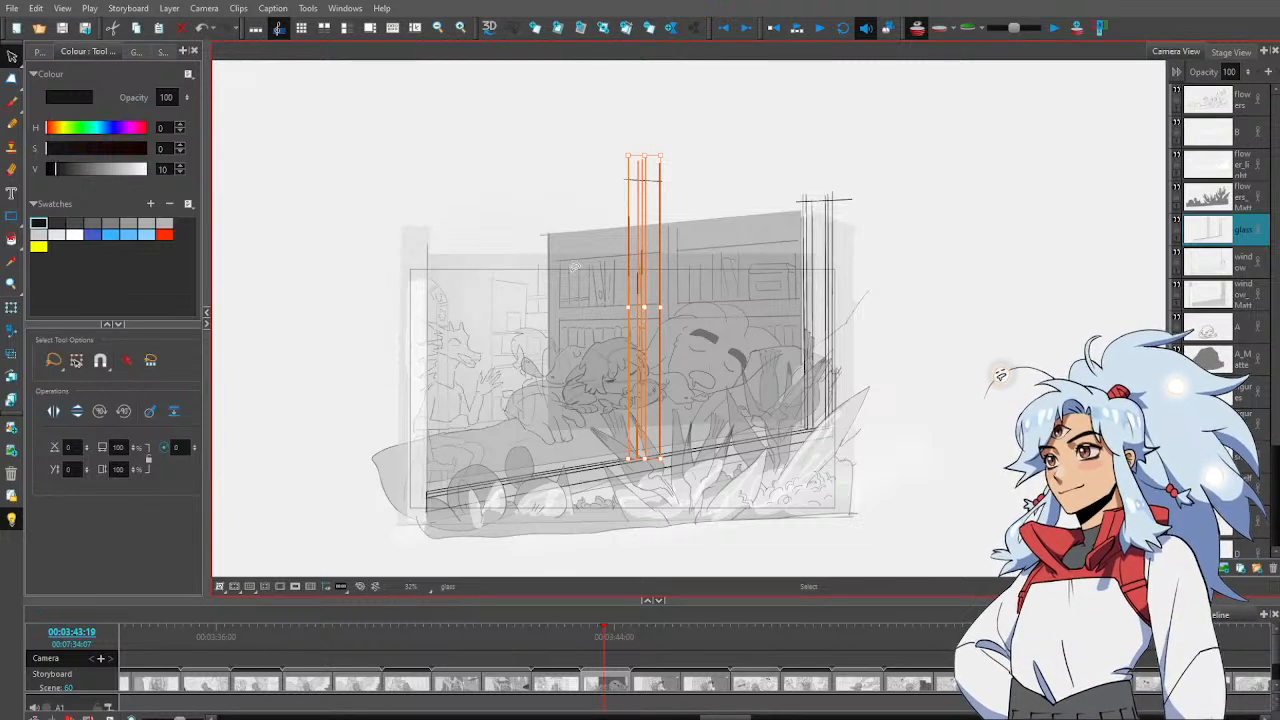
{"action": "left_click_drag", "start_coordinate": [646, 318], "coordinate": [662, 313]}
{"action": "left_click", "coordinate": [712, 285]}
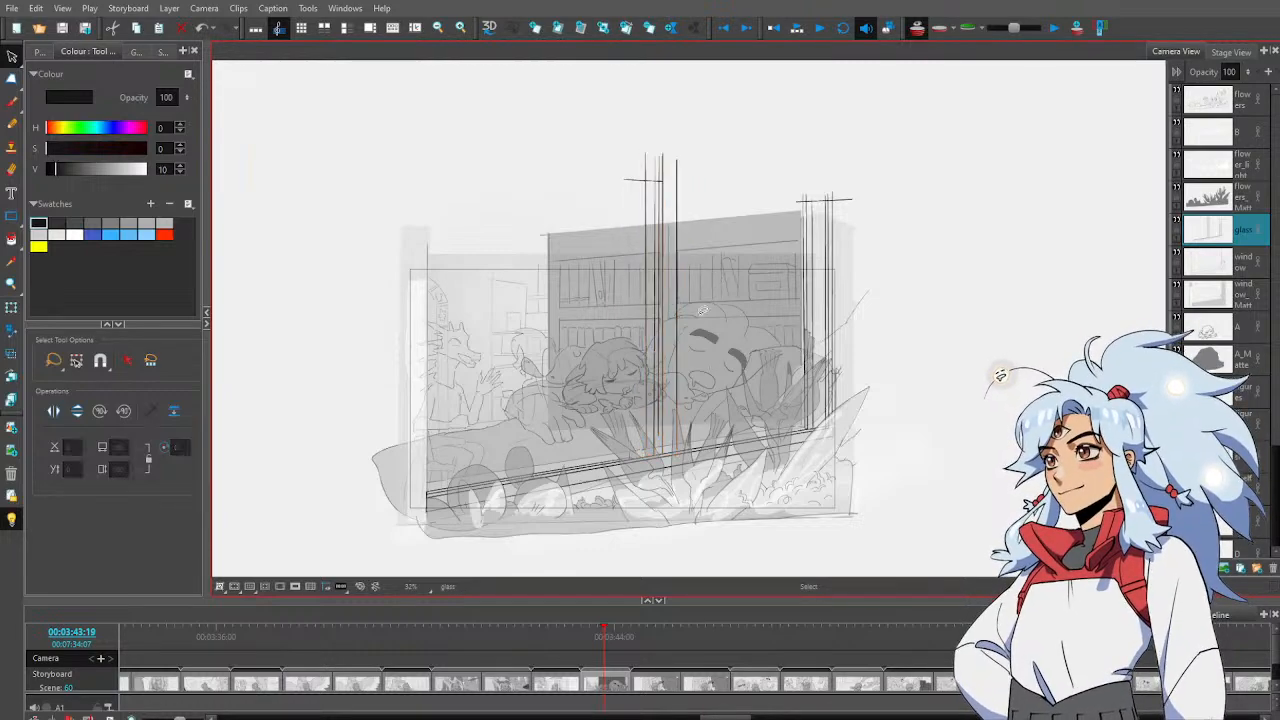
Stretch the lower frame's inner perspective line to meet the moved divider and lower the divider's rightmost vertical towards the frame
{"action": "key", "text": "z"}
{"action": "left_click_drag", "start_coordinate": [636, 446], "coordinate": [590, 443]}
{"action": "left_click", "coordinate": [584, 456]}
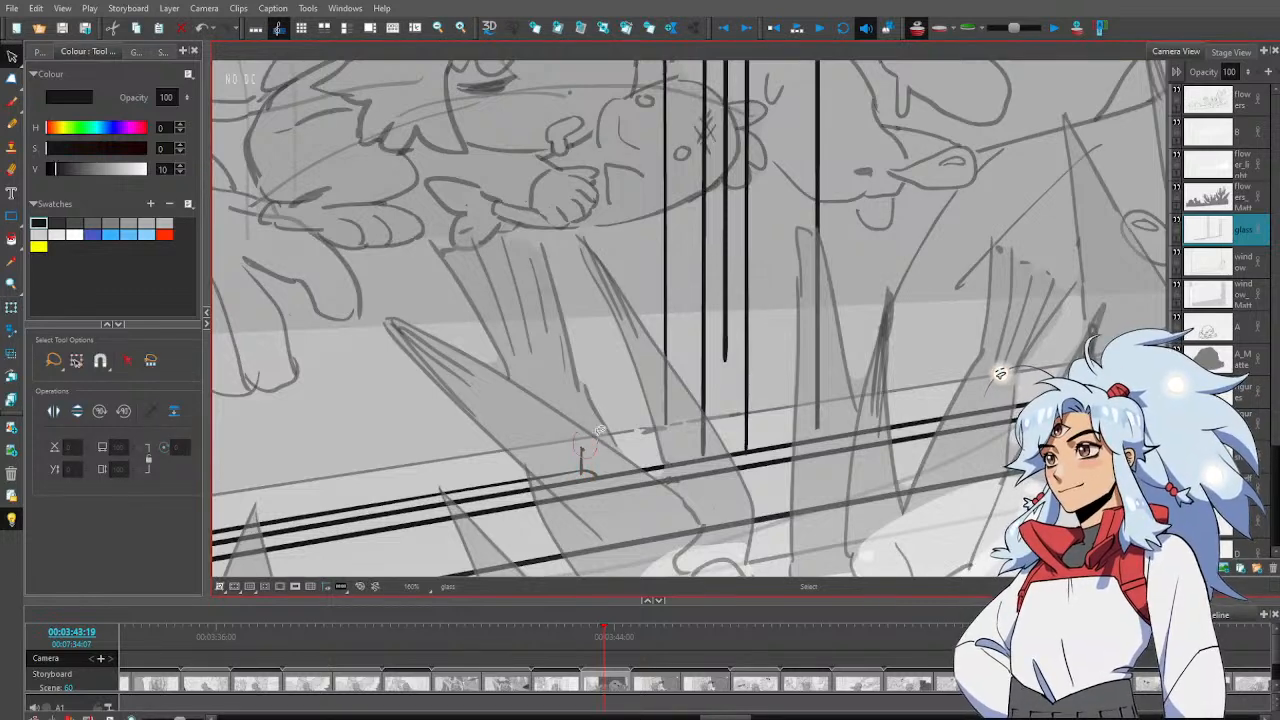
{"action": "left_click", "coordinate": [602, 451]}
{"action": "left_click_drag", "start_coordinate": [670, 436], "coordinate": [668, 440]}
{"action": "left_click", "coordinate": [683, 371]}
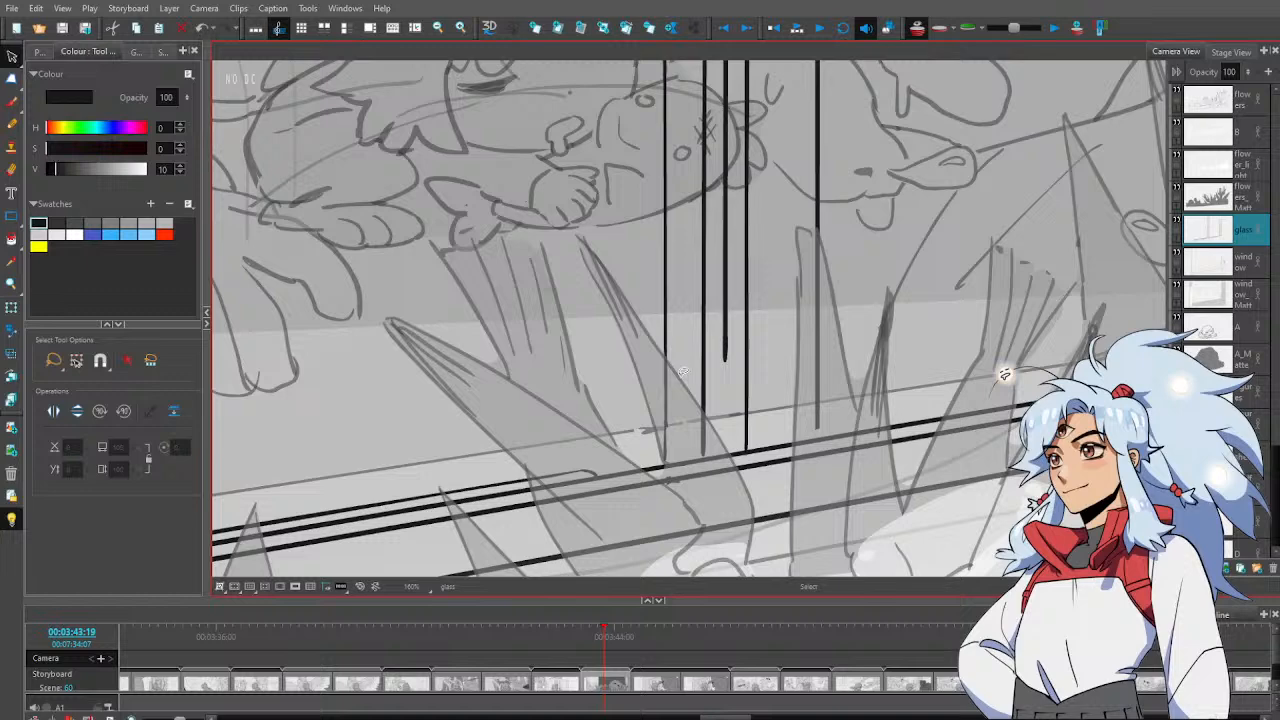
{"action": "left_click", "coordinate": [586, 468]}
{"action": "key", "text": "alt+0"}
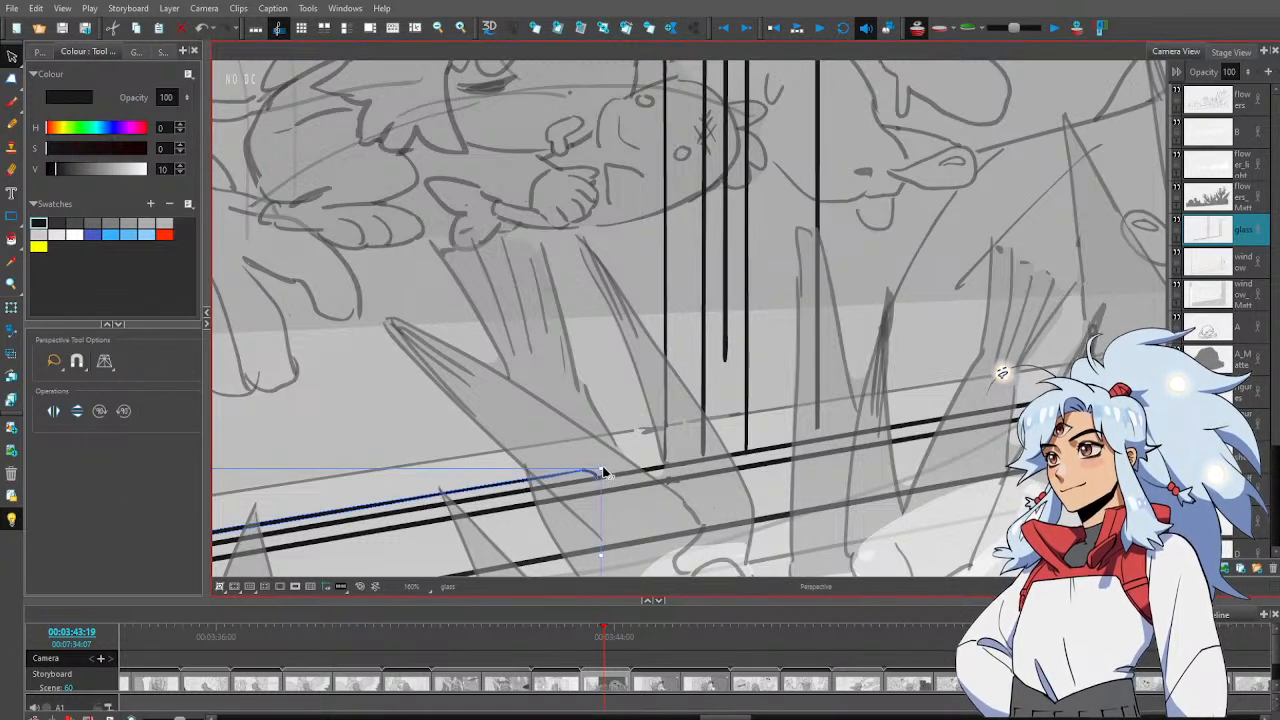
{"action": "left_click_drag", "start_coordinate": [603, 470], "coordinate": [686, 457]}
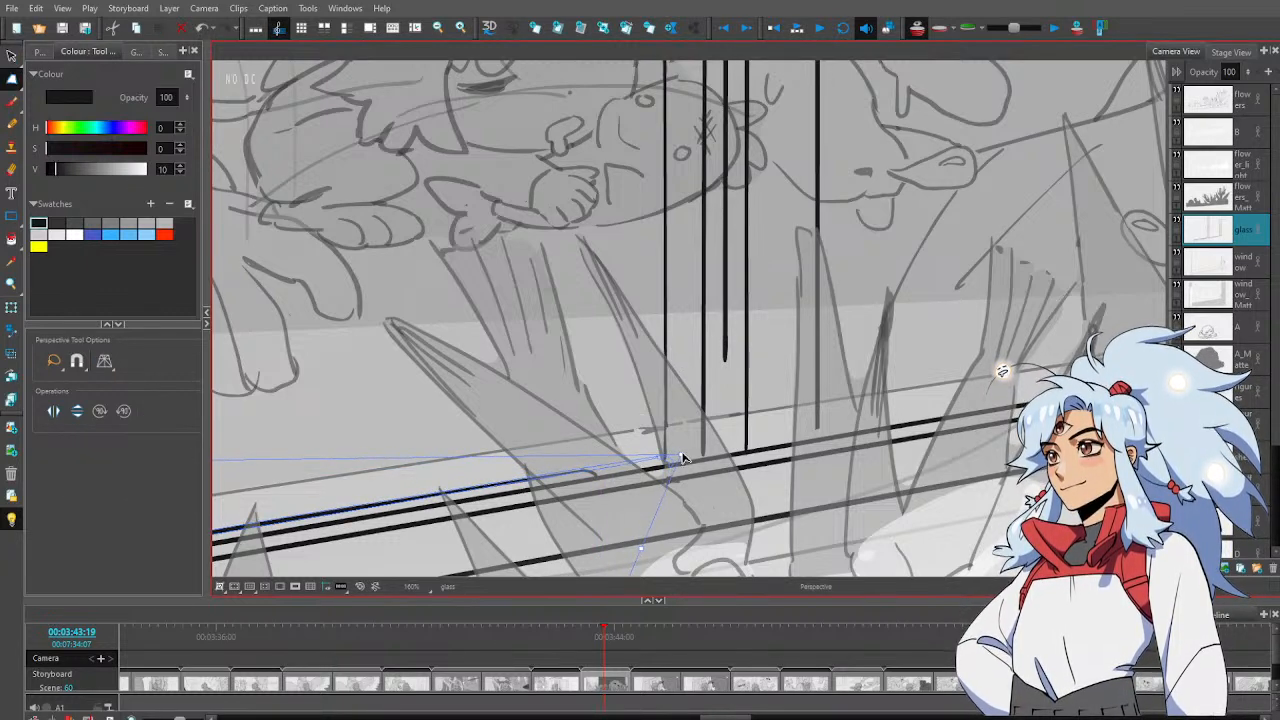
{"action": "left_click", "coordinate": [609, 389]}
{"action": "key", "text": "alt+s"}
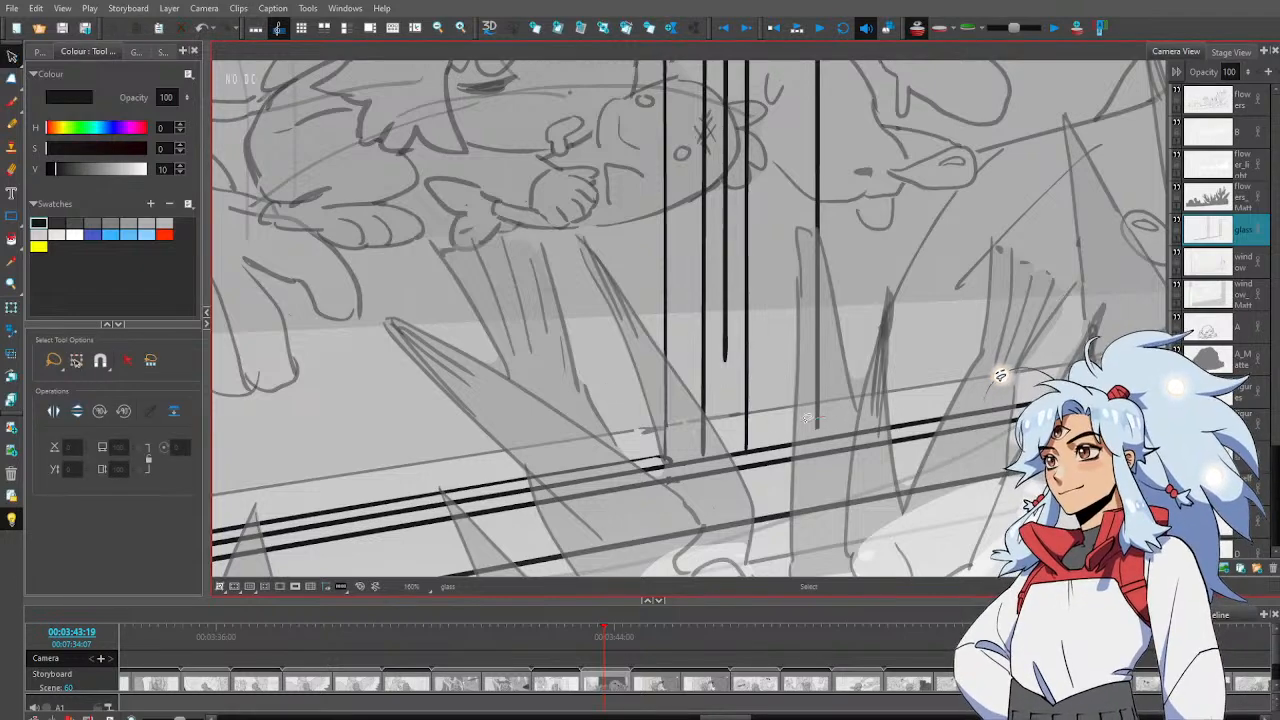
{"action": "left_click", "coordinate": [817, 426]}
{"action": "left_click_drag", "start_coordinate": [818, 428], "coordinate": [818, 438]}
Move the short line across the divider's upper end to the right so it sits over the shifted verticals
{"action": "key", "text": "ctrl+space"}
{"action": "left_click", "coordinate": [894, 361]}
{"action": "left_click", "coordinate": [894, 361], "text": "alt"}
{"action": "left_click", "coordinate": [897, 362], "text": "alt"}
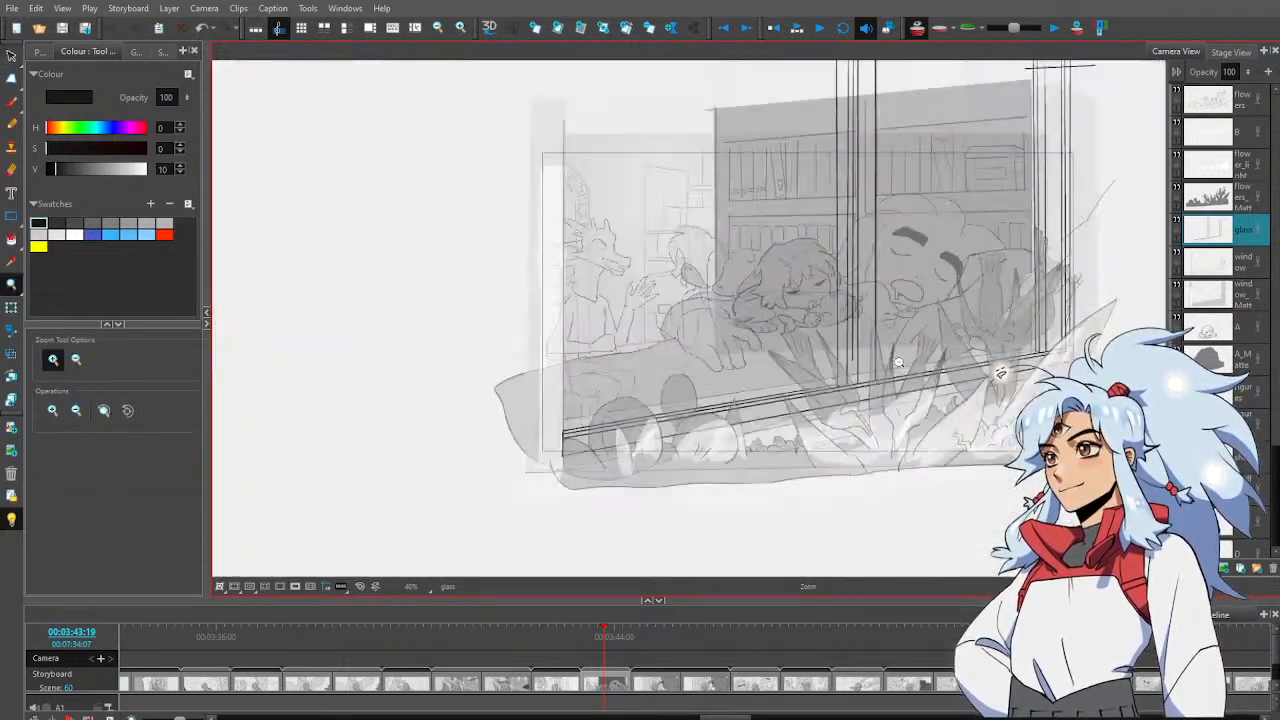
{"action": "left_click", "coordinate": [900, 364], "text": "alt"}
{"action": "left_click_drag", "start_coordinate": [903, 389], "coordinate": [785, 415]}
{"action": "left_click", "coordinate": [812, 176]}
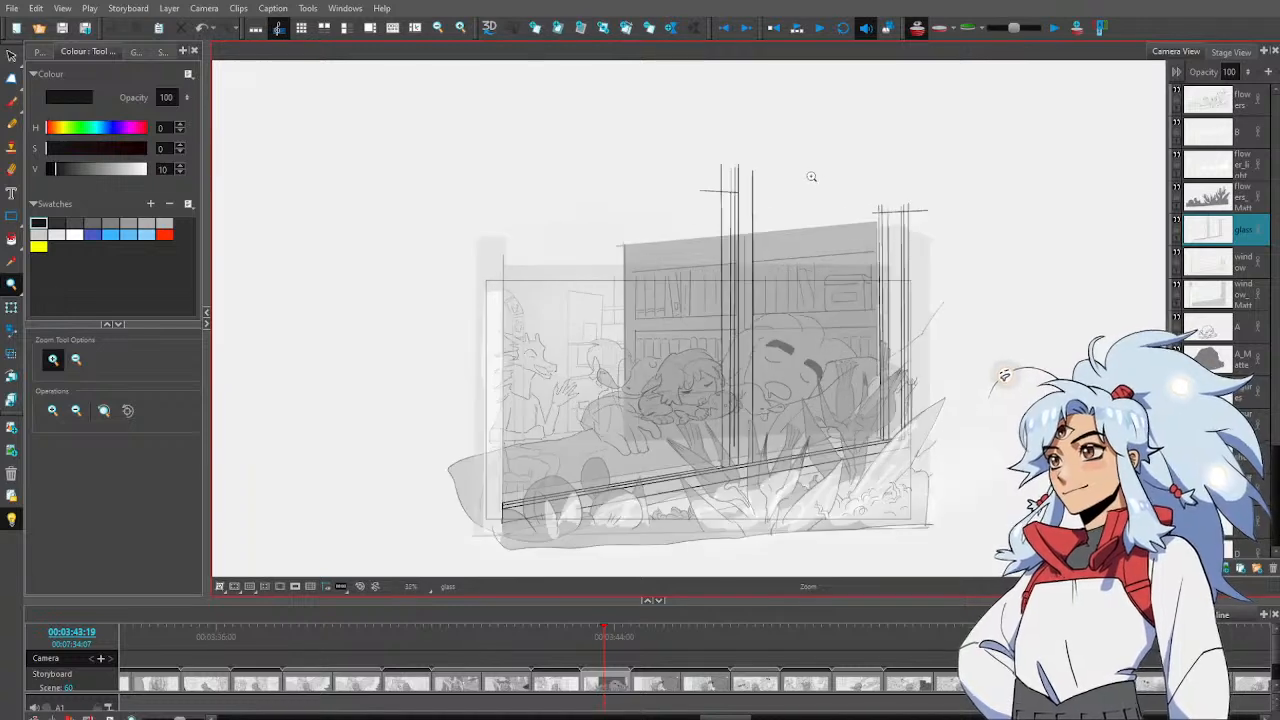
{"action": "left_click", "coordinate": [798, 187]}
{"action": "key", "text": "alt+s"}
{"action": "left_click", "coordinate": [693, 194]}
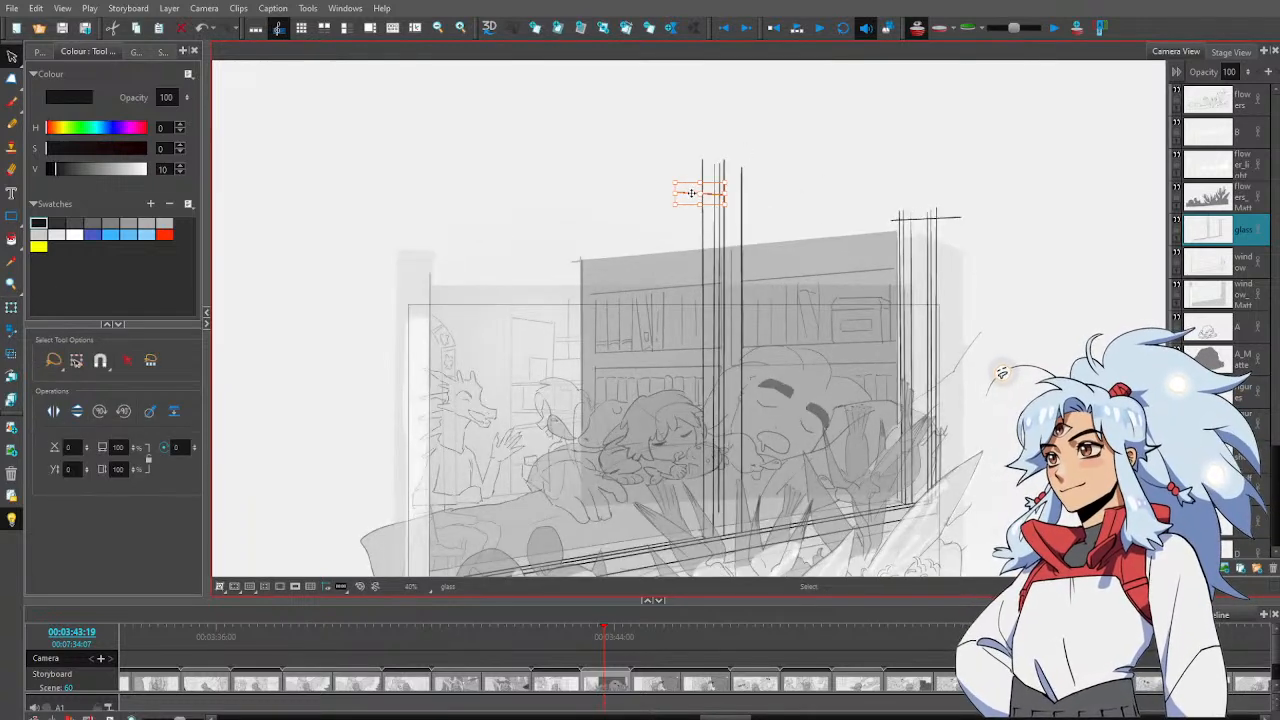
{"action": "left_click_drag", "start_coordinate": [694, 194], "coordinate": [714, 203]}
{"action": "left_click", "coordinate": [800, 146]}
Select all the artwork on the glass_Matte layer and recolour it to the grey swatch with value 60
{"action": "key", "text": "ctrl+space"}
{"action": "left_click", "coordinate": [817, 360], "text": "alt"}
{"action": "left_click", "coordinate": [817, 360], "text": "alt"}
{"action": "left_click", "coordinate": [817, 360], "text": "alt"}
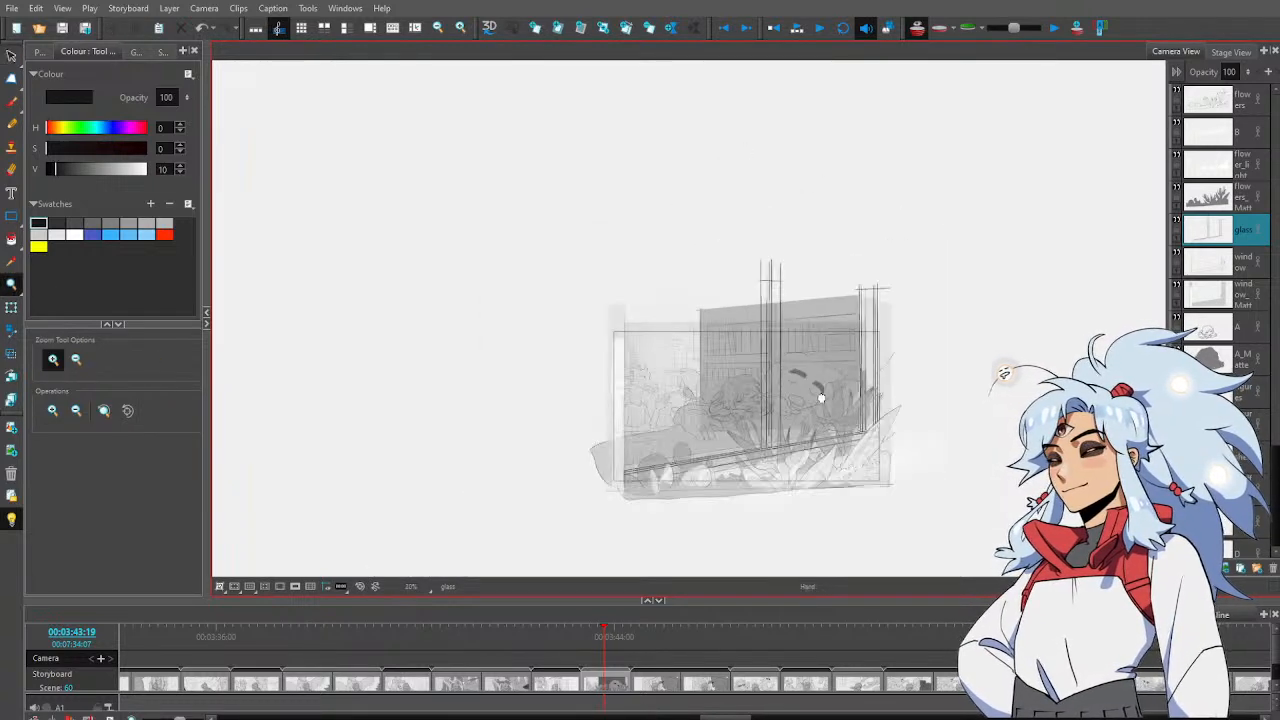
{"action": "left_click_drag", "start_coordinate": [821, 397], "coordinate": [761, 377]}
{"action": "left_click", "coordinate": [765, 380]}
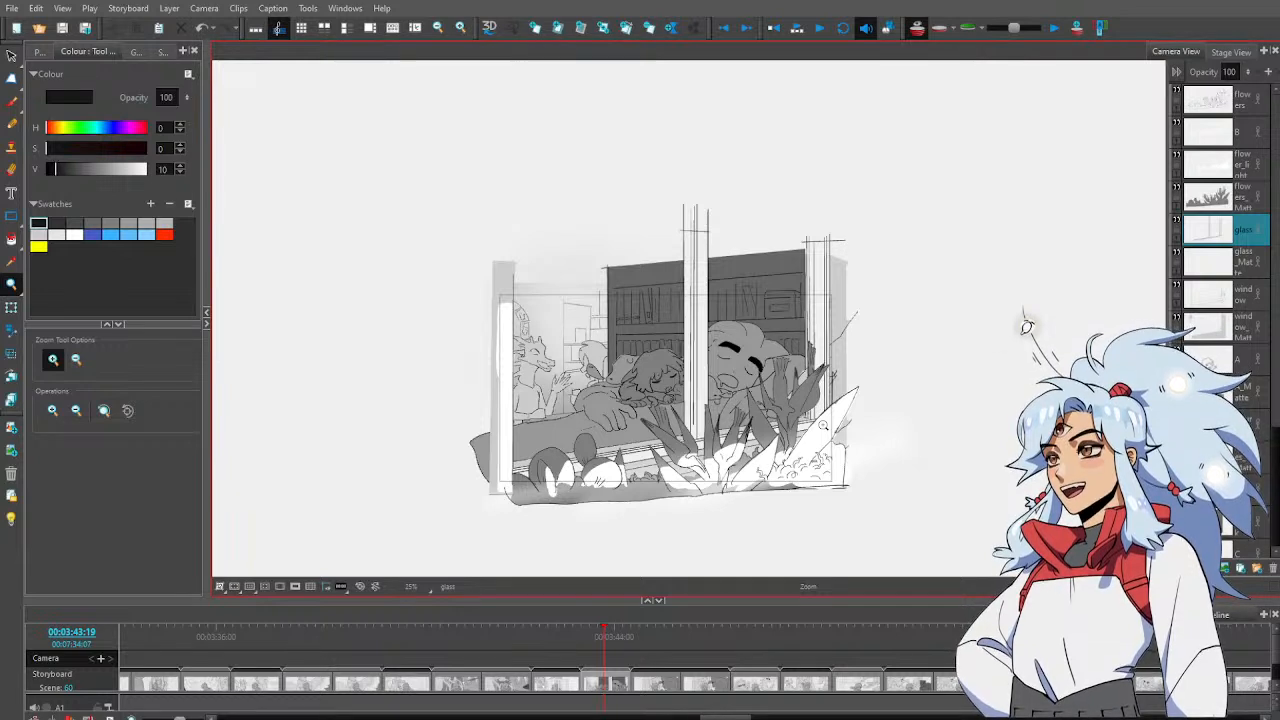
{"action": "left_click", "coordinate": [1245, 265]}
{"action": "key", "text": "alt+s"}
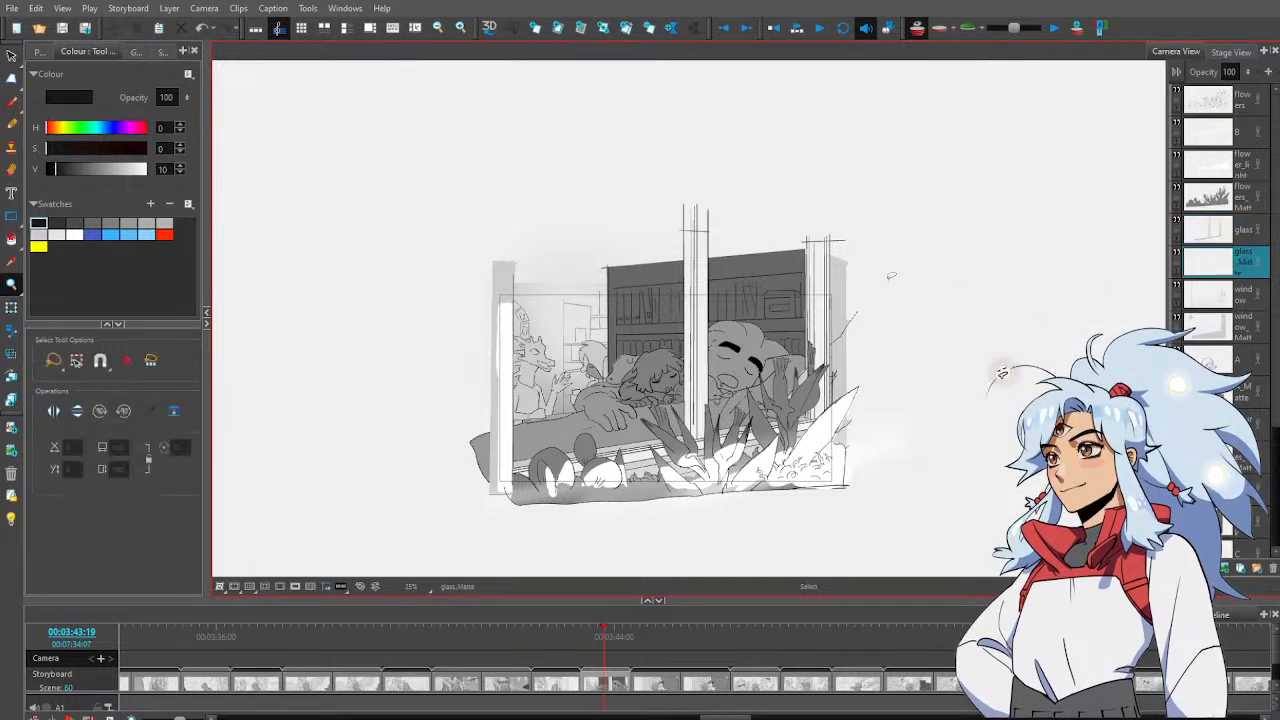
{"action": "left_click_drag", "start_coordinate": [908, 285], "coordinate": [898, 440]}
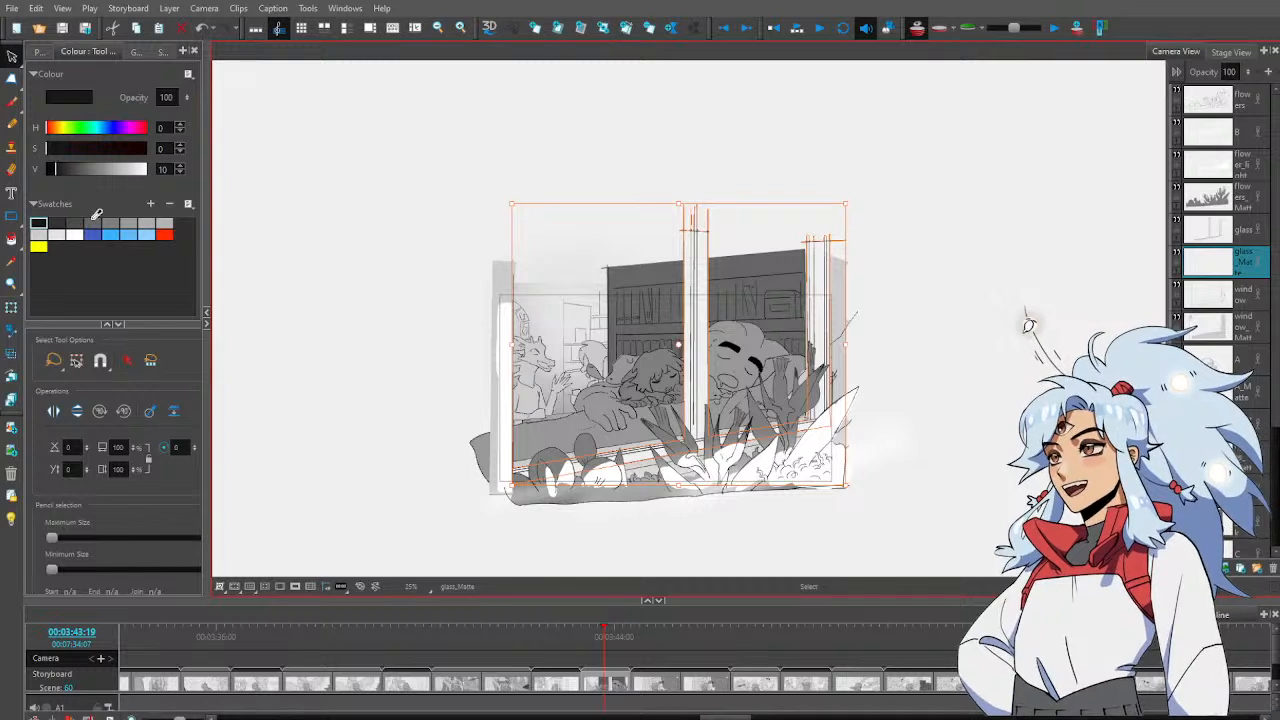
{"action": "left_click", "coordinate": [147, 222]}
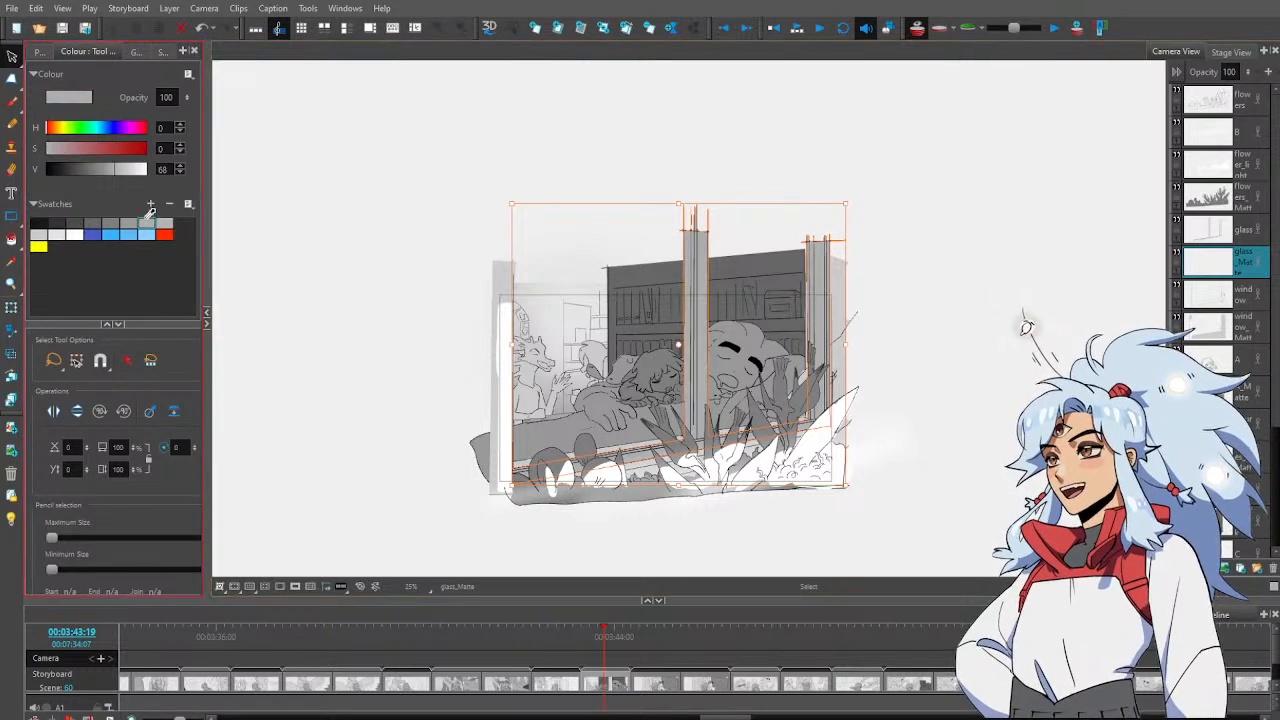
{"action": "left_click", "coordinate": [137, 221]}
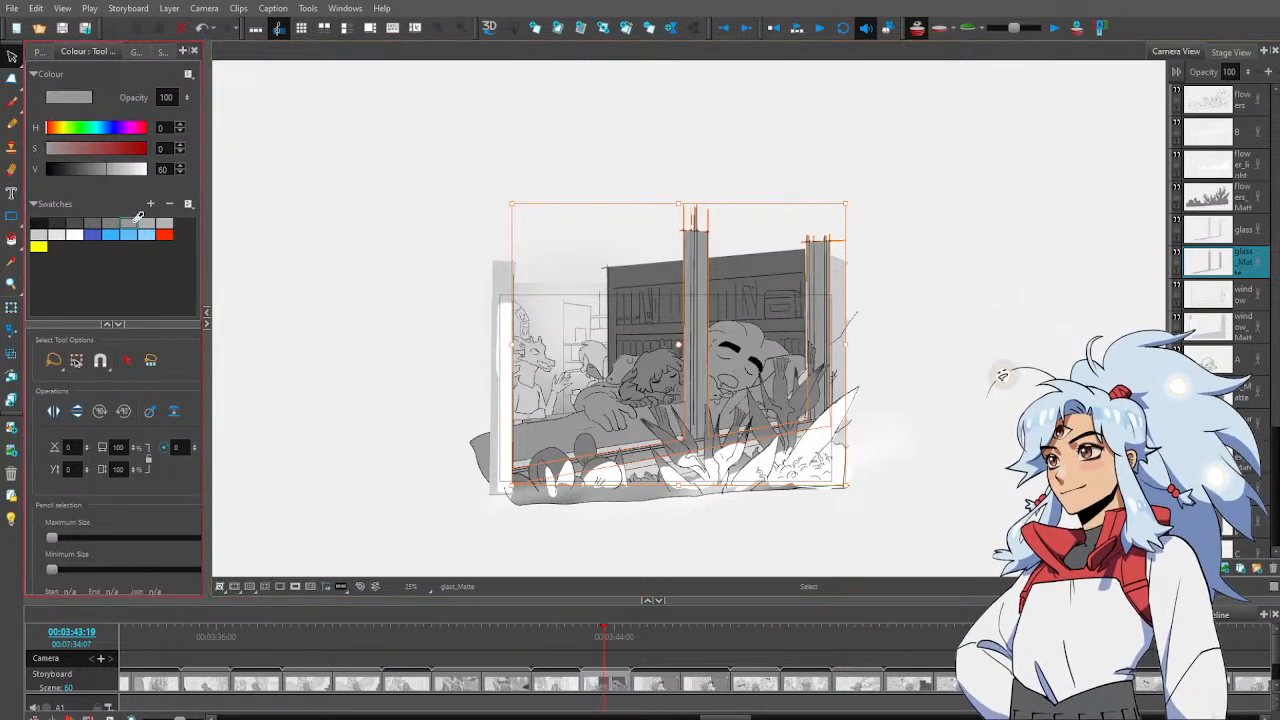
Recolour all the artwork on the glass_Matte layer to the lighter grey swatch with value 68
{"action": "left_click", "coordinate": [147, 222]}
{"action": "left_click", "coordinate": [912, 340]}
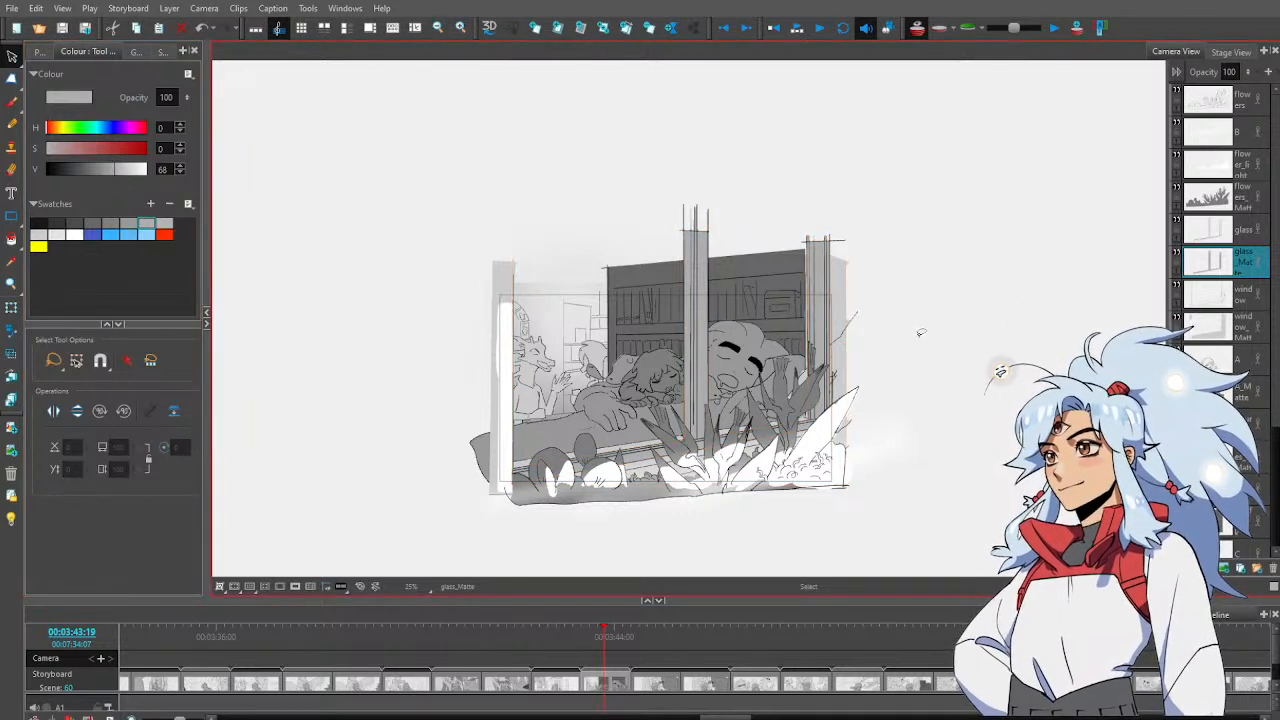
{"action": "mouse_move", "coordinate": [921, 331]}
{"action": "left_mouse_down"}
{"action": "mouse_move", "coordinate": [596, 572]}
{"action": "mouse_move", "coordinate": [1007, 249]}
{"action": "left_mouse_up"}
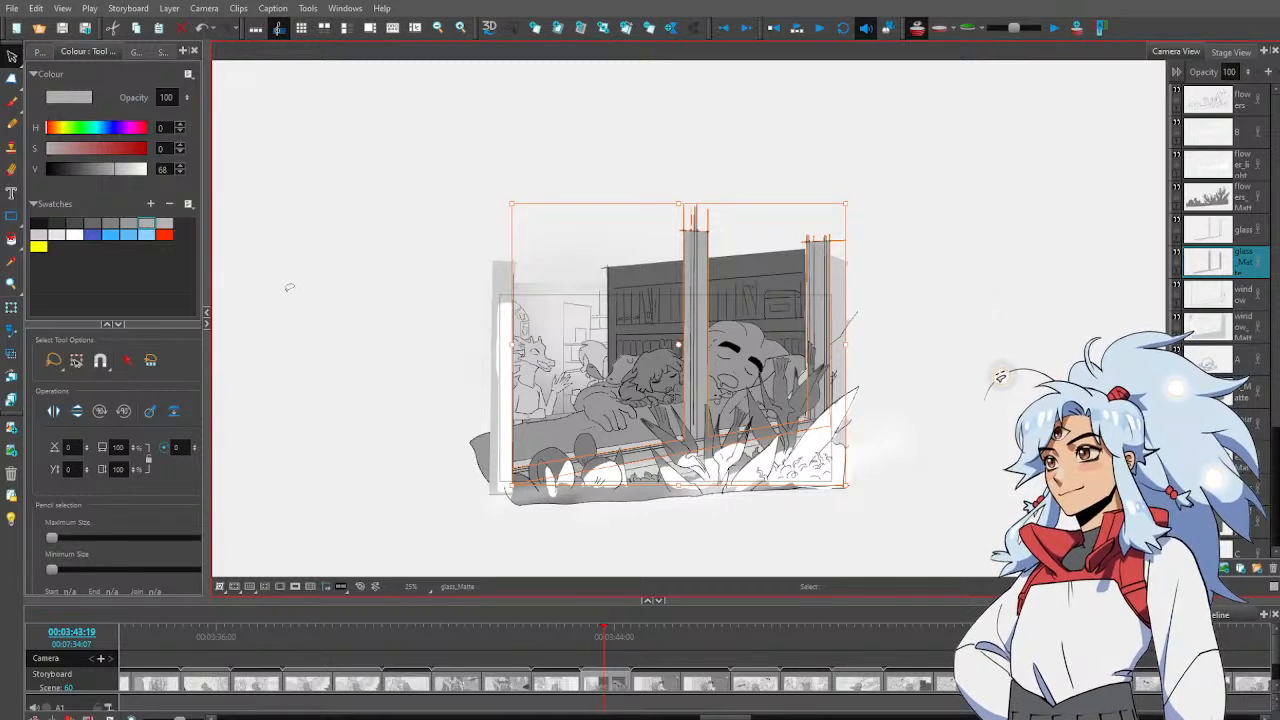
{"action": "left_click", "coordinate": [166, 225]}
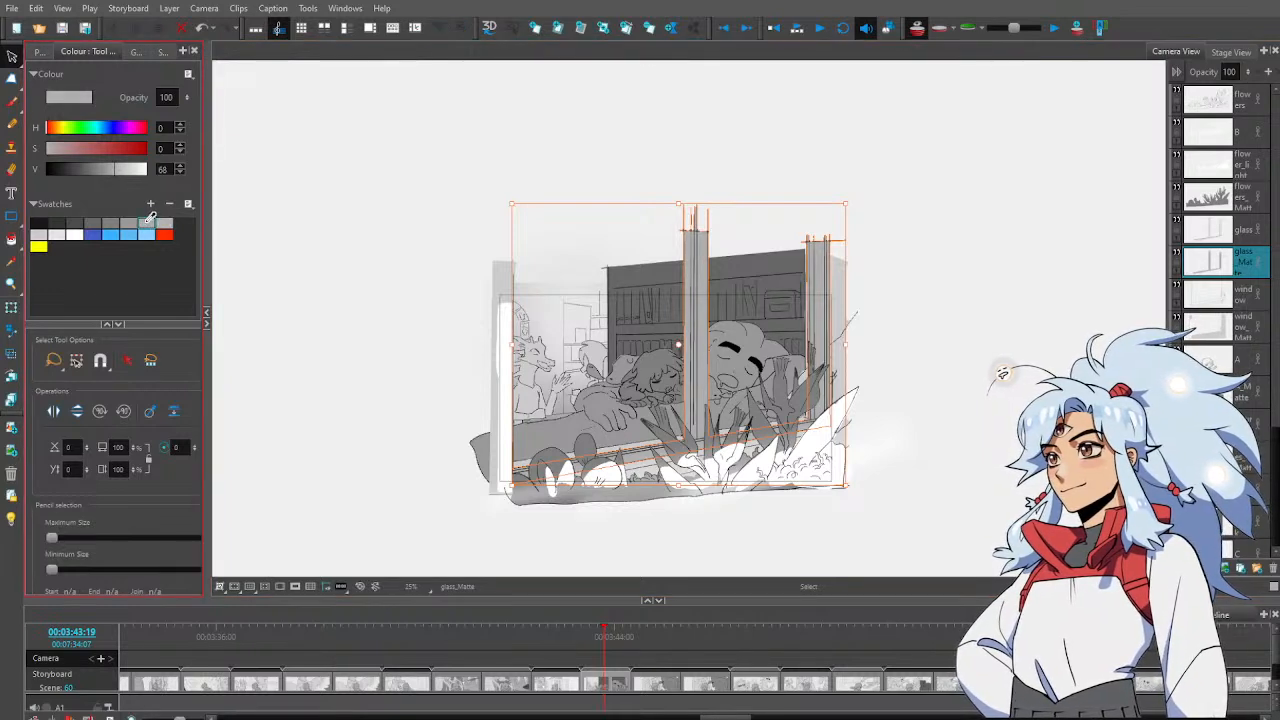
{"action": "left_click", "coordinate": [953, 433]}
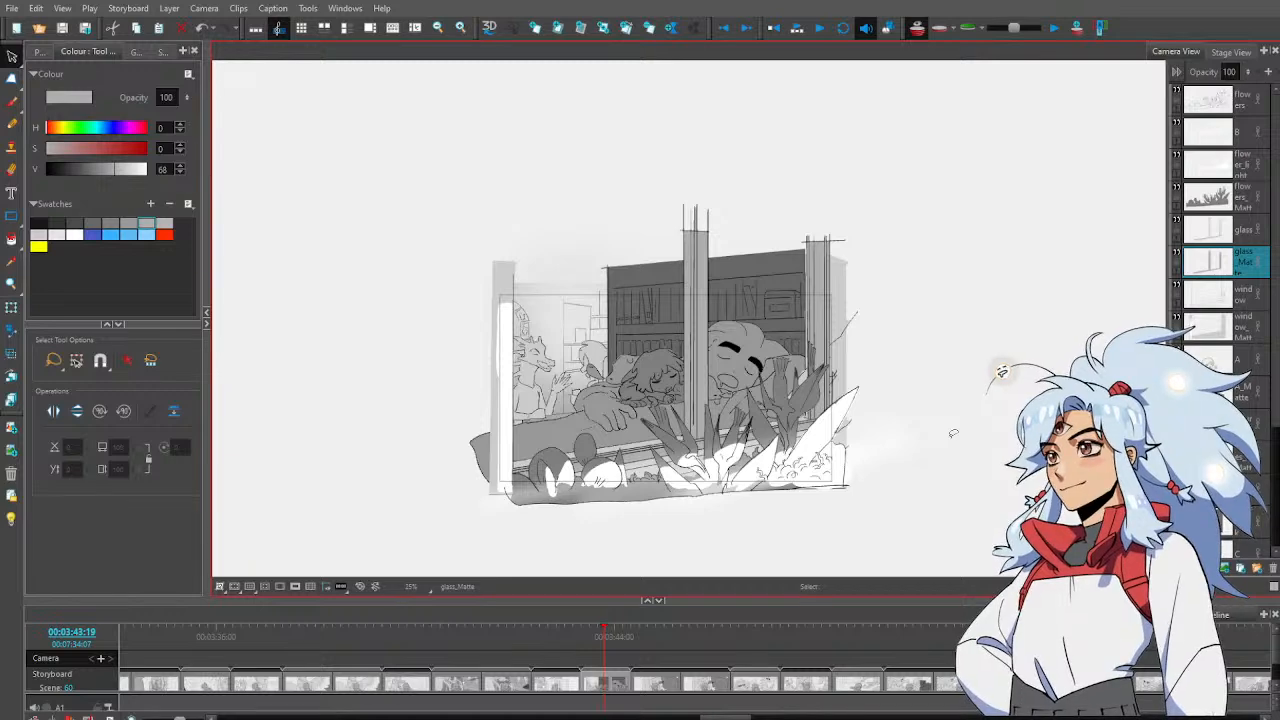
Go to the thought-bubble scene at 00:04:57:09 in the storyboard
{"action": "left_click", "coordinate": [575, 633]}
{"action": "left_click_drag", "start_coordinate": [572, 633], "coordinate": [604, 652]}
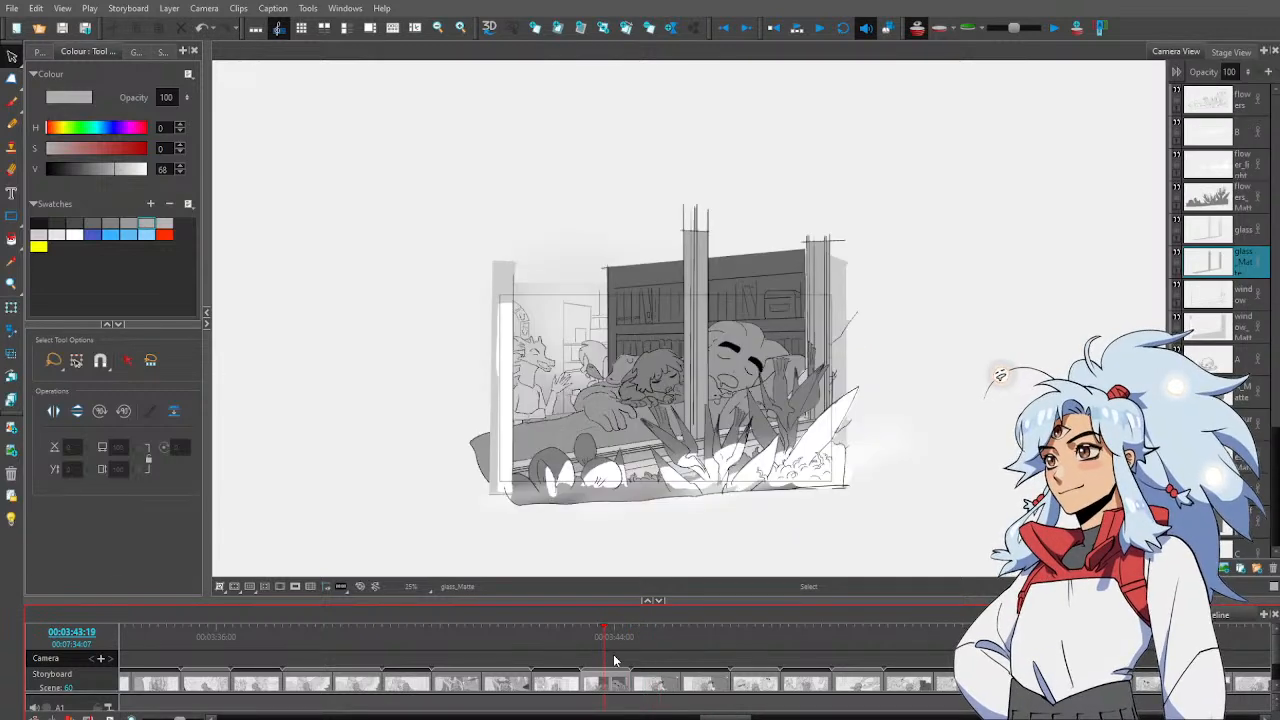
{"action": "left_click_drag", "start_coordinate": [732, 716], "coordinate": [885, 716]}
{"action": "left_click_drag", "start_coordinate": [718, 647], "coordinate": [884, 647]}
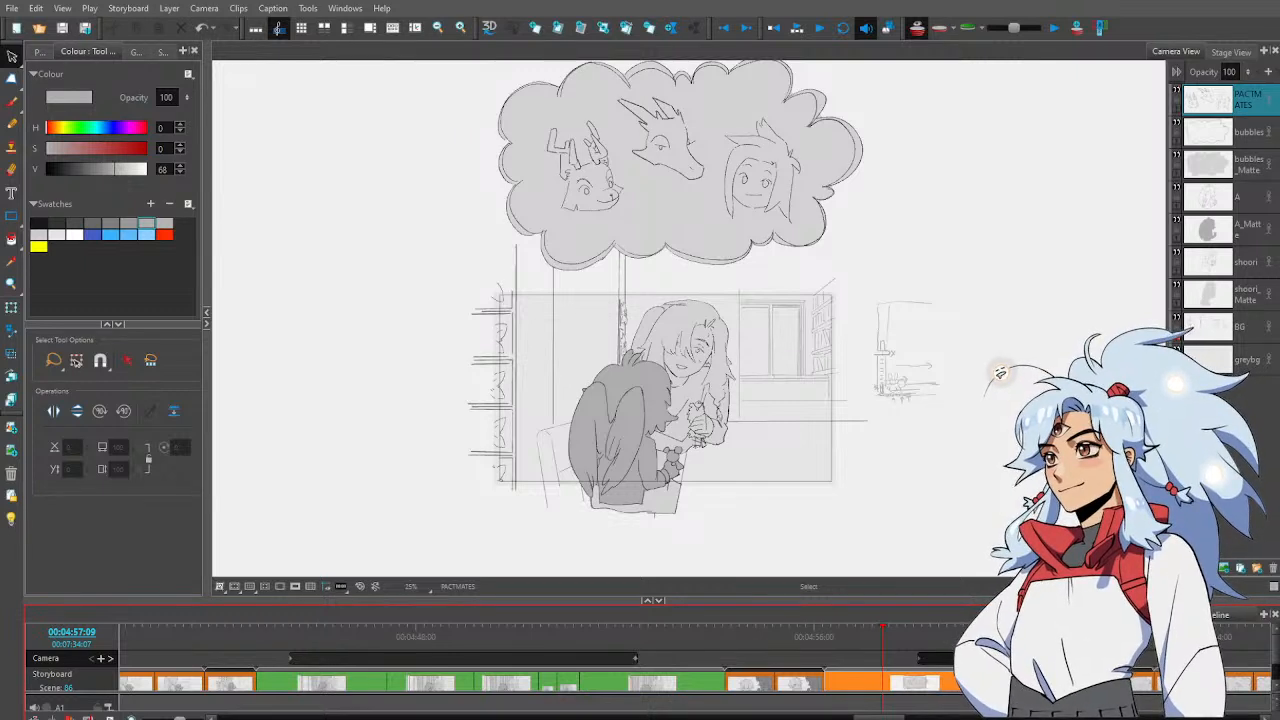
Delete the small rough sketch outside the camera frame from the BG layer
{"action": "left_click", "coordinate": [1249, 327]}
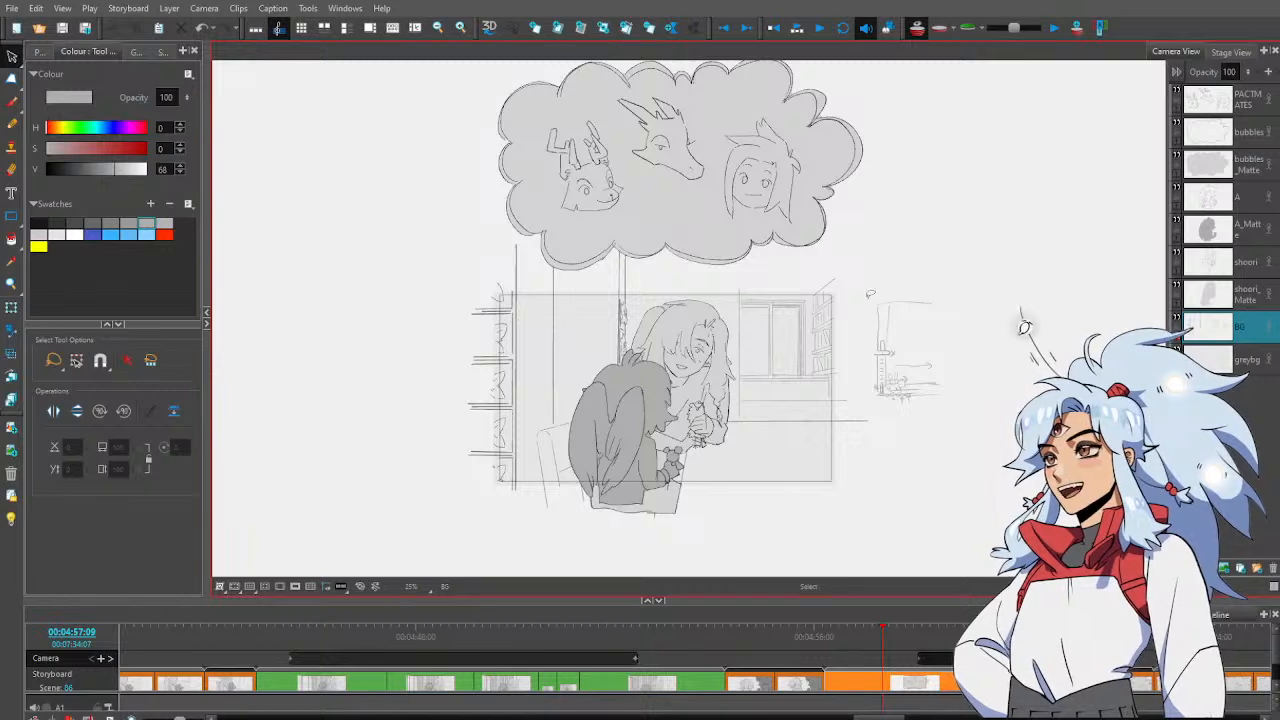
{"action": "mouse_move", "coordinate": [887, 262]}
{"action": "left_mouse_down"}
{"action": "mouse_move", "coordinate": [925, 420]}
{"action": "mouse_move", "coordinate": [910, 272]}
{"action": "left_mouse_up"}
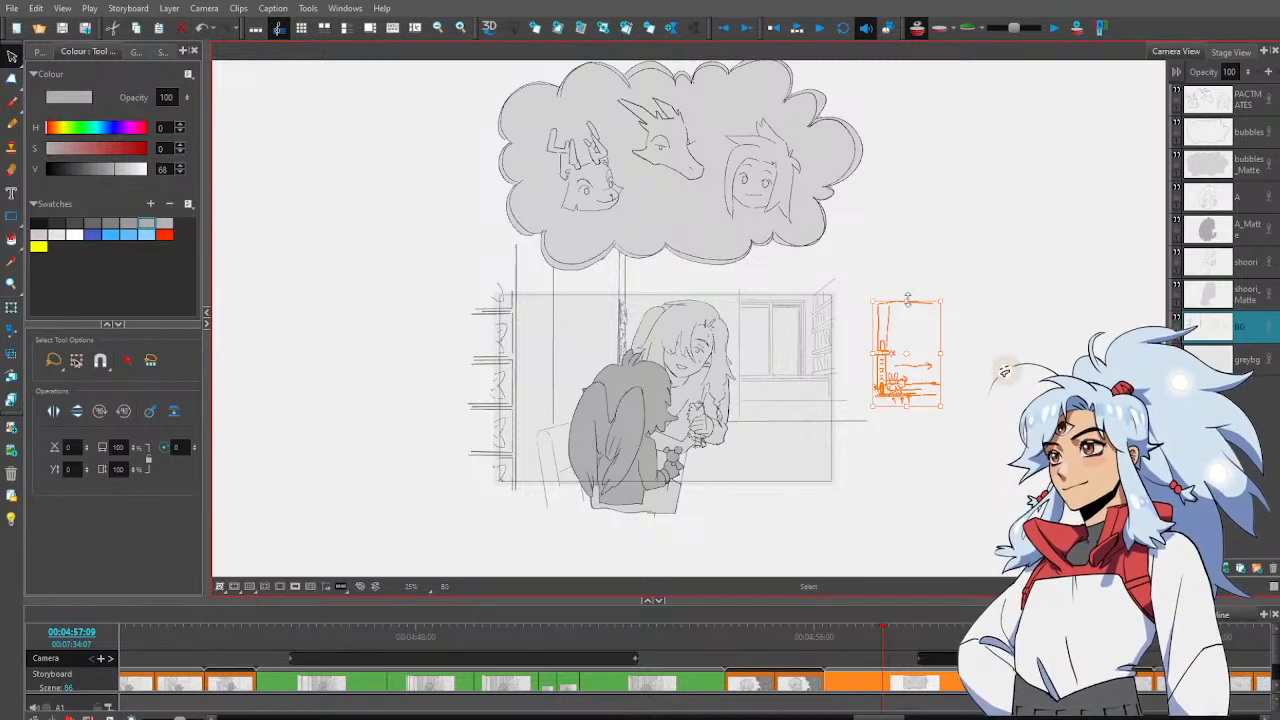
{"action": "key", "text": "Delete"}
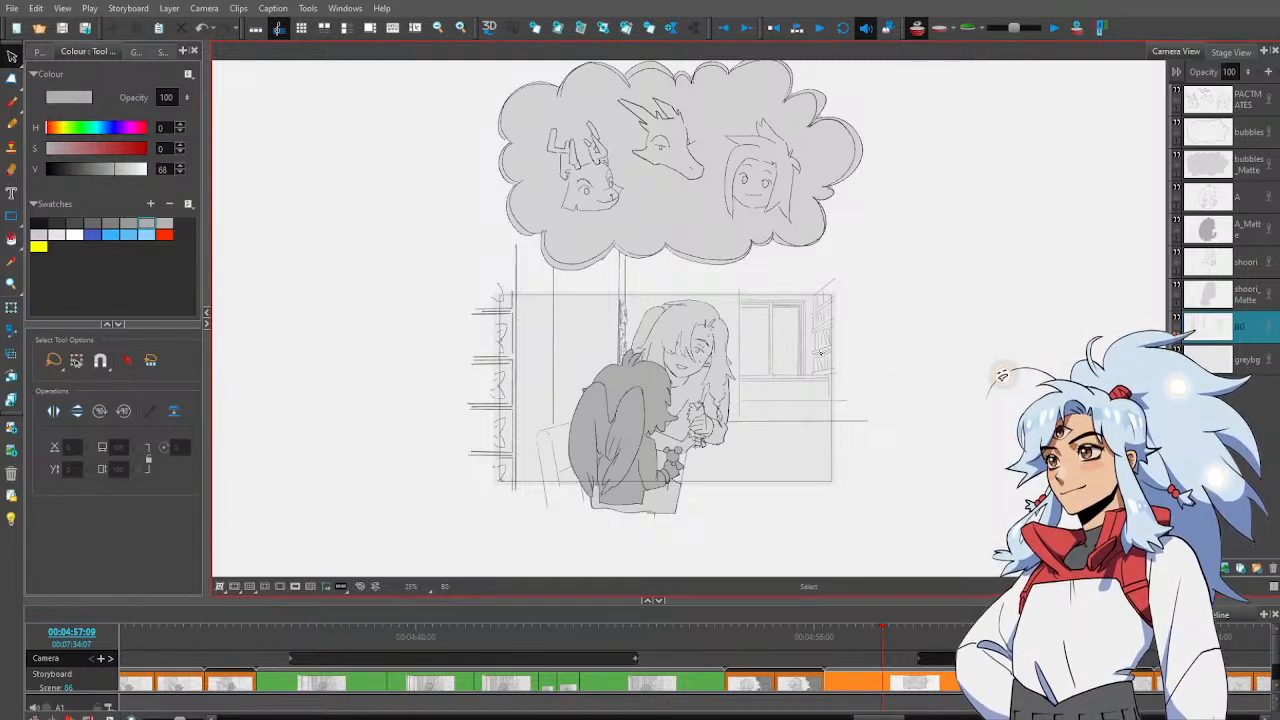
Stretch the BG layer's window and bookshelf linework downwards and tidy the bookshelf's lowest shelf lines
{"action": "mouse_move", "coordinate": [860, 382]}
{"action": "left_mouse_down"}
{"action": "mouse_move", "coordinate": [804, 402]}
{"action": "mouse_move", "coordinate": [753, 403]}
{"action": "mouse_move", "coordinate": [747, 306]}
{"action": "mouse_move", "coordinate": [790, 248]}
{"action": "mouse_move", "coordinate": [862, 416]}
{"action": "left_mouse_up"}
{"action": "key", "text": "alt+b"}
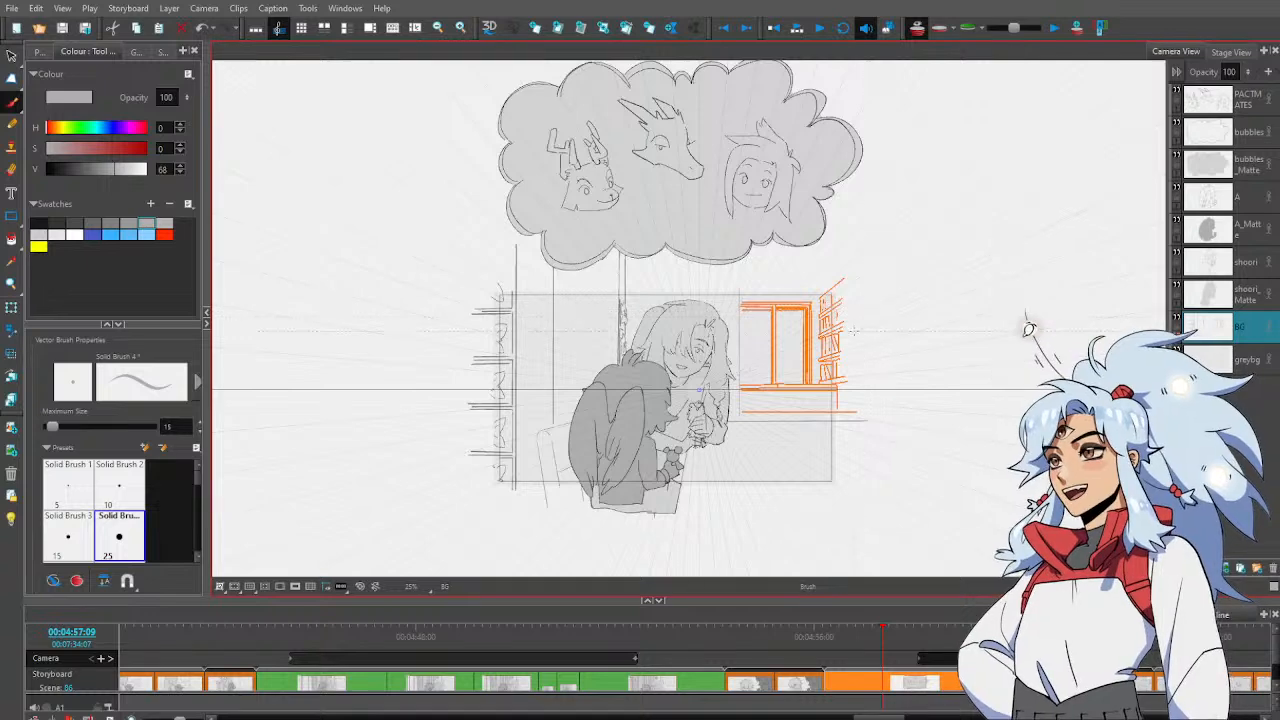
{"action": "key", "text": "alt+z"}
{"action": "mouse_move", "coordinate": [842, 374]}
{"action": "left_mouse_down"}
{"action": "mouse_move", "coordinate": [900, 374]}
{"action": "mouse_move", "coordinate": [826, 396]}
{"action": "left_mouse_up"}
{"action": "key", "text": "alt+s"}
{"action": "left_click", "coordinate": [848, 384]}
{"action": "key", "text": "alt+b"}
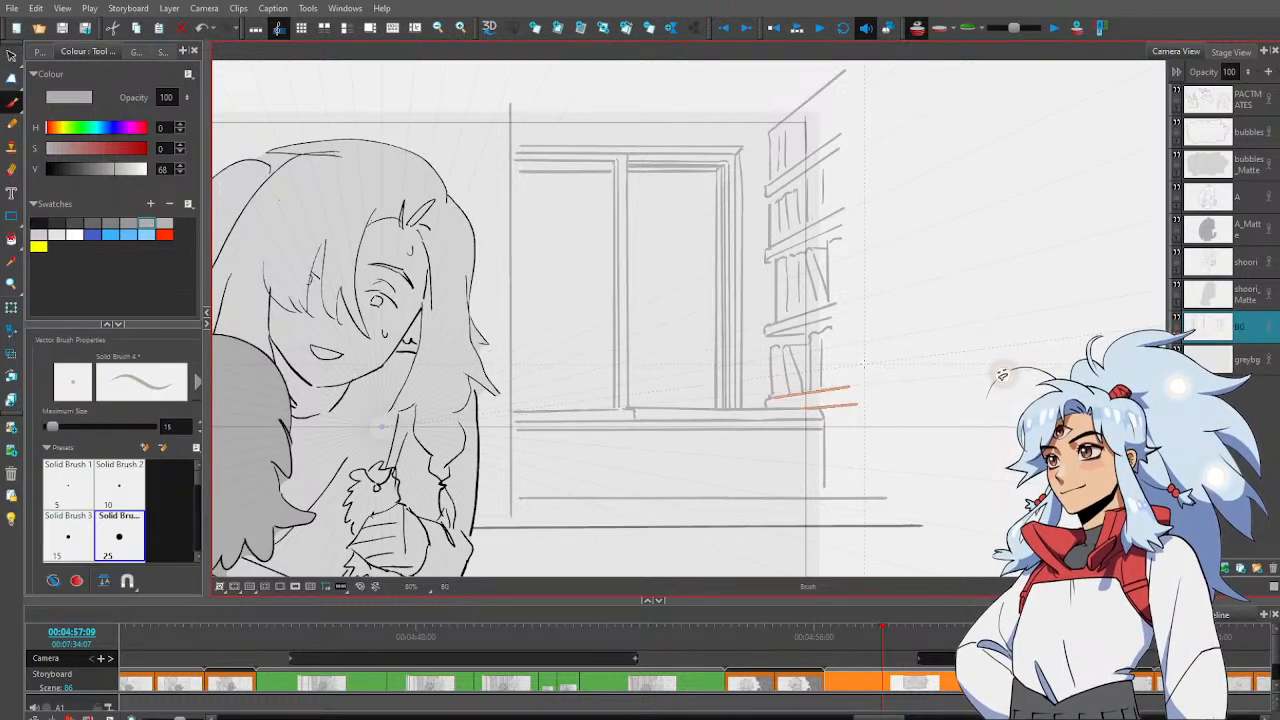
{"action": "key", "text": "alt+s"}
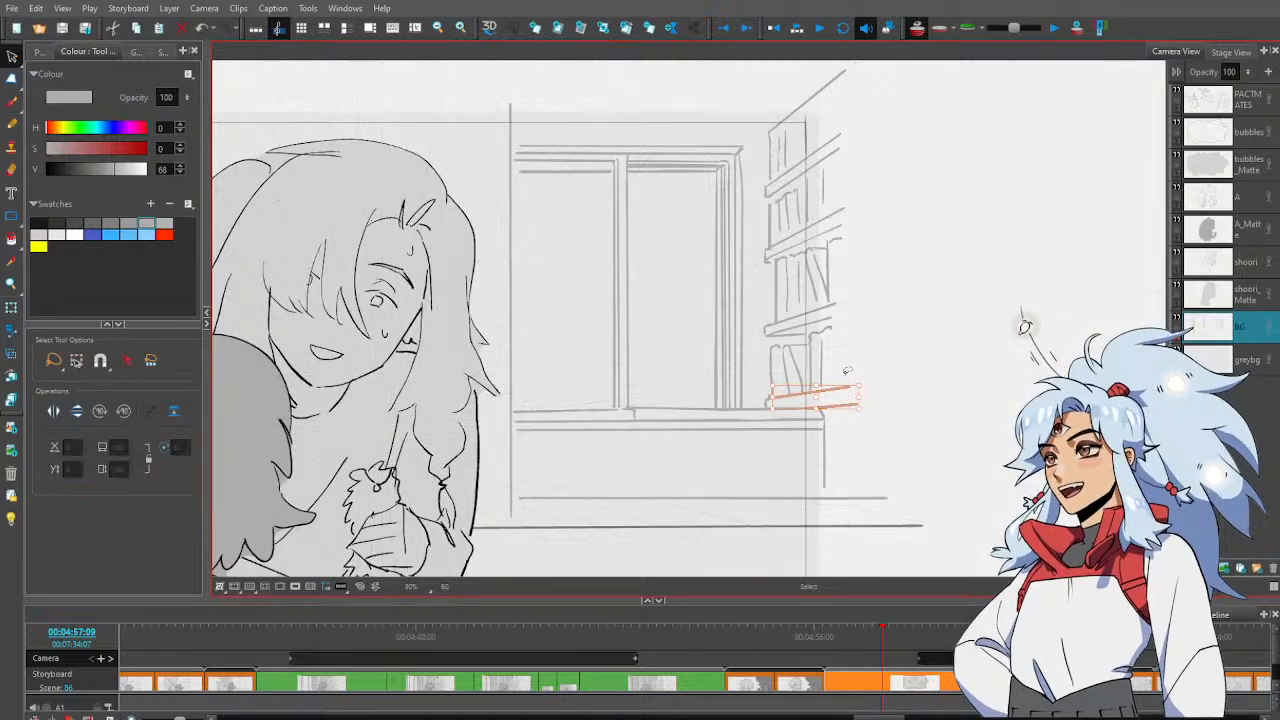
{"action": "left_click", "coordinate": [846, 371]}
{"action": "left_click", "coordinate": [844, 388]}
{"action": "left_click_drag", "start_coordinate": [862, 376], "coordinate": [830, 394]}
{"action": "key", "text": "alt+b"}
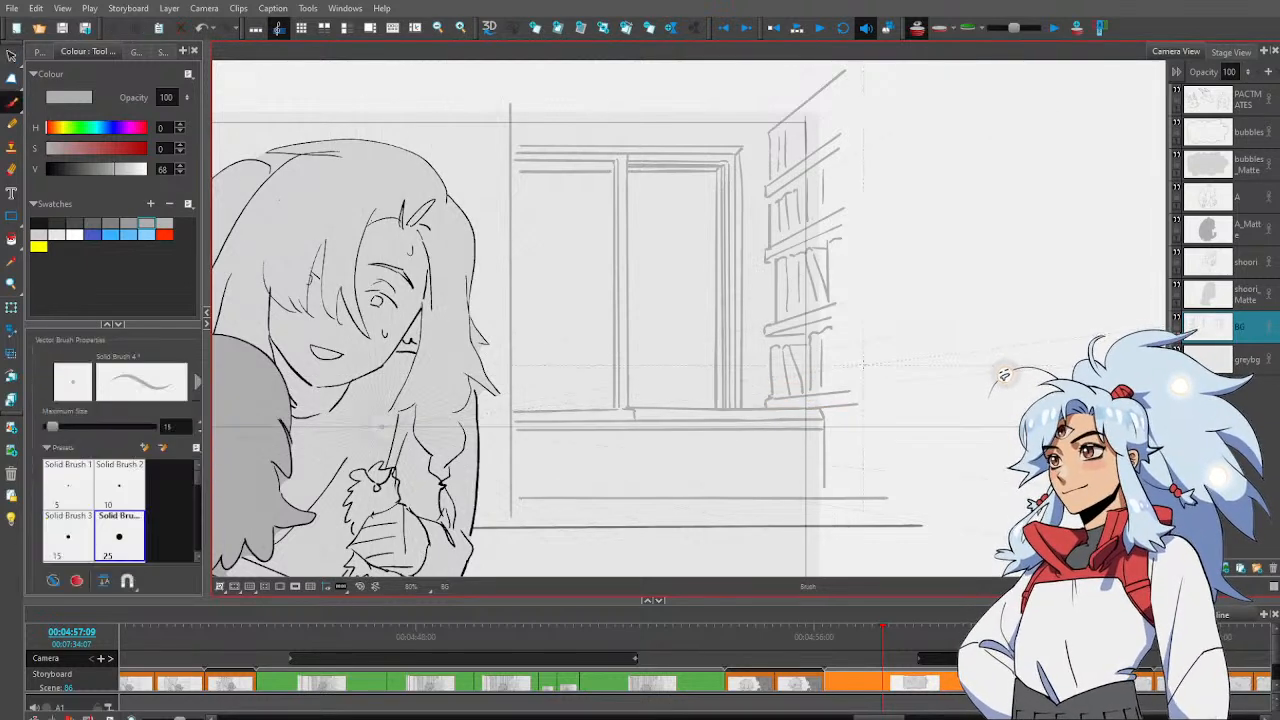
Shift the vertical wall line beside the window slightly left and stretch the window's horizontal lines to meet it
{"action": "key", "text": "alt+z"}
{"action": "scroll", "coordinate": [884, 385], "scroll_direction": "down", "scroll_amount": 5}
{"action": "left_click_drag", "start_coordinate": [905, 410], "coordinate": [918, 416]}
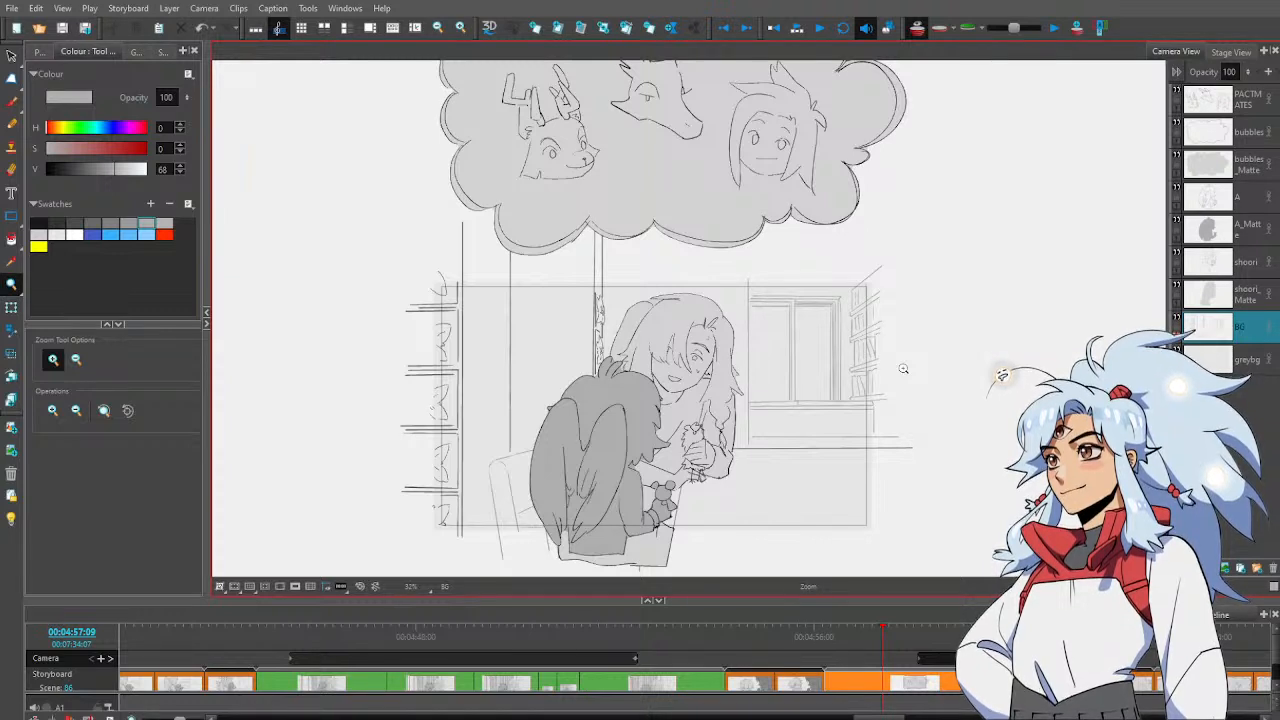
{"action": "left_click", "coordinate": [735, 356]}
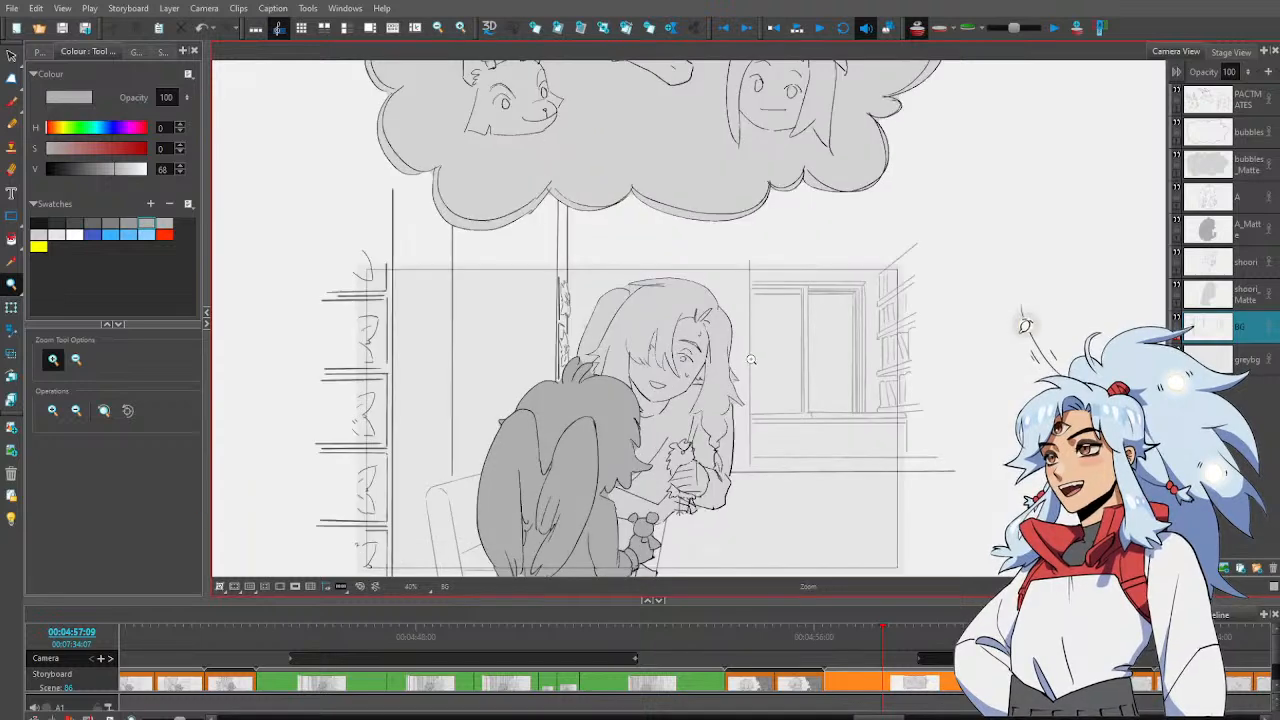
{"action": "left_click", "coordinate": [735, 356]}
{"action": "key", "text": "alt+s"}
{"action": "left_click", "coordinate": [748, 355]}
{"action": "left_click_drag", "start_coordinate": [748, 354], "coordinate": [744, 354]}
{"action": "left_click", "coordinate": [783, 330]}
{"action": "mouse_move", "coordinate": [763, 245]}
{"action": "left_mouse_down"}
{"action": "mouse_move", "coordinate": [757, 342]}
{"action": "mouse_move", "coordinate": [779, 450]}
{"action": "left_mouse_up"}
{"action": "left_click_drag", "start_coordinate": [752, 352], "coordinate": [744, 352]}
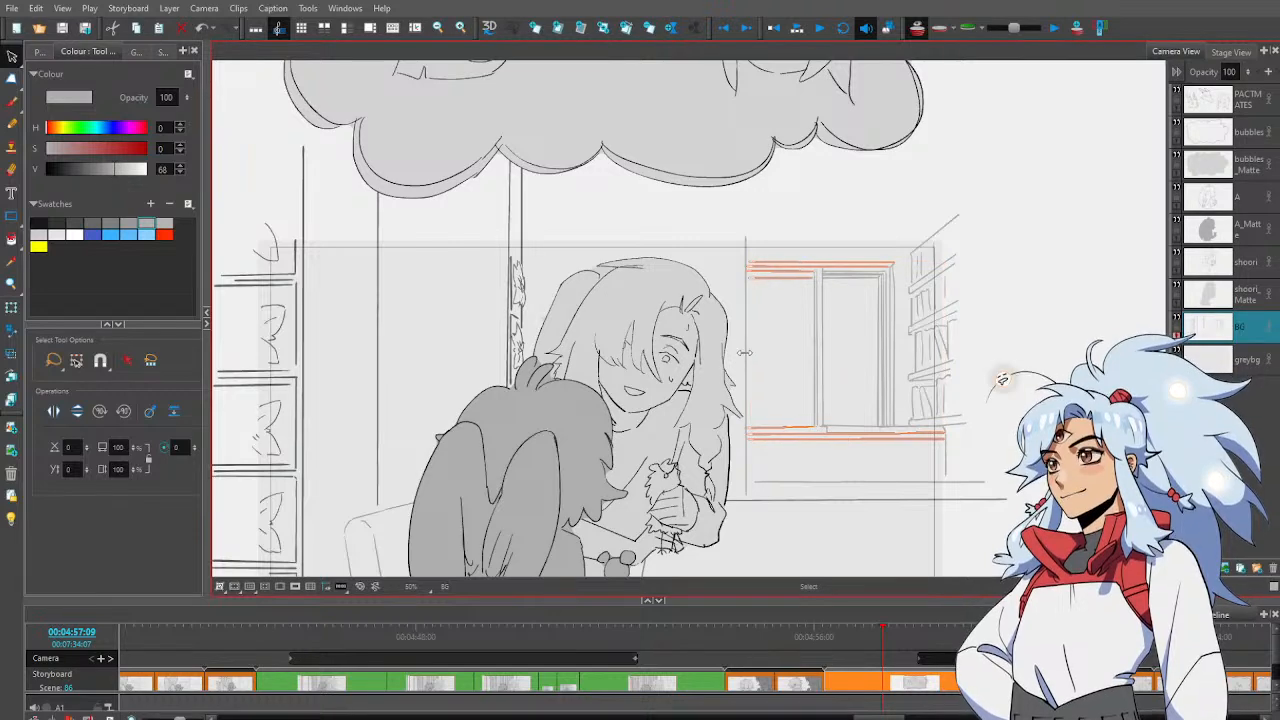
{"action": "left_click", "coordinate": [791, 204]}
Extend the left pane's upper frame lines to meet the window divider
{"action": "key", "text": "space"}
{"action": "left_click_drag", "start_coordinate": [766, 235], "coordinate": [804, 246]}
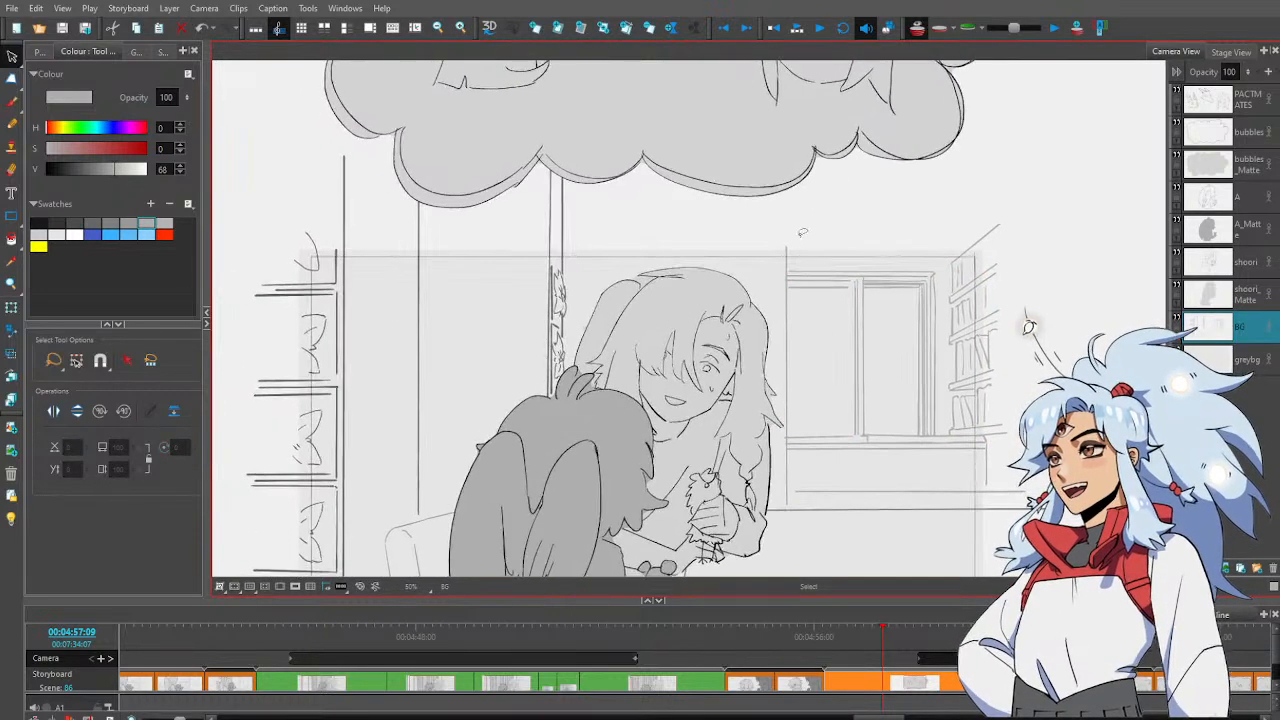
{"action": "left_click", "coordinate": [853, 282]}
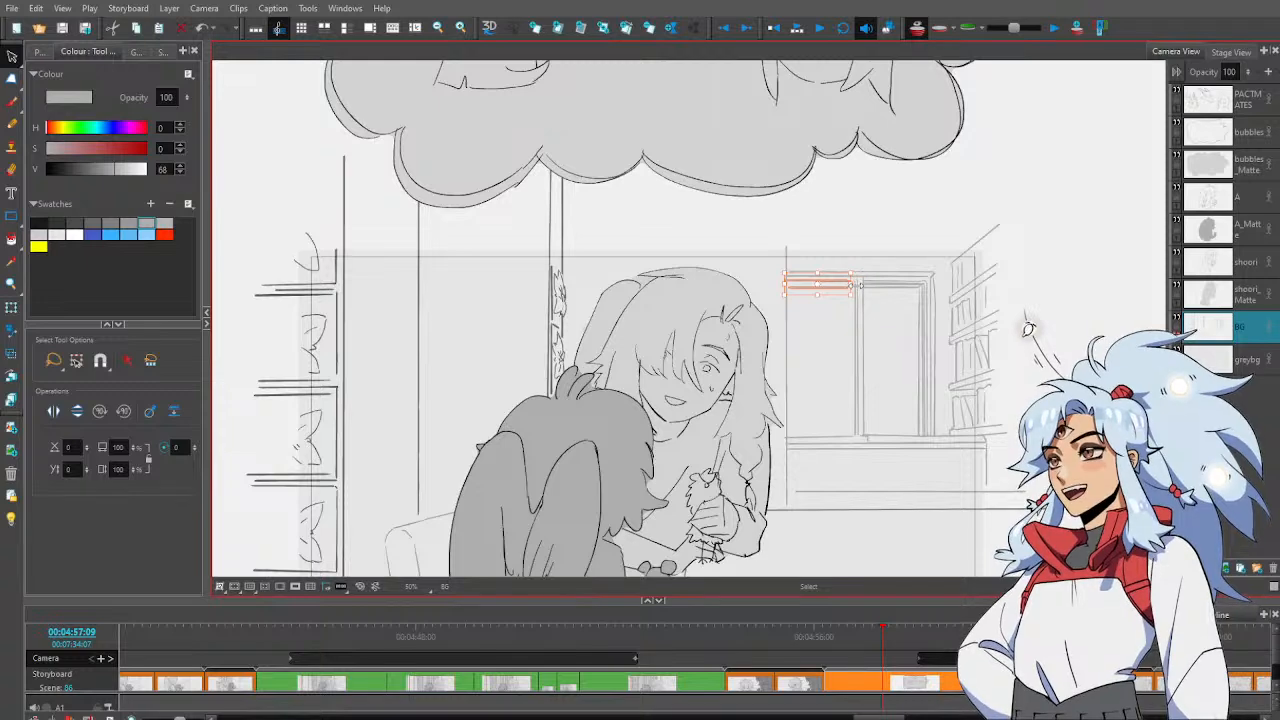
{"action": "left_click_drag", "start_coordinate": [851, 284], "coordinate": [855, 284]}
{"action": "left_click", "coordinate": [846, 339]}
Draw grass along the bottom of both window panes and sketch a roofed structure with a post behind the glass, trimming excess lines
{"action": "key", "text": "alt+b"}
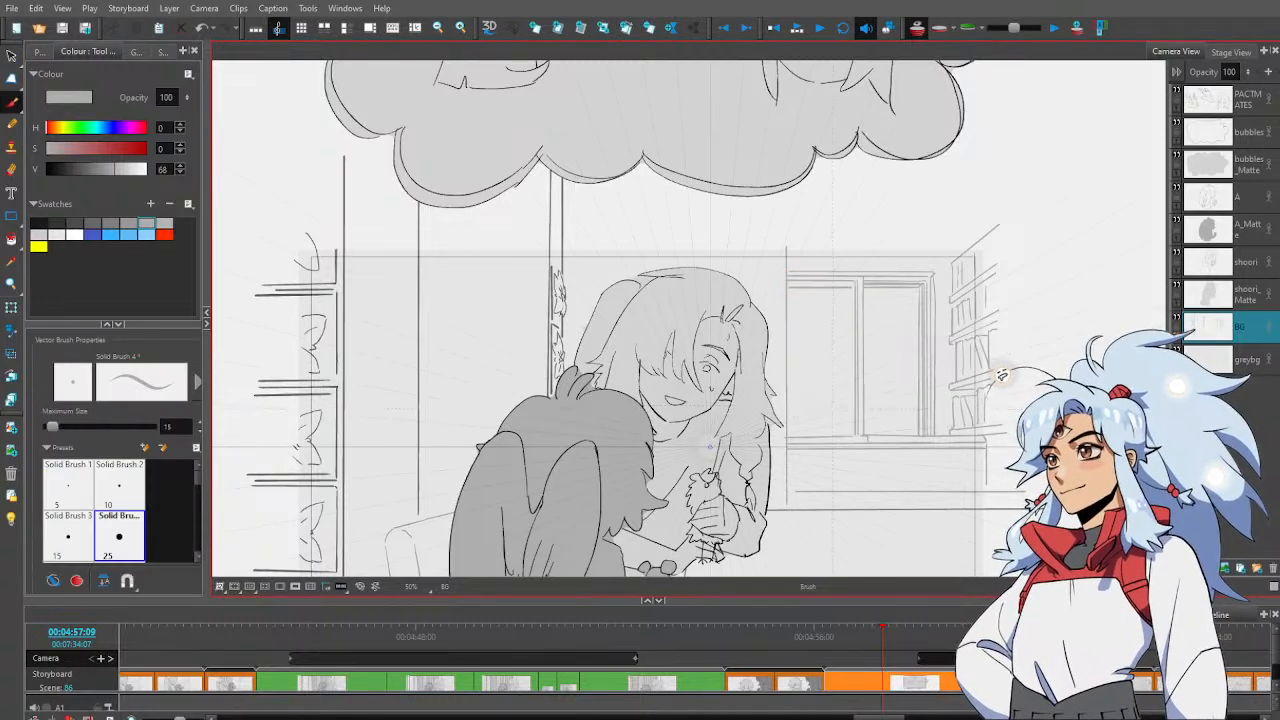
{"action": "mouse_move", "coordinate": [832, 398]}
{"action": "left_mouse_down"}
{"action": "mouse_move", "coordinate": [842, 424]}
{"action": "mouse_move", "coordinate": [846, 403]}
{"action": "mouse_move", "coordinate": [824, 428]}
{"action": "mouse_move", "coordinate": [804, 404]}
{"action": "mouse_move", "coordinate": [817, 423]}
{"action": "mouse_move", "coordinate": [870, 406]}
{"action": "mouse_move", "coordinate": [880, 428]}
{"action": "mouse_move", "coordinate": [894, 404]}
{"action": "mouse_move", "coordinate": [915, 408]}
{"action": "left_mouse_up"}
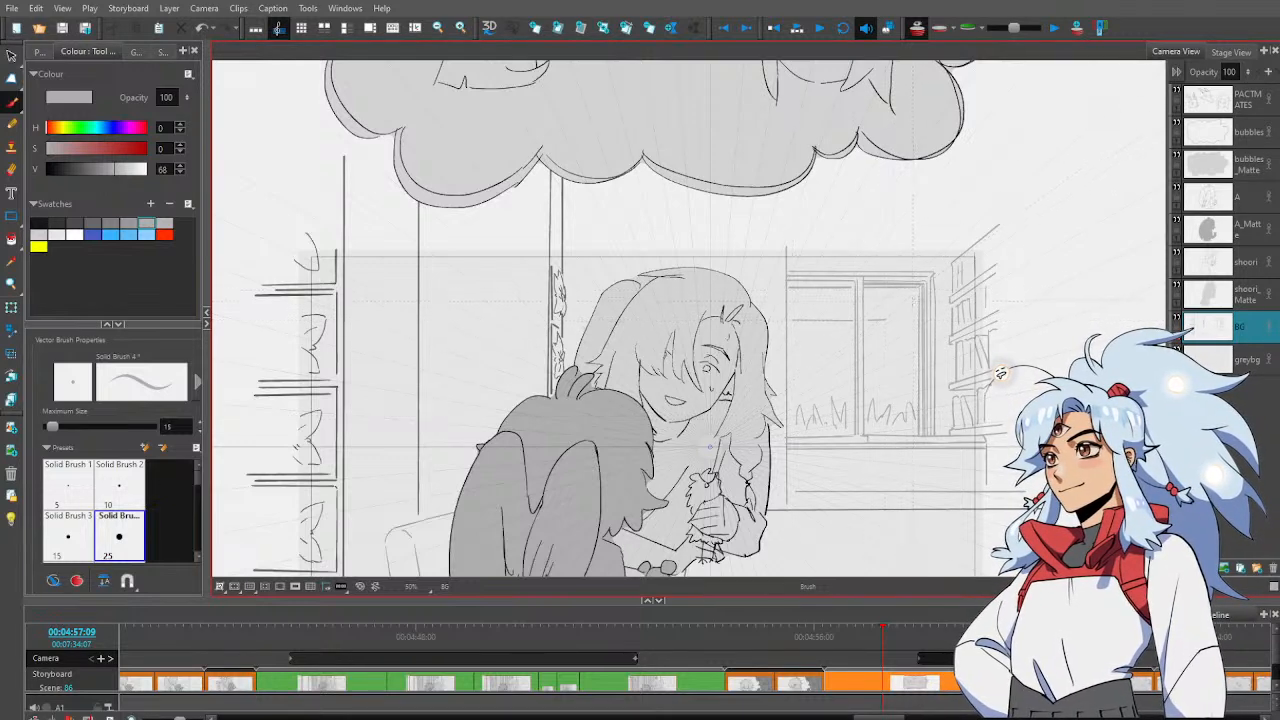
{"action": "key", "text": "e"}
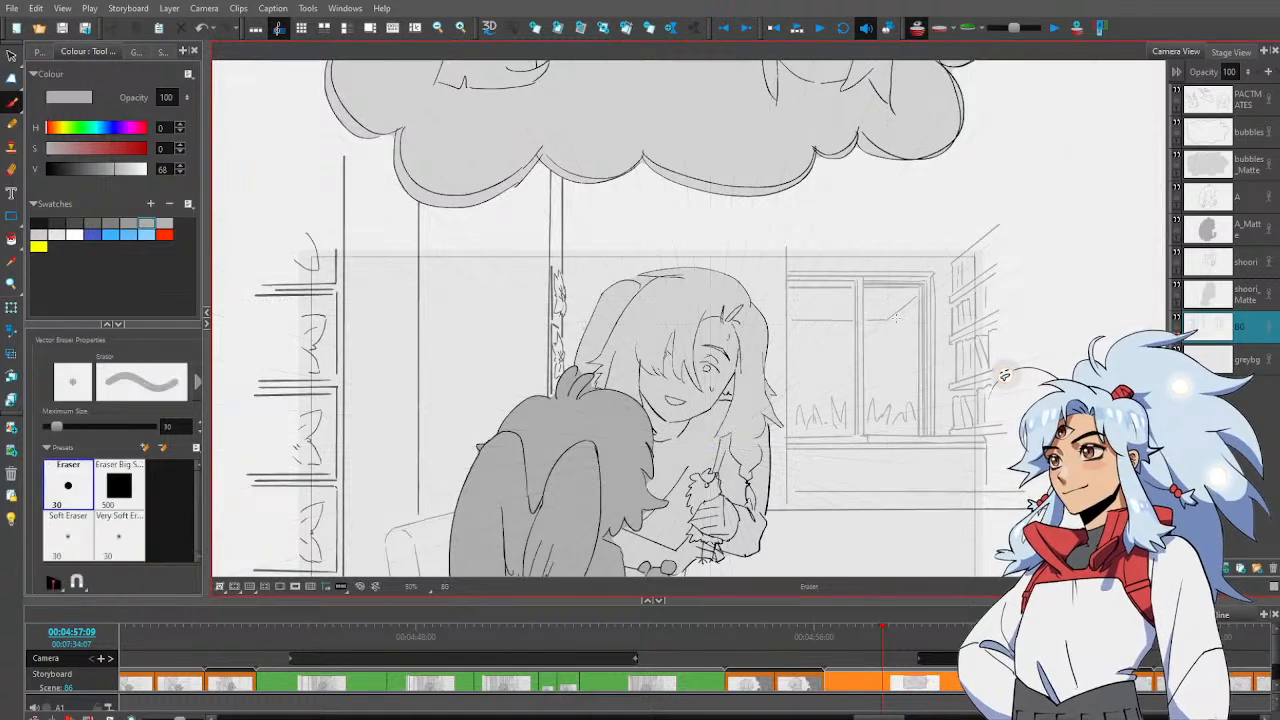
{"action": "left_click_drag", "start_coordinate": [882, 320], "coordinate": [892, 313]}
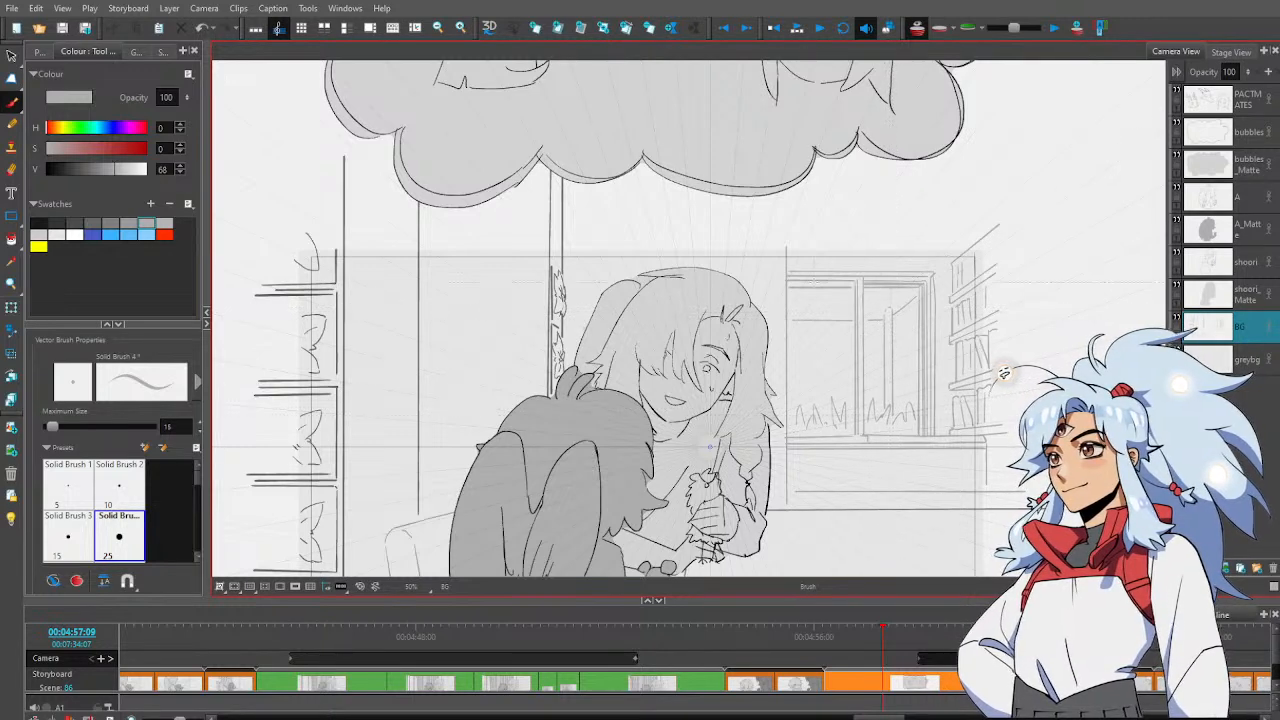
Delete a stray horizontal line from the background seen through the window's left pane
{"action": "key", "text": "alt+s"}
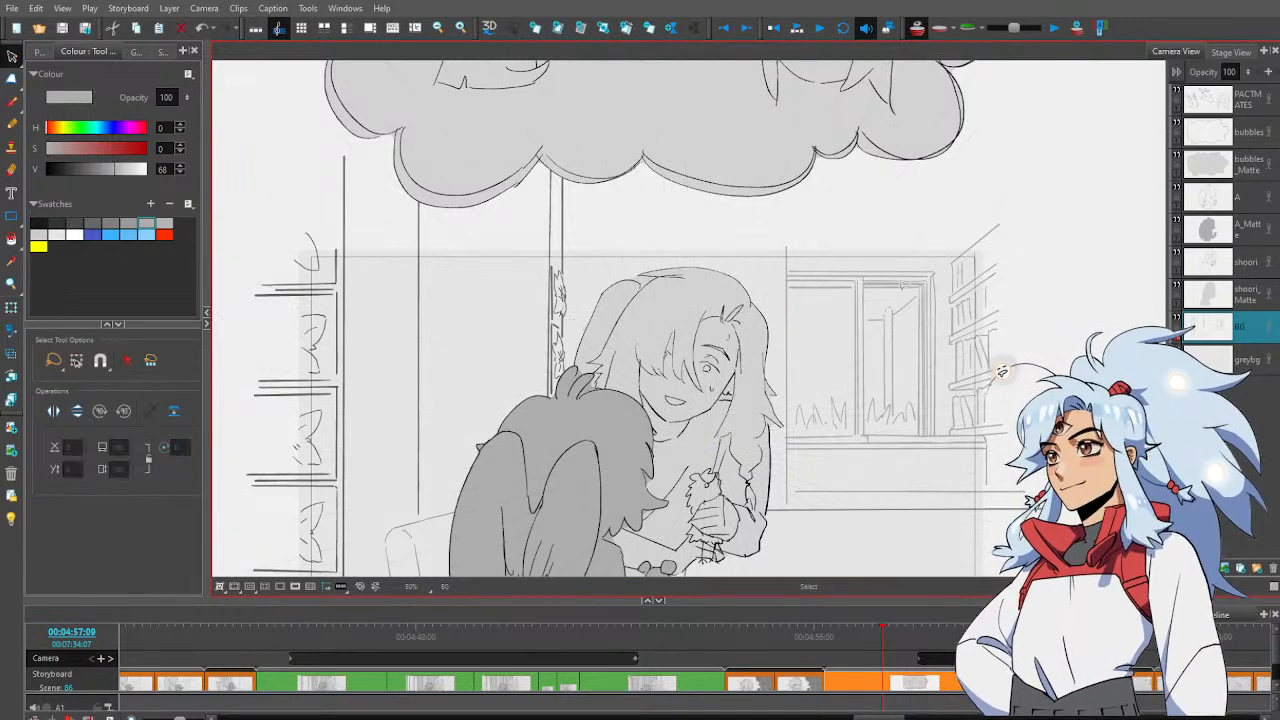
{"action": "key", "text": "alt+b"}
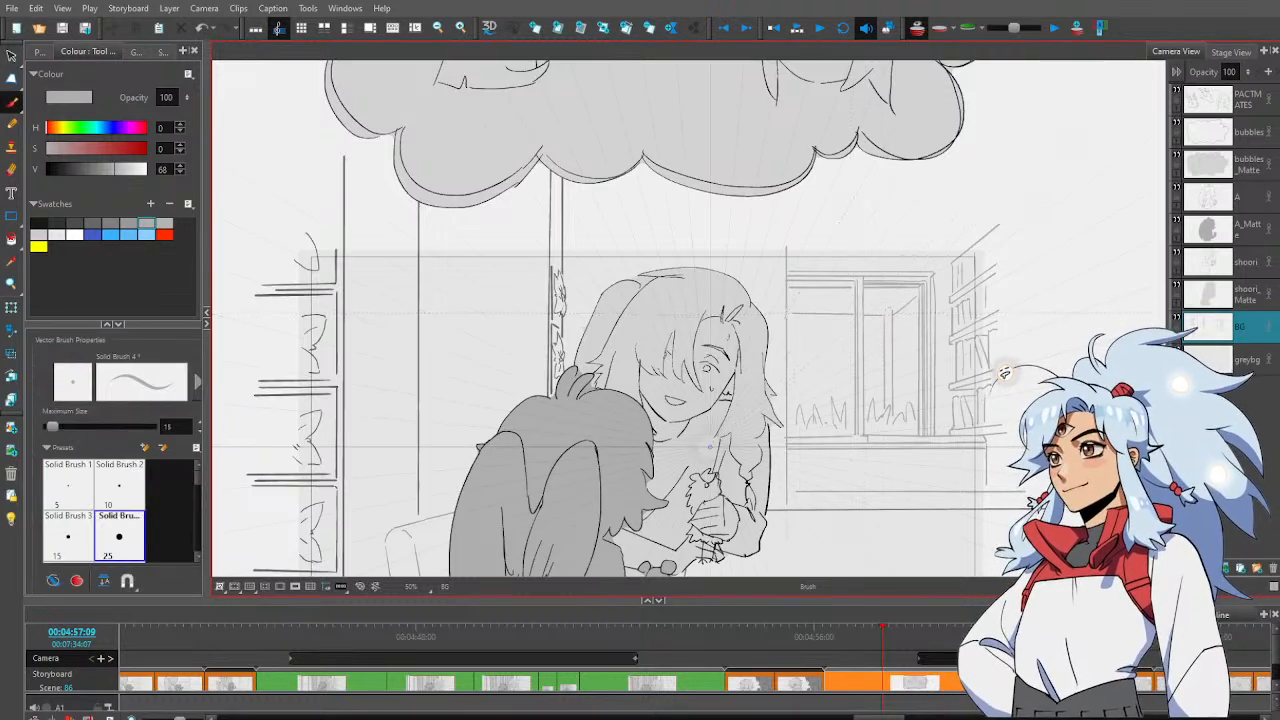
{"action": "key", "text": "alt+s"}
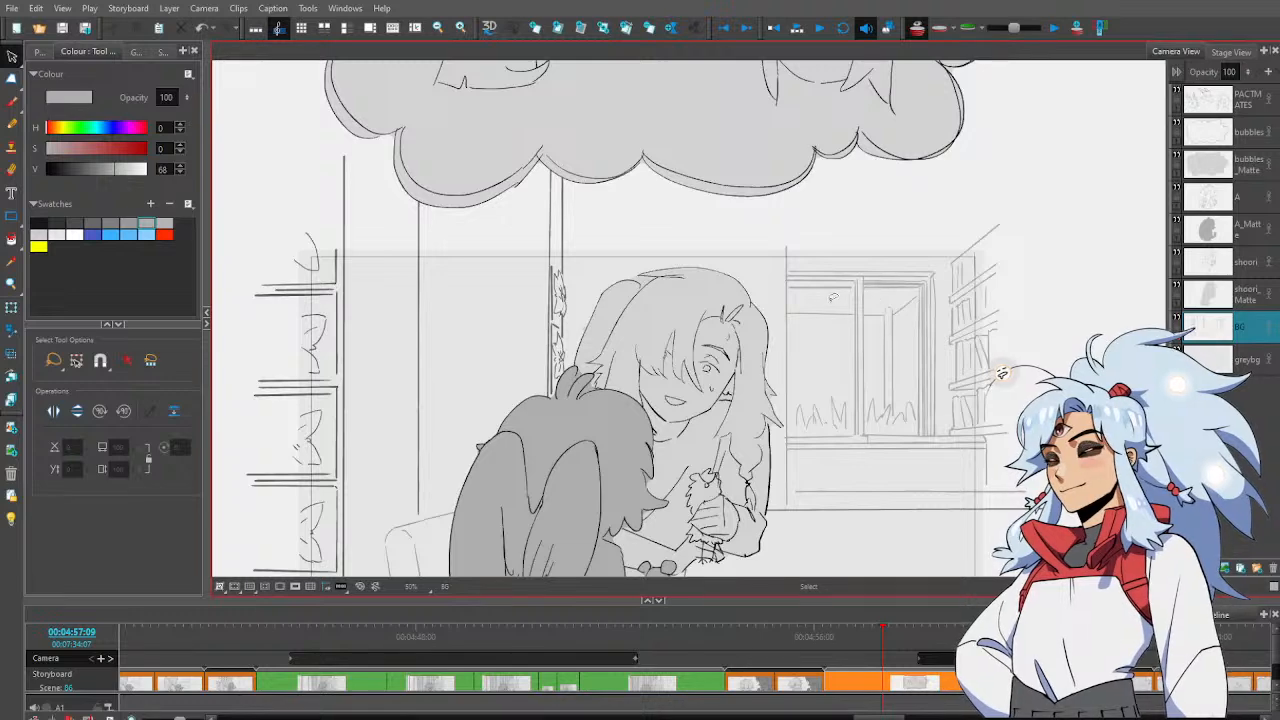
{"action": "left_click", "coordinate": [829, 308]}
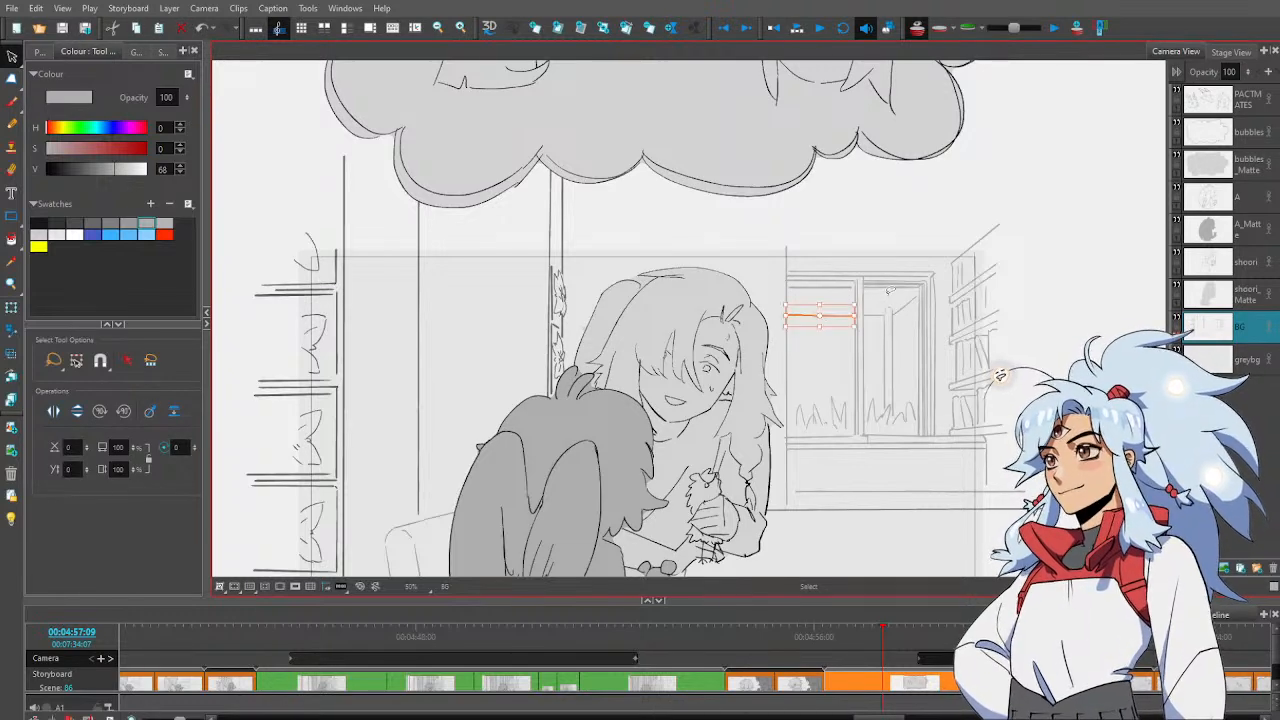
{"action": "key", "text": "Delete"}
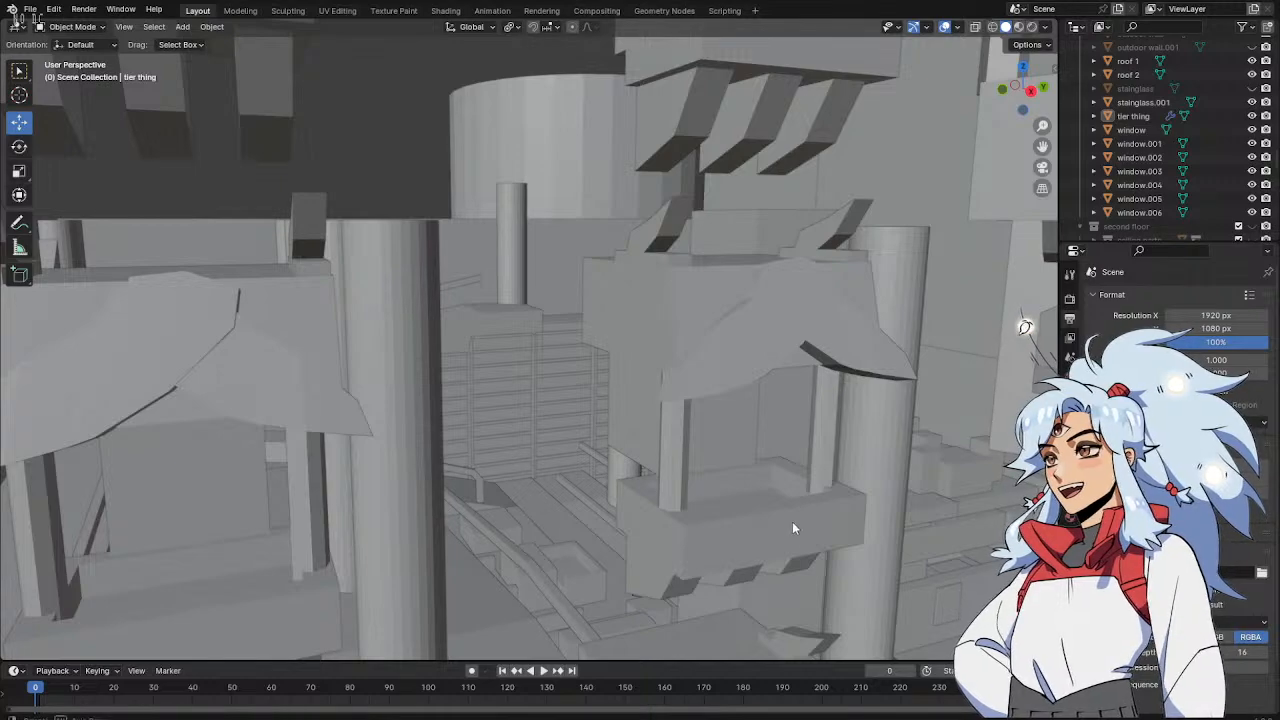
Switch to Blender and examine the tiered balconies' roofs, posts and surrounding columns from several angles
{"action": "mouse_move", "coordinate": [792, 521]}
{"action": "left_mouse_down"}
{"action": "mouse_move", "coordinate": [773, 510]}
{"action": "mouse_move", "coordinate": [766, 523]}
{"action": "mouse_move", "coordinate": [774, 509]}
{"action": "left_mouse_up"}
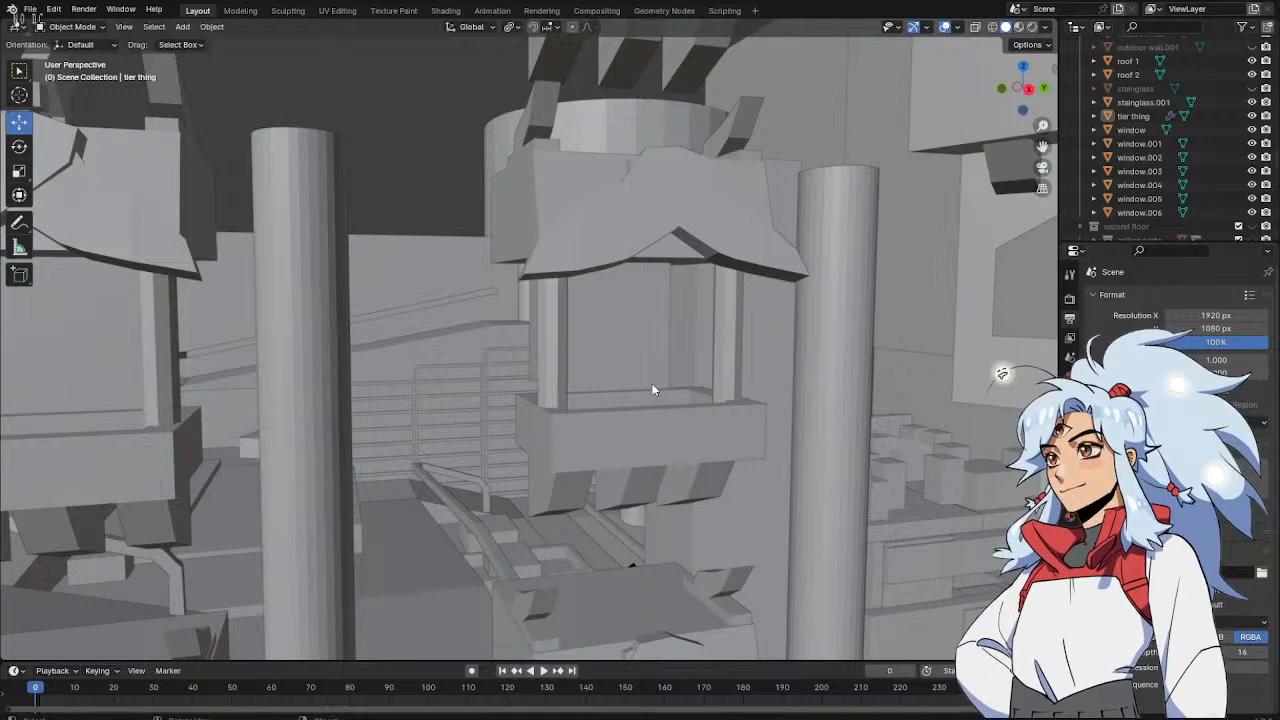
{"action": "left_click_drag", "start_coordinate": [664, 380], "coordinate": [679, 381]}
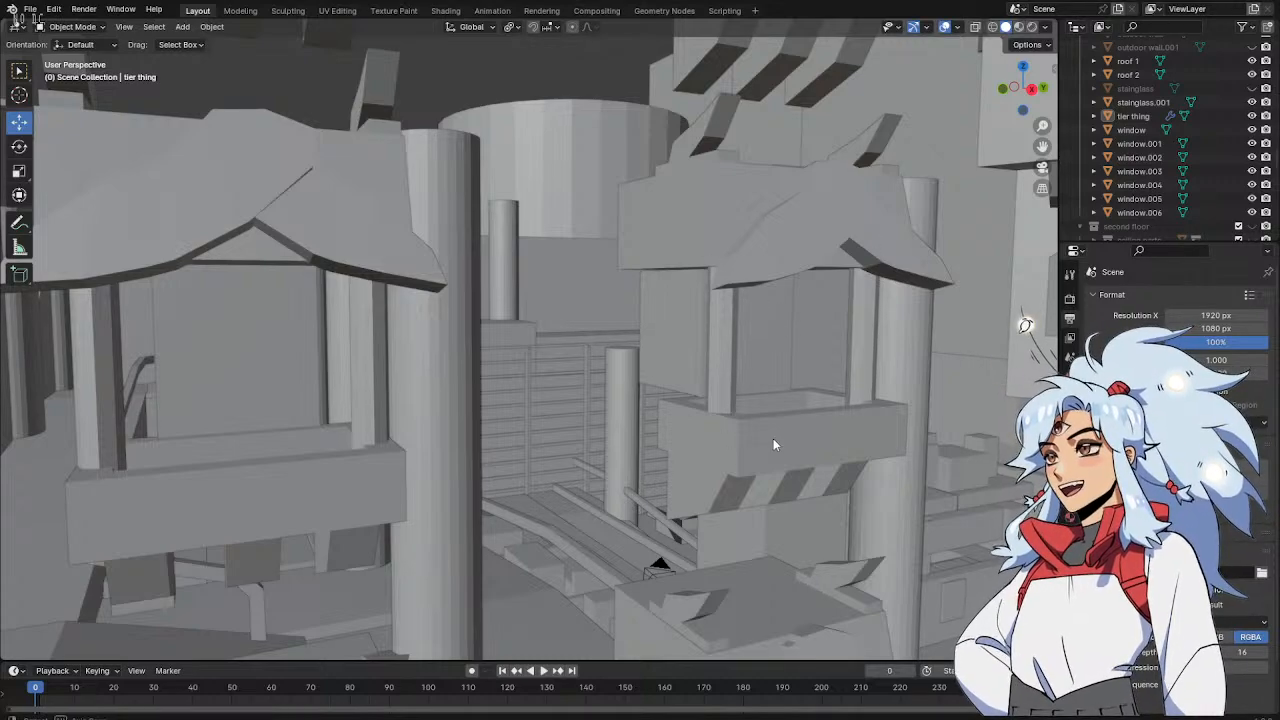
{"action": "mouse_move", "coordinate": [773, 438]}
{"action": "left_mouse_down"}
{"action": "mouse_move", "coordinate": [759, 436]}
{"action": "mouse_move", "coordinate": [746, 465]}
{"action": "mouse_move", "coordinate": [740, 409]}
{"action": "mouse_move", "coordinate": [757, 437]}
{"action": "left_mouse_up"}
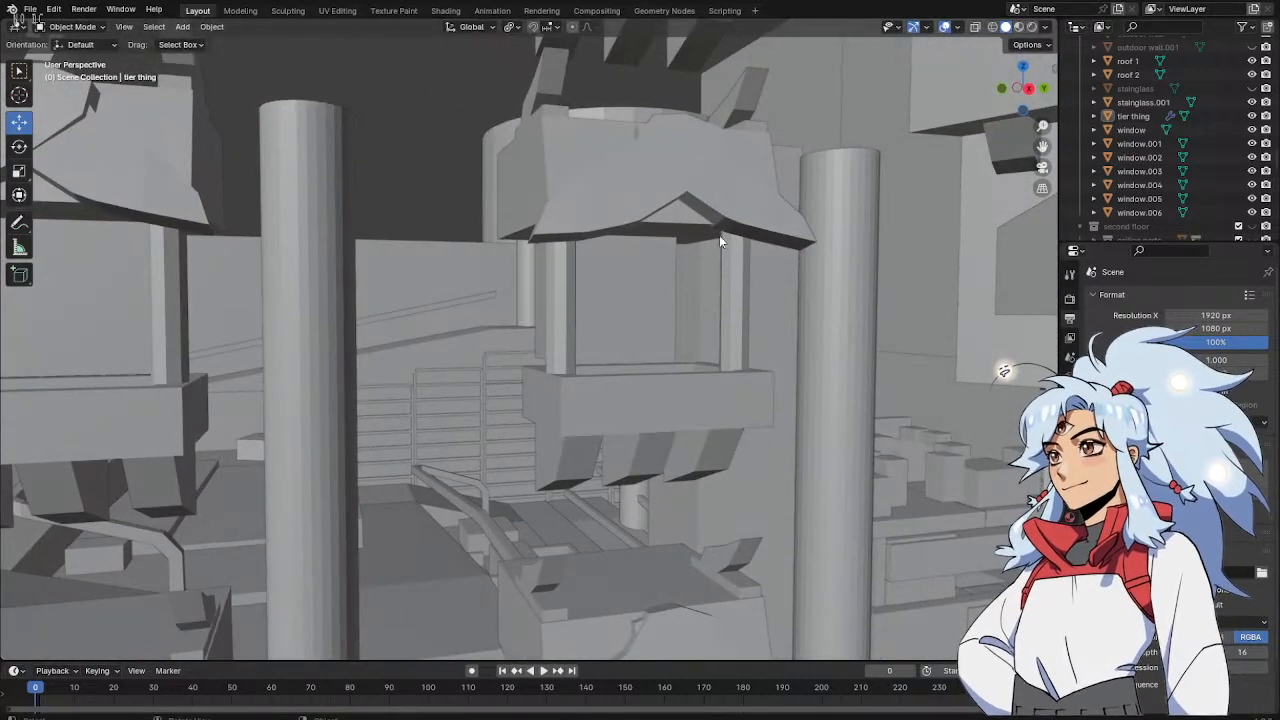
{"action": "mouse_move", "coordinate": [755, 247]}
{"action": "left_mouse_down"}
{"action": "mouse_move", "coordinate": [736, 254]}
{"action": "mouse_move", "coordinate": [744, 268]}
{"action": "mouse_move", "coordinate": [762, 264]}
{"action": "mouse_move", "coordinate": [754, 251]}
{"action": "mouse_move", "coordinate": [757, 263]}
{"action": "mouse_move", "coordinate": [794, 259]}
{"action": "mouse_move", "coordinate": [738, 248]}
{"action": "left_mouse_up"}
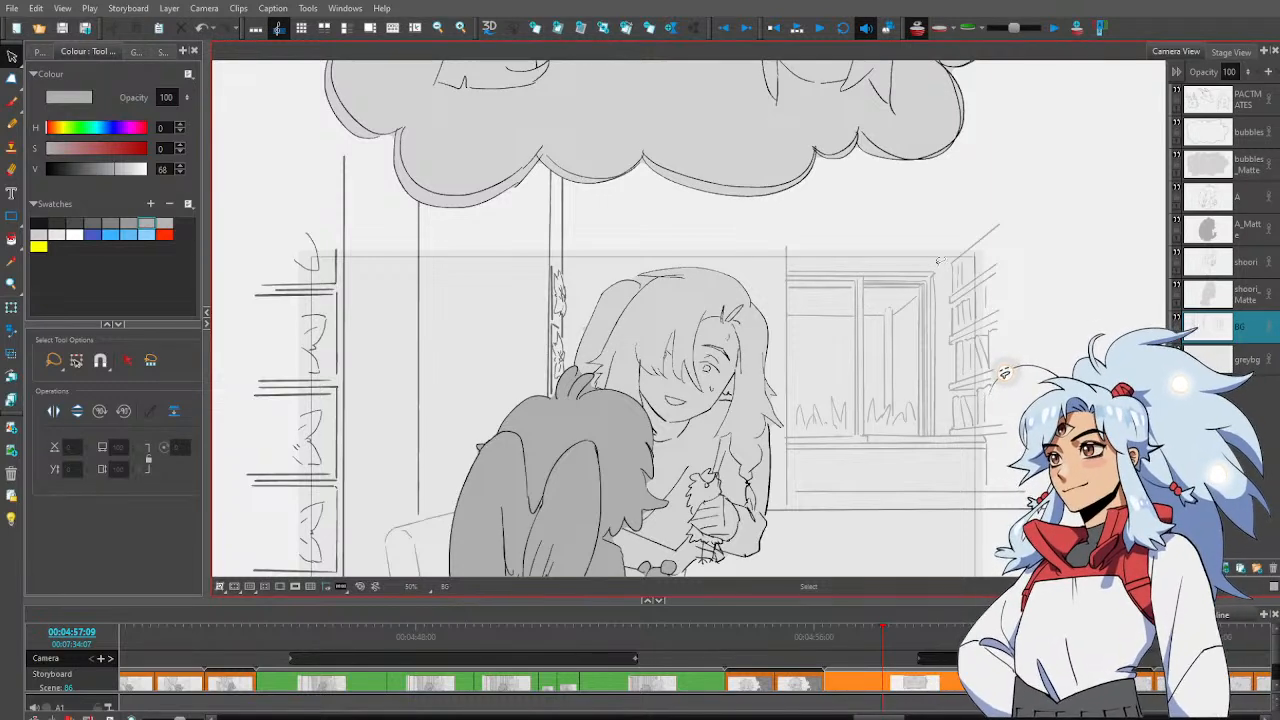
Rework the structure behind the window's right pane and stretch the post's vertical line up toward the roof
{"action": "key", "text": "alt+b"}
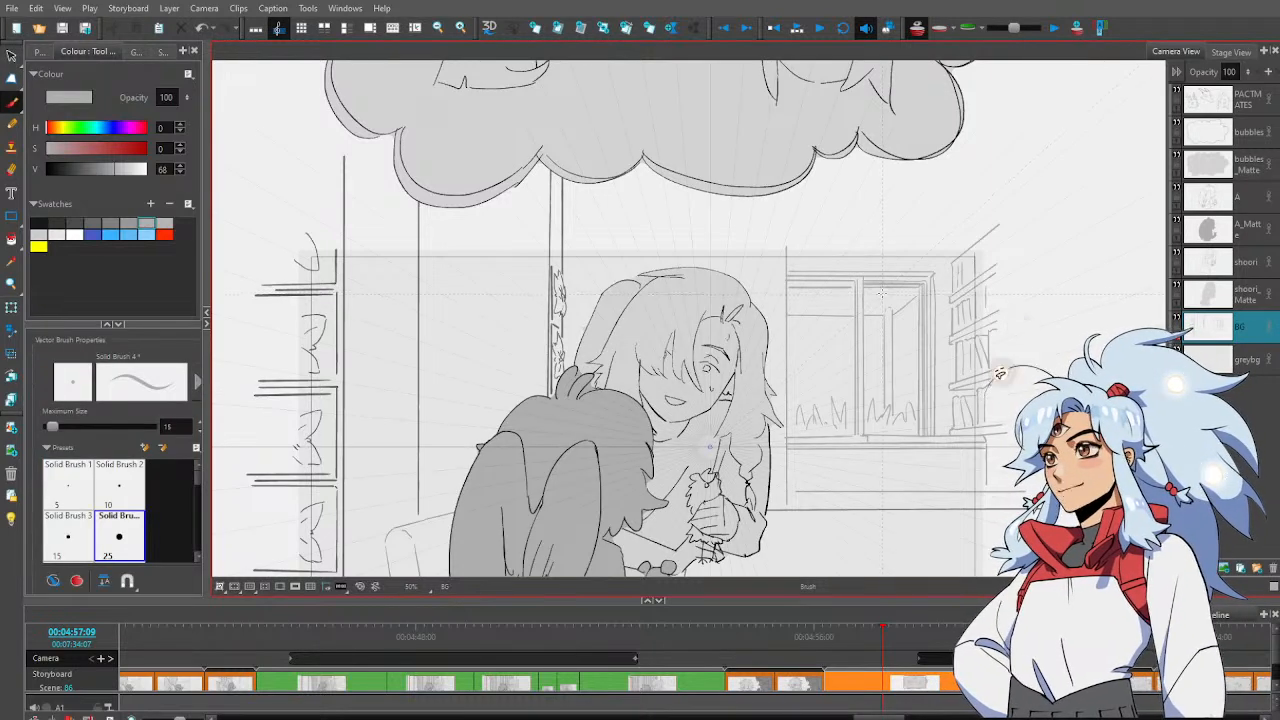
{"action": "key", "text": "alt+e"}
{"action": "key", "text": "alt+b"}
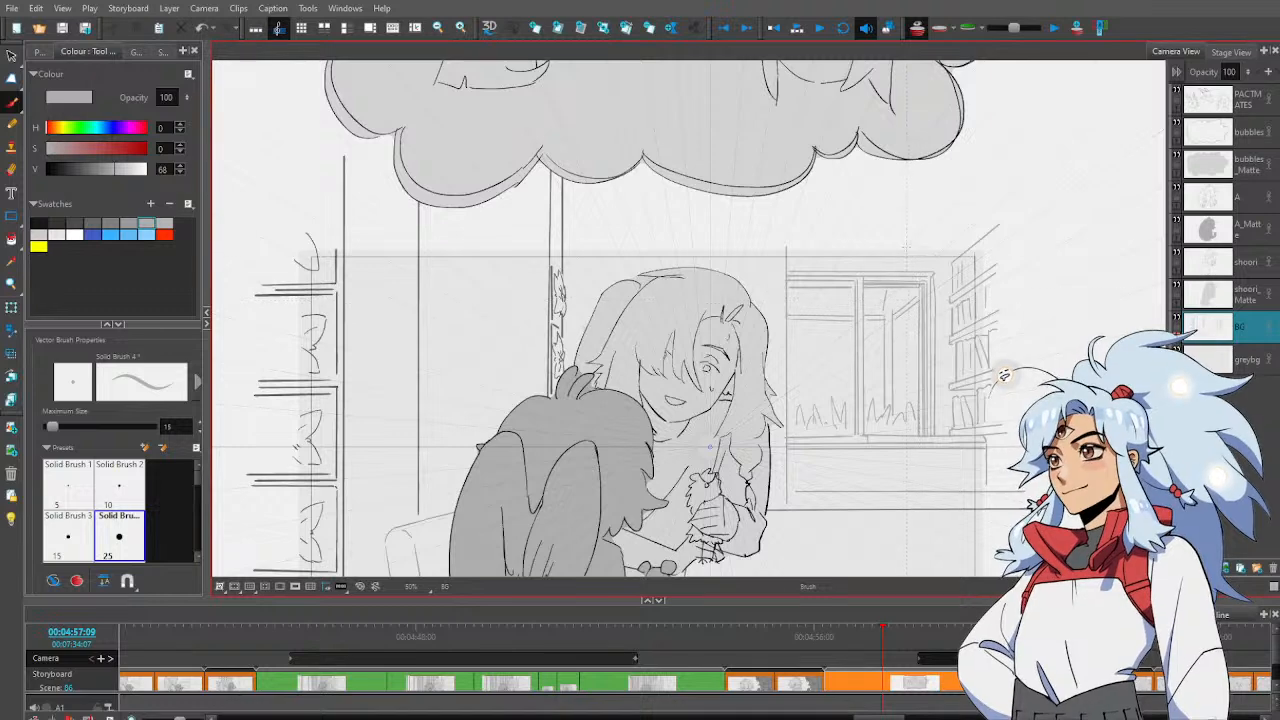
{"action": "key", "text": "alt+e"}
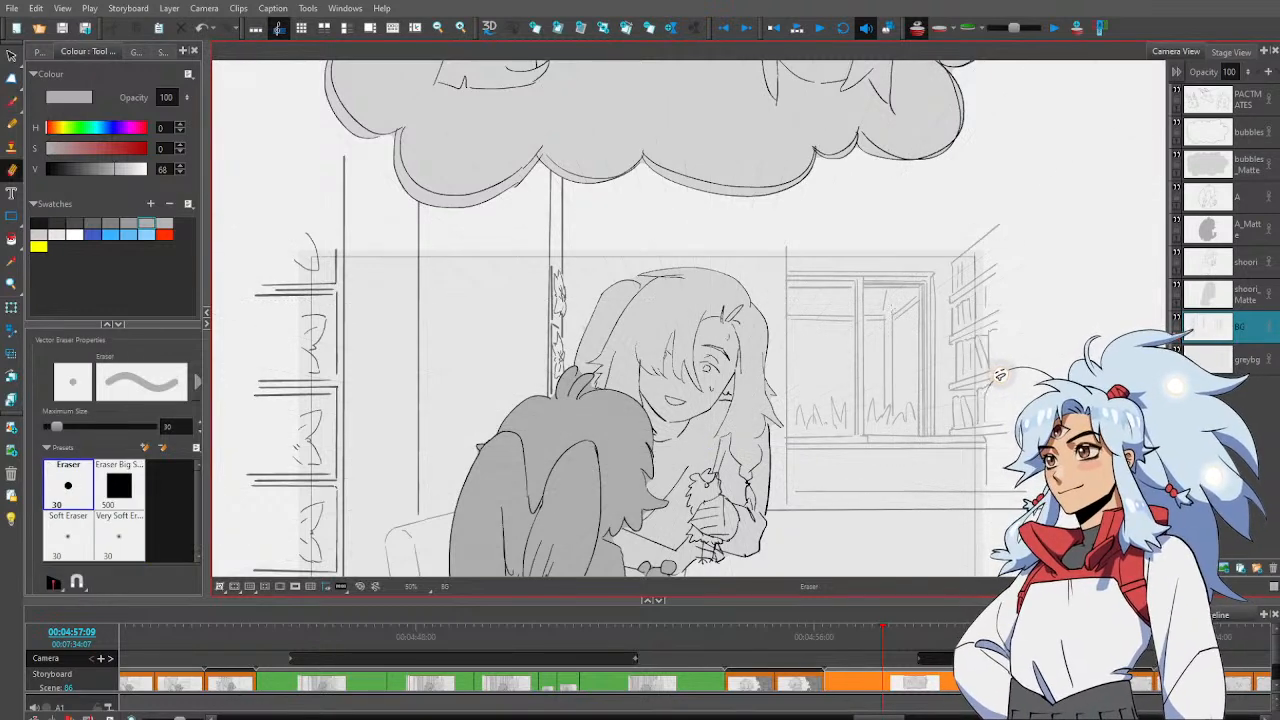
{"action": "key", "text": "alt+s"}
{"action": "left_click", "coordinate": [897, 346]}
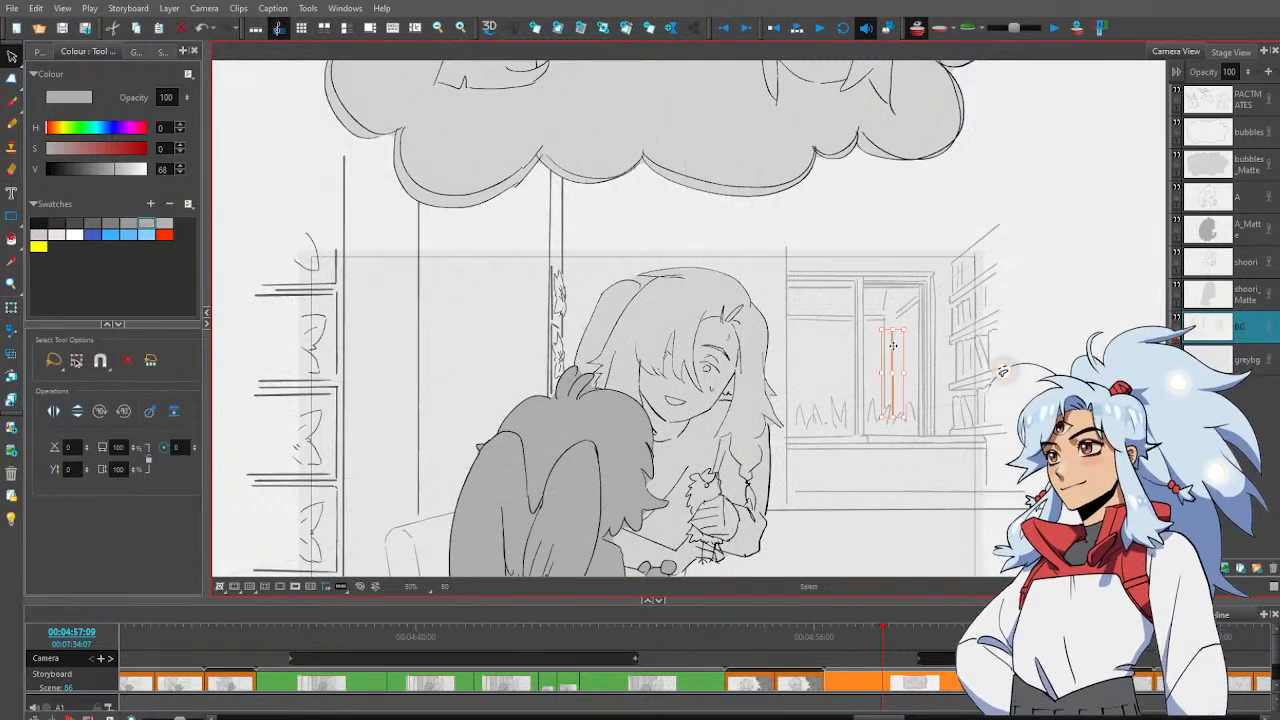
{"action": "left_click_drag", "start_coordinate": [898, 330], "coordinate": [899, 307]}
{"action": "left_click", "coordinate": [911, 281]}
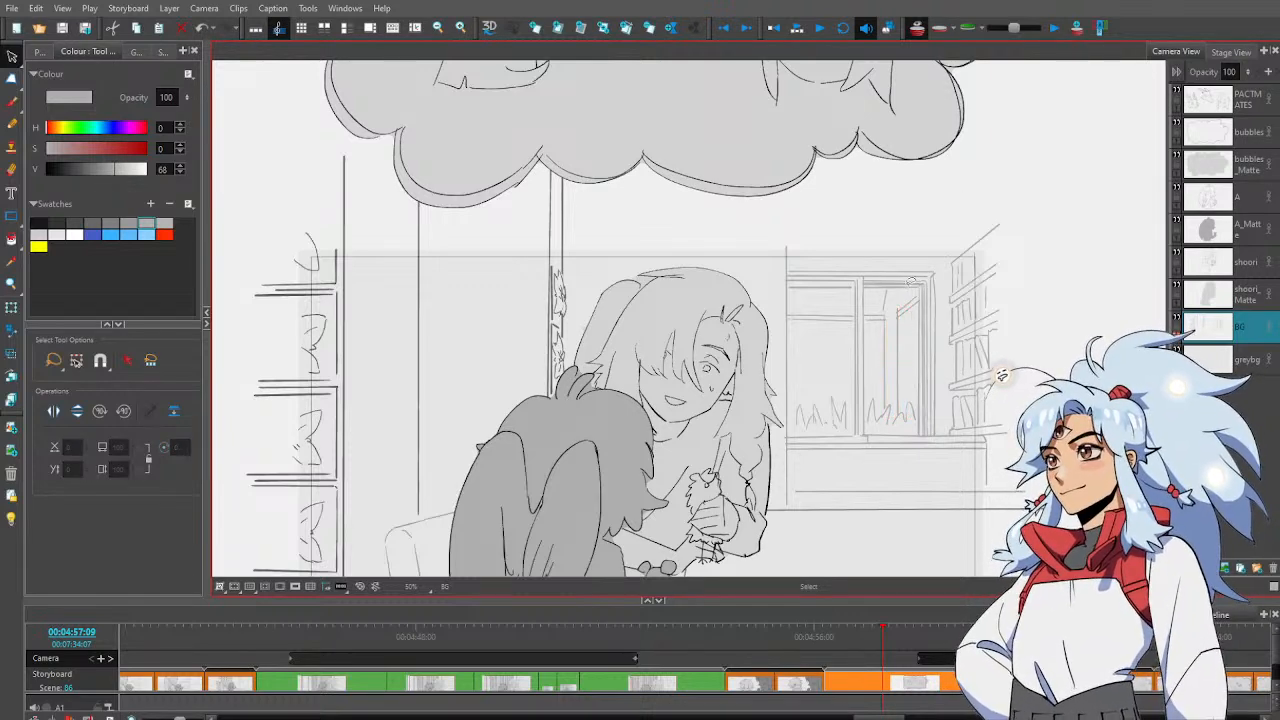
Redraw the post behind the right pane as a double-lined column and add a short horizontal stroke near its top
{"action": "key", "text": "alt+e"}
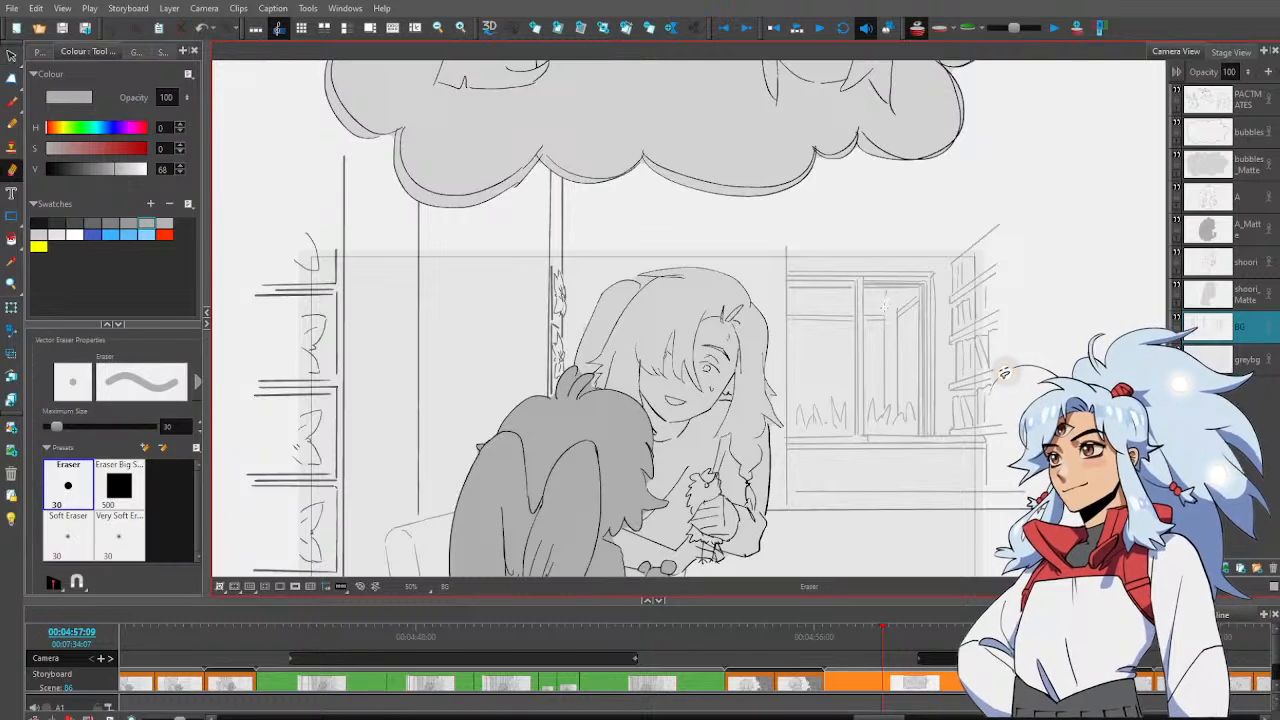
{"action": "key", "text": "alt+b"}
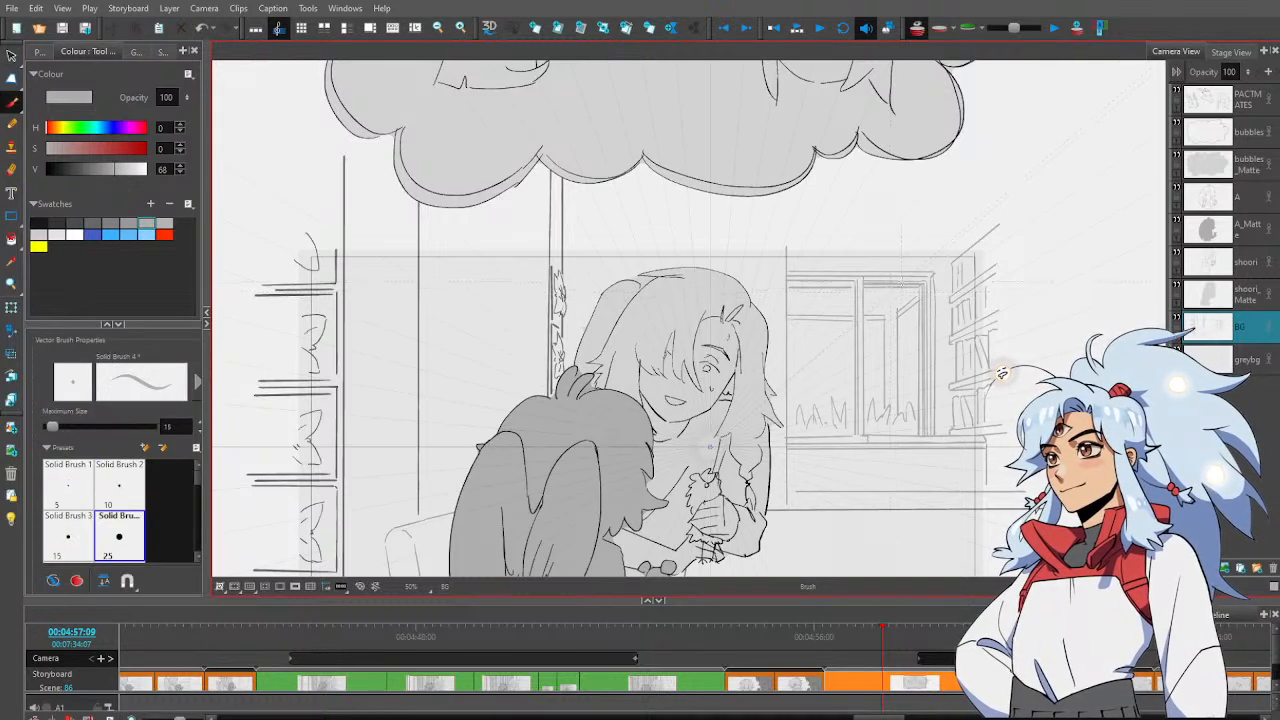
{"action": "key", "text": "alt+s"}
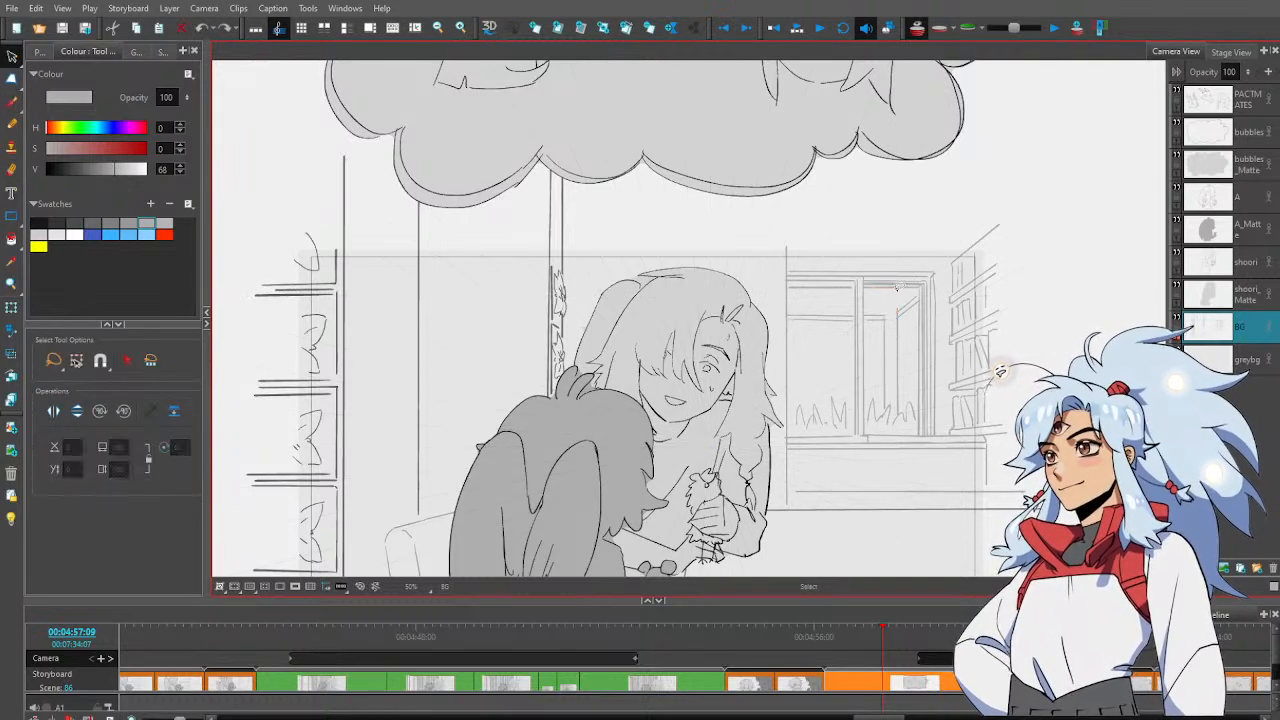
{"action": "key", "text": "alt+b"}
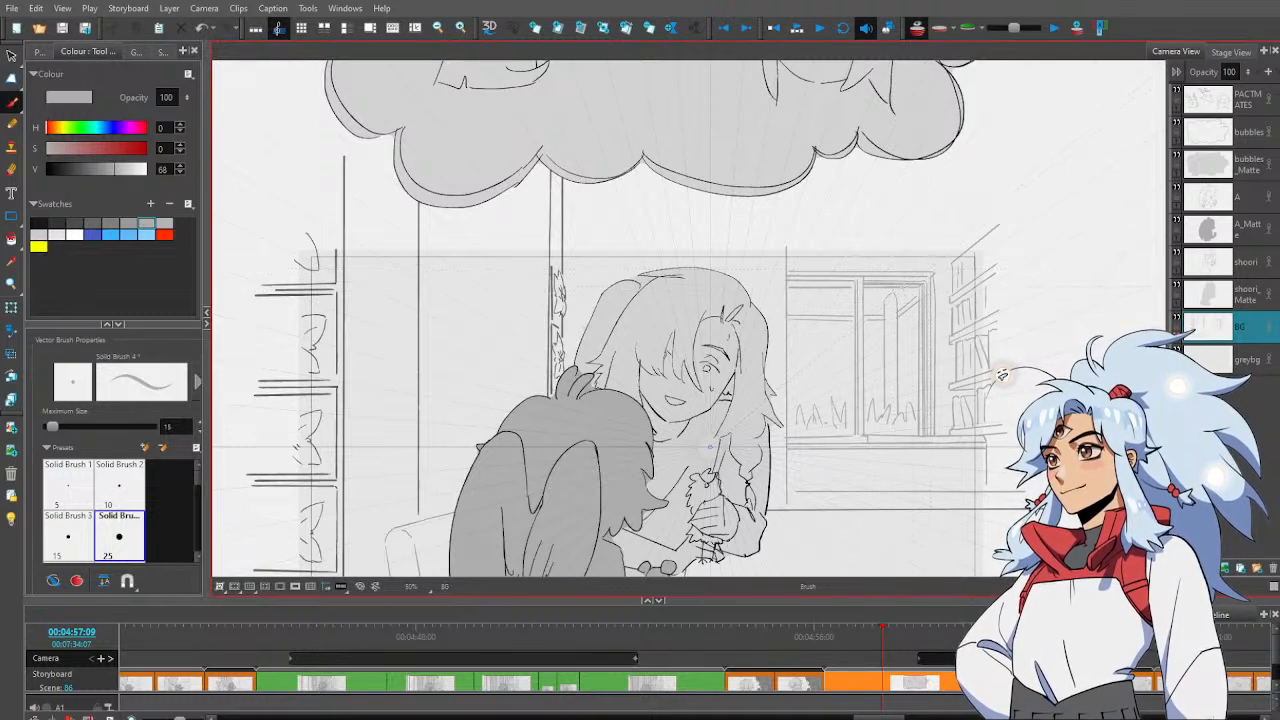
{"action": "key", "text": "alt+e"}
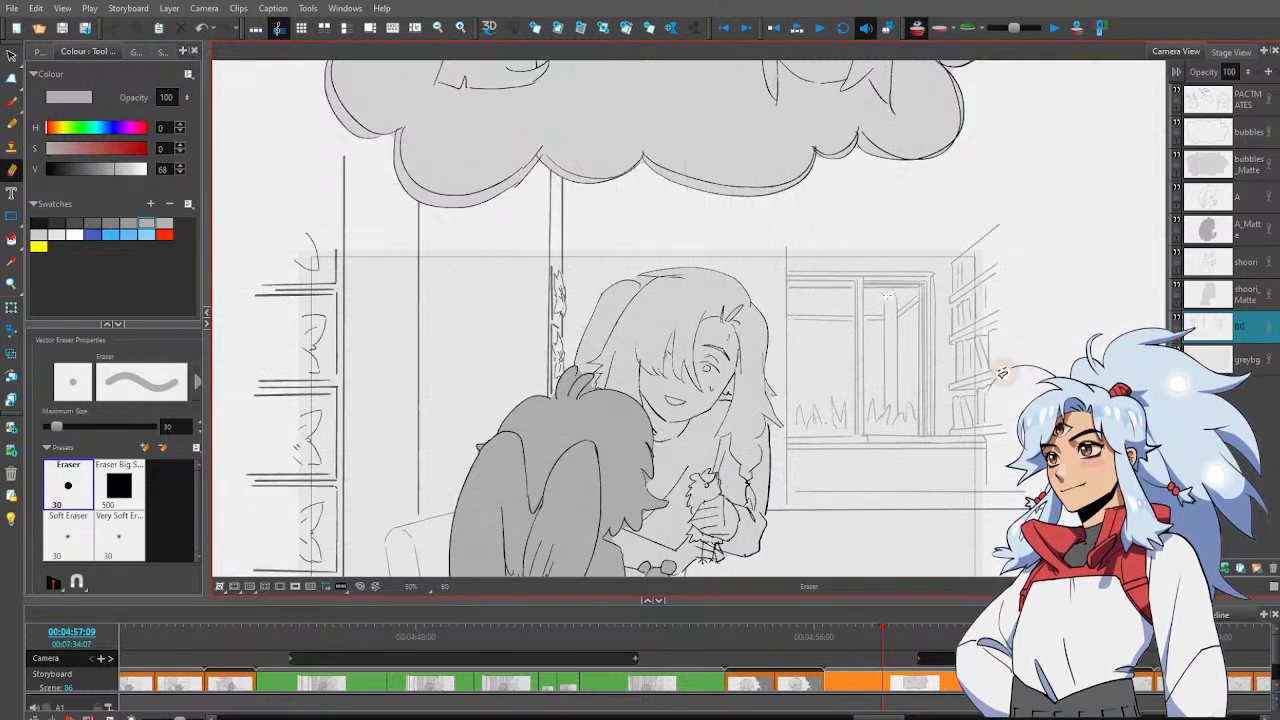
{"action": "key", "text": "alt+b"}
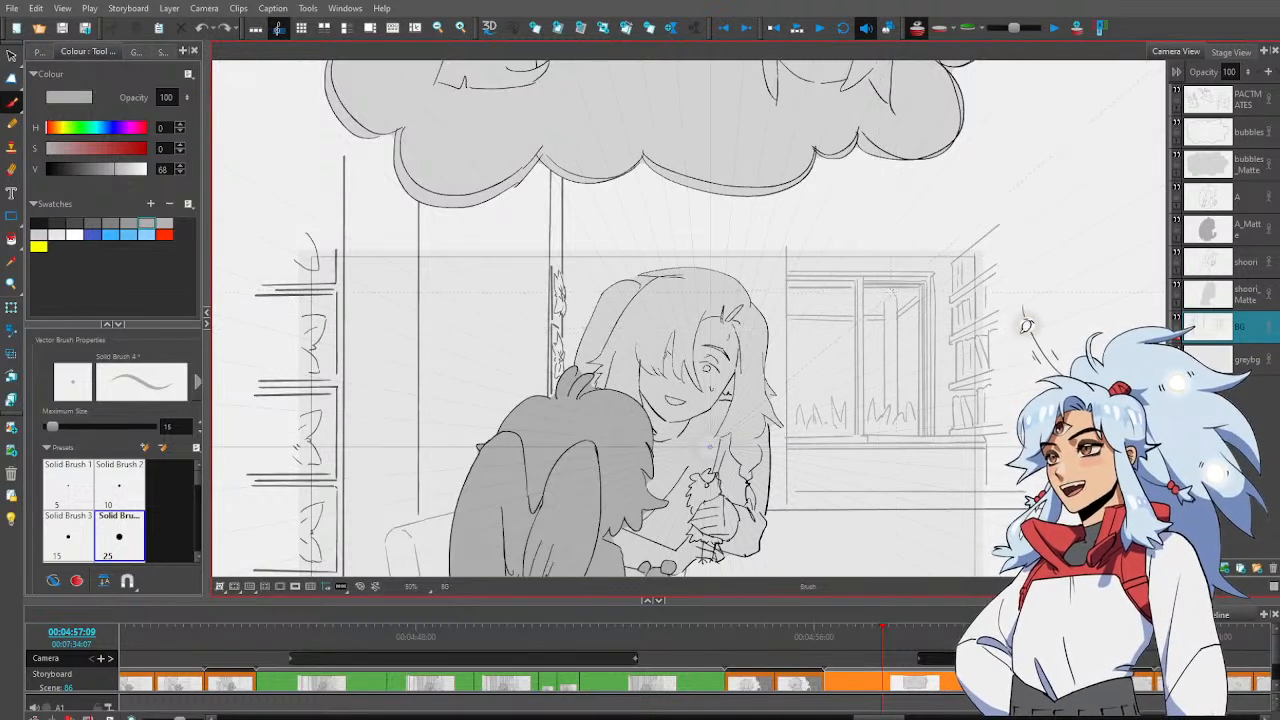
{"action": "left_click_drag", "start_coordinate": [884, 296], "coordinate": [897, 295]}
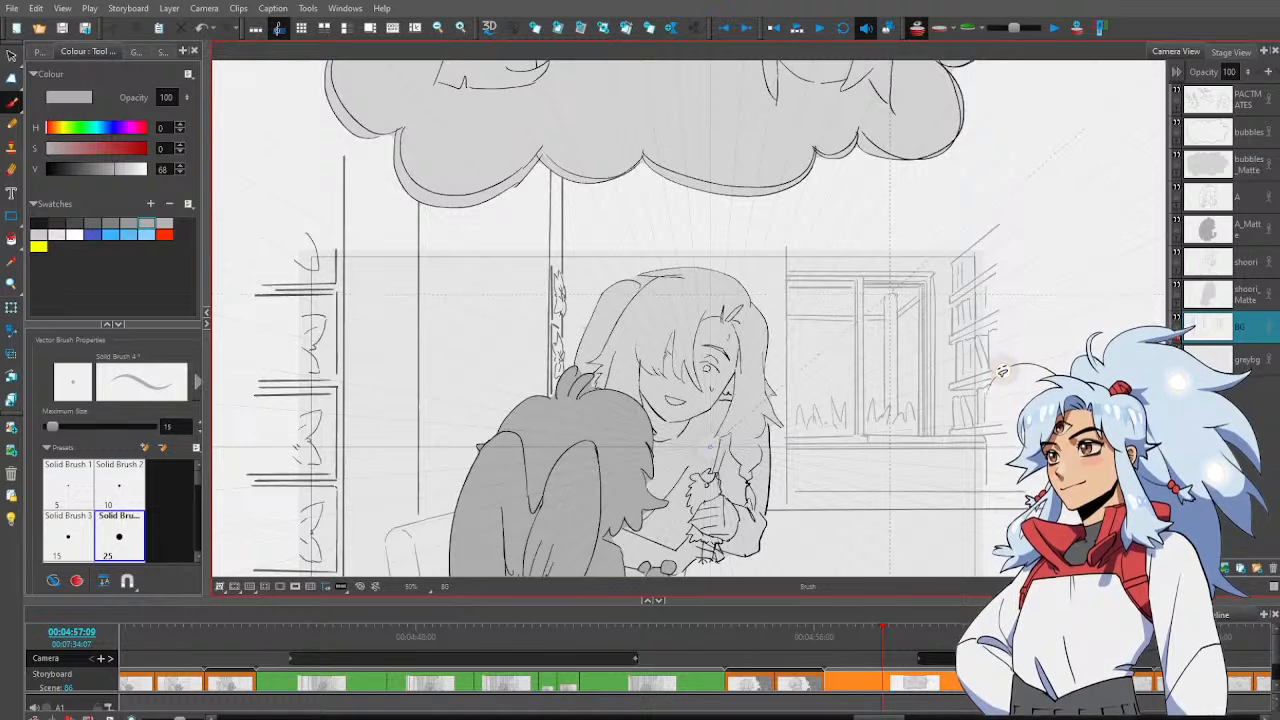
Try a small curved ornament at the top of the column behind the right pane, and delete it
{"action": "key", "text": "alt+e"}
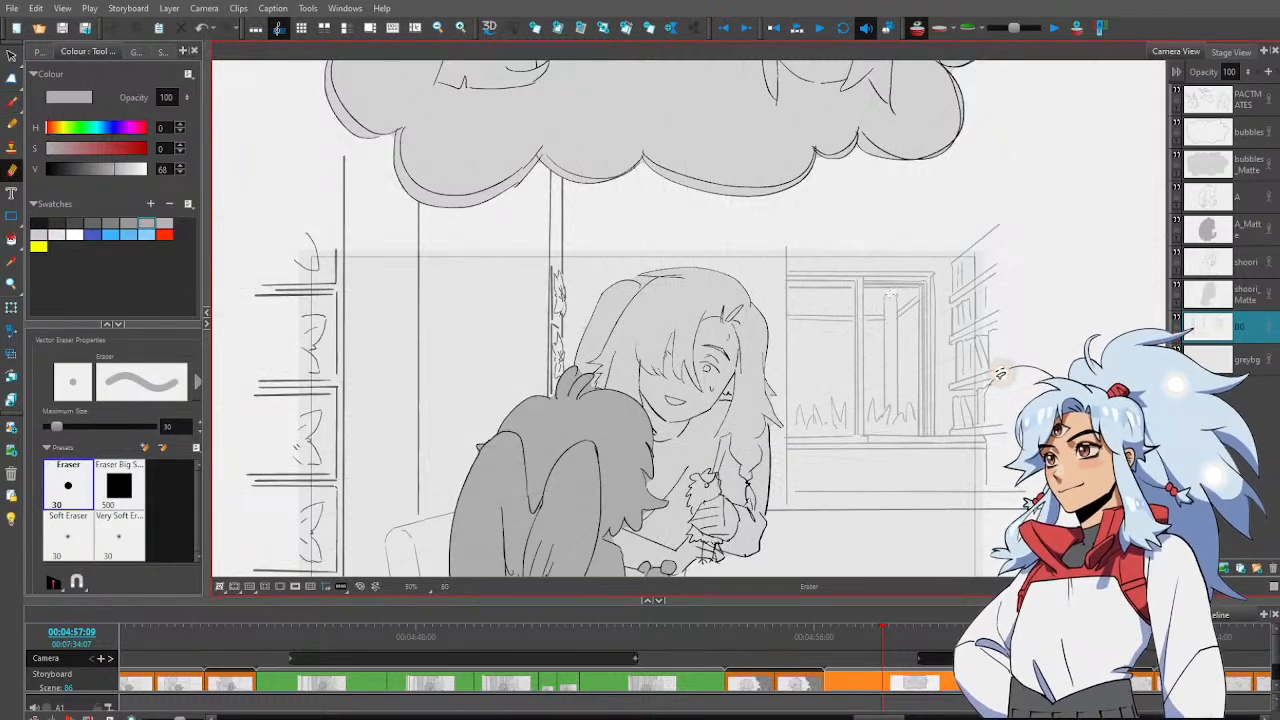
{"action": "key", "text": "alt+b"}
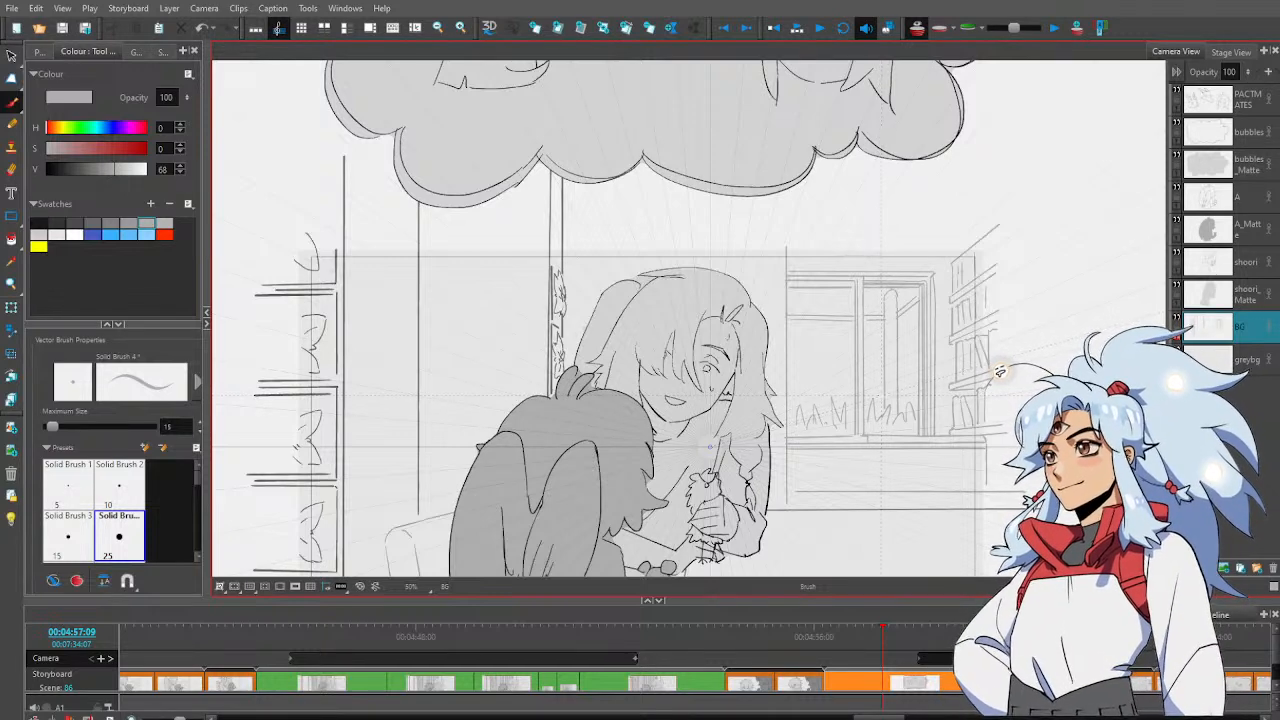
{"action": "key", "text": "alt+e"}
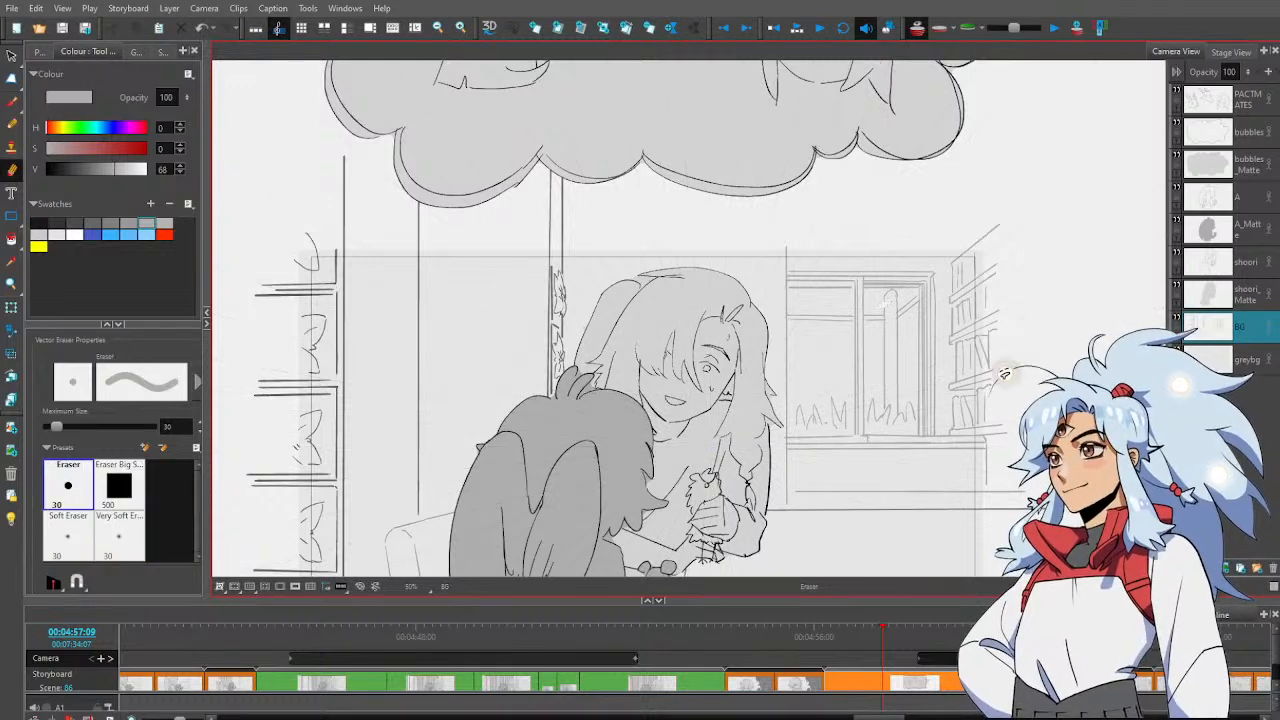
{"action": "key", "text": "alt+b"}
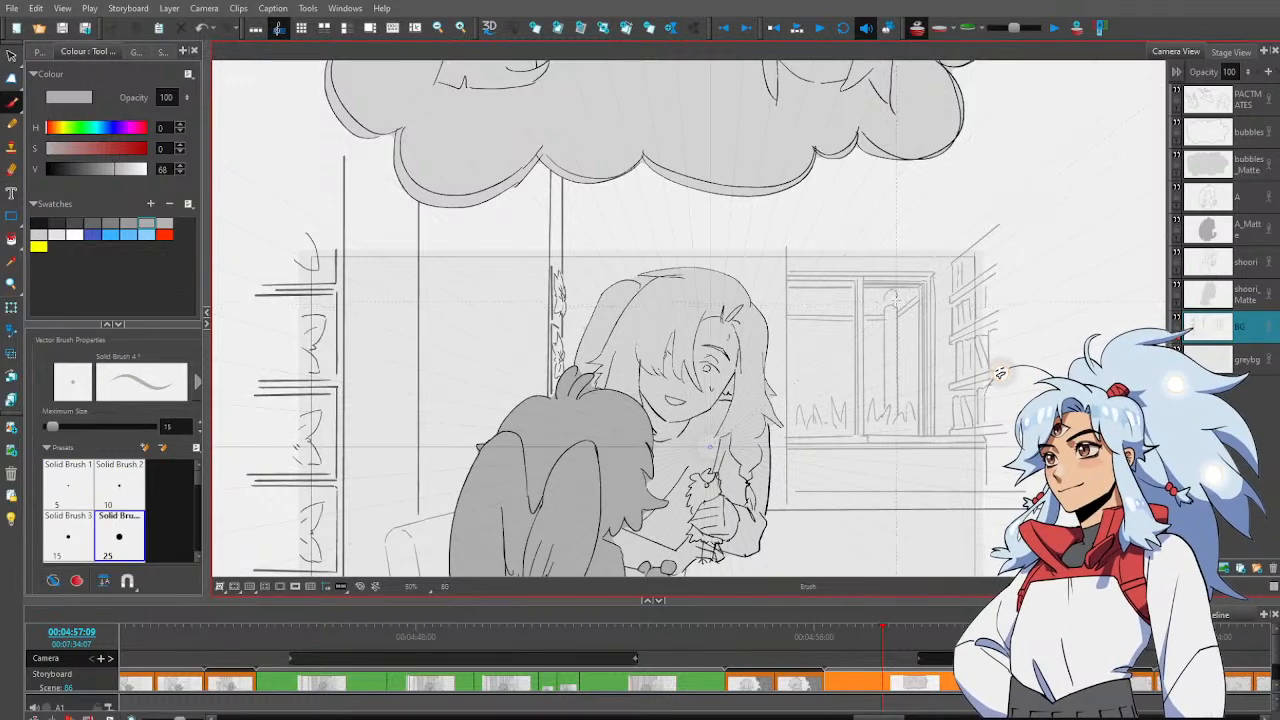
{"action": "key", "text": "alt+e"}
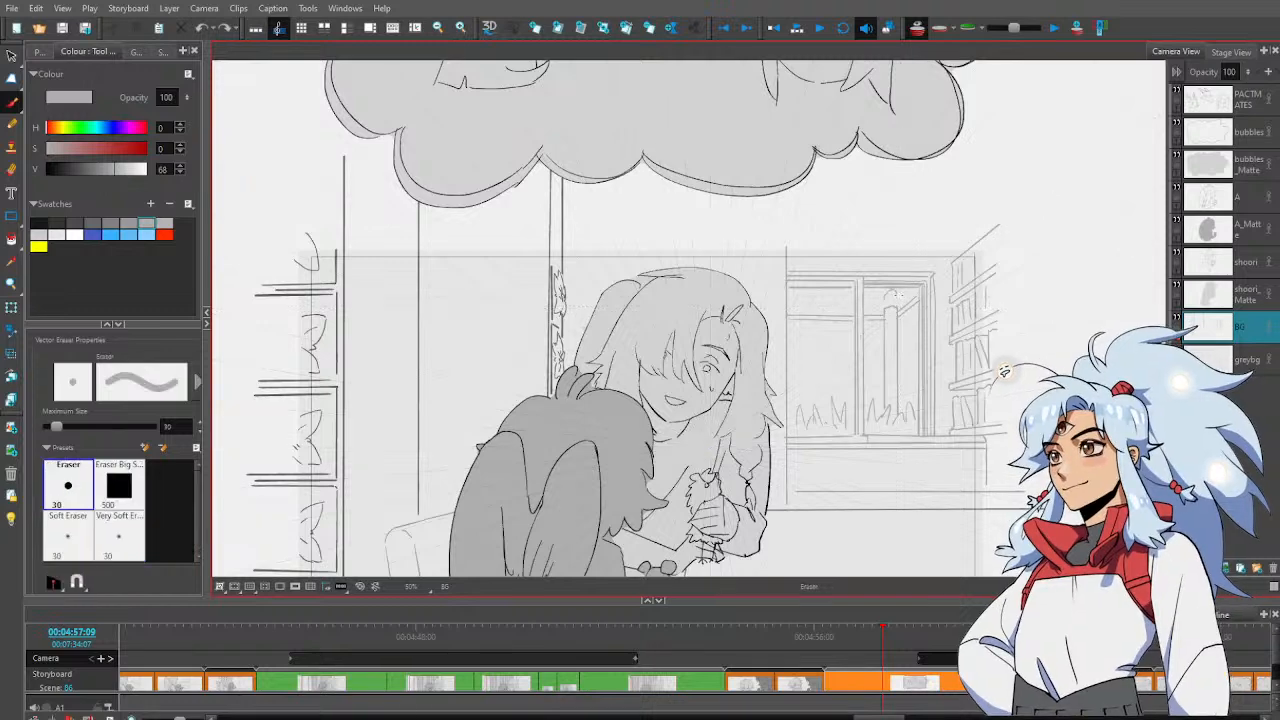
{"action": "key", "text": "alt+s"}
{"action": "left_click", "coordinate": [892, 291]}
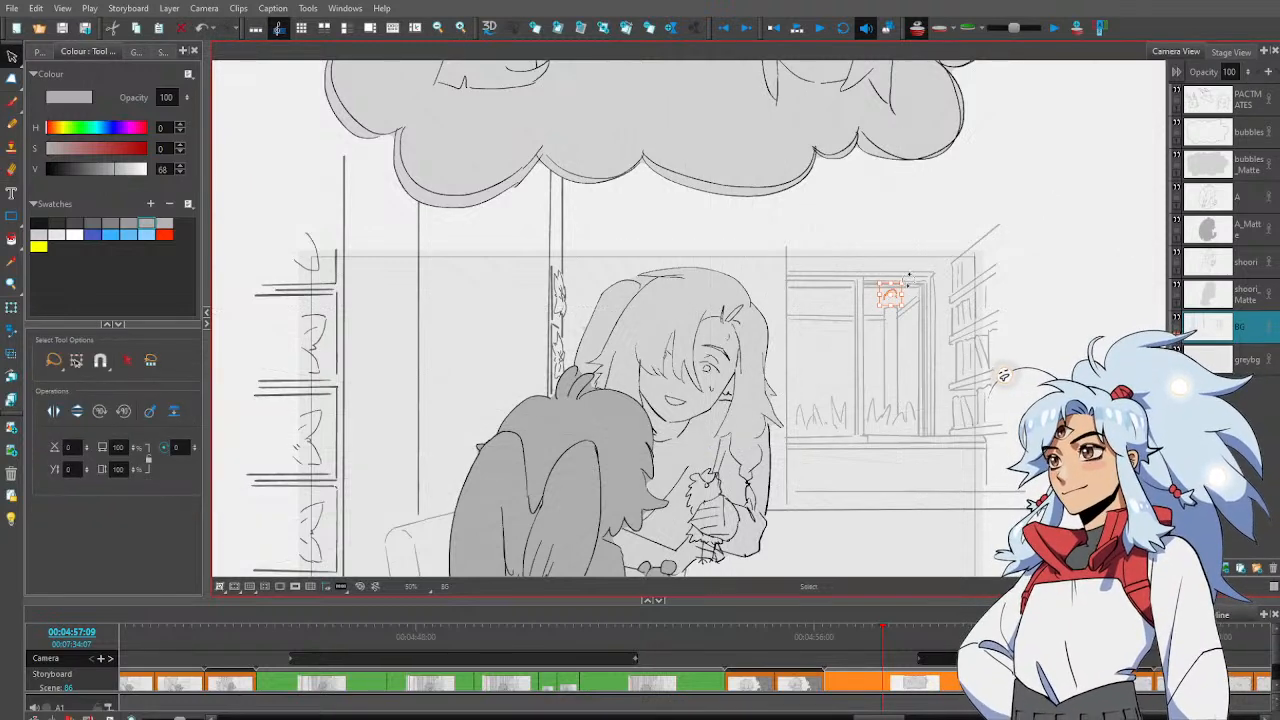
{"action": "key", "text": "Delete"}
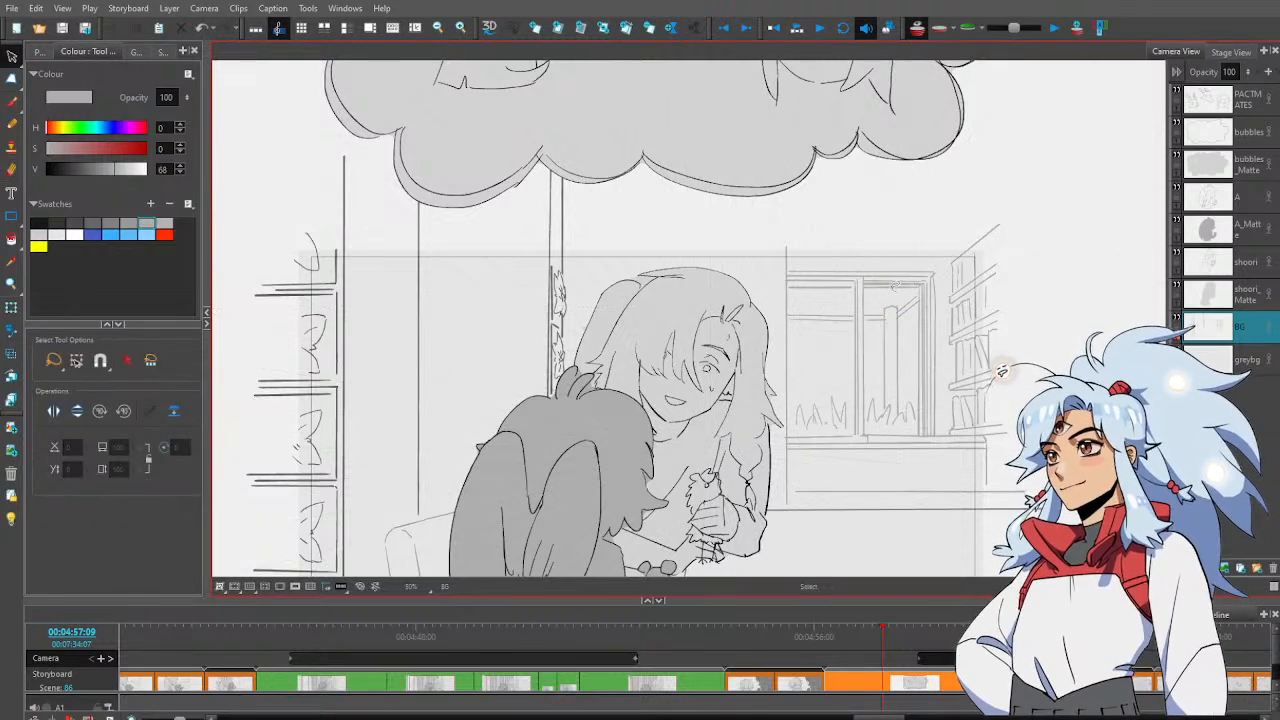
Draw slanted roof beams in perspective behind the window and add more grass around the column's base
{"action": "key", "text": "alt+b"}
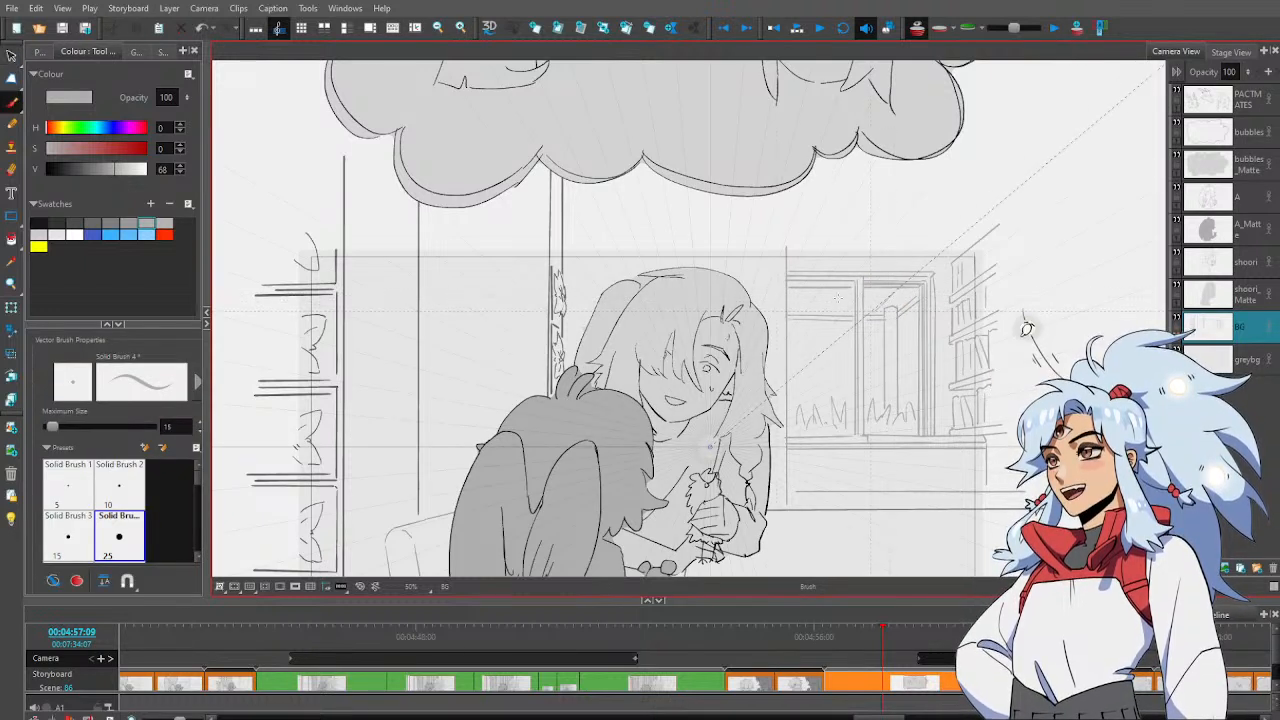
{"action": "key", "text": "alt+s"}
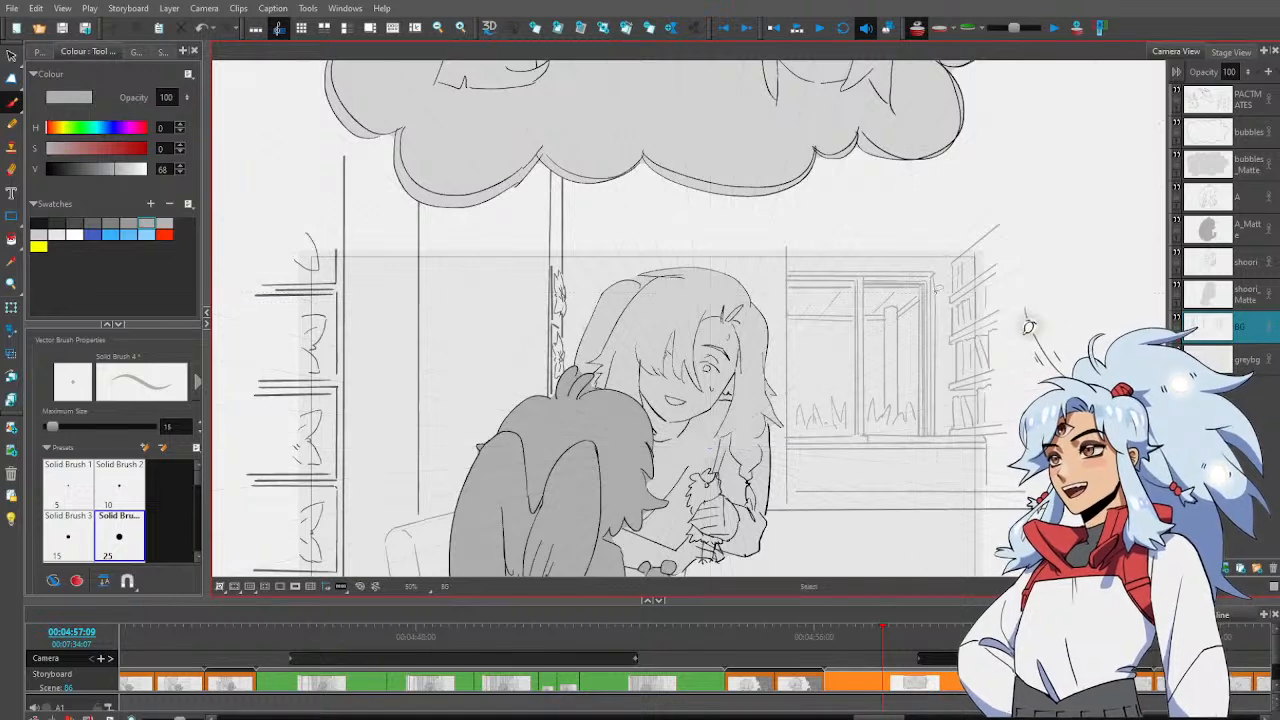
{"action": "key", "text": "alt+b"}
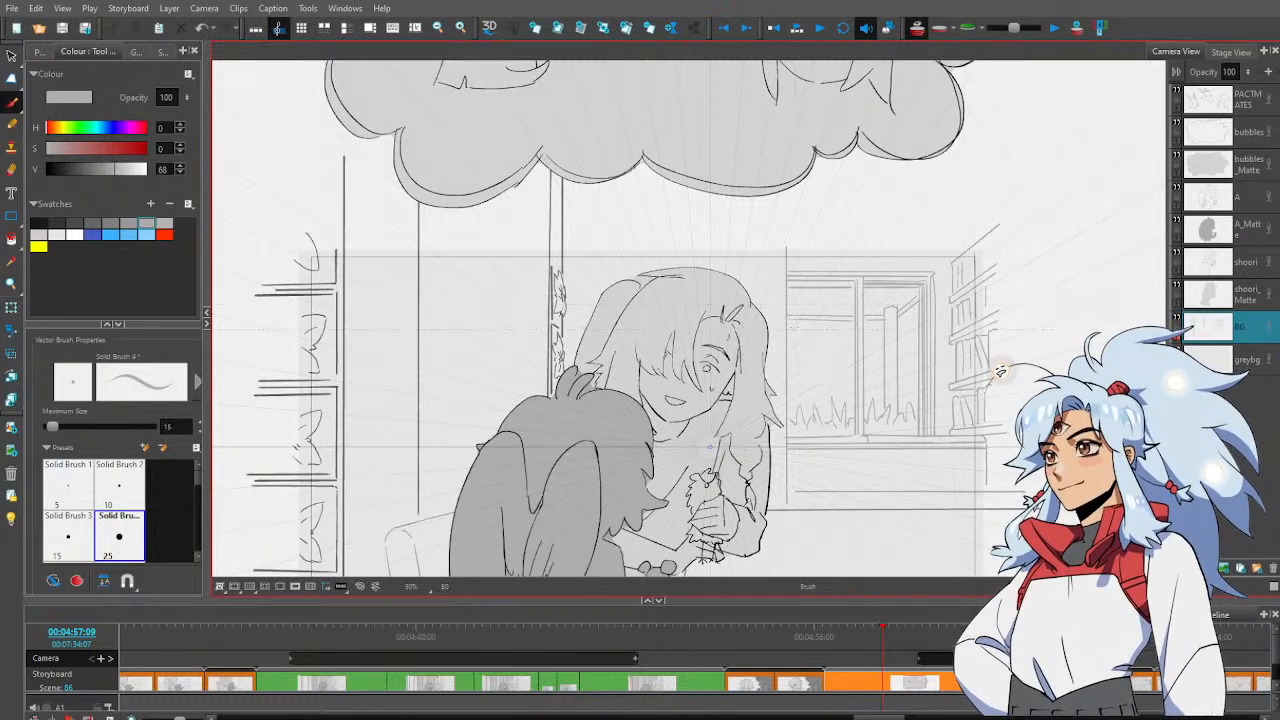
Draw a corner on the floor below the window with one slanted perspective edge and one horizontal edge, redoing the horizontal edge
{"action": "key", "text": "alt+z"}
{"action": "scroll", "coordinate": [840, 412], "scroll_direction": "down", "scroll_amount": 4}
{"action": "left_click_drag", "start_coordinate": [852, 444], "coordinate": [769, 386]}
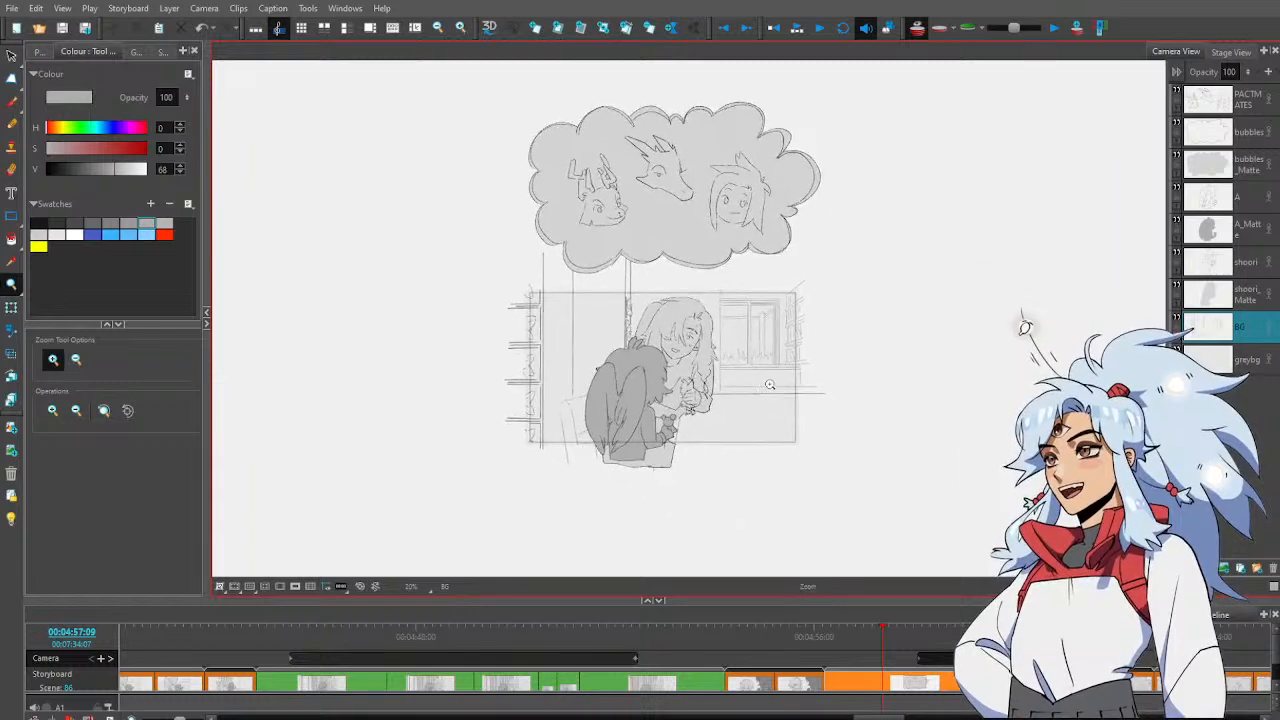
{"action": "left_click", "coordinate": [676, 367]}
{"action": "left_click", "coordinate": [656, 303]}
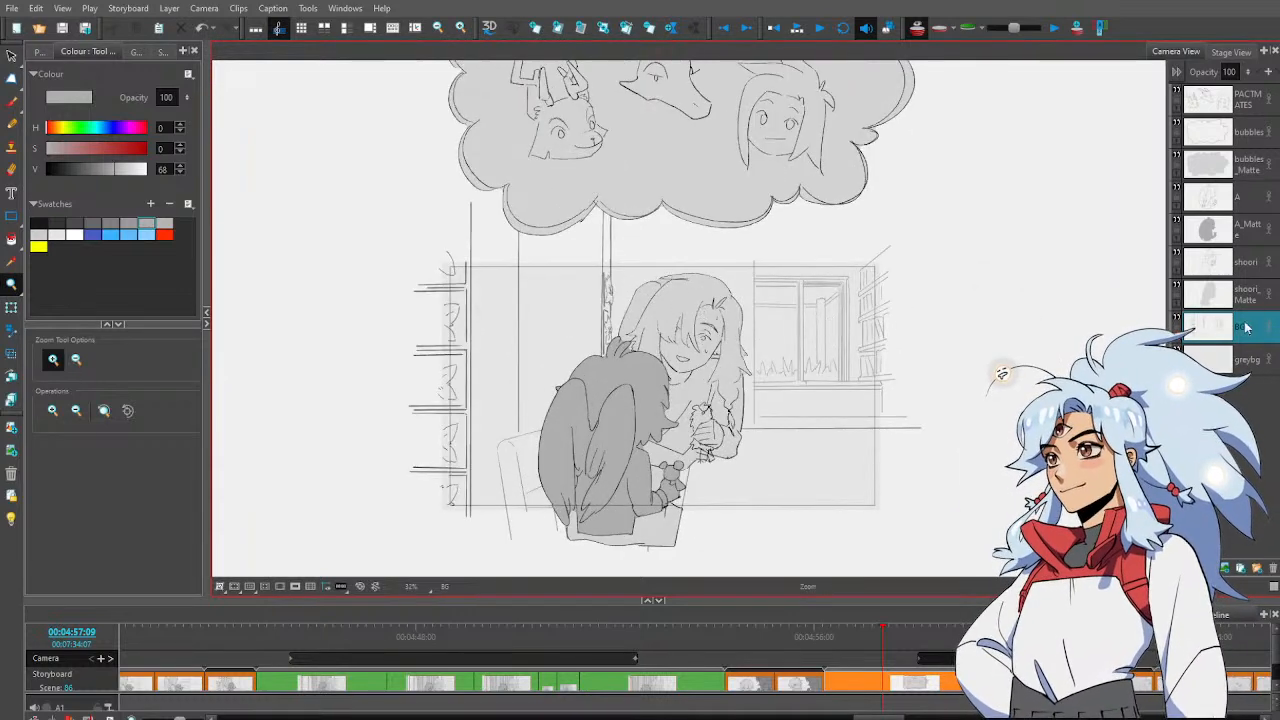
{"action": "key", "text": "alt+b"}
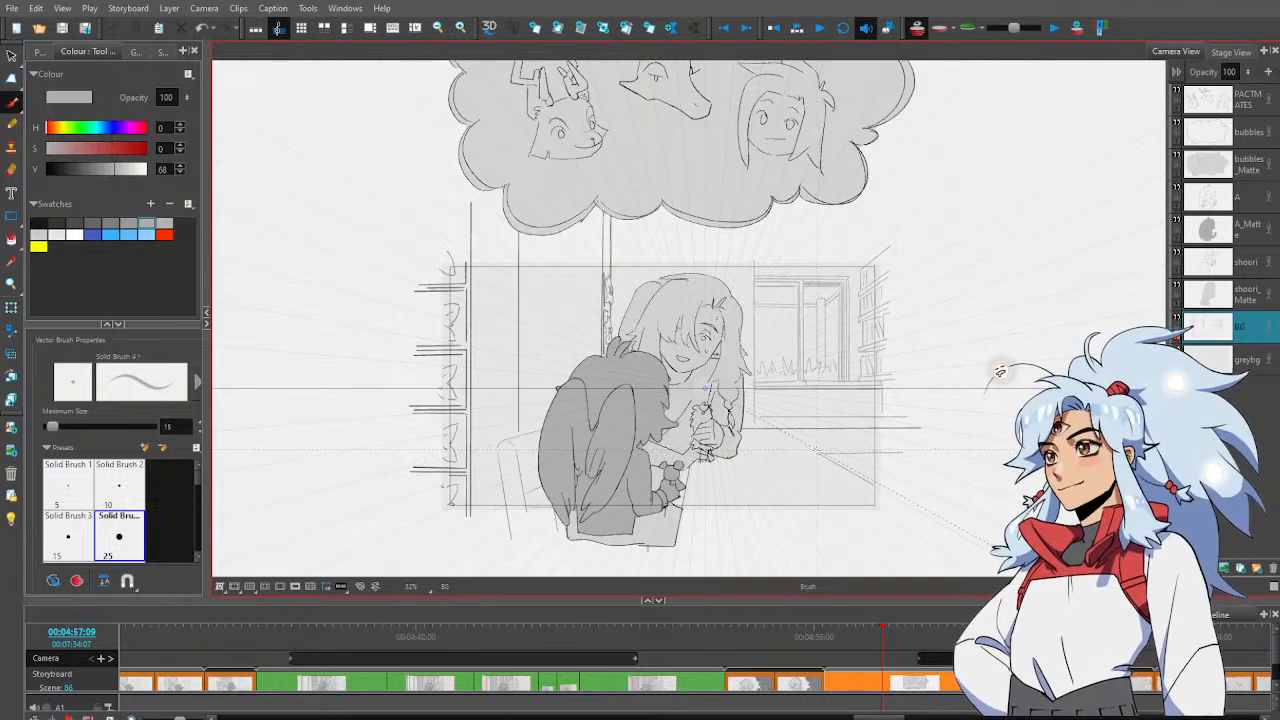
{"action": "left_click_drag", "start_coordinate": [817, 450], "coordinate": [897, 450]}
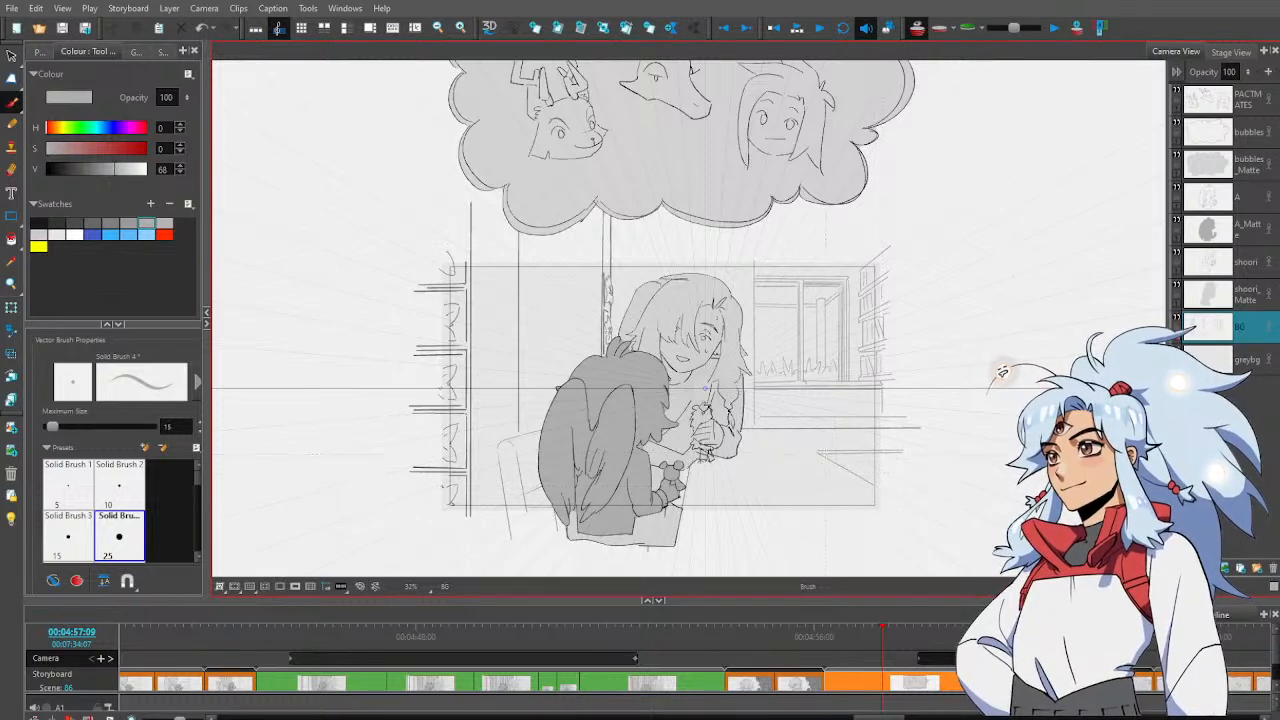
{"action": "key", "text": "ctrl+z"}
{"action": "left_click_drag", "start_coordinate": [822, 451], "coordinate": [905, 450]}
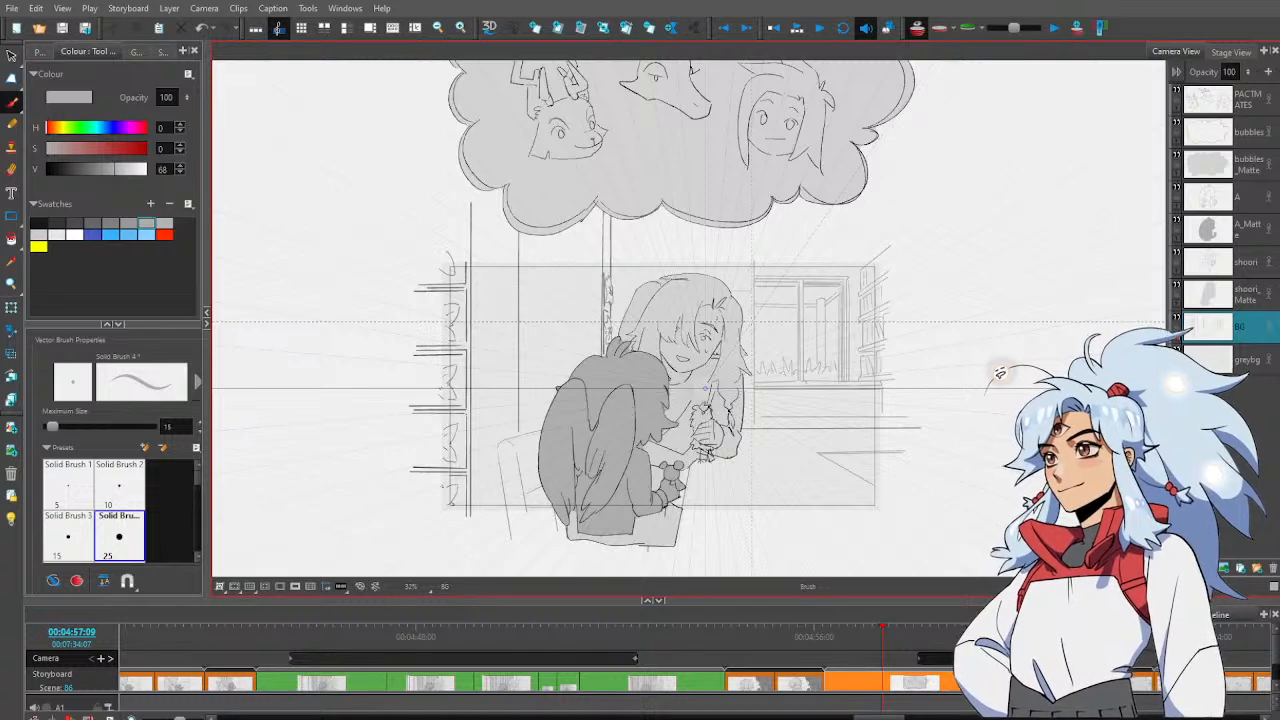
Add a second vertical line beside the window's left wall edge, behind the long-haired character, and trim the excess
{"action": "key", "text": "alt+v"}
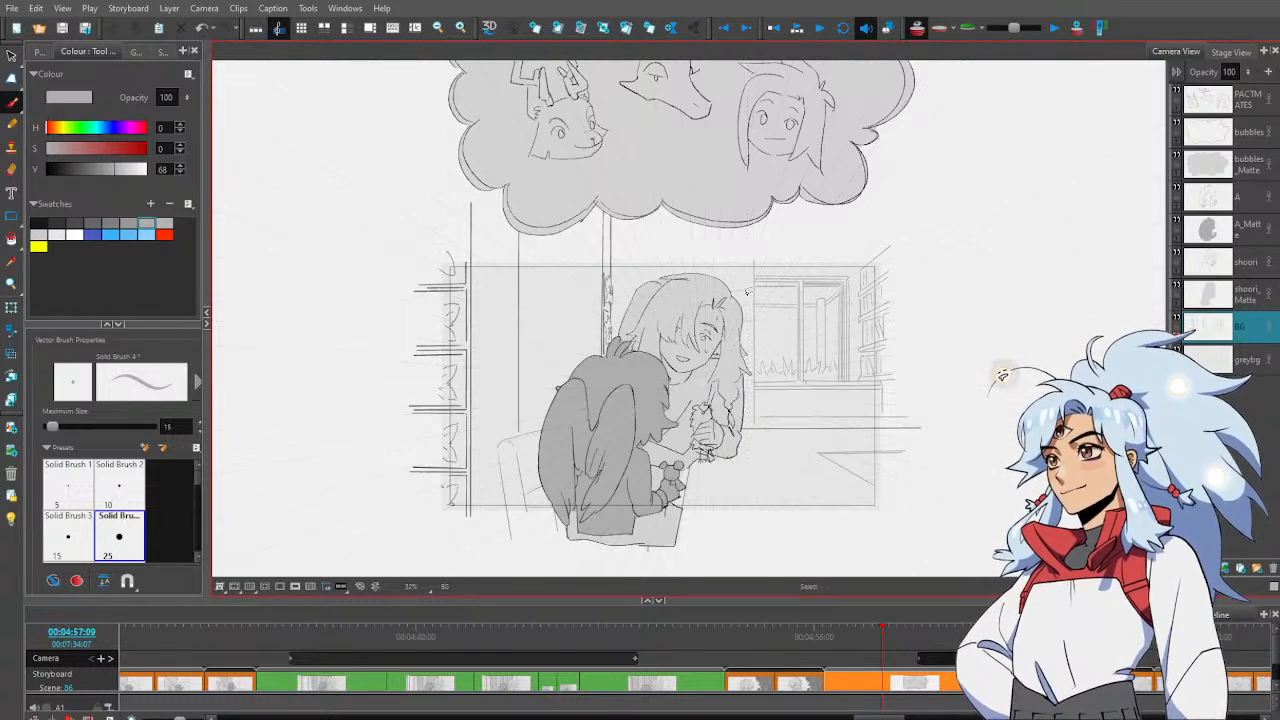
{"action": "key", "text": "alt+b"}
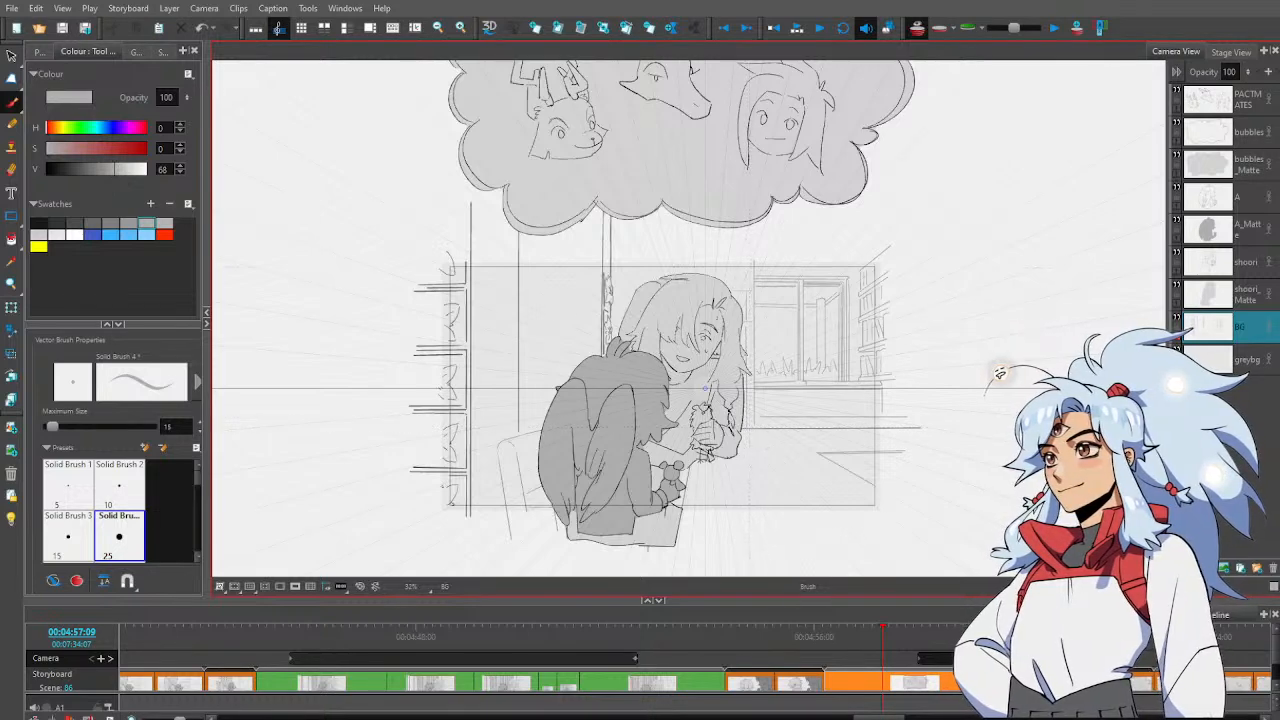
{"action": "key", "text": "alt+e"}
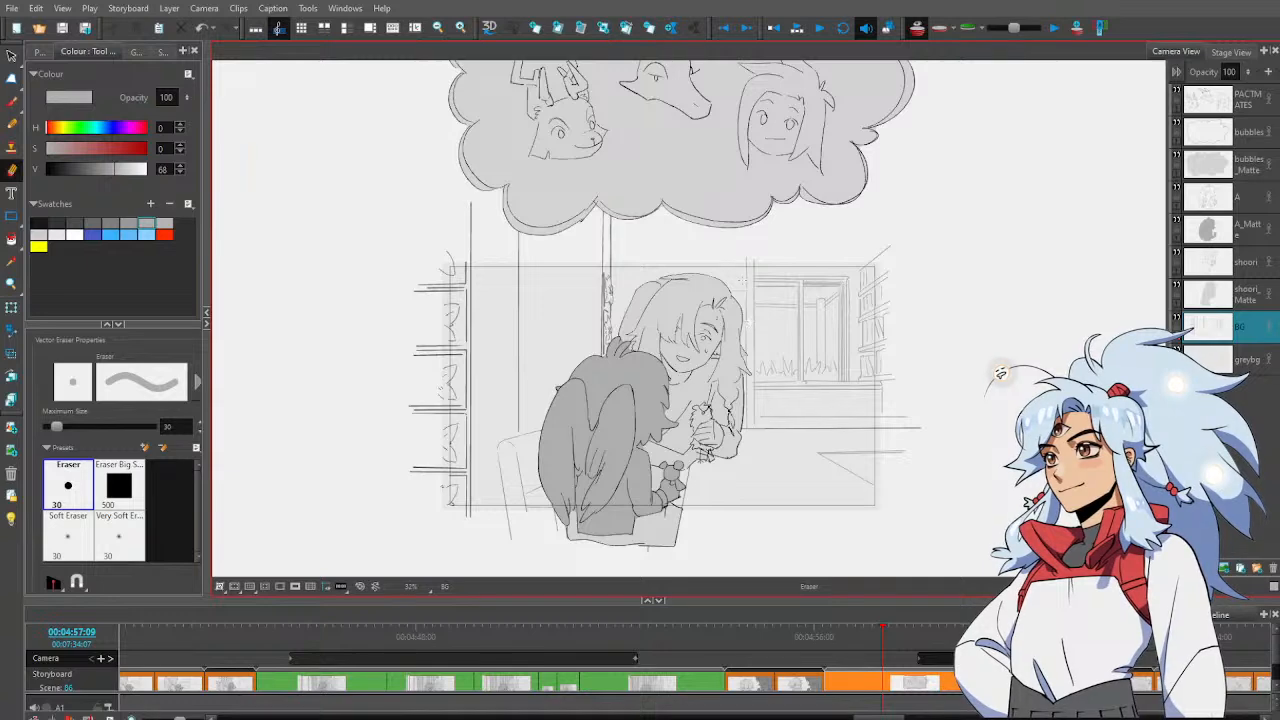
{"action": "key", "text": "alt+b"}
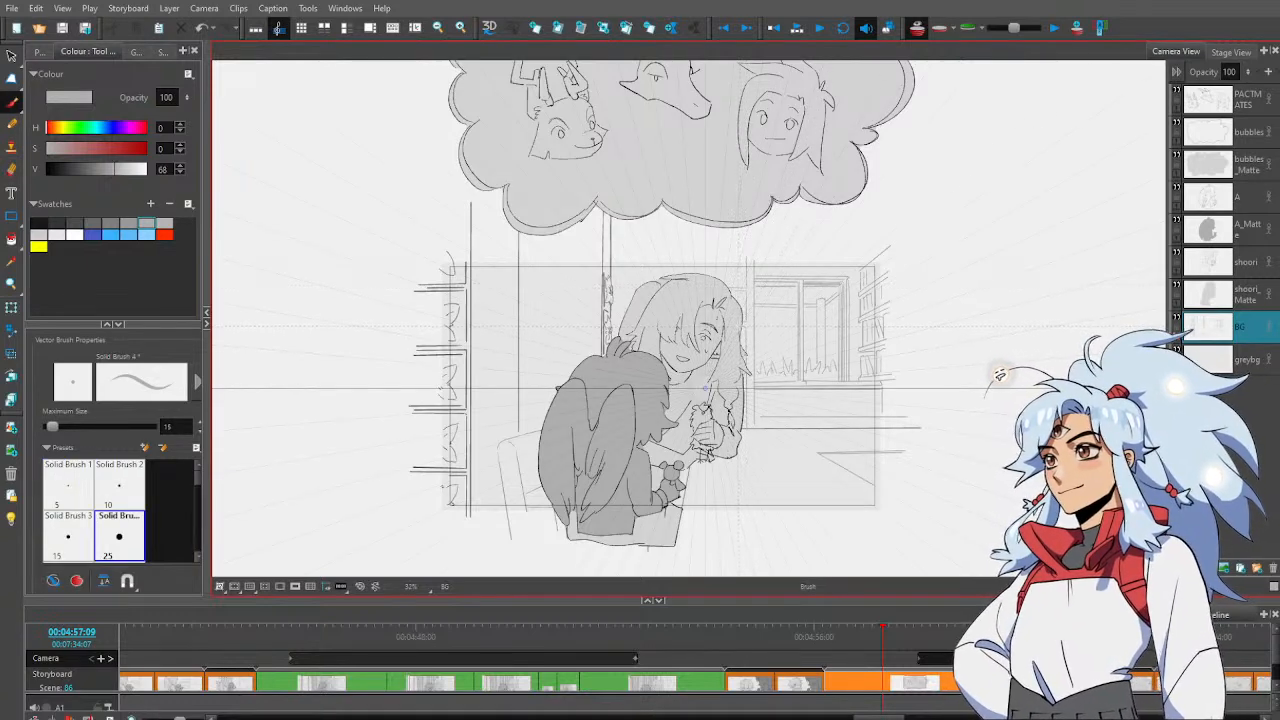
Sketch a bookshelf with upright dividers and a row of books behind the long-haired character, next to the window
{"action": "key", "text": "2"}
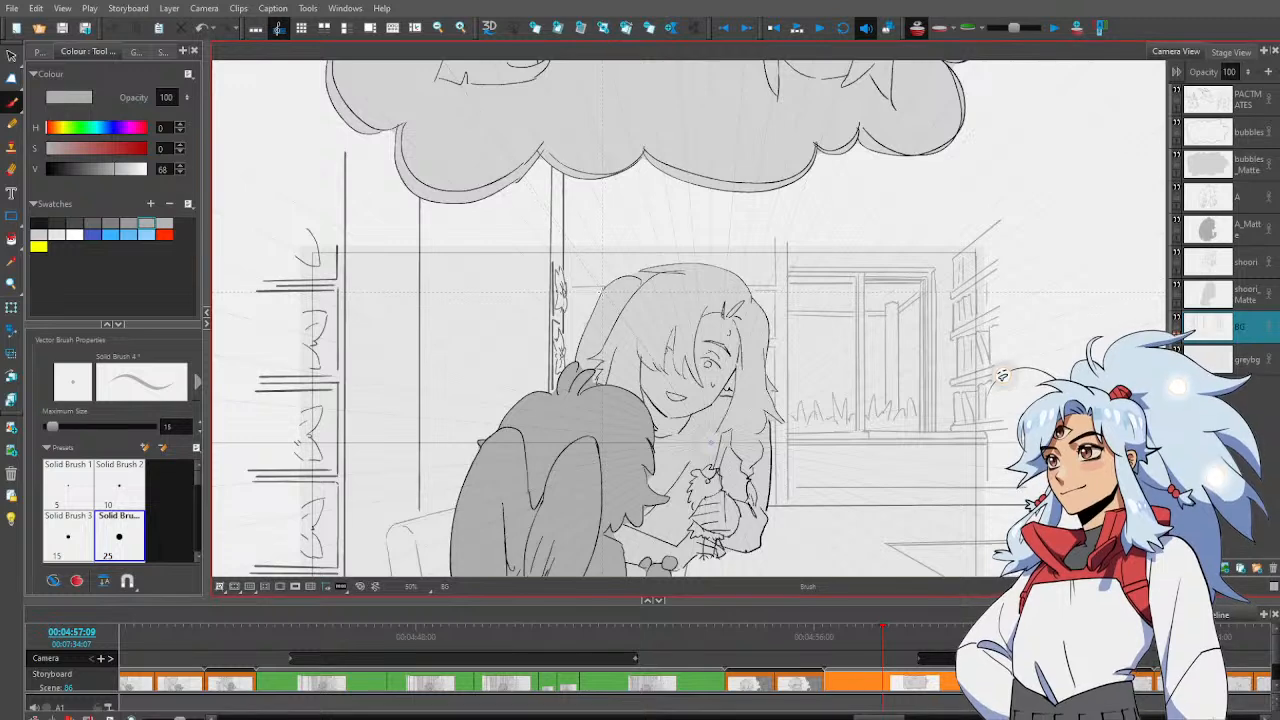
{"action": "left_click_drag", "start_coordinate": [768, 283], "coordinate": [734, 277]}
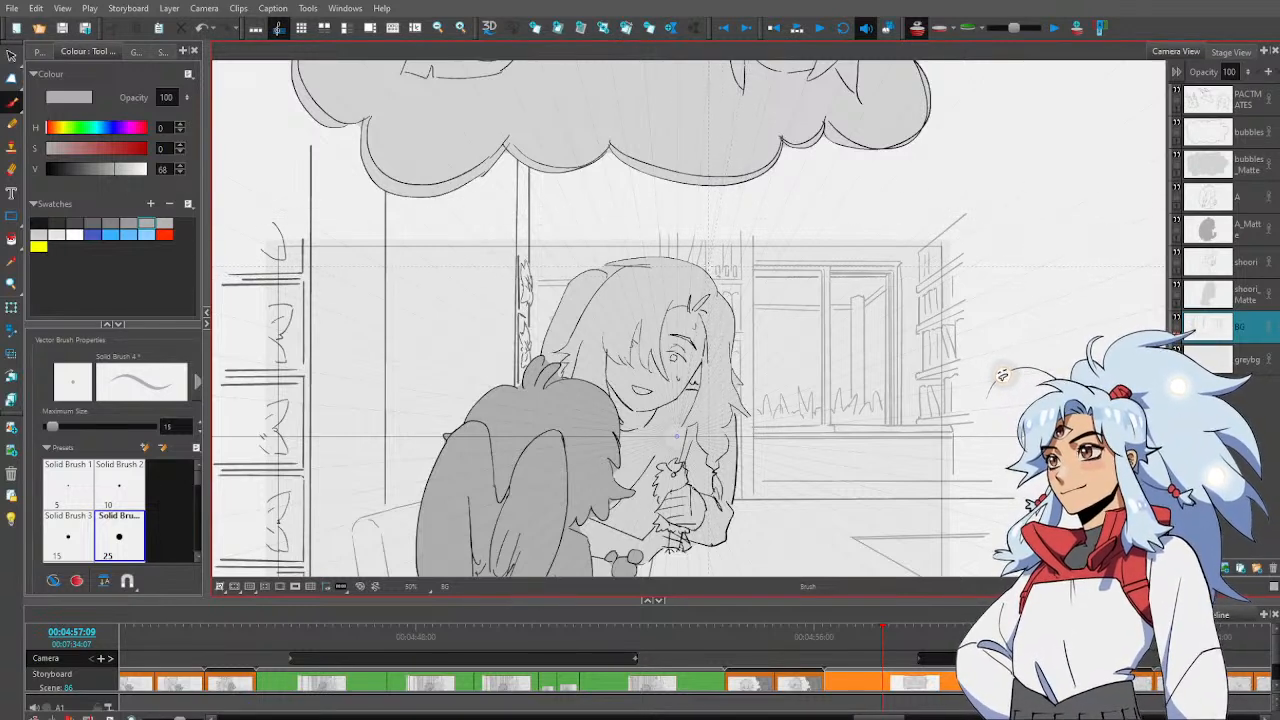
{"action": "key", "text": "alt+z"}
{"action": "left_click", "coordinate": [621, 336], "text": "alt"}
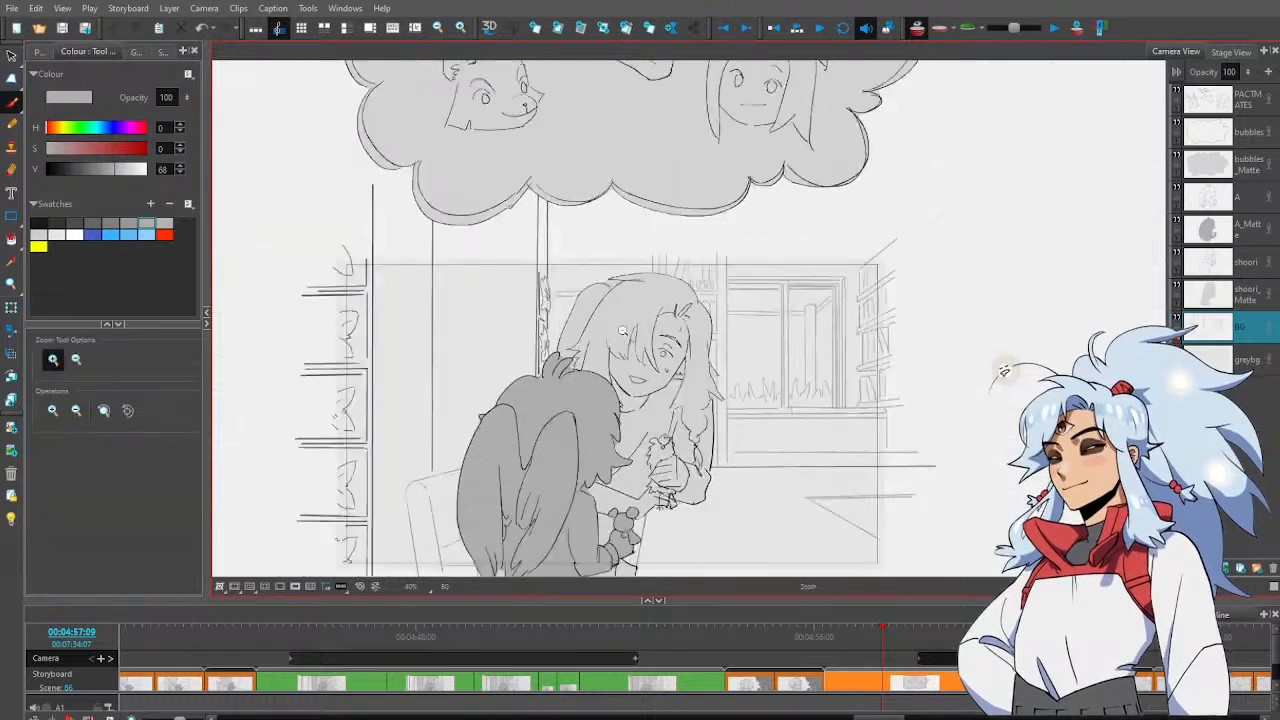
{"action": "left_click", "coordinate": [621, 331], "text": "alt"}
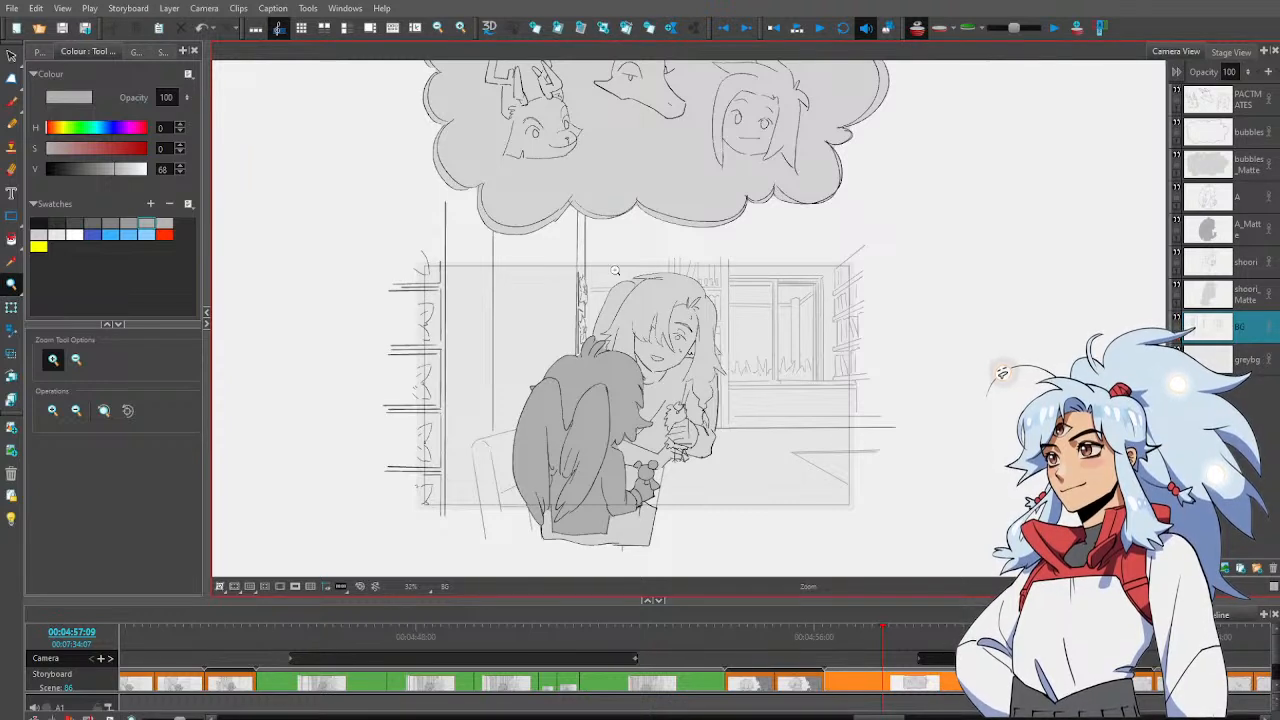
{"action": "key", "text": "alt+b"}
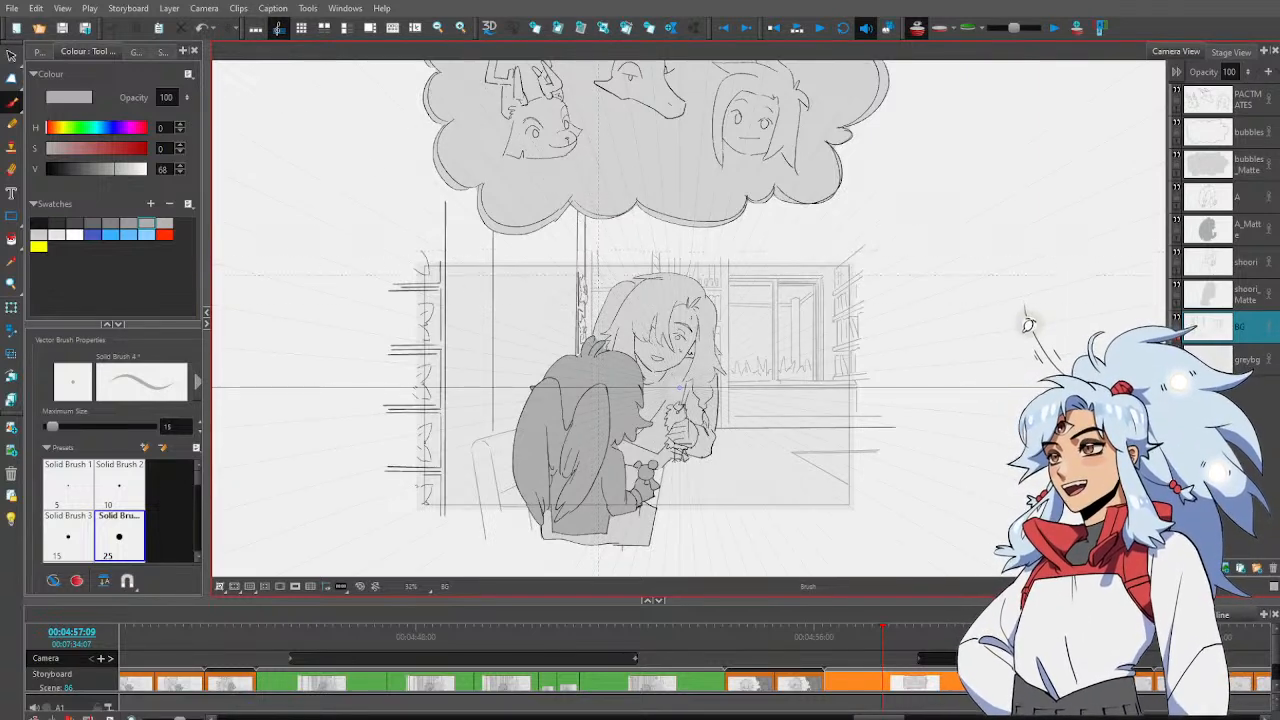
{"action": "key", "text": "e"}
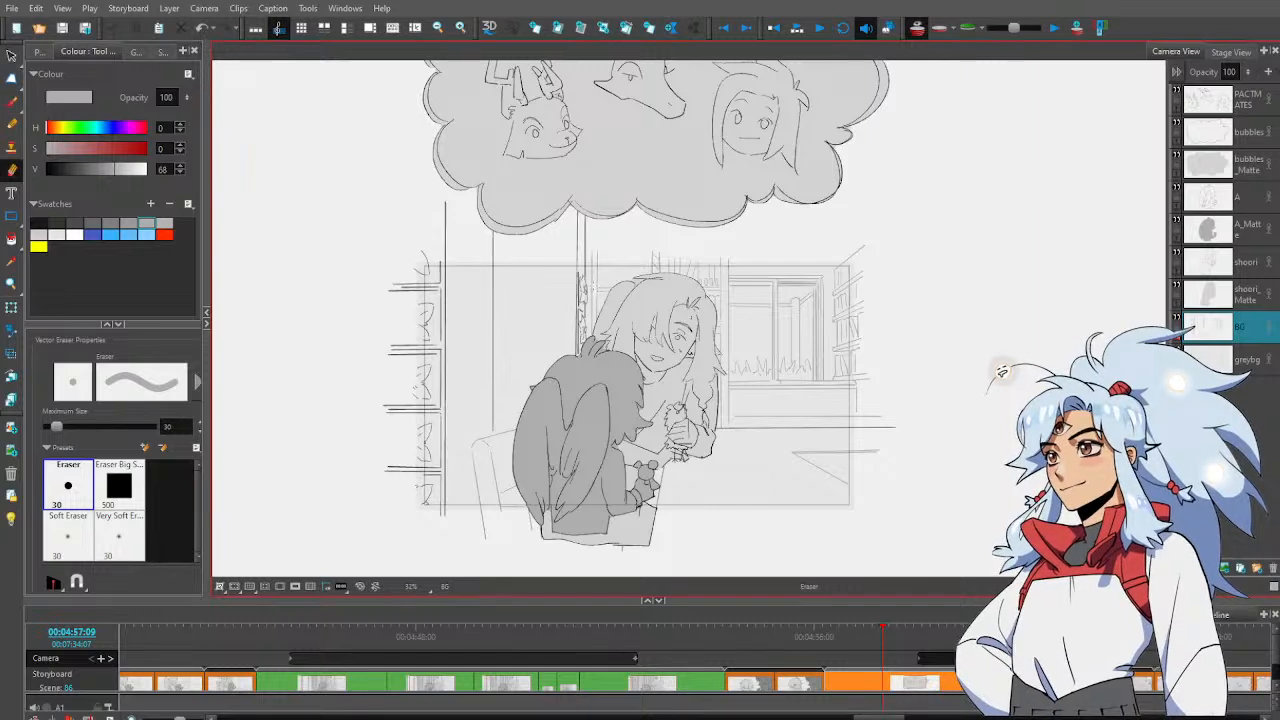
{"action": "key", "text": "alt+b"}
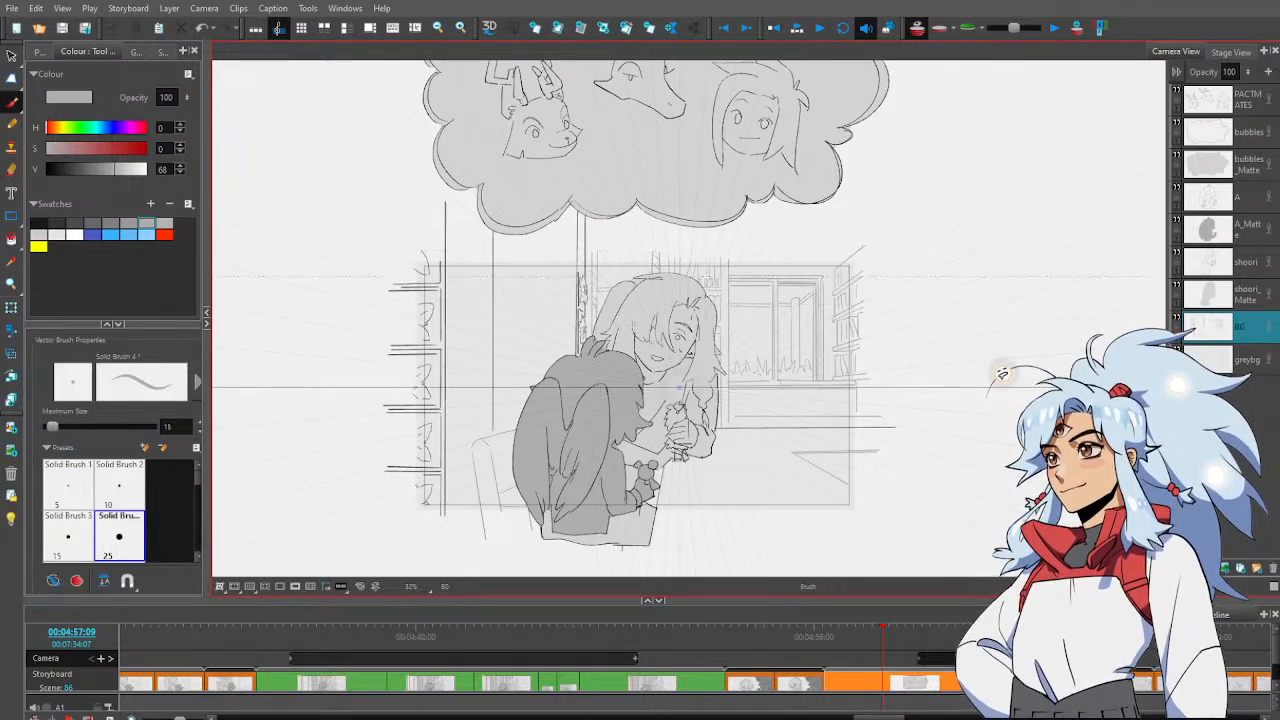
{"action": "key", "text": "alt+z"}
{"action": "left_click", "coordinate": [650, 292]}
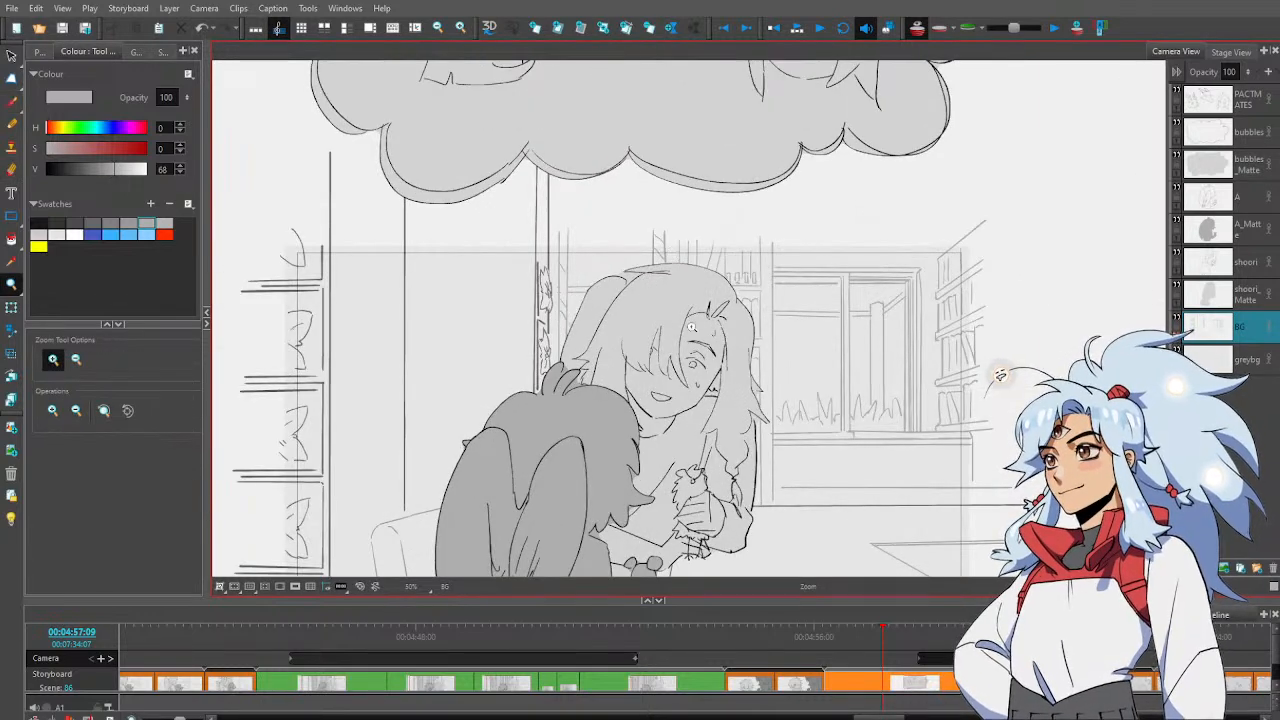
{"action": "key", "text": "alt+s"}
{"action": "mouse_move", "coordinate": [664, 258]}
{"action": "left_mouse_down"}
{"action": "mouse_move", "coordinate": [662, 226]}
{"action": "mouse_move", "coordinate": [664, 251]}
{"action": "mouse_move", "coordinate": [730, 286]}
{"action": "left_mouse_up"}
{"action": "left_click", "coordinate": [709, 211]}
{"action": "key", "text": "alt+z"}
{"action": "left_click", "coordinate": [718, 249], "text": "alt"}
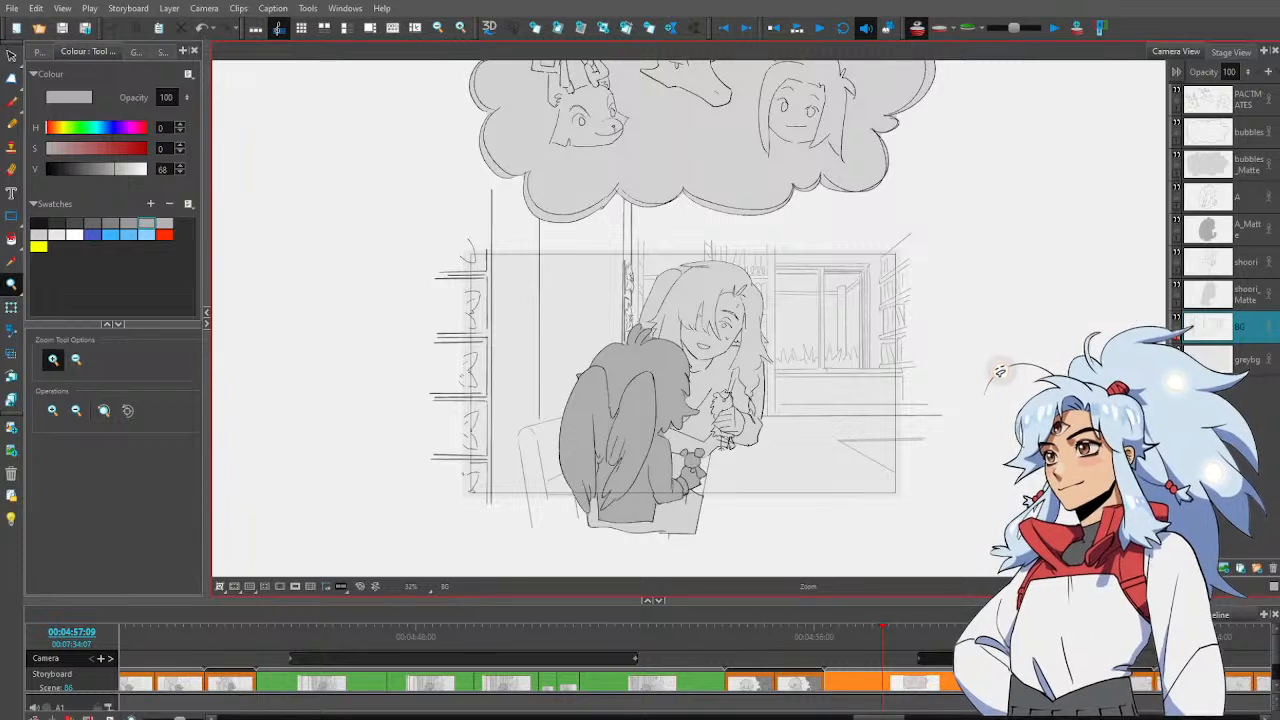
Add a new vector layer directly above layer A and name it "ropes"
{"action": "left_click", "coordinate": [1248, 199]}
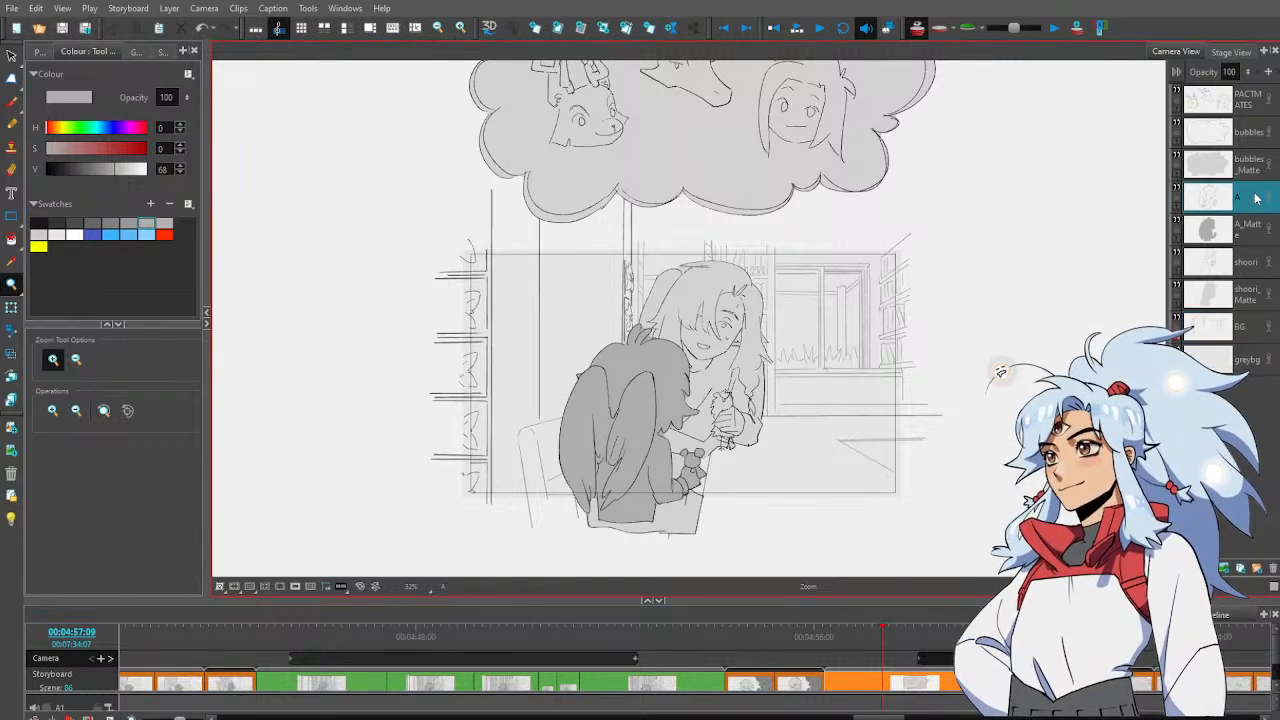
{"action": "key", "text": "ctrl+l"}
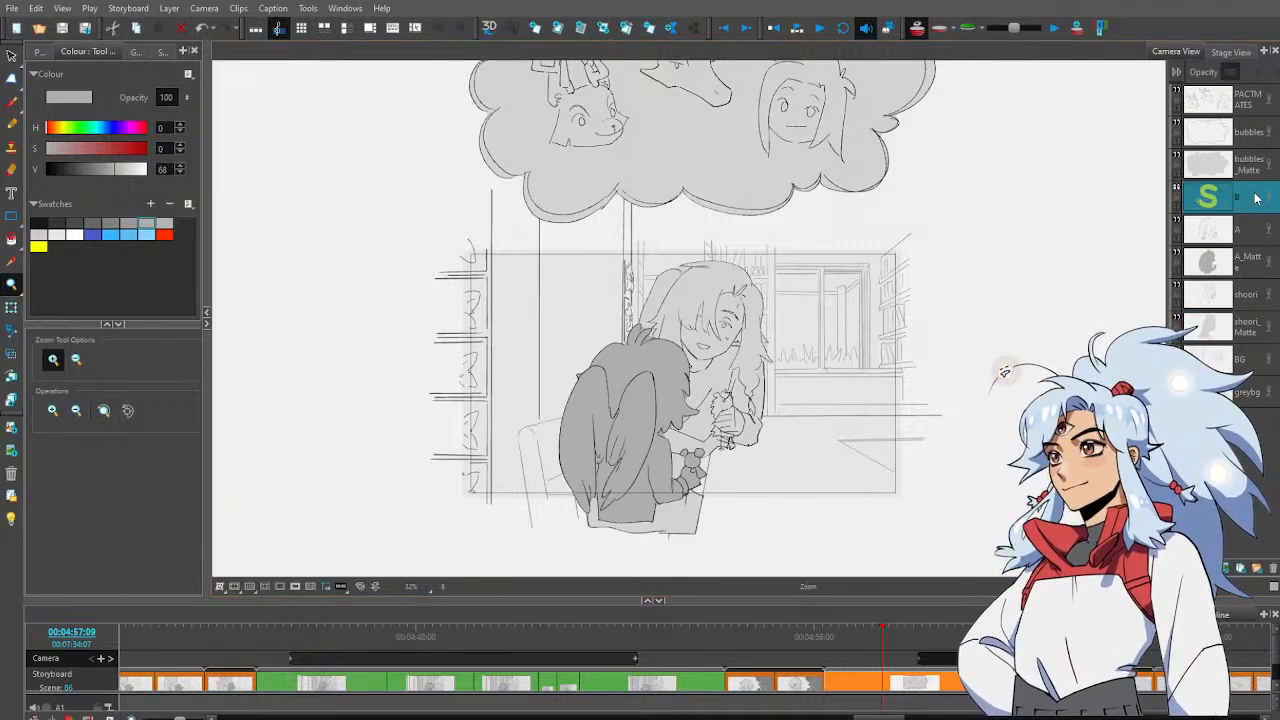
{"action": "double_click", "coordinate": [1257, 198]}
{"action": "type", "text": "ropes"}
{"action": "key", "text": "Return"}
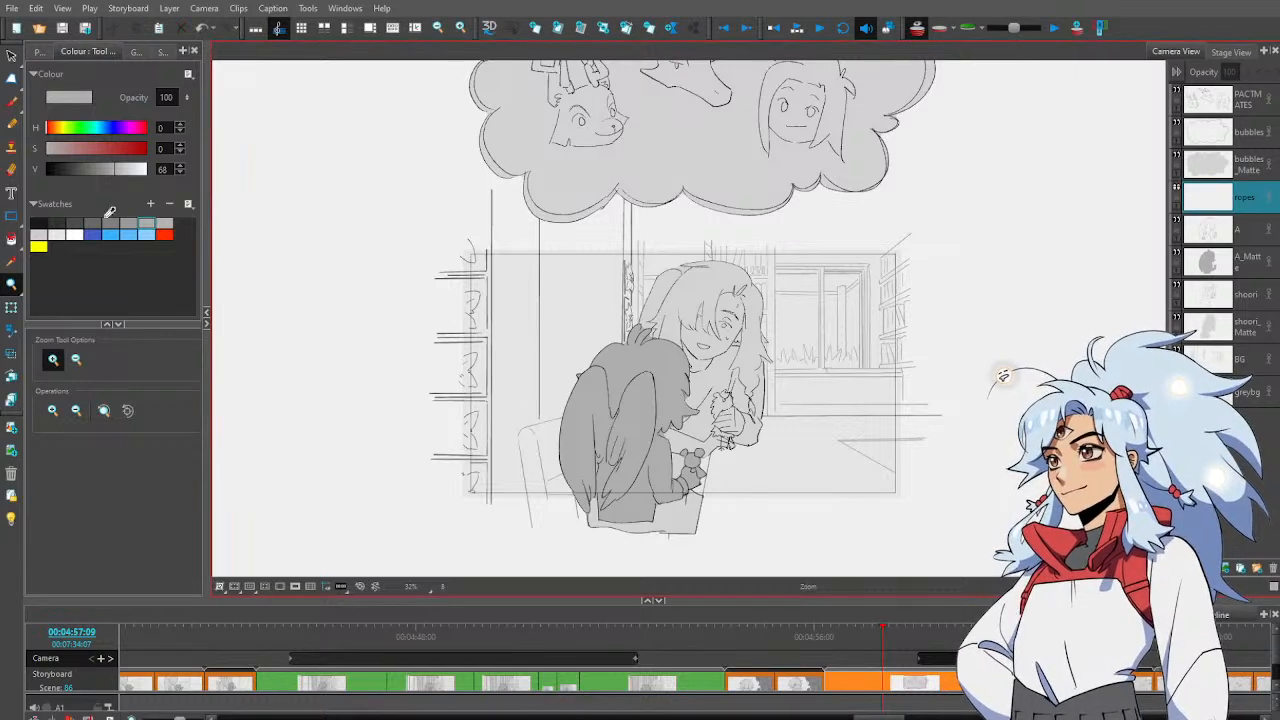
Draw a vertical rope in dark grey (V 40) over the seated character, with two parallel lines, closed ends and diagonal strand marks
{"action": "left_click", "coordinate": [92, 223]}
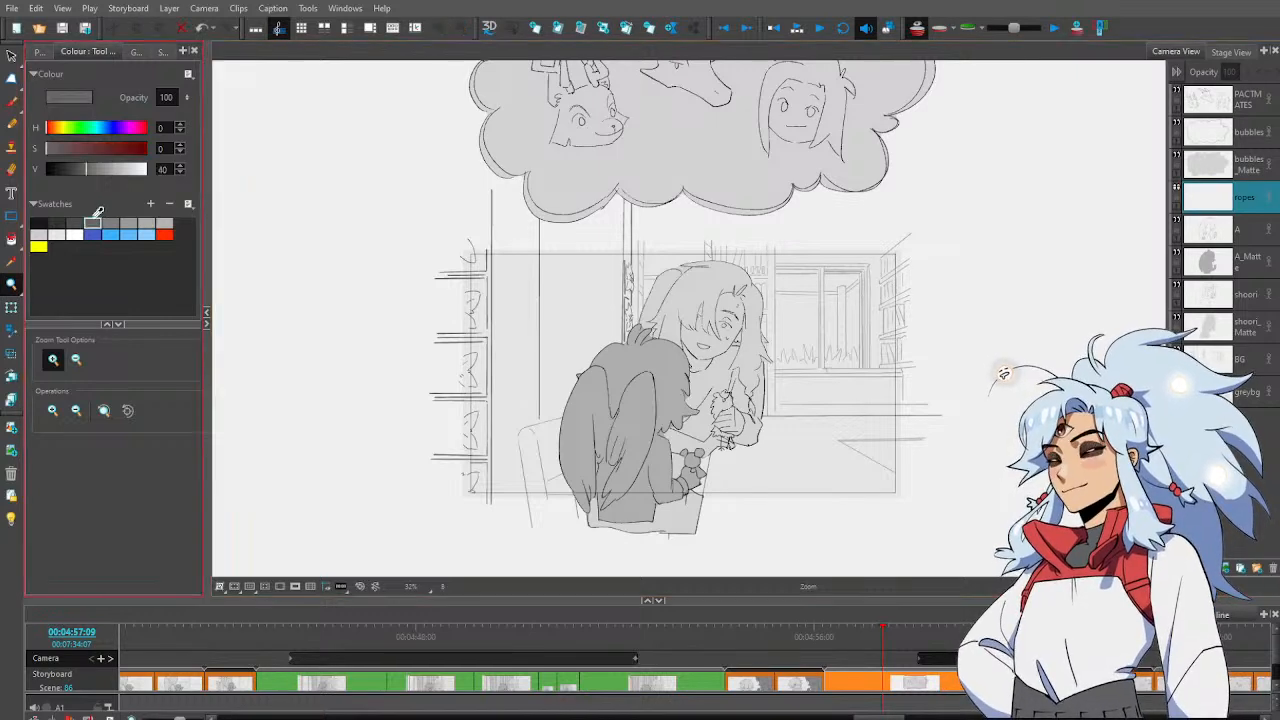
{"action": "key", "text": "alt+b"}
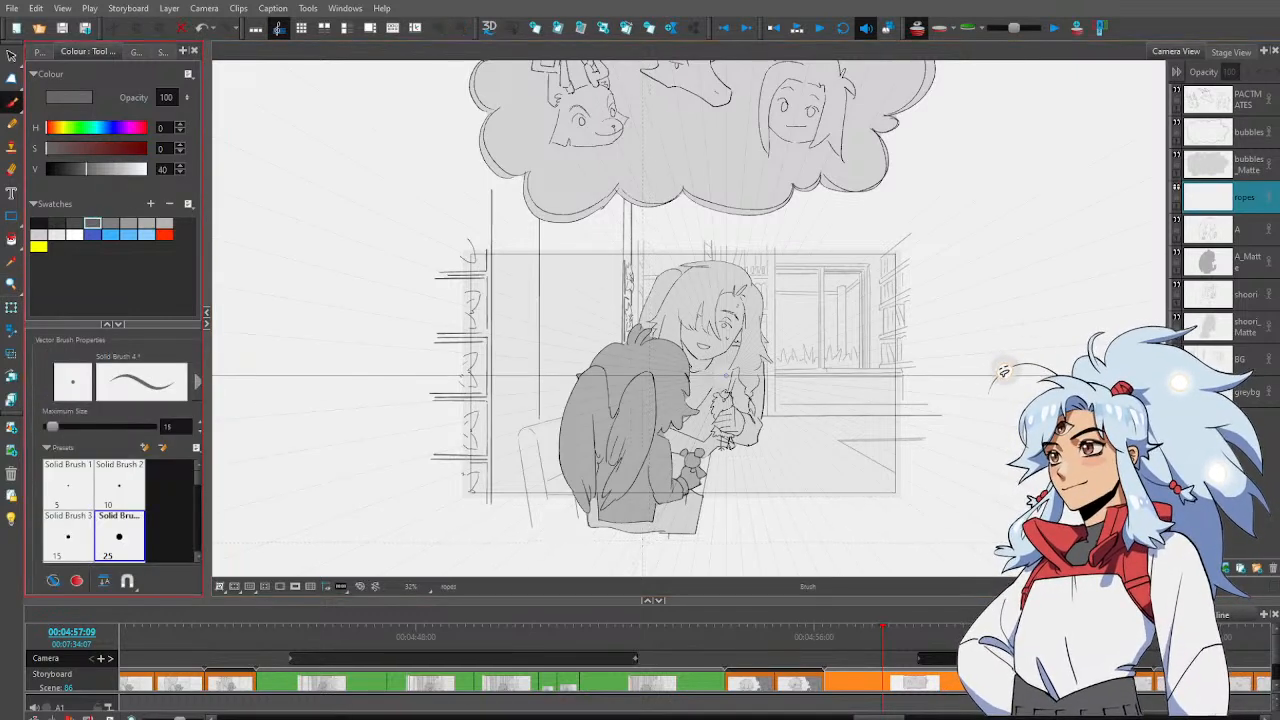
{"action": "mouse_move", "coordinate": [645, 545]}
{"action": "left_mouse_down"}
{"action": "mouse_move", "coordinate": [643, 225]}
{"action": "mouse_move", "coordinate": [636, 540]}
{"action": "left_mouse_up"}
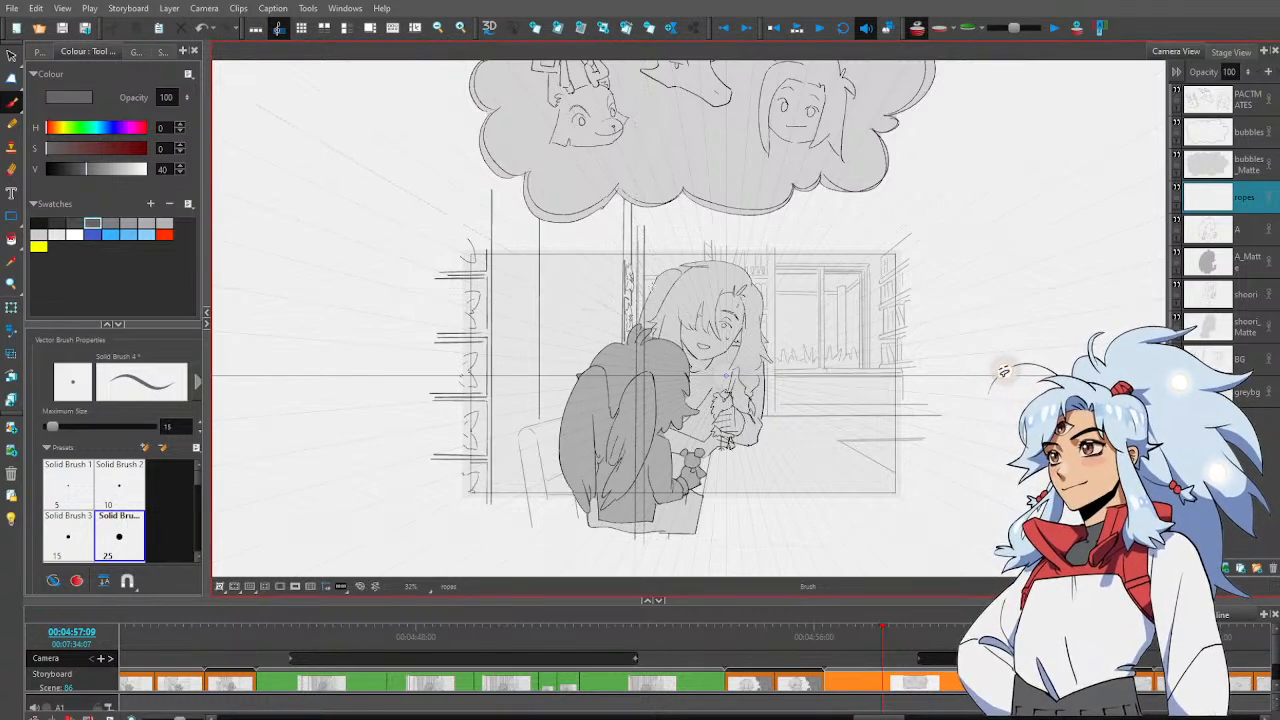
{"action": "key", "text": "alt+s"}
{"action": "left_click", "coordinate": [649, 291]}
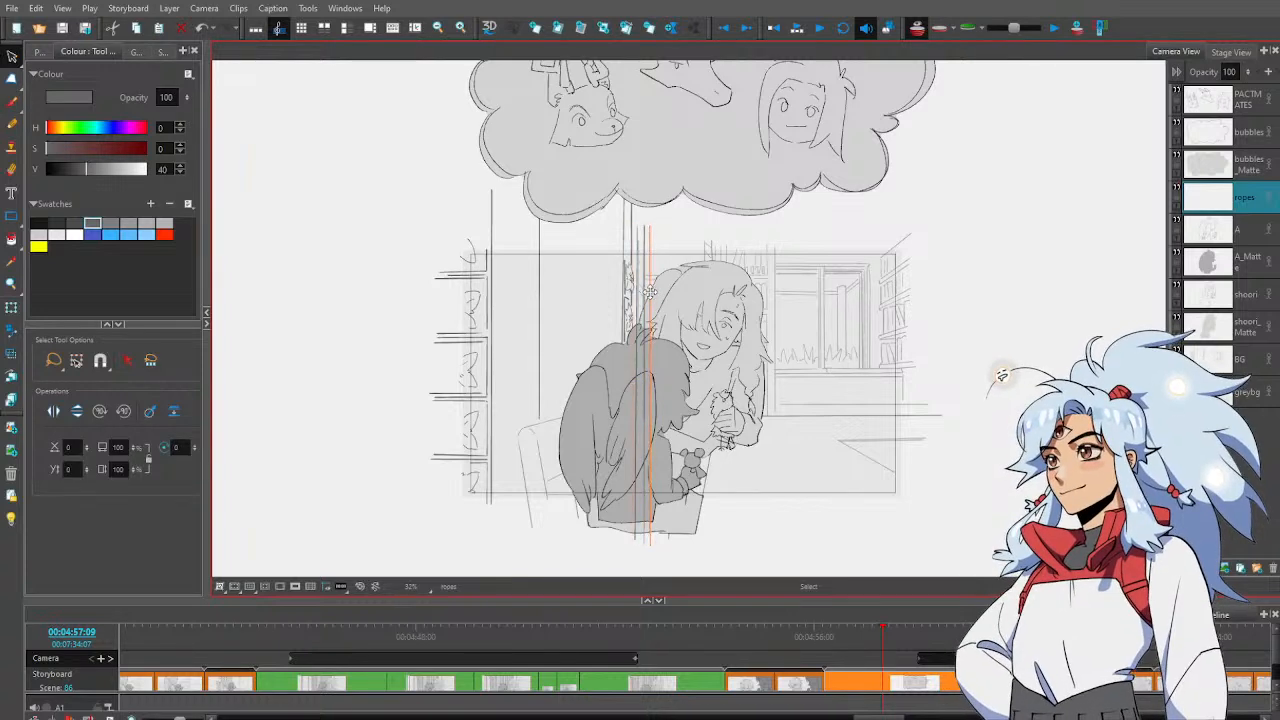
{"action": "key", "text": "alt+b"}
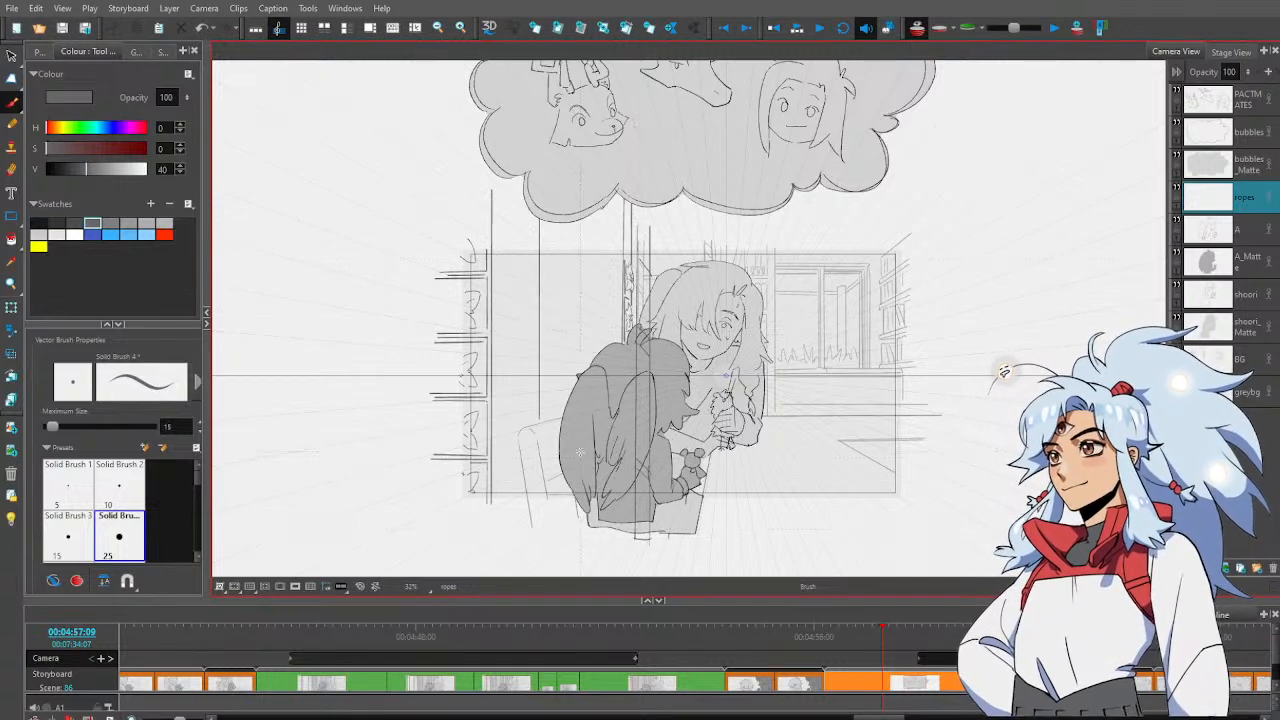
{"action": "key", "text": "alt+s"}
{"action": "mouse_move", "coordinate": [628, 212]}
{"action": "left_mouse_down"}
{"action": "mouse_move", "coordinate": [636, 570]}
{"action": "mouse_move", "coordinate": [635, 232]}
{"action": "left_mouse_up"}
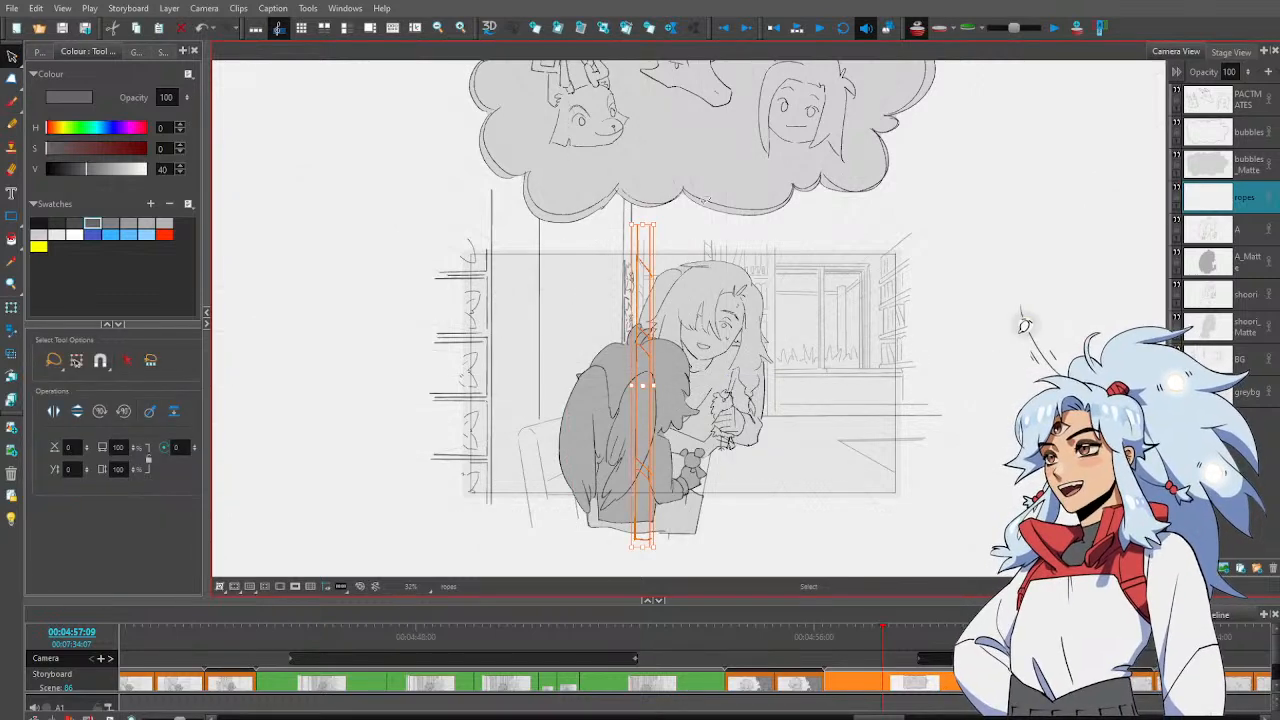
{"action": "key", "text": "alt+b"}
{"action": "key", "text": "alt+s"}
Duplicate the rope beside the chair back, shift the original slightly right and nudge the copy into position
{"action": "mouse_move", "coordinate": [650, 555]}
{"action": "left_mouse_down"}
{"action": "mouse_move", "coordinate": [676, 198]}
{"action": "mouse_move", "coordinate": [688, 202]}
{"action": "left_mouse_up"}
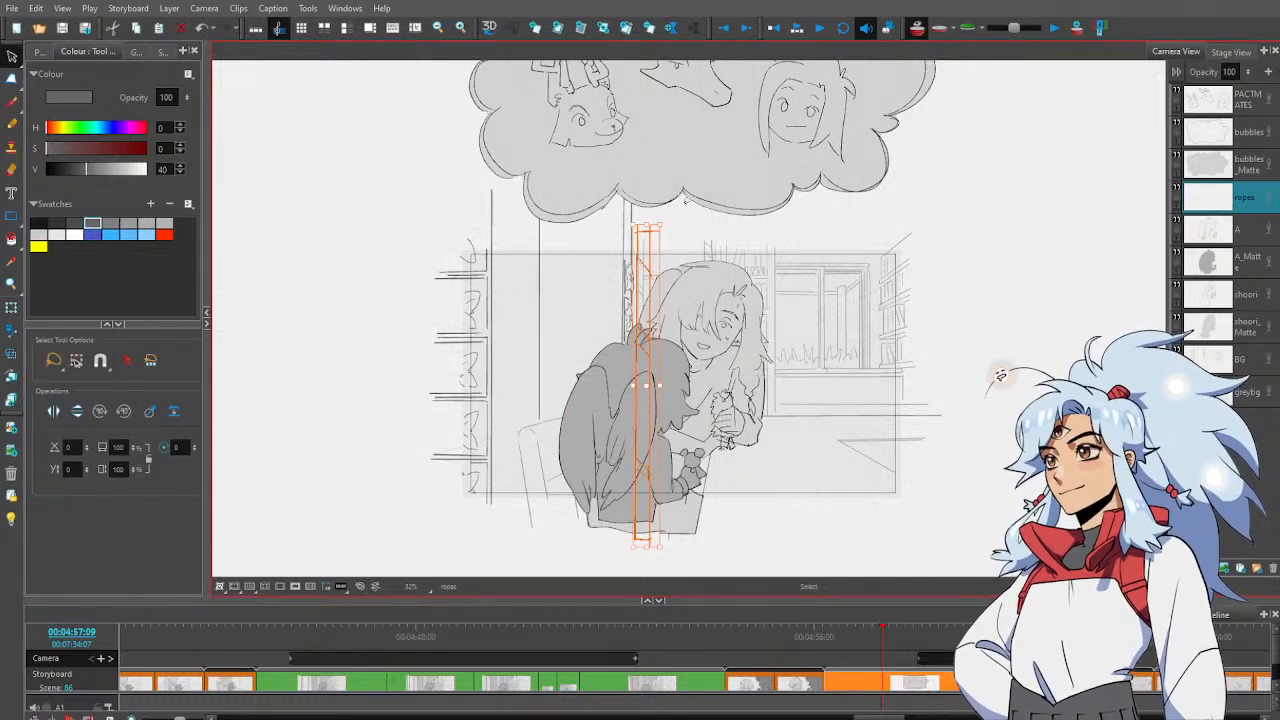
{"action": "mouse_move", "coordinate": [634, 341]}
{"action": "left_mouse_down"}
{"action": "mouse_move", "coordinate": [535, 378]}
{"action": "mouse_move", "coordinate": [555, 377]}
{"action": "mouse_move", "coordinate": [525, 370]}
{"action": "mouse_move", "coordinate": [620, 374]}
{"action": "mouse_move", "coordinate": [532, 385]}
{"action": "left_mouse_up"}
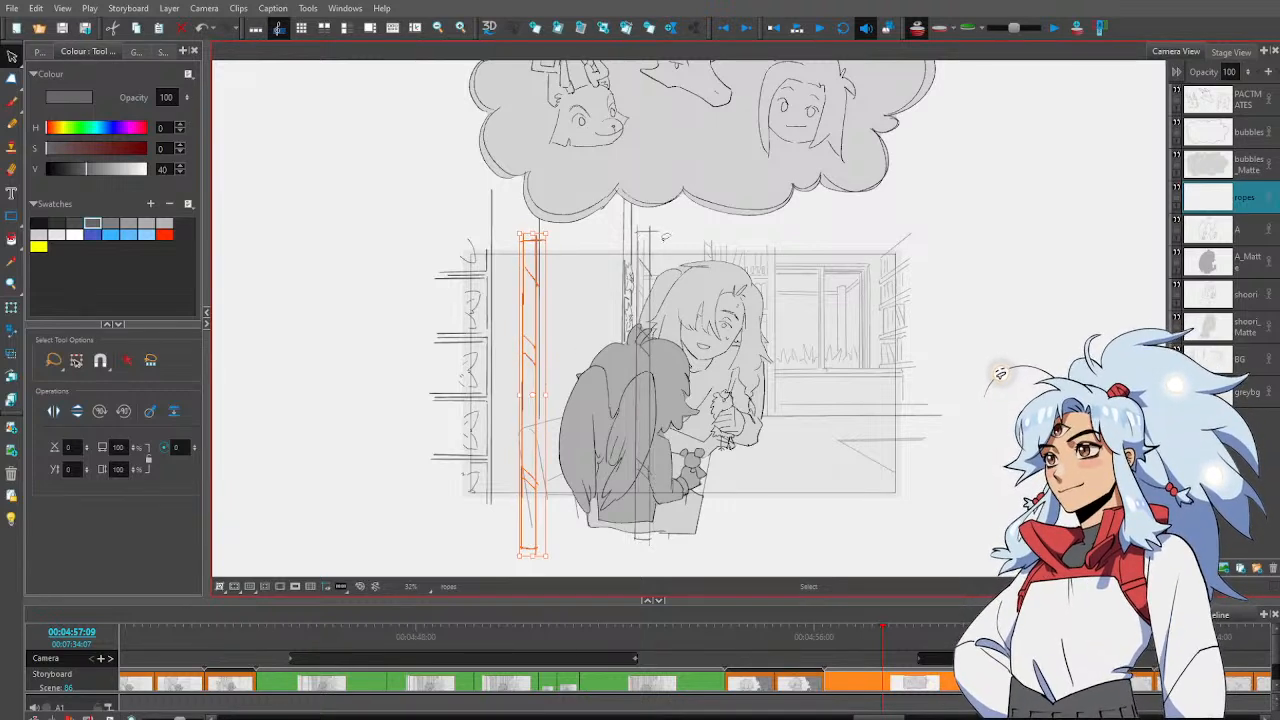
{"action": "mouse_move", "coordinate": [667, 221]}
{"action": "left_mouse_down"}
{"action": "mouse_move", "coordinate": [610, 268]}
{"action": "mouse_move", "coordinate": [693, 547]}
{"action": "left_mouse_up"}
{"action": "left_click_drag", "start_coordinate": [645, 395], "coordinate": [659, 396]}
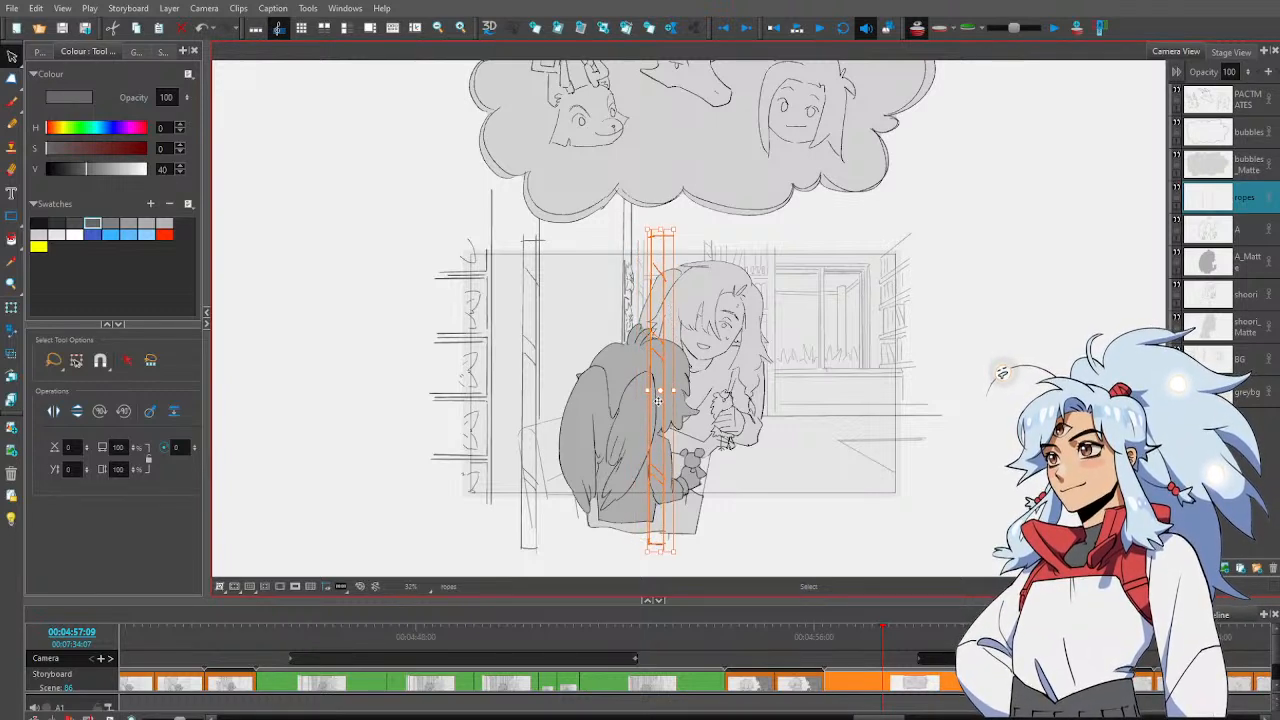
{"action": "key", "text": "Escape"}
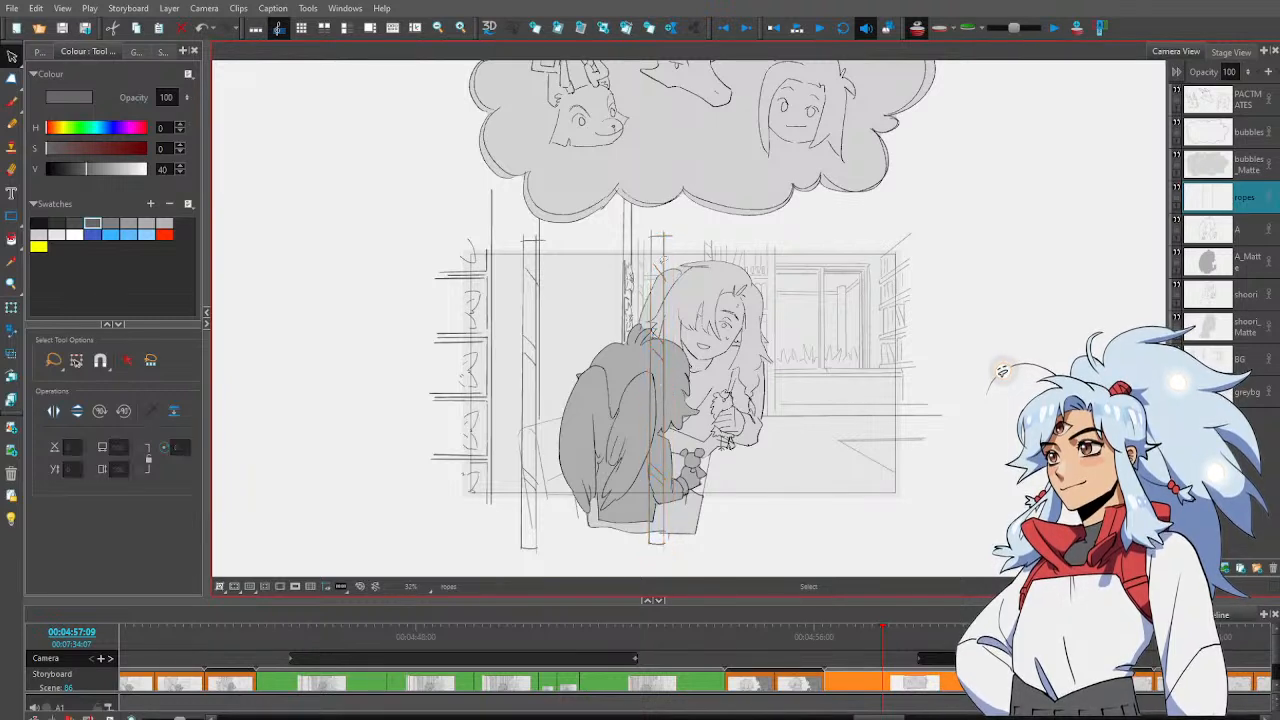
{"action": "mouse_move", "coordinate": [562, 262]}
{"action": "left_mouse_down"}
{"action": "mouse_move", "coordinate": [559, 230]}
{"action": "mouse_move", "coordinate": [468, 262]}
{"action": "mouse_move", "coordinate": [553, 641]}
{"action": "mouse_move", "coordinate": [602, 262]}
{"action": "left_mouse_up"}
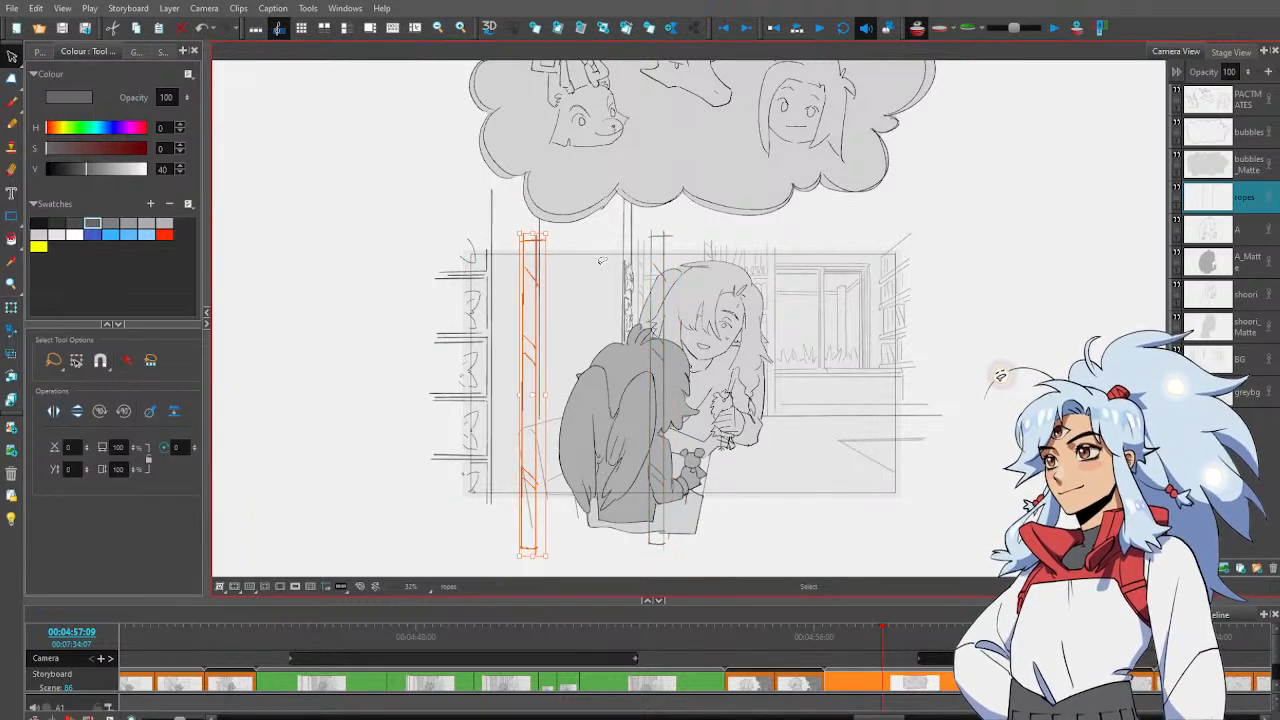
{"action": "left_click_drag", "start_coordinate": [530, 385], "coordinate": [533, 381]}
{"action": "left_click", "coordinate": [590, 295]}
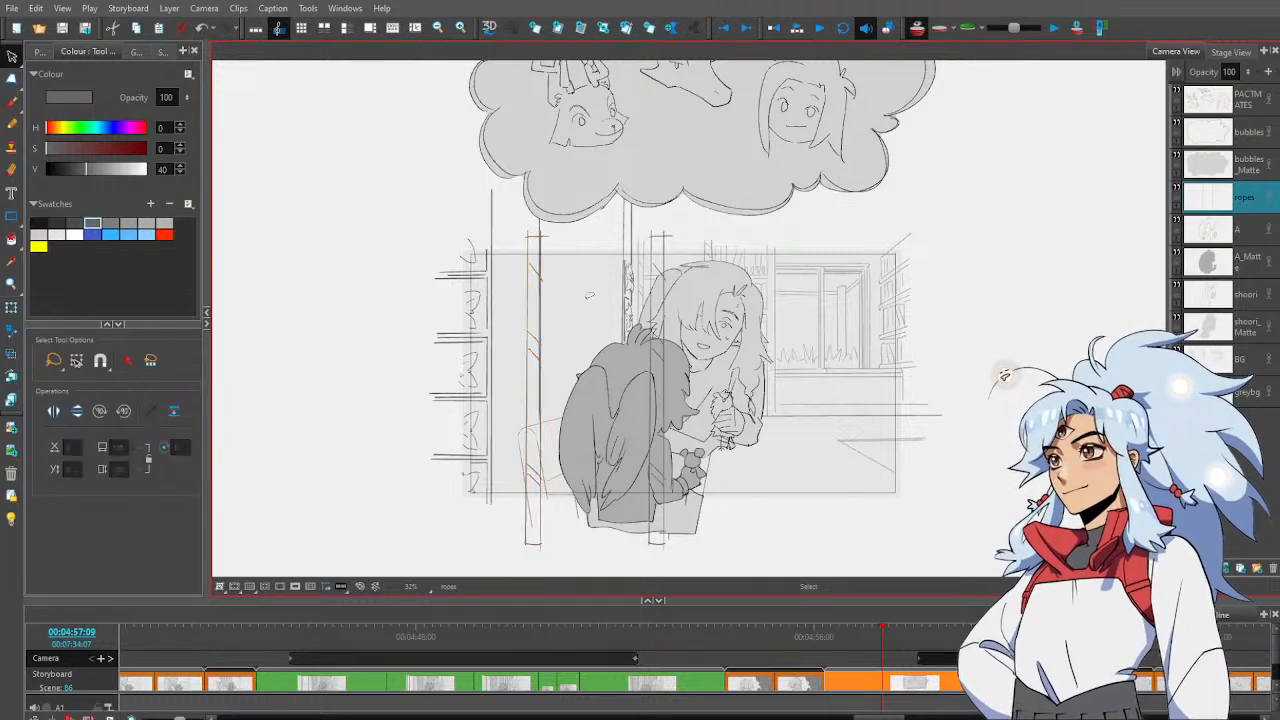
Delete the stray chair line pieces on the BG layer around the copied rope
{"action": "left_click", "coordinate": [1238, 365]}
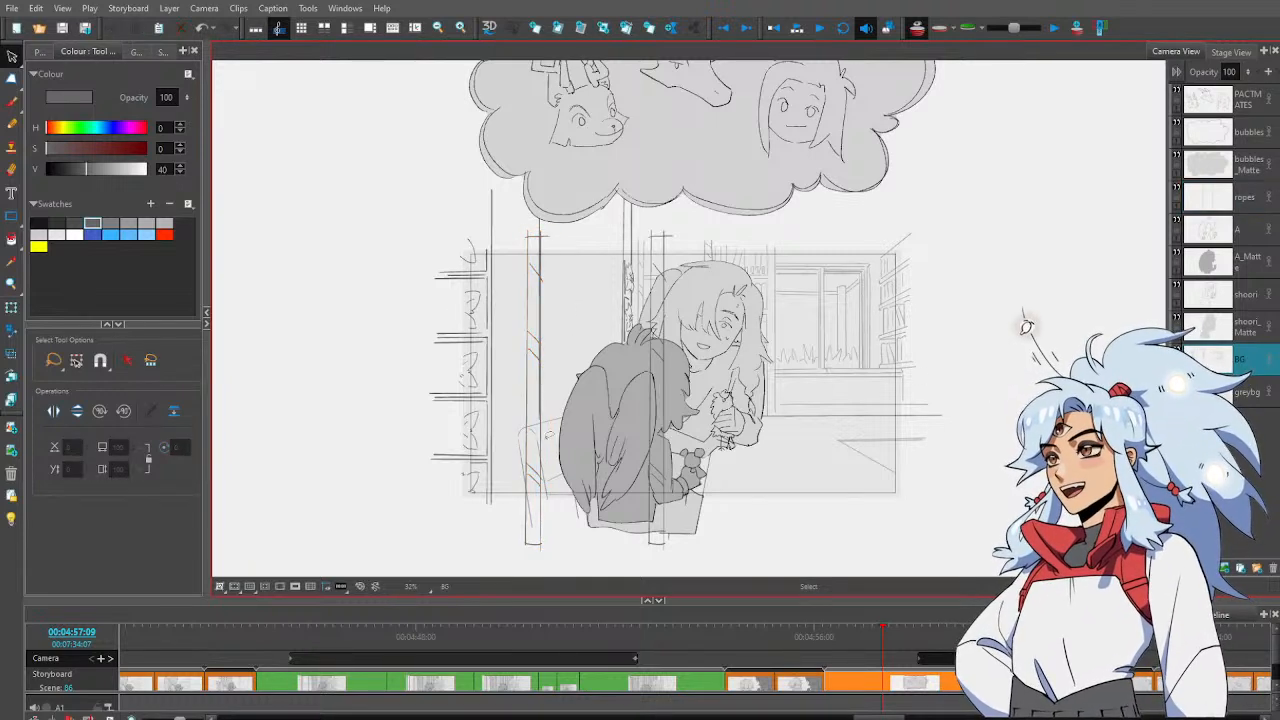
{"action": "left_click", "coordinate": [552, 470]}
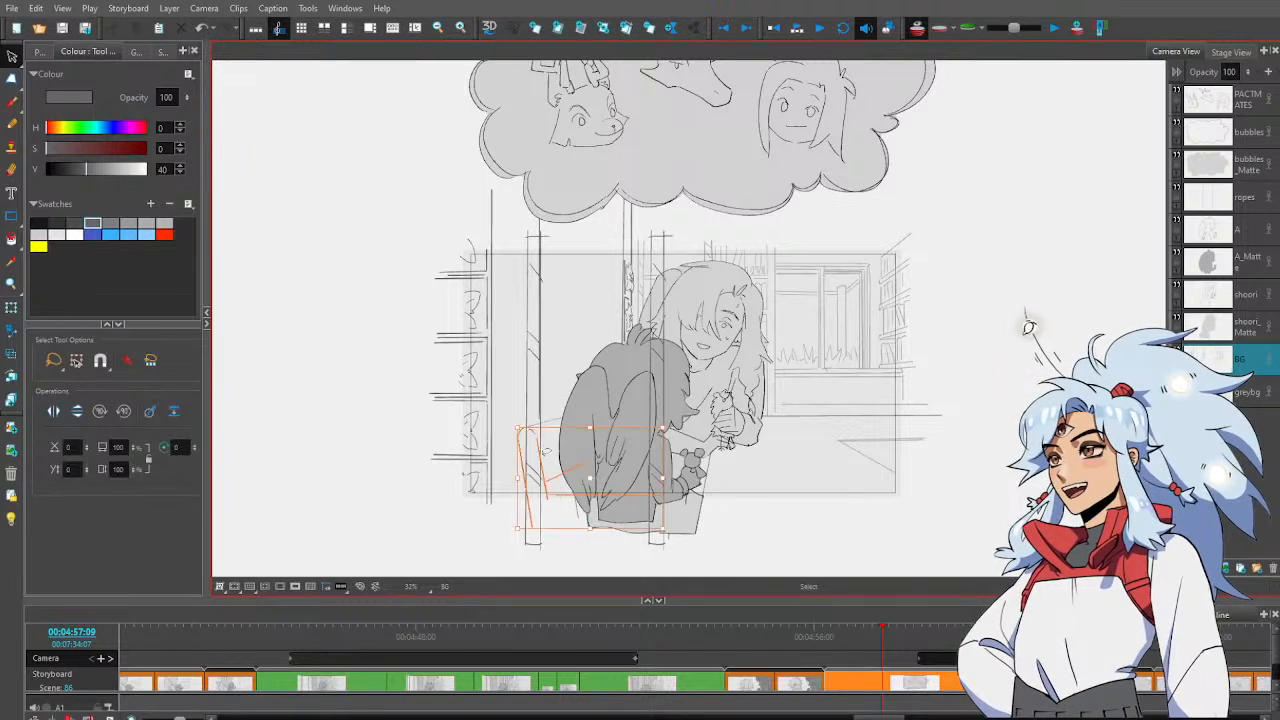
{"action": "mouse_move", "coordinate": [564, 452]}
{"action": "left_mouse_down"}
{"action": "mouse_move", "coordinate": [565, 483]}
{"action": "mouse_move", "coordinate": [554, 480]}
{"action": "left_mouse_up"}
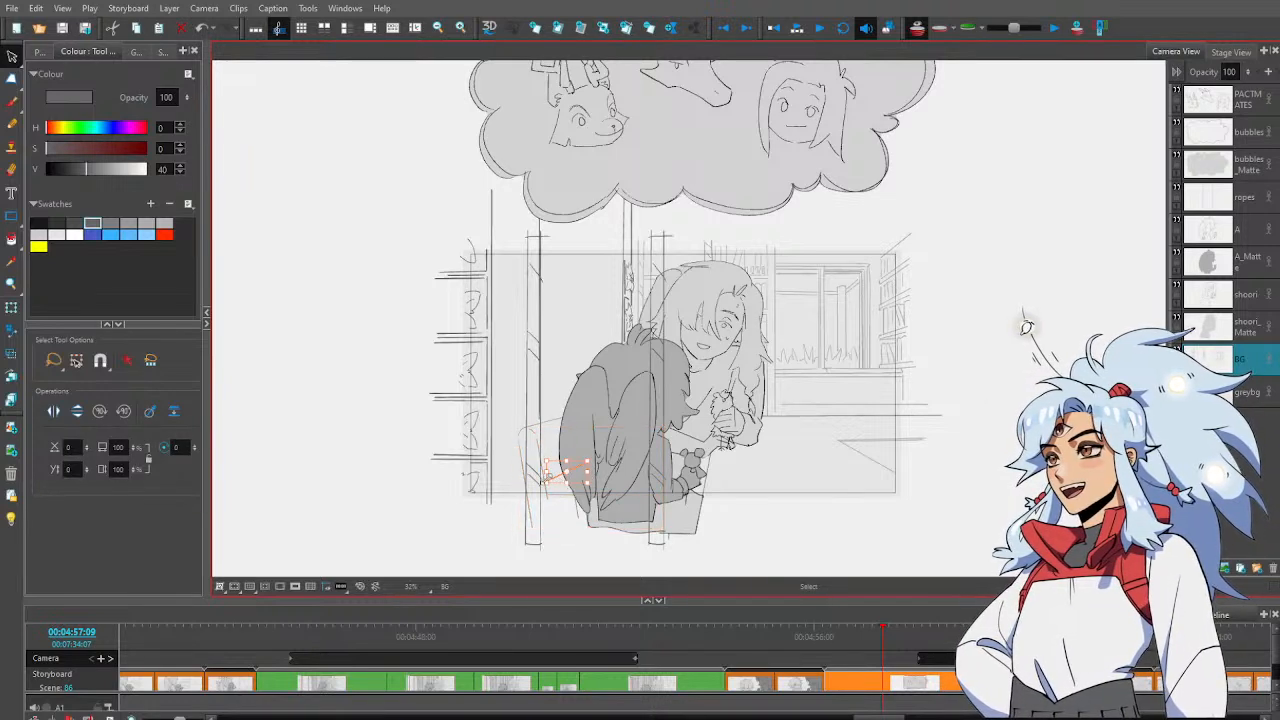
{"action": "key", "text": "Delete"}
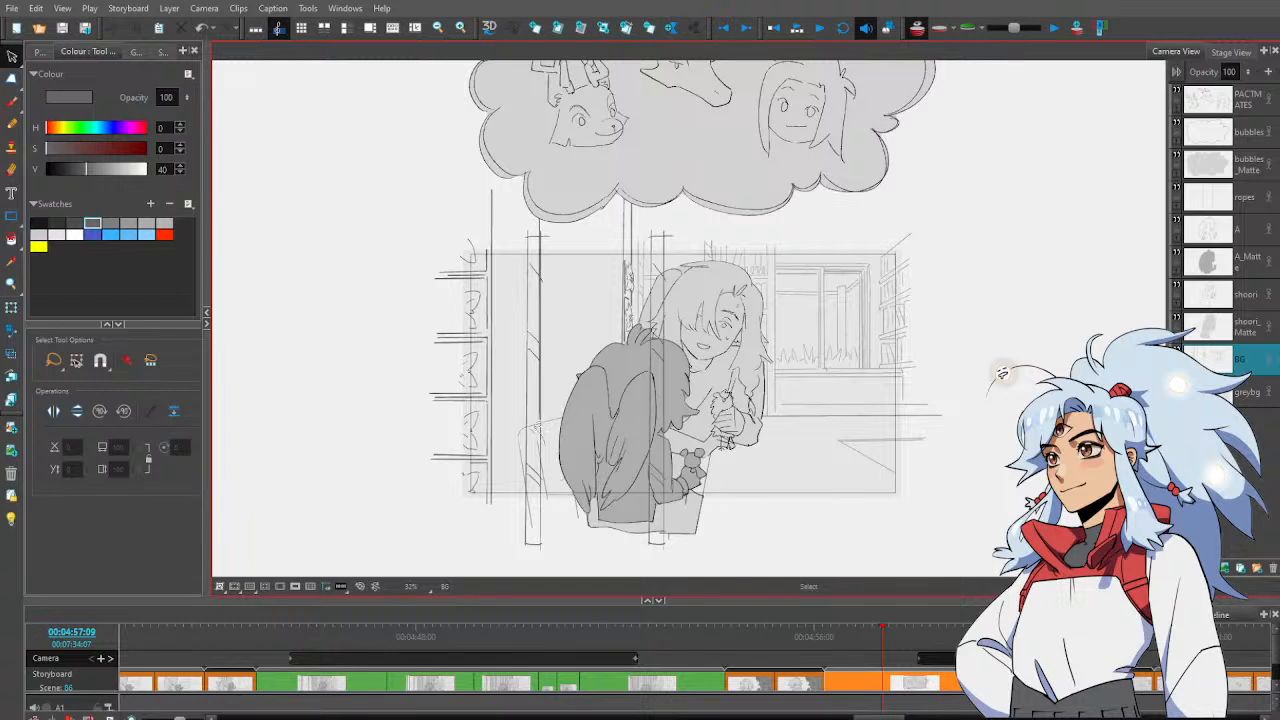
{"action": "mouse_move", "coordinate": [540, 426]}
{"action": "left_mouse_down"}
{"action": "mouse_move", "coordinate": [516, 444]}
{"action": "mouse_move", "coordinate": [549, 459]}
{"action": "mouse_move", "coordinate": [539, 467]}
{"action": "left_mouse_up"}
{"action": "key", "text": "Delete"}
Move the upper diagonal strand marks on the copied rope in the ropes layer downward and remove its lowest marks
{"action": "left_click", "coordinate": [1252, 207]}
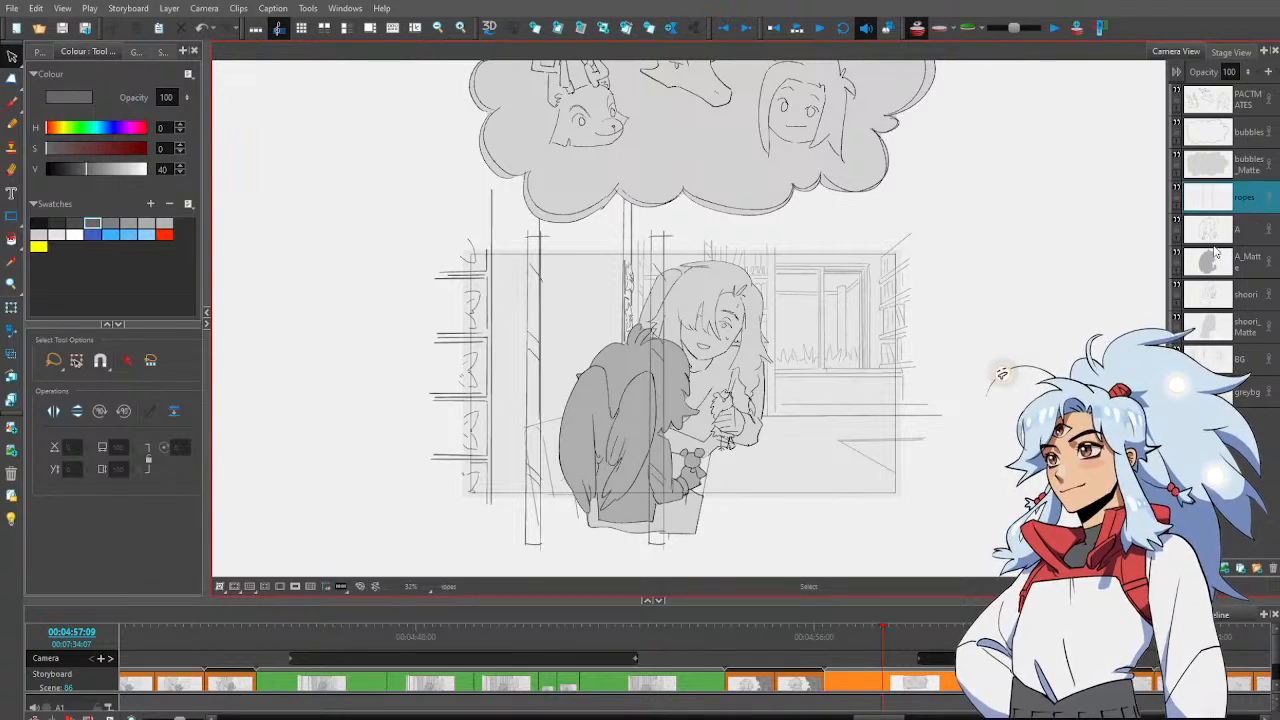
{"action": "left_click", "coordinate": [536, 338]}
{"action": "left_click_drag", "start_coordinate": [537, 340], "coordinate": [538, 397]}
{"action": "left_click", "coordinate": [536, 271]}
{"action": "left_click_drag", "start_coordinate": [539, 268], "coordinate": [539, 301]}
{"action": "left_click", "coordinate": [562, 268]}
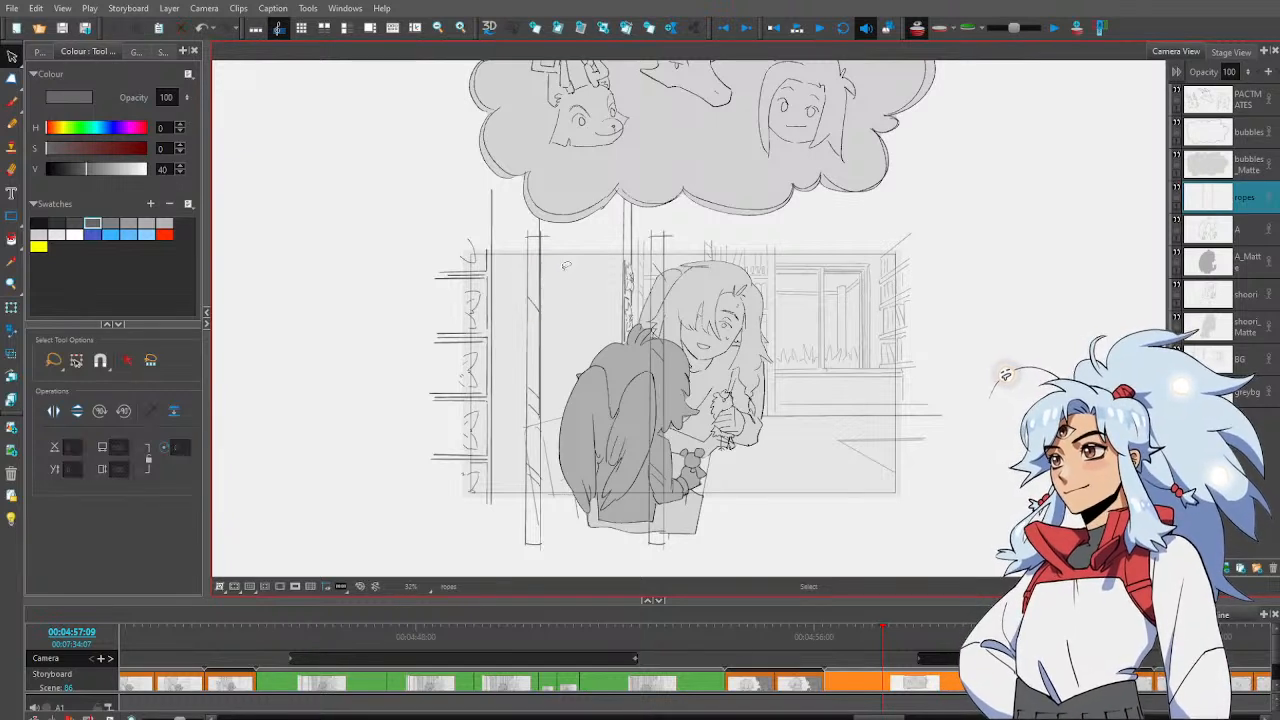
{"action": "left_click", "coordinate": [535, 477]}
{"action": "left_click", "coordinate": [545, 459]}
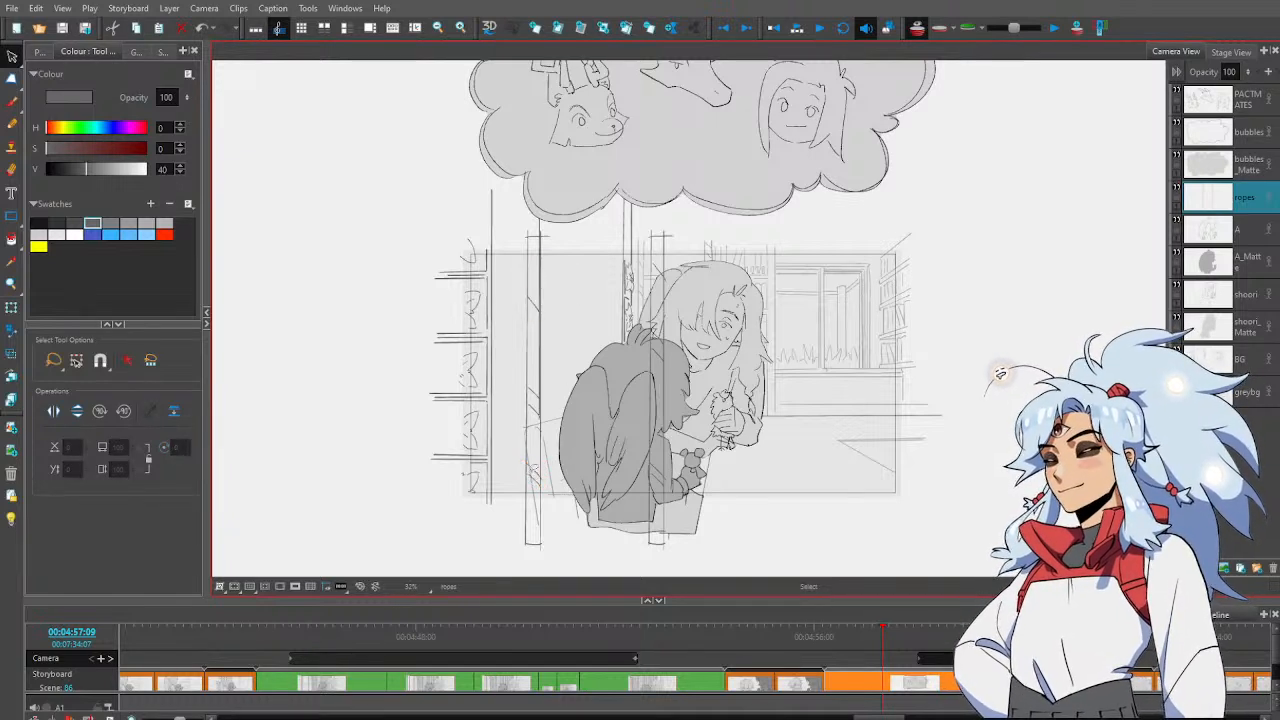
{"action": "left_click", "coordinate": [534, 472]}
{"action": "left_click", "coordinate": [551, 425]}
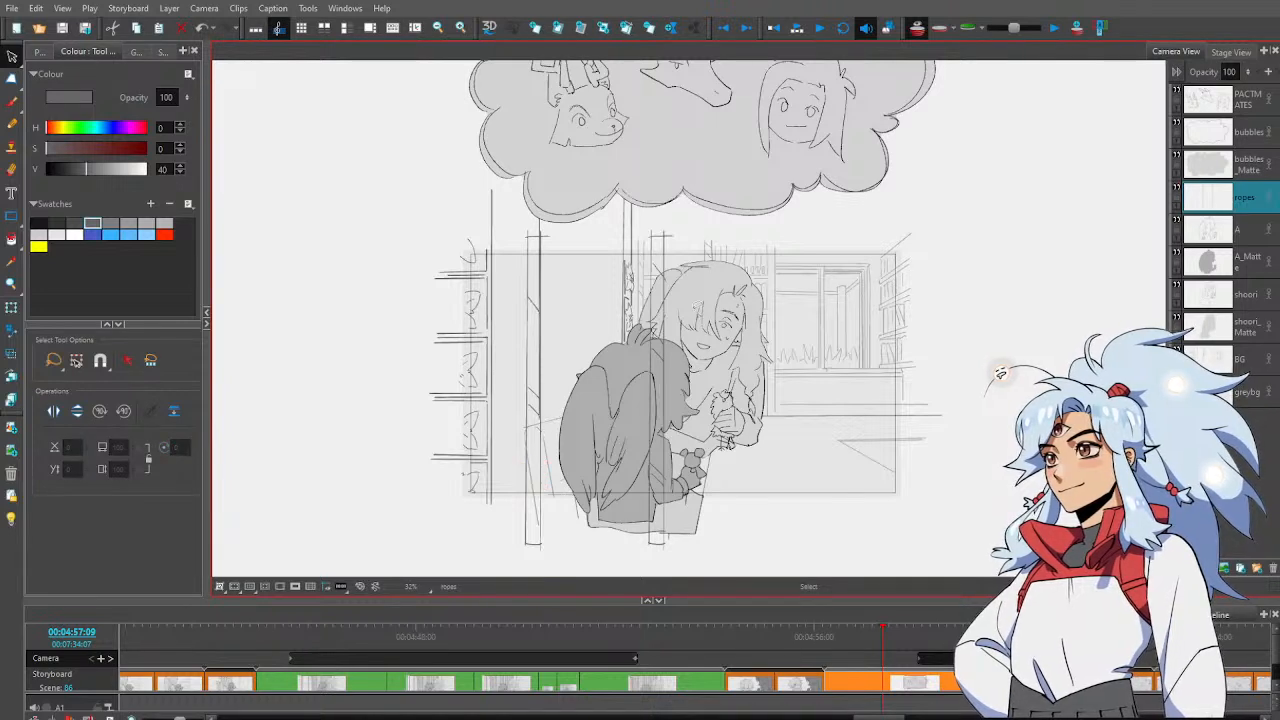
Add a new vector layer directly above the shoori layer and name it "ropes_2"
{"action": "left_click", "coordinate": [1244, 292]}
{"action": "key", "text": "ctrl+r"}
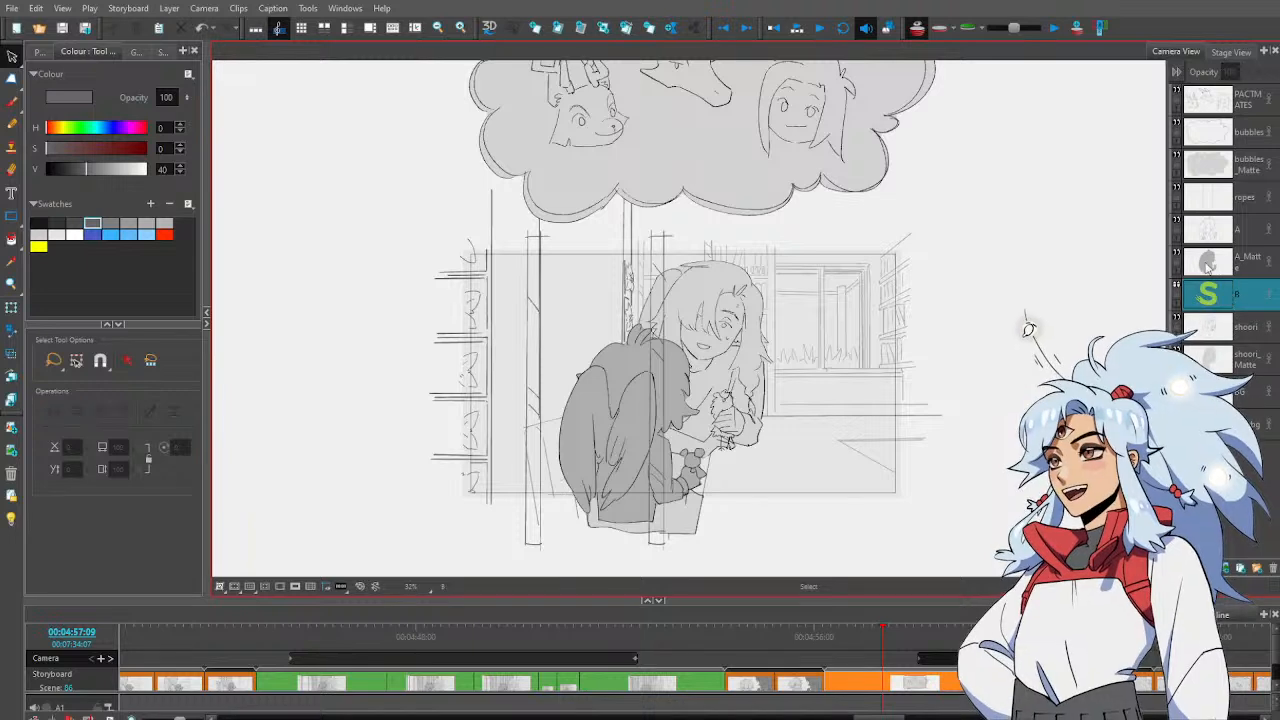
{"action": "type", "text": "ropes_2"}
{"action": "key", "text": "Return"}
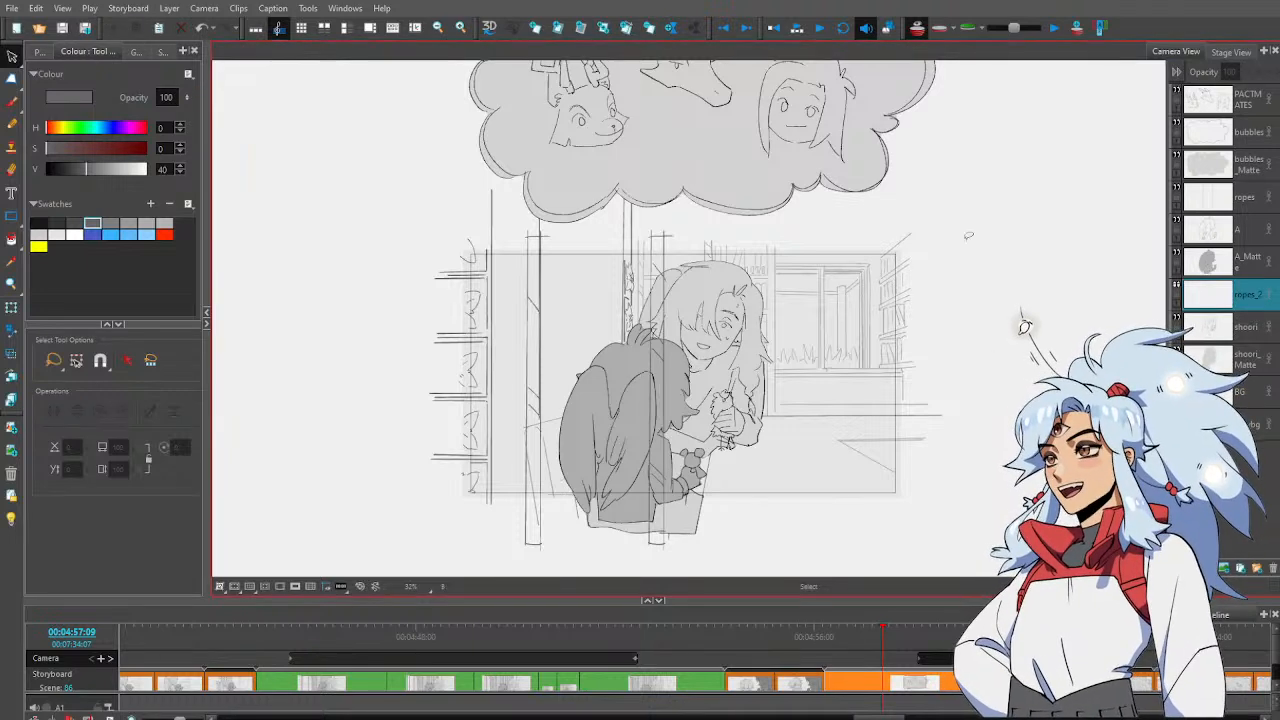
Draw a narrower vertical rope with diagonal strands between the two existing ropes on the ropes_2 layer and nudge it into place
{"action": "key", "text": "alt+b"}
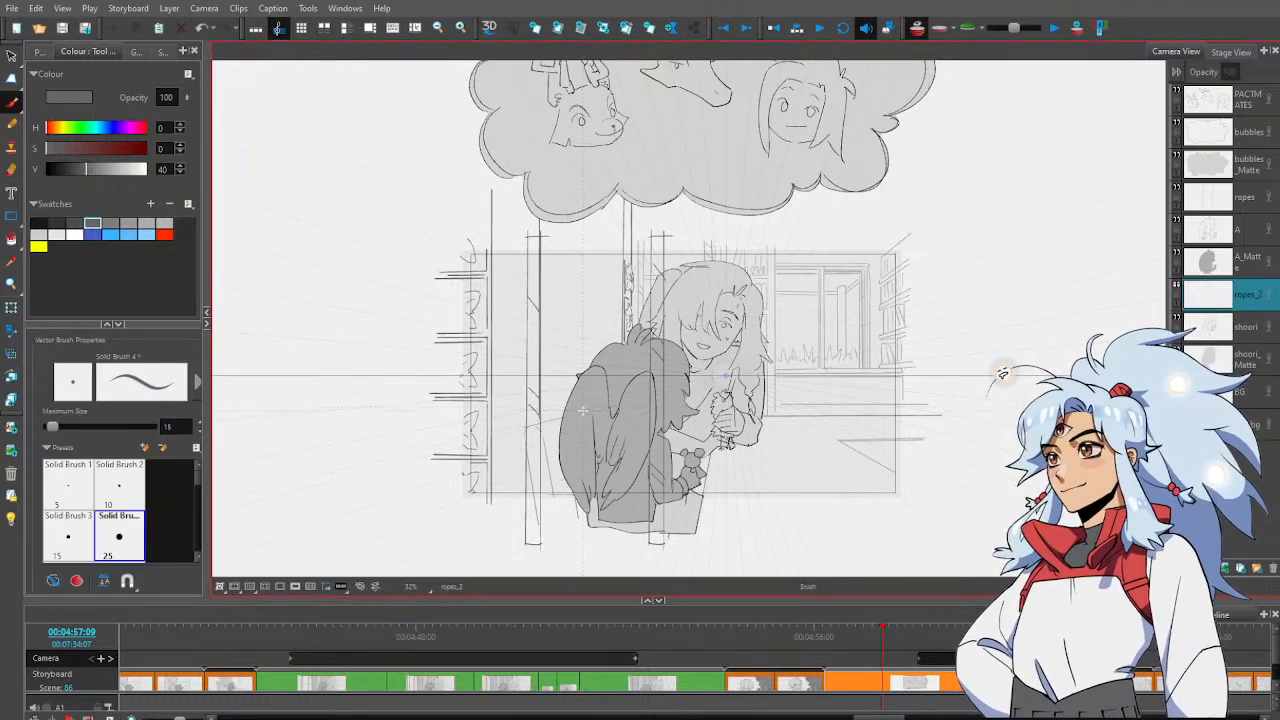
{"action": "left_click_drag", "start_coordinate": [583, 410], "coordinate": [590, 204]}
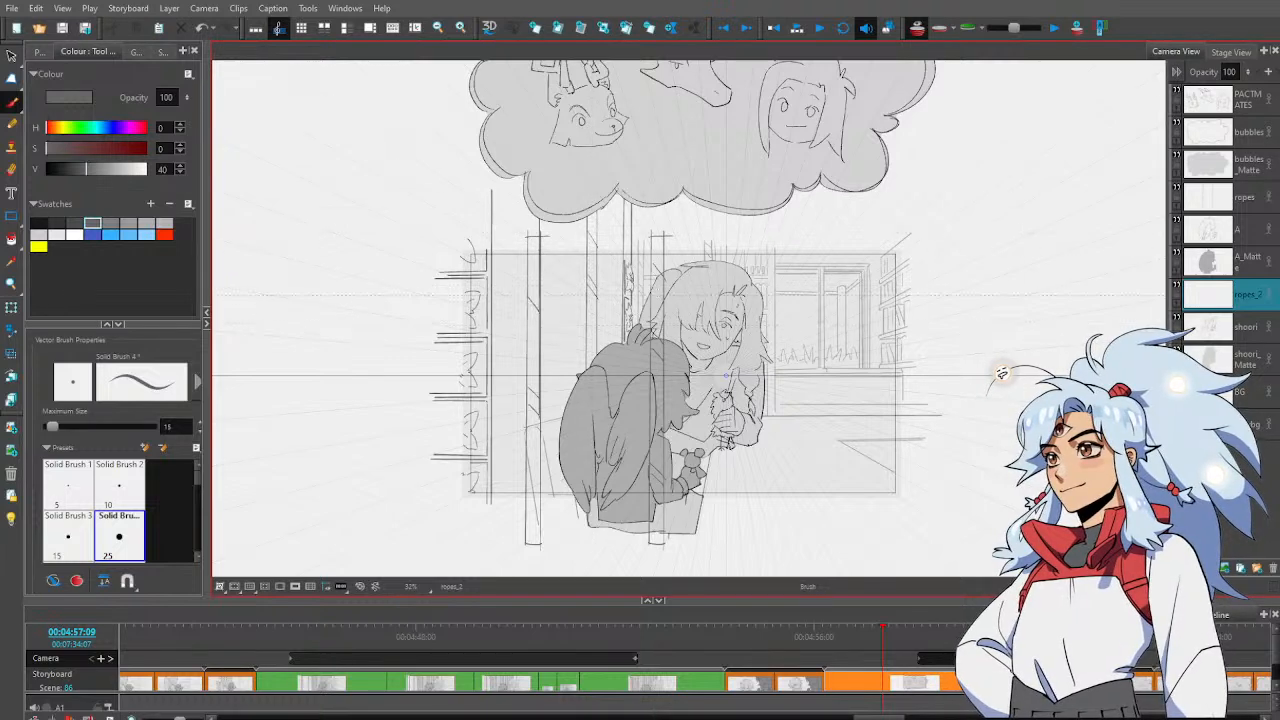
{"action": "key", "text": "alt+s"}
{"action": "mouse_move", "coordinate": [616, 156]}
{"action": "left_mouse_down"}
{"action": "mouse_move", "coordinate": [586, 504]}
{"action": "mouse_move", "coordinate": [630, 282]}
{"action": "left_mouse_up"}
{"action": "left_click_drag", "start_coordinate": [590, 346], "coordinate": [594, 348]}
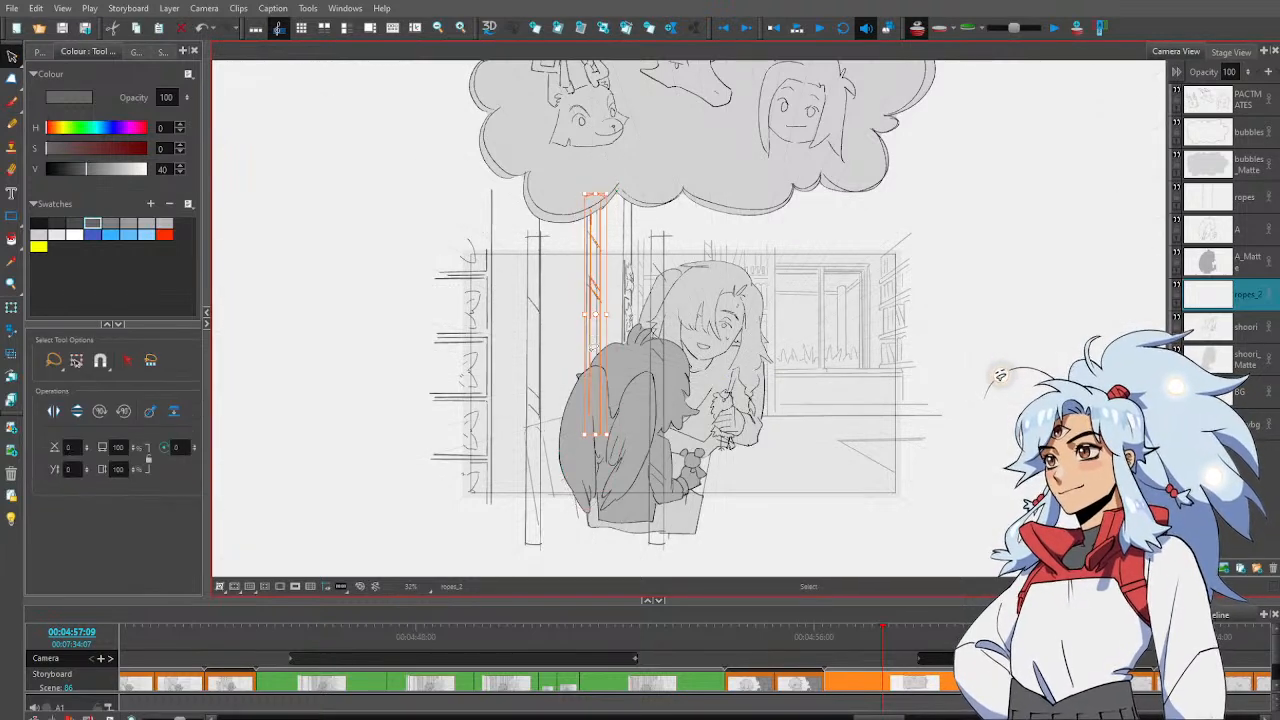
Duplicate the narrow rope on the ropes_2 layer and place the copy just behind and slightly right of the right-hand front rope
{"action": "key", "text": "ctrl+z"}
{"action": "key", "text": "ctrl+z"}
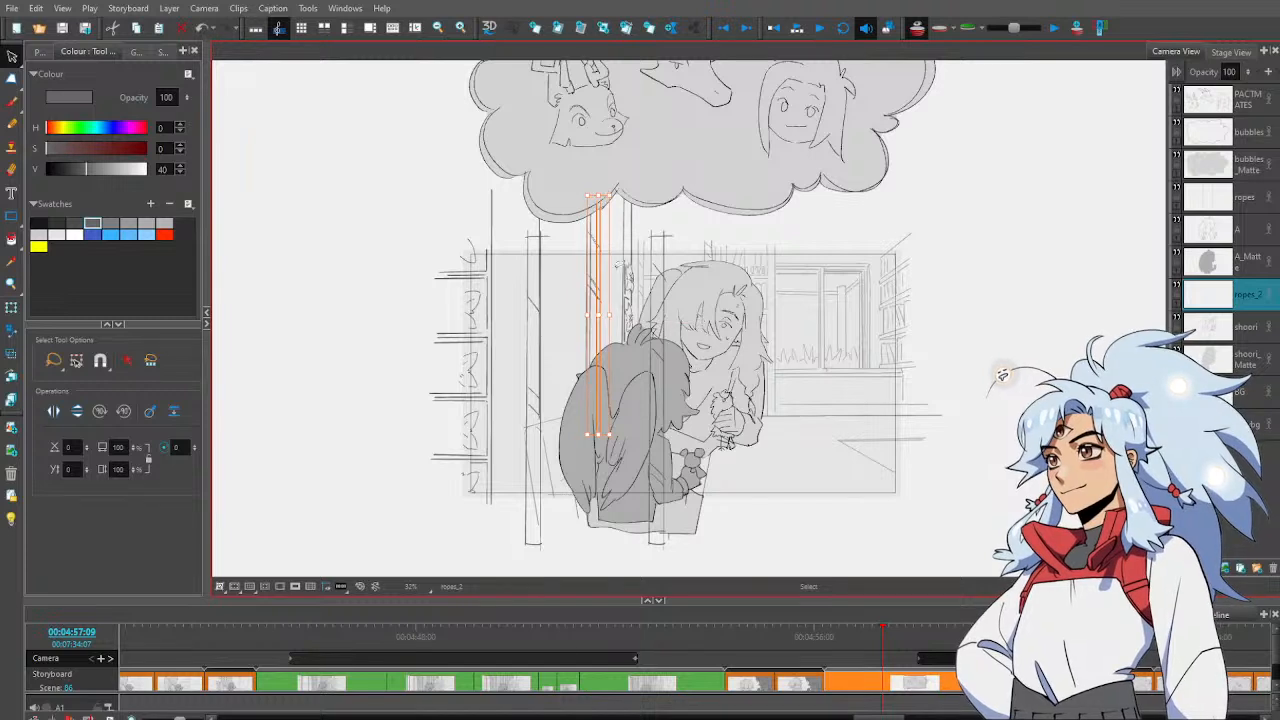
{"action": "left_click_drag", "start_coordinate": [591, 306], "coordinate": [666, 308]}
{"action": "key", "text": "ctrl+z"}
{"action": "mouse_move", "coordinate": [622, 160]}
{"action": "left_mouse_down"}
{"action": "mouse_move", "coordinate": [616, 447]}
{"action": "mouse_move", "coordinate": [568, 428]}
{"action": "mouse_move", "coordinate": [590, 150]}
{"action": "left_mouse_up"}
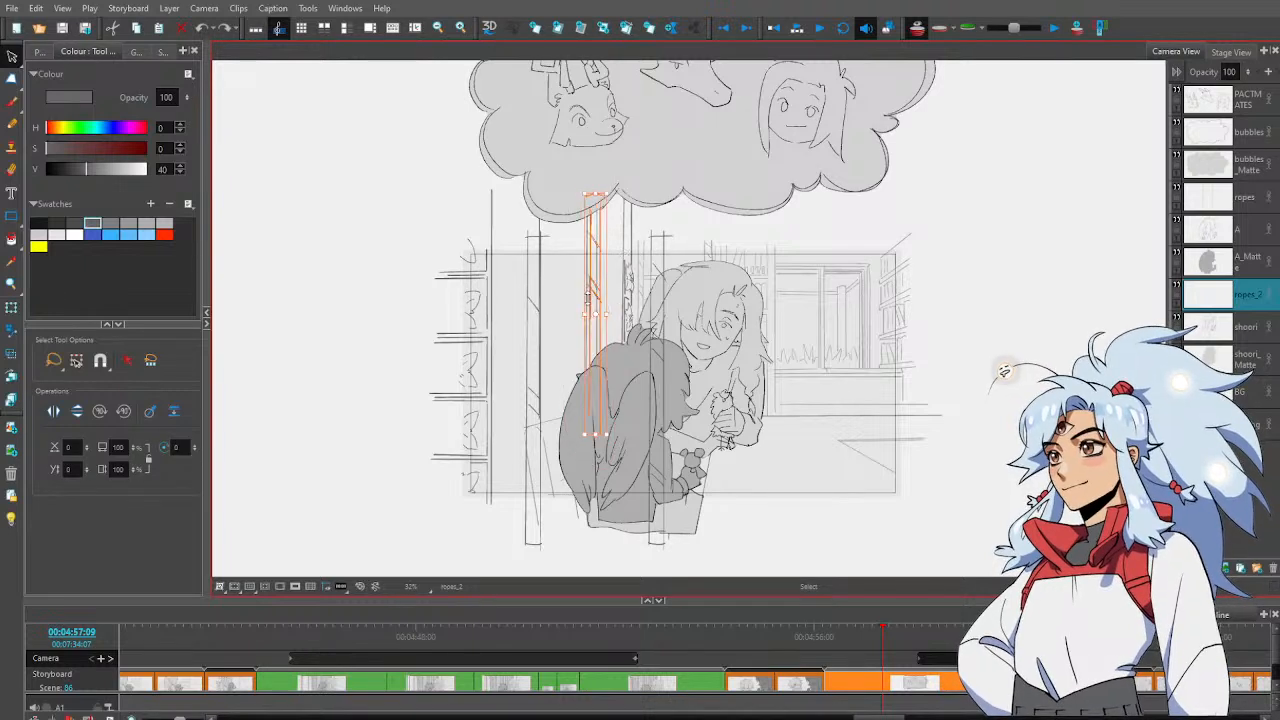
{"action": "mouse_move", "coordinate": [593, 306]}
{"action": "left_mouse_down"}
{"action": "mouse_move", "coordinate": [681, 313]}
{"action": "mouse_move", "coordinate": [667, 304]}
{"action": "left_mouse_up"}
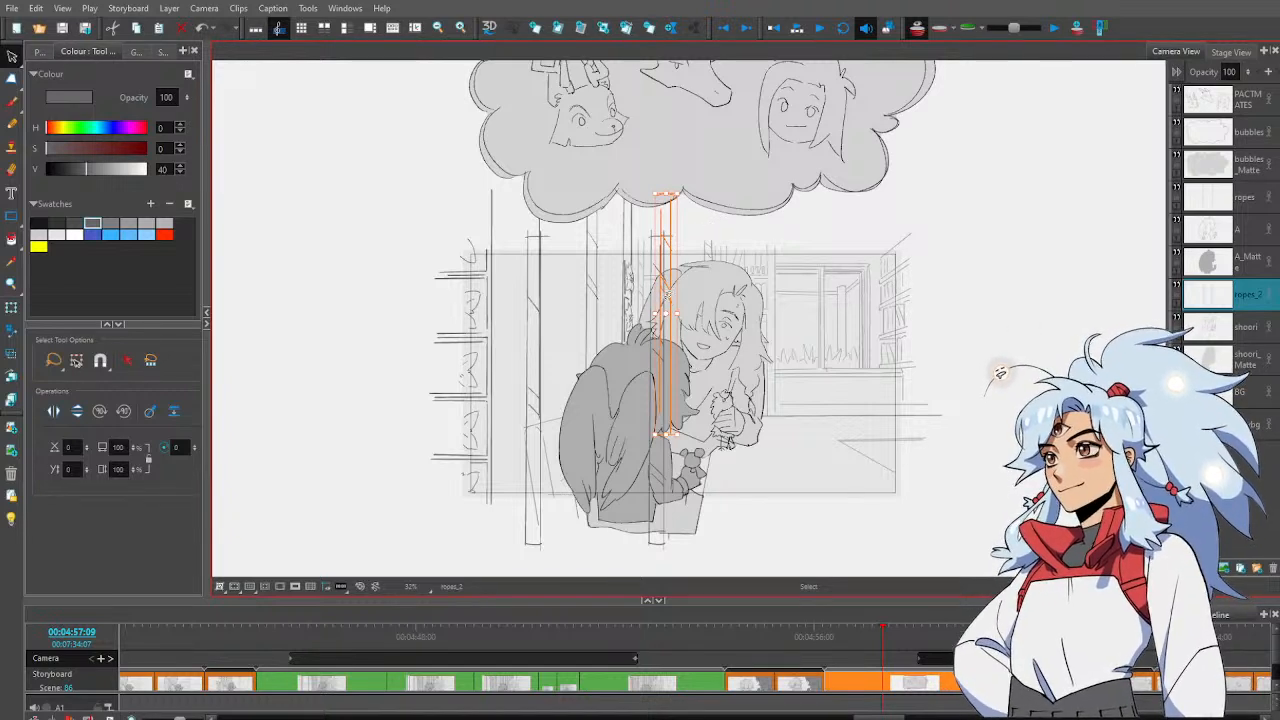
{"action": "left_click_drag", "start_coordinate": [667, 306], "coordinate": [670, 306]}
{"action": "left_click", "coordinate": [726, 234]}
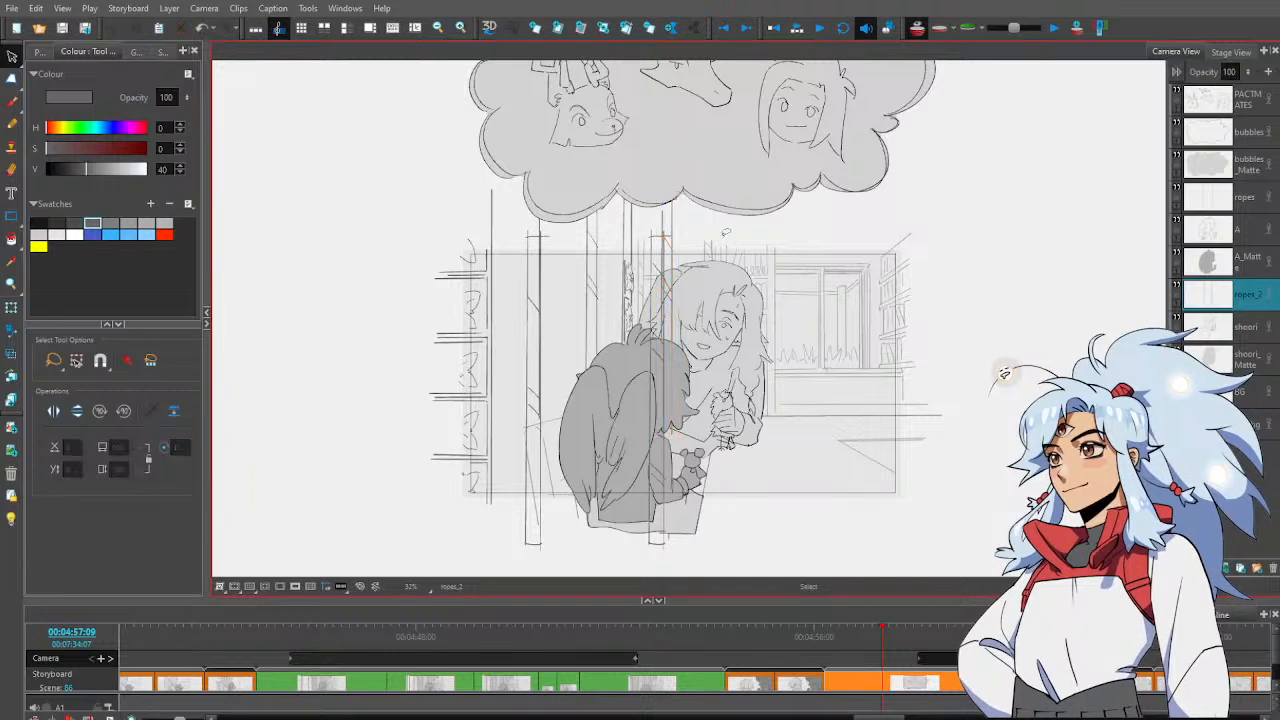
Erase parts of the copied rope's left edge where it overlaps the front rope and delete the leftover line pieces
{"action": "key", "text": "alt+e"}
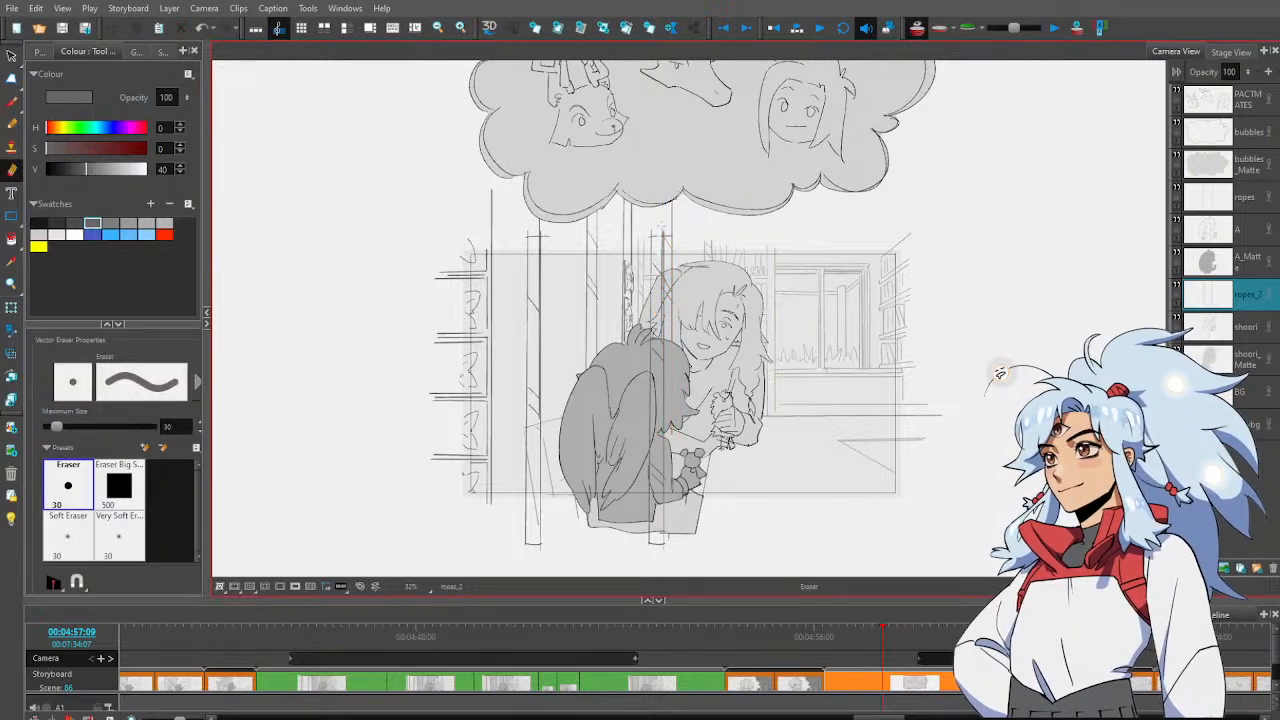
{"action": "left_click_drag", "start_coordinate": [659, 258], "coordinate": [660, 340]}
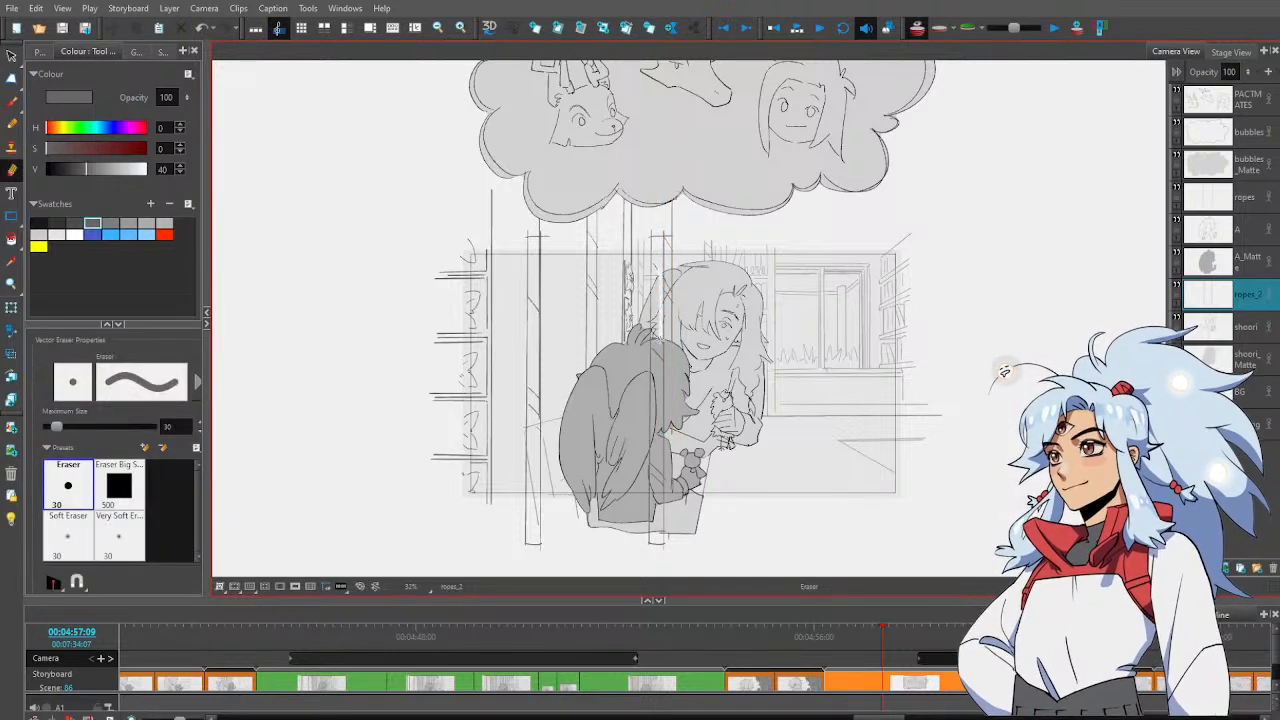
{"action": "left_click_drag", "start_coordinate": [660, 292], "coordinate": [659, 372]}
{"action": "left_click_drag", "start_coordinate": [660, 318], "coordinate": [660, 378]}
{"action": "key", "text": "alt+s"}
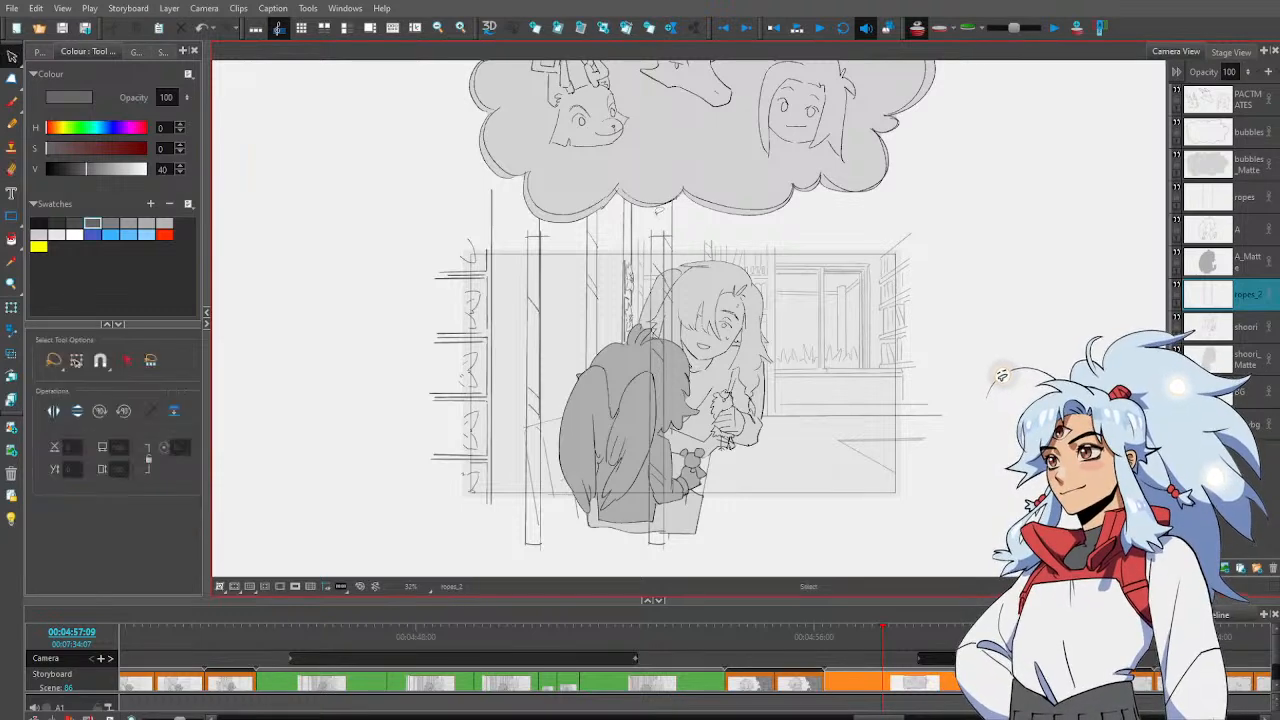
{"action": "mouse_move", "coordinate": [655, 213]}
{"action": "left_mouse_down"}
{"action": "mouse_move", "coordinate": [640, 332]}
{"action": "mouse_move", "coordinate": [650, 422]}
{"action": "mouse_move", "coordinate": [686, 242]}
{"action": "mouse_move", "coordinate": [658, 200]}
{"action": "left_mouse_up"}
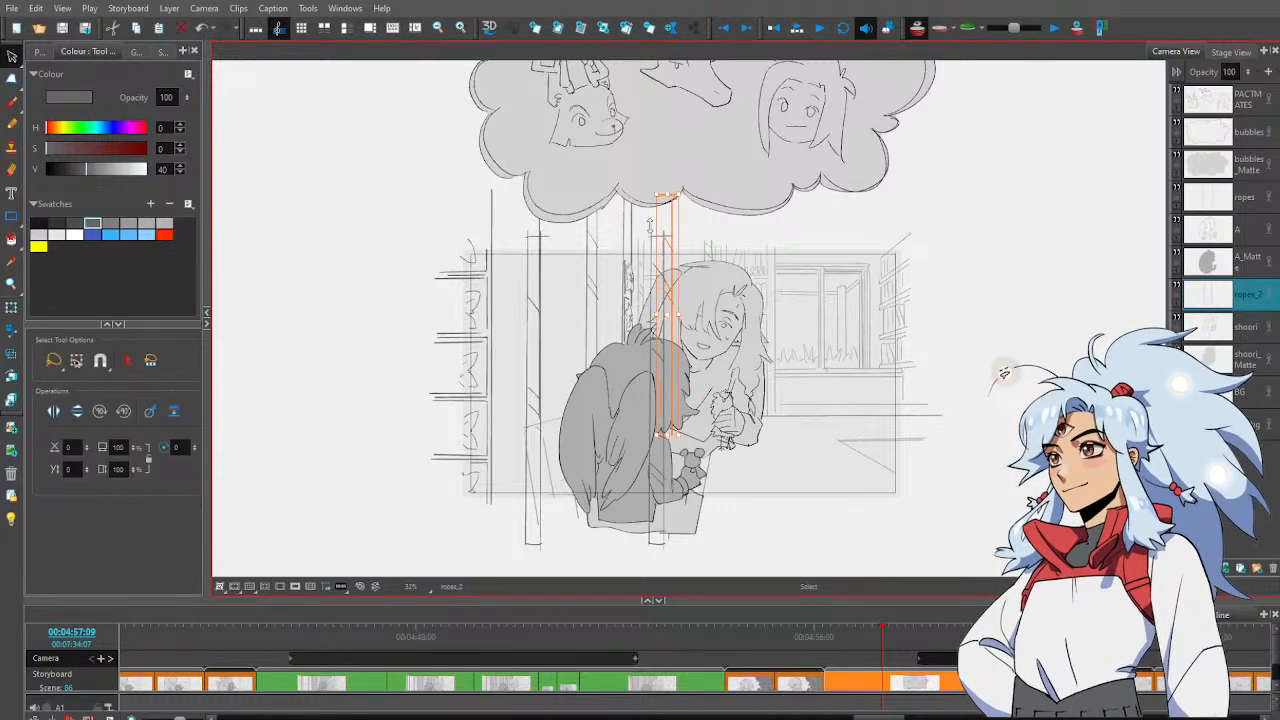
{"action": "key", "text": "Delete"}
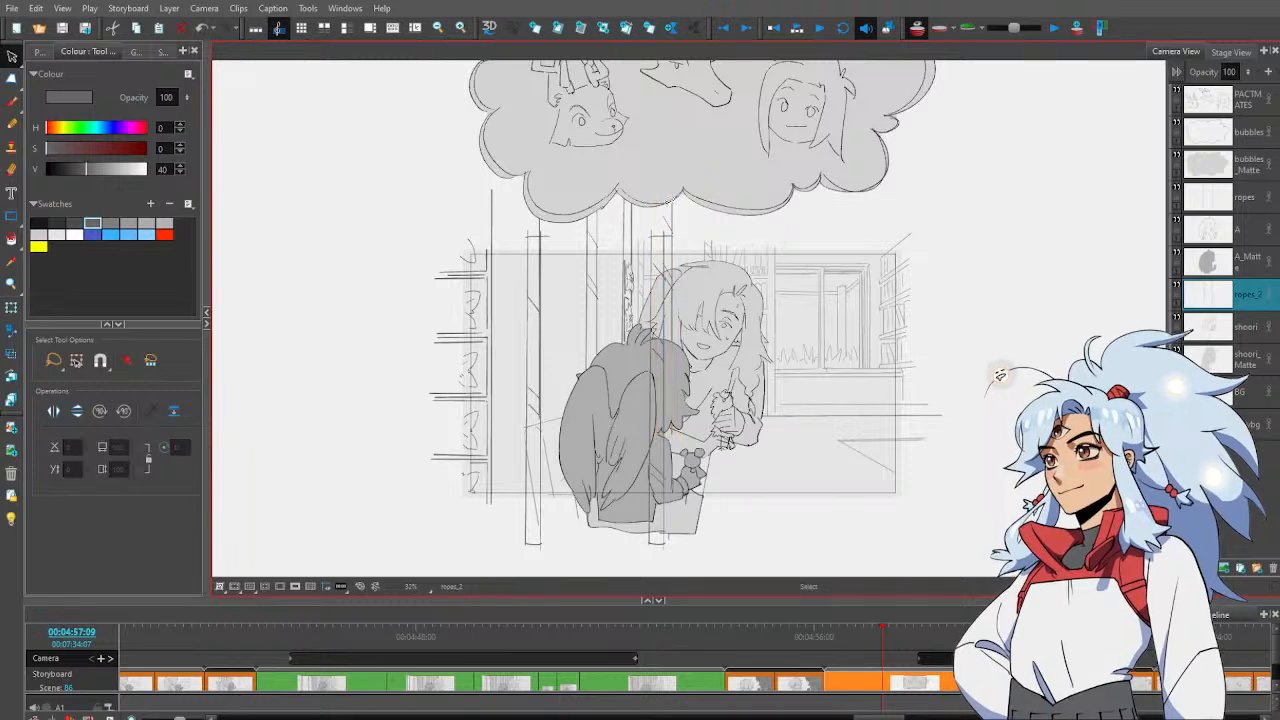
Redraw the copied rope's left edge as a straight vertical brush line and extend its right edge downward
{"action": "key", "text": "alt+b"}
{"action": "left_click_drag", "start_coordinate": [661, 200], "coordinate": [661, 484]}
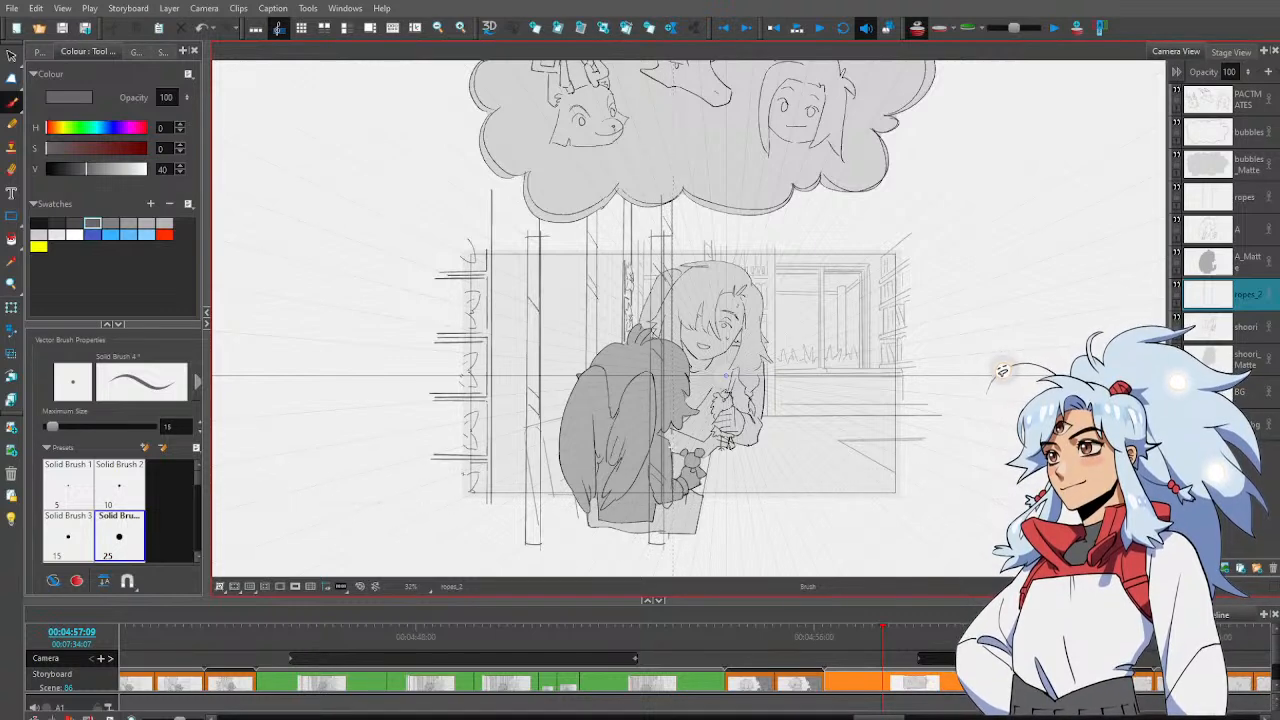
{"action": "left_click_drag", "start_coordinate": [672, 433], "coordinate": [672, 450]}
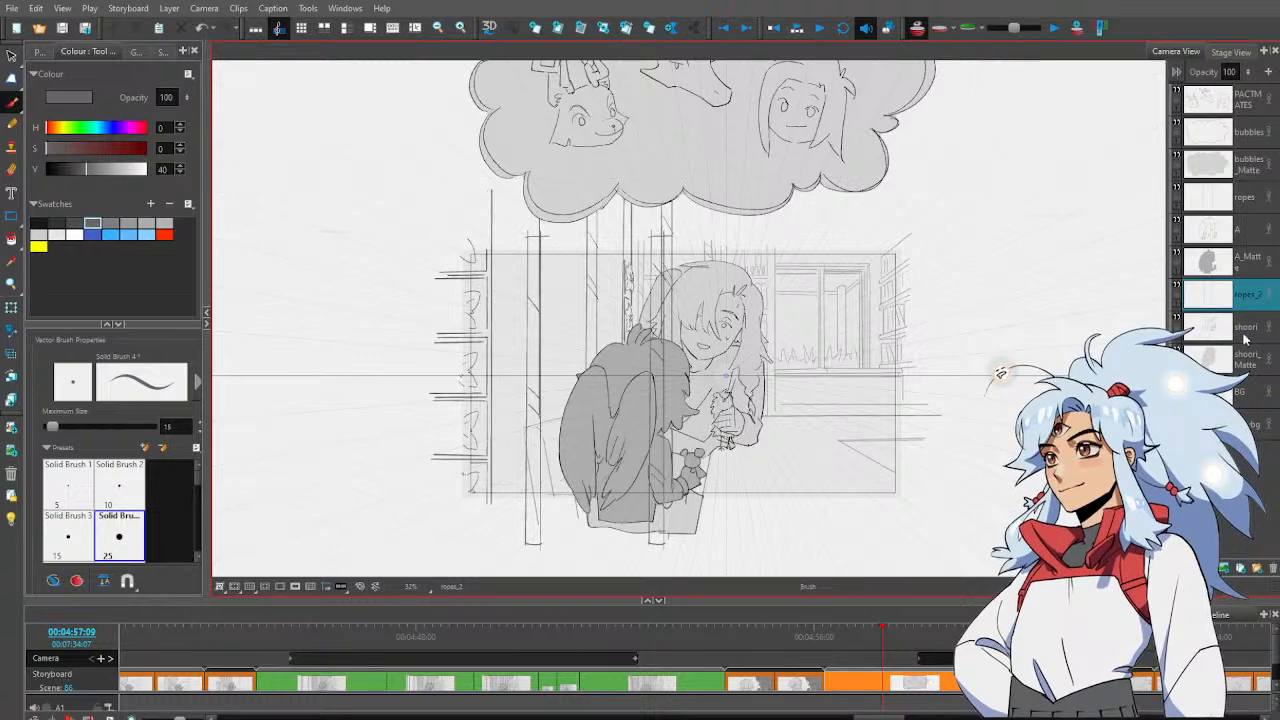
Extend the tops of both ropes on the ropes layer upward so they end behind the thought bubble
{"action": "left_click", "coordinate": [1250, 202]}
{"action": "left_click", "coordinate": [12, 55]}
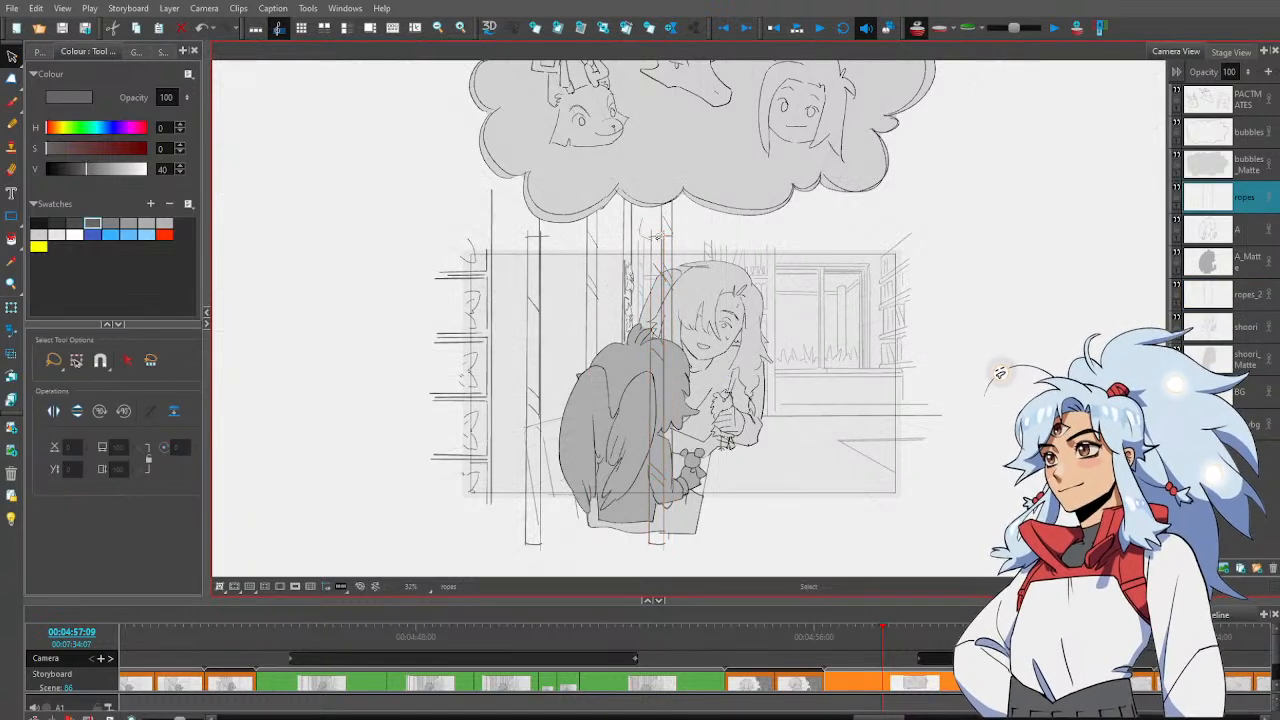
{"action": "left_click_drag", "start_coordinate": [661, 231], "coordinate": [662, 154]}
{"action": "left_click", "coordinate": [734, 132]}
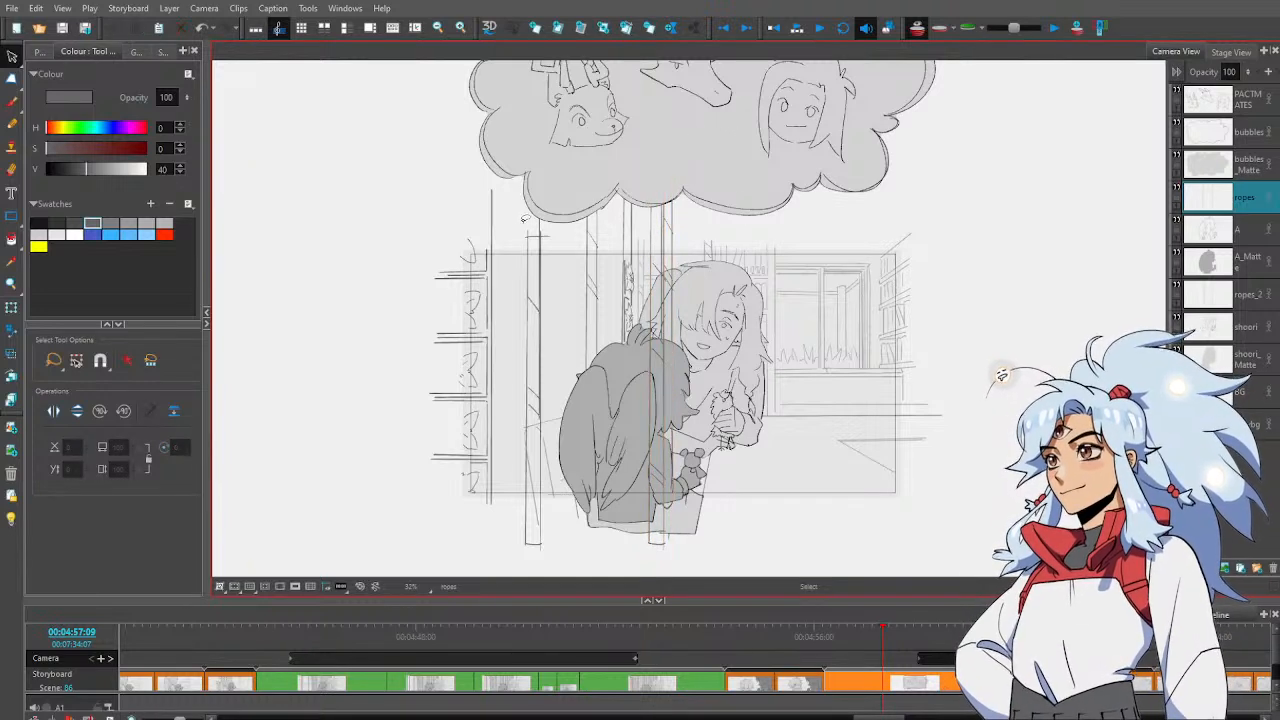
{"action": "left_click", "coordinate": [528, 236]}
{"action": "left_click_drag", "start_coordinate": [533, 229], "coordinate": [533, 170]}
{"action": "left_click", "coordinate": [631, 157]}
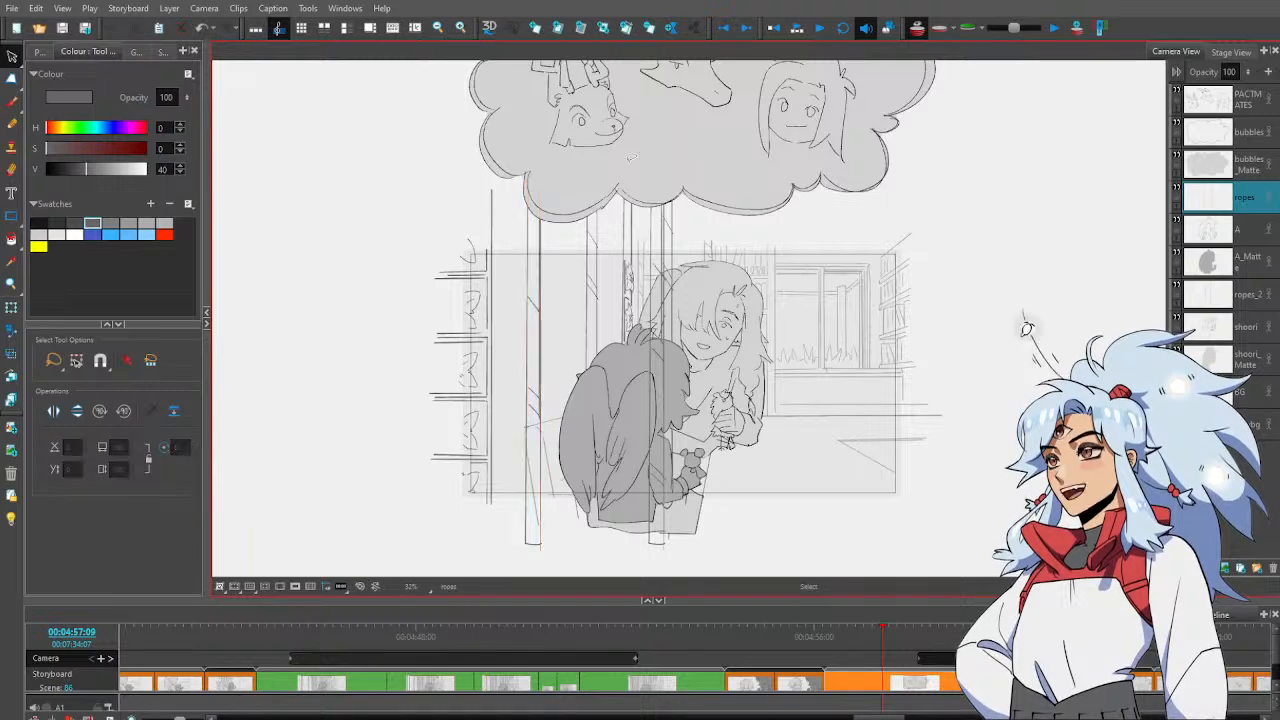
{"action": "left_click_drag", "start_coordinate": [1010, 636], "coordinate": [904, 632]}
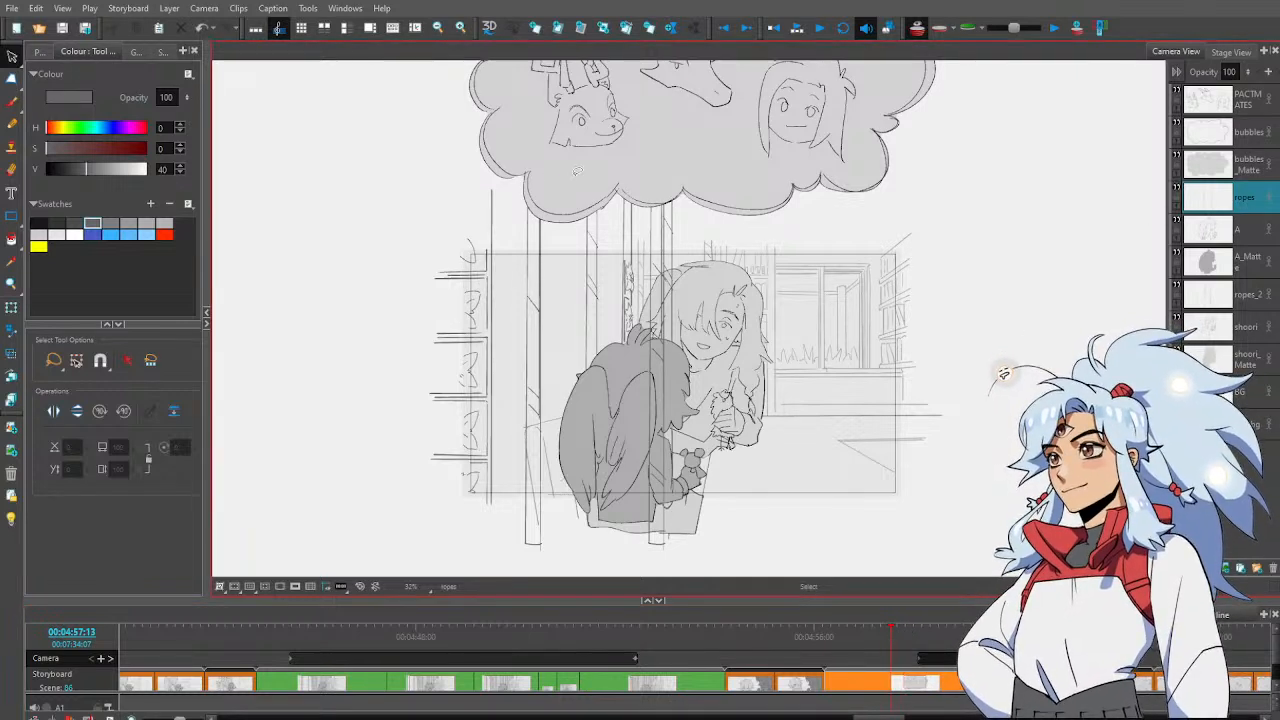
{"action": "mouse_move", "coordinate": [502, 174]}
{"action": "left_mouse_down"}
{"action": "mouse_move", "coordinate": [538, 226]}
{"action": "mouse_move", "coordinate": [740, 119]}
{"action": "left_mouse_up"}
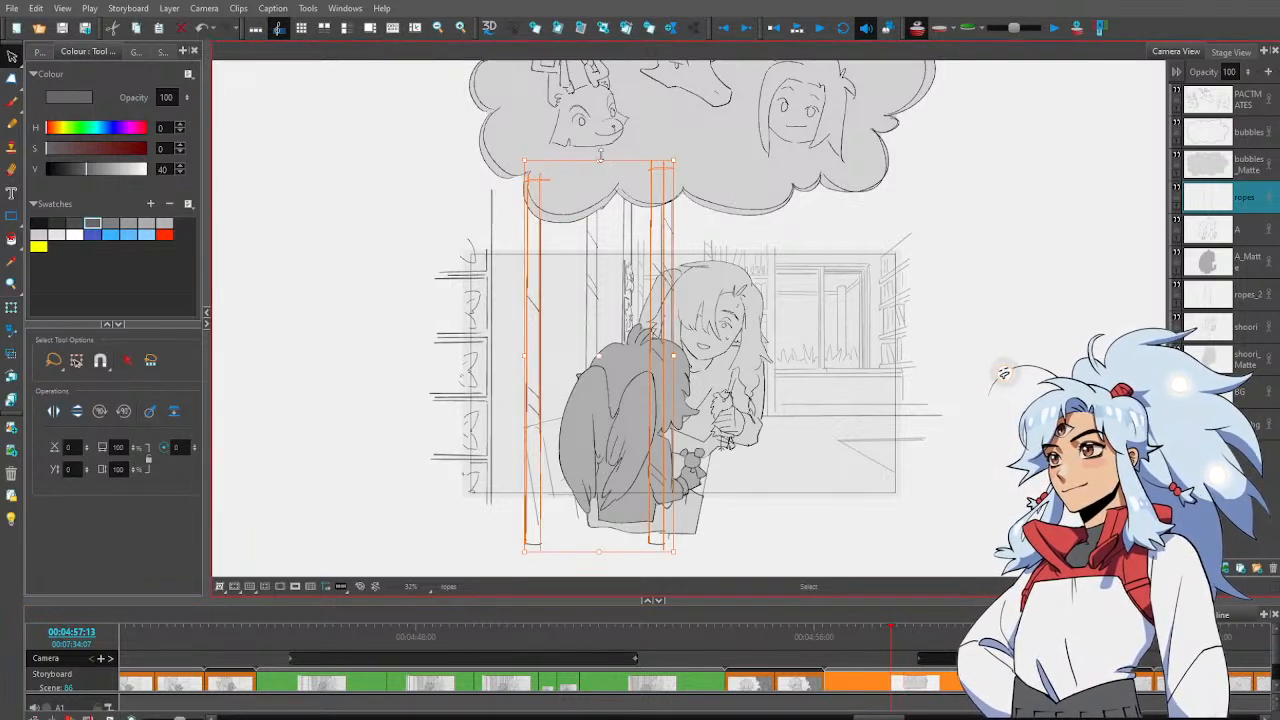
{"action": "left_click_drag", "start_coordinate": [599, 158], "coordinate": [604, 124]}
{"action": "left_click", "coordinate": [976, 236]}
Stretch both ropes on the ropes_2 layer upward behind the thought bubble and save the project
{"action": "left_click", "coordinate": [1204, 296]}
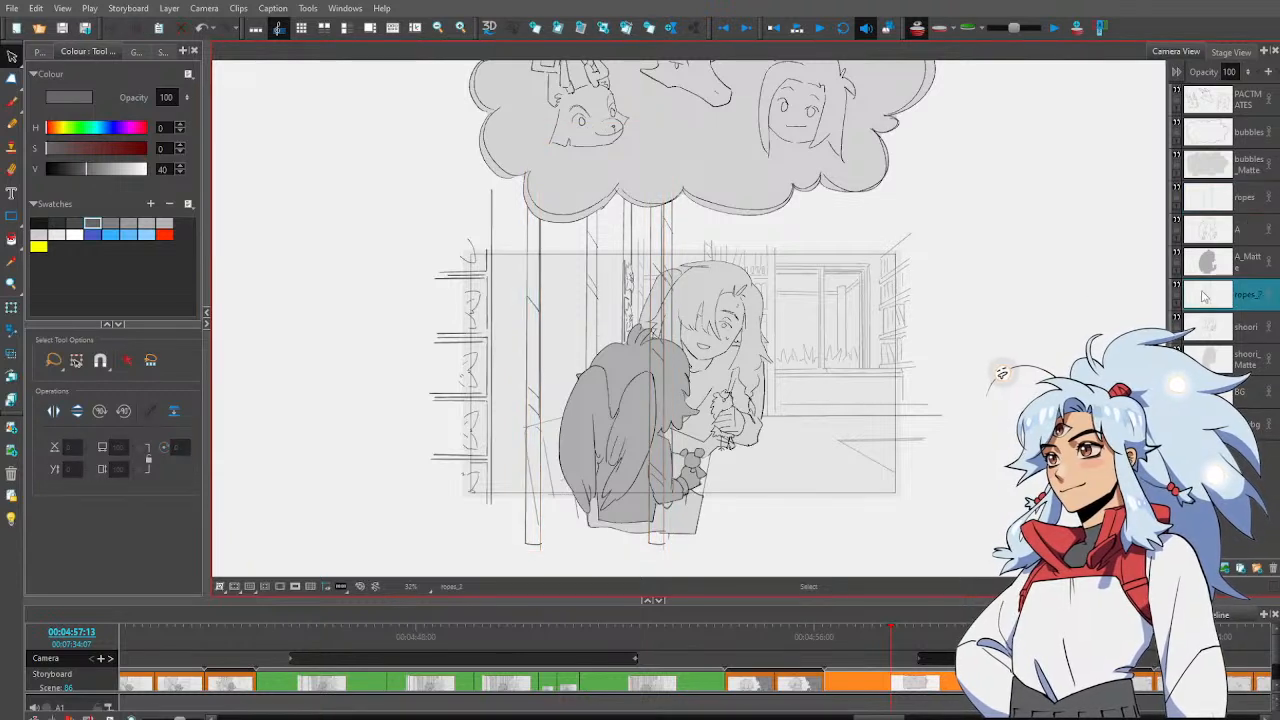
{"action": "mouse_move", "coordinate": [603, 168]}
{"action": "left_mouse_down"}
{"action": "mouse_move", "coordinate": [620, 222]}
{"action": "mouse_move", "coordinate": [720, 152]}
{"action": "left_mouse_up"}
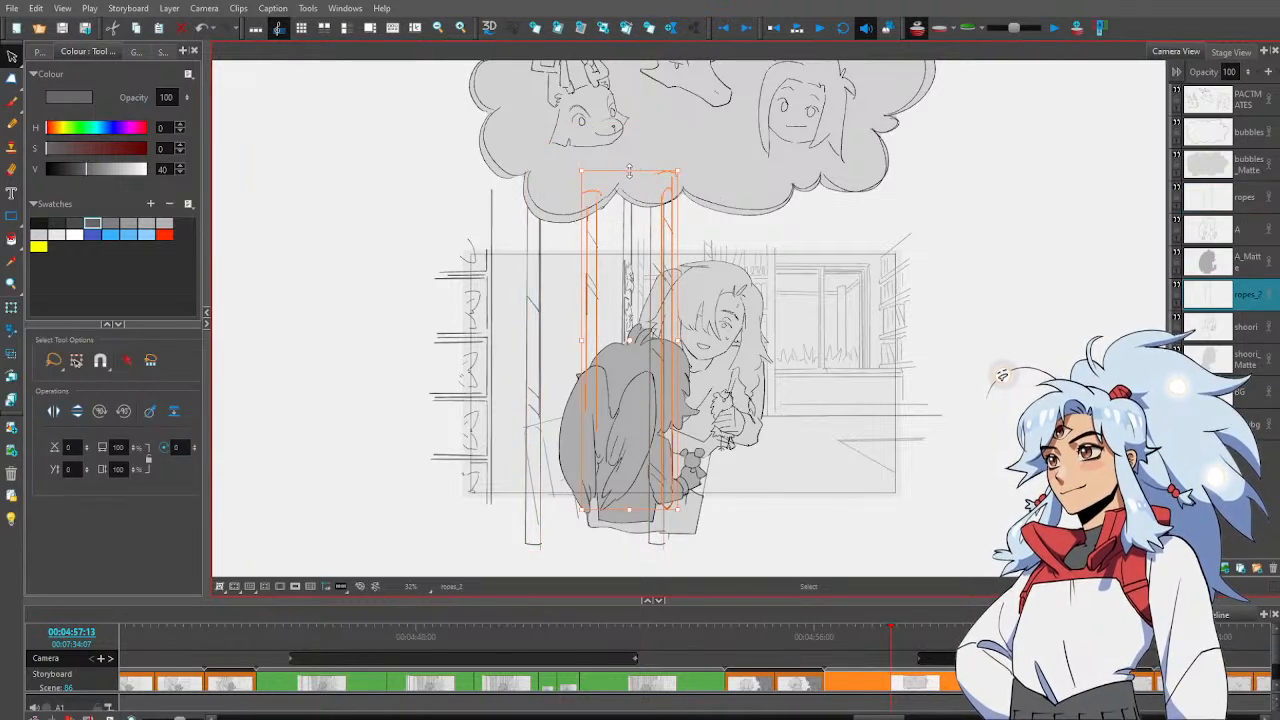
{"action": "left_click_drag", "start_coordinate": [628, 174], "coordinate": [630, 126]}
{"action": "left_click", "coordinate": [576, 174]}
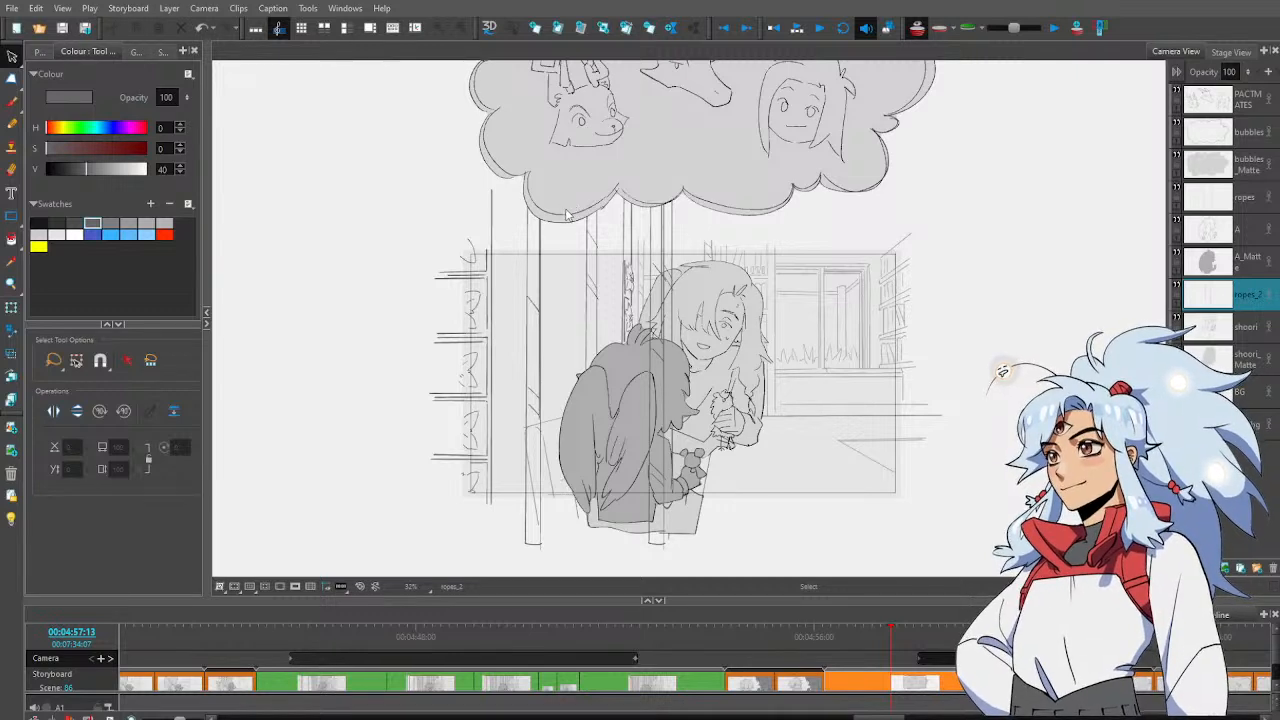
{"action": "key", "text": "ctrl+s"}
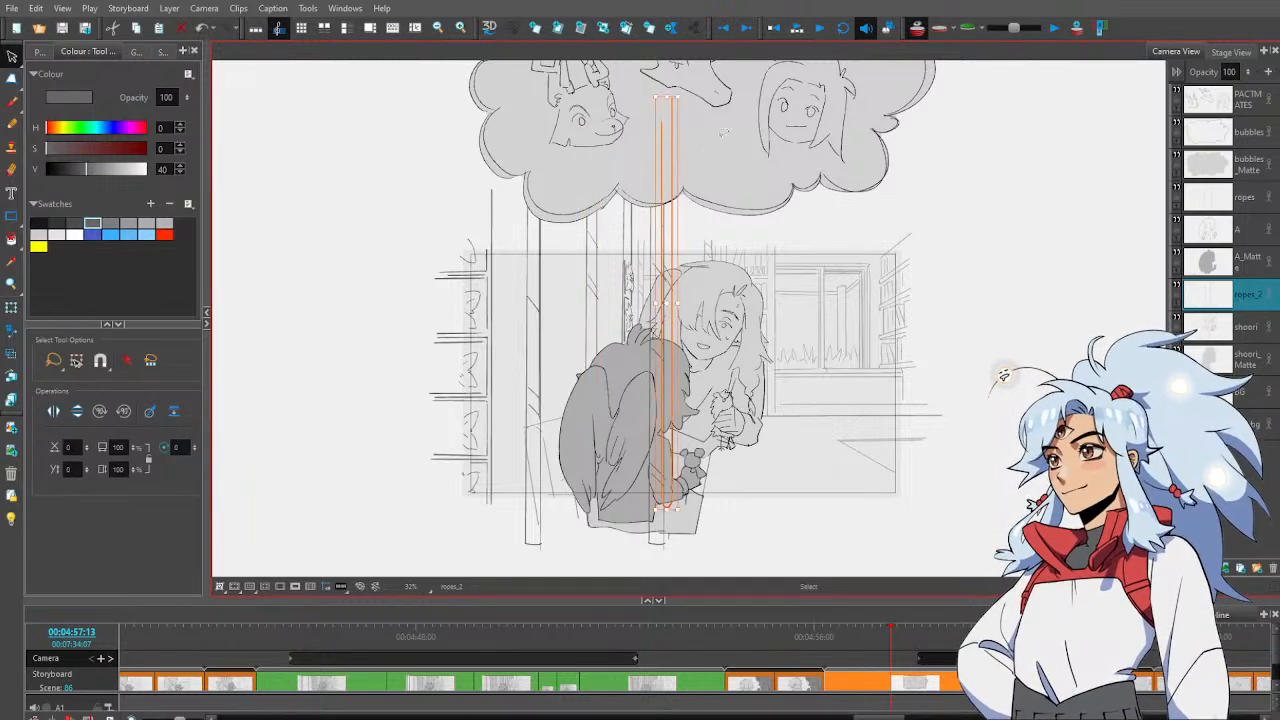
Turn on the light table and move the diagonal strand marks on the left rope of the ropes_2 layer downward
{"action": "key", "text": "alt+b"}
{"action": "key", "text": "shift+l"}
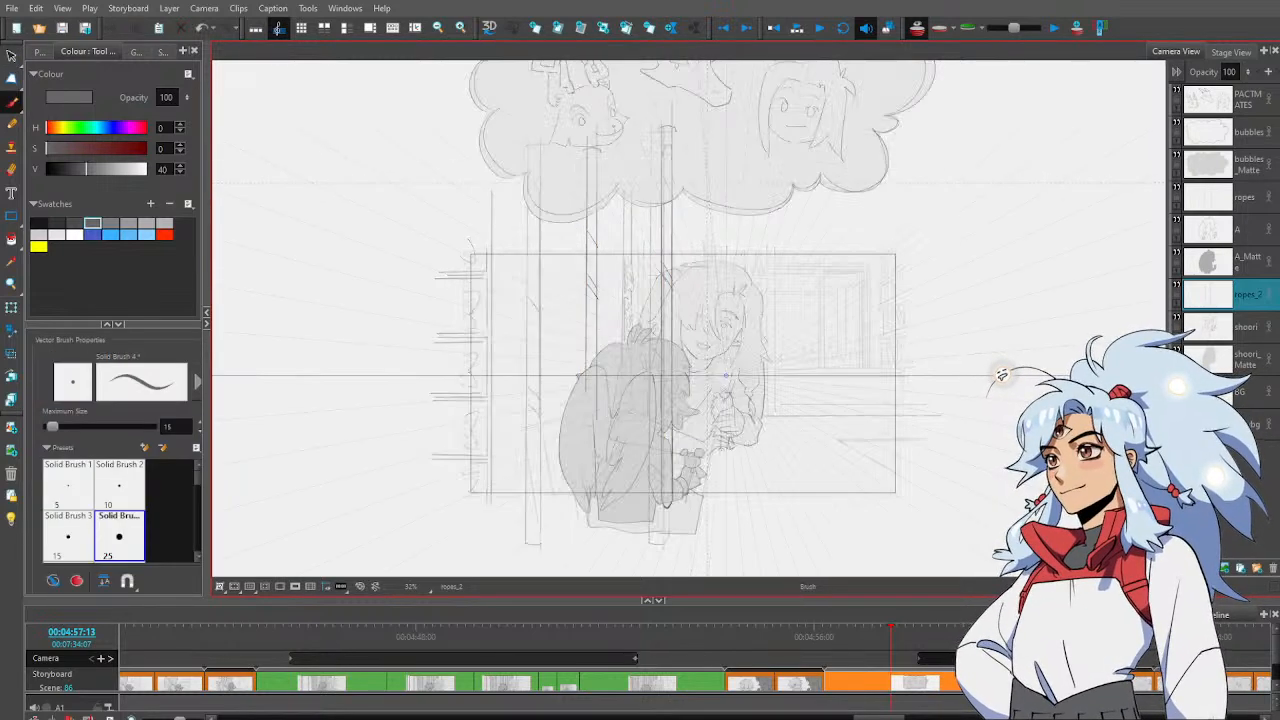
{"action": "key", "text": "alt+s"}
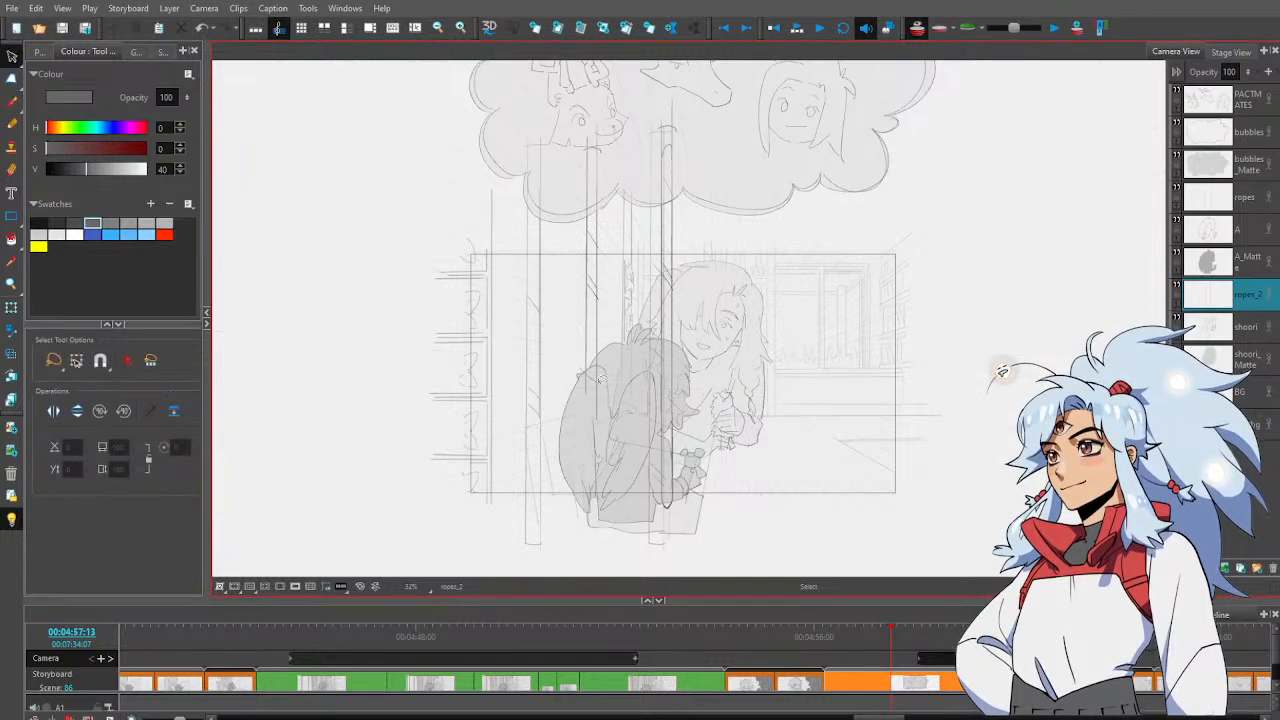
{"action": "left_click_drag", "start_coordinate": [590, 128], "coordinate": [604, 478]}
{"action": "key", "text": "alt+b"}
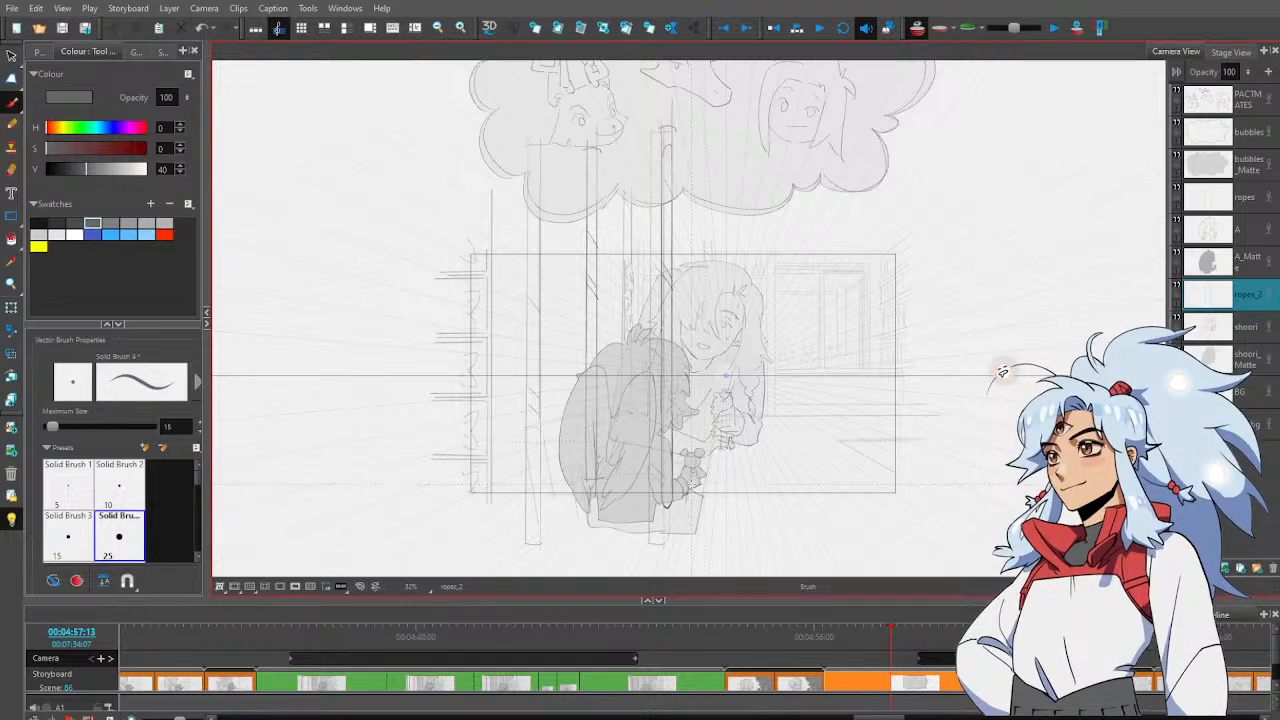
{"action": "key", "text": "alt+s"}
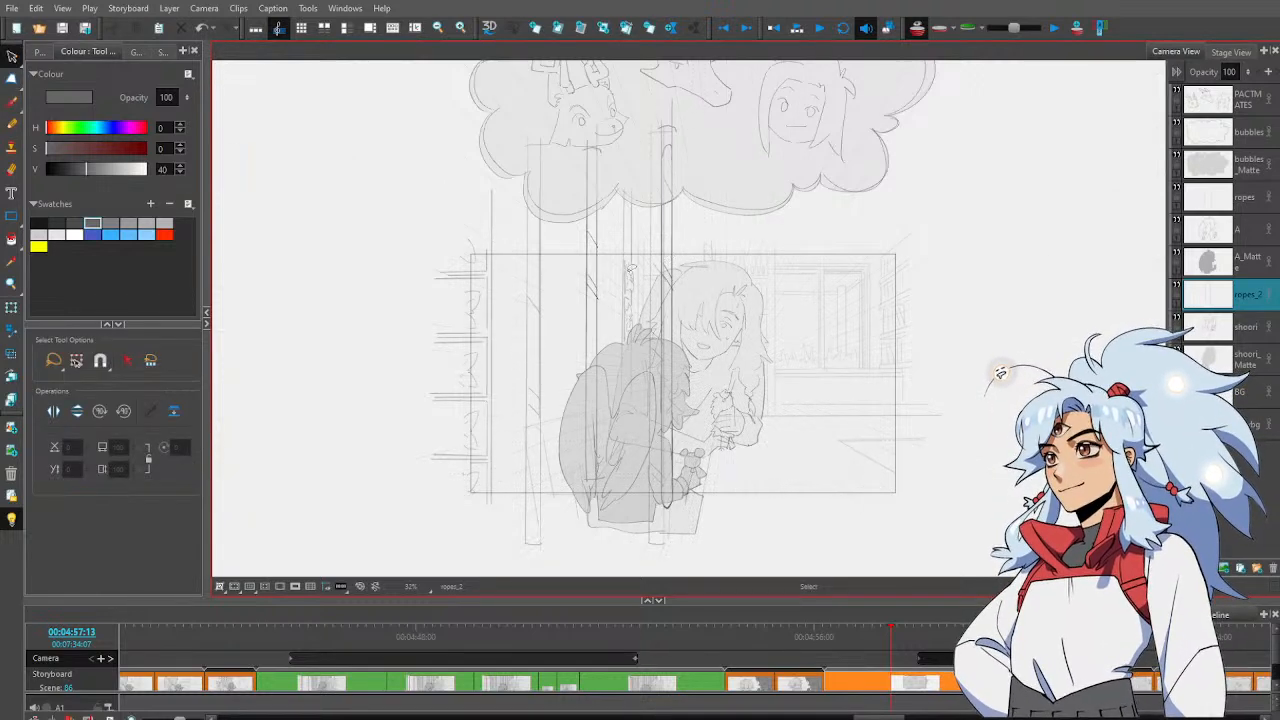
{"action": "left_click", "coordinate": [594, 286]}
{"action": "left_click_drag", "start_coordinate": [597, 287], "coordinate": [596, 333]}
{"action": "mouse_move", "coordinate": [604, 225]}
{"action": "left_mouse_down"}
{"action": "mouse_move", "coordinate": [592, 242]}
{"action": "mouse_move", "coordinate": [602, 254]}
{"action": "left_mouse_up"}
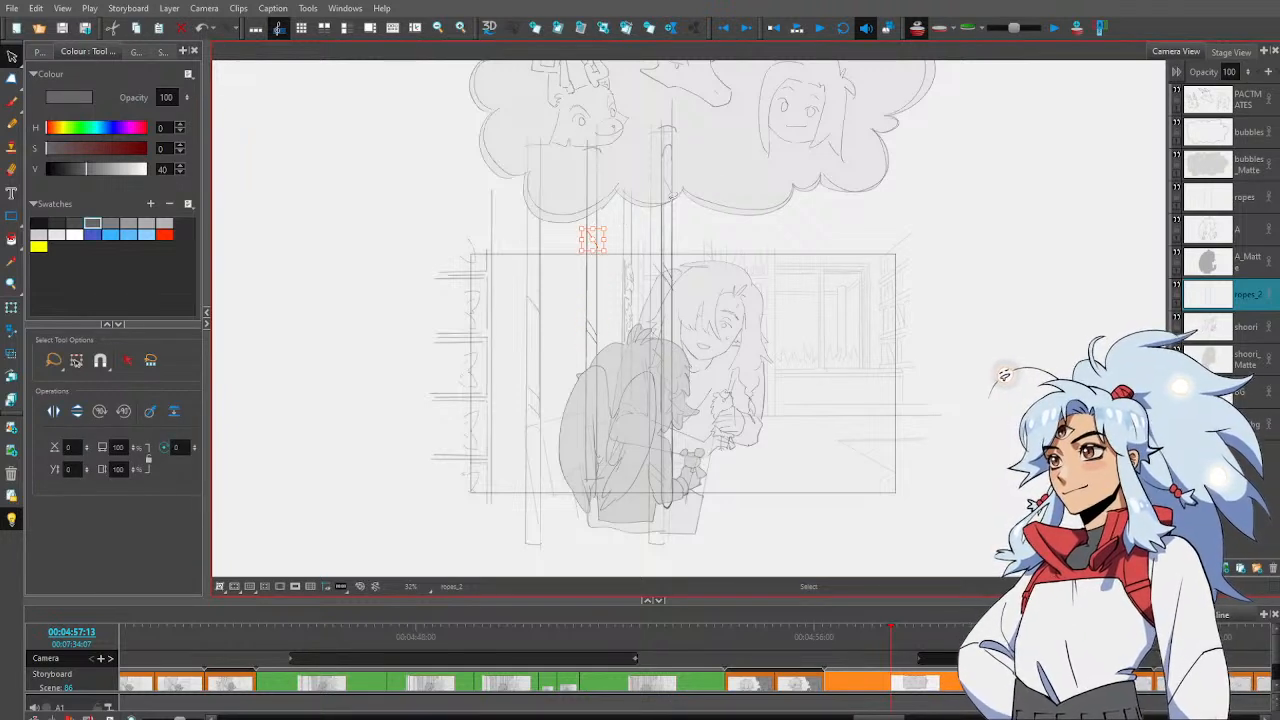
{"action": "left_click", "coordinate": [758, 208]}
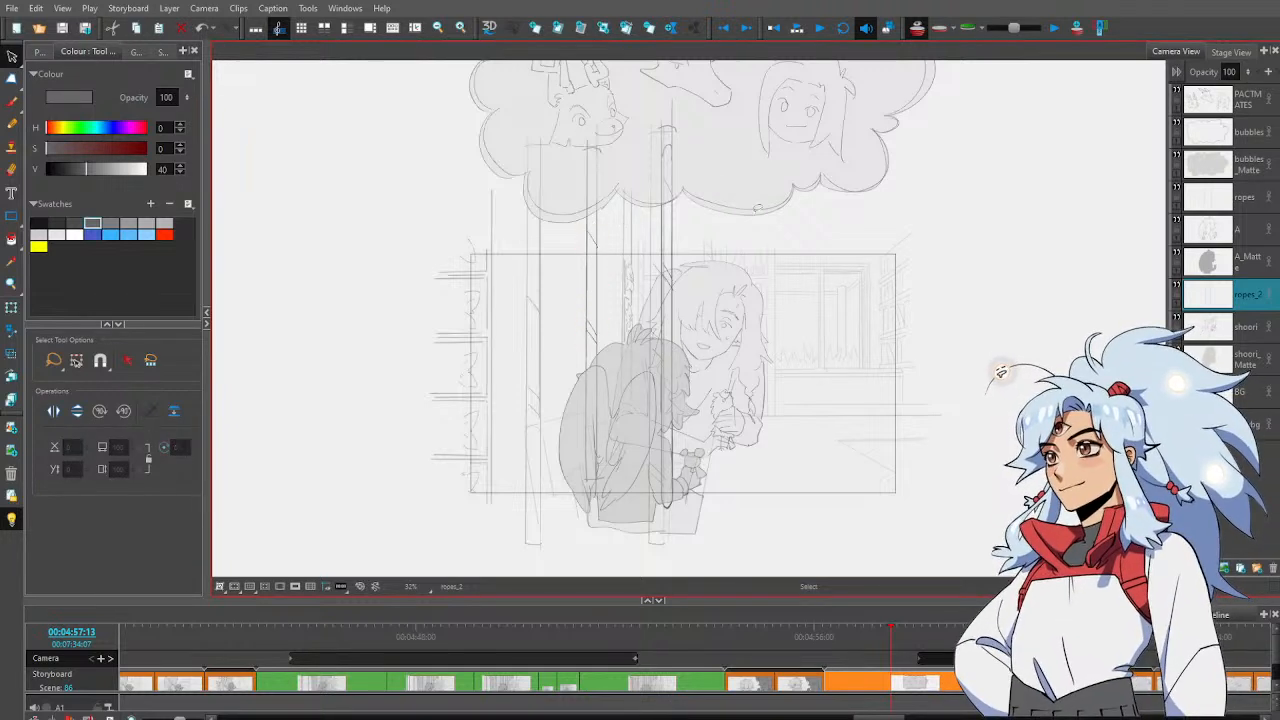
Generate auto mattes for the ropes and ropes_2 layers, and turn off the light table
{"action": "left_click", "coordinate": [1250, 200]}
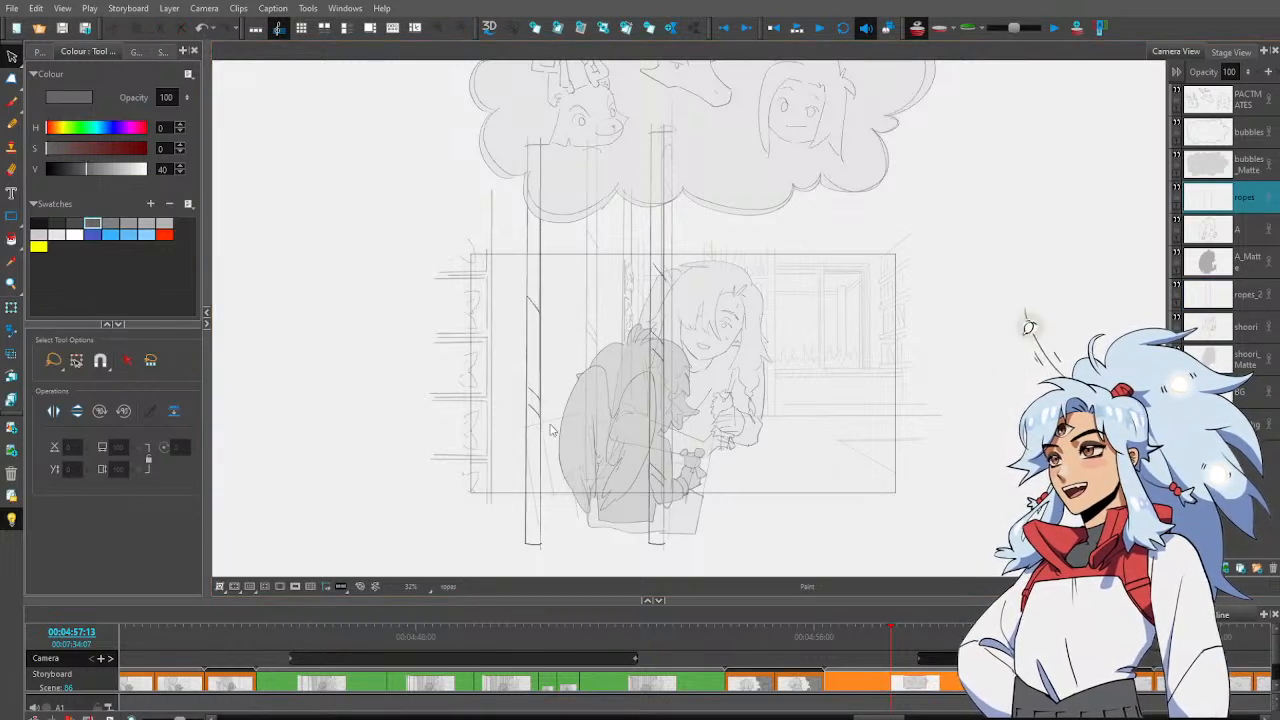
{"action": "left_click", "coordinate": [706, 424]}
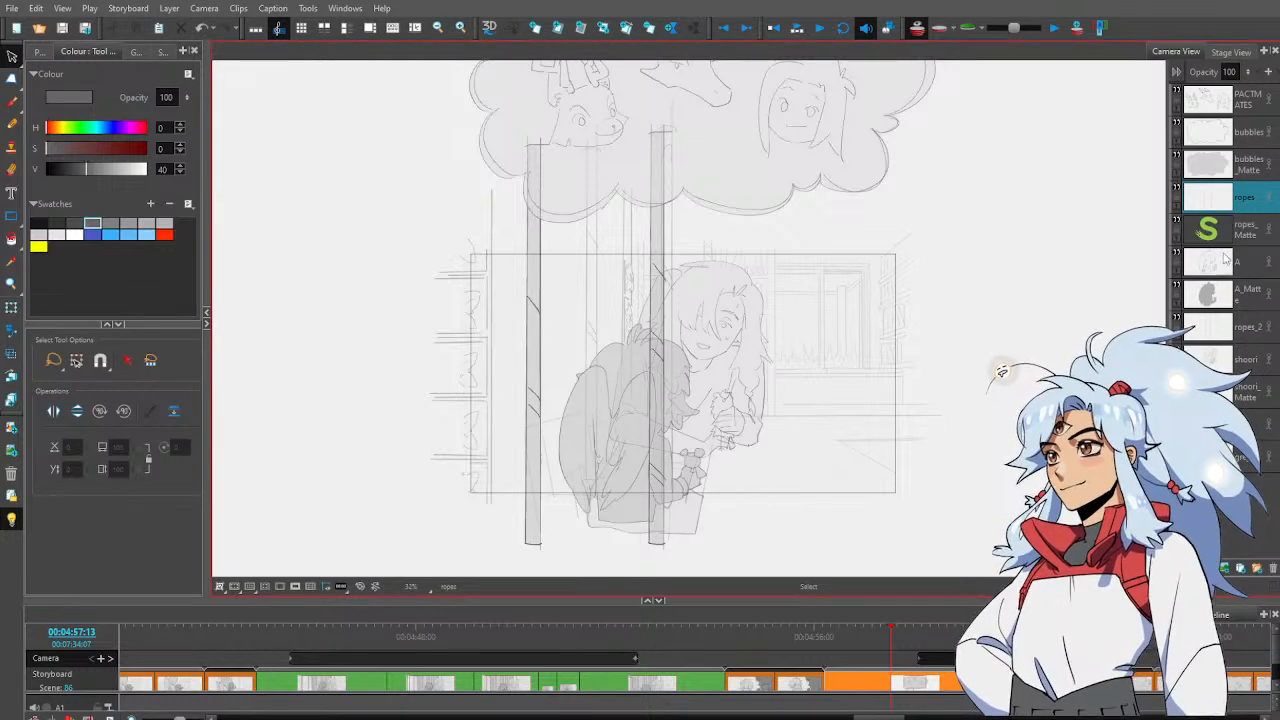
{"action": "left_click", "coordinate": [1253, 331]}
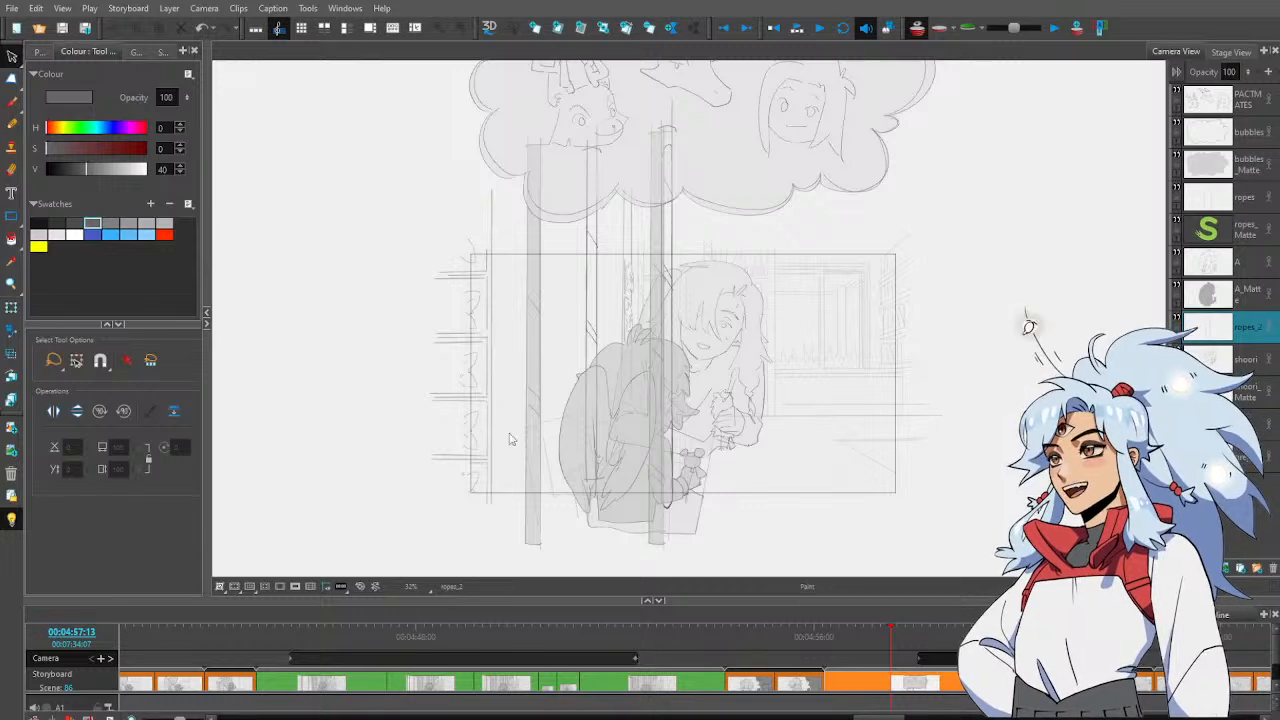
{"action": "key", "text": "ctrl+m"}
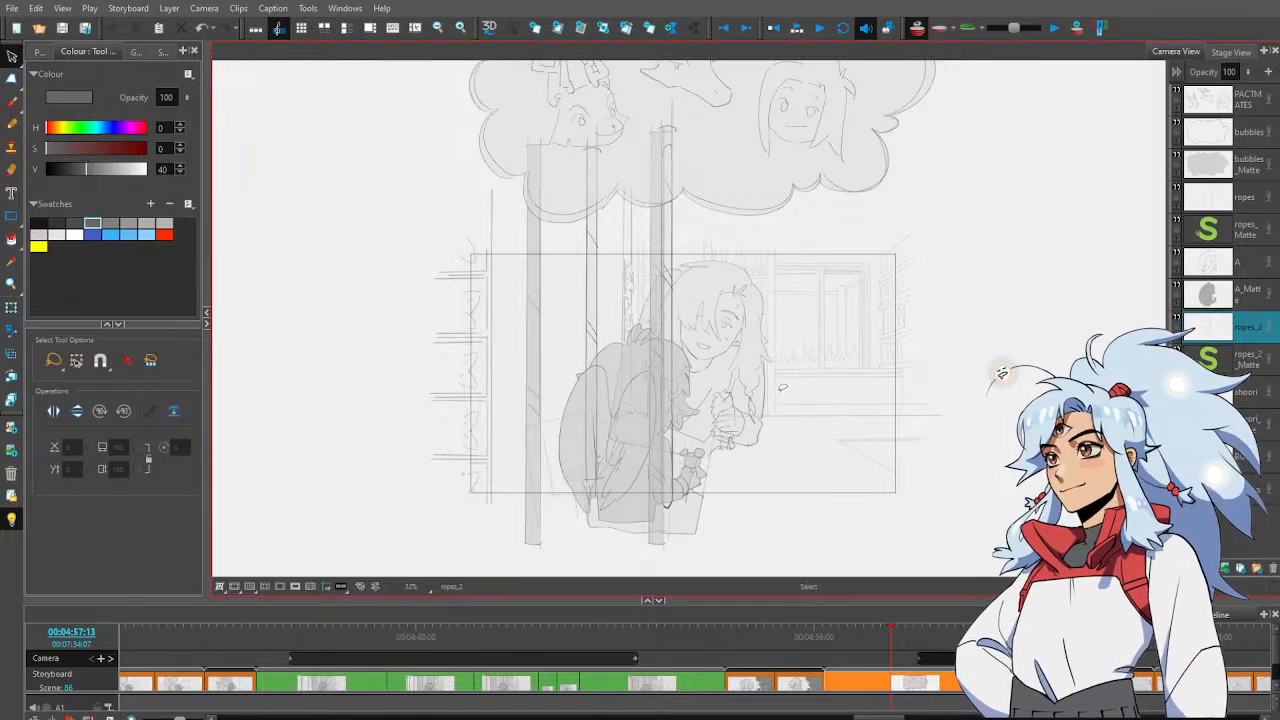
{"action": "key", "text": "shift+l"}
{"action": "left_click_drag", "start_coordinate": [766, 370], "coordinate": [698, 379]}
Recolour both rope fills on the ropes_Matte layer with the light grey swatch of value 80
{"action": "left_click", "coordinate": [1243, 230]}
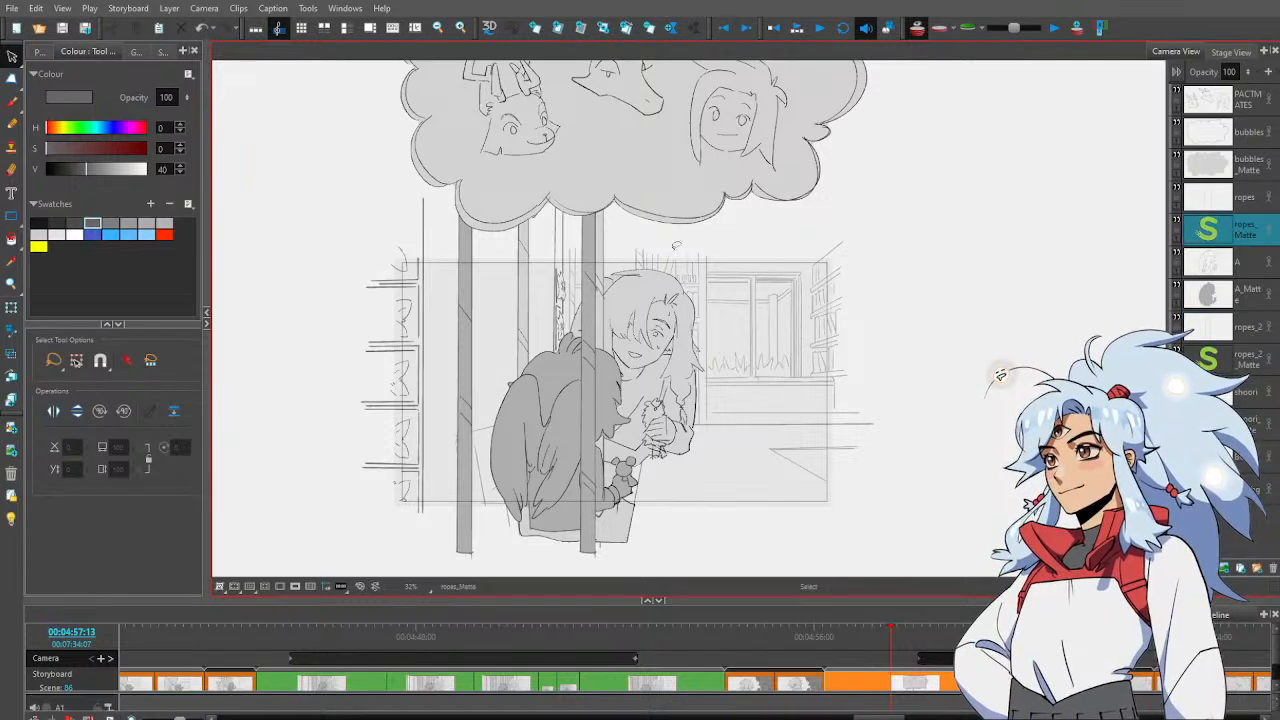
{"action": "mouse_move", "coordinate": [676, 246]}
{"action": "left_mouse_down"}
{"action": "mouse_move", "coordinate": [430, 206]}
{"action": "mouse_move", "coordinate": [480, 184]}
{"action": "left_mouse_up"}
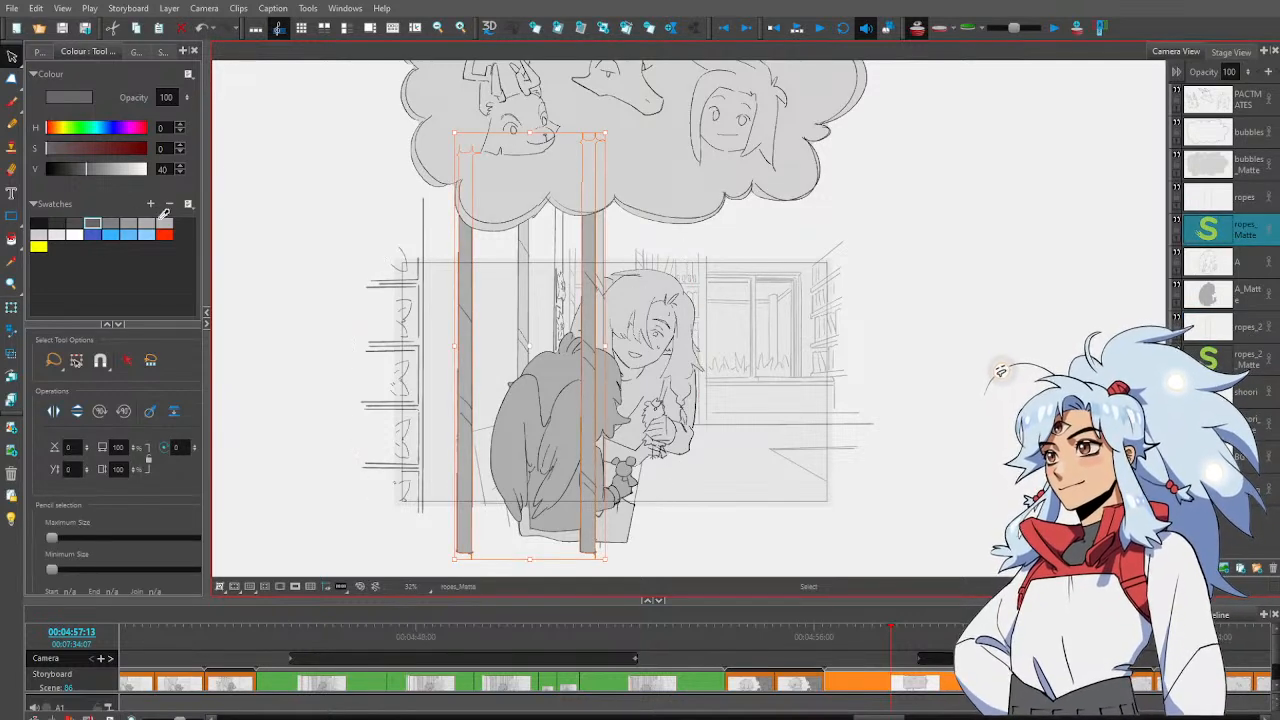
{"action": "left_click", "coordinate": [58, 232]}
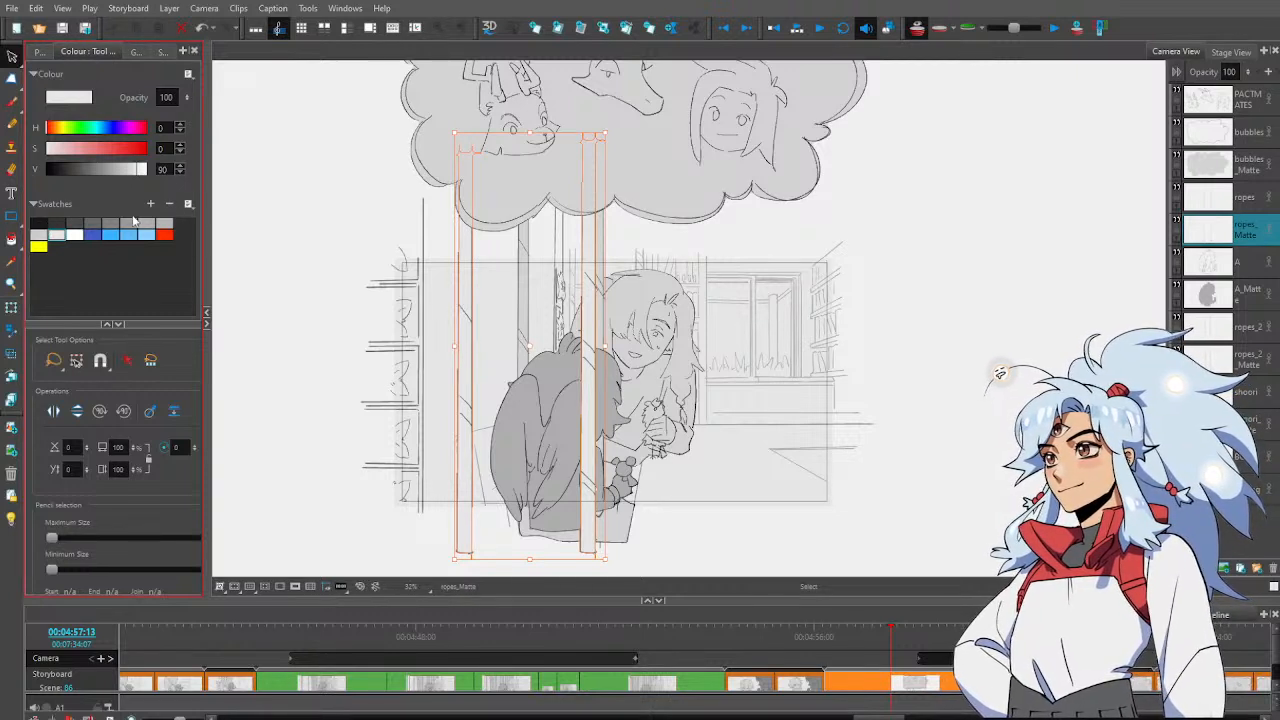
{"action": "left_click", "coordinate": [46, 224]}
{"action": "left_click", "coordinate": [1068, 350]}
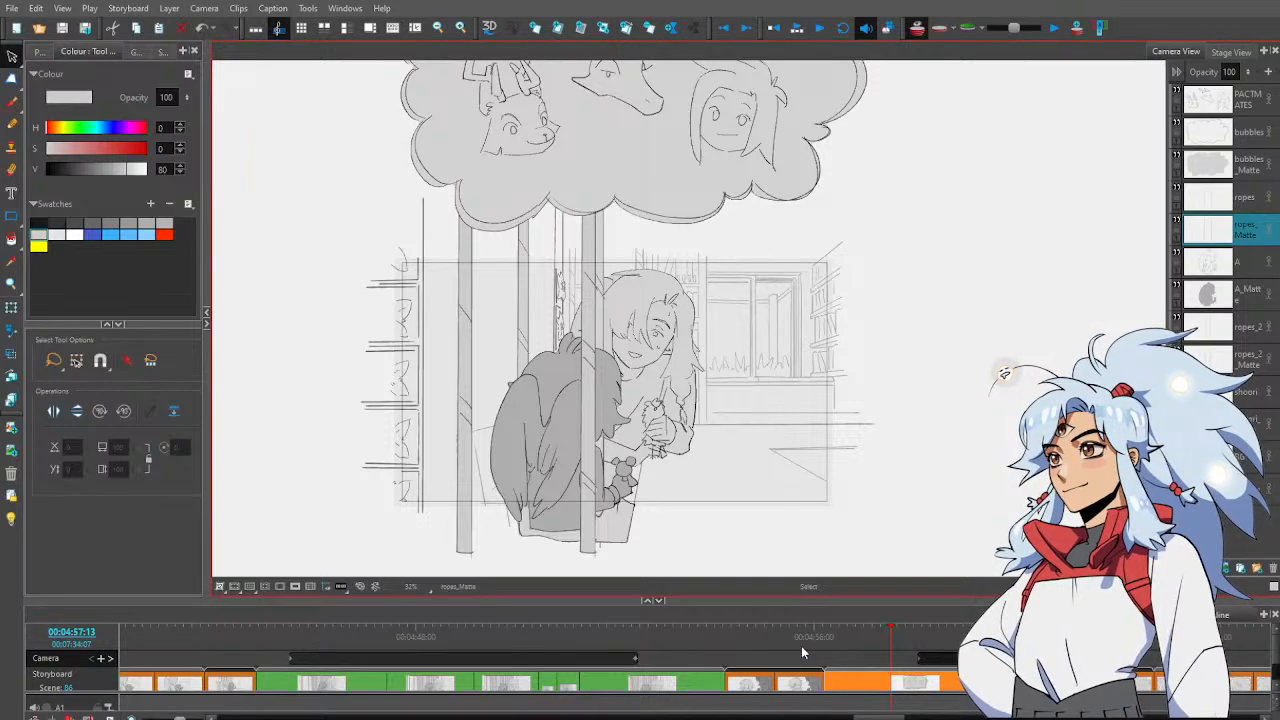
Check the earlier desk shot for reference, and add a new layer named grey_block beneath the BG layer
{"action": "left_click_drag", "start_coordinate": [795, 642], "coordinate": [699, 647]}
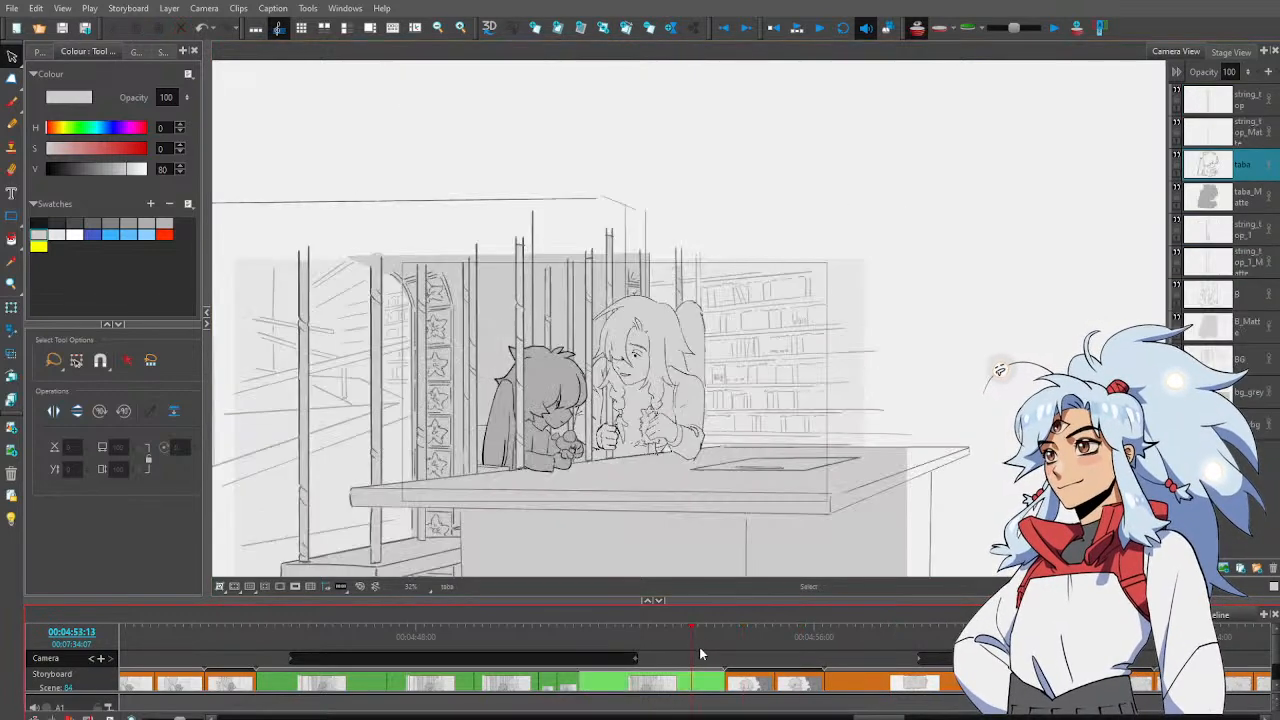
{"action": "left_click", "coordinate": [894, 643]}
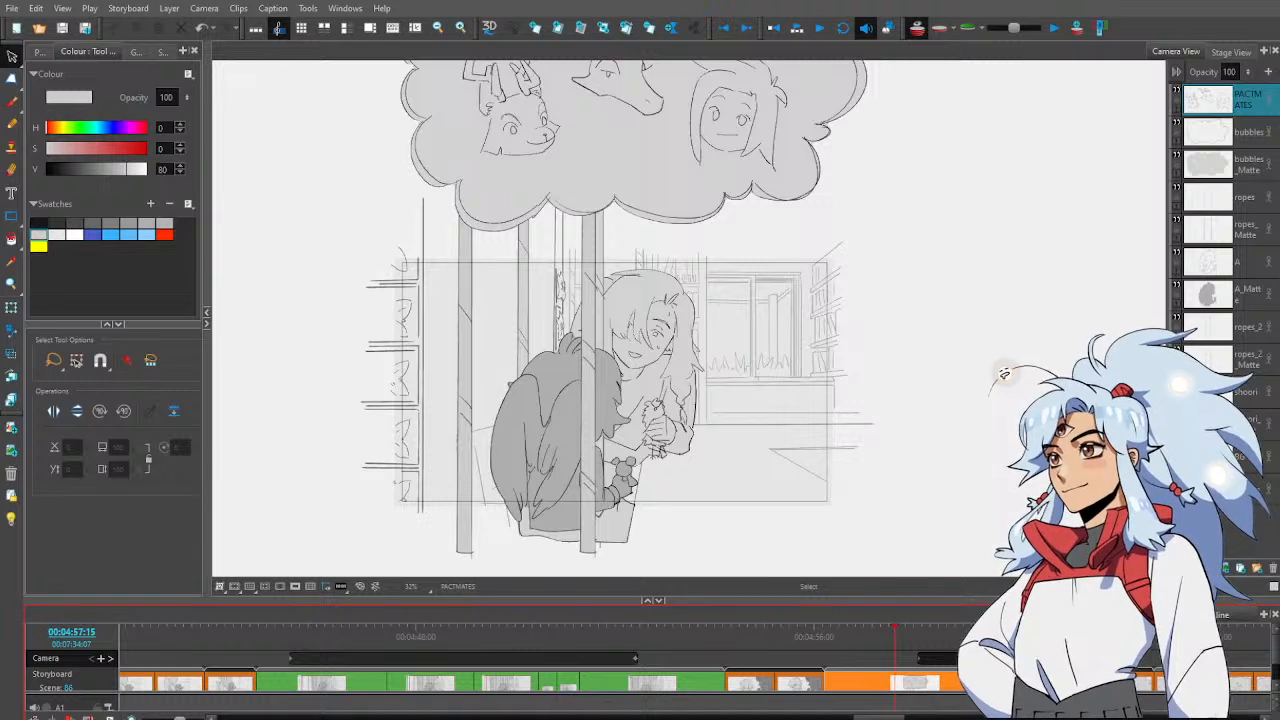
{"action": "left_click", "coordinate": [1246, 470]}
{"action": "key", "text": "ctrl+r"}
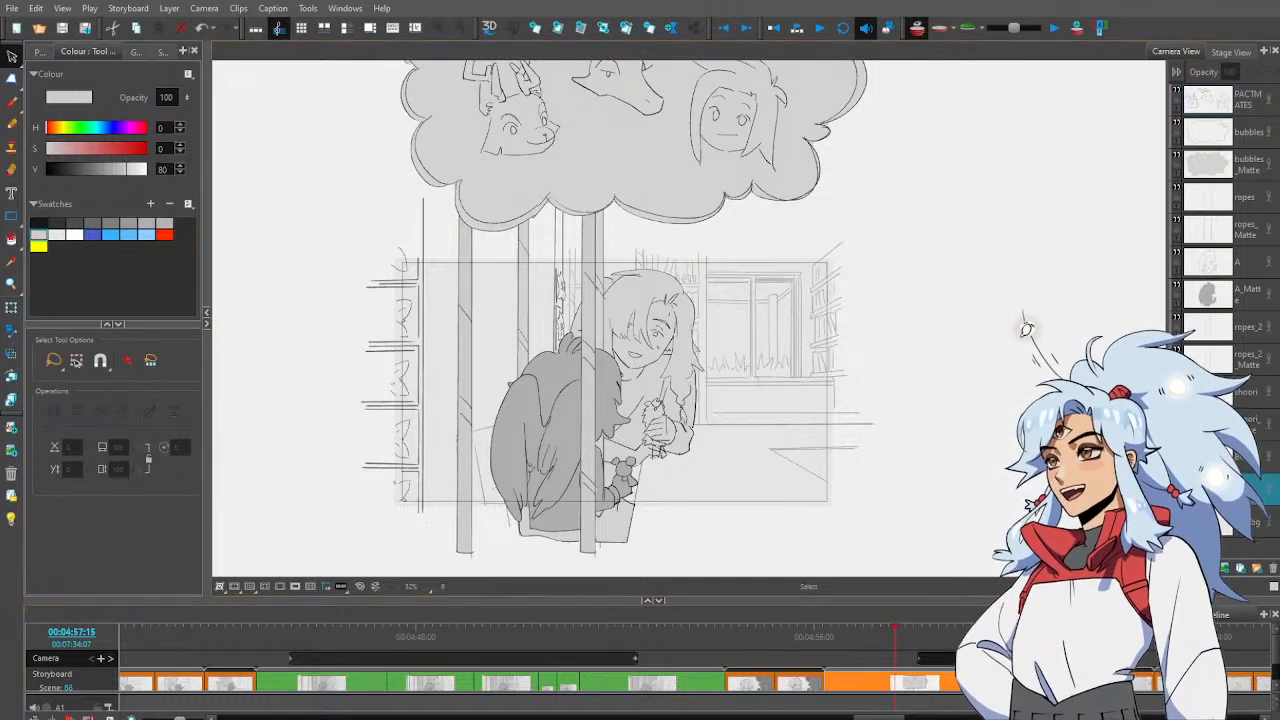
{"action": "left_click", "coordinate": [1002, 372]}
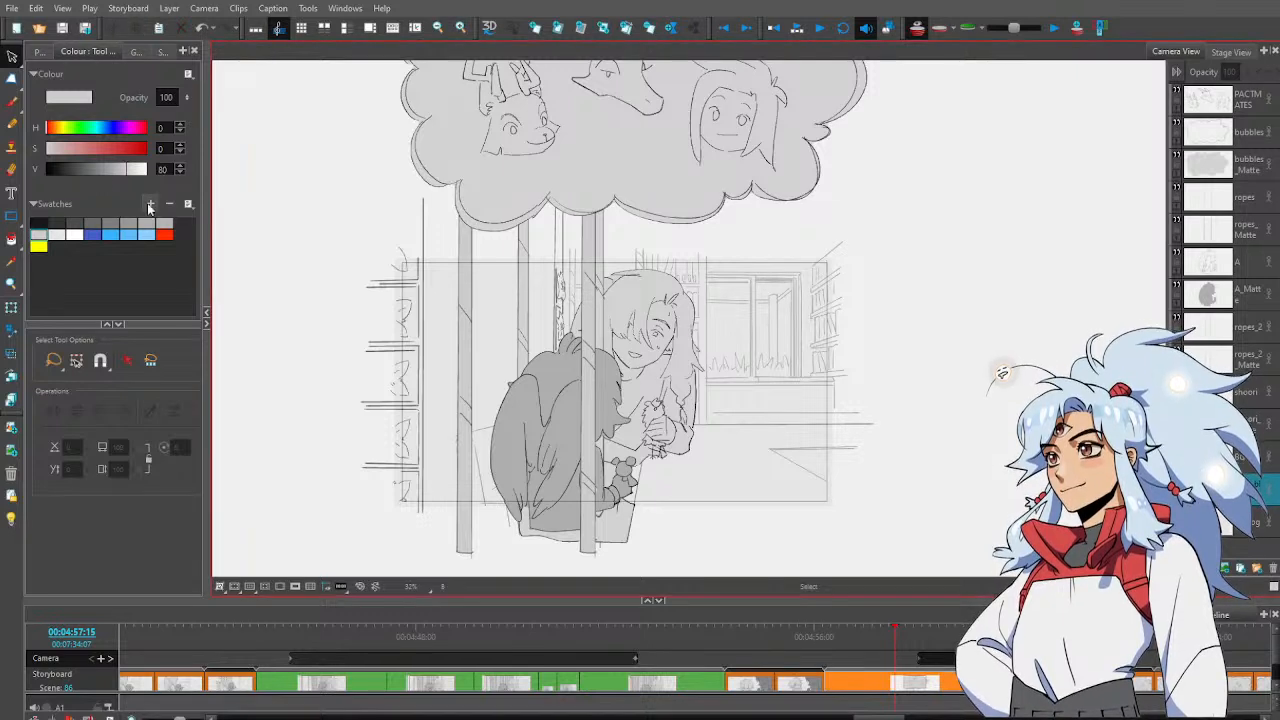
Outline the bookshelf wall and lower desk area on the grey_block layer with the brush, and fill it with grey of value 80
{"action": "key", "text": "alt+b"}
{"action": "left_click_drag", "start_coordinate": [563, 222], "coordinate": [562, 350]}
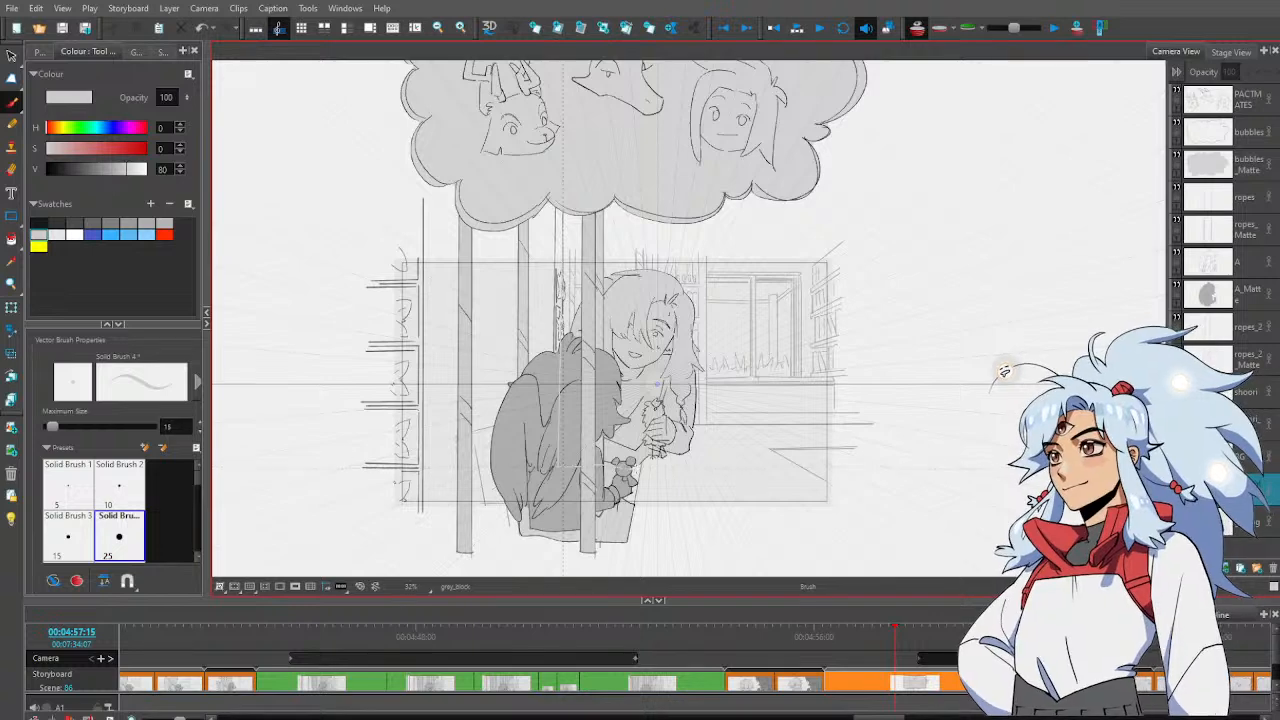
{"action": "mouse_move", "coordinate": [692, 422]}
{"action": "left_mouse_down"}
{"action": "mouse_move", "coordinate": [886, 424]}
{"action": "mouse_move", "coordinate": [888, 460]}
{"action": "mouse_move", "coordinate": [786, 529]}
{"action": "mouse_move", "coordinate": [455, 537]}
{"action": "mouse_move", "coordinate": [330, 490]}
{"action": "mouse_move", "coordinate": [323, 212]}
{"action": "mouse_move", "coordinate": [454, 197]}
{"action": "left_mouse_up"}
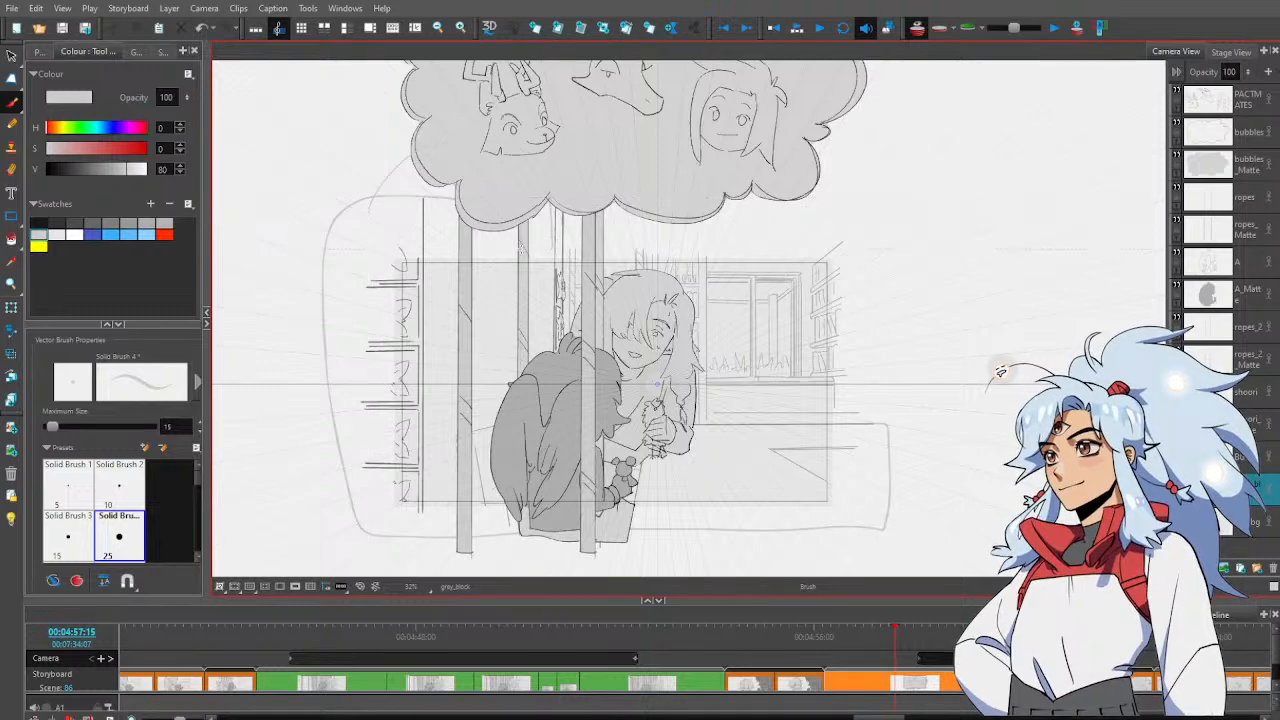
{"action": "key", "text": "alt+i"}
{"action": "left_click", "coordinate": [371, 212]}
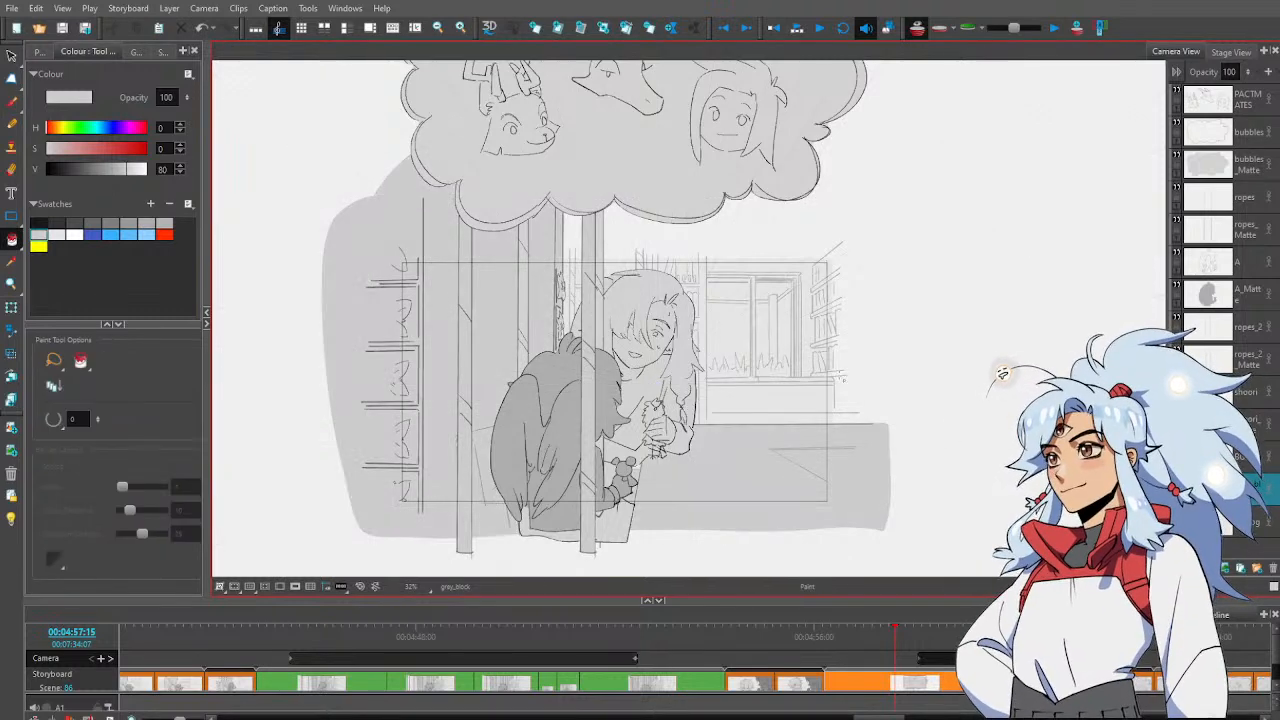
Touch up the edge of the grey_block fill beside the narrow hanging plant behind the ropes with grey of value 80
{"action": "key", "text": "alt+z"}
{"action": "left_click", "coordinate": [546, 289]}
{"action": "left_click", "coordinate": [546, 289]}
{"action": "key", "text": "alt+b"}
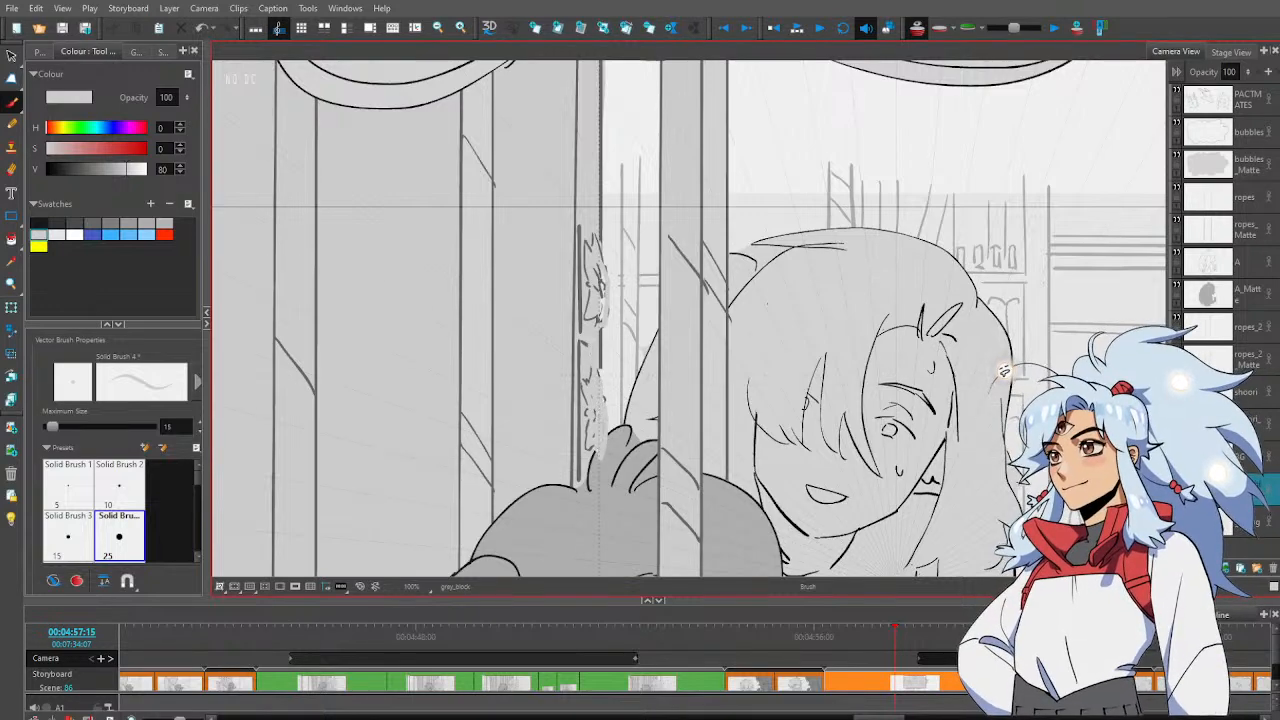
{"action": "left_click_drag", "start_coordinate": [601, 306], "coordinate": [596, 316]}
{"action": "key", "text": "alt+i"}
{"action": "key", "text": "alt+z"}
{"action": "left_click", "coordinate": [688, 370], "text": "alt"}
{"action": "left_click", "coordinate": [688, 370], "text": "alt"}
{"action": "left_click", "coordinate": [688, 370], "text": "alt"}
{"action": "left_click", "coordinate": [688, 370], "text": "alt"}
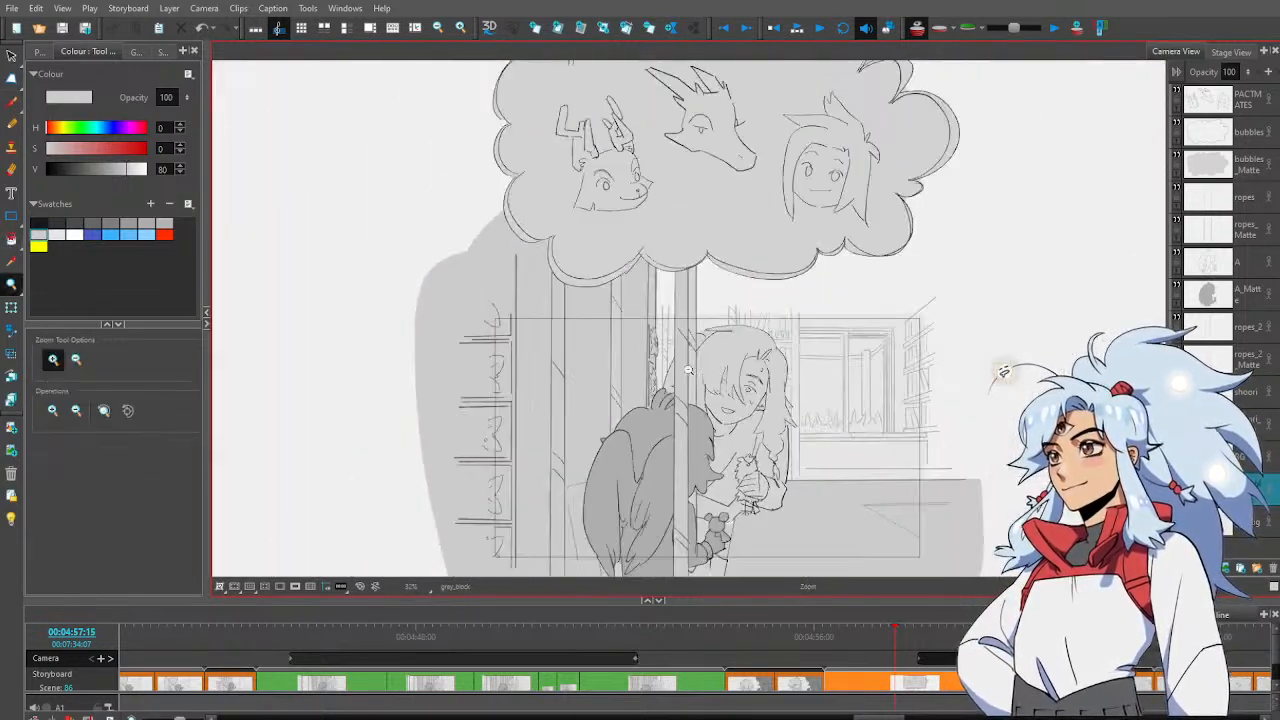
{"action": "left_click_drag", "start_coordinate": [799, 419], "coordinate": [690, 330]}
{"action": "left_click", "coordinate": [721, 366], "text": "alt"}
{"action": "left_click_drag", "start_coordinate": [726, 373], "coordinate": [734, 397]}
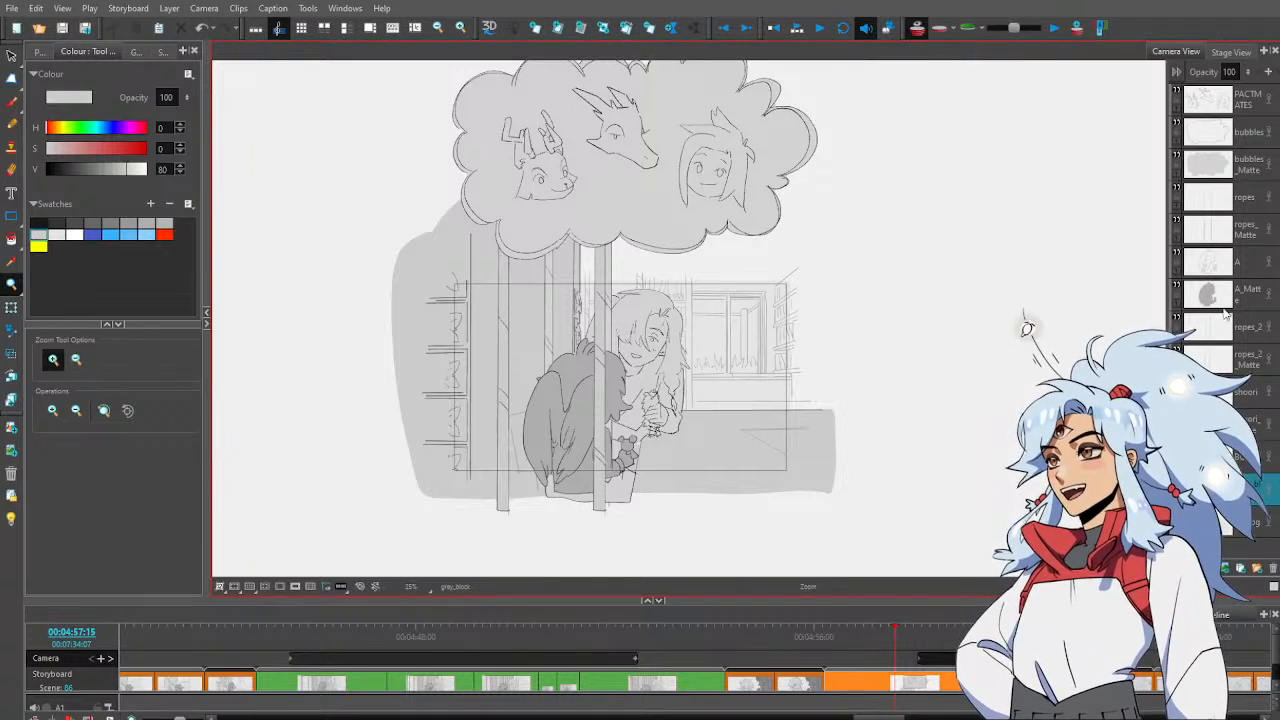
Recolour both rope fills on the ropes_Matte layer with the grey swatch of value 70
{"action": "left_click", "coordinate": [1248, 365]}
{"action": "key", "text": "alt+s"}
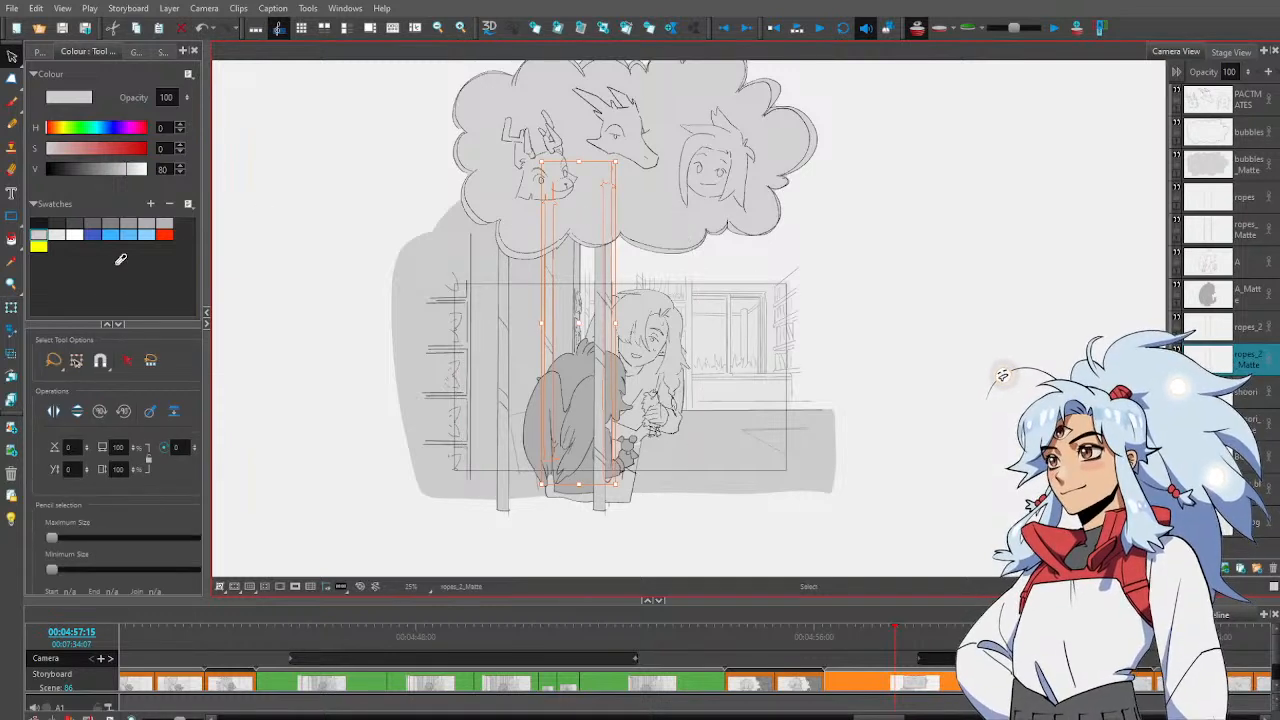
{"action": "left_click", "coordinate": [947, 306]}
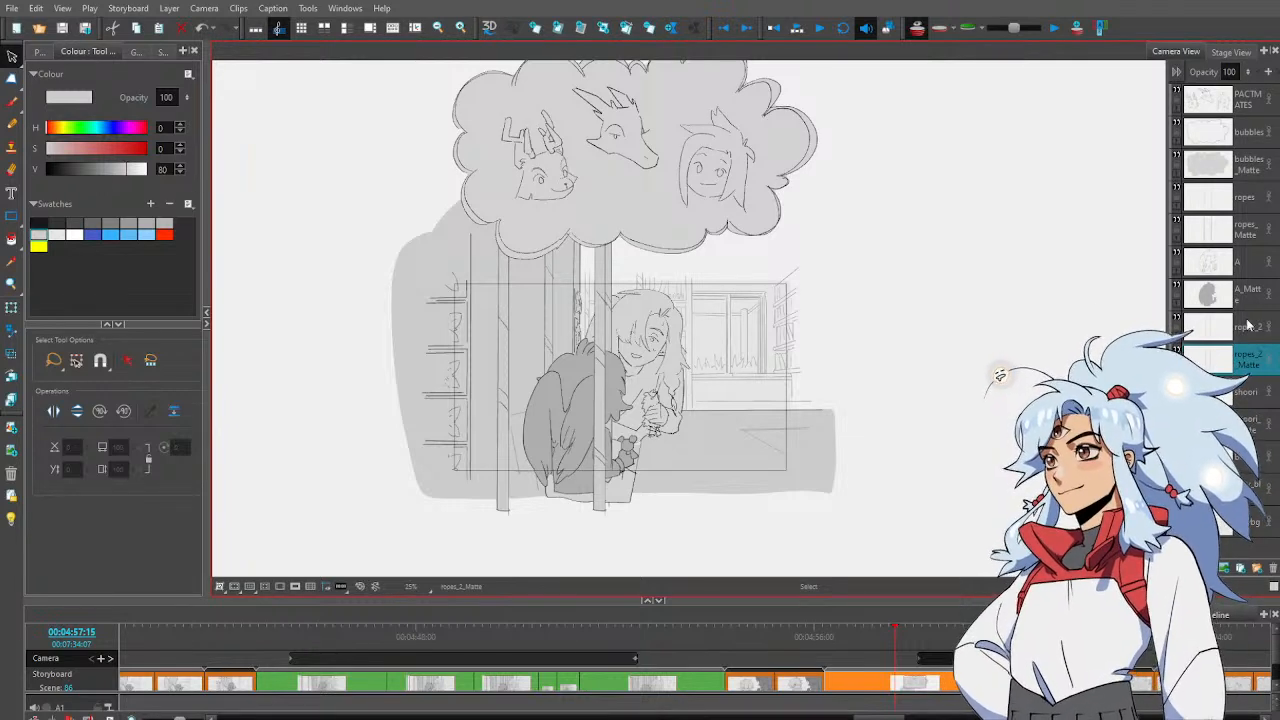
{"action": "left_click", "coordinate": [1252, 233]}
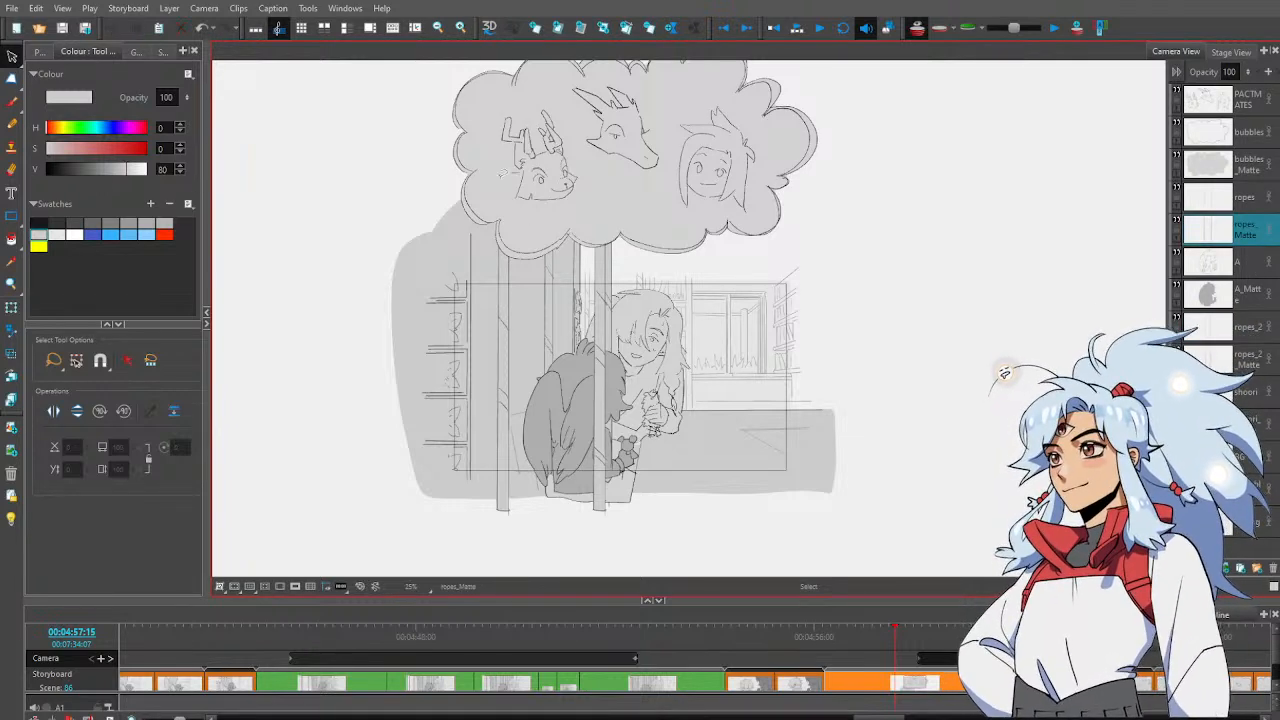
{"action": "left_click_drag", "start_coordinate": [503, 174], "coordinate": [414, 140]}
{"action": "left_click", "coordinate": [164, 223]}
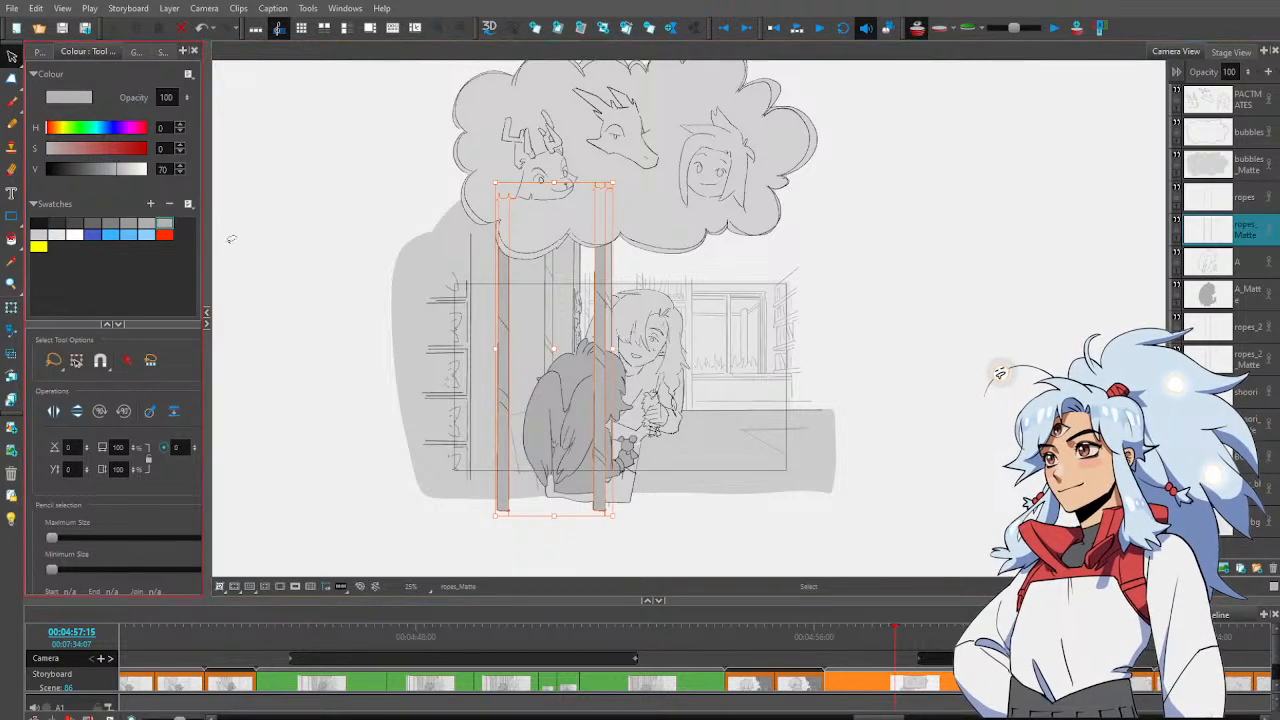
{"action": "left_click", "coordinate": [913, 282]}
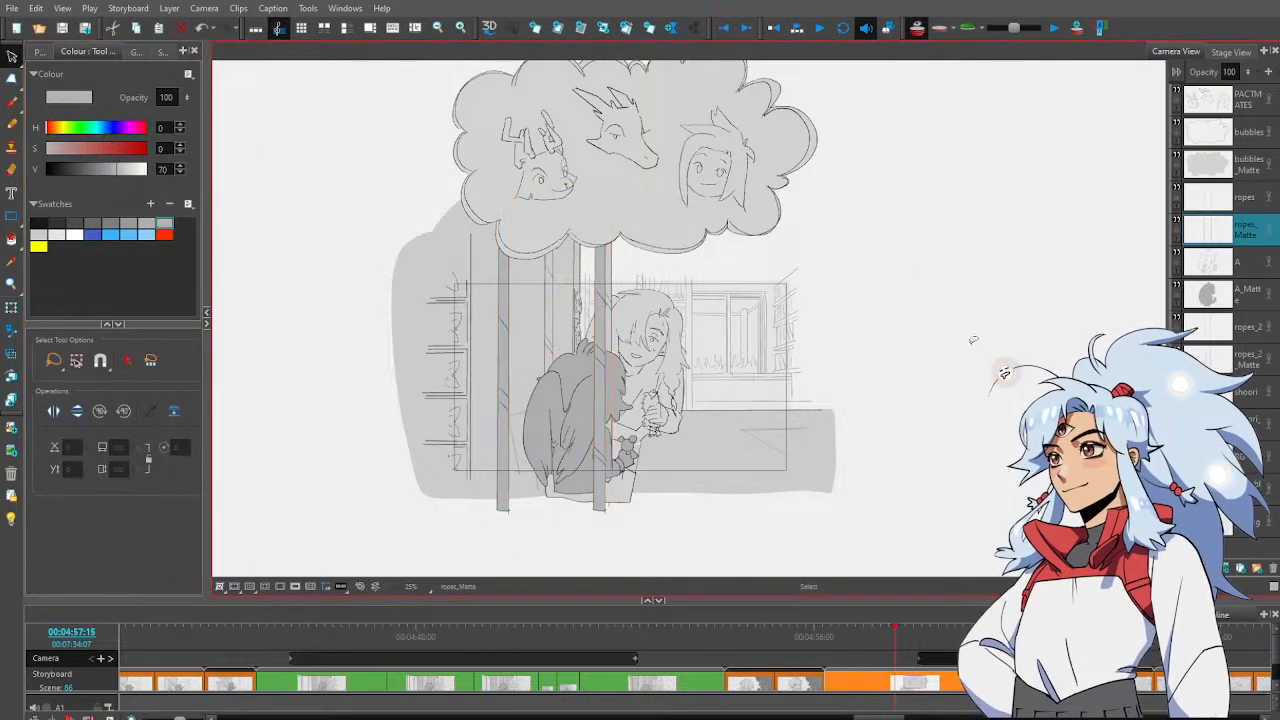
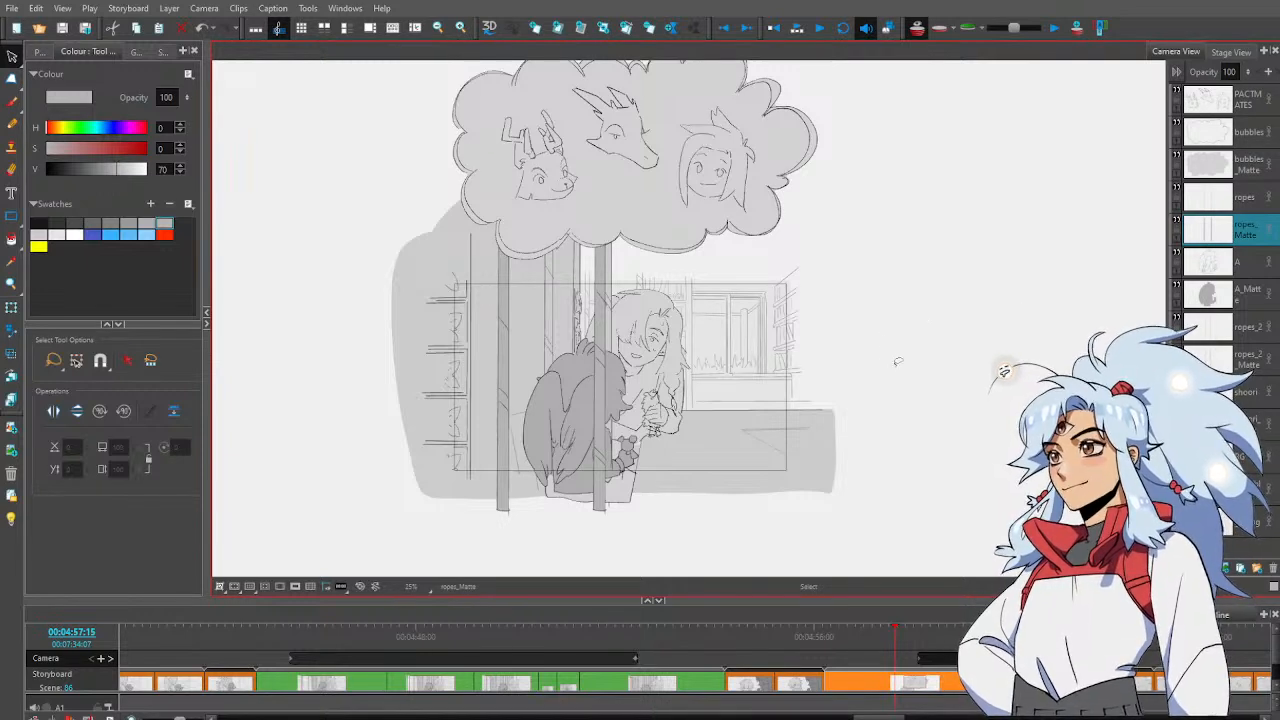
Draw a vertical line along the right side of each rope on the ropes_2 layer with grey of value 40
{"action": "left_click", "coordinate": [1250, 328]}
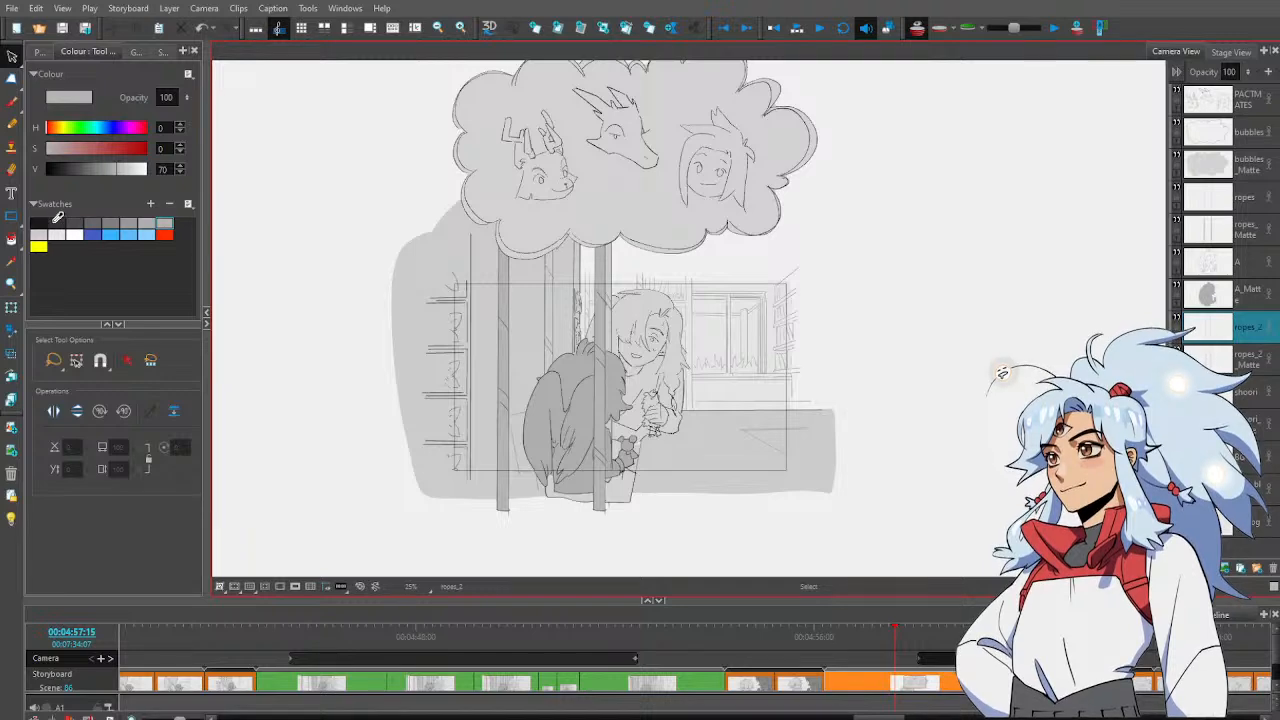
{"action": "left_click", "coordinate": [92, 224]}
{"action": "key", "text": "alt+z"}
{"action": "left_click", "coordinate": [649, 332]}
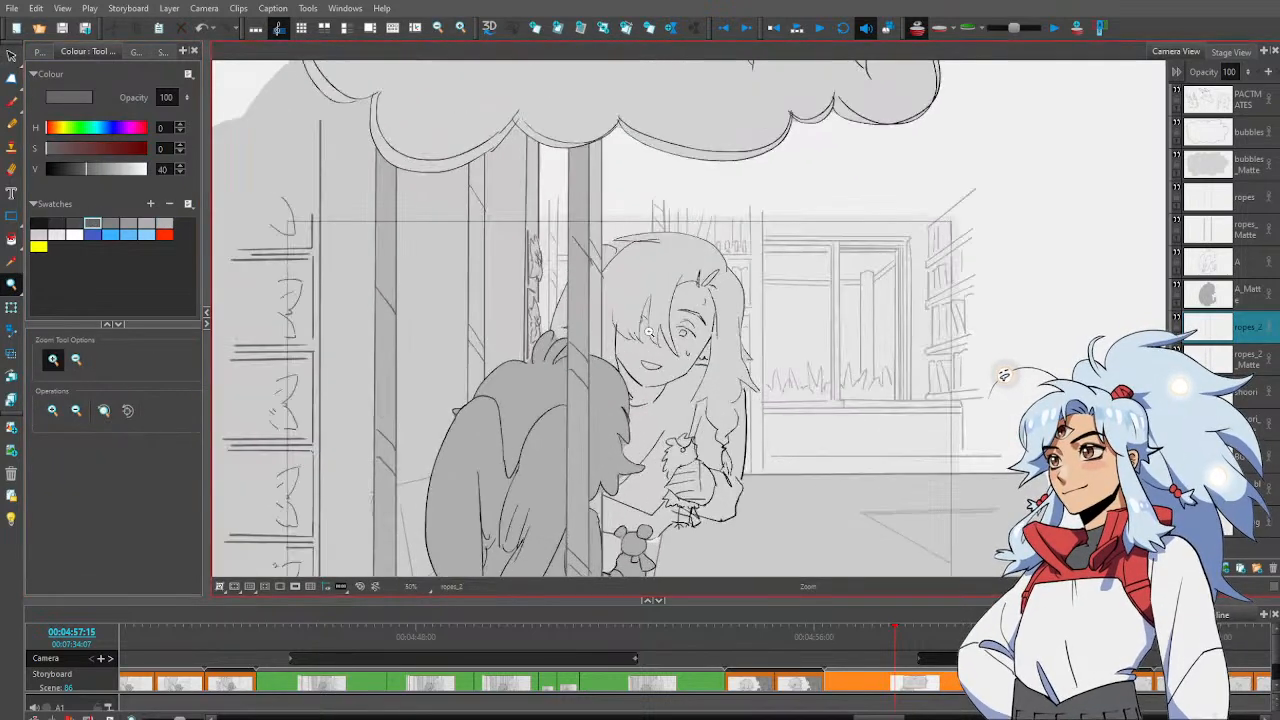
{"action": "mouse_move", "coordinate": [649, 332]}
{"action": "left_mouse_down"}
{"action": "mouse_move", "coordinate": [663, 280]}
{"action": "mouse_move", "coordinate": [676, 327]}
{"action": "left_mouse_up"}
{"action": "scroll", "coordinate": [663, 280], "scroll_direction": "down", "scroll_amount": 1}
{"action": "key", "text": "alt+b"}
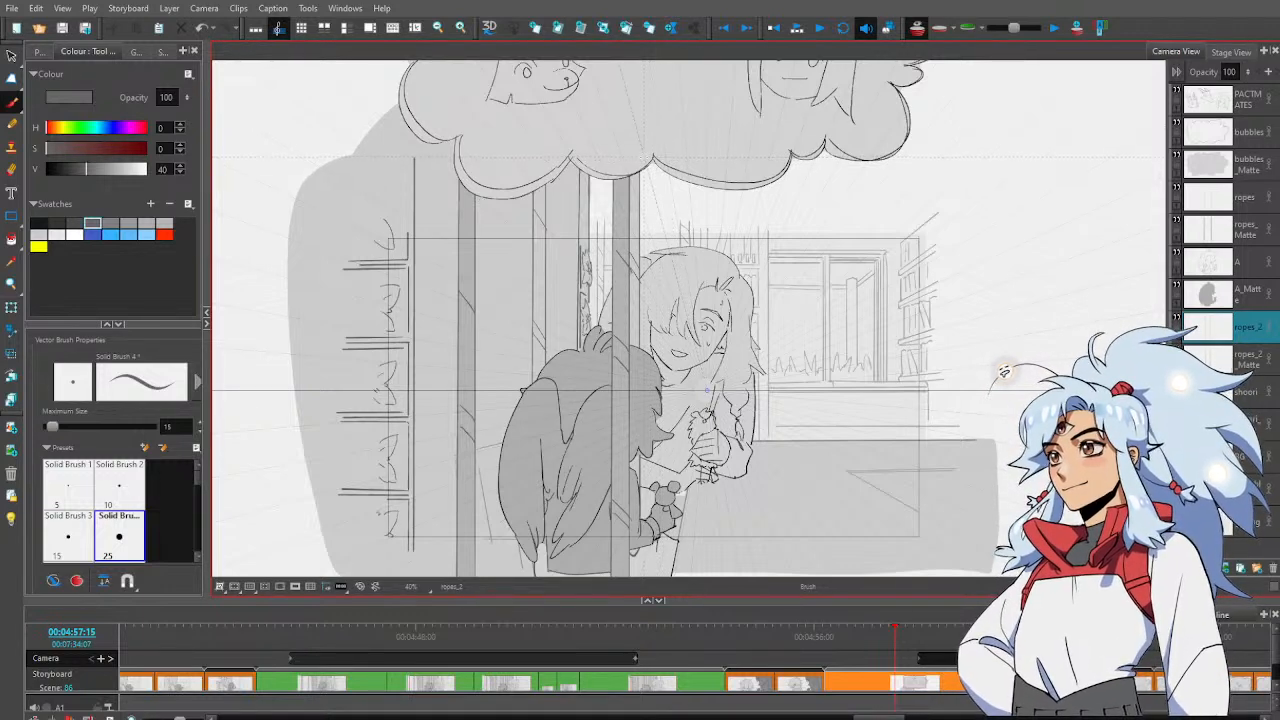
{"action": "left_click_drag", "start_coordinate": [646, 150], "coordinate": [646, 534]}
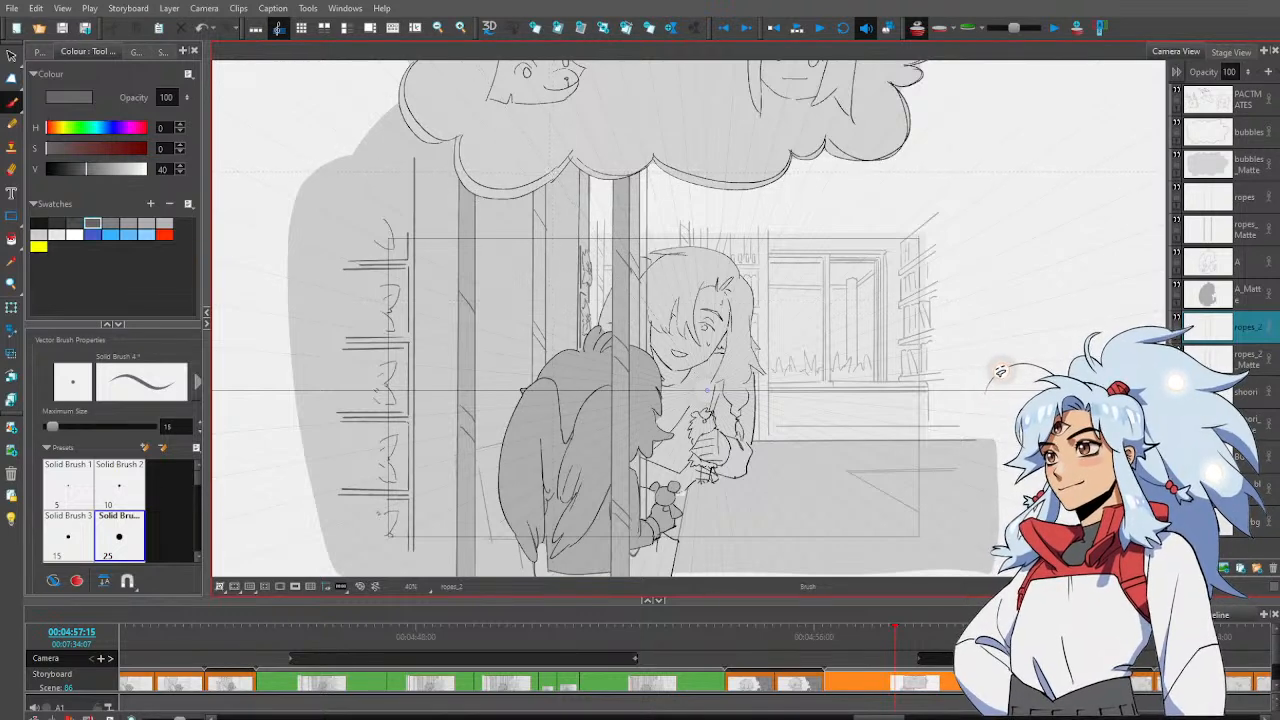
{"action": "left_click_drag", "start_coordinate": [556, 163], "coordinate": [557, 482]}
Adjust the two added rope lines on the ropes_2 layer with the light table on, and update the layer's matte
{"action": "key", "text": "shift+l"}
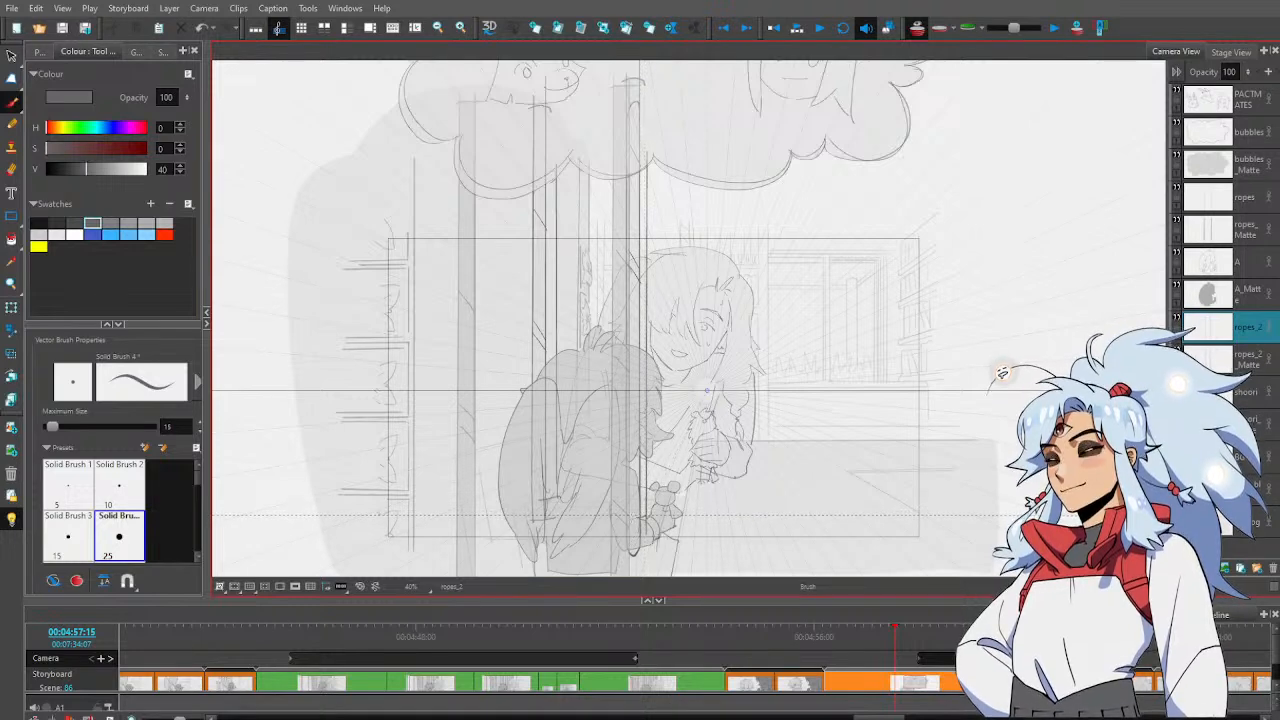
{"action": "key", "text": "alt+s"}
{"action": "left_click", "coordinate": [566, 155]}
{"action": "left_click", "coordinate": [648, 142], "text": "shift"}
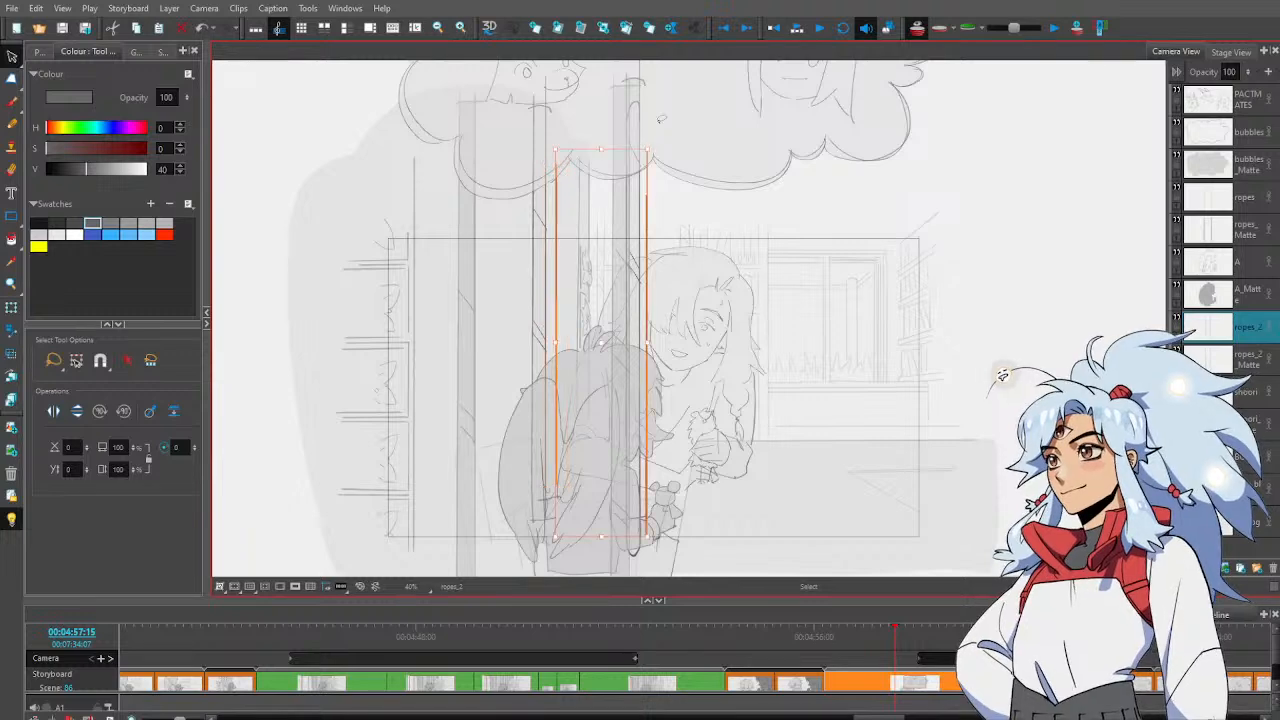
{"action": "key", "text": "alt+b"}
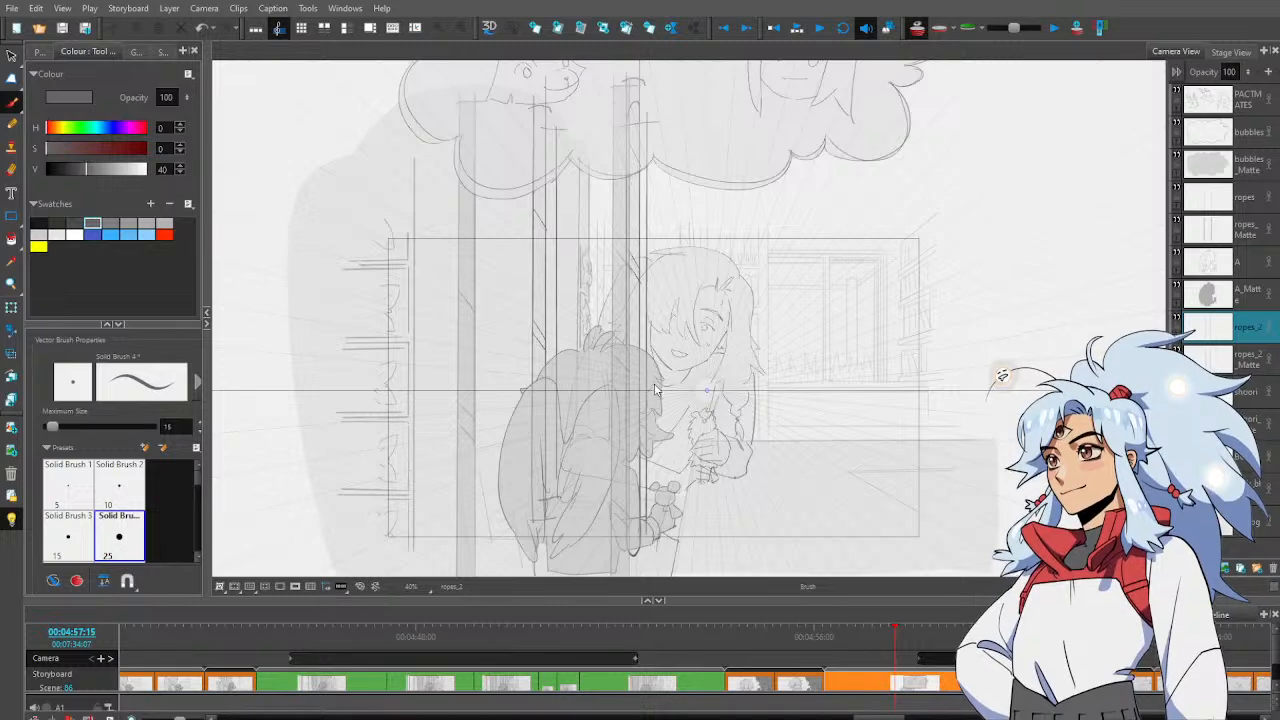
{"action": "left_click", "coordinate": [657, 427]}
{"action": "key", "text": "shift+l"}
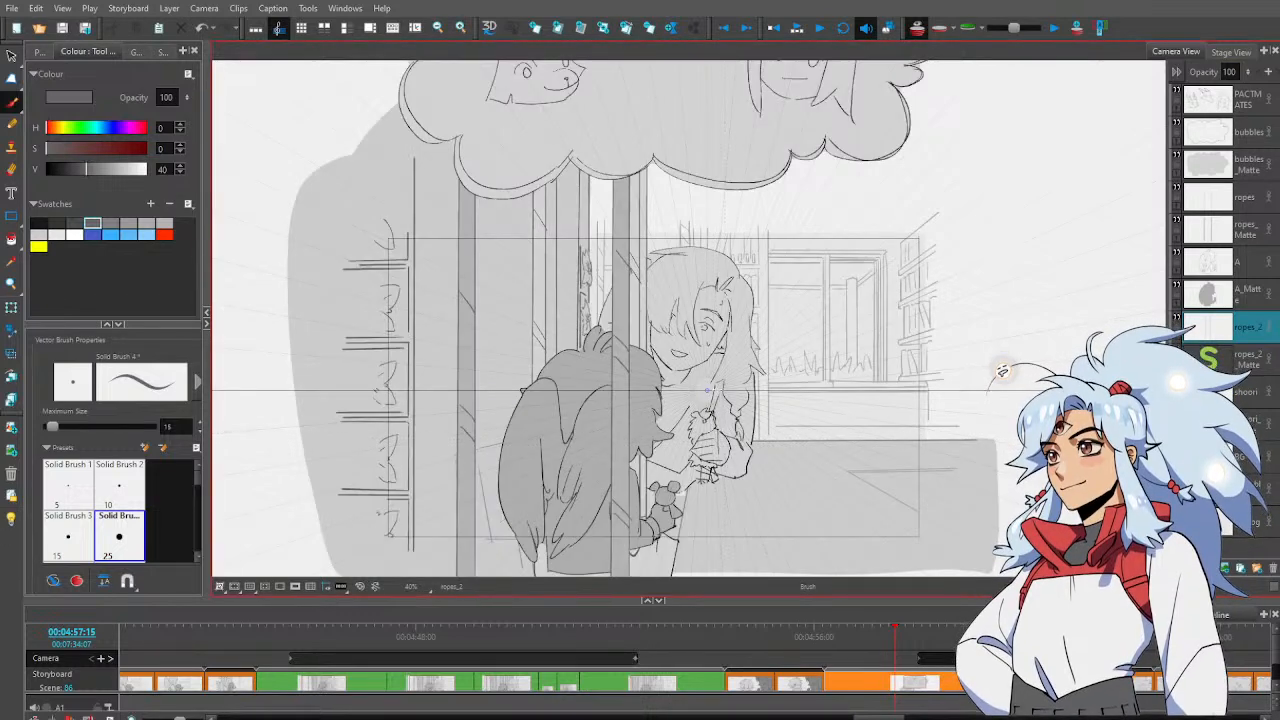
{"action": "key", "text": "alt+z"}
{"action": "key", "text": "1"}
{"action": "key", "text": "1"}
{"action": "left_click_drag", "start_coordinate": [707, 390], "coordinate": [684, 416]}
{"action": "key", "text": "2"}
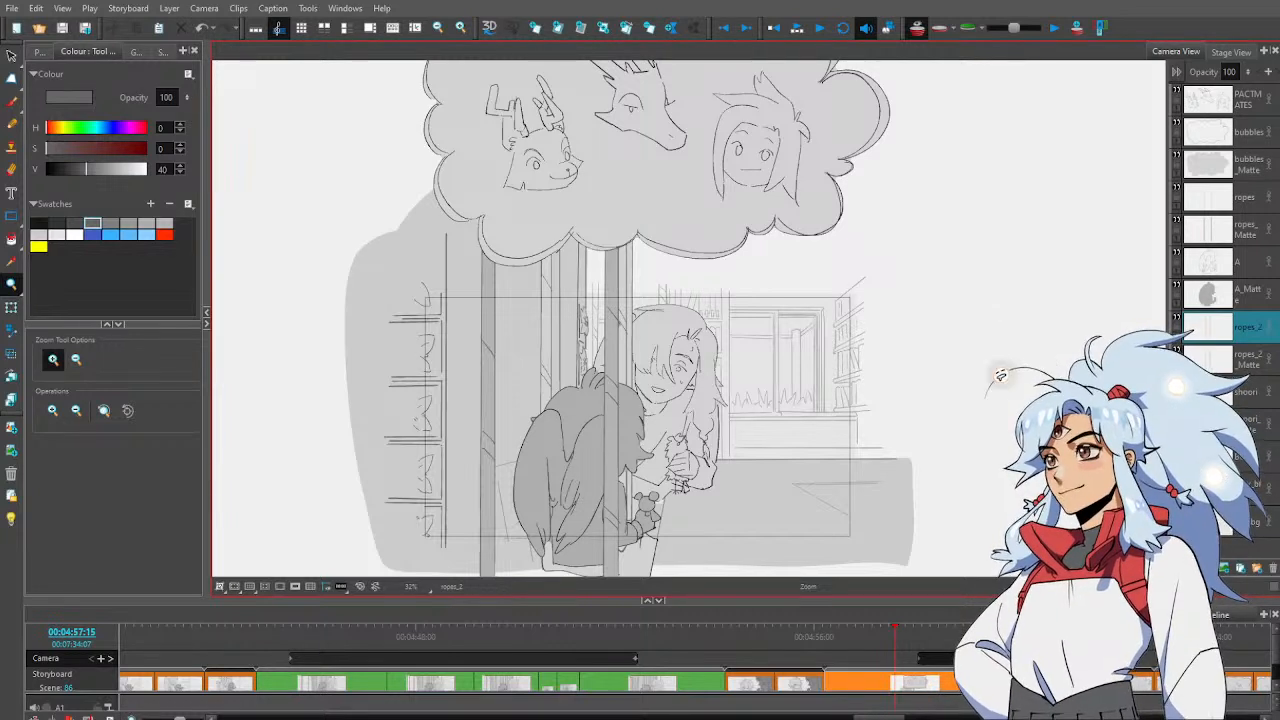
{"action": "left_click", "coordinate": [1246, 458]}
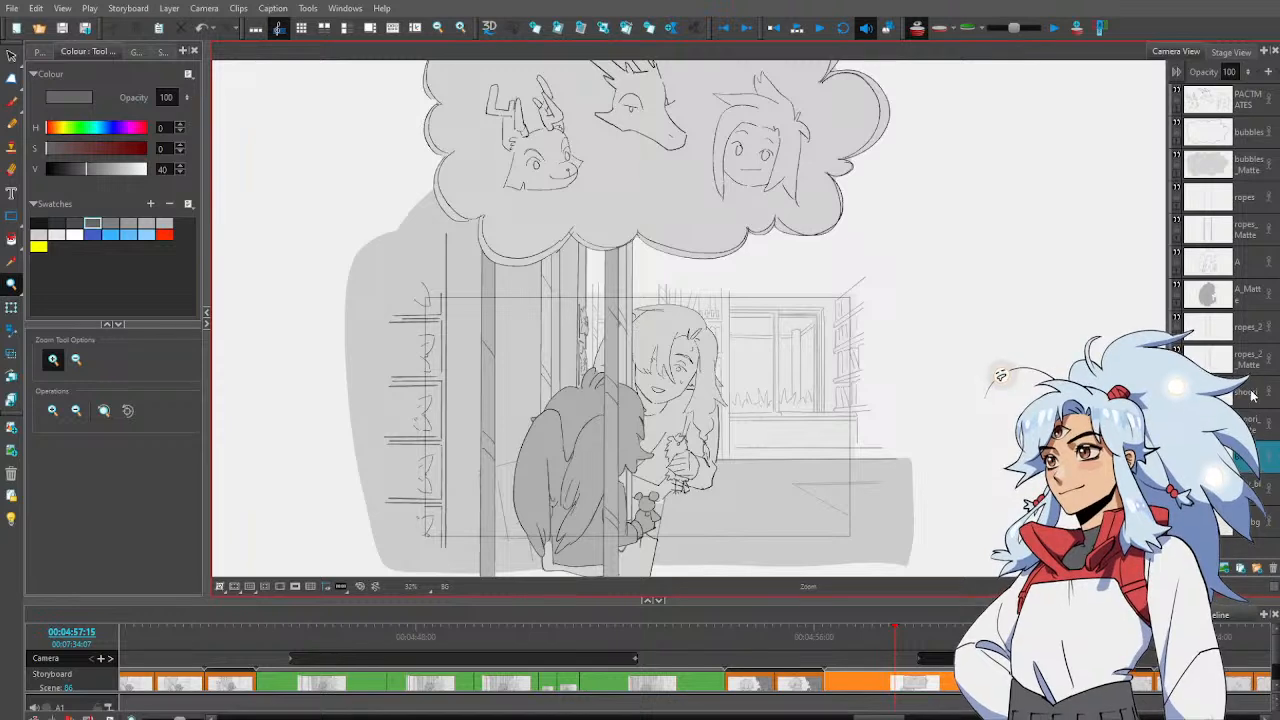
{"action": "key", "text": "ctrl+r"}
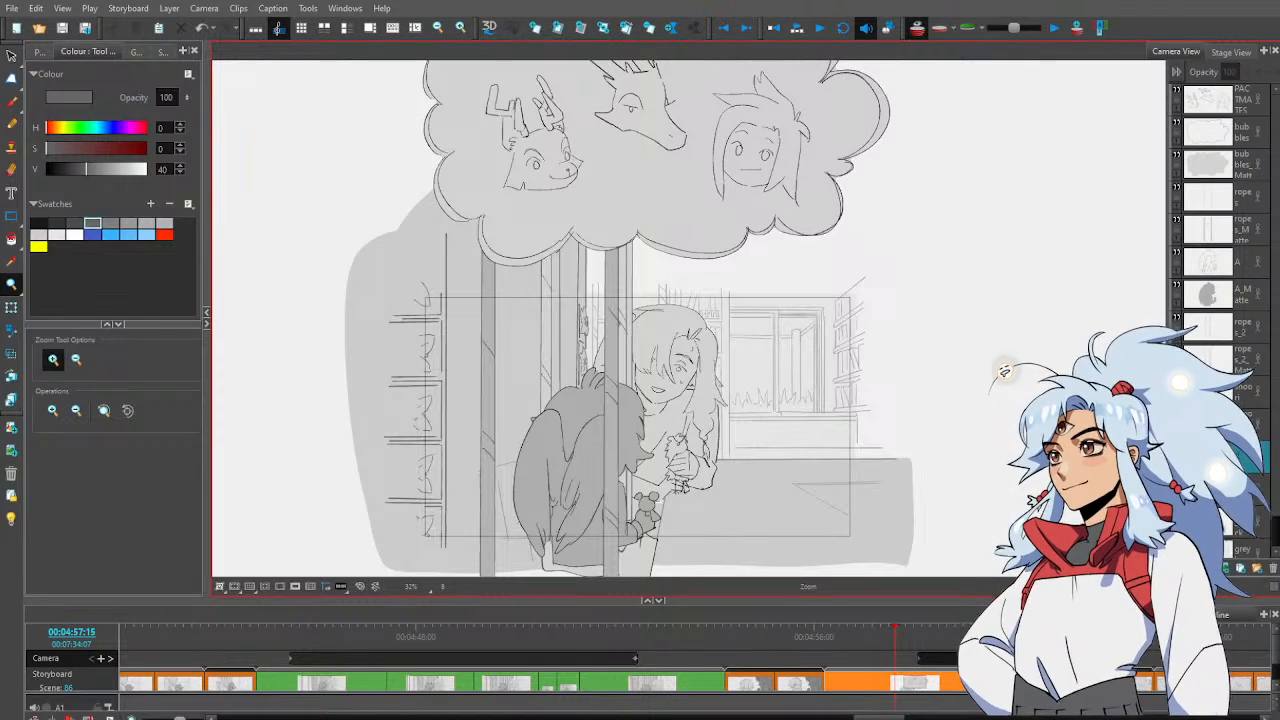
{"action": "key", "text": "ctrl+z"}
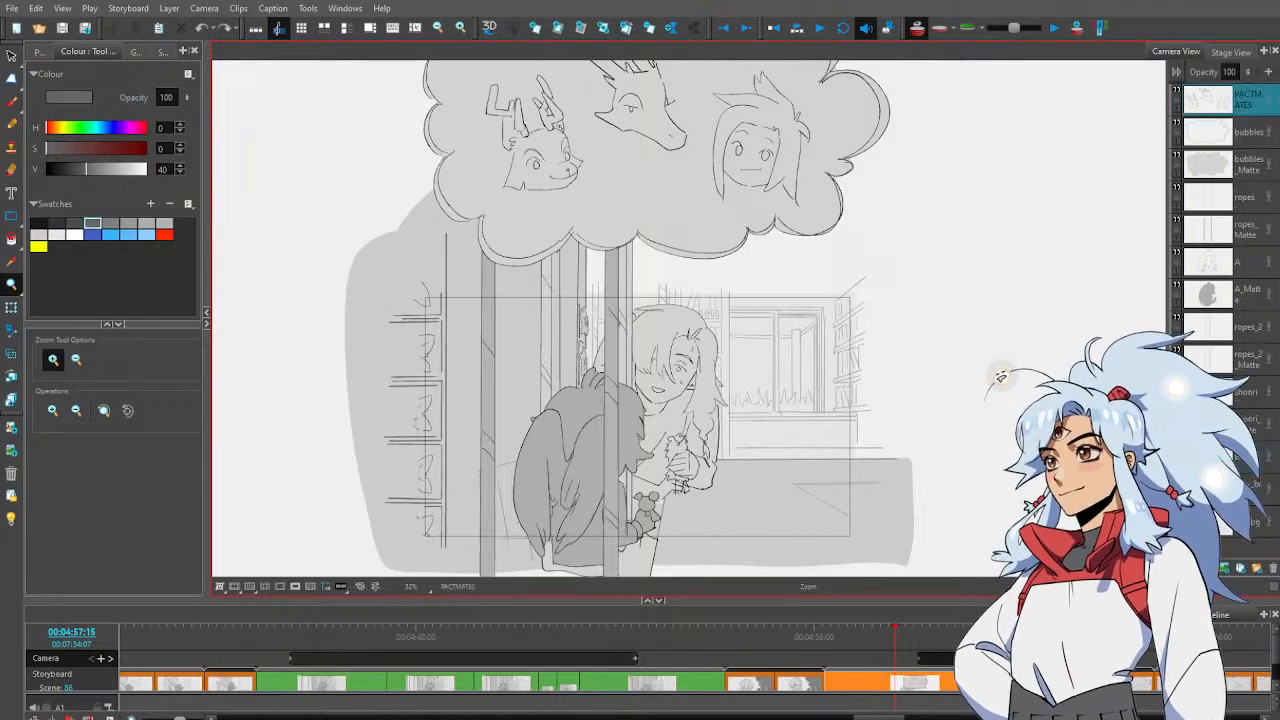
Duplicate the ropes_2 and ropes_2_Matte layers together and move the copies beneath the shoori layers
{"action": "left_click", "coordinate": [1252, 327]}
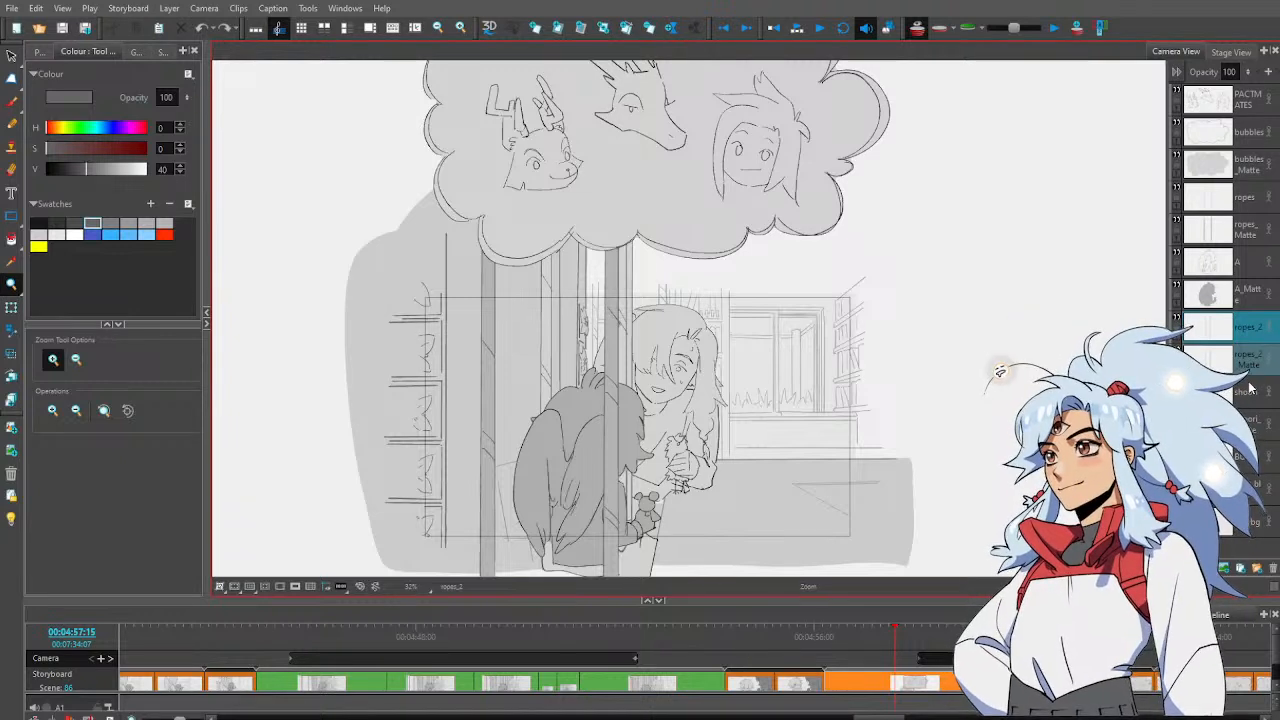
{"action": "left_click", "coordinate": [1257, 372]}
{"action": "left_click", "coordinate": [1249, 328], "text": "ctrl"}
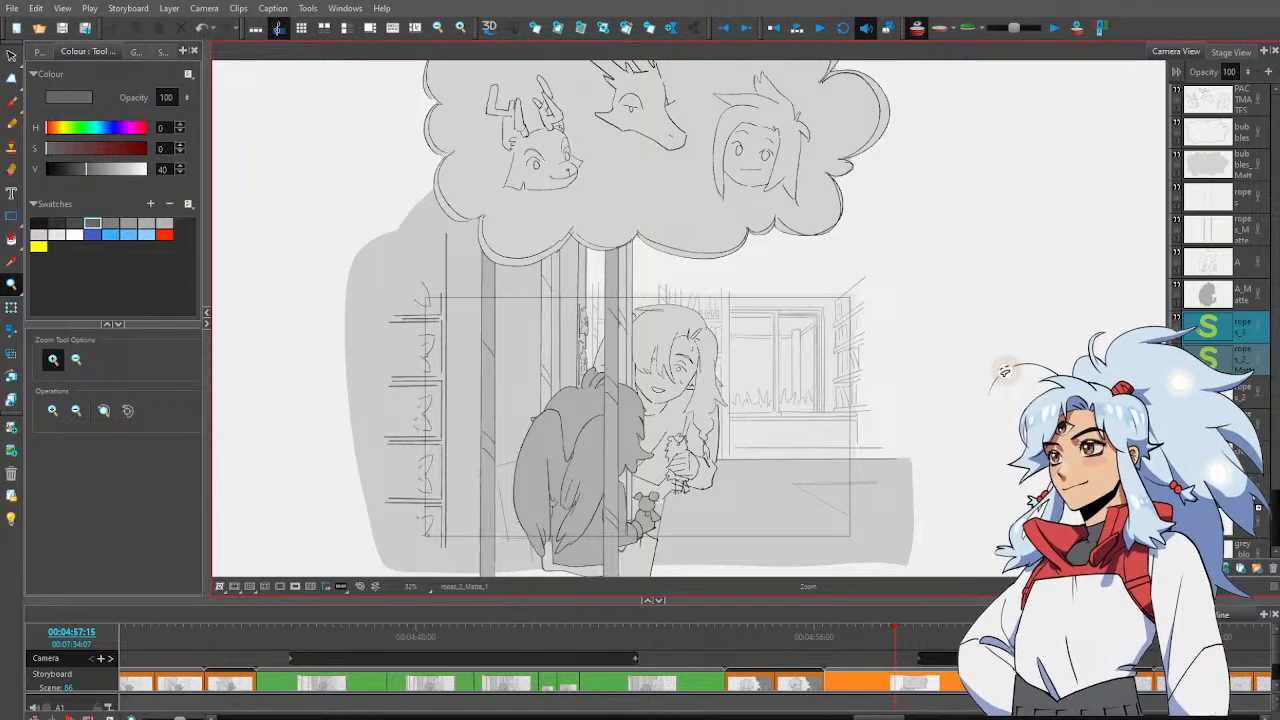
{"action": "left_click_drag", "start_coordinate": [1251, 501], "coordinate": [1251, 503]}
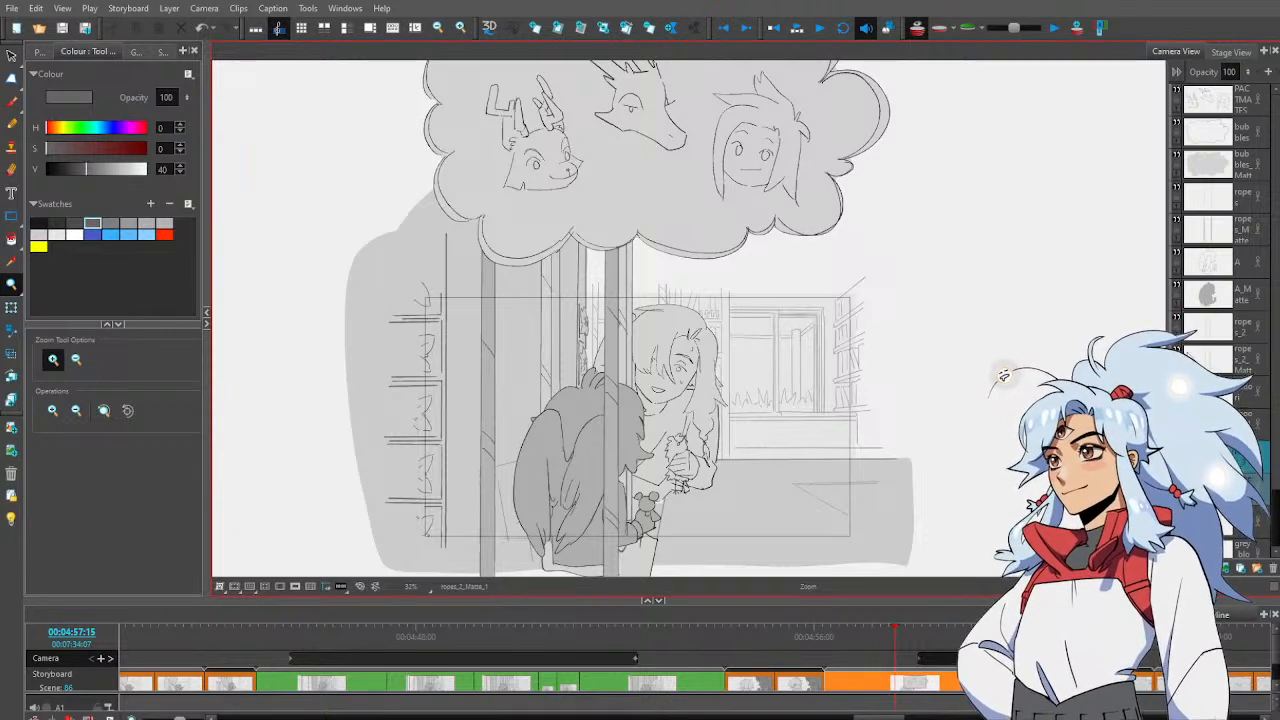
Shift the duplicated ropes to the right with Layer Transform so one hangs behind the long-haired character
{"action": "key", "text": "c"}
{"action": "mouse_move", "coordinate": [590, 350]}
{"action": "left_mouse_down"}
{"action": "mouse_move", "coordinate": [641, 350]}
{"action": "mouse_move", "coordinate": [622, 348]}
{"action": "left_mouse_up"}
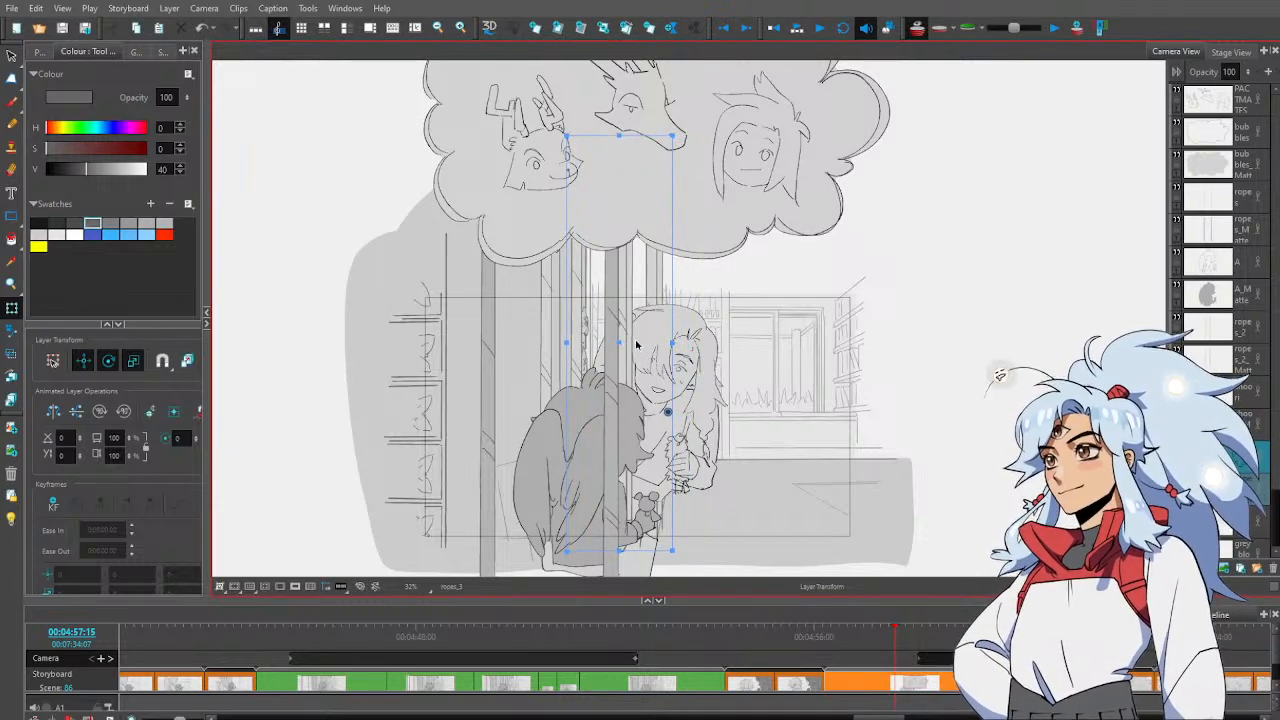
{"action": "left_click", "coordinate": [717, 304]}
{"action": "left_click", "coordinate": [660, 285]}
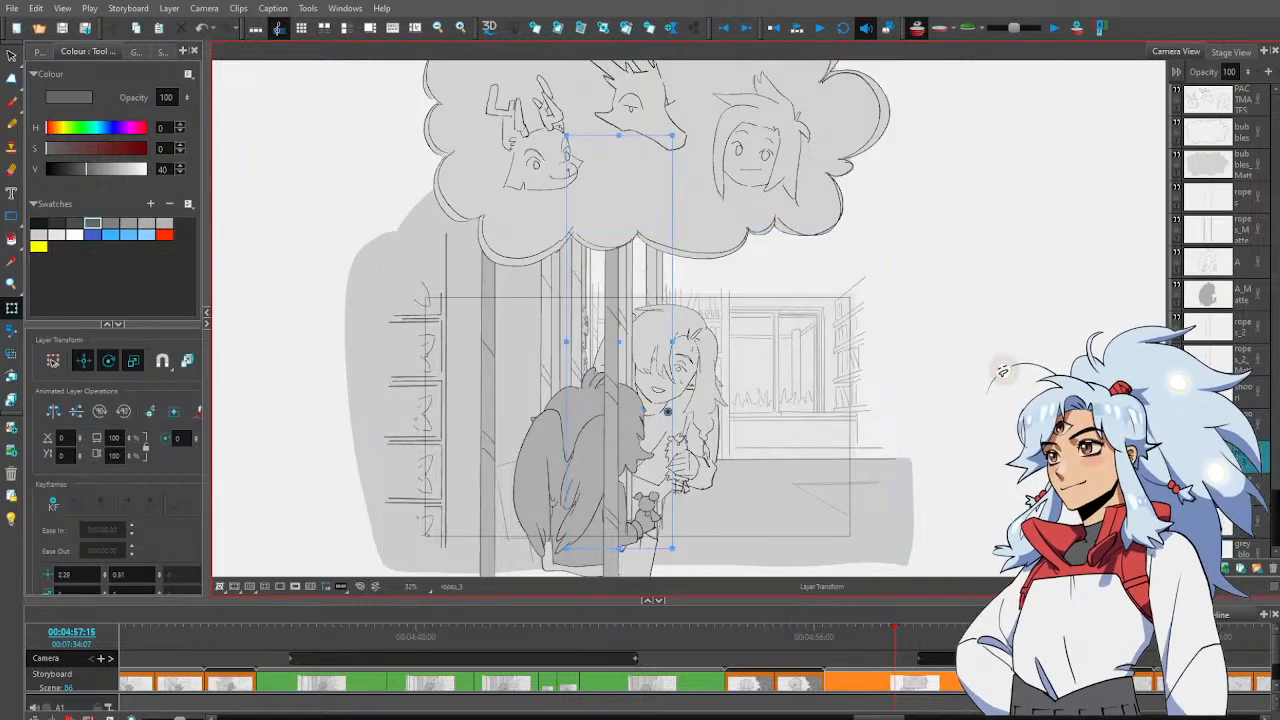
Narrow the two duplicated ropes by moving their right-hand edge lines inward, using the light table as a guide
{"action": "key", "text": "alt+z"}
{"action": "left_click", "coordinate": [636, 285]}
{"action": "left_click", "coordinate": [636, 285]}
{"action": "key", "text": "space"}
{"action": "left_click_drag", "start_coordinate": [709, 302], "coordinate": [737, 266]}
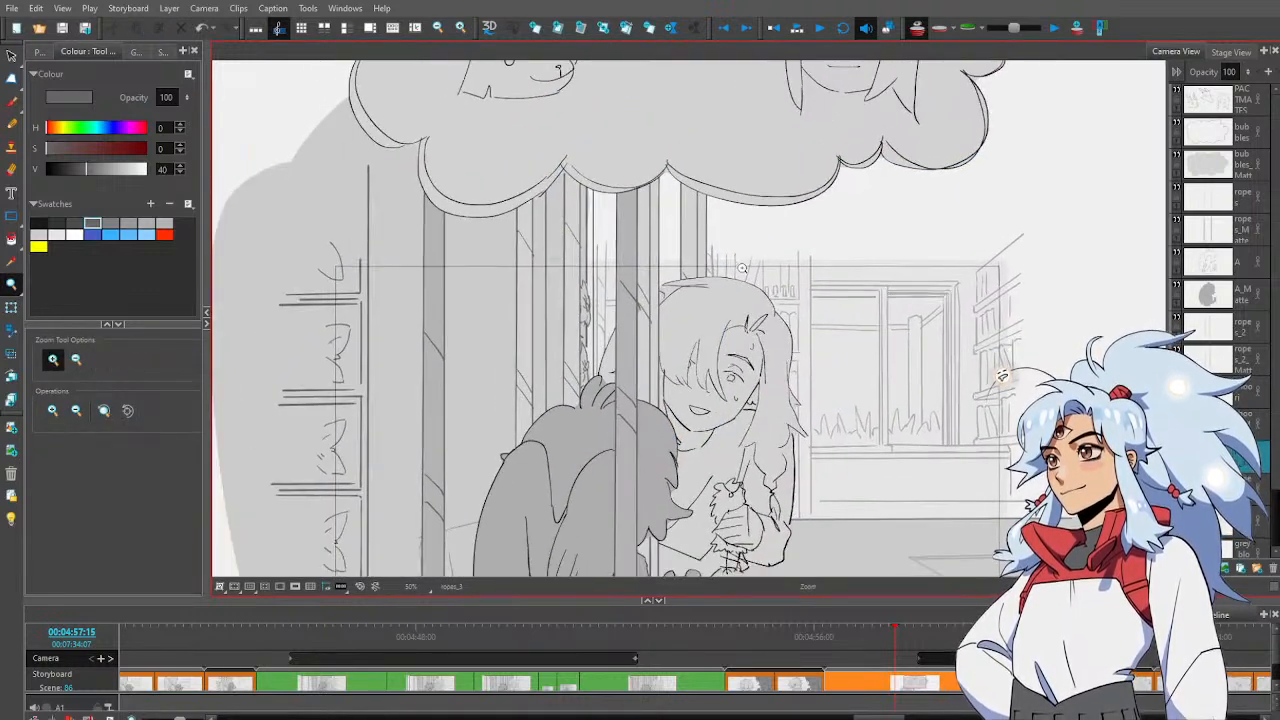
{"action": "key", "text": "alt+s"}
{"action": "left_click", "coordinate": [710, 236]}
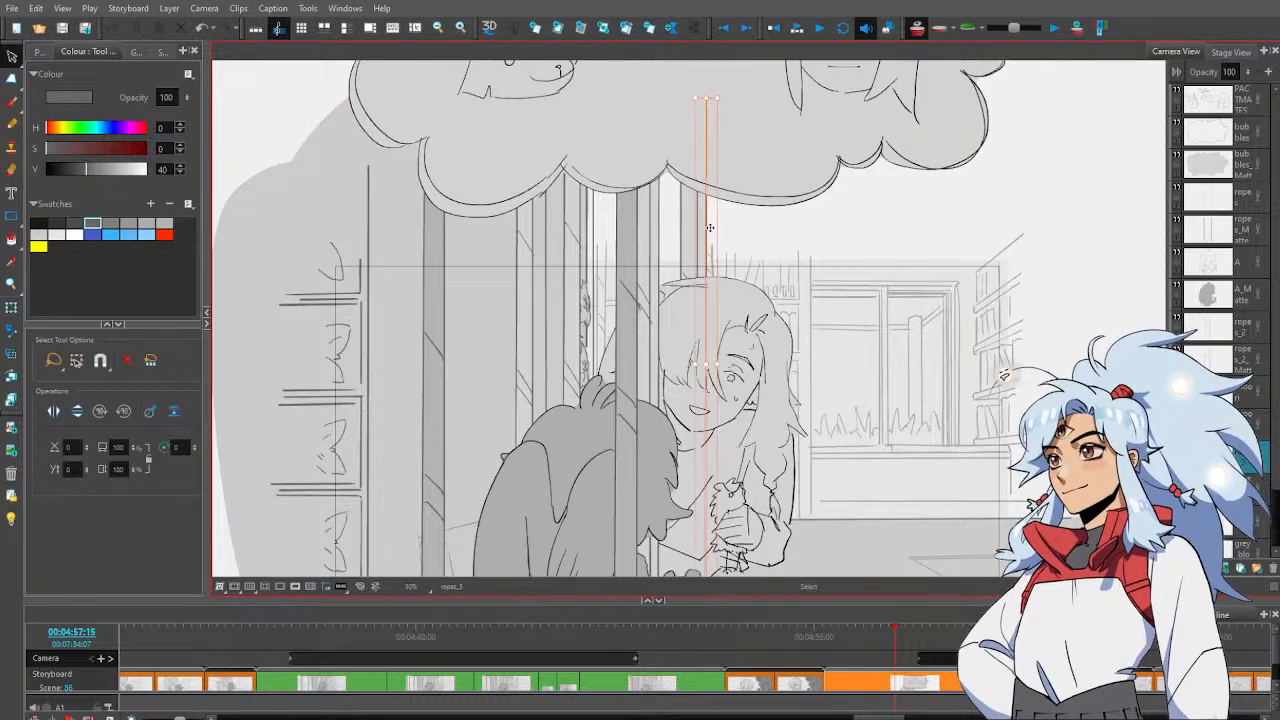
{"action": "key", "text": "Escape"}
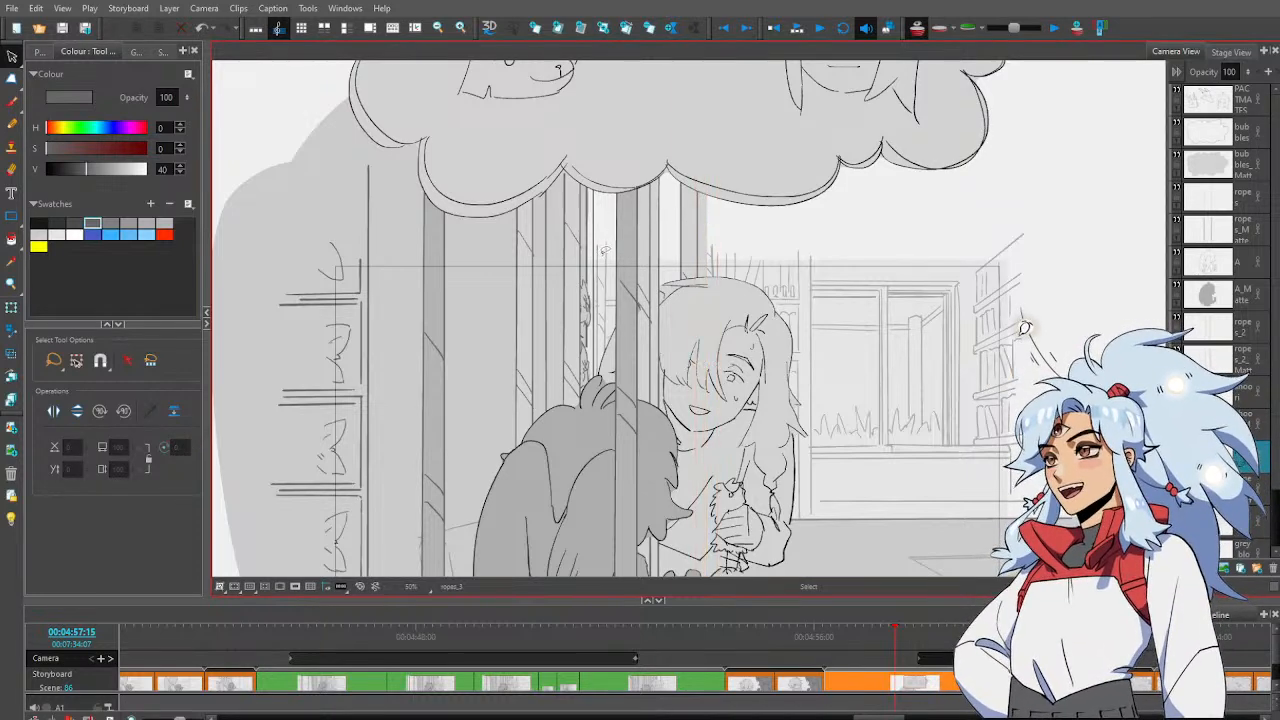
{"action": "key", "text": "shift+l"}
{"action": "left_click", "coordinate": [600, 262]}
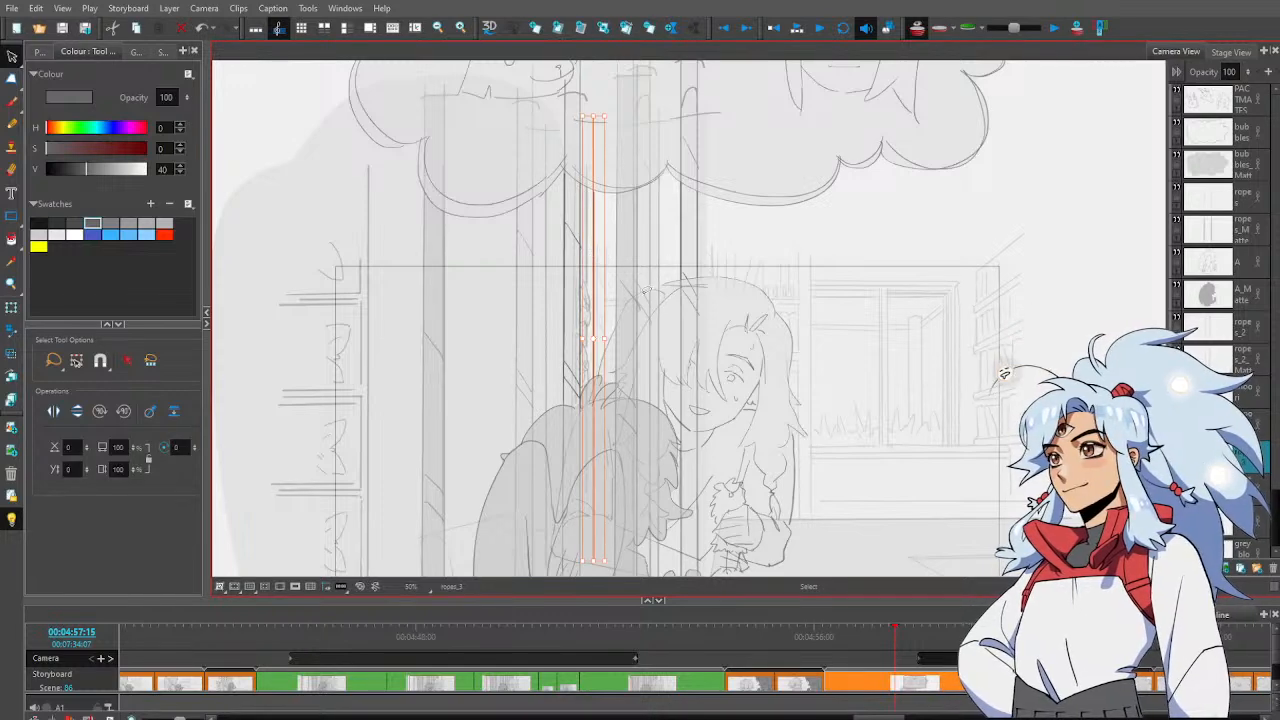
{"action": "key", "text": "Escape"}
Move the diagonal twist marks on both duplicated ropes higher up, so they sit above the characters
{"action": "left_click", "coordinate": [574, 372]}
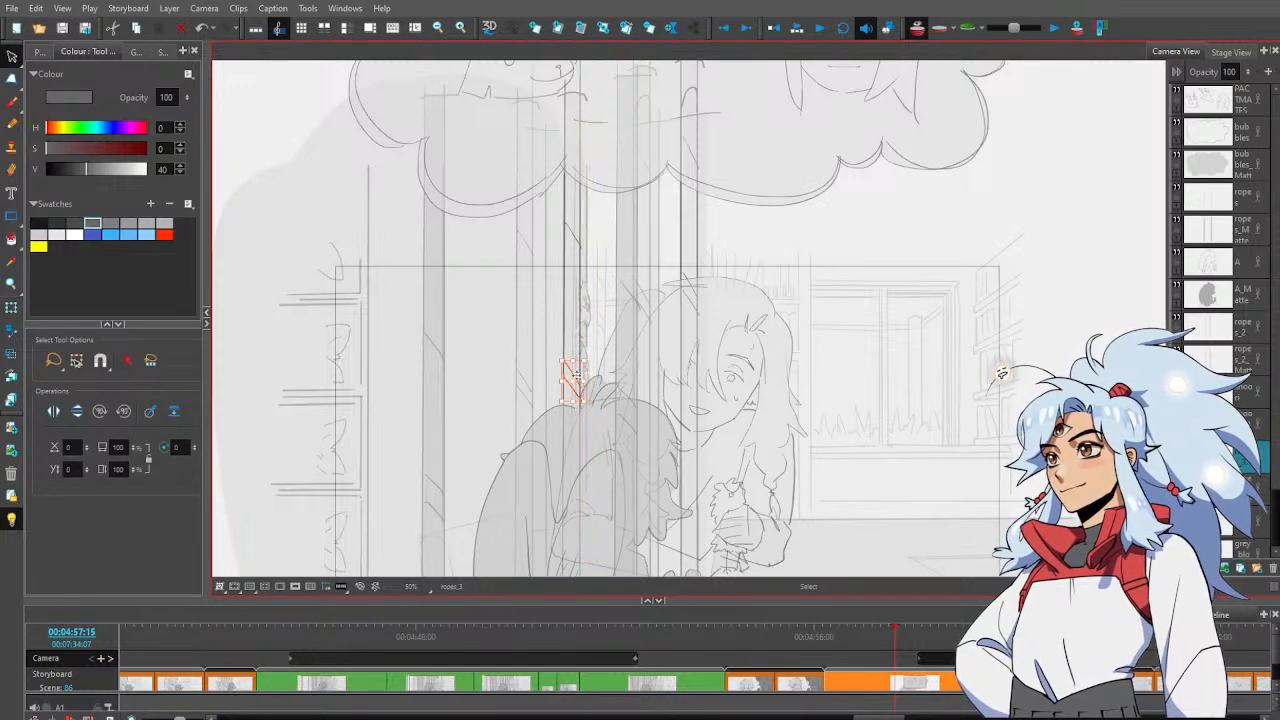
{"action": "left_click_drag", "start_coordinate": [576, 376], "coordinate": [576, 332]}
{"action": "left_click", "coordinate": [574, 237]}
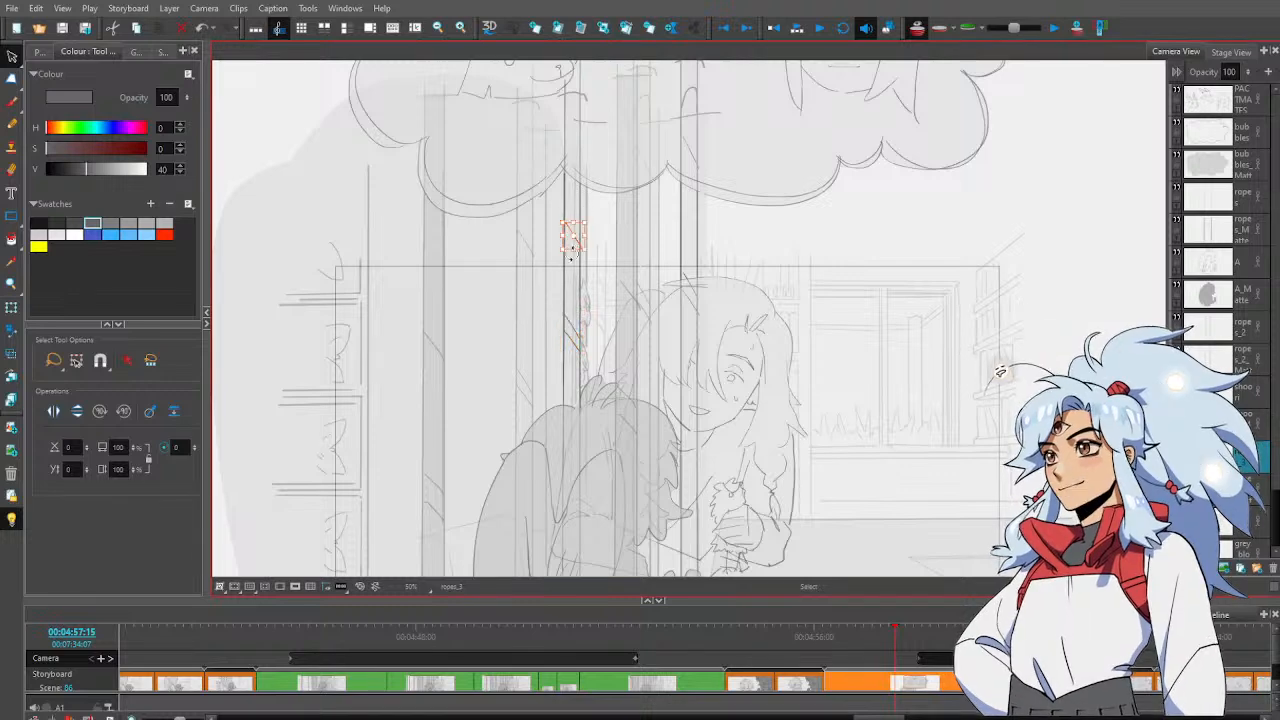
{"action": "left_click_drag", "start_coordinate": [574, 273], "coordinate": [578, 270]}
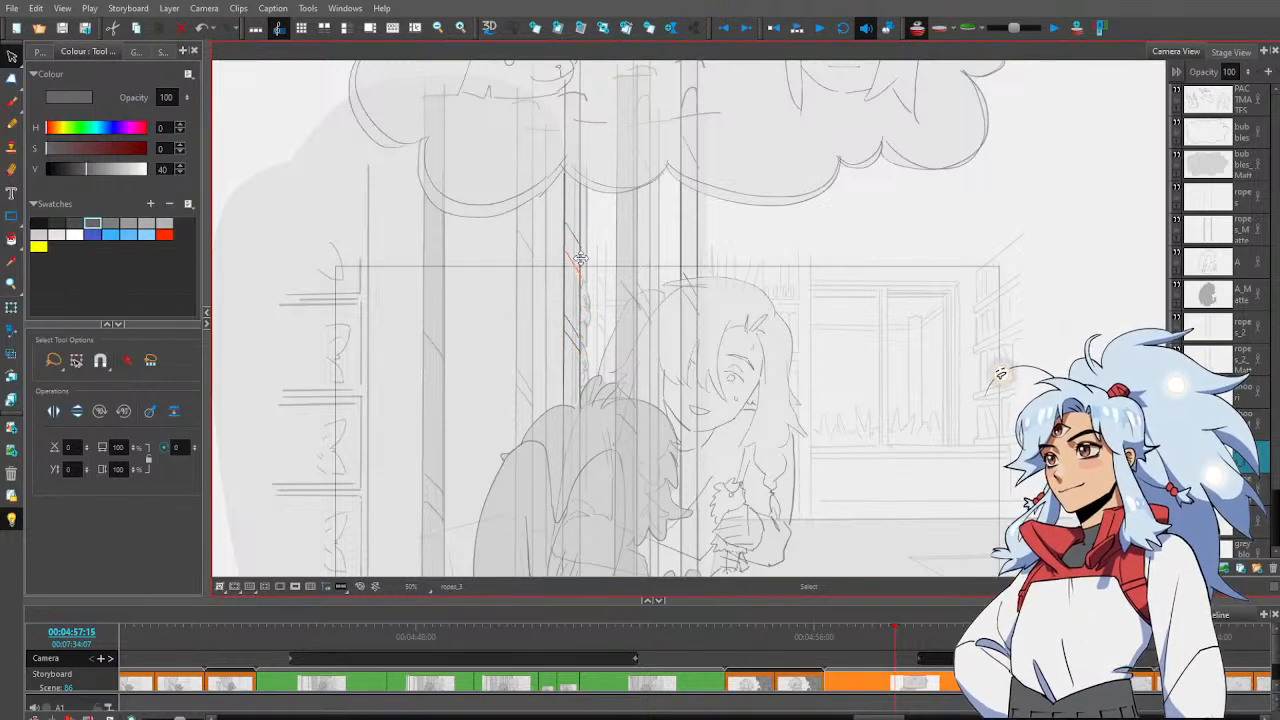
{"action": "key", "text": "Escape"}
{"action": "left_click", "coordinate": [691, 272]}
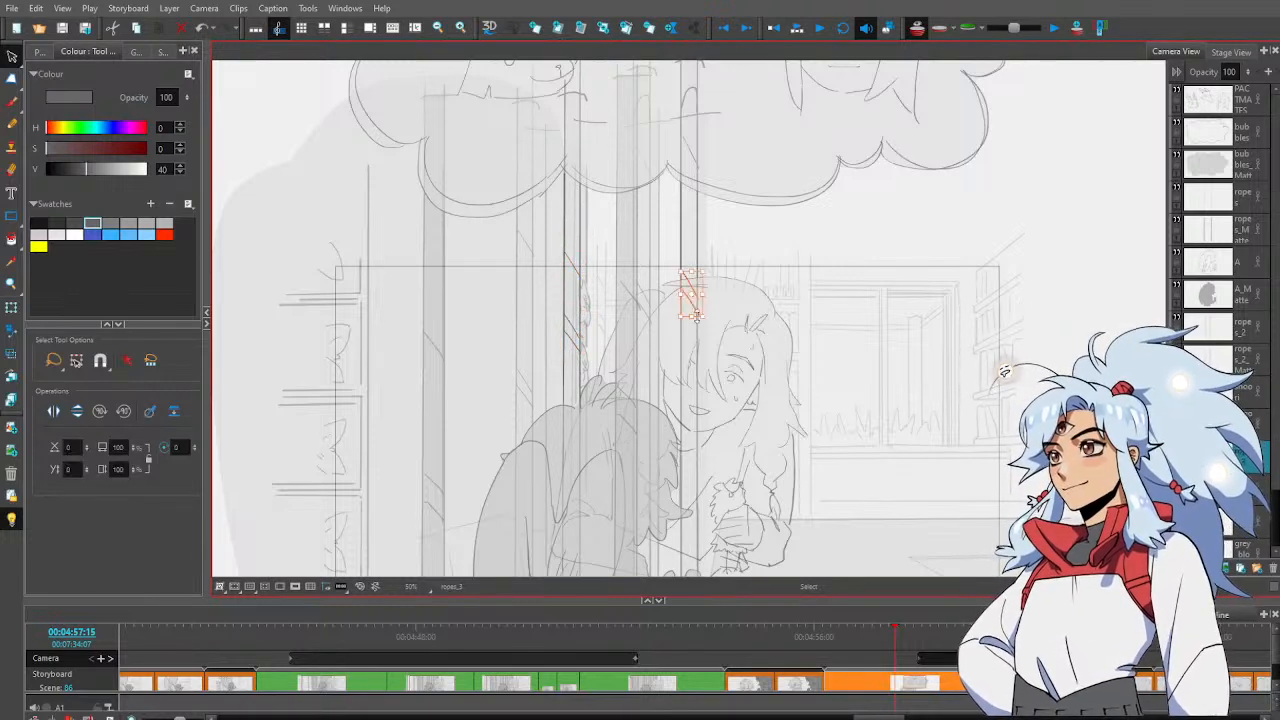
{"action": "left_click_drag", "start_coordinate": [694, 280], "coordinate": [694, 243]}
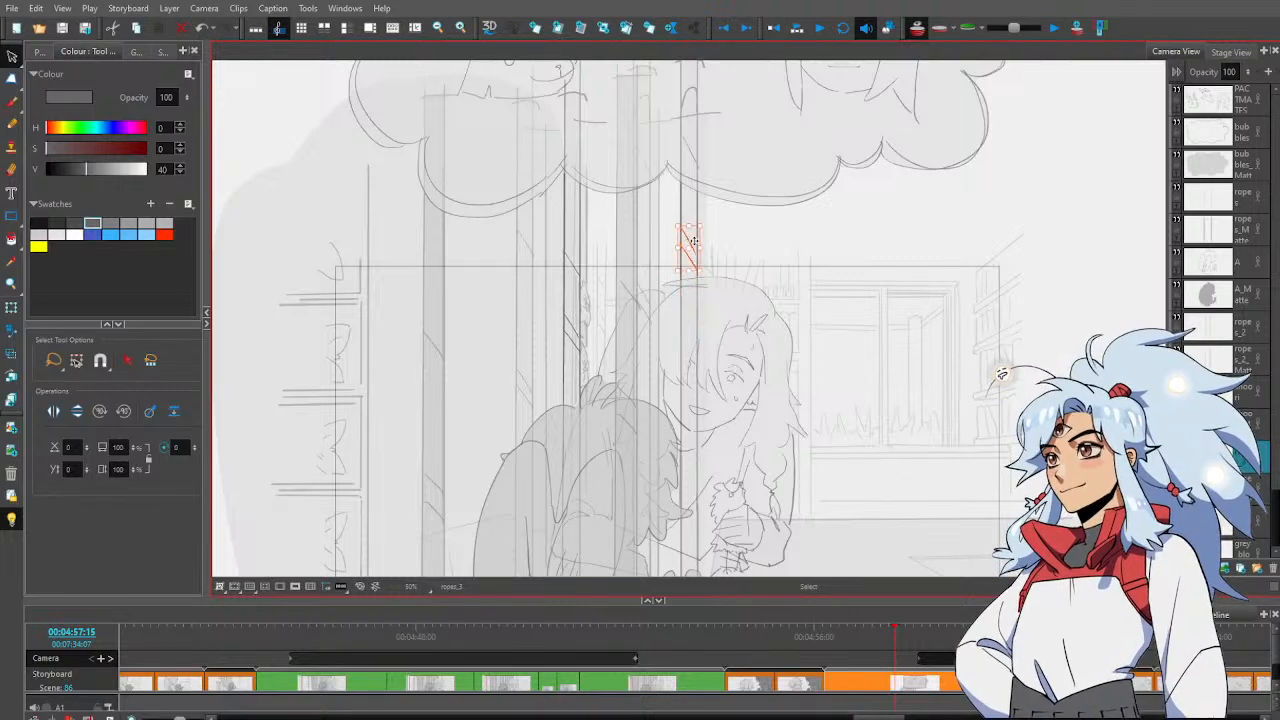
{"action": "left_click", "coordinate": [745, 209]}
Erase the excess grey along the right side of the rope behind the long-haired character on the duplicated ropes matte
{"action": "key", "text": "alt+z"}
{"action": "key", "text": "1"}
{"action": "key", "text": "1"}
{"action": "left_click_drag", "start_coordinate": [796, 430], "coordinate": [776, 364]}
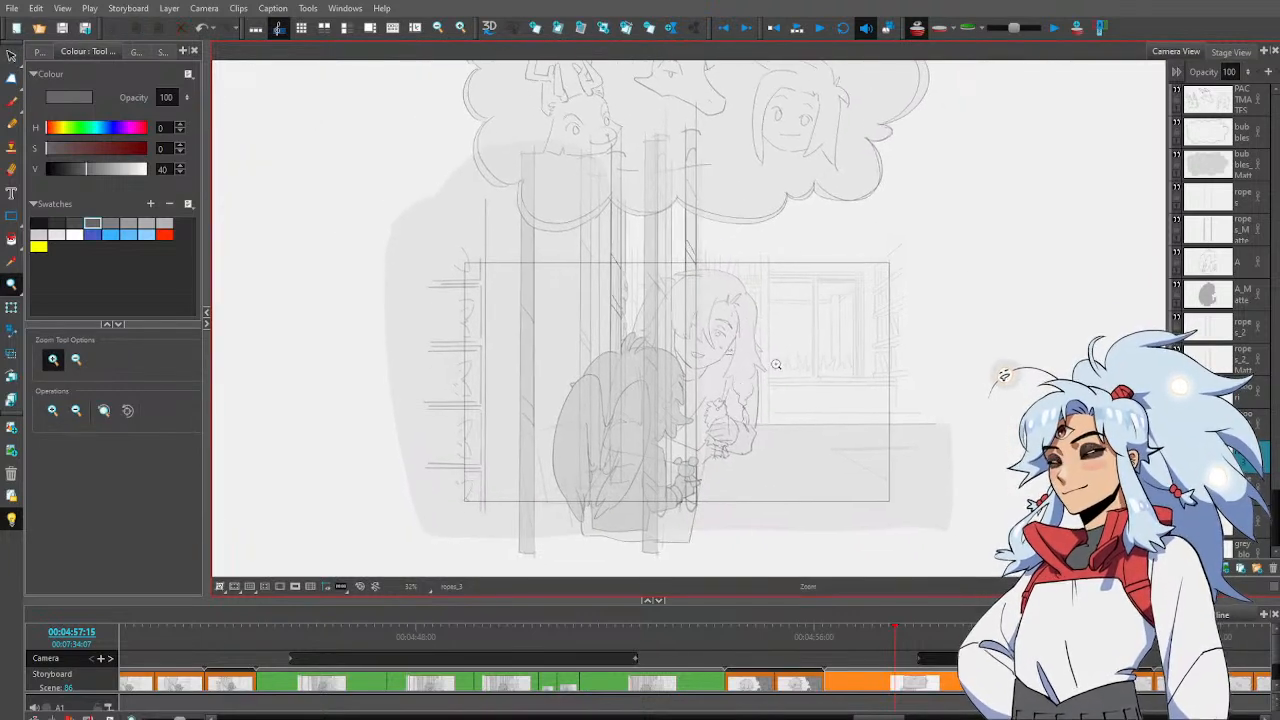
{"action": "key", "text": "shift+l"}
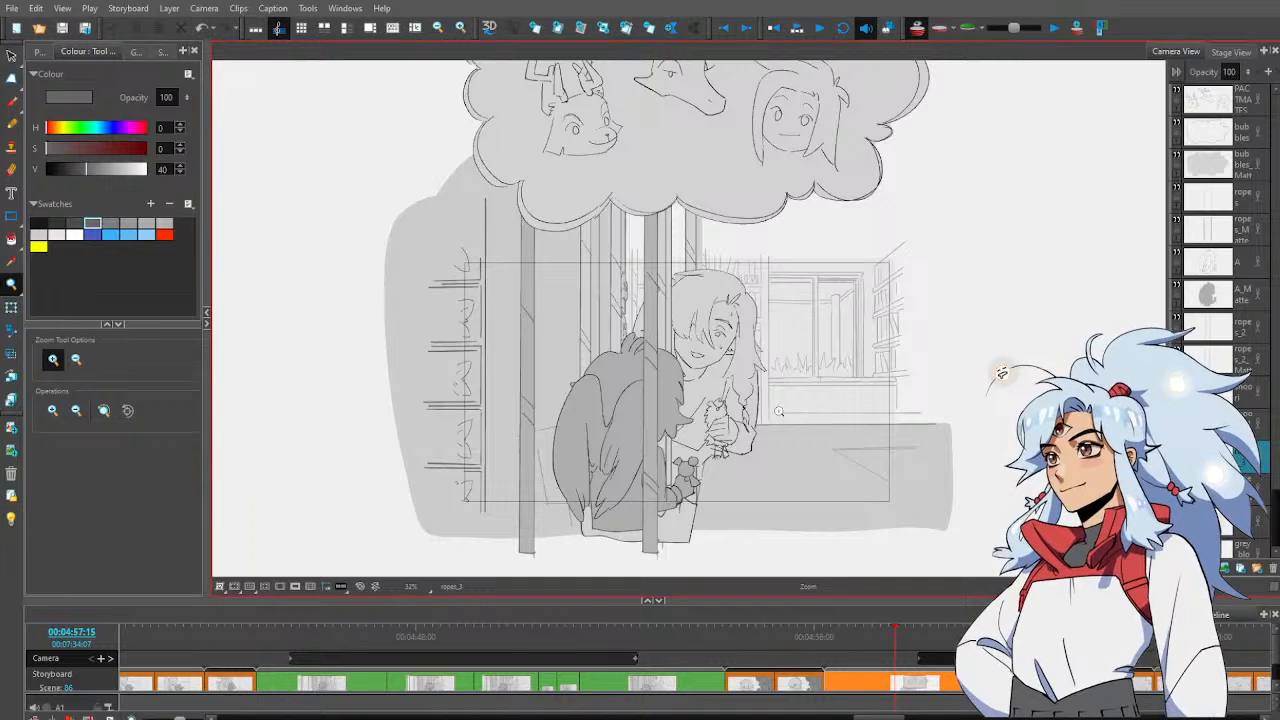
{"action": "left_click_drag", "start_coordinate": [810, 421], "coordinate": [832, 419]}
{"action": "left_click", "coordinate": [1243, 489]}
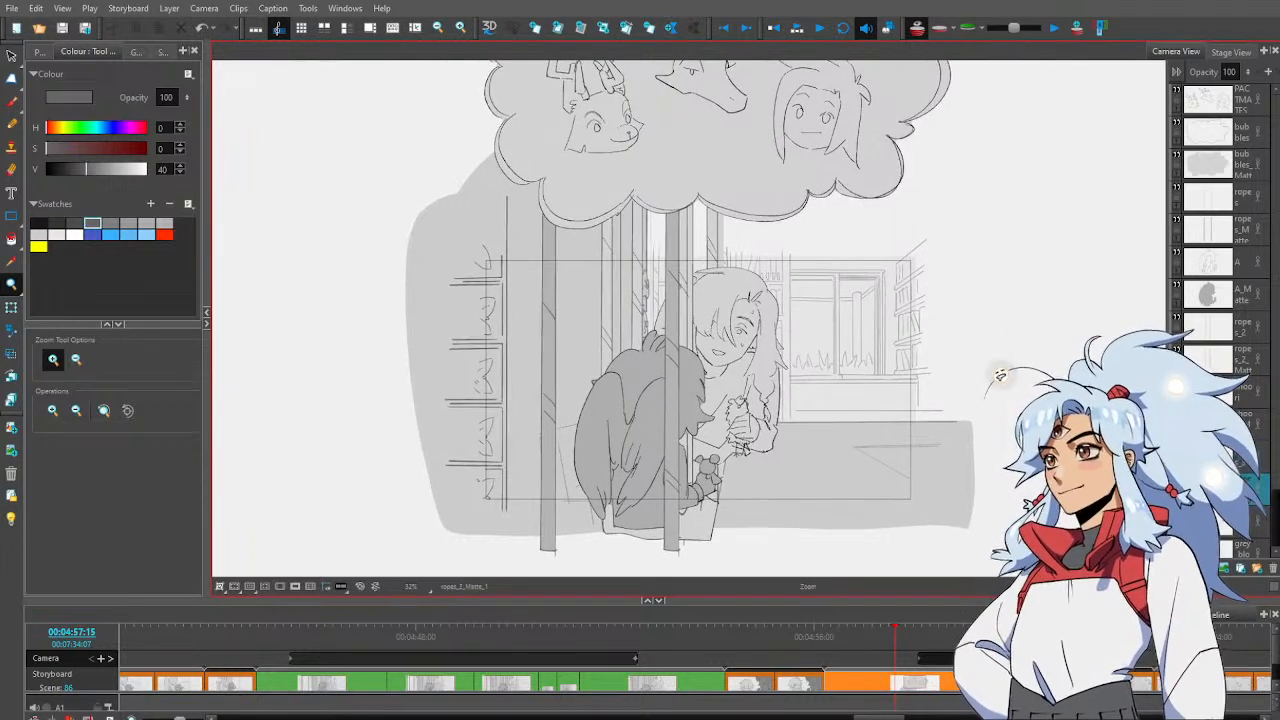
{"action": "left_click", "coordinate": [735, 333]}
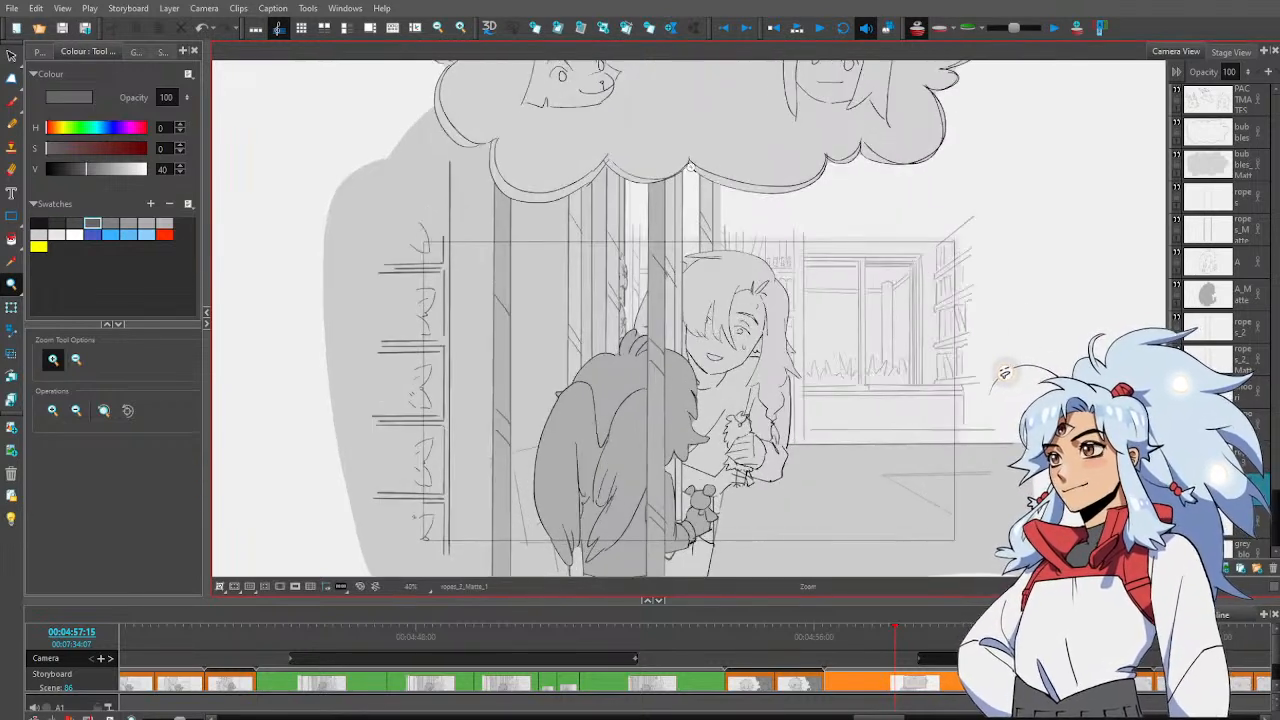
{"action": "key", "text": "alt+b"}
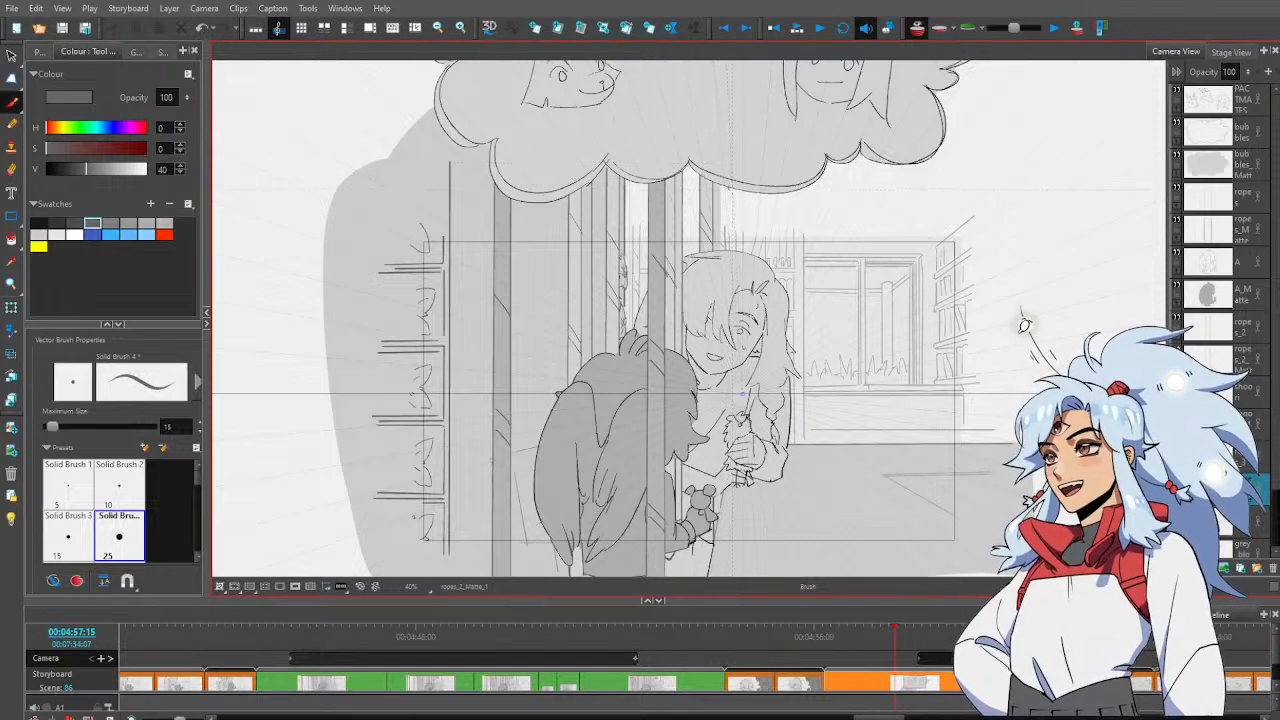
{"action": "key", "text": "alt+e"}
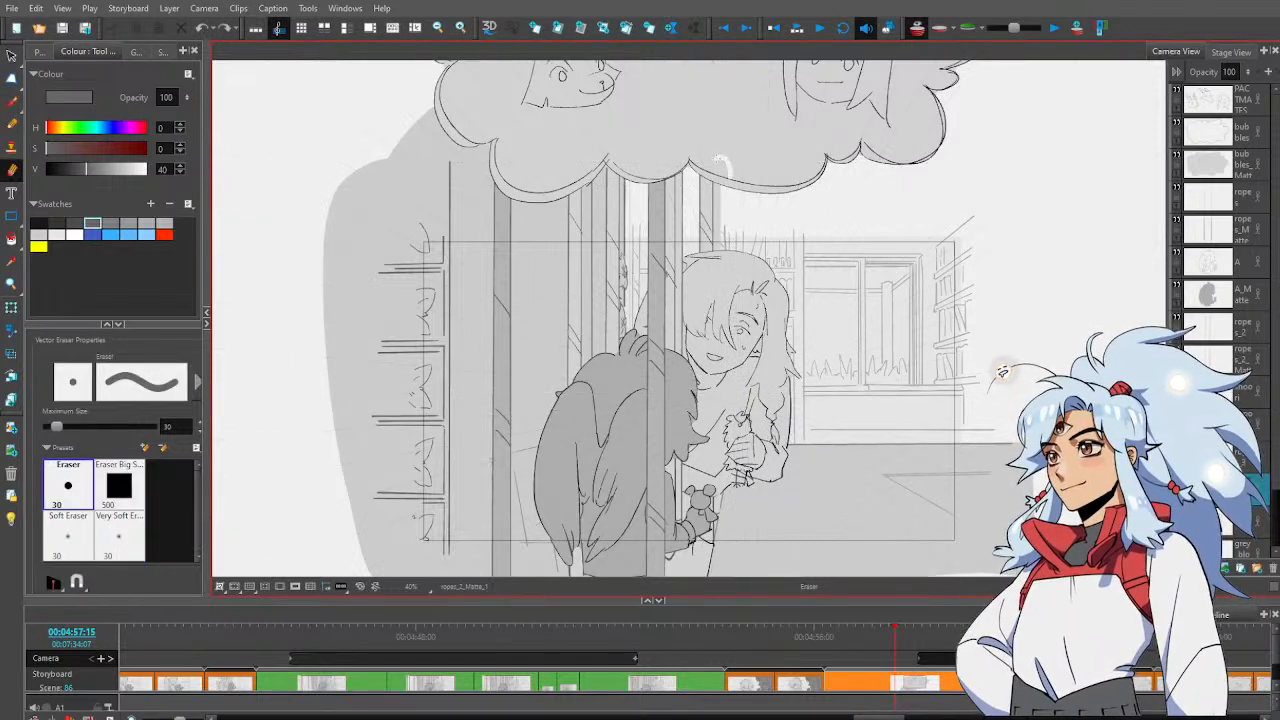
{"action": "left_click_drag", "start_coordinate": [718, 165], "coordinate": [716, 495]}
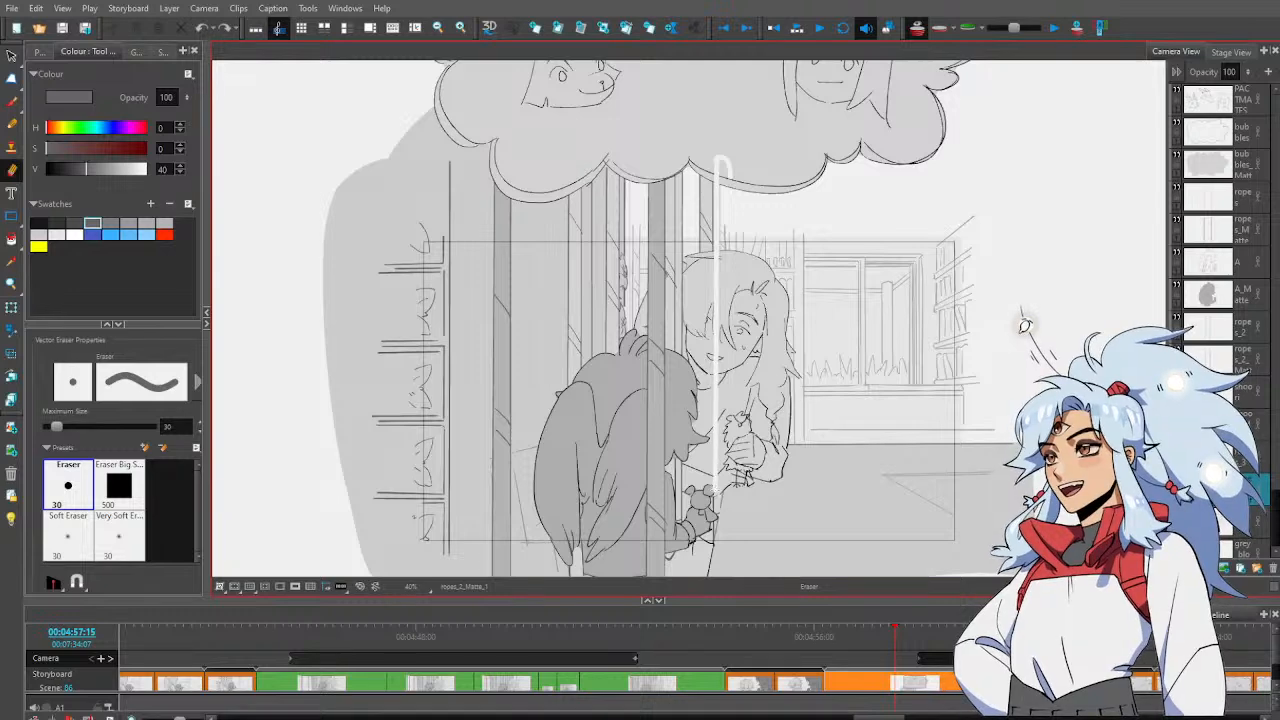
{"action": "key", "text": "alt+v"}
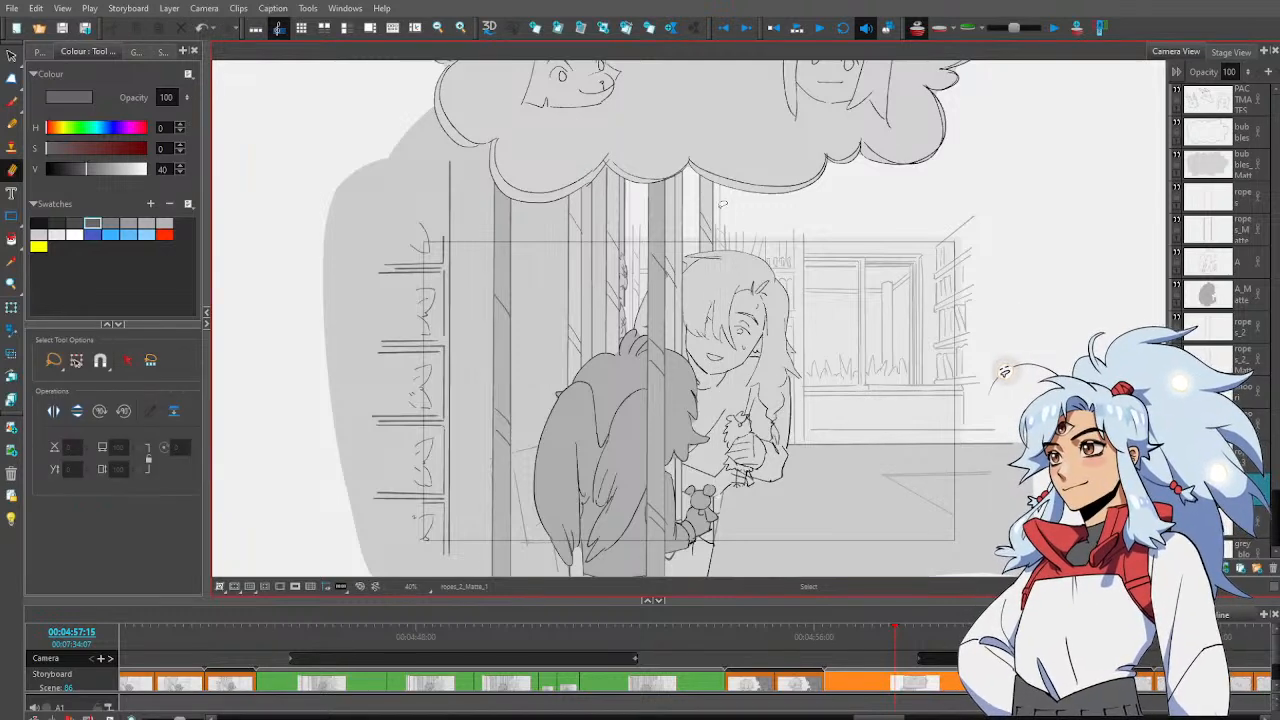
{"action": "left_click", "coordinate": [741, 185]}
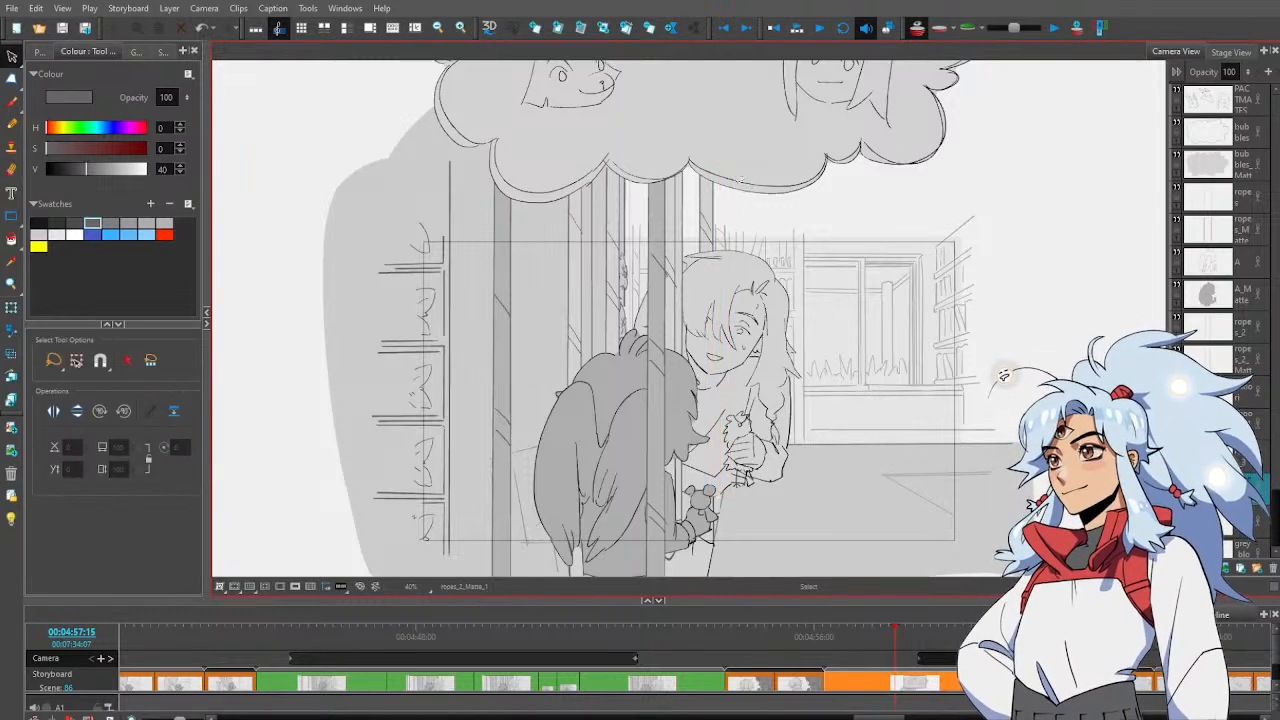
{"action": "key", "text": "alt+e"}
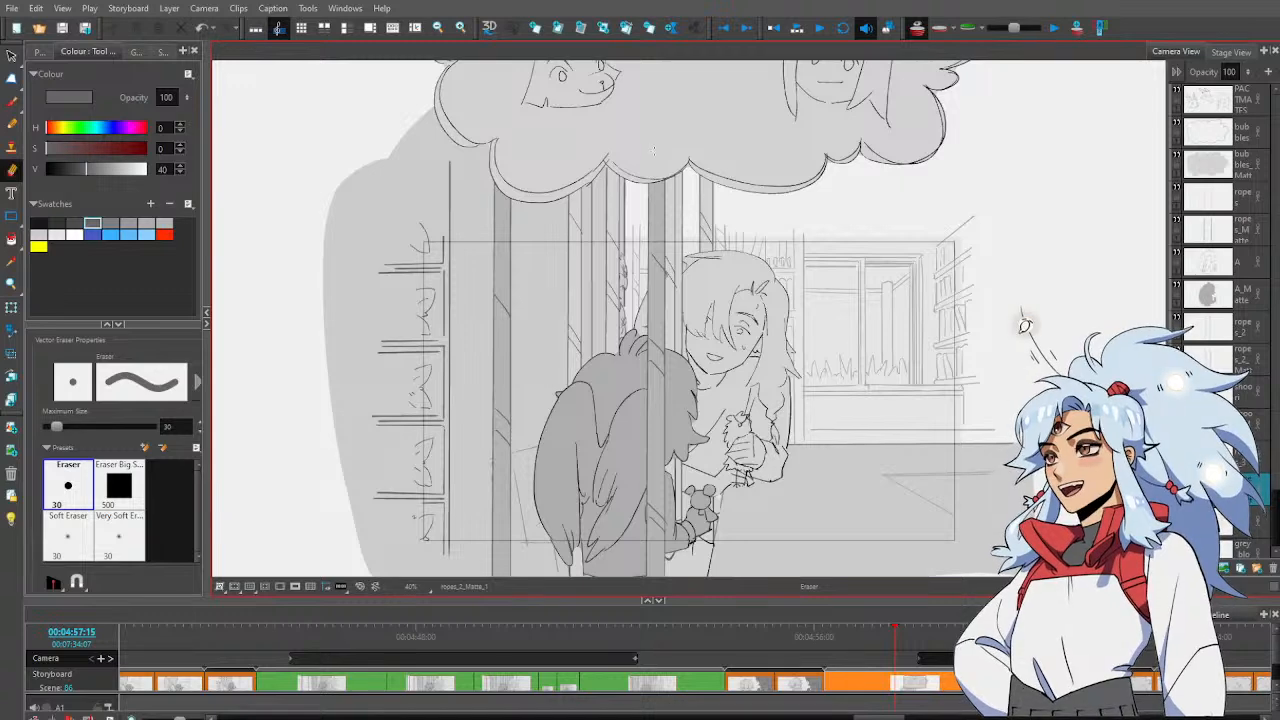
With the light table on, delete the stray sketch lines around the duplicated ropes on the background line layer
{"action": "key", "text": "shift+l"}
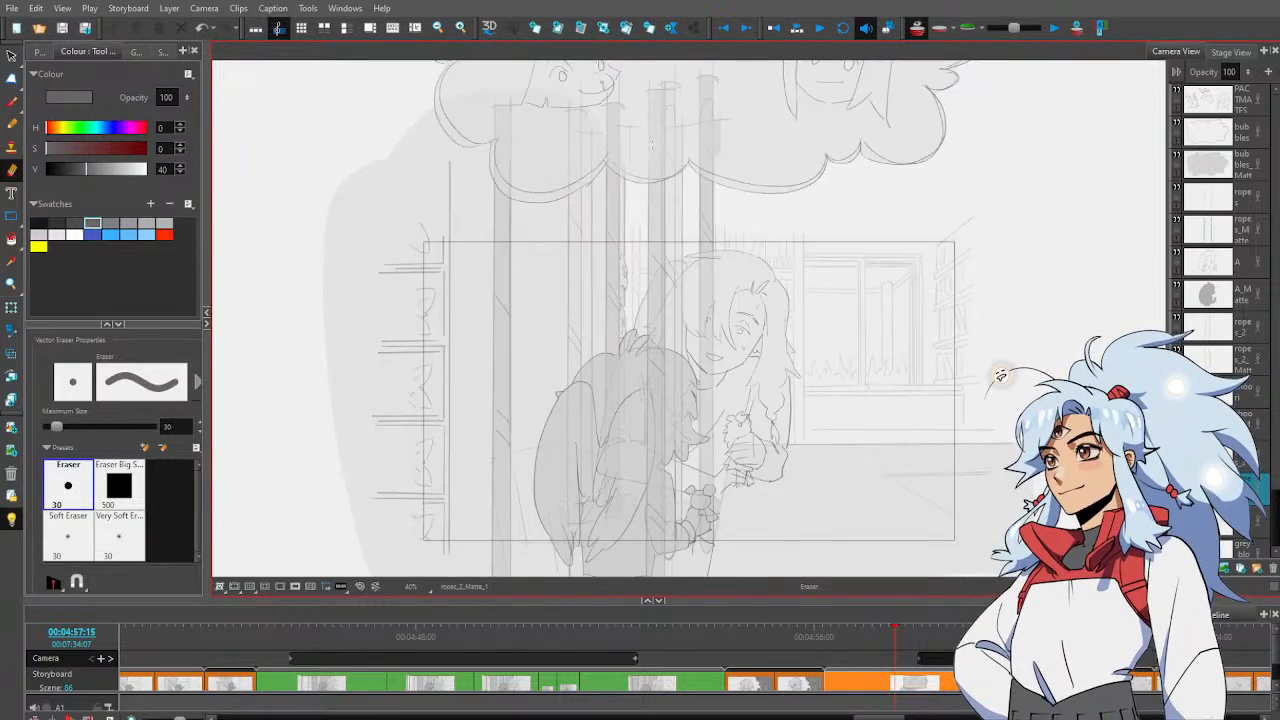
{"action": "key", "text": "shift+l"}
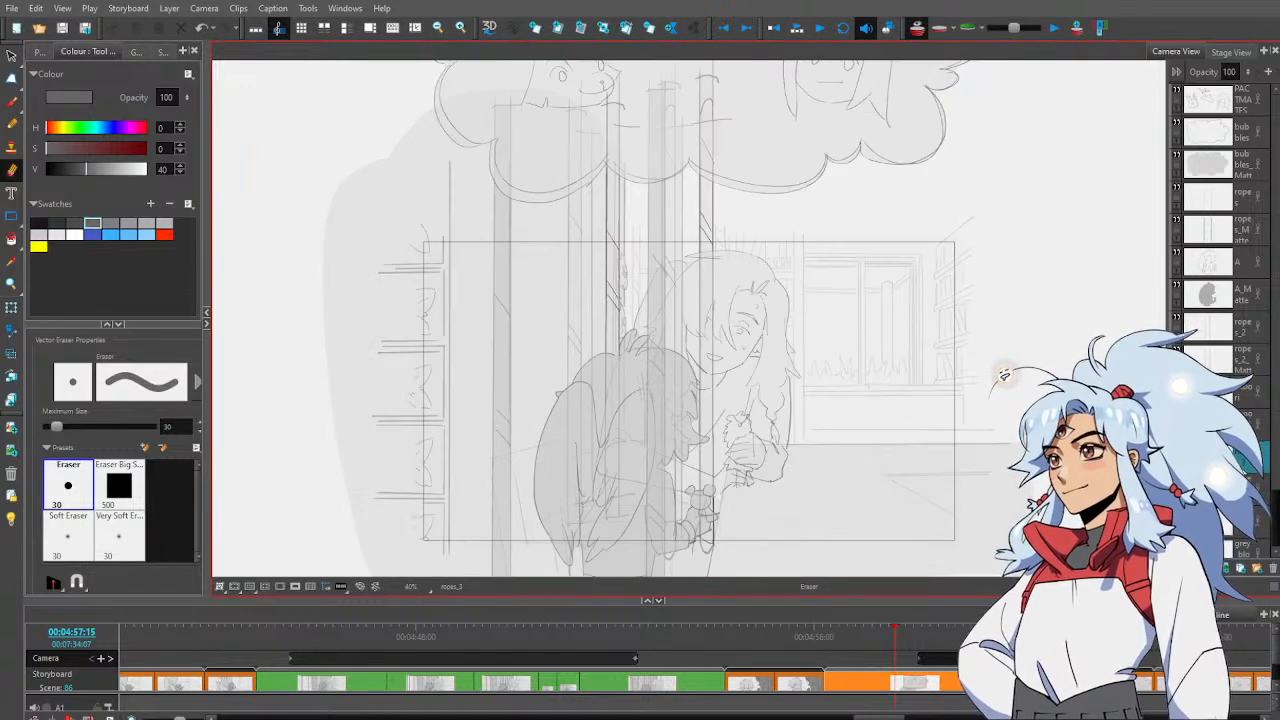
{"action": "key", "text": "shift+l"}
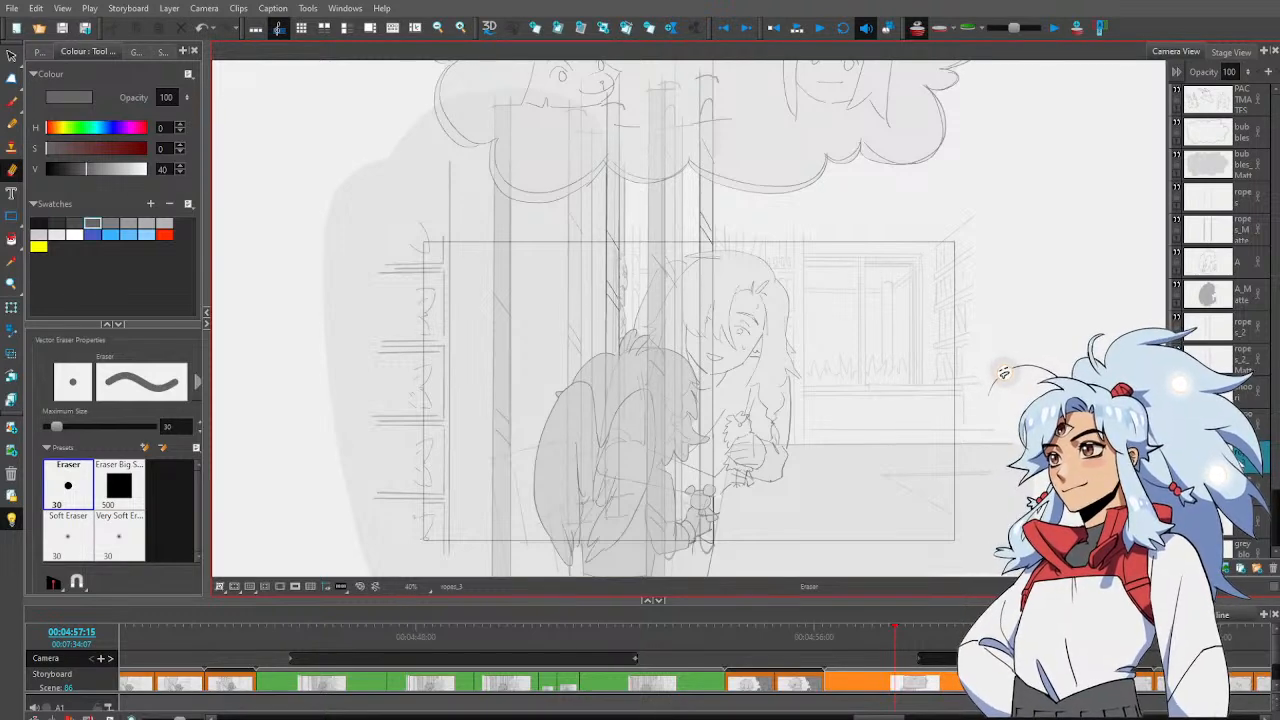
{"action": "key", "text": "shift+l"}
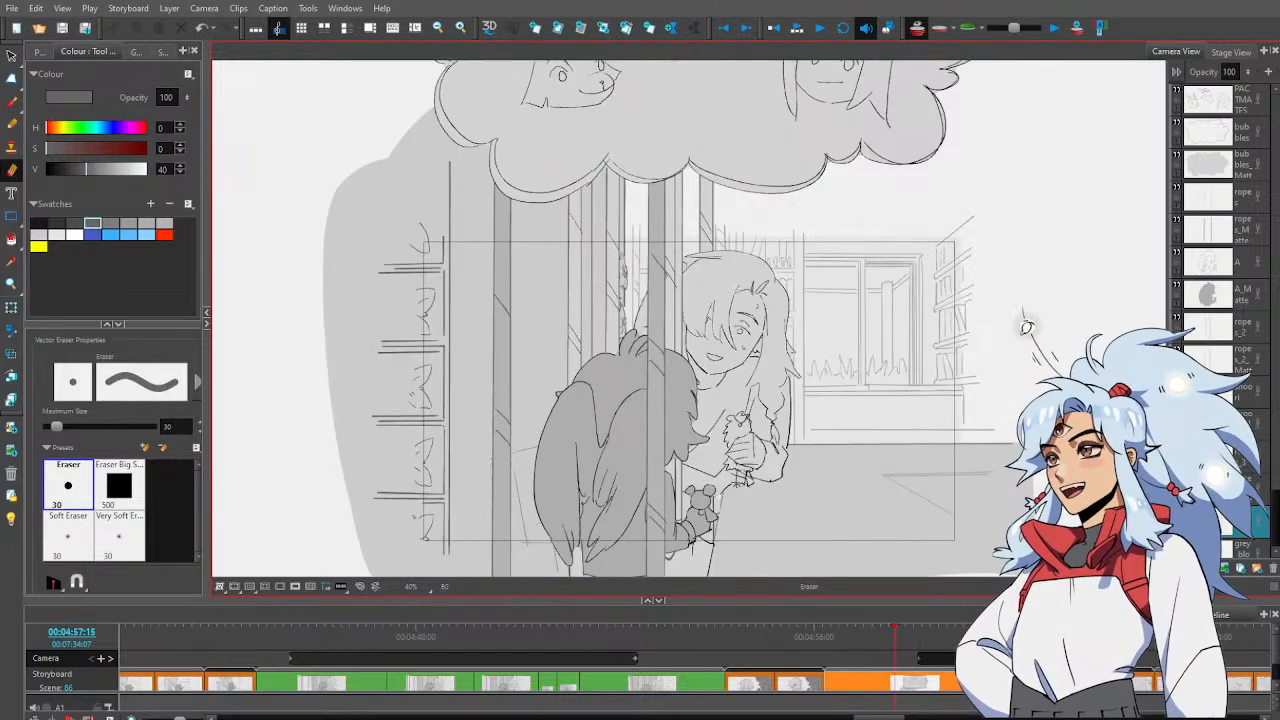
{"action": "key", "text": "shift+l"}
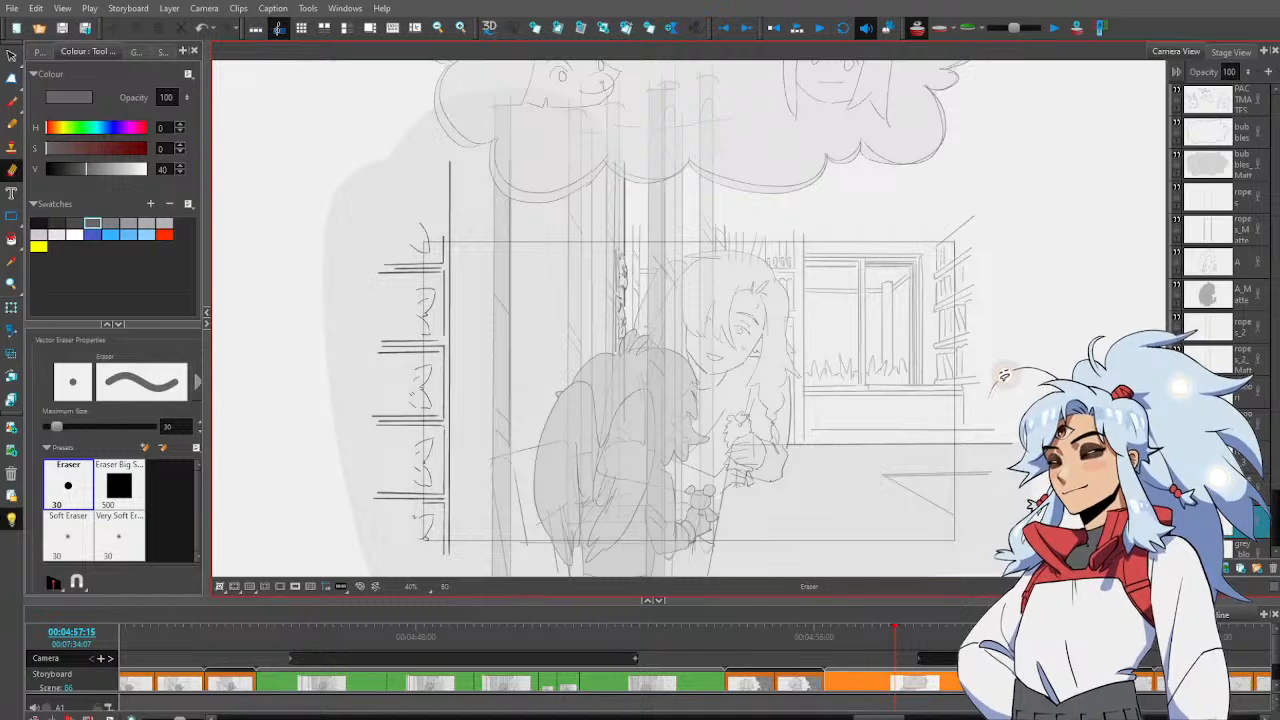
{"action": "key", "text": "alt+s"}
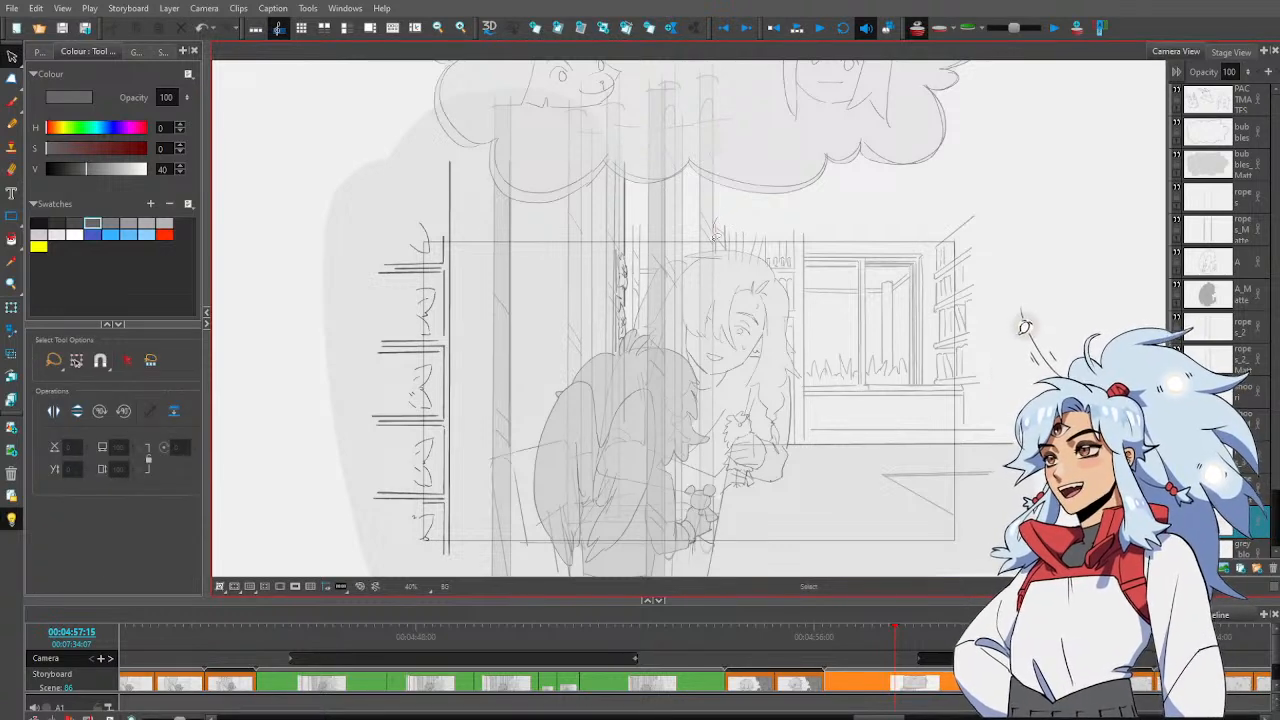
{"action": "mouse_move", "coordinate": [714, 236]}
{"action": "left_mouse_down"}
{"action": "mouse_move", "coordinate": [728, 246]}
{"action": "mouse_move", "coordinate": [727, 198]}
{"action": "left_mouse_up"}
{"action": "key", "text": "Delete"}
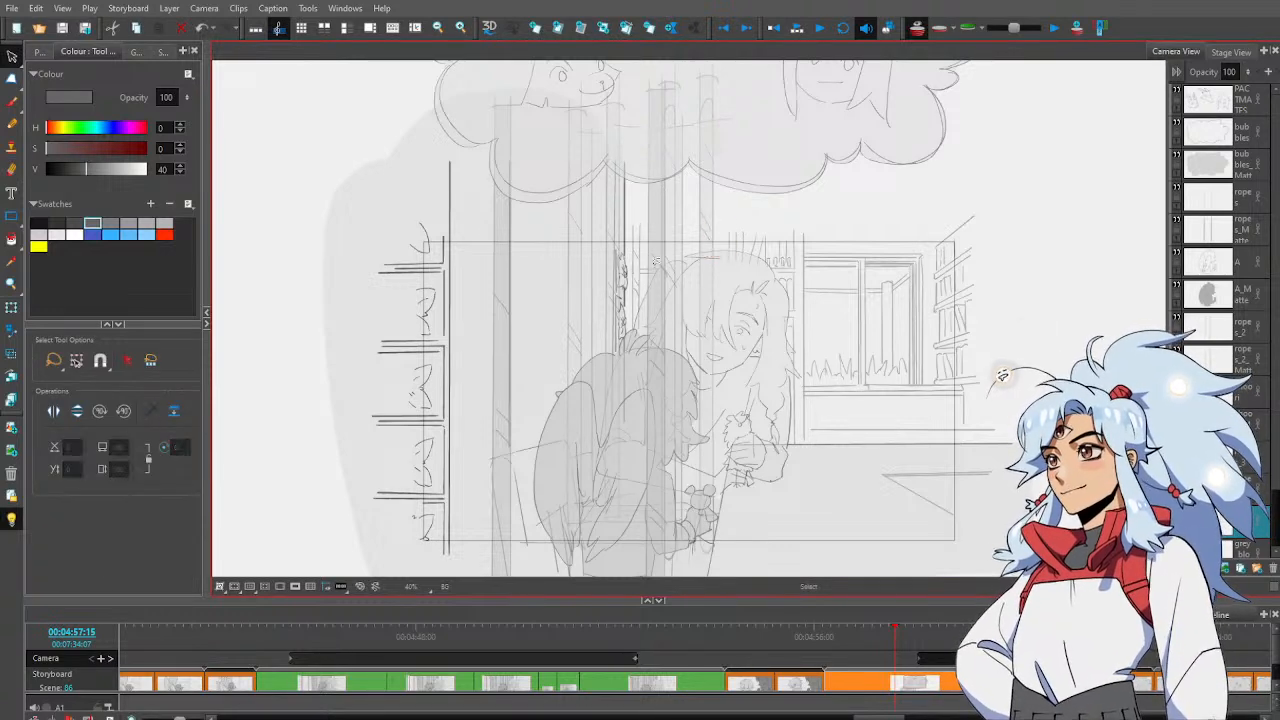
{"action": "mouse_move", "coordinate": [643, 250]}
{"action": "left_mouse_down"}
{"action": "mouse_move", "coordinate": [634, 275]}
{"action": "mouse_move", "coordinate": [637, 256]}
{"action": "left_mouse_up"}
{"action": "key", "text": "Delete"}
{"action": "key", "text": "Delete"}
{"action": "left_click", "coordinate": [640, 262]}
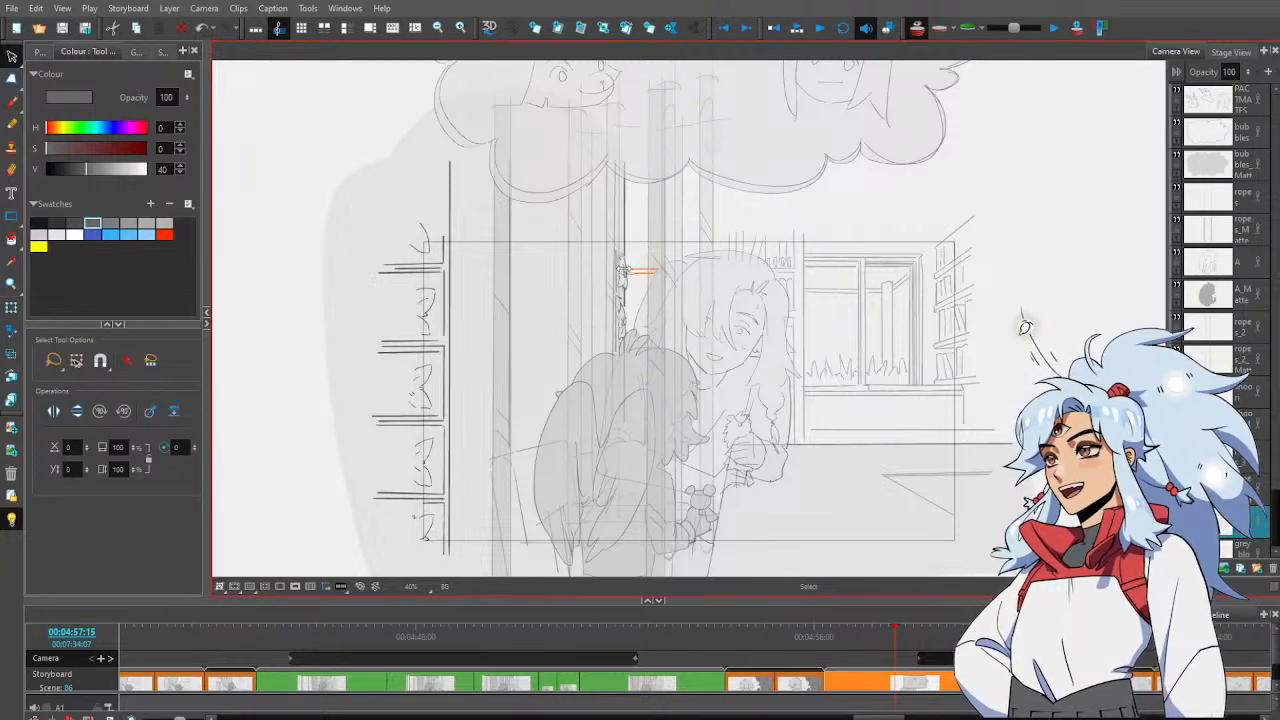
{"action": "left_click", "coordinate": [645, 205]}
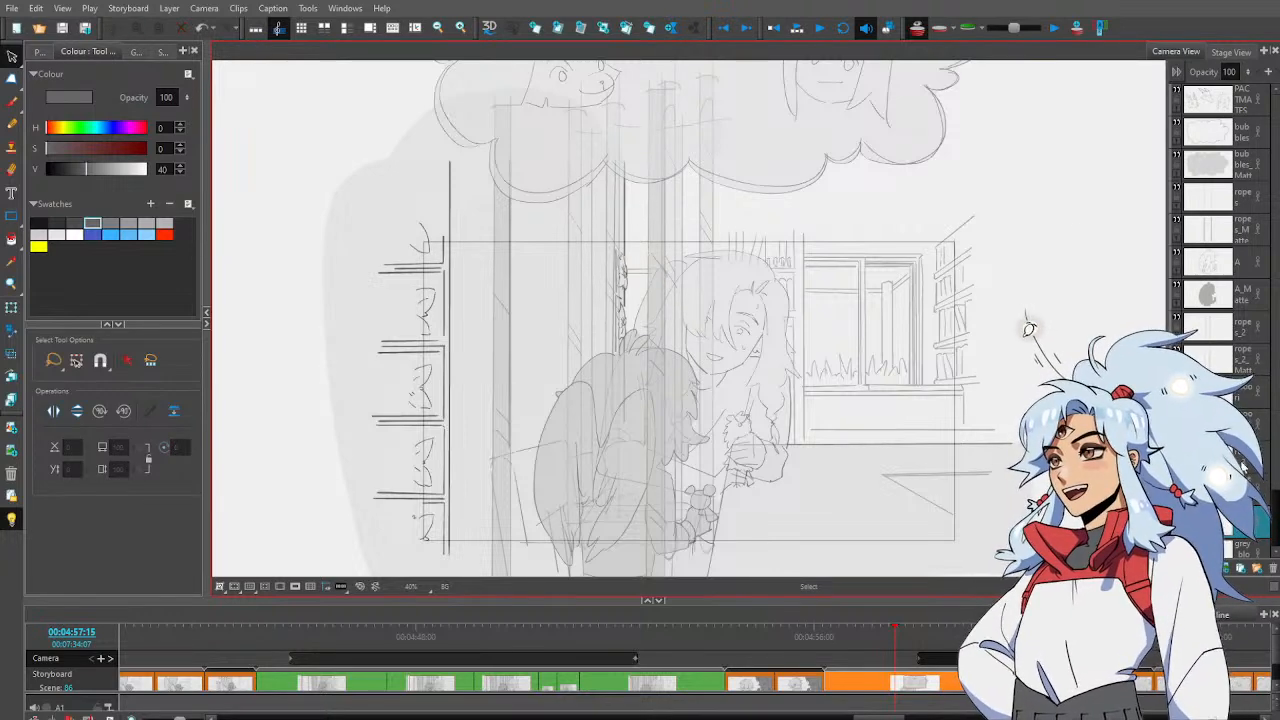
Select both duplicated ropes and squeeze them horizontally from the left so they hang closer together
{"action": "left_click", "coordinate": [1240, 457]}
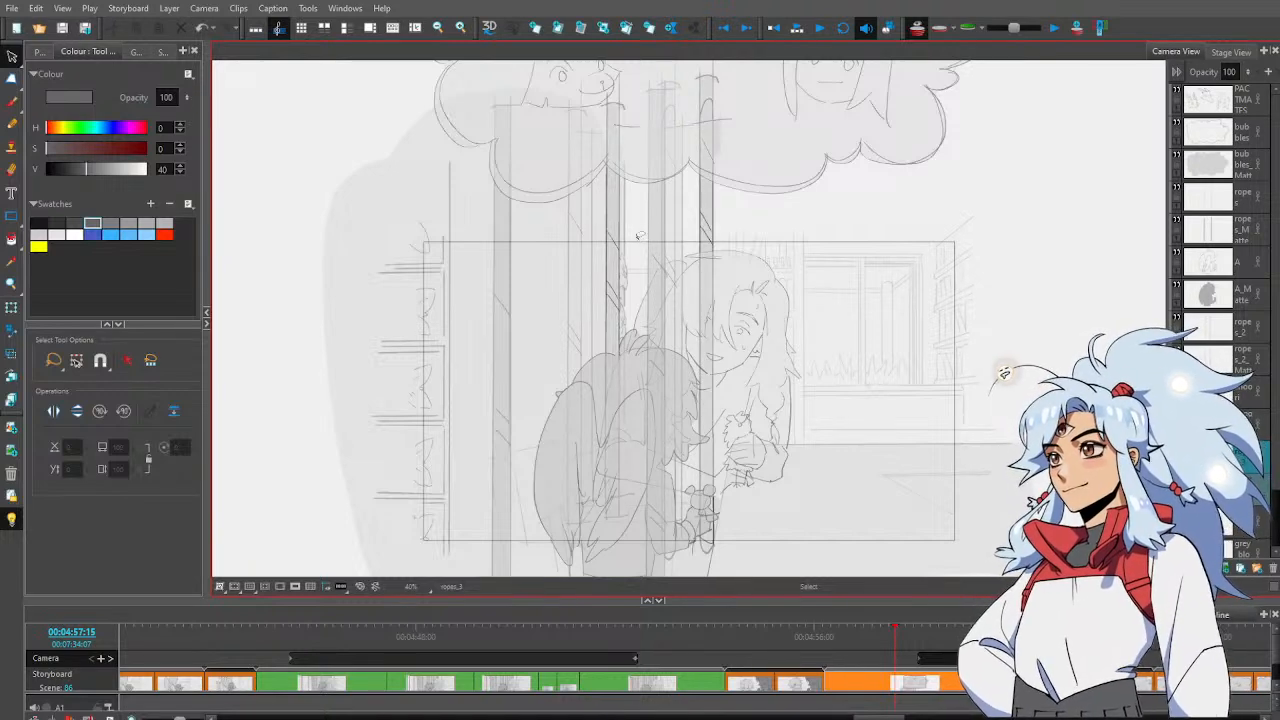
{"action": "mouse_move", "coordinate": [638, 235]}
{"action": "left_mouse_down"}
{"action": "mouse_move", "coordinate": [650, 514]}
{"action": "mouse_move", "coordinate": [595, 548]}
{"action": "mouse_move", "coordinate": [548, 225]}
{"action": "mouse_move", "coordinate": [680, 37]}
{"action": "mouse_move", "coordinate": [786, 199]}
{"action": "mouse_move", "coordinate": [733, 552]}
{"action": "left_mouse_up"}
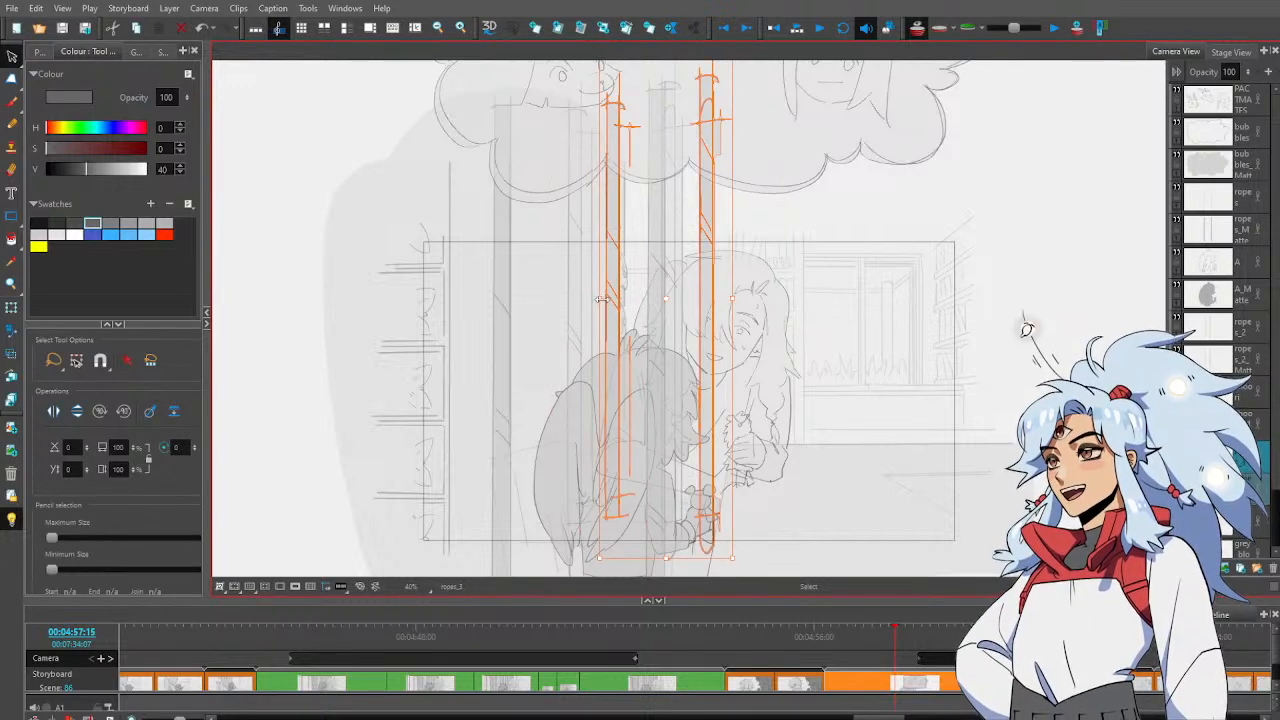
{"action": "left_click_drag", "start_coordinate": [600, 298], "coordinate": [622, 298]}
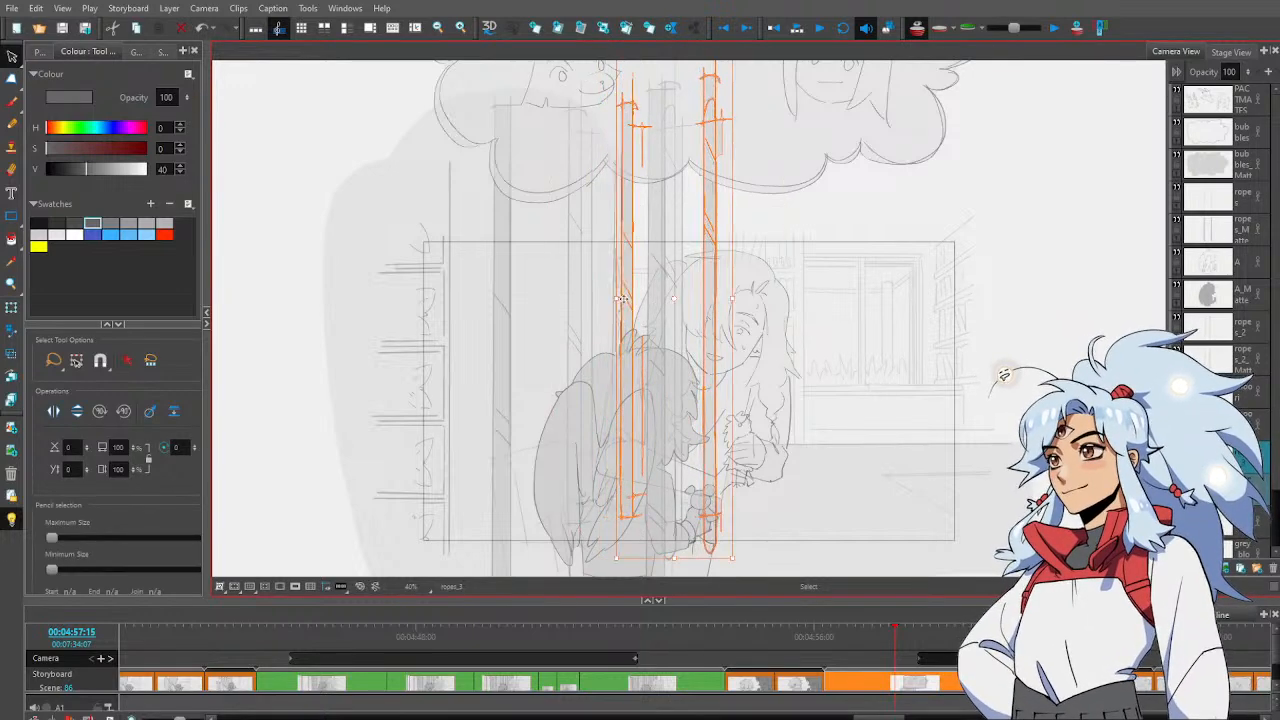
{"action": "left_click", "coordinate": [1252, 463]}
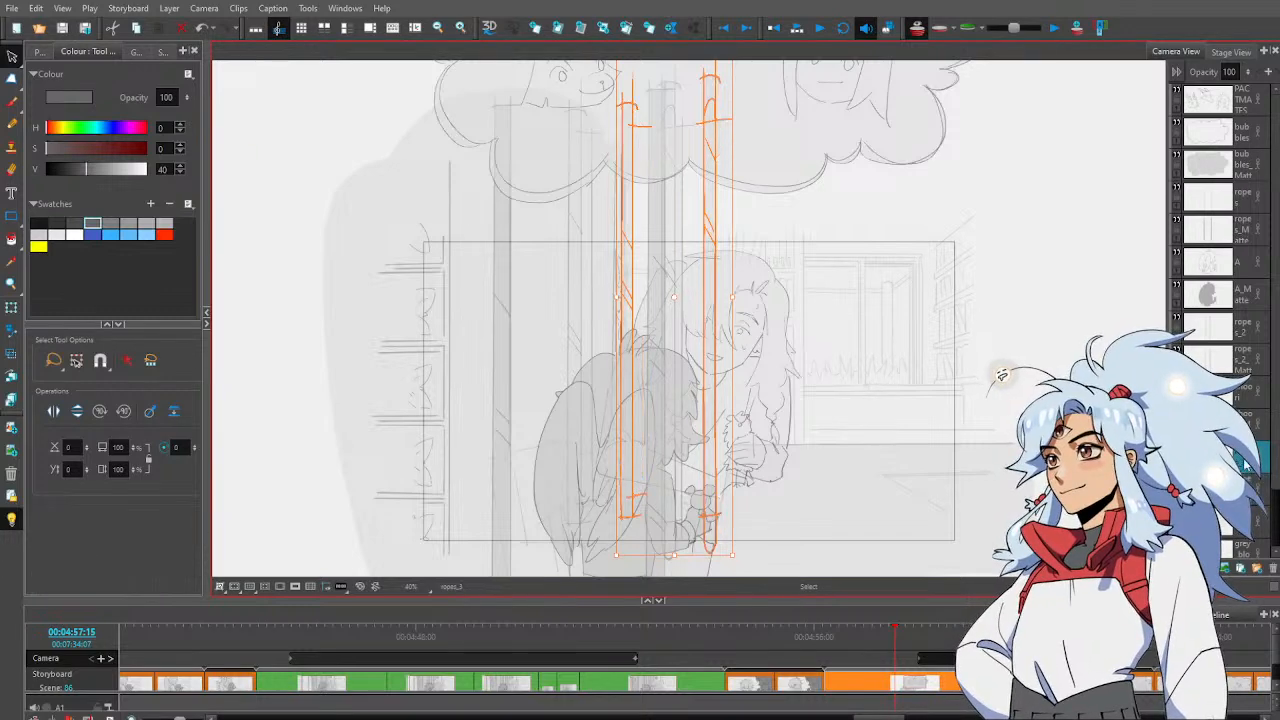
{"action": "left_click", "coordinate": [1004, 375]}
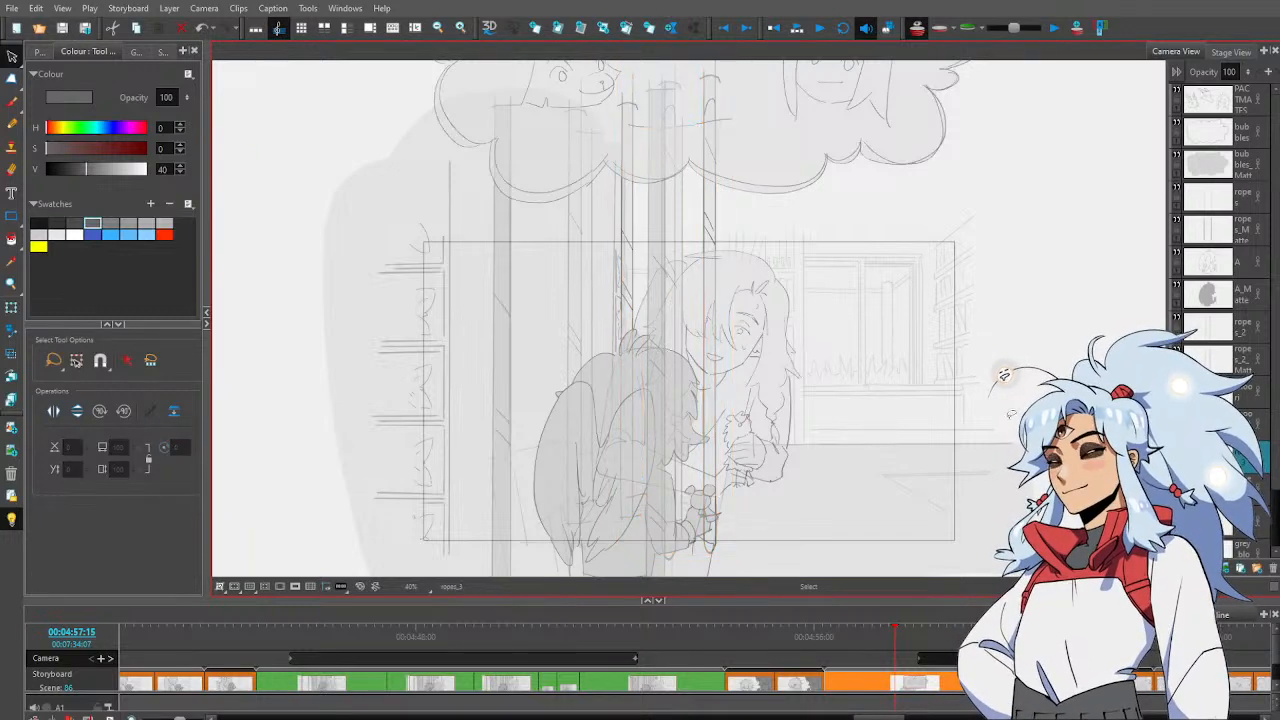
Erase the leftover grey beside the left duplicated rope on its matte layer and turn off the light table
{"action": "left_click", "coordinate": [1252, 489]}
{"action": "key", "text": "alt+e"}
{"action": "mouse_move", "coordinate": [648, 326]}
{"action": "left_mouse_down"}
{"action": "mouse_move", "coordinate": [640, 525]}
{"action": "mouse_move", "coordinate": [645, 318]}
{"action": "left_mouse_up"}
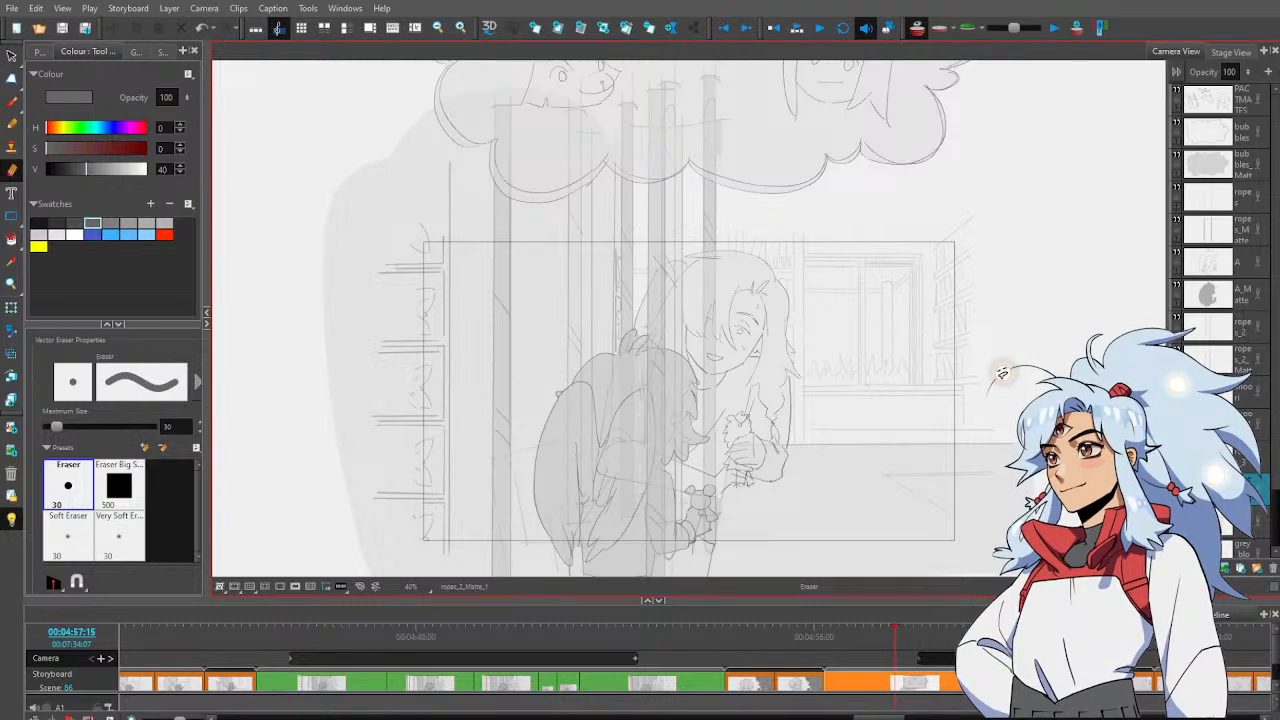
{"action": "key", "text": "shift+l"}
{"action": "key", "text": "alt+z"}
{"action": "left_click", "coordinate": [862, 334], "text": "alt"}
{"action": "left_click", "coordinate": [862, 334], "text": "alt"}
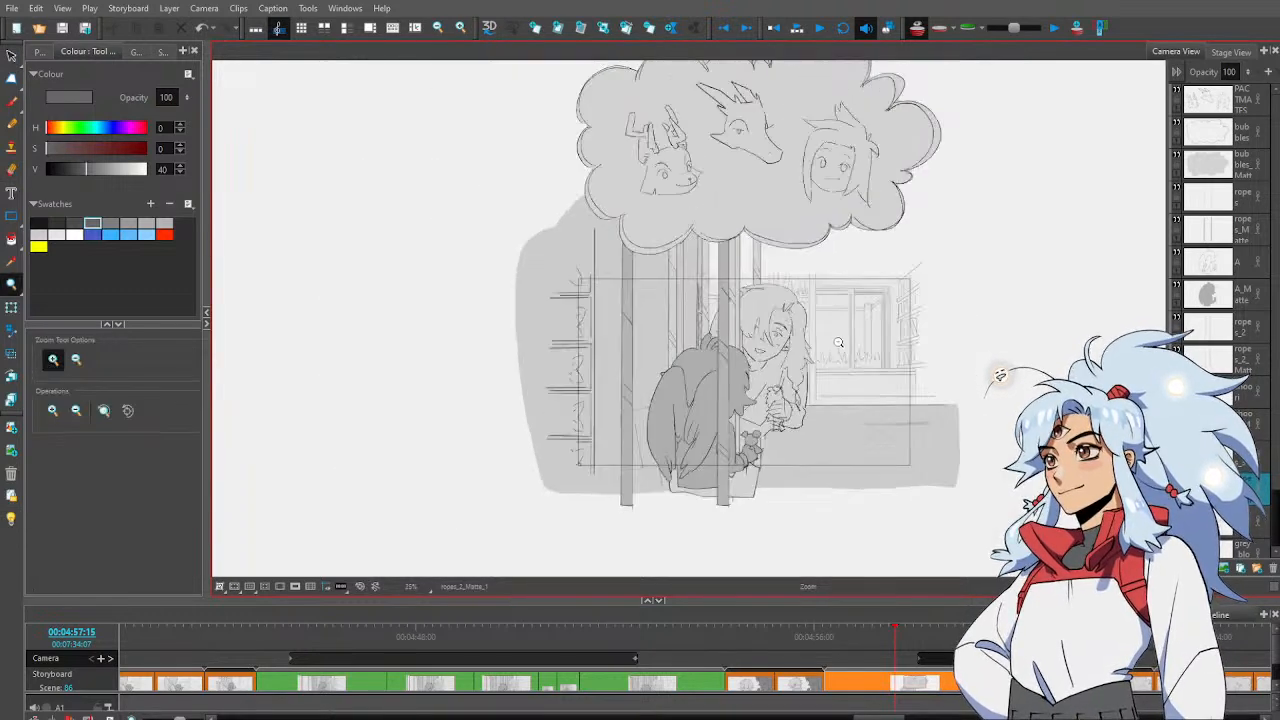
Select the grey rectangle on the greybg layer and stretch it upward to extend behind the whole thought bubble
{"action": "left_click", "coordinate": [840, 342], "text": "alt"}
{"action": "left_click_drag", "start_coordinate": [848, 367], "coordinate": [858, 371]}
{"action": "left_click", "coordinate": [838, 367]}
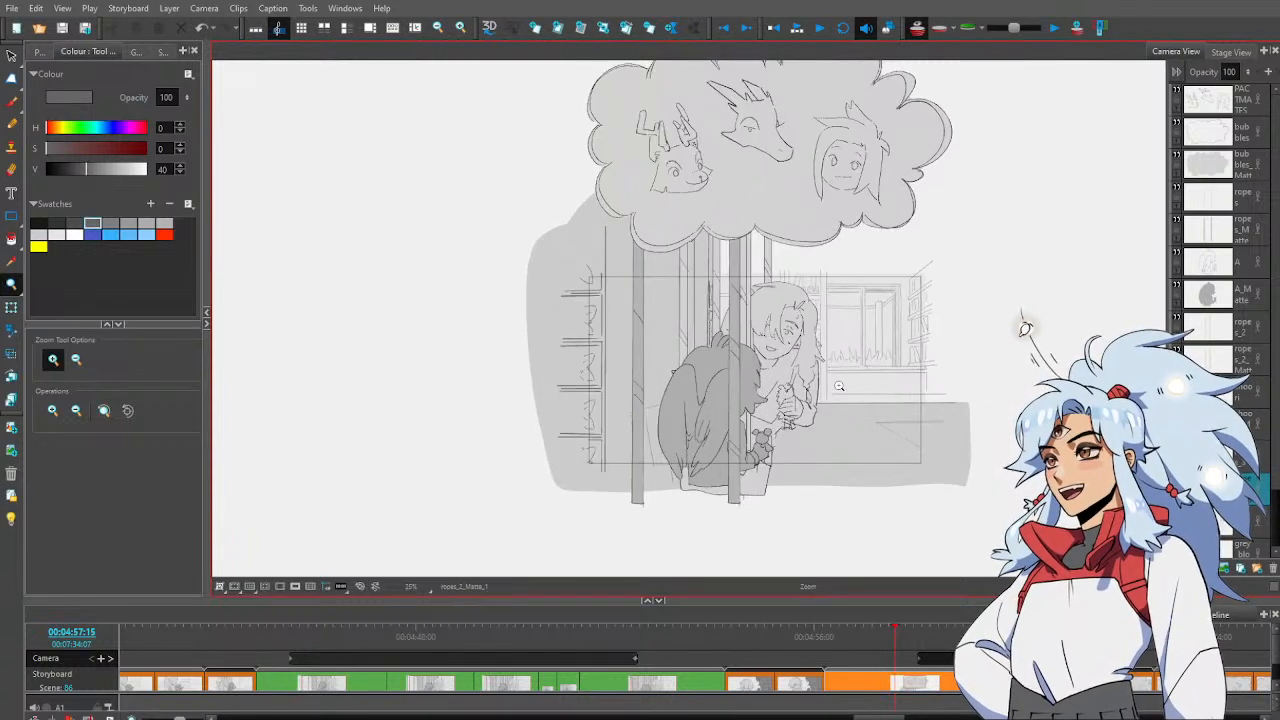
{"action": "mouse_move", "coordinate": [894, 632]}
{"action": "left_mouse_down"}
{"action": "mouse_move", "coordinate": [795, 636]}
{"action": "mouse_move", "coordinate": [857, 644]}
{"action": "mouse_move", "coordinate": [727, 627]}
{"action": "mouse_move", "coordinate": [875, 633]}
{"action": "left_mouse_up"}
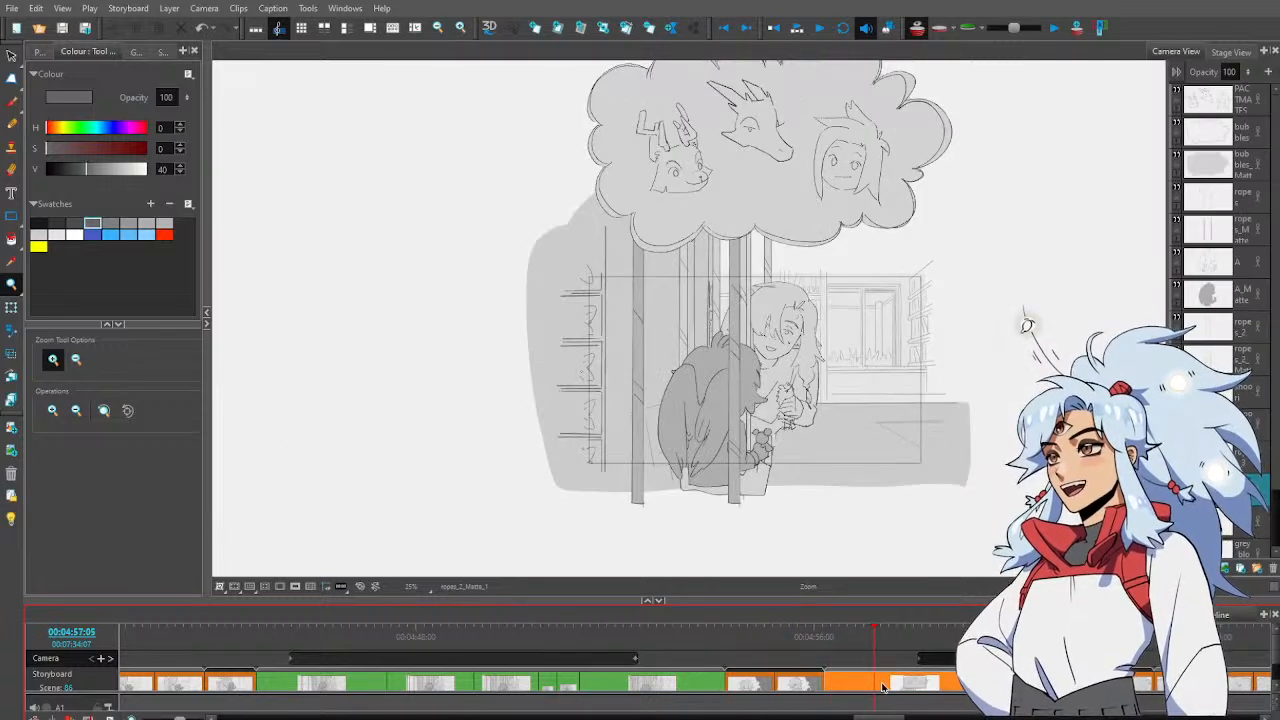
{"action": "left_click", "coordinate": [886, 686]}
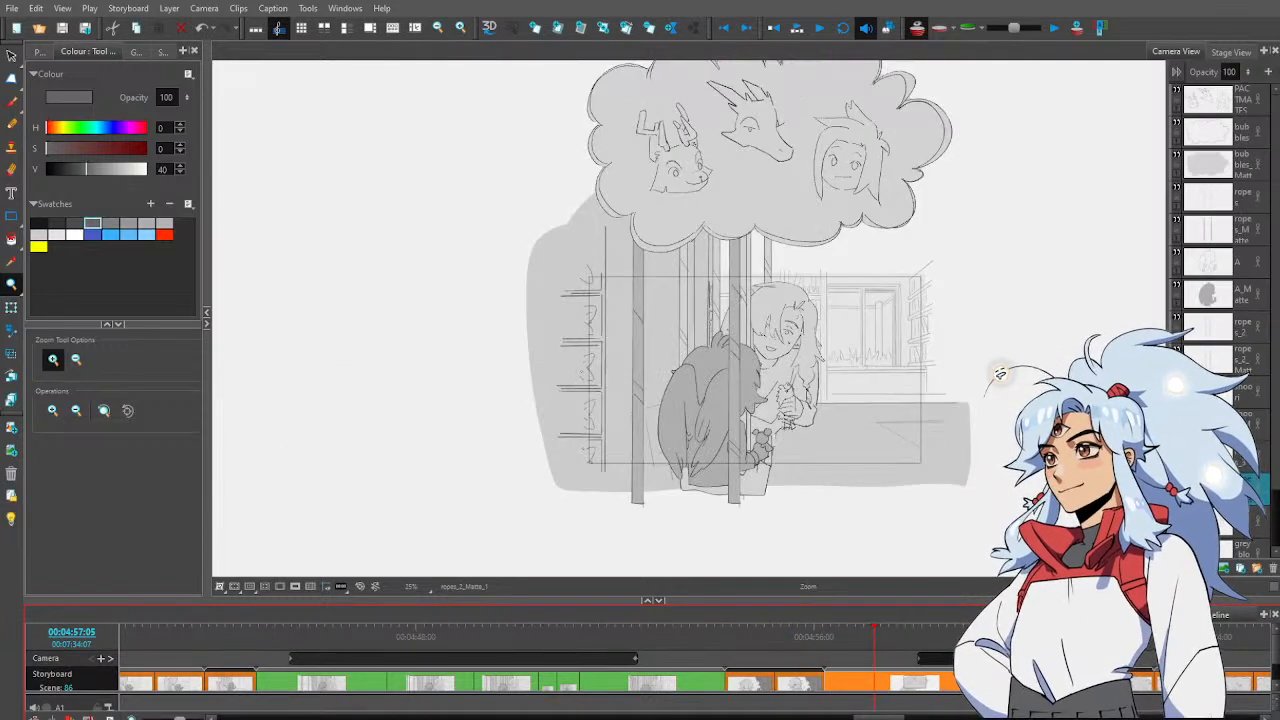
{"action": "left_click_drag", "start_coordinate": [860, 642], "coordinate": [908, 643]}
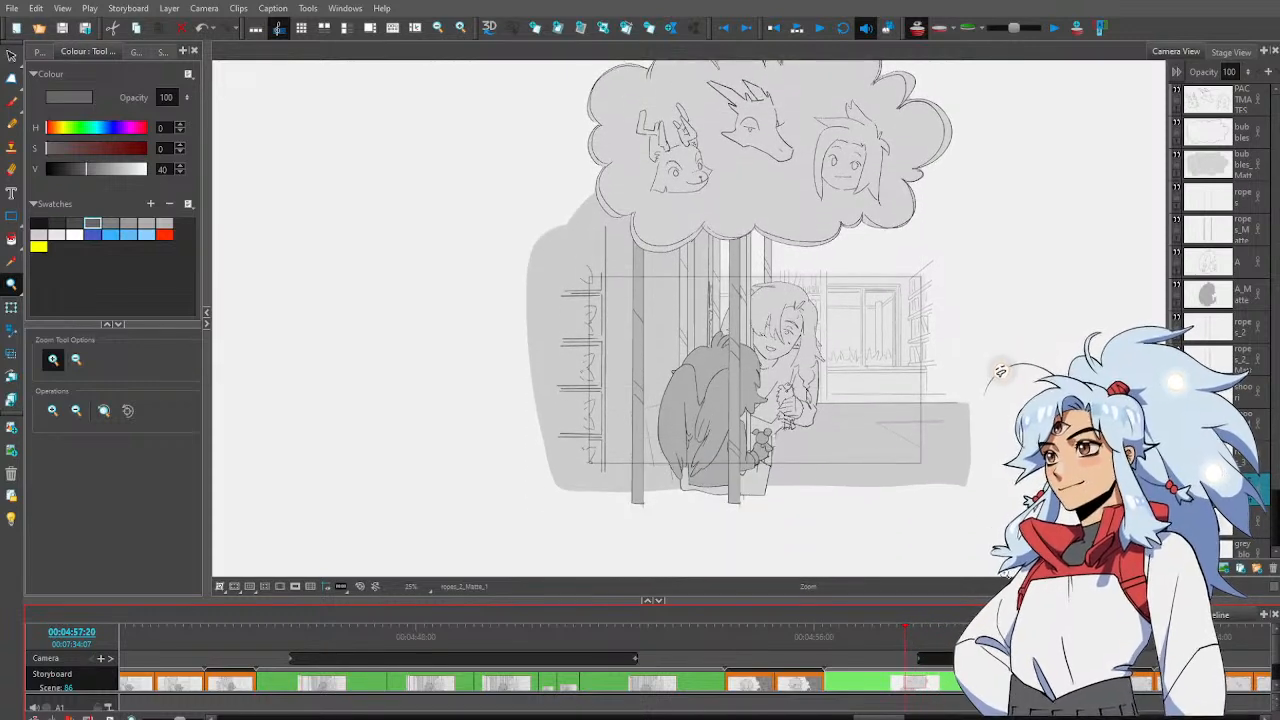
{"action": "left_click_drag", "start_coordinate": [1275, 480], "coordinate": [1275, 540]}
{"action": "left_click", "coordinate": [1255, 520]}
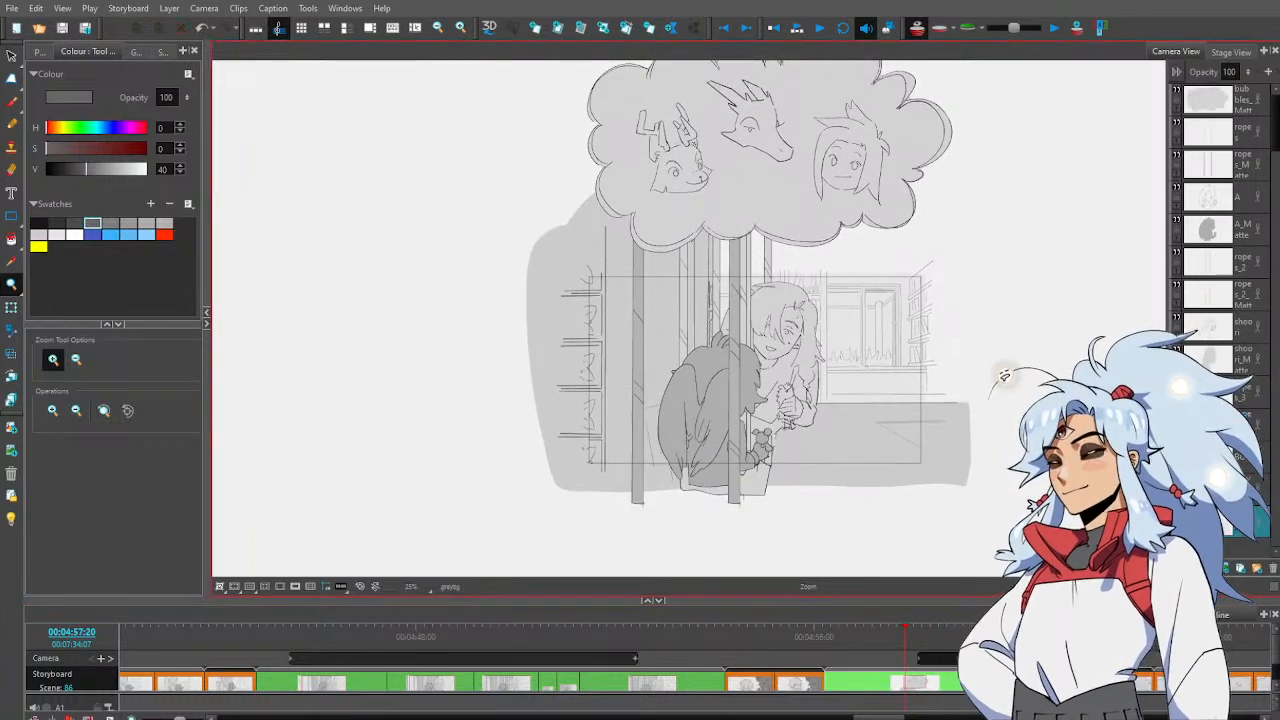
{"action": "key", "text": "alt+s"}
{"action": "left_click_drag", "start_coordinate": [898, 228], "coordinate": [955, 345]}
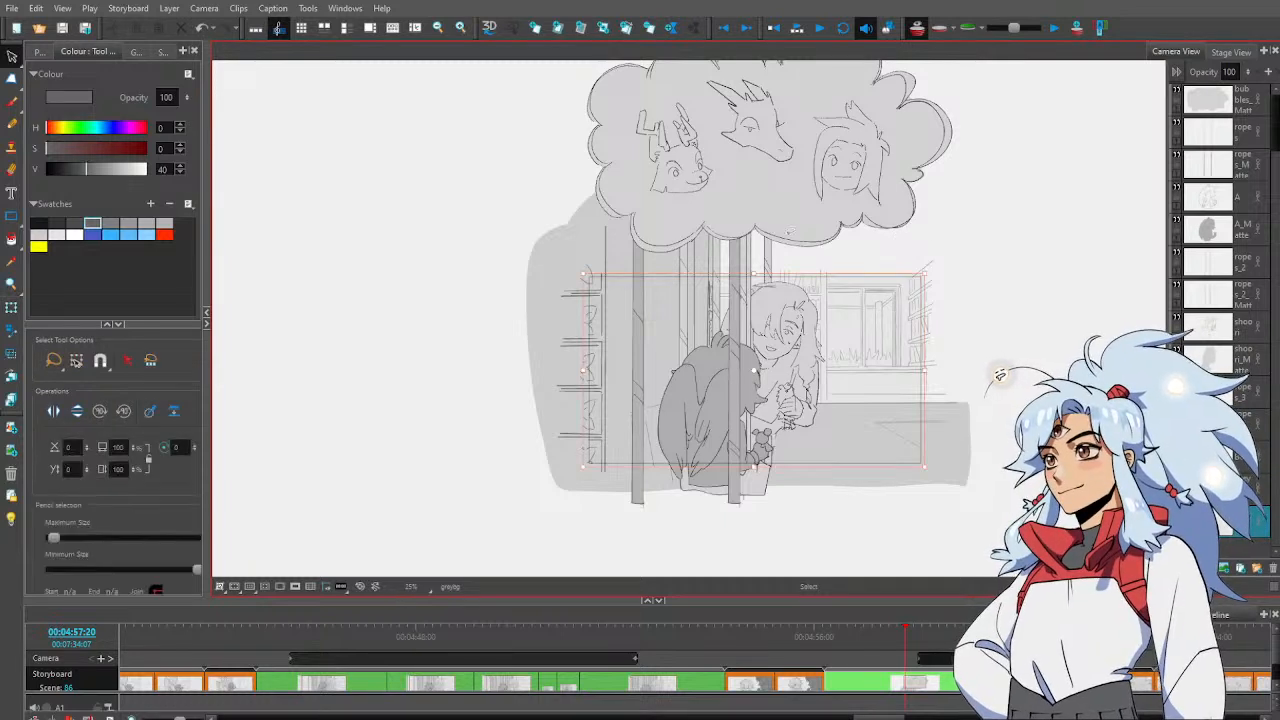
{"action": "left_click_drag", "start_coordinate": [748, 272], "coordinate": [768, 20]}
{"action": "left_click_drag", "start_coordinate": [916, 240], "coordinate": [930, 343]}
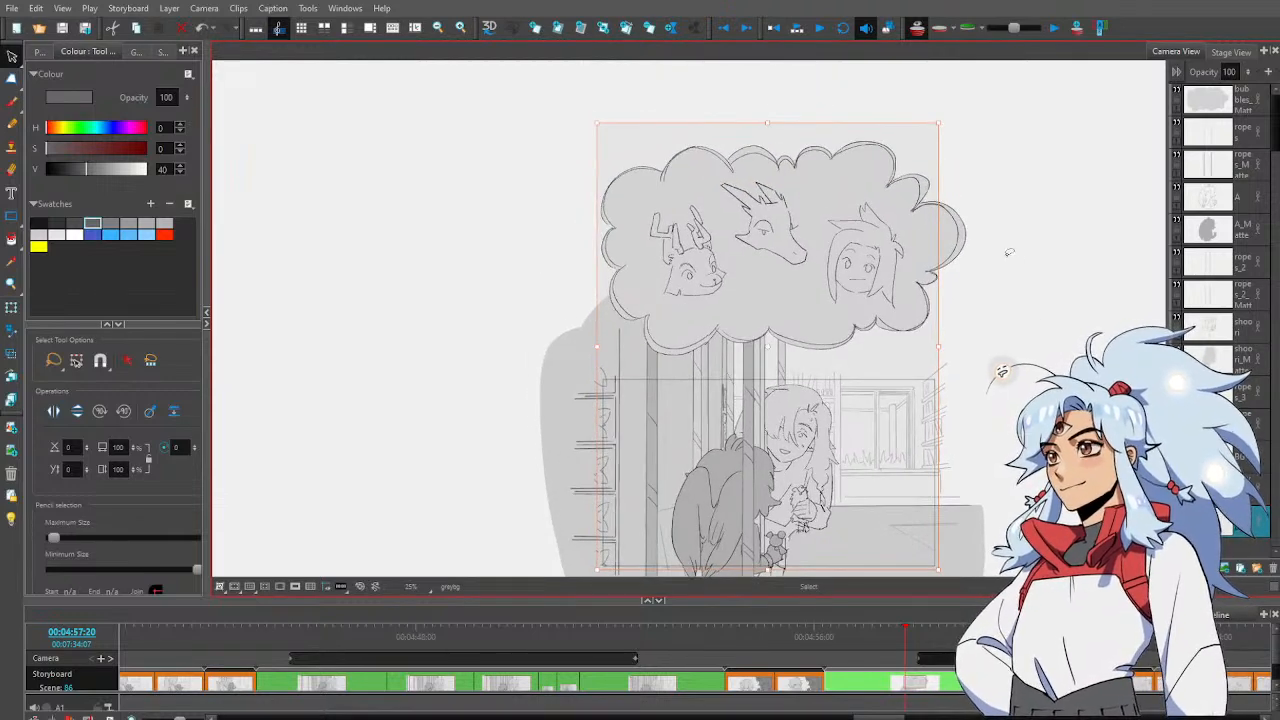
{"action": "left_click", "coordinate": [972, 423]}
{"action": "left_click_drag", "start_coordinate": [842, 631], "coordinate": [878, 634]}
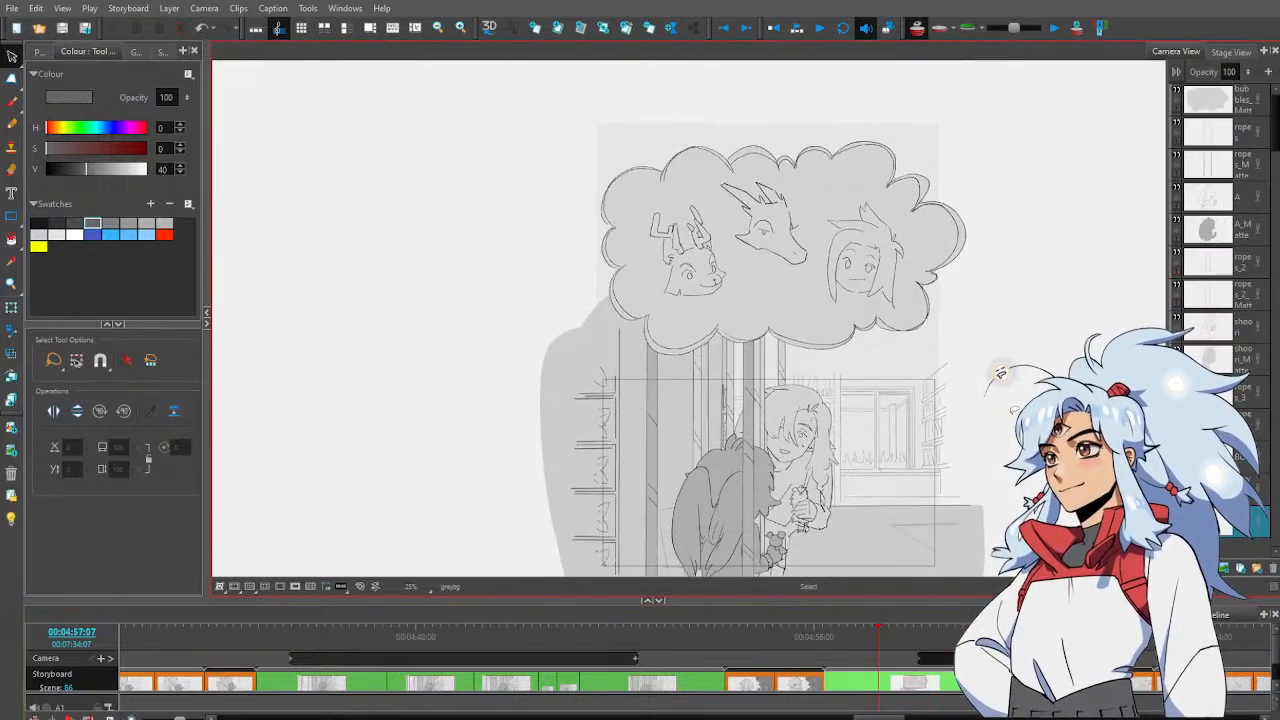
On the BG layer, draw a shelf line behind the long-haired character in lighter grey and extend the wall-edge line up to the bubble
{"action": "left_click_drag", "start_coordinate": [1016, 437], "coordinate": [962, 413]}
{"action": "key", "text": "alt+z"}
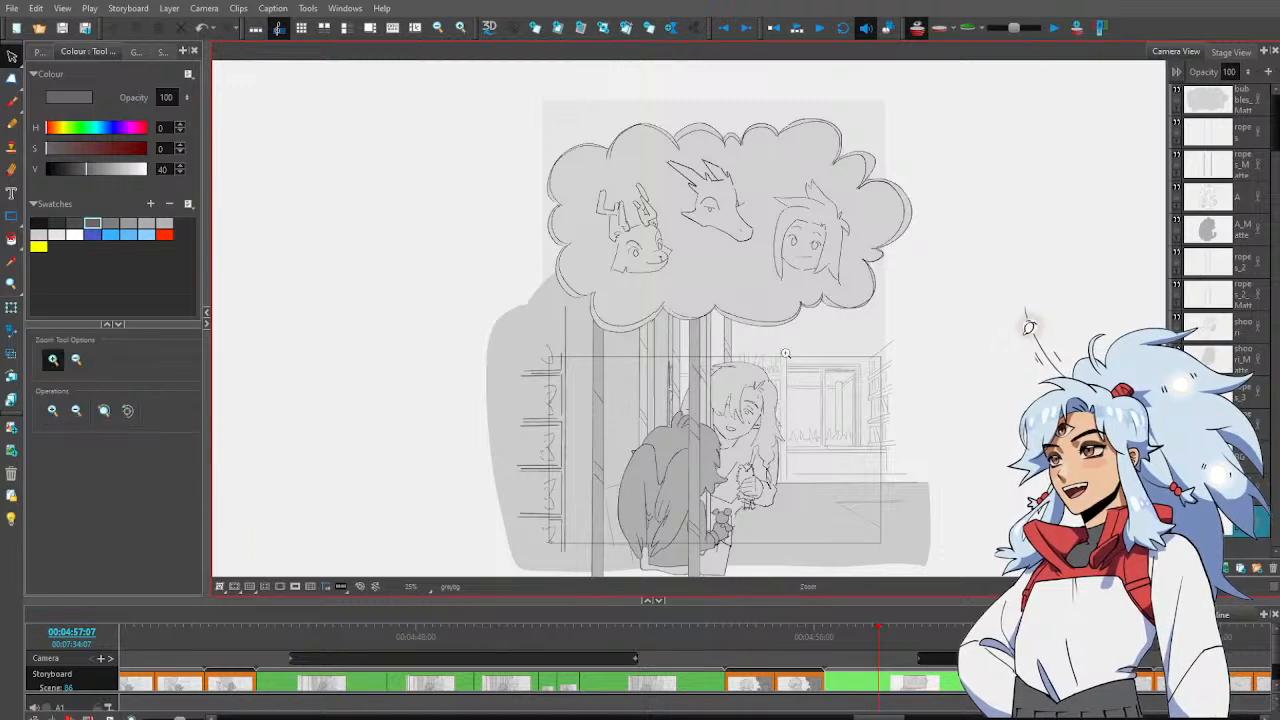
{"action": "left_click", "coordinate": [792, 354]}
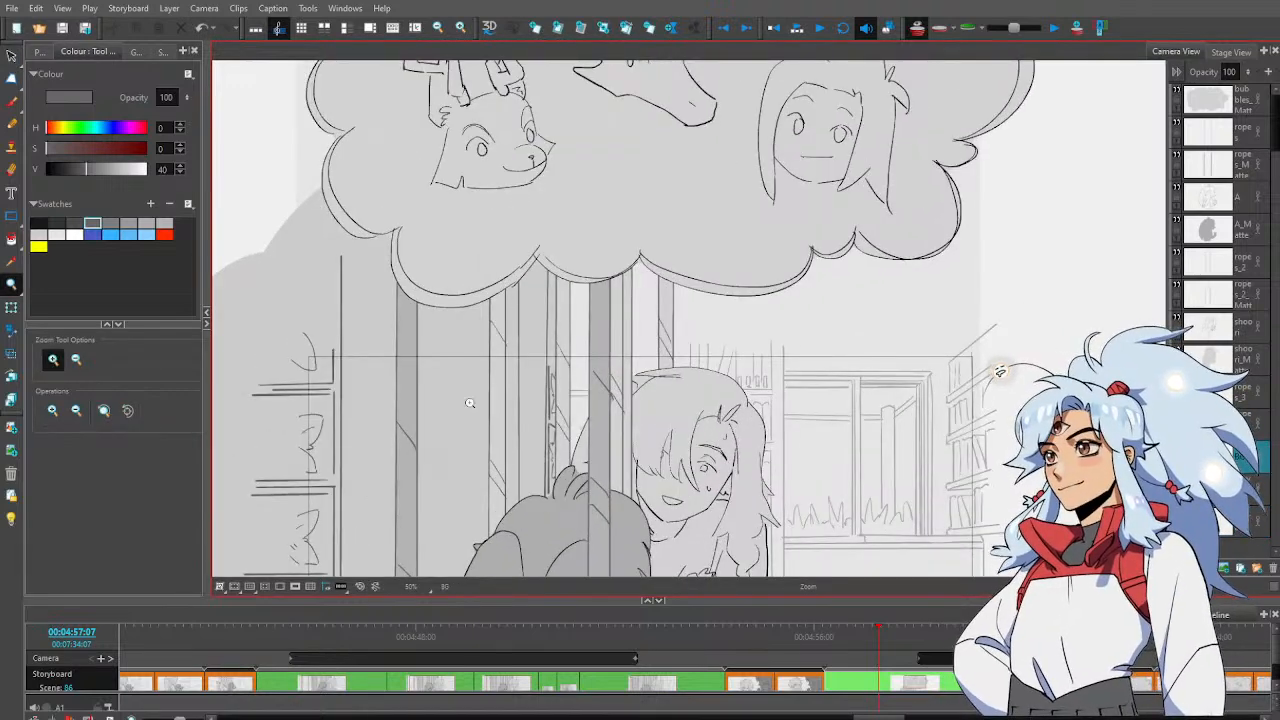
{"action": "left_click", "coordinate": [147, 222]}
{"action": "key", "text": "alt+b"}
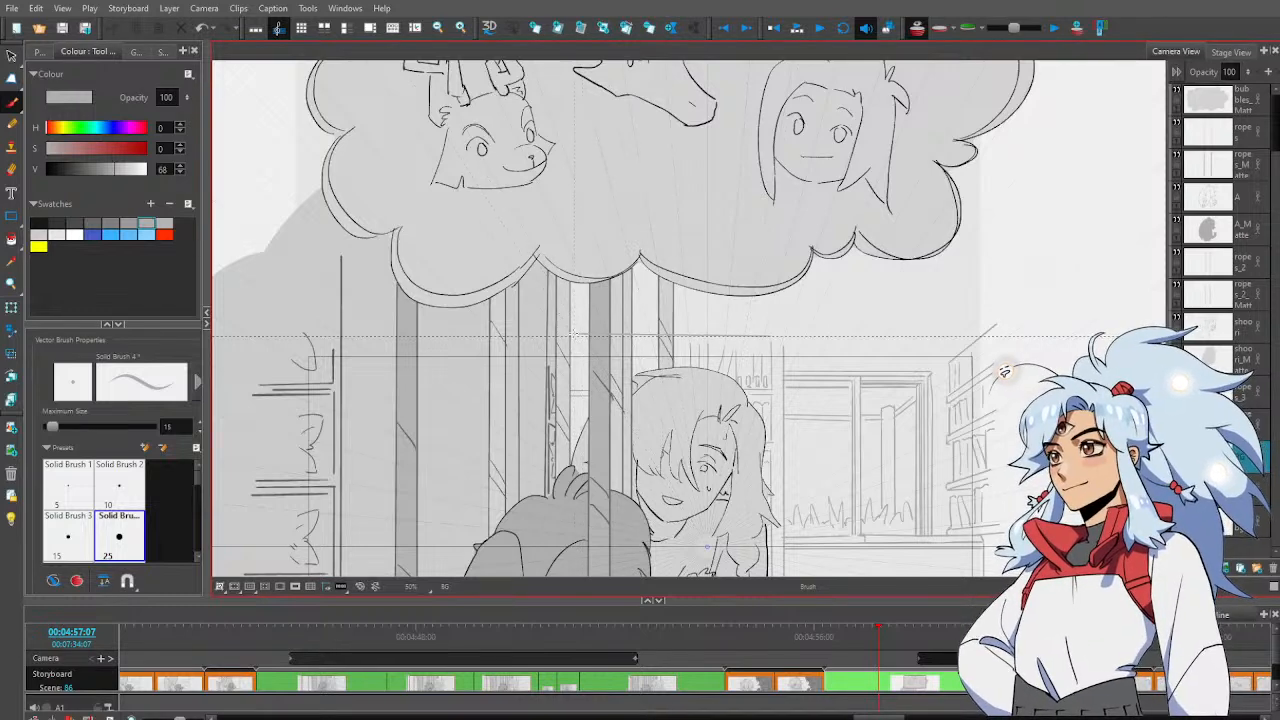
{"action": "key", "text": "alt+s"}
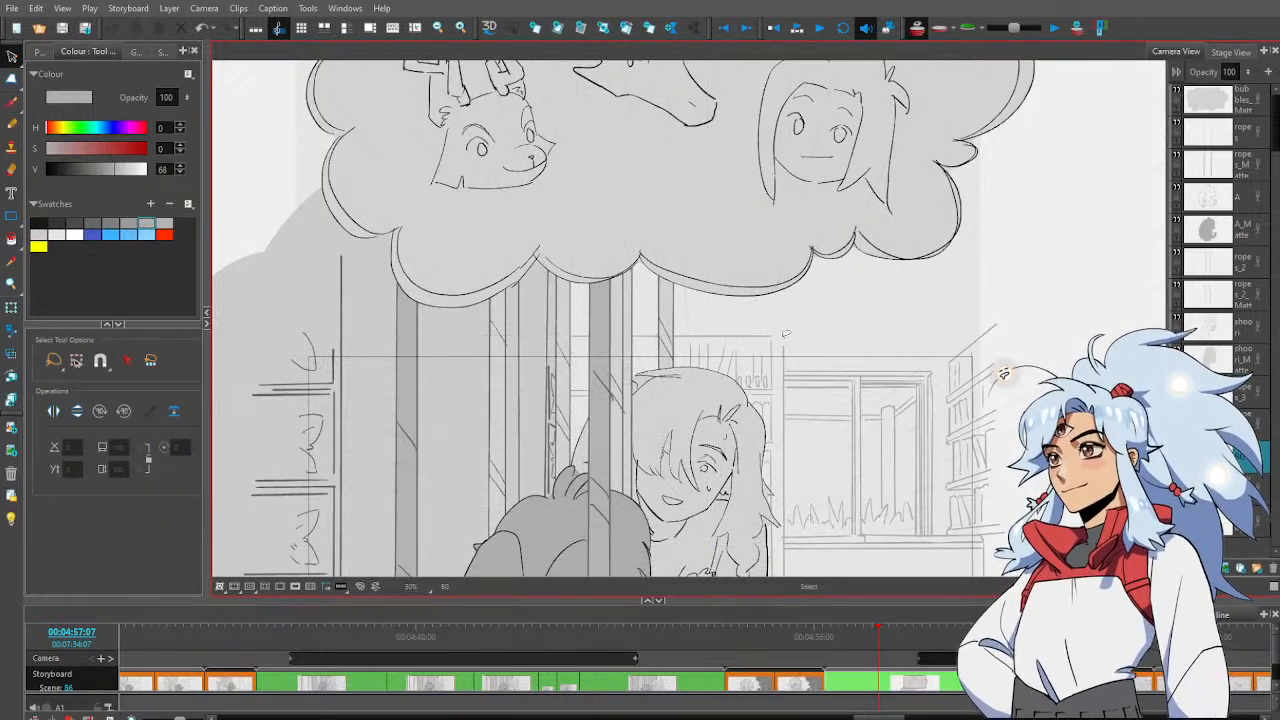
{"action": "left_click", "coordinate": [786, 300]}
{"action": "left_click_drag", "start_coordinate": [788, 298], "coordinate": [788, 276]}
{"action": "left_click", "coordinate": [933, 272]}
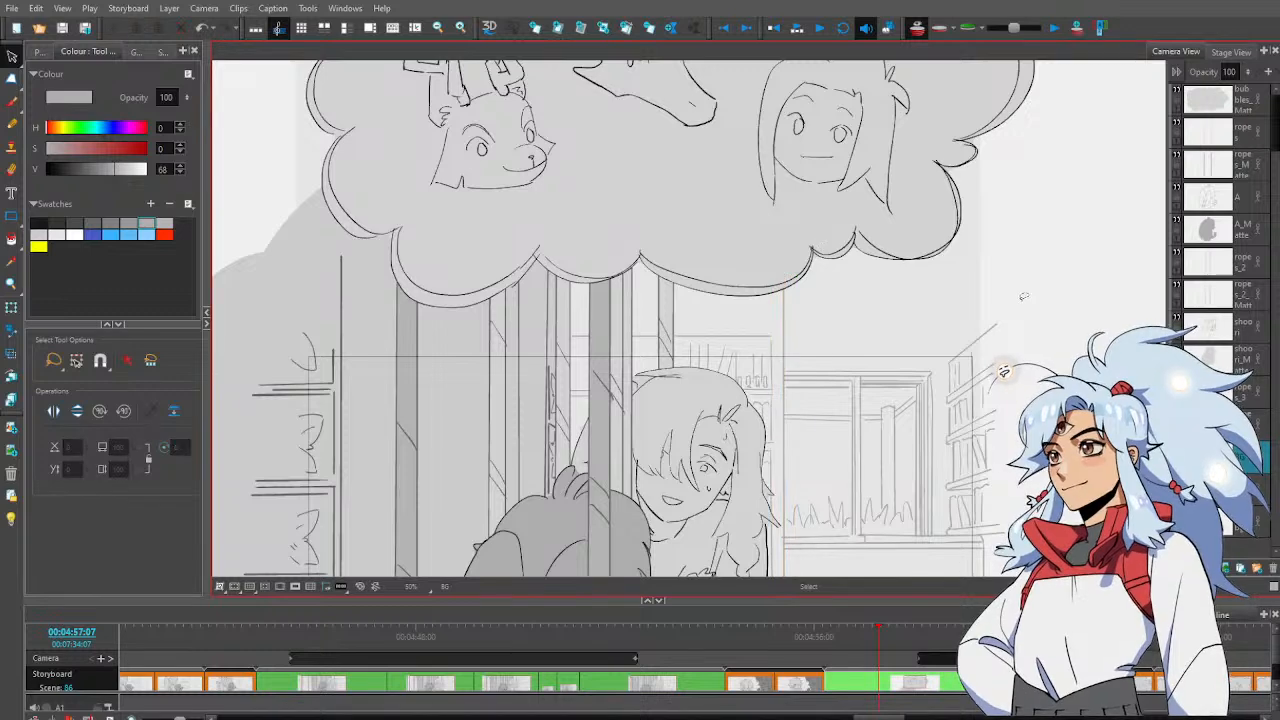
Draw a horizontal line above the window, running from the wall edge past the bookshelf on the far side
{"action": "left_click_drag", "start_coordinate": [995, 325], "coordinate": [864, 286]}
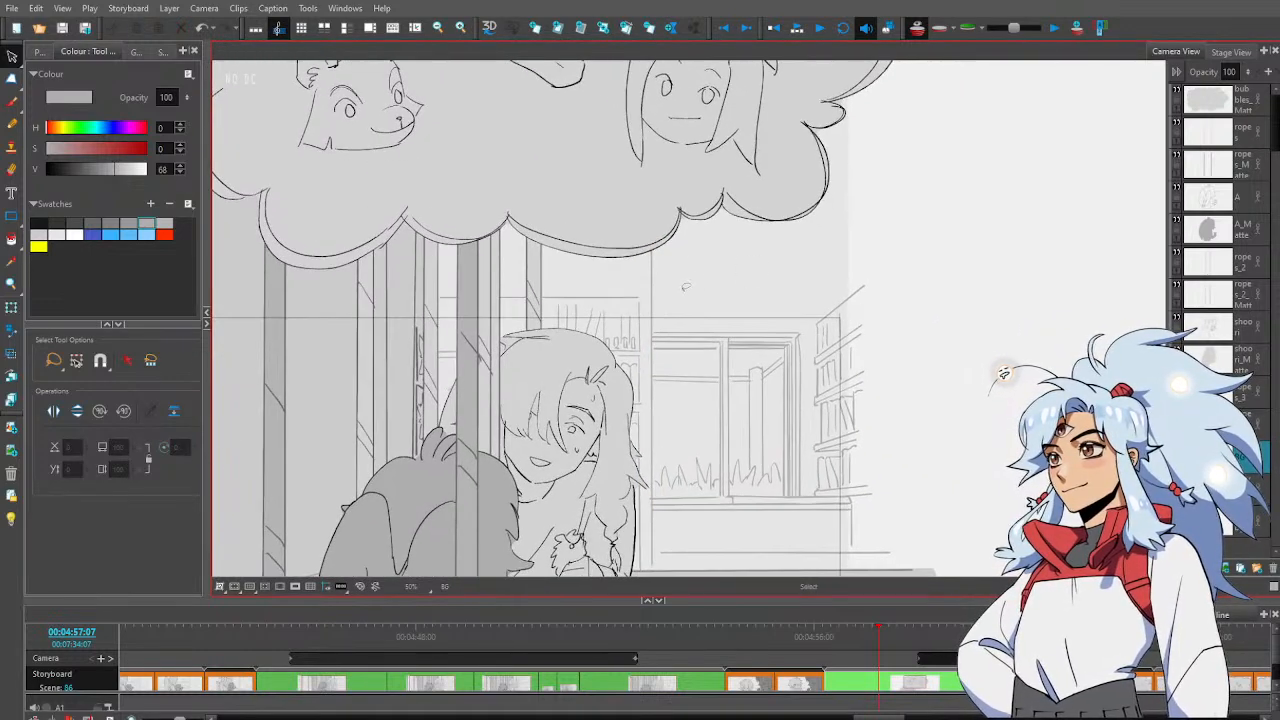
{"action": "key", "text": "alt+z"}
{"action": "left_click", "coordinate": [720, 334], "text": "alt"}
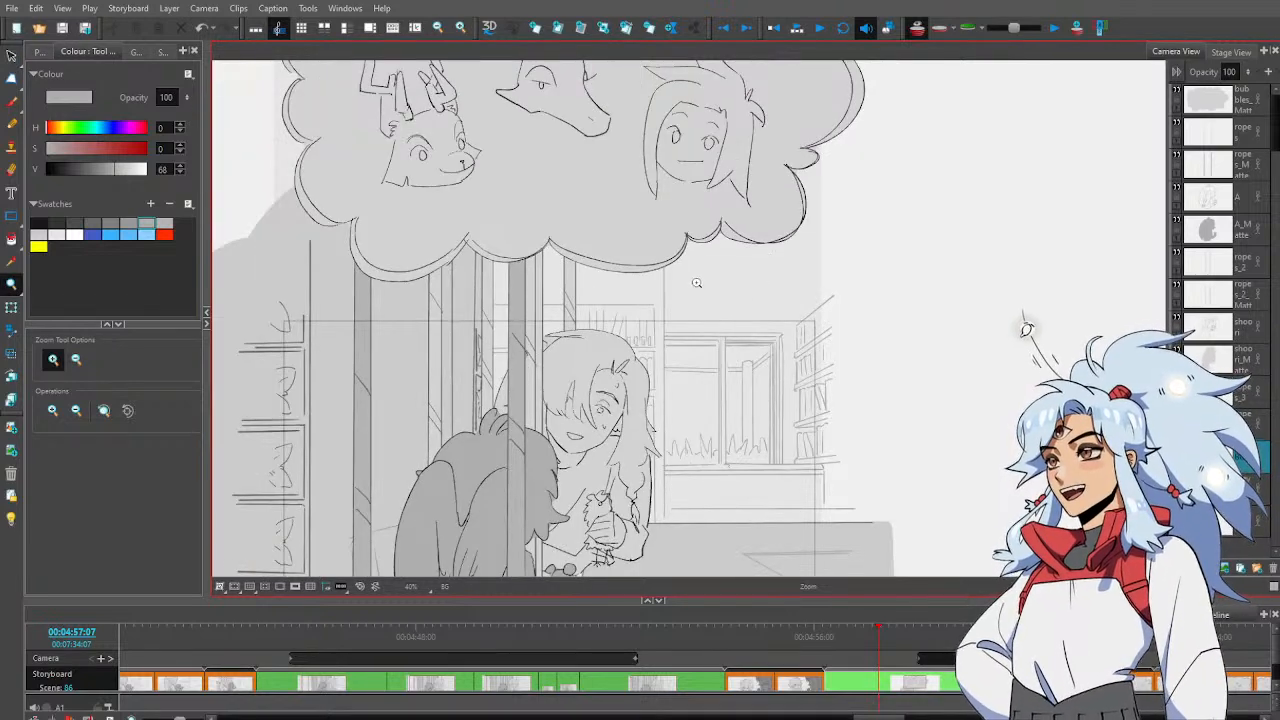
{"action": "key", "text": "alt+b"}
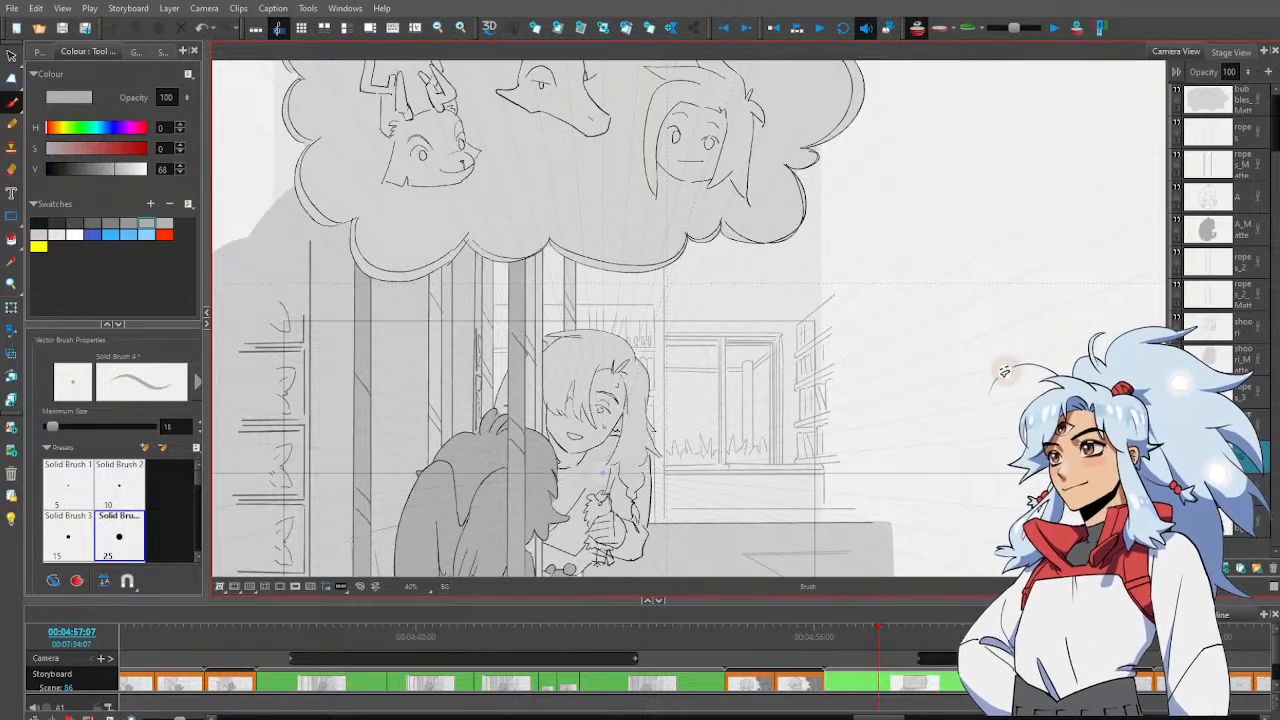
{"action": "mouse_move", "coordinate": [668, 281]}
{"action": "left_mouse_down"}
{"action": "mouse_move", "coordinate": [884, 281]}
{"action": "mouse_move", "coordinate": [863, 279]}
{"action": "left_mouse_up"}
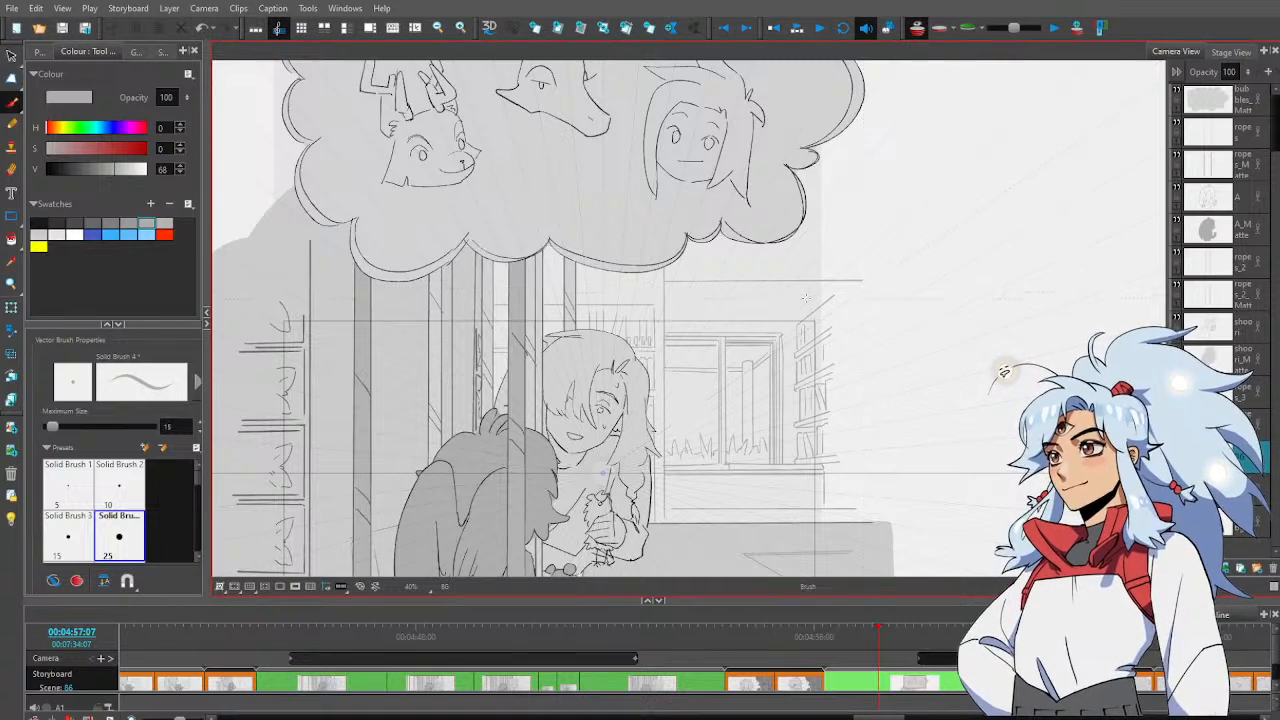
{"action": "key", "text": "alt+e"}
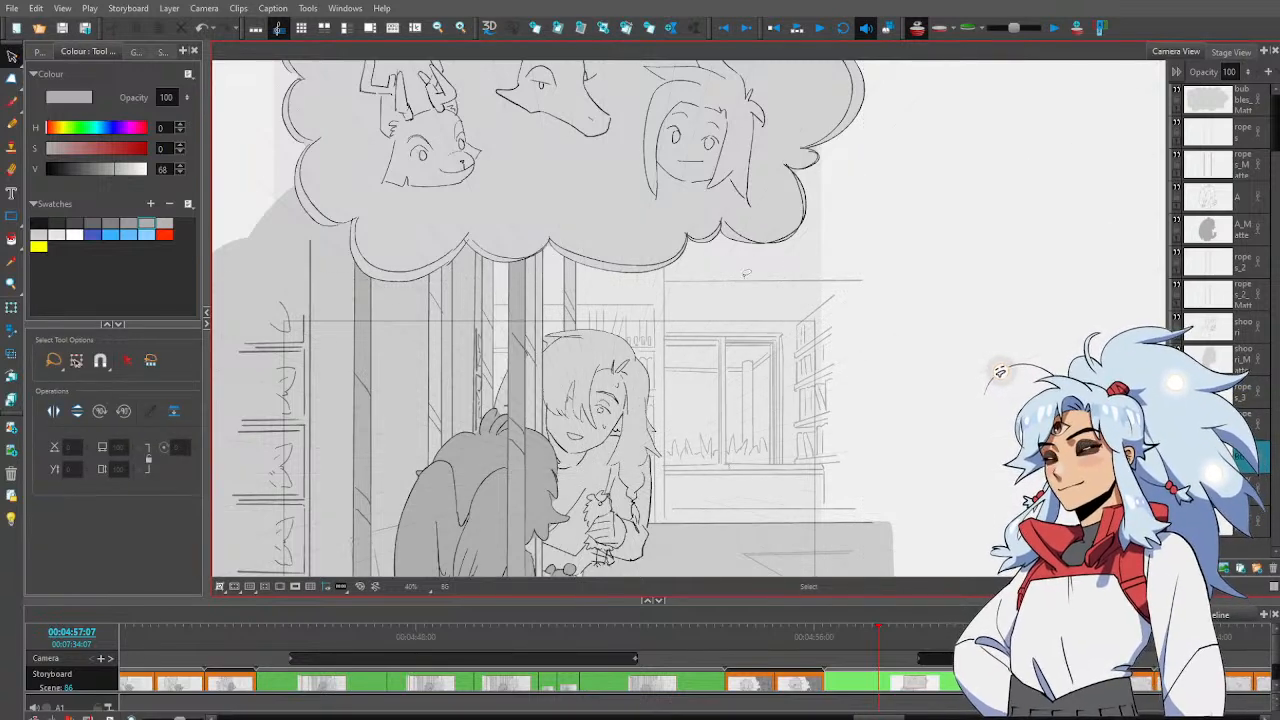
Add an upper shelf line to the bookcase behind the ropes and three more horizontal shelf lines above the window
{"action": "key", "text": "alt+b"}
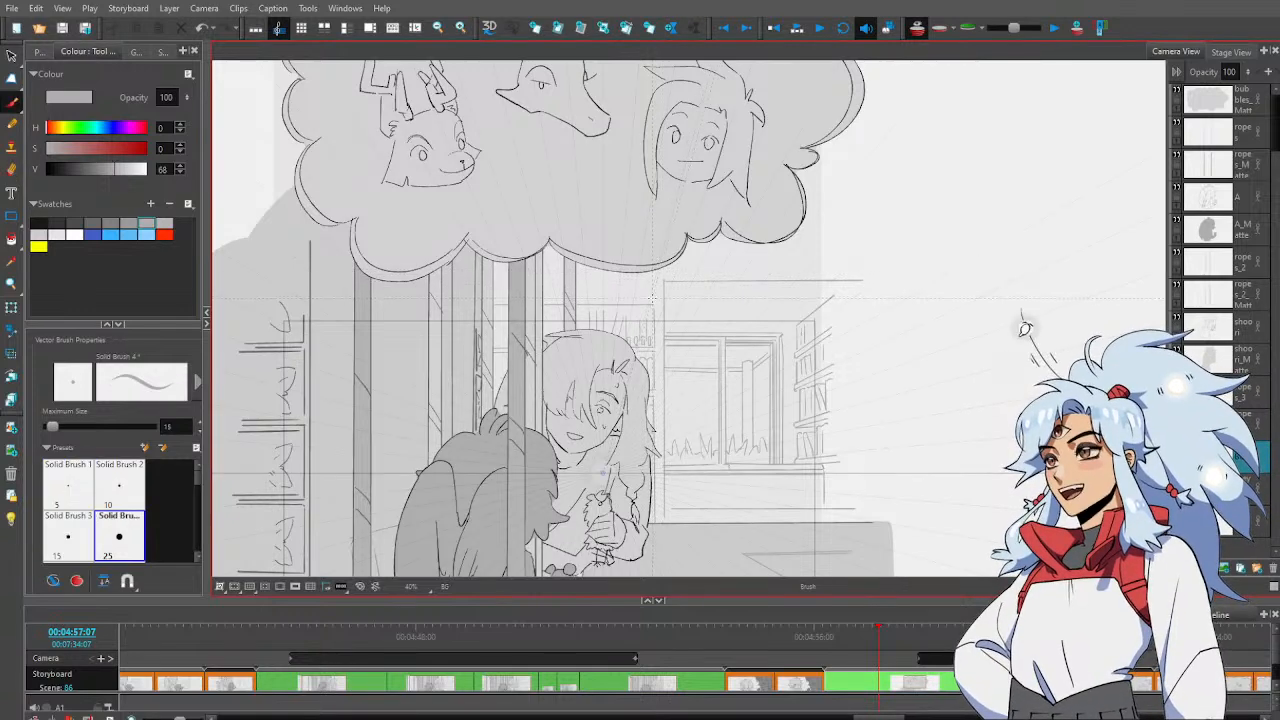
{"action": "left_click_drag", "start_coordinate": [652, 298], "coordinate": [497, 297]}
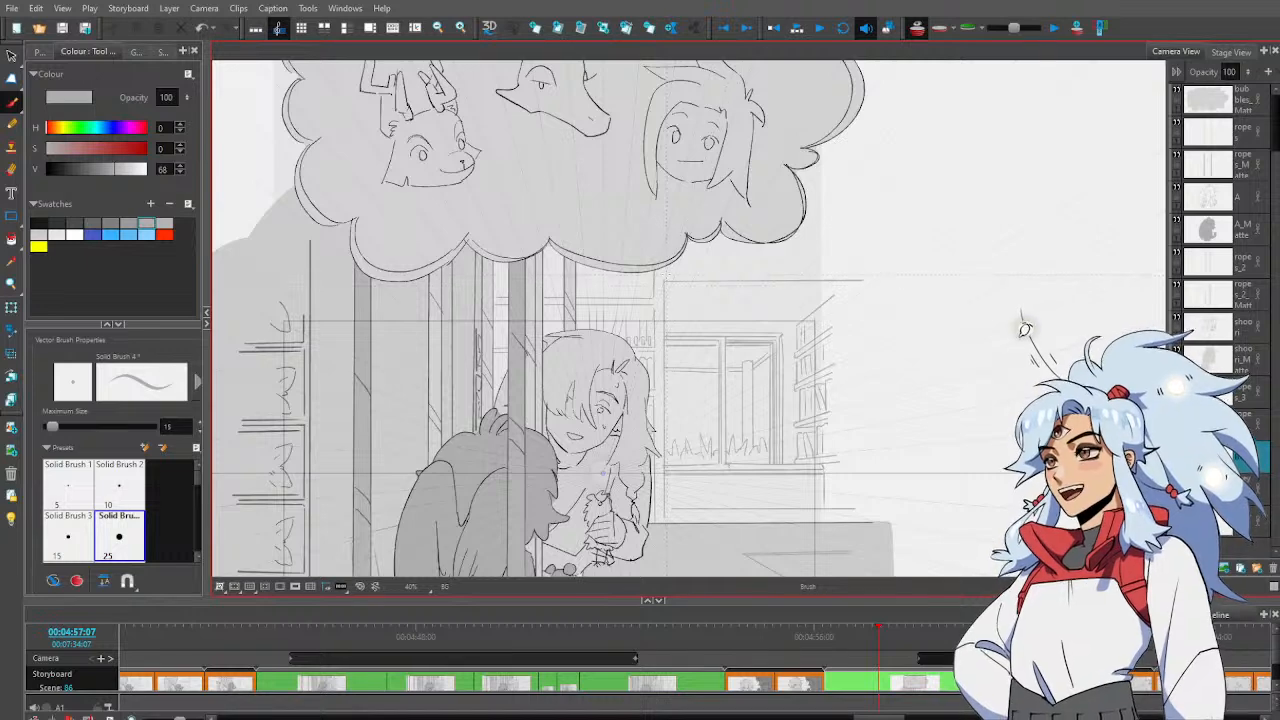
{"action": "left_click_drag", "start_coordinate": [667, 275], "coordinate": [866, 276]}
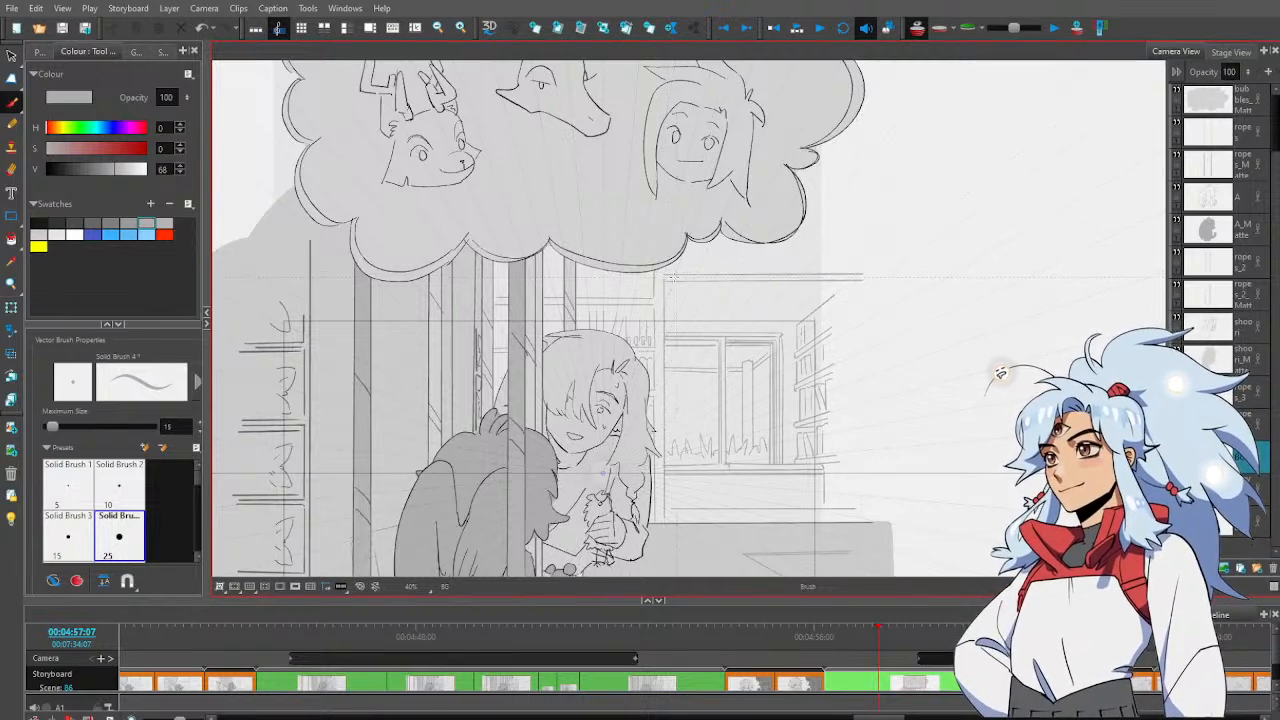
{"action": "left_click_drag", "start_coordinate": [676, 265], "coordinate": [854, 264]}
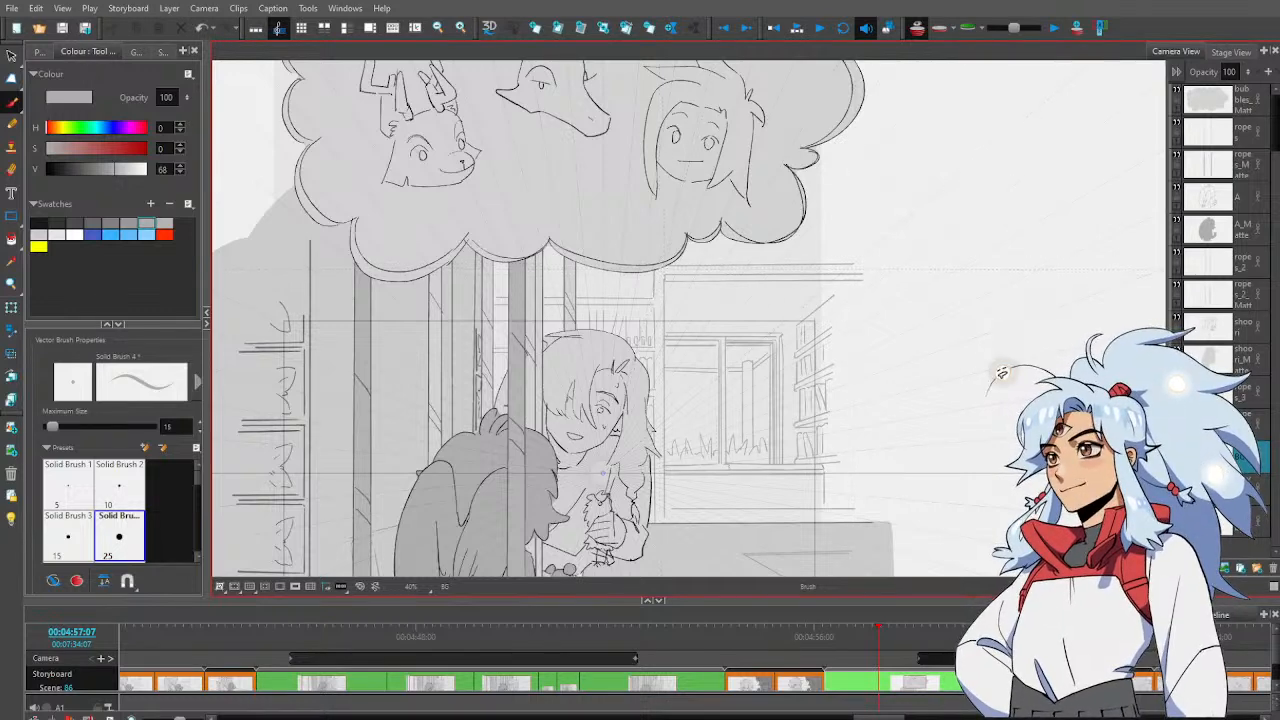
{"action": "left_click_drag", "start_coordinate": [680, 257], "coordinate": [852, 257]}
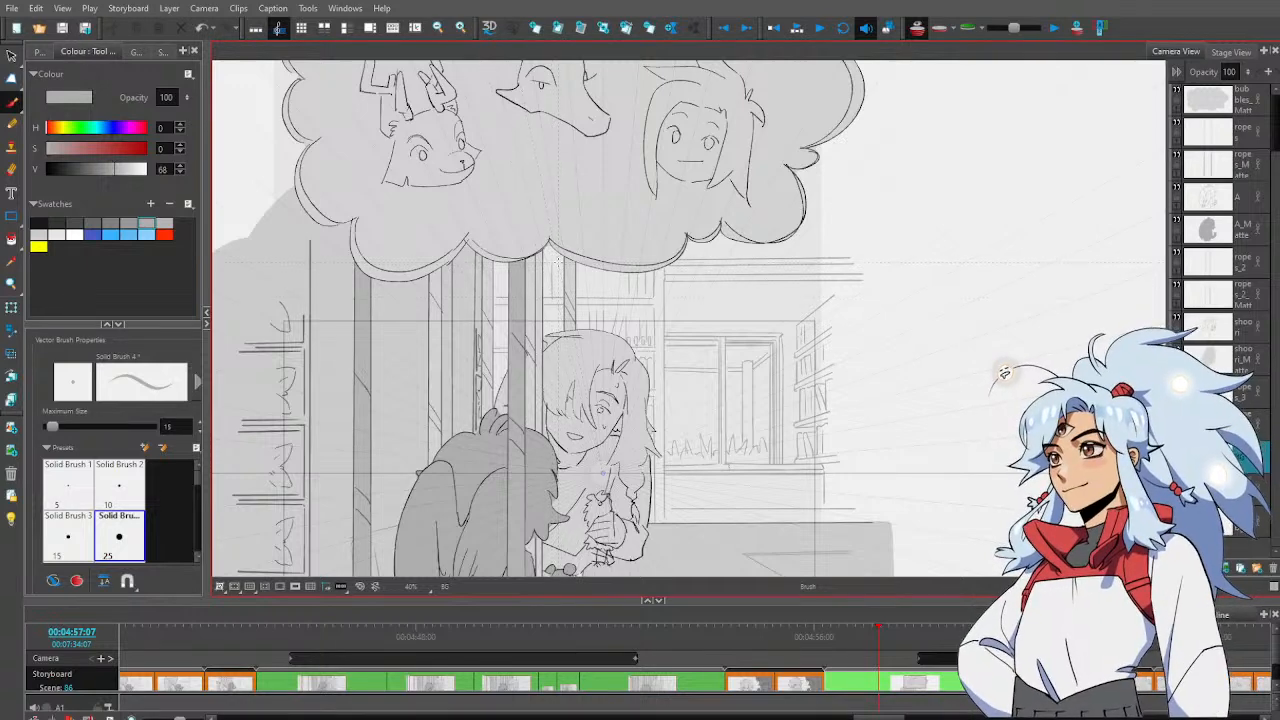
Sketch book spines on the shelves behind the ropes and above the window, and add another shelf beside the thought bubble
{"action": "key", "text": "alt+s"}
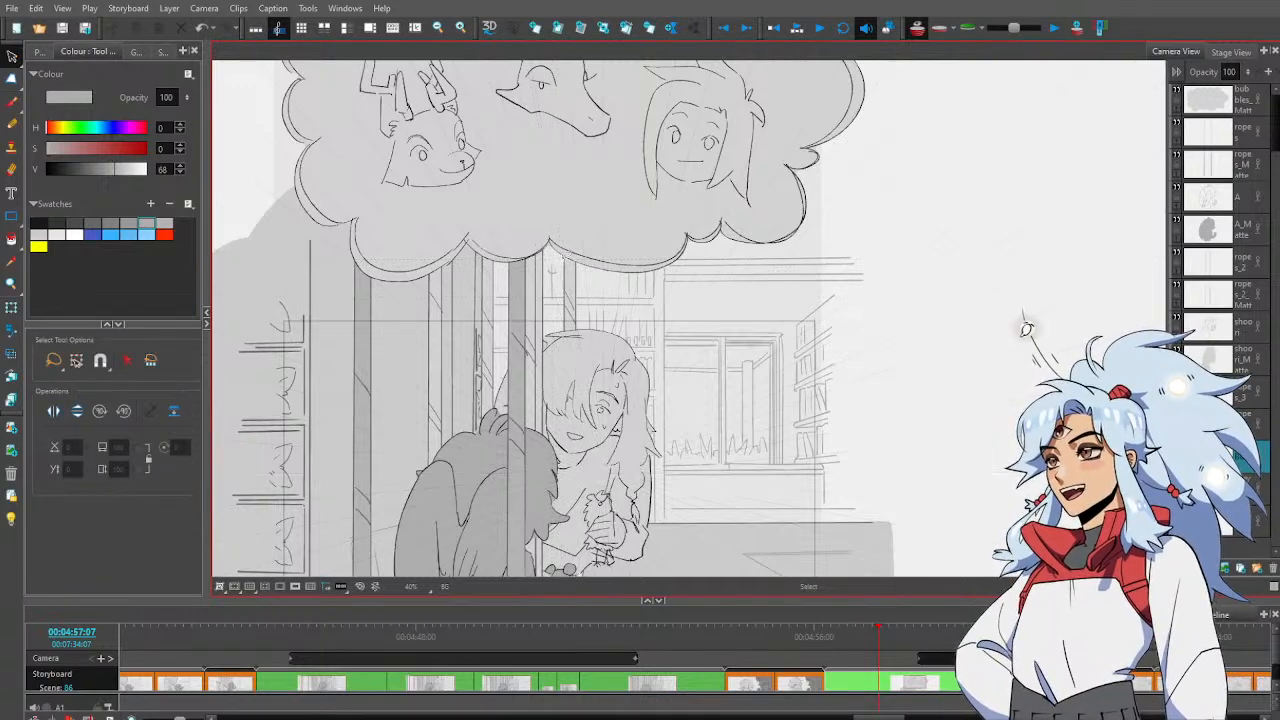
{"action": "left_click", "coordinate": [550, 267]}
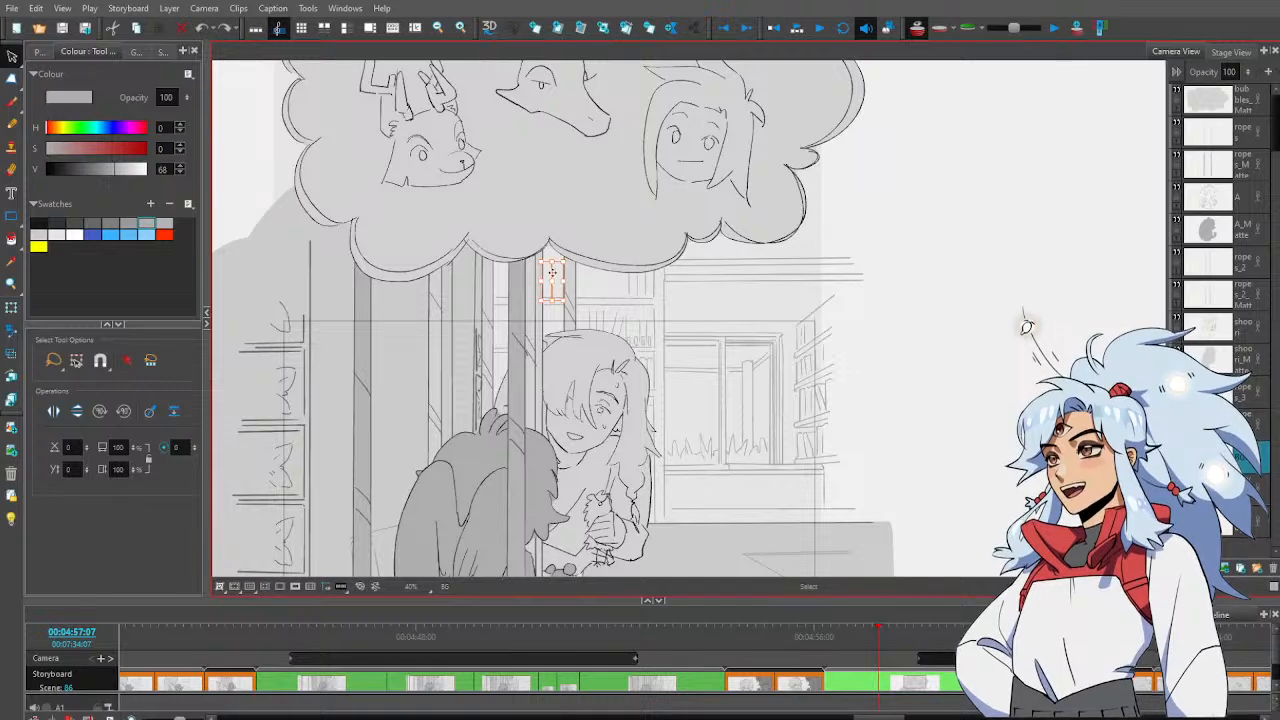
{"action": "key", "text": "alt+b"}
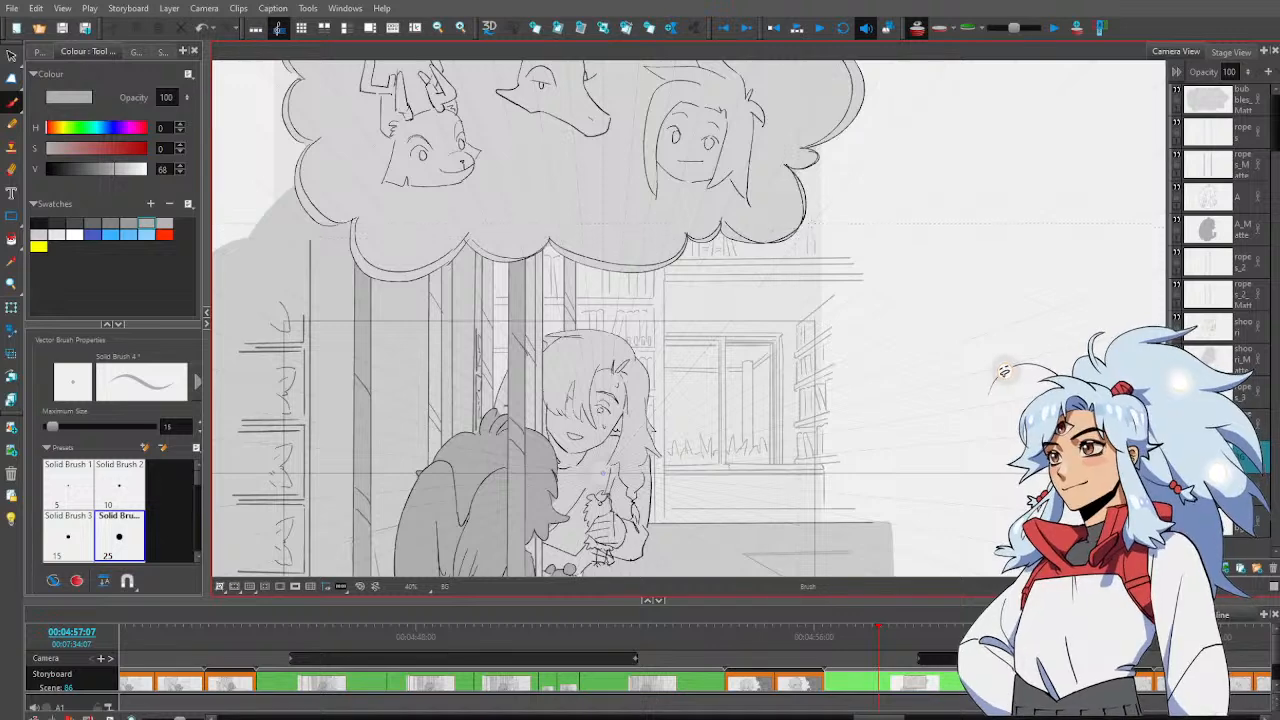
{"action": "key", "text": "alt+s"}
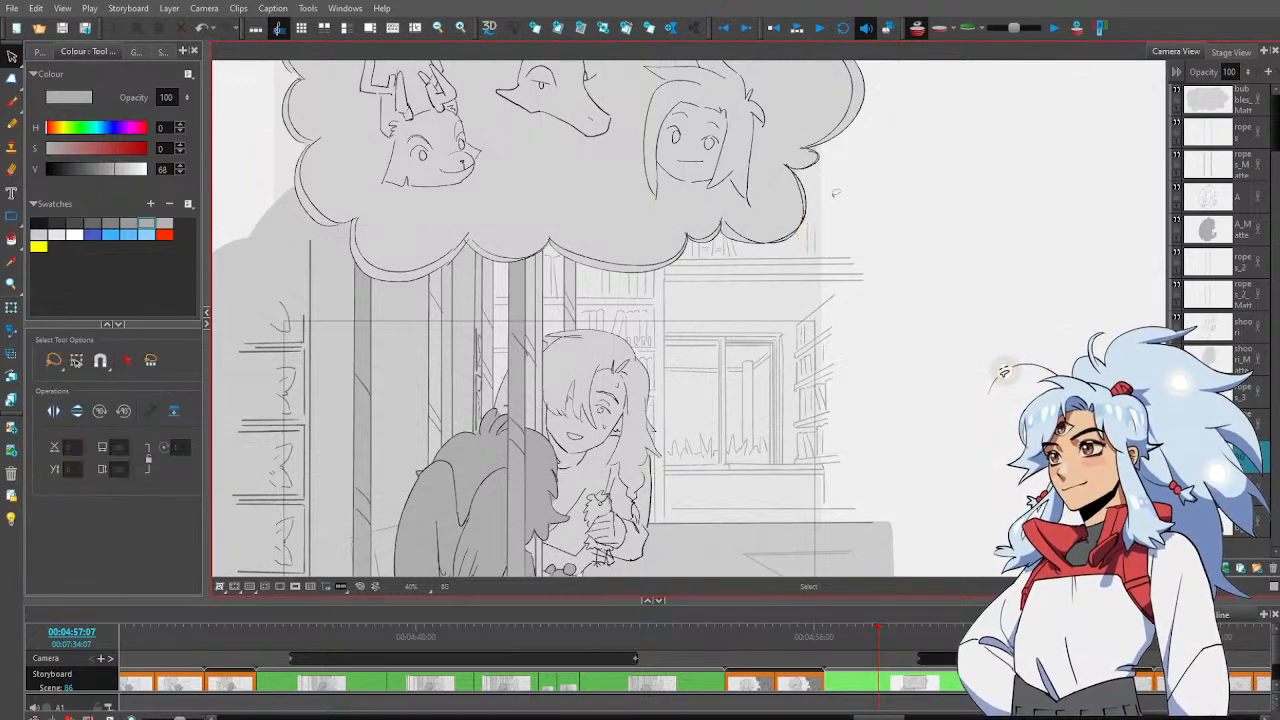
{"action": "key", "text": "alt+b"}
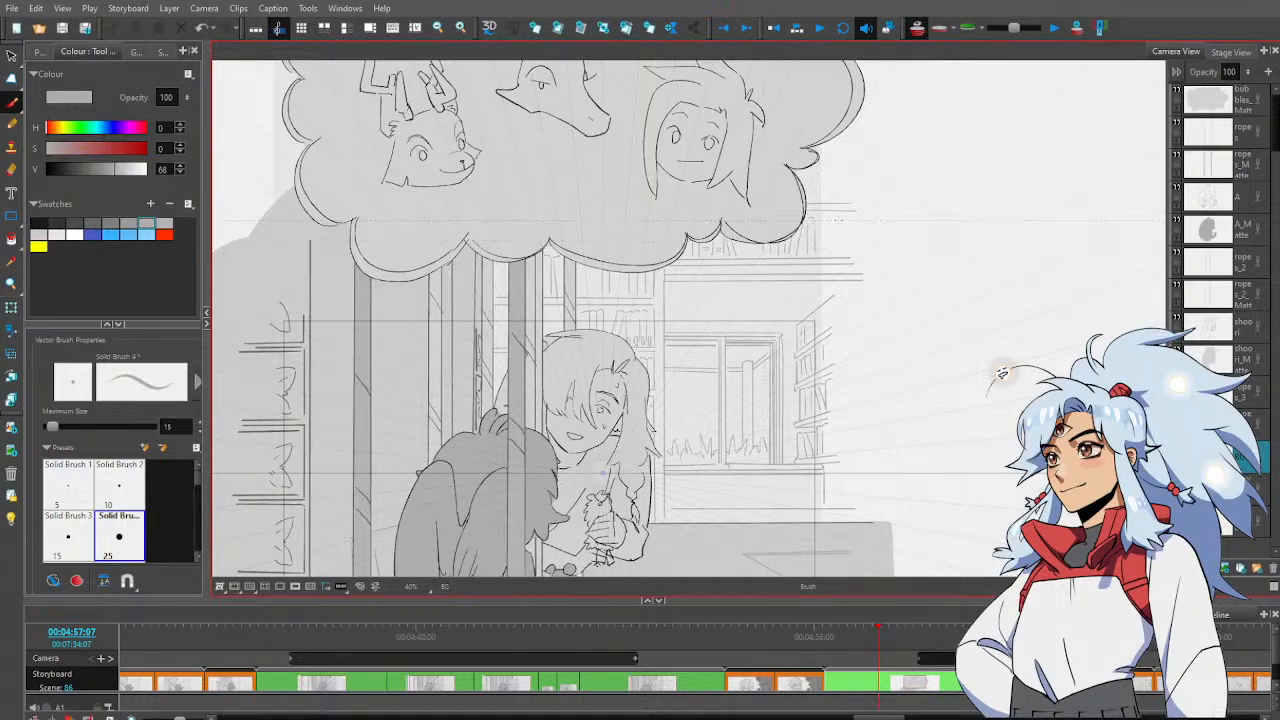
Fill the narrow gaps between the hanging ropes with shelf lines and book spines on the BG layer
{"action": "key", "text": "alt+z"}
{"action": "left_click", "coordinate": [866, 354], "text": "alt"}
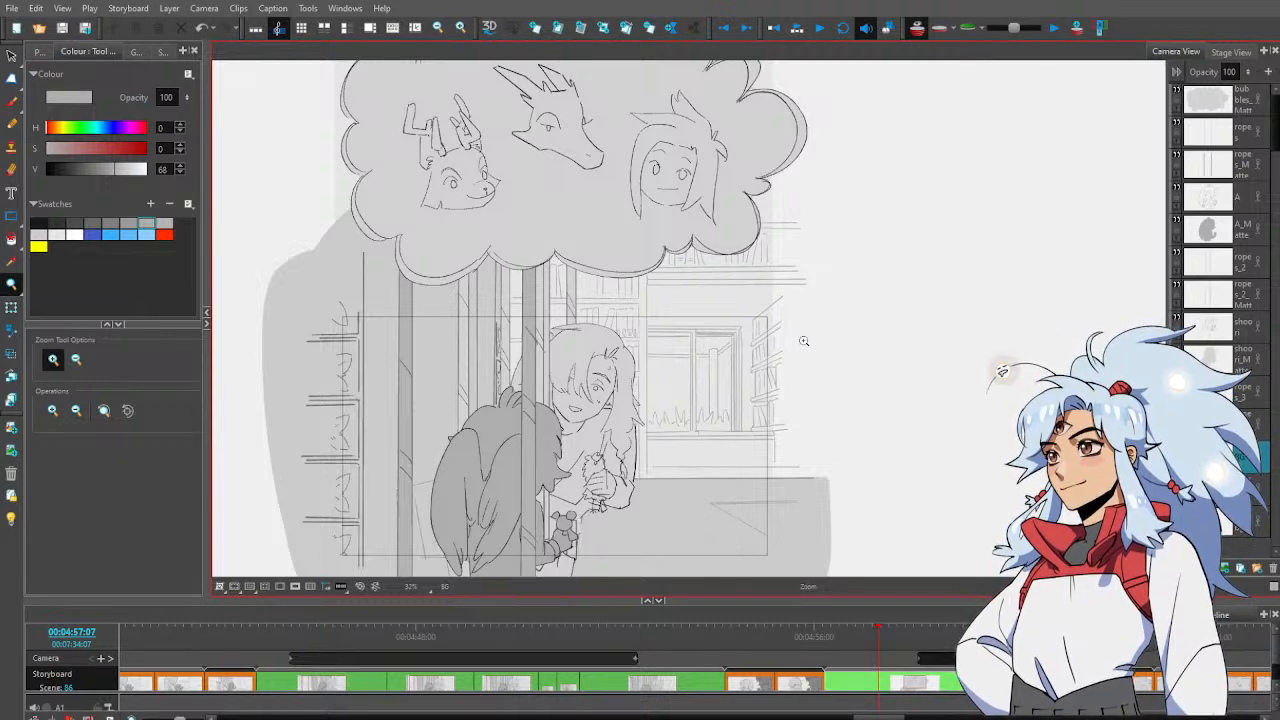
{"action": "left_click", "coordinate": [550, 278]}
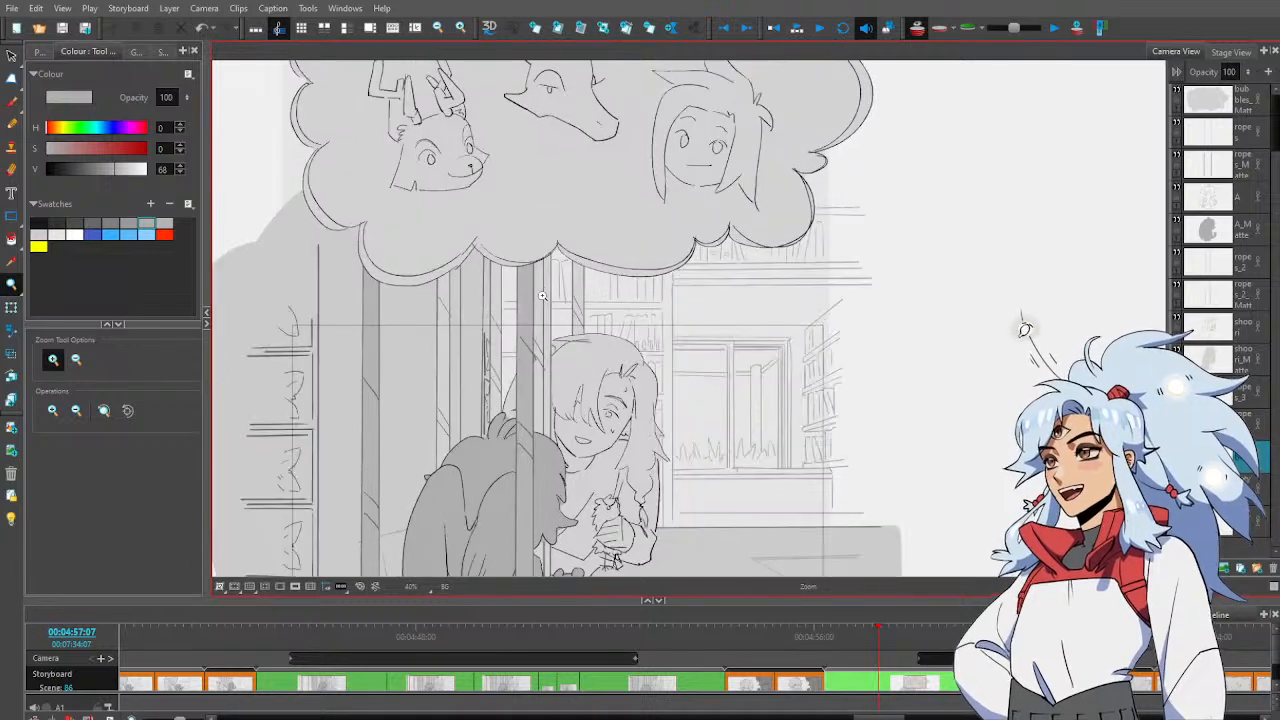
{"action": "left_click", "coordinate": [547, 318]}
{"action": "left_click", "coordinate": [566, 329]}
{"action": "key", "text": "alt+b"}
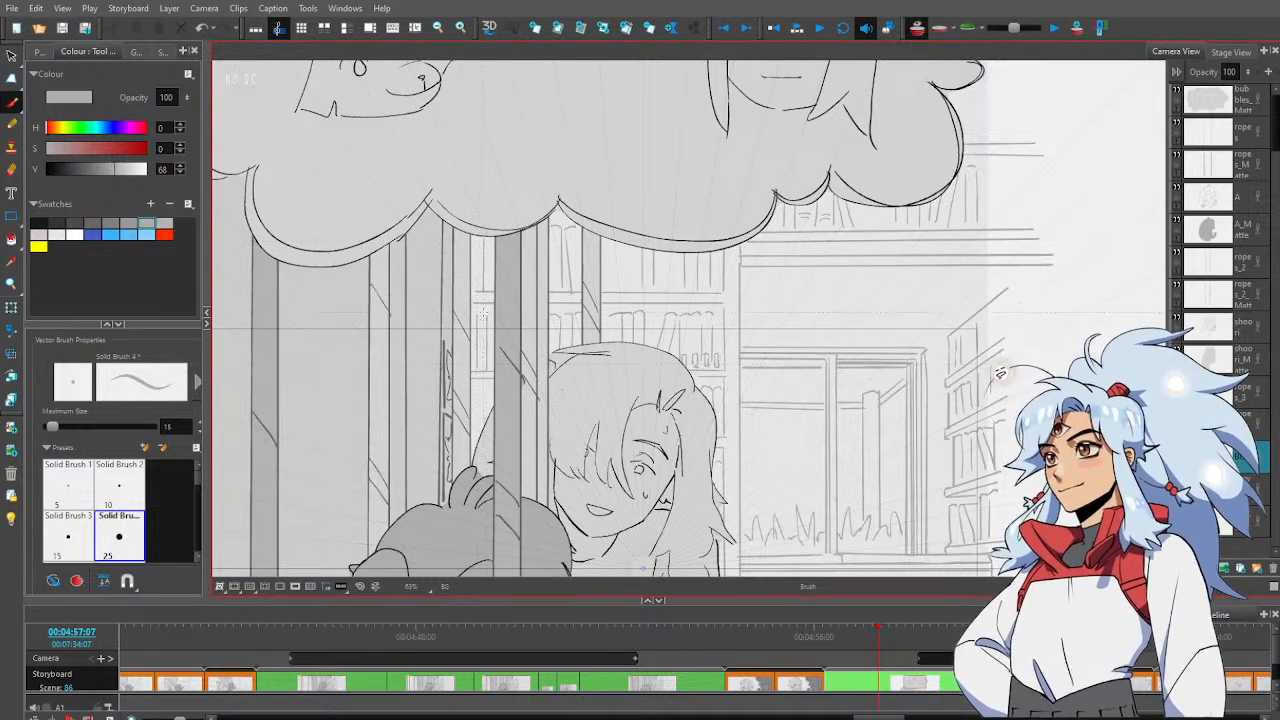
Check the new bookshelves and book spines against the whole thought-bubble composition
{"action": "key", "text": "alt+z"}
{"action": "key", "text": "1"}
{"action": "key", "text": "1"}
{"action": "key", "text": "1"}
{"action": "key", "text": "1"}
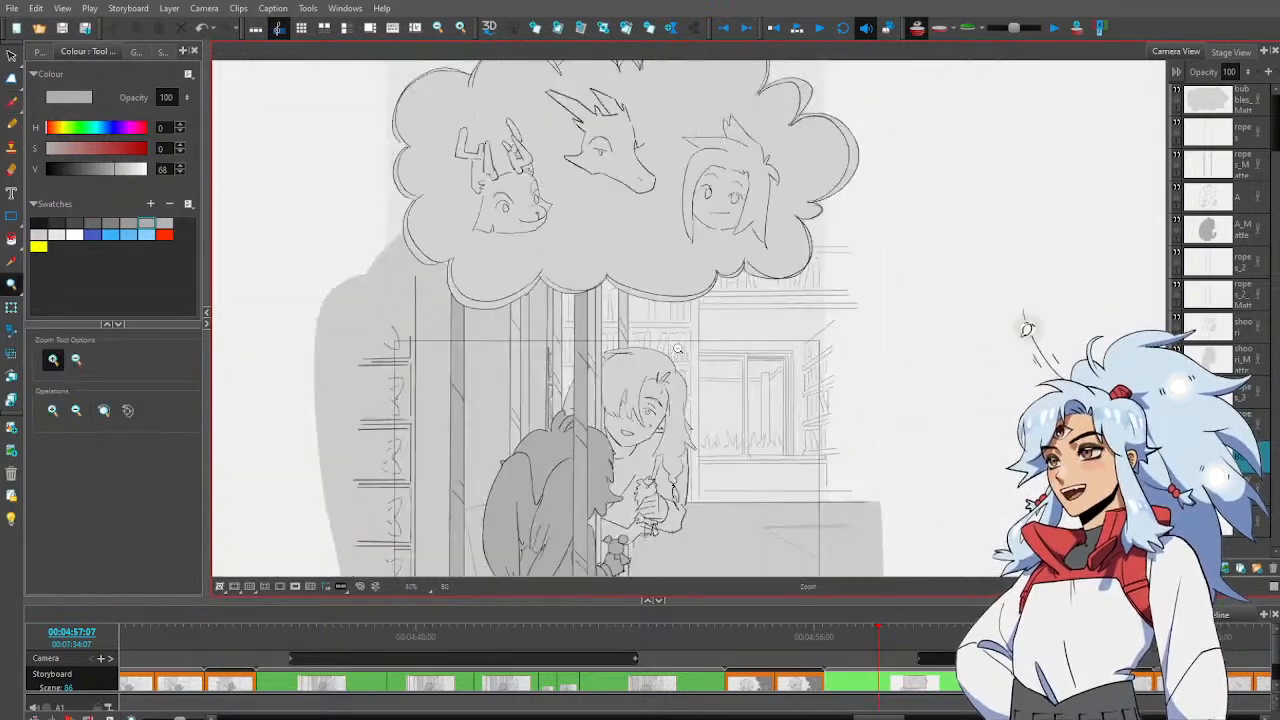
{"action": "left_click_drag", "start_coordinate": [836, 384], "coordinate": [813, 373]}
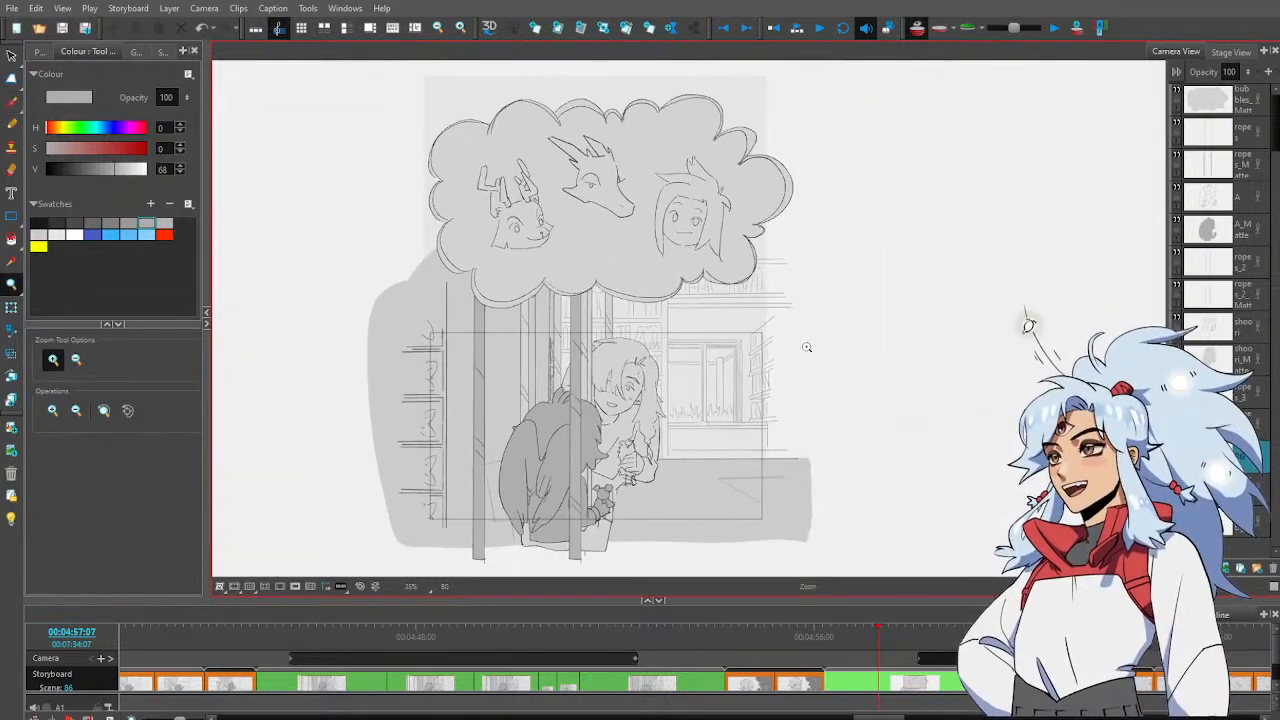
{"action": "left_click", "coordinate": [630, 320]}
{"action": "left_click", "coordinate": [630, 320]}
{"action": "key", "text": "alt+b"}
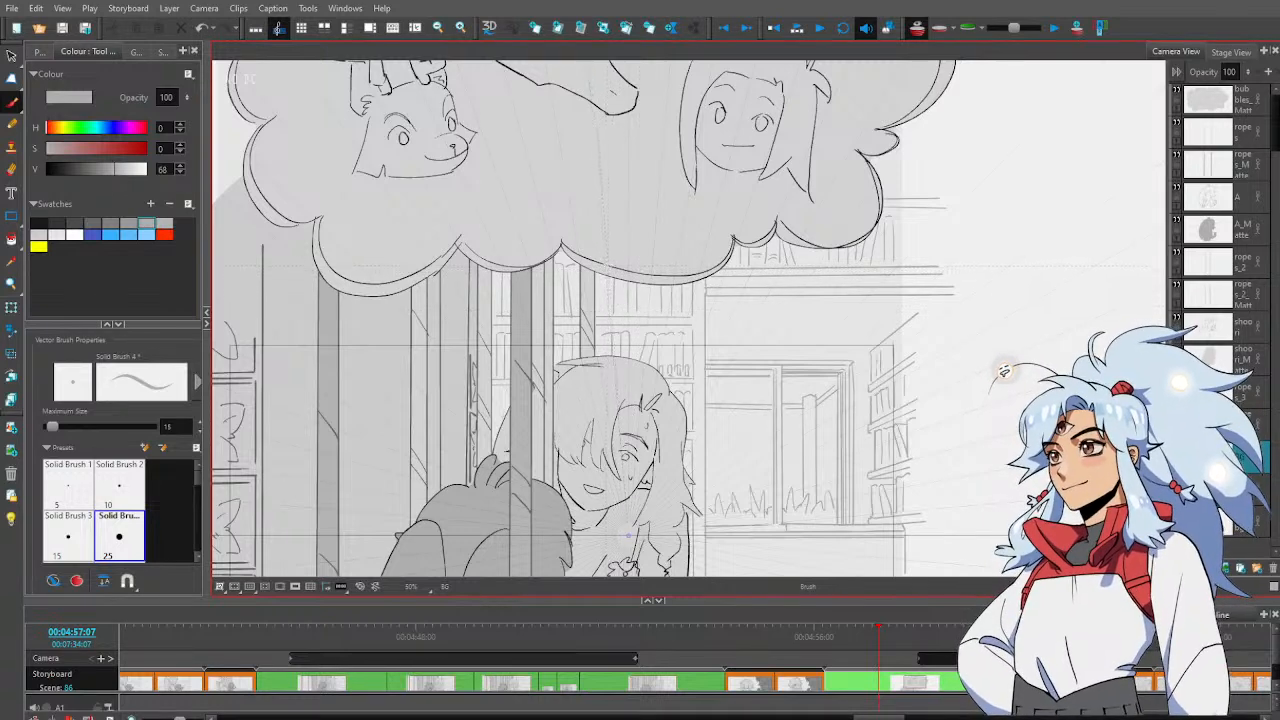
{"action": "key", "text": "alt+s"}
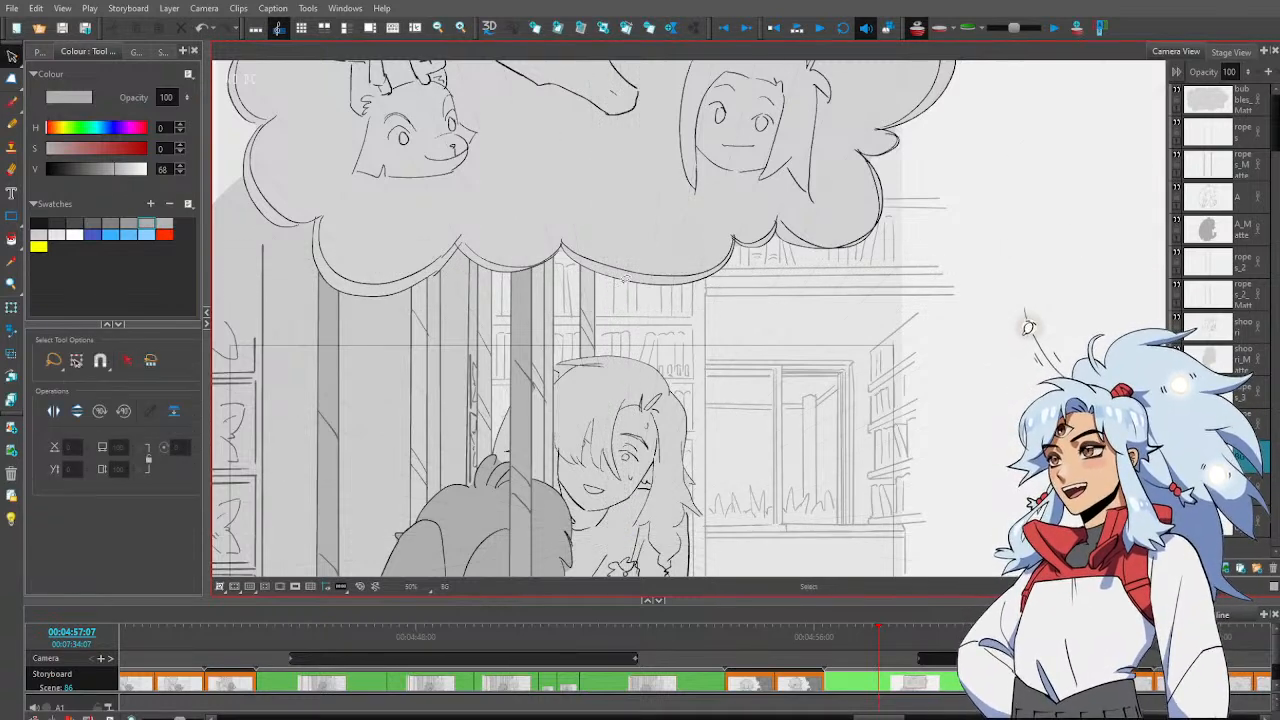
{"action": "left_click", "coordinate": [617, 287]}
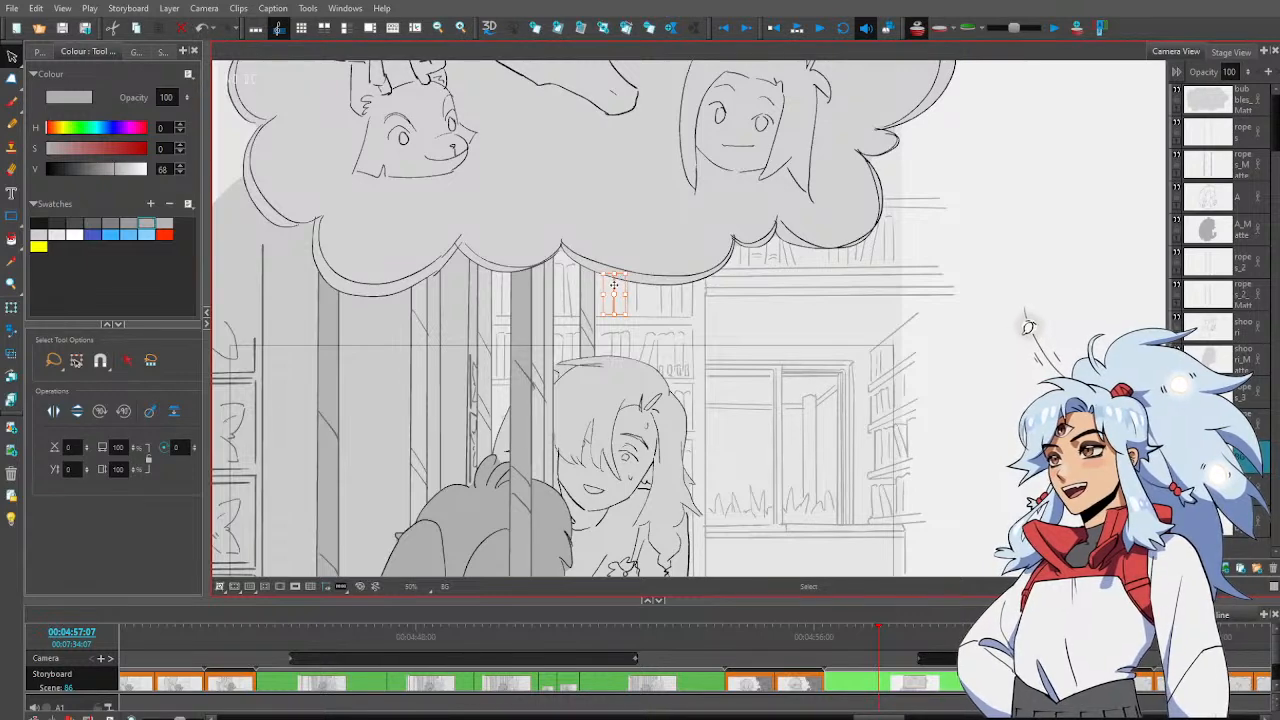
{"action": "left_click", "coordinate": [630, 240]}
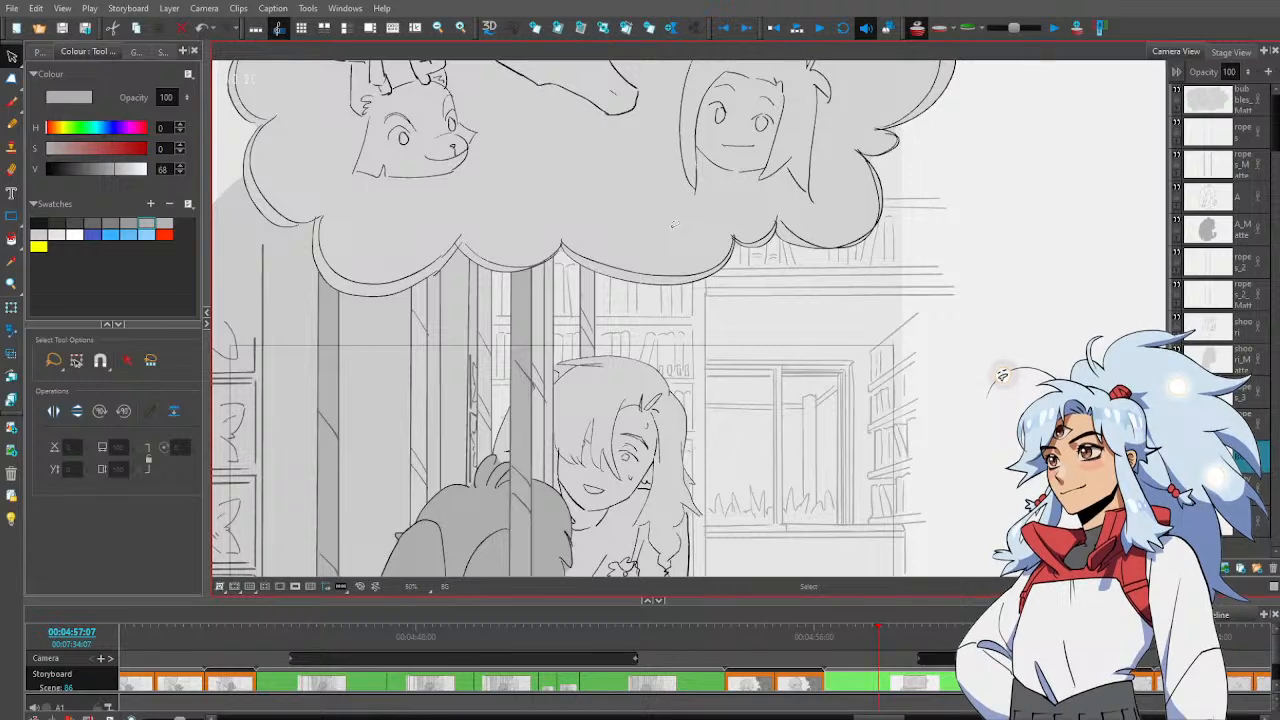
Move the upper shelf lines and their book spines above the window slightly higher
{"action": "key", "text": "alt+z"}
{"action": "scroll", "coordinate": [752, 391], "scroll_direction": "down", "scroll_amount": 5}
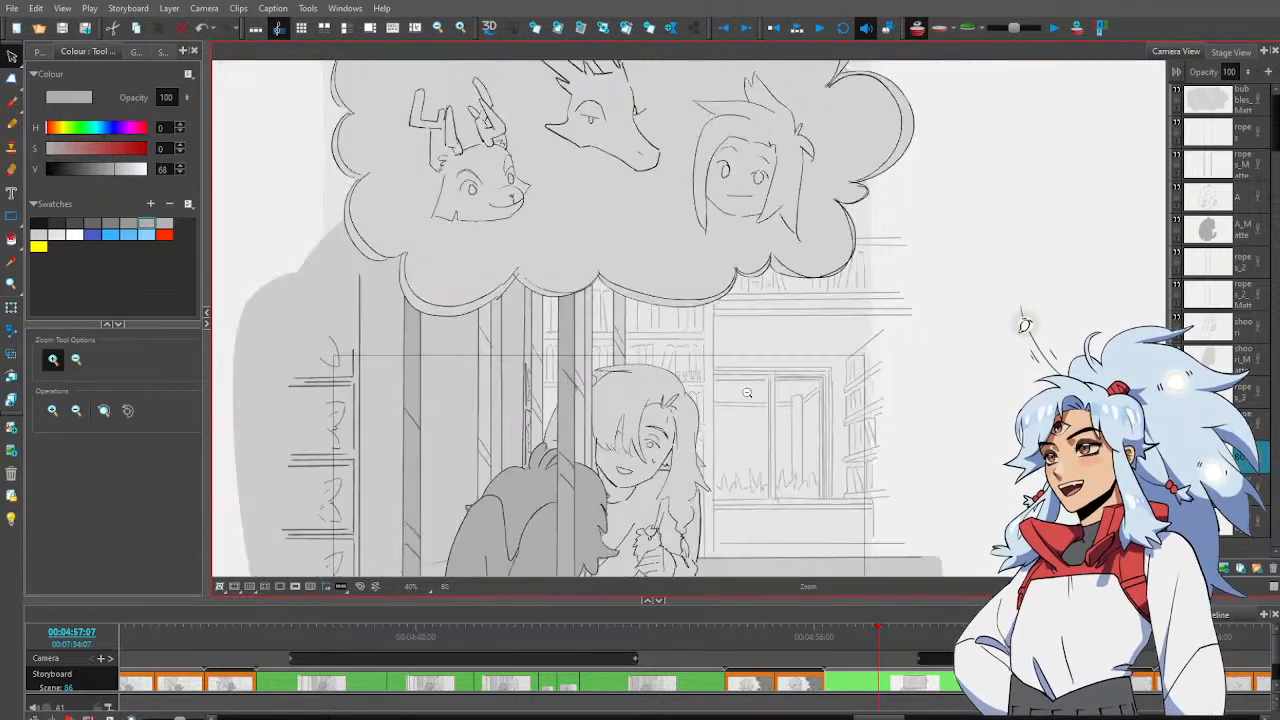
{"action": "left_click_drag", "start_coordinate": [795, 434], "coordinate": [775, 416]}
{"action": "scroll", "coordinate": [786, 406], "scroll_direction": "up", "scroll_amount": 1}
{"action": "scroll", "coordinate": [758, 384], "scroll_direction": "up", "scroll_amount": 3}
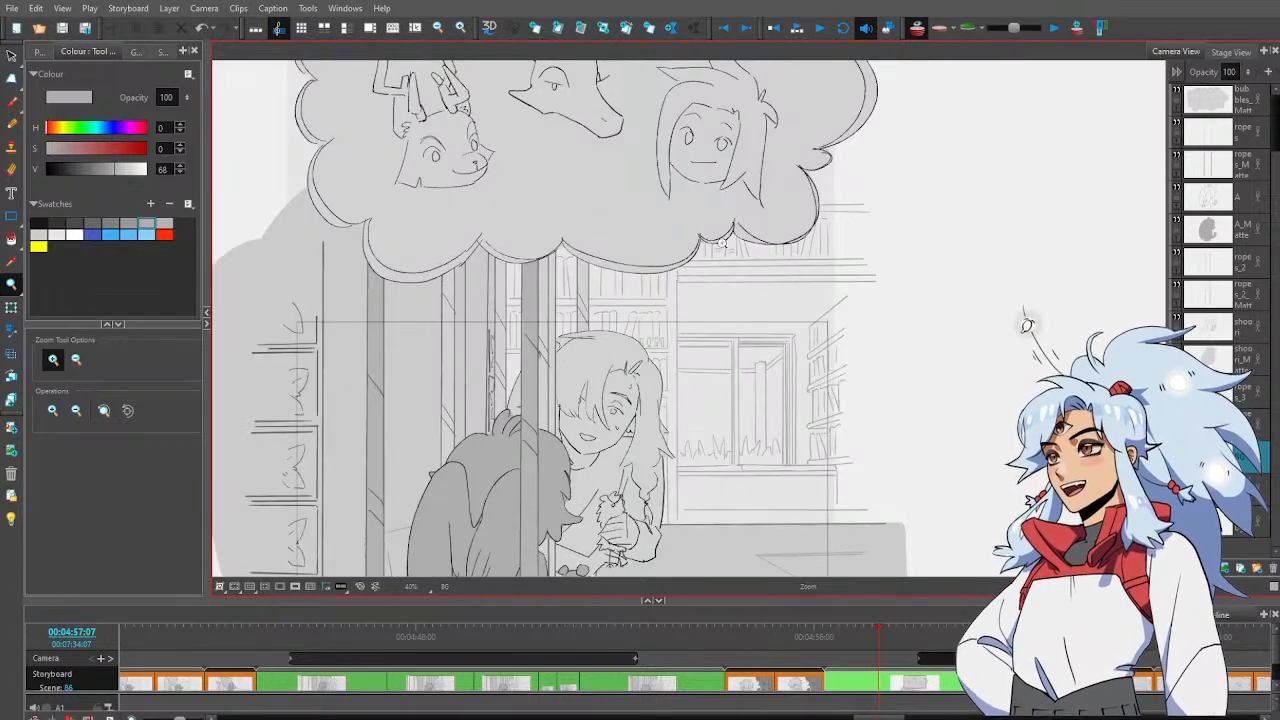
{"action": "key", "text": "alt+s"}
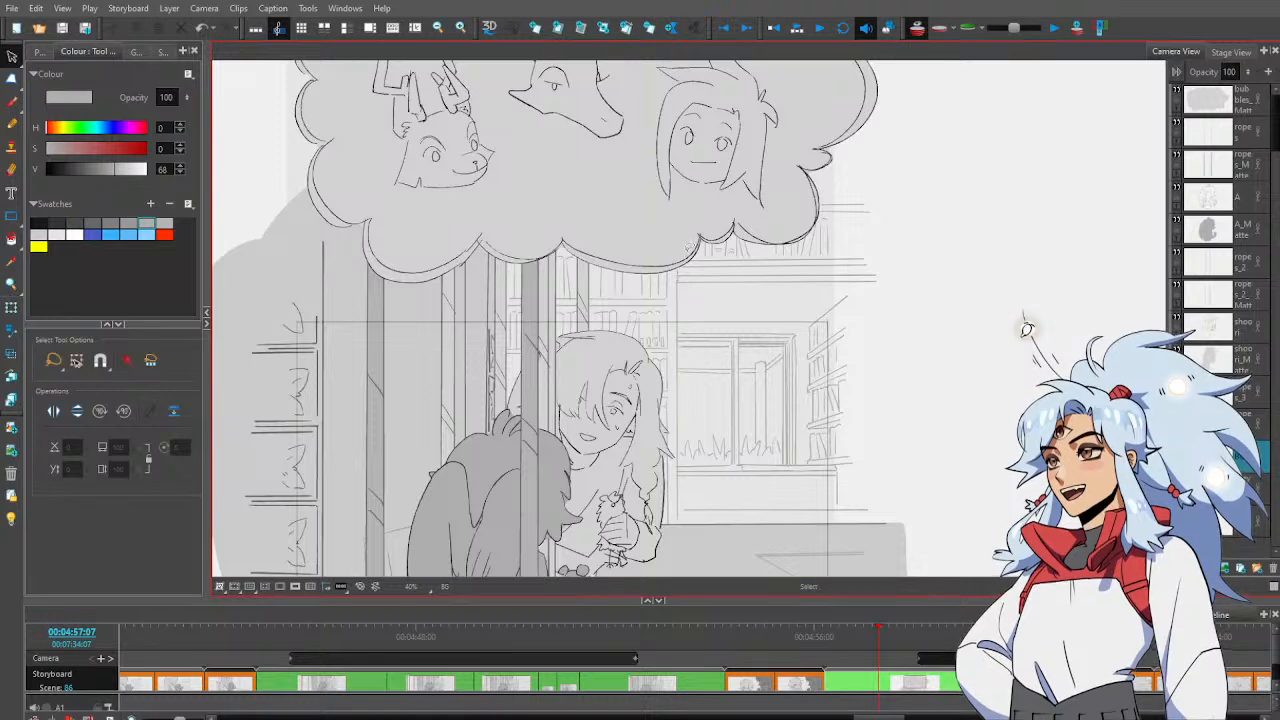
{"action": "mouse_move", "coordinate": [694, 266]}
{"action": "left_mouse_down"}
{"action": "mouse_move", "coordinate": [873, 248]}
{"action": "mouse_move", "coordinate": [879, 178]}
{"action": "mouse_move", "coordinate": [739, 156]}
{"action": "mouse_move", "coordinate": [706, 184]}
{"action": "left_mouse_up"}
{"action": "left_click_drag", "start_coordinate": [786, 242], "coordinate": [786, 223]}
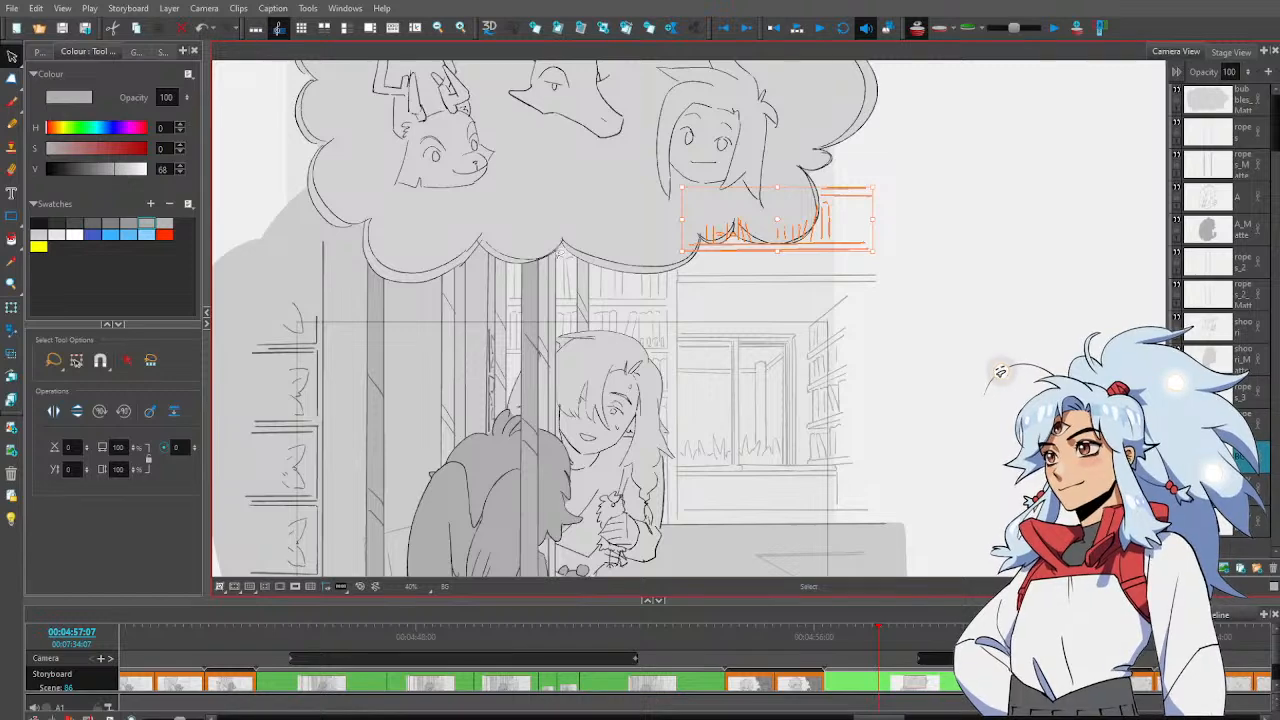
{"action": "left_click", "coordinate": [565, 262]}
{"action": "key", "text": "alt+b"}
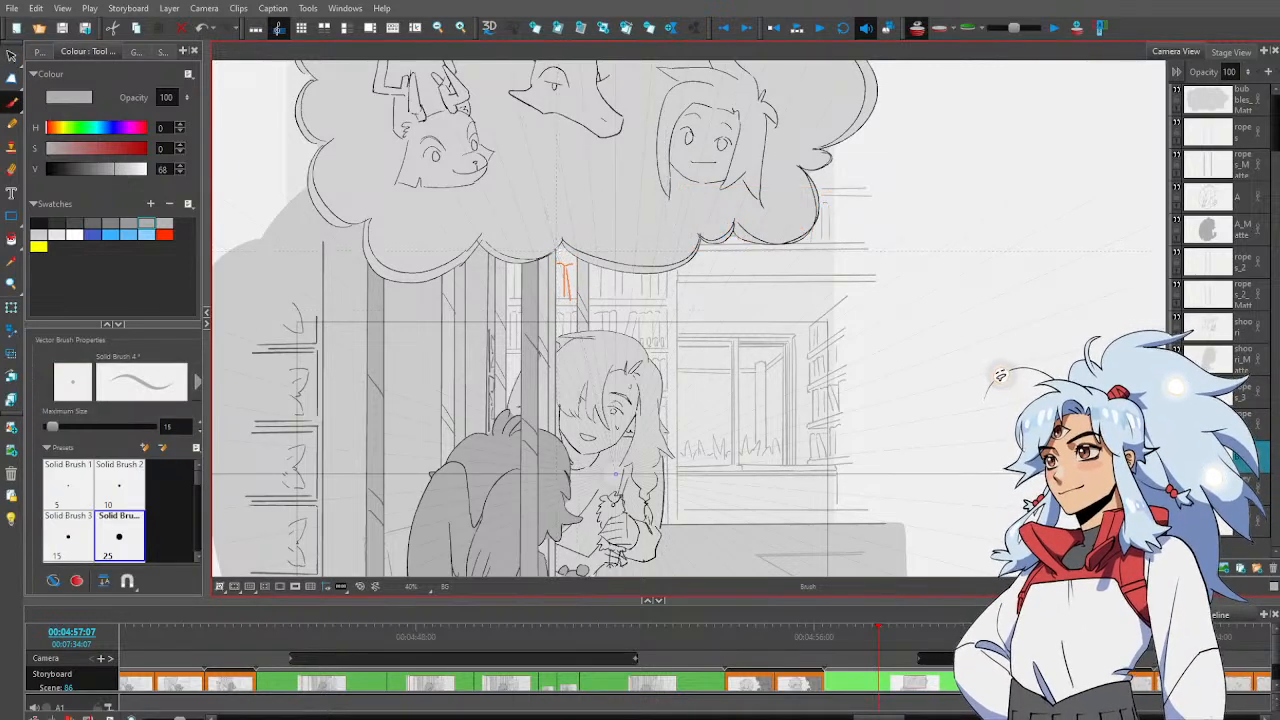
{"action": "key", "text": "Escape"}
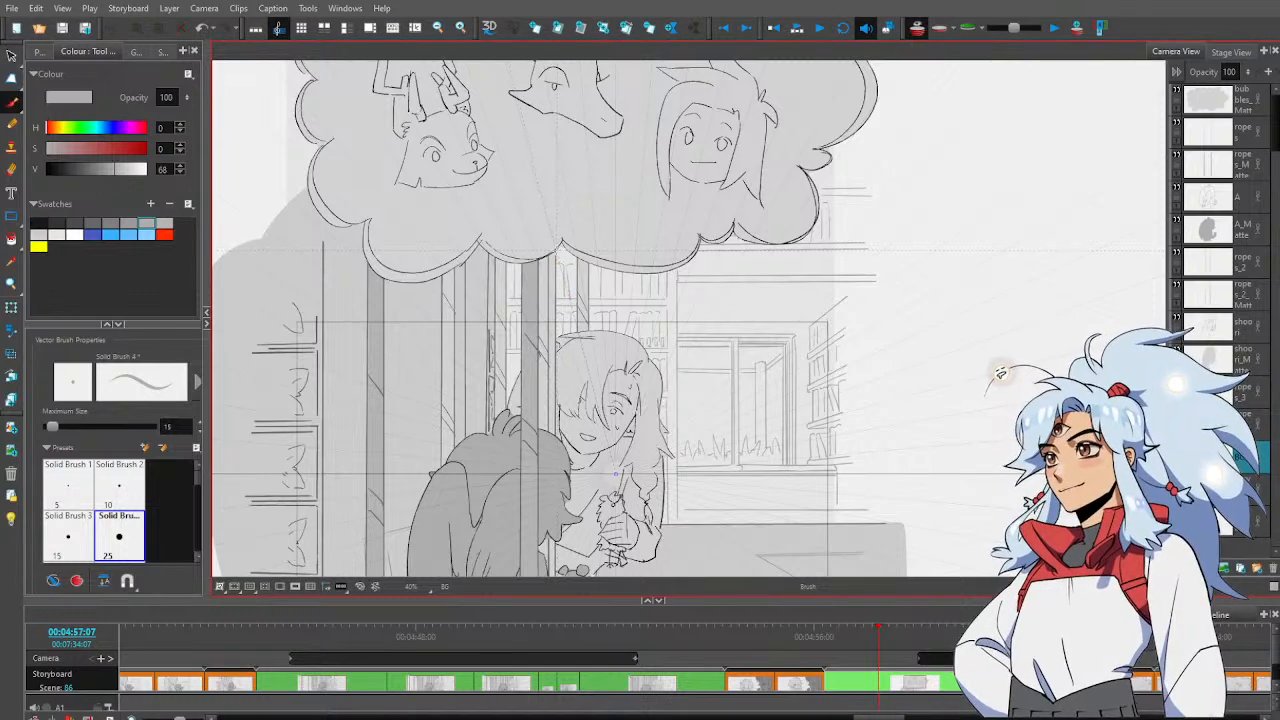
Turn on the light table and check the book spines on the top shelves behind the ropes and thought bubble
{"action": "key", "text": "shift+l"}
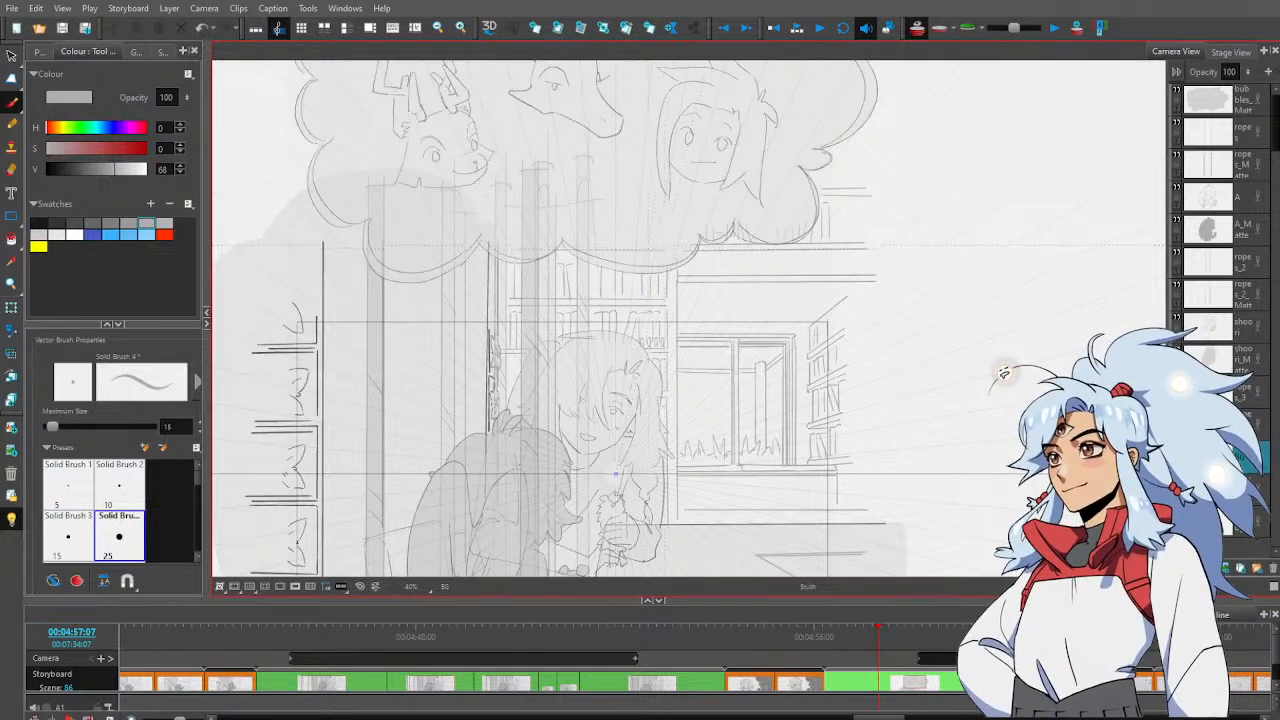
{"action": "key", "text": "alt+s"}
{"action": "left_click", "coordinate": [597, 246]}
{"action": "mouse_move", "coordinate": [599, 249]}
{"action": "left_mouse_down"}
{"action": "mouse_move", "coordinate": [594, 224]}
{"action": "mouse_move", "coordinate": [520, 260]}
{"action": "left_mouse_up"}
{"action": "left_click", "coordinate": [671, 215]}
{"action": "left_click", "coordinate": [668, 274]}
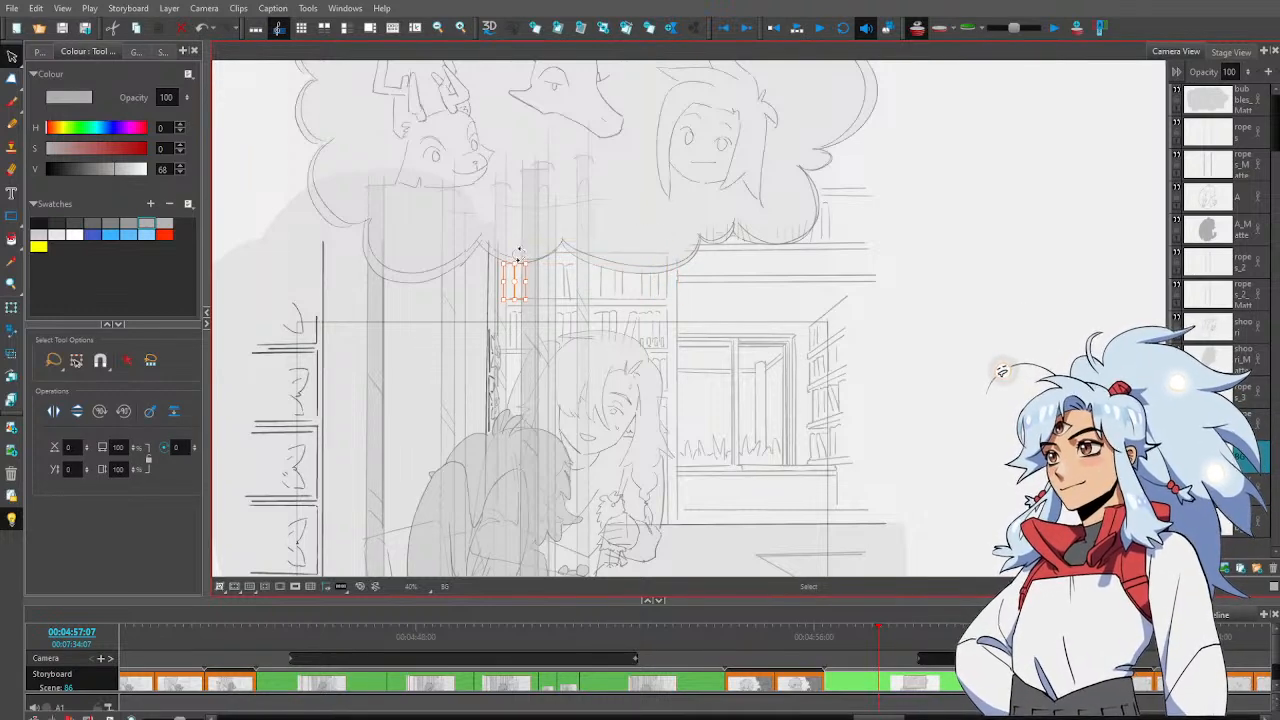
{"action": "left_click", "coordinate": [537, 217]}
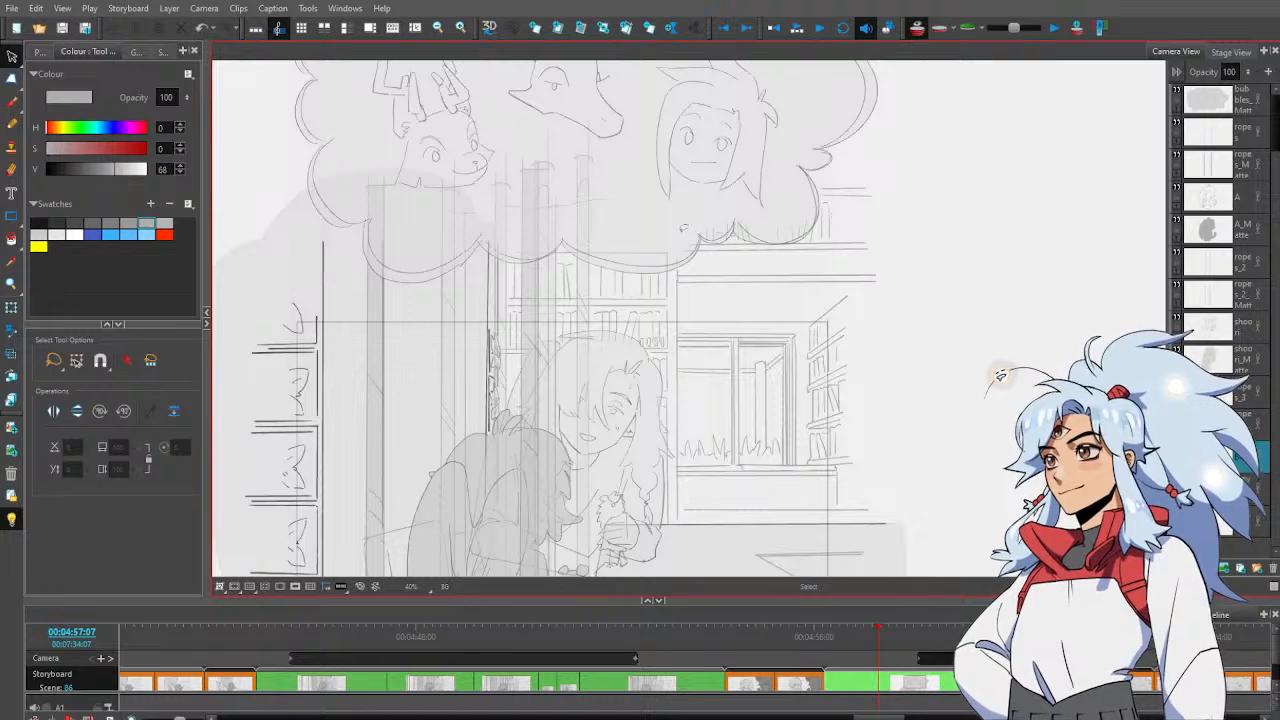
{"action": "mouse_move", "coordinate": [683, 228]}
{"action": "left_mouse_down"}
{"action": "mouse_move", "coordinate": [890, 250]}
{"action": "mouse_move", "coordinate": [682, 226]}
{"action": "left_mouse_up"}
{"action": "left_click_drag", "start_coordinate": [787, 222], "coordinate": [785, 224]}
{"action": "left_click", "coordinate": [926, 196]}
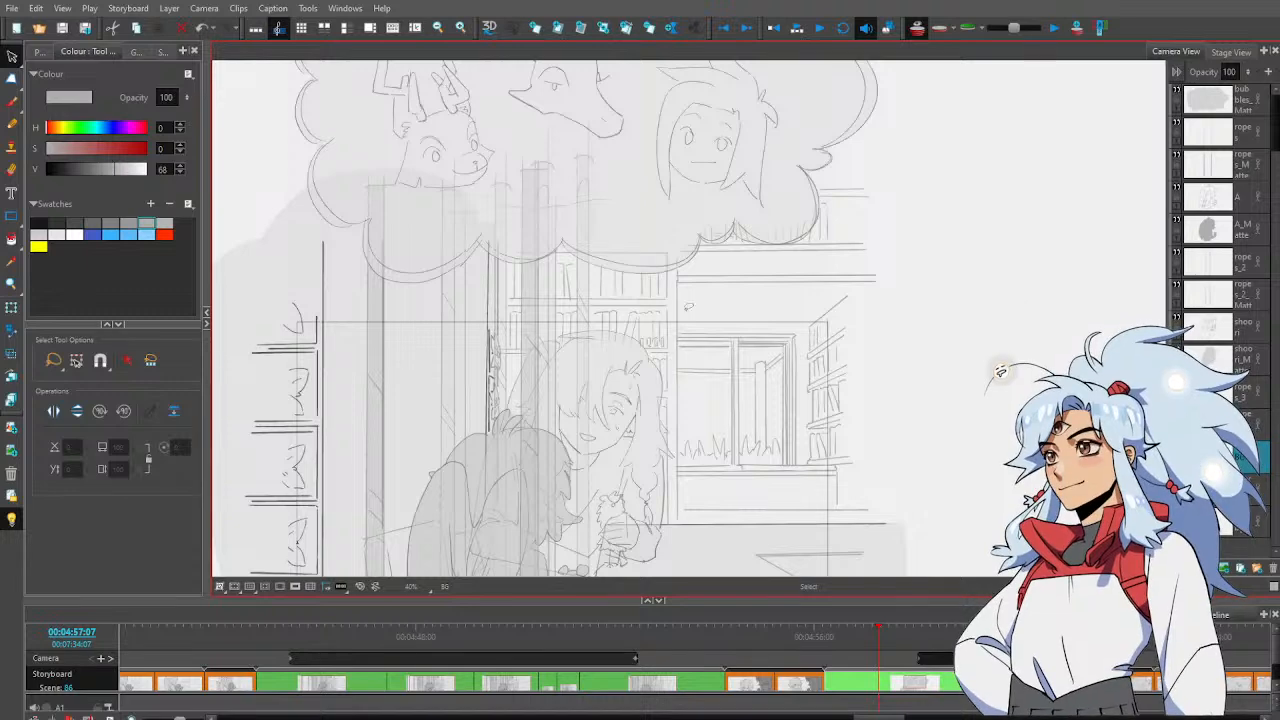
Scrub through the thought-bubble panels of scene 86 and return to the scene's opening panel
{"action": "key", "text": "1"}
{"action": "key", "text": "1"}
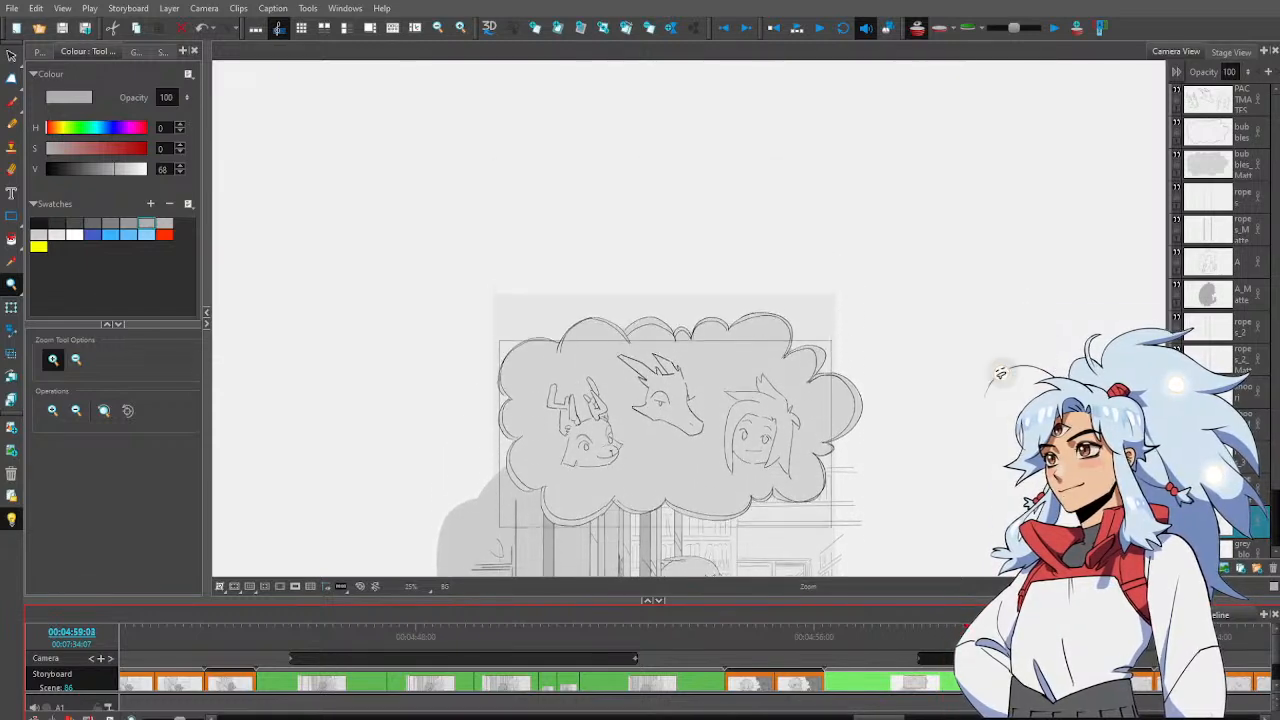
{"action": "mouse_move", "coordinate": [1013, 653]}
{"action": "left_mouse_down"}
{"action": "mouse_move", "coordinate": [928, 653]}
{"action": "mouse_move", "coordinate": [1010, 653]}
{"action": "left_mouse_up"}
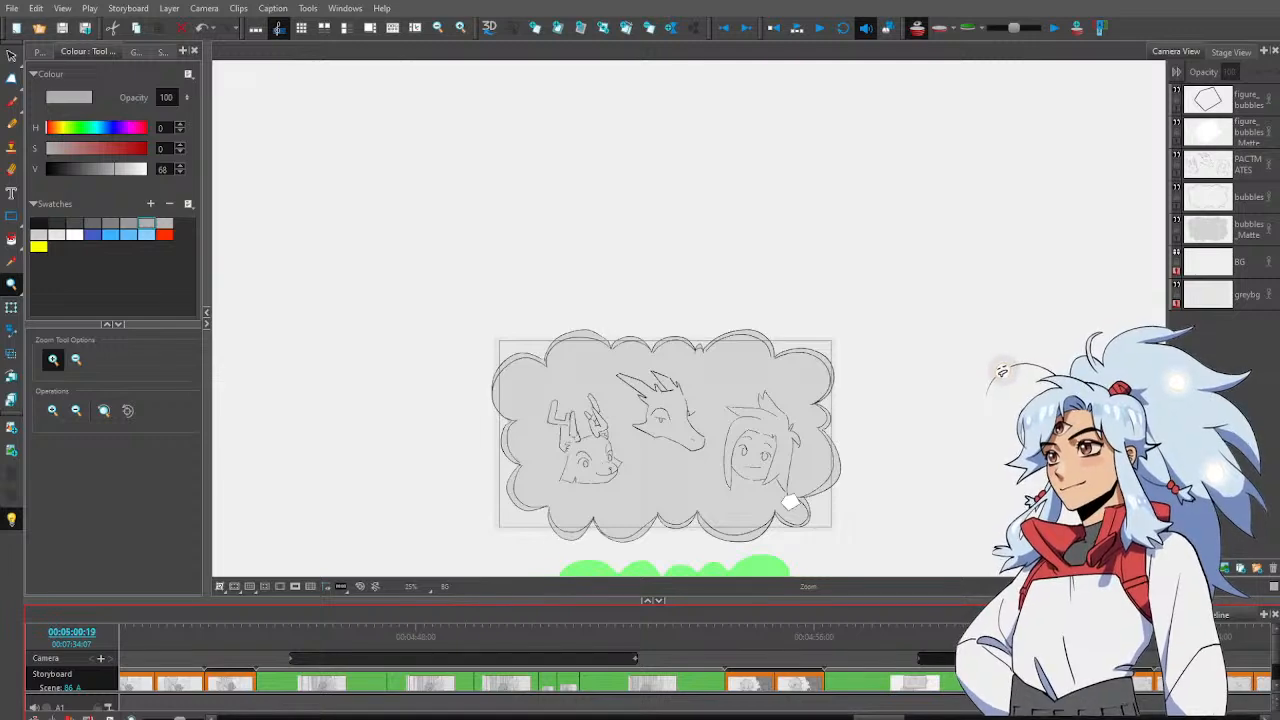
{"action": "left_click", "coordinate": [878, 640]}
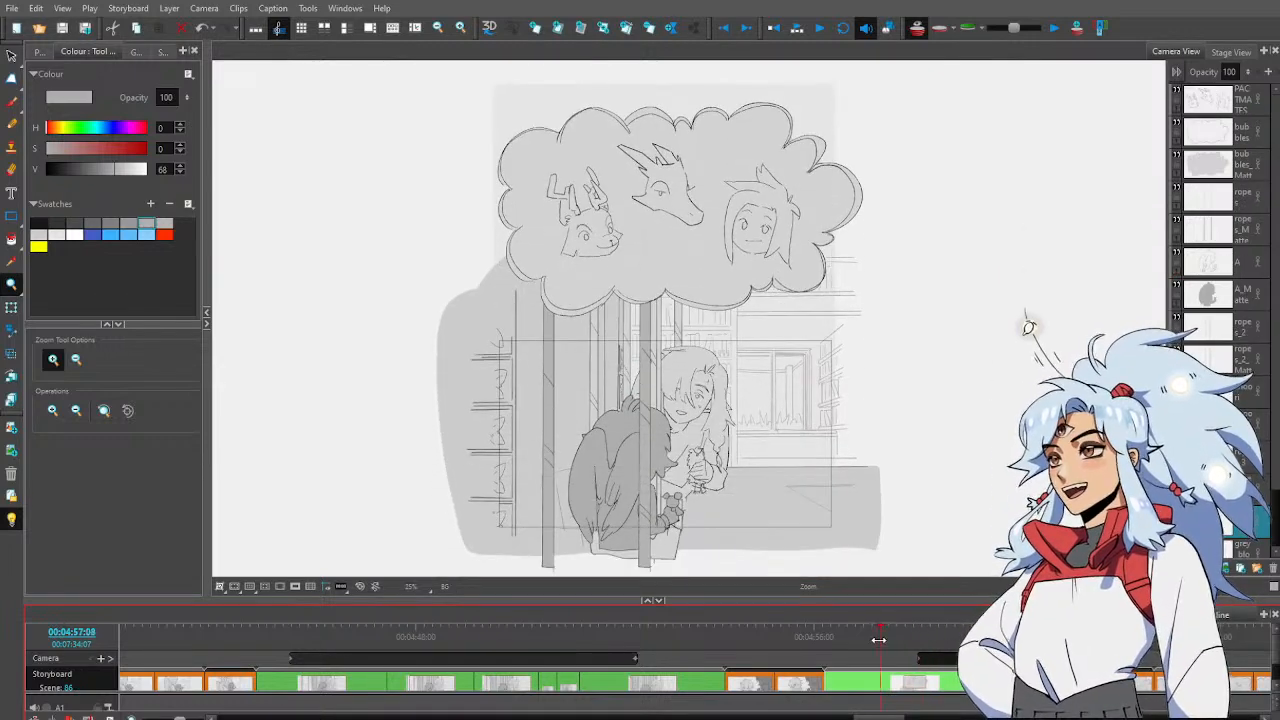
{"action": "left_click_drag", "start_coordinate": [878, 640], "coordinate": [1110, 640]}
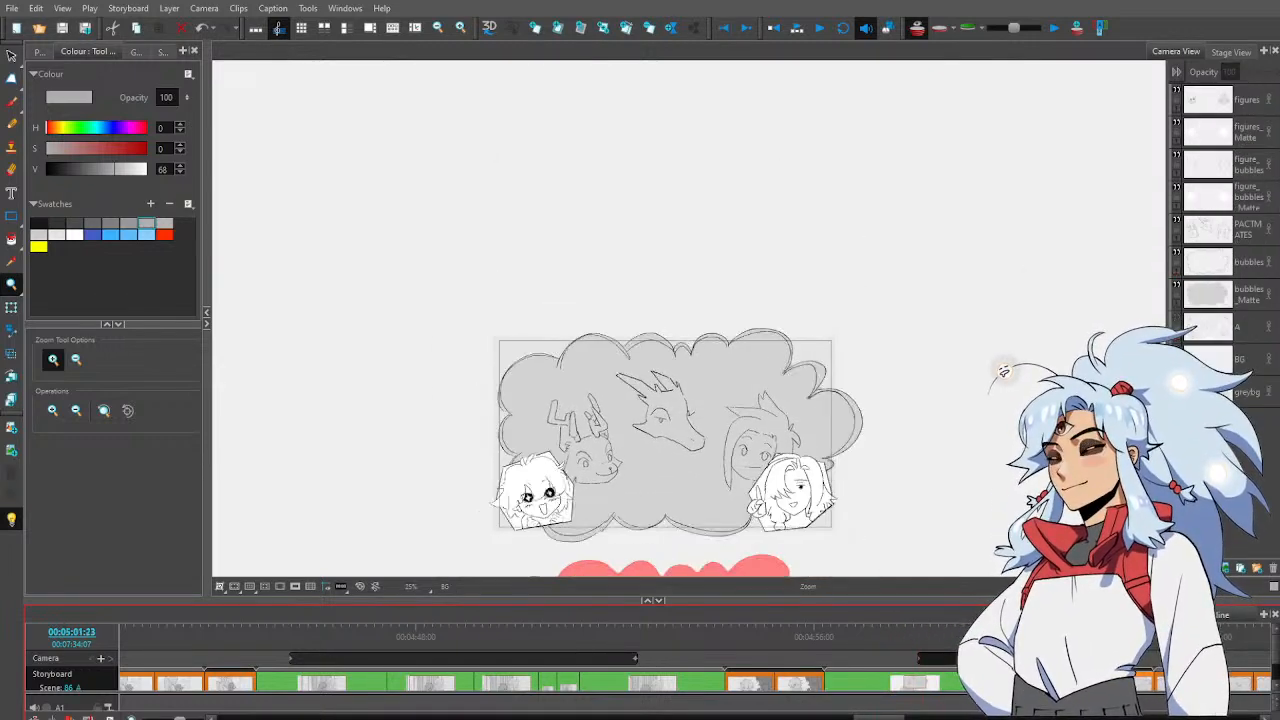
{"action": "left_click", "coordinate": [897, 632]}
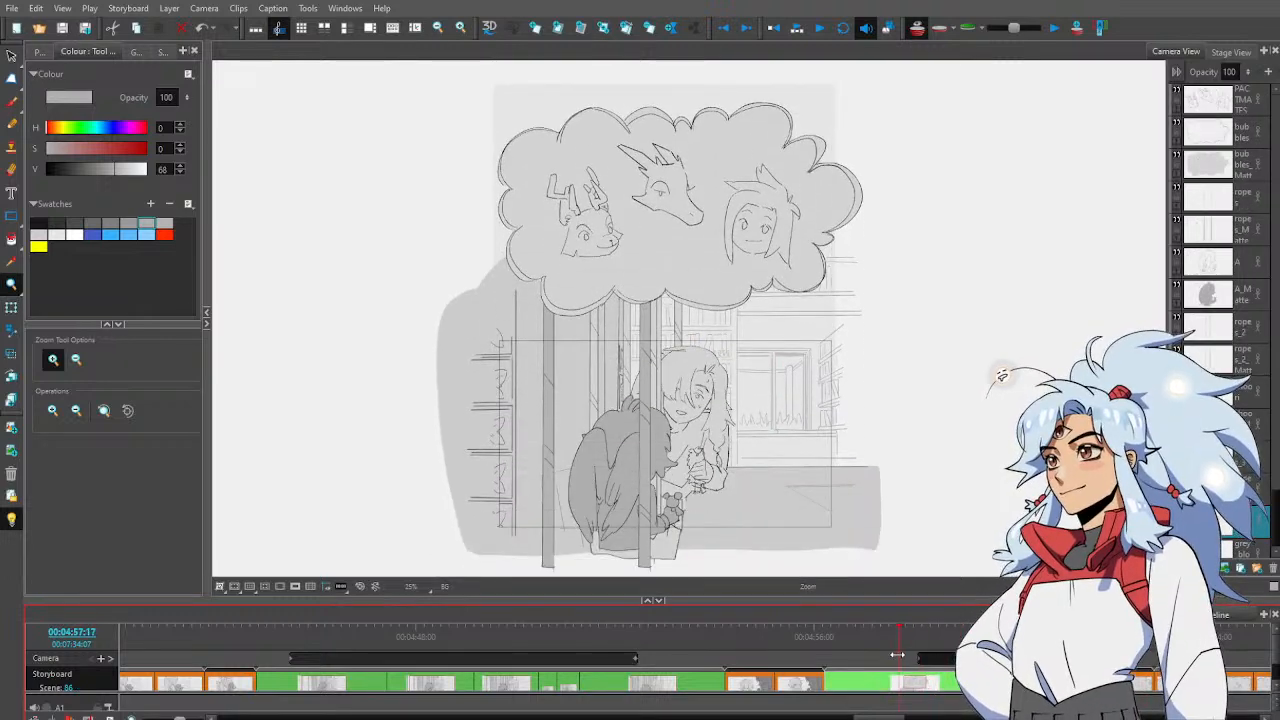
Compare the whole scene 86 background and characters with the light table on and off
{"action": "left_click", "coordinate": [765, 426]}
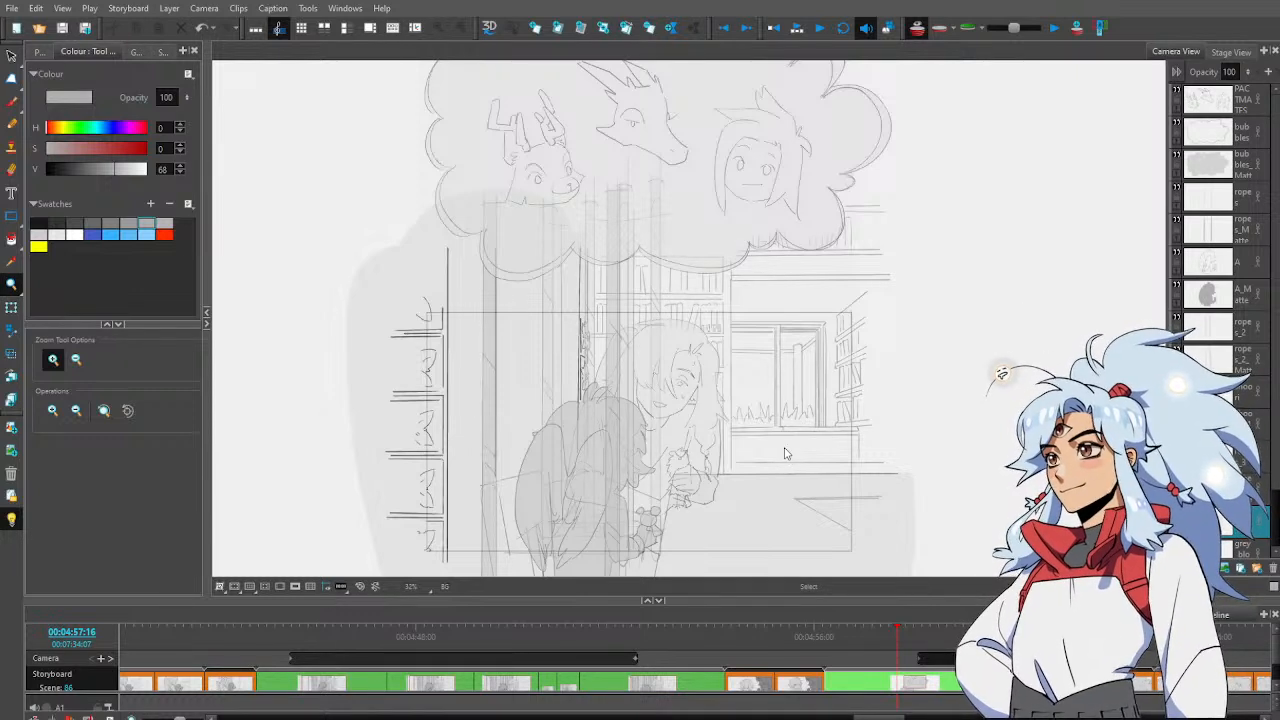
{"action": "left_click", "coordinate": [786, 446], "text": "alt"}
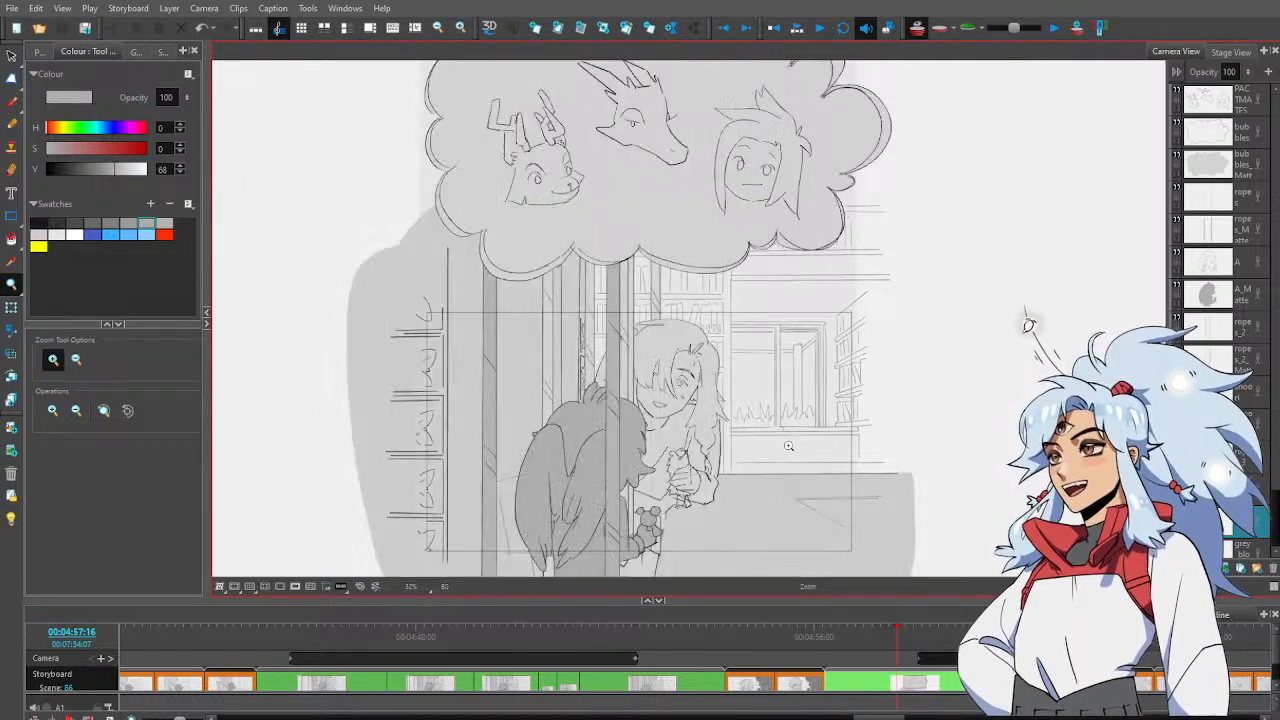
{"action": "left_click", "coordinate": [785, 431], "text": "alt"}
{"action": "left_click", "coordinate": [786, 431], "text": "alt"}
{"action": "left_click", "coordinate": [786, 433]}
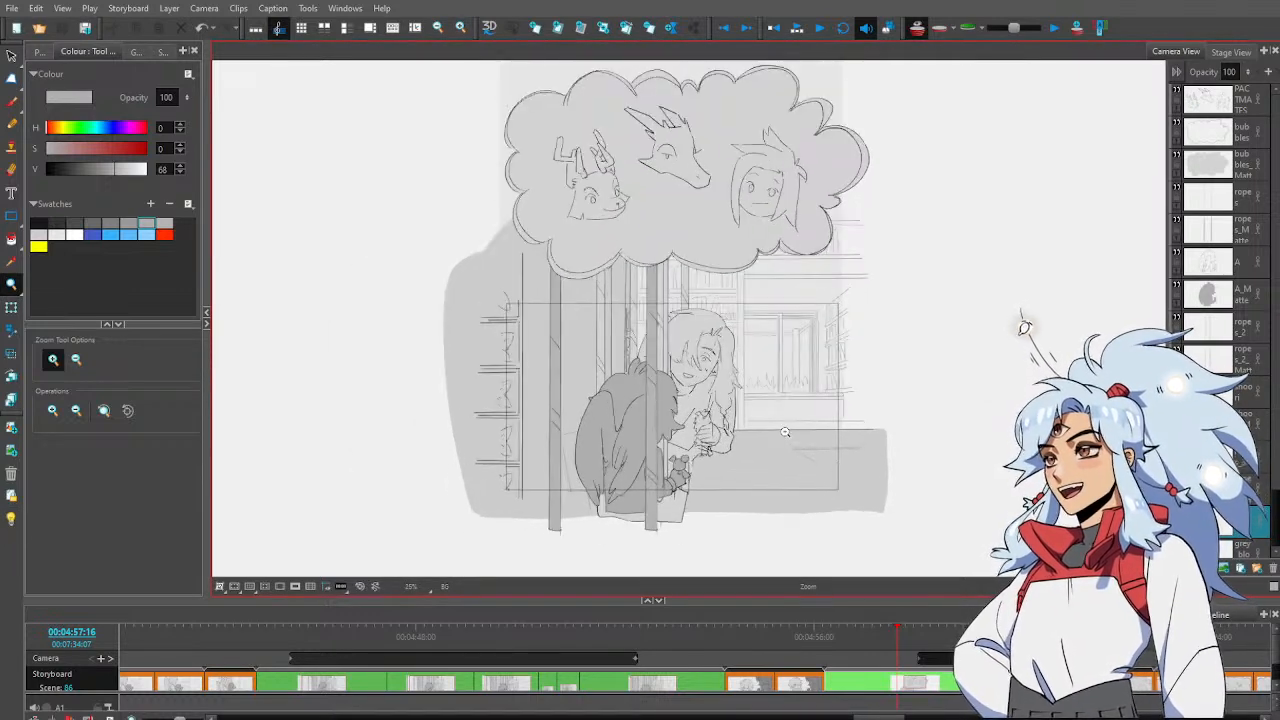
{"action": "key", "text": "shift+l"}
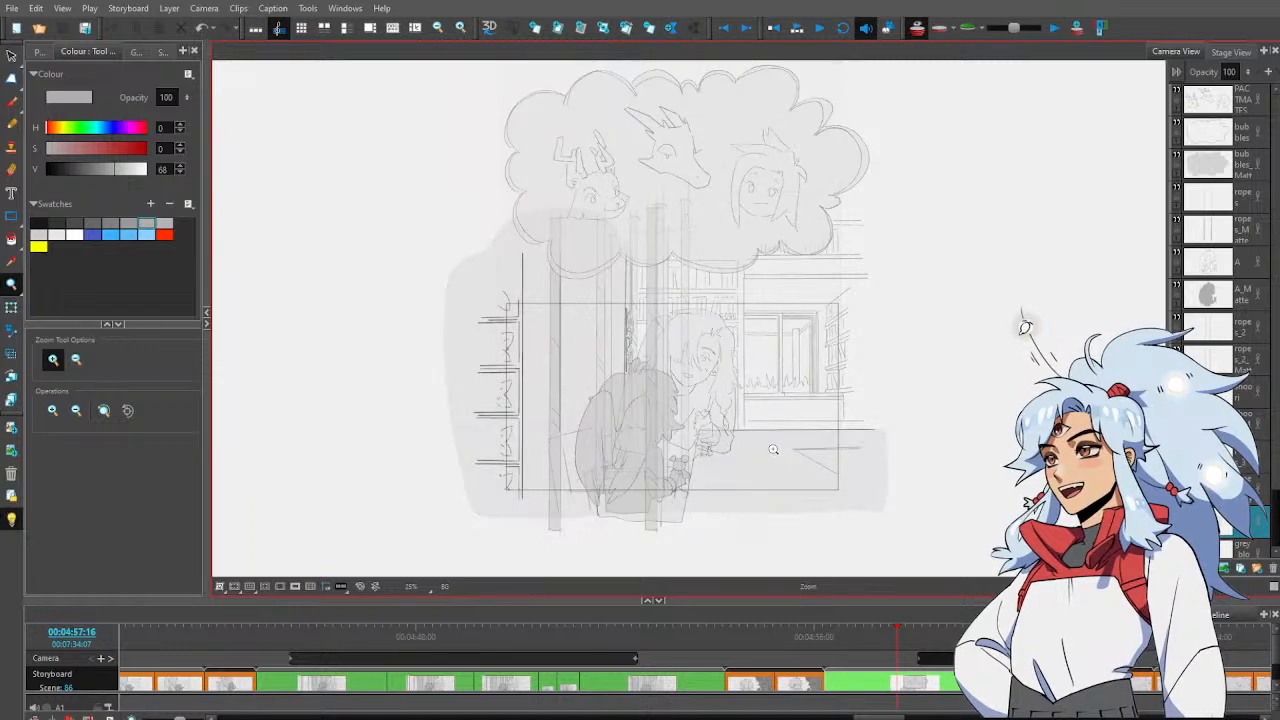
{"action": "key", "text": "shift+l"}
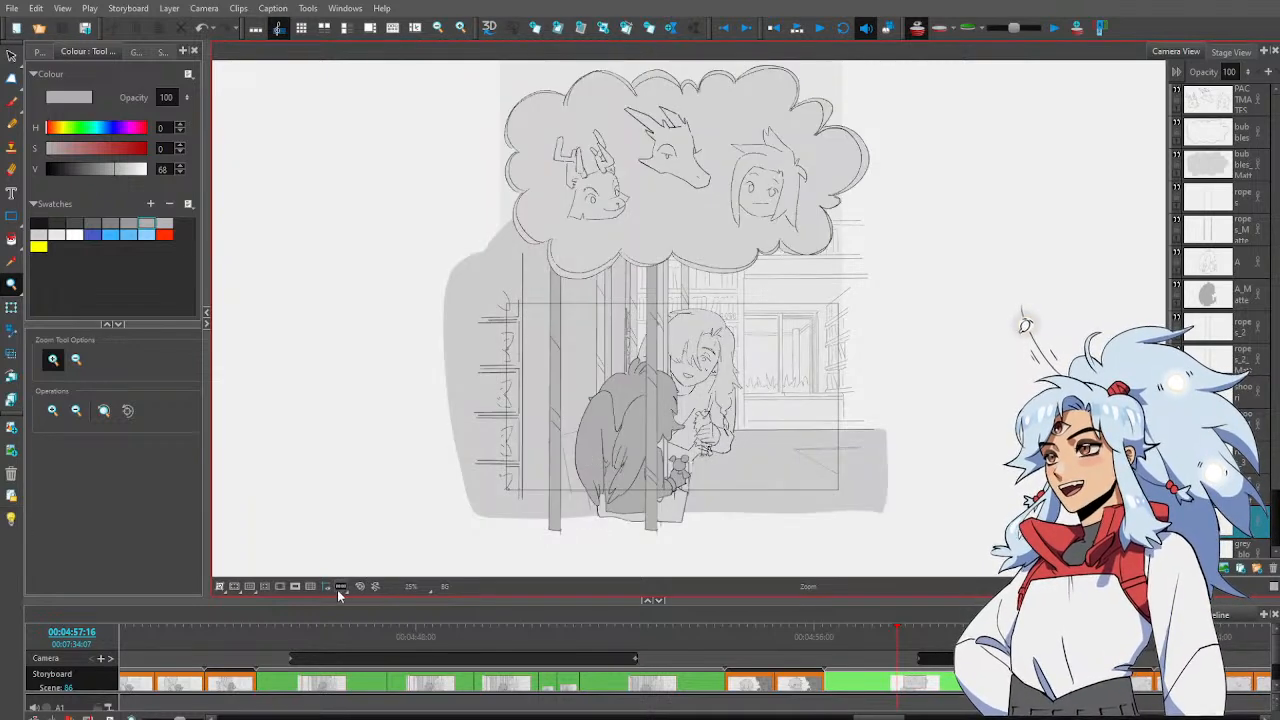
Mask everything outside the camera frame and scrub through the neighbouring scenes to review the backgrounds
{"action": "left_click", "coordinate": [295, 587]}
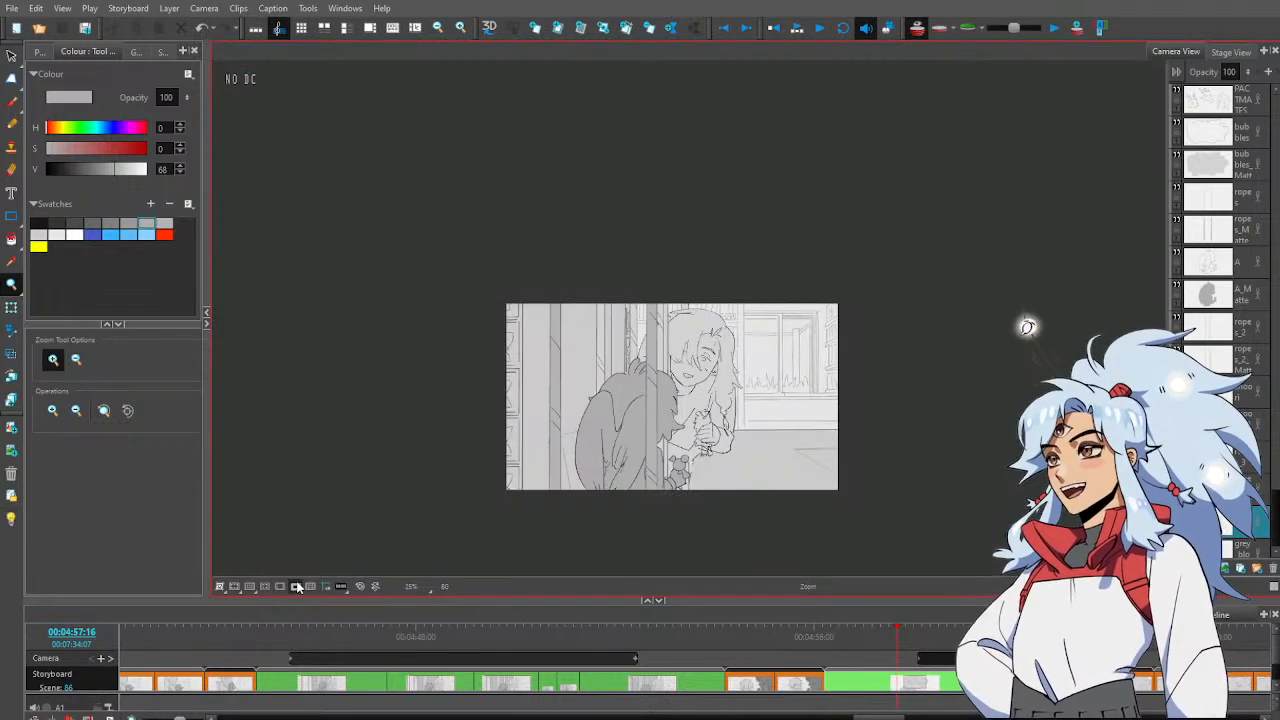
{"action": "left_click_drag", "start_coordinate": [715, 635], "coordinate": [638, 637]}
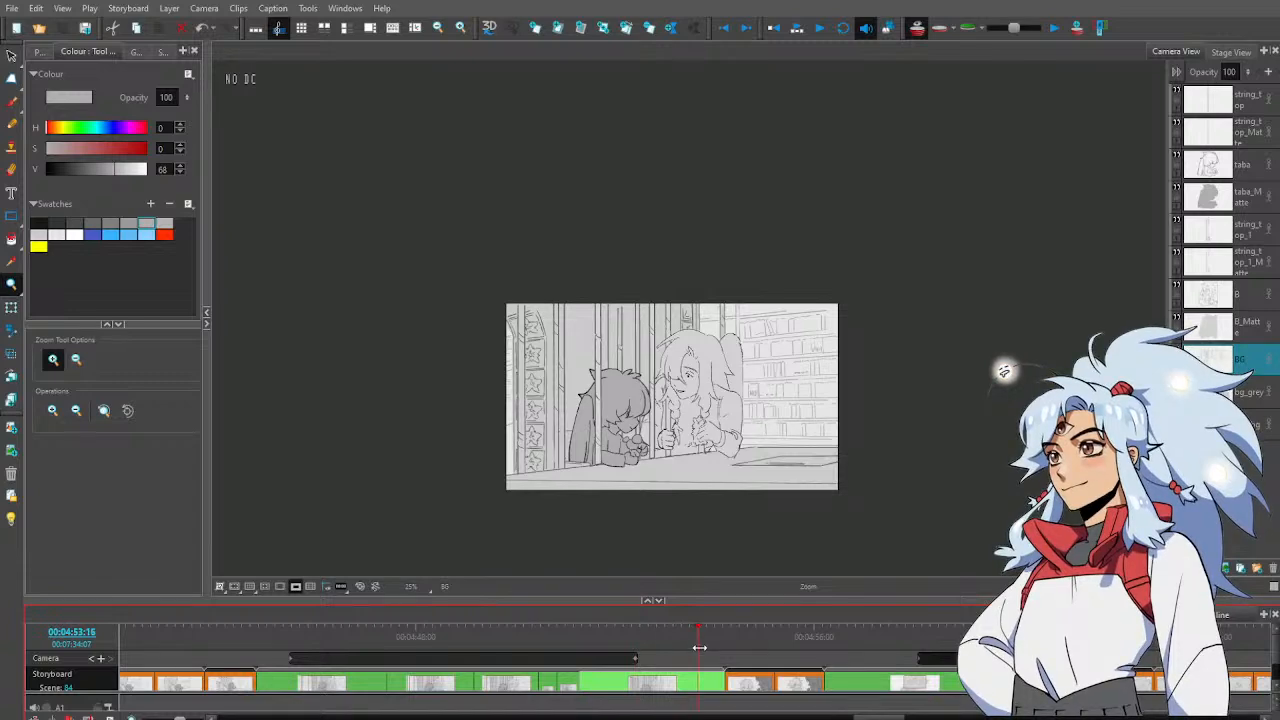
{"action": "left_click", "coordinate": [931, 640]}
{"action": "left_click_drag", "start_coordinate": [931, 640], "coordinate": [983, 627]}
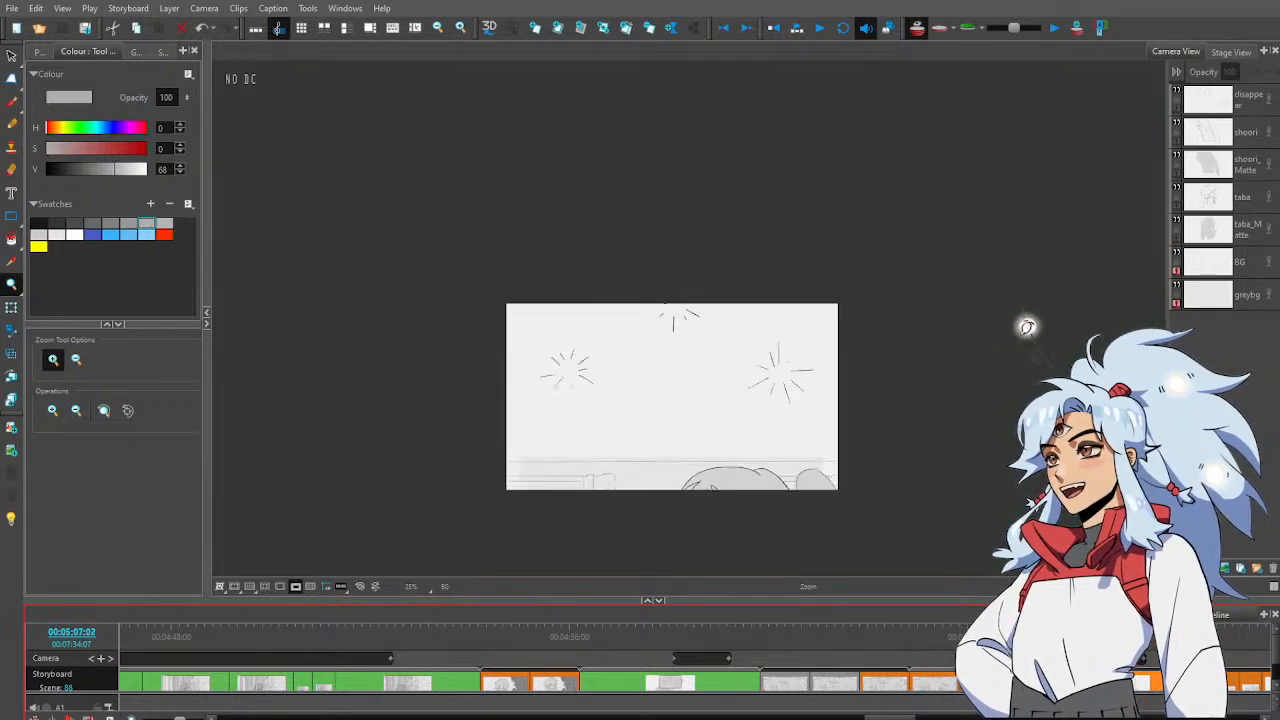
{"action": "left_click_drag", "start_coordinate": [867, 631], "coordinate": [630, 631]}
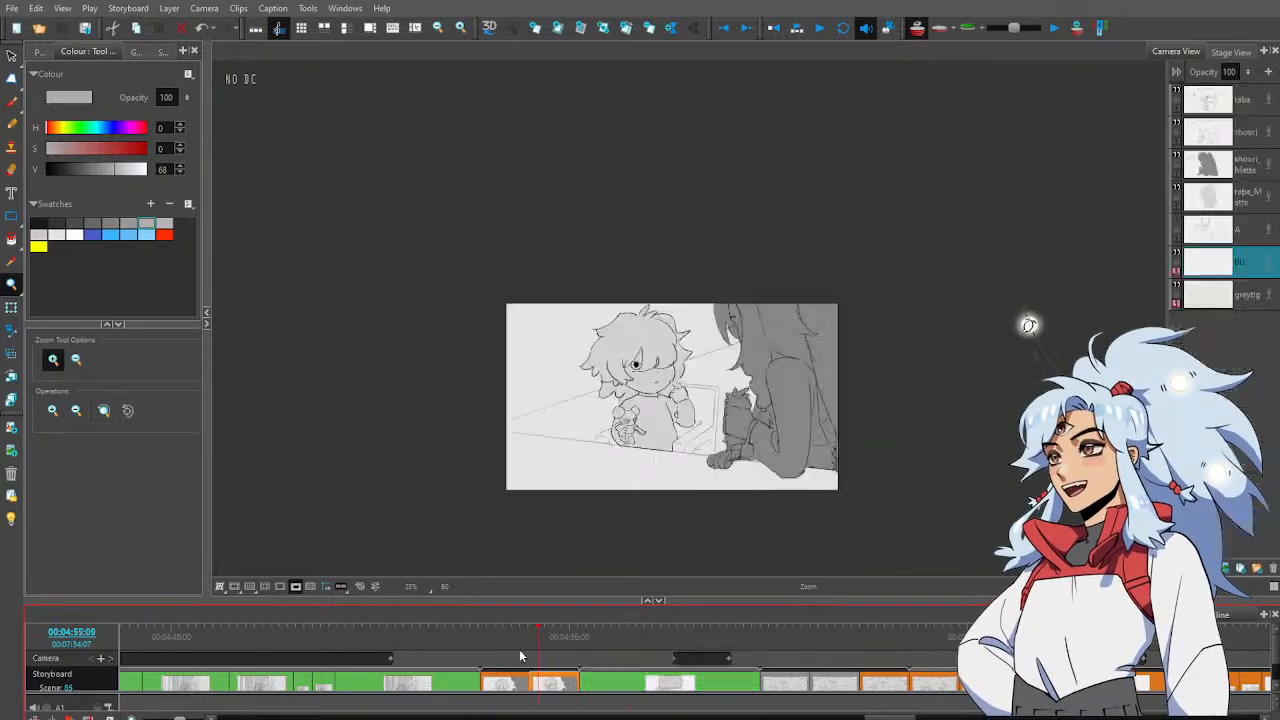
Play back the storyboard from scene 85 through the thought-bubble scene to scene 88
{"action": "left_click", "coordinate": [538, 637]}
{"action": "key", "text": "space"}
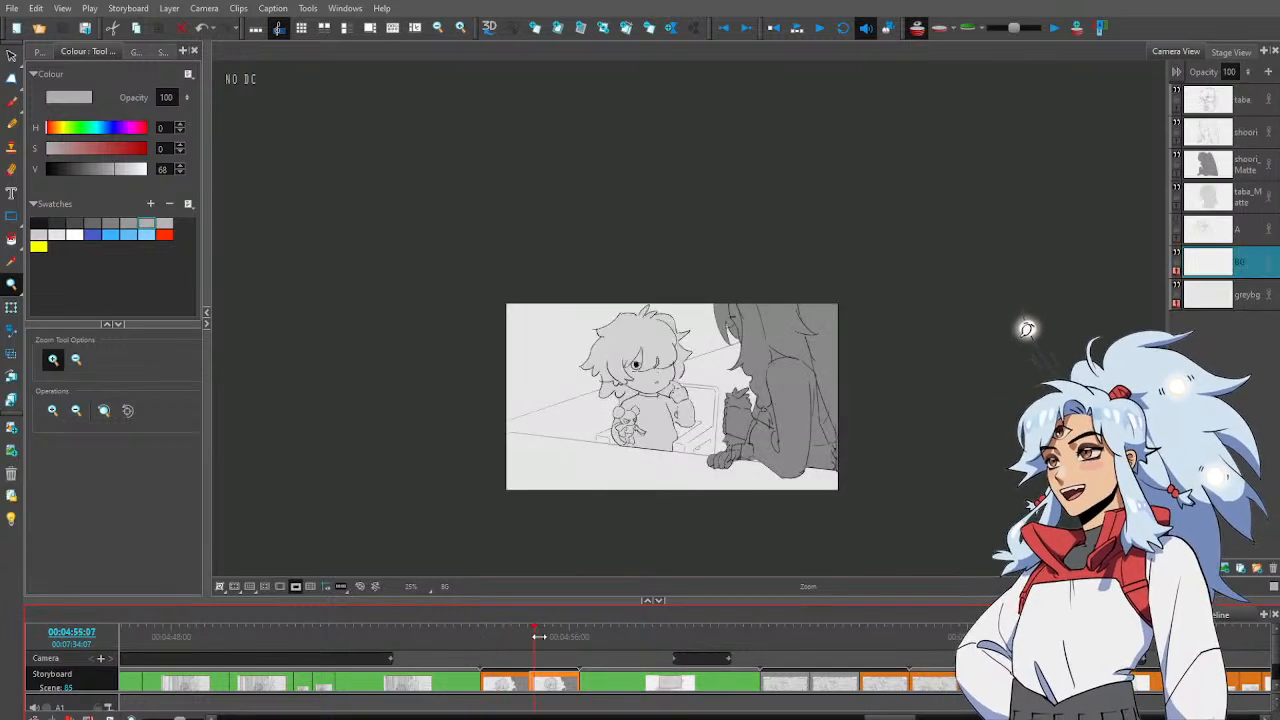
{"action": "key", "text": "space"}
{"action": "key", "text": "space"}
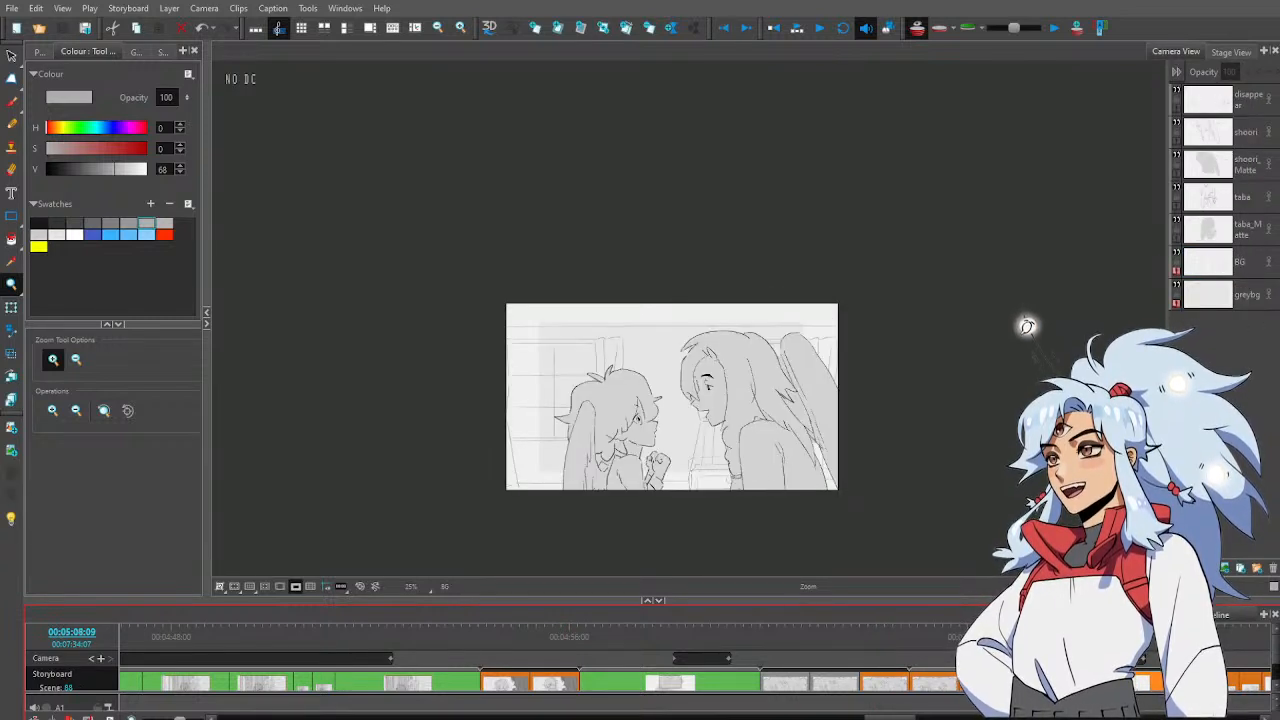
Look over the remaining scenes on the timeline, viewing scene 100 and returning to the panels around 5:12
{"action": "left_click_drag", "start_coordinate": [890, 716], "coordinate": [1041, 716]}
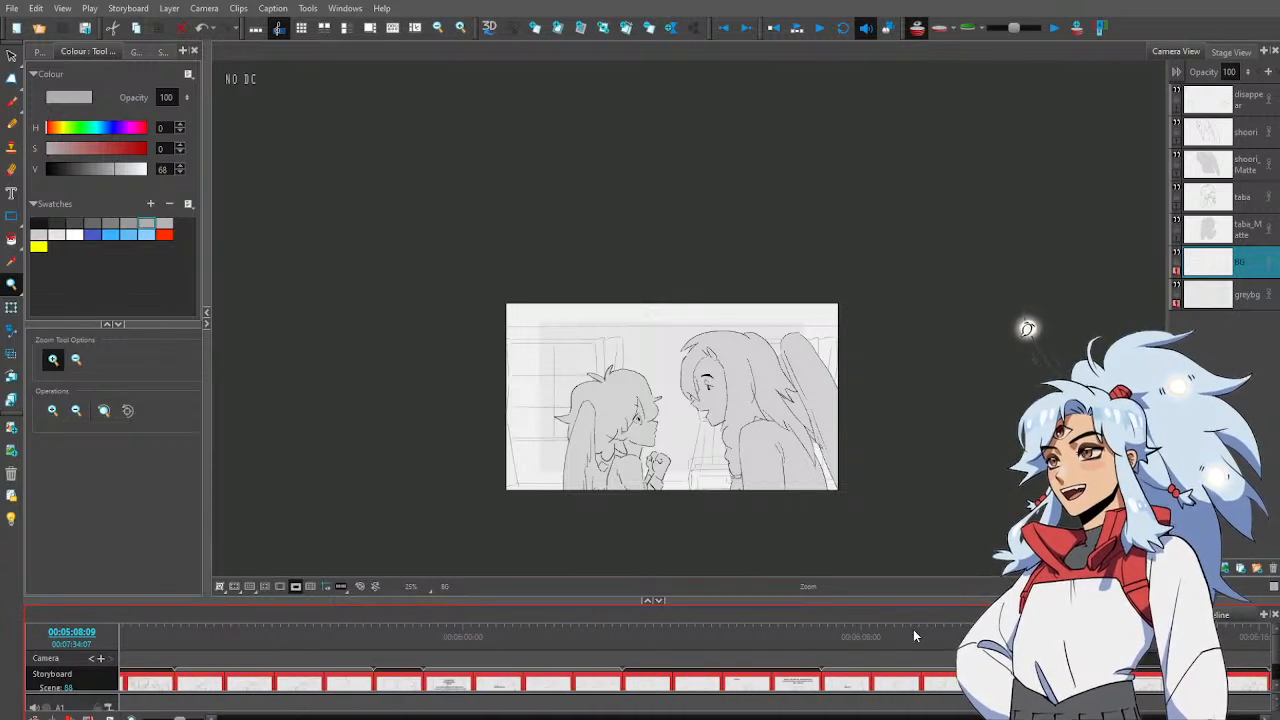
{"action": "mouse_move", "coordinate": [913, 630]}
{"action": "left_mouse_down"}
{"action": "mouse_move", "coordinate": [610, 664]}
{"action": "mouse_move", "coordinate": [358, 668]}
{"action": "mouse_move", "coordinate": [656, 694]}
{"action": "mouse_move", "coordinate": [203, 690]}
{"action": "left_mouse_up"}
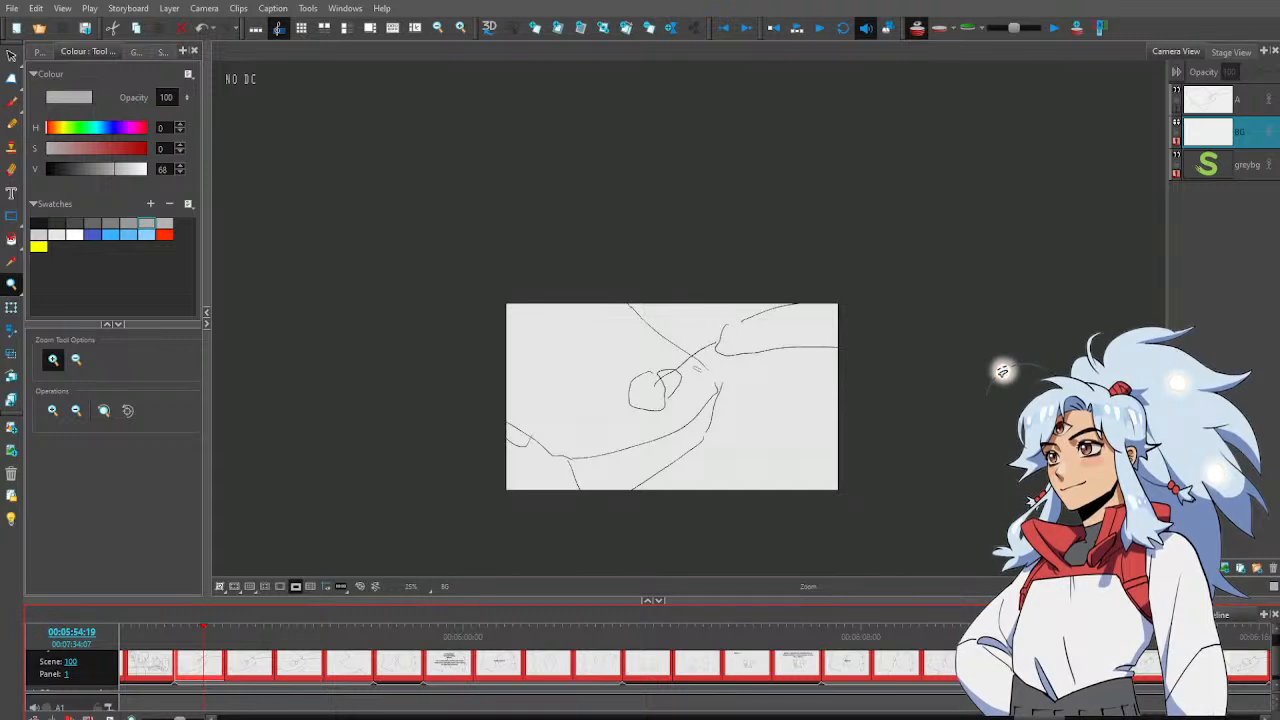
{"action": "scroll", "coordinate": [500, 665], "scroll_direction": "down", "scroll_amount": 3}
{"action": "scroll", "coordinate": [500, 665], "scroll_direction": "up", "scroll_amount": 5}
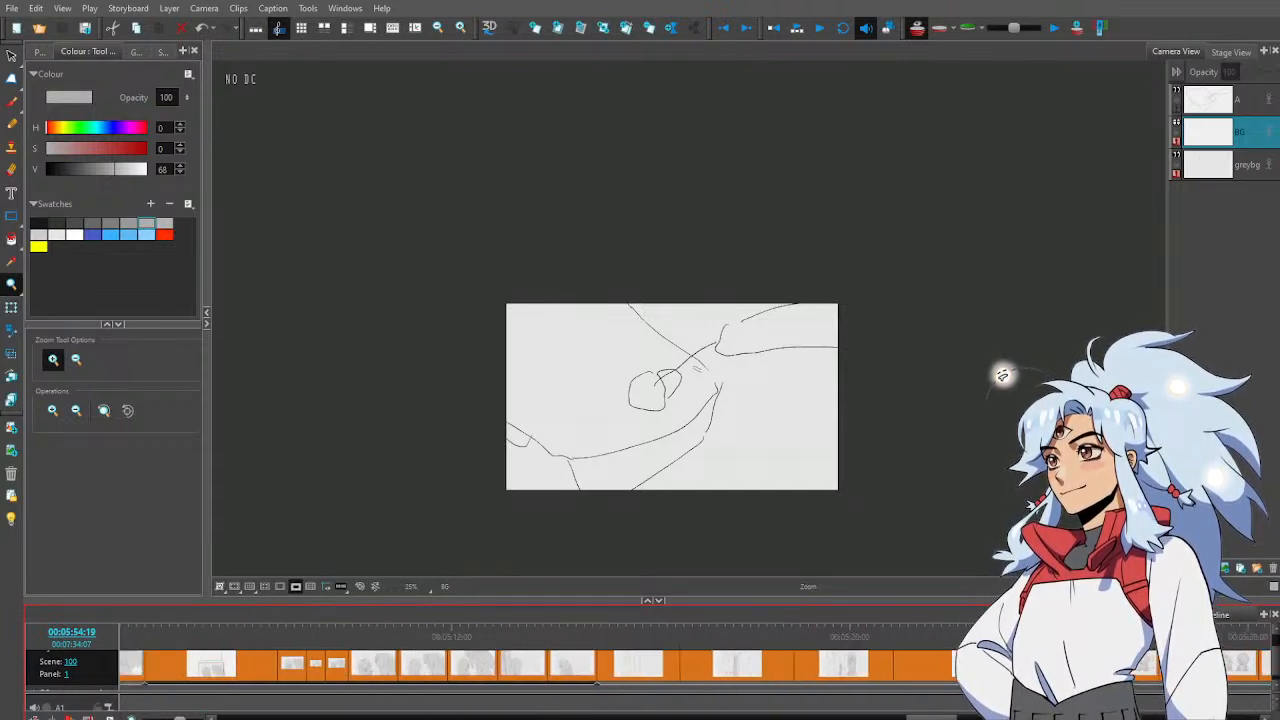